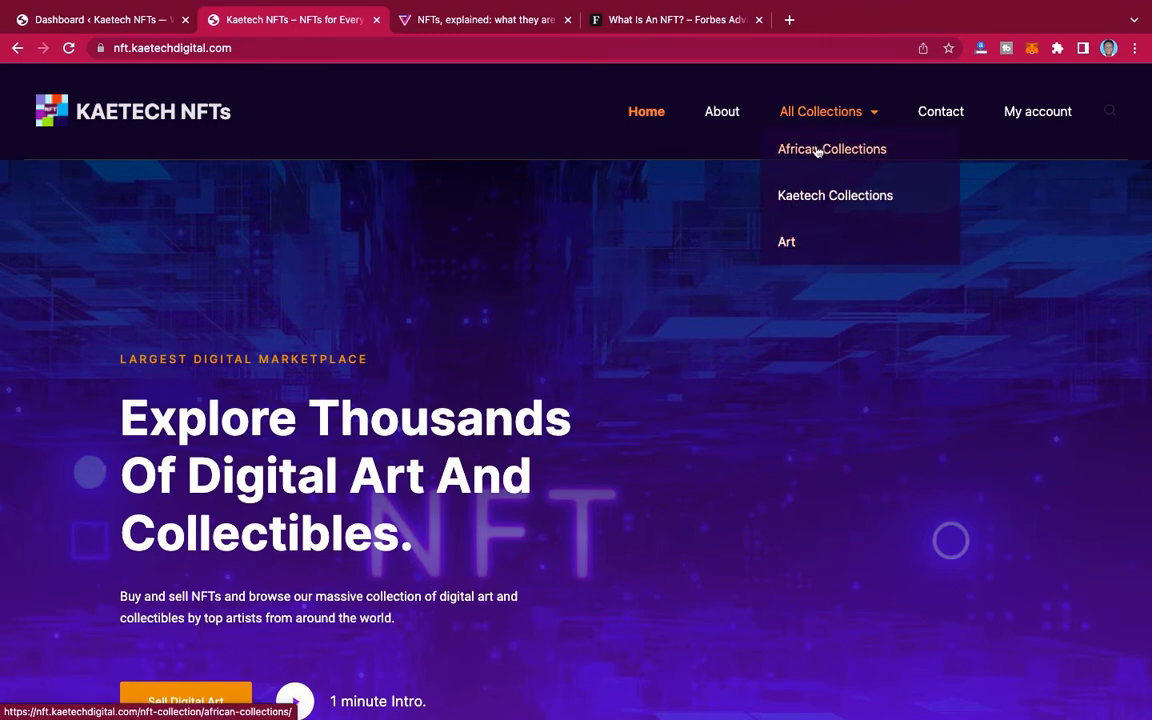
# Open the Africa item's detail page from the African Collections gallery
pyautogui.click(849, 152)
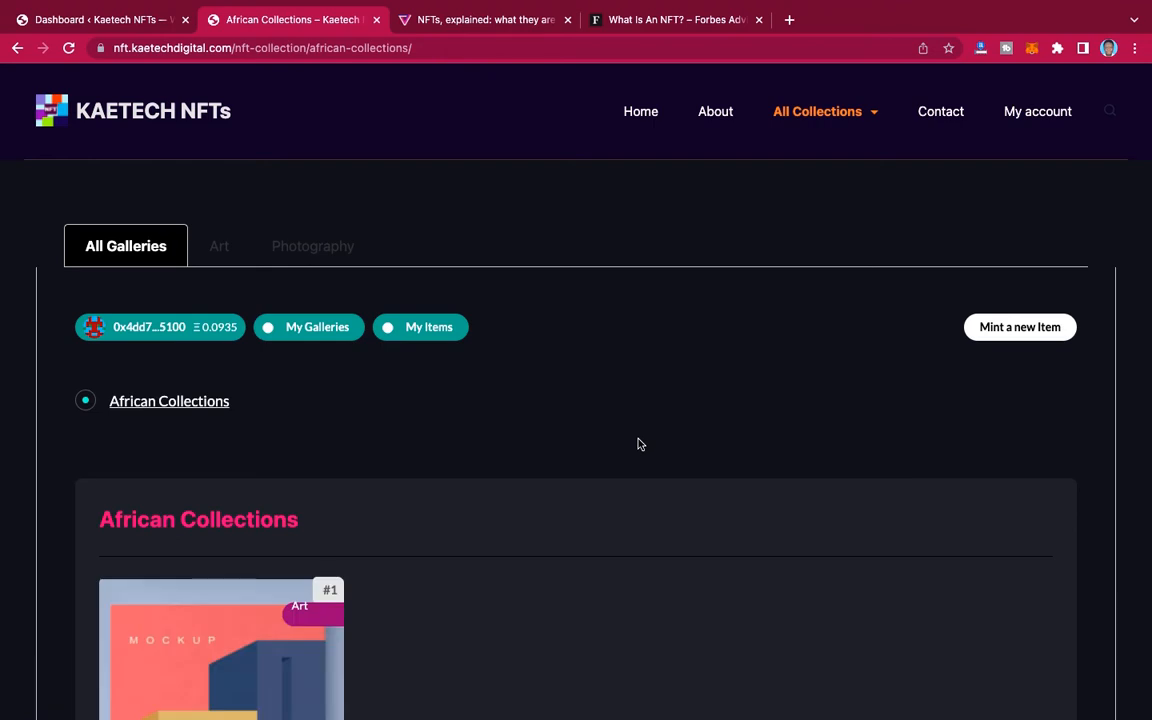
pyautogui.scroll(-3, 640, 444)
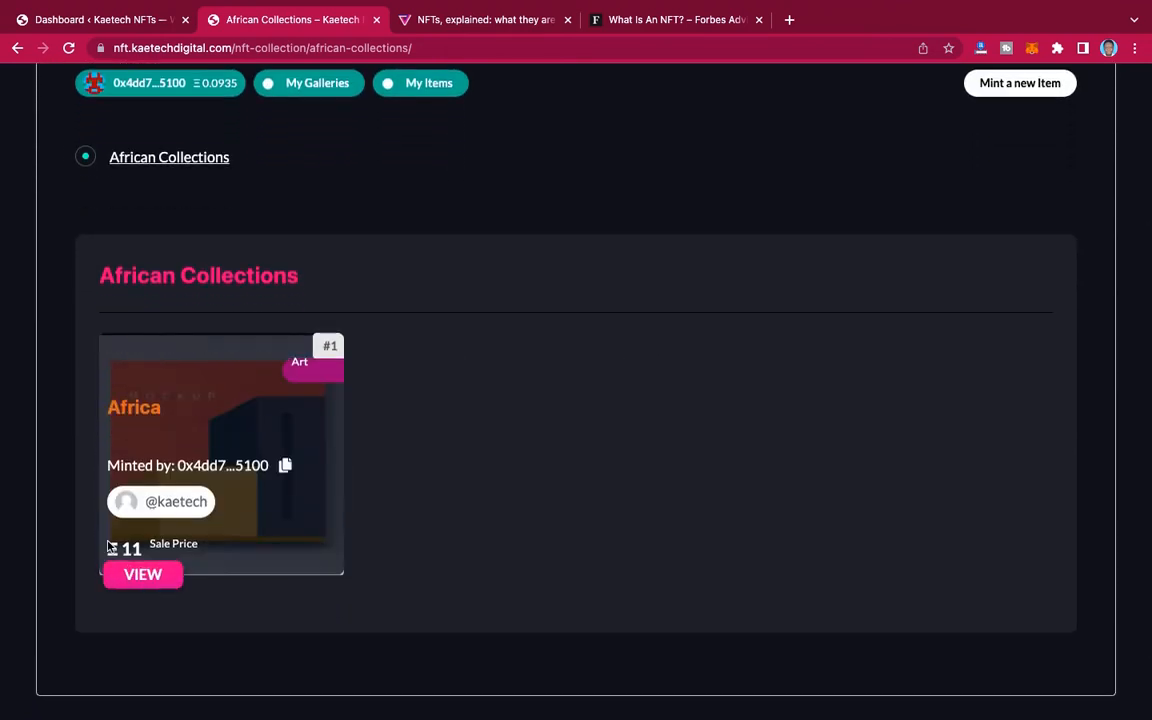
pyautogui.click(142, 574)
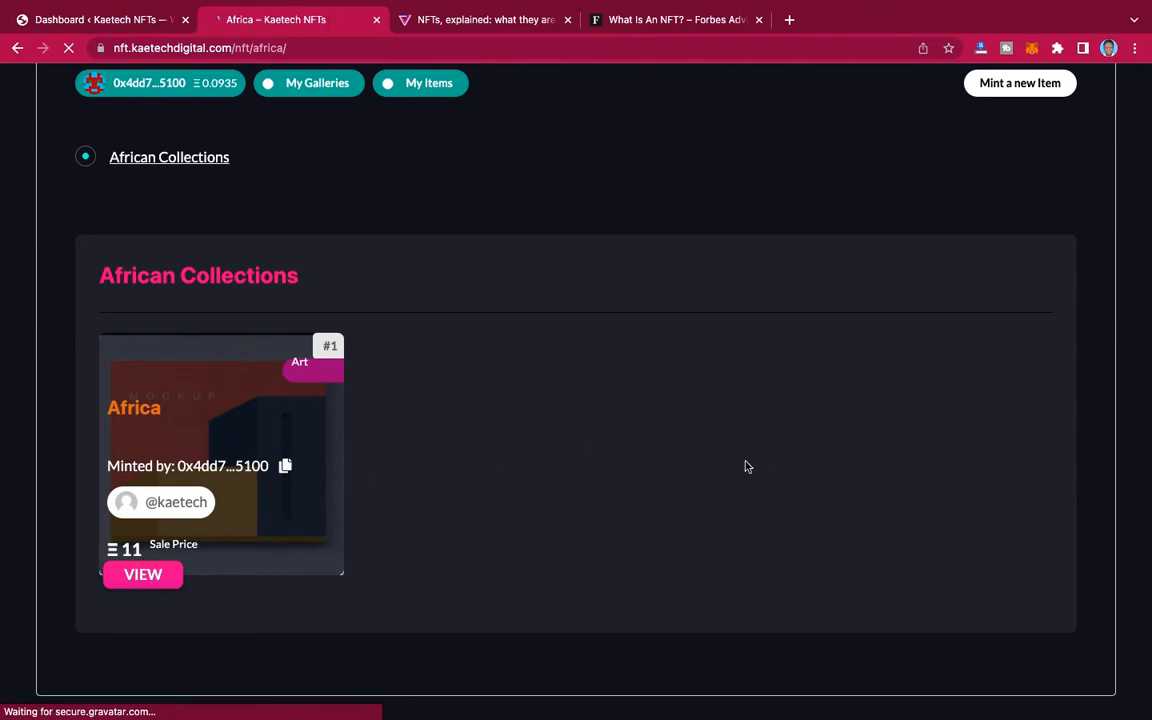
pyautogui.scroll(-5, 745, 466)
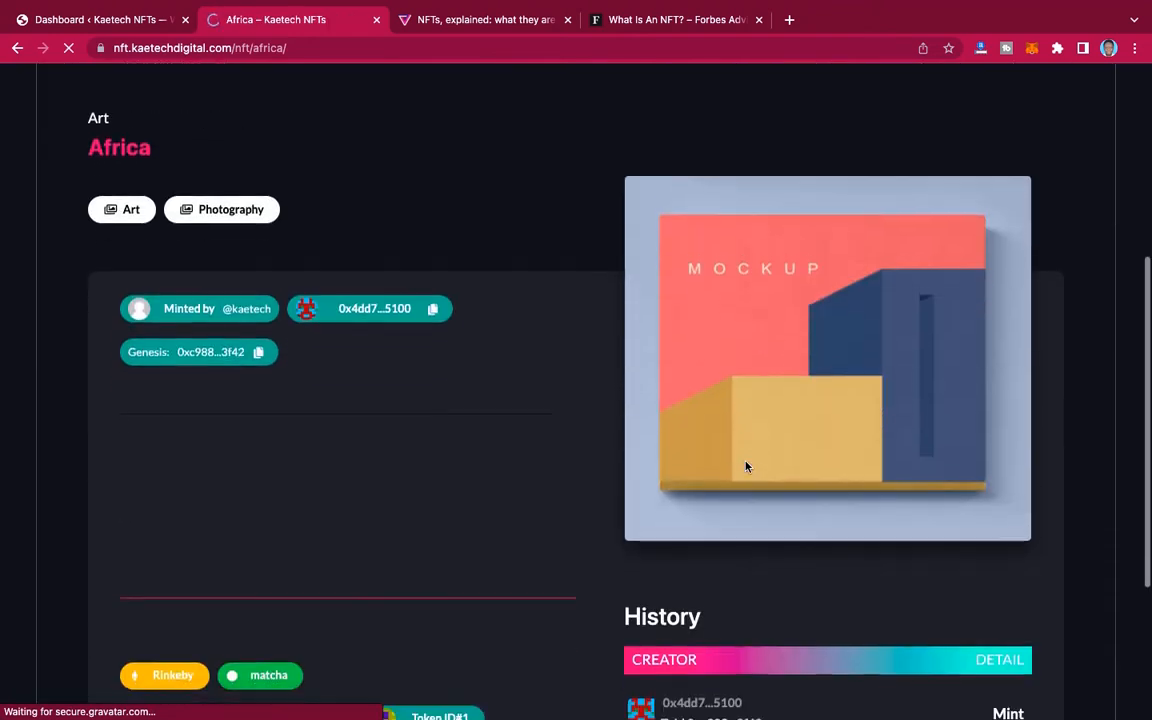
pyautogui.scroll(-3, 746, 466)
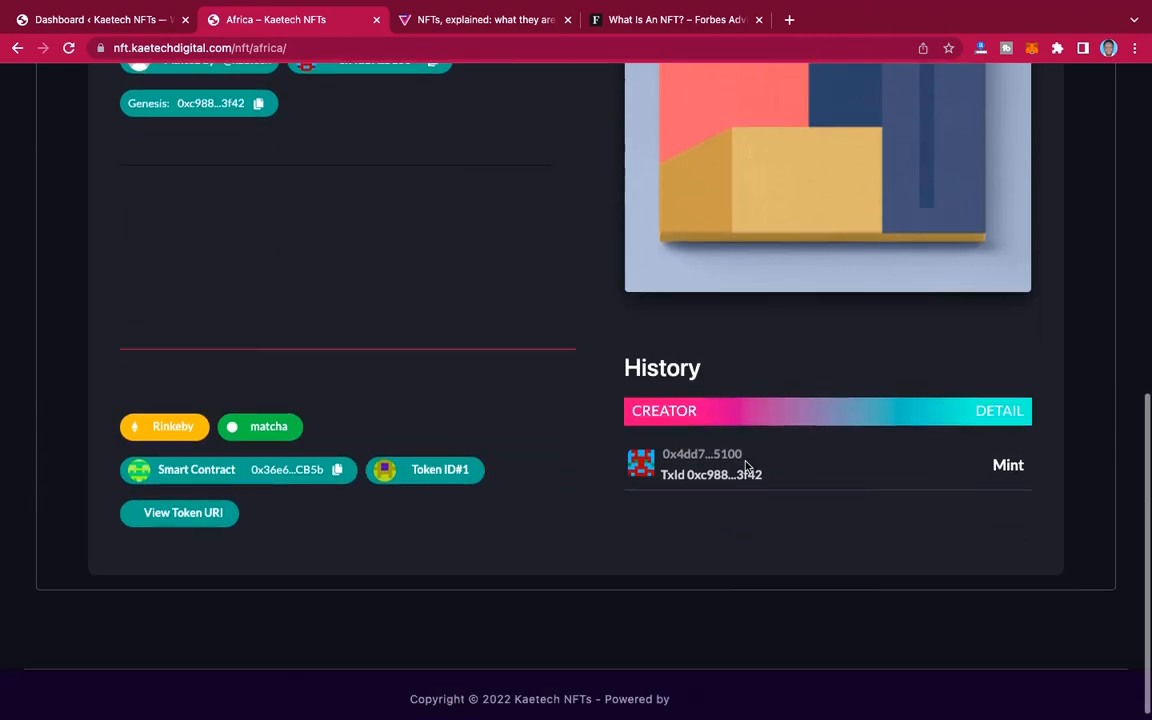
pyautogui.scroll(4, 747, 468)
pyautogui.scroll(3, 746, 468)
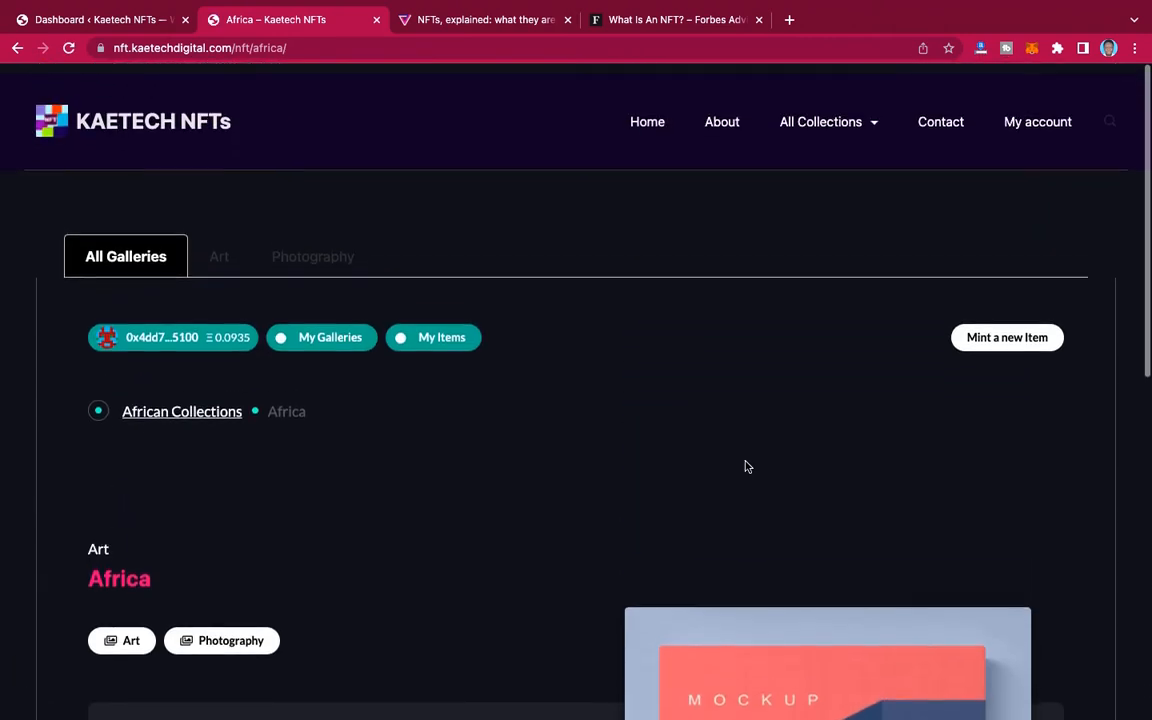
pyautogui.scroll(-4, 746, 467)
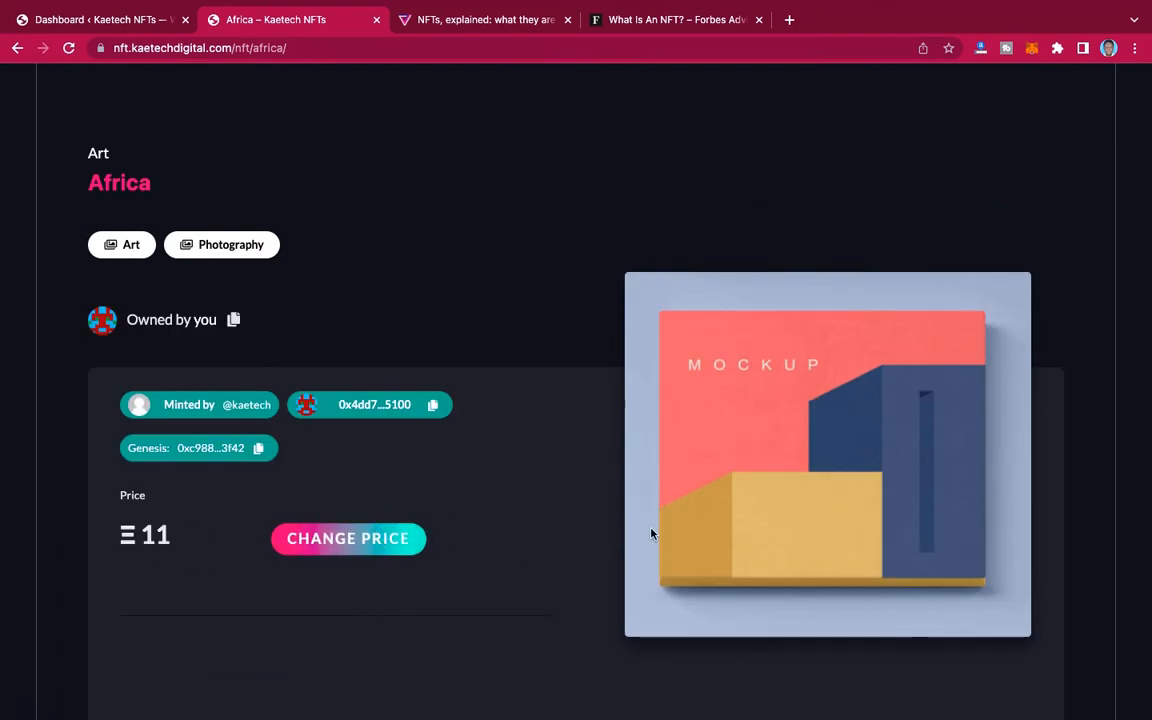
pyautogui.scroll(-4, 649, 524)
pyautogui.scroll(7, 649, 524)
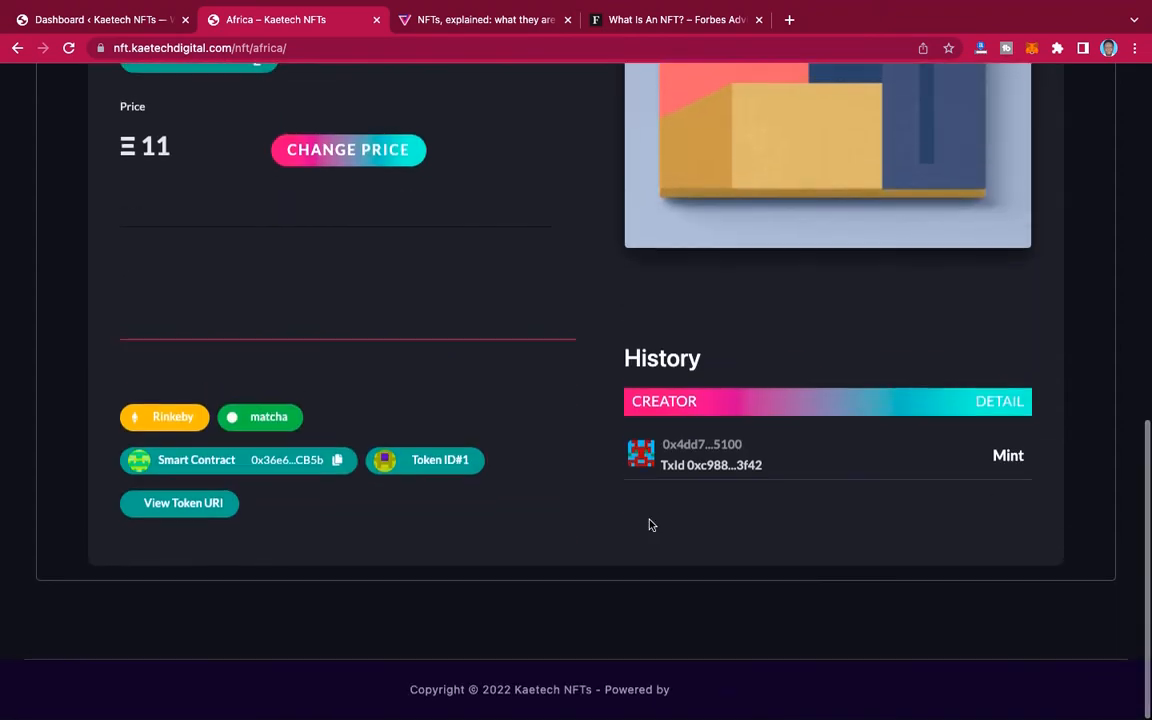
pyautogui.scroll(1, 649, 524)
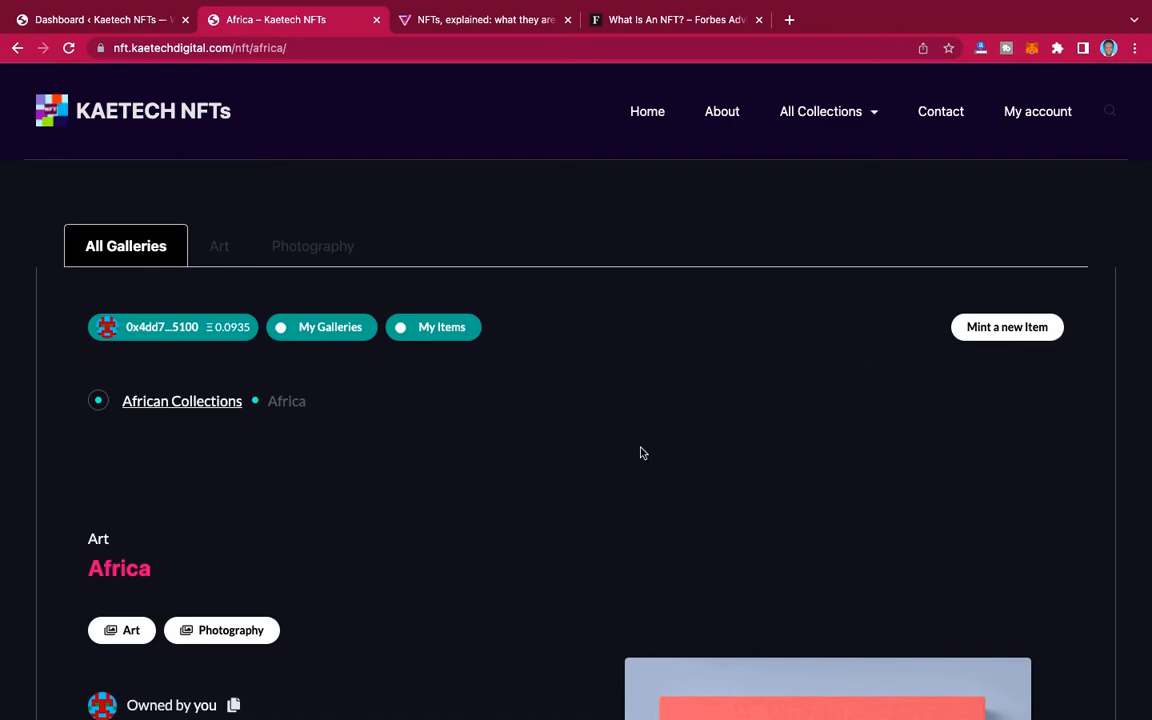
pyautogui.scroll(-6, 640, 453)
pyautogui.scroll(-2, 640, 453)
pyautogui.scroll(6, 640, 453)
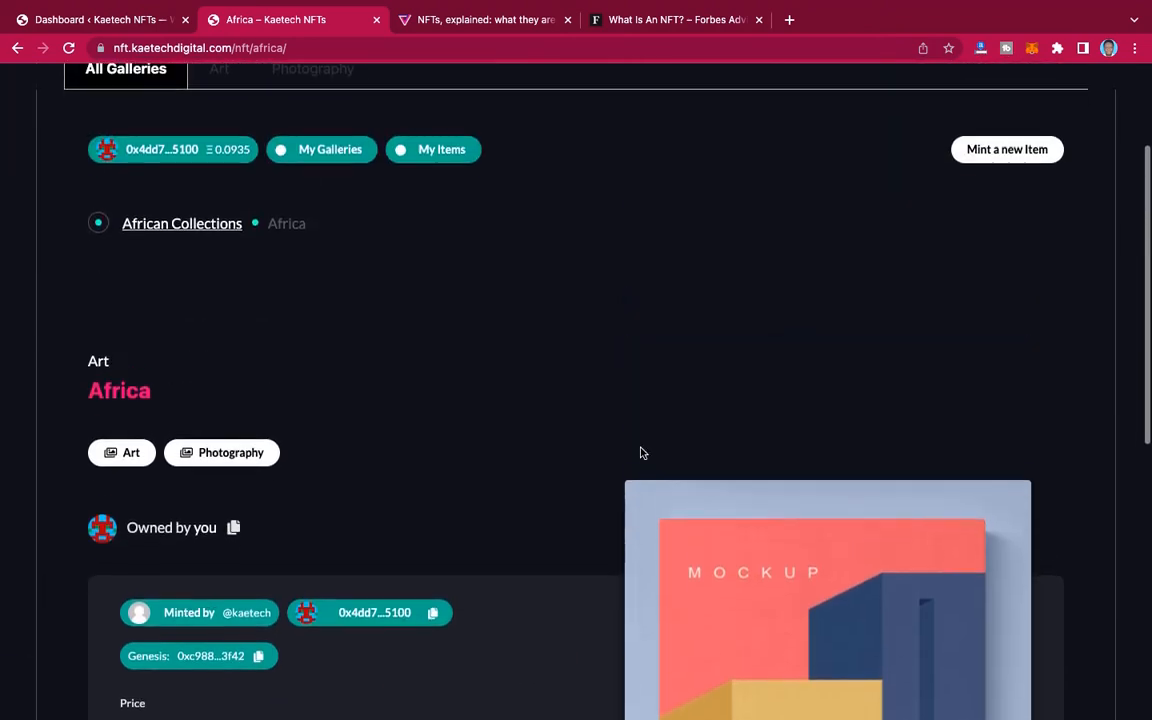
pyautogui.scroll(2, 641, 453)
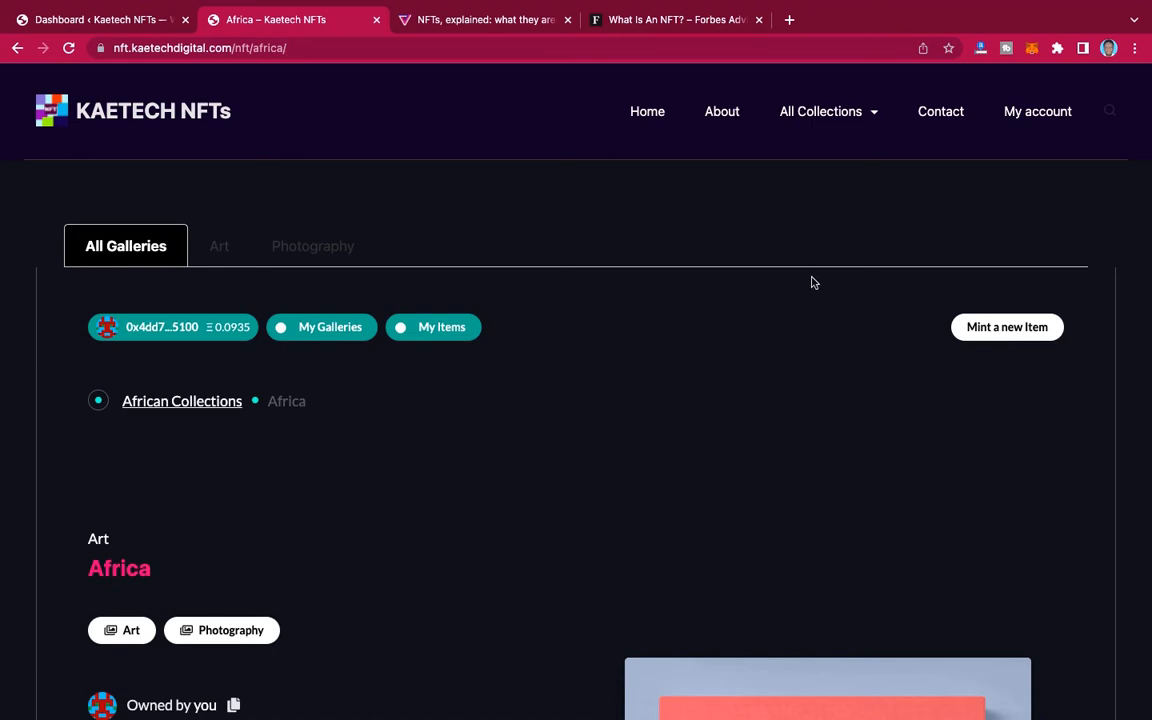
pyautogui.click(1033, 52)
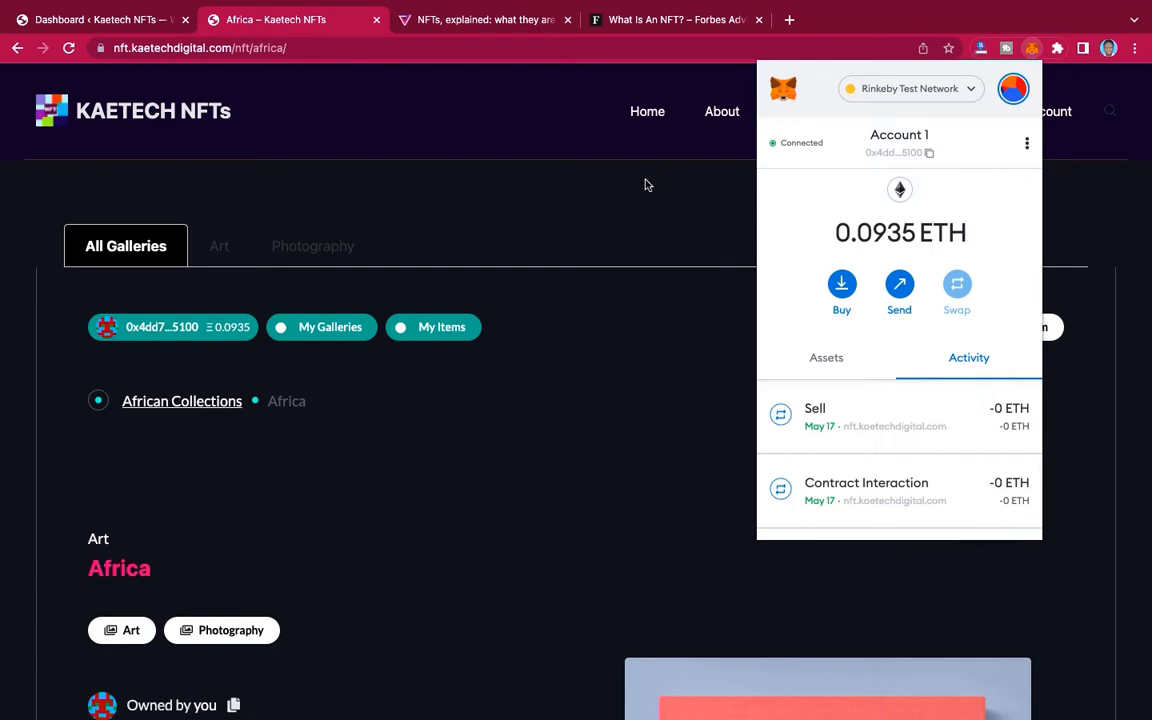
pyautogui.click(973, 93)
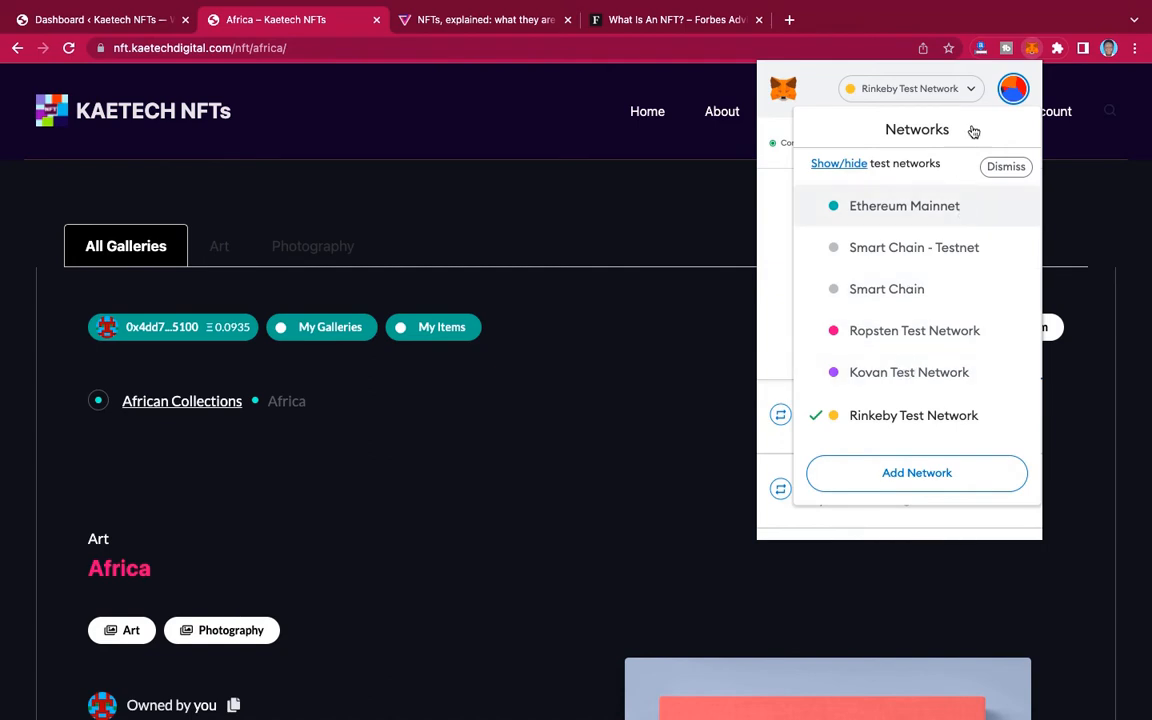
pyautogui.click(975, 91)
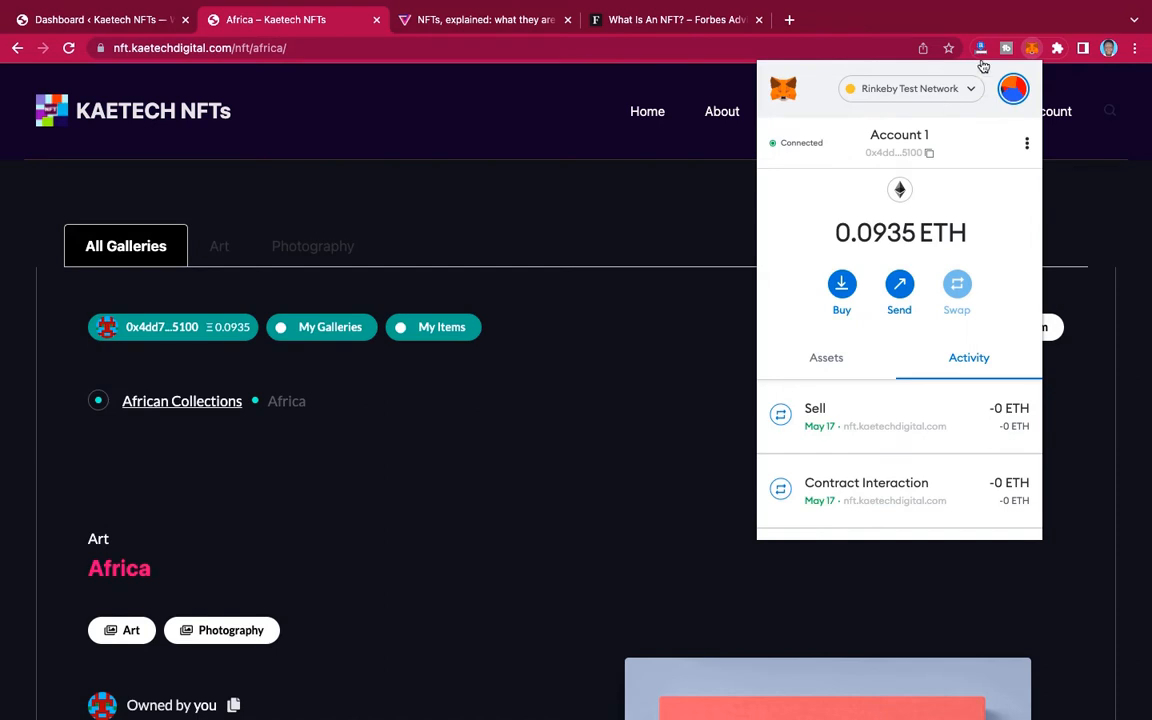
pyautogui.click(1033, 52)
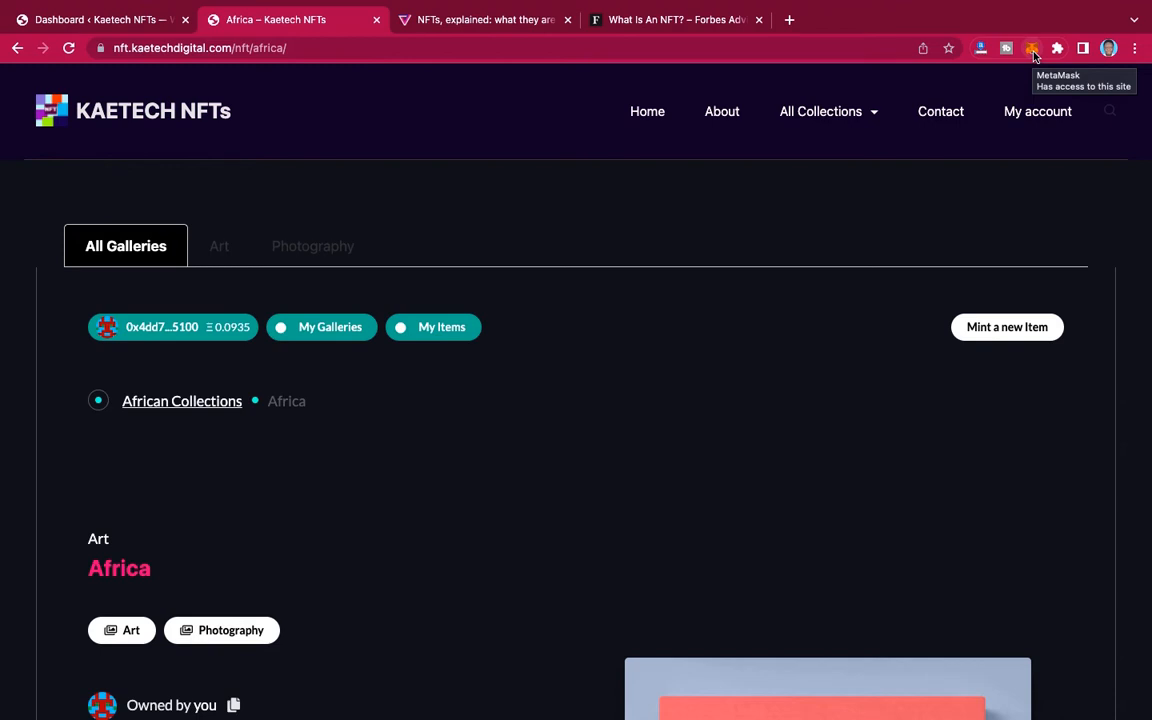
# Leave the Africa item page for the Kaetech NFTs home page
pyautogui.scroll(-3, 720, 354)
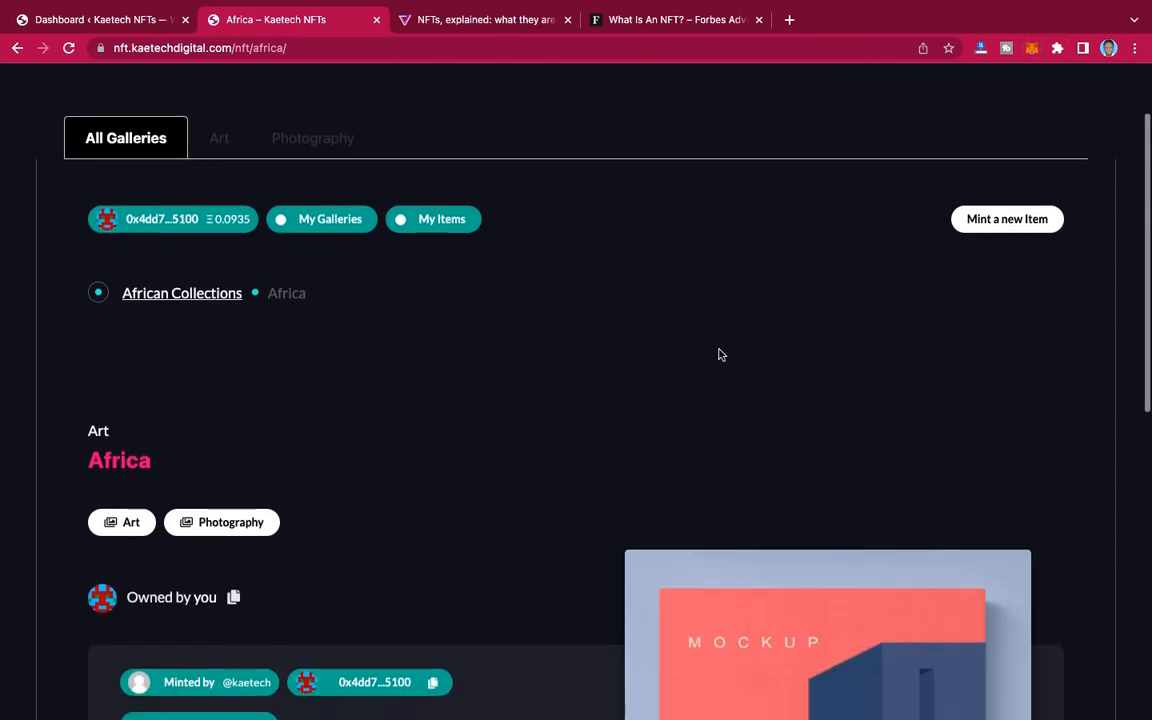
pyautogui.scroll(3, 720, 354)
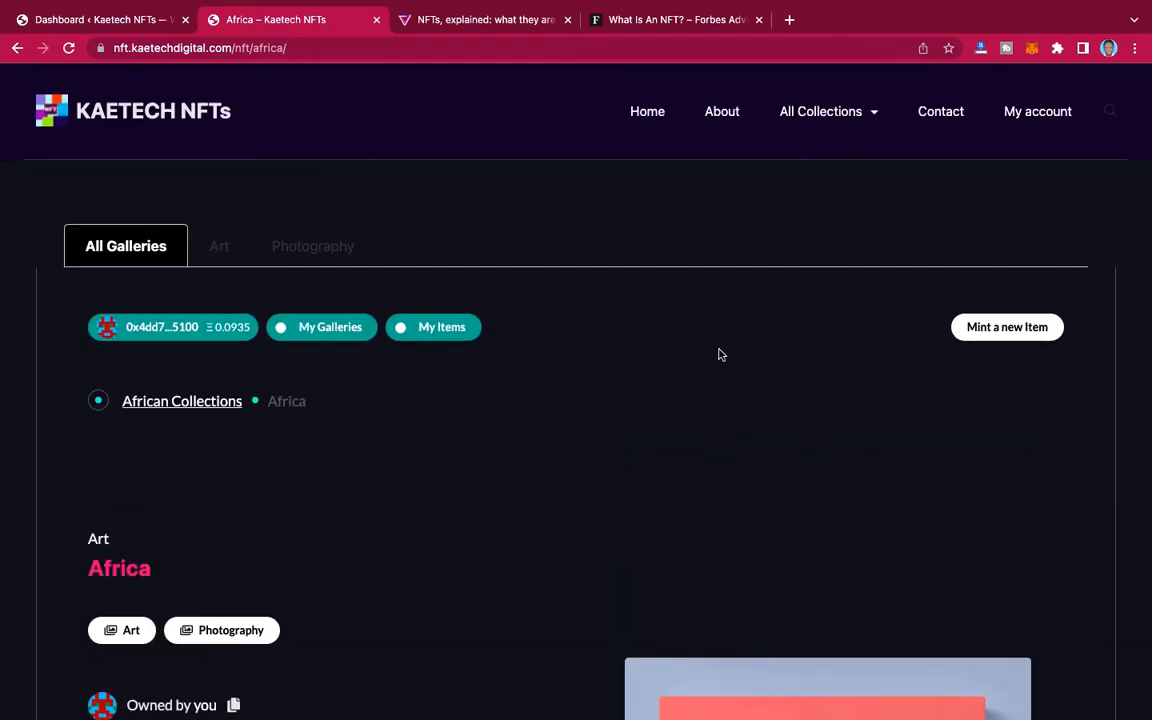
pyautogui.click(648, 112)
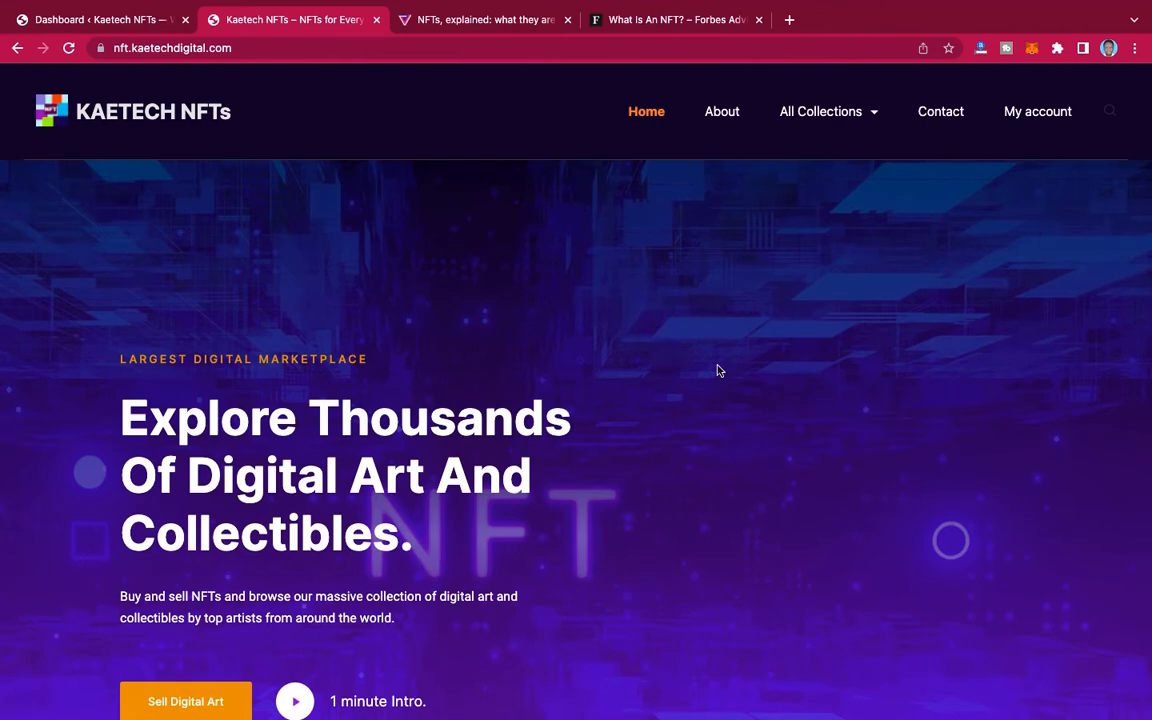
pyautogui.moveTo(843, 120)
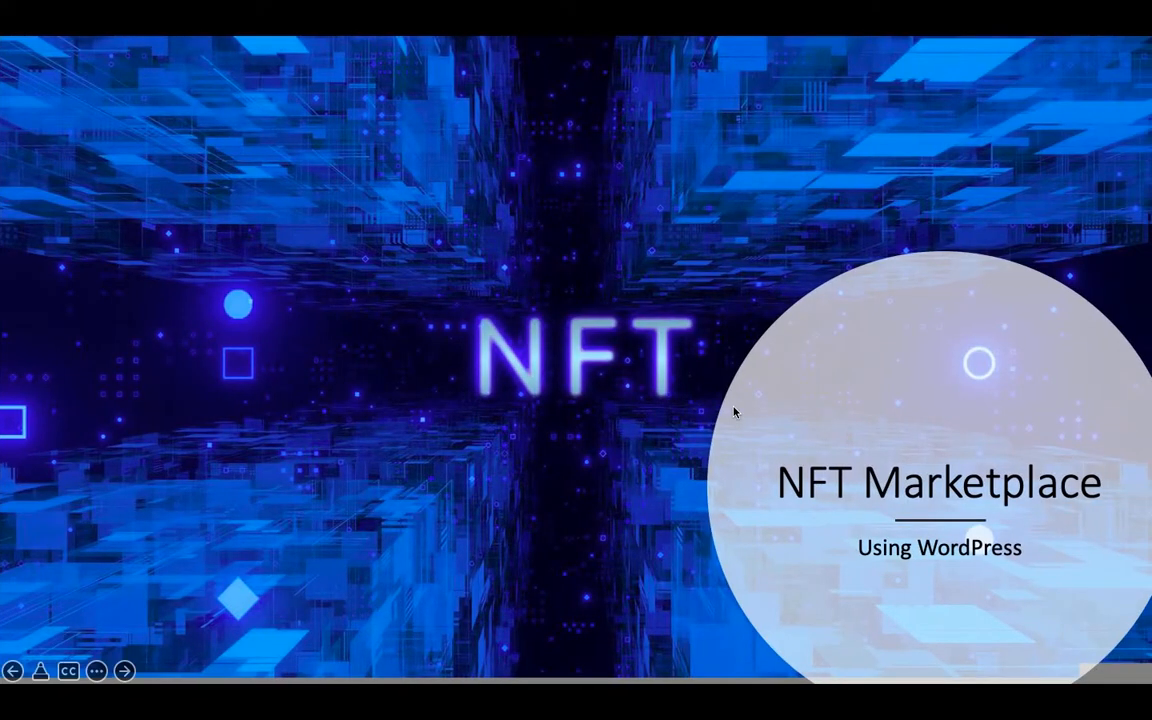
pyautogui.click(733, 412)
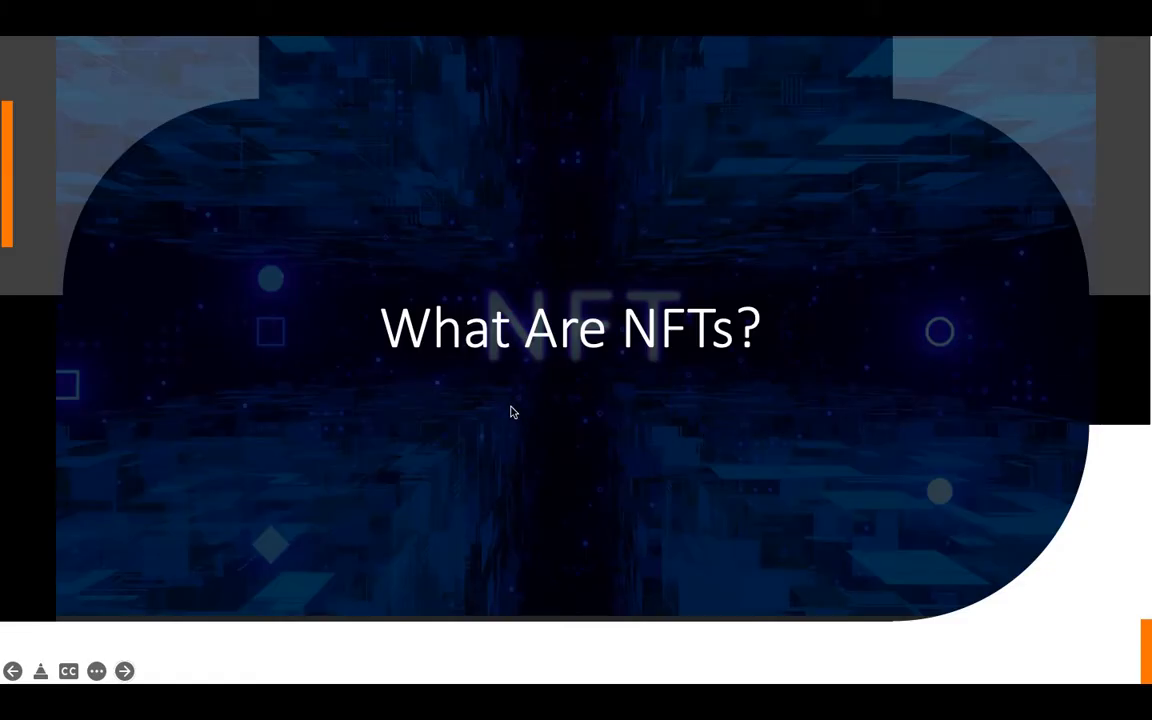
pyautogui.hotkey('ctrl', 'Left')
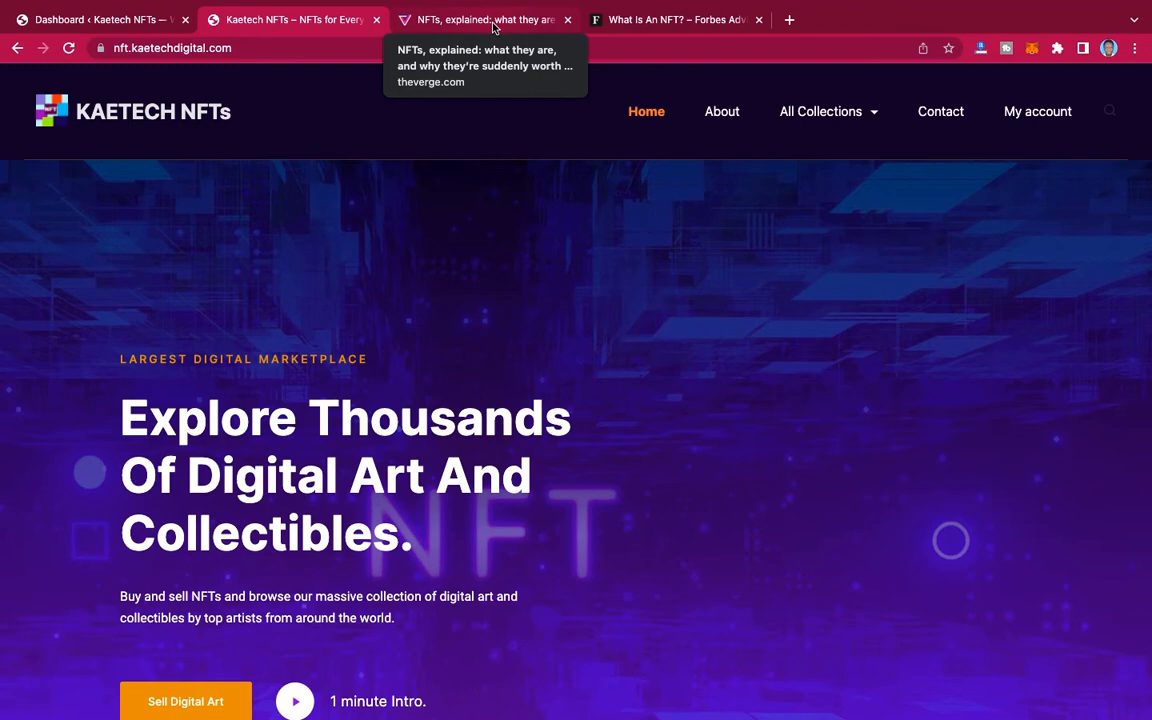
# Compare The Verge's 'NFTs, explained' with the Forbes Advisor NFT article, ending on The Verge
pyautogui.click(492, 22)
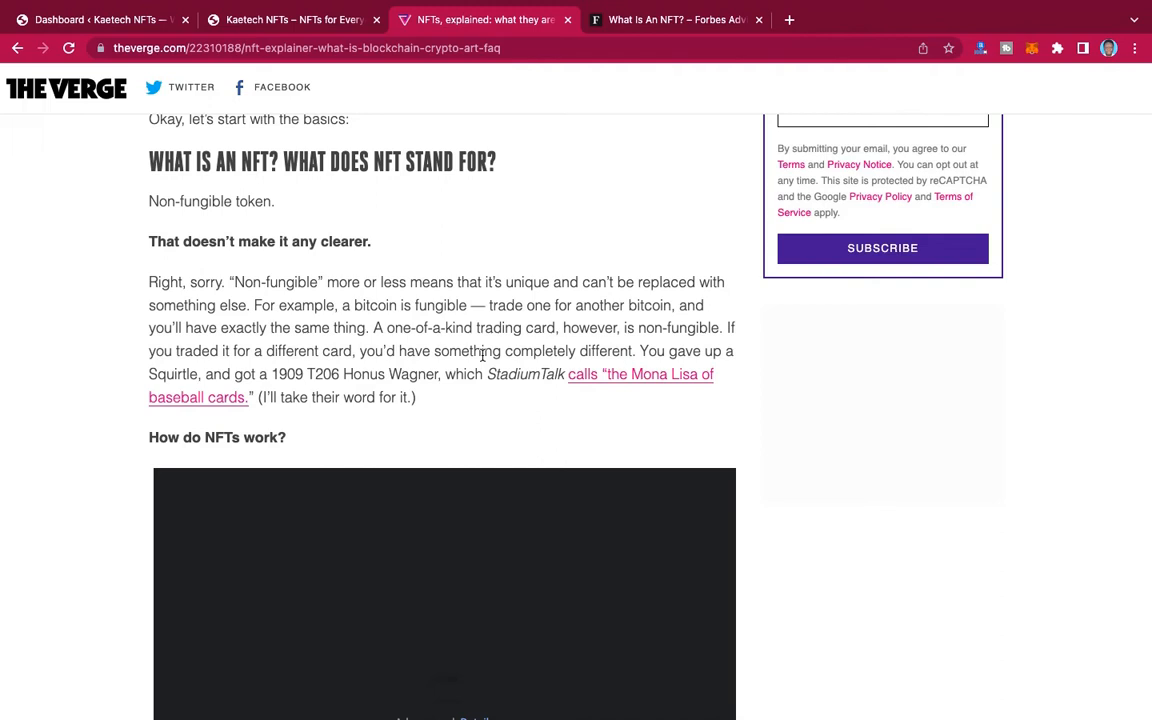
pyautogui.click(656, 27)
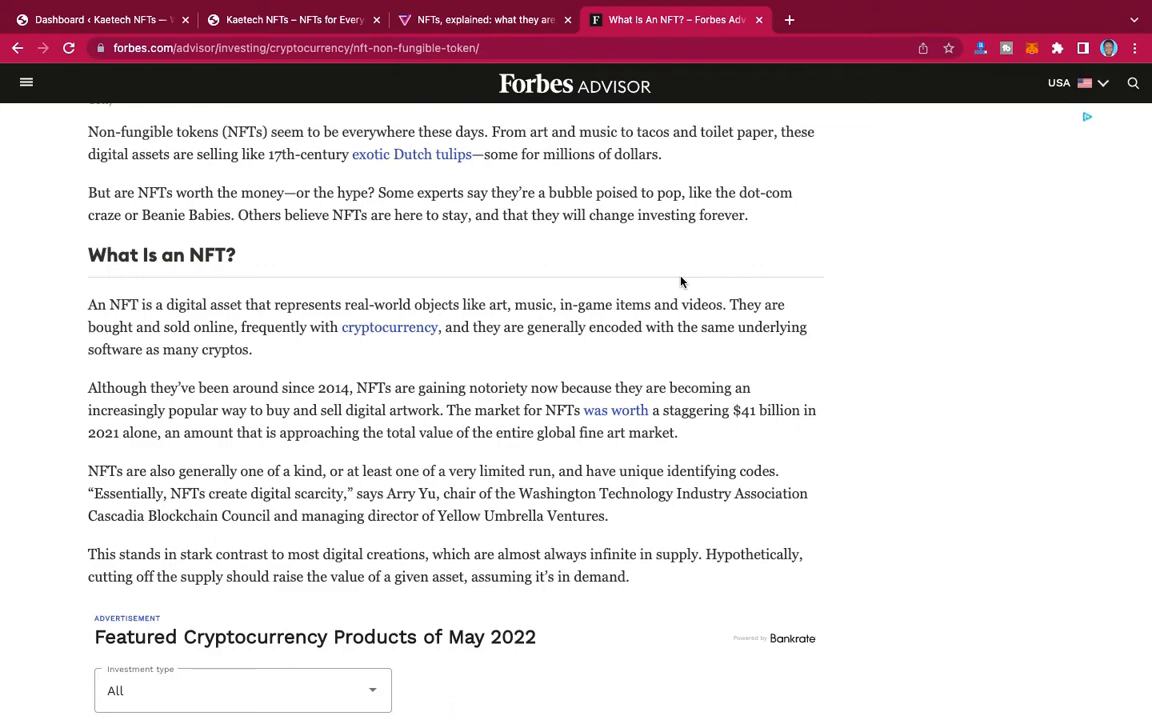
pyautogui.click(465, 20)
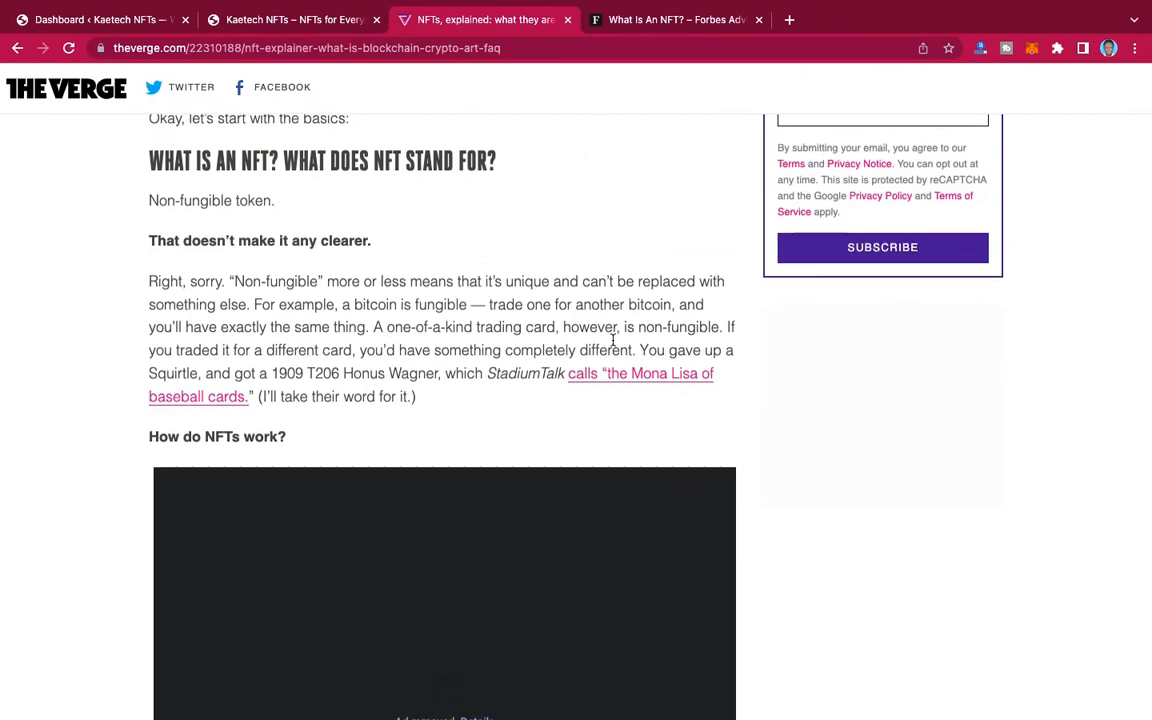
pyautogui.scroll(-8, 613, 342)
pyautogui.scroll(1, 613, 342)
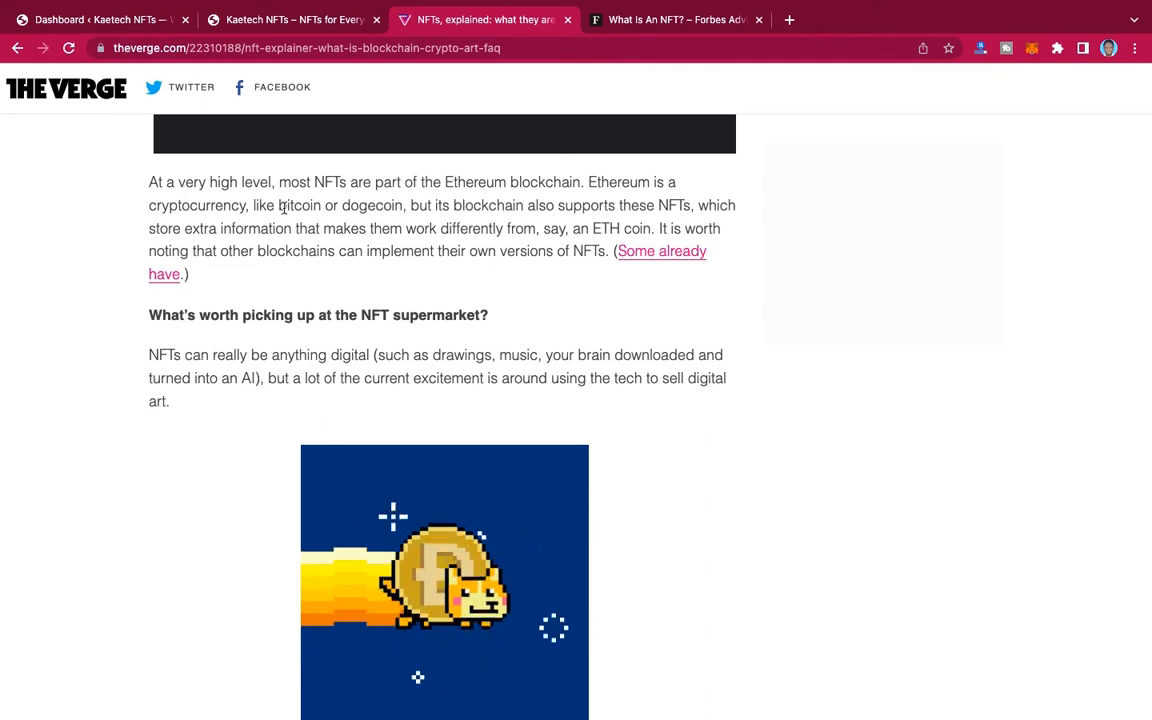
pyautogui.moveTo(281, 207); pyautogui.dragTo(403, 208)
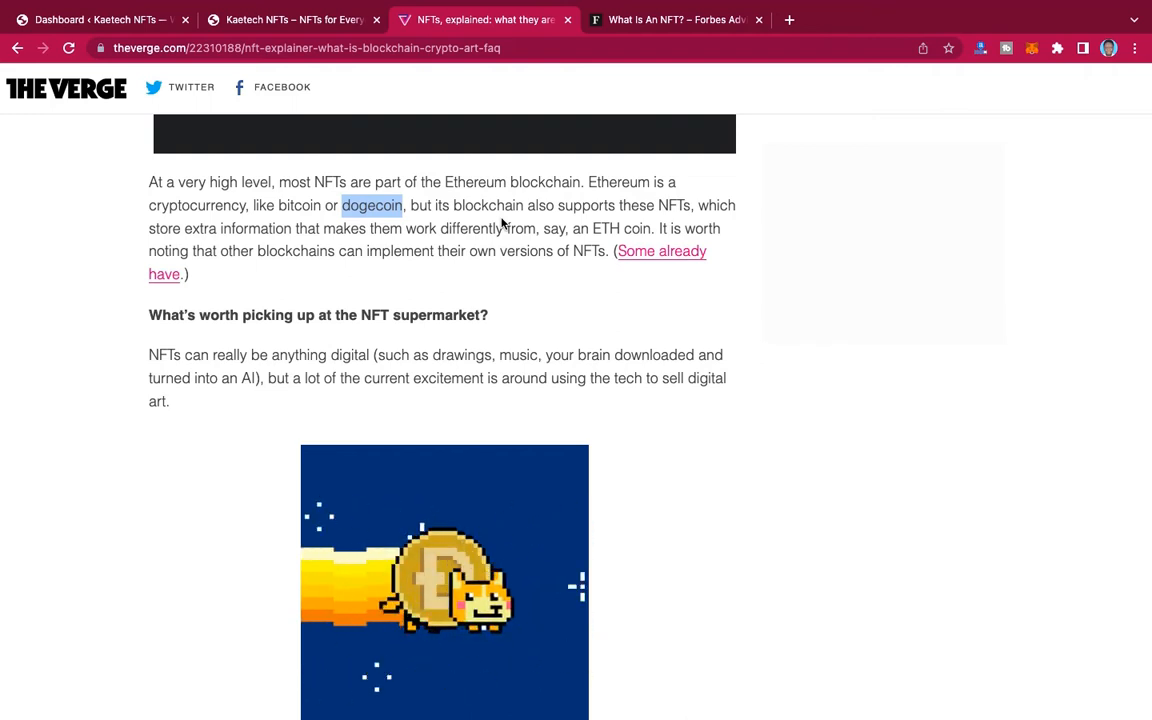
pyautogui.click(503, 223)
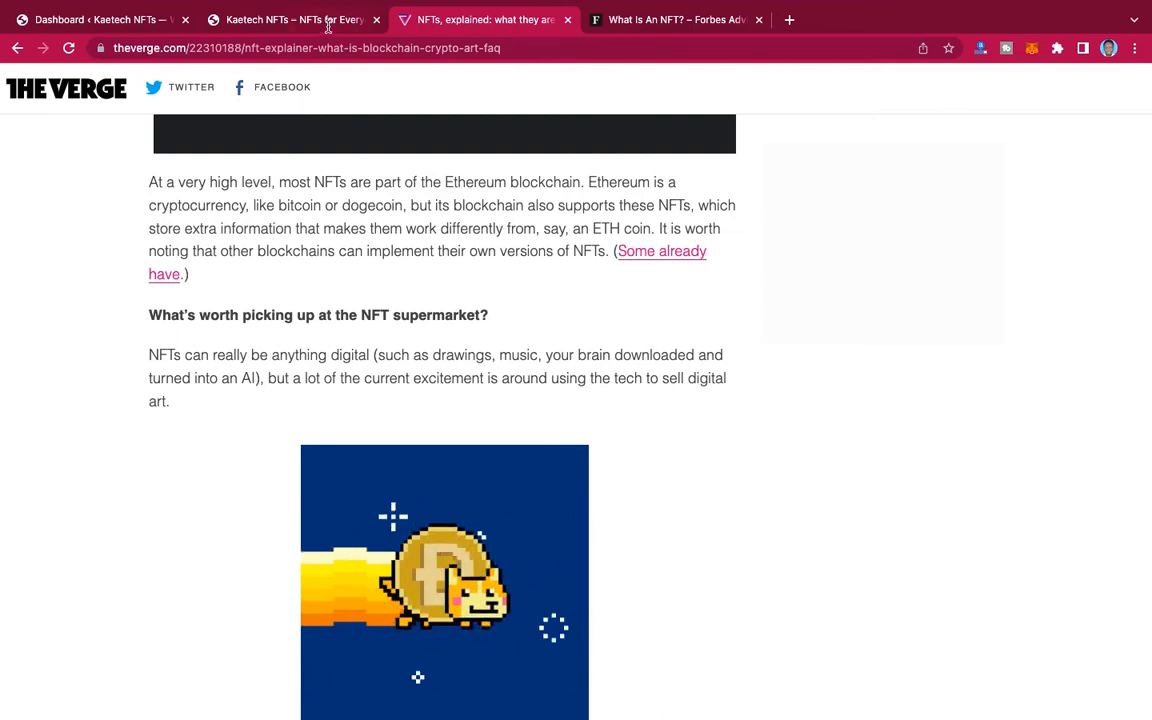
# Switch back to the Kaetech NFTs home page and scroll through its sections
pyautogui.click(297, 20)
pyautogui.scroll(-10, 676, 340)
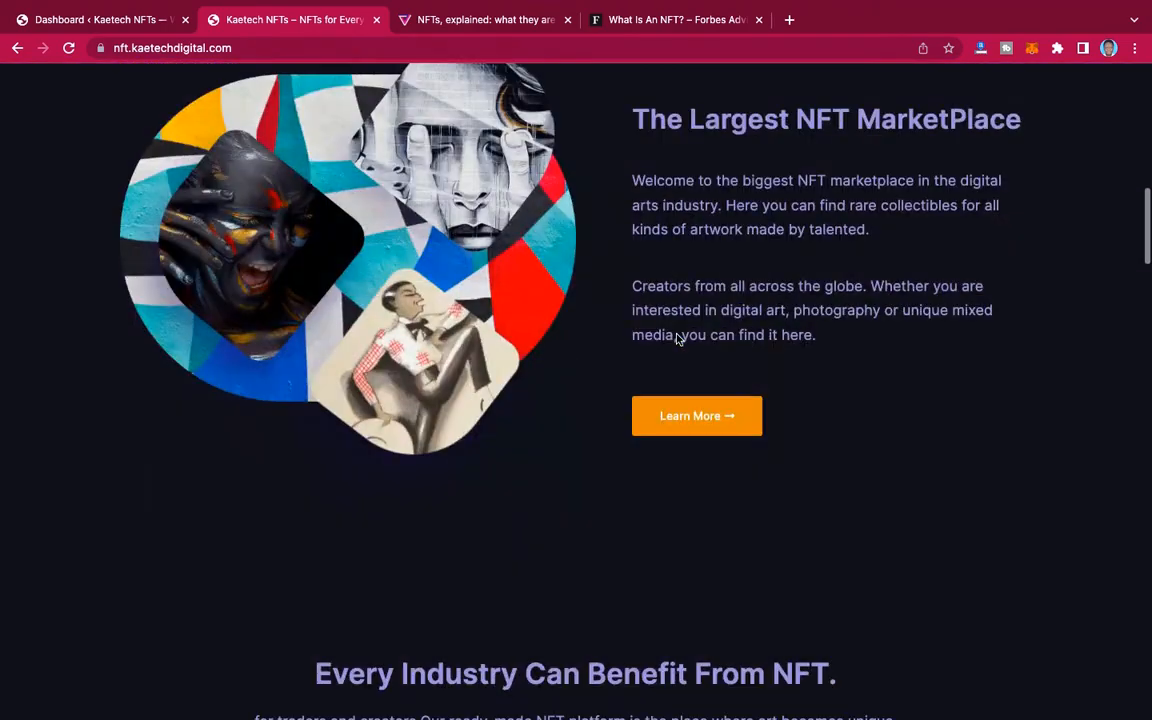
pyautogui.scroll(-12, 676, 340)
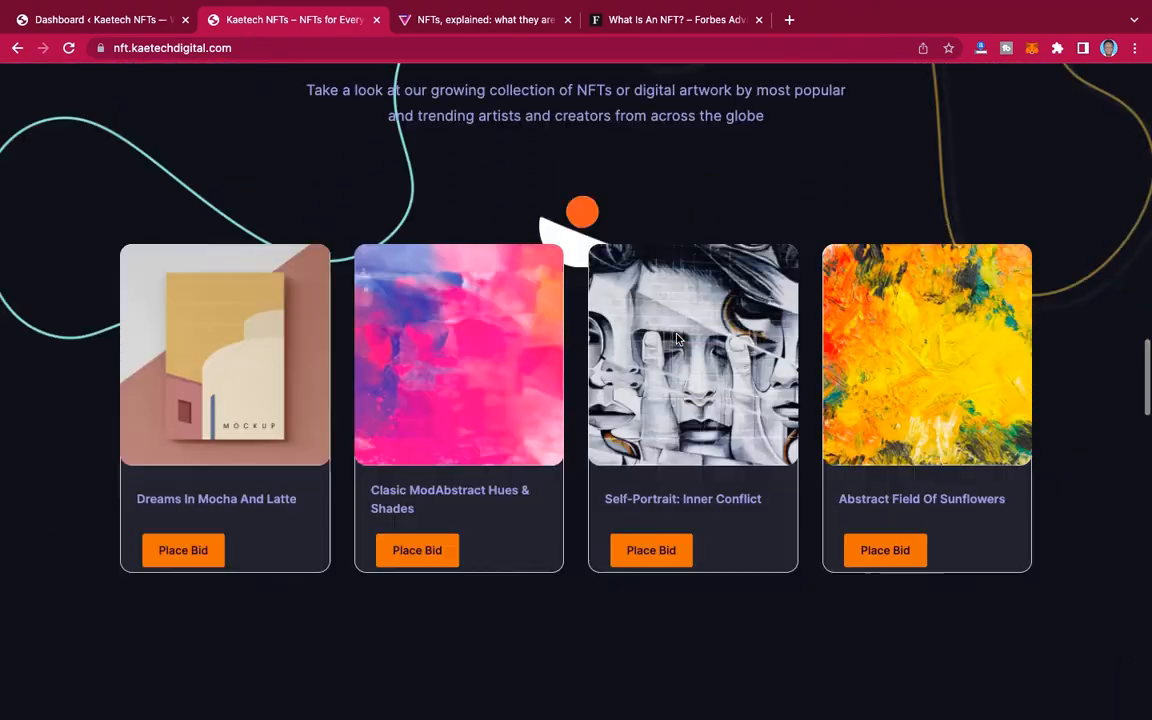
pyautogui.scroll(20, 676, 340)
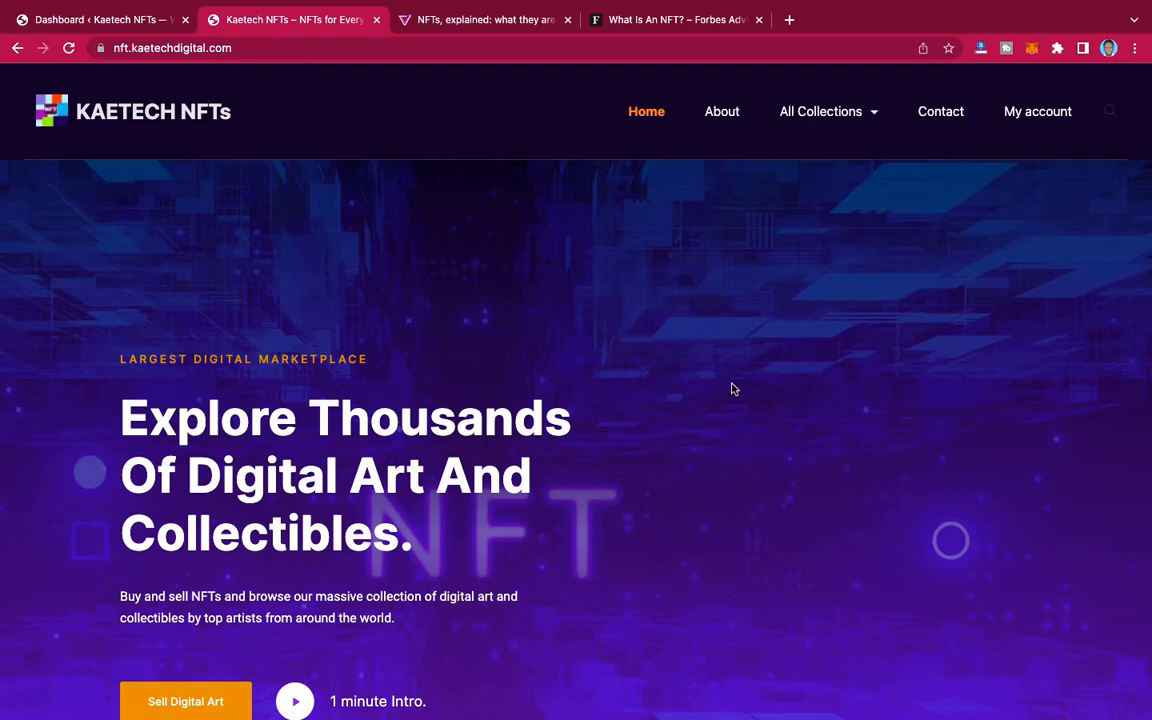
# Look over the WordPress admin Dashboard and its Welcome to WordPress 5.9 panel
pyautogui.scroll(-10, 733, 391)
pyautogui.scroll(10, 733, 389)
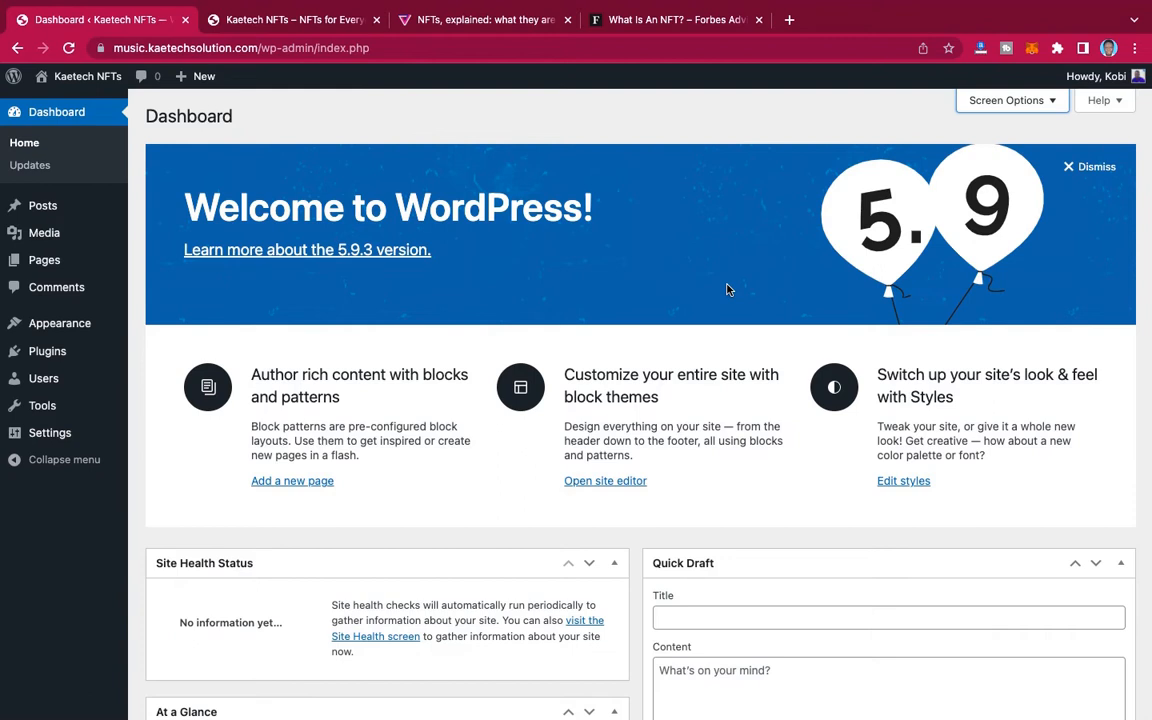
pyautogui.scroll(-5, 728, 289)
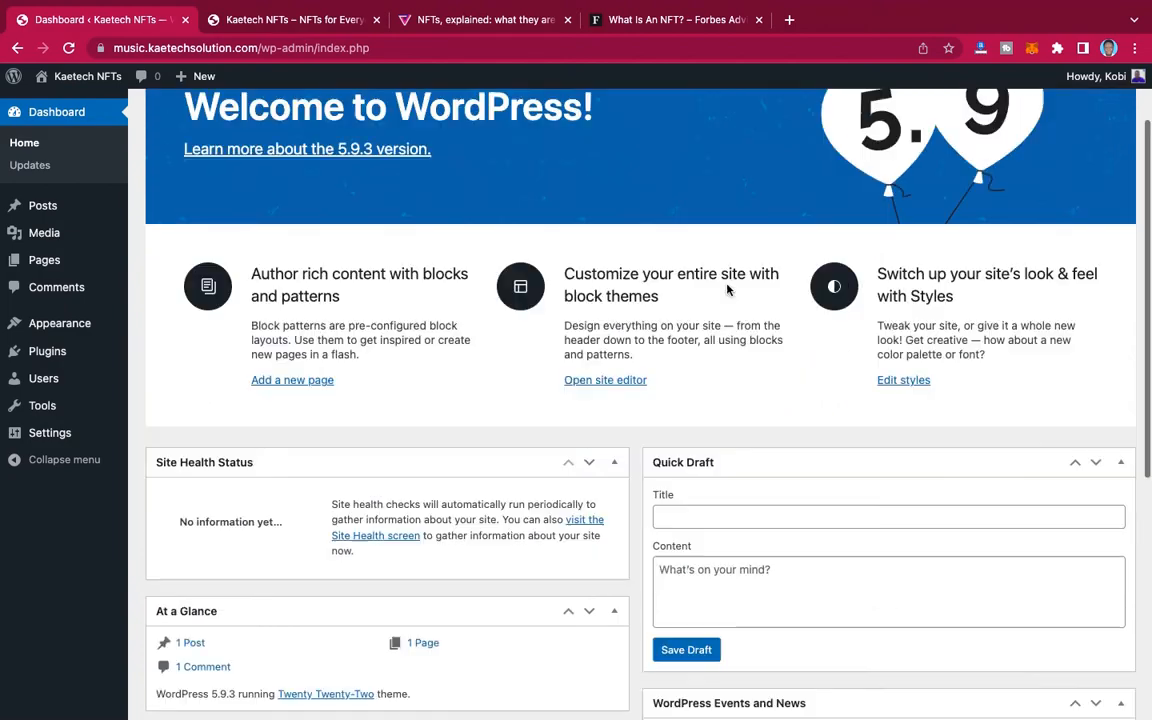
pyautogui.scroll(5, 728, 289)
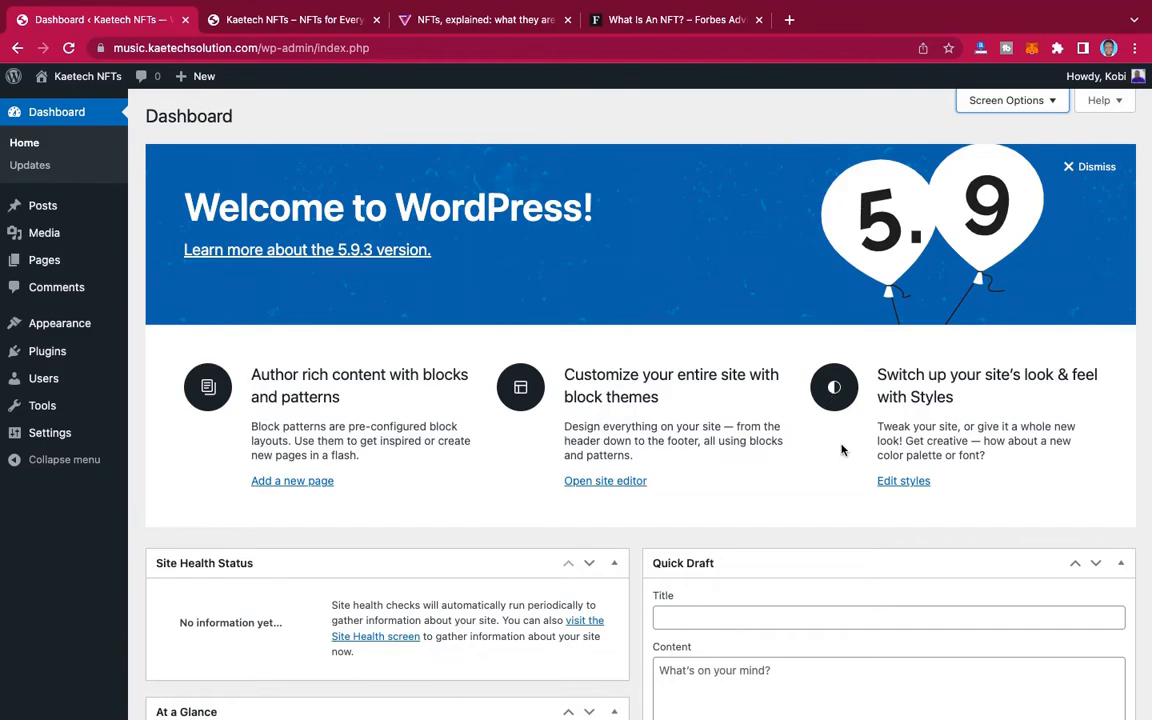
pyautogui.scroll(-10, 841, 450)
pyautogui.scroll(9, 841, 450)
pyautogui.scroll(-5, 841, 499)
pyautogui.scroll(5, 841, 499)
# Dismiss the welcome panel and hide all five dashboard widgets through Screen Options
pyautogui.click(1070, 166)
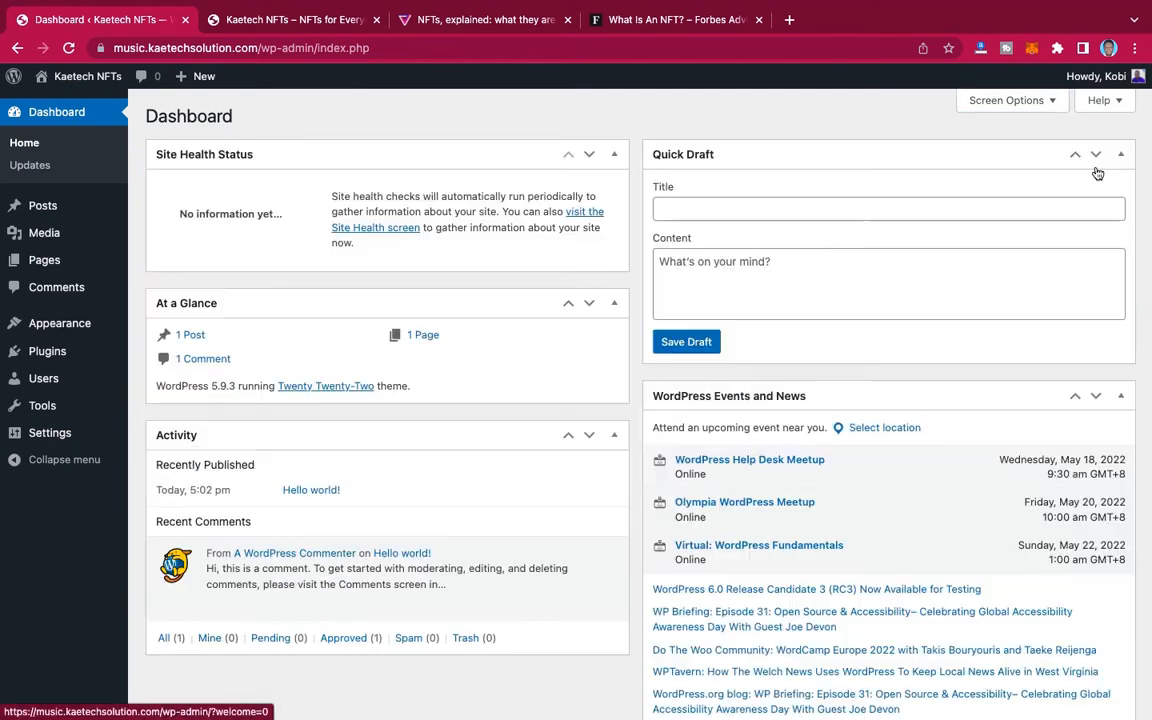
pyautogui.click(1010, 101)
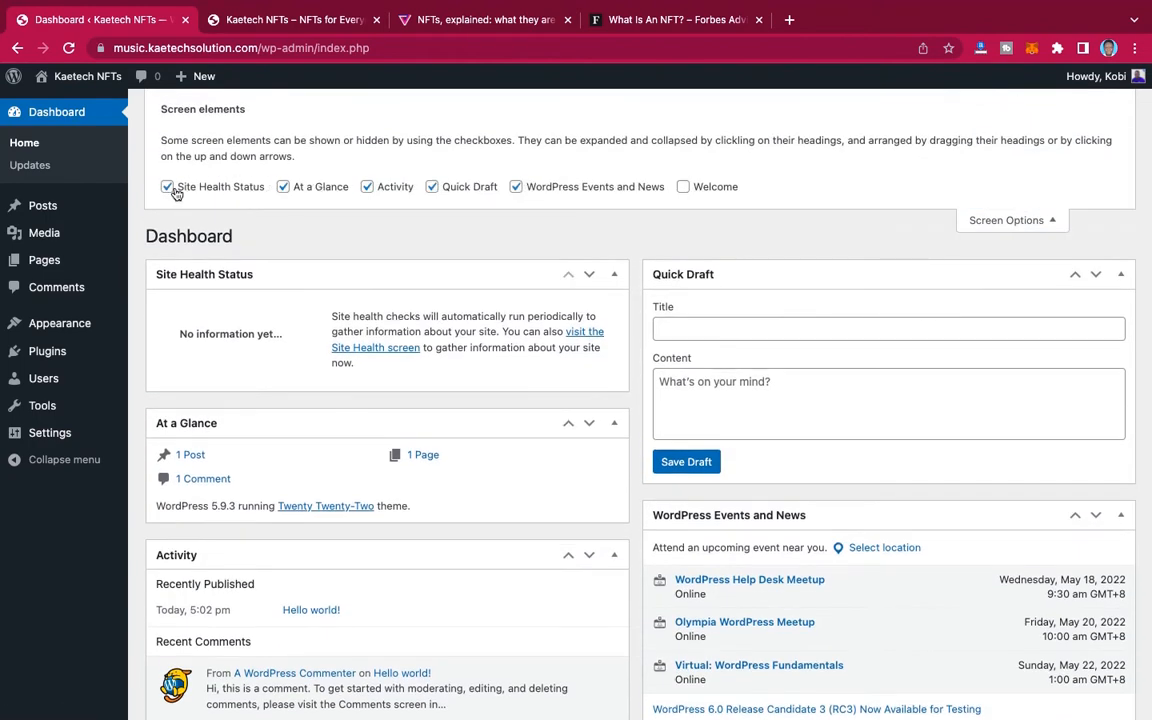
pyautogui.click(168, 188)
pyautogui.click(283, 187)
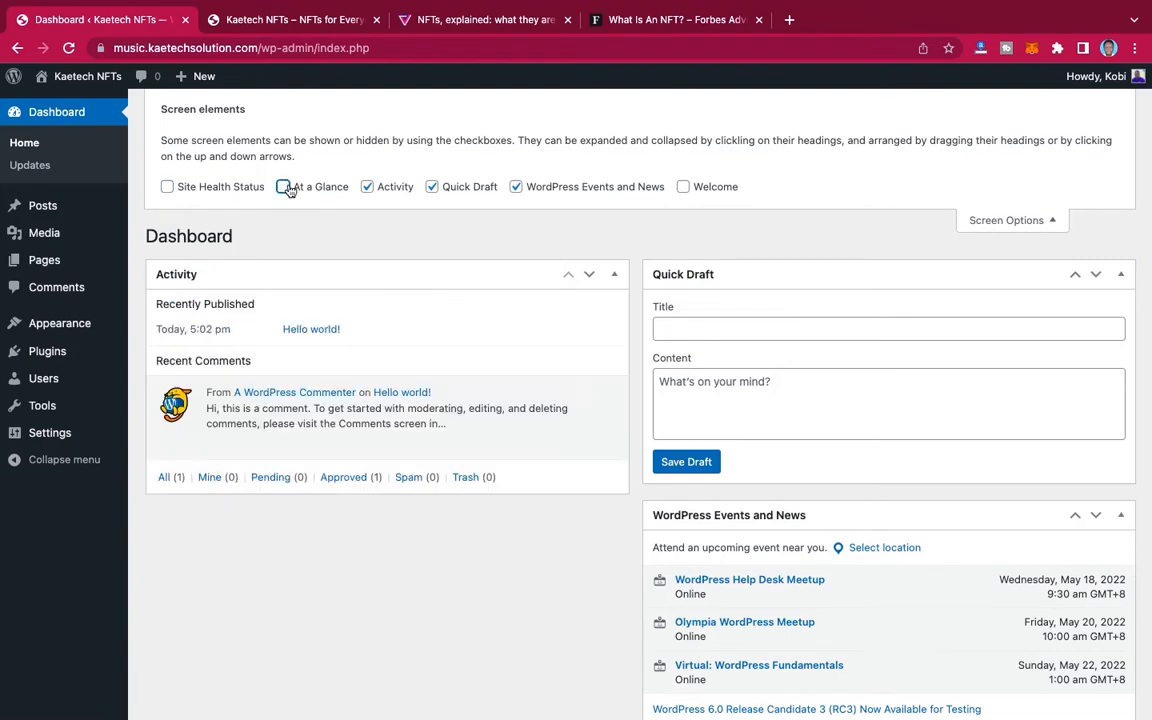
pyautogui.click(367, 187)
pyautogui.click(432, 187)
pyautogui.click(516, 187)
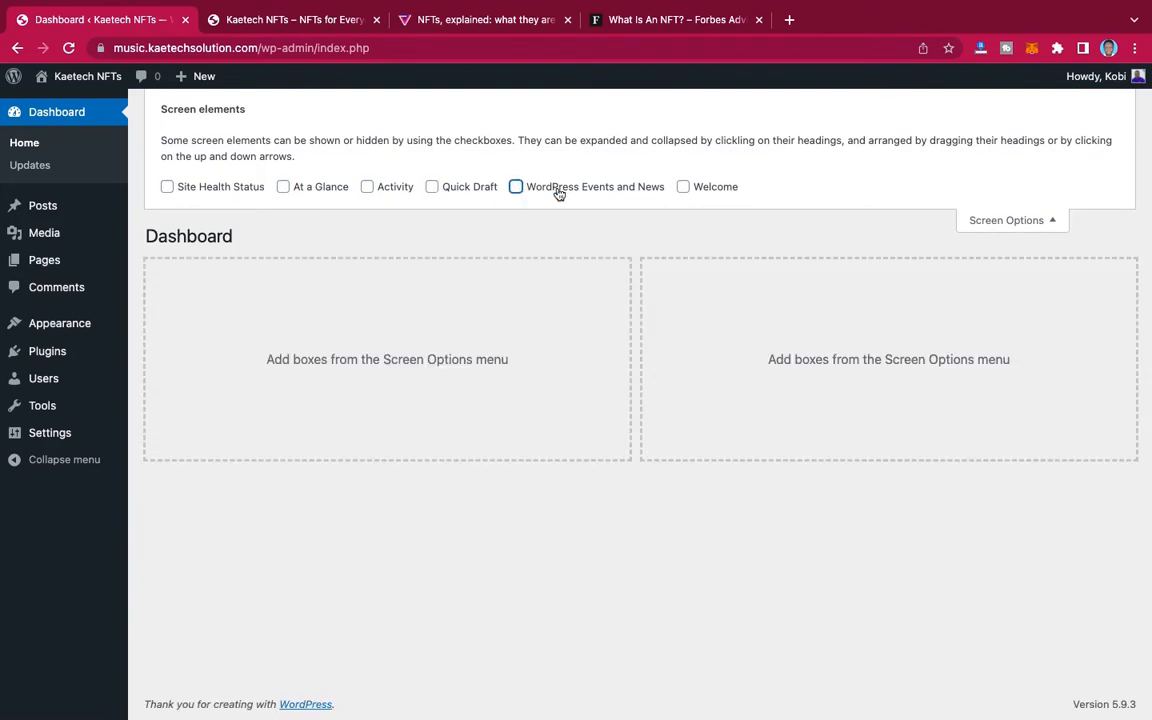
pyautogui.click(1008, 220)
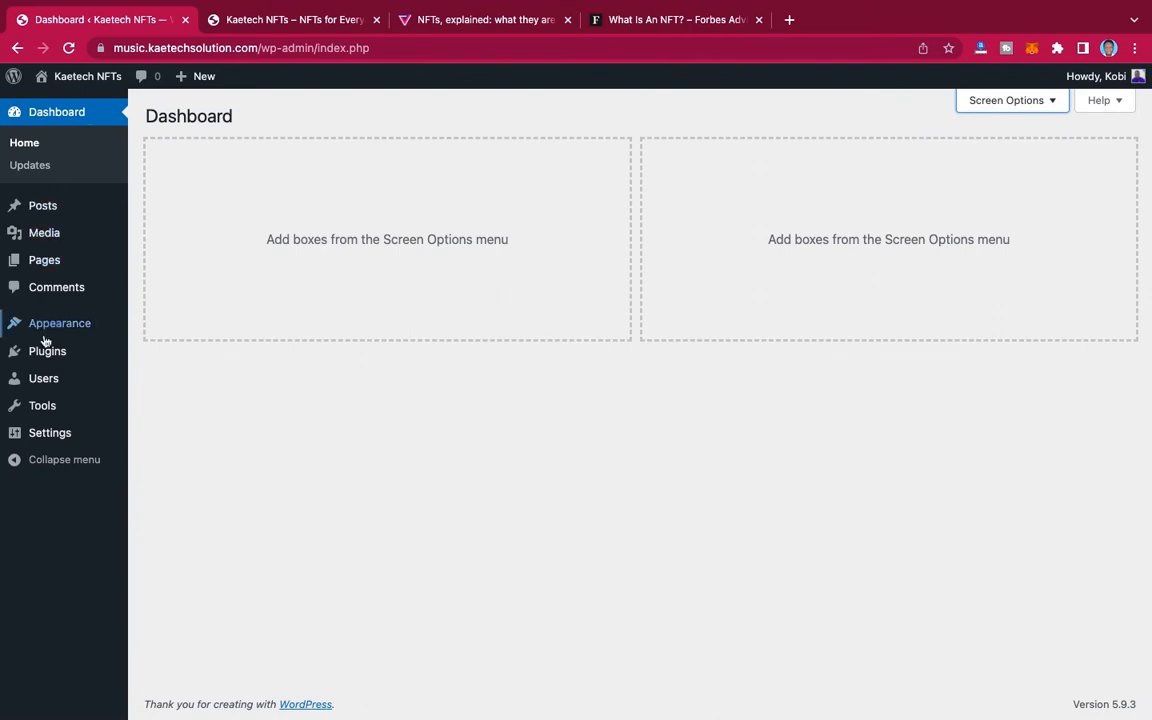
# Go to Settings > General
pyautogui.moveTo(37, 406)
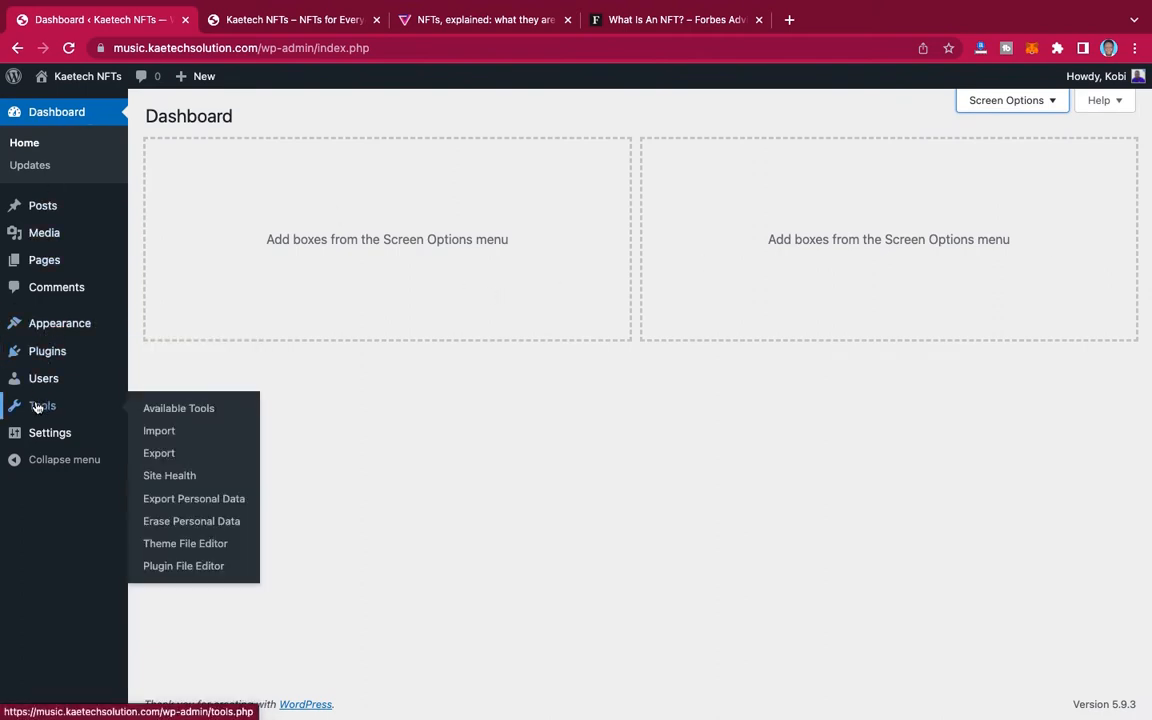
pyautogui.moveTo(39, 446)
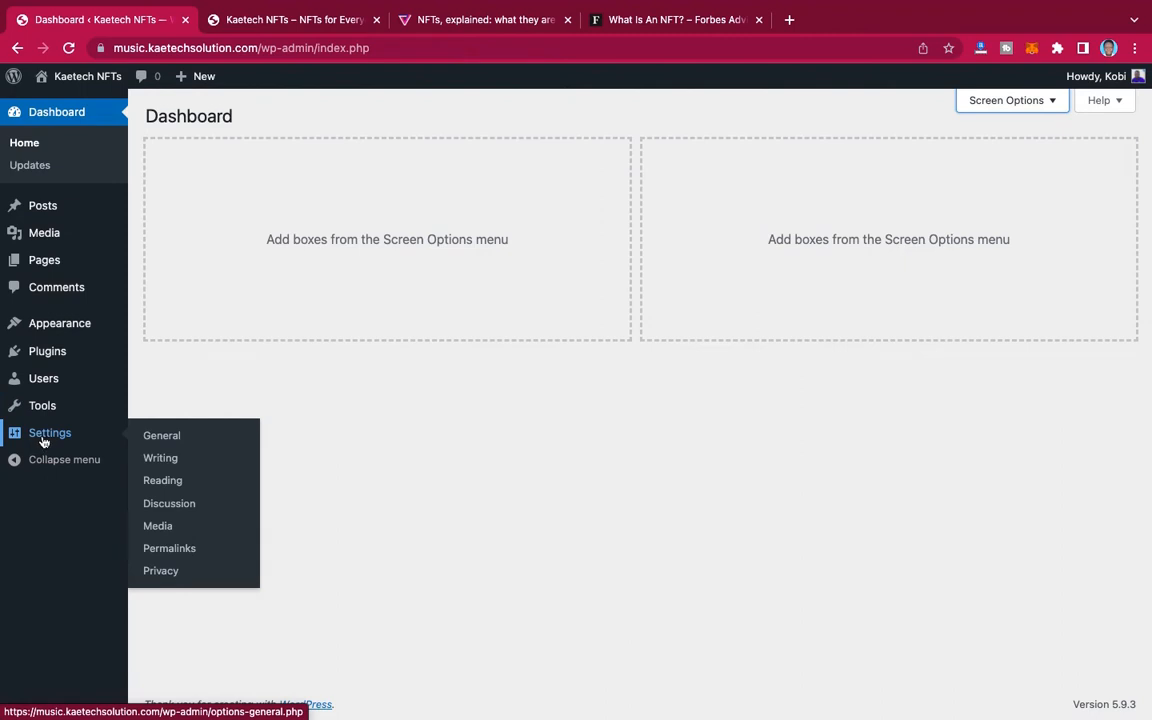
pyautogui.click(157, 439)
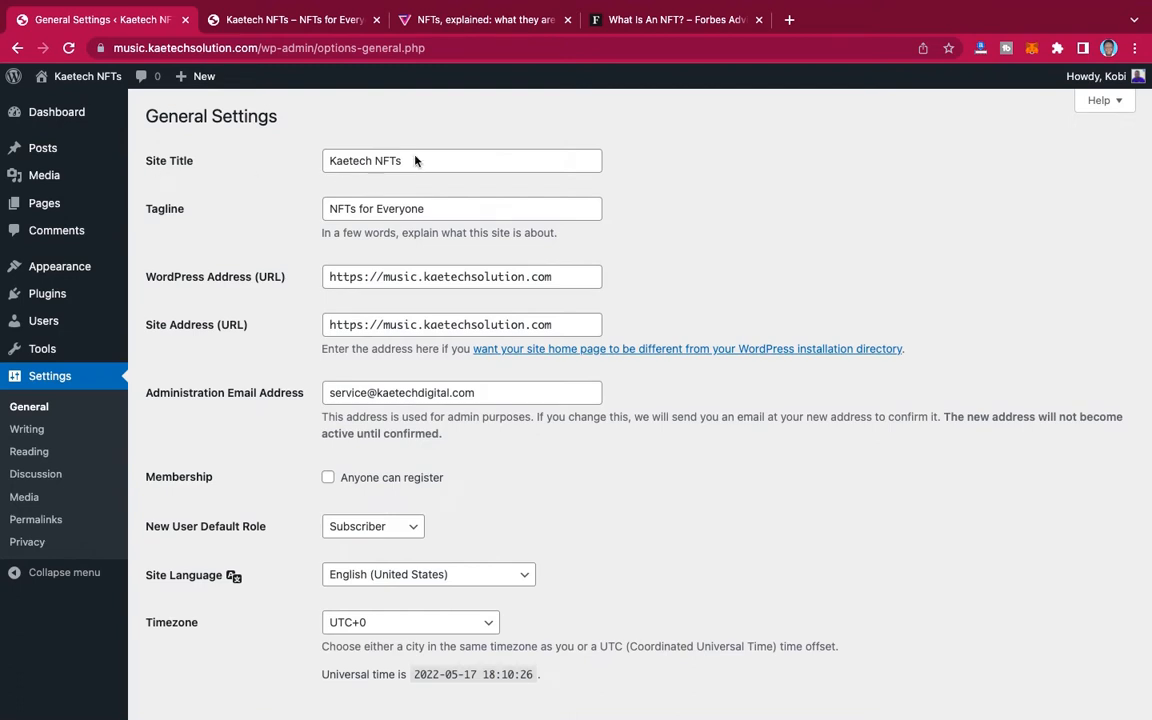
# Review the site title 'Kaetech NFTs' and tagline 'NFTs for Everyone' in General Settings
pyautogui.moveTo(419, 157); pyautogui.dragTo(273, 159)
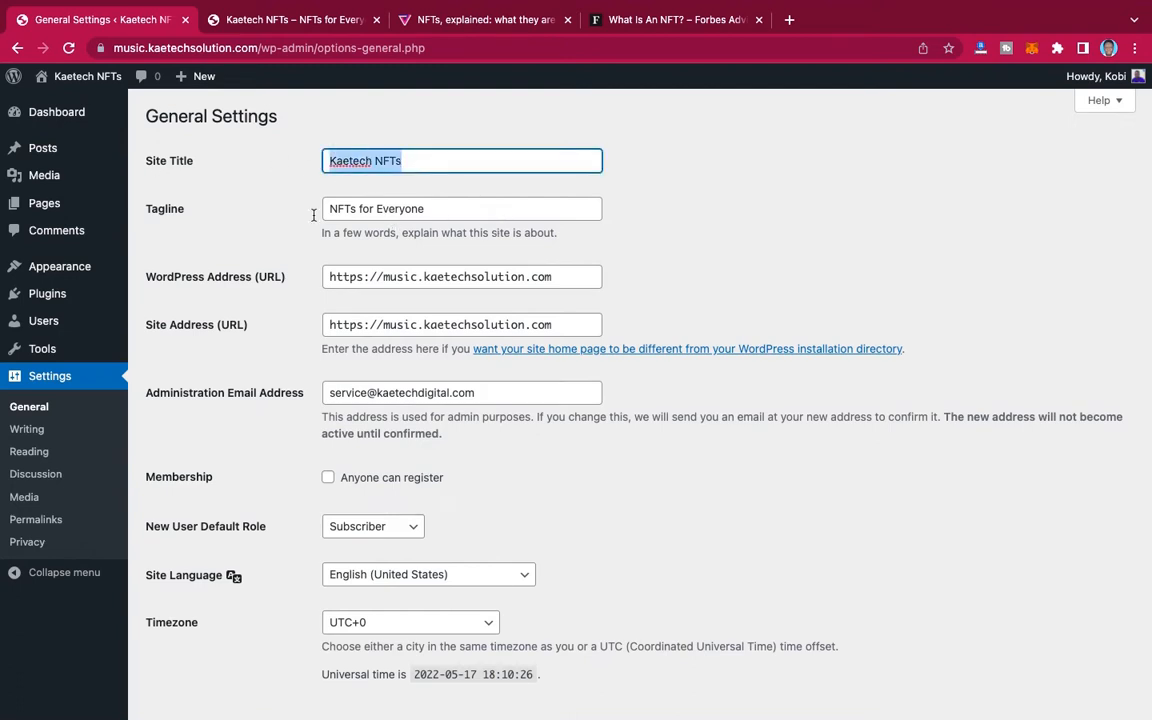
pyautogui.moveTo(442, 208); pyautogui.dragTo(297, 208)
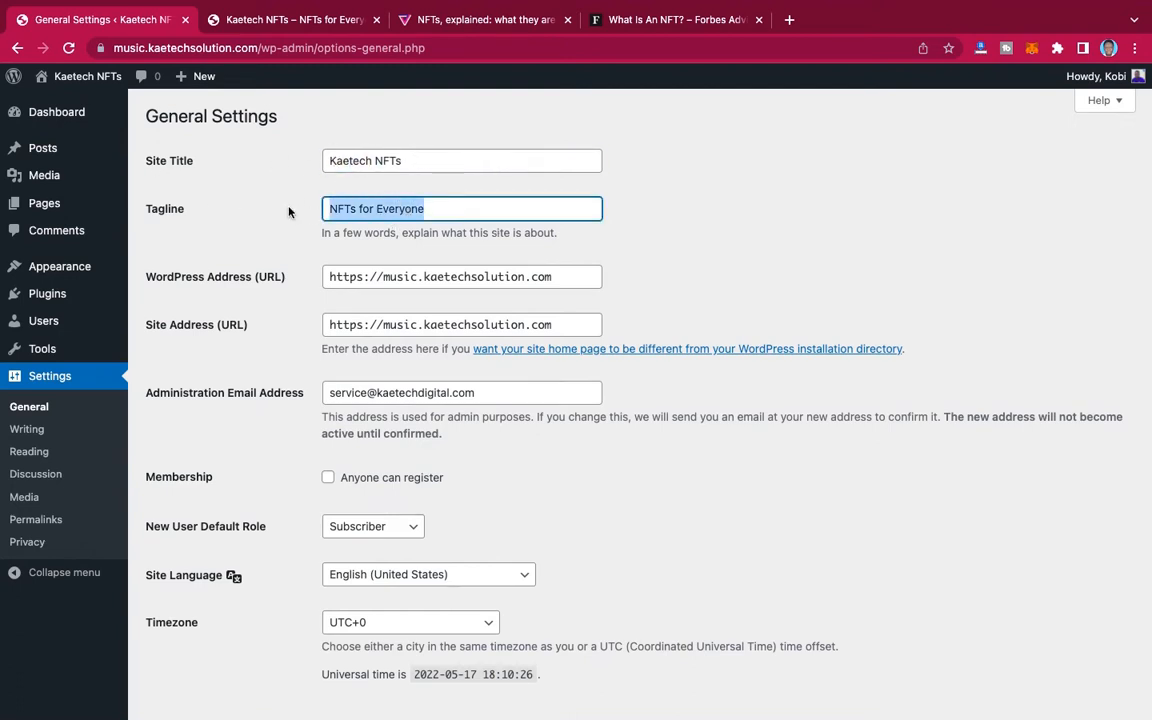
pyautogui.scroll(-2, 220, 205)
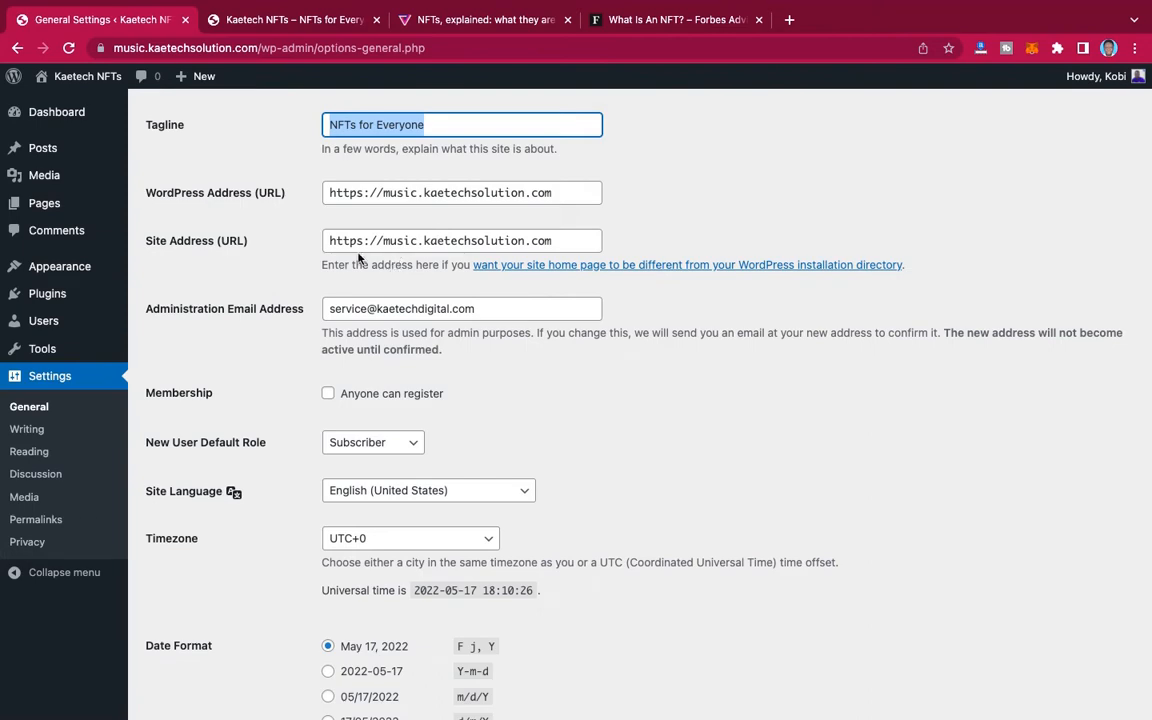
pyautogui.scroll(-2, 432, 200)
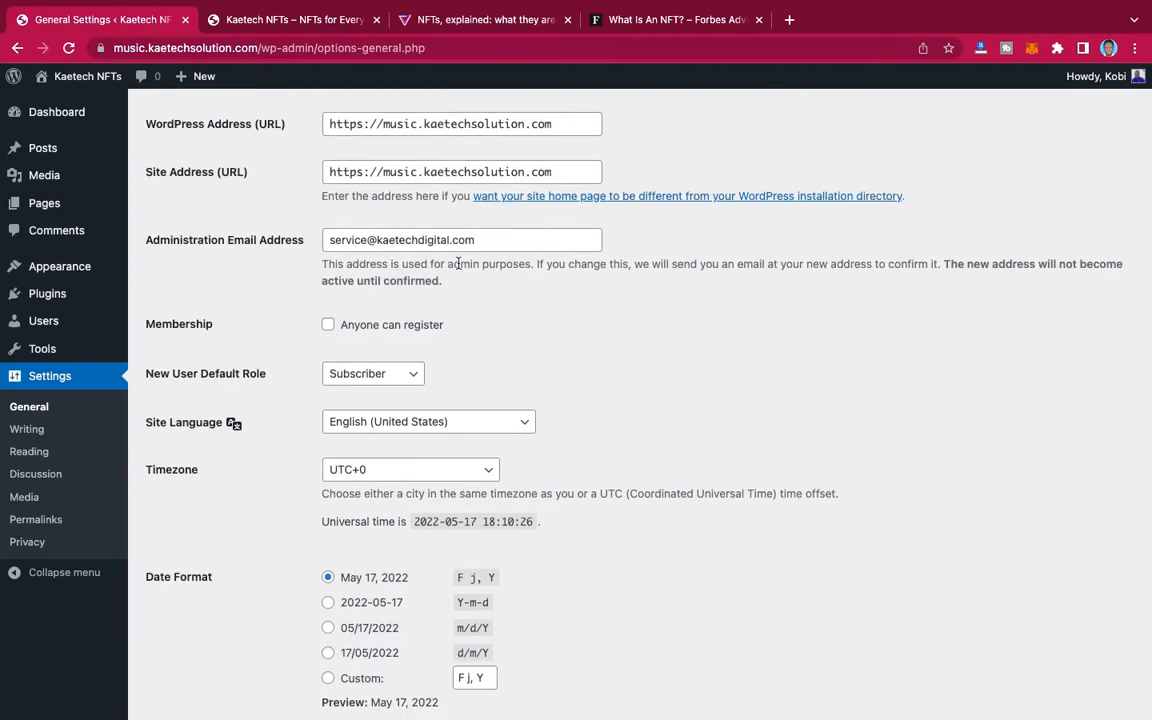
pyautogui.scroll(-5, 455, 265)
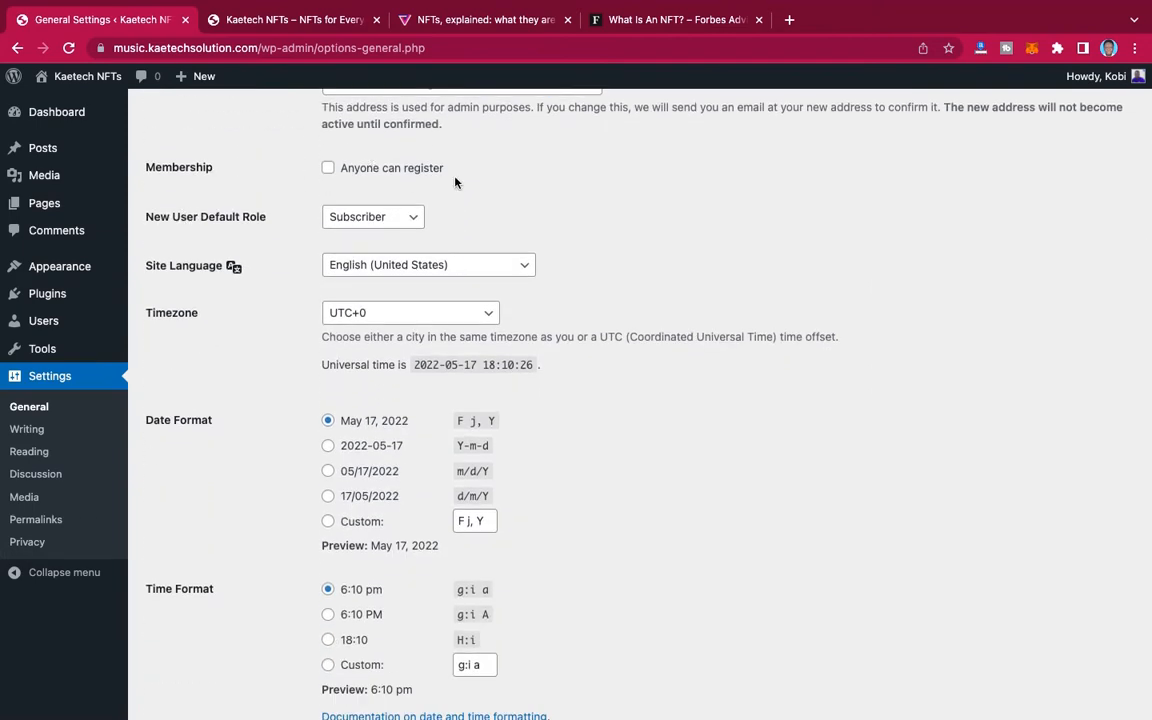
pyautogui.scroll(2, 409, 158)
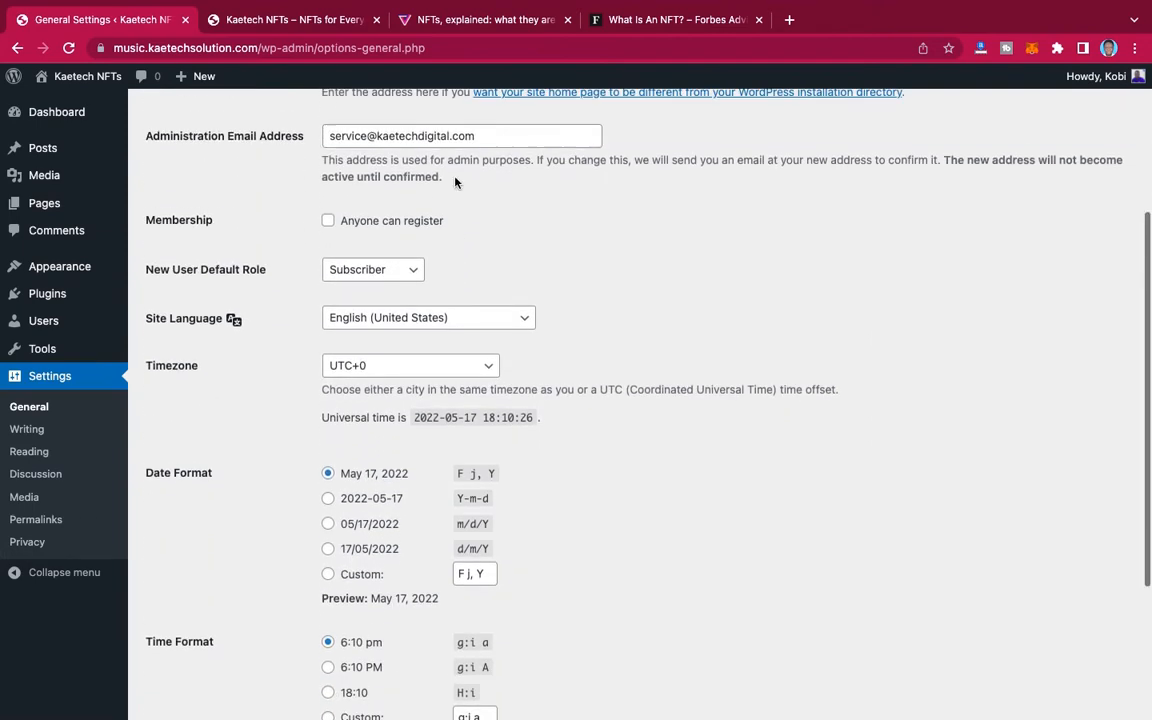
# Enable 'Anyone can register' membership and save the settings
pyautogui.click(330, 222)
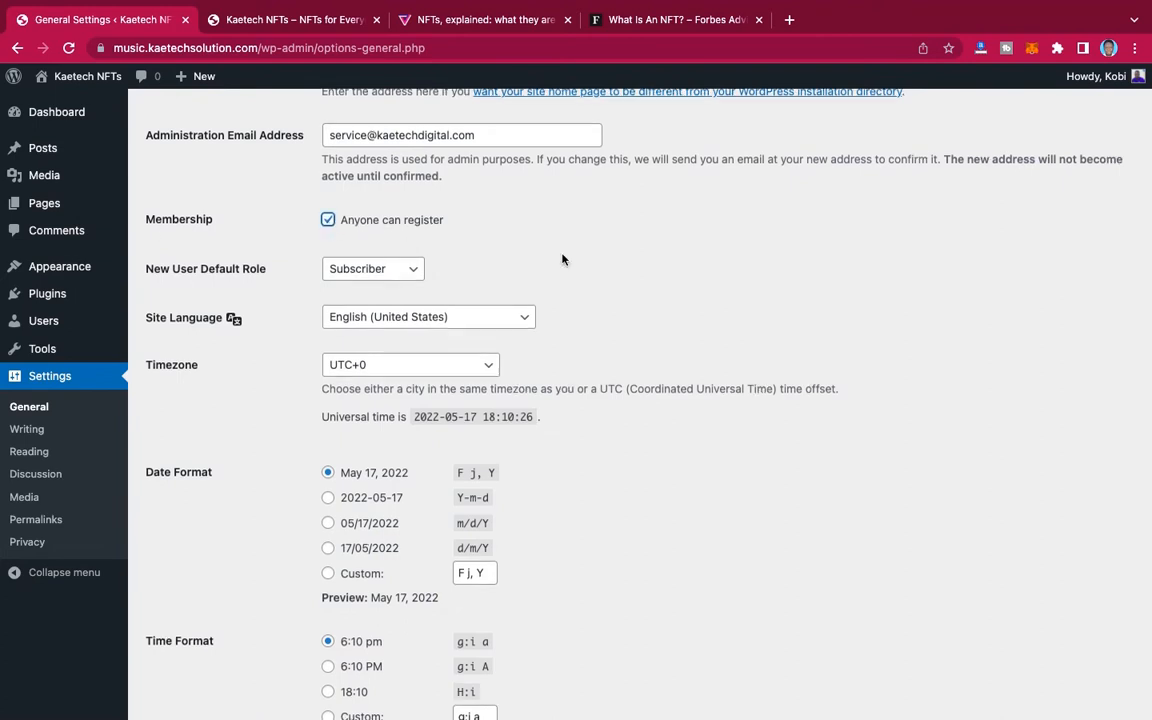
pyautogui.scroll(-7, 562, 260)
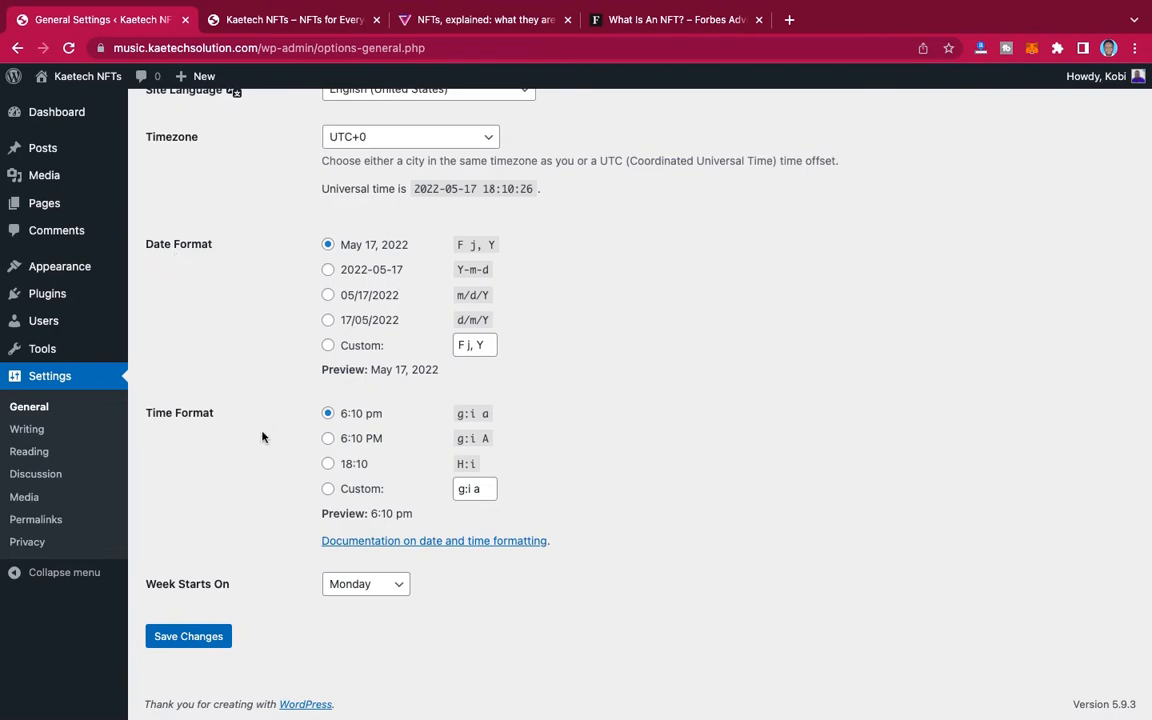
pyautogui.click(185, 638)
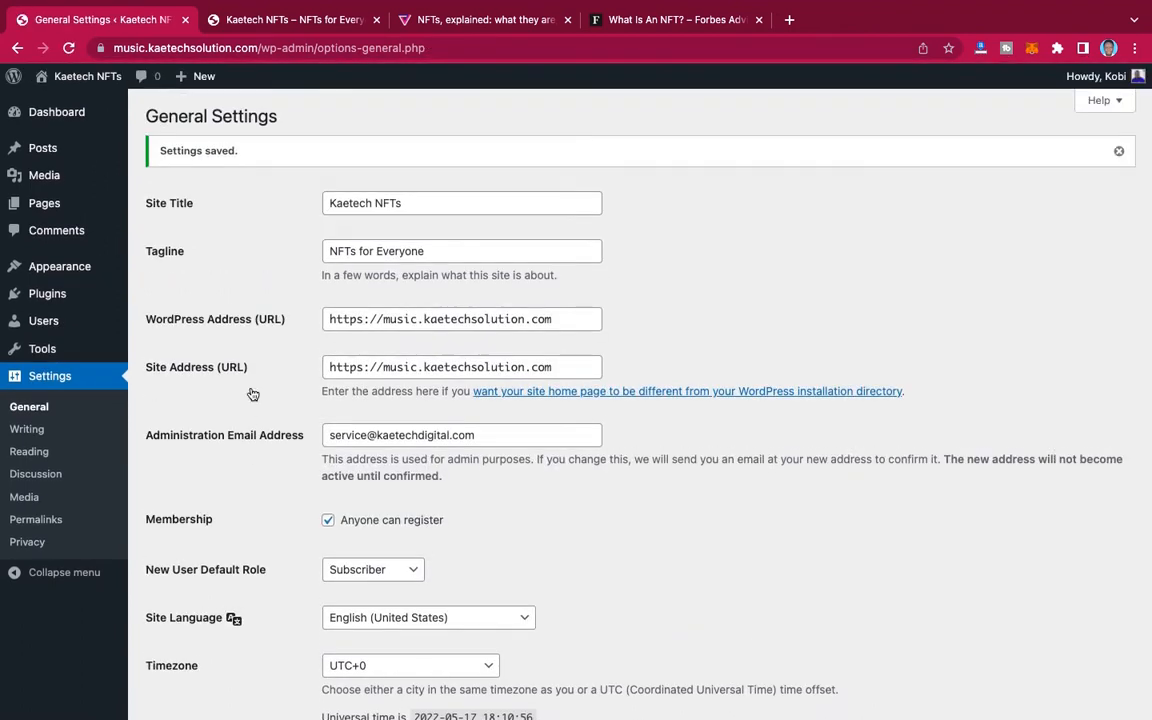
# Switch the permalink structure to Post name and save it
pyautogui.click(31, 521)
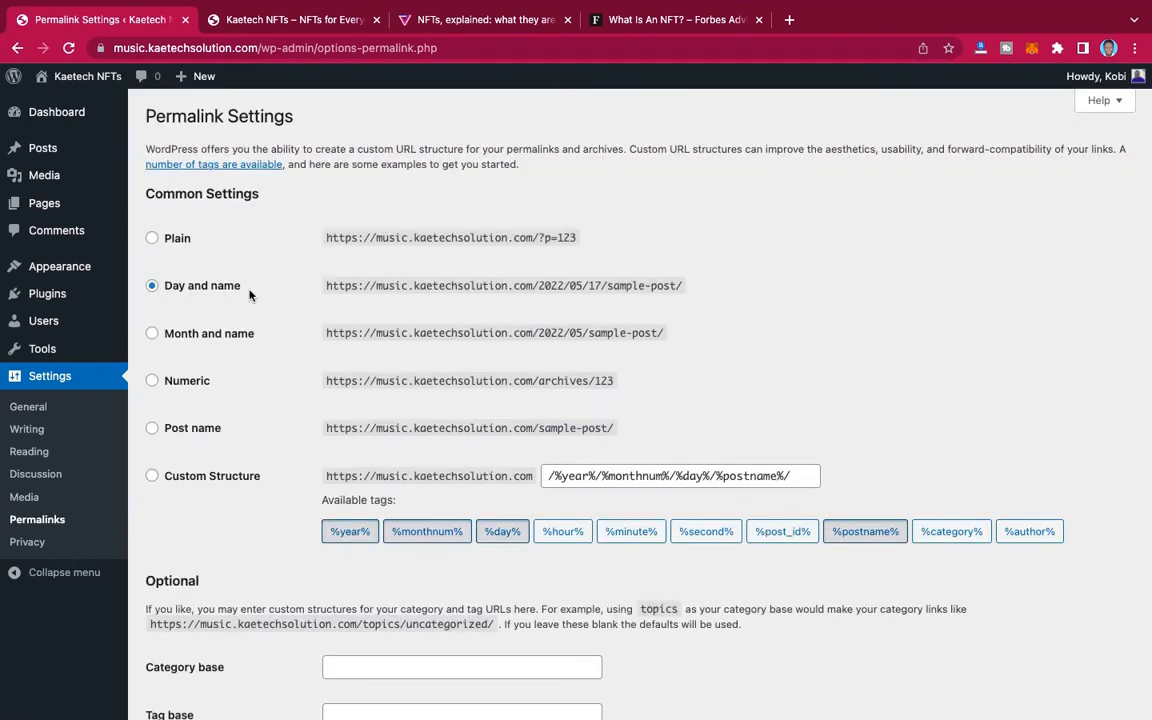
pyautogui.click(152, 428)
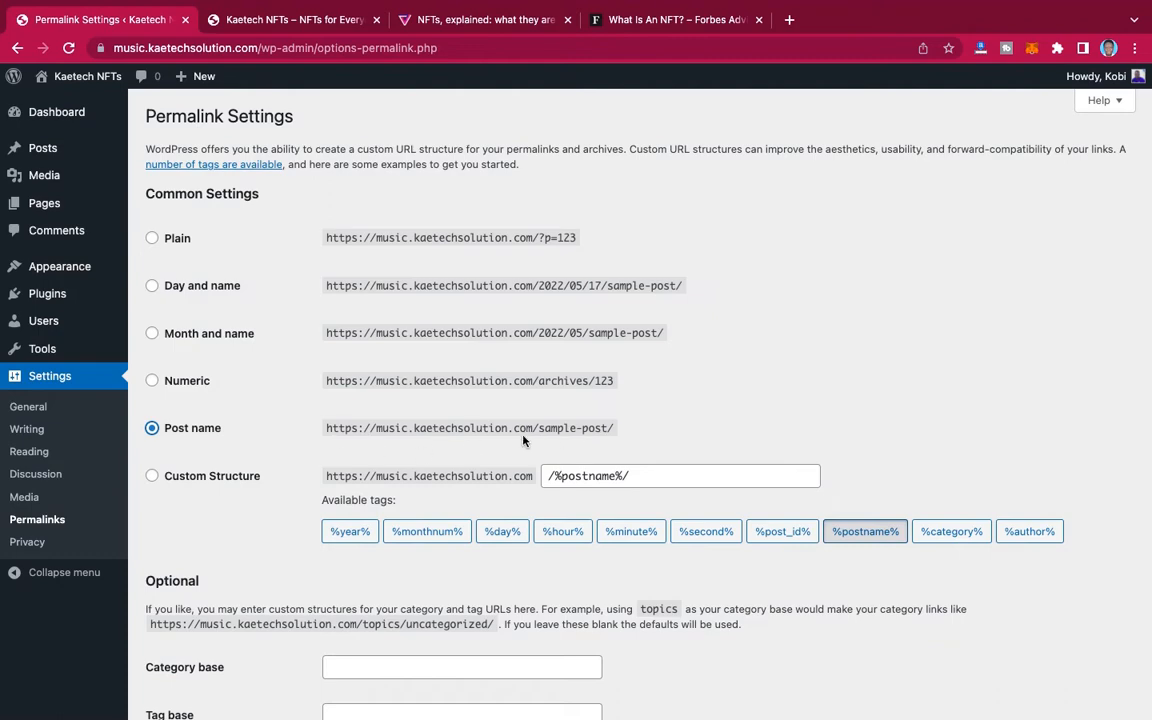
pyautogui.scroll(-3, 505, 440)
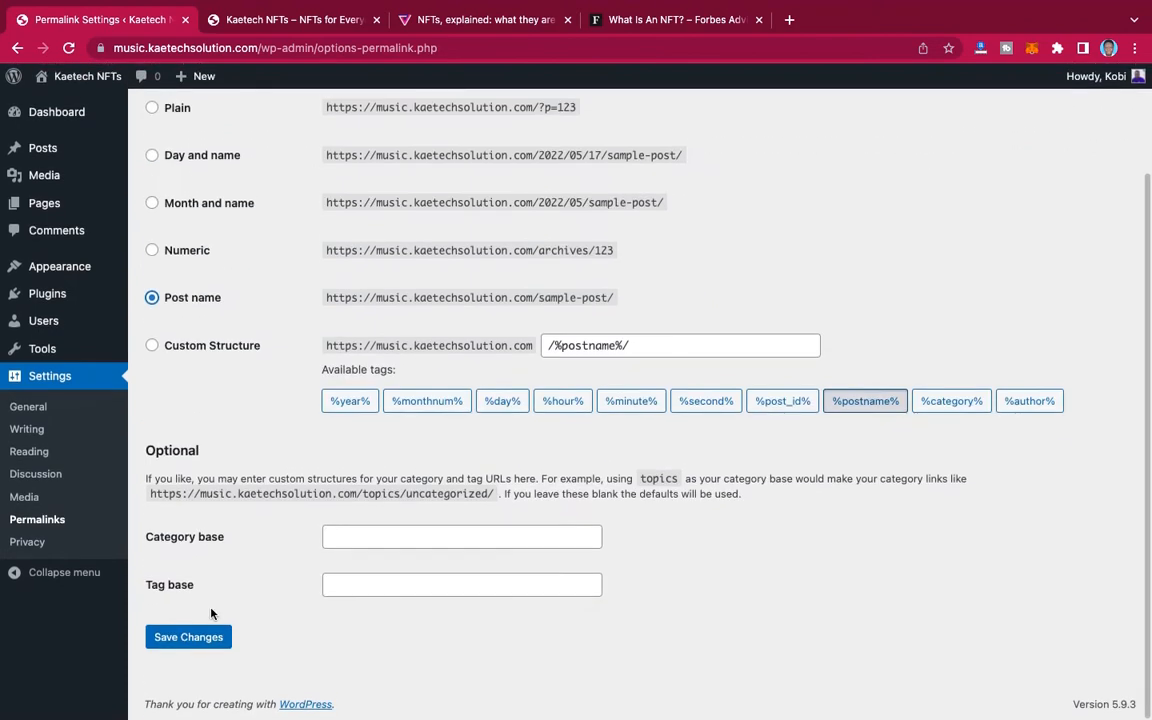
pyautogui.click(214, 636)
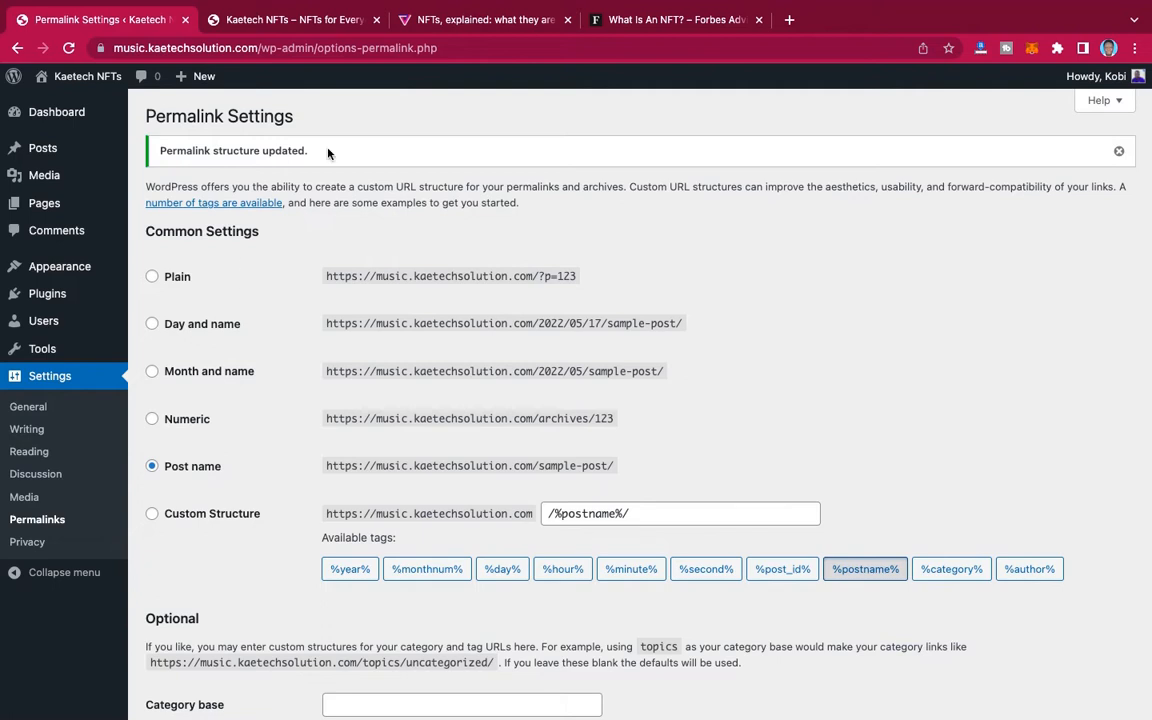
# Glance at the live site tab, then return to the Permalink Settings page
pyautogui.click(295, 19)
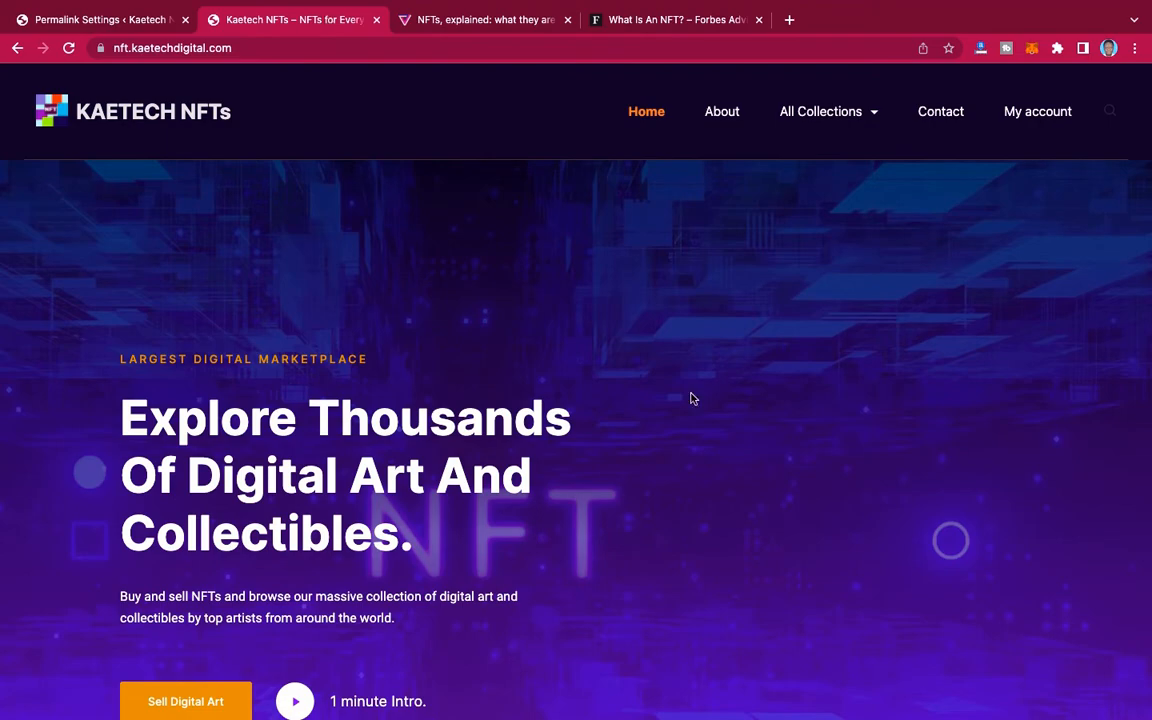
pyautogui.scroll(-15, 690, 398)
pyautogui.scroll(10, 690, 398)
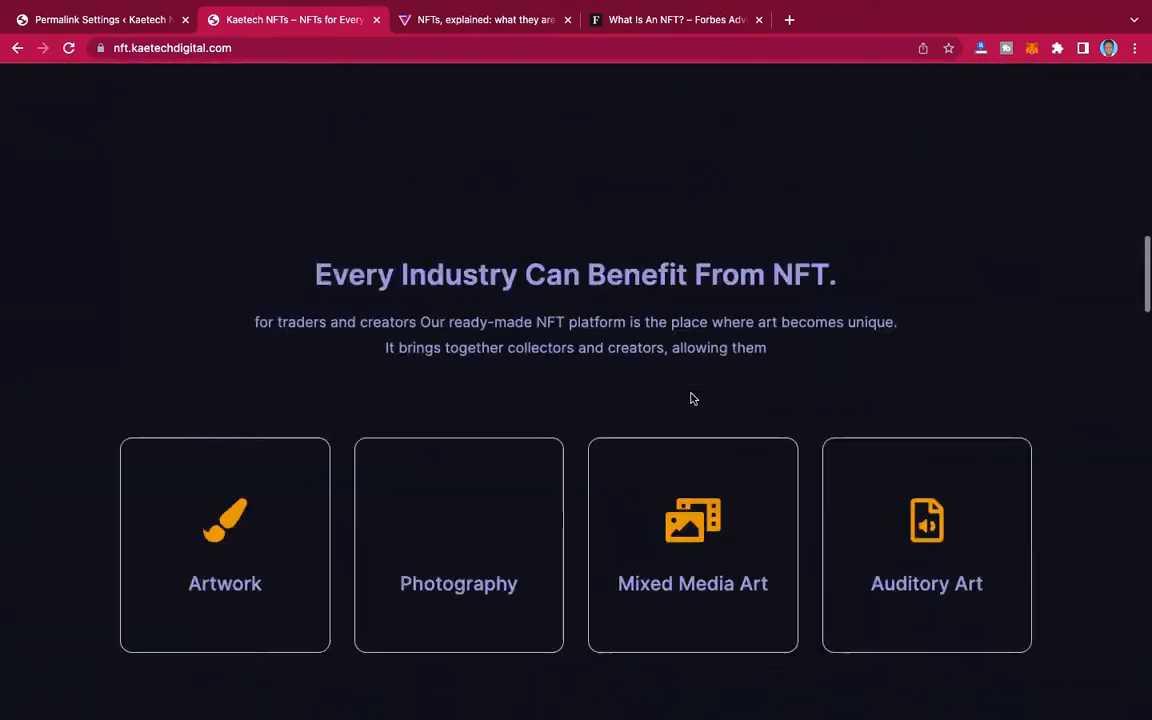
pyautogui.scroll(10, 690, 398)
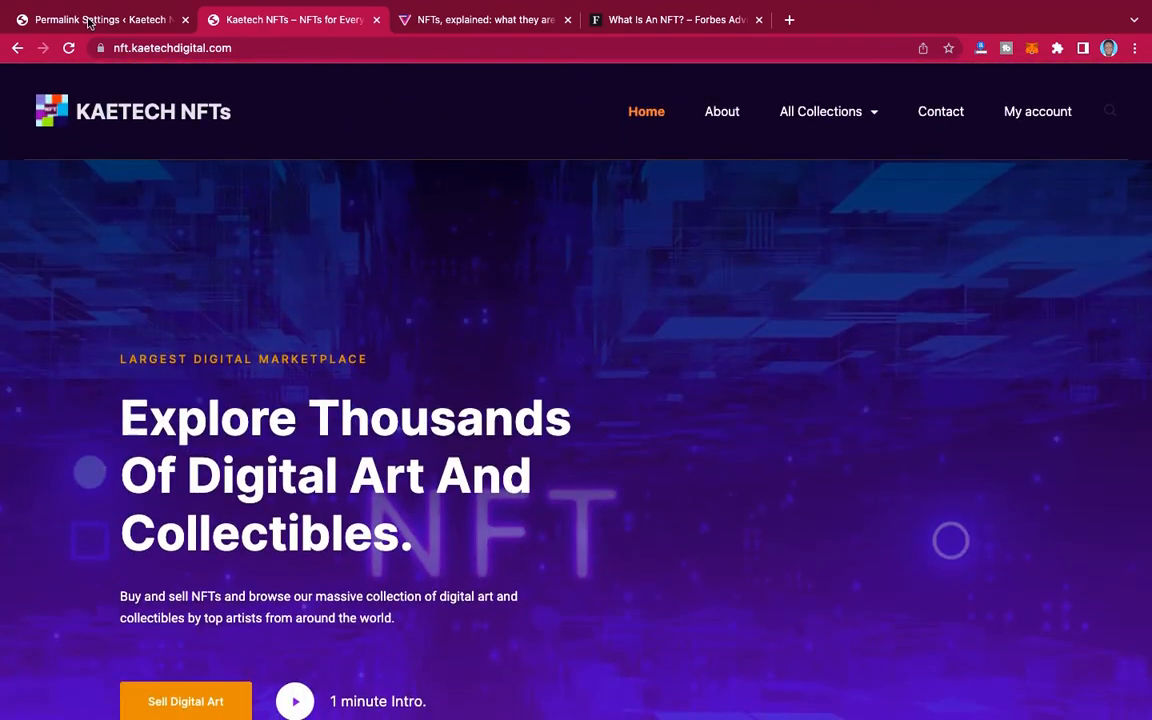
pyautogui.click(88, 20)
pyautogui.moveTo(49, 272)
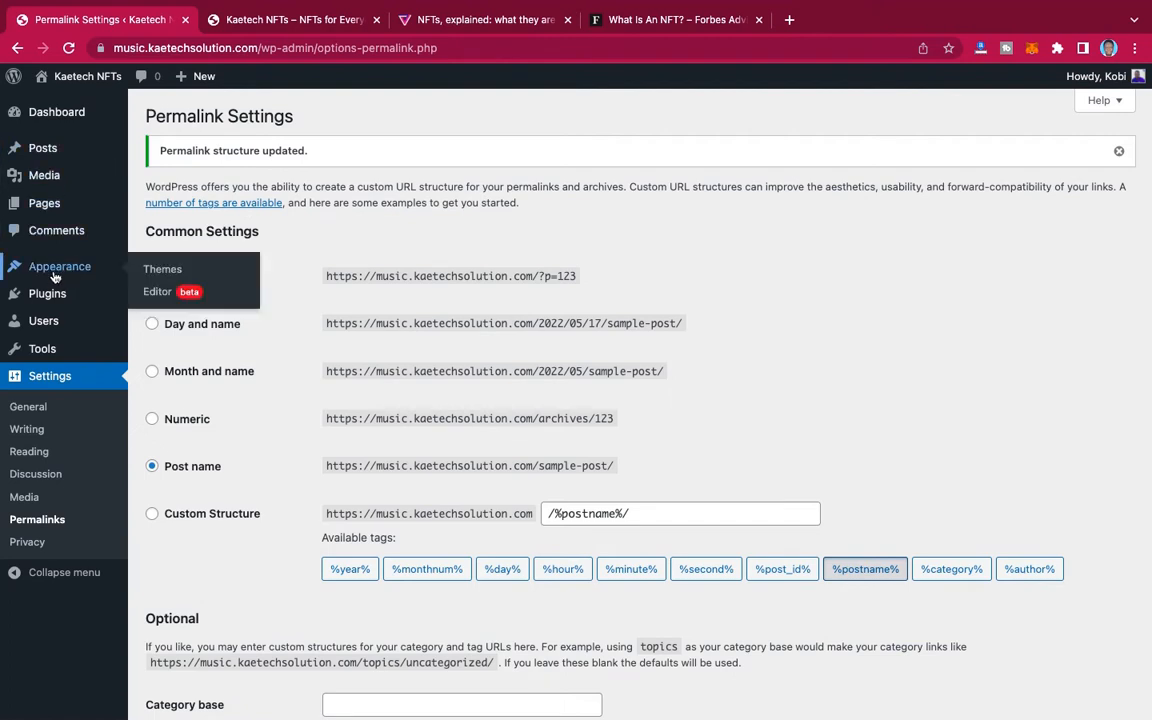
# Go to Appearance > Themes and open Visit Site in a new tab
pyautogui.click(170, 272)
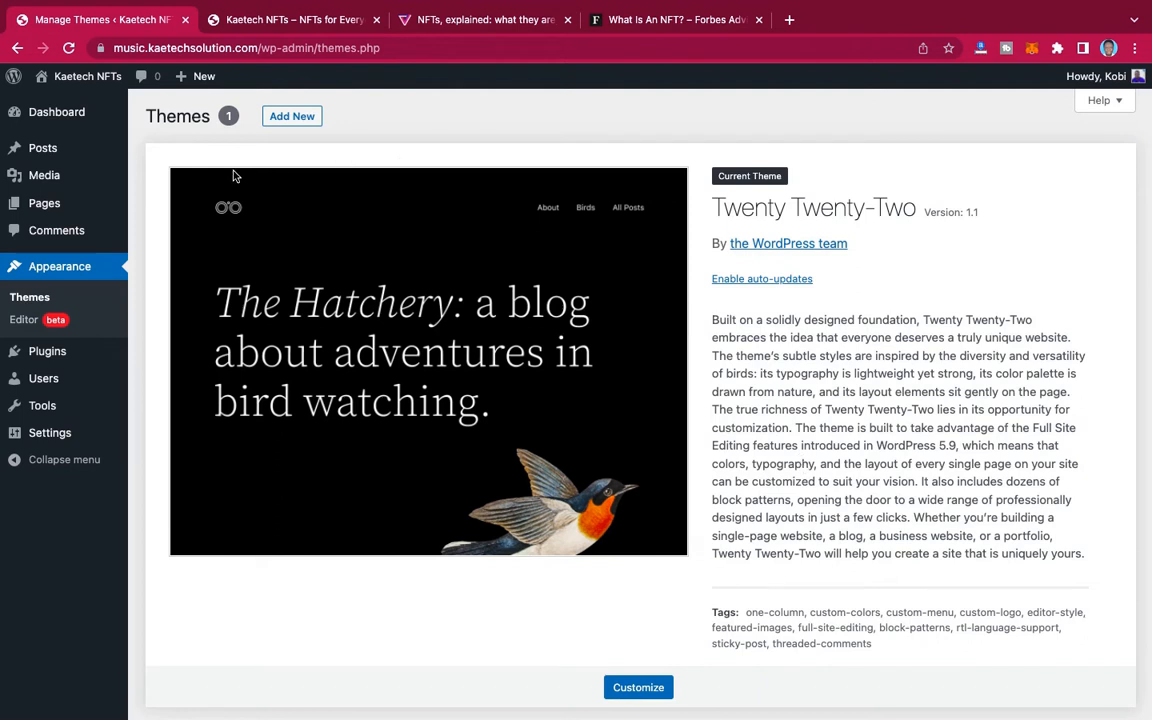
pyautogui.moveTo(60, 77)
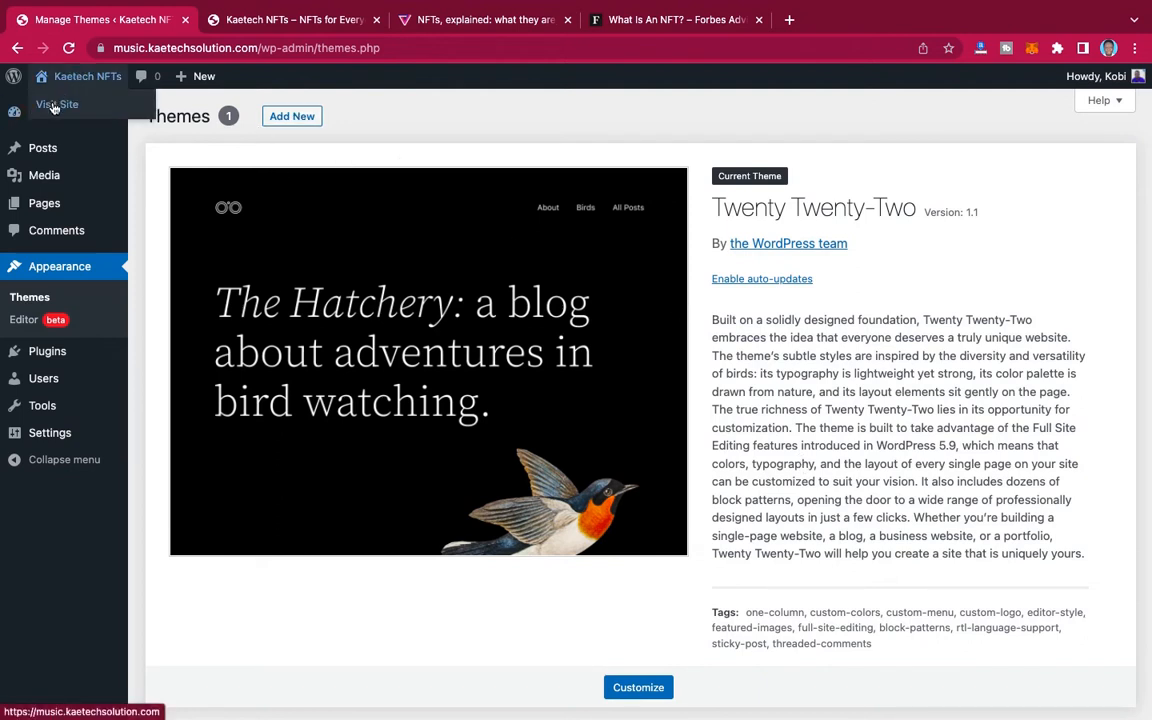
pyautogui.rightClick(55, 107)
pyautogui.click(80, 111)
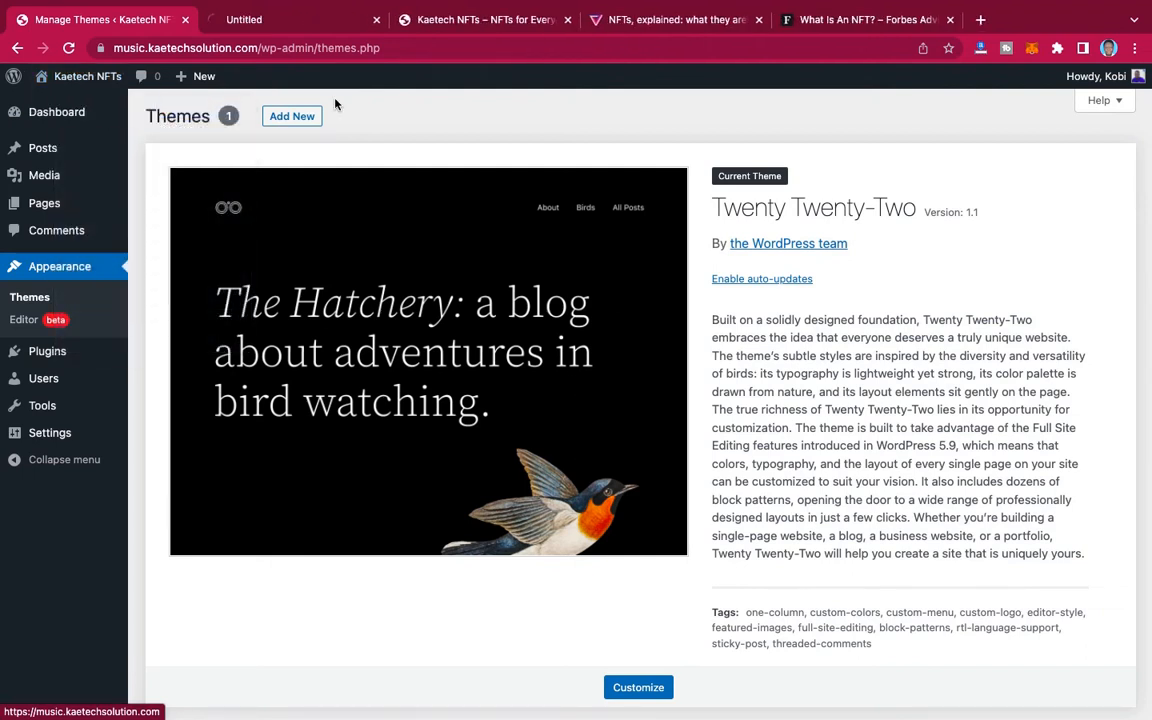
# Scroll the live Twenty Twenty-Two front page with its 'Hello world!' post, then return to Themes
pyautogui.click(309, 20)
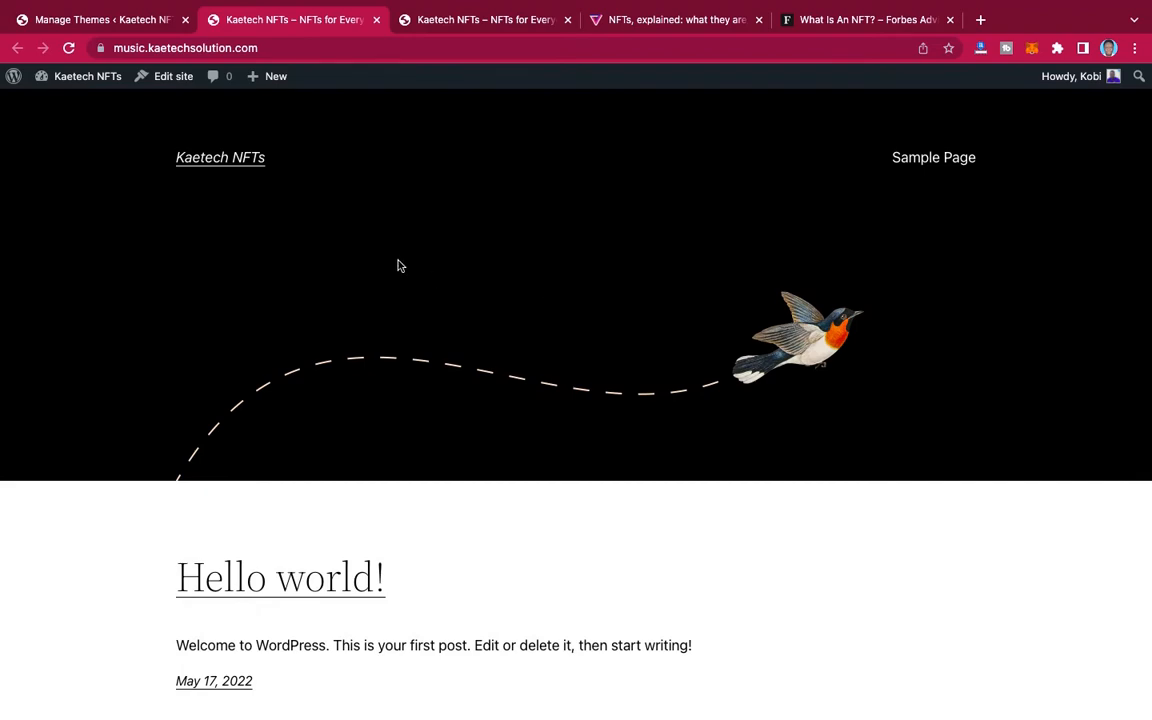
pyautogui.scroll(-5, 892, 411)
pyautogui.scroll(5, 892, 411)
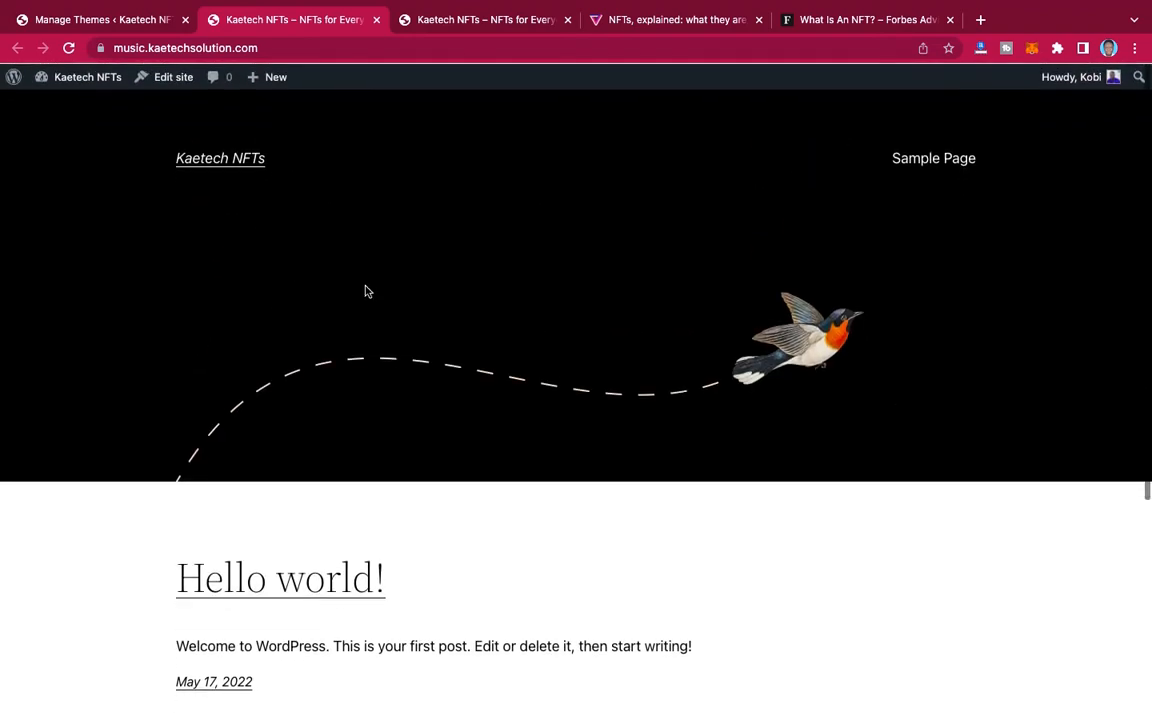
pyautogui.scroll(-3, 874, 465)
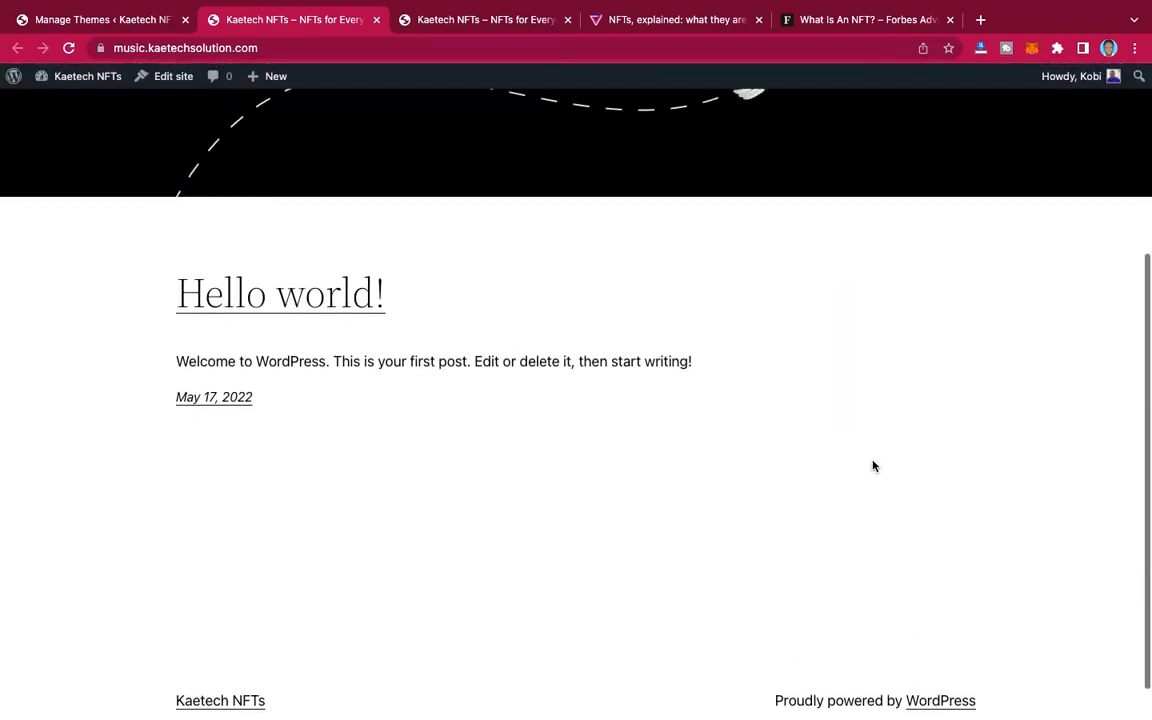
pyautogui.scroll(3, 873, 466)
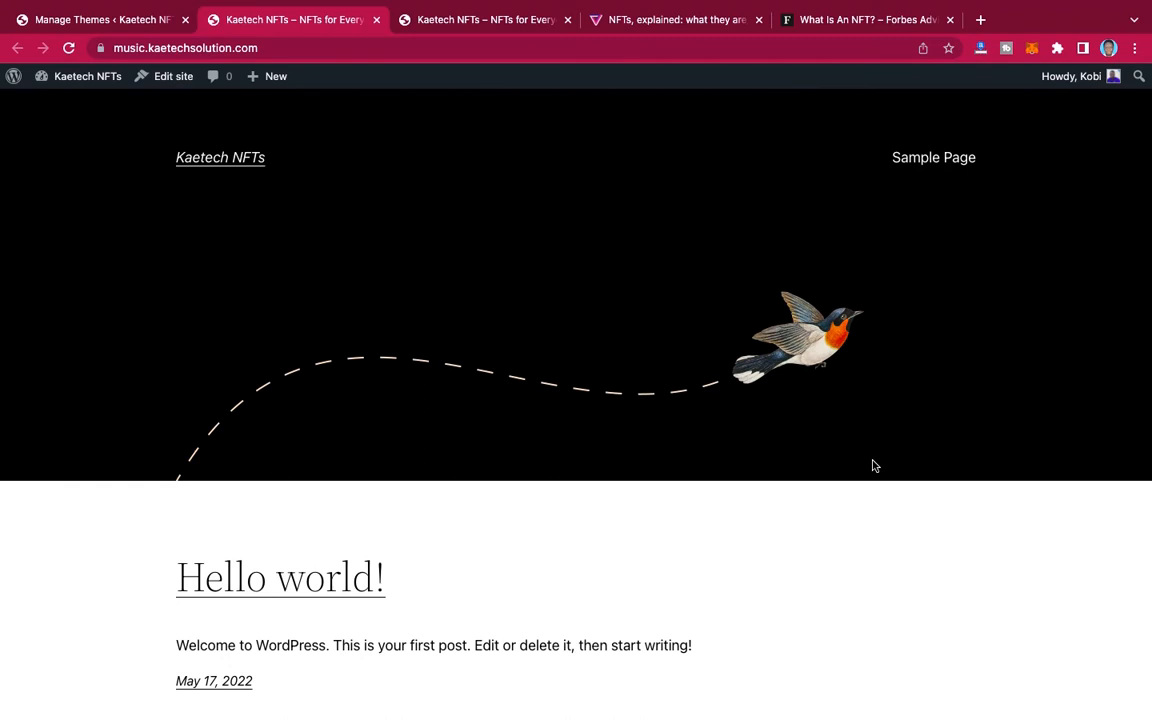
pyautogui.scroll(-3, 865, 466)
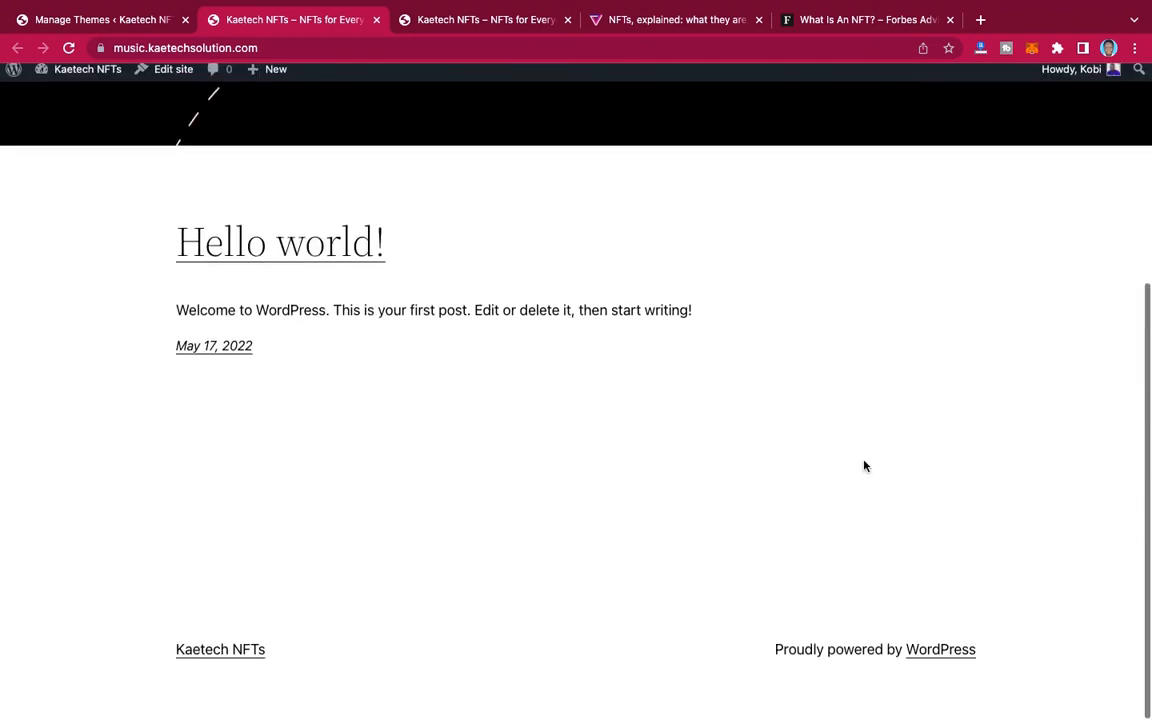
pyautogui.scroll(3, 865, 466)
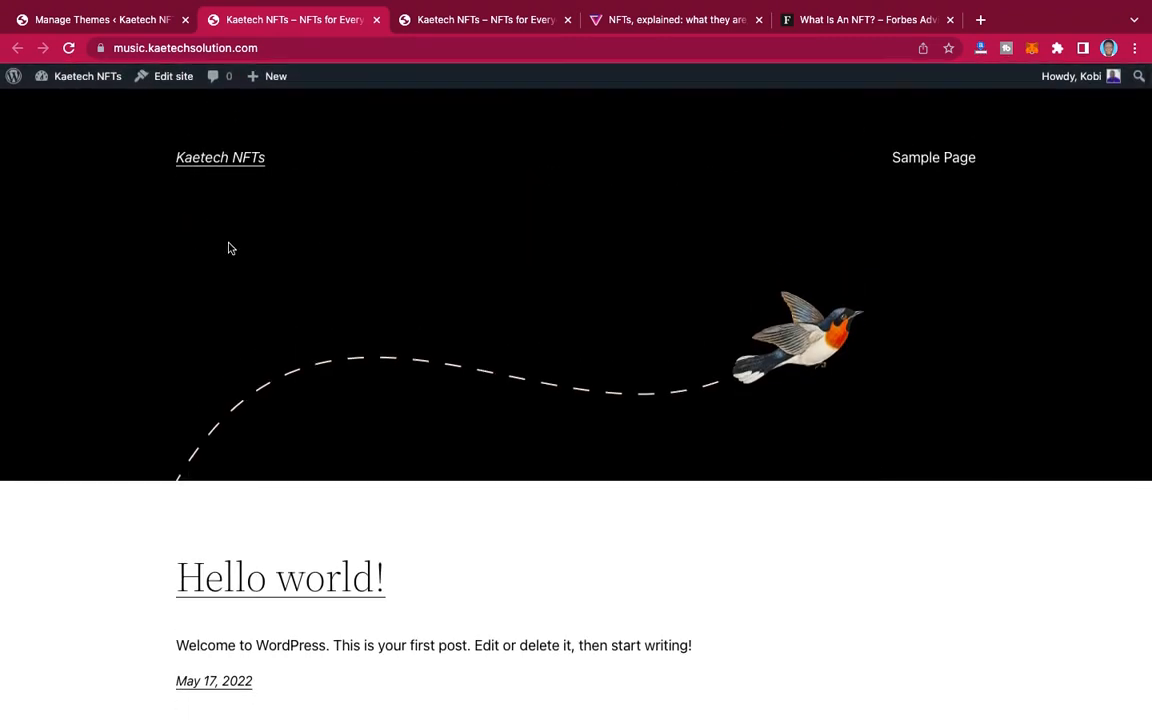
pyautogui.click(99, 19)
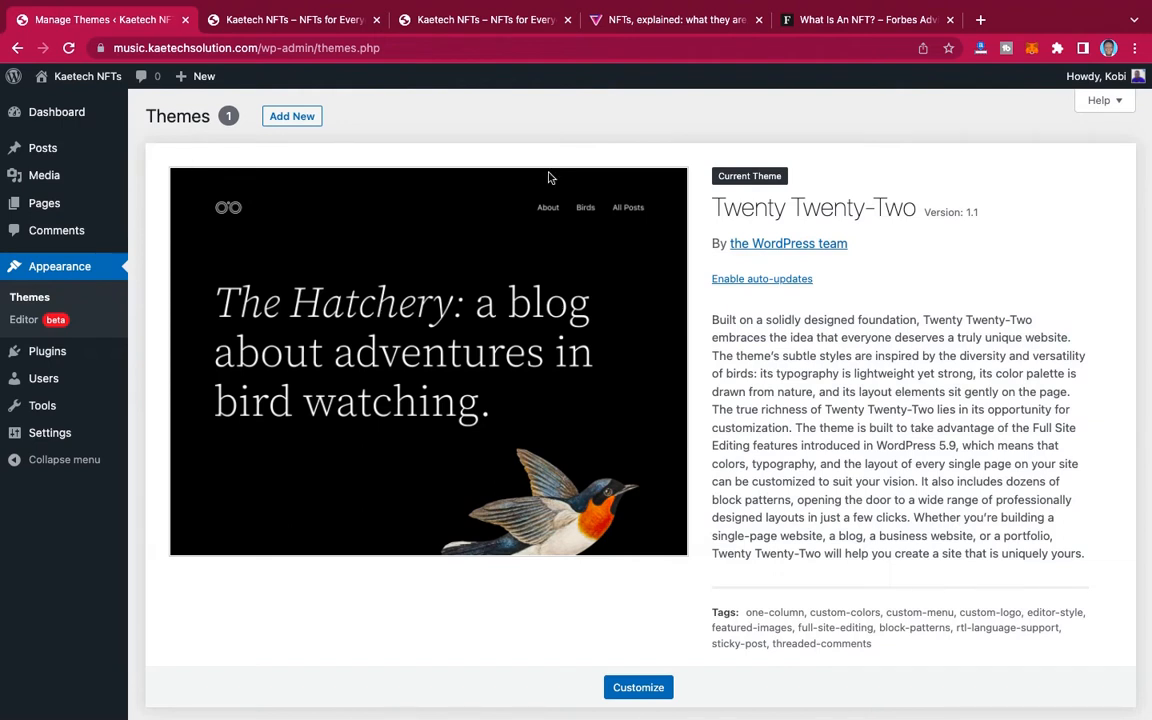
# Go to the Add Themes page, then open a blank new browser tab
pyautogui.click(298, 118)
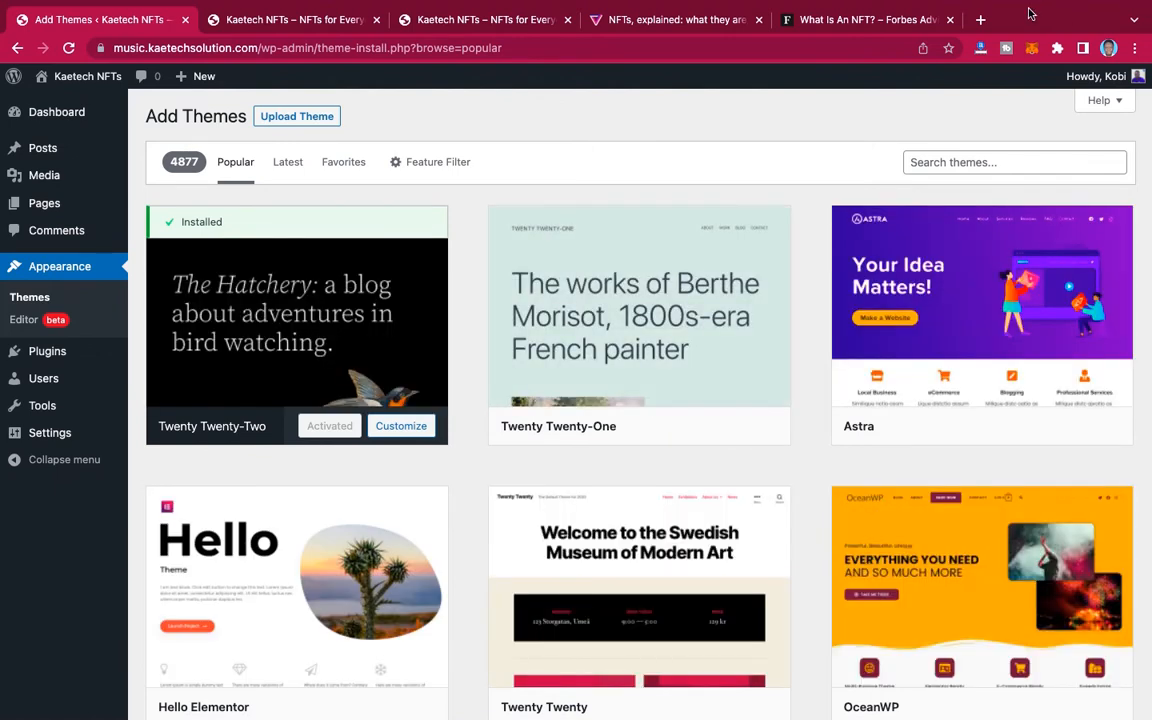
pyautogui.click(981, 20)
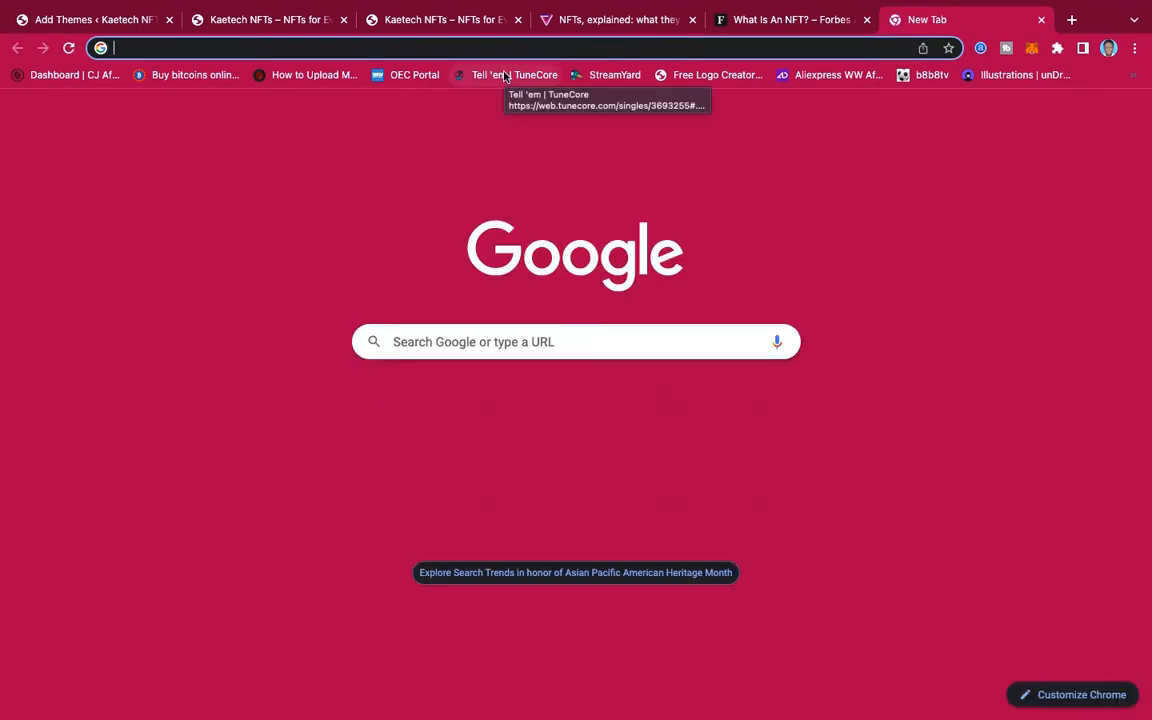
# Visit kaetechdigital.com/rishitheme to view the Rishi Theme homepage, then close that tab
pyautogui.write('kaetechdigital')
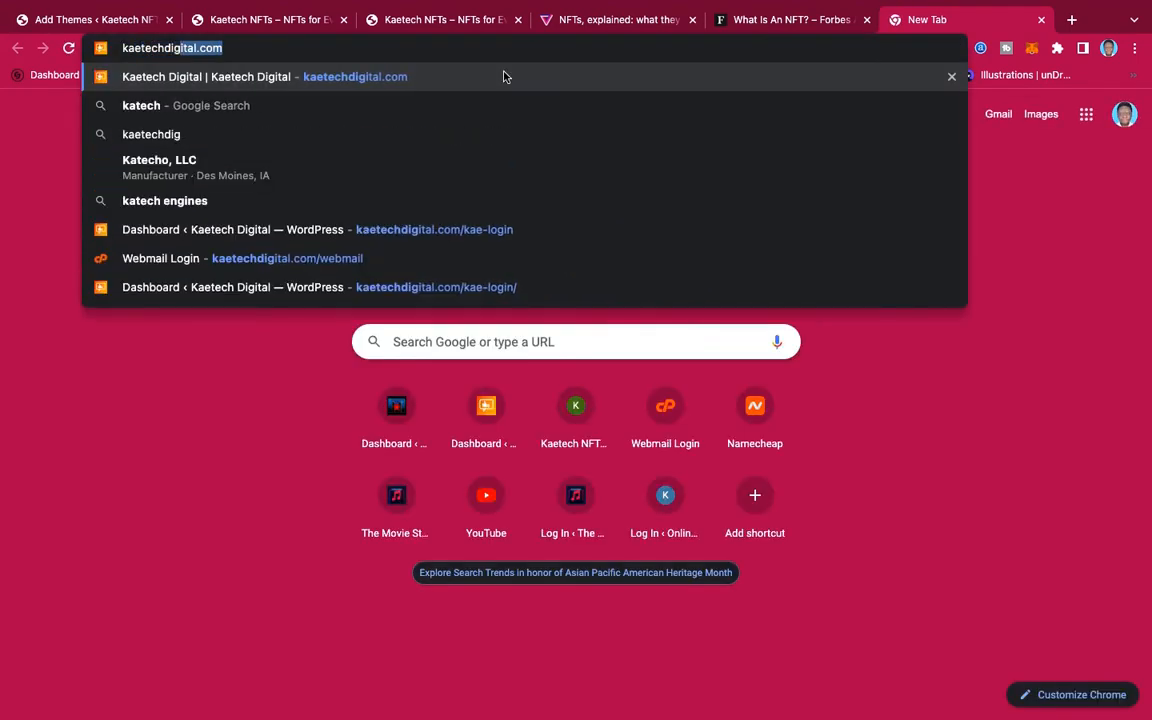
pyautogui.write('.co')
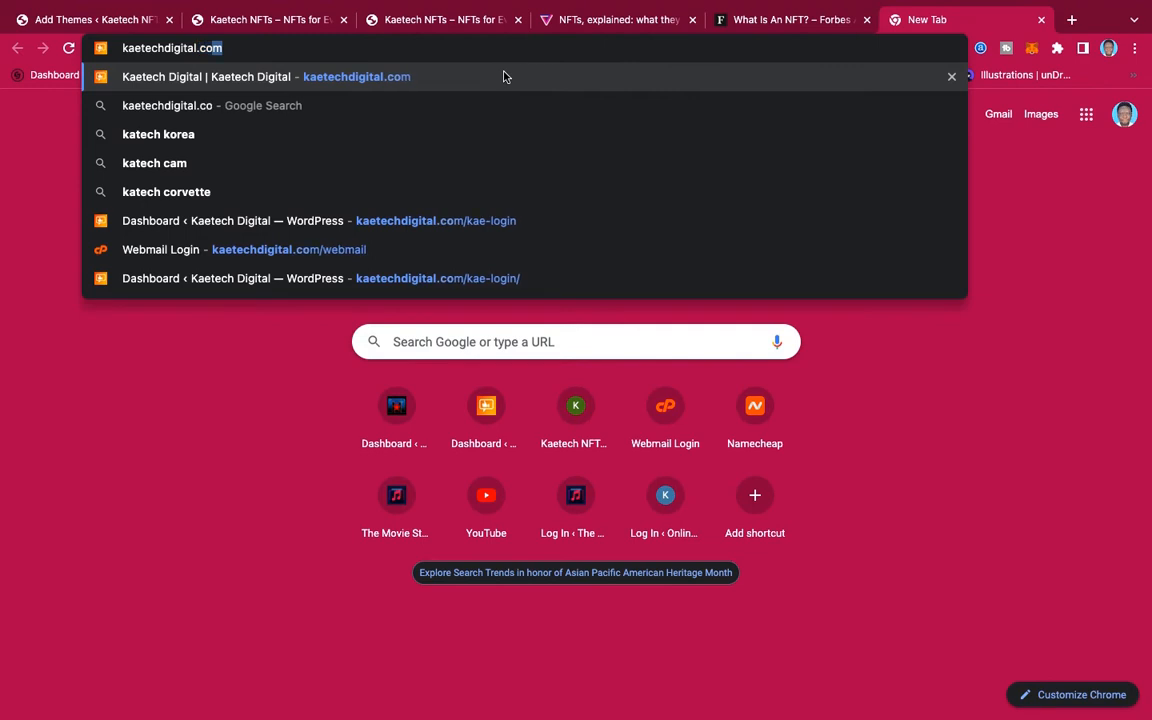
pyautogui.write('m/ri')
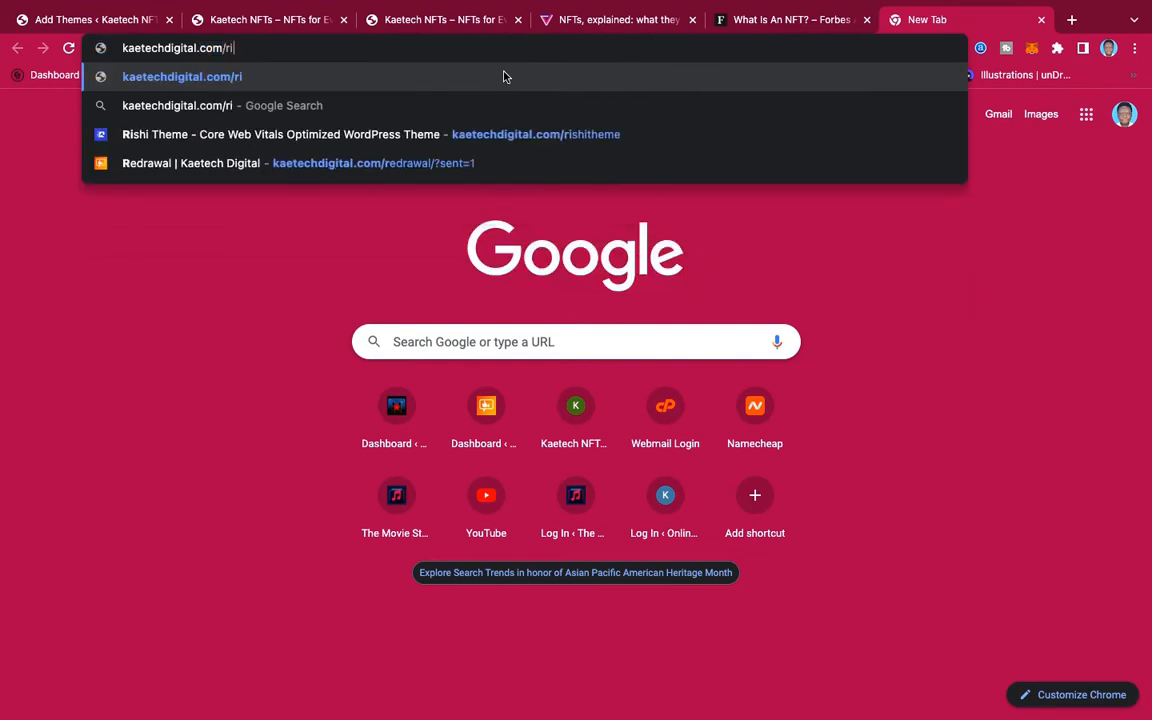
pyautogui.write('shithemen')
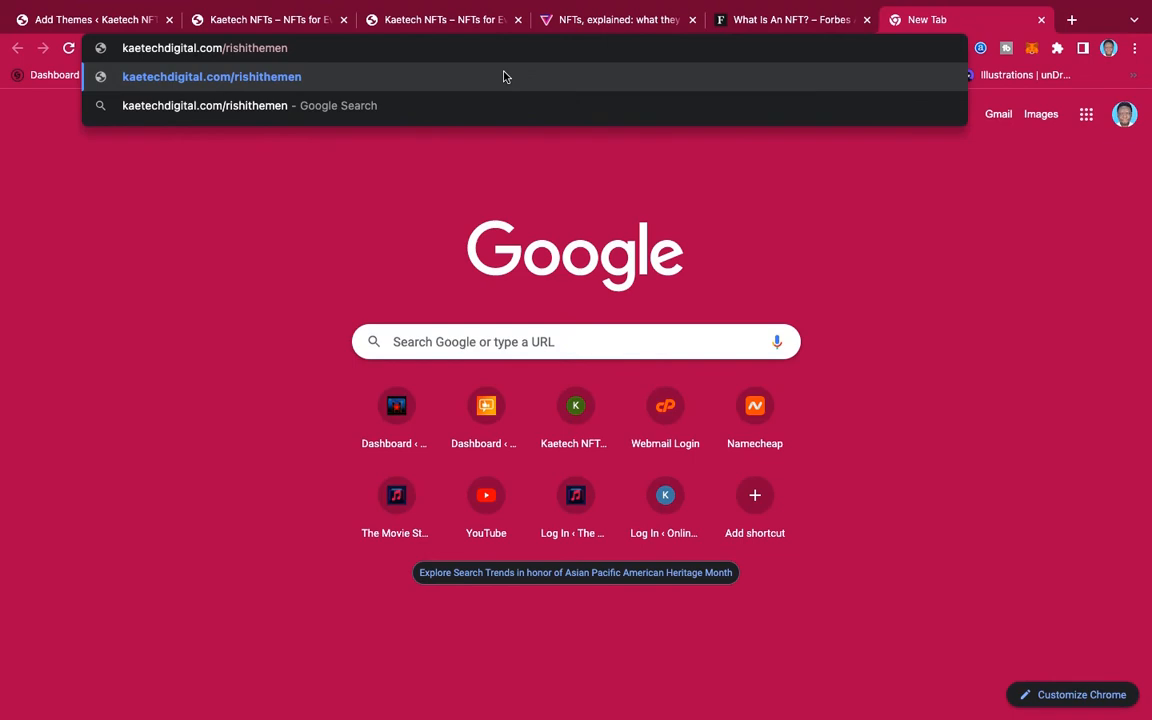
pyautogui.press('BackSpace')
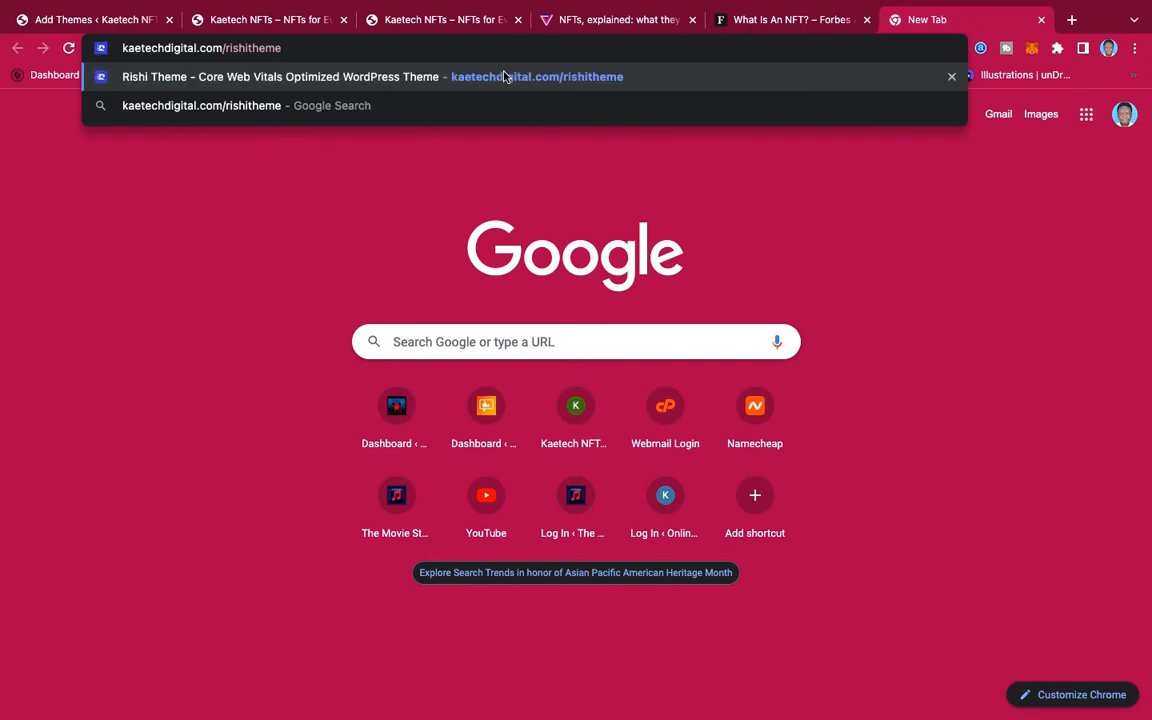
pyautogui.click(505, 76)
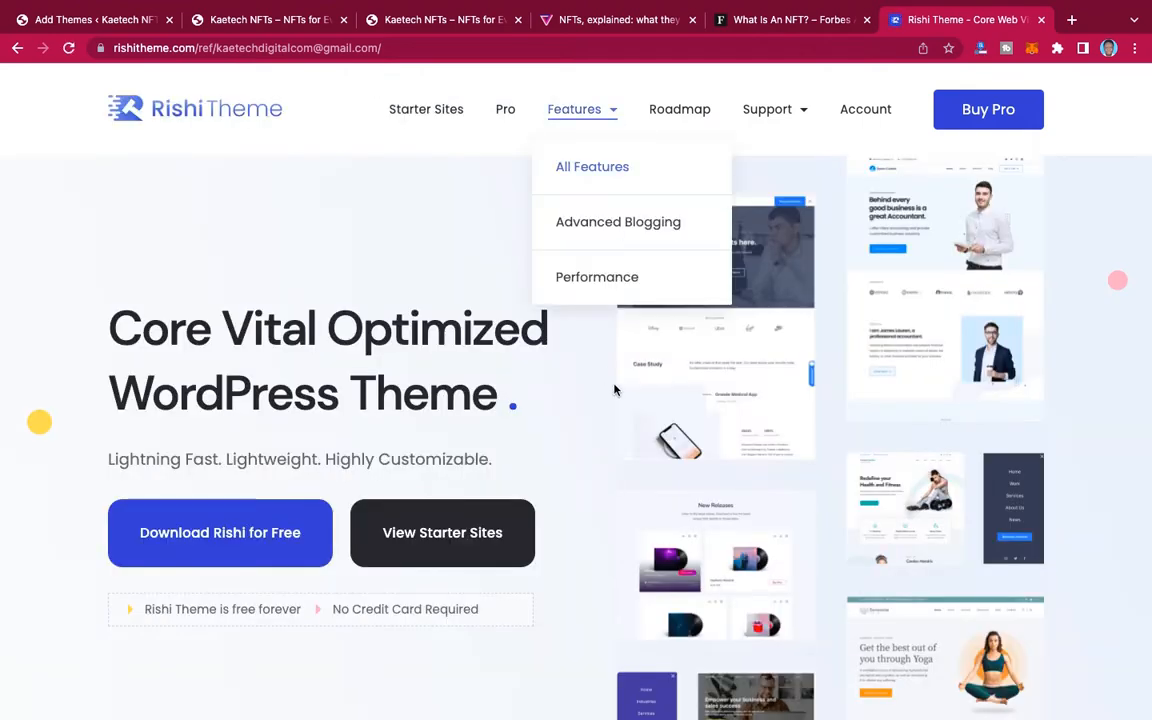
pyautogui.scroll(-1, 623, 381)
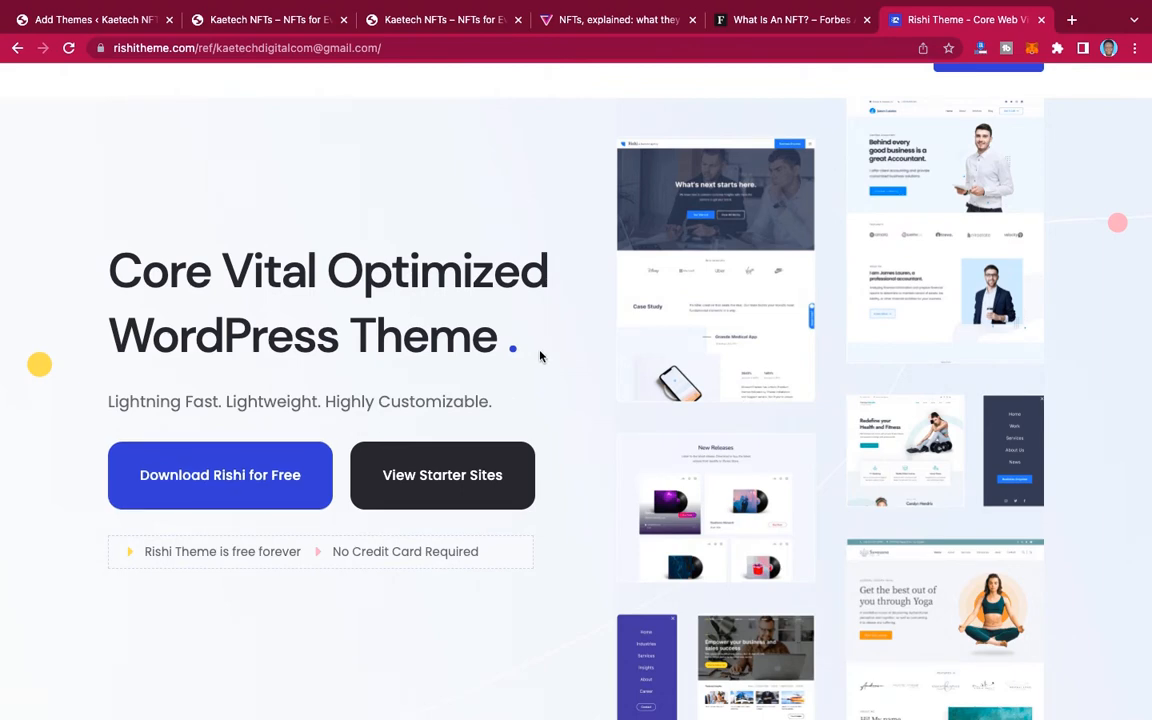
pyautogui.scroll(1, 540, 356)
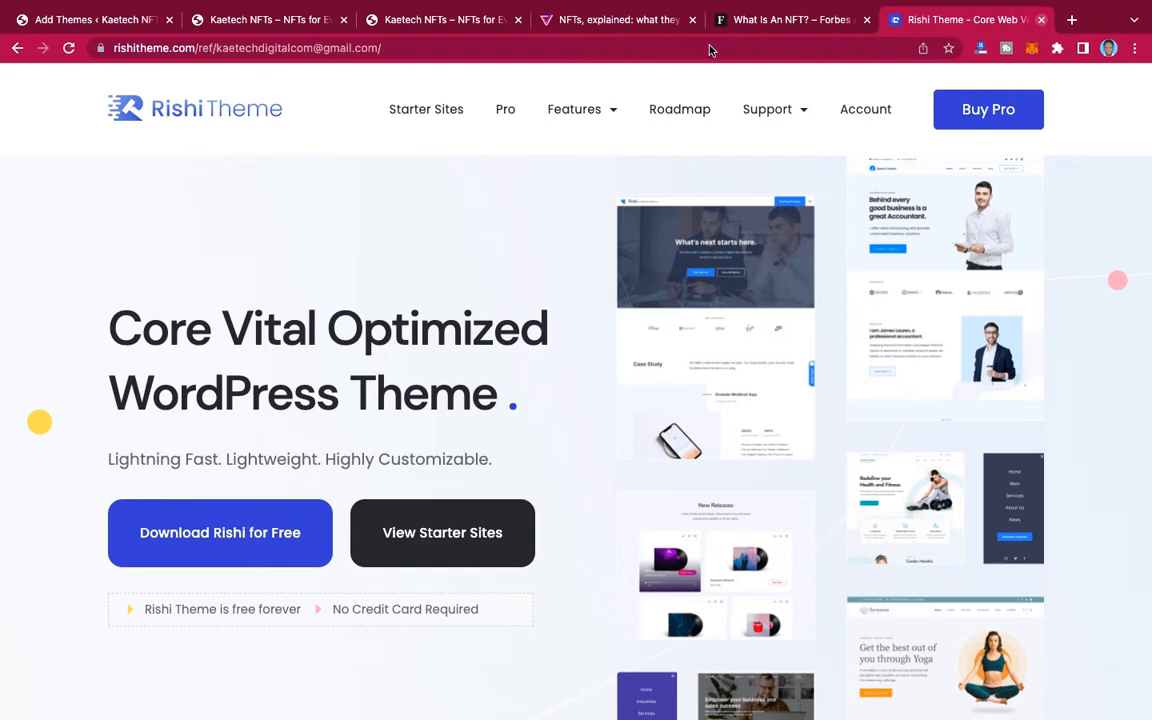
pyautogui.hotkey('ctrl', 'w')
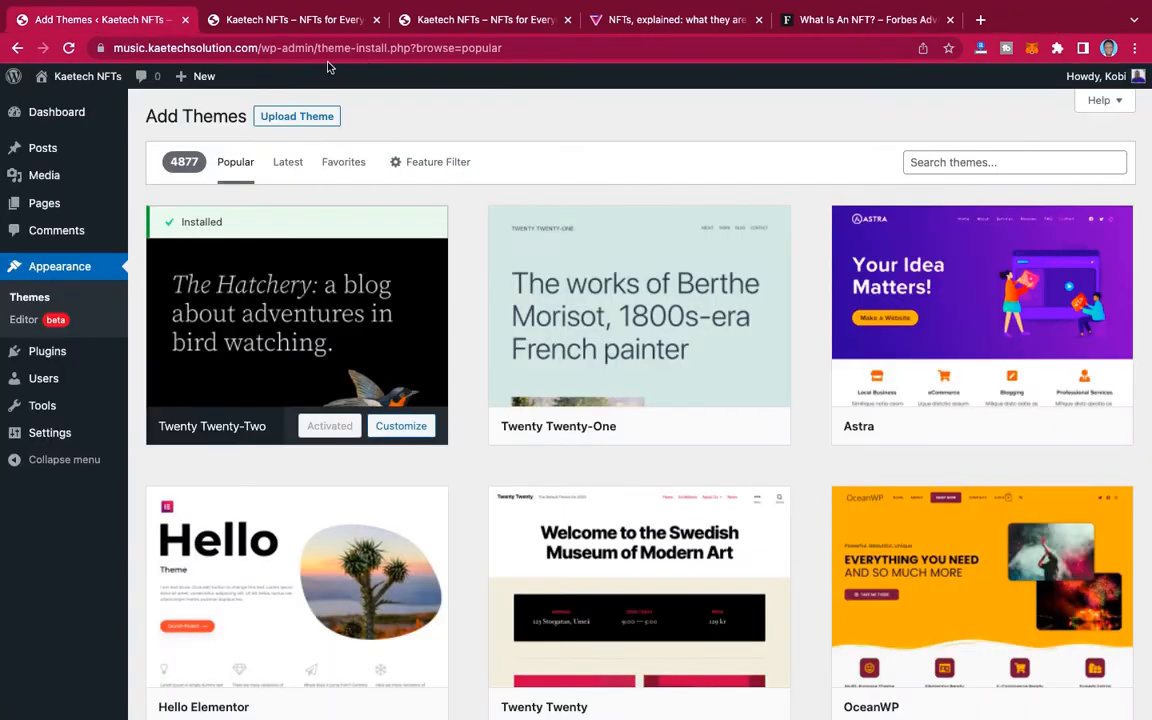
# Upload rishi_1.1.3.zip from the Desktop's Tech Blog folder and install the Rishi theme
pyautogui.click(287, 118)
pyautogui.click(533, 263)
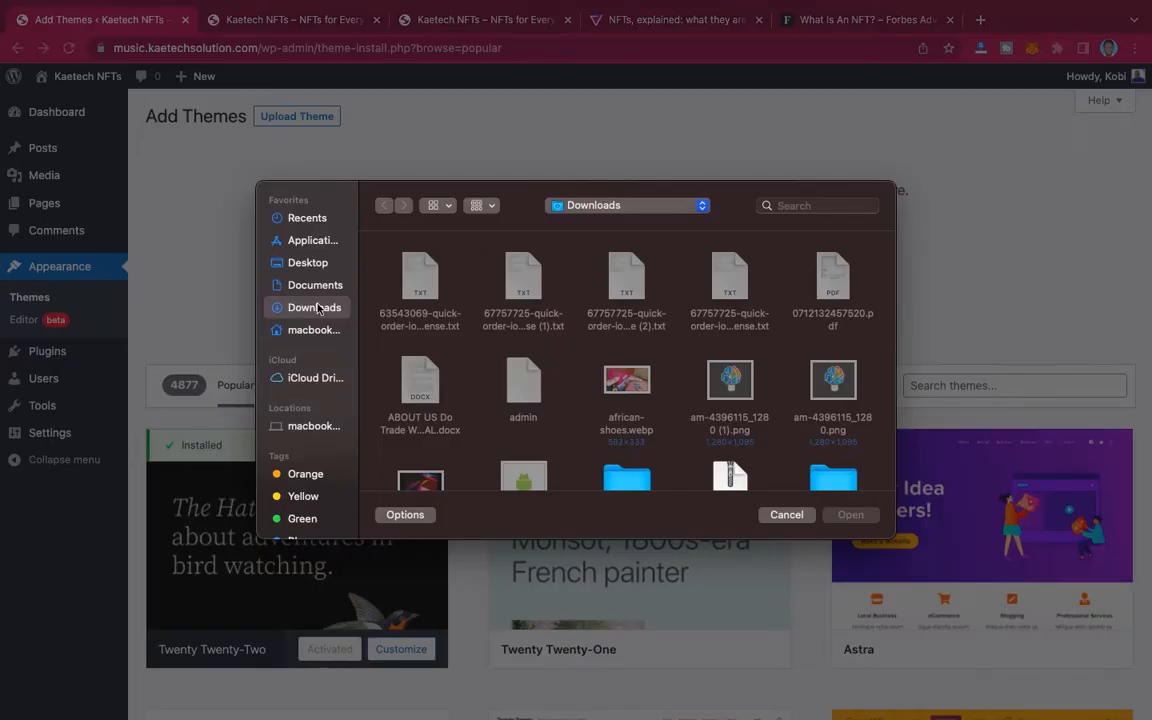
pyautogui.click(315, 285)
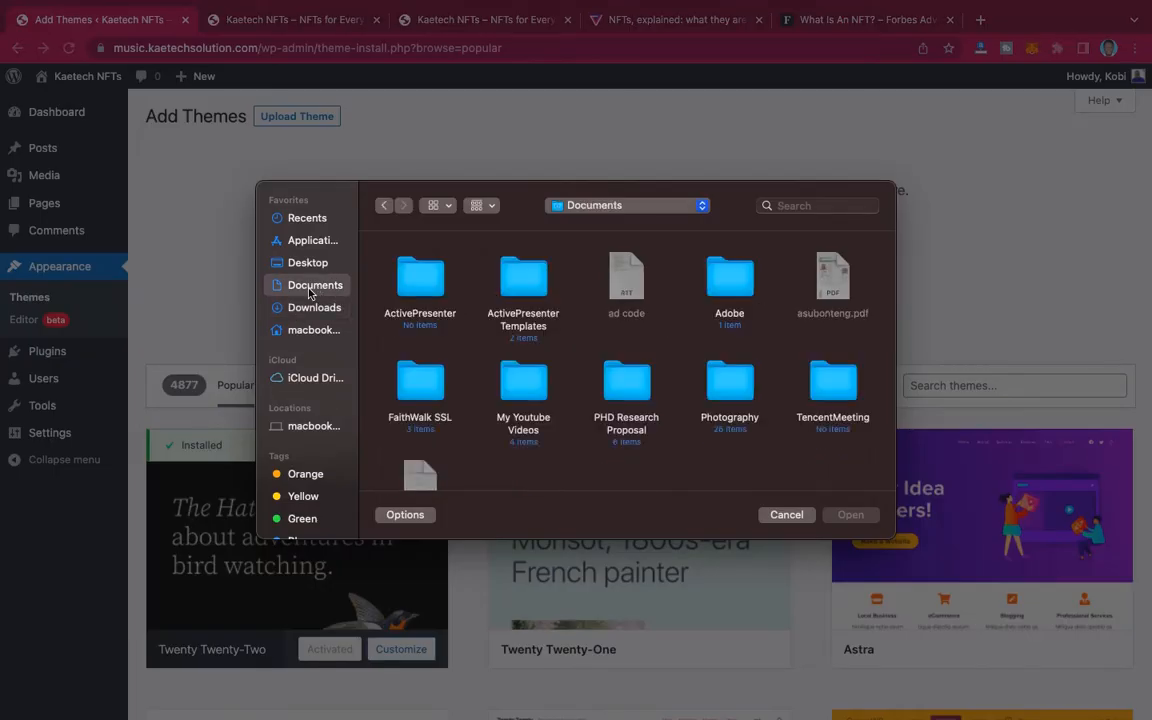
pyautogui.click(300, 262)
pyautogui.scroll(-5, 676, 380)
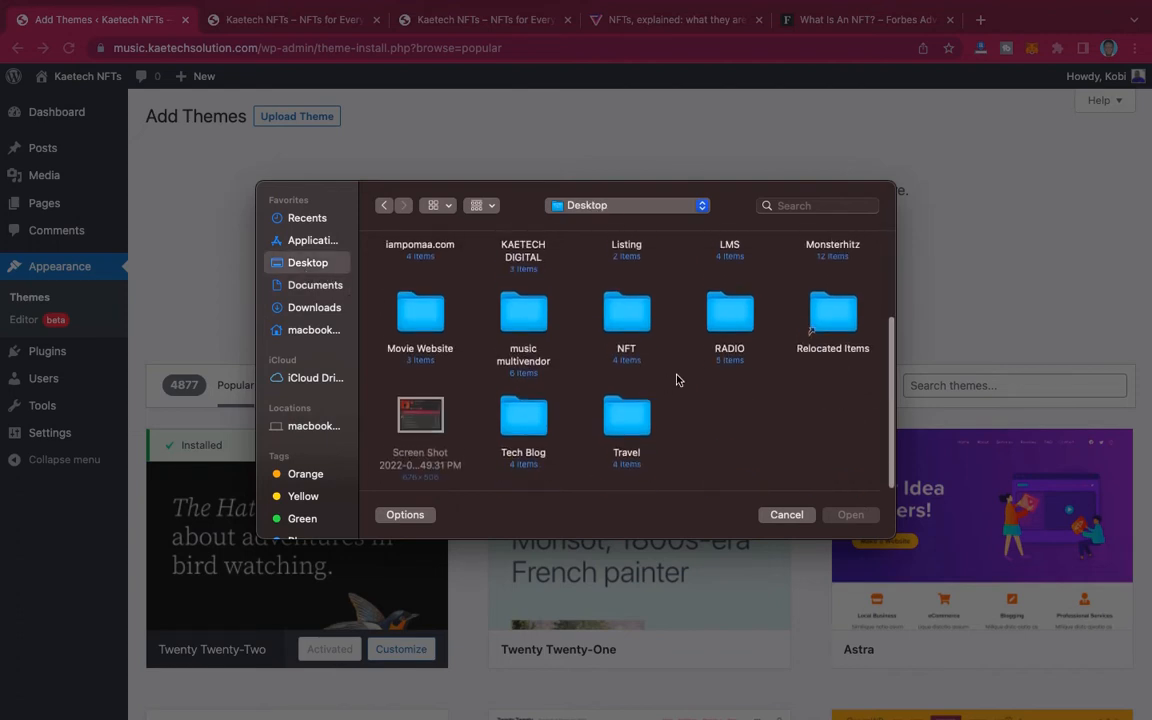
pyautogui.doubleClick(522, 416)
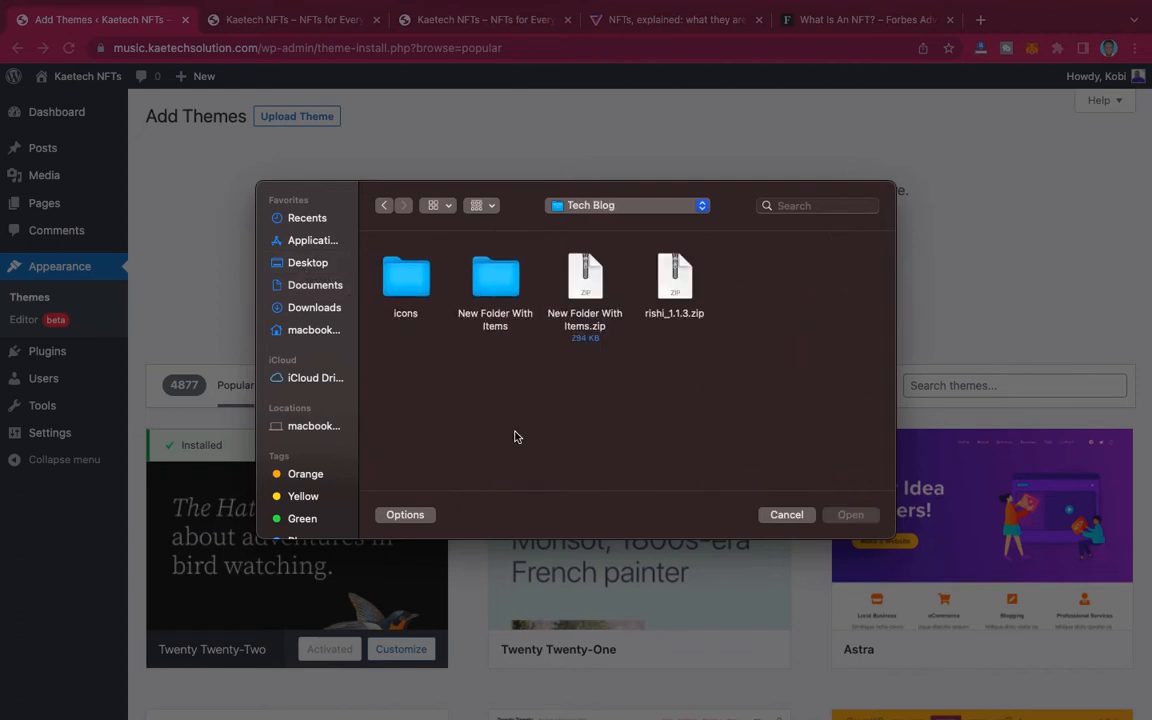
pyautogui.click(676, 282)
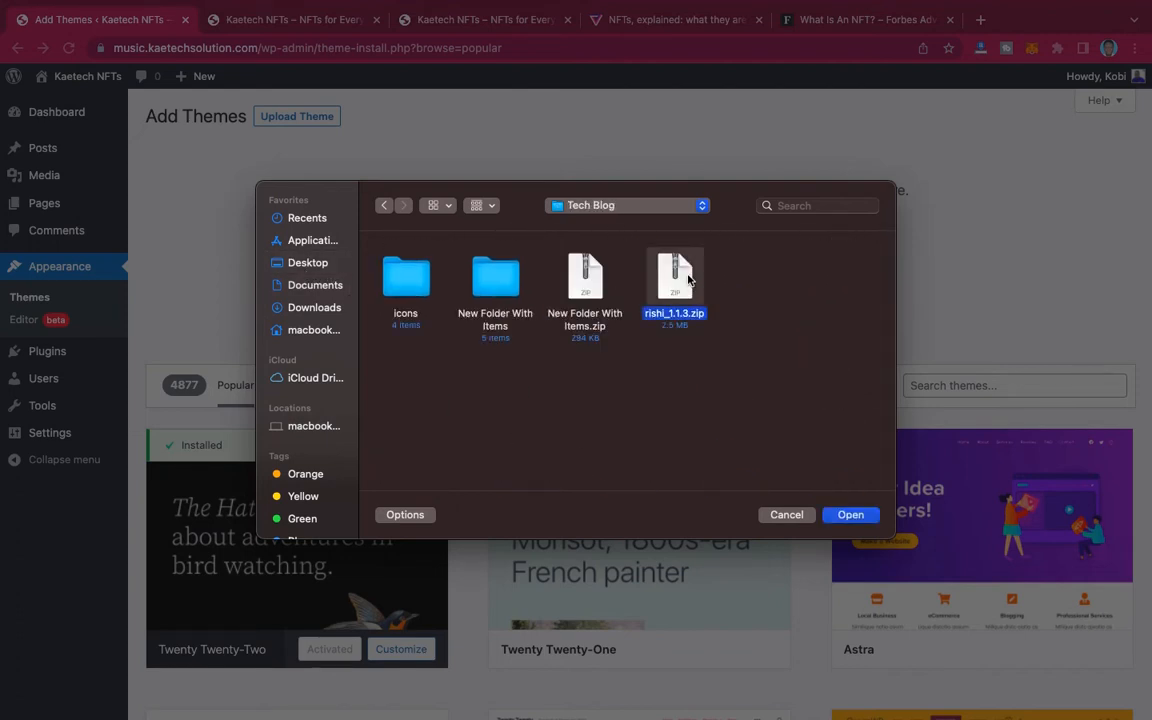
pyautogui.click(850, 516)
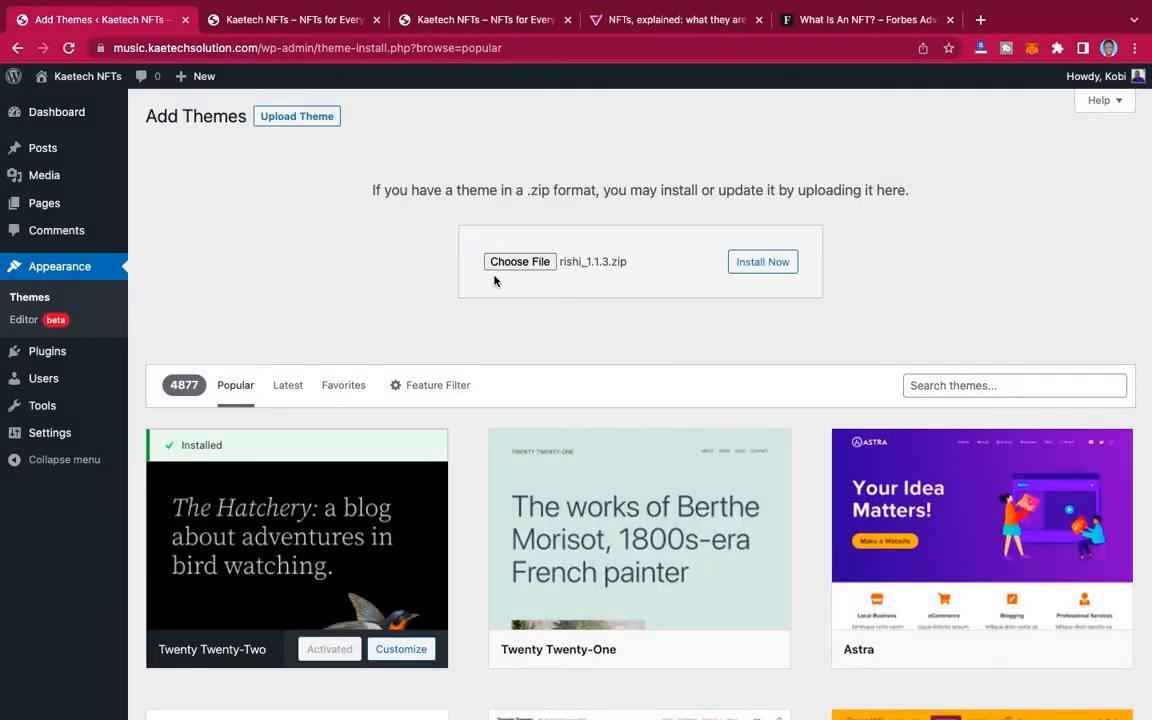
pyautogui.click(764, 266)
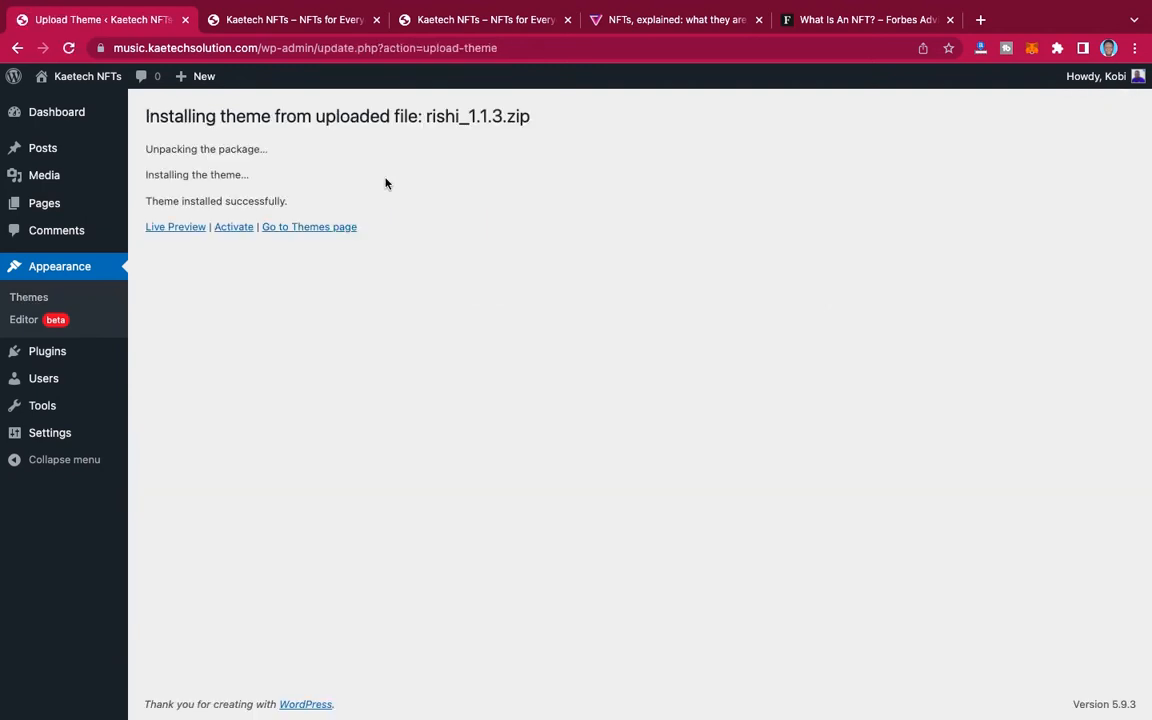
# Activate the Rishi theme and update it to the newest version
pyautogui.click(236, 228)
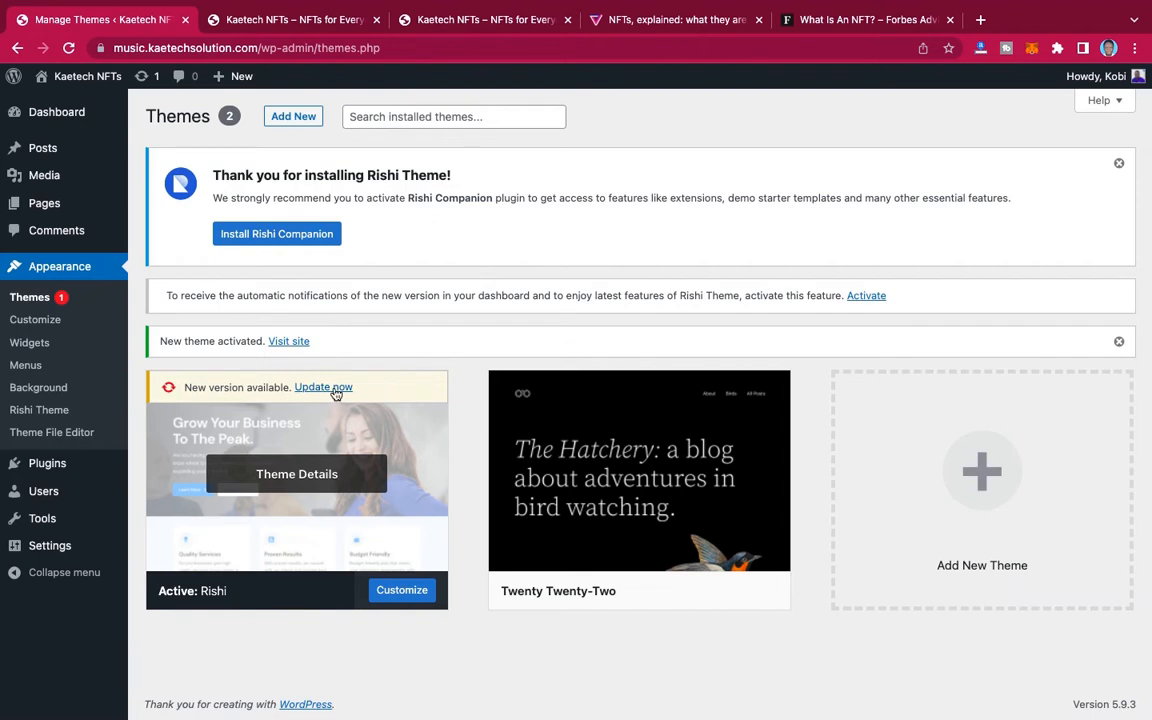
pyautogui.click(331, 389)
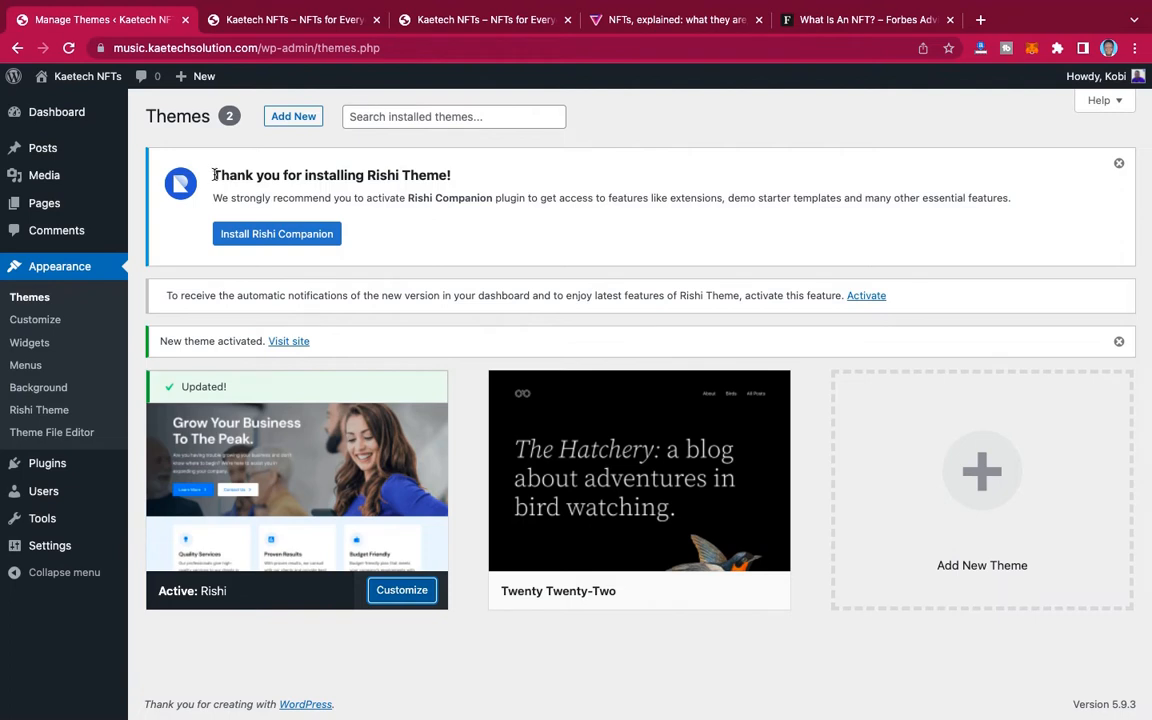
pyautogui.moveTo(213, 175); pyautogui.dragTo(455, 200)
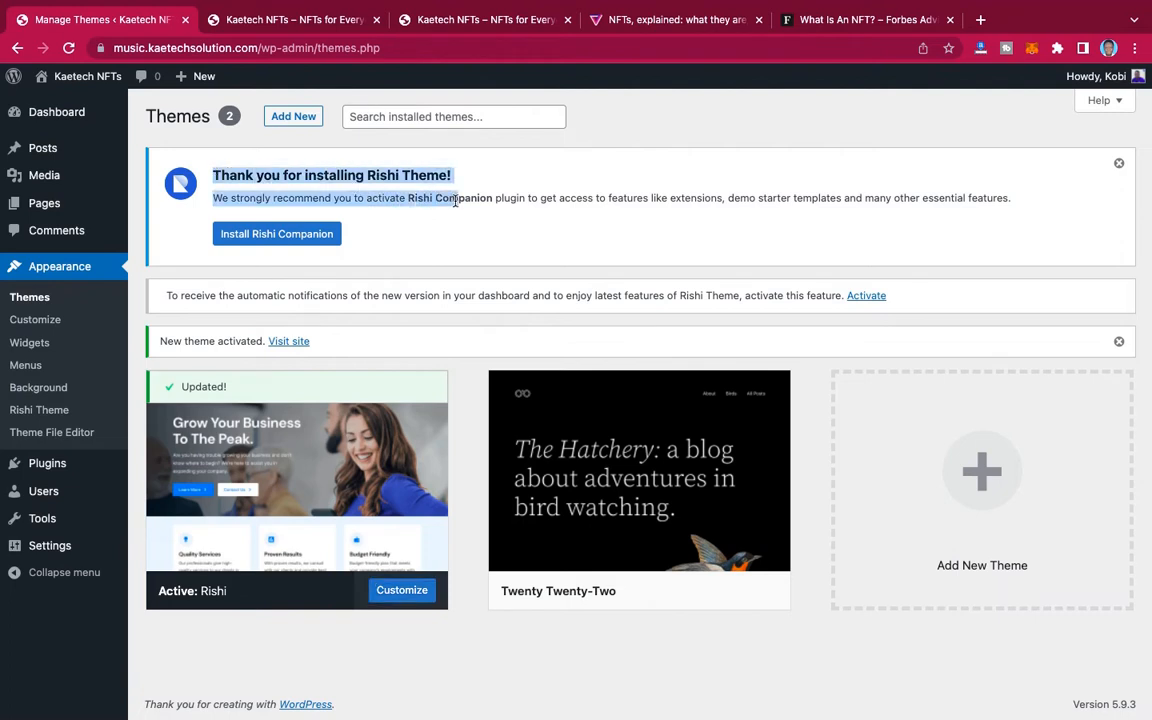
pyautogui.click(200, 164)
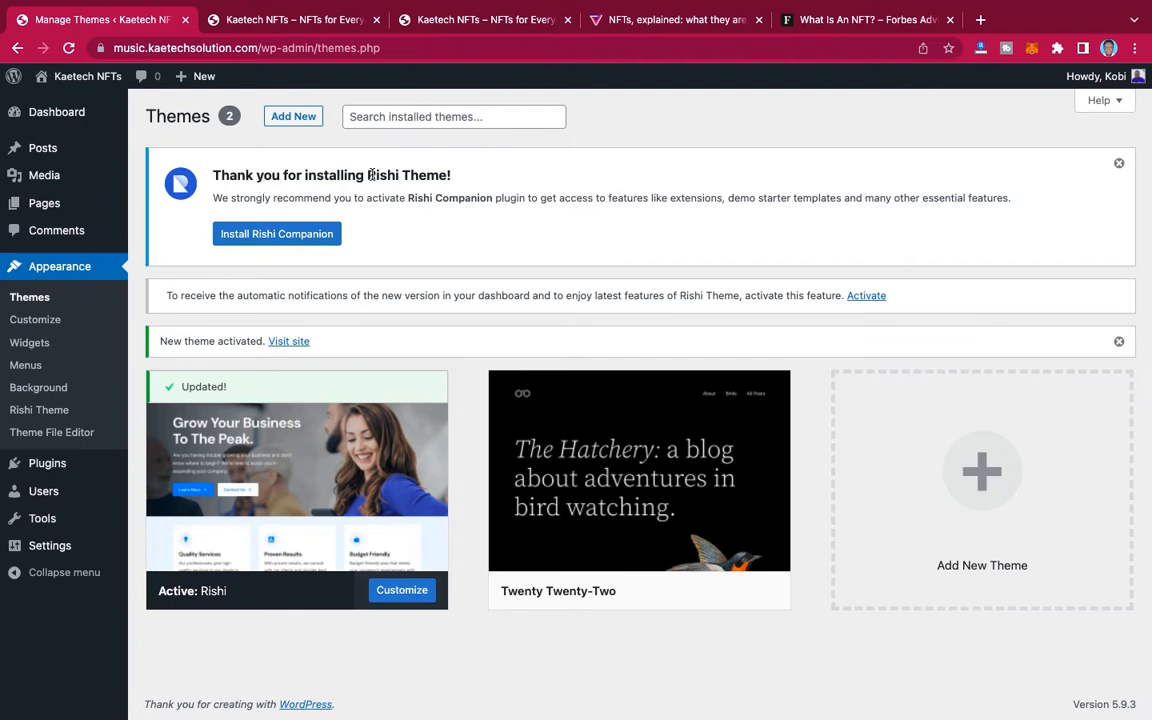
# Install and activate the recommended Rishi Companion plugin
pyautogui.click(298, 236)
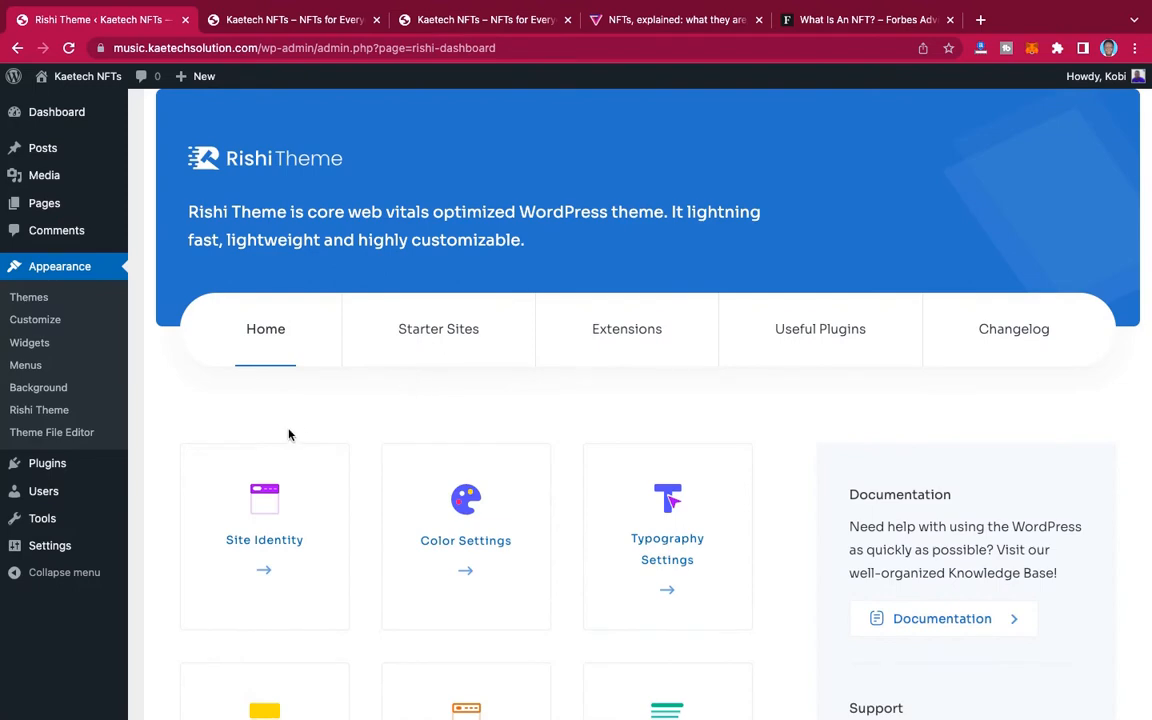
pyautogui.scroll(-10, 717, 455)
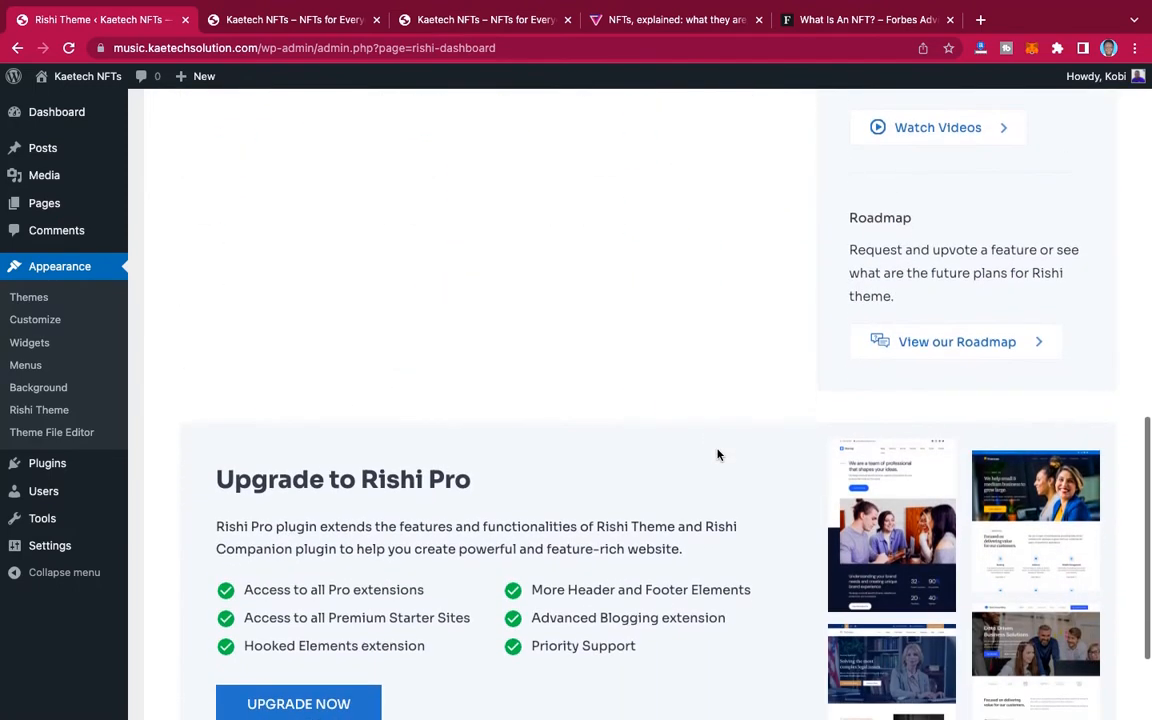
pyautogui.scroll(-3, 717, 455)
pyautogui.scroll(15, 717, 452)
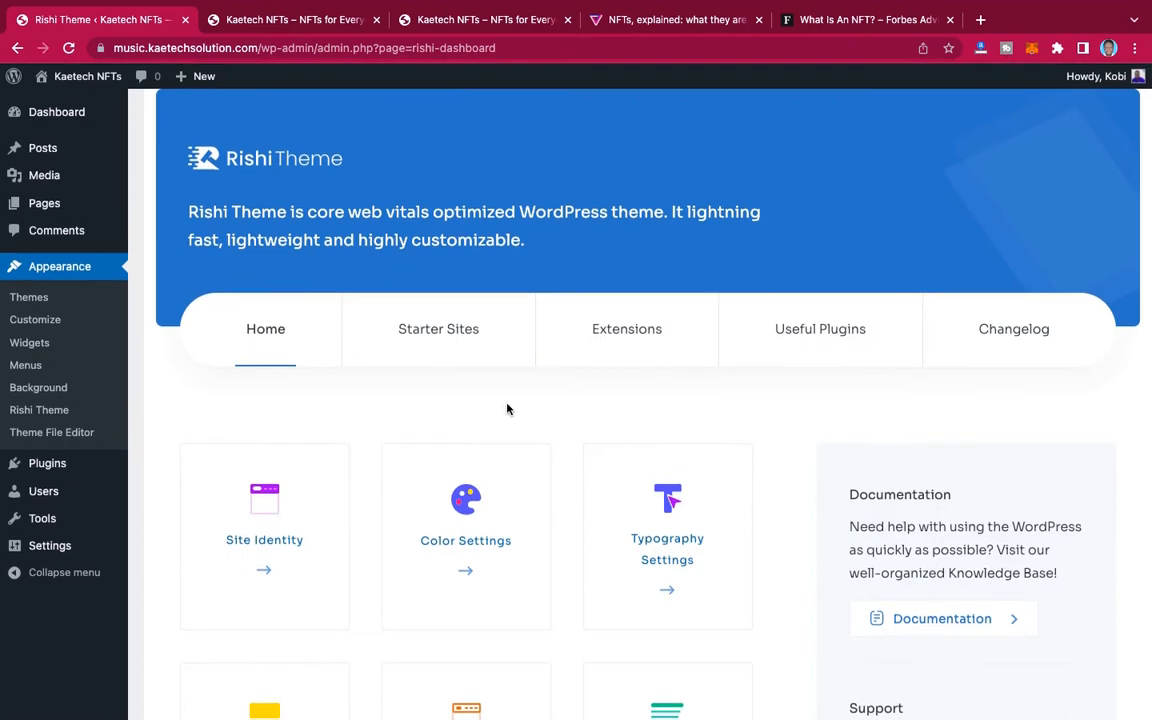
# Reload the live Kaetech NFTs site to see the Rishi layout, then return to the Rishi Theme dashboard
pyautogui.click(296, 20)
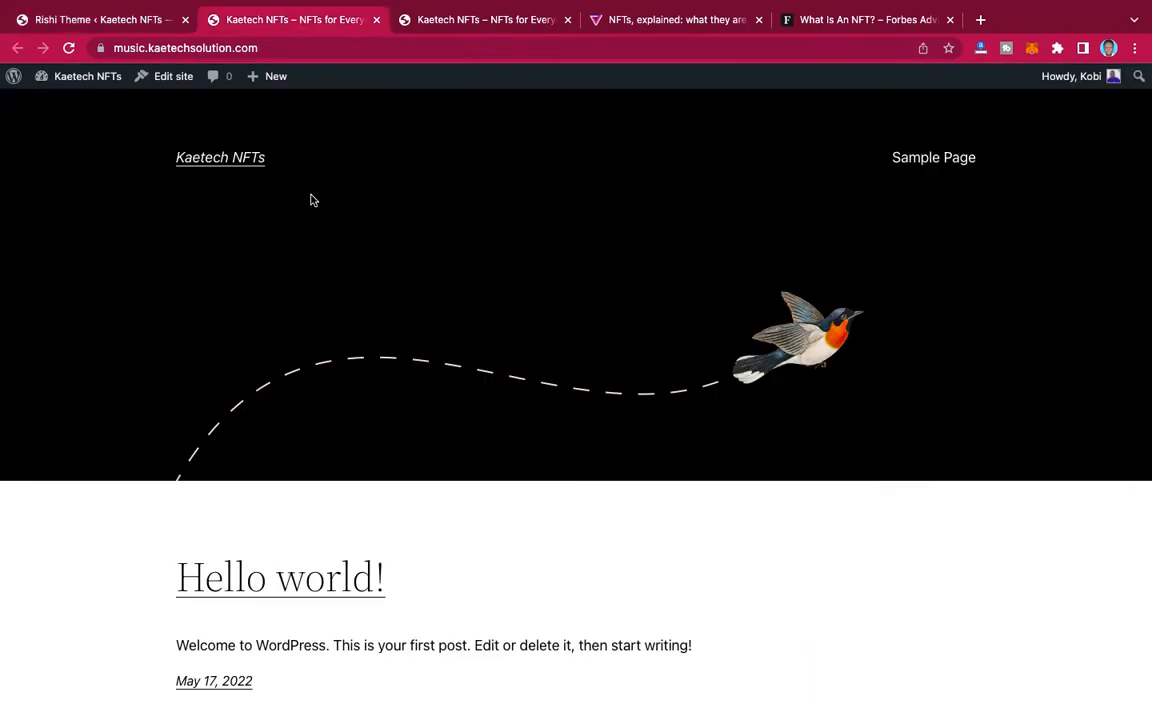
pyautogui.scroll(-3, 471, 347)
pyautogui.scroll(3, 57, 141)
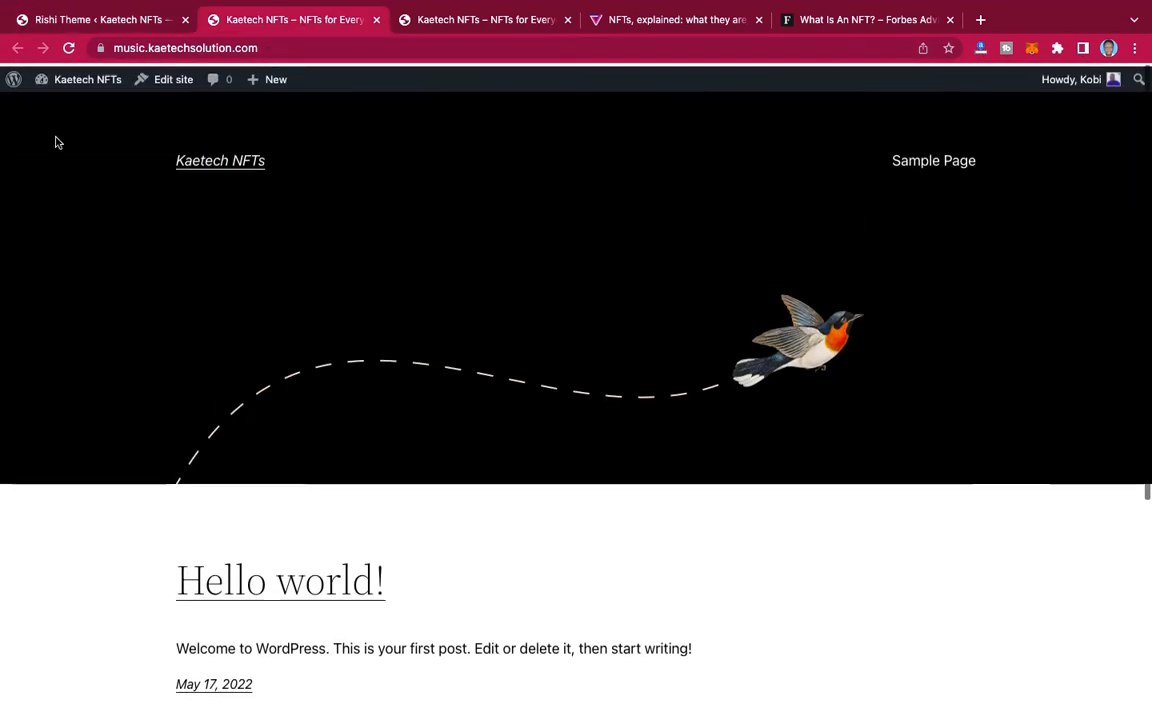
pyautogui.click(69, 49)
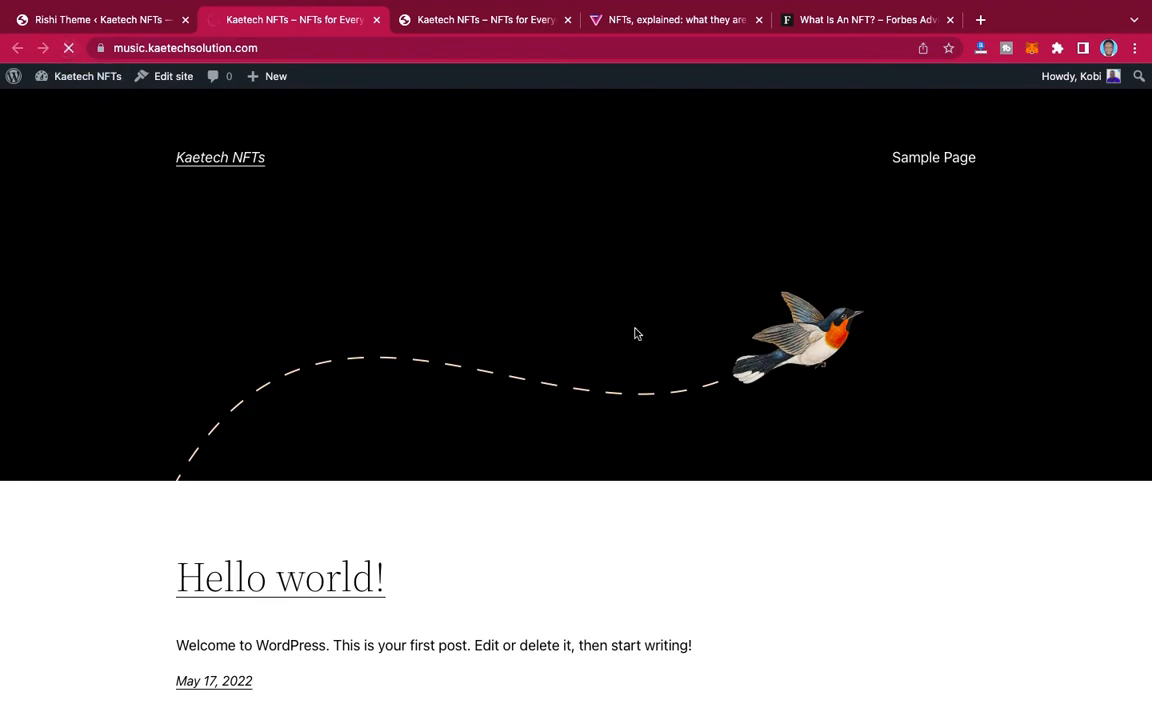
pyautogui.scroll(-3, 693, 365)
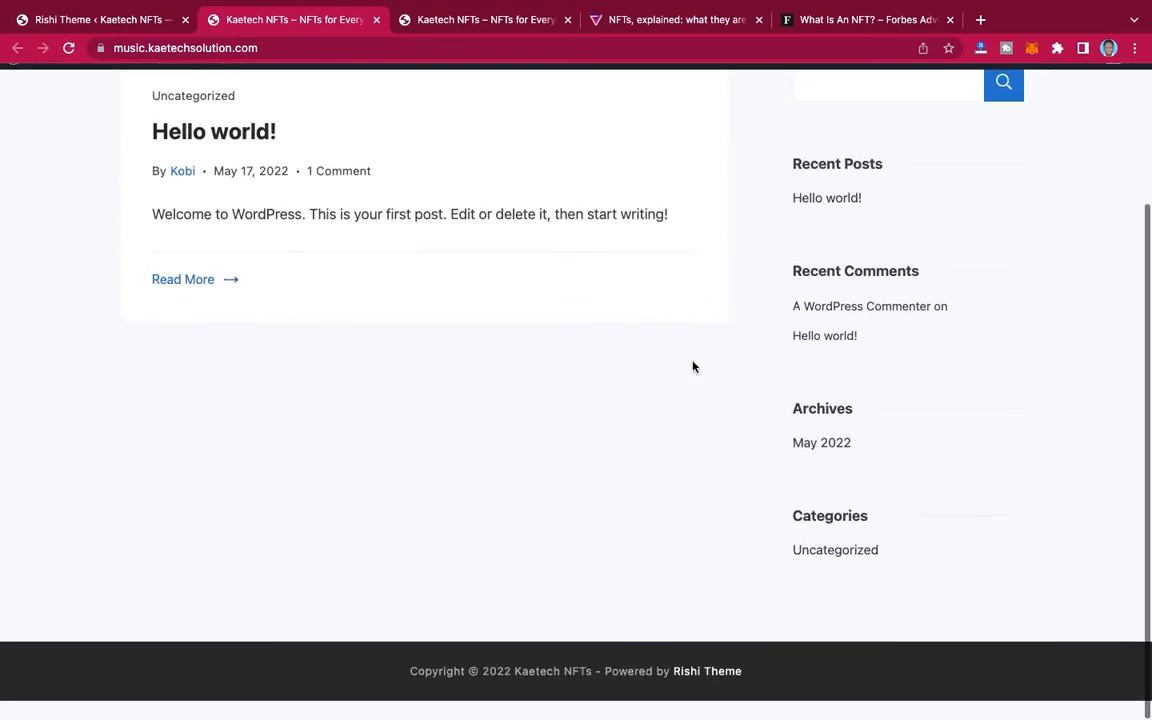
pyautogui.scroll(3, 693, 365)
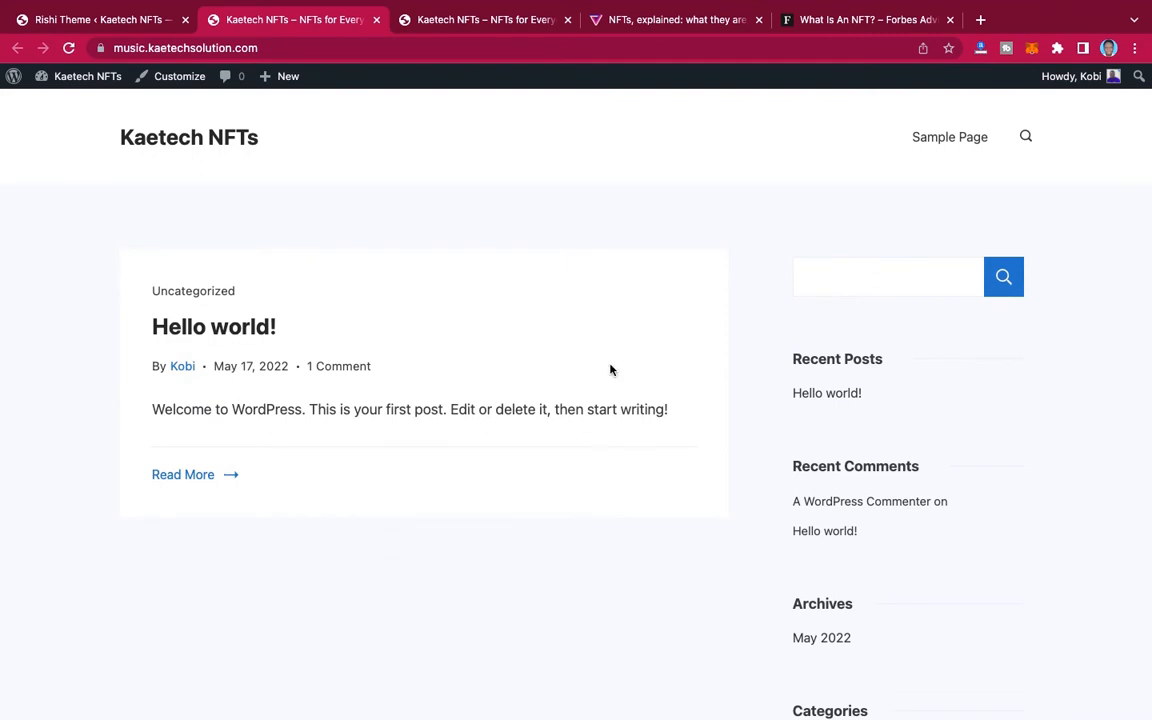
pyautogui.click(102, 16)
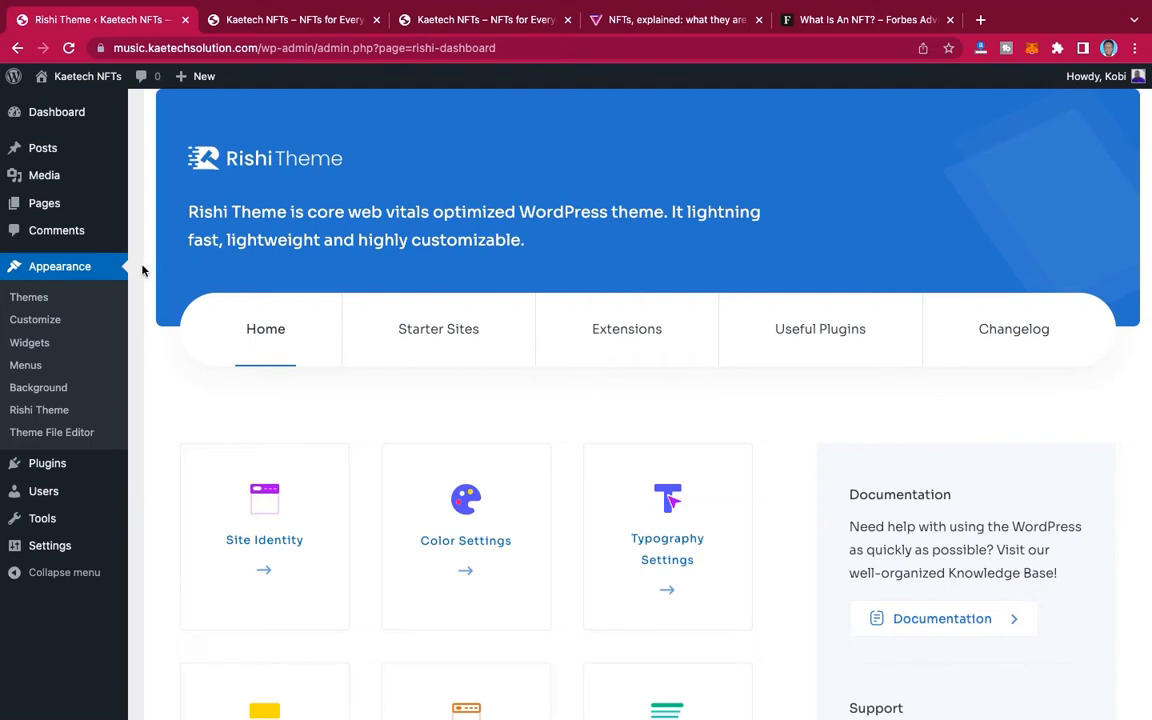
pyautogui.moveTo(49, 467)
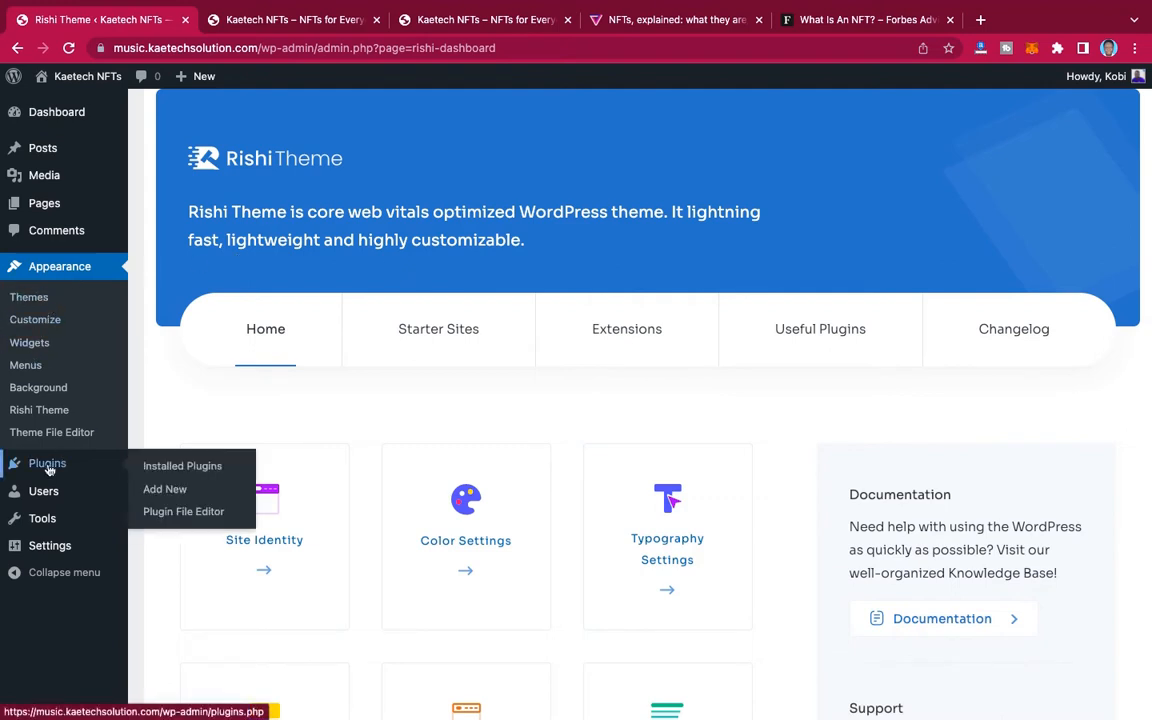
# Search plugins for 'elementor' and install Elementor Website Builder and Essential Addons for Elementor
pyautogui.click(168, 491)
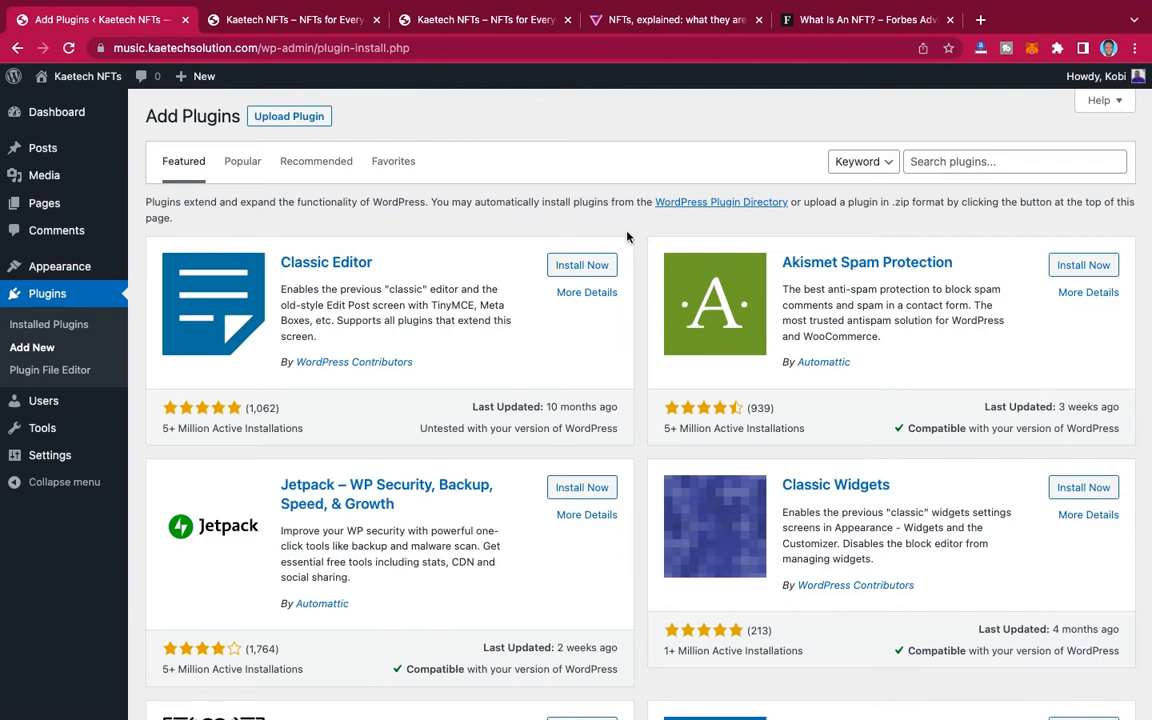
pyautogui.click(937, 161)
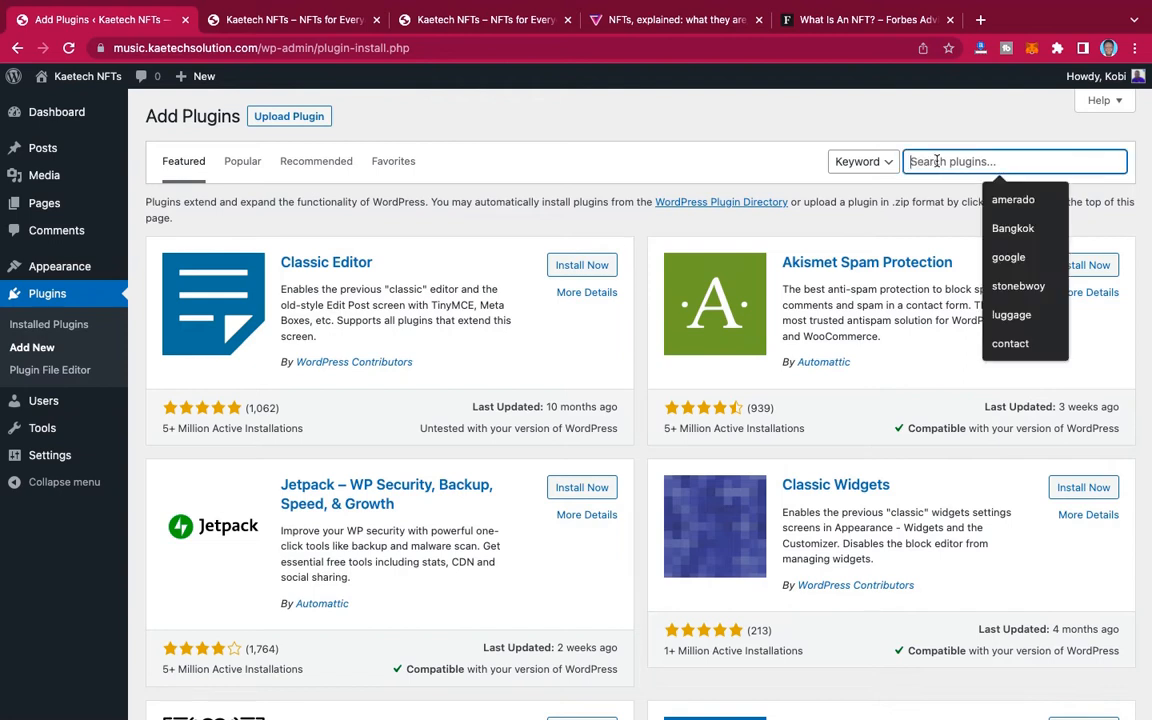
pyautogui.write('elemen')
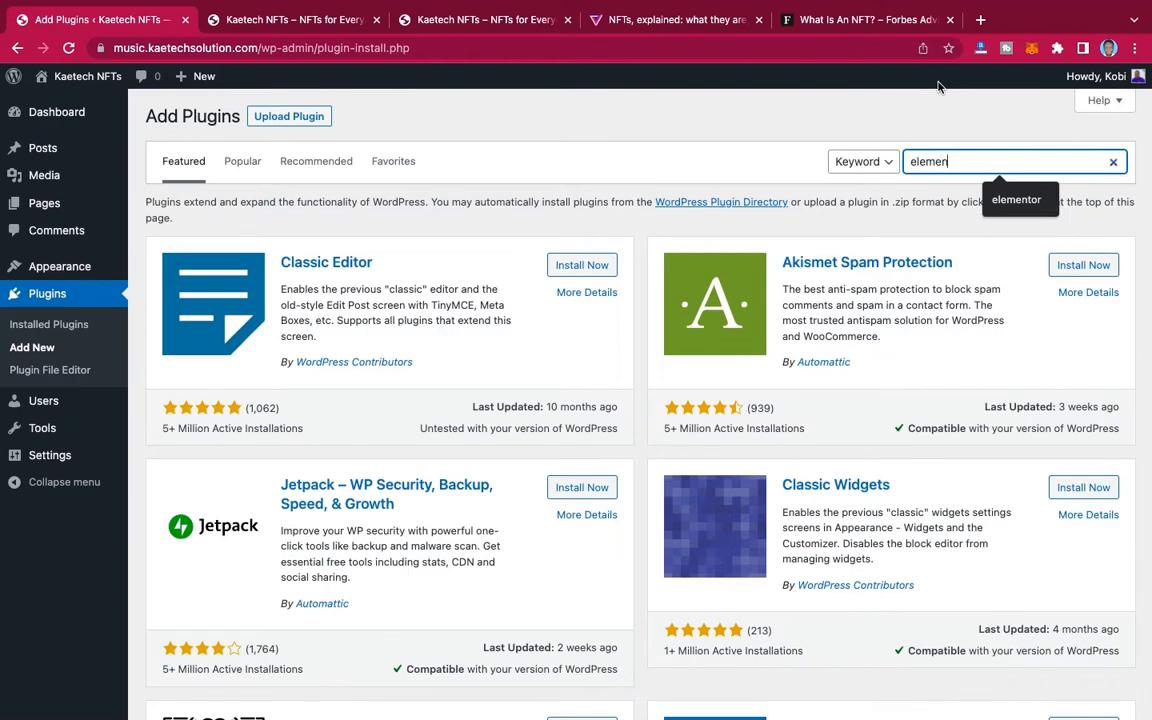
pyautogui.write('tor')
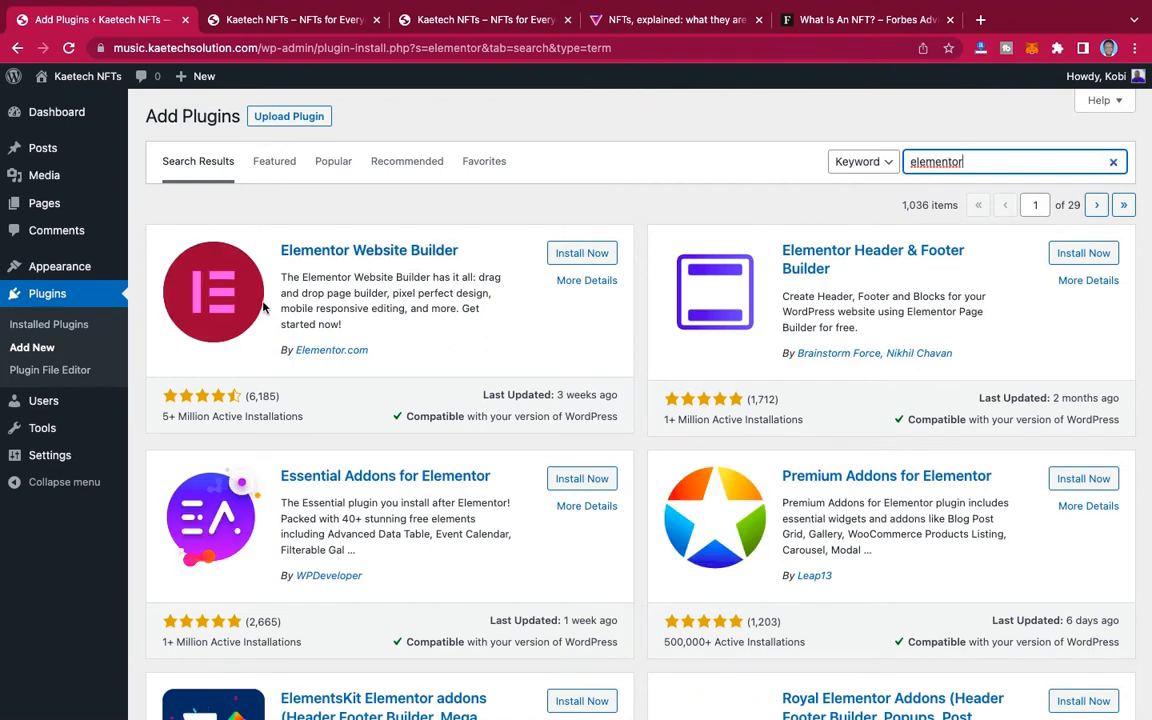
pyautogui.click(582, 256)
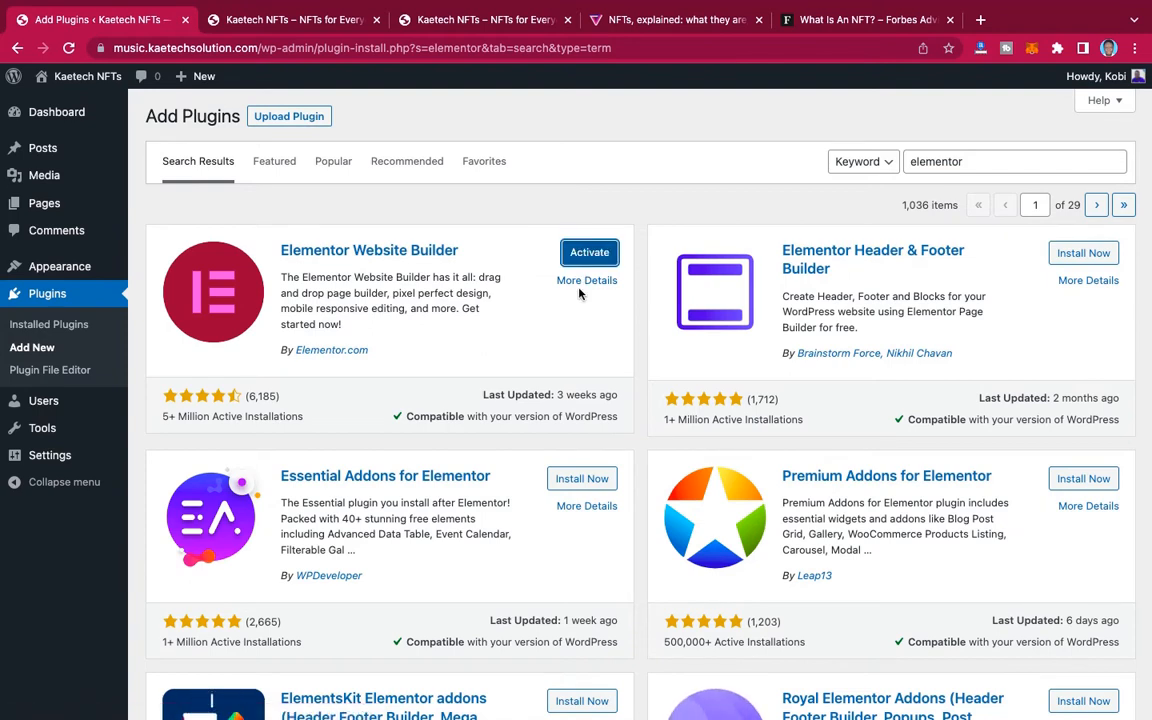
pyautogui.scroll(-3, 599, 355)
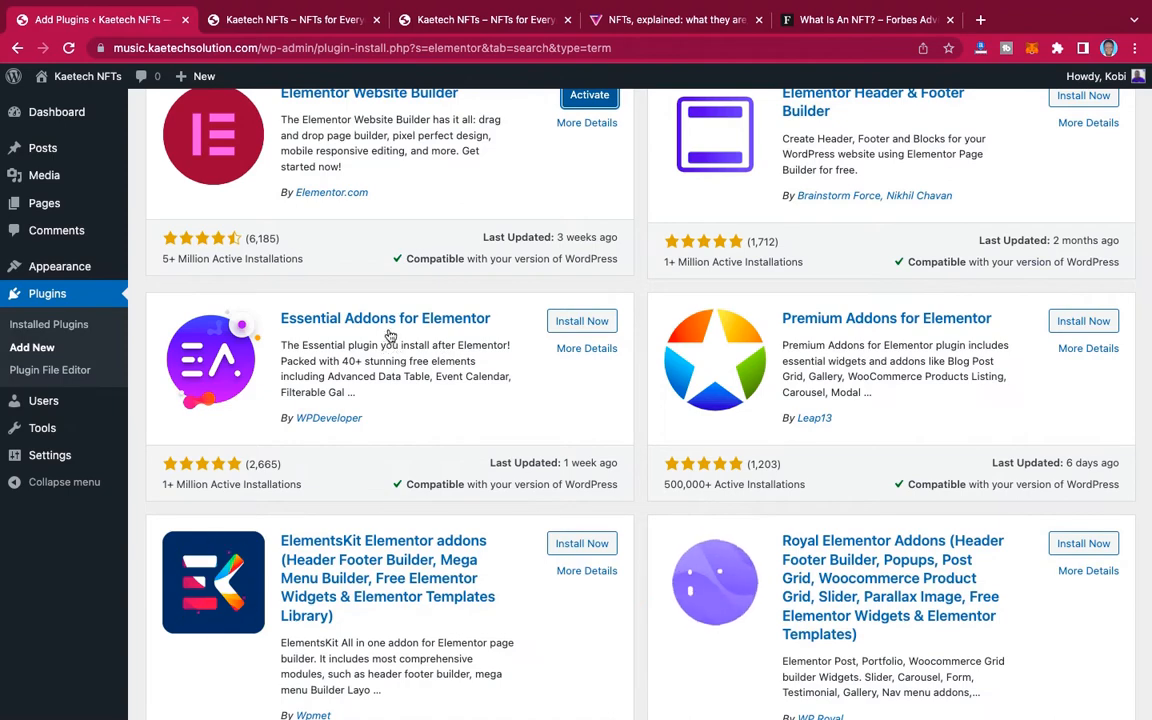
pyautogui.scroll(-1, 463, 338)
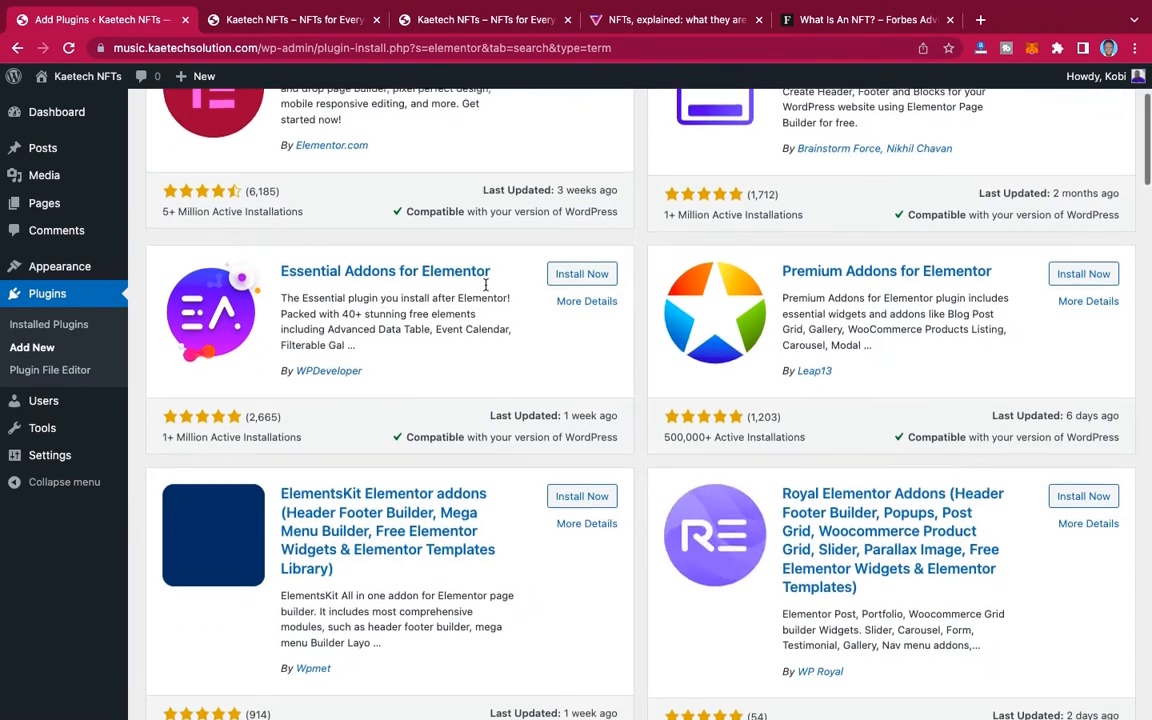
pyautogui.scroll(1, 437, 300)
pyautogui.click(588, 303)
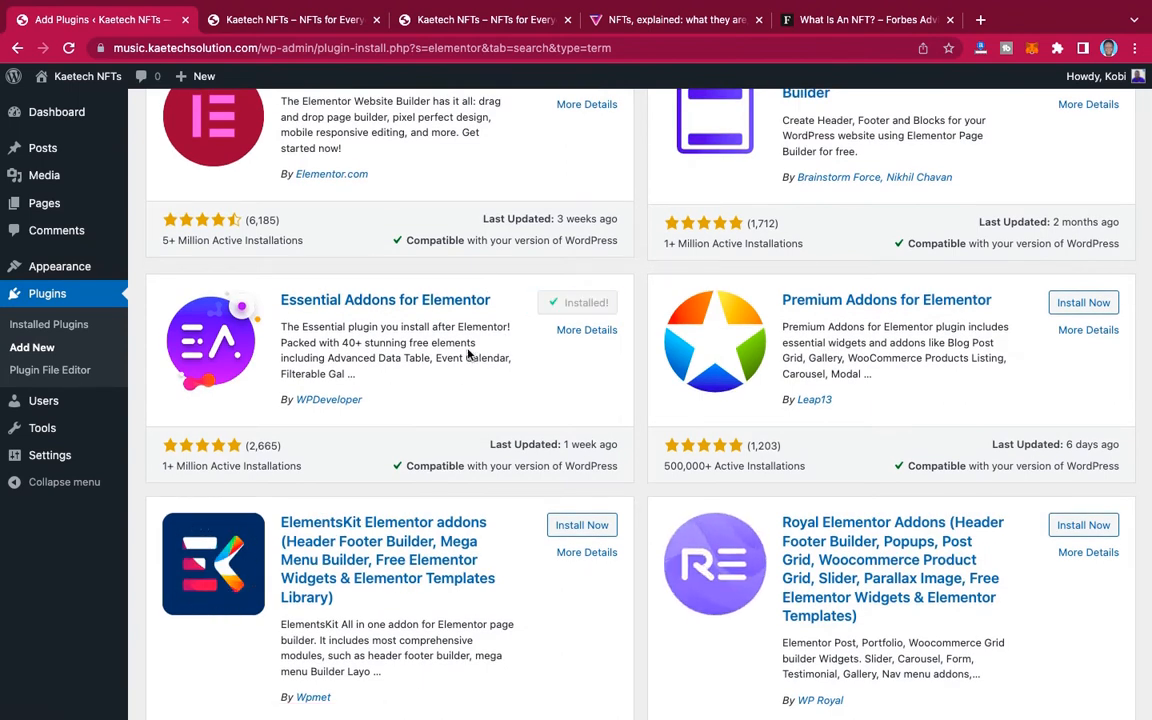
pyautogui.scroll(5, 467, 352)
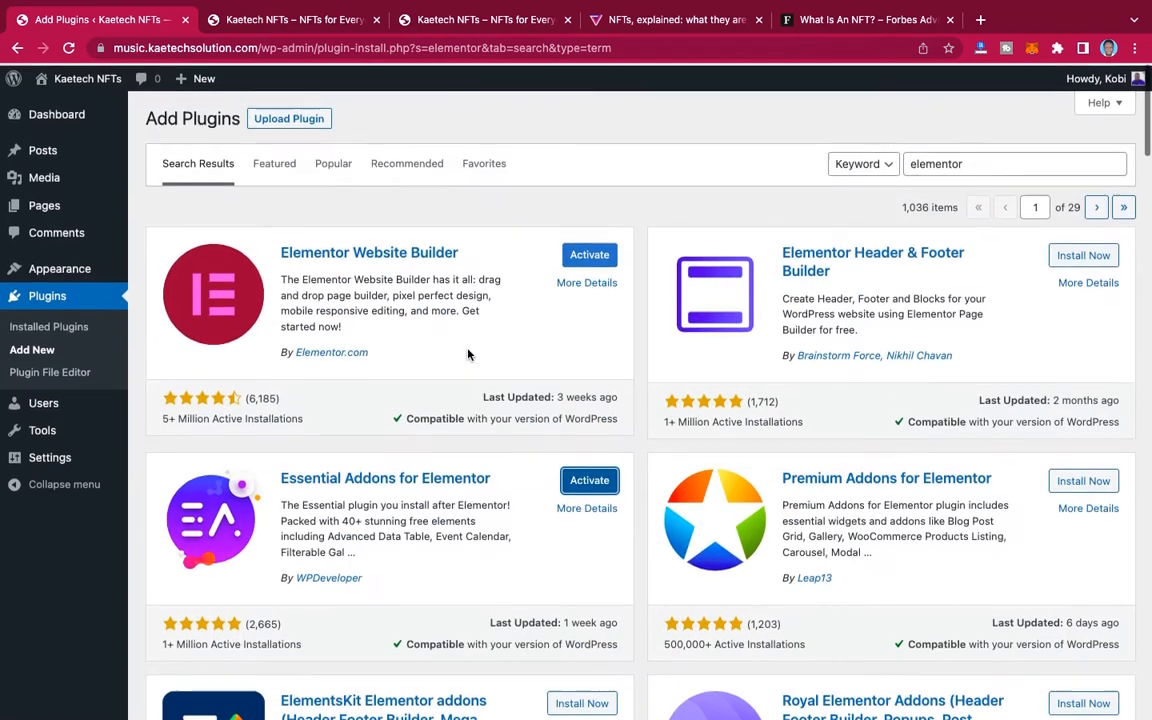
pyautogui.moveTo(974, 162); pyautogui.dragTo(886, 159)
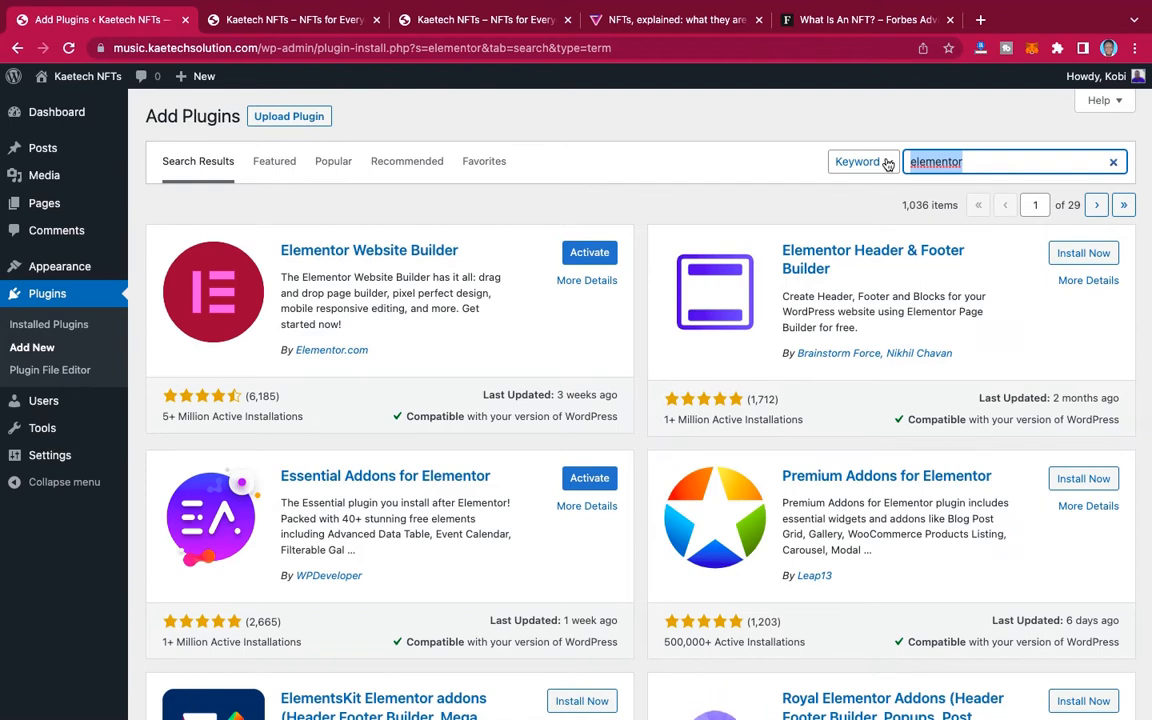
# Search plugins for 'smart', install WPSmartContracts, and switch to the site's blog tab
pyautogui.write('smart')
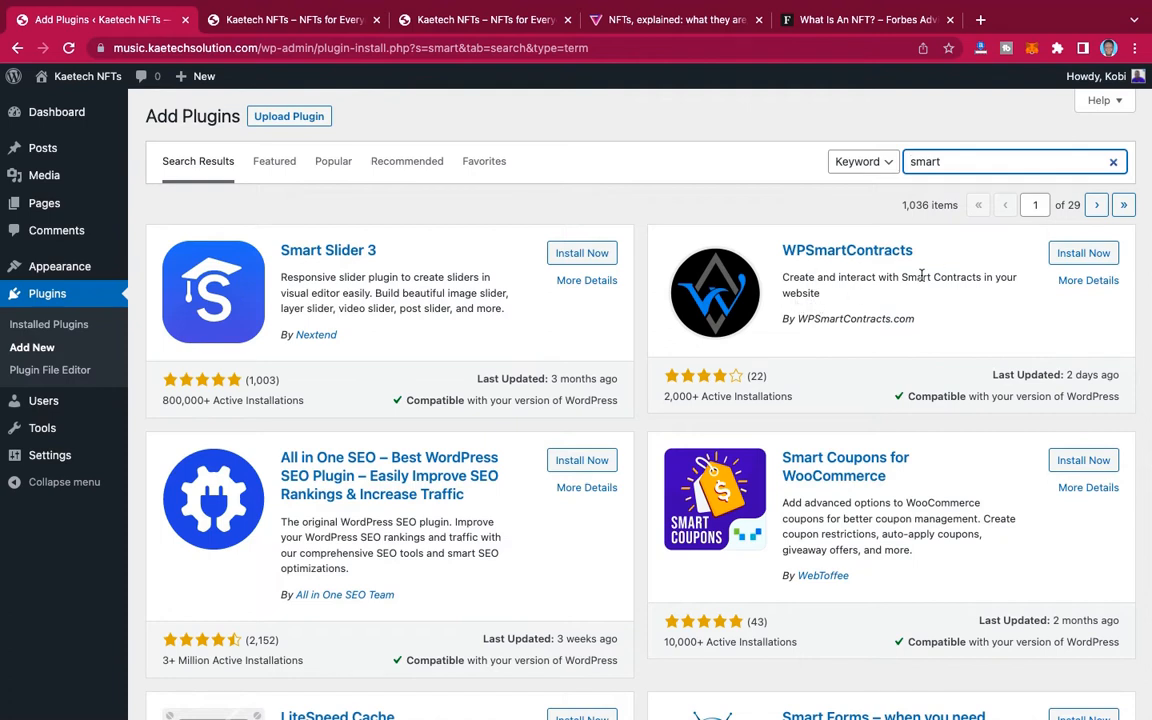
pyautogui.click(1090, 253)
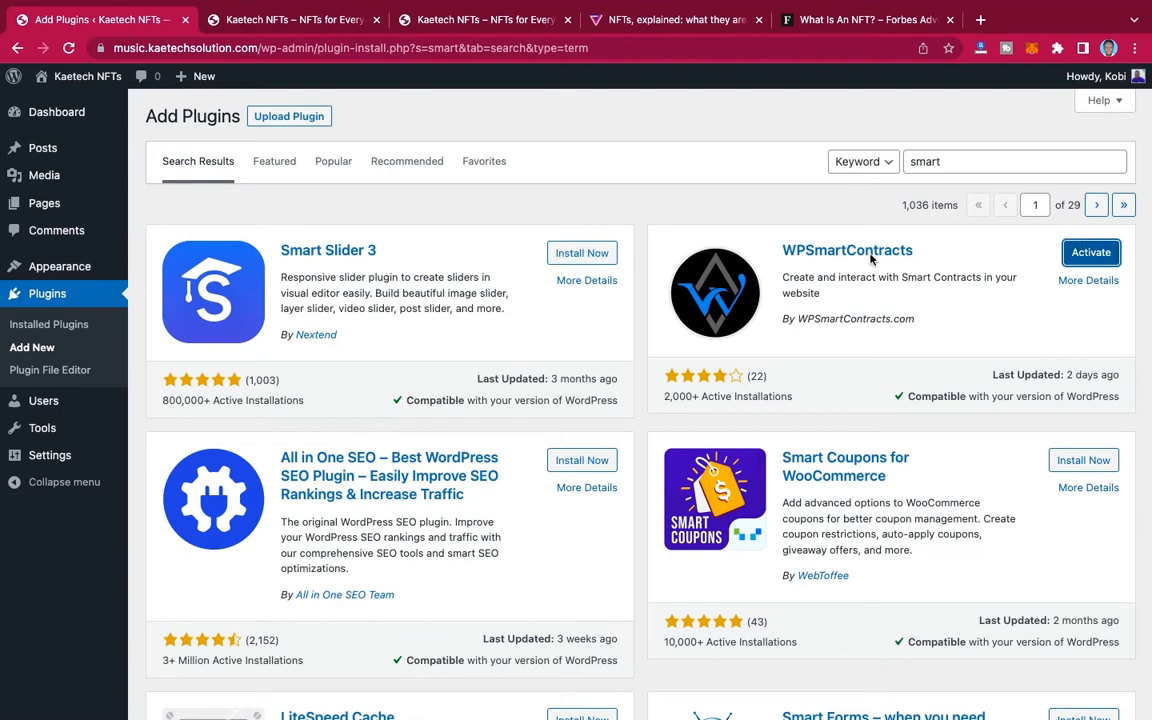
pyautogui.click(266, 20)
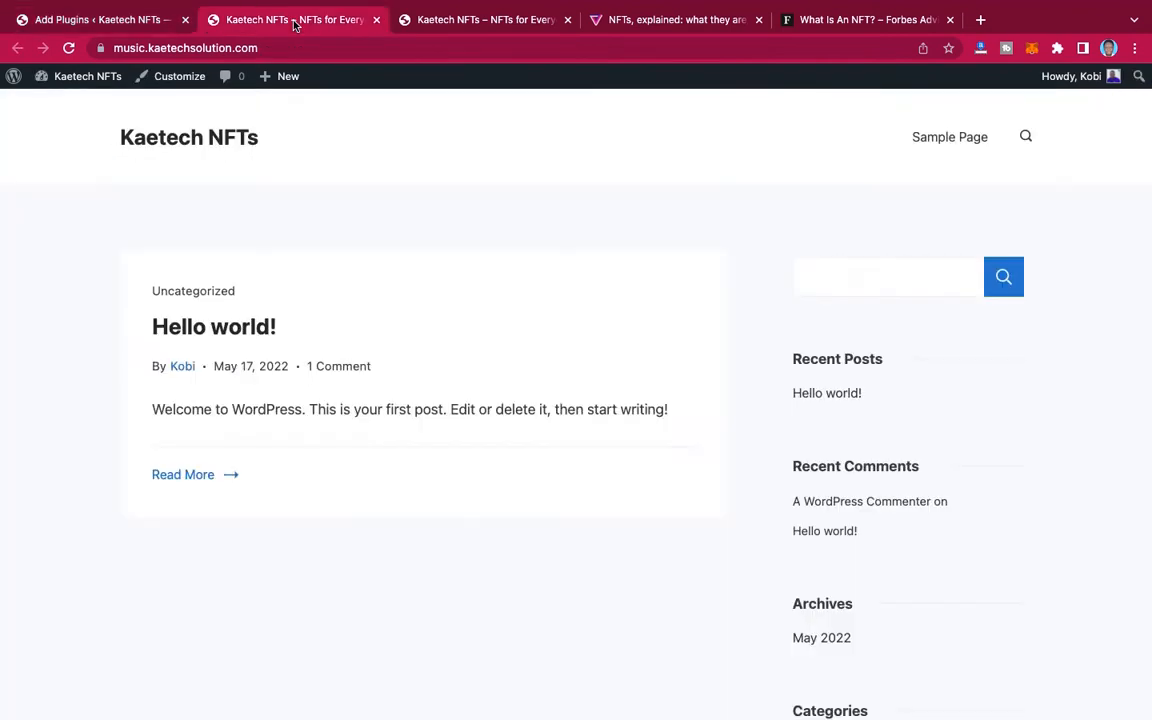
# Go to nft.kaetechdigital.com/wp-admin and log in to the Kaetech NFTs admin area
pyautogui.click(456, 24)
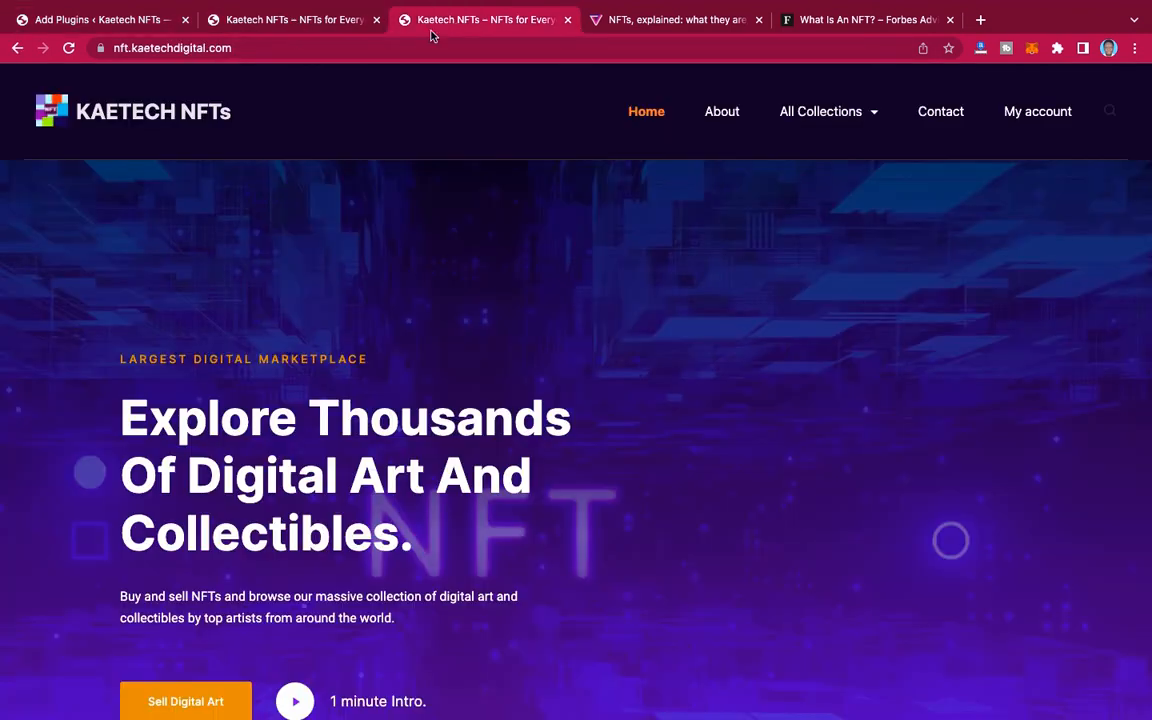
pyautogui.click(261, 45)
pyautogui.click(261, 45)
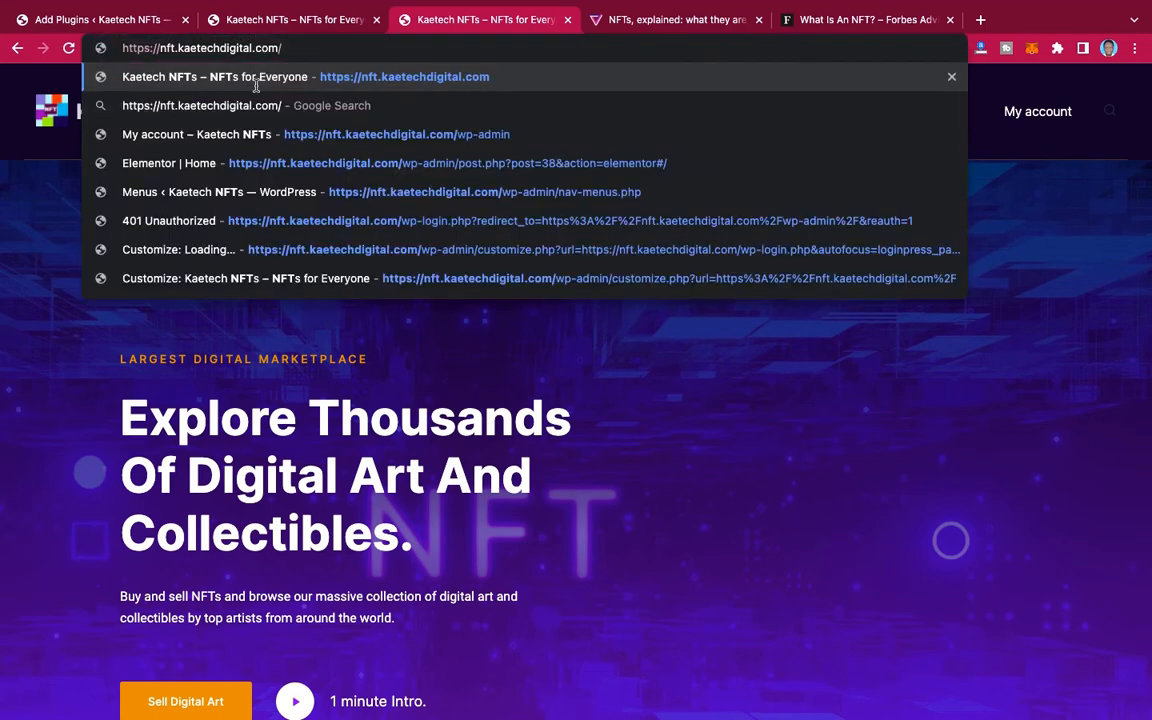
pyautogui.write('wp-admin')
pyautogui.press('Return')
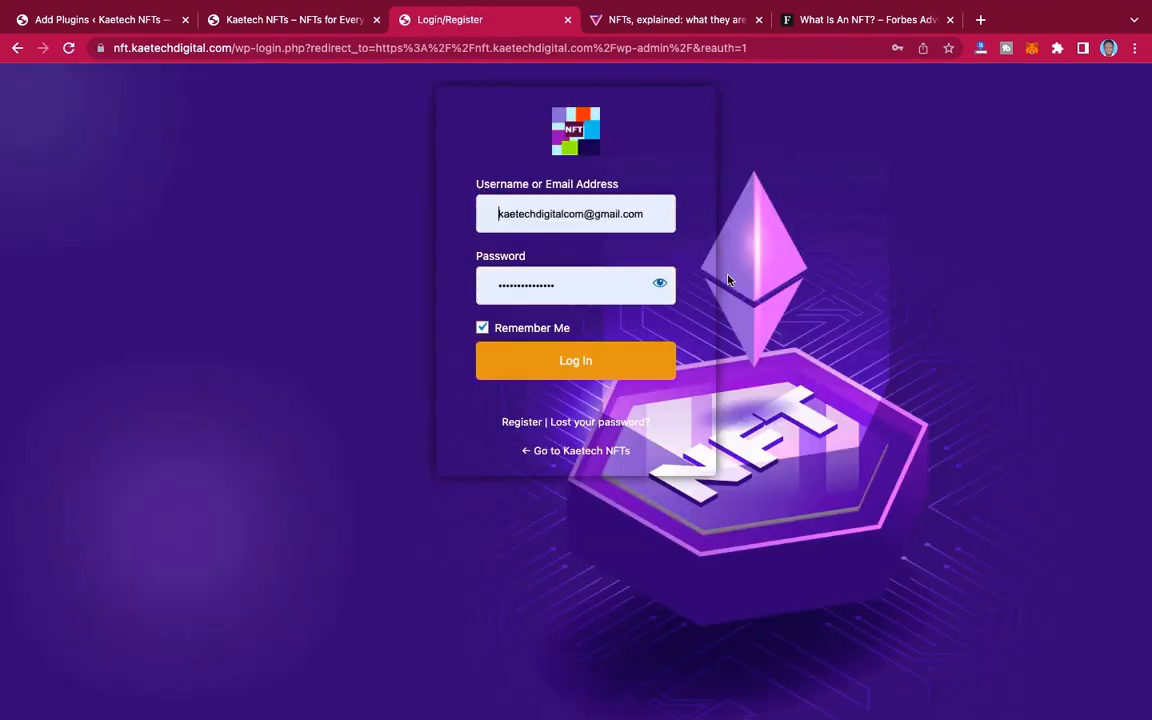
pyautogui.click(599, 365)
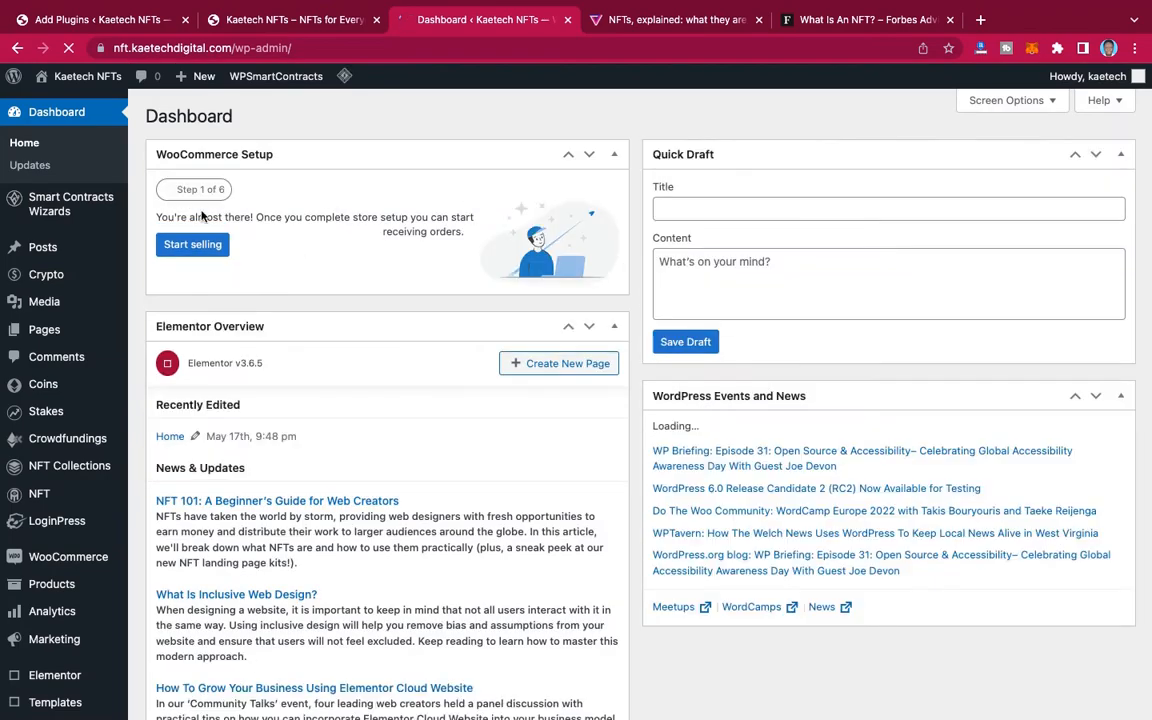
# Scroll the loaded Kaetech NFTs dashboard down to the Plugins menu in the sidebar
pyautogui.scroll(-5, 37, 490)
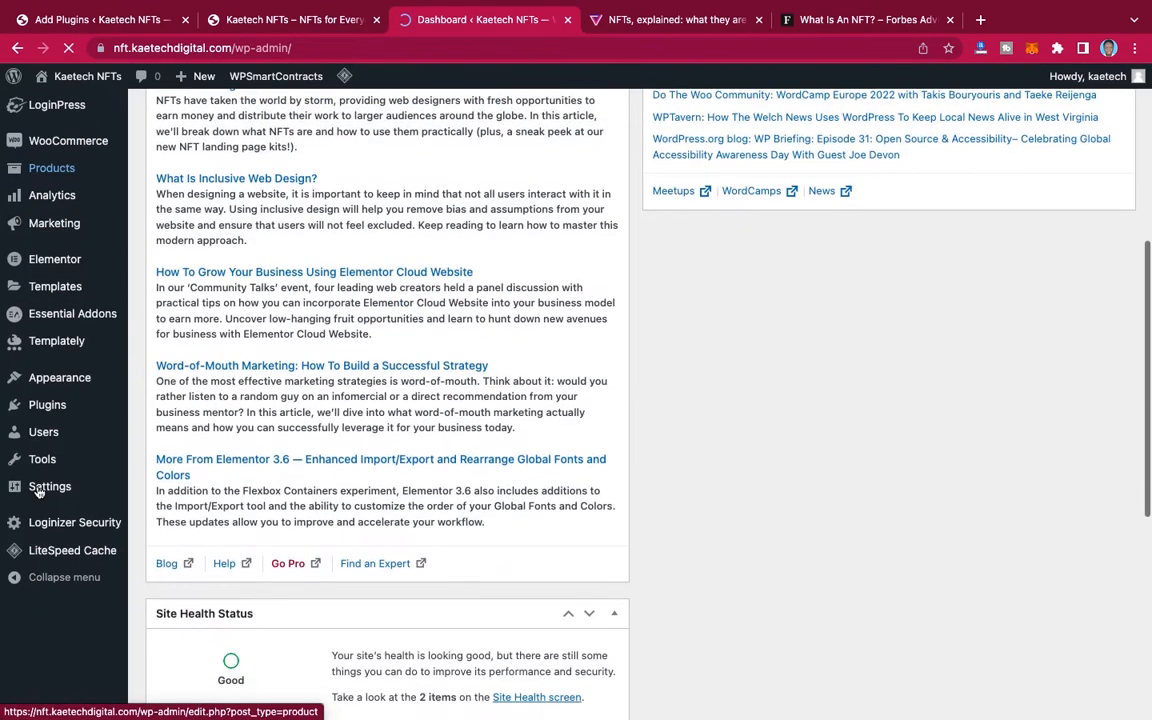
pyautogui.moveTo(50, 530)
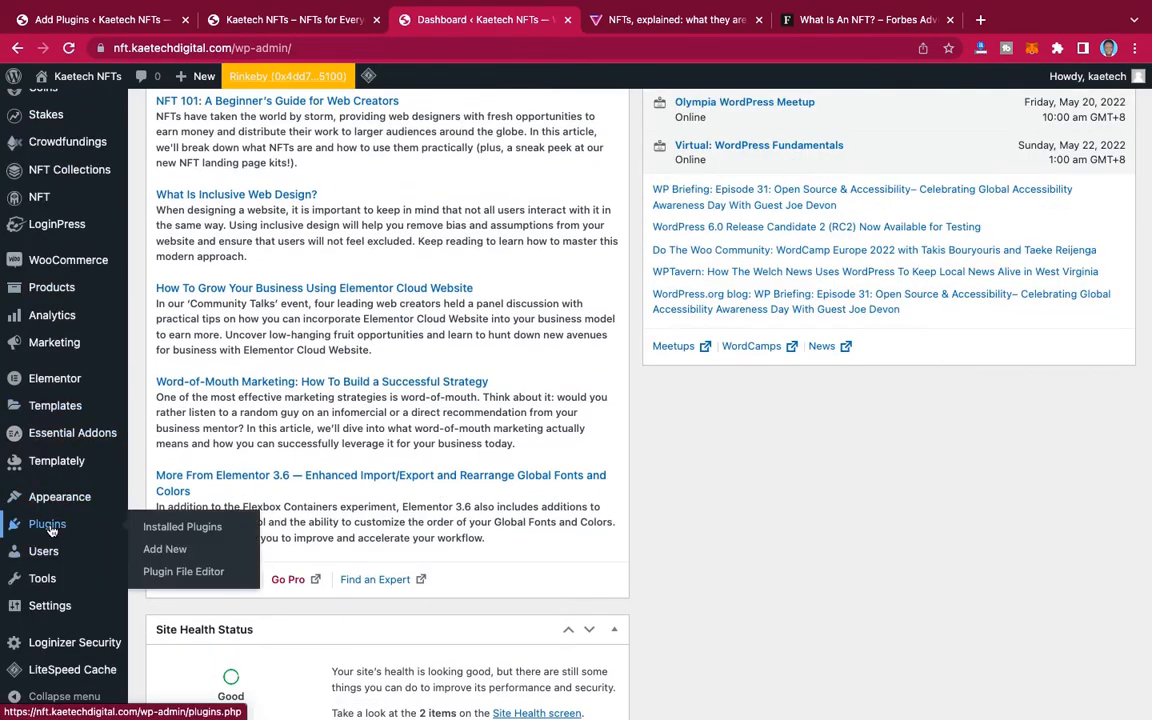
# Review the 11 active installed plugins, including ChangeNow.io Widget and WP Smart Contracts
pyautogui.click(172, 526)
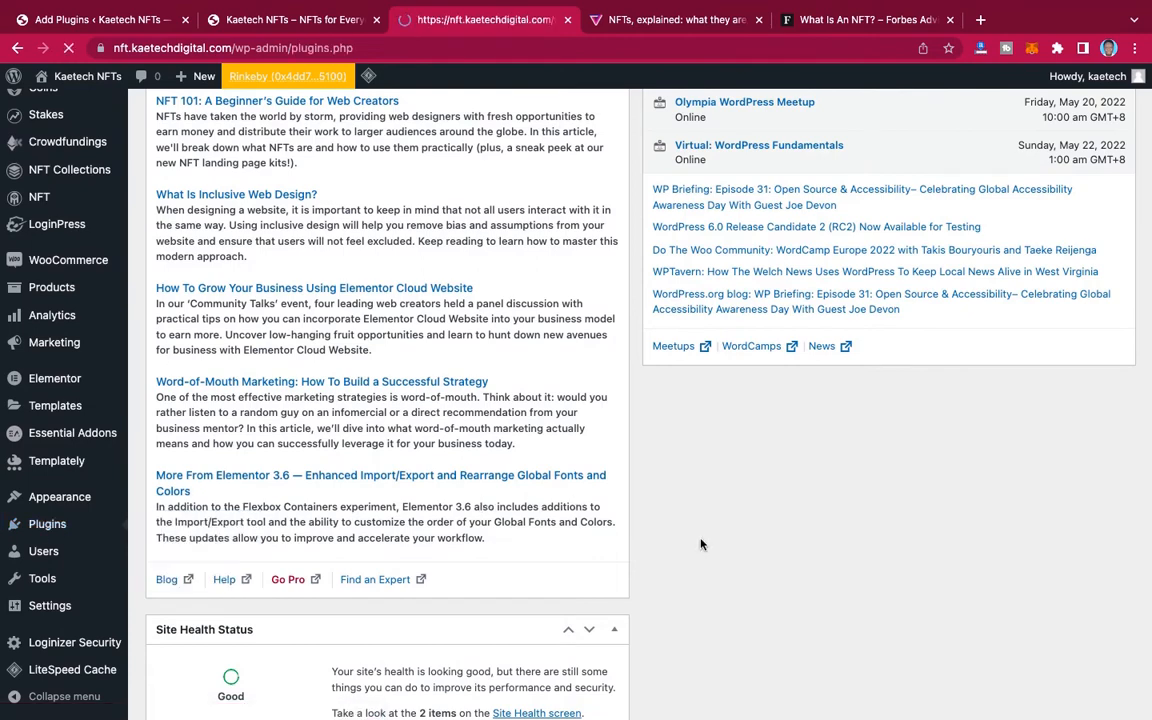
pyautogui.scroll(-3, 700, 544)
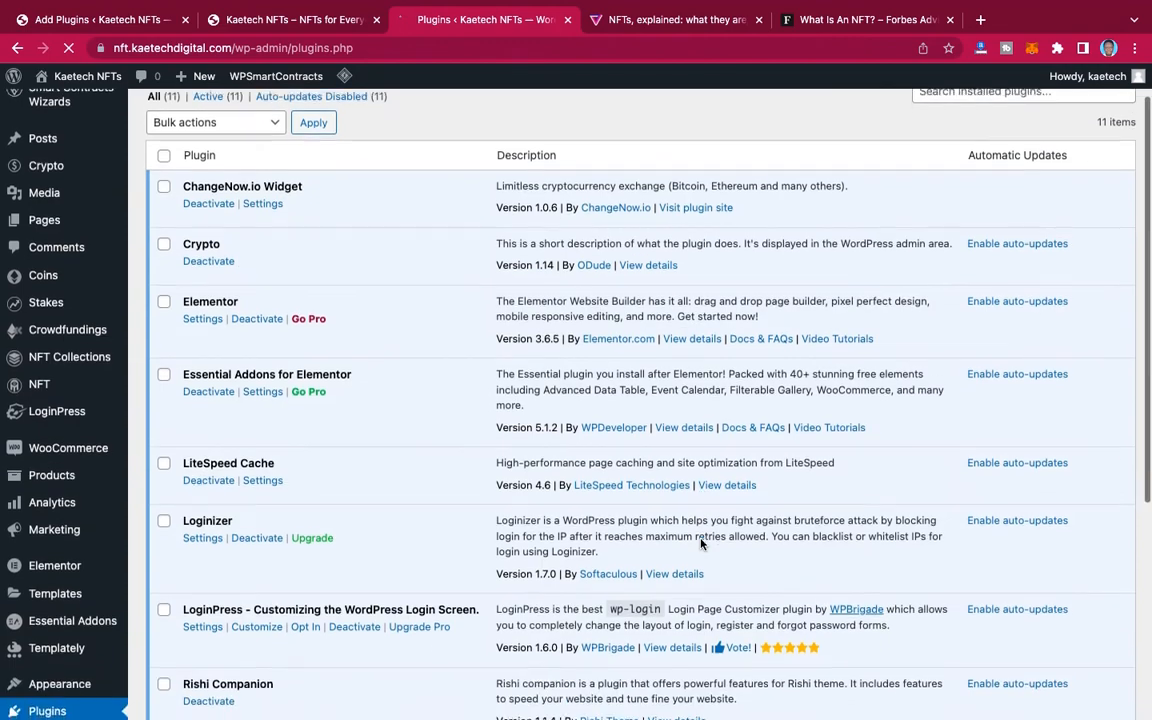
pyautogui.scroll(-3, 700, 544)
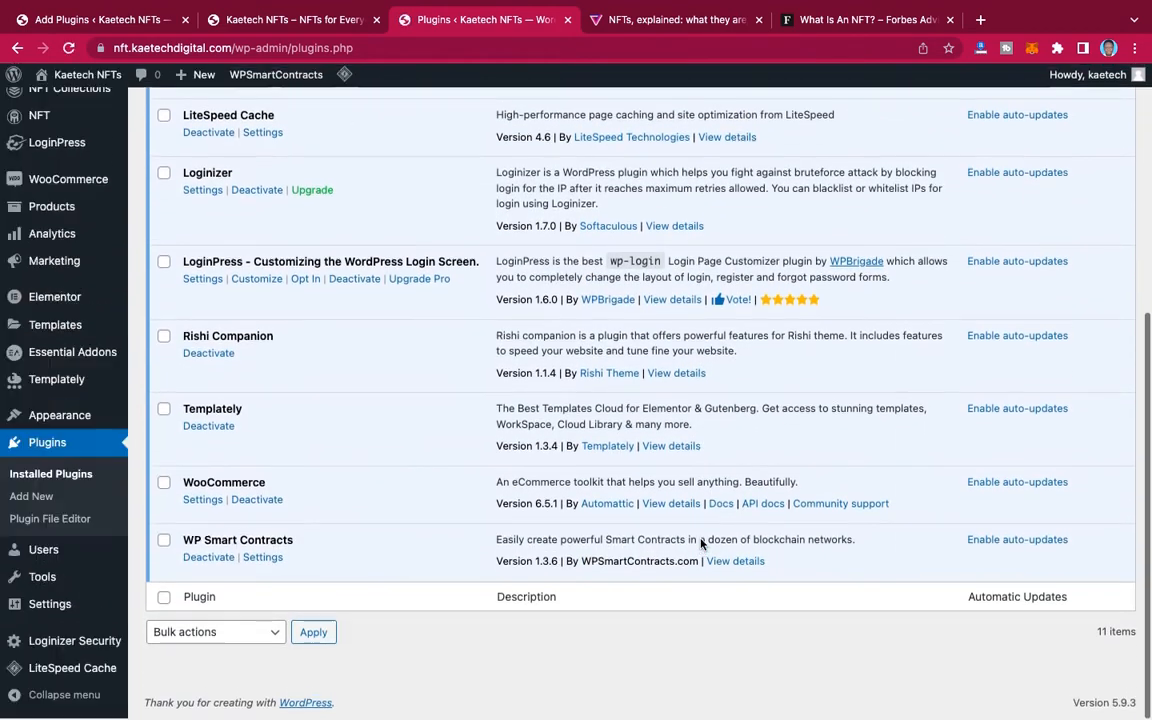
pyautogui.scroll(5, 700, 544)
pyautogui.scroll(1, 700, 544)
pyautogui.scroll(-1, 700, 544)
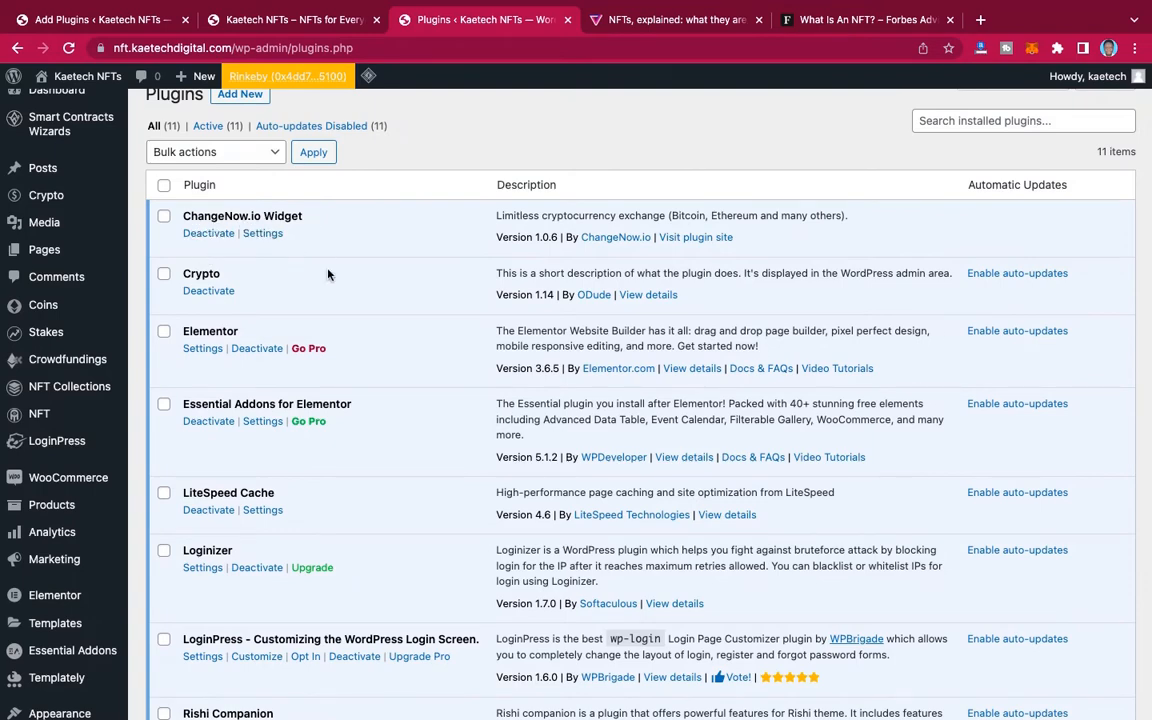
pyautogui.scroll(-3, 298, 295)
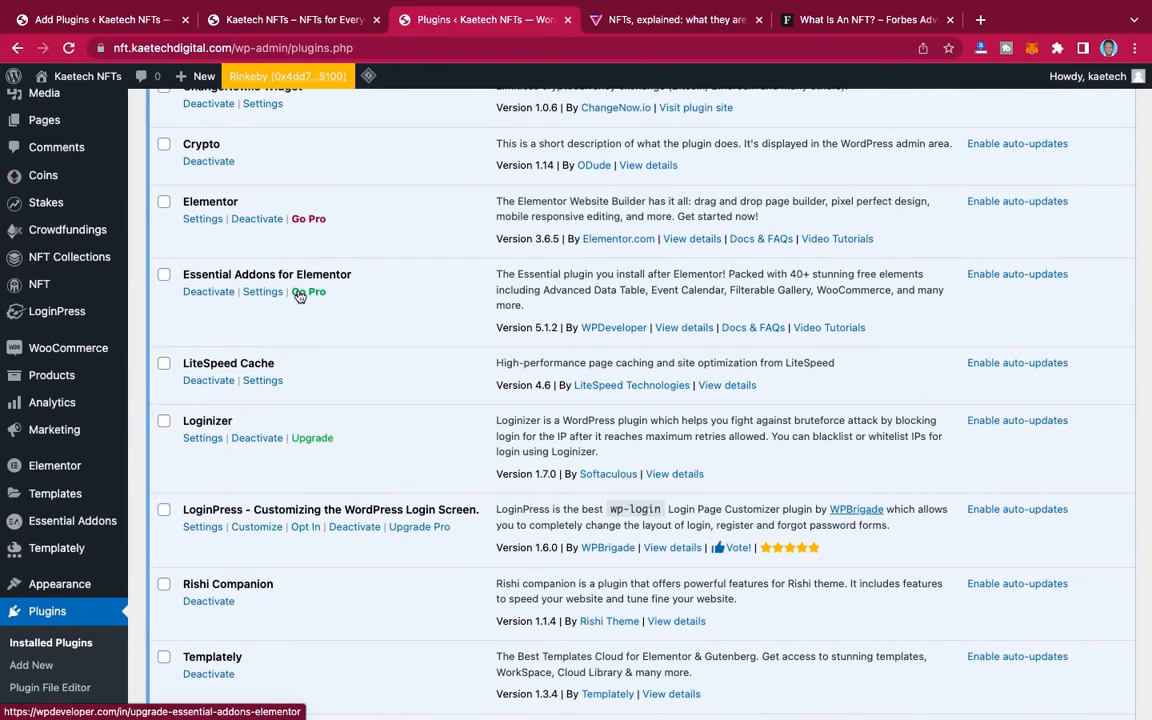
pyautogui.scroll(3, 298, 295)
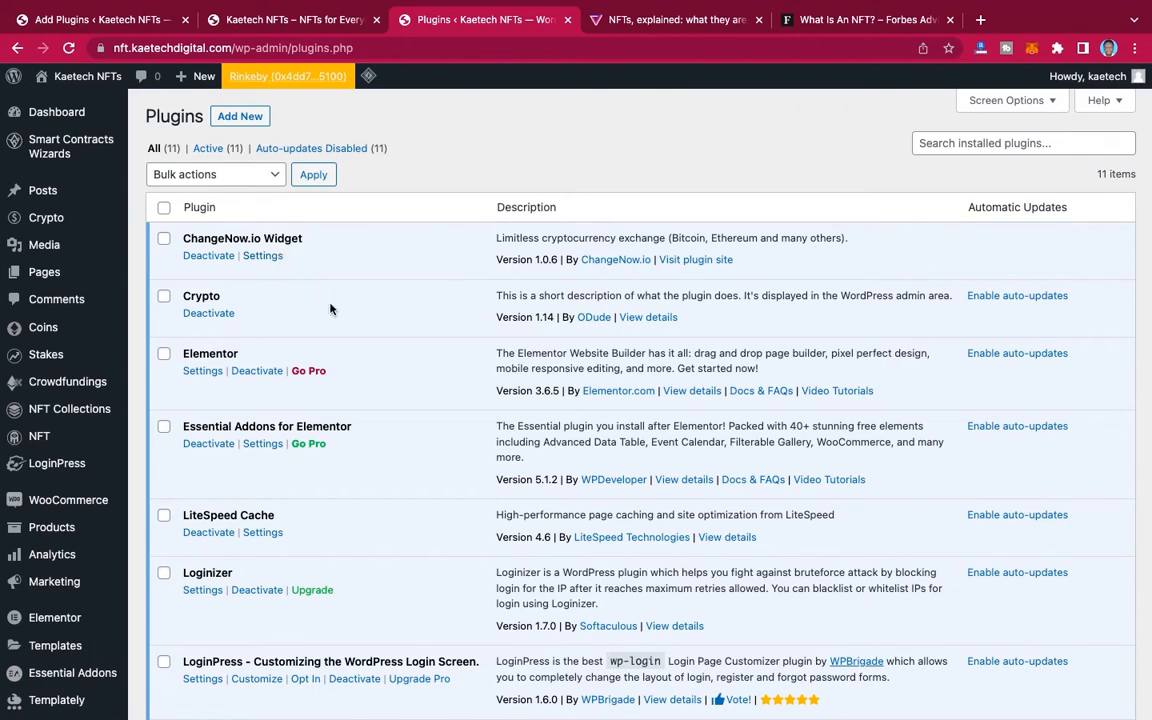
pyautogui.scroll(-4, 330, 309)
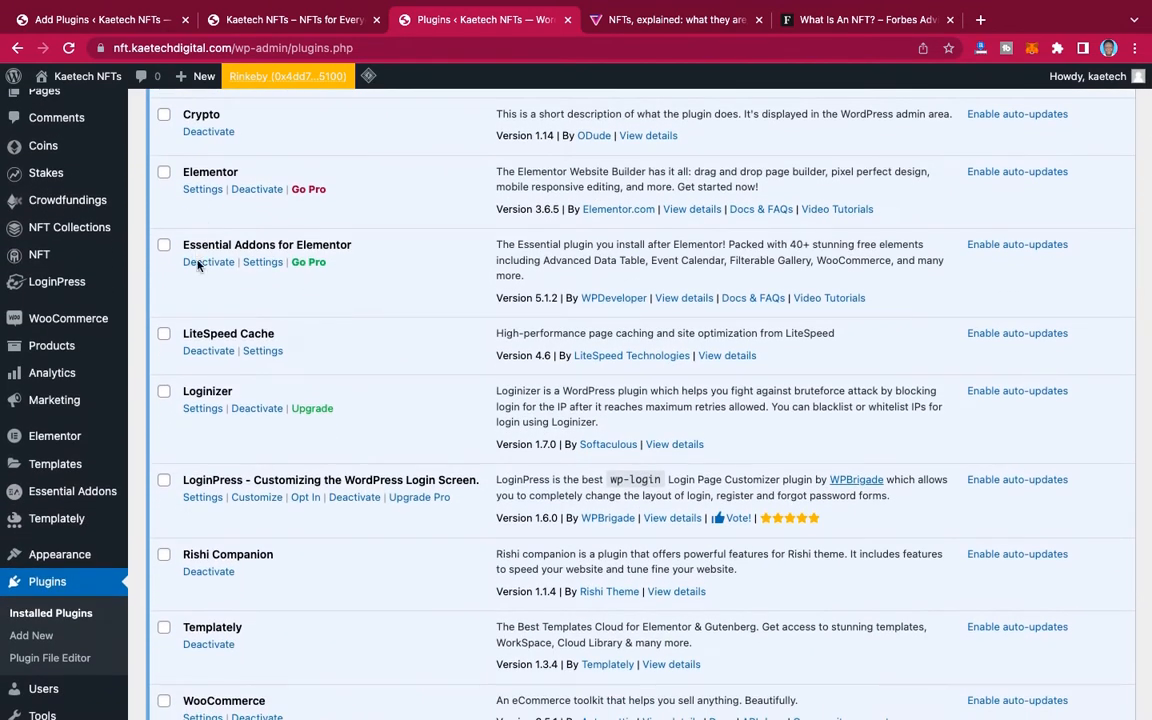
pyautogui.scroll(-3, 248, 321)
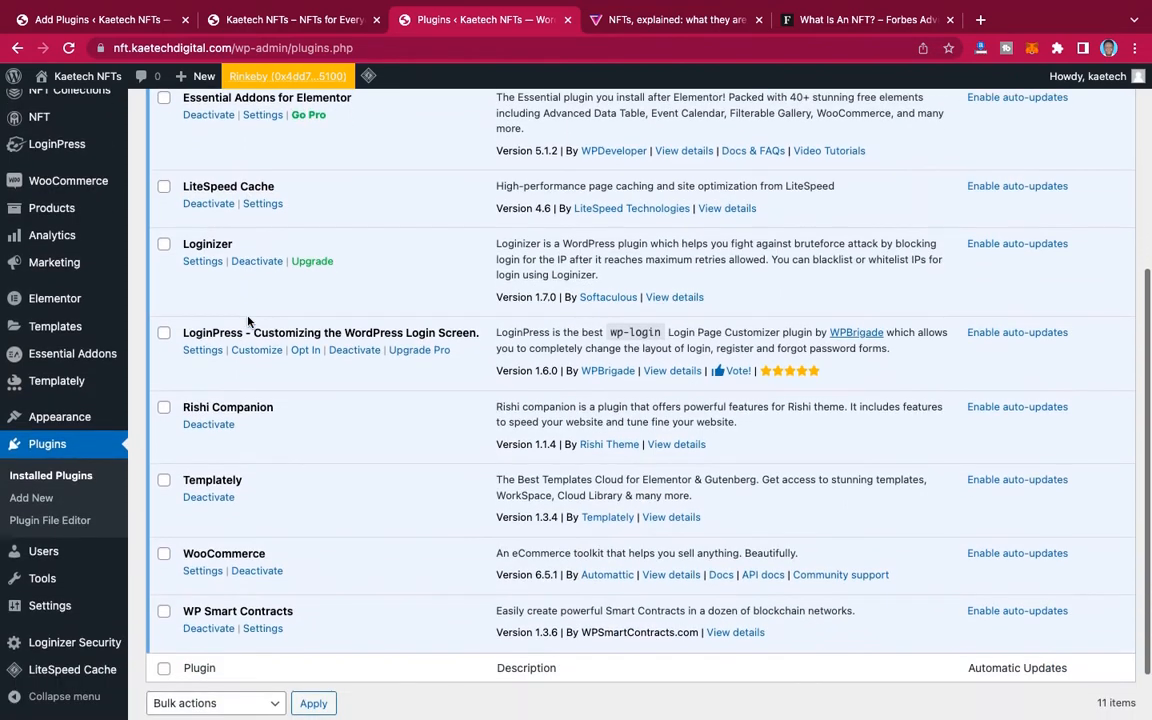
pyautogui.scroll(-2, 248, 321)
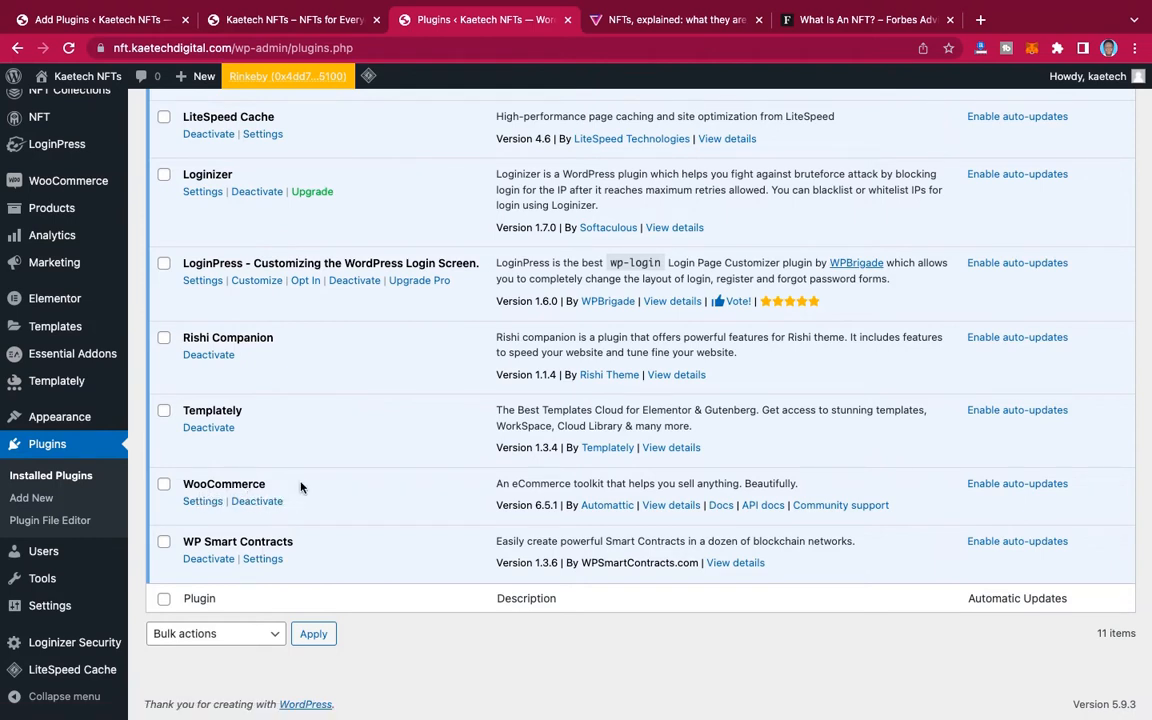
pyautogui.scroll(5, 300, 487)
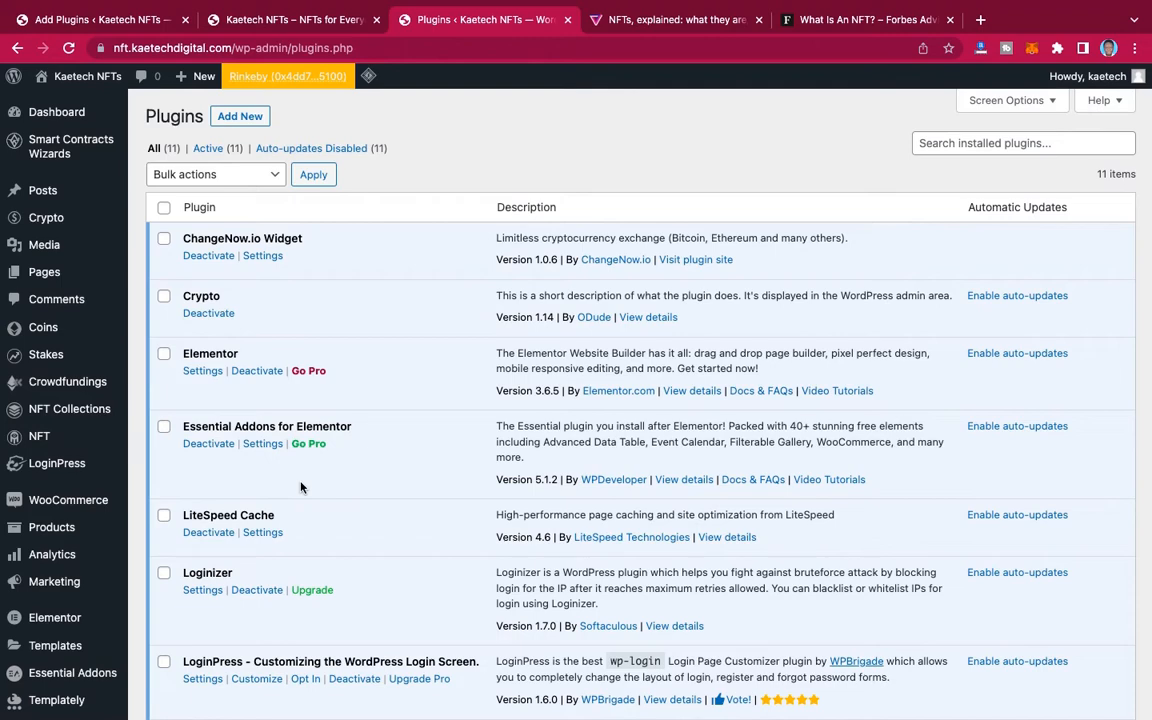
pyautogui.scroll(-5, 214, 451)
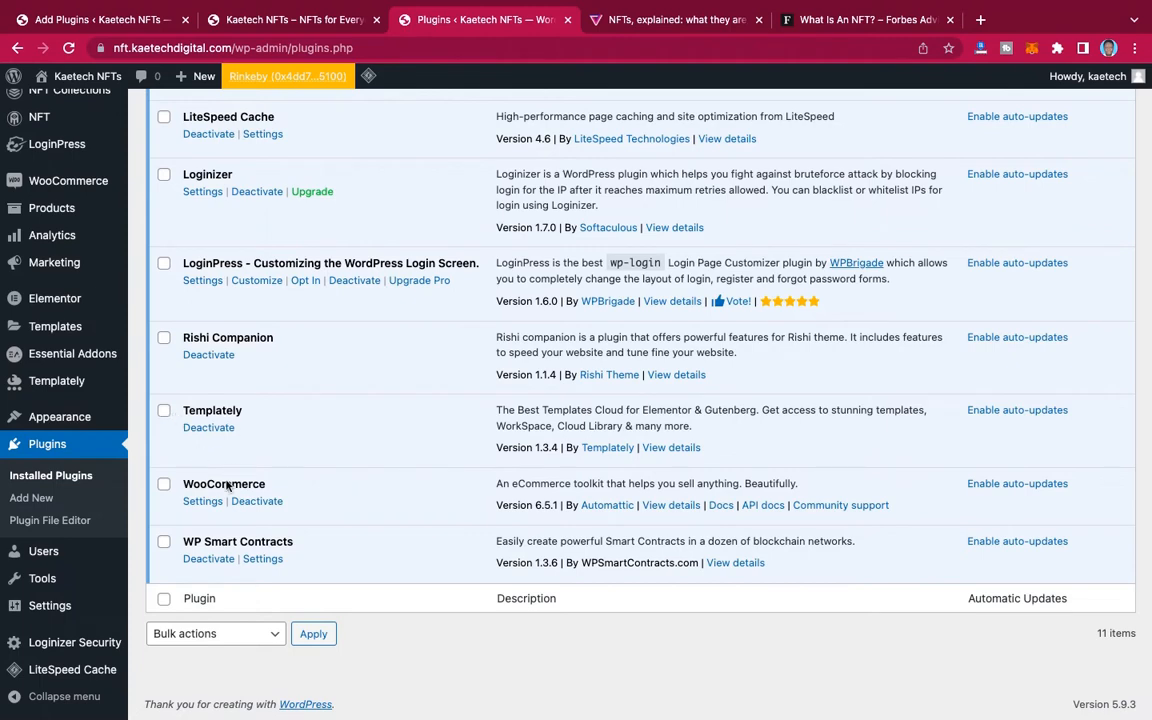
pyautogui.scroll(5, 292, 490)
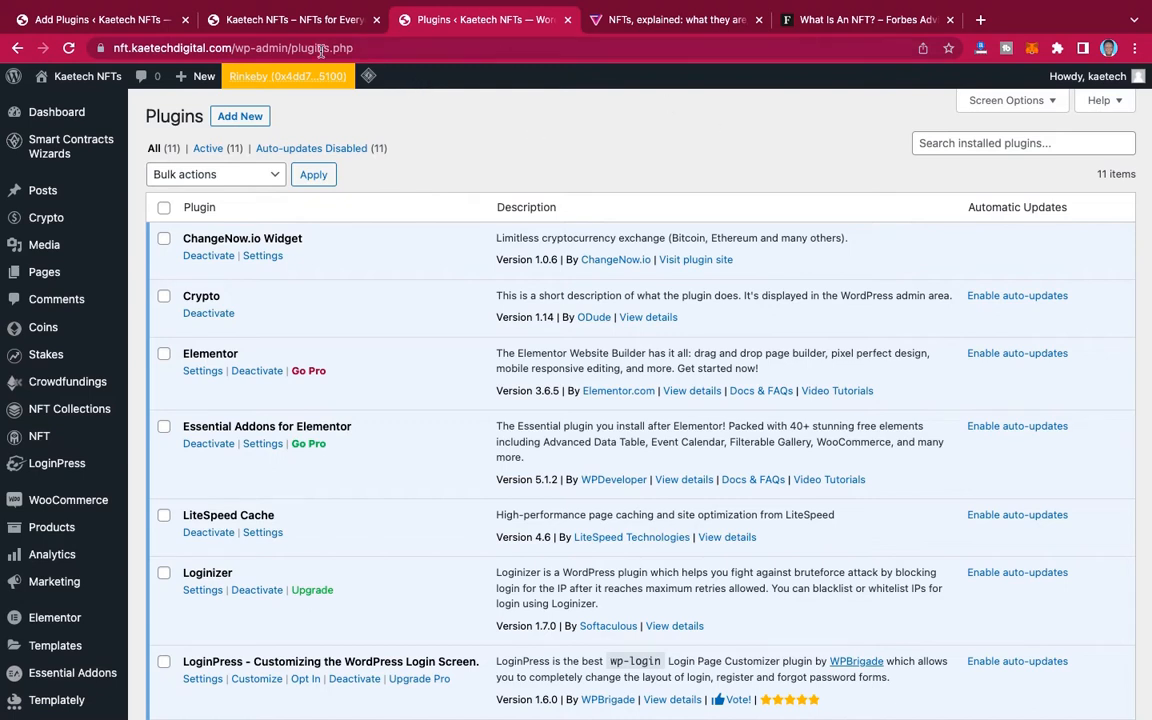
# In a new Incognito window, load nft.kaetechdigital.com and open its My account page
pyautogui.click(1134, 48)
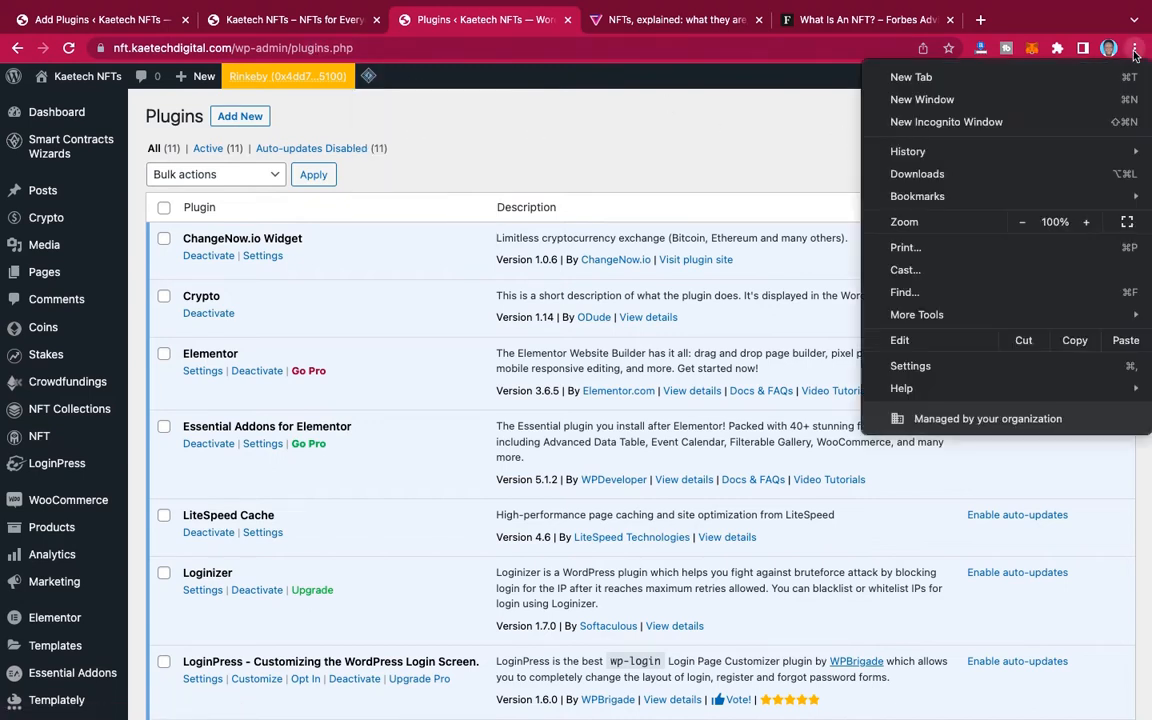
pyautogui.click(970, 122)
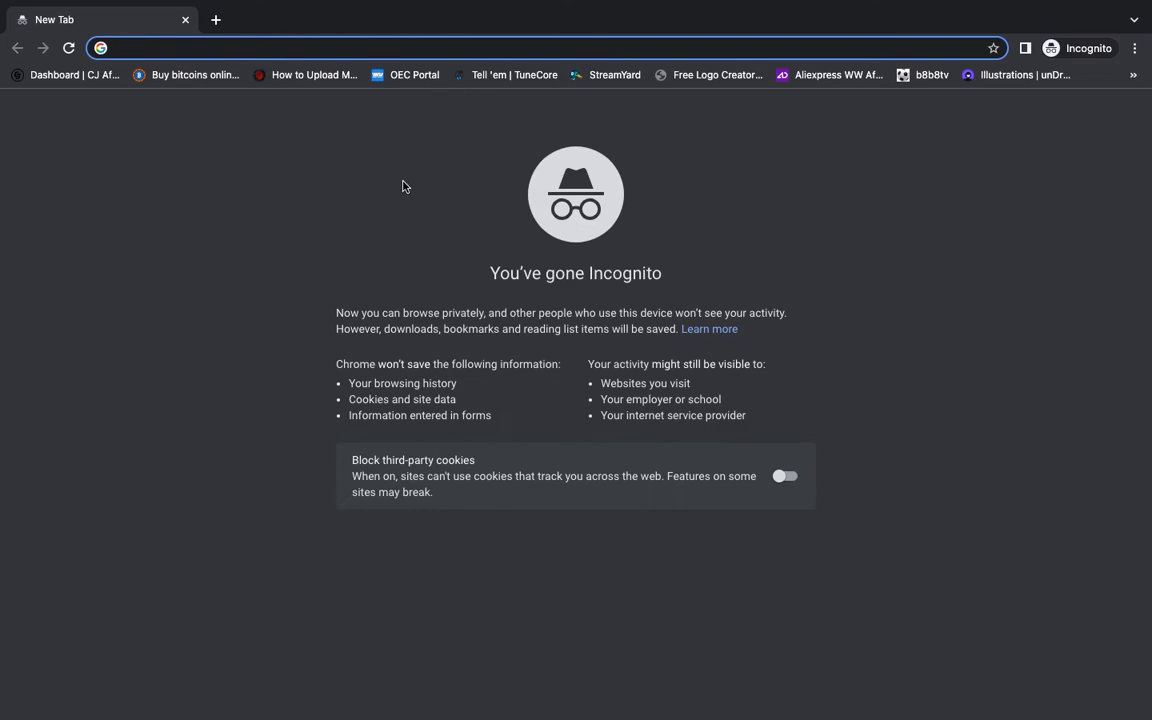
pyautogui.write('n')
pyautogui.press('Return')
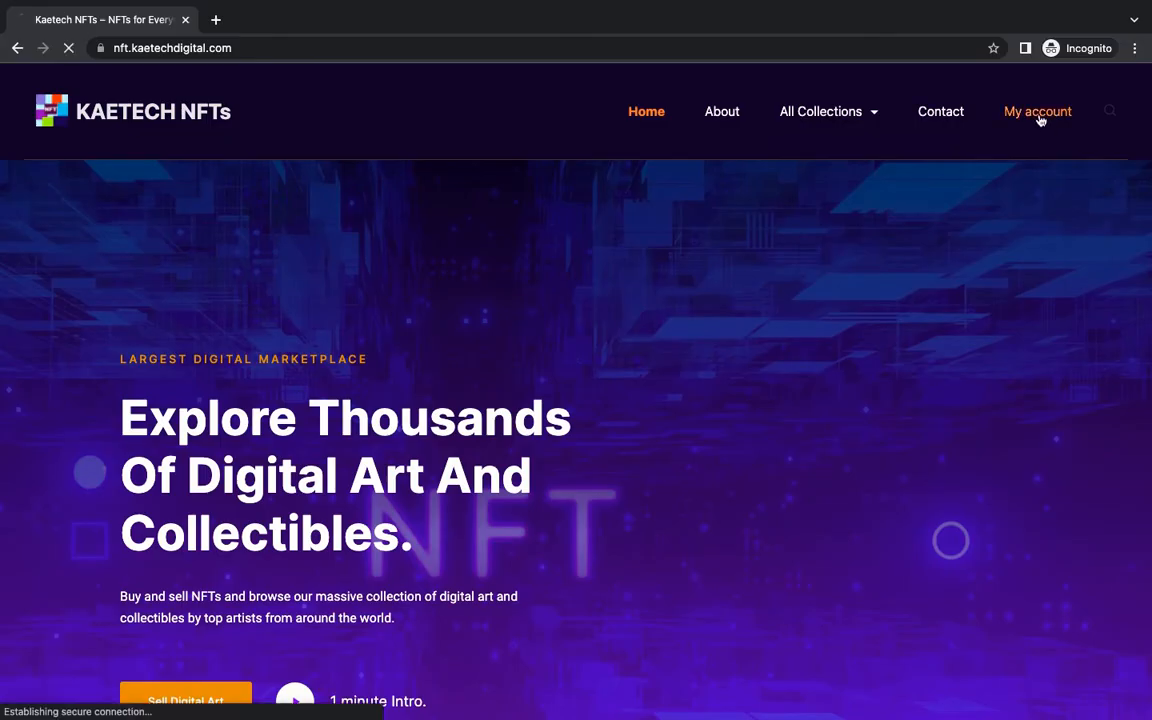
pyautogui.click(1038, 114)
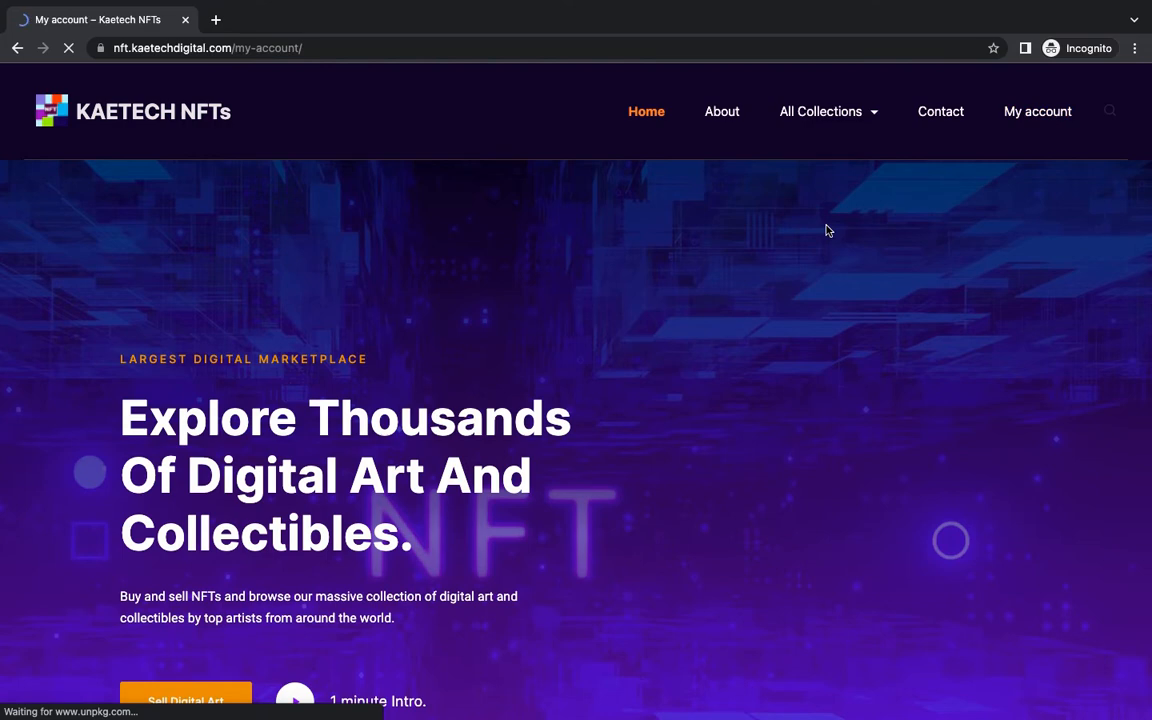
pyautogui.scroll(-3, 826, 231)
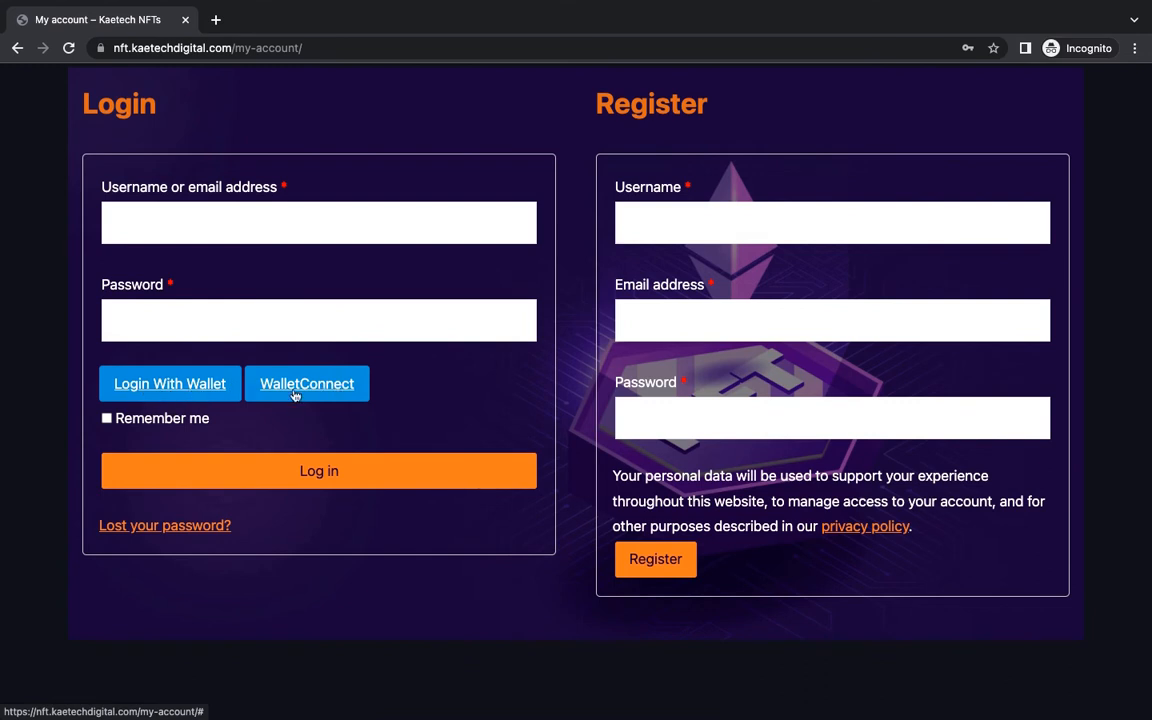
# Try Login With Wallet, which reports 'Non ethereum enabled browser'
pyautogui.click(194, 388)
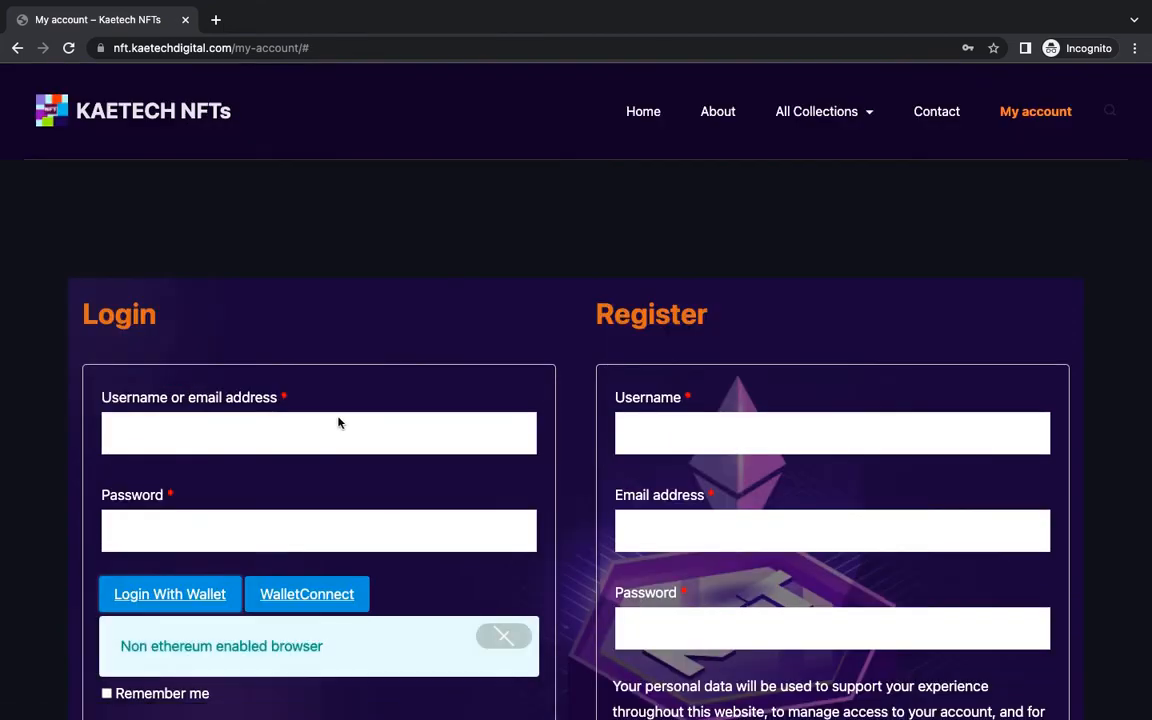
pyautogui.scroll(-1, 343, 420)
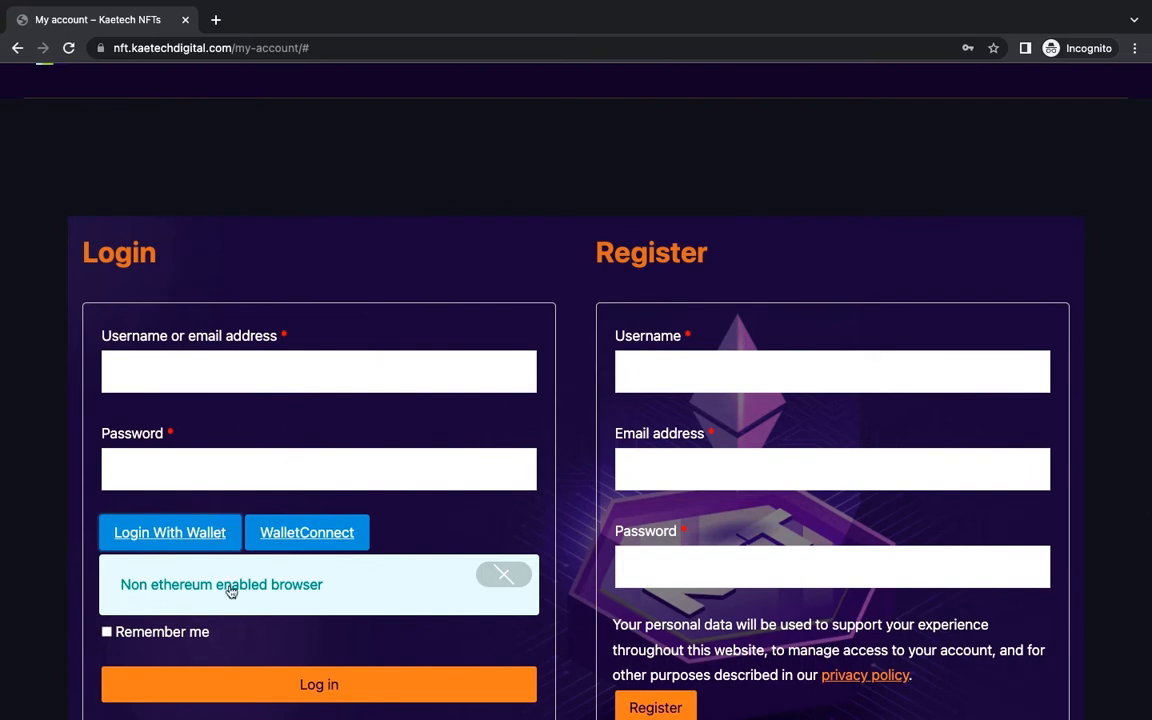
pyautogui.scroll(-1, 424, 584)
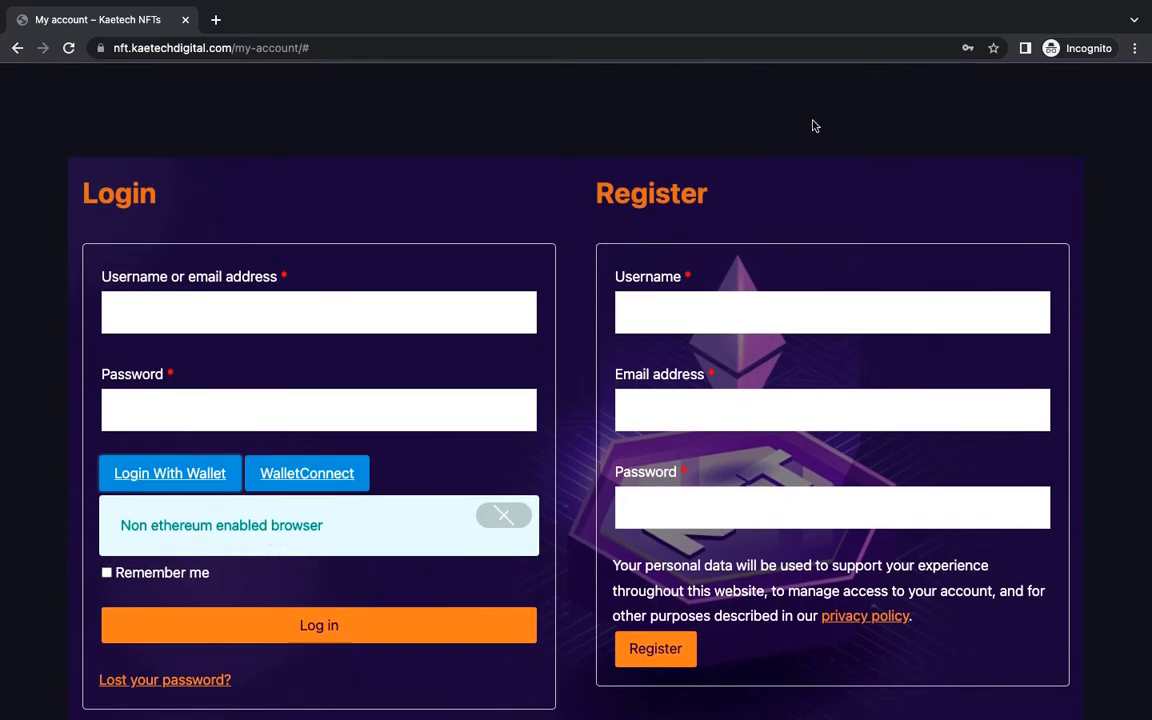
# Dismiss the non-ethereum browser notice and start a WalletConnect login instead
pyautogui.click(509, 514)
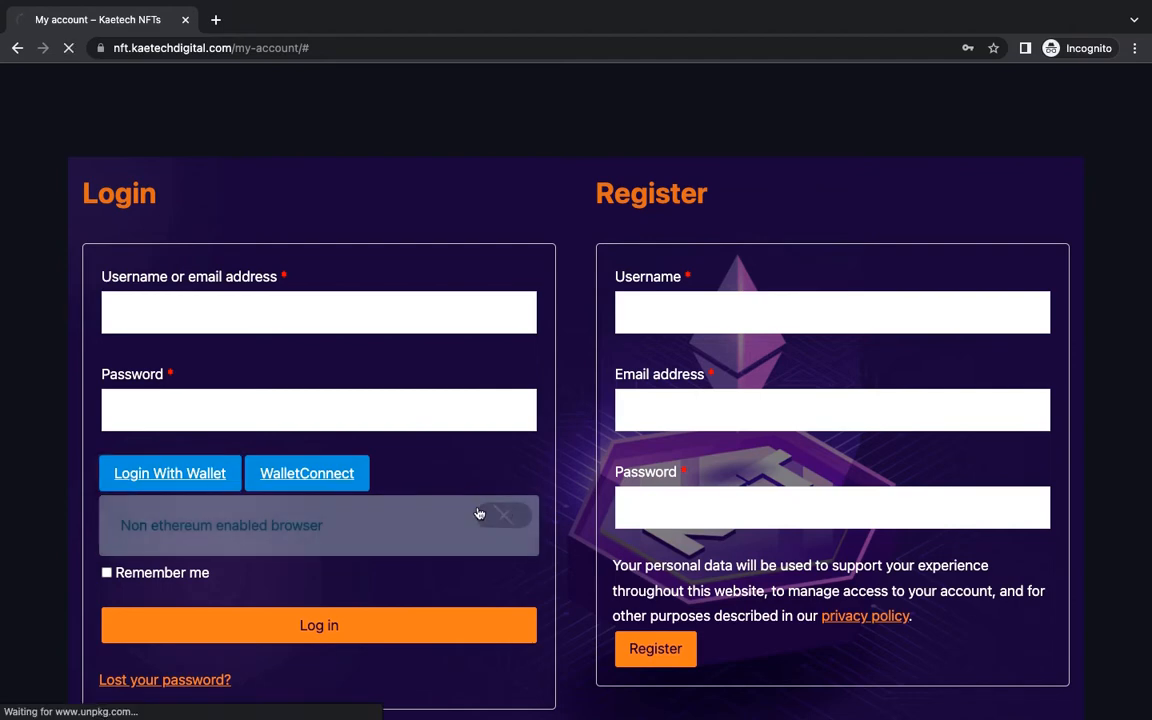
pyautogui.click(293, 476)
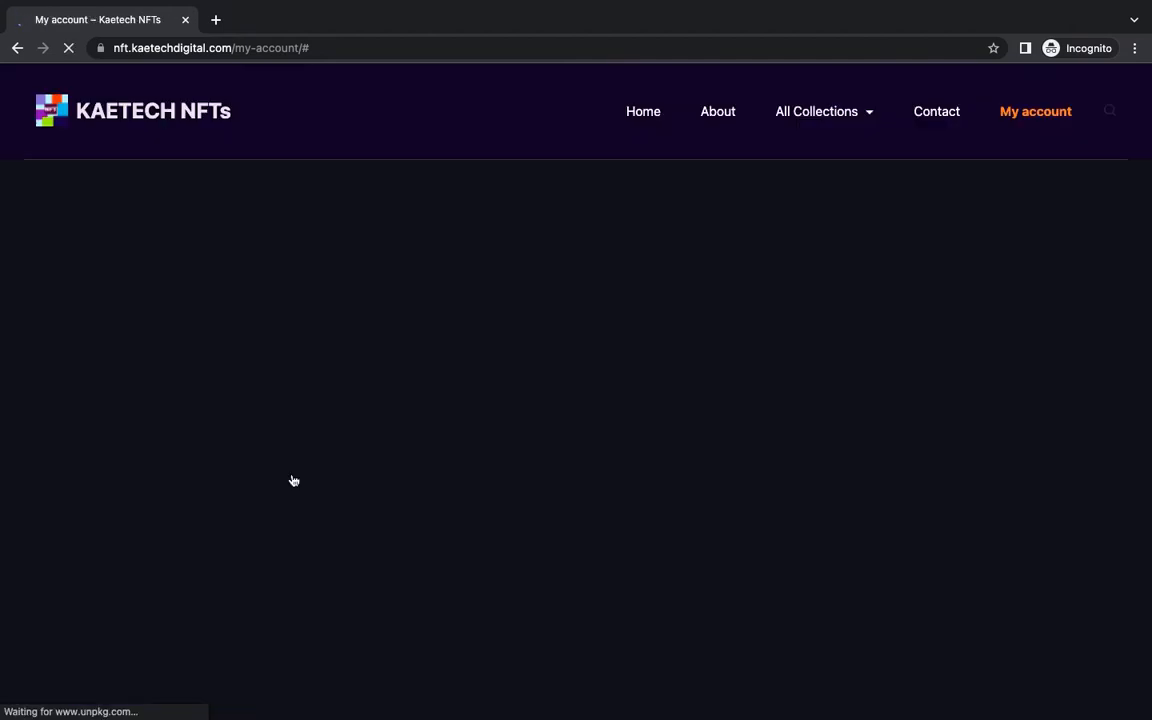
pyautogui.scroll(-2, 375, 472)
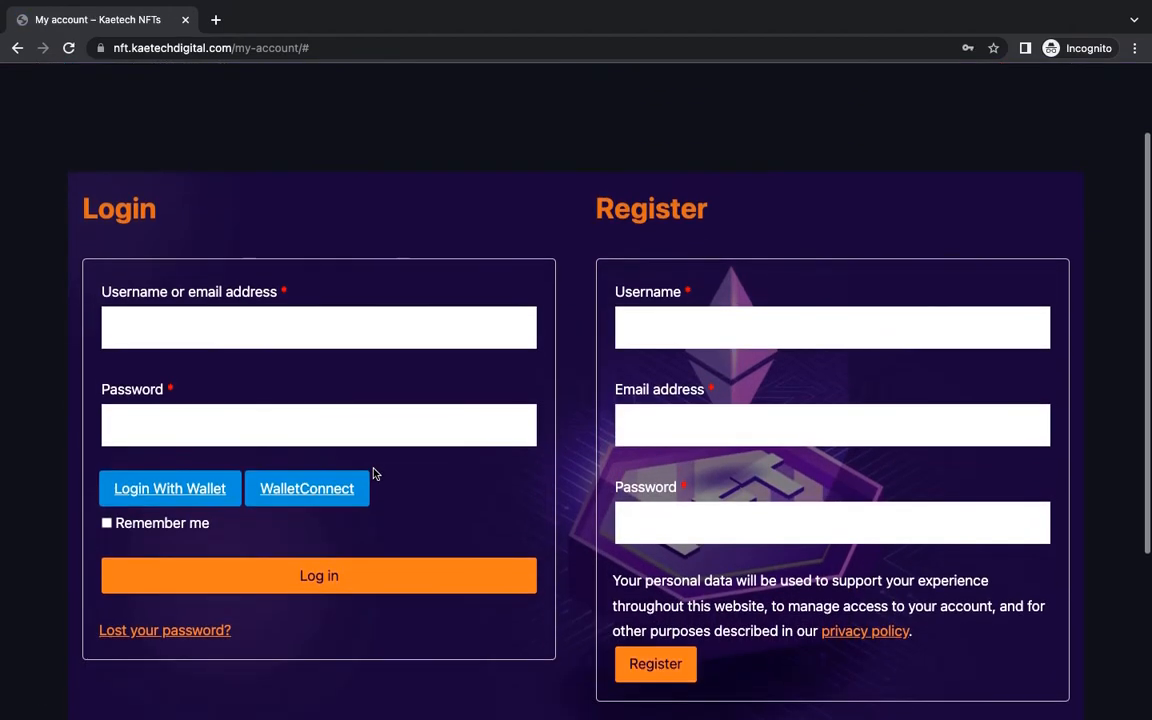
# Cancel the WalletConnect QR pairing, dismiss 'User closed modal', and return to WordPress admin
pyautogui.click(330, 498)
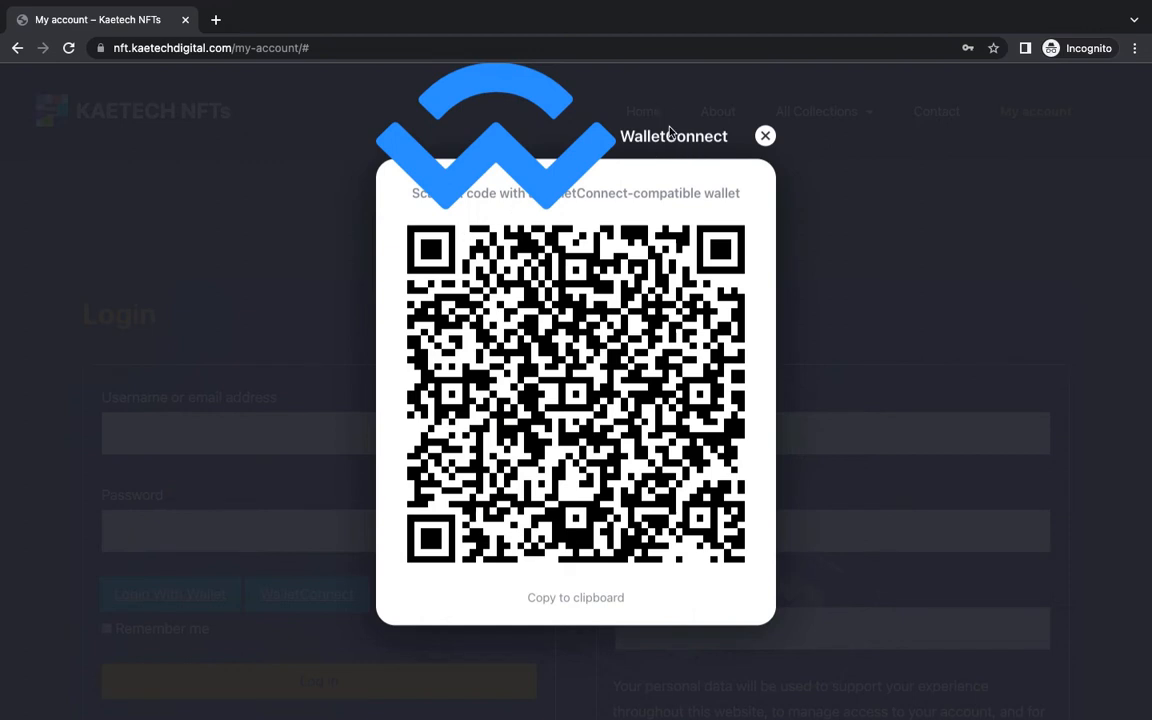
pyautogui.click(765, 137)
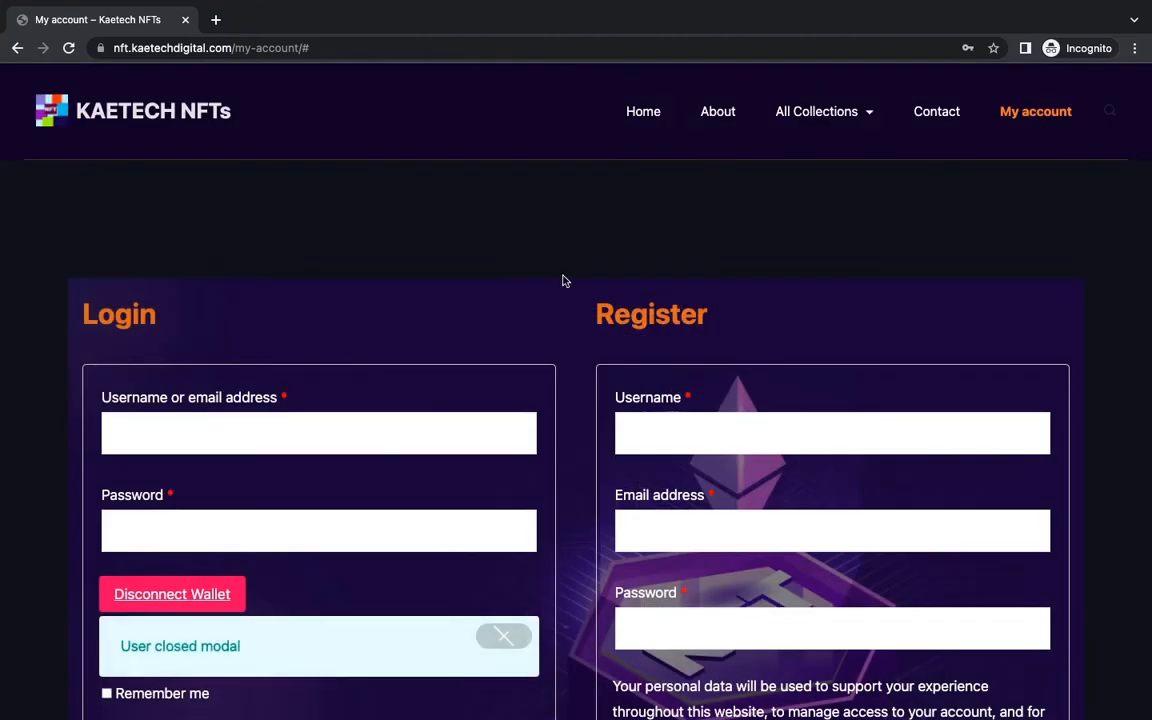
pyautogui.scroll(-3, 564, 285)
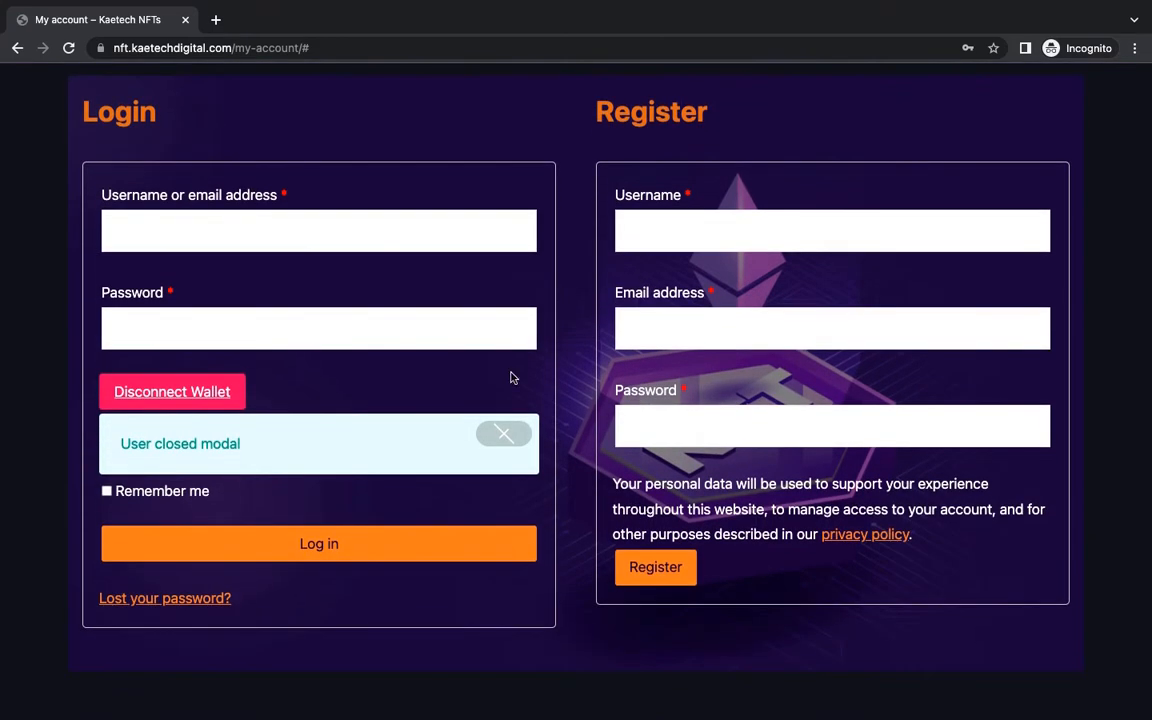
pyautogui.click(506, 435)
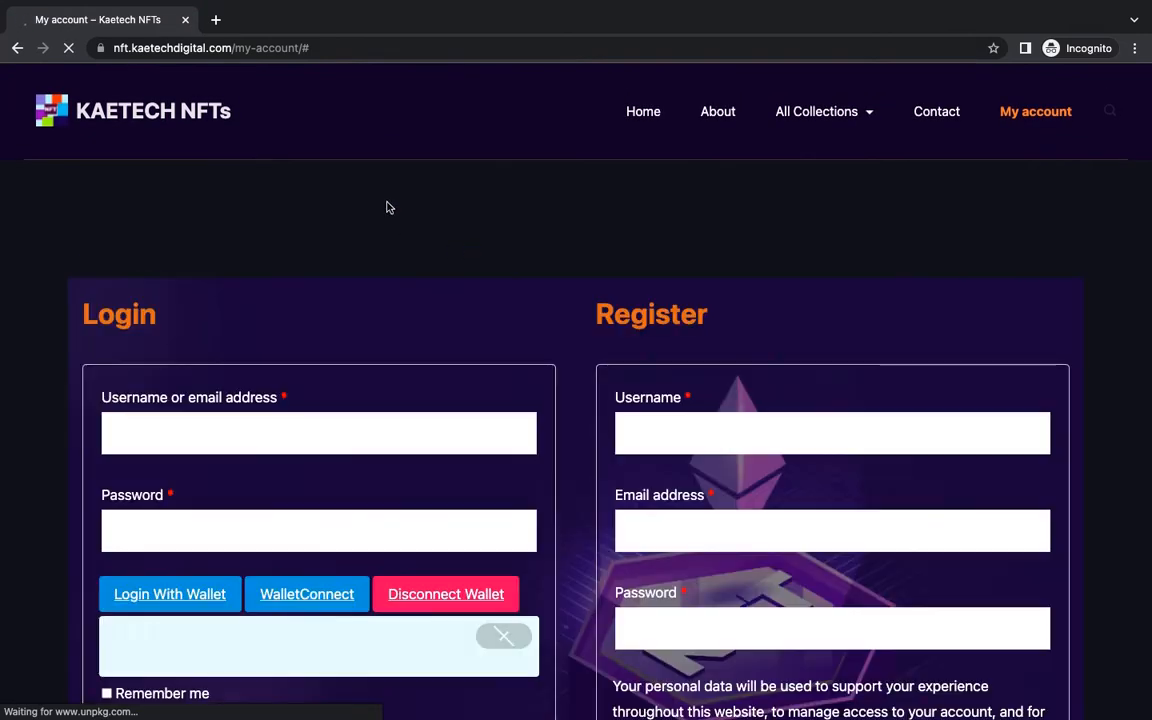
pyautogui.hotkey('ctrl', 'Left')
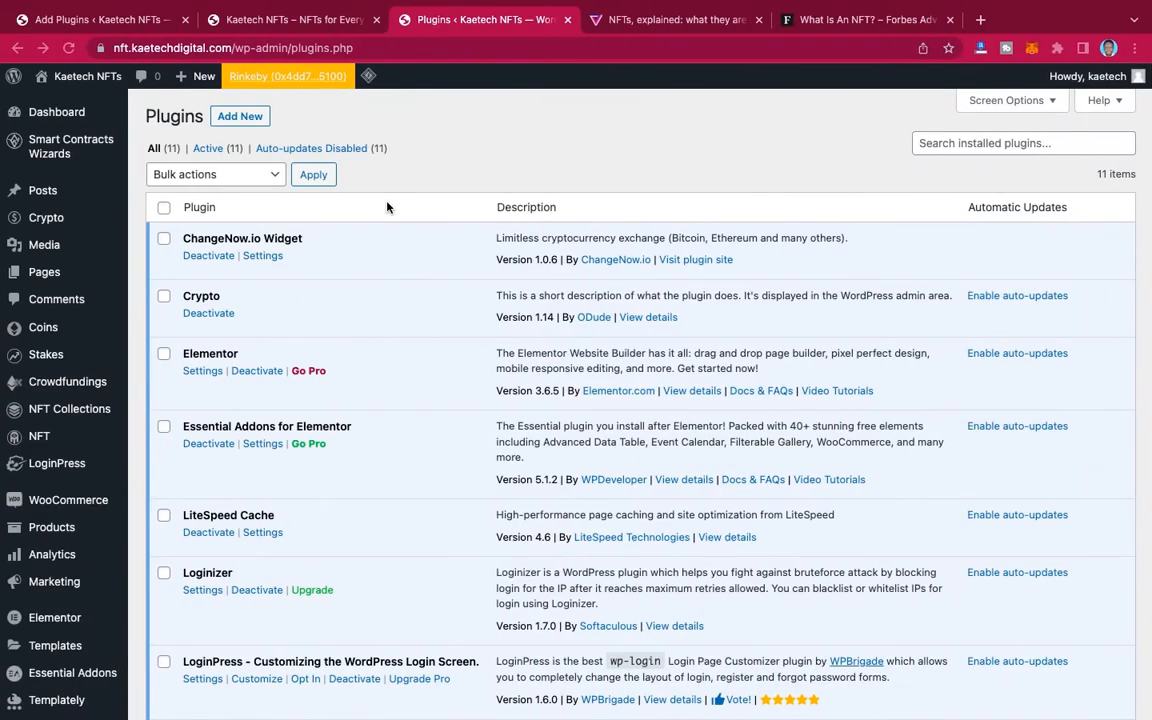
# Review the 11 installed plugins, then return to the 'smart' Add Plugins search tab
pyautogui.scroll(-4, 383, 366)
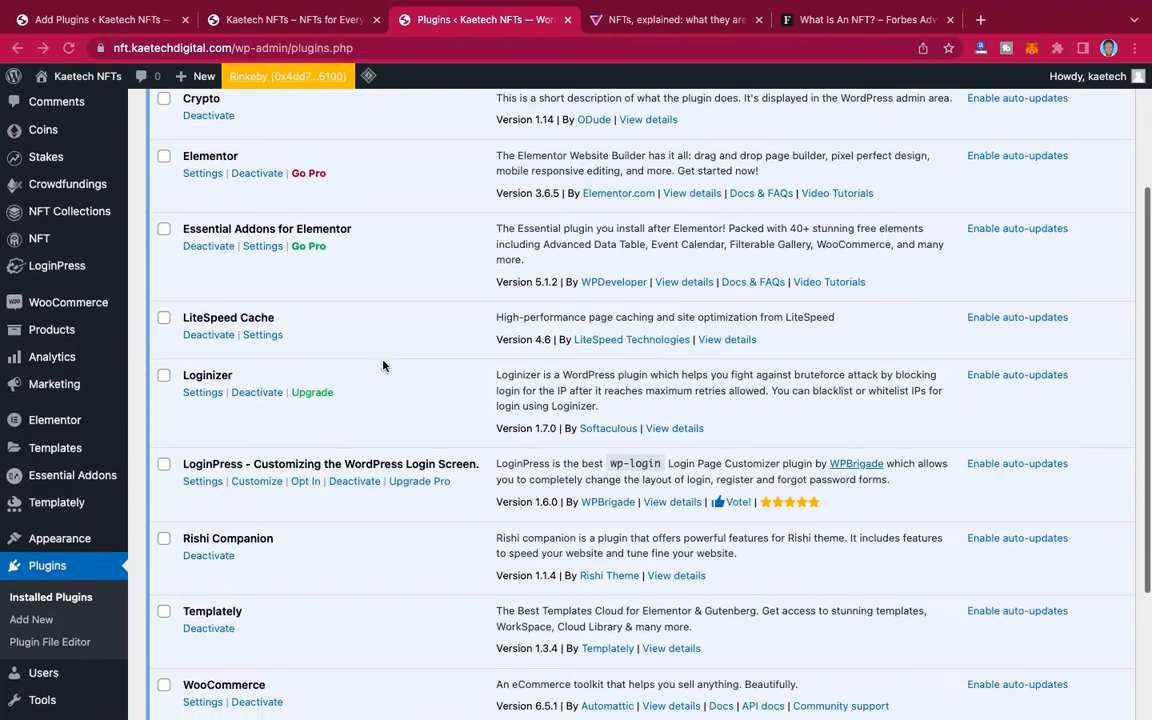
pyautogui.scroll(-3, 383, 366)
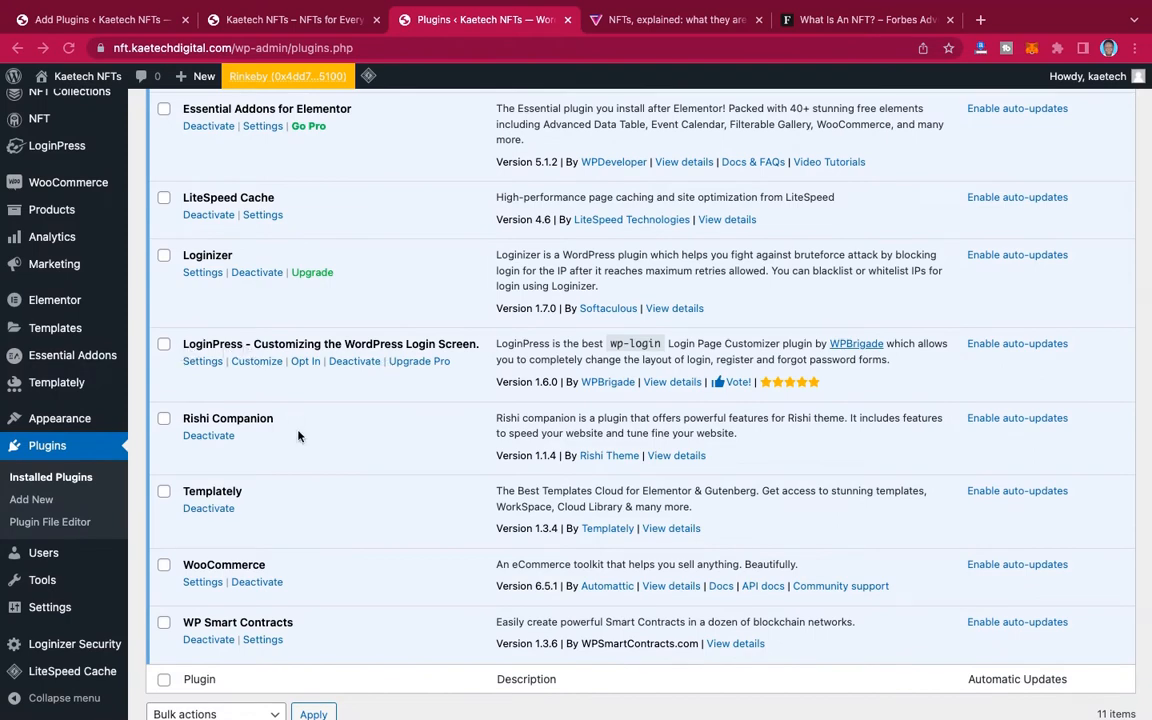
pyautogui.scroll(6, 297, 435)
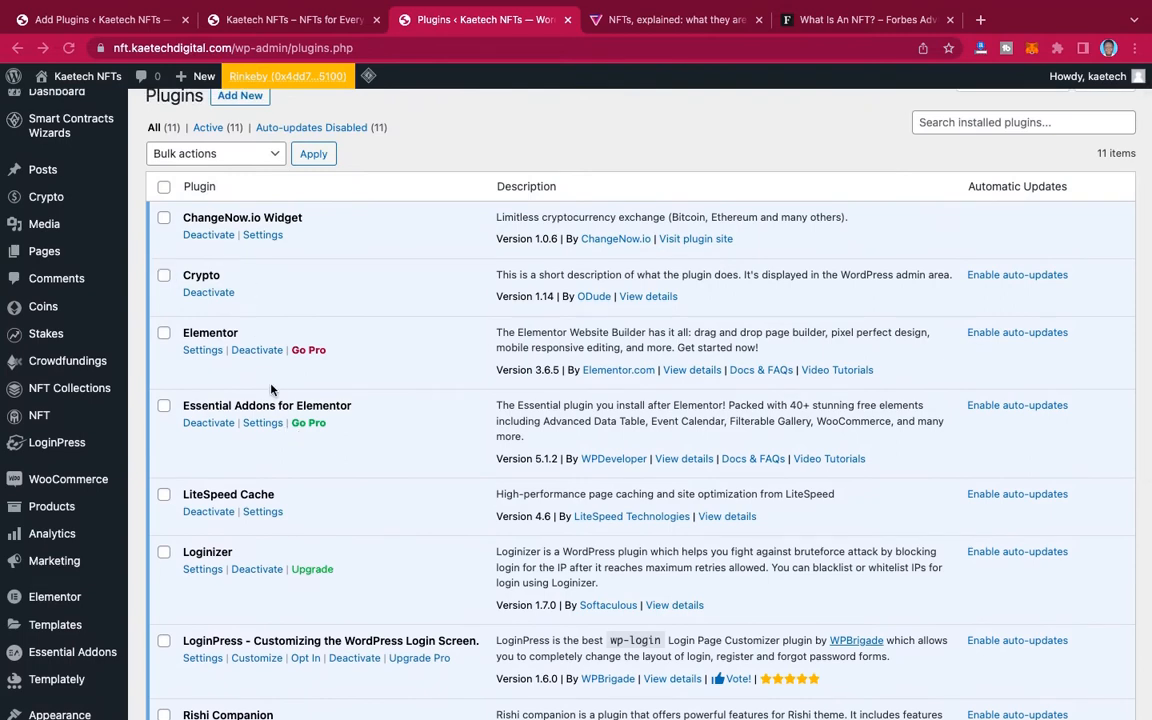
pyautogui.scroll(-8, 270, 345)
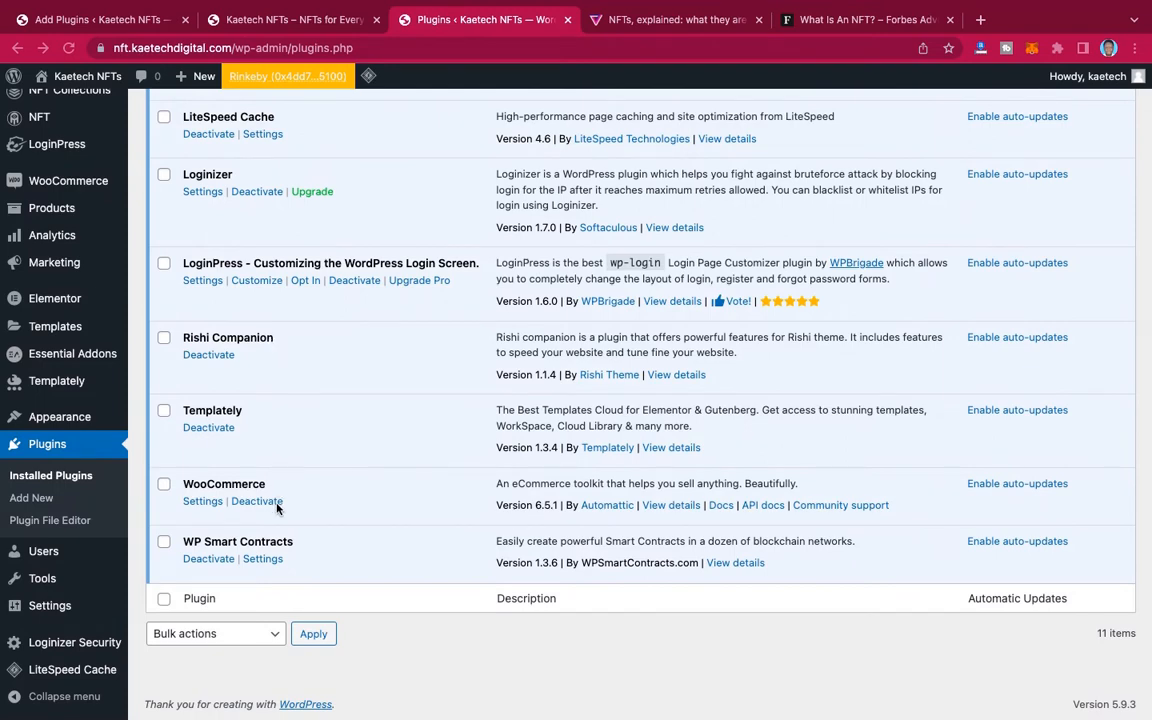
pyautogui.scroll(5, 278, 453)
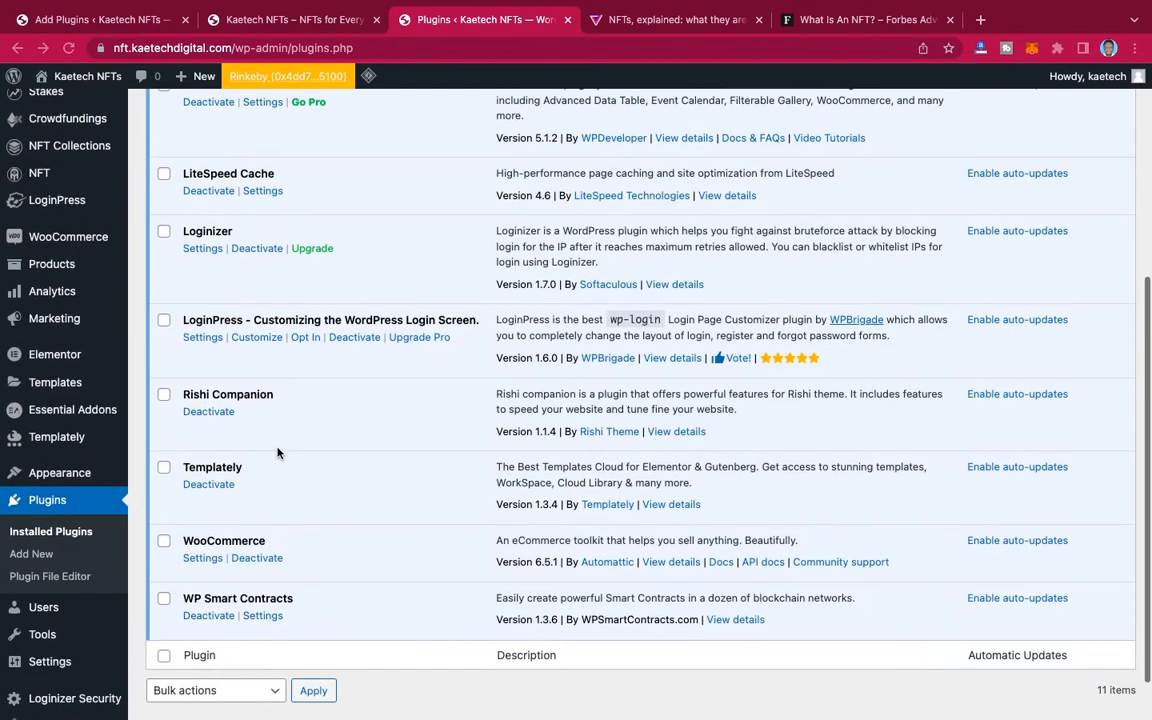
pyautogui.scroll(3, 278, 453)
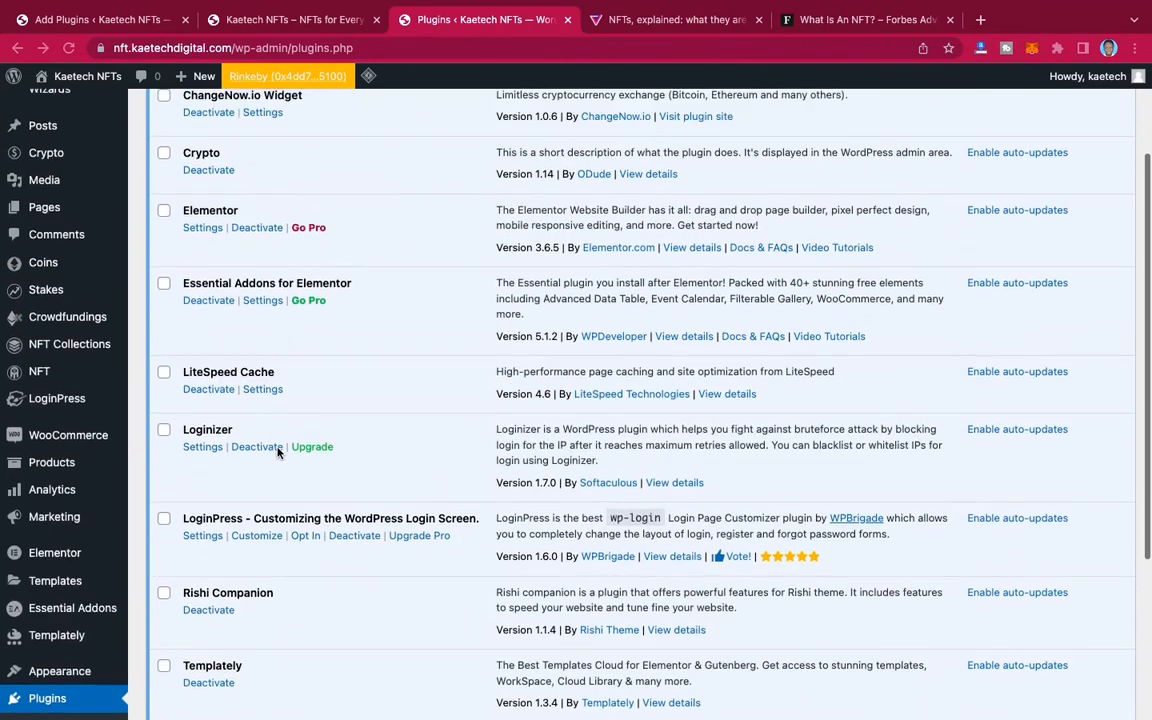
pyautogui.scroll(2, 278, 453)
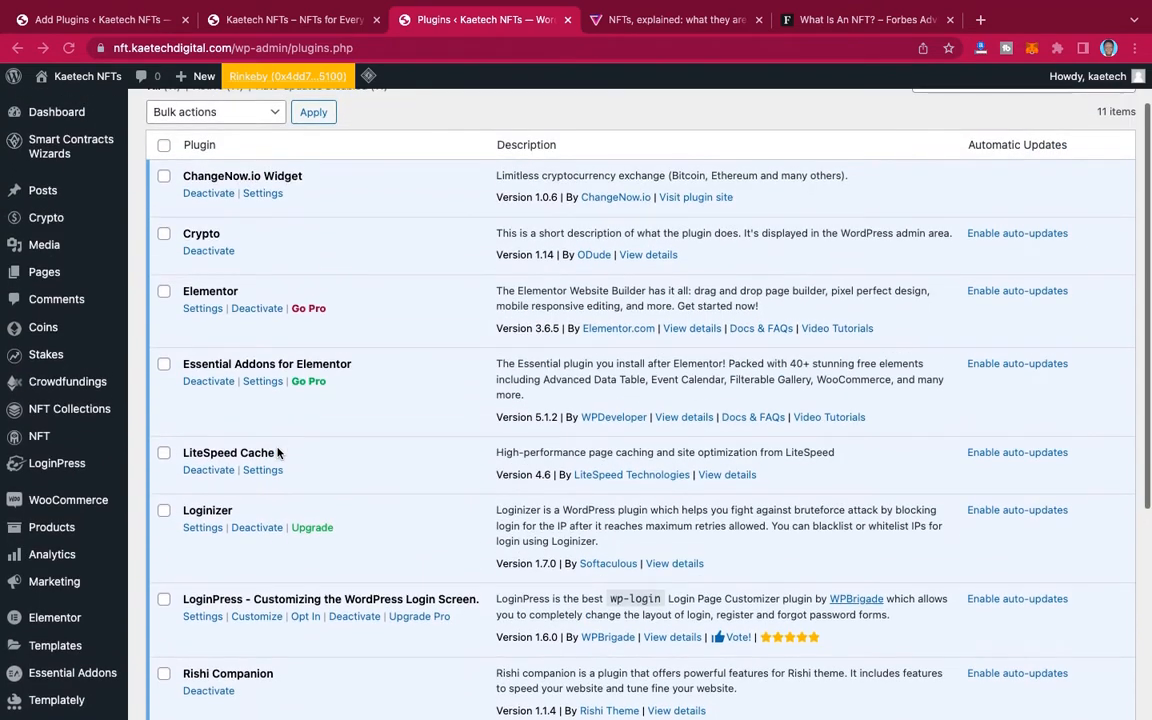
pyautogui.scroll(-1, 278, 453)
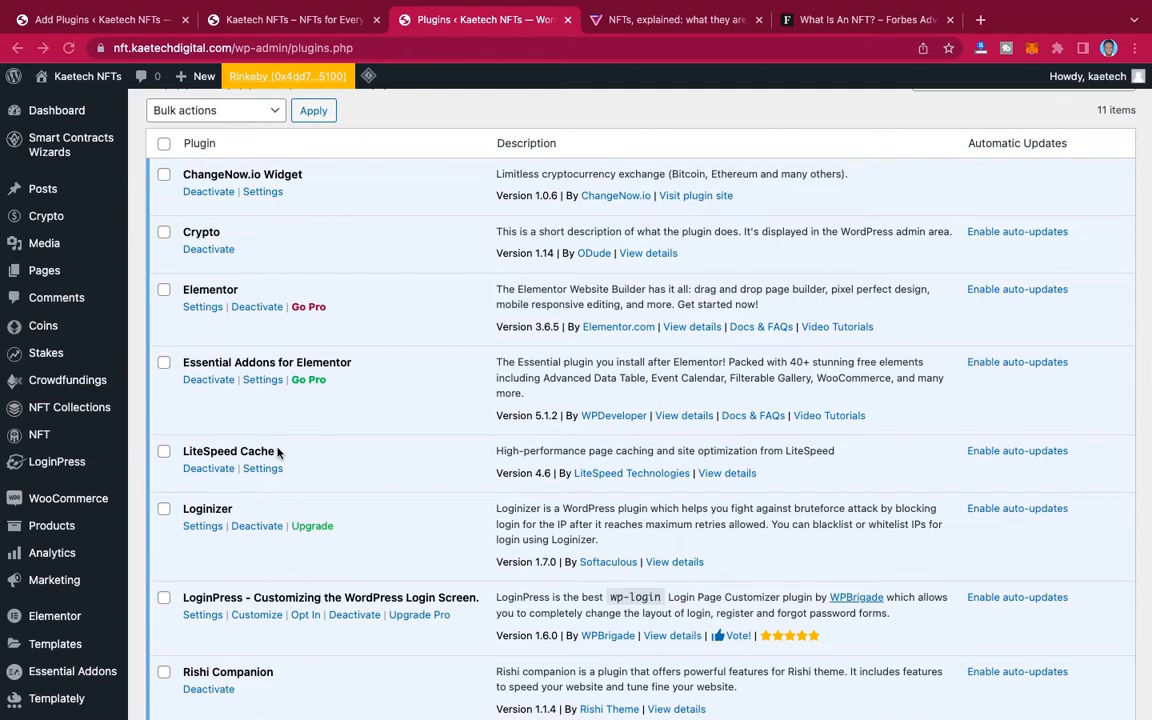
pyautogui.scroll(-7, 278, 453)
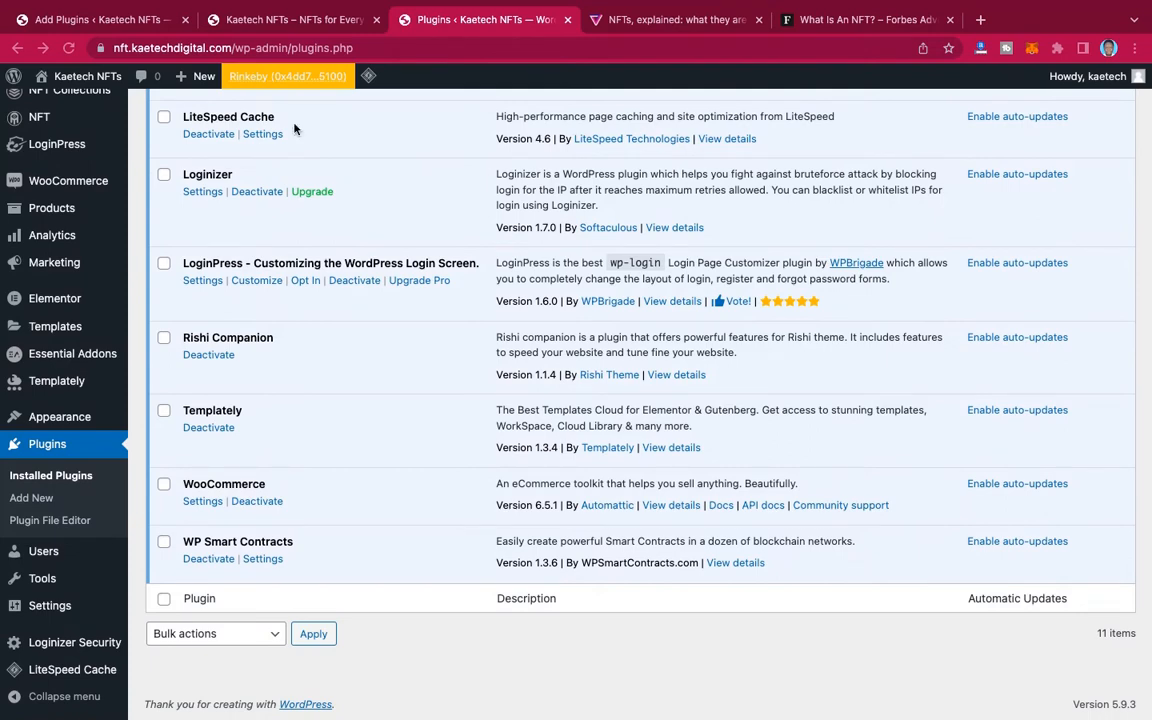
pyautogui.click(103, 18)
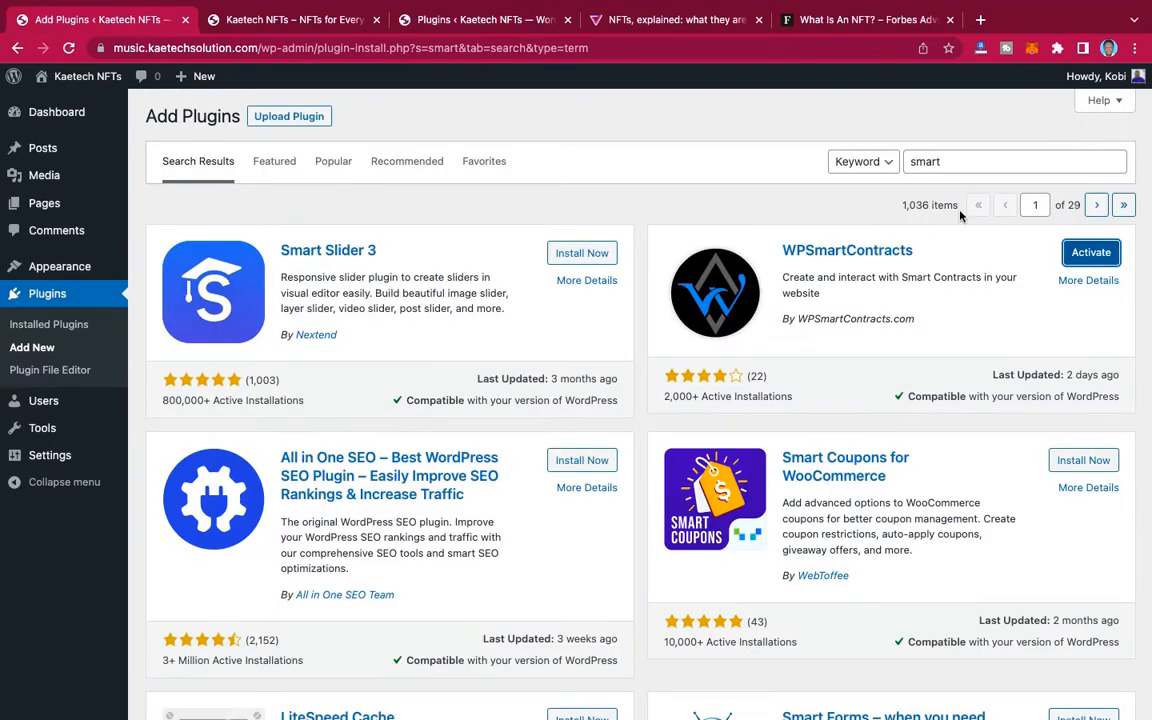
# Search plugins for 'loginpress' and install LoginPress
pyautogui.click(942, 161)
pyautogui.moveTo(942, 161); pyautogui.dragTo(820, 165)
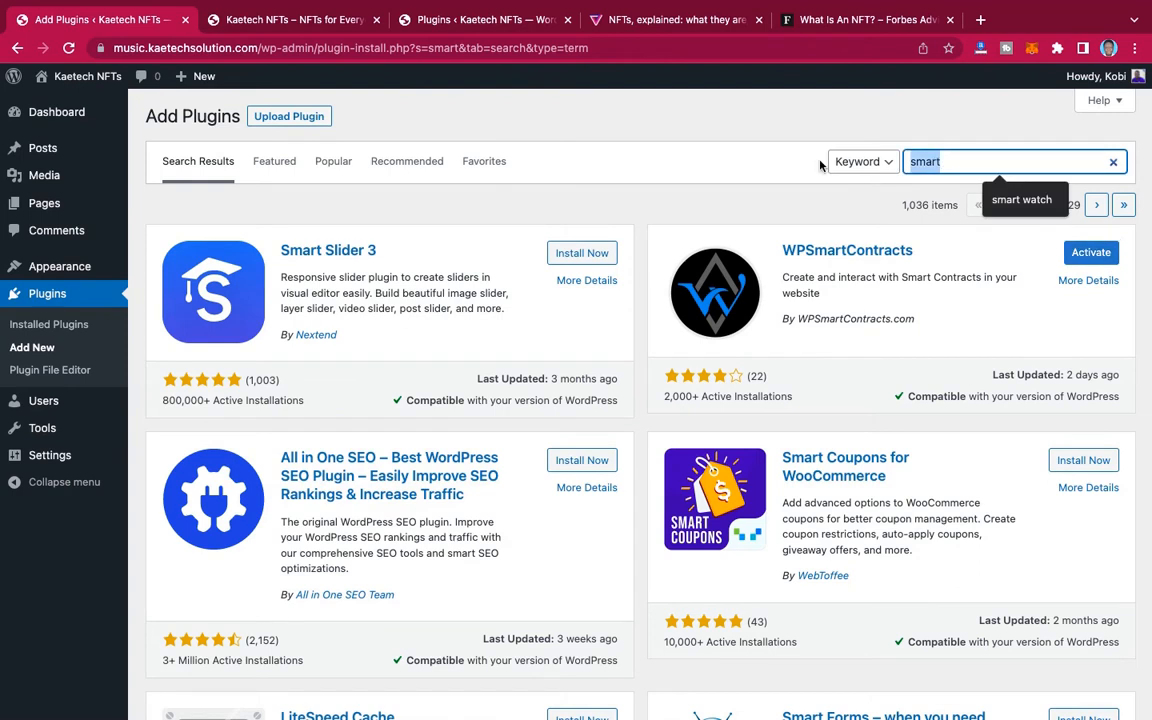
pyautogui.write('loginpress')
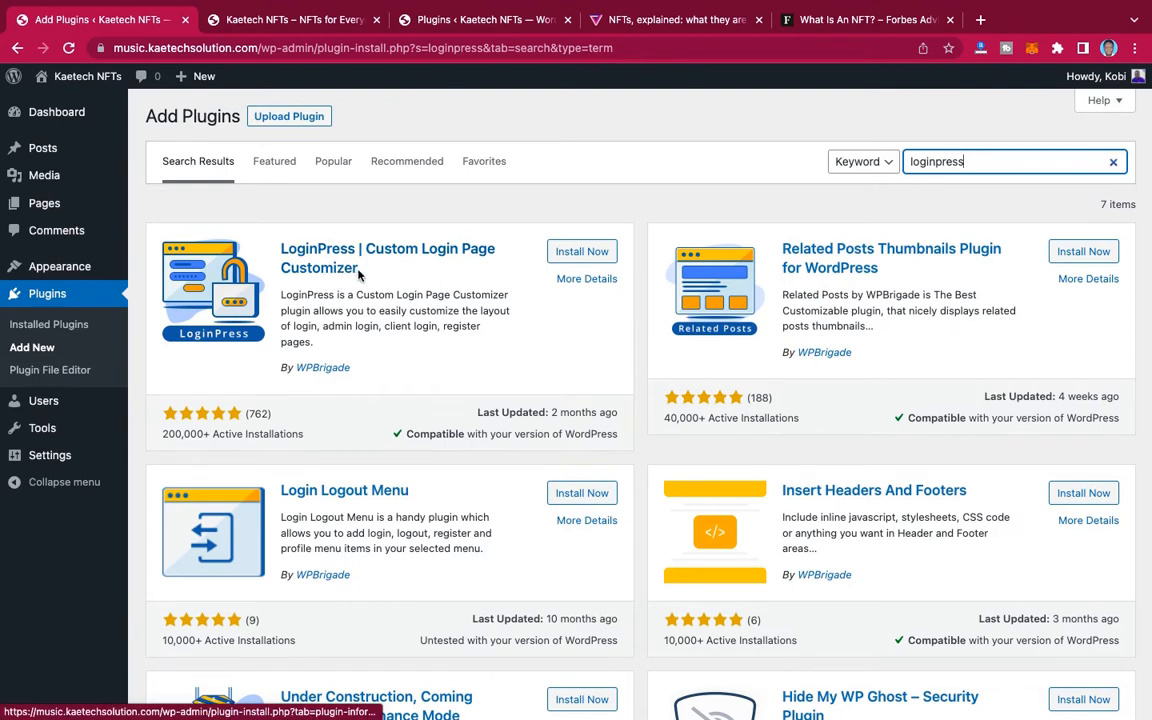
pyautogui.click(588, 252)
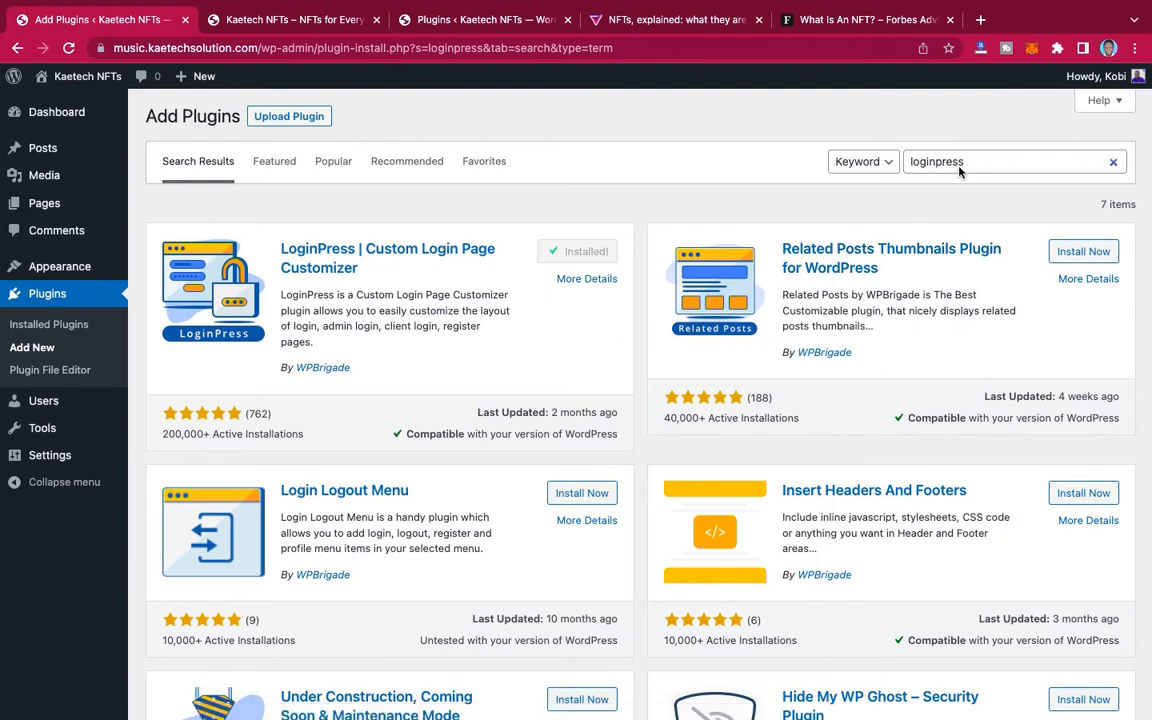
# Search 'crypto login', install Crypto by ODude, then begin a WooCommerce search
pyautogui.moveTo(958, 168); pyautogui.dragTo(878, 158)
pyautogui.write('crypto')
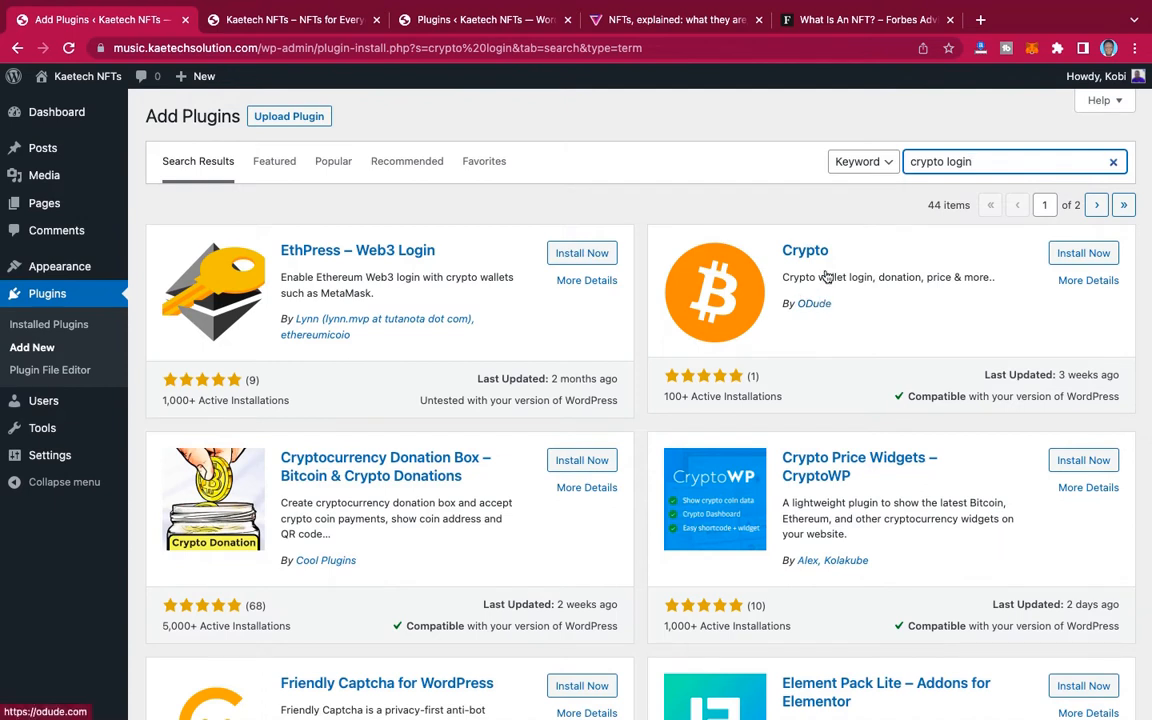
pyautogui.click(1077, 254)
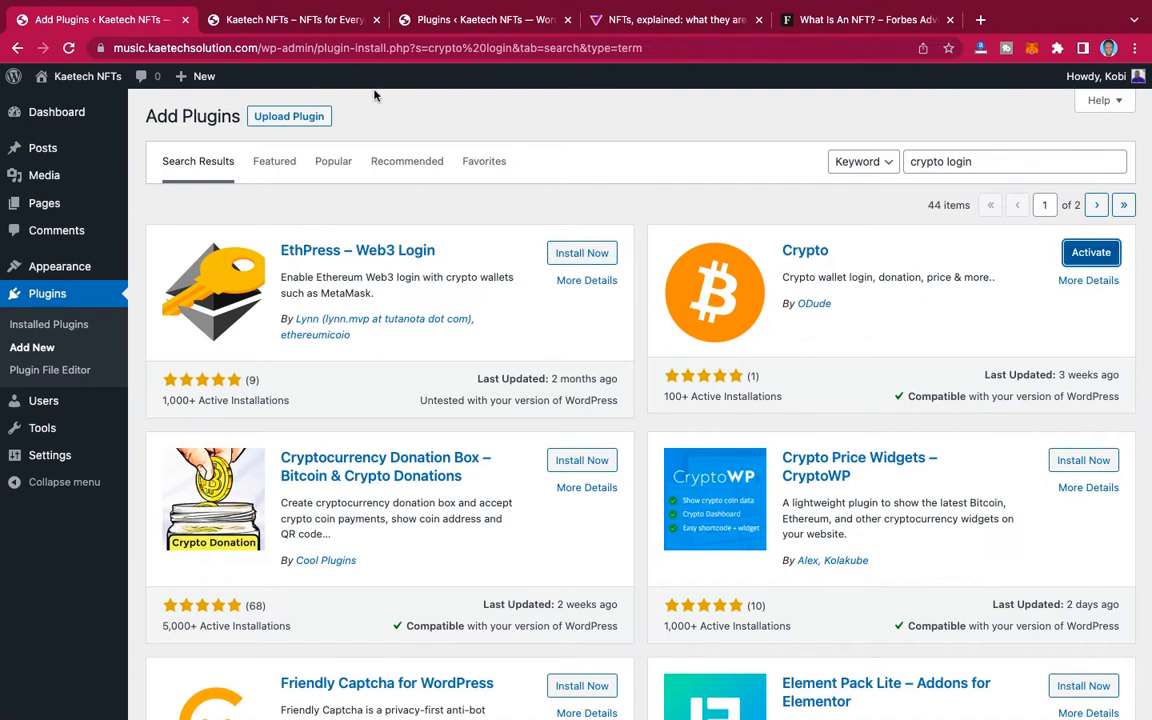
pyautogui.moveTo(903, 161); pyautogui.dragTo(985, 162)
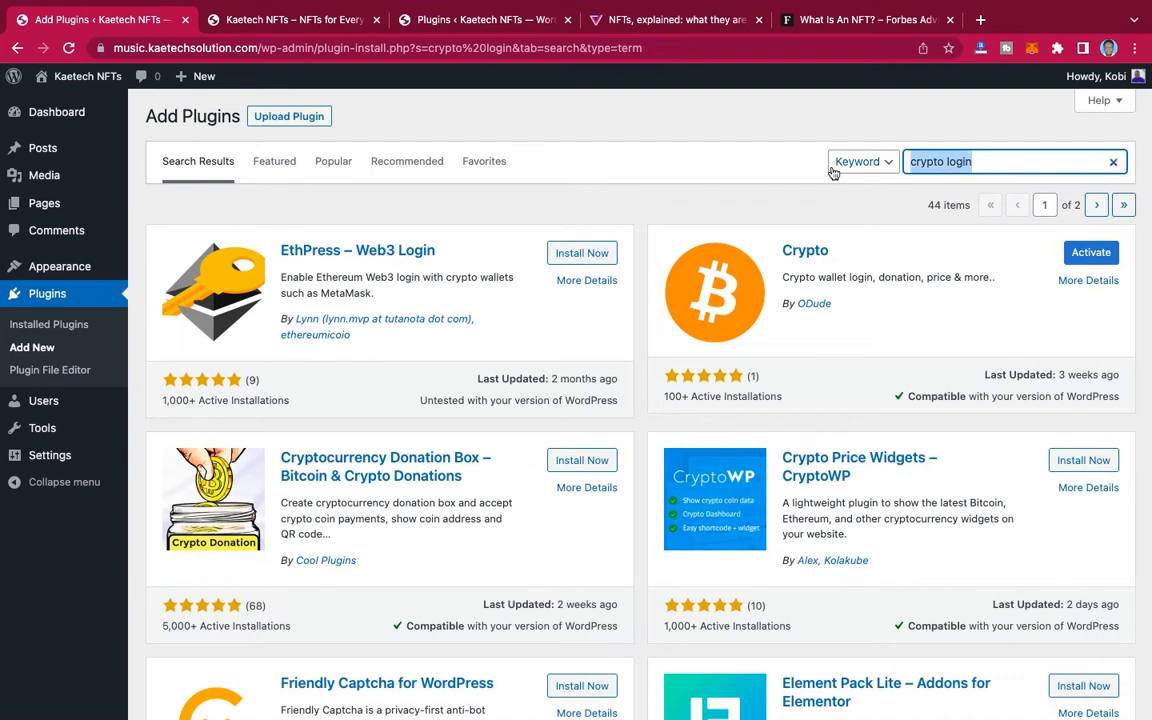
pyautogui.write('woocomm')
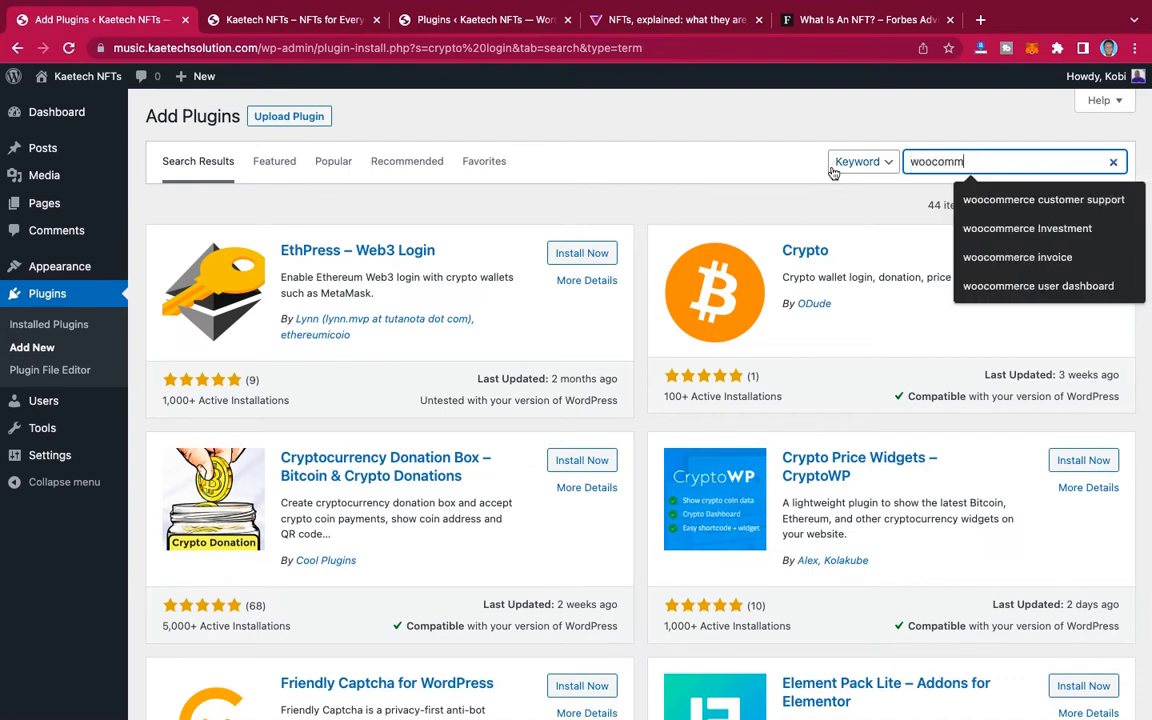
pyautogui.write('ecr')
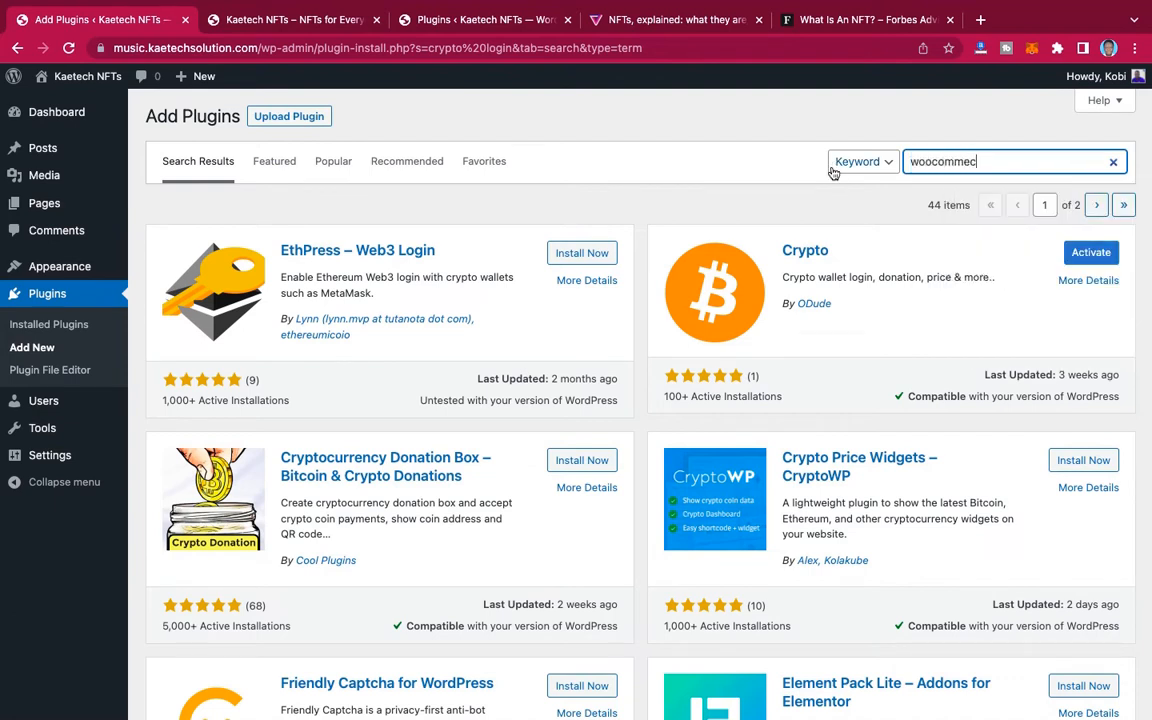
# Search plugins for 'woocommerce' and install WooCommerce
pyautogui.press('BackSpace')
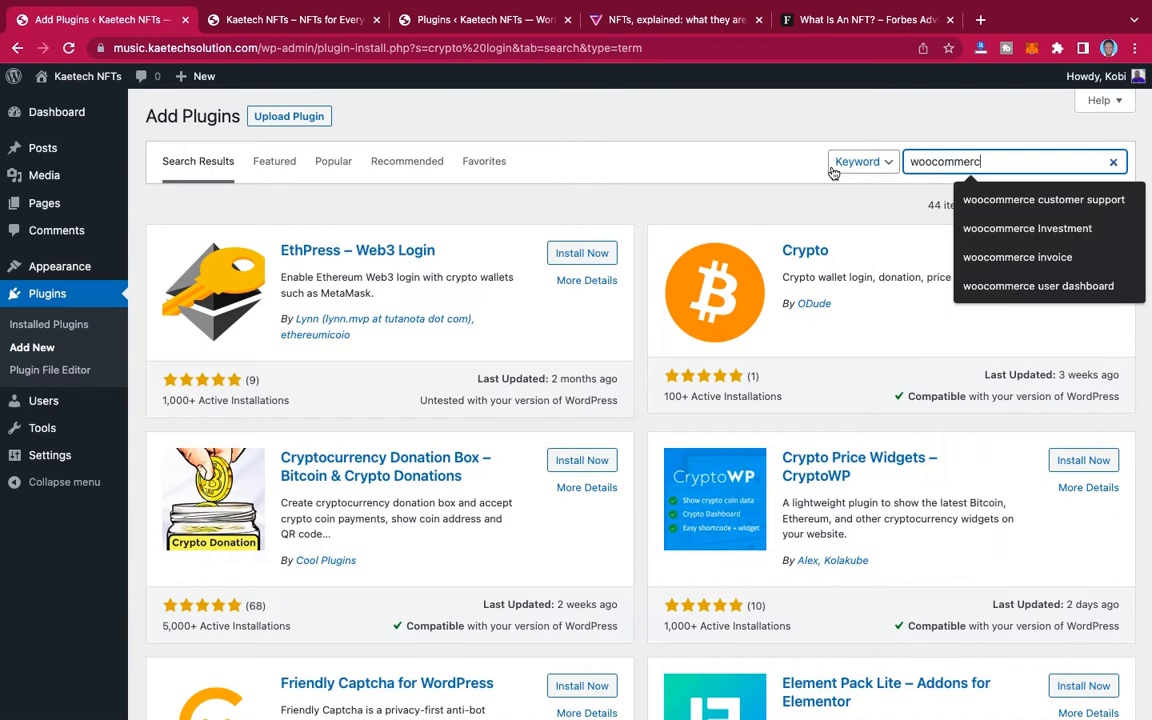
pyautogui.press('Return')
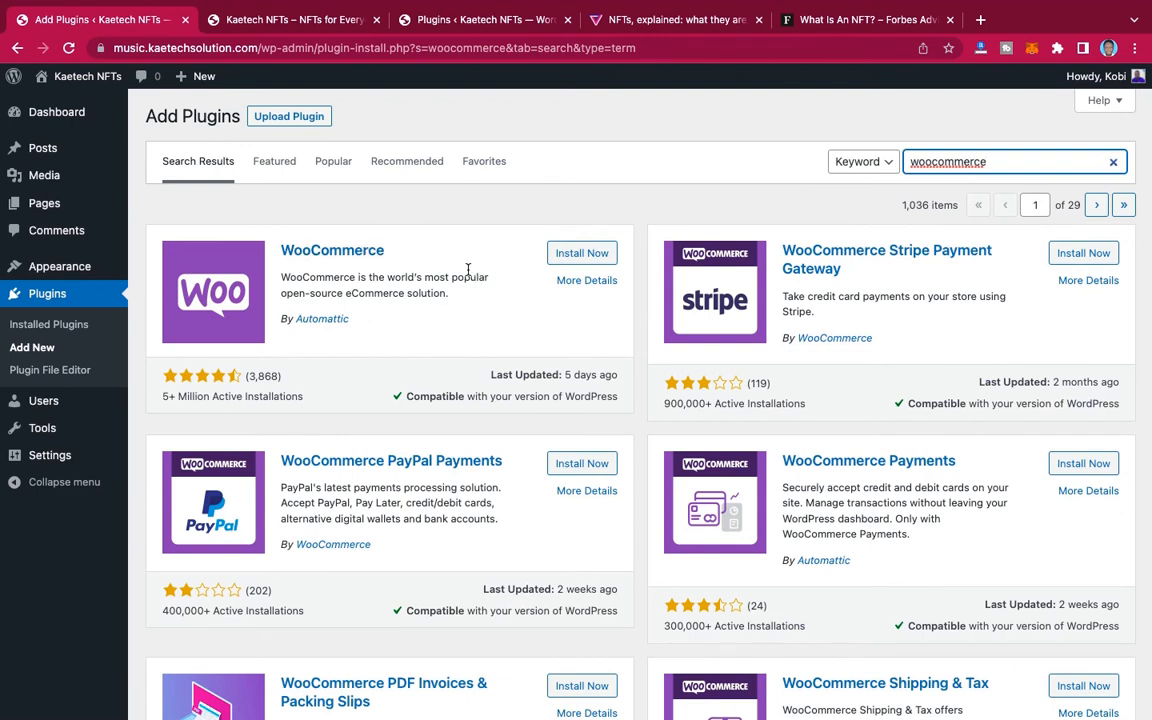
pyautogui.click(588, 257)
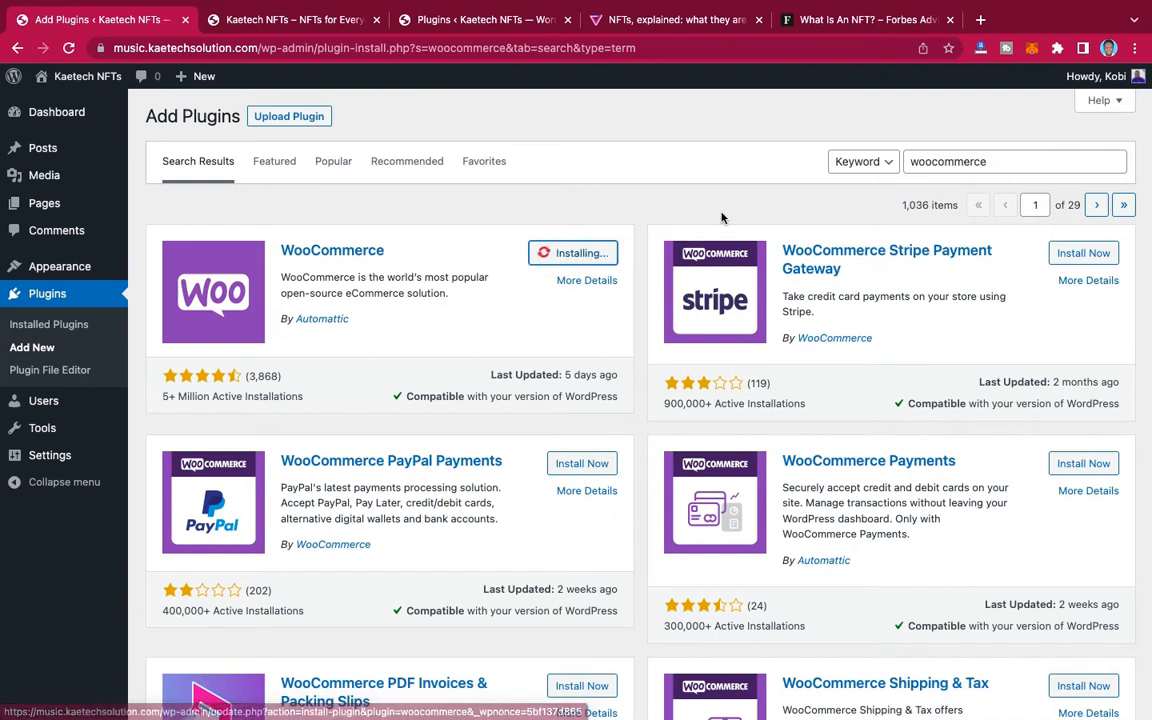
# Check the Kaetech NFTs front page and other site's plugins, then return to the search
pyautogui.click(267, 20)
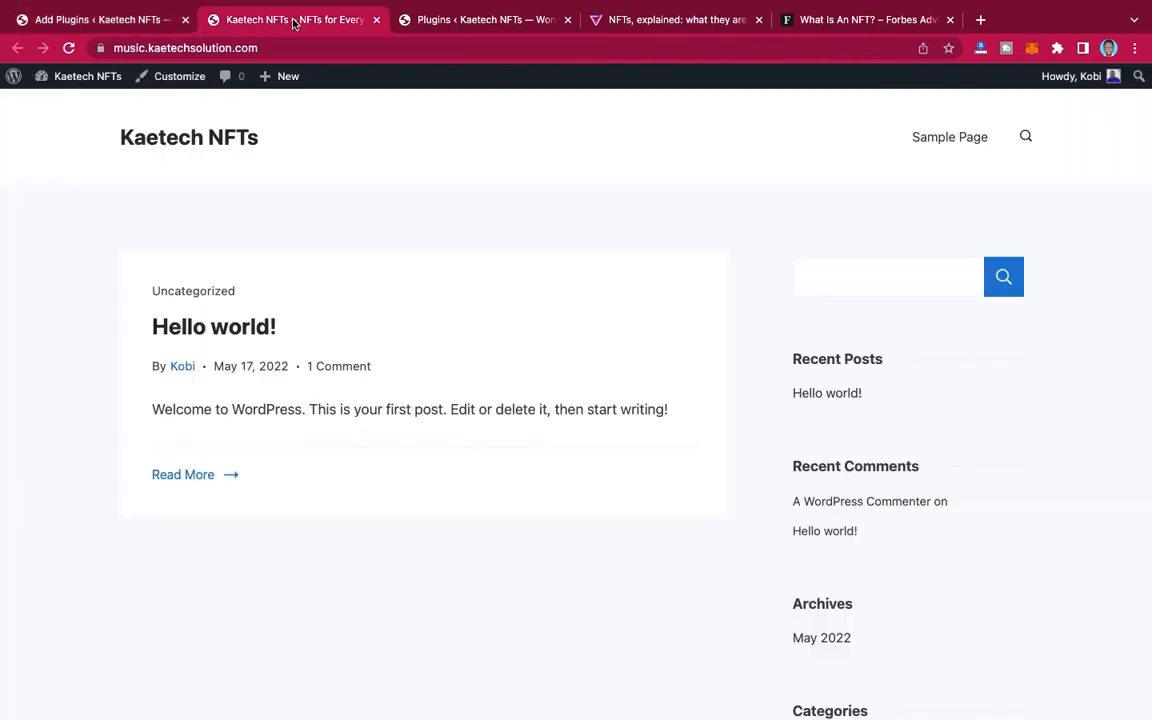
pyautogui.click(470, 20)
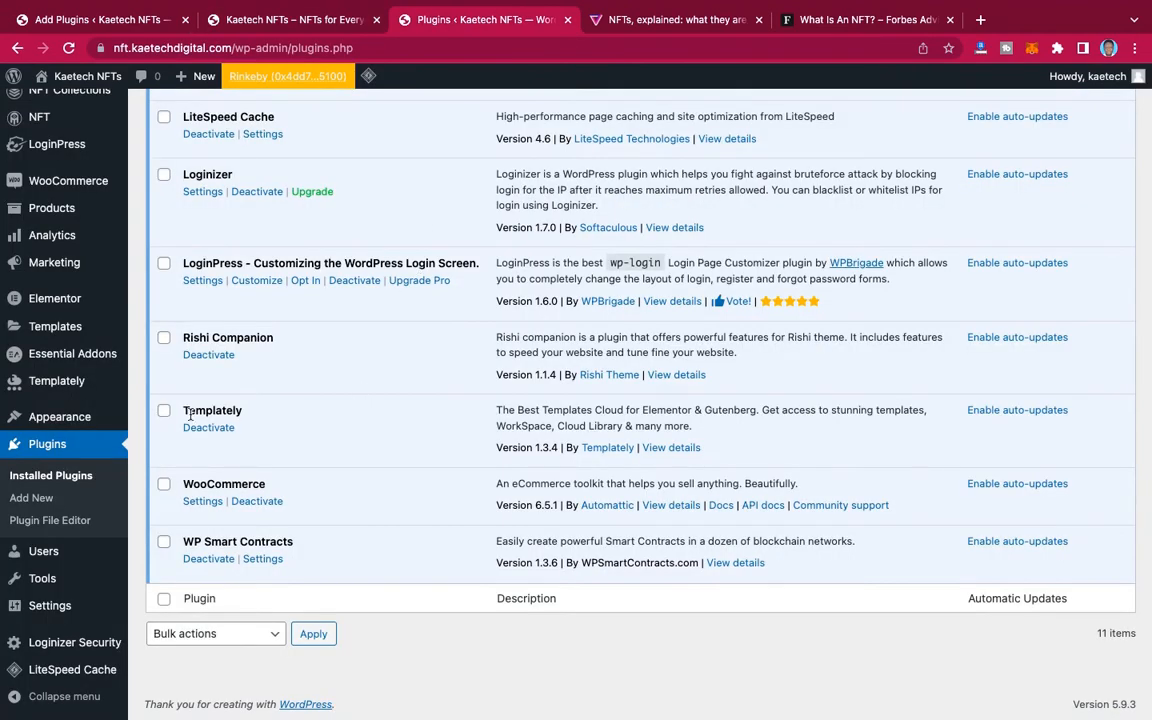
pyautogui.scroll(5, 377, 400)
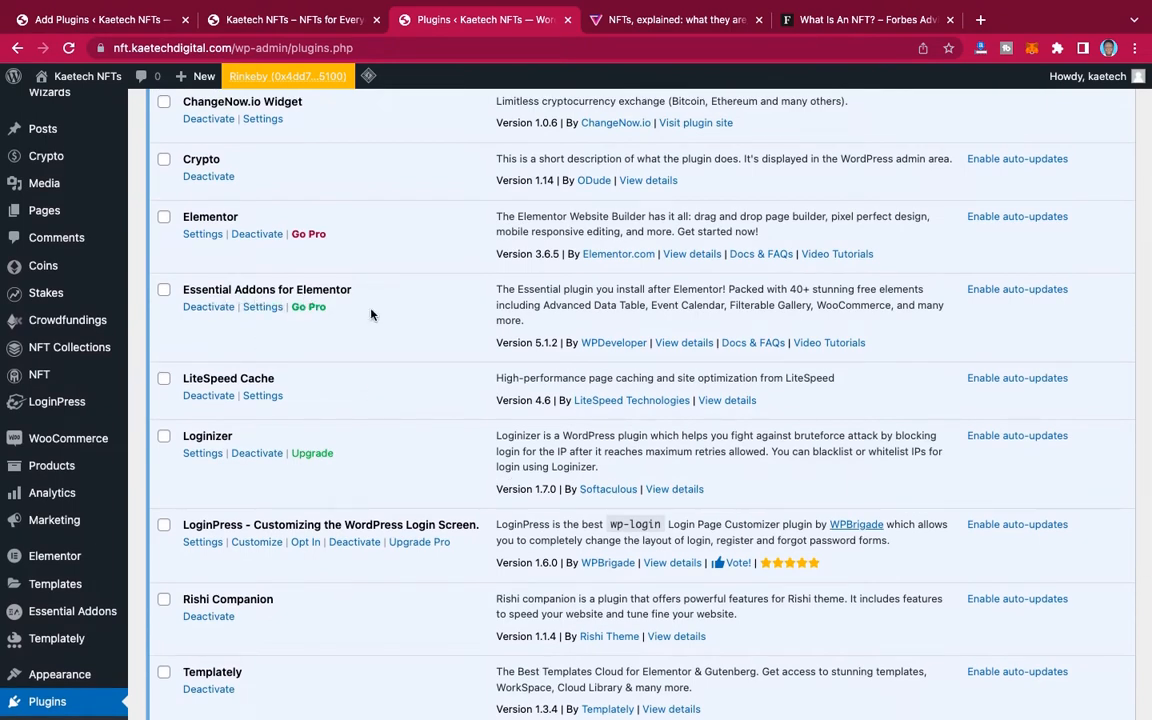
pyautogui.scroll(2, 370, 314)
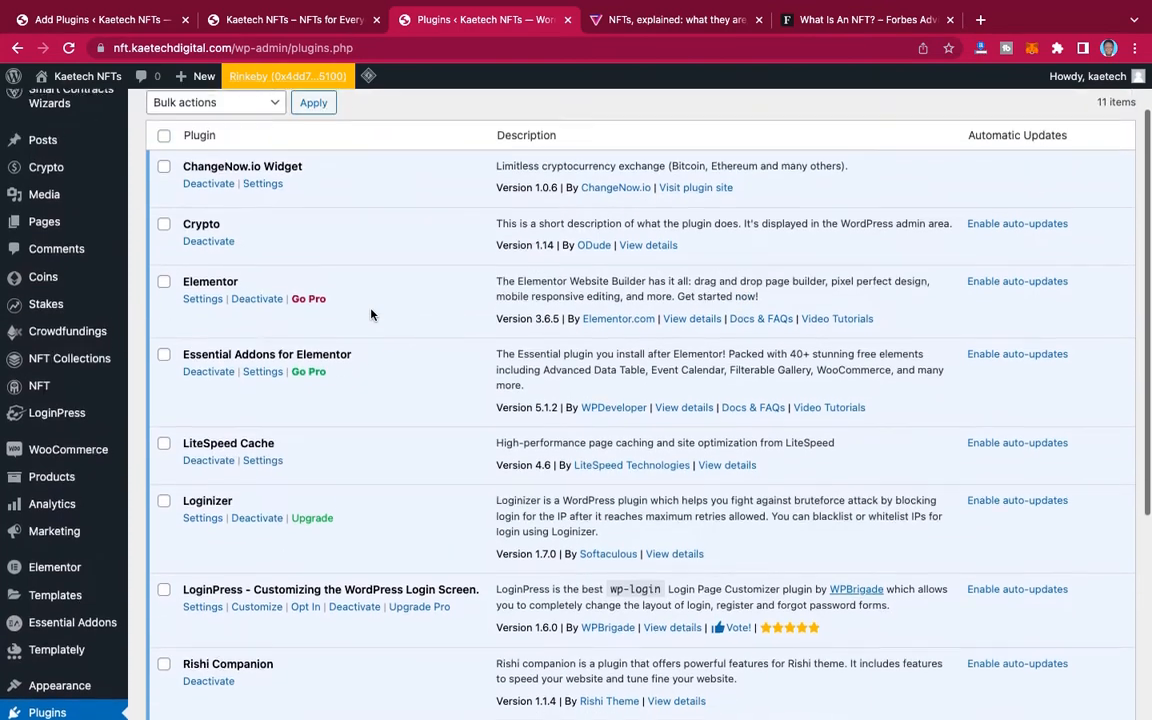
pyautogui.click(125, 25)
pyautogui.doubleClick(1000, 161)
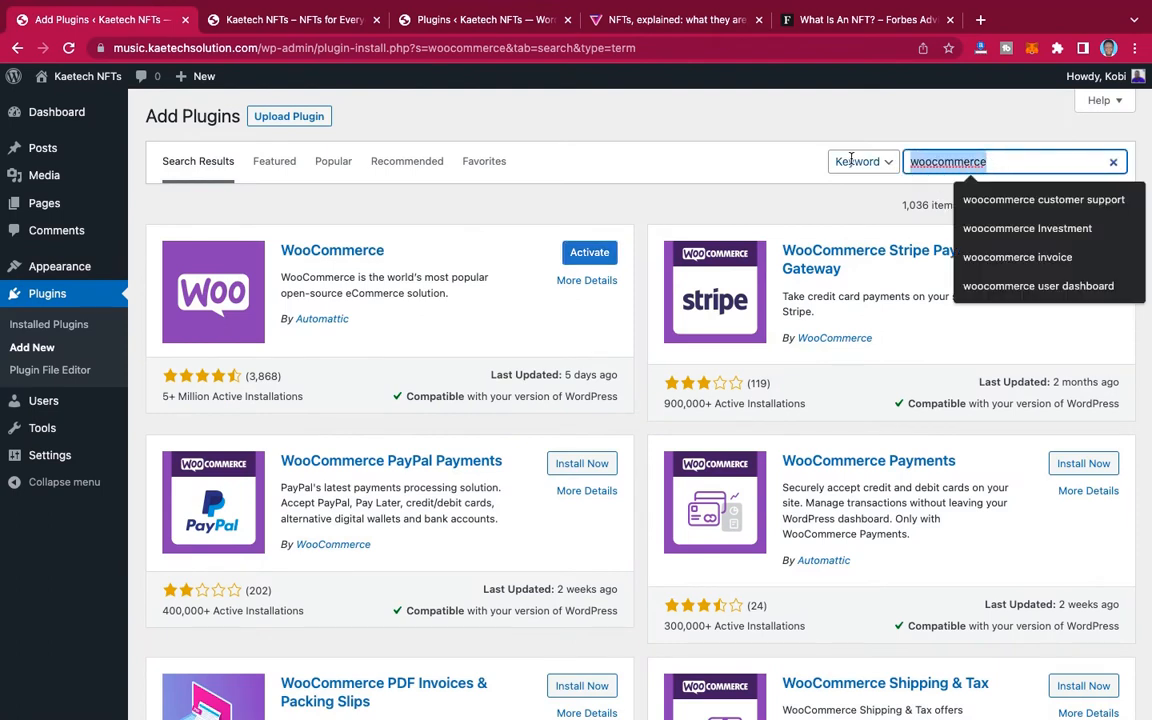
# Search plugins for 'changenow', which finds nothing, and clear the search
pyautogui.write('change')
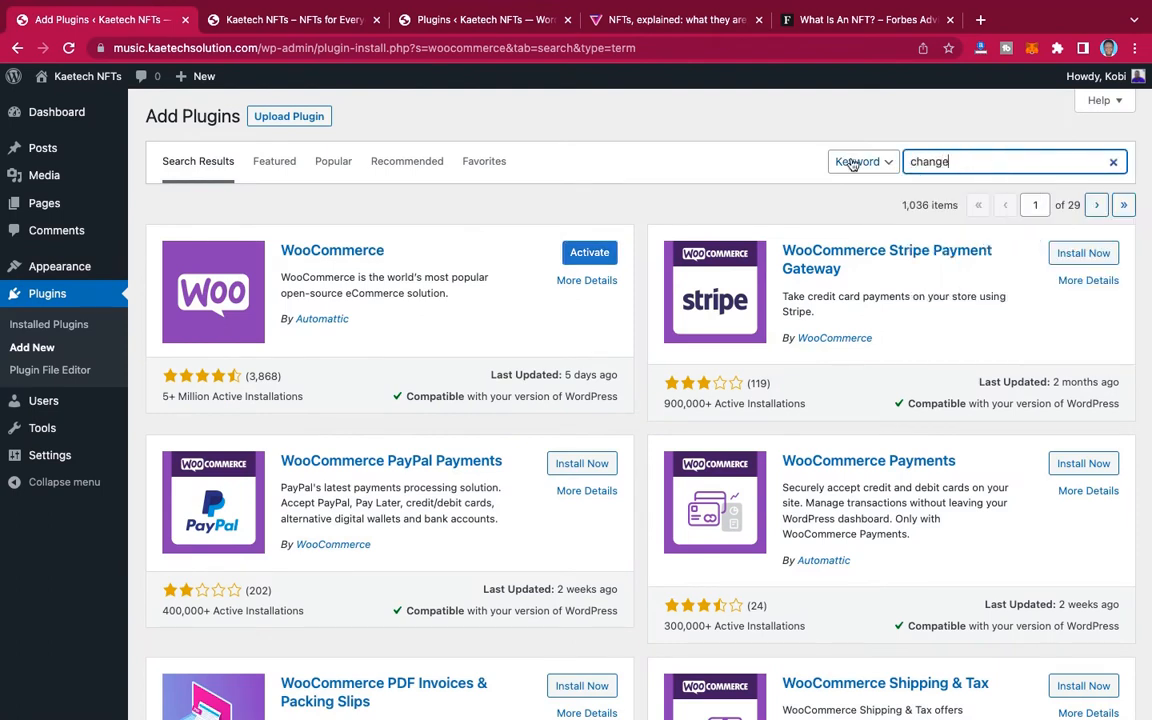
pyautogui.write('now')
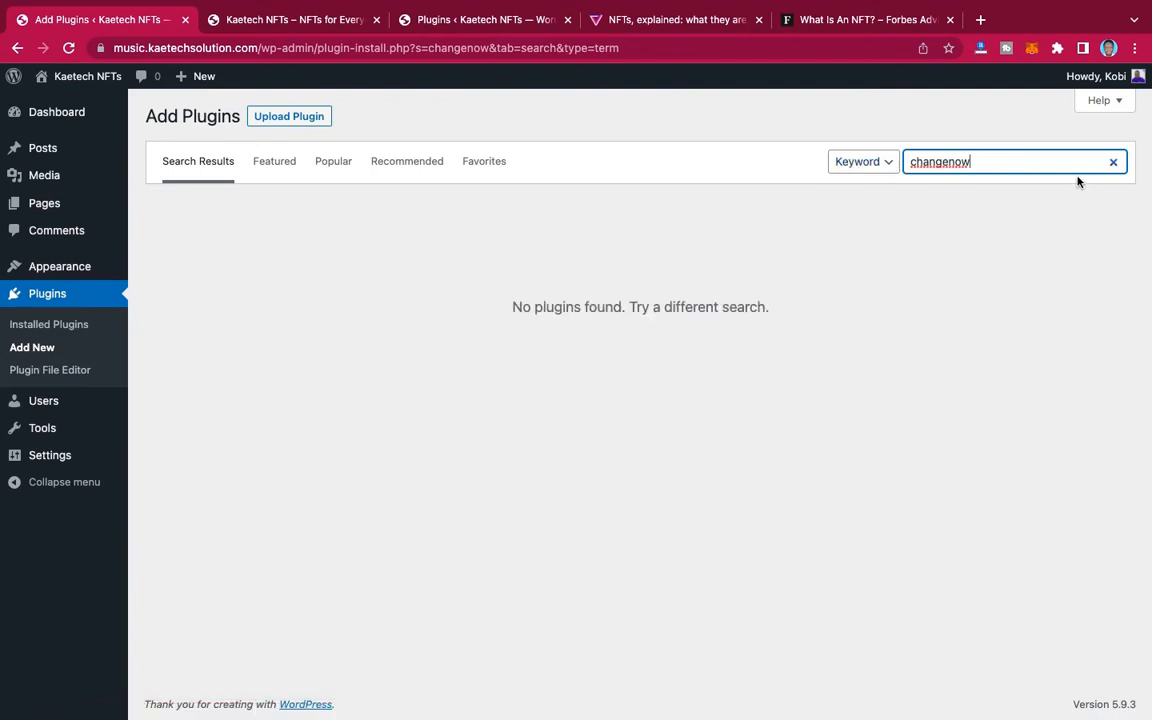
pyautogui.moveTo(977, 165); pyautogui.dragTo(896, 161)
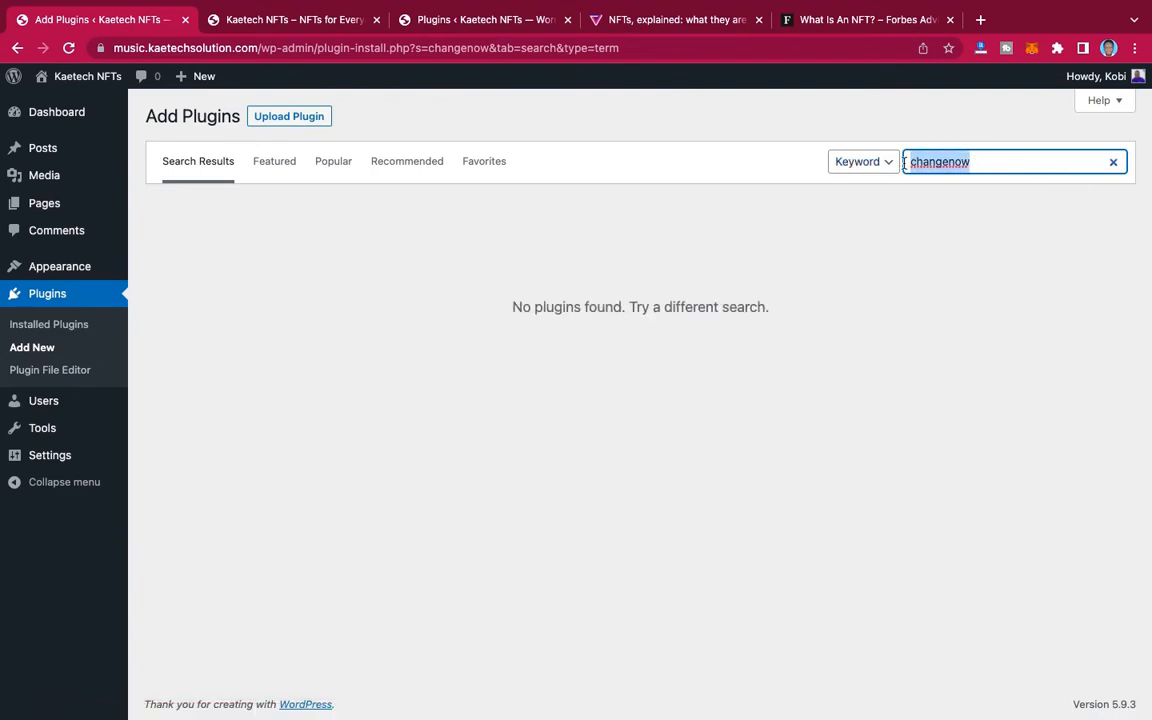
pyautogui.press('BackSpace')
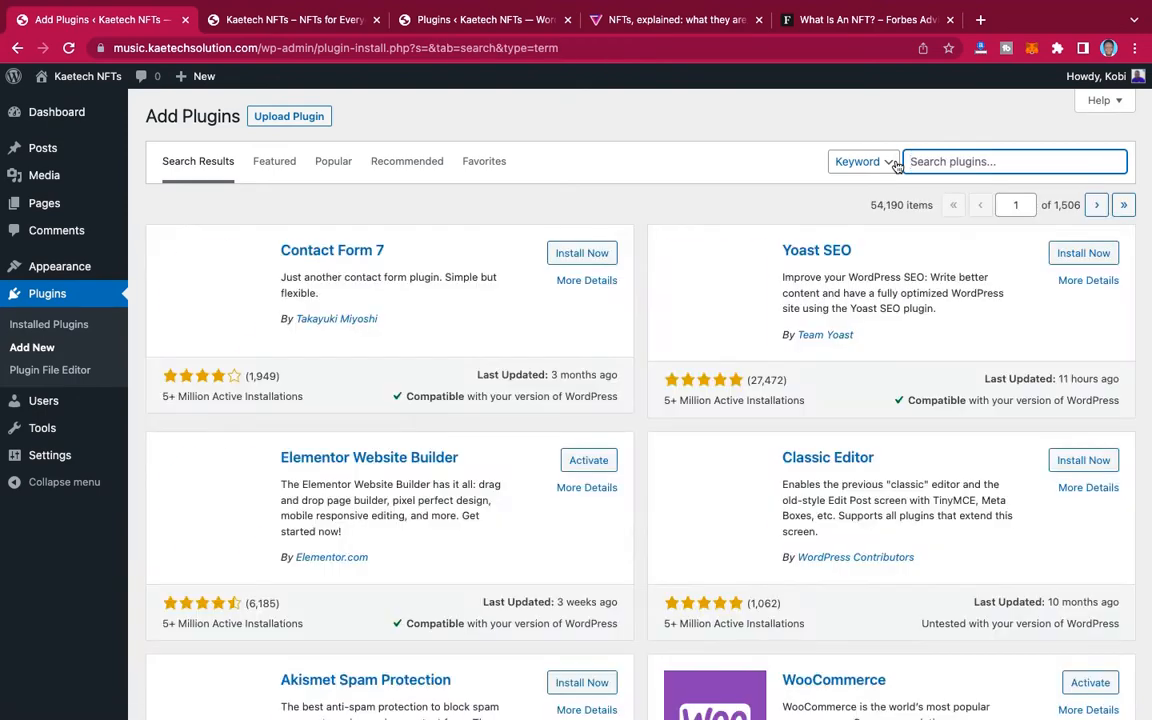
# Install Templately, then close the Forbes NFT article and other site's plugins tabs
pyautogui.write('templately')
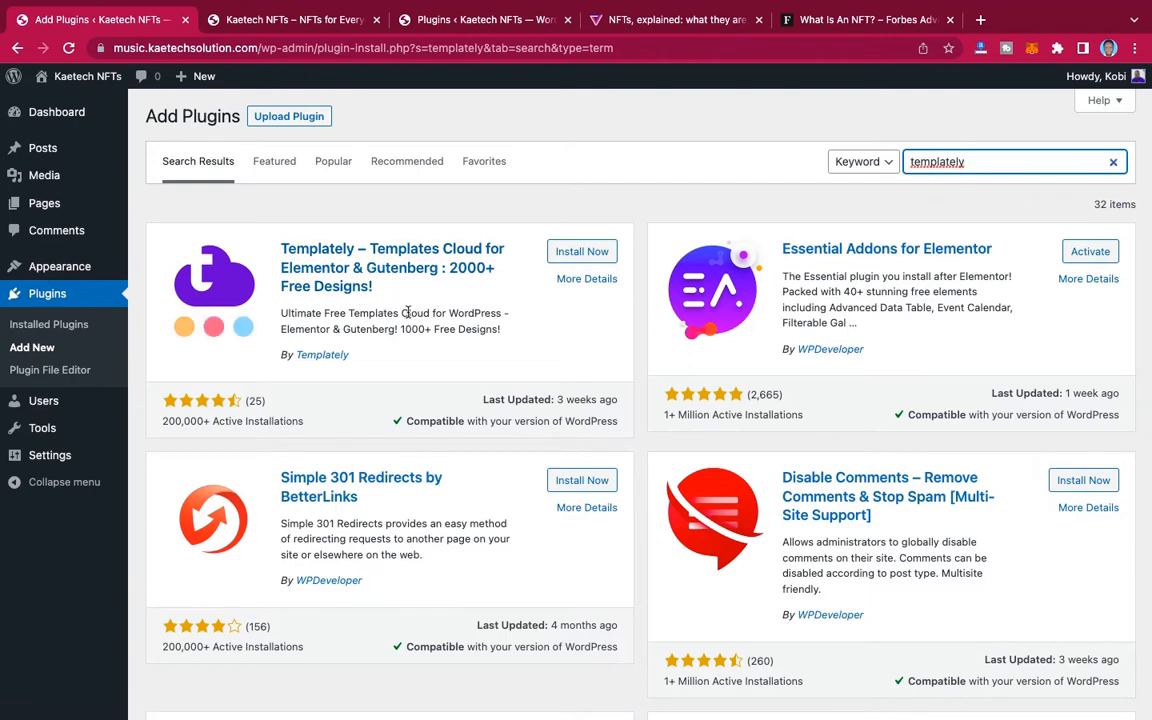
pyautogui.click(561, 256)
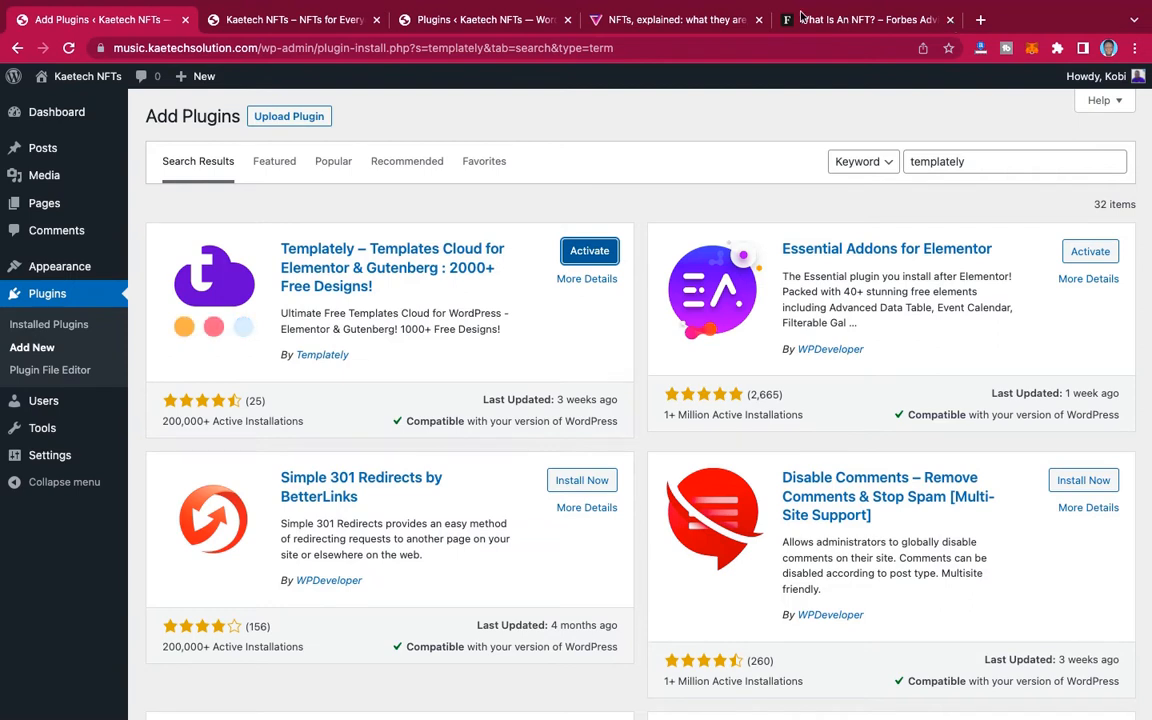
pyautogui.click(950, 20)
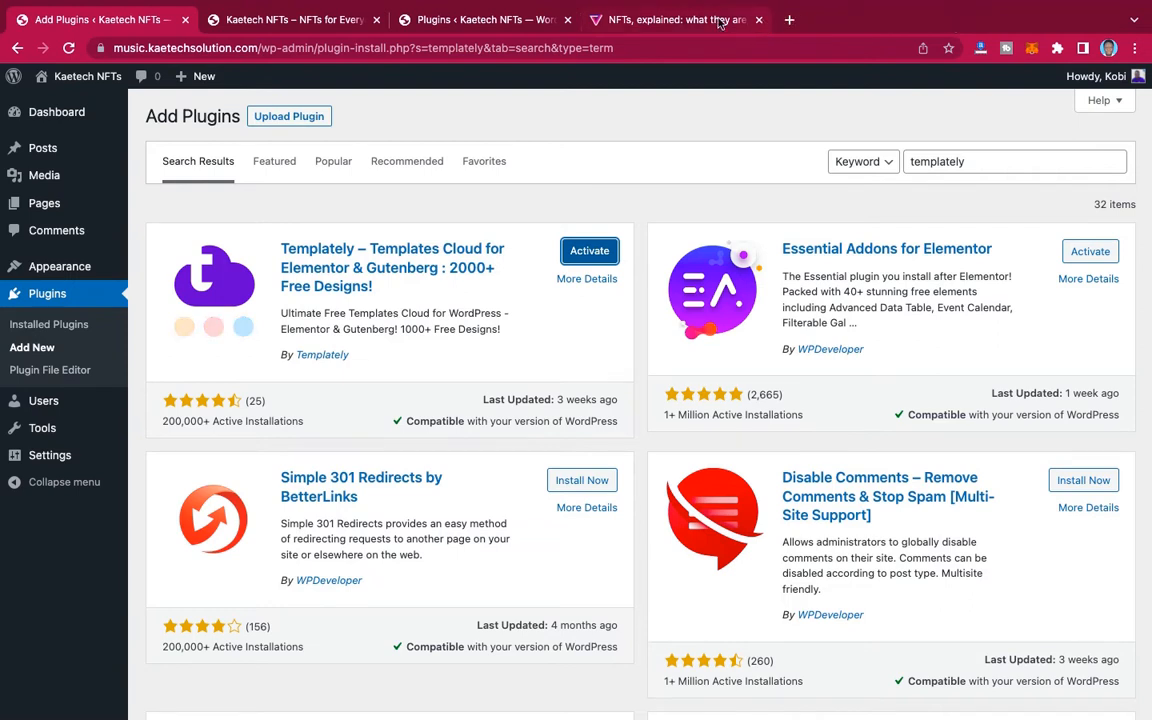
pyautogui.click(568, 20)
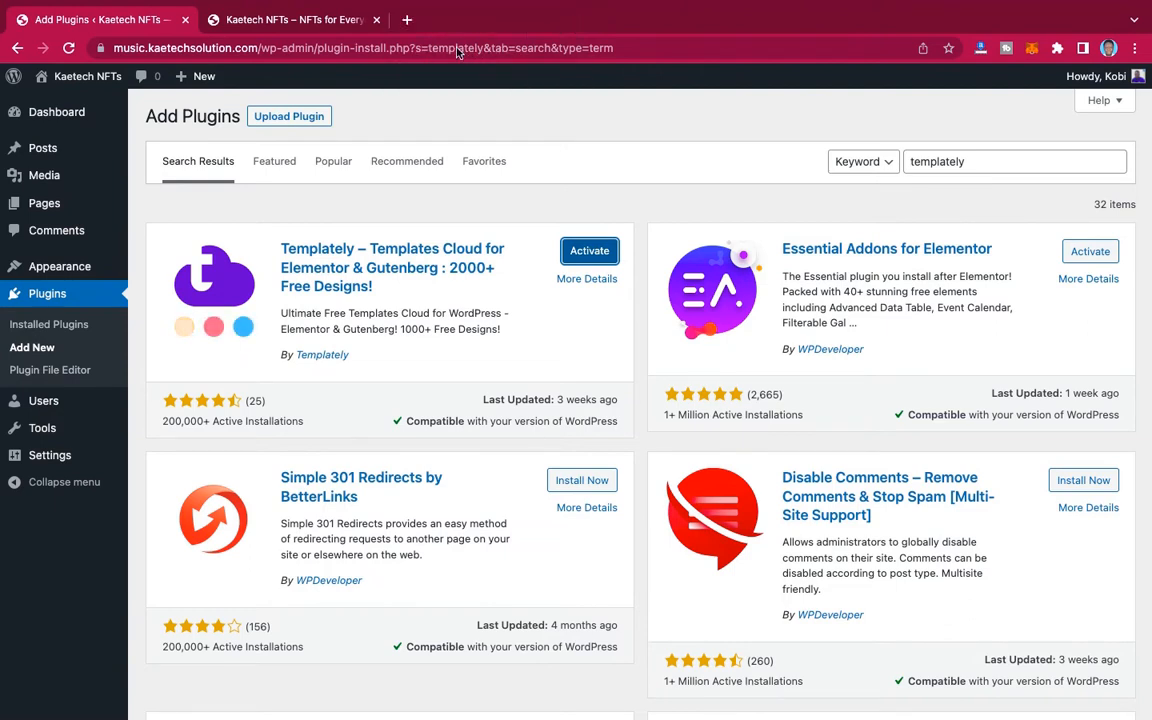
# Open nft.kaetechdigital.com admin's All Pages list and open the Exchange page in a new tab
pyautogui.click(408, 21)
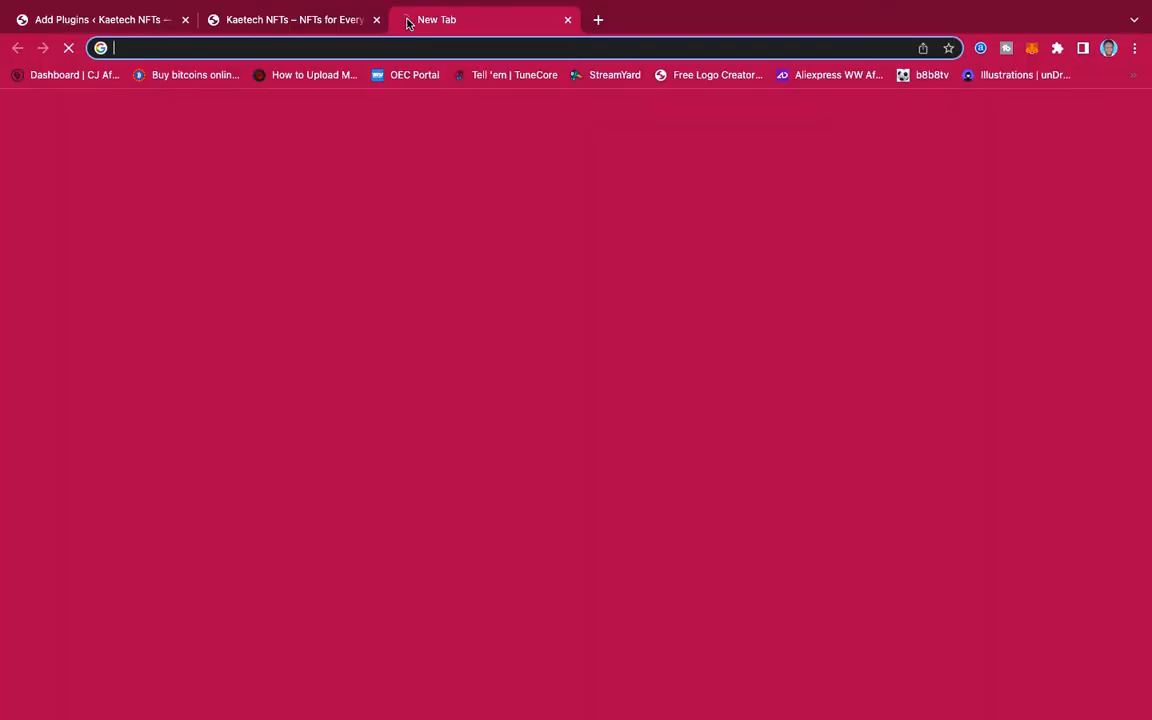
pyautogui.write('nft')
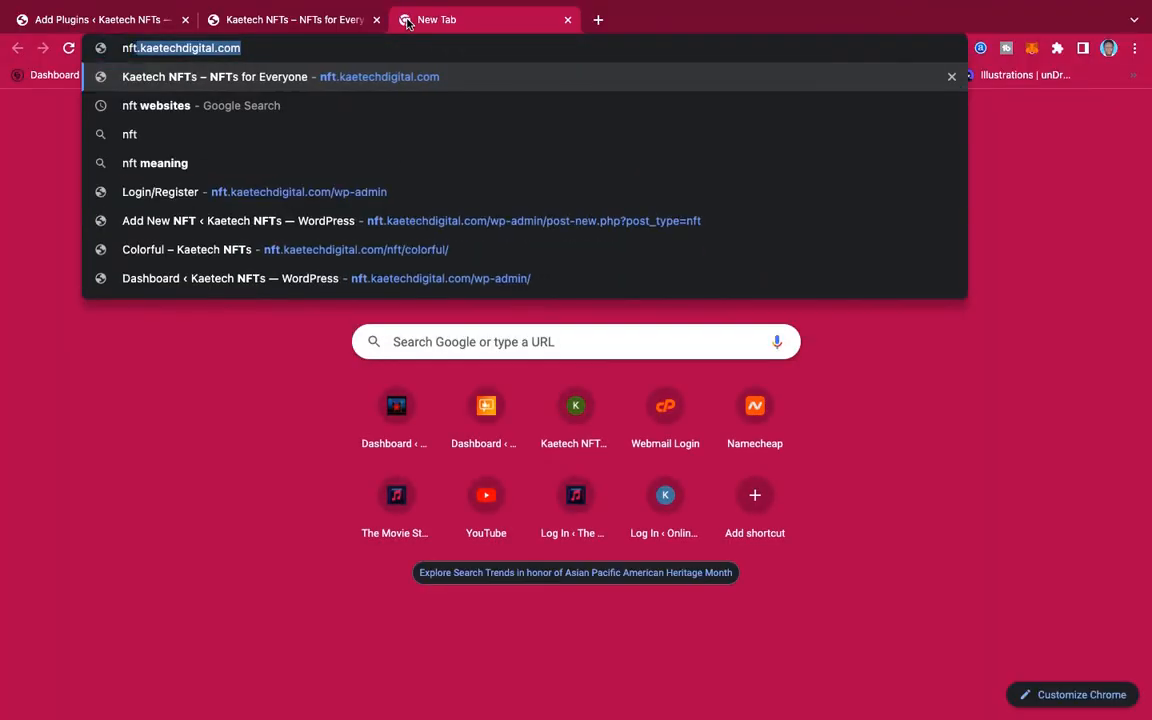
pyautogui.press('Right')
pyautogui.press('Return')
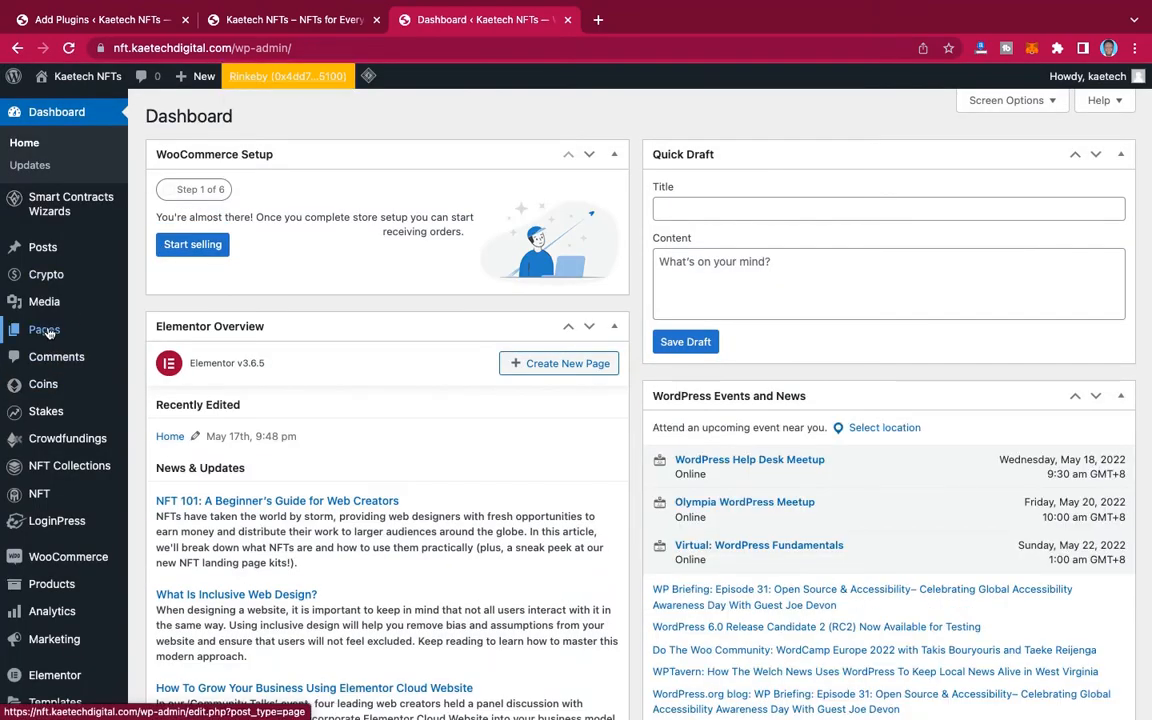
pyautogui.moveTo(44, 329)
pyautogui.click(177, 336)
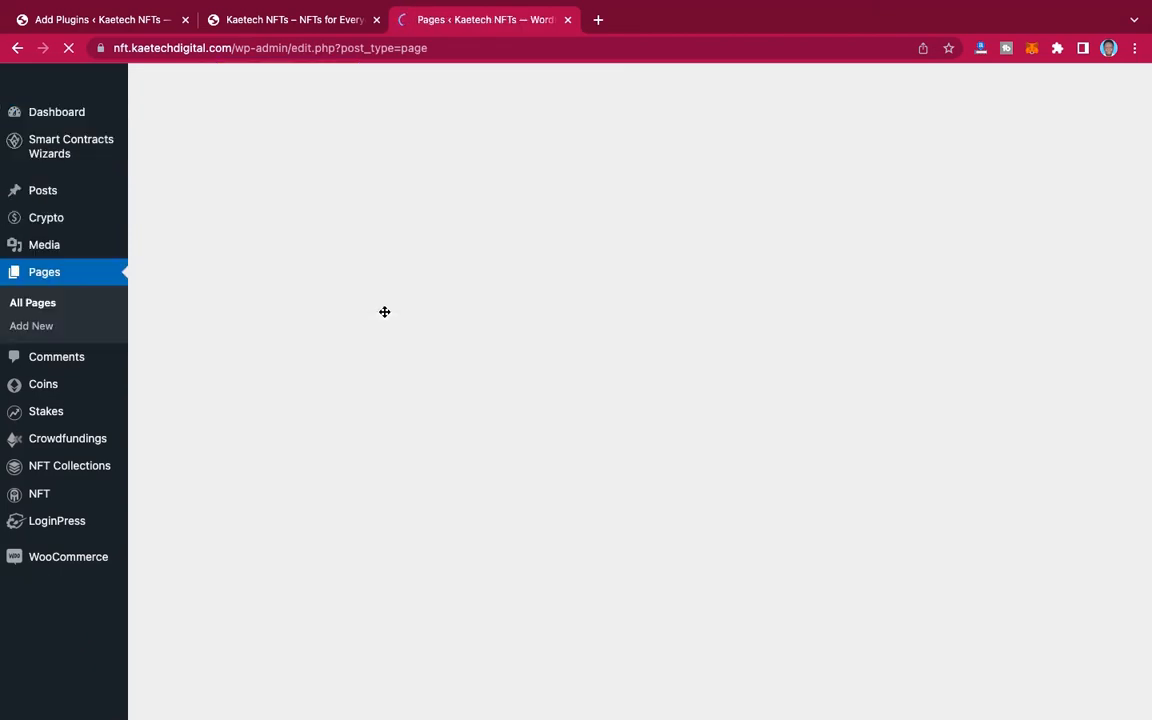
pyautogui.scroll(-1, 384, 311)
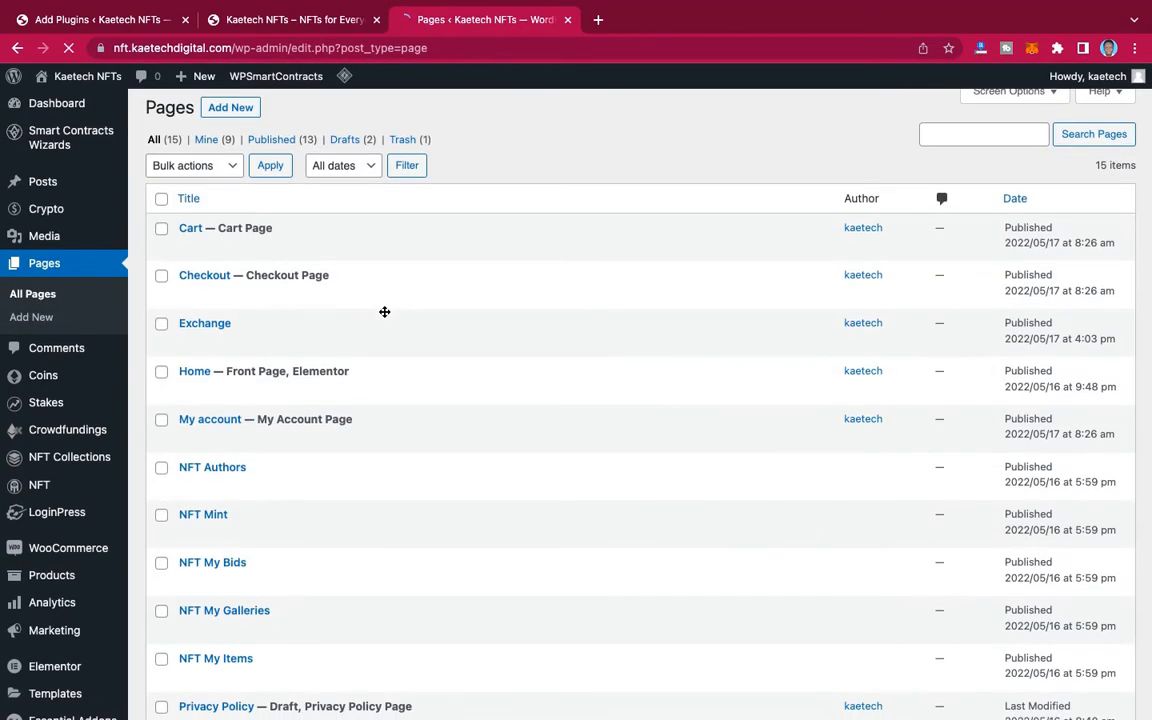
pyautogui.scroll(-3, 384, 311)
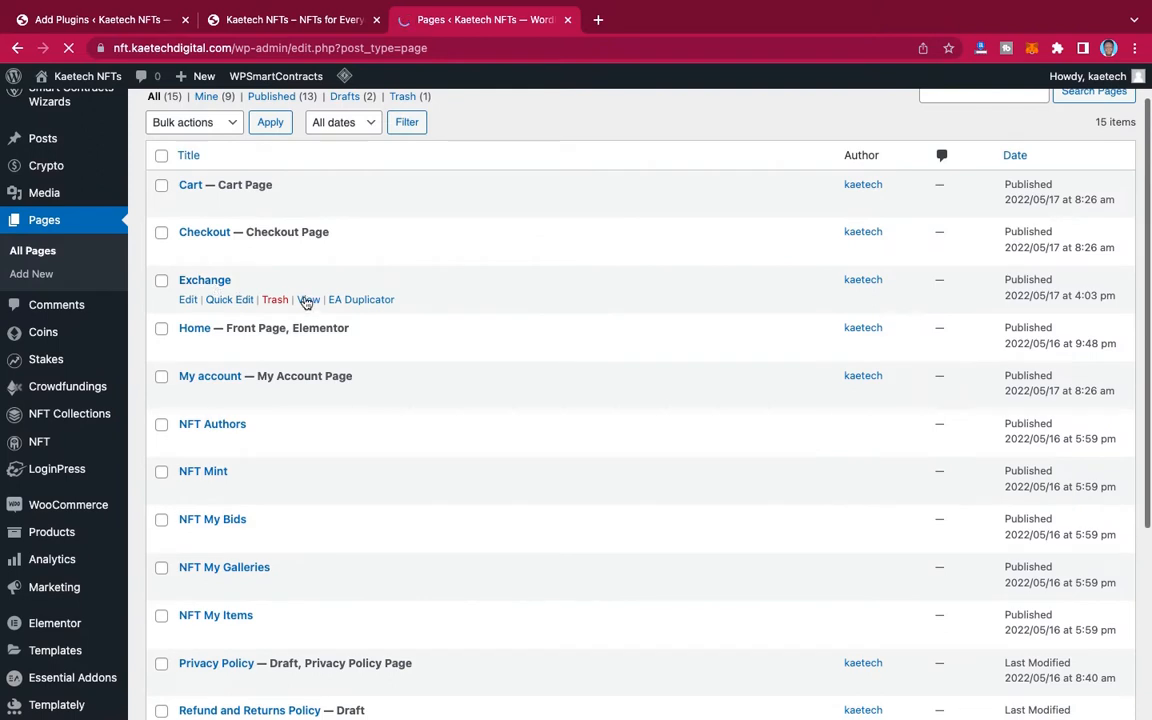
pyautogui.rightClick(308, 300)
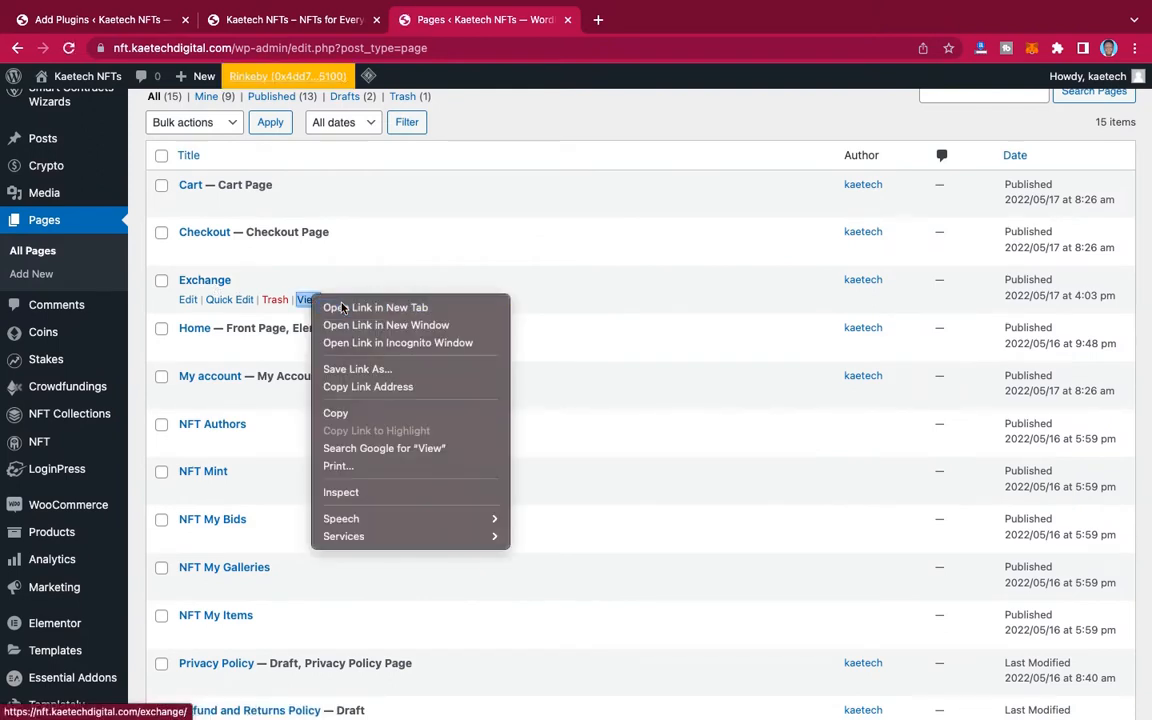
pyautogui.click(341, 307)
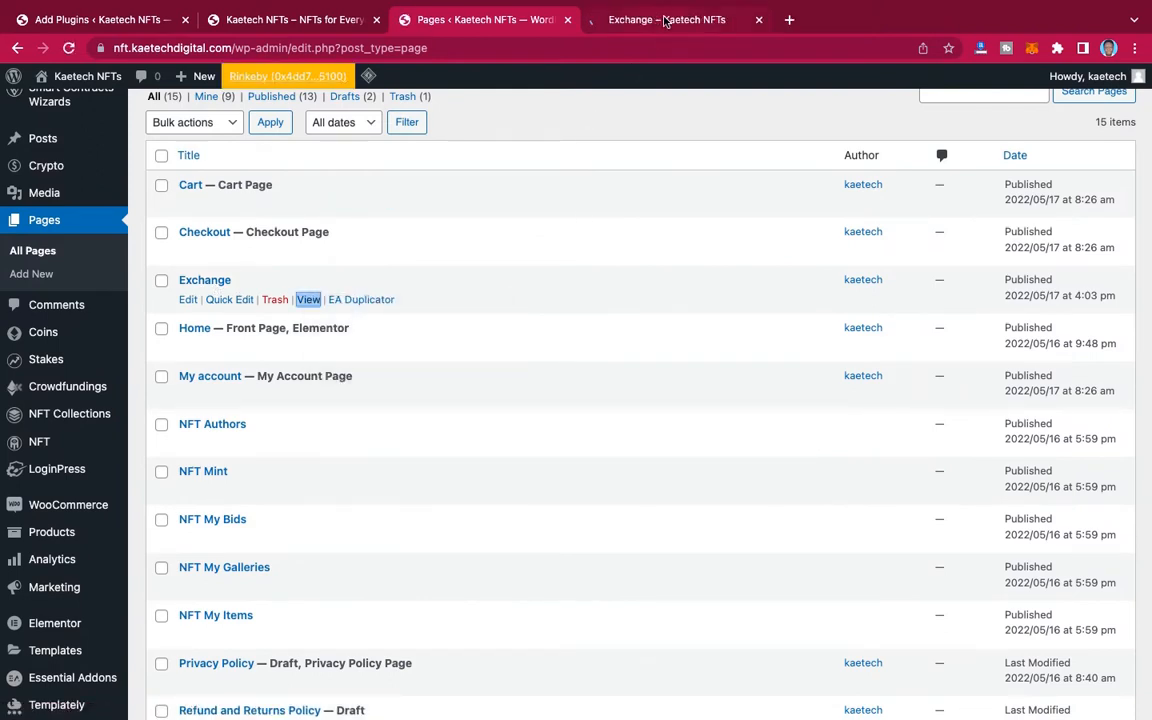
# Start a 0.05 BTC to 0.7202439 ETH swap in the Exchange page widget
pyautogui.click(666, 20)
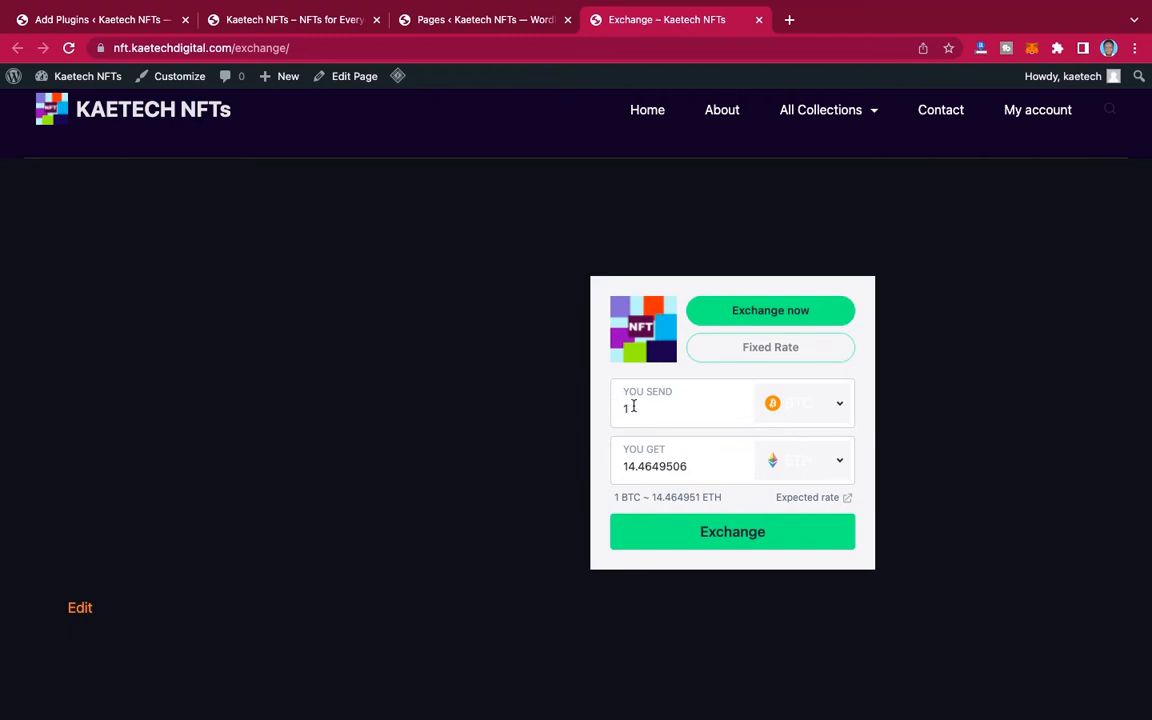
pyautogui.moveTo(632, 404); pyautogui.dragTo(607, 404)
pyautogui.write('0.05')
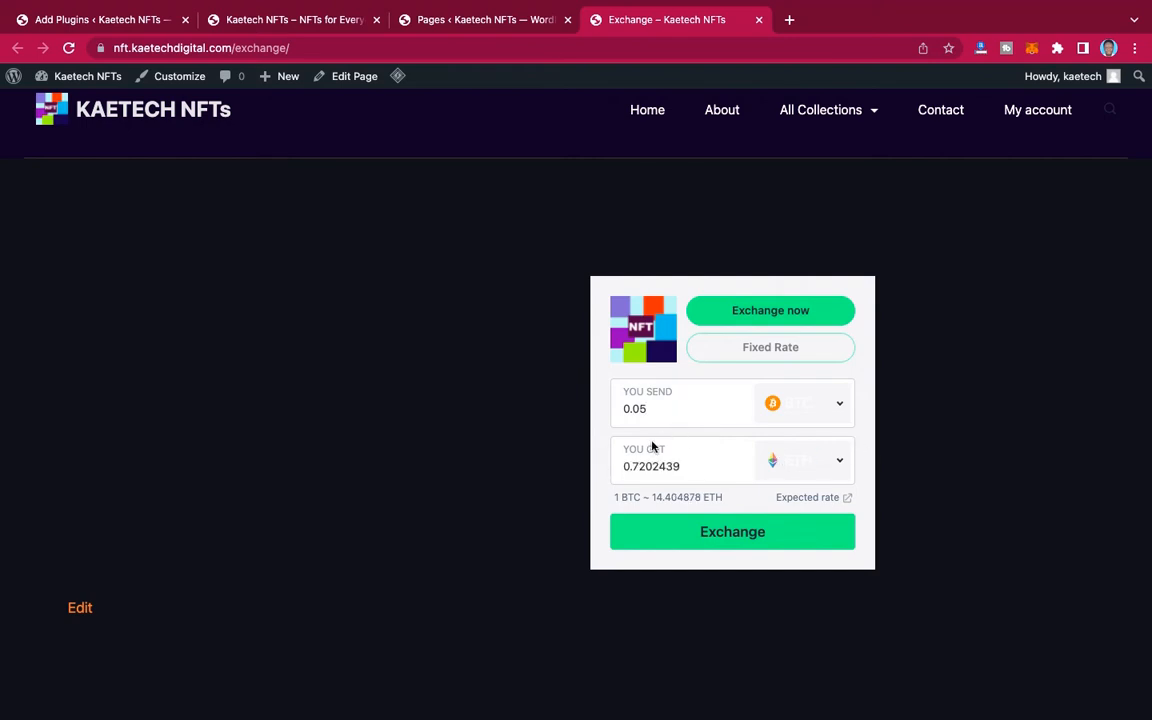
pyautogui.click(728, 543)
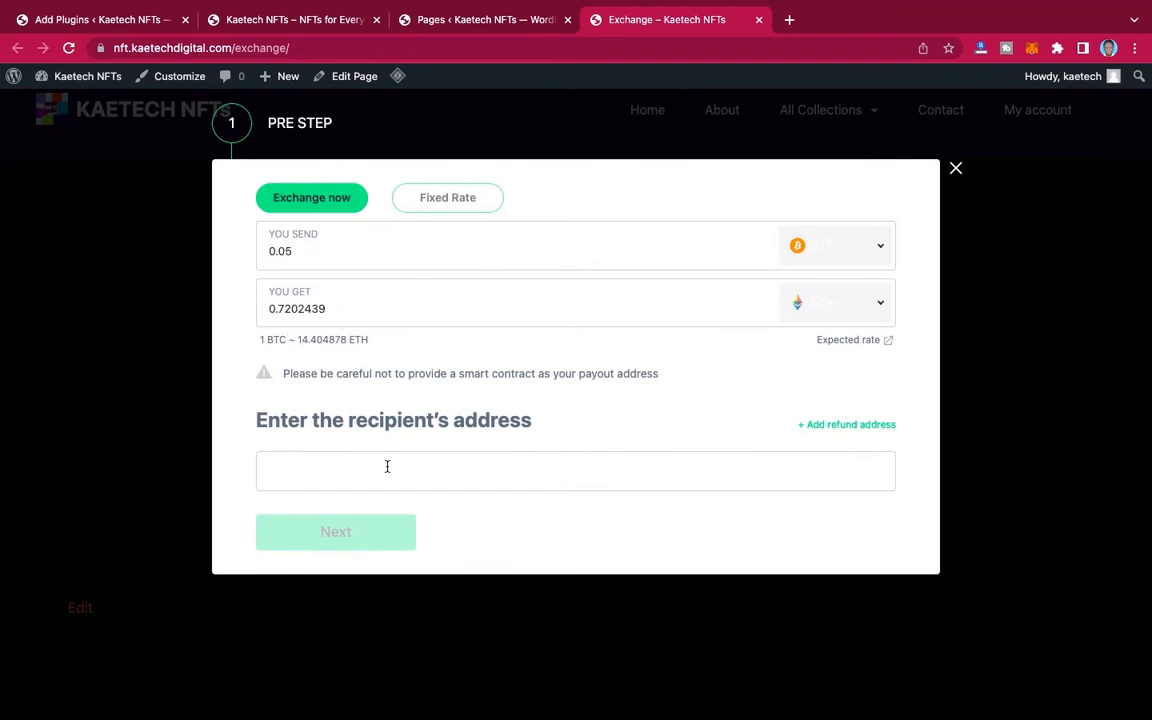
pyautogui.click(440, 470)
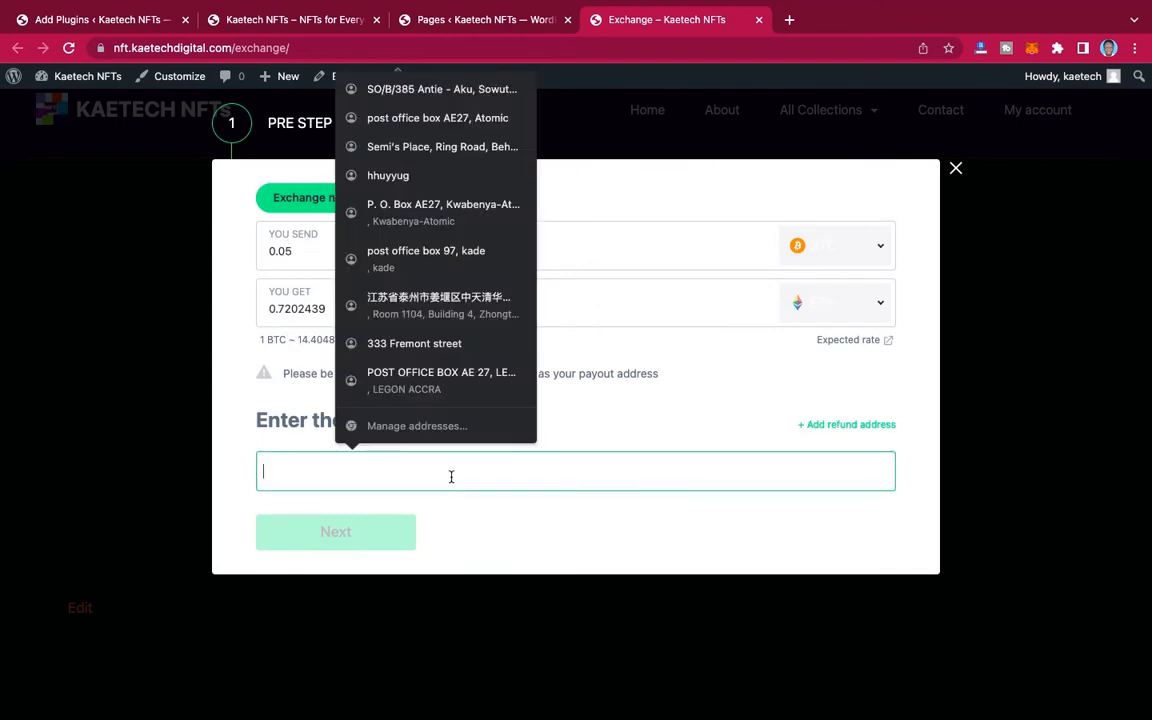
pyautogui.click(211, 364)
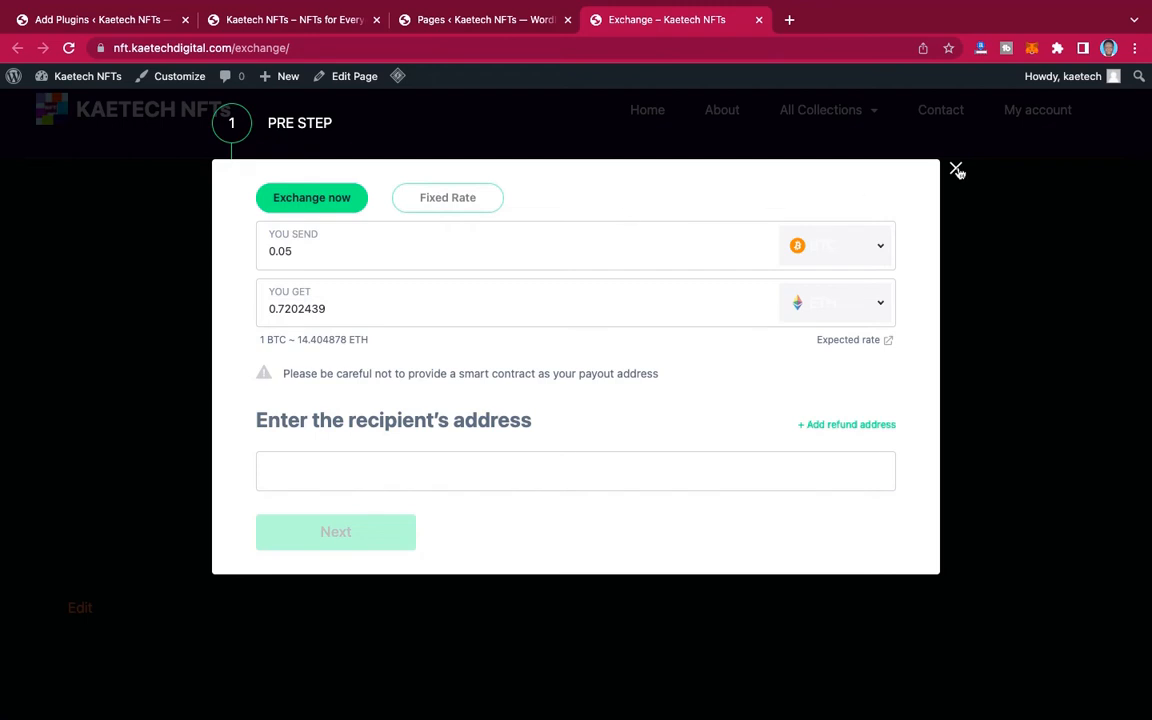
# Close and confirm dismissing the recipient-address popup, keeping the 0.05 BTC to ETH widget
pyautogui.click(956, 170)
pyautogui.click(733, 143)
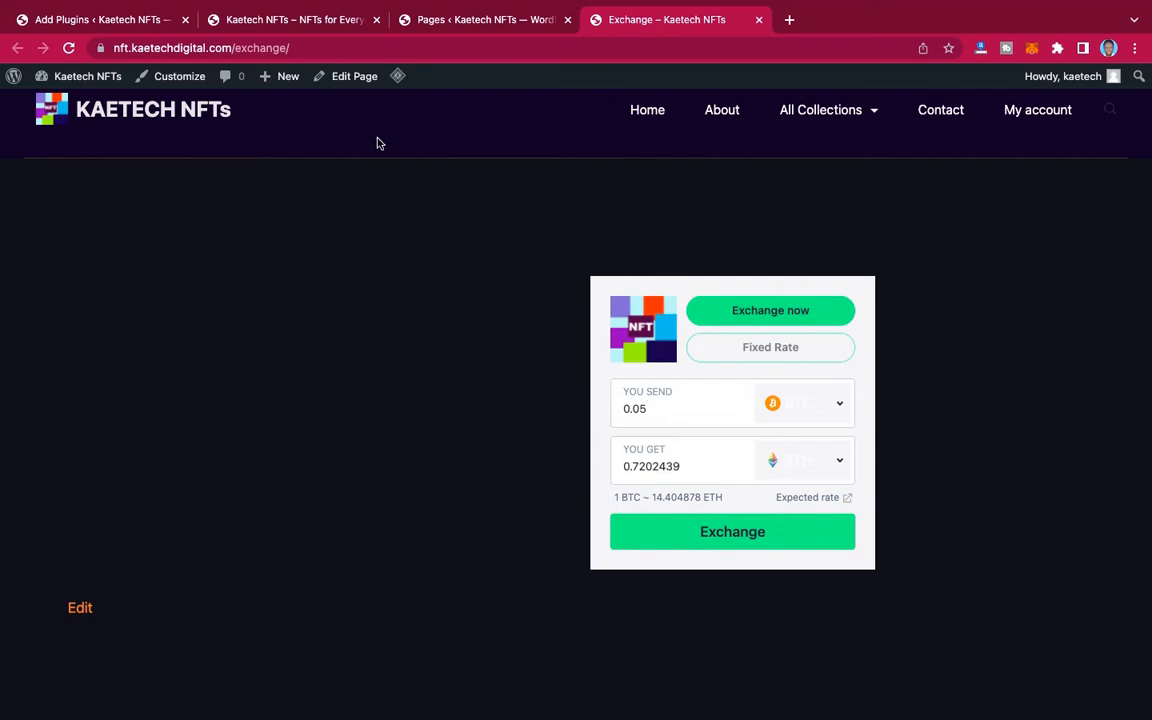
# Load changenow.io/affiliate in a new tab to reach the ChangeNOW affiliate dashboard
pyautogui.click(789, 20)
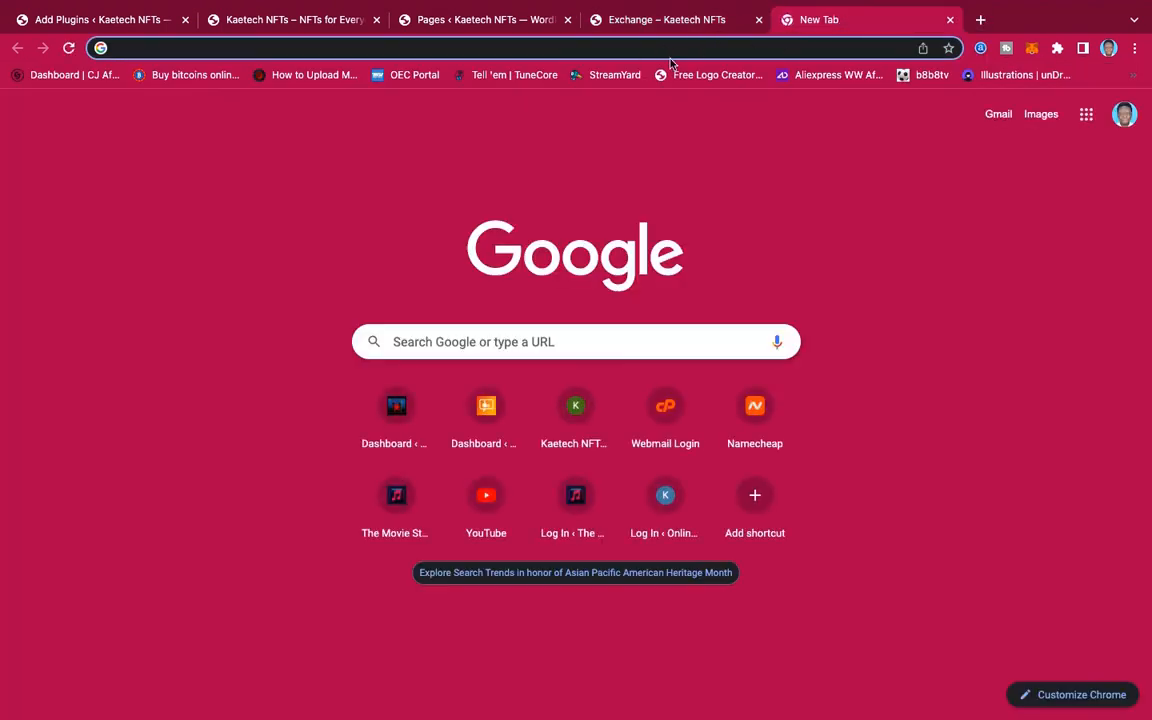
pyautogui.write('changenow')
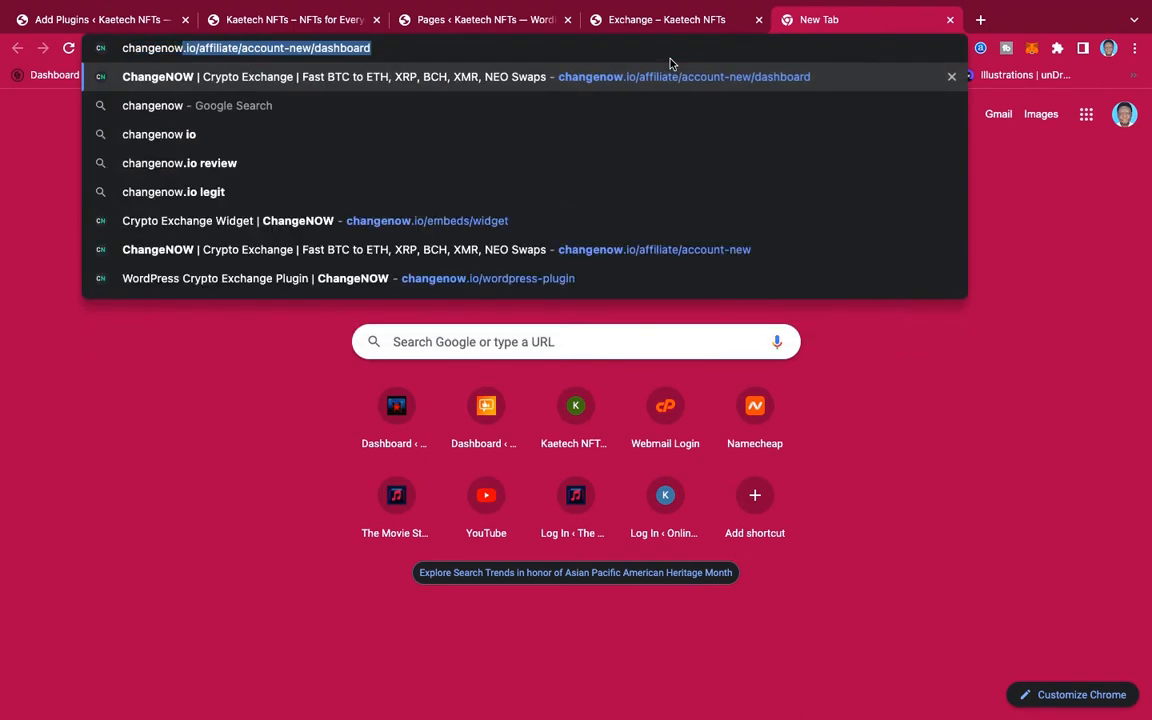
pyautogui.write('.io')
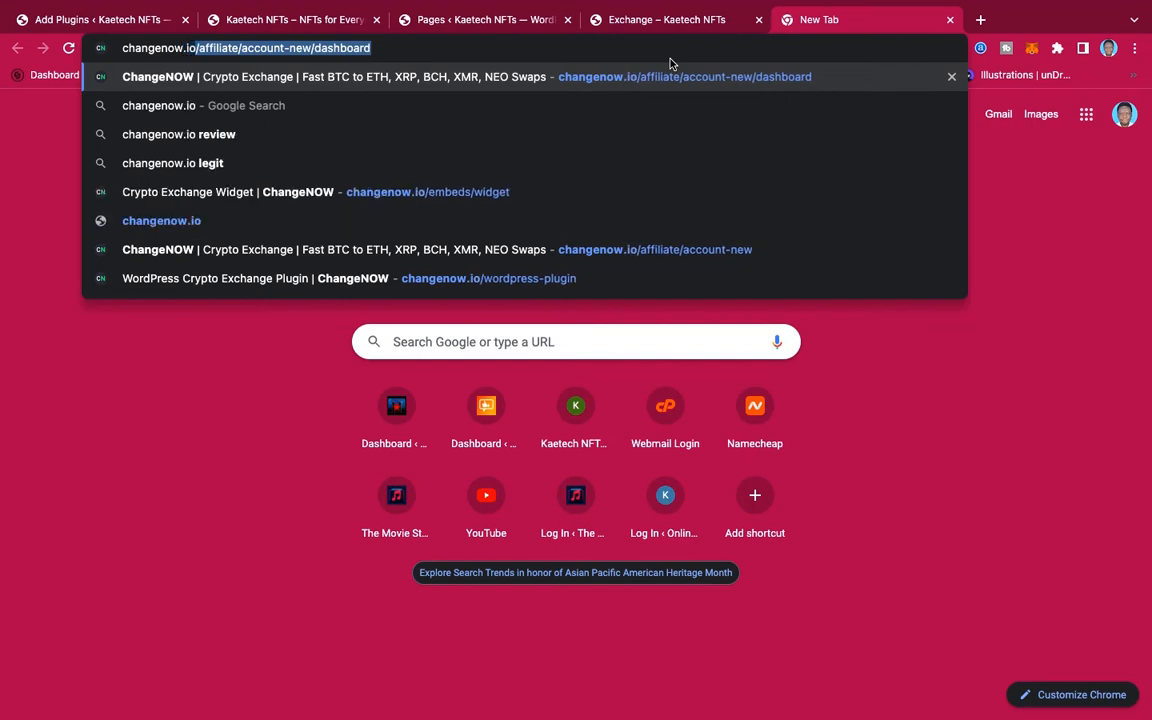
pyautogui.press('BackSpace')
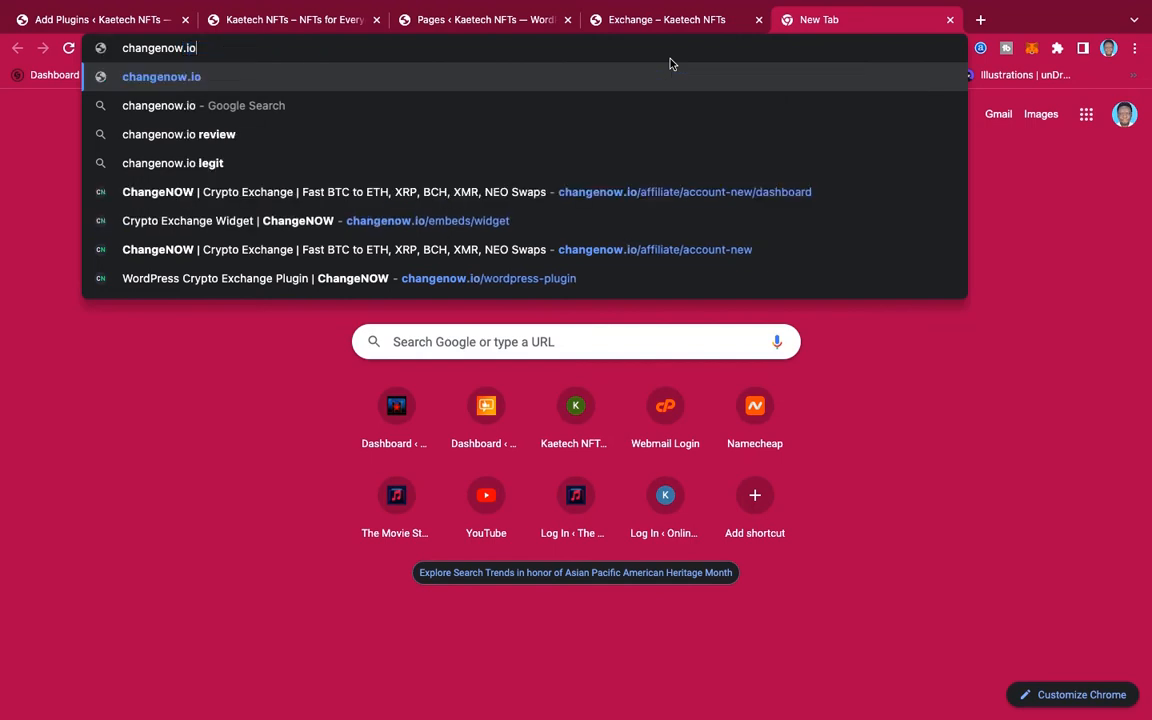
pyautogui.write('/')
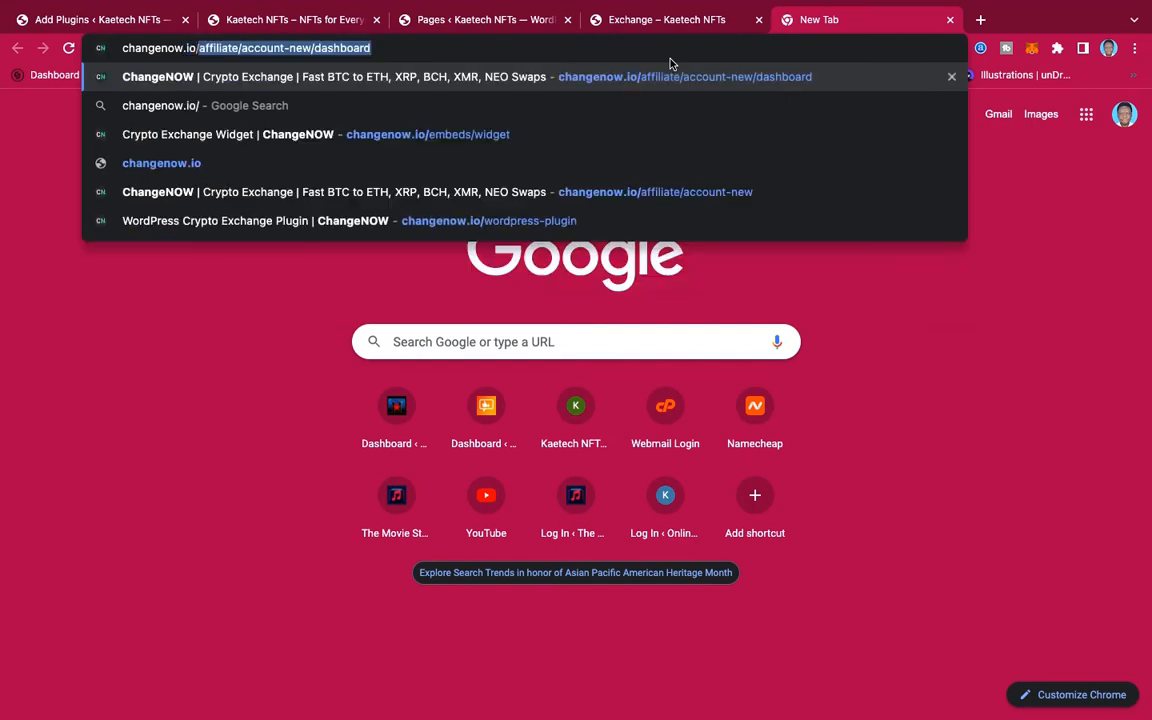
pyautogui.press('Right')
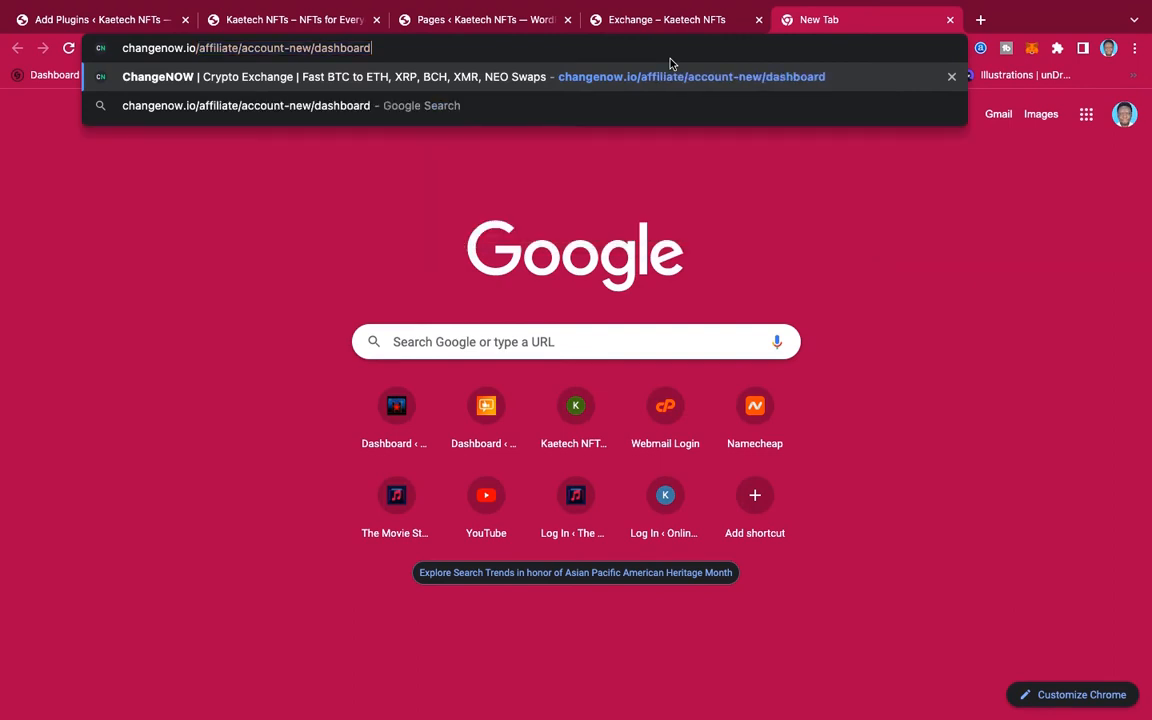
pyautogui.press('BackSpace')
pyautogui.press('BackSpace')
pyautogui.press('BackSpace')
pyautogui.press('BackSpace')
pyautogui.press('BackSpace')
pyautogui.press('BackSpace')
pyautogui.press('BackSpace')
pyautogui.press('BackSpace')
pyautogui.press('BackSpace')
pyautogui.press('BackSpace')
pyautogui.press('BackSpace')
pyautogui.press('BackSpace')
pyautogui.press('BackSpace')
pyautogui.press('BackSpace')
pyautogui.press('BackSpace')
pyautogui.press('BackSpace')
pyautogui.press('BackSpace')
pyautogui.press('BackSpace')
pyautogui.press('BackSpace')
pyautogui.press('BackSpace')
pyautogui.press('BackSpace')
pyautogui.press('BackSpace')
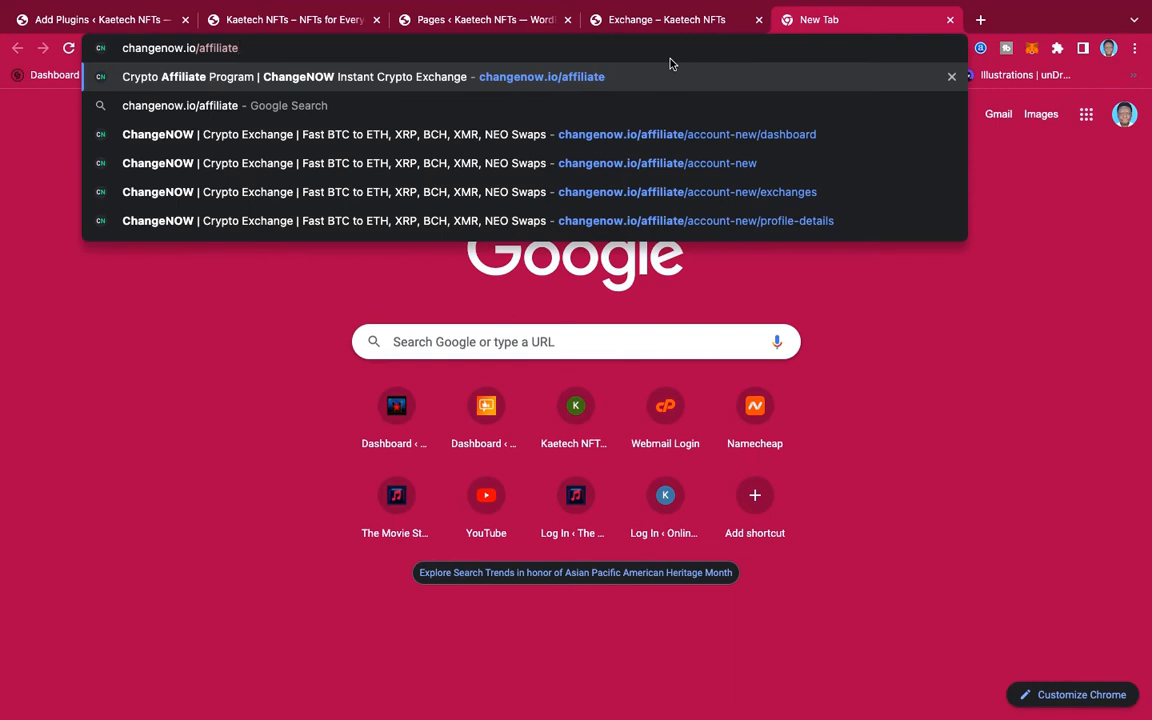
pyautogui.press('Return')
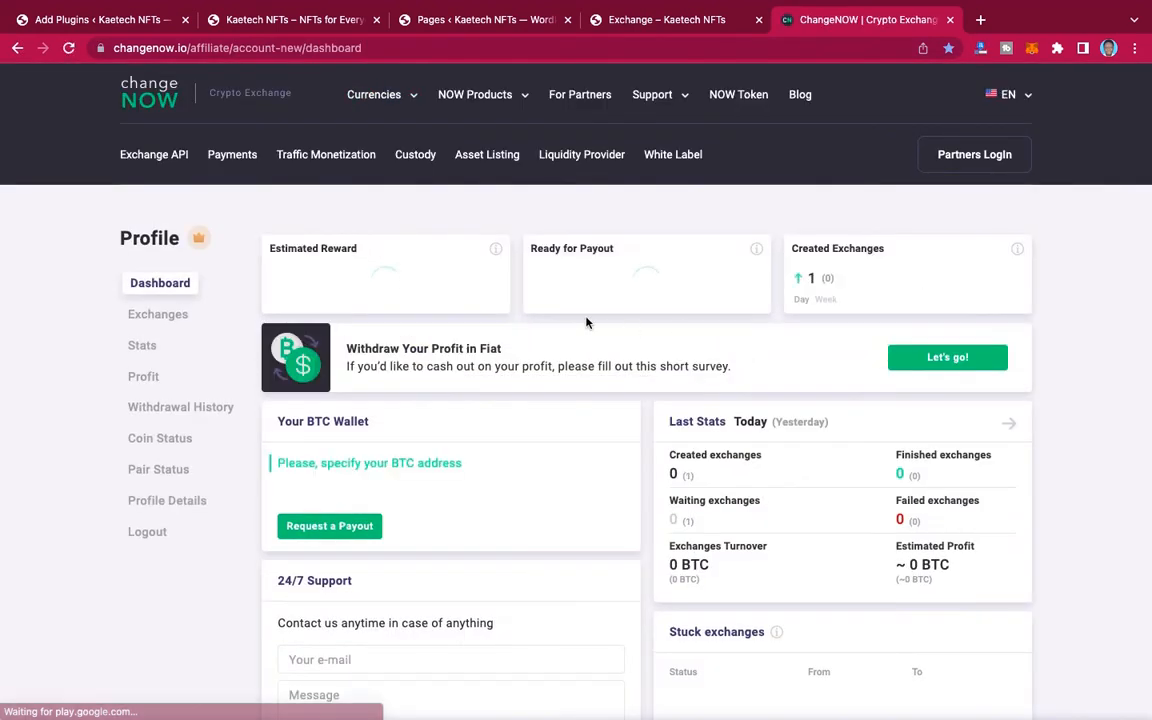
# Review the affiliate dashboard's rewards and payout details, then log out of the affiliate account
pyautogui.scroll(-3, 630, 390)
pyautogui.scroll(-2, 630, 390)
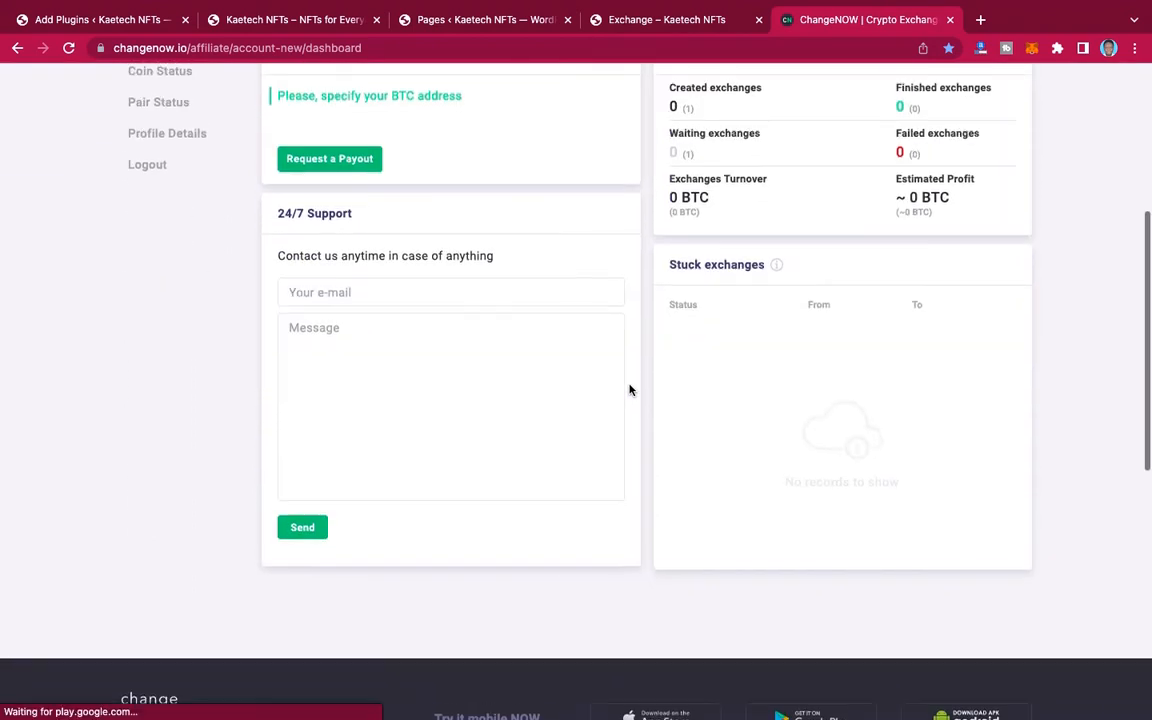
pyautogui.scroll(3, 630, 390)
pyautogui.scroll(1, 630, 390)
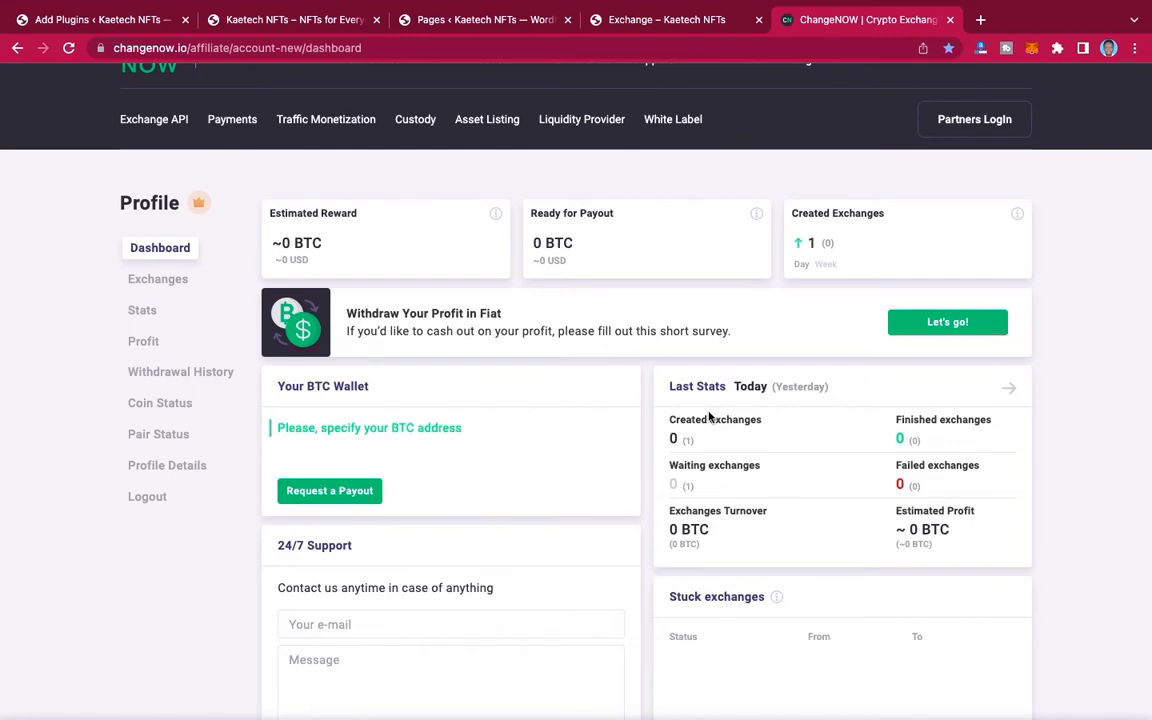
pyautogui.scroll(-3, 709, 417)
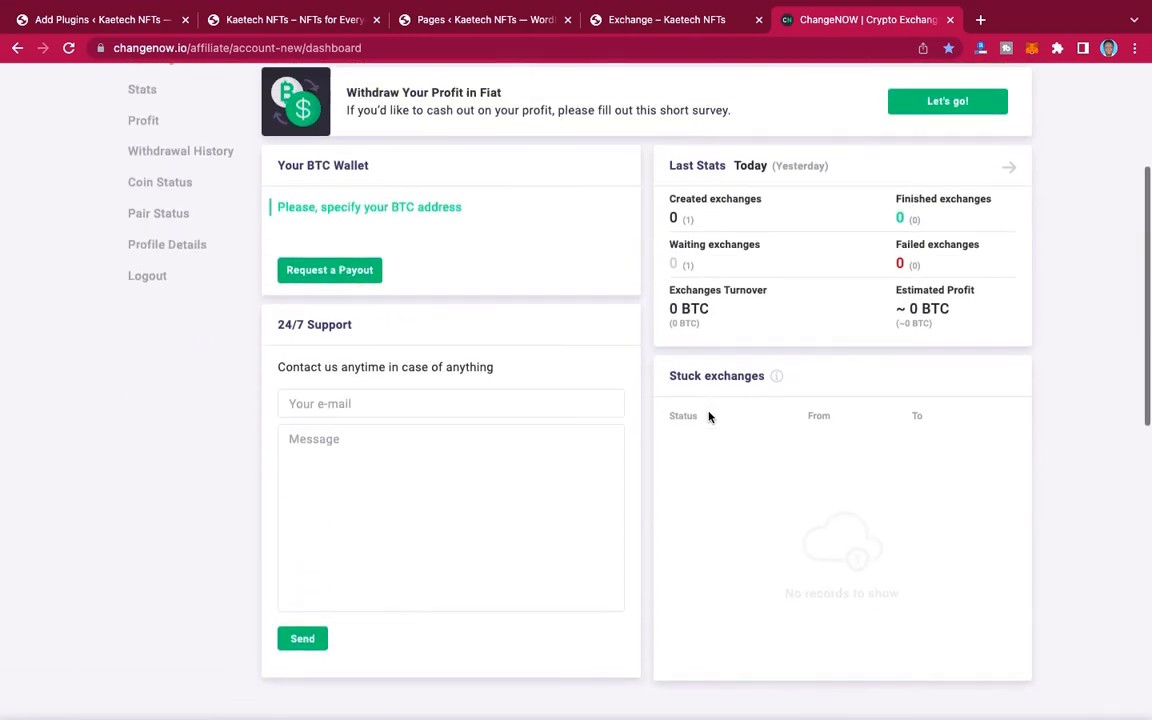
pyautogui.scroll(3, 709, 417)
pyautogui.scroll(1, 709, 417)
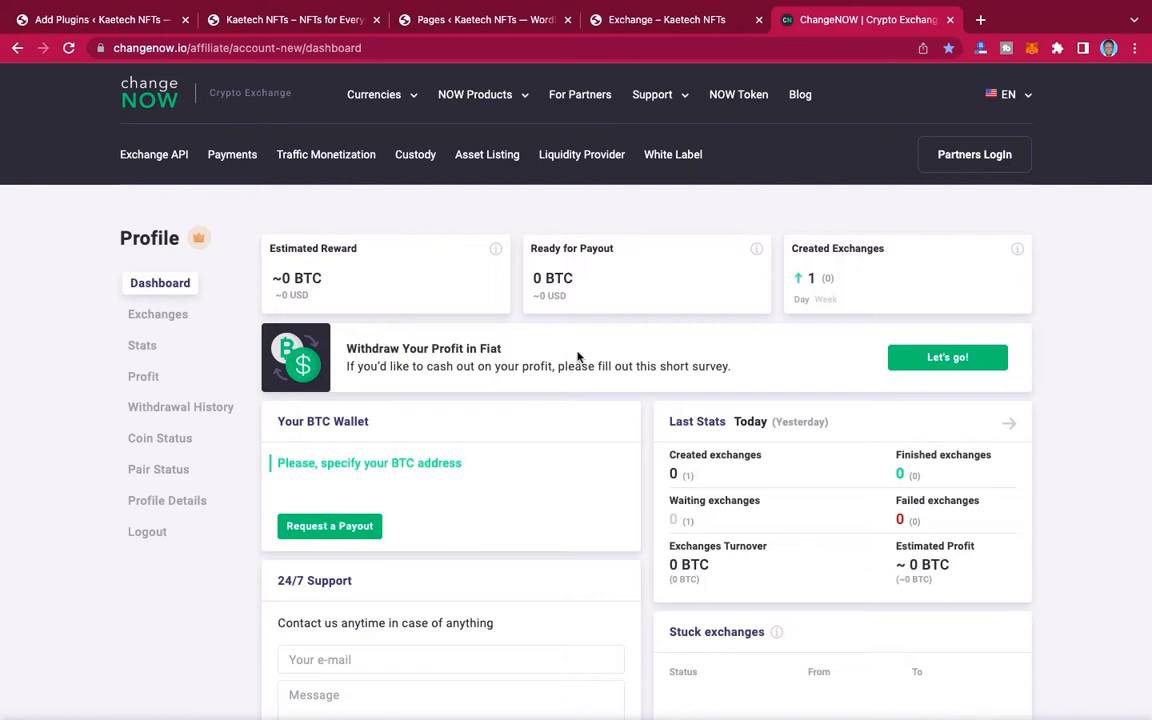
pyautogui.scroll(-3, 577, 356)
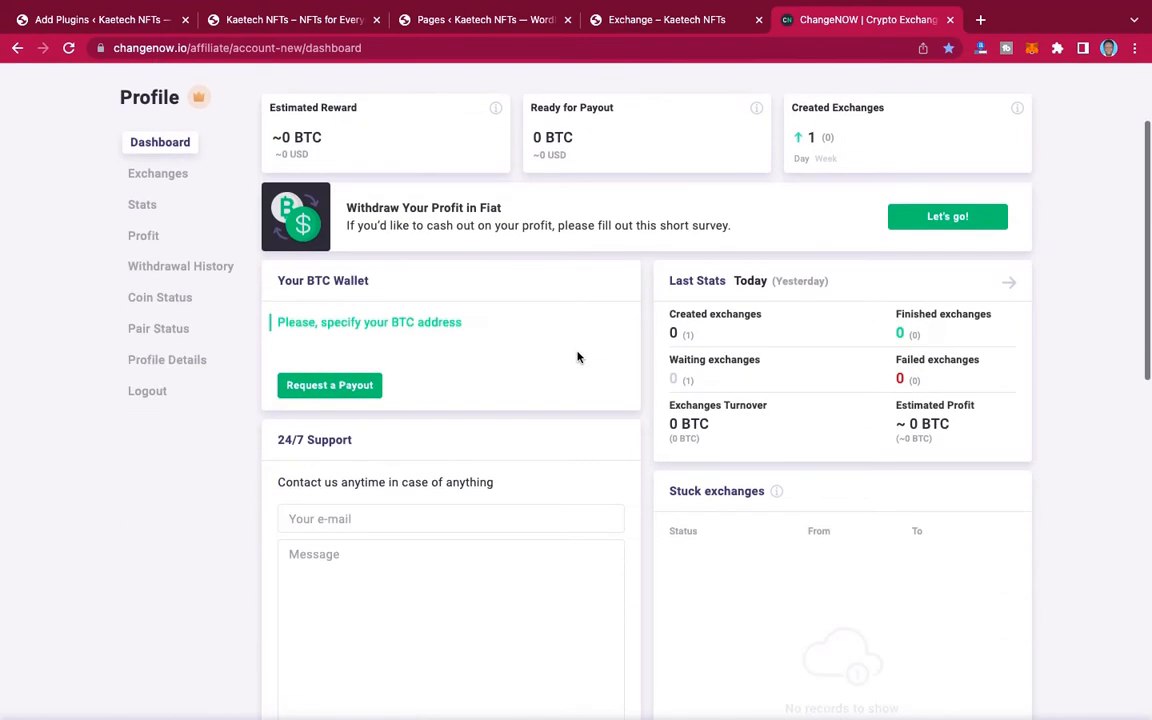
pyautogui.click(151, 391)
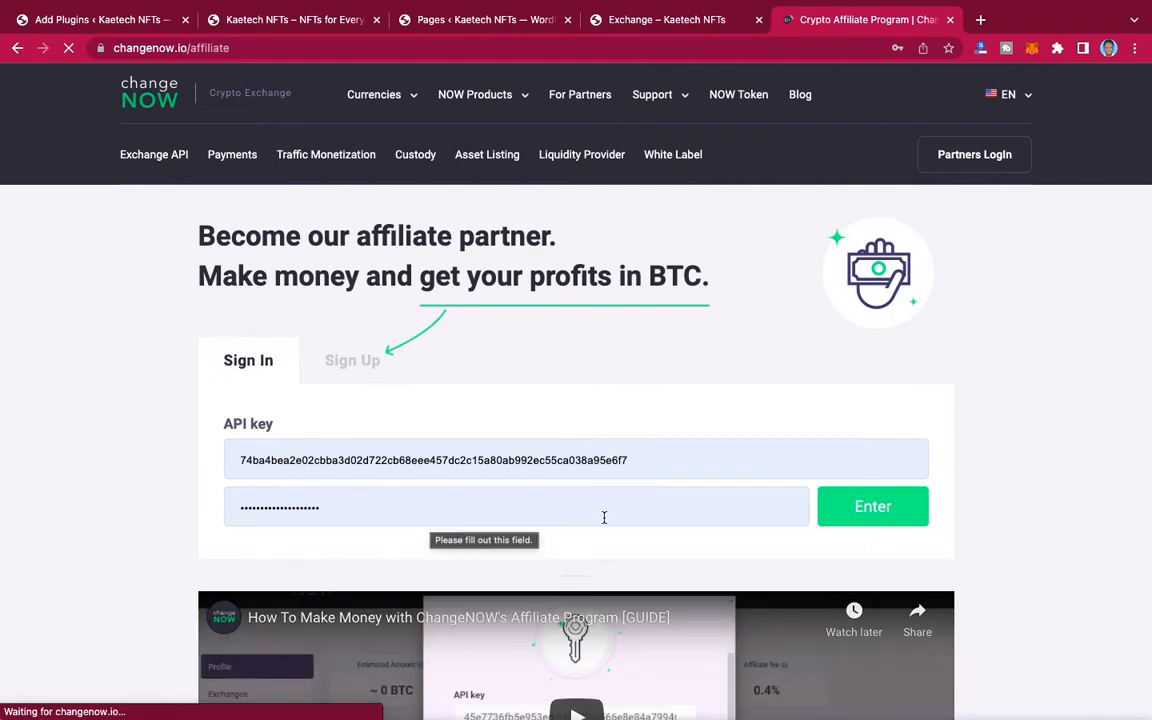
# Visit ChangeNOW's Traffic Monetization WordPress plugin page, then return to WordPress Add Plugins
pyautogui.scroll(-1, 1044, 473)
pyautogui.scroll(-7, 1044, 482)
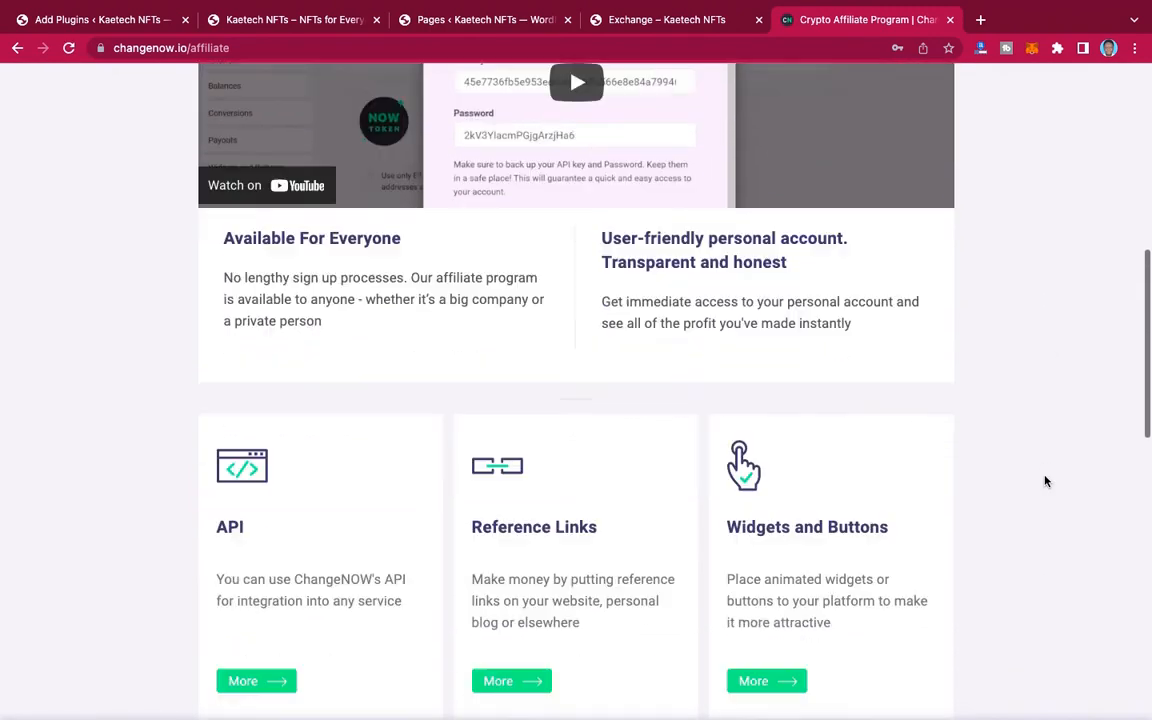
pyautogui.scroll(8, 1044, 480)
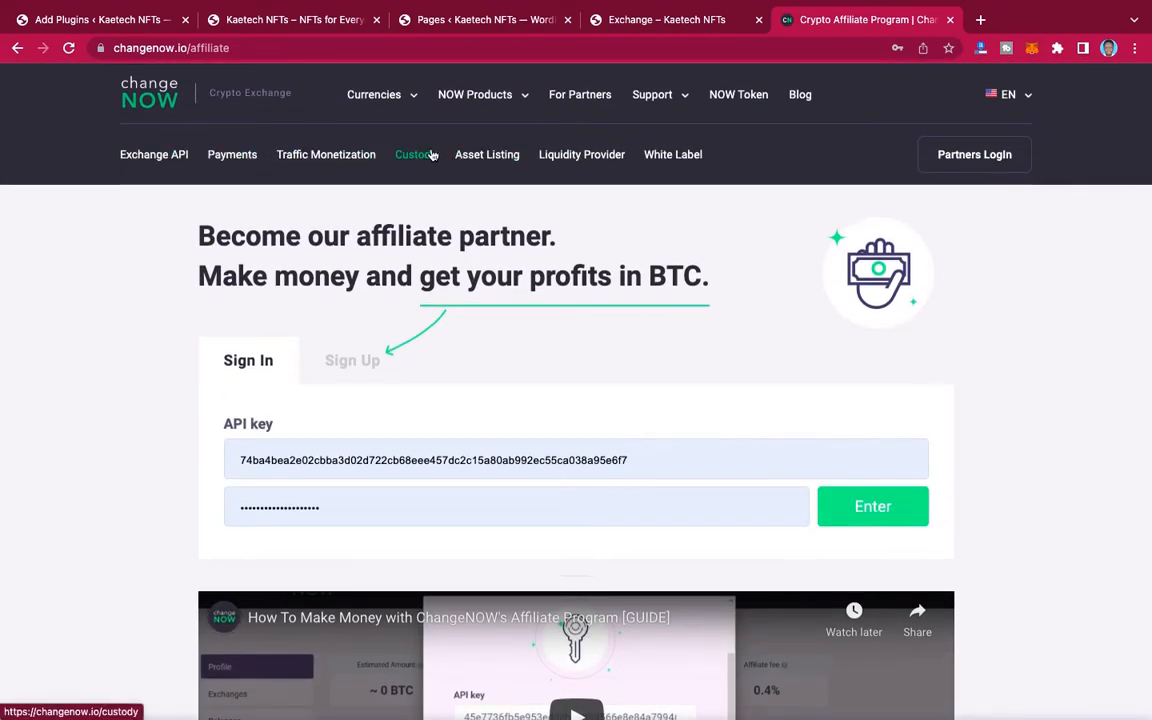
pyautogui.click(324, 158)
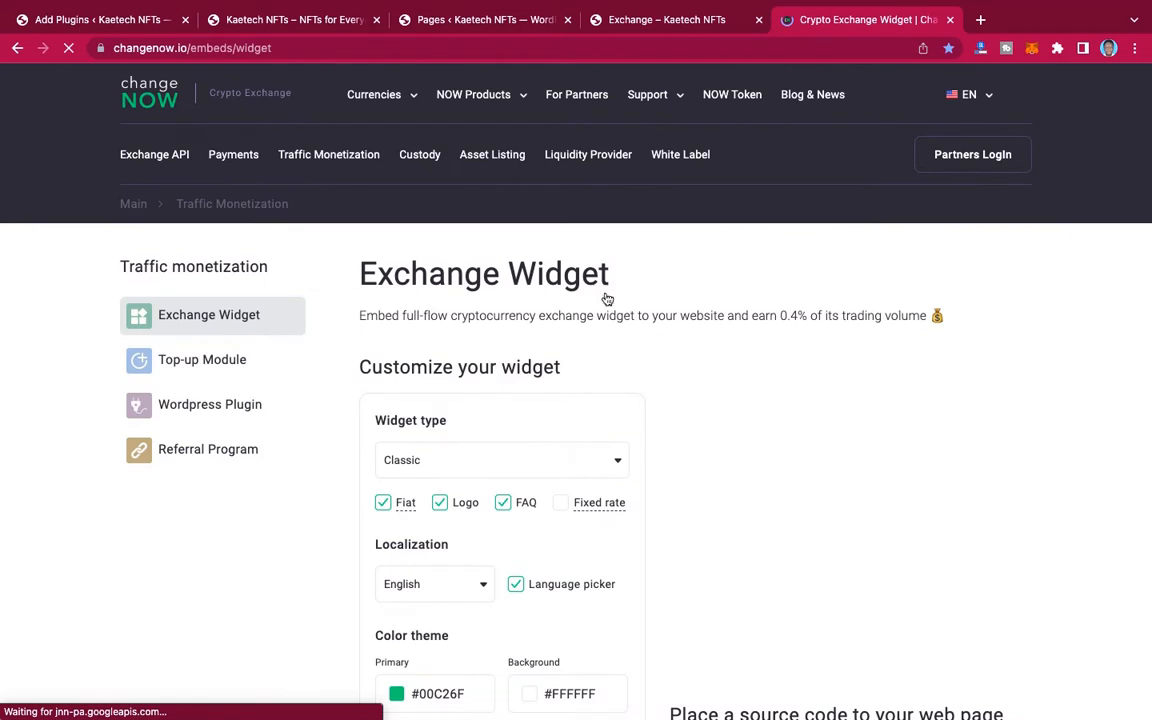
pyautogui.click(206, 410)
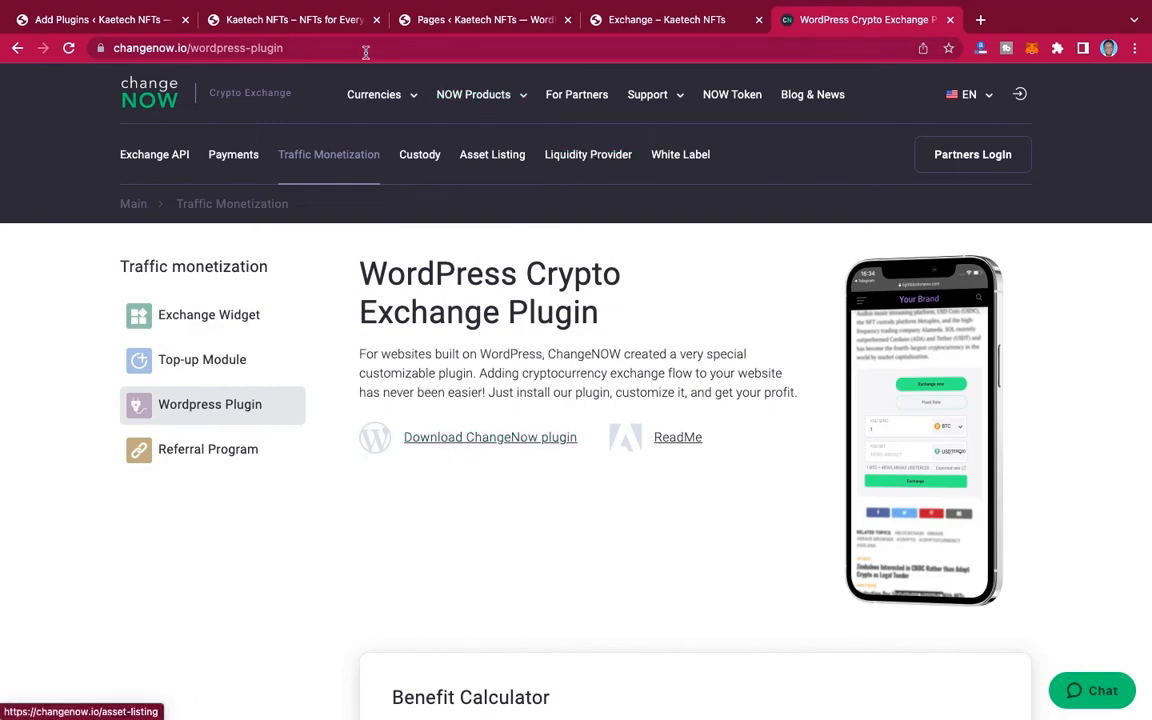
pyautogui.click(93, 20)
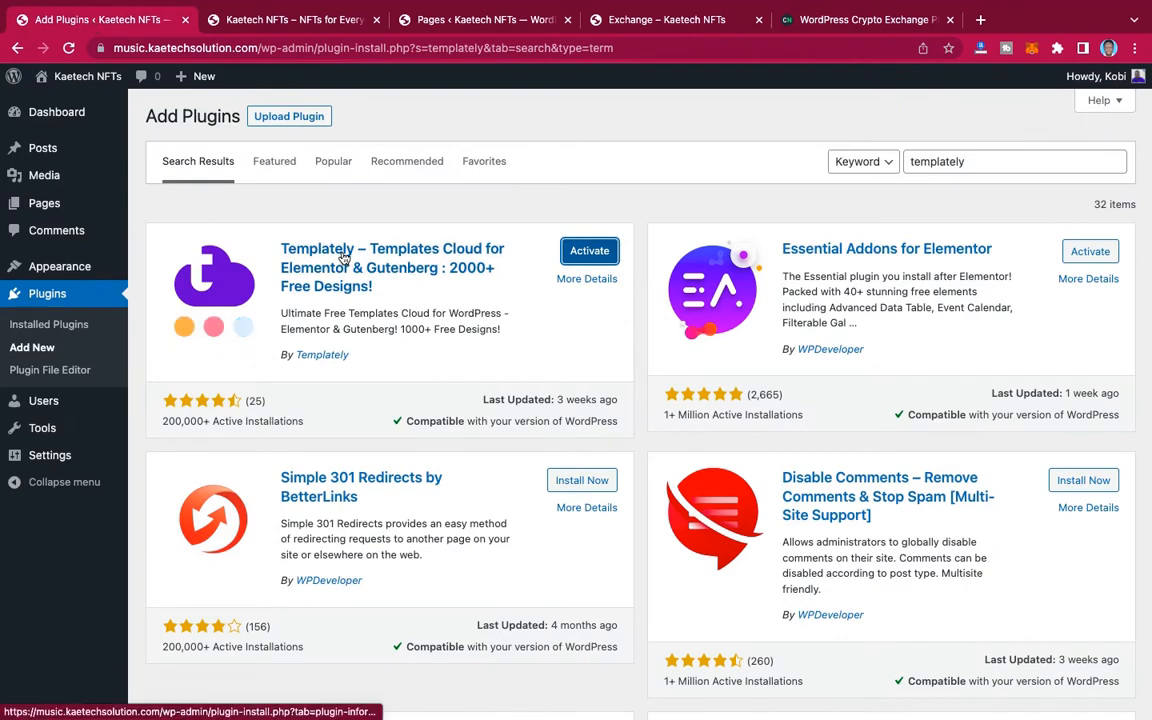
# Upload and install changenowio-widget-1.0.6.zip from Downloads, then return to the plugin installer
pyautogui.click(299, 118)
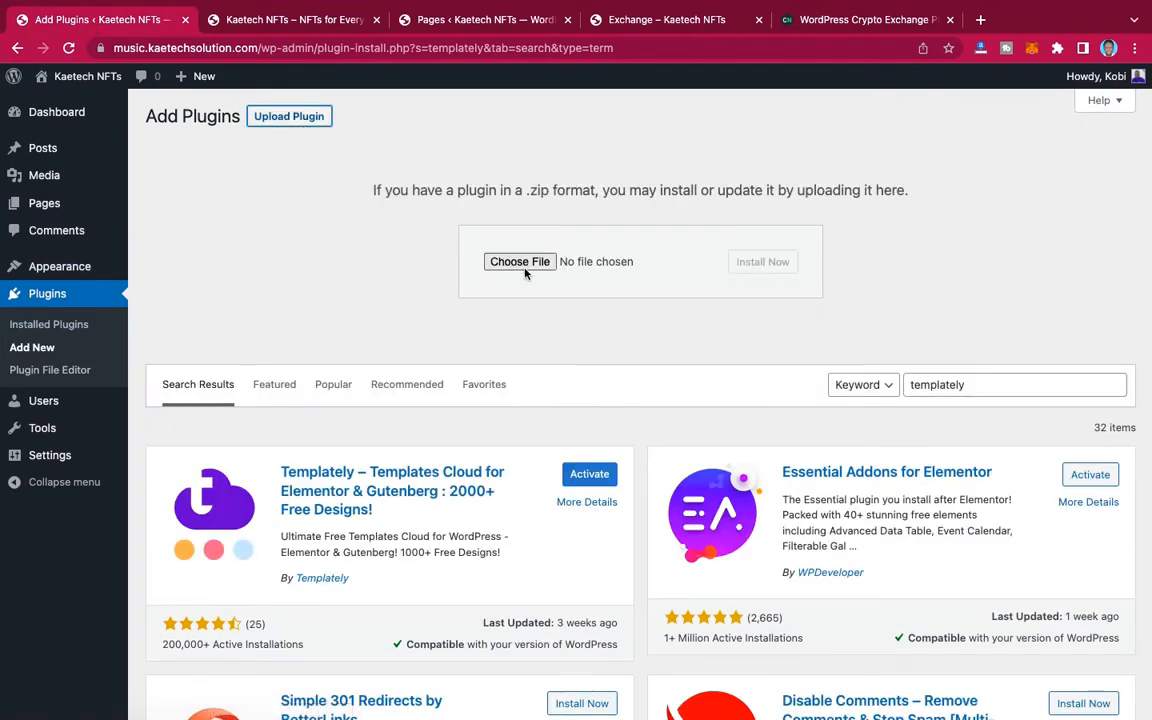
pyautogui.click(526, 268)
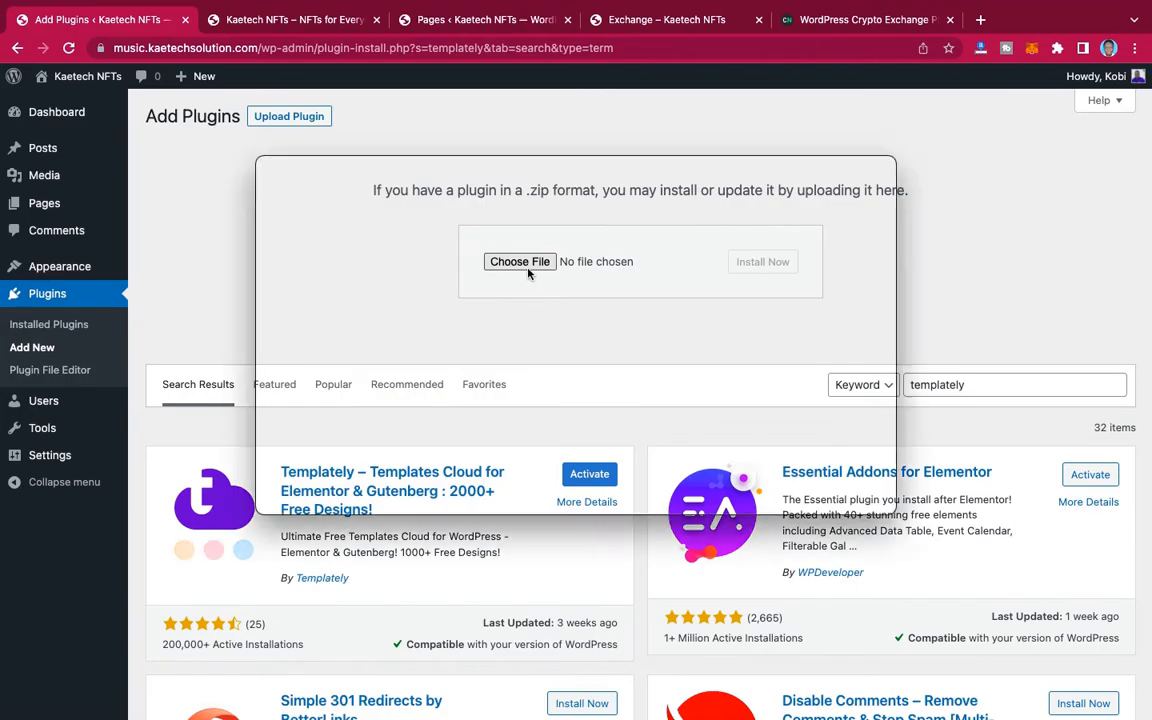
pyautogui.click(319, 310)
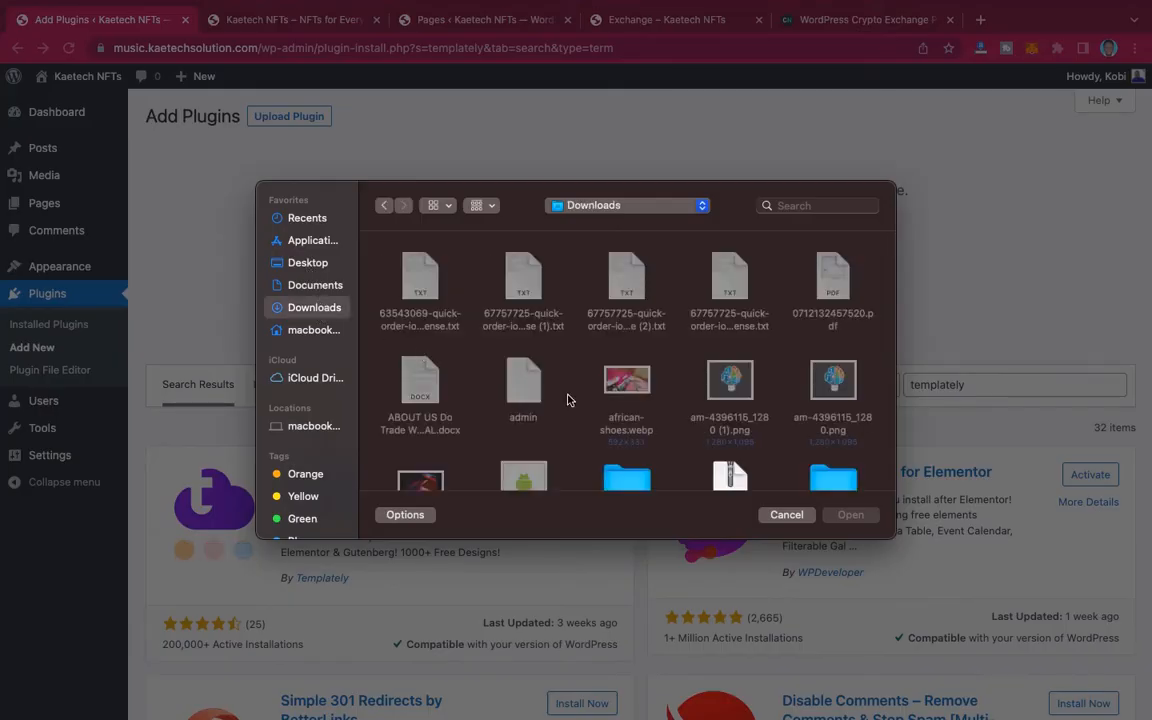
pyautogui.press('c')
pyautogui.scroll(-2, 810, 447)
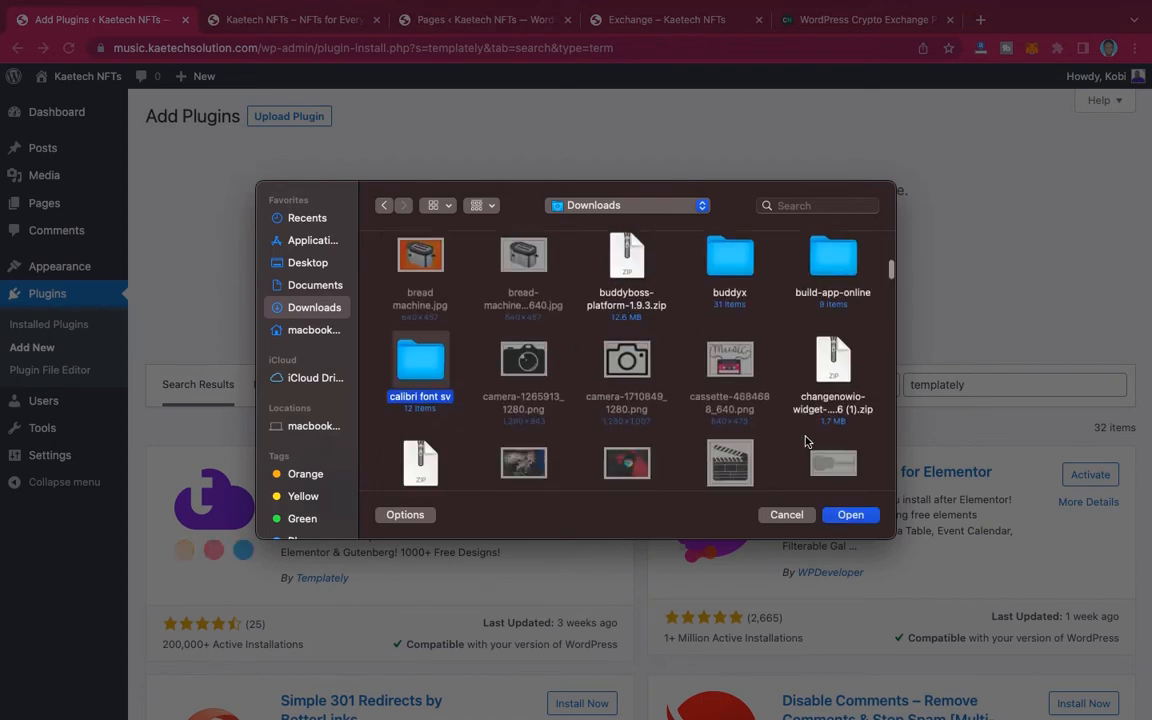
pyautogui.press('Down')
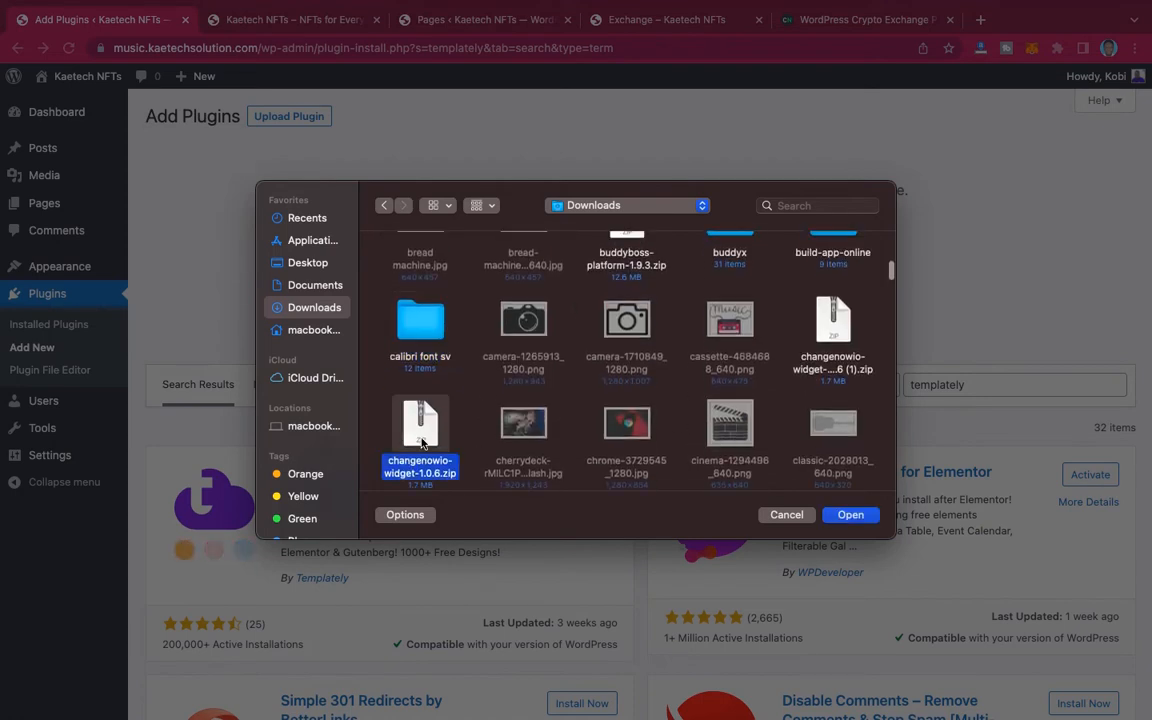
pyautogui.press('Return')
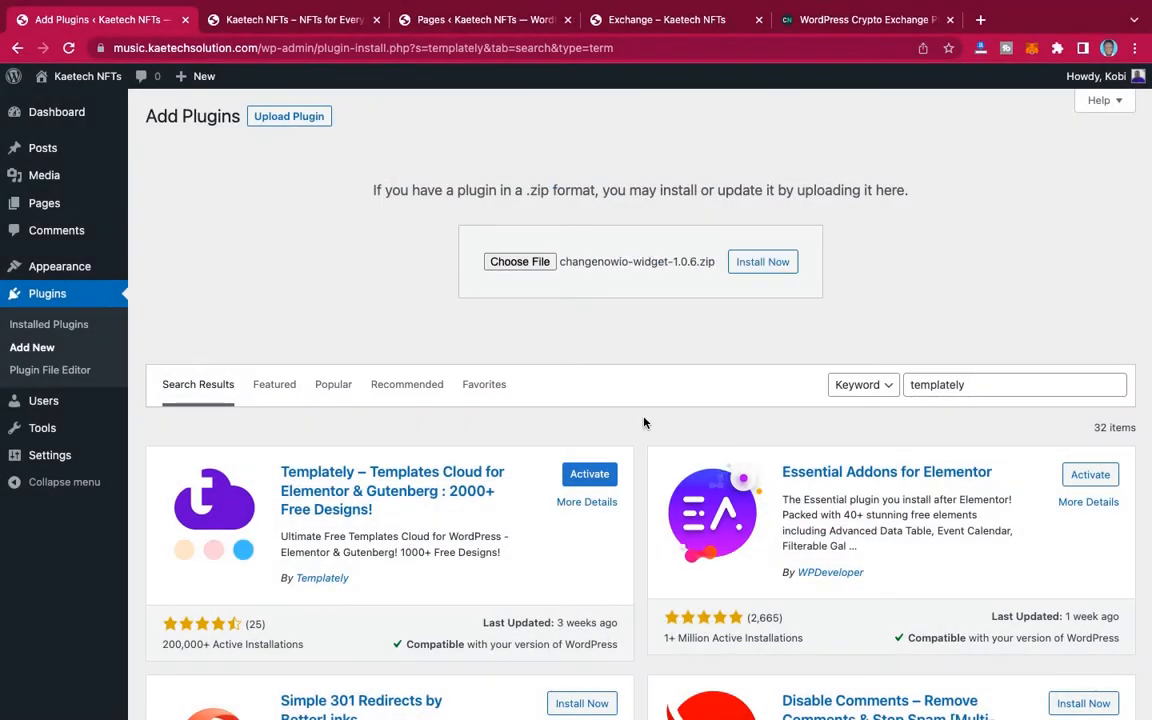
pyautogui.click(768, 262)
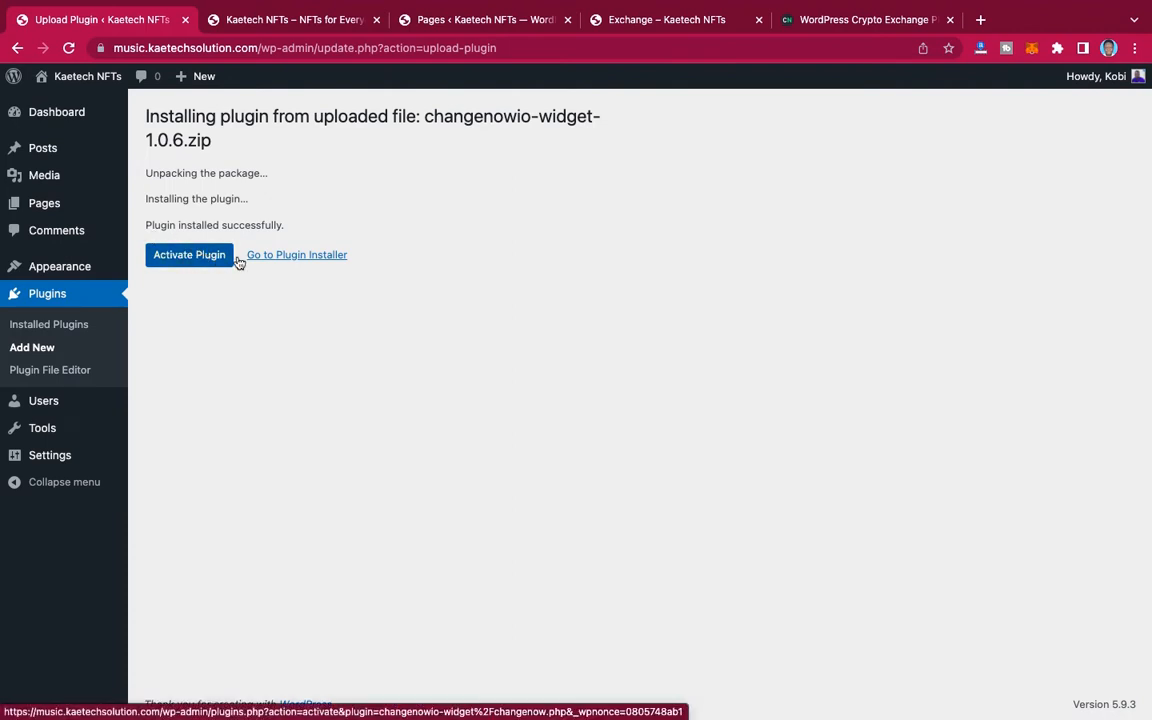
pyautogui.click(305, 263)
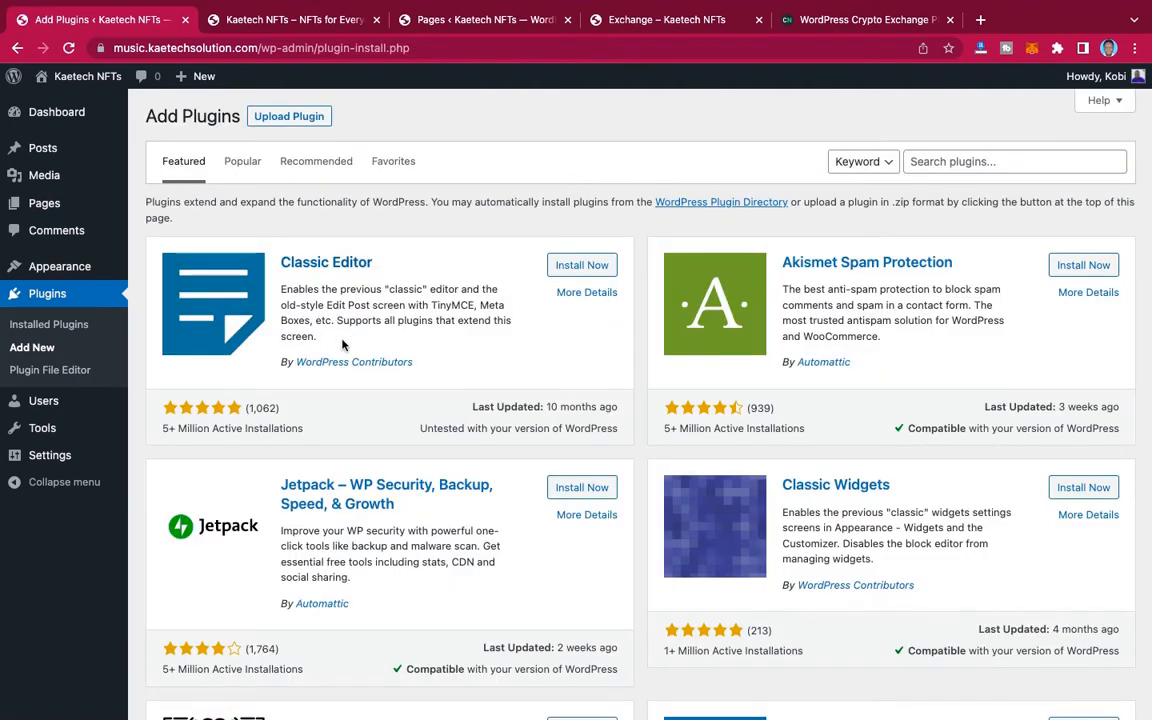
# Bulk-activate every installed plugin, including ChangeNow.io Widget 1.0.6, except Rishi Companion
pyautogui.click(52, 330)
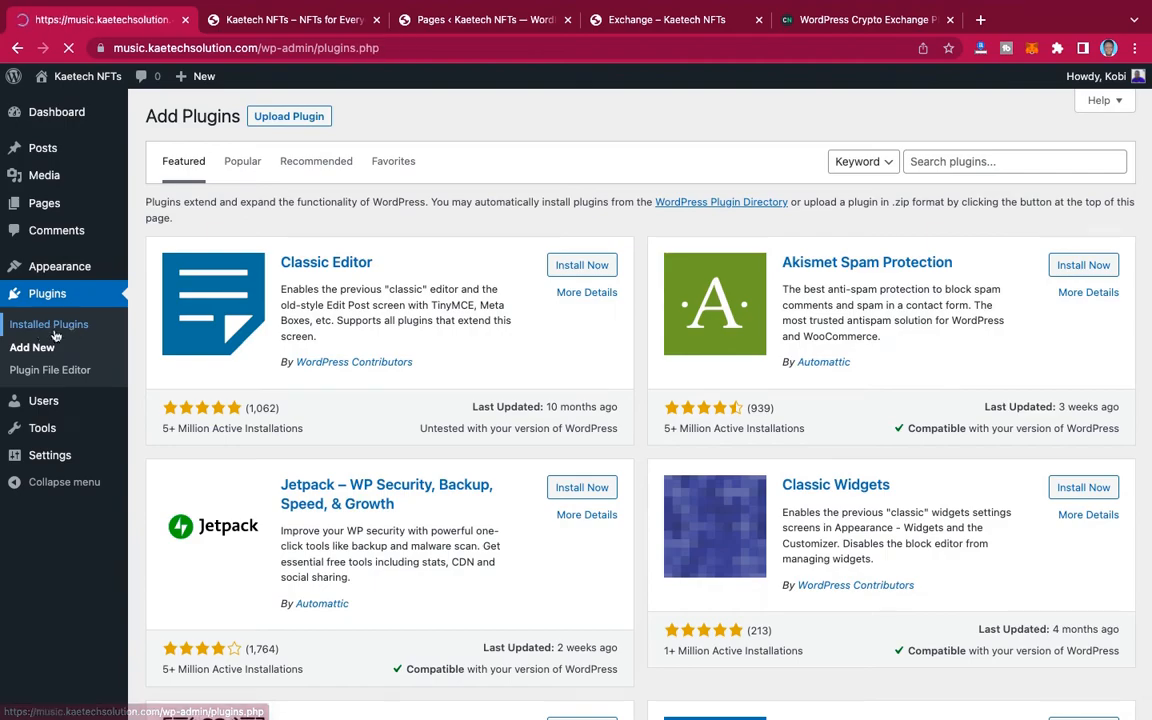
pyautogui.scroll(-5, 468, 424)
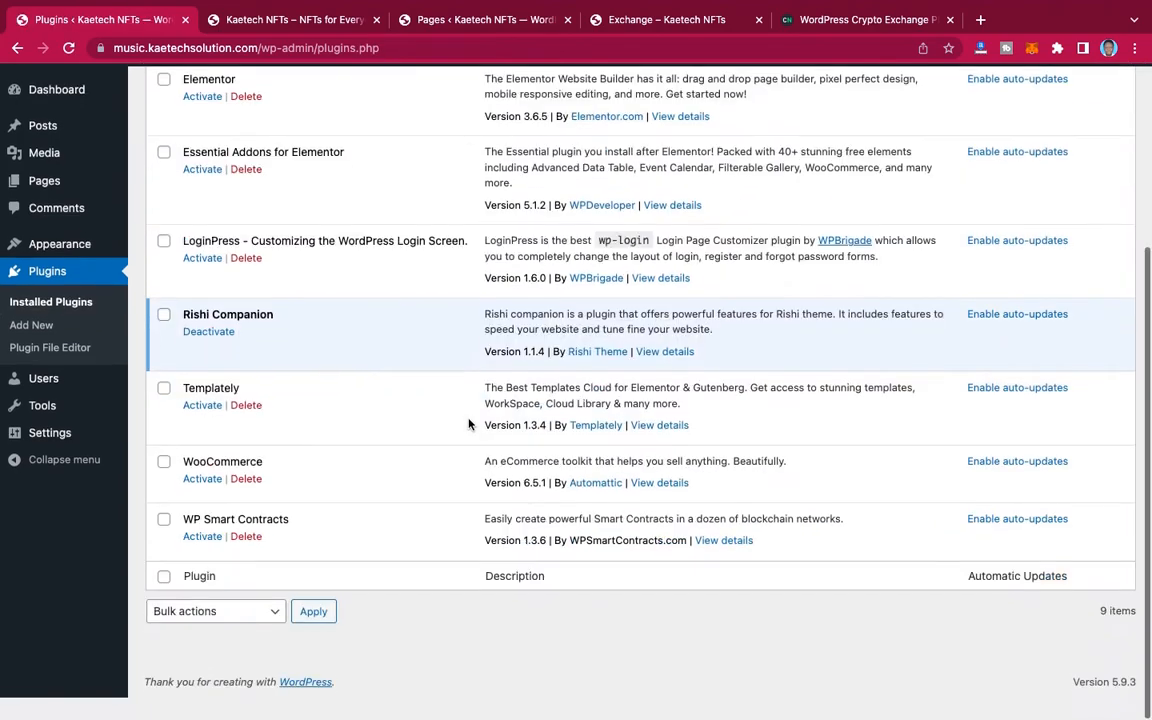
pyautogui.scroll(5, 468, 424)
pyautogui.scroll(-5, 468, 424)
pyautogui.scroll(5, 468, 424)
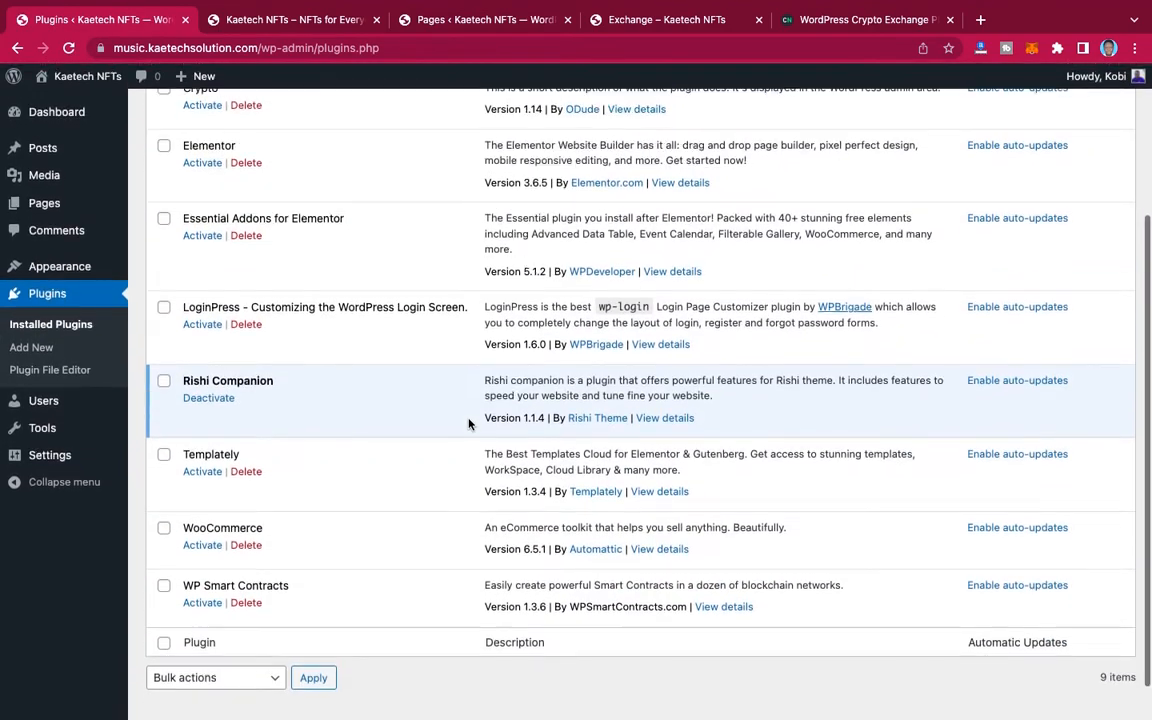
pyautogui.scroll(-5, 468, 424)
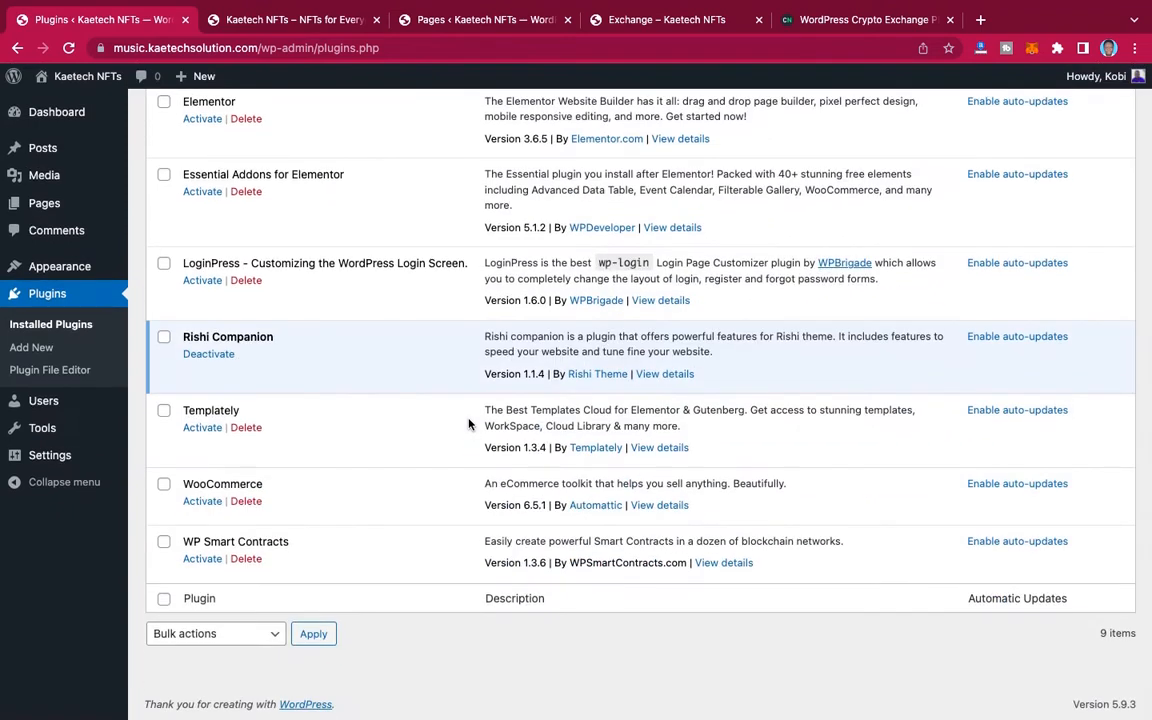
pyautogui.scroll(5, 468, 424)
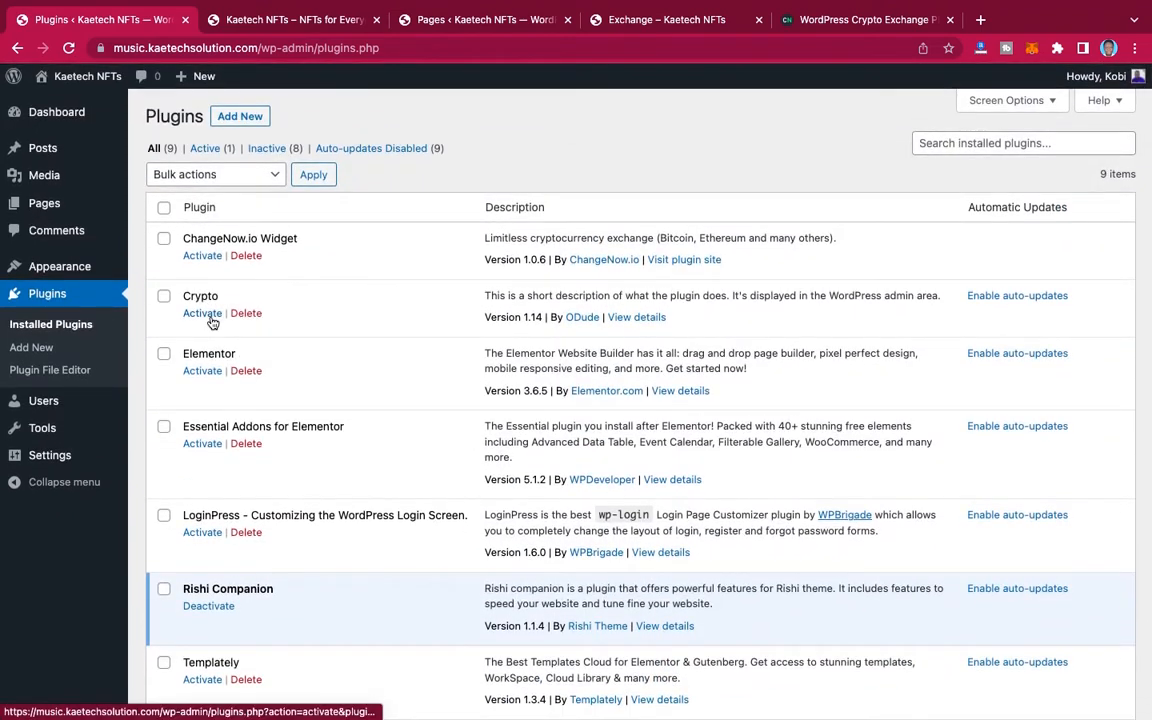
pyautogui.click(164, 209)
pyautogui.click(165, 591)
pyautogui.click(216, 176)
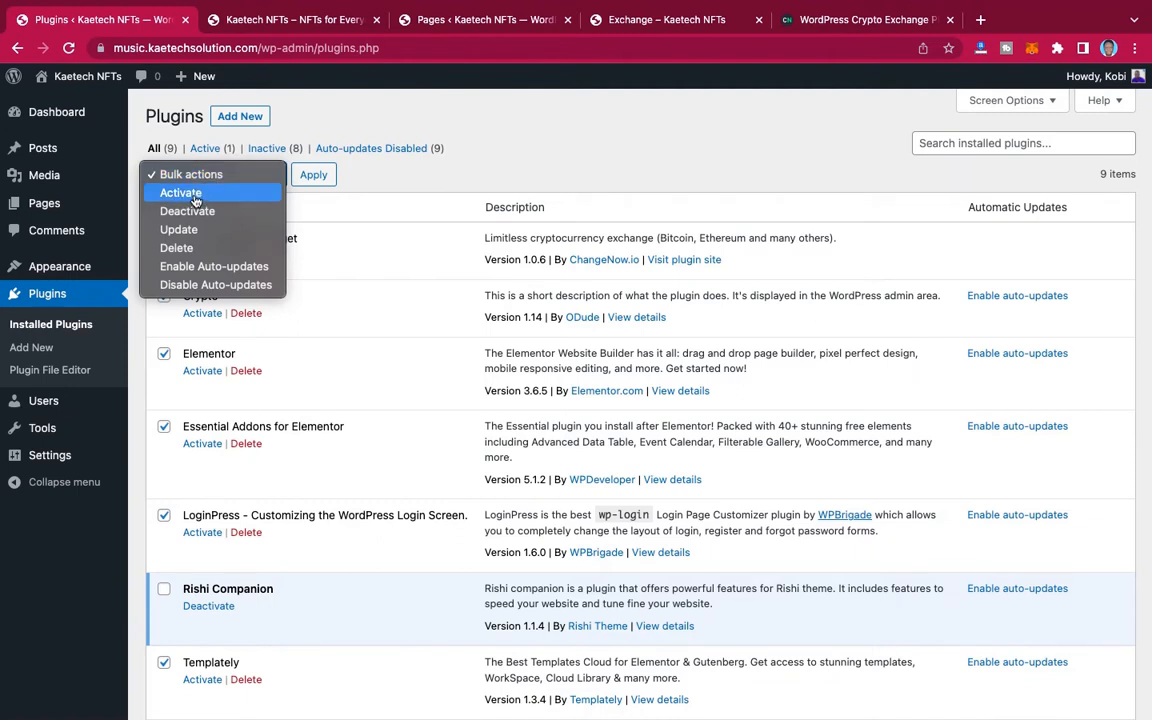
pyautogui.click(196, 200)
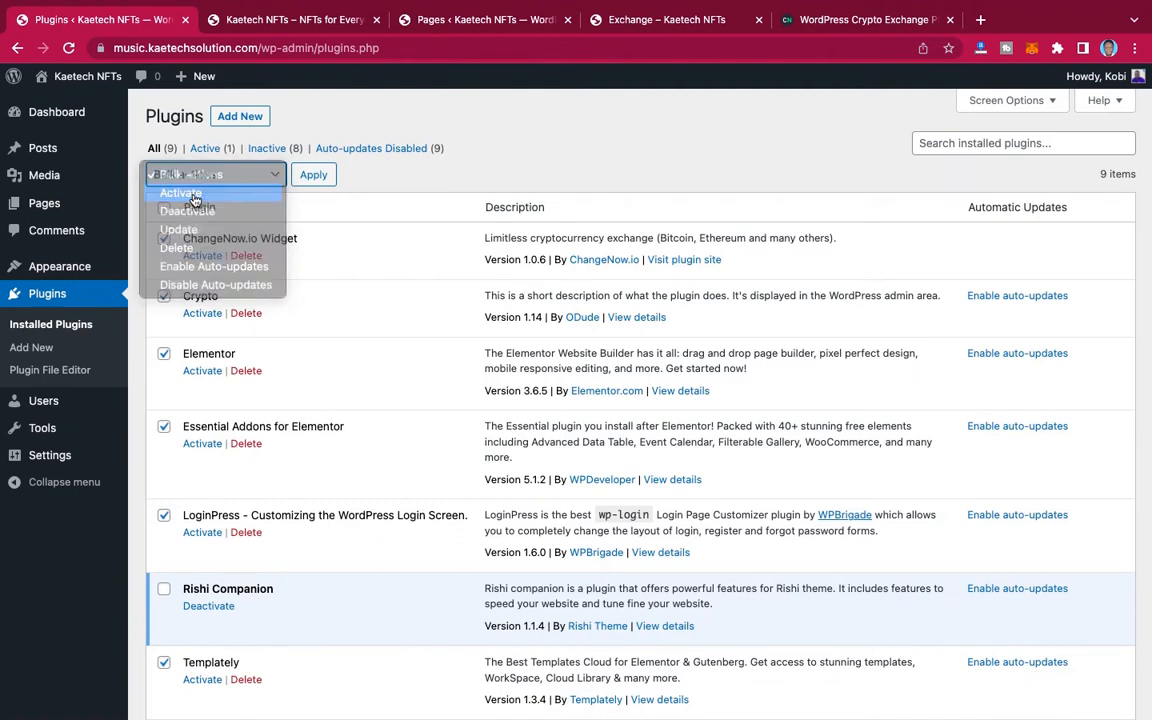
pyautogui.click(318, 175)
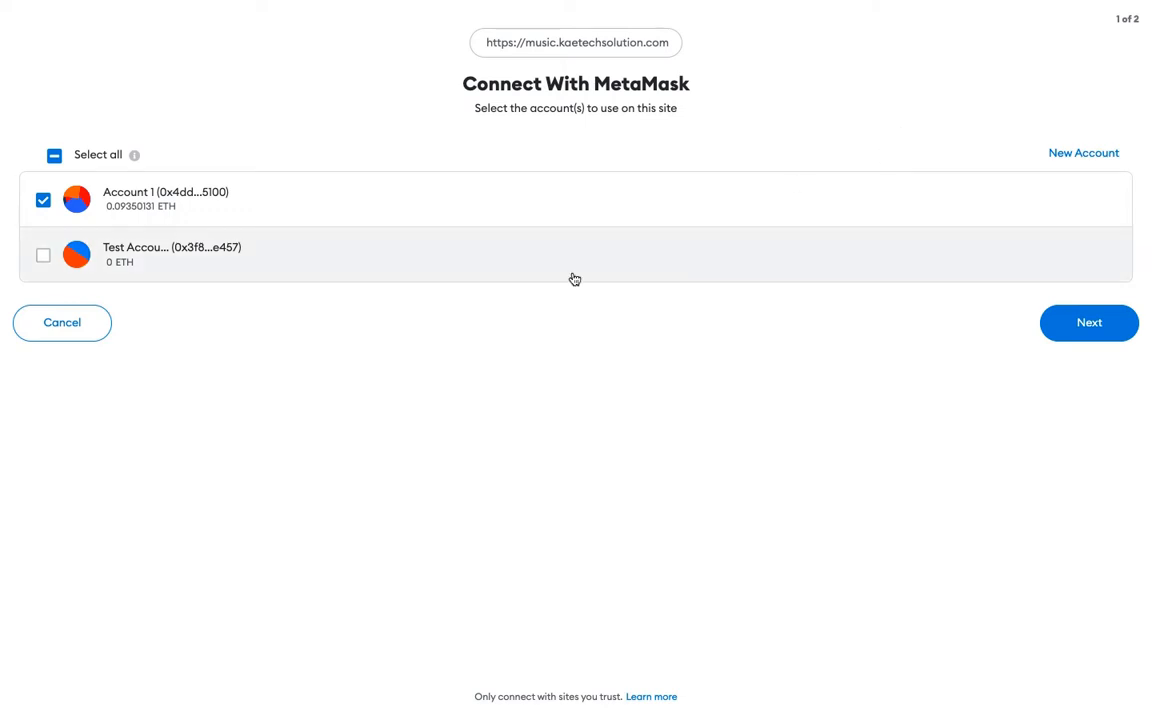
# Cancel the Connect With MetaMask wallet request
pyautogui.click(71, 333)
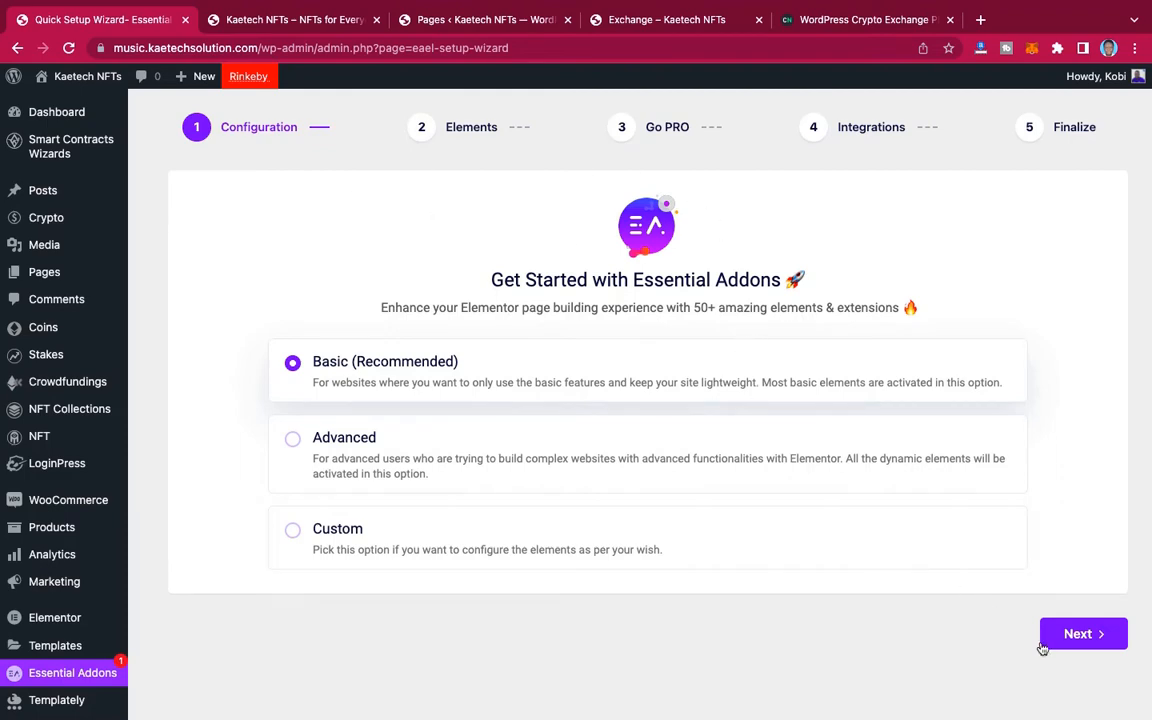
# Complete the Essential Addons wizard with Basic settings, declining the contributor request
pyautogui.click(1092, 640)
pyautogui.scroll(-3, 825, 476)
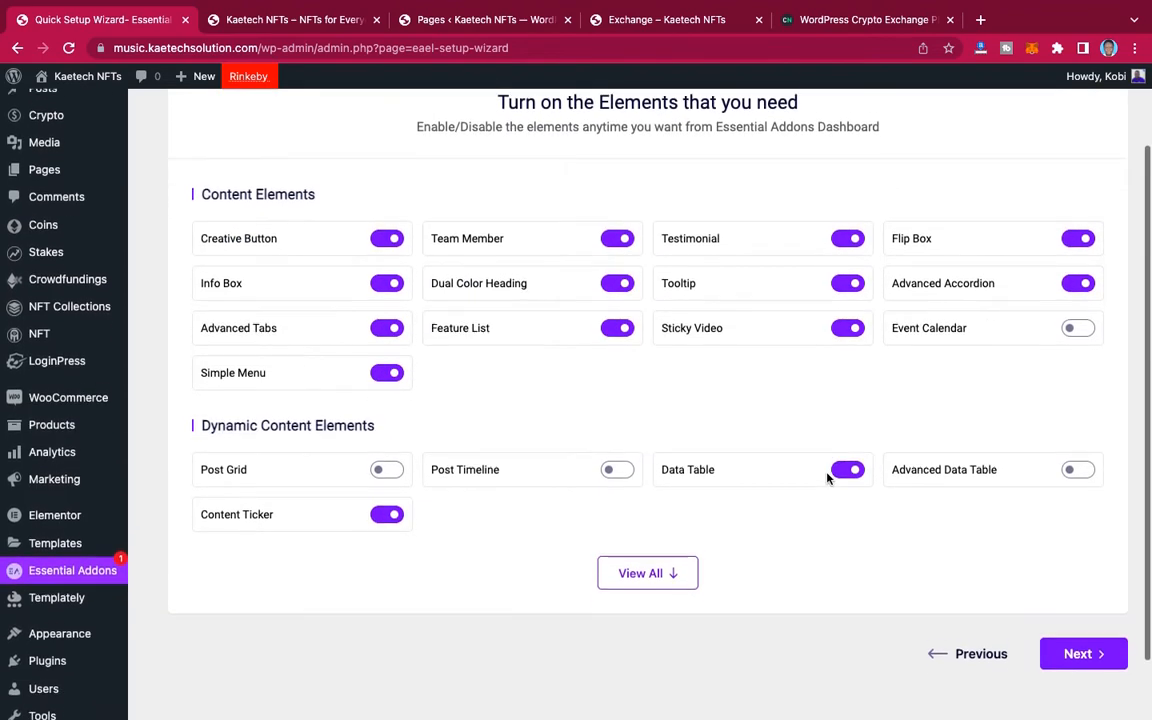
pyautogui.click(1093, 584)
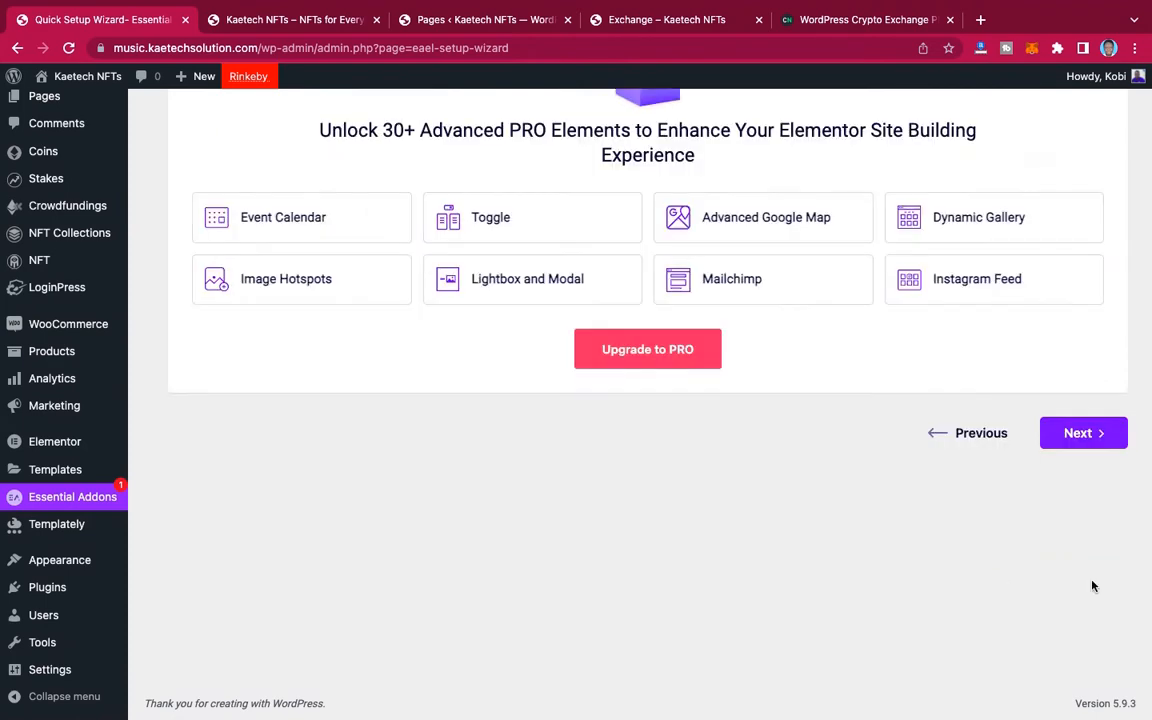
pyautogui.click(1071, 436)
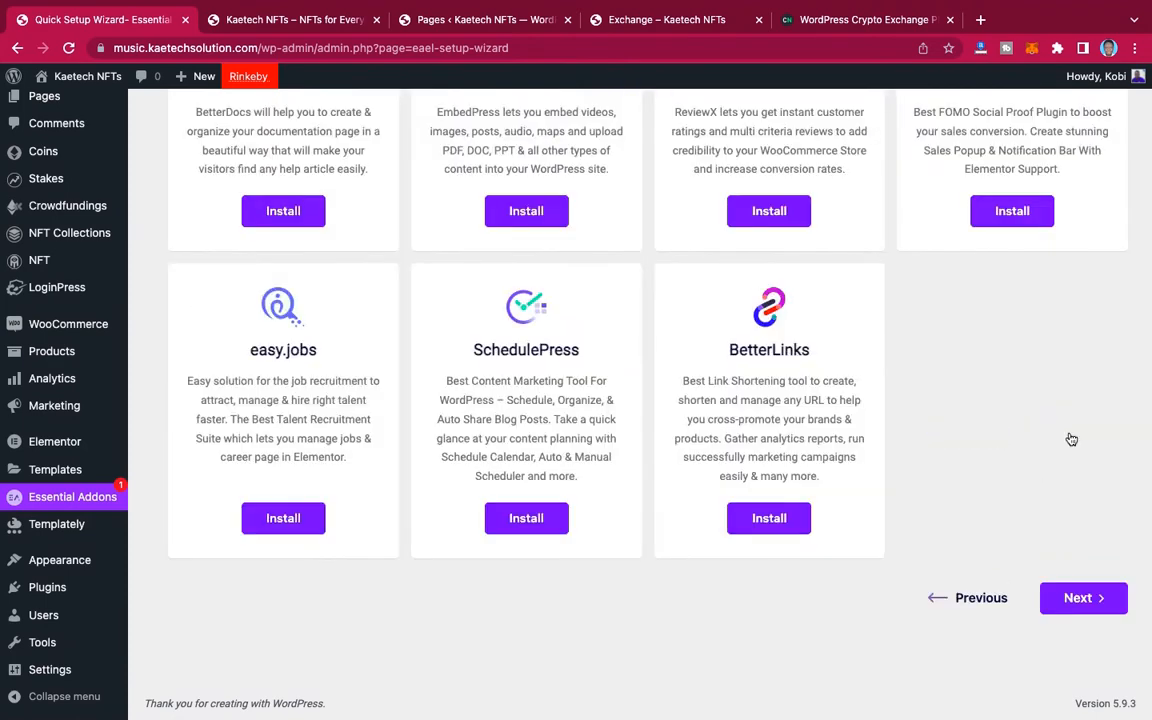
pyautogui.click(1076, 598)
pyautogui.click(594, 504)
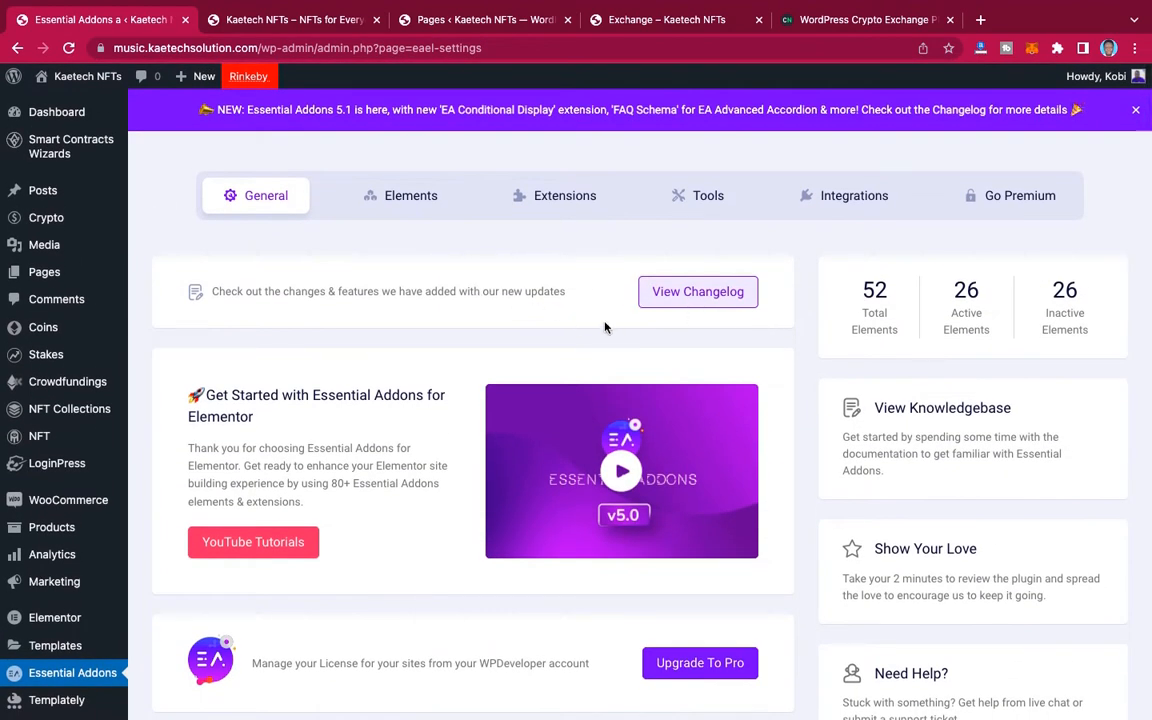
# Dismiss the Essential Addons news notice and go to the Templately page
pyautogui.click(1137, 110)
pyautogui.scroll(-3, 30, 520)
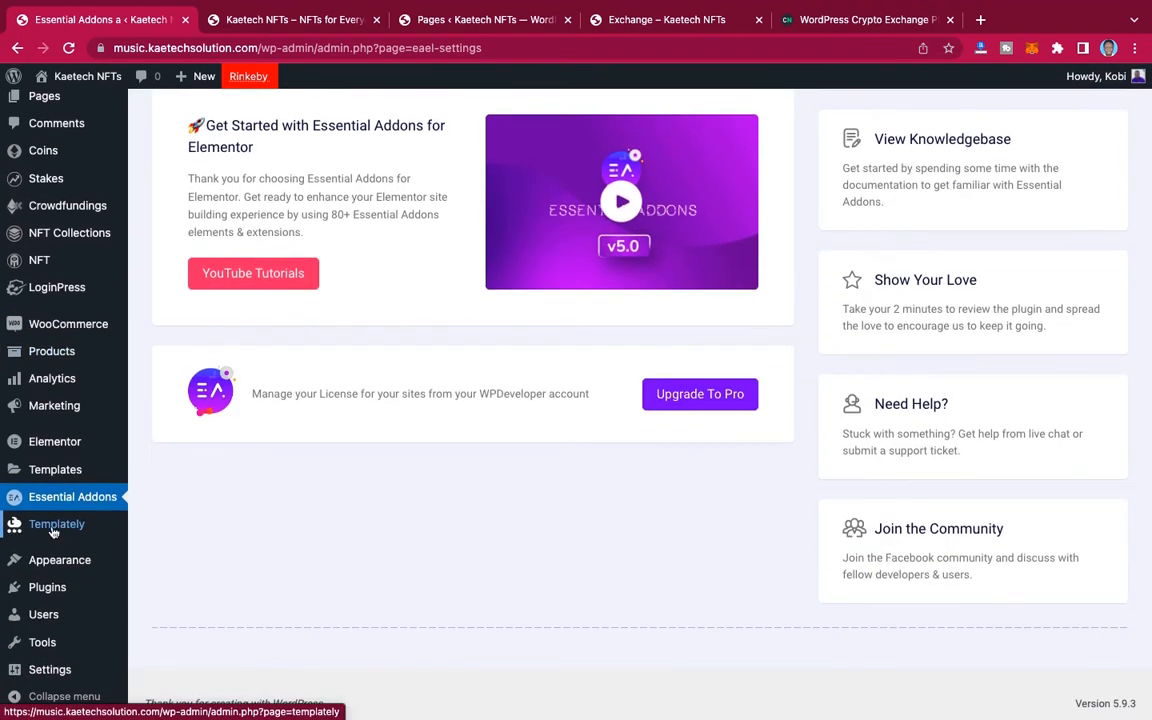
pyautogui.click(52, 527)
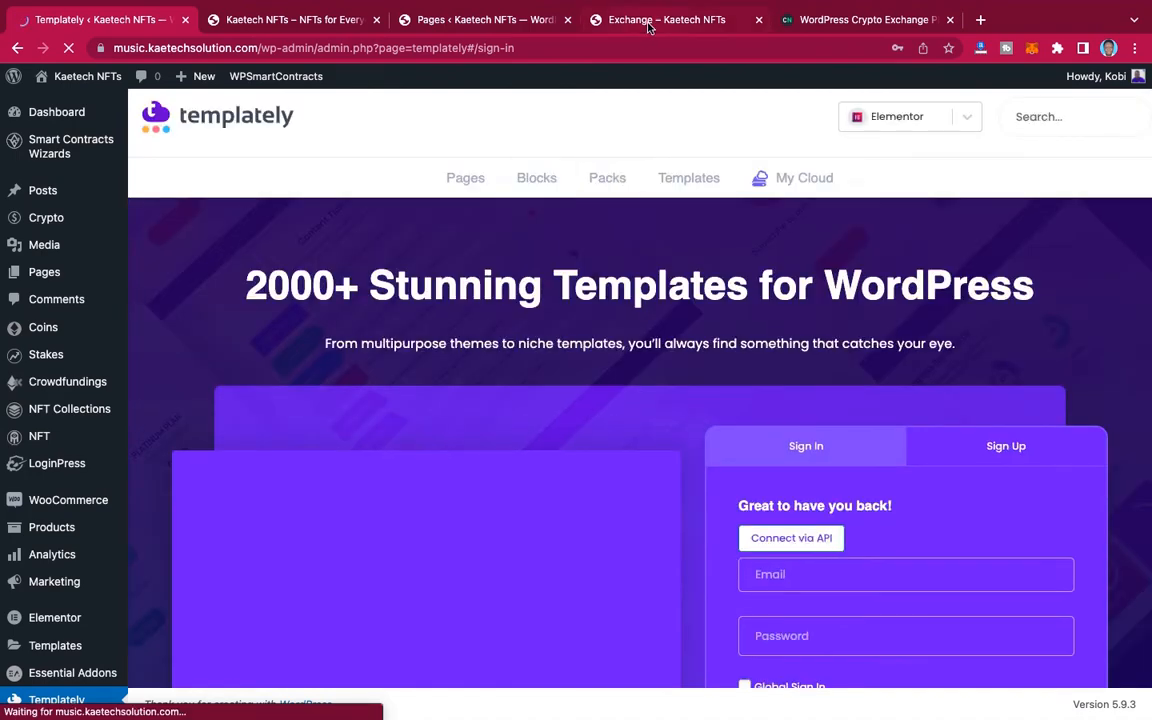
# Show Templately's Templates tab, which lists only the Default Kit template
pyautogui.scroll(-2, 596, 327)
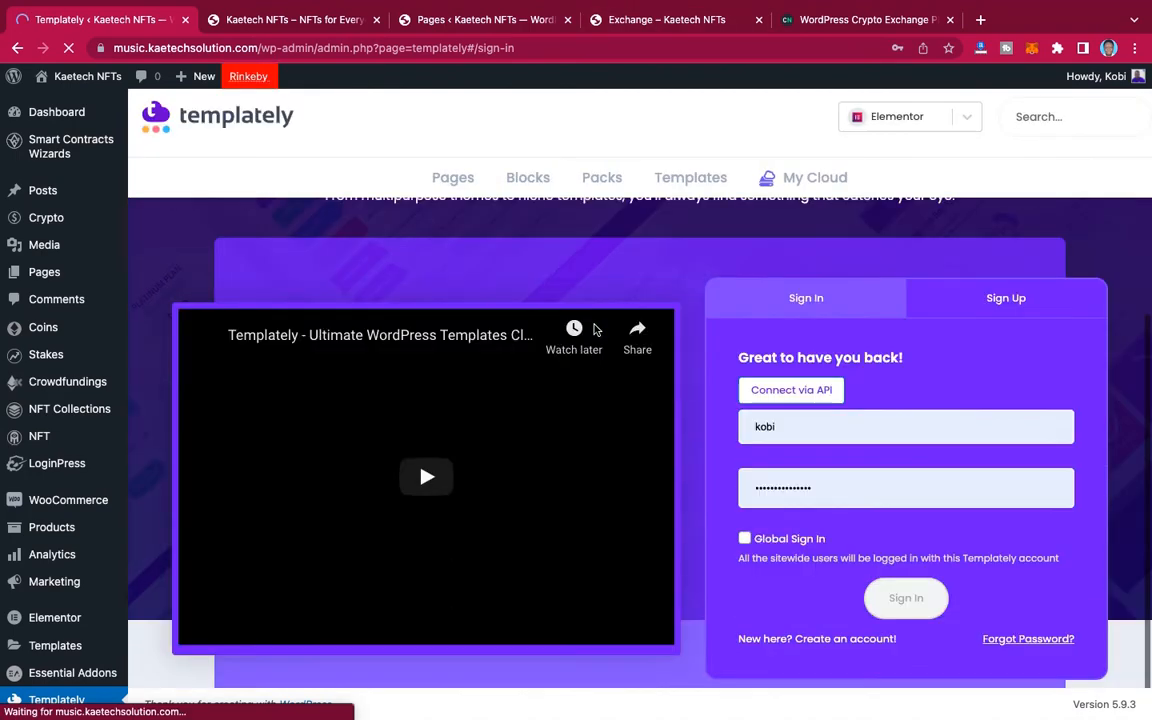
pyautogui.scroll(-3, 596, 329)
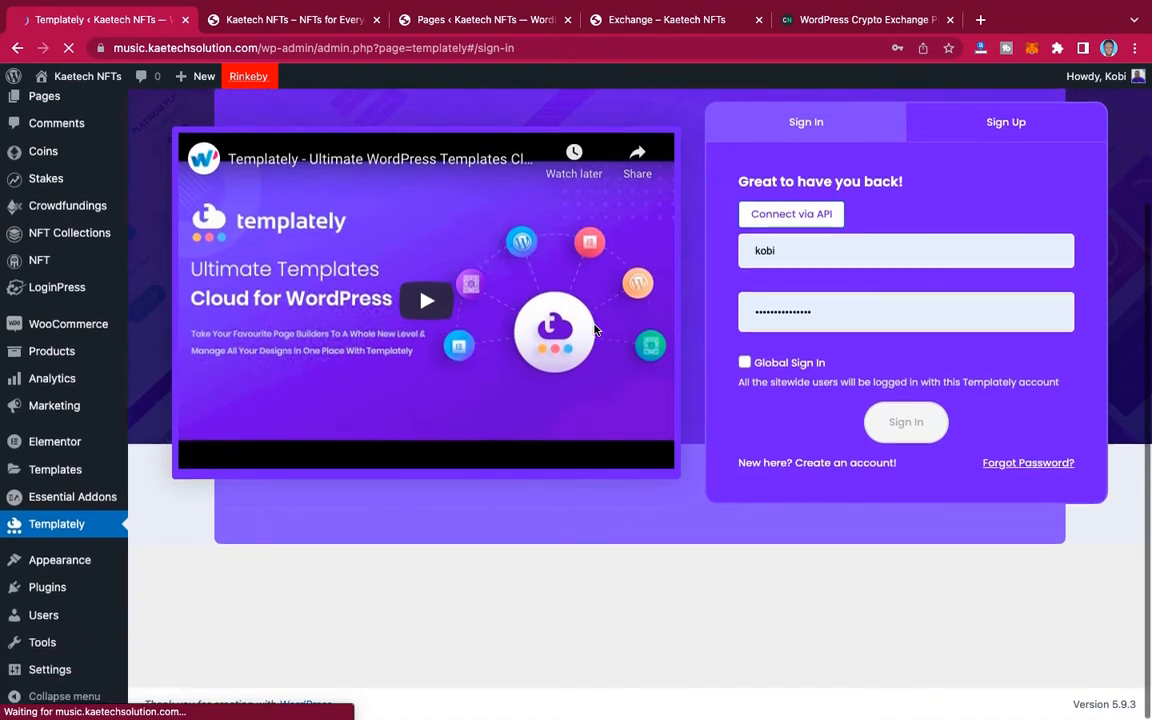
pyautogui.scroll(4, 594, 330)
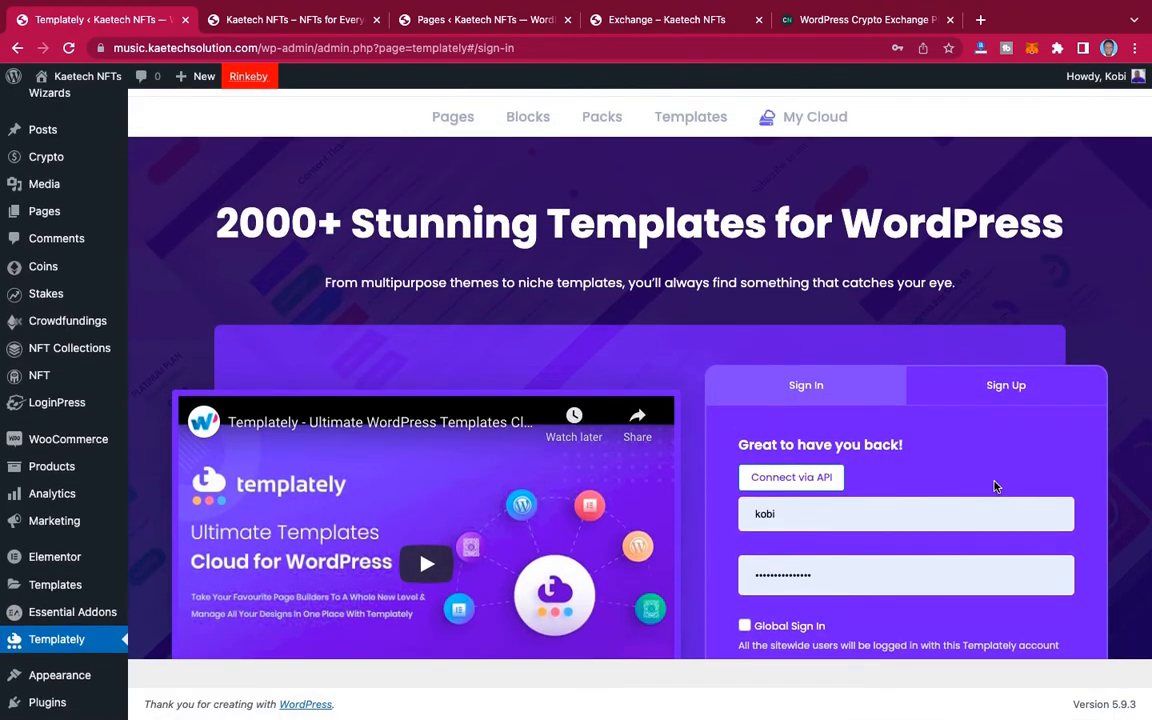
pyautogui.scroll(1, 995, 487)
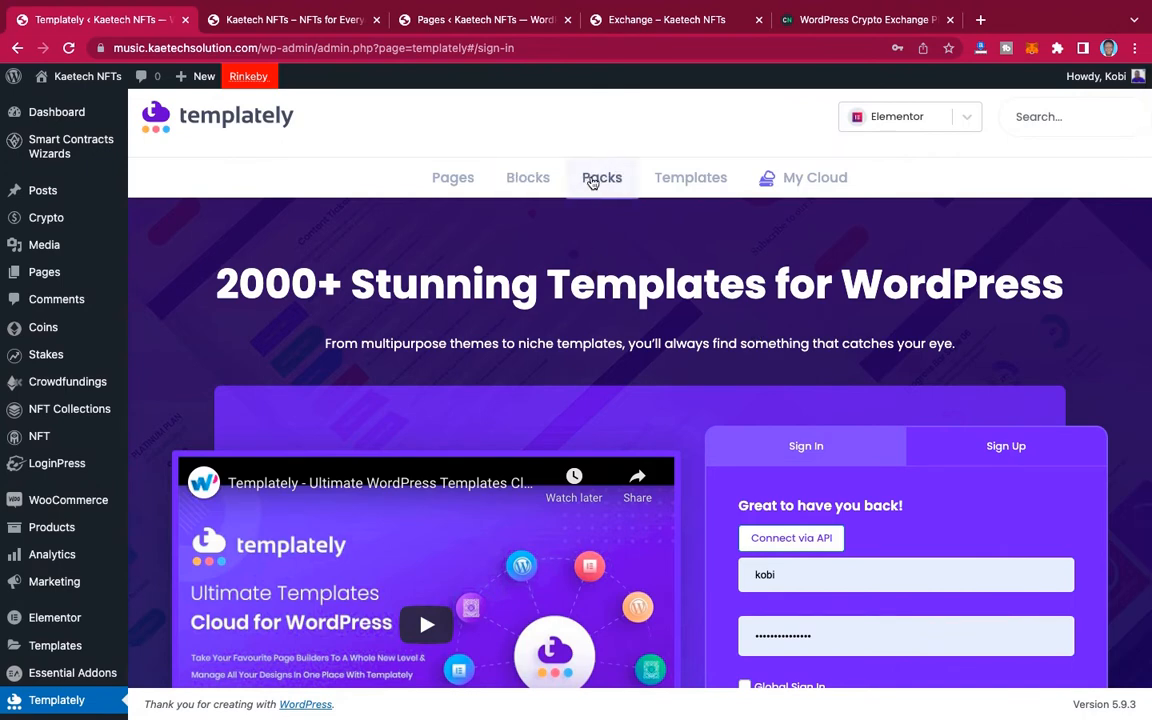
pyautogui.click(689, 181)
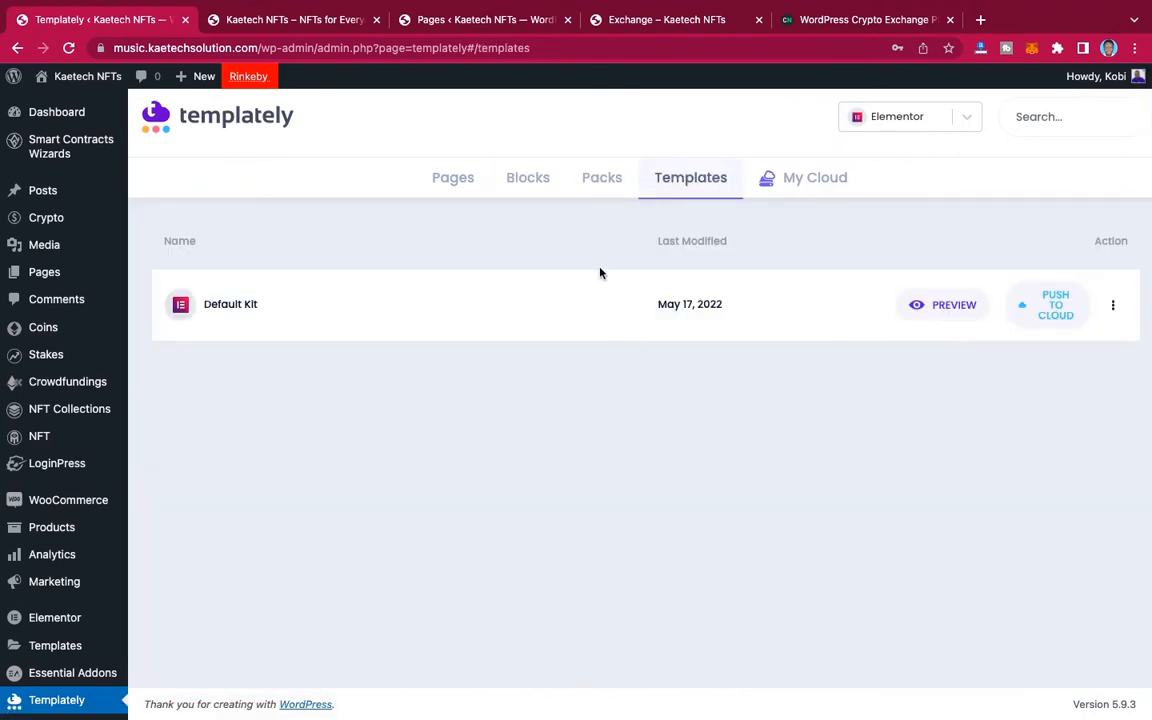
# Filter Templately's Packs library to the STARTER (130) packs
pyautogui.click(598, 182)
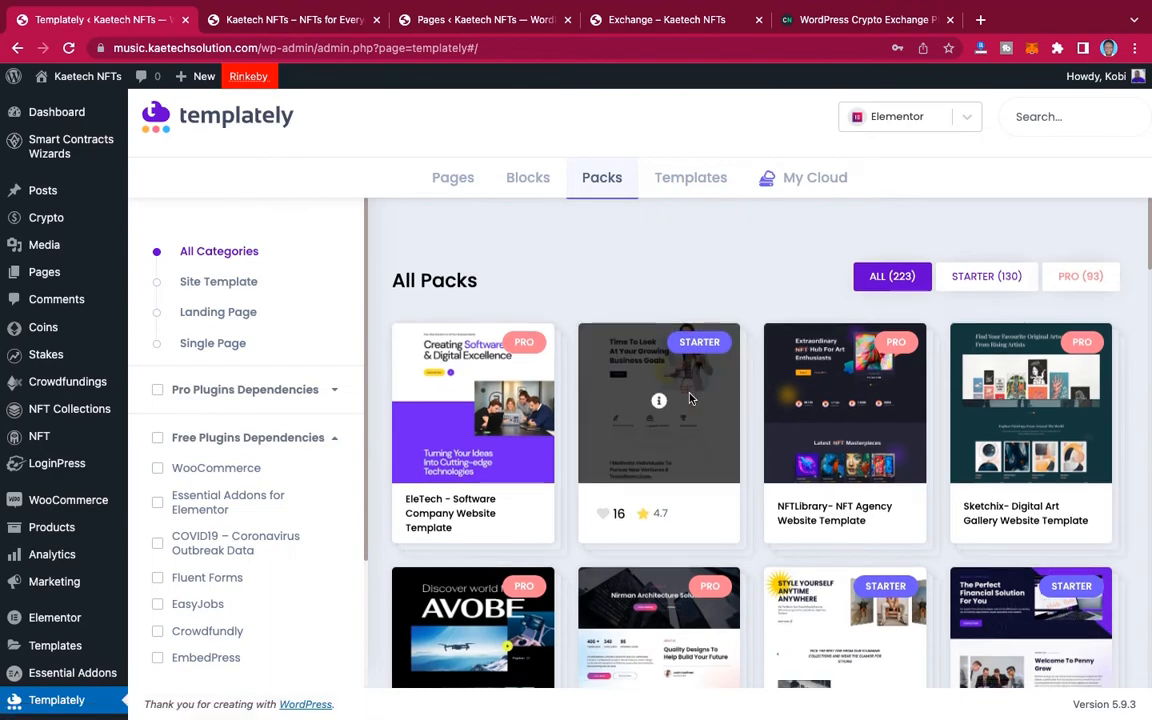
pyautogui.scroll(-5, 689, 398)
pyautogui.scroll(5, 689, 398)
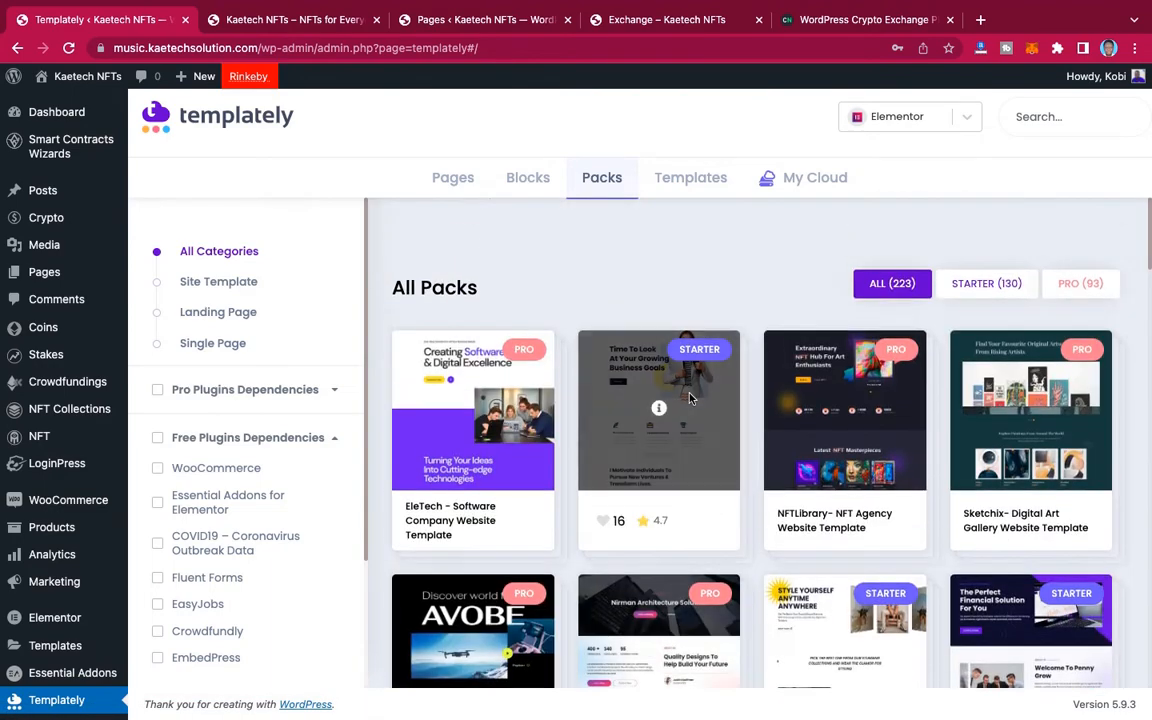
pyautogui.click(988, 284)
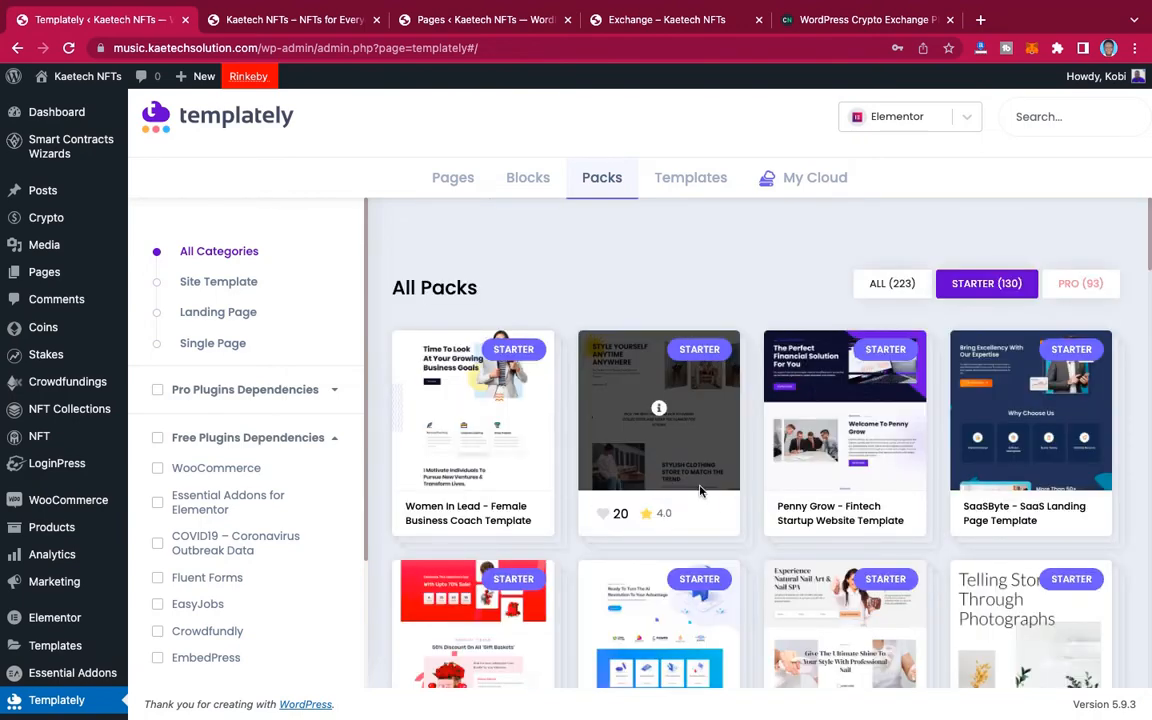
# Find and open the NFTGallery – NFT Marketplace starter pack
pyautogui.scroll(-3, 700, 490)
pyautogui.scroll(-2, 712, 508)
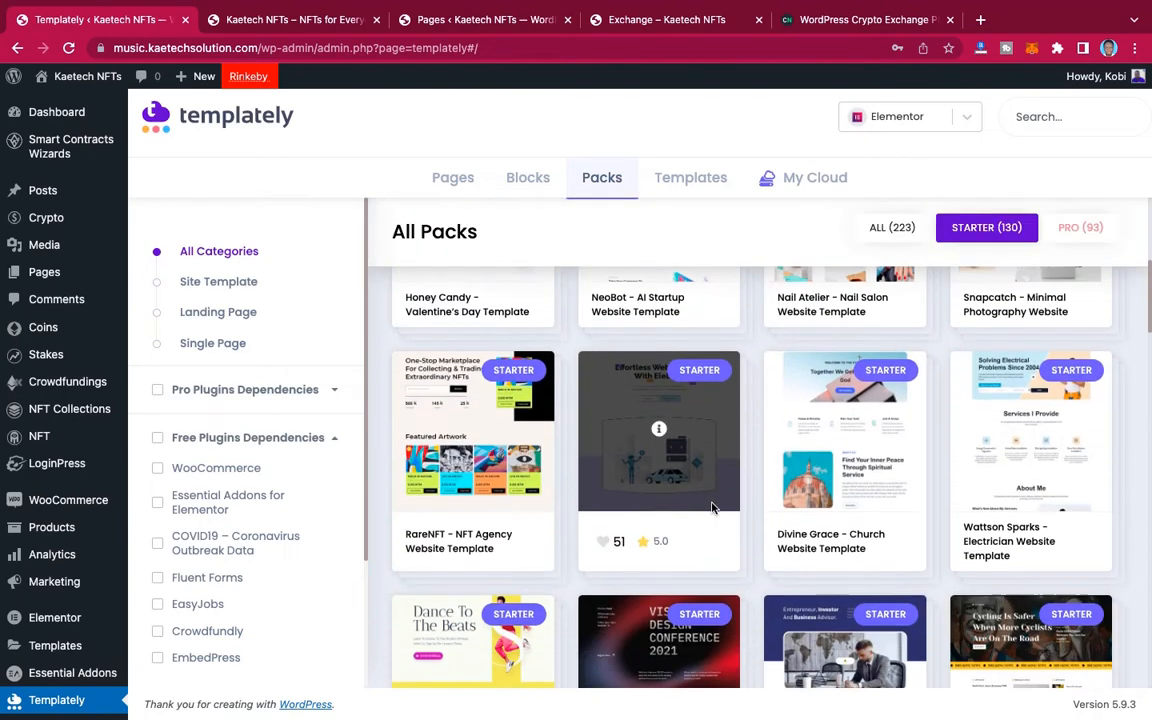
pyautogui.scroll(-1, 712, 508)
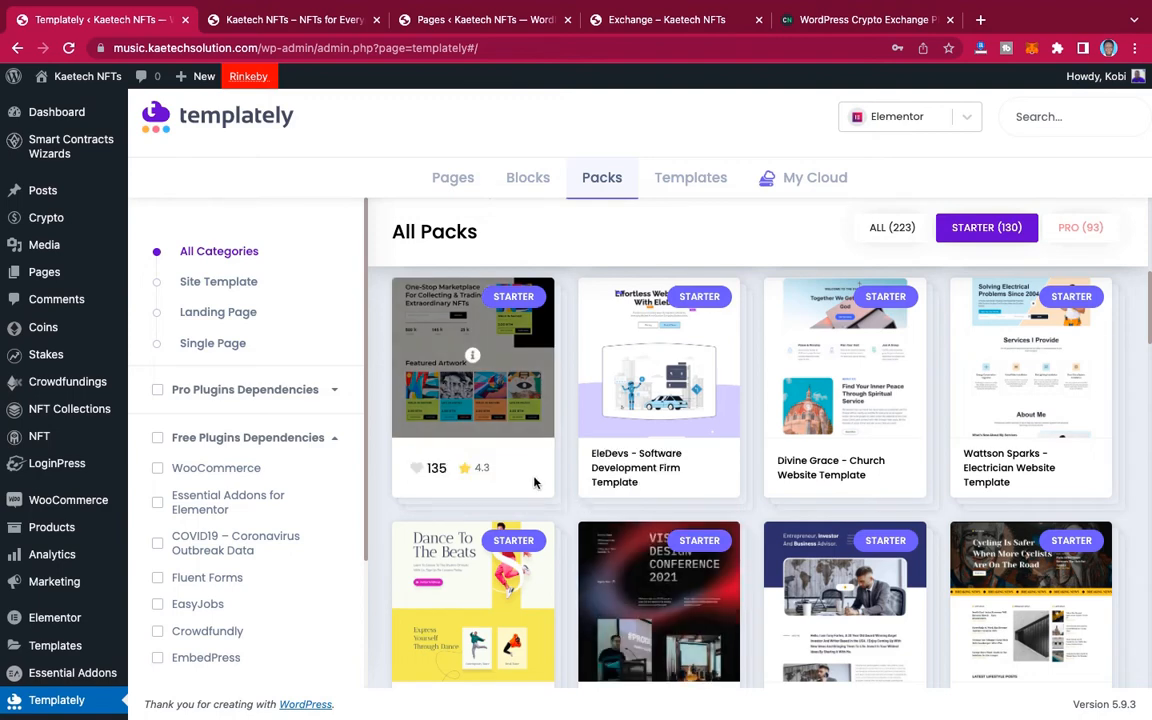
pyautogui.scroll(-5, 786, 516)
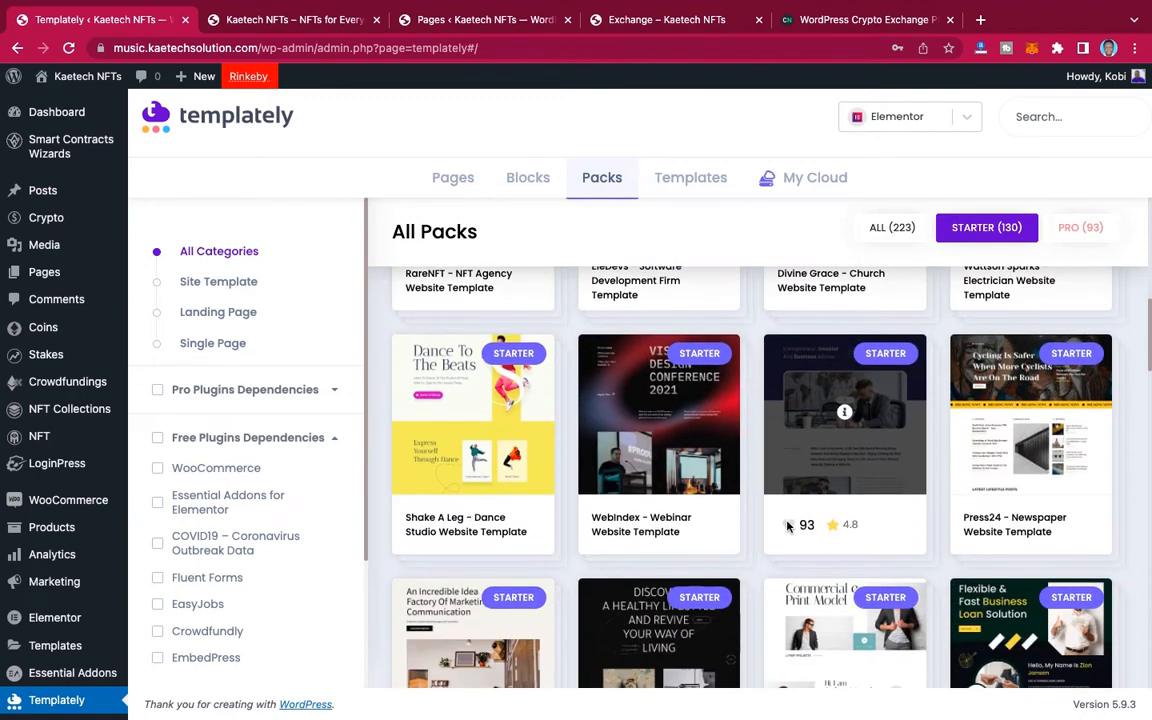
pyautogui.scroll(-4, 786, 526)
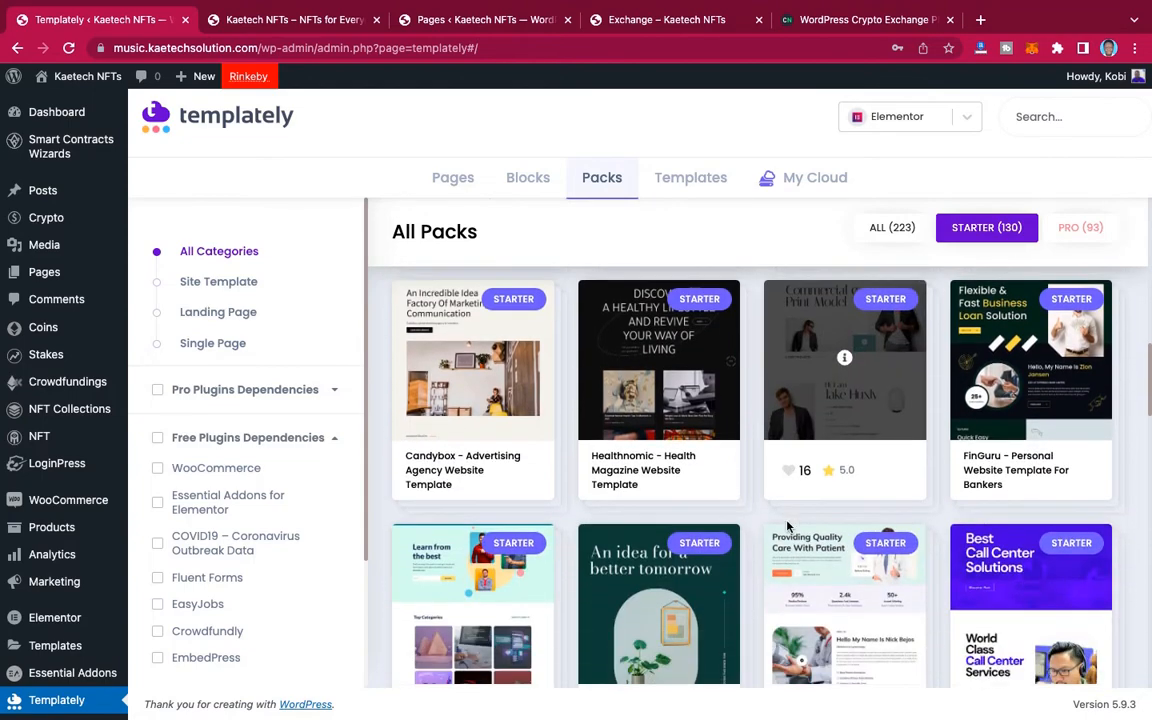
pyautogui.scroll(-5, 786, 526)
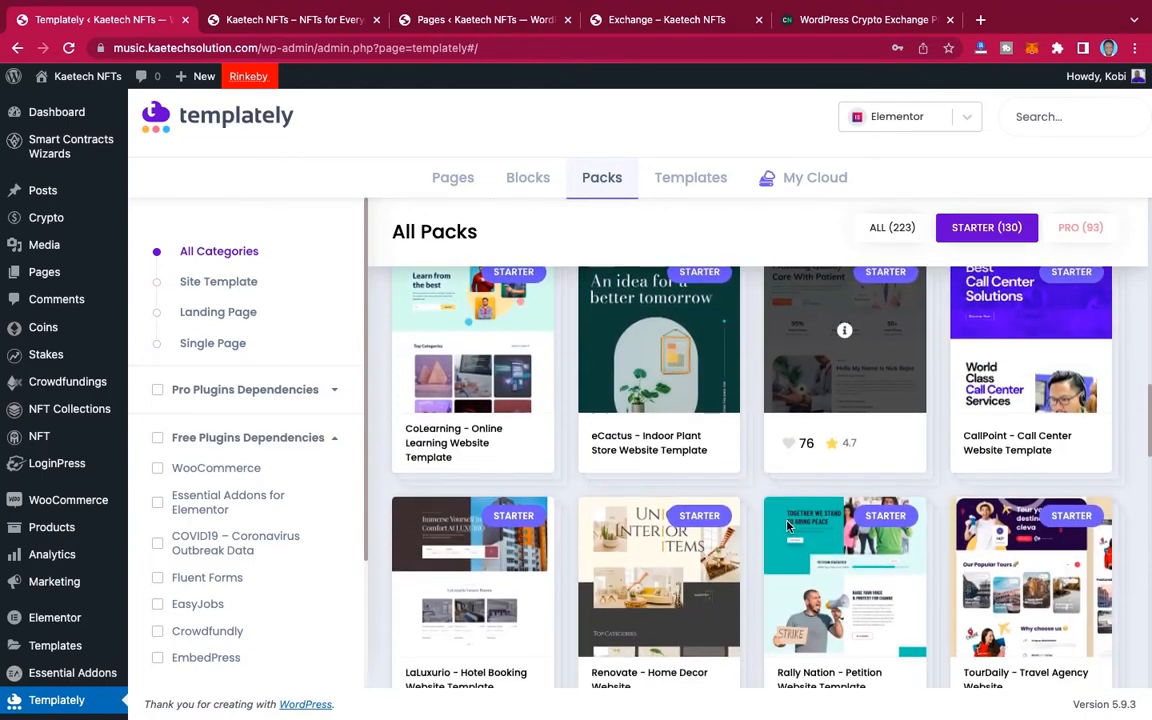
pyautogui.scroll(-4, 786, 526)
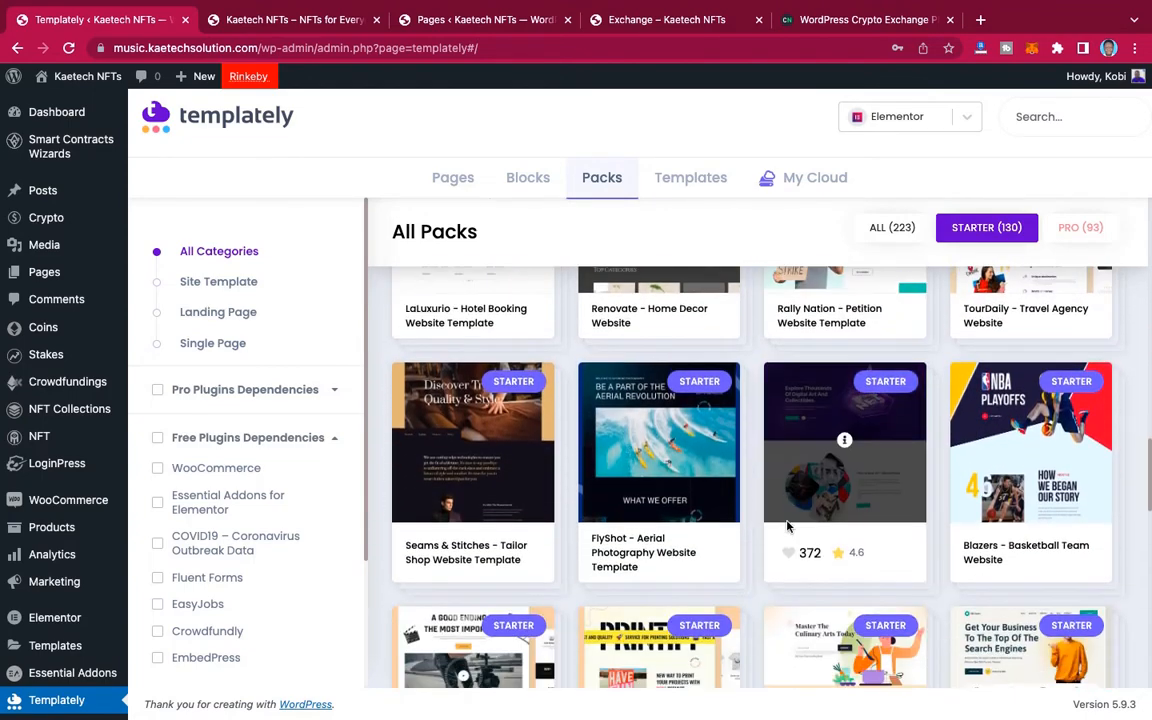
pyautogui.scroll(-2, 787, 522)
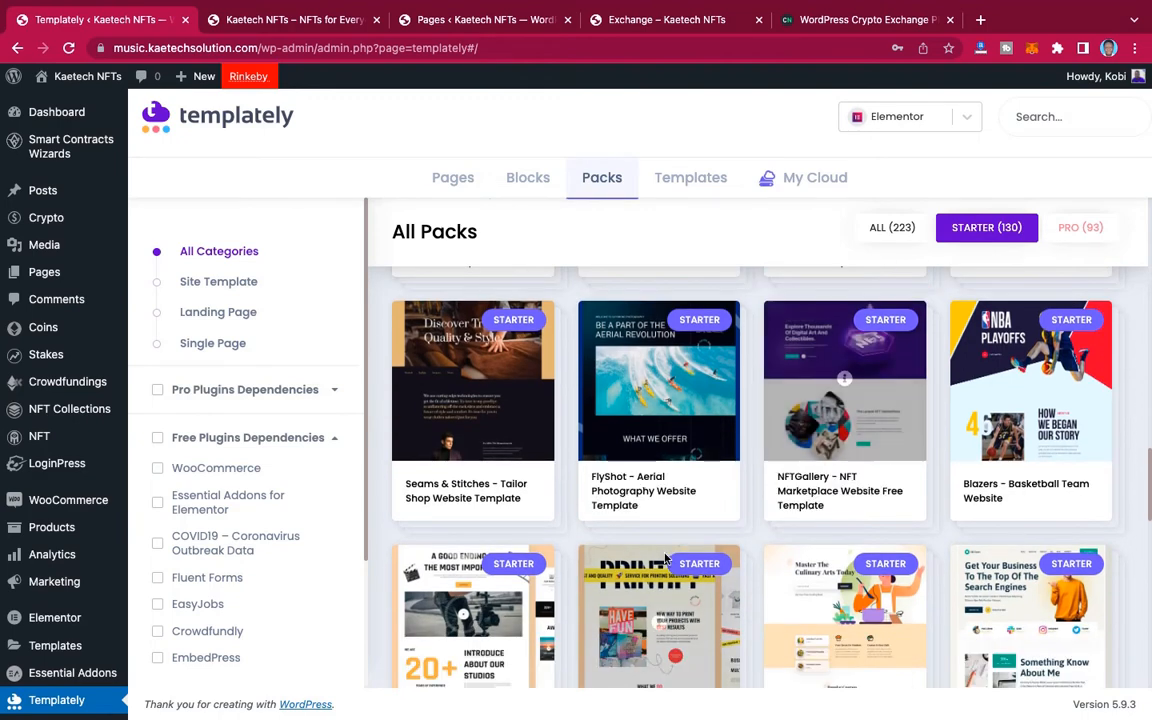
pyautogui.click(835, 393)
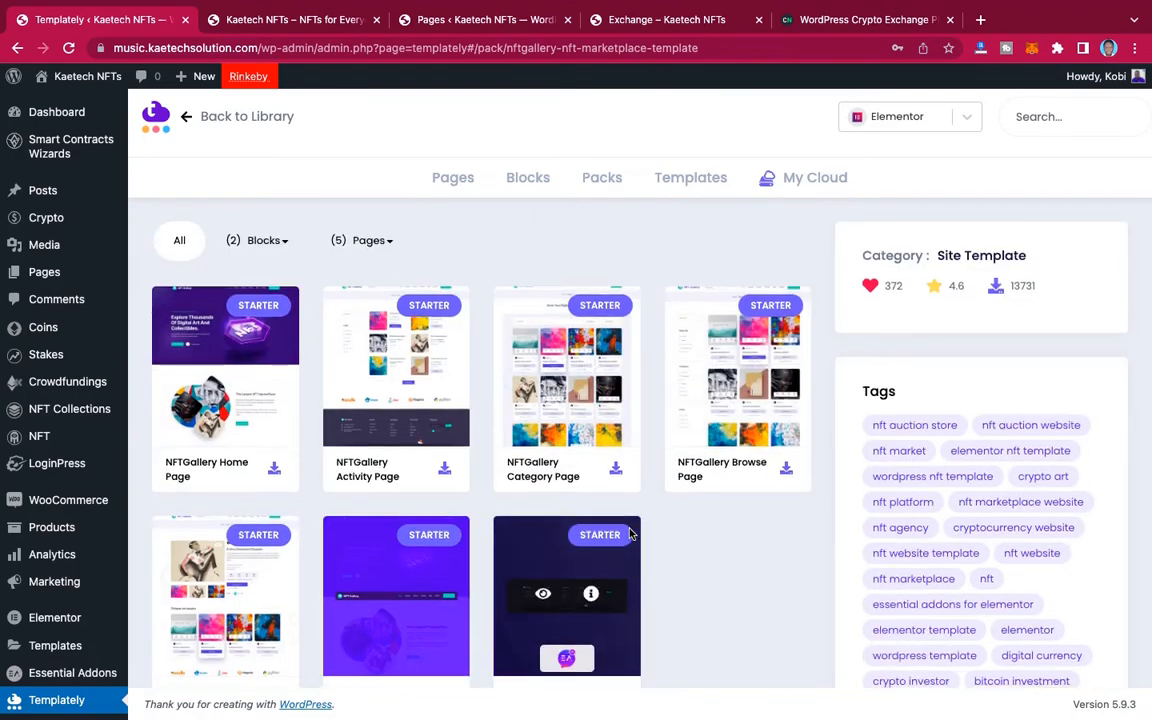
pyautogui.scroll(-2, 627, 530)
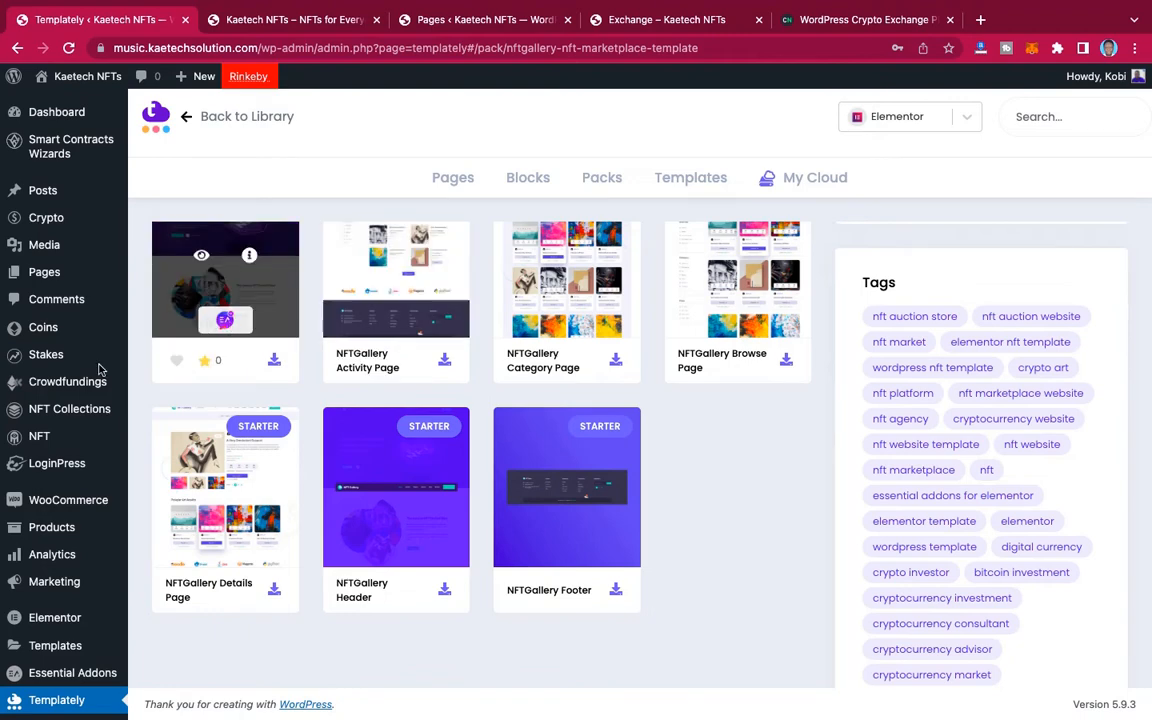
pyautogui.scroll(-2, 60, 378)
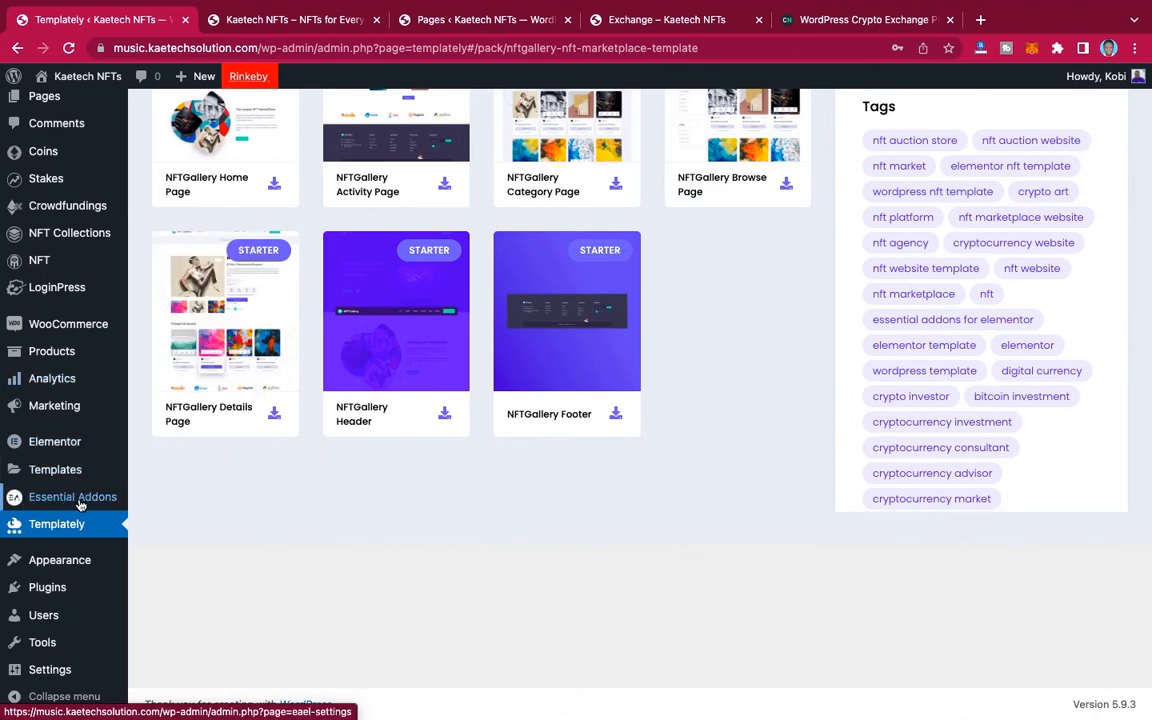
pyautogui.scroll(2, 312, 316)
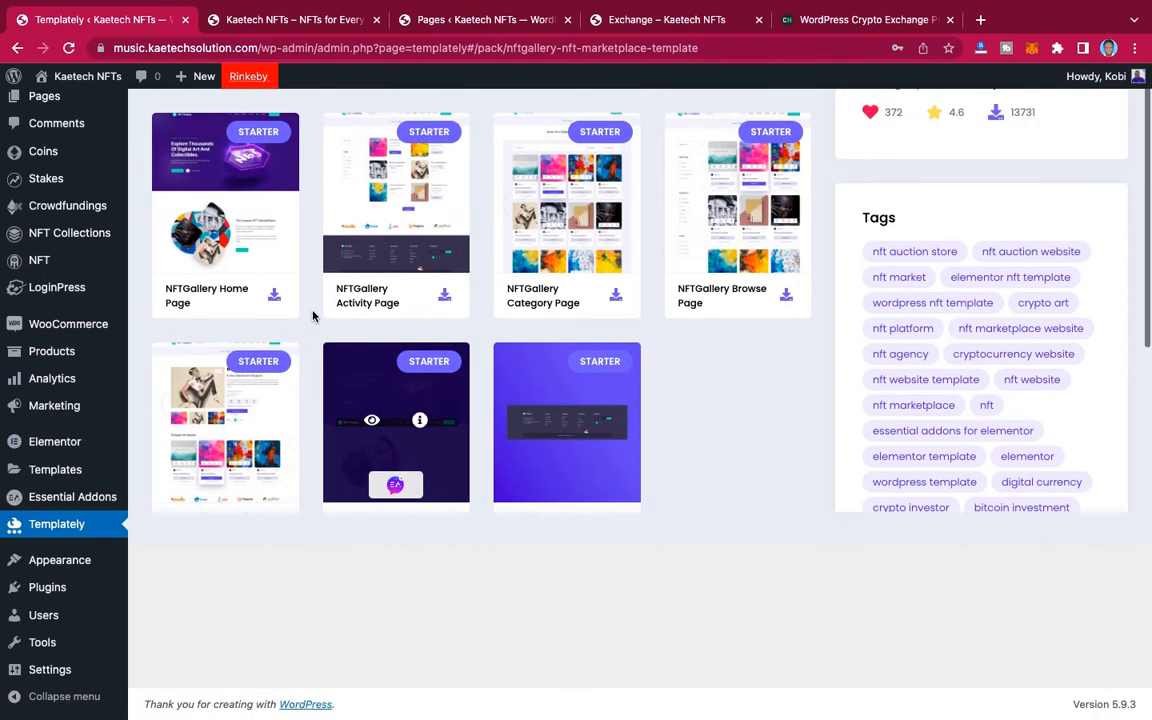
pyautogui.scroll(1, 312, 316)
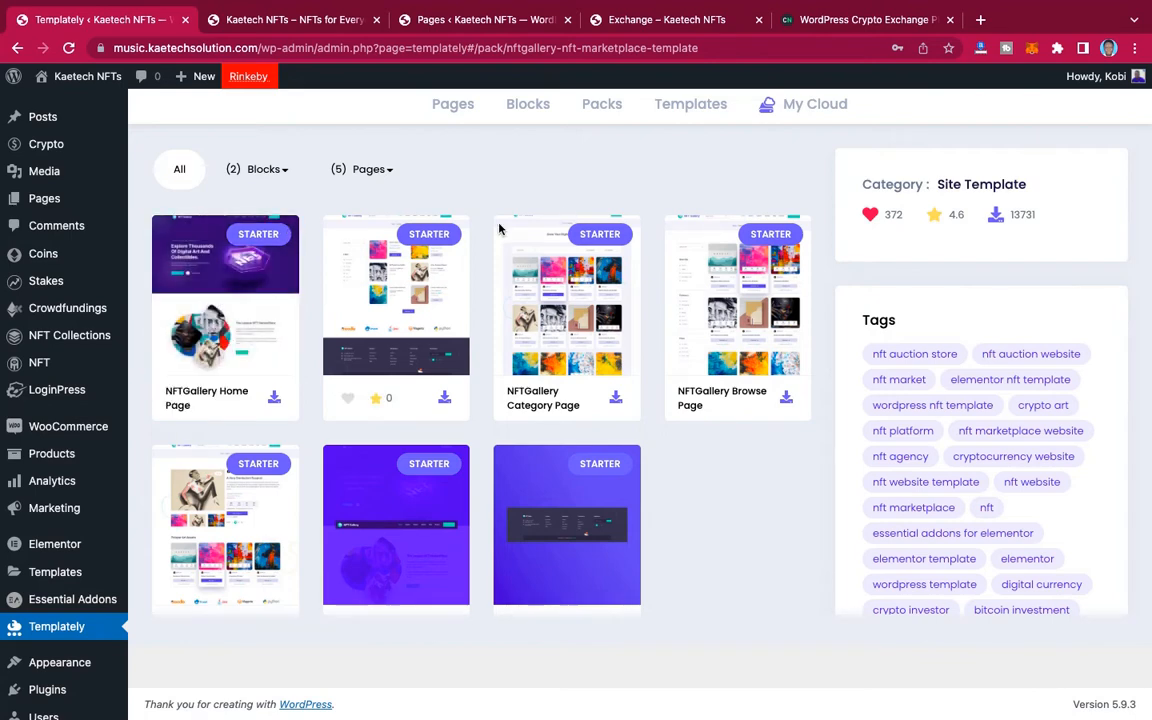
pyautogui.scroll(2, 444, 262)
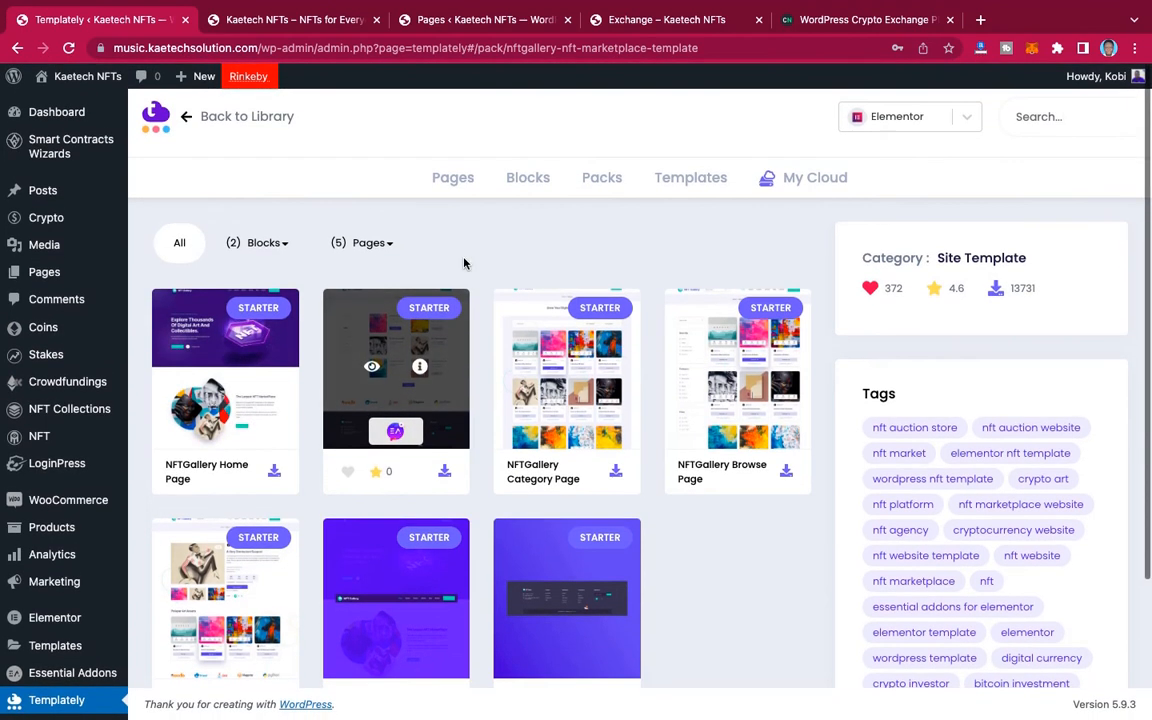
pyautogui.moveTo(30, 196)
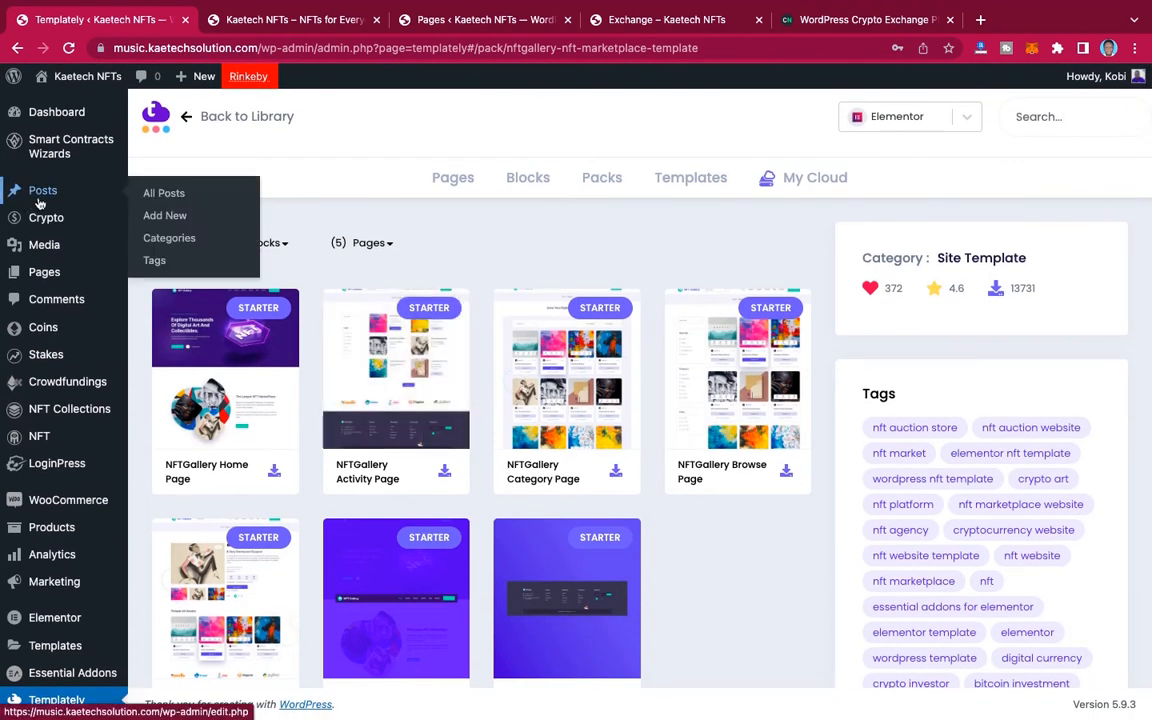
pyautogui.moveTo(40, 283)
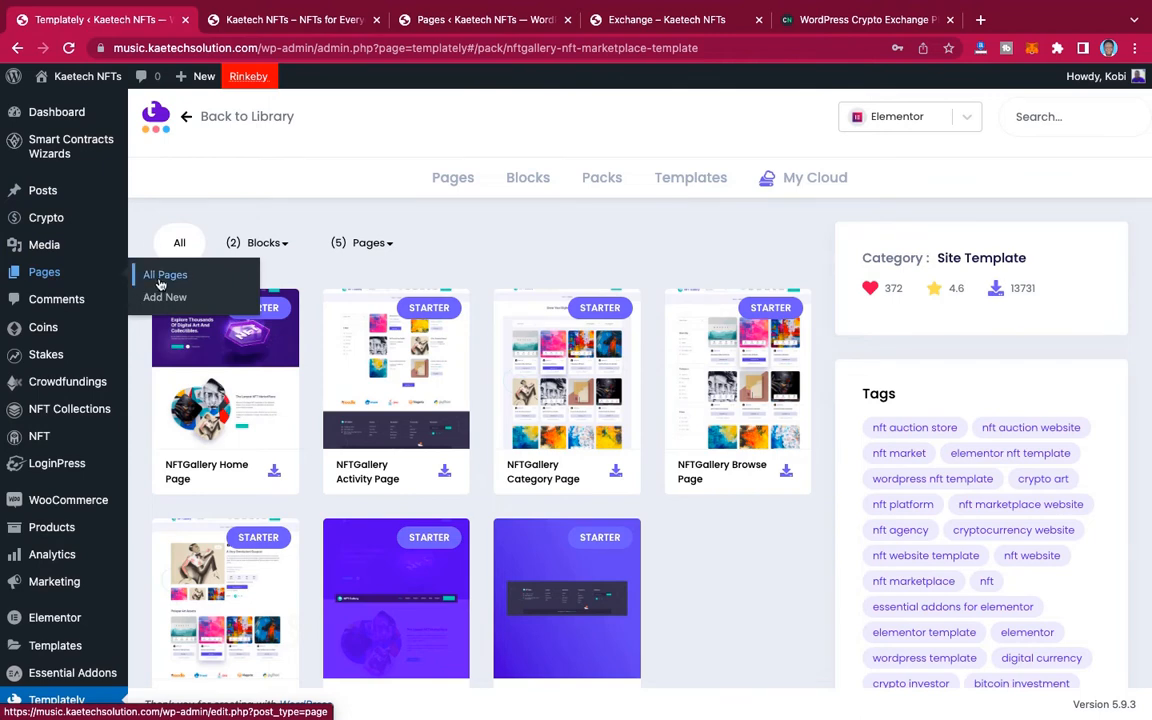
# Browse the 13 pages under All Pages, then start a blank new page
pyautogui.click(160, 284)
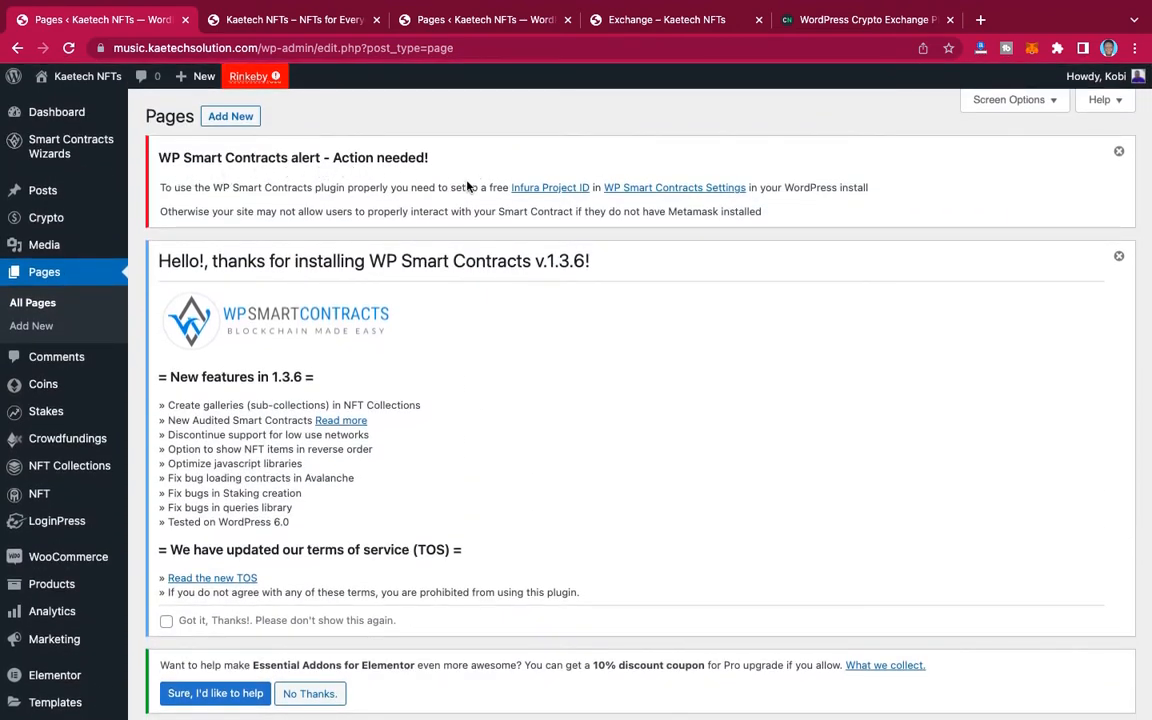
pyautogui.scroll(-10, 540, 363)
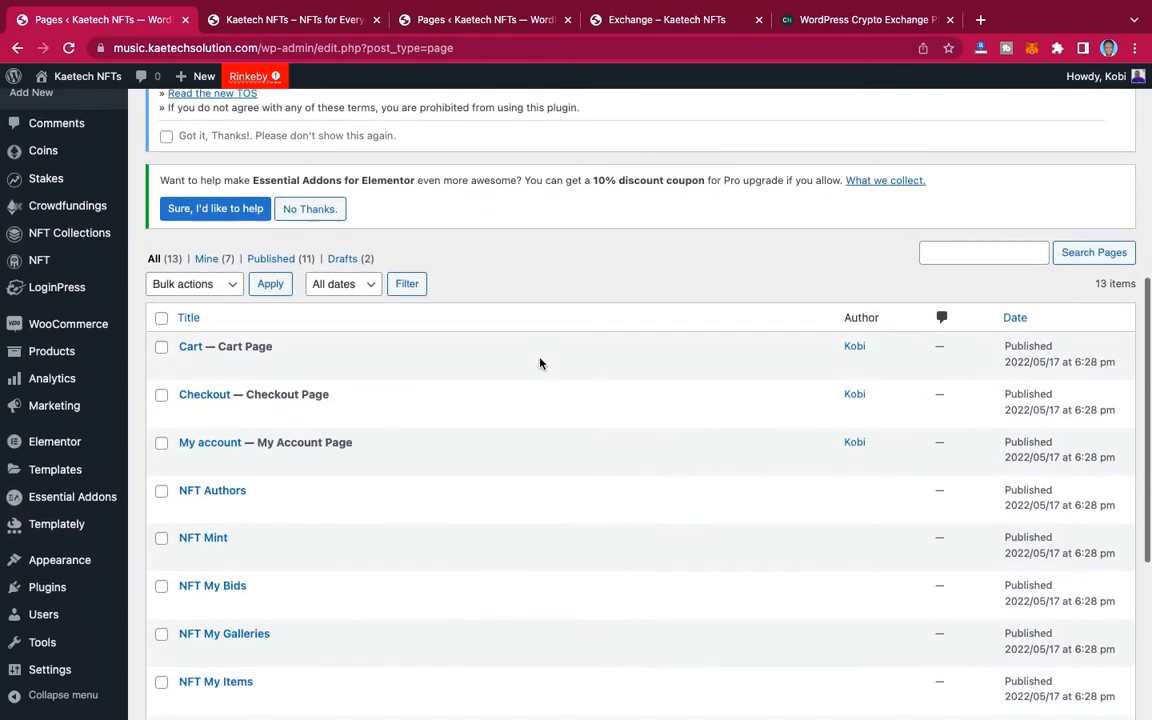
pyautogui.scroll(-2, 540, 363)
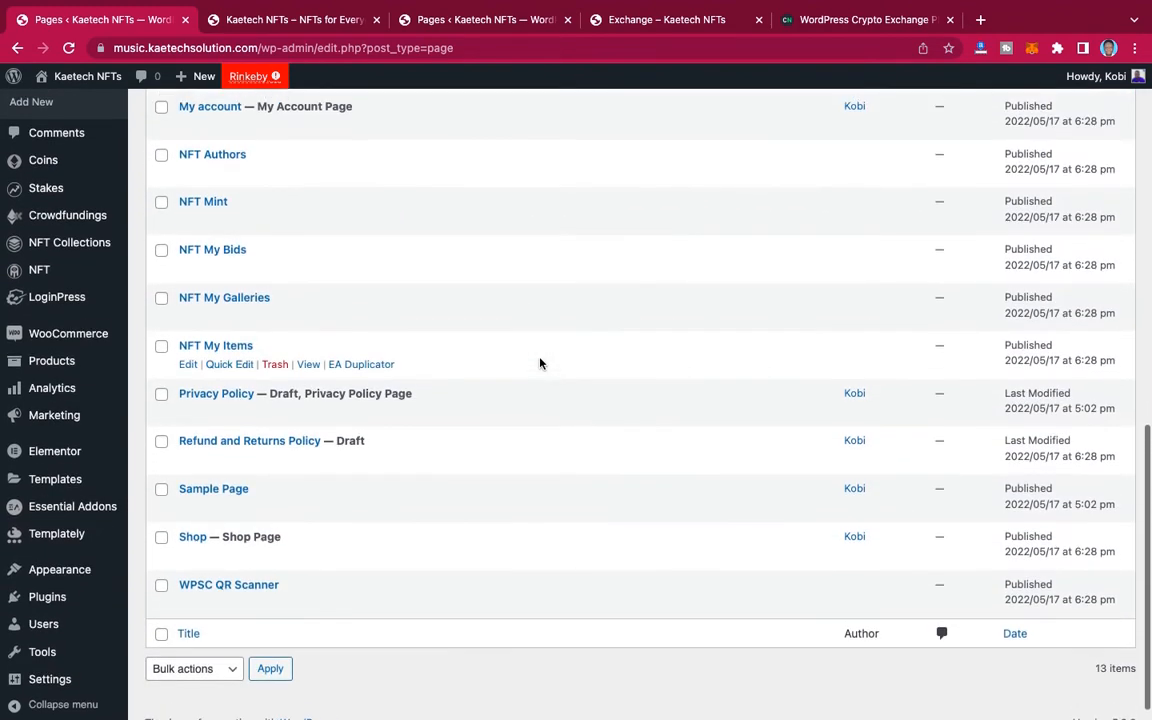
pyautogui.scroll(4, 540, 363)
pyautogui.scroll(-1, 540, 363)
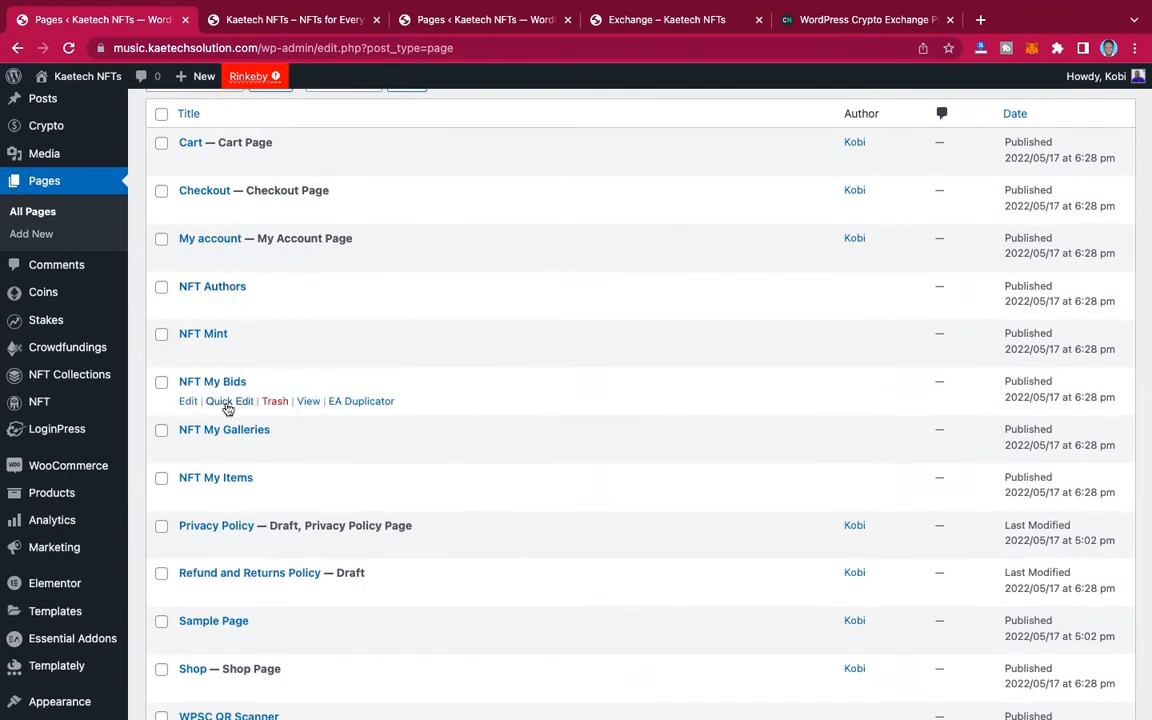
pyautogui.scroll(-2, 226, 576)
pyautogui.scroll(-1, 226, 576)
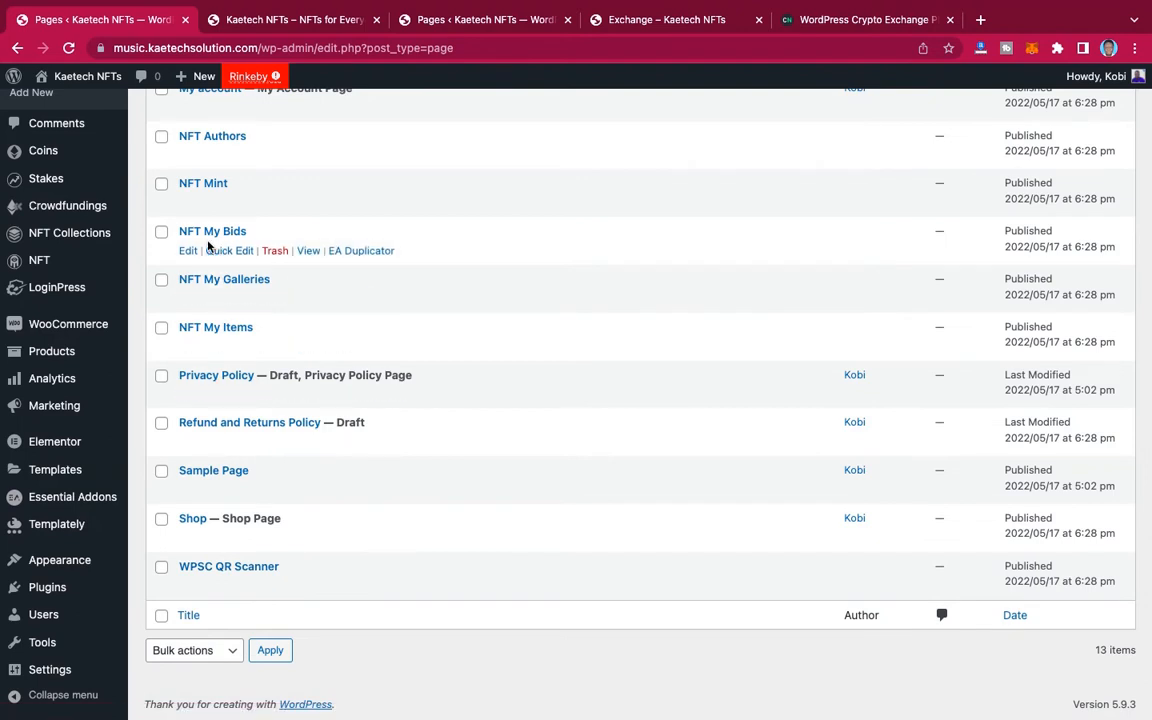
pyautogui.scroll(3, 206, 247)
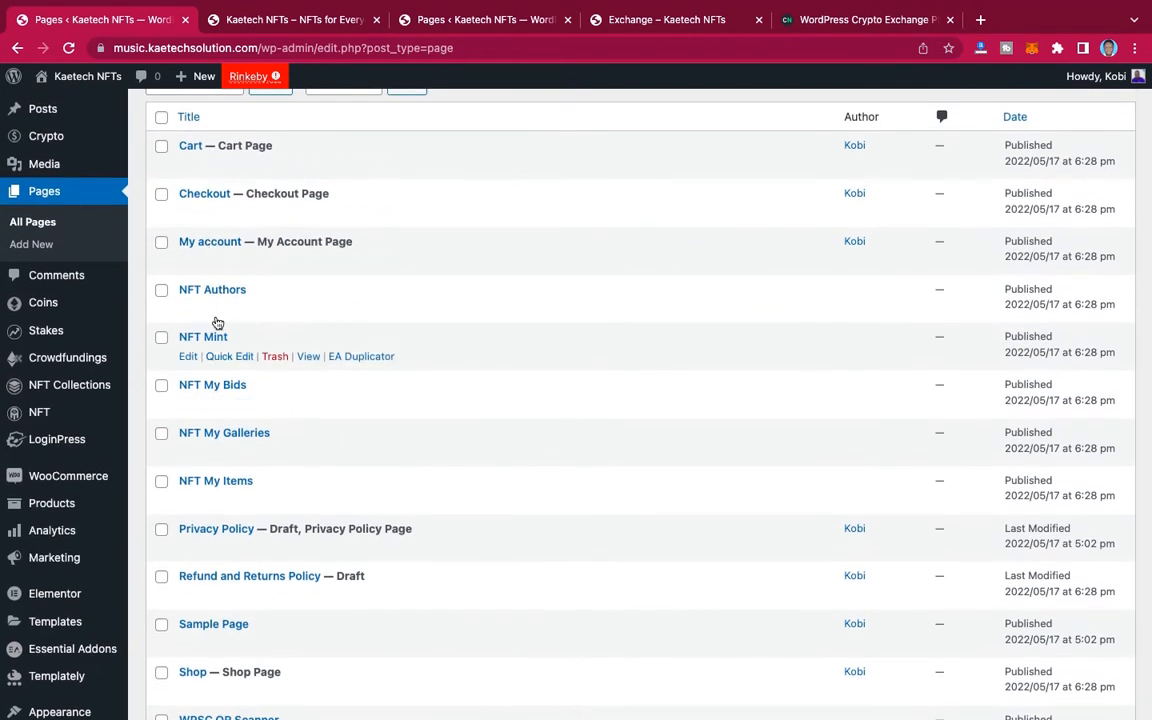
pyautogui.scroll(-3, 226, 452)
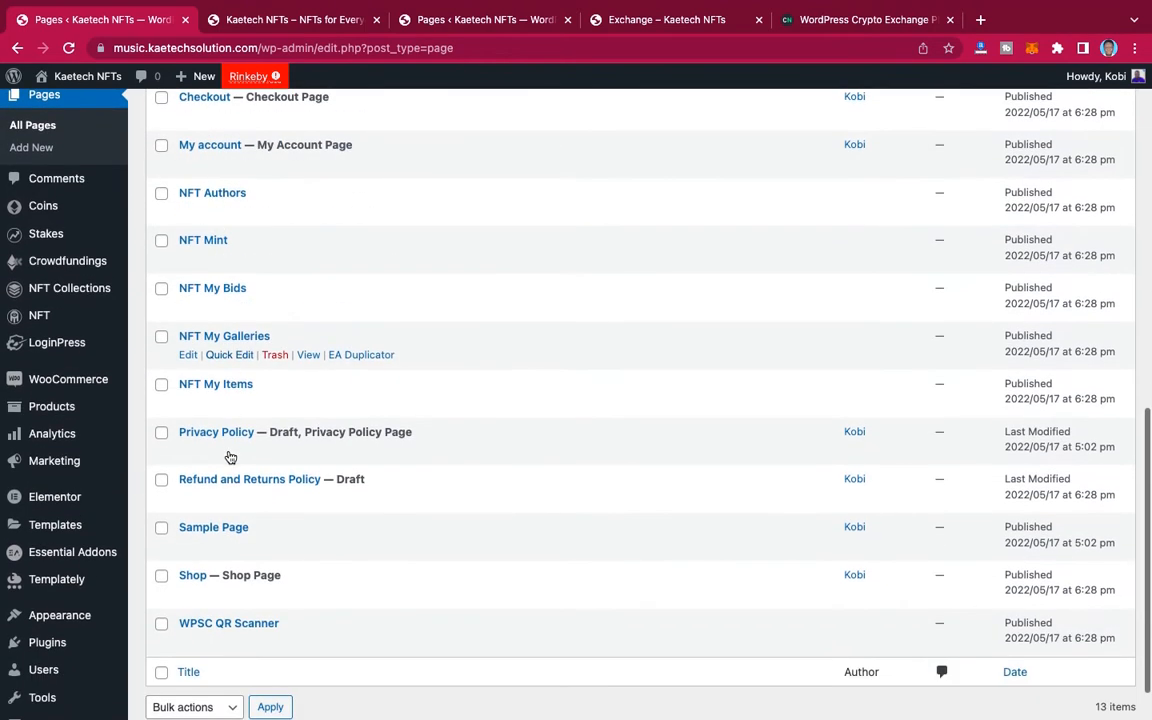
pyautogui.scroll(6, 230, 457)
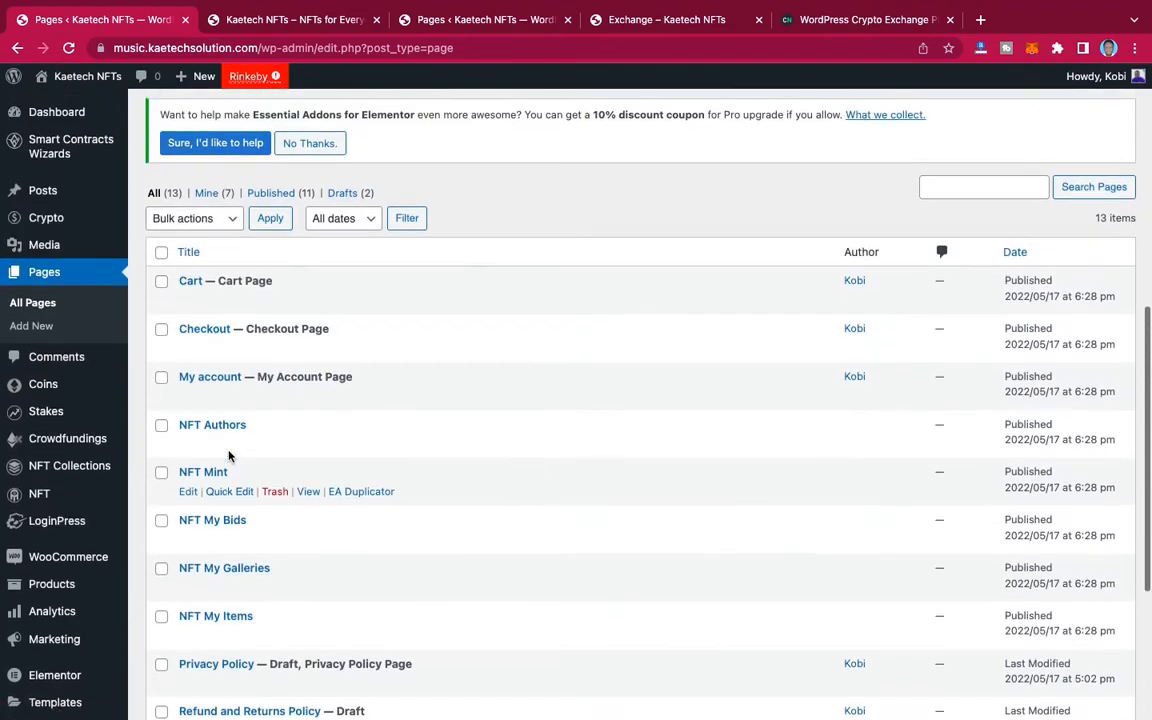
pyautogui.scroll(4, 229, 456)
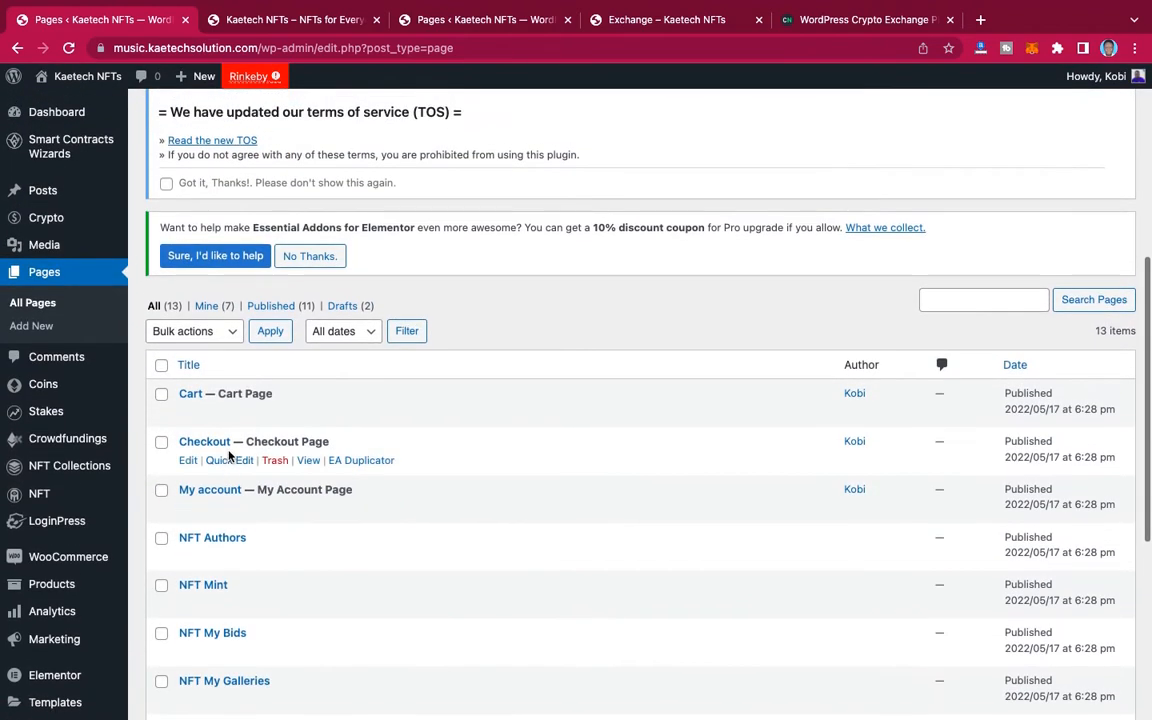
pyautogui.scroll(7, 229, 457)
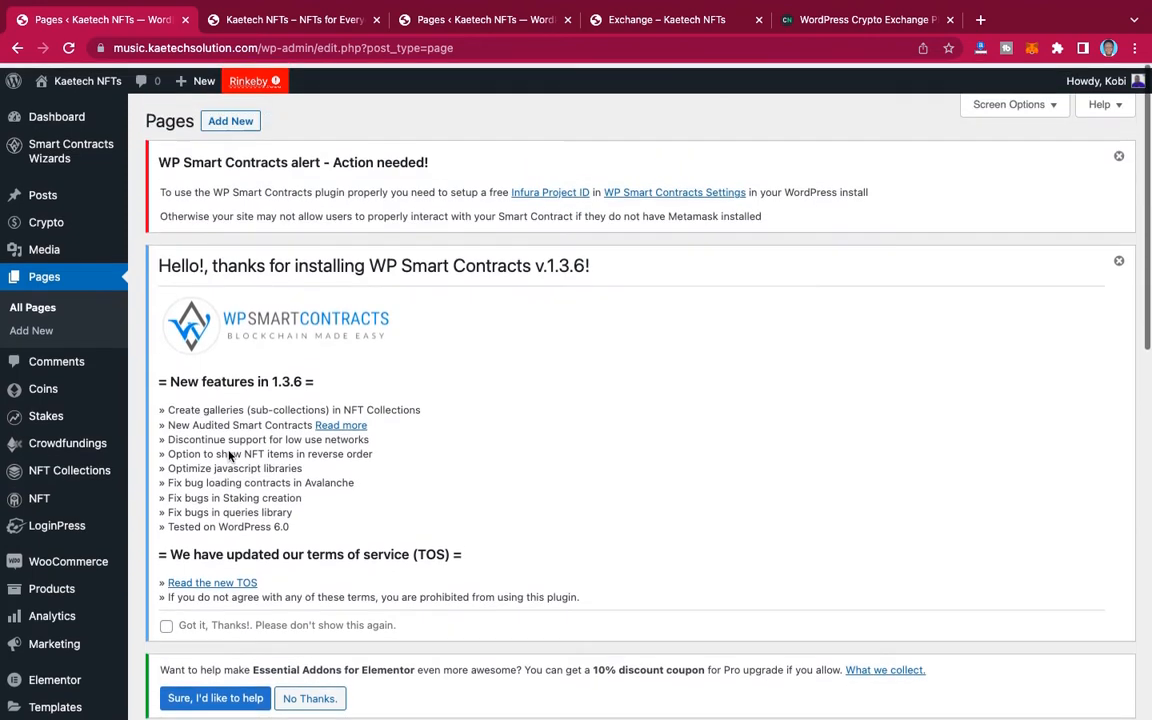
pyautogui.click(230, 118)
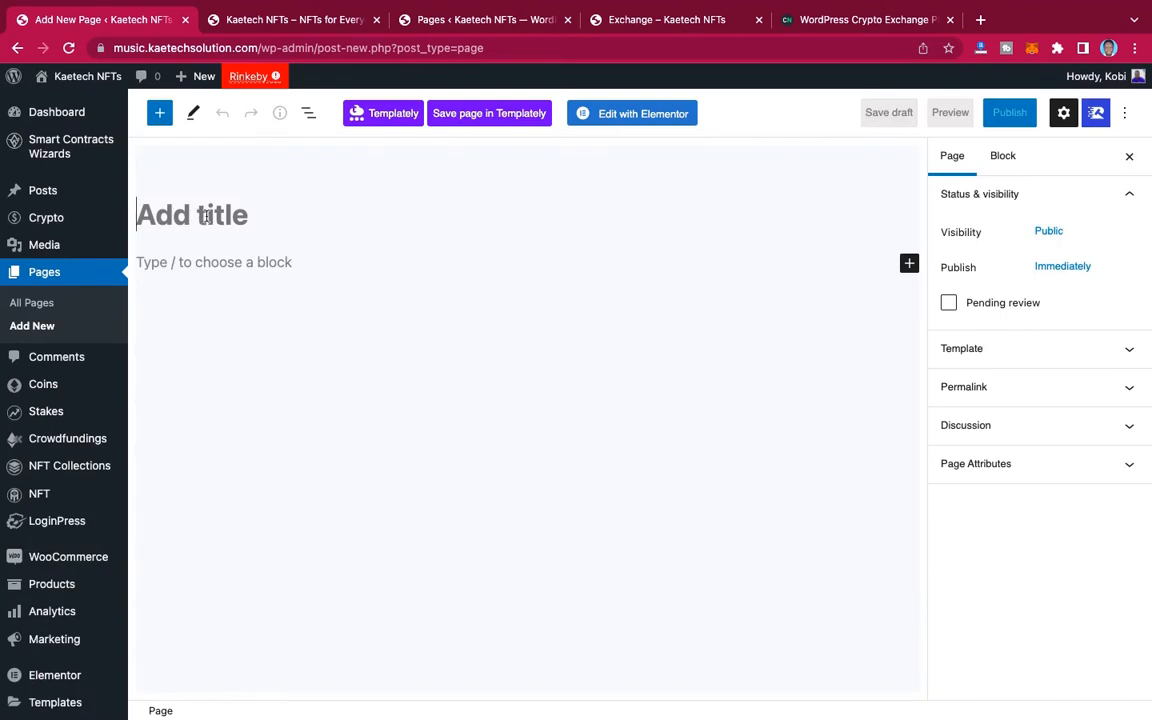
# Title the new page 'Home' and give it the Elementor Full Width template
pyautogui.write('Home')
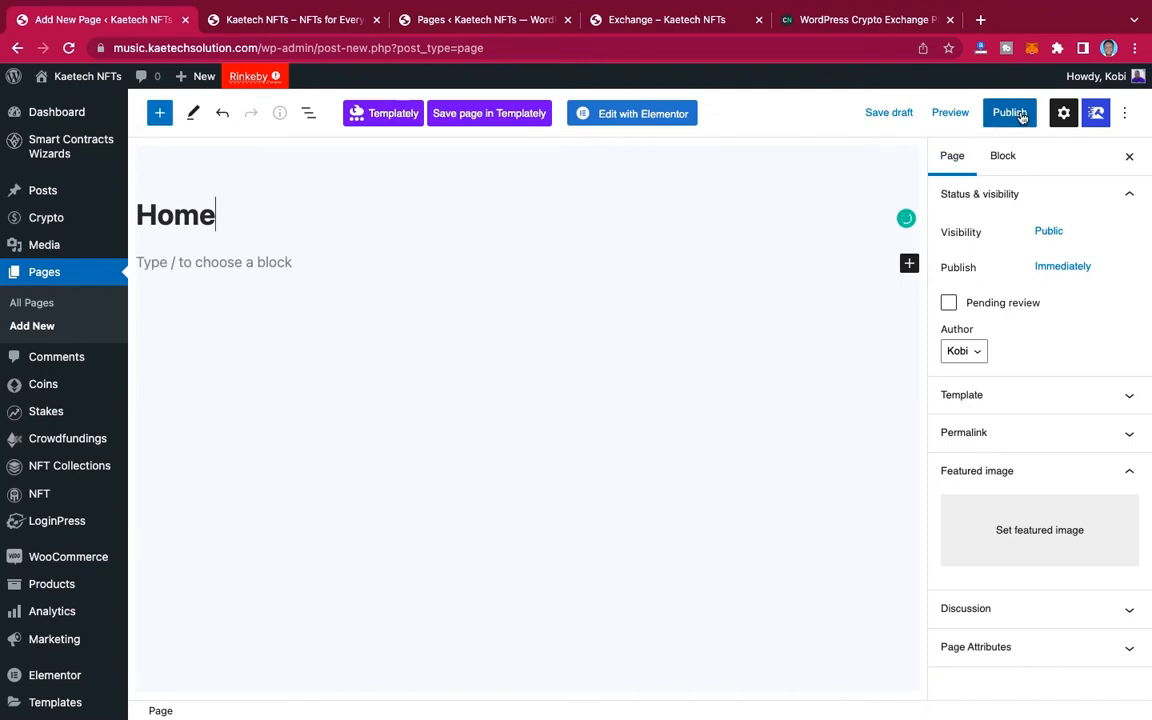
pyautogui.click(1018, 399)
pyautogui.click(1015, 430)
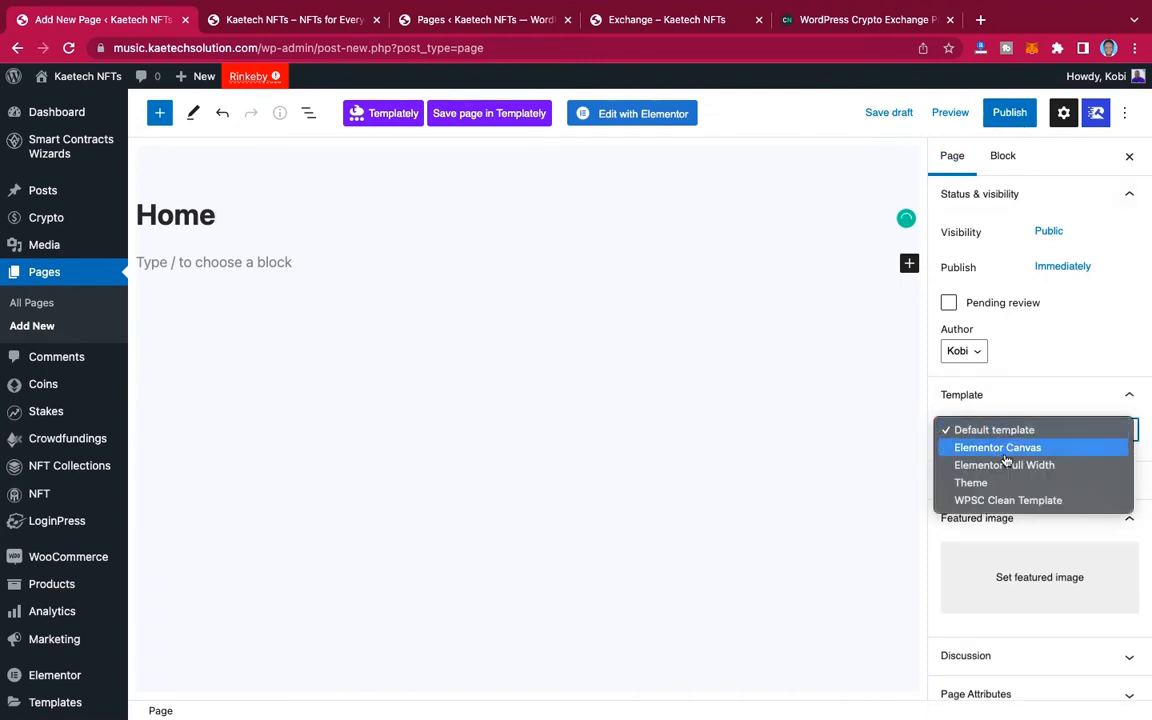
pyautogui.click(1011, 470)
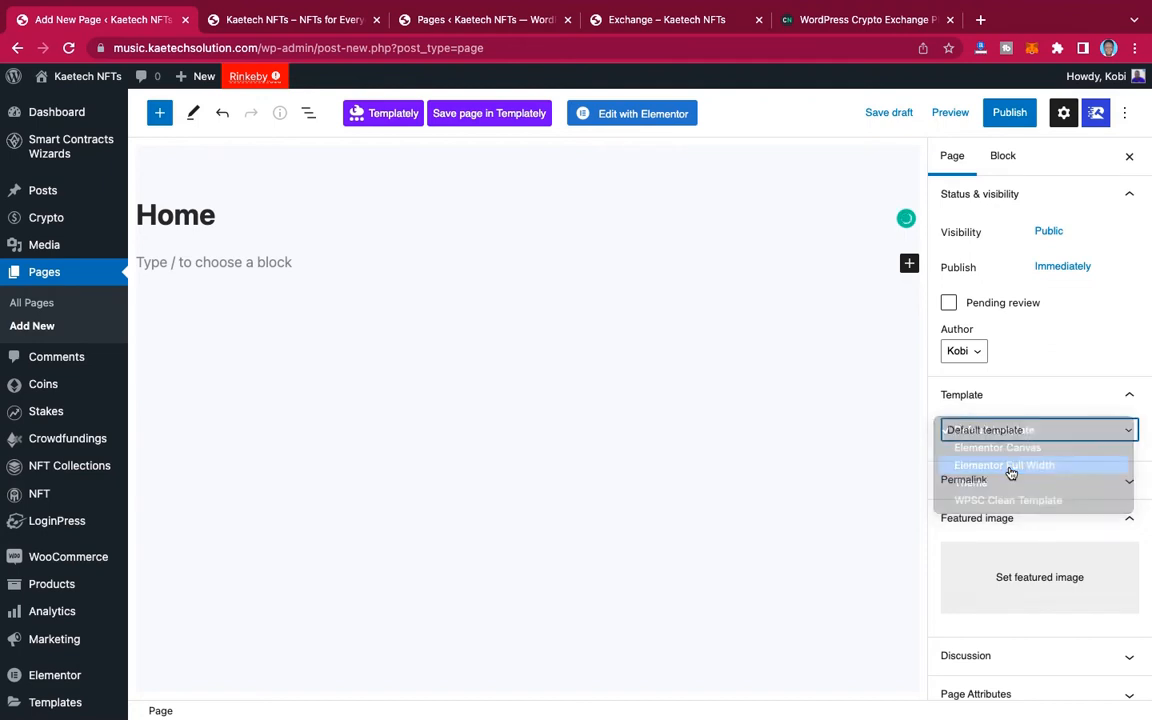
# Publish the Home page and open it in Elementor
pyautogui.click(1012, 114)
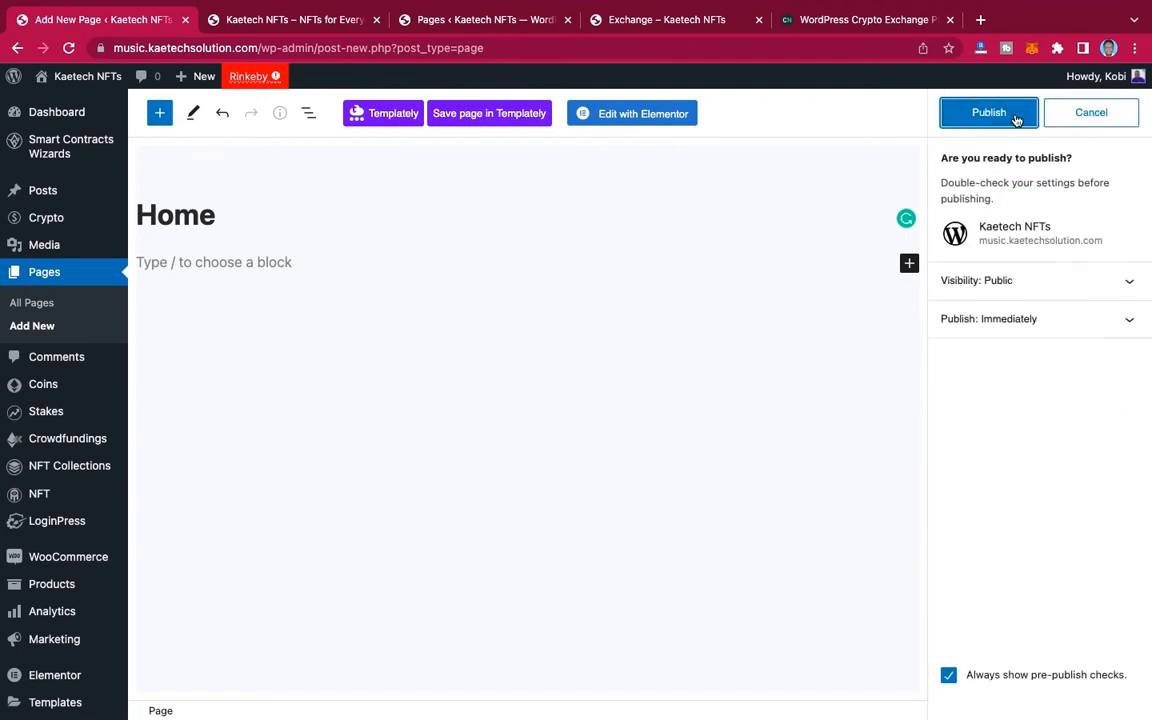
pyautogui.click(1014, 116)
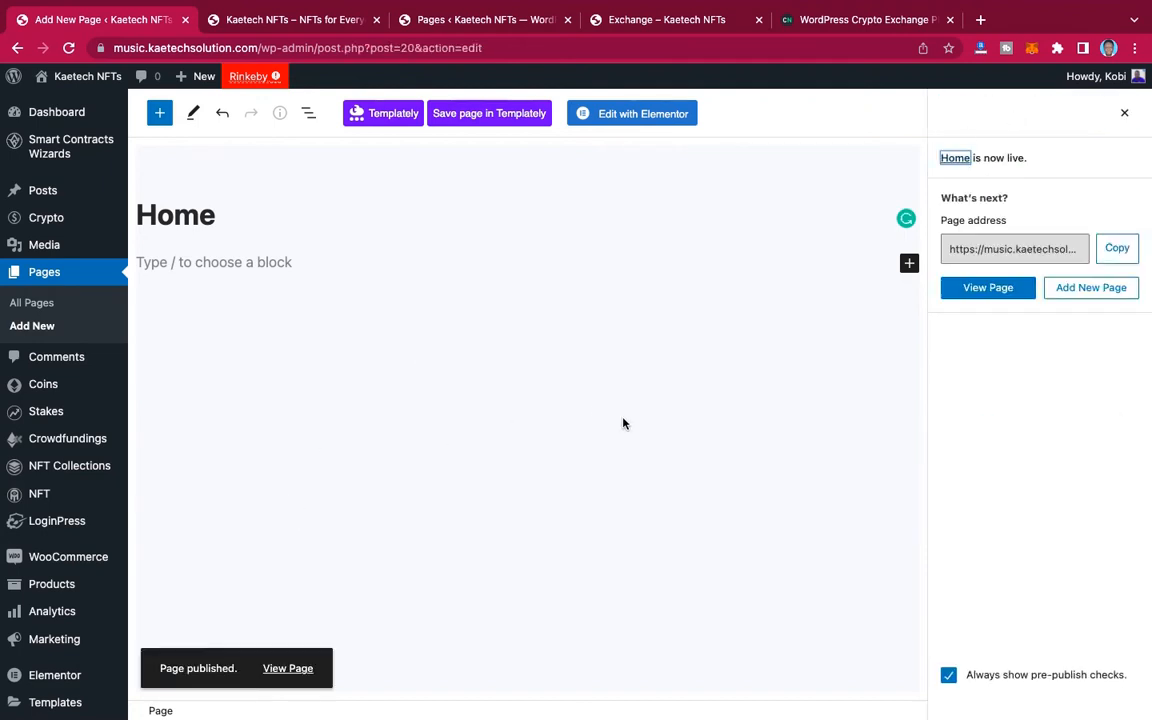
pyautogui.click(633, 116)
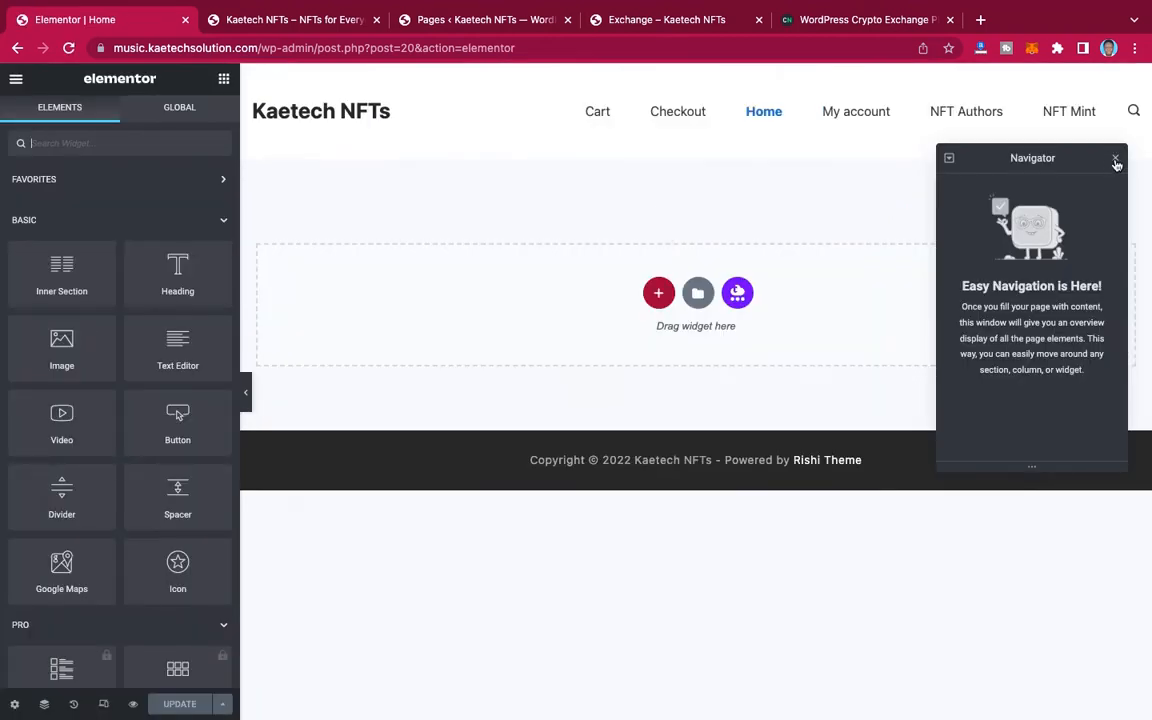
# Close the Navigator and filter the Templately library to STARTER packs
pyautogui.click(1116, 161)
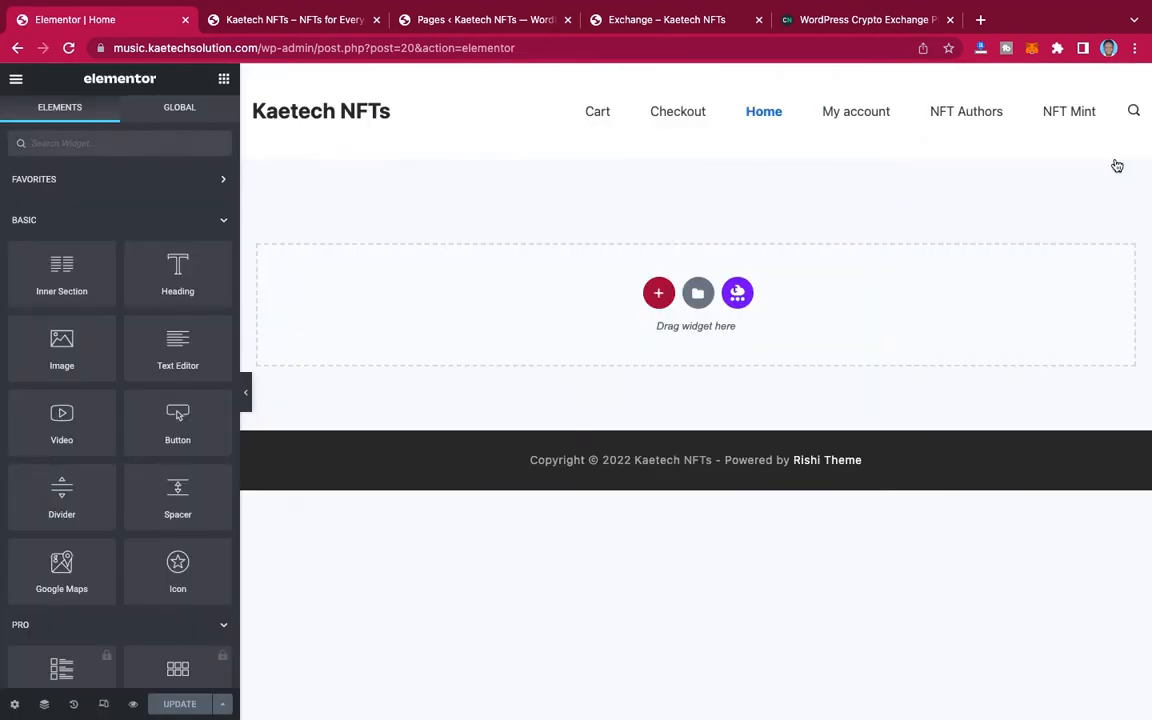
pyautogui.click(737, 293)
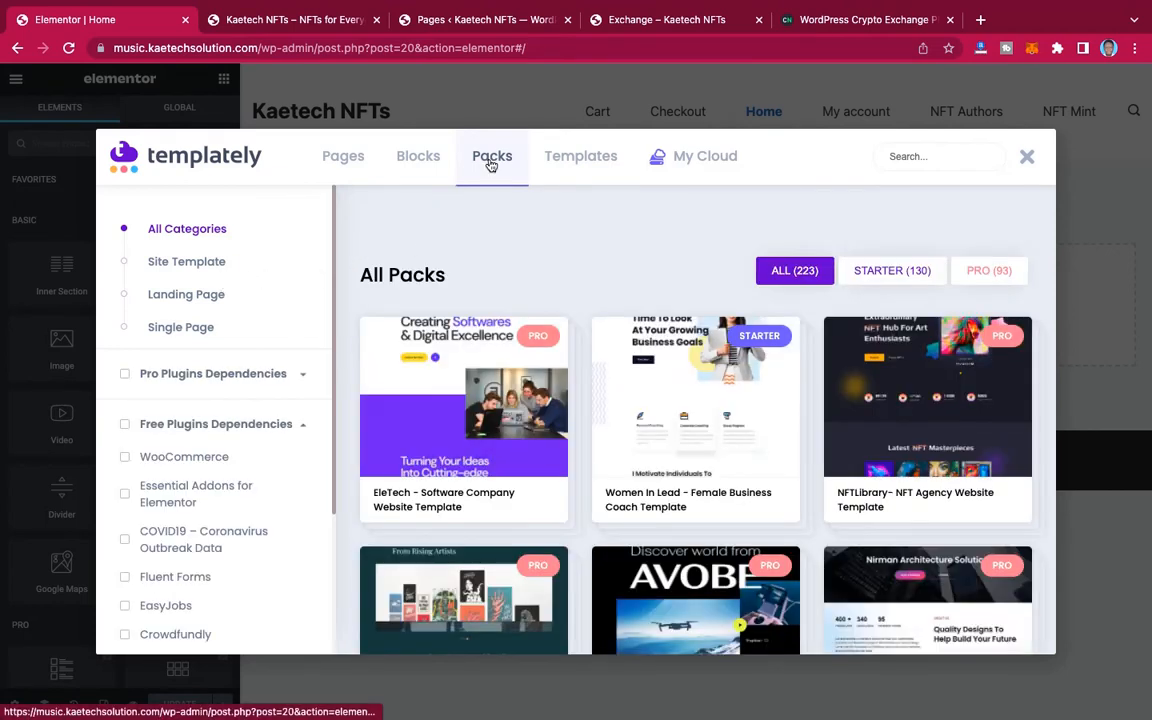
pyautogui.click(889, 276)
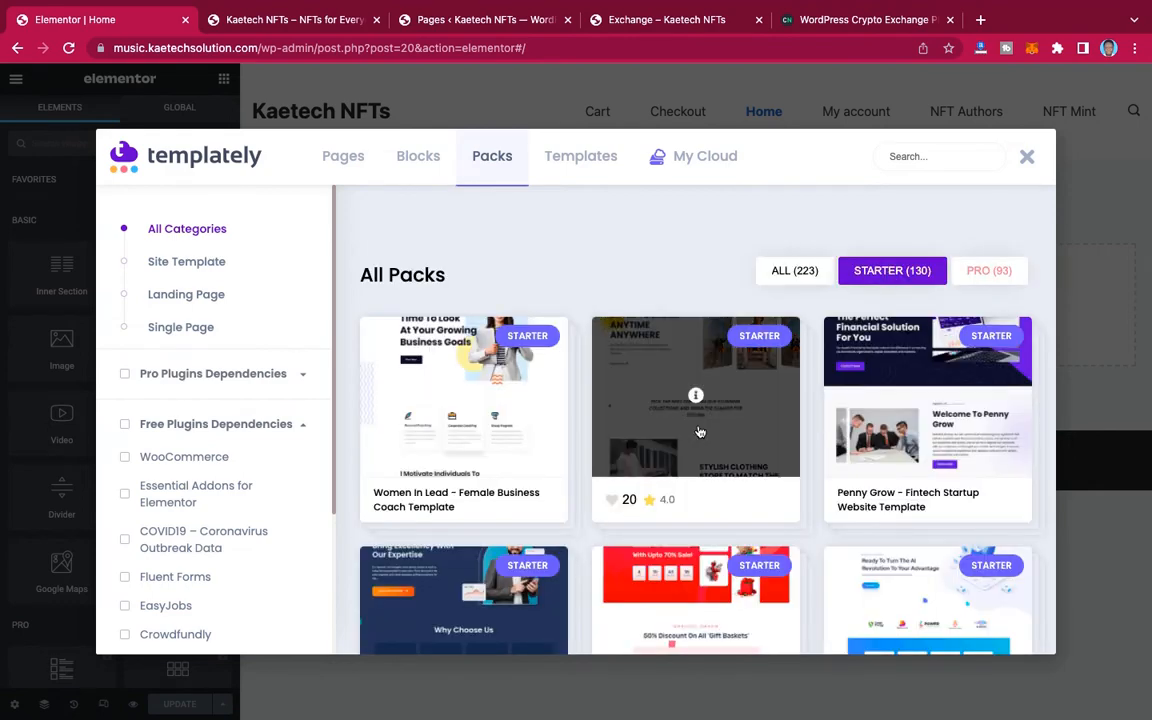
# Choose the Home Page template from the NFTGallery pack
pyautogui.scroll(-12, 697, 428)
pyautogui.scroll(-9, 698, 428)
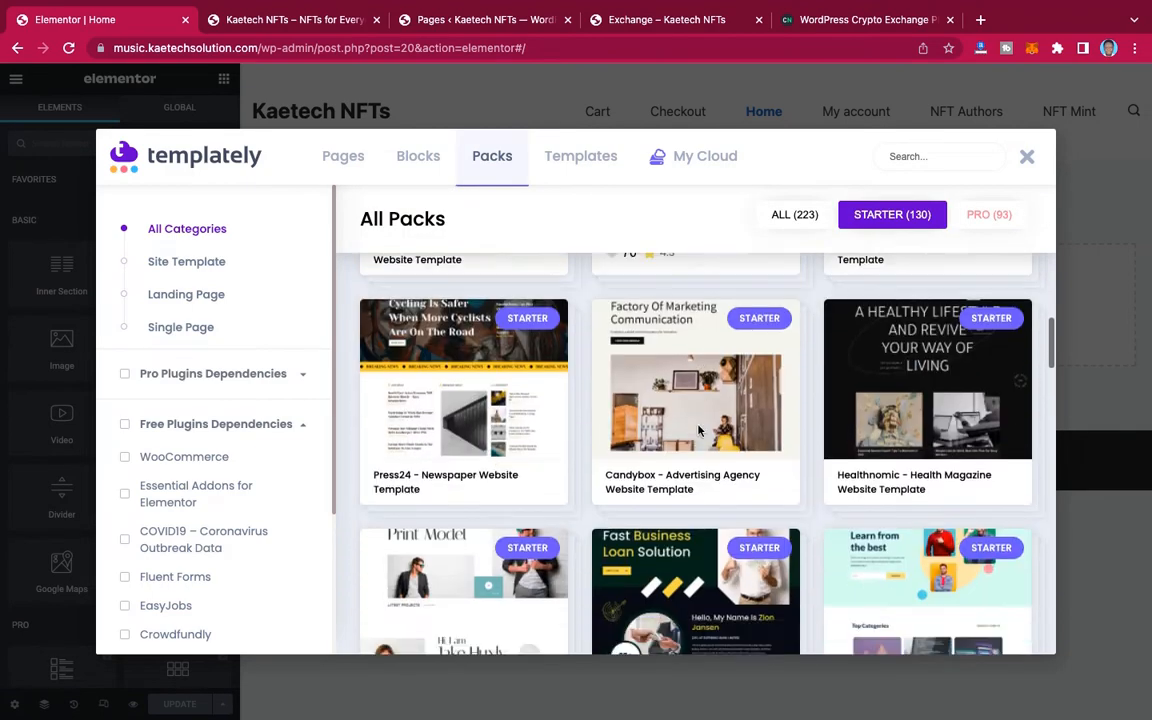
pyautogui.scroll(-6, 698, 430)
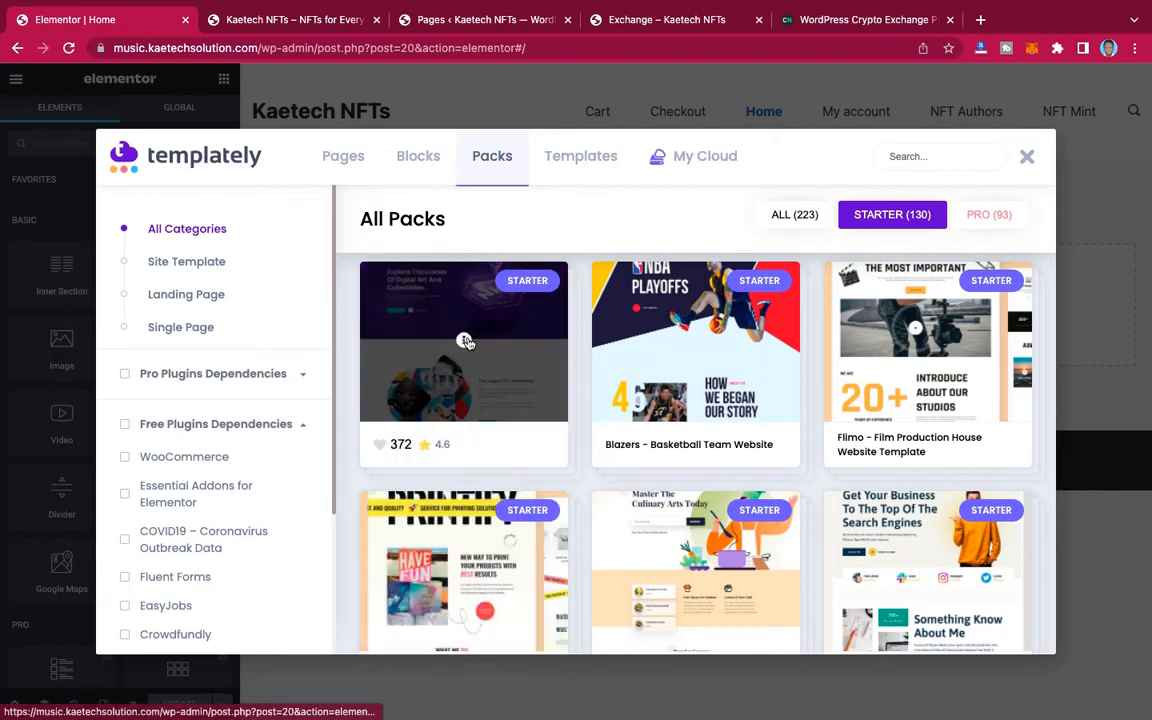
pyautogui.click(464, 352)
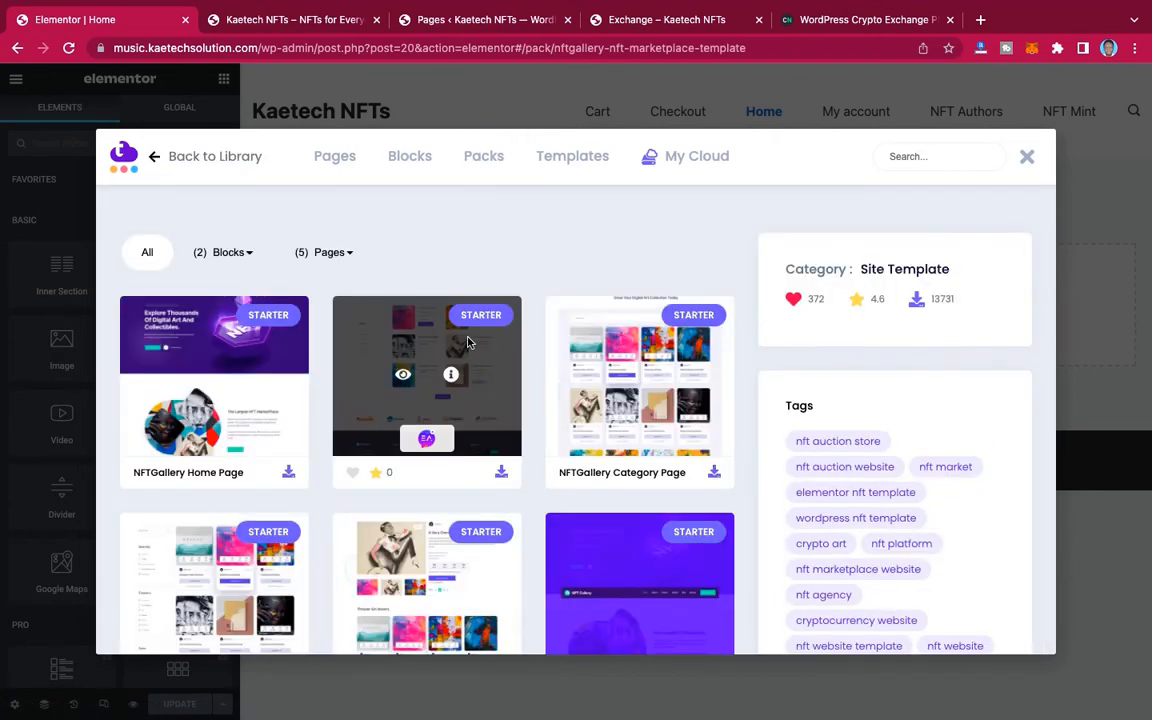
pyautogui.scroll(-2, 467, 343)
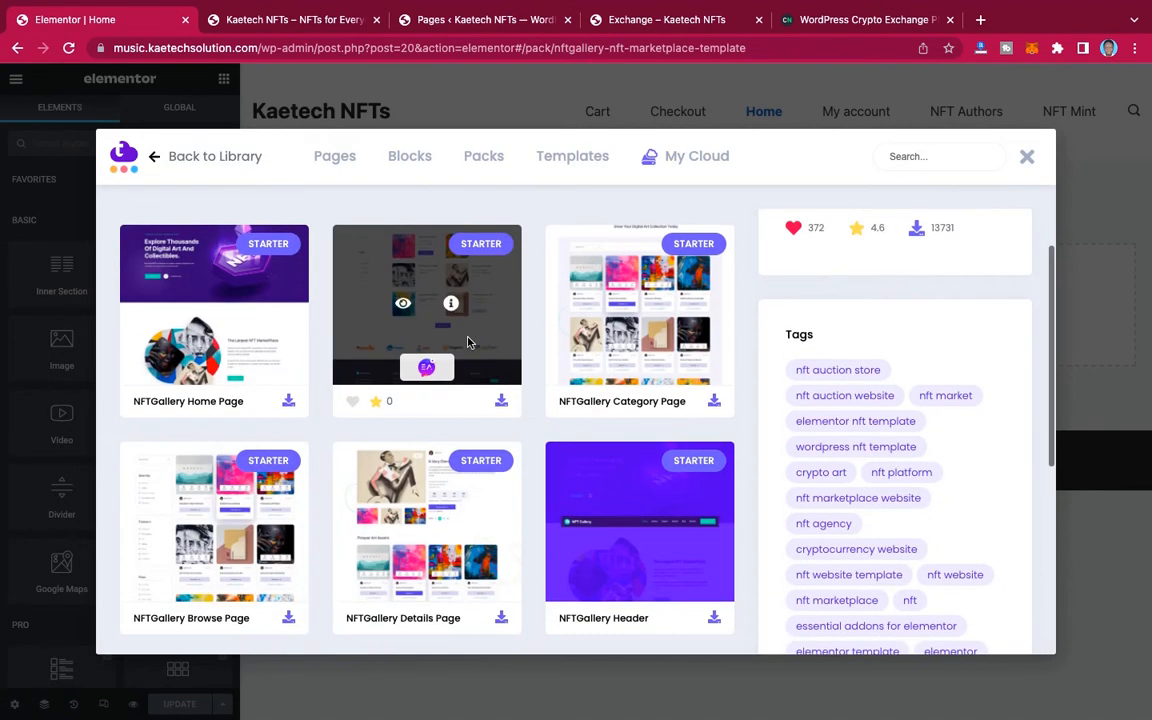
pyautogui.click(289, 402)
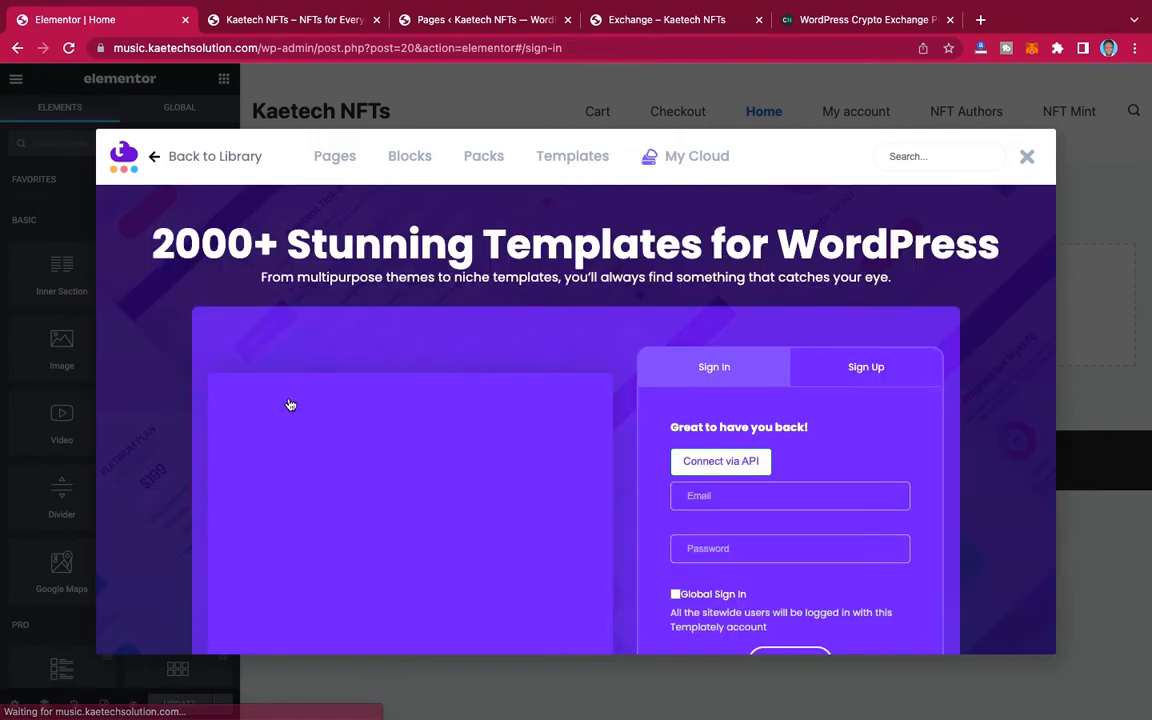
# Fill Templately's sign-in form with the saved login and attempt to sign in
pyautogui.scroll(-2, 645, 378)
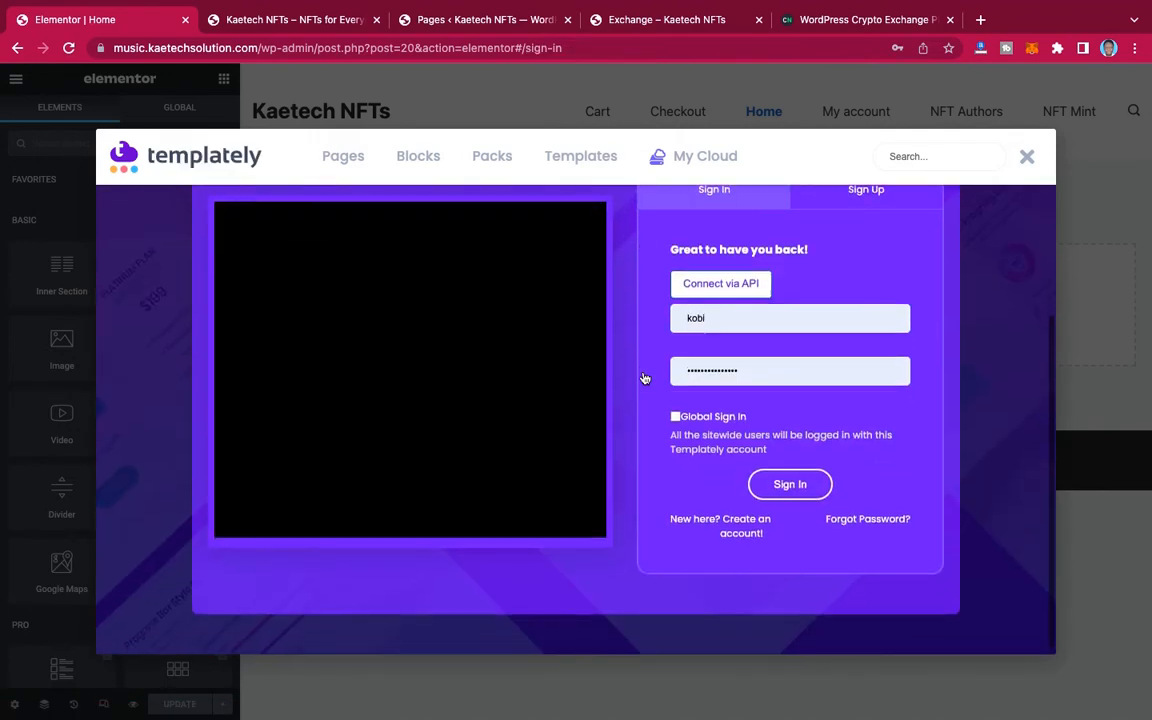
pyautogui.scroll(3, 643, 377)
pyautogui.scroll(-3, 643, 377)
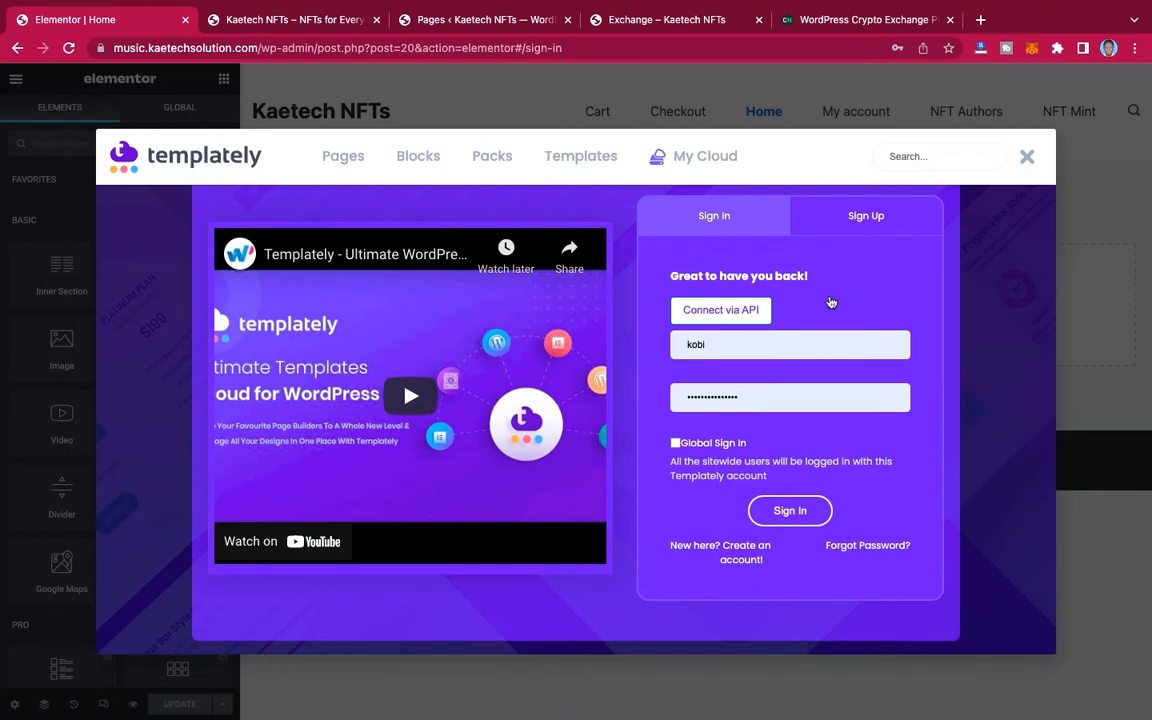
pyautogui.click(758, 397)
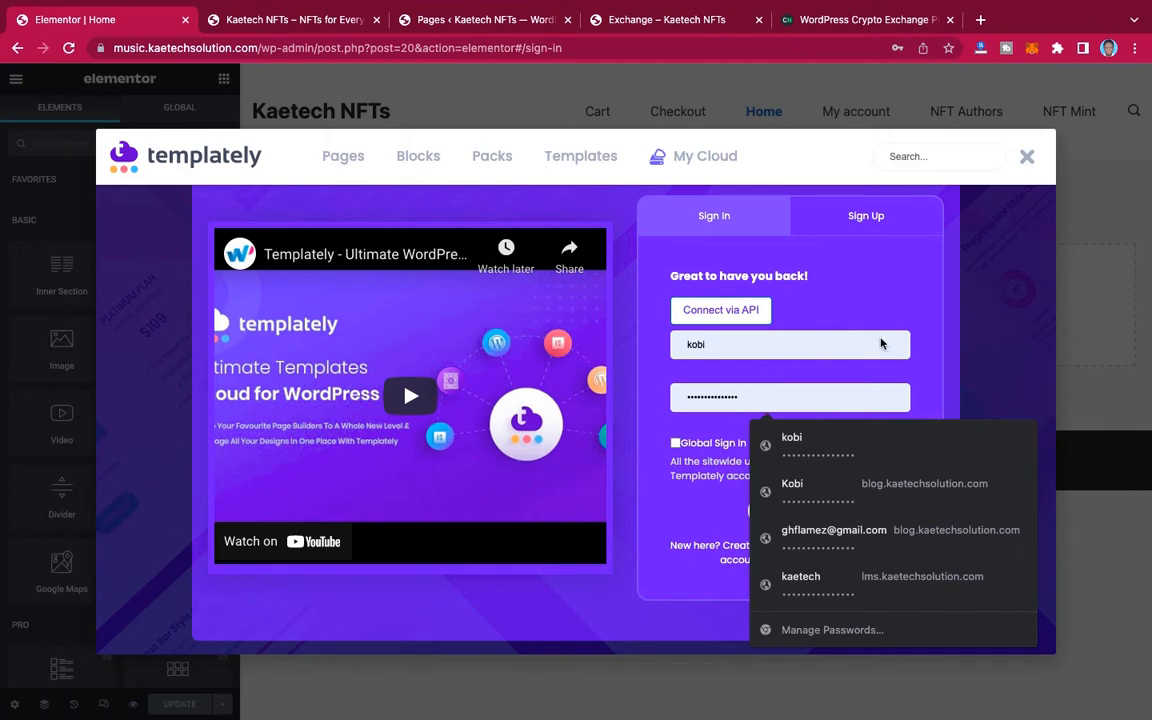
pyautogui.click(820, 344)
pyautogui.click(931, 345)
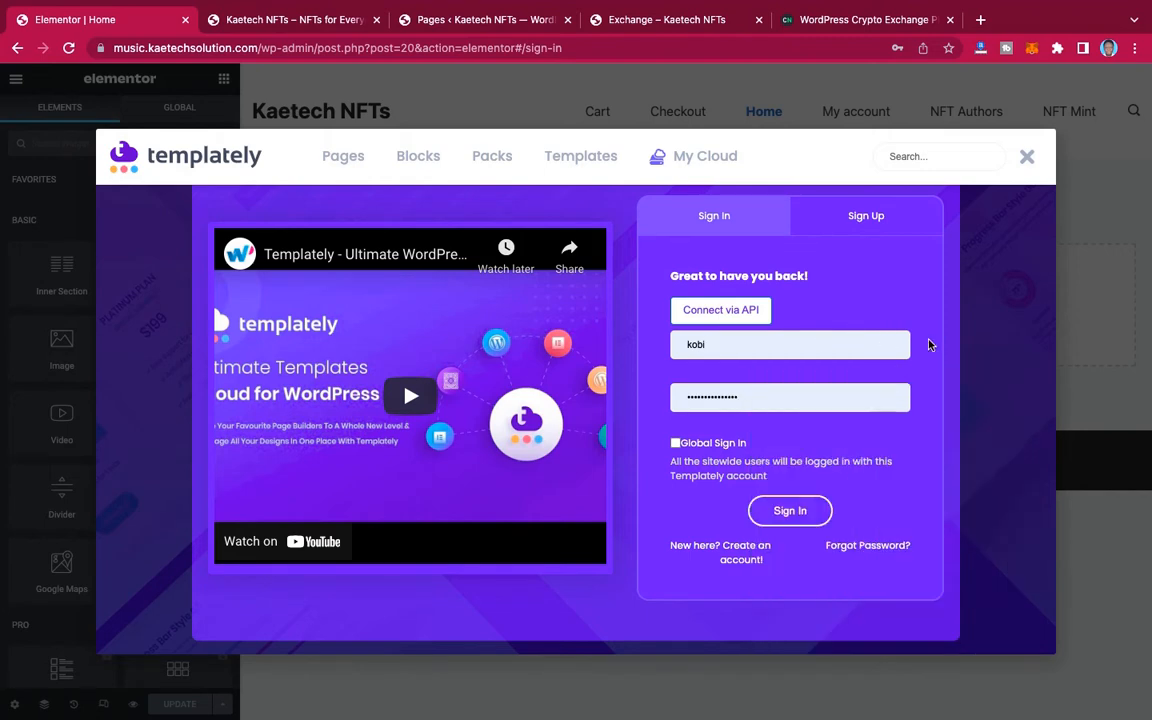
# Retry the sign-in with the saved email and dismiss Chrome's save-password popup
pyautogui.click(802, 508)
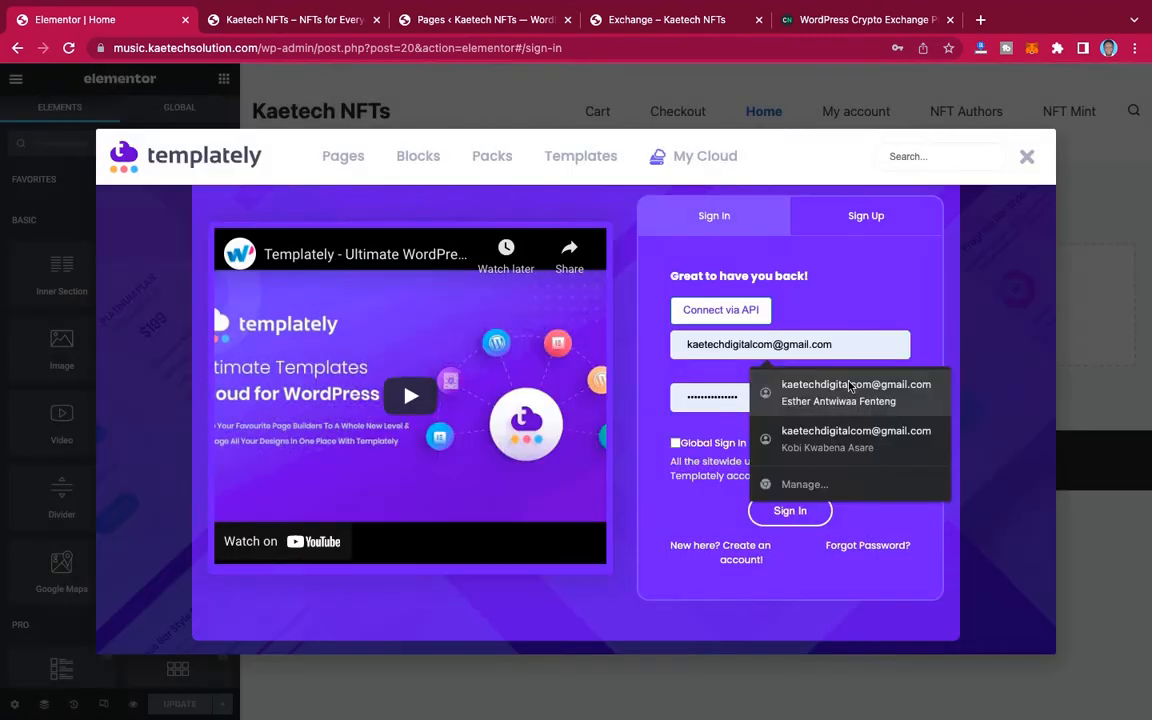
pyautogui.click(850, 390)
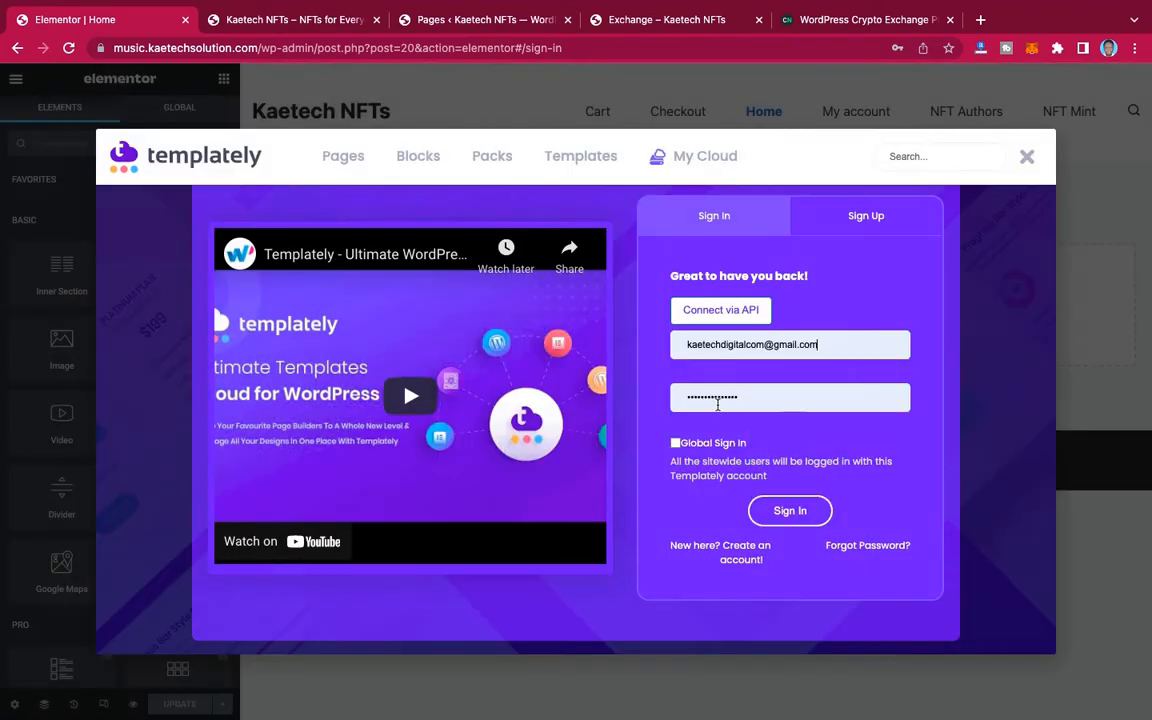
pyautogui.click(786, 516)
pyautogui.moveTo(755, 398); pyautogui.dragTo(653, 397)
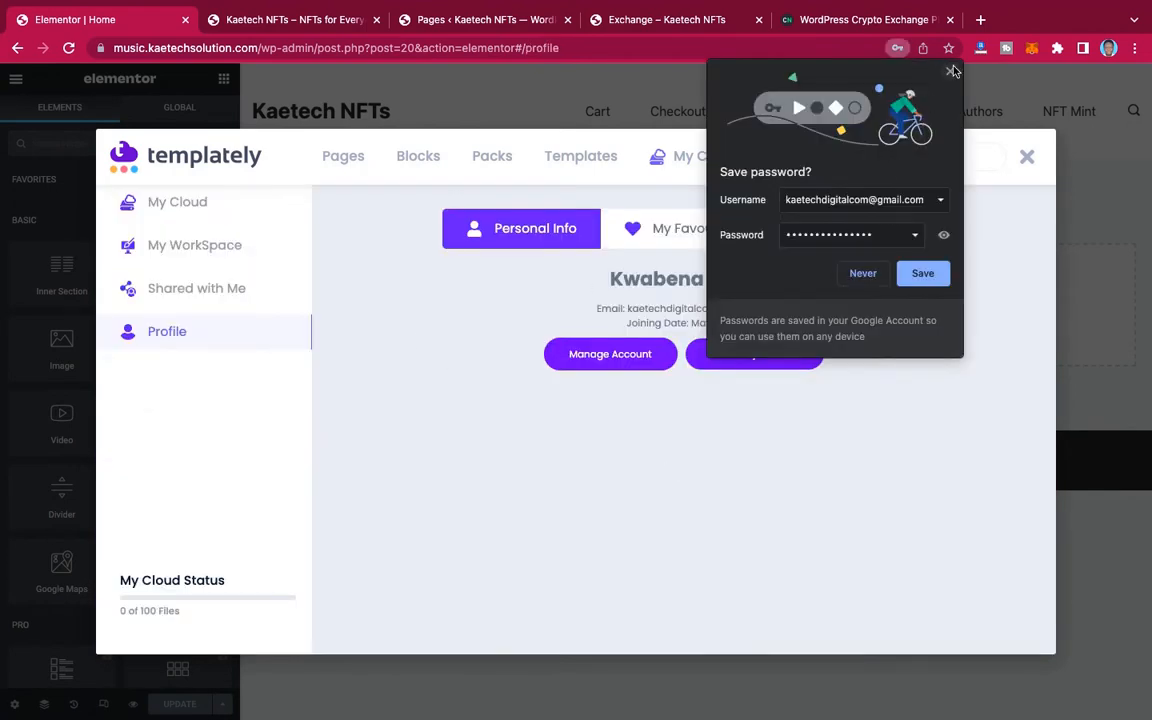
pyautogui.click(950, 74)
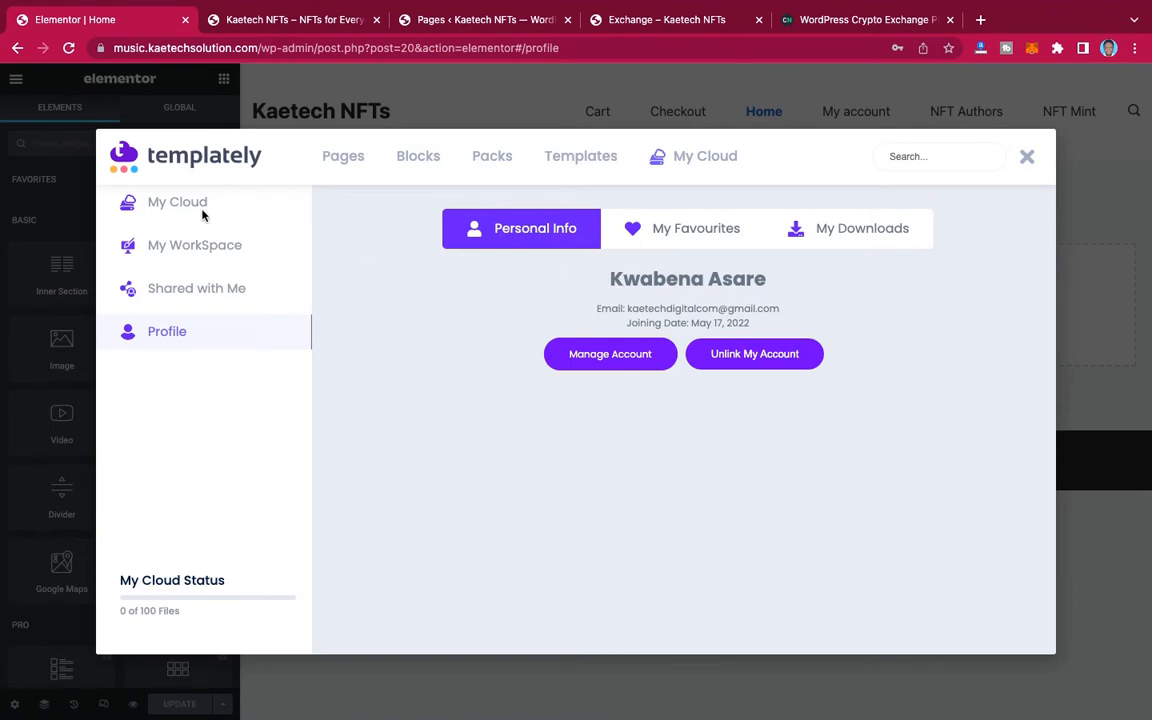
# Browse Templately's Packs and open the NFTGallery pack
pyautogui.click(505, 164)
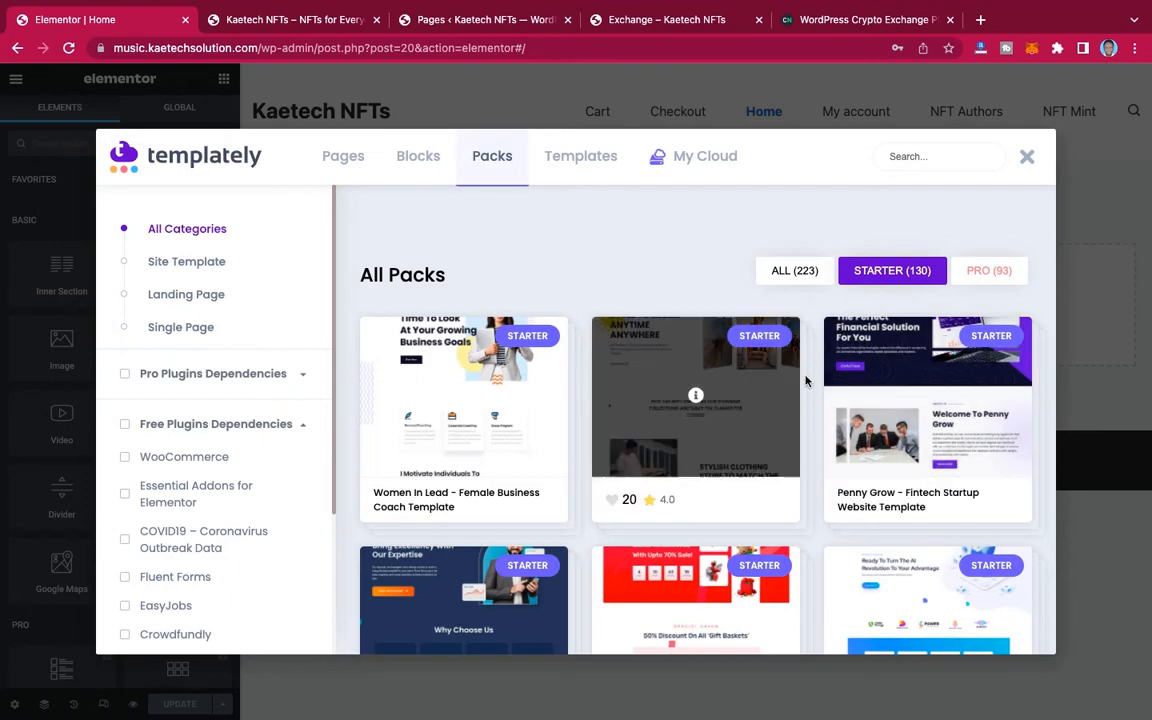
pyautogui.scroll(-4, 806, 380)
pyautogui.scroll(-10, 806, 380)
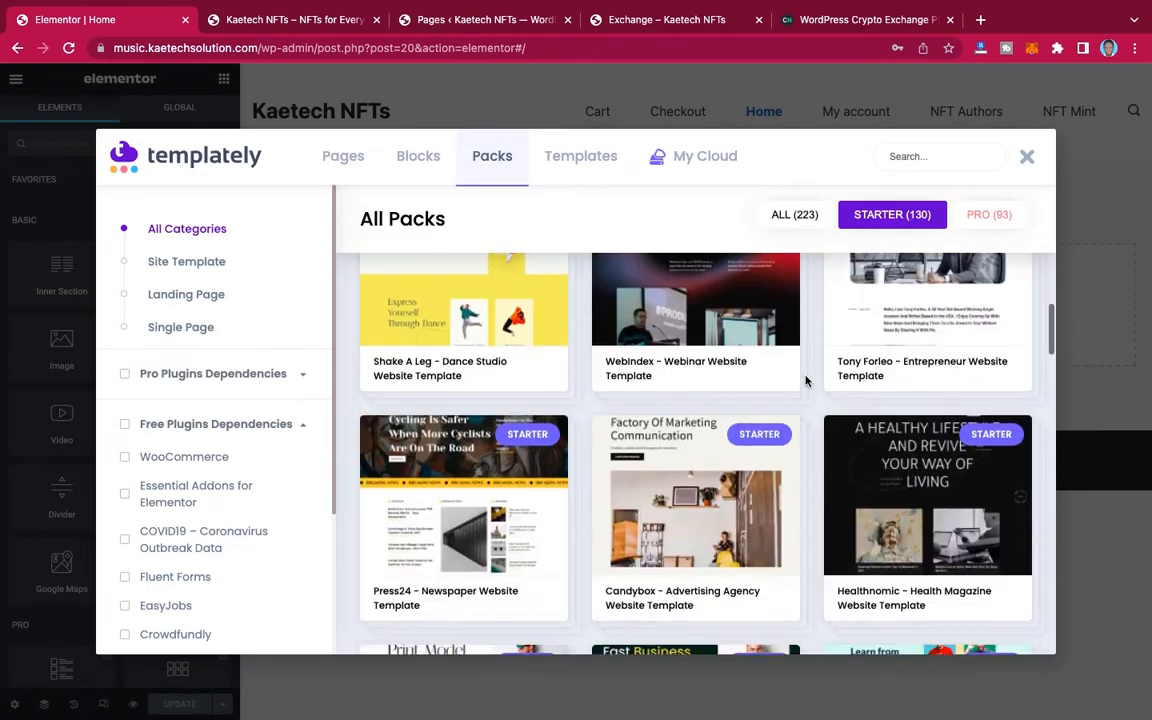
pyautogui.scroll(-6, 806, 380)
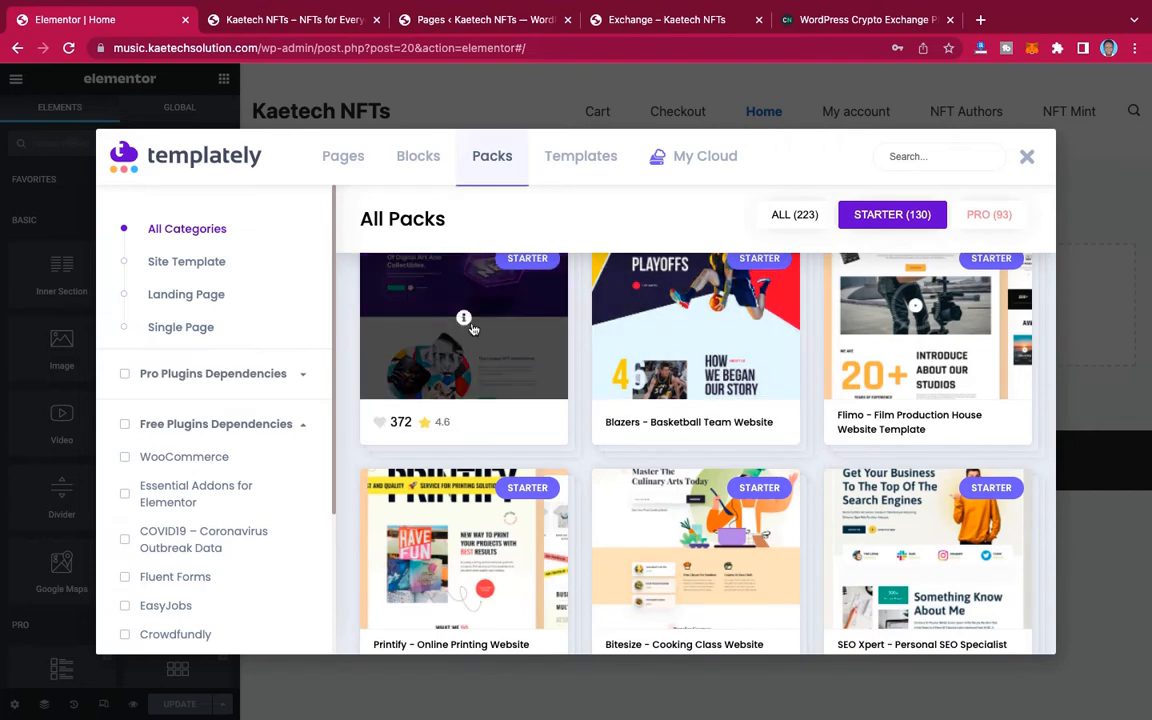
pyautogui.click(464, 320)
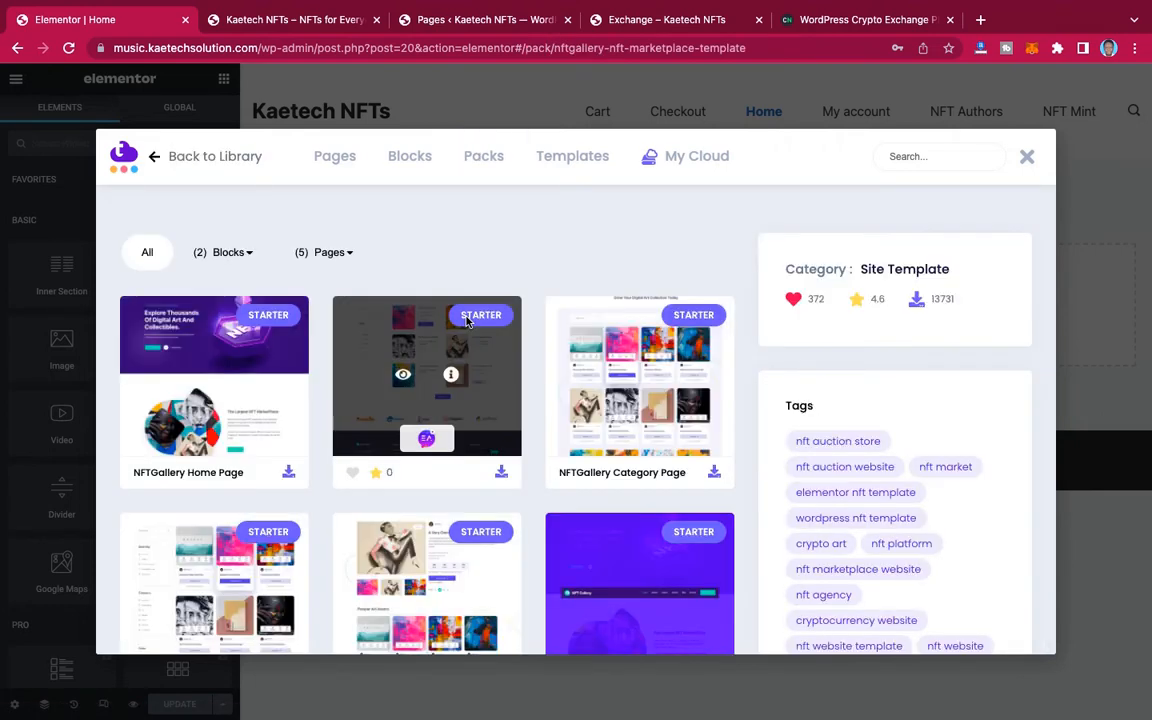
# Import its Home Page template, choosing Install & Proceed for Essential Addons Pro
pyautogui.click(288, 473)
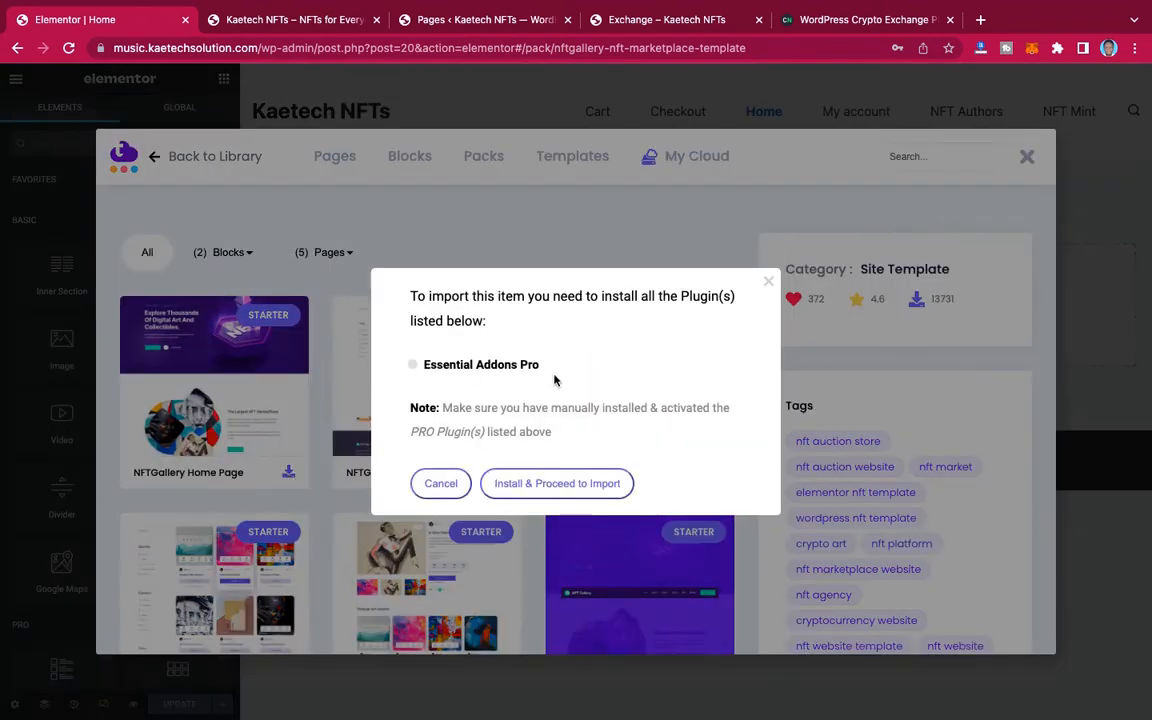
pyautogui.click(534, 490)
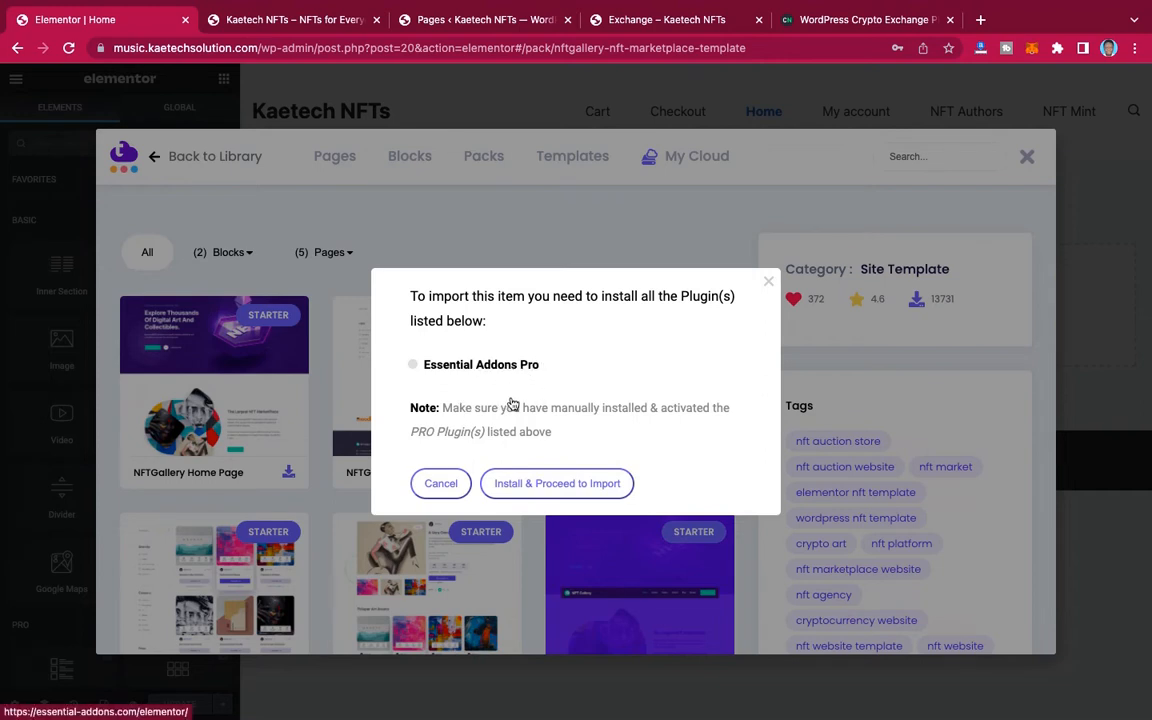
pyautogui.click(538, 484)
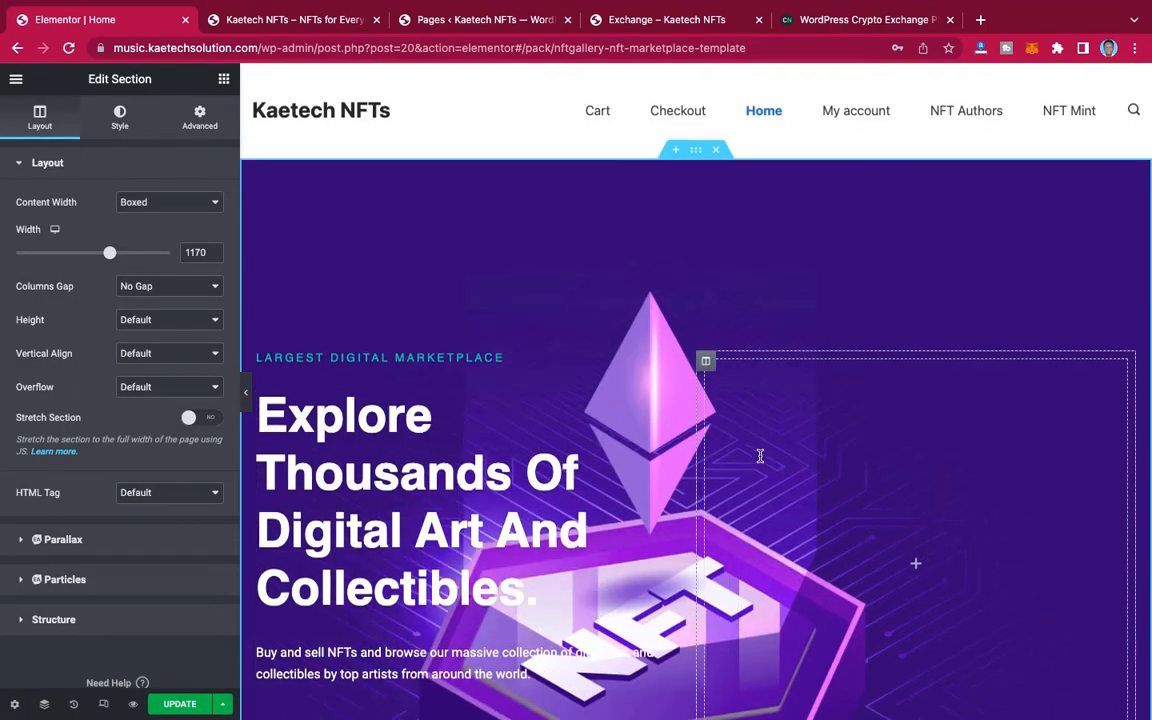
# Review the imported NFT template from purple hero to logos row and save with UPDATE
pyautogui.scroll(-20, 760, 456)
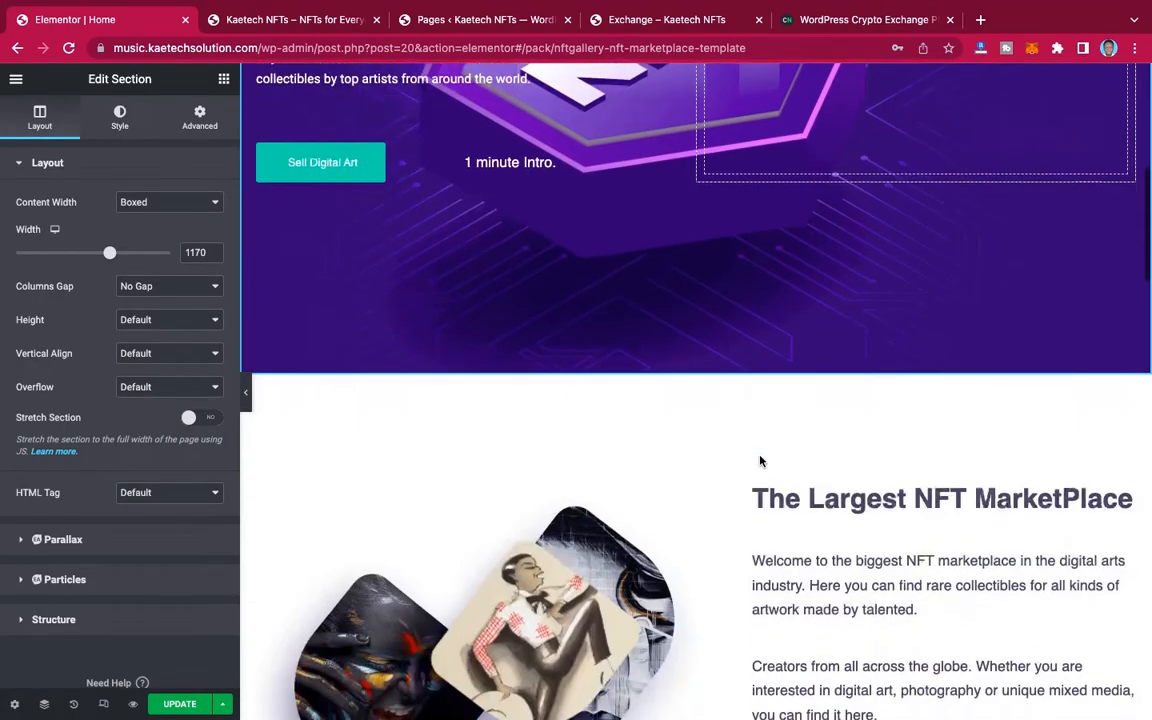
pyautogui.scroll(-6, 760, 461)
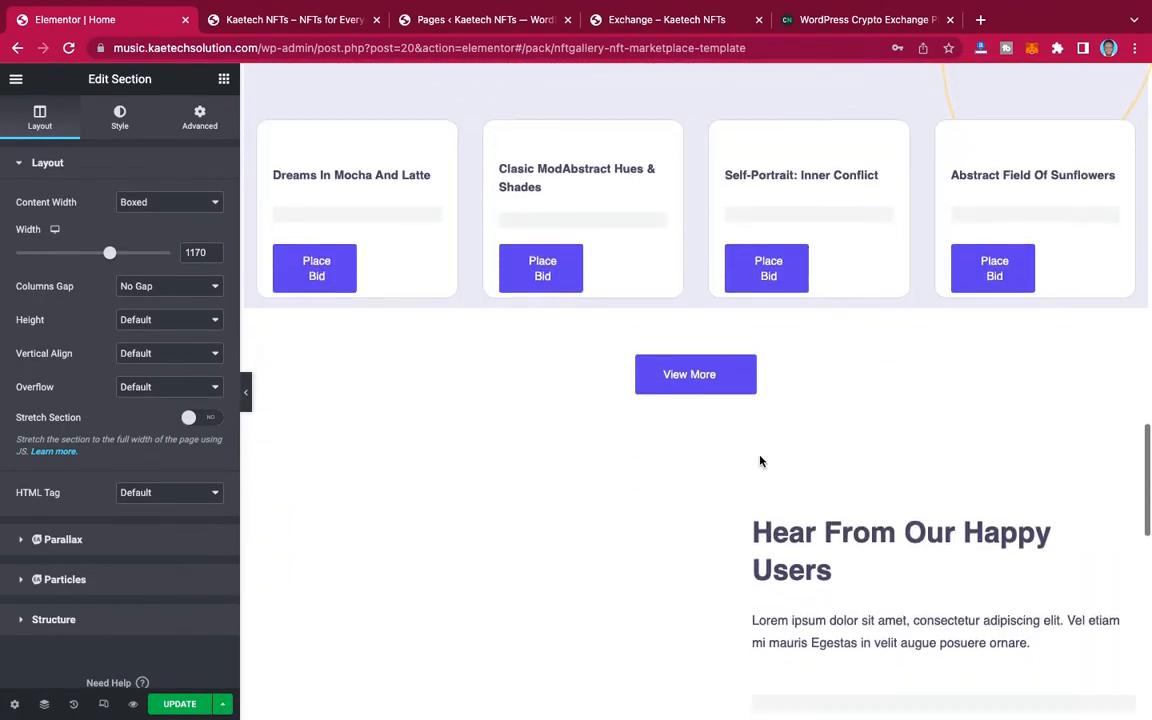
pyautogui.scroll(7, 760, 461)
pyautogui.scroll(15, 760, 461)
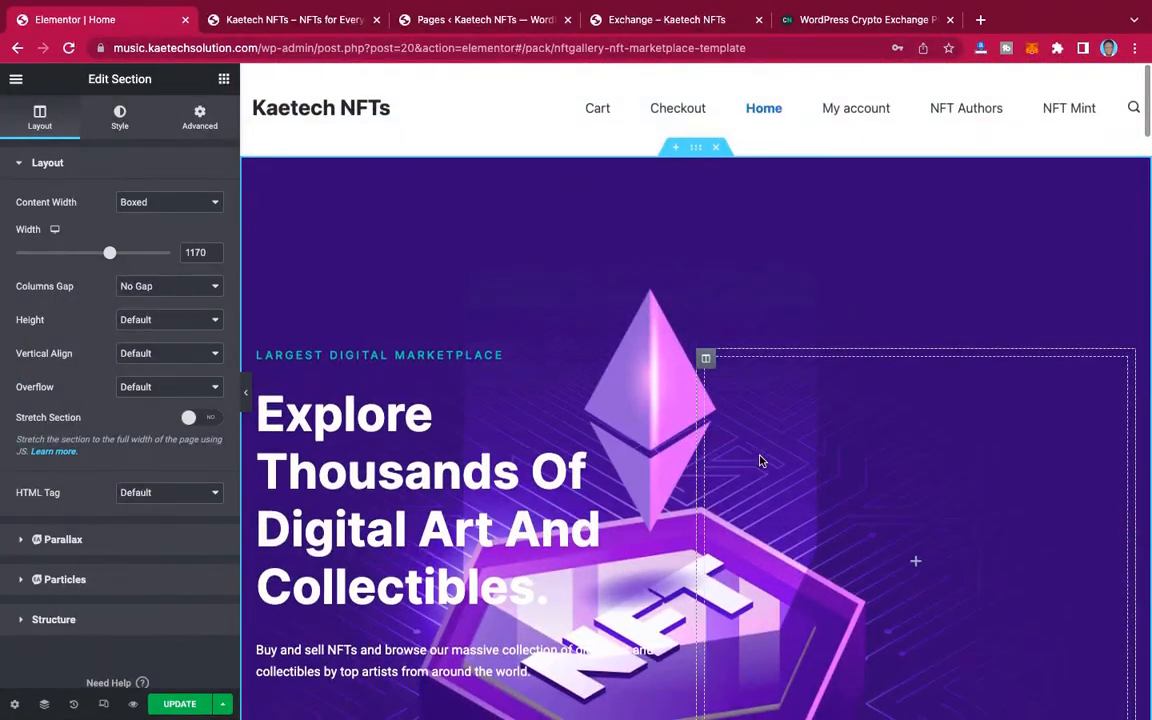
pyautogui.scroll(-20, 760, 461)
pyautogui.scroll(-15, 760, 461)
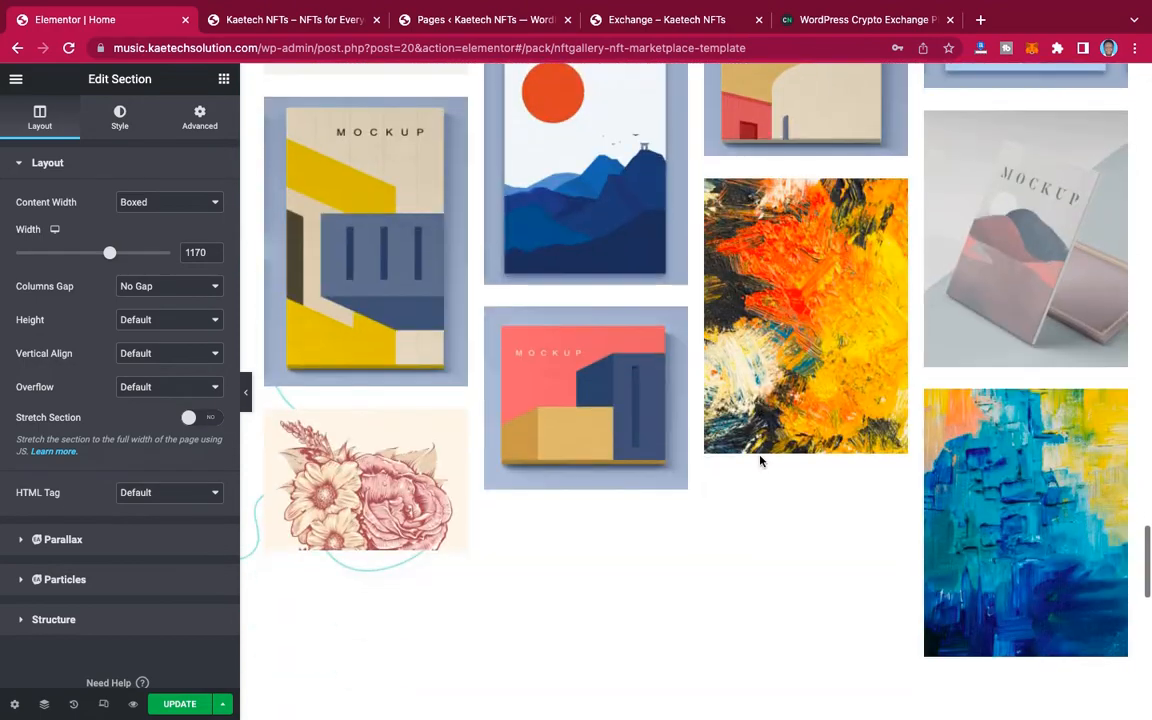
pyautogui.click(179, 705)
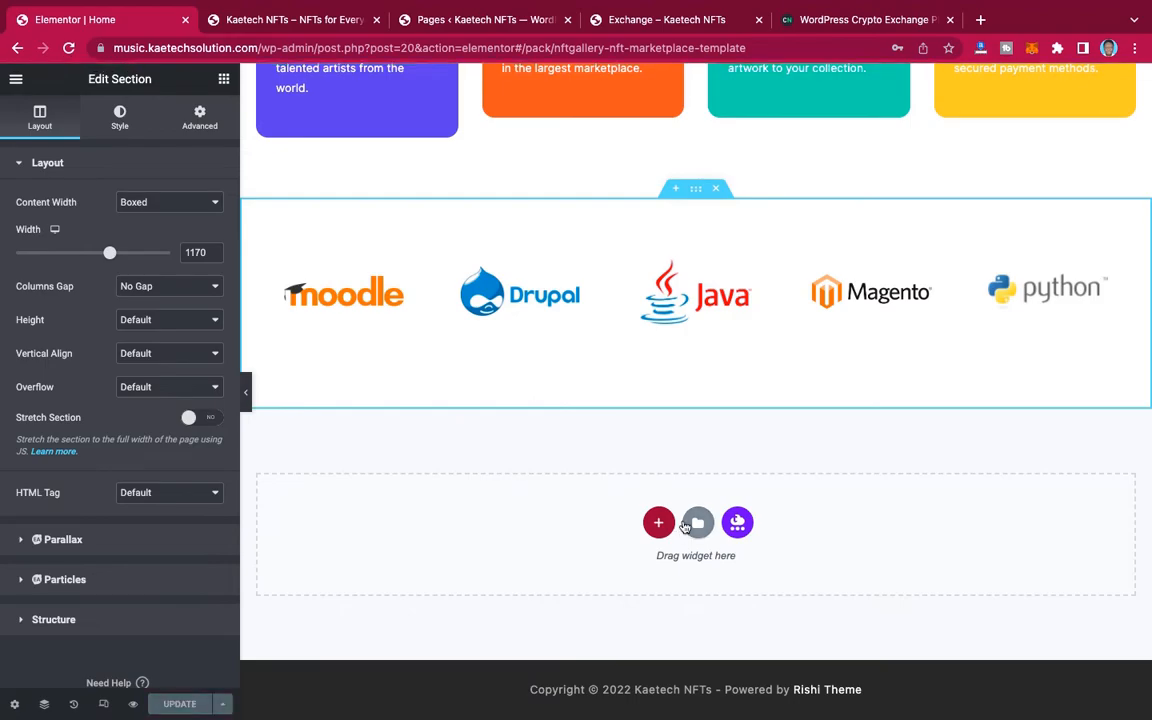
pyautogui.scroll(20, 684, 526)
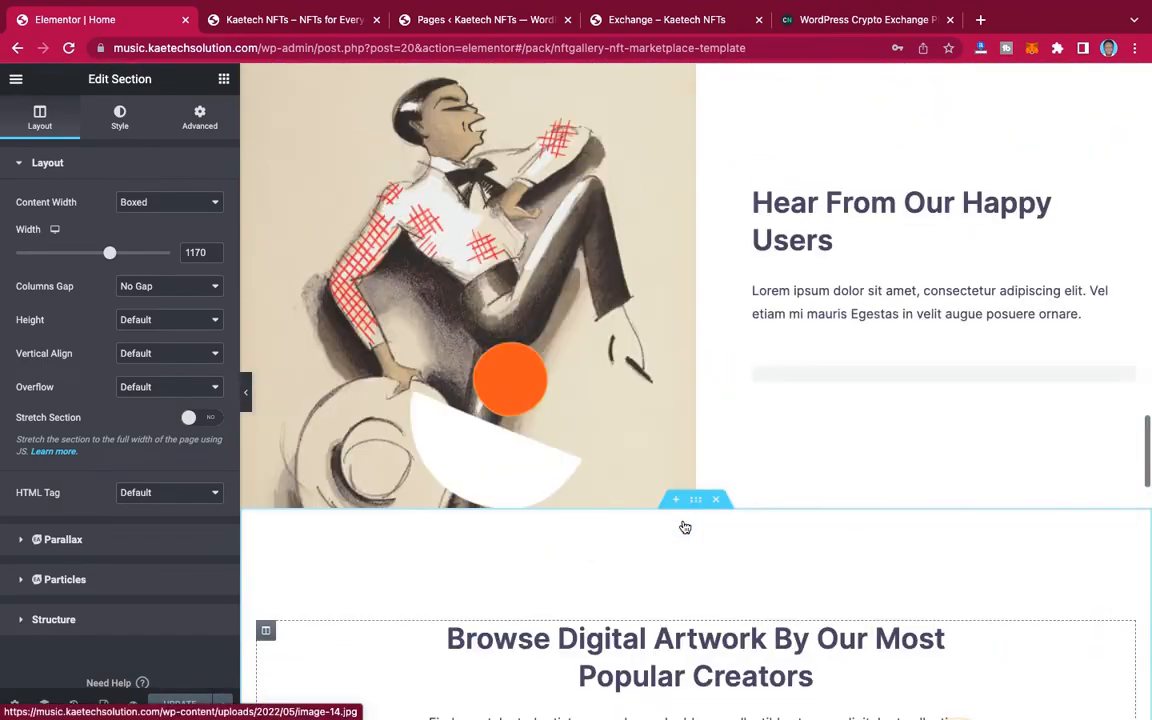
pyautogui.scroll(15, 684, 526)
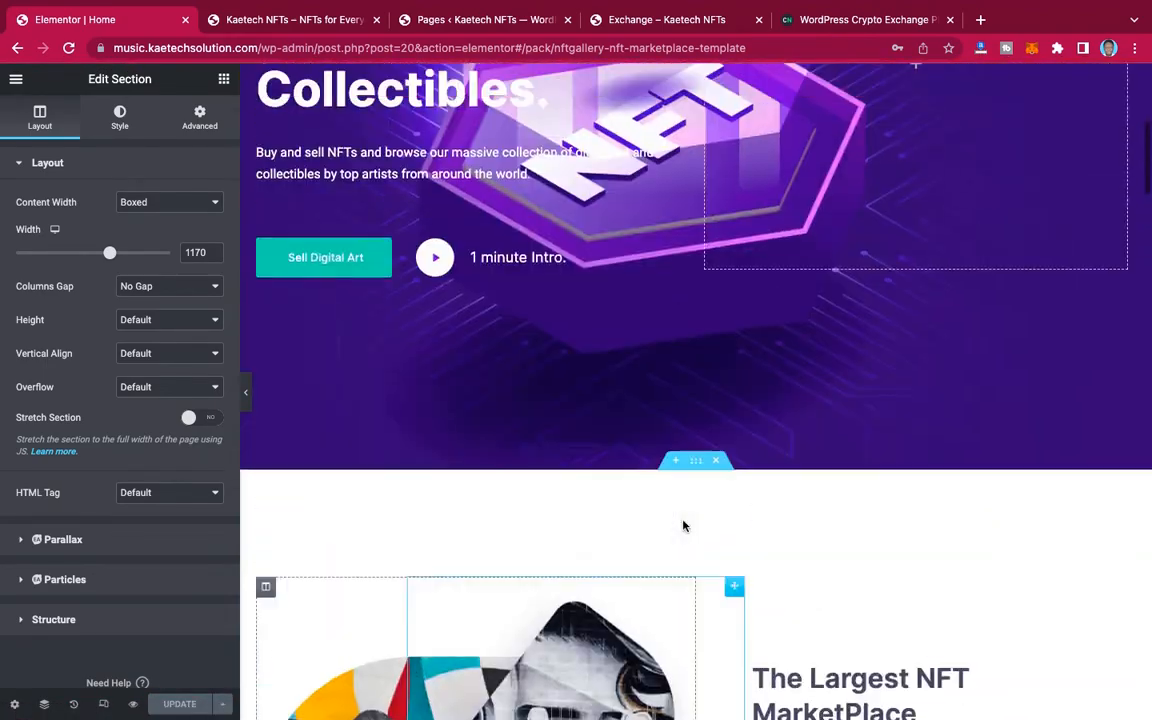
pyautogui.scroll(5, 684, 526)
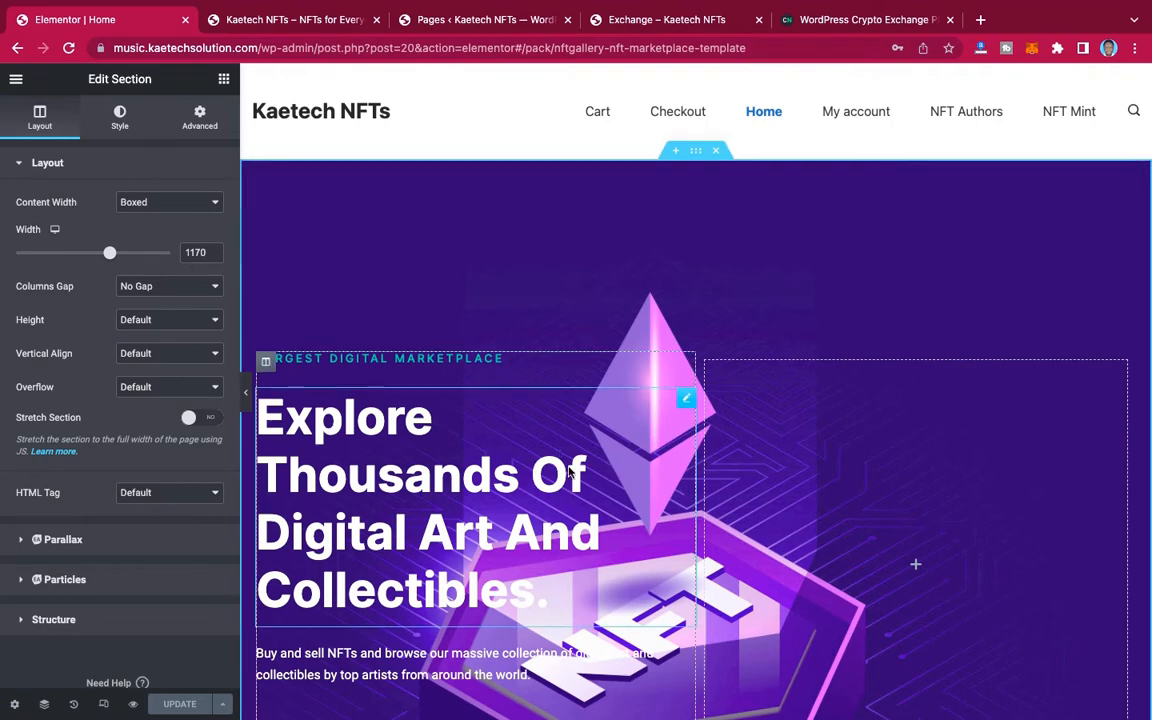
# Preview the Home page full-width with the panel hidden, then switch to the Kaetech NFTs tab
pyautogui.click(247, 396)
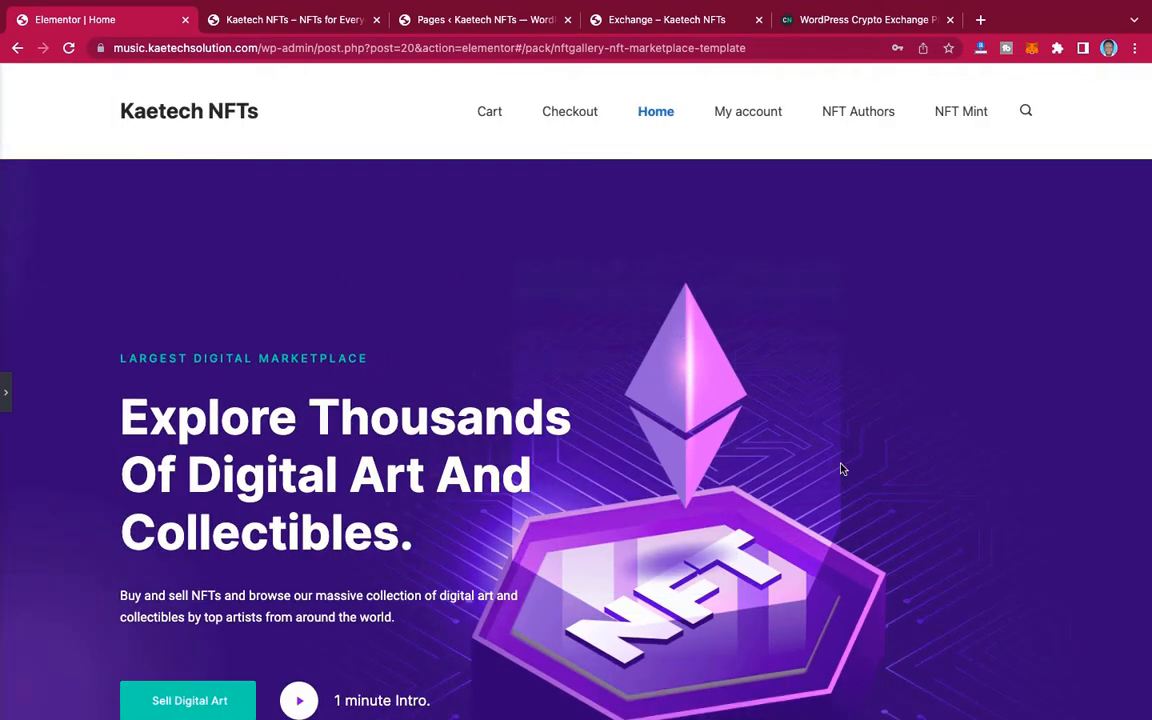
pyautogui.scroll(-15, 840, 469)
pyautogui.scroll(10, 840, 469)
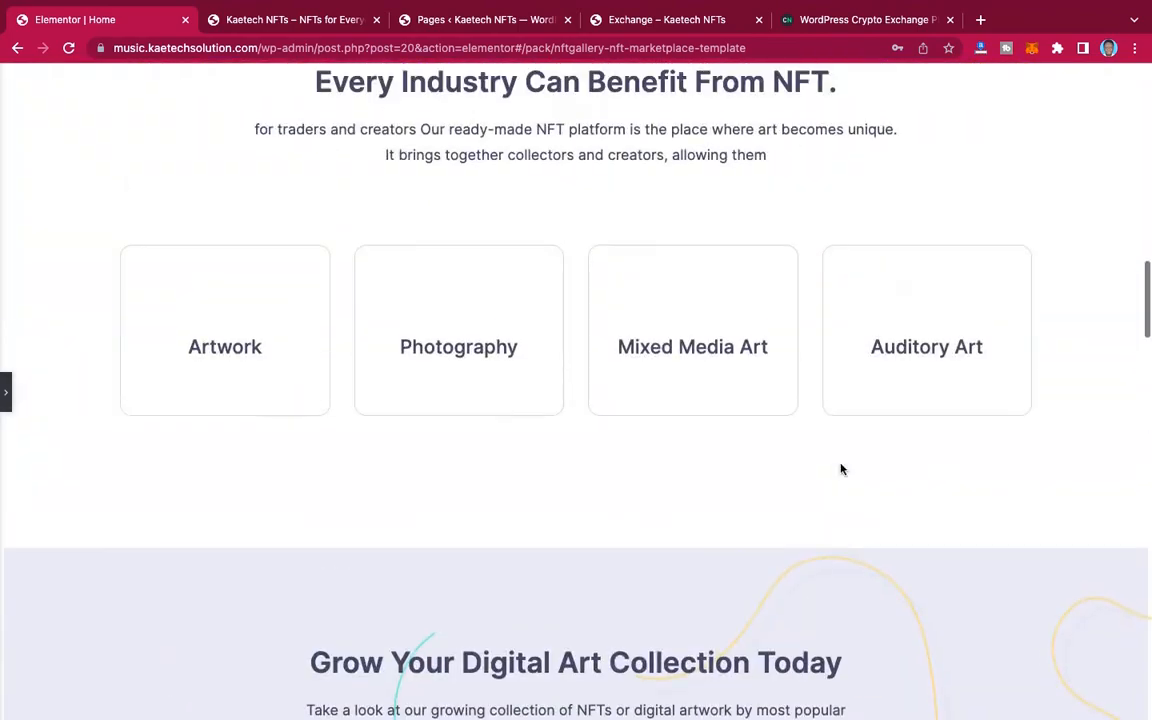
pyautogui.scroll(-10, 840, 469)
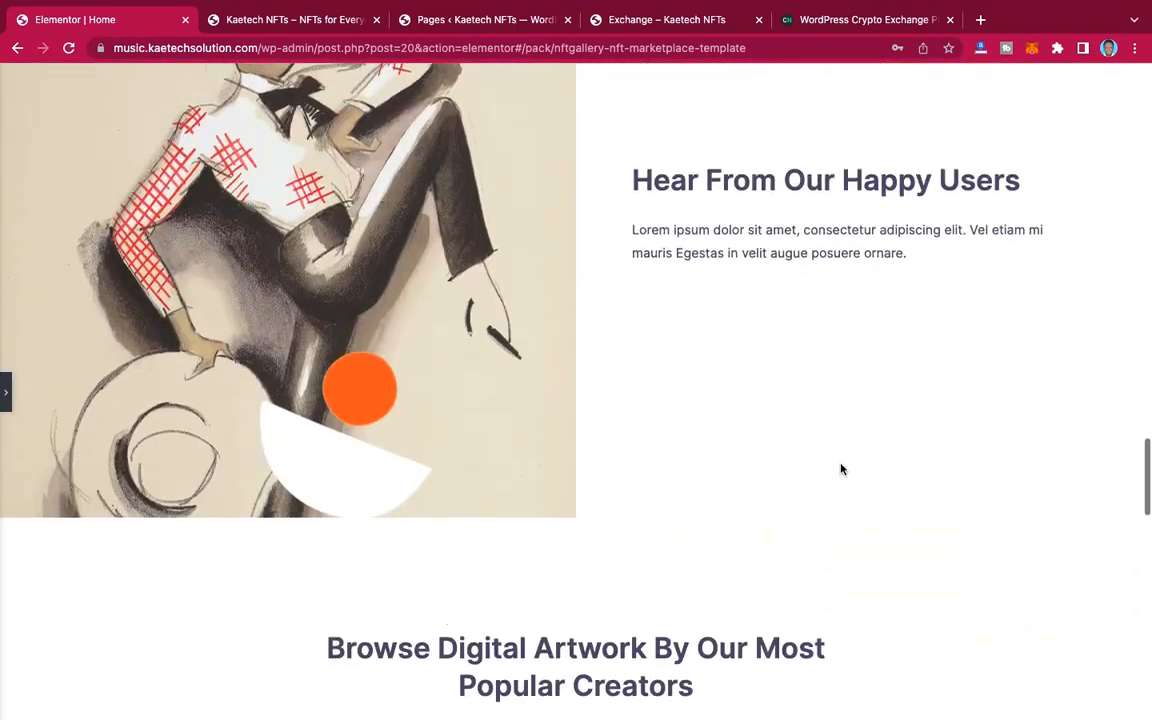
pyautogui.scroll(-15, 840, 469)
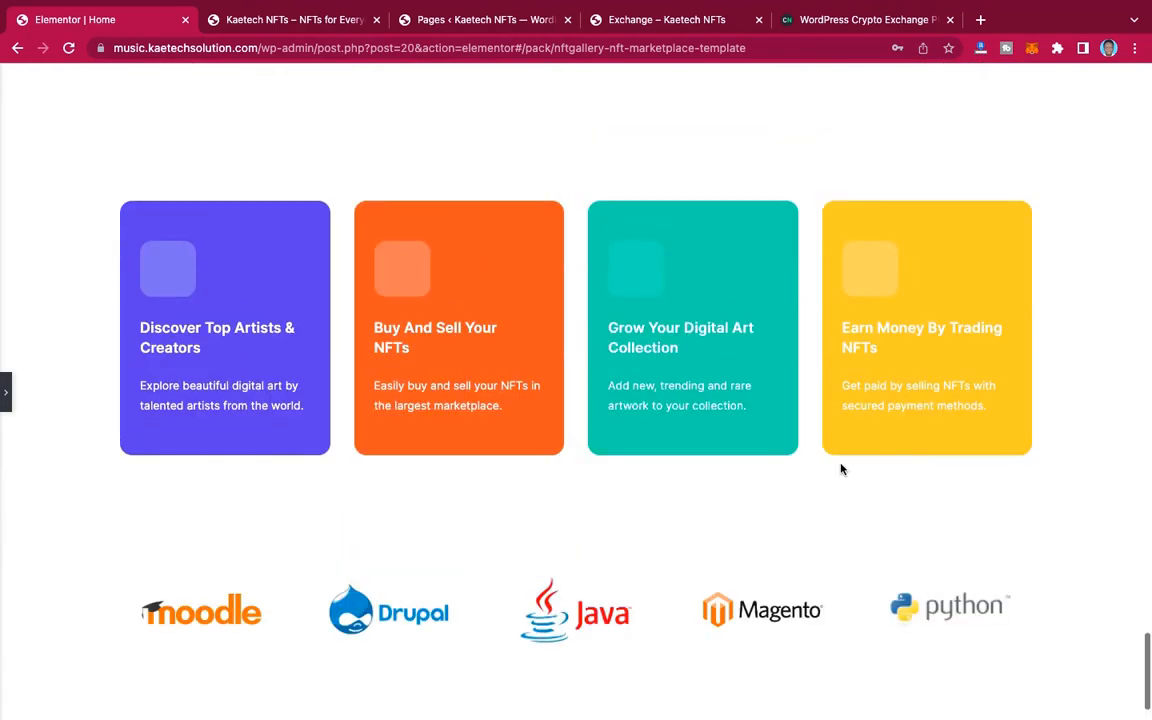
pyautogui.scroll(15, 840, 469)
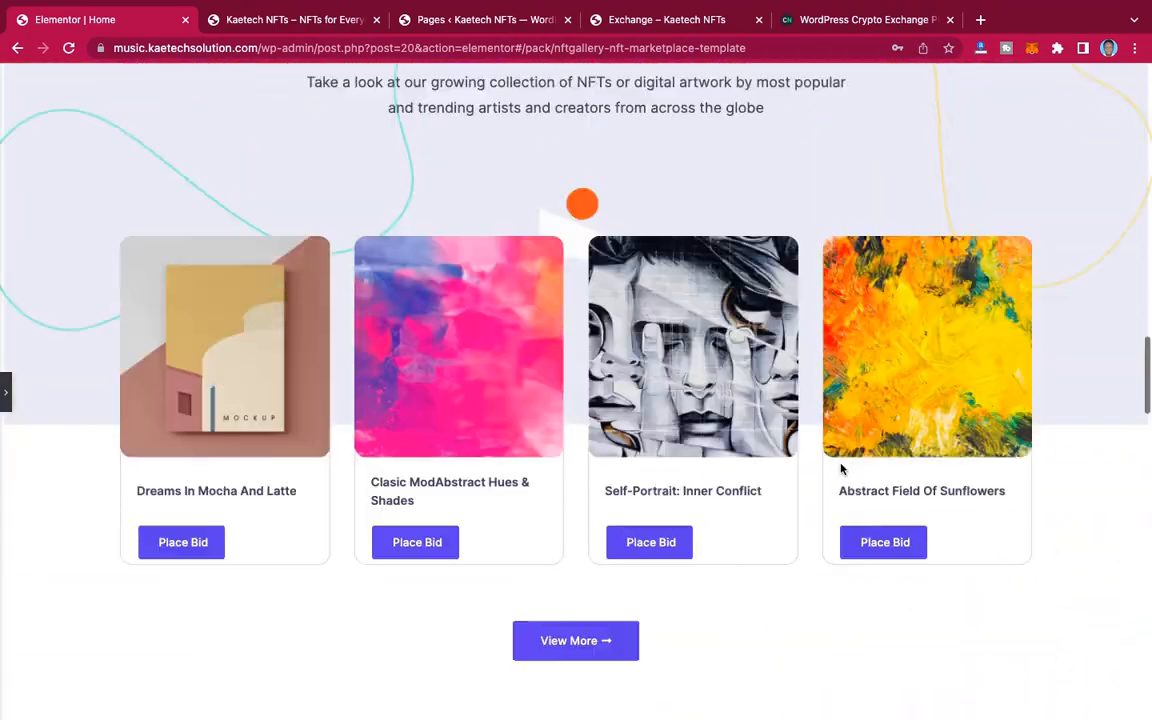
pyautogui.scroll(15, 840, 469)
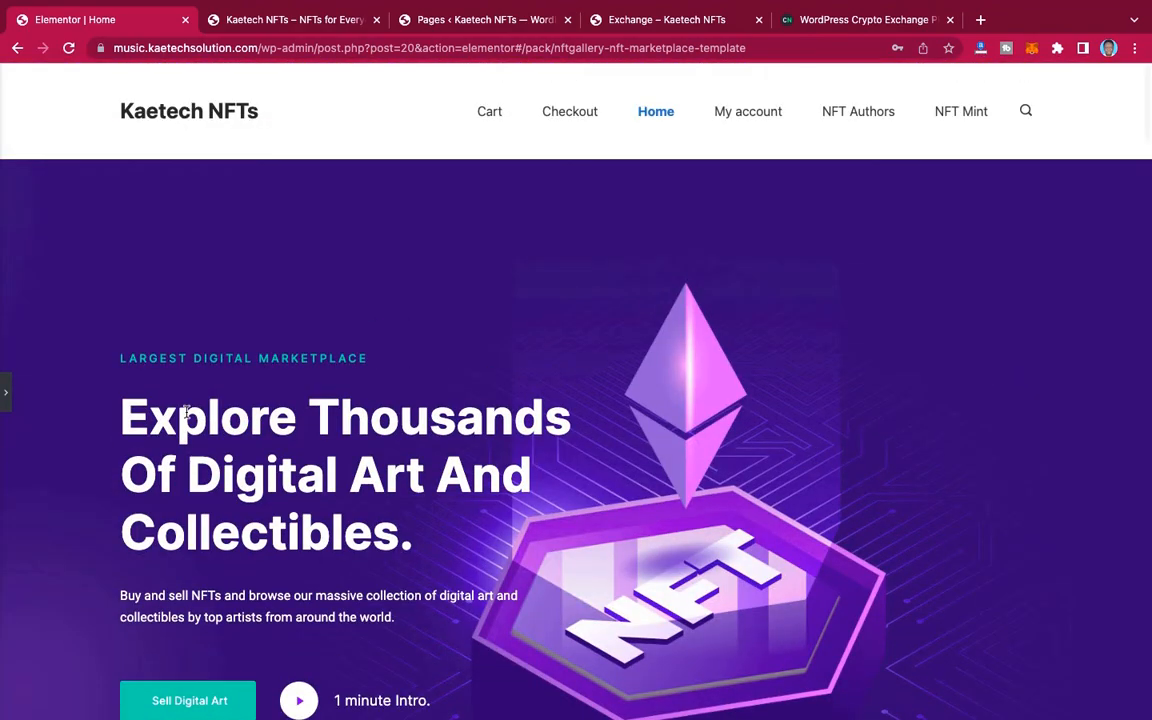
pyautogui.click(5, 400)
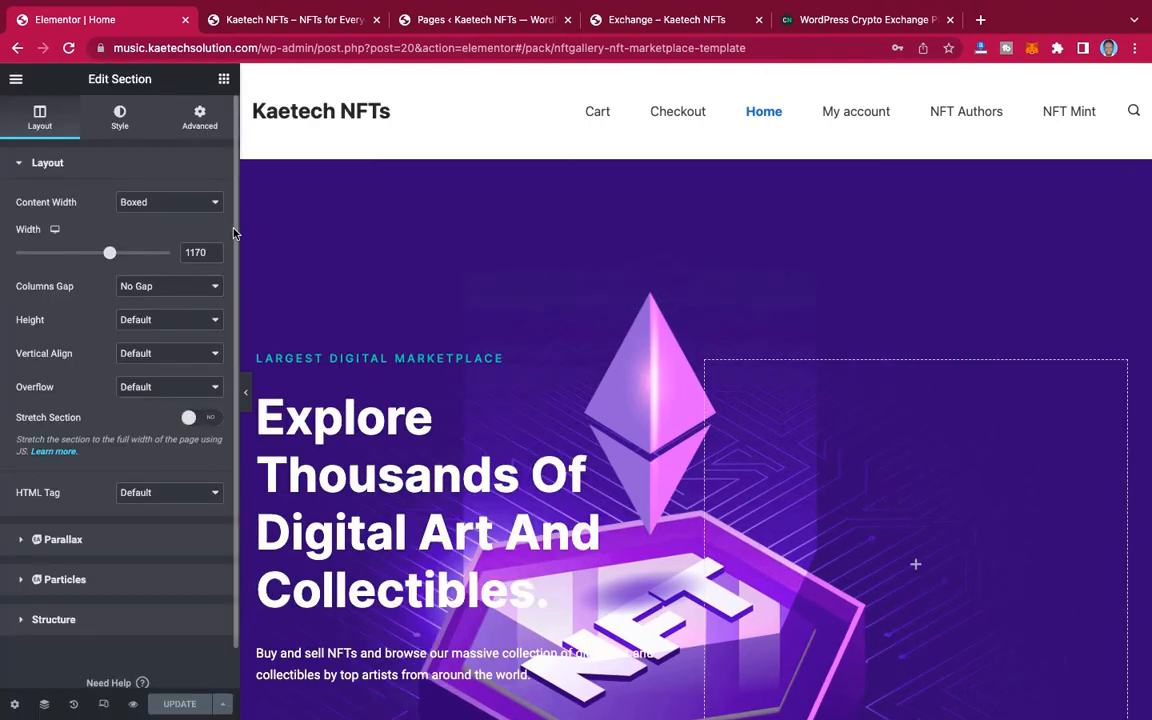
pyautogui.click(289, 27)
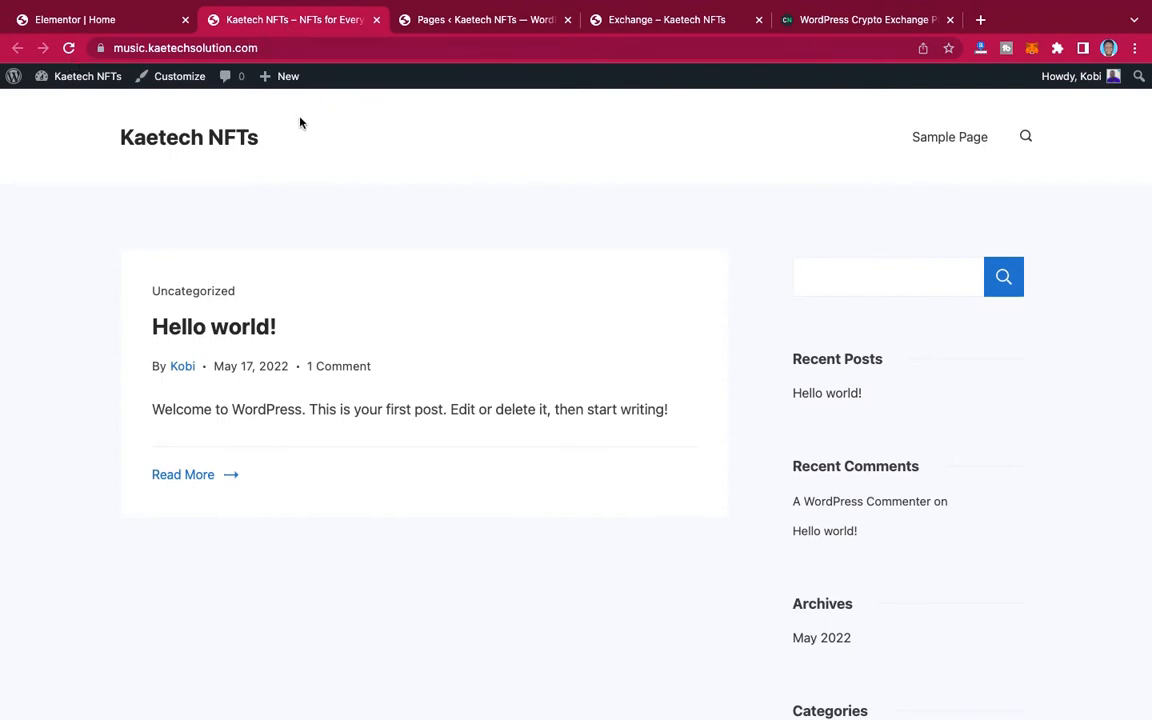
# Go from the dashboard to Settings > Reading
pyautogui.moveTo(77, 77)
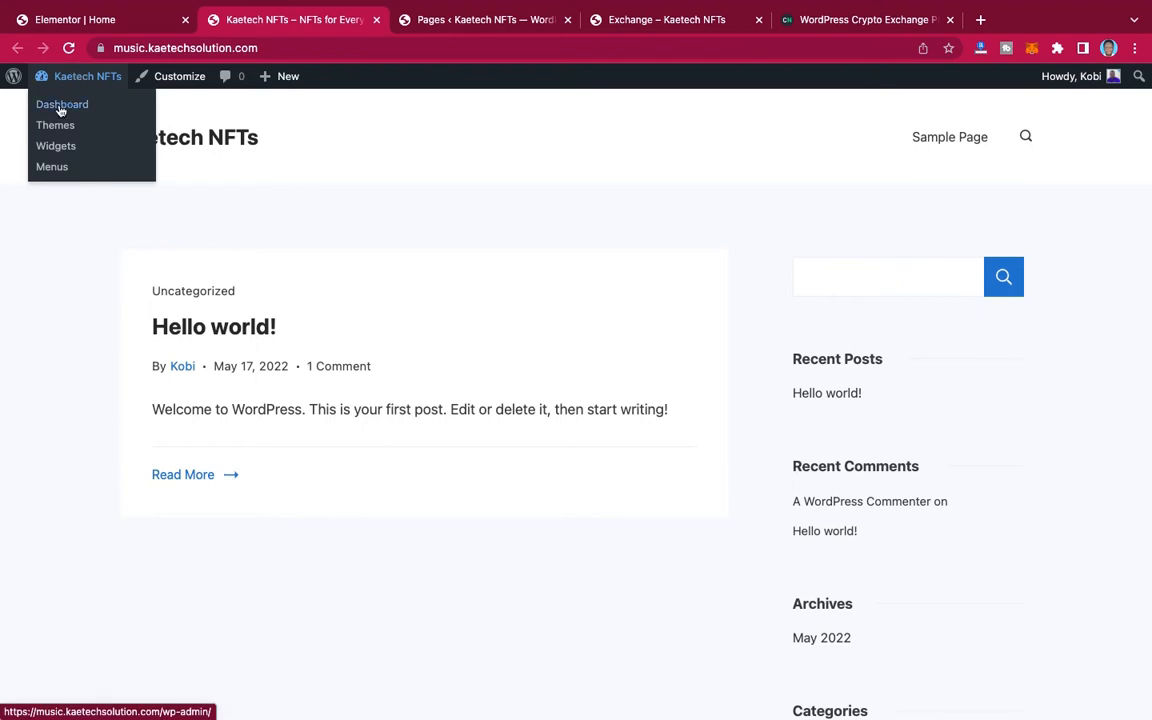
pyautogui.click(60, 110)
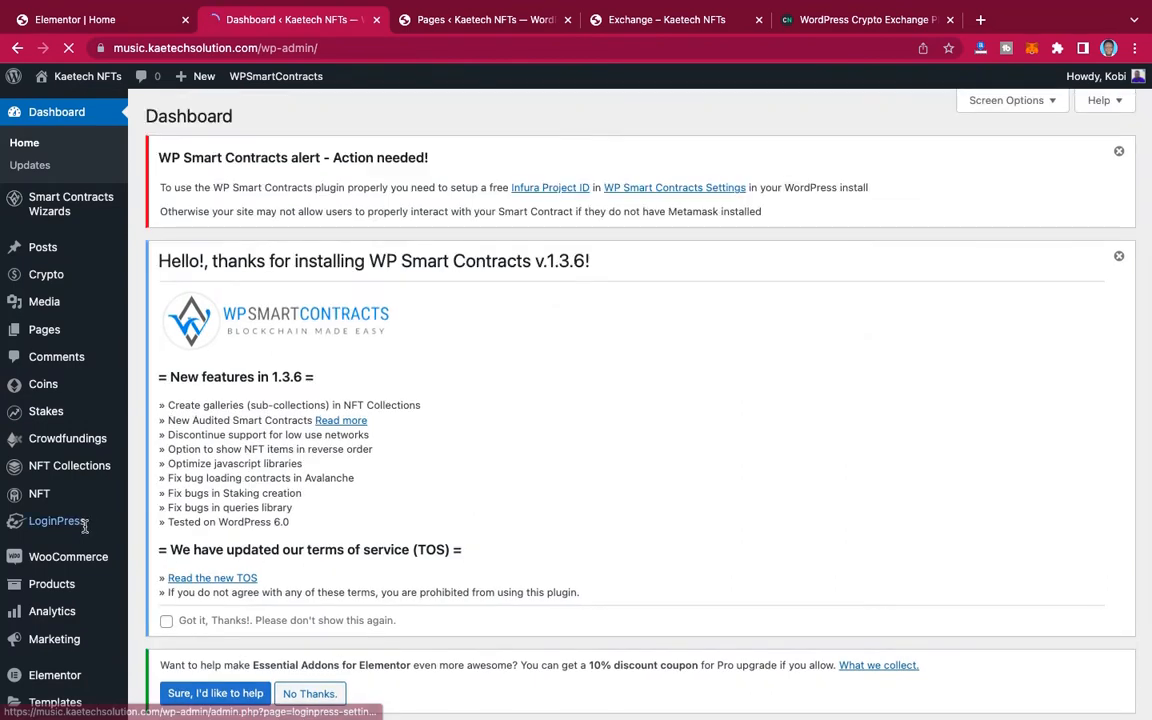
pyautogui.scroll(-2, 38, 548)
pyautogui.scroll(-5, 38, 548)
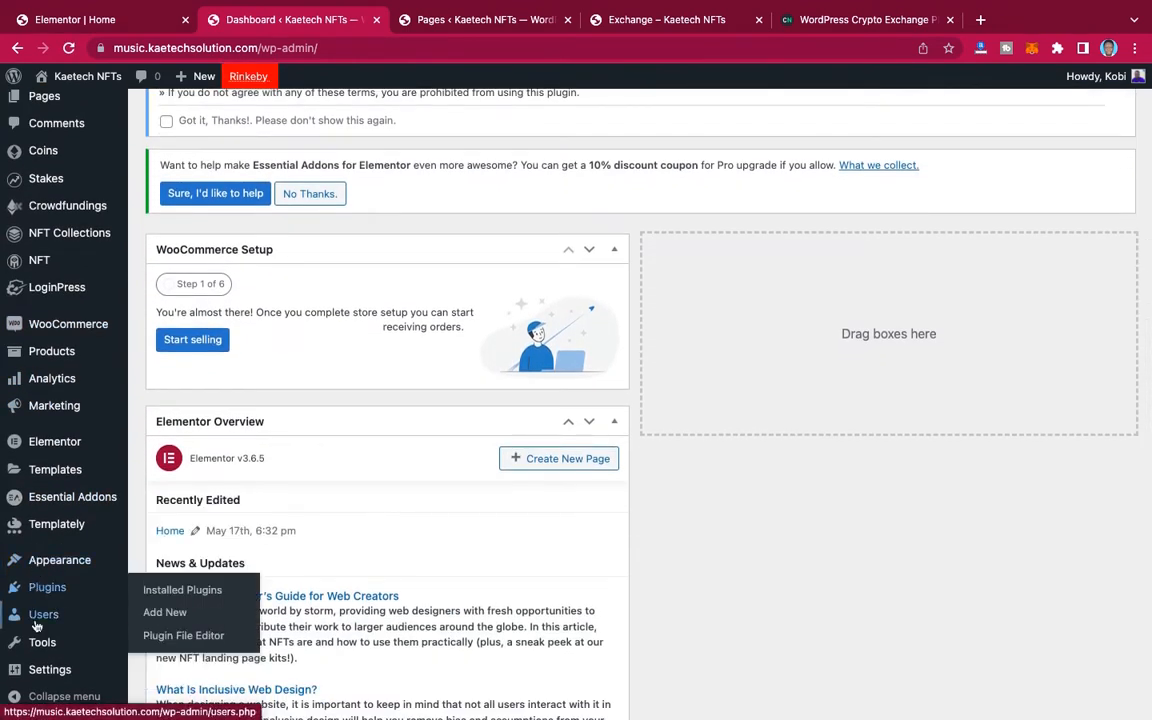
pyautogui.moveTo(43, 683)
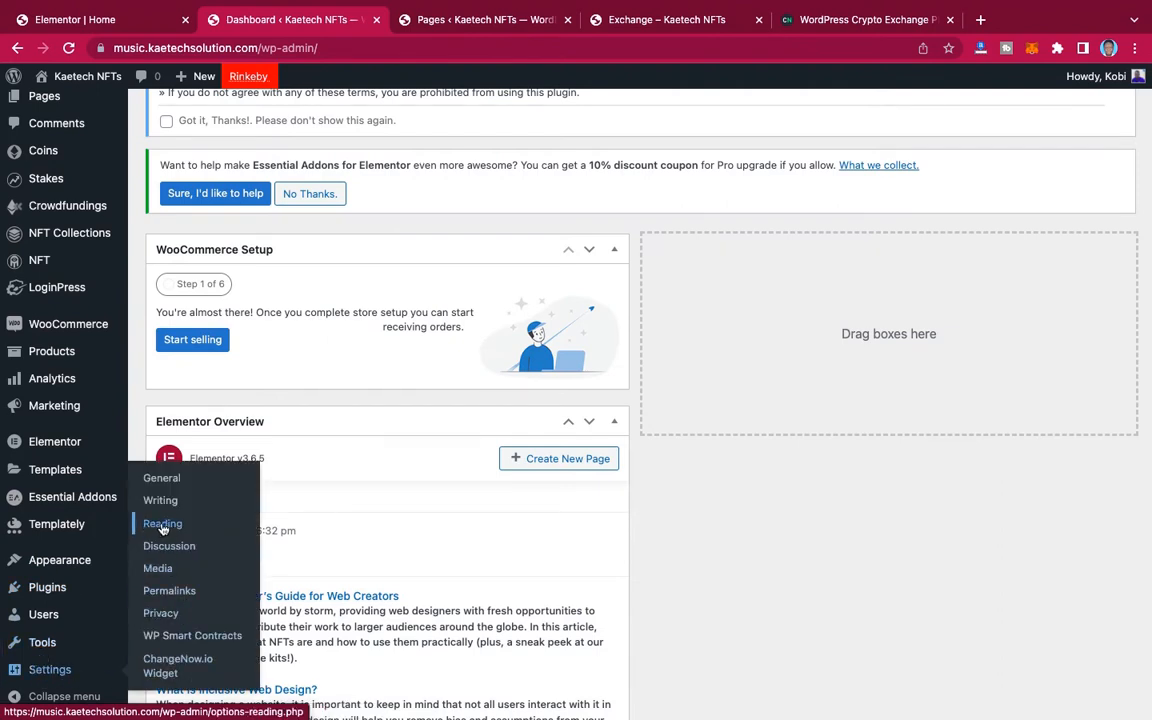
pyautogui.click(163, 528)
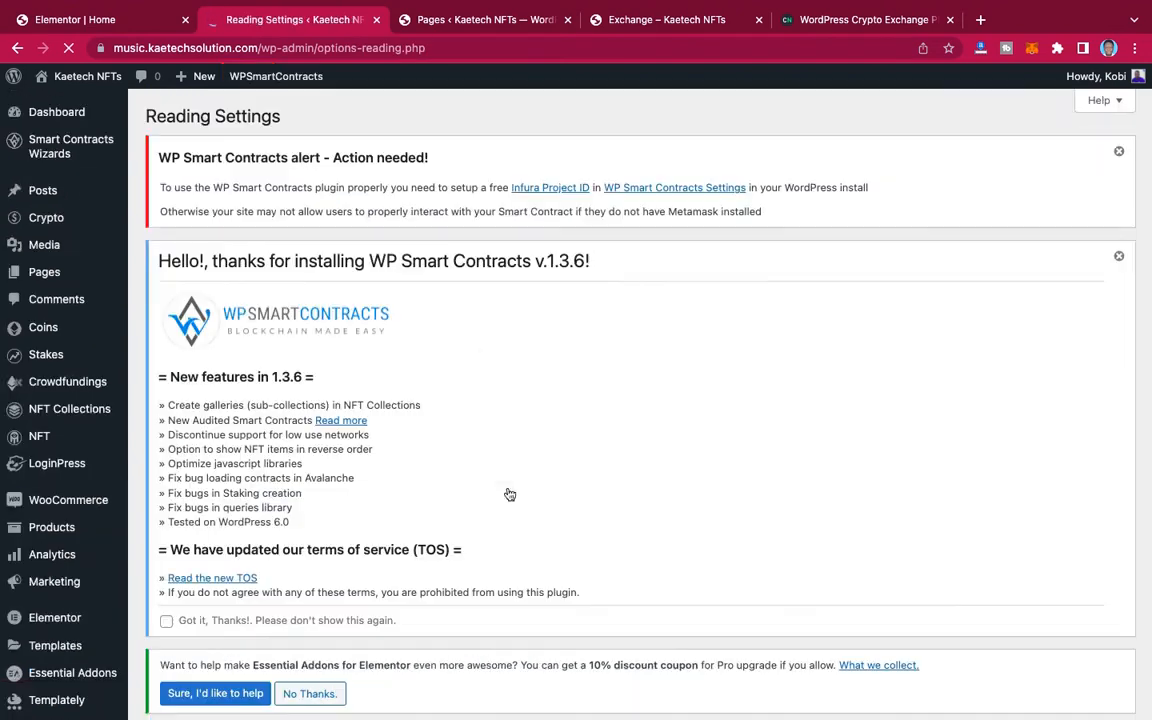
# Make the static page Home the site's homepage and save the changes
pyautogui.scroll(-5, 507, 492)
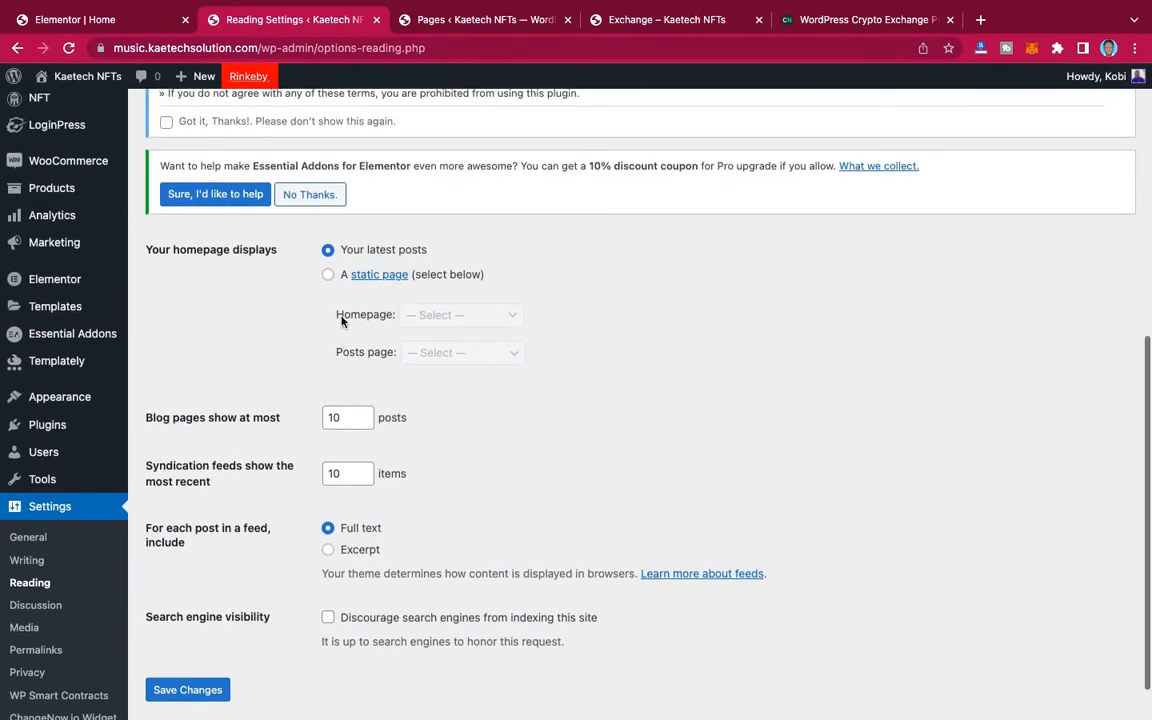
pyautogui.click(328, 276)
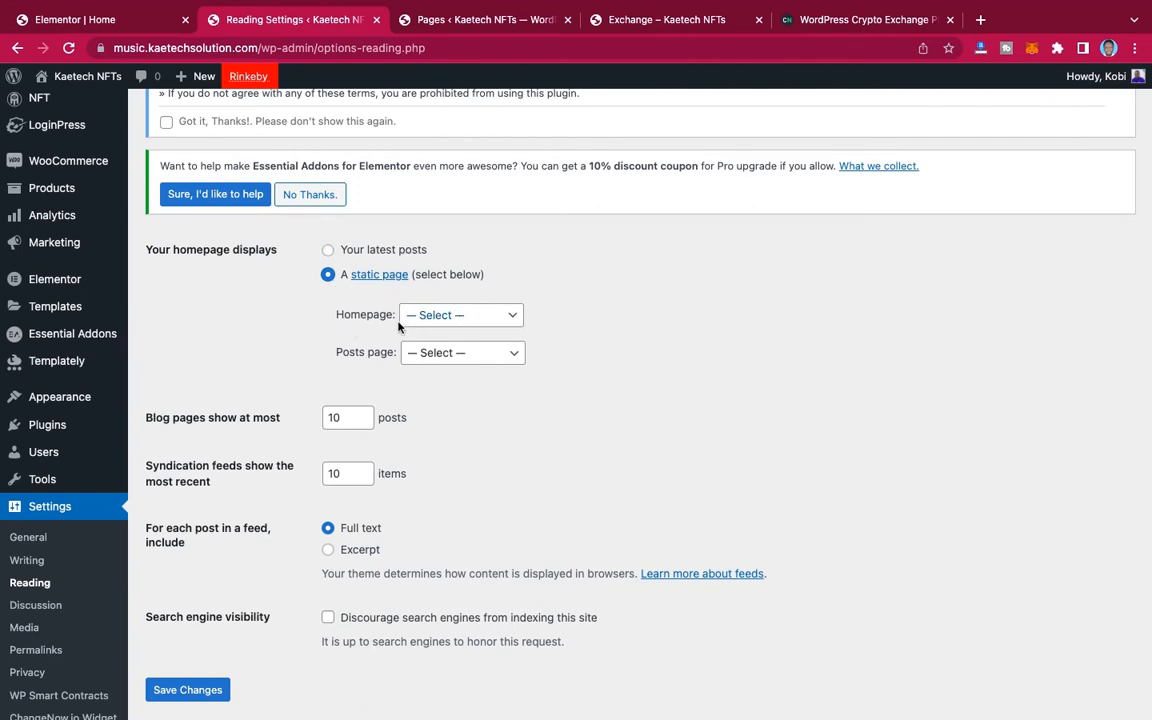
pyautogui.click(459, 318)
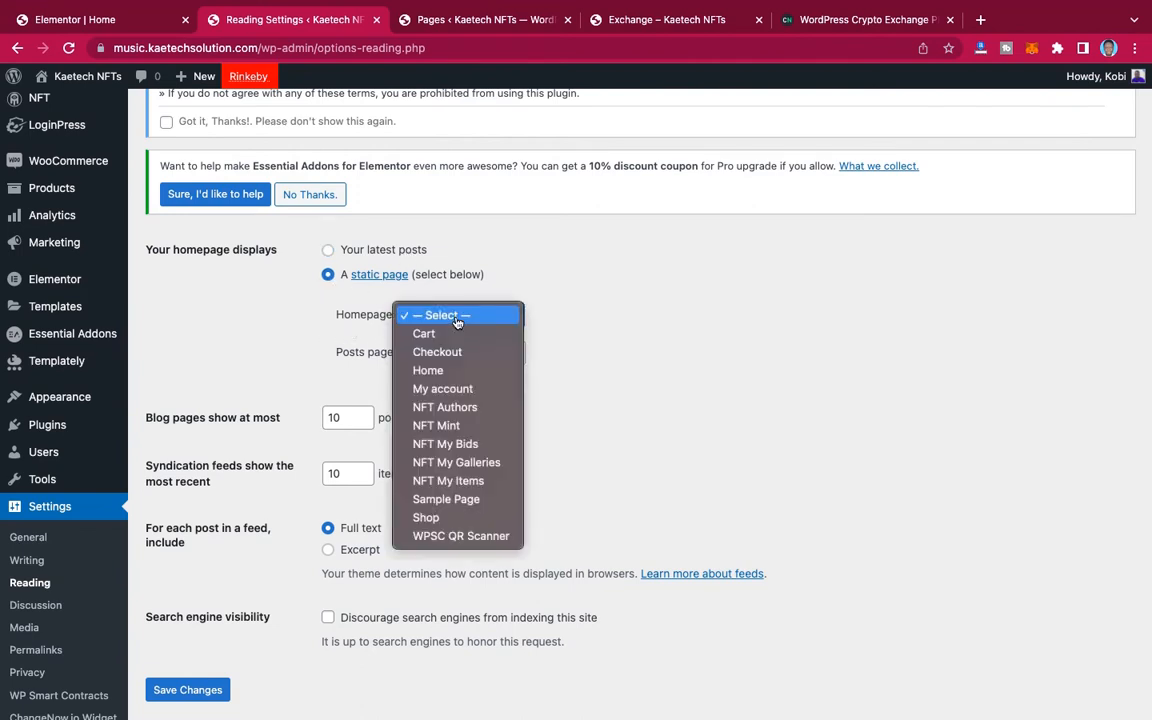
pyautogui.click(433, 372)
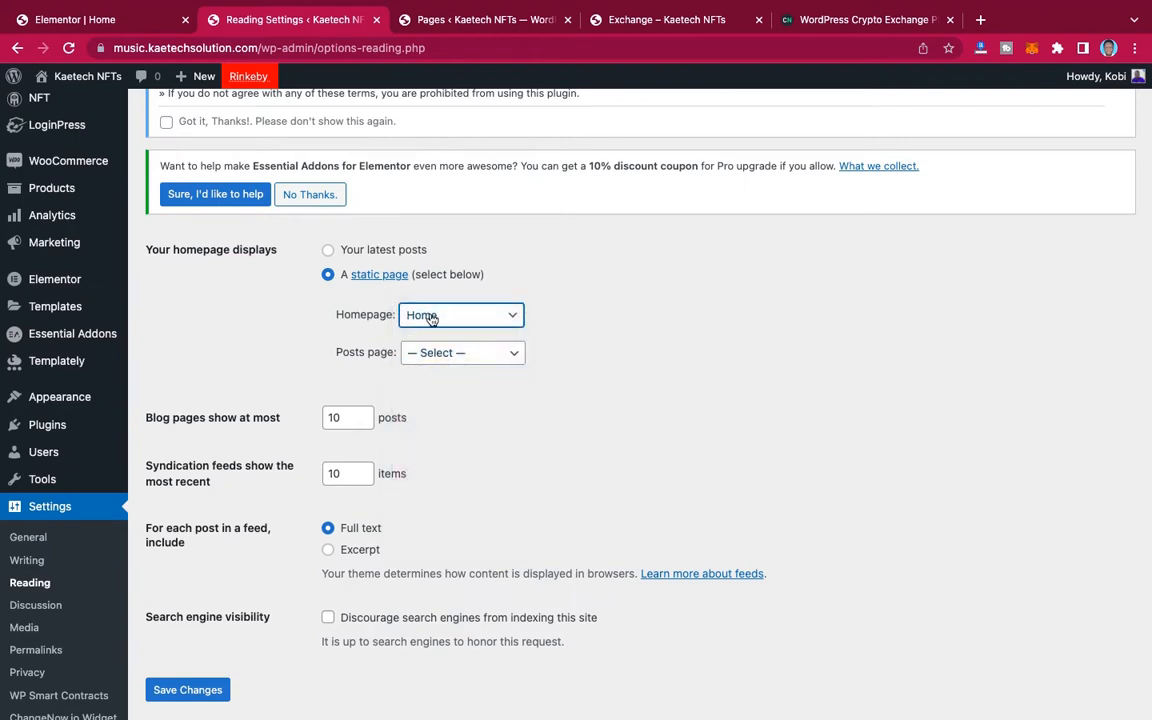
pyautogui.scroll(-1, 448, 475)
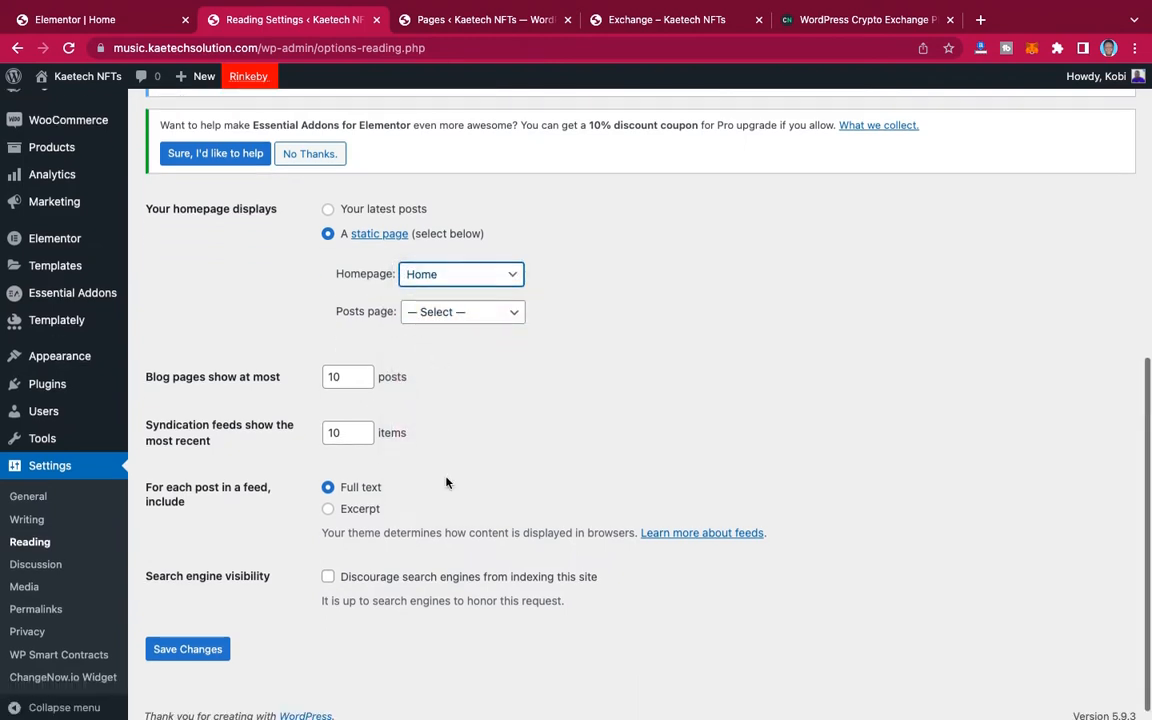
pyautogui.click(197, 638)
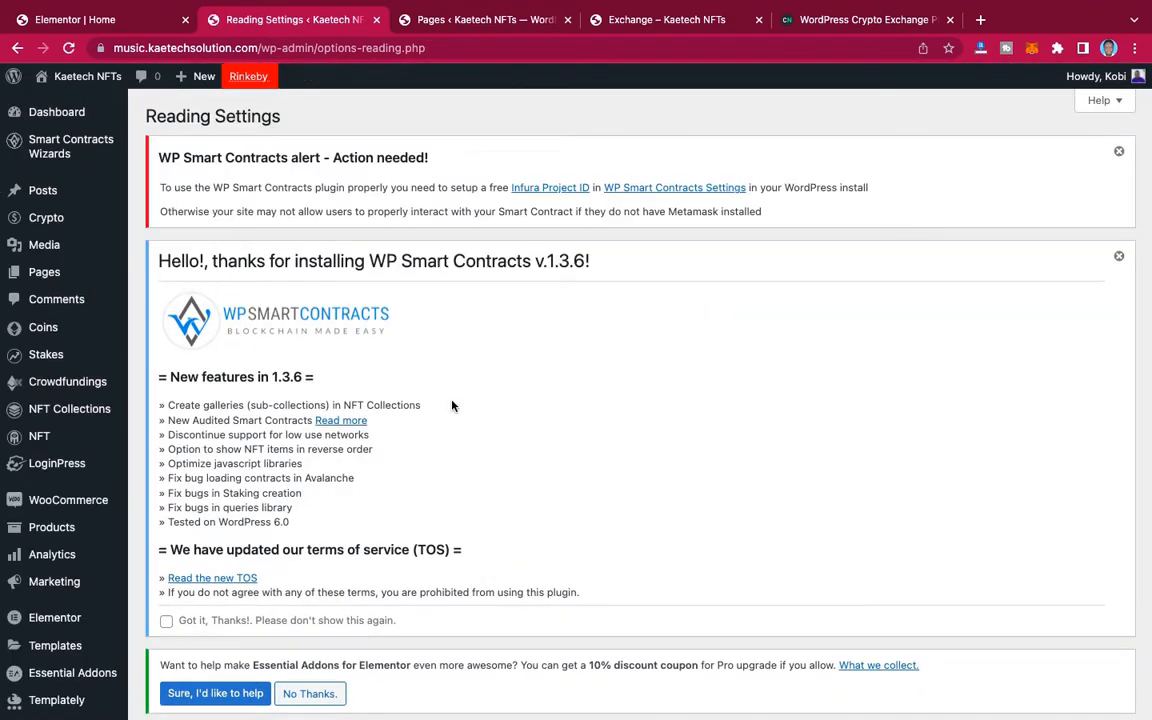
# Open the live Kaetech NFTs site in a new tab via Visit Site
pyautogui.click(437, 30)
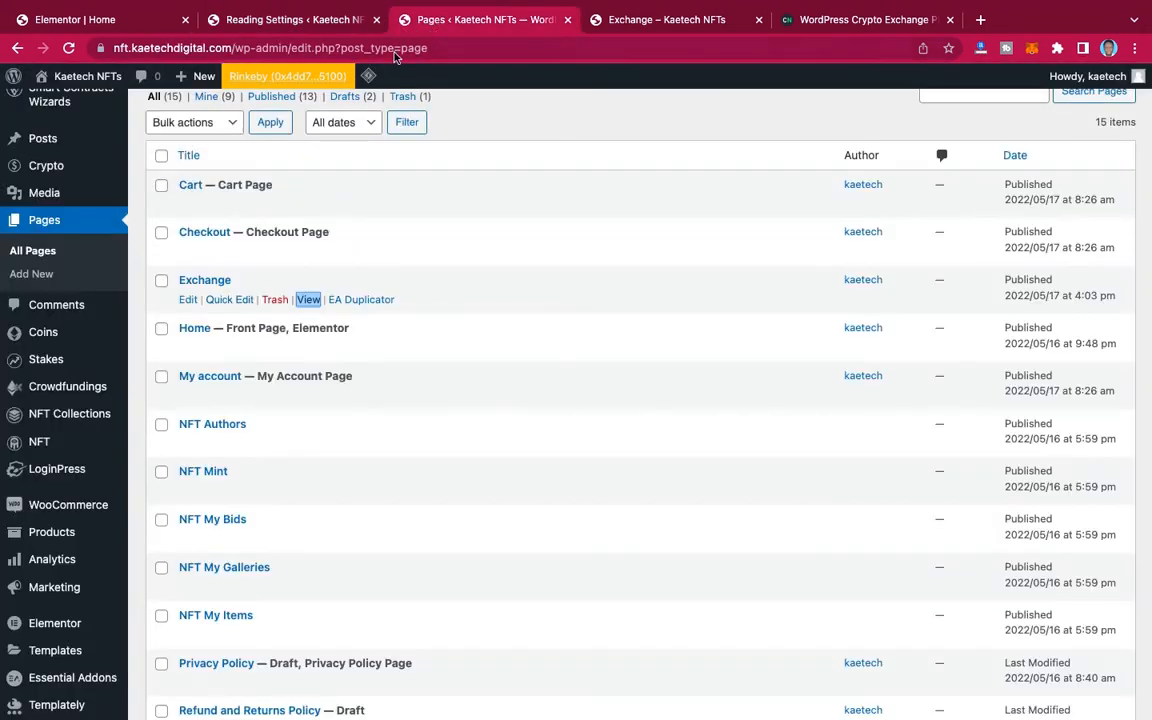
pyautogui.click(347, 27)
pyautogui.moveTo(70, 76)
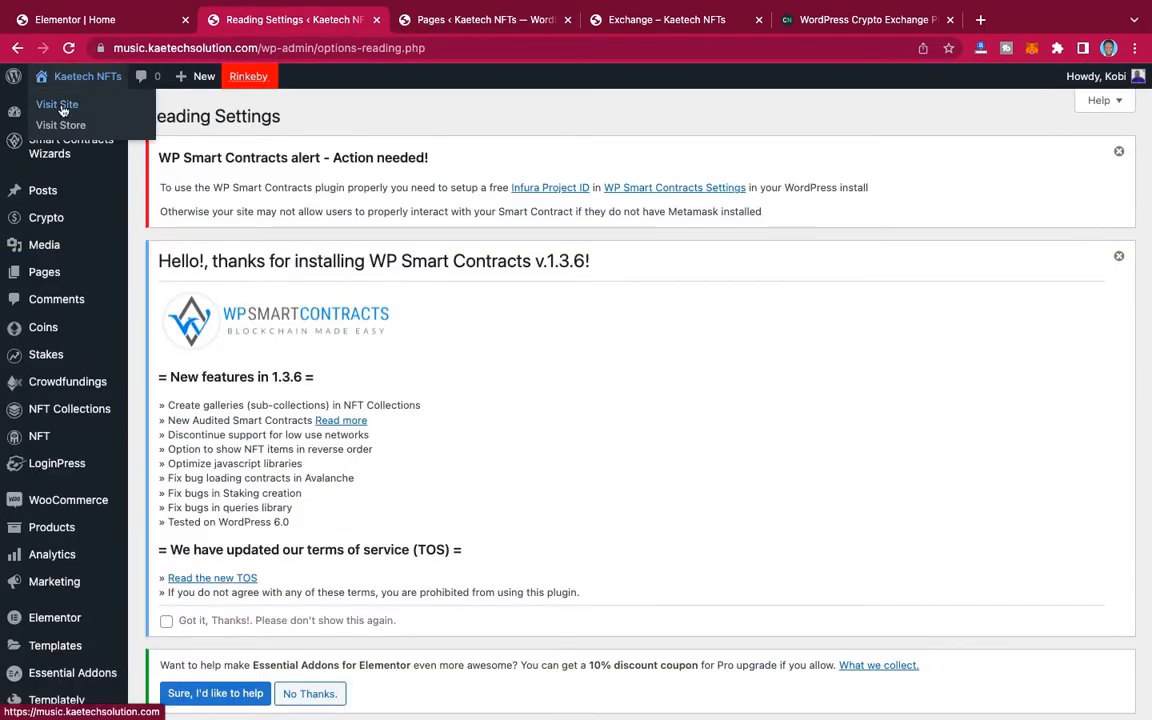
pyautogui.middleClick(57, 100)
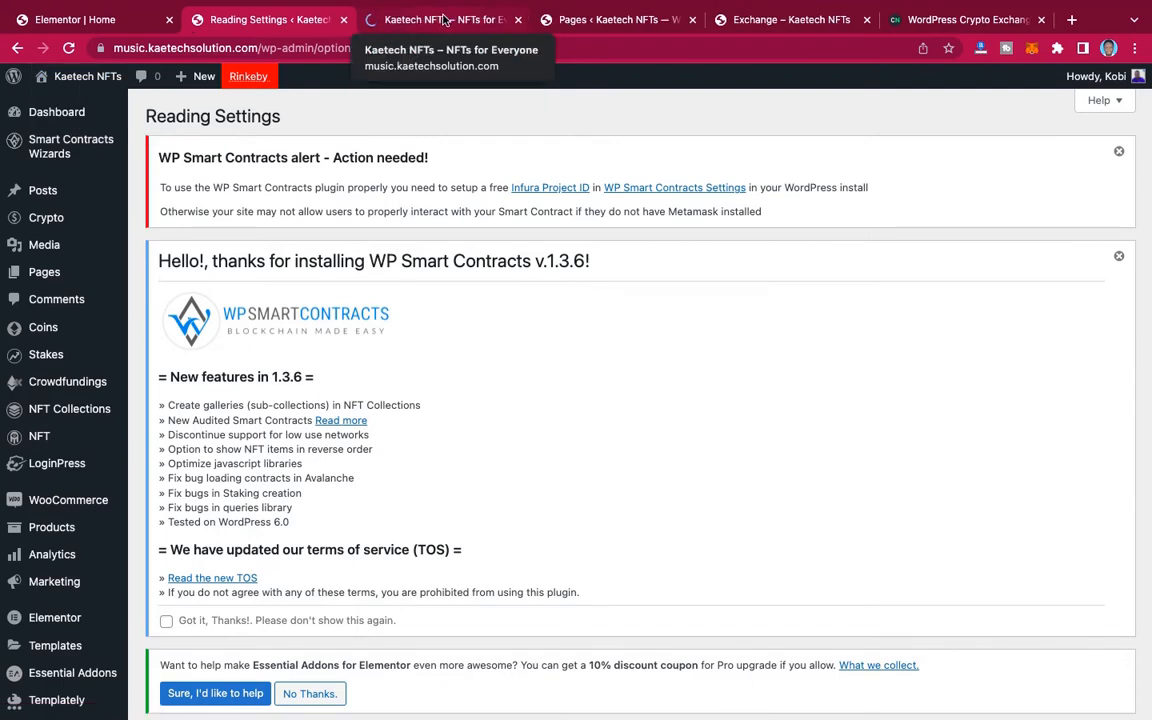
pyautogui.click(444, 20)
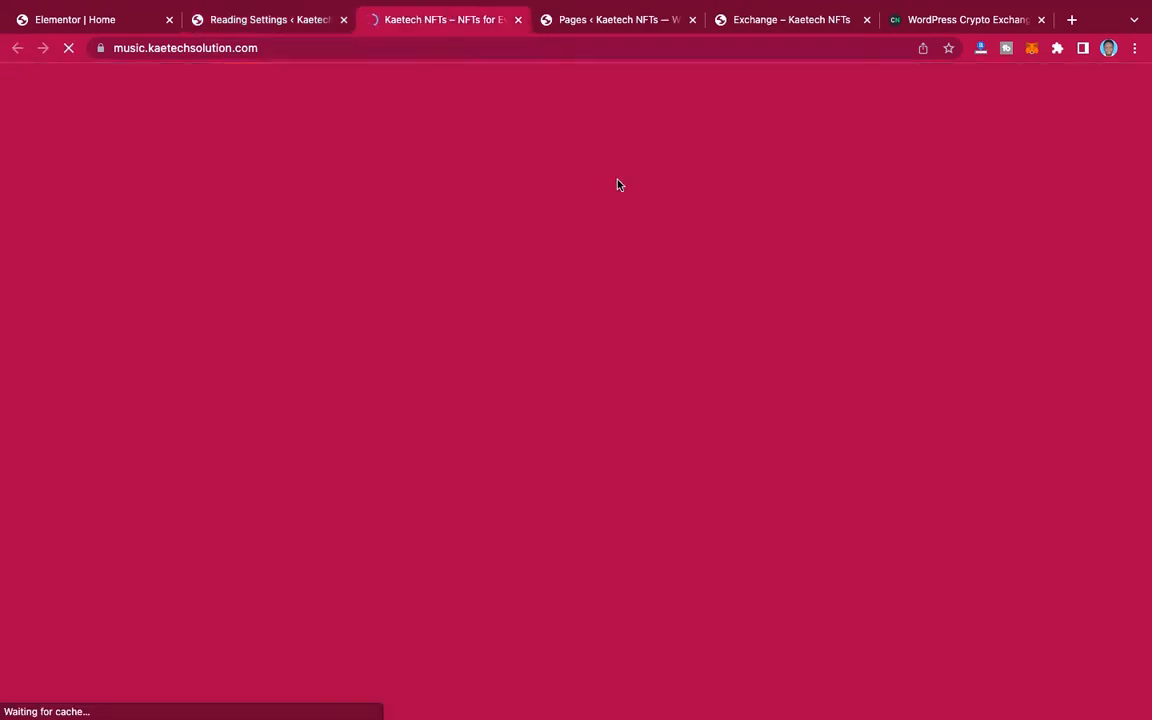
# Scroll through the live homepage showing the imported Home page, then open Customize
pyautogui.scroll(-10, 752, 324)
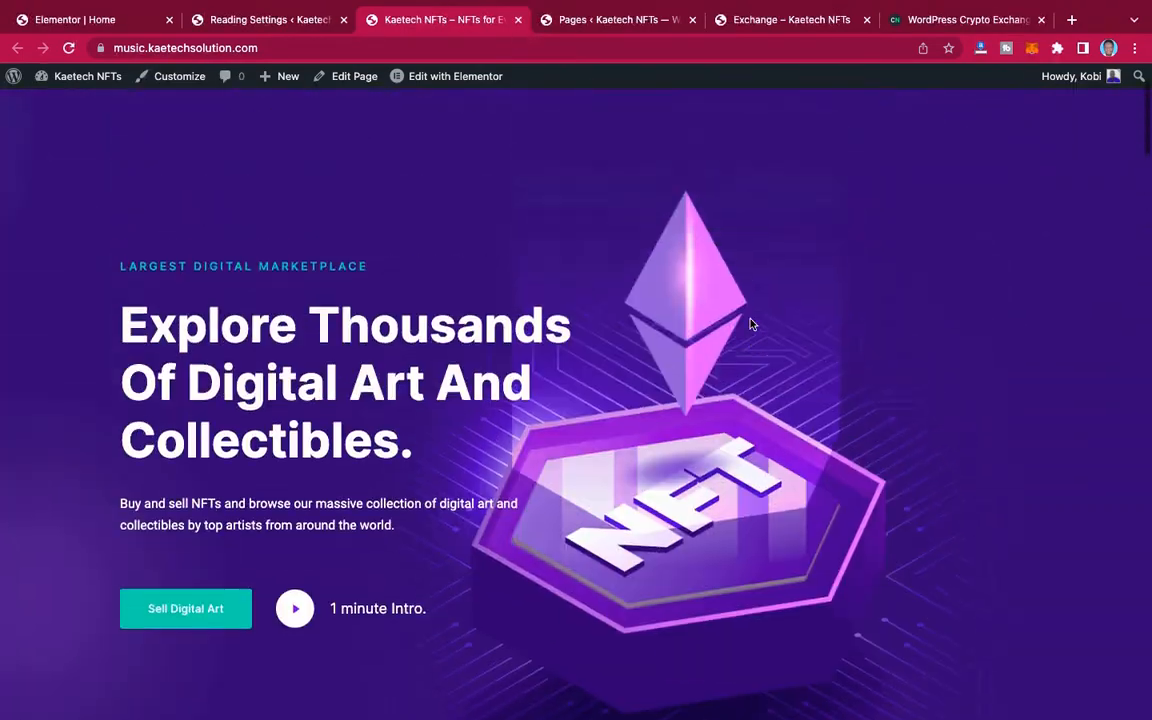
pyautogui.scroll(-10, 750, 319)
pyautogui.scroll(-15, 750, 319)
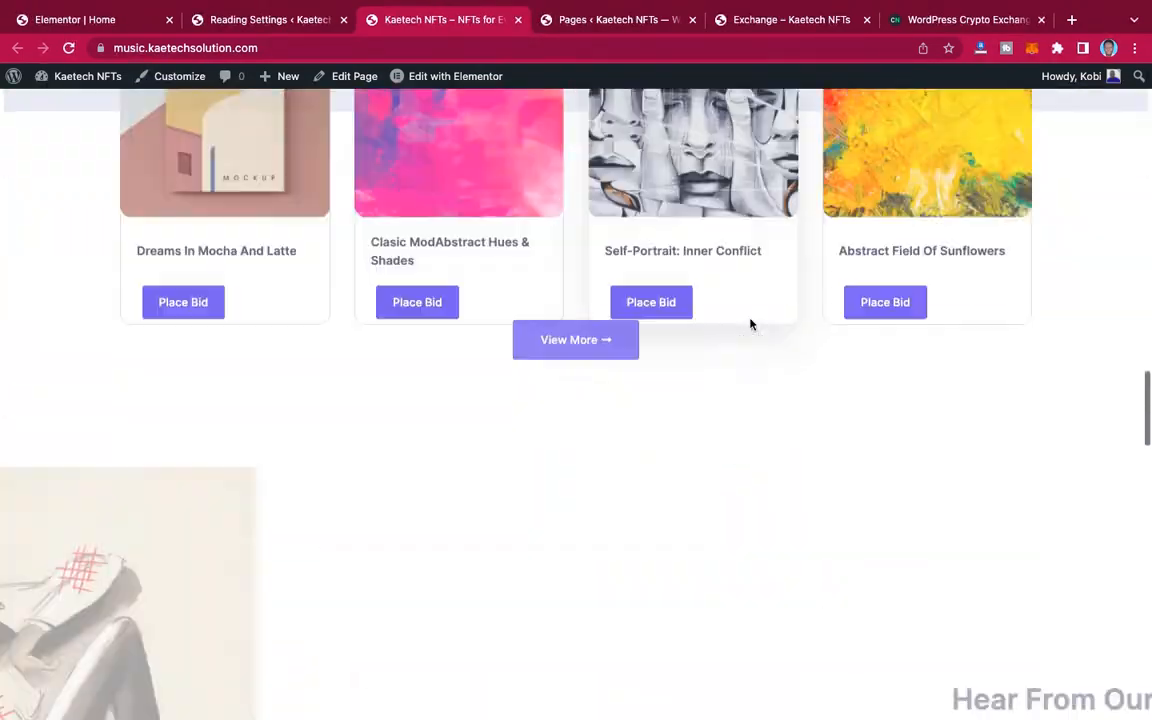
pyautogui.scroll(-10, 752, 324)
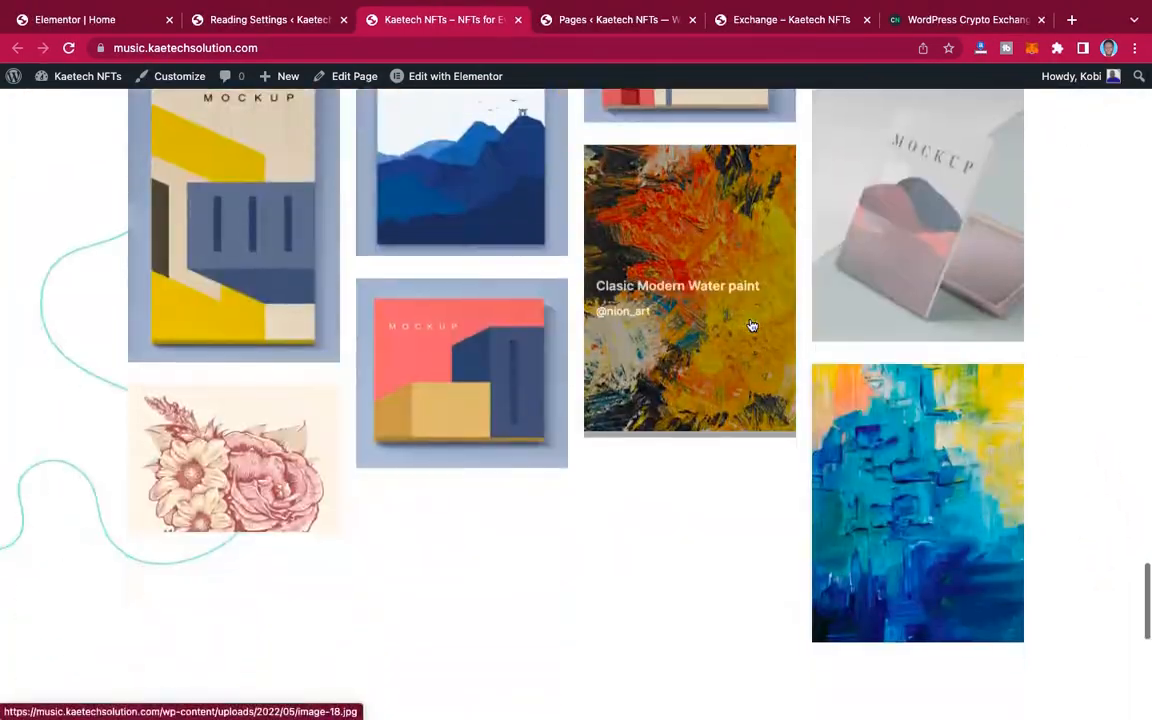
pyautogui.scroll(20, 752, 324)
pyautogui.scroll(10, 752, 324)
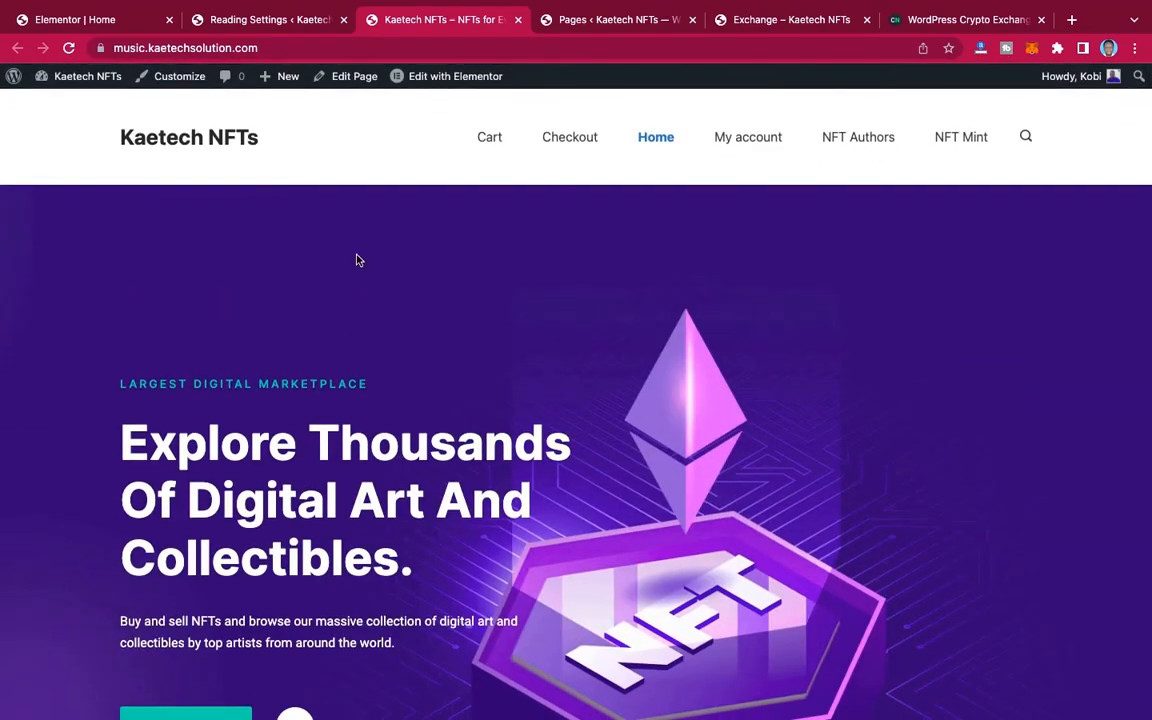
pyautogui.click(154, 76)
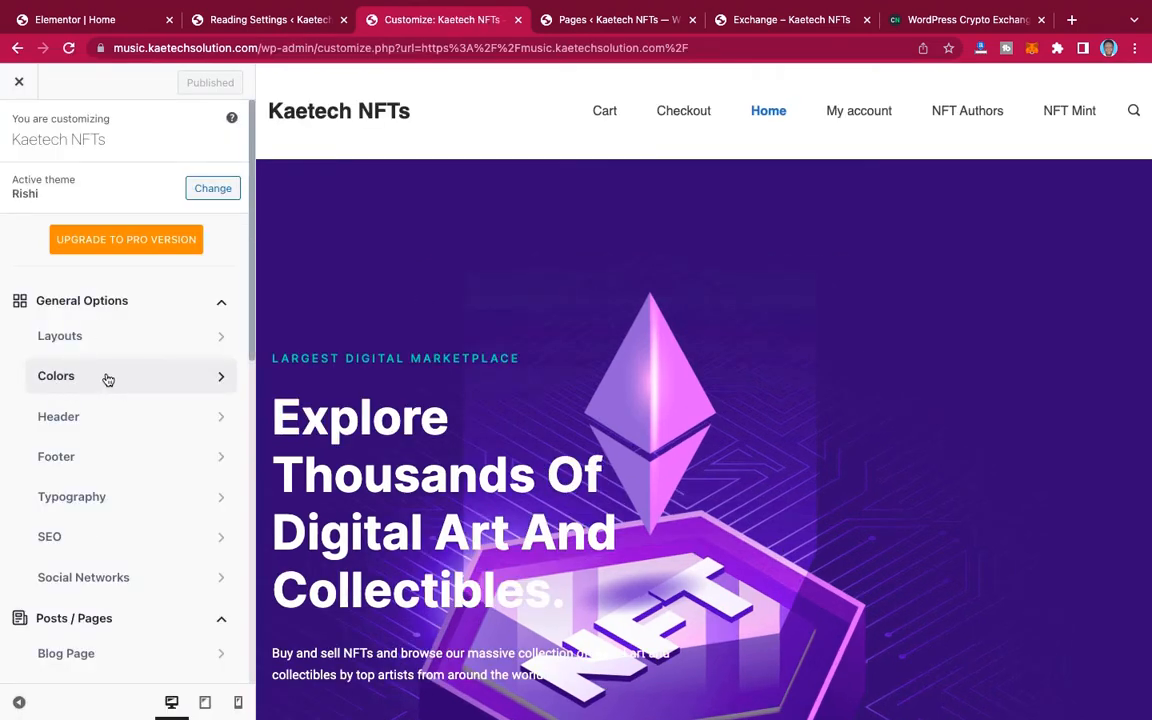
# Switch the Customizer's Global Color Palette under Colors to Palette #5
pyautogui.click(108, 378)
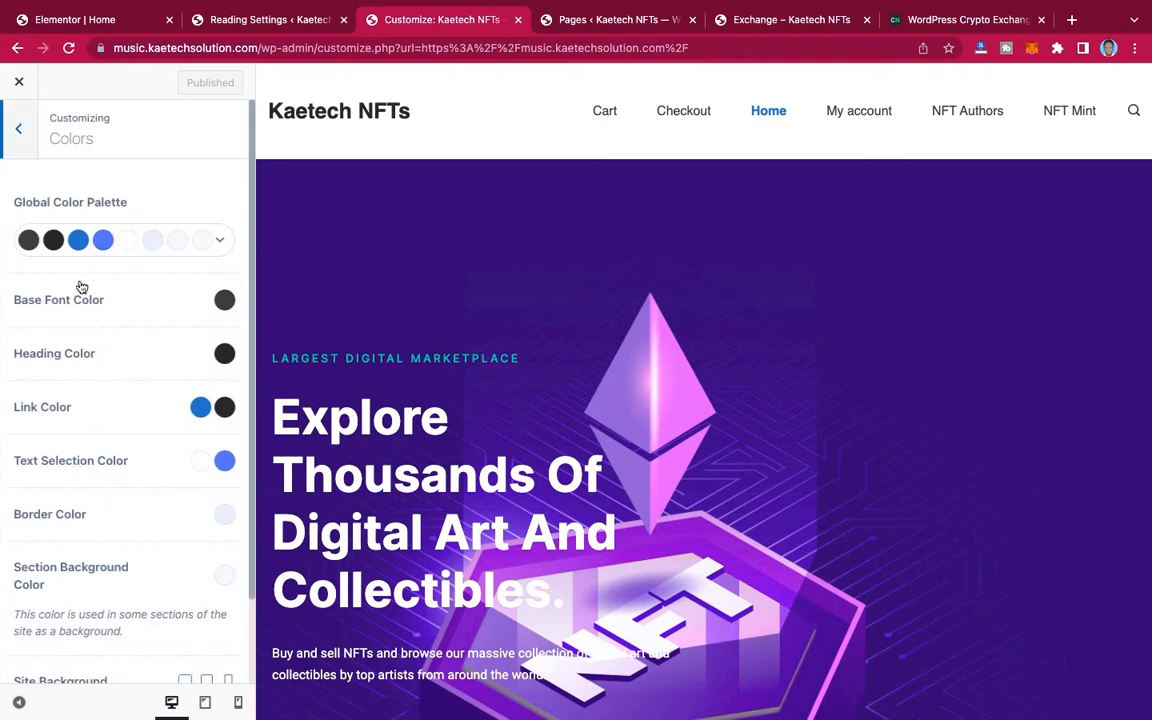
pyautogui.click(219, 242)
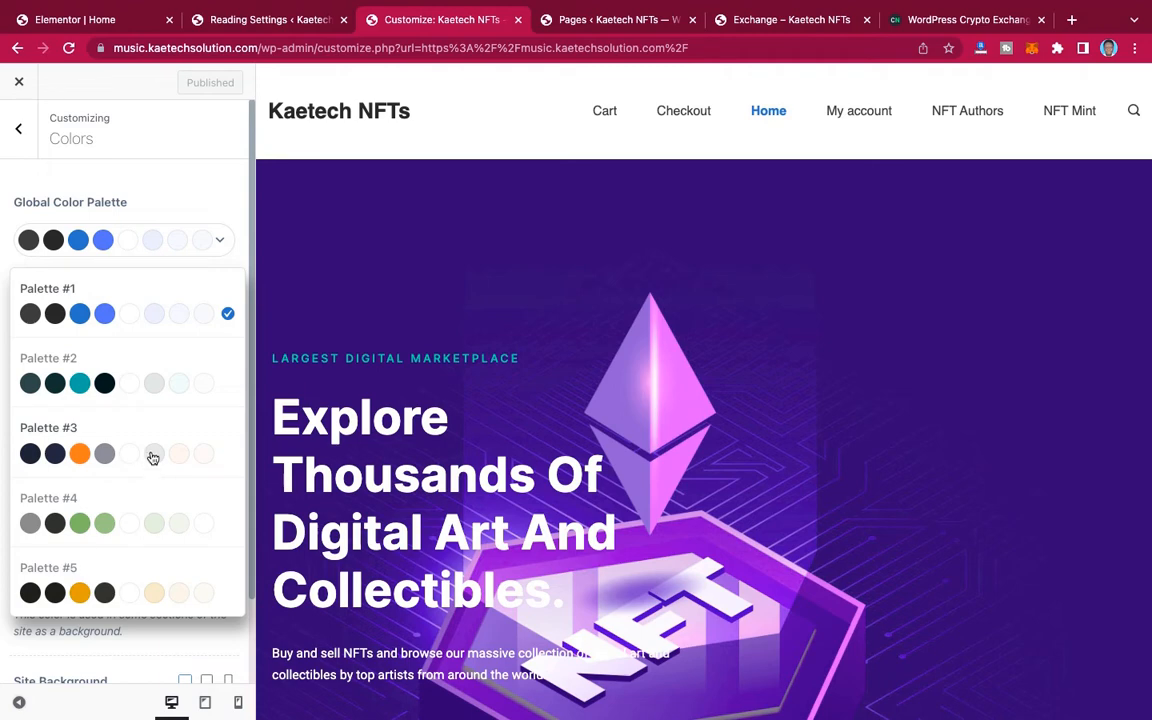
pyautogui.click(135, 590)
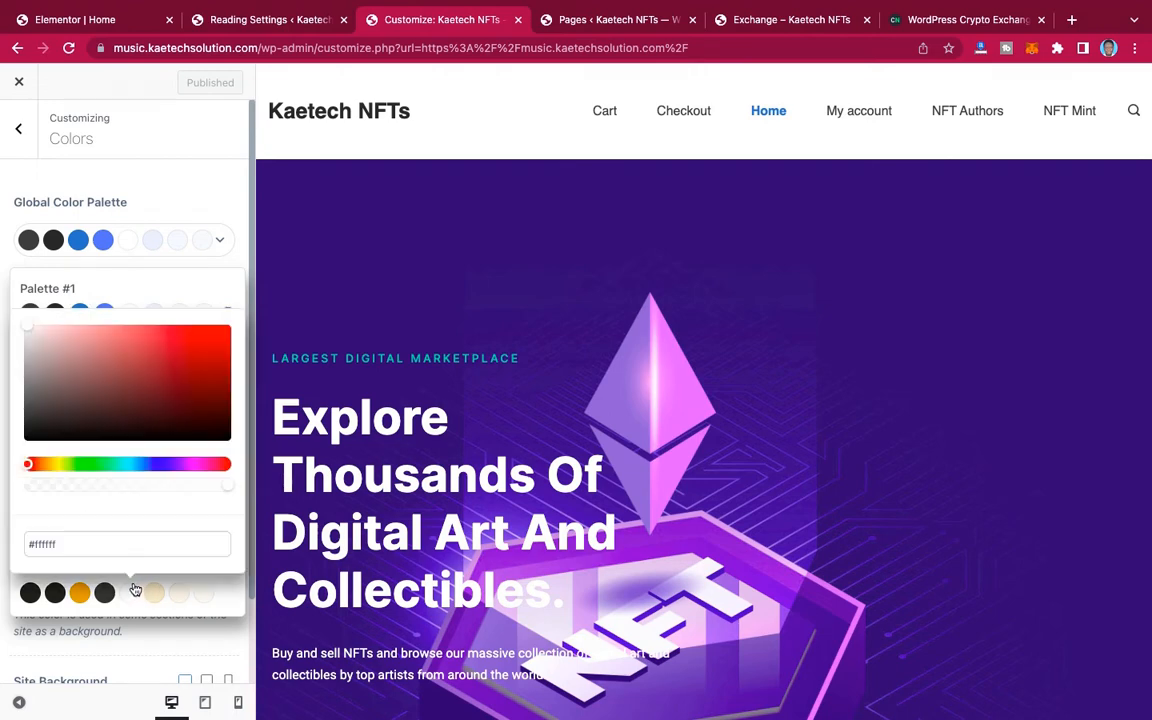
pyautogui.click(125, 580)
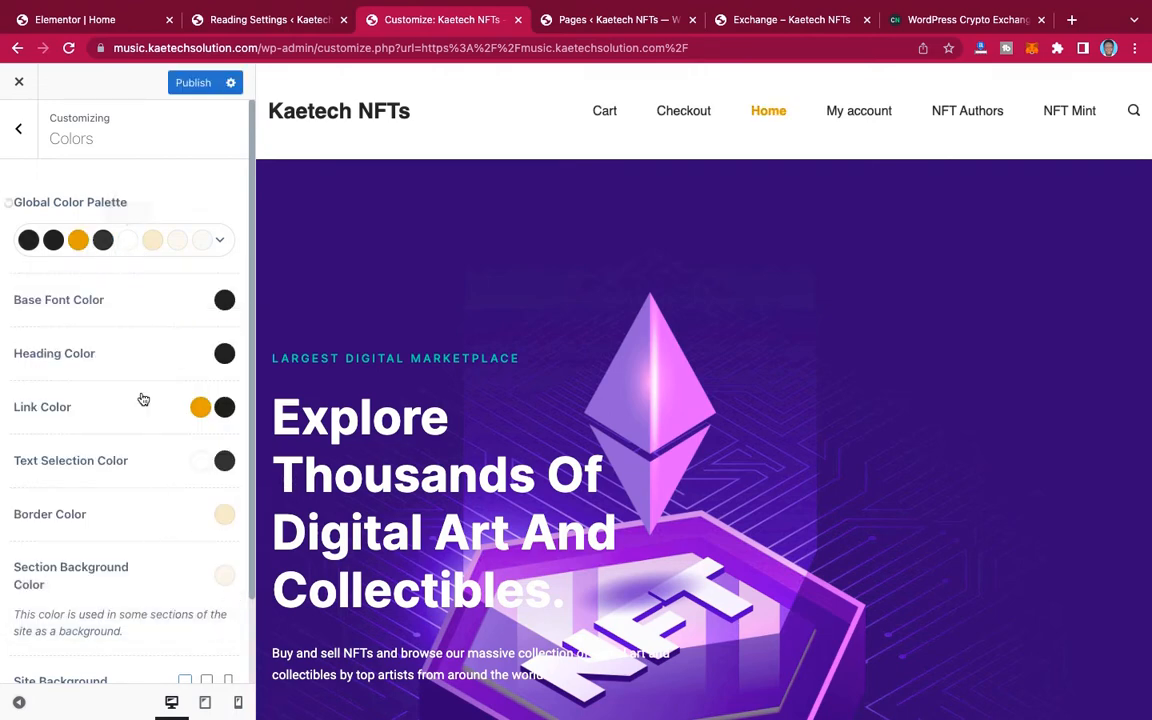
# Set the Site Background colour to dark grey #2b2b2b after trying deep purple shades like #090224
pyautogui.scroll(-2, 143, 405)
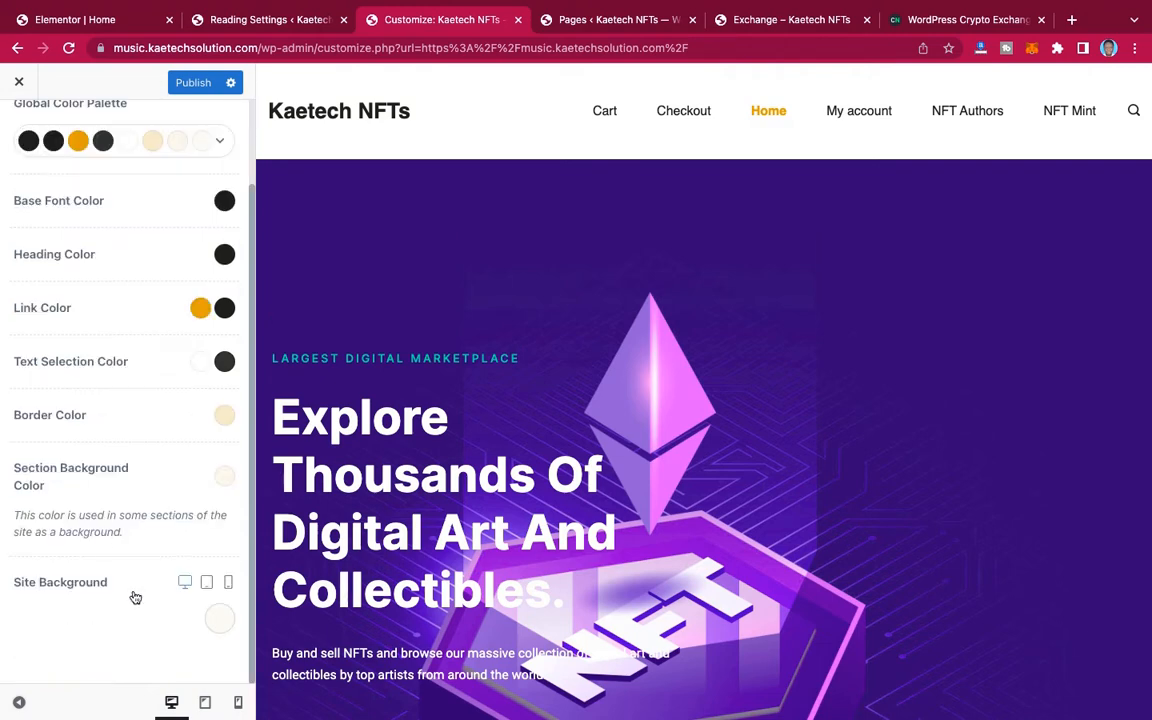
pyautogui.click(221, 620)
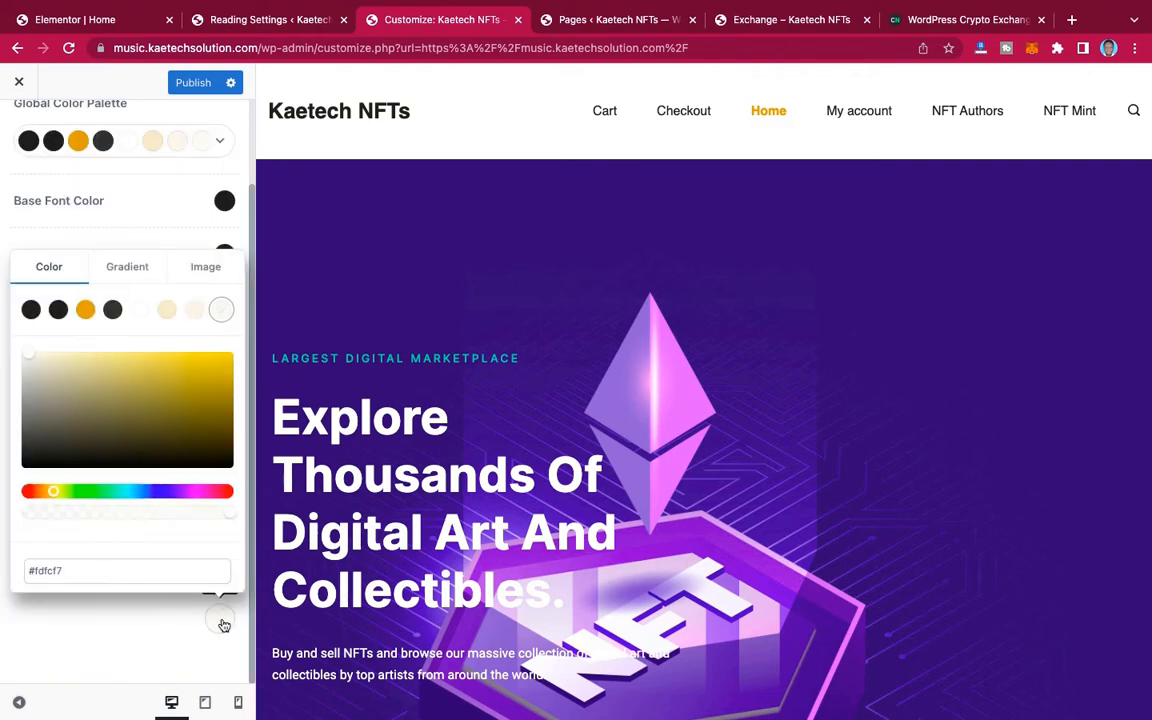
pyautogui.click(25, 457)
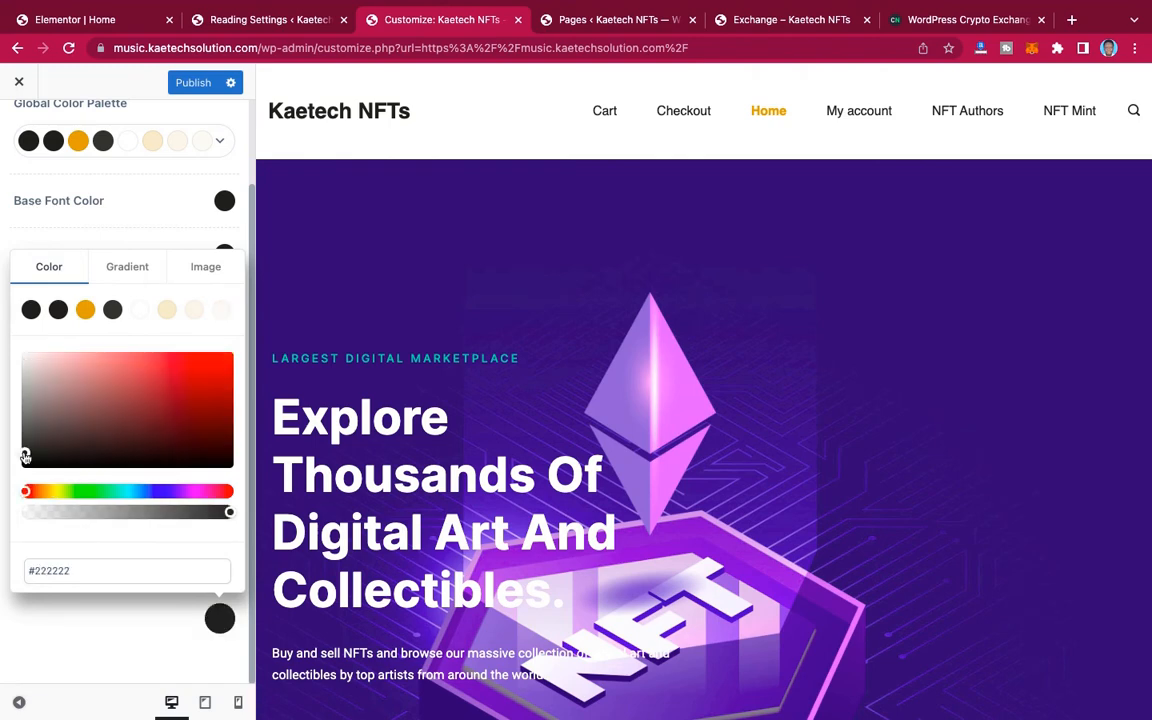
pyautogui.moveTo(25, 457); pyautogui.dragTo(21, 451)
pyautogui.click(172, 491)
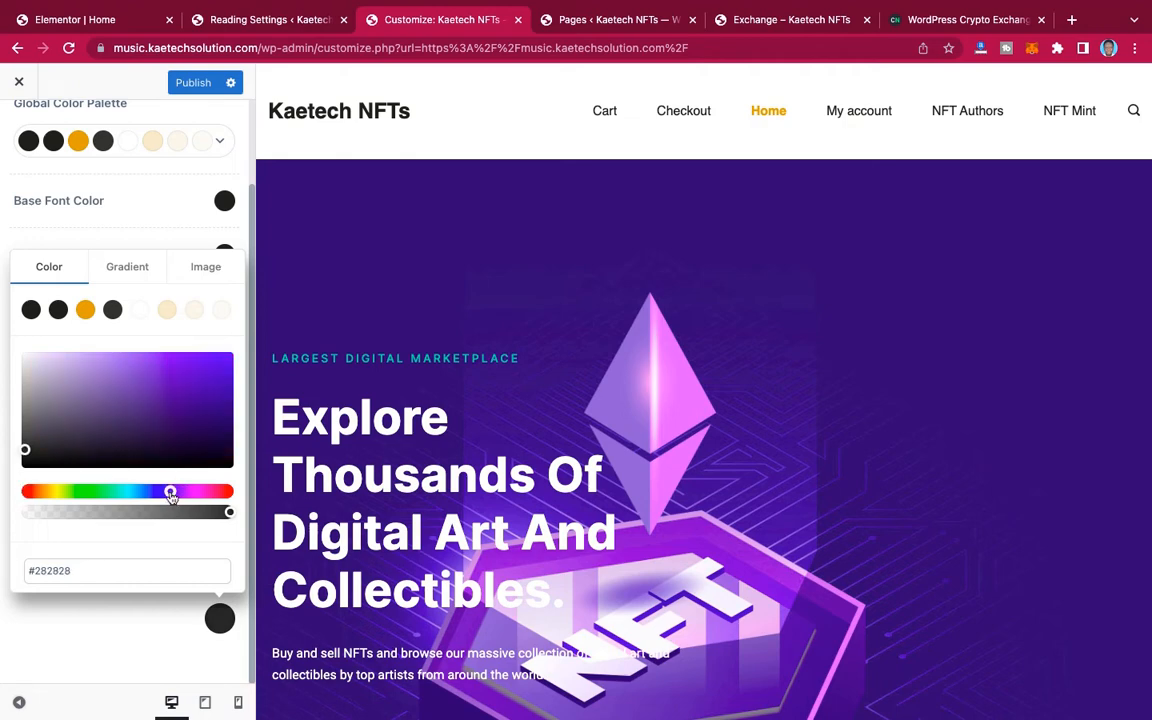
pyautogui.click(224, 455)
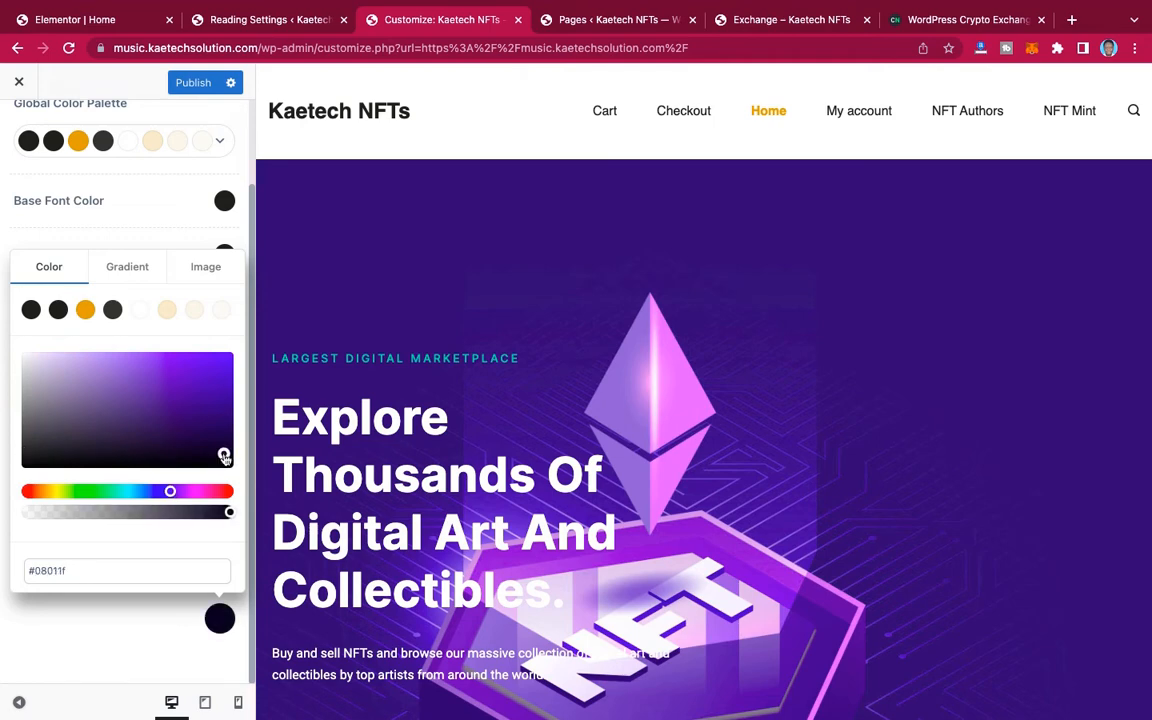
pyautogui.click(226, 455)
pyautogui.moveTo(228, 457); pyautogui.dragTo(104, 451)
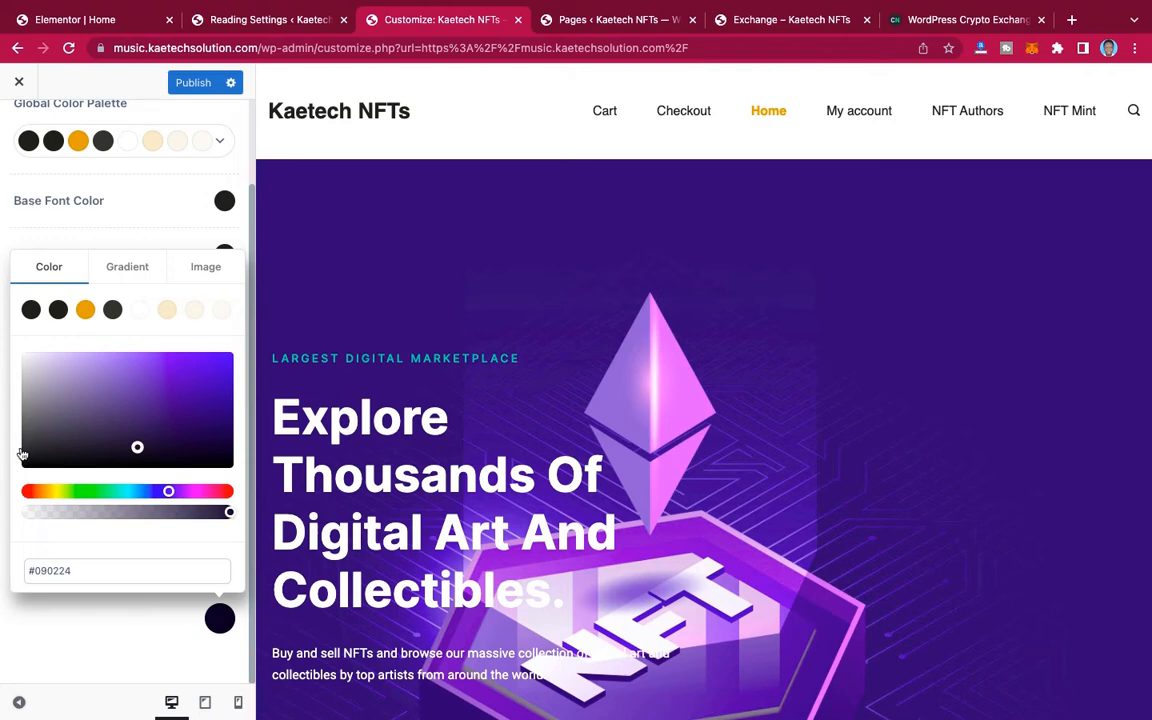
pyautogui.moveTo(22, 455); pyautogui.dragTo(22, 453)
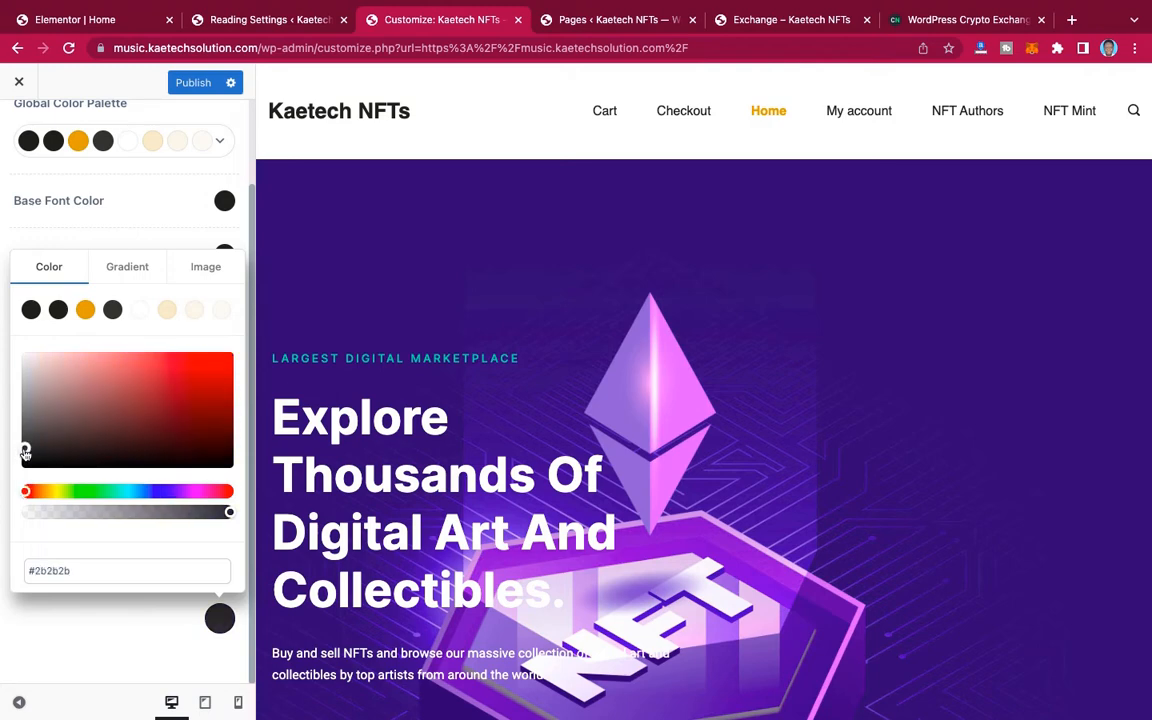
pyautogui.click(96, 627)
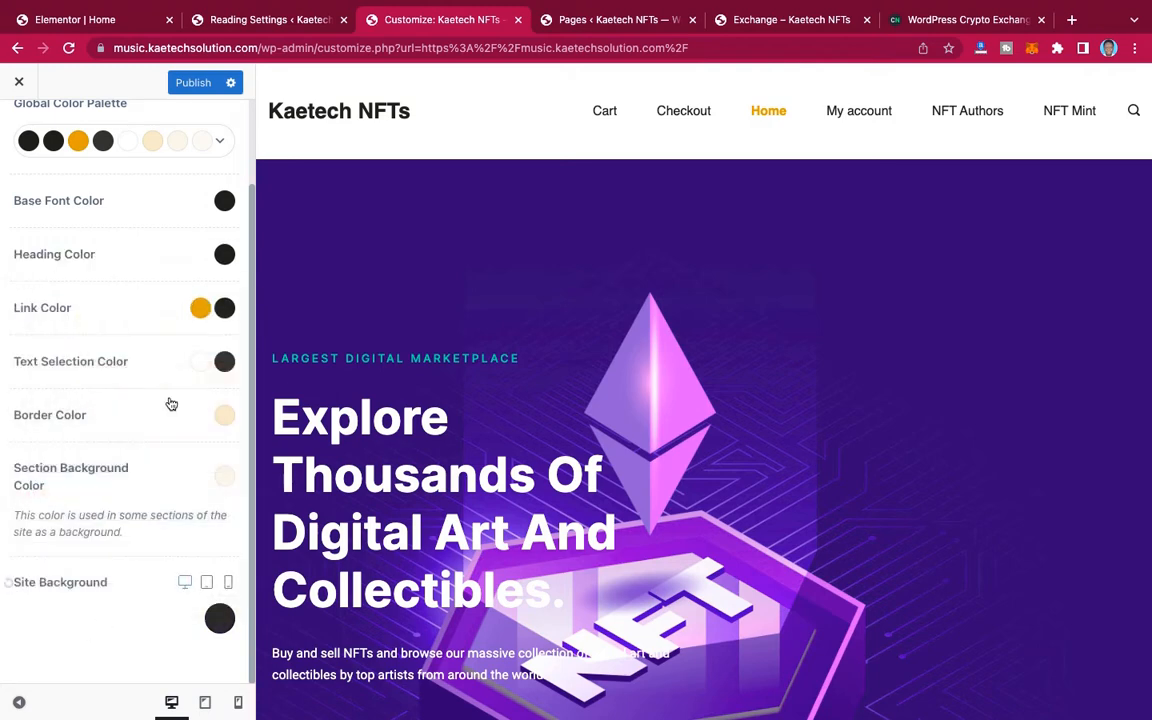
pyautogui.click(594, 26)
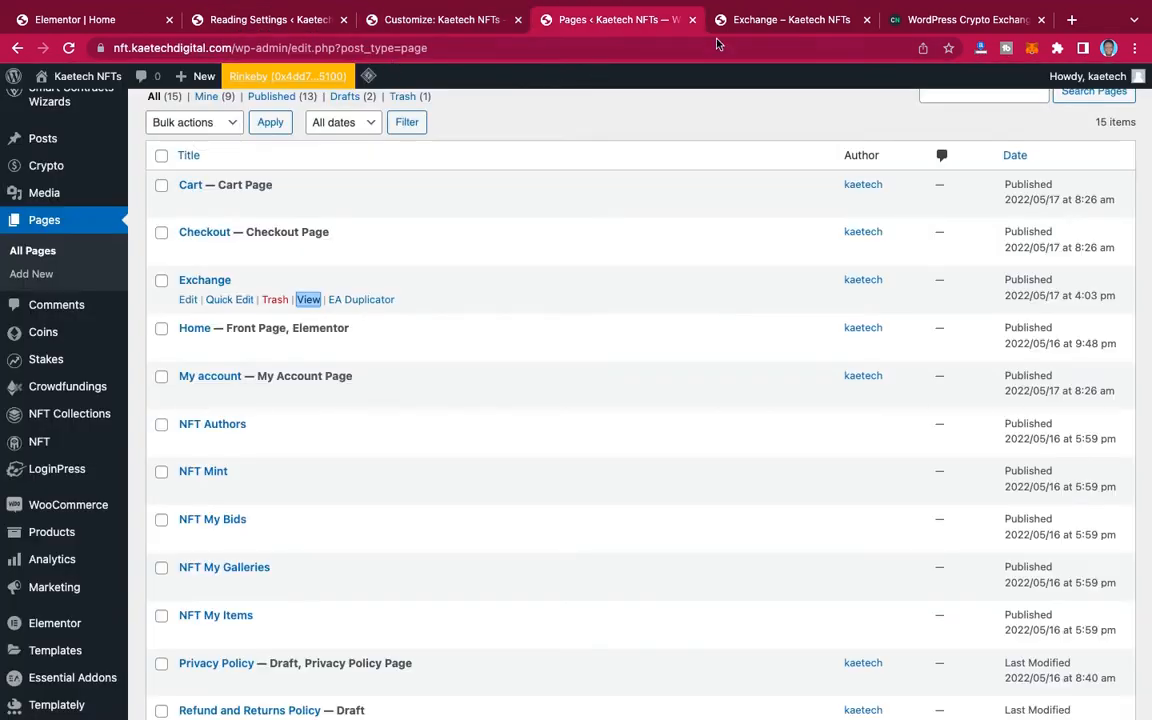
# Sample the Exchange page's dark background colour with the ColorPick Eyedropper extension
pyautogui.click(747, 22)
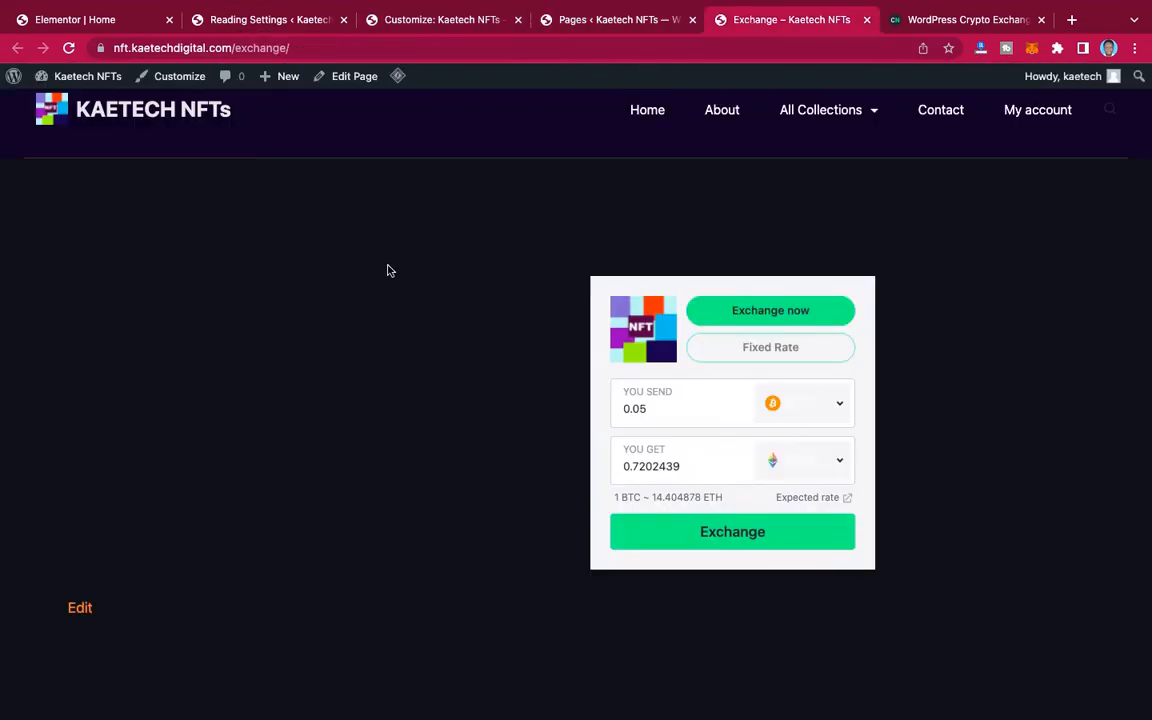
pyautogui.click(1058, 49)
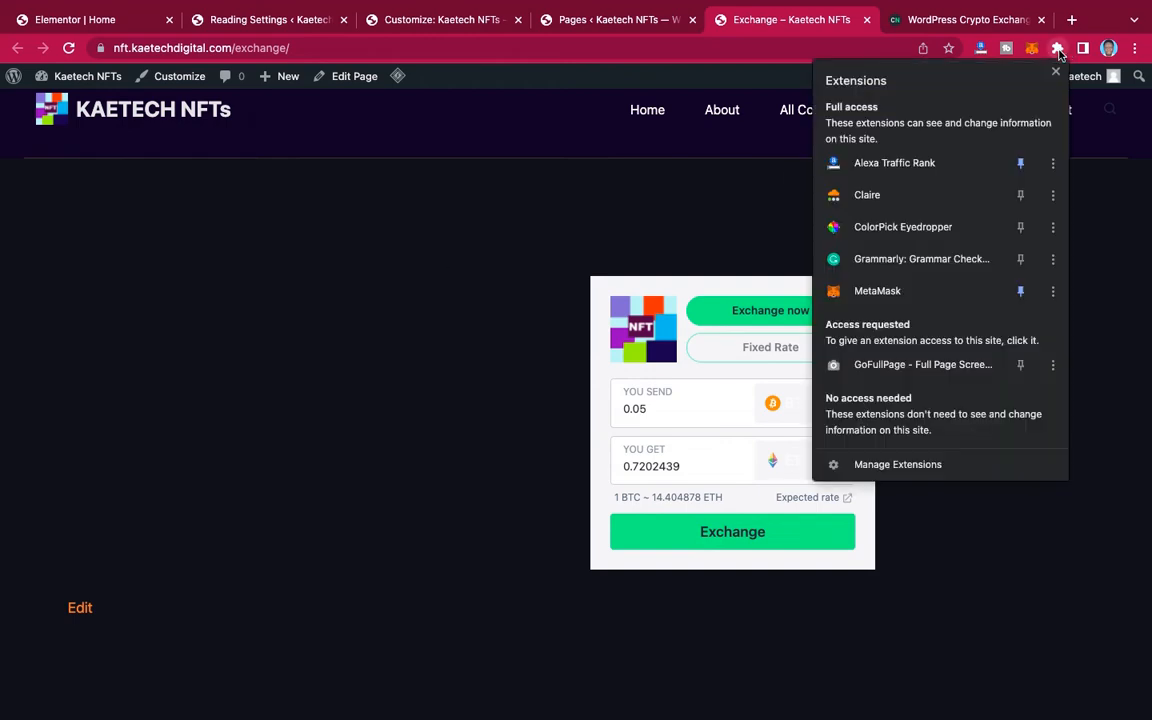
pyautogui.click(903, 228)
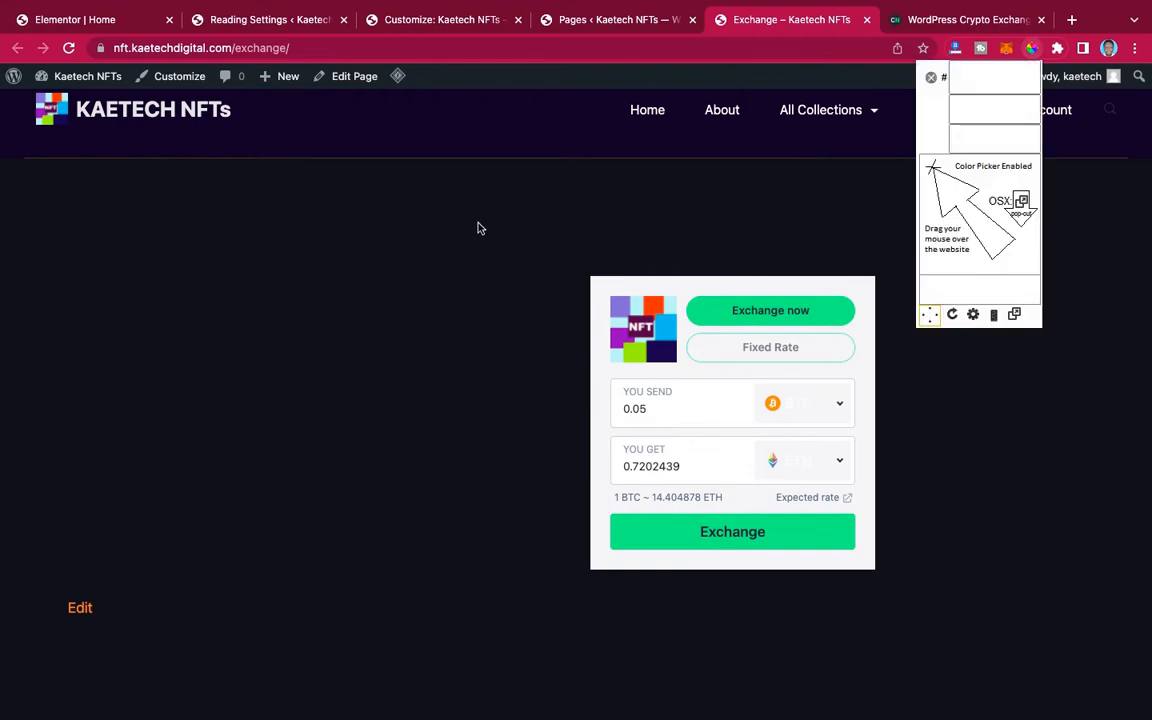
pyautogui.click(331, 244)
pyautogui.press('super+c')
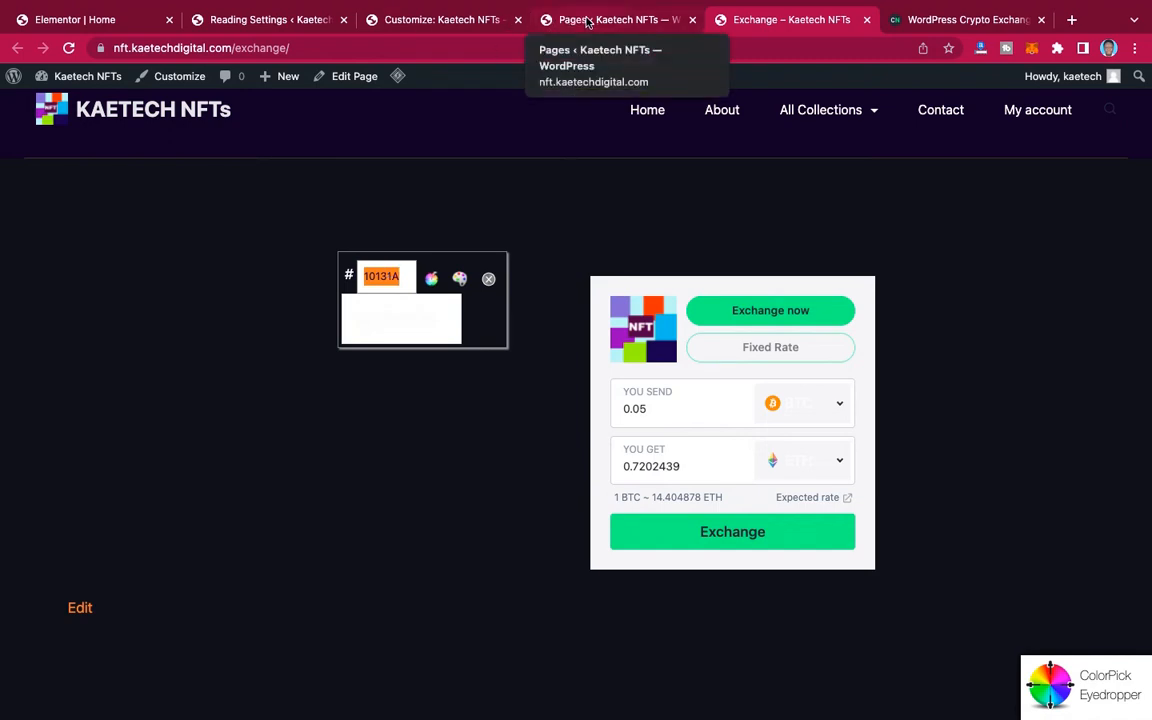
# Paste the sampled #10131a into the Customizer's Site Background colour field
pyautogui.click(401, 22)
pyautogui.click(220, 618)
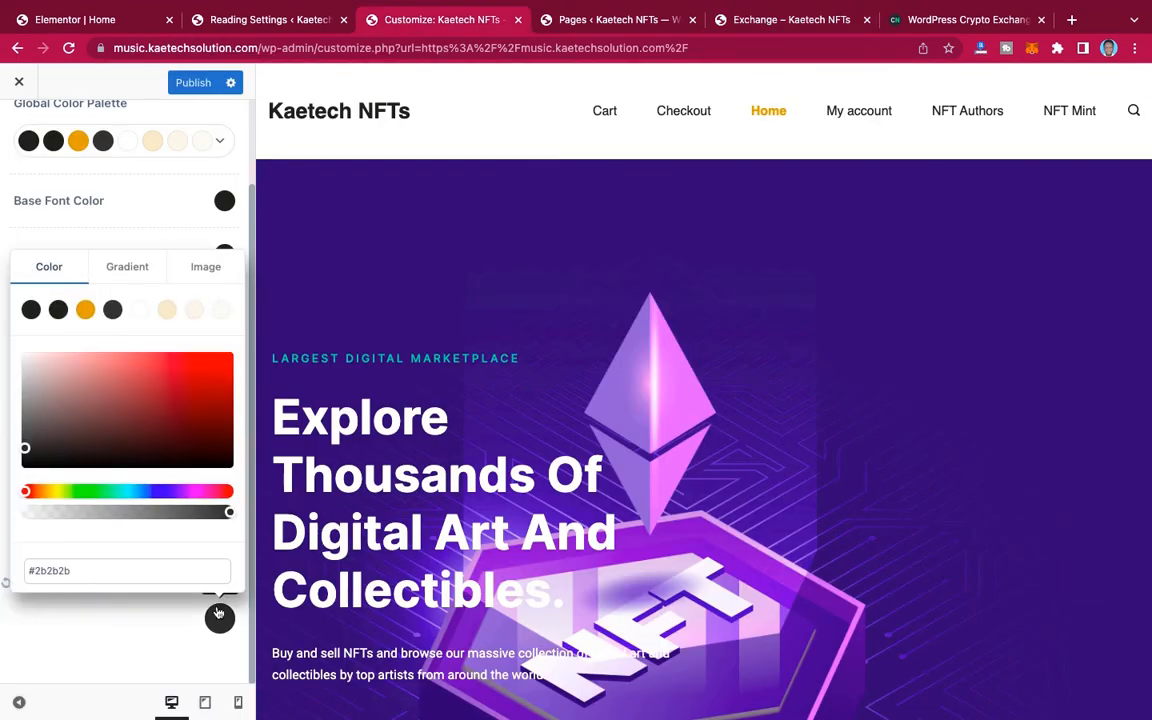
pyautogui.moveTo(70, 571); pyautogui.dragTo(10, 578)
pyautogui.press('super+v')
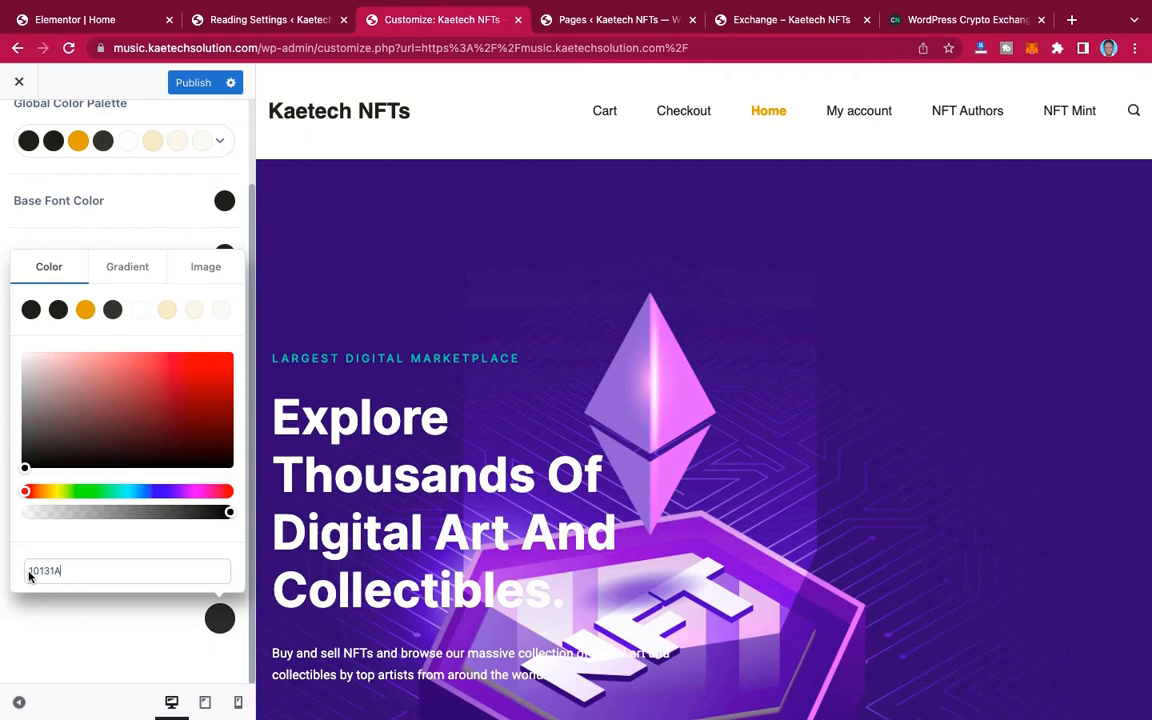
pyautogui.write('#')
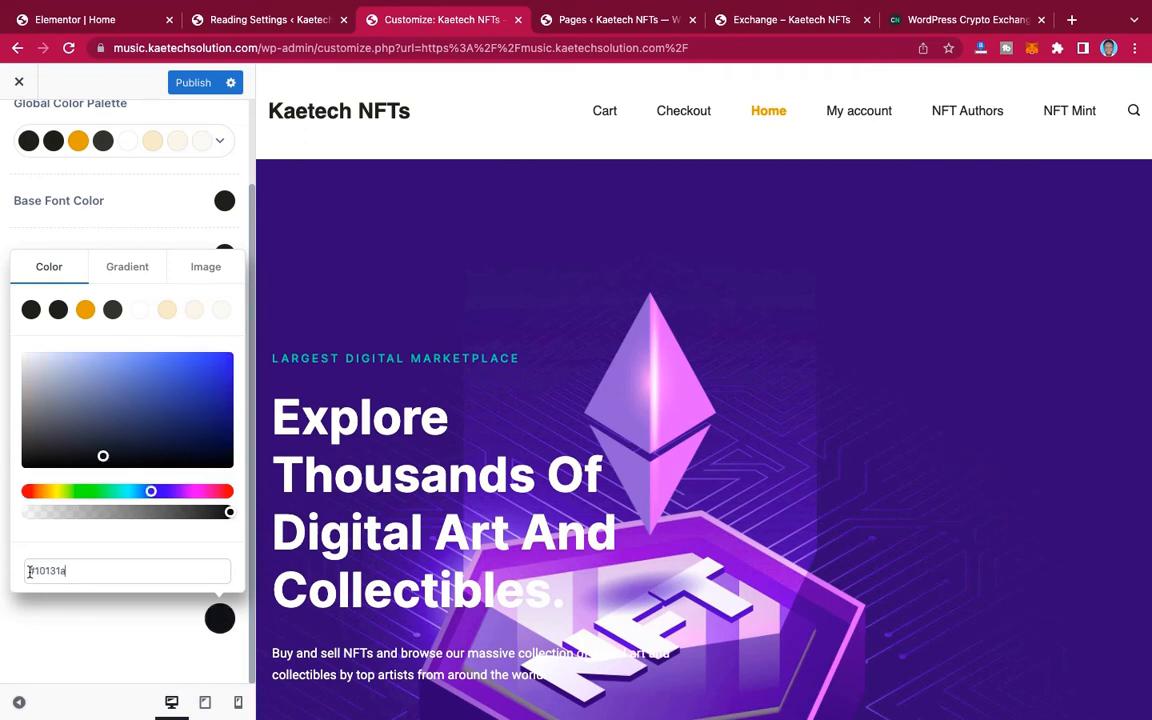
pyautogui.click(113, 609)
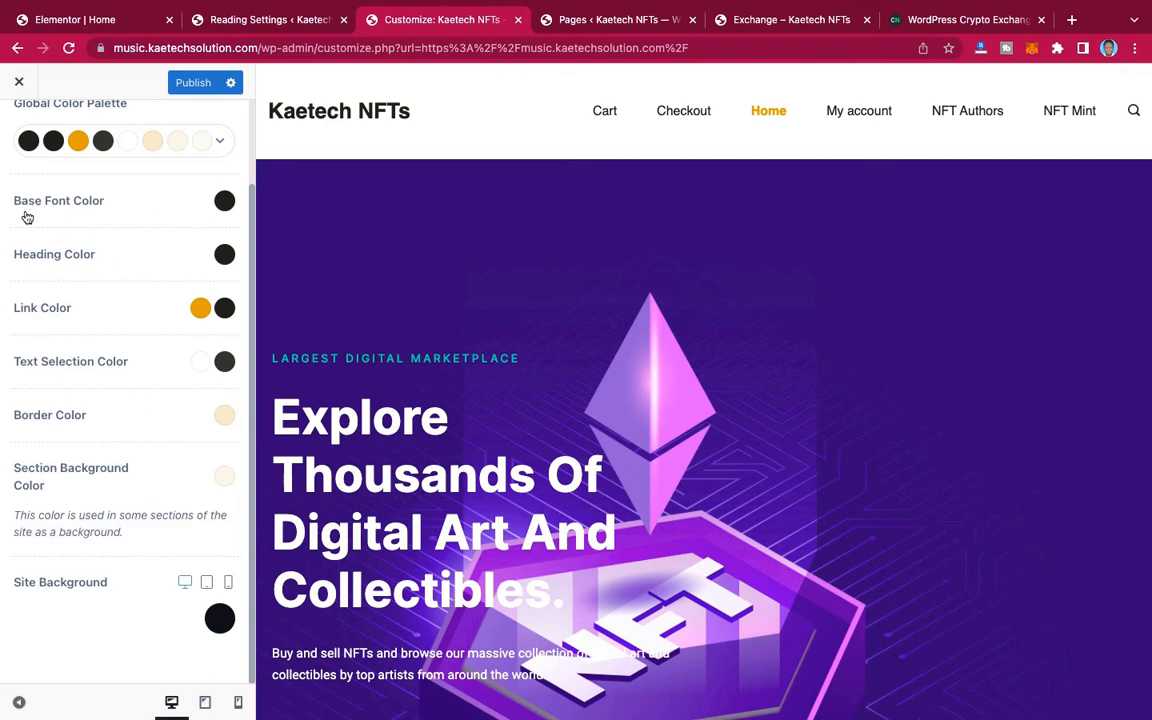
pyautogui.click(224, 203)
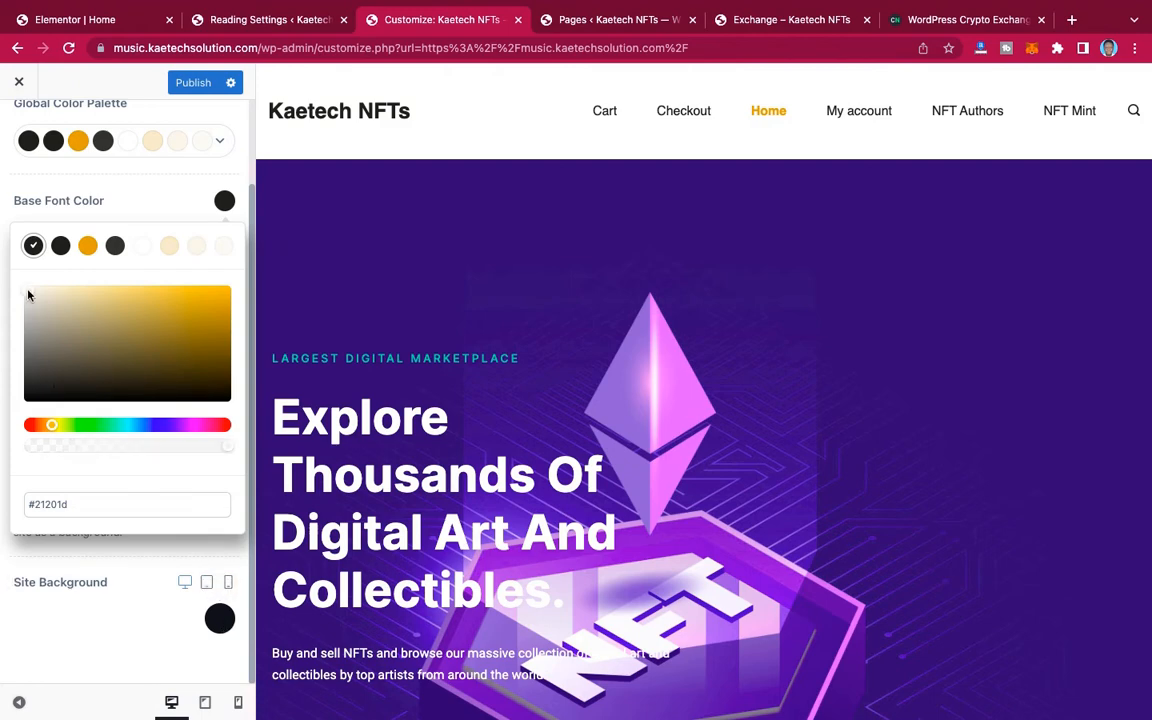
# Make the Base Font and Heading colours white
pyautogui.moveTo(28, 294); pyautogui.dragTo(12, 284)
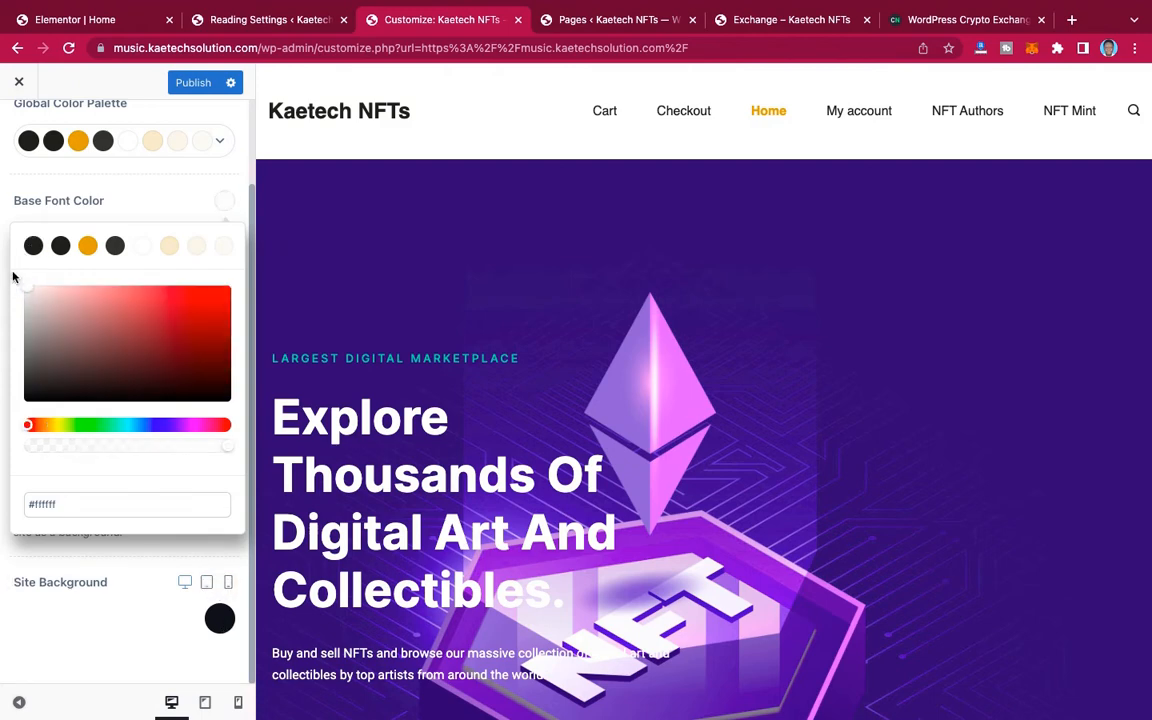
pyautogui.click(227, 203)
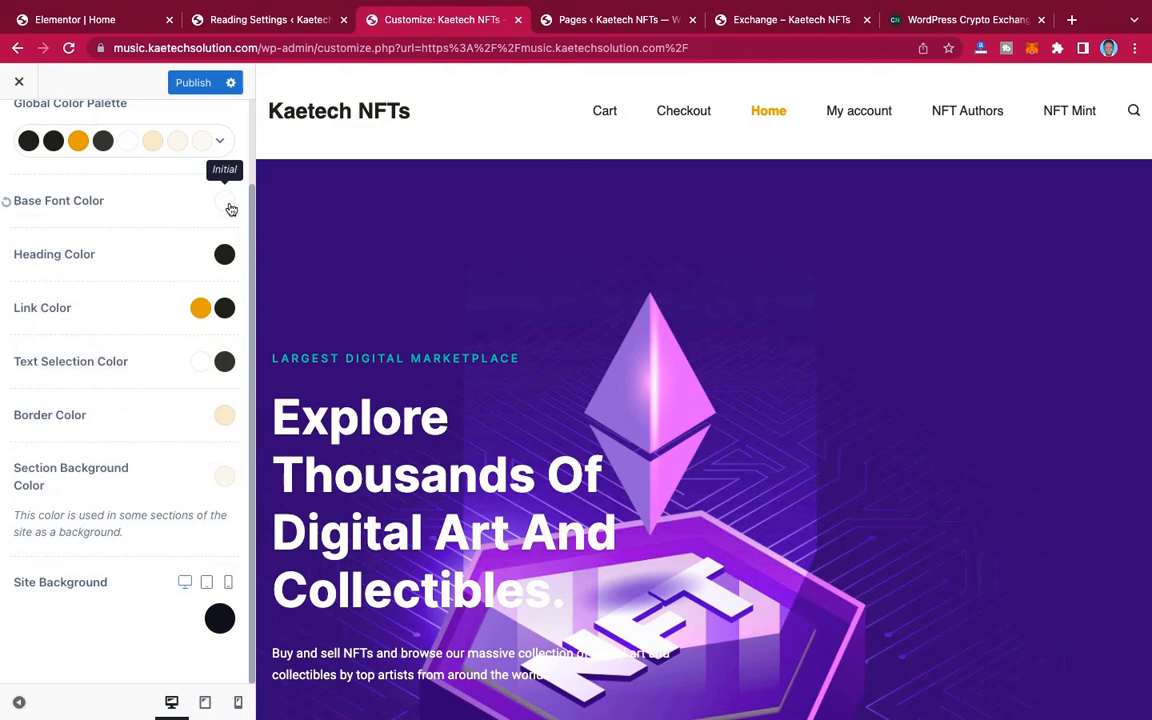
pyautogui.click(226, 255)
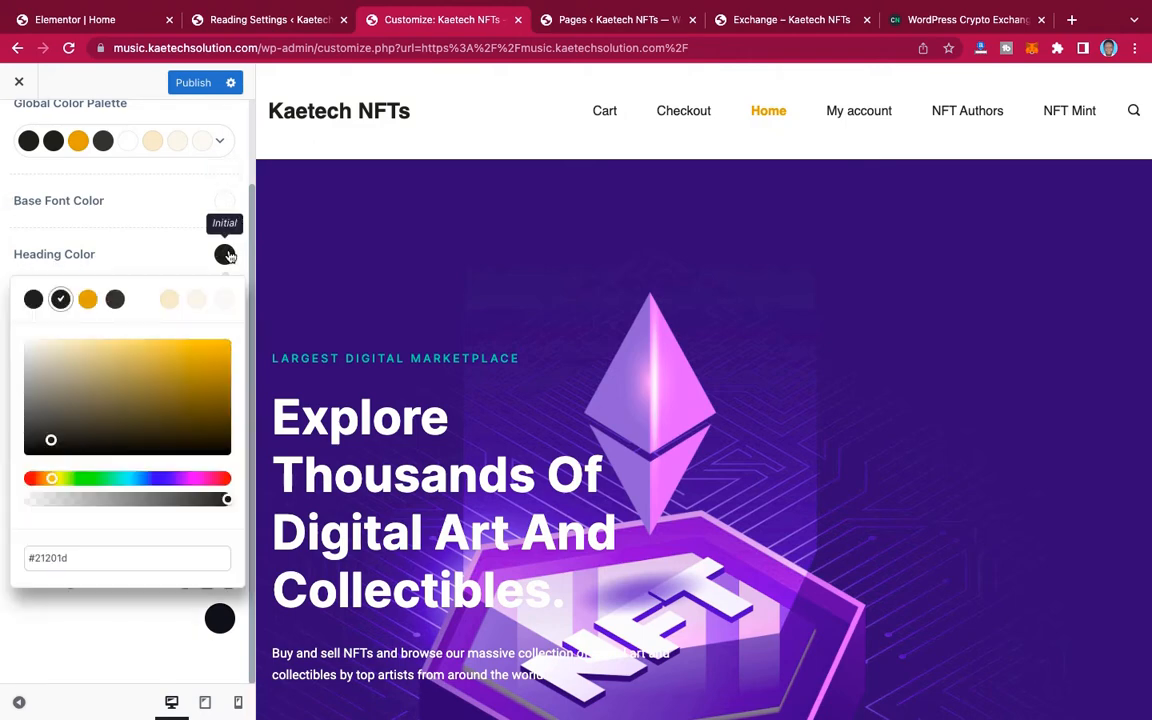
pyautogui.click(31, 352)
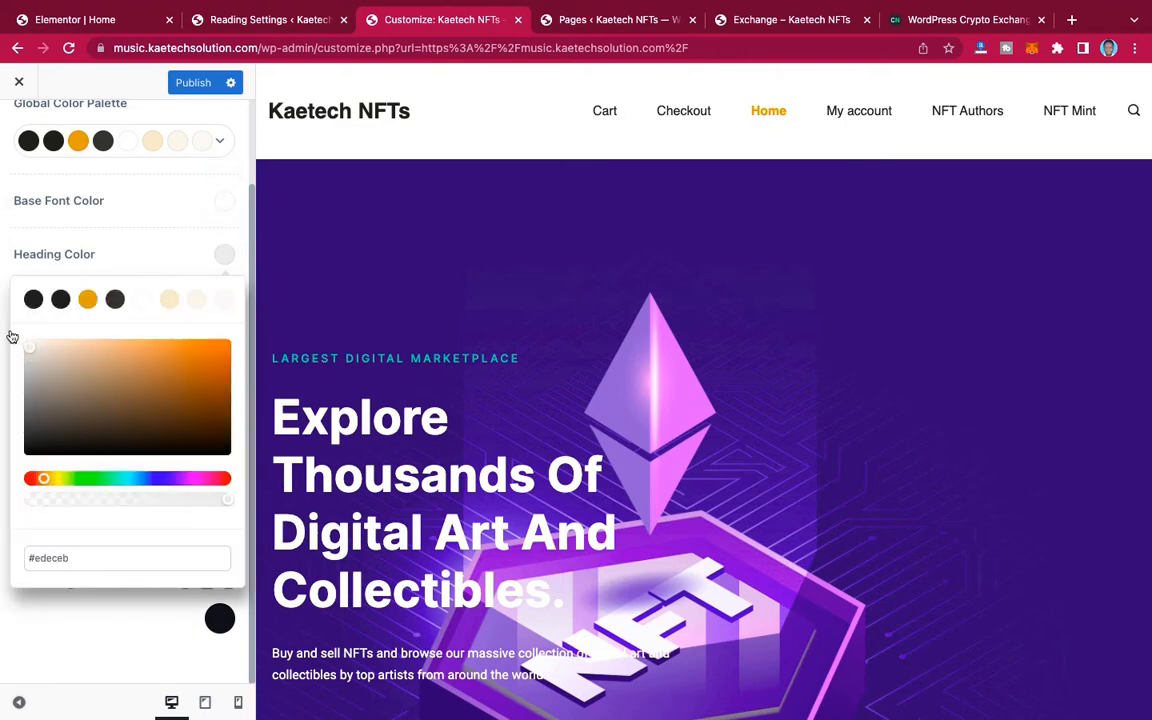
pyautogui.moveTo(30, 351); pyautogui.dragTo(21, 342)
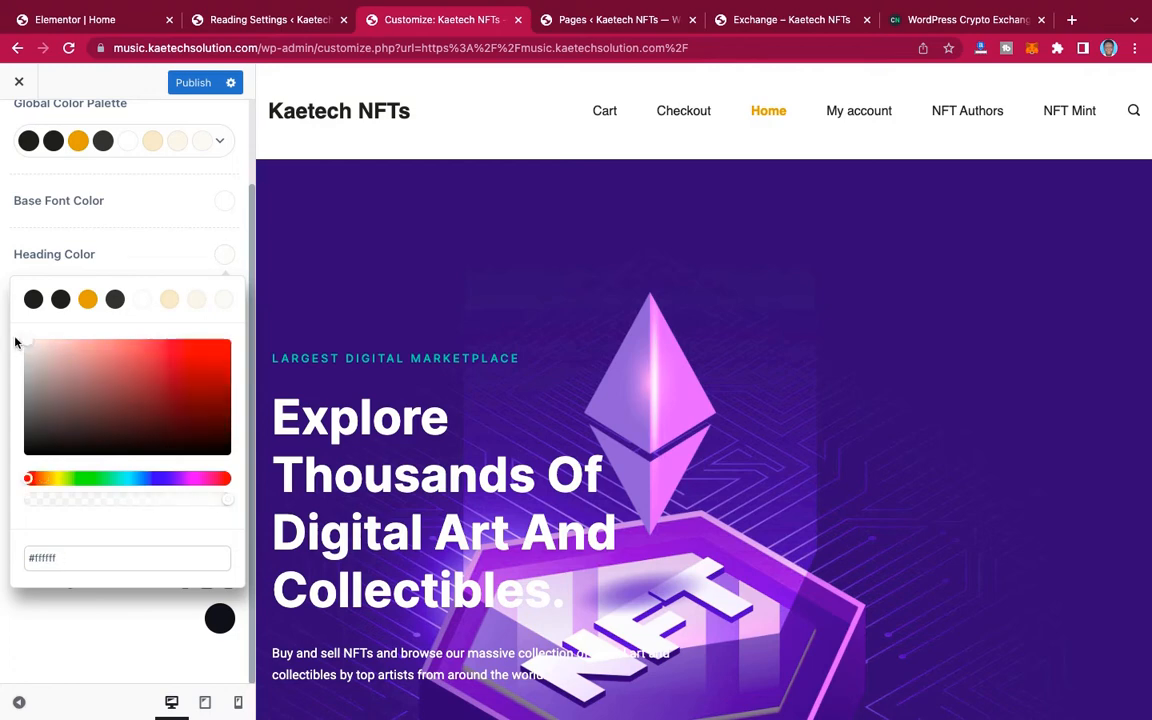
pyautogui.click(15, 340)
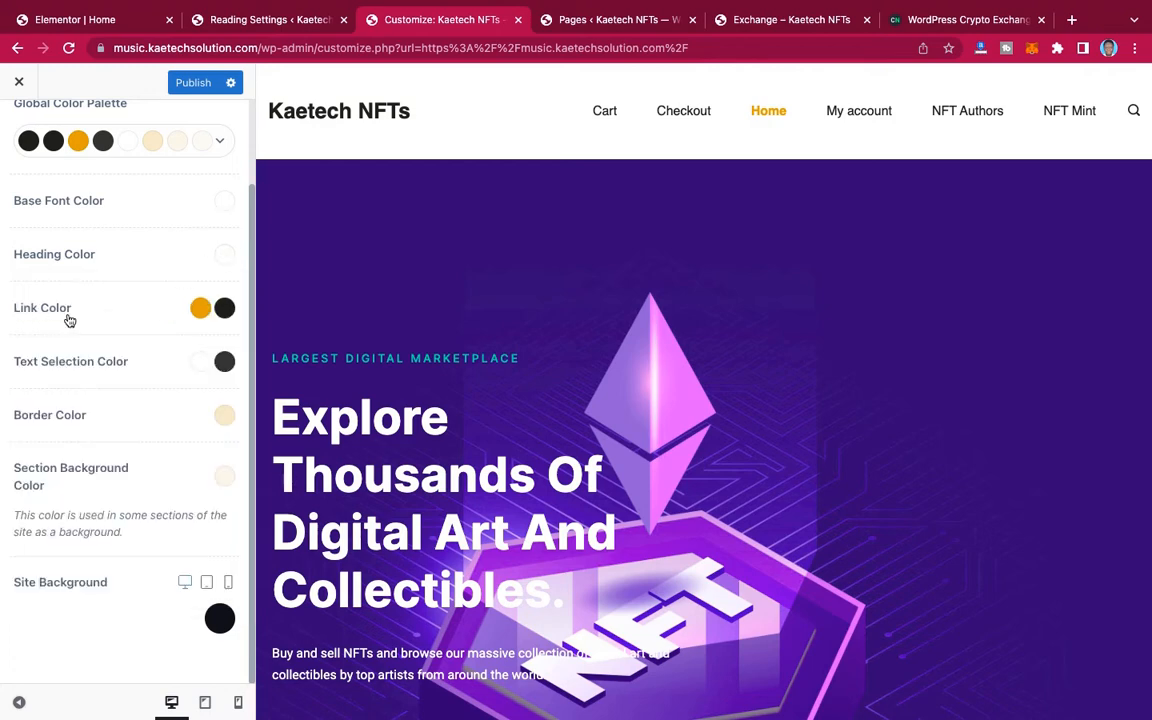
# Set the link colour to light grey #f0f0f0 and its hover colour to orange #dea200
pyautogui.click(201, 309)
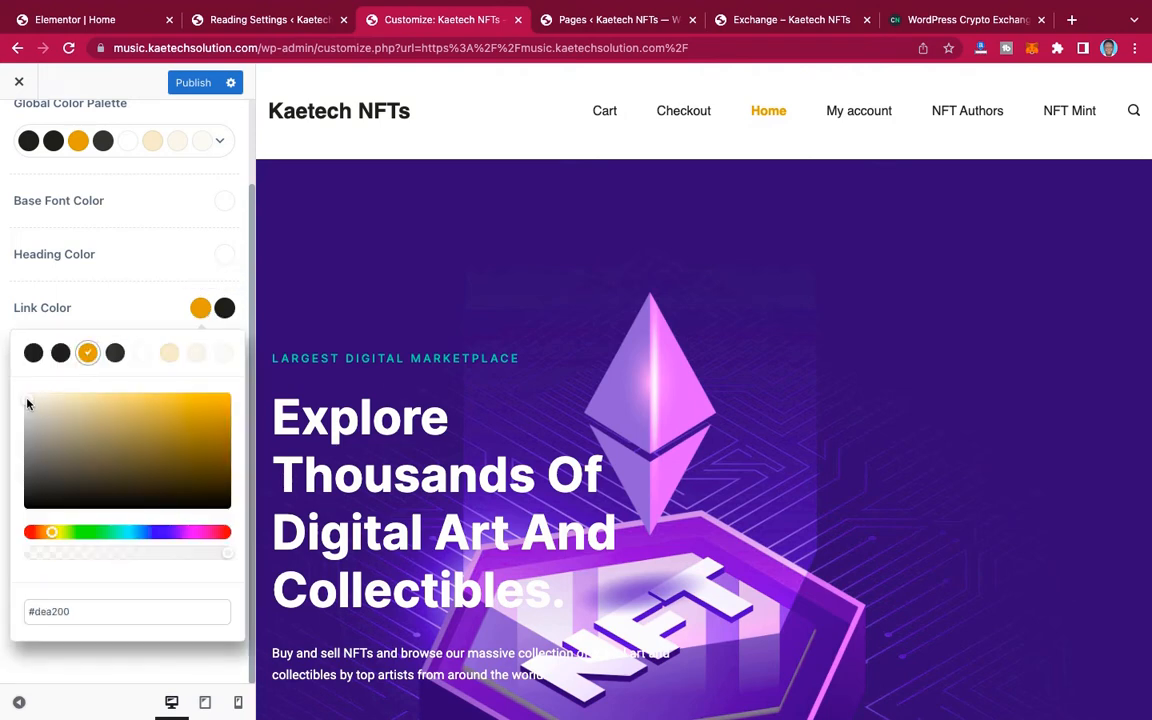
pyautogui.click(27, 400)
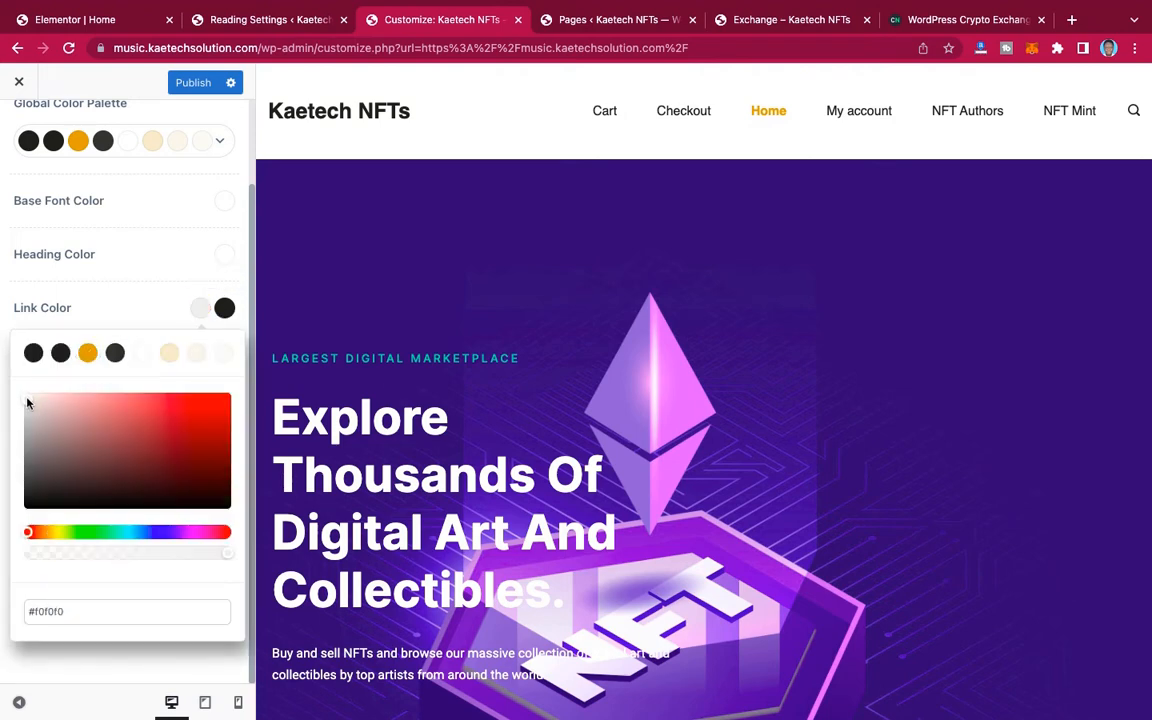
pyautogui.click(226, 311)
pyautogui.click(87, 353)
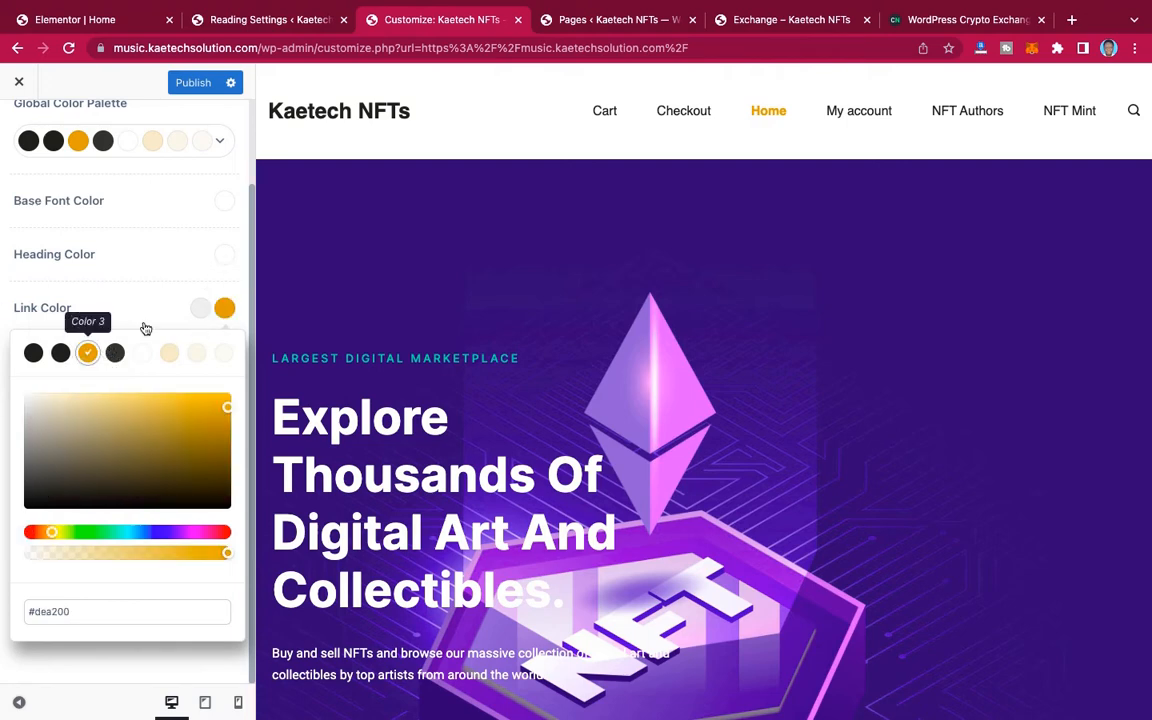
pyautogui.click(141, 319)
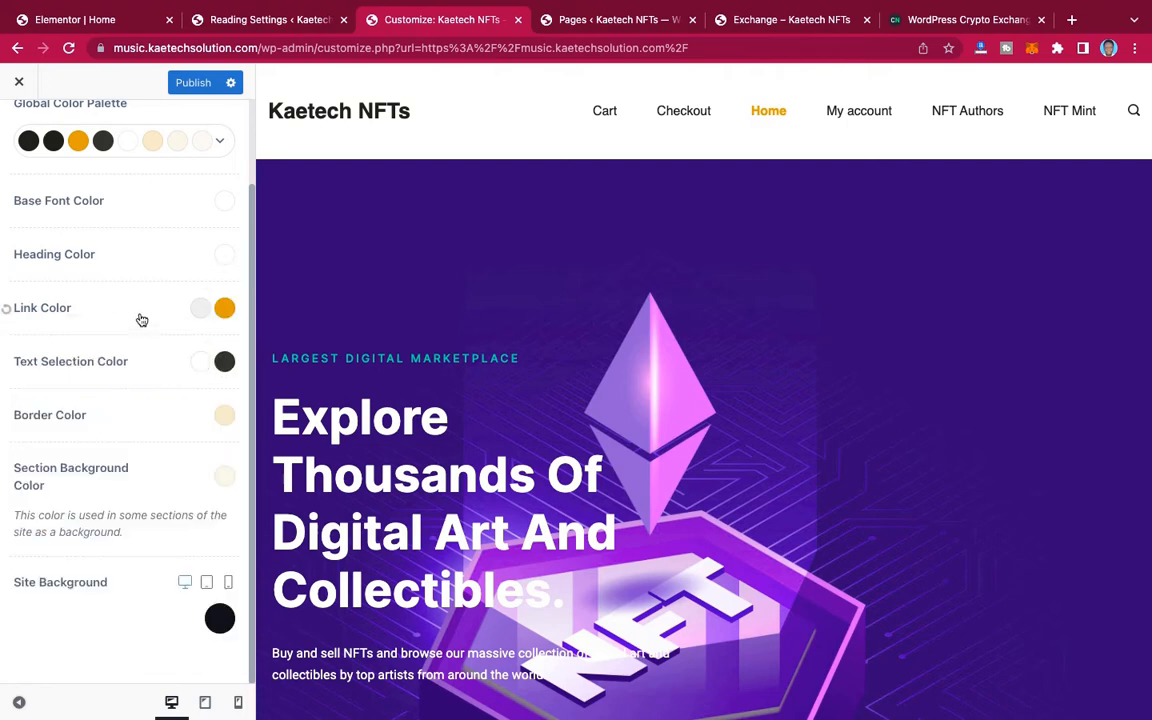
pyautogui.click(200, 308)
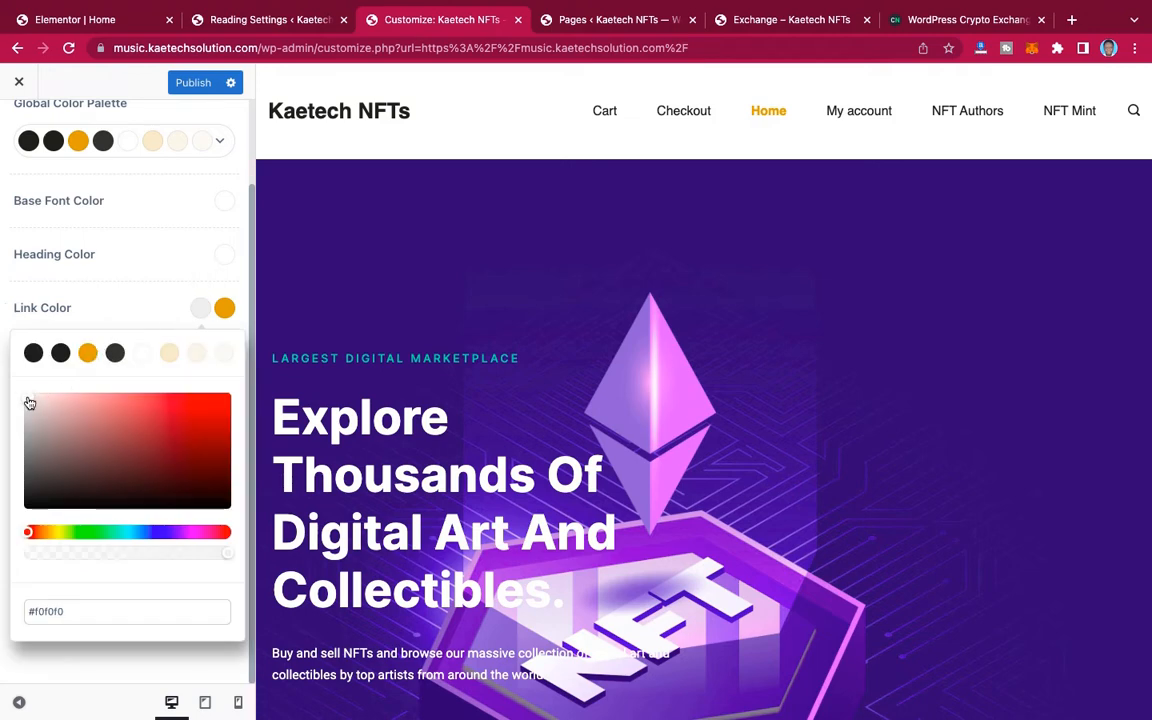
pyautogui.click(150, 302)
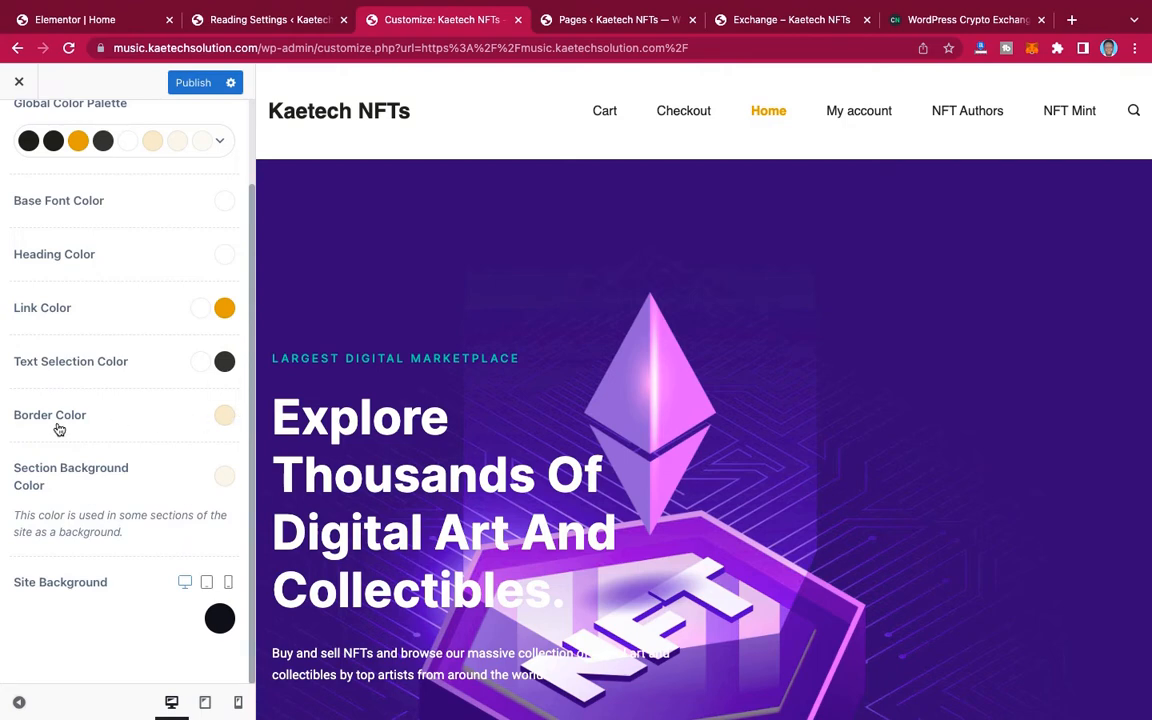
# Set the Text Selection Color to grey #787771
pyautogui.click(224, 361)
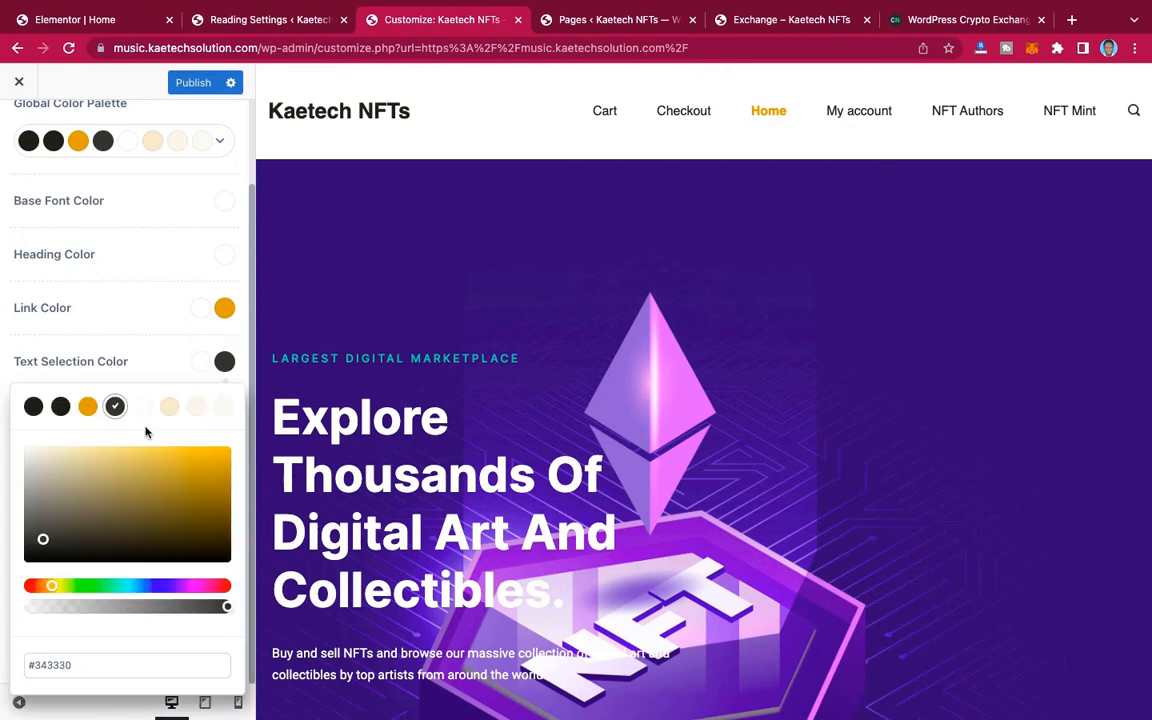
pyautogui.click(39, 507)
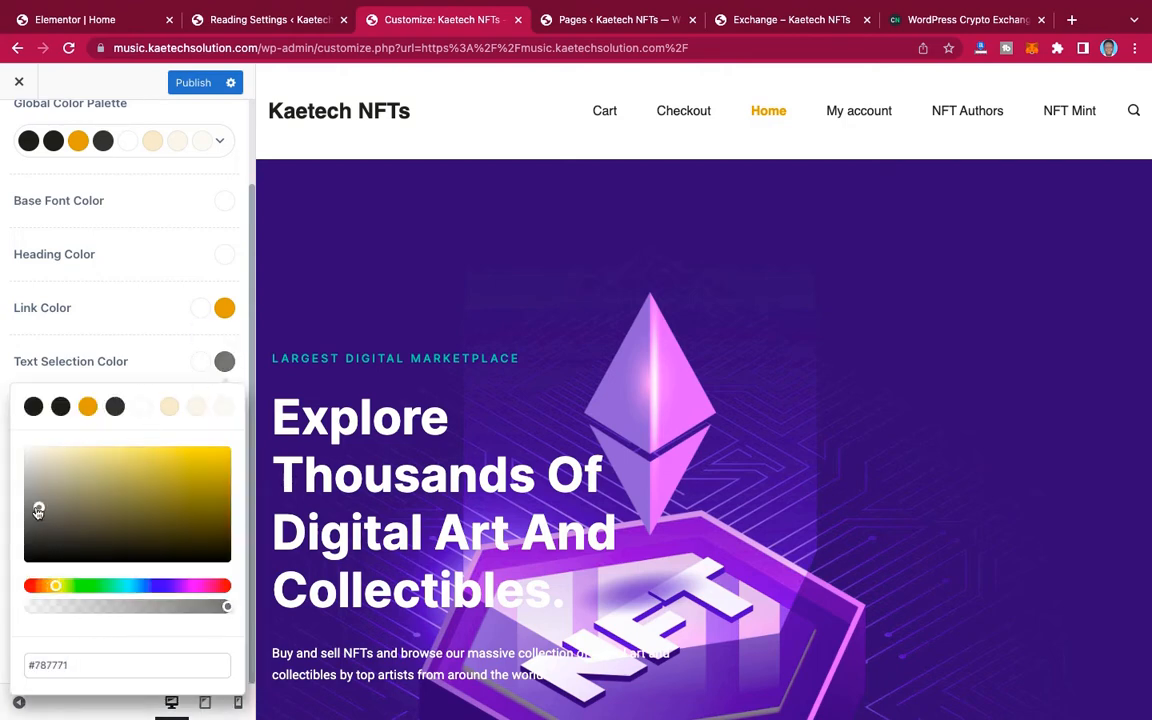
pyautogui.click(153, 361)
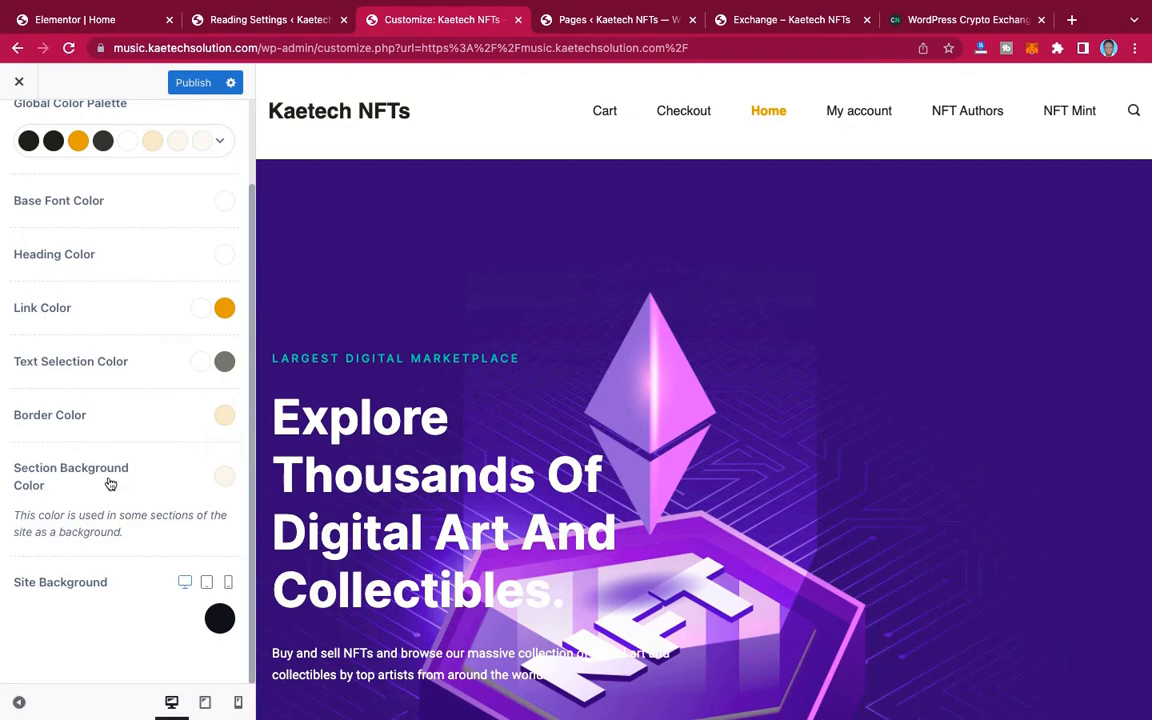
# Set the Section Background Color to #10131a and publish the colour changes
pyautogui.click(227, 479)
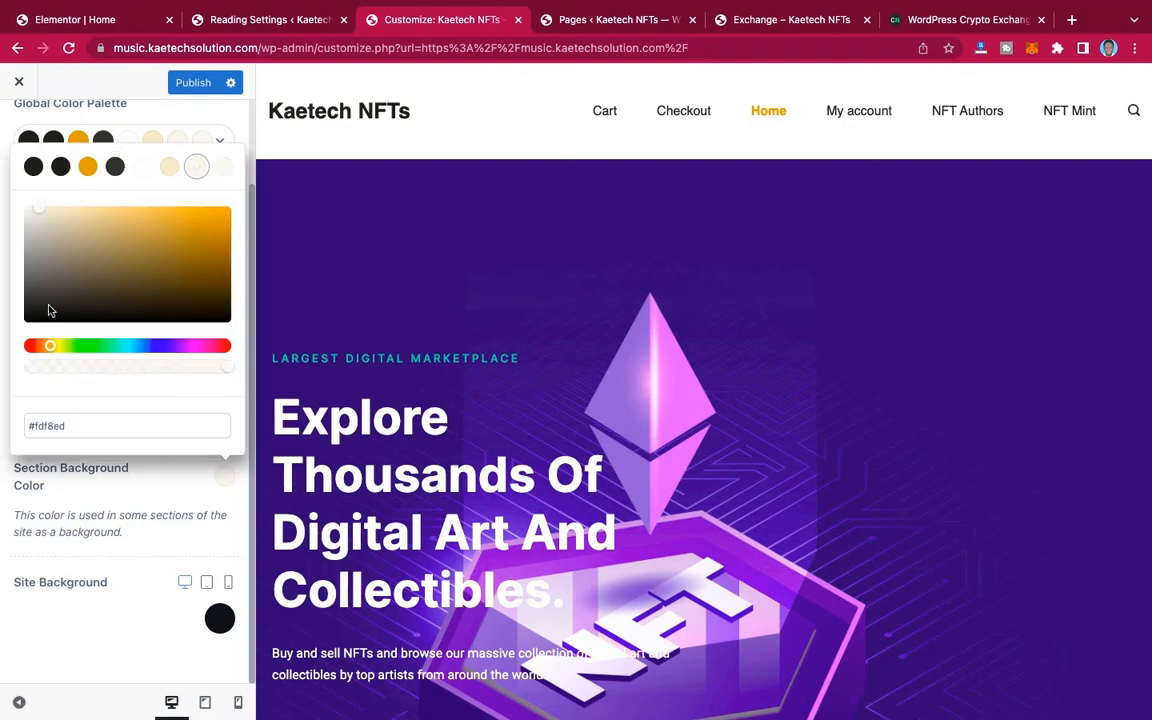
pyautogui.moveTo(66, 426); pyautogui.dragTo(40, 427)
pyautogui.press('BackSpace')
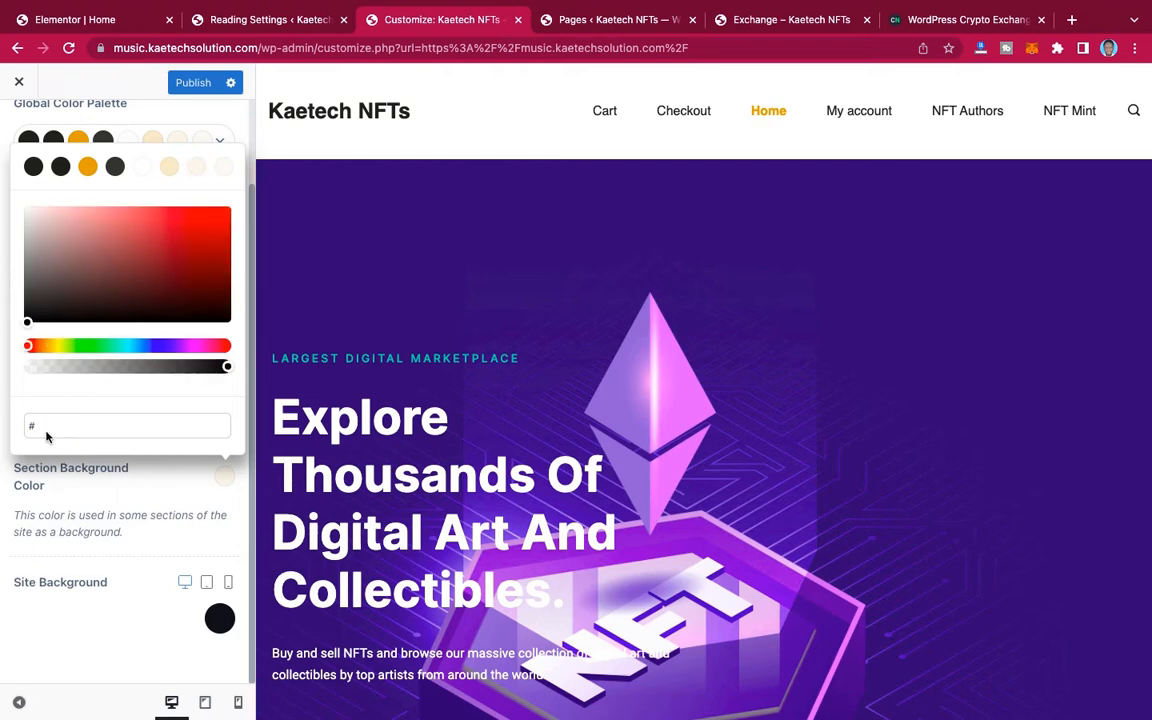
pyautogui.write('10131a')
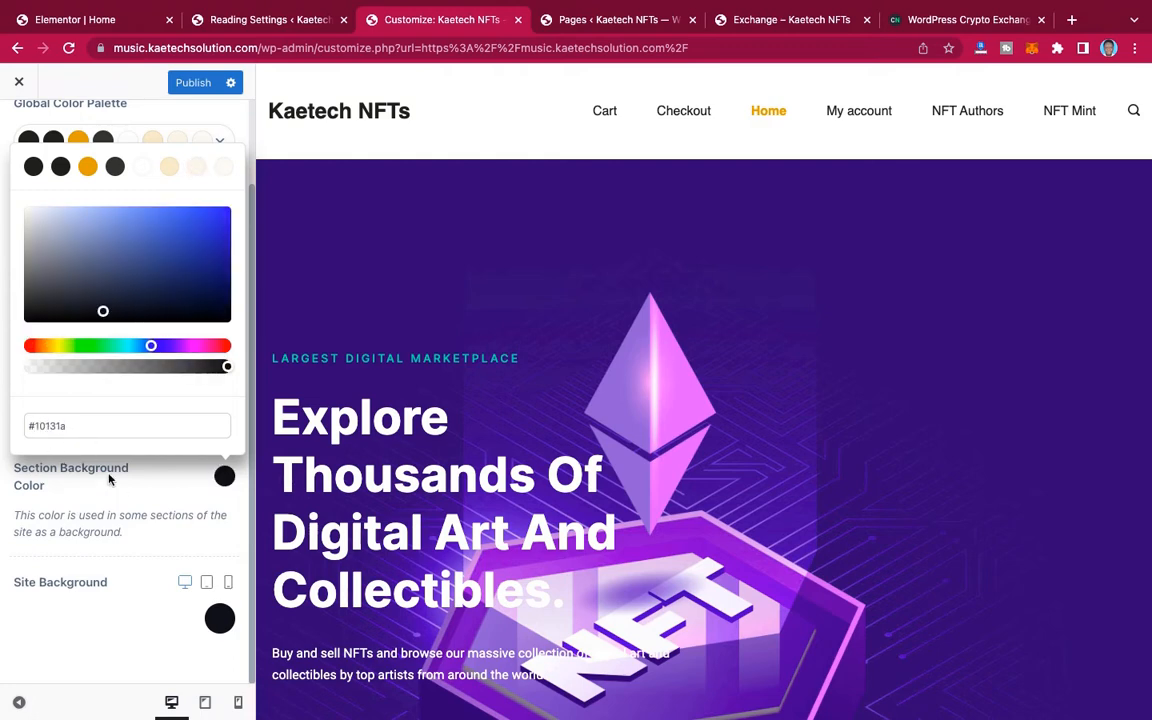
pyautogui.click(152, 481)
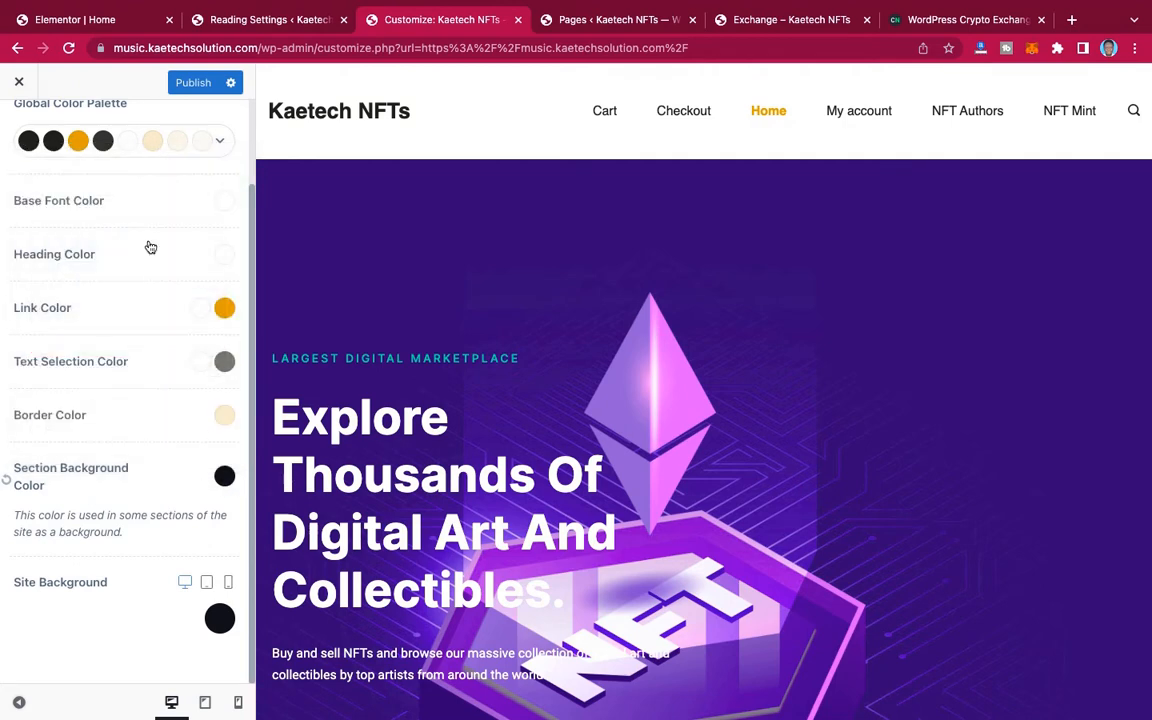
pyautogui.click(193, 86)
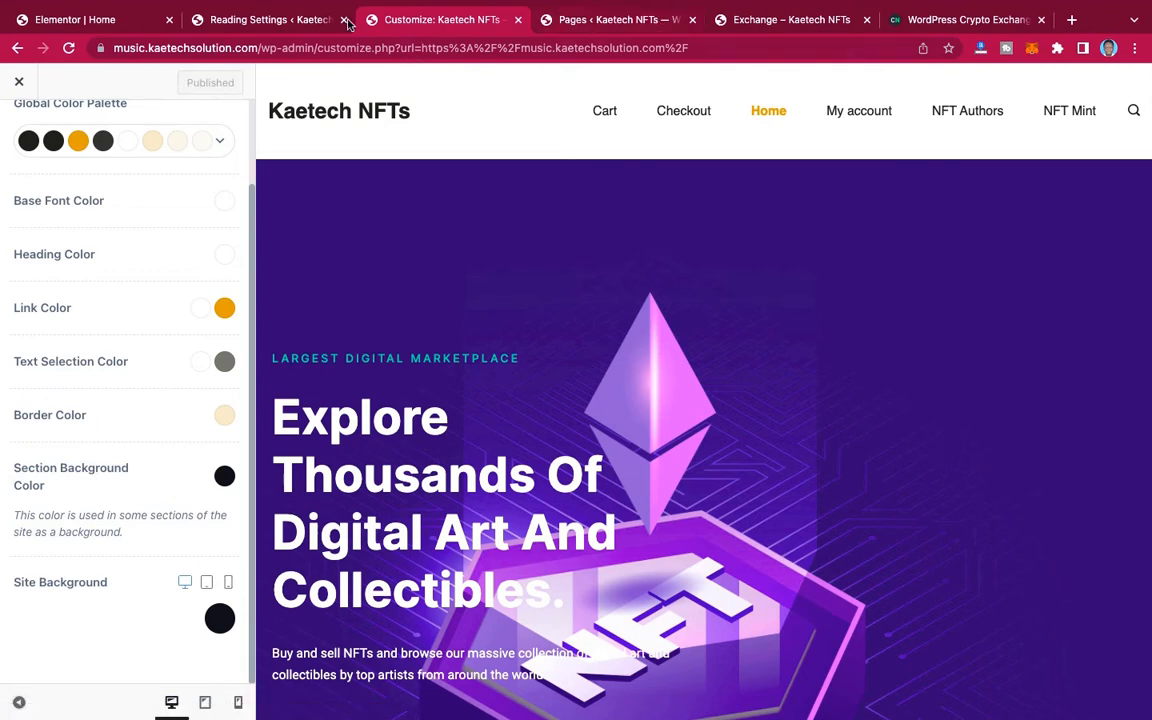
# Open the live Kaetech NFTs site in a new tab from the Reading Settings page
pyautogui.click(291, 22)
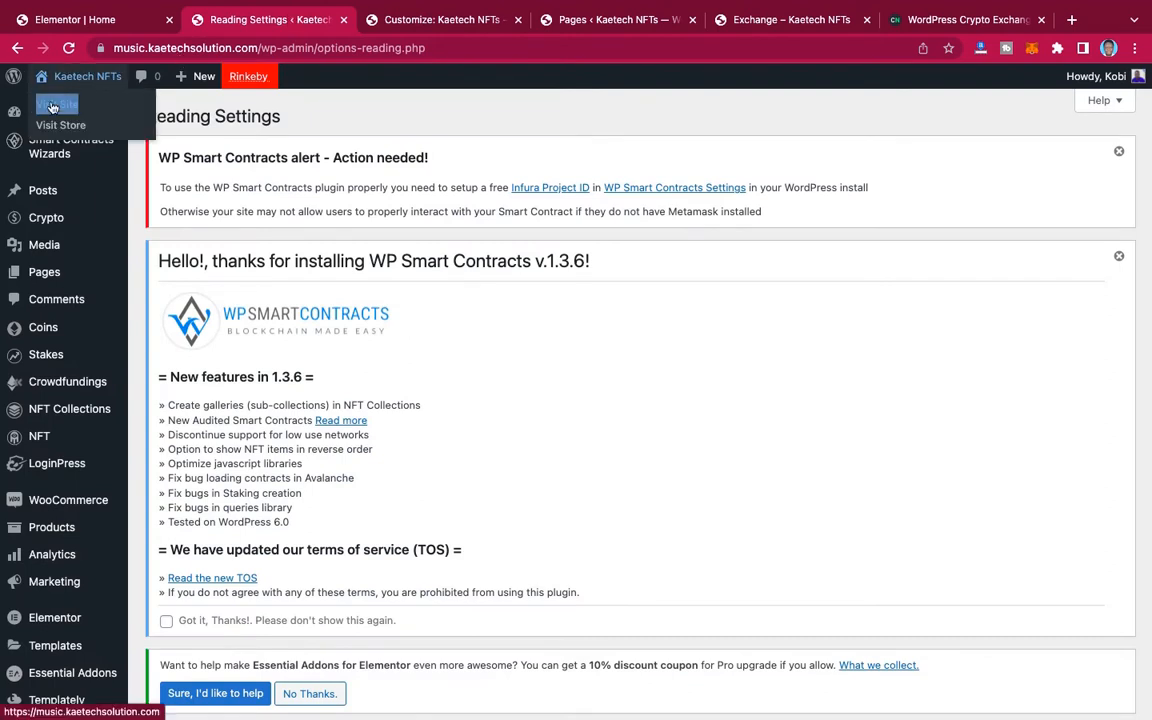
pyautogui.rightClick(52, 110)
pyautogui.click(100, 113)
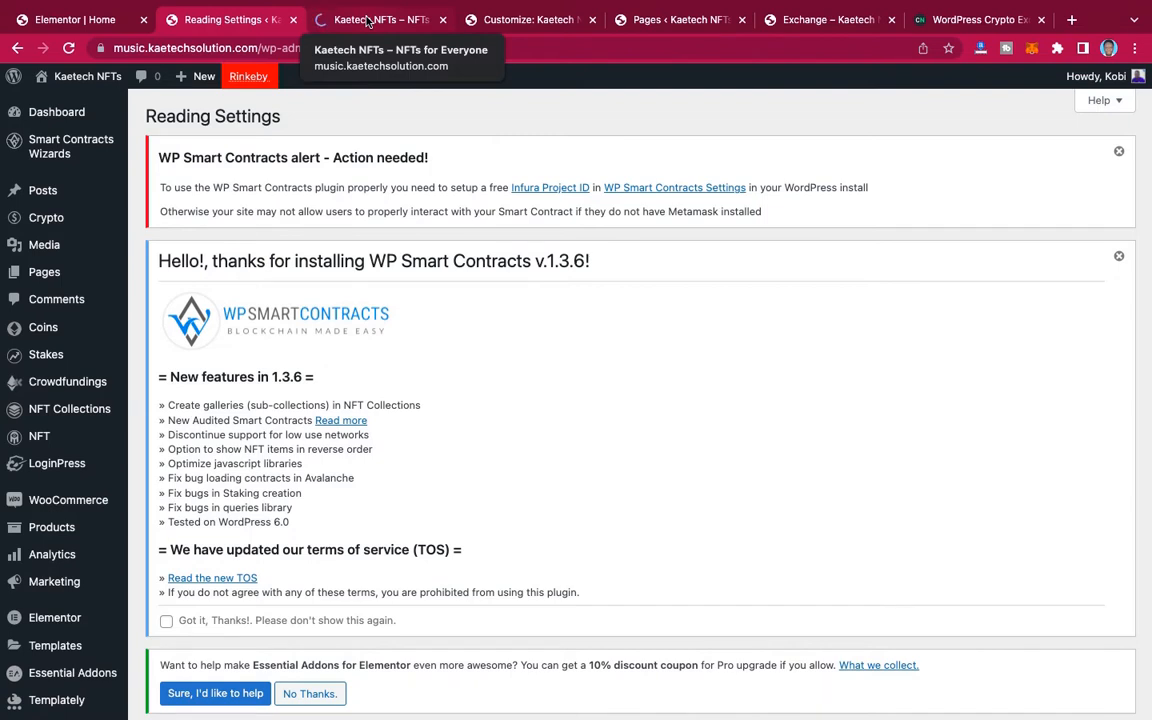
pyautogui.click(368, 20)
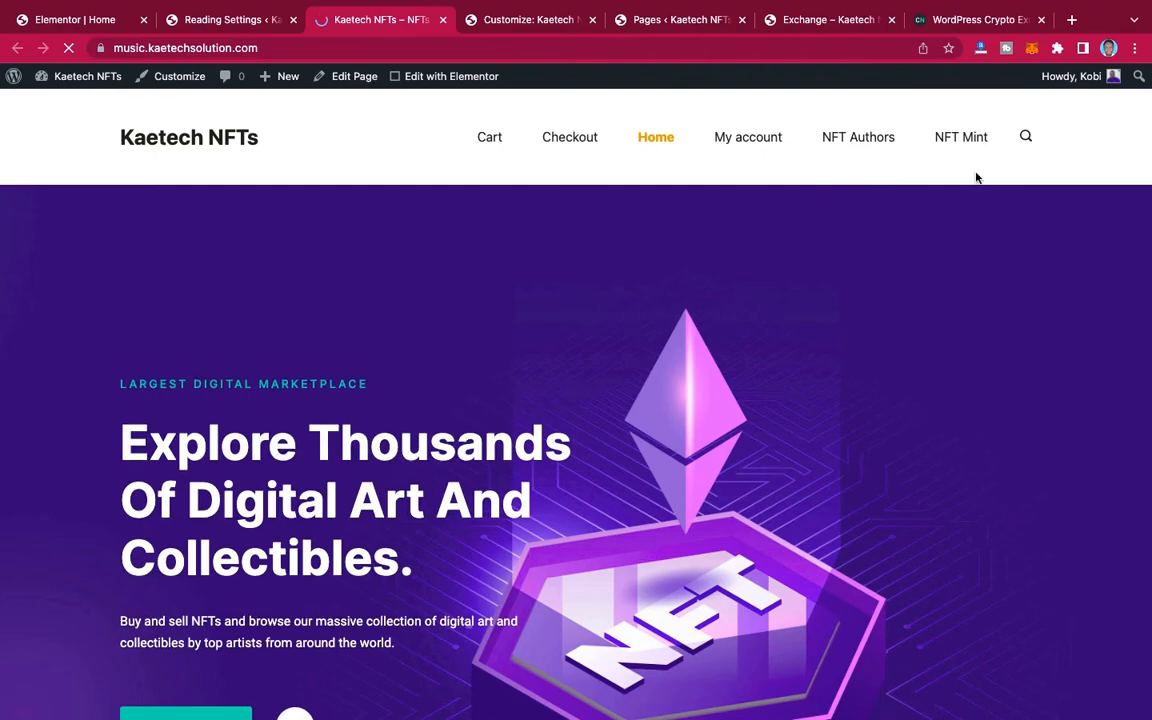
# Scroll down through the Kaetech NFTs home page and back toward the top
pyautogui.scroll(-6, 938, 268)
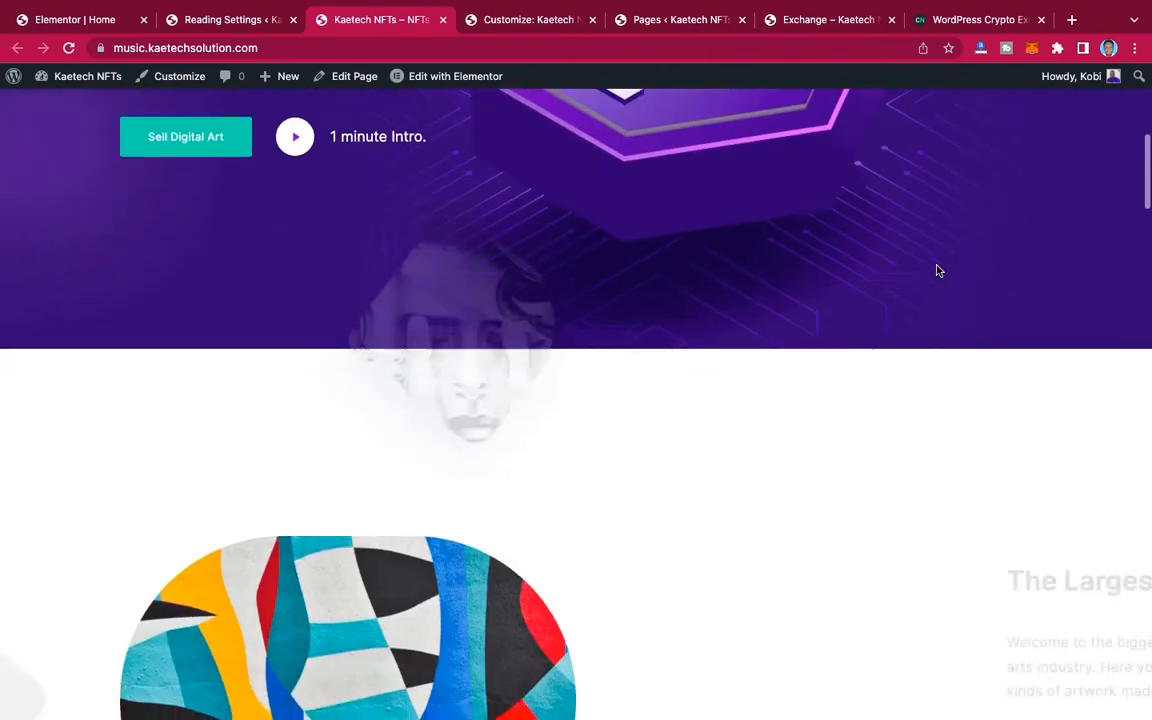
pyautogui.scroll(-10, 938, 270)
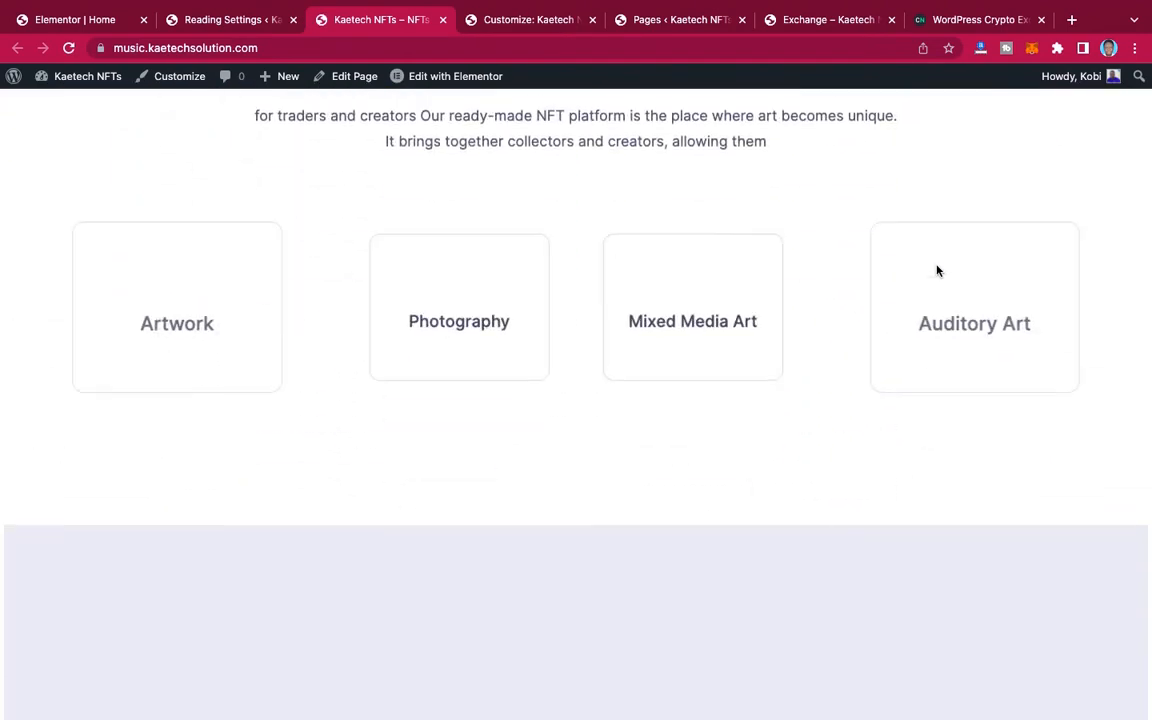
pyautogui.scroll(-15, 938, 270)
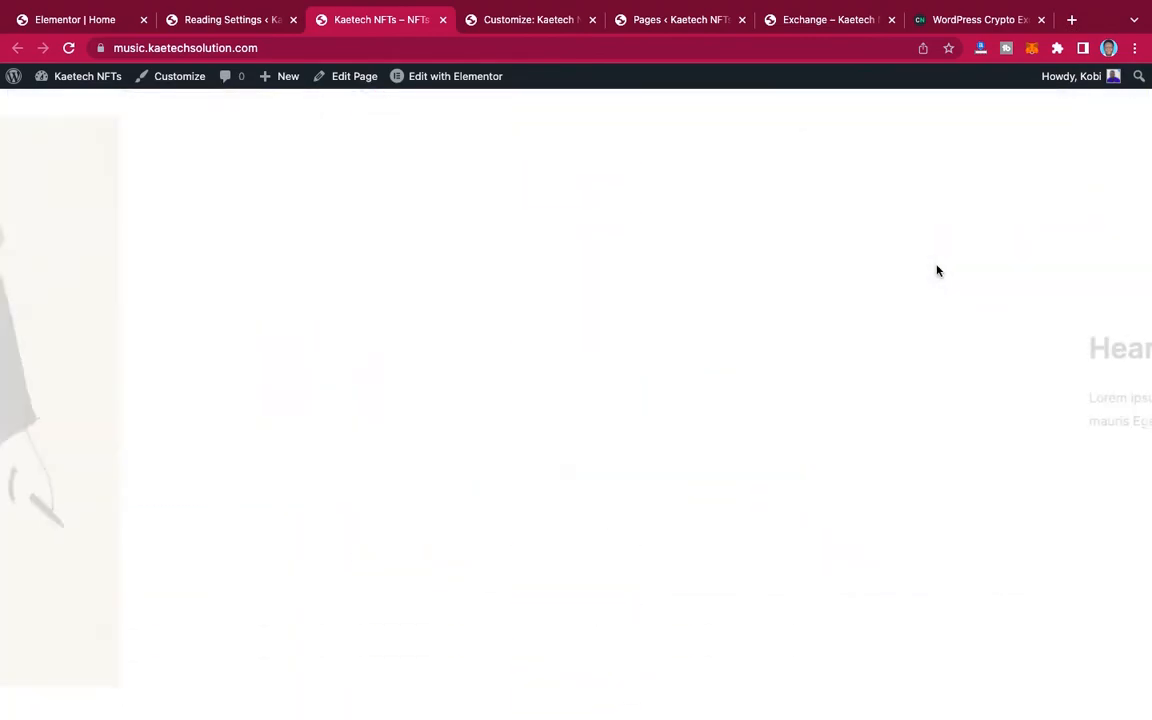
pyautogui.scroll(-15, 938, 270)
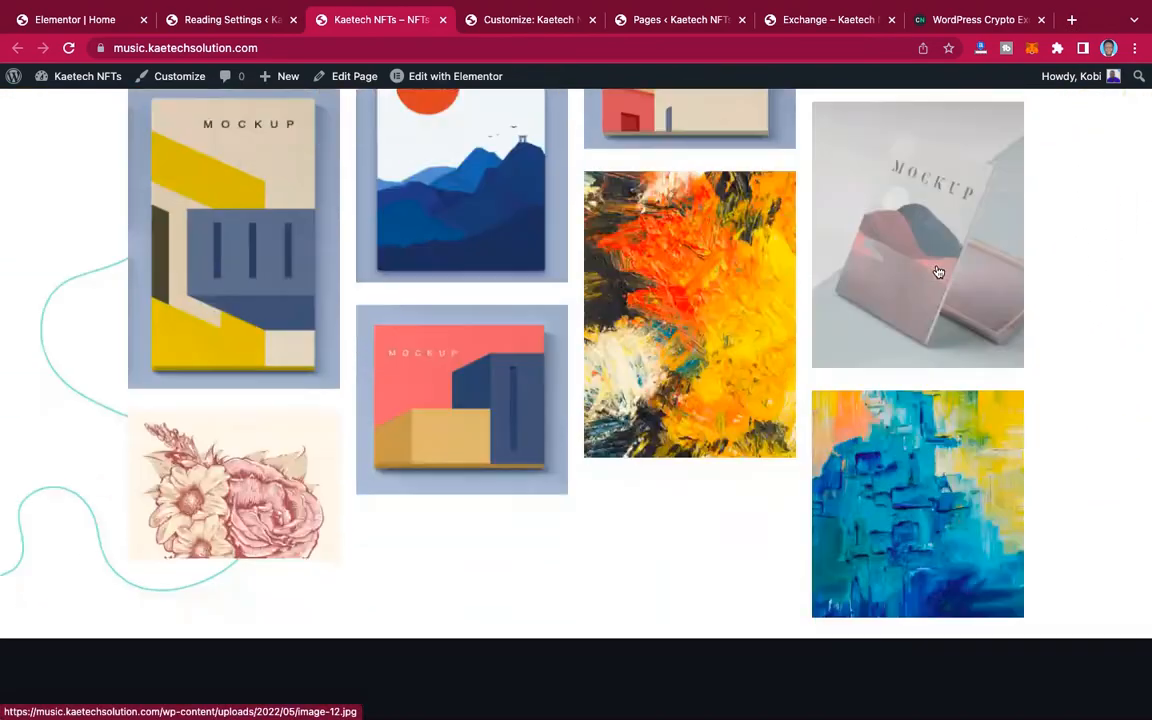
pyautogui.scroll(-10, 938, 272)
pyautogui.scroll(15, 937, 265)
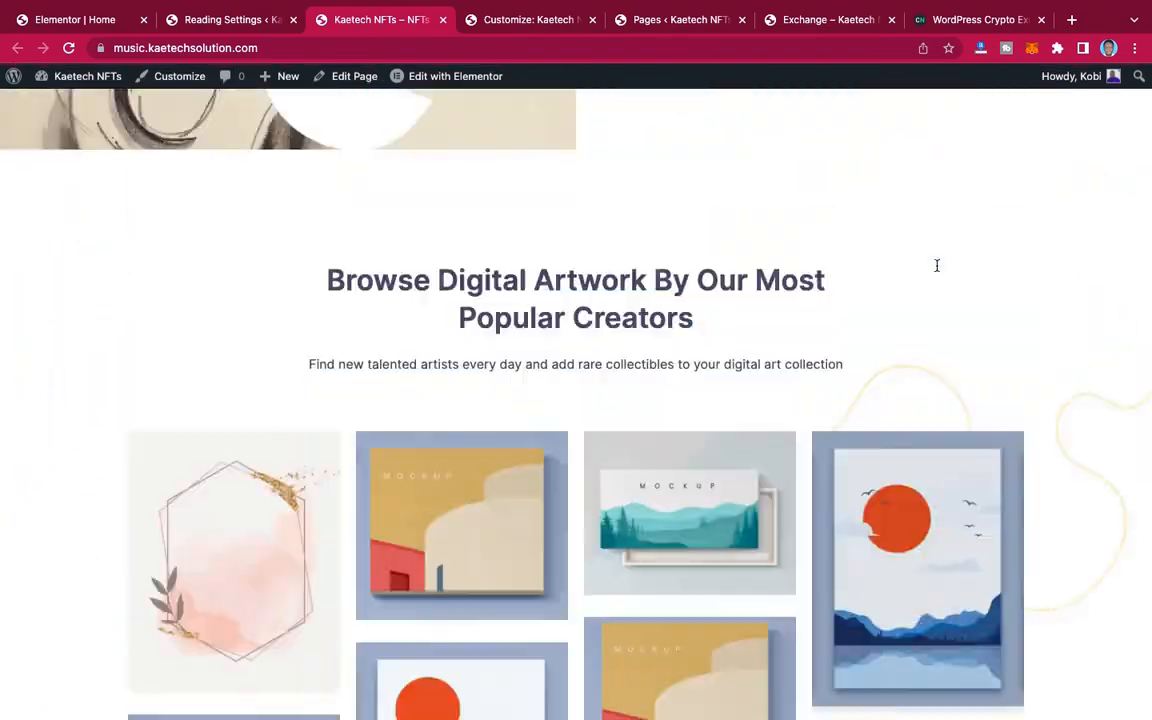
pyautogui.scroll(20, 937, 265)
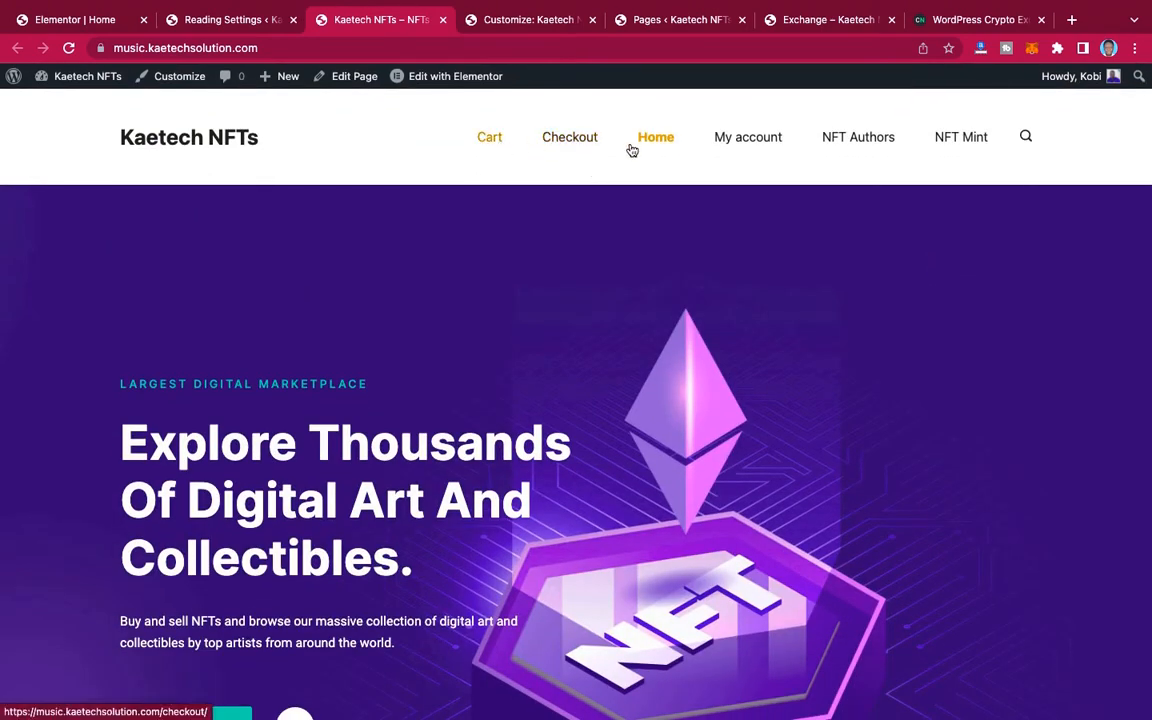
pyautogui.click(866, 144)
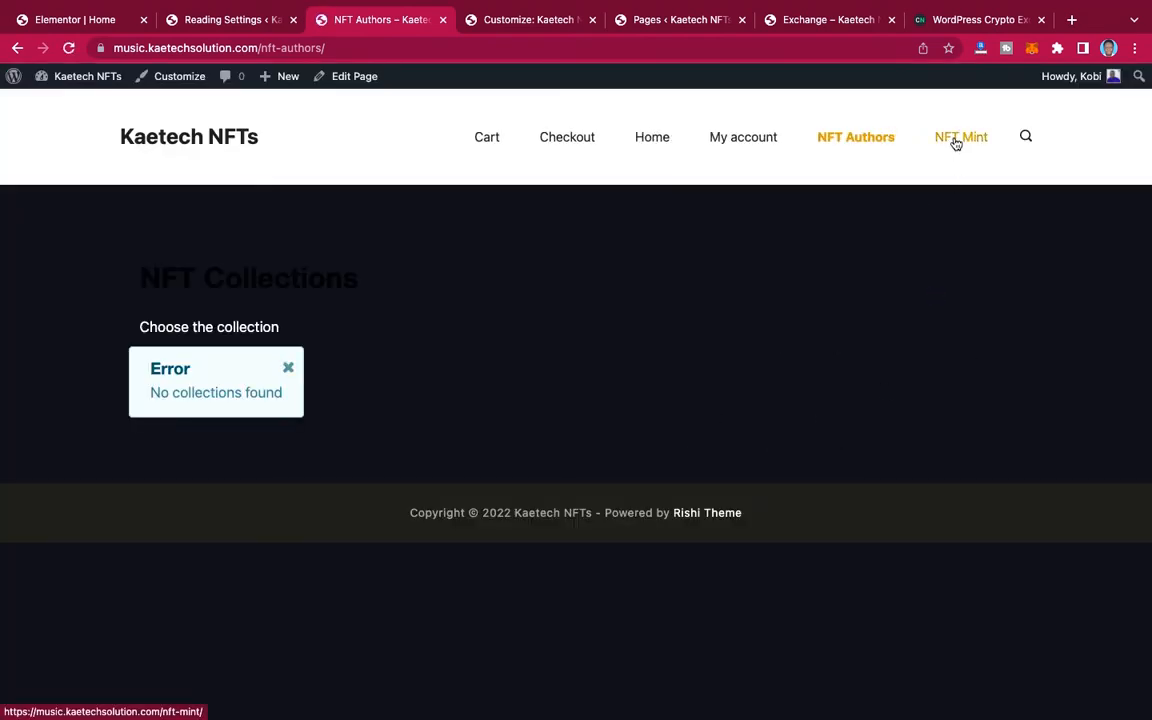
pyautogui.click(751, 138)
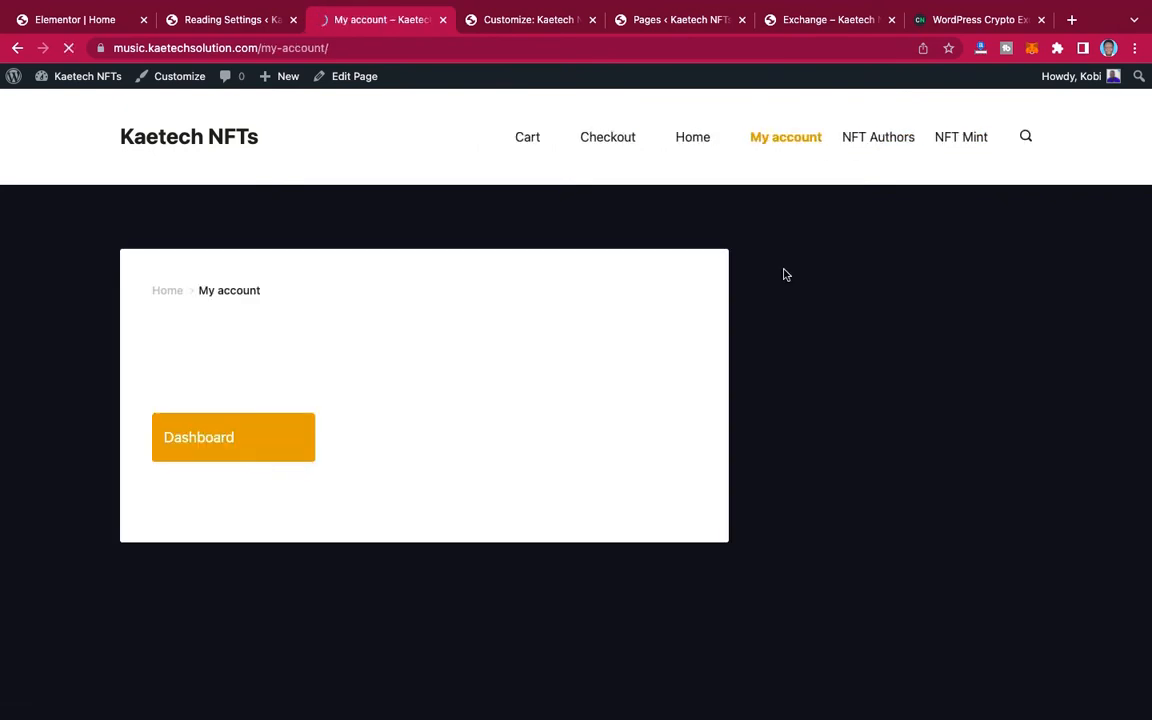
pyautogui.scroll(-3, 737, 395)
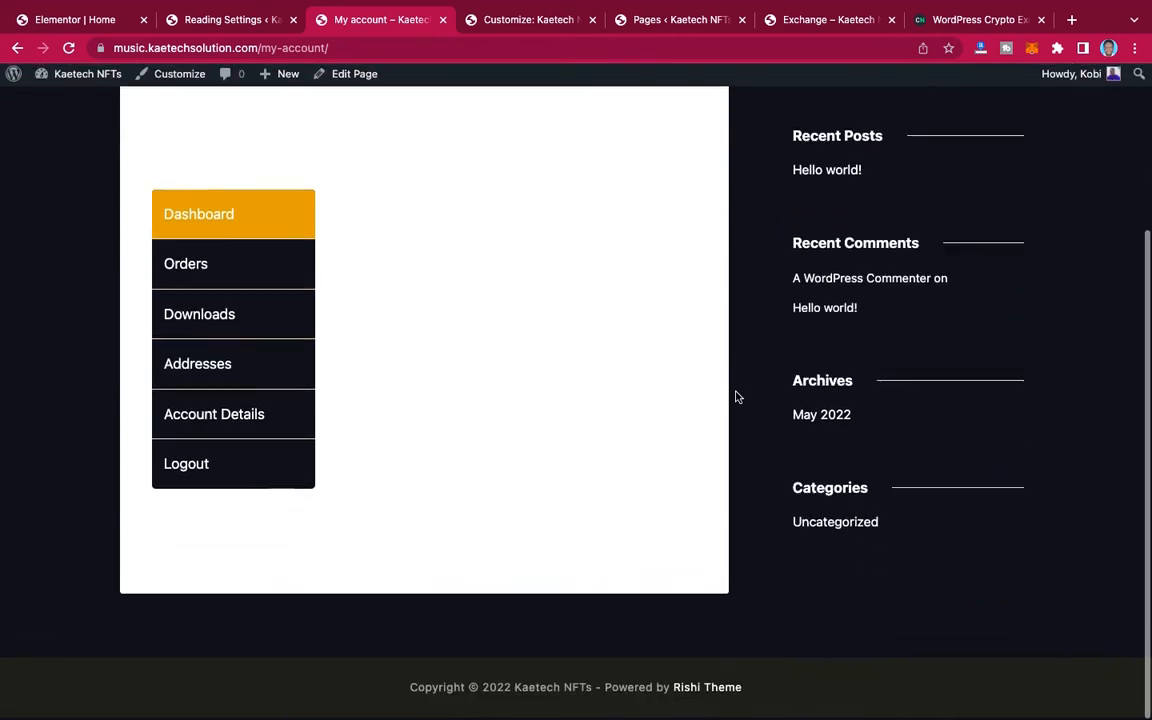
pyautogui.scroll(3, 737, 395)
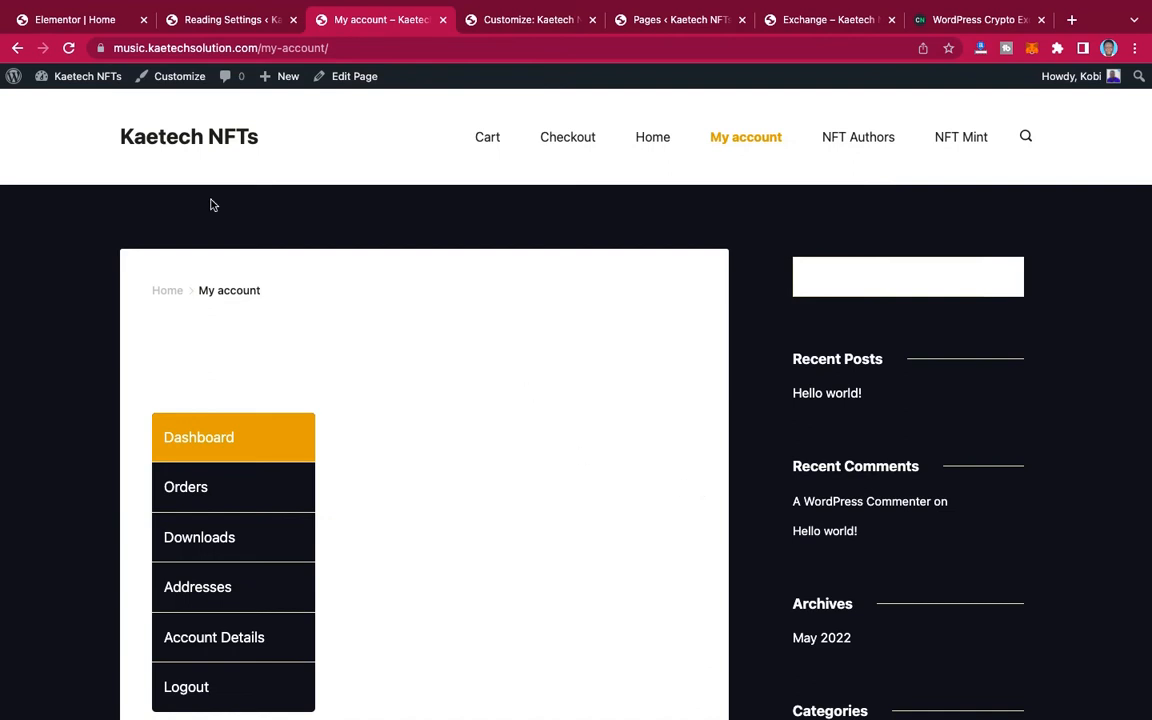
pyautogui.click(190, 139)
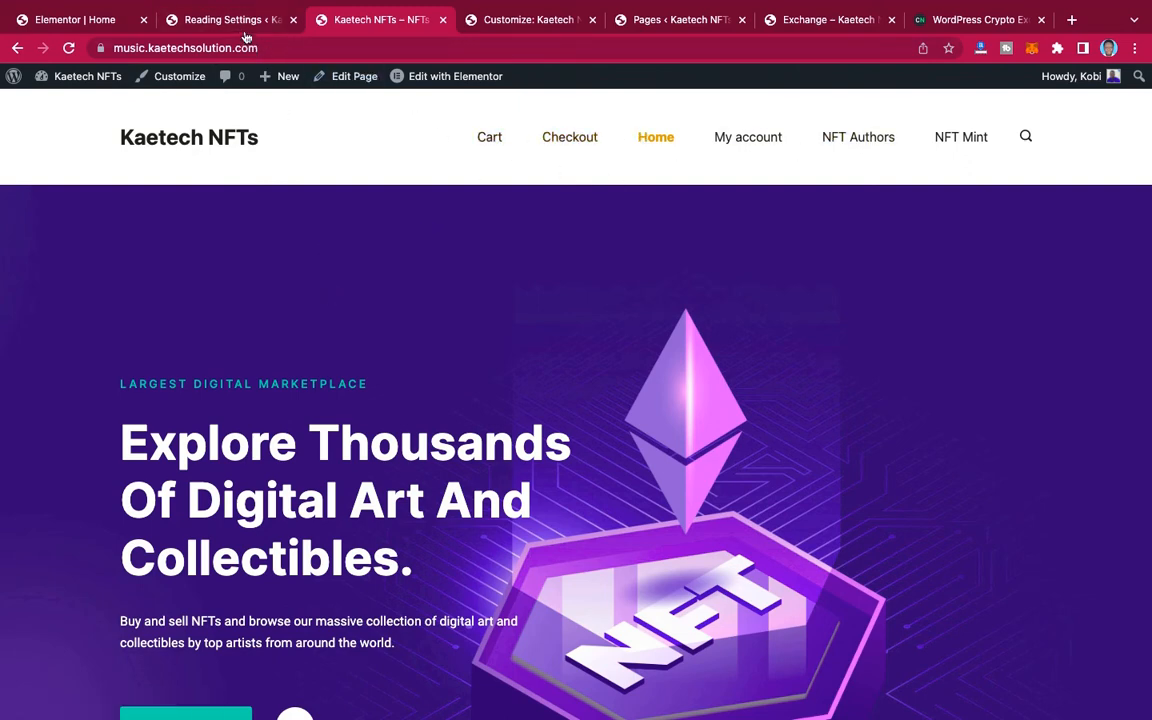
# Open the Design settings for the header's Main Row in the Customizer
pyautogui.click(490, 32)
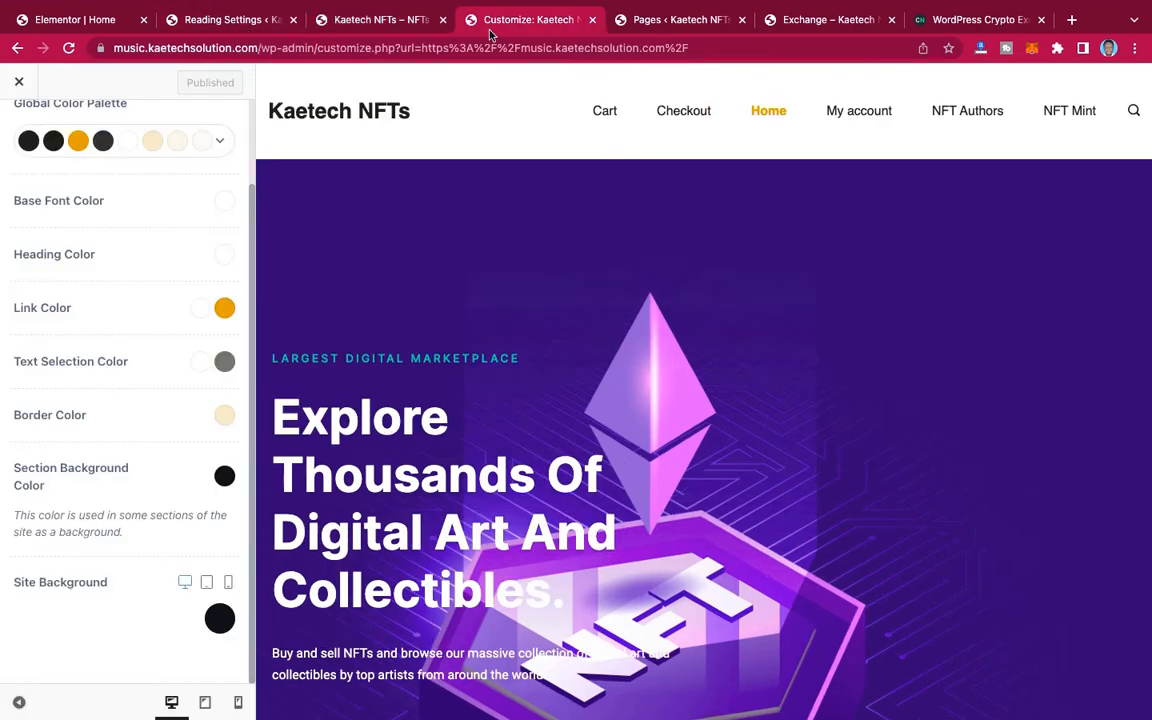
pyautogui.scroll(1, 123, 309)
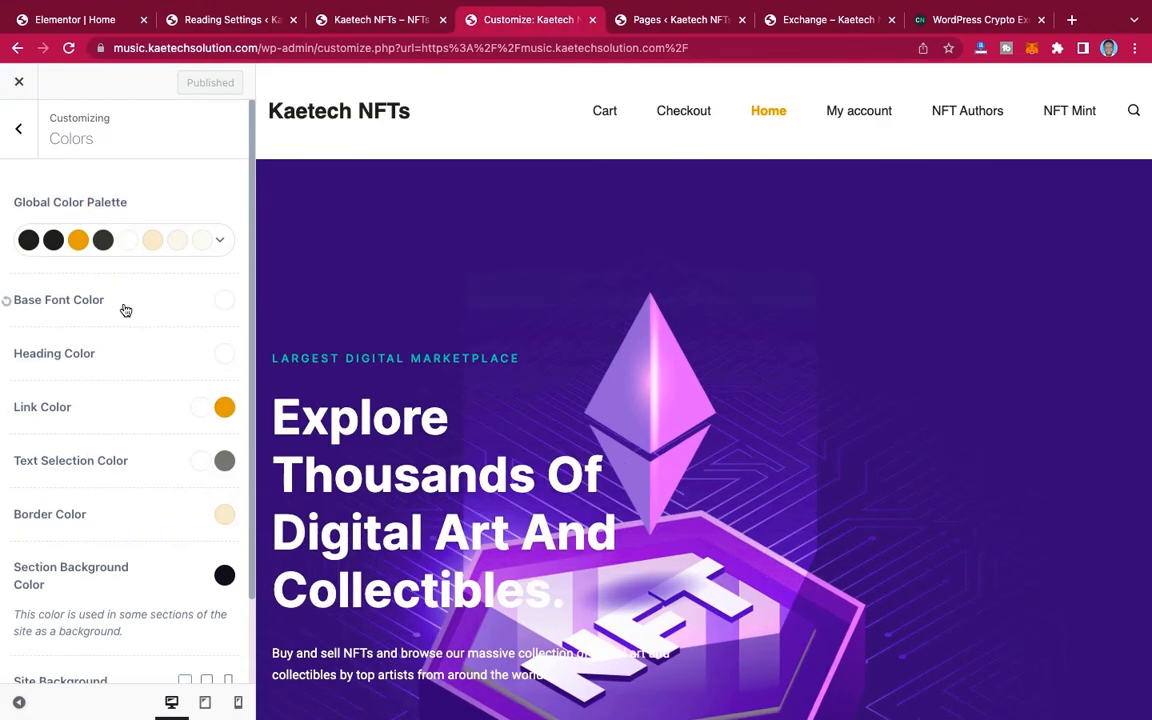
pyautogui.click(19, 138)
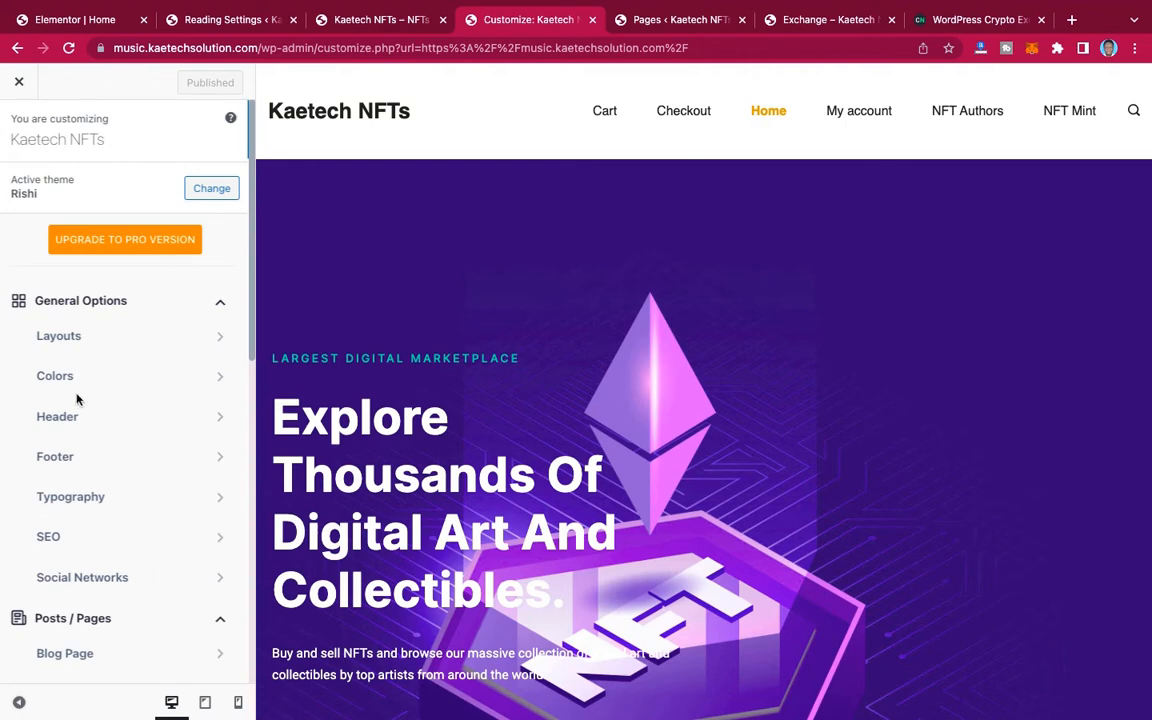
pyautogui.click(122, 422)
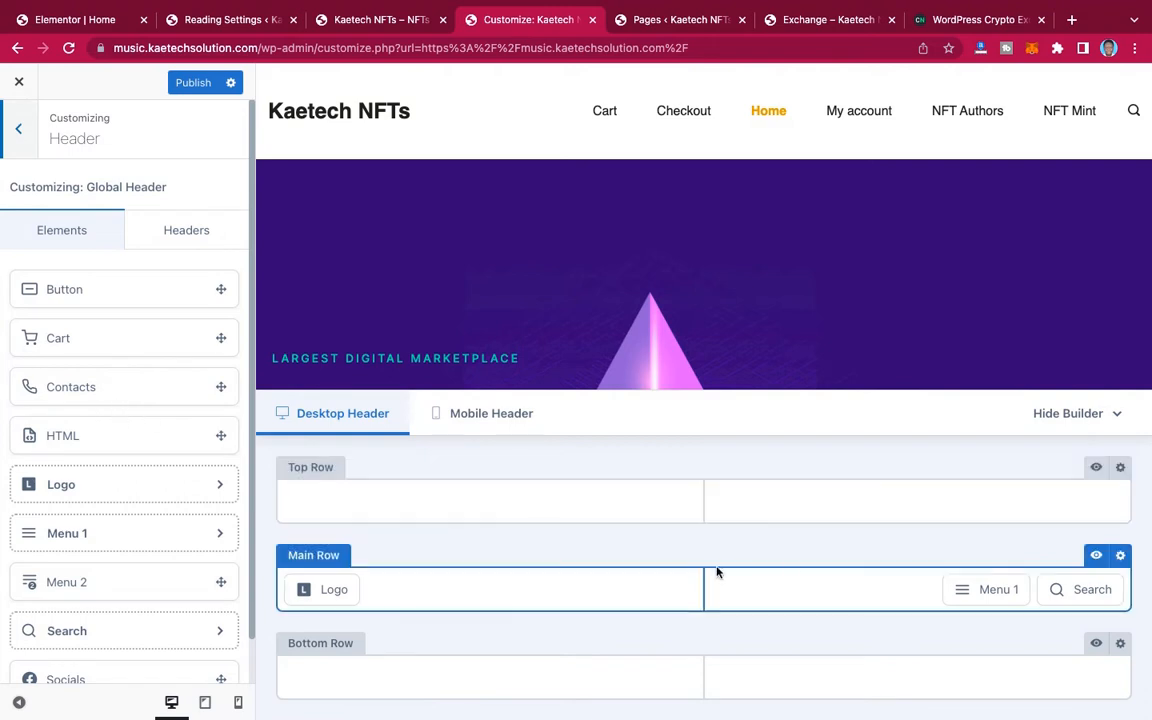
pyautogui.click(1121, 556)
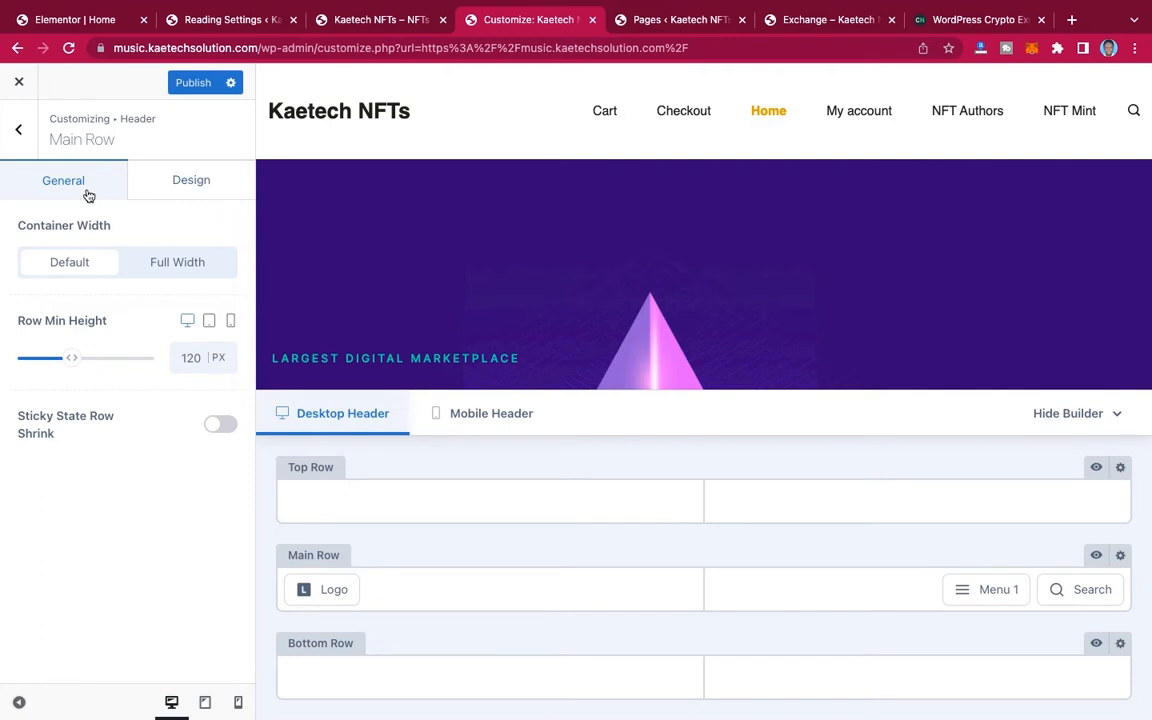
pyautogui.click(199, 182)
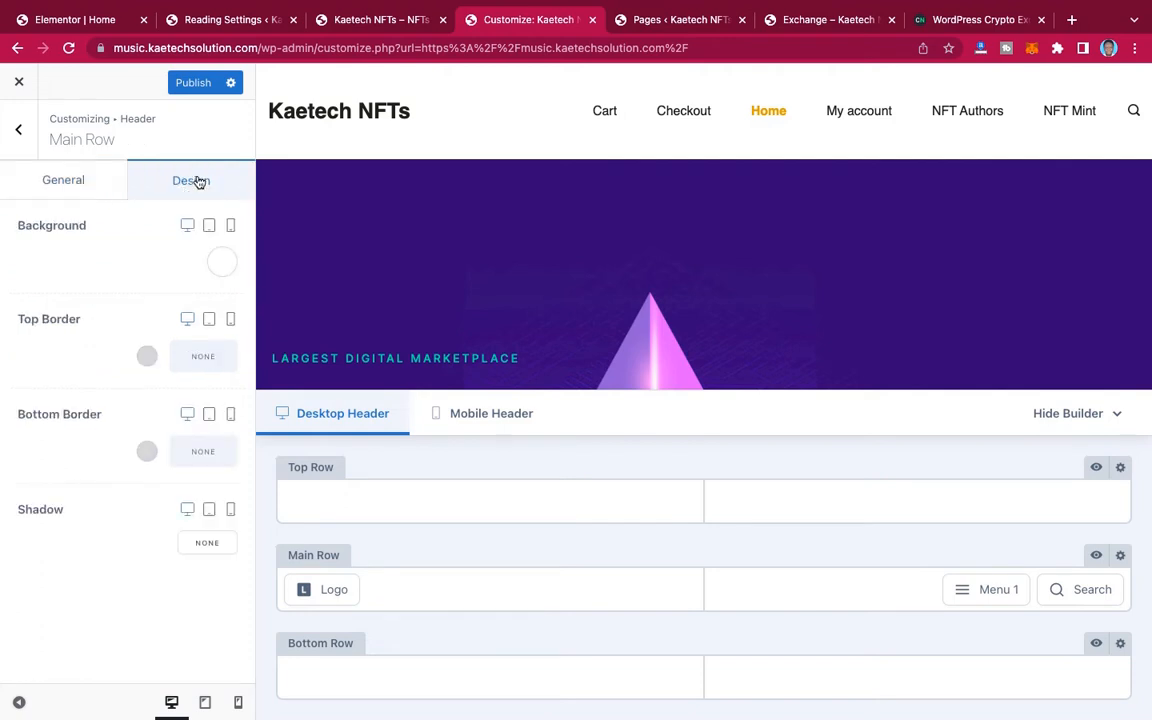
# Give the Main Row a dark purple #140128 background and publish it
pyautogui.click(221, 263)
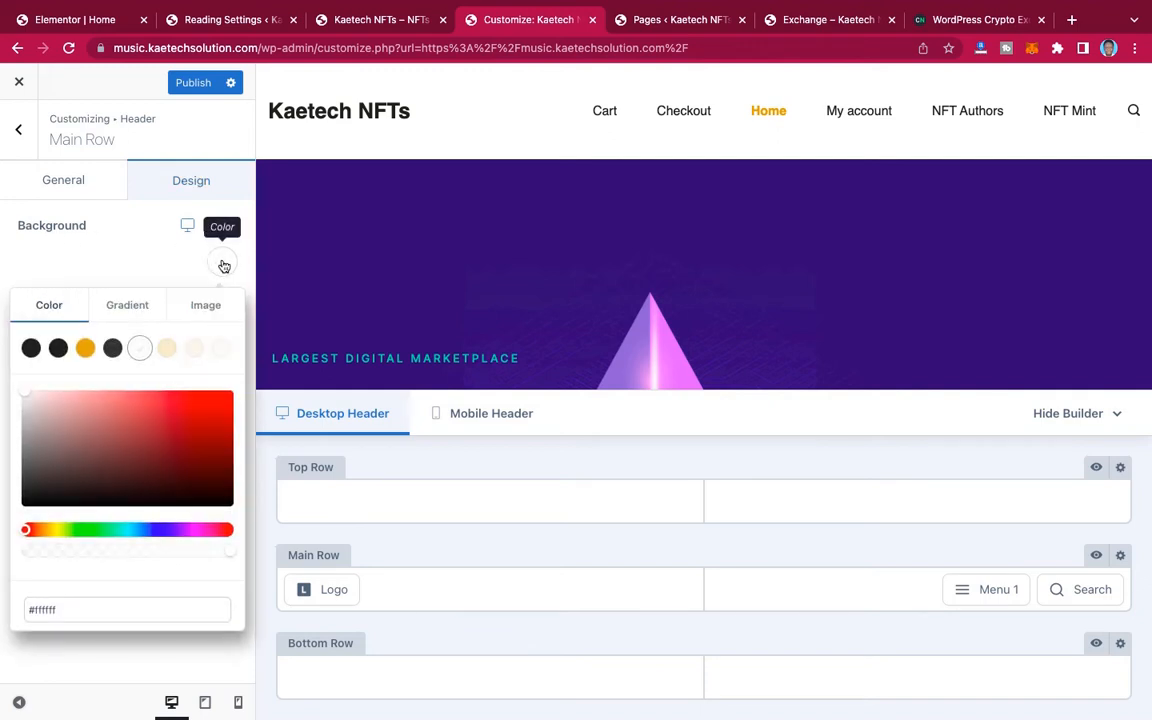
pyautogui.click(176, 531)
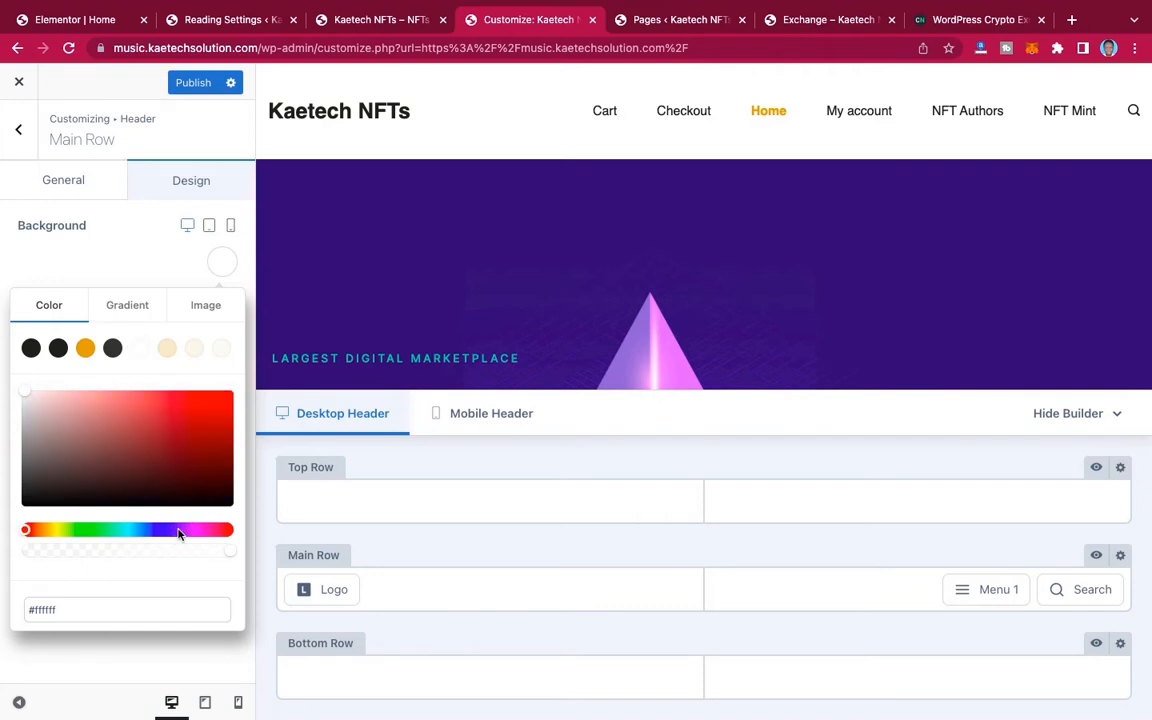
pyautogui.click(179, 531)
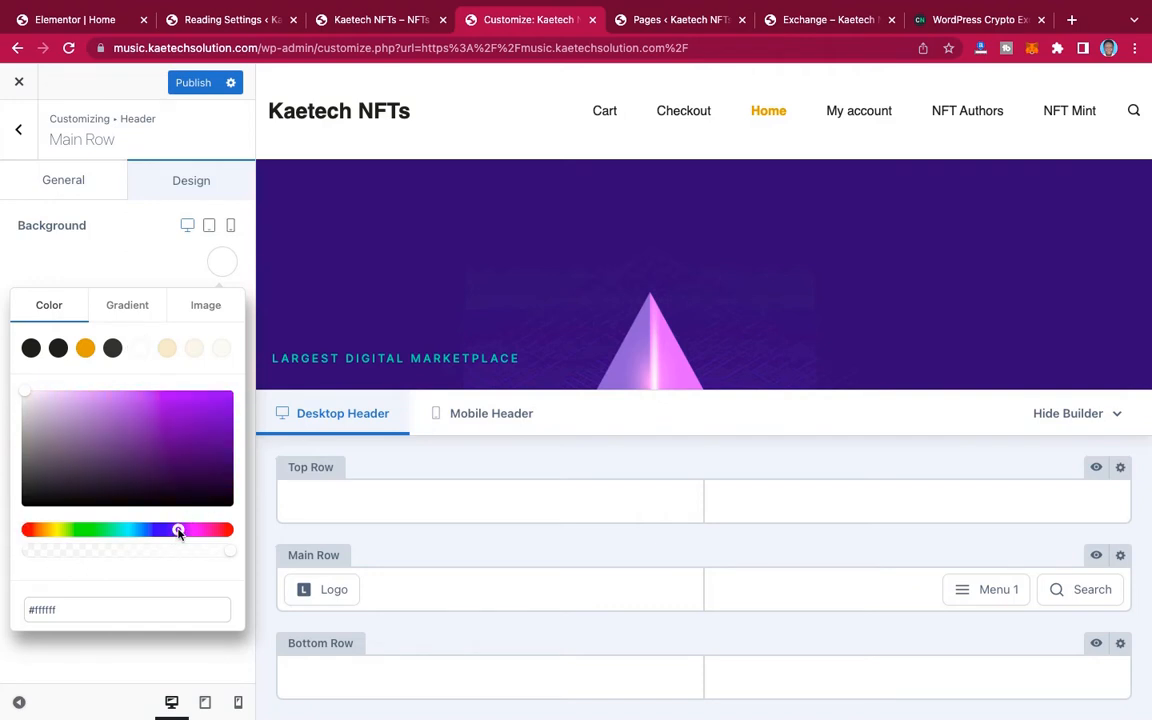
pyautogui.click(220, 490)
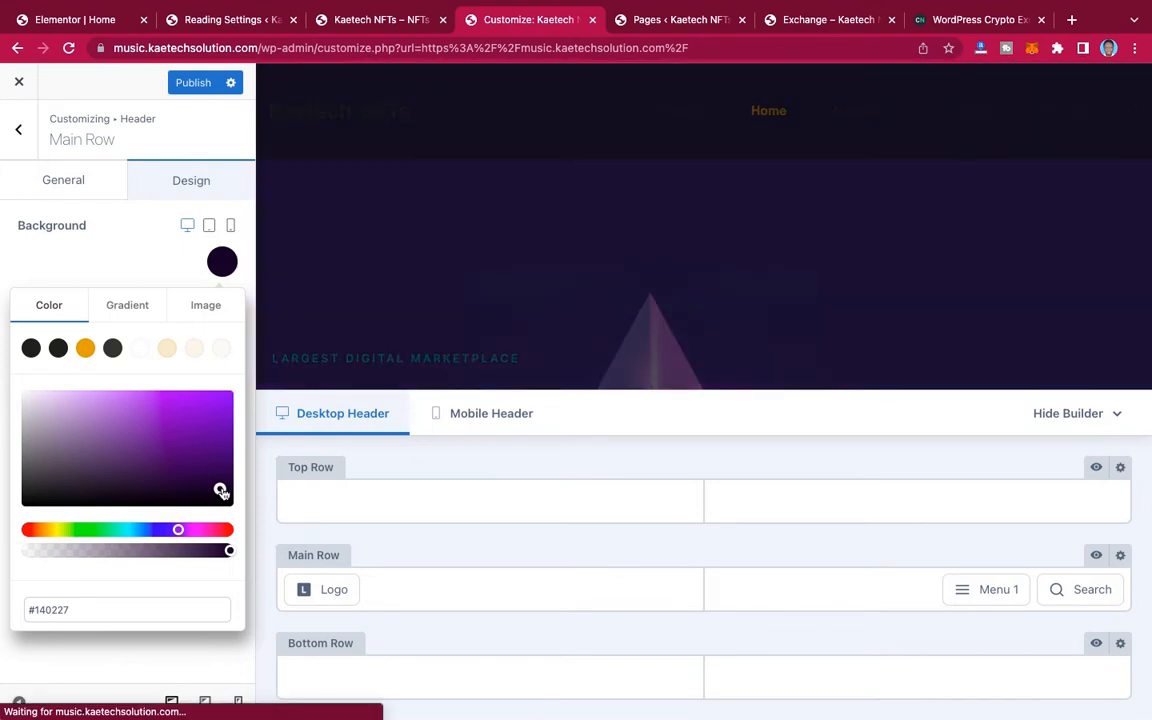
pyautogui.click(222, 489)
pyautogui.click(226, 489)
pyautogui.moveTo(75, 609); pyautogui.dragTo(28, 609)
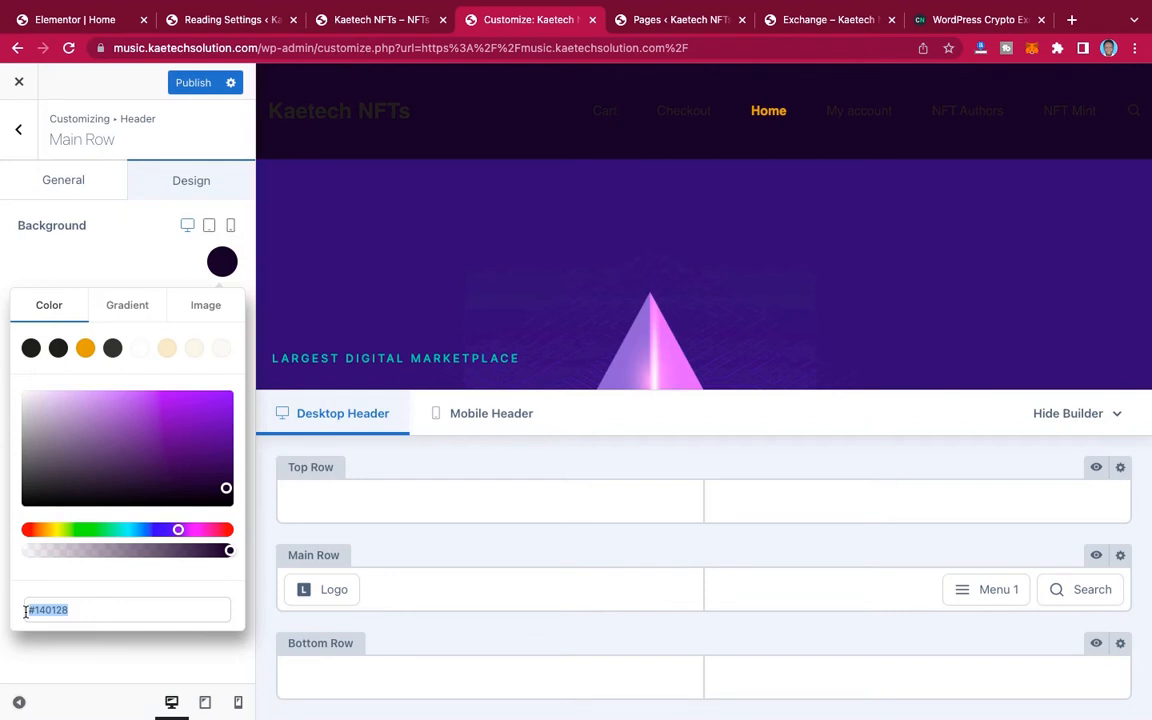
pyautogui.click(72, 655)
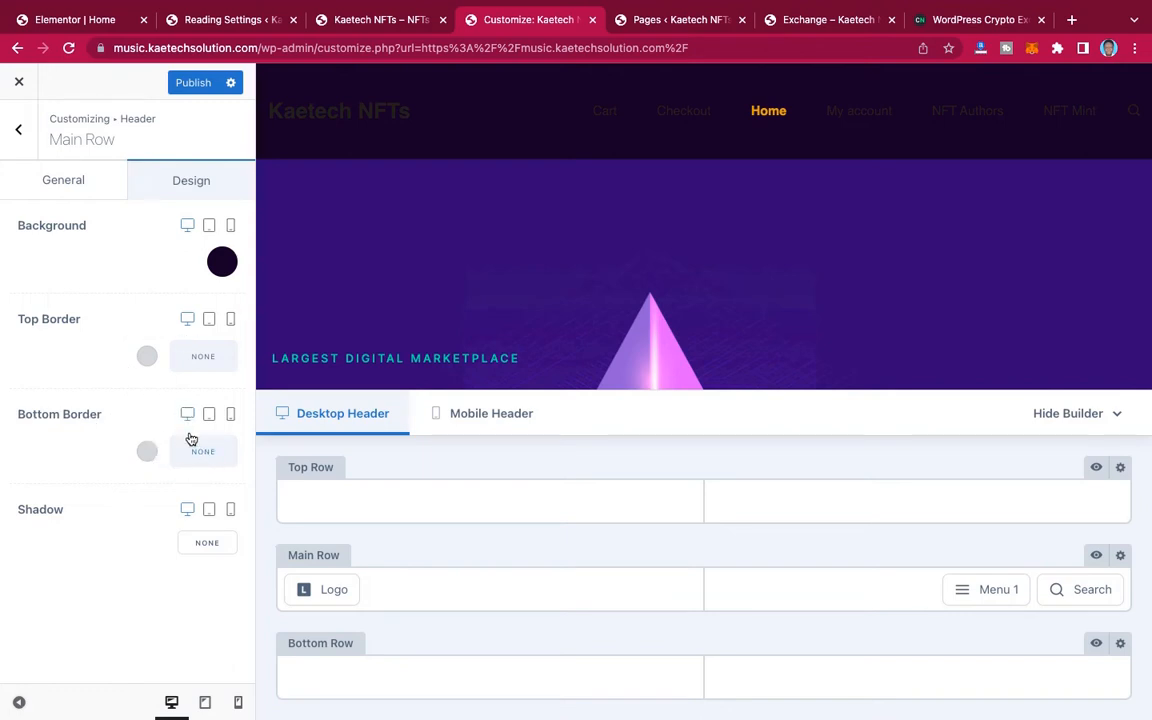
pyautogui.click(193, 83)
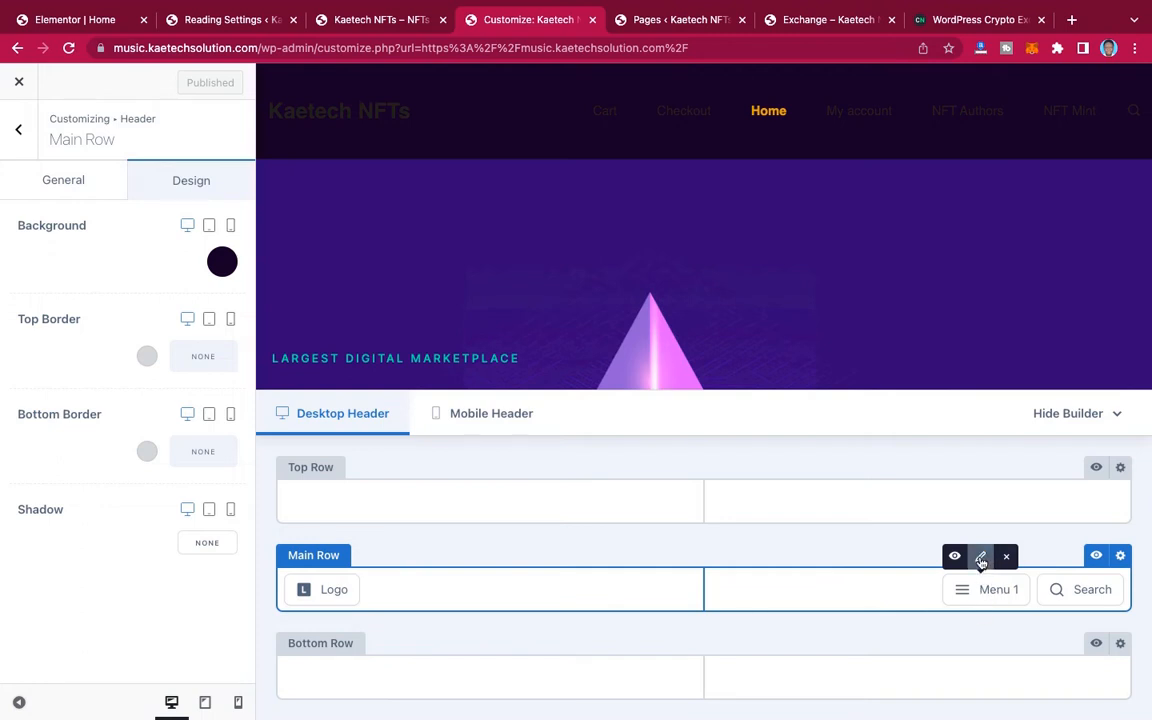
# Set the Menu 1 font colour to light off-white #ebeae5 in its Design tab
pyautogui.click(981, 561)
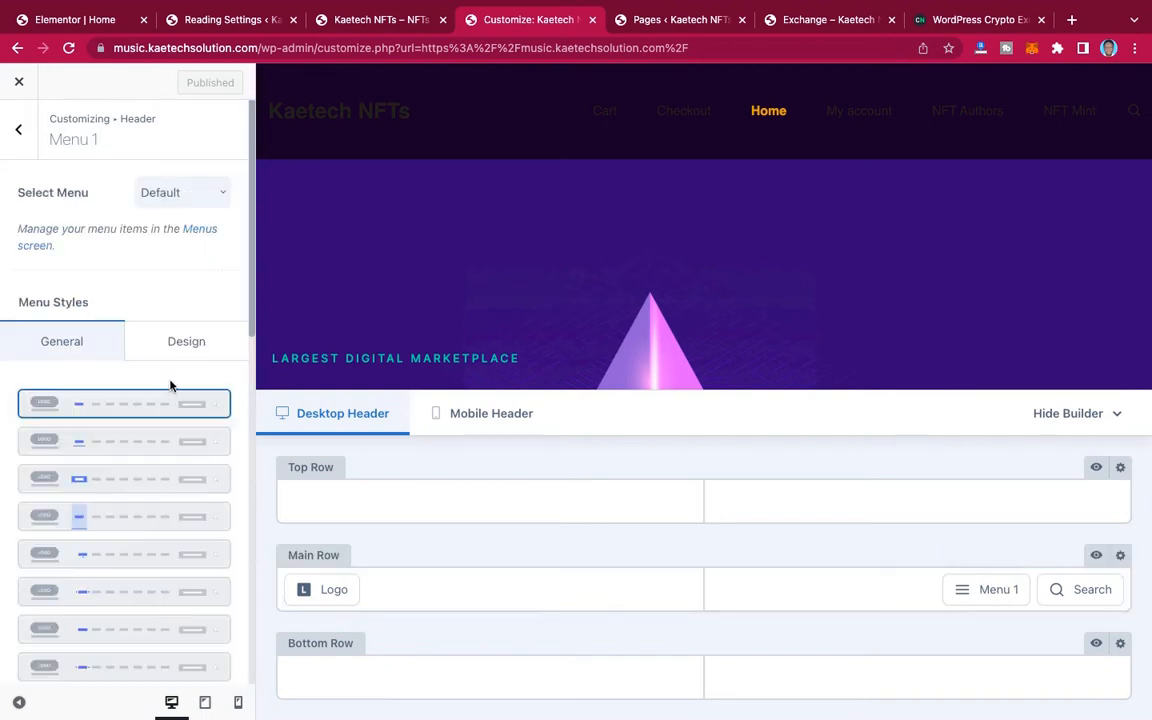
pyautogui.scroll(-5, 95, 386)
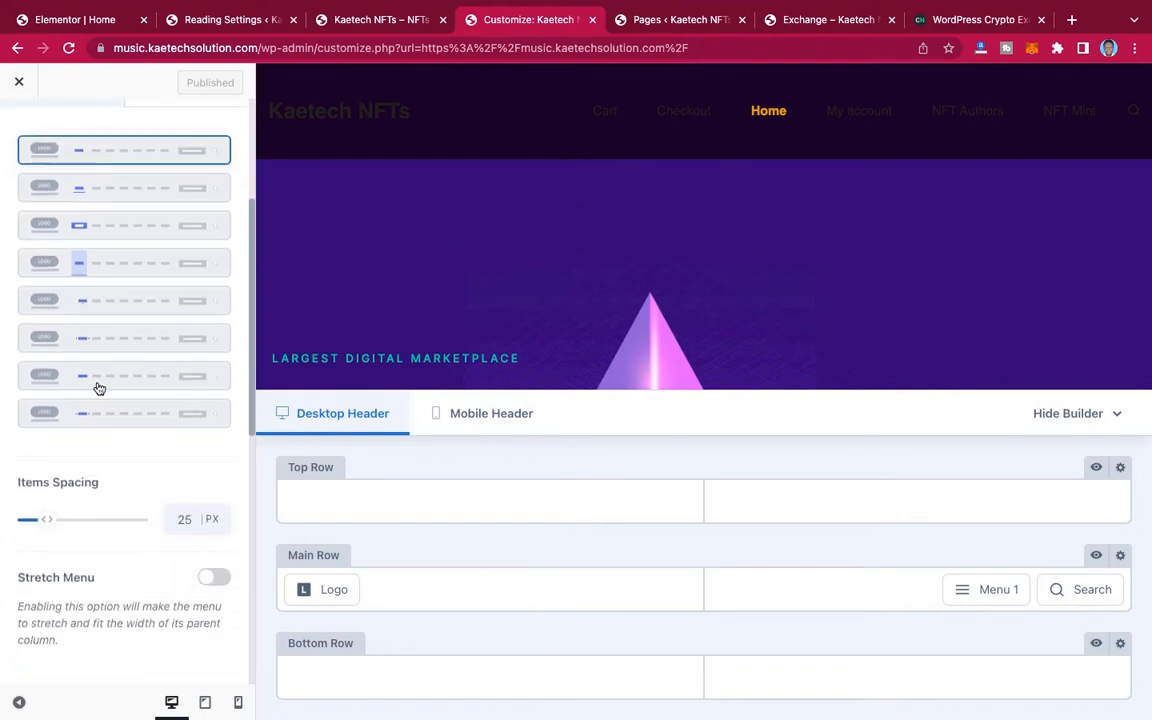
pyautogui.scroll(2, 180, 124)
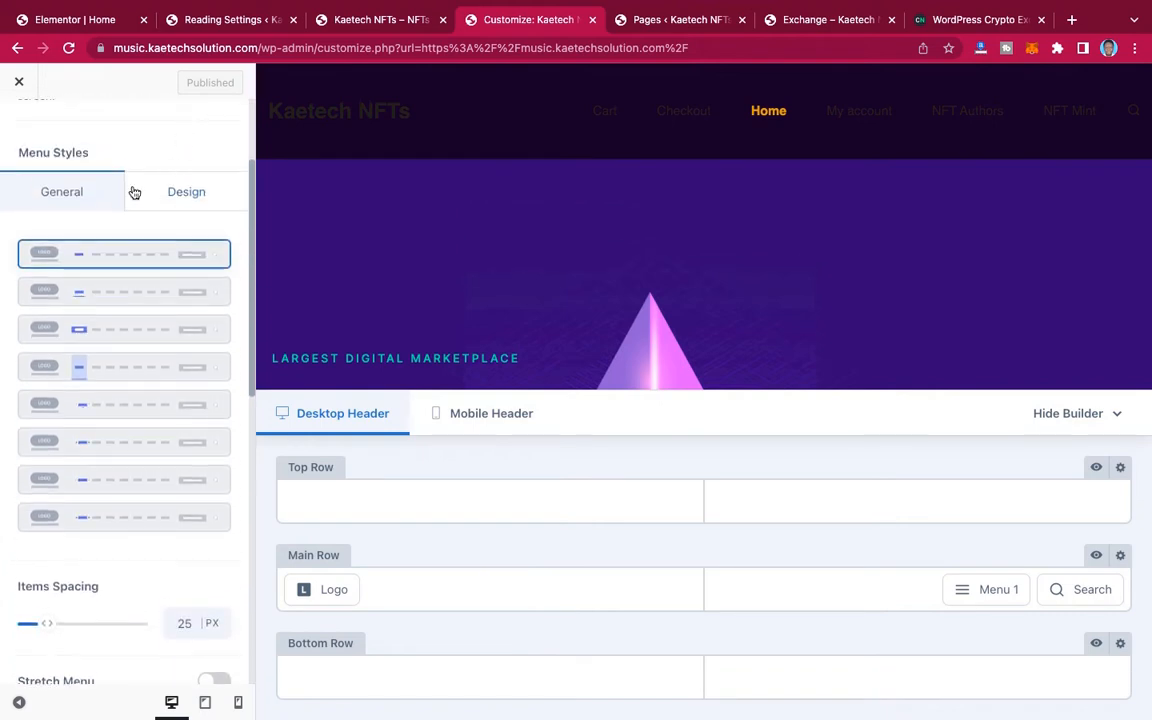
pyautogui.click(185, 191)
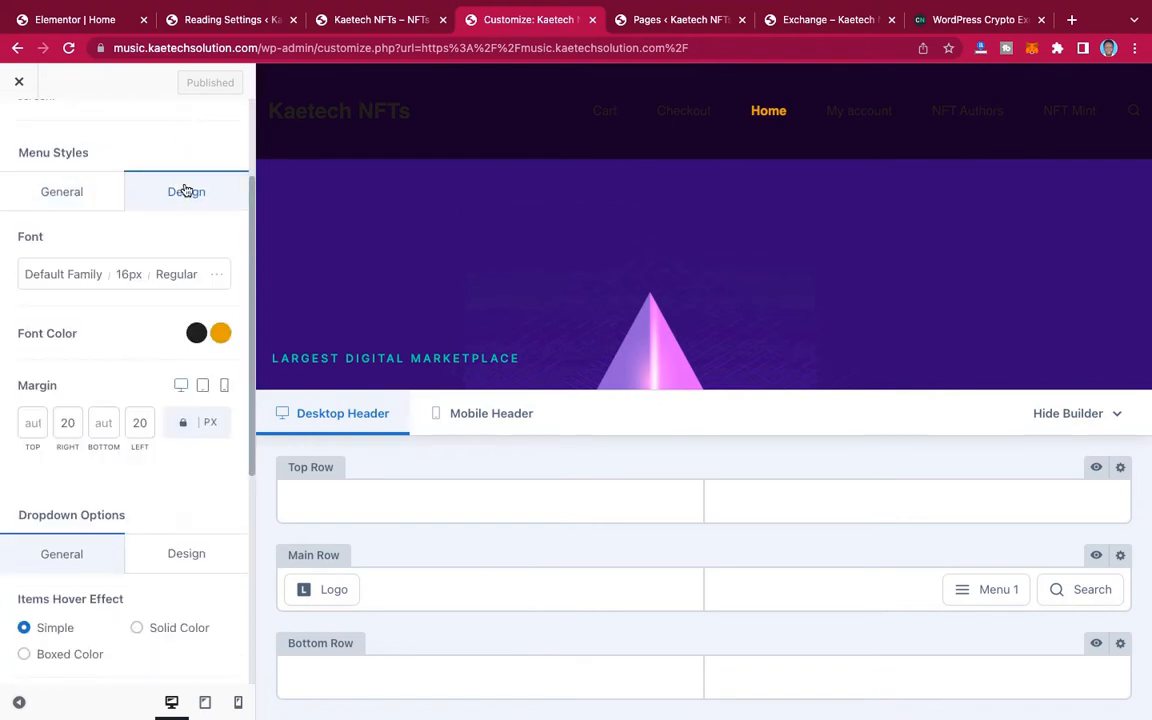
pyautogui.click(196, 334)
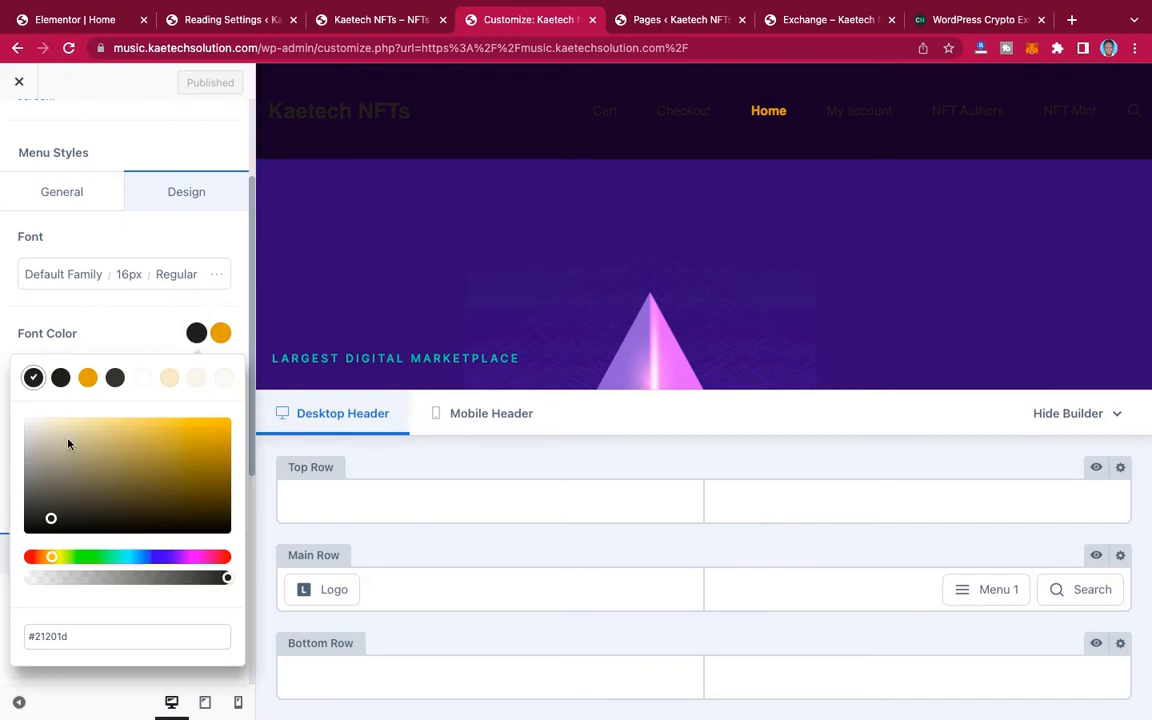
pyautogui.click(33, 429)
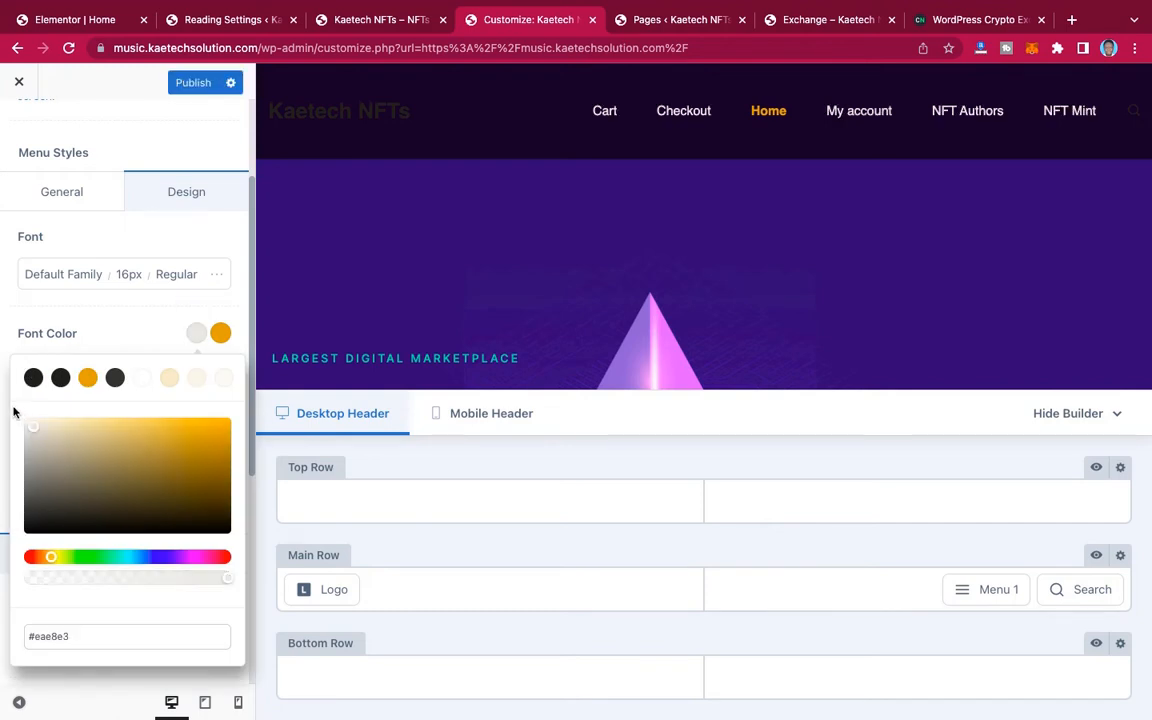
pyautogui.moveTo(35, 433); pyautogui.dragTo(8, 408)
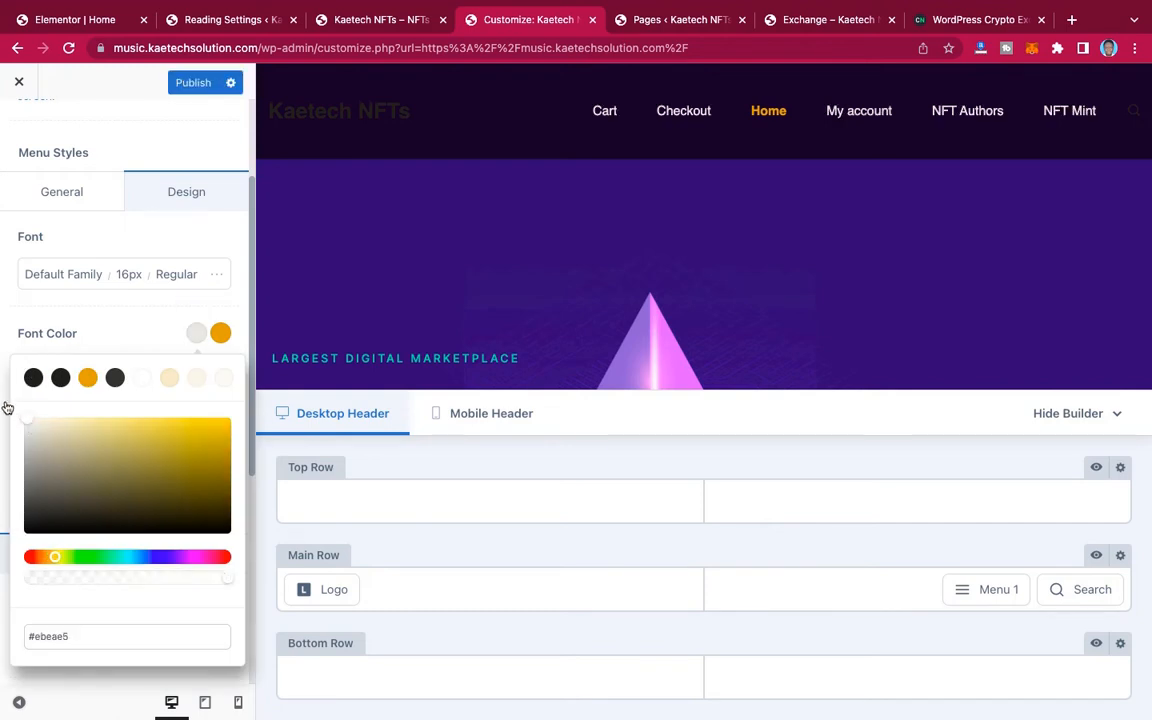
pyautogui.click(165, 329)
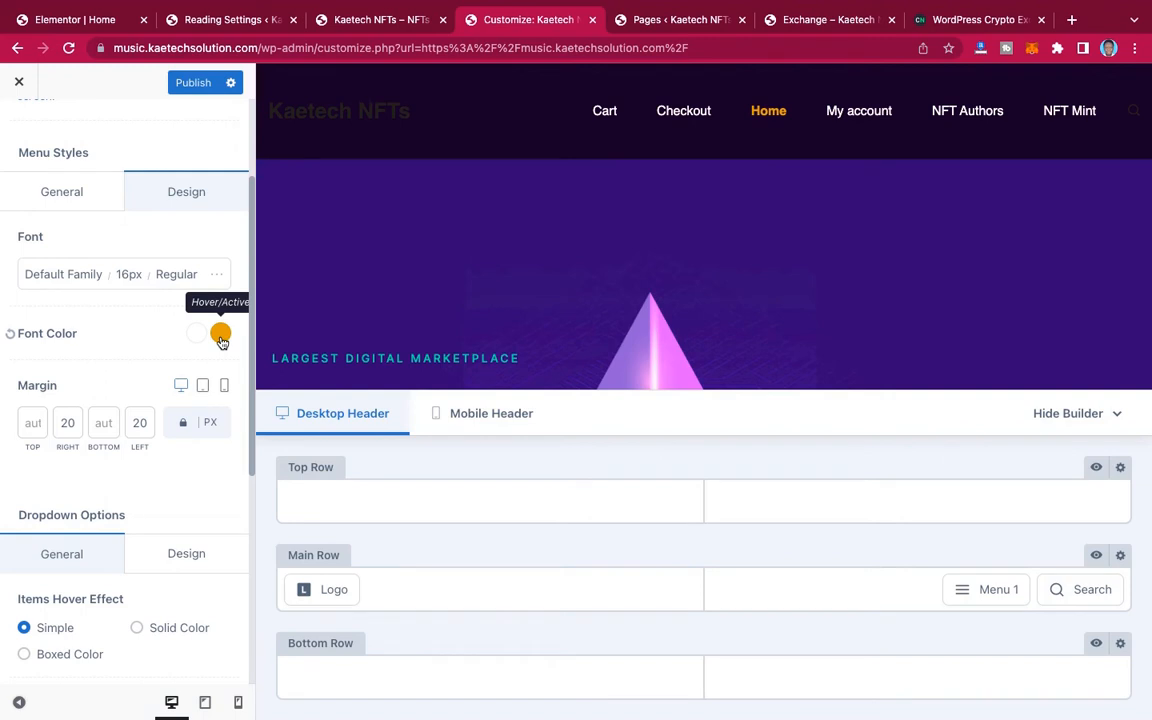
pyautogui.scroll(-4, 154, 527)
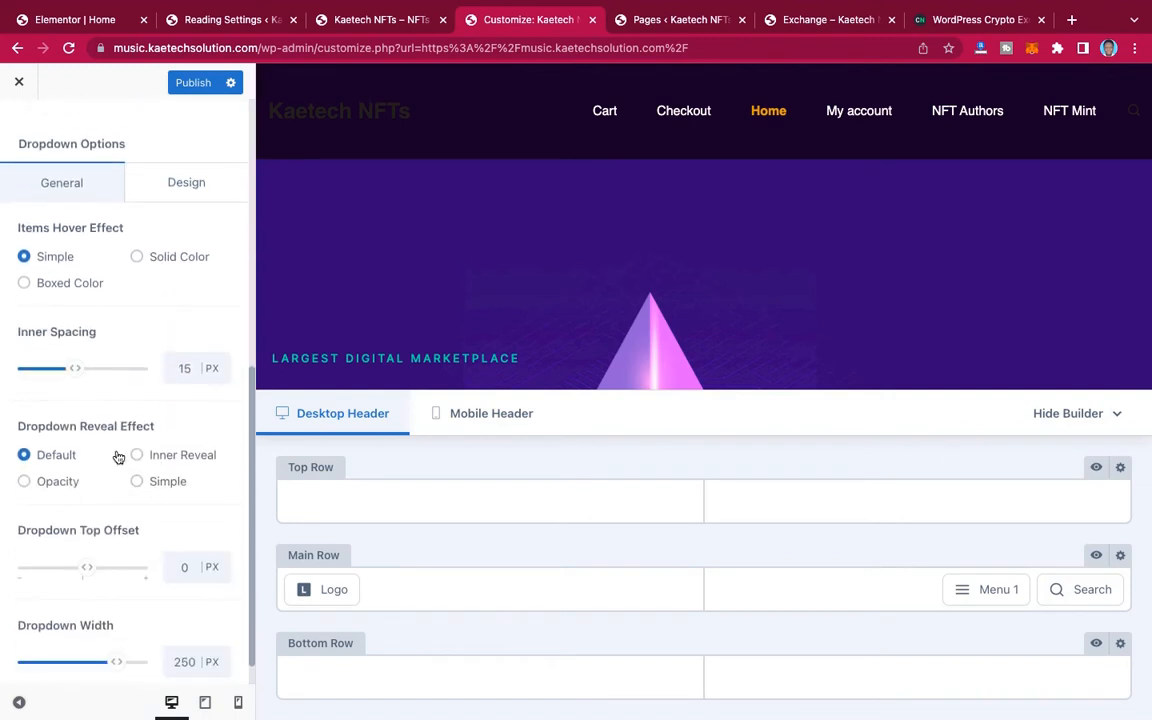
# Set the dropdown menu font colour to light #edece7
pyautogui.click(184, 185)
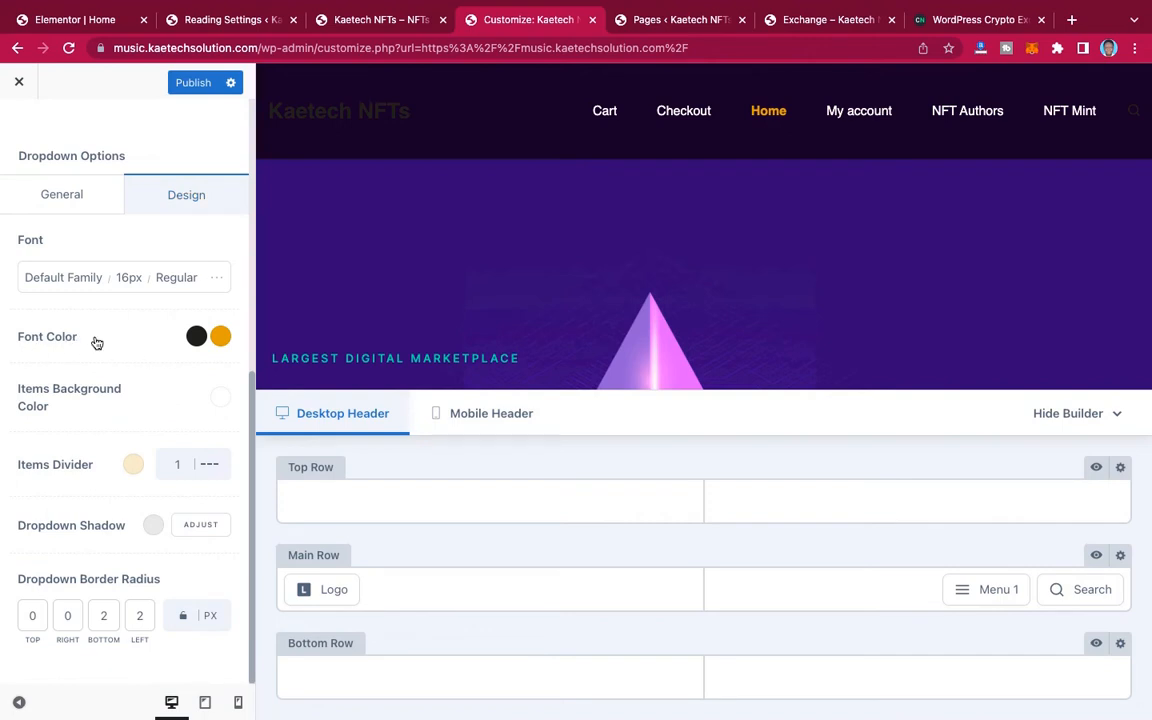
pyautogui.click(196, 336)
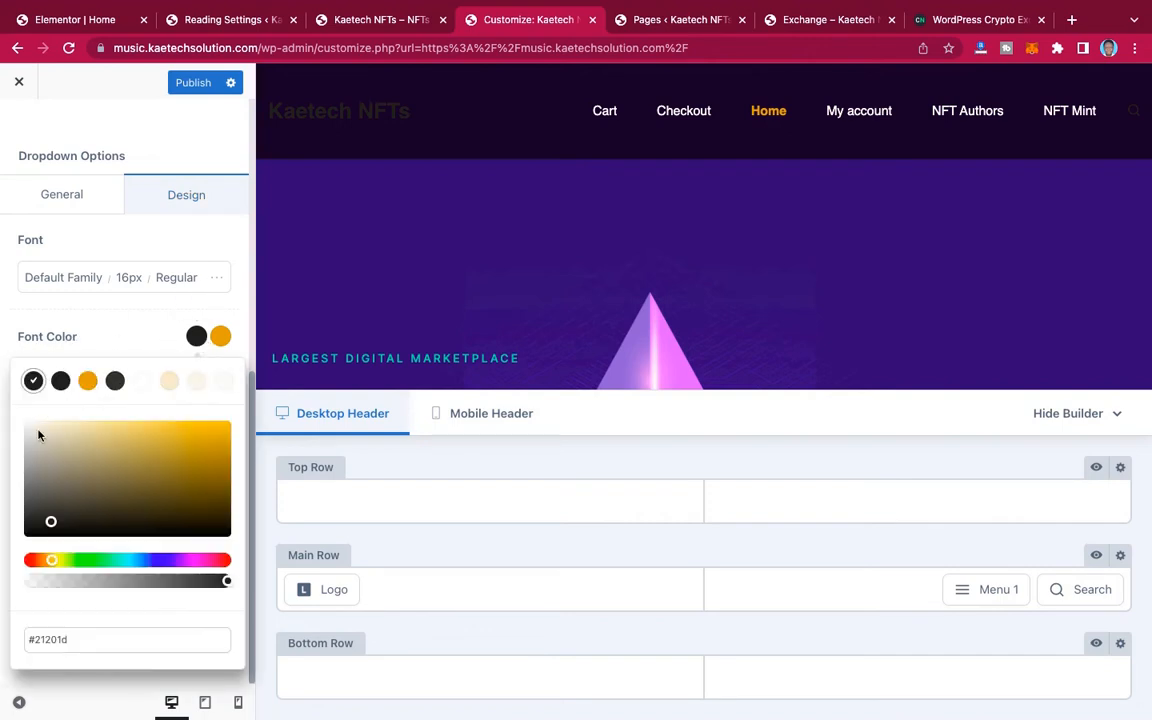
pyautogui.click(38, 434)
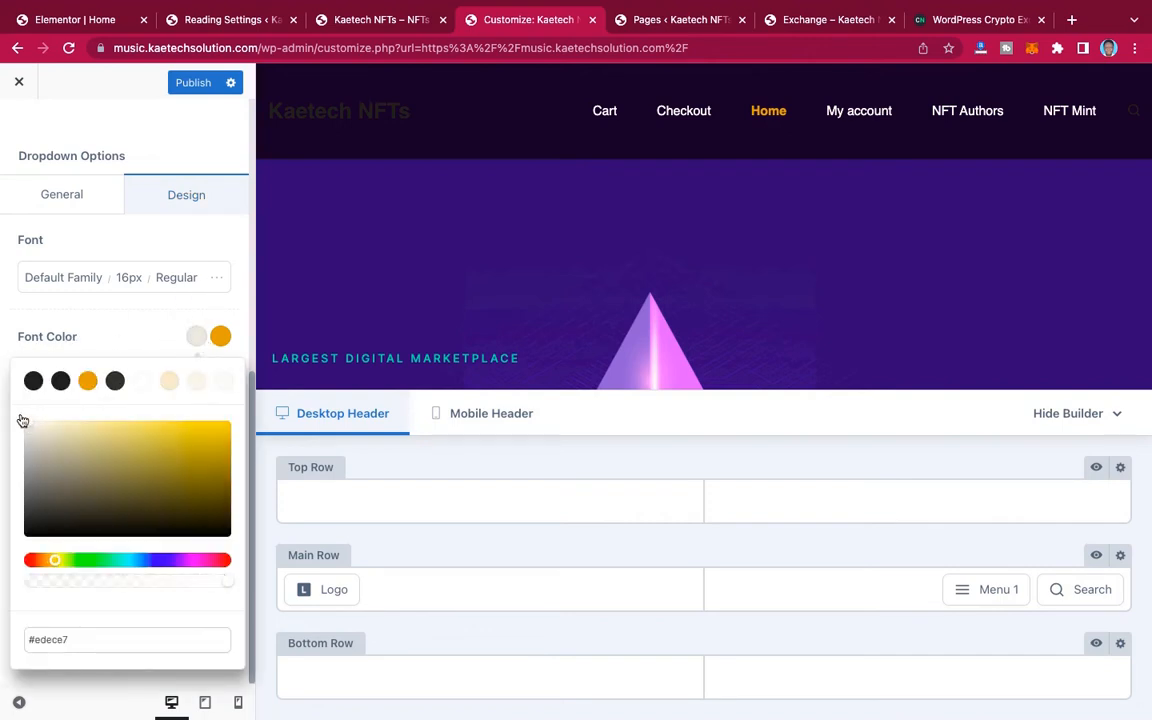
pyautogui.click(128, 330)
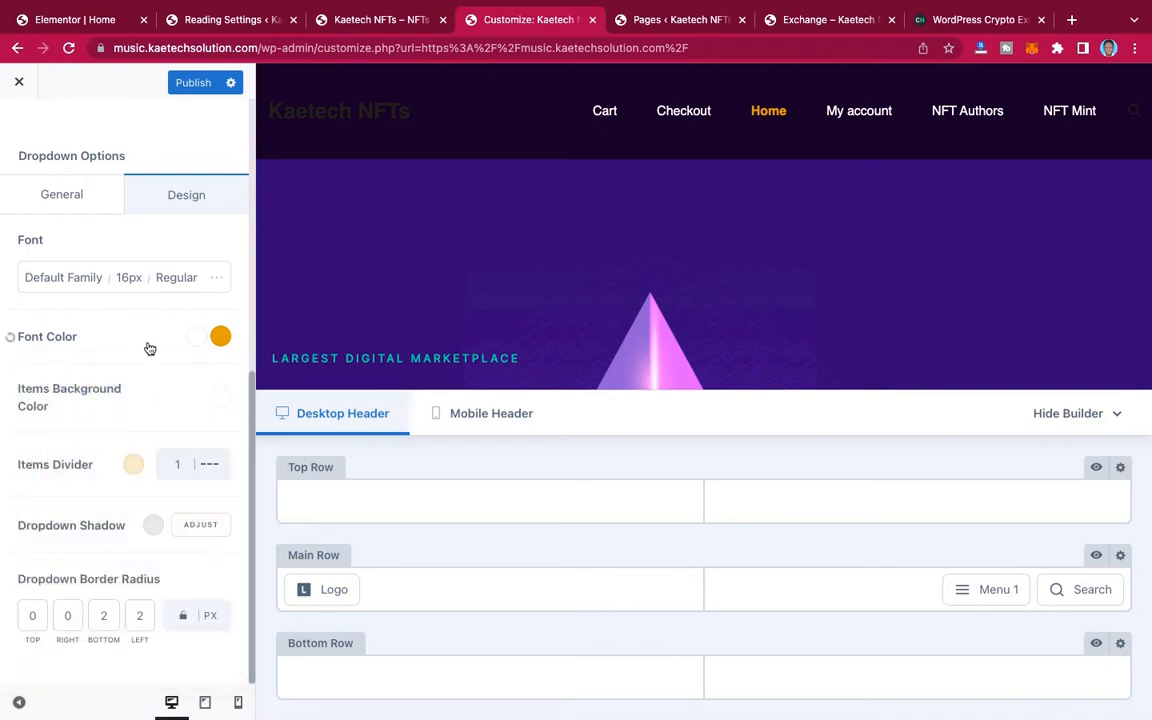
# Set the dropdown items background colour to dark purple #10032e
pyautogui.click(226, 401)
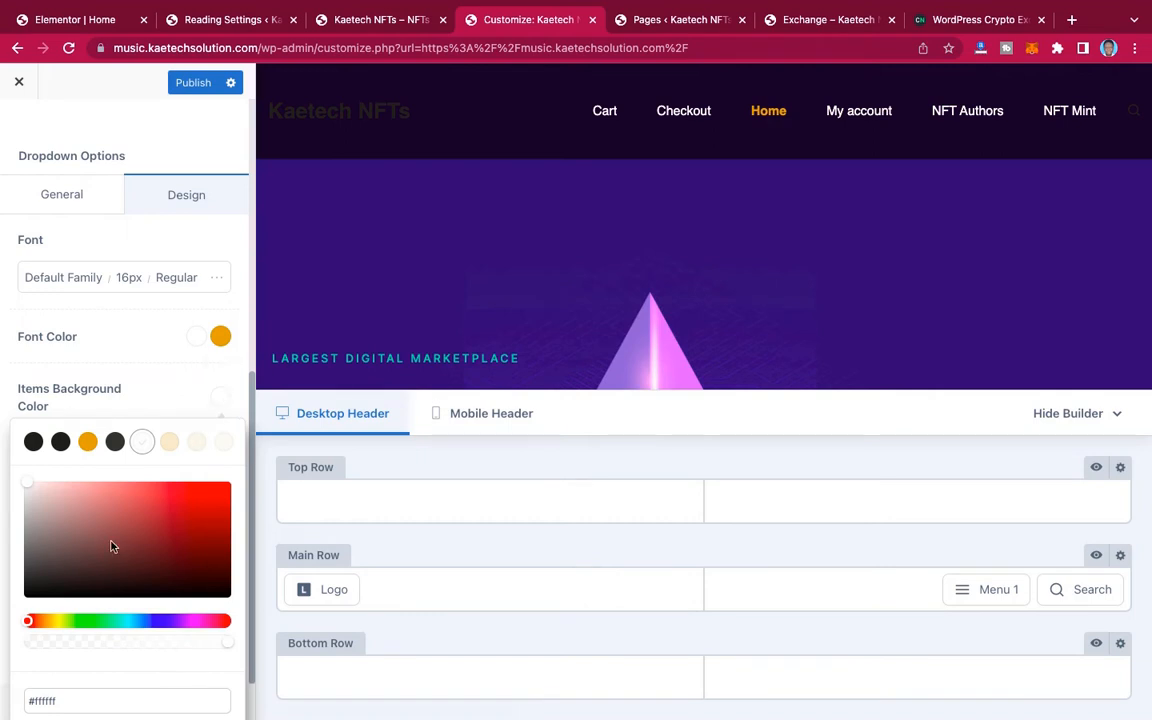
pyautogui.click(174, 621)
pyautogui.click(172, 622)
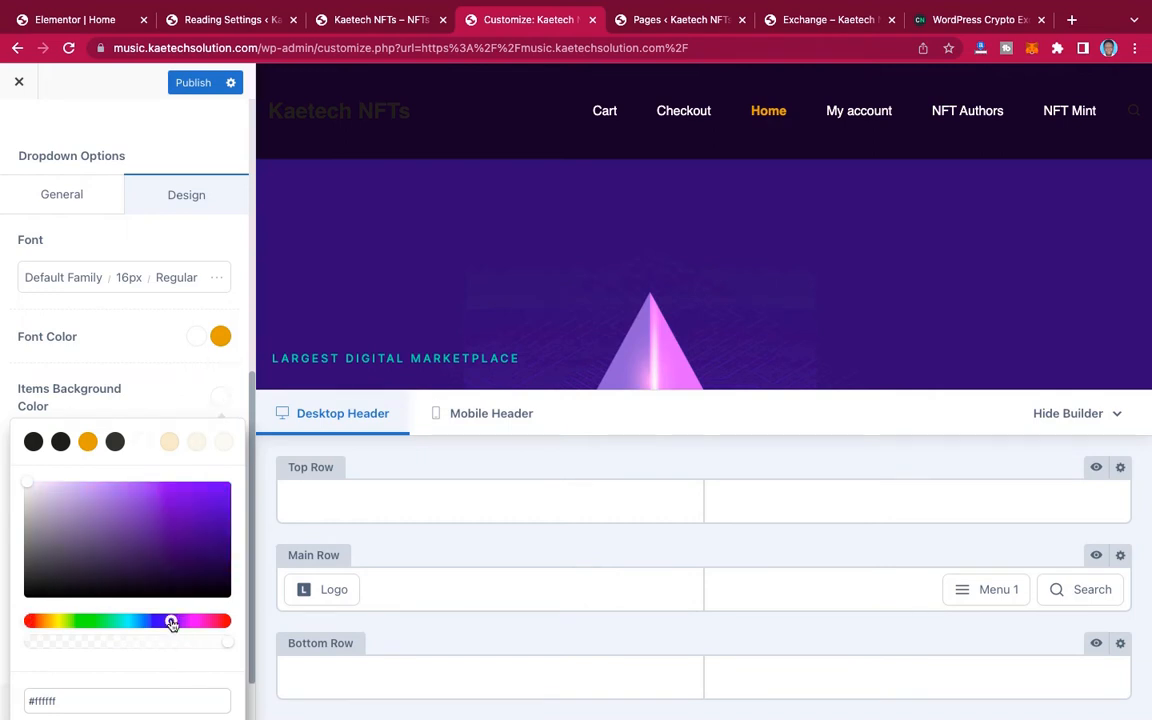
pyautogui.click(213, 580)
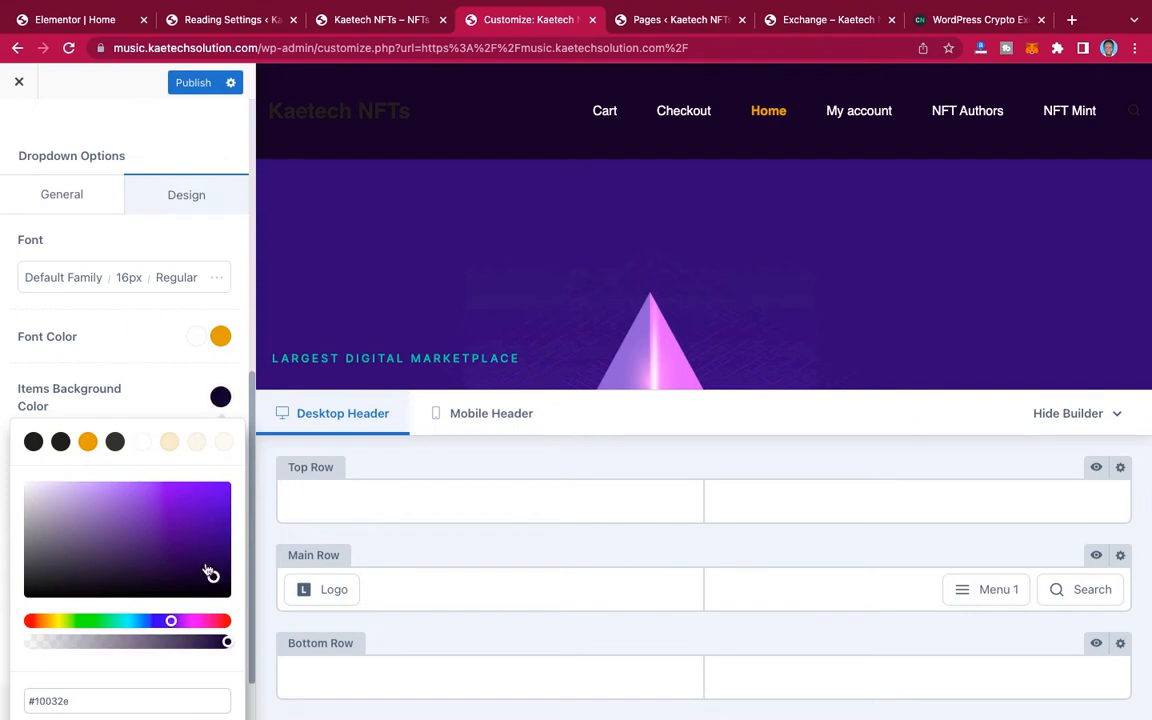
pyautogui.click(176, 395)
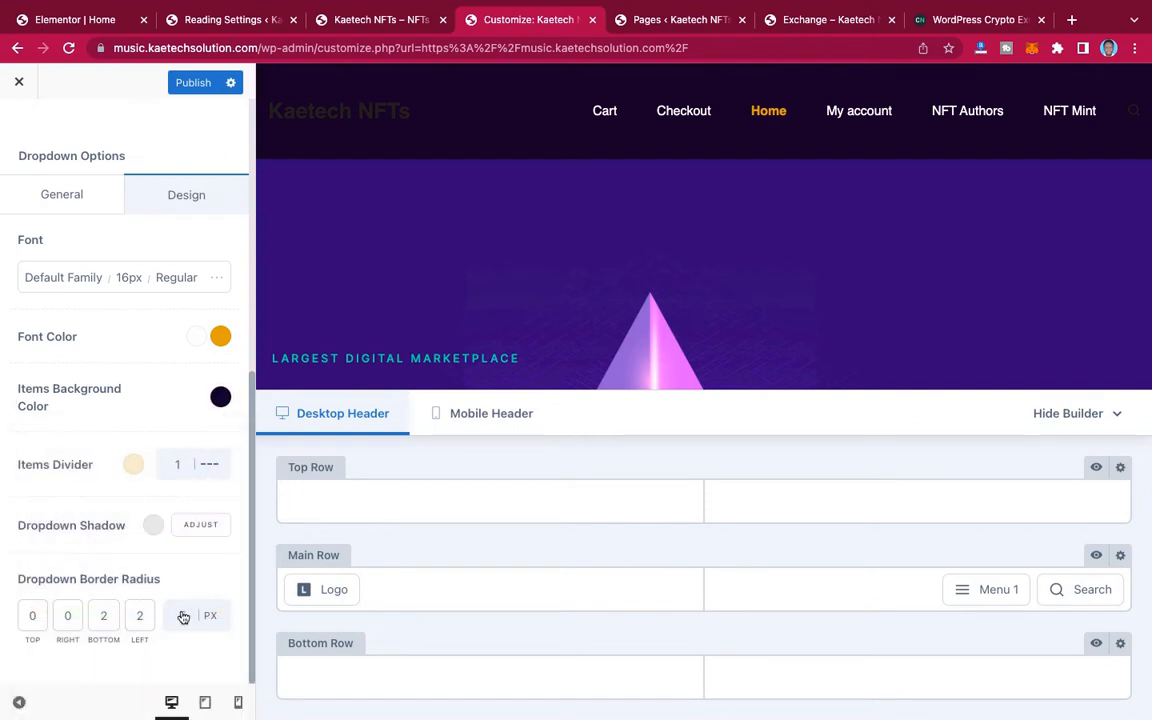
# Set the dropdown Items Divider to none and publish the changes
pyautogui.click(207, 464)
pyautogui.click(209, 485)
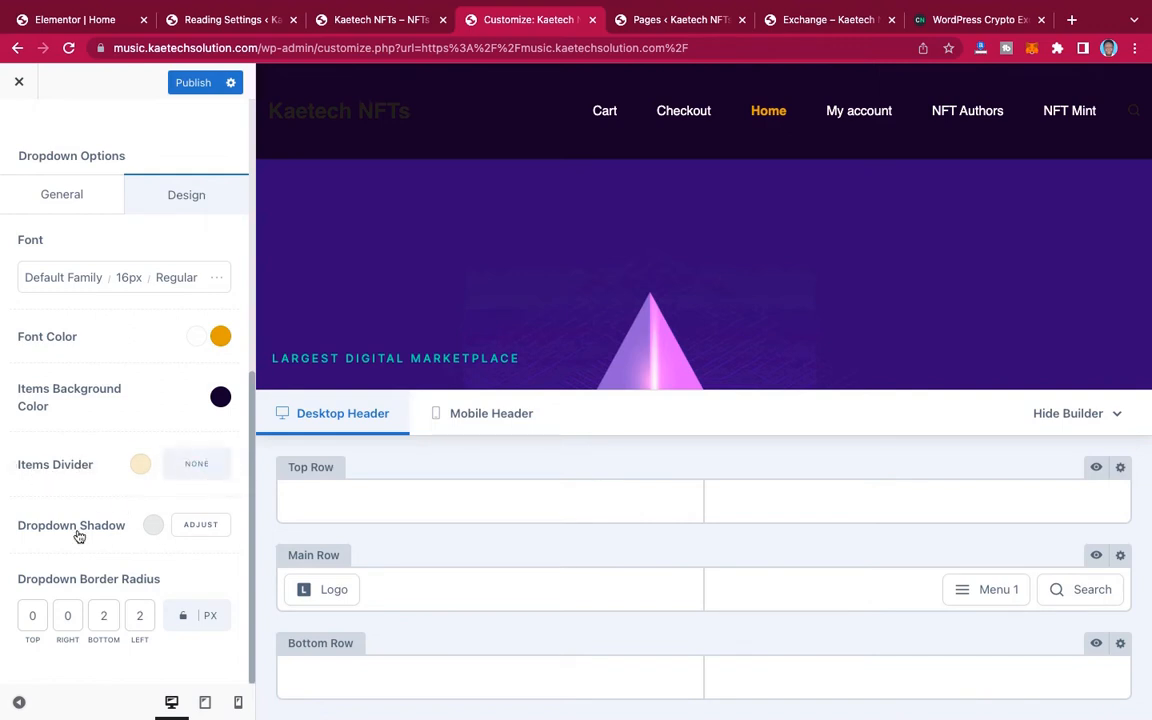
pyautogui.click(197, 88)
pyautogui.scroll(5, 121, 273)
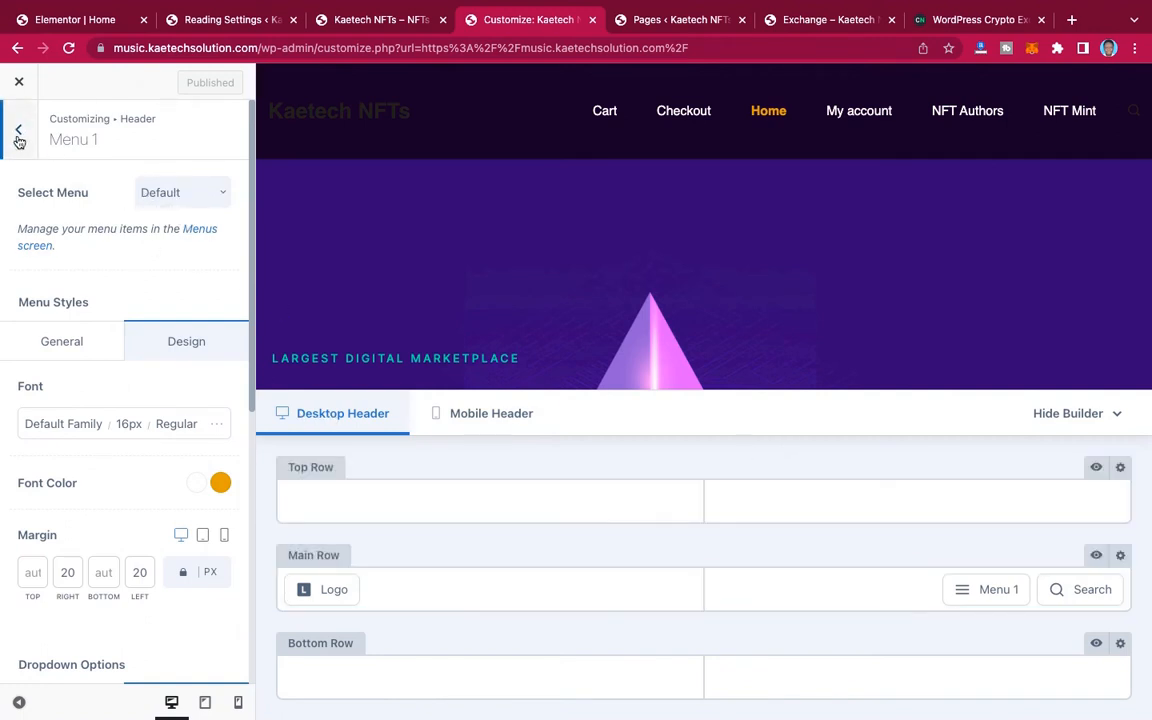
# Back out of the menu settings to the Customizer root and open the Footer panel
pyautogui.click(80, 339)
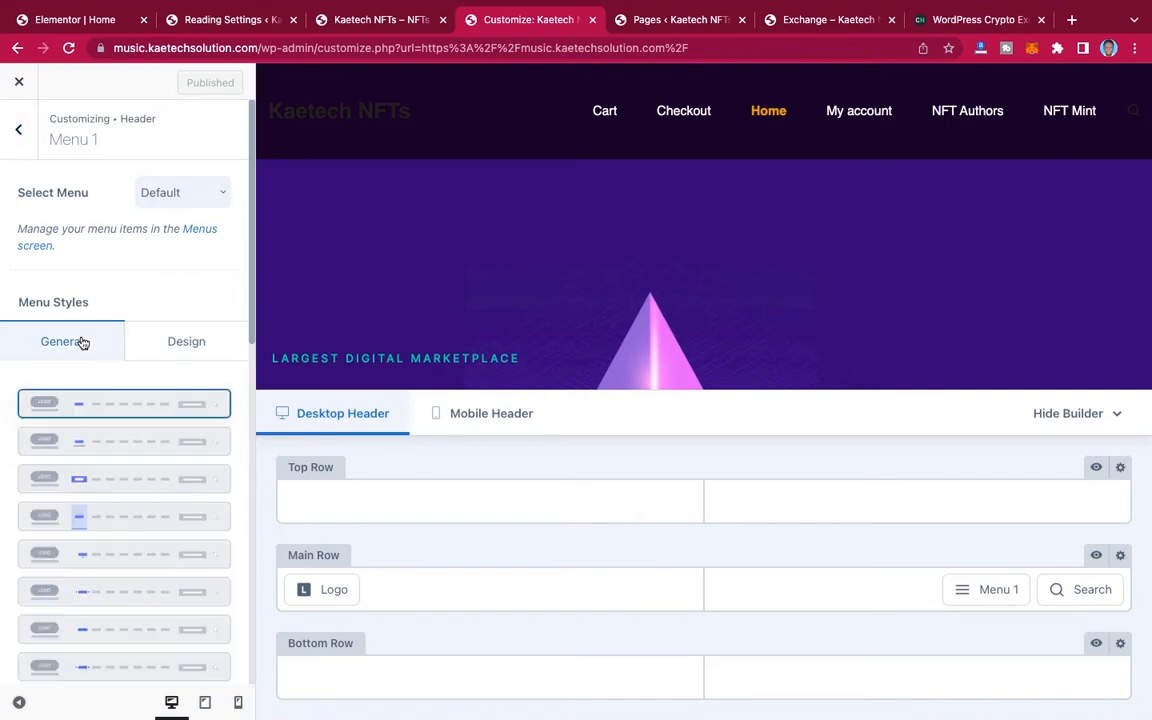
pyautogui.click(22, 133)
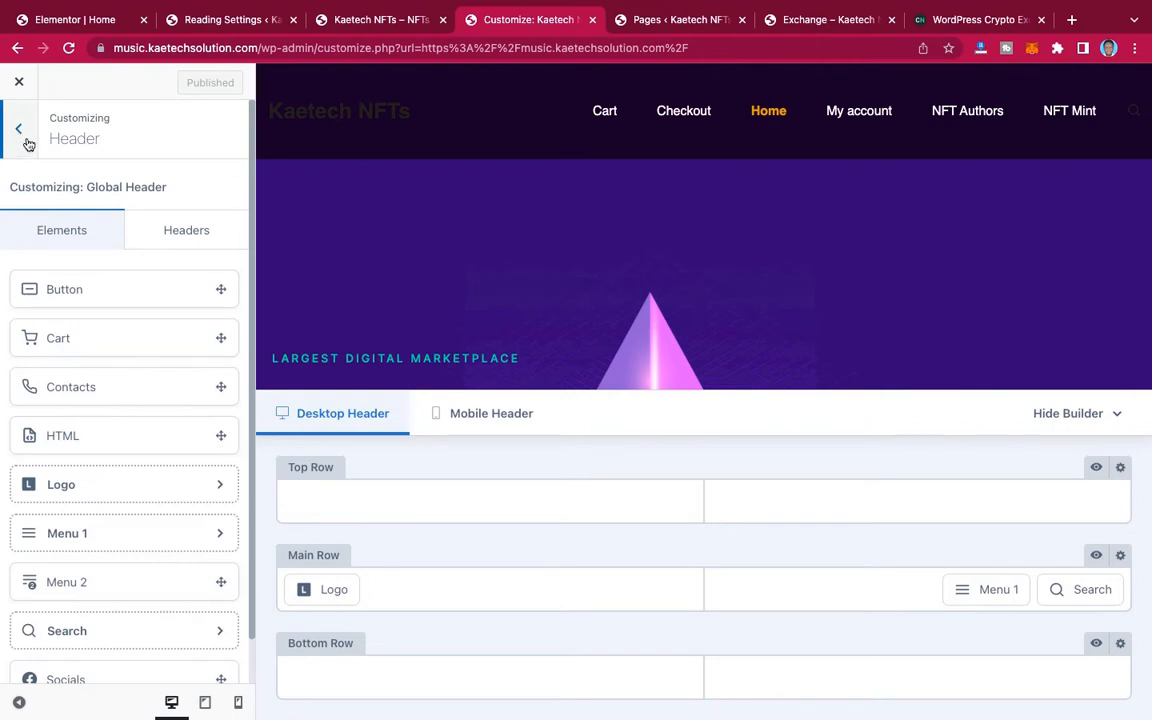
pyautogui.click(22, 133)
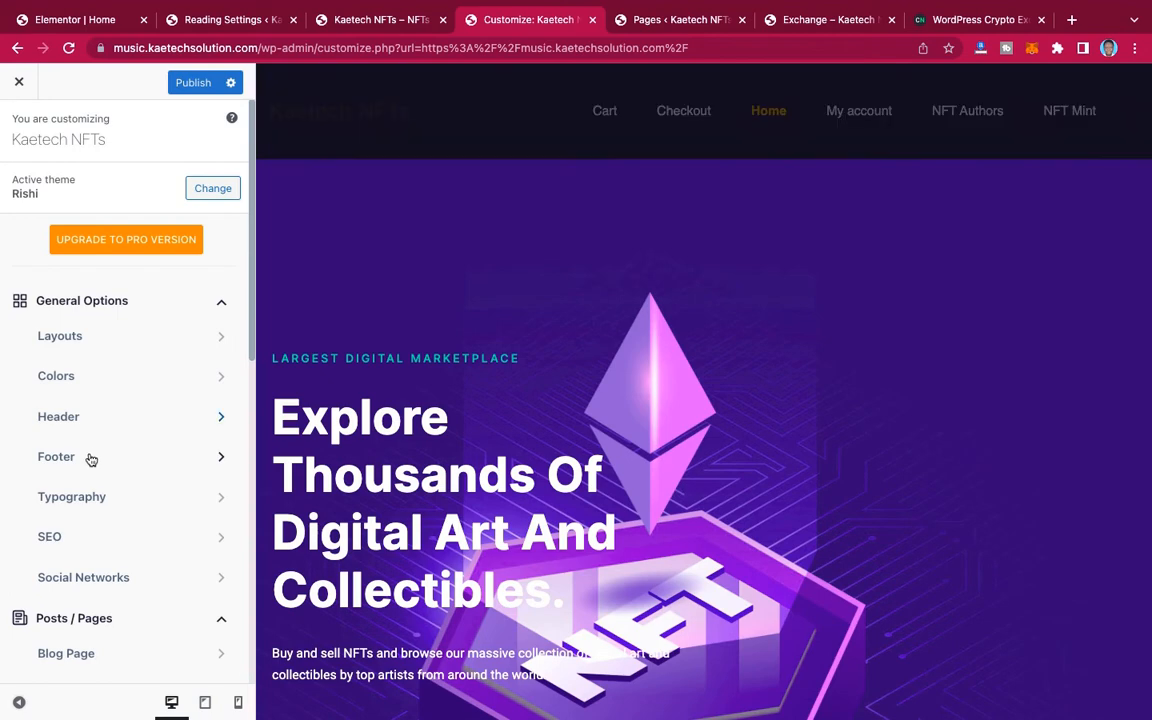
pyautogui.click(91, 459)
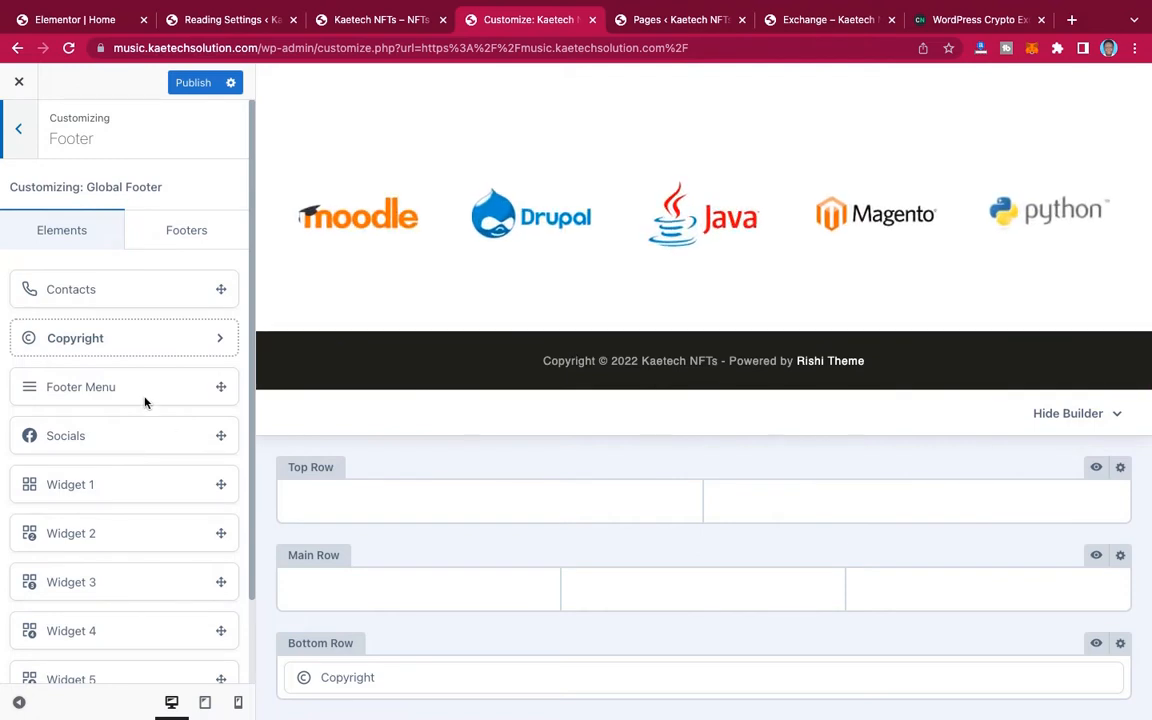
# Paste #140128 as the footer Bottom Row background colour and publish it
pyautogui.click(1121, 643)
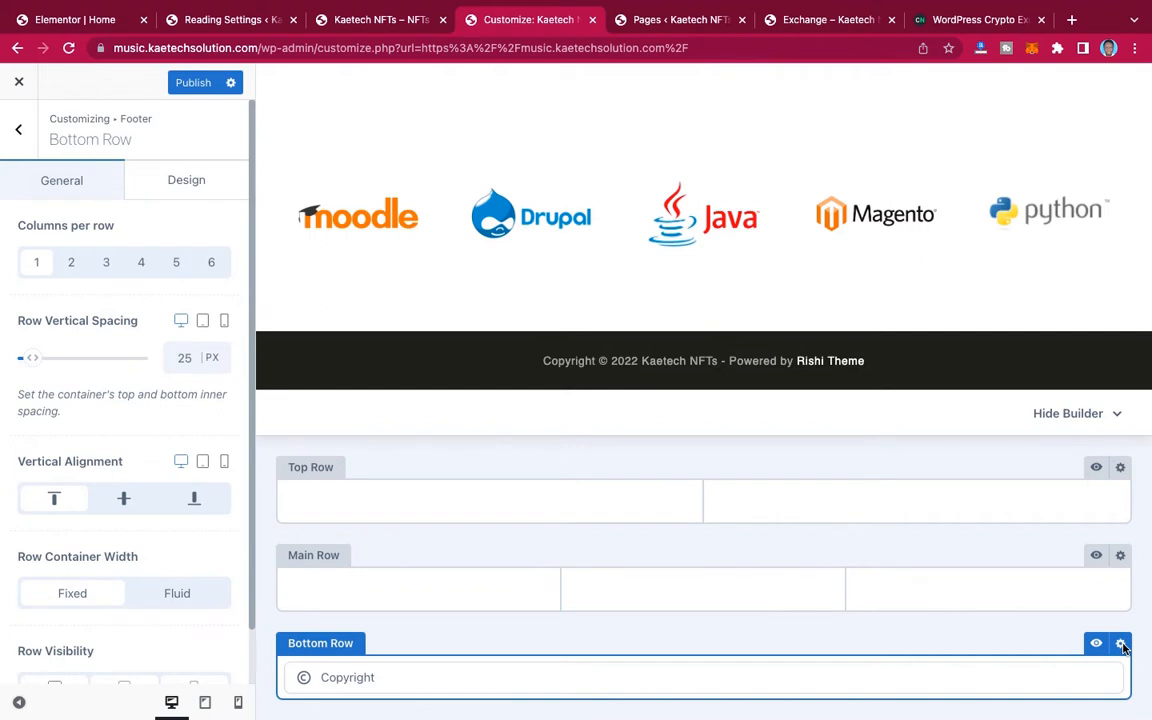
pyautogui.click(200, 183)
pyautogui.click(222, 231)
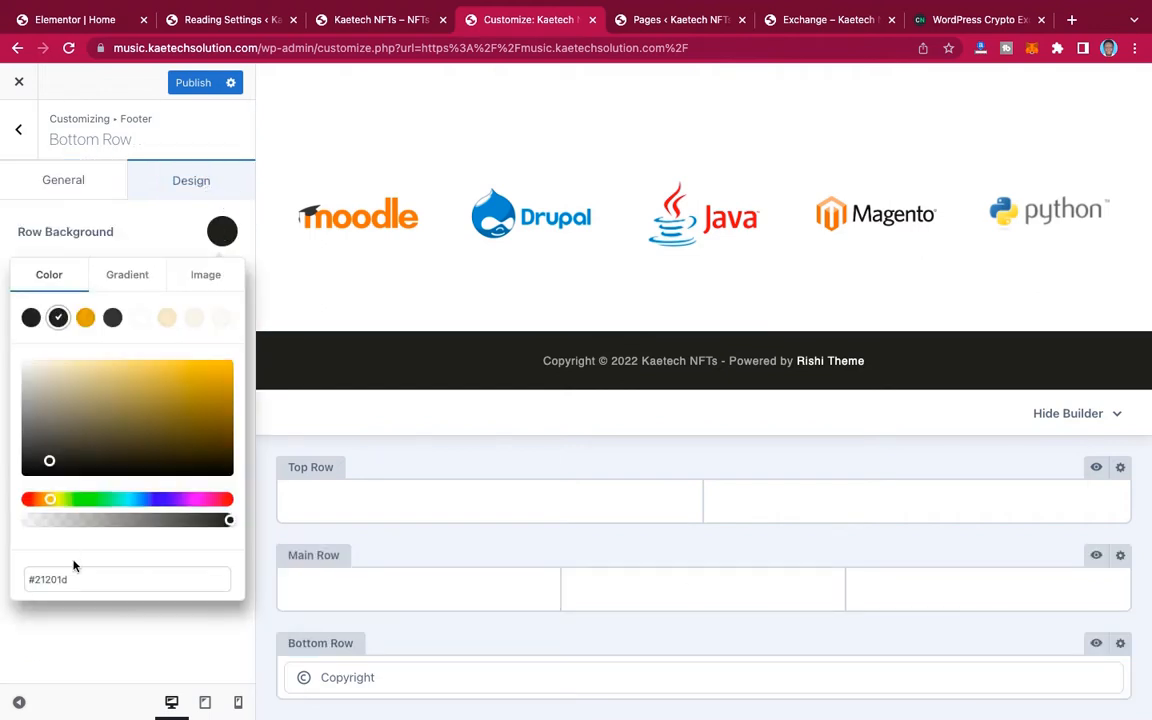
pyautogui.moveTo(73, 579); pyautogui.dragTo(12, 585)
pyautogui.hotkey('ctrl', 'v')
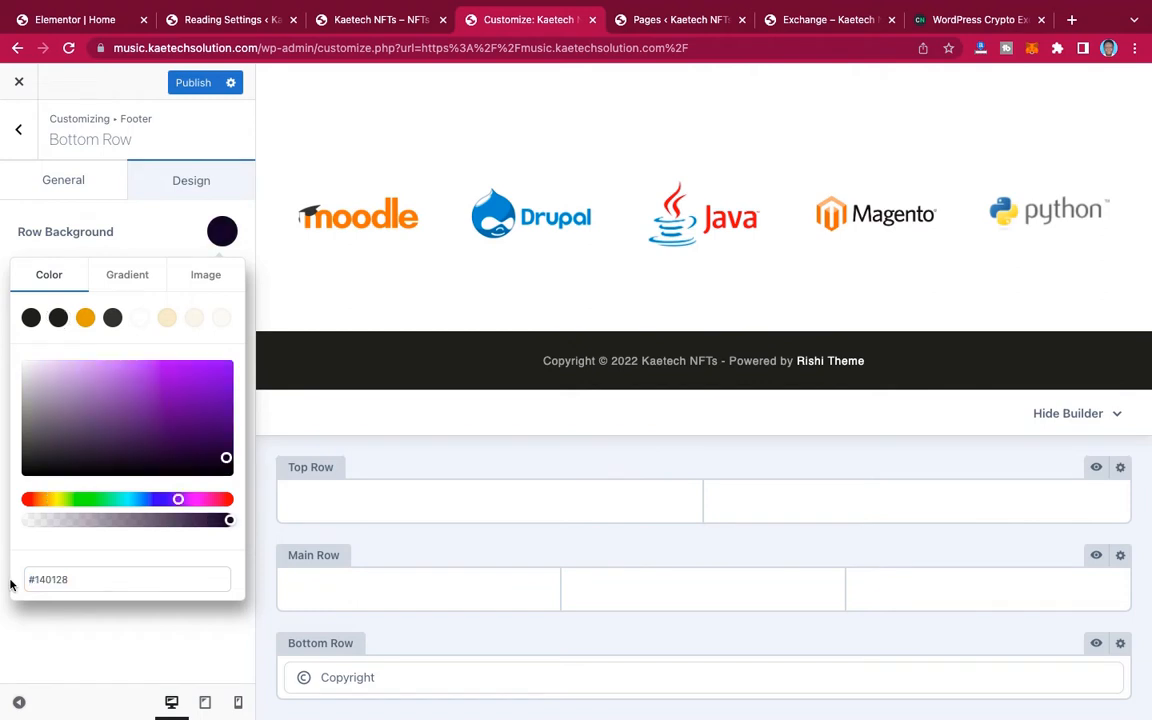
pyautogui.click(222, 231)
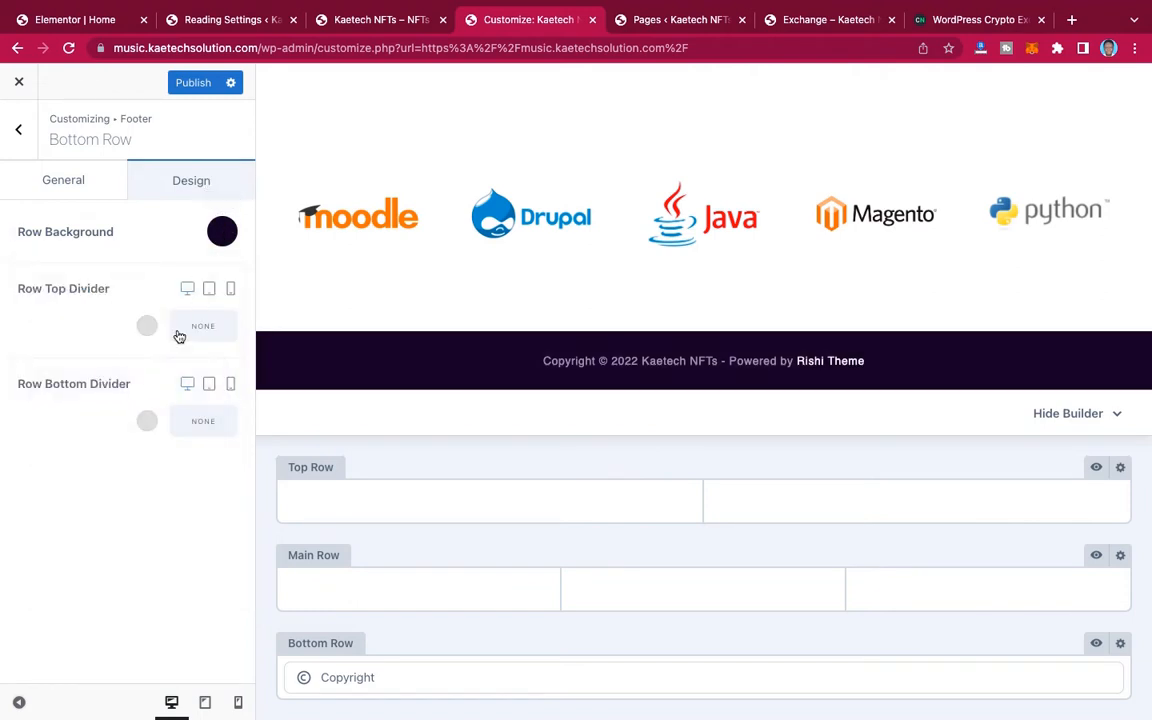
pyautogui.click(193, 82)
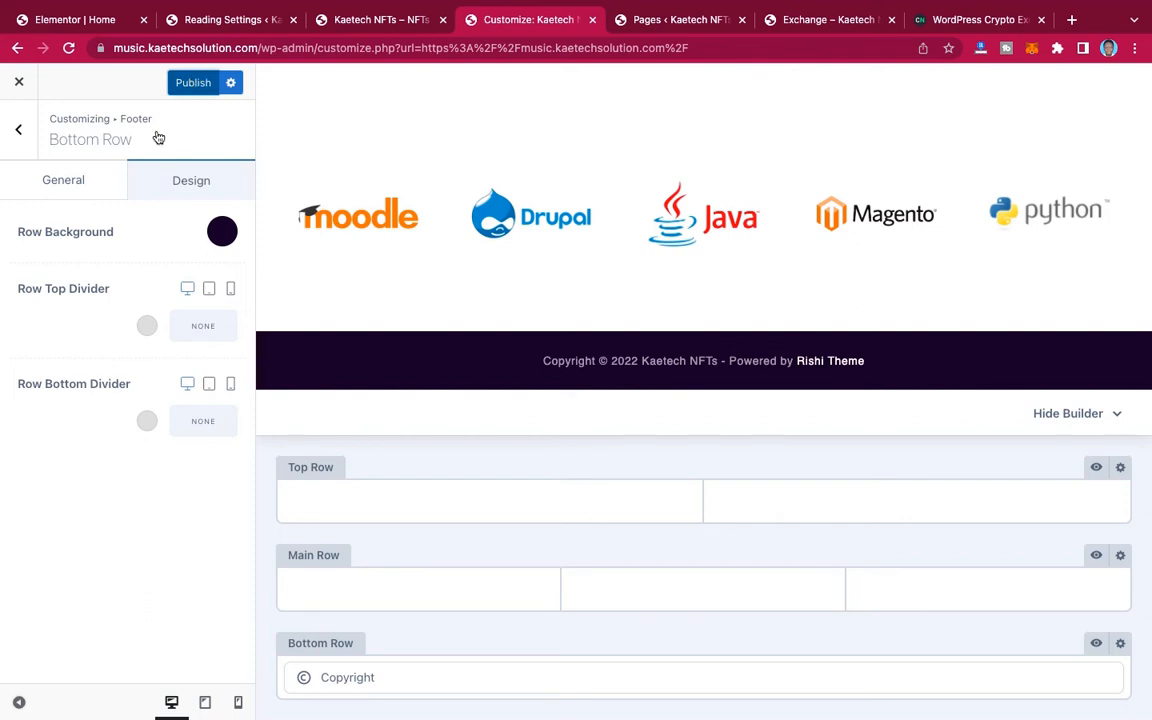
# Return to the main Customizer options list
pyautogui.click(19, 131)
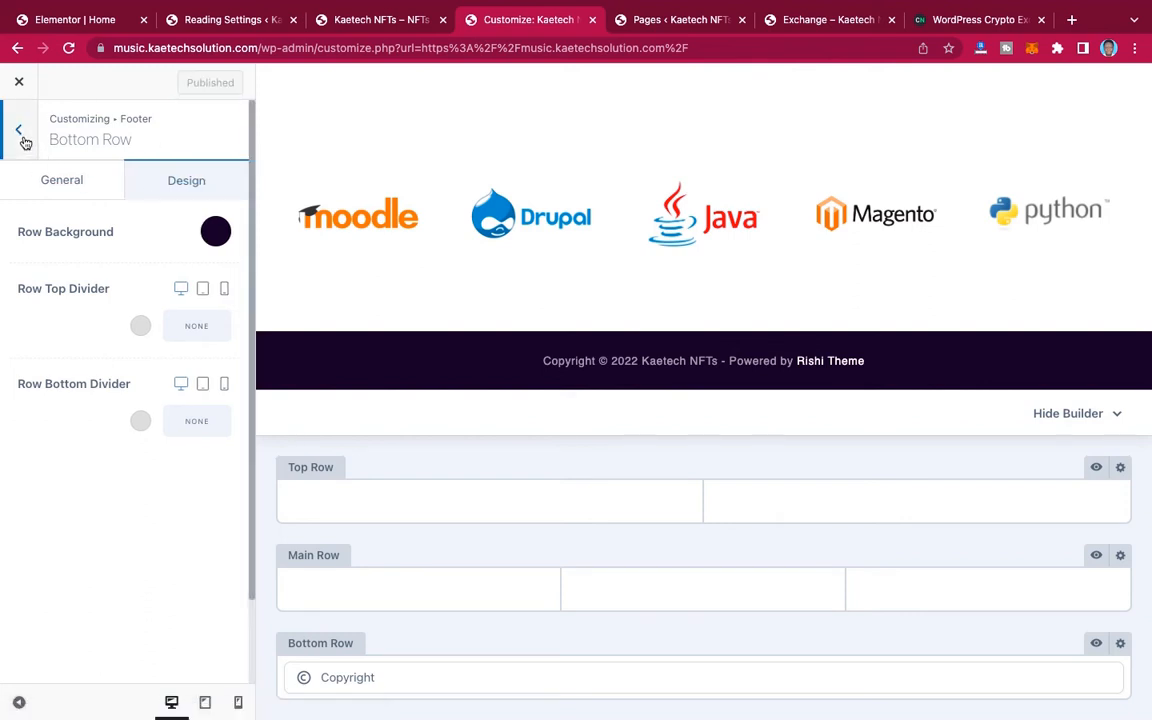
pyautogui.click(23, 137)
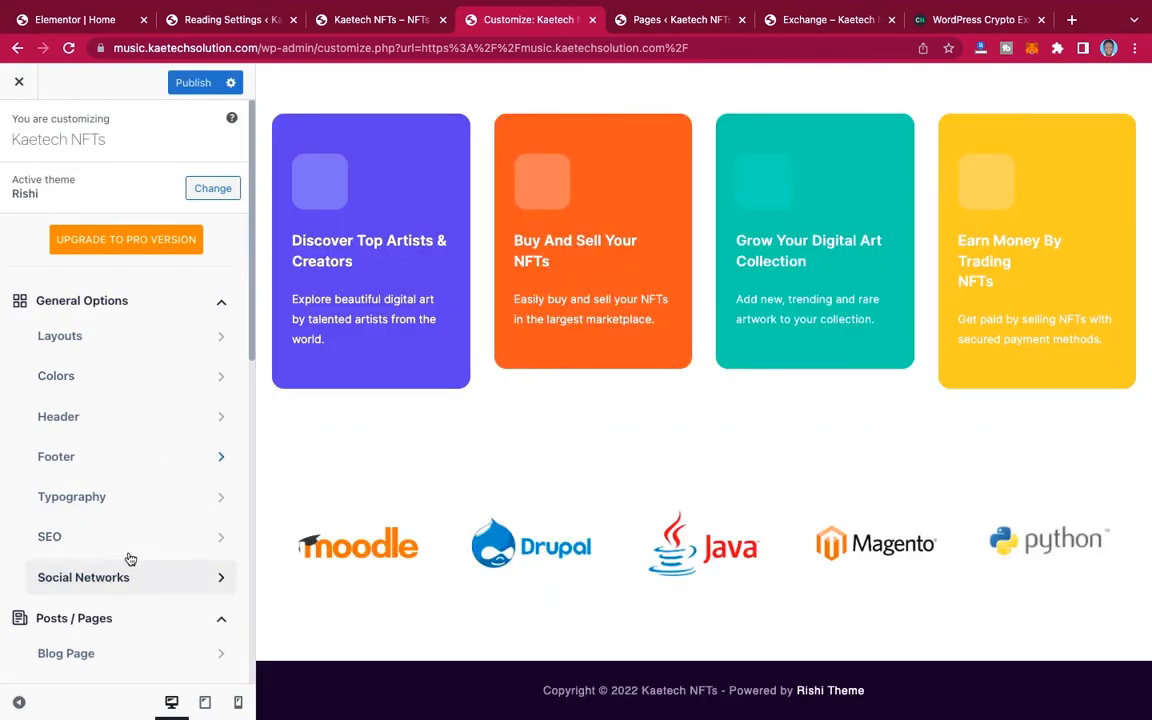
pyautogui.scroll(-5, 134, 565)
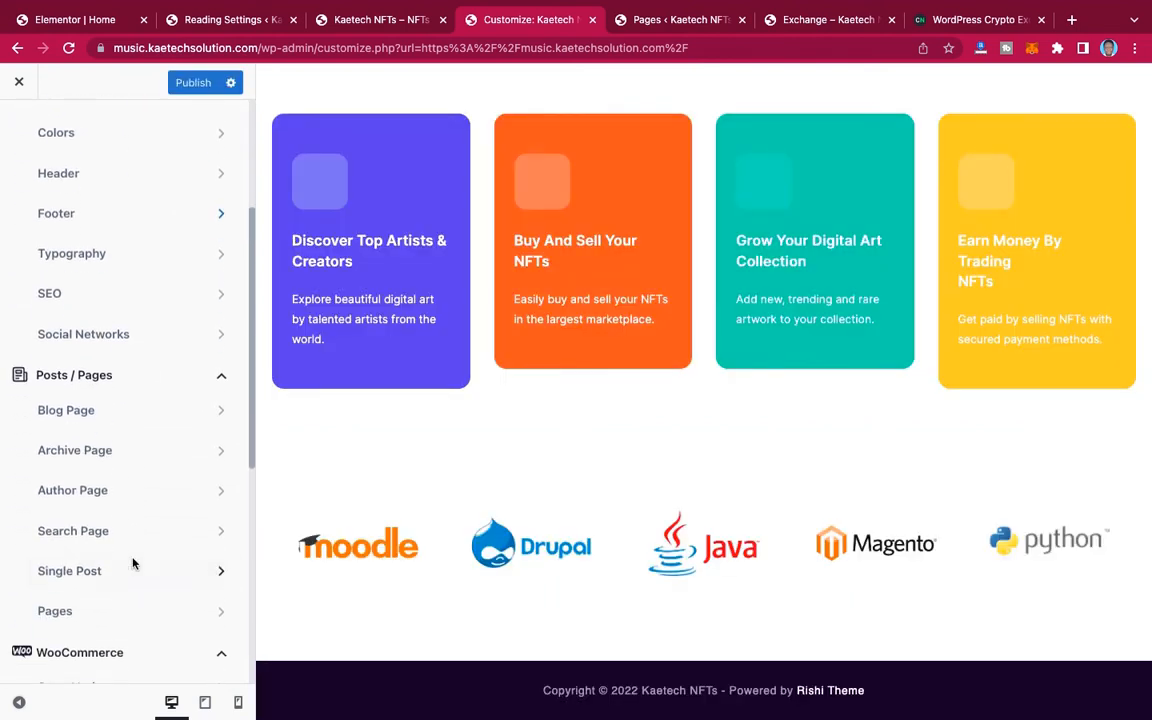
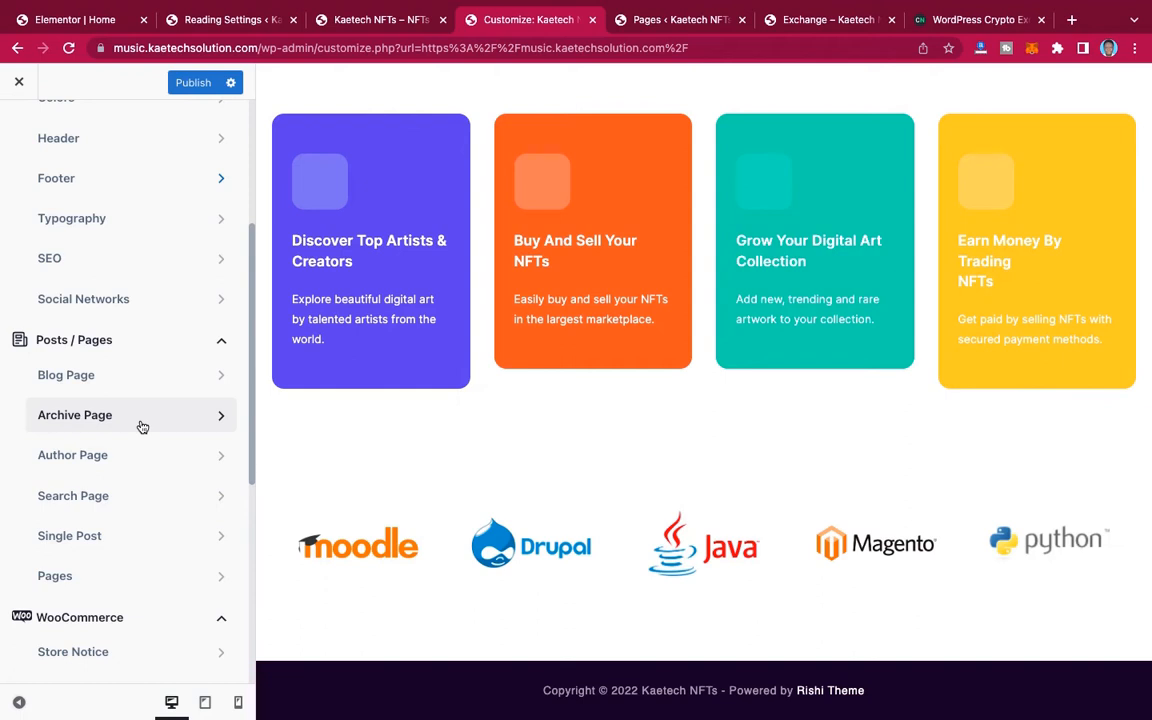
# Widen the site container in Layouts > Container from 1170 to 1380 px and publish it
pyautogui.scroll(5, 143, 427)
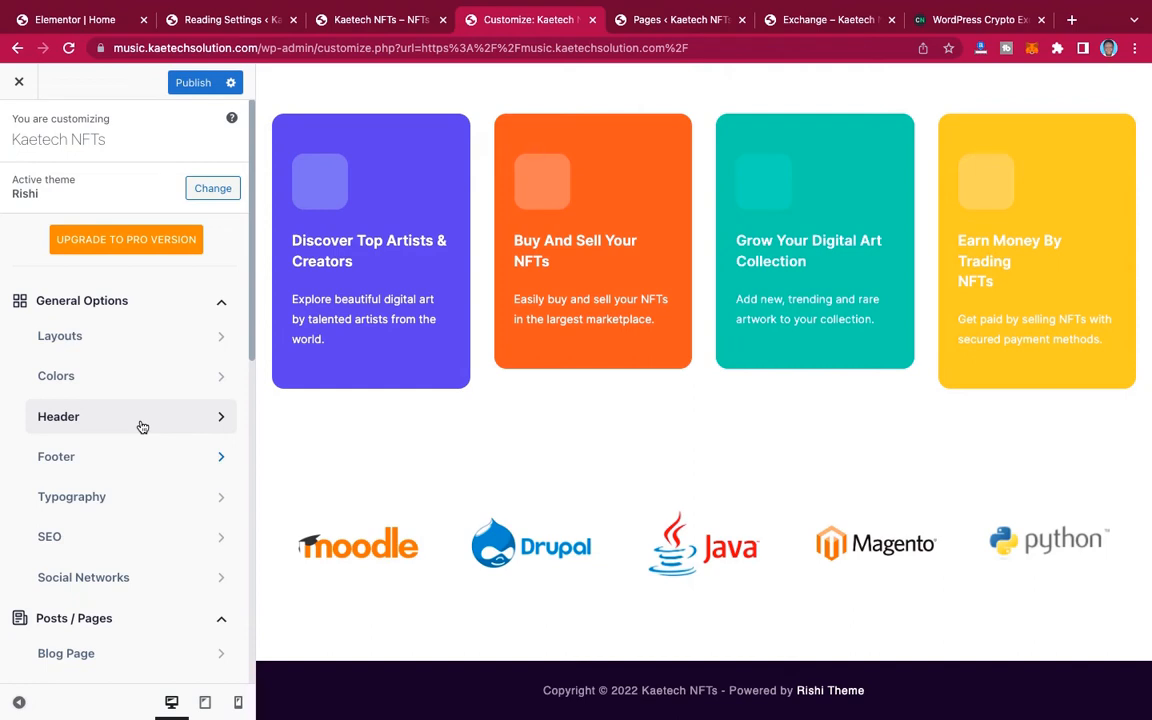
pyautogui.scroll(-1, 136, 435)
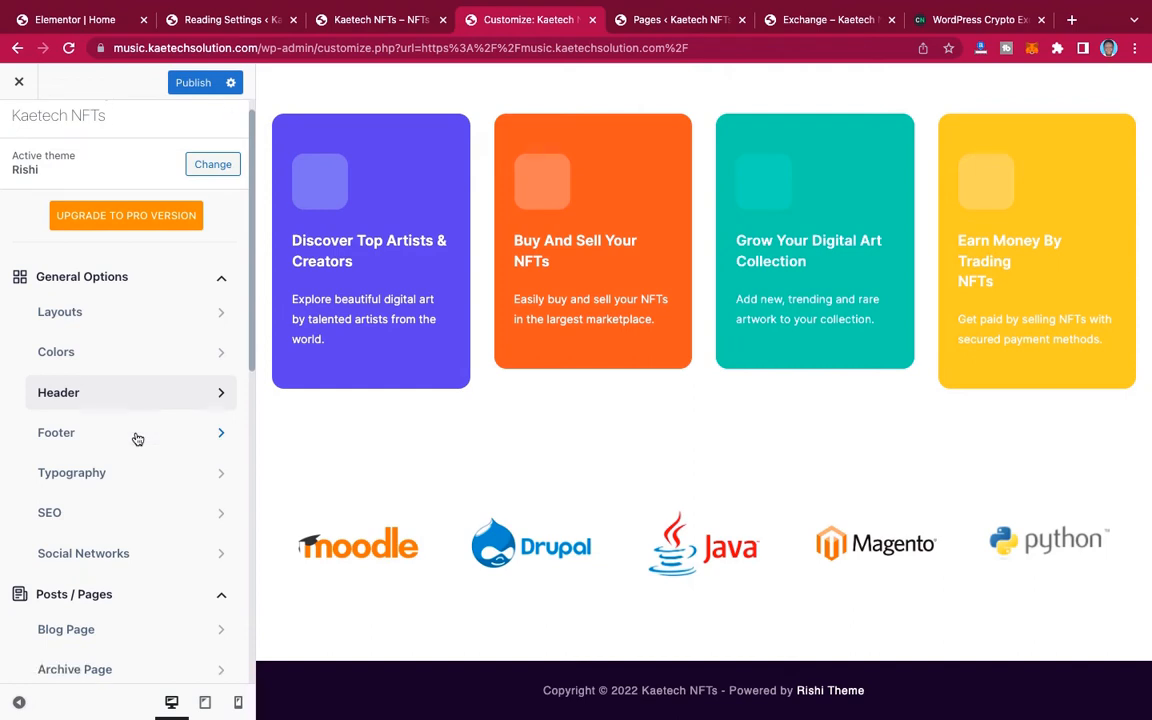
pyautogui.scroll(1, 138, 439)
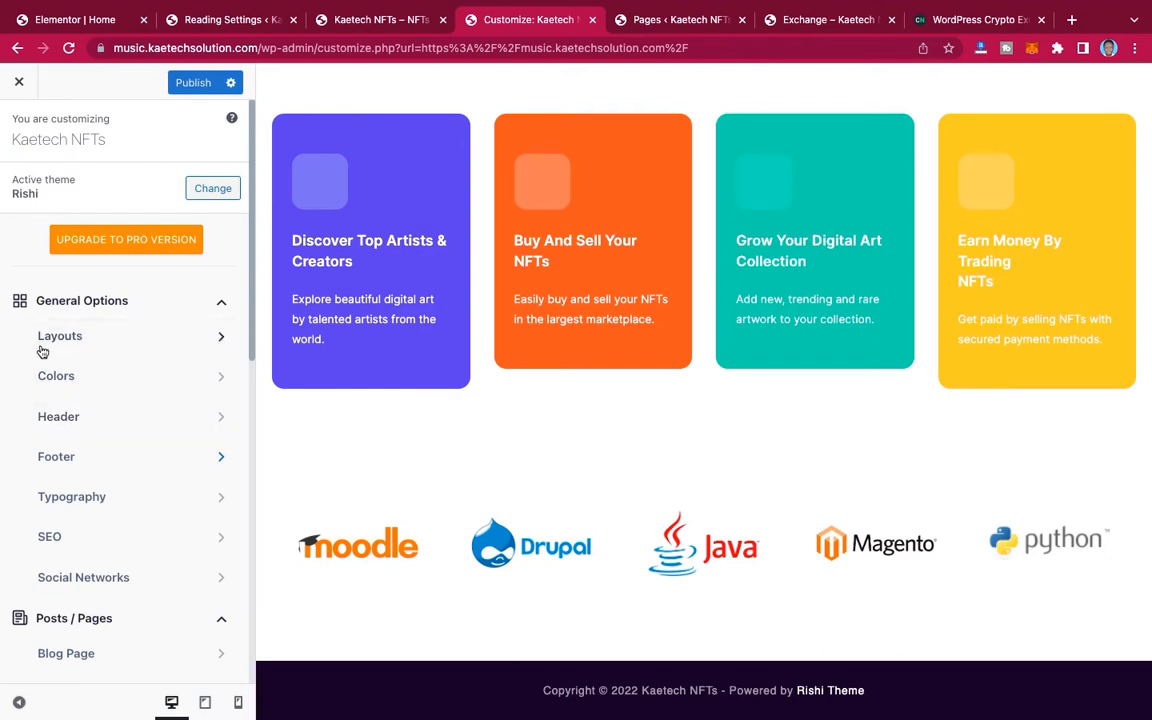
pyautogui.click(139, 341)
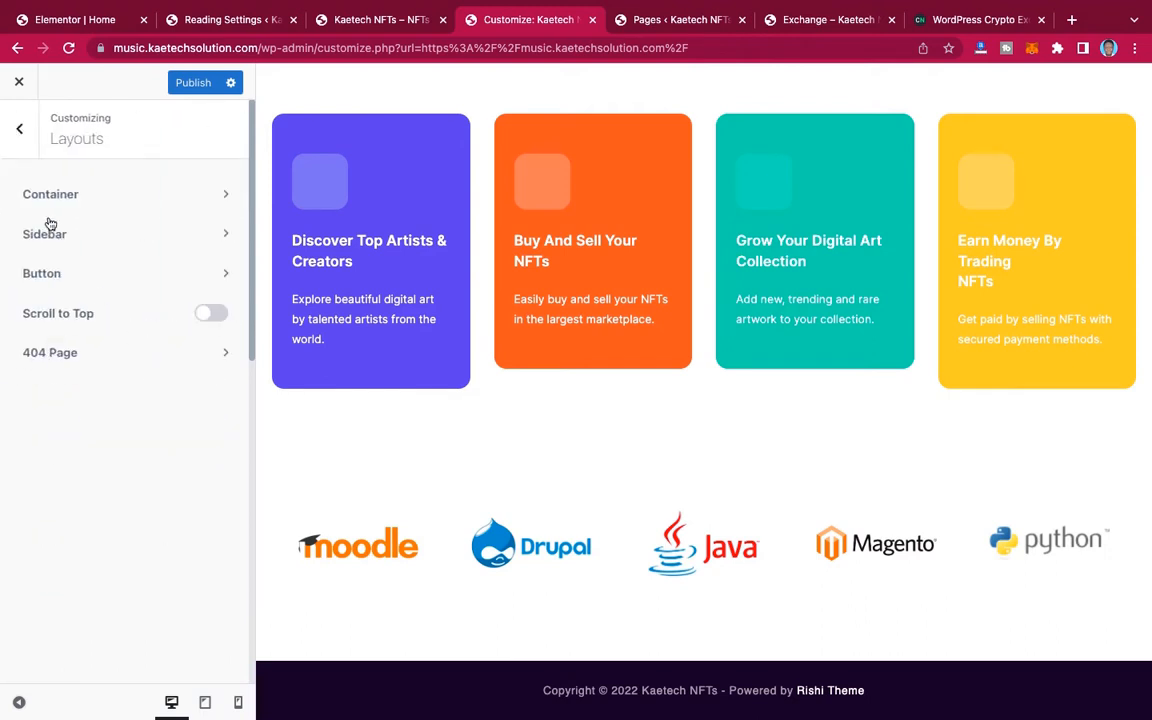
pyautogui.click(187, 195)
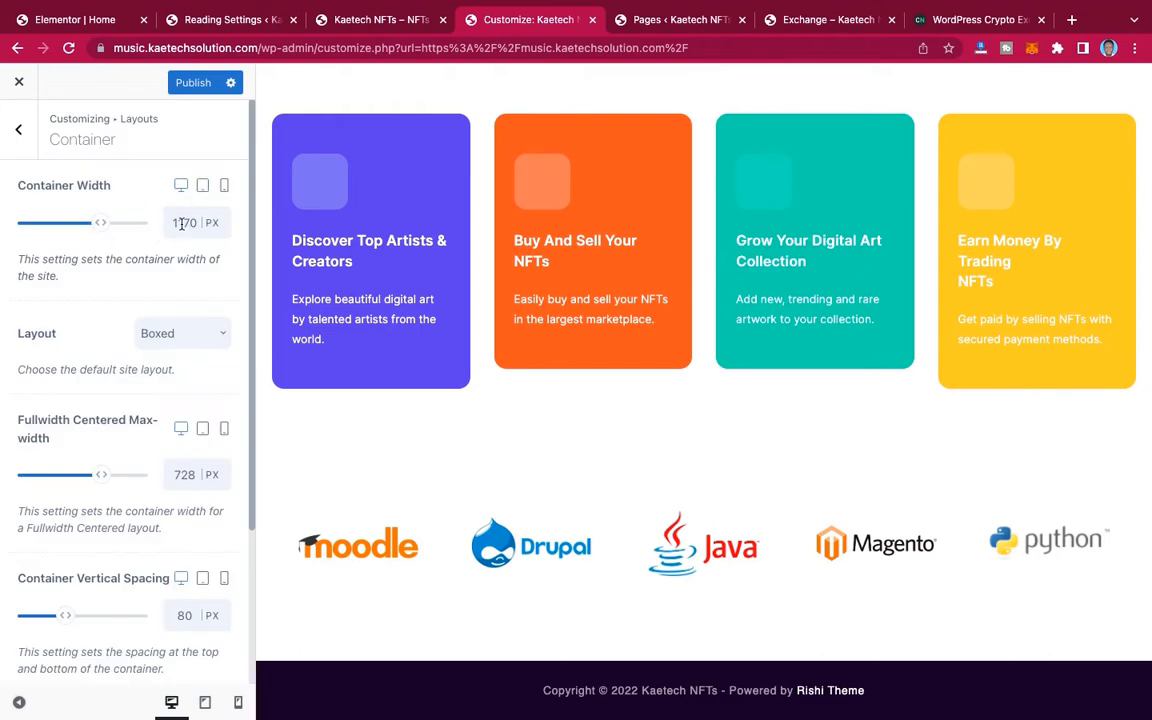
pyautogui.press('BackSpace')
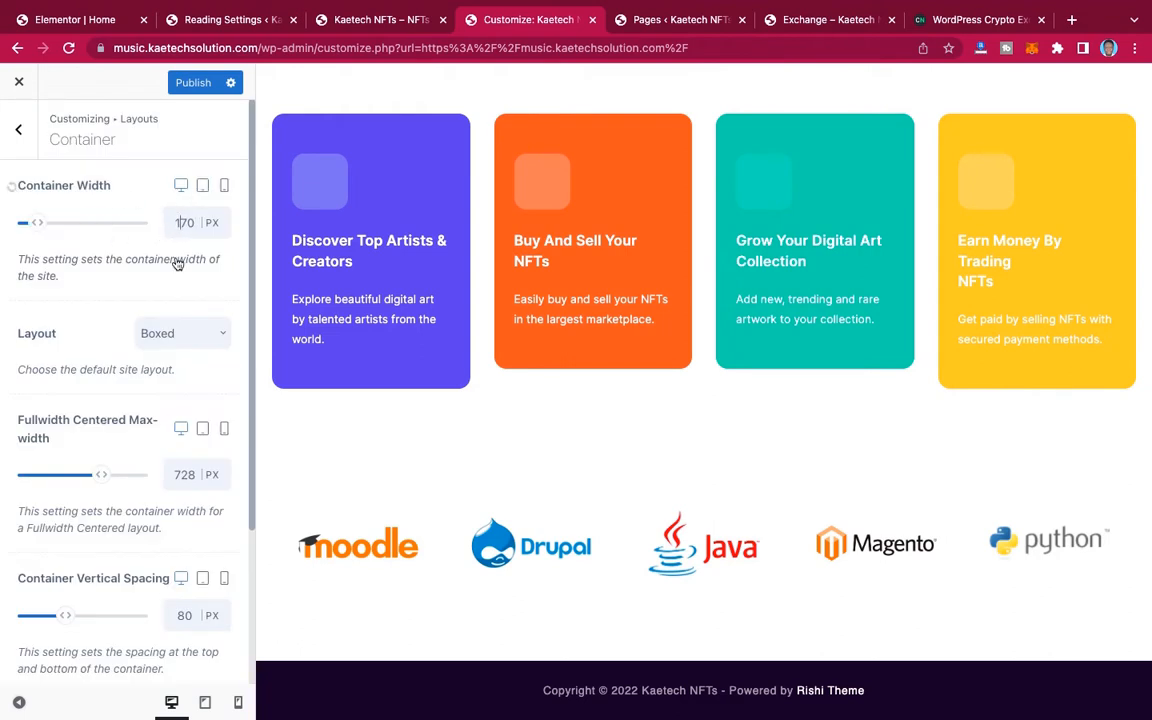
pyautogui.write('3')
pyautogui.press('Delete')
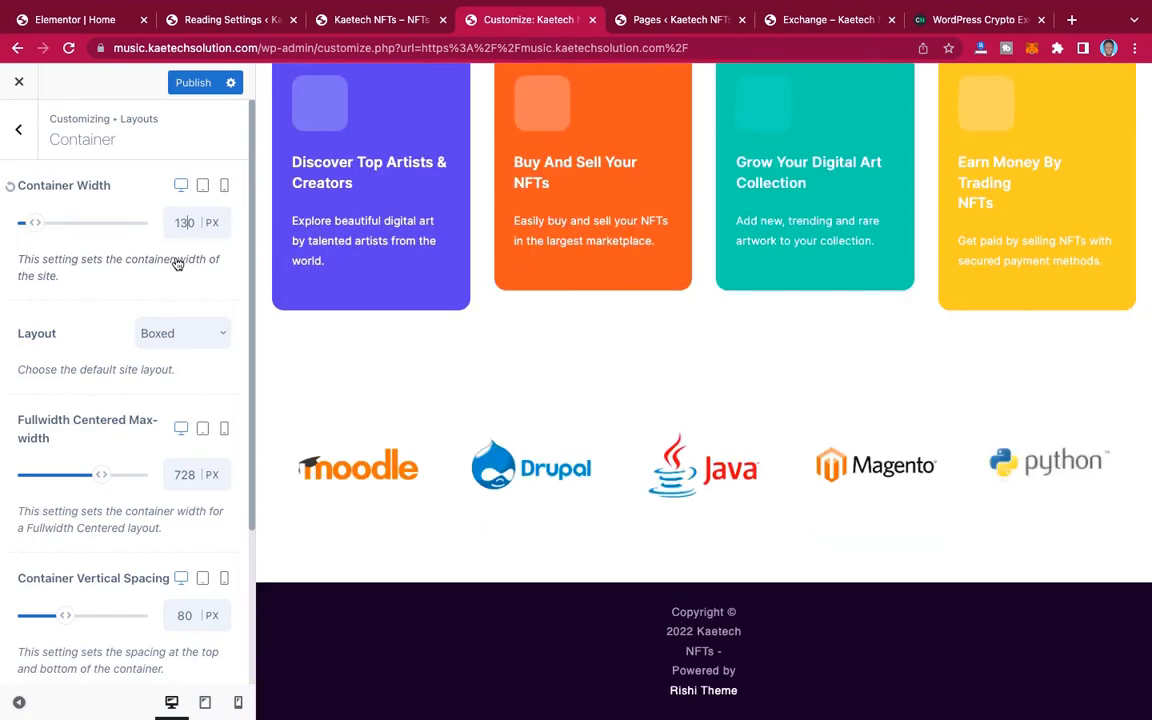
pyautogui.write('8')
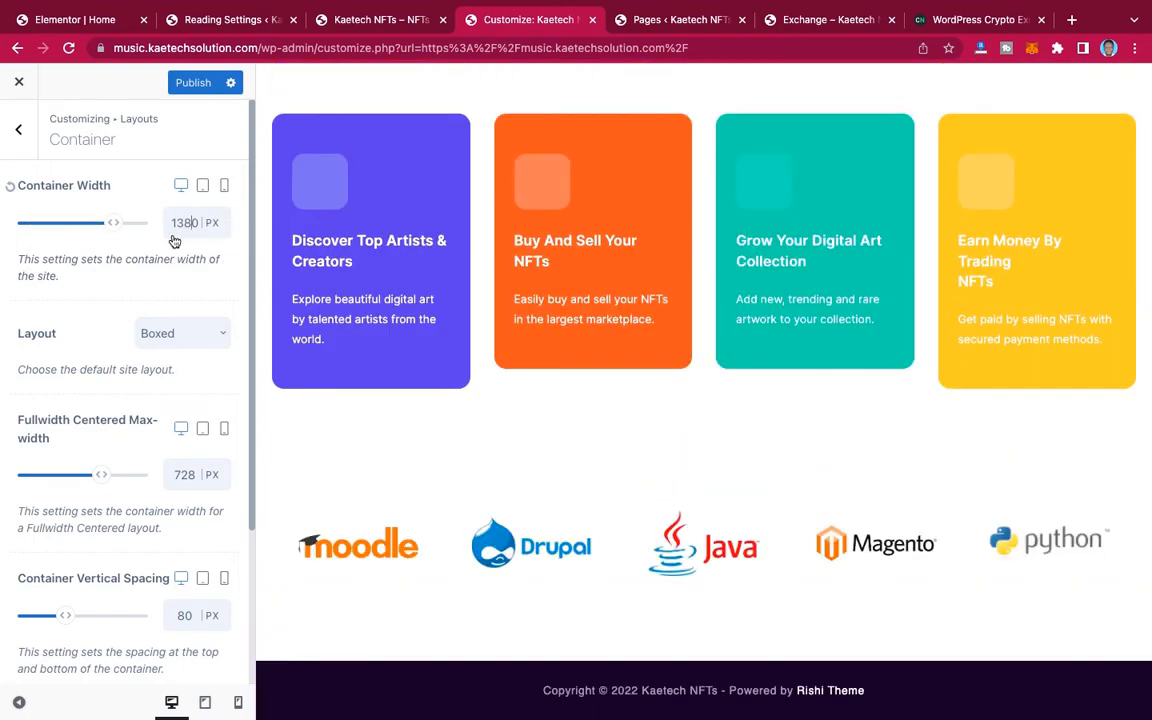
pyautogui.scroll(-3, 152, 298)
pyautogui.scroll(3, 152, 298)
pyautogui.click(193, 82)
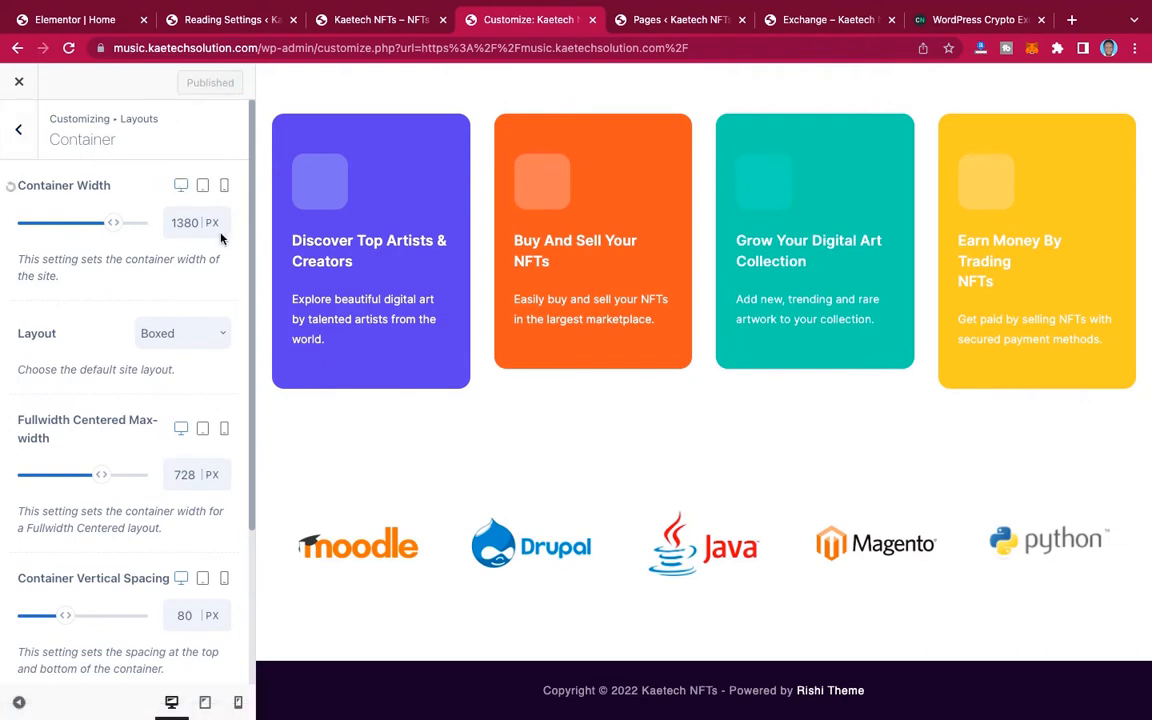
pyautogui.click(19, 137)
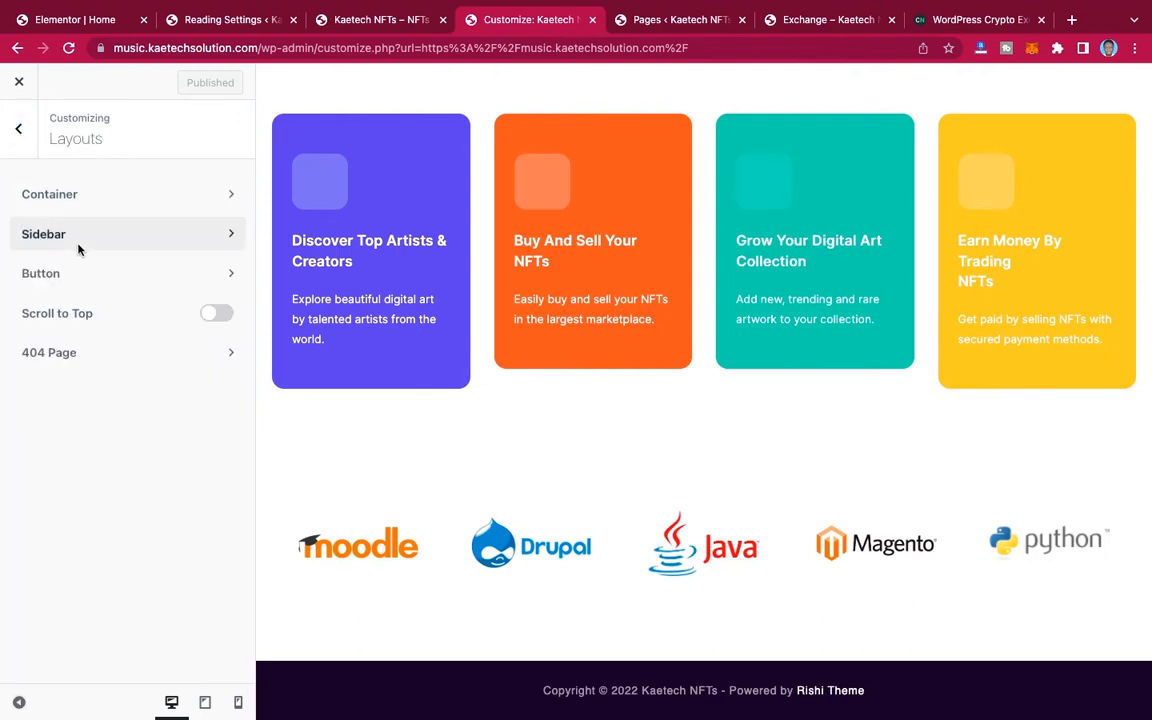
# Make No Sidebar the default sidebar layout and publish it
pyautogui.click(173, 235)
pyautogui.scroll(-3, 115, 457)
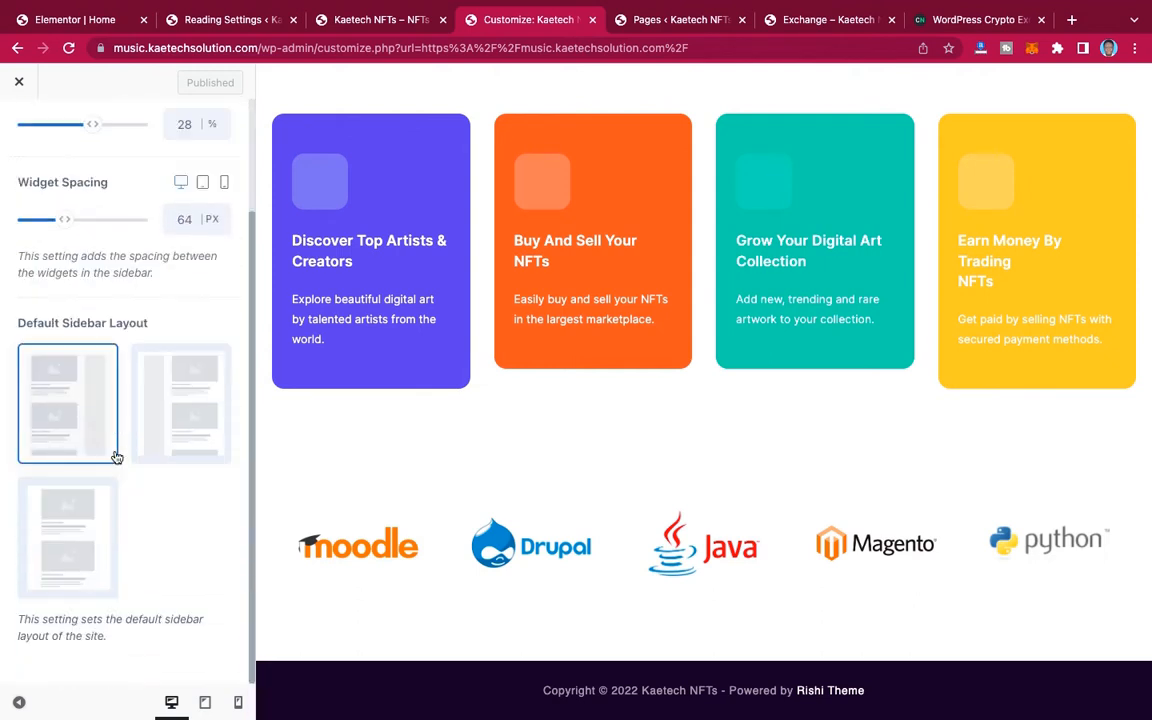
pyautogui.click(77, 541)
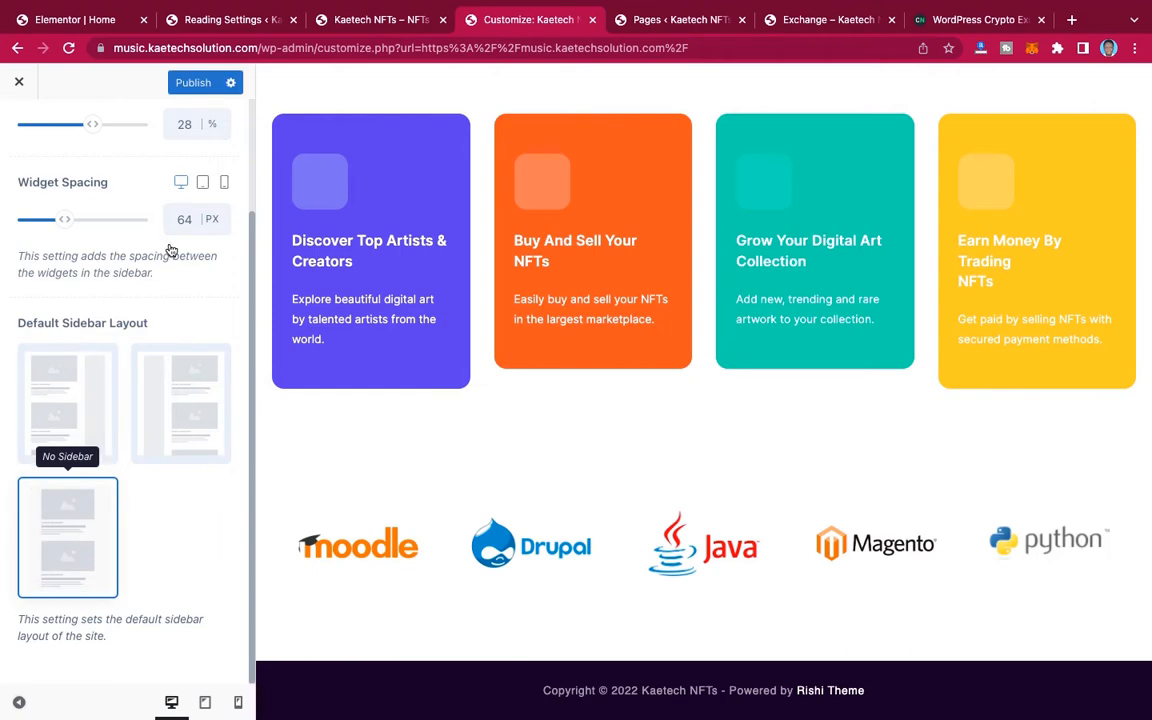
pyautogui.click(196, 84)
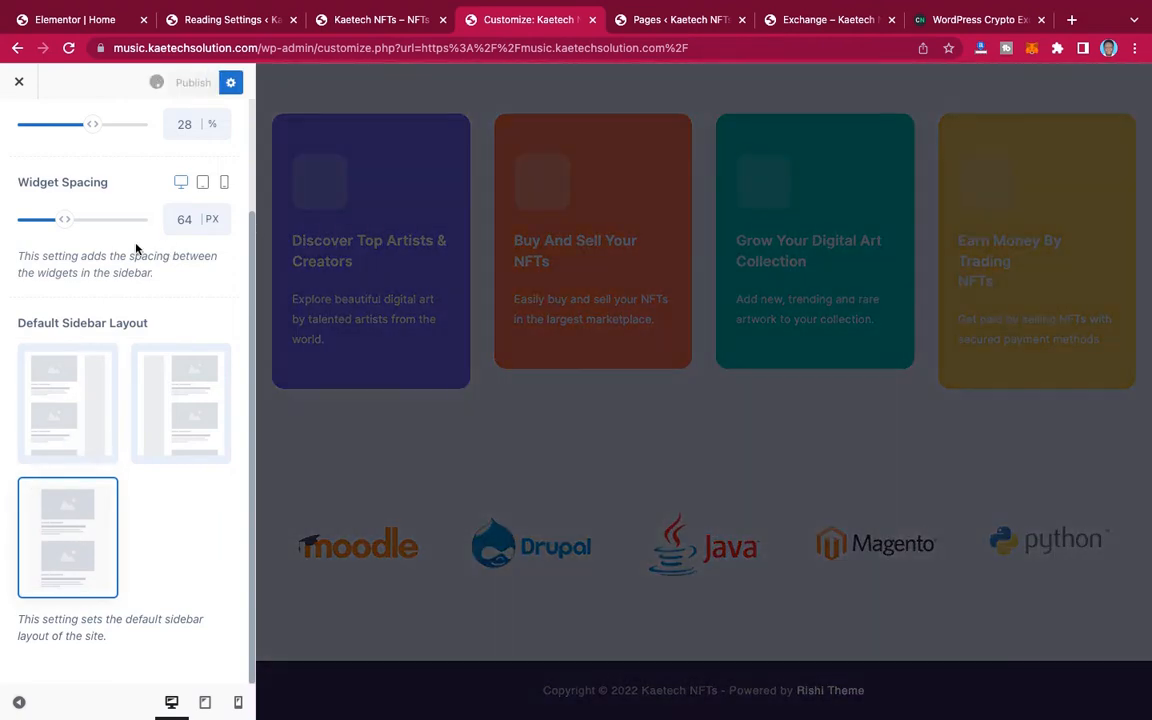
pyautogui.scroll(3, 136, 247)
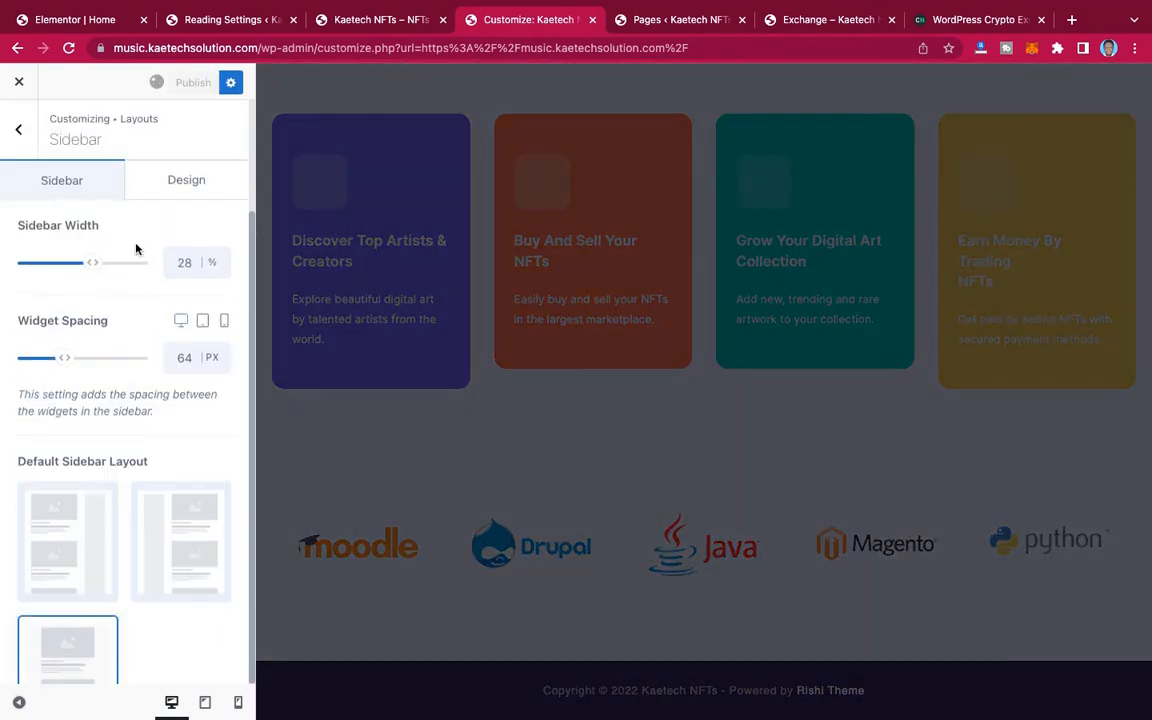
pyautogui.click(21, 134)
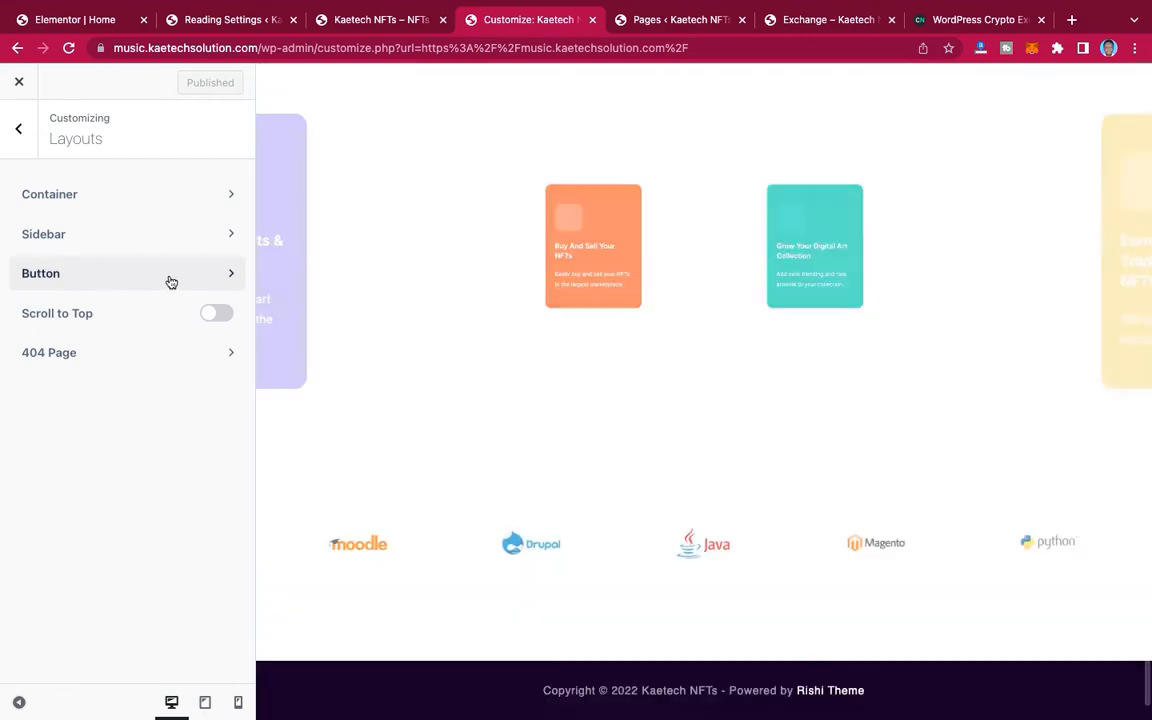
# Review the Button settings for colour, typography, roundness and padding without changes
pyautogui.click(167, 283)
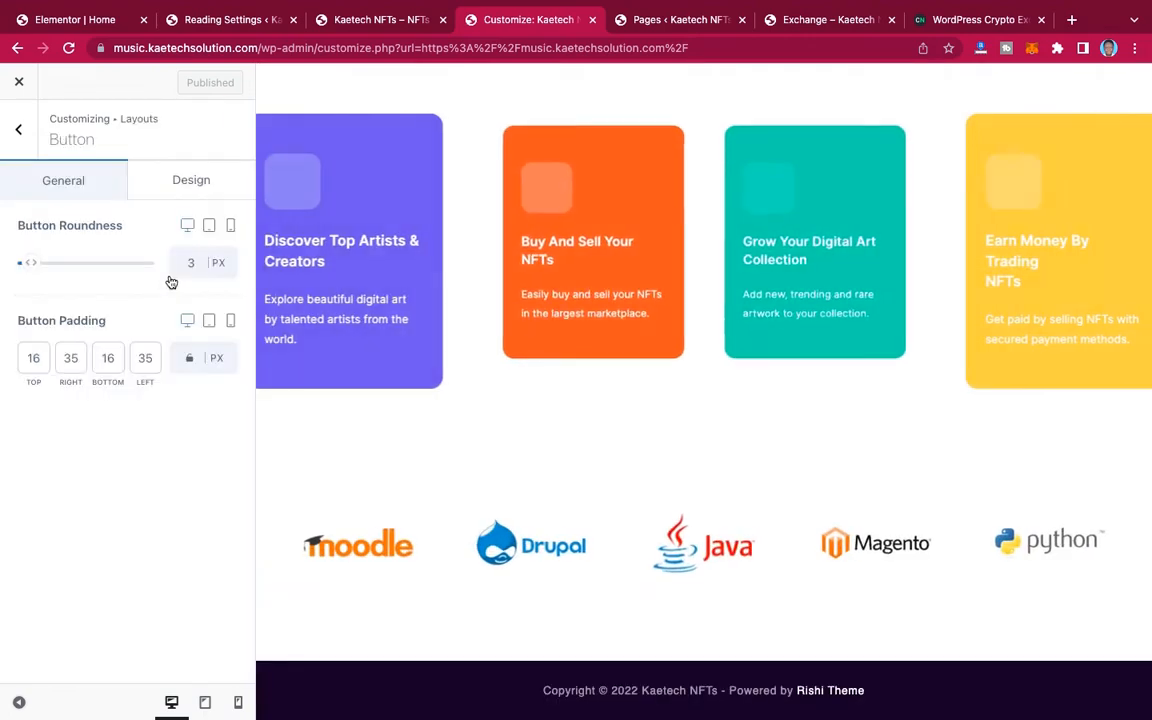
pyautogui.click(168, 189)
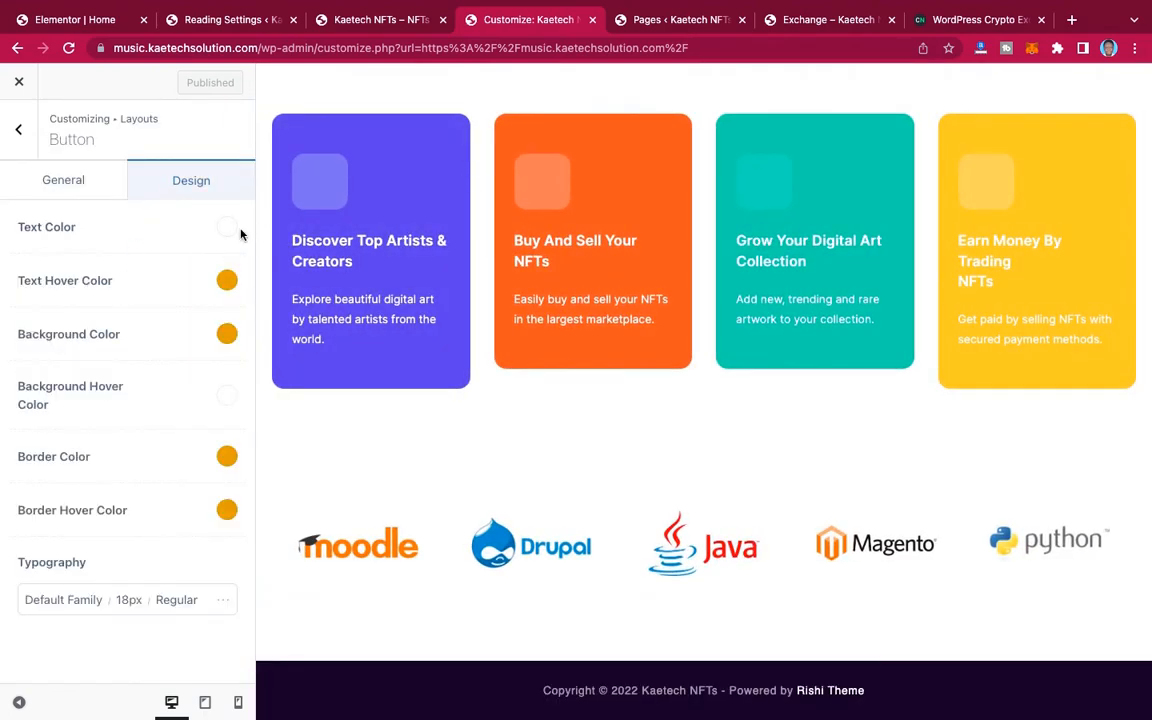
pyautogui.click(56, 177)
pyautogui.click(19, 129)
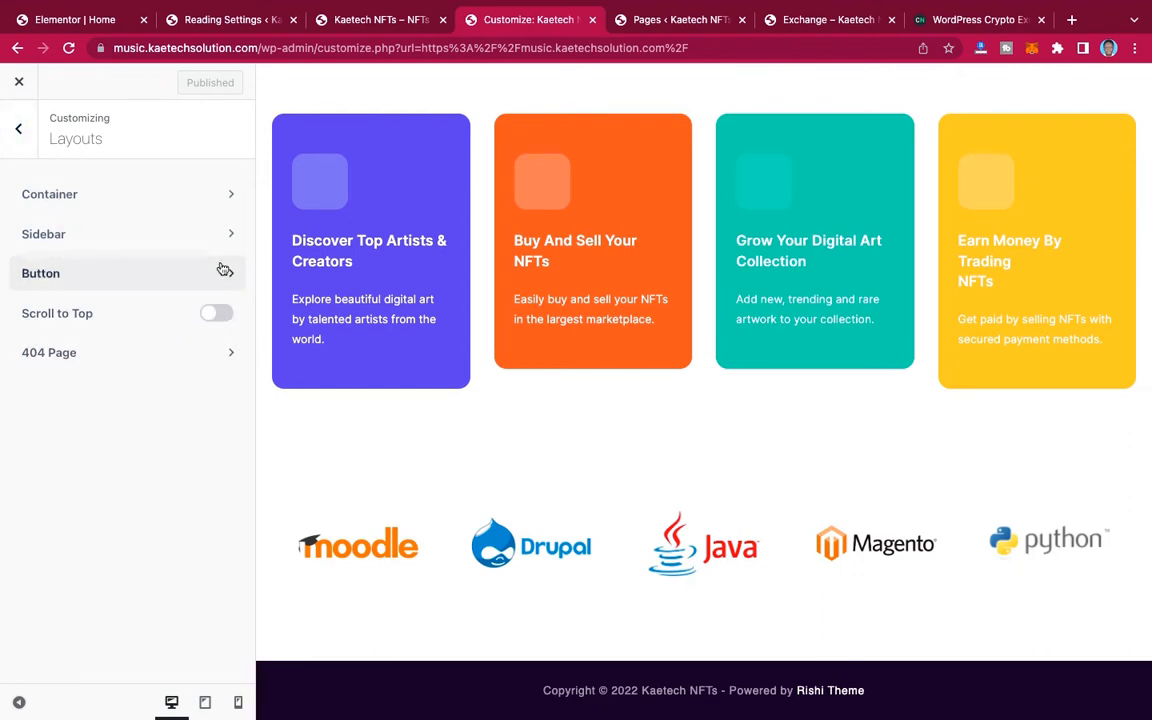
# Turn on Scroll to Top and publish the change
pyautogui.click(214, 313)
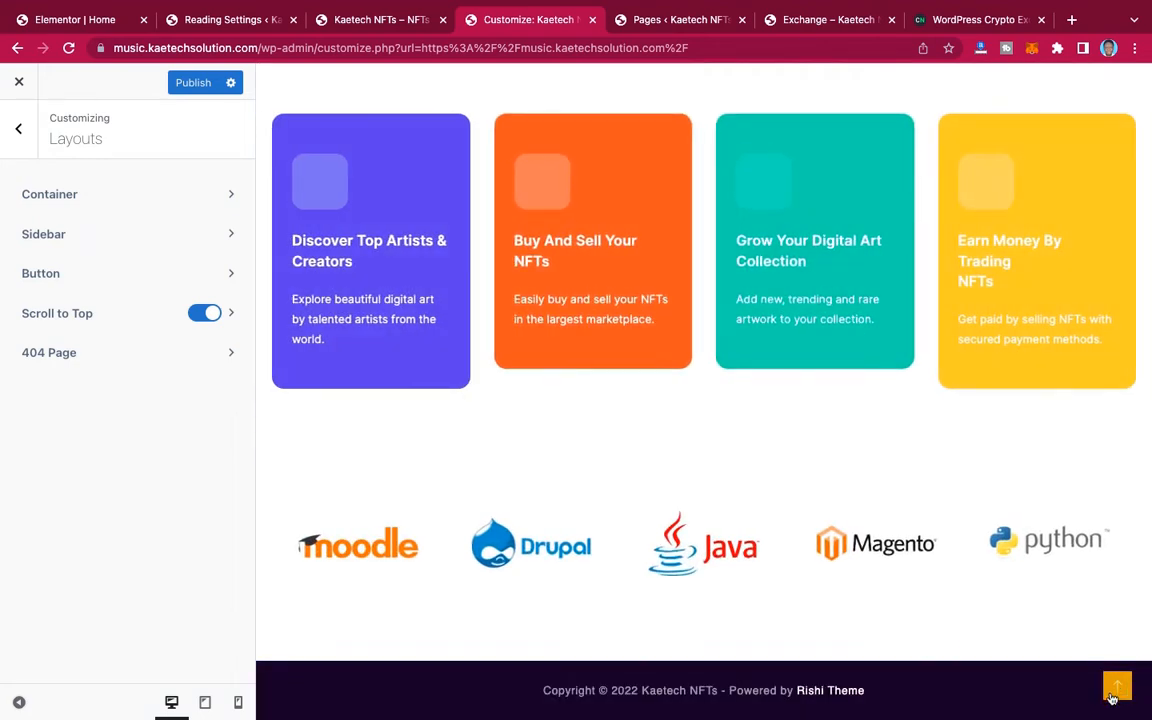
pyautogui.click(182, 82)
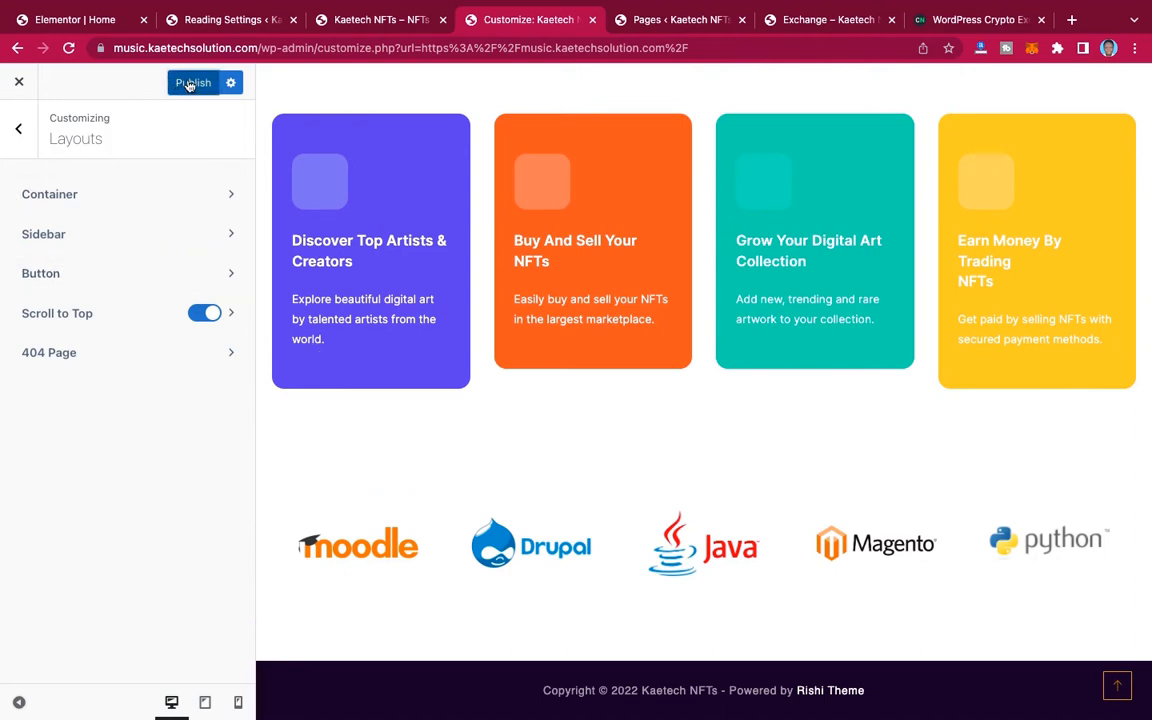
pyautogui.click(21, 131)
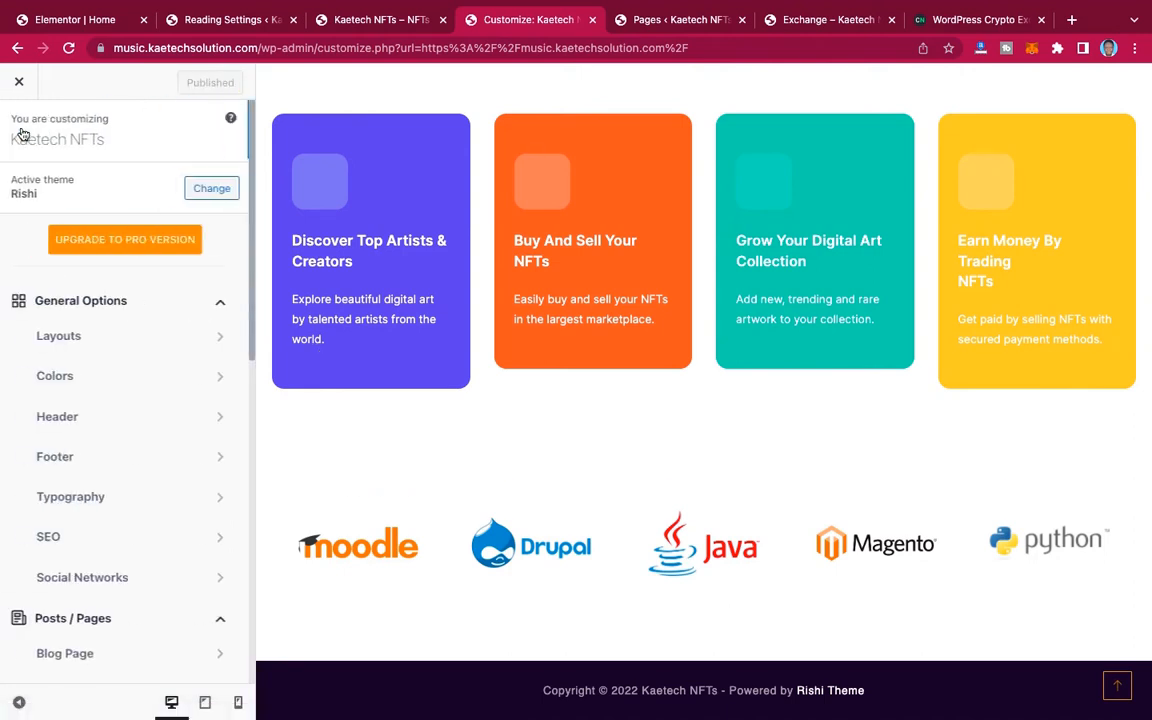
# Switch the Blog Page to Masonry Grid and hide both Post Meta items, Read More Button and Excerpt
pyautogui.scroll(-6, 90, 355)
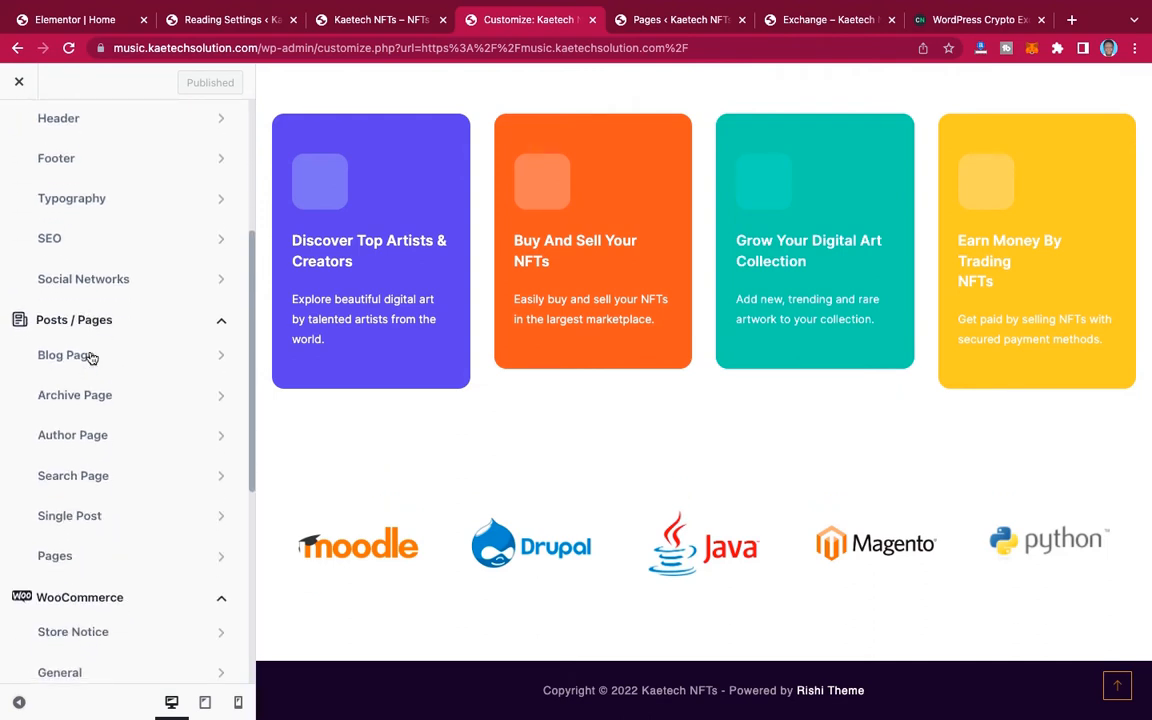
pyautogui.scroll(-1, 91, 358)
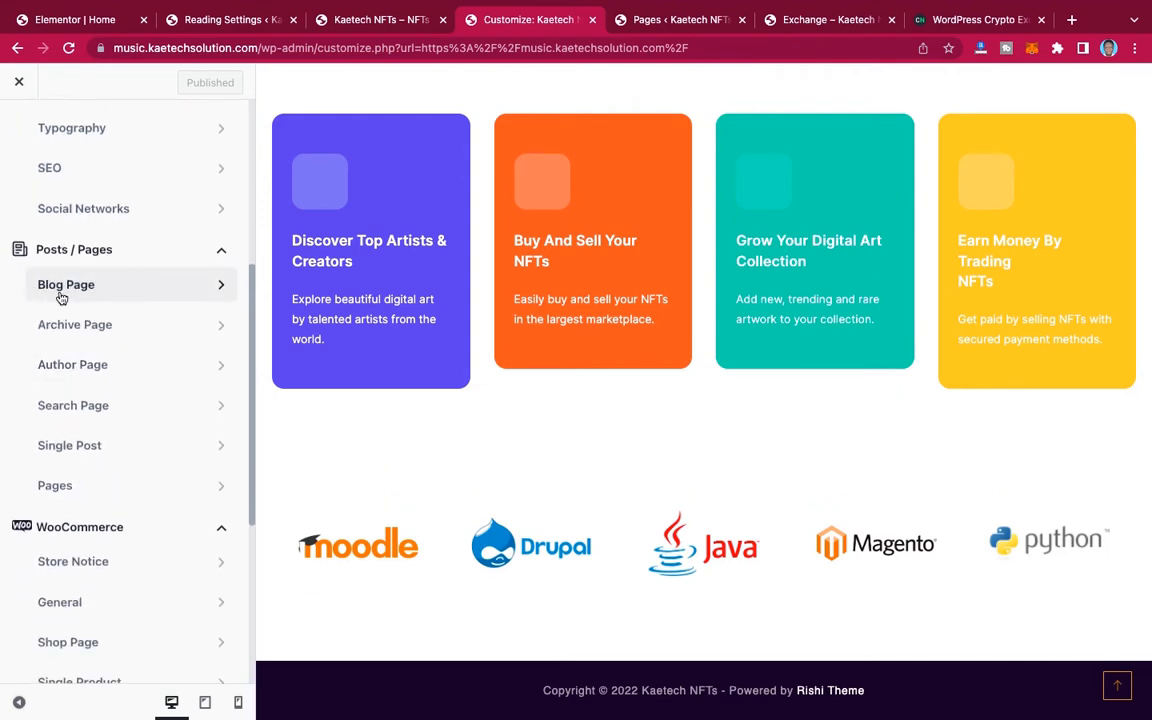
pyautogui.click(136, 289)
pyautogui.scroll(4, 134, 289)
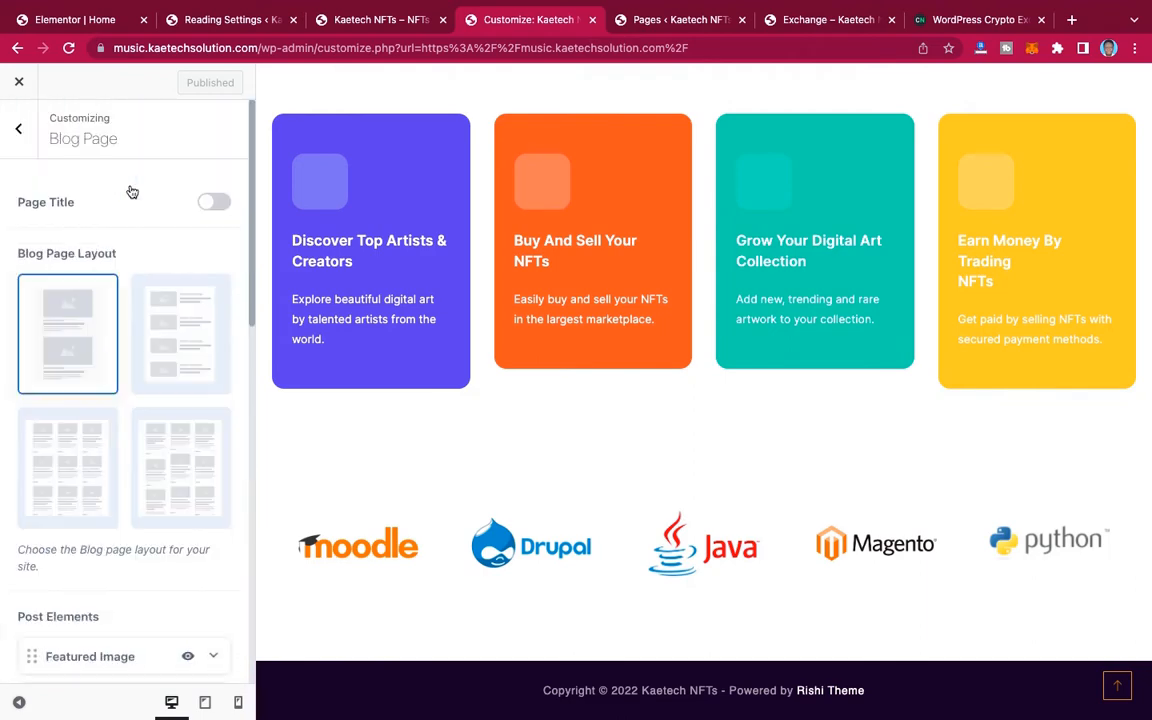
pyautogui.click(197, 469)
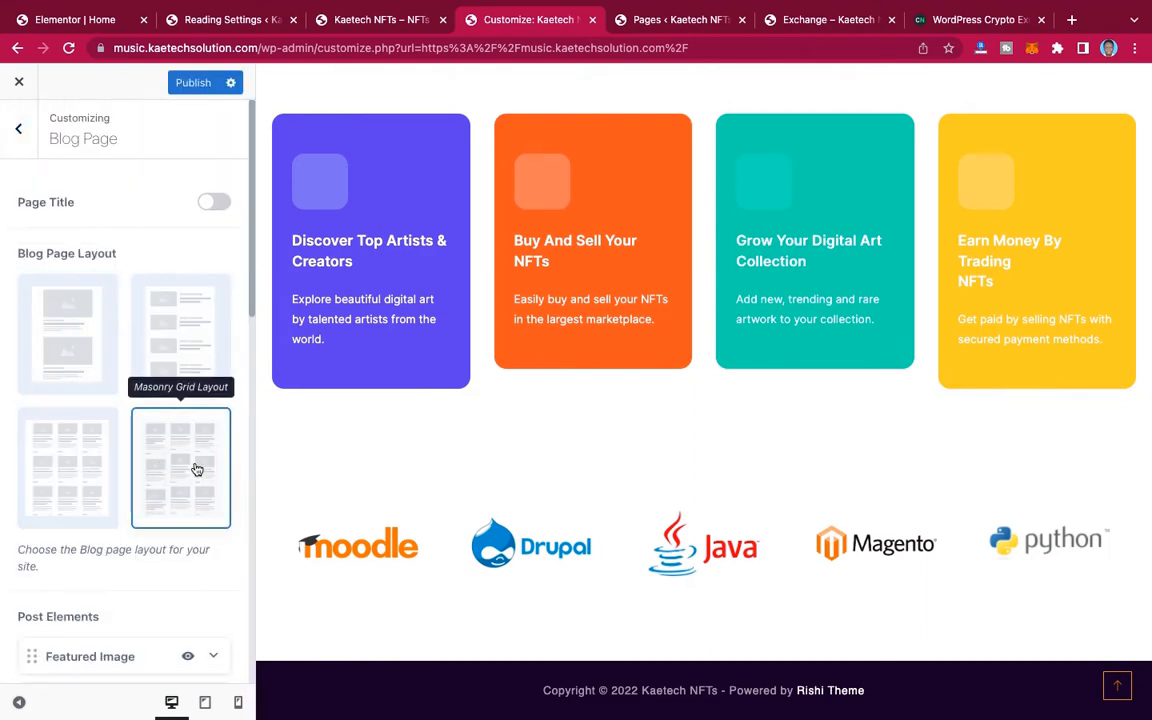
pyautogui.scroll(-5, 186, 476)
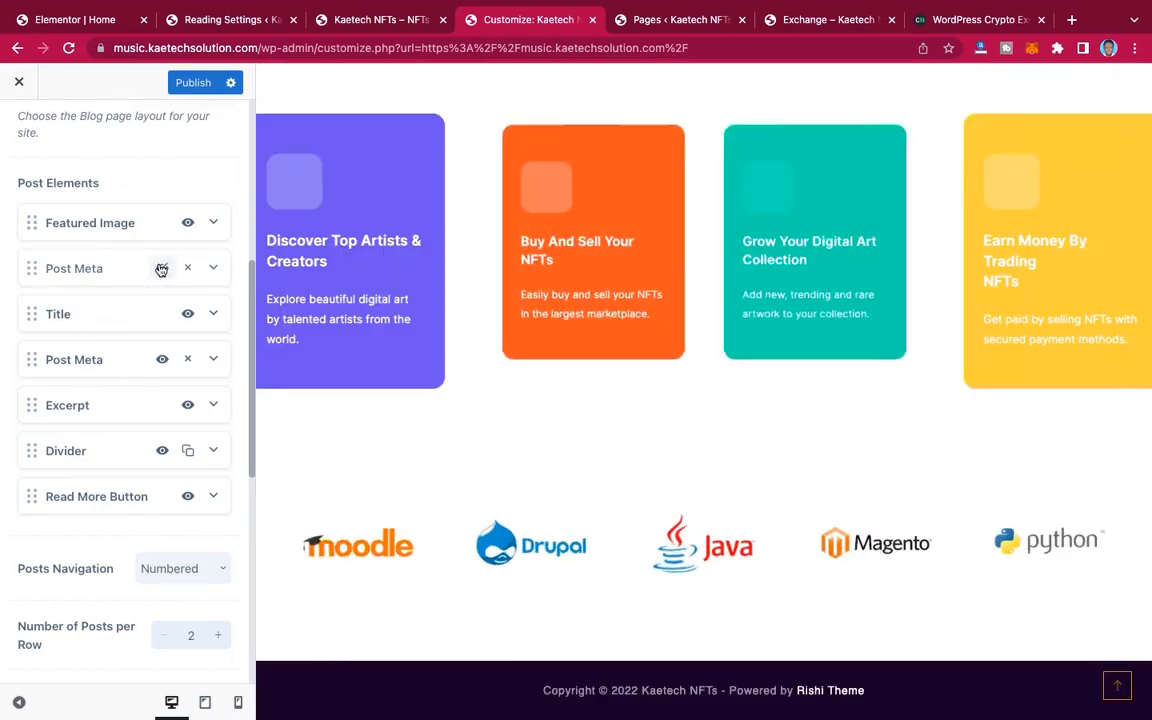
pyautogui.click(162, 268)
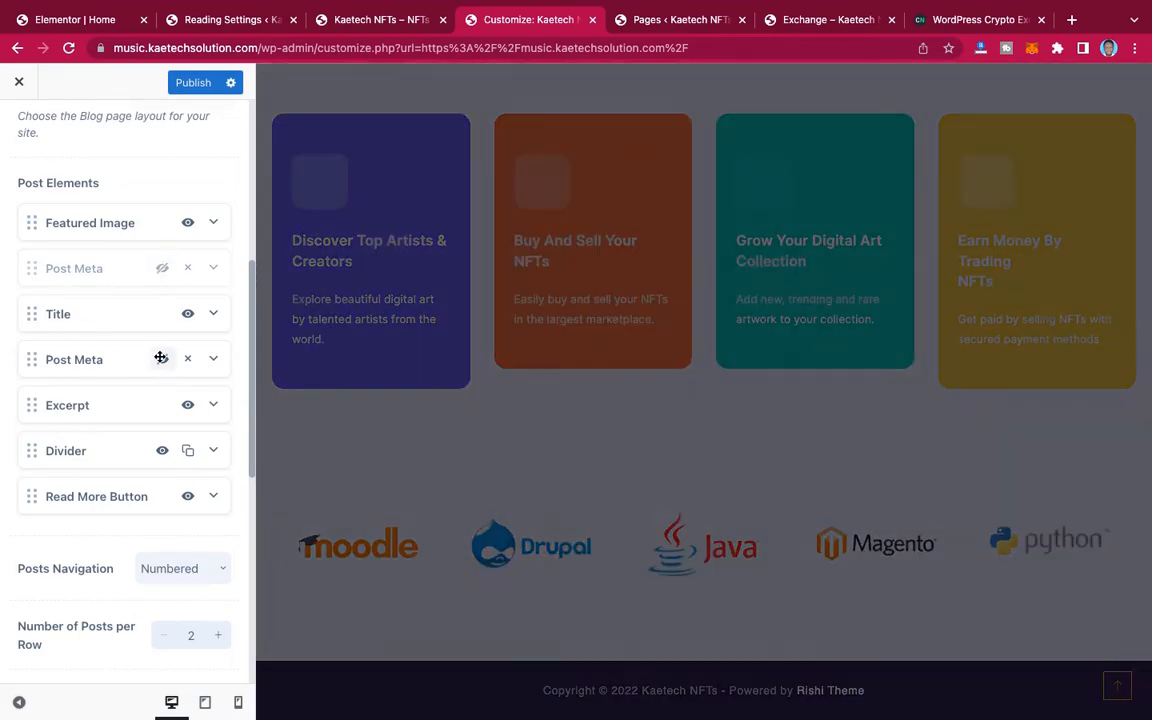
pyautogui.click(162, 359)
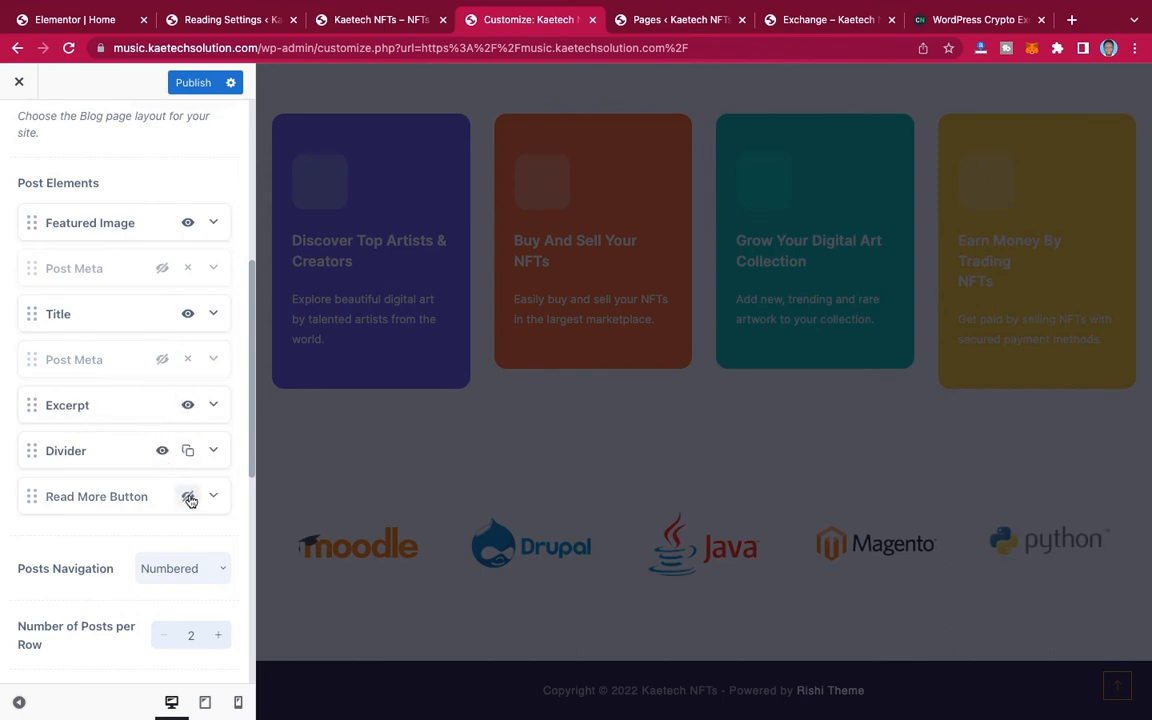
pyautogui.click(187, 496)
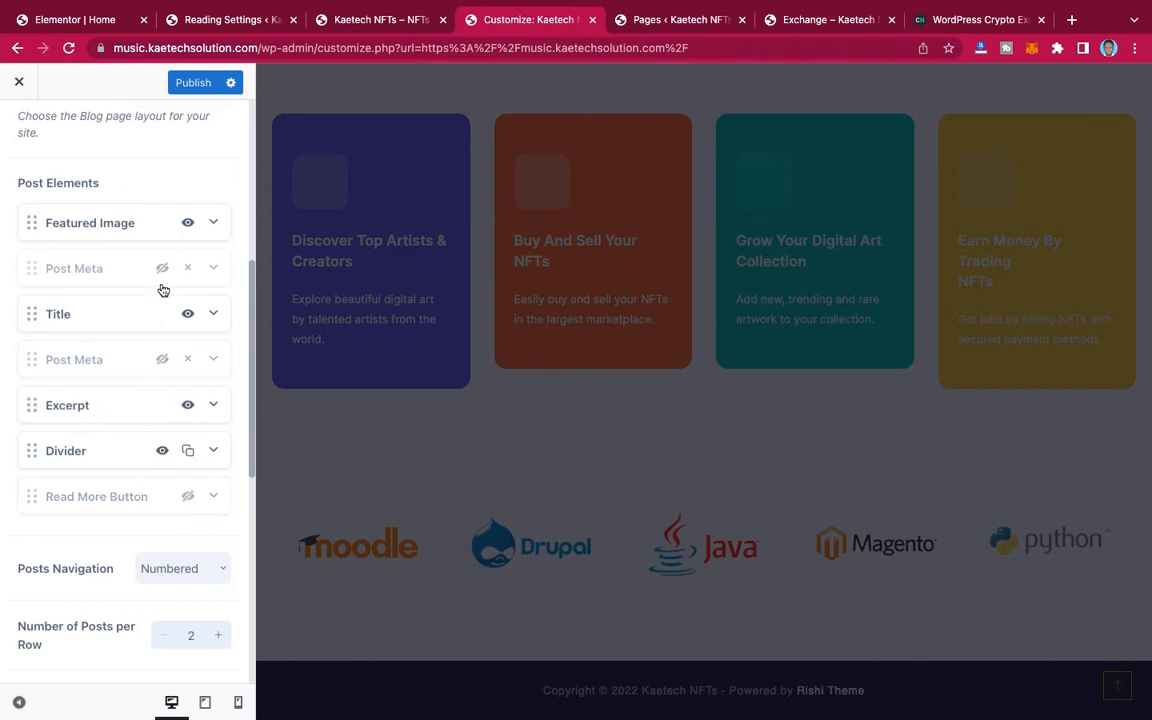
pyautogui.click(186, 406)
# Choose the No Sidebar layout for the blog page
pyautogui.scroll(-6, 186, 421)
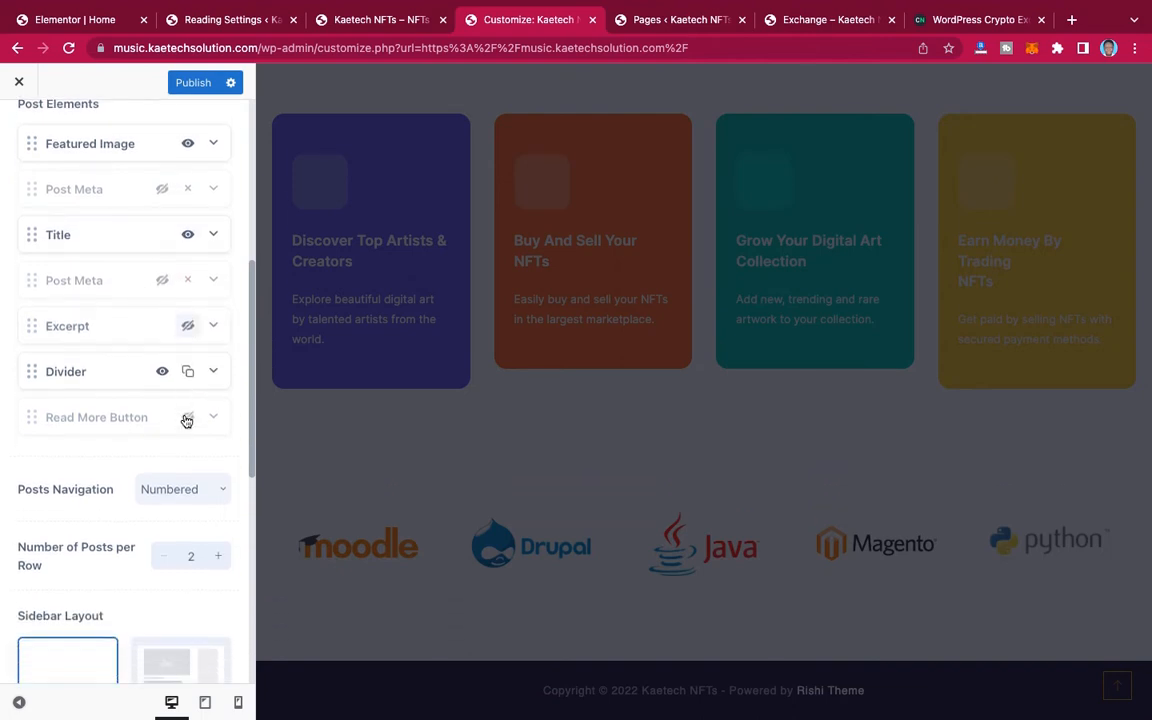
pyautogui.scroll(-1, 186, 421)
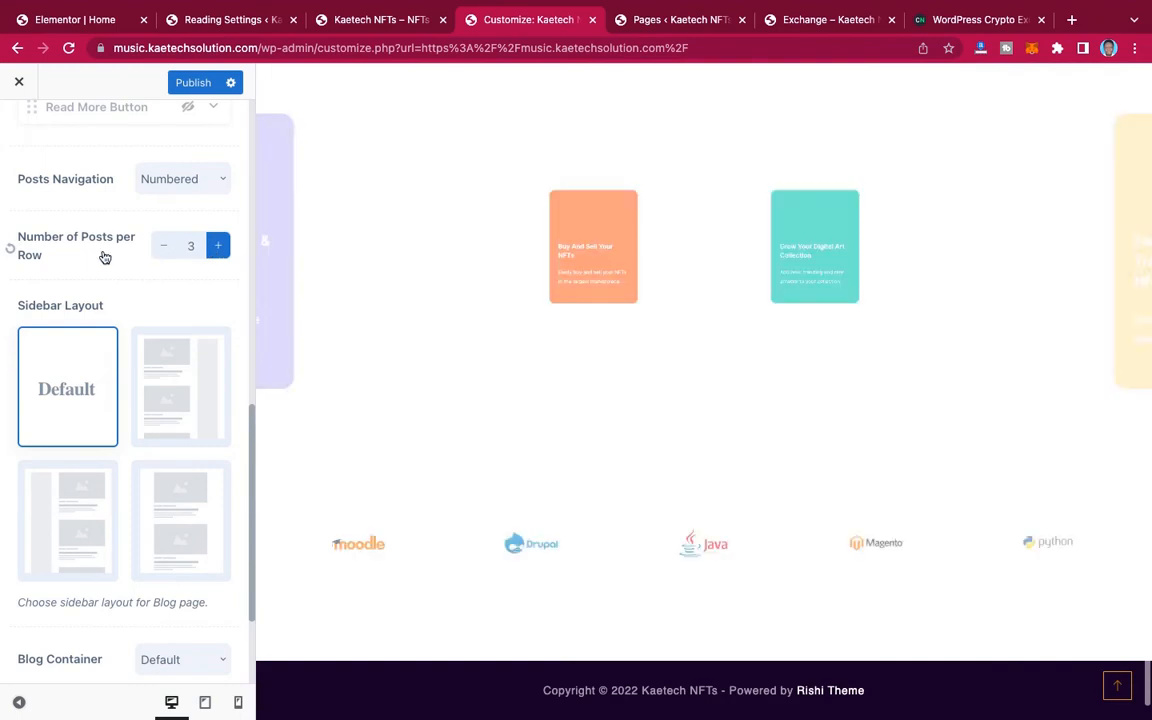
pyautogui.scroll(-2, 85, 318)
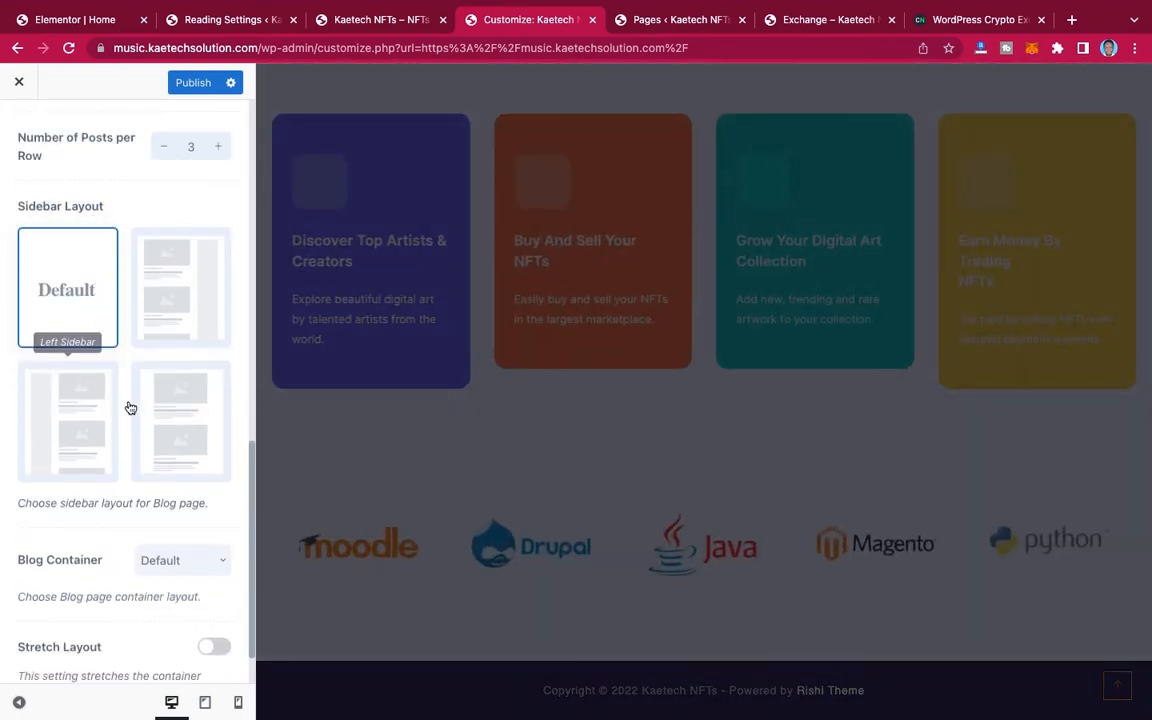
pyautogui.click(181, 421)
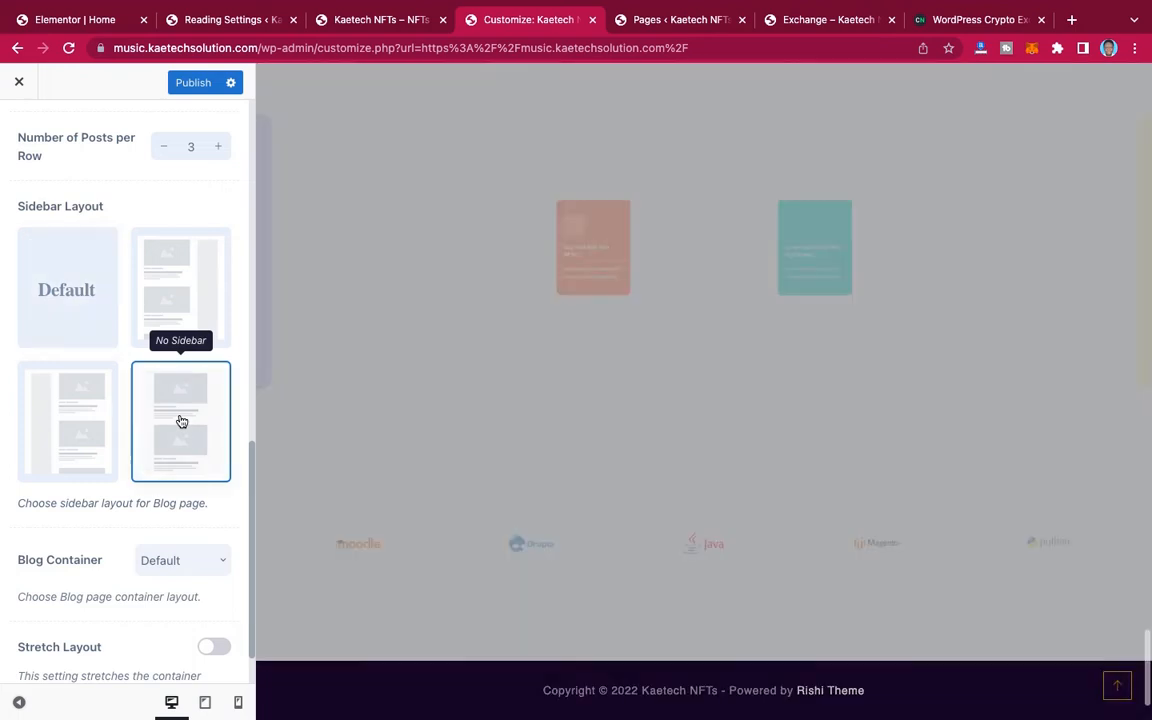
pyautogui.scroll(-1, 180, 421)
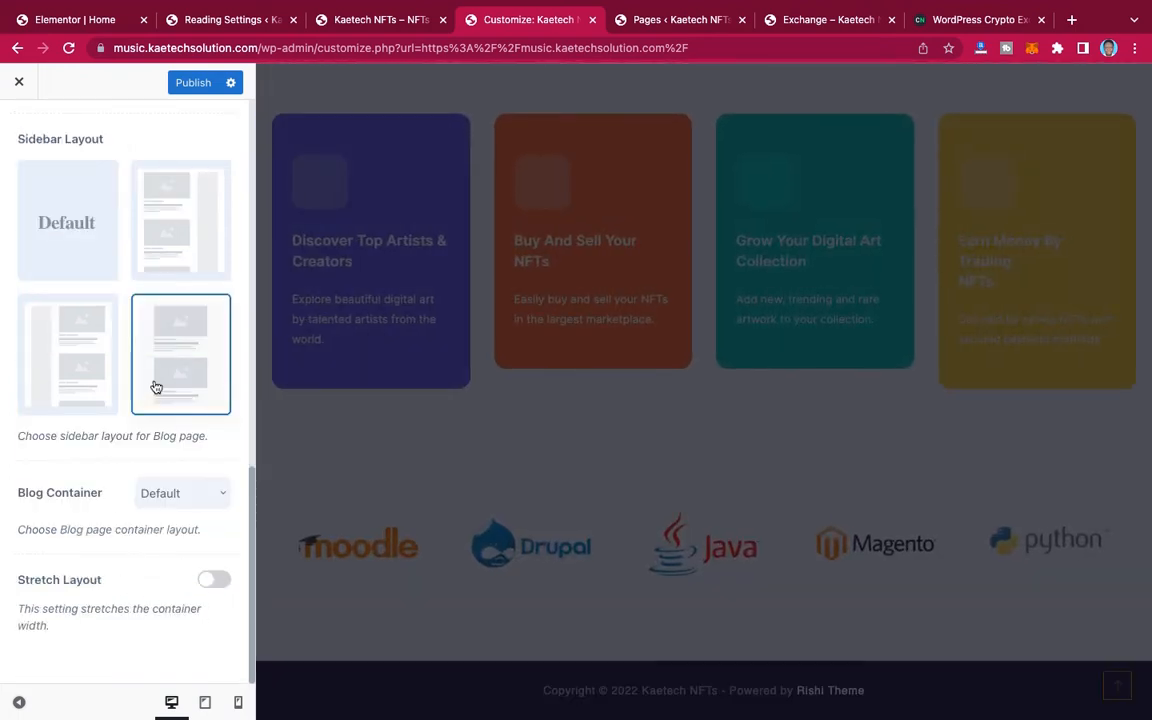
pyautogui.scroll(5, 155, 387)
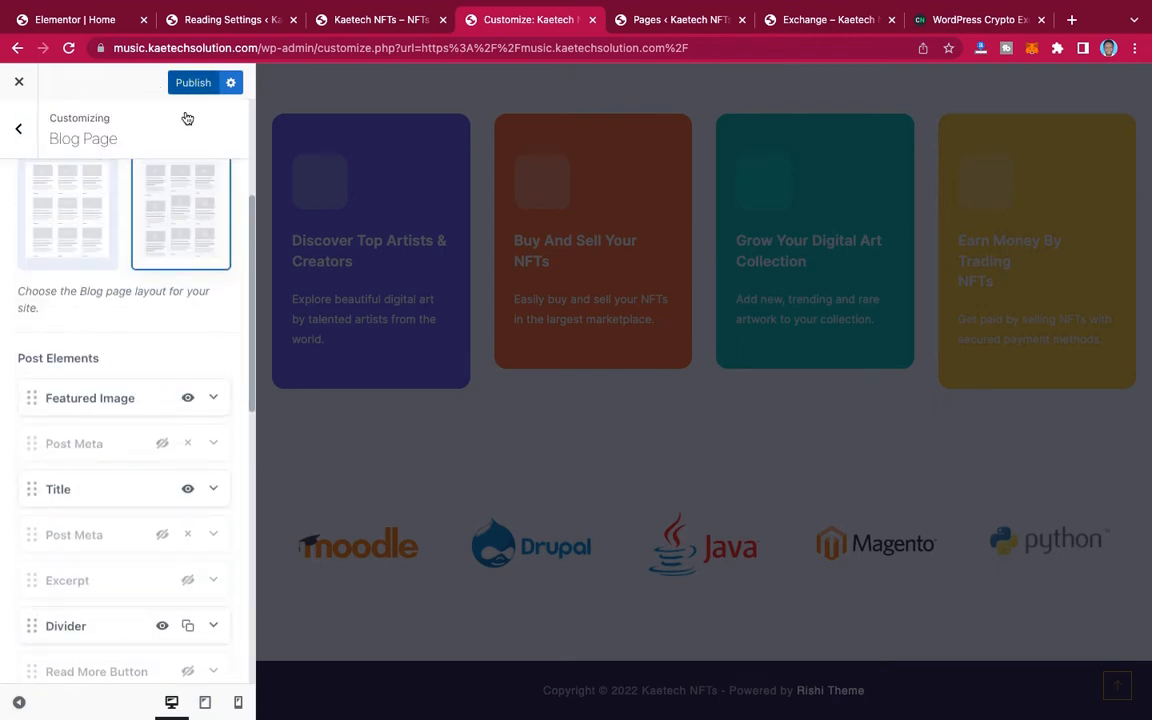
pyautogui.scroll(3, 155, 290)
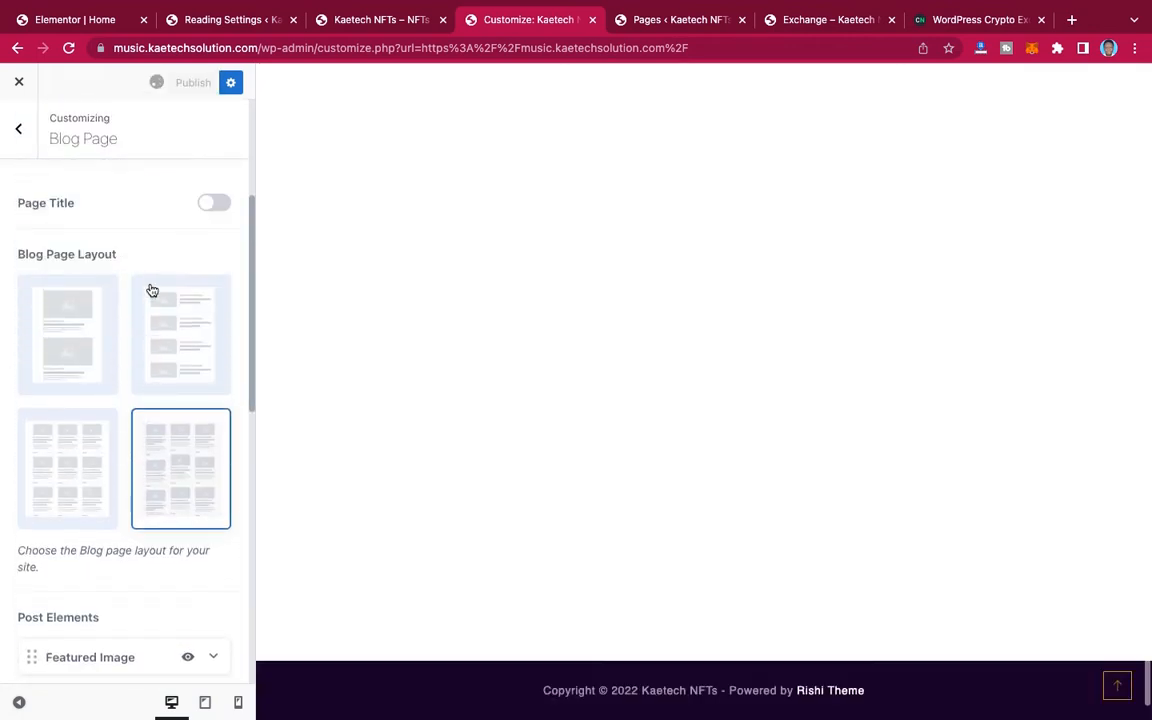
# Go to the Archive Page's Page Title settings
pyautogui.click(21, 132)
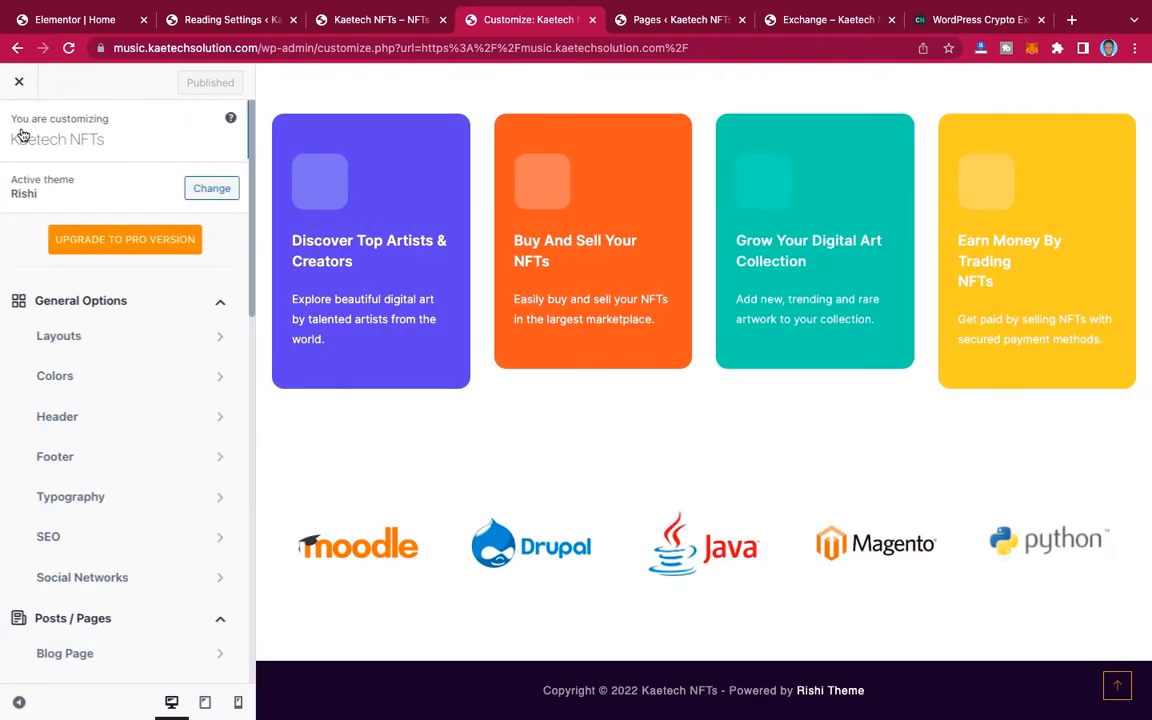
pyautogui.scroll(-5, 103, 324)
pyautogui.scroll(-2, 108, 491)
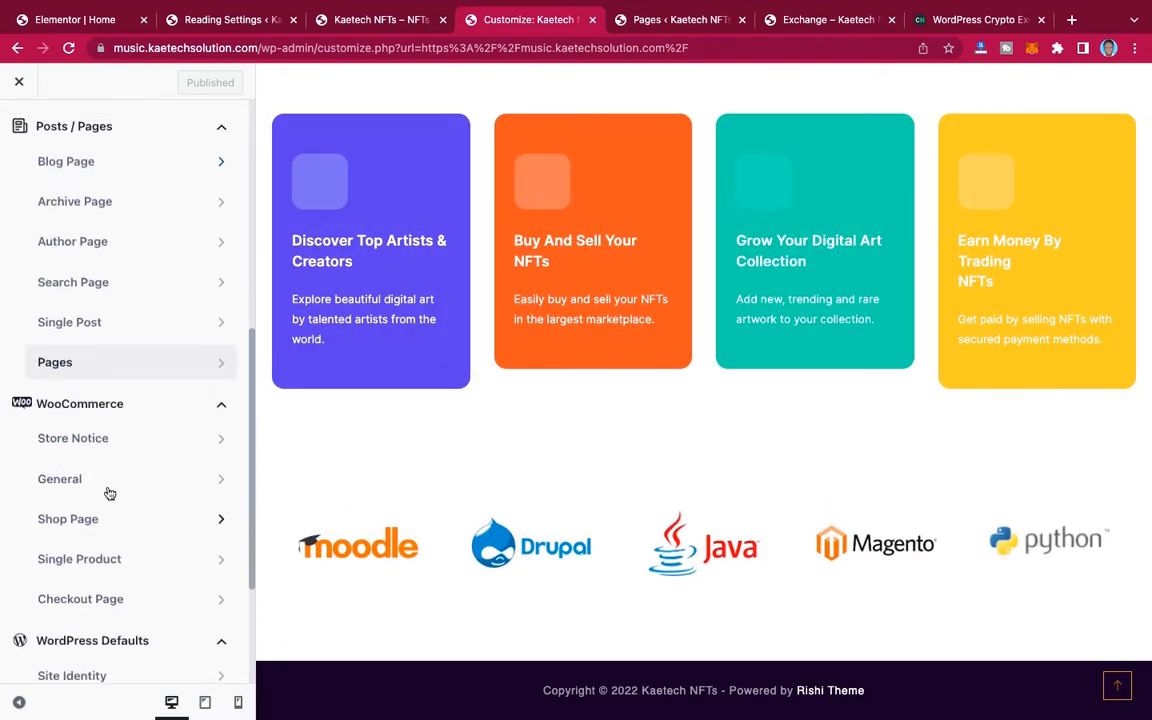
pyautogui.scroll(2, 110, 493)
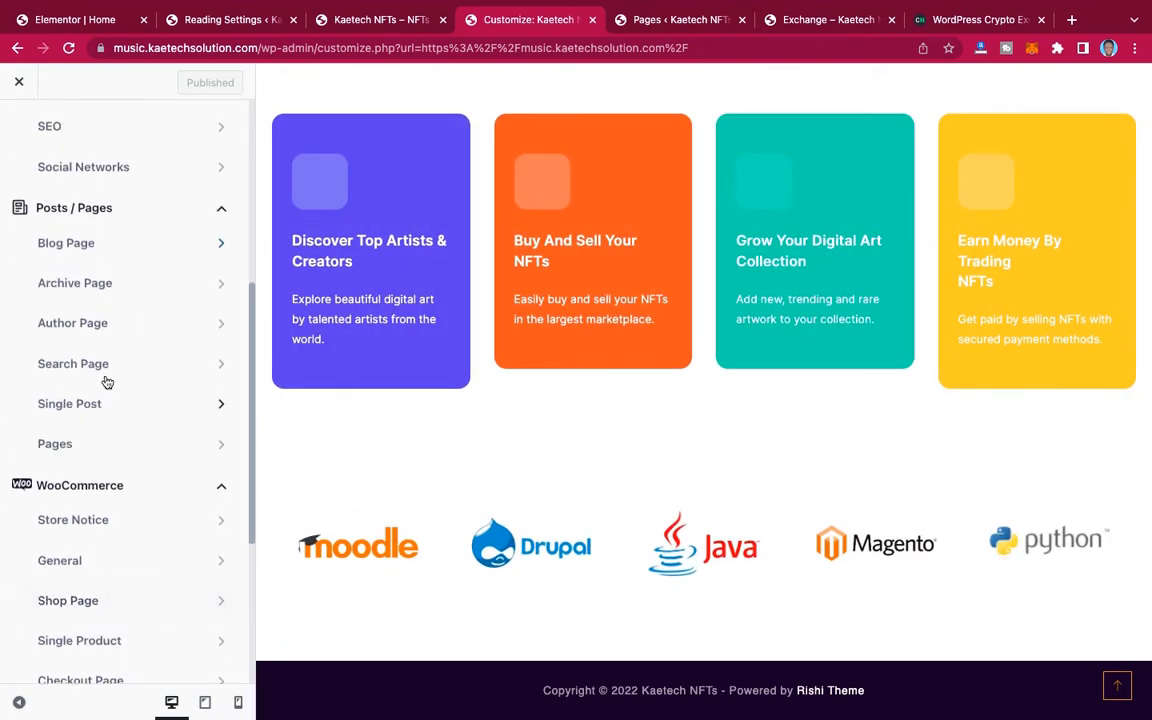
pyautogui.click(104, 286)
pyautogui.scroll(5, 104, 289)
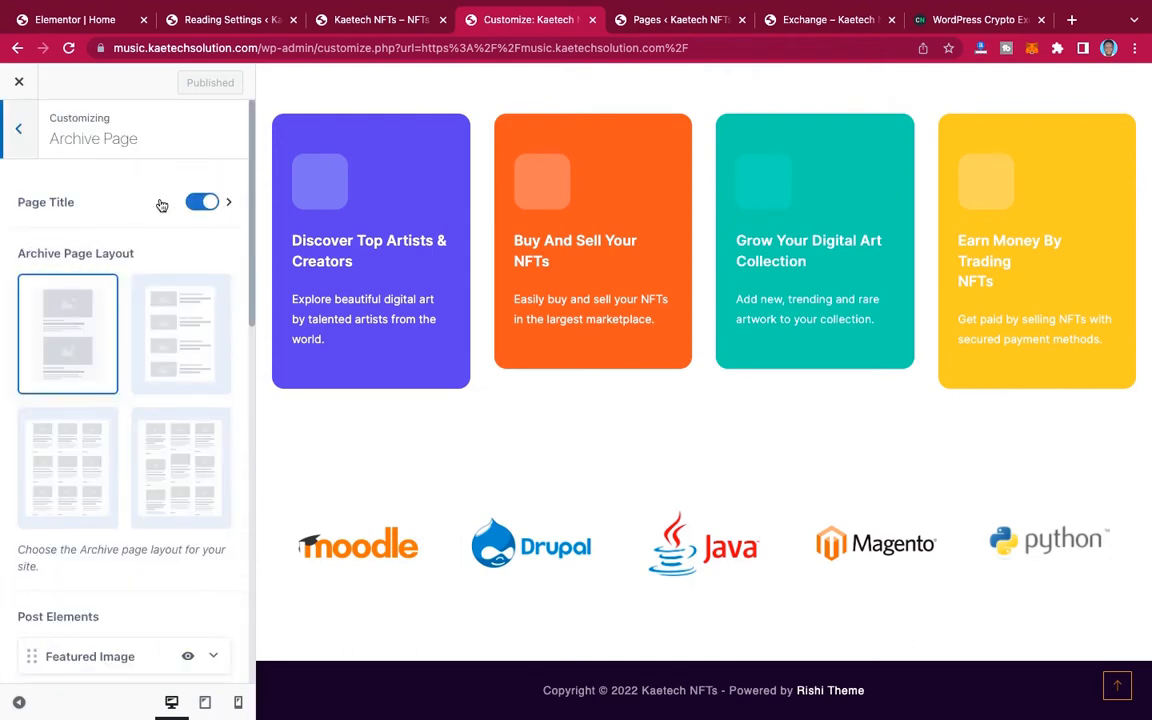
pyautogui.click(227, 203)
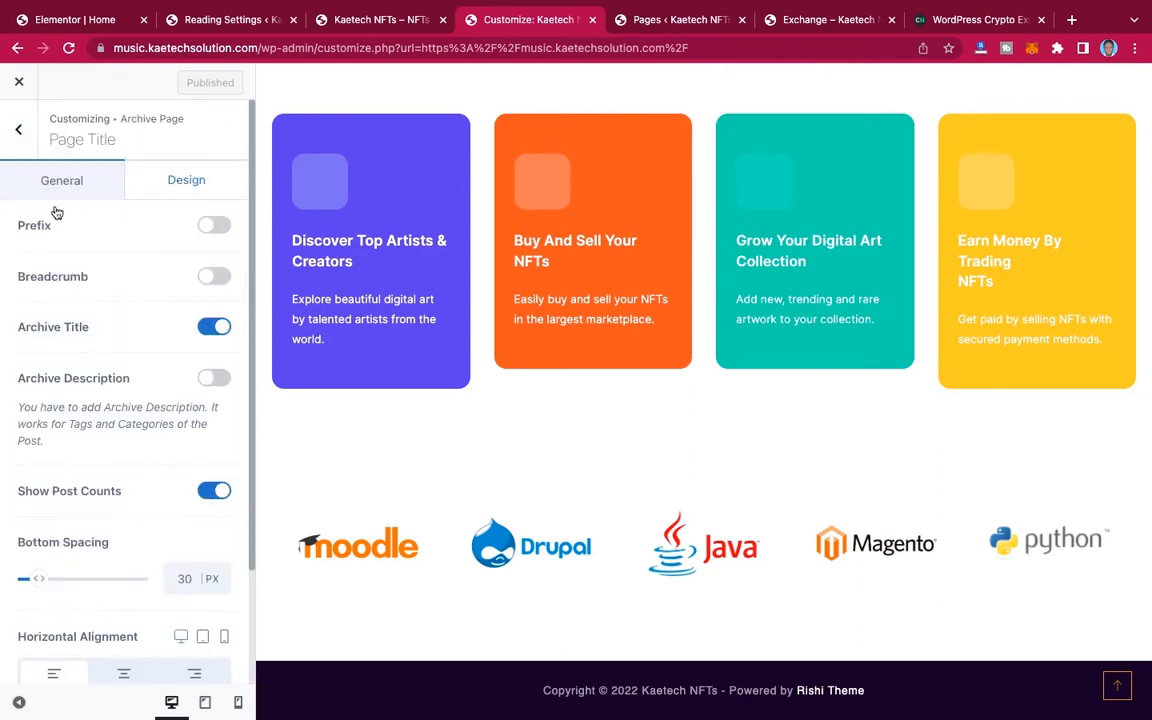
# Set the archive title background to near-black #282624 and its font colour to white #ffffff
pyautogui.click(187, 183)
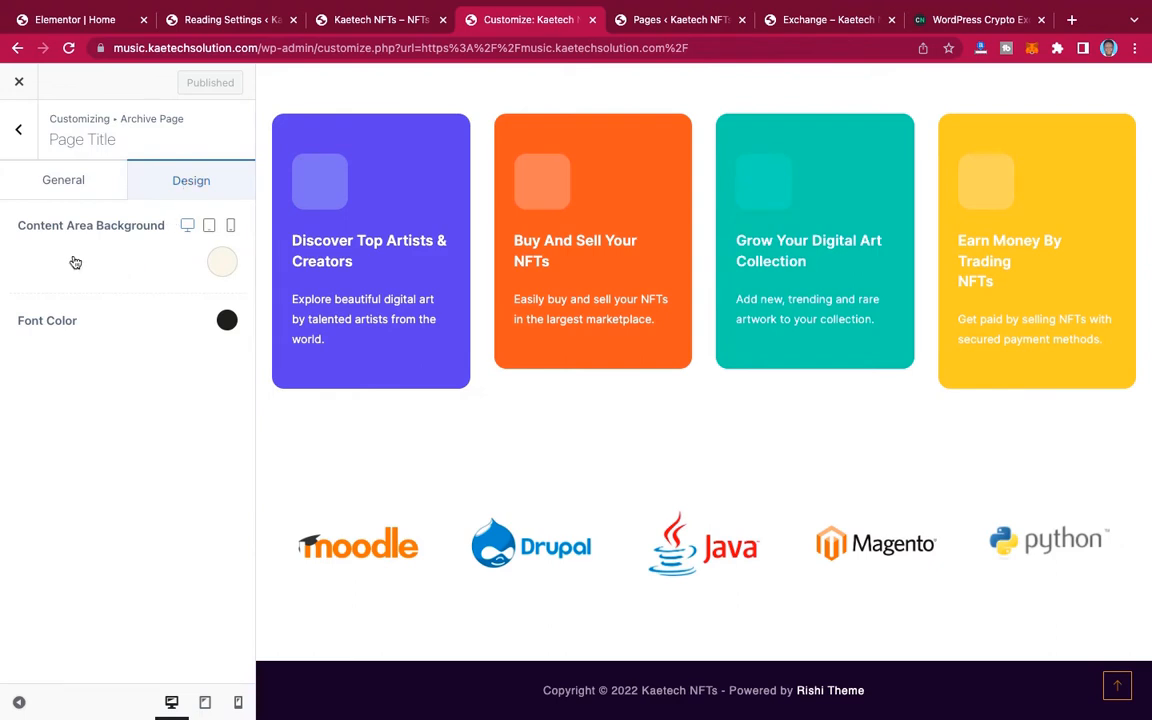
pyautogui.click(226, 265)
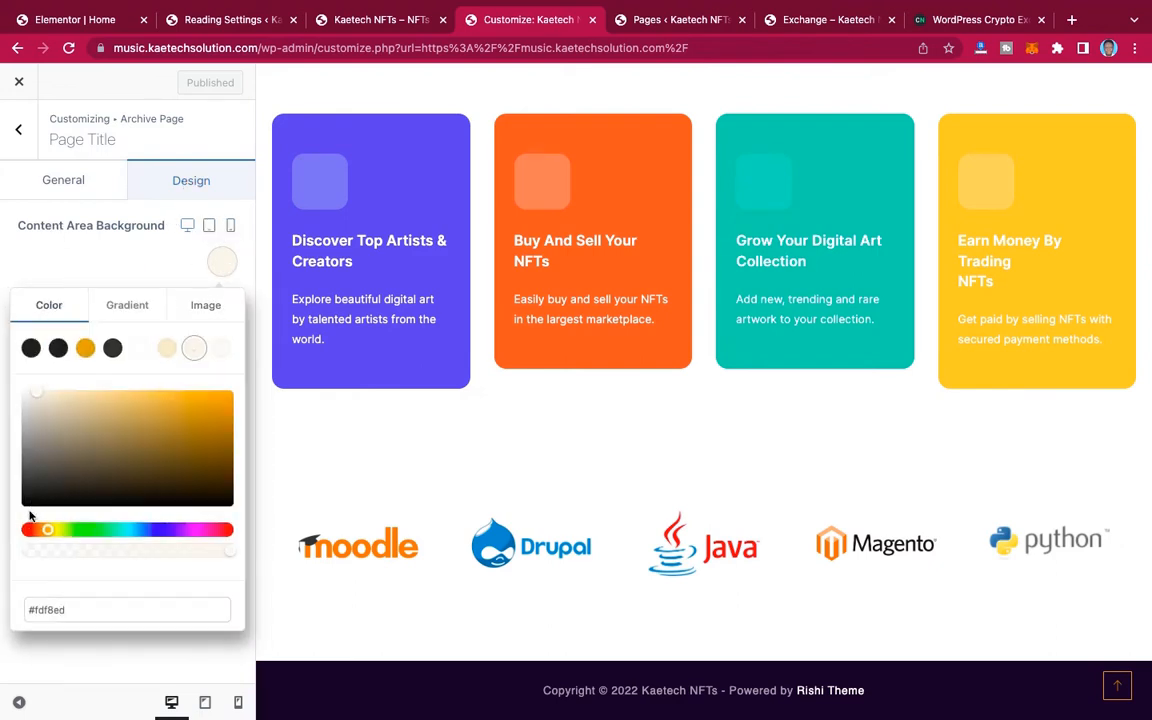
pyautogui.moveTo(69, 612); pyautogui.dragTo(21, 610)
pyautogui.click(46, 488)
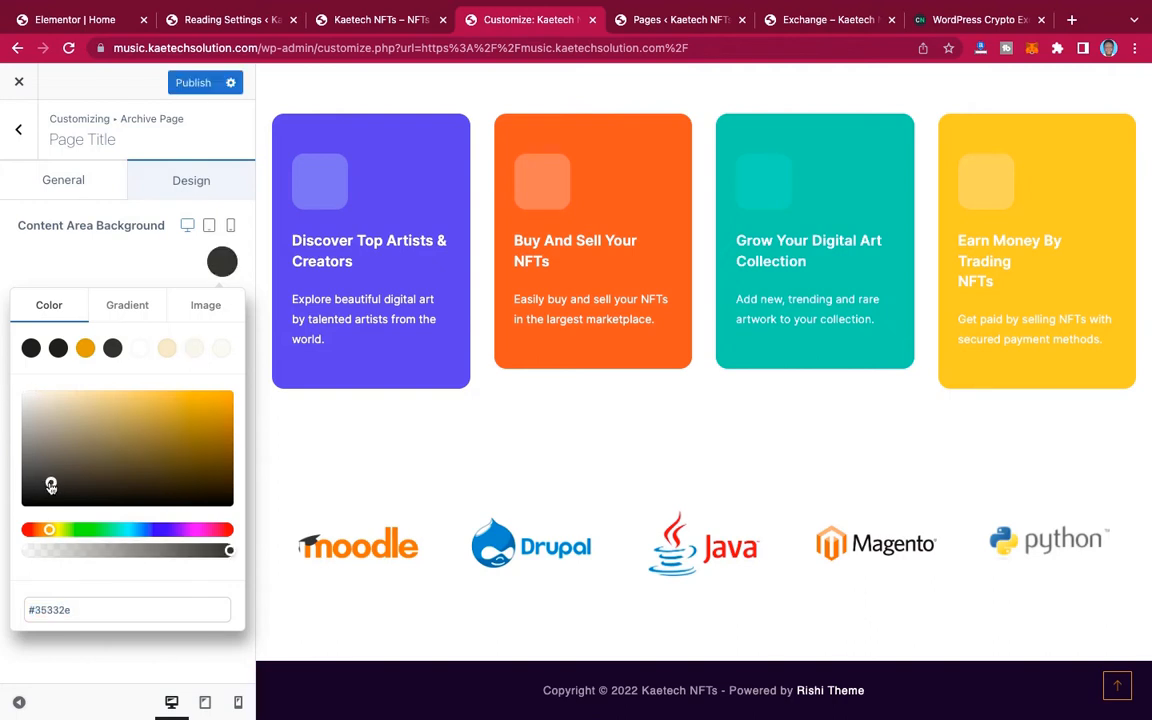
pyautogui.moveTo(51, 491); pyautogui.dragTo(51, 492)
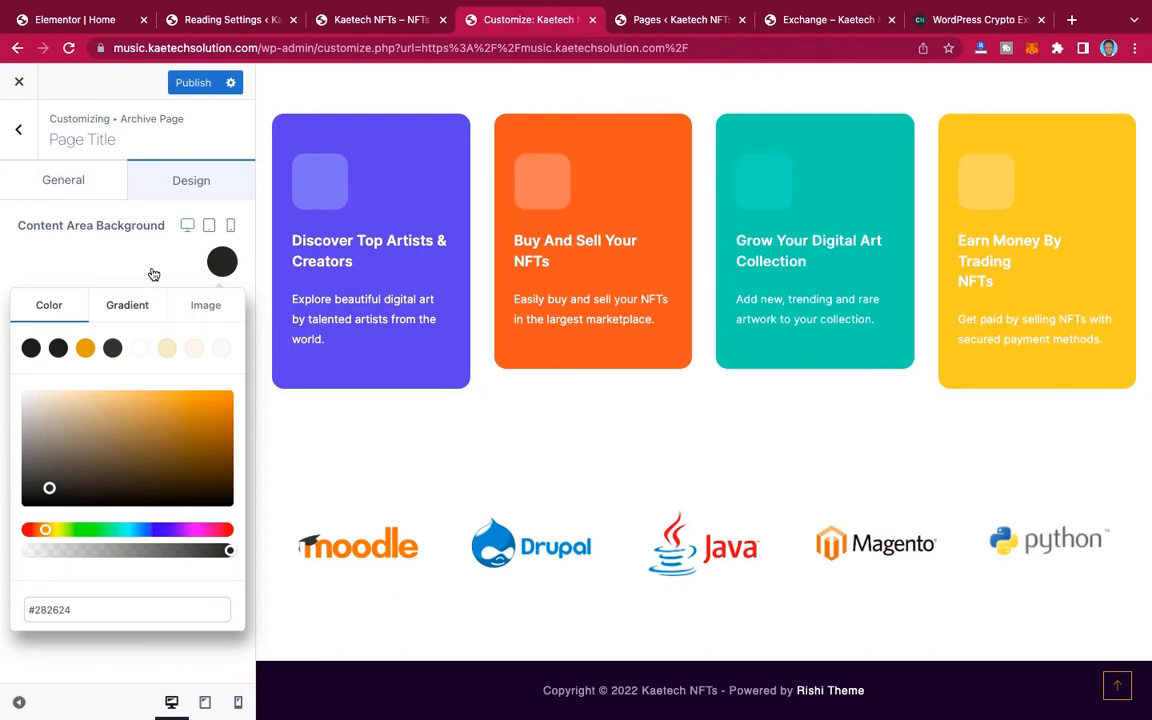
pyautogui.click(219, 258)
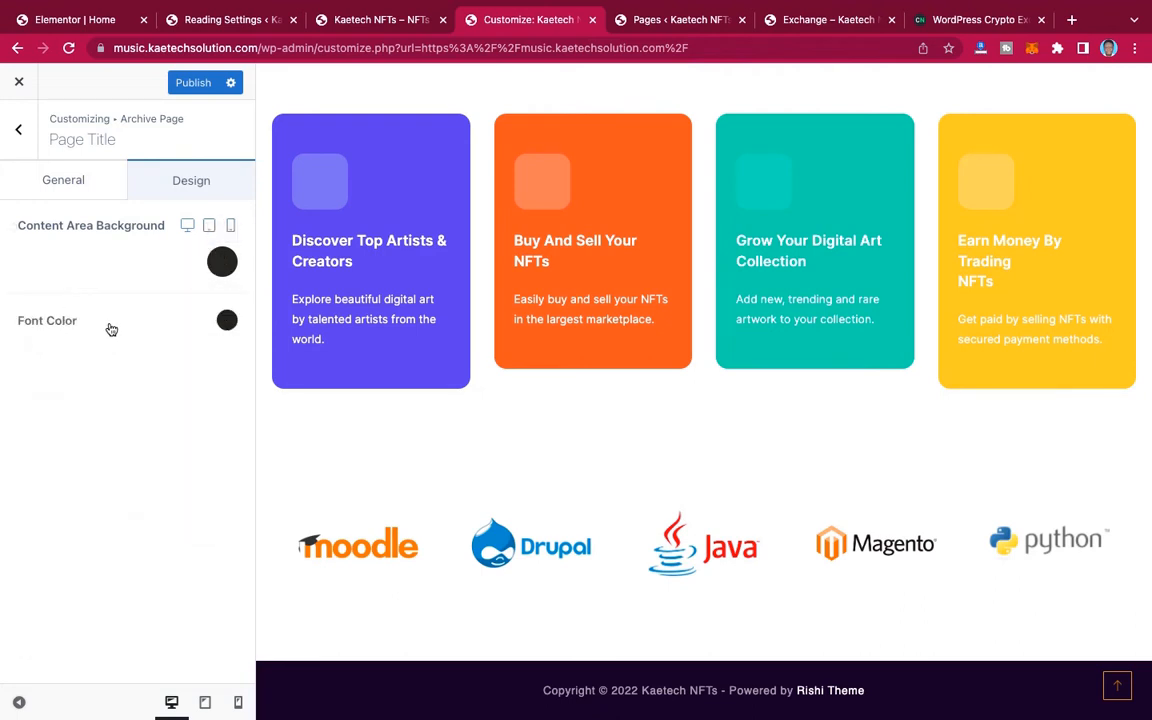
pyautogui.click(226, 322)
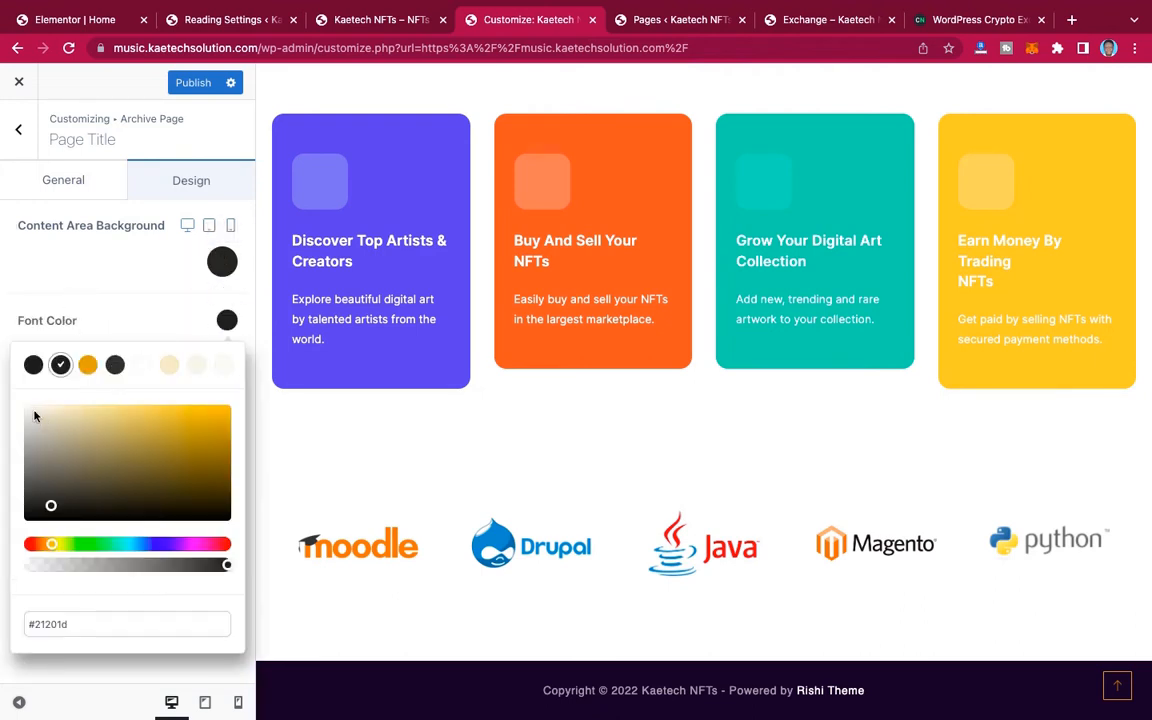
pyautogui.moveTo(51, 507); pyautogui.dragTo(13, 401)
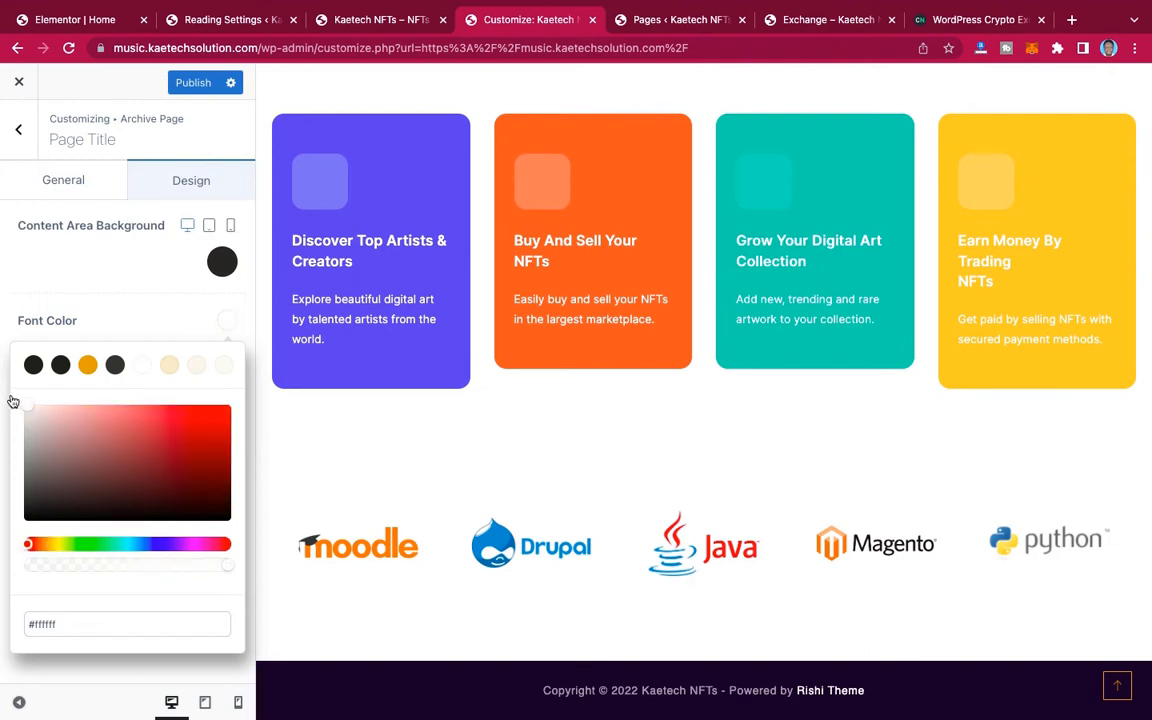
pyautogui.click(143, 304)
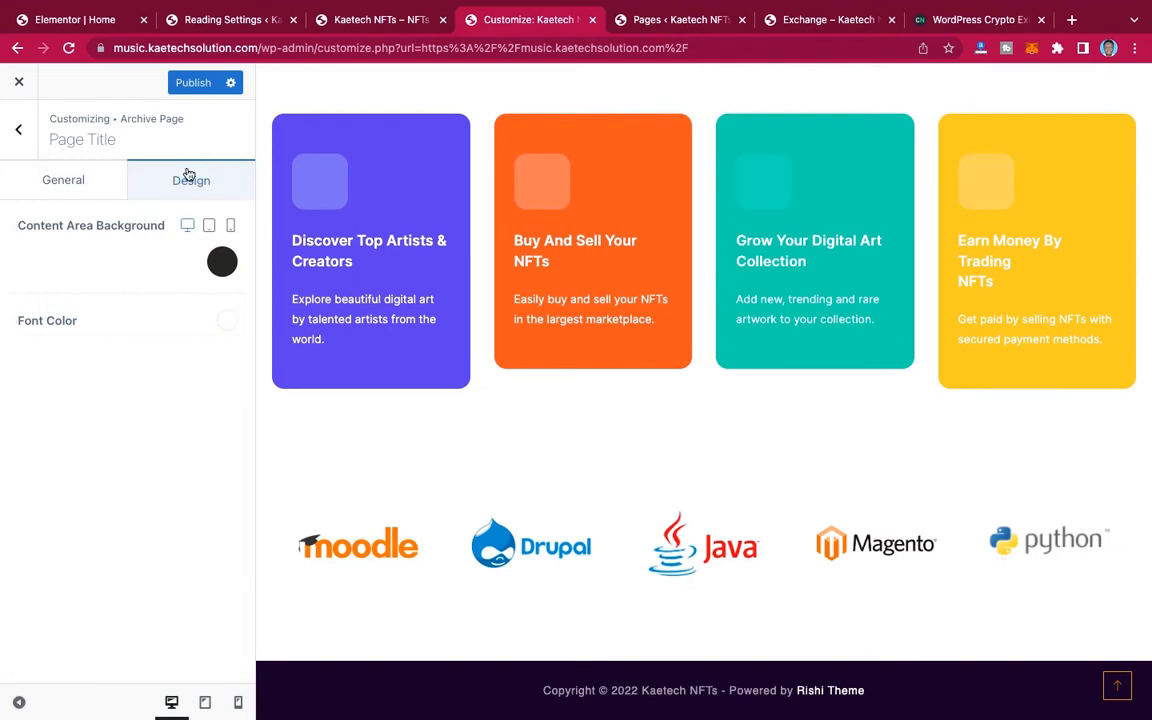
# Check the prefix, breadcrumb and archive title options, then publish the title colour changes
pyautogui.click(72, 183)
pyautogui.click(75, 183)
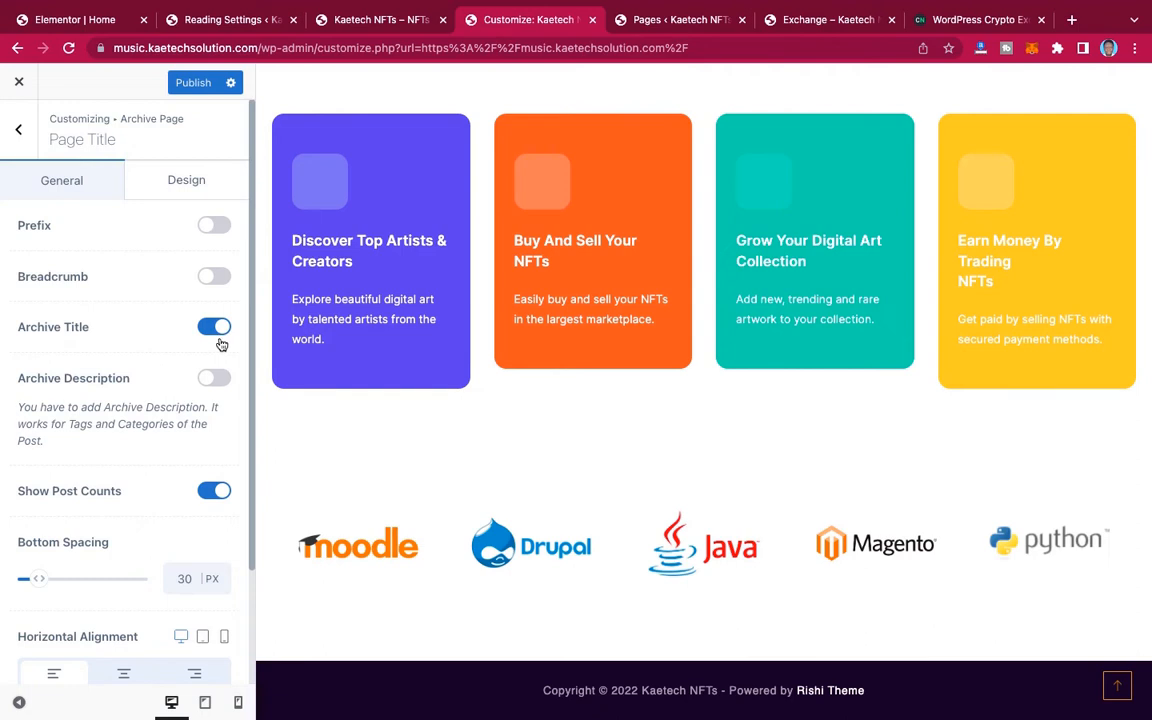
pyautogui.scroll(-1, 185, 507)
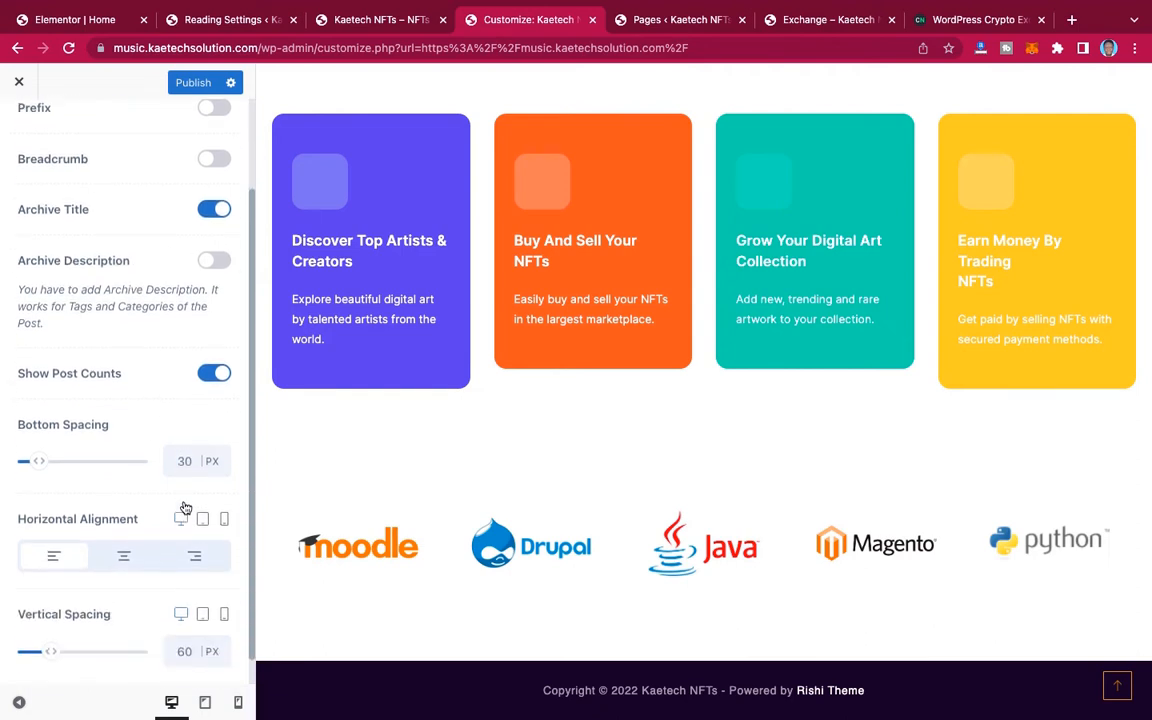
pyautogui.scroll(-1, 185, 507)
pyautogui.scroll(1, 185, 507)
pyautogui.scroll(-1, 162, 419)
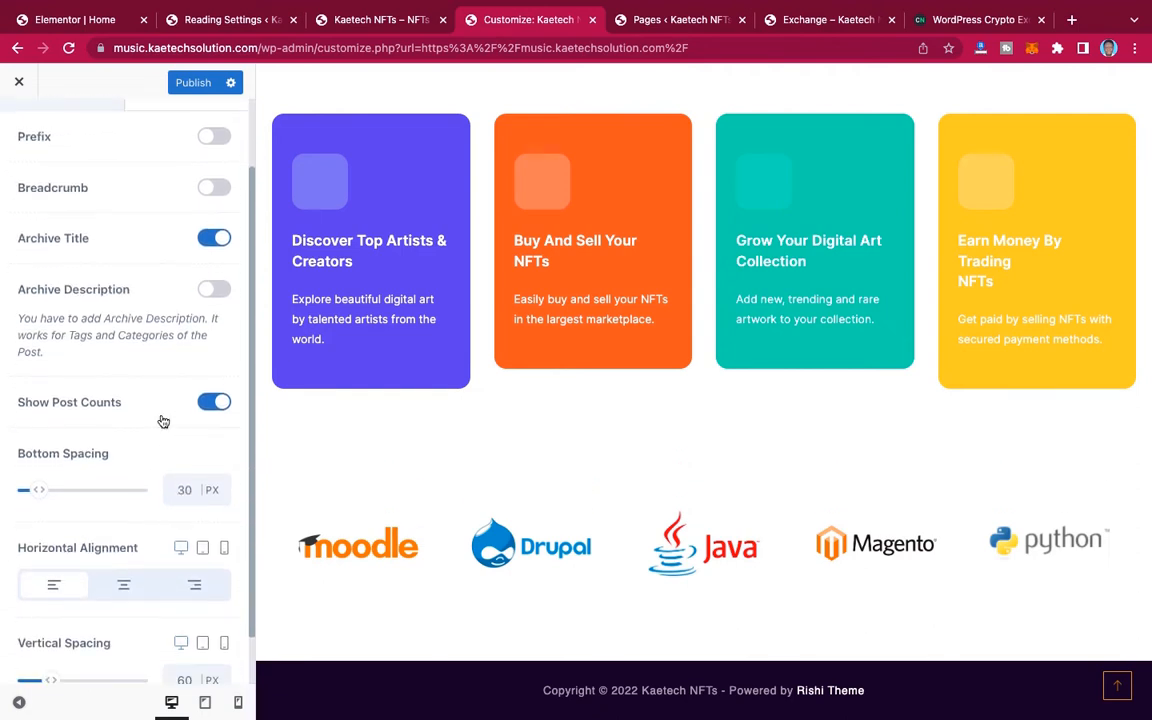
pyautogui.scroll(1, 167, 419)
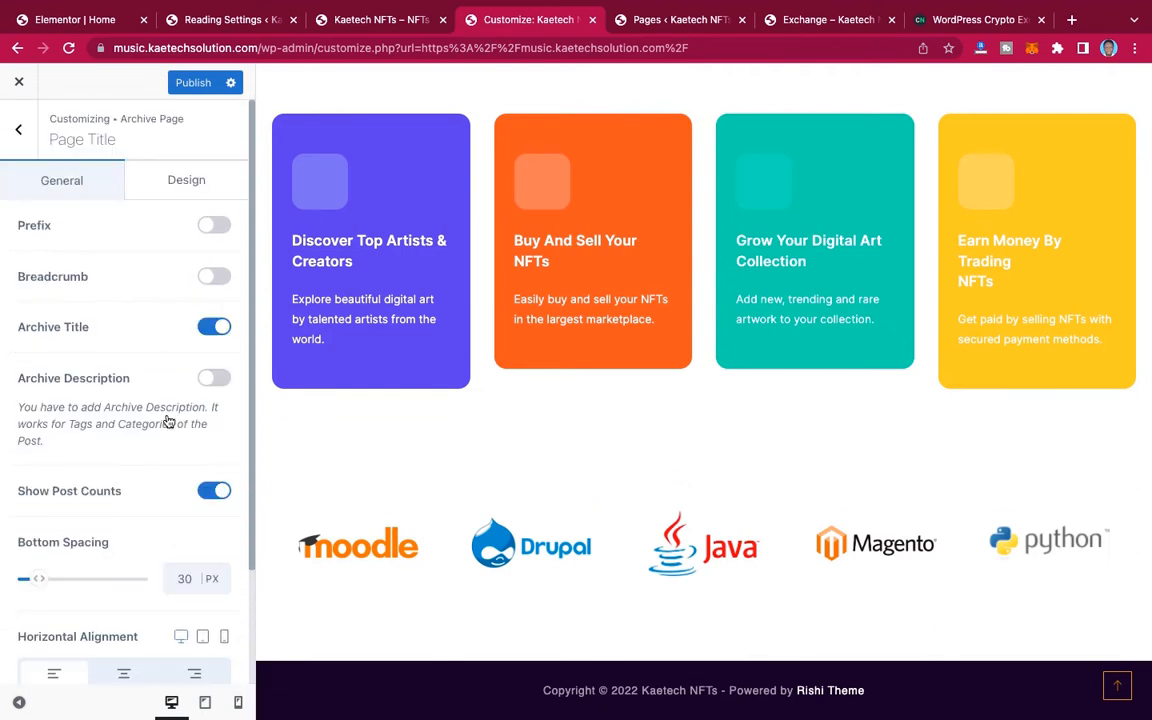
pyautogui.click(195, 85)
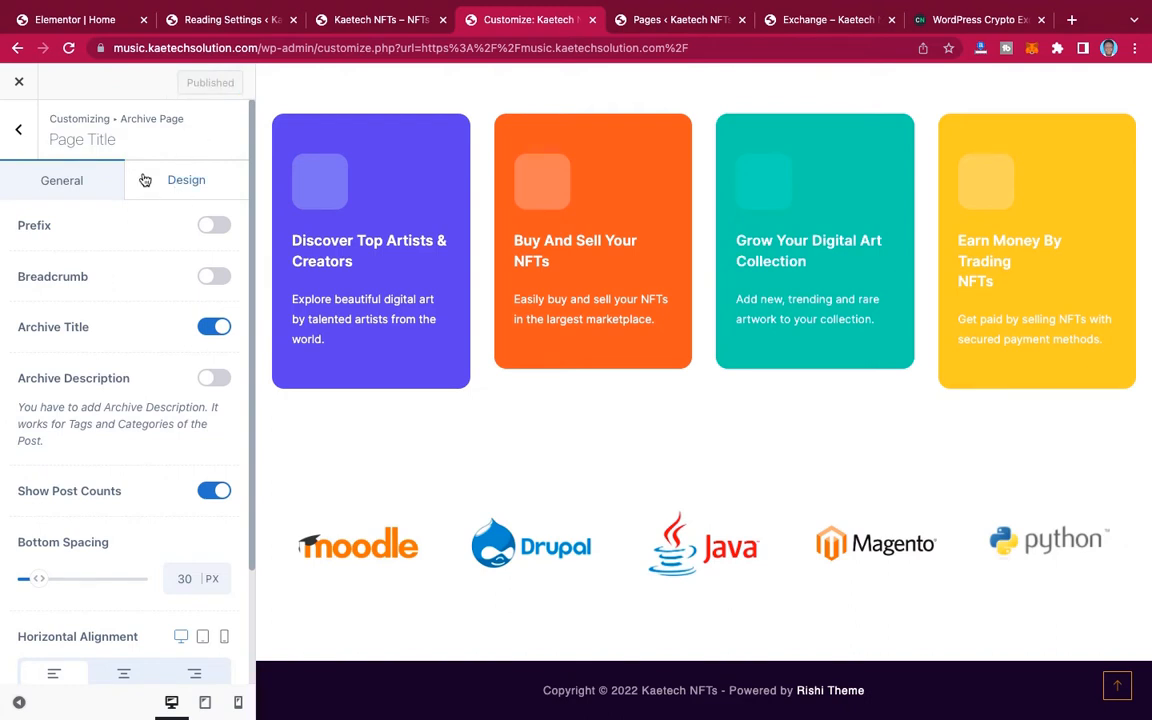
# Switch archives to Masonry Grid Layout and hide both post meta items and the excerpt
pyautogui.click(19, 129)
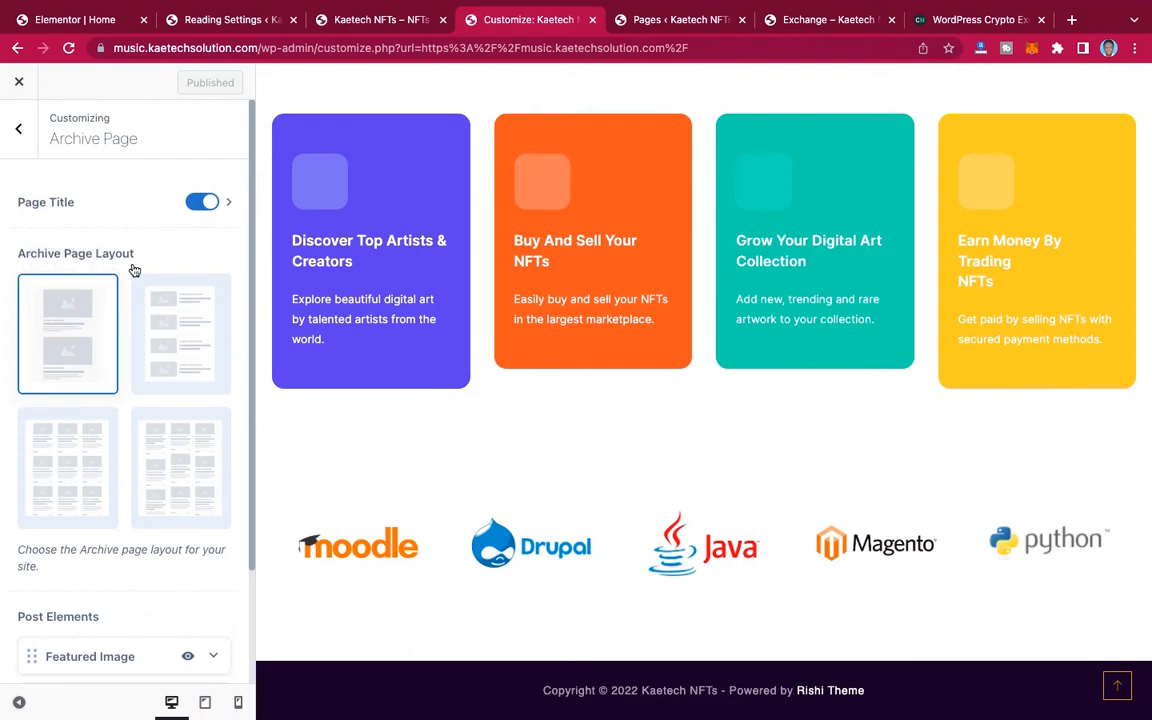
pyautogui.click(186, 466)
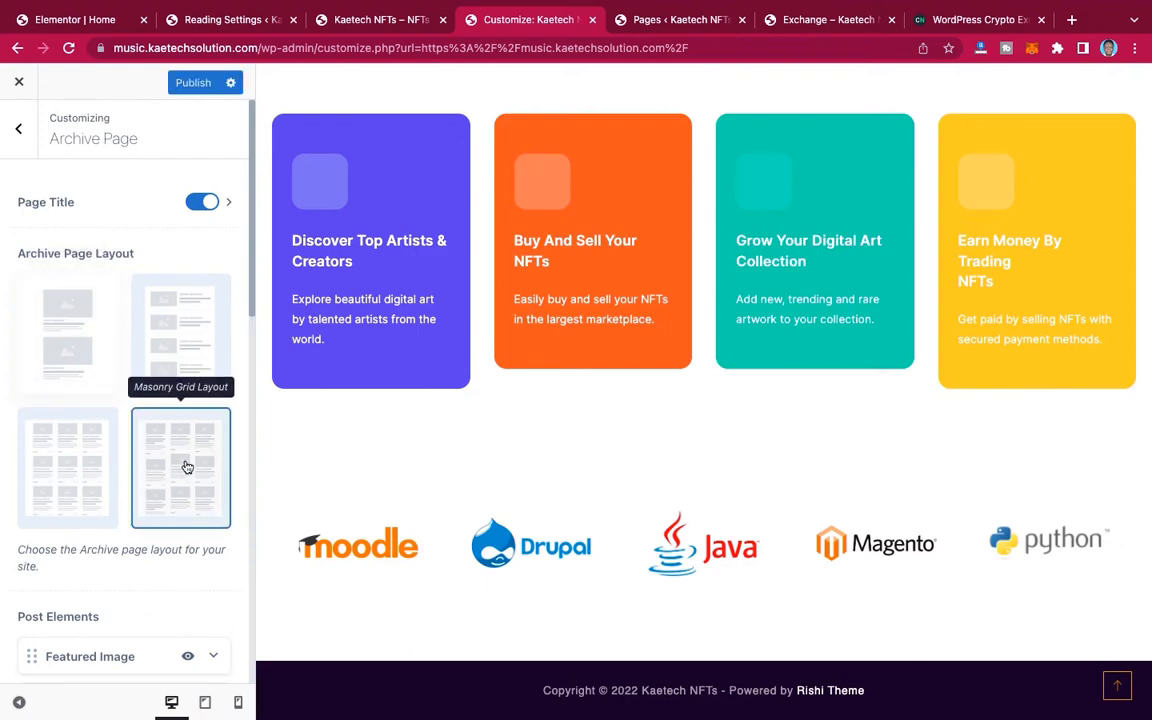
pyautogui.scroll(-5, 198, 468)
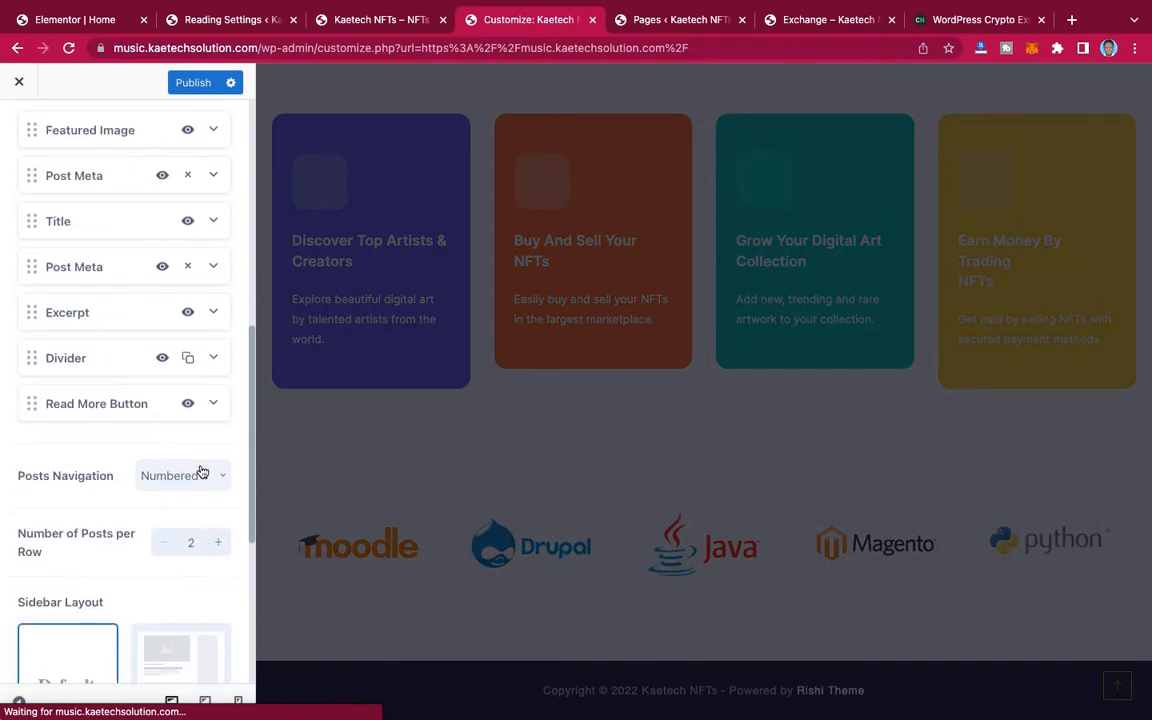
pyautogui.scroll(2, 202, 471)
pyautogui.click(164, 312)
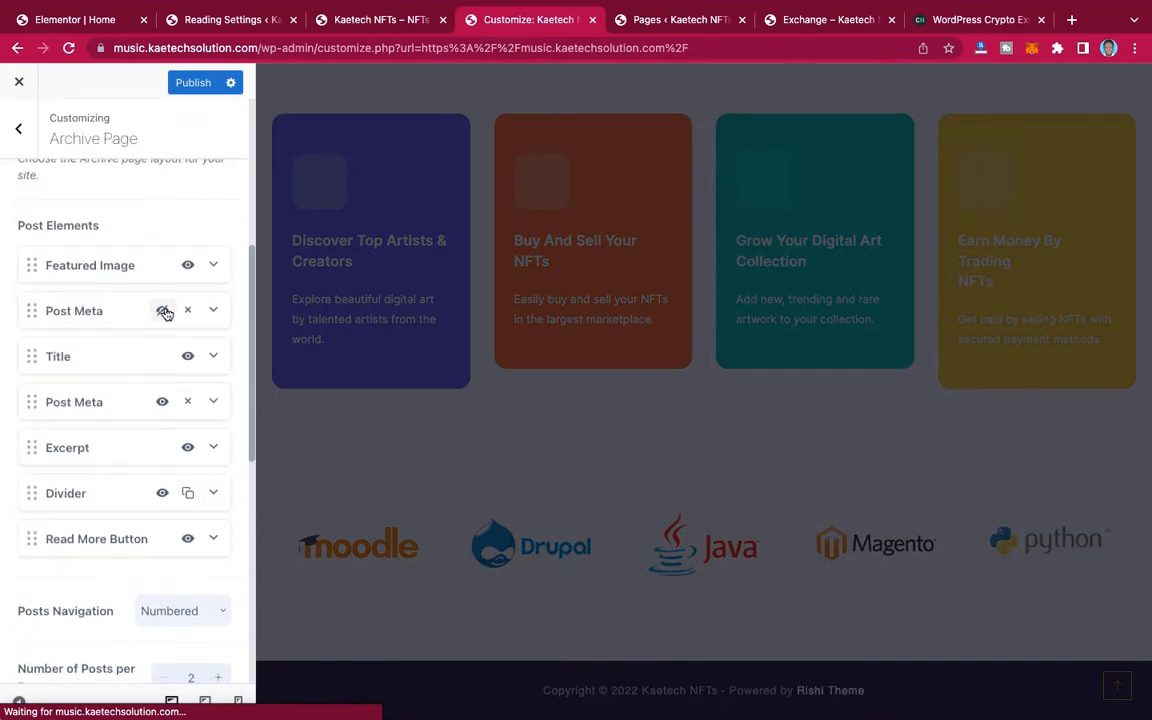
pyautogui.click(168, 406)
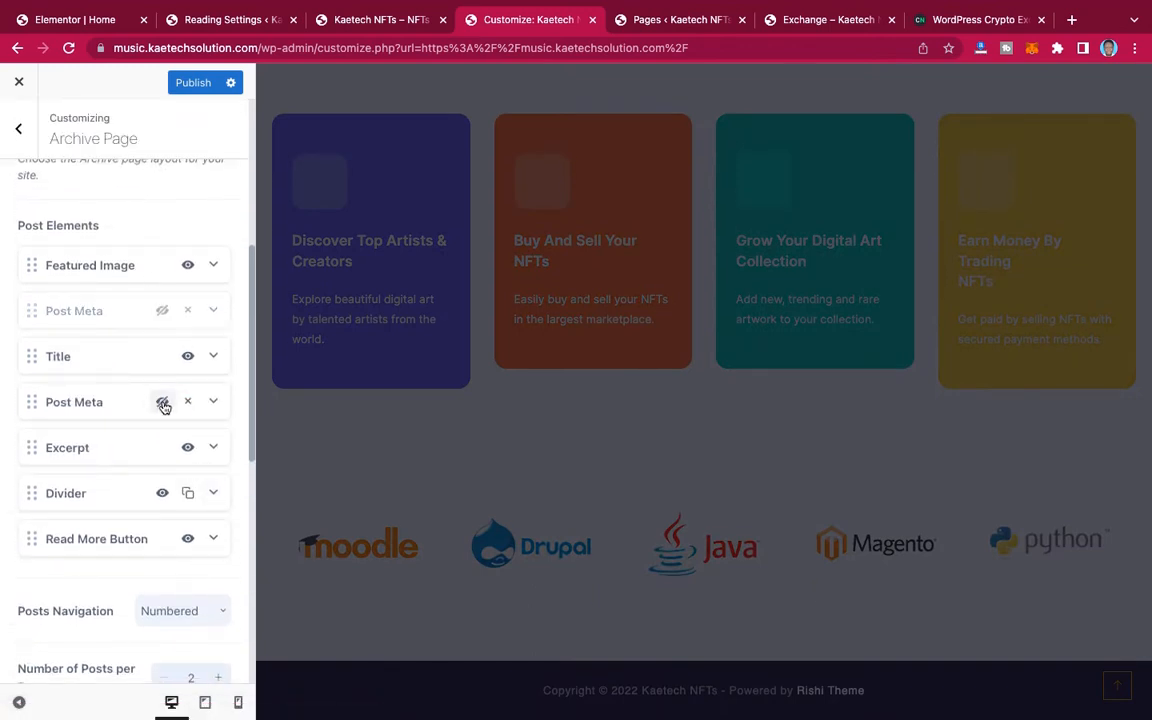
pyautogui.click(188, 449)
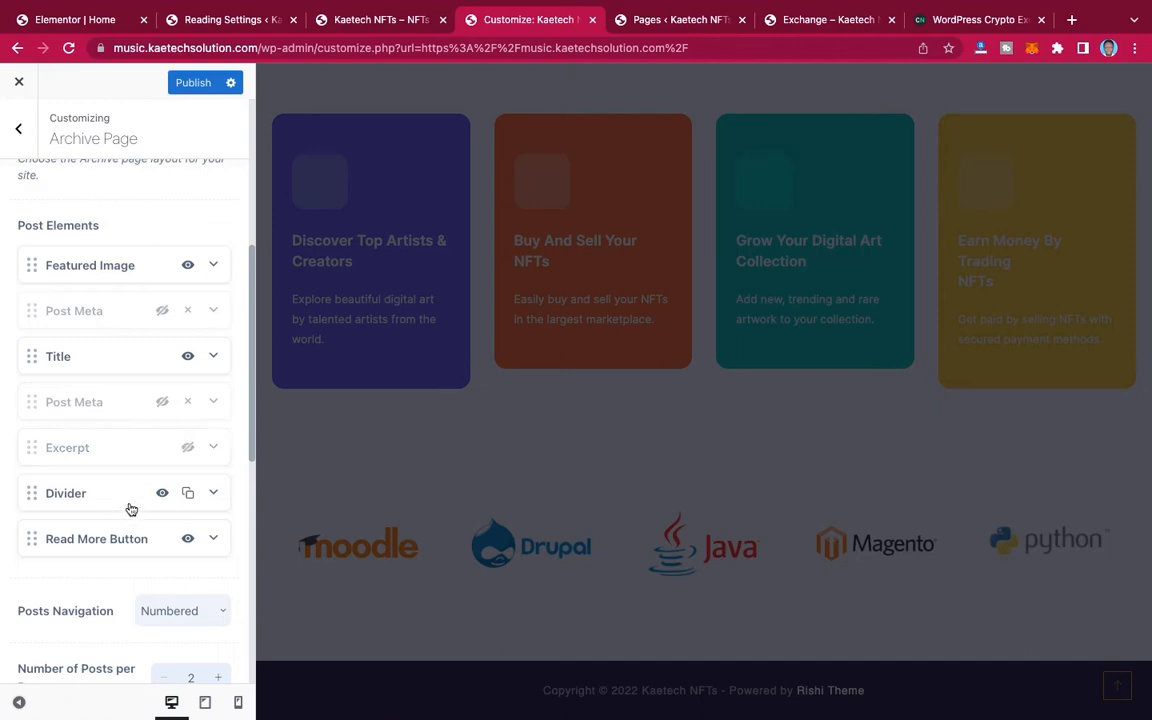
# Give archives No Sidebar and 3 posts per row, then publish
pyautogui.scroll(-5, 170, 536)
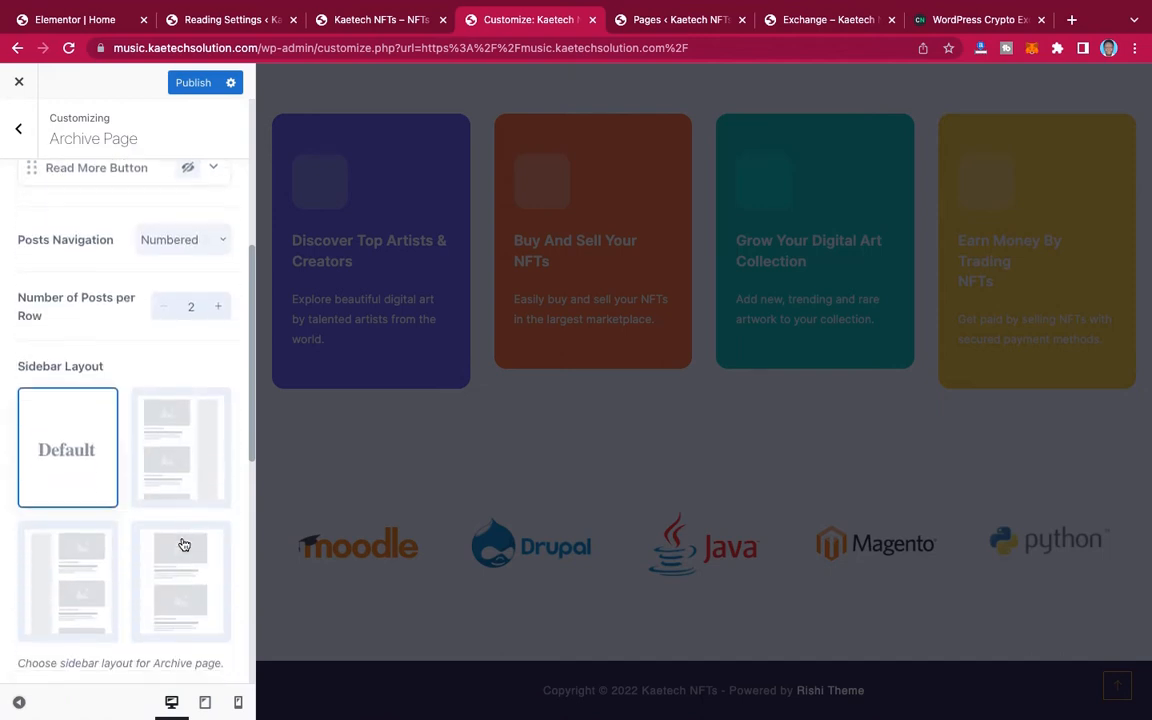
pyautogui.click(186, 543)
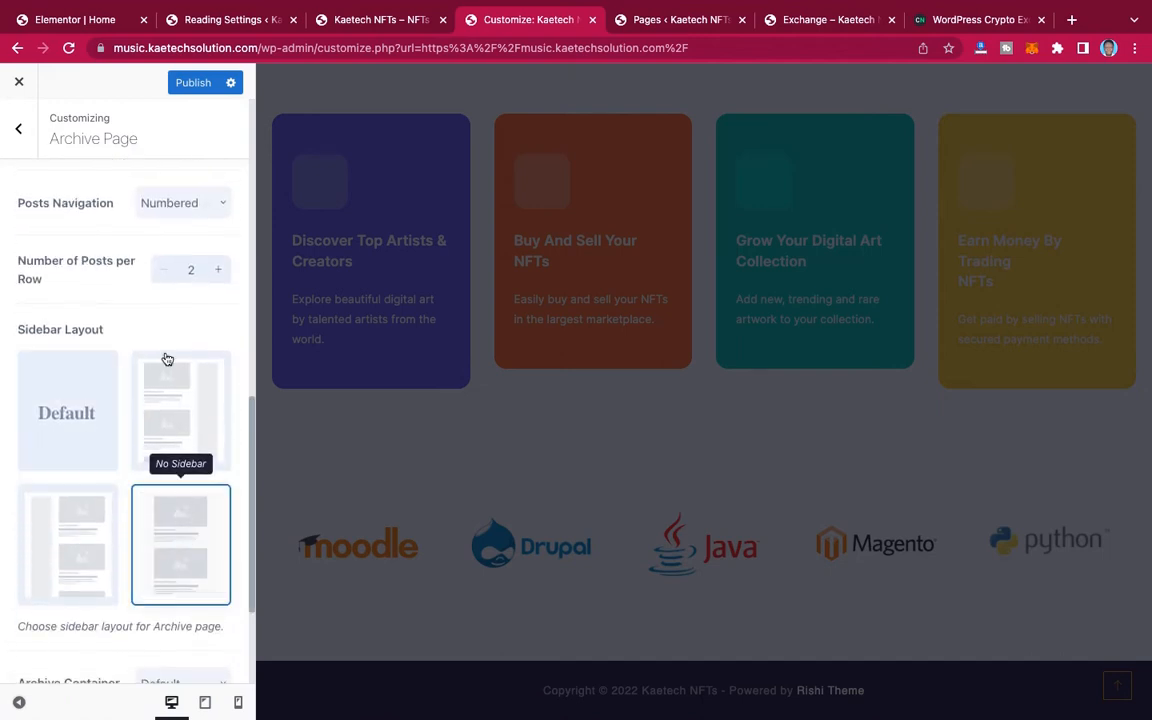
pyautogui.click(216, 272)
pyautogui.scroll(-2, 118, 298)
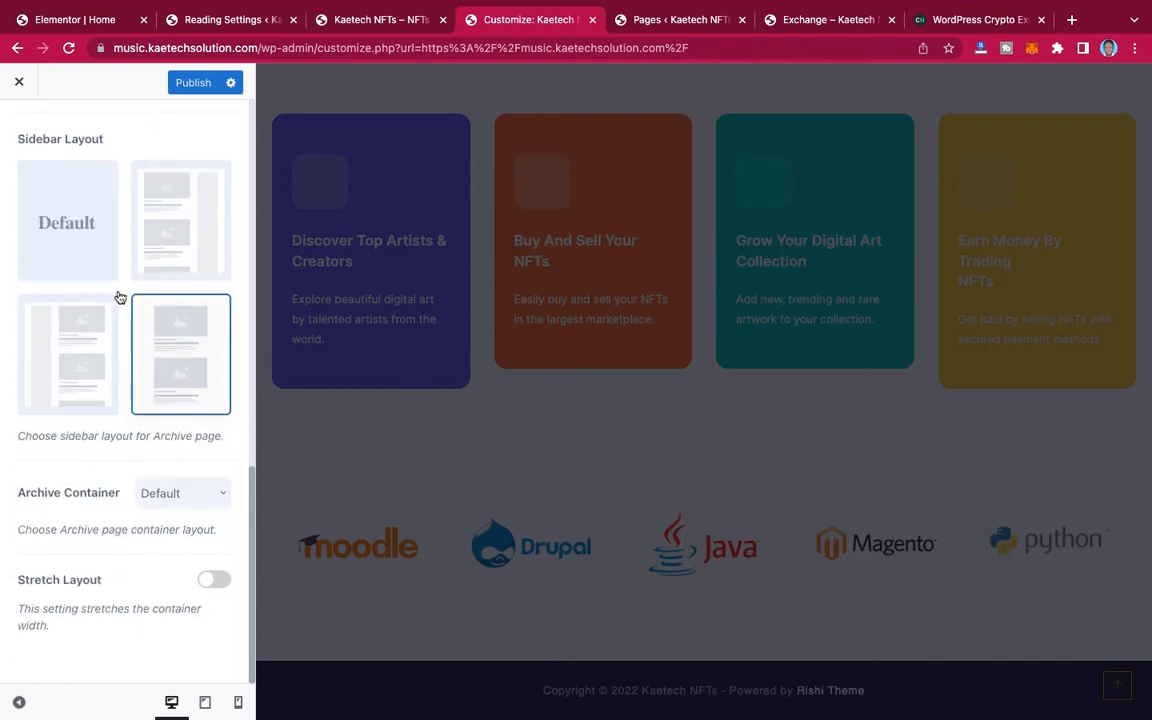
pyautogui.scroll(6, 116, 298)
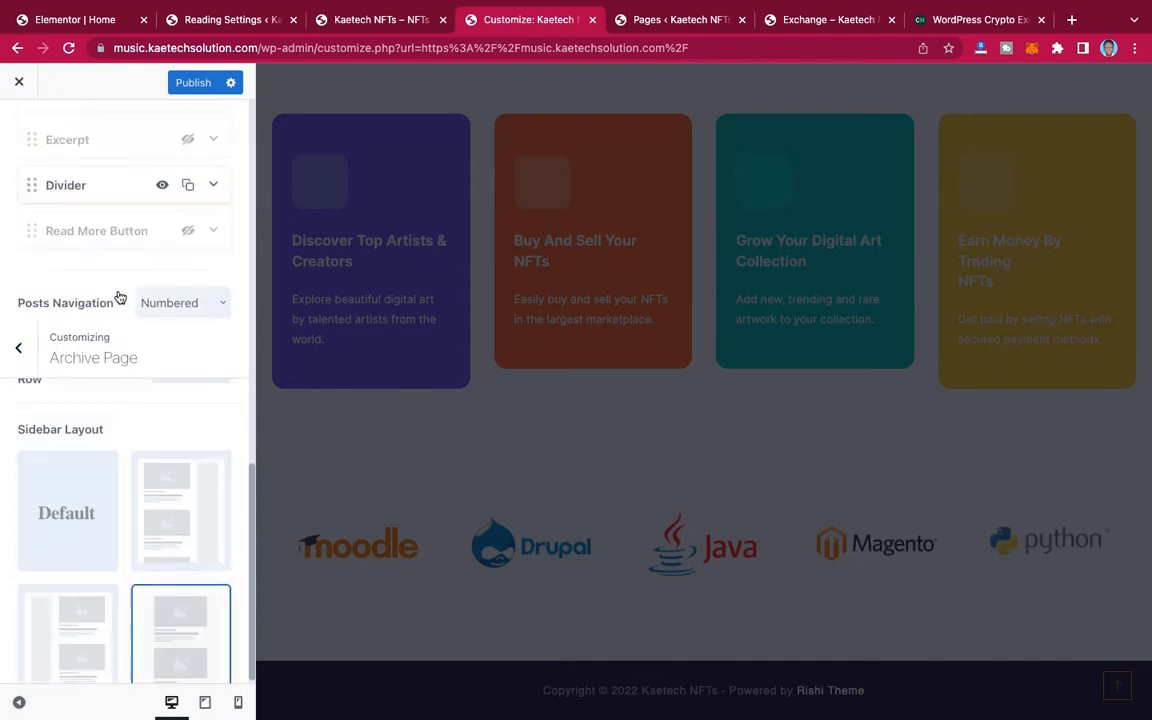
pyautogui.click(195, 85)
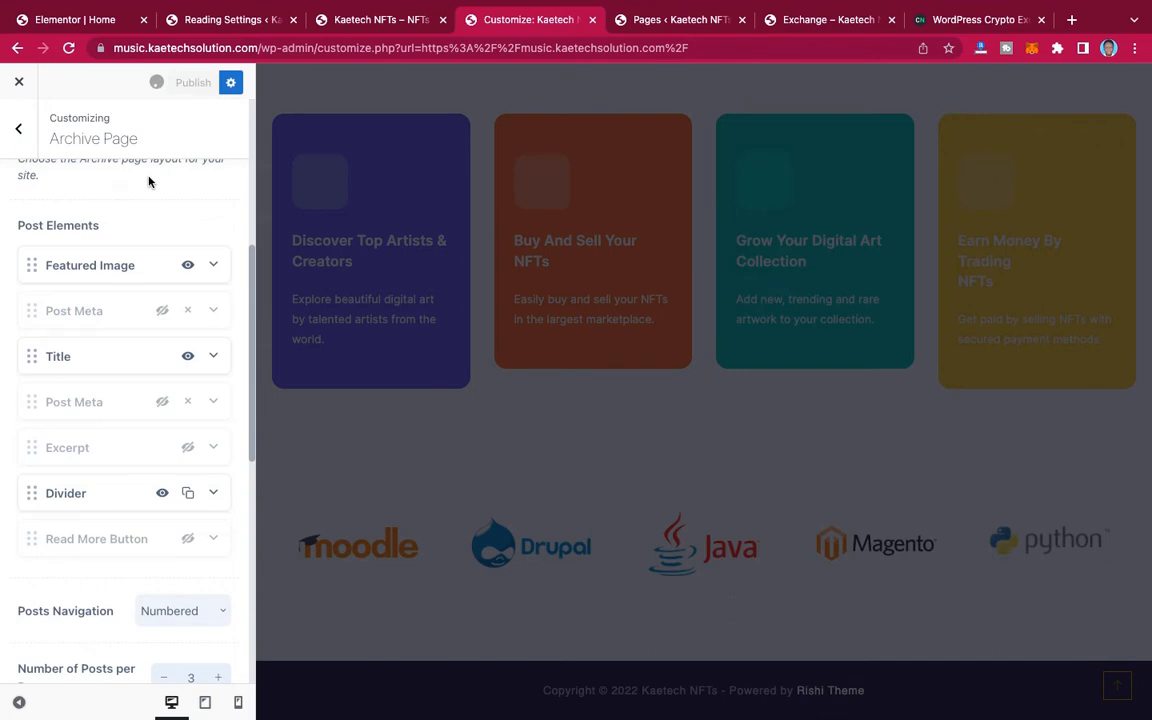
pyautogui.scroll(4, 148, 181)
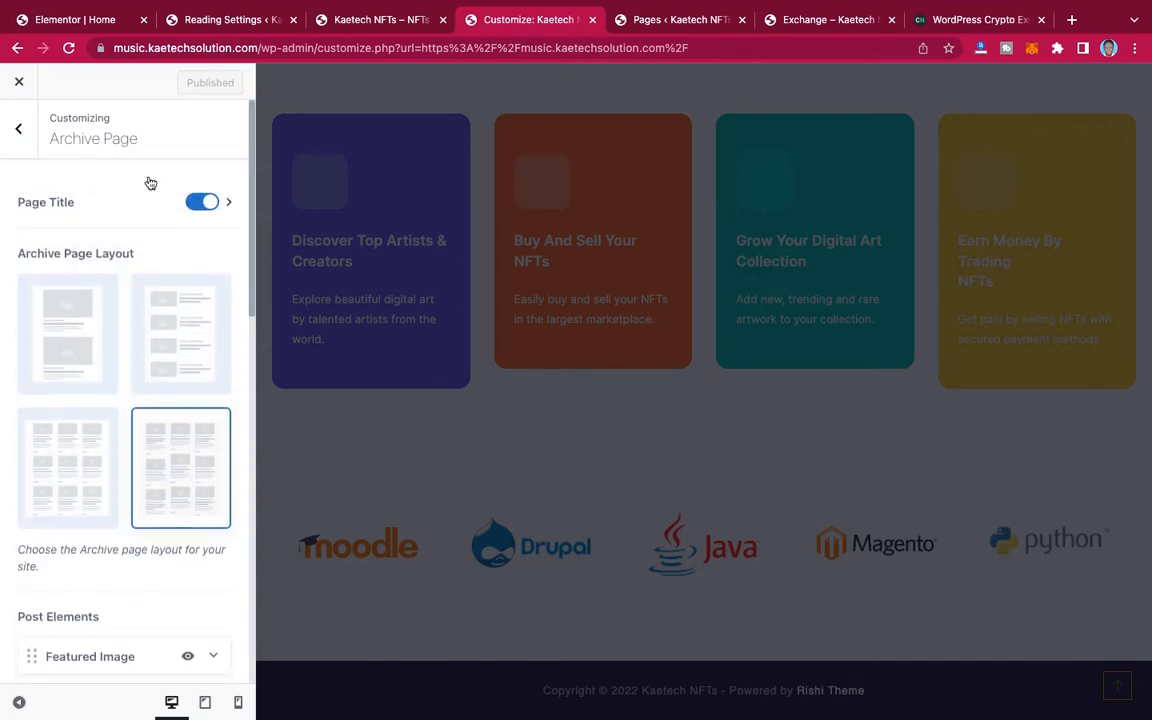
pyautogui.click(18, 135)
# Turn off the breadcrumb in the Single Post settings
pyautogui.scroll(-5, 110, 363)
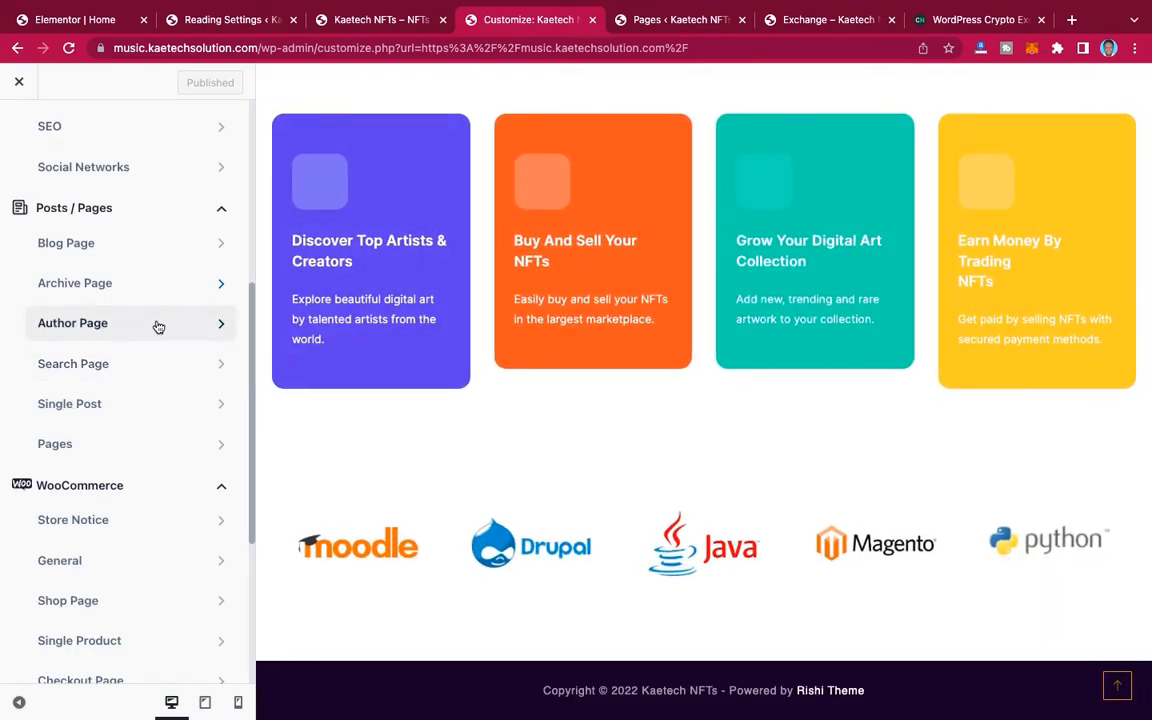
pyautogui.click(144, 405)
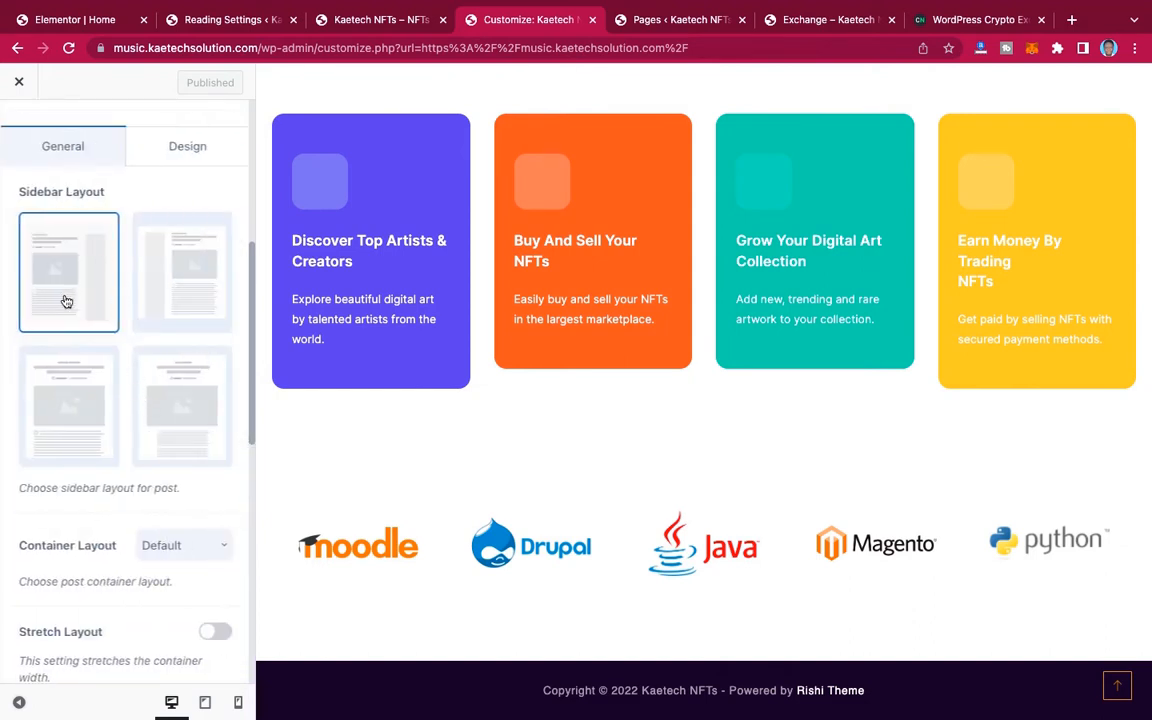
pyautogui.scroll(5, 81, 409)
pyautogui.scroll(-1, 80, 408)
pyautogui.scroll(1, 80, 408)
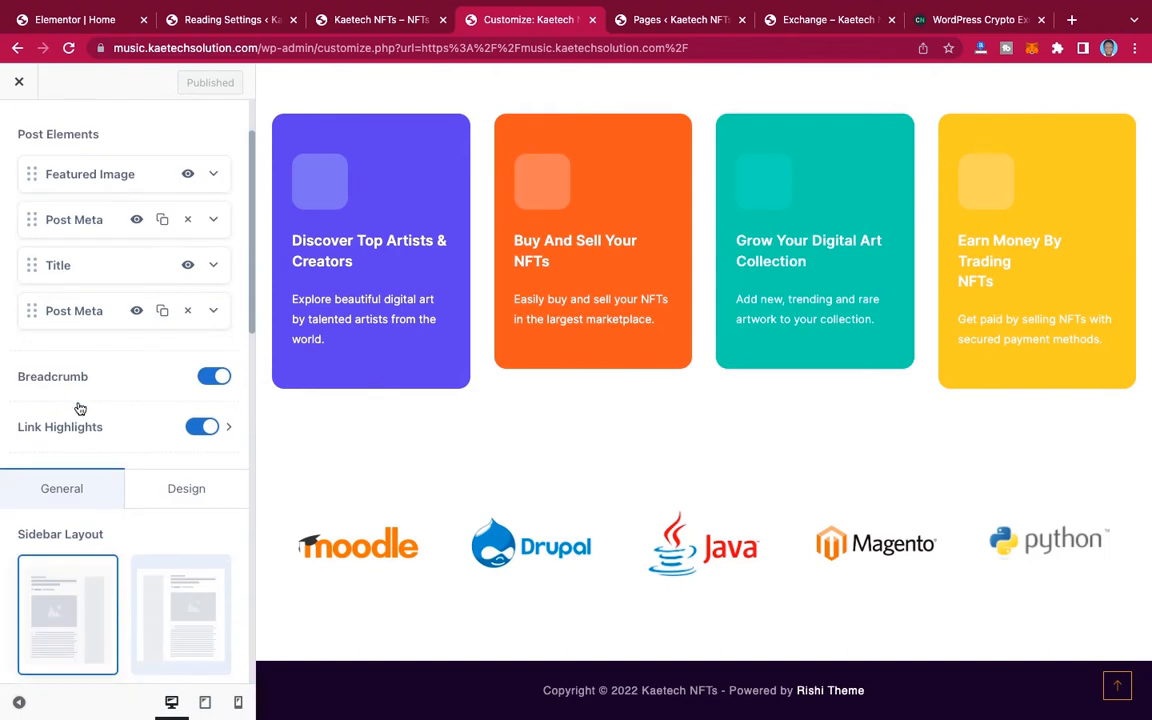
pyautogui.scroll(-5, 80, 408)
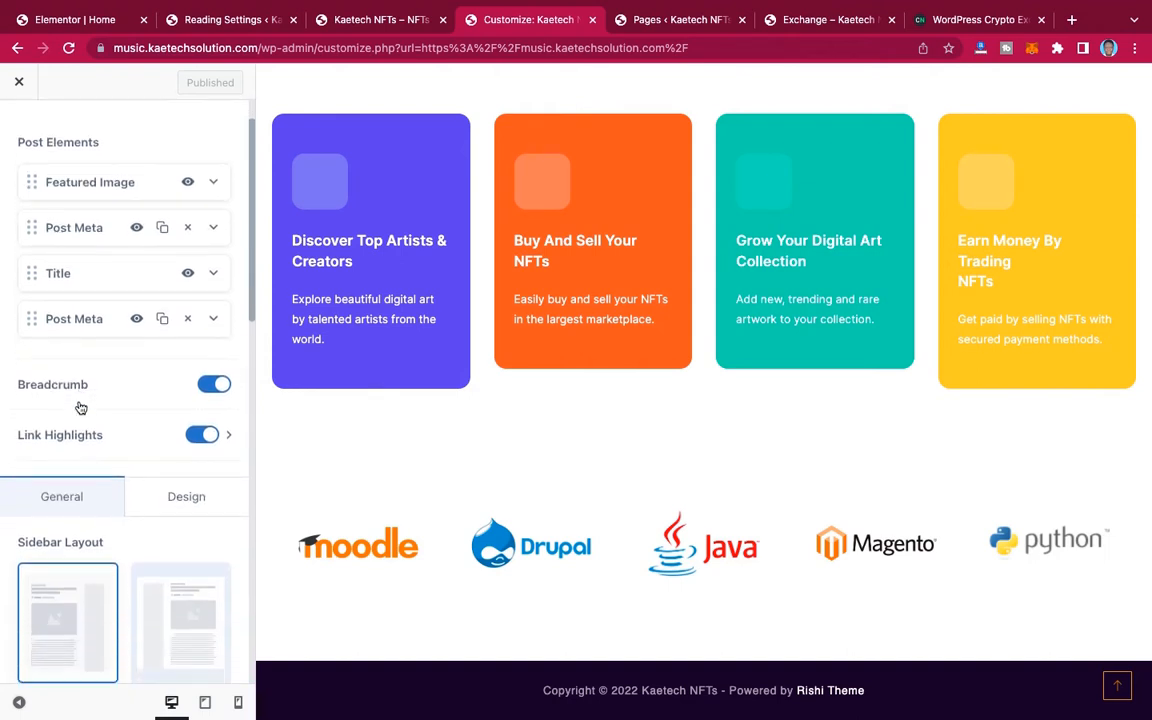
pyautogui.scroll(-2, 80, 408)
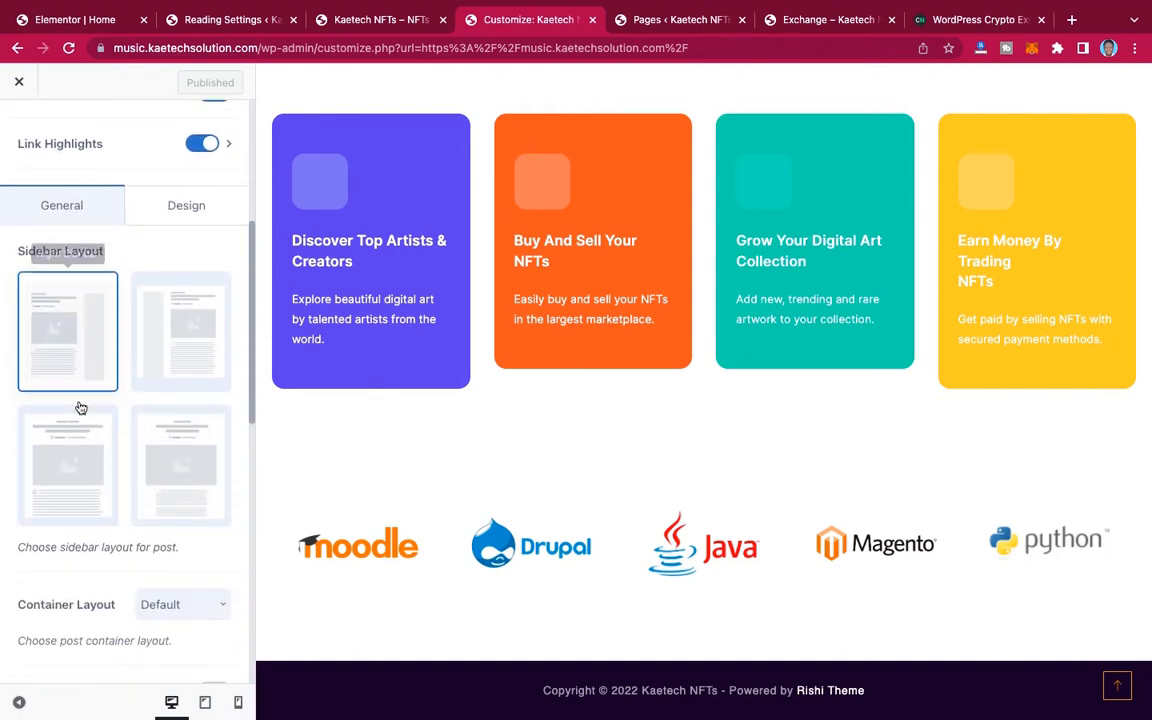
pyautogui.scroll(3, 80, 408)
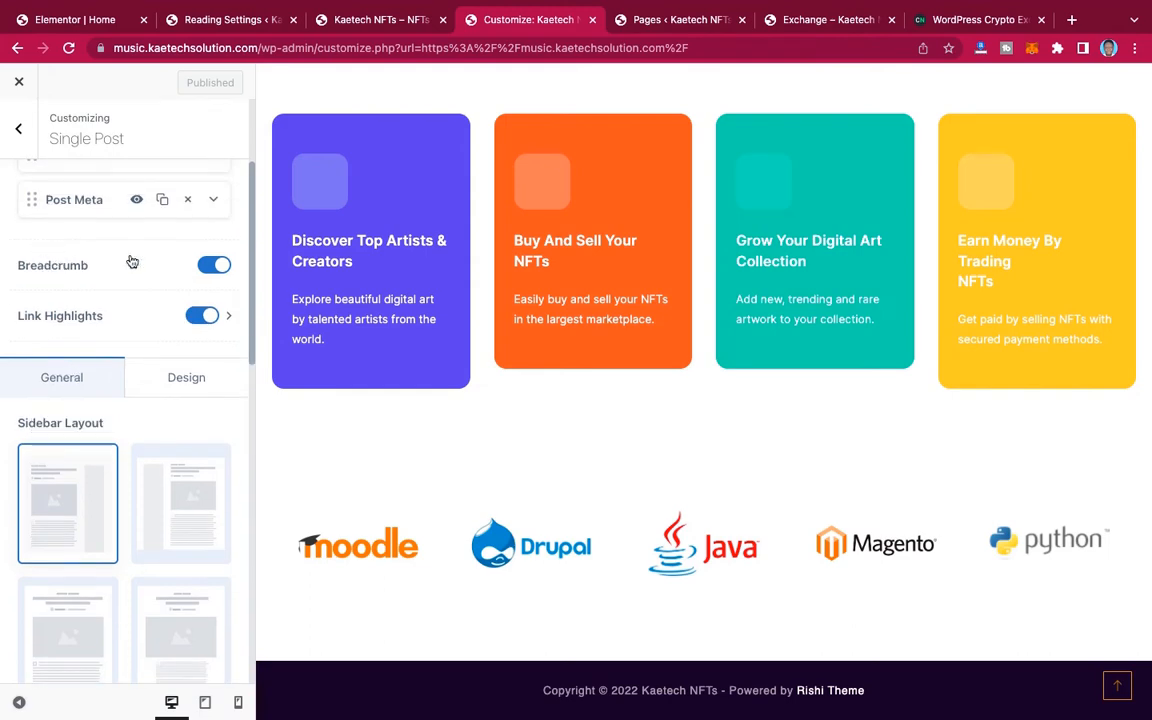
pyautogui.click(211, 266)
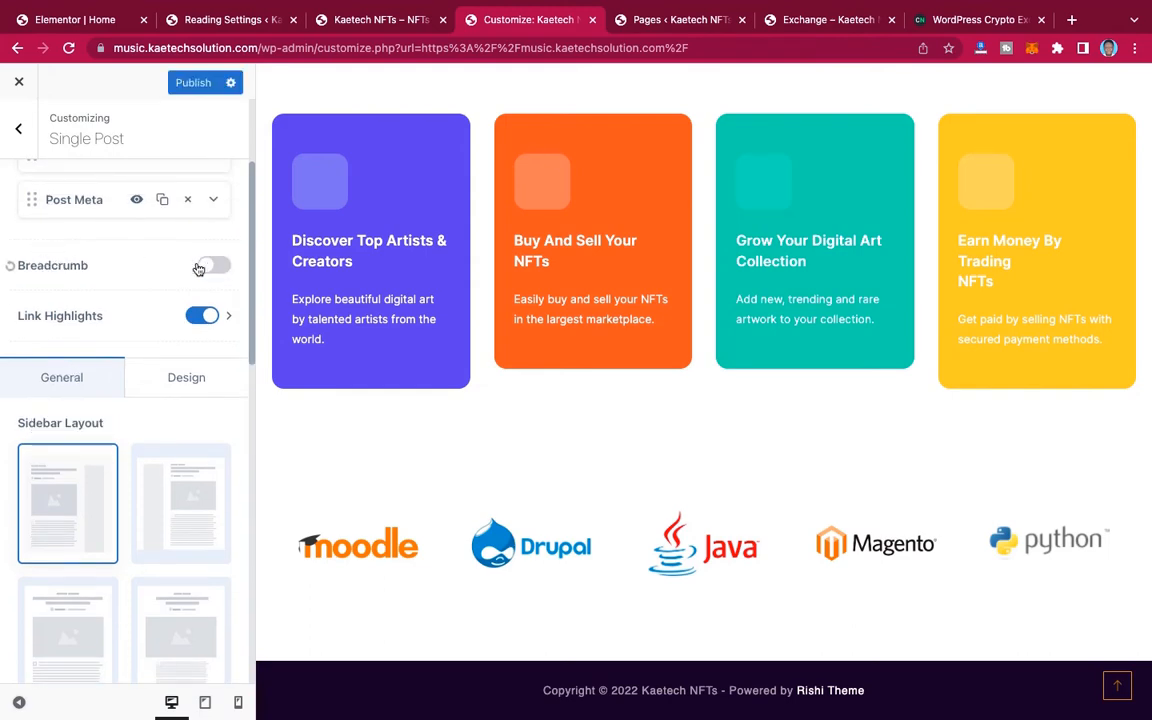
# Give single posts the Fullwidth sidebar layout and publish
pyautogui.scroll(-4, 110, 296)
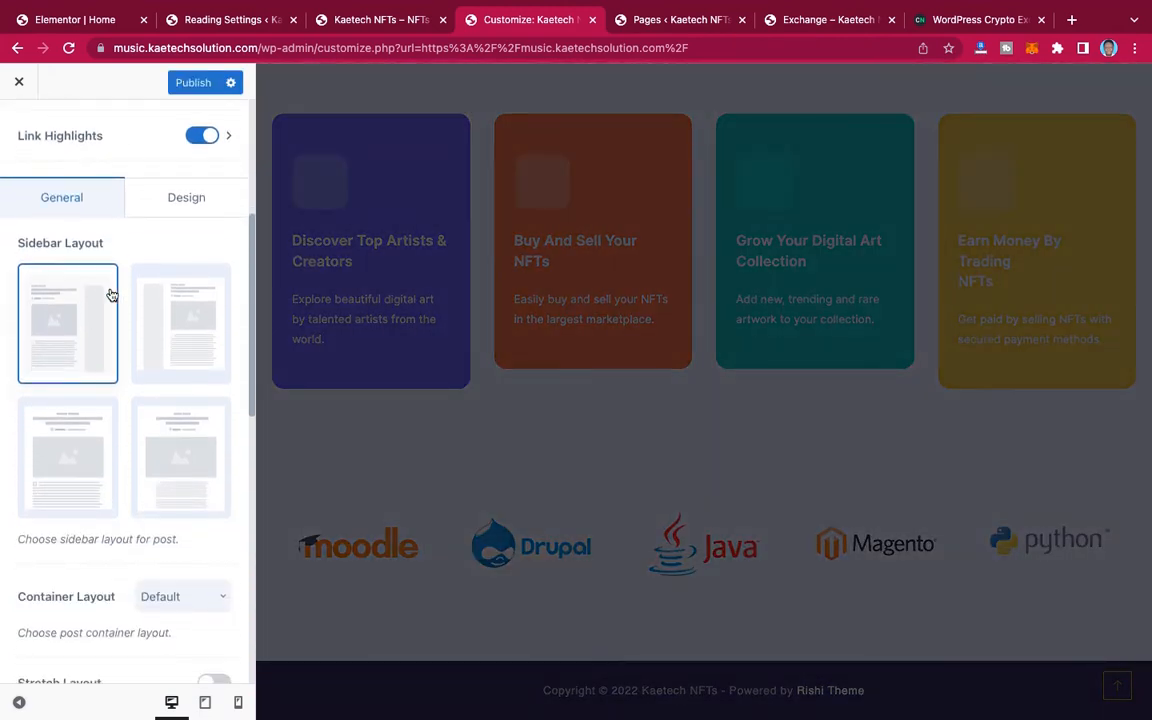
pyautogui.click(78, 436)
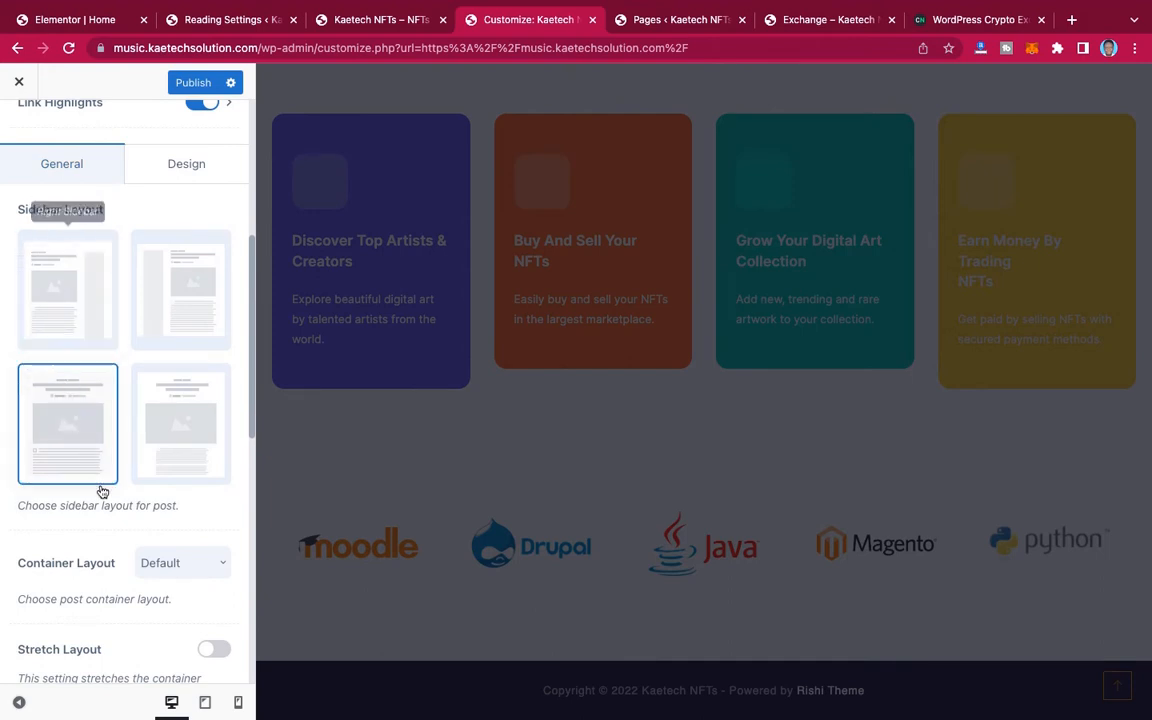
pyautogui.scroll(-10, 101, 491)
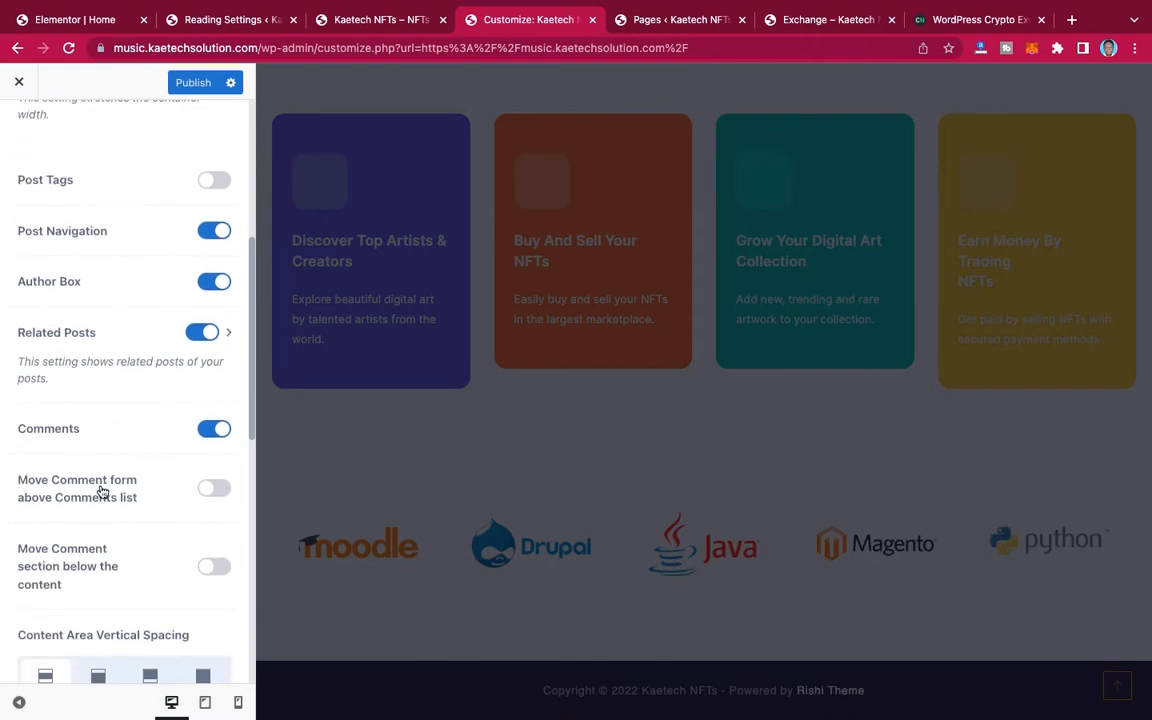
pyautogui.scroll(-3, 101, 491)
pyautogui.scroll(5, 101, 491)
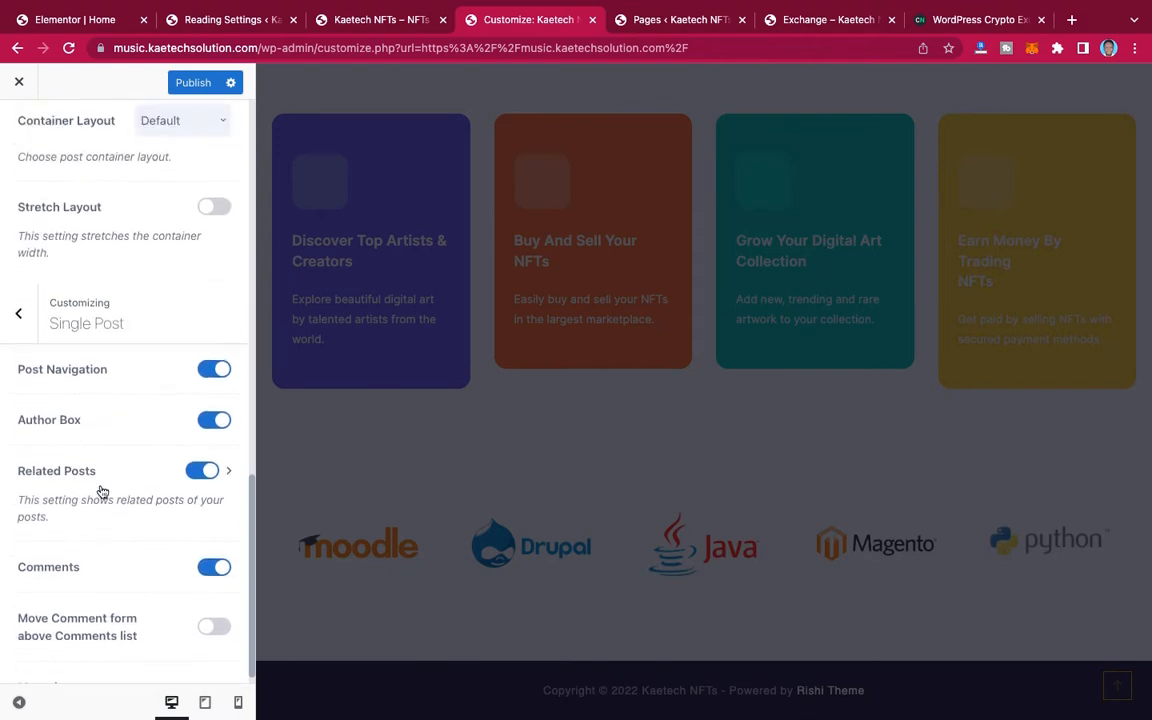
pyautogui.scroll(5, 101, 491)
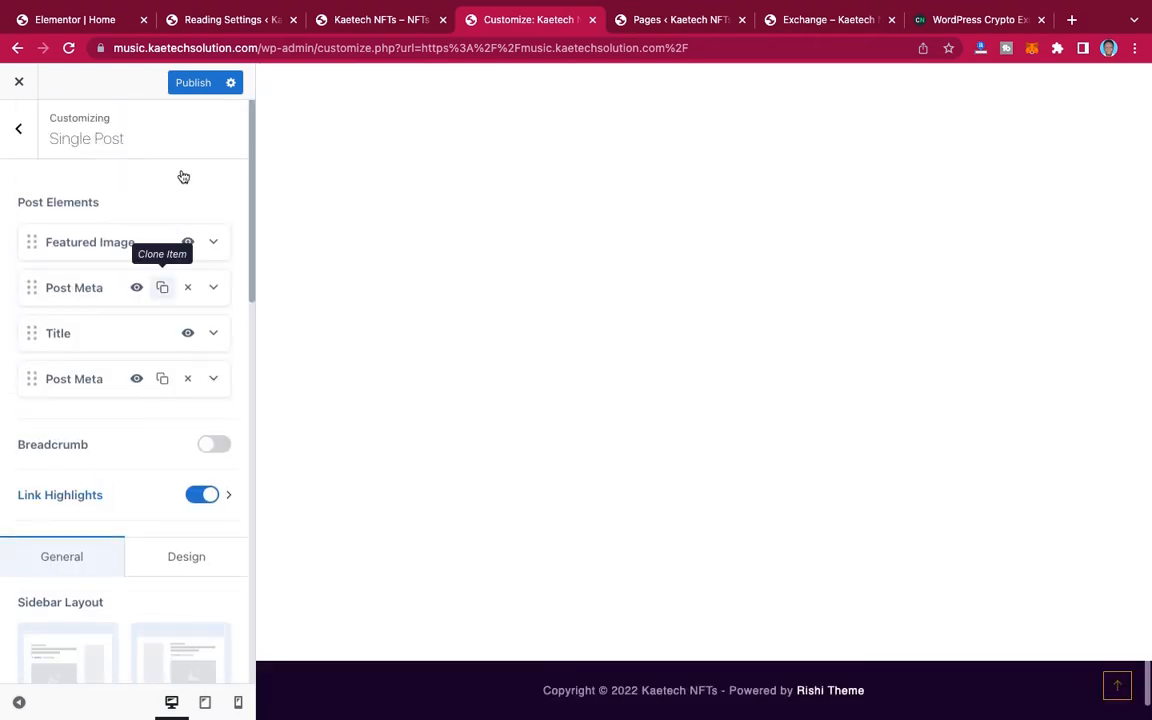
pyautogui.click(194, 83)
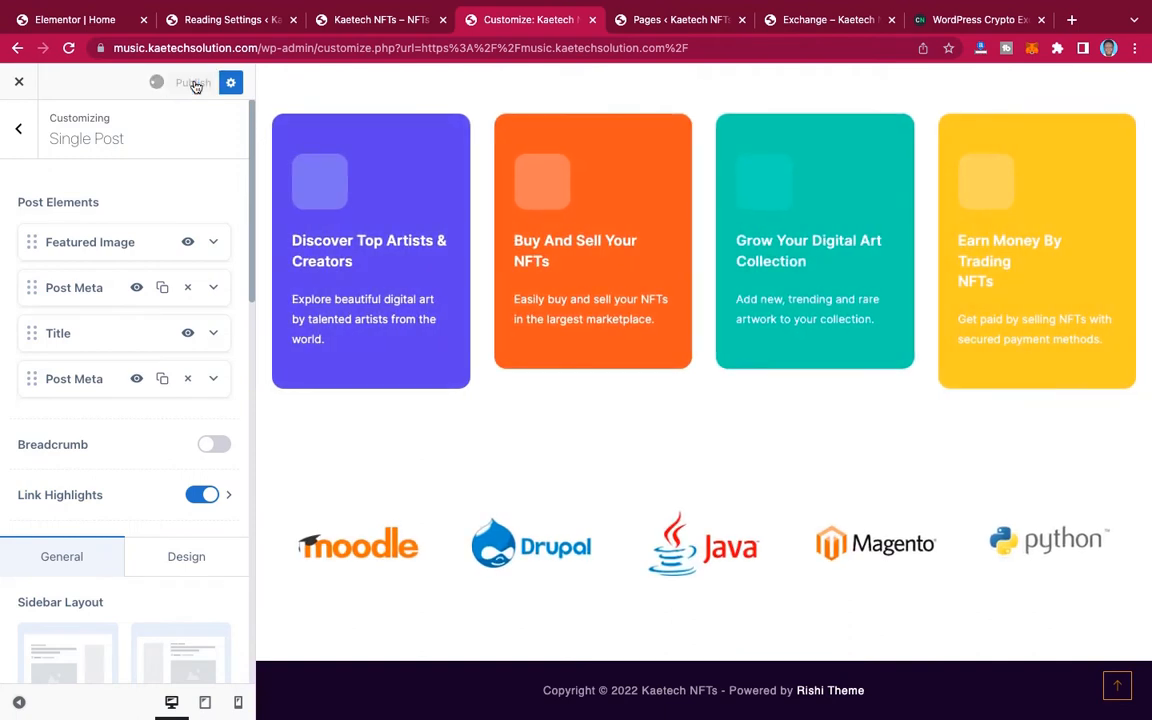
pyautogui.click(20, 133)
# Set the Pages sidebar layout to Fullwidth
pyautogui.scroll(-1, 76, 344)
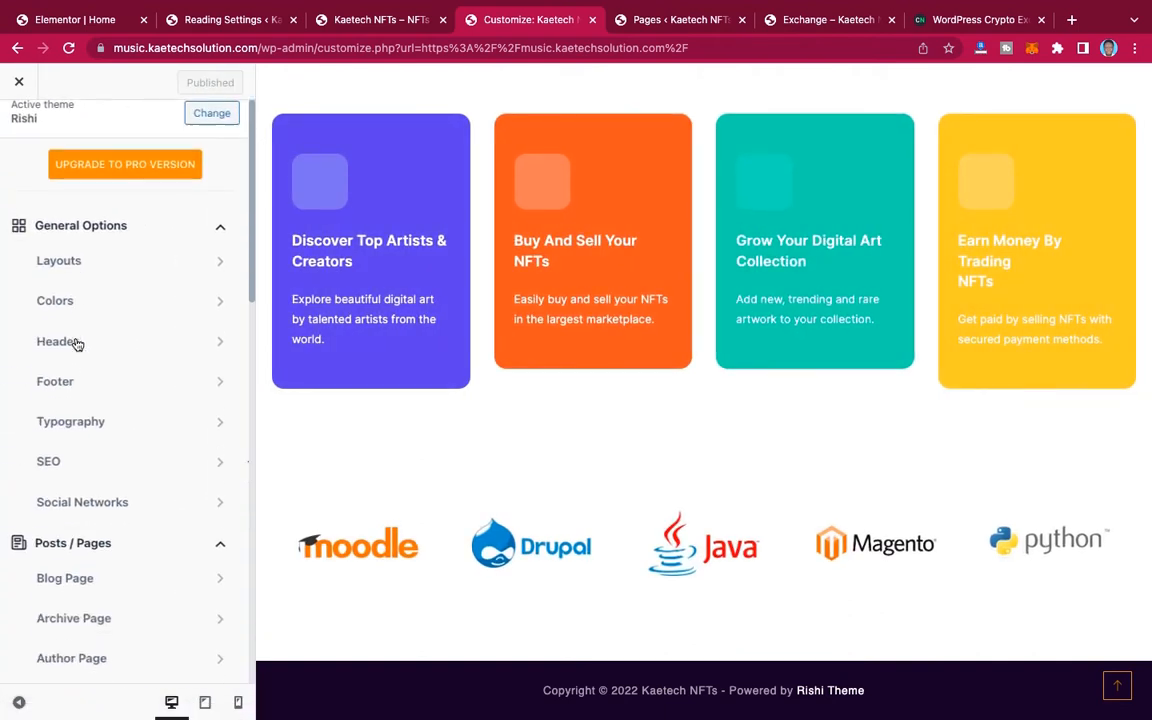
pyautogui.scroll(-6, 76, 344)
pyautogui.scroll(3, 76, 344)
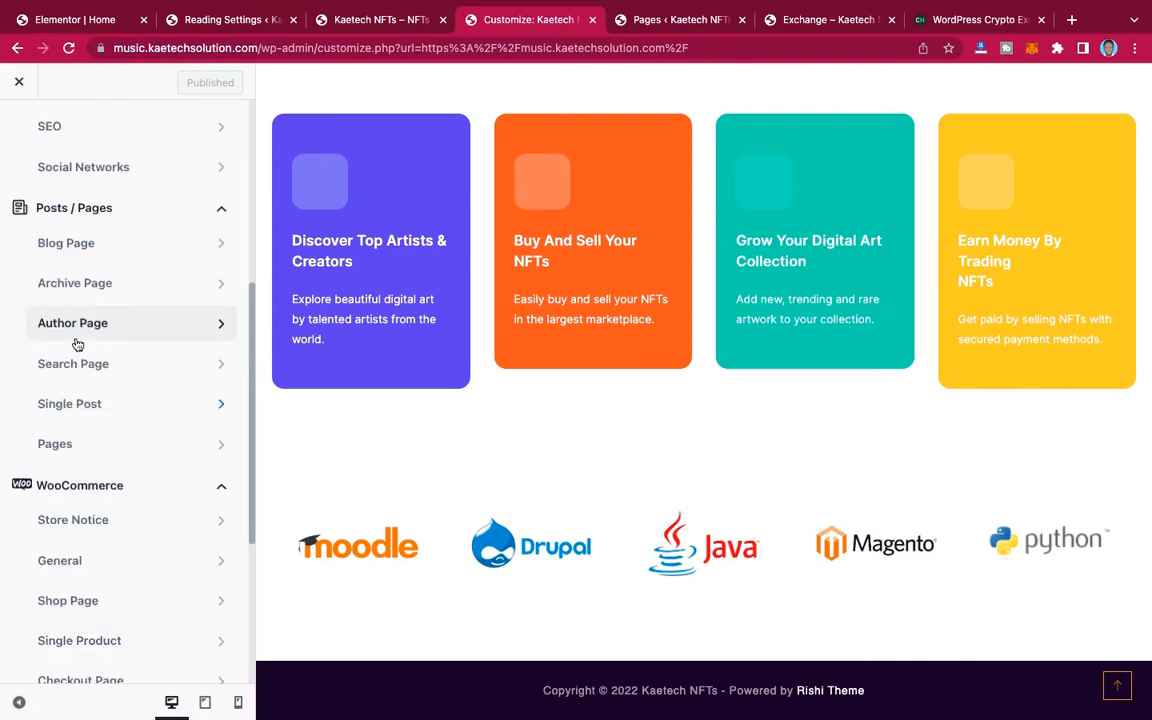
pyautogui.click(97, 452)
pyautogui.scroll(5, 95, 283)
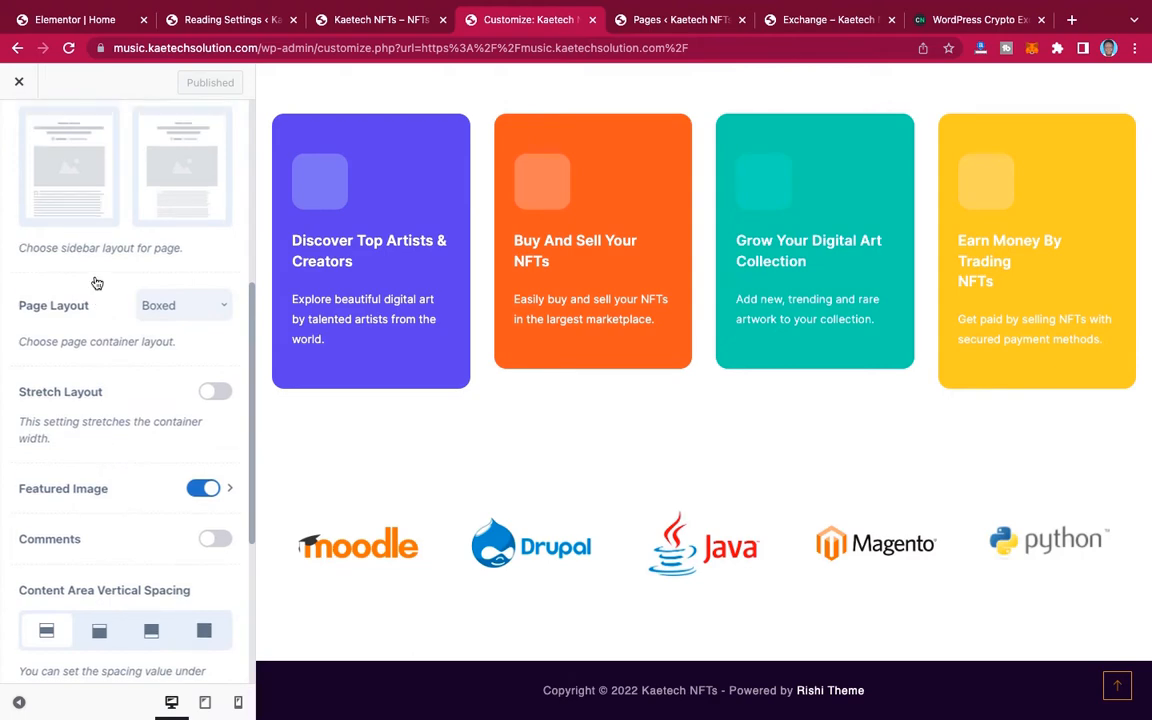
pyautogui.scroll(-2, 95, 283)
pyautogui.click(81, 440)
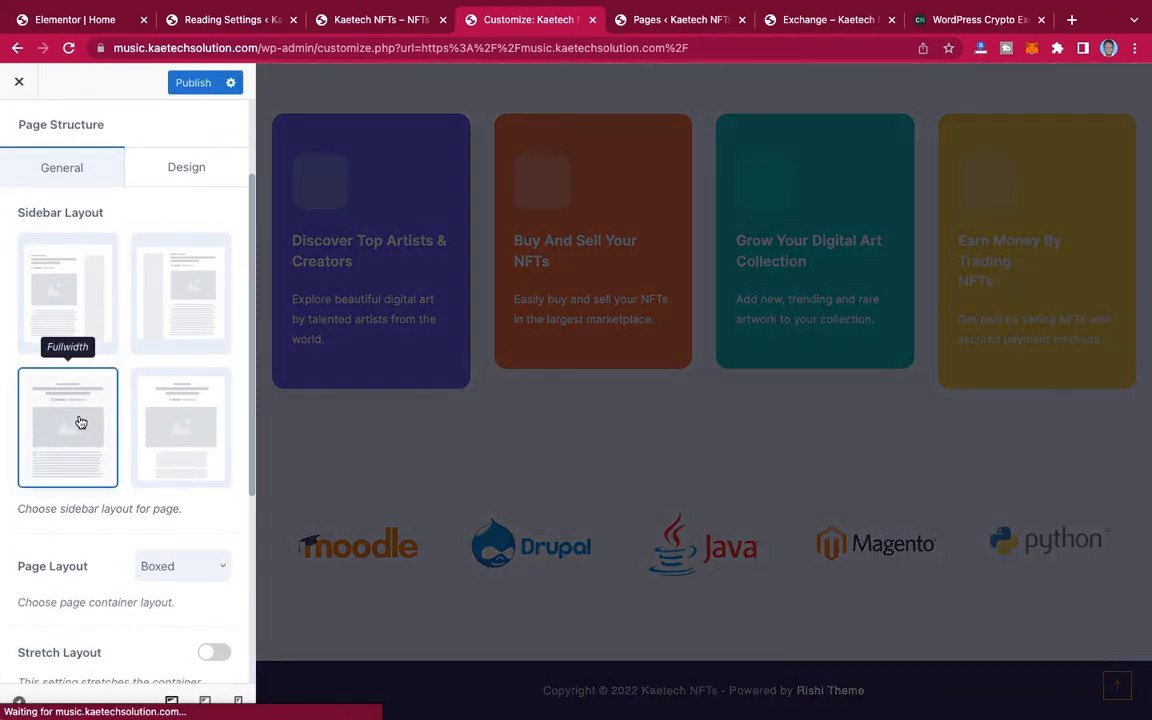
# Open the Pages content area background picker and sample the Exchange page's dark #10131A background
pyautogui.scroll(-2, 80, 430)
pyautogui.scroll(5, 81, 422)
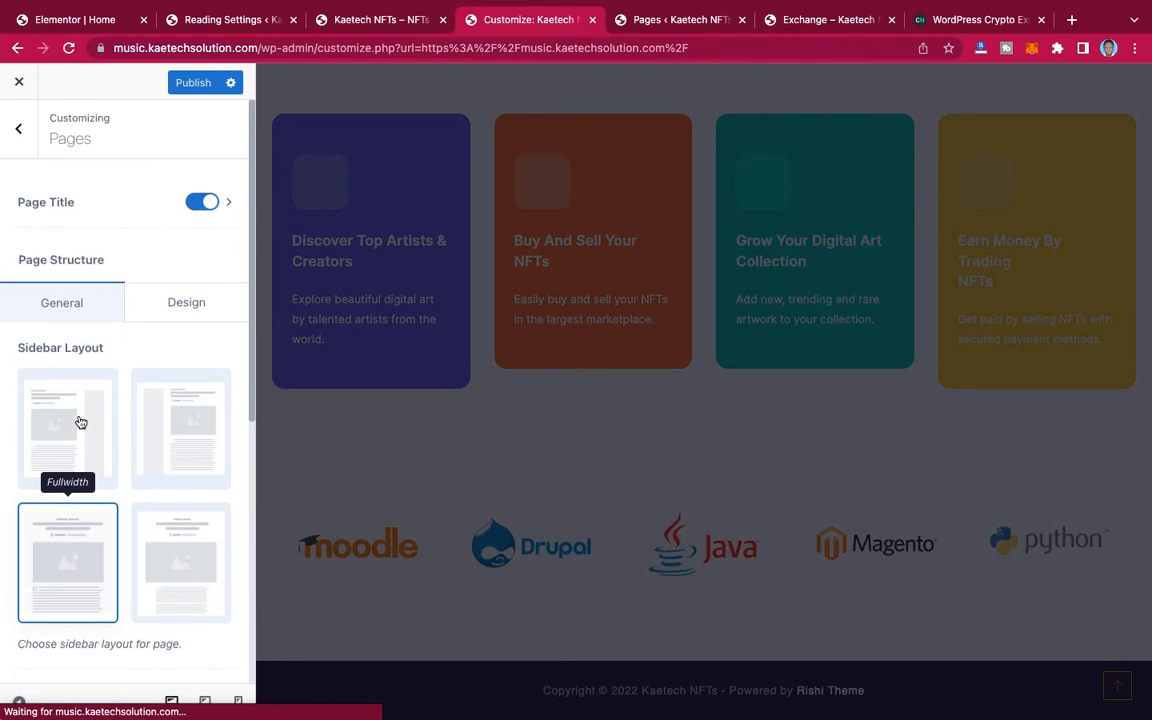
pyautogui.click(186, 309)
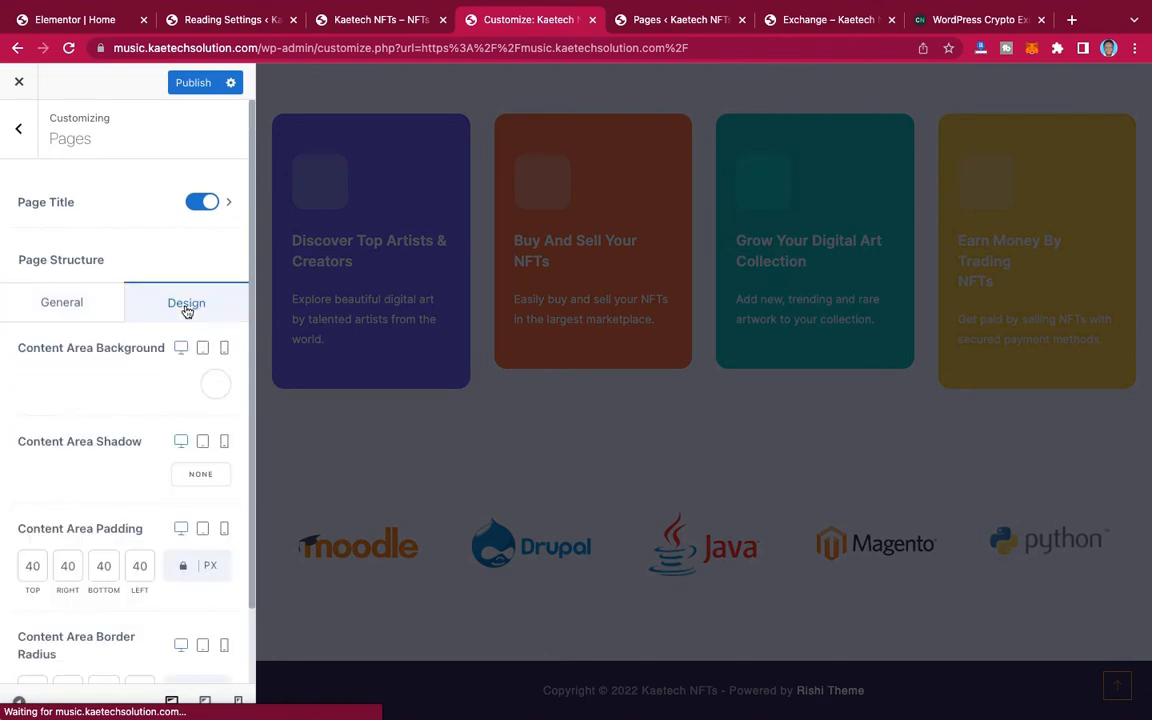
pyautogui.click(216, 385)
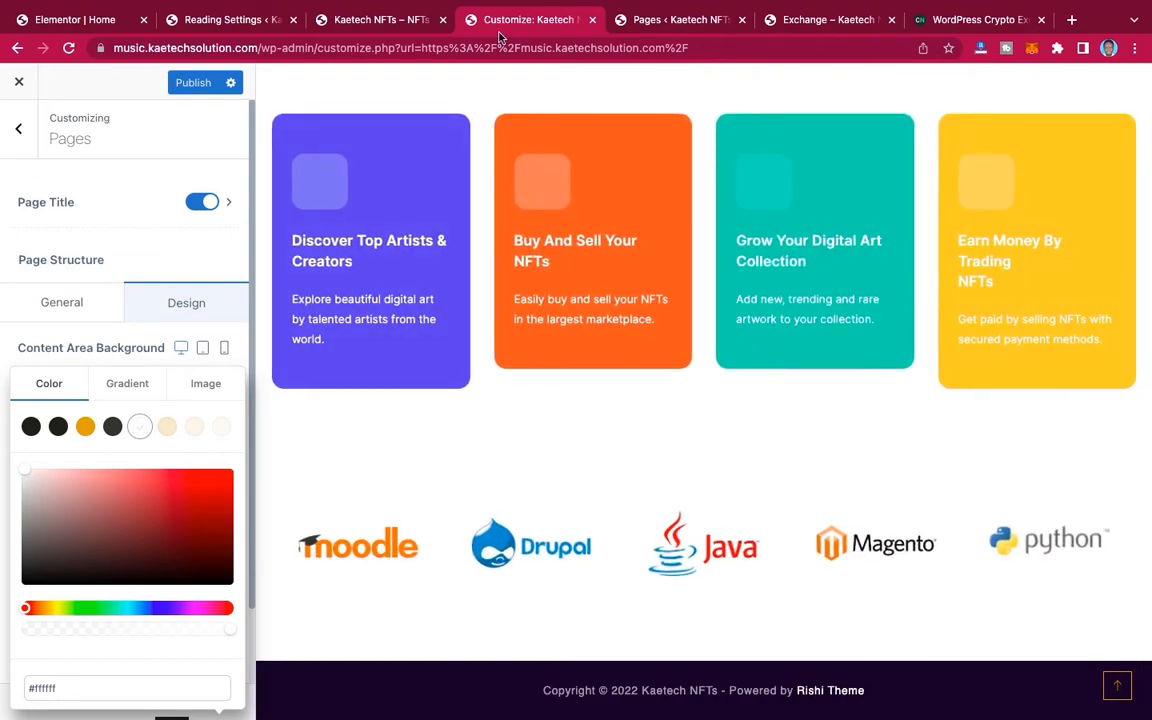
pyautogui.click(808, 19)
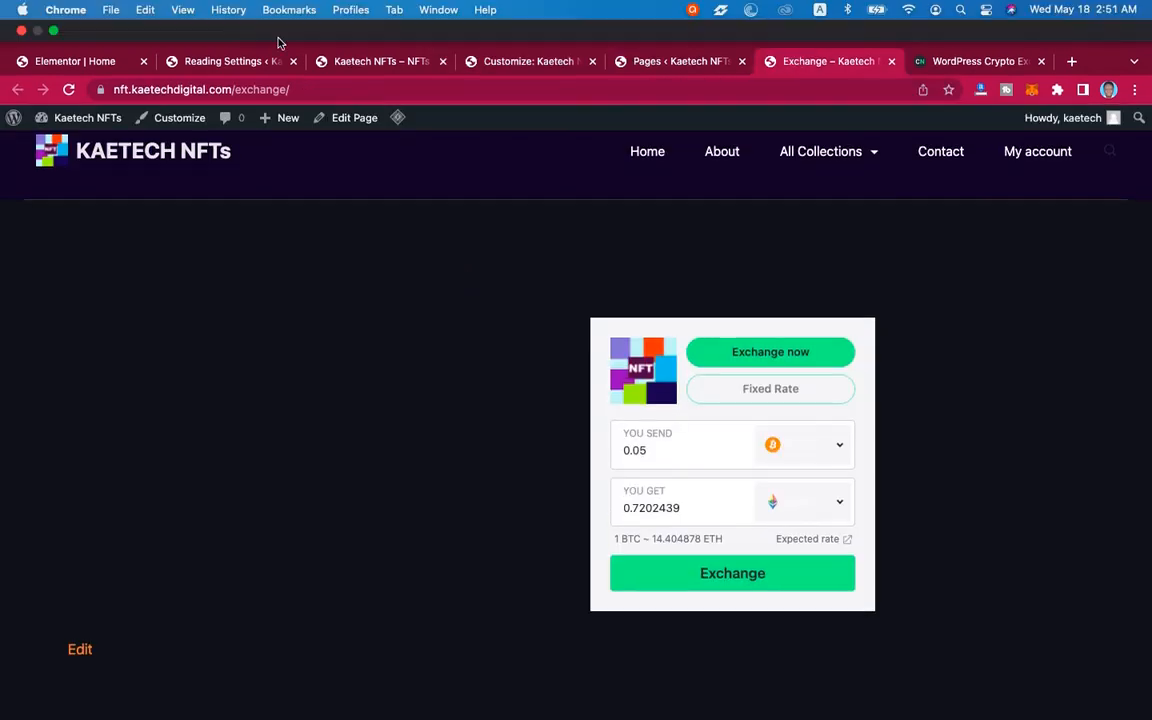
# Paste #10131a as the Pages content area background colour
pyautogui.click(508, 61)
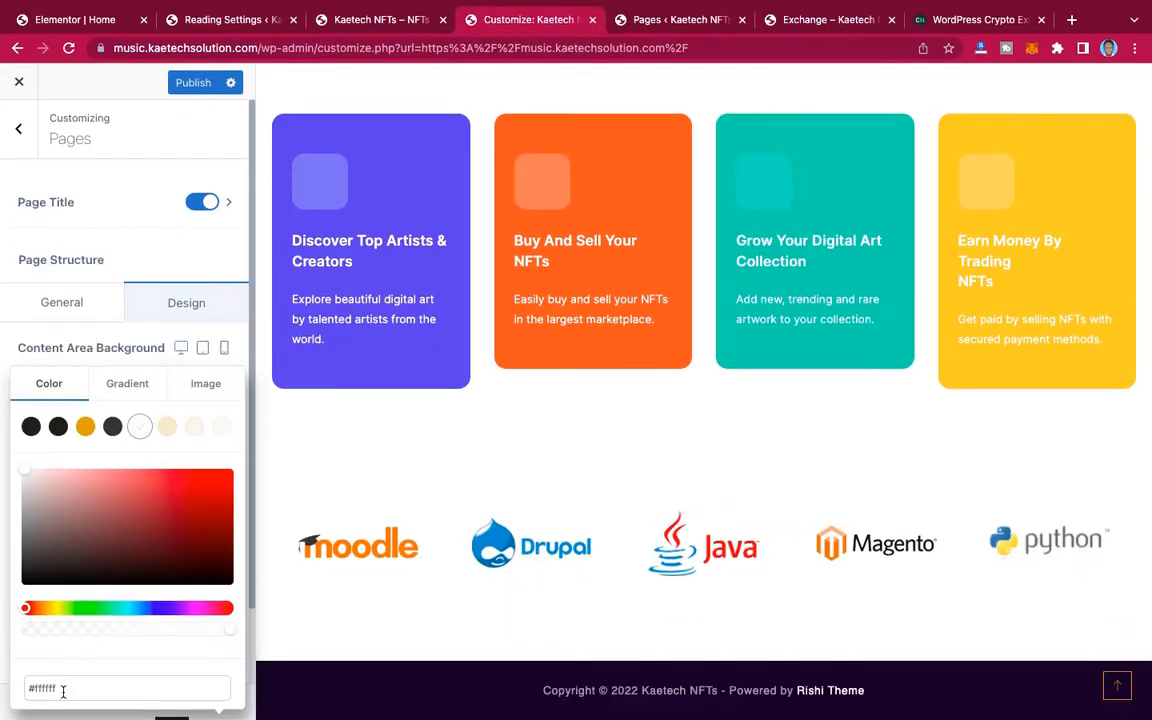
pyautogui.write('#10131a')
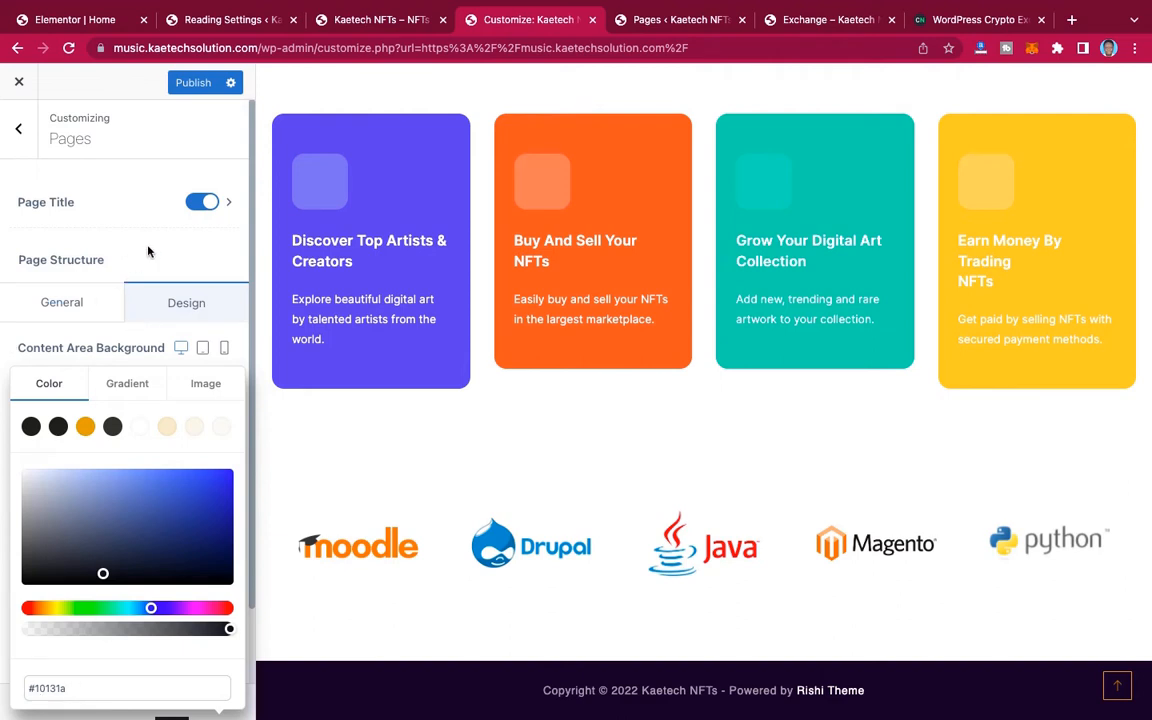
pyautogui.scroll(-2, 148, 251)
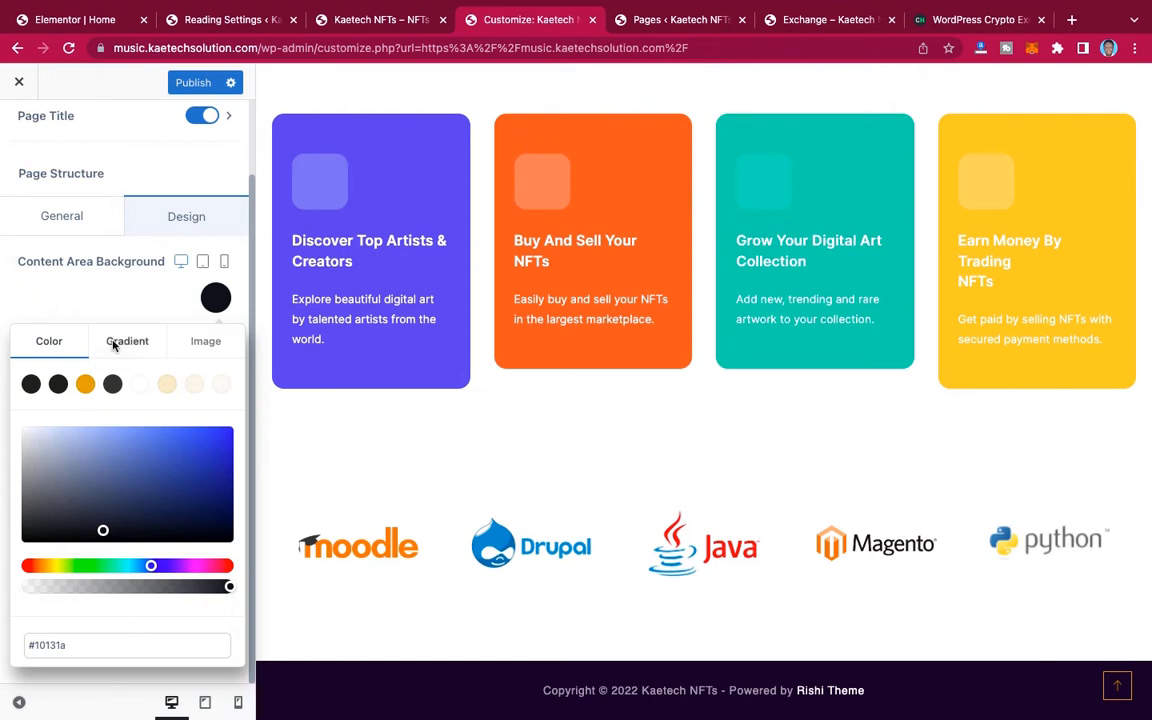
pyautogui.click(103, 296)
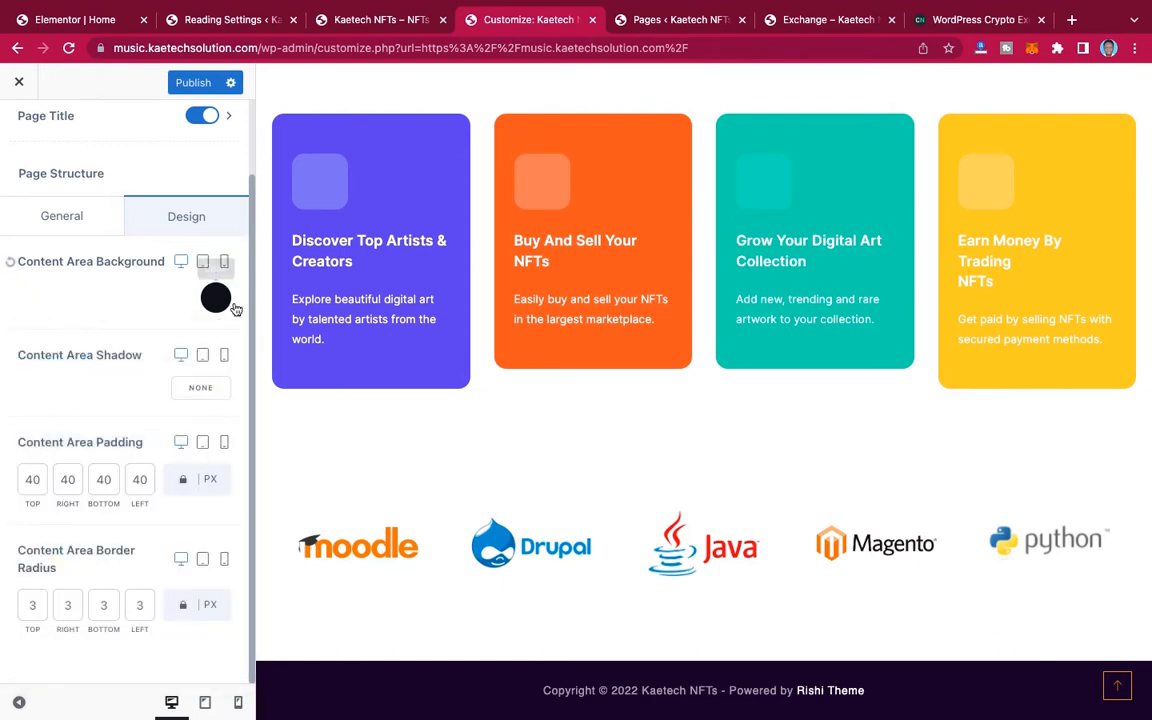
# Turn off the breadcrumb in the Pages Page Title settings
pyautogui.scroll(2, 95, 357)
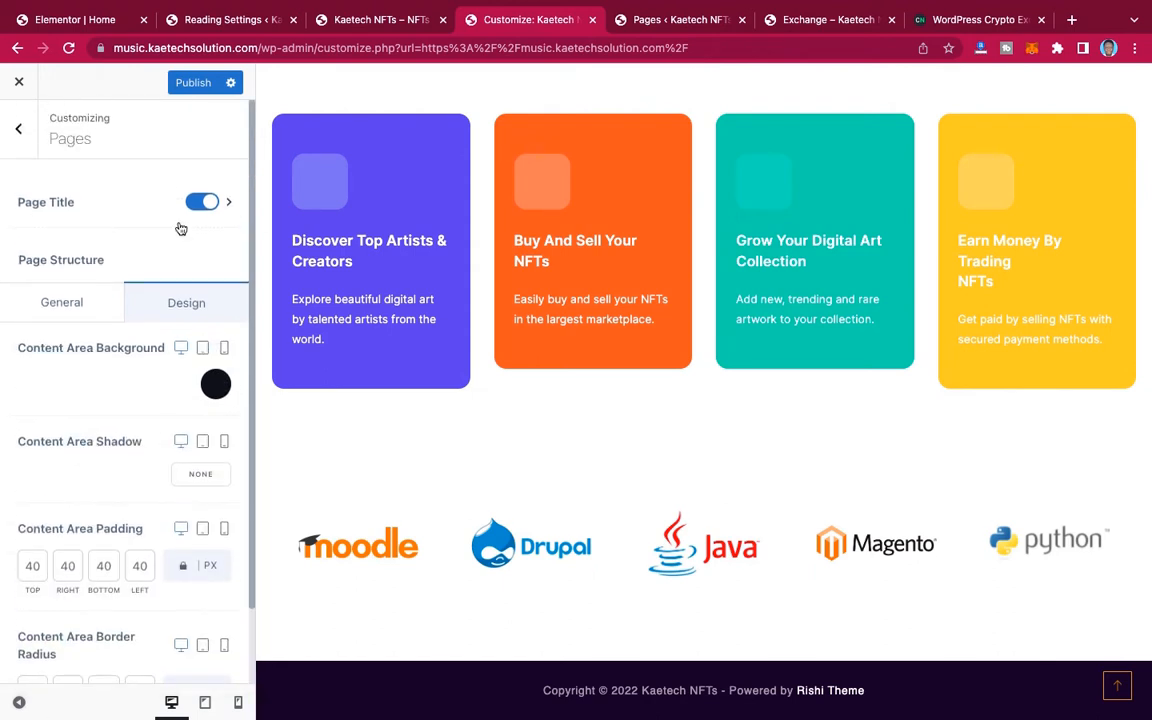
pyautogui.click(228, 205)
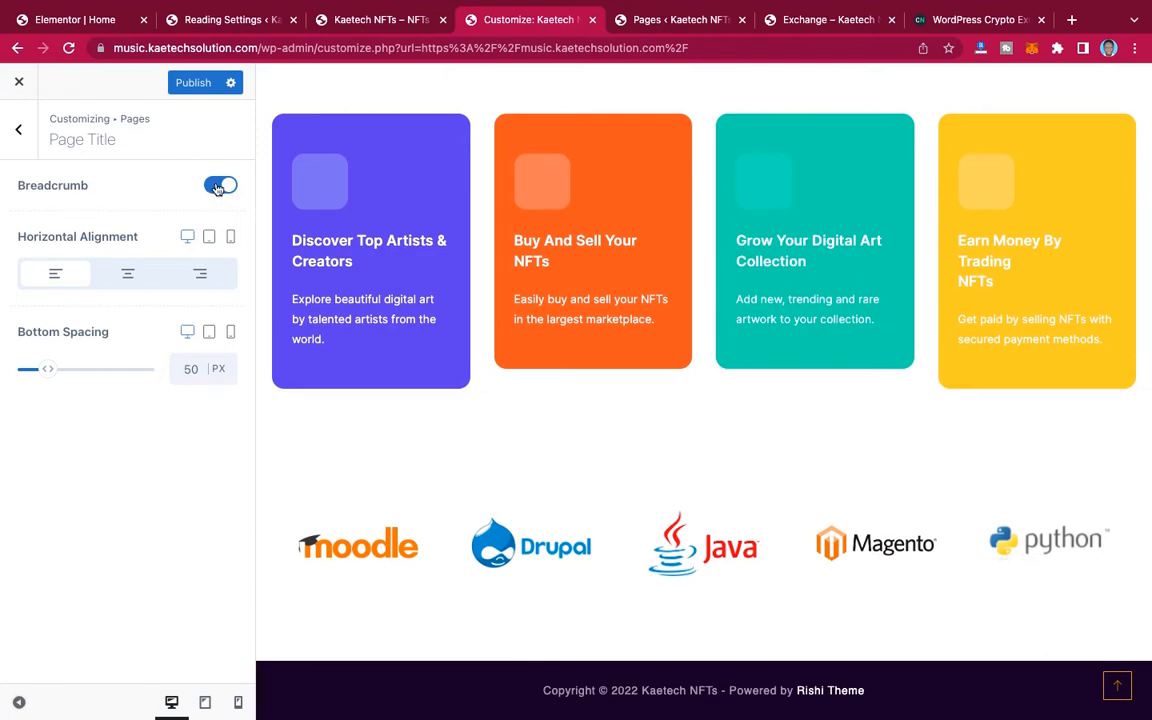
pyautogui.click(218, 188)
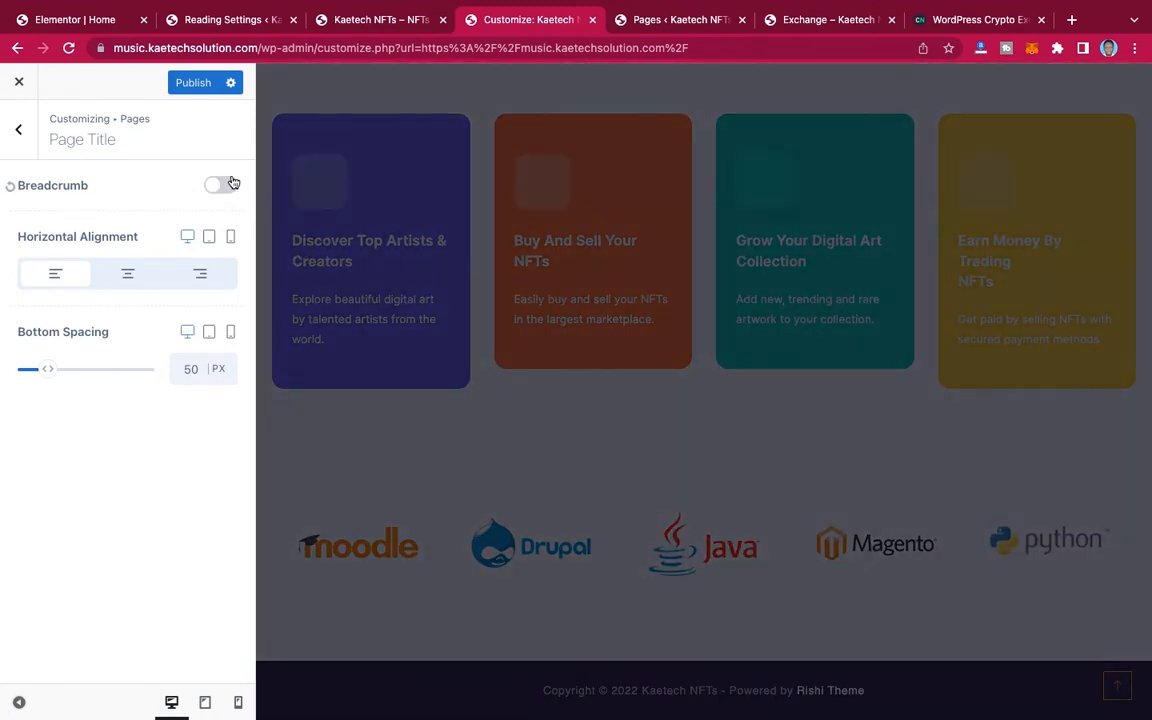
pyautogui.click(22, 131)
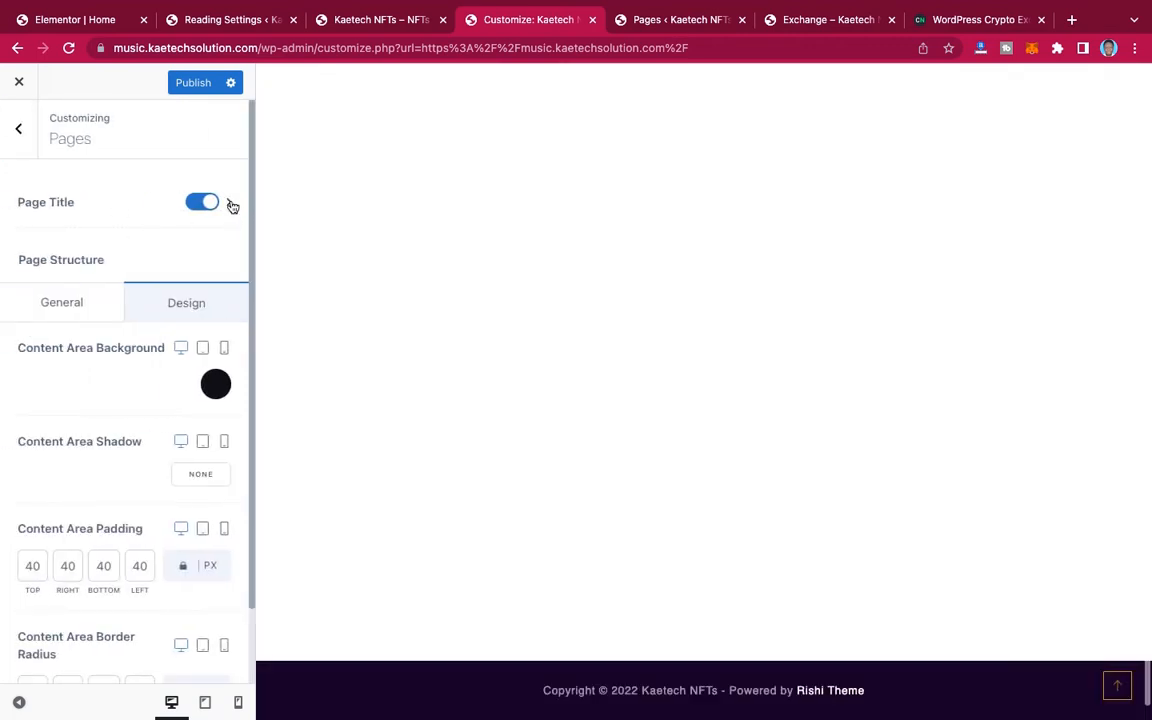
pyautogui.click(231, 204)
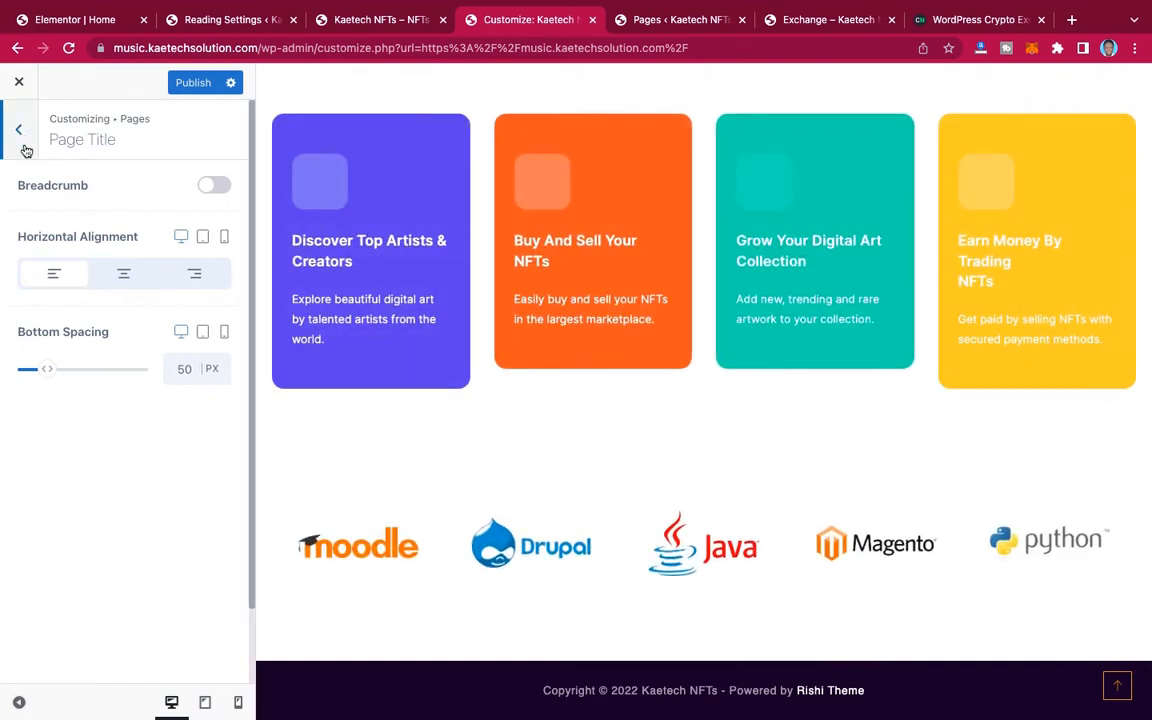
pyautogui.click(20, 130)
# Hide the page title on pages and publish the changes
pyautogui.click(225, 205)
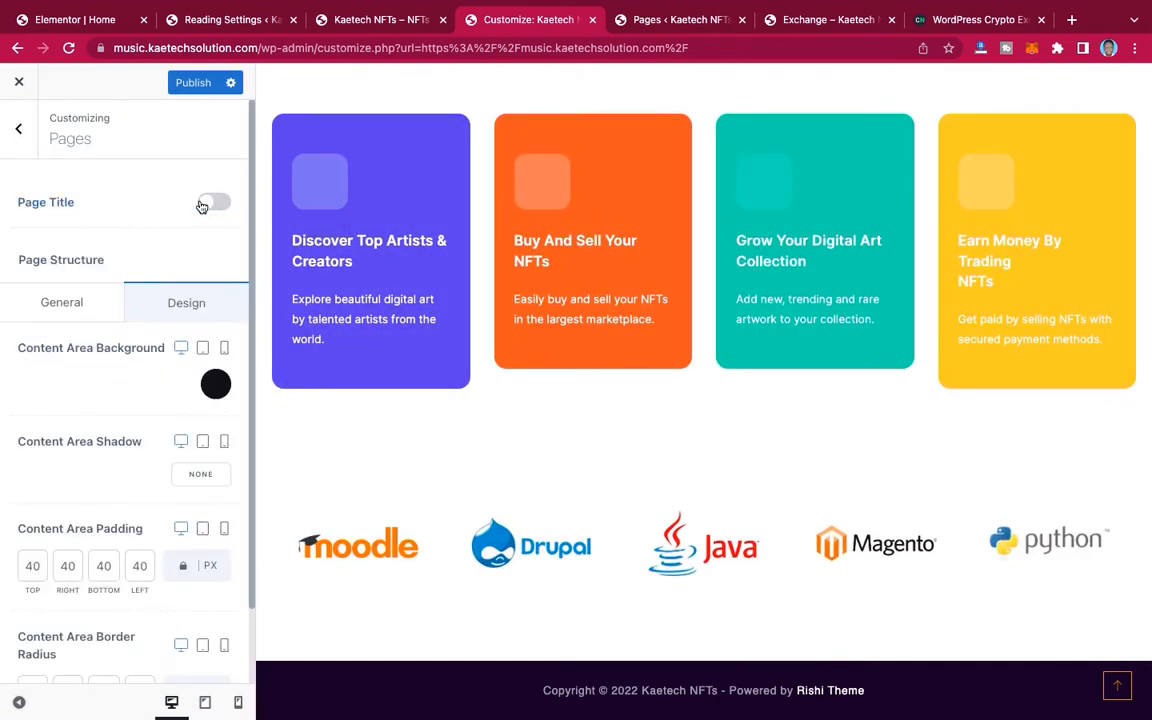
pyautogui.scroll(-3, 134, 223)
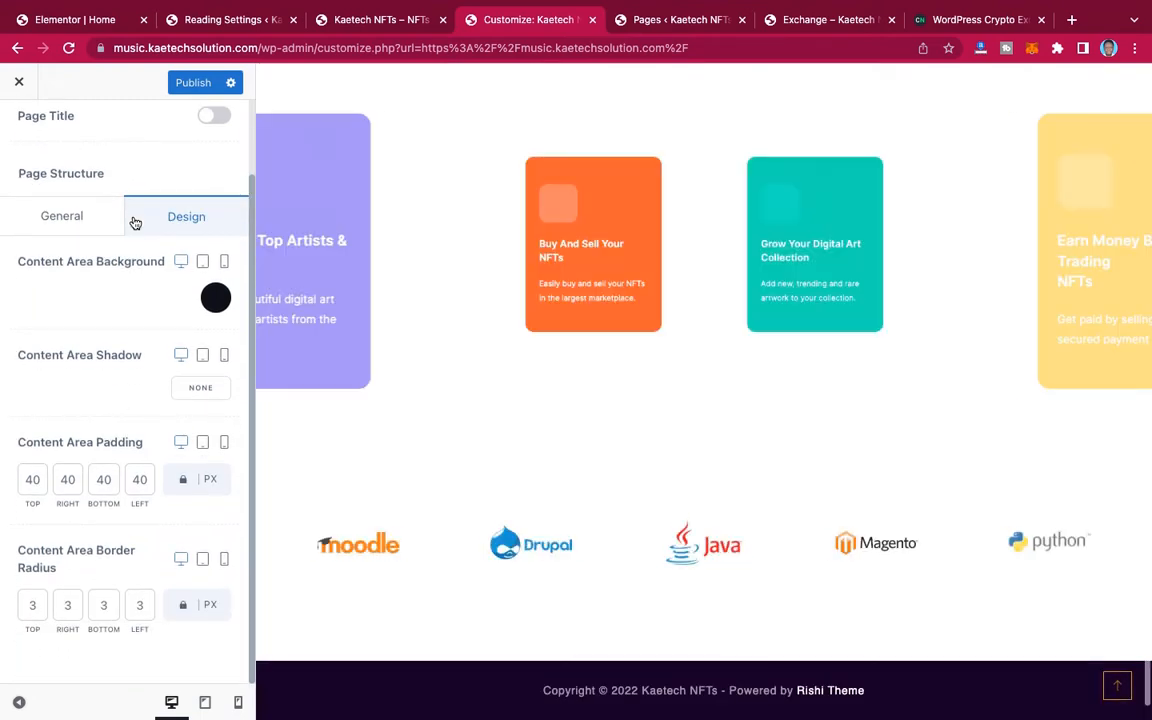
pyautogui.scroll(3, 134, 223)
pyautogui.scroll(-3, 135, 223)
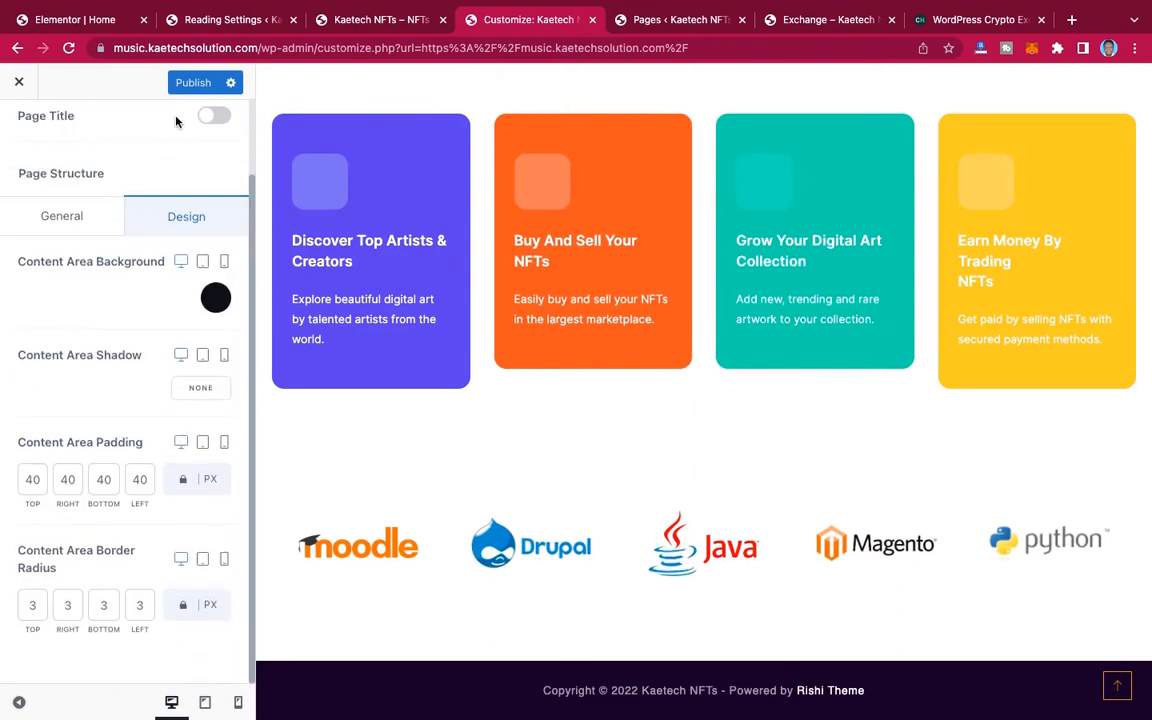
pyautogui.click(191, 84)
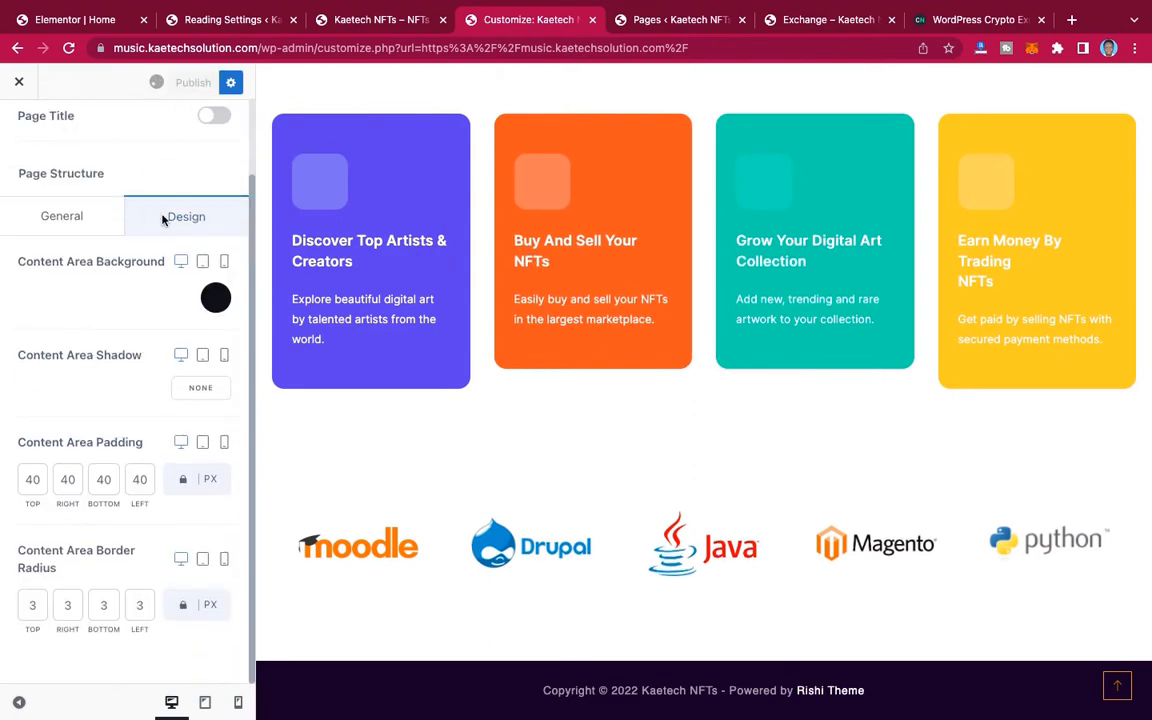
pyautogui.click(77, 220)
# Look over the Featured Image settings for pages
pyautogui.scroll(-5, 141, 330)
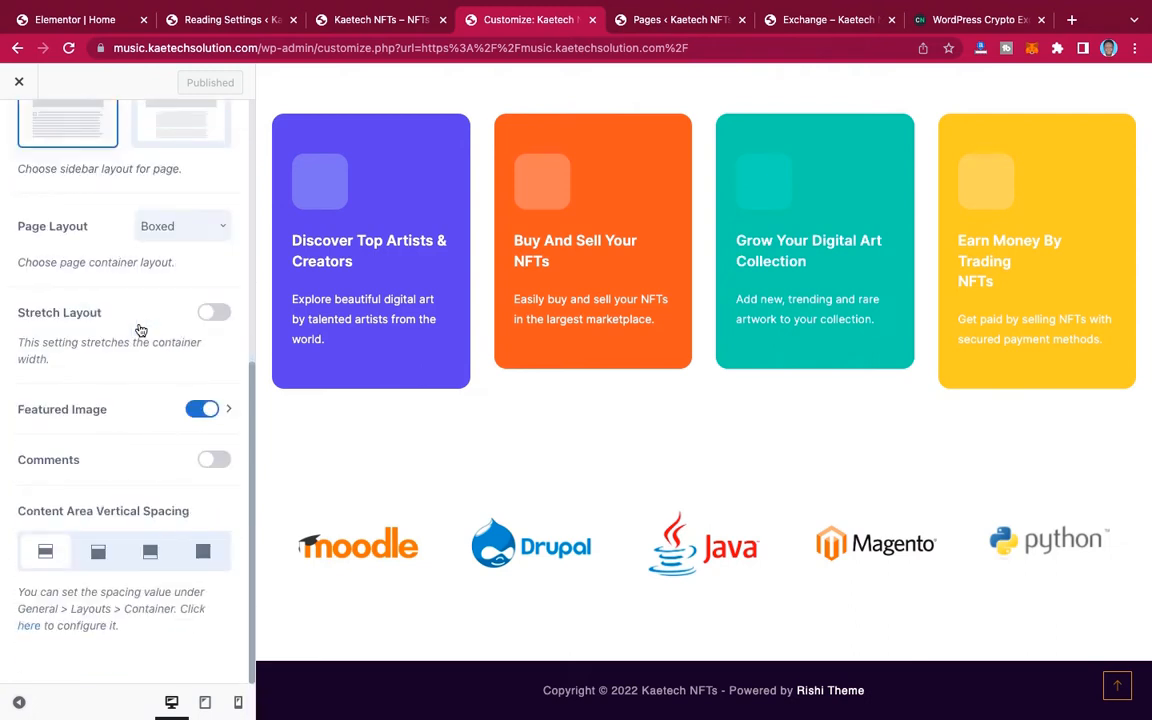
pyautogui.click(231, 412)
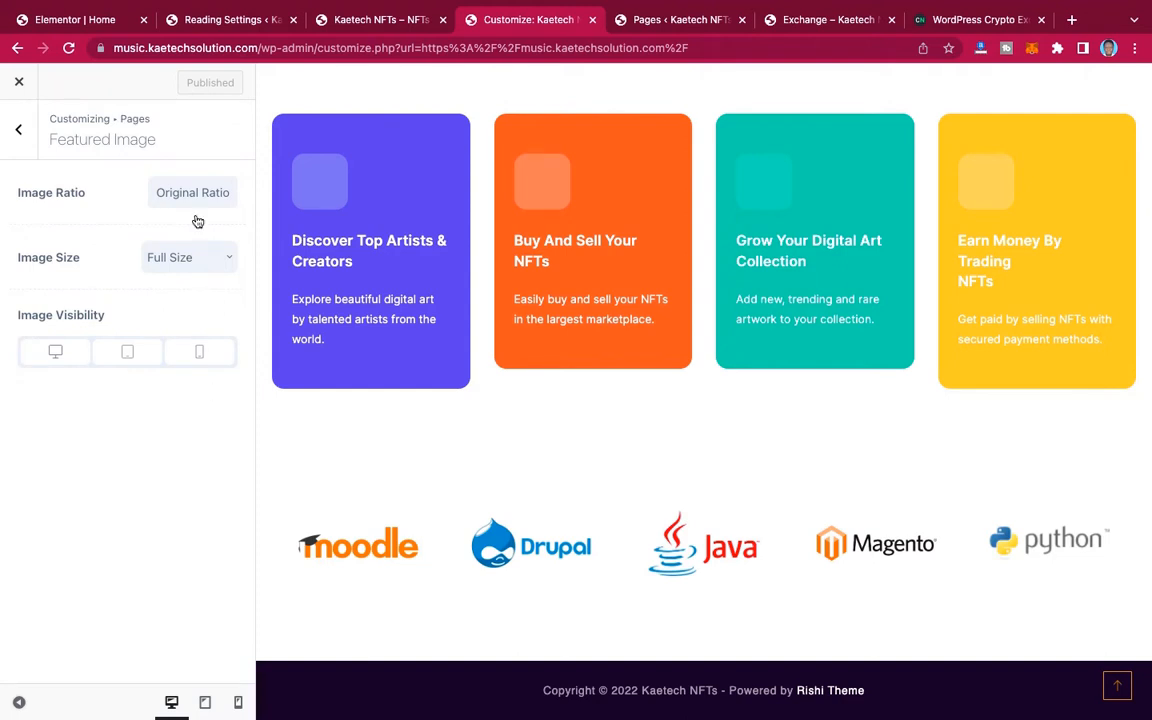
pyautogui.click(22, 135)
# Go back to the main menu and open Site Identity under WordPress Defaults
pyautogui.scroll(-5, 175, 368)
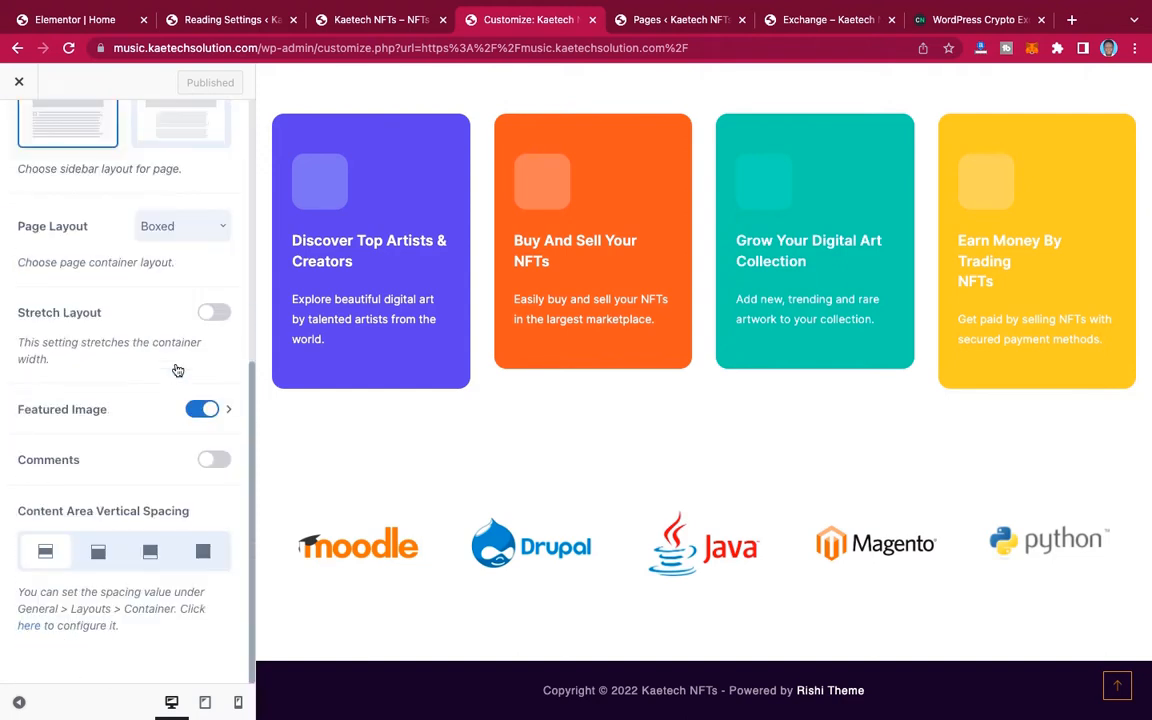
pyautogui.scroll(5, 177, 371)
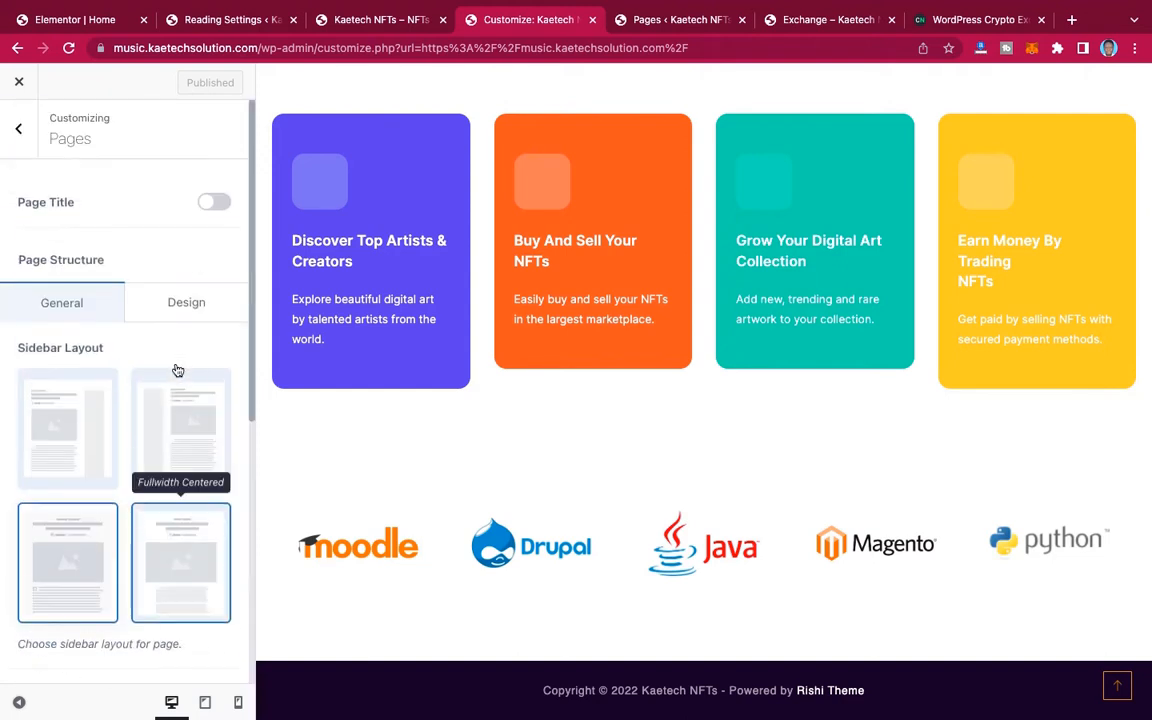
pyautogui.click(22, 131)
pyautogui.scroll(-6, 141, 500)
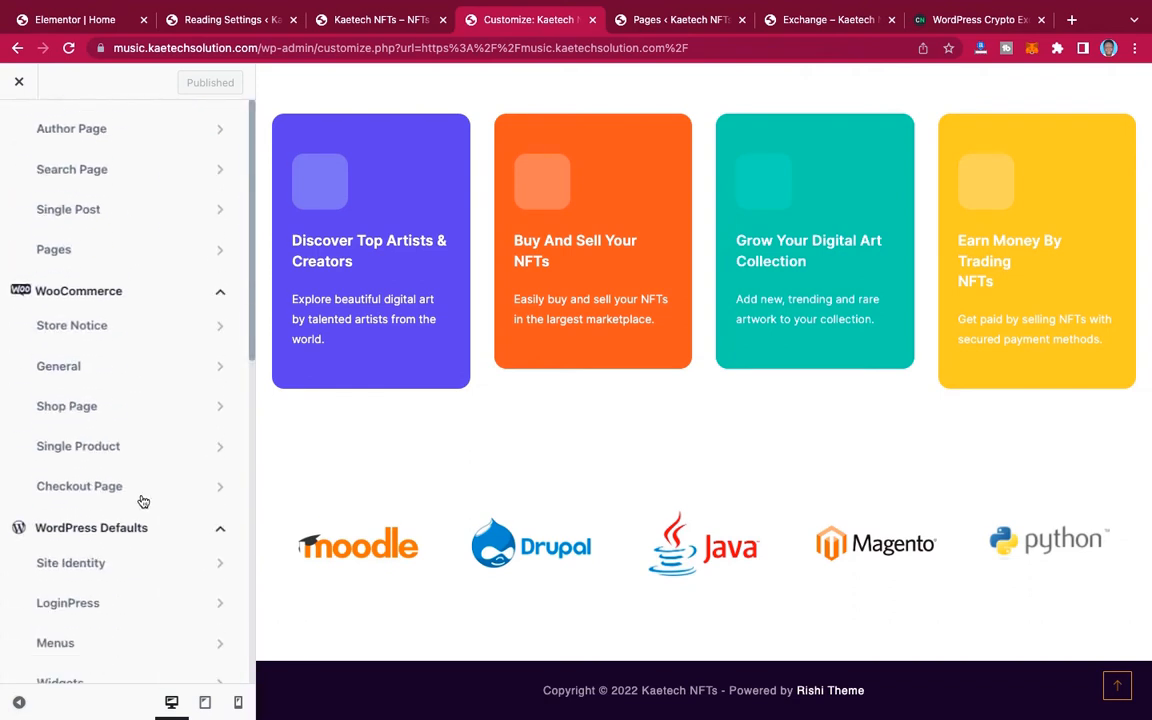
pyautogui.scroll(5, 143, 501)
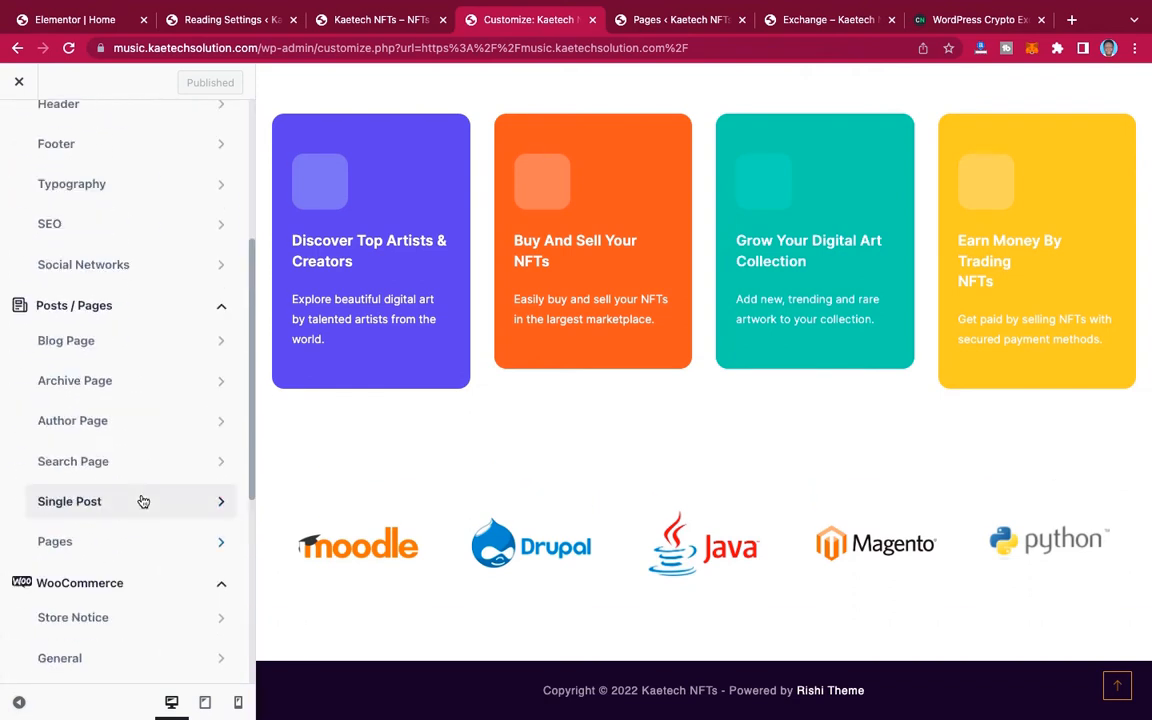
pyautogui.scroll(-5, 123, 580)
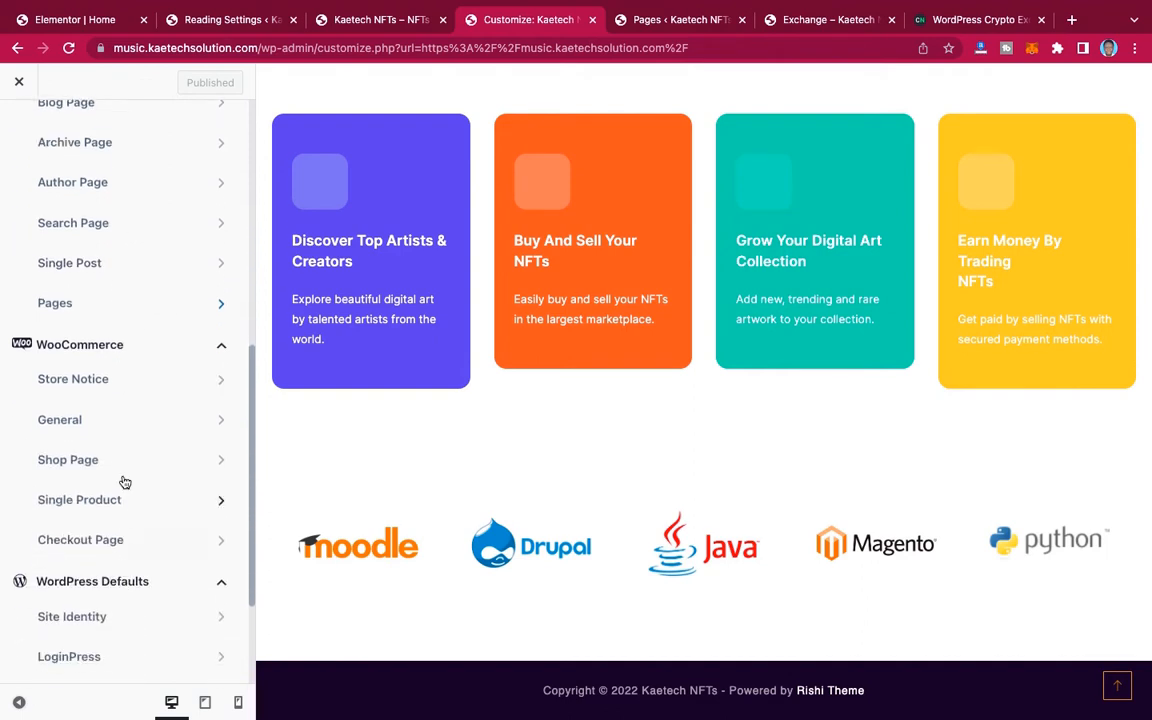
pyautogui.scroll(-3, 123, 581)
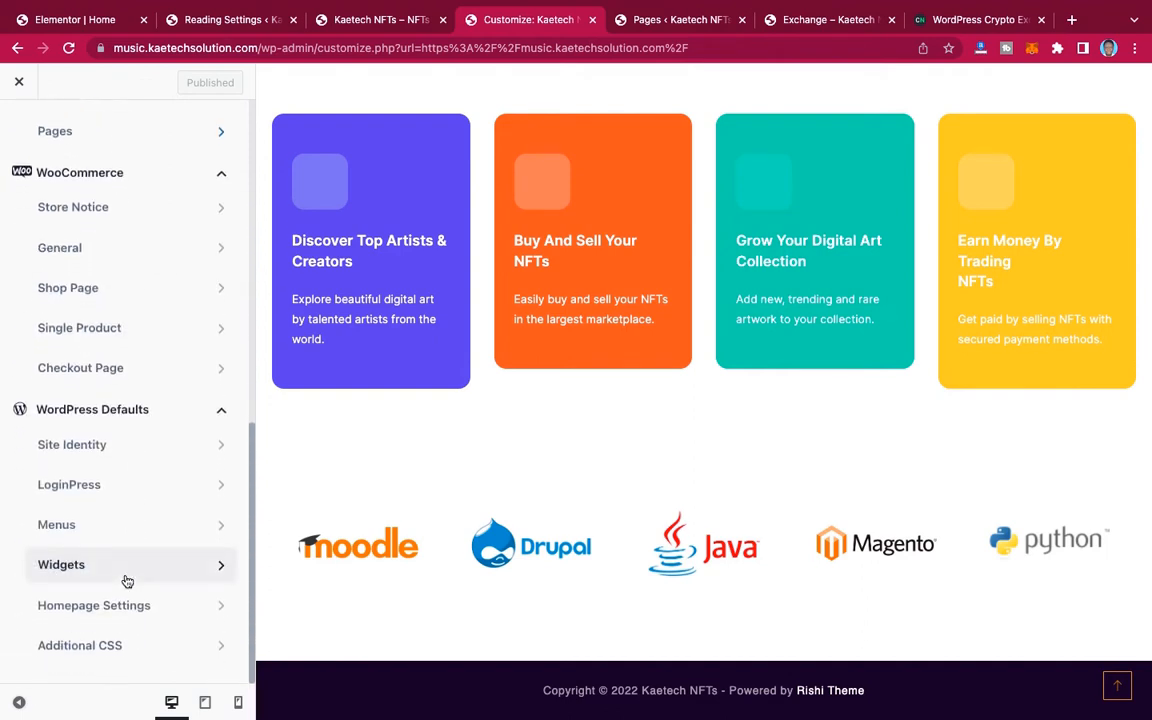
pyautogui.click(137, 453)
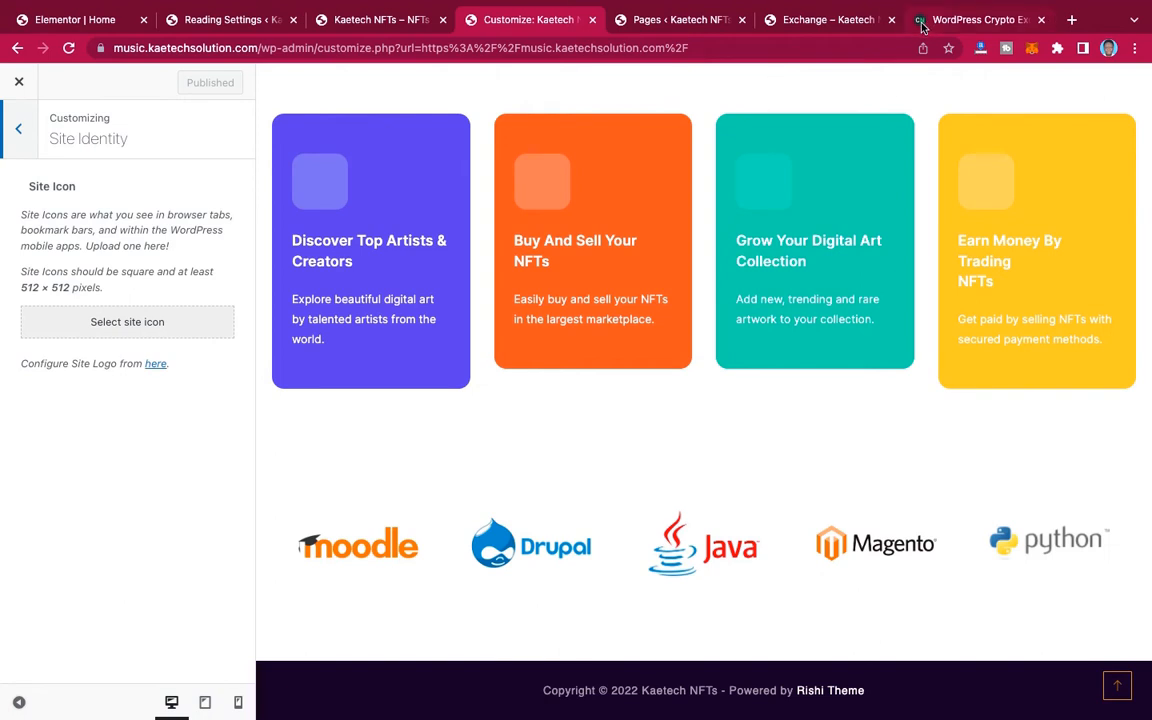
# Upload NFT LOGO.jpg, Kaetech Collections.jpg, Colorfulljpg.jpg and BZ COIN.jpg from the NFT folder
pyautogui.click(117, 321)
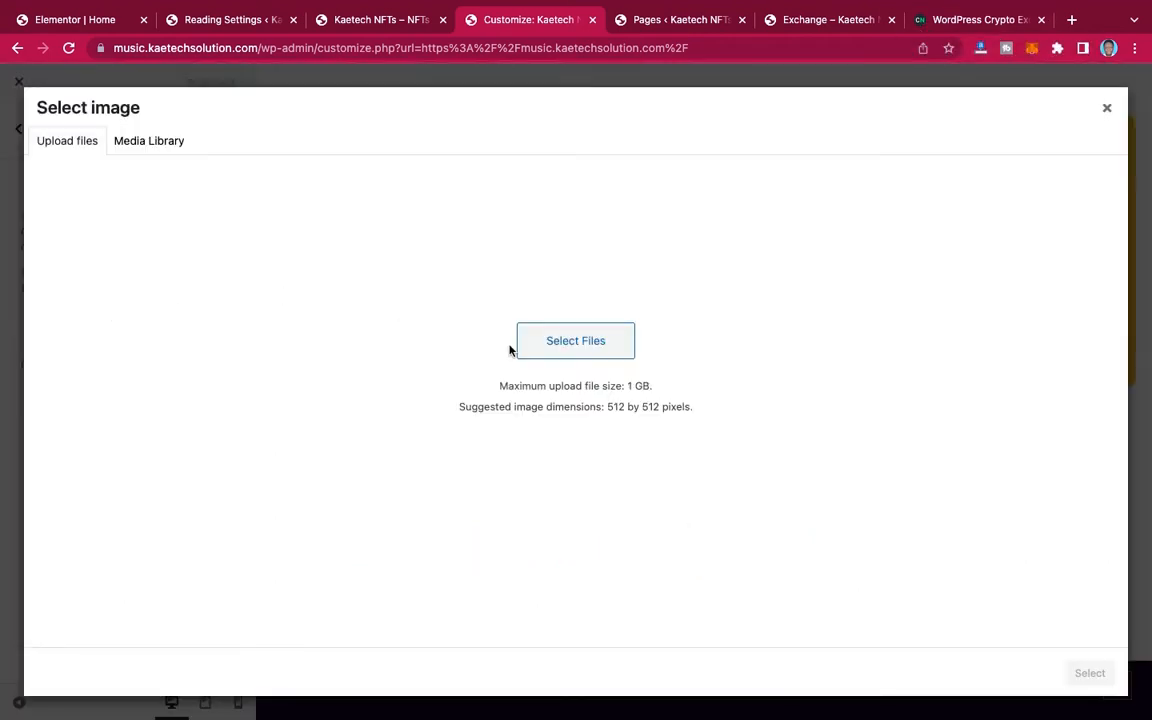
pyautogui.click(155, 141)
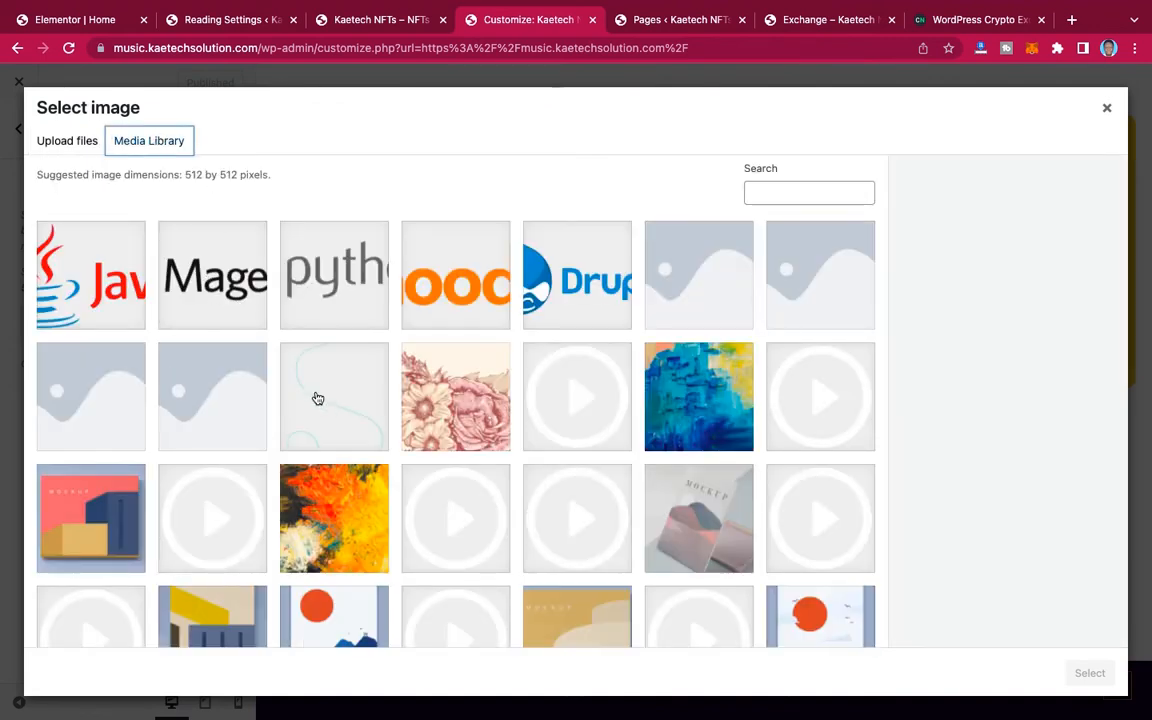
pyautogui.click(78, 145)
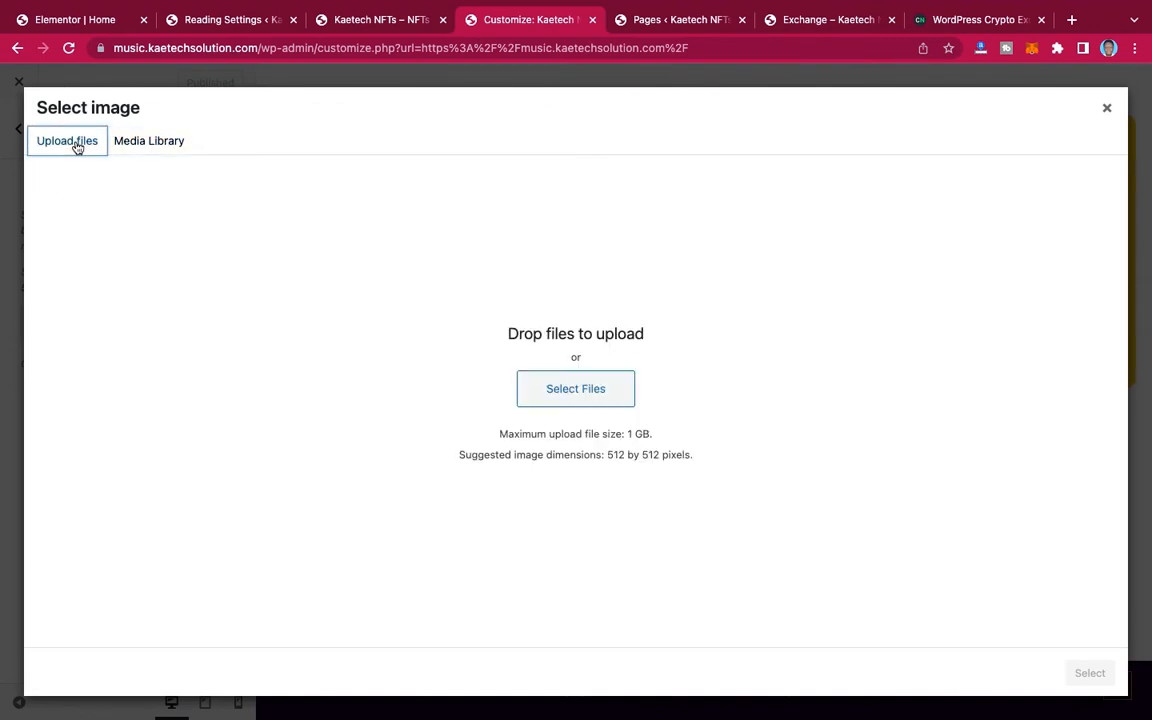
pyautogui.click(593, 396)
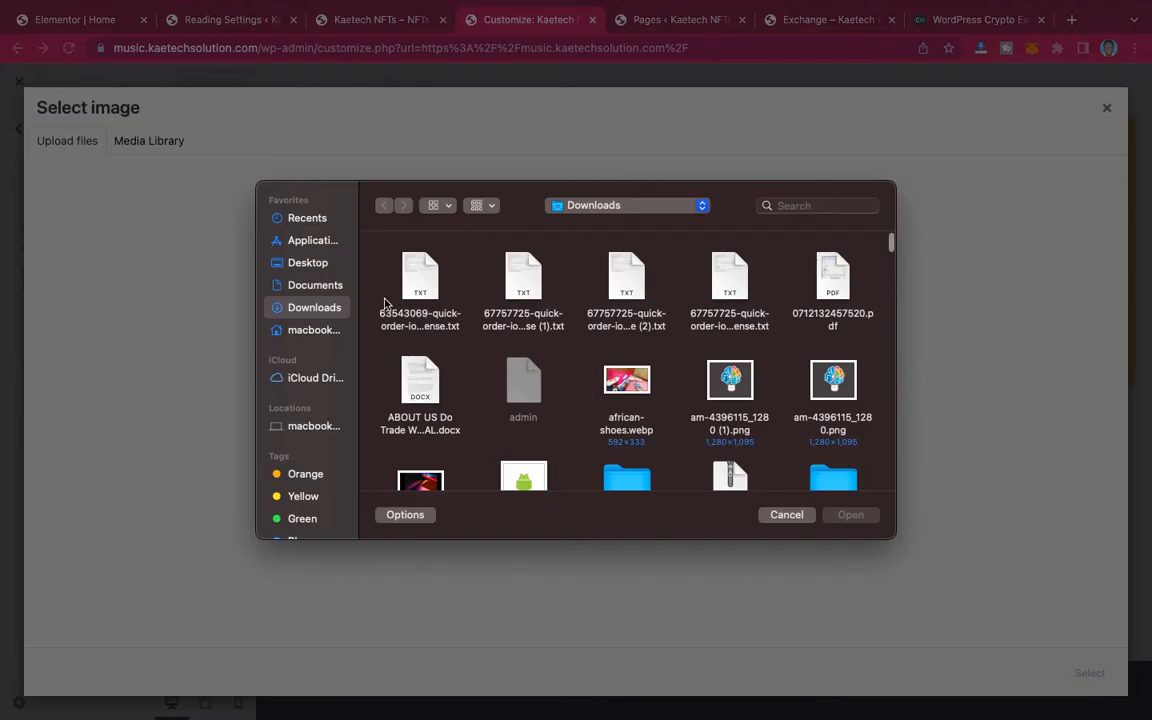
pyautogui.click(302, 263)
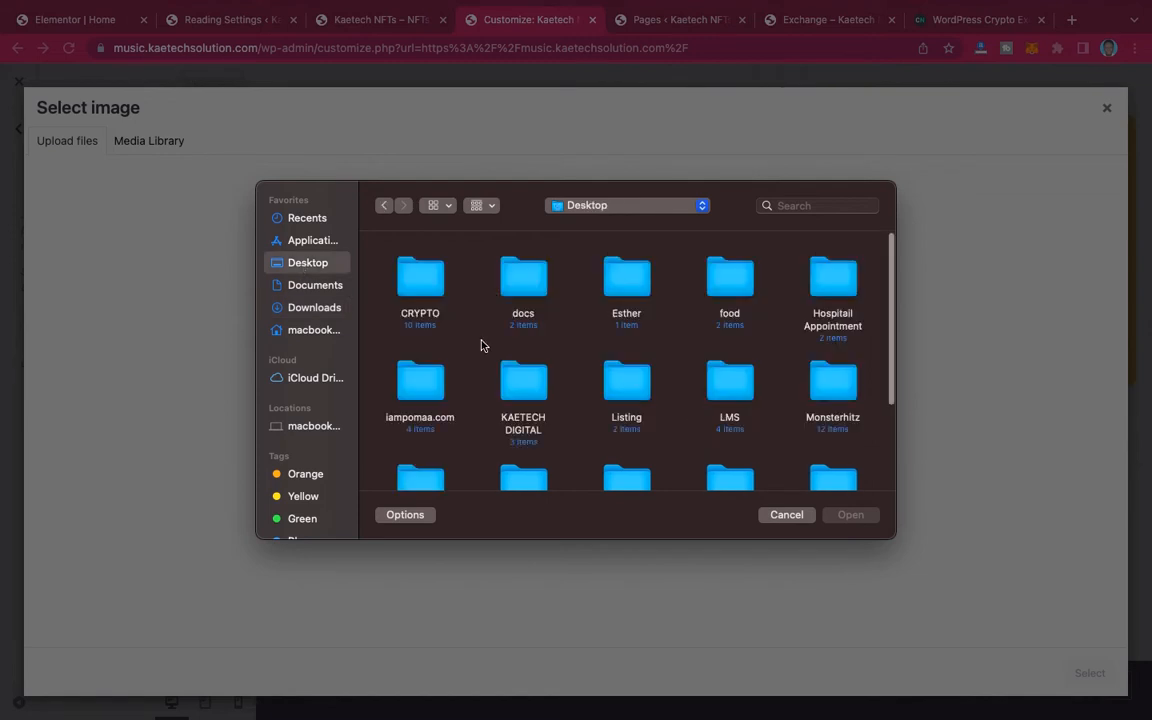
pyautogui.scroll(-2, 630, 435)
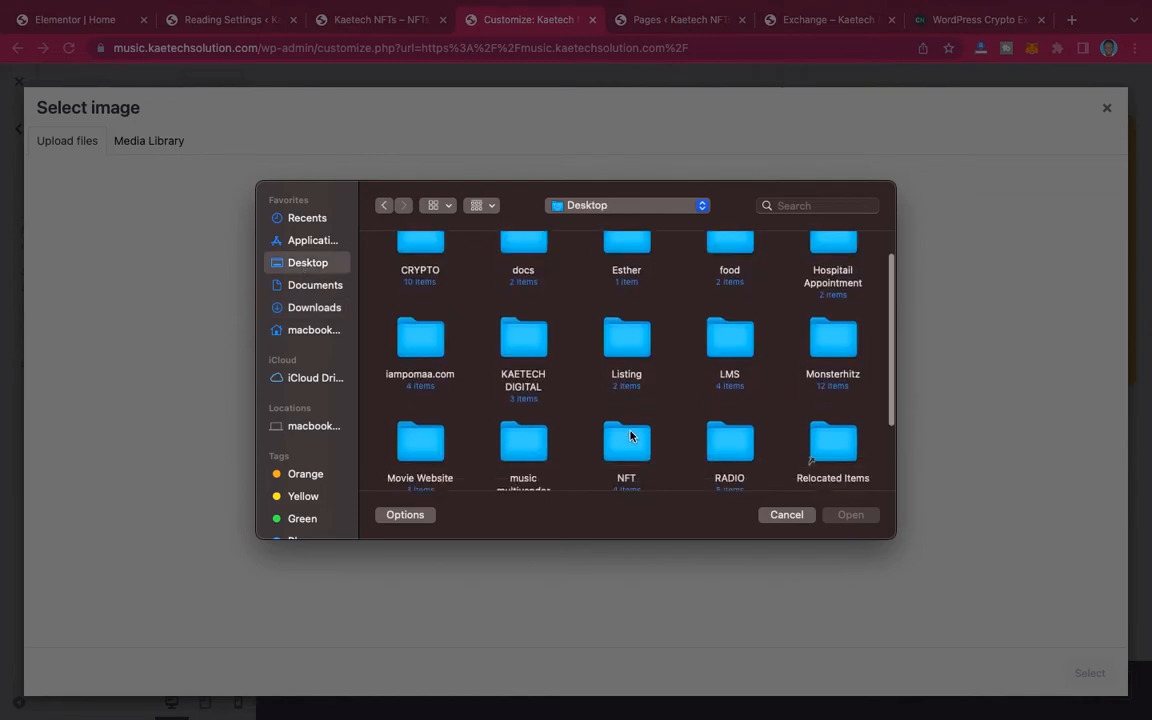
pyautogui.scroll(-3, 630, 435)
pyautogui.doubleClick(624, 393)
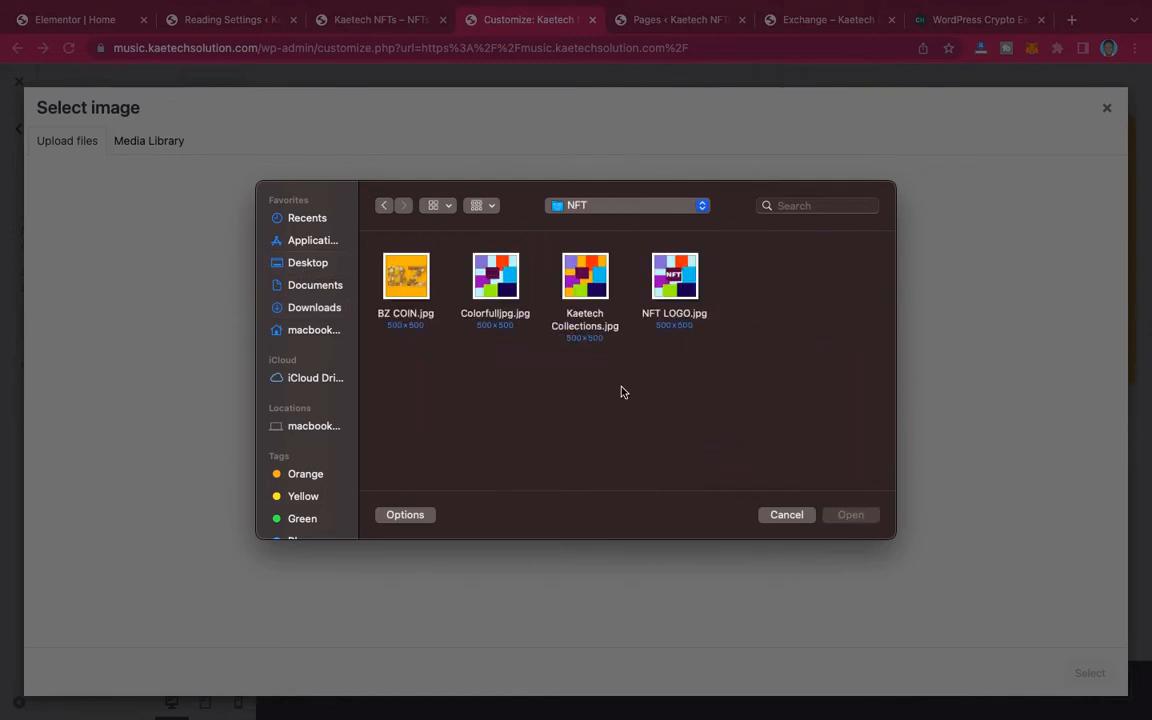
pyautogui.click(675, 276)
pyautogui.keyDown('super'); pyautogui.click(585, 276); pyautogui.keyUp('super')
pyautogui.keyDown('super'); pyautogui.click(476, 283); pyautogui.keyUp('super')
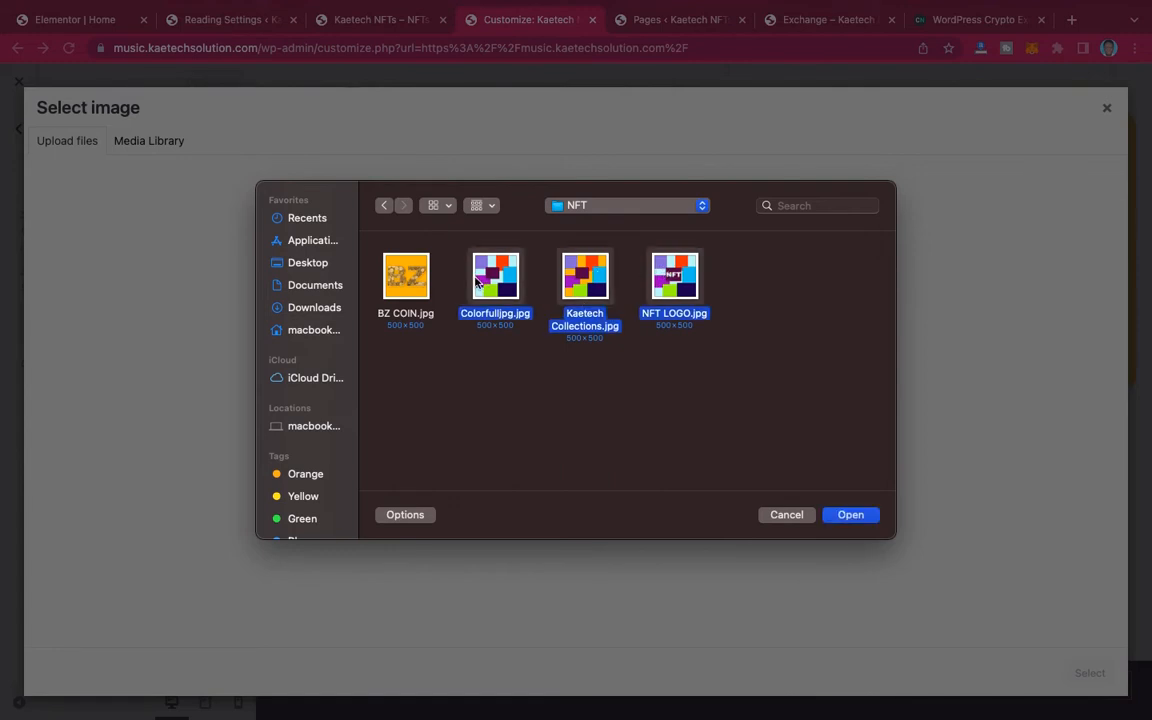
pyautogui.keyDown('super'); pyautogui.click(411, 278); pyautogui.keyUp('super')
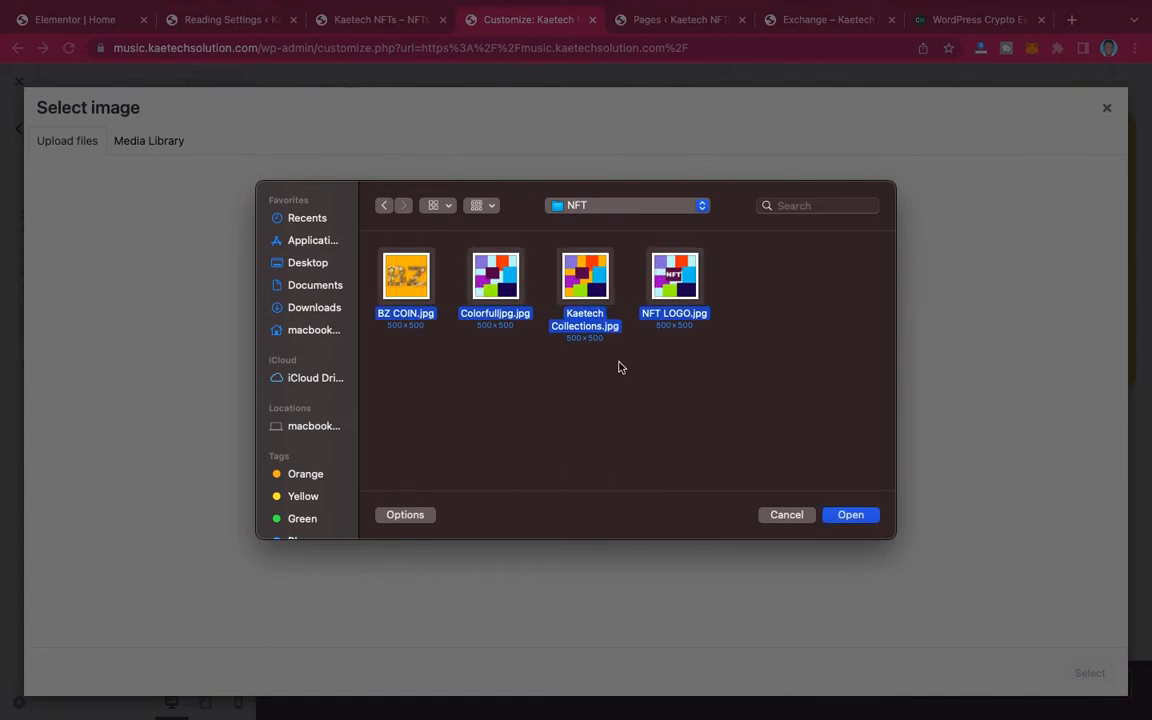
pyautogui.click(851, 515)
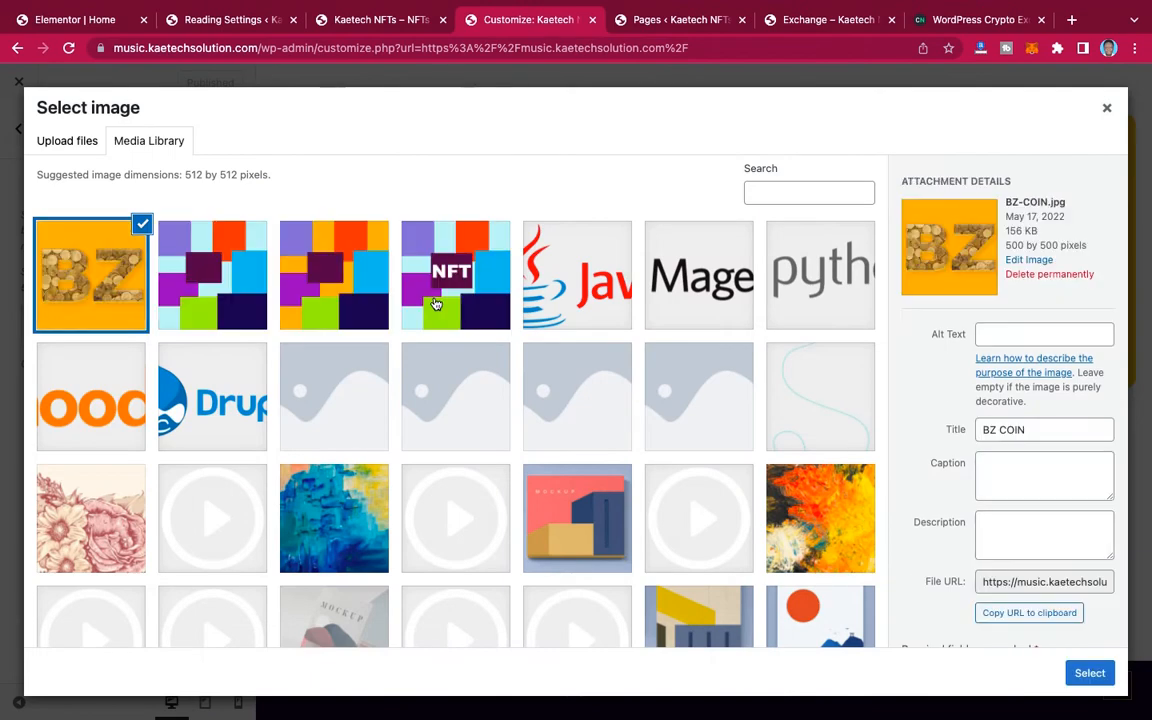
# Set NFT-LOGO.jpg as the uncropped site icon and publish the change
pyautogui.click(452, 278)
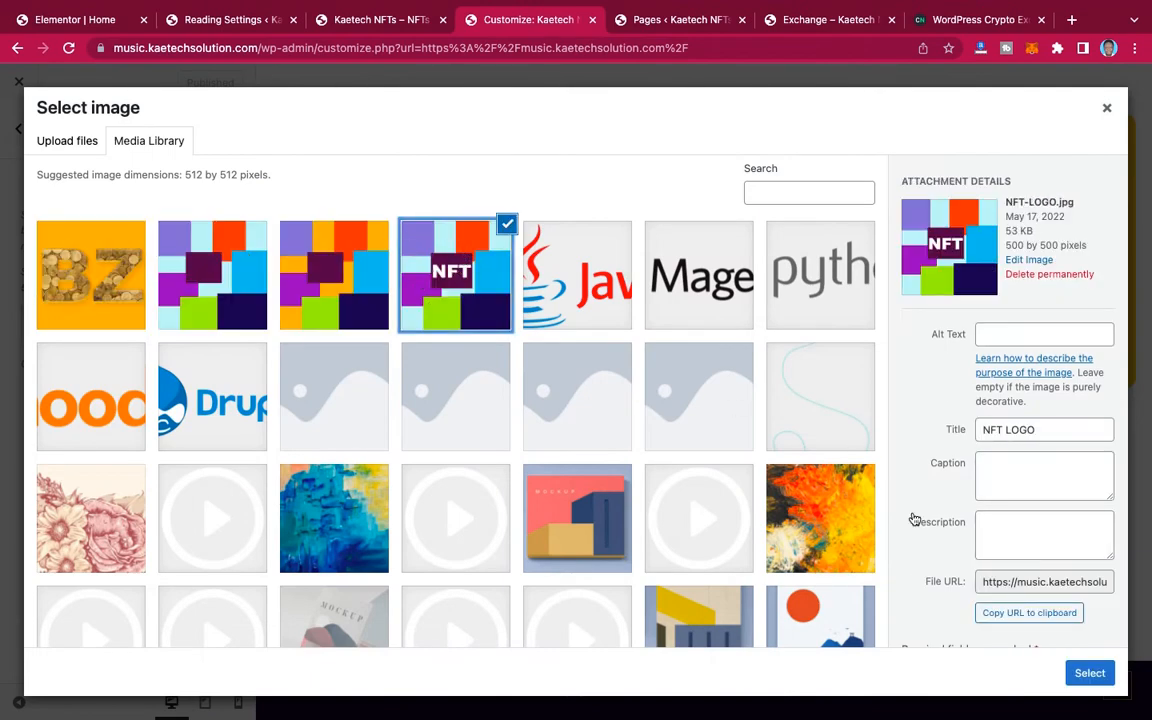
pyautogui.click(1090, 673)
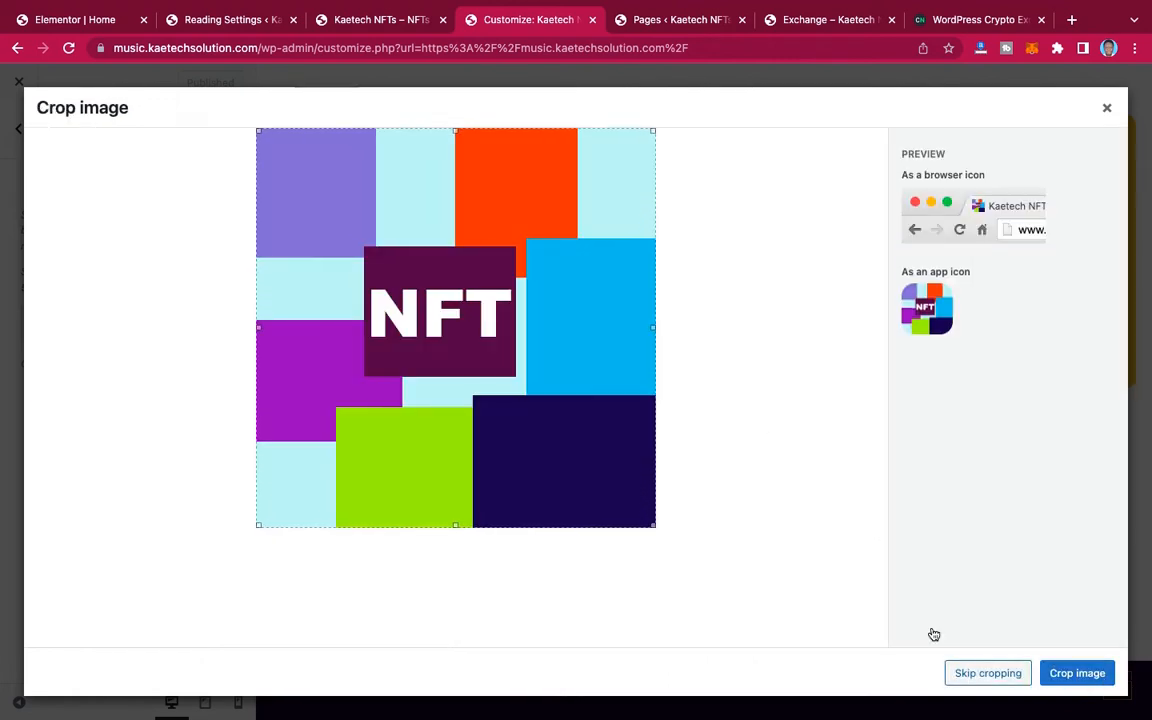
pyautogui.click(985, 673)
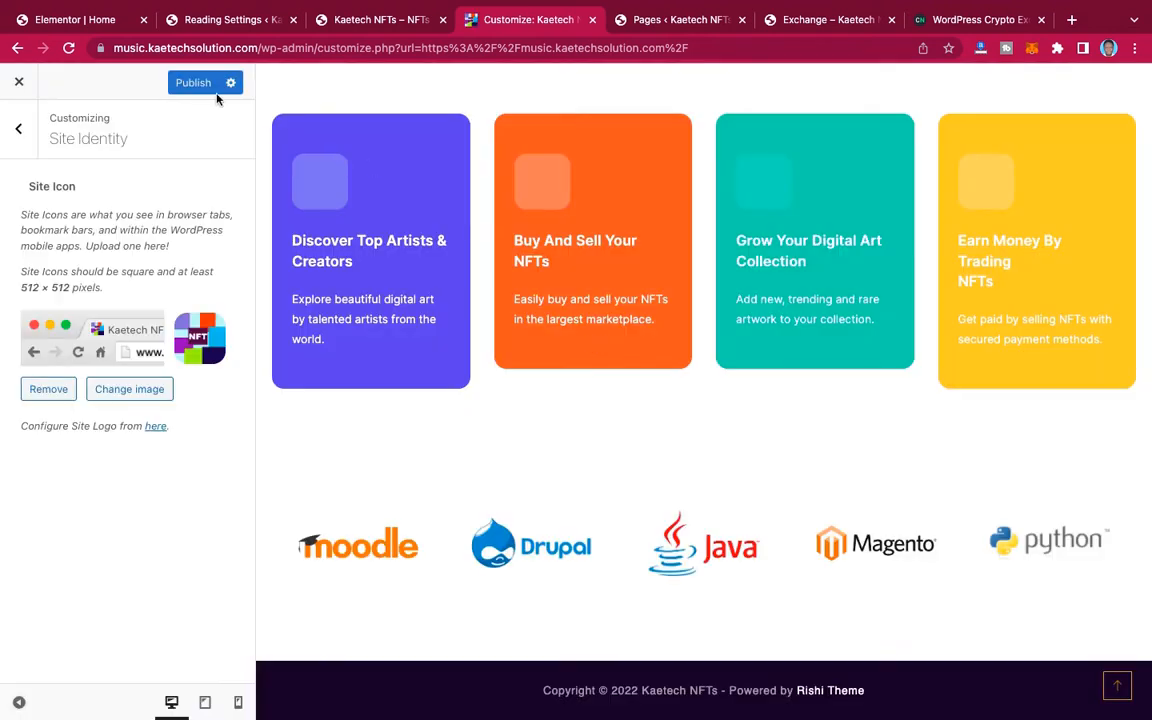
pyautogui.click(185, 83)
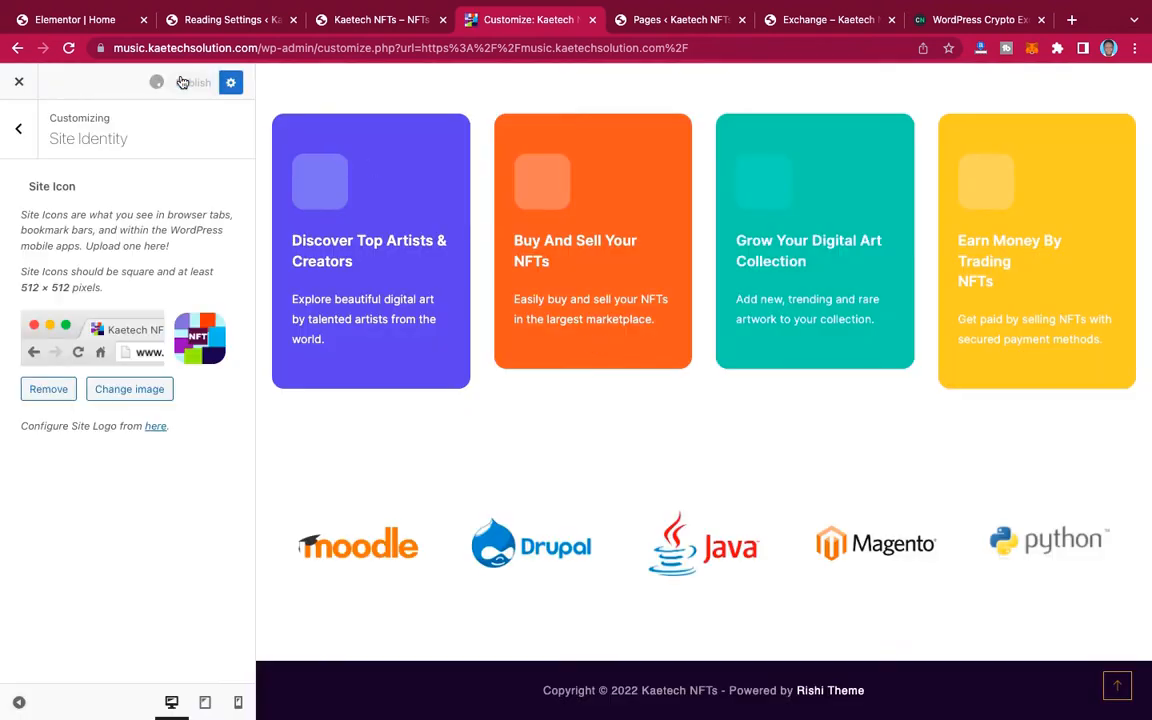
# Open the Logo element's settings in the header builder's Main Row
pyautogui.click(23, 130)
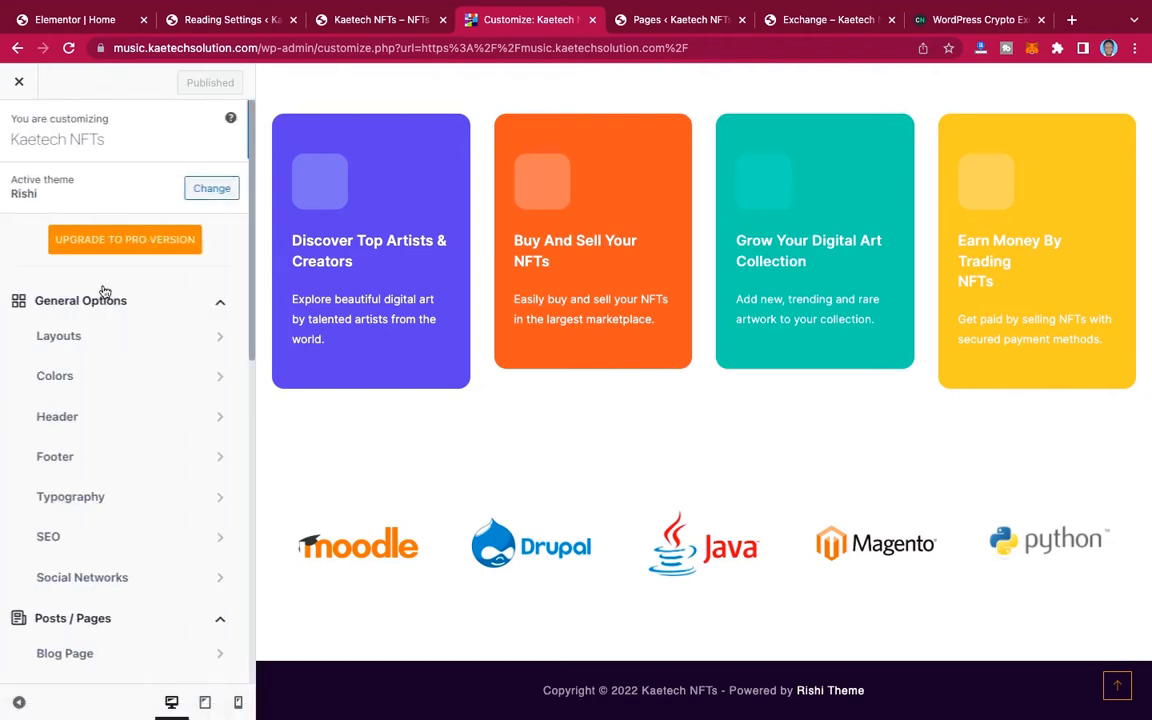
pyautogui.scroll(-10, 100, 400)
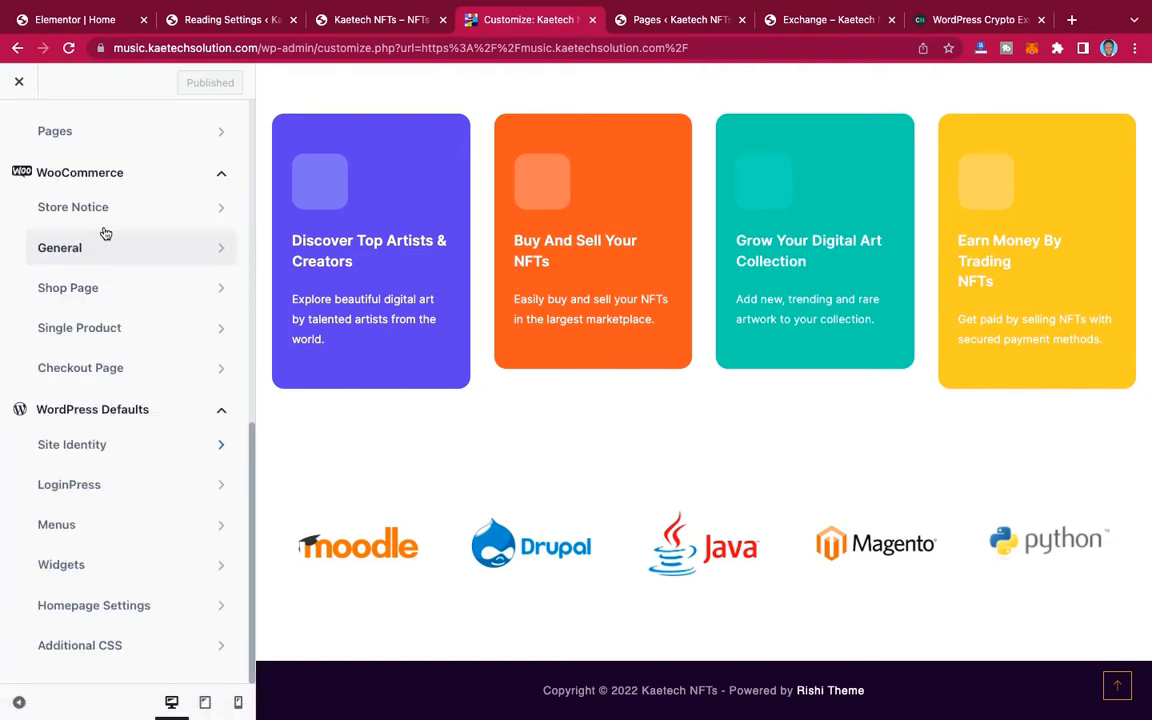
pyautogui.scroll(10, 103, 230)
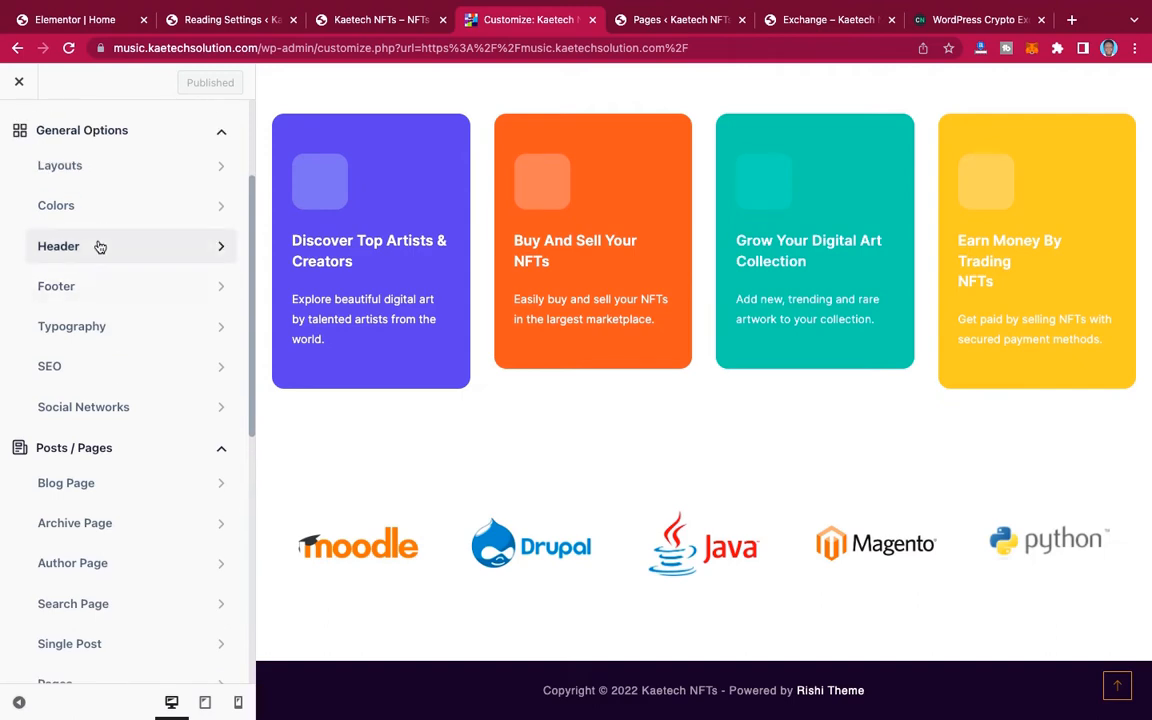
pyautogui.click(100, 246)
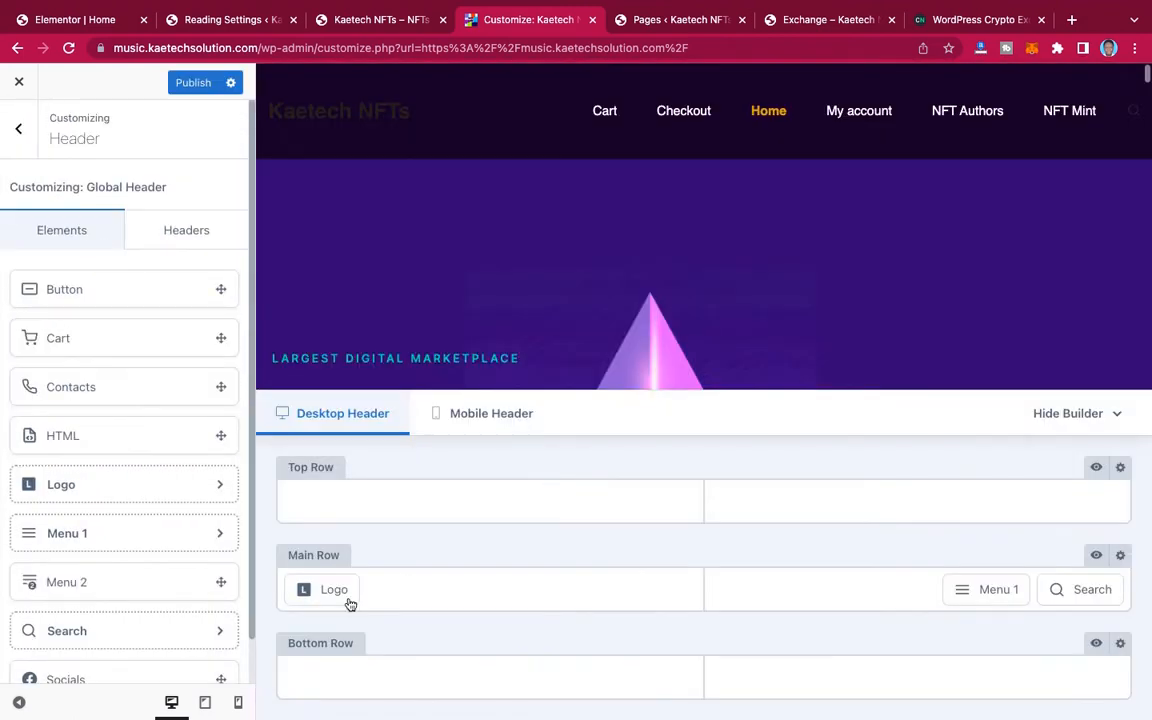
pyautogui.moveTo(327, 589)
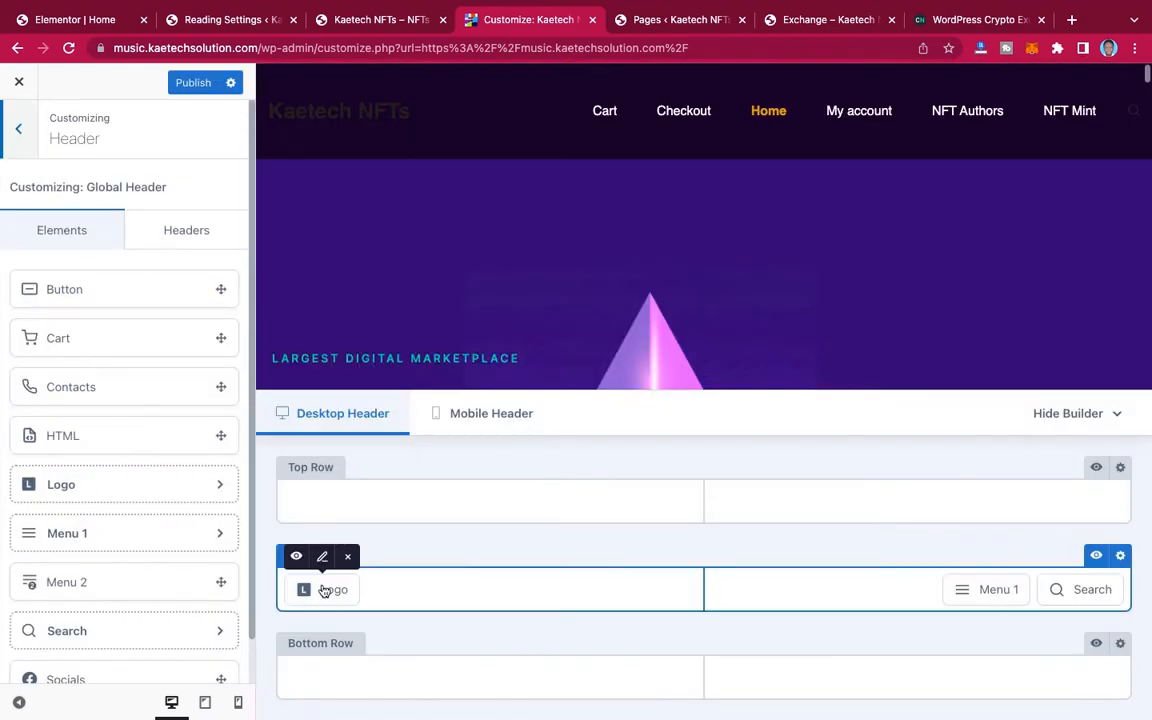
pyautogui.click(322, 557)
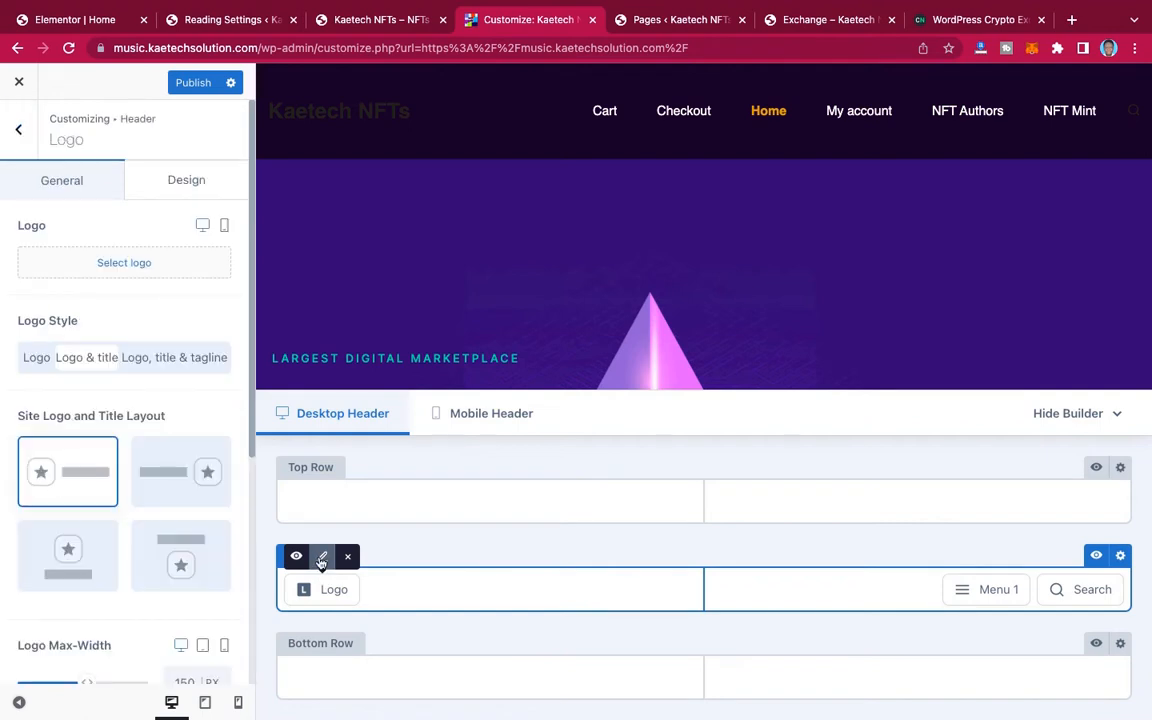
pyautogui.scroll(-1, 95, 300)
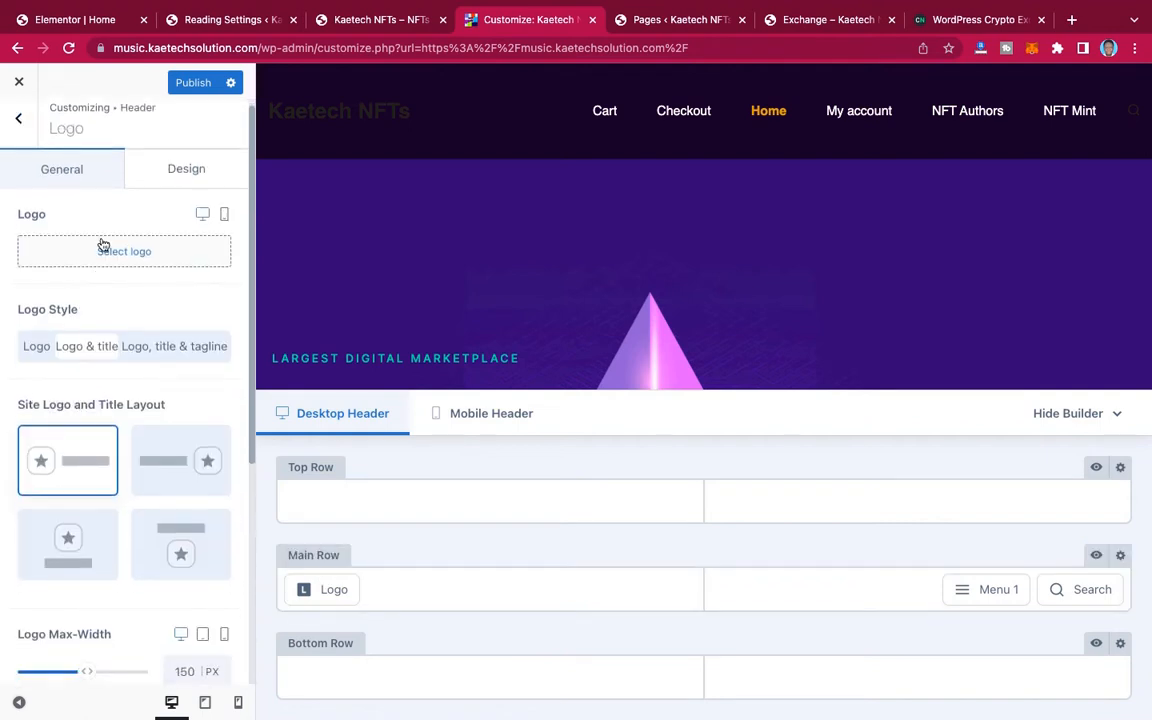
# Choose the NFT logo from the Media Library and set Logo Max-Width to 40 px
pyautogui.click(110, 252)
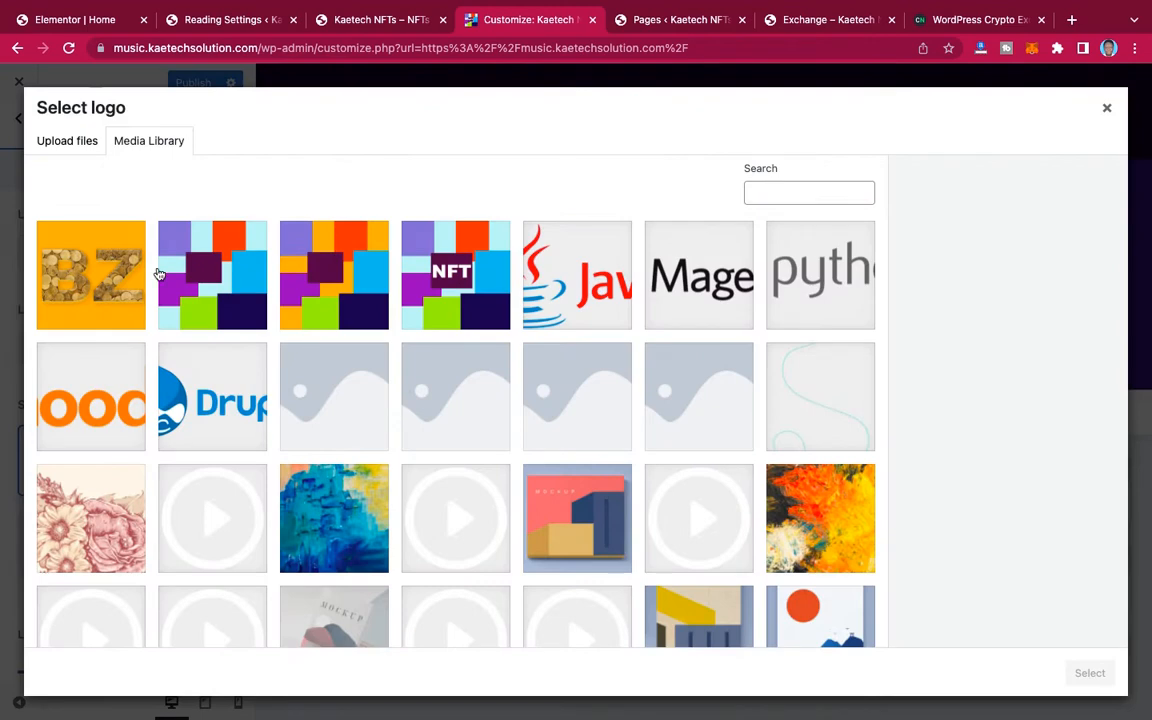
pyautogui.click(407, 265)
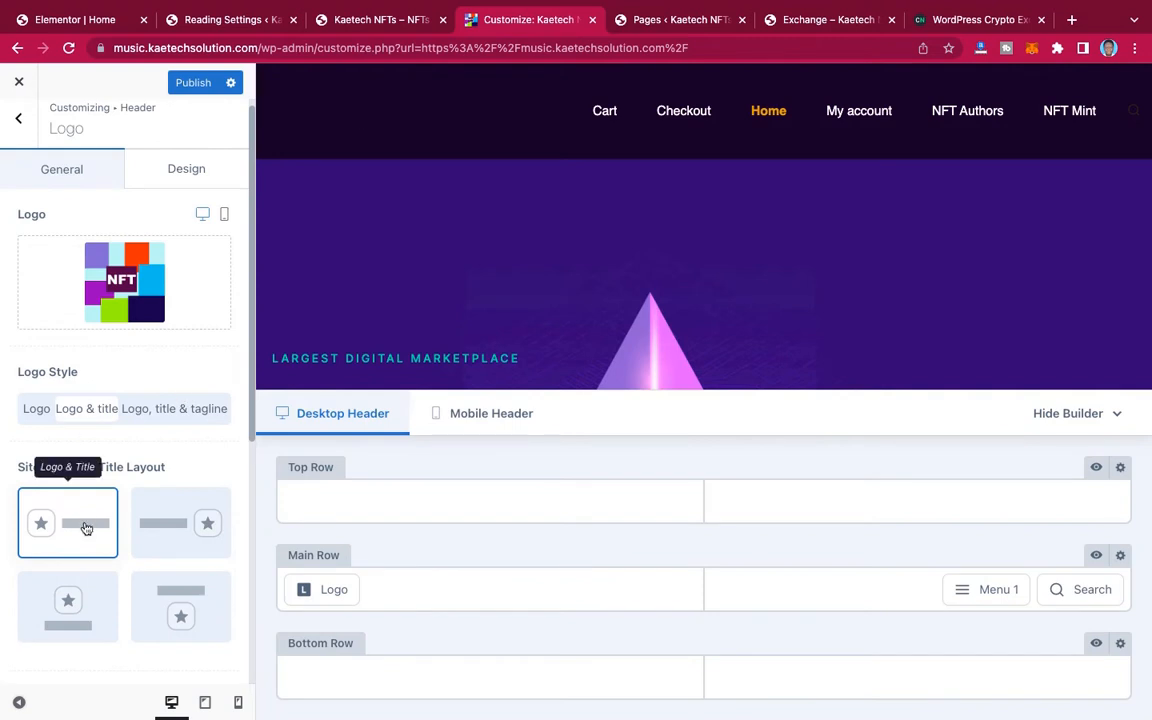
pyautogui.scroll(-5, 85, 527)
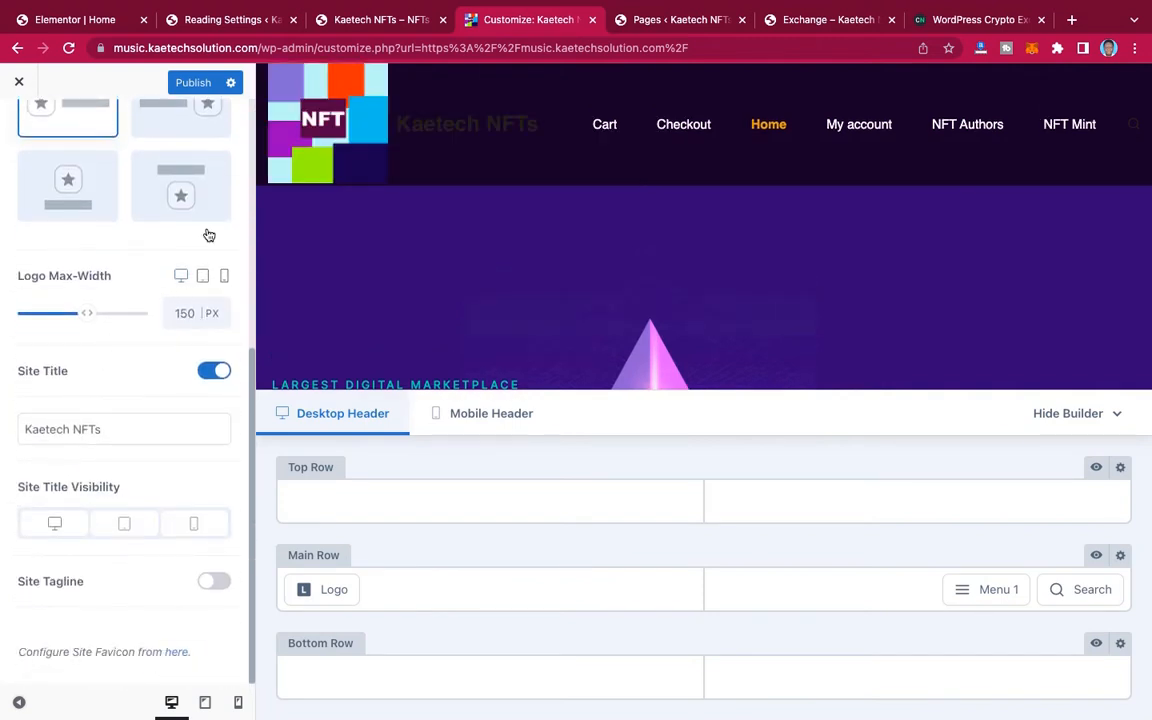
pyautogui.doubleClick(186, 313)
pyautogui.write('40')
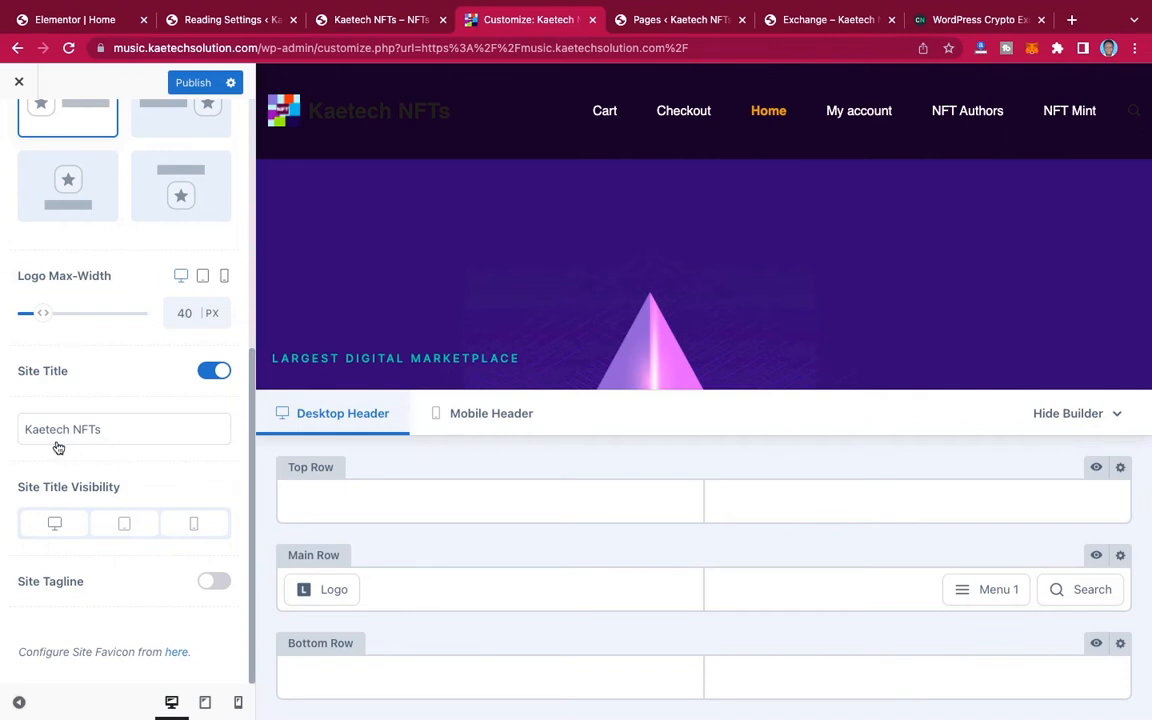
pyautogui.scroll(5, 172, 431)
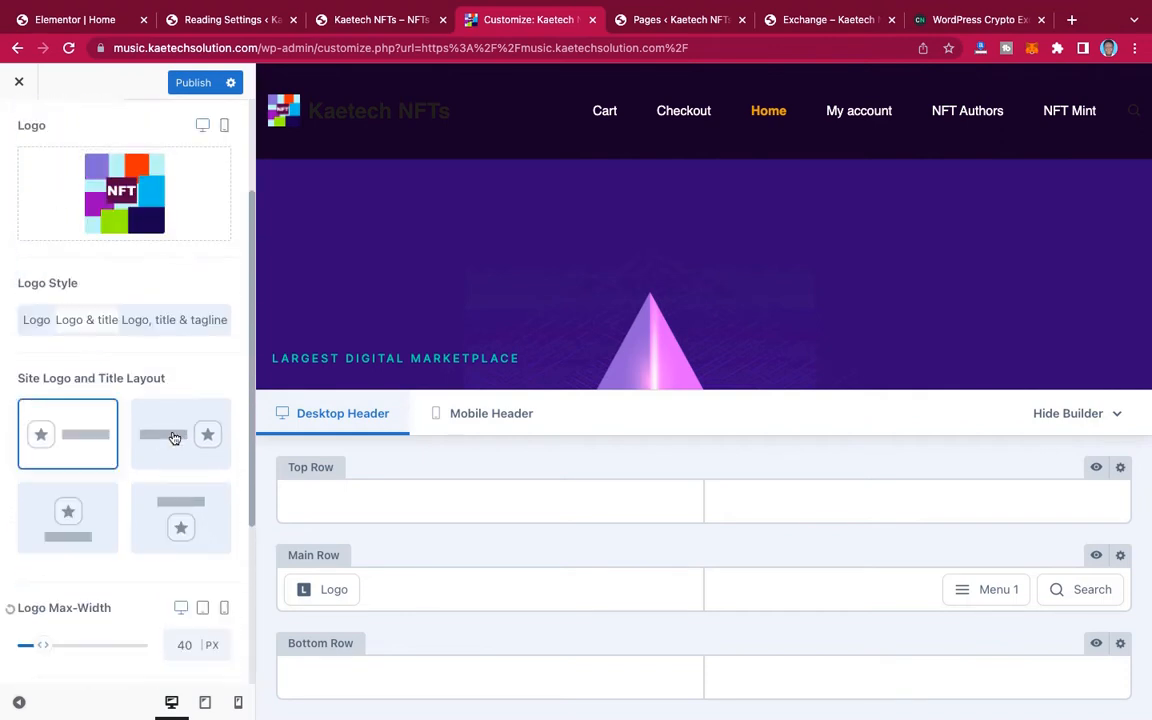
# Set the Site Title Color to near-white #fefefe and publish the header changes
pyautogui.click(174, 180)
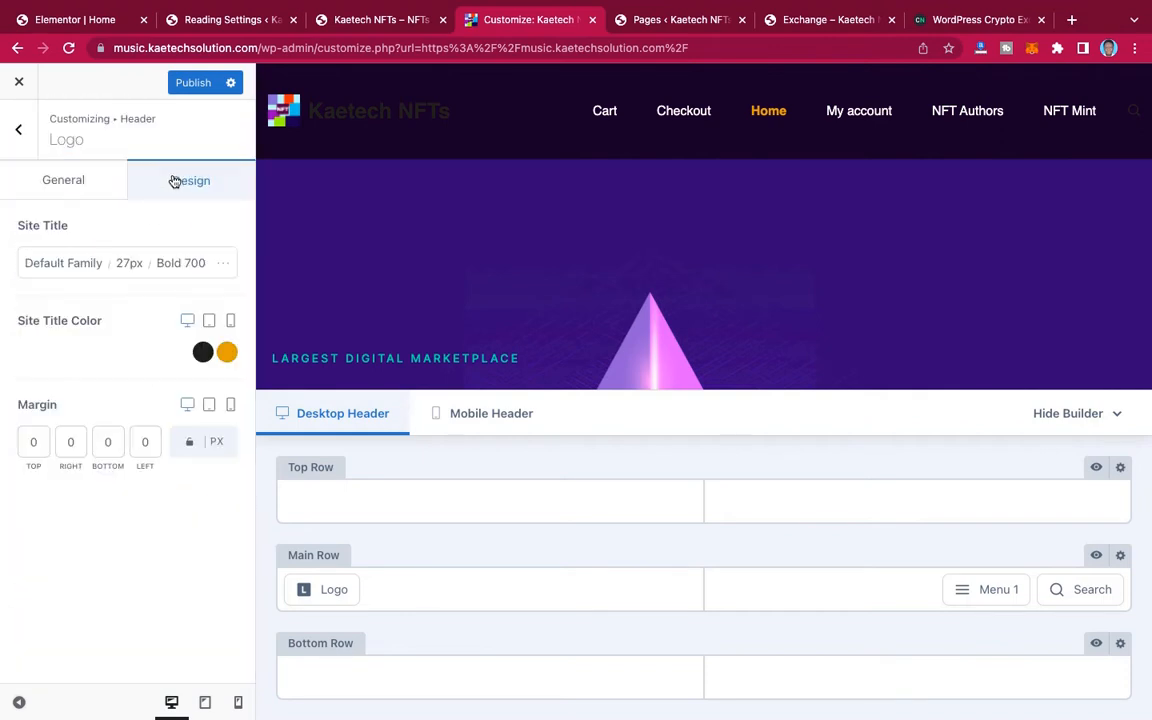
pyautogui.click(204, 356)
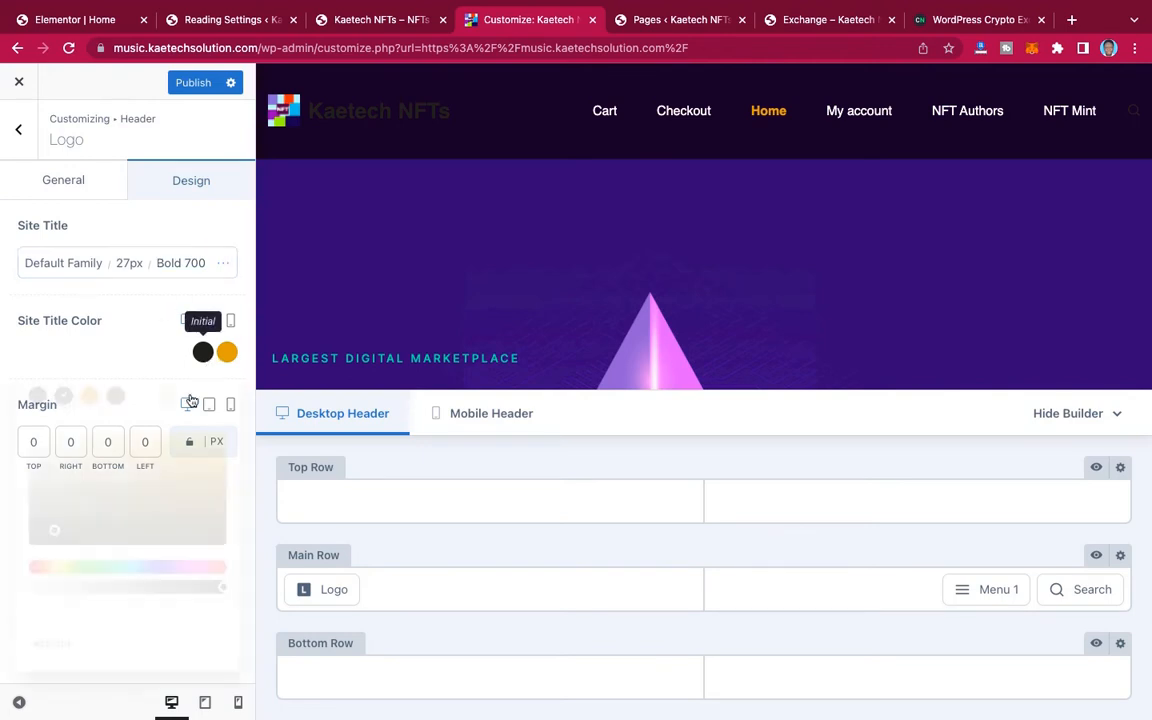
pyautogui.click(30, 449)
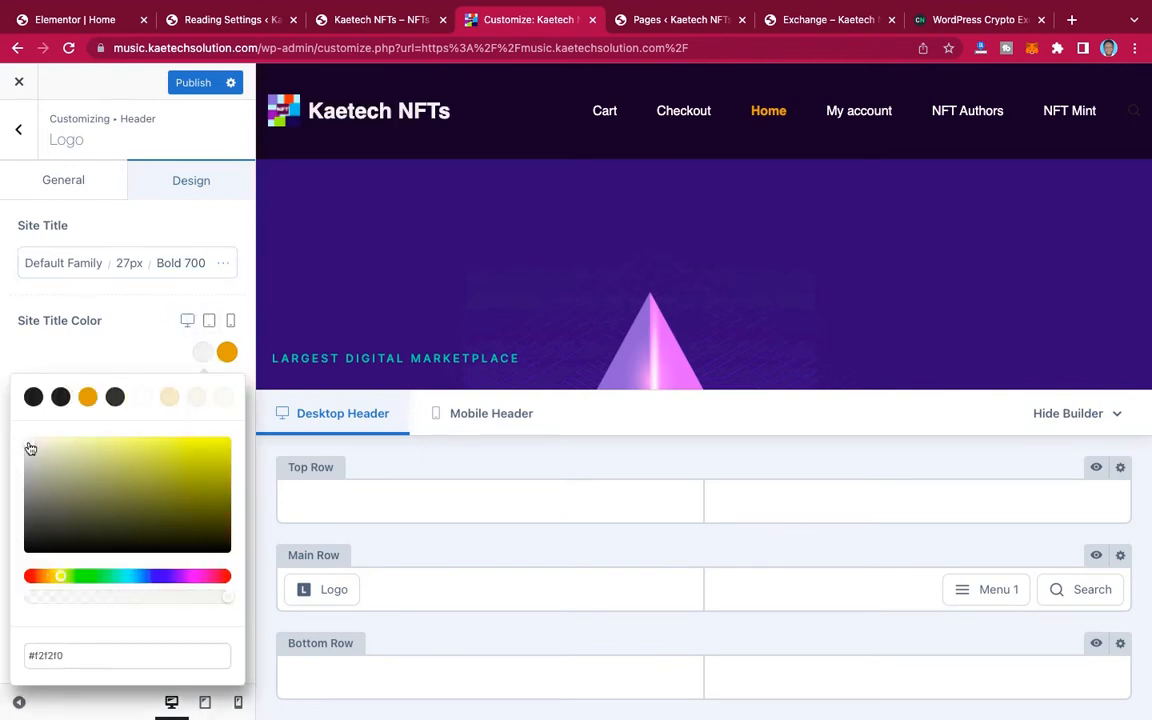
pyautogui.moveTo(30, 449); pyautogui.dragTo(18, 437)
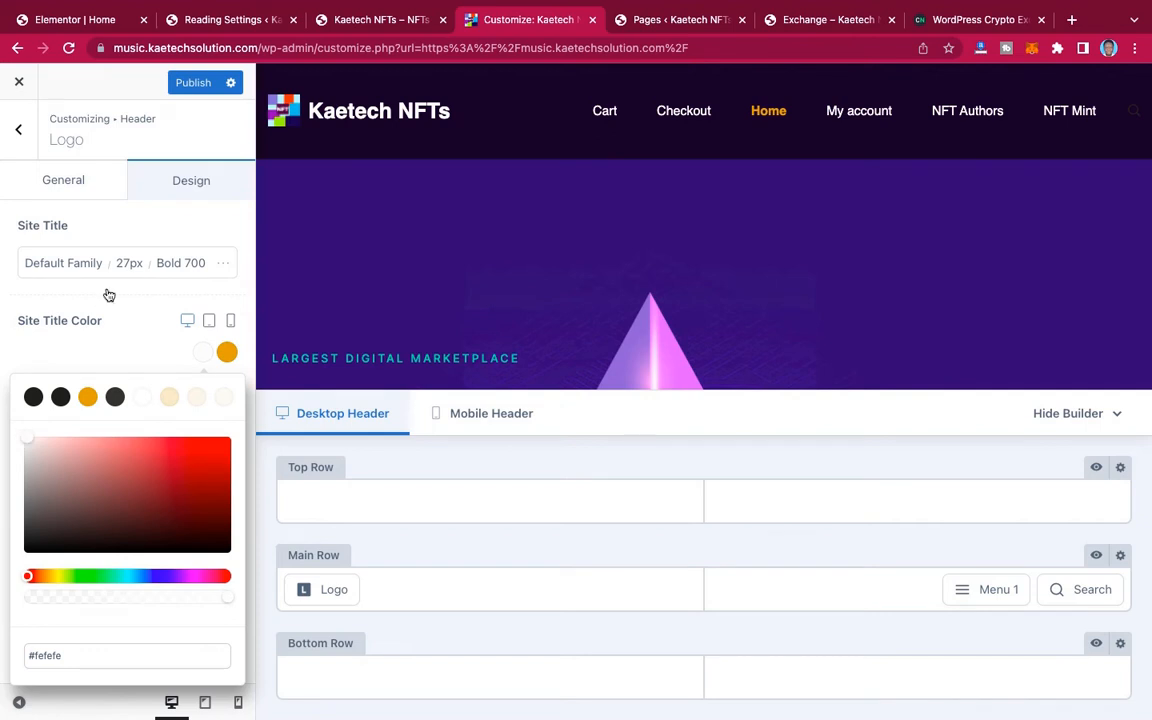
pyautogui.click(143, 314)
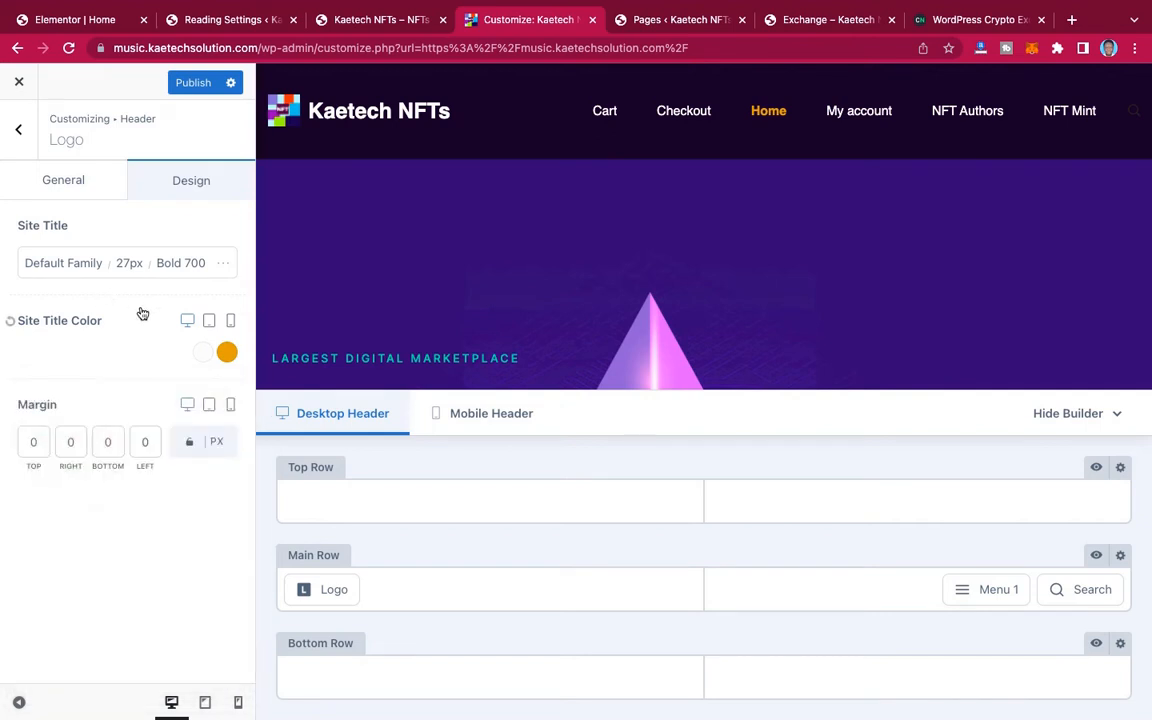
pyautogui.click(195, 83)
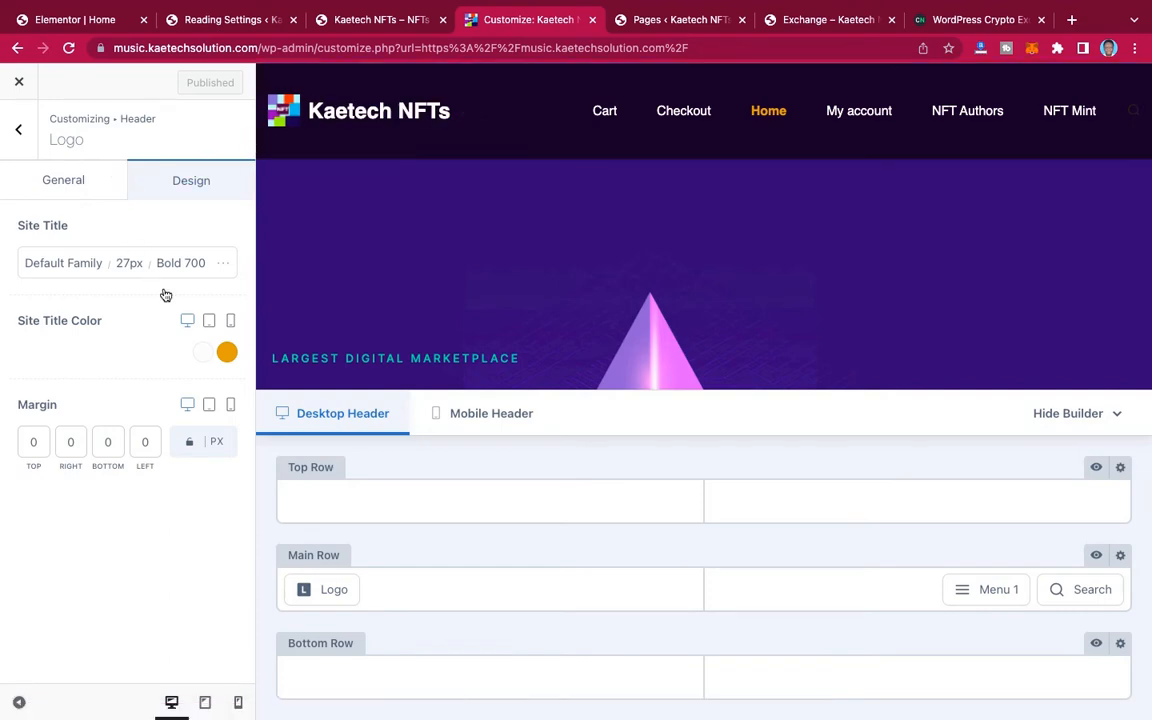
pyautogui.scroll(-10, 628, 292)
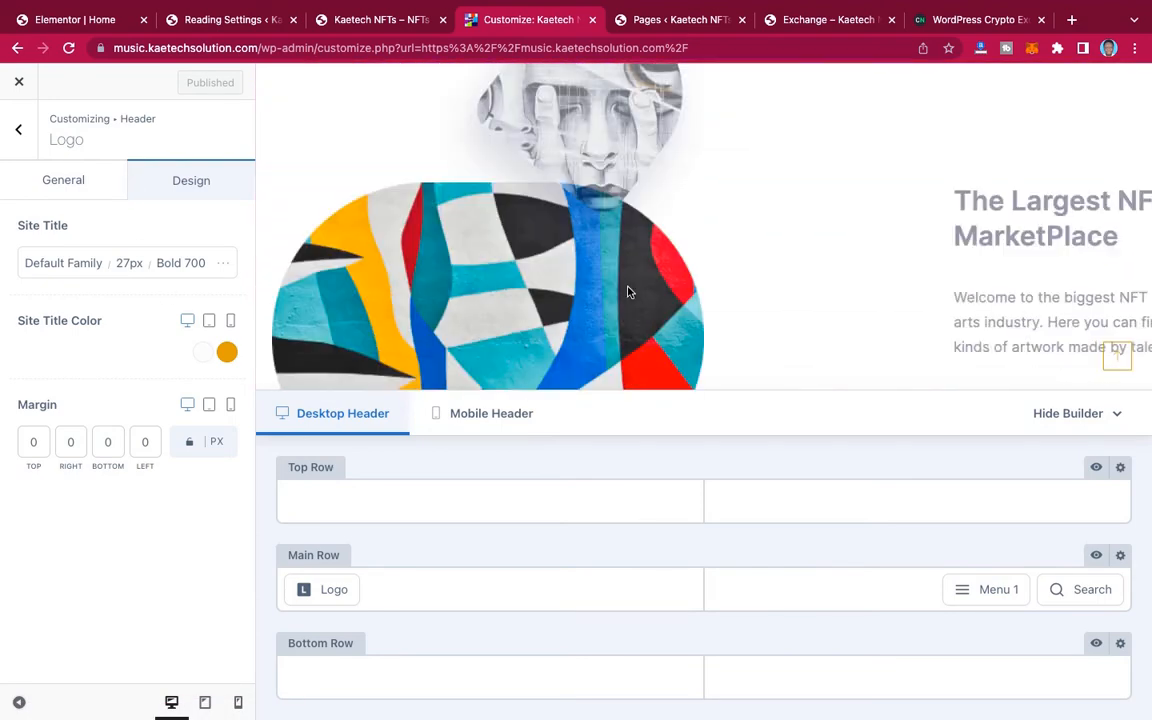
pyautogui.scroll(10, 628, 292)
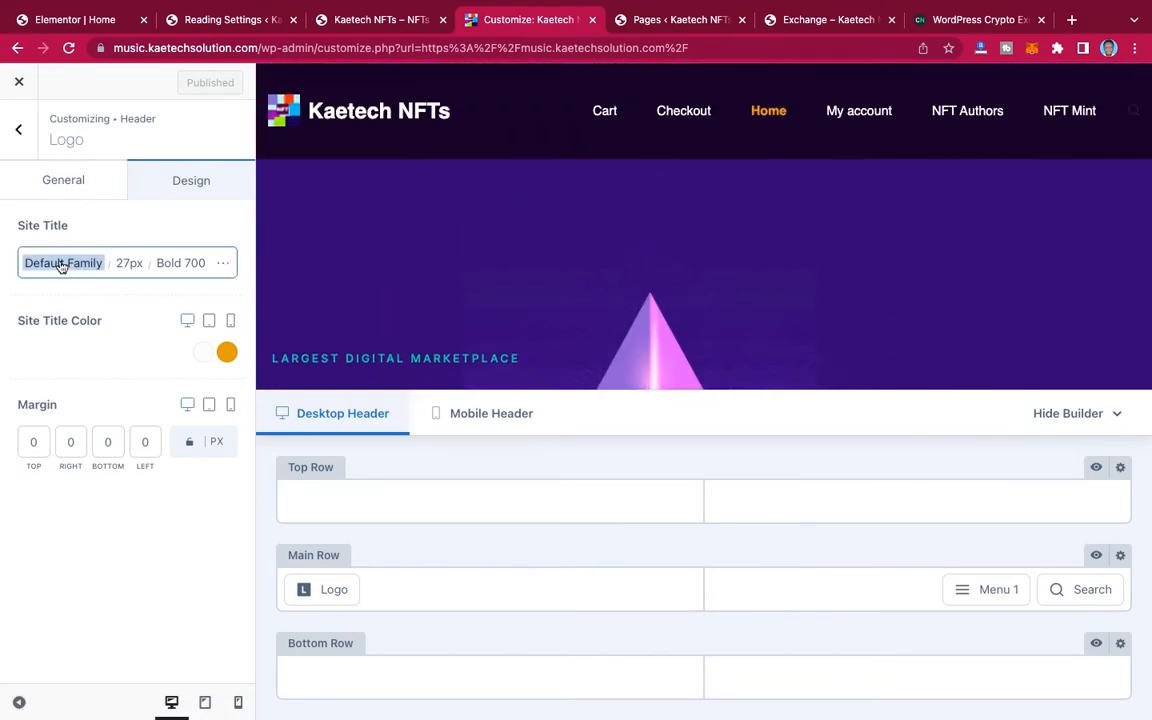
pyautogui.click(329, 17)
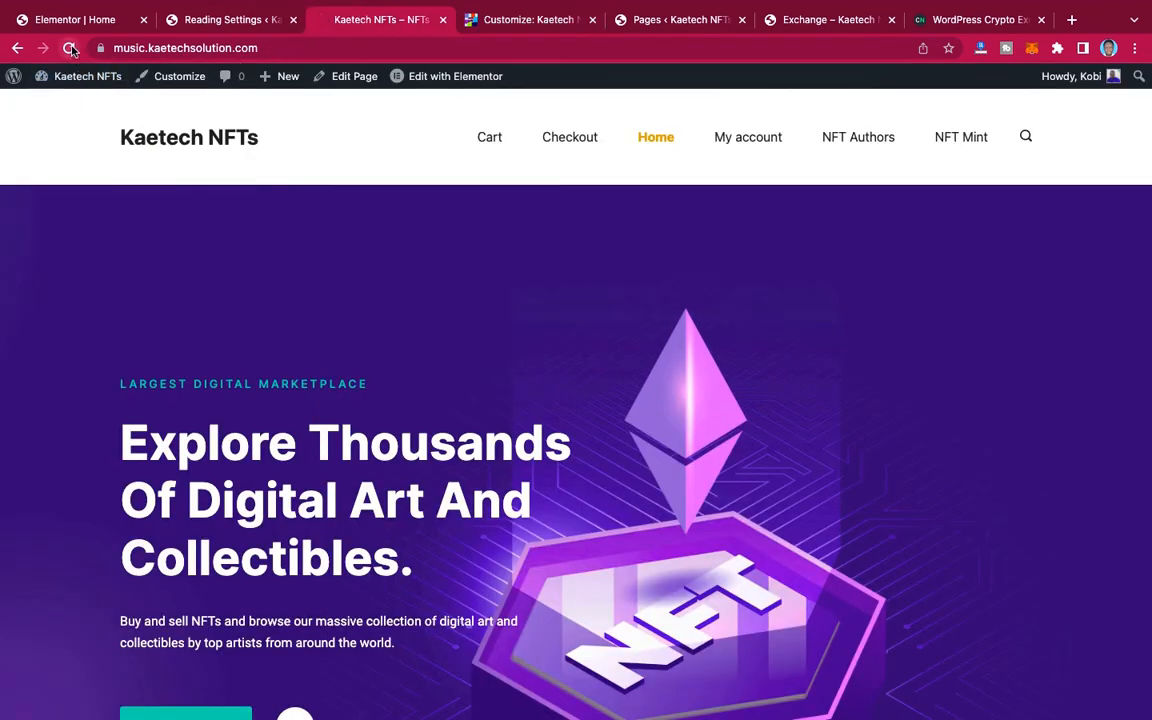
# Reload the live site, check the My account page, then return to the home page
pyautogui.click(69, 48)
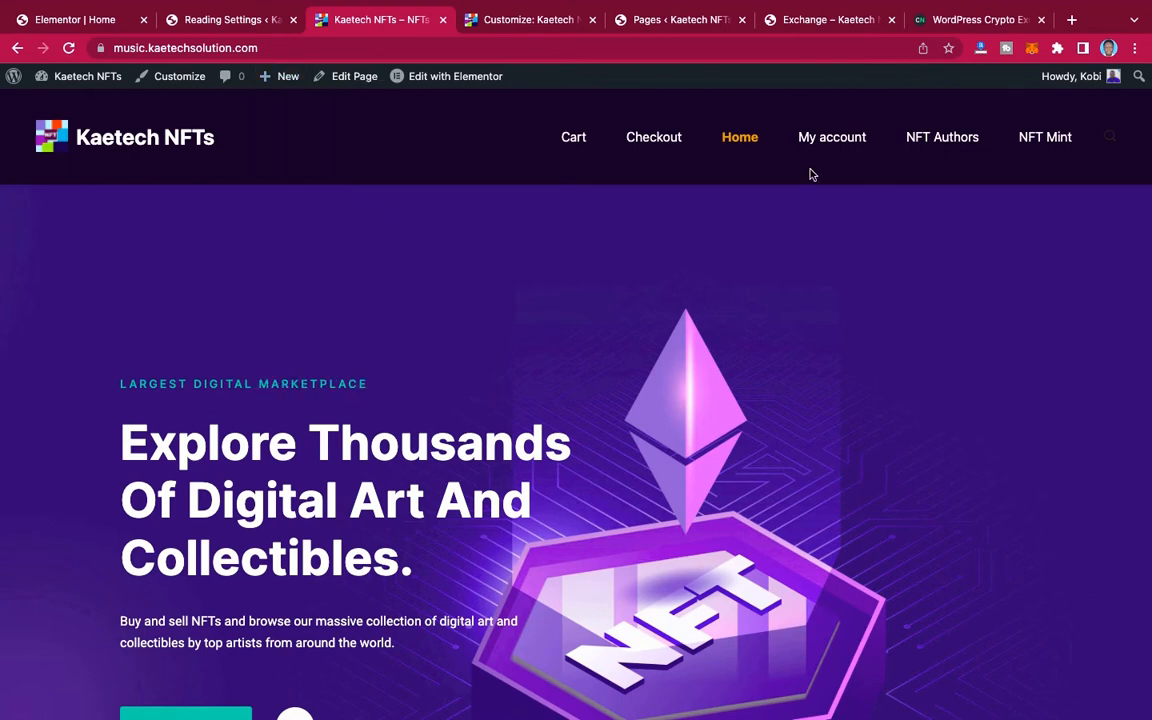
pyautogui.click(840, 145)
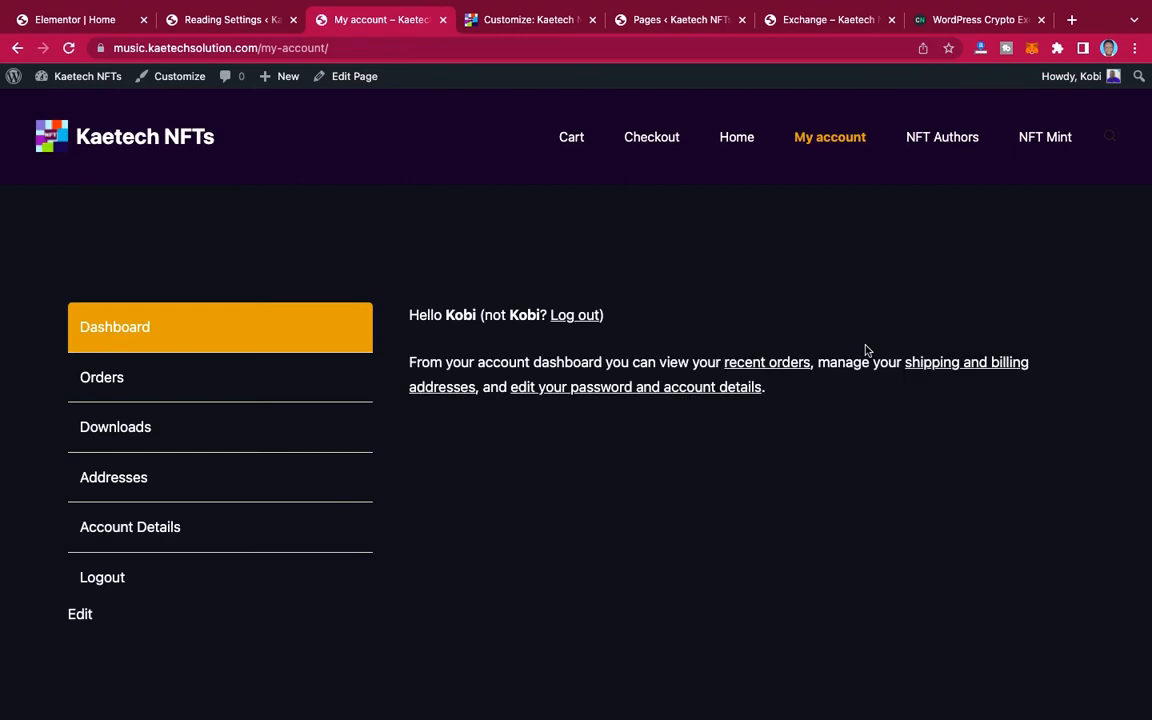
pyautogui.scroll(-3, 868, 447)
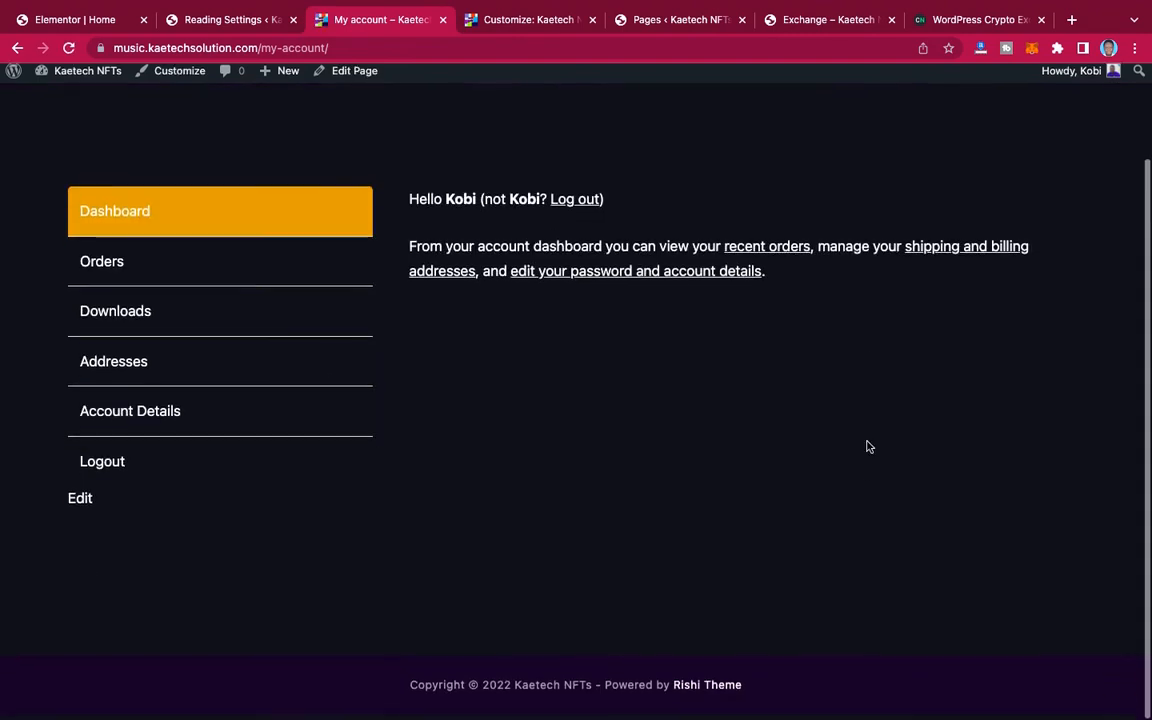
pyautogui.scroll(3, 866, 445)
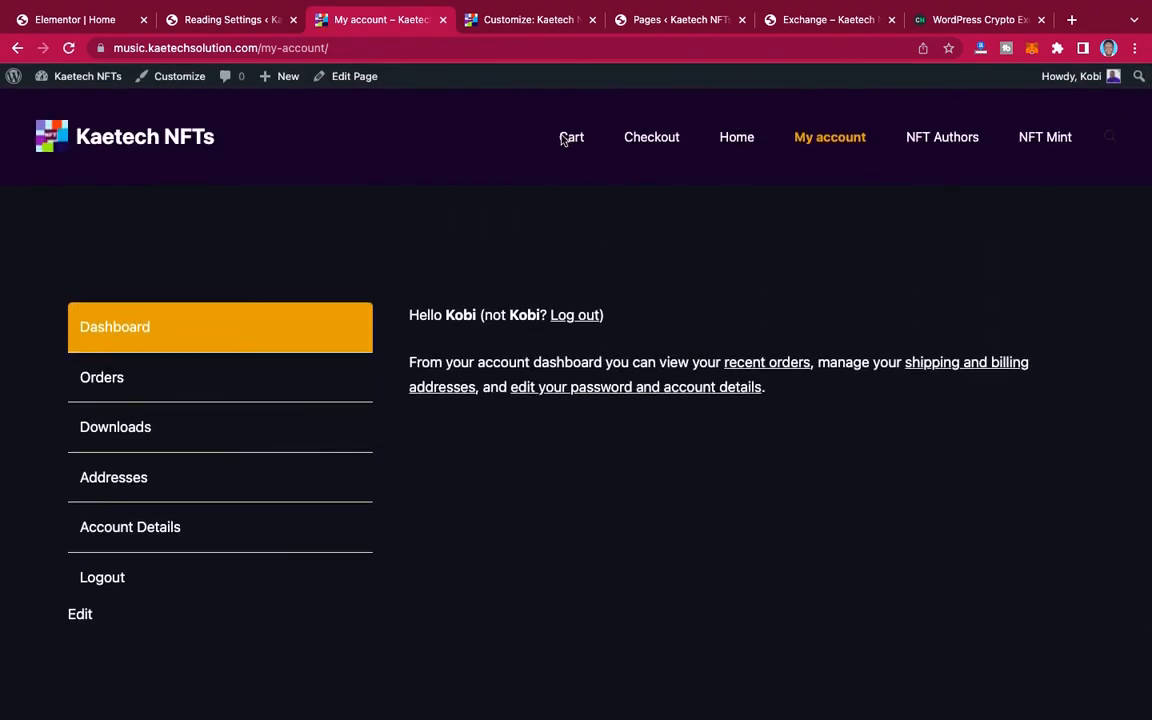
pyautogui.click(165, 146)
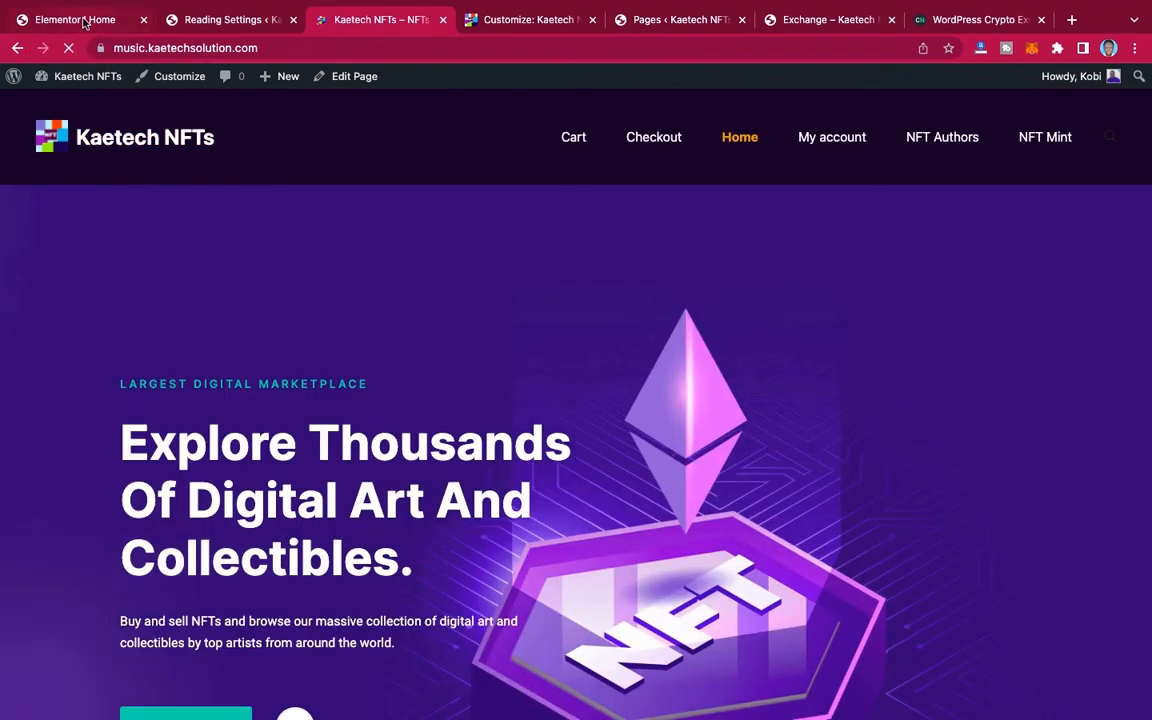
# Select the hero section in Elementor and open the media library for its Background Image
pyautogui.click(80, 20)
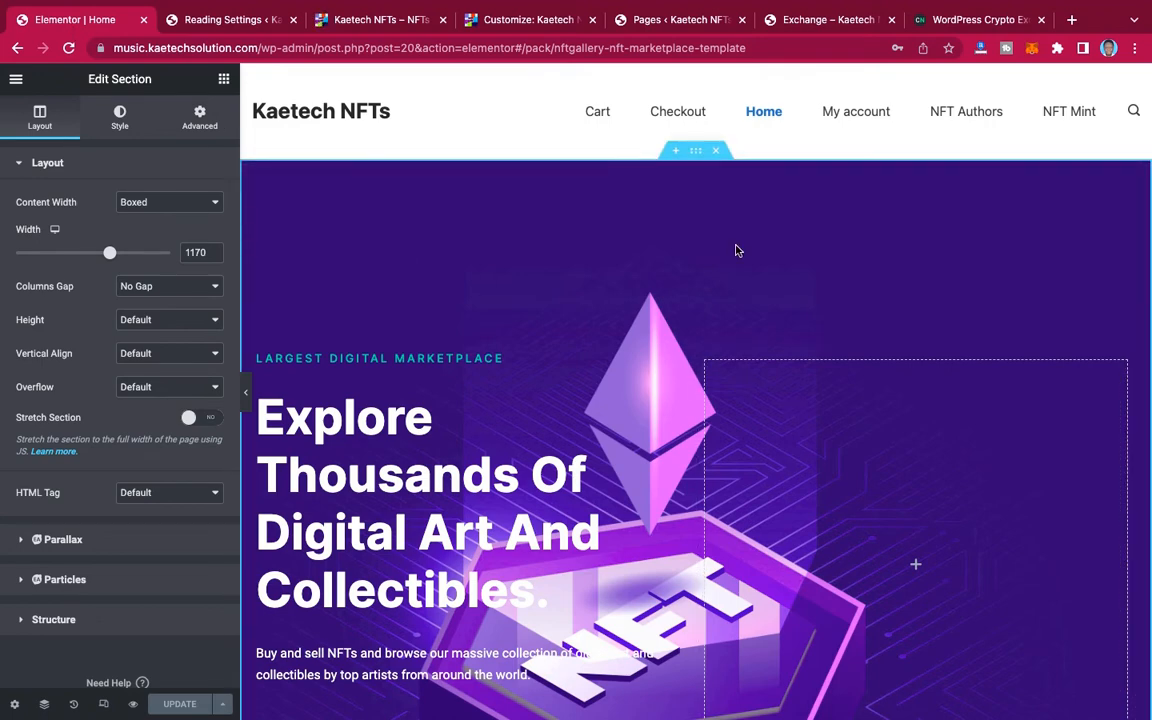
pyautogui.click(700, 159)
pyautogui.click(120, 118)
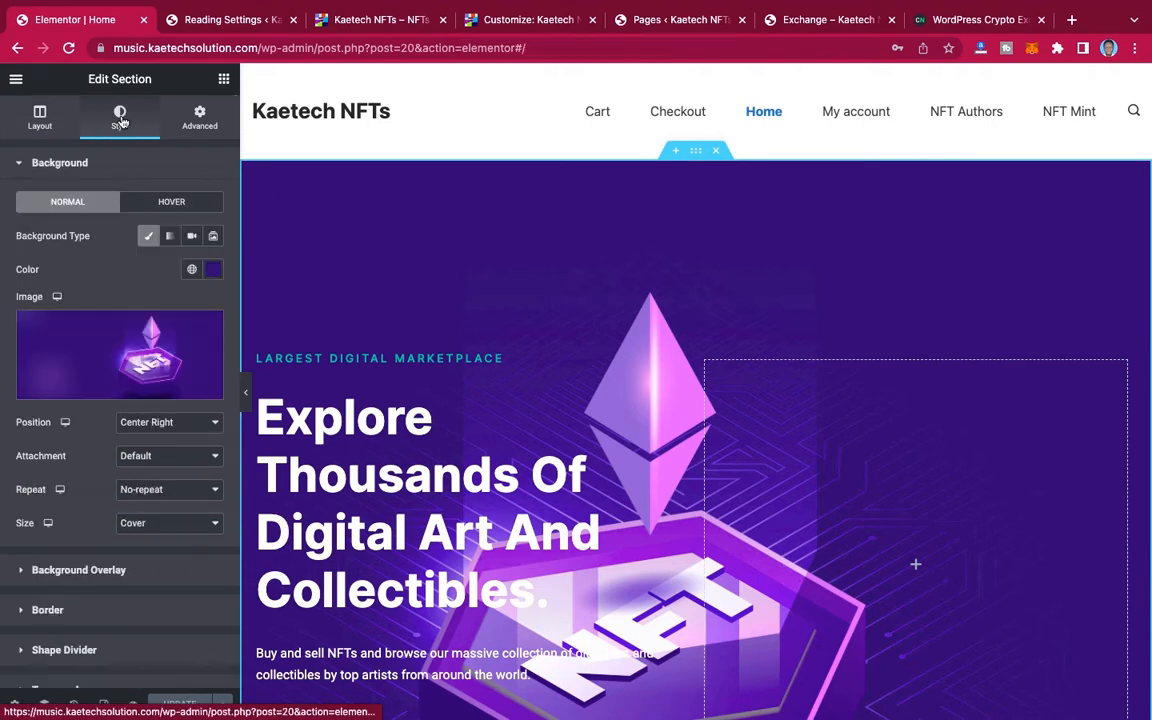
pyautogui.click(113, 349)
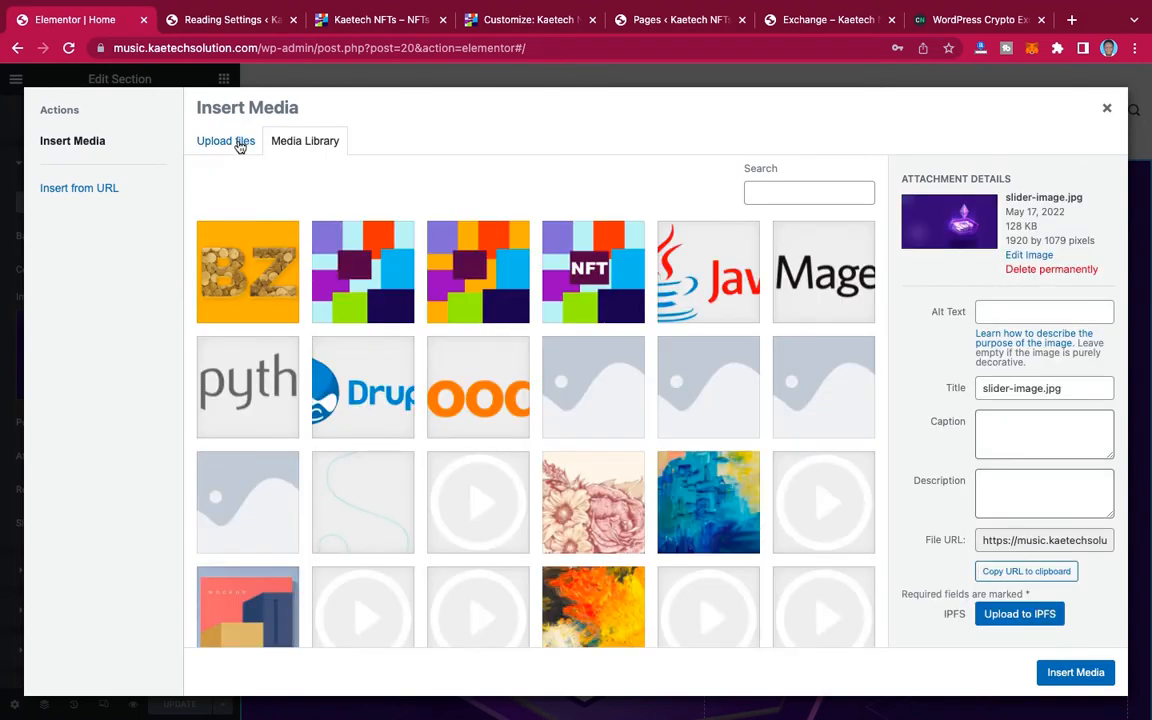
# Upload nft-7004985_1280.jpg from Downloads and insert it as the hero section background
pyautogui.click(226, 141)
pyautogui.click(642, 389)
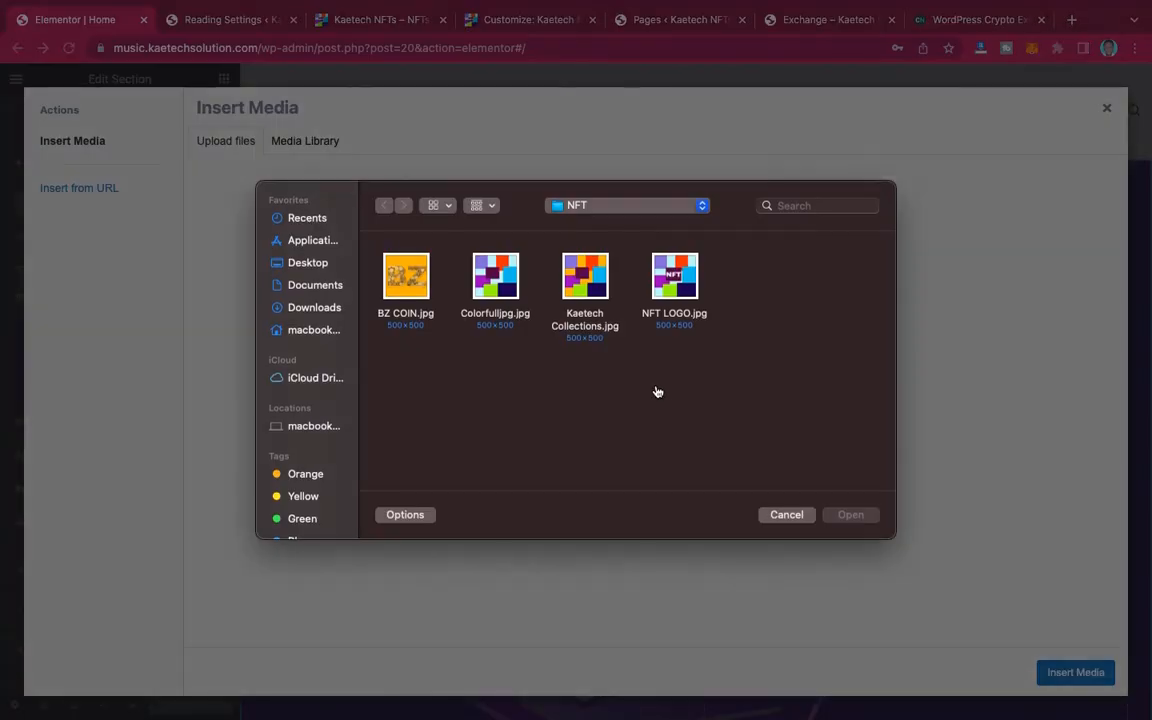
pyautogui.click(315, 310)
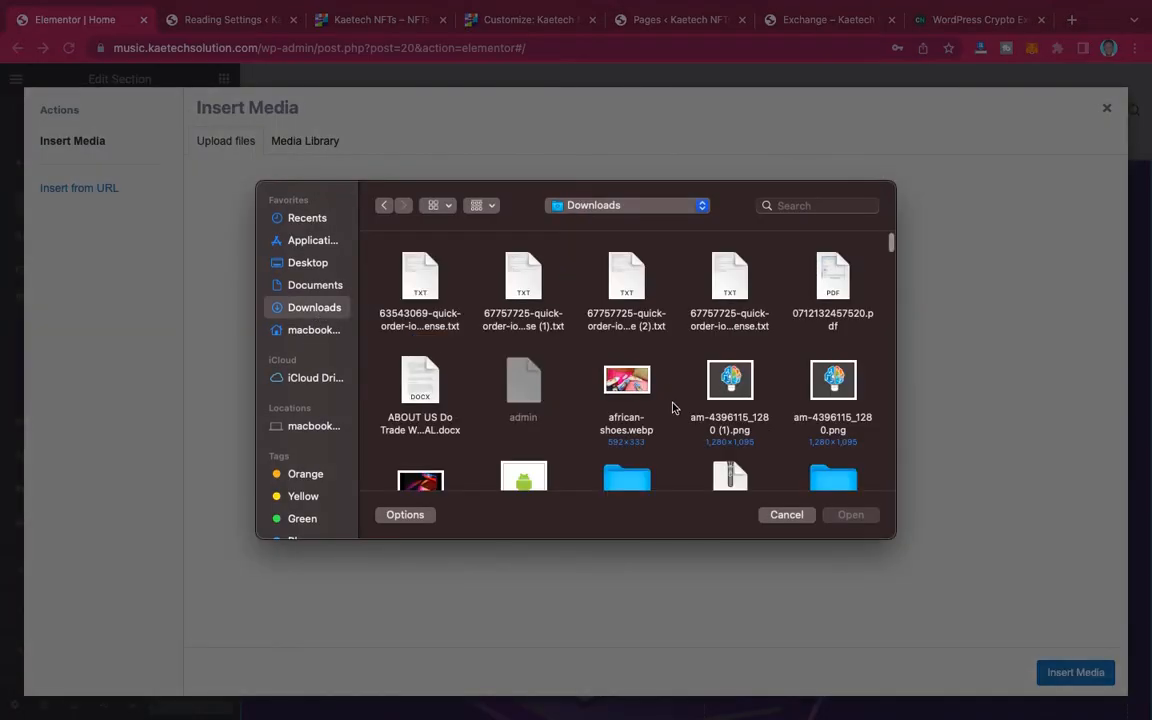
pyautogui.press('n')
pyautogui.click(529, 416)
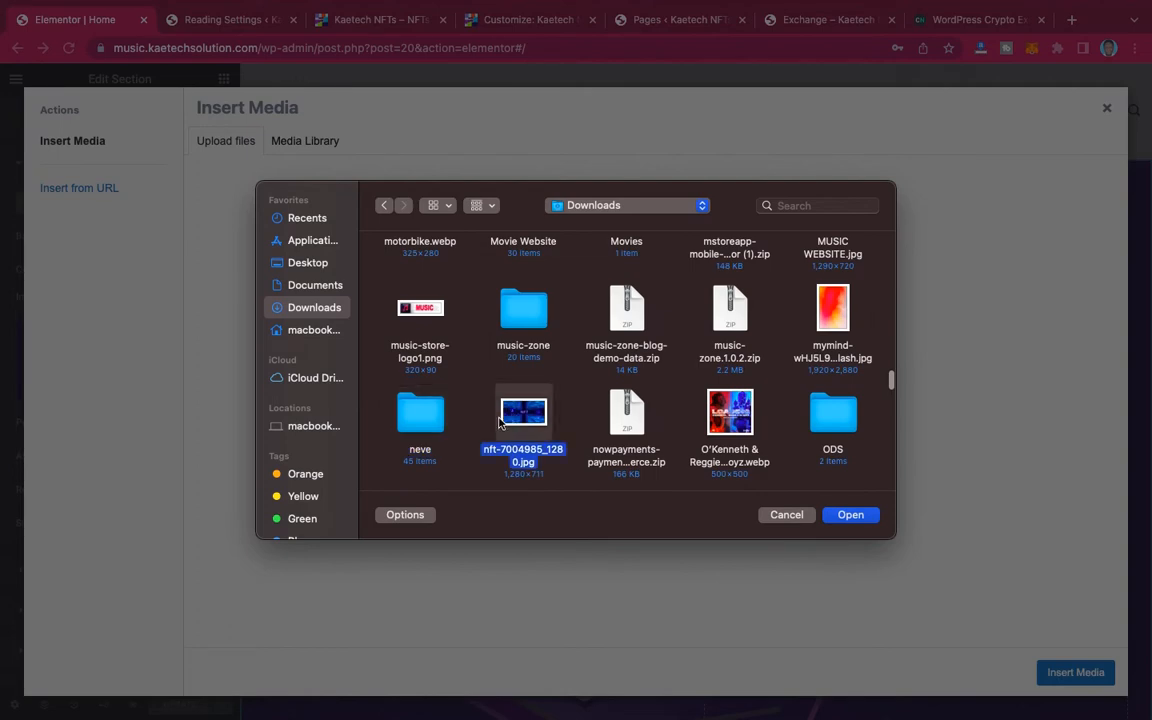
pyautogui.click(866, 514)
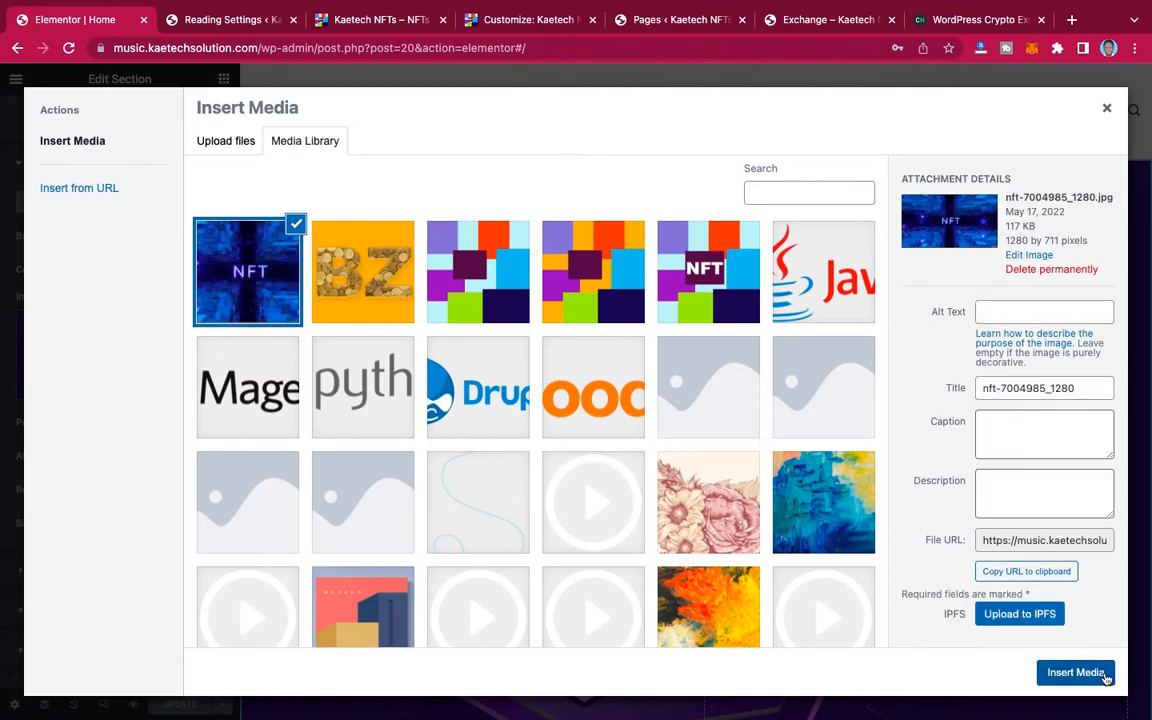
pyautogui.click(1104, 676)
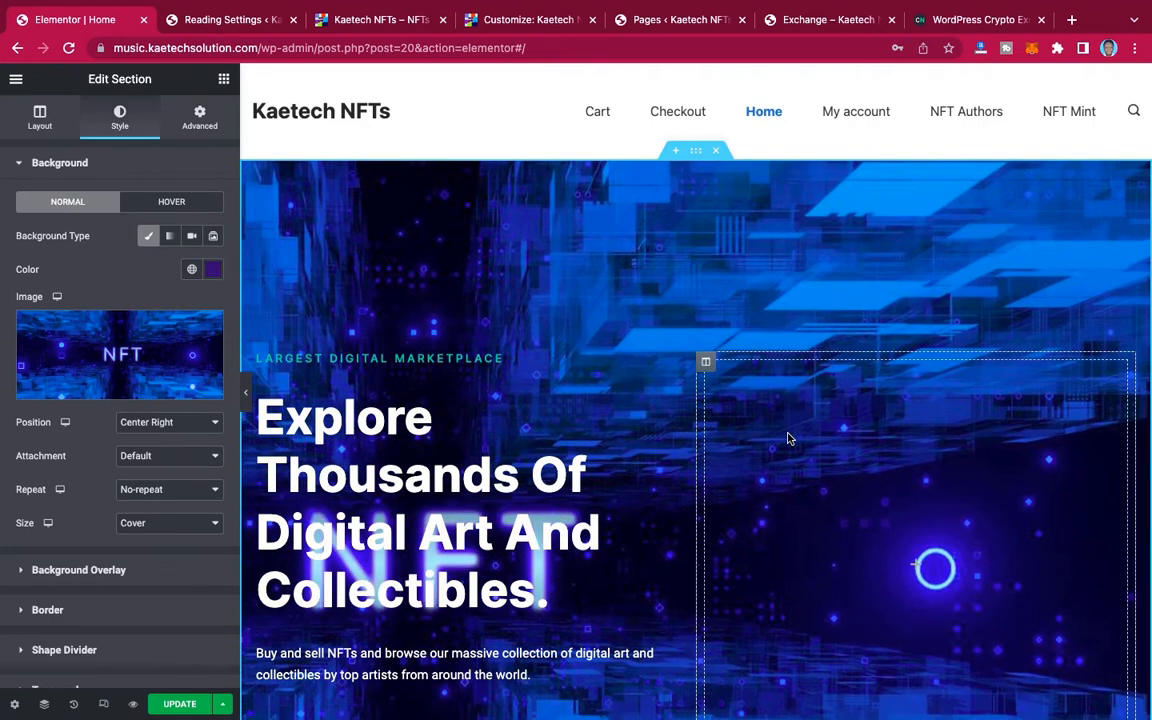
# Add a gradient overlay from dark purple #0E0724 to pink #F229A7 at 0.64 opacity
pyautogui.scroll(-4, 788, 439)
pyautogui.scroll(3, 789, 439)
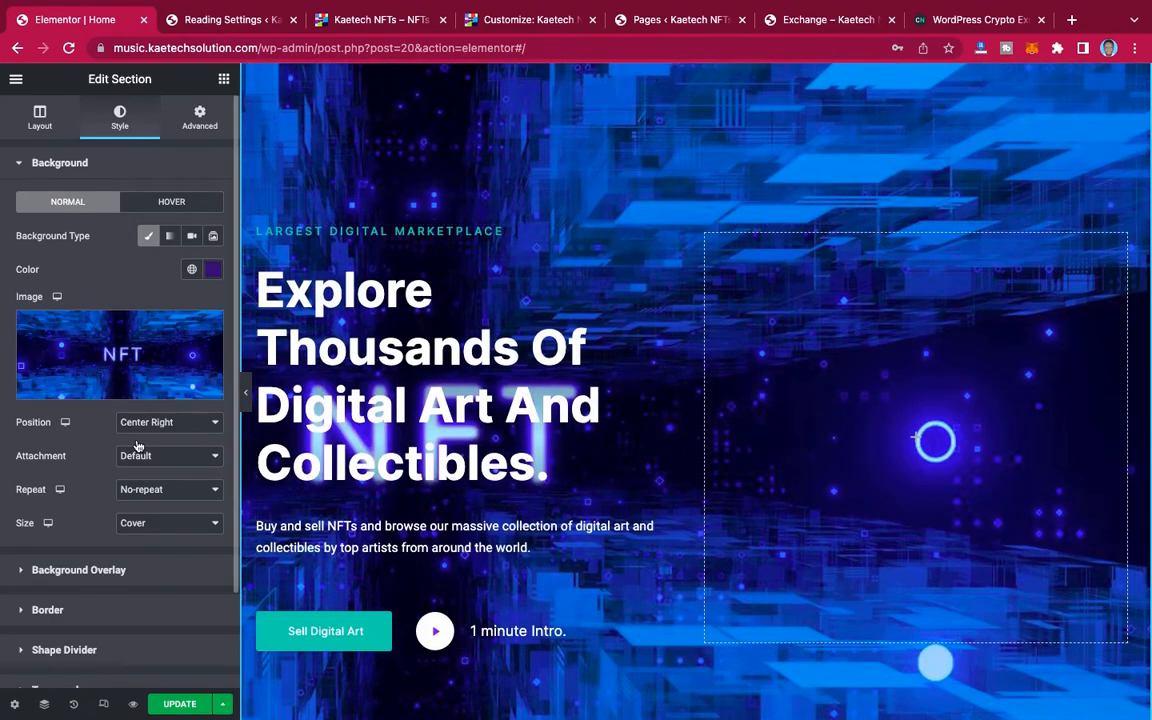
pyautogui.scroll(-3, 138, 446)
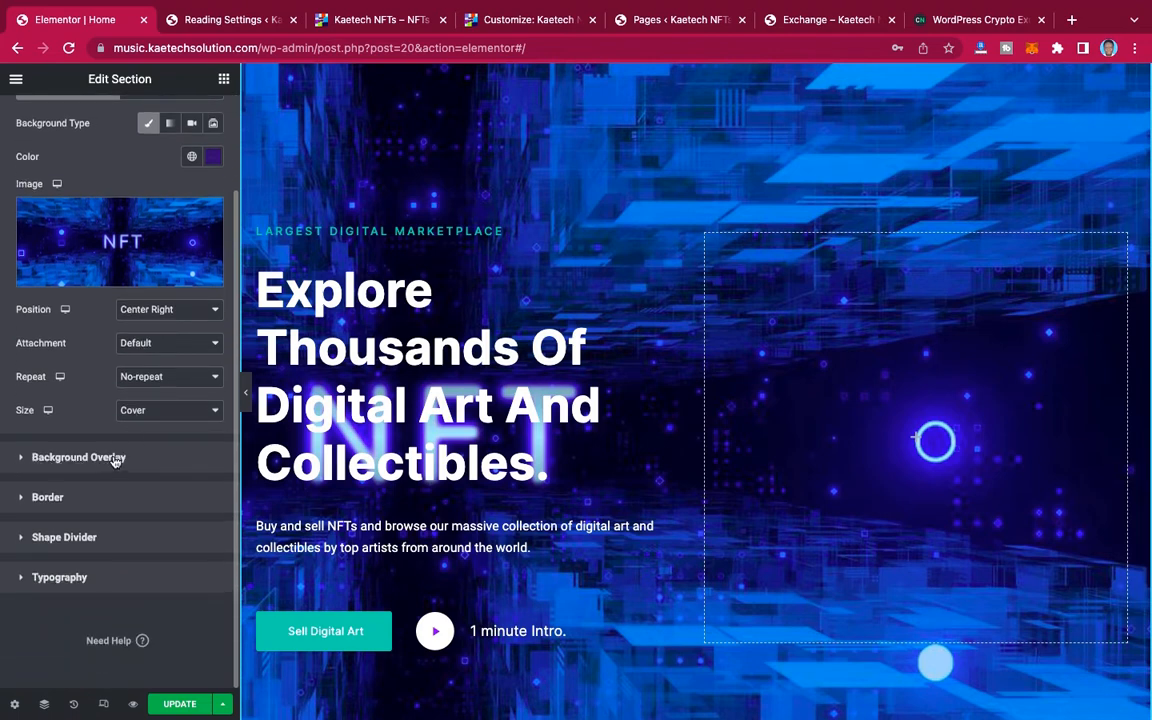
pyautogui.click(116, 458)
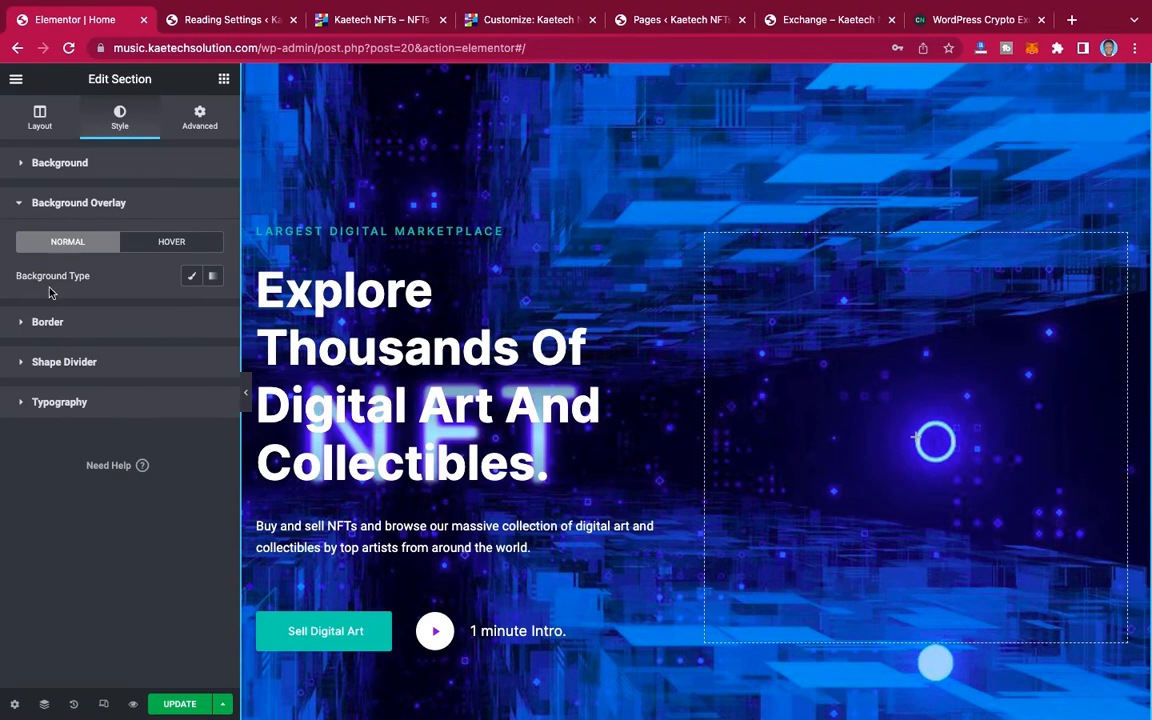
pyautogui.click(211, 277)
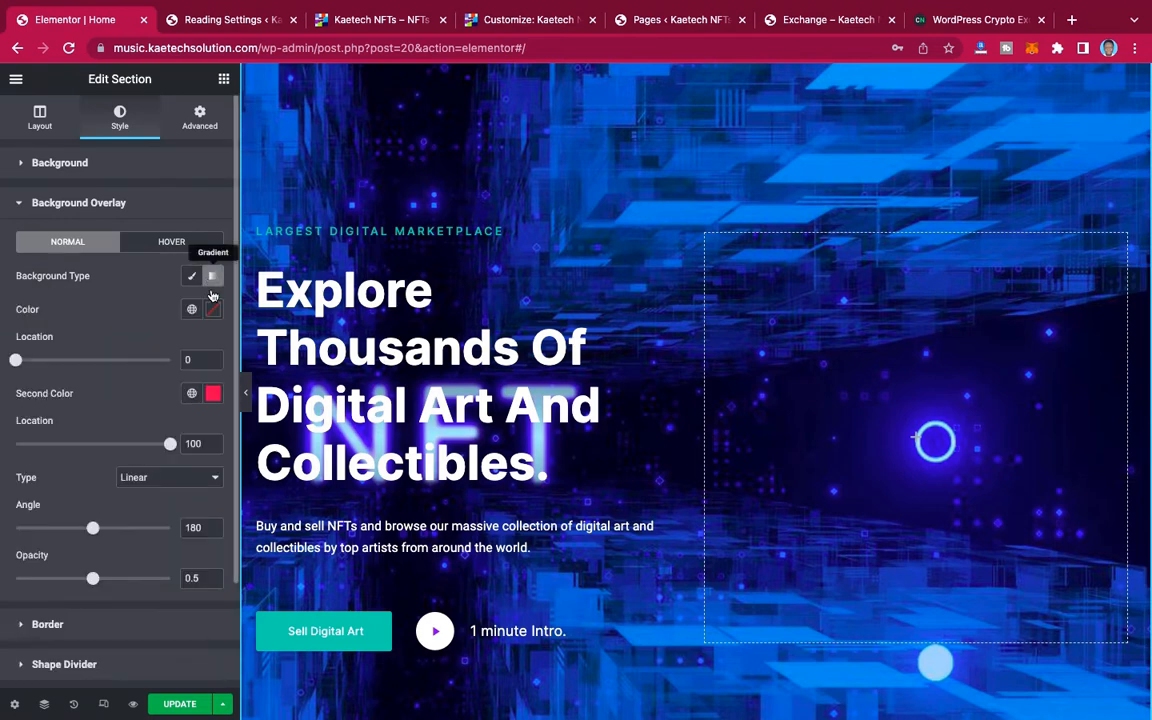
pyautogui.click(212, 311)
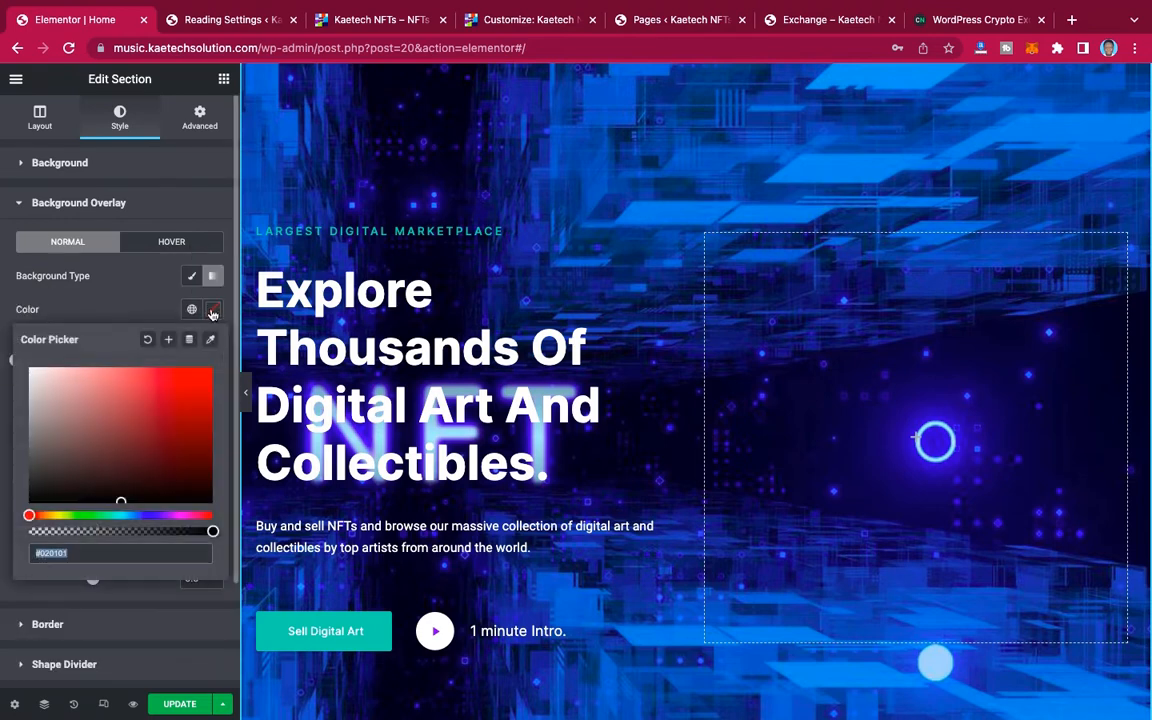
pyautogui.click(159, 515)
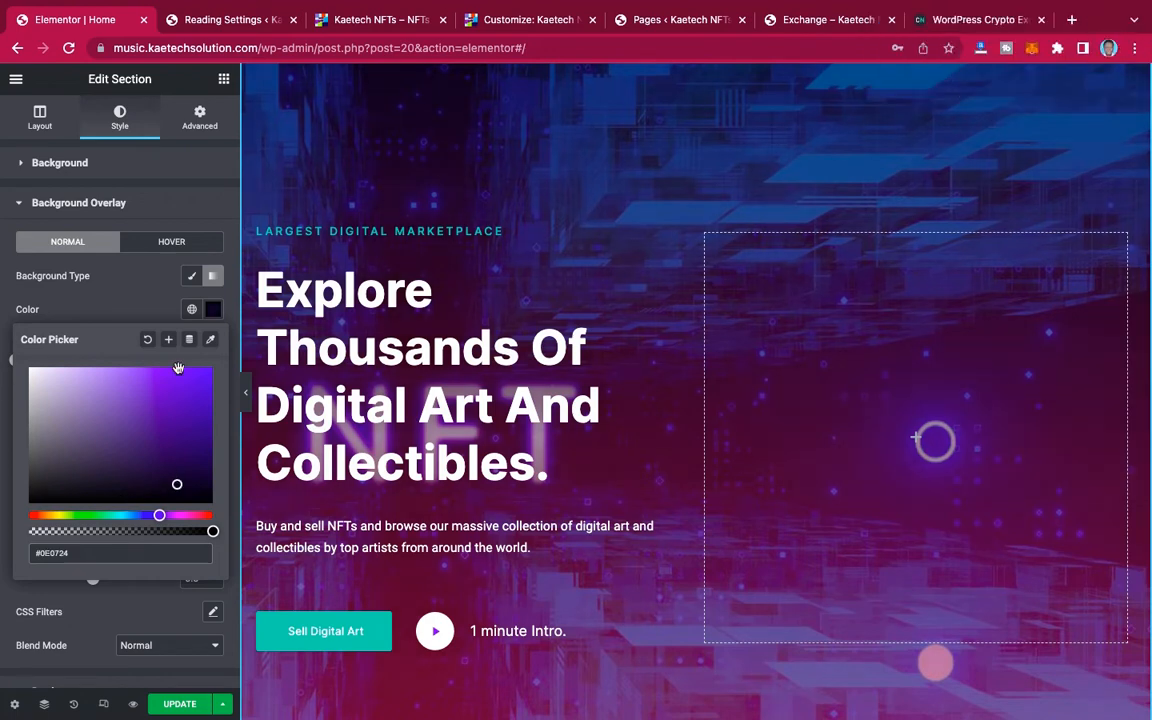
pyautogui.click(131, 307)
pyautogui.click(212, 392)
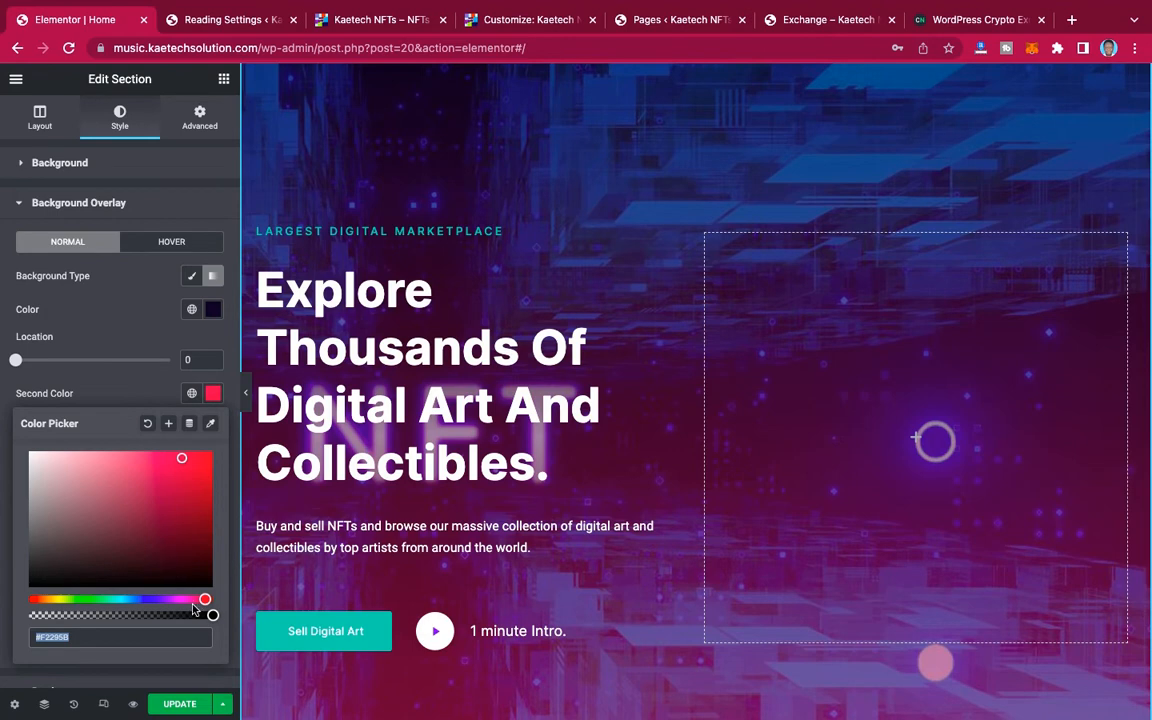
pyautogui.moveTo(205, 599); pyautogui.dragTo(193, 598)
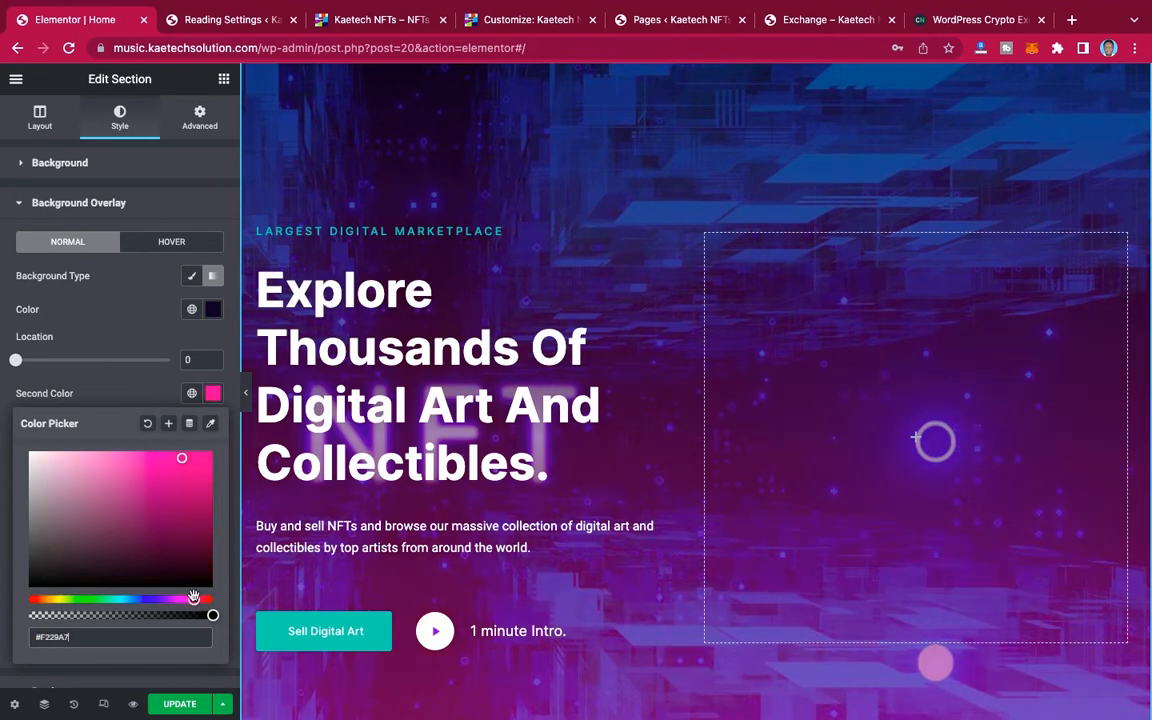
pyautogui.click(137, 389)
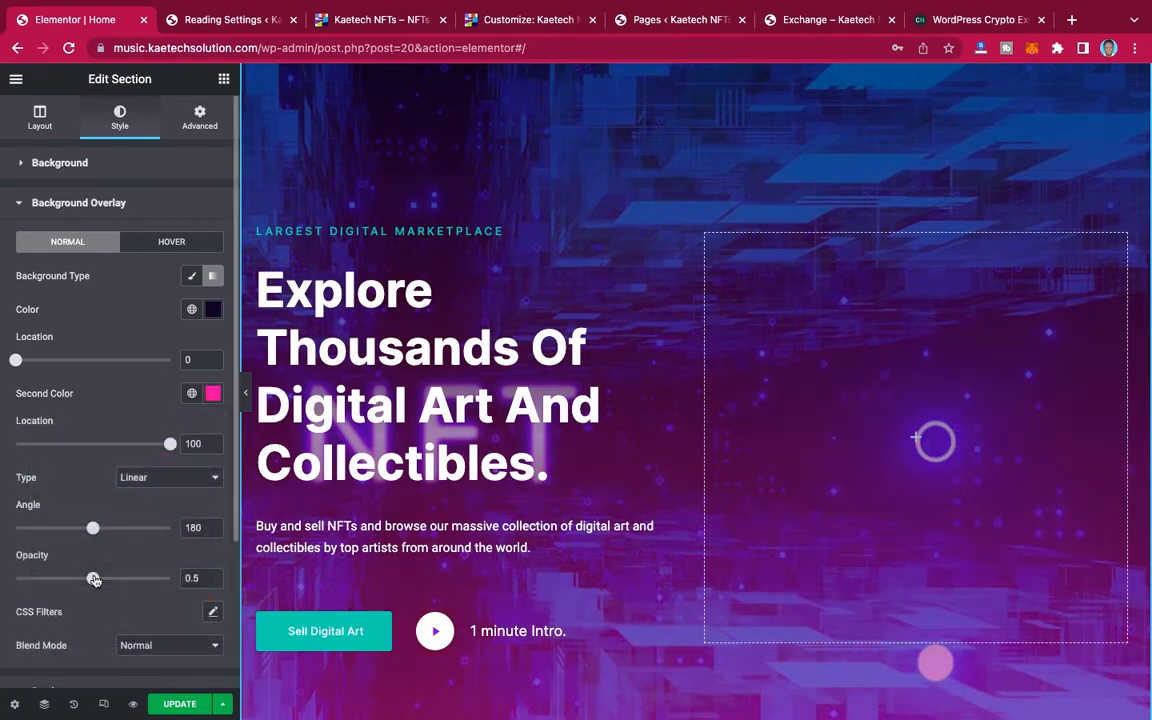
pyautogui.moveTo(93, 579); pyautogui.dragTo(115, 580)
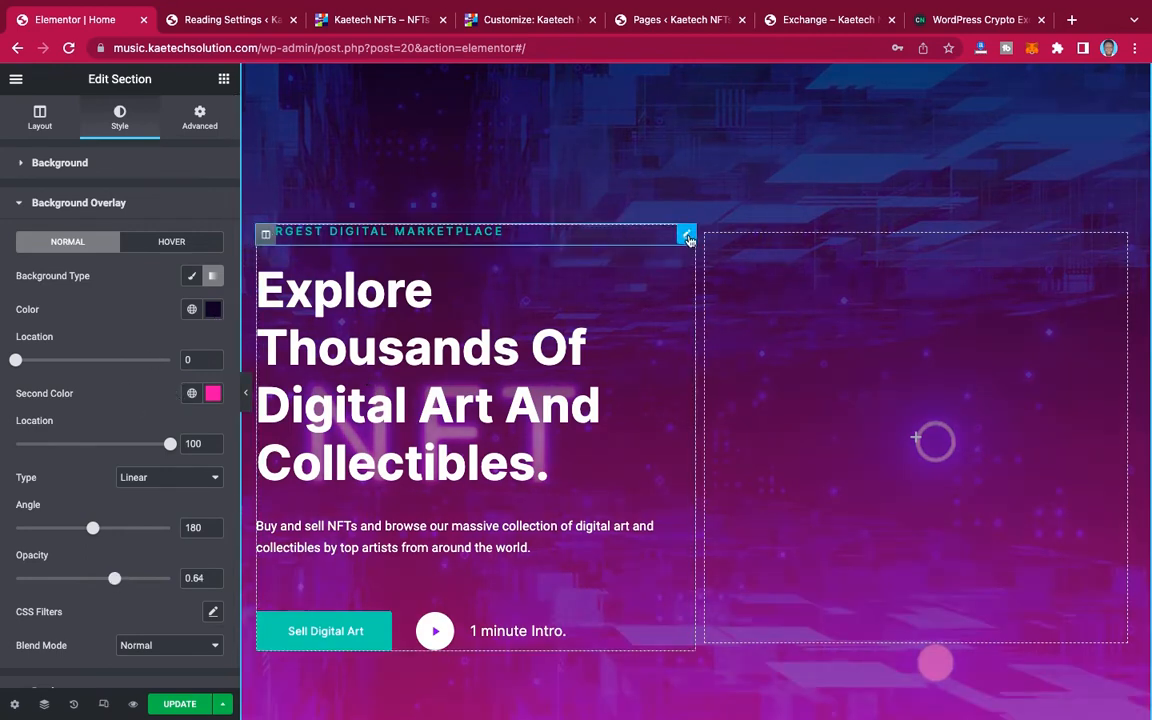
# Change the LARGEST DIGITAL MARKETPLACE heading's text colour to orange #CF9825
pyautogui.click(688, 238)
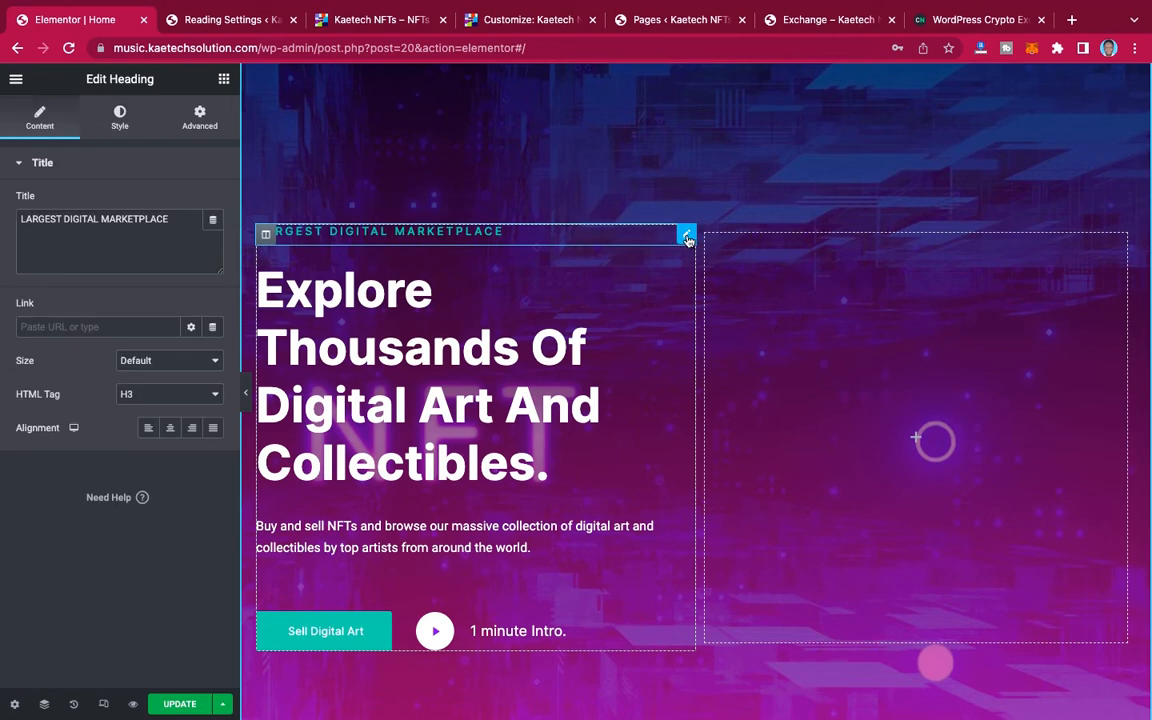
pyautogui.click(121, 118)
pyautogui.click(212, 202)
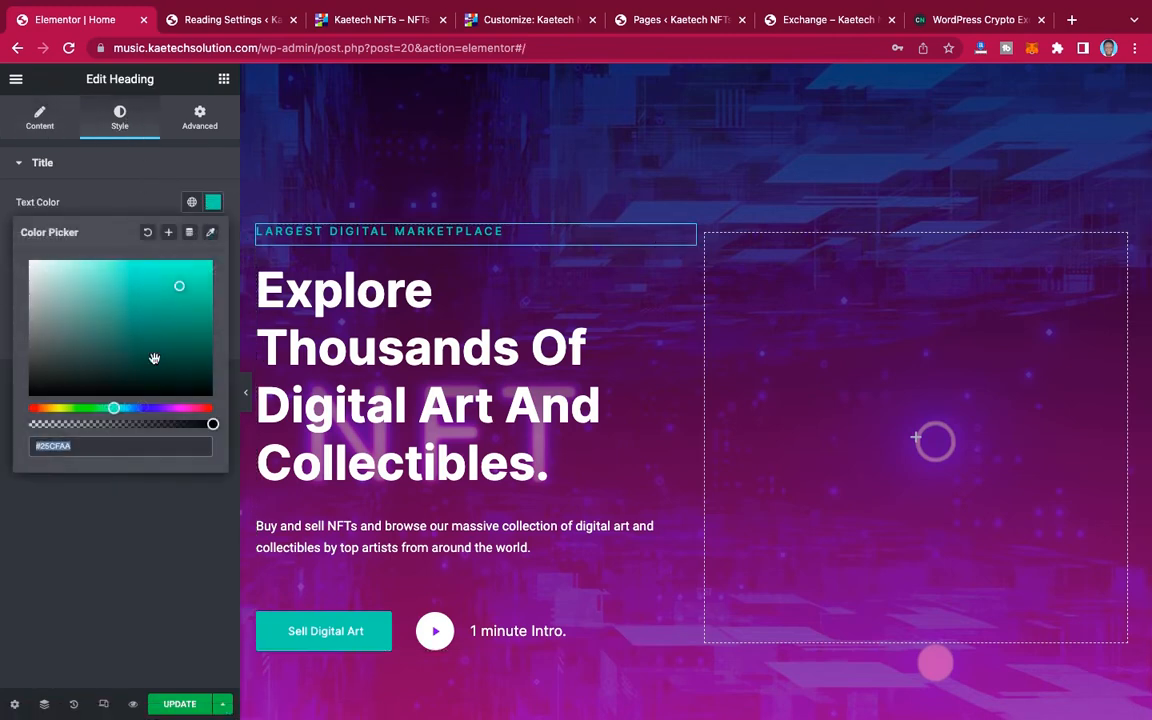
pyautogui.click(49, 408)
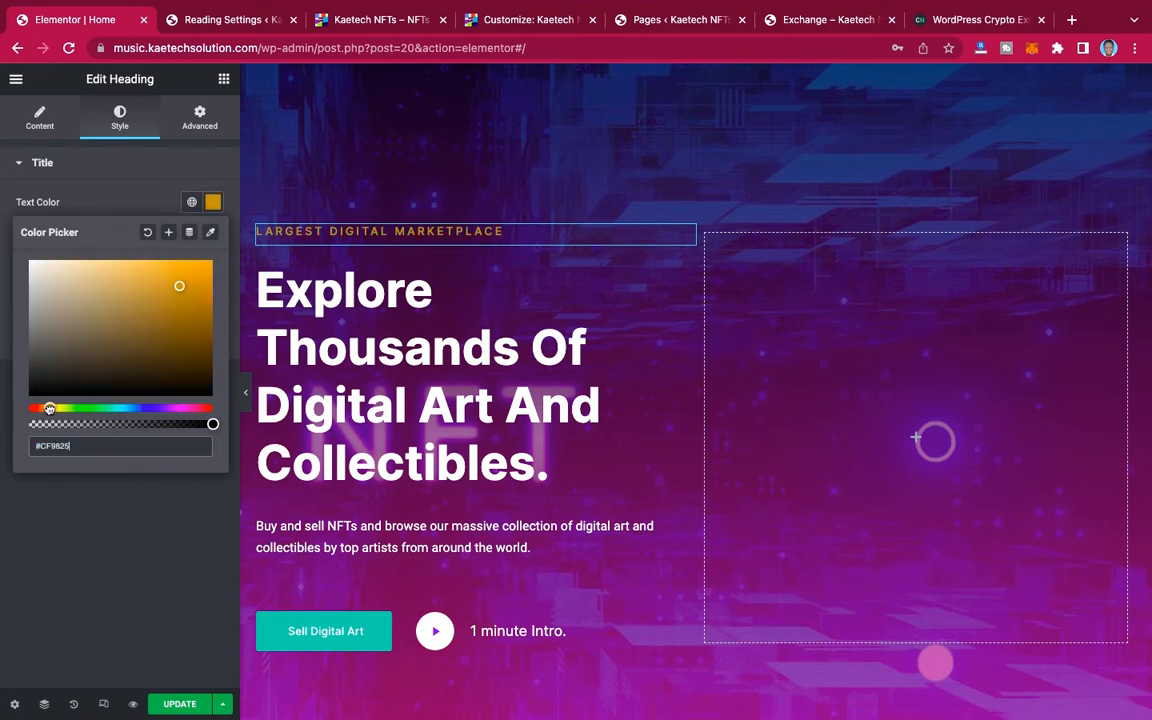
pyautogui.click(128, 176)
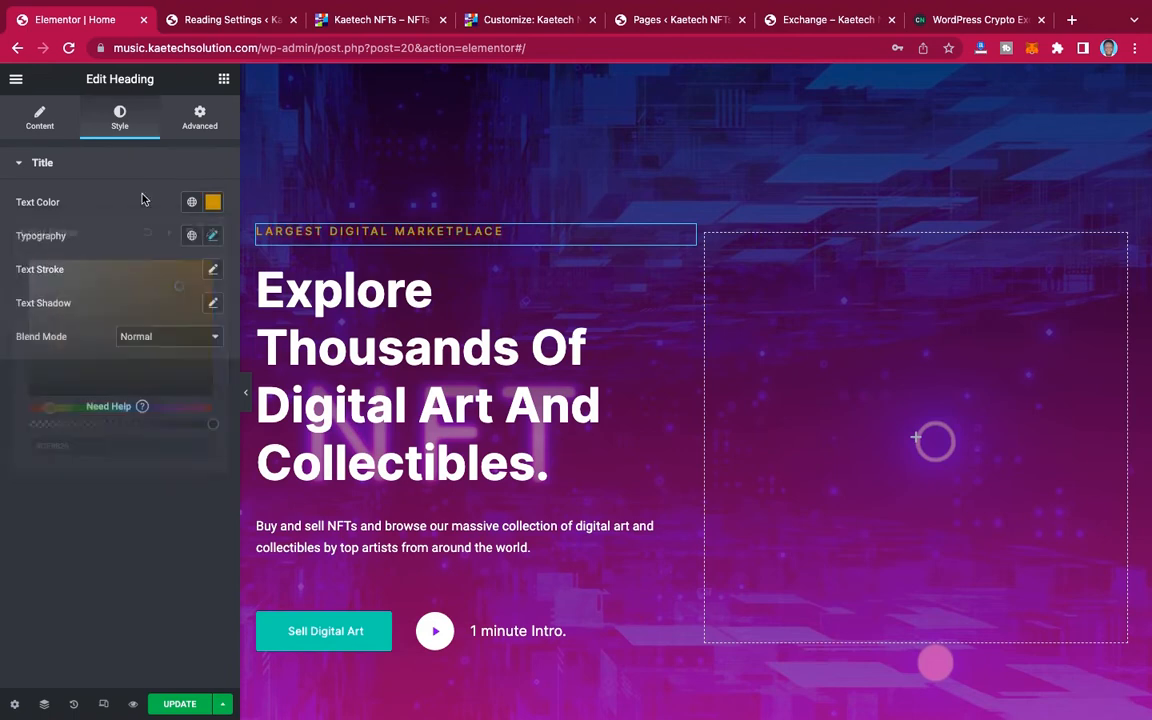
pyautogui.scroll(-2, 593, 400)
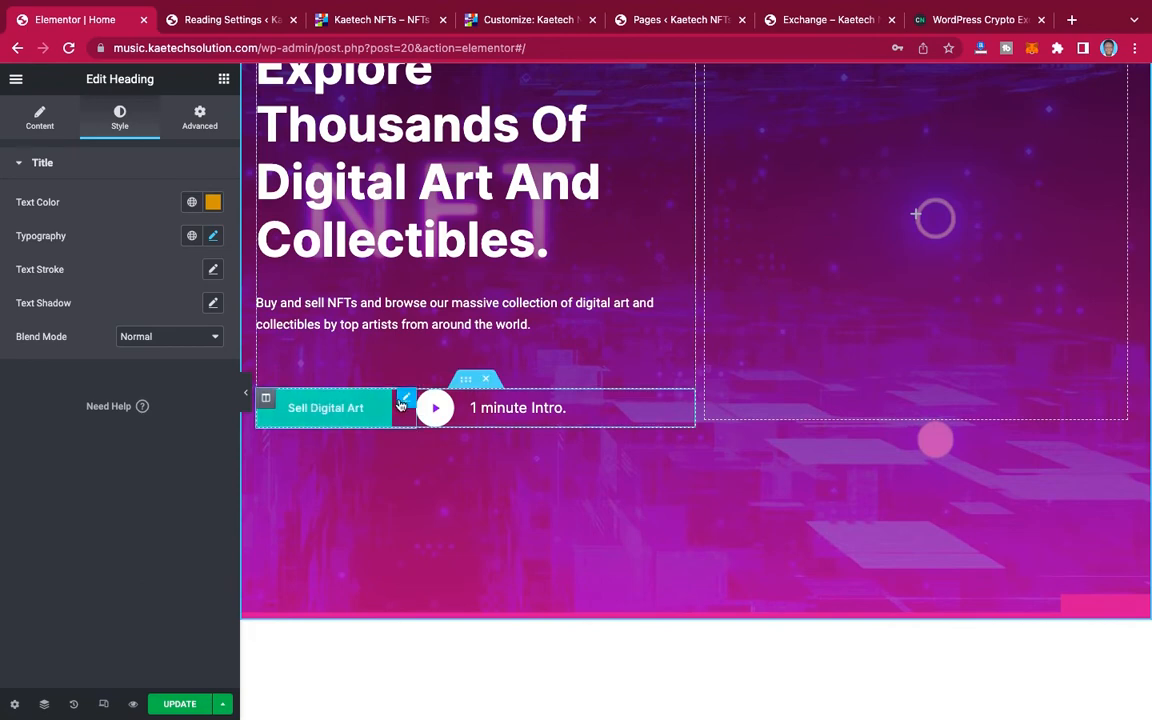
# Change the Sell Digital Art button's background colour to gold #CFA125
pyautogui.click(407, 400)
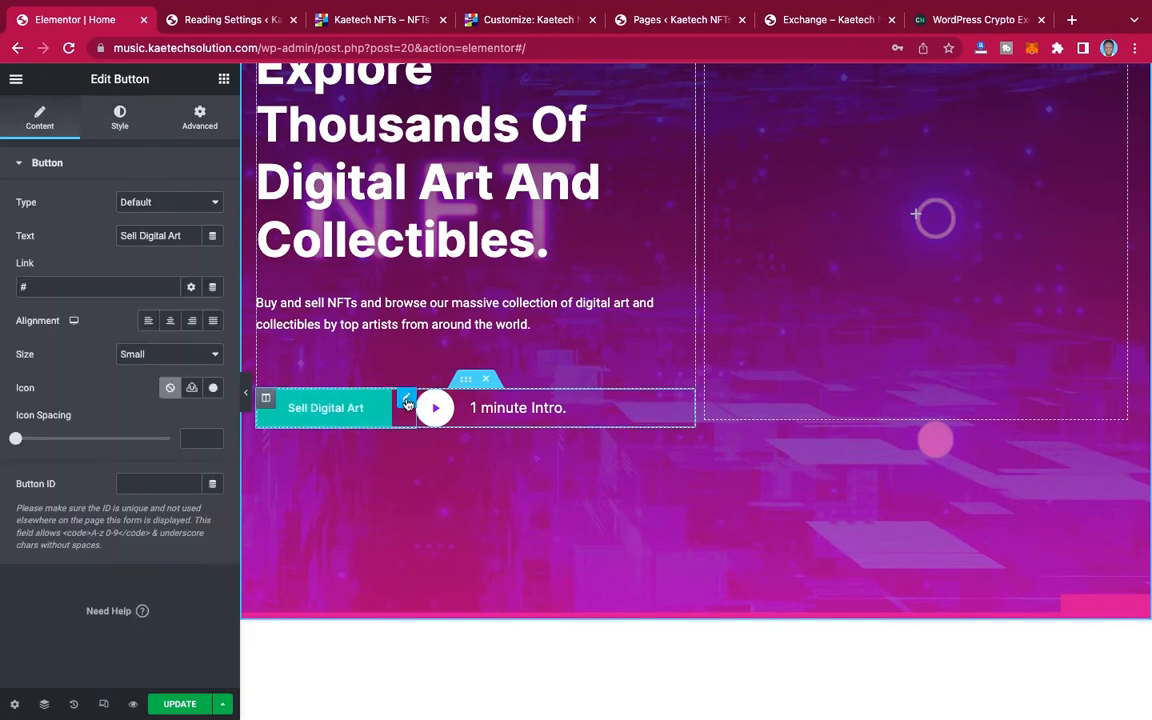
pyautogui.click(119, 118)
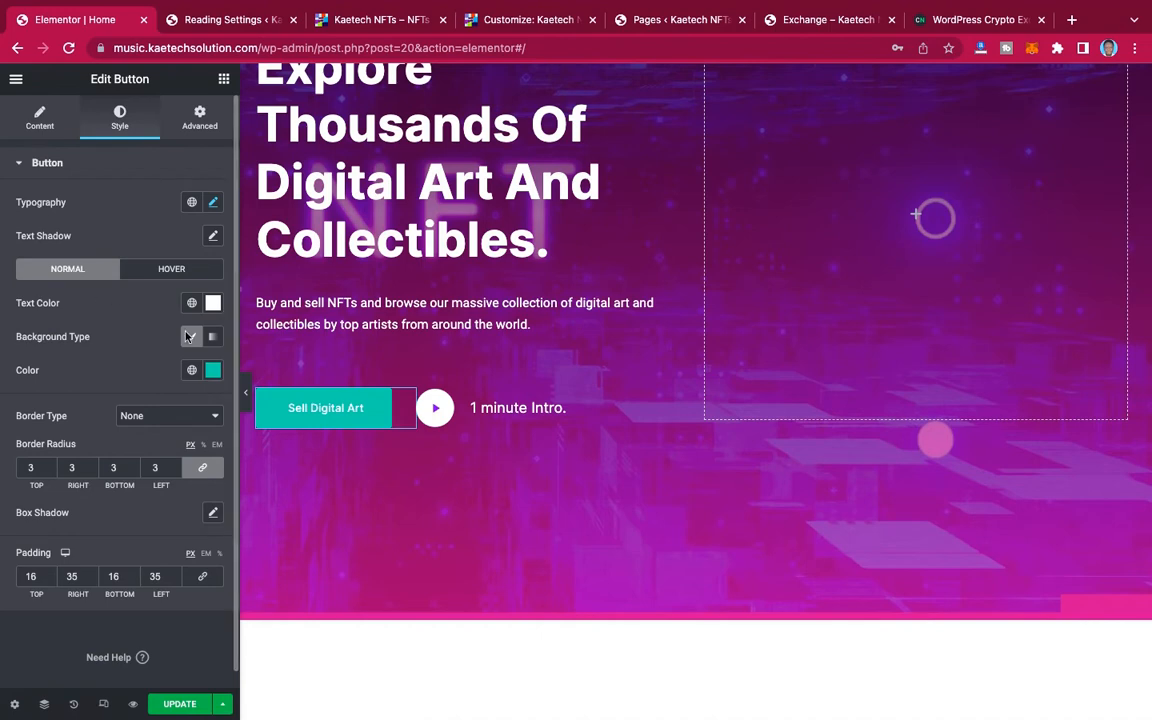
pyautogui.click(214, 371)
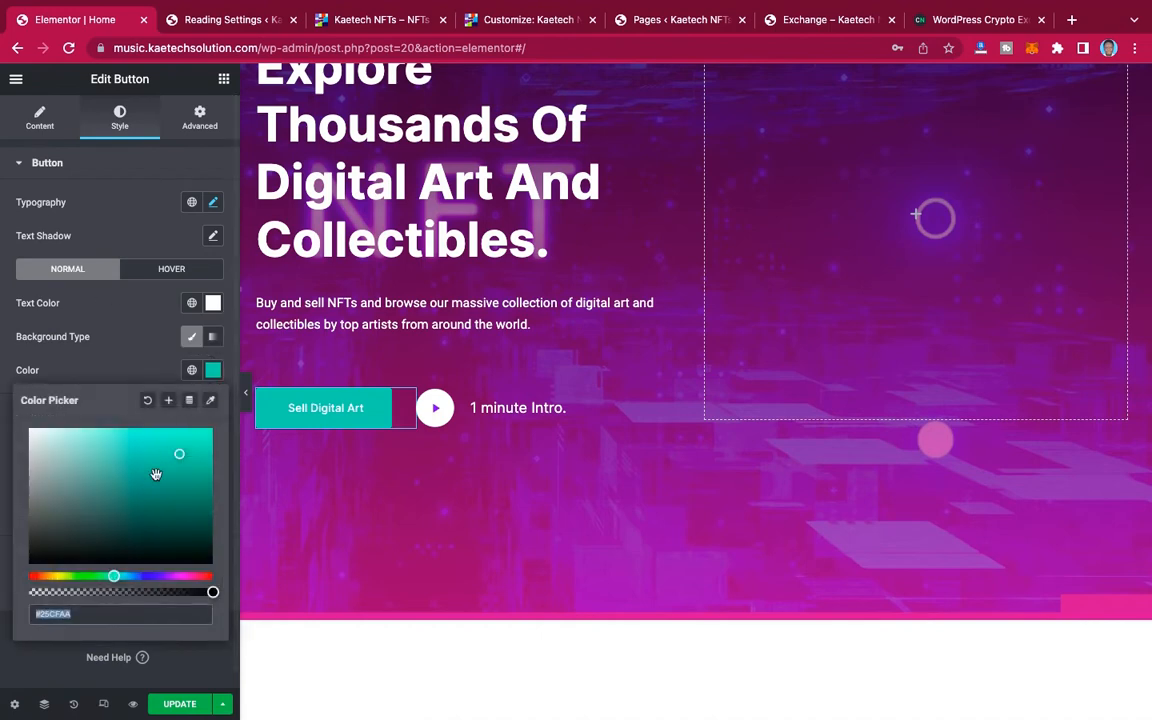
pyautogui.click(51, 577)
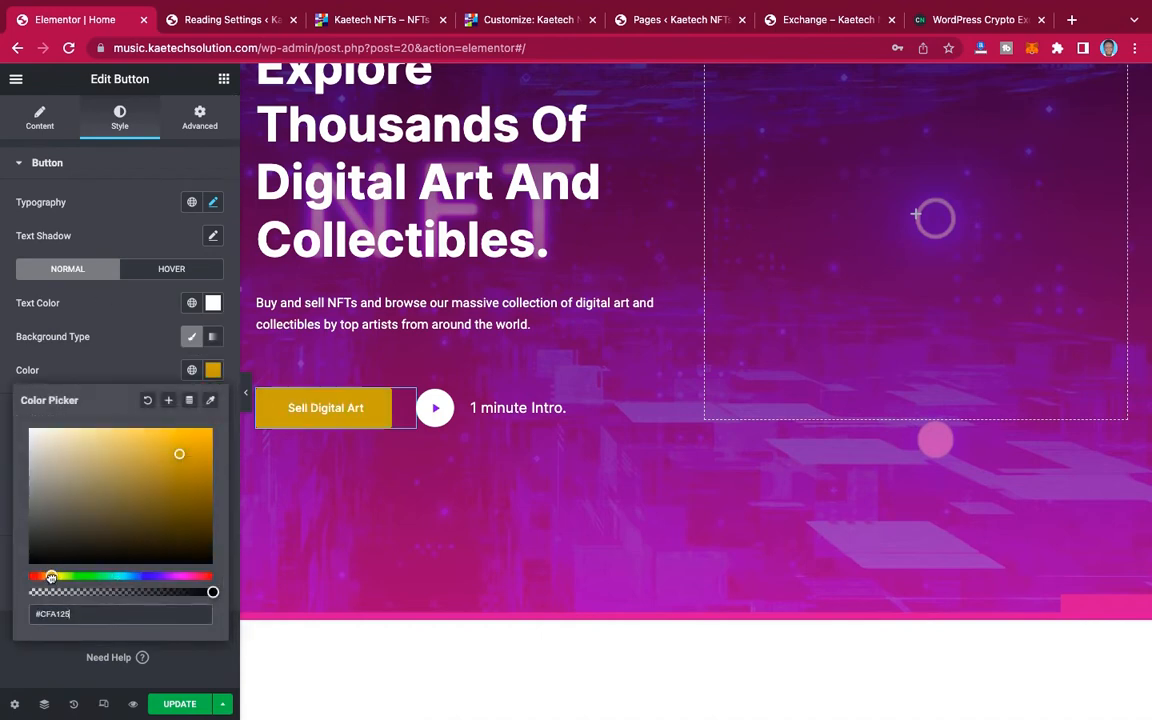
pyautogui.click(110, 352)
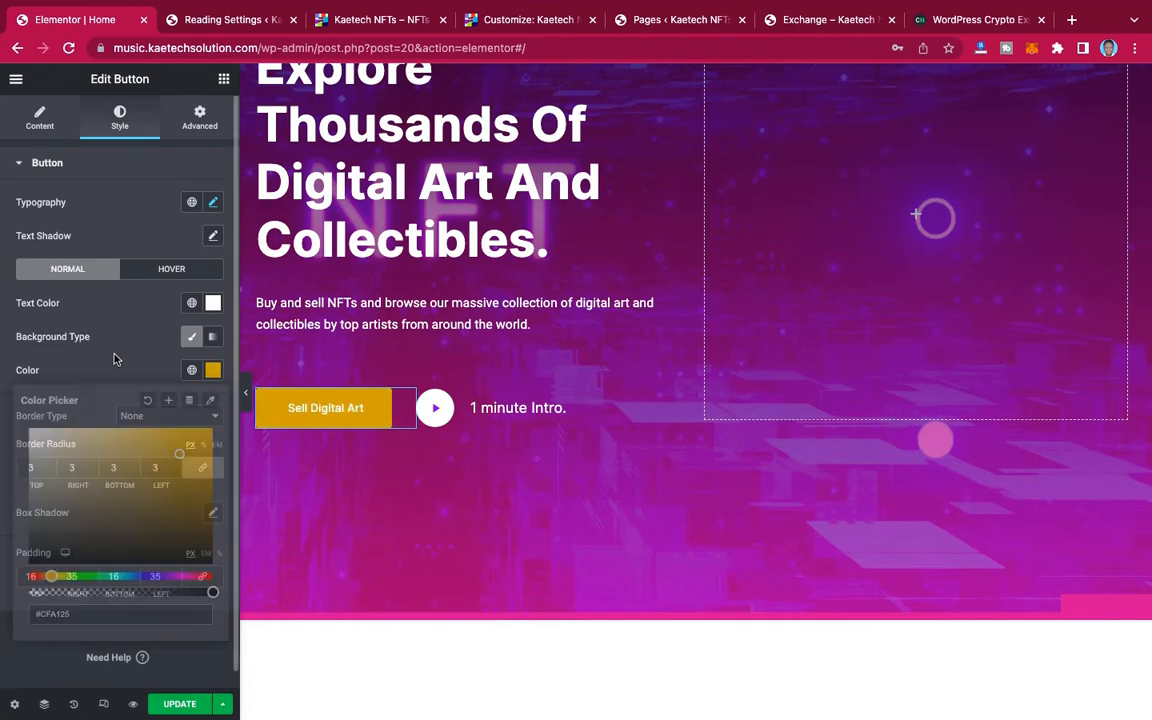
pyautogui.scroll(-6, 668, 446)
pyautogui.scroll(3, 668, 441)
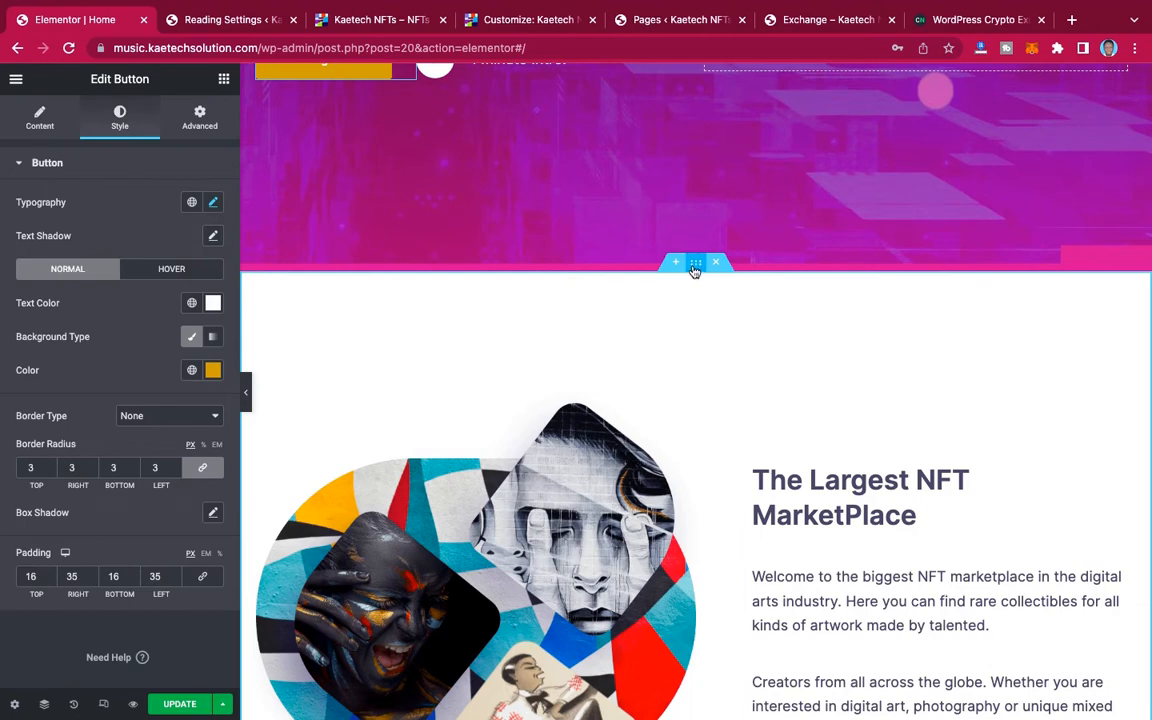
# Give 'The Largest NFT MarketPlace' section a dark navy #10131A background
pyautogui.click(695, 263)
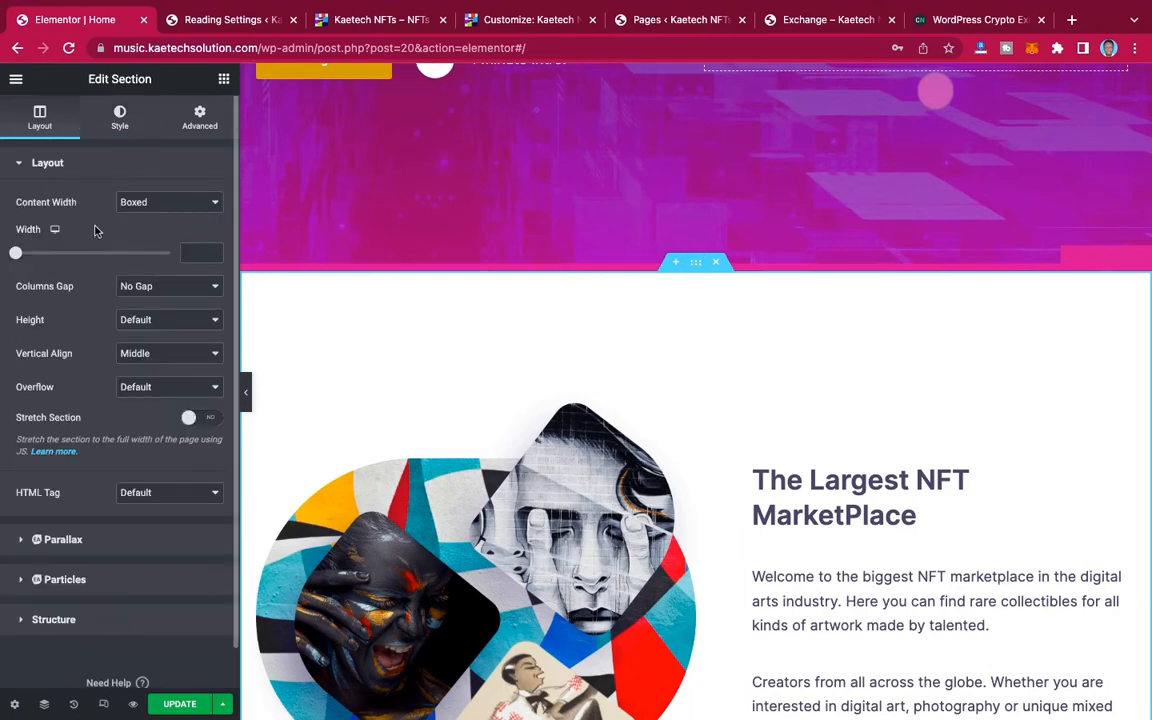
pyautogui.click(120, 117)
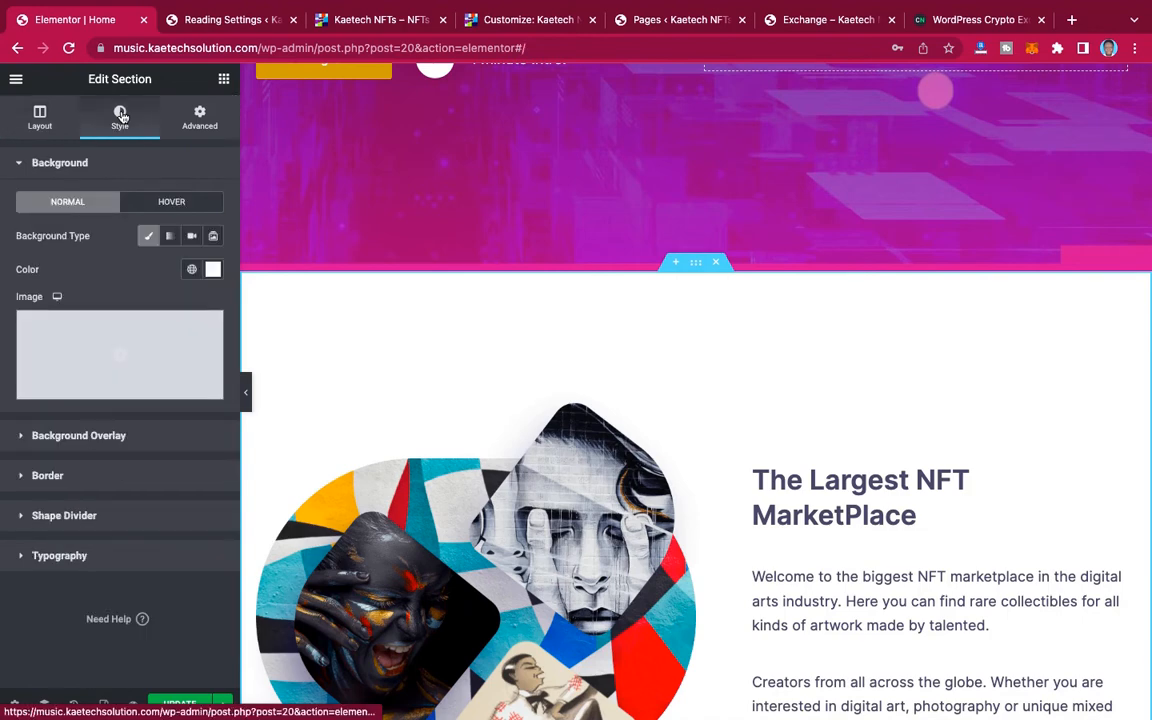
pyautogui.click(213, 270)
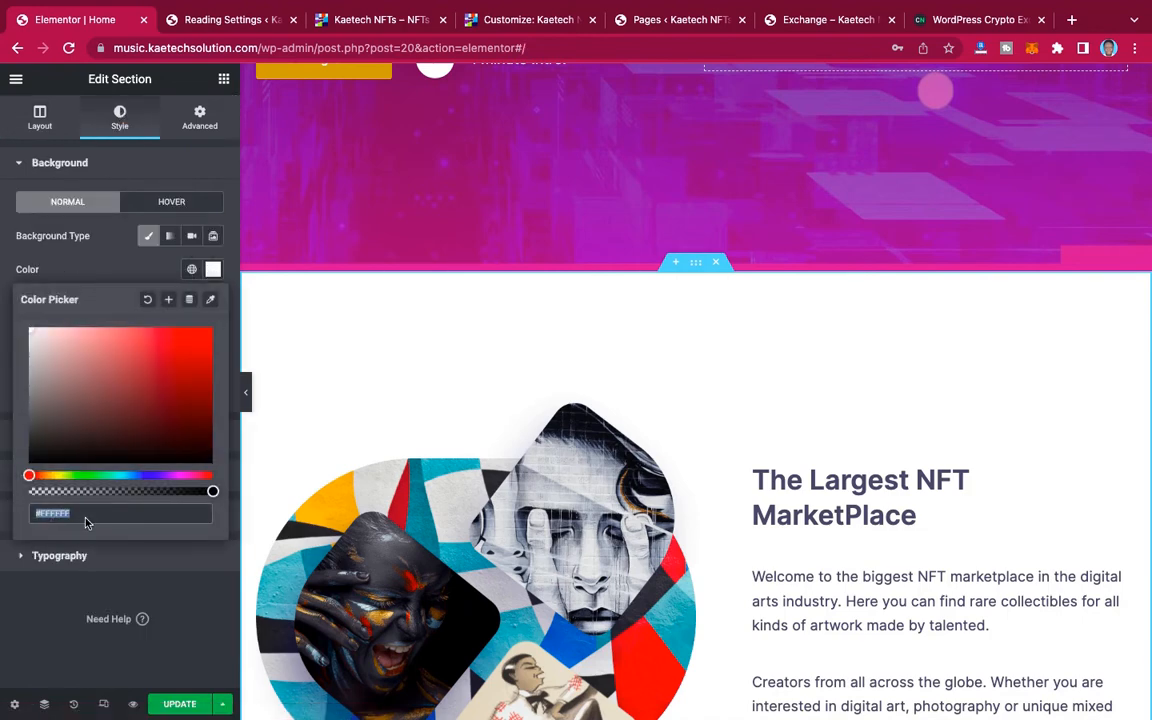
pyautogui.write('10131A')
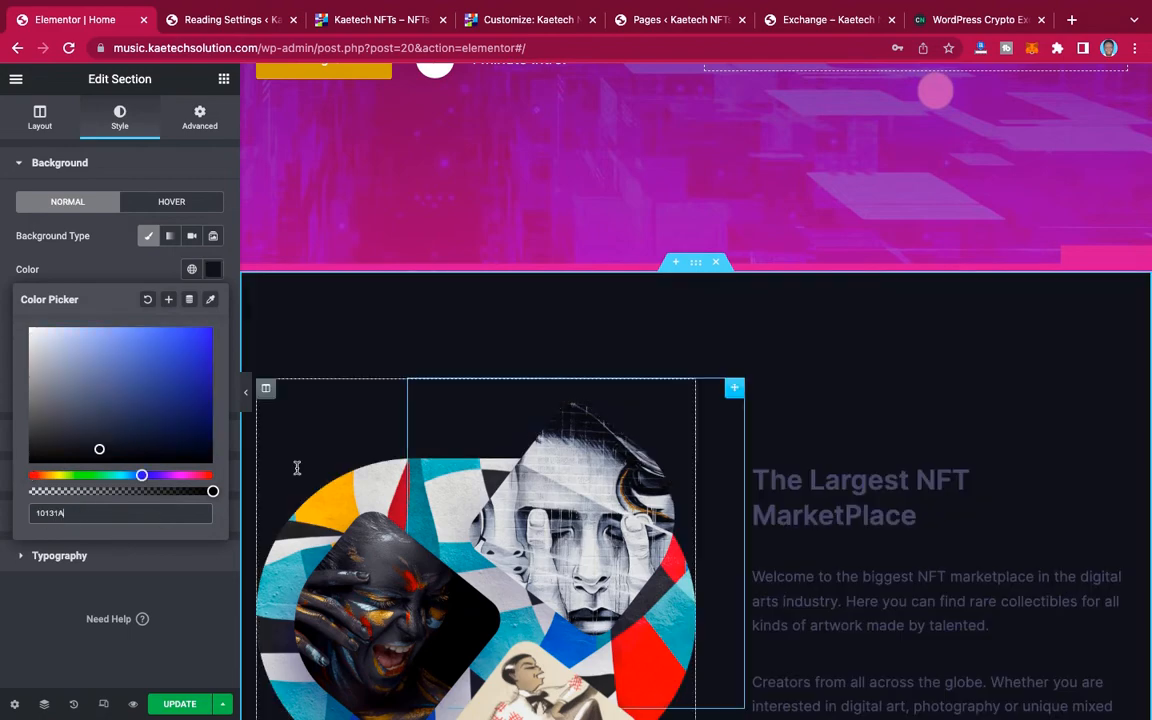
pyautogui.scroll(-2, 846, 424)
pyautogui.scroll(-3, 846, 424)
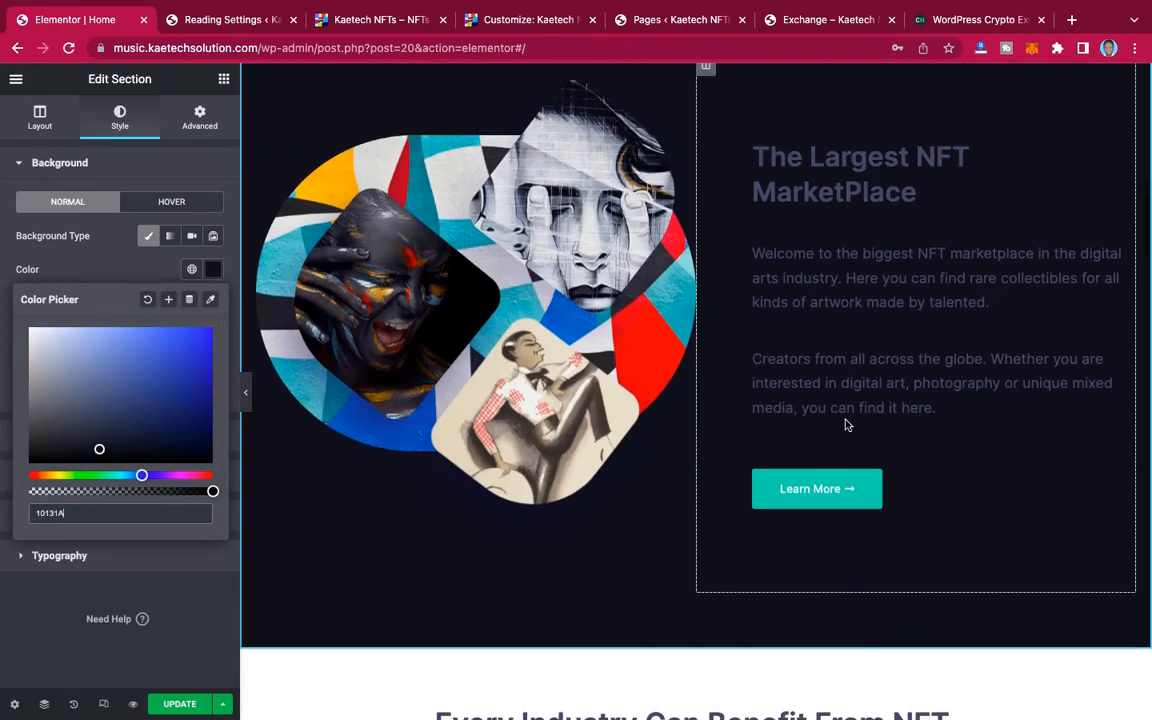
pyautogui.scroll(2, 846, 424)
pyautogui.scroll(-8, 846, 424)
pyautogui.scroll(1, 847, 427)
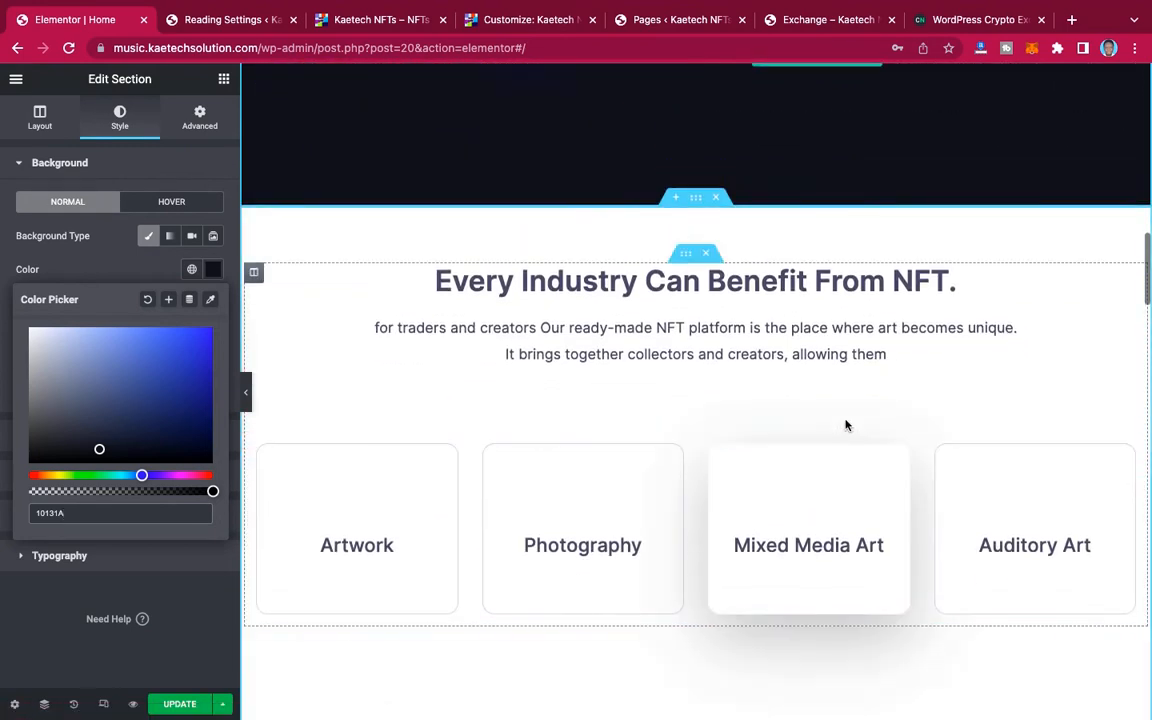
# Replace the white background of the 'Every Industry Can Benefit From NFT' section with #10131A
pyautogui.click(695, 199)
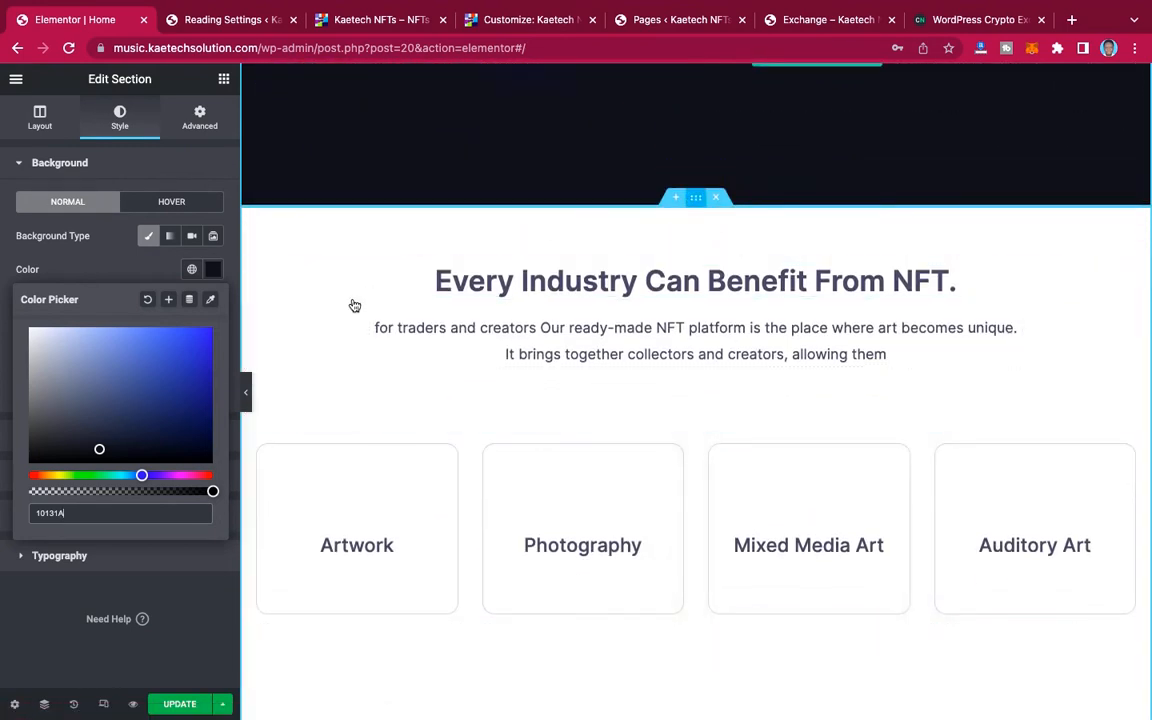
pyautogui.click(121, 120)
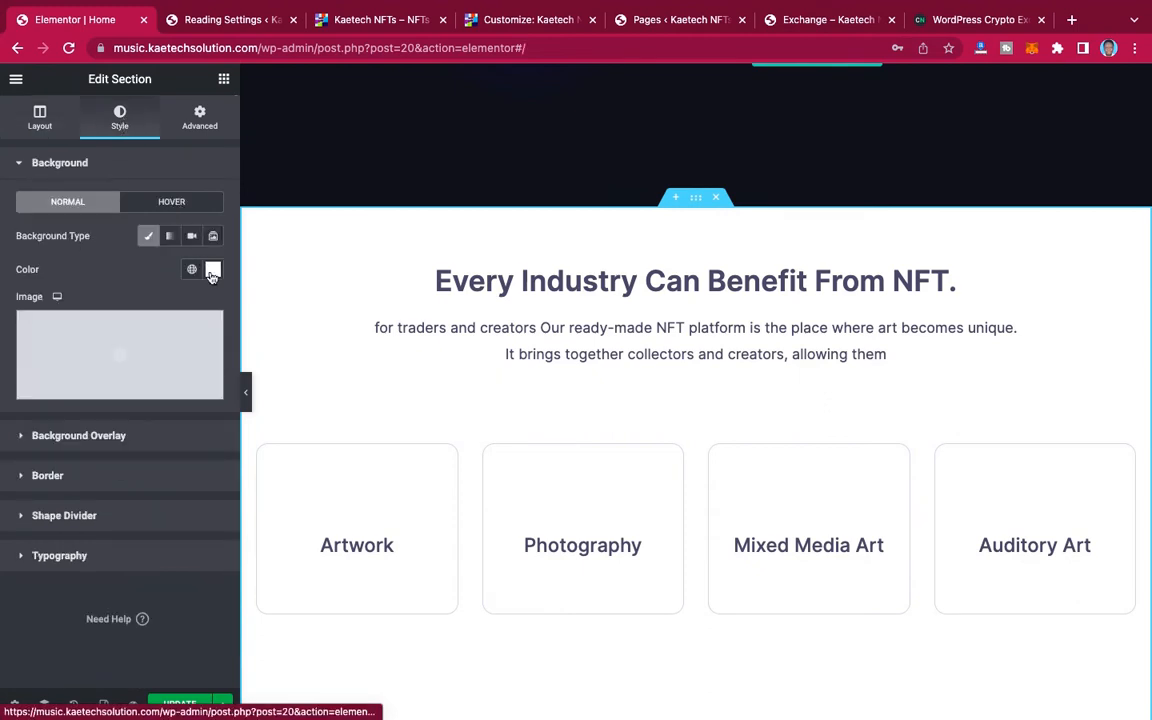
pyautogui.click(212, 270)
pyautogui.tripleClick(87, 513)
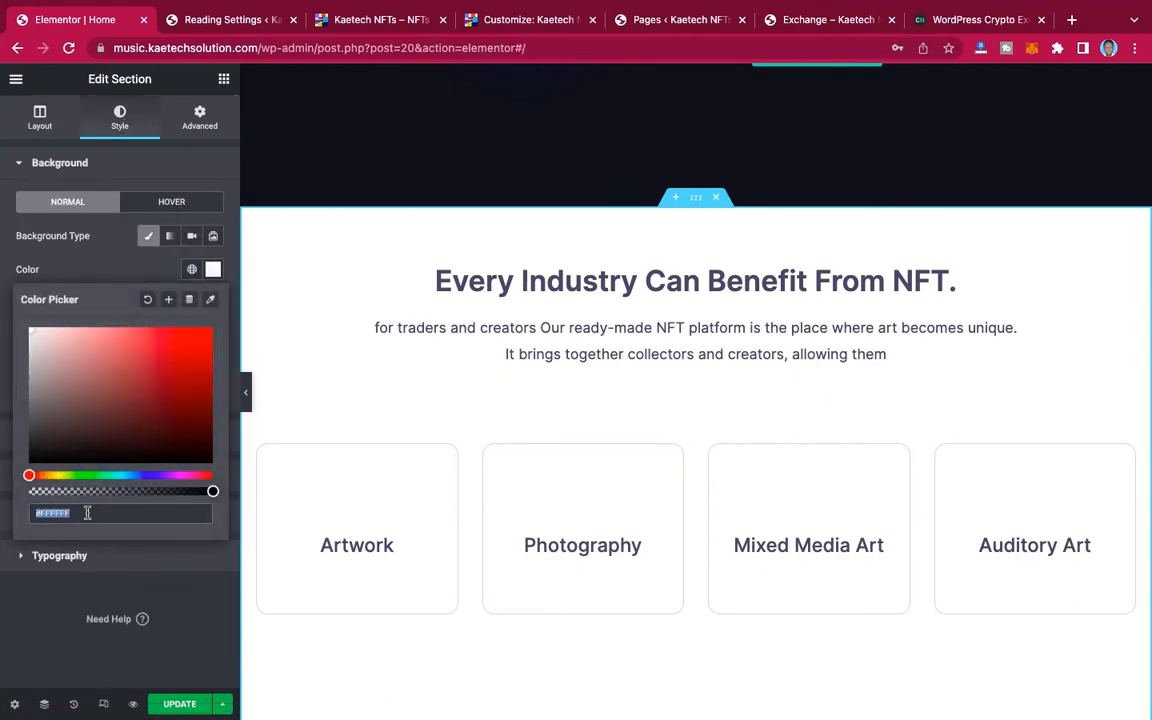
pyautogui.write('10131A')
pyautogui.scroll(-5, 686, 557)
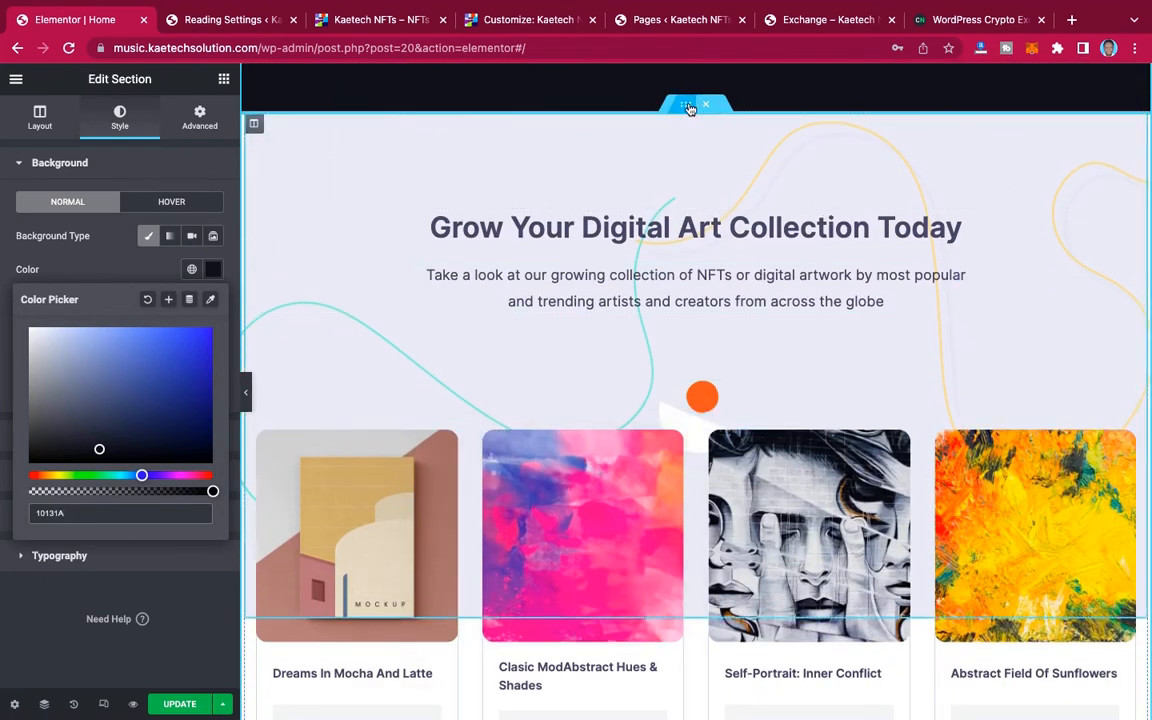
# From the Navigator, set the Grow section's parent section background to #10131A
pyautogui.click(689, 107)
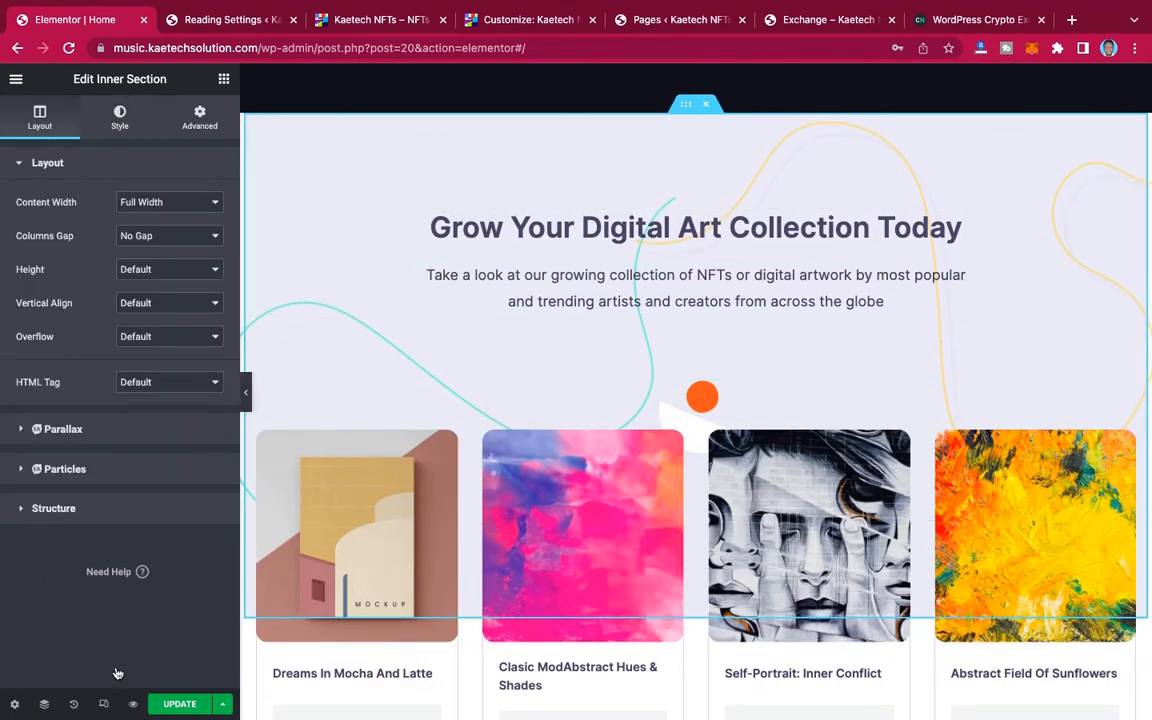
pyautogui.click(50, 710)
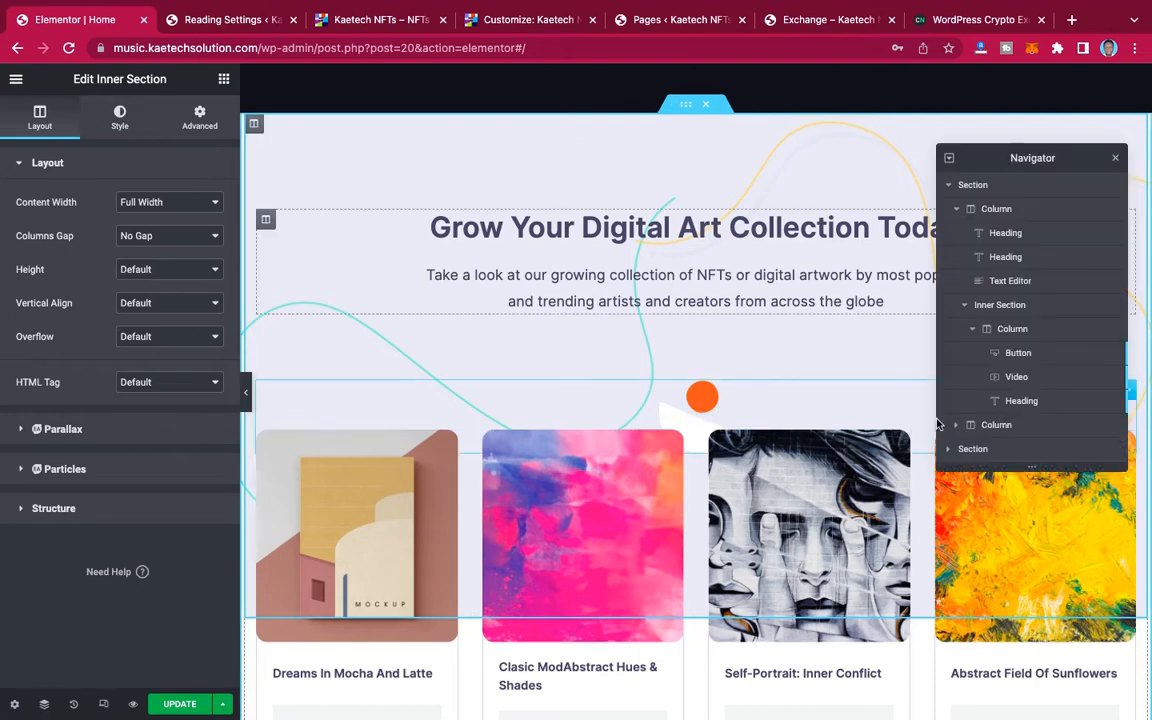
pyautogui.scroll(-5, 1037, 328)
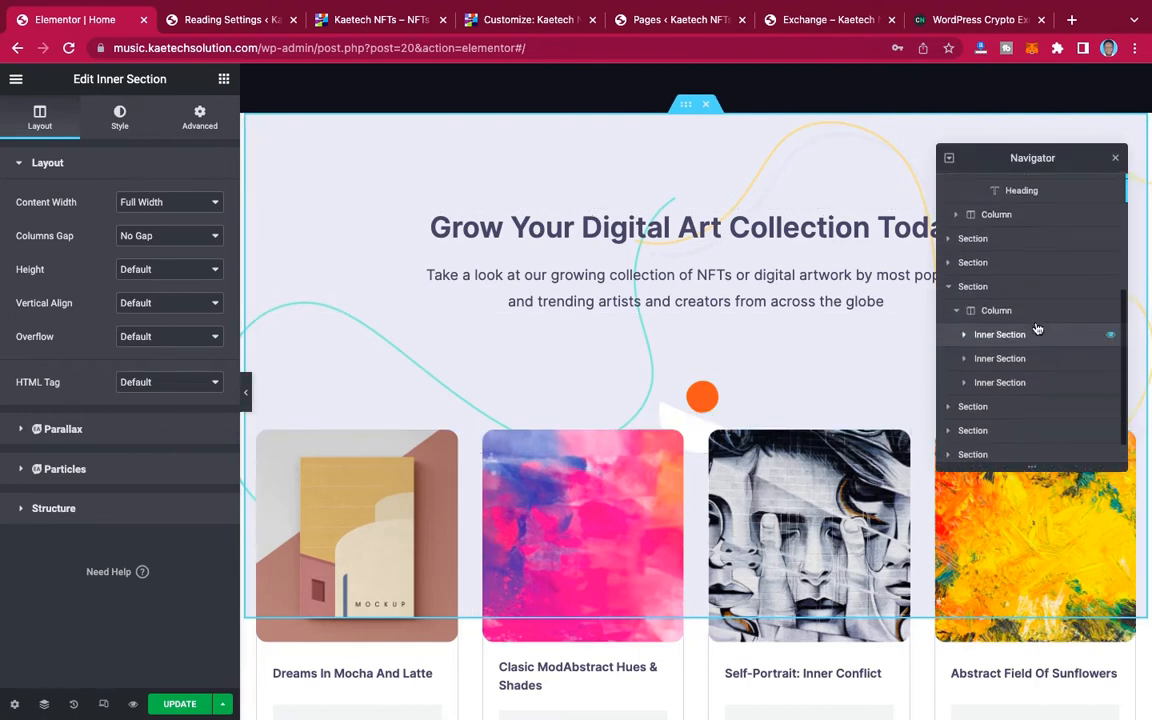
pyautogui.click(985, 287)
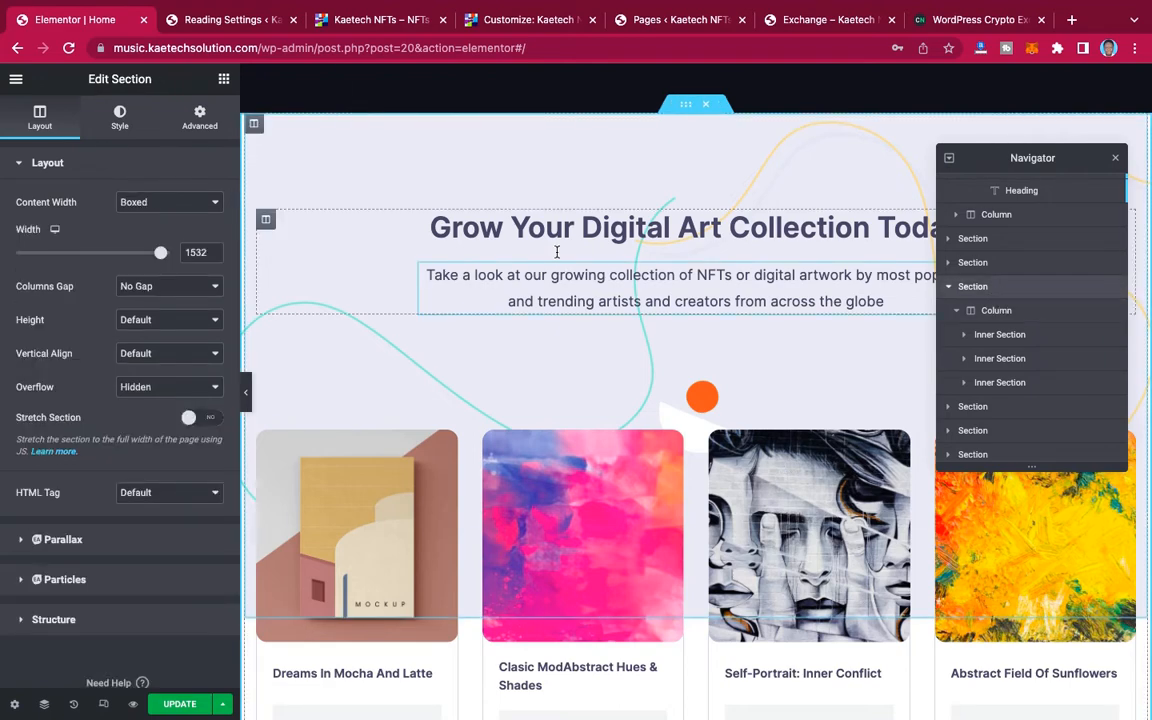
pyautogui.click(119, 116)
pyautogui.click(213, 269)
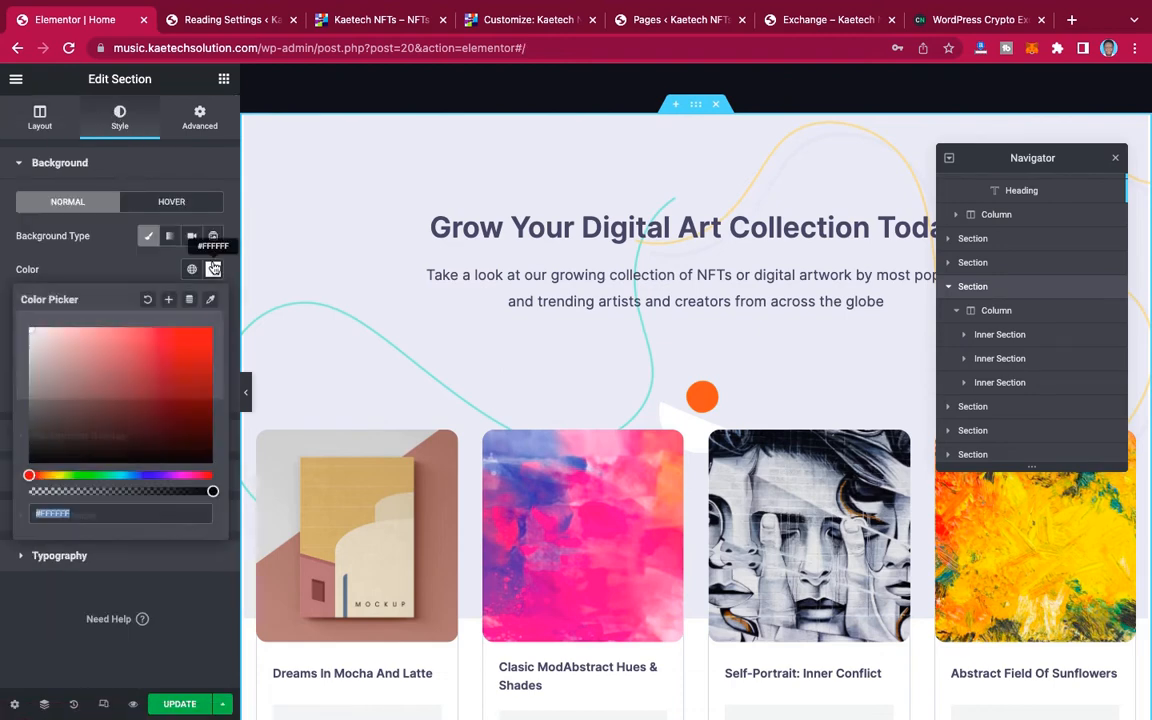
pyautogui.write('10131A')
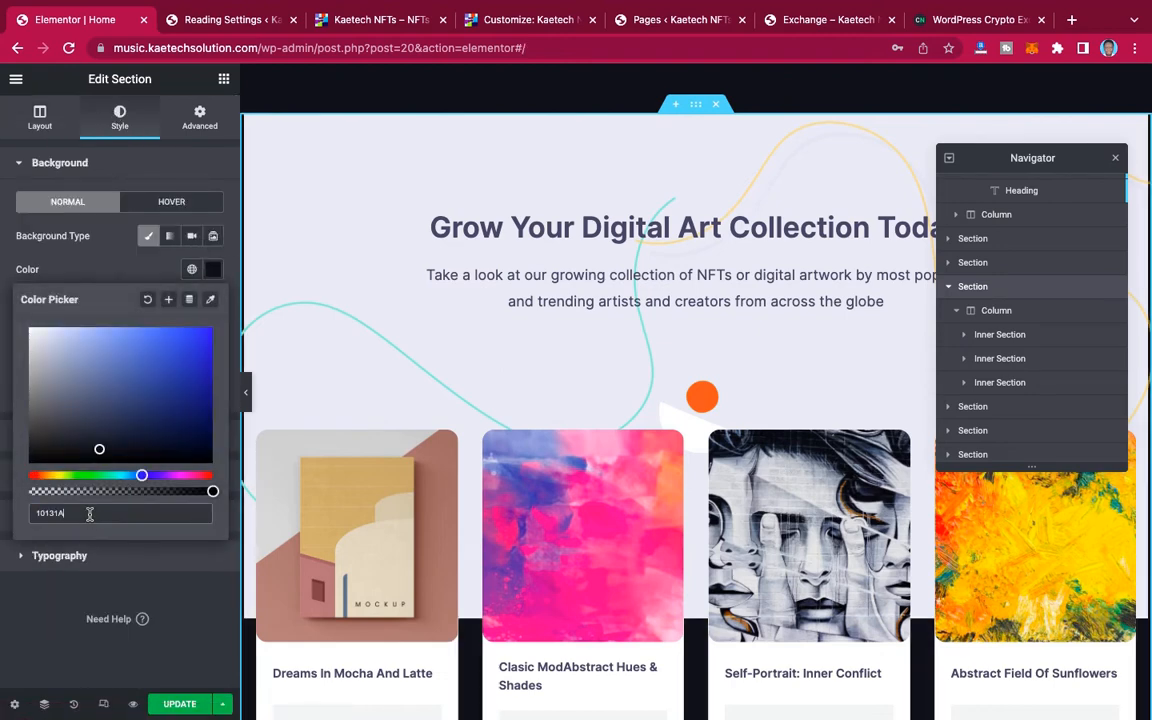
pyautogui.click(99, 275)
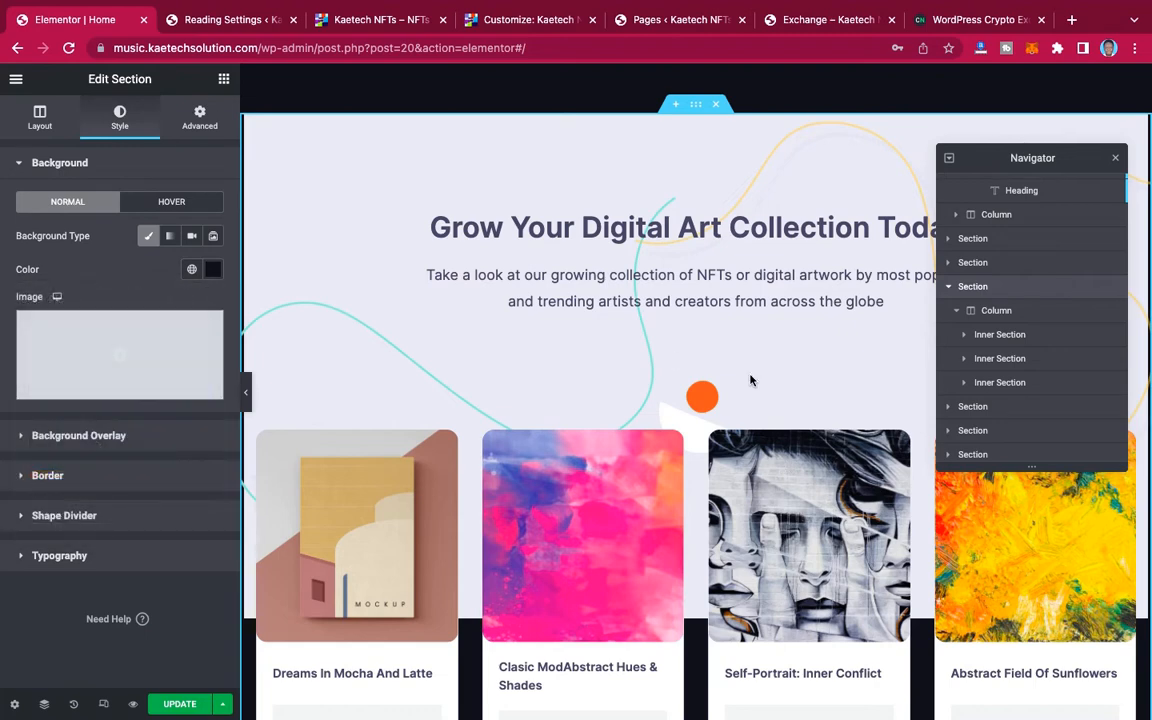
# Change the first Inner Section's pale #EBEDF8 background to dark navy #10131A
pyautogui.click(1017, 314)
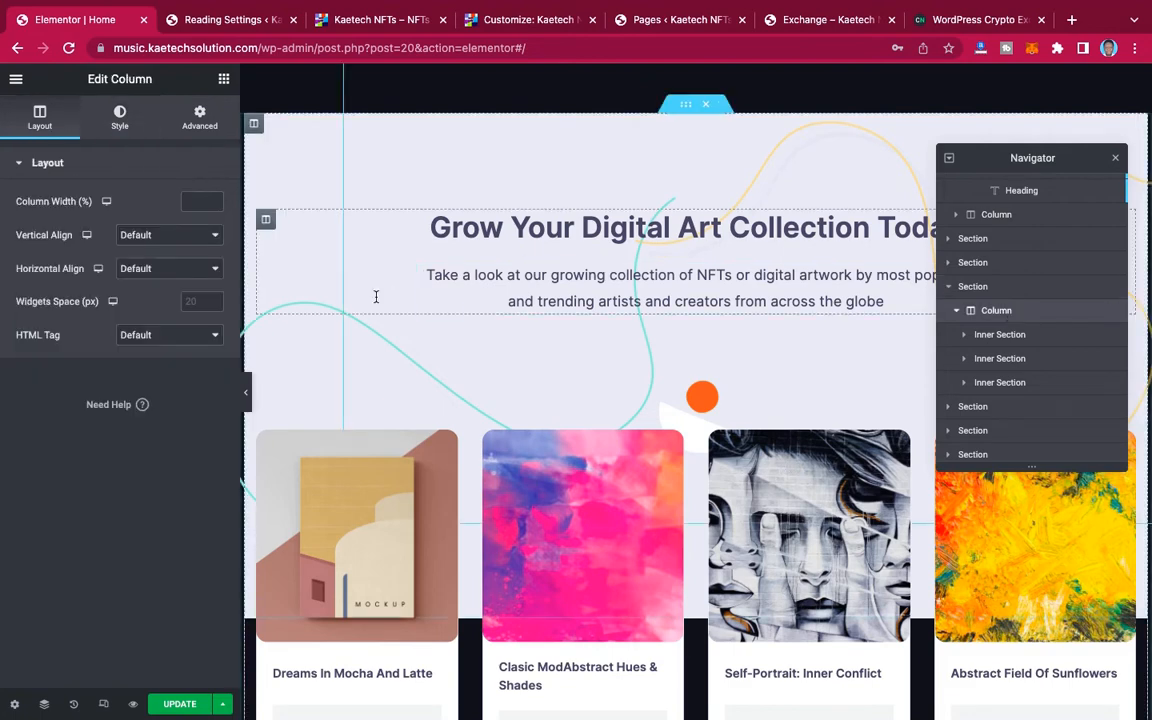
pyautogui.click(116, 121)
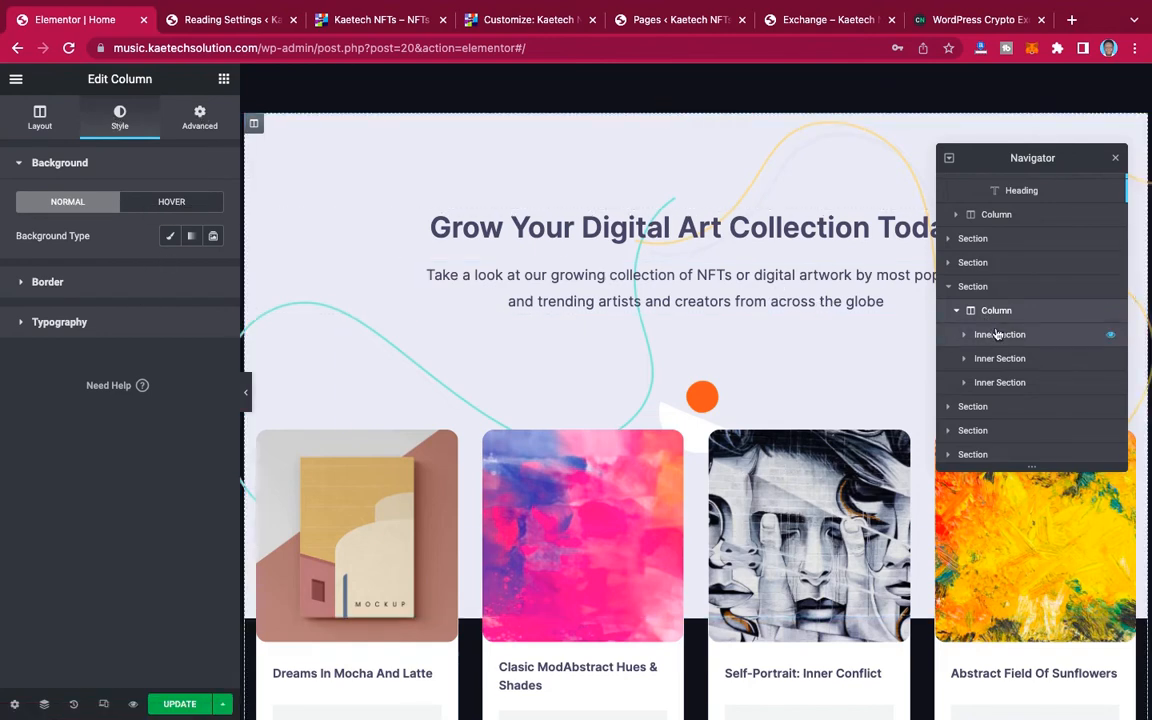
pyautogui.click(338, 208)
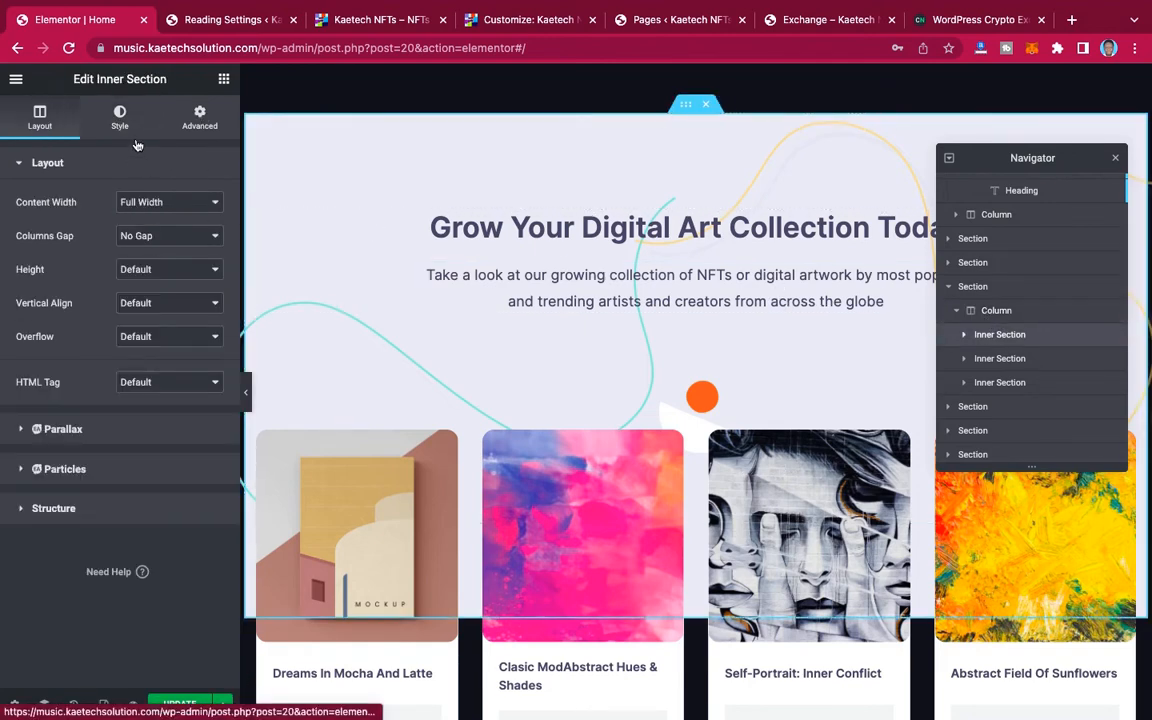
pyautogui.click(122, 121)
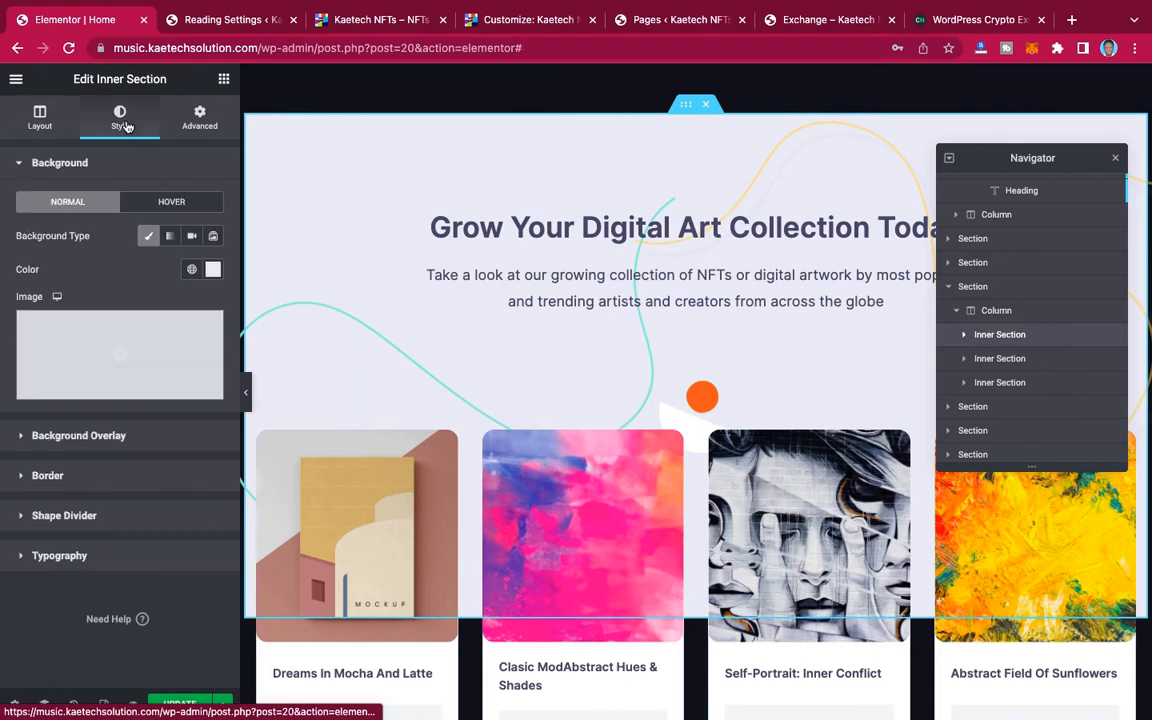
pyautogui.click(213, 269)
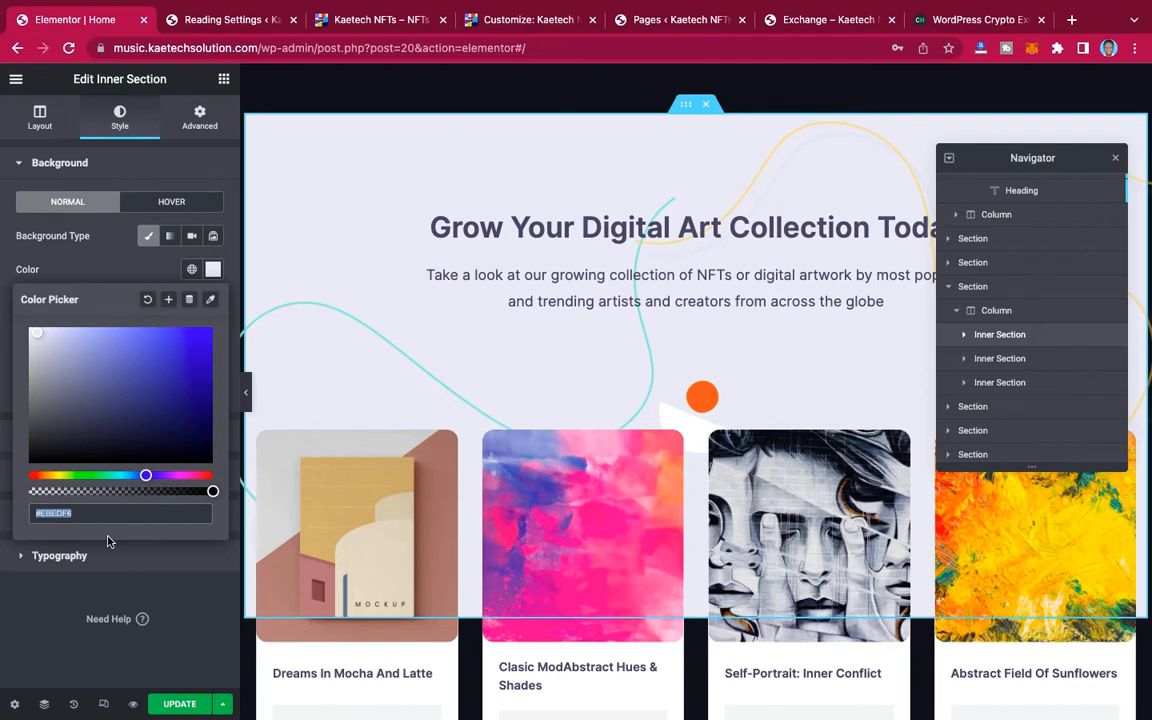
pyautogui.write('10131A')
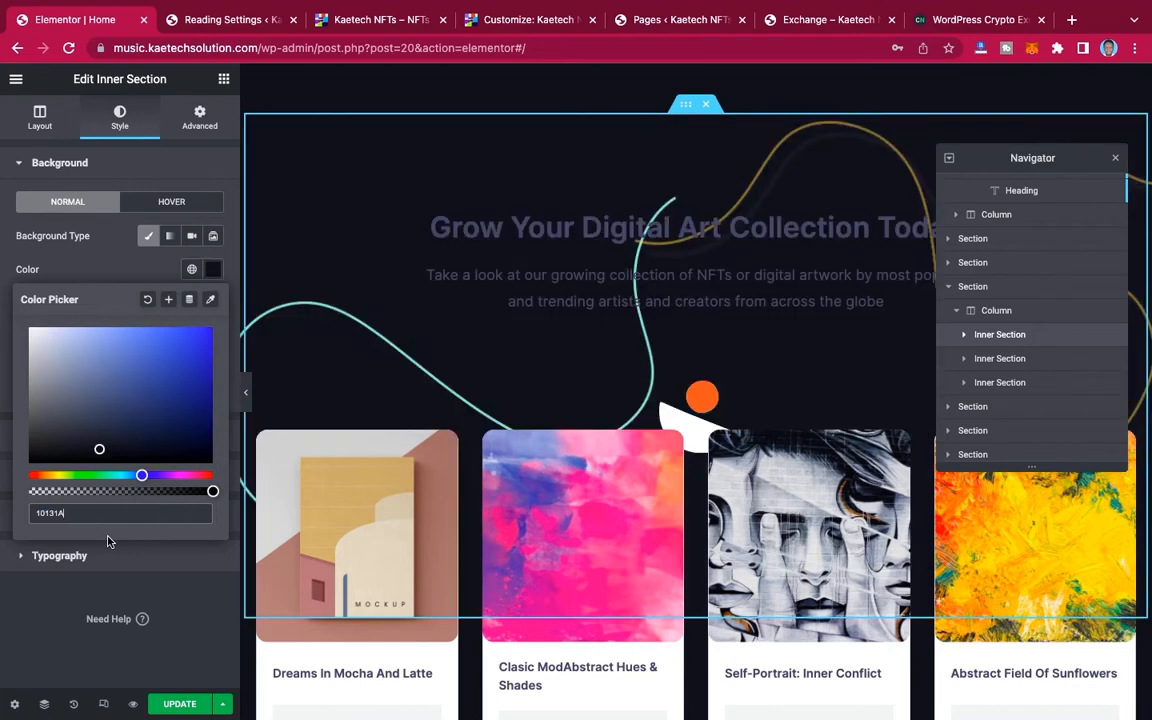
pyautogui.click(110, 275)
pyautogui.scroll(-3, 870, 443)
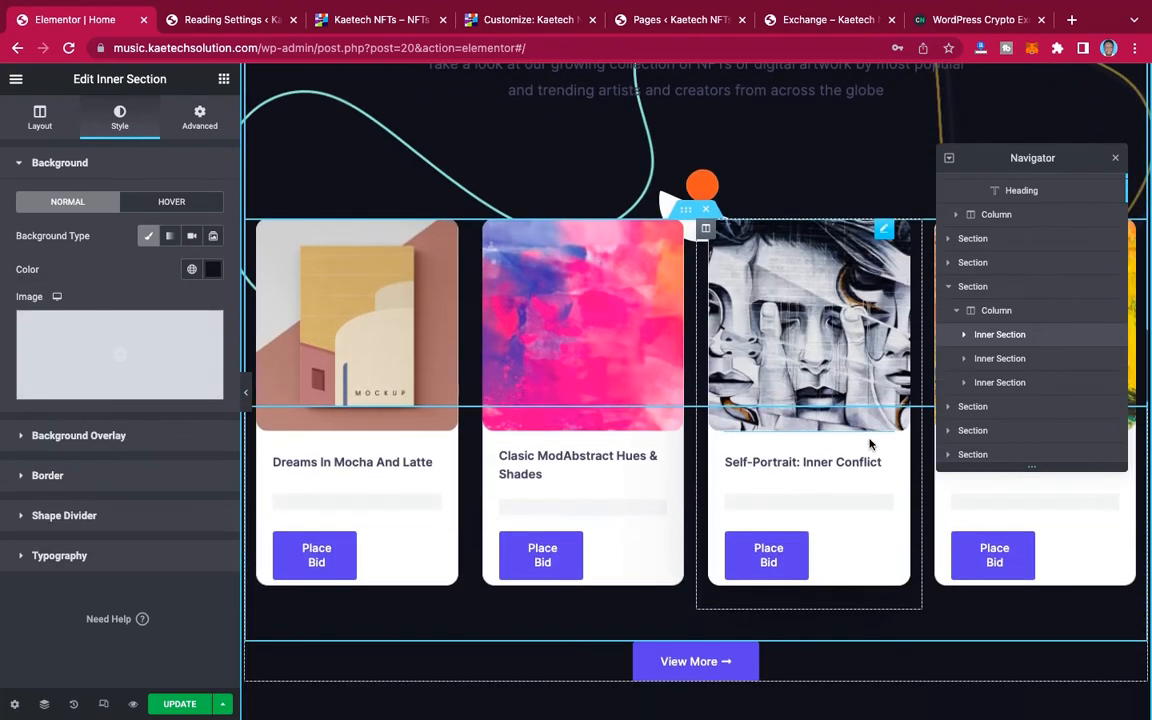
pyautogui.scroll(-5, 870, 443)
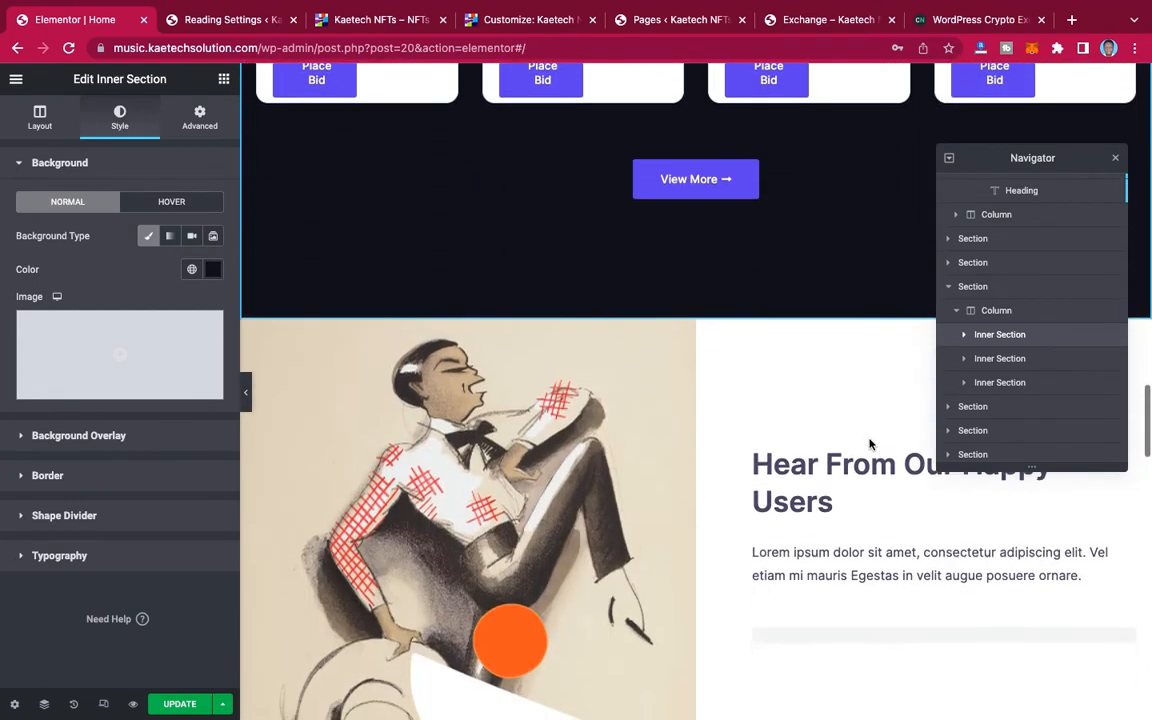
pyautogui.scroll(-1, 869, 440)
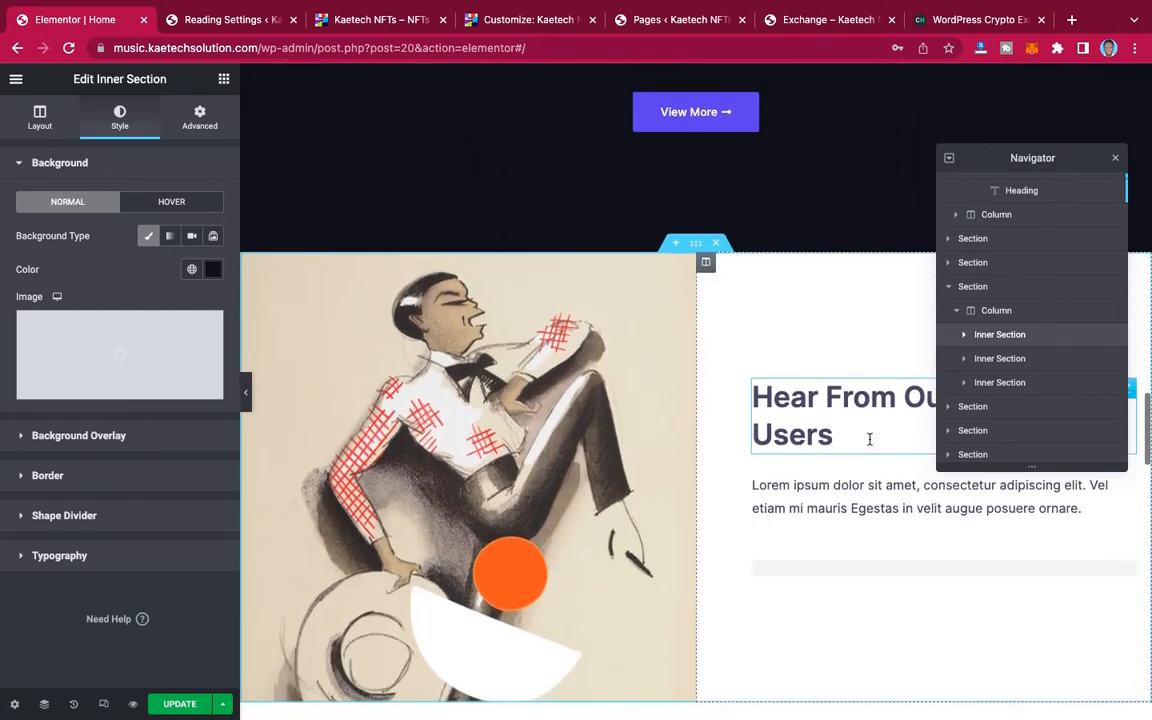
pyautogui.click(697, 248)
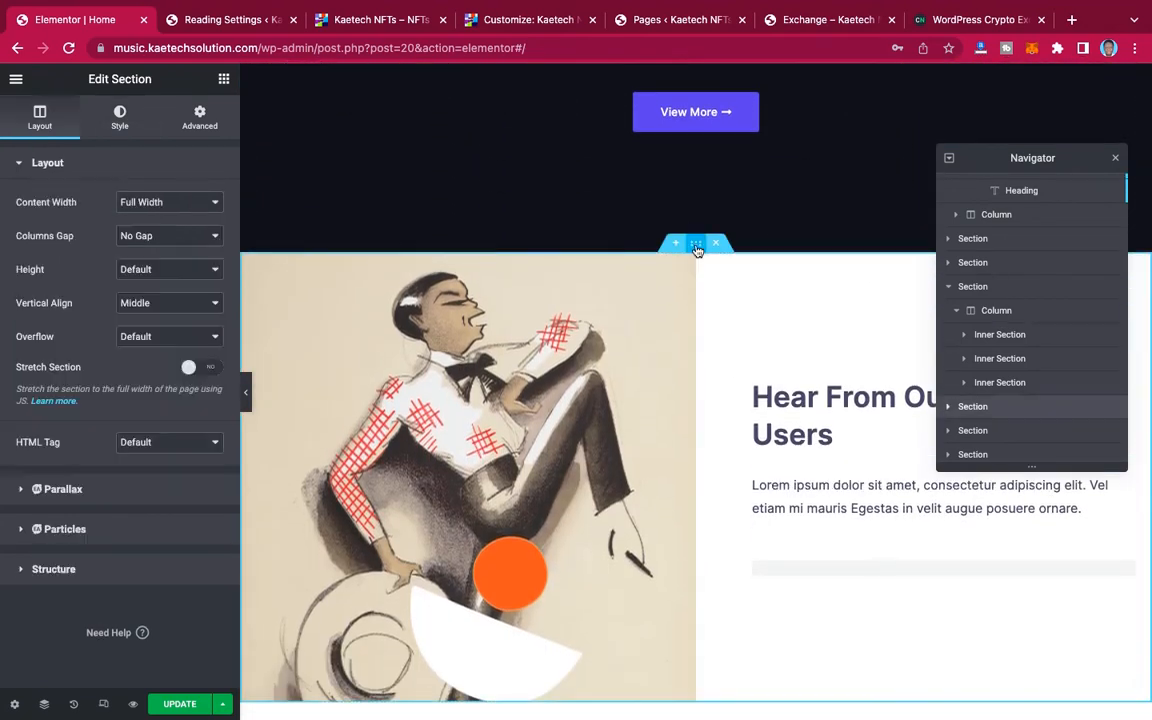
# Change the Hear From Our Happy Users section's white background to #10131A
pyautogui.click(120, 118)
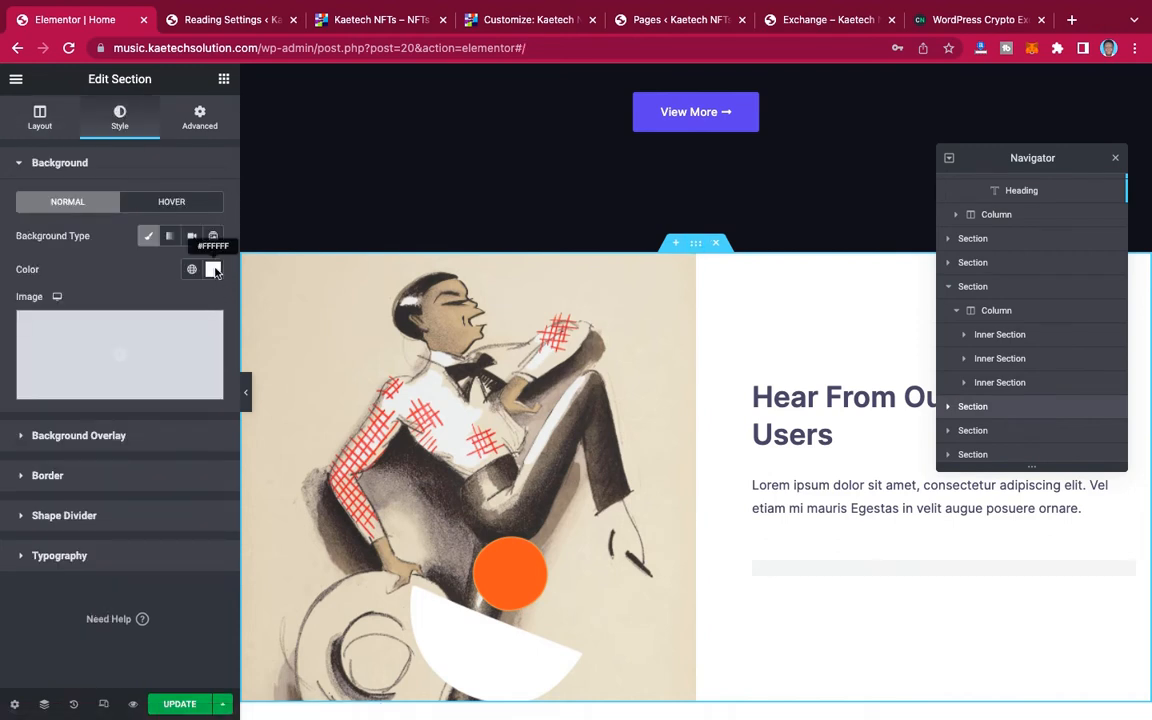
pyautogui.click(213, 269)
pyautogui.click(96, 510)
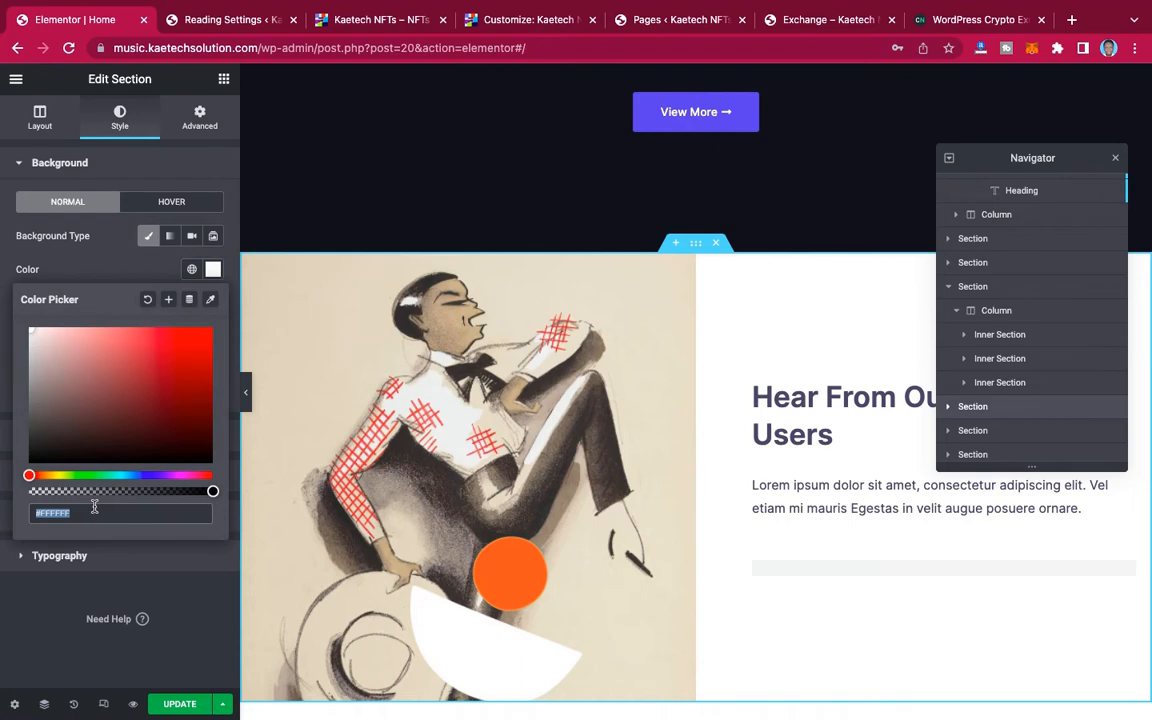
pyautogui.write('10131A')
pyautogui.click(110, 269)
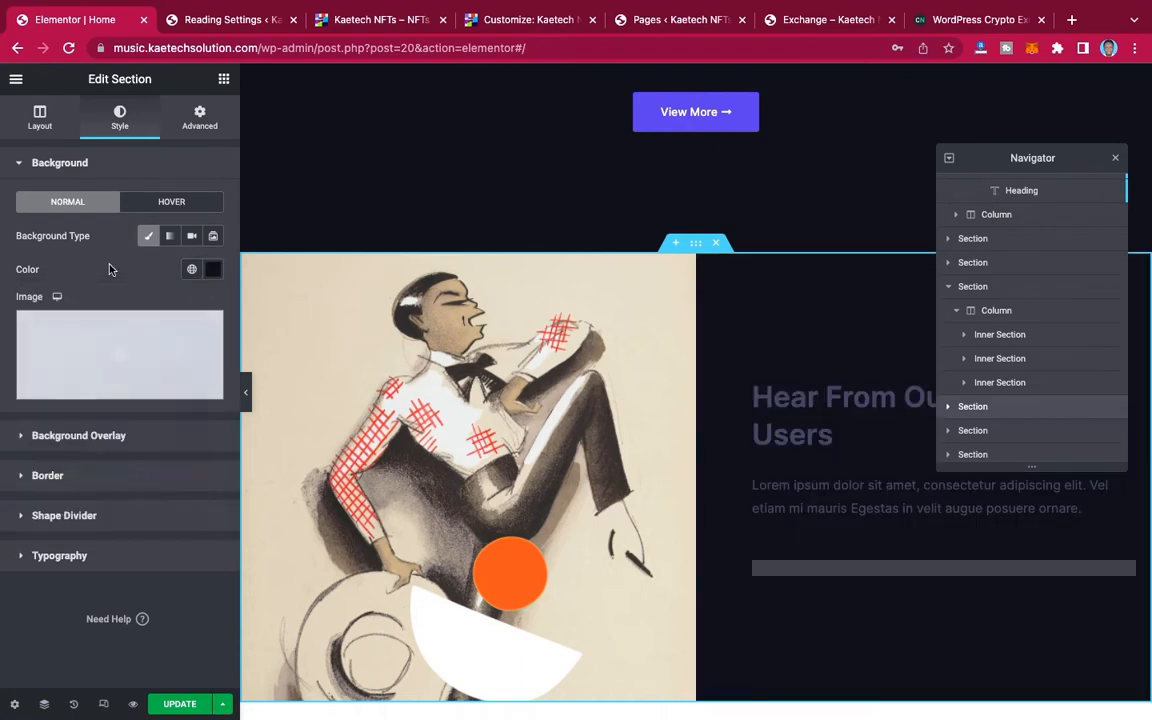
pyautogui.scroll(-5, 712, 481)
pyautogui.scroll(1, 711, 484)
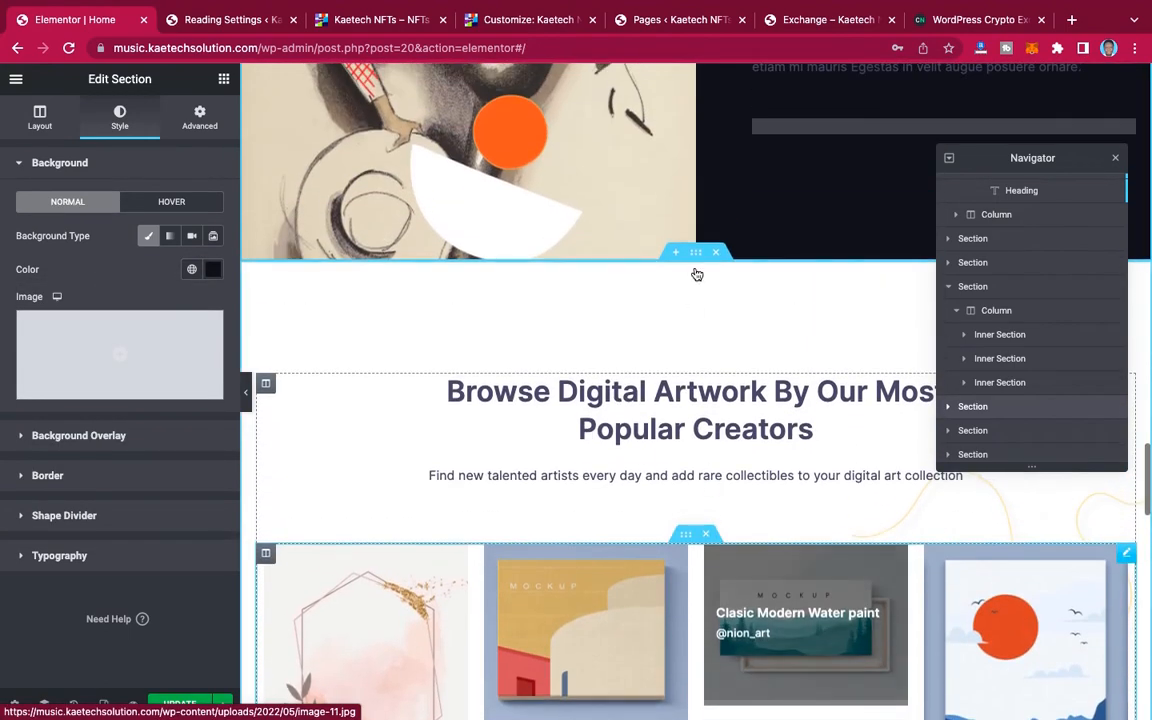
# Give the Browse Digital Artwork section a dark navy #10131A background
pyautogui.click(697, 254)
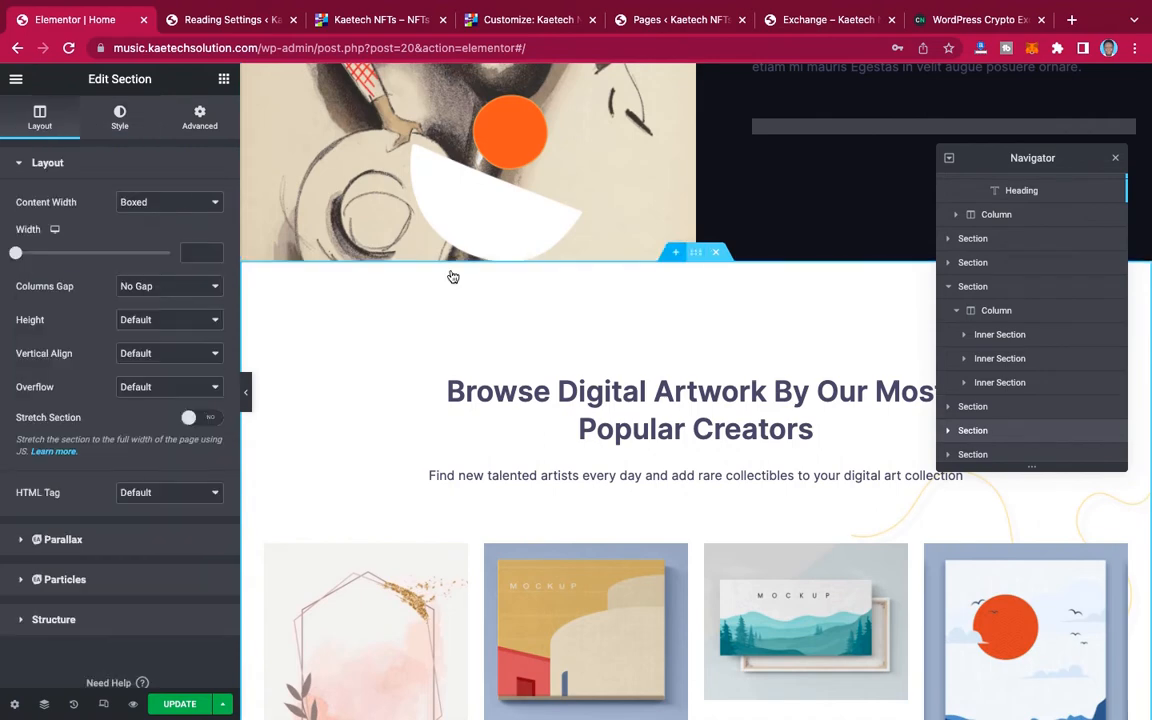
pyautogui.click(119, 116)
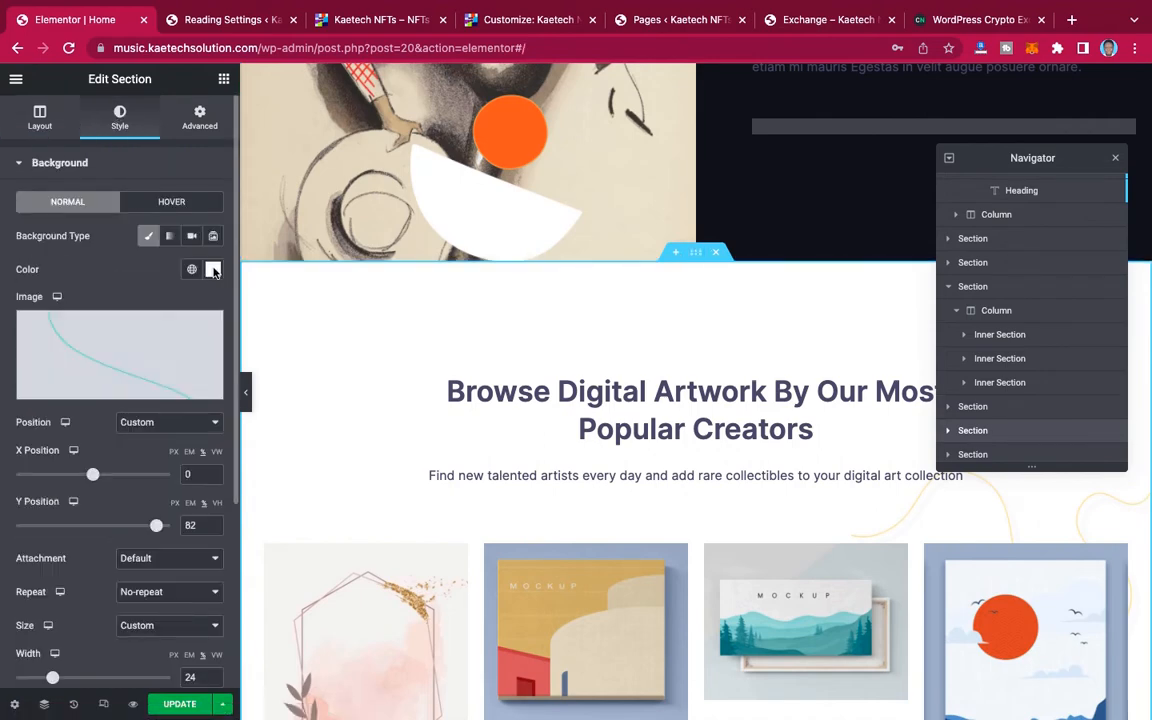
pyautogui.click(213, 270)
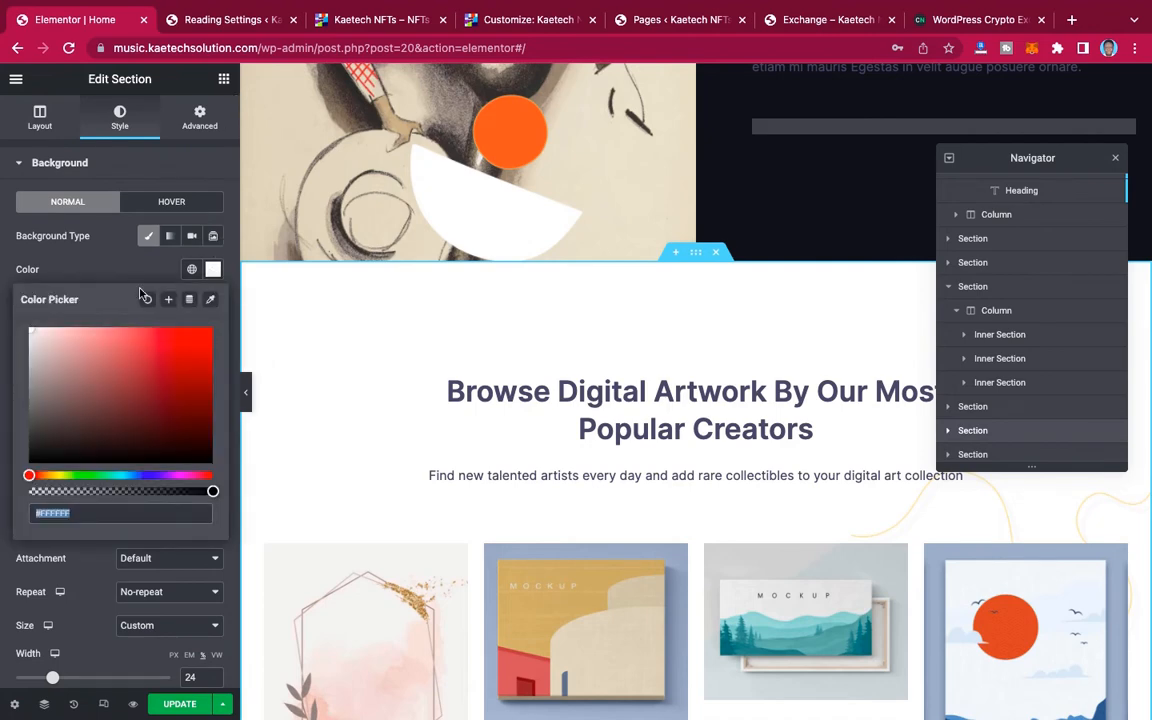
pyautogui.write('10131A')
pyautogui.scroll(-10, 700, 429)
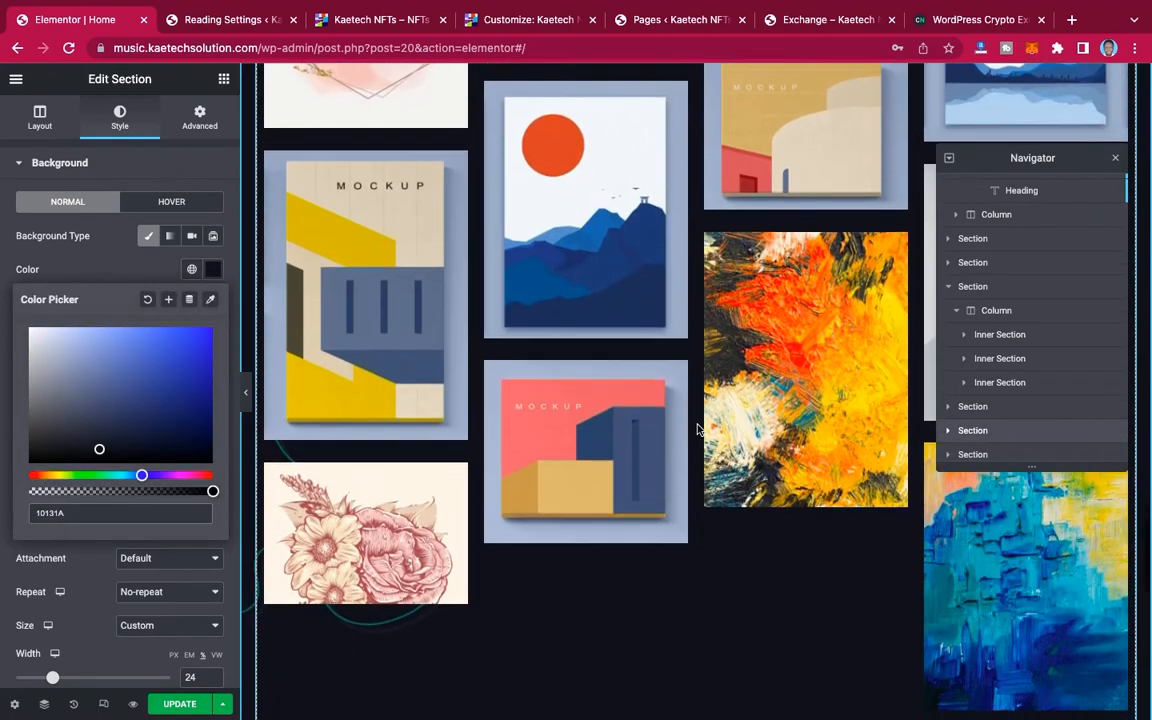
pyautogui.scroll(-5, 697, 429)
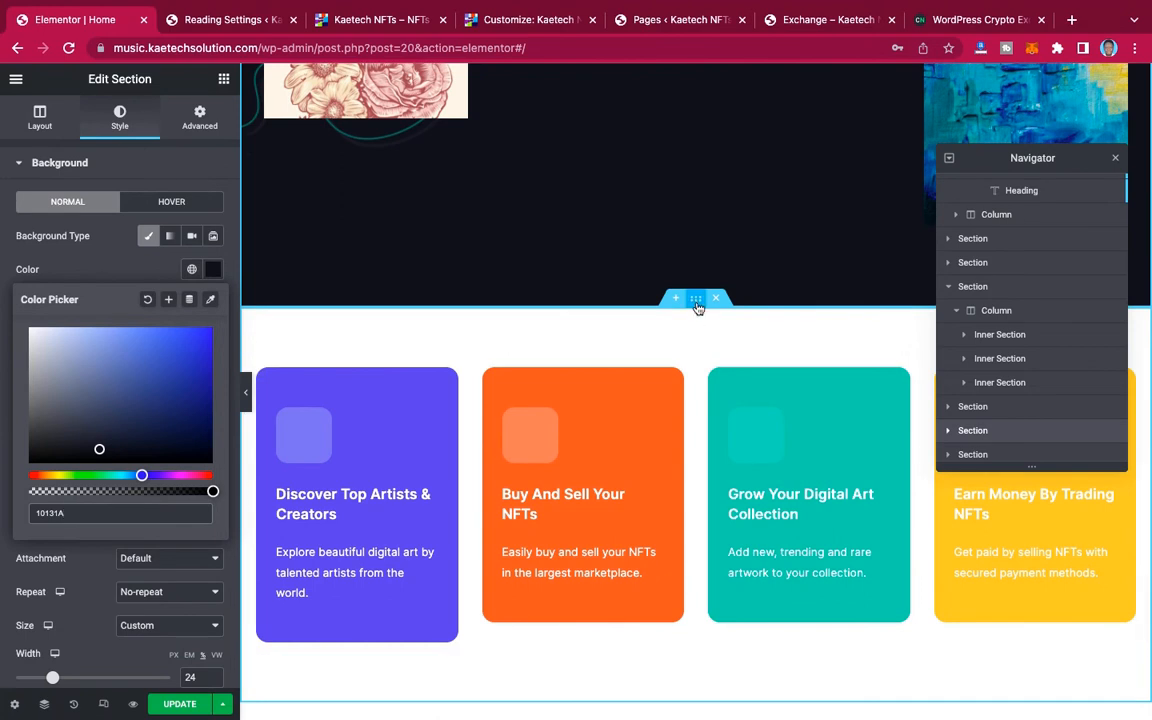
pyautogui.click(697, 303)
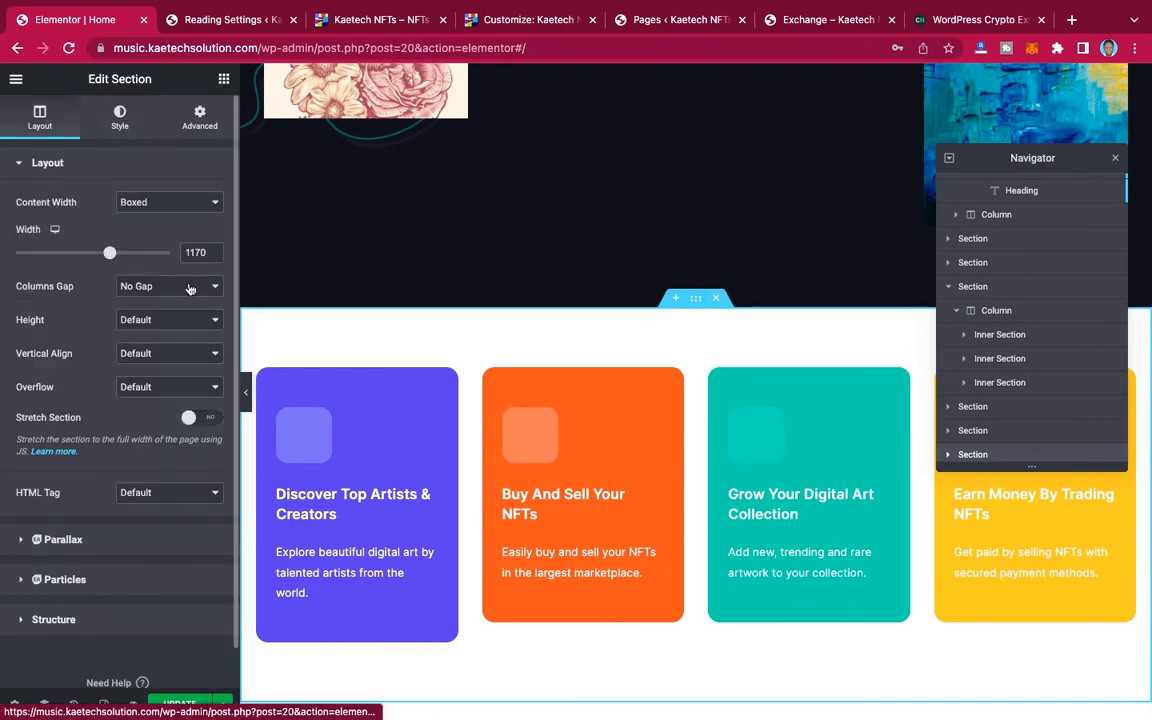
# Set the feature-card section's background colour to 10131A
pyautogui.click(120, 117)
pyautogui.click(213, 269)
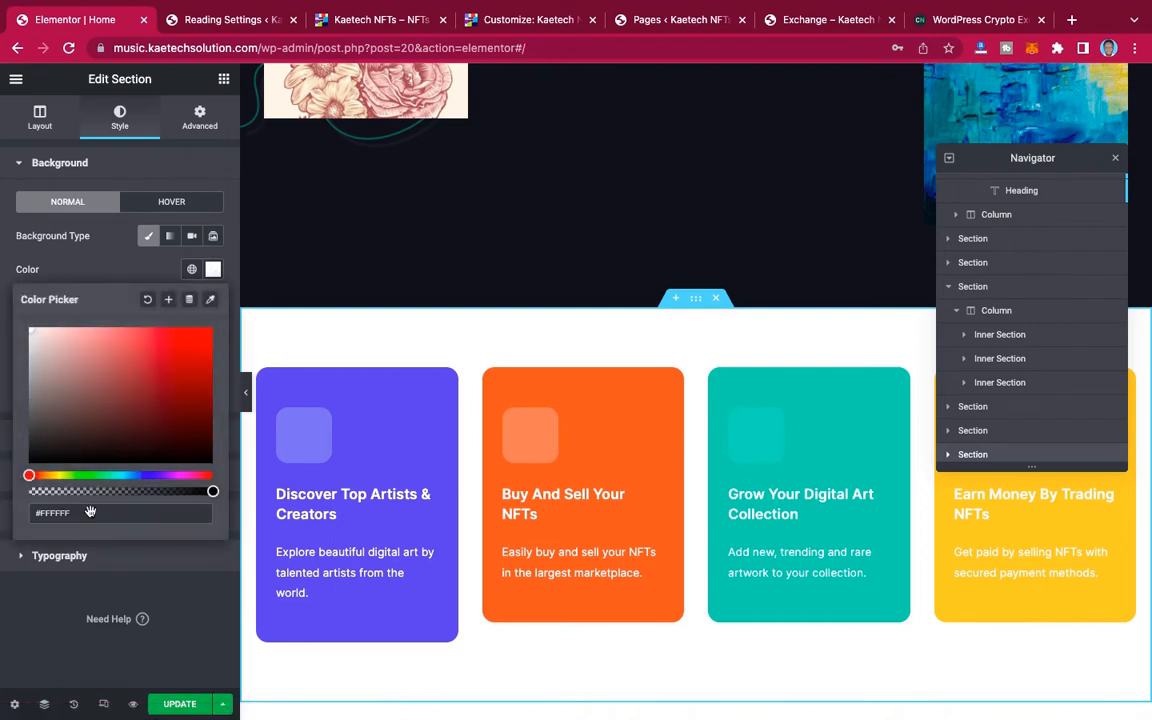
pyautogui.tripleClick(89, 512)
pyautogui.write('10131A')
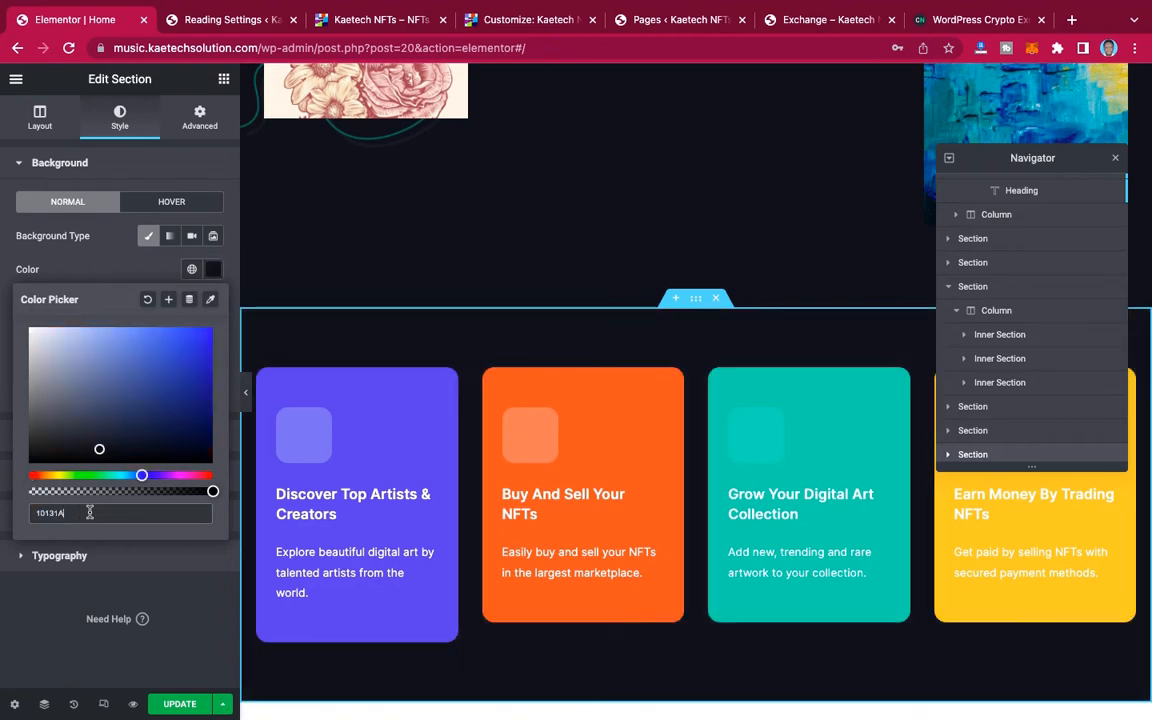
pyautogui.click(105, 276)
pyautogui.scroll(-5, 550, 432)
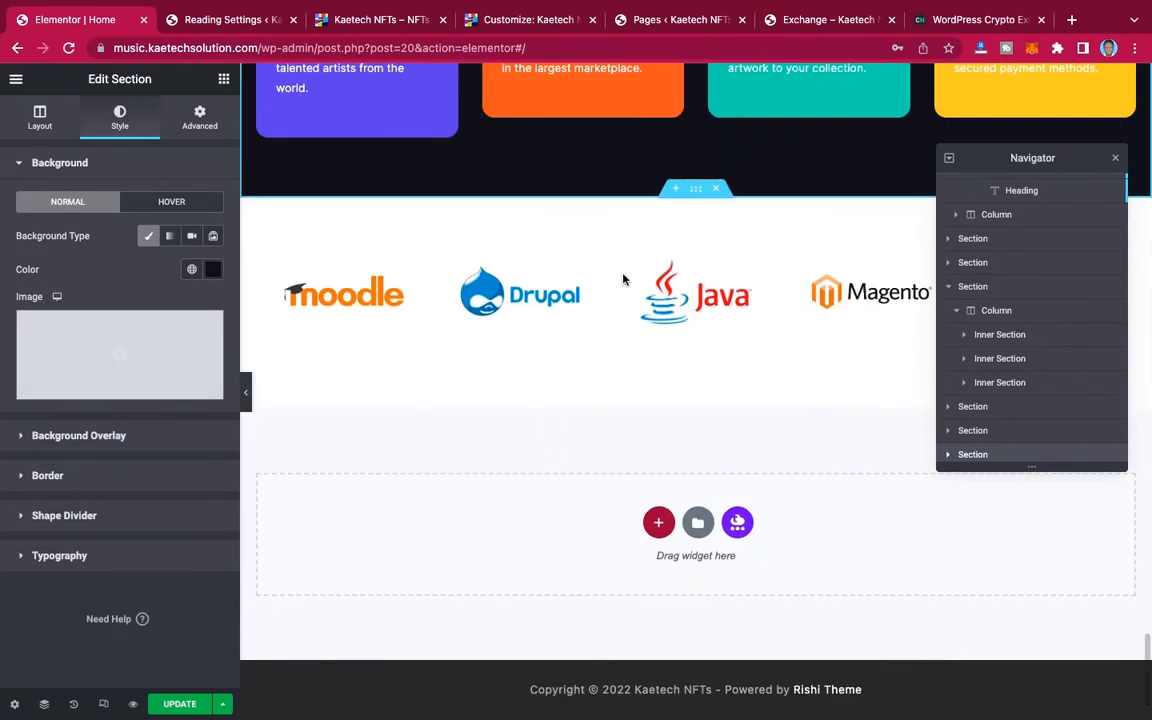
# Give the logos section a #10131A background, save the page, and close the Navigator
pyautogui.click(697, 190)
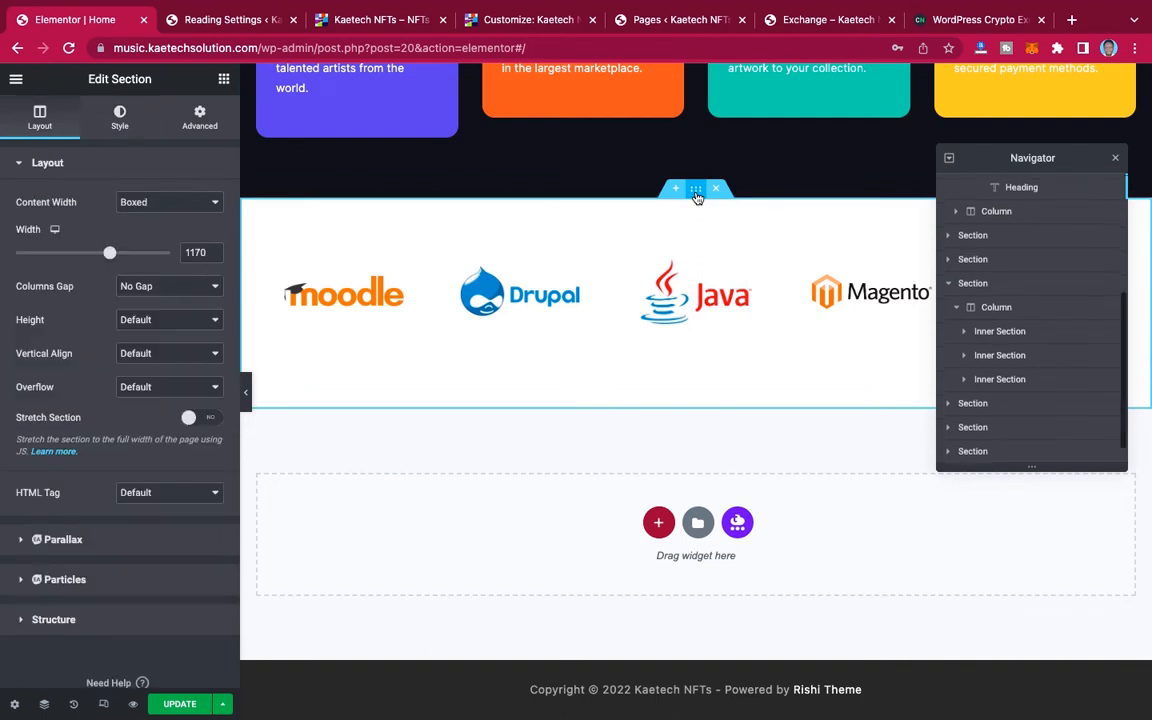
pyautogui.click(121, 116)
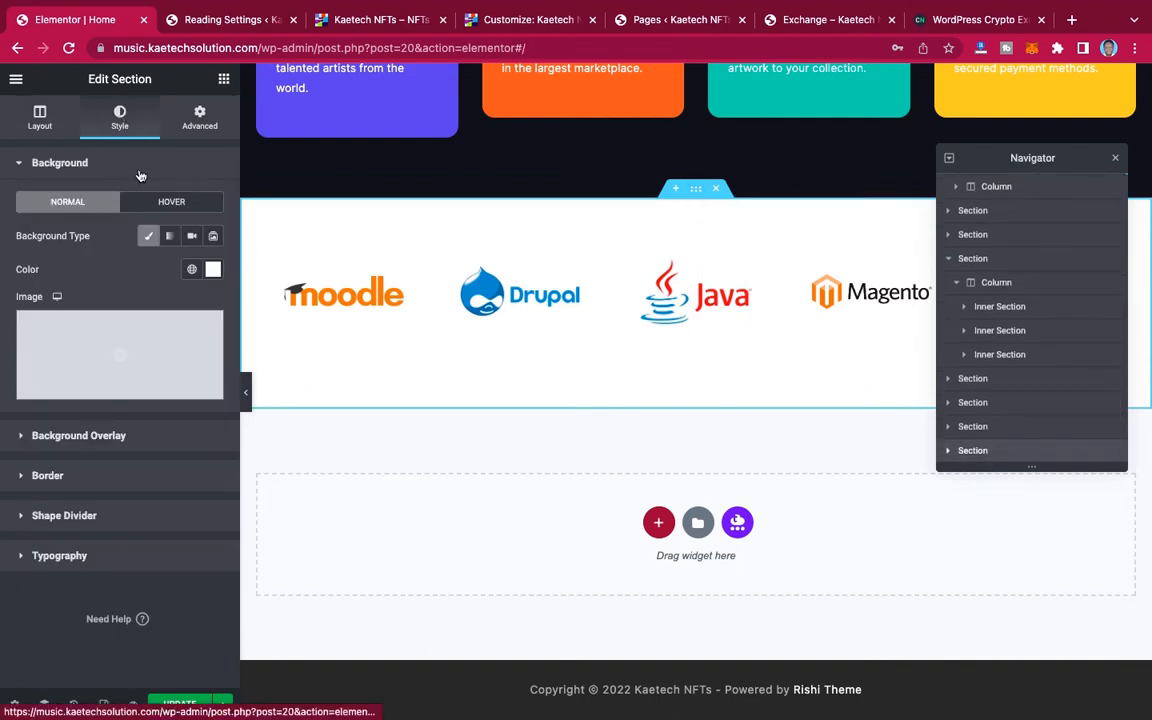
pyautogui.click(213, 269)
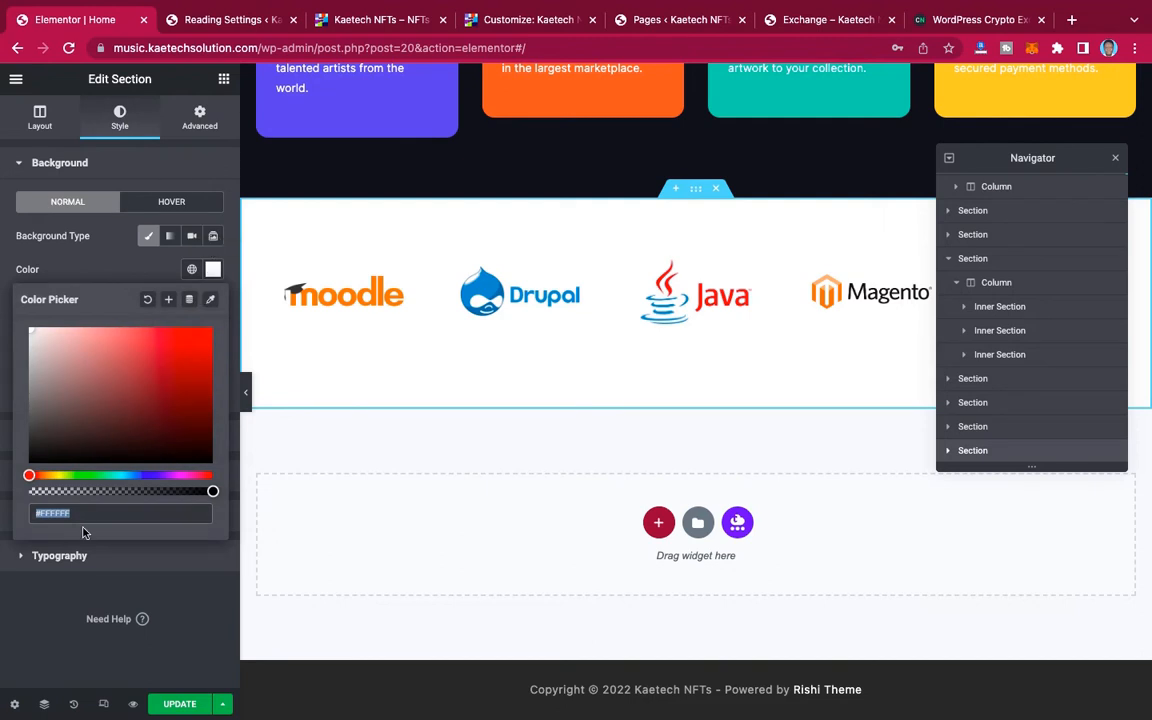
pyautogui.write('10131A')
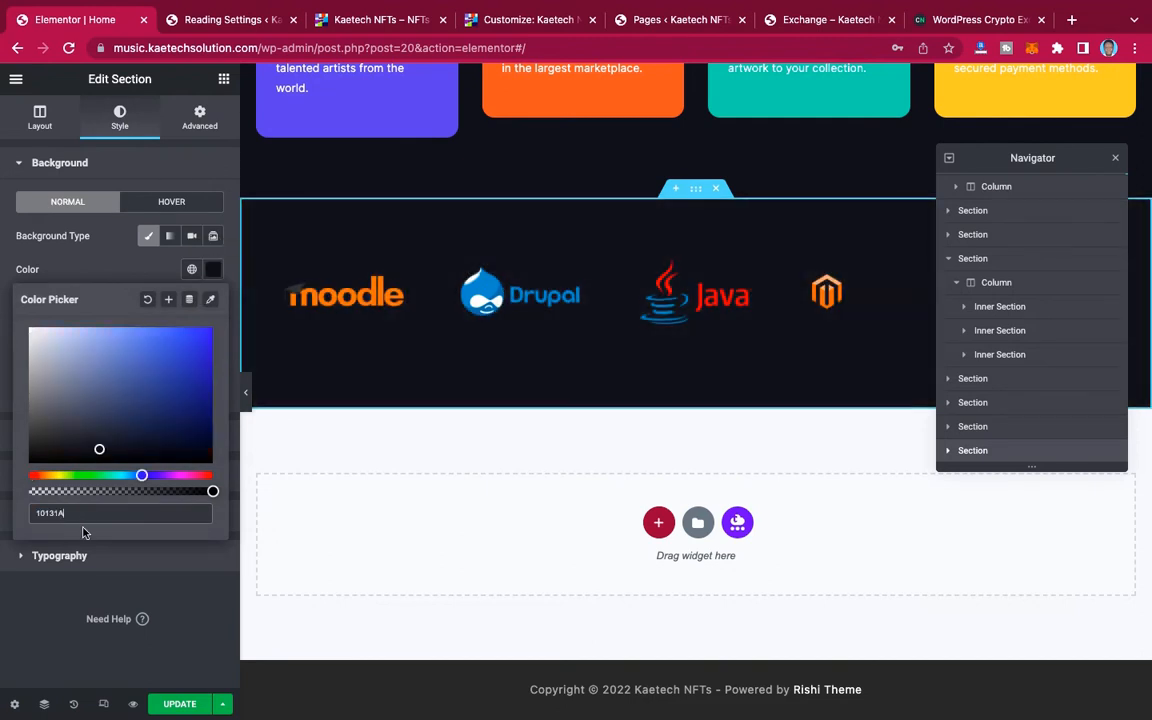
pyautogui.click(105, 259)
pyautogui.click(169, 706)
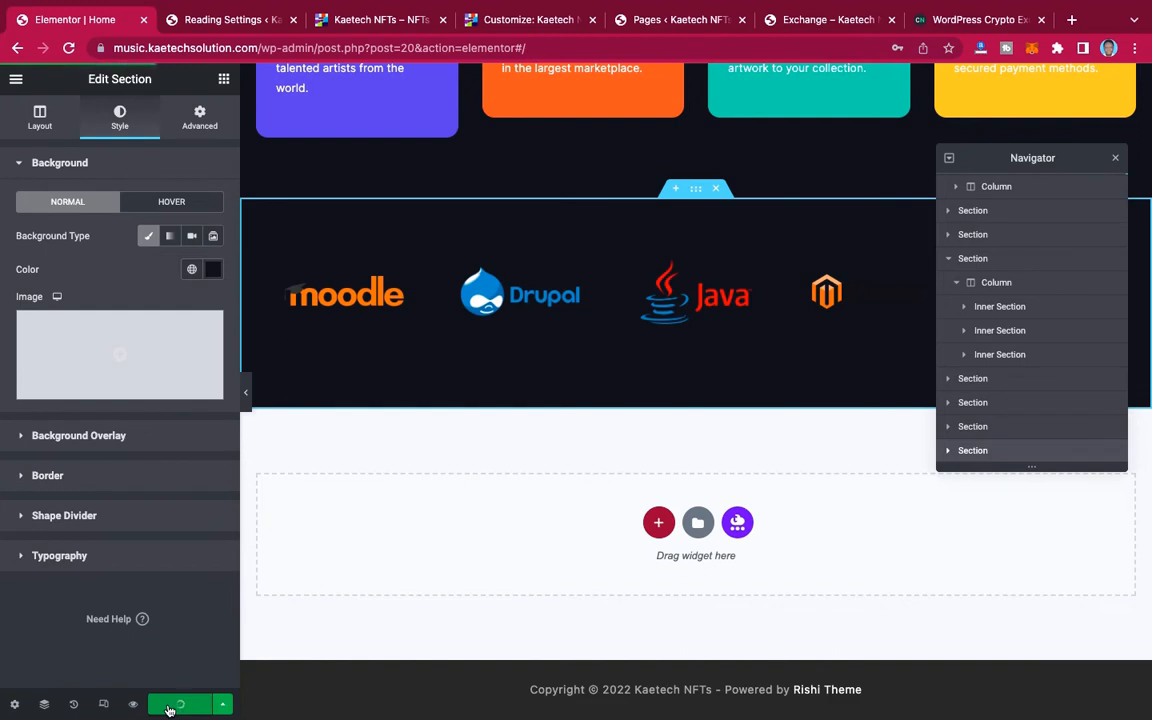
pyautogui.click(1117, 160)
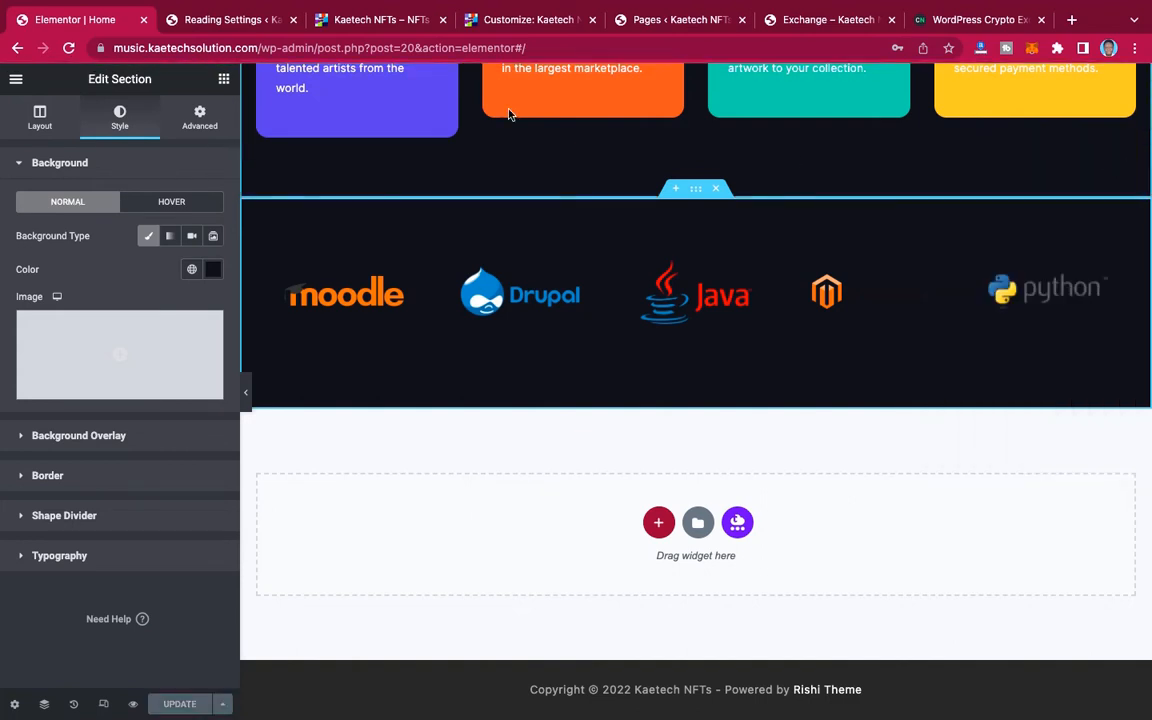
# Reload the live Kaetech NFTs home page and scroll through its new dark navy sections
pyautogui.click(371, 20)
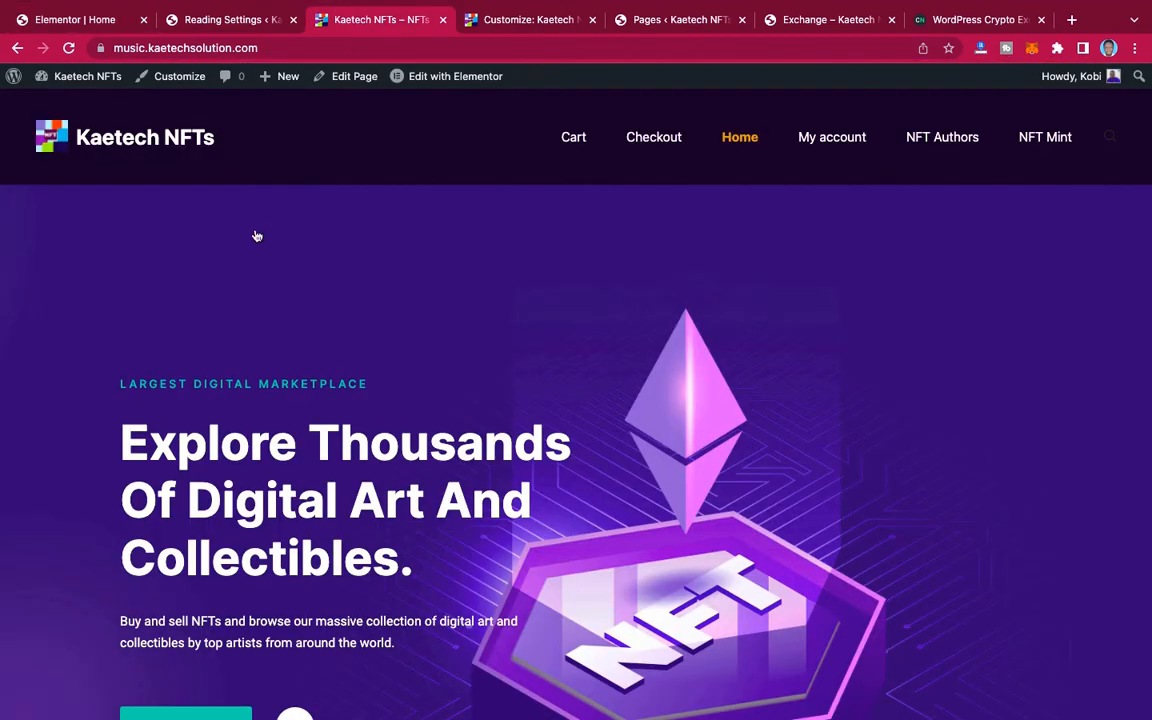
pyautogui.click(68, 48)
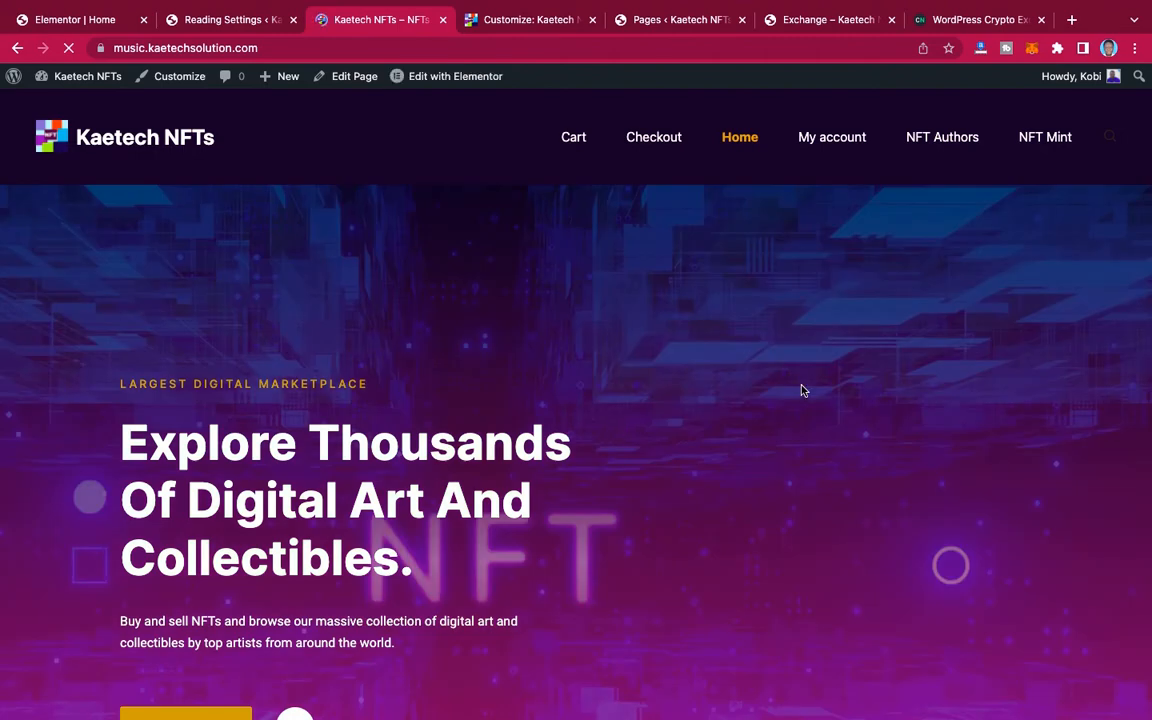
pyautogui.scroll(-10, 802, 388)
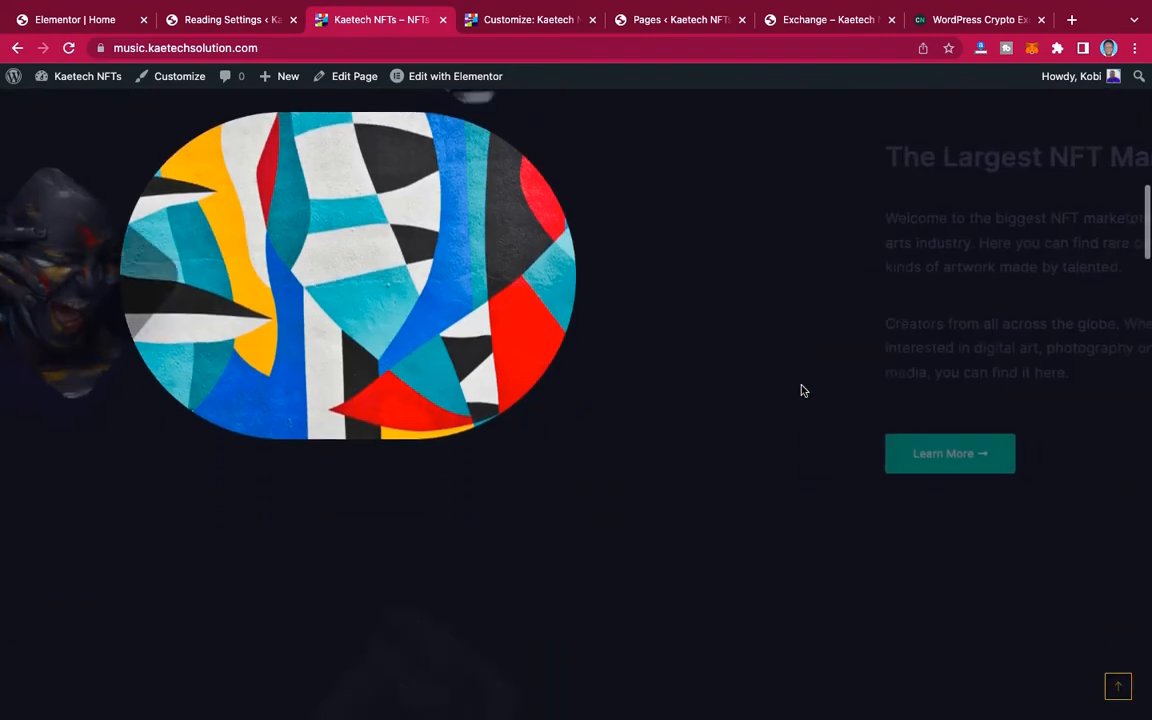
pyautogui.scroll(4, 802, 390)
pyautogui.scroll(-15, 802, 390)
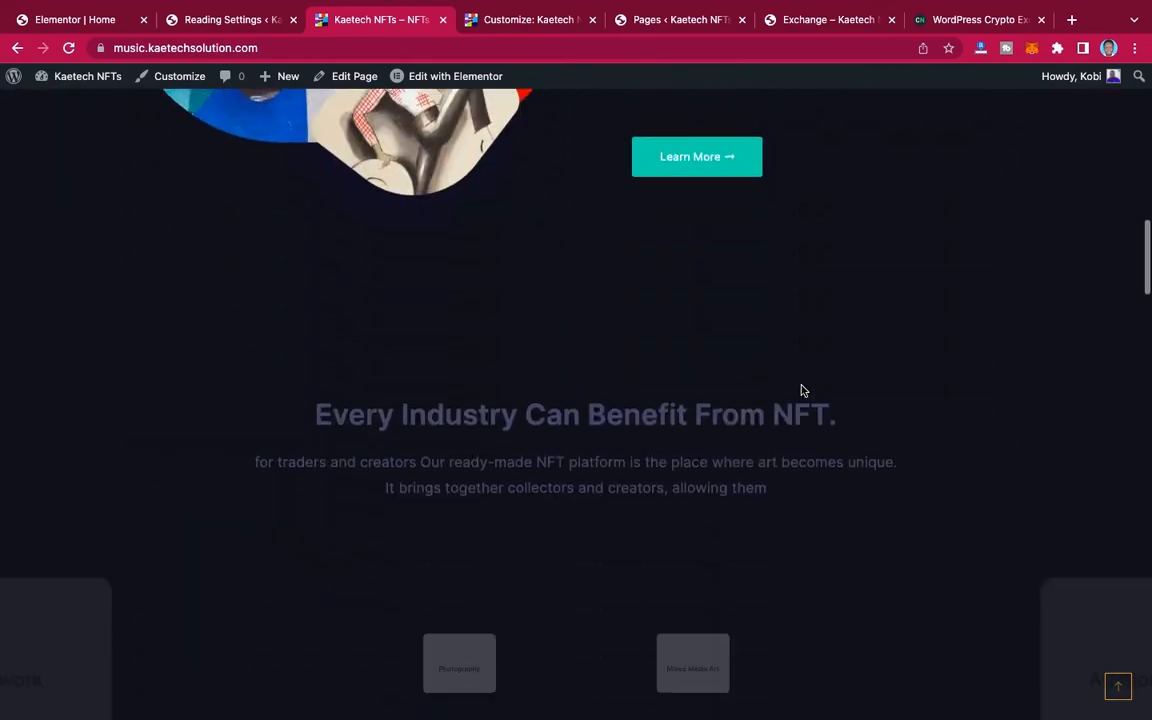
pyautogui.scroll(-15, 802, 390)
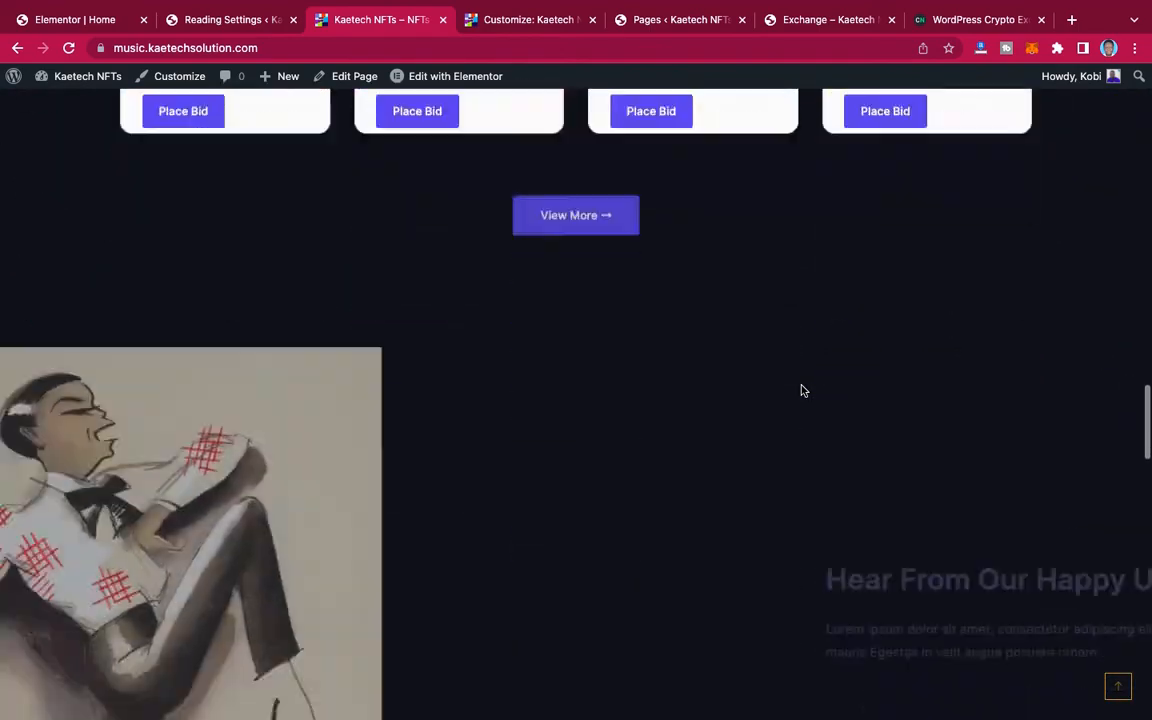
pyautogui.scroll(20, 802, 388)
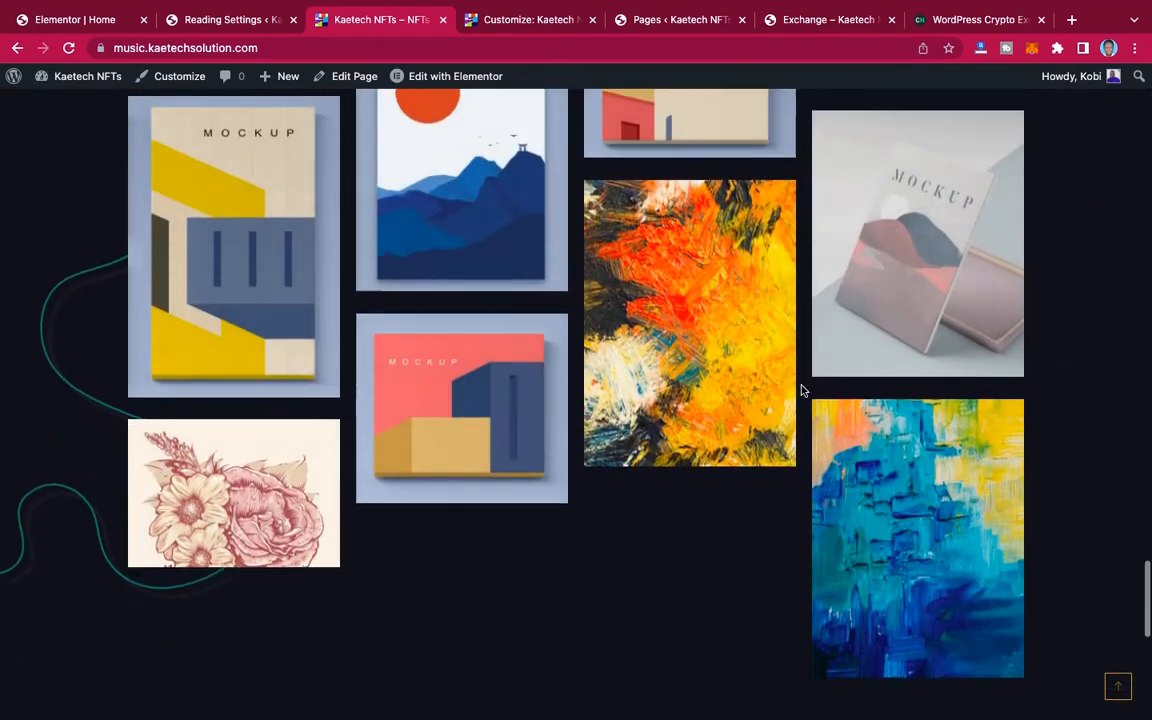
pyautogui.scroll(-1, 802, 390)
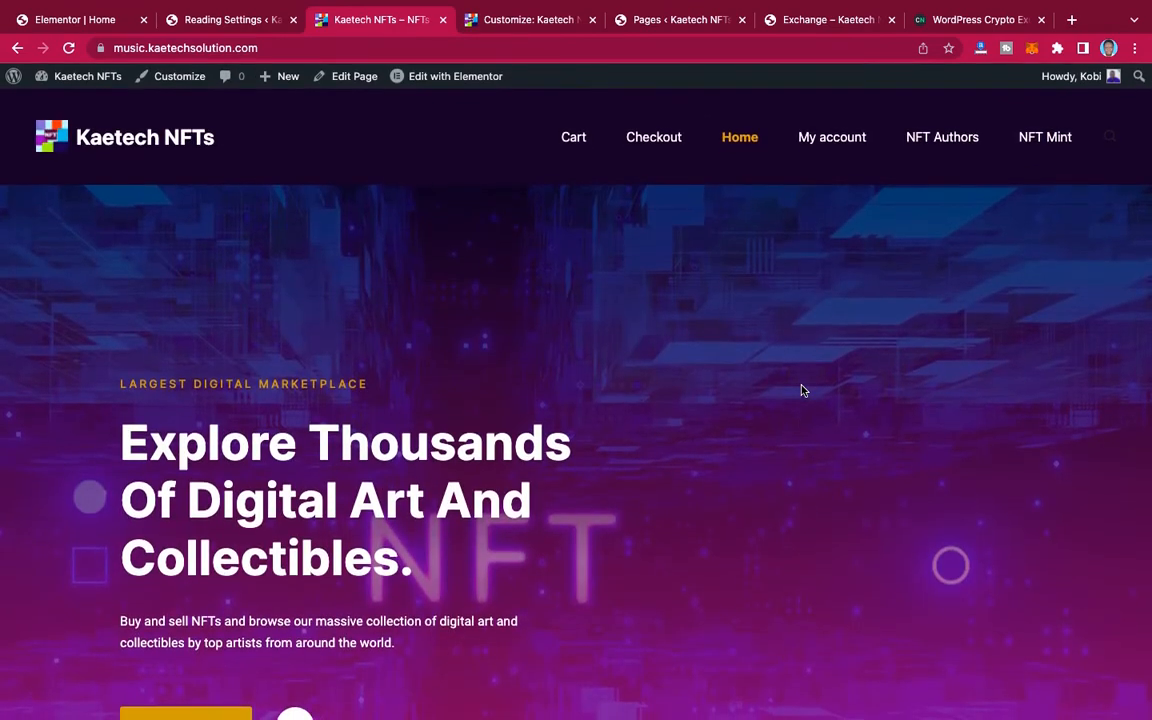
pyautogui.scroll(-10, 802, 390)
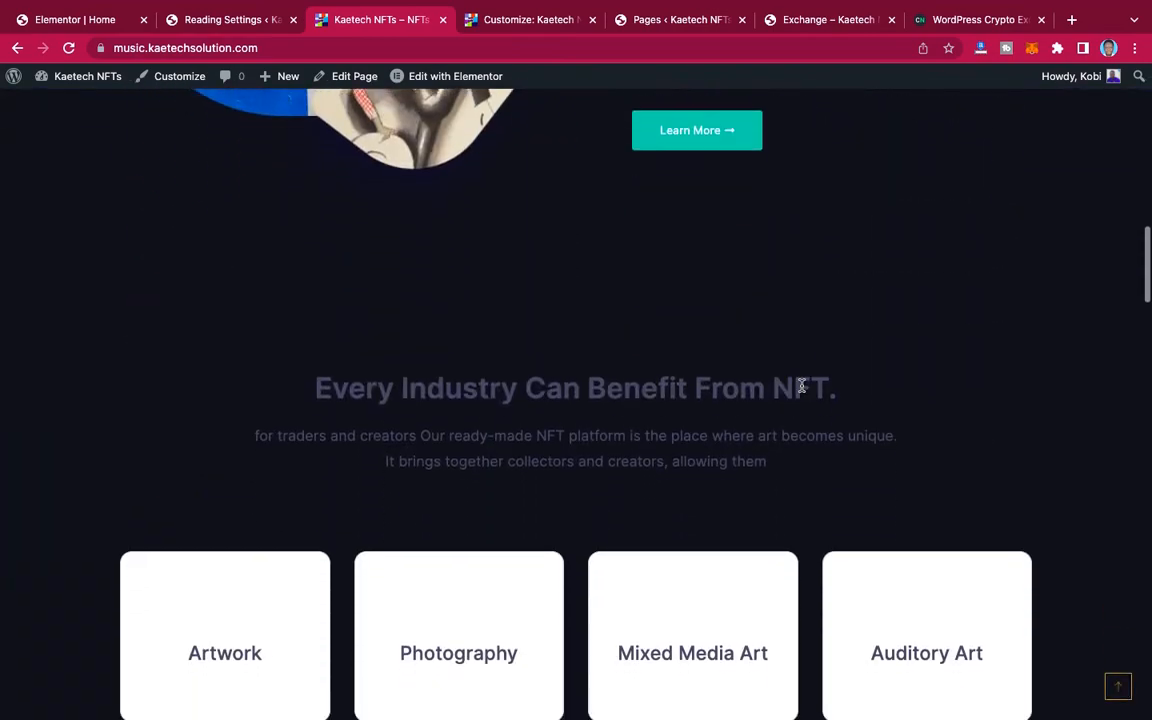
pyautogui.scroll(-3, 802, 388)
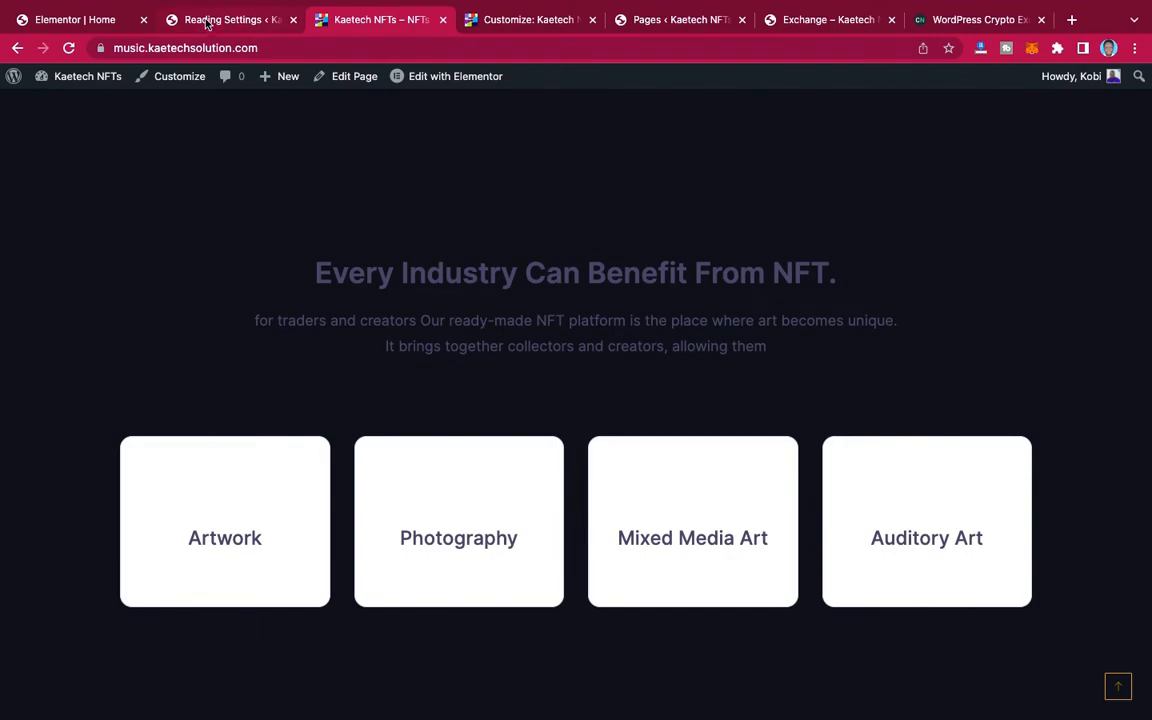
pyautogui.click(88, 20)
# Make The Largest NFT MarketPlace heading lavender #B4B3DA and copy its hex code
pyautogui.scroll(4, 674, 308)
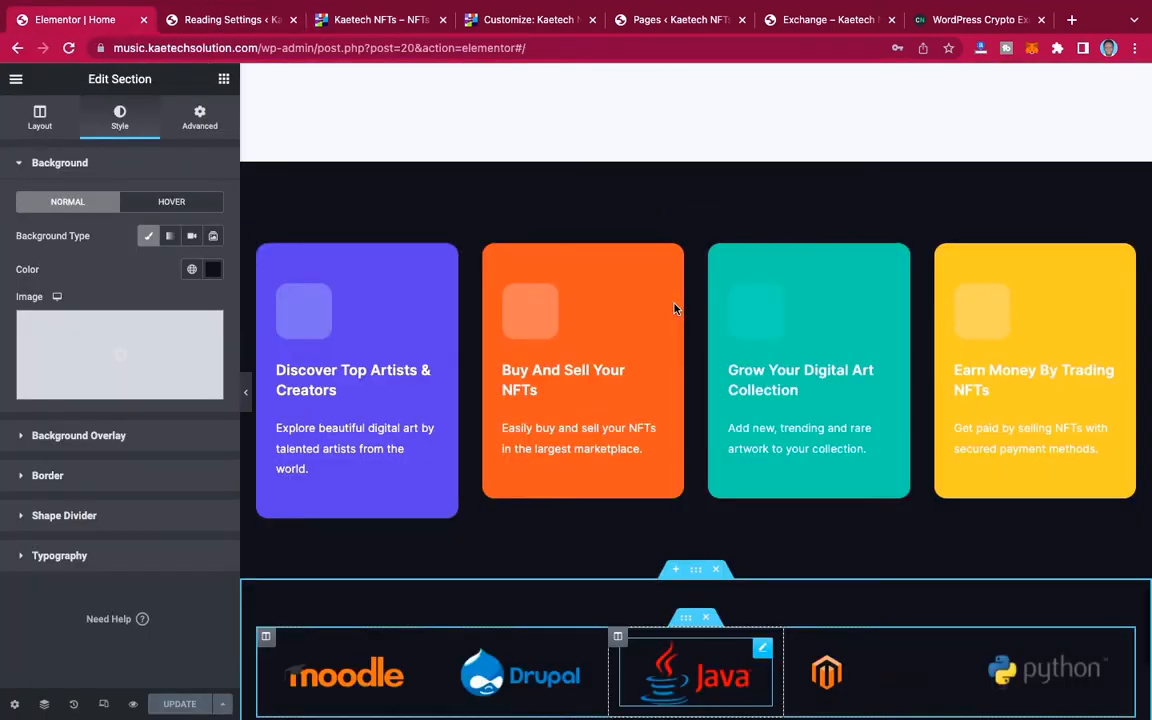
pyautogui.scroll(-10, 674, 308)
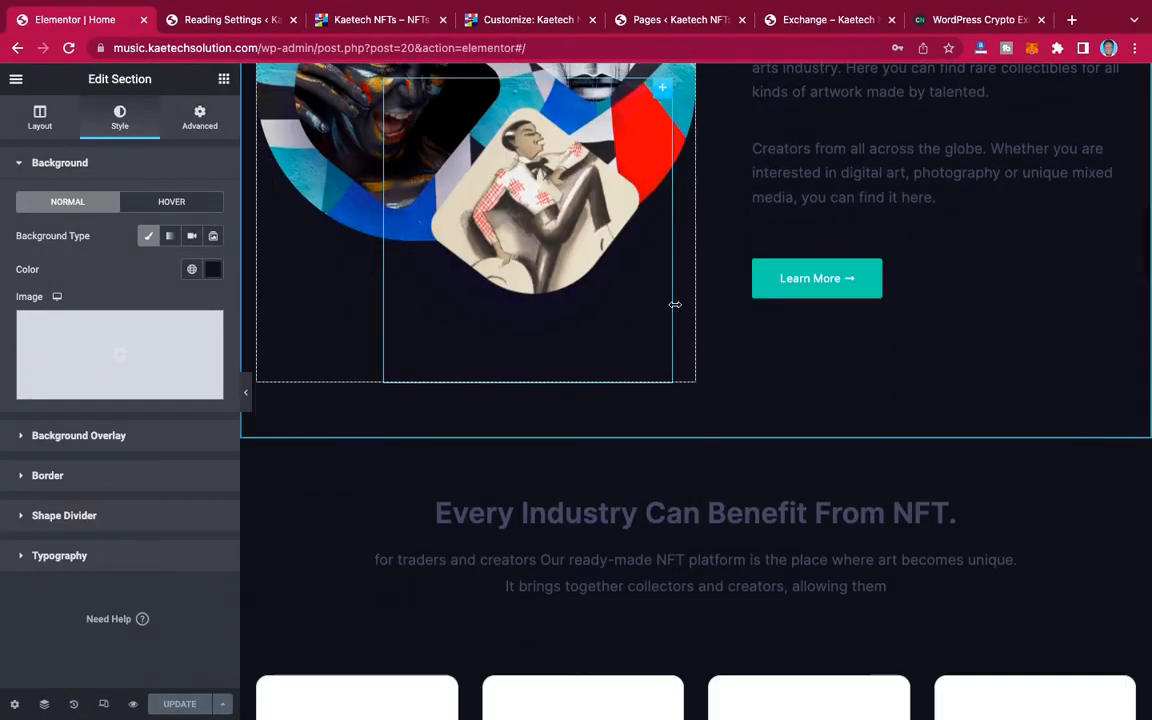
pyautogui.scroll(6, 674, 304)
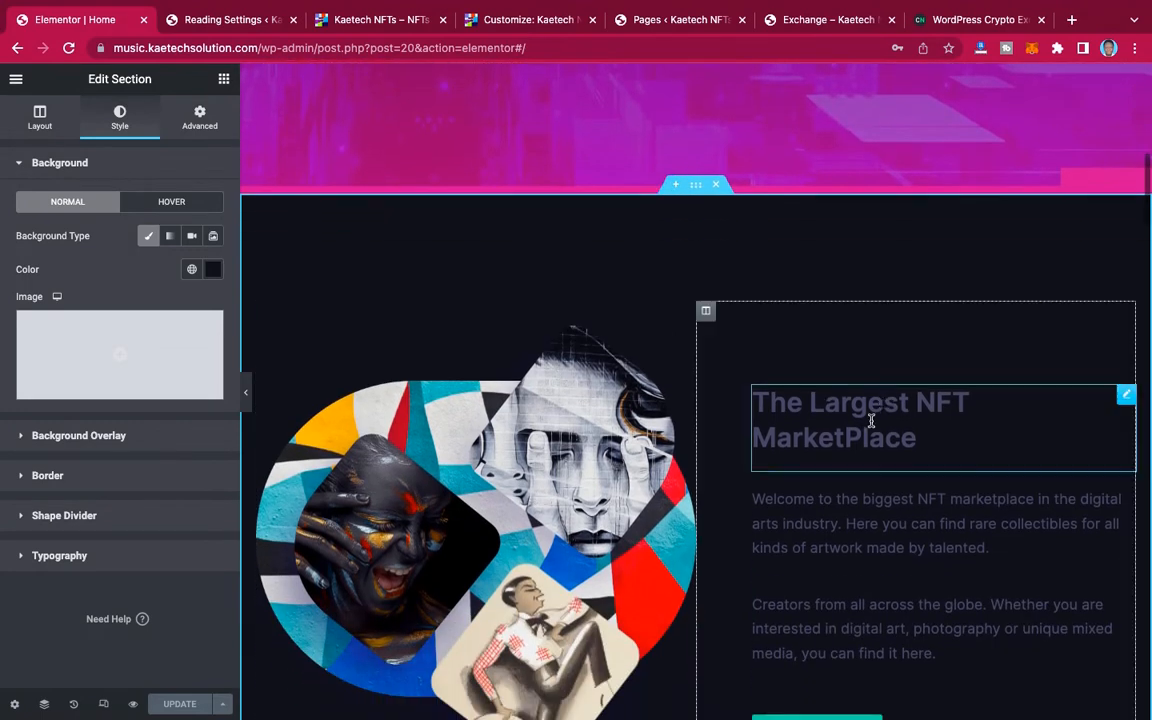
pyautogui.click(952, 400)
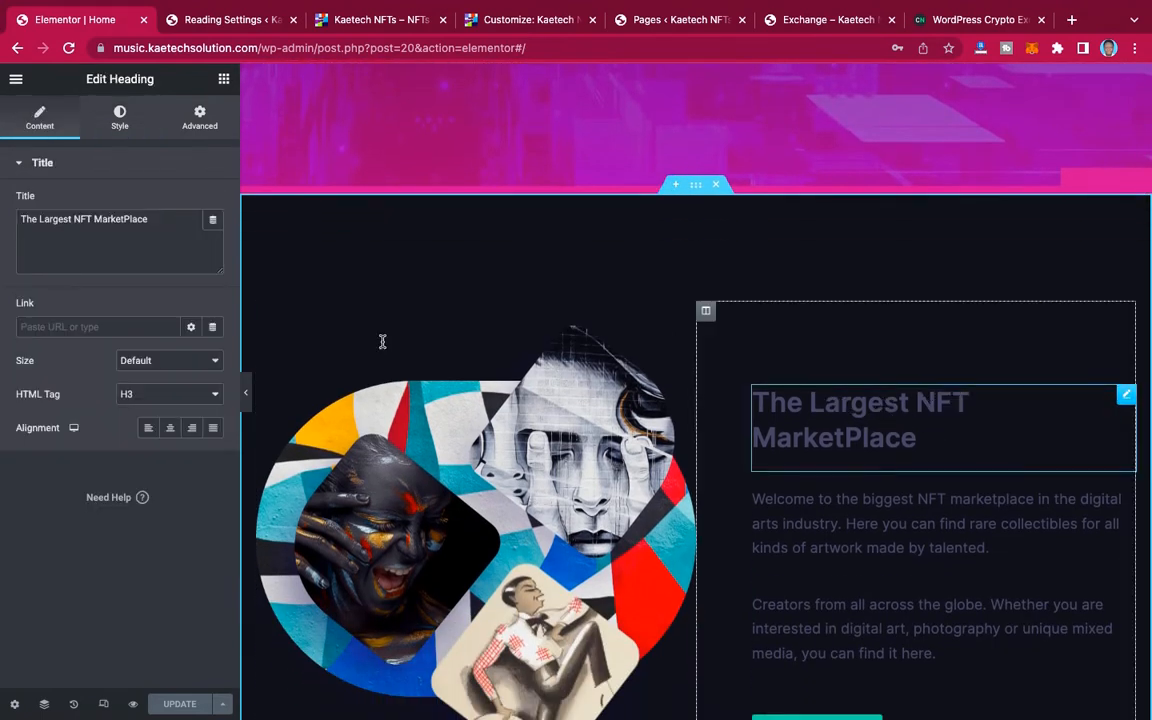
pyautogui.click(120, 118)
pyautogui.click(213, 202)
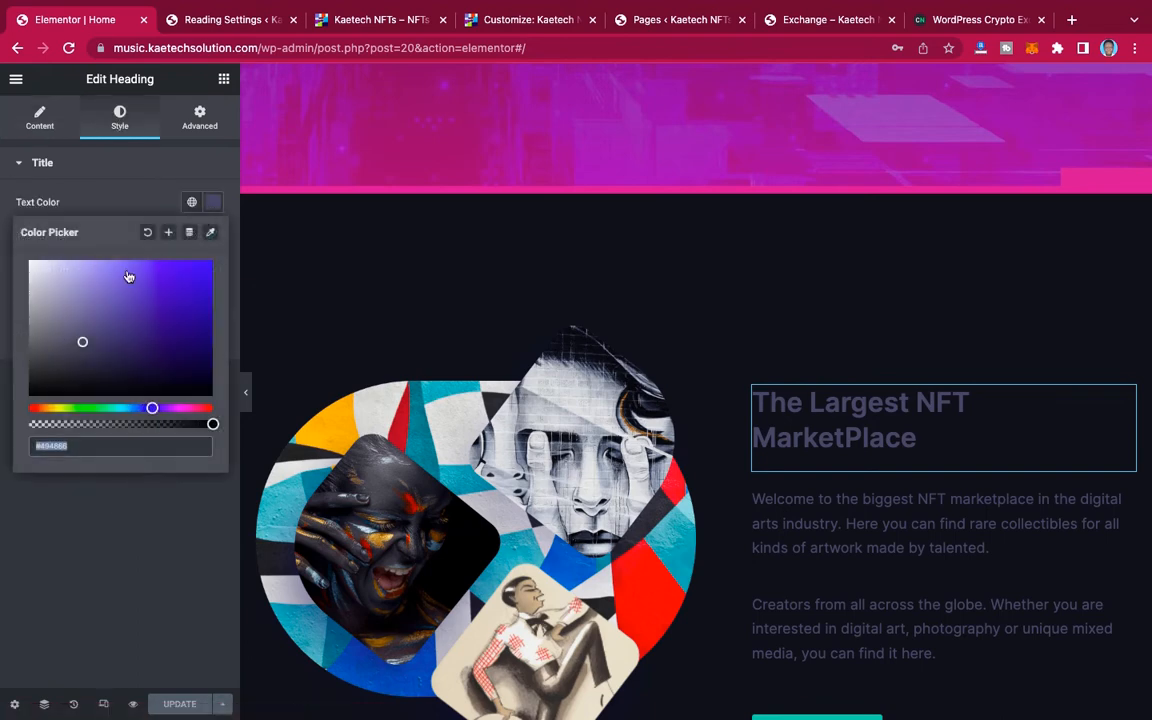
pyautogui.click(69, 304)
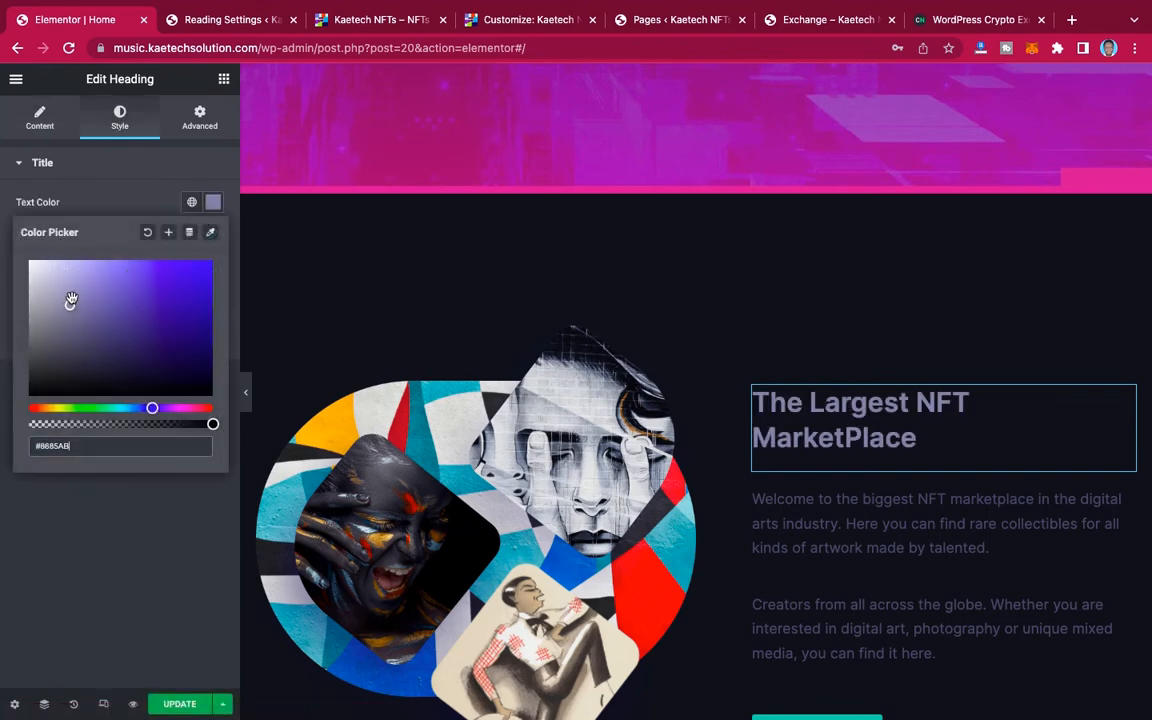
pyautogui.moveTo(71, 290); pyautogui.dragTo(61, 280)
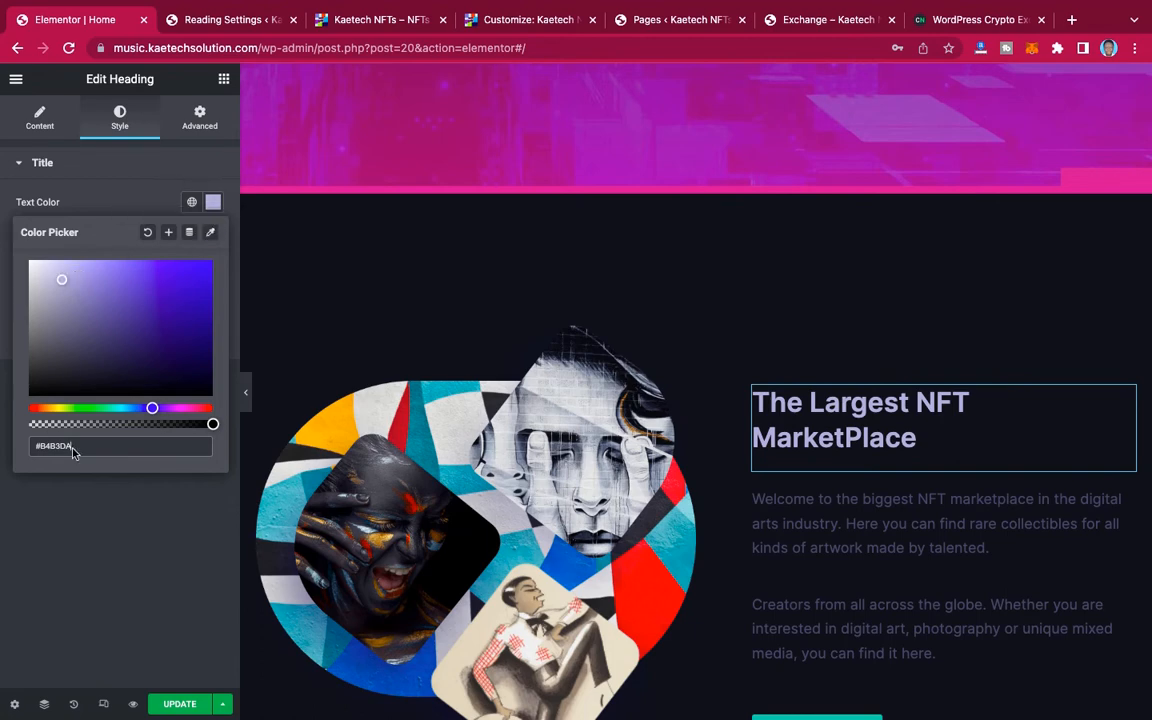
pyautogui.moveTo(56, 446); pyautogui.dragTo(4, 449)
pyautogui.press('super+c')
pyautogui.click(179, 515)
# Set the first paragraph to #B4B3DA and paste its style onto the second paragraph
pyautogui.scroll(-3, 946, 540)
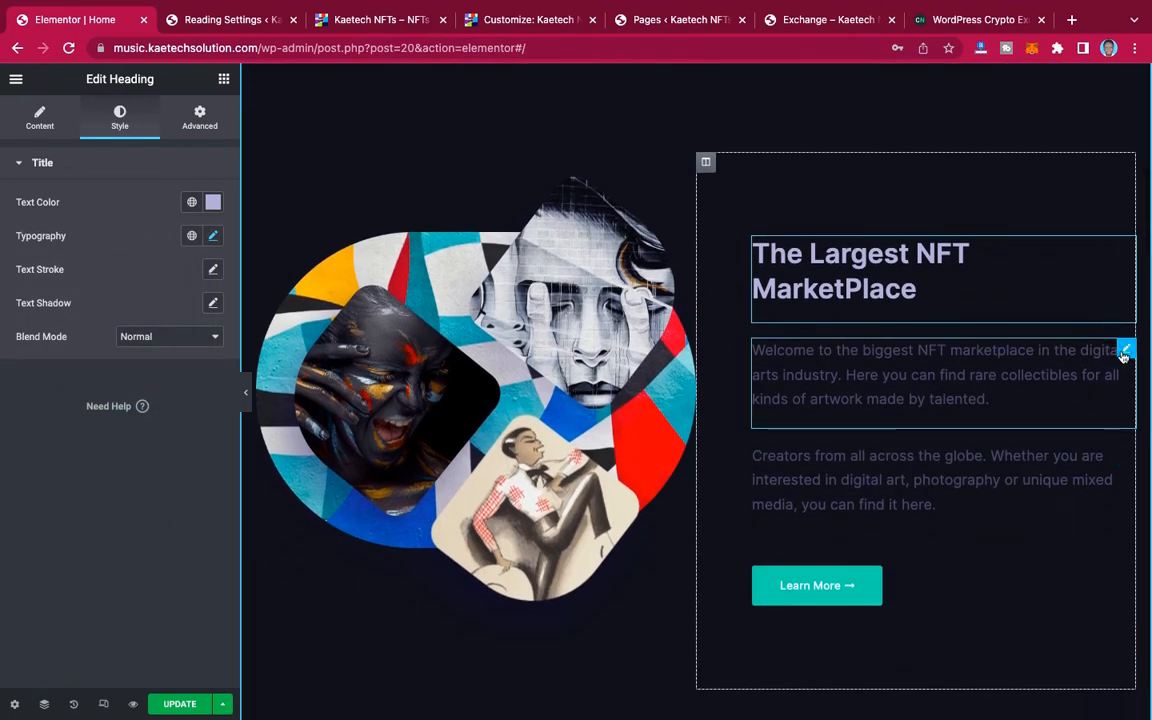
pyautogui.click(1087, 356)
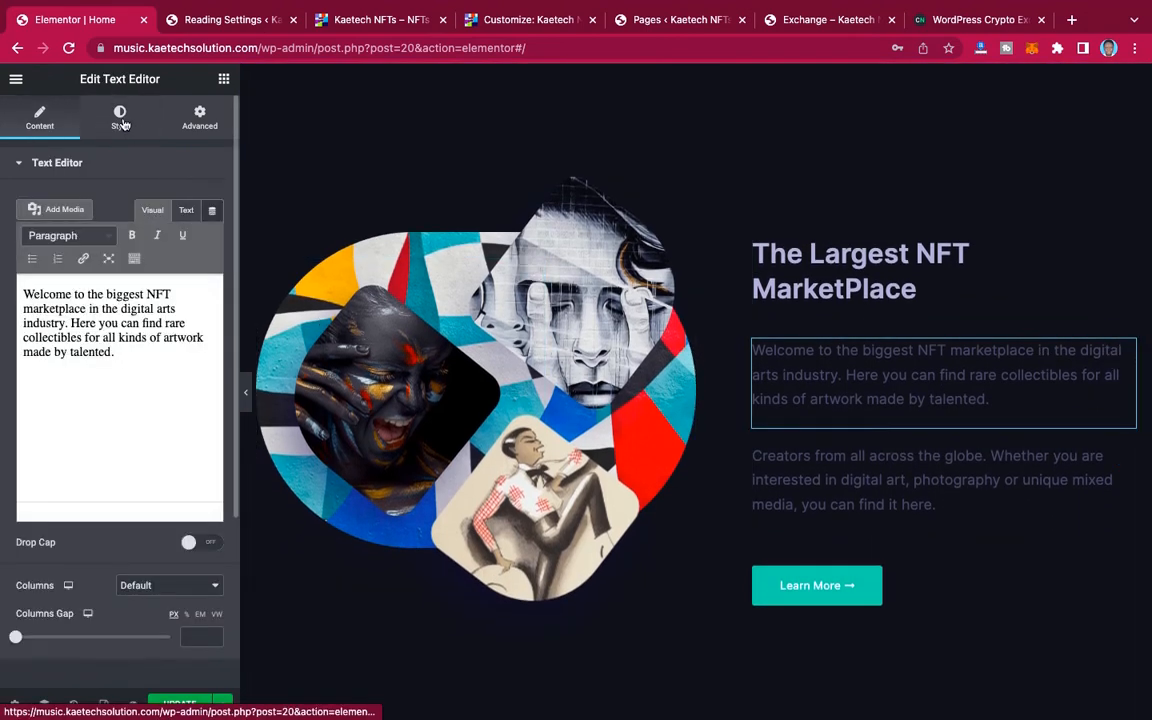
pyautogui.click(125, 122)
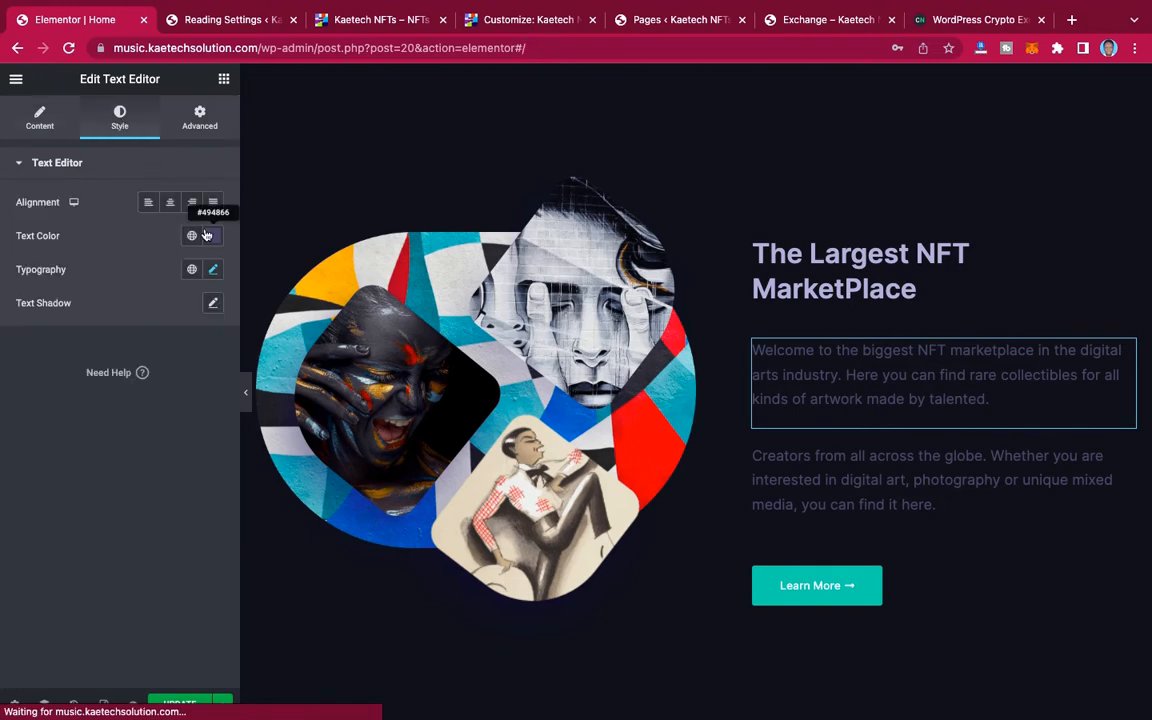
pyautogui.click(213, 235)
pyautogui.press('super+v')
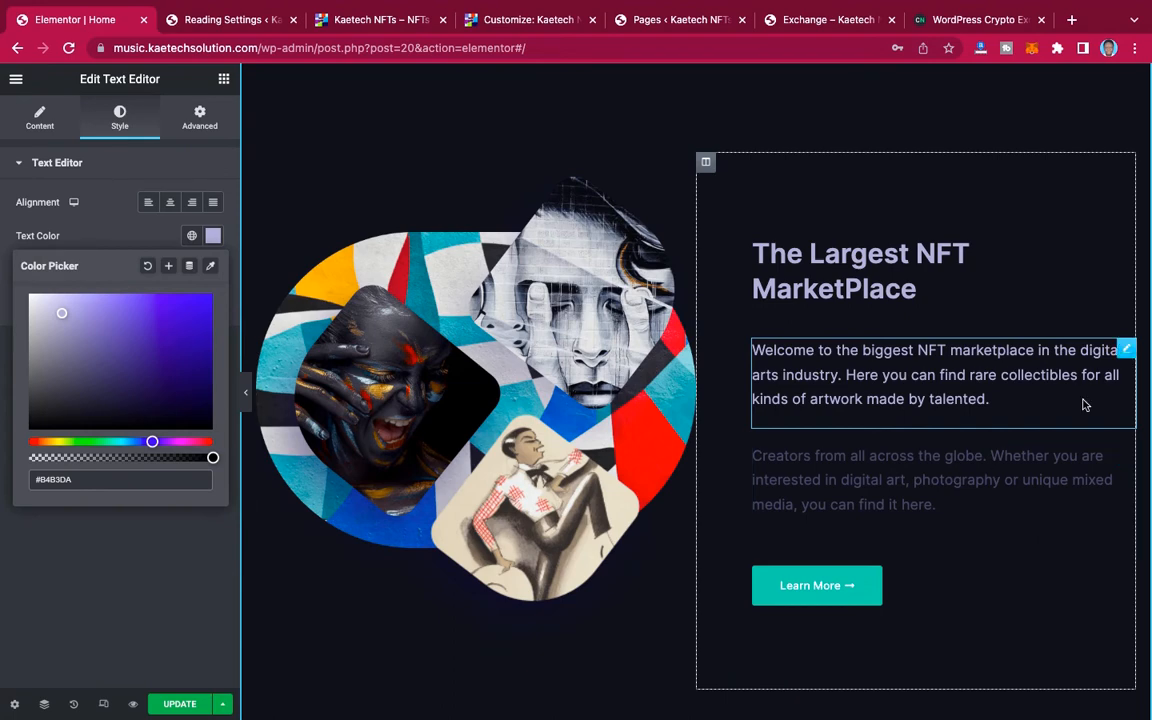
pyautogui.rightClick(1127, 352)
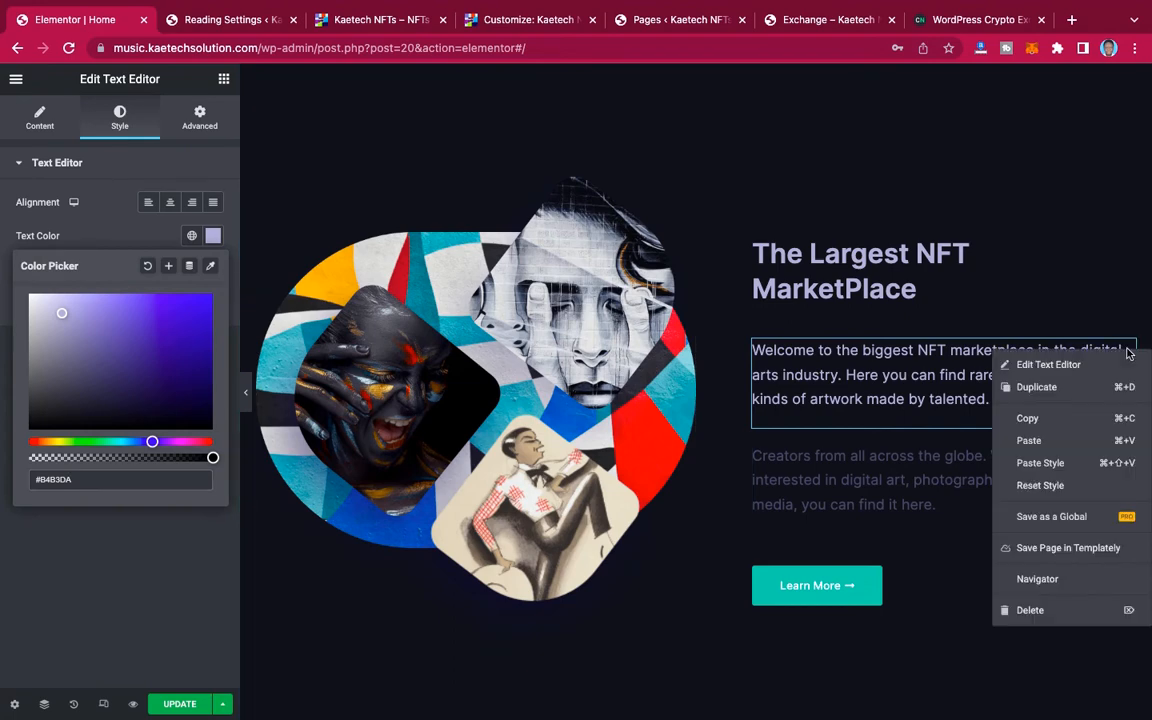
pyautogui.click(1040, 416)
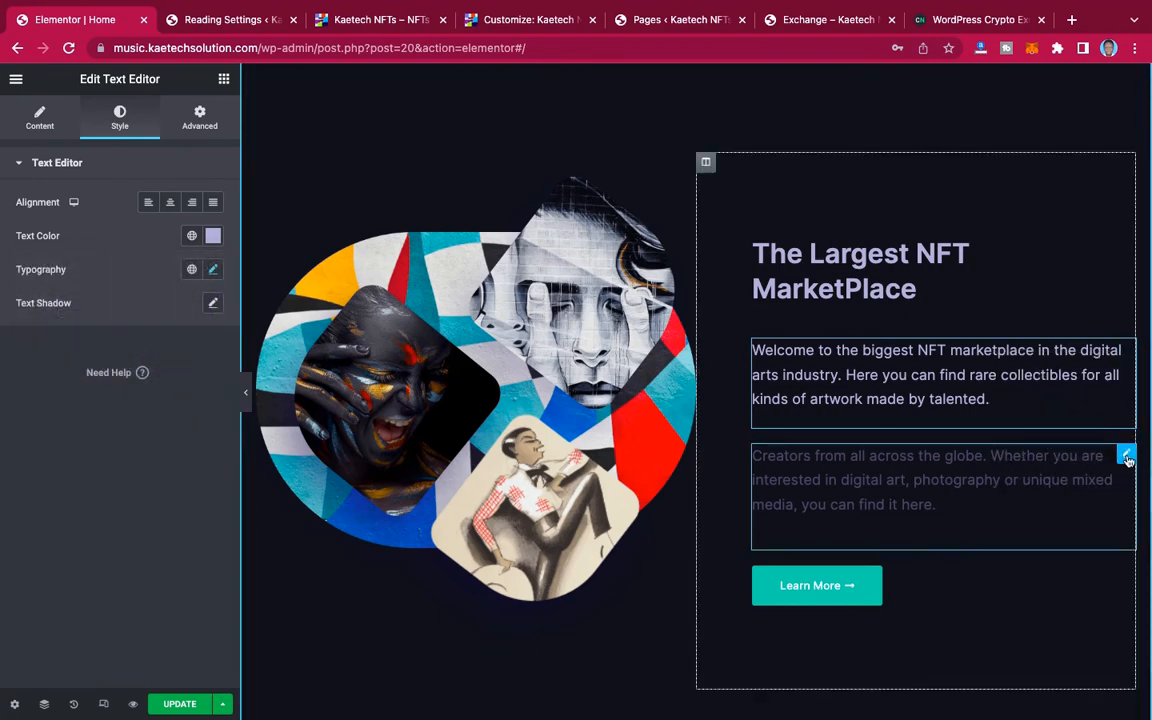
pyautogui.rightClick(1127, 457)
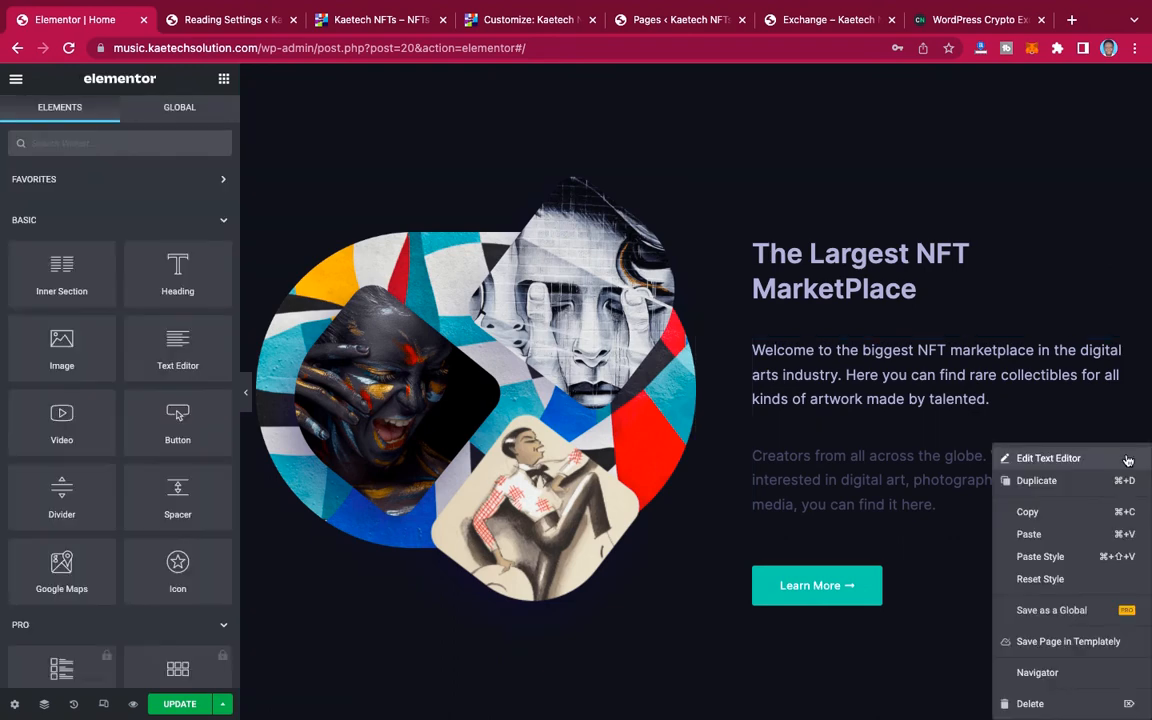
pyautogui.click(1040, 554)
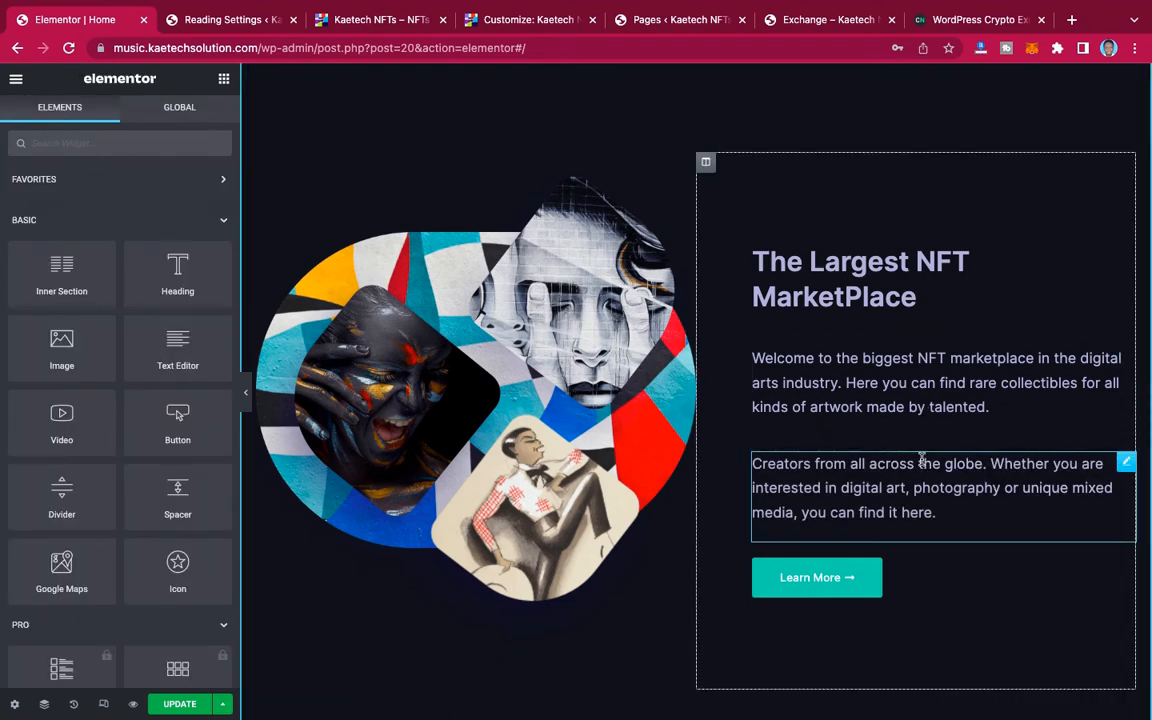
pyautogui.scroll(-5, 922, 460)
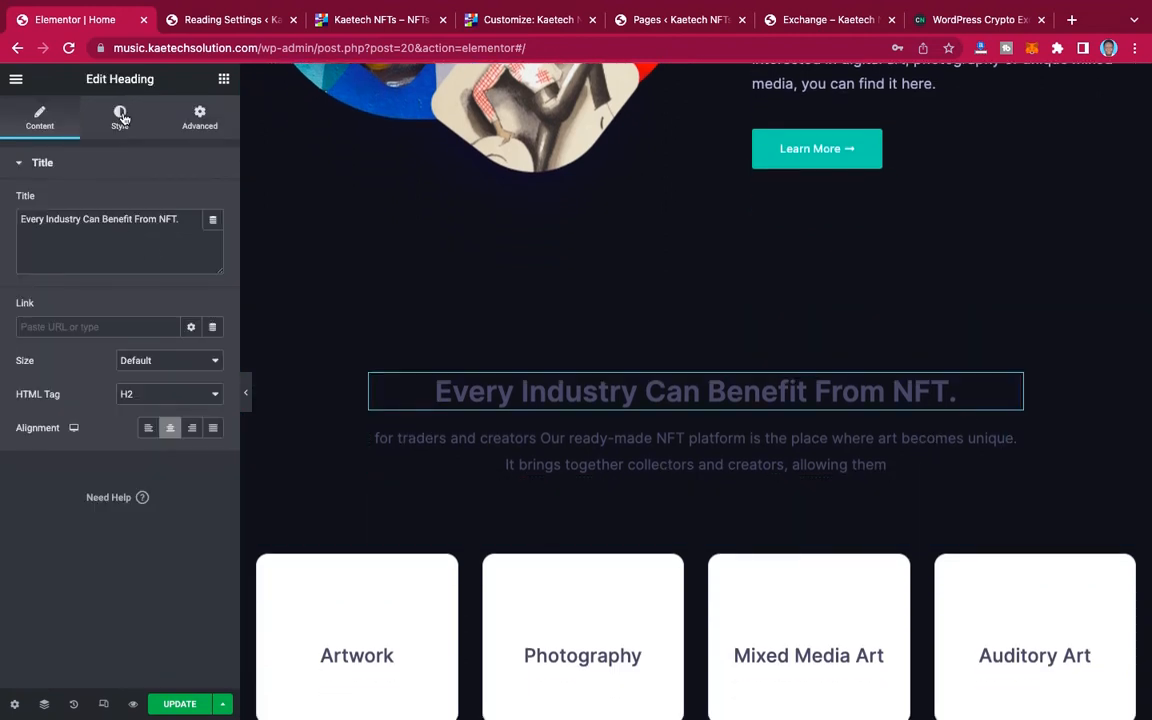
# Make the Every Industry Can Benefit From NFT heading and its subtext lavender #B4B3DA
pyautogui.click(121, 117)
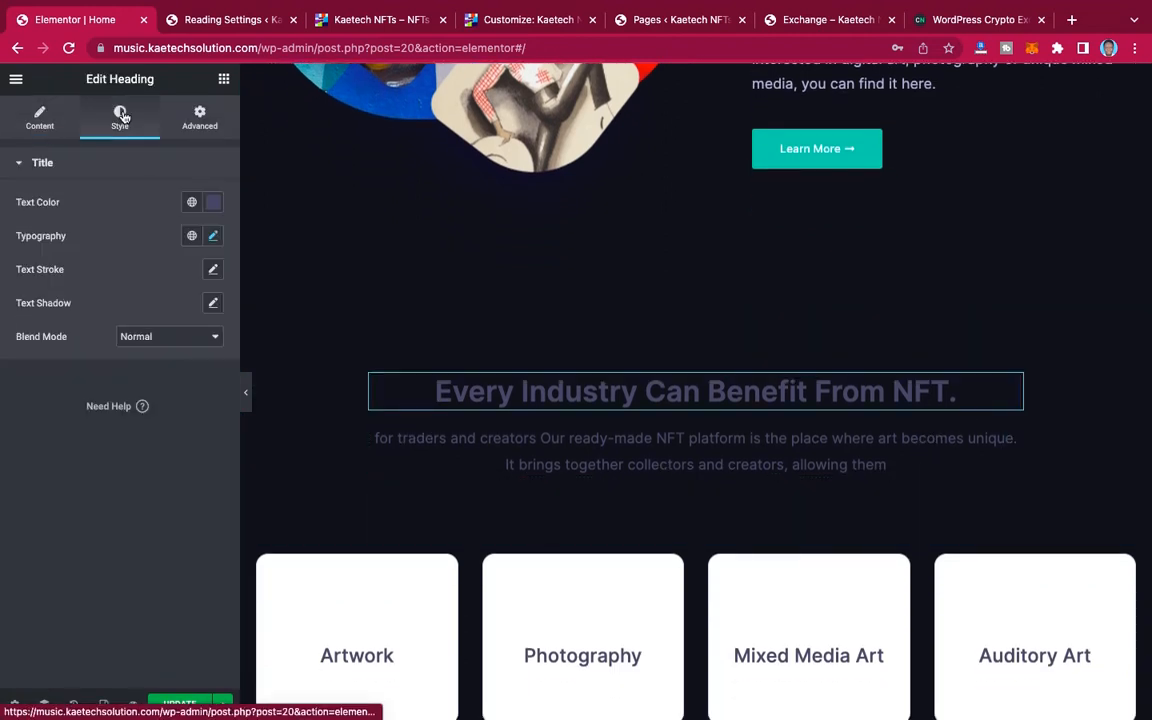
pyautogui.click(213, 202)
pyautogui.hotkey('ctrl', 'v')
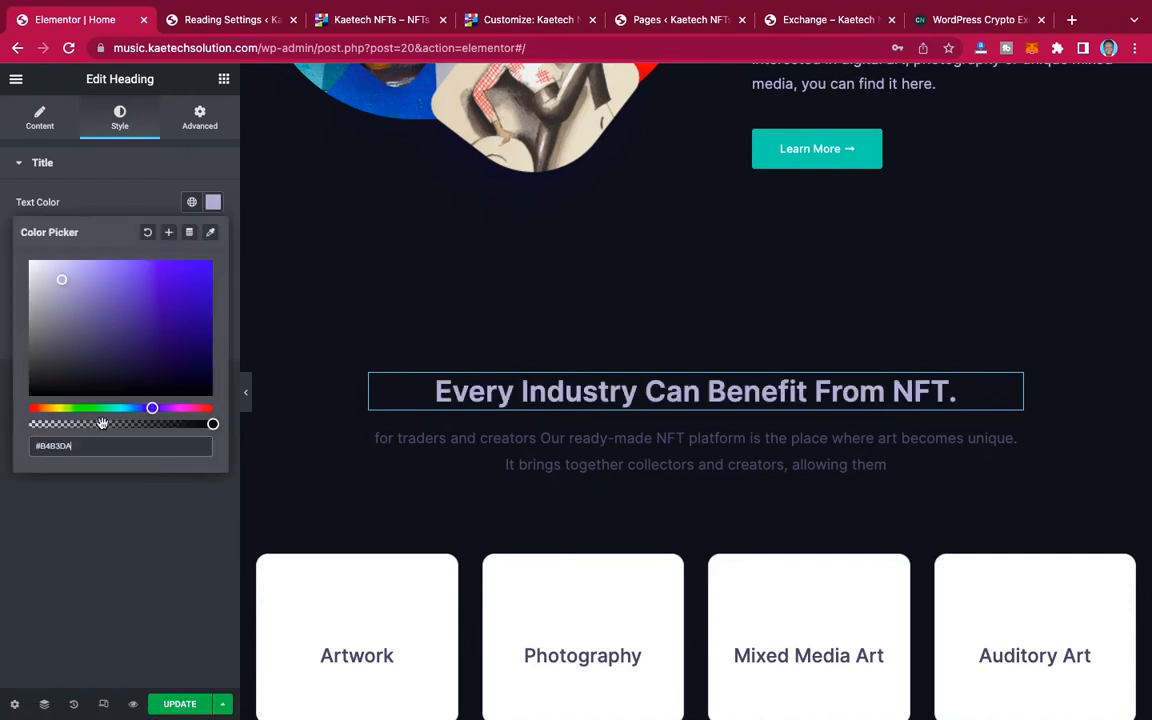
pyautogui.click(125, 199)
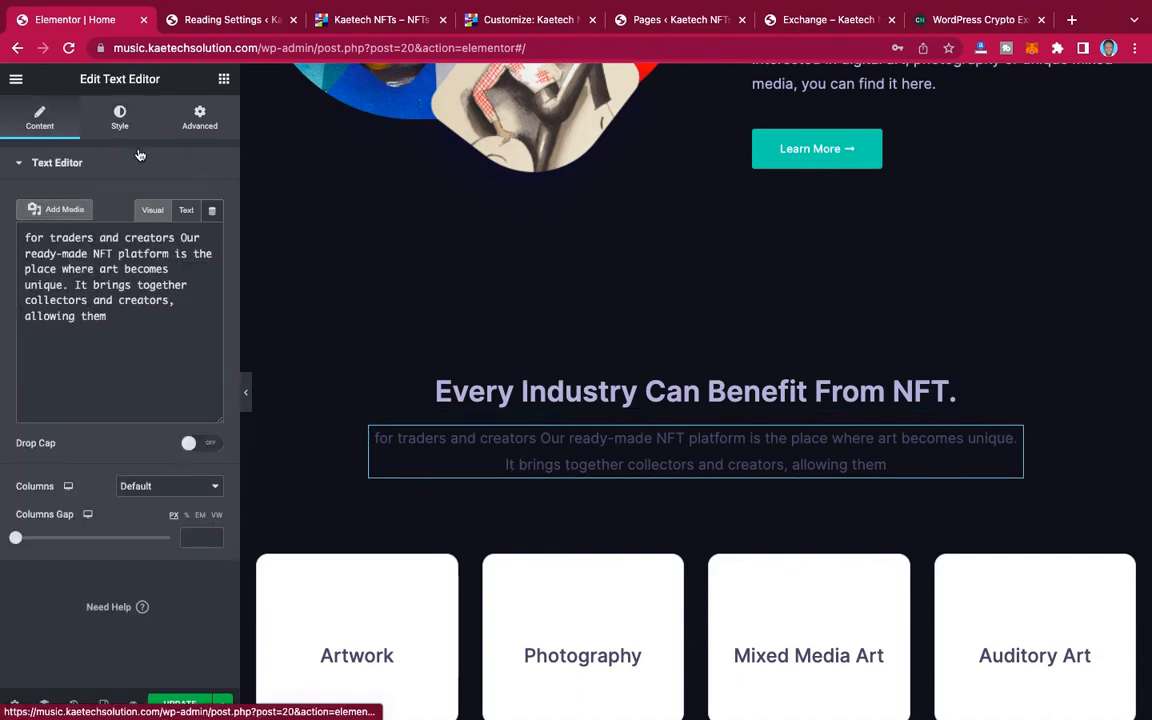
pyautogui.click(120, 118)
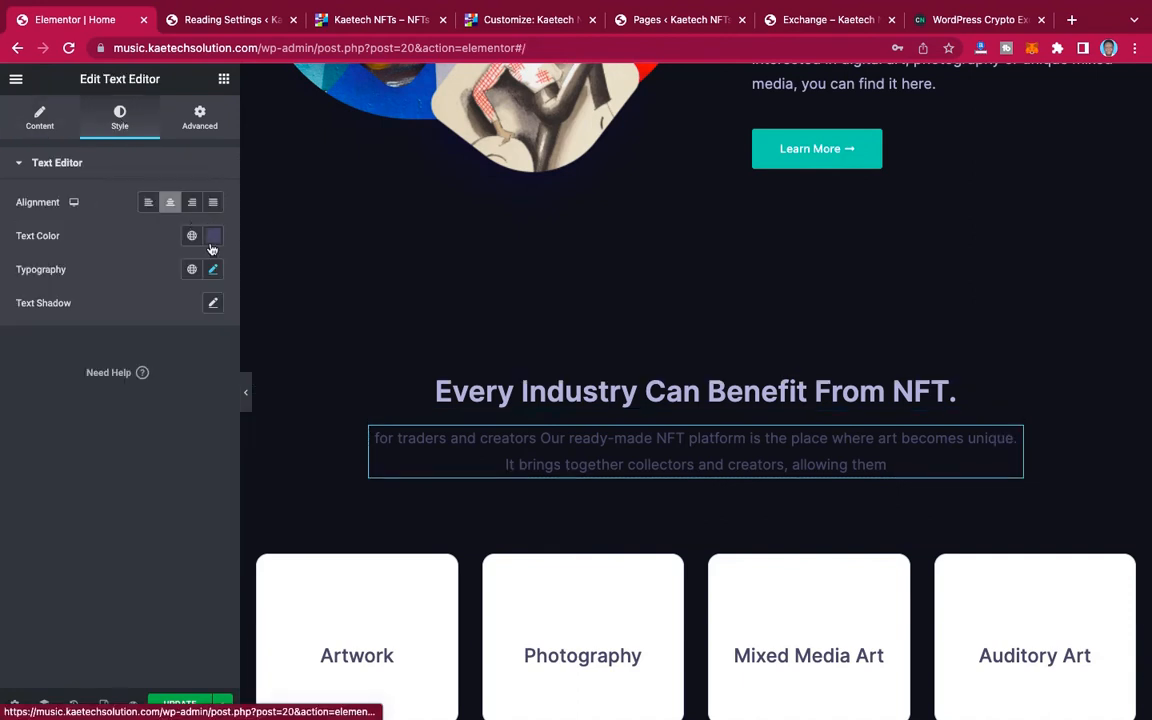
pyautogui.click(213, 237)
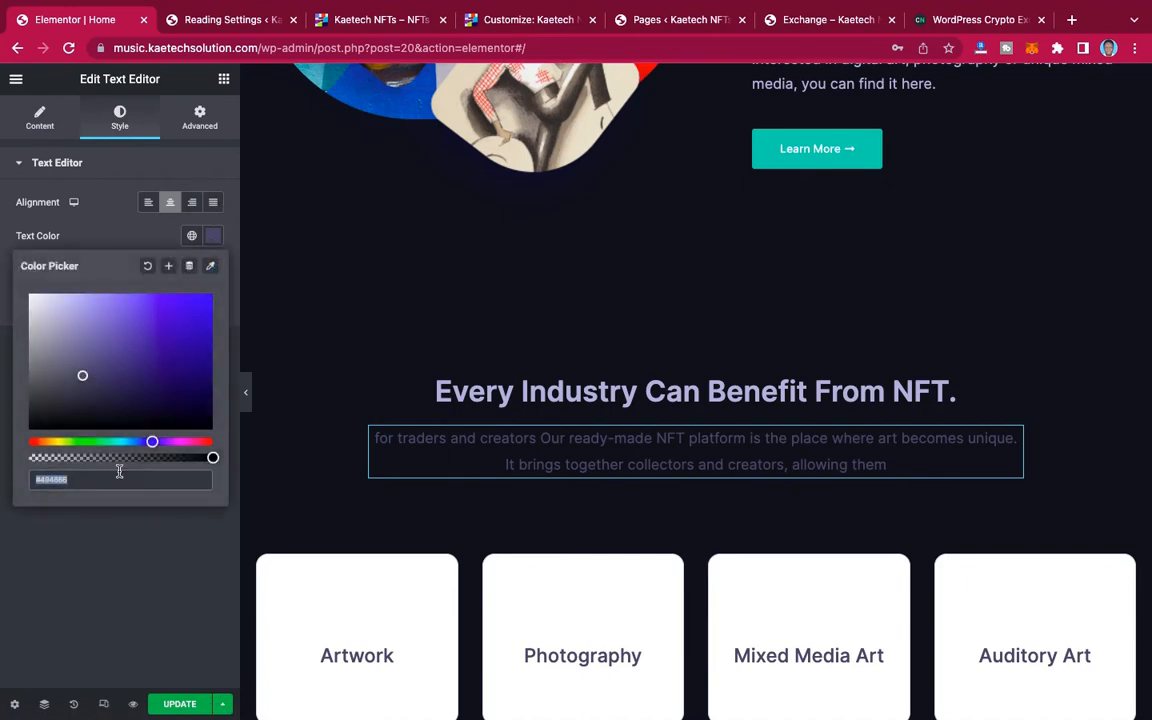
pyautogui.hotkey('ctrl', 'v')
pyautogui.click(107, 560)
pyautogui.scroll(-5, 860, 429)
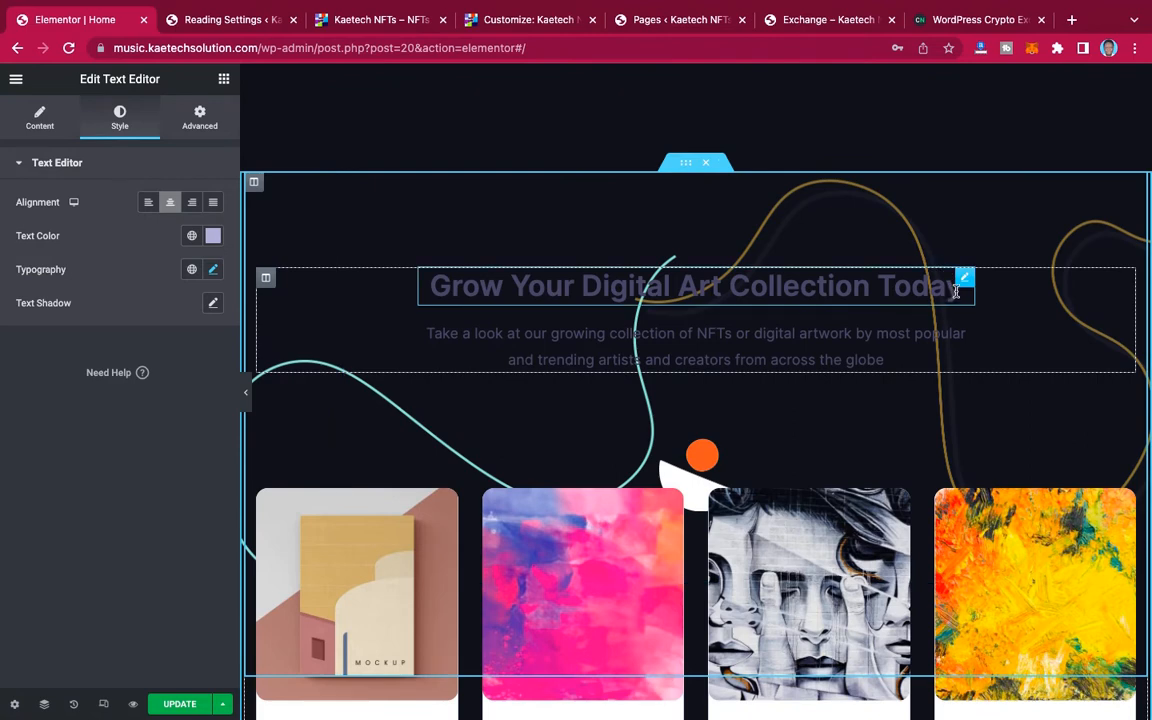
# Set the Grow Your Digital Art Collection Today heading and paragraph text to #B4B3DA
pyautogui.click(549, 279)
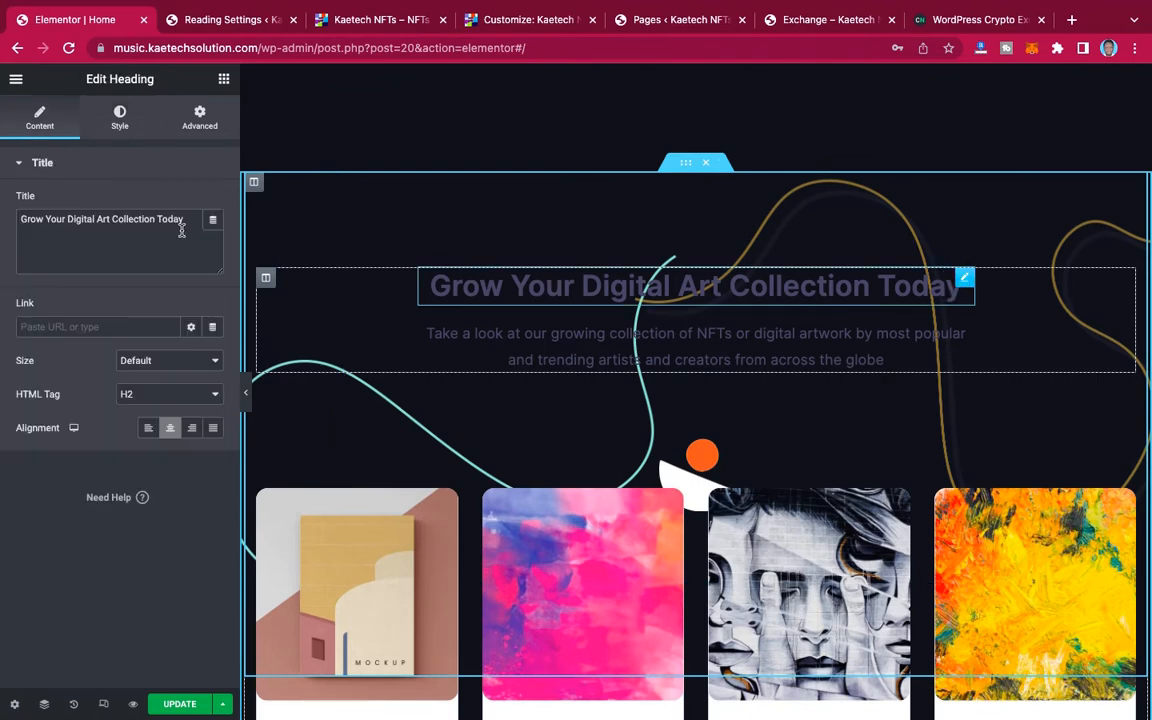
pyautogui.click(124, 121)
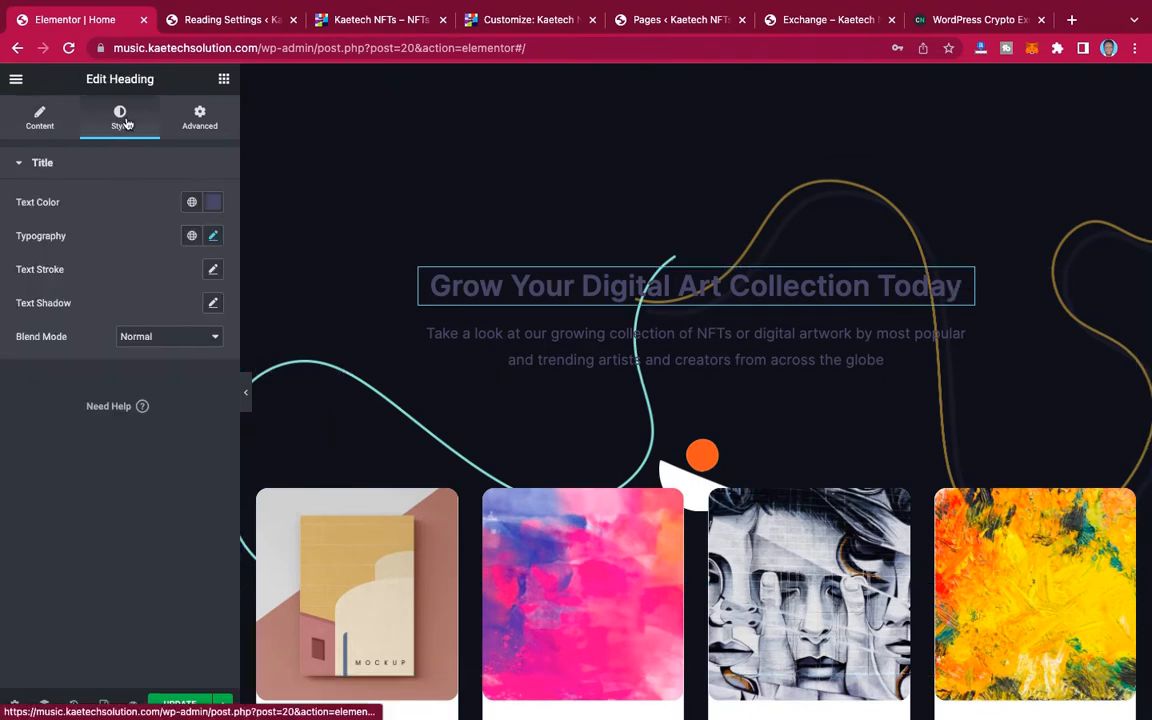
pyautogui.click(213, 202)
pyautogui.hotkey('ctrl', 'v')
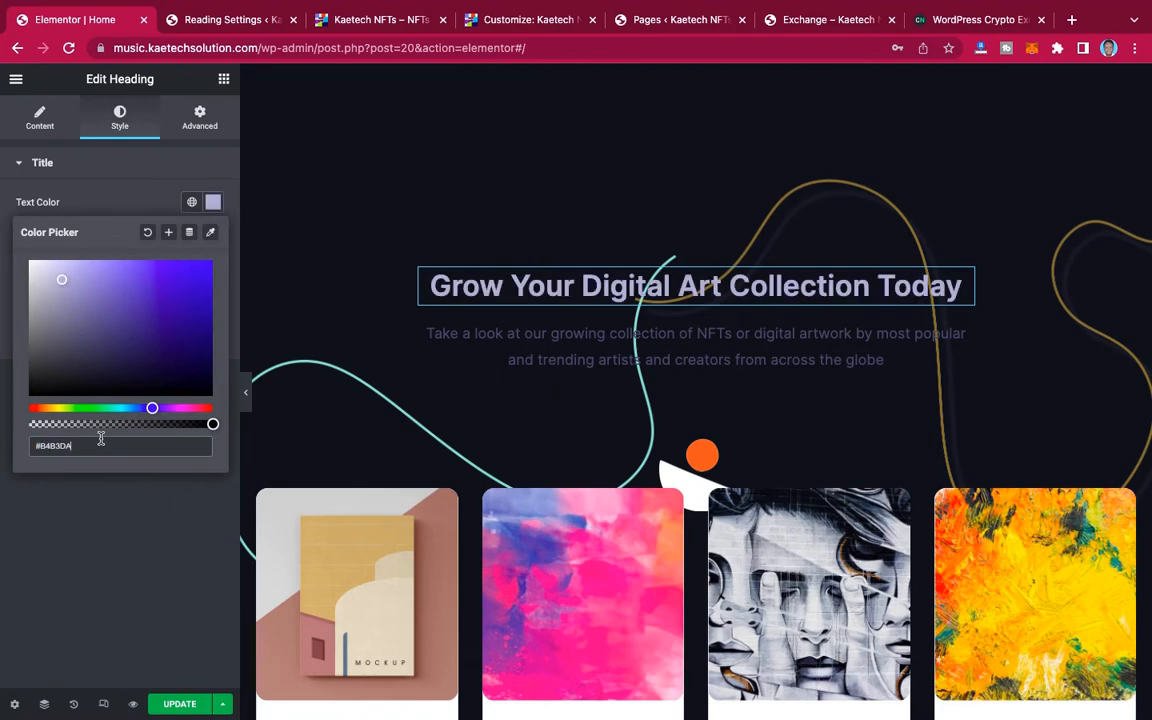
pyautogui.click(104, 500)
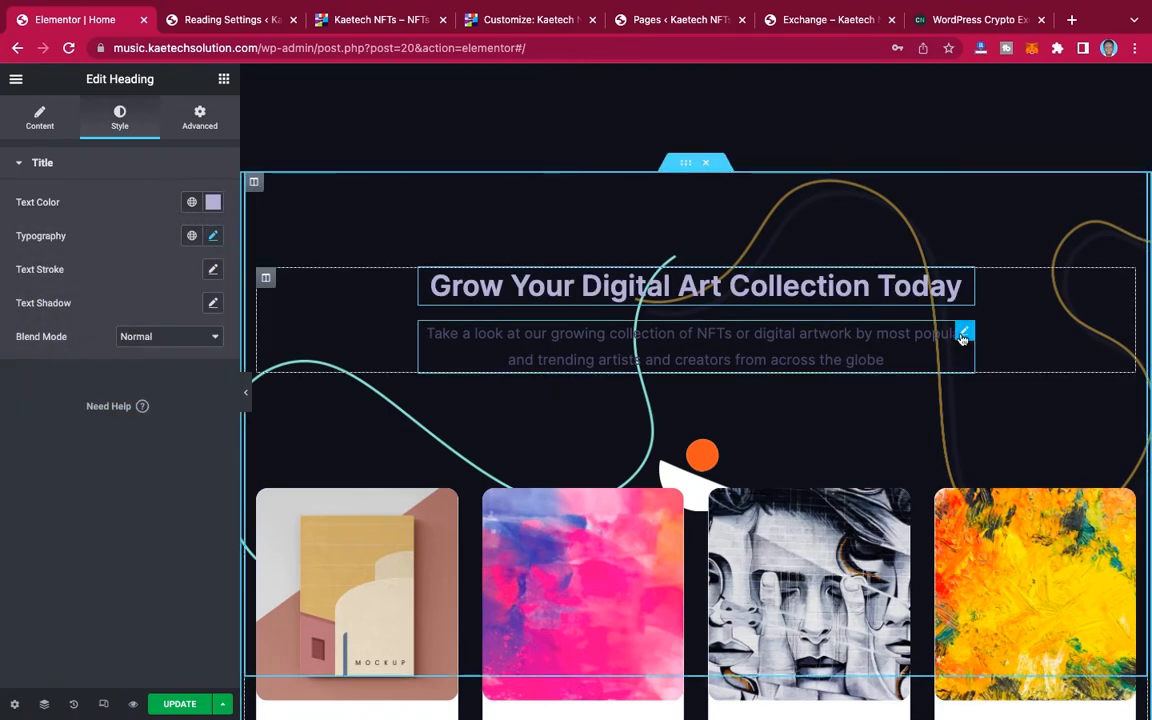
pyautogui.click(962, 338)
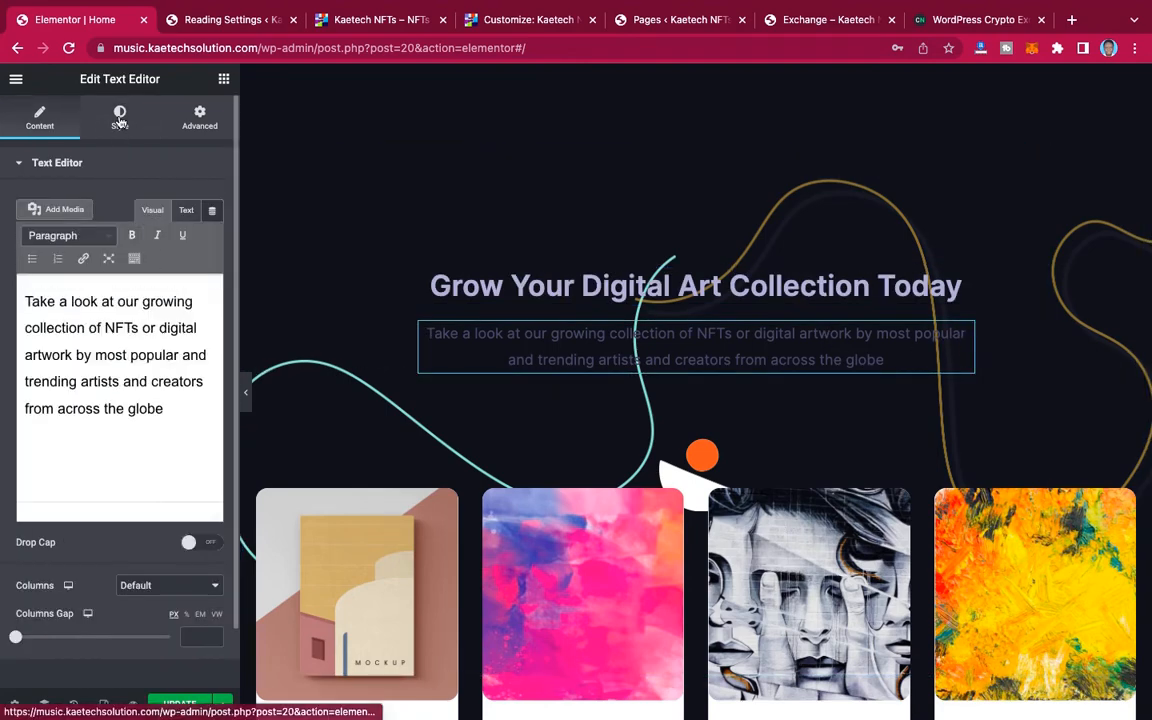
pyautogui.click(119, 118)
pyautogui.click(212, 236)
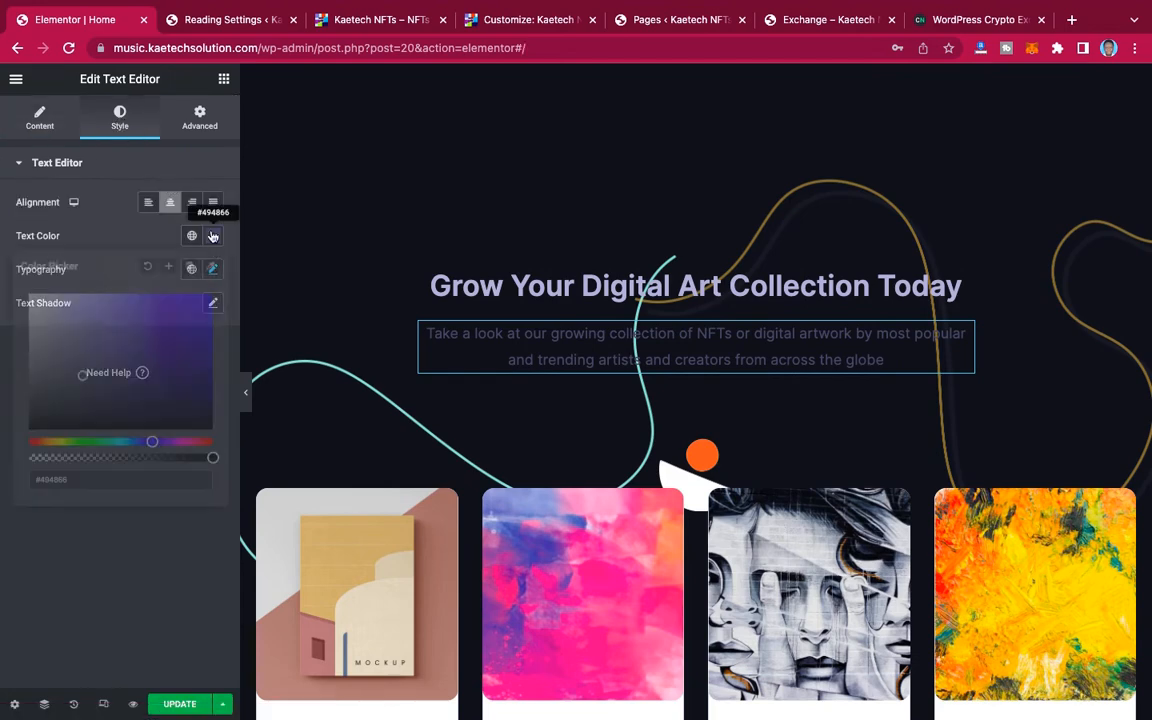
pyautogui.write('#B9B6E5')
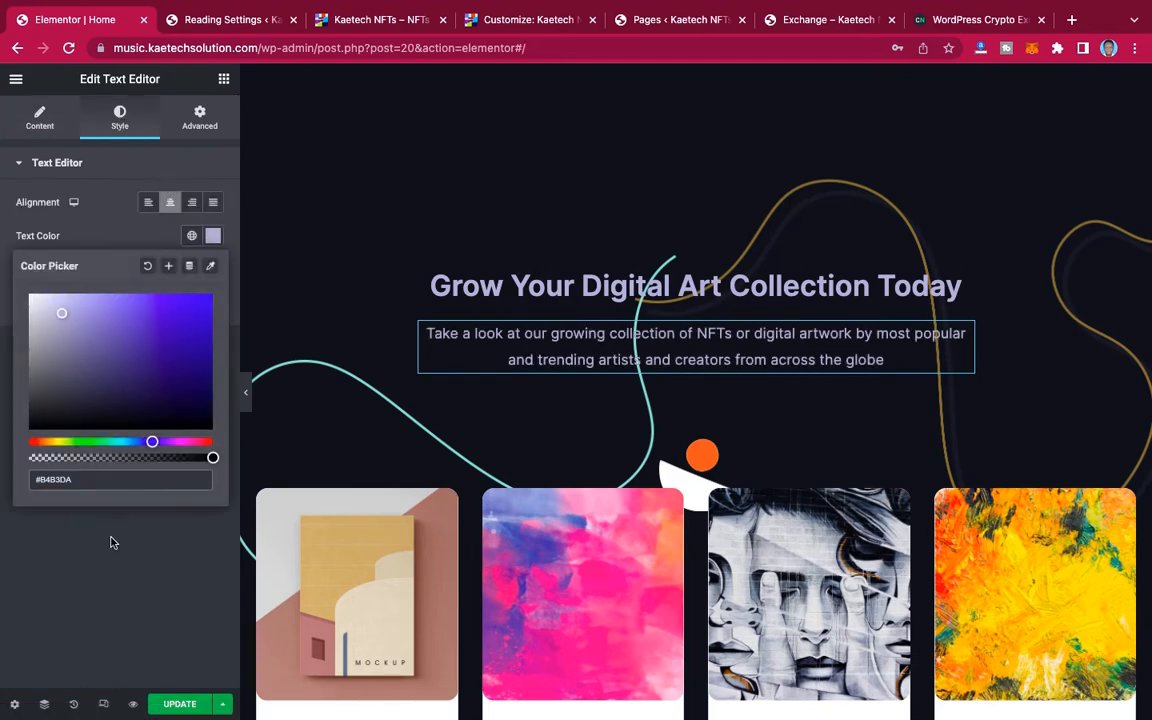
pyautogui.click(110, 540)
pyautogui.scroll(2, 781, 416)
pyautogui.scroll(-6, 782, 414)
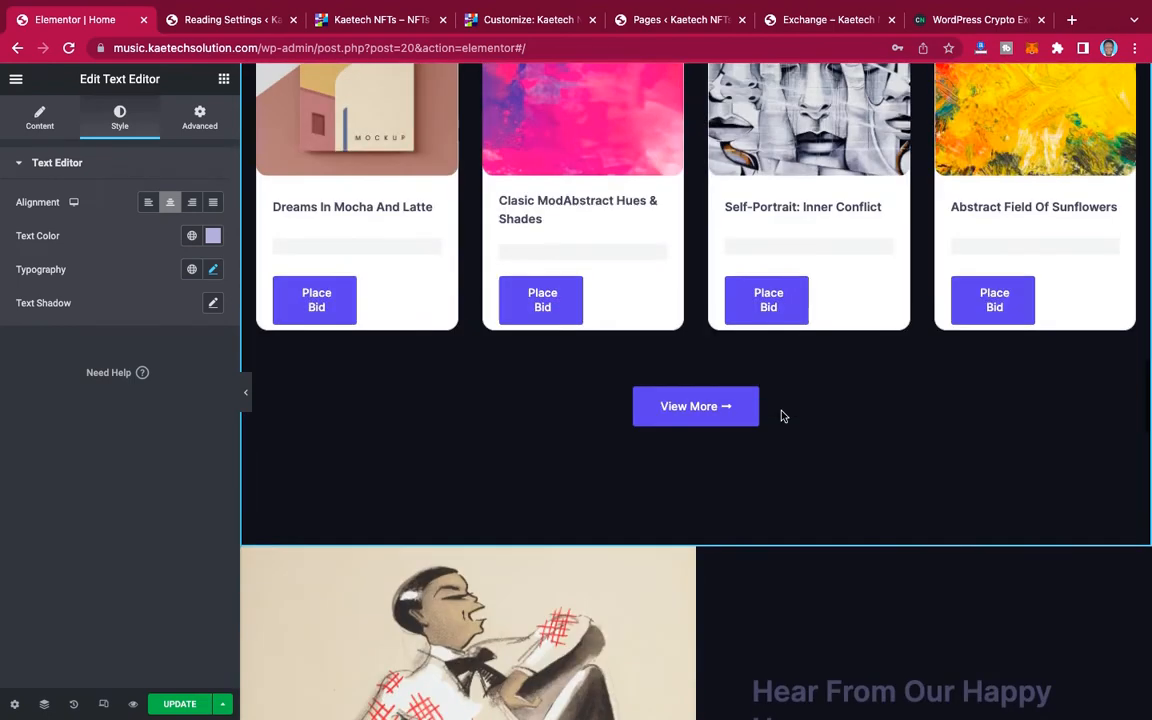
# Replace the Dreams In Mocha And Latte card image with Kaetech-Collections.jpg from the Media Library
pyautogui.scroll(2, 782, 415)
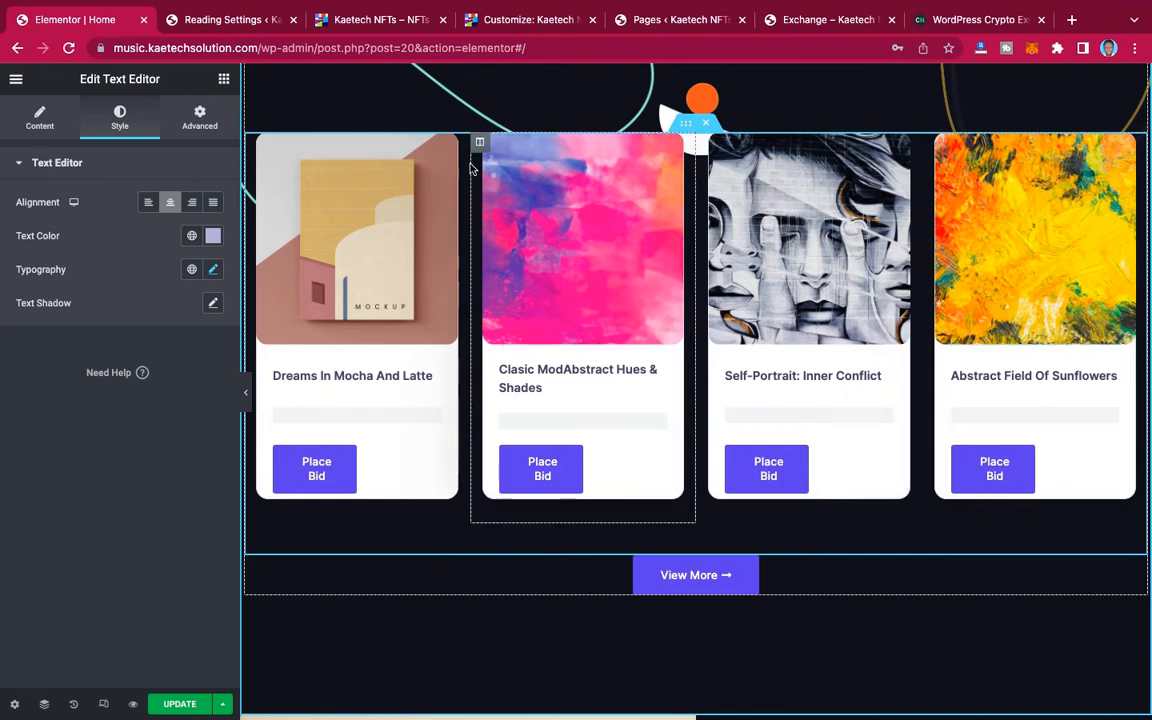
pyautogui.click(432, 146)
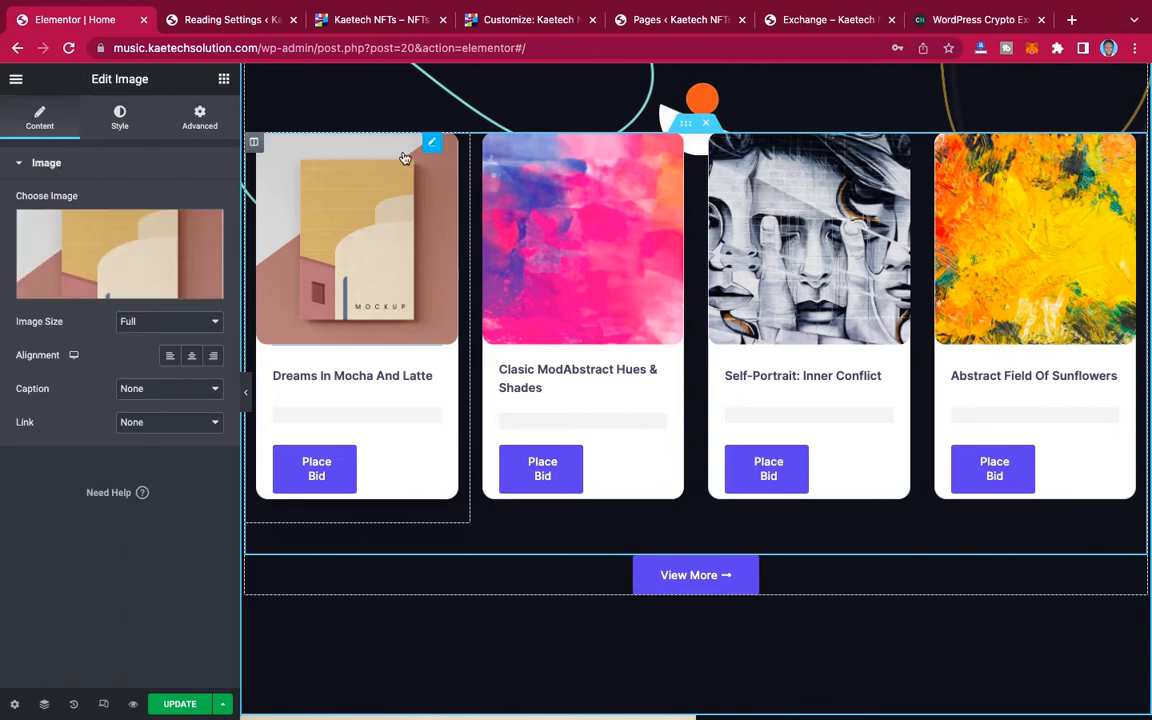
pyautogui.click(124, 249)
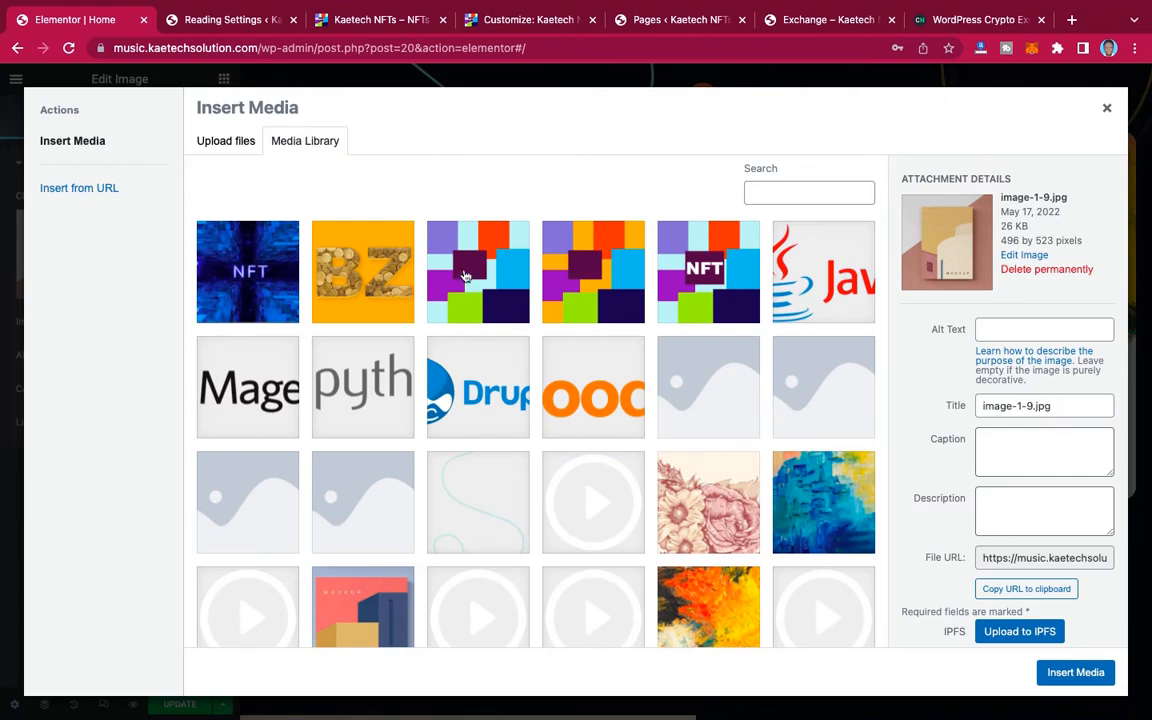
pyautogui.click(588, 236)
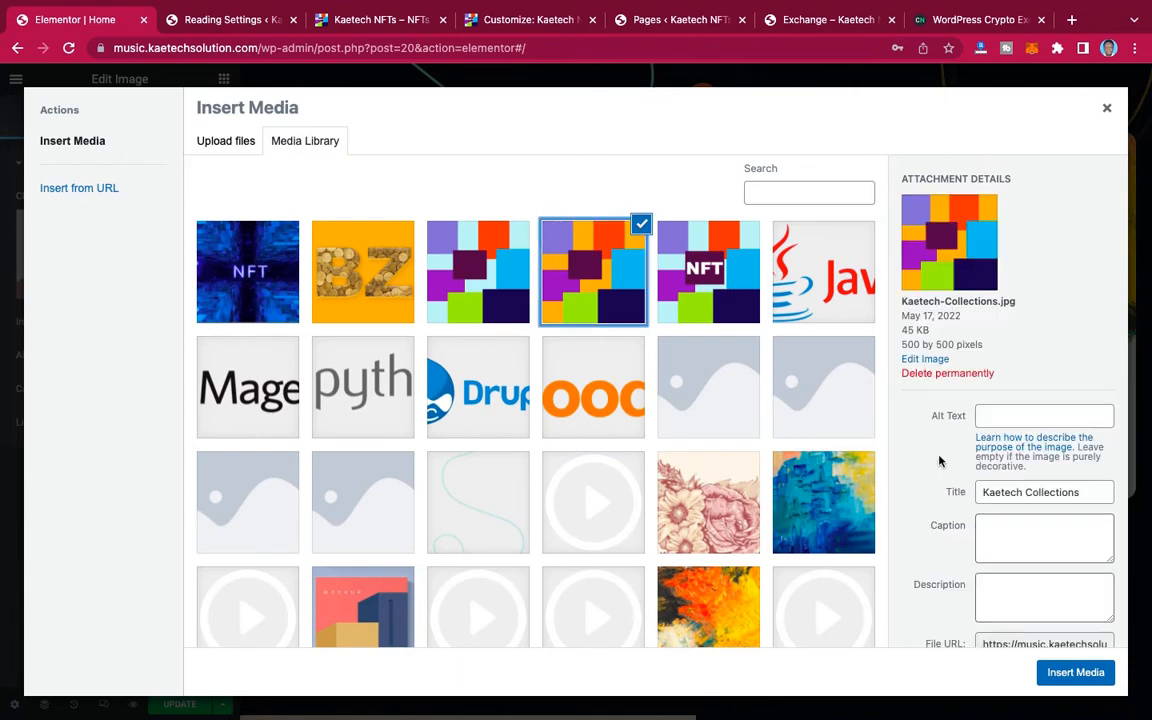
pyautogui.click(1075, 672)
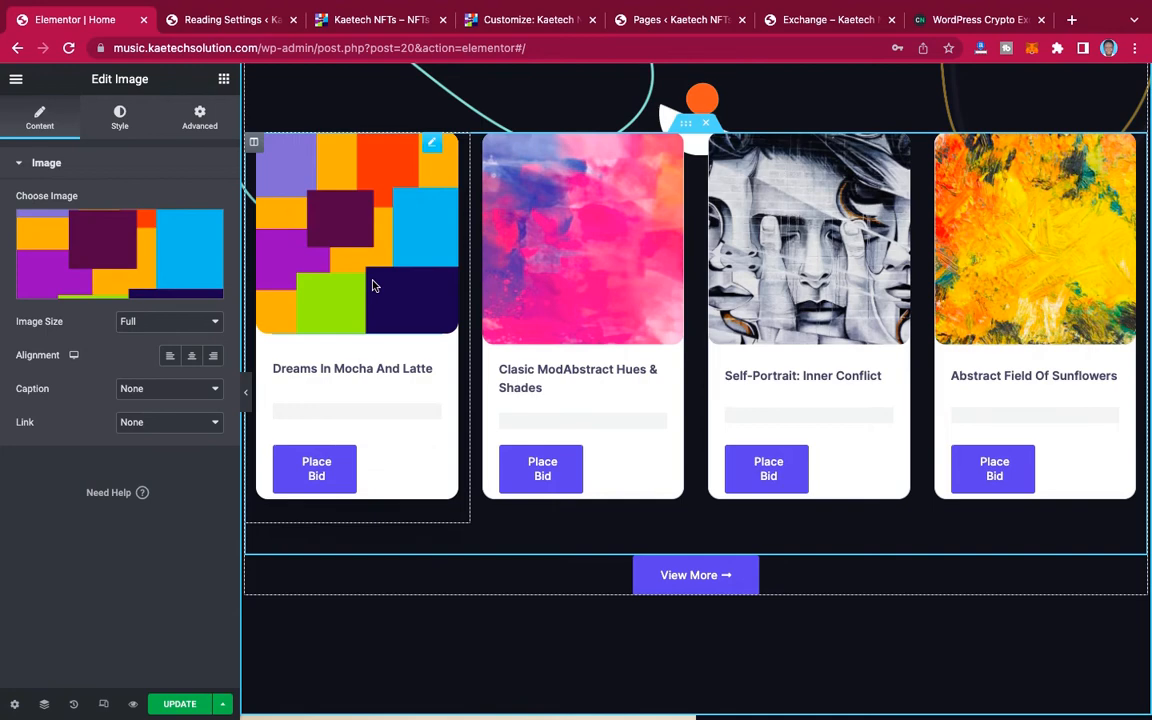
# Open the Edit Button settings for the first NFT card's Place Bid button
pyautogui.click(348, 462)
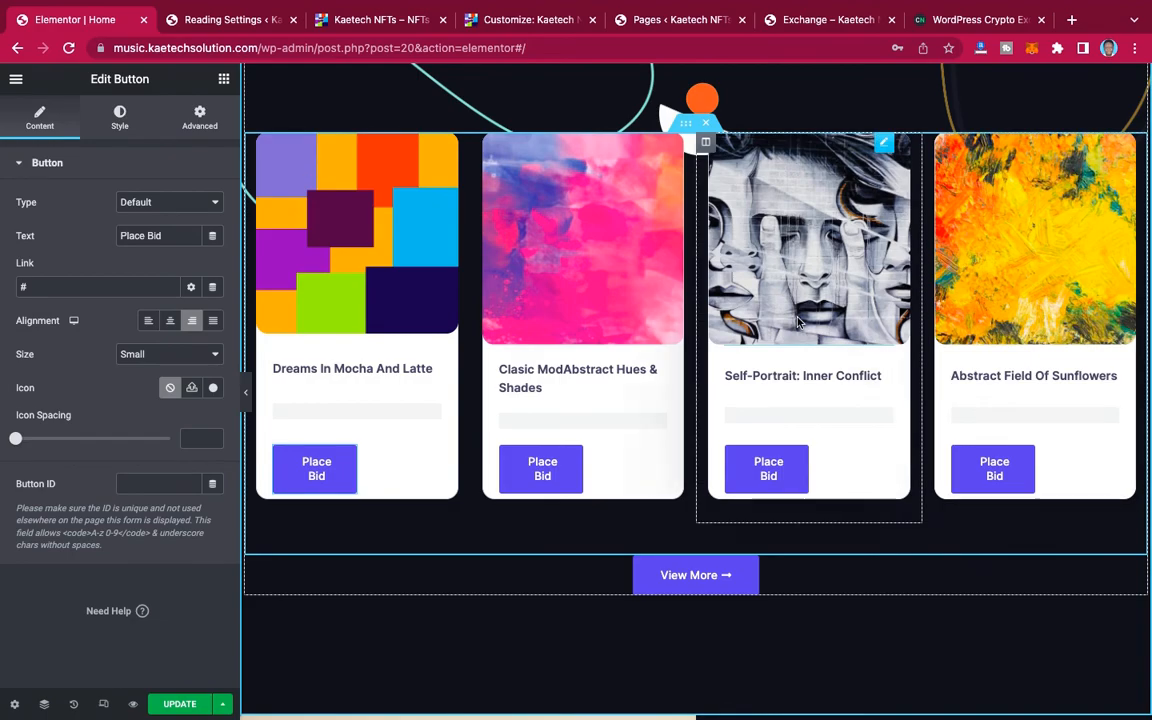
# Give the Artwork category card a Paint brush icon from the Icon Library
pyautogui.scroll(8, 798, 320)
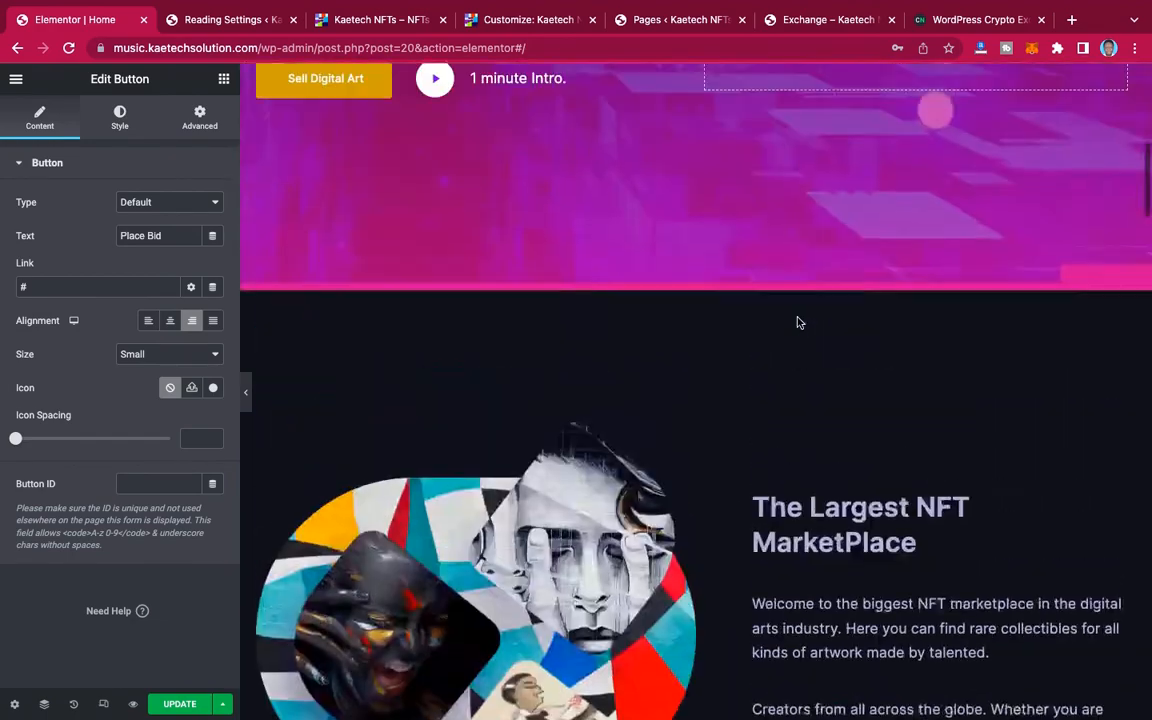
pyautogui.scroll(-6, 798, 322)
pyautogui.scroll(8, 798, 322)
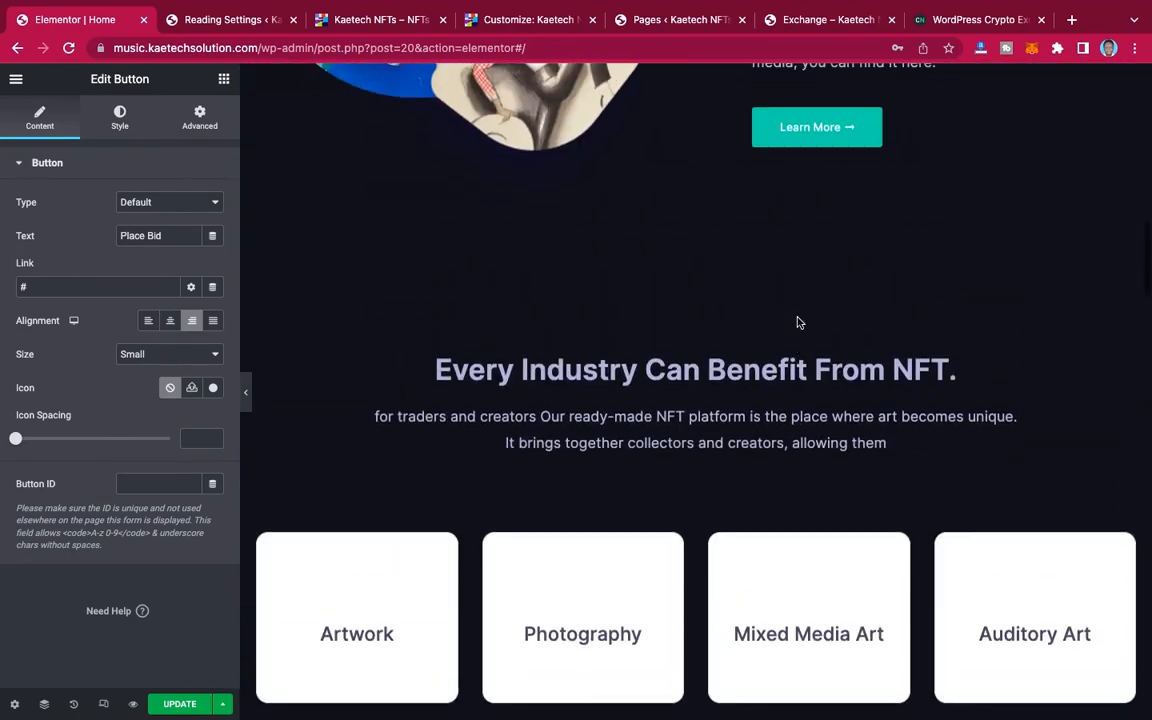
pyautogui.scroll(-2, 798, 322)
pyautogui.scroll(-2, 798, 322)
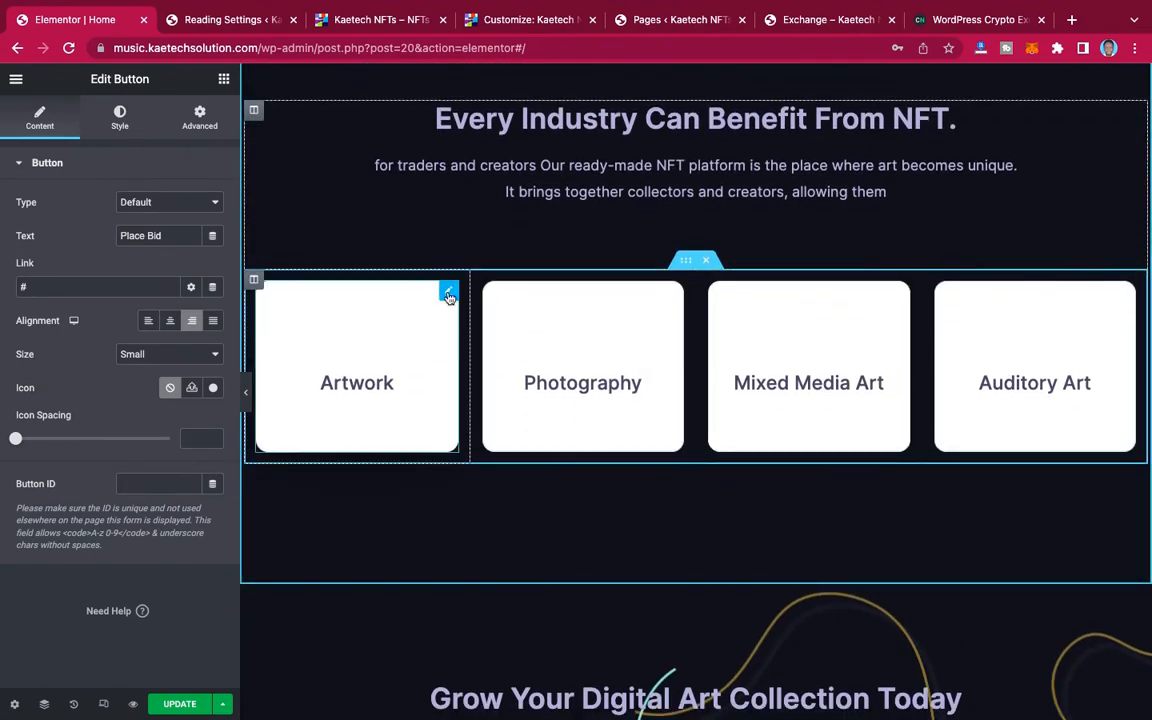
pyautogui.click(448, 294)
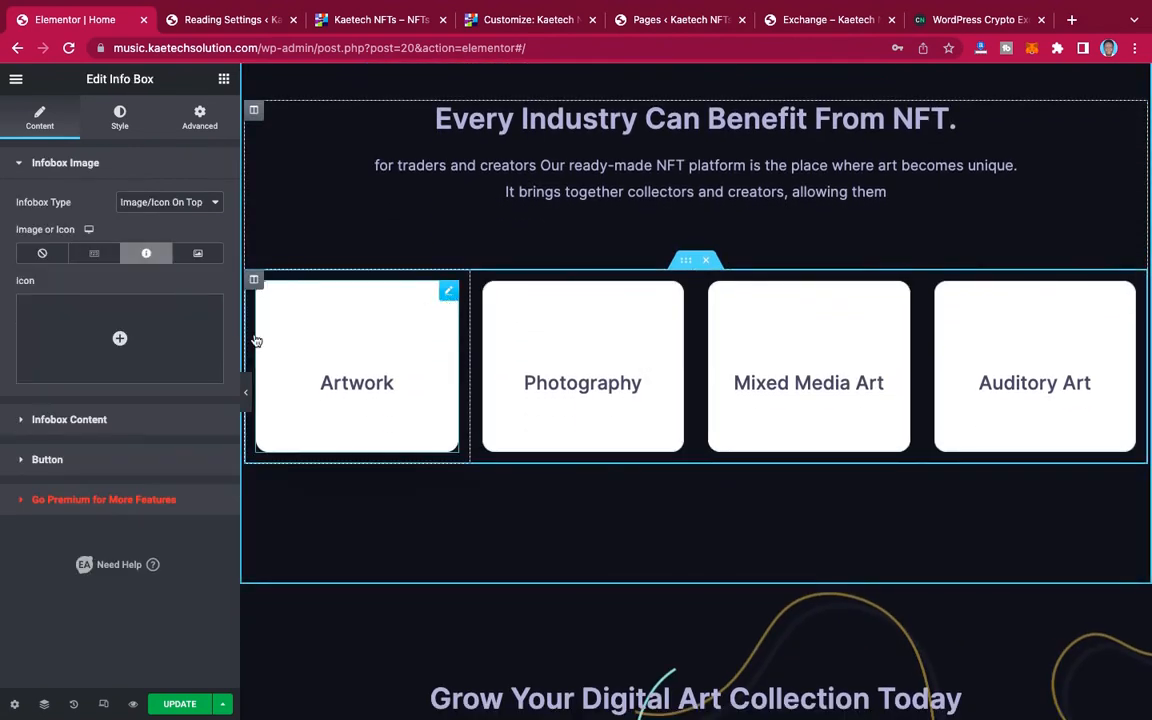
pyautogui.click(121, 337)
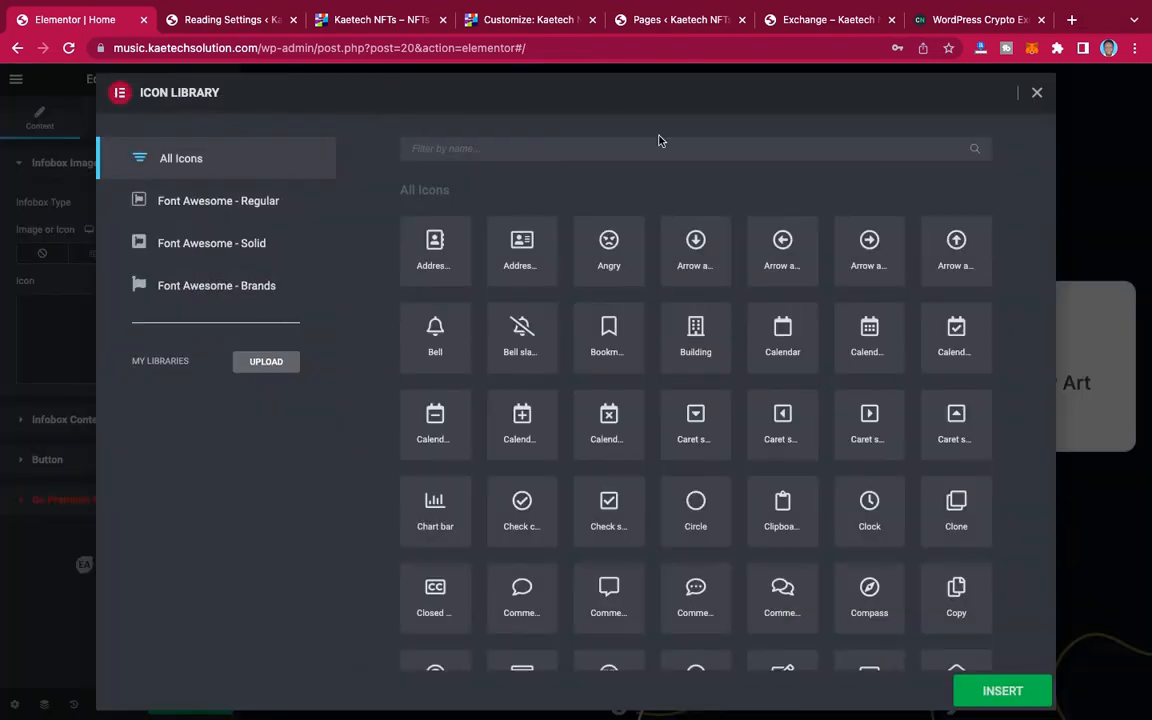
pyautogui.click(1037, 92)
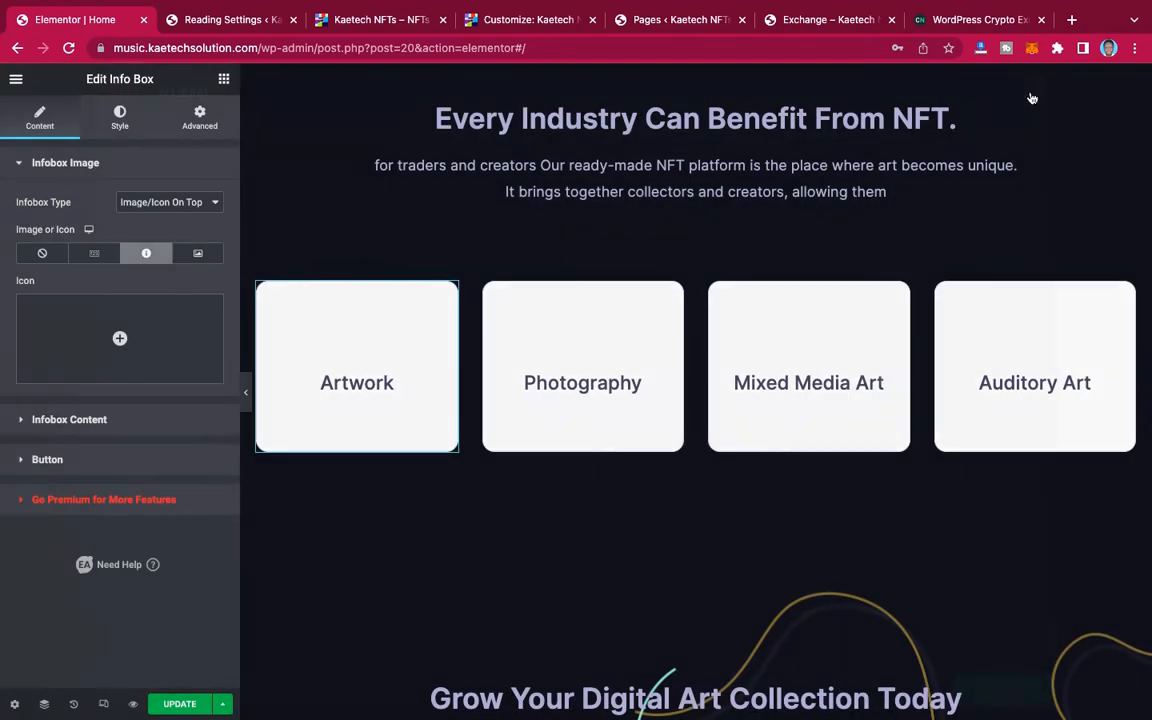
pyautogui.click(119, 337)
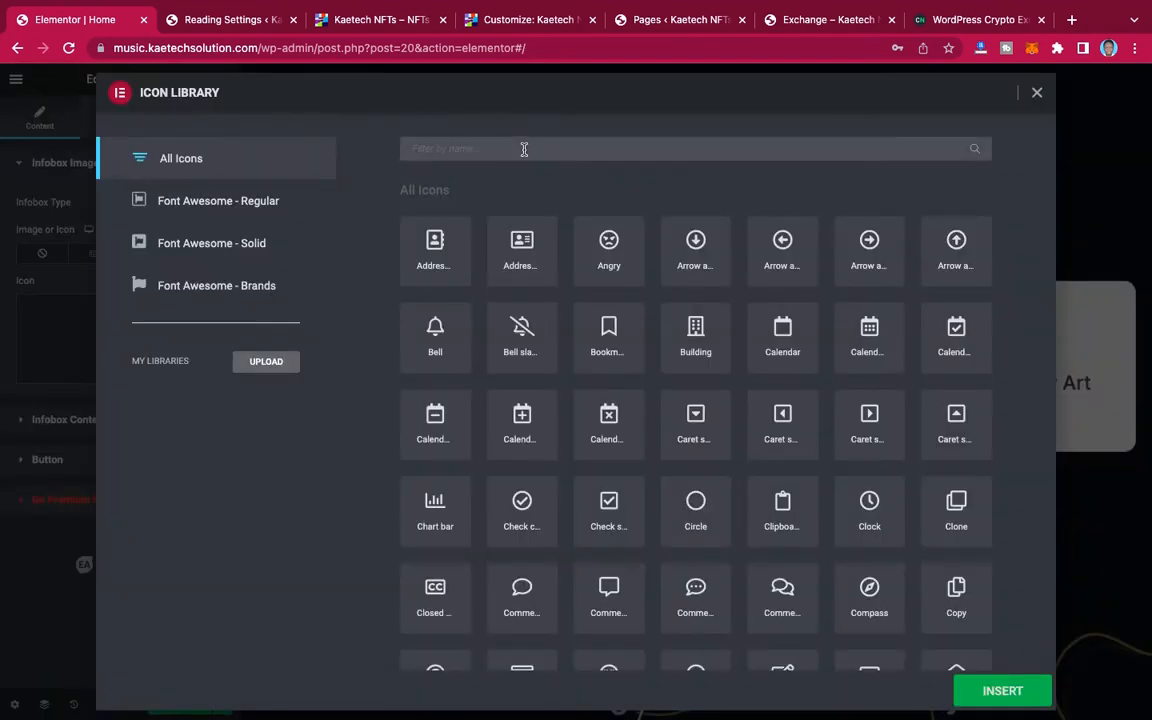
pyautogui.write('bru')
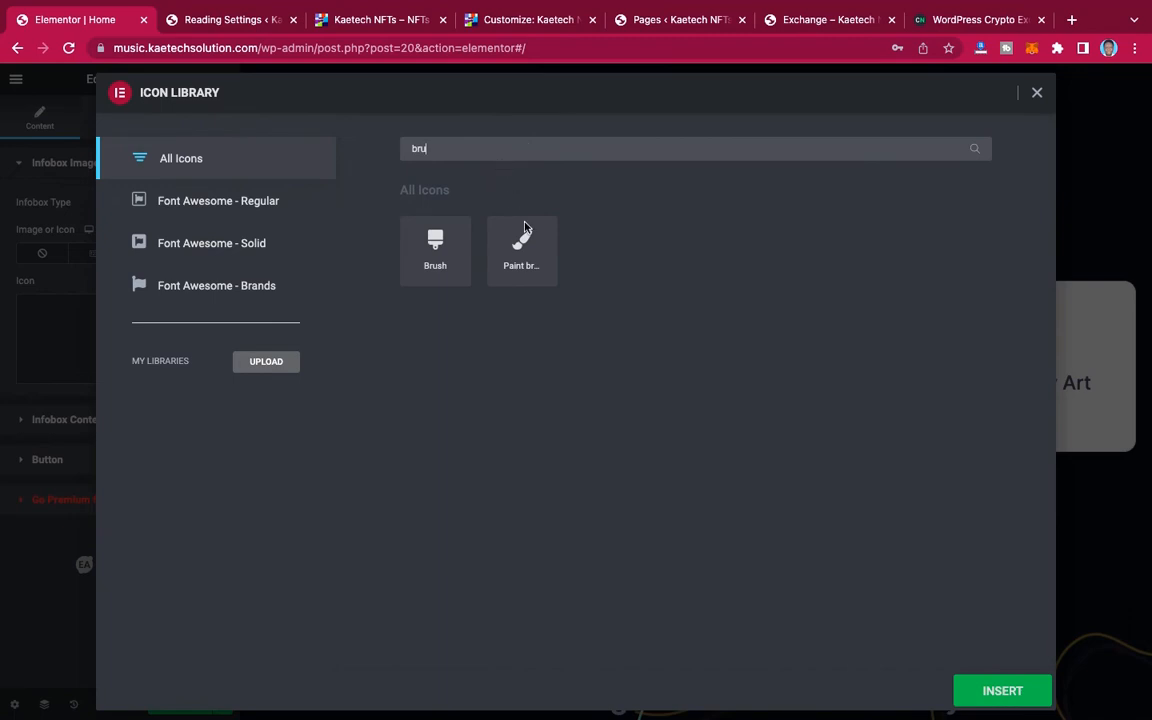
pyautogui.click(524, 232)
pyautogui.click(1024, 688)
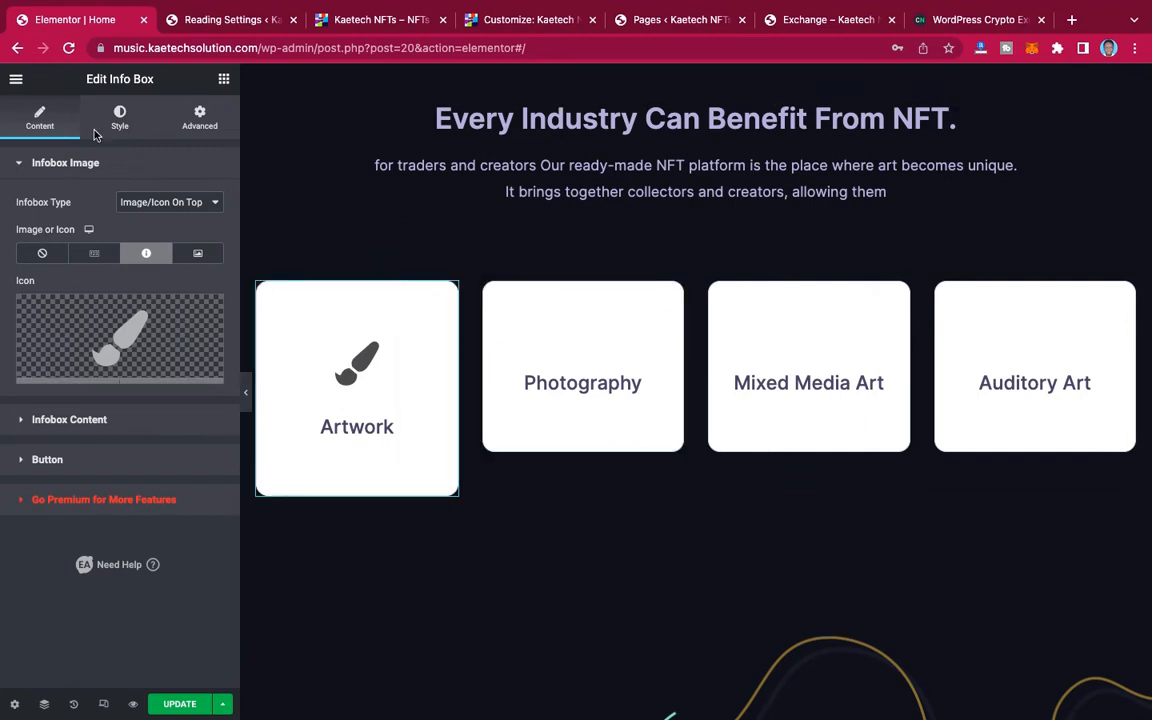
# Give the Photography card the plain Camera icon, replacing the photo icon tried first
pyautogui.click(673, 290)
pyautogui.click(154, 314)
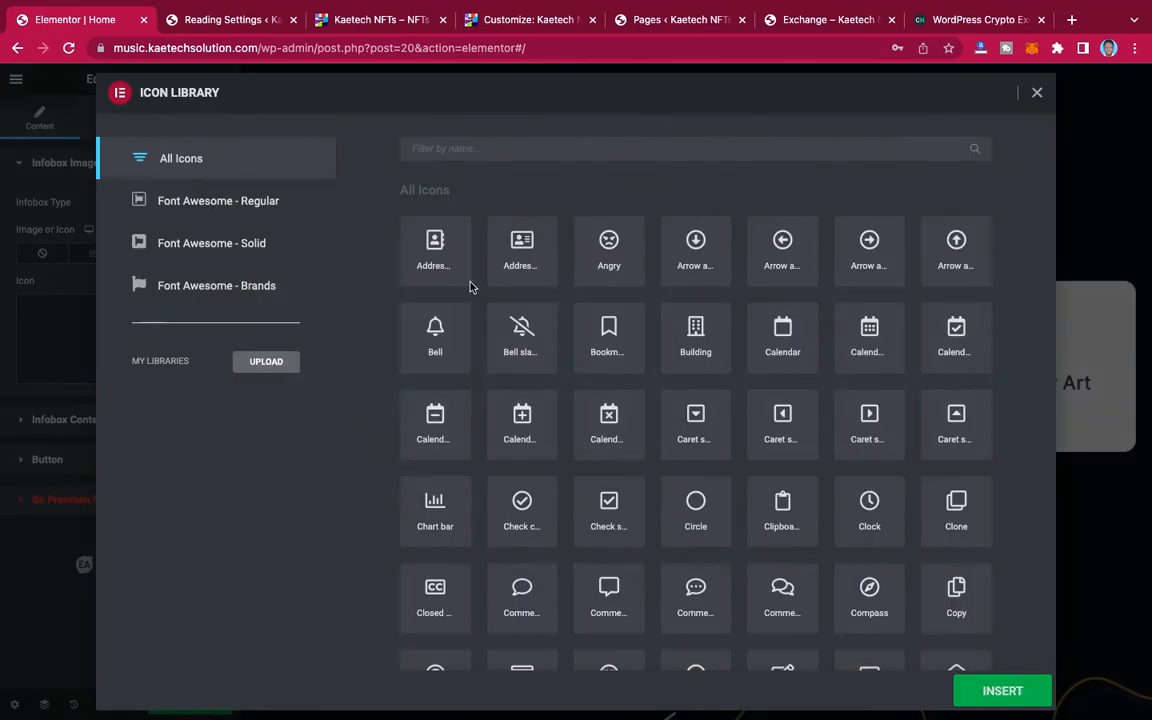
pyautogui.click(488, 149)
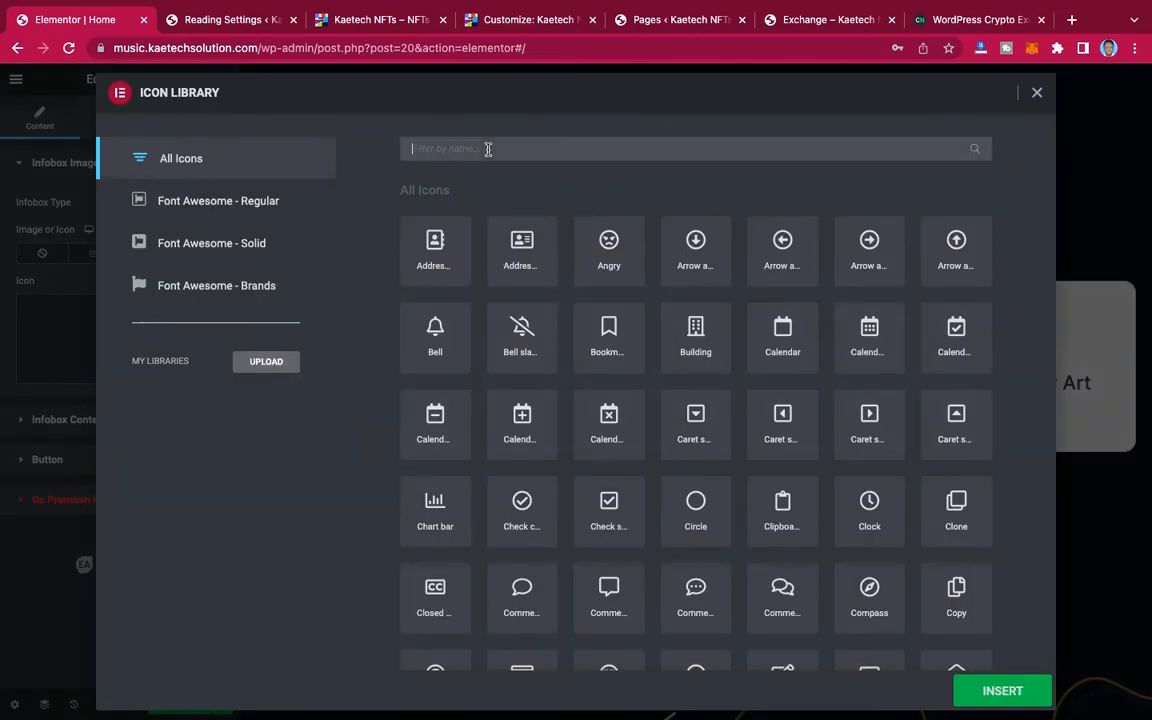
pyautogui.write('photo')
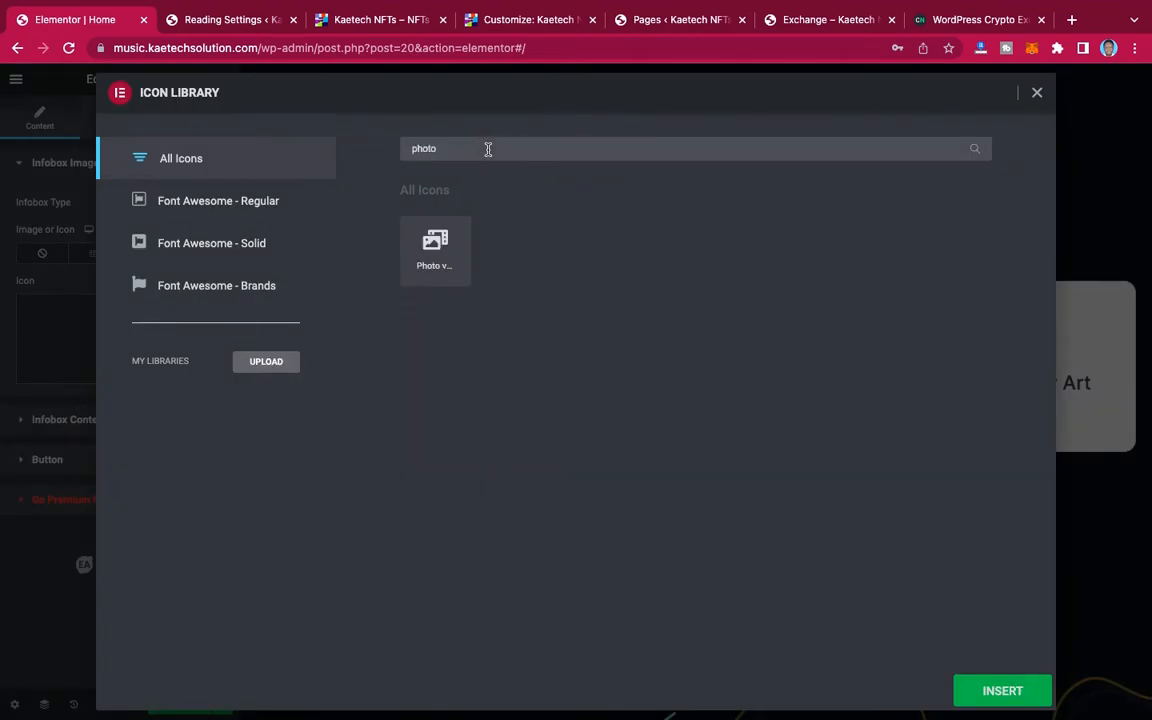
pyautogui.click(444, 247)
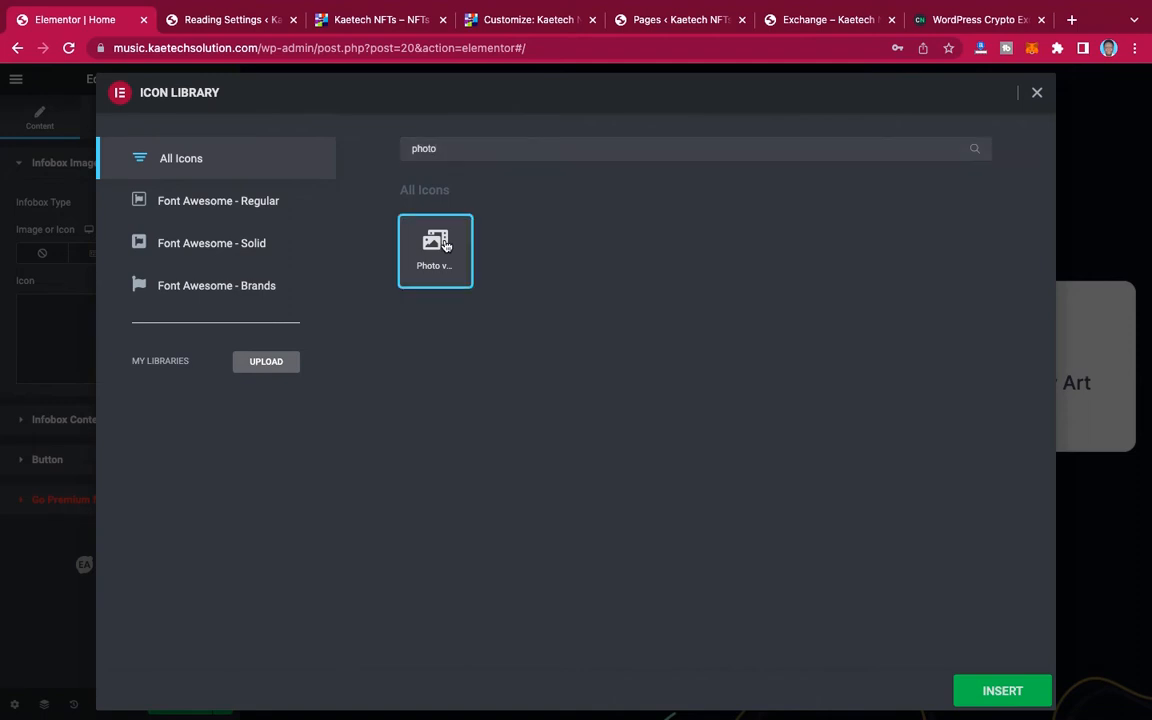
pyautogui.click(997, 689)
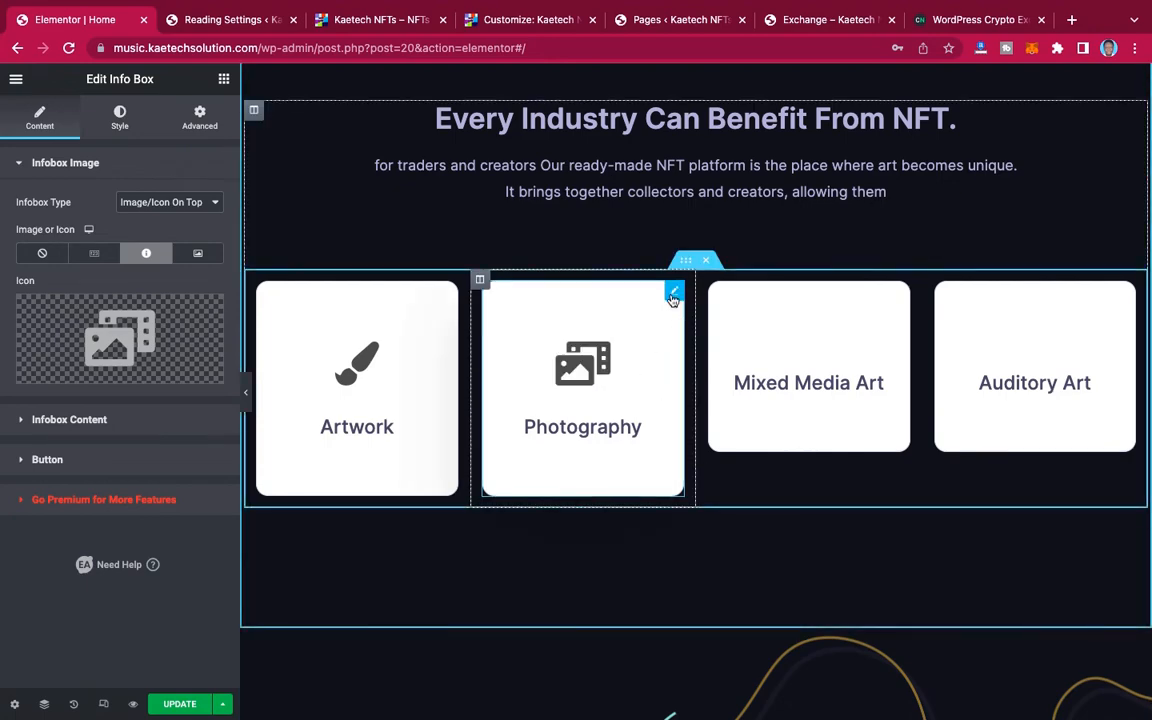
pyautogui.click(70, 365)
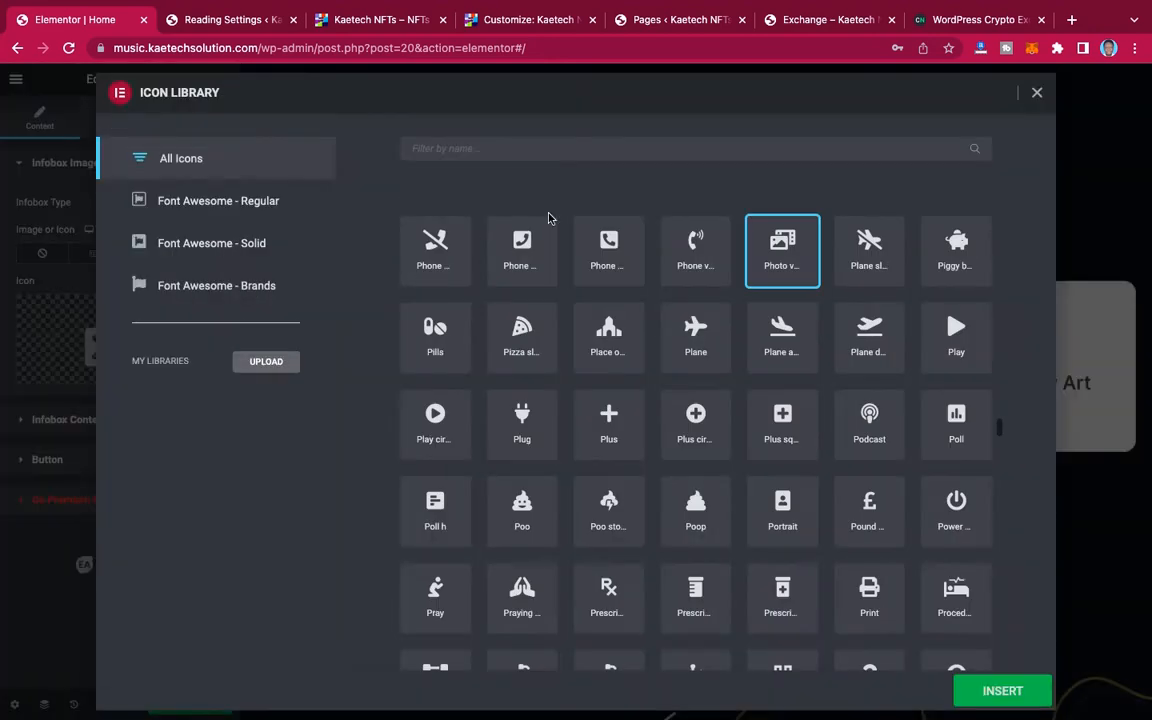
pyautogui.click(530, 143)
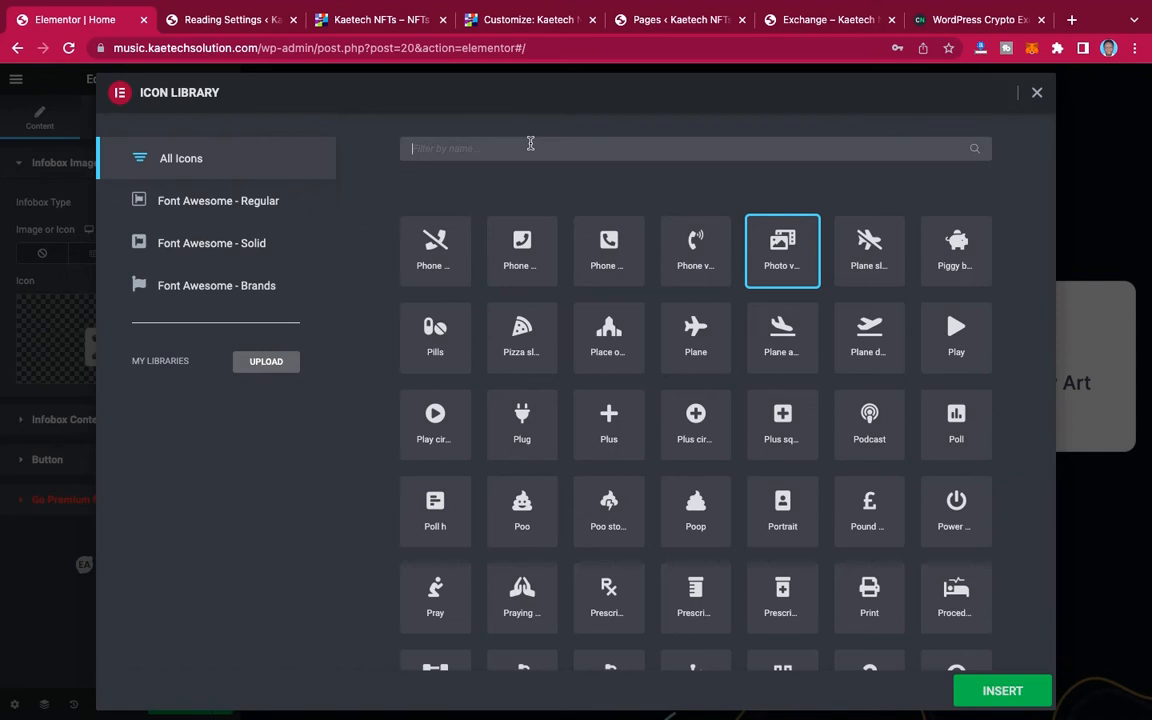
pyautogui.write('camer')
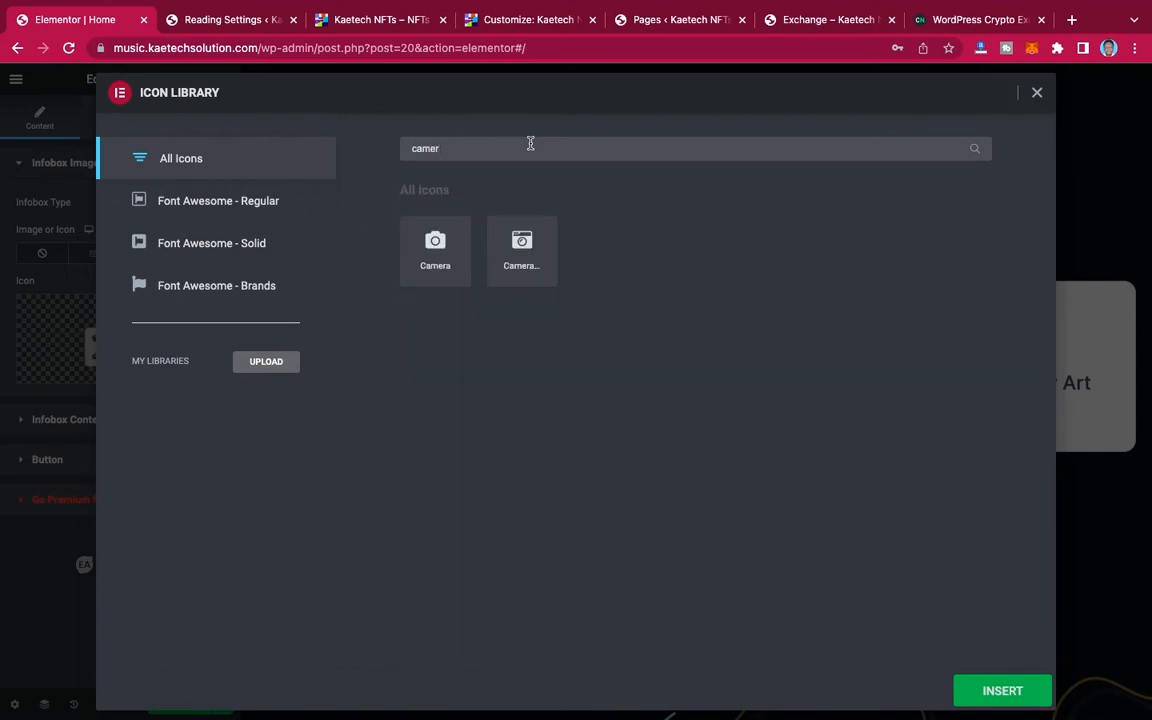
pyautogui.click(498, 251)
pyautogui.click(433, 255)
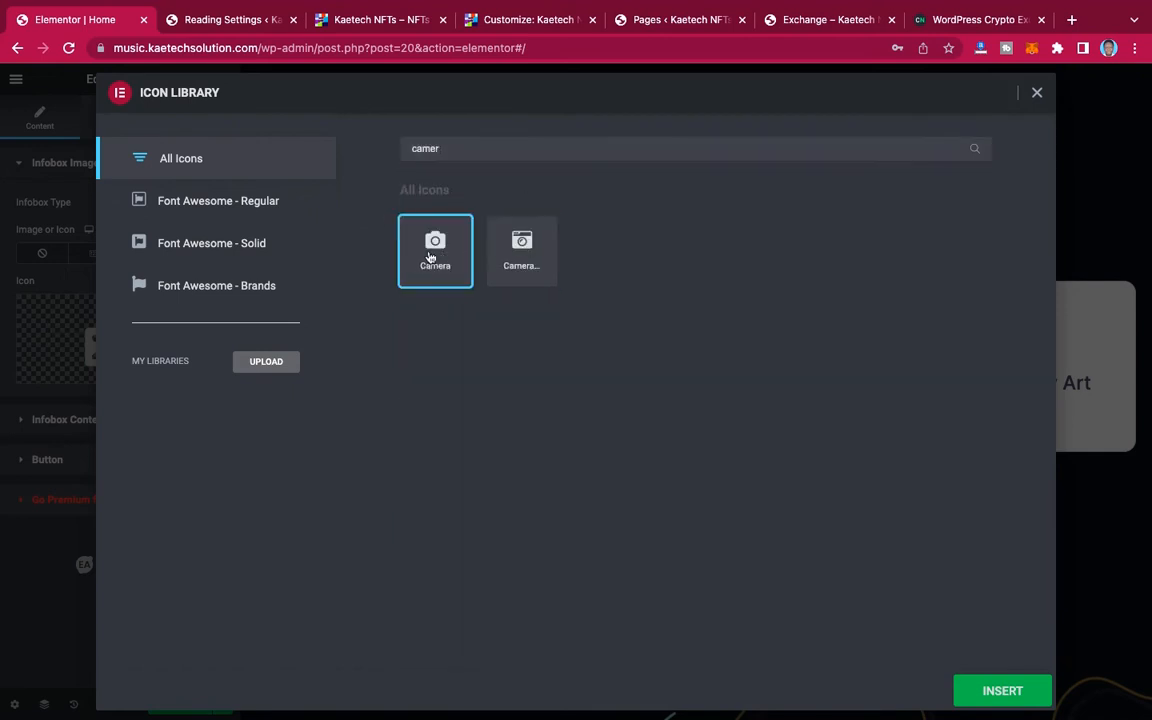
pyautogui.click(991, 684)
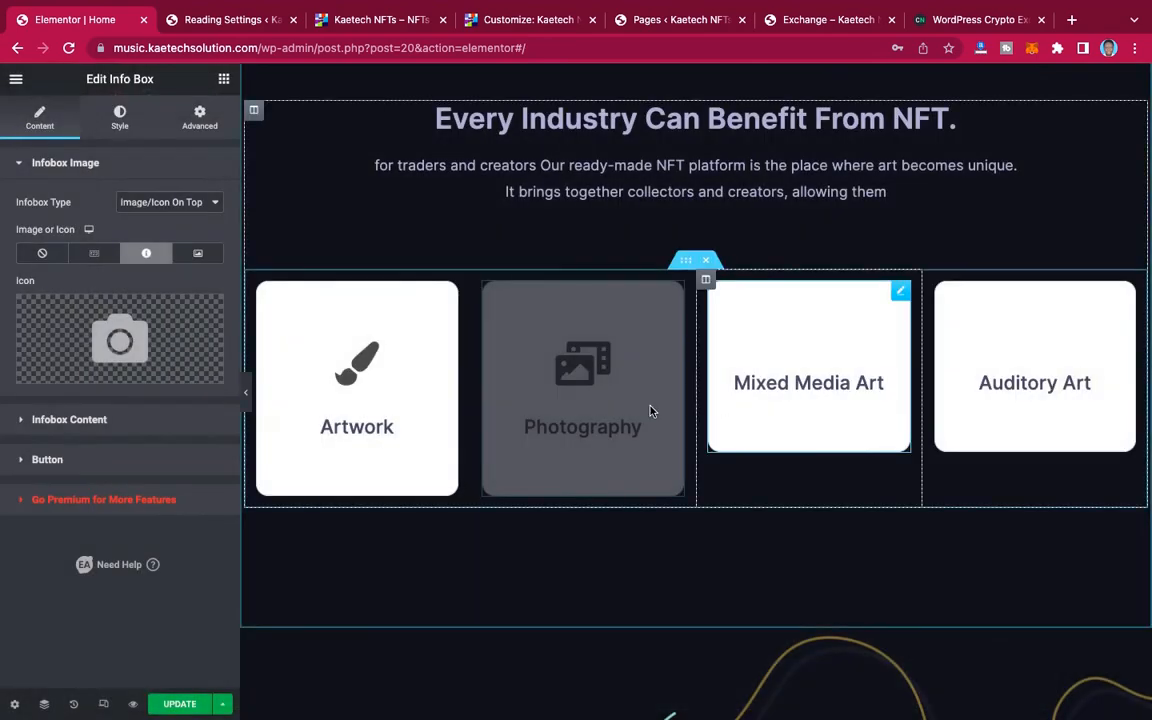
# Give the Mixed Media Art card a photo icon found by searching 'phot'
pyautogui.click(899, 296)
pyautogui.click(119, 334)
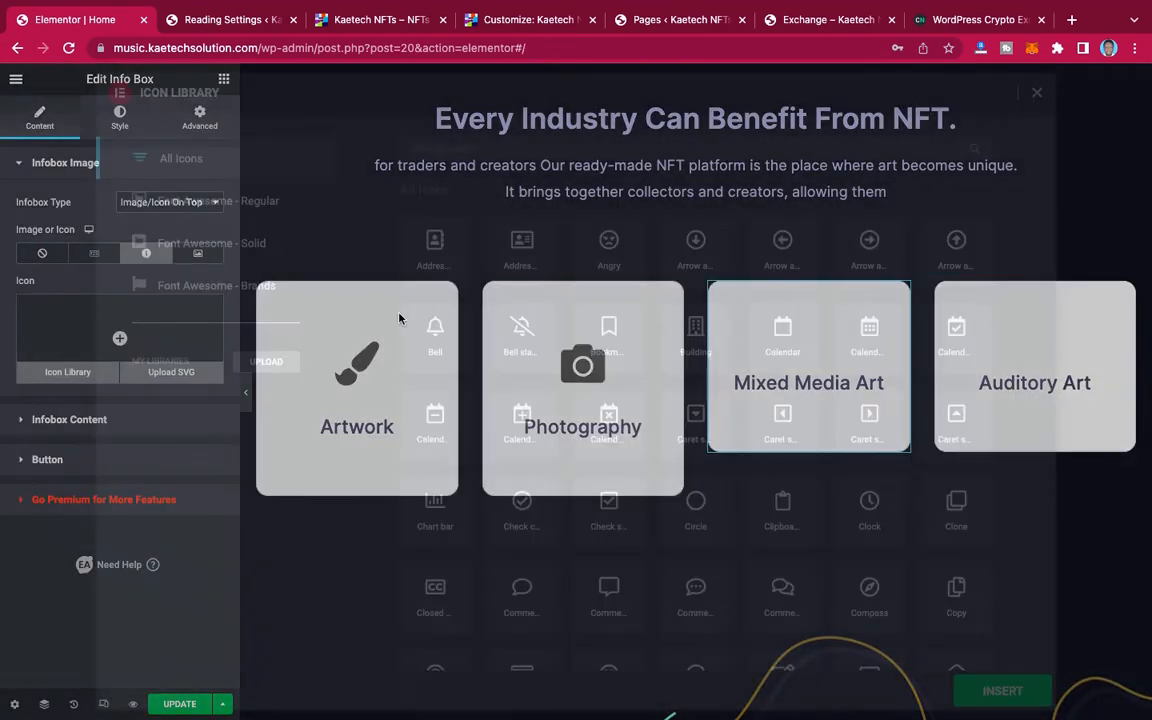
pyautogui.click(518, 149)
pyautogui.write('phot')
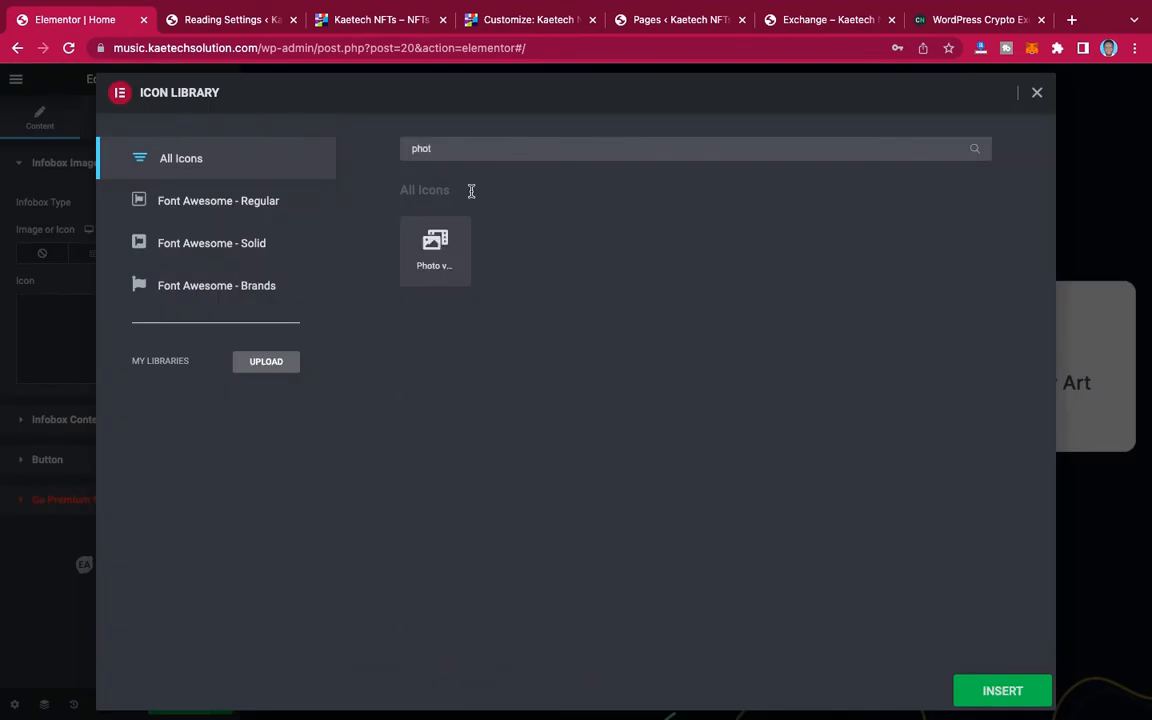
pyautogui.click(405, 222)
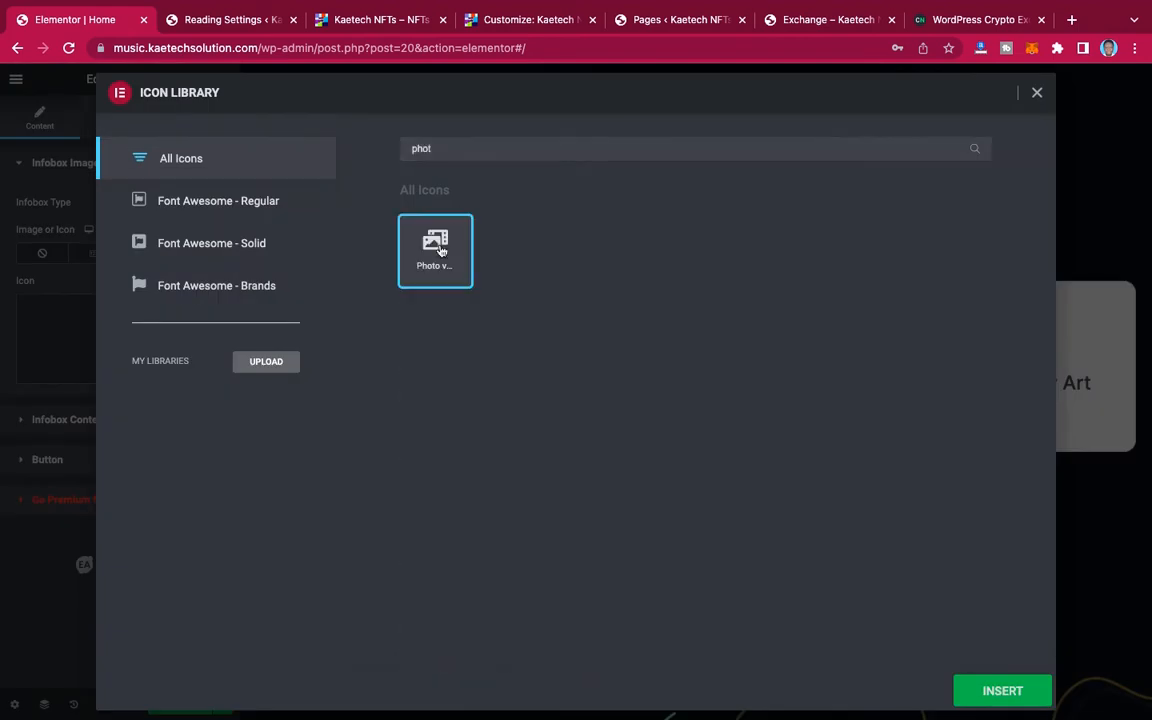
pyautogui.click(996, 688)
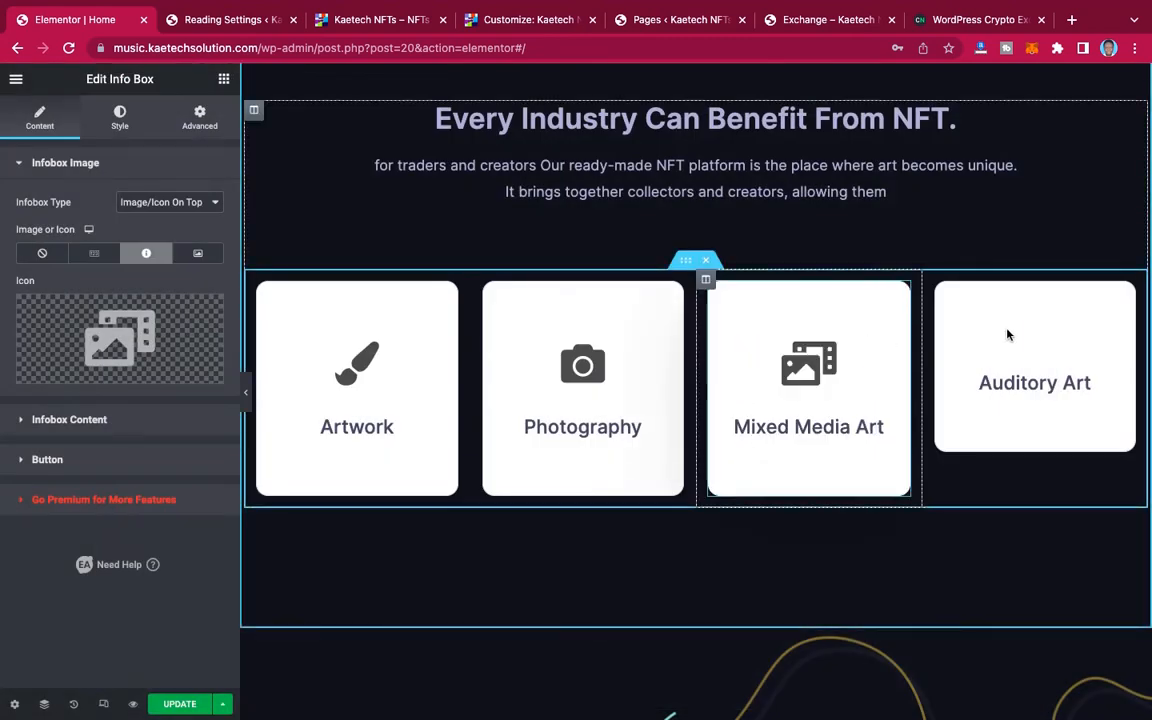
# Give the Auditory Art card the File audio icon found by searching 'au'
pyautogui.click(1125, 292)
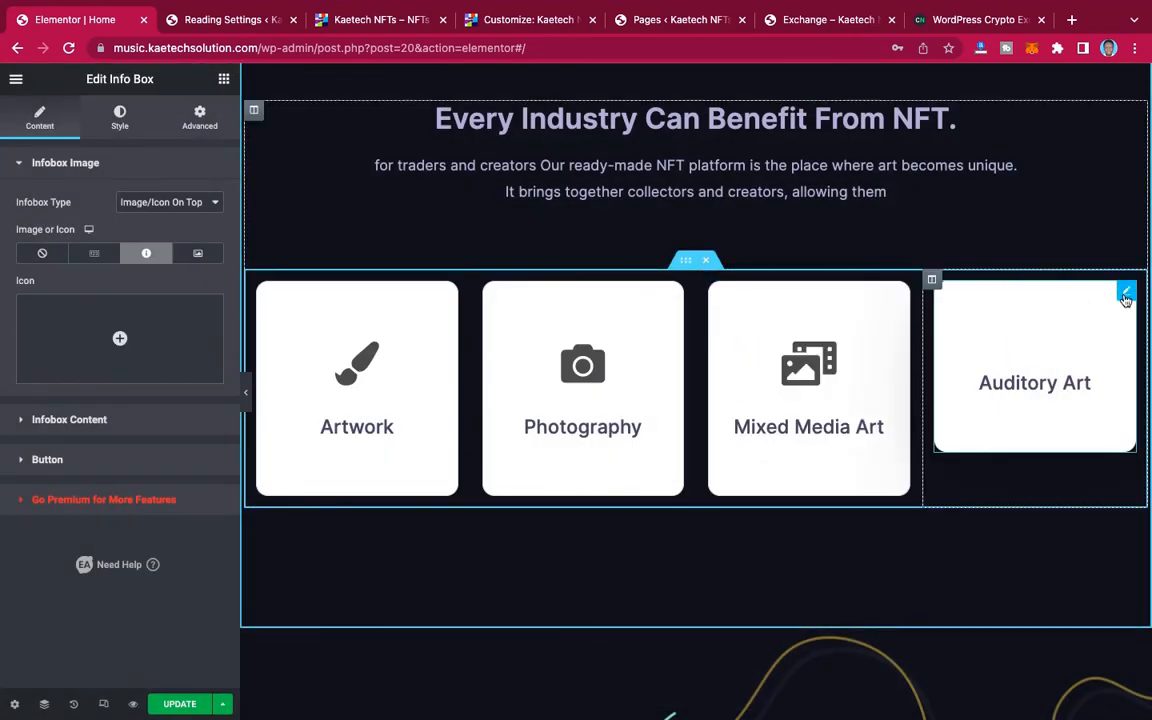
pyautogui.click(119, 340)
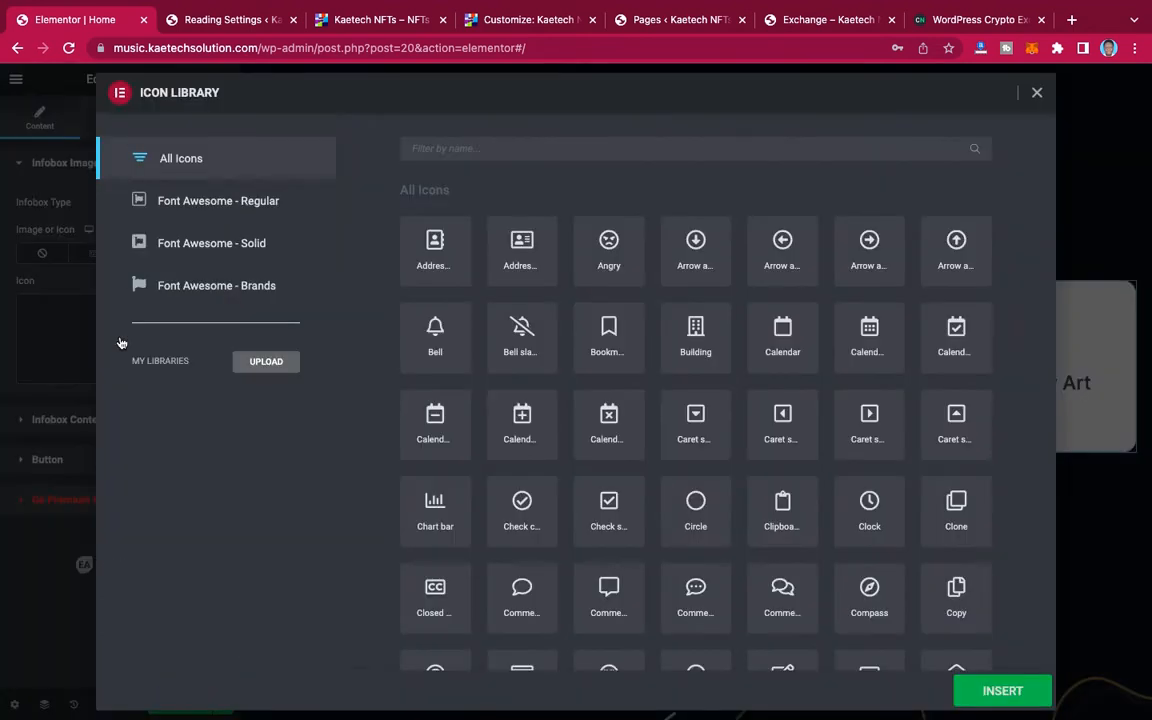
pyautogui.click(495, 153)
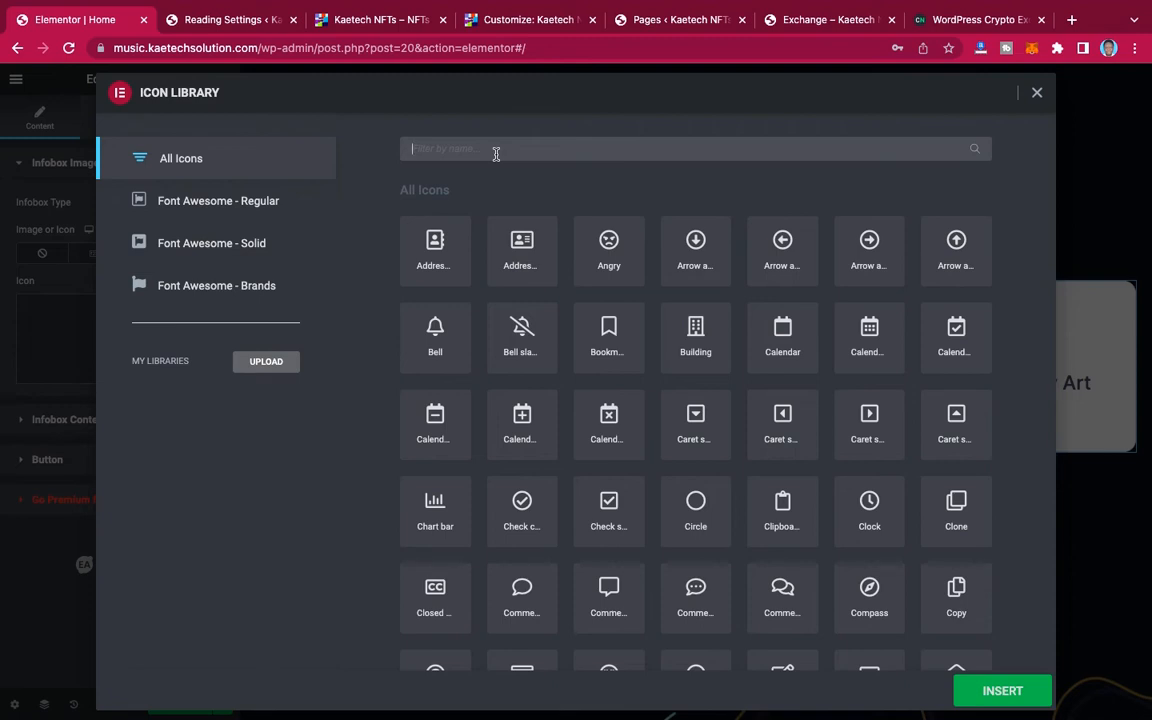
pyautogui.write('au')
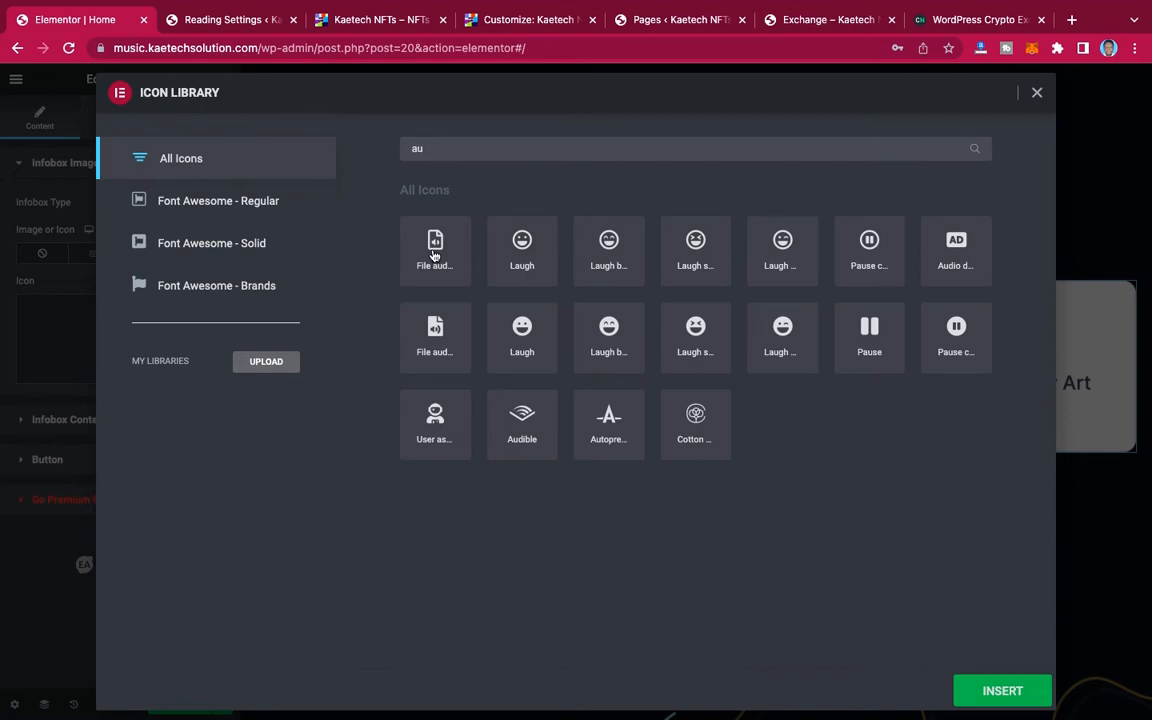
pyautogui.click(435, 256)
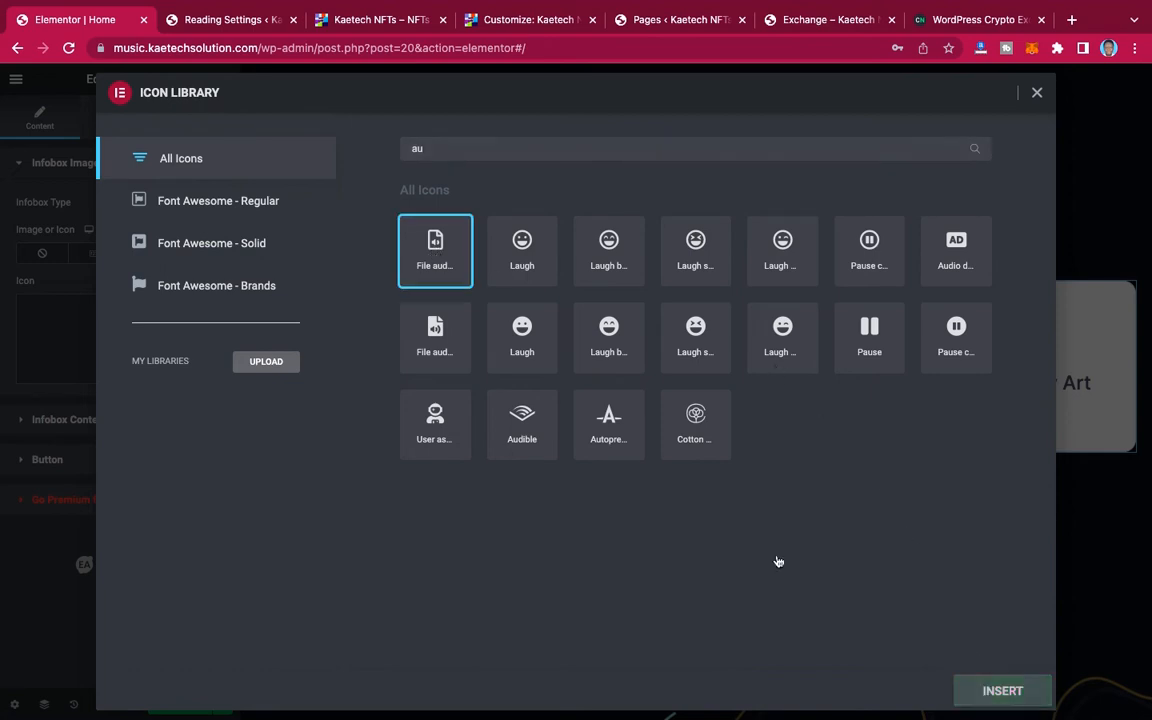
pyautogui.click(438, 360)
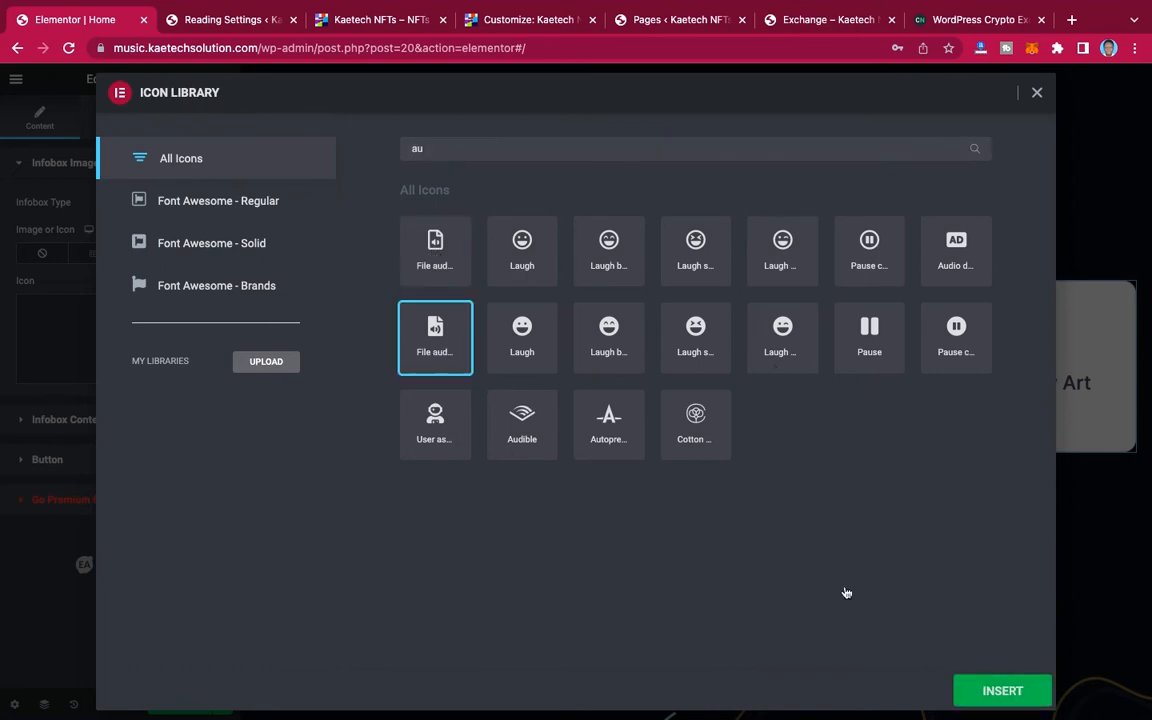
pyautogui.click(996, 690)
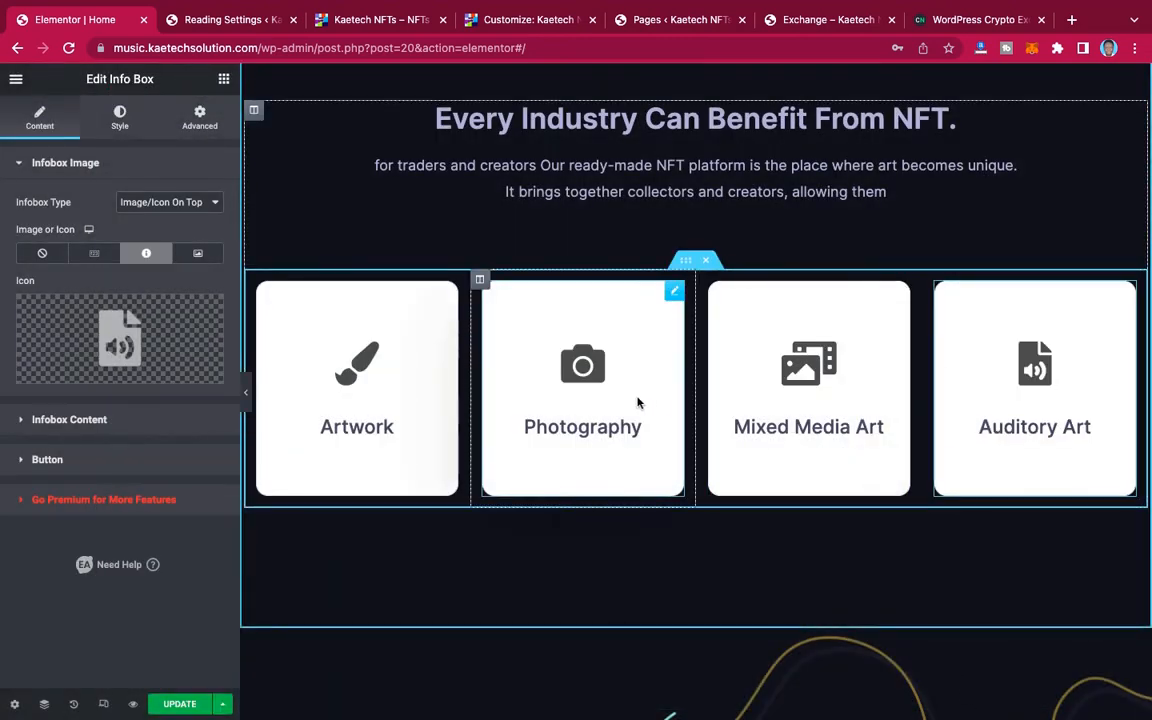
# In the Auditory Art card's Advanced background settings, try a dark colour, then clear it
pyautogui.click(119, 117)
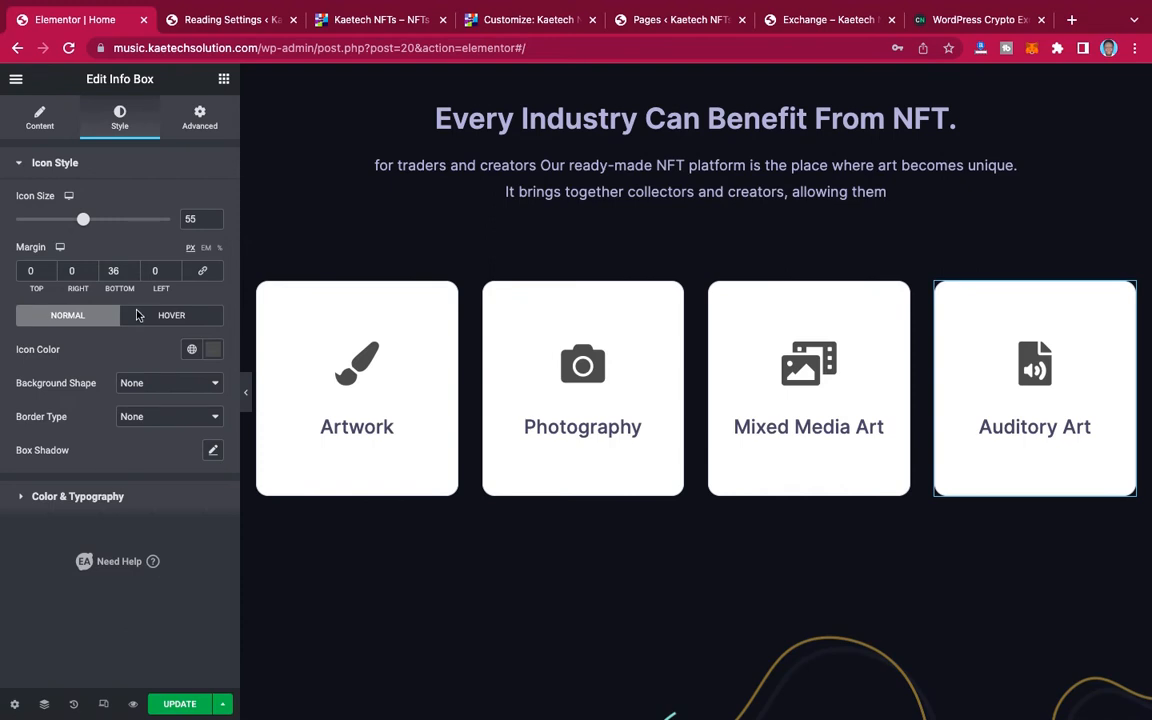
pyautogui.click(200, 115)
pyautogui.scroll(-5, 117, 462)
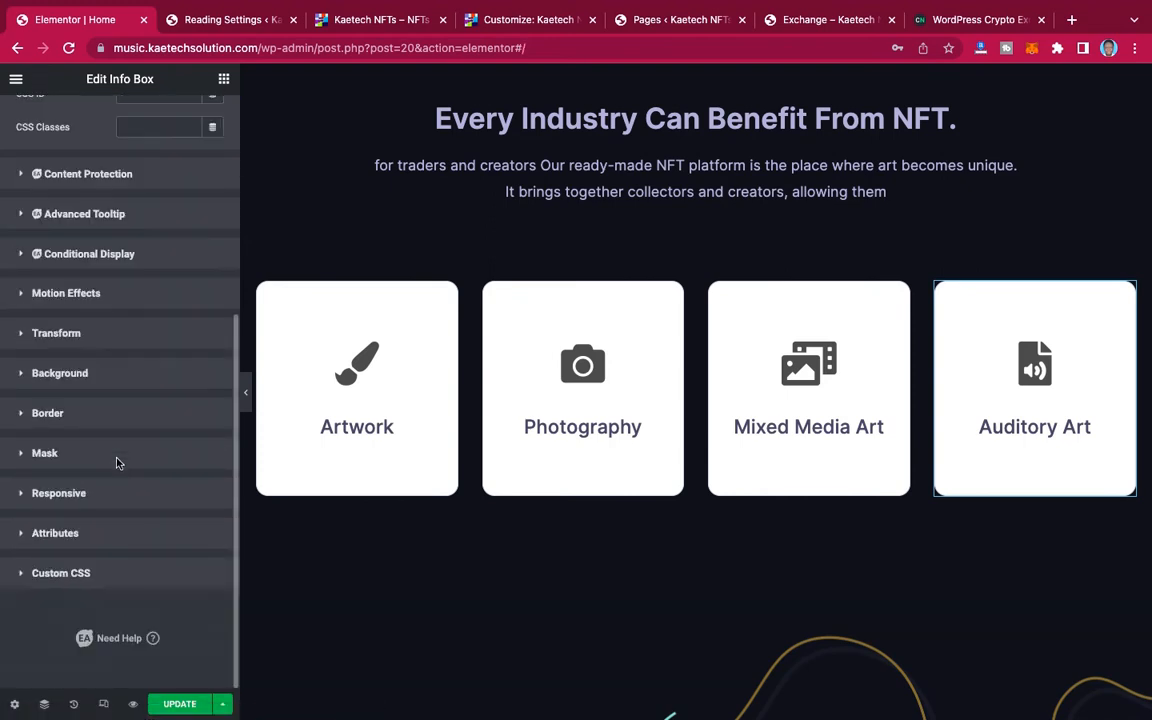
pyautogui.click(69, 378)
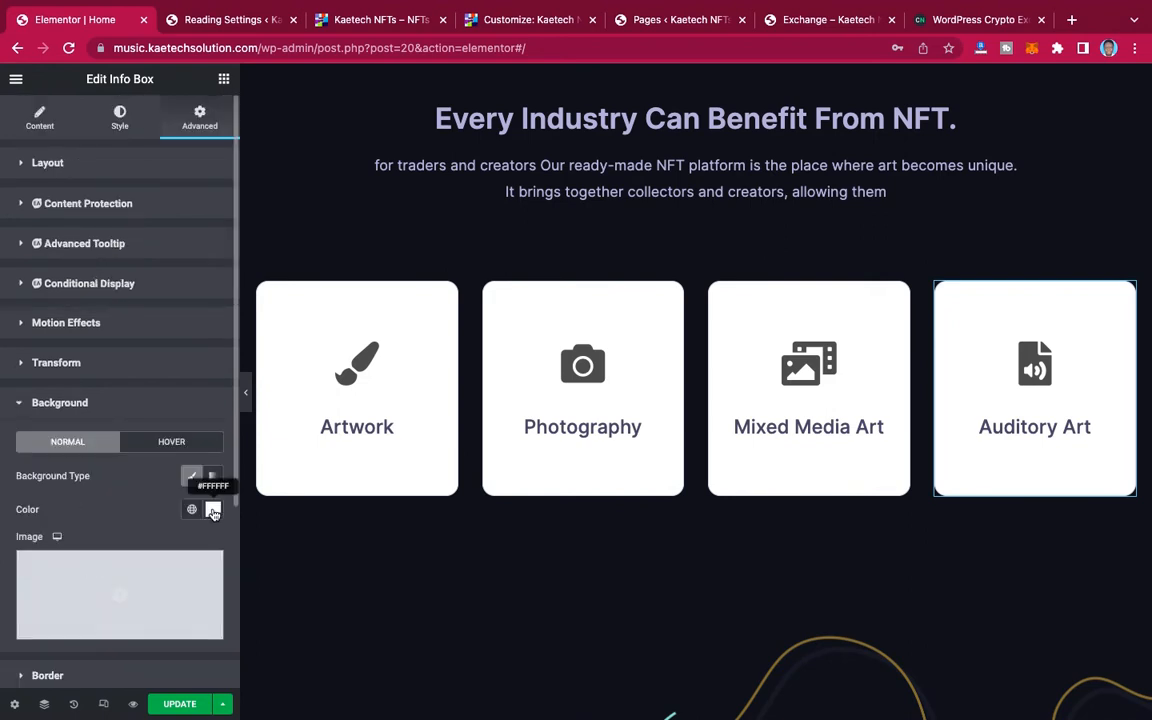
pyautogui.click(213, 510)
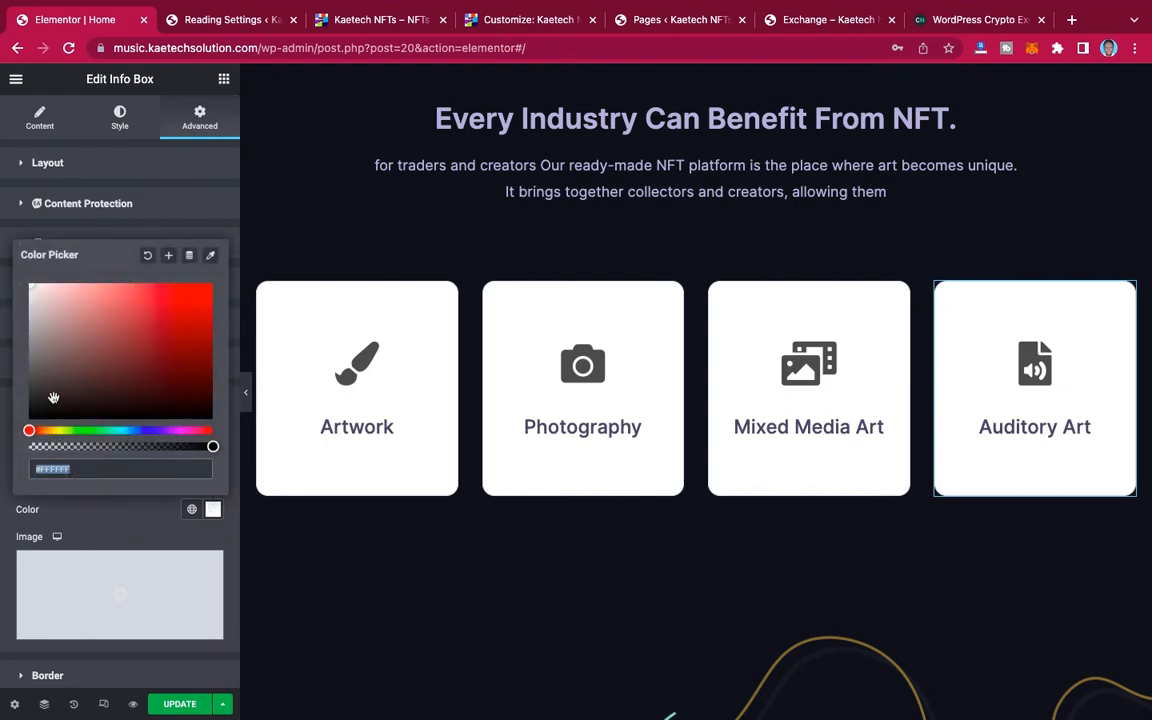
pyautogui.click(53, 398)
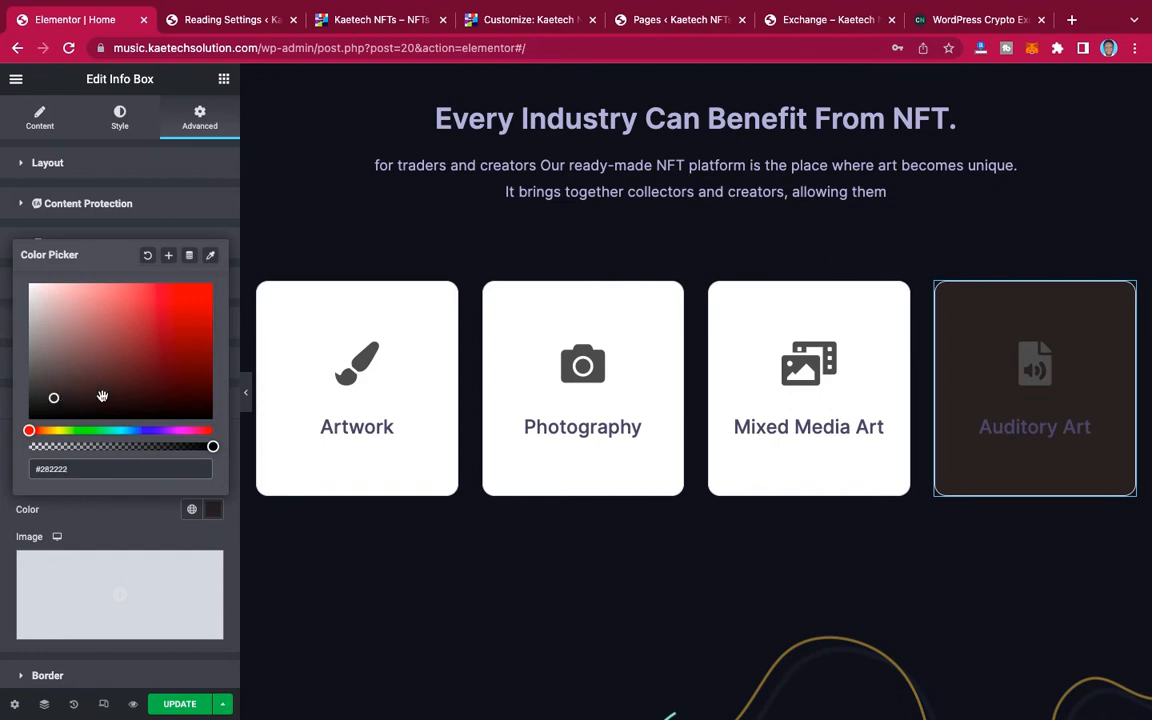
pyautogui.click(147, 255)
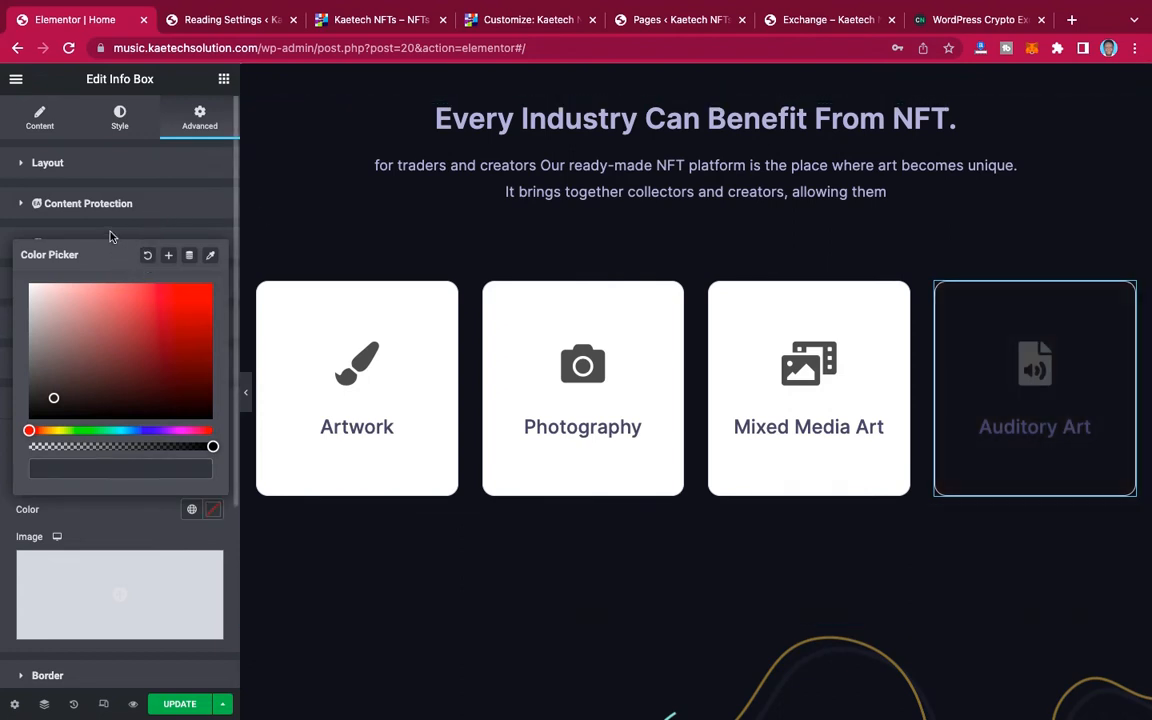
pyautogui.click(88, 243)
# Set the Auditory Art card's background colour to pure white
pyautogui.click(88, 243)
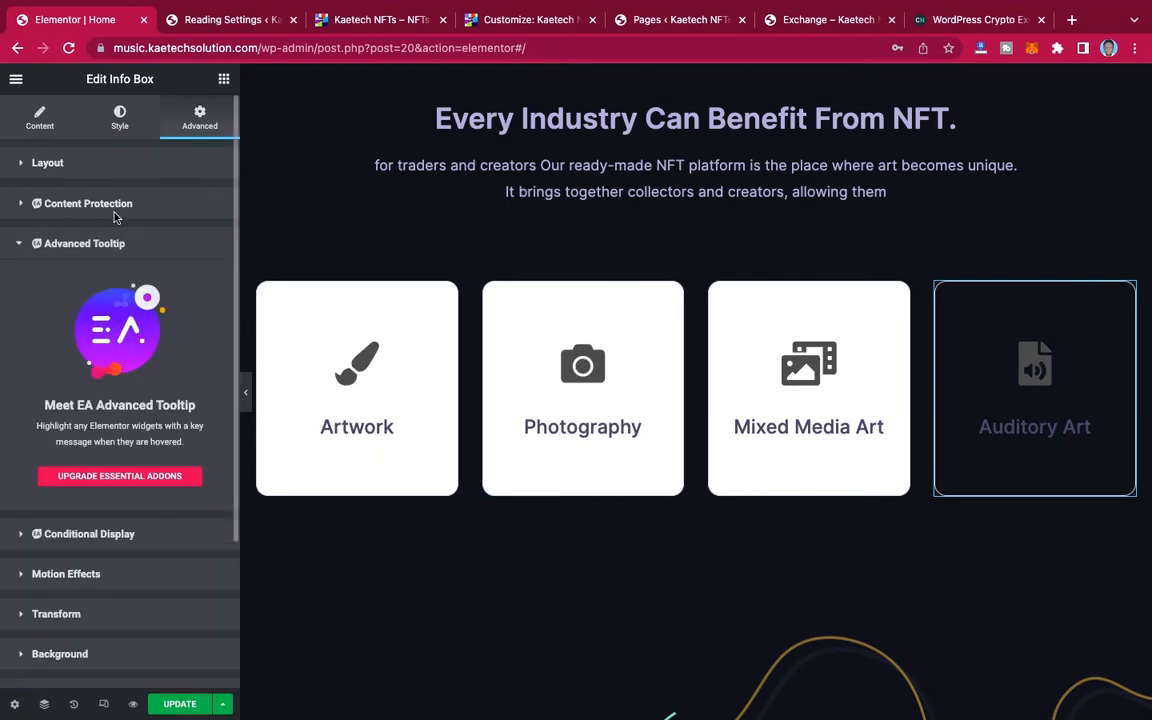
pyautogui.scroll(-5, 90, 398)
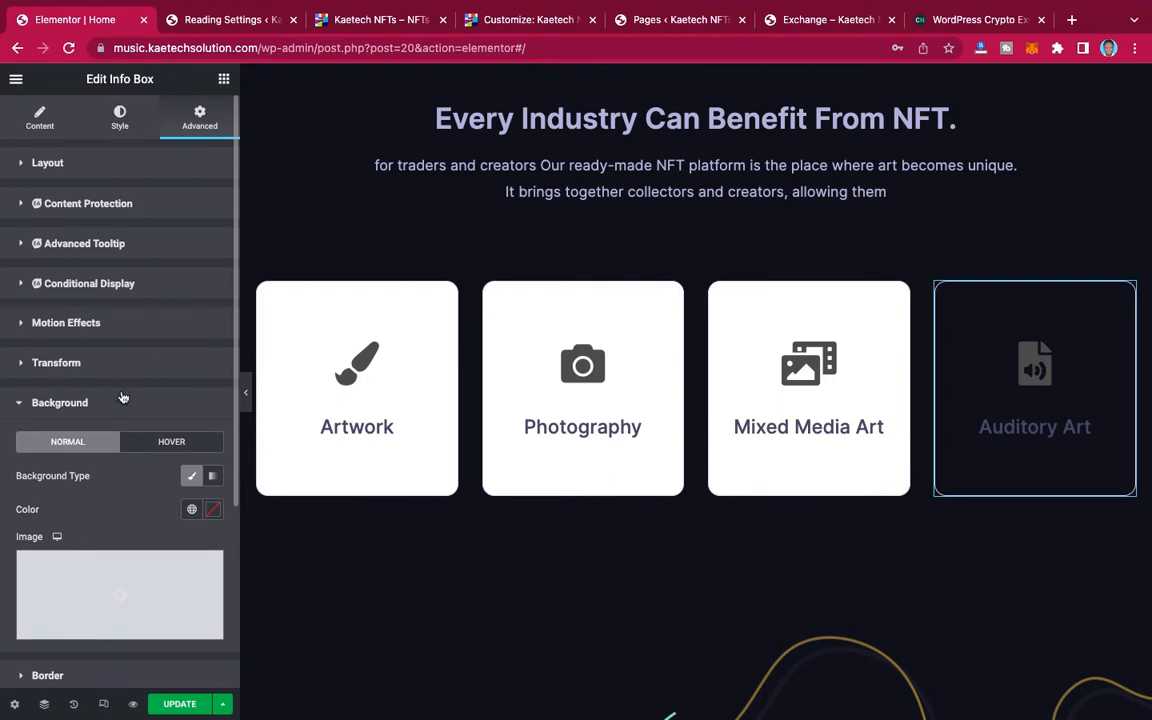
pyautogui.click(213, 515)
pyautogui.click(34, 292)
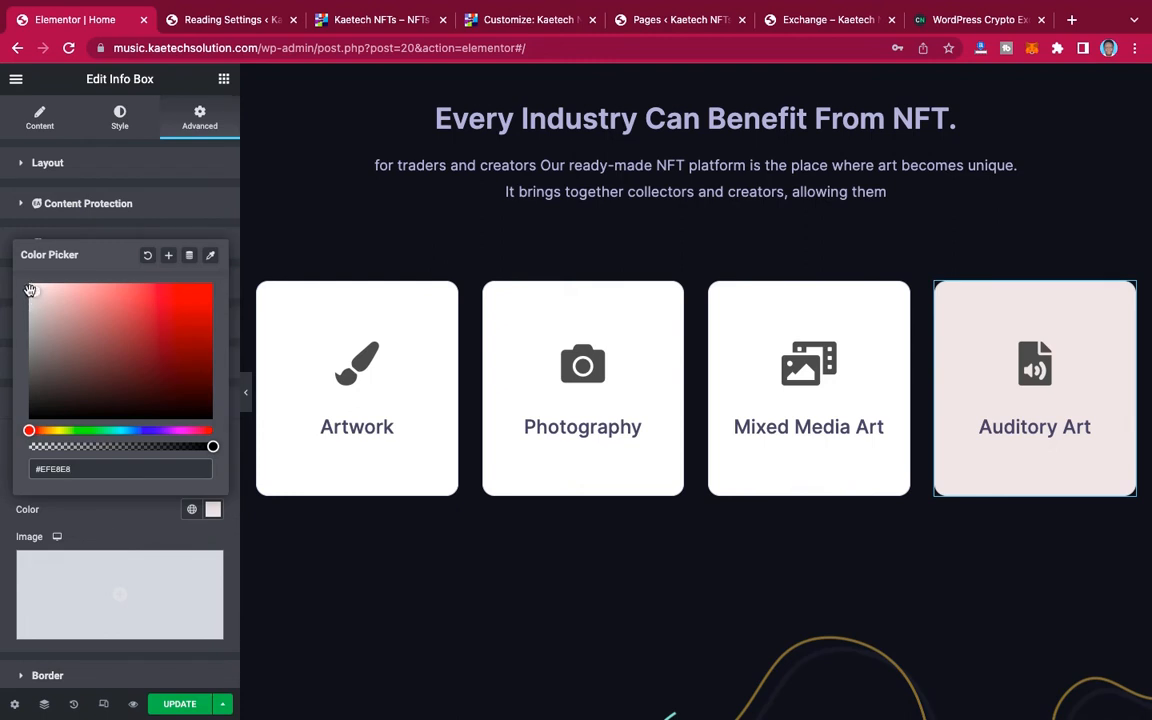
pyautogui.moveTo(30, 290); pyautogui.dragTo(13, 243)
pyautogui.click(145, 523)
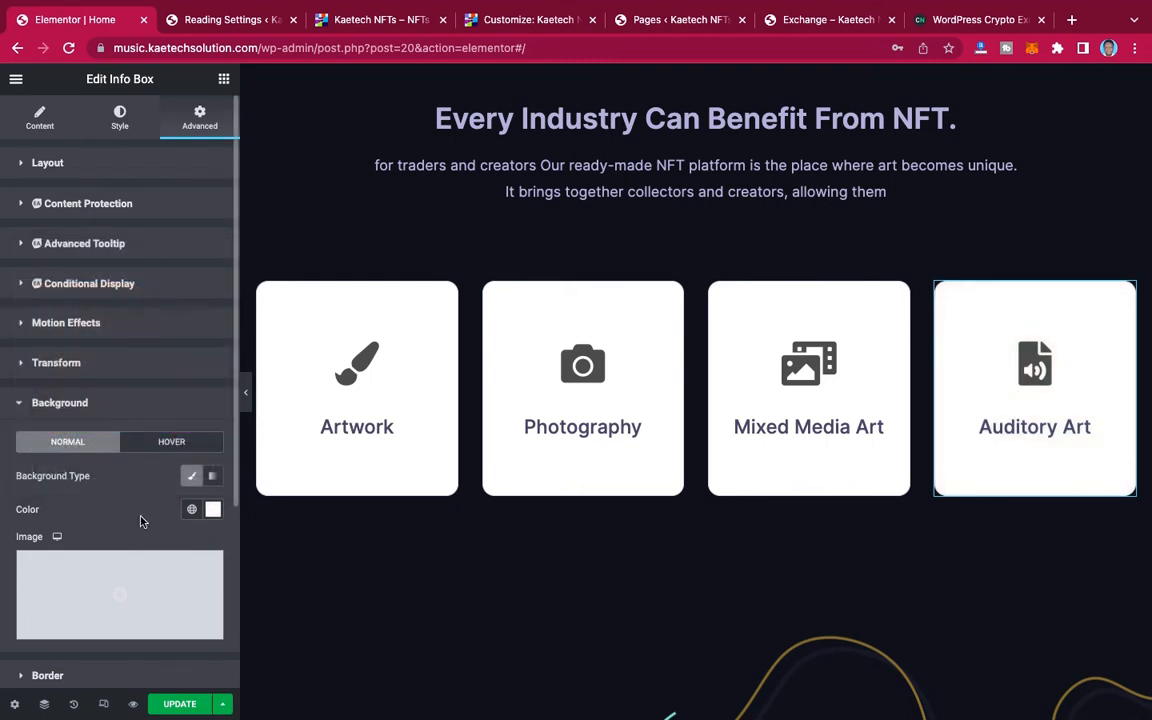
# Save the homepage with UPDATE and show Elementor's main menu
pyautogui.click(168, 708)
pyautogui.scroll(-10, 708, 477)
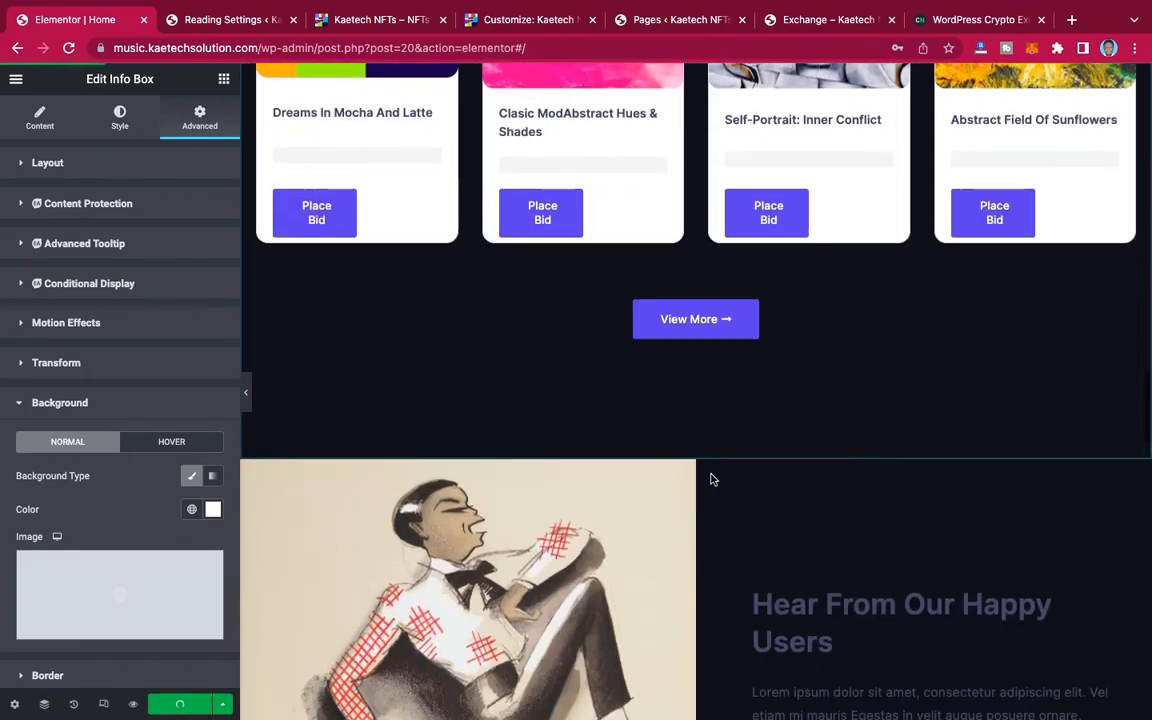
pyautogui.scroll(-15, 710, 479)
pyautogui.scroll(4, 710, 479)
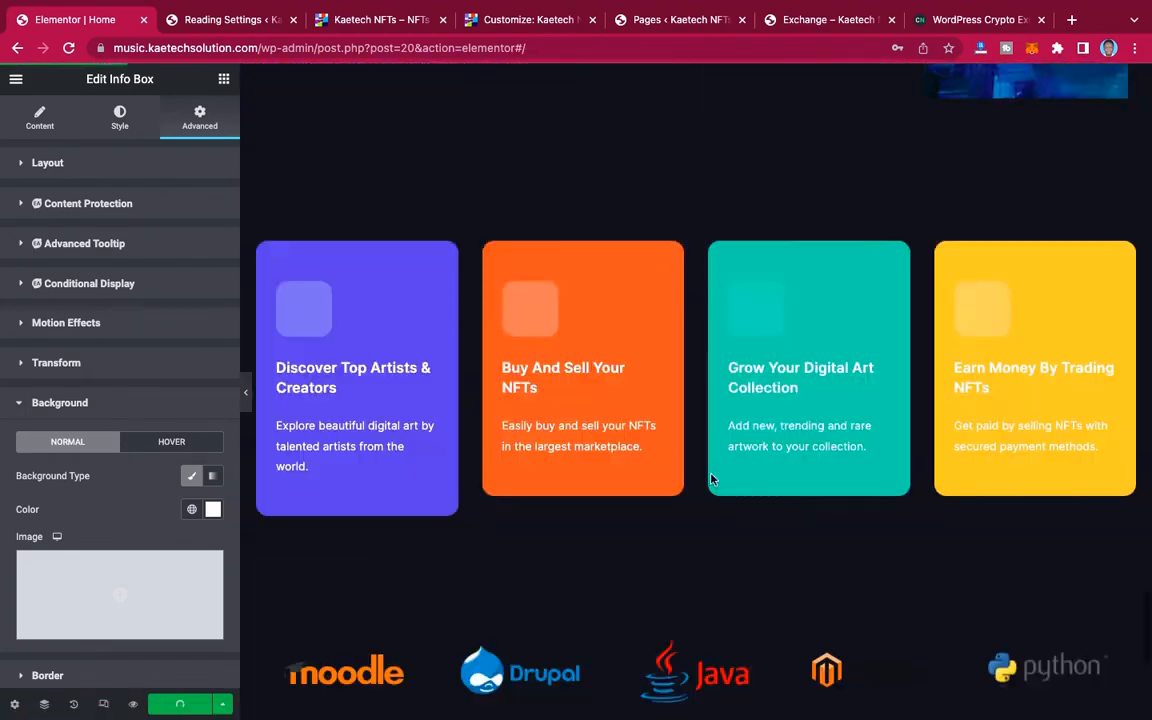
pyautogui.scroll(15, 710, 479)
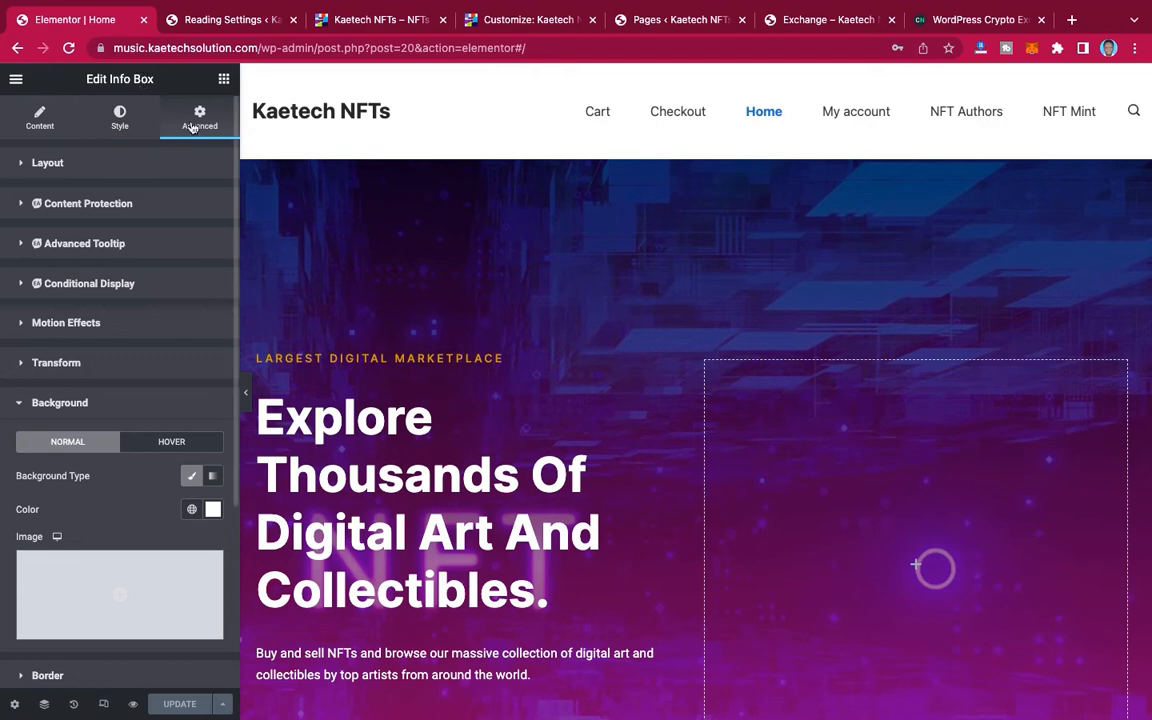
pyautogui.click(15, 78)
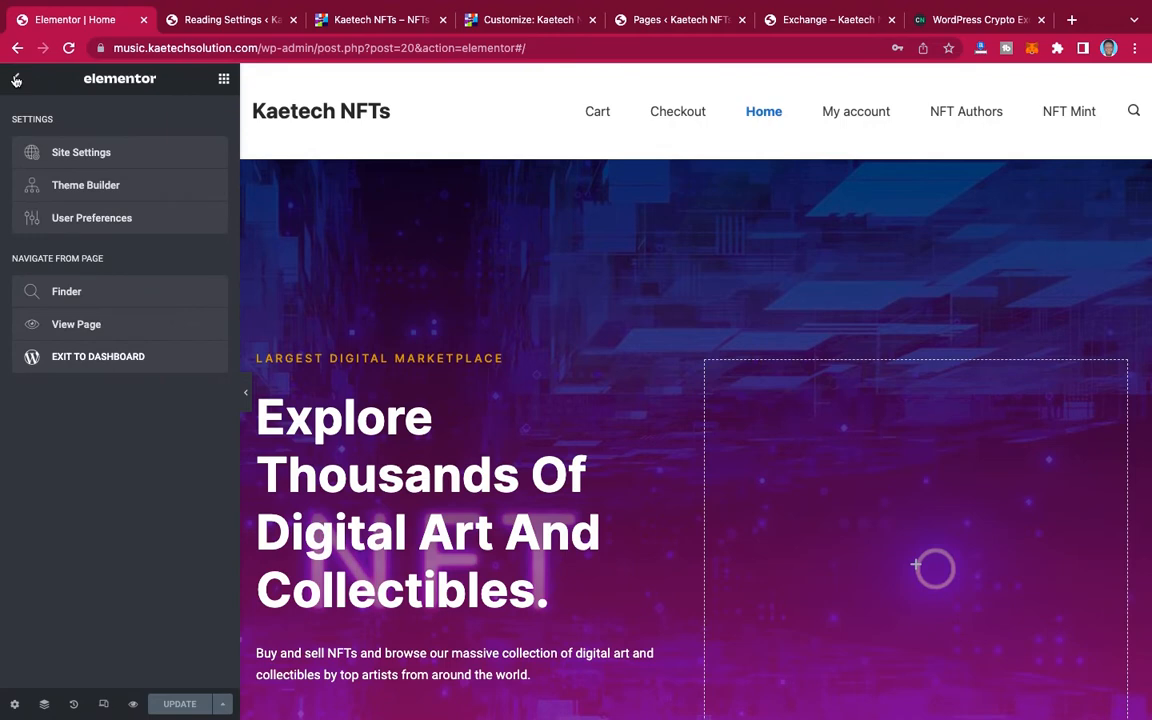
# Exit to the dashboard, dismiss the WP Smart Contracts welcome notice, and go to Settings > WP Smart Contracts
pyautogui.click(99, 360)
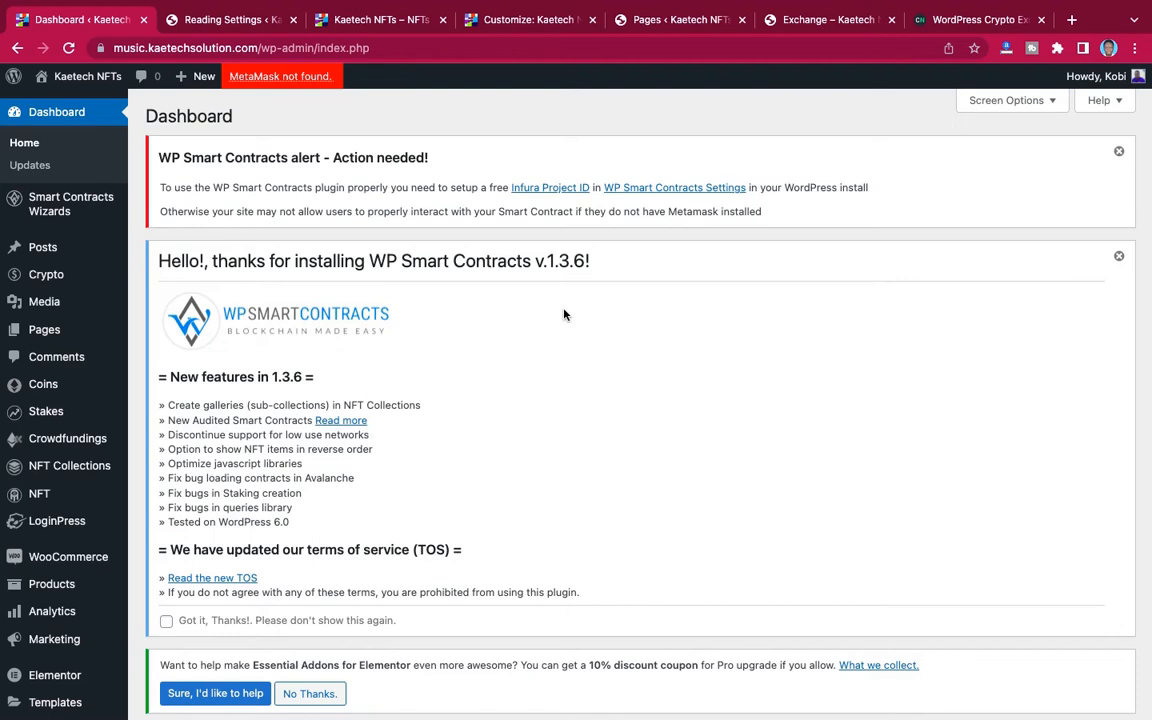
pyautogui.scroll(-2, 563, 315)
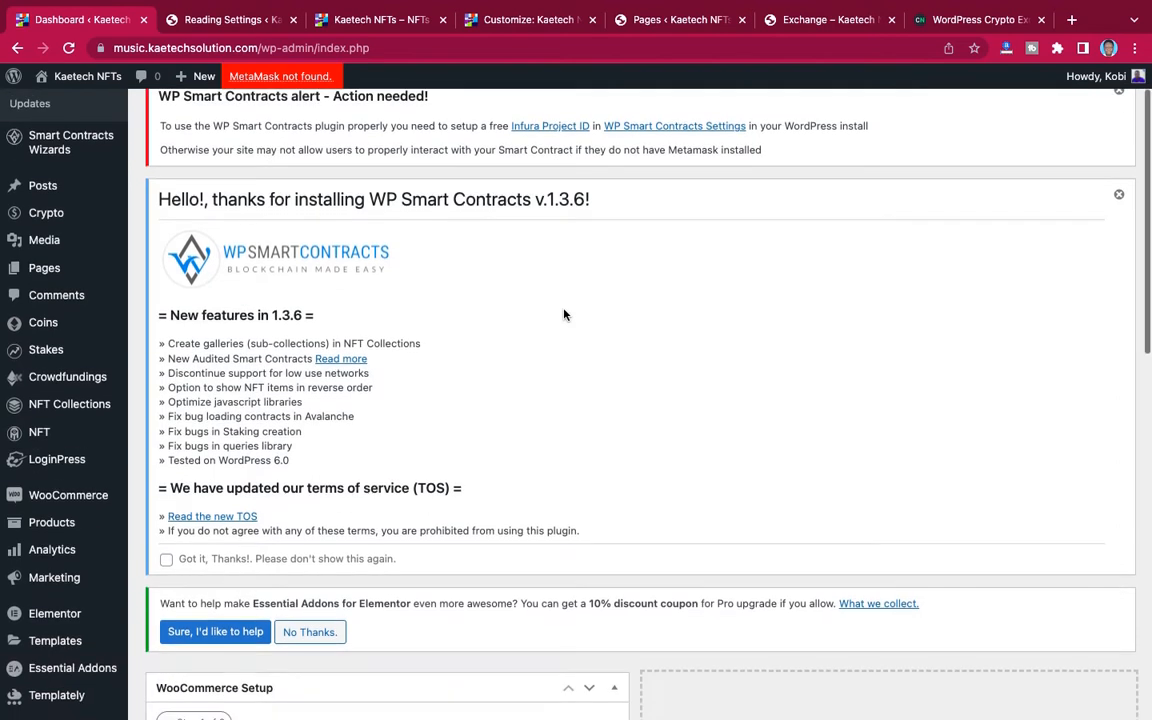
pyautogui.scroll(2, 462, 224)
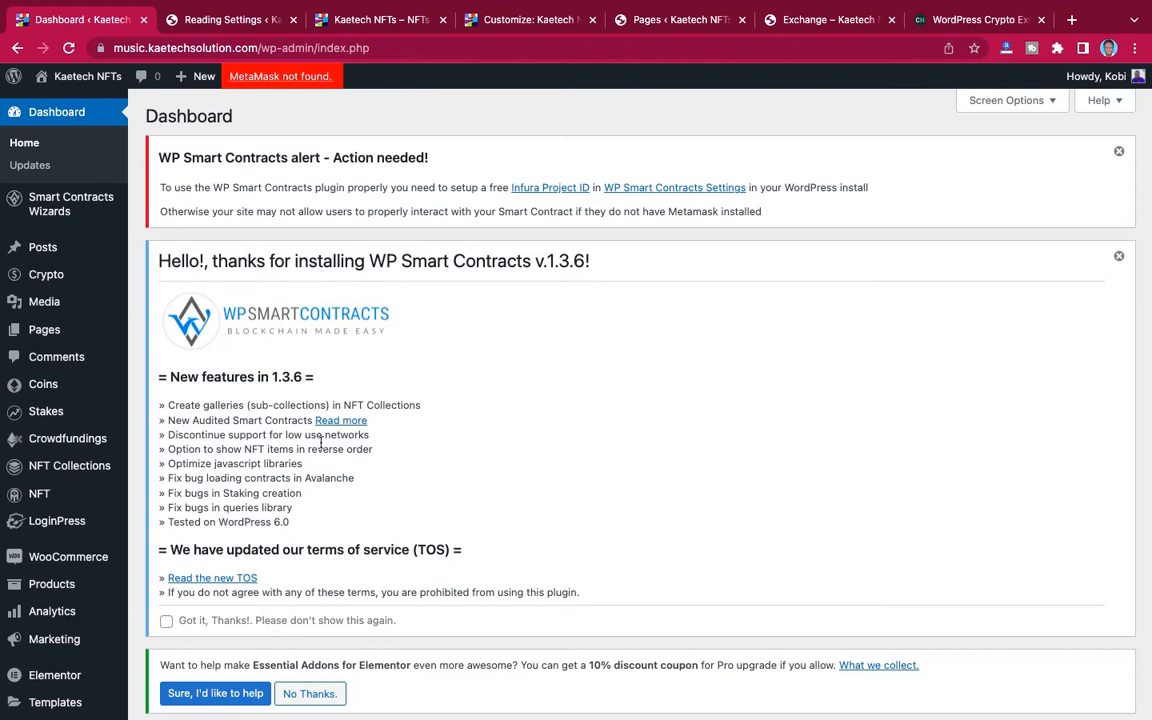
pyautogui.click(167, 623)
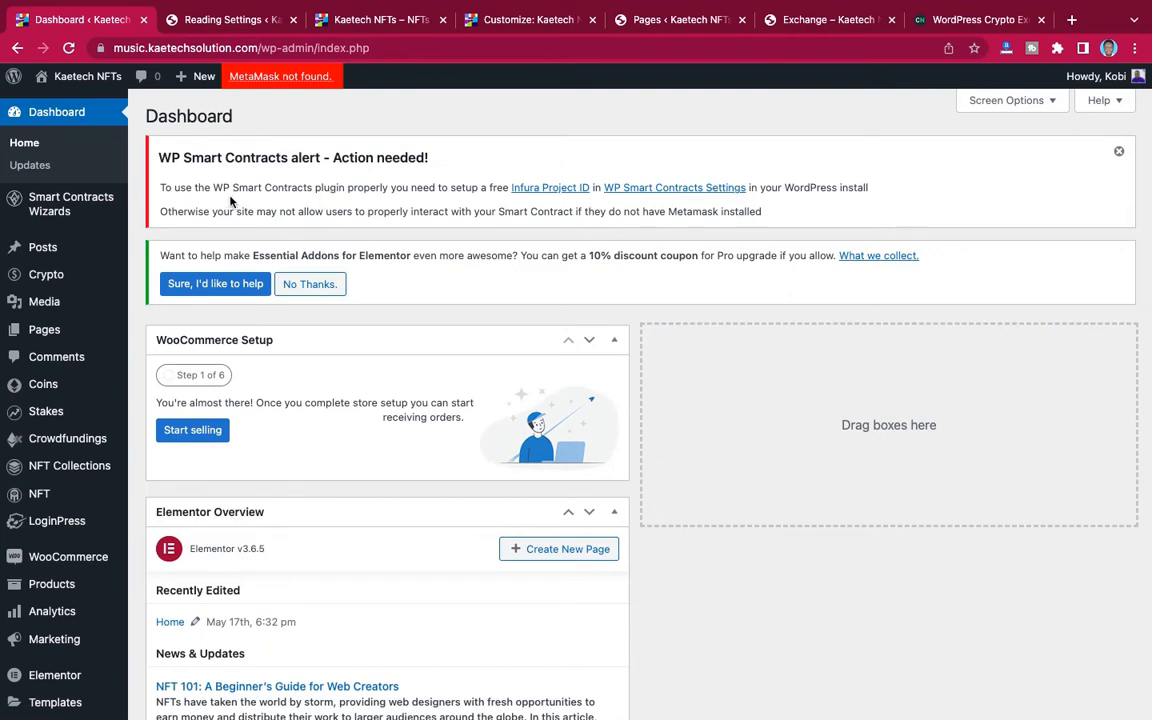
pyautogui.scroll(-10, 44, 406)
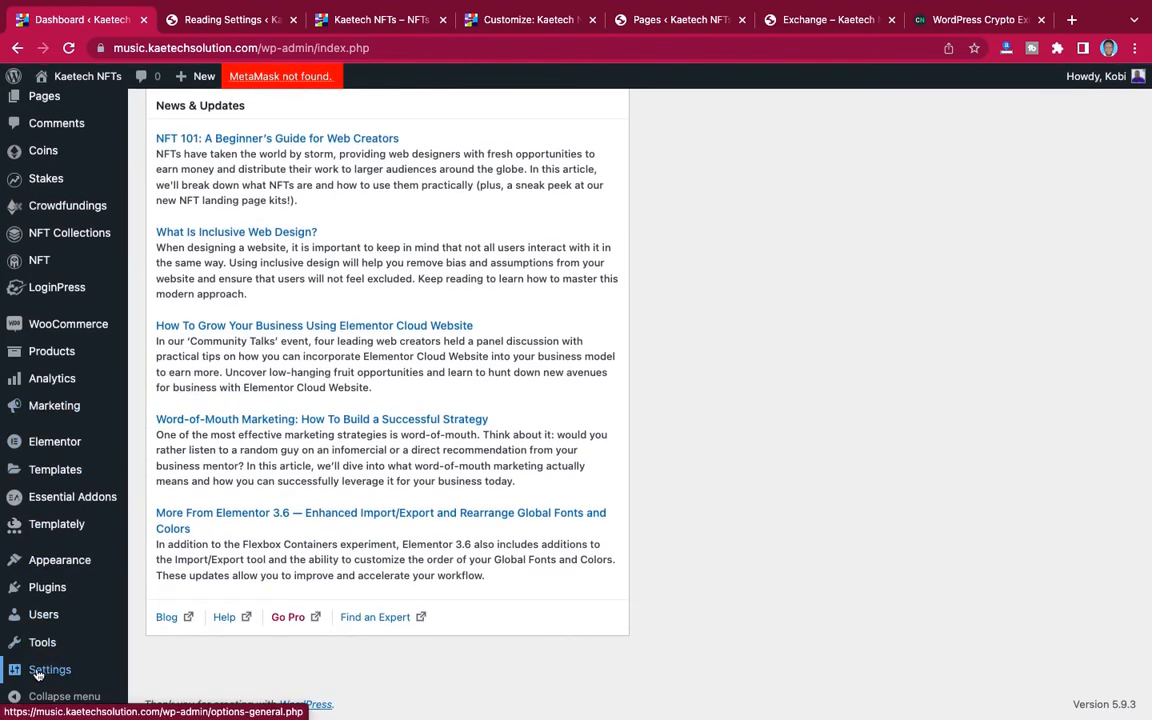
pyautogui.moveTo(40, 677)
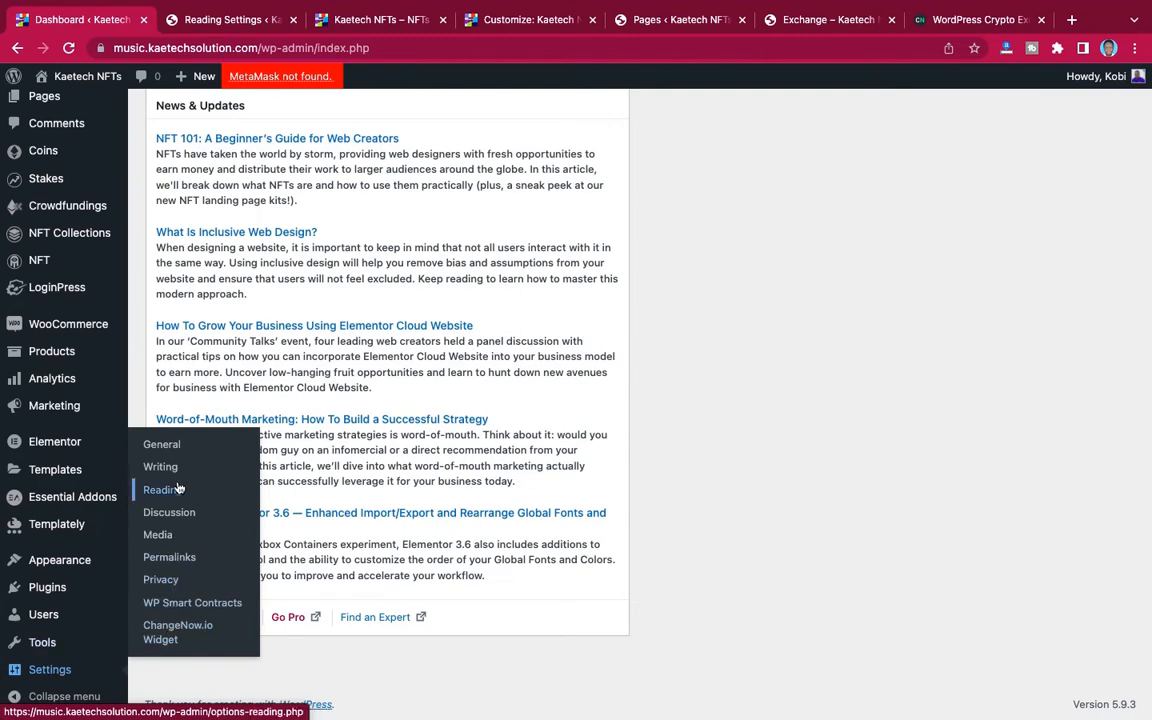
pyautogui.click(197, 604)
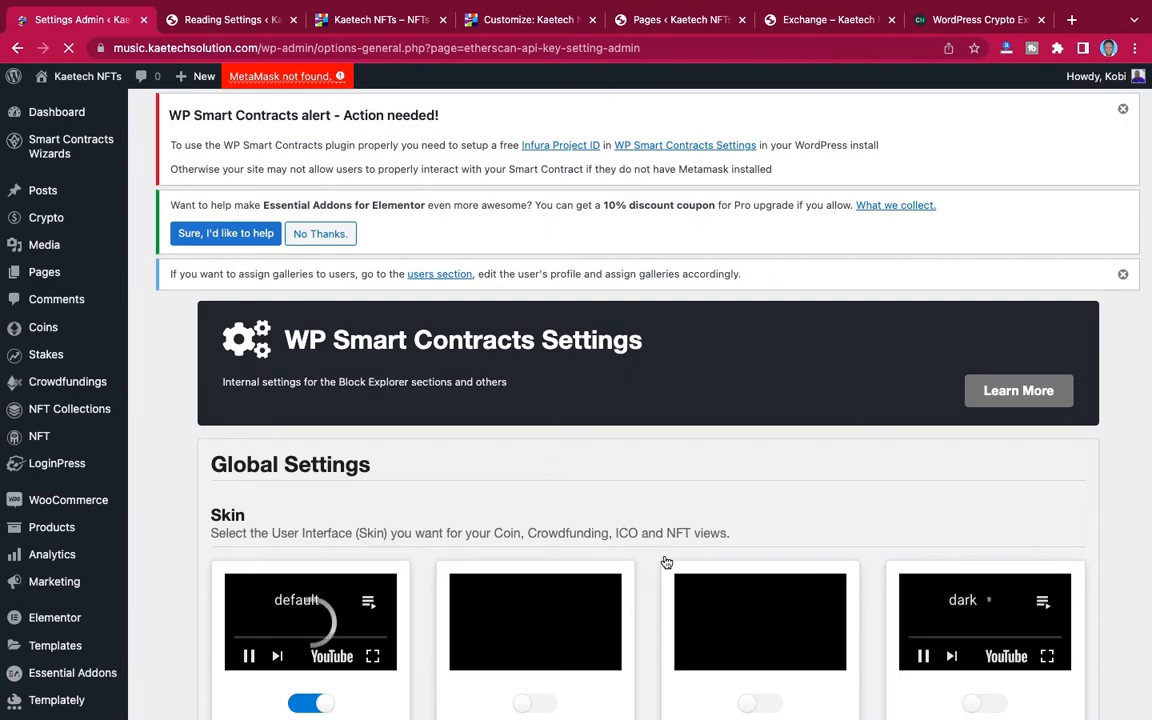
# Scroll through the WP Smart Contracts Skin, Infura, NFT and Coin settings sections
pyautogui.scroll(-10, 666, 562)
pyautogui.scroll(-20, 665, 561)
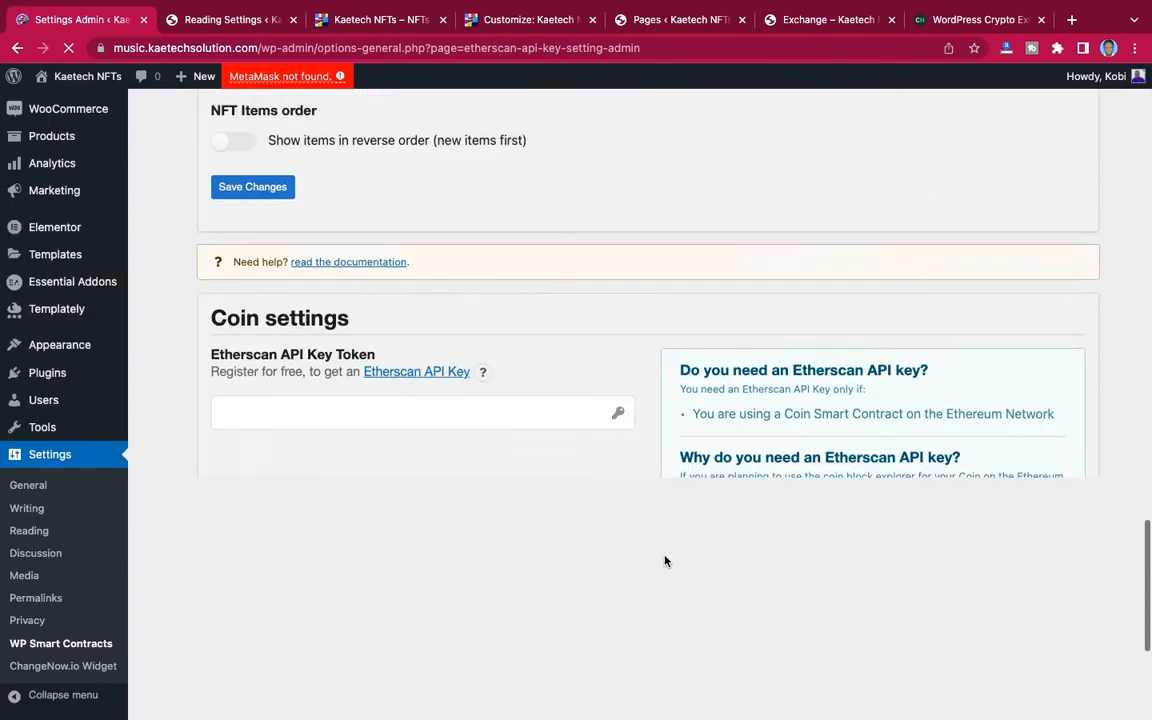
pyautogui.scroll(15, 665, 561)
pyautogui.scroll(10, 665, 561)
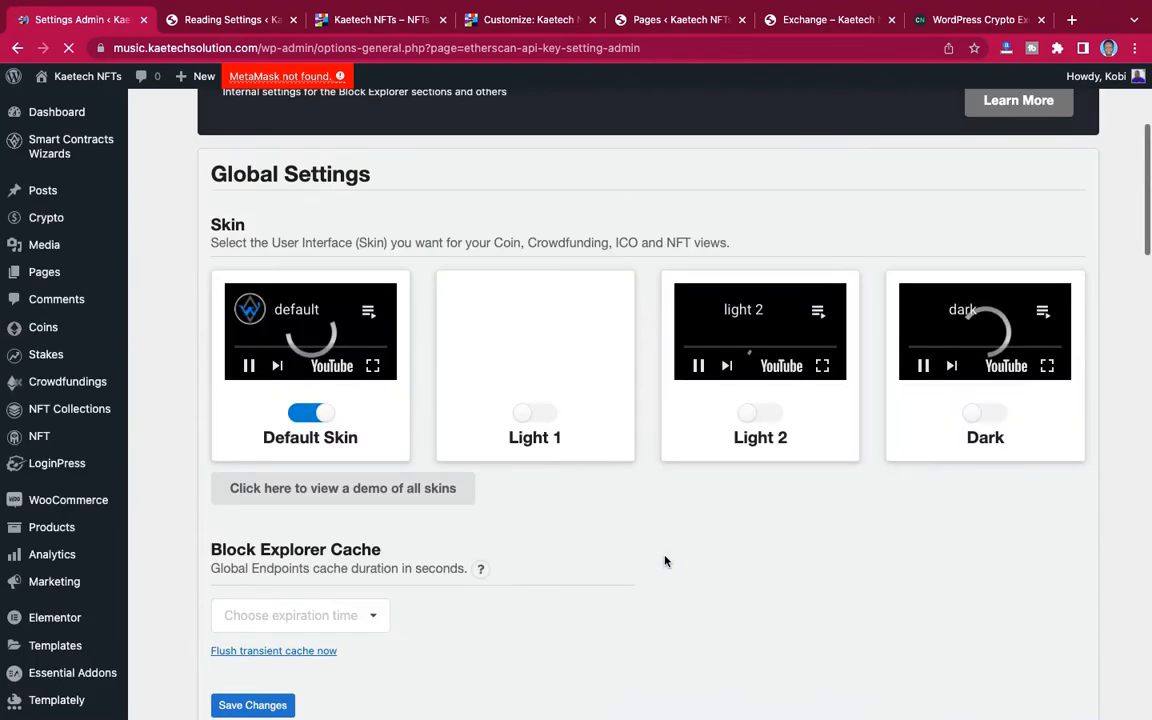
pyautogui.scroll(-8, 665, 561)
pyautogui.scroll(-5, 665, 561)
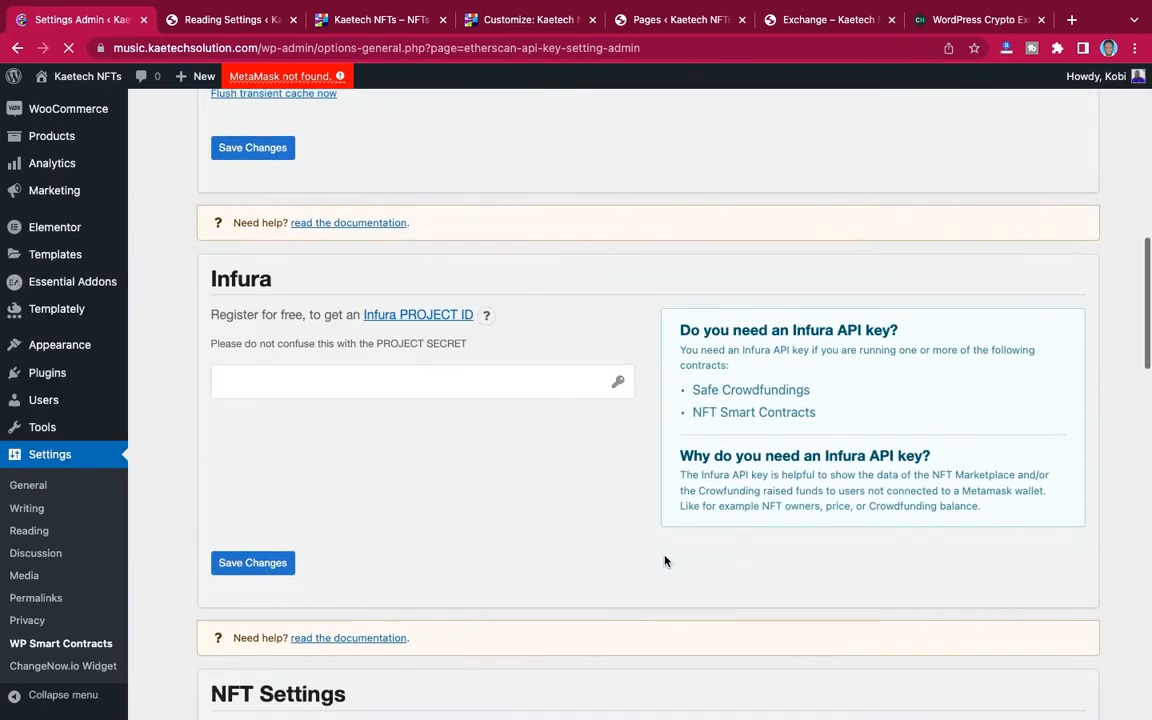
pyautogui.scroll(-8, 665, 561)
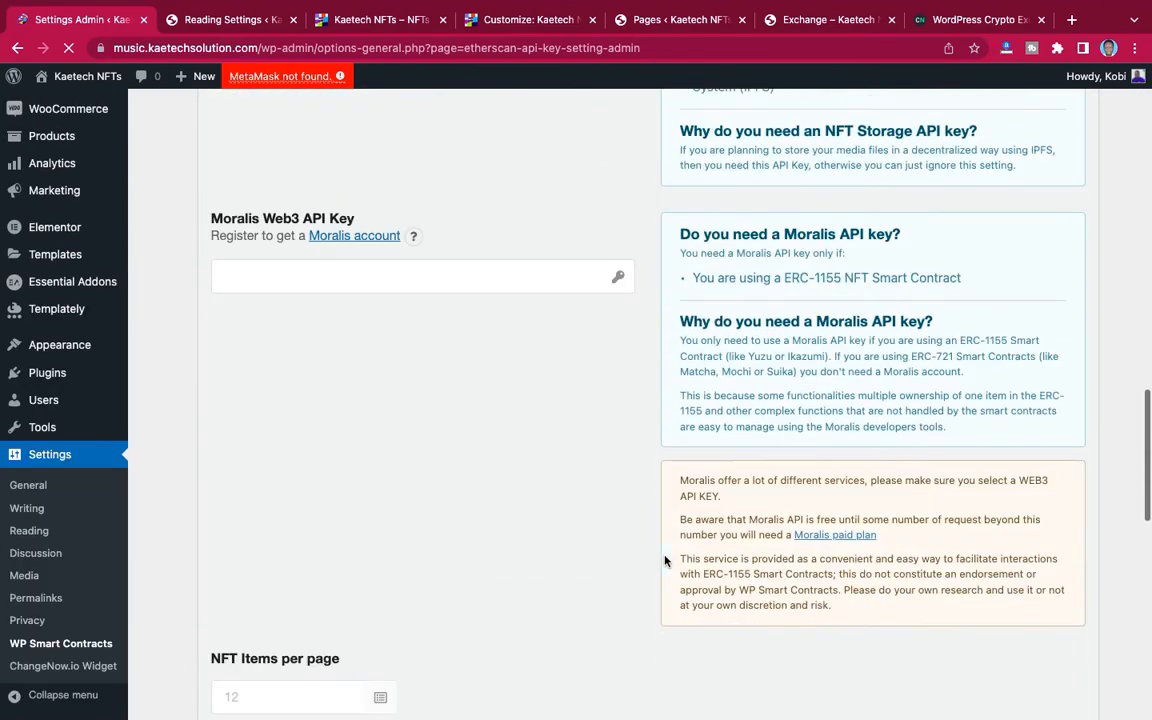
pyautogui.scroll(9, 665, 561)
pyautogui.scroll(15, 665, 561)
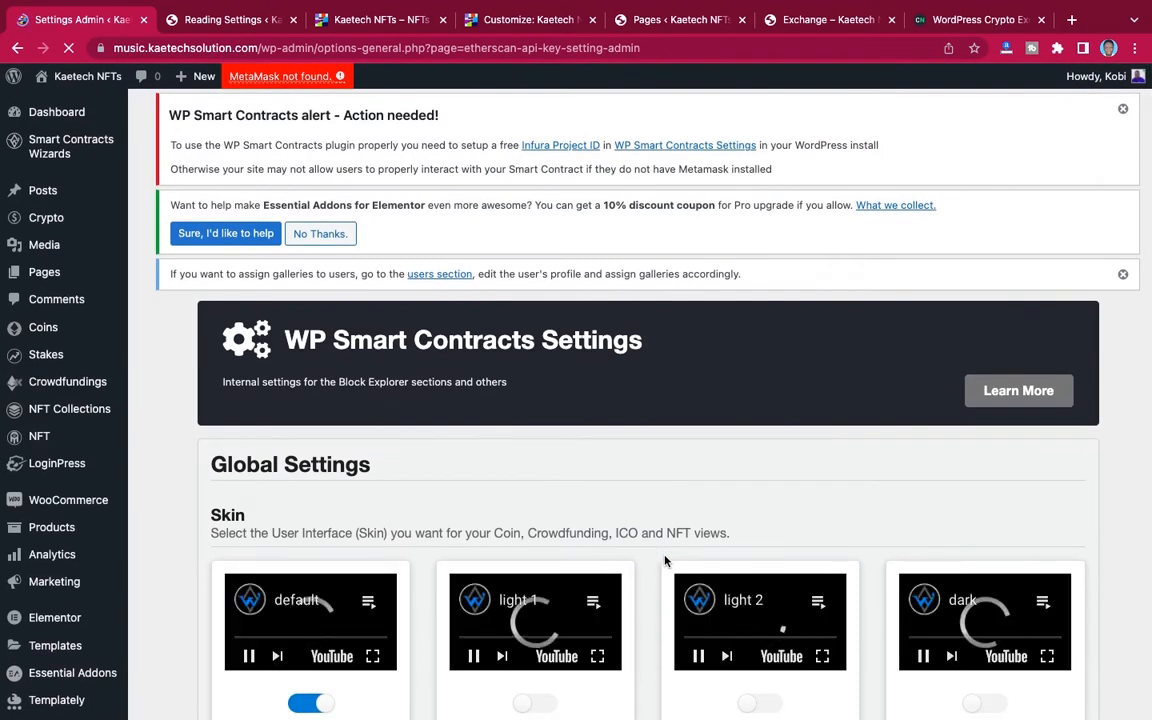
pyautogui.scroll(-4, 665, 561)
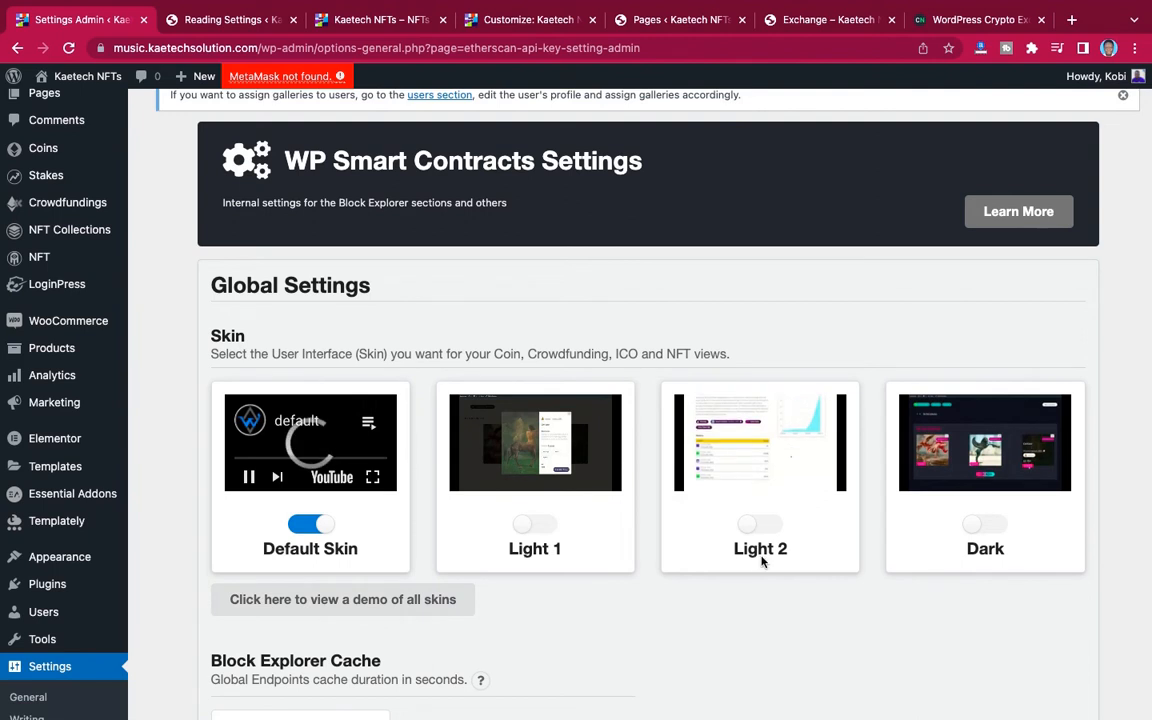
# Enable the Dark skin, leave Block Explorer Cache expiration unchosen, and save the settings
pyautogui.click(990, 527)
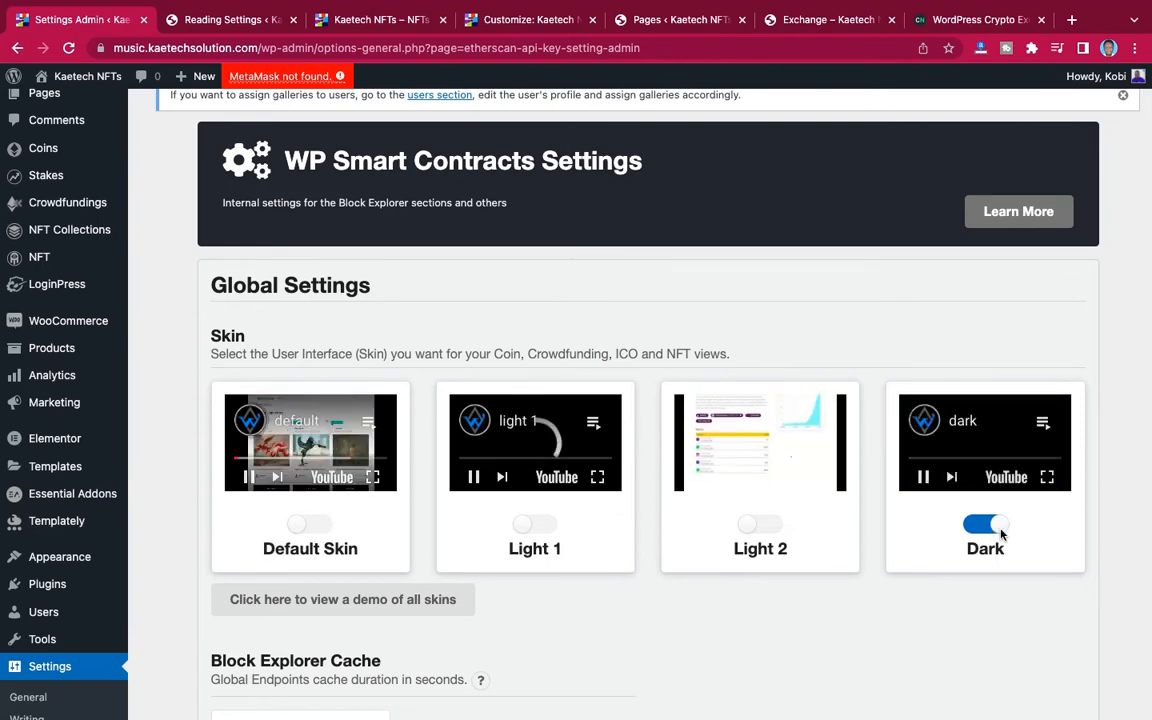
pyautogui.scroll(-3, 826, 606)
pyautogui.scroll(-1, 826, 606)
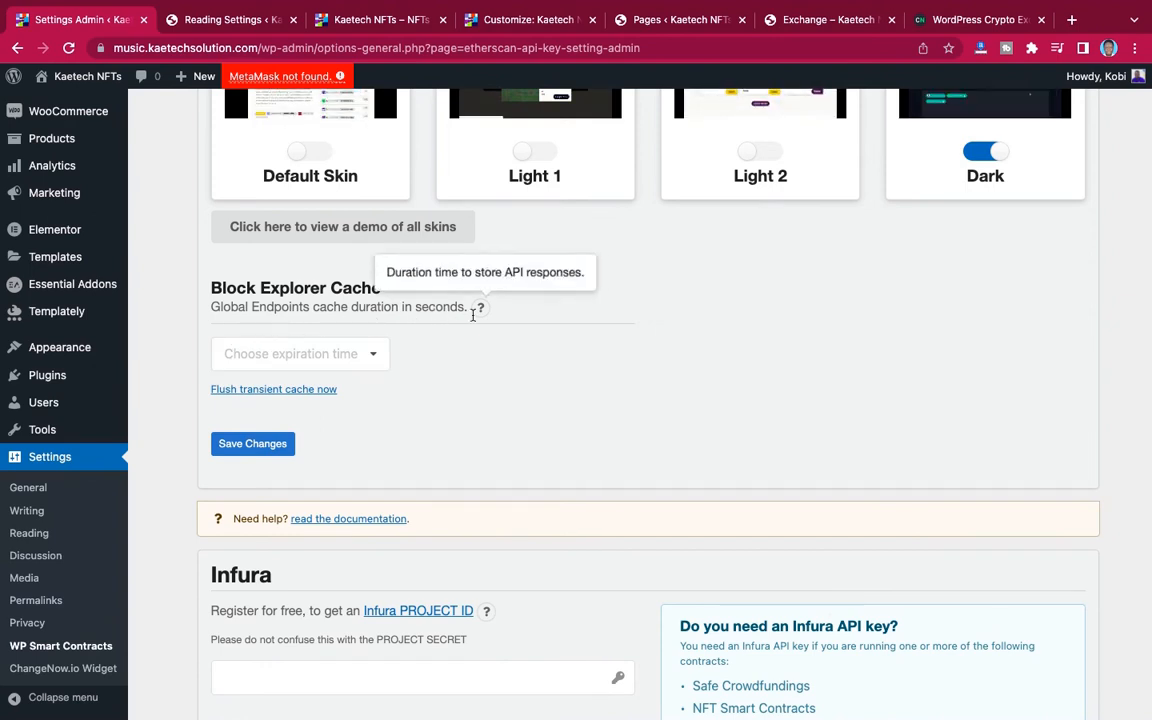
pyautogui.click(369, 356)
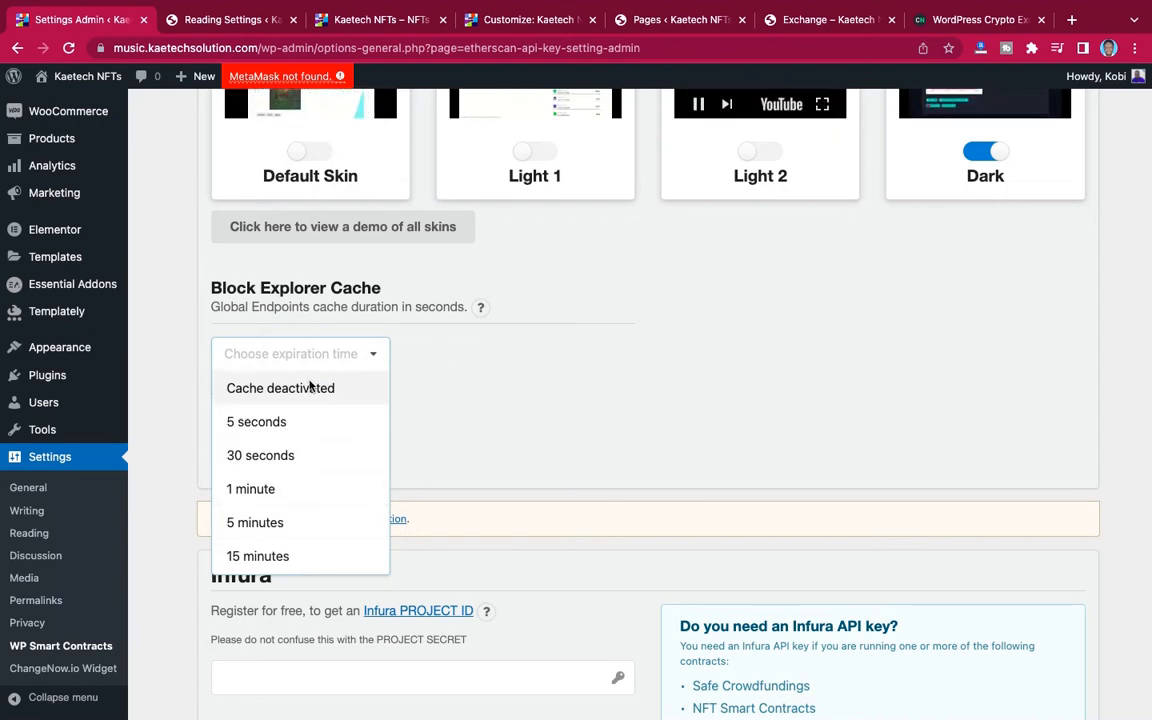
pyautogui.click(413, 383)
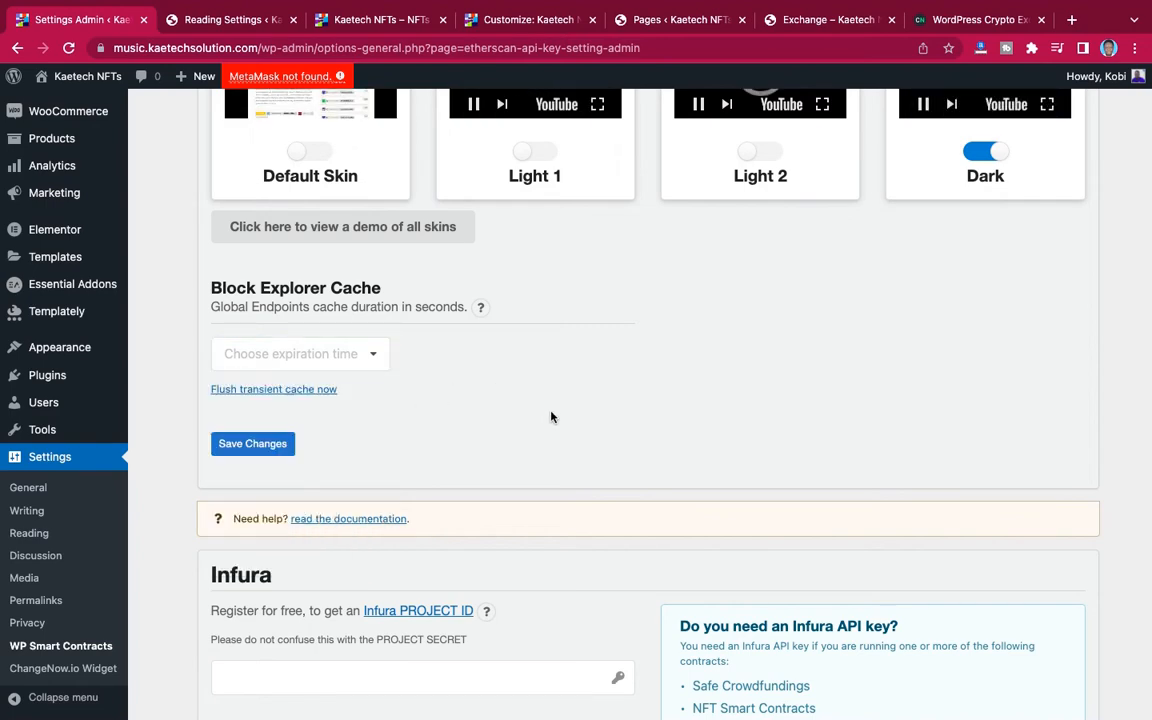
pyautogui.scroll(-2, 551, 417)
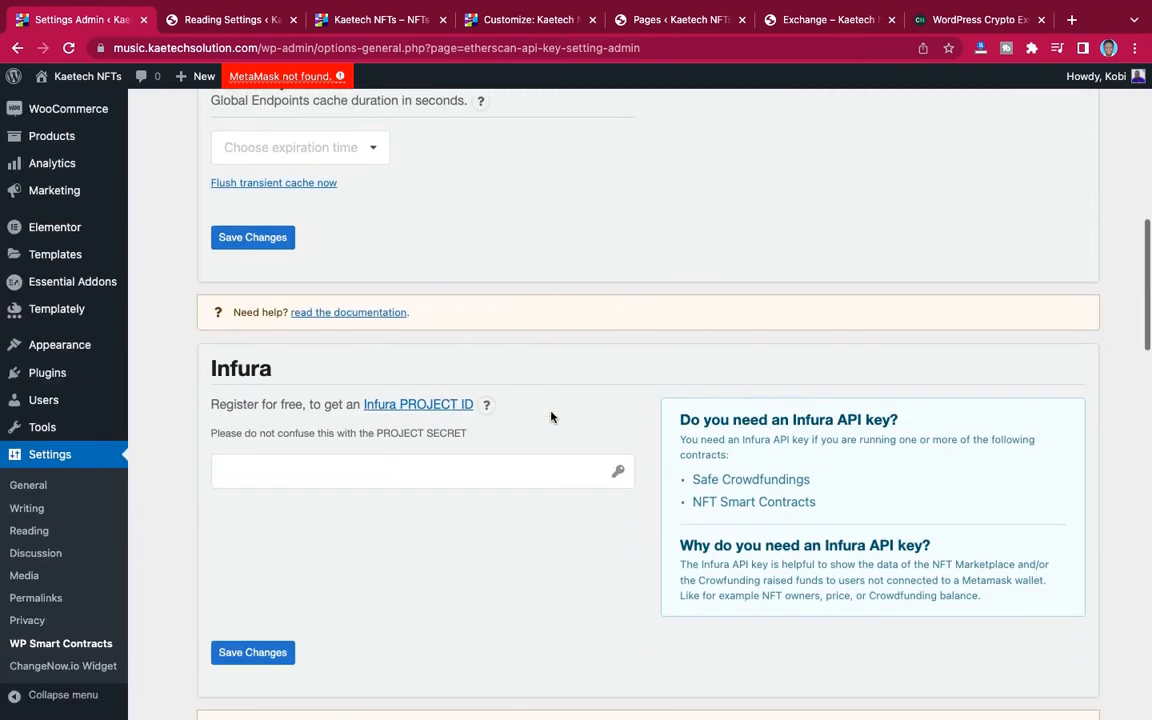
pyautogui.scroll(4, 551, 417)
pyautogui.scroll(2, 550, 411)
pyautogui.scroll(-2, 550, 416)
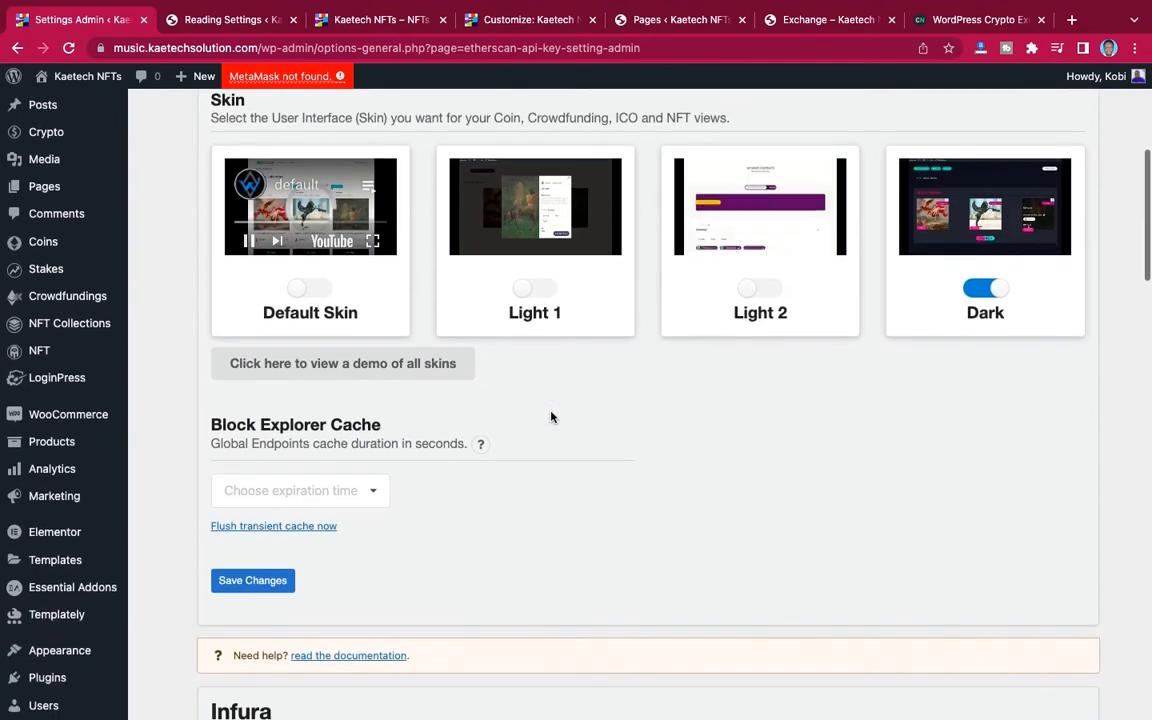
pyautogui.click(268, 584)
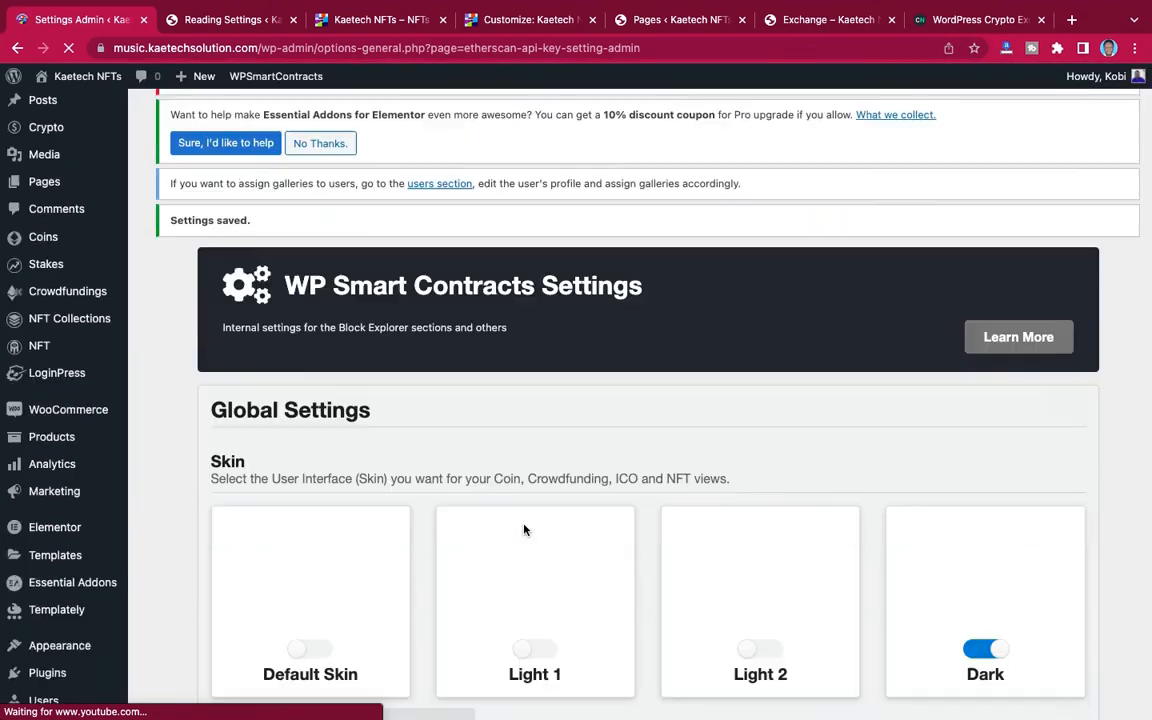
pyautogui.scroll(-10, 524, 530)
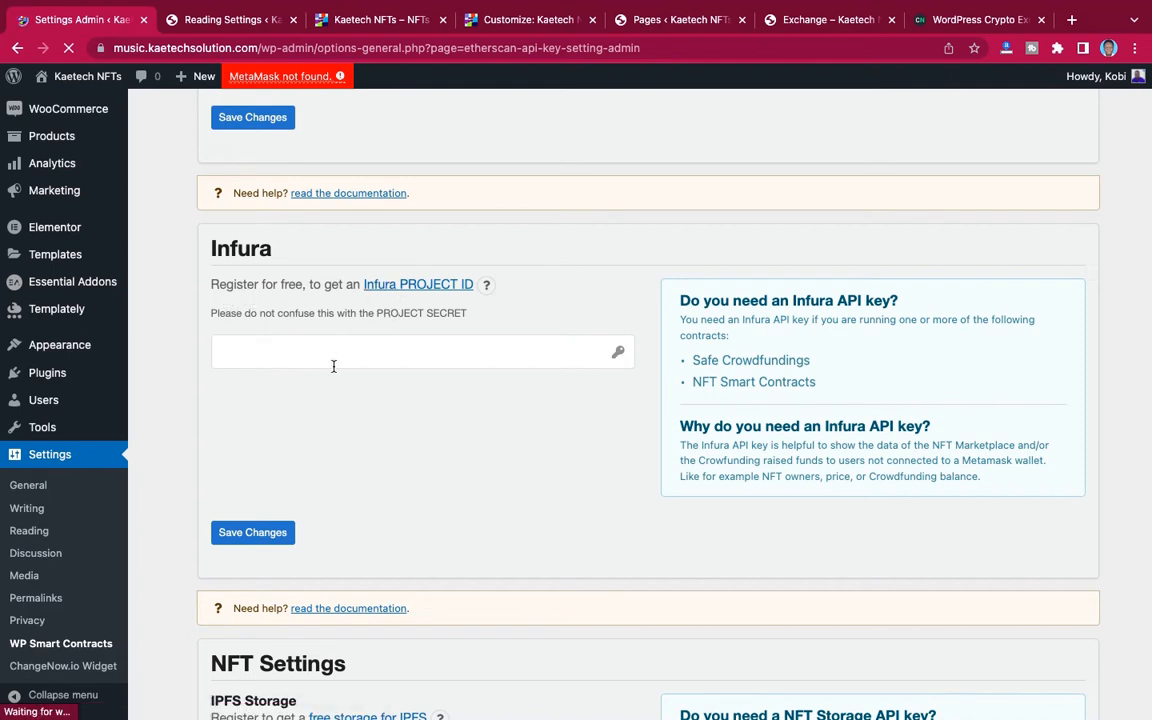
# Follow the Infura Project ID link to infura.io and go to the Infura dashboard
pyautogui.click(418, 288)
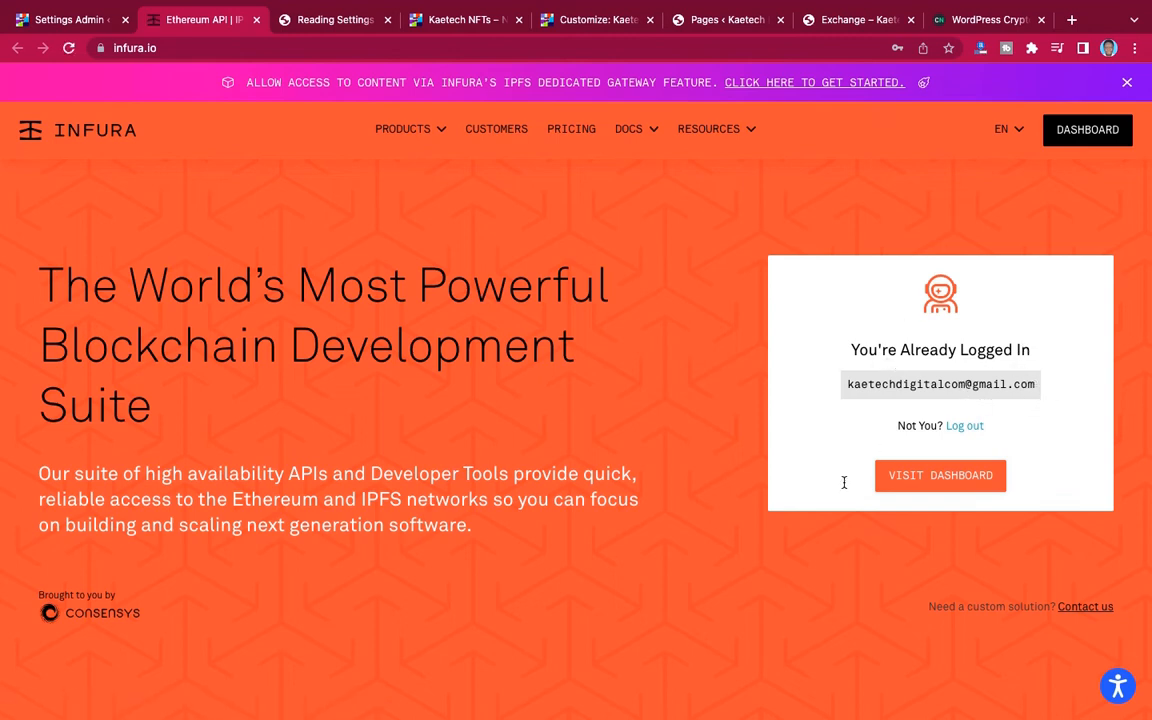
pyautogui.click(785, 372)
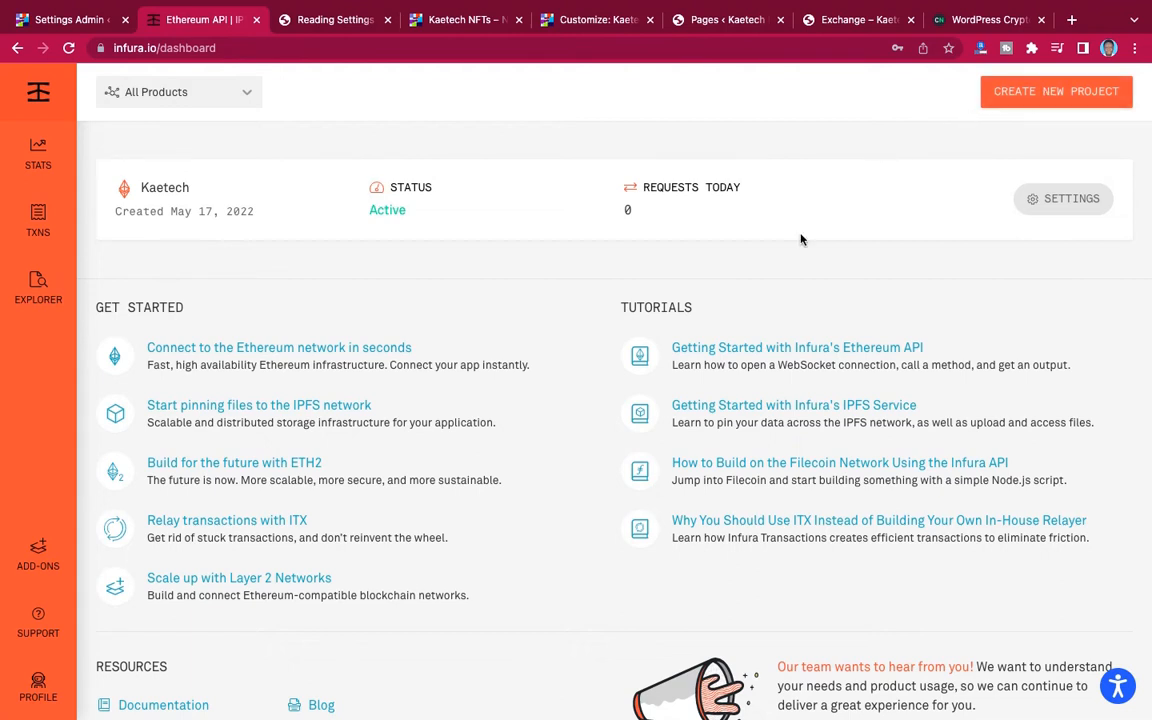
# Start a new Infura project, look over the product types, then cancel the form
pyautogui.click(1034, 97)
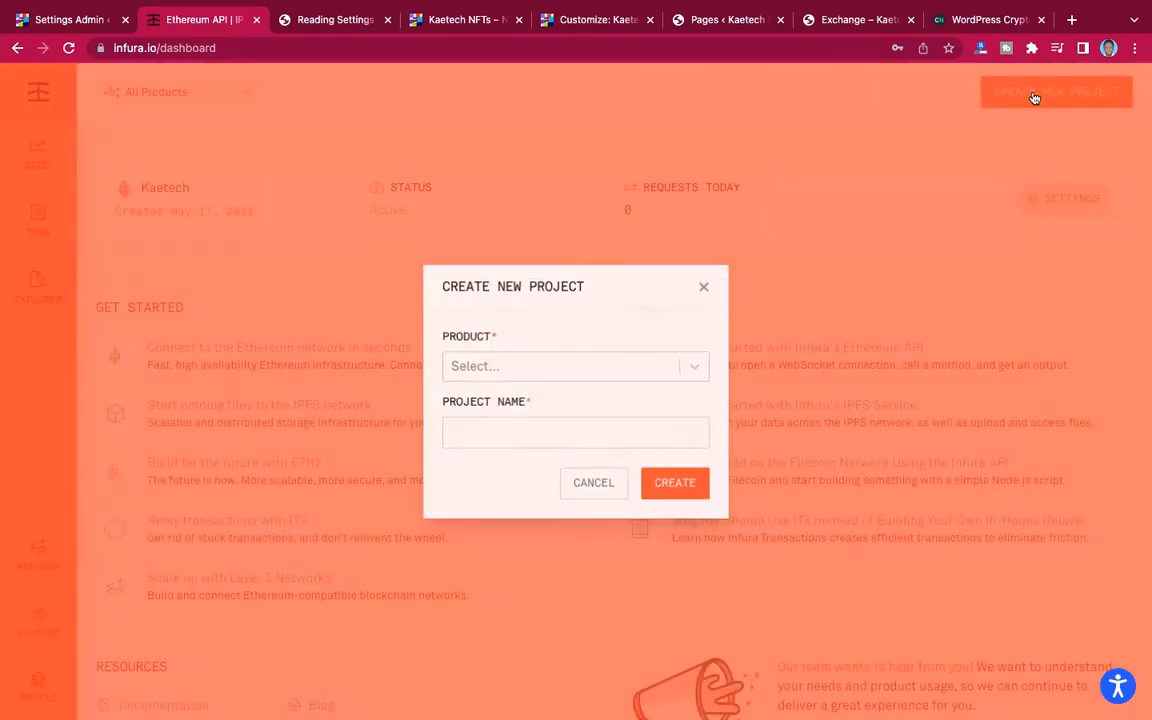
pyautogui.click(643, 376)
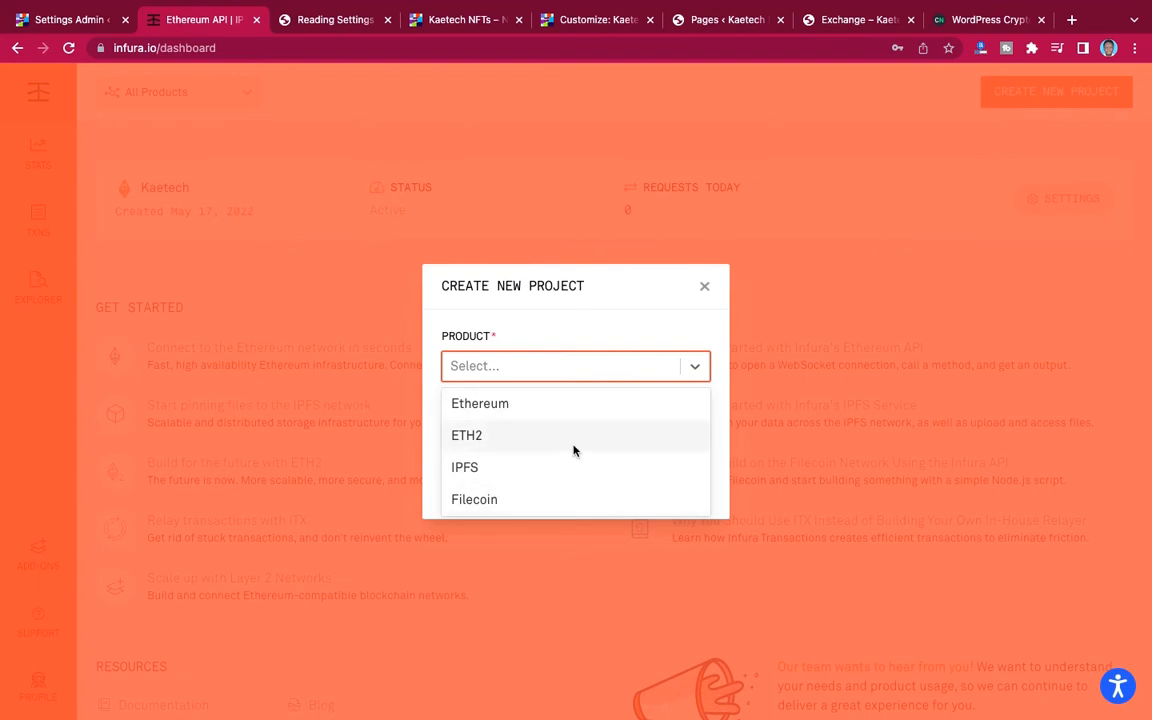
pyautogui.click(722, 329)
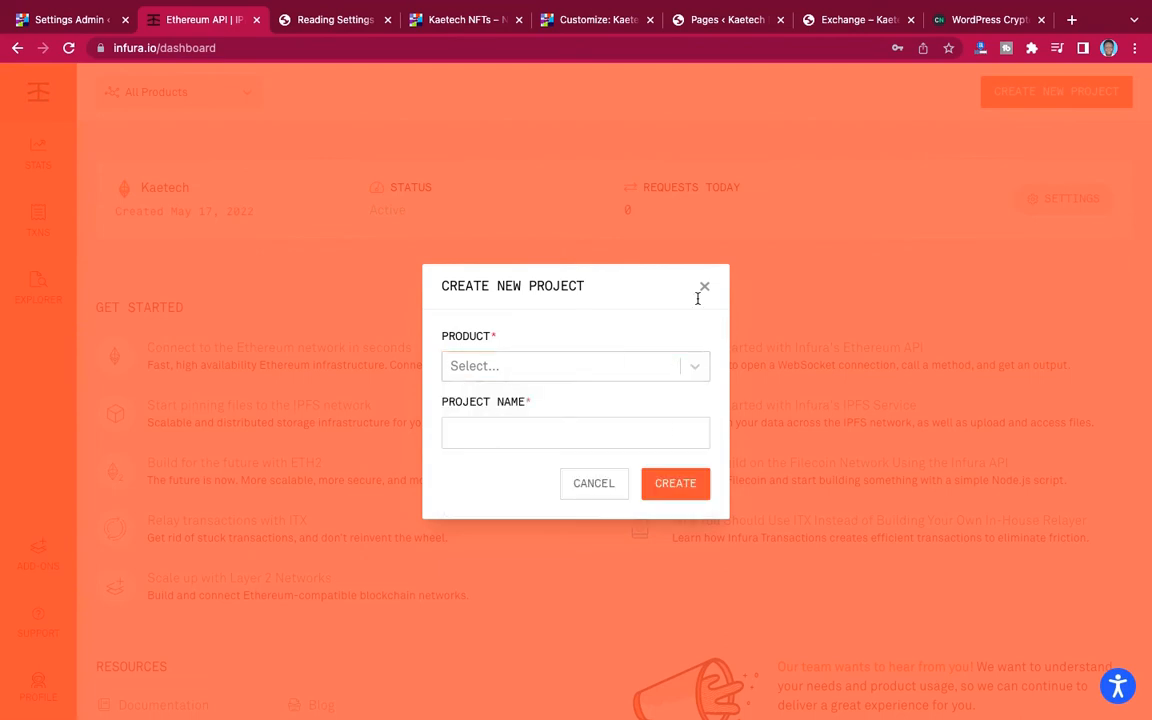
pyautogui.click(706, 288)
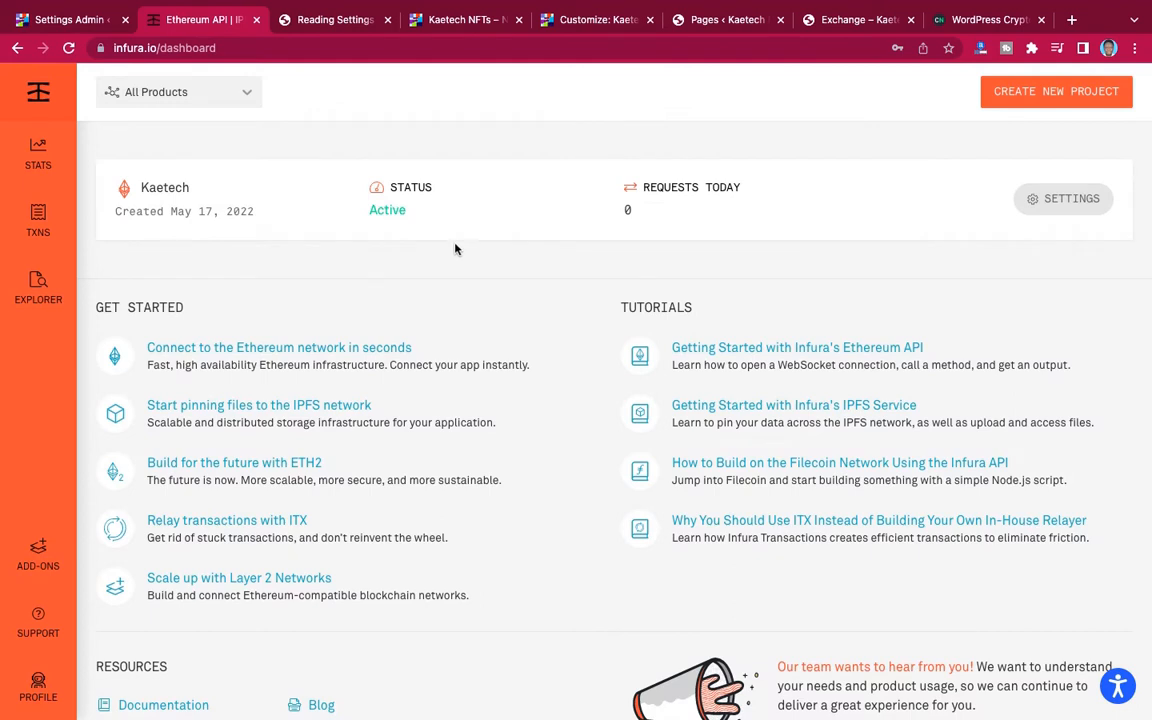
# Create an Ethereum project named 'NFT Project'
pyautogui.click(1062, 93)
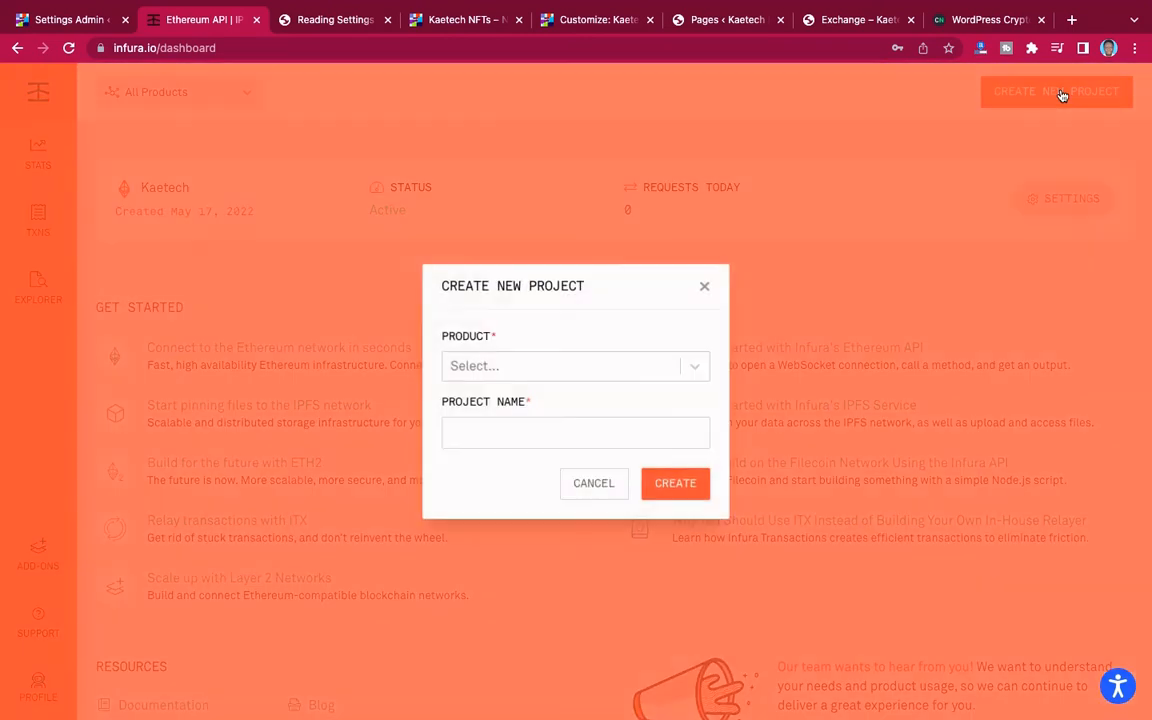
pyautogui.click(558, 372)
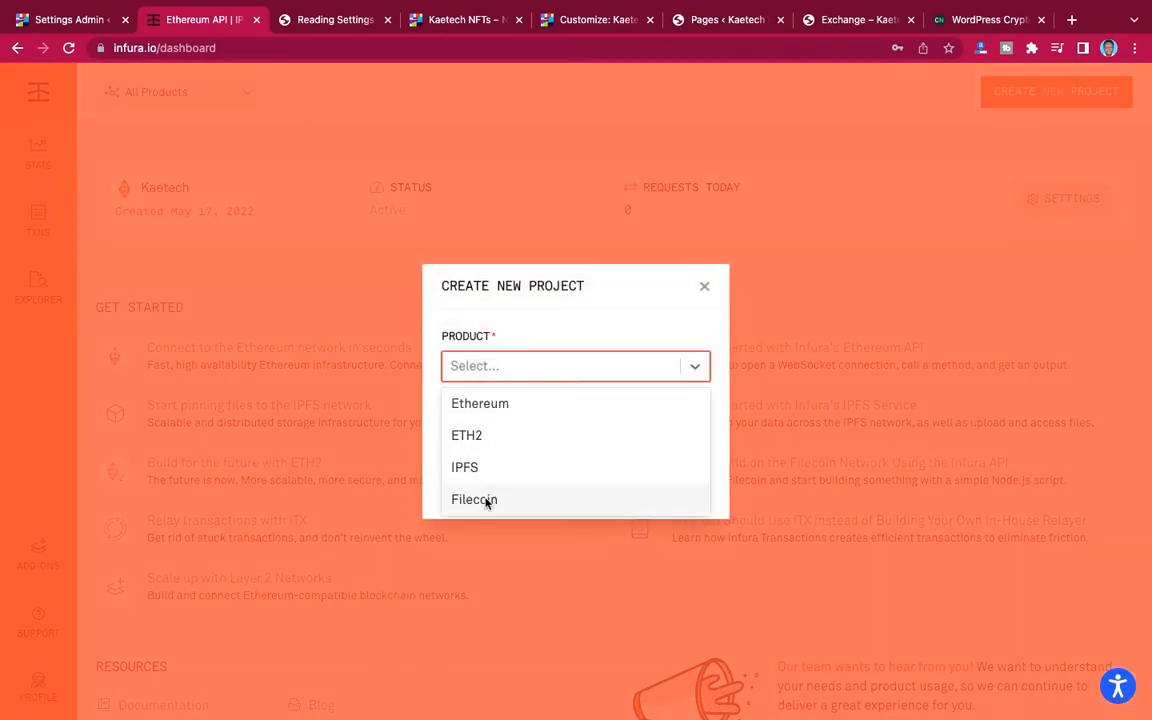
pyautogui.click(529, 412)
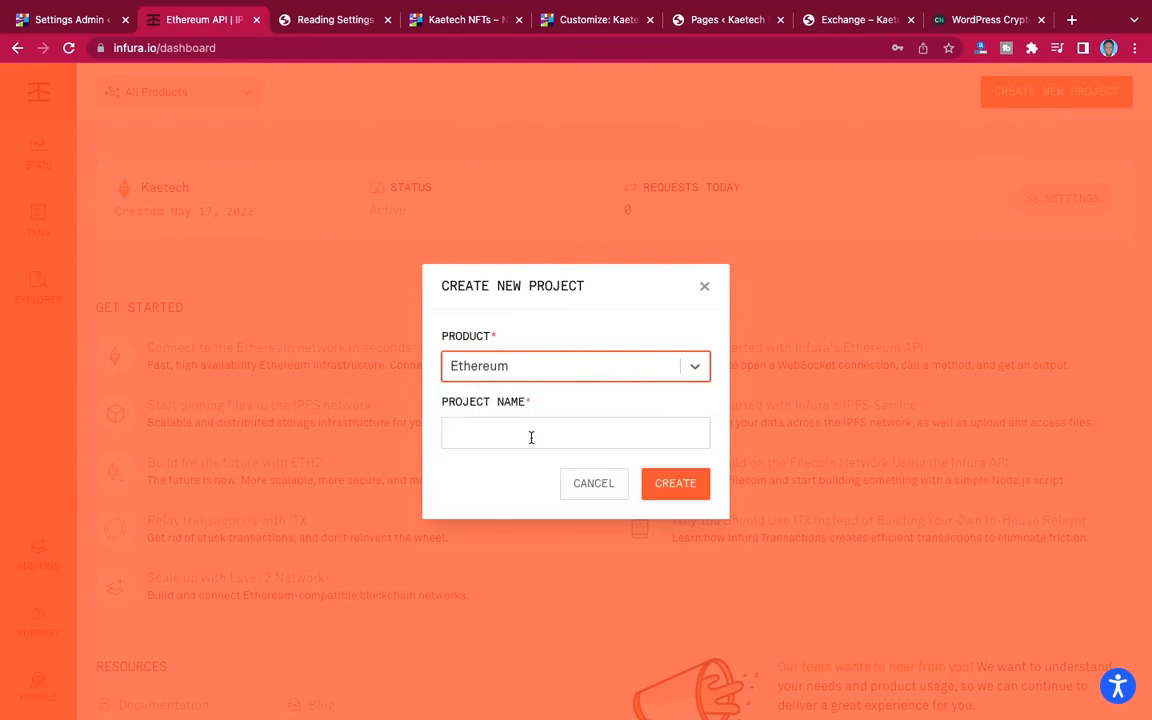
pyautogui.click(531, 437)
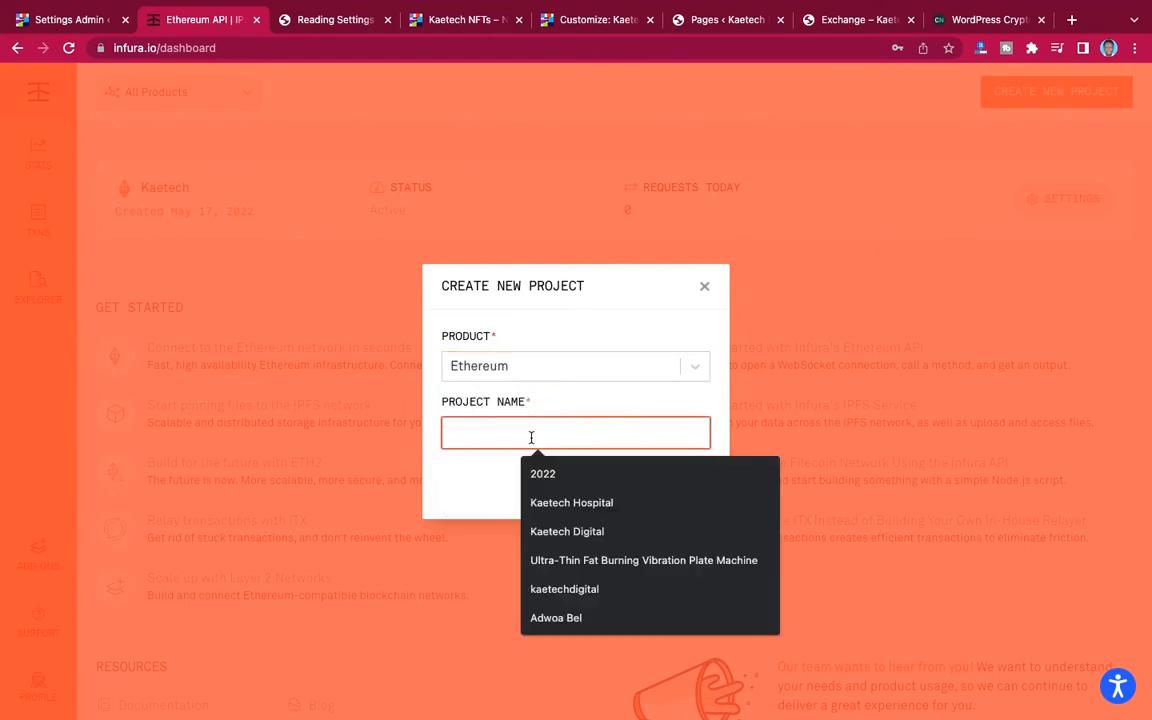
pyautogui.write('NFT')
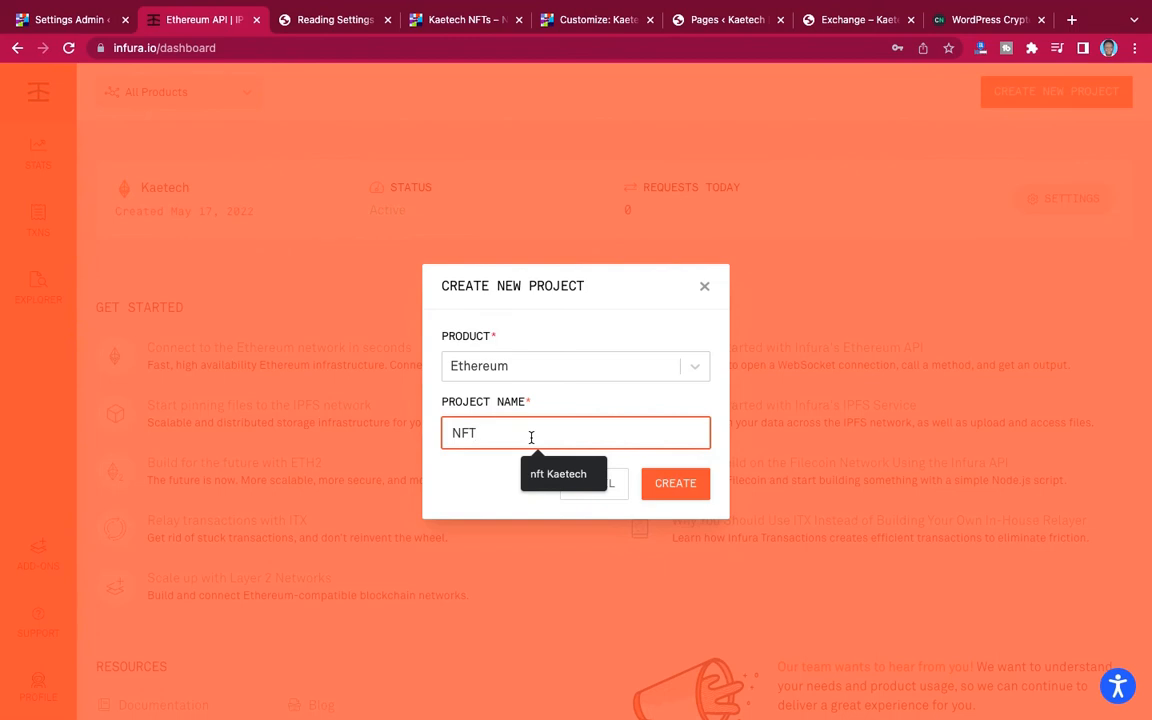
pyautogui.write(' Project')
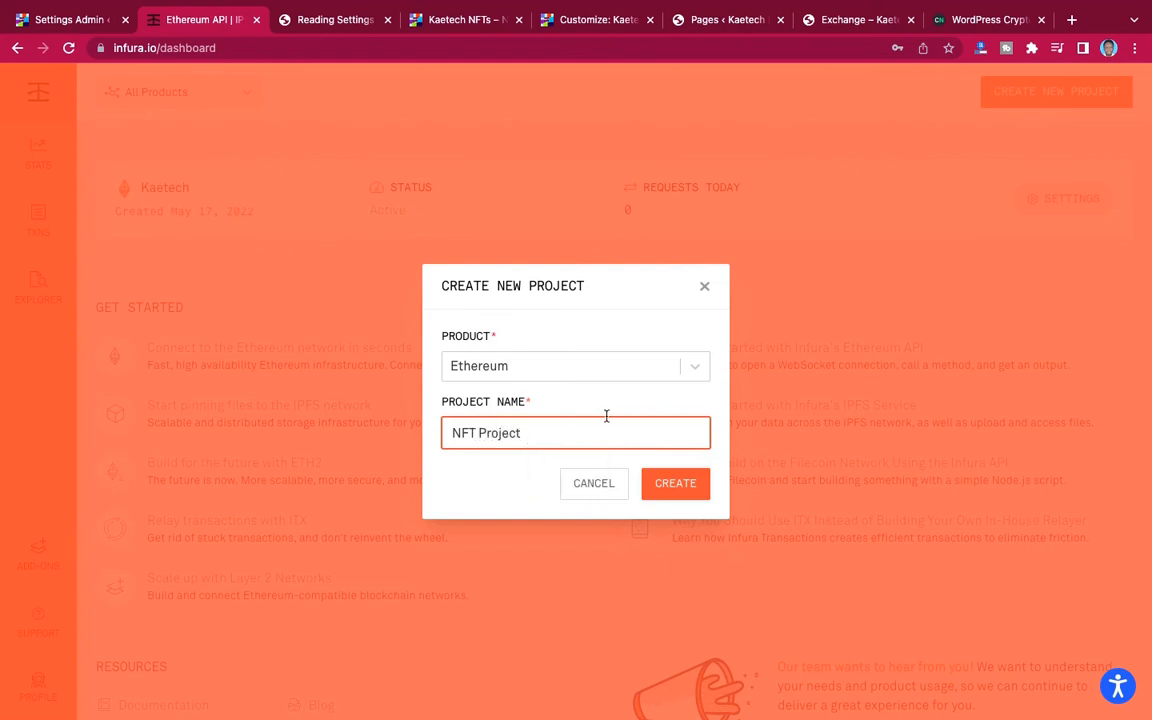
pyautogui.click(677, 490)
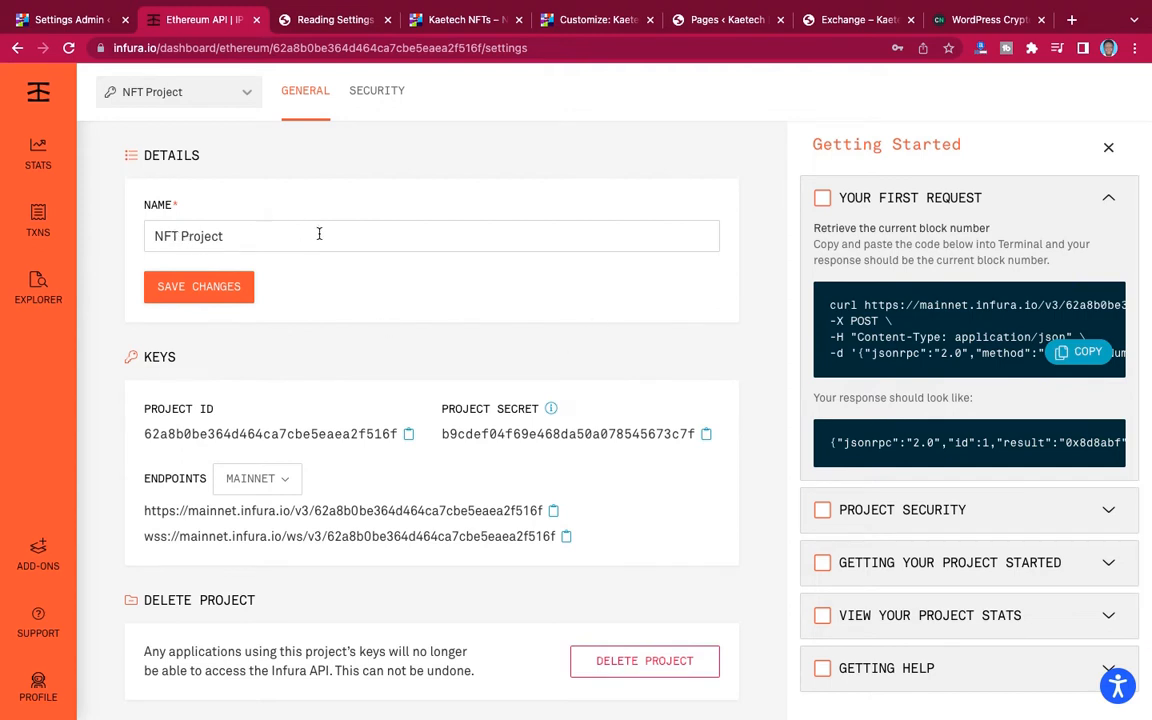
# Keep the Mainnet endpoint and copy the NFT Project's Infura project ID for WordPress
pyautogui.scroll(-1, 323, 331)
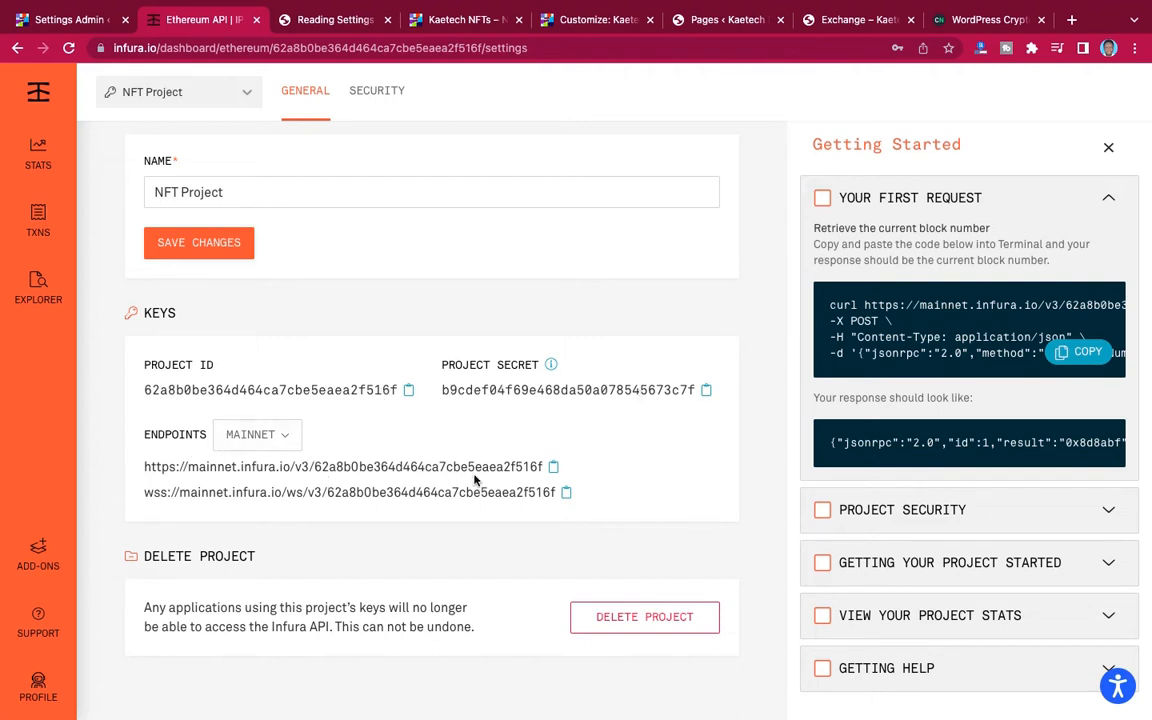
pyautogui.click(283, 436)
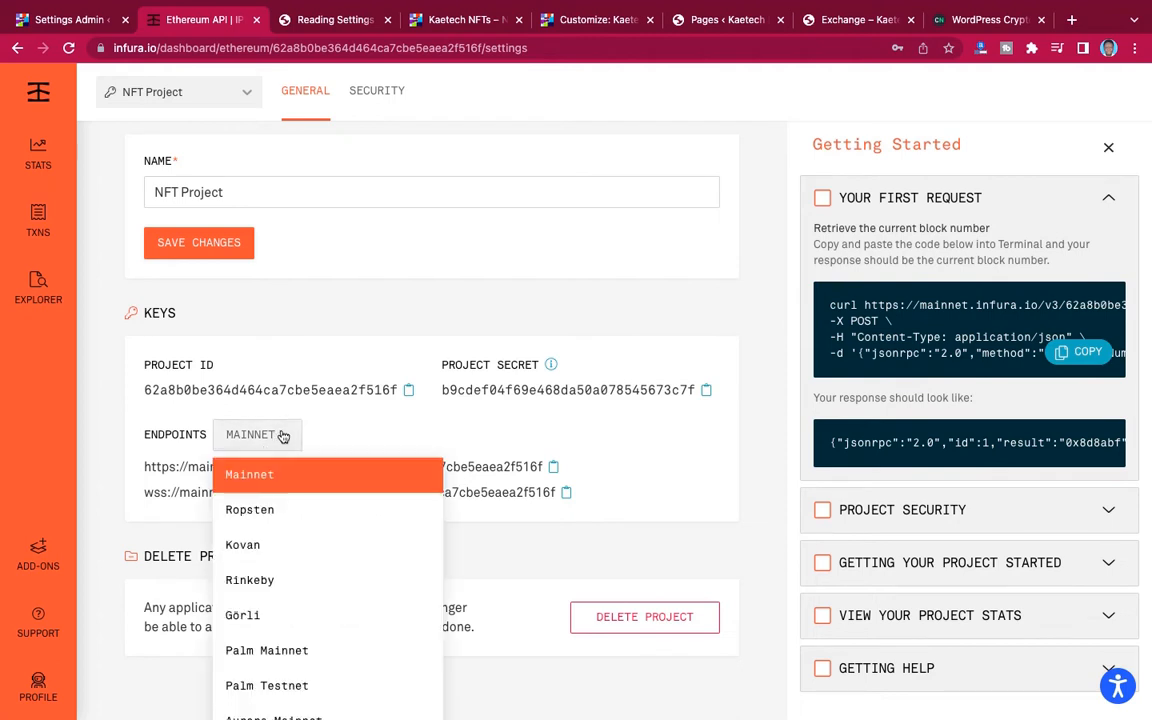
pyautogui.scroll(-3, 285, 625)
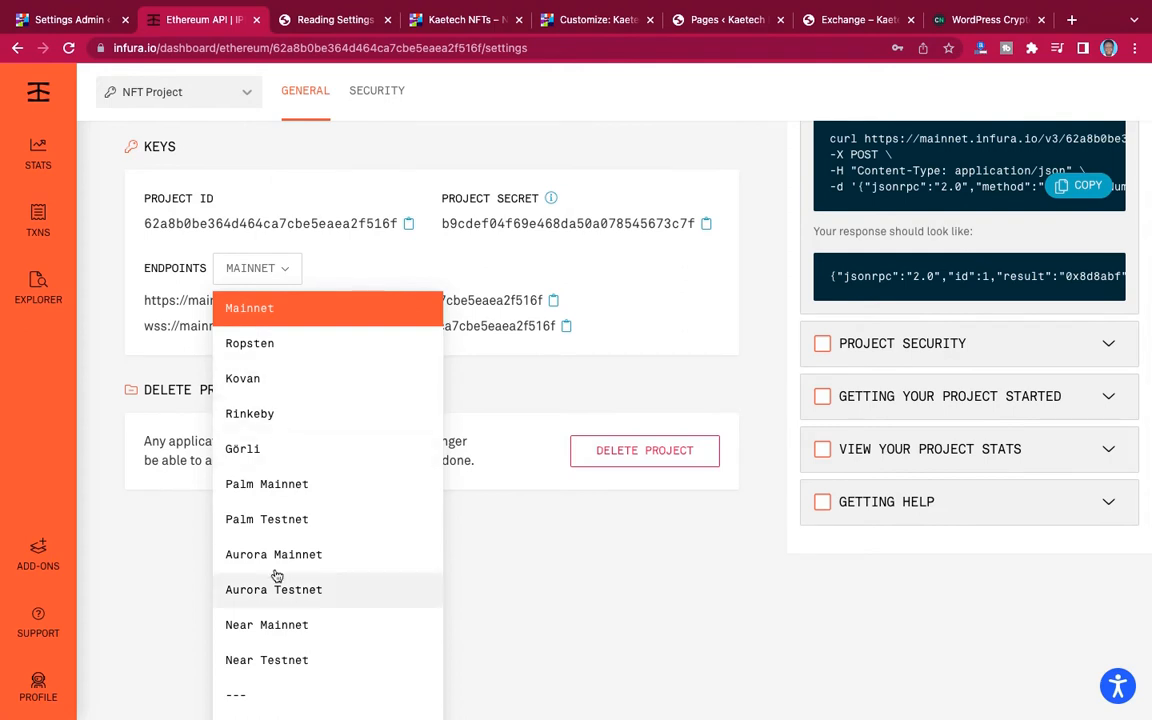
pyautogui.click(345, 258)
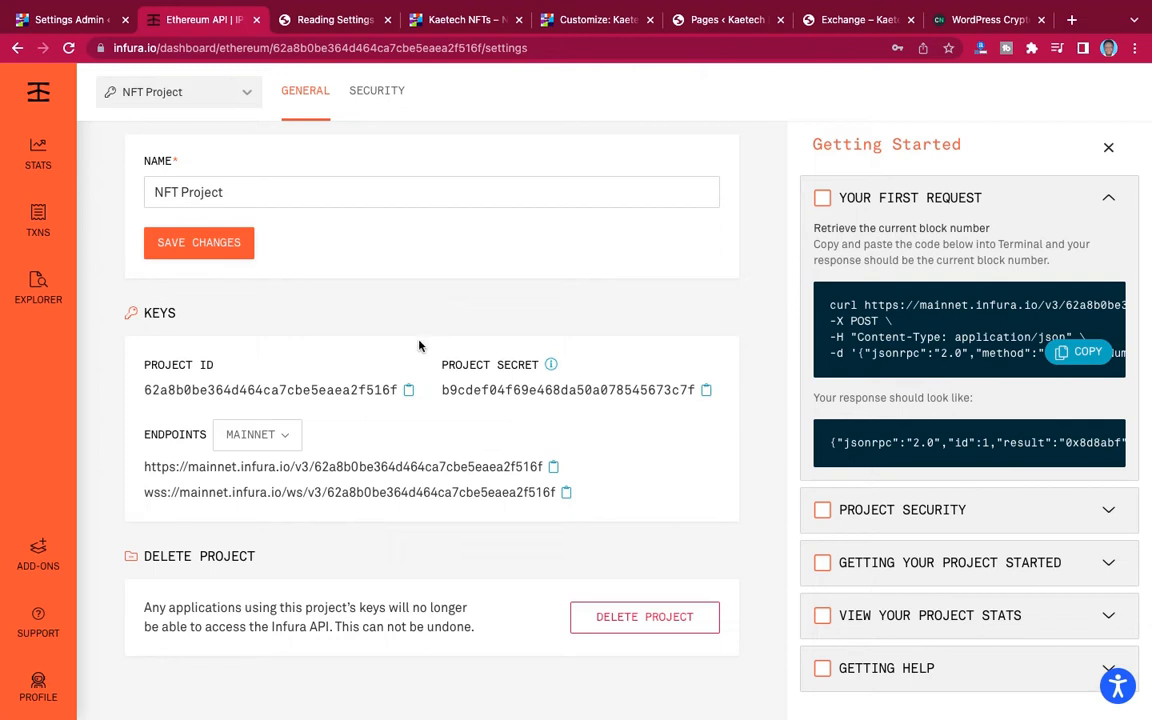
pyautogui.click(87, 26)
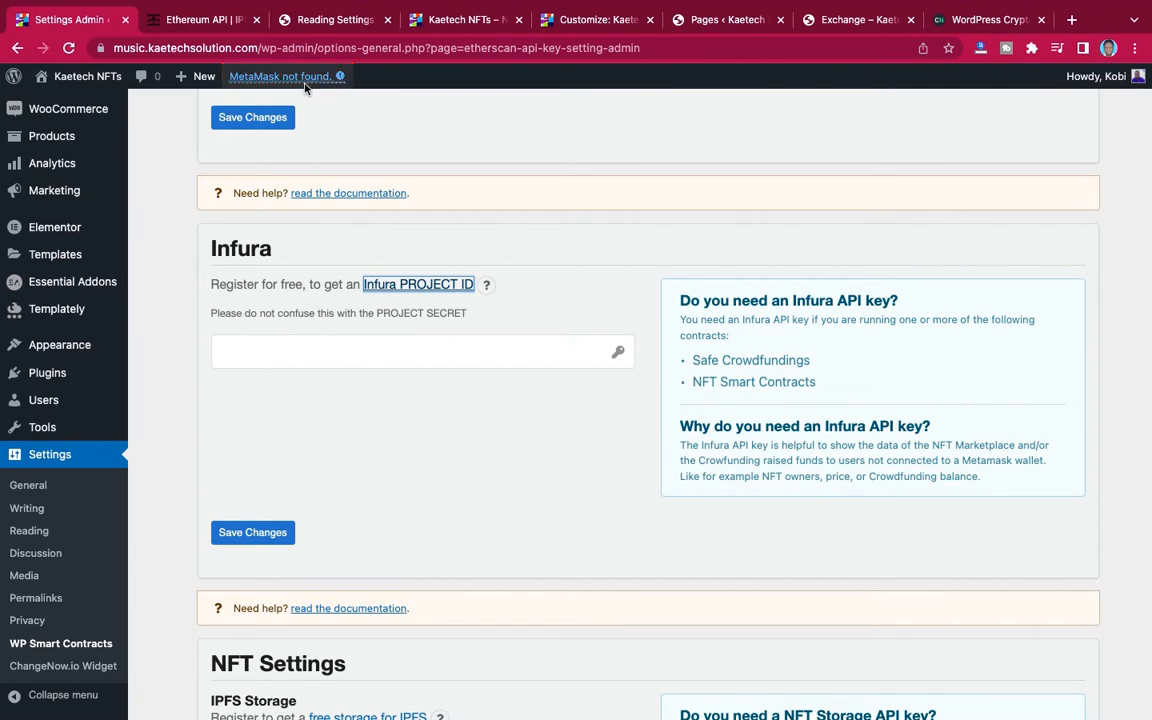
pyautogui.click(183, 20)
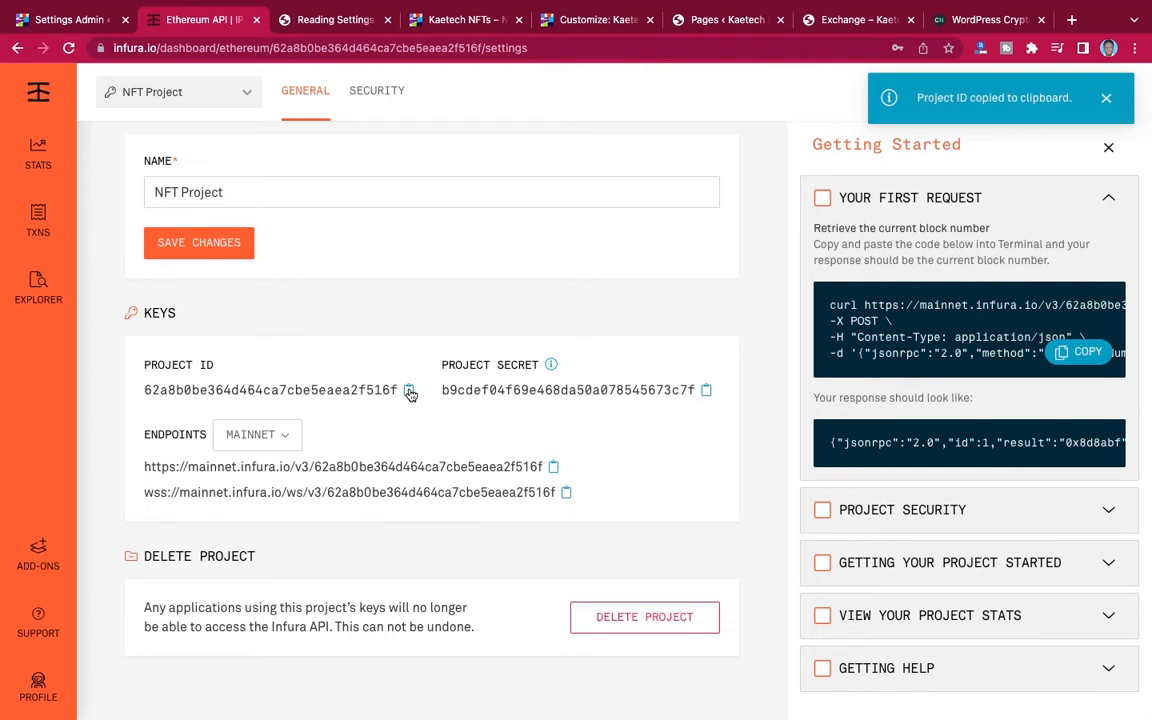
pyautogui.click(78, 28)
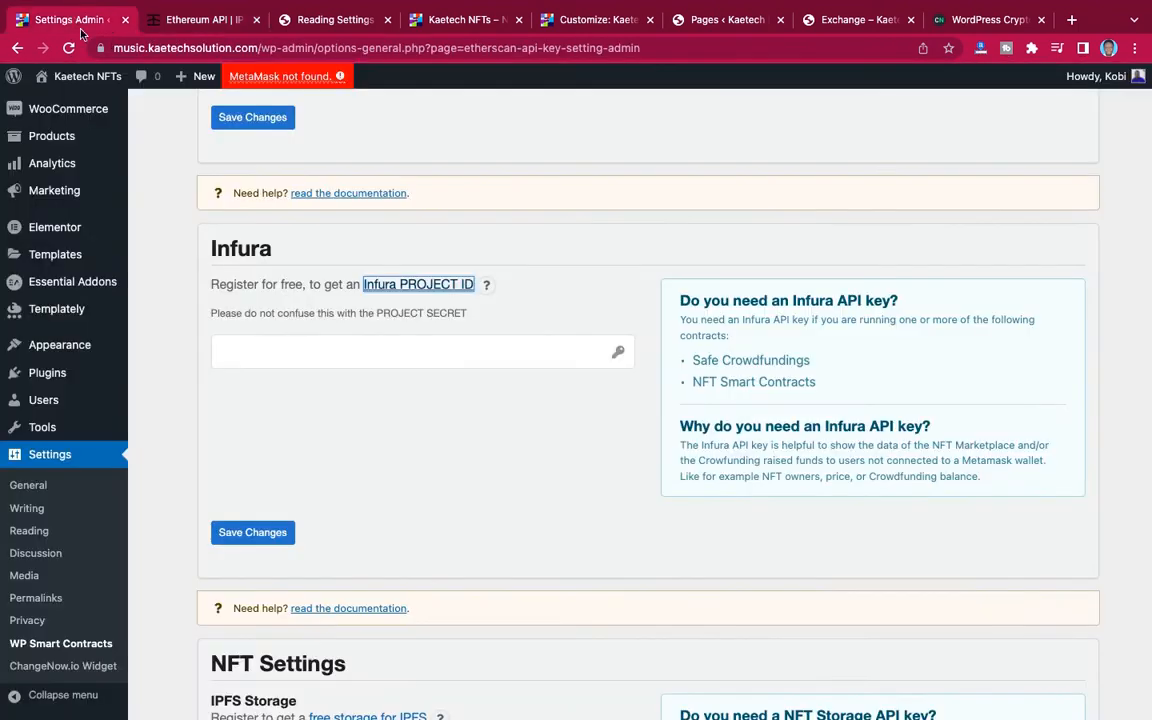
pyautogui.click(282, 347)
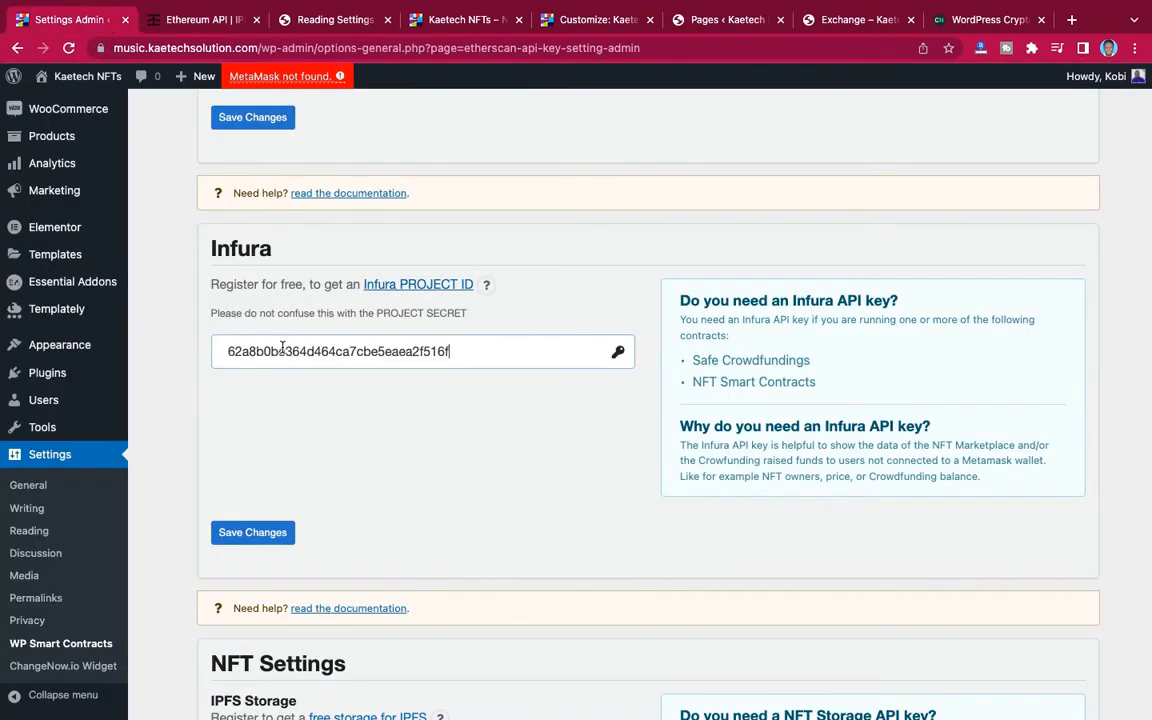
pyautogui.click(285, 532)
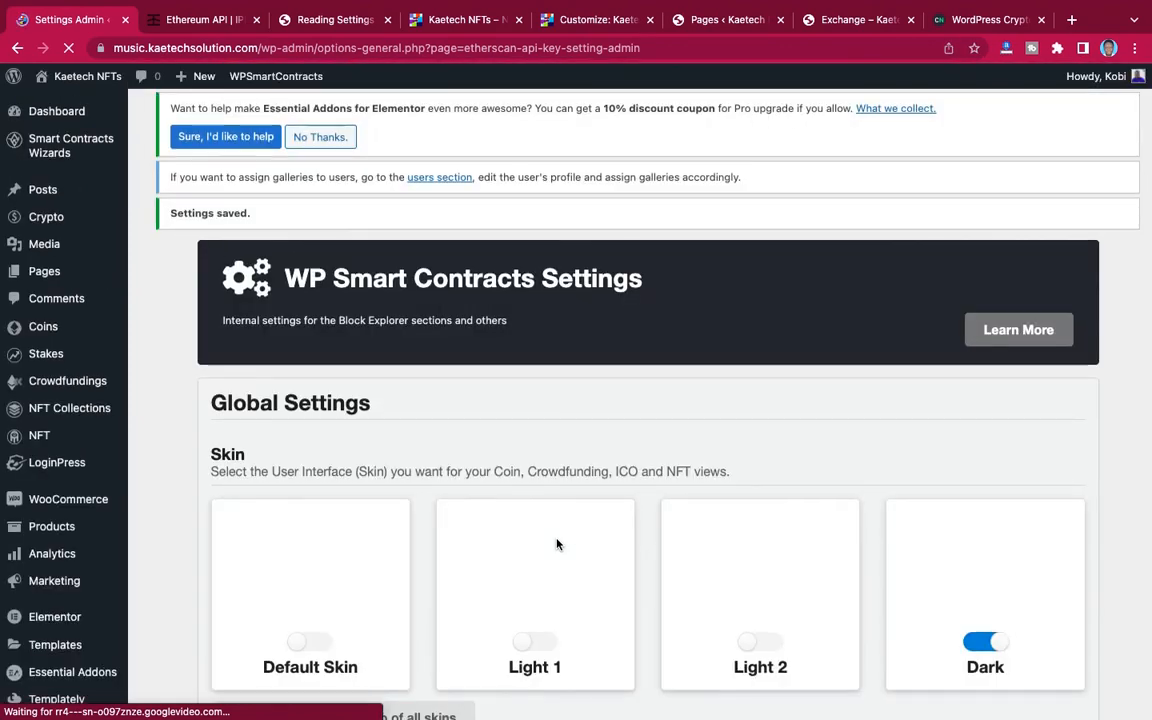
pyautogui.scroll(-5, 557, 544)
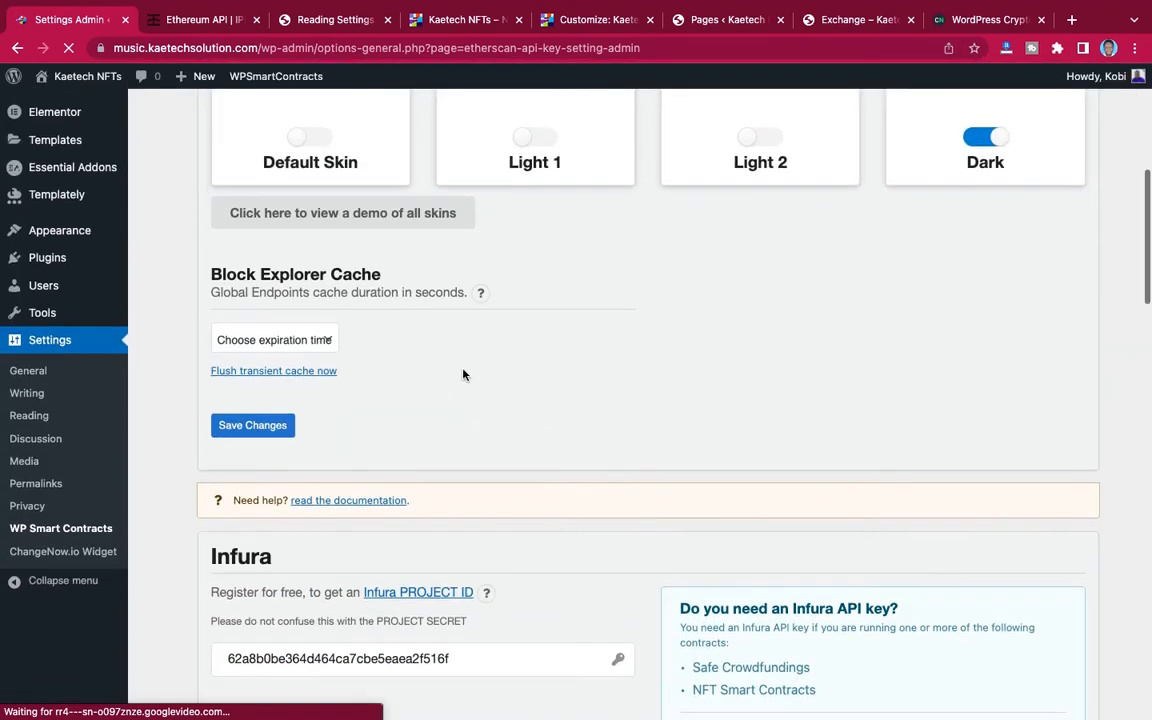
pyautogui.scroll(-8, 463, 374)
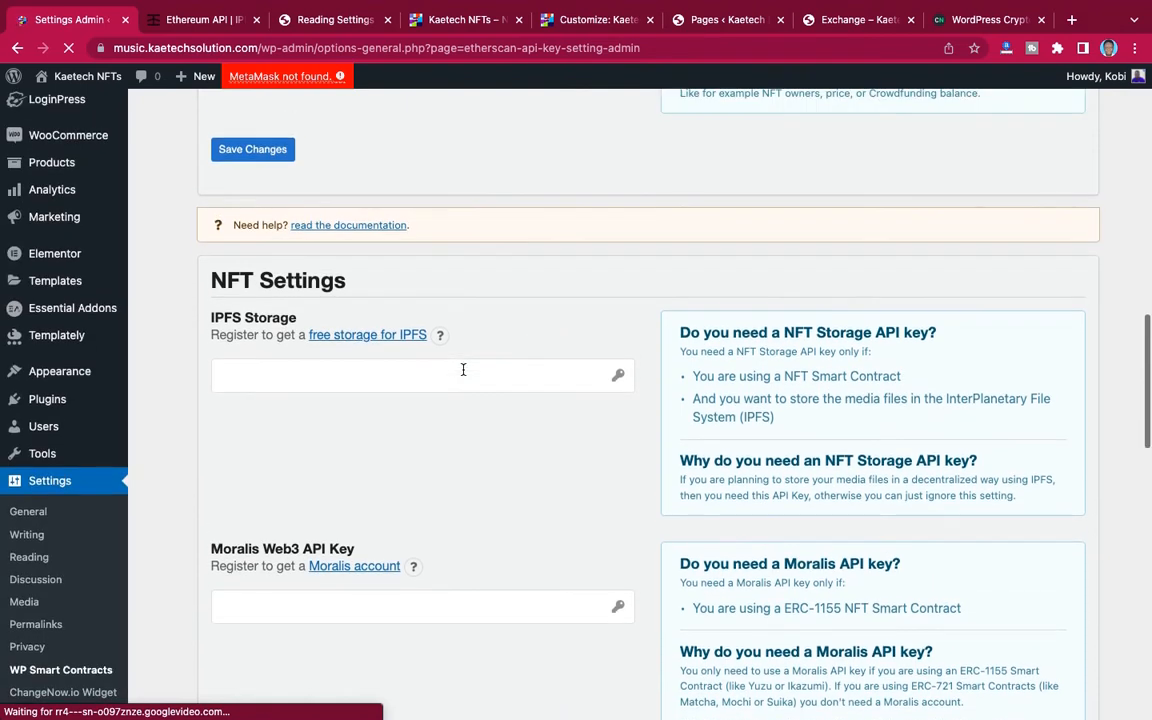
pyautogui.scroll(-1, 463, 370)
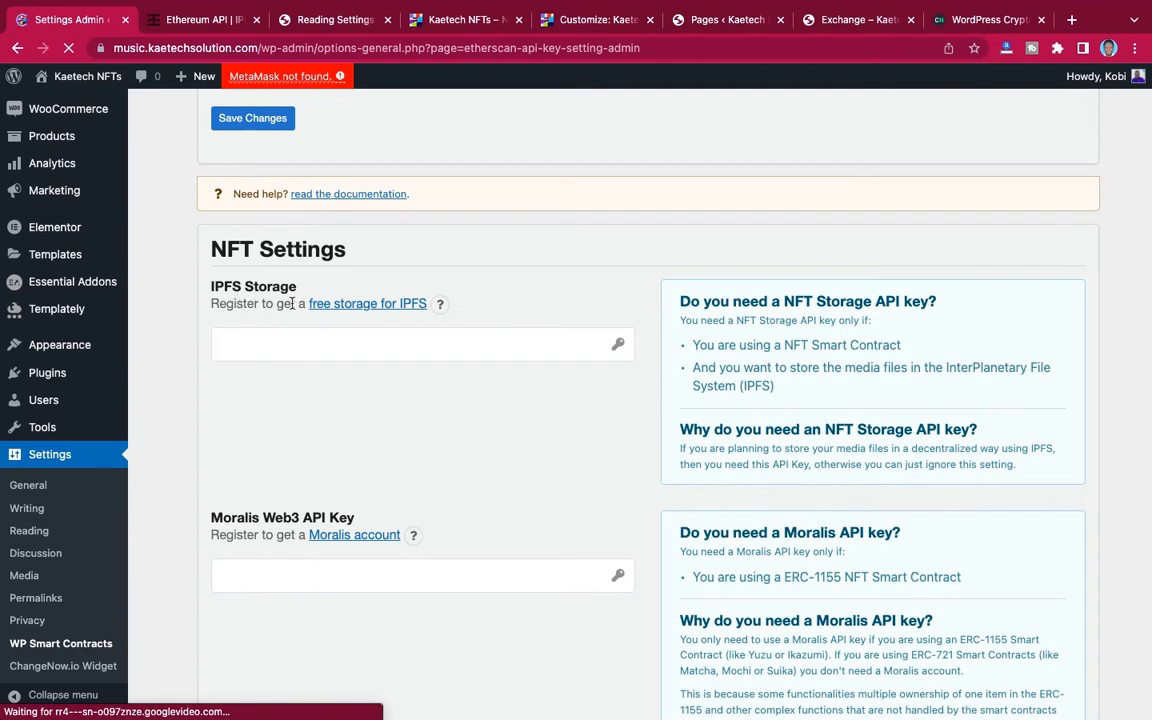
pyautogui.scroll(5, 539, 296)
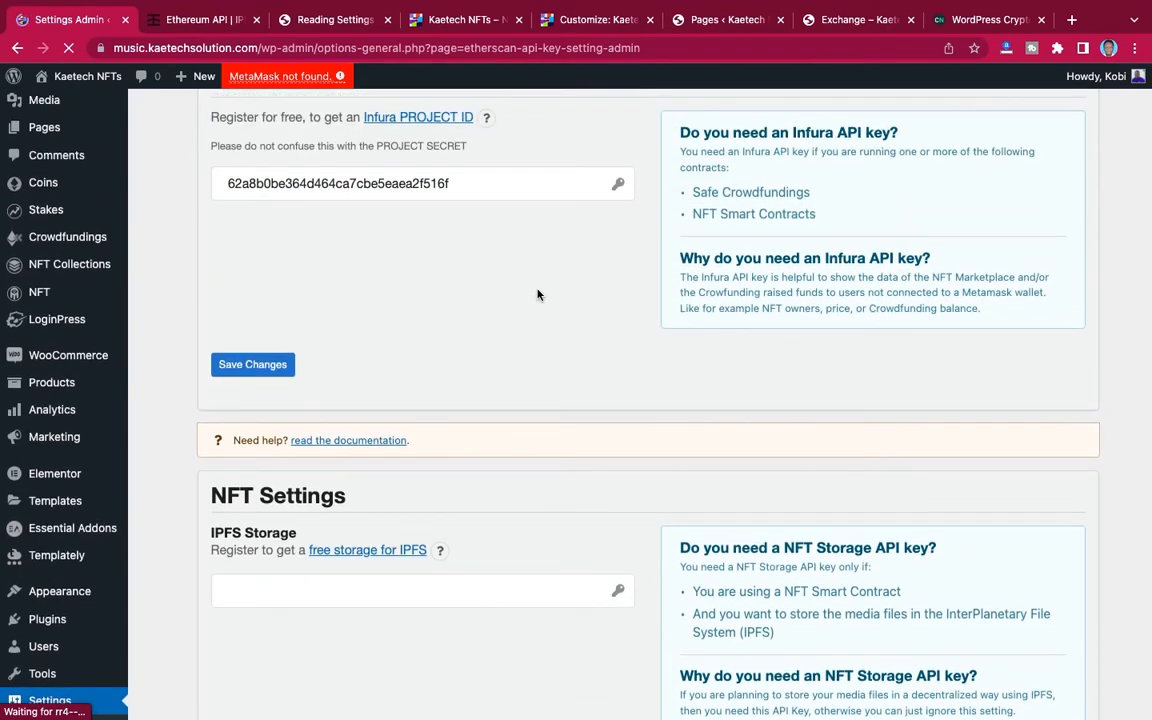
pyautogui.scroll(-2, 537, 295)
pyautogui.scroll(1, 537, 295)
pyautogui.scroll(-2, 537, 295)
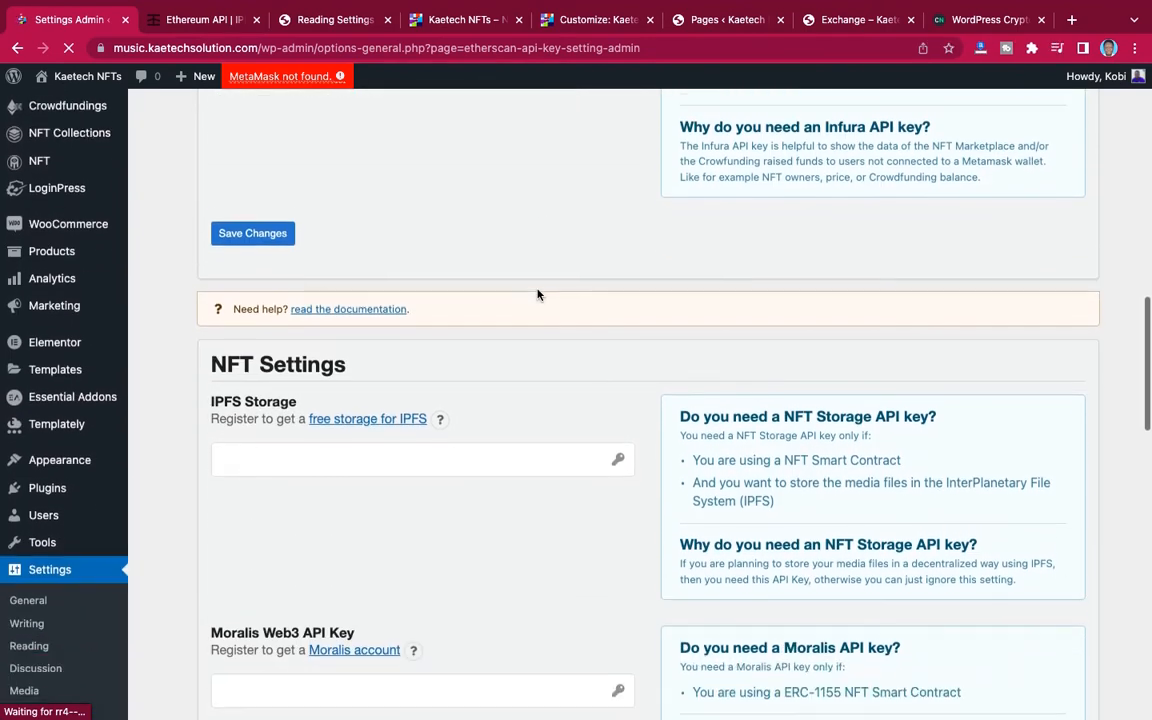
pyautogui.scroll(-2, 537, 295)
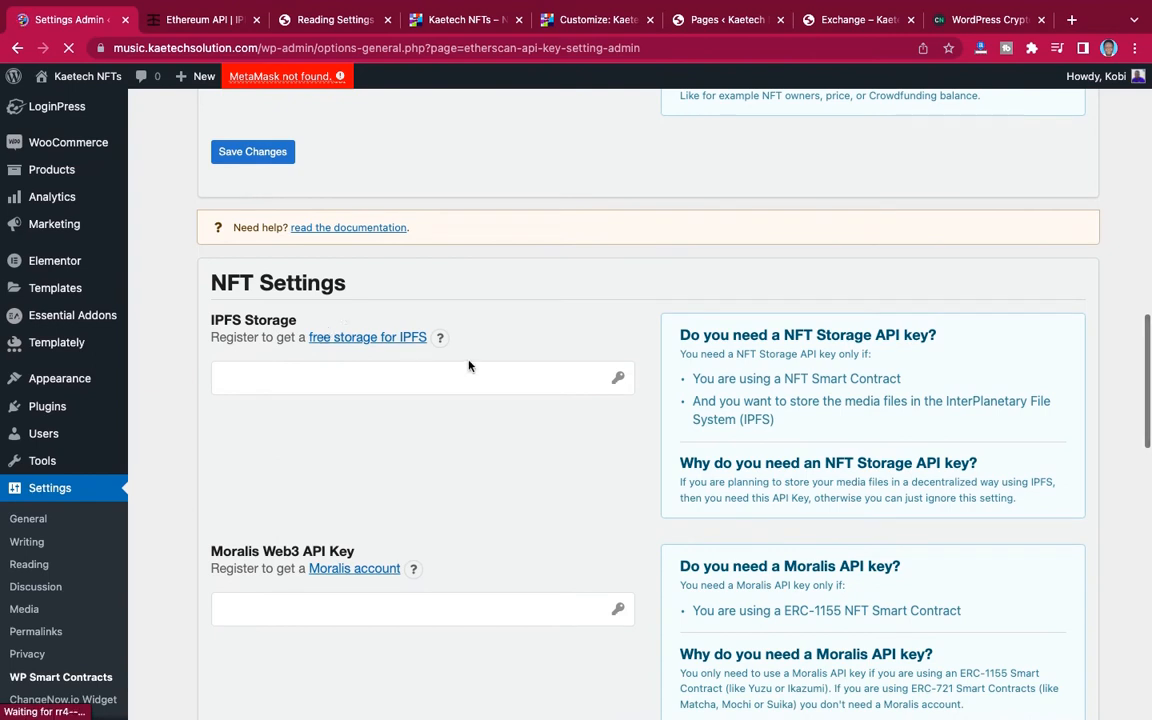
pyautogui.moveTo(438, 344)
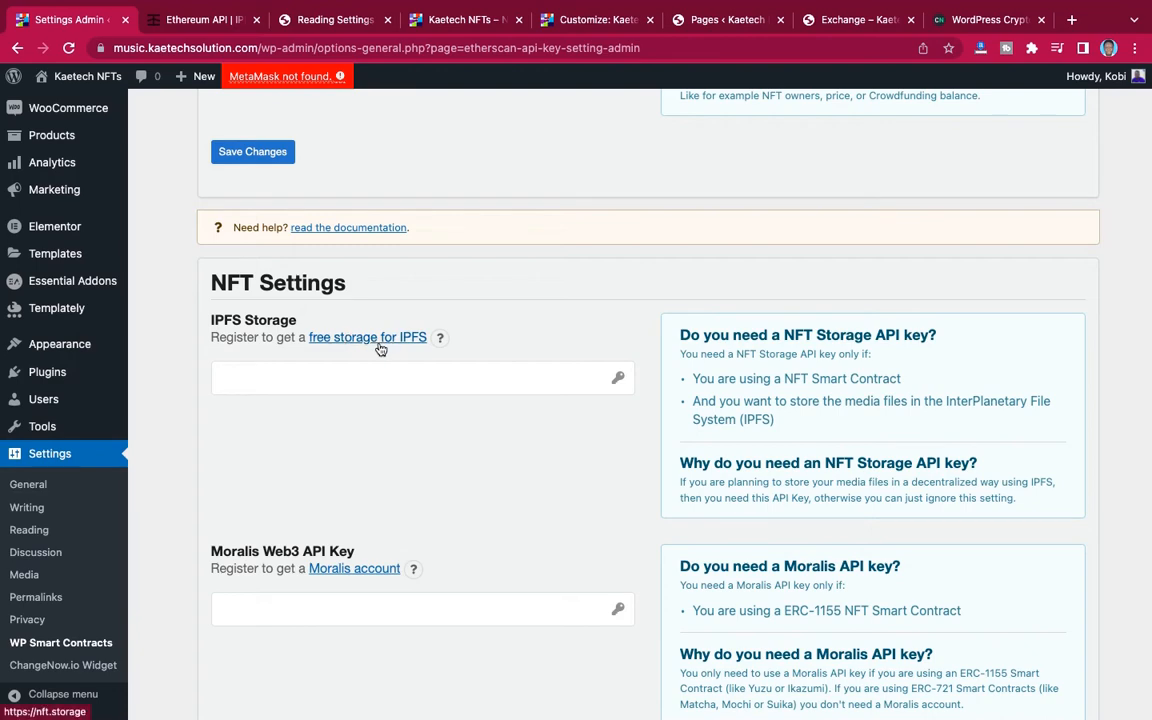
pyautogui.scroll(3, 380, 348)
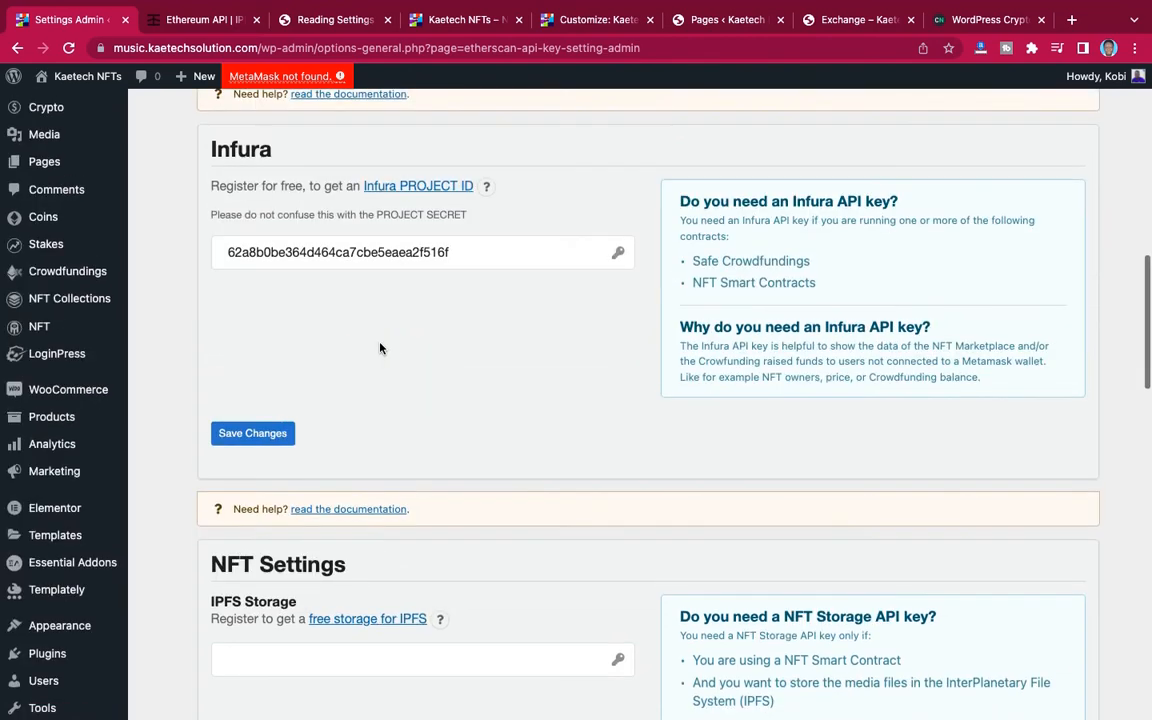
pyautogui.scroll(-3, 380, 348)
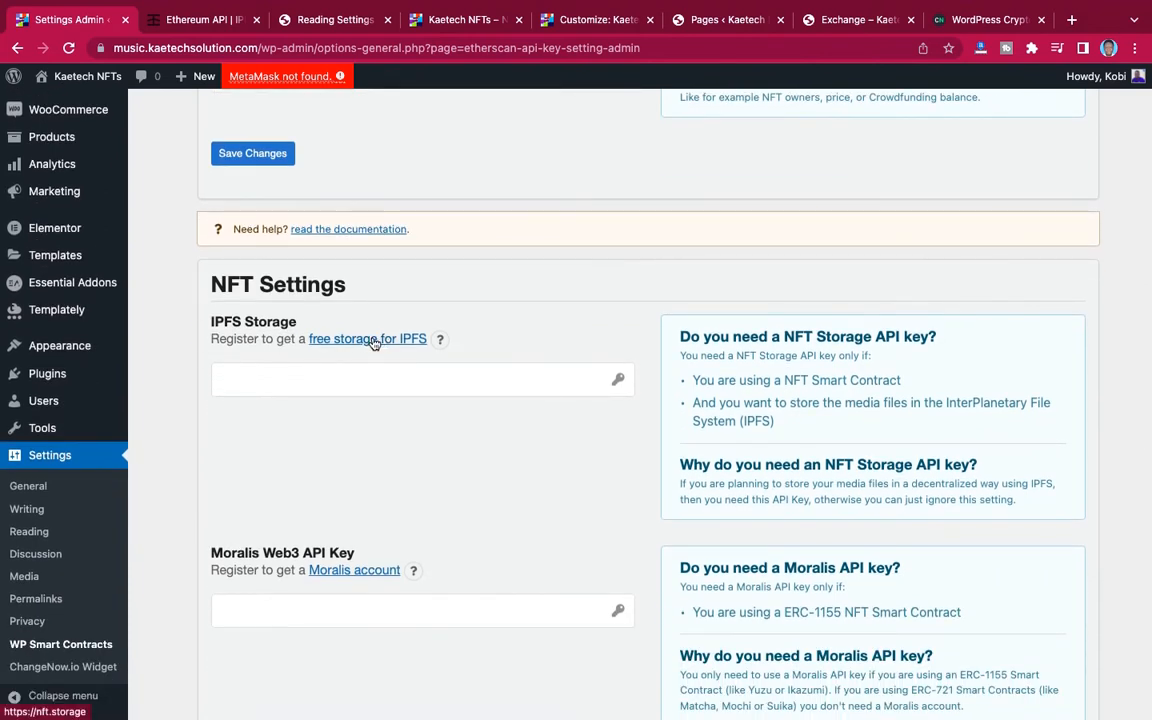
# Follow the free IPFS storage link to NFT.Storage and reach the Files page of six pinned uploads
pyautogui.click(373, 340)
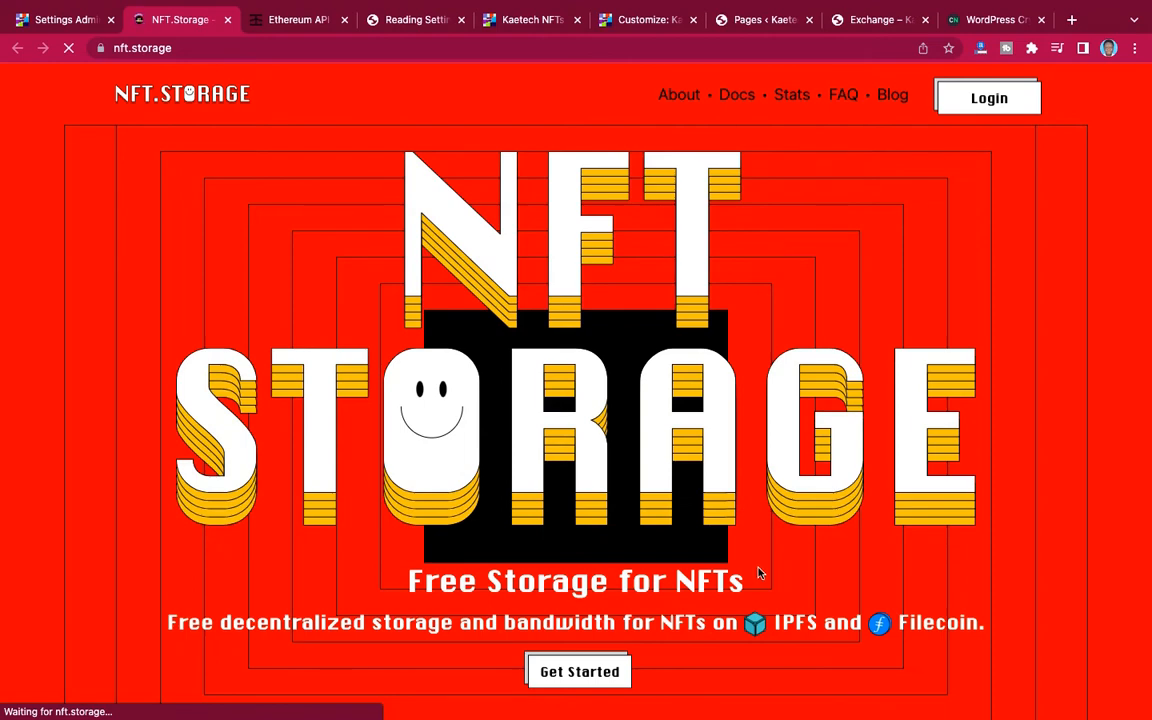
pyautogui.scroll(-3, 750, 573)
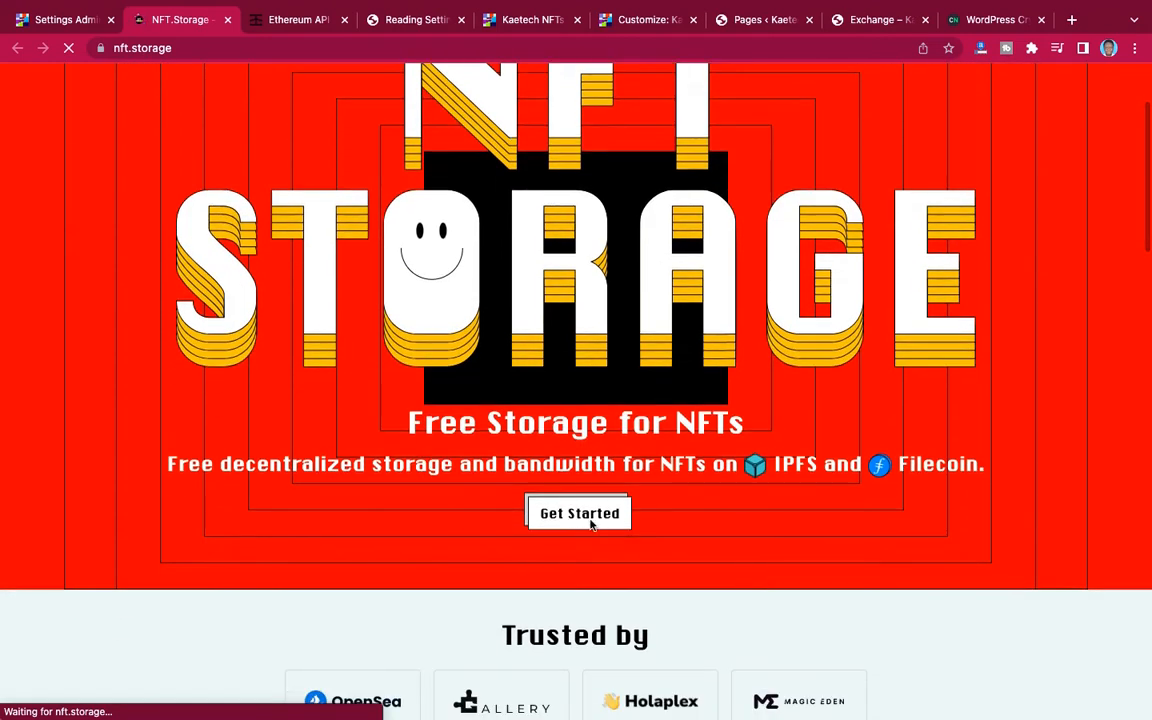
pyautogui.scroll(2, 700, 435)
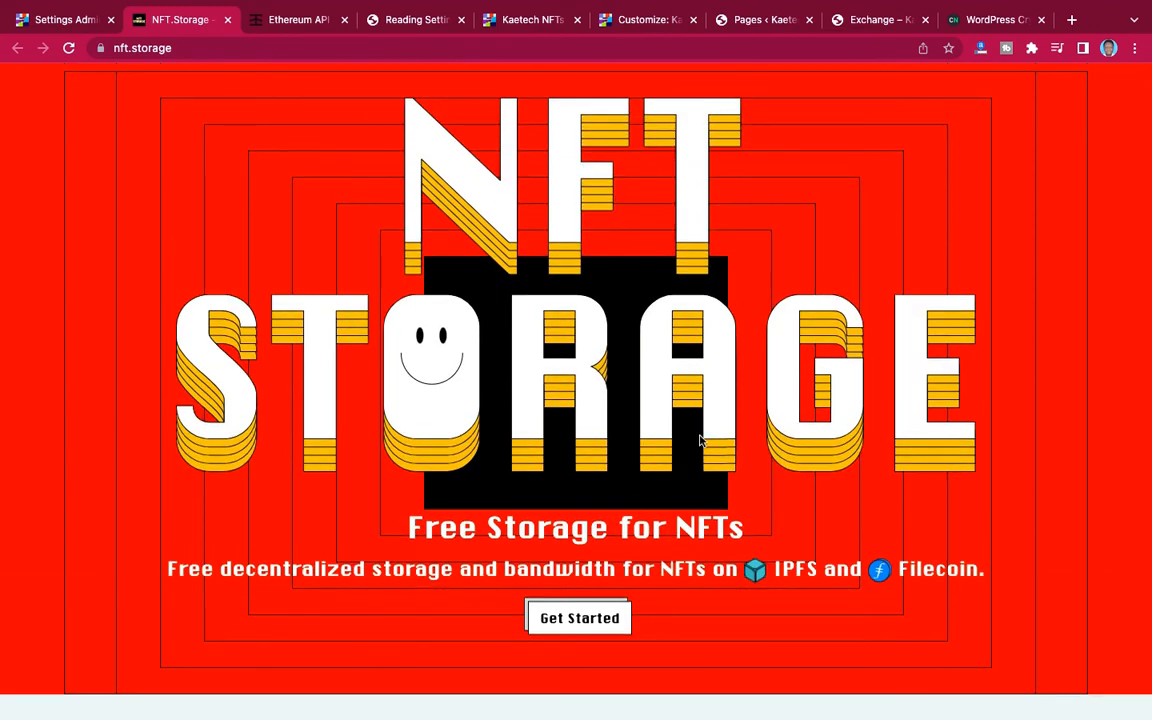
pyautogui.scroll(-5, 700, 440)
pyautogui.scroll(1, 700, 440)
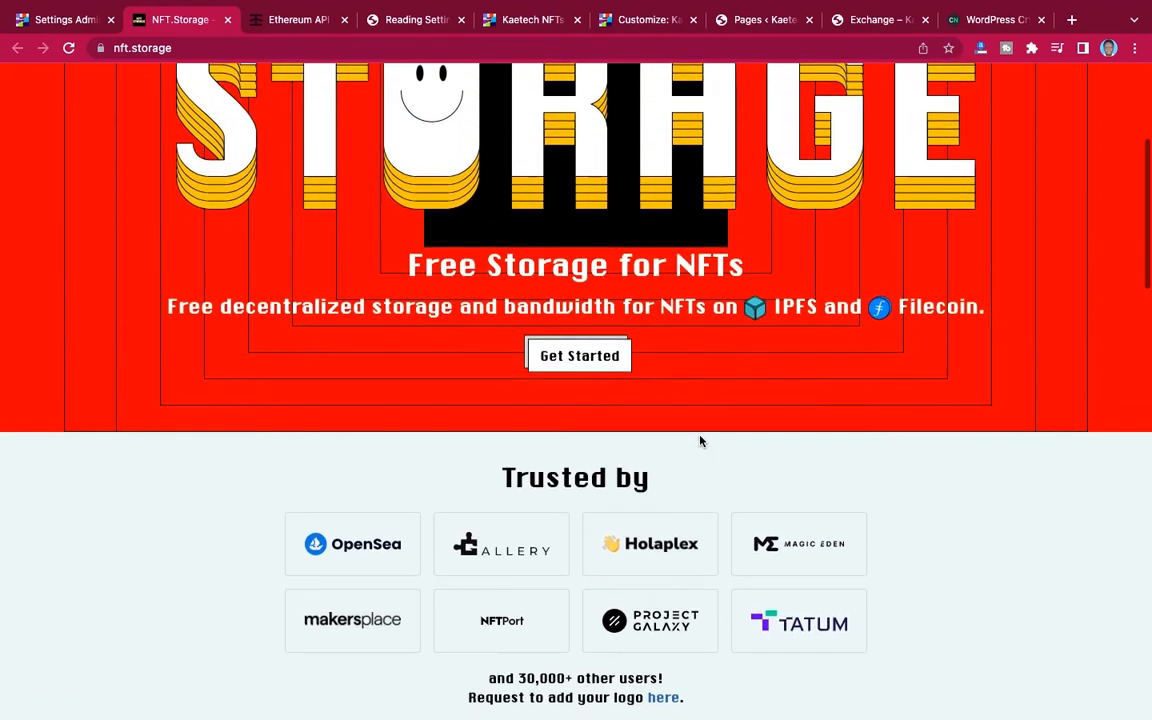
pyautogui.scroll(-2, 700, 441)
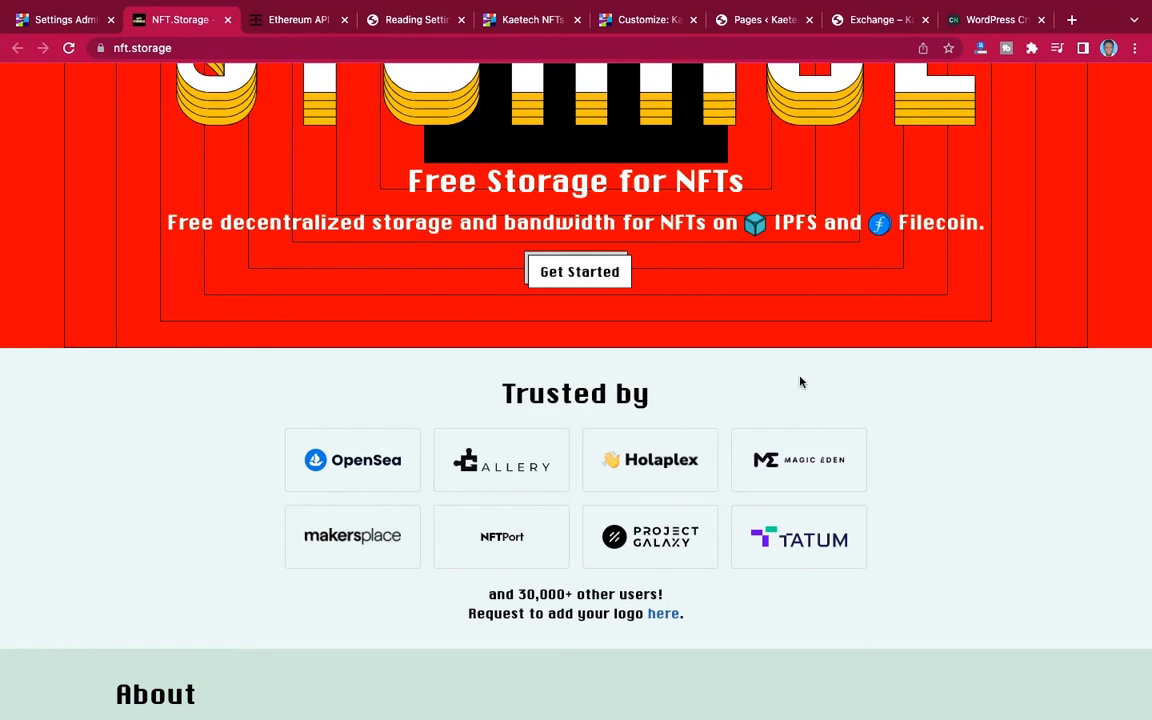
pyautogui.scroll(5, 800, 380)
pyautogui.scroll(-3, 800, 380)
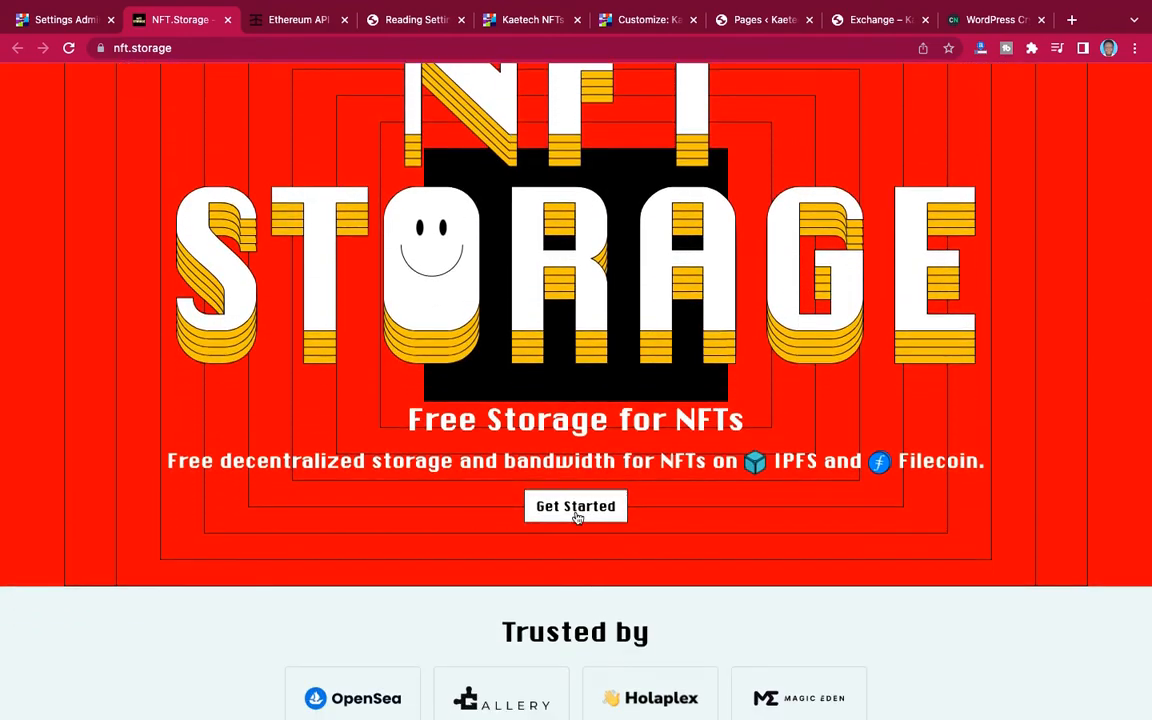
pyautogui.click(577, 510)
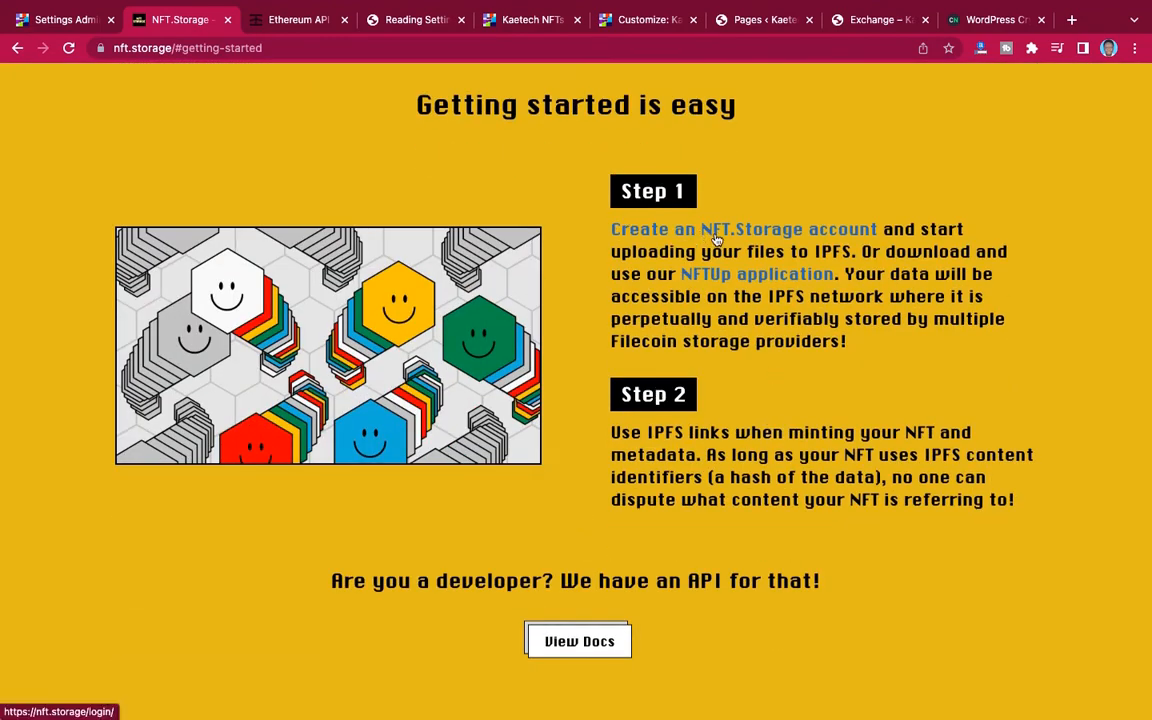
pyautogui.click(768, 236)
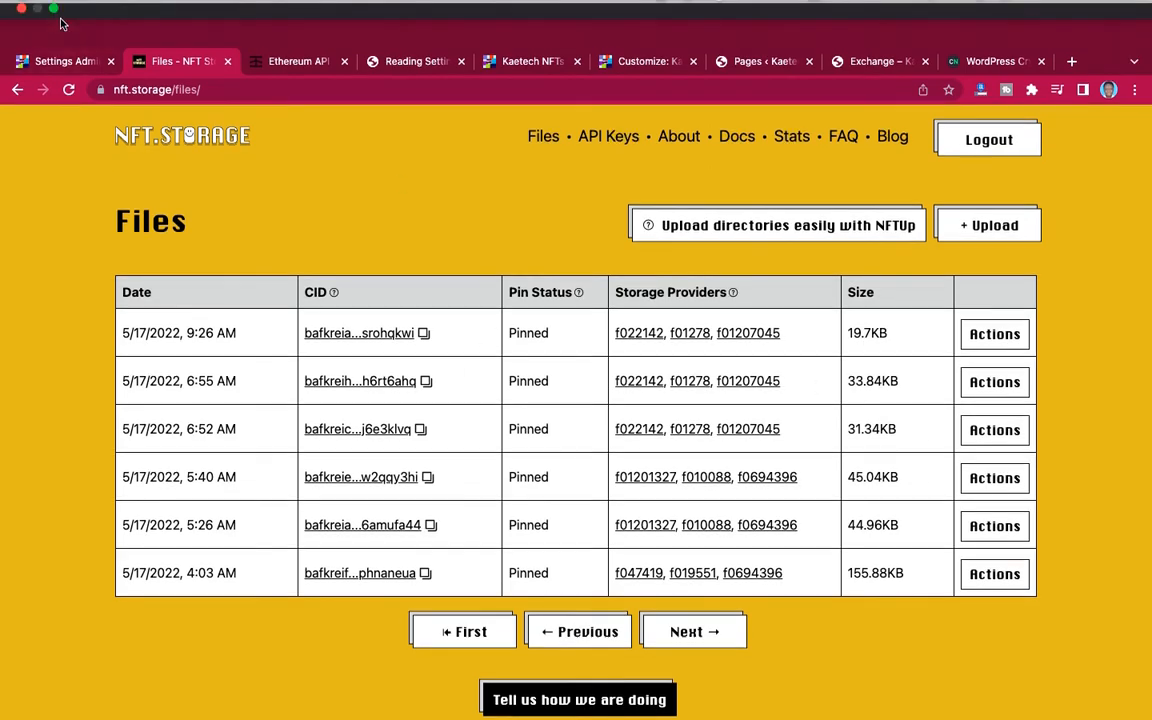
# Return to WP Smart Contracts settings and review the empty IPFS Storage field under NFT Settings
pyautogui.click(79, 66)
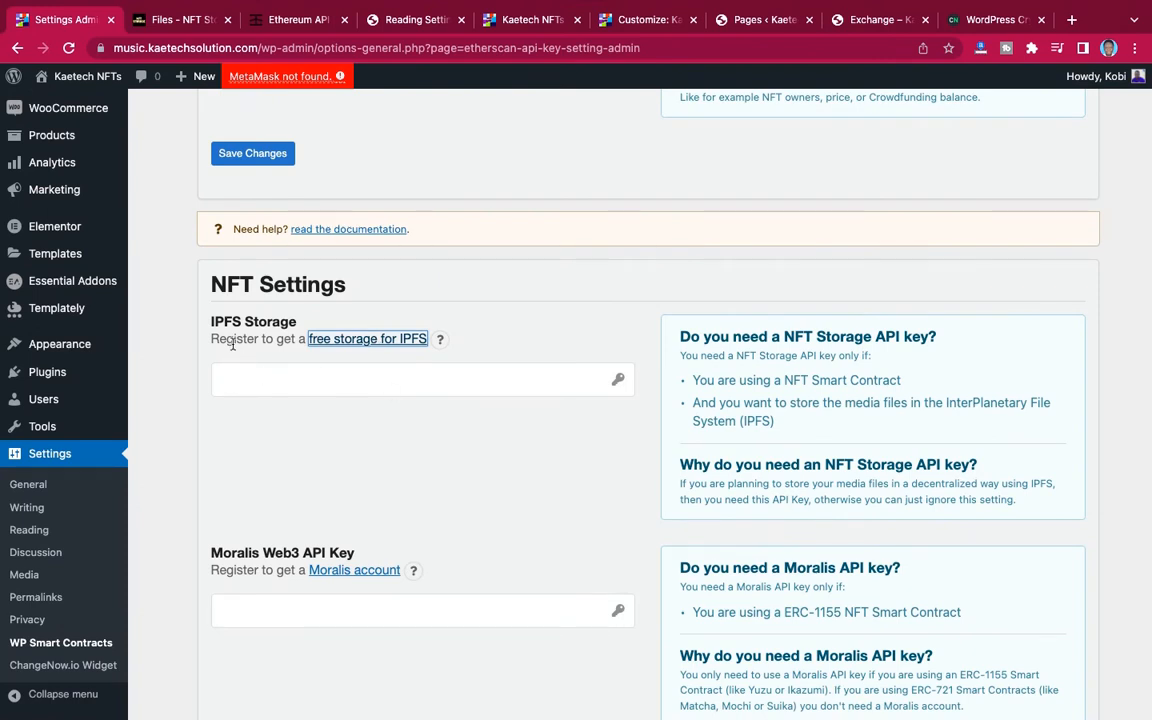
pyautogui.moveTo(443, 340)
pyautogui.scroll(3, 746, 345)
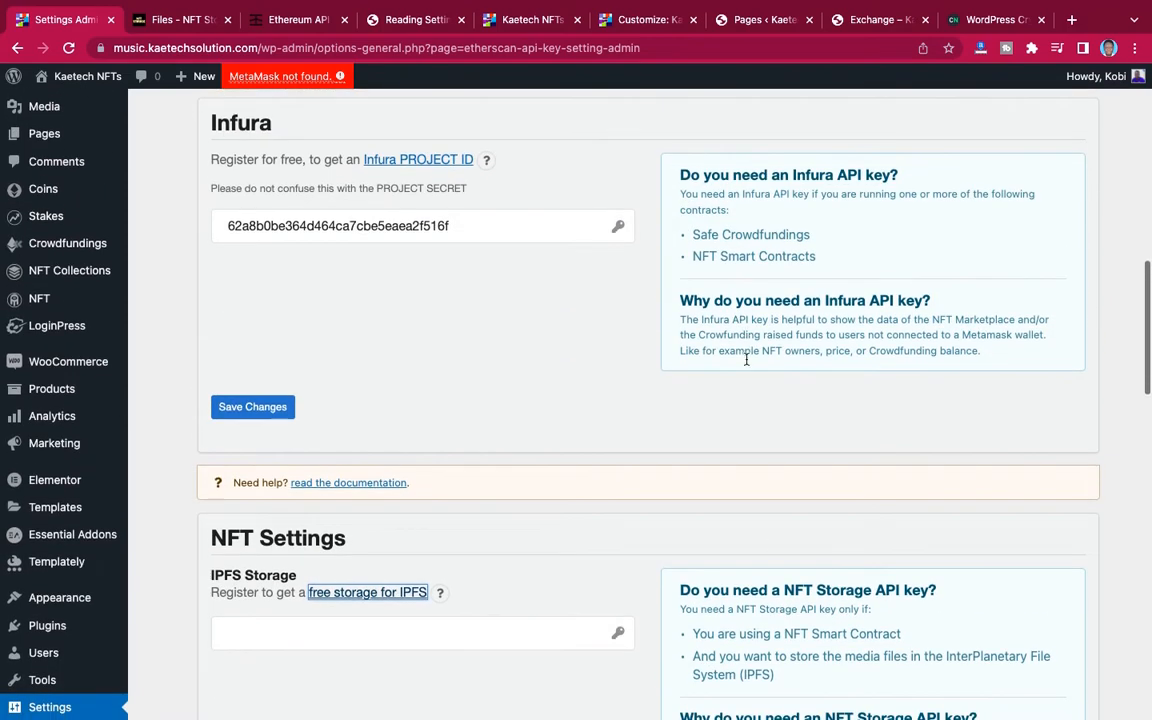
pyautogui.scroll(-2, 788, 620)
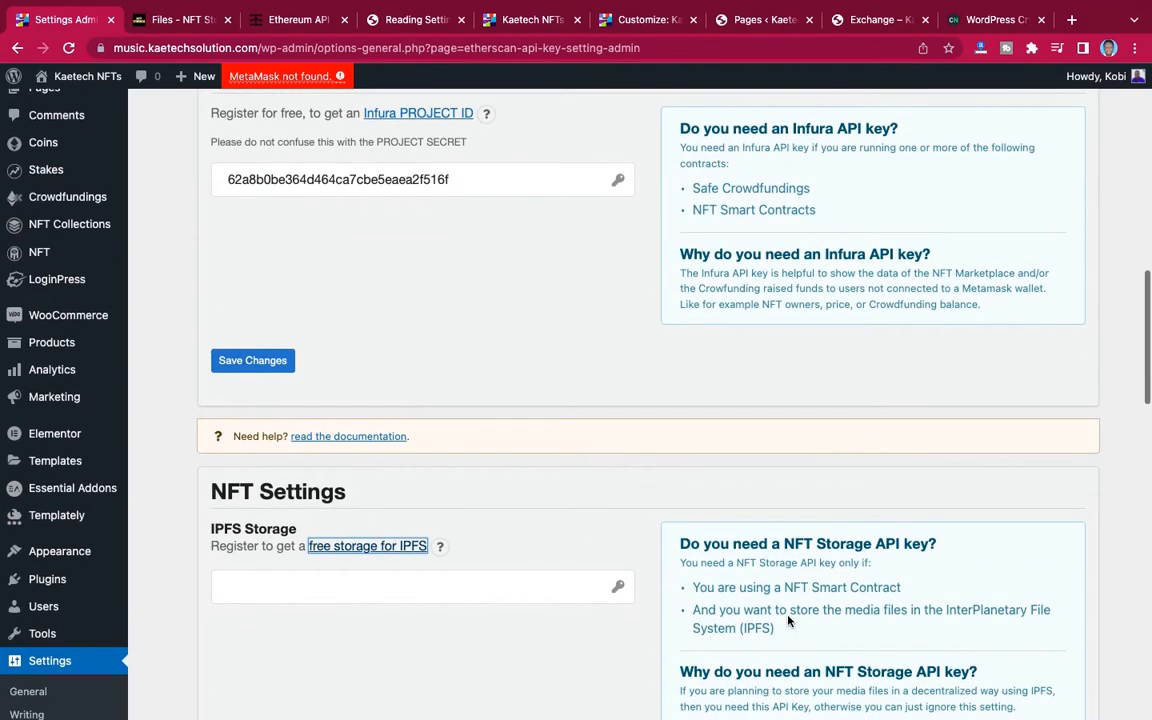
pyautogui.scroll(1, 788, 620)
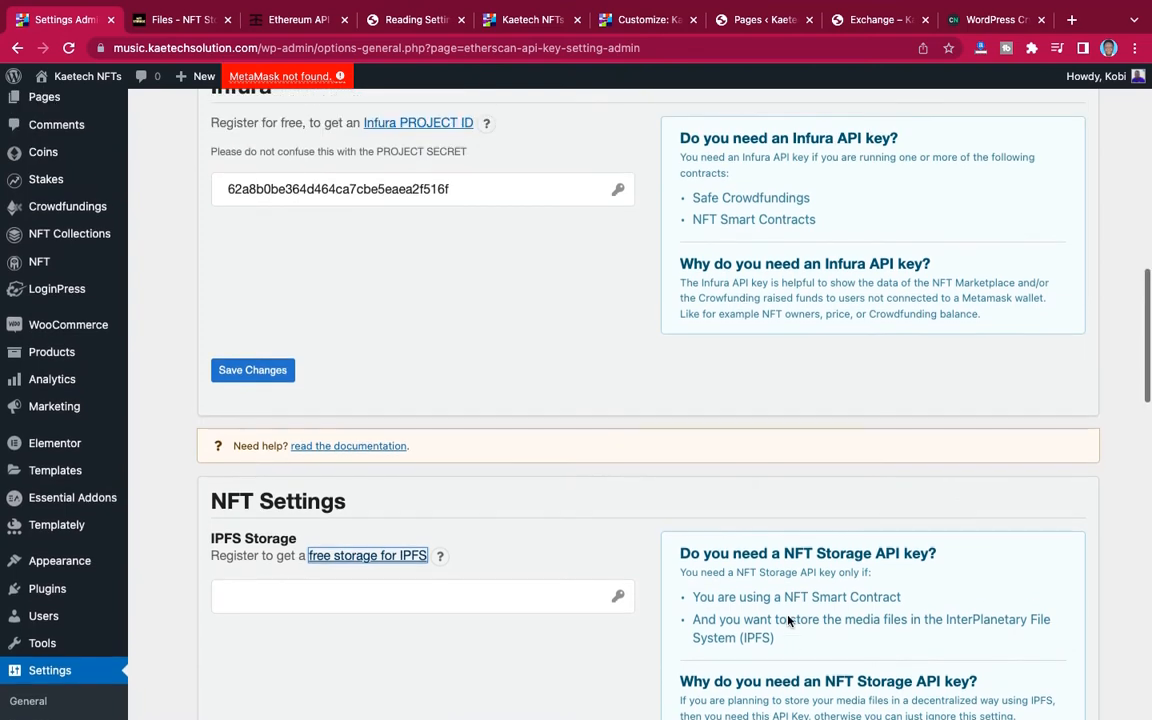
pyautogui.scroll(-2, 788, 620)
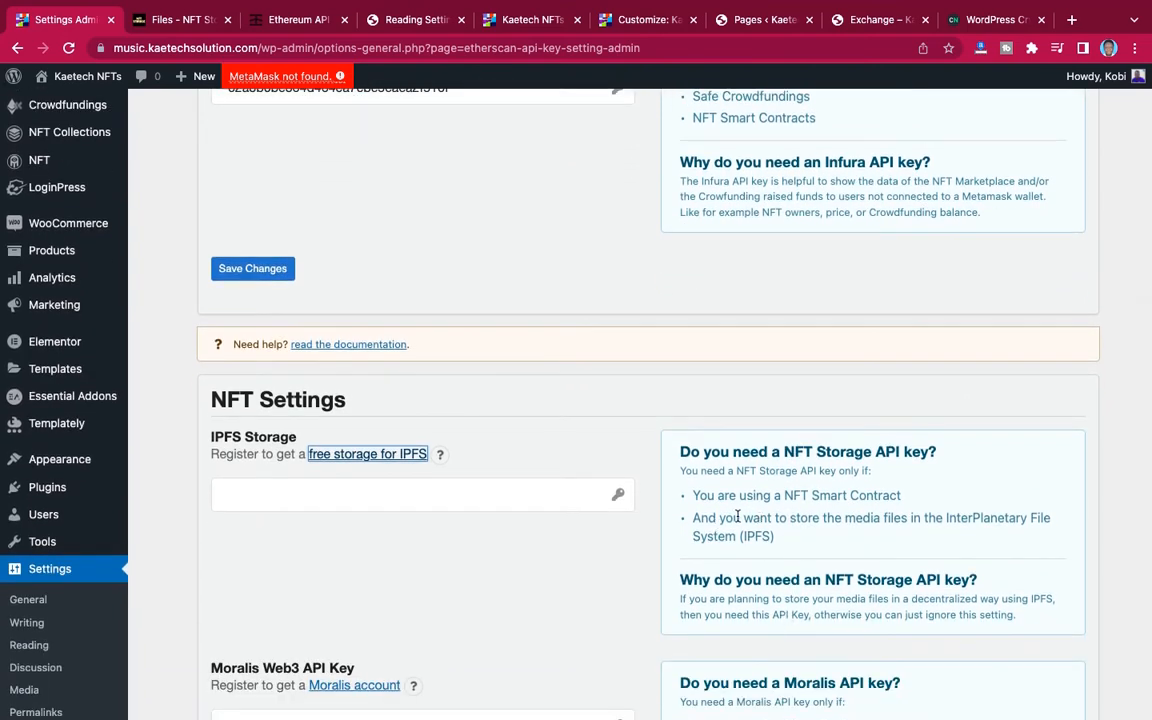
# Create a new NFT.Storage API key named 'kaetech nft 2'
pyautogui.click(160, 22)
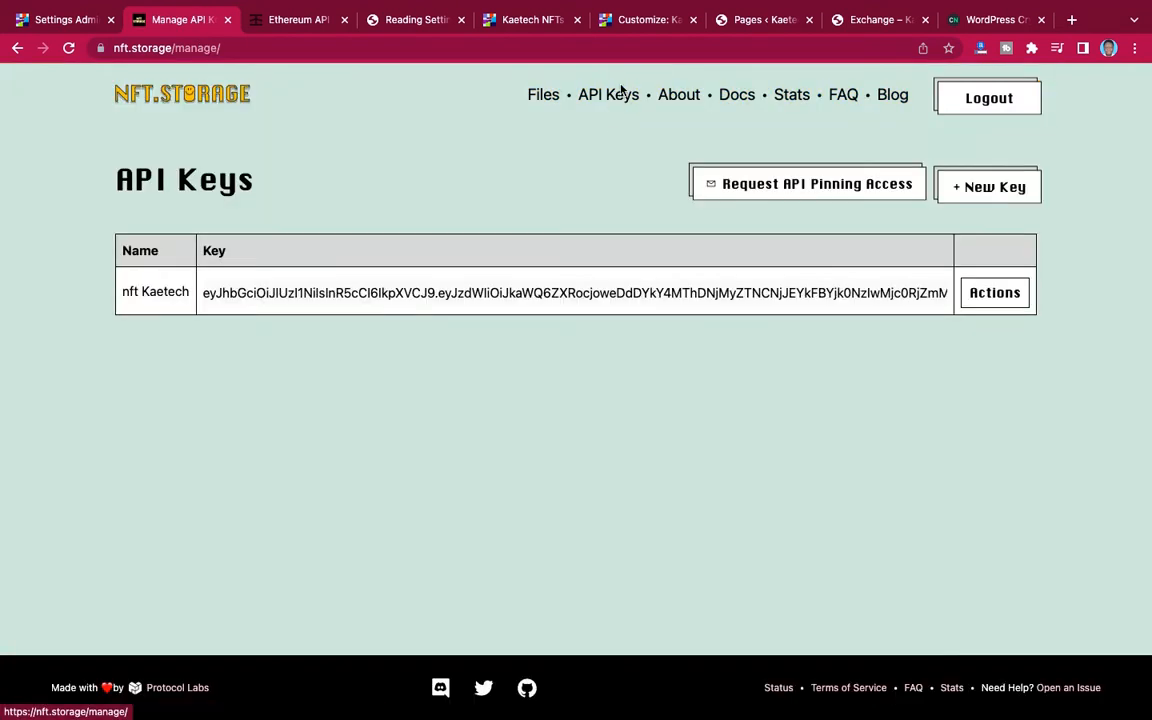
pyautogui.click(986, 190)
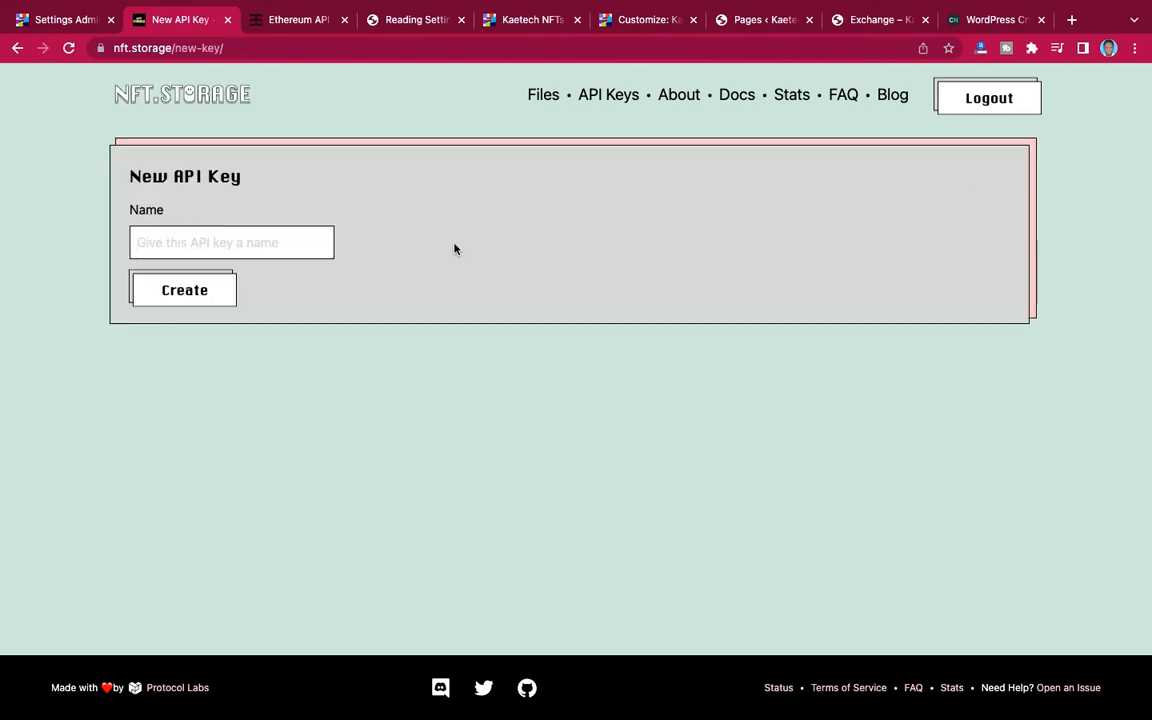
pyautogui.click(262, 243)
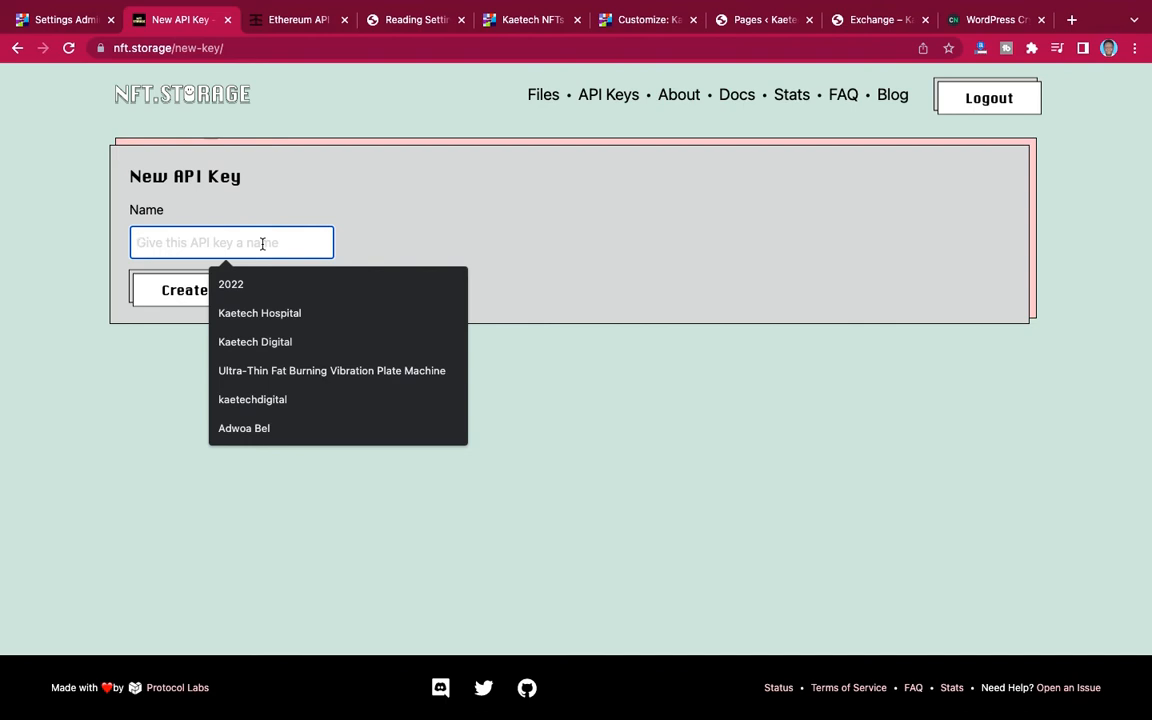
pyautogui.write('kaetech ')
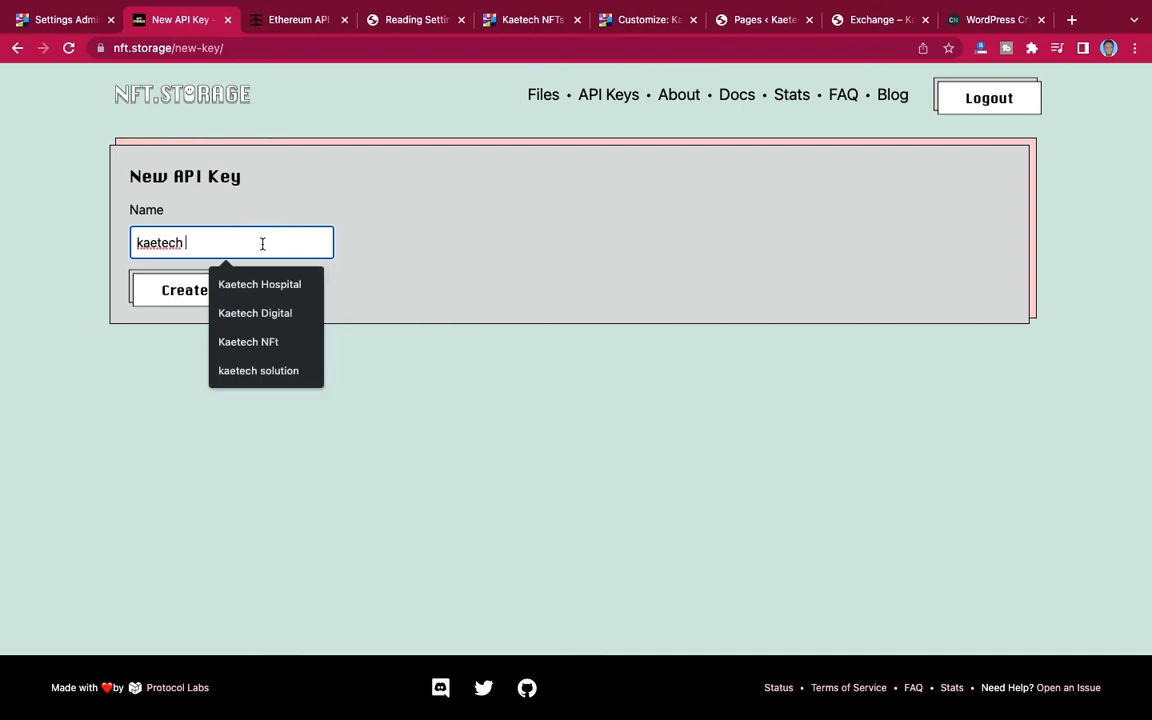
pyautogui.write('nft 2')
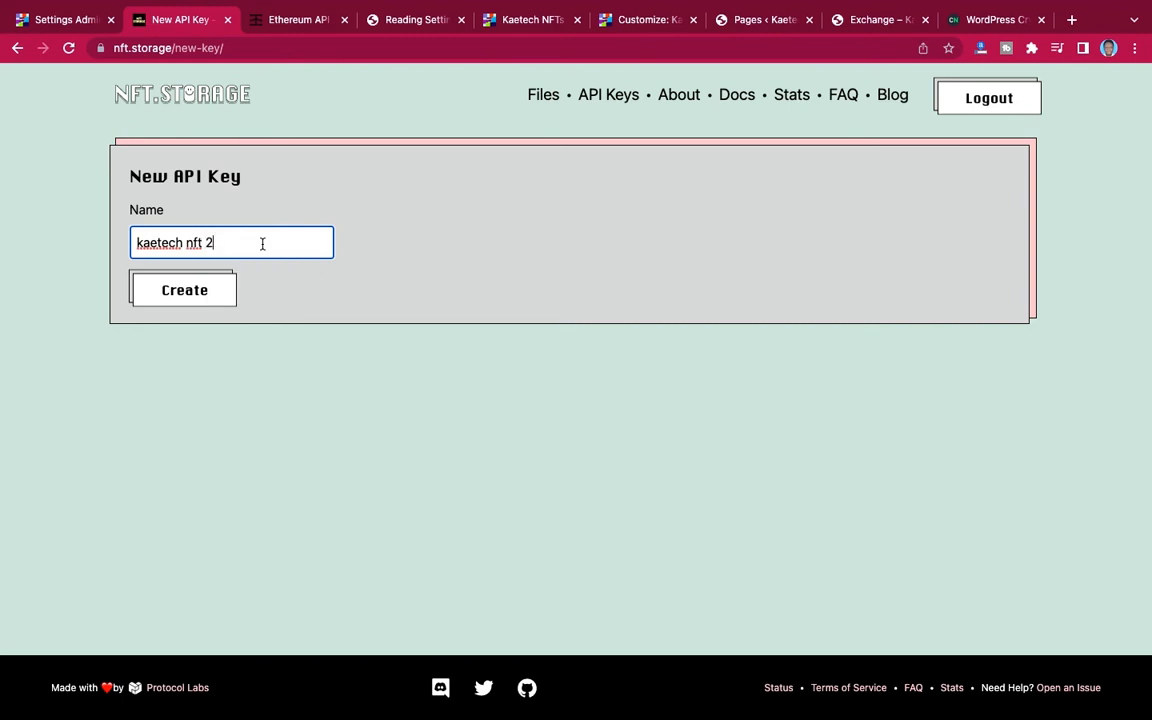
pyautogui.click(196, 290)
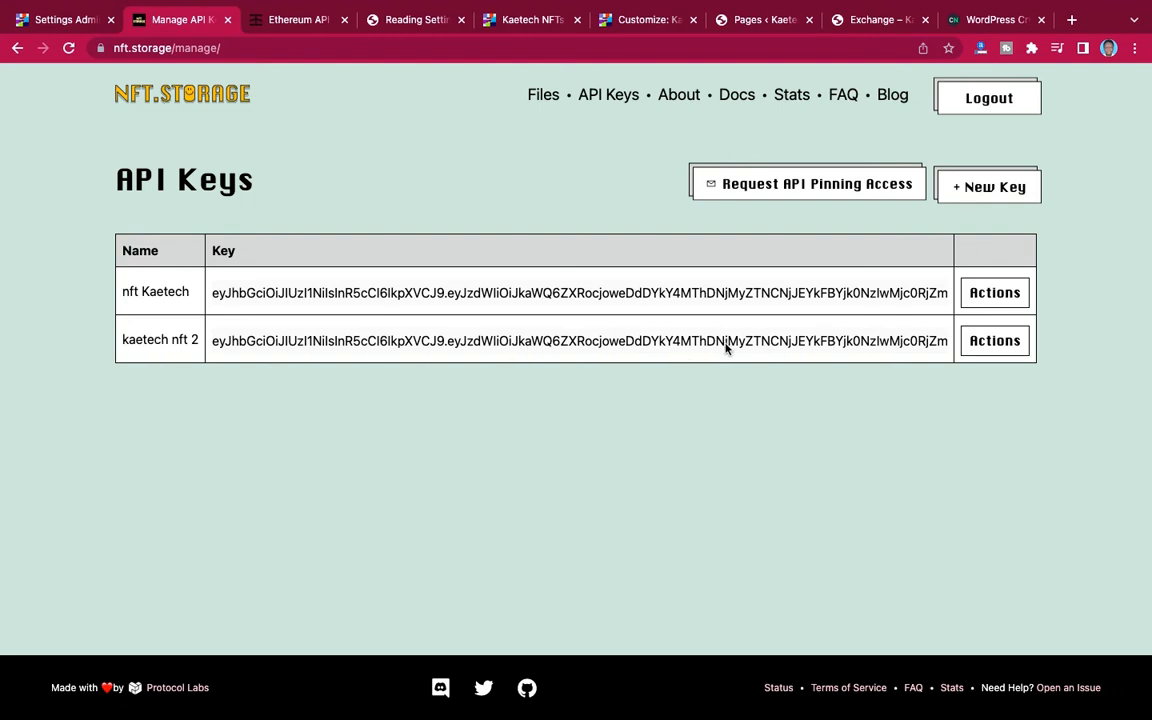
# Copy the kaetech nft 2 API key and bring back the WordPress settings page
pyautogui.click(1005, 342)
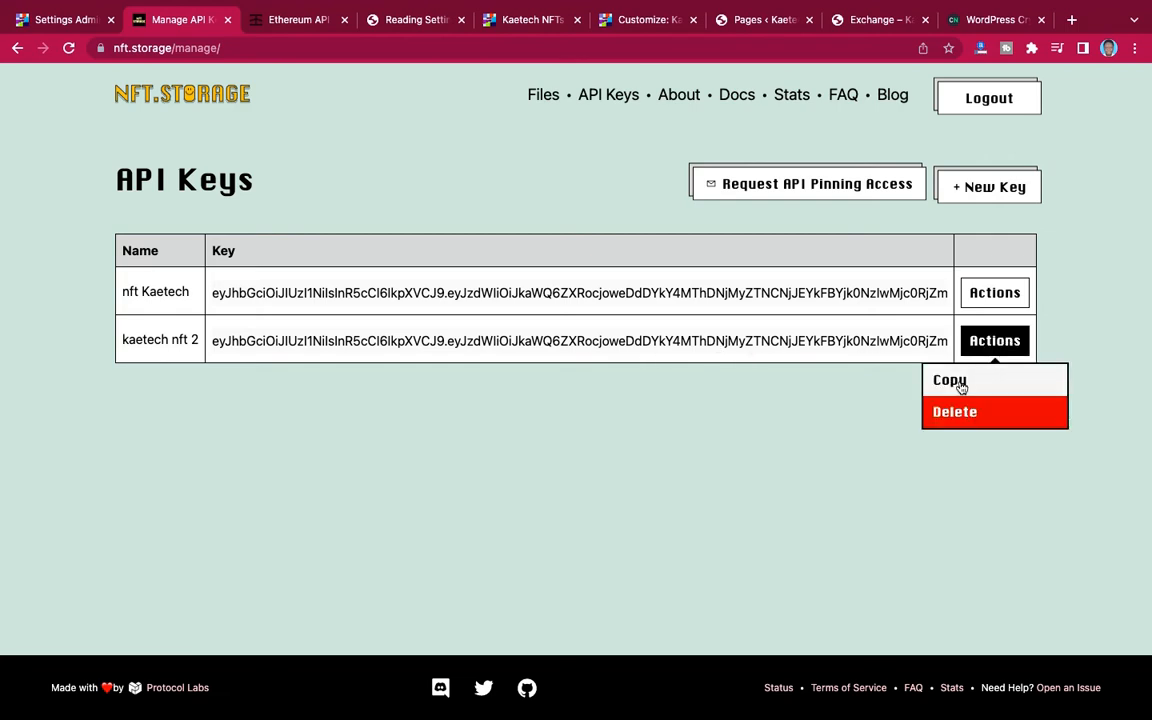
pyautogui.click(952, 384)
pyautogui.click(65, 20)
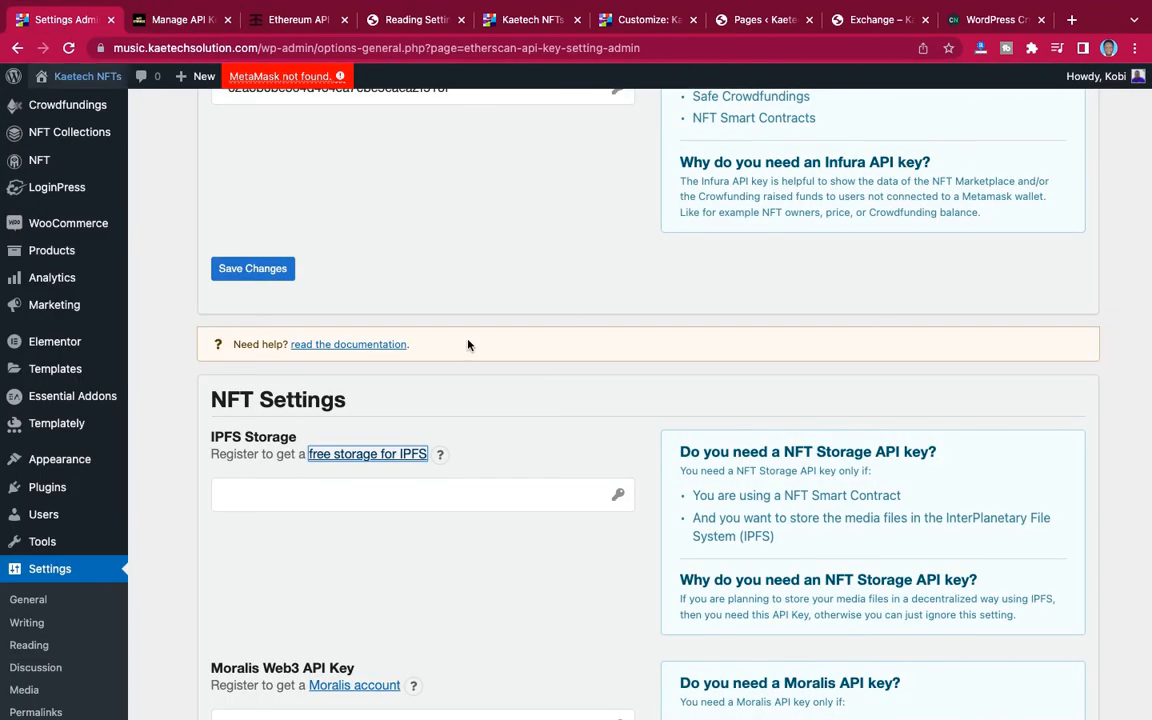
# Paste the NFT.Storage API key into IPFS Storage and check the still-empty Moralis Web3 API Key field
pyautogui.click(310, 497)
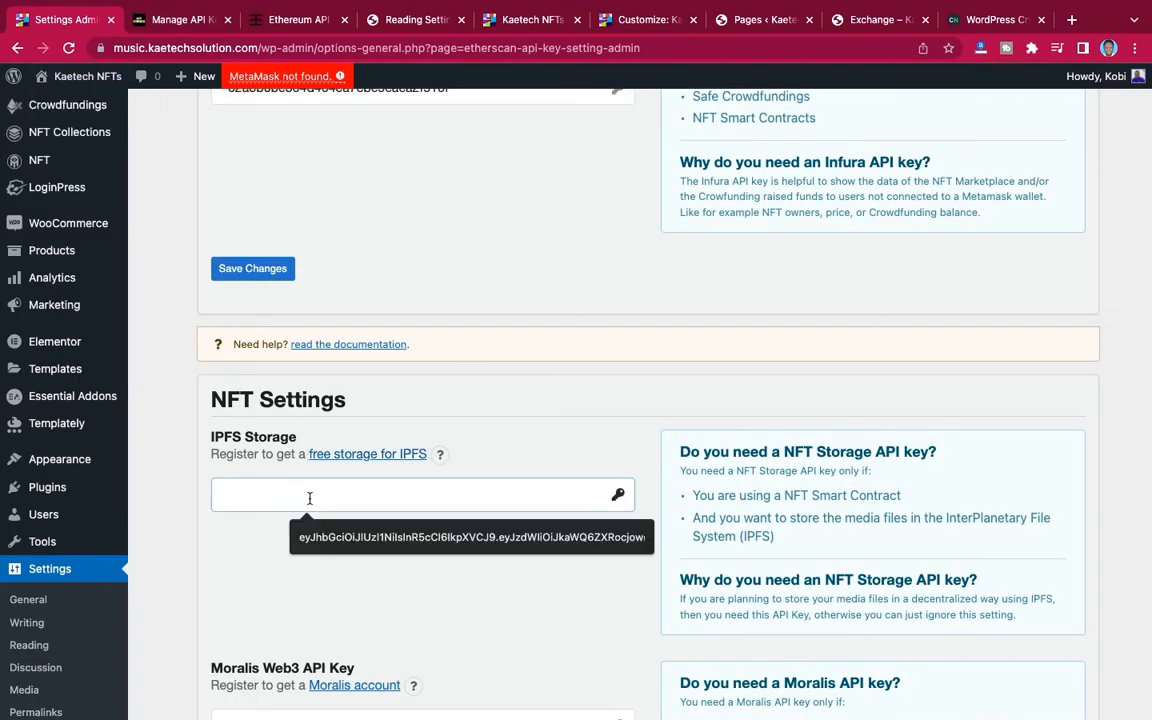
pyautogui.hotkey('ctrl', 'v')
pyautogui.scroll(-3, 424, 519)
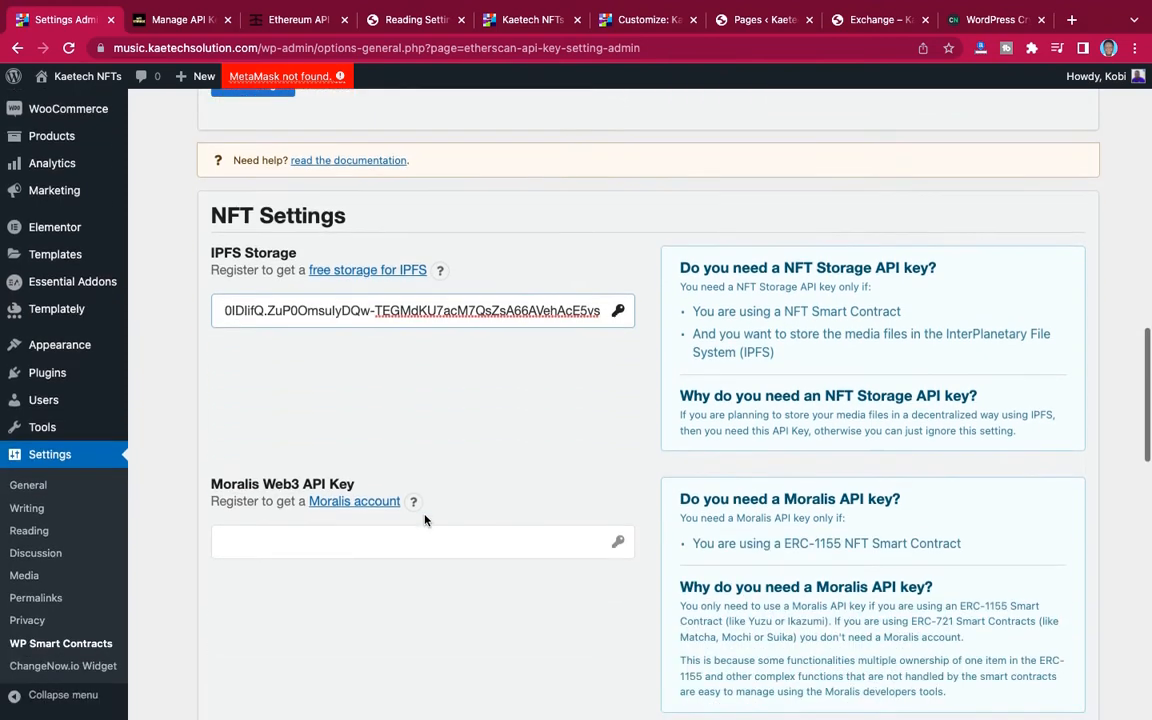
pyautogui.scroll(-2, 424, 519)
pyautogui.scroll(1, 424, 519)
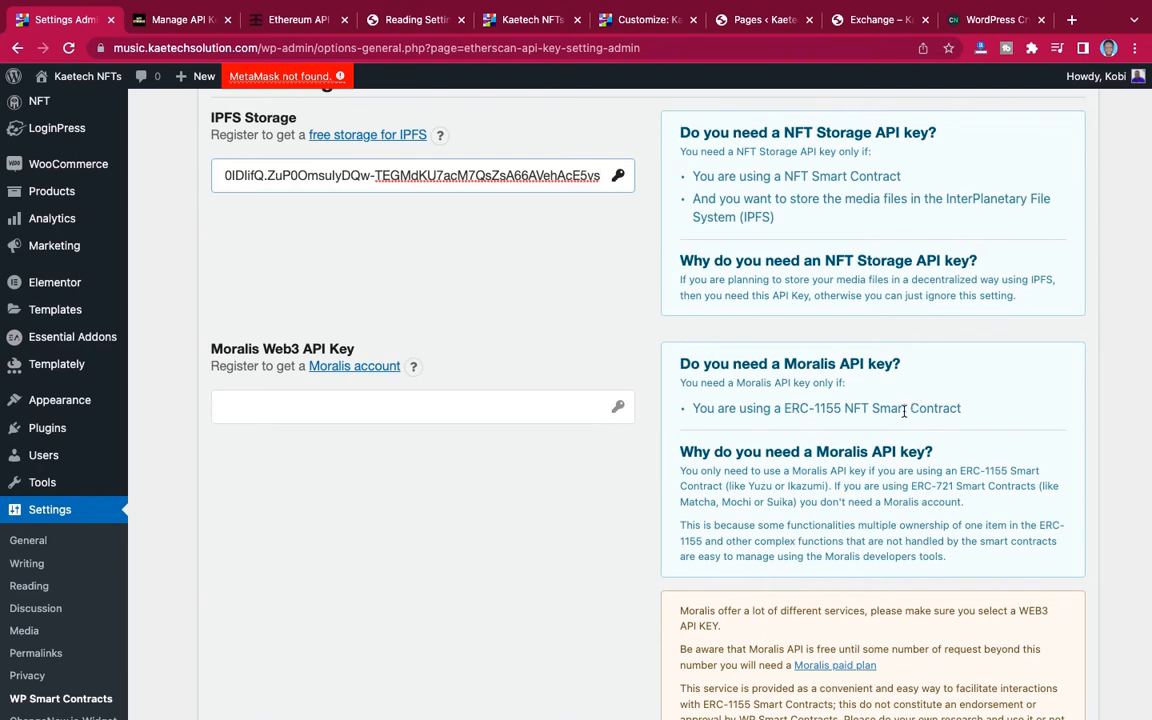
pyautogui.scroll(-2, 848, 435)
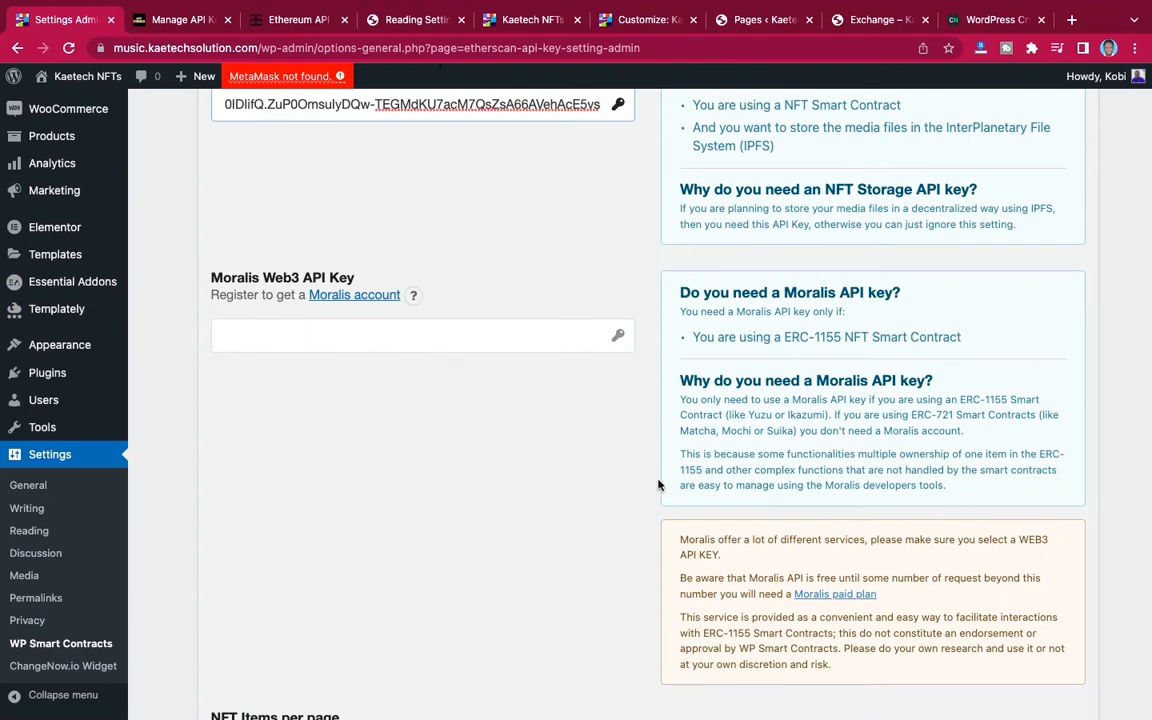
pyautogui.scroll(-3, 658, 485)
pyautogui.scroll(4, 658, 483)
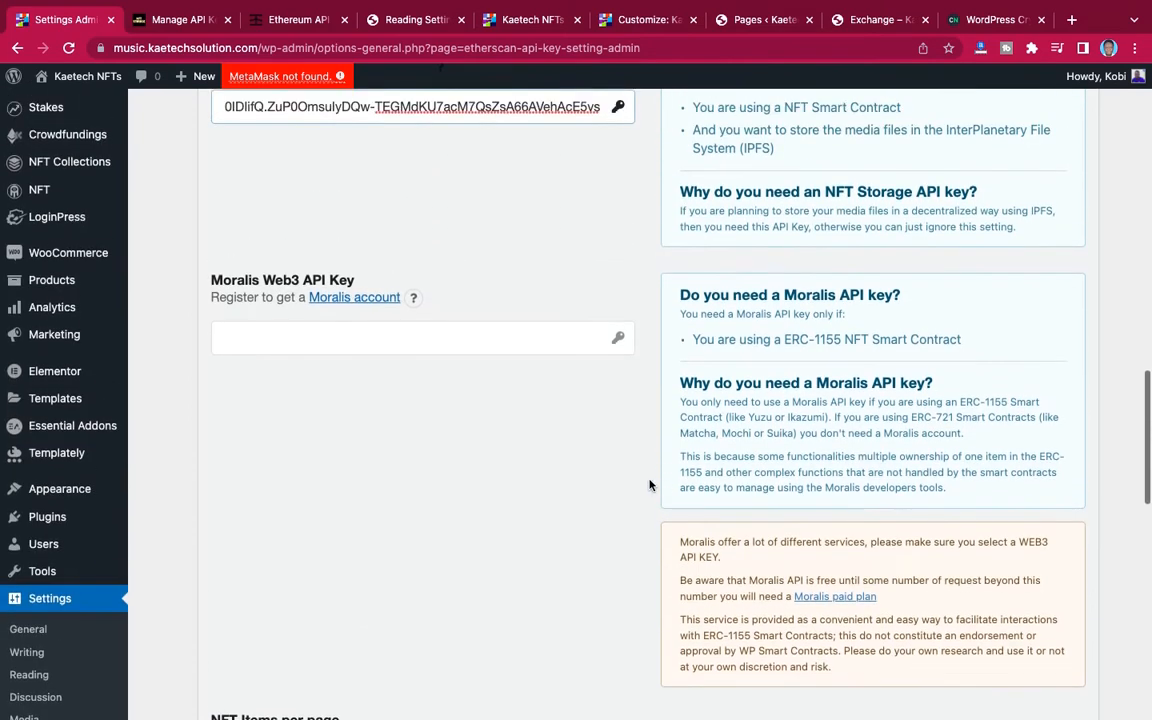
pyautogui.scroll(-1, 785, 408)
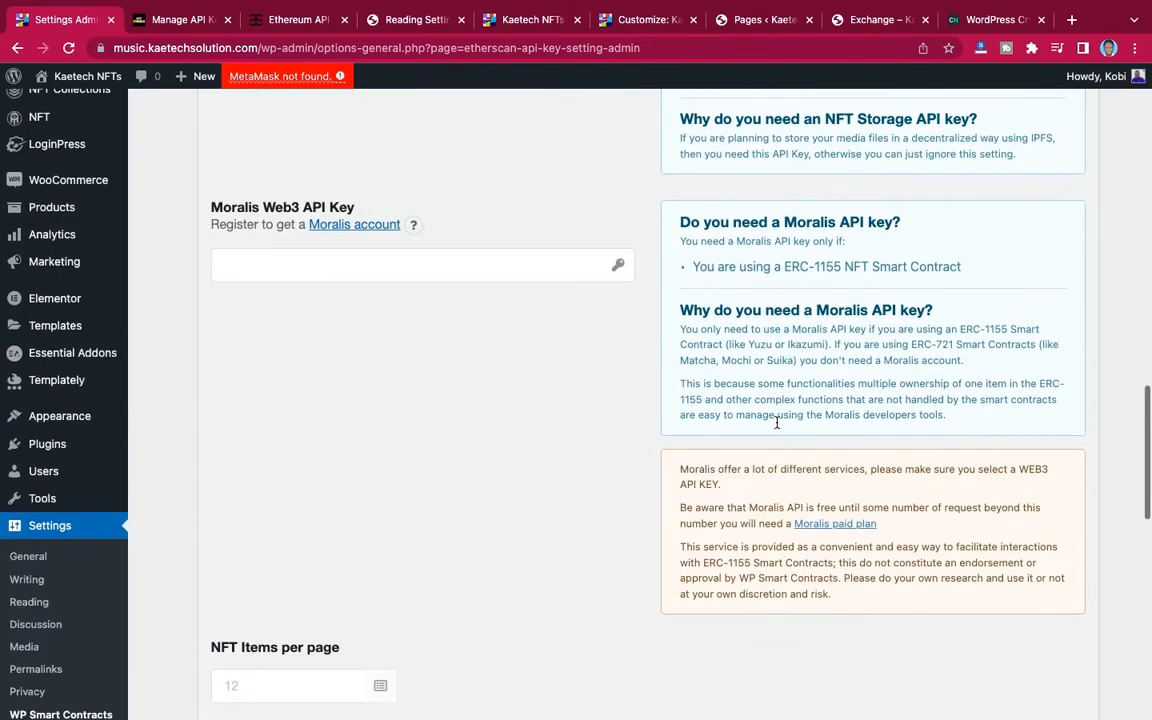
pyautogui.scroll(2, 777, 422)
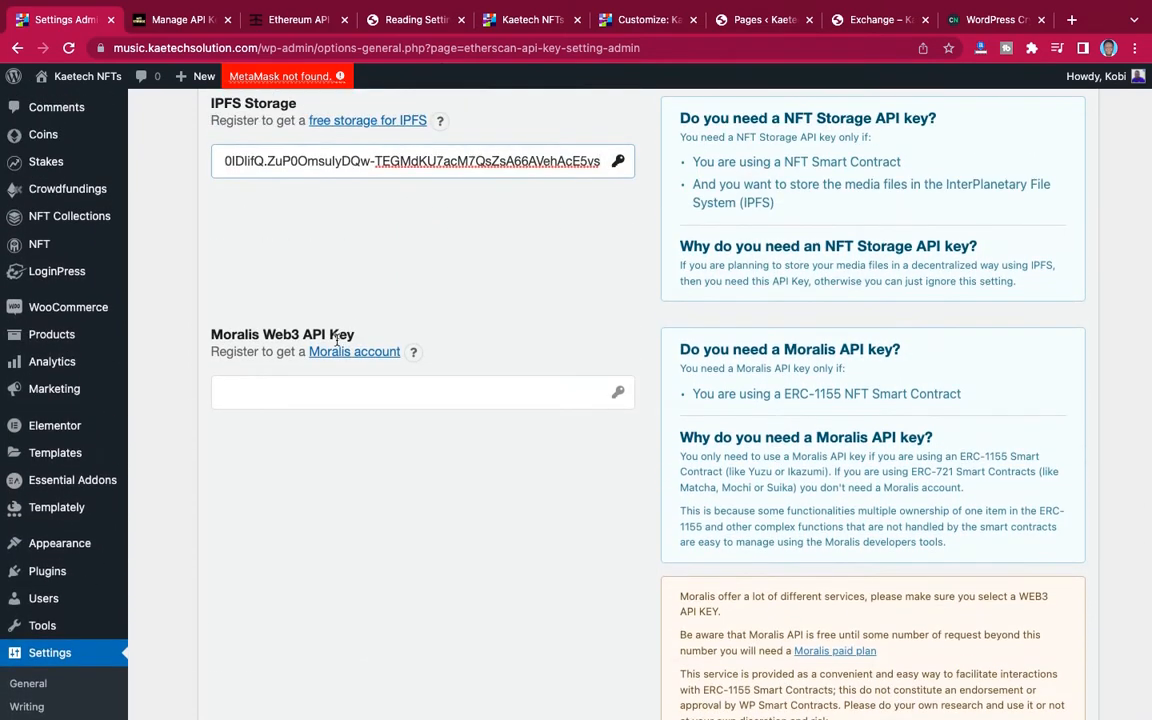
# Open the Moralis account link and look through its registration form and questionnaire
pyautogui.click(338, 353)
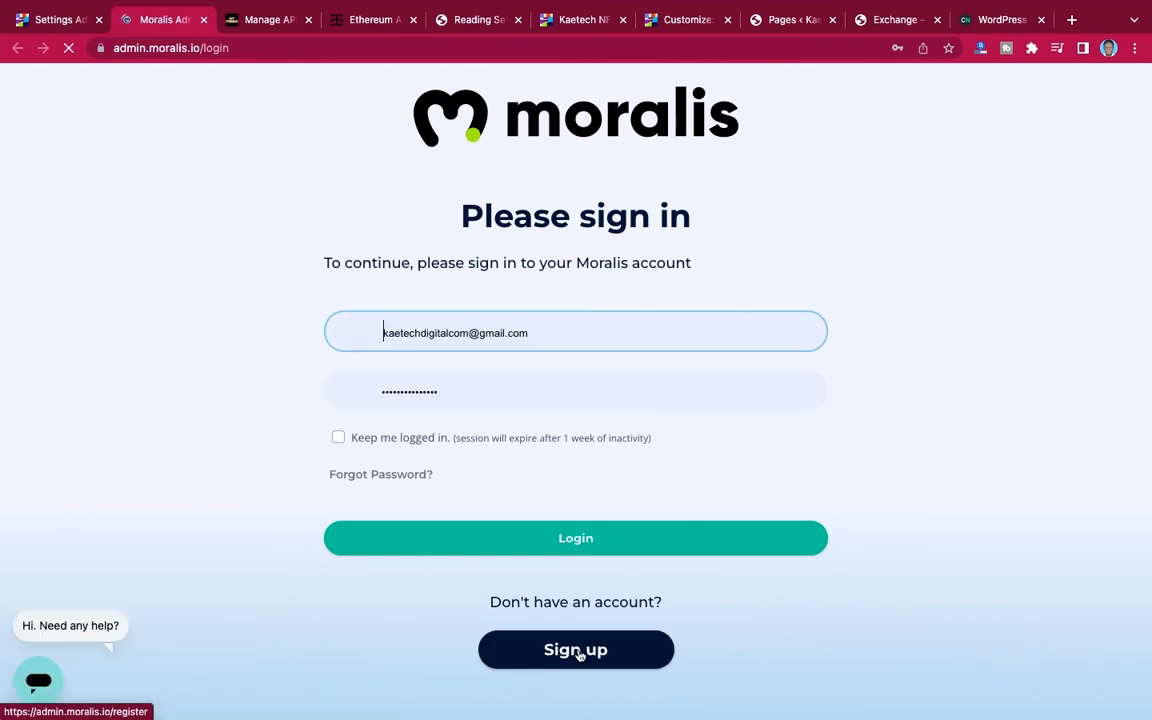
pyautogui.click(578, 652)
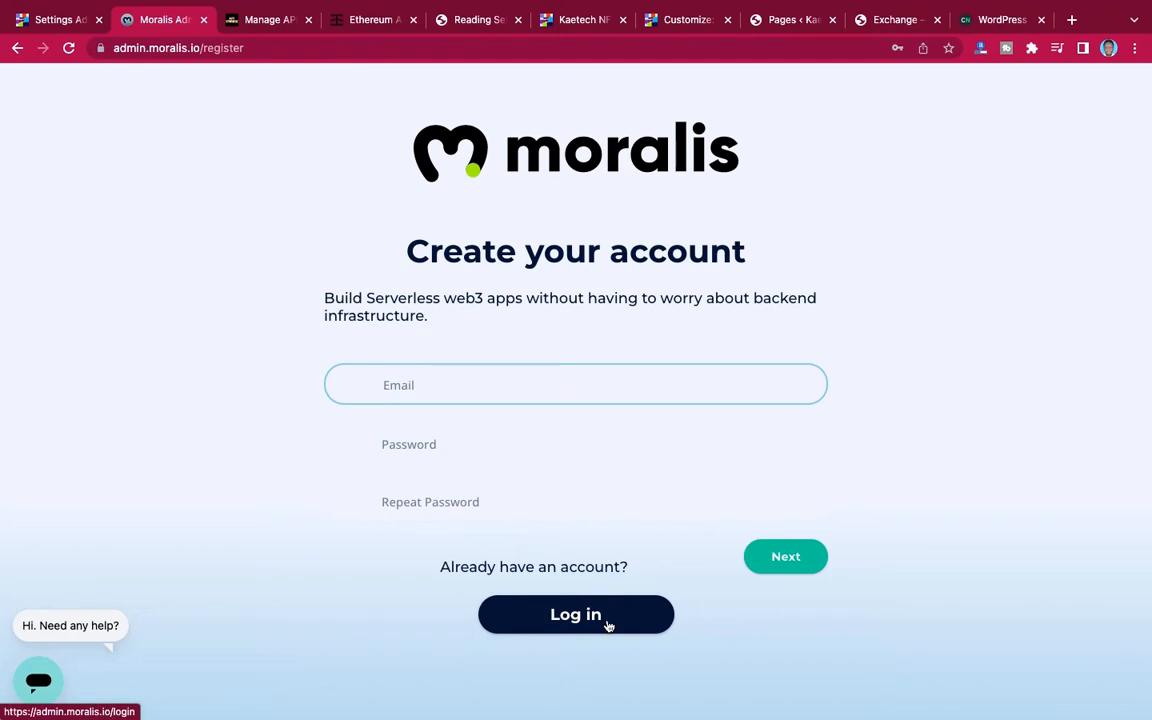
pyautogui.click(799, 560)
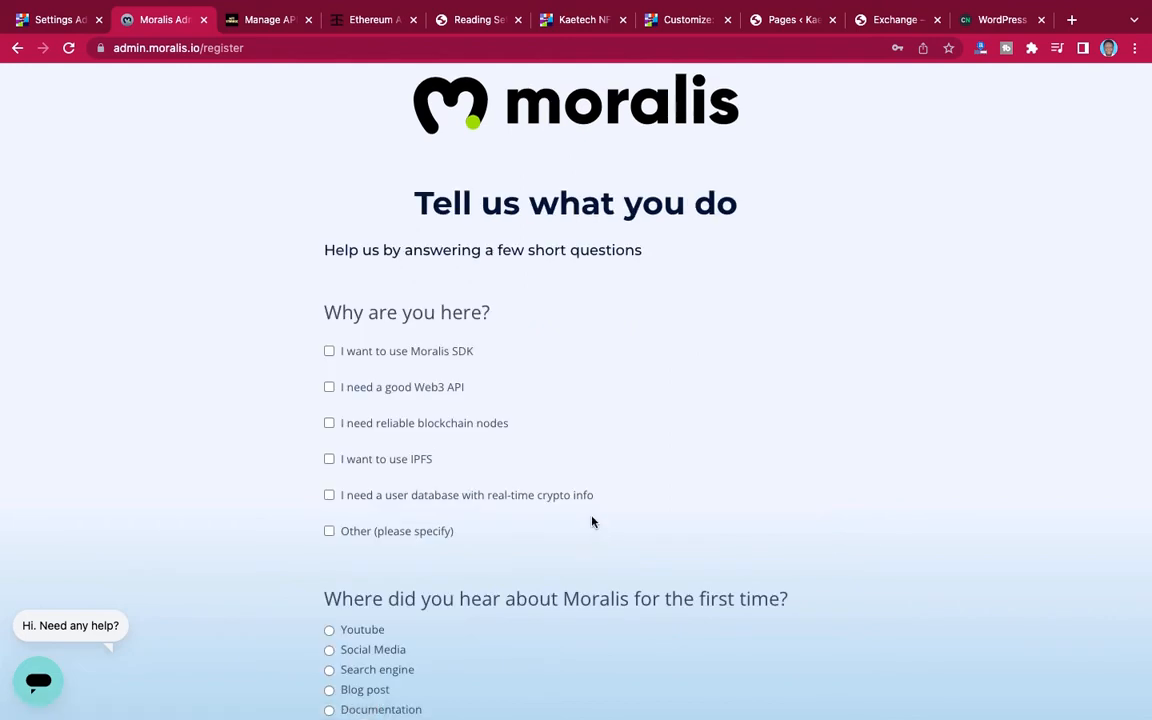
pyautogui.scroll(-5, 592, 521)
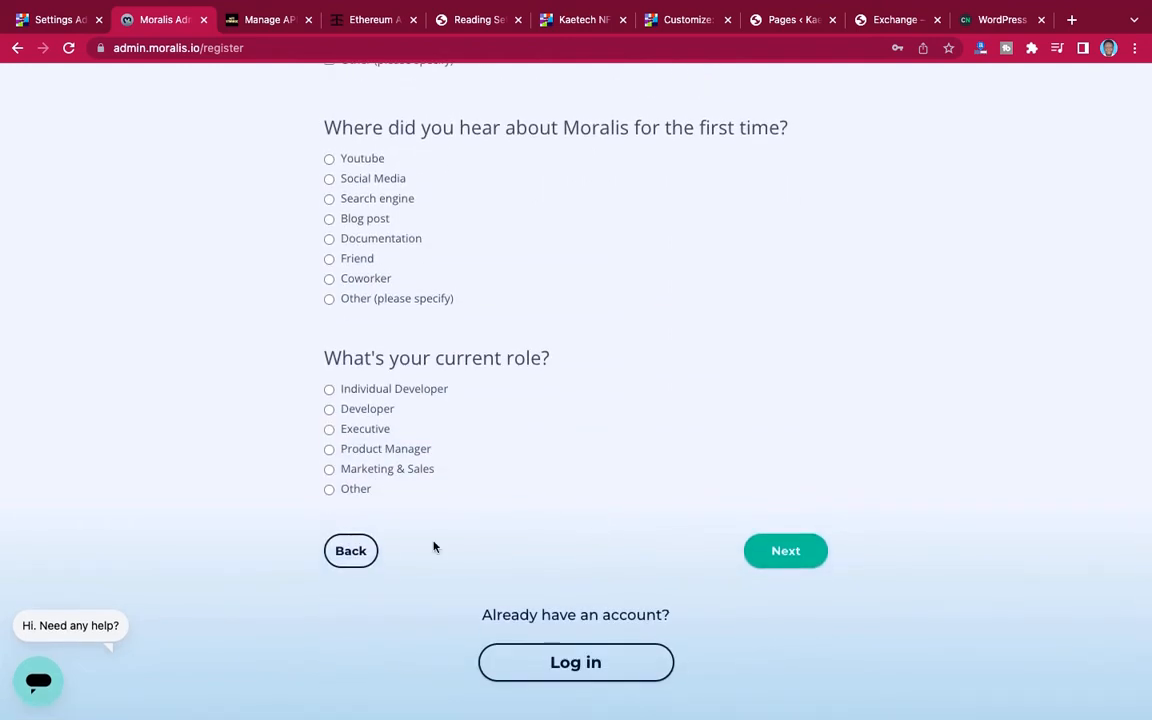
pyautogui.click(351, 550)
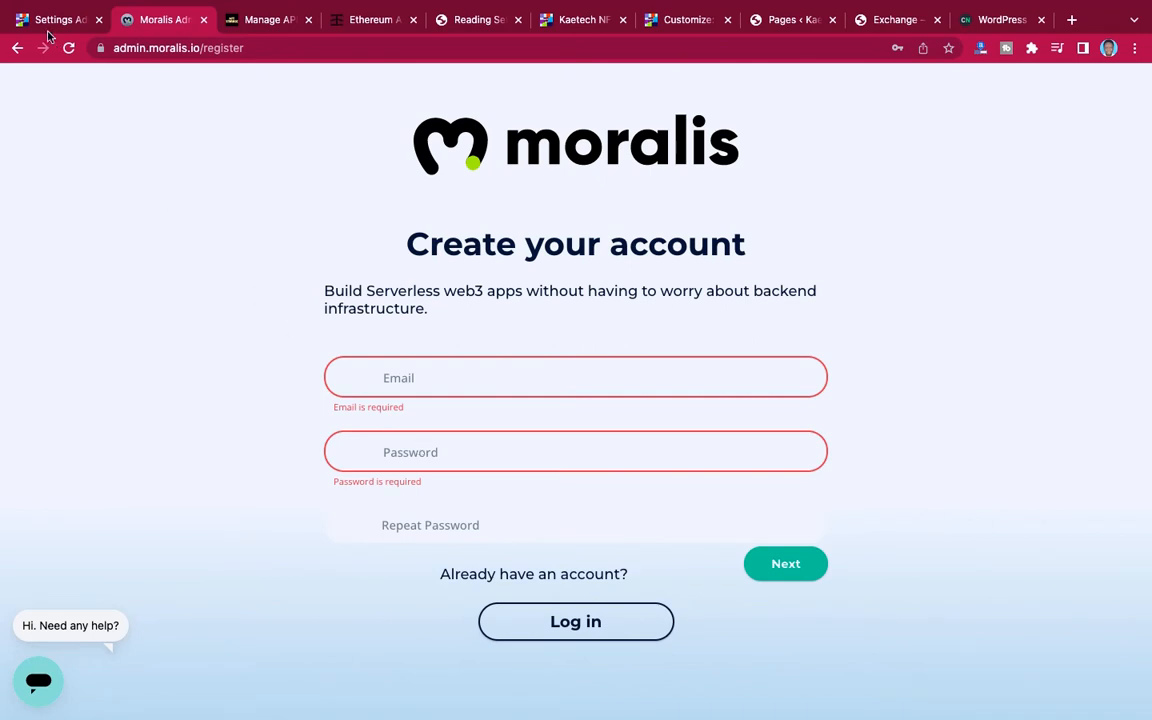
# Sign in to Moralis Admin with saved credentials and reCAPTCHA, reaching the Kaetech NFt testnet server list
pyautogui.click(17, 47)
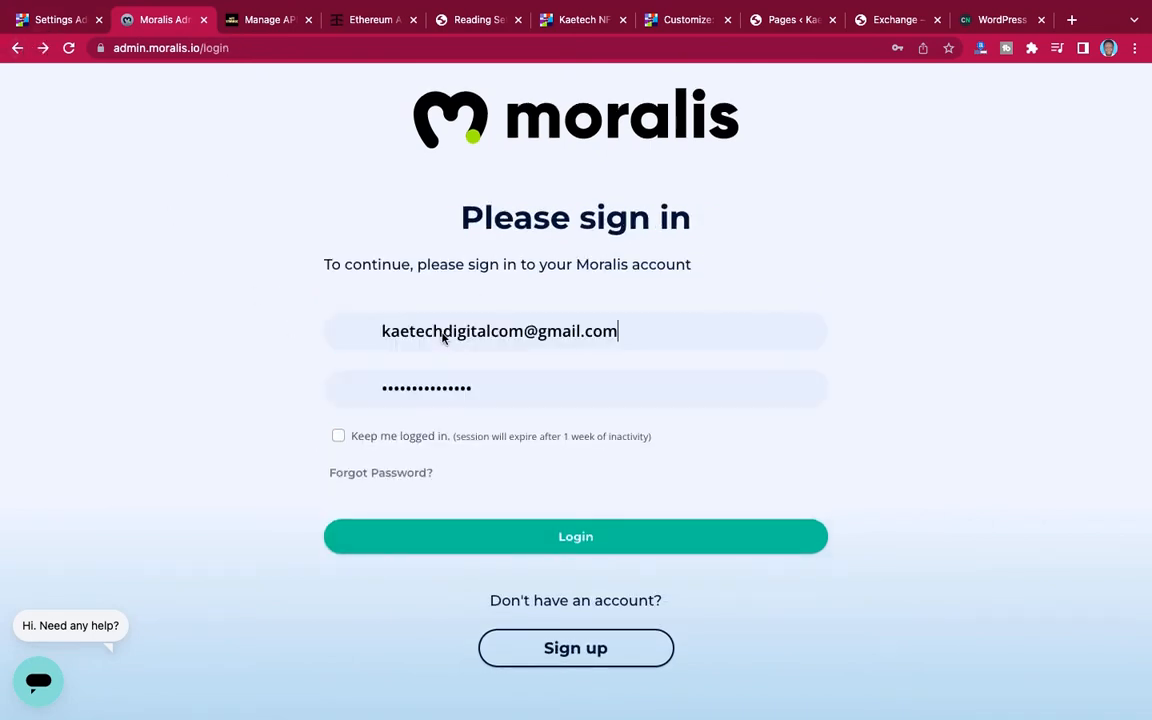
pyautogui.click(340, 437)
pyautogui.click(610, 537)
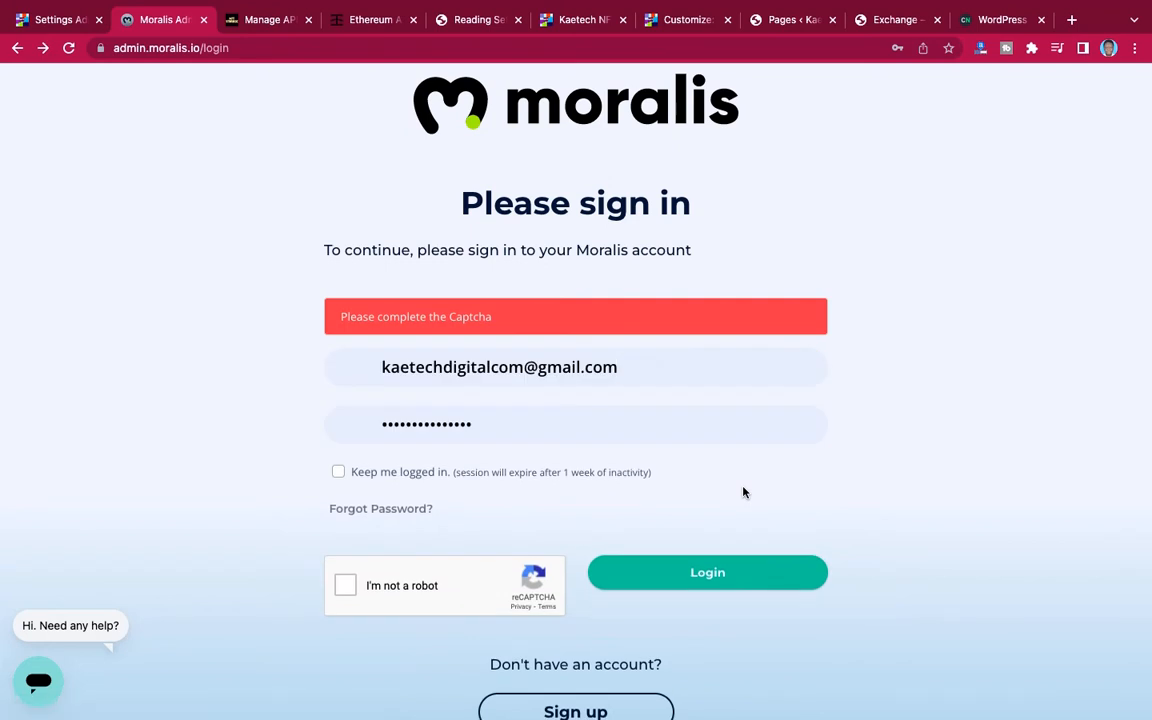
pyautogui.click(368, 589)
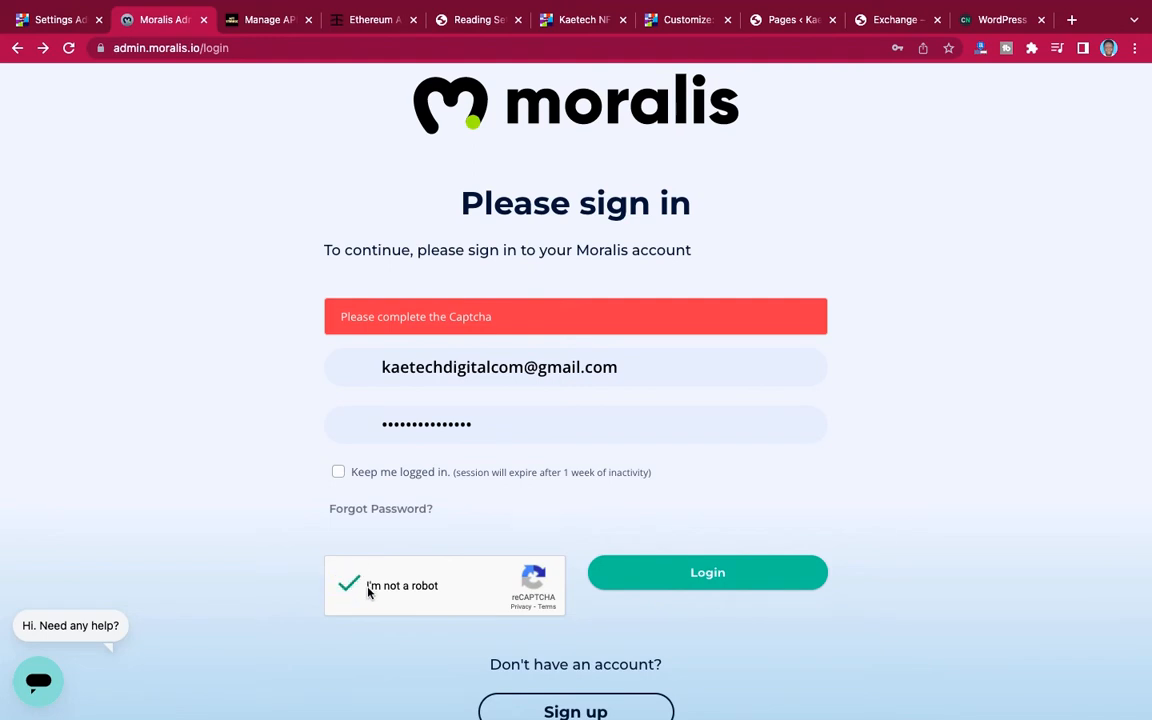
pyautogui.click(710, 576)
pyautogui.click(711, 576)
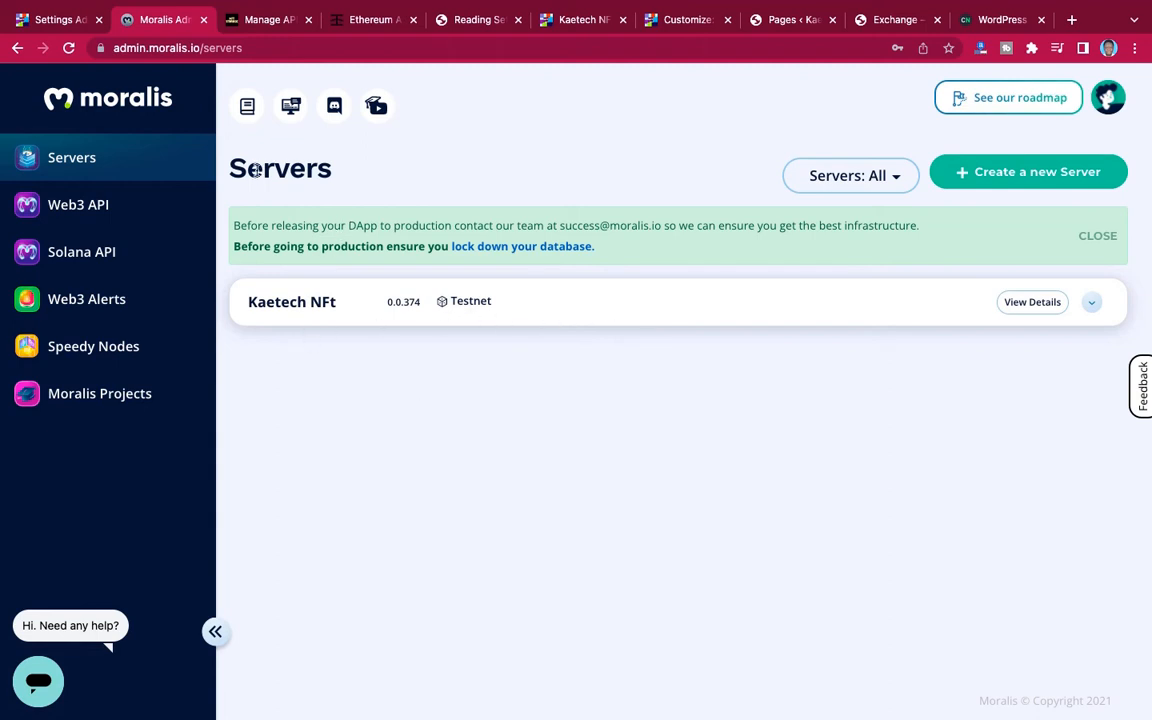
# Open Moralis's Web3 API page and copy its Default API key
pyautogui.click(52, 19)
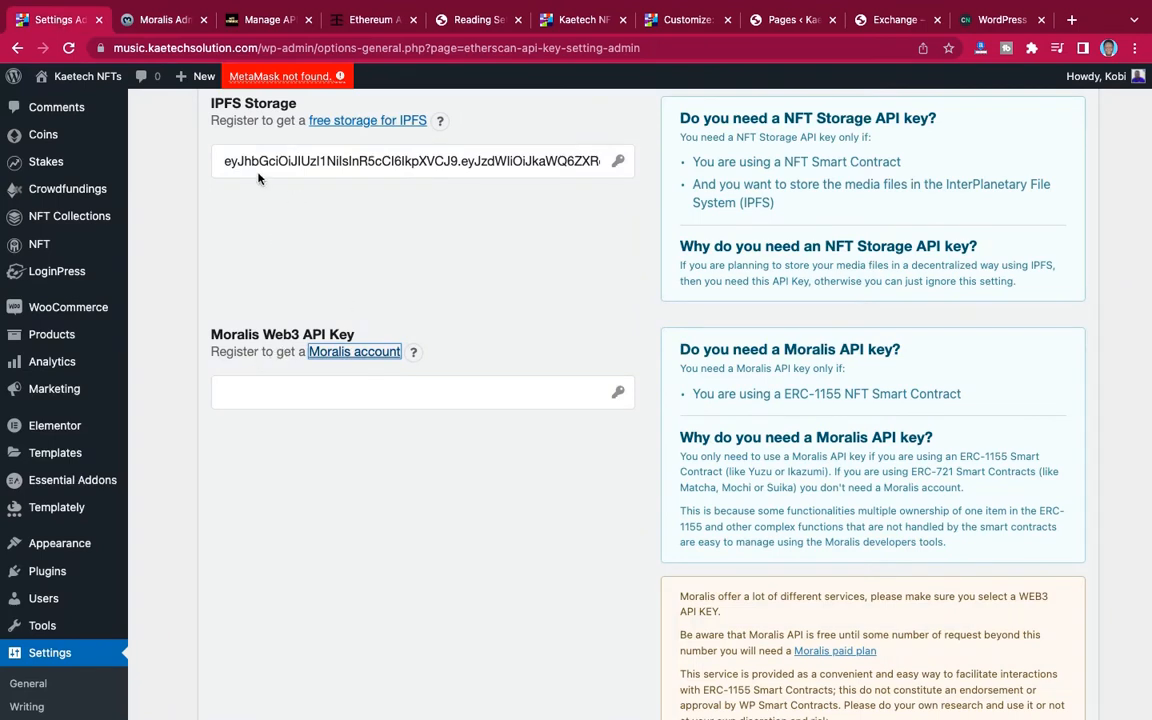
pyautogui.click(158, 19)
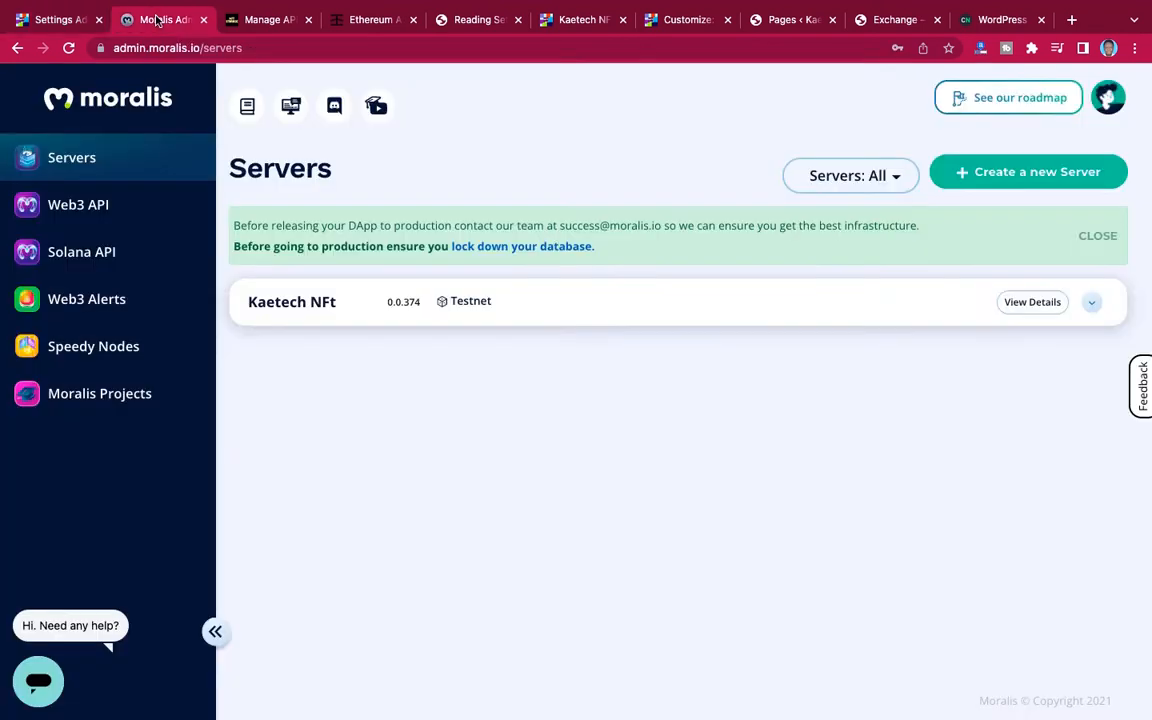
pyautogui.click(90, 210)
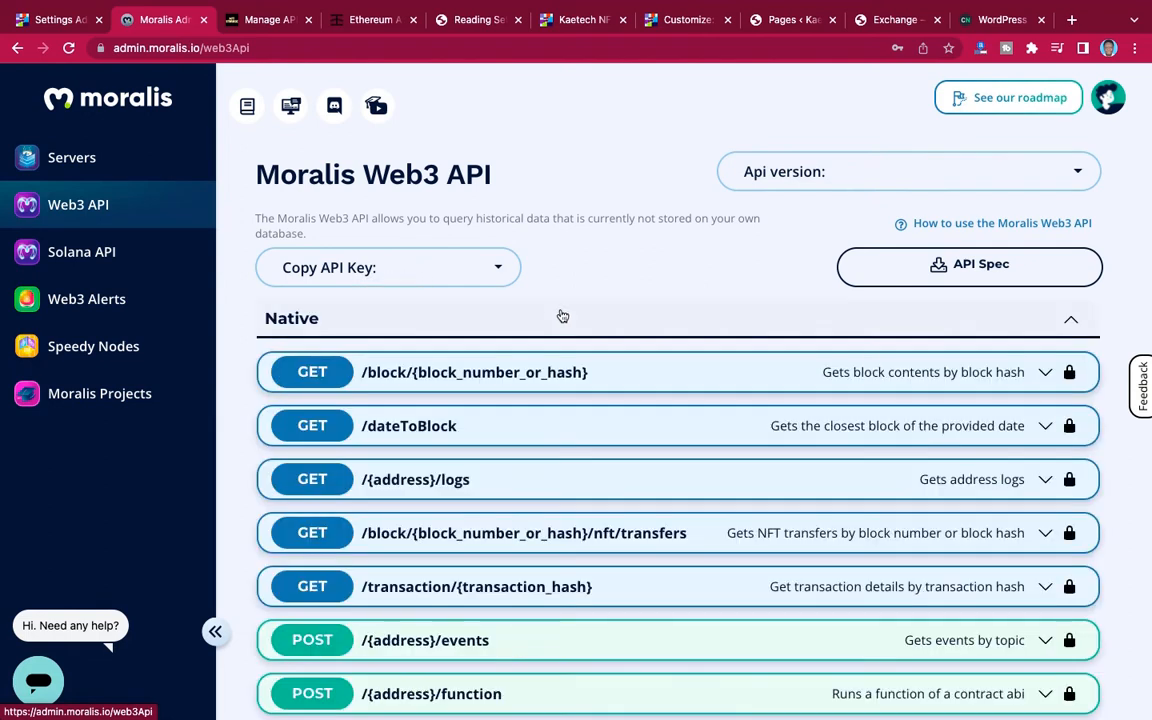
pyautogui.scroll(-10, 563, 316)
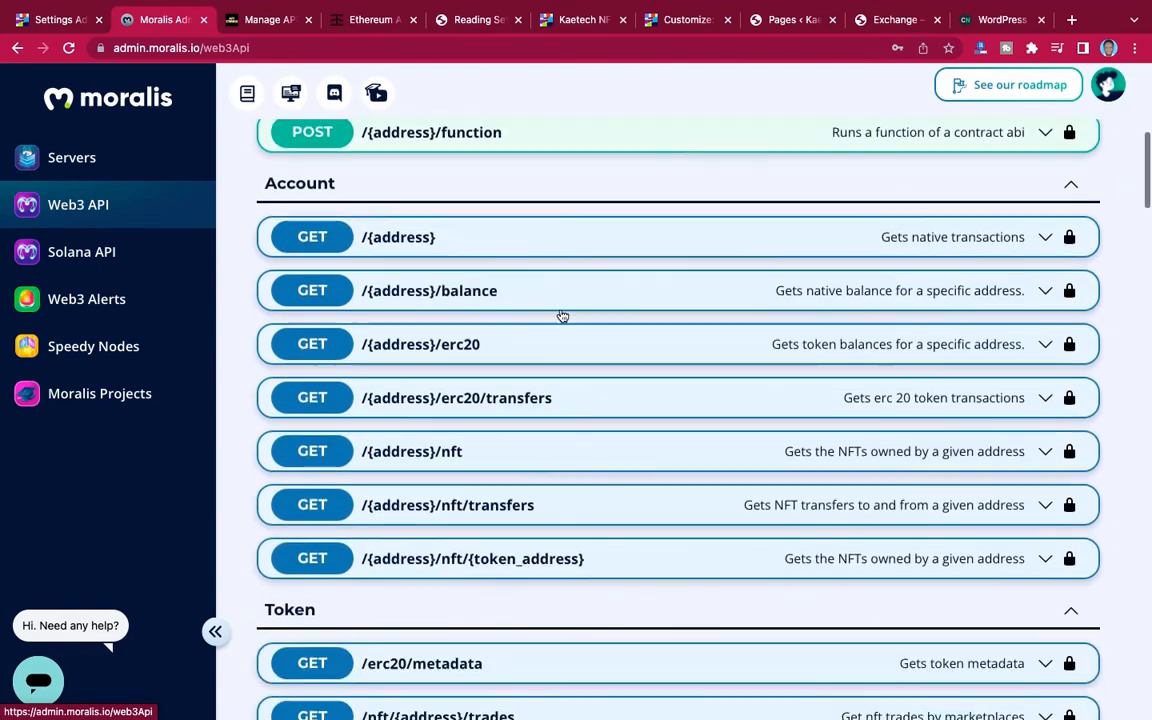
pyautogui.scroll(-10, 563, 316)
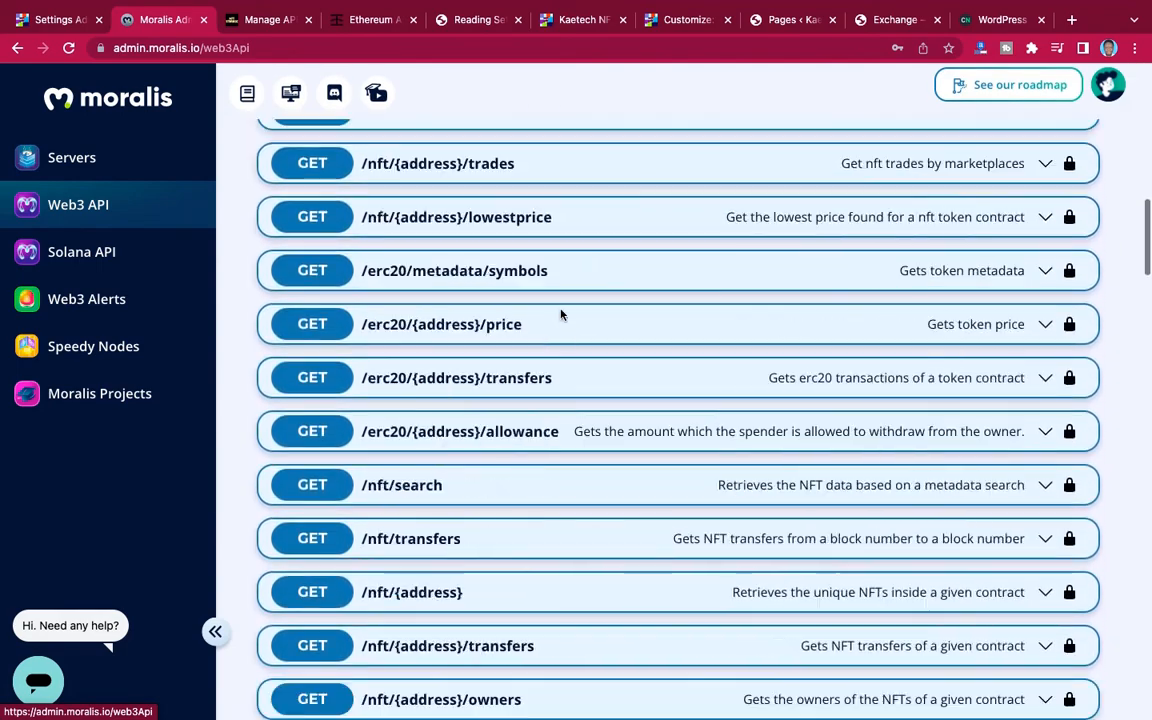
pyautogui.scroll(-4, 562, 315)
pyautogui.scroll(-8, 561, 315)
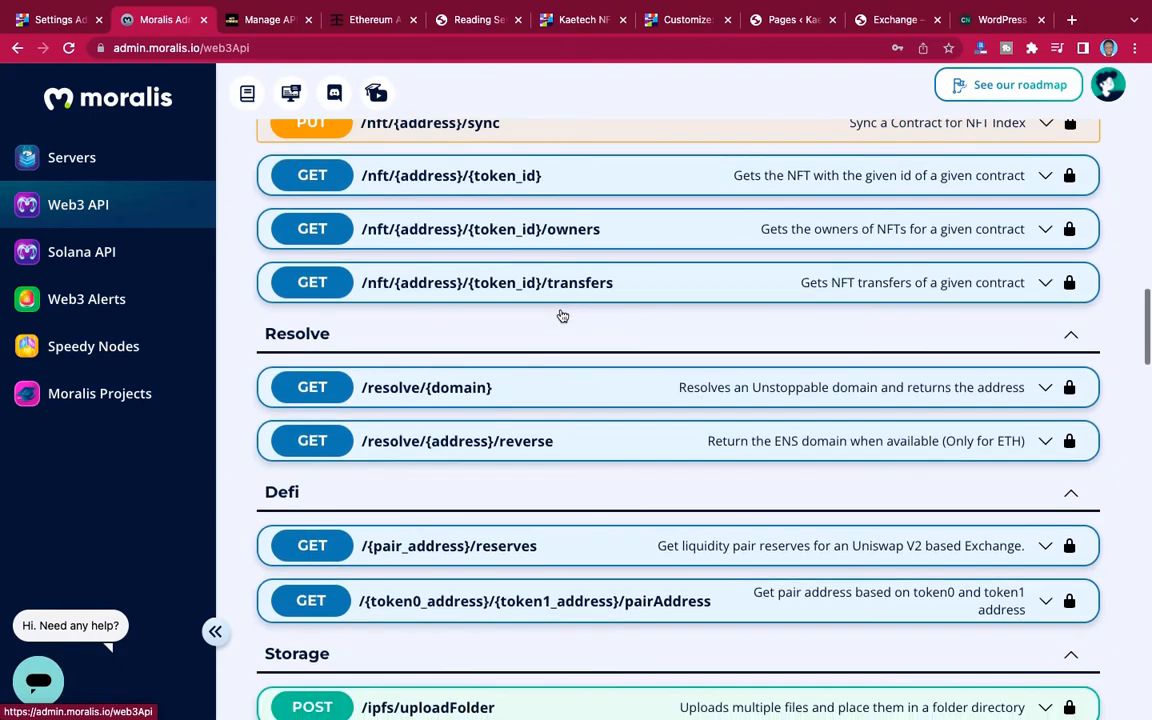
pyautogui.scroll(-15, 561, 315)
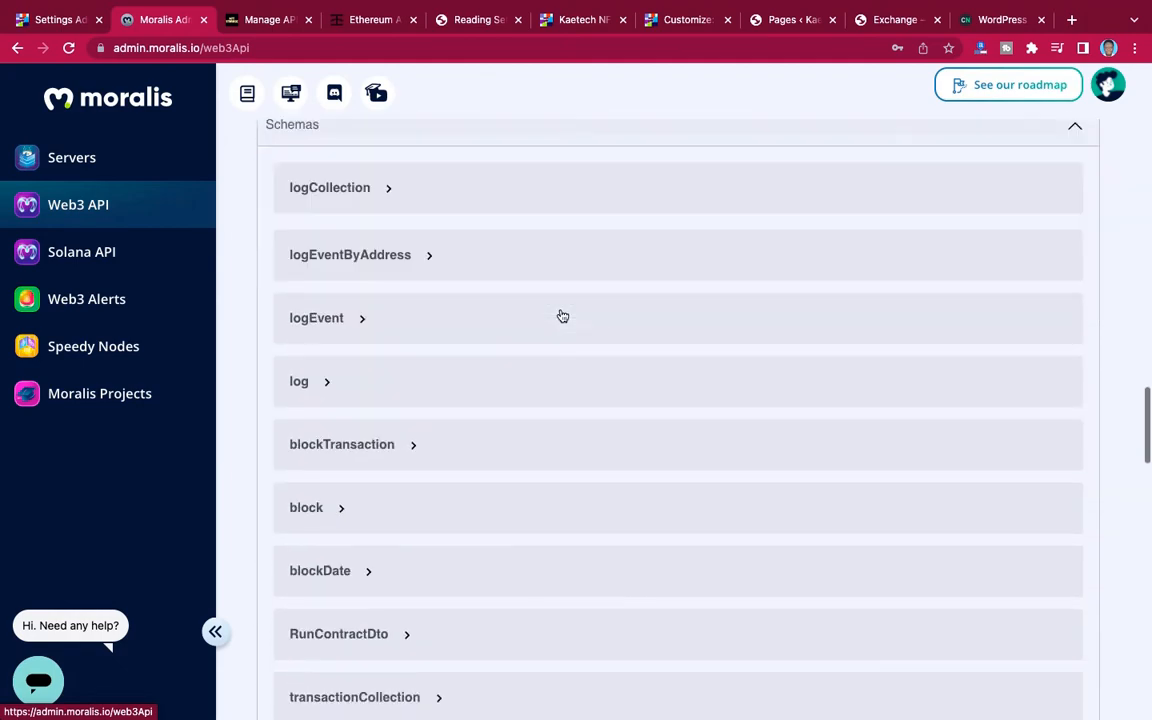
pyautogui.scroll(20, 561, 315)
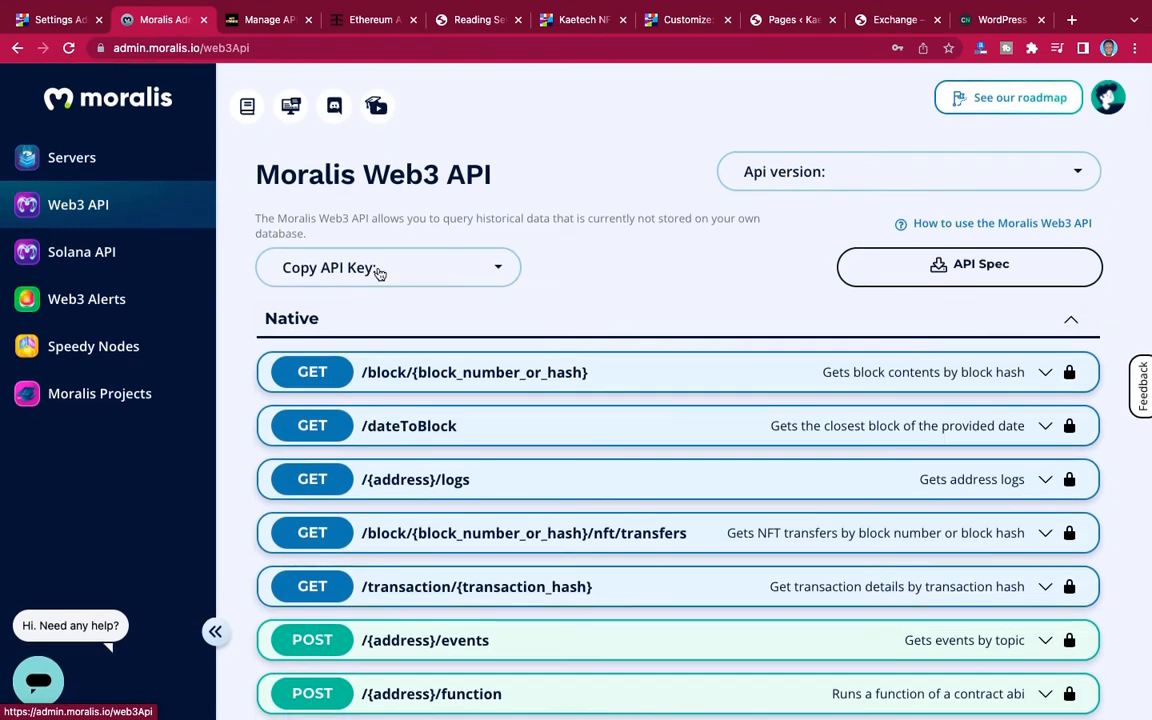
pyautogui.click(500, 268)
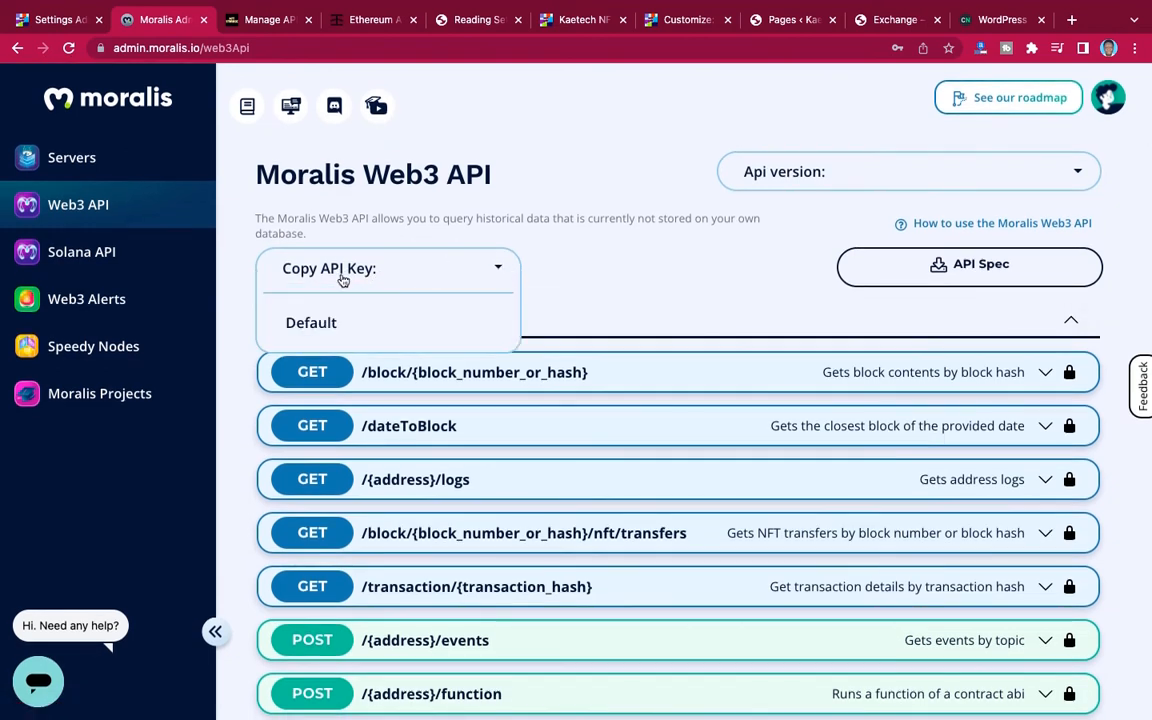
pyautogui.click(330, 325)
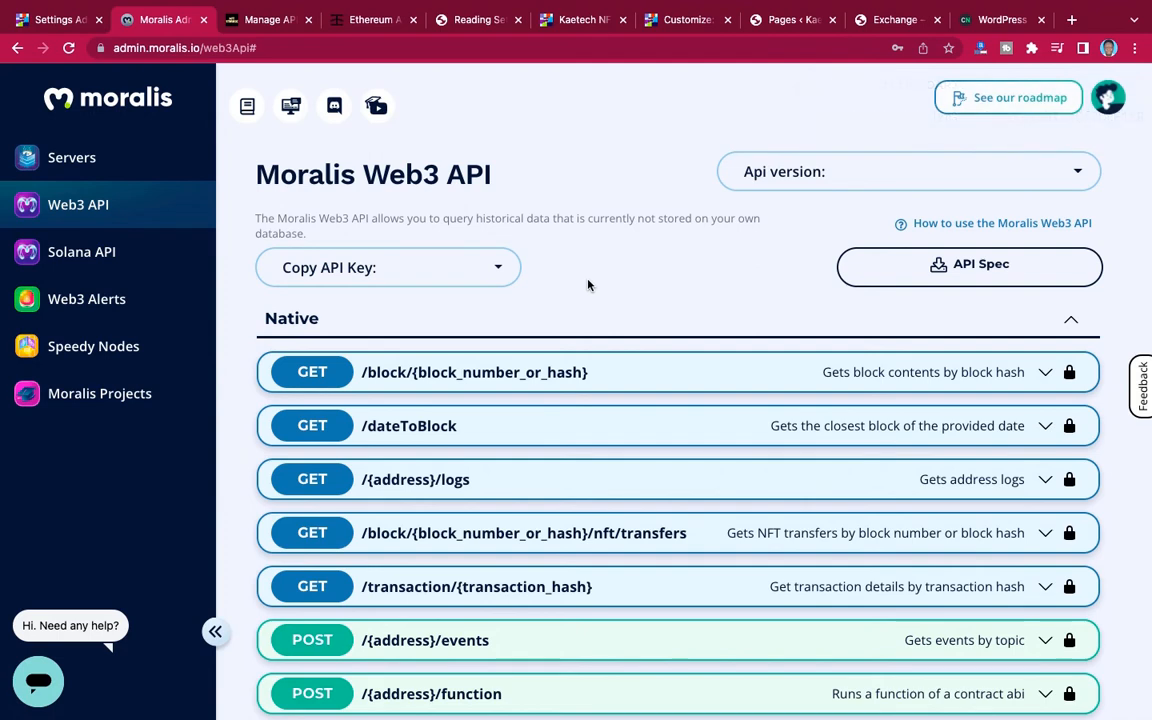
# Paste the Moralis key into Moralis Web3 API Key and save the WP Smart Contracts settings
pyautogui.click(42, 22)
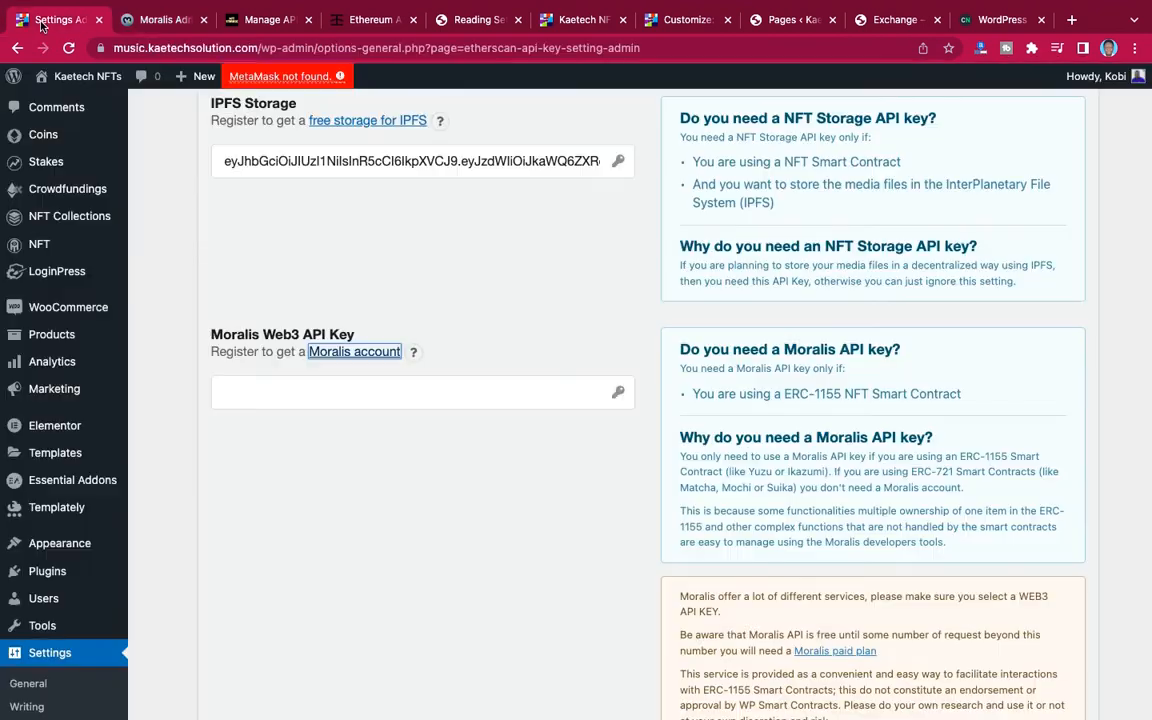
pyautogui.click(256, 390)
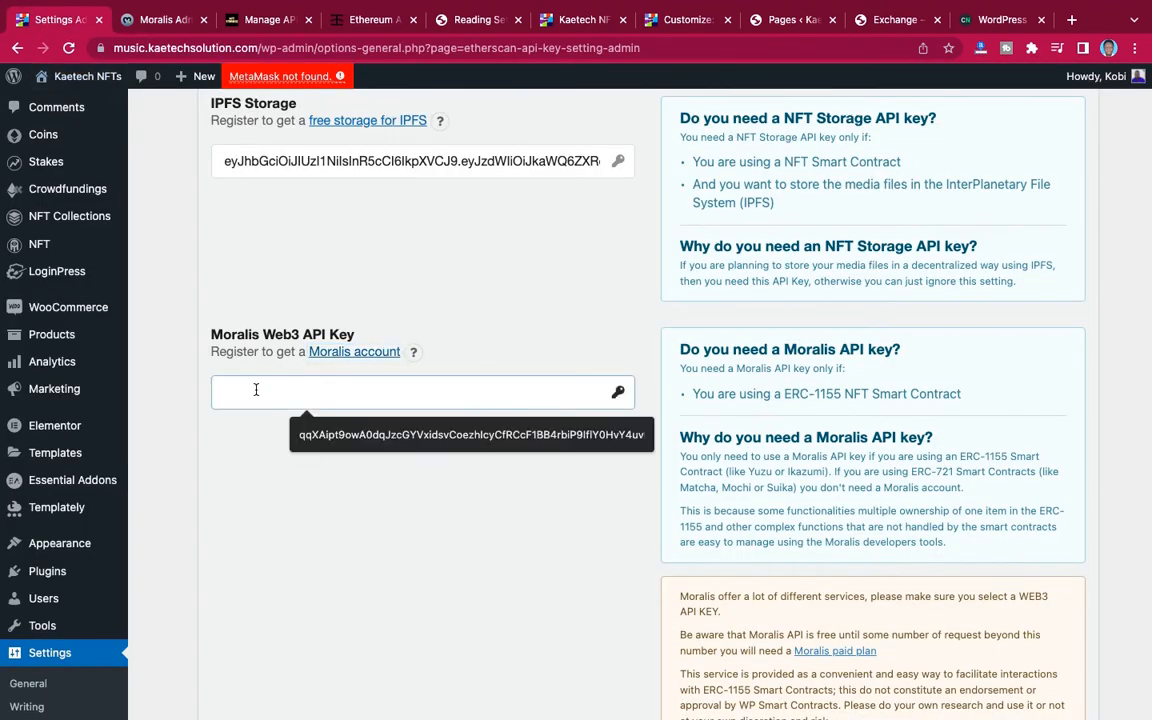
pyautogui.press('super+v')
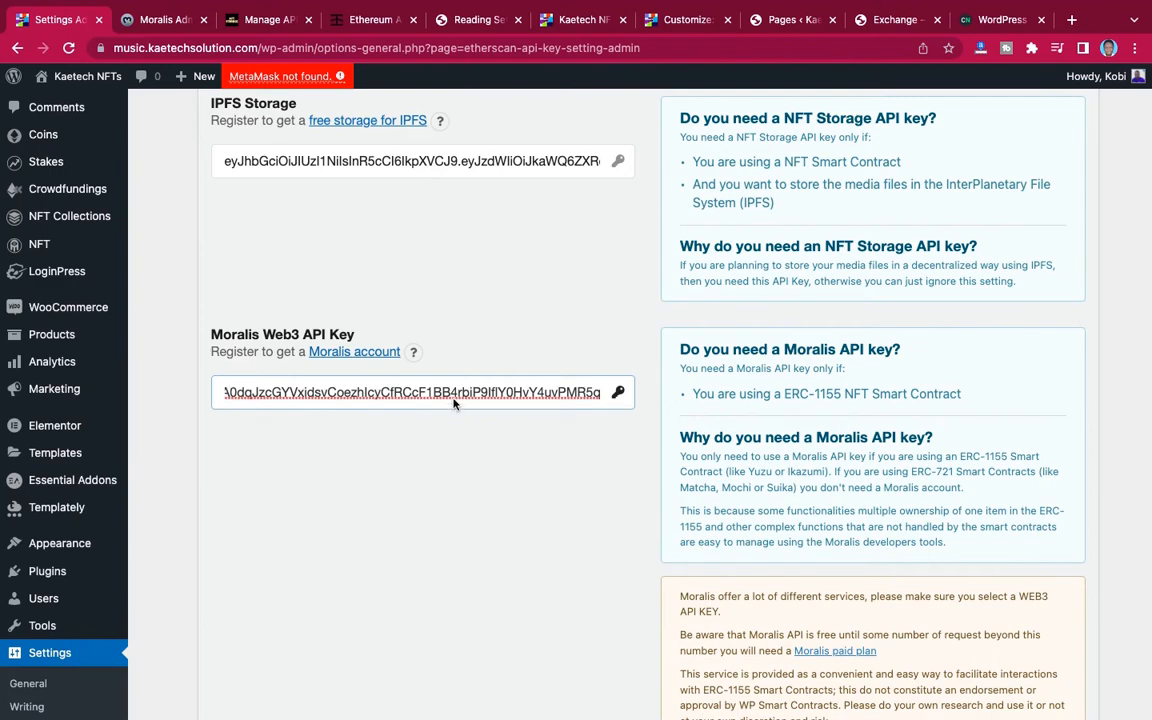
pyautogui.scroll(-5, 465, 422)
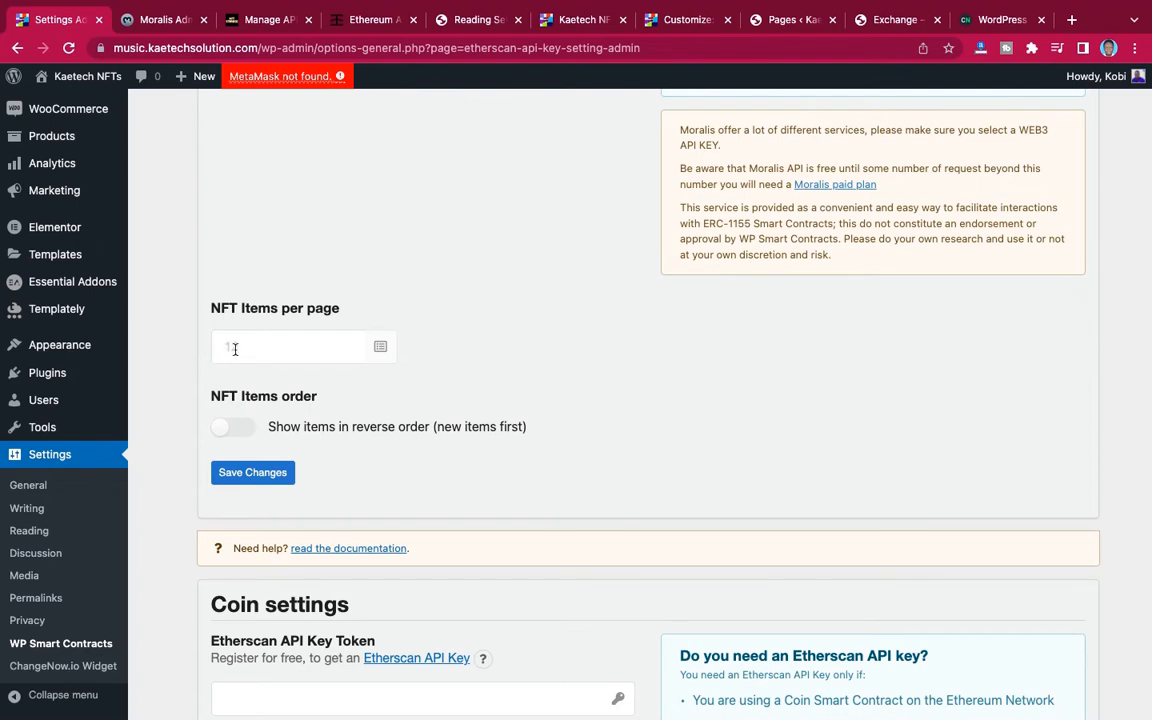
pyautogui.click(262, 472)
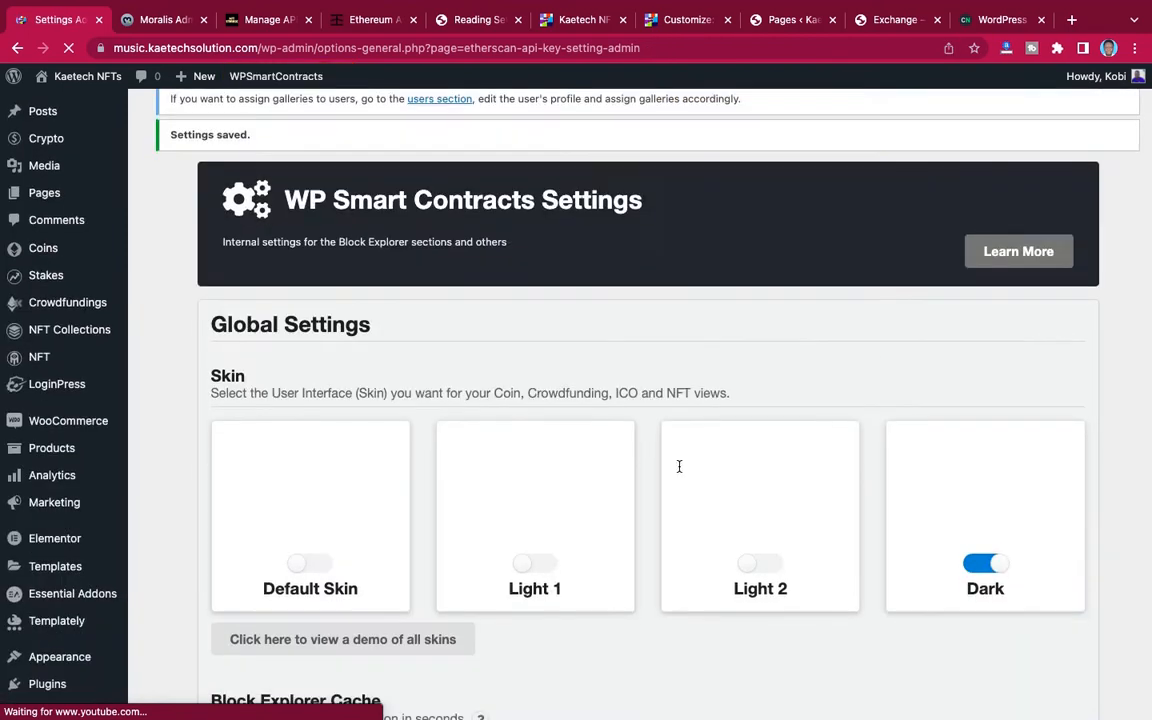
pyautogui.scroll(-3, 679, 466)
pyautogui.scroll(-15, 679, 466)
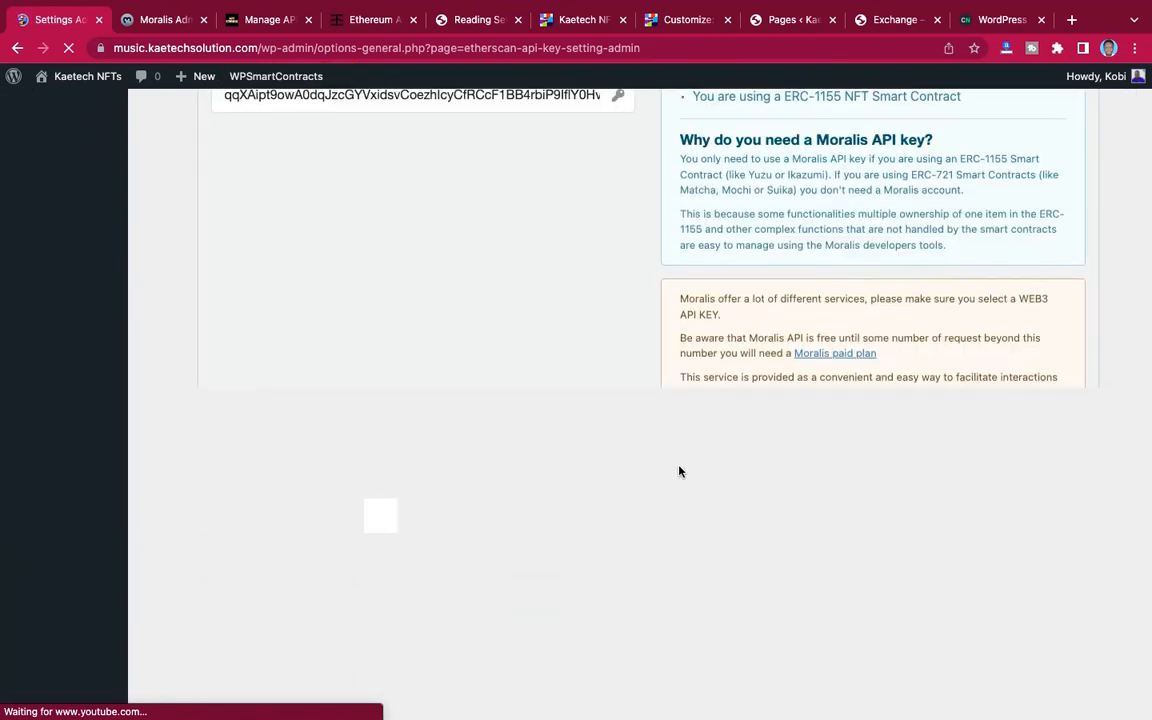
pyautogui.scroll(-7, 679, 471)
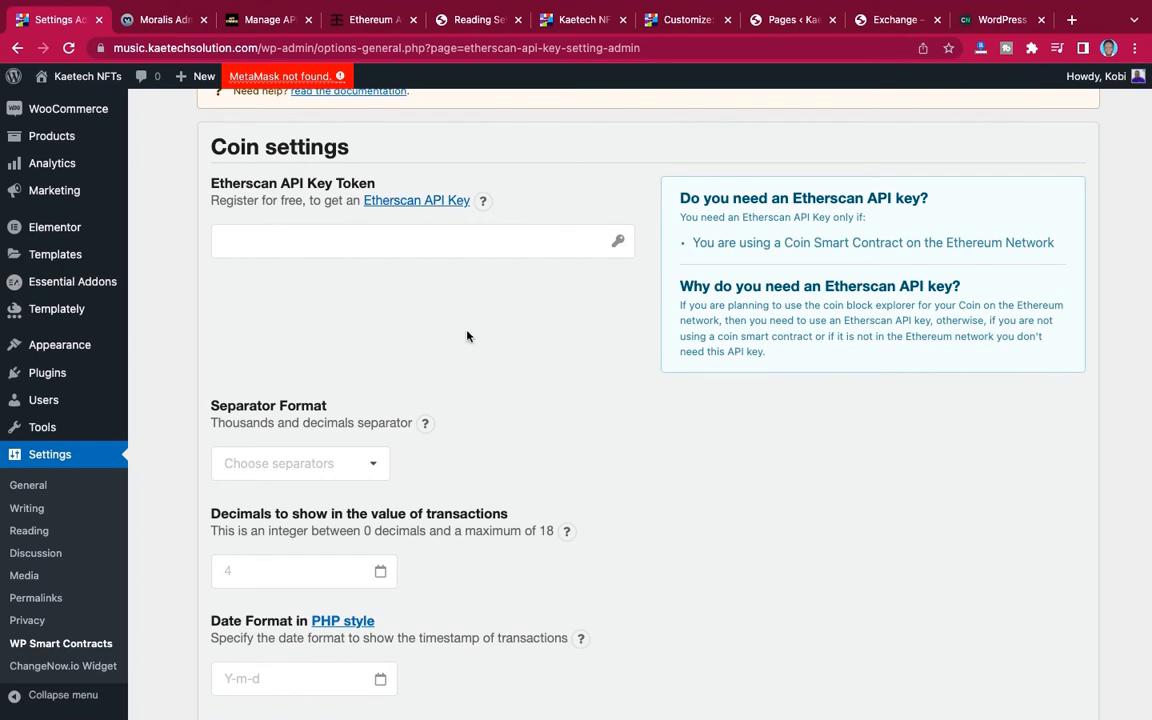
pyautogui.scroll(-3, 466, 336)
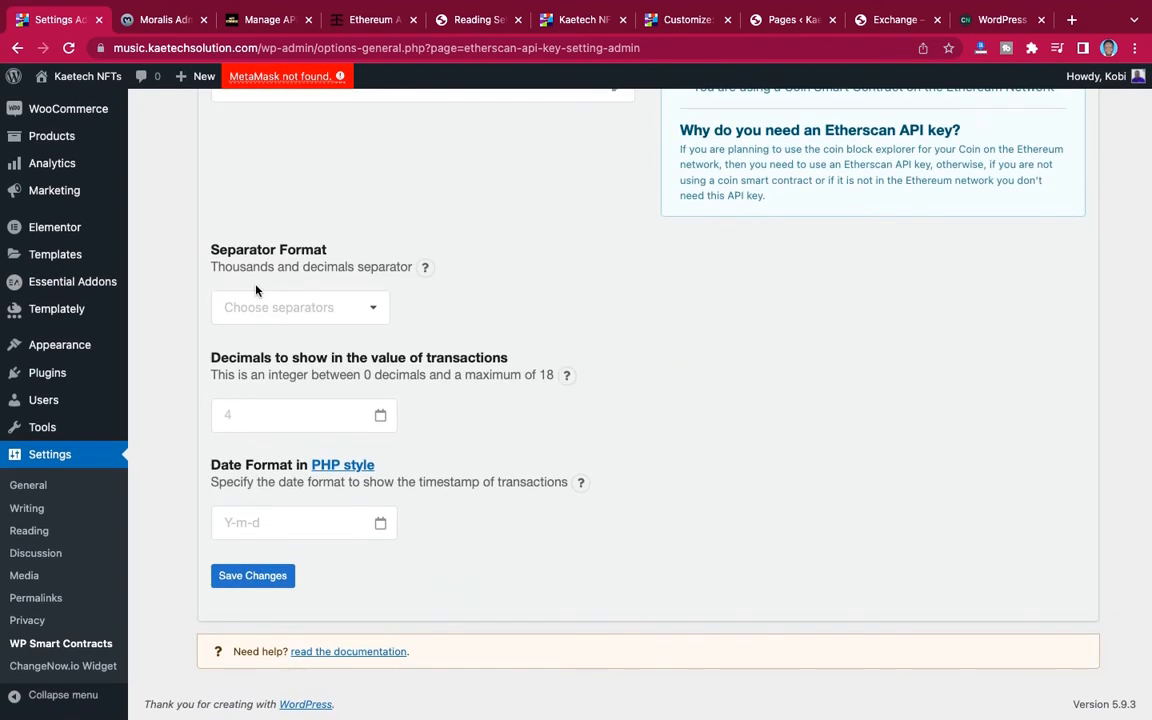
pyautogui.scroll(2, 487, 140)
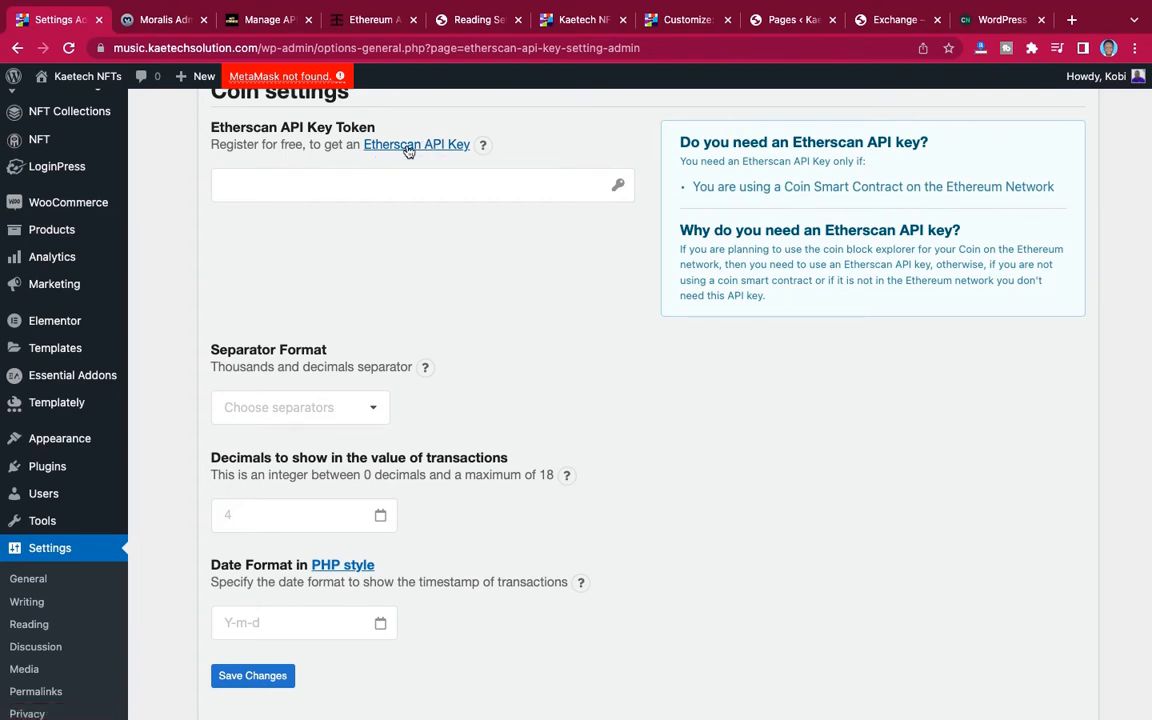
# Follow the Etherscan API Key link to the account's API Keys page listing the NFT Kaetech key
pyautogui.click(408, 146)
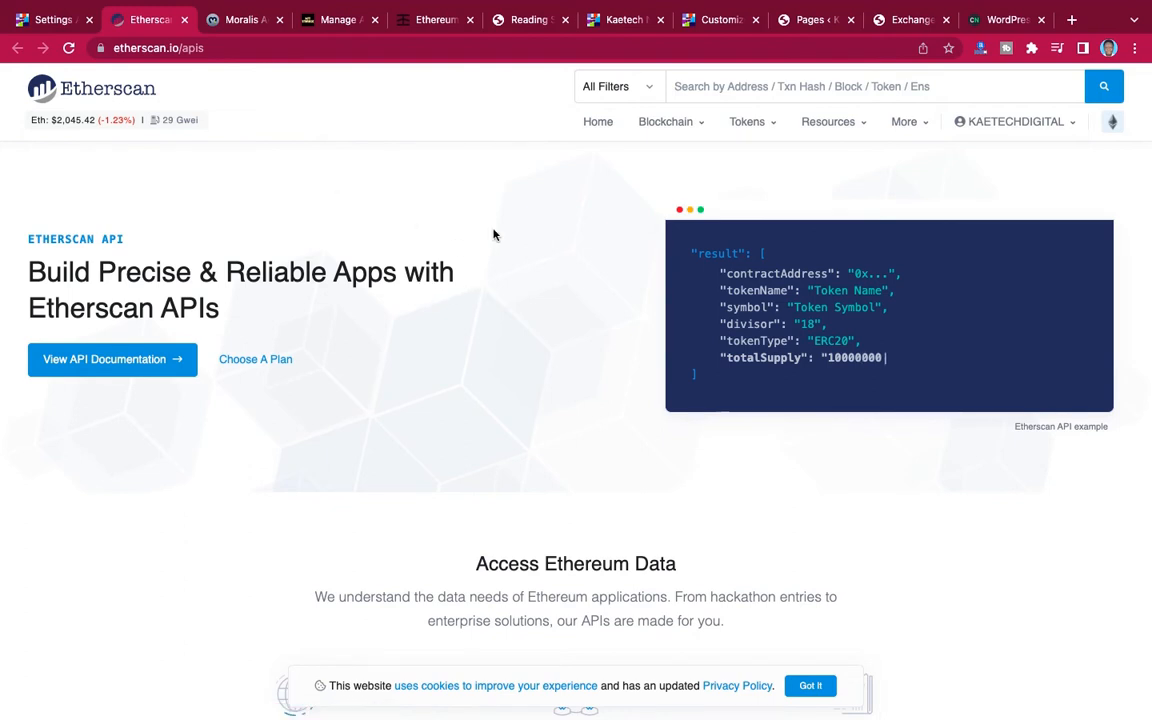
pyautogui.moveTo(1076, 121)
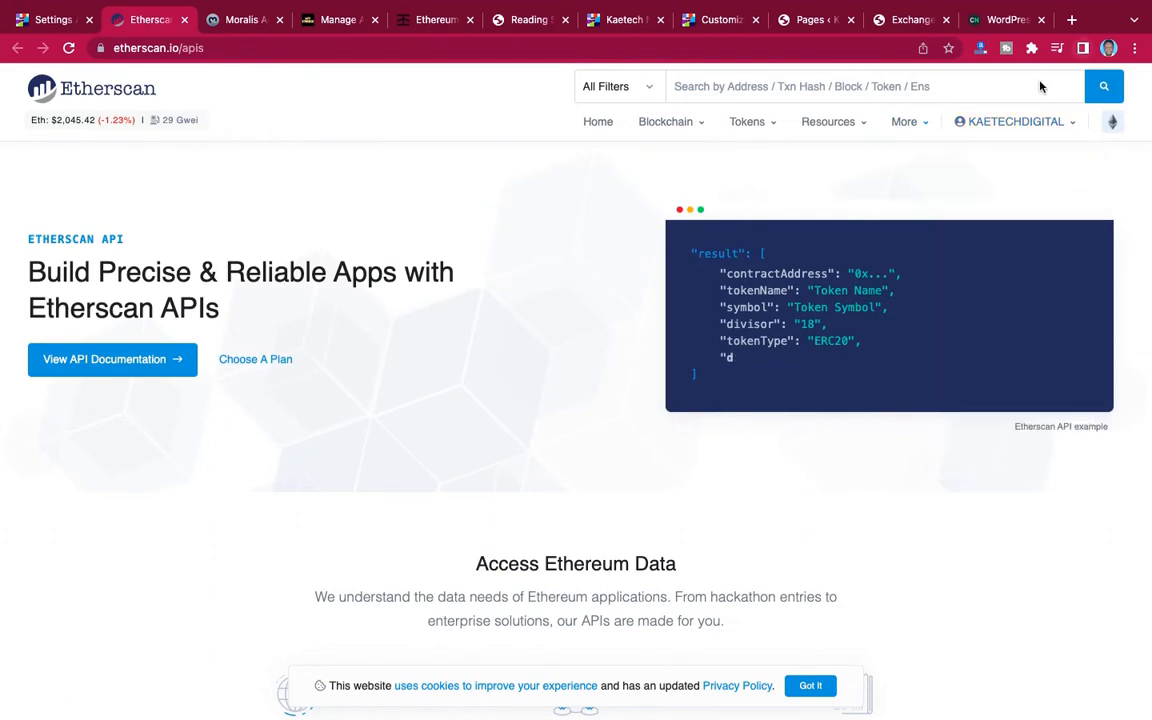
pyautogui.moveTo(1020, 122)
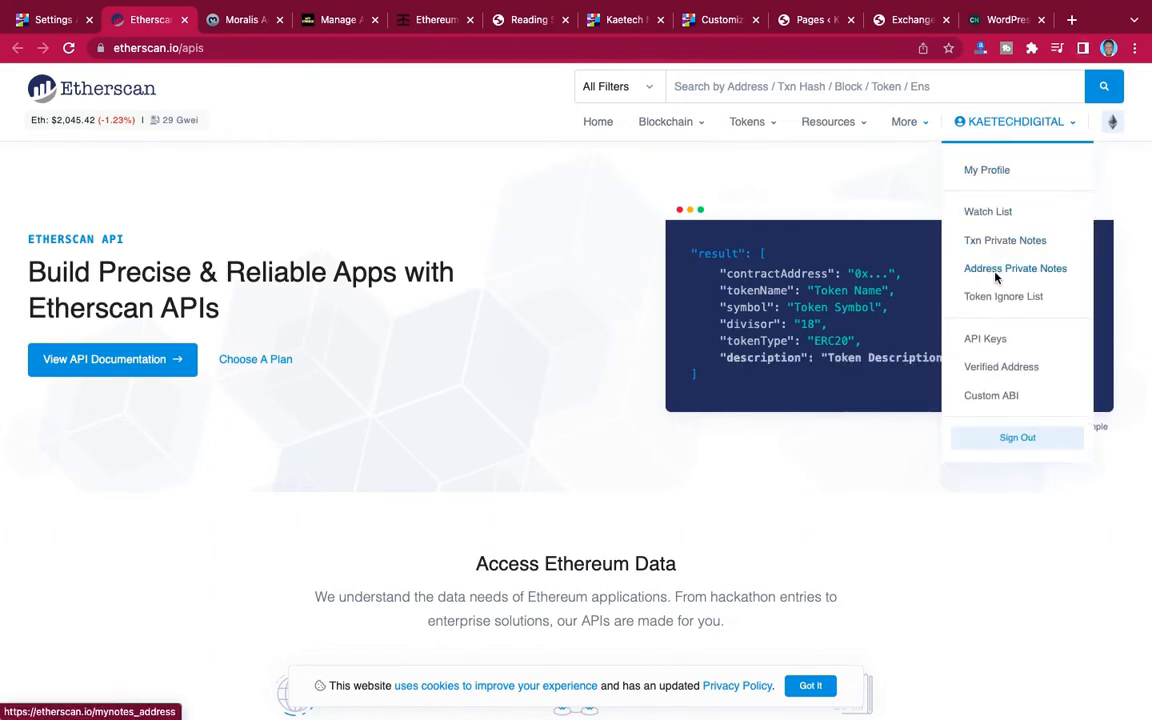
pyautogui.click(987, 341)
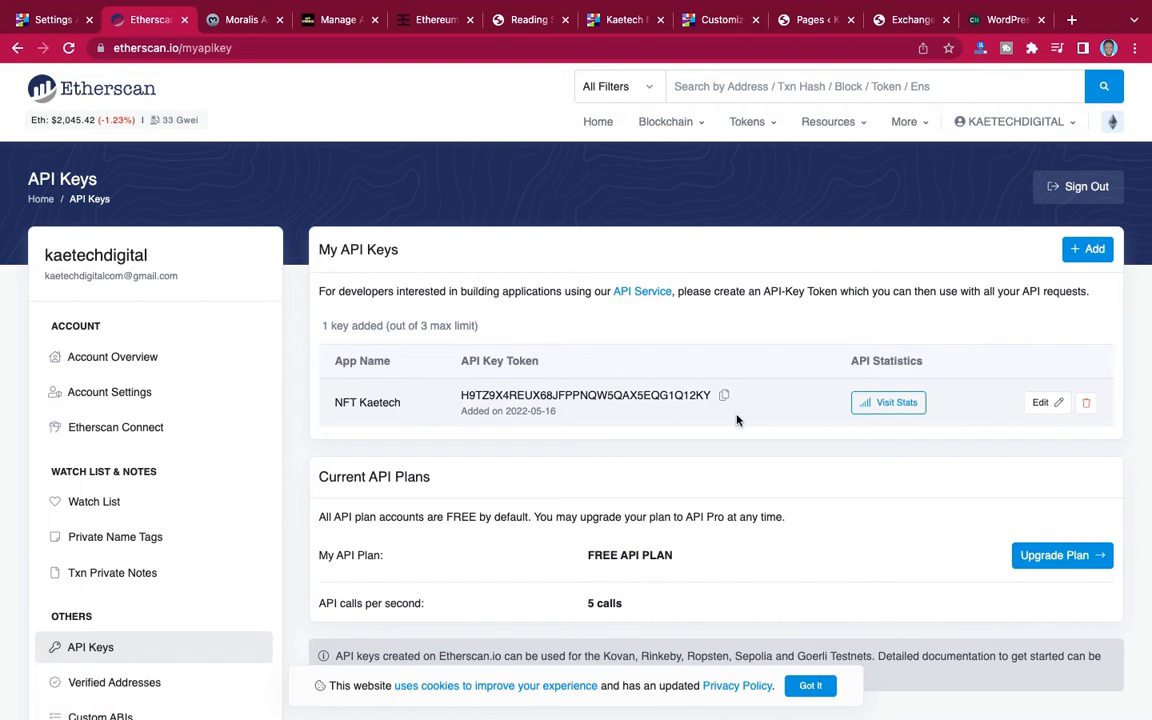
pyautogui.scroll(-3, 737, 420)
pyautogui.scroll(2, 770, 380)
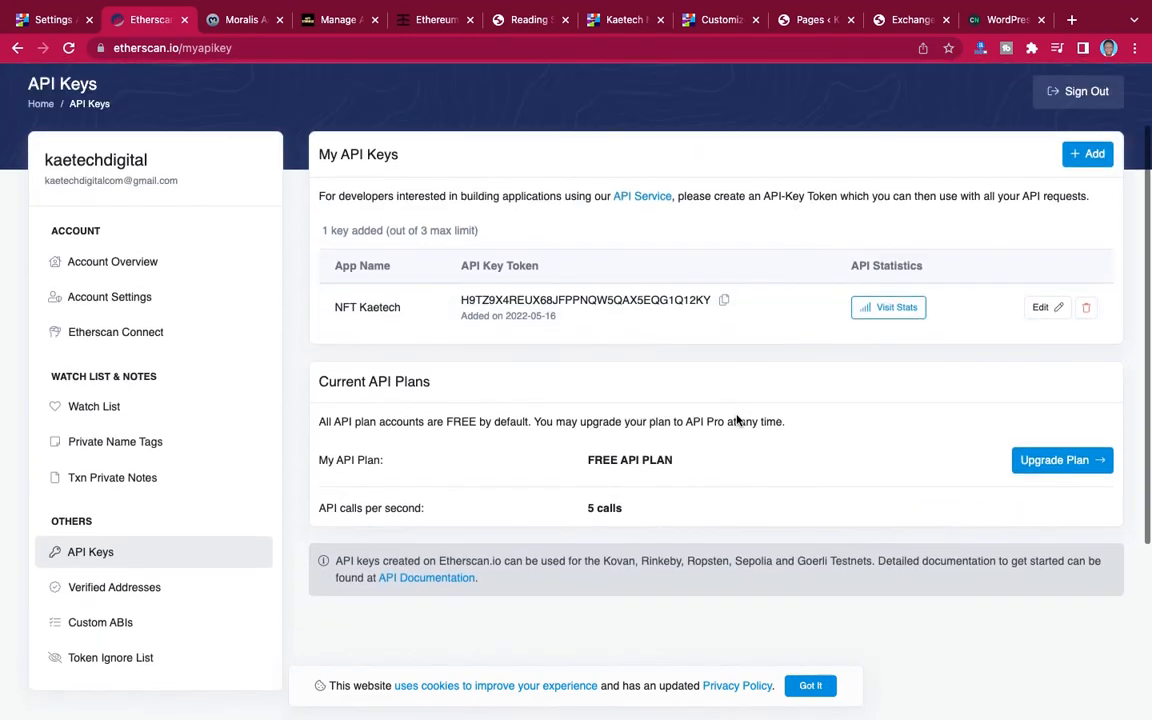
# Add a new Etherscan API key for the app 'NFT Kaetech 2'
pyautogui.click(1097, 169)
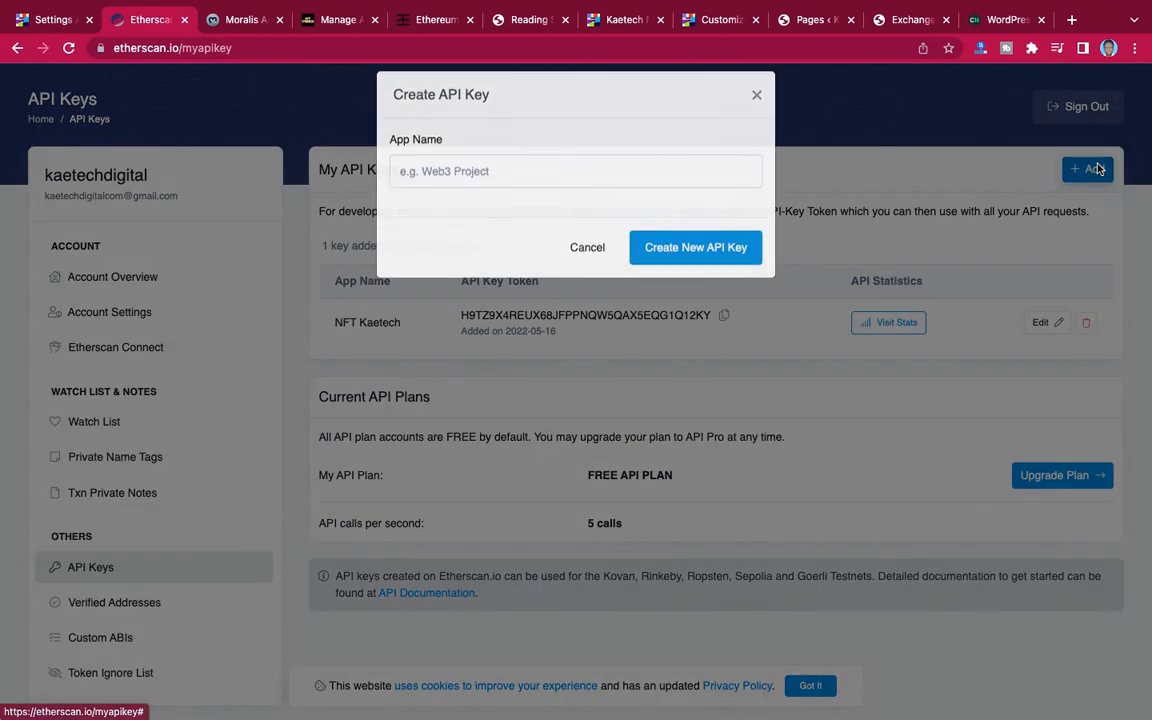
pyautogui.click(440, 188)
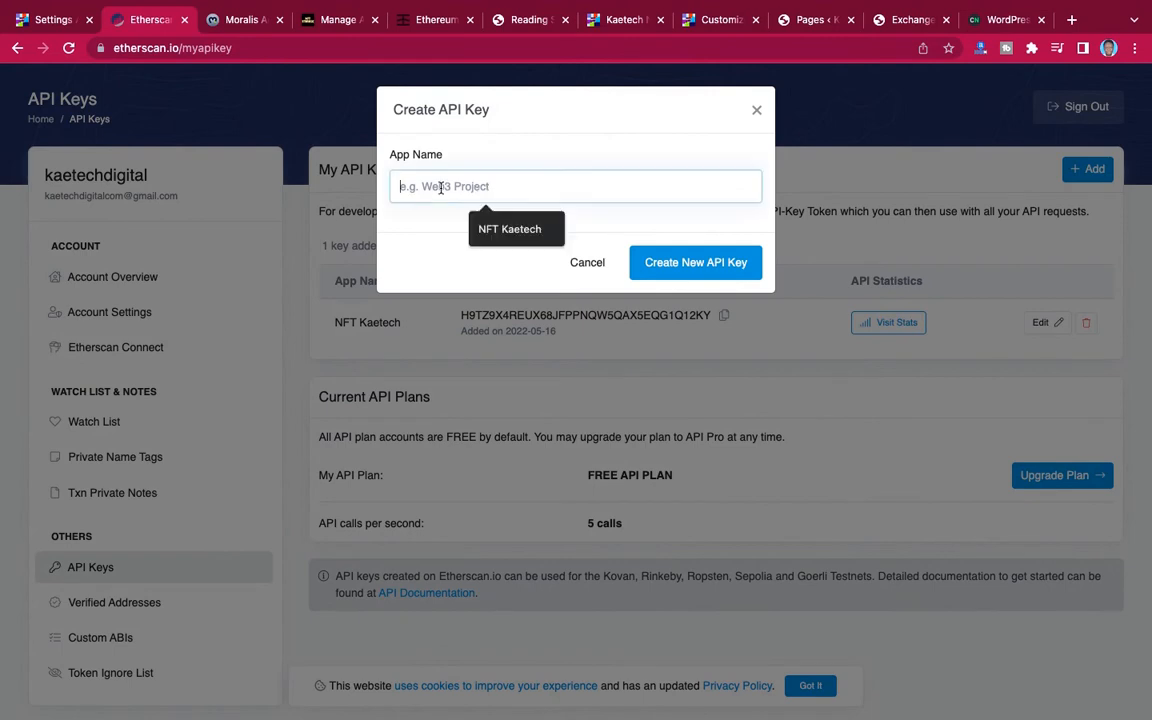
pyautogui.click(502, 232)
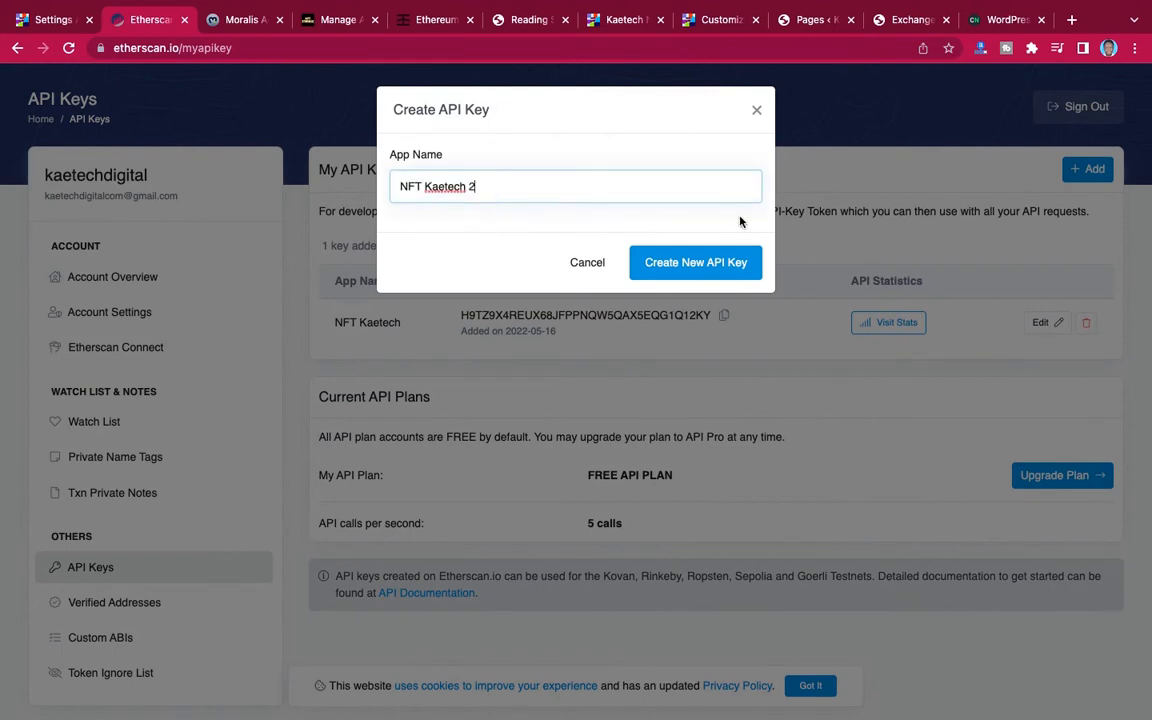
pyautogui.click(684, 264)
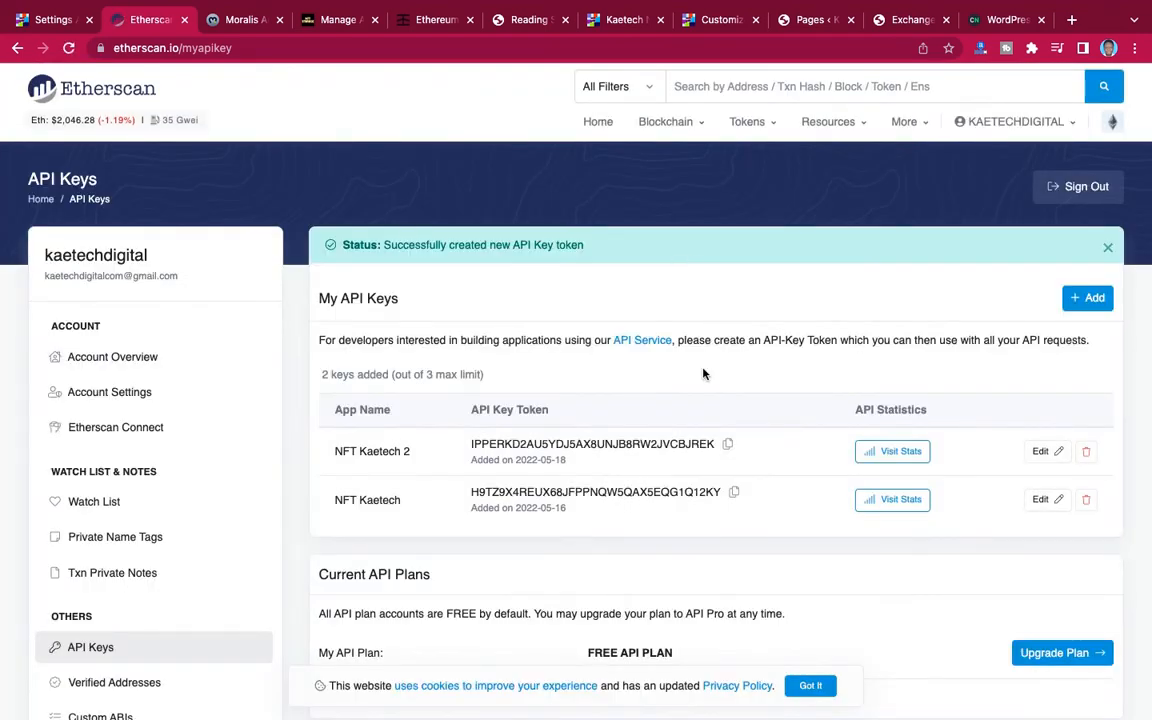
# Copy the NFT Kaetech 2 key token and bring back the WordPress settings page
pyautogui.scroll(-3, 703, 374)
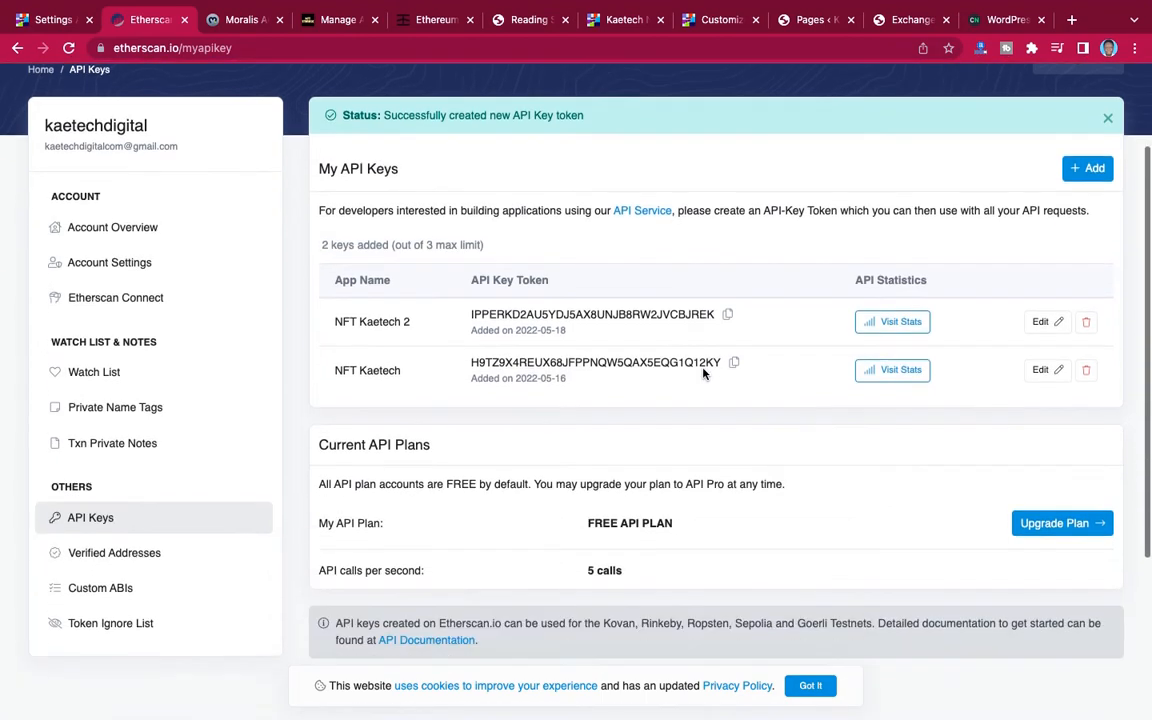
pyautogui.scroll(-2, 703, 374)
pyautogui.scroll(2, 702, 373)
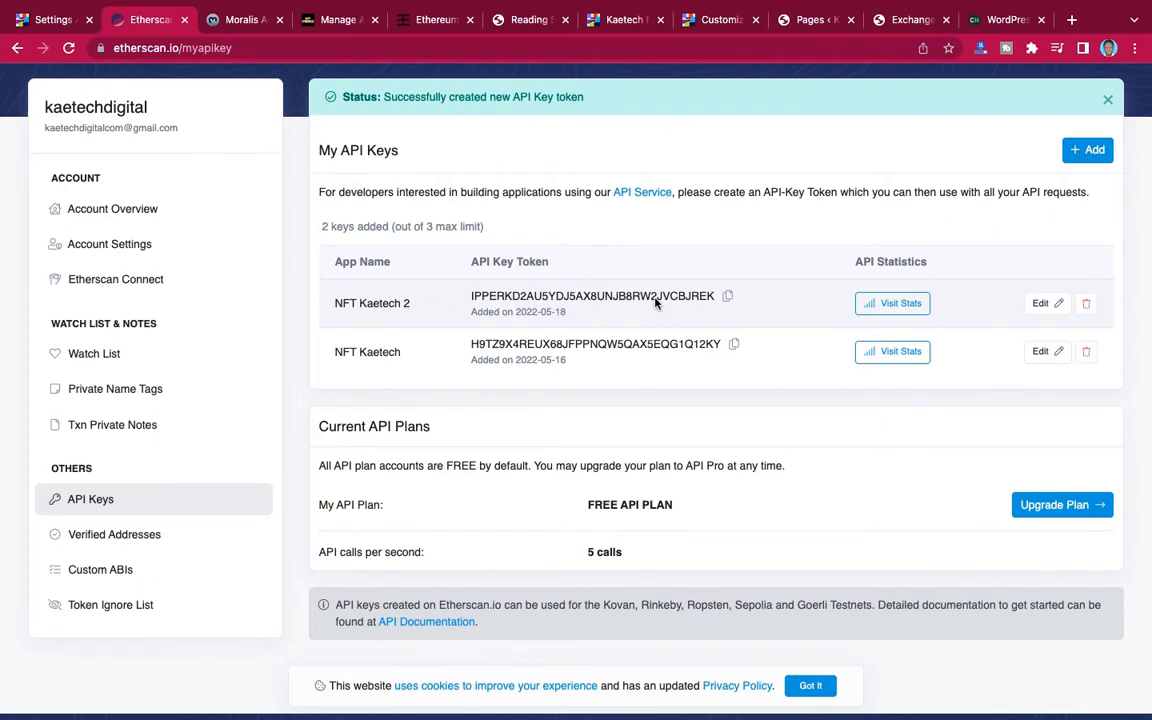
pyautogui.click(728, 297)
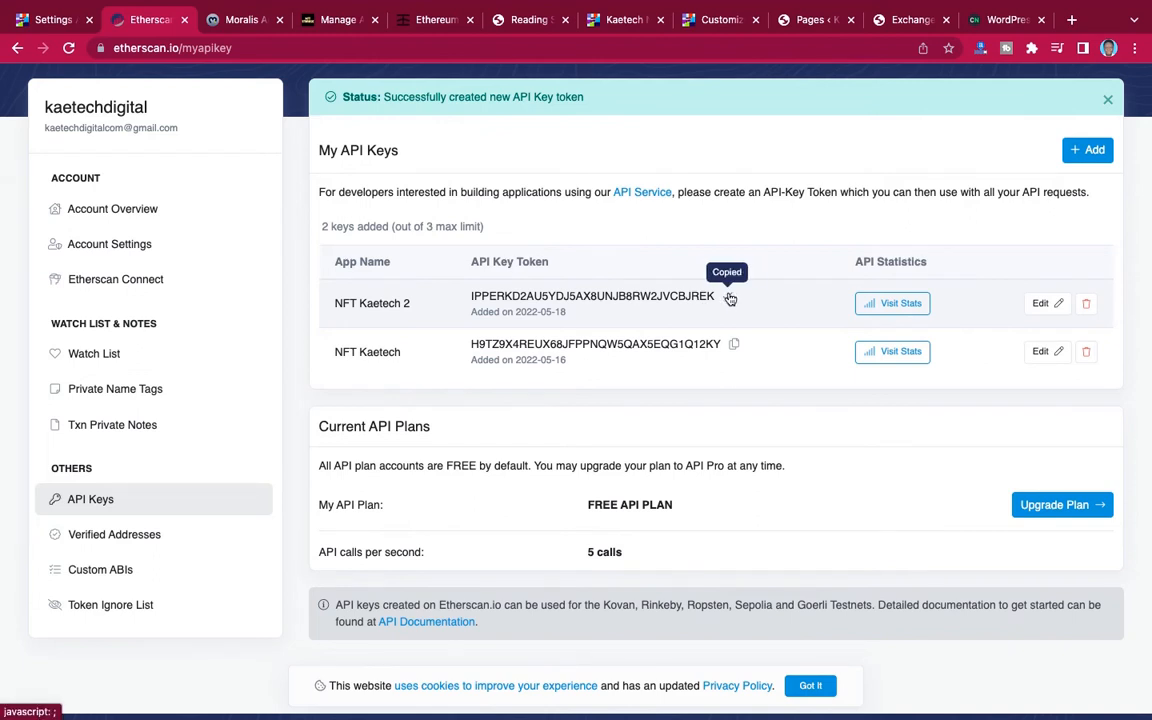
pyautogui.click(40, 20)
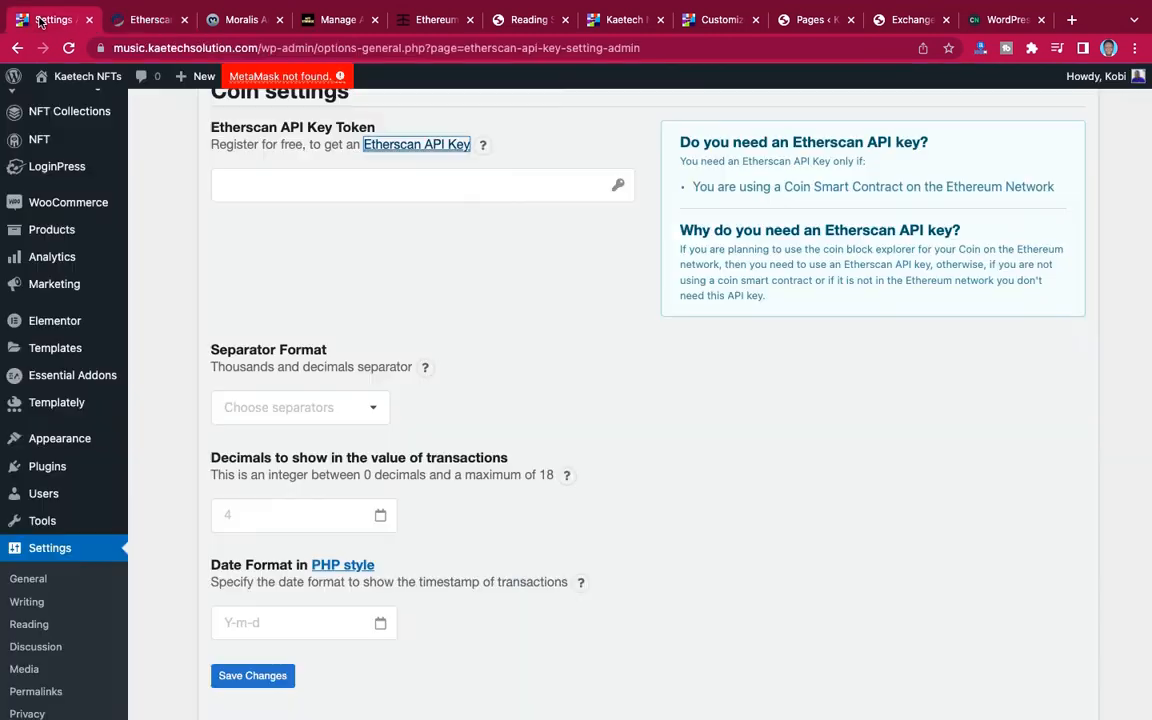
# Paste the Etherscan API key, choose the 1,000,000.00 separator format, and save the Coin settings
pyautogui.click(372, 183)
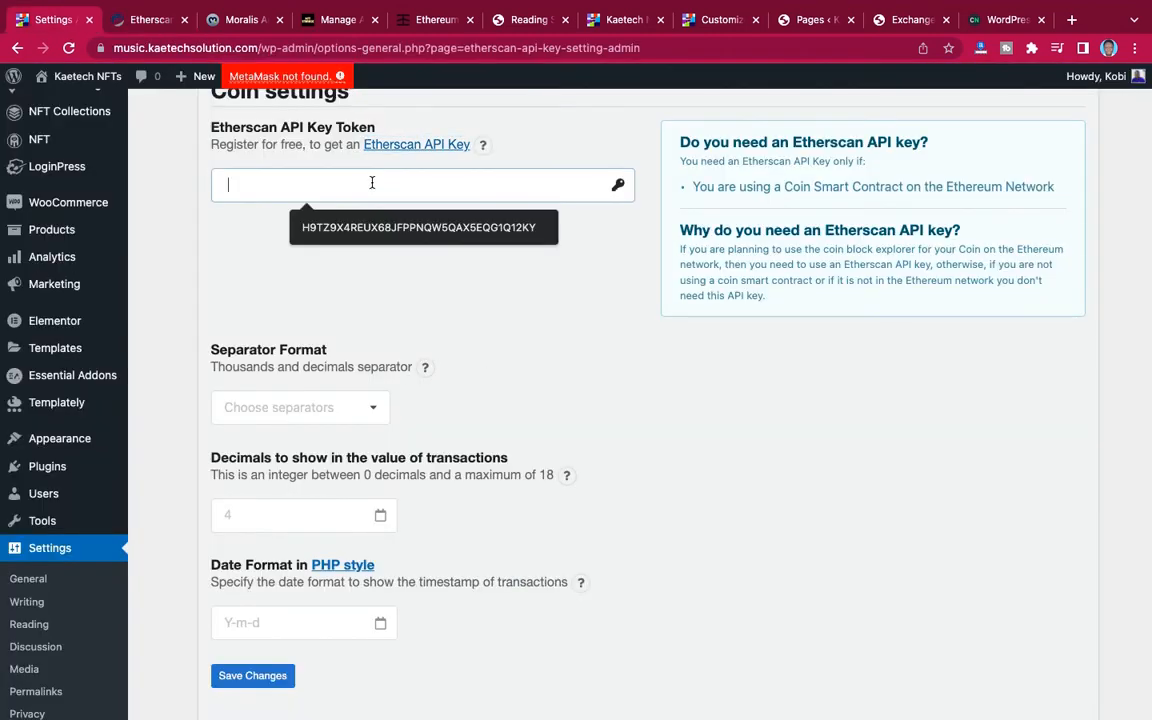
pyautogui.press('super+v')
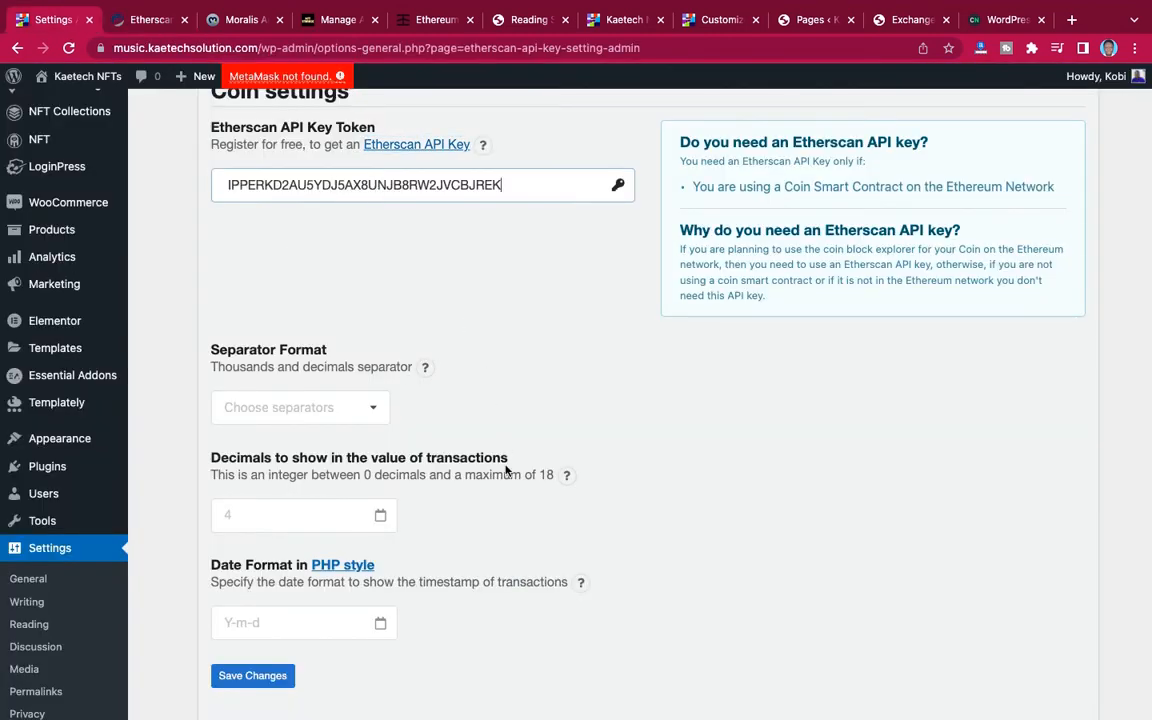
pyautogui.scroll(-1, 505, 471)
pyautogui.click(340, 335)
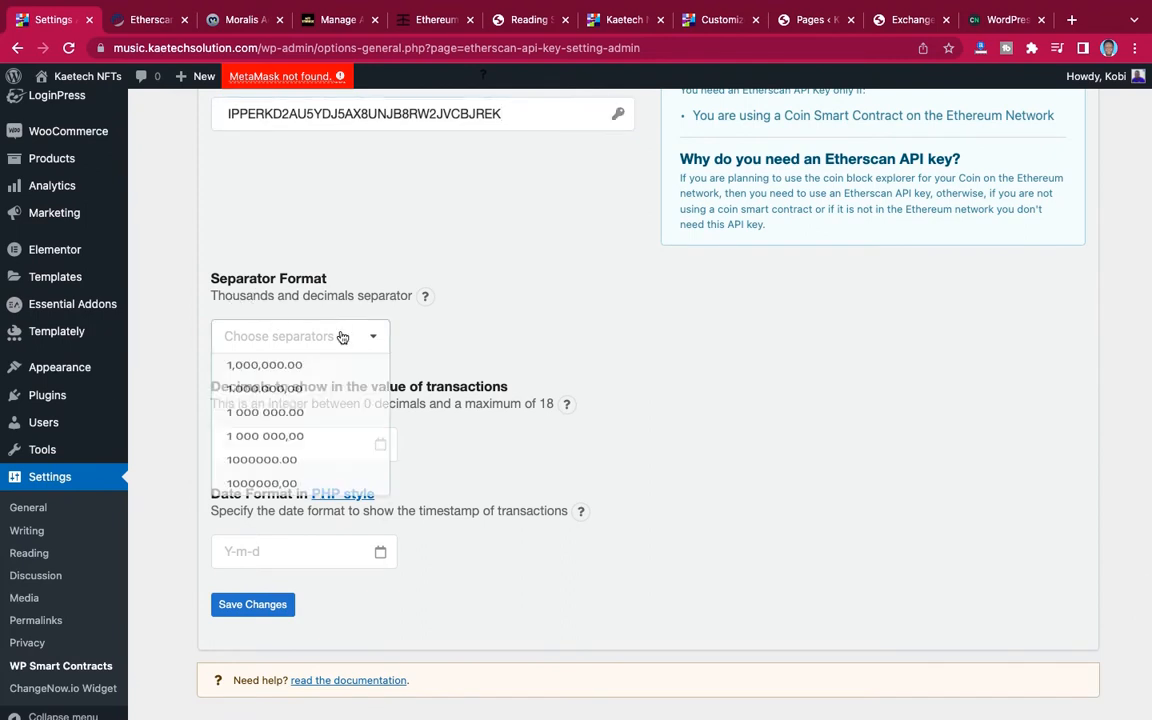
pyautogui.click(265, 373)
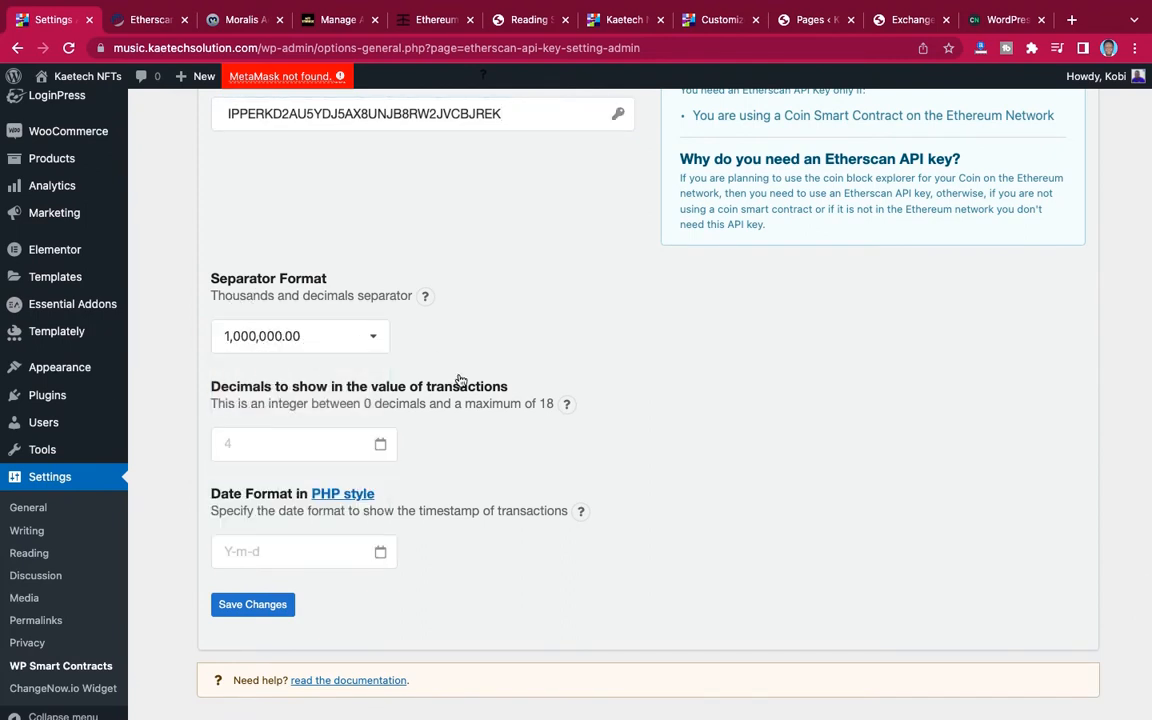
pyautogui.scroll(-1, 463, 382)
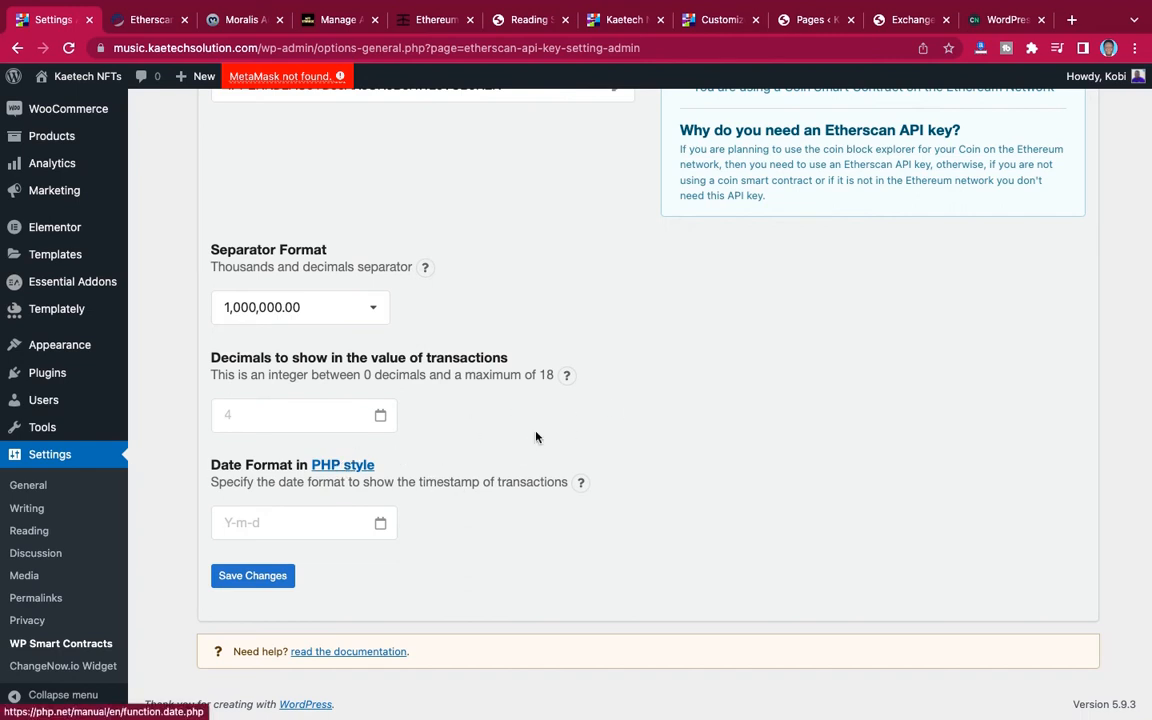
pyautogui.click(269, 580)
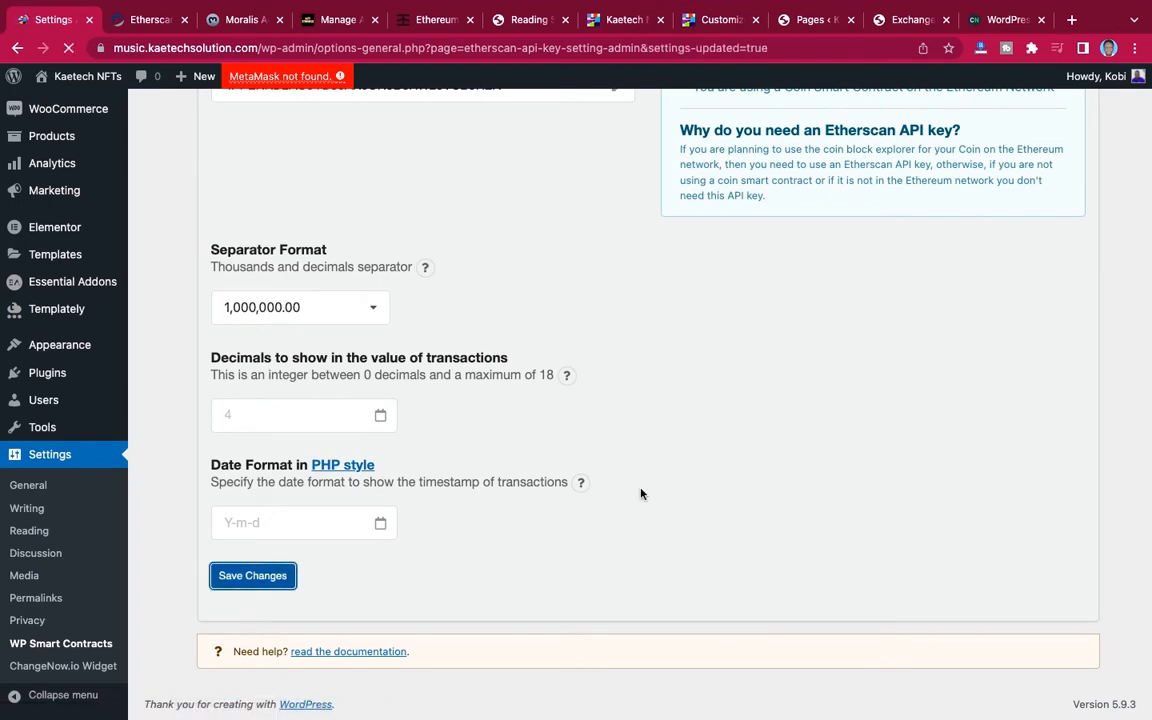
pyautogui.scroll(-5, 641, 494)
pyautogui.scroll(-7, 641, 494)
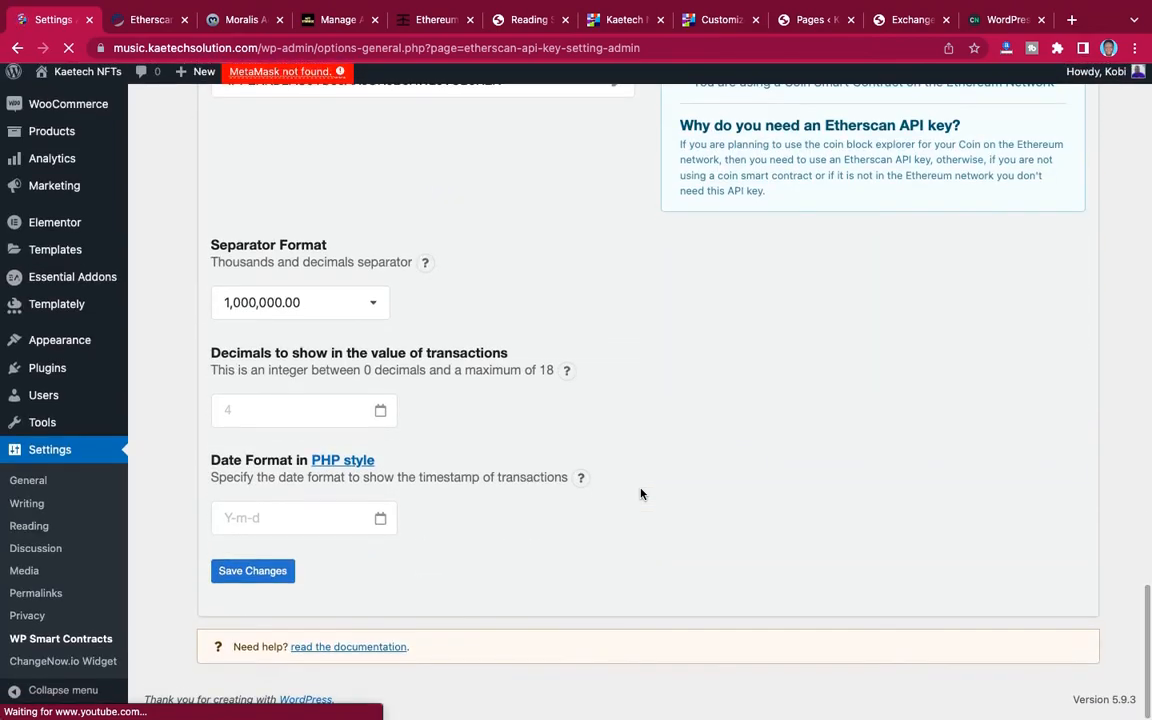
pyautogui.scroll(6, 641, 494)
pyautogui.scroll(10, 641, 494)
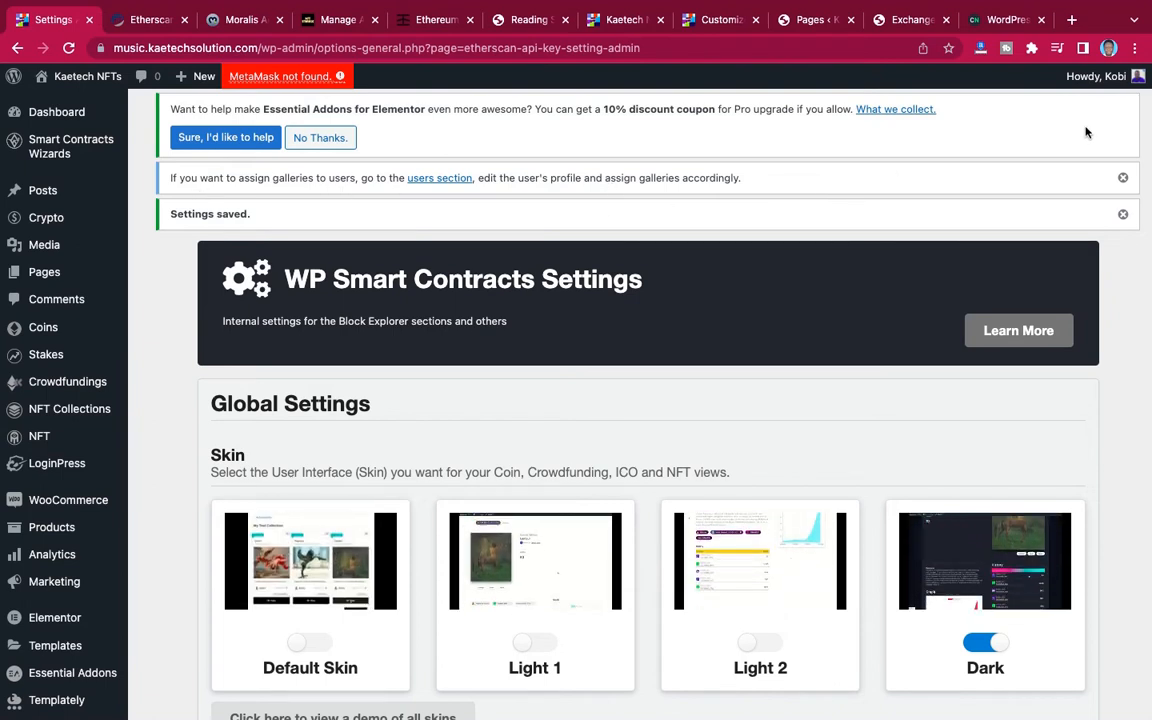
# Decline the Essential Addons for Elementor discount notice with No Thanks
pyautogui.click(324, 140)
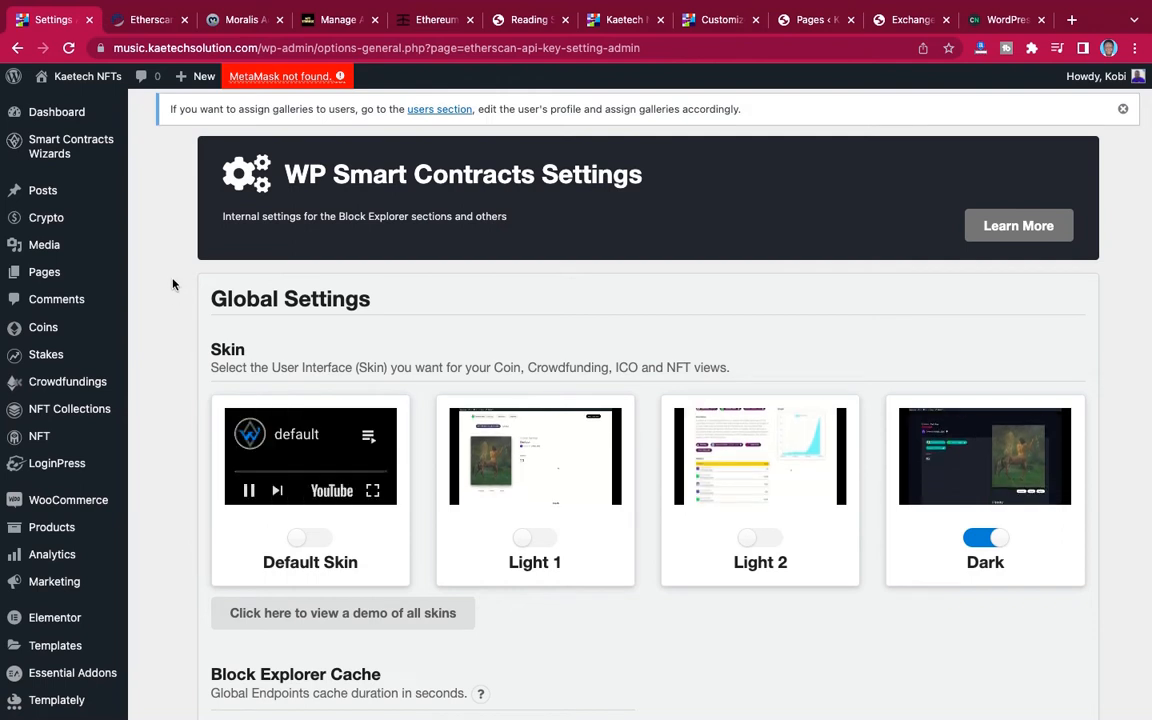
pyautogui.moveTo(46, 147)
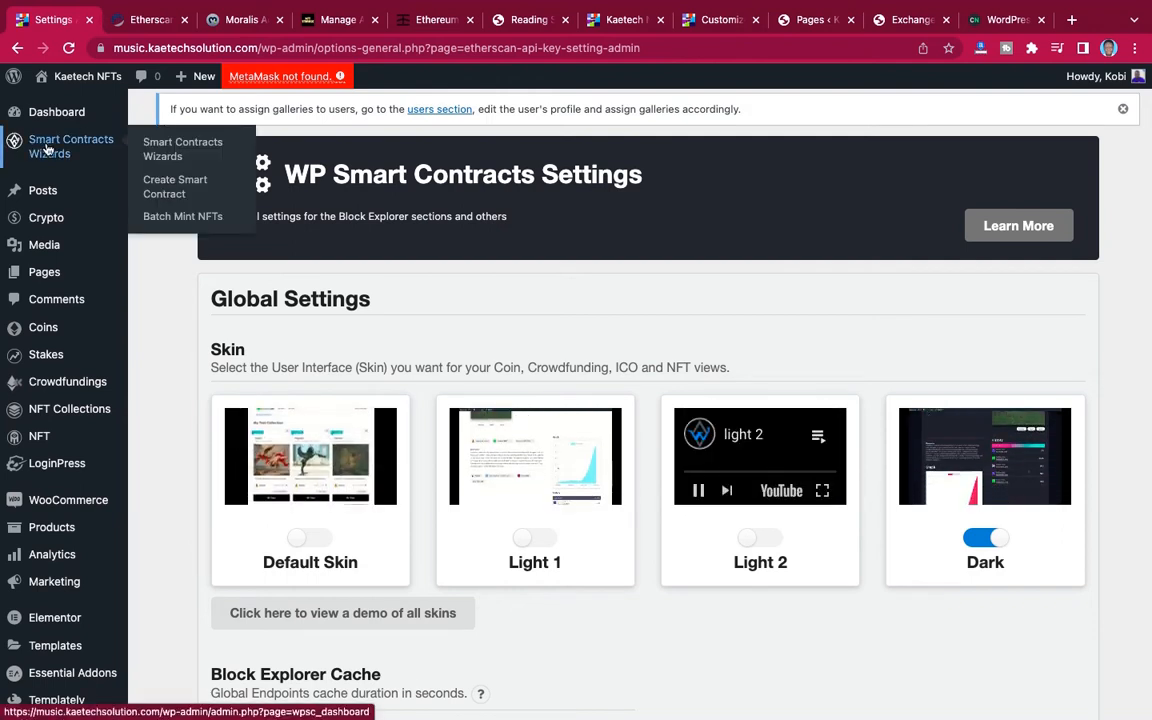
pyautogui.click(166, 153)
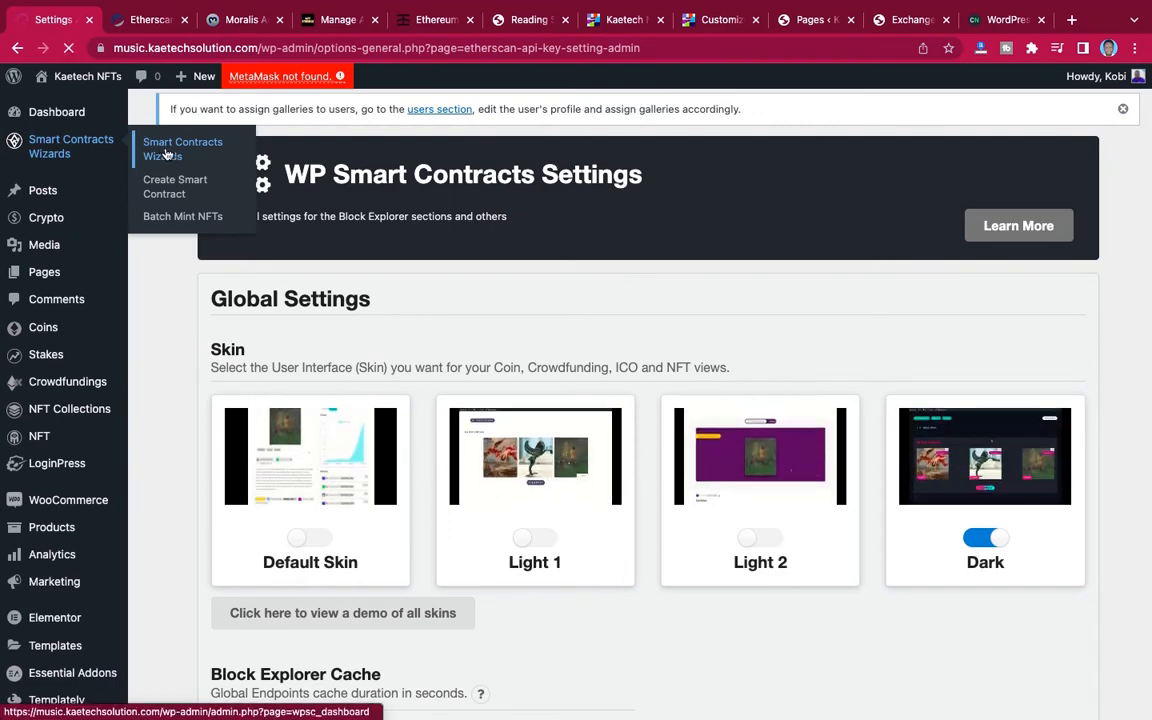
pyautogui.scroll(-3, 766, 450)
pyautogui.scroll(1, 766, 450)
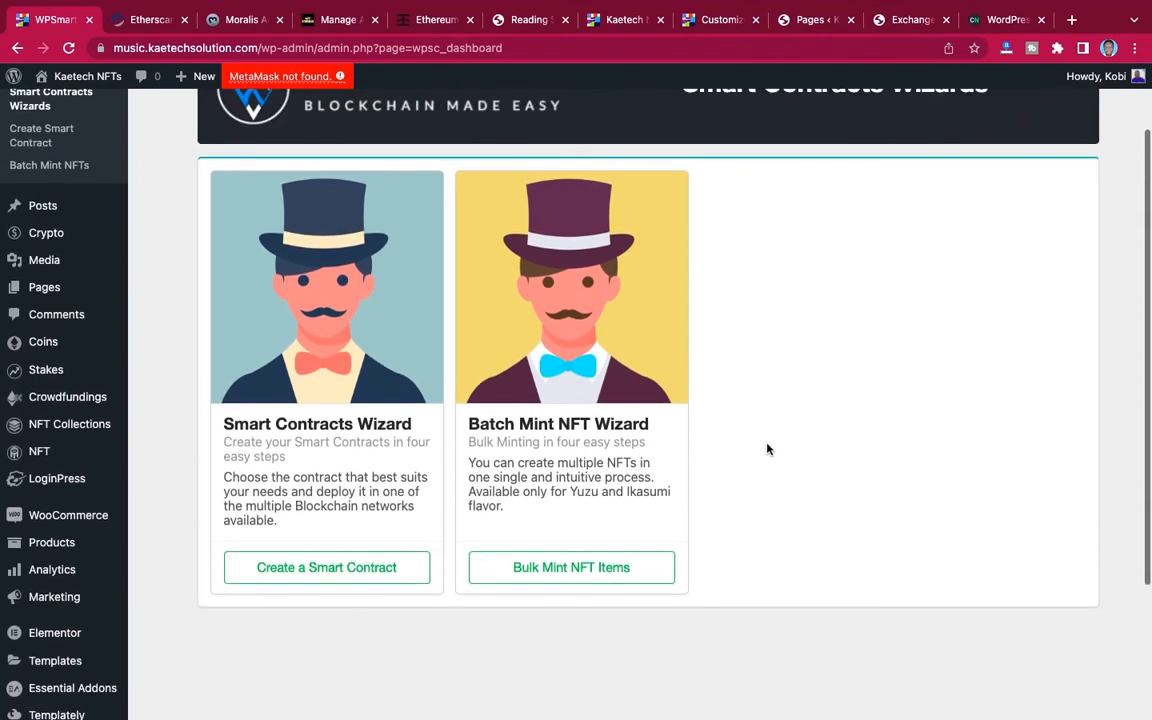
pyautogui.scroll(1, 766, 450)
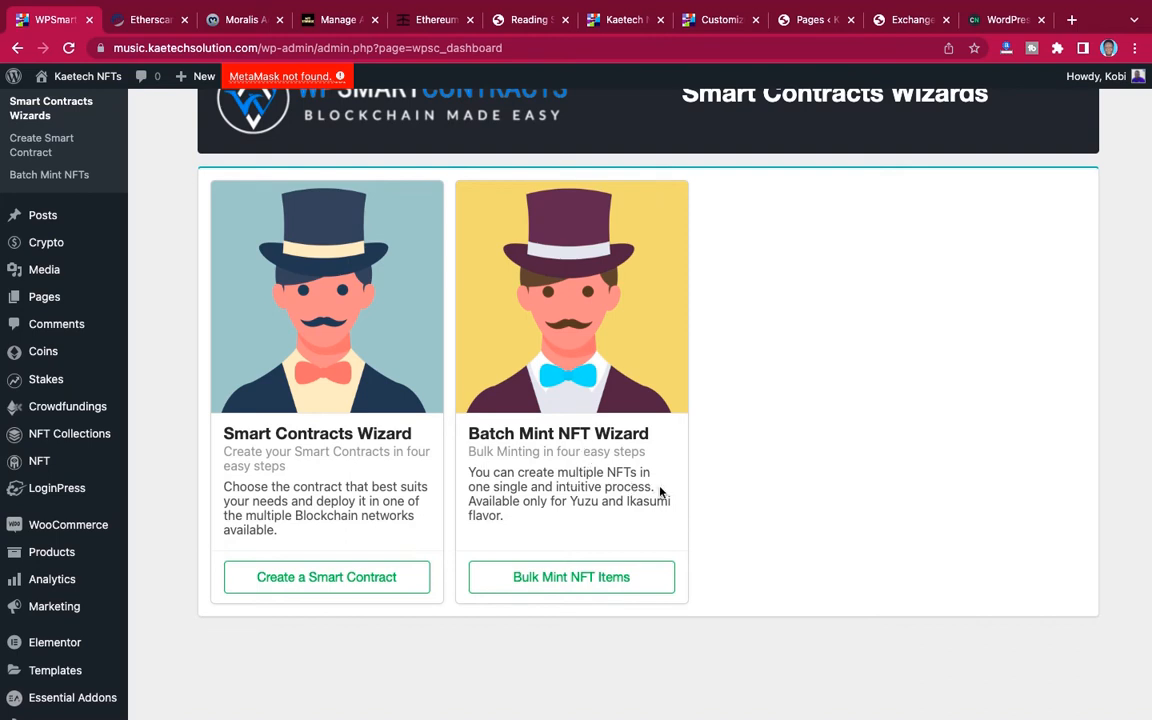
pyautogui.scroll(-2, 532, 487)
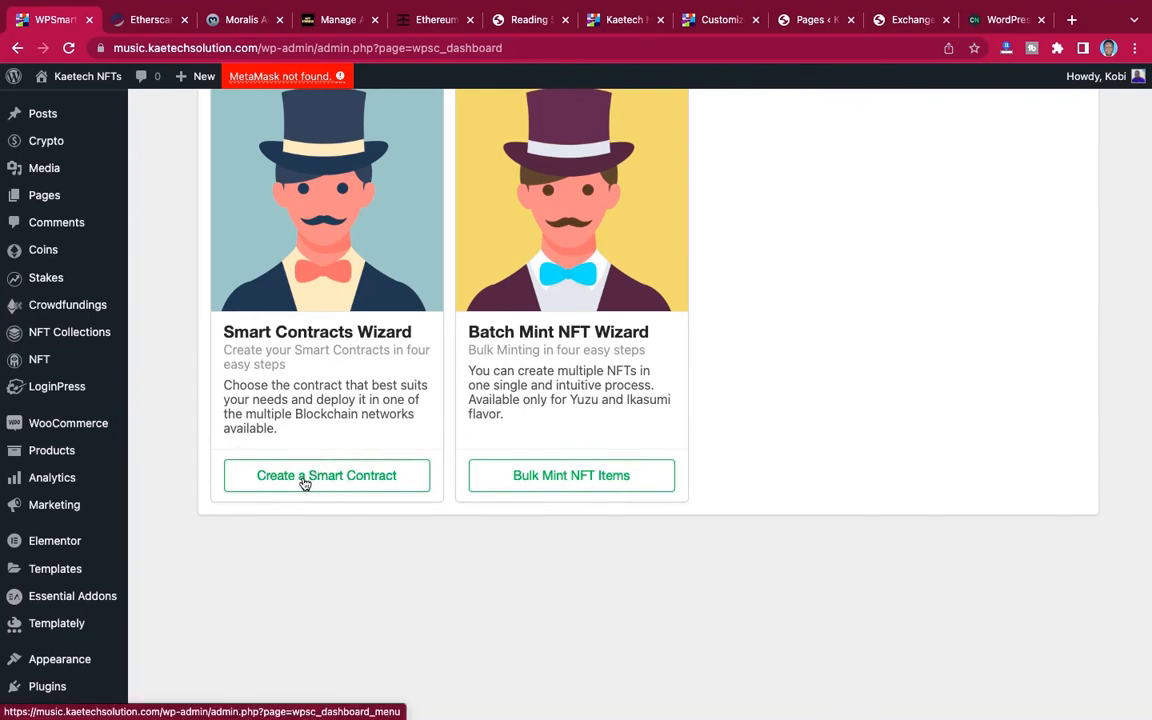
pyautogui.scroll(1, 360, 376)
pyautogui.scroll(3, 361, 374)
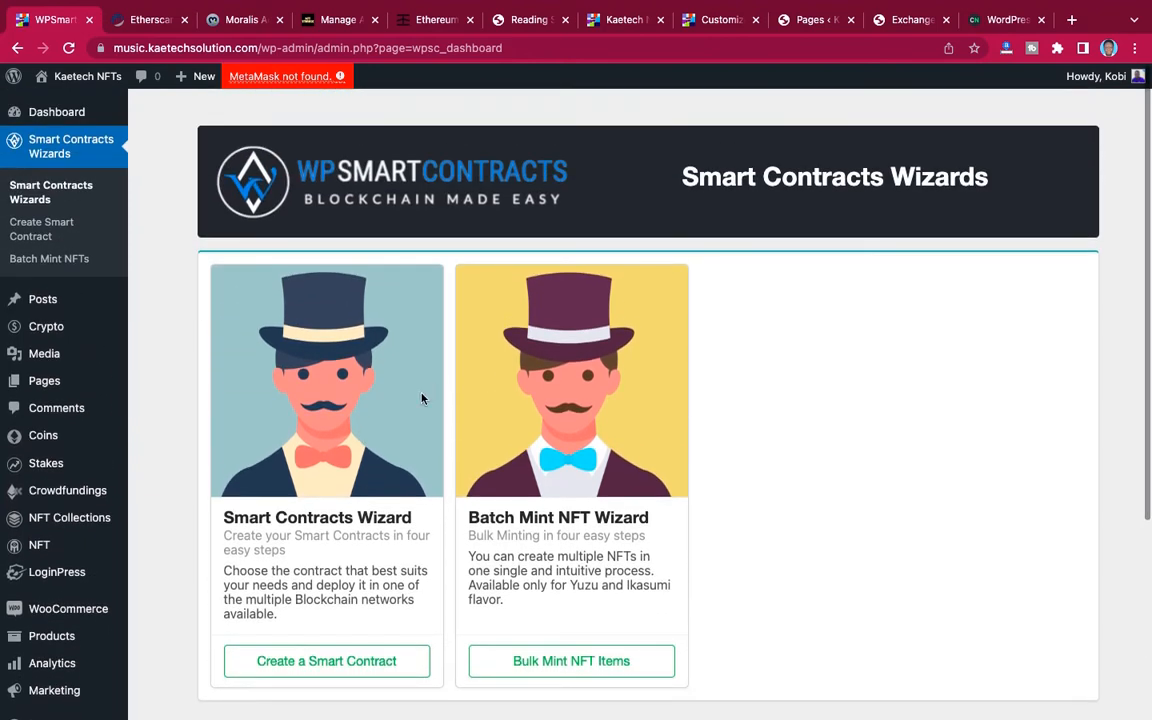
pyautogui.scroll(-3, 424, 399)
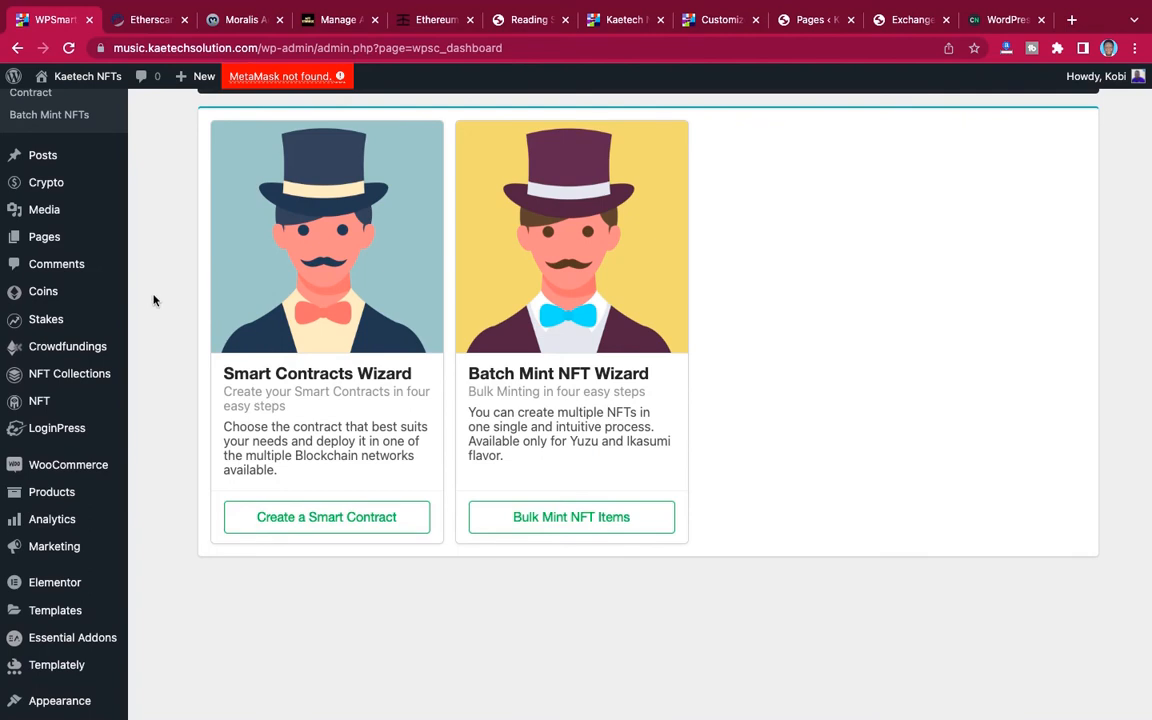
pyautogui.scroll(2, 154, 301)
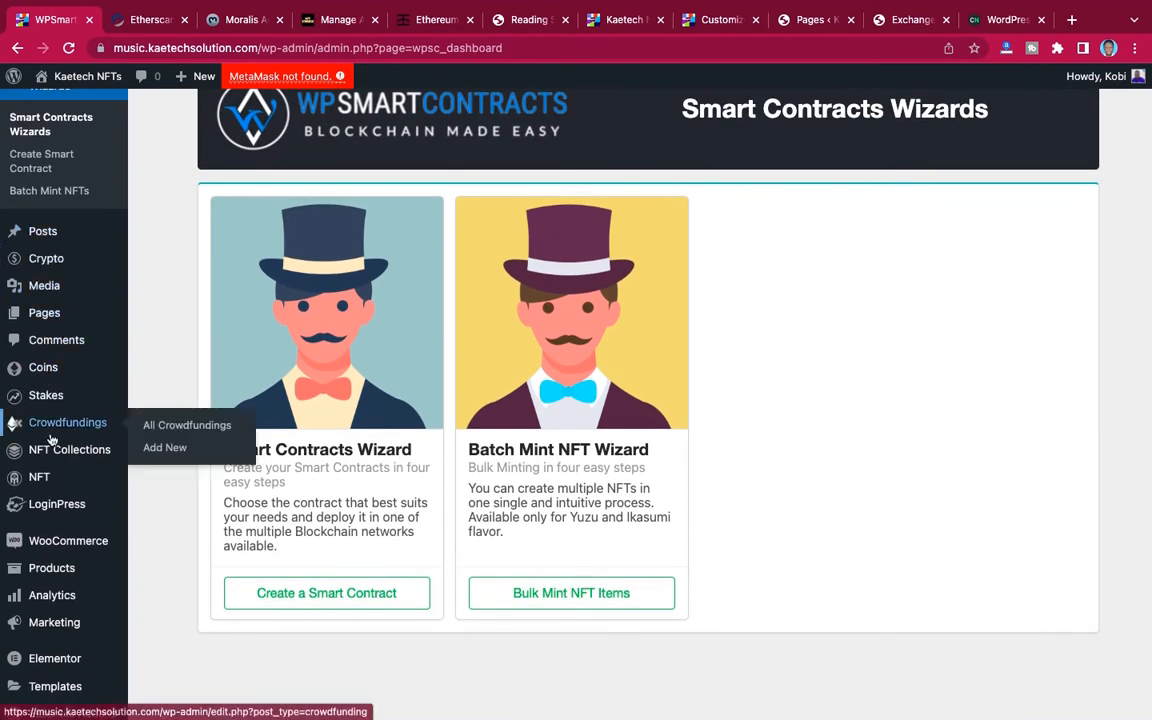
pyautogui.moveTo(44, 457)
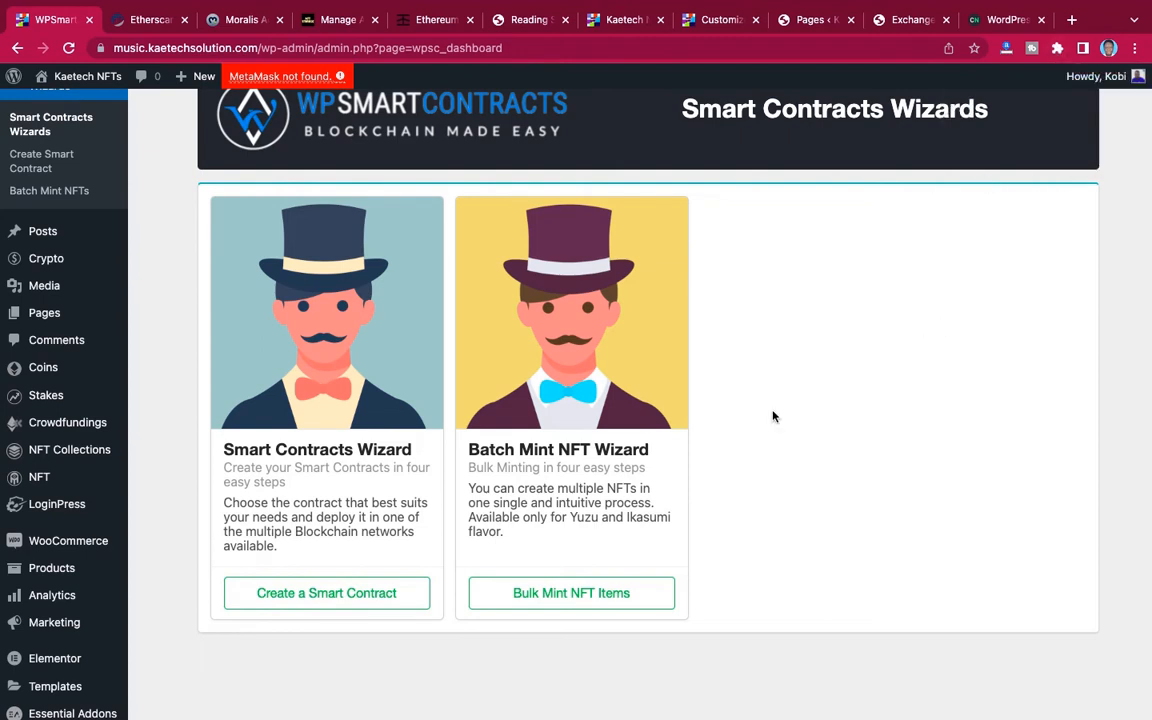
pyautogui.scroll(-5, 773, 416)
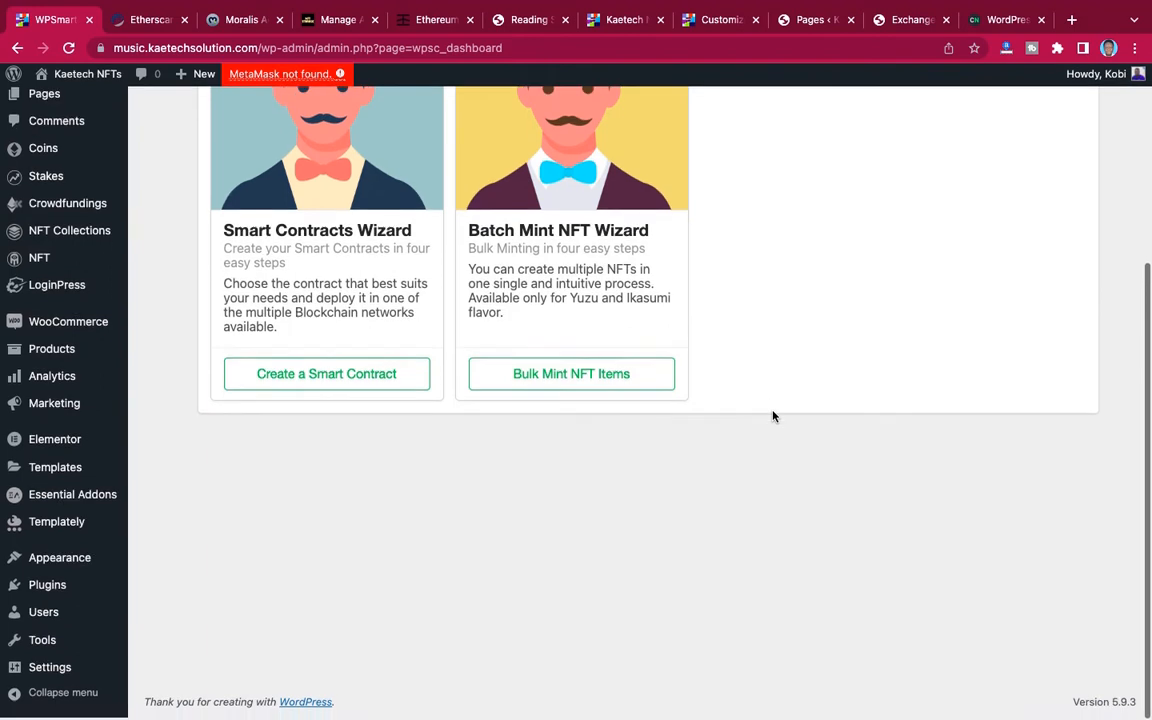
pyautogui.scroll(5, 773, 416)
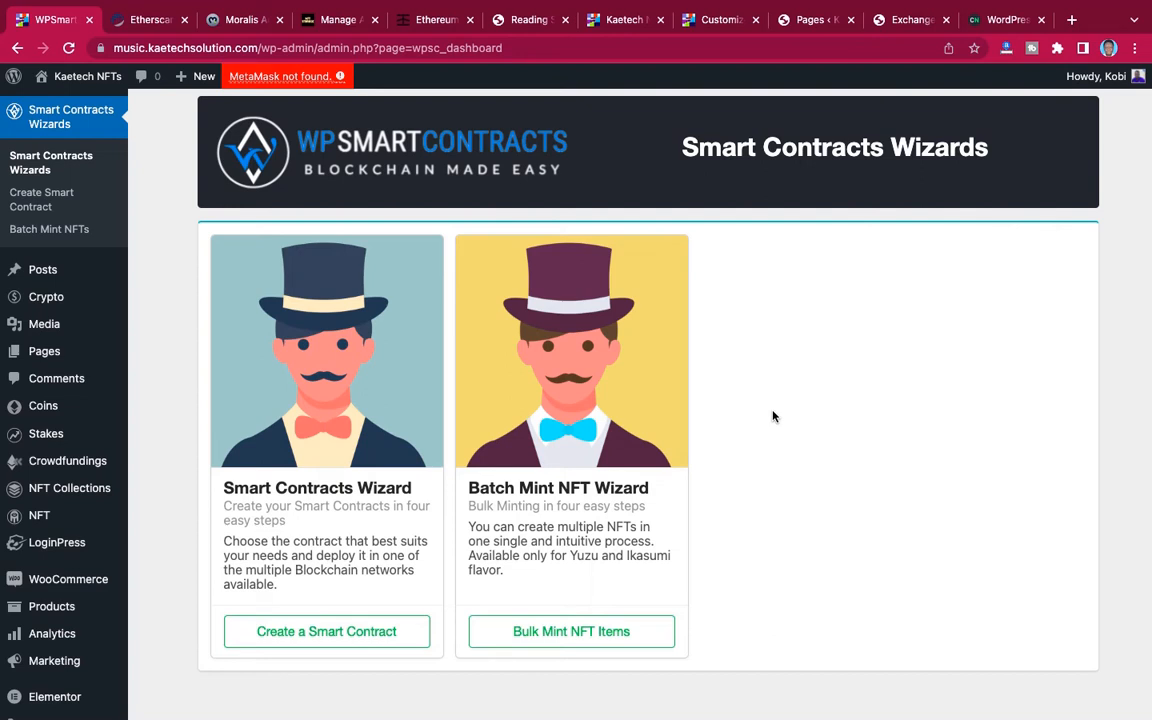
pyautogui.scroll(1, 773, 416)
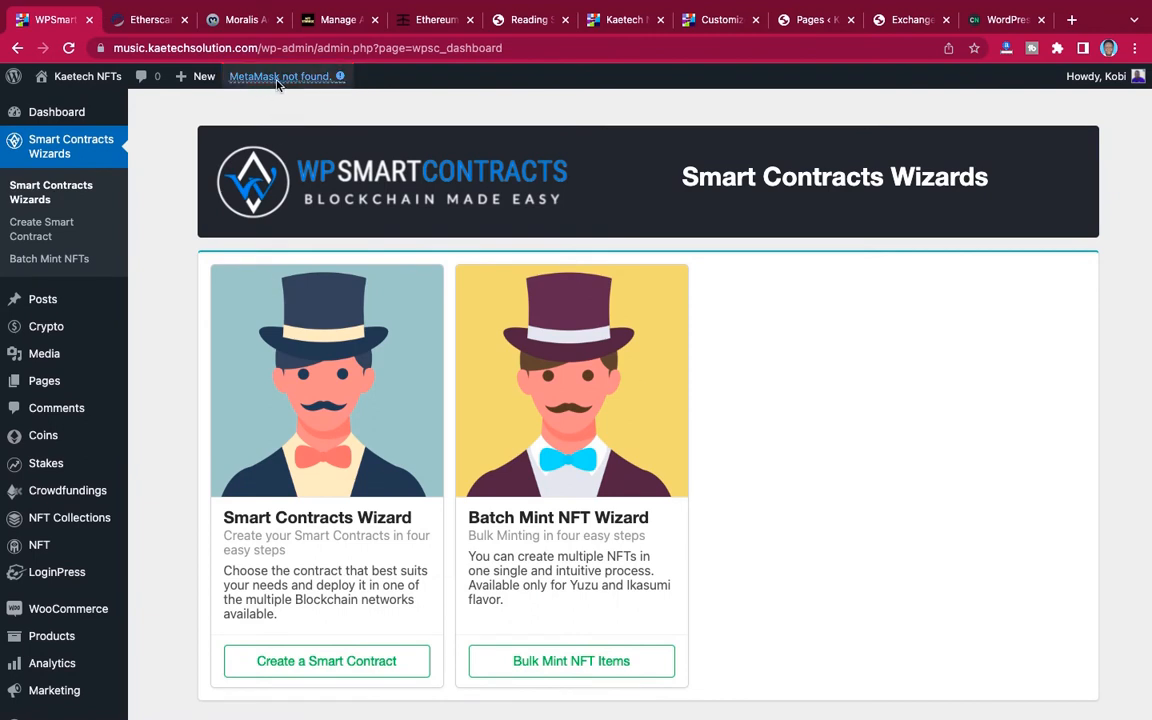
pyautogui.moveTo(278, 84)
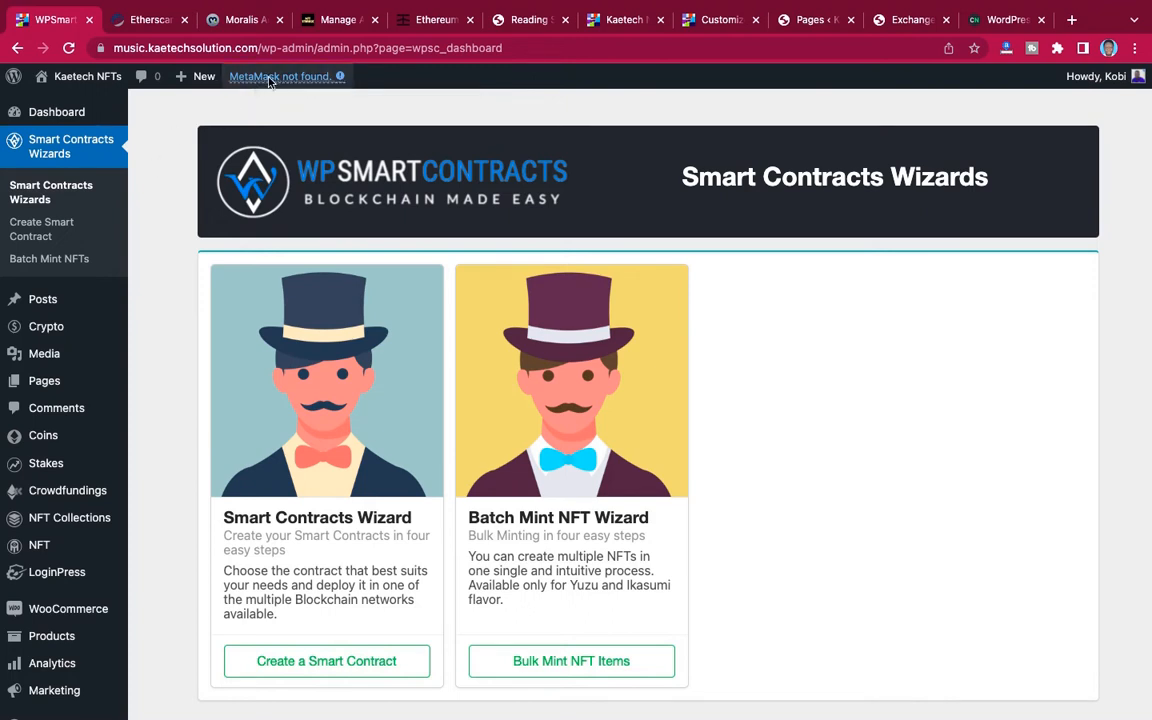
# Search 'metamask' in a new tab and follow metamask.io/download to its Chrome Web Store listing
pyautogui.click(1070, 22)
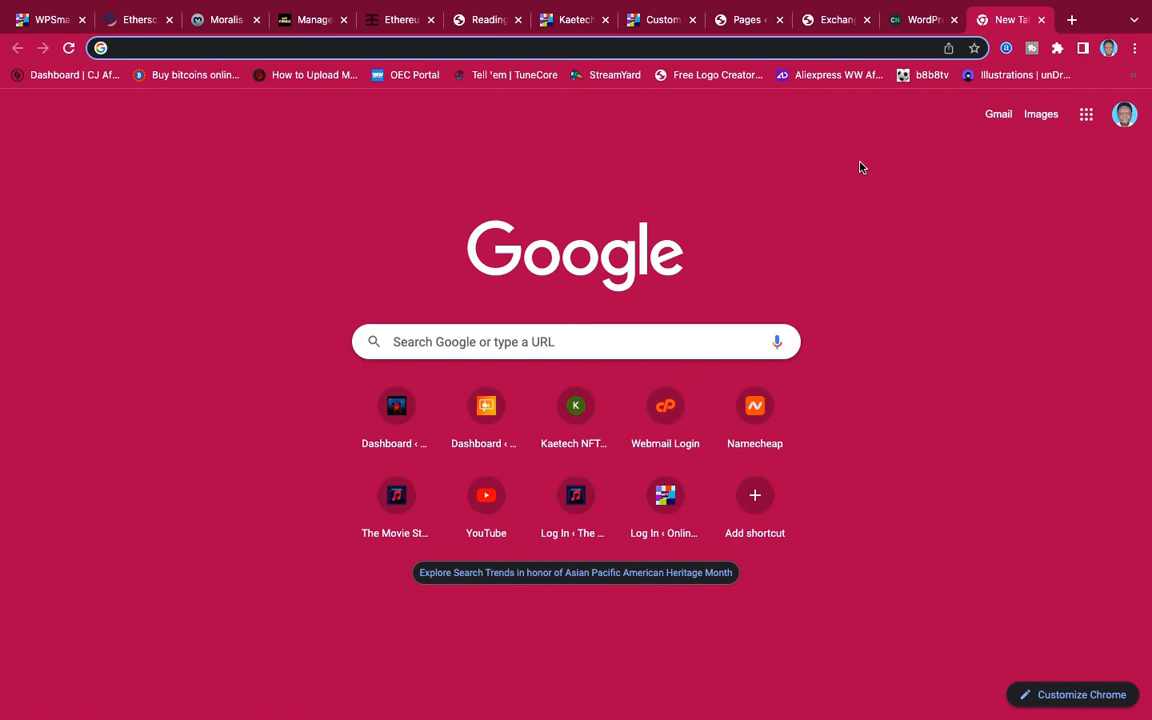
pyautogui.write('metamash')
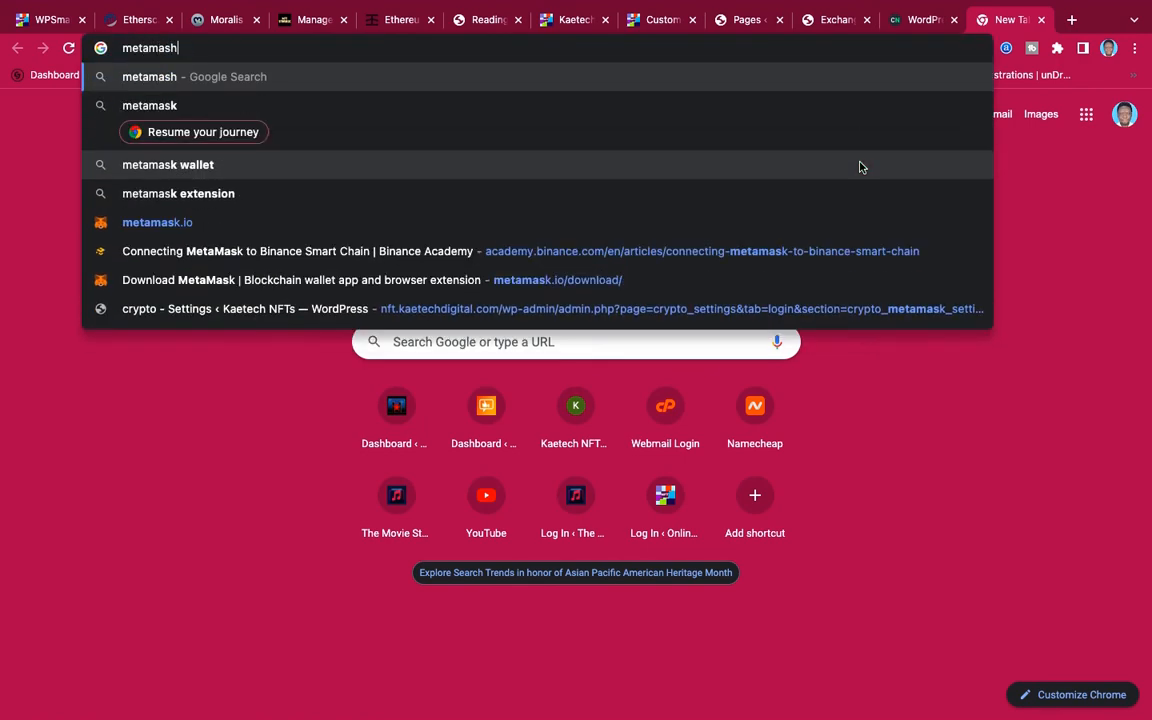
pyautogui.press('BackSpace')
pyautogui.write('k')
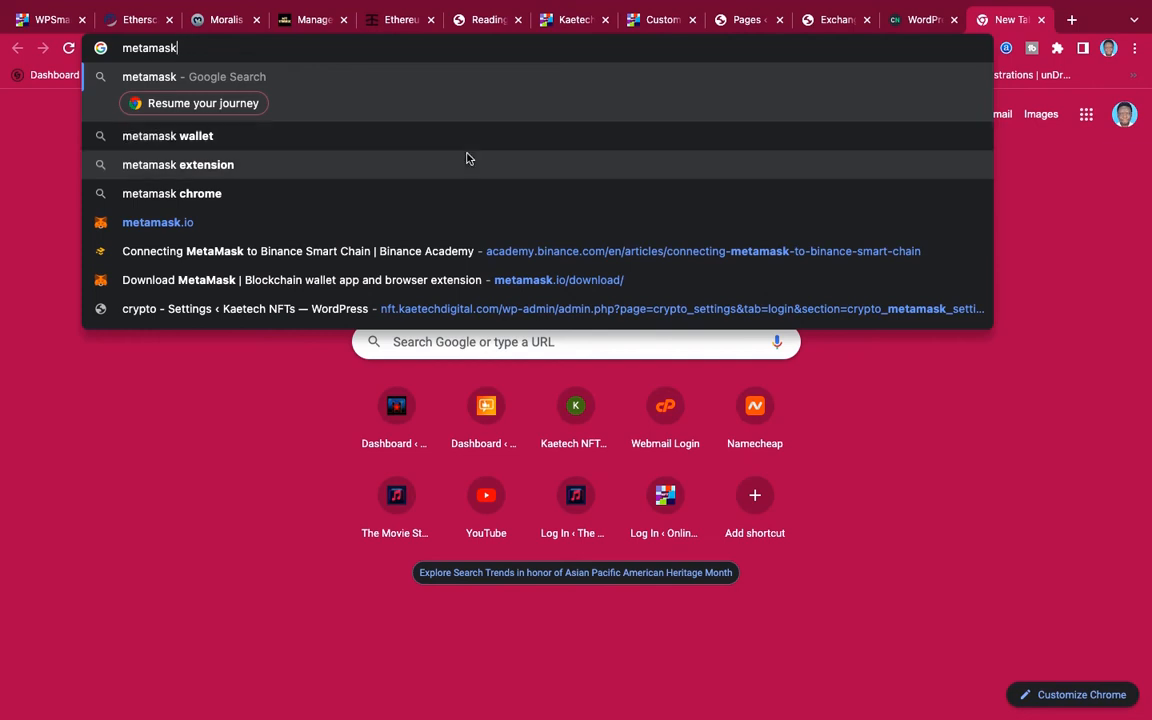
pyautogui.click(340, 284)
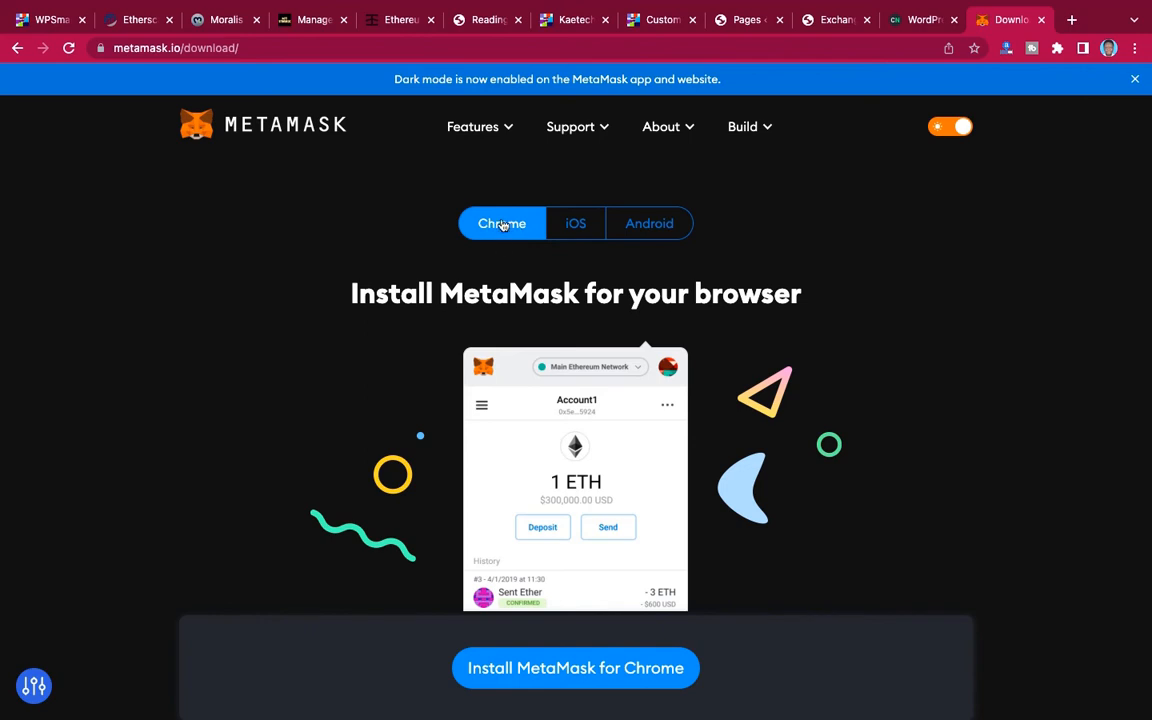
pyautogui.scroll(-5, 756, 418)
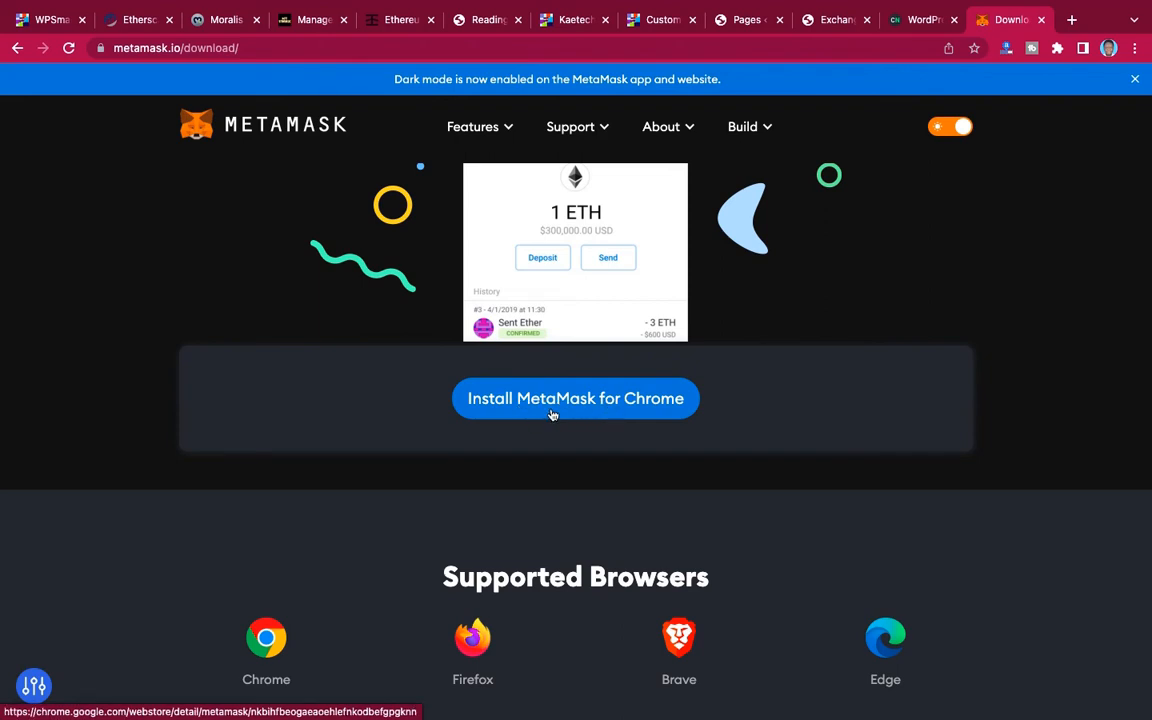
pyautogui.click(595, 410)
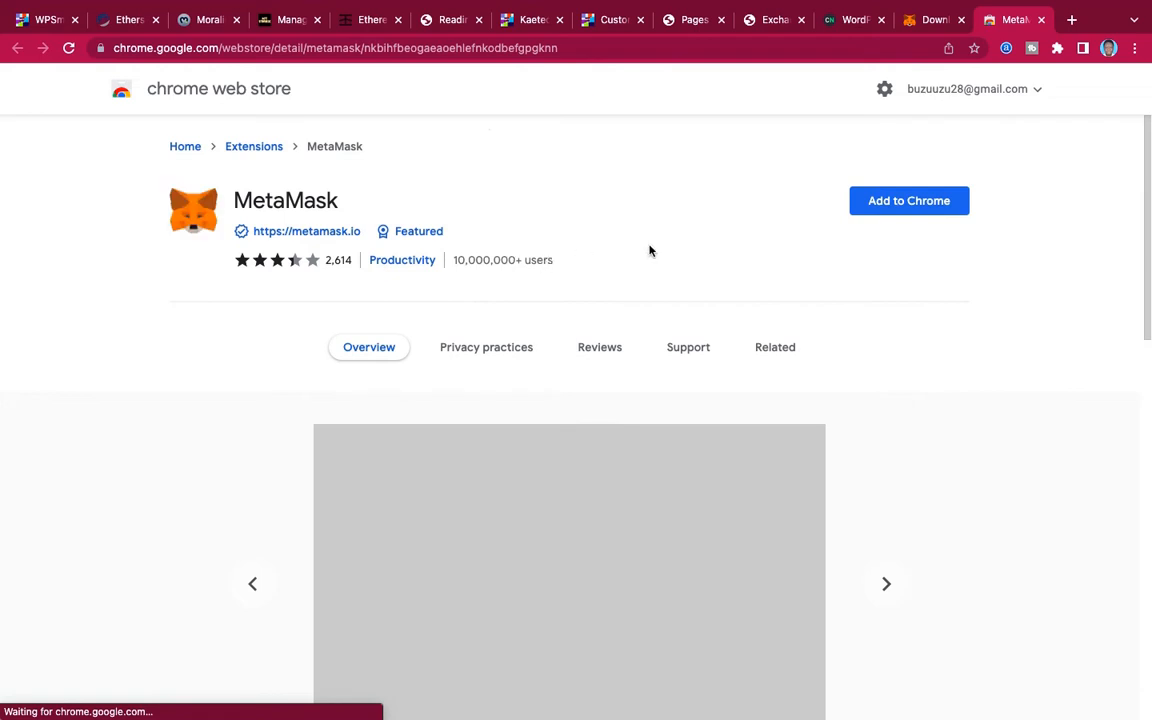
# Add the MetaMask extension to Chrome and launch it from the Extensions menu
pyautogui.click(902, 202)
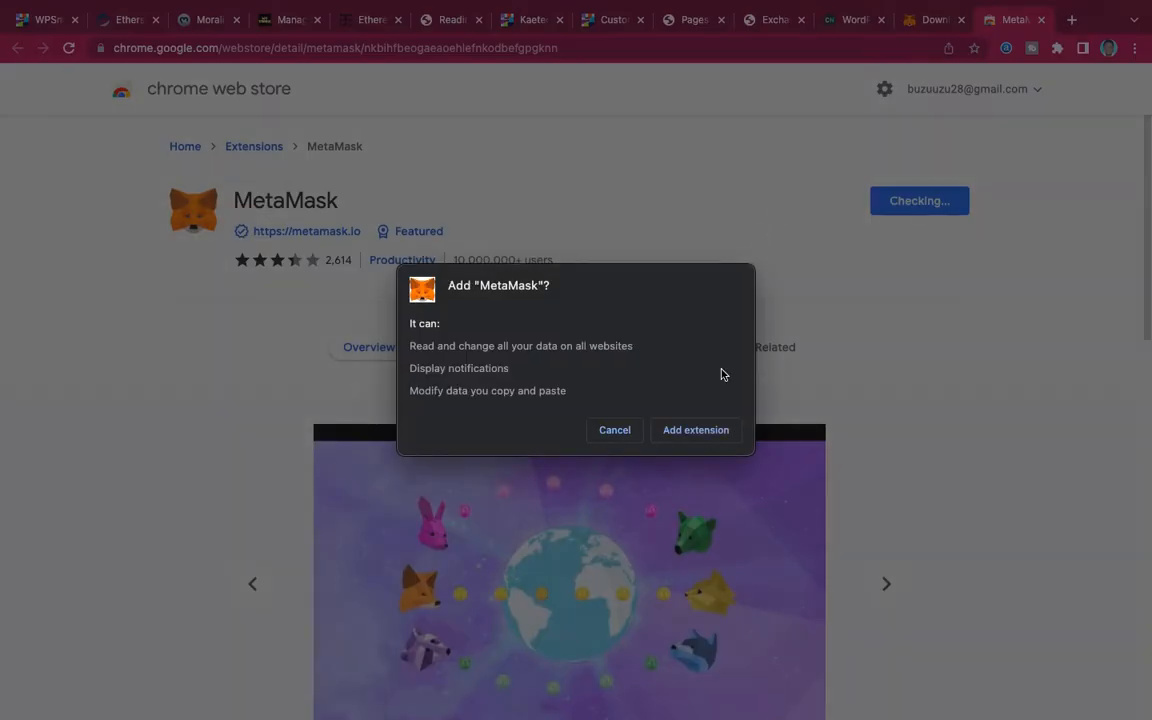
pyautogui.click(707, 431)
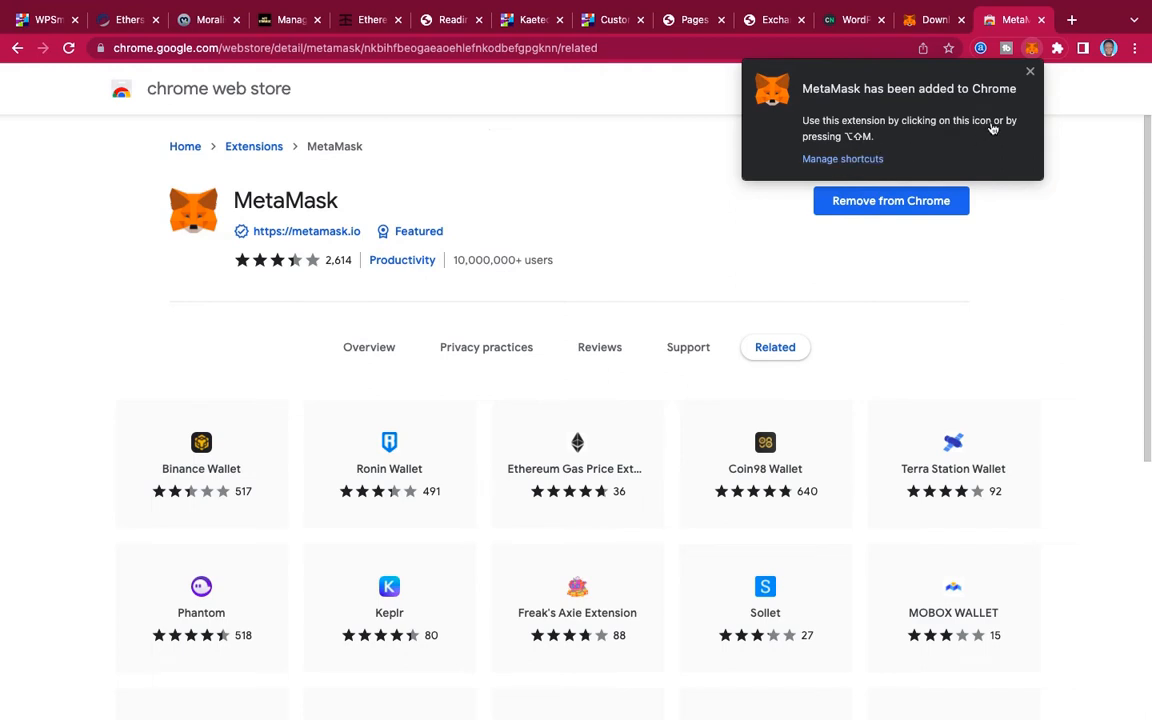
pyautogui.click(1030, 73)
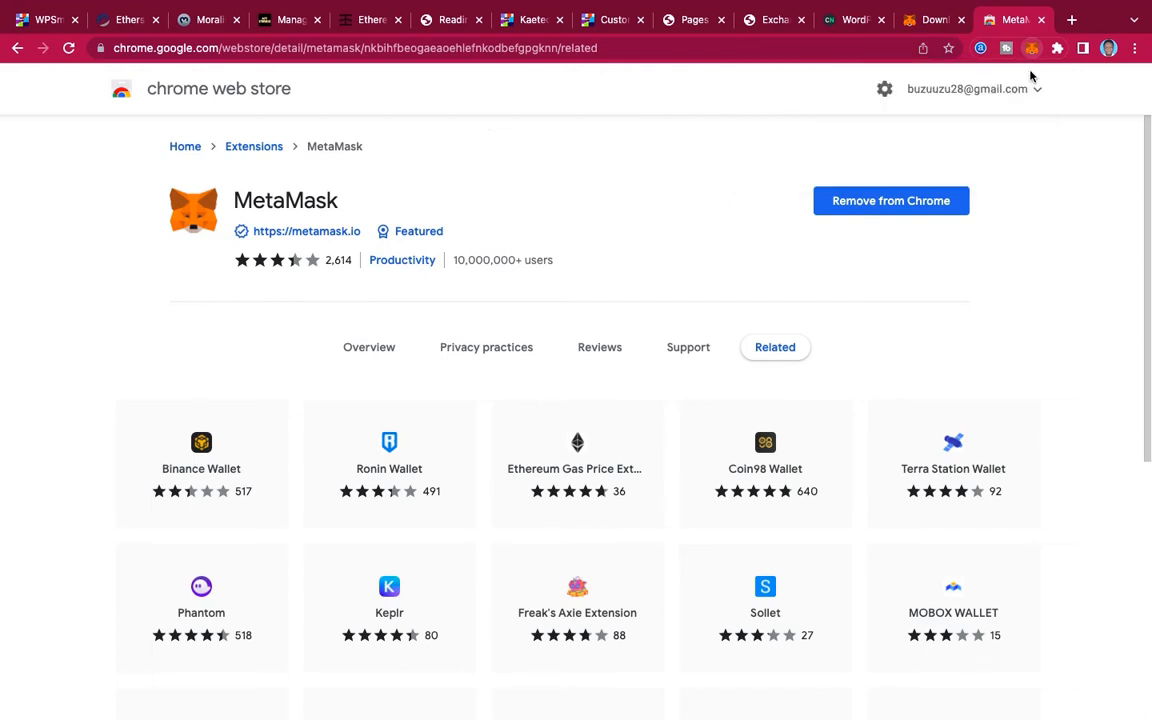
pyautogui.click(1057, 48)
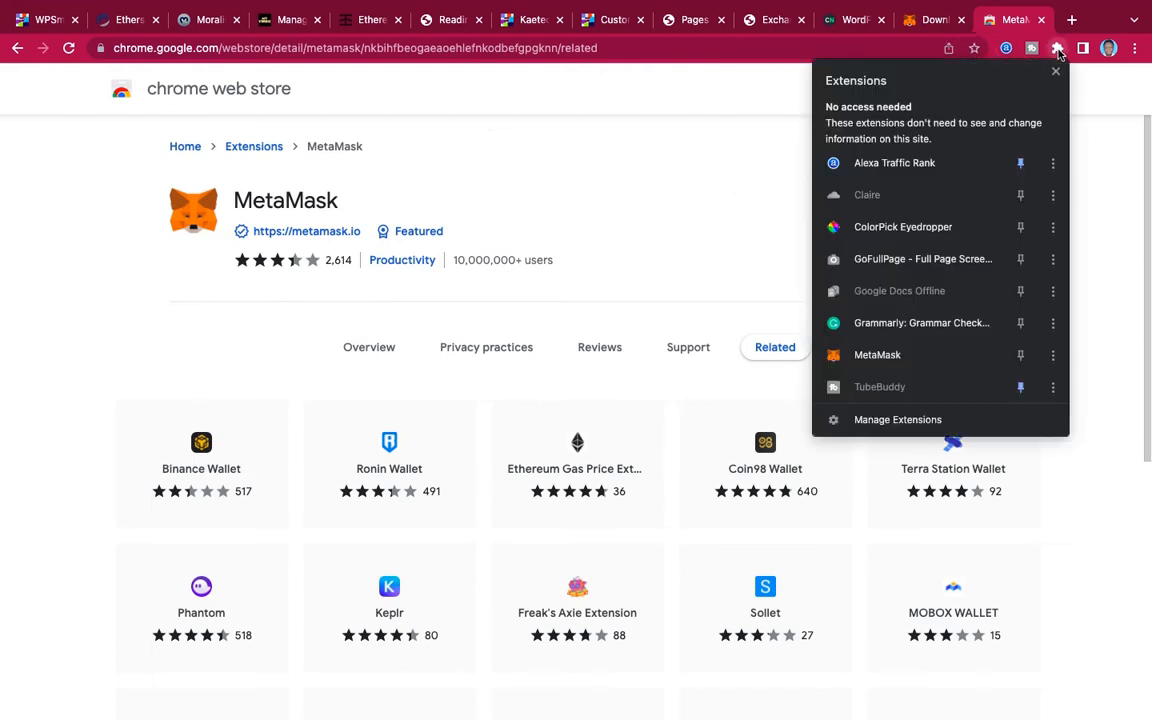
pyautogui.click(885, 358)
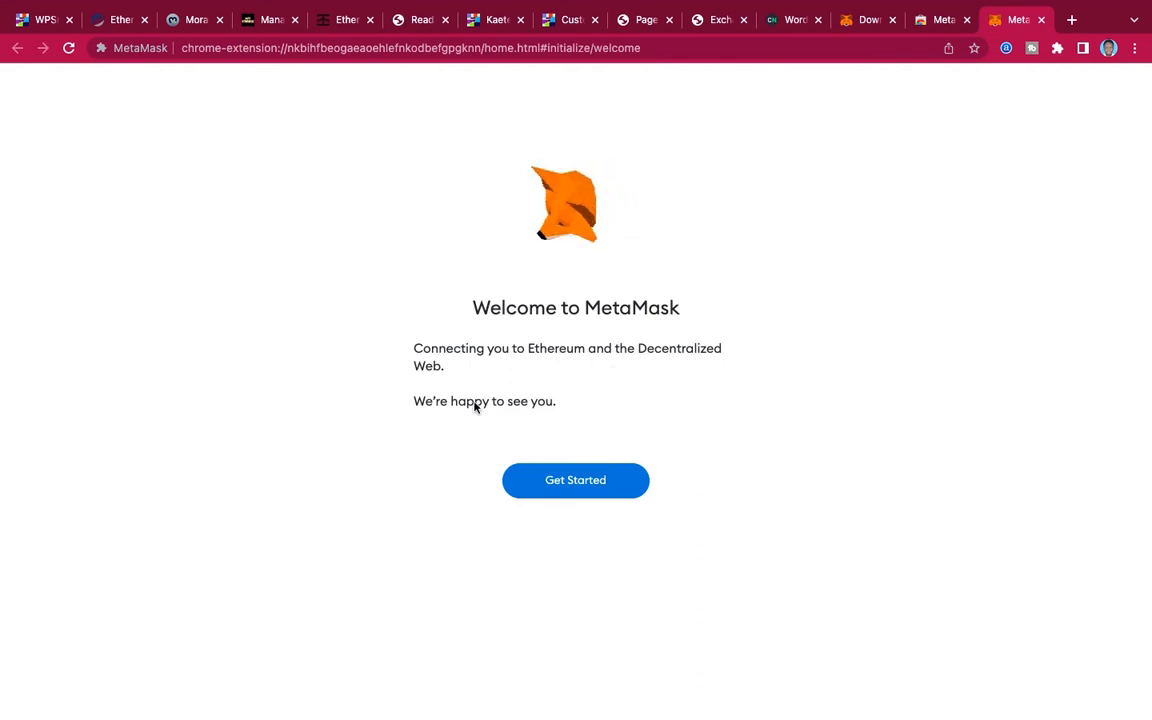
# Start creating a new MetaMask wallet, agreeing to usage-data sharing and the Terms of Use
pyautogui.click(578, 483)
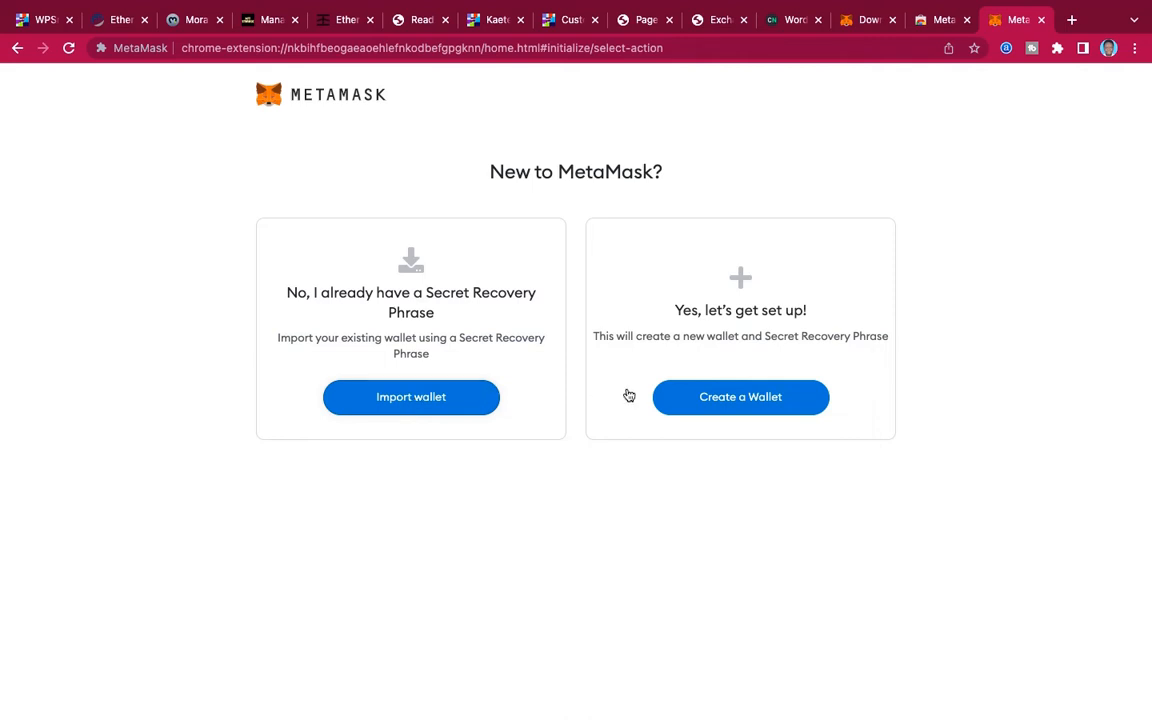
pyautogui.click(732, 398)
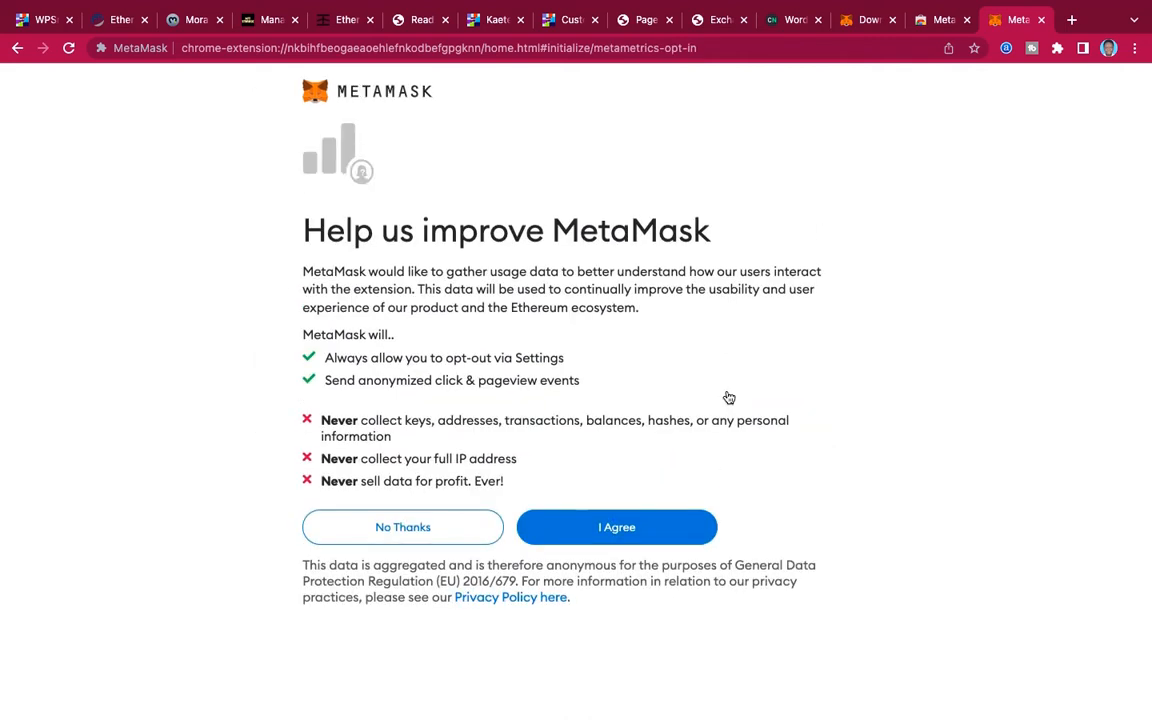
pyautogui.click(606, 530)
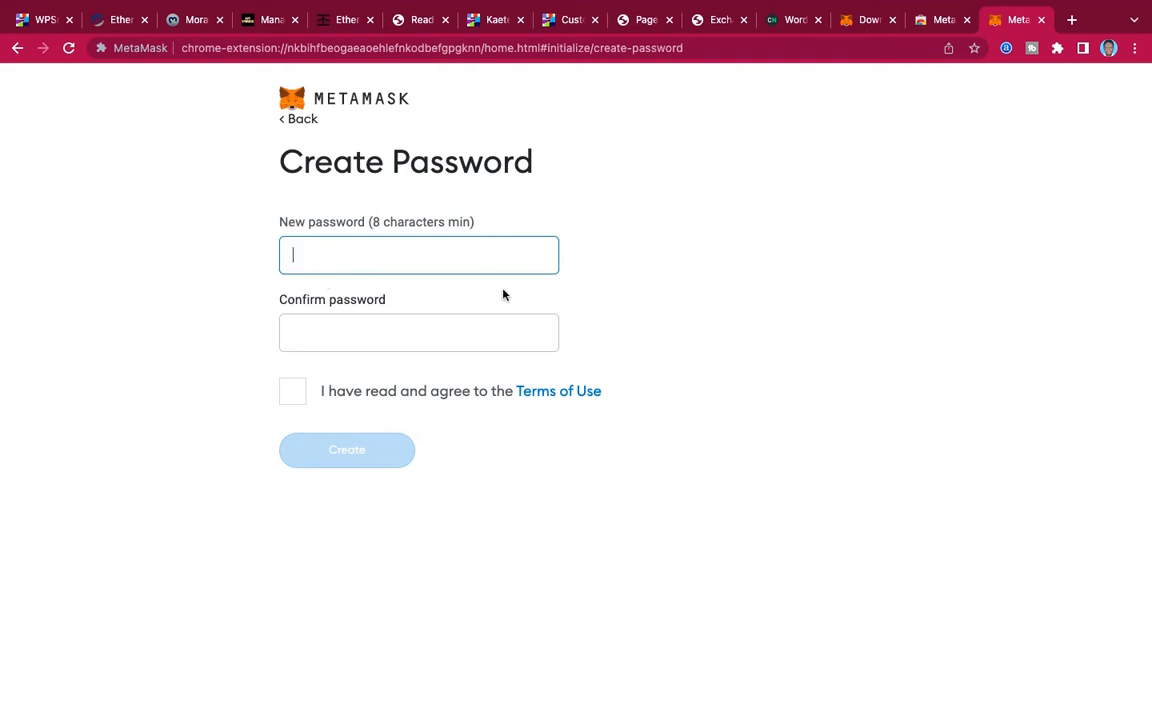
pyautogui.click(294, 397)
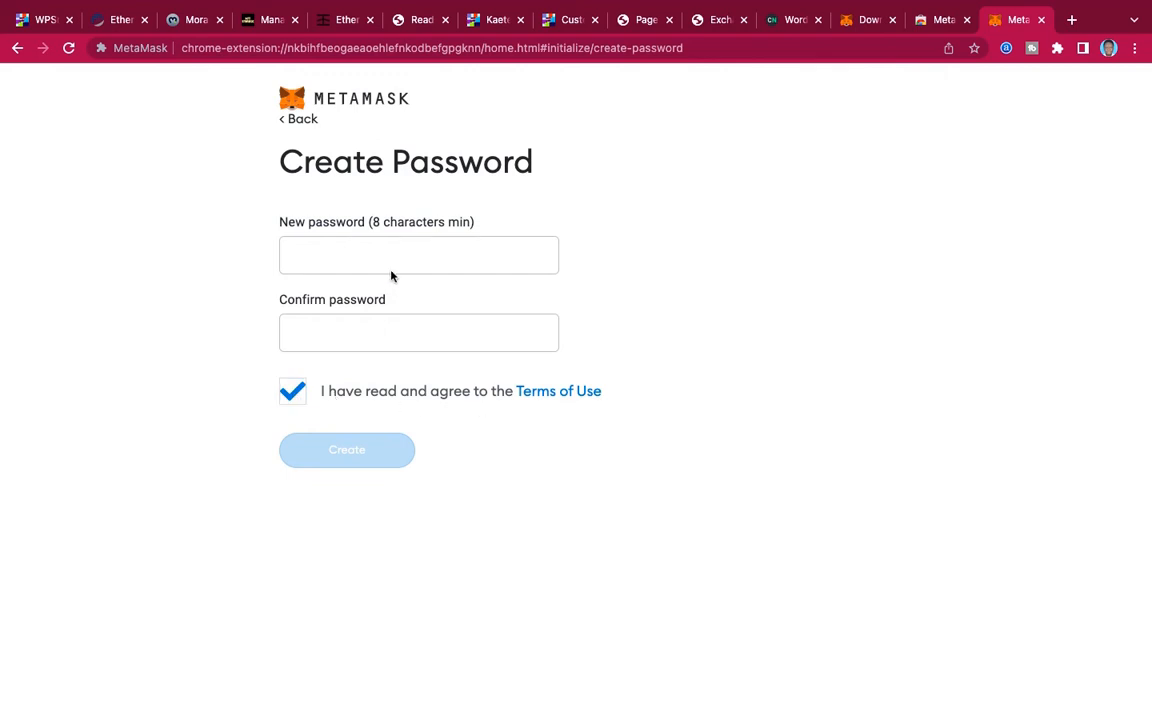
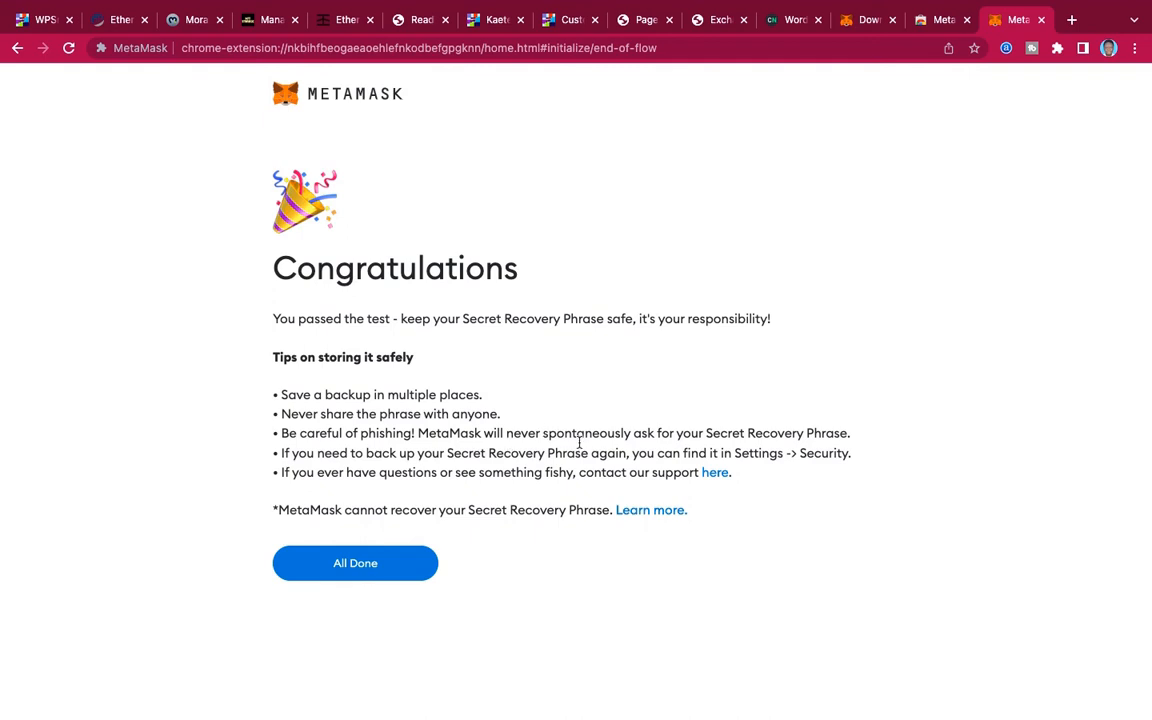
# Finish the MetaMask setup with All Done and dismiss the What's new notice
pyautogui.click(374, 568)
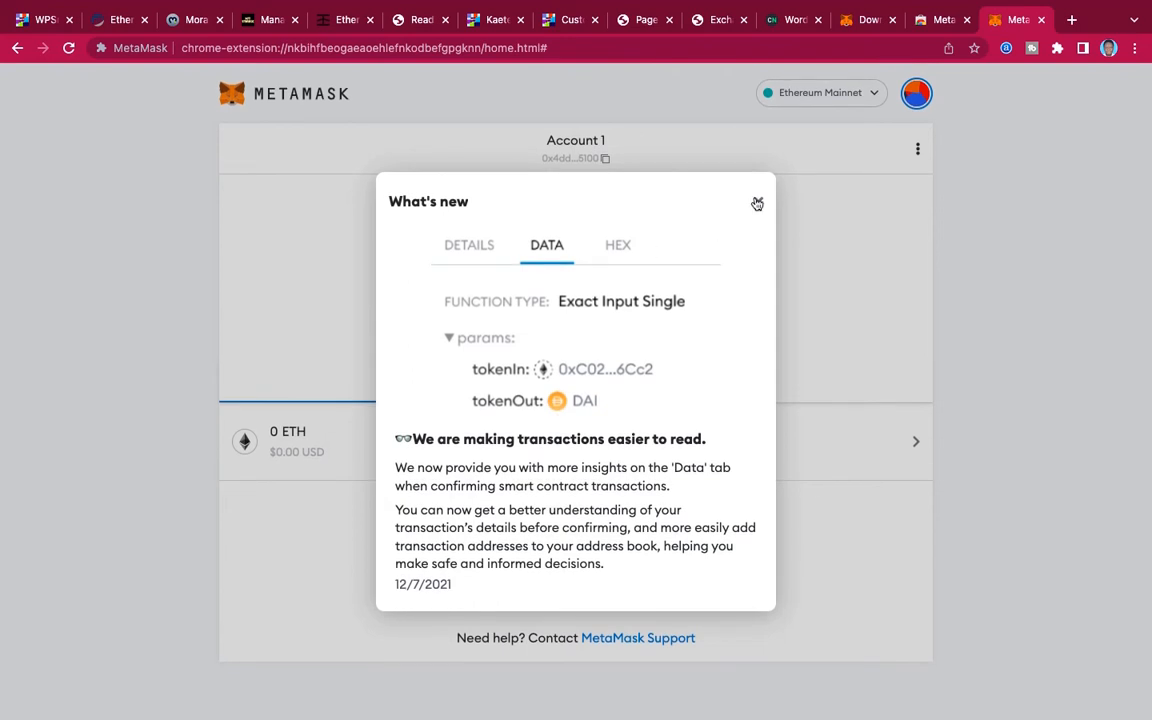
pyautogui.click(757, 201)
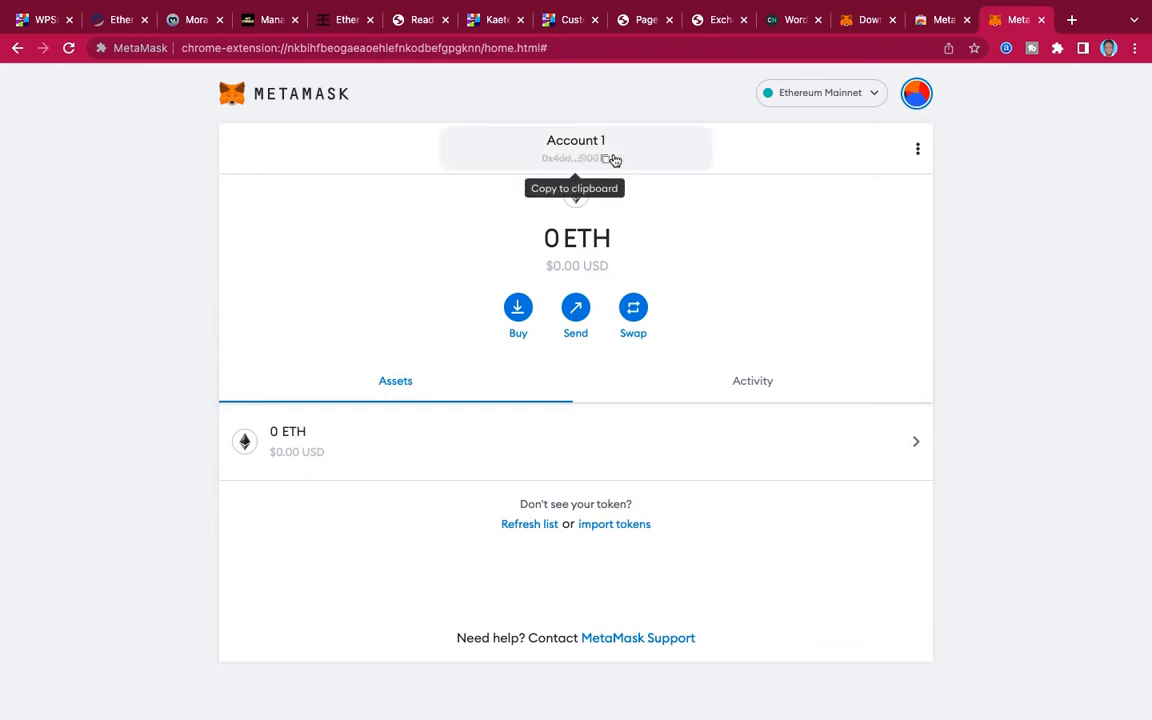
# Look through MetaMask's network and account menus, then open Settings from the account menu
pyautogui.click(874, 95)
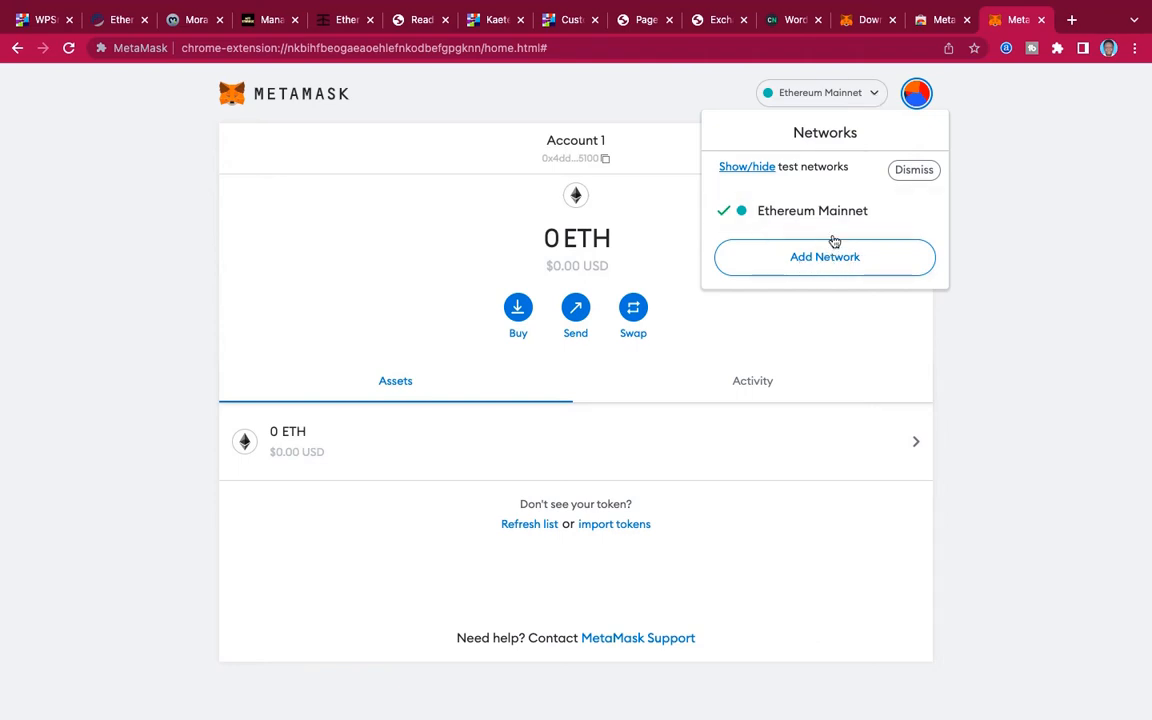
pyautogui.click(875, 95)
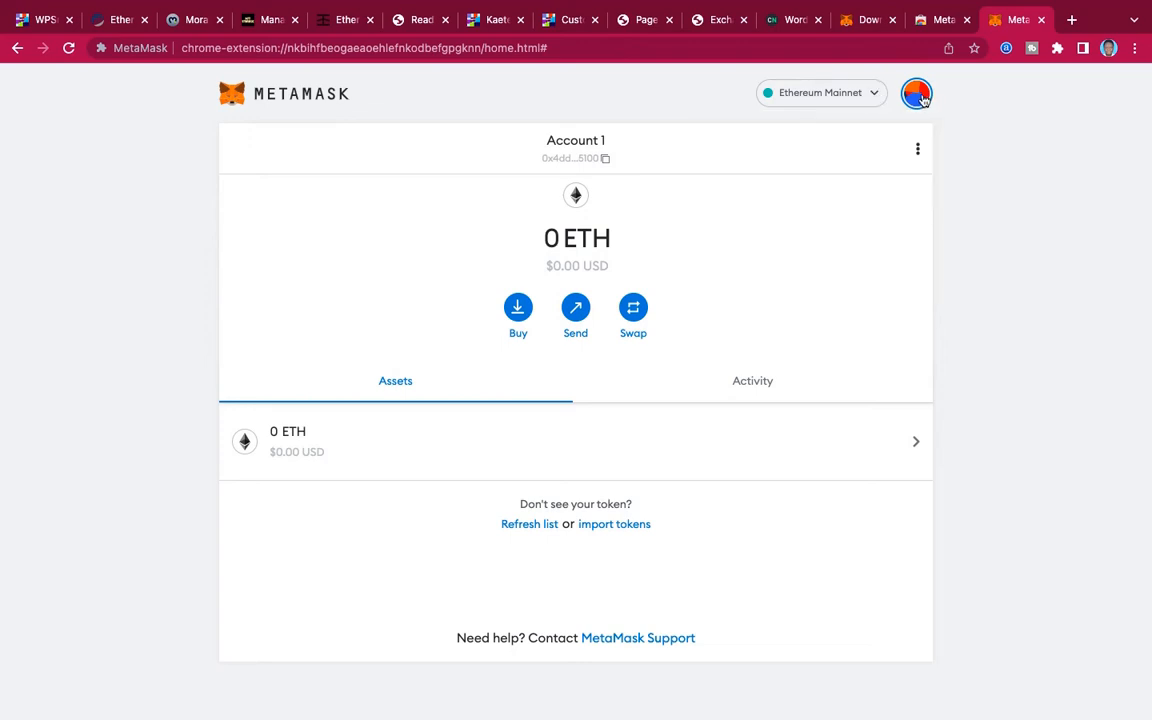
pyautogui.click(917, 95)
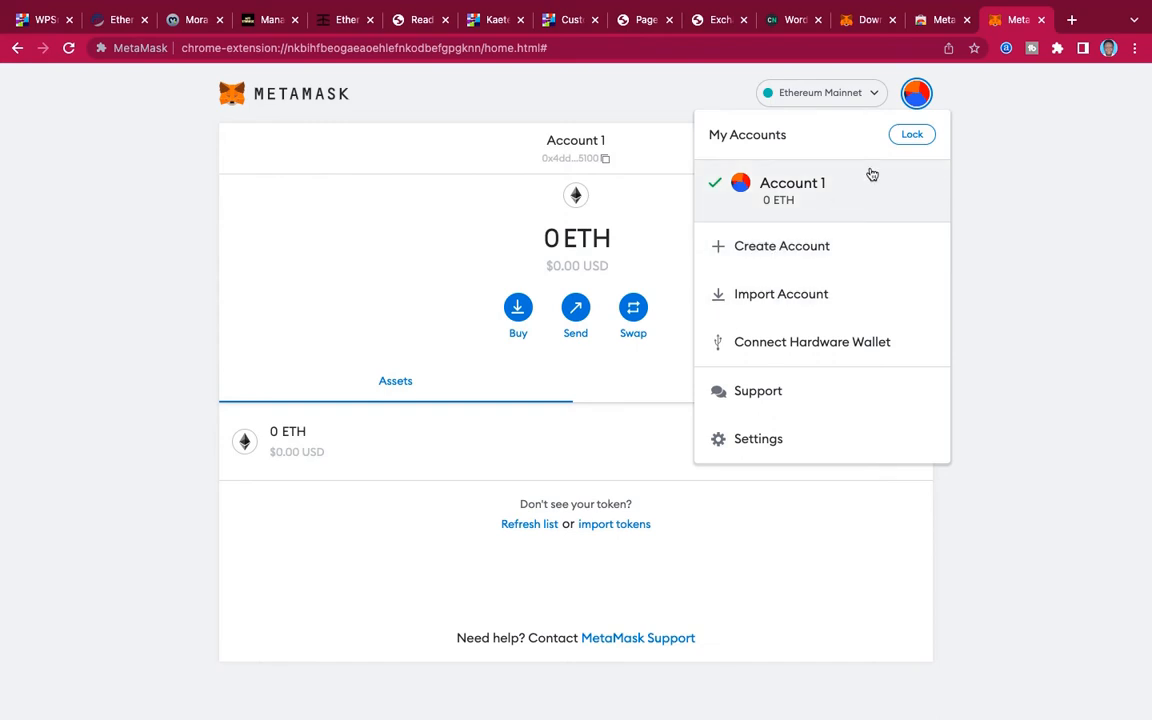
pyautogui.click(916, 104)
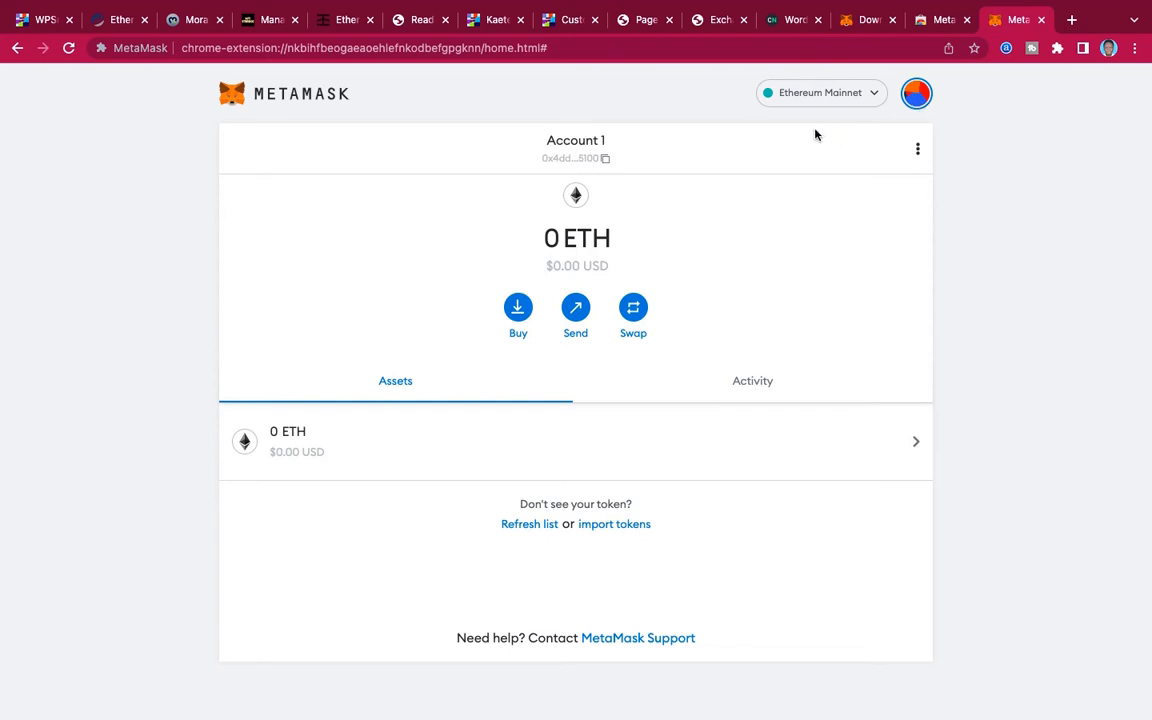
pyautogui.click(800, 92)
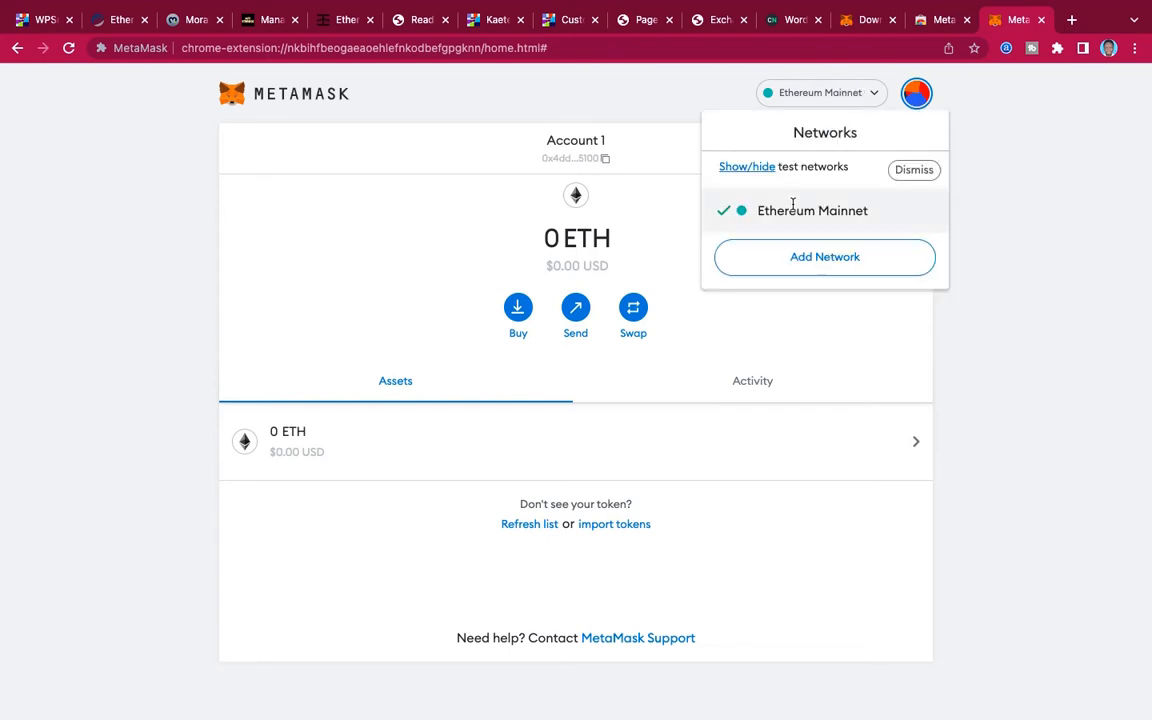
pyautogui.click(873, 96)
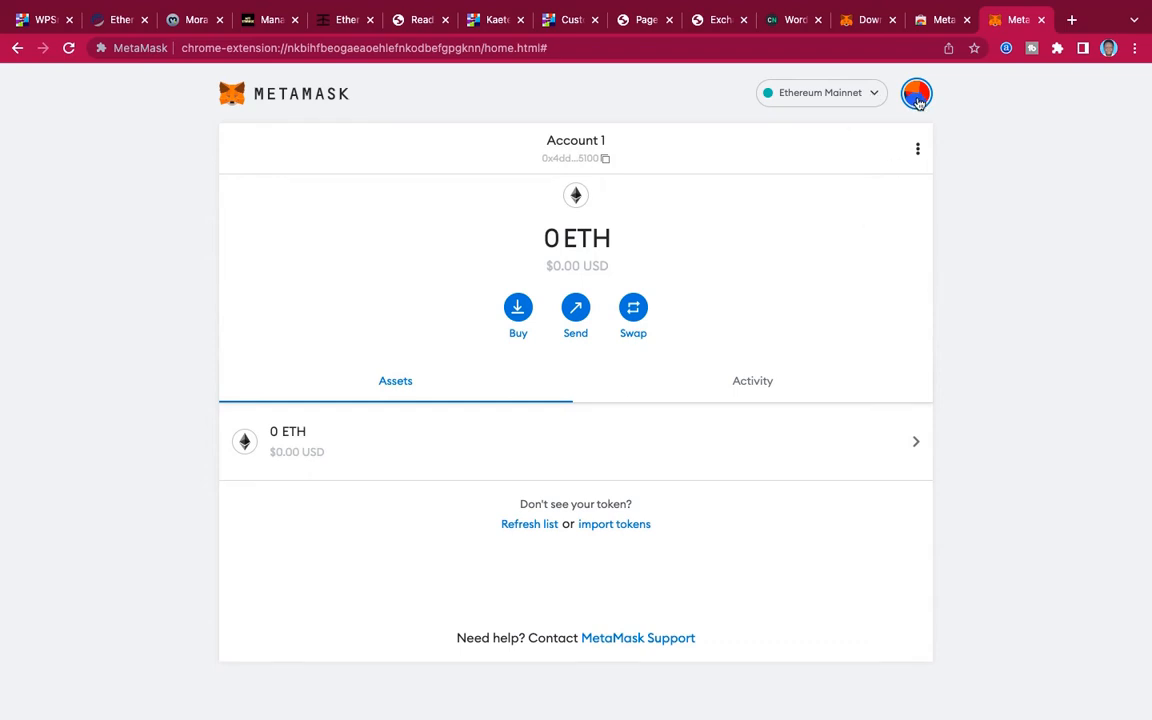
pyautogui.click(917, 150)
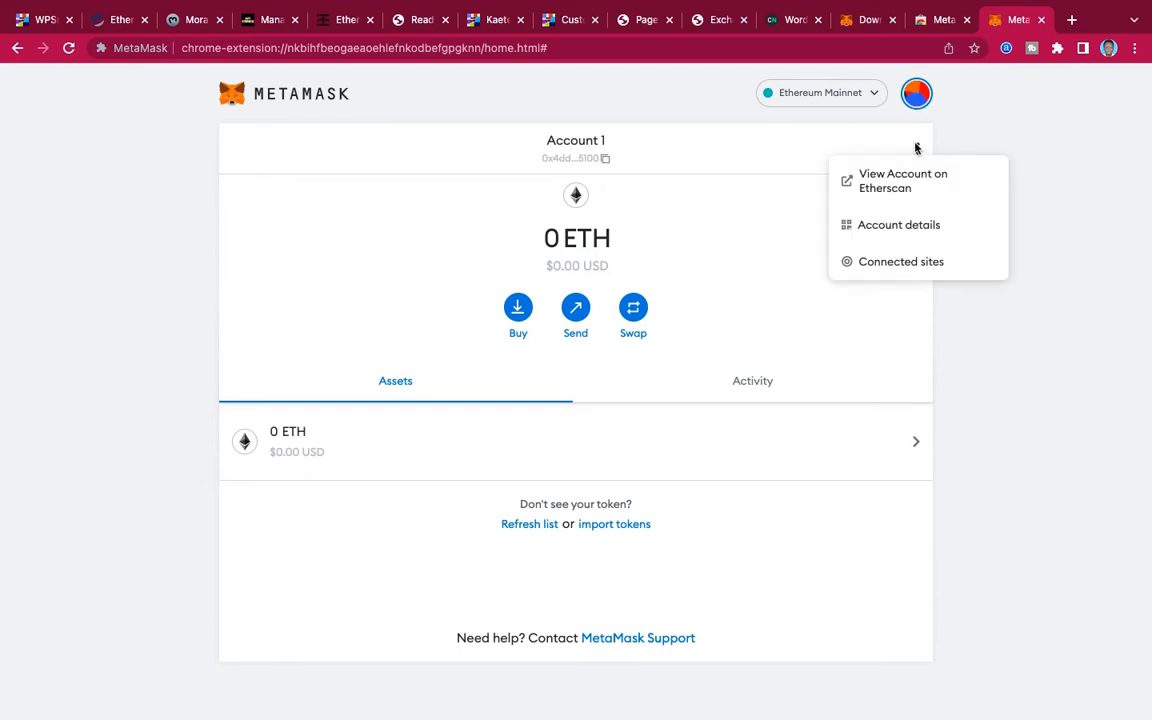
pyautogui.click(916, 148)
pyautogui.click(925, 93)
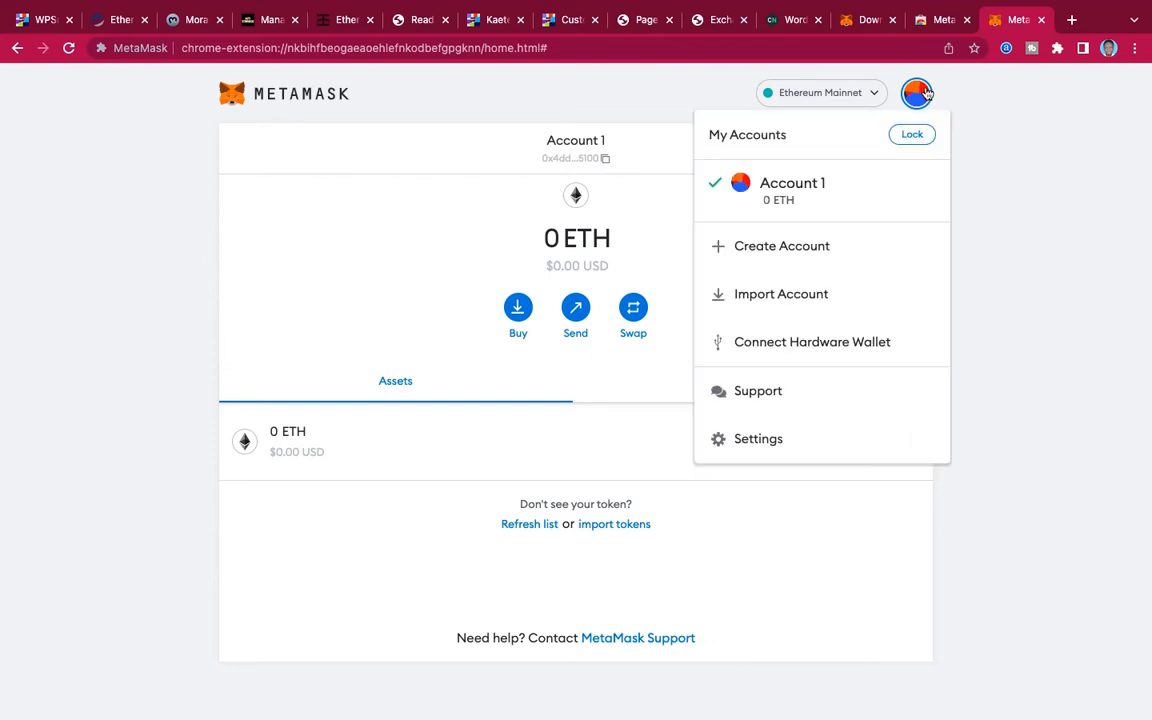
pyautogui.click(752, 441)
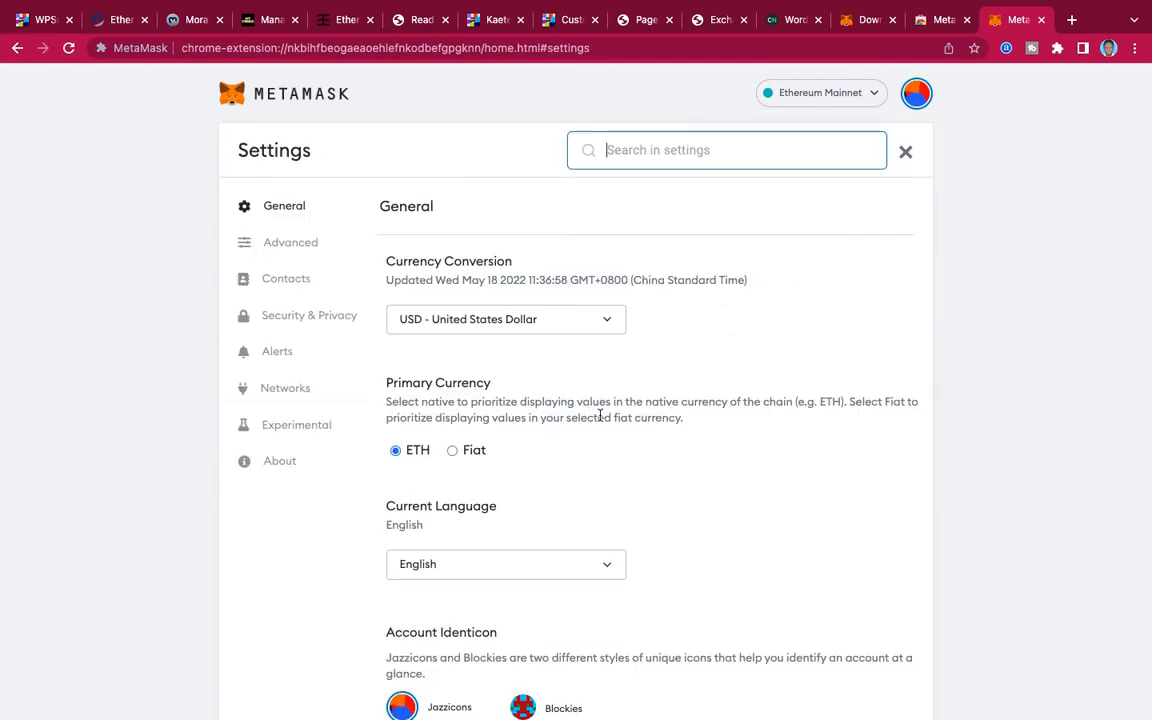
# Go to the Networks section of MetaMask Settings, then to the Advanced section
pyautogui.scroll(-3, 600, 415)
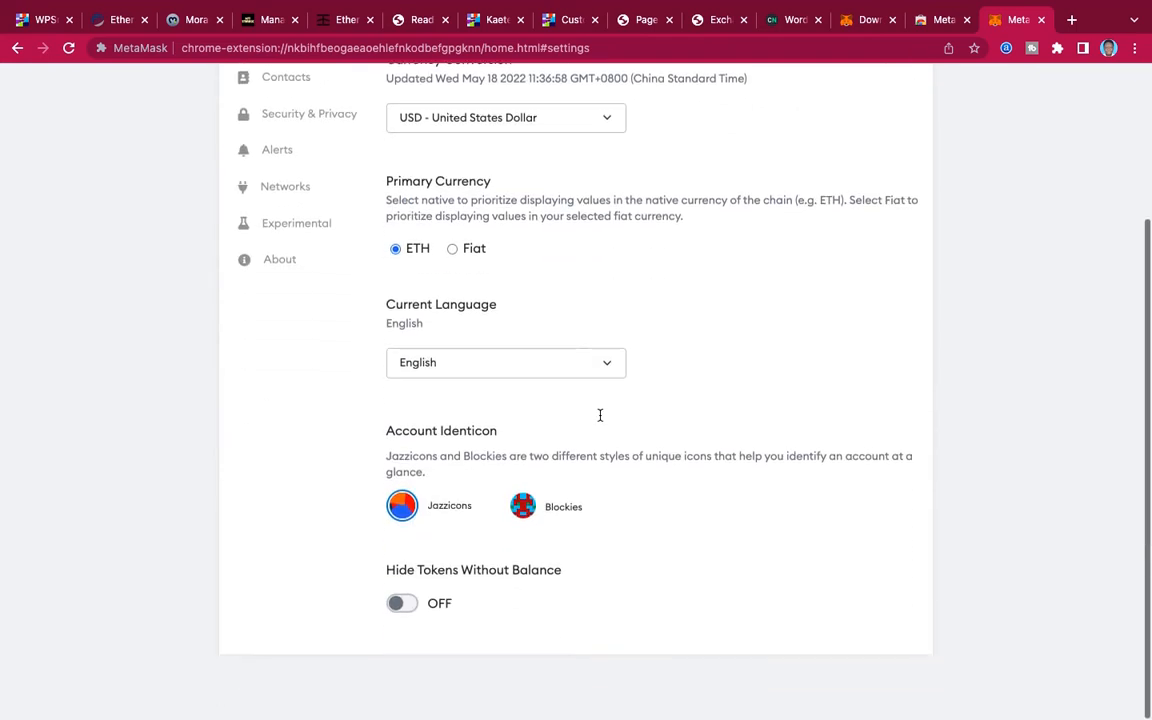
pyautogui.click(285, 388)
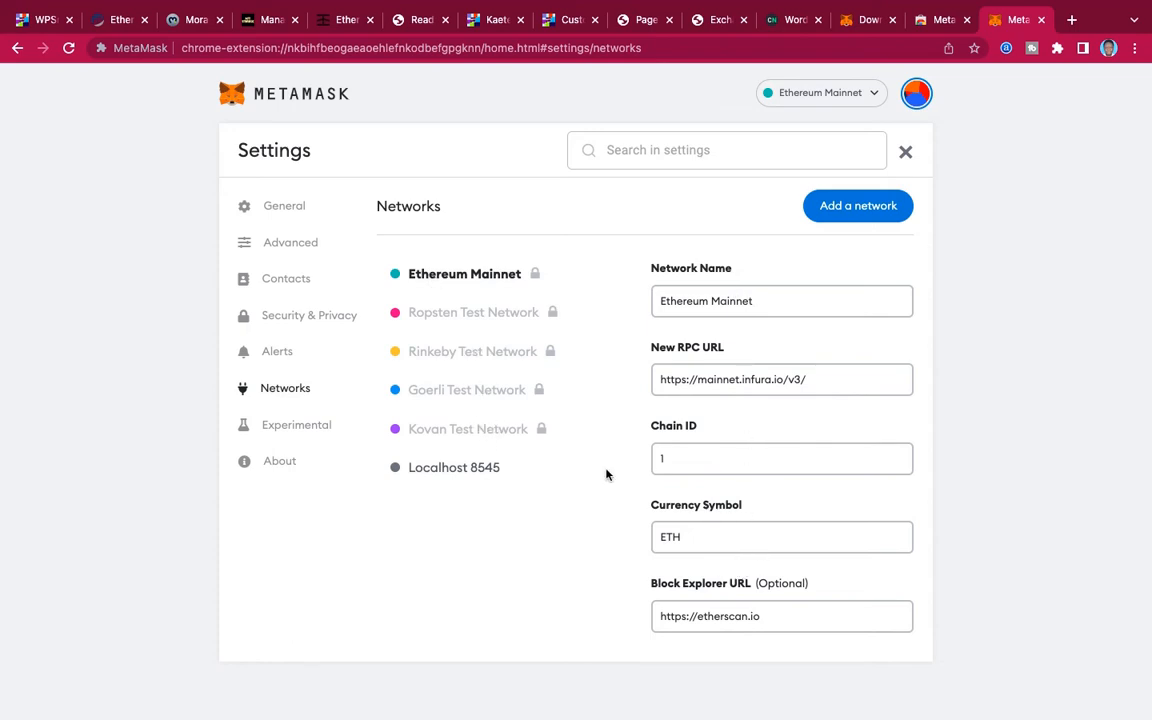
pyautogui.scroll(-1, 606, 474)
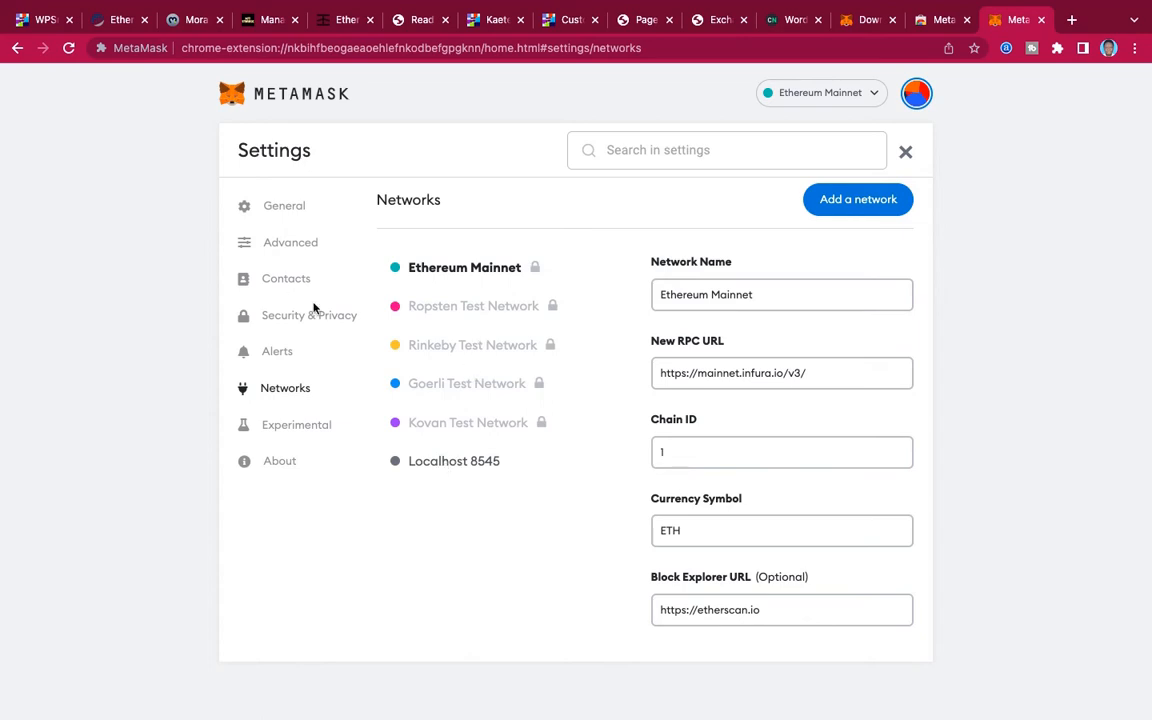
pyautogui.click(288, 244)
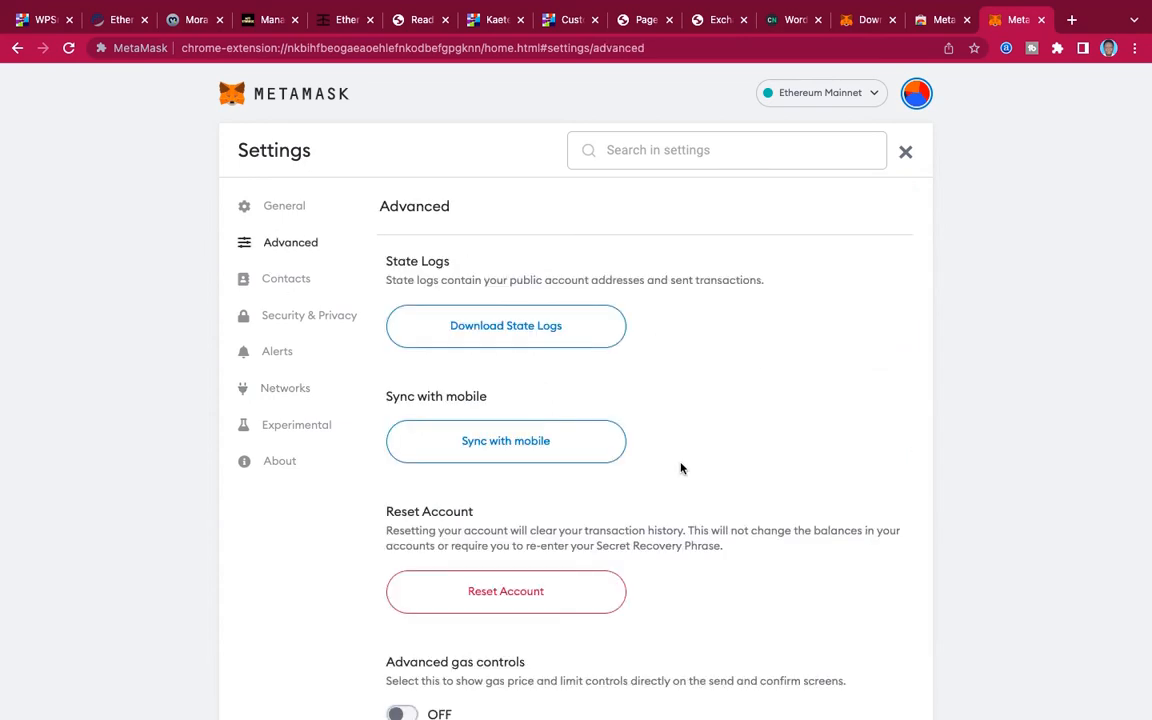
# Switch on Show test networks and Show Hex Data in MetaMask's Advanced settings
pyautogui.scroll(-5, 681, 468)
pyautogui.scroll(-1, 681, 468)
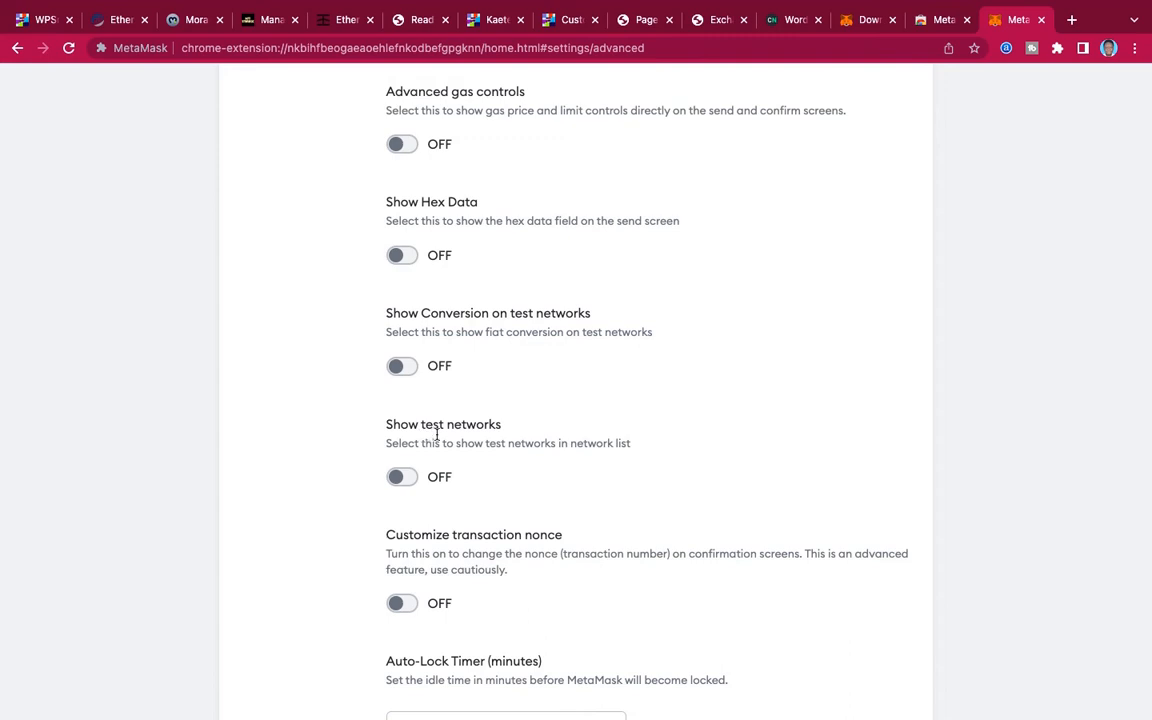
pyautogui.click(405, 480)
pyautogui.scroll(2, 548, 250)
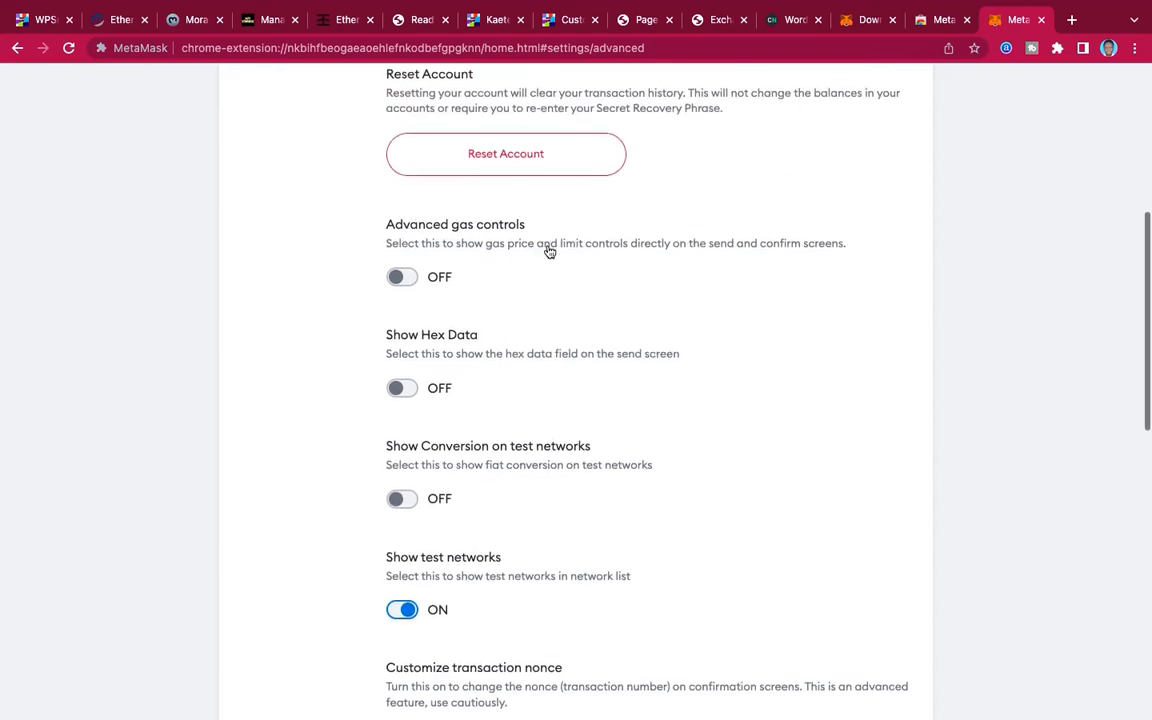
pyautogui.scroll(-3, 548, 248)
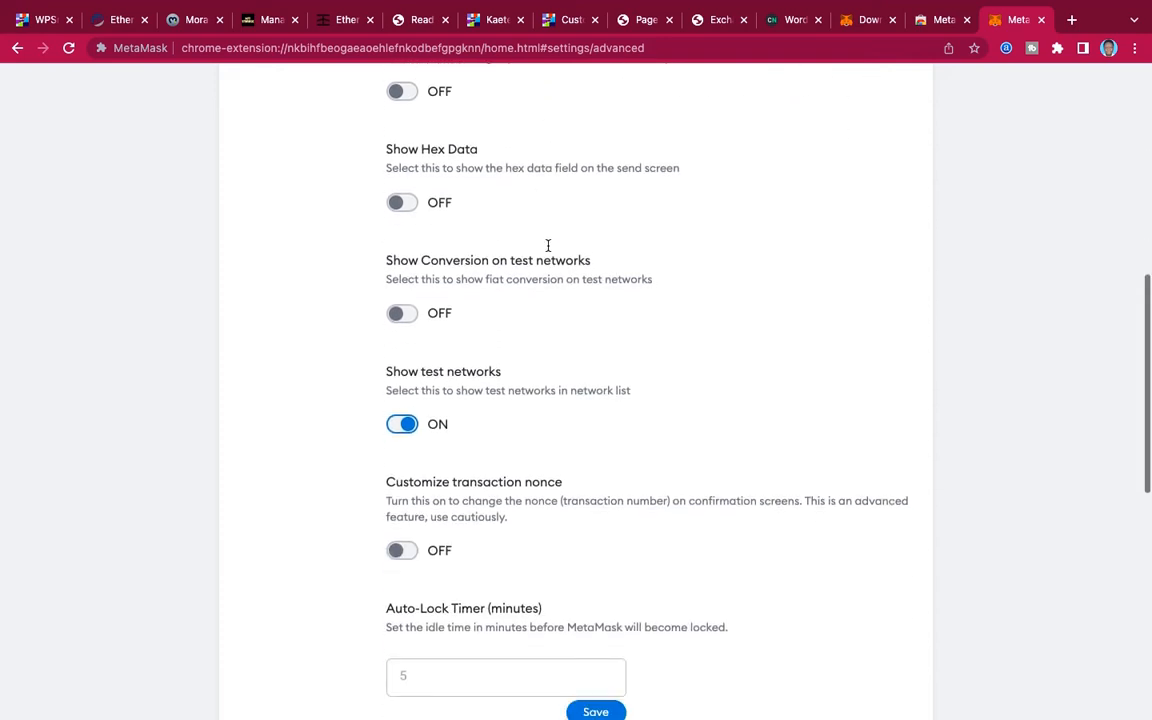
pyautogui.click(400, 202)
pyautogui.scroll(-5, 553, 416)
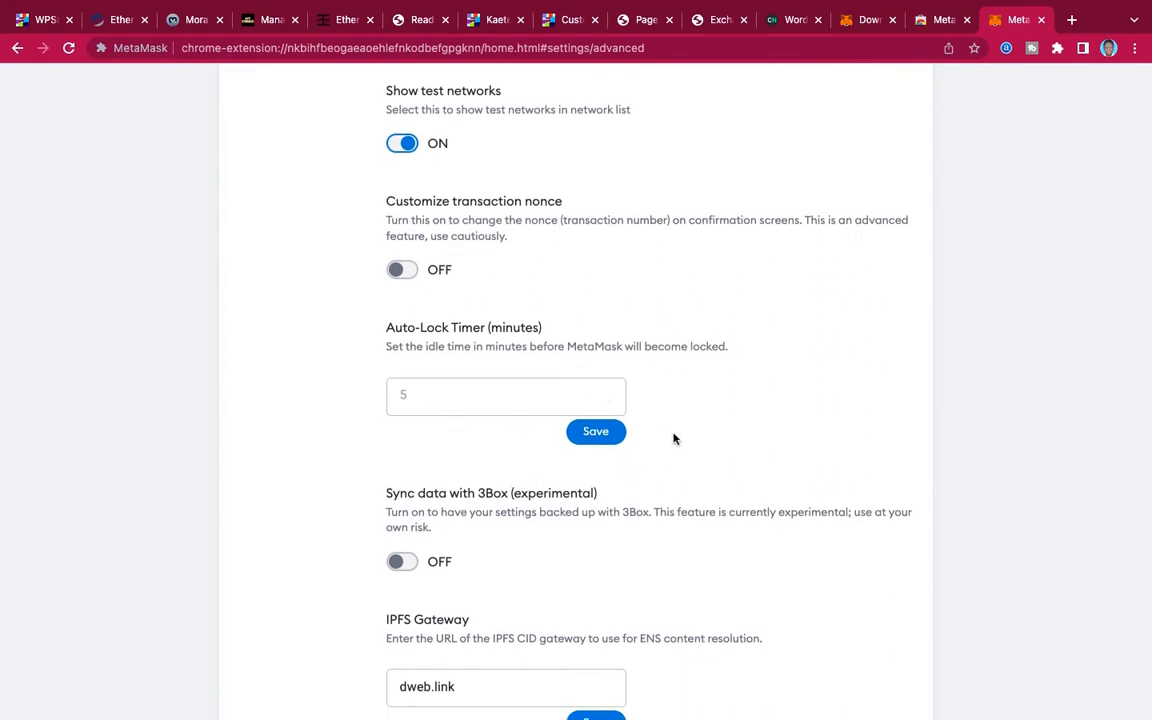
pyautogui.scroll(-6, 674, 438)
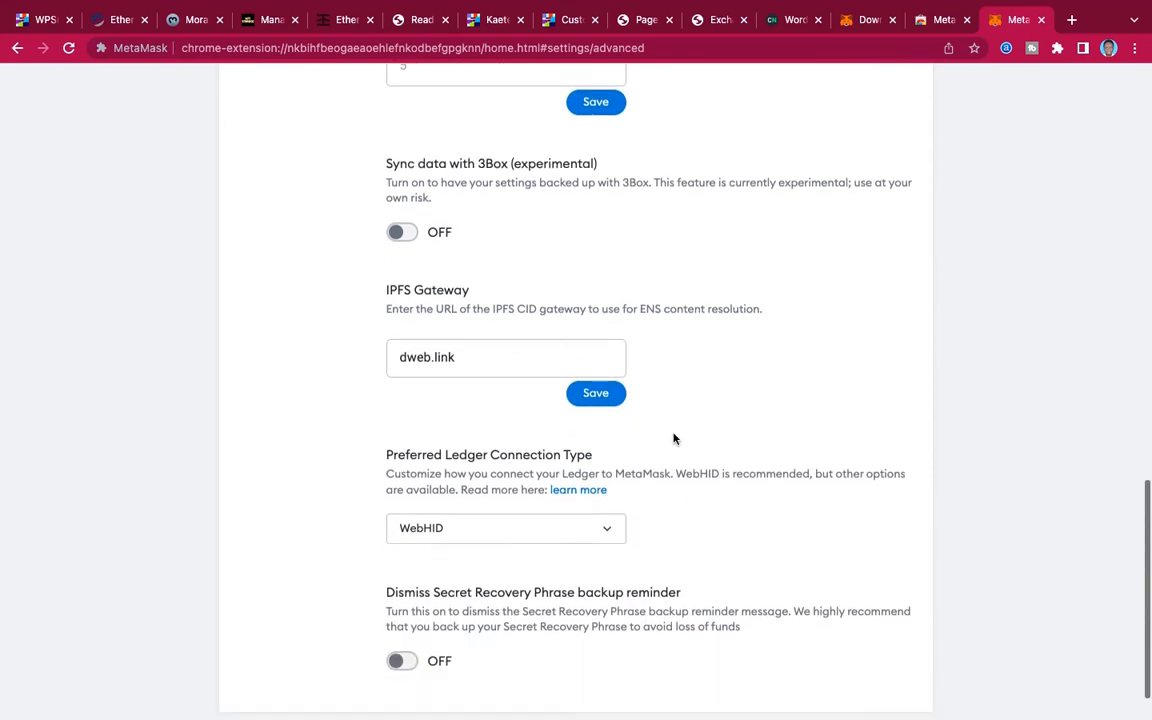
pyautogui.scroll(-1, 674, 438)
pyautogui.scroll(9, 674, 438)
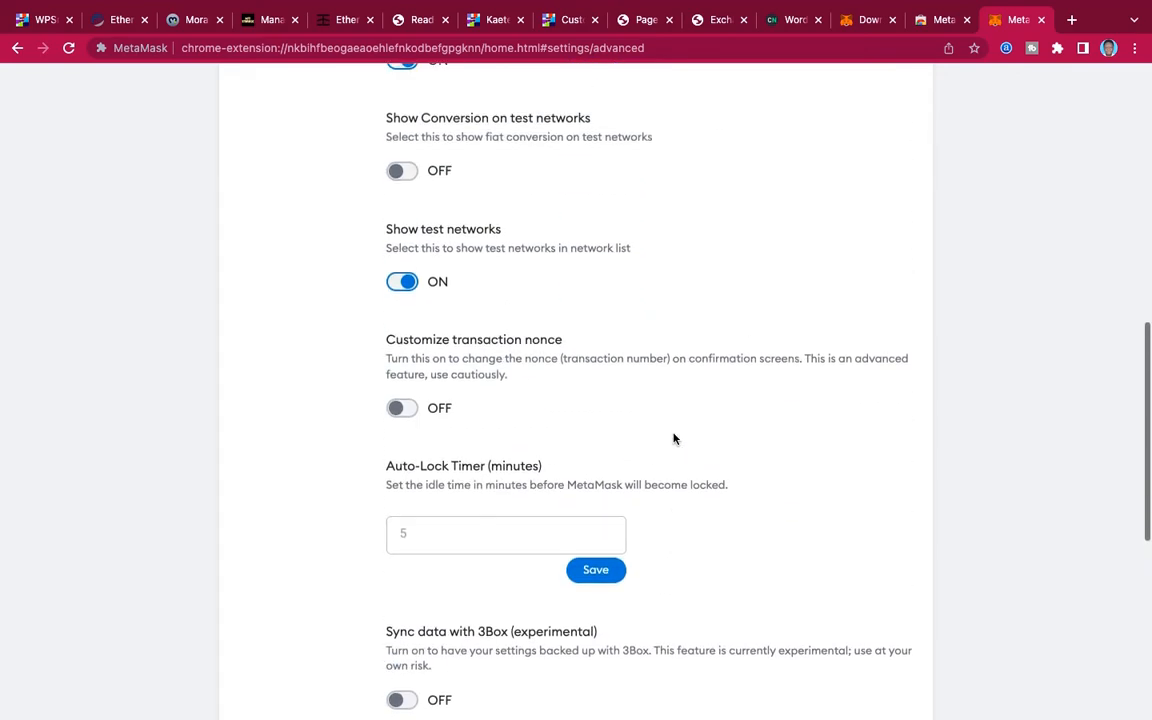
pyautogui.scroll(-9, 674, 438)
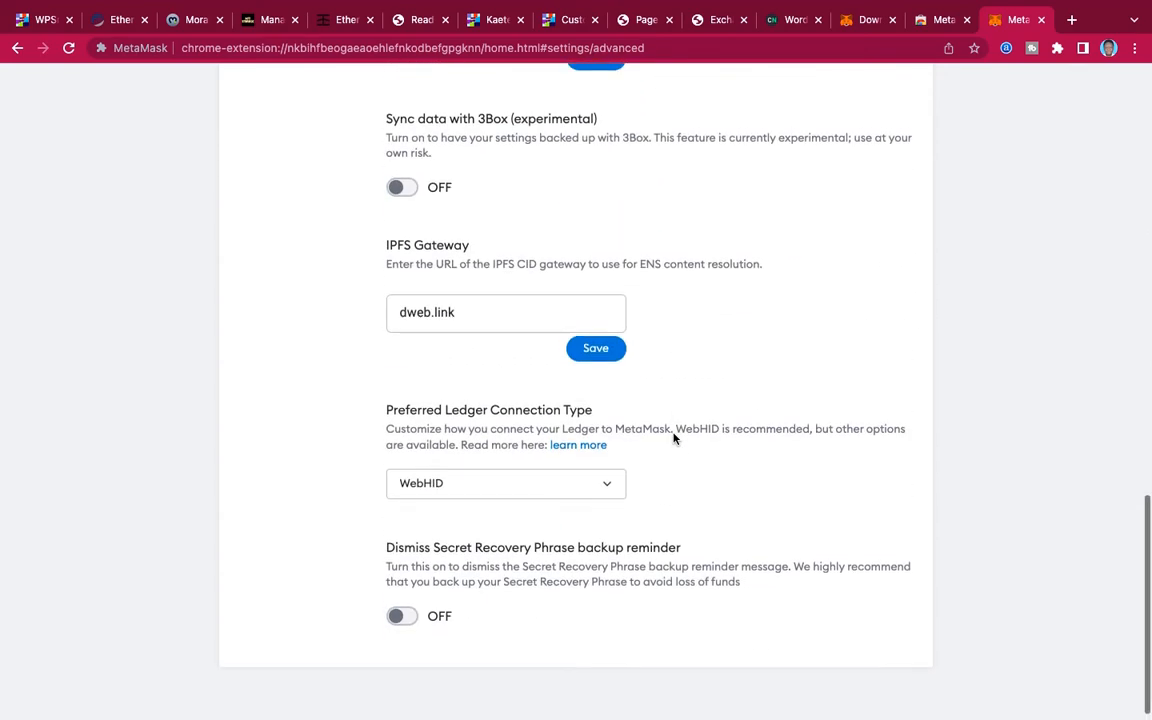
pyautogui.scroll(20, 674, 438)
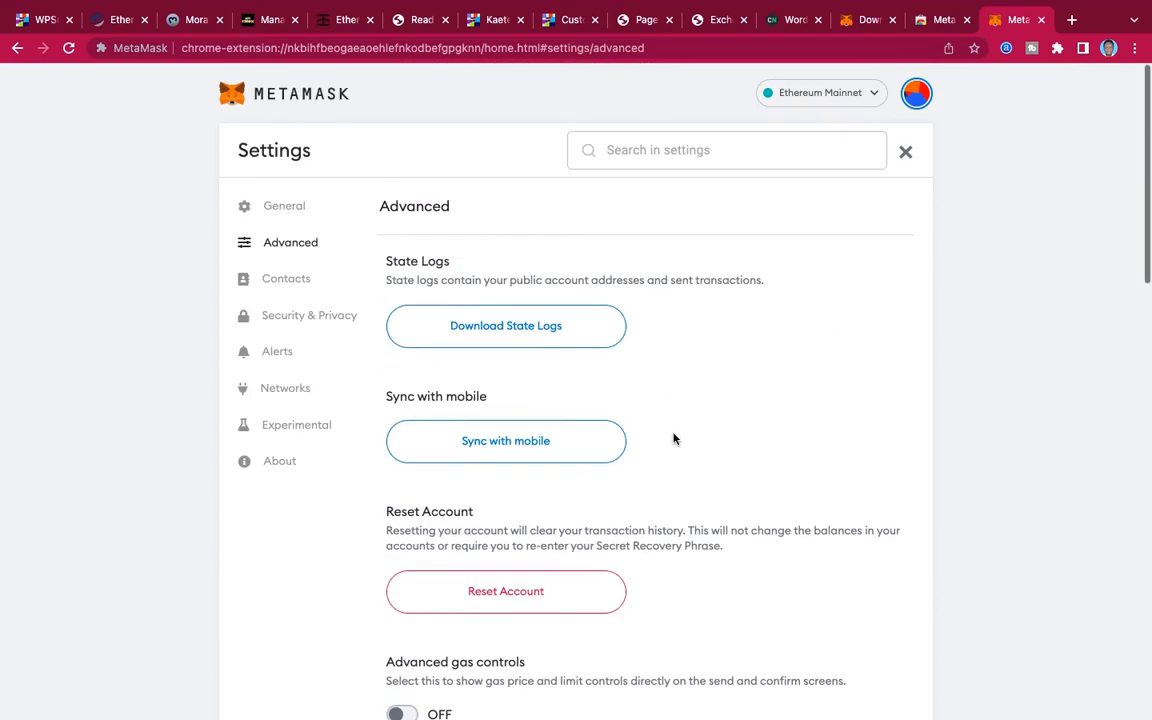
pyautogui.click(866, 95)
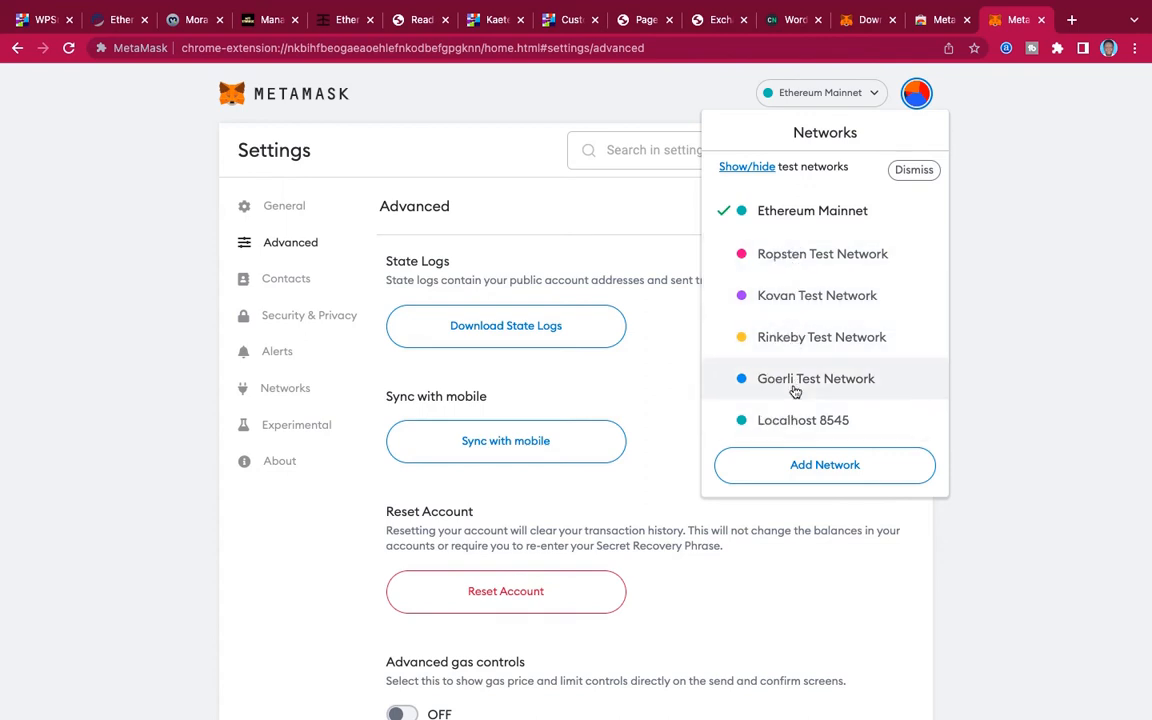
pyautogui.click(983, 114)
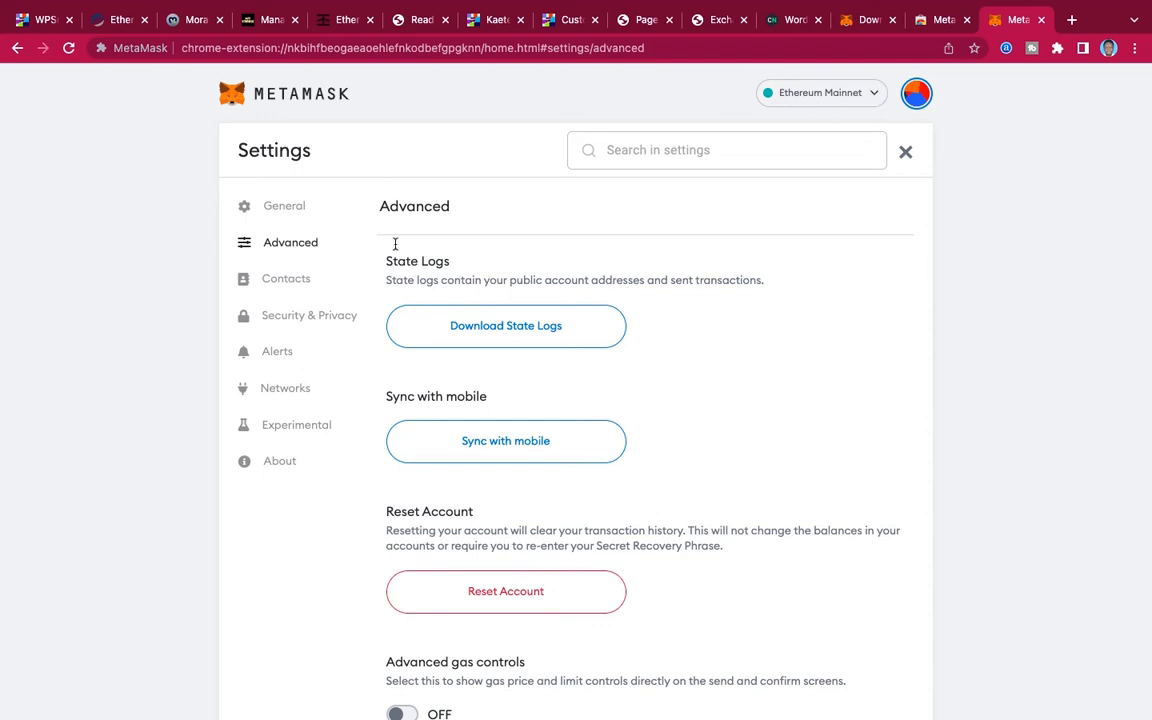
pyautogui.click(876, 96)
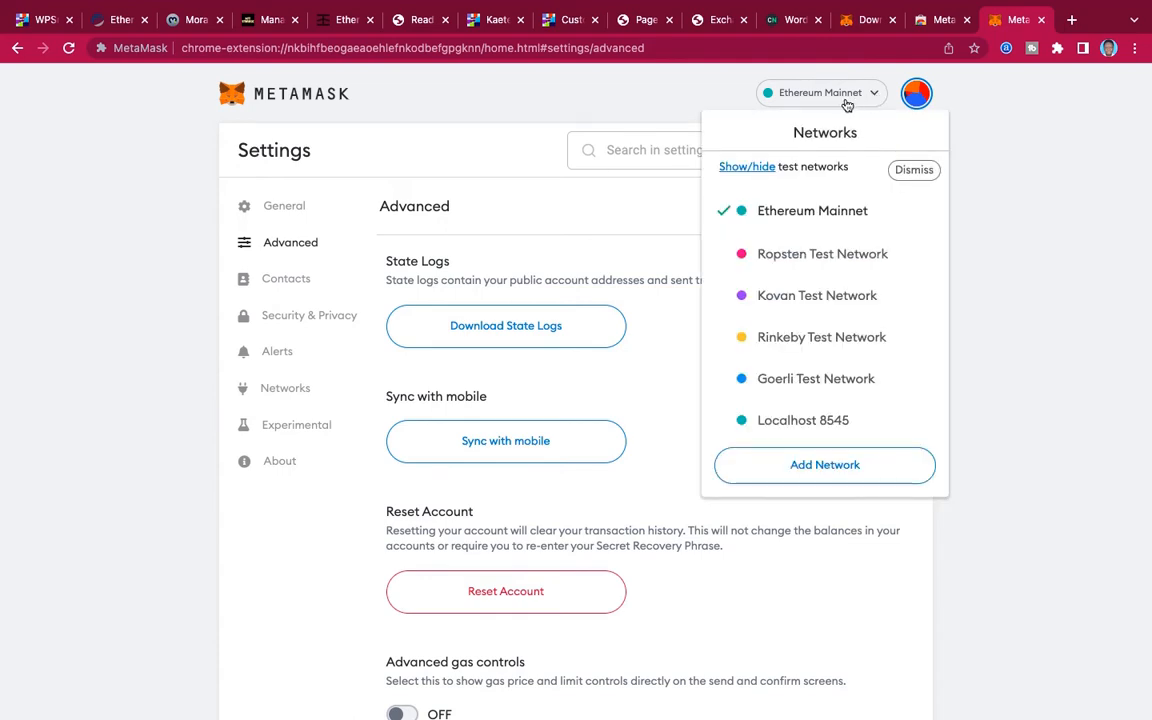
pyautogui.click(860, 97)
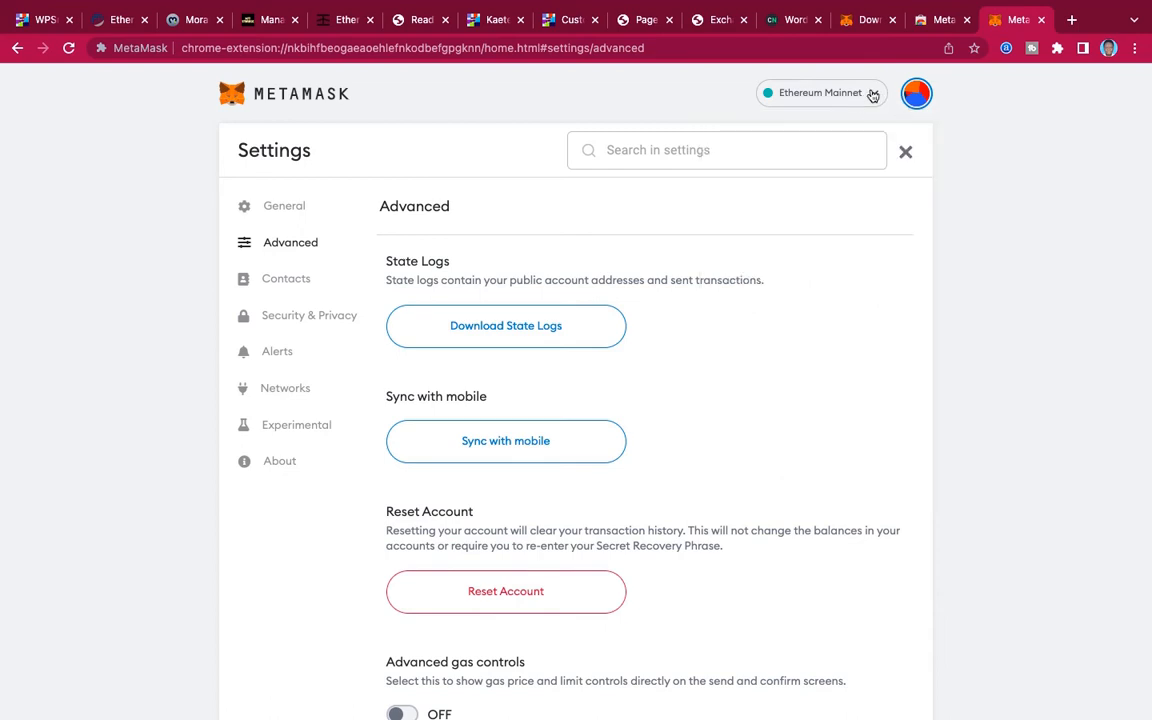
pyautogui.click(872, 95)
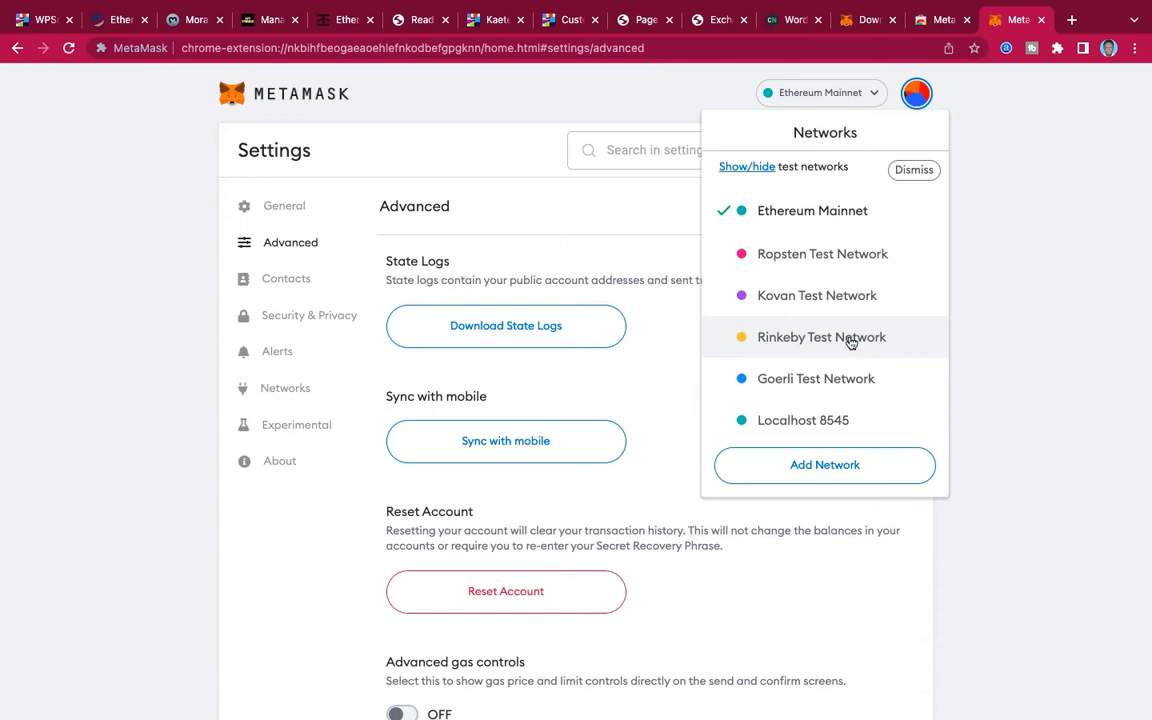
pyautogui.click(792, 344)
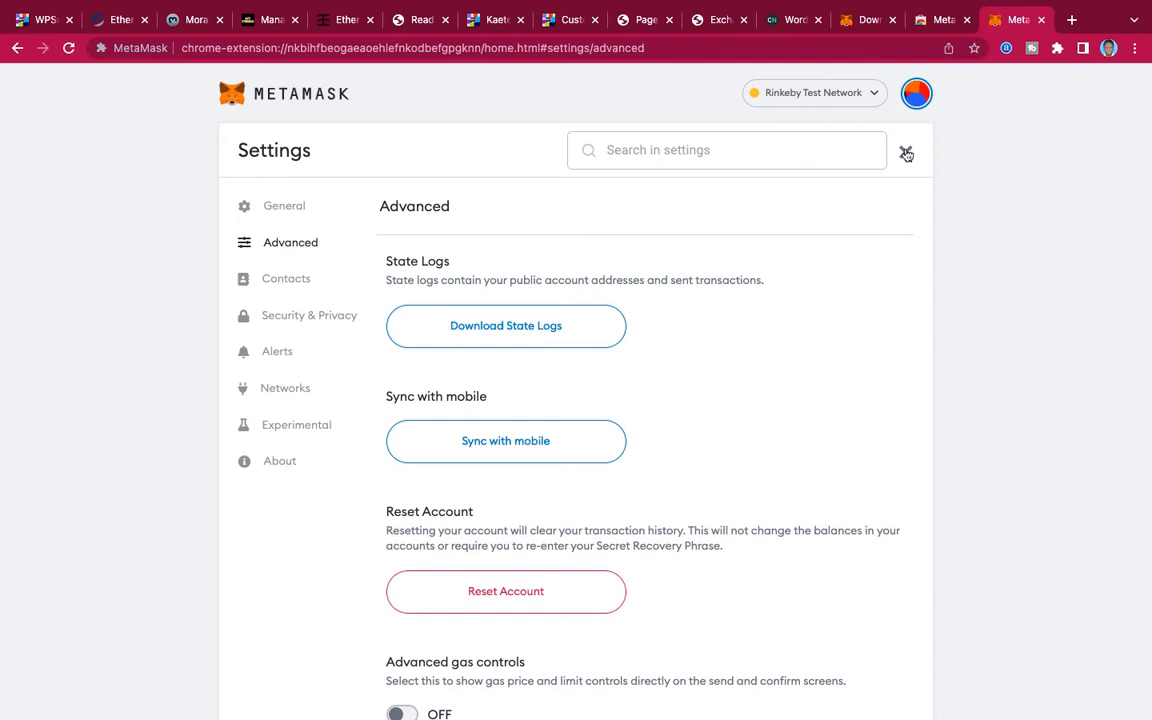
pyautogui.click(847, 96)
pyautogui.click(847, 96)
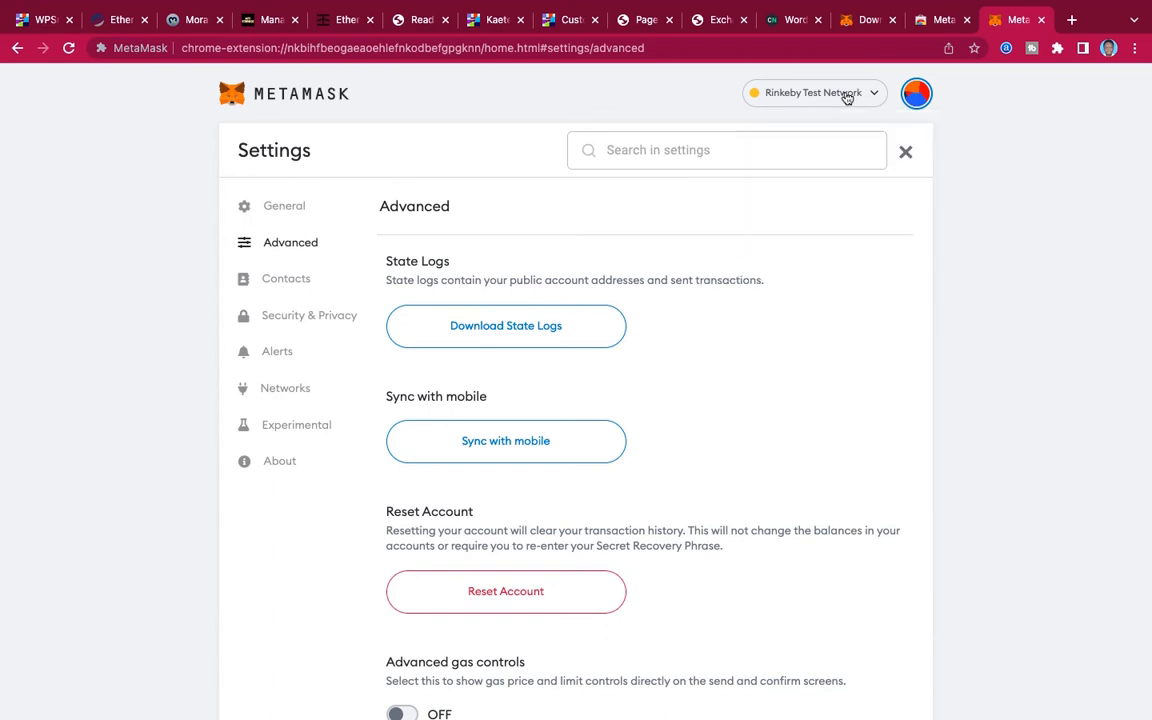
pyautogui.click(916, 93)
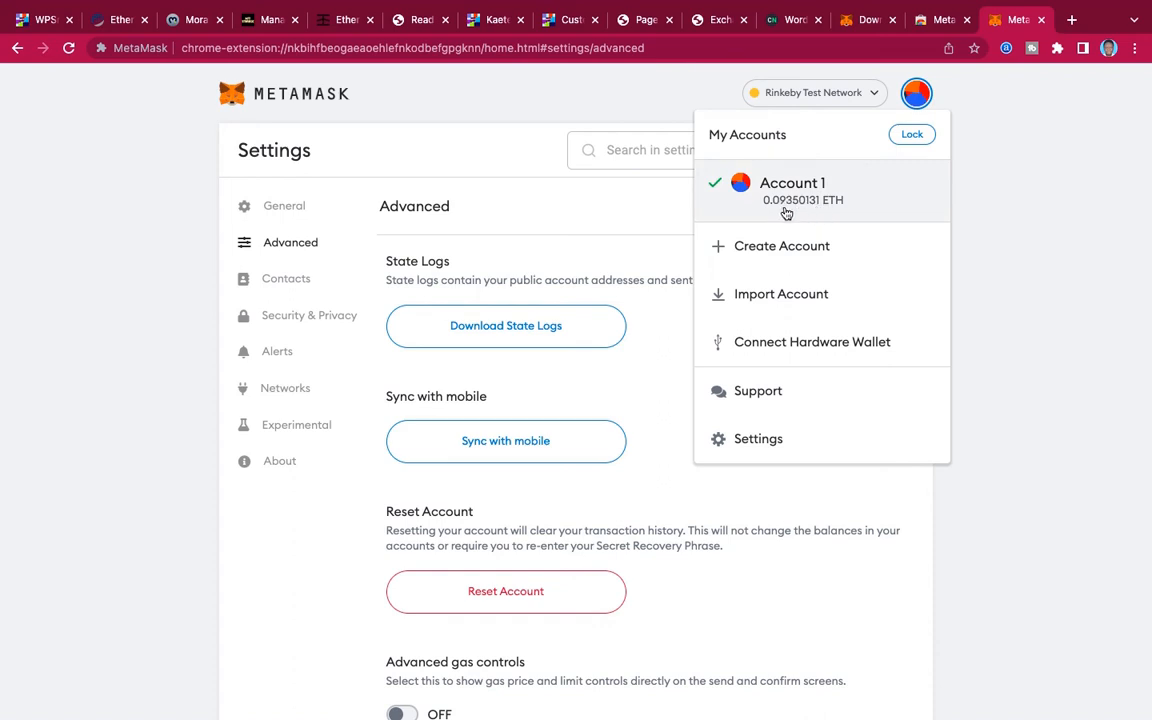
pyautogui.click(913, 95)
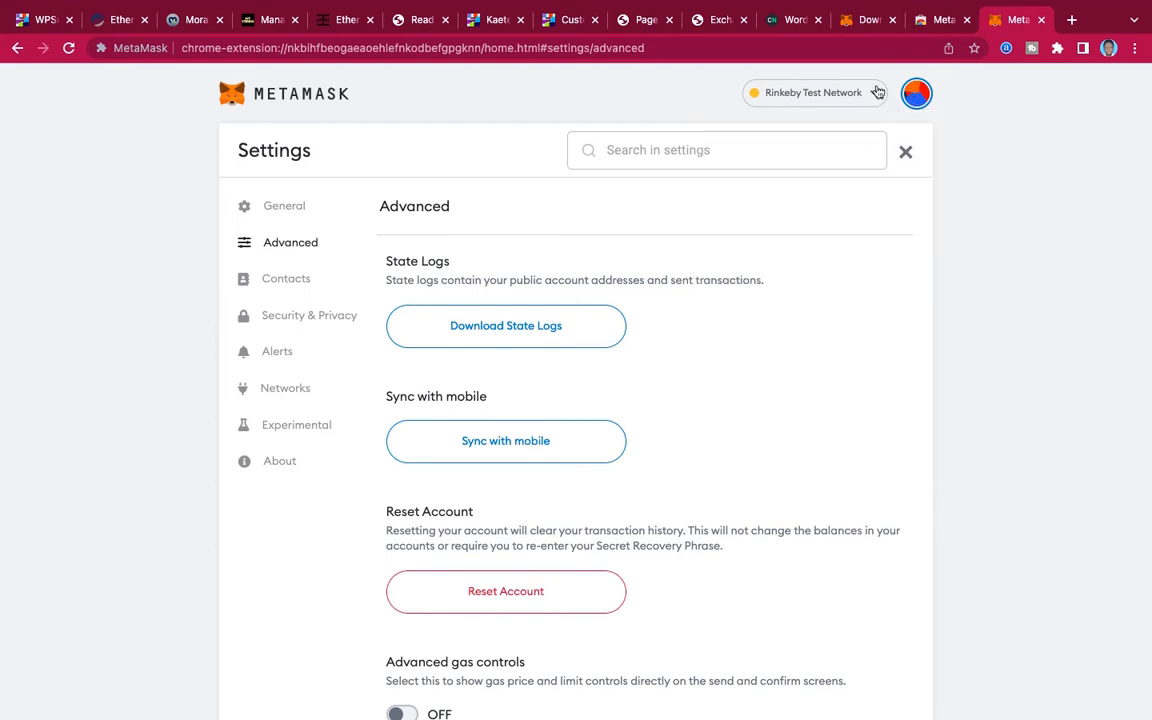
pyautogui.click(788, 88)
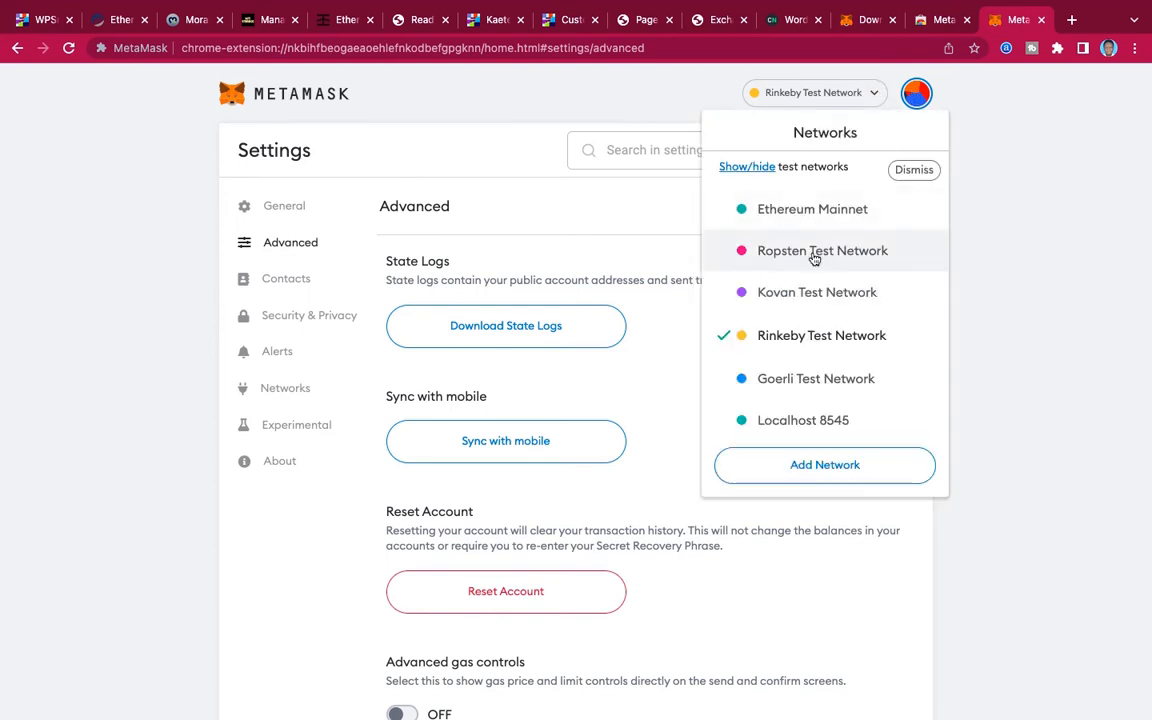
pyautogui.scroll(-1, 795, 400)
pyautogui.scroll(-1, 795, 407)
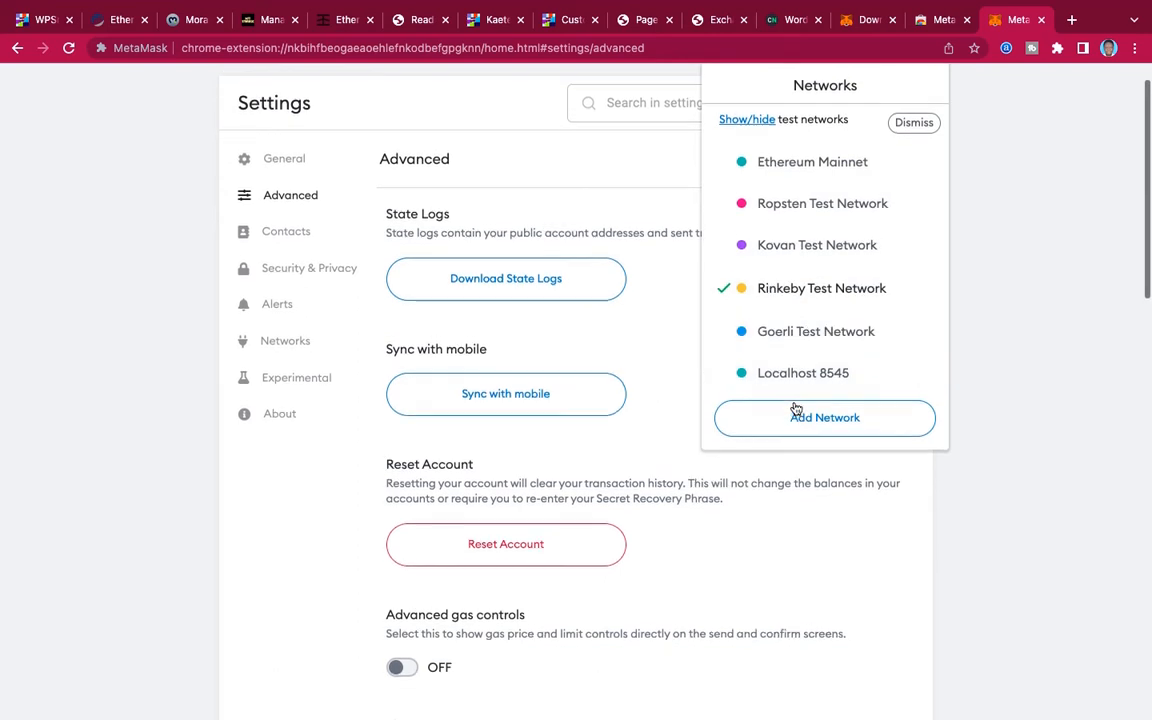
pyautogui.scroll(2, 793, 408)
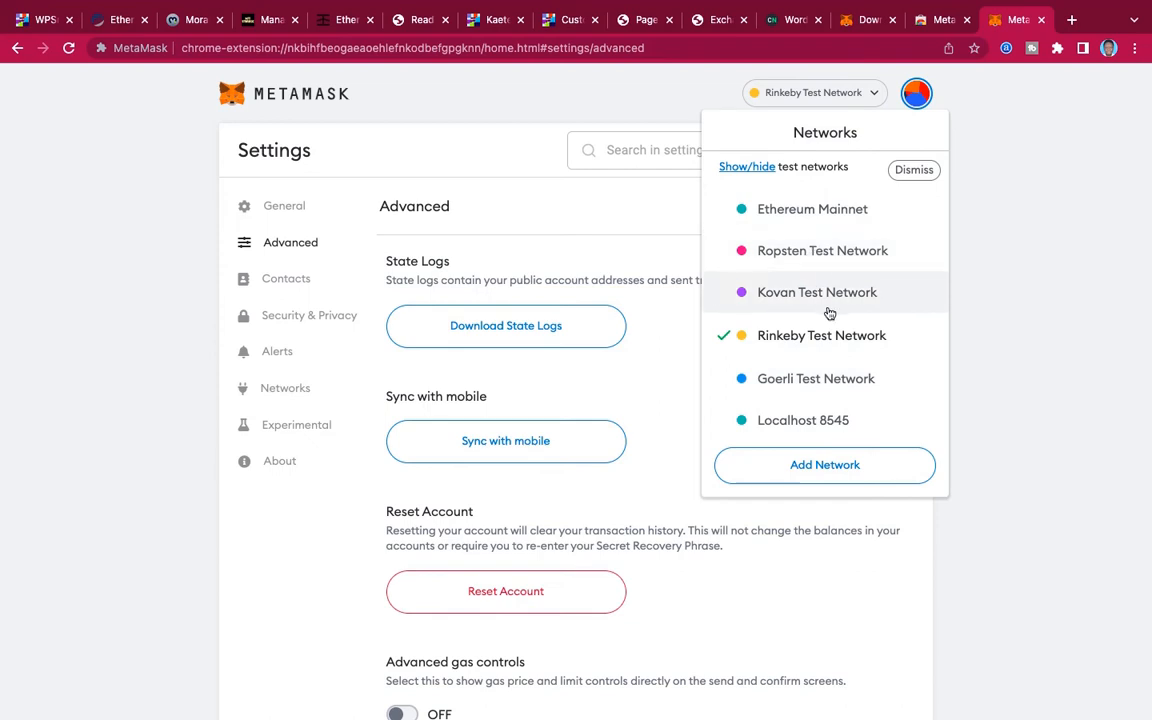
pyautogui.click(913, 103)
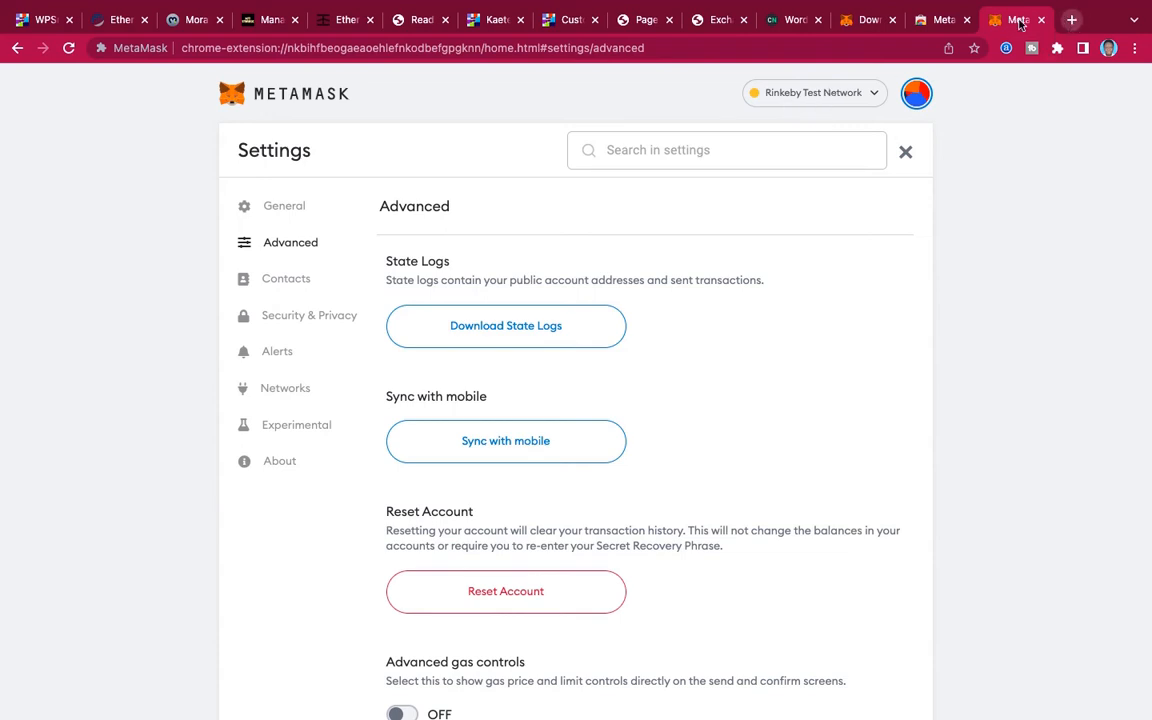
# Close the duplicate MetaMask tab, open rinkebyfaucet.com in a new tab, and return to MetaMask
pyautogui.click(967, 27)
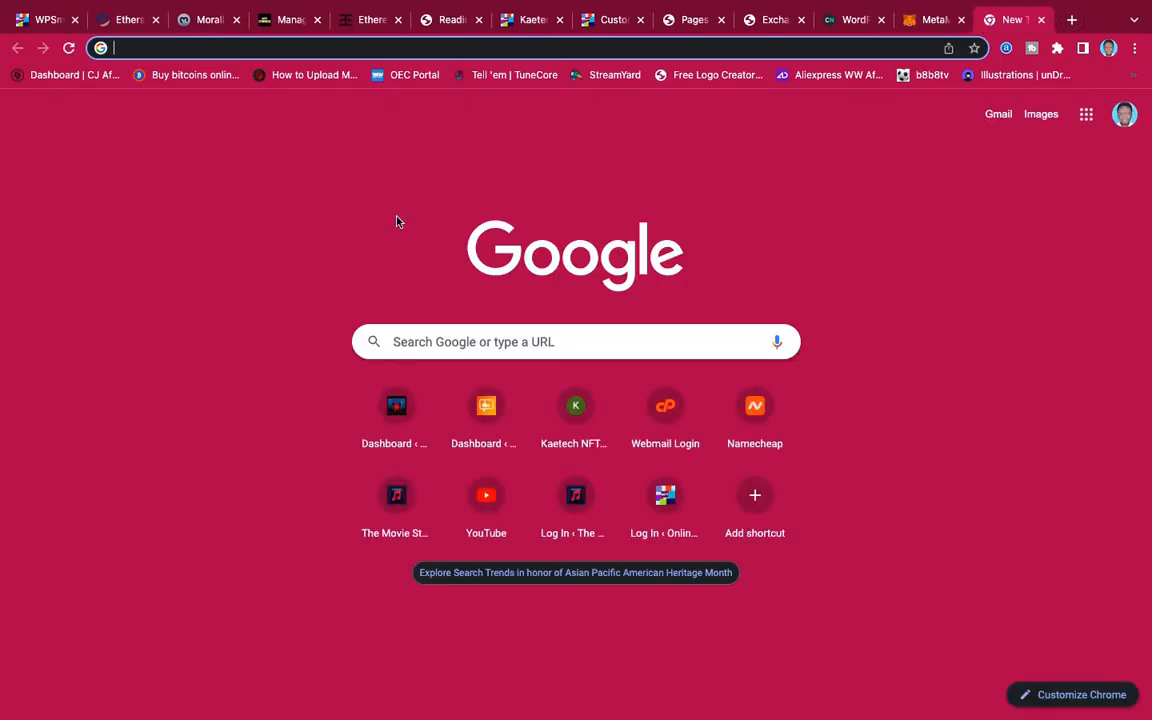
pyautogui.write('rinke')
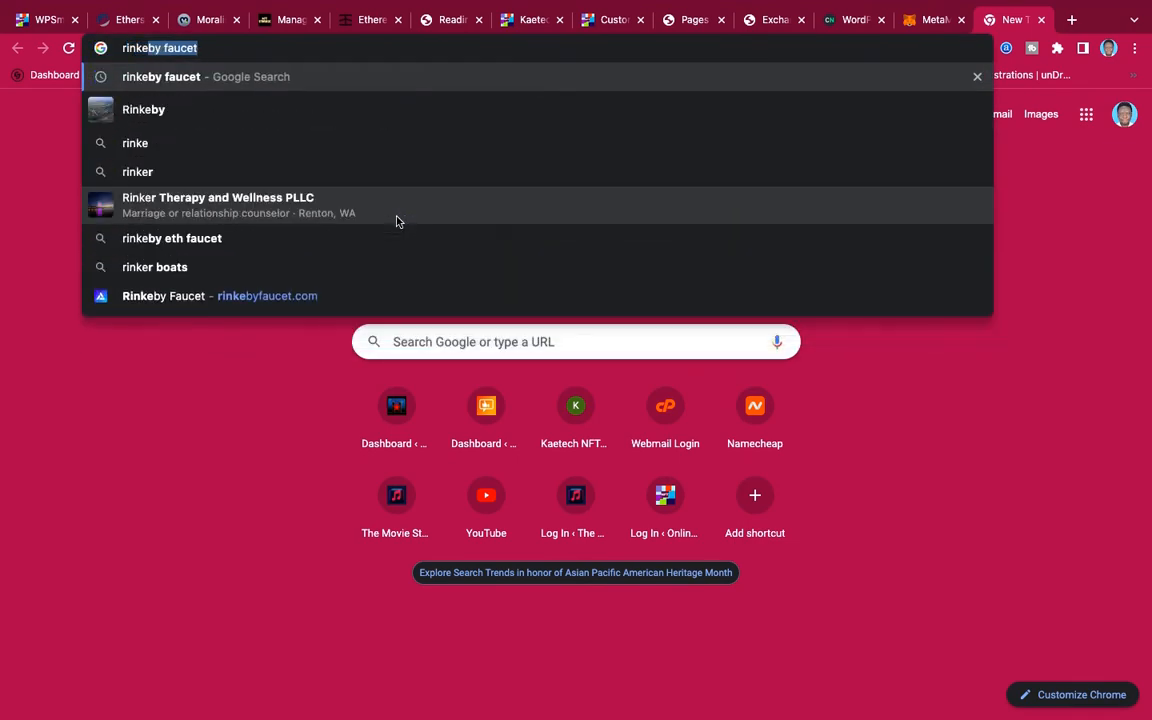
pyautogui.press('Right')
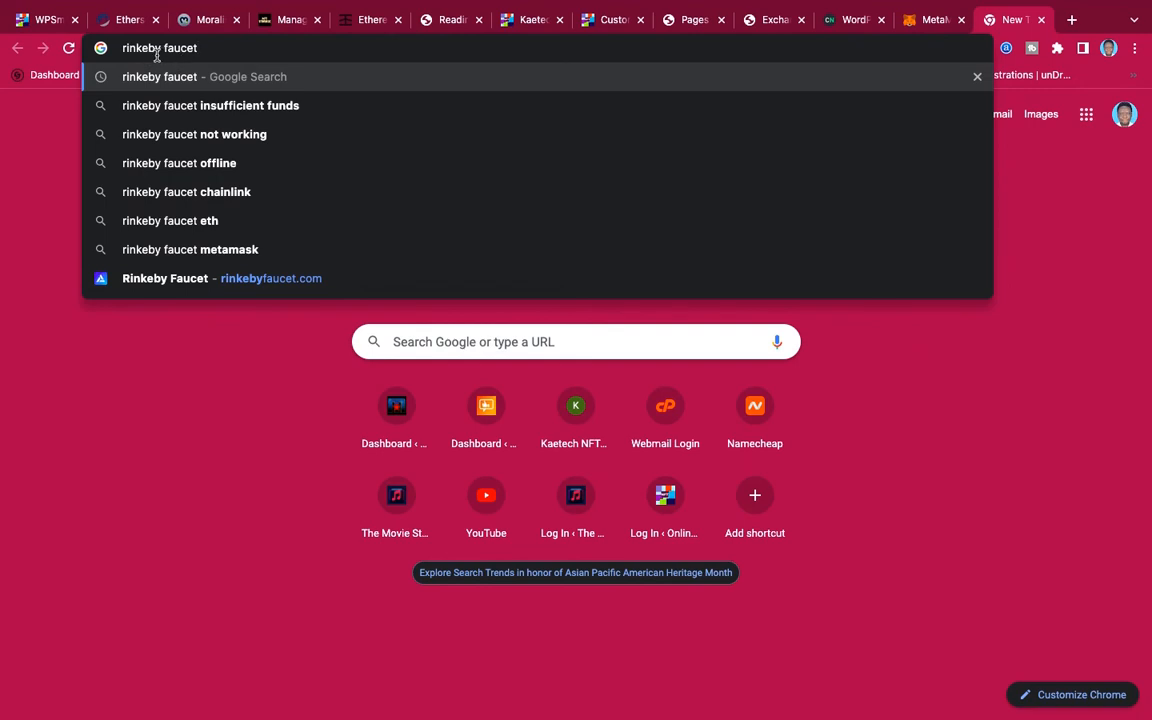
pyautogui.click(158, 281)
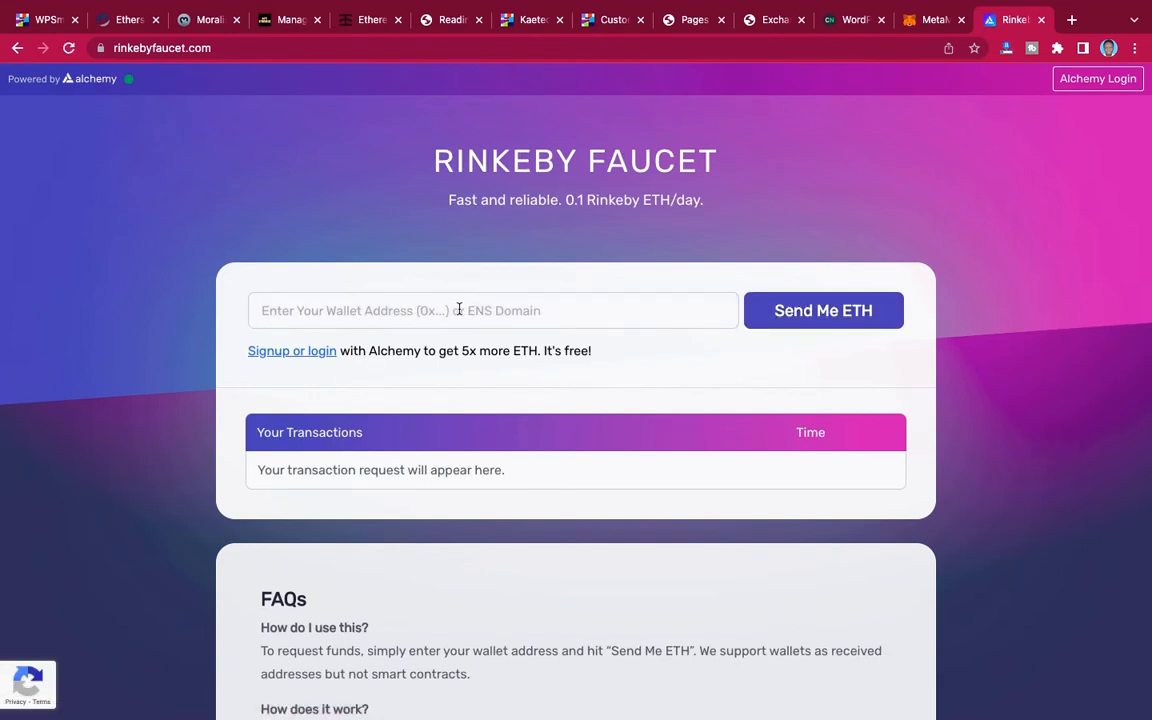
pyautogui.click(927, 22)
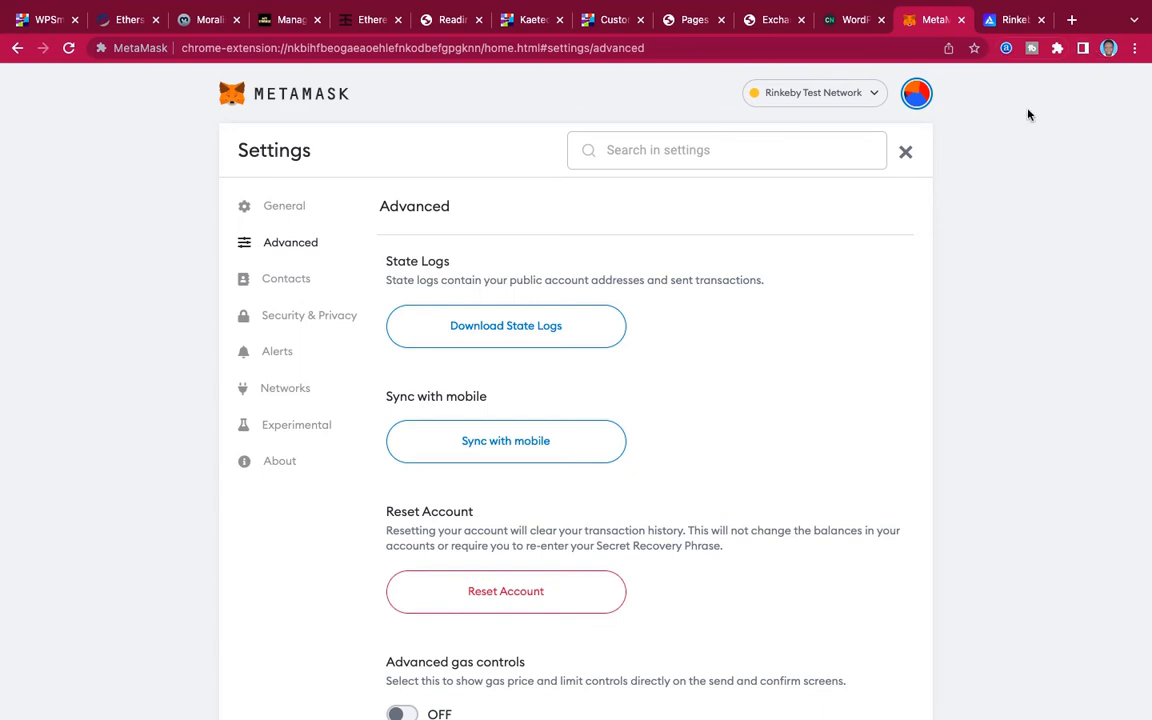
# Pin MetaMask to the Chrome toolbar and open its popup showing 0.0935 ETH on Rinkeby
pyautogui.click(1058, 50)
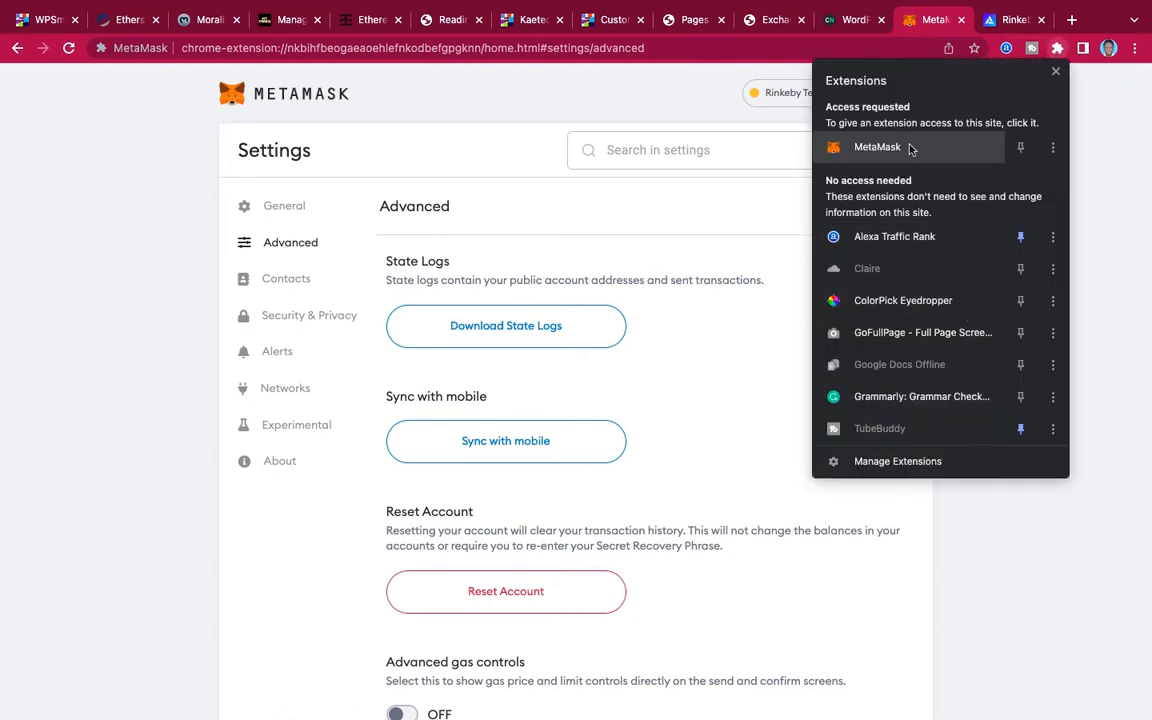
pyautogui.click(1021, 150)
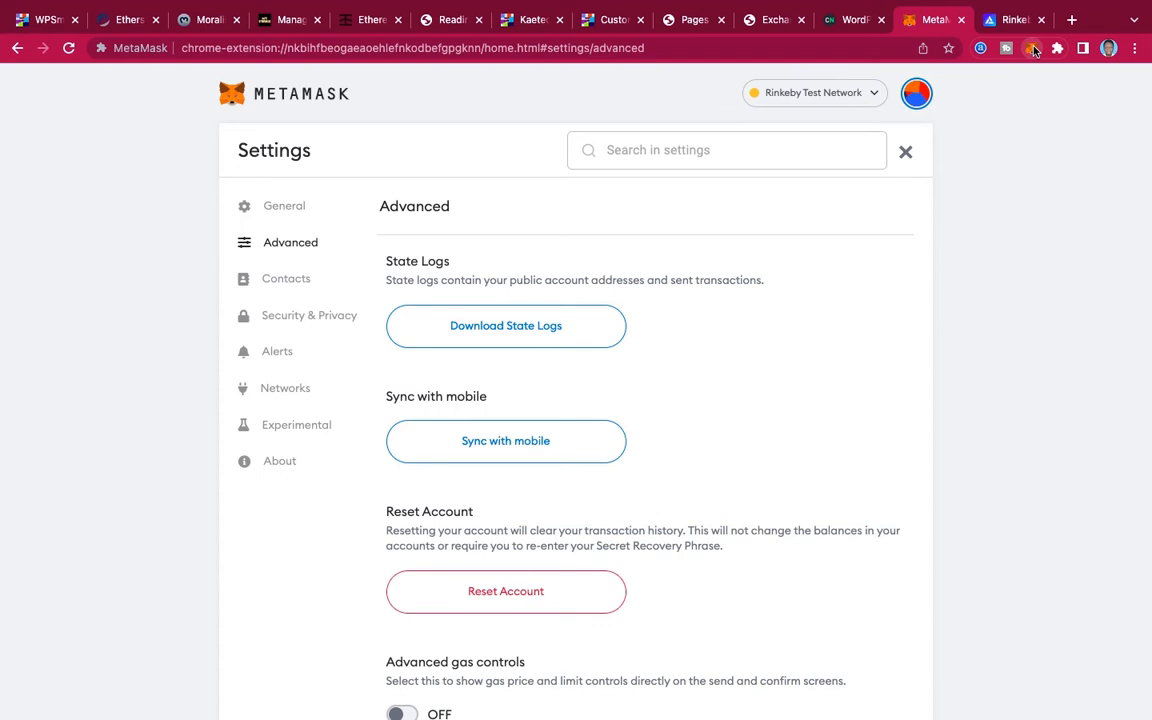
pyautogui.click(1031, 48)
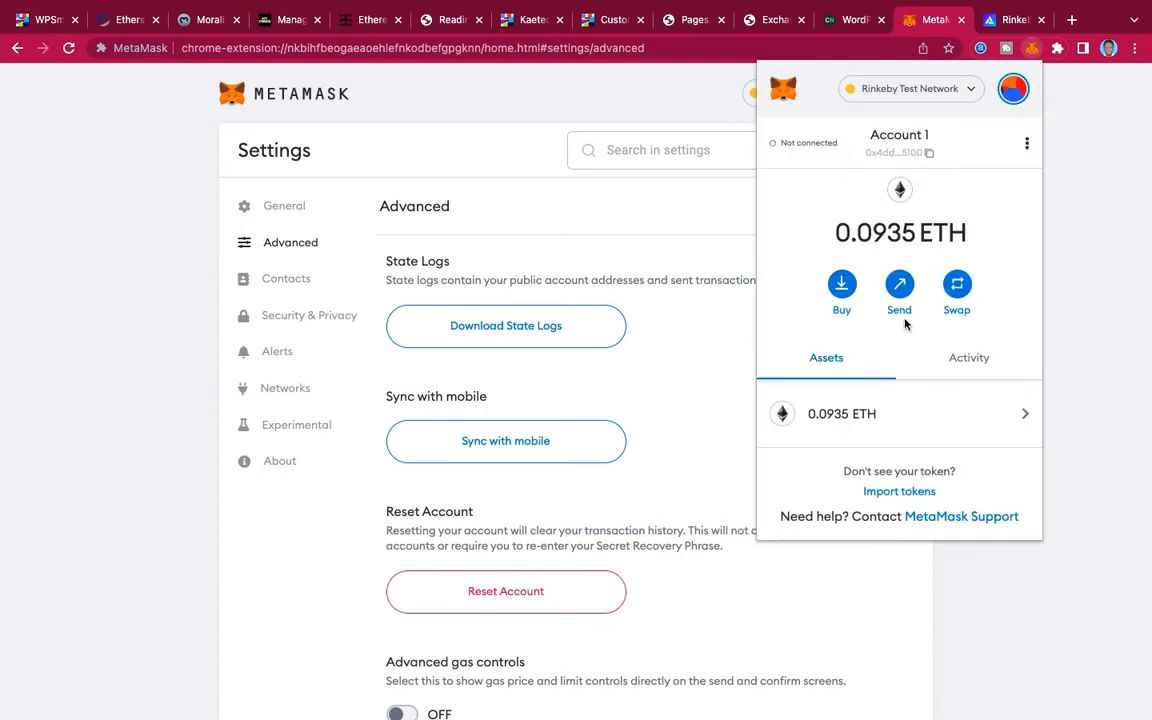
# Copy the MetaMask account address into the Rinkeby Faucet and request test ETH
pyautogui.click(914, 153)
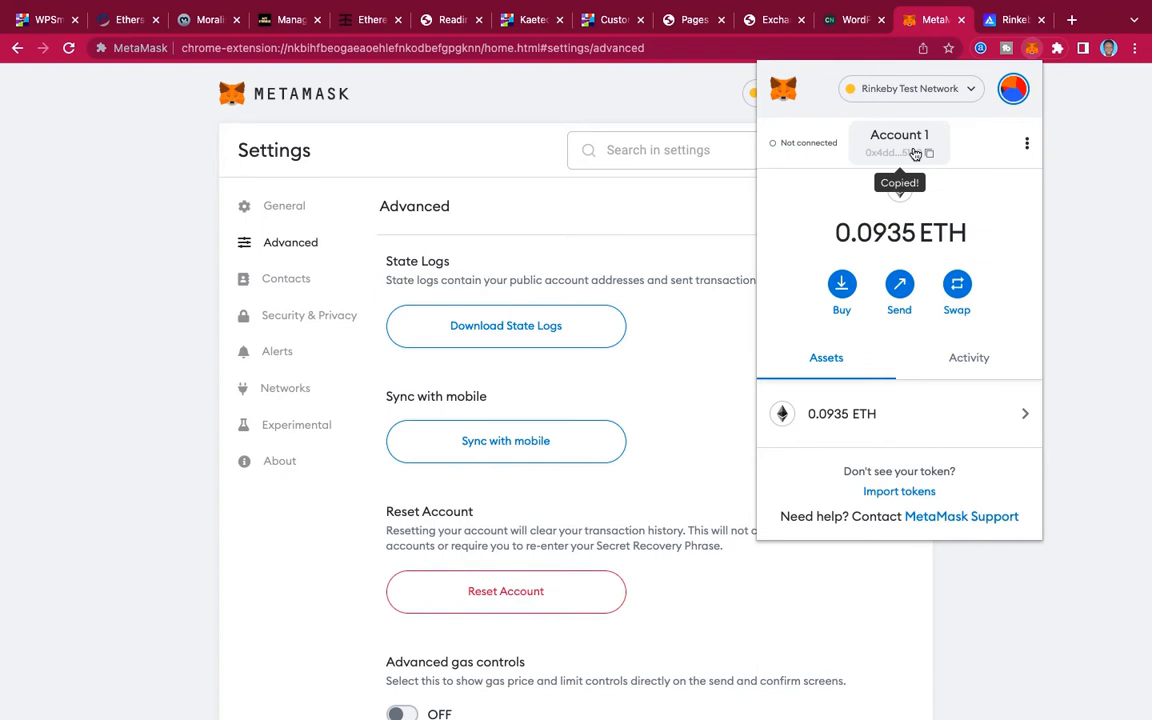
pyautogui.click(1010, 19)
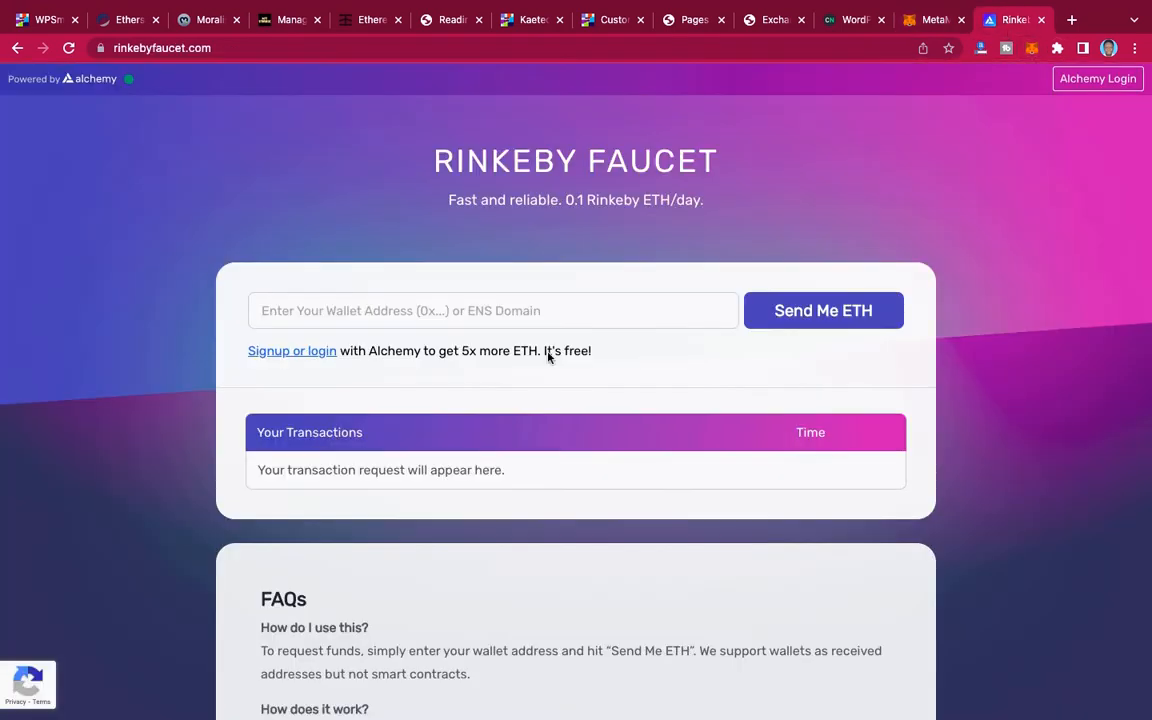
pyautogui.click(553, 308)
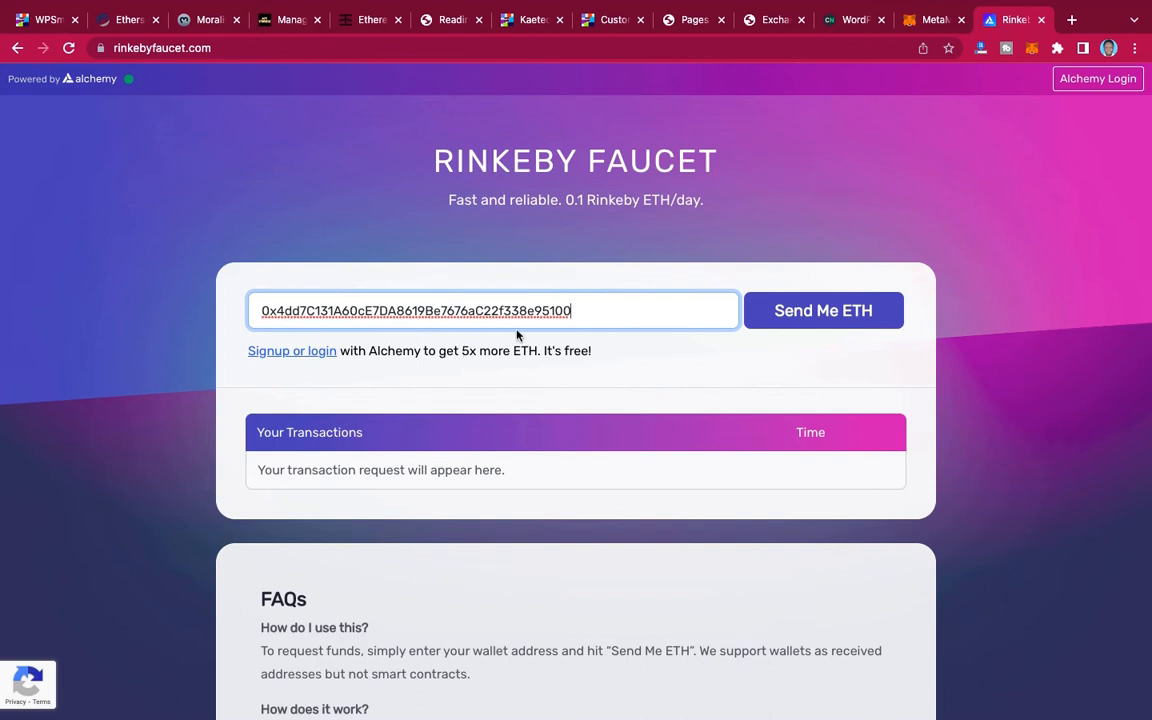
pyautogui.click(808, 321)
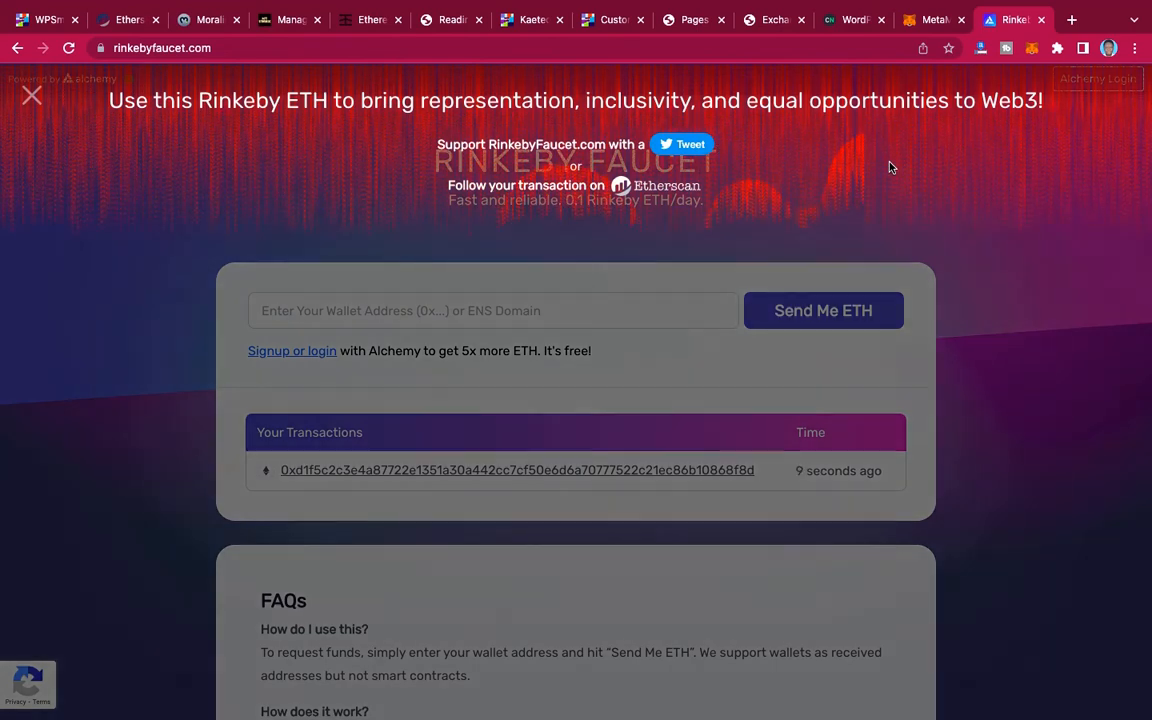
pyautogui.click(923, 20)
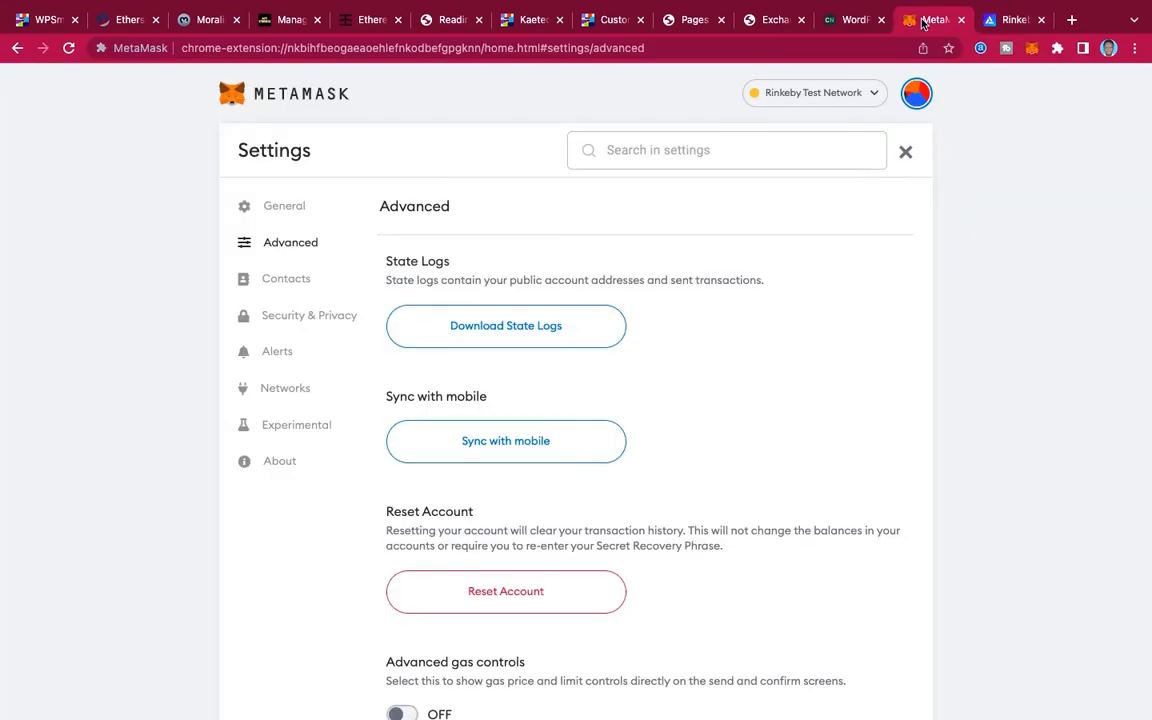
# Close MetaMask Settings and reload to see the balance rise to 0.1935 ETH, then return to the faucet
pyautogui.click(905, 152)
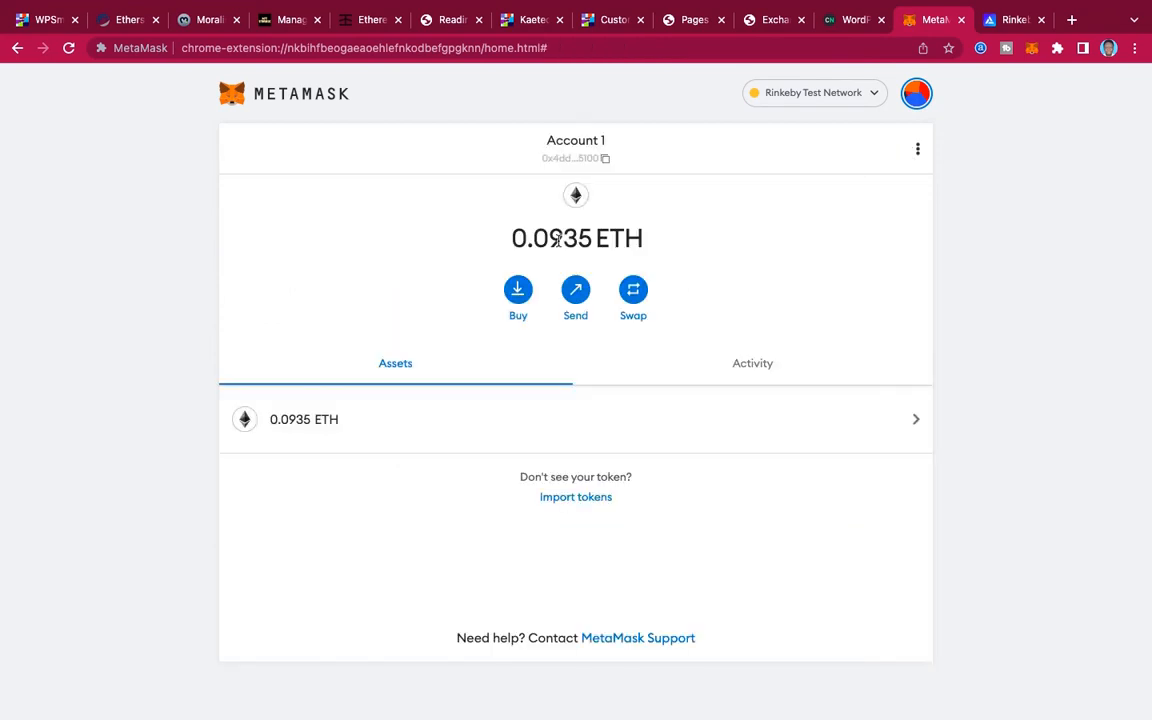
pyautogui.press('super+r')
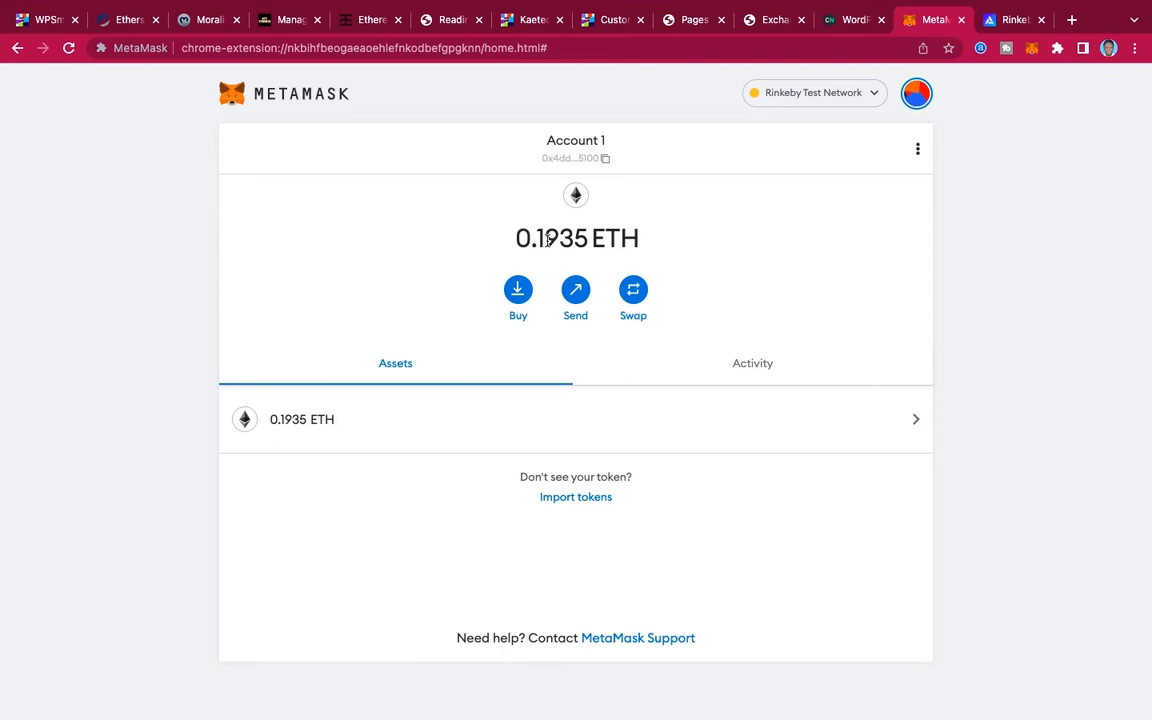
pyautogui.moveTo(545, 238); pyautogui.dragTo(539, 237)
pyautogui.click(544, 244)
pyautogui.click(1005, 22)
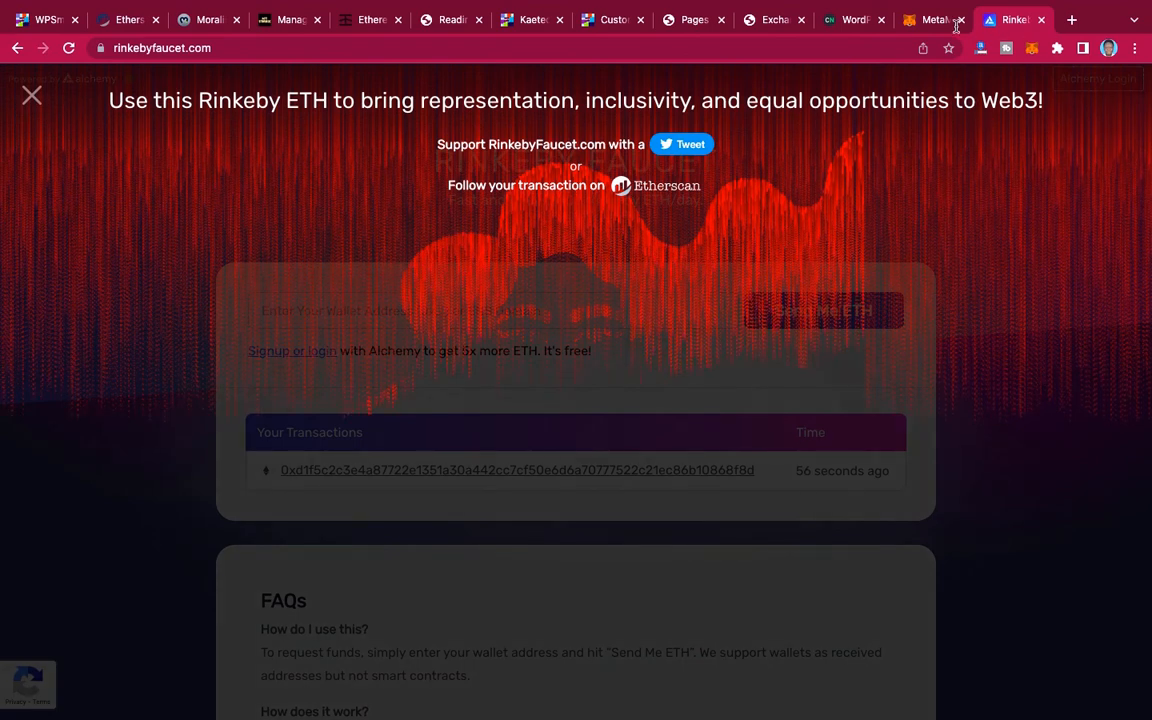
# Dismiss the faucet's promotional banner and close the Rinkeby Faucet tab
pyautogui.click(925, 22)
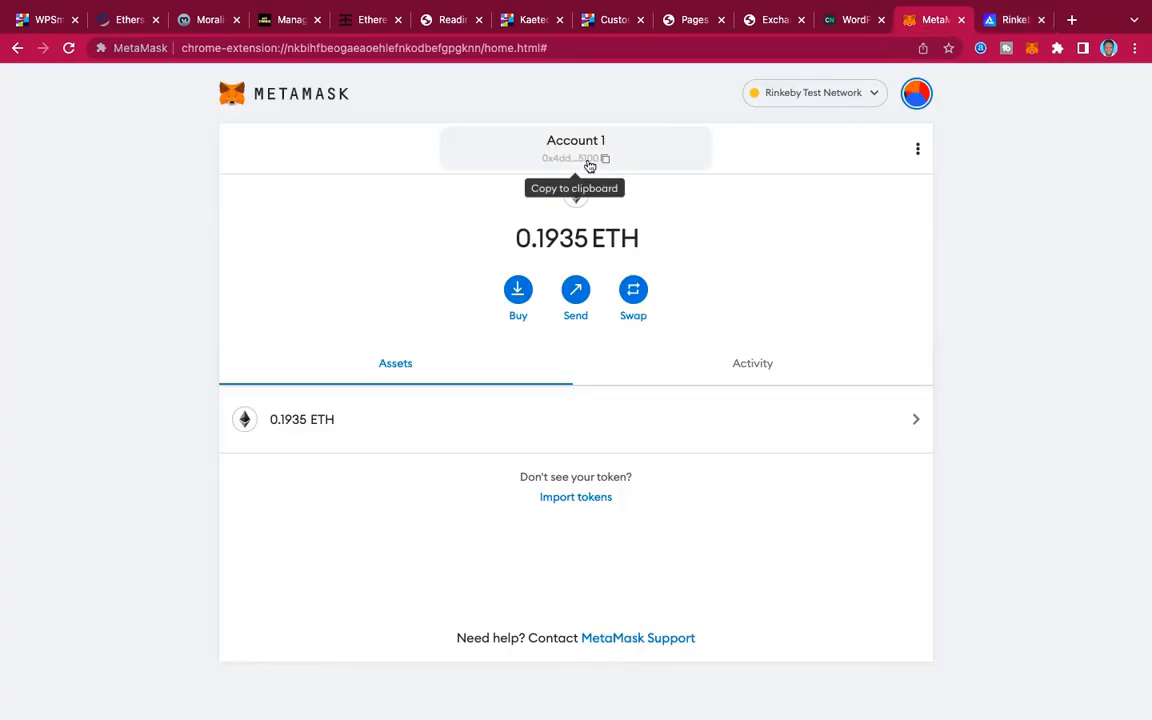
pyautogui.click(1008, 20)
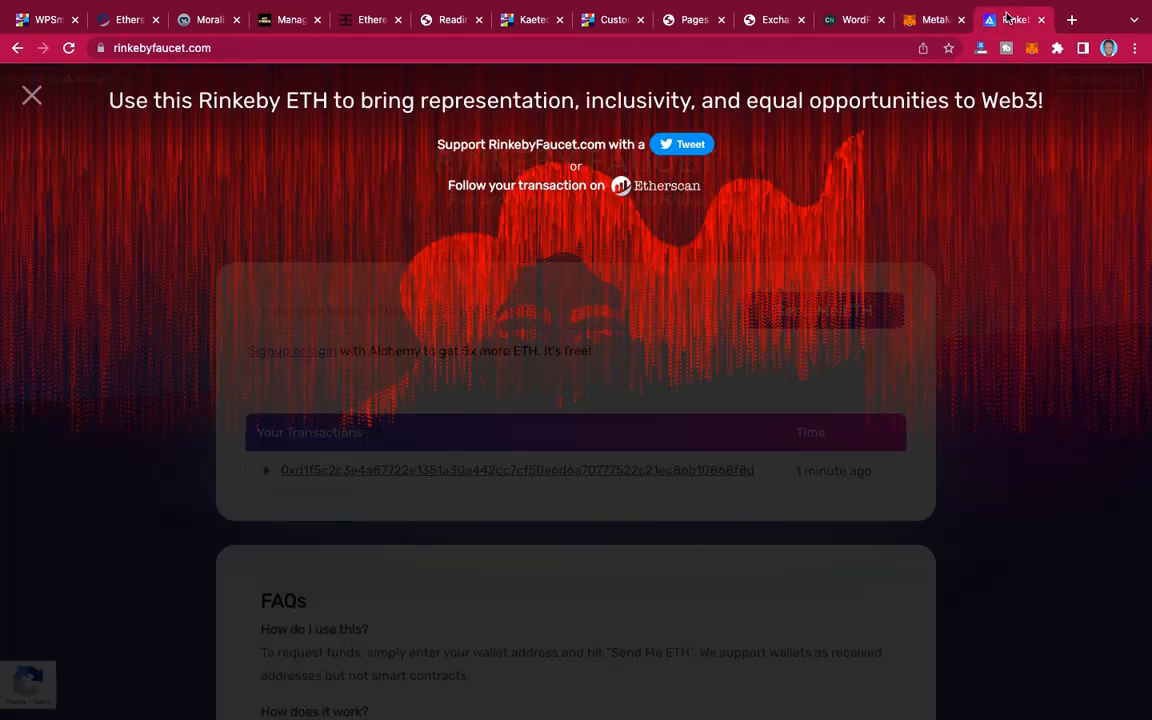
pyautogui.click(31, 95)
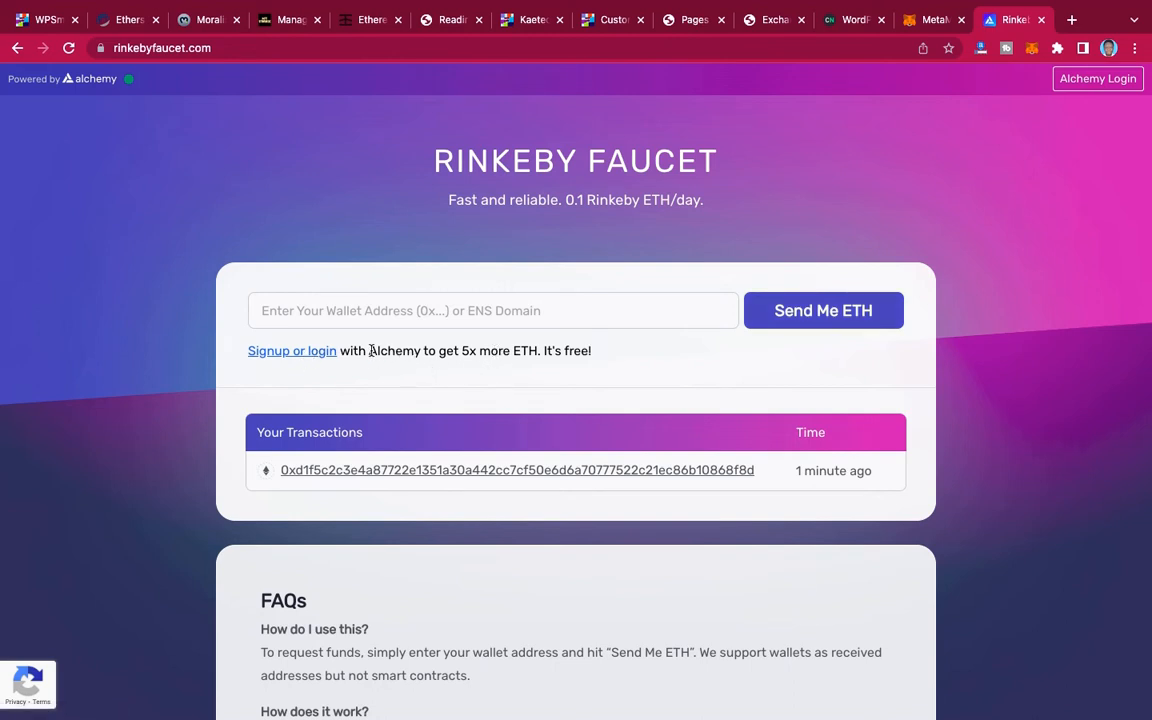
pyautogui.moveTo(370, 351); pyautogui.dragTo(414, 351)
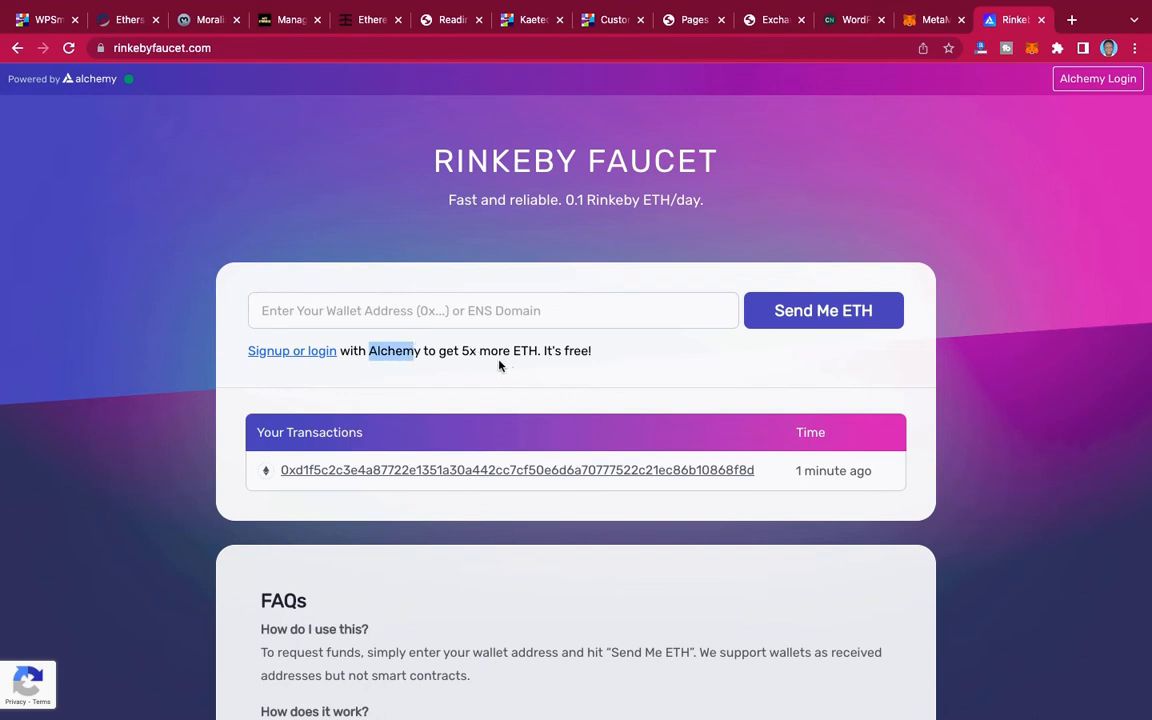
pyautogui.click(822, 263)
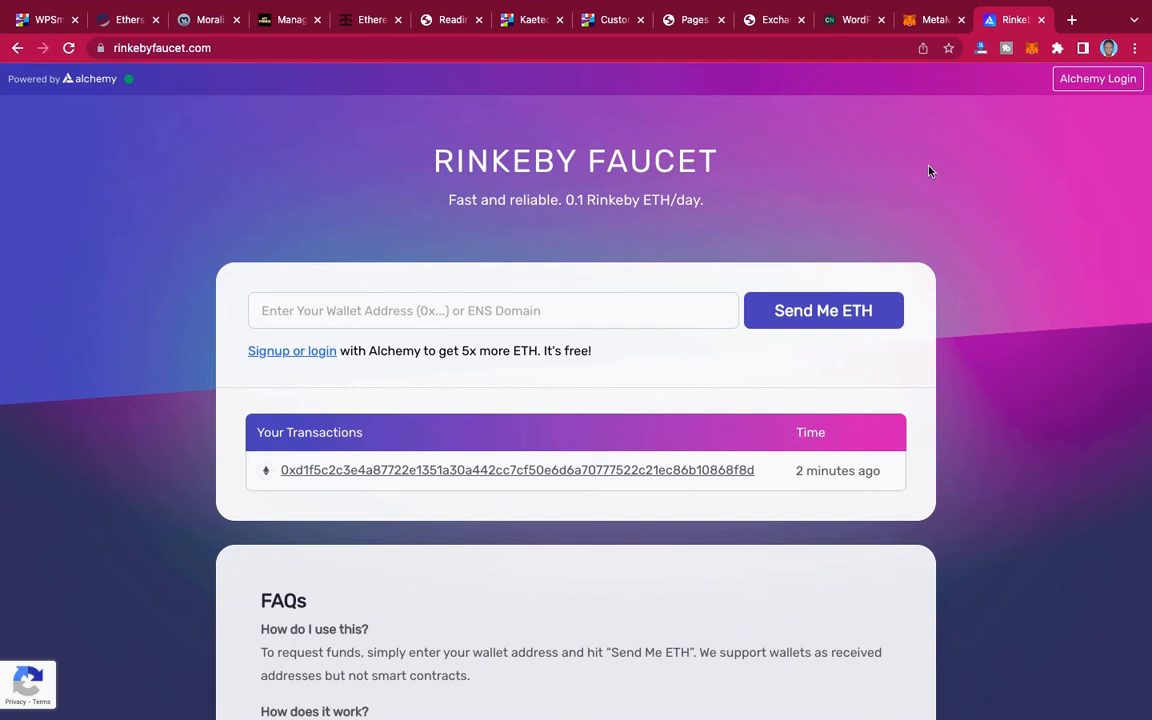
pyautogui.click(1042, 20)
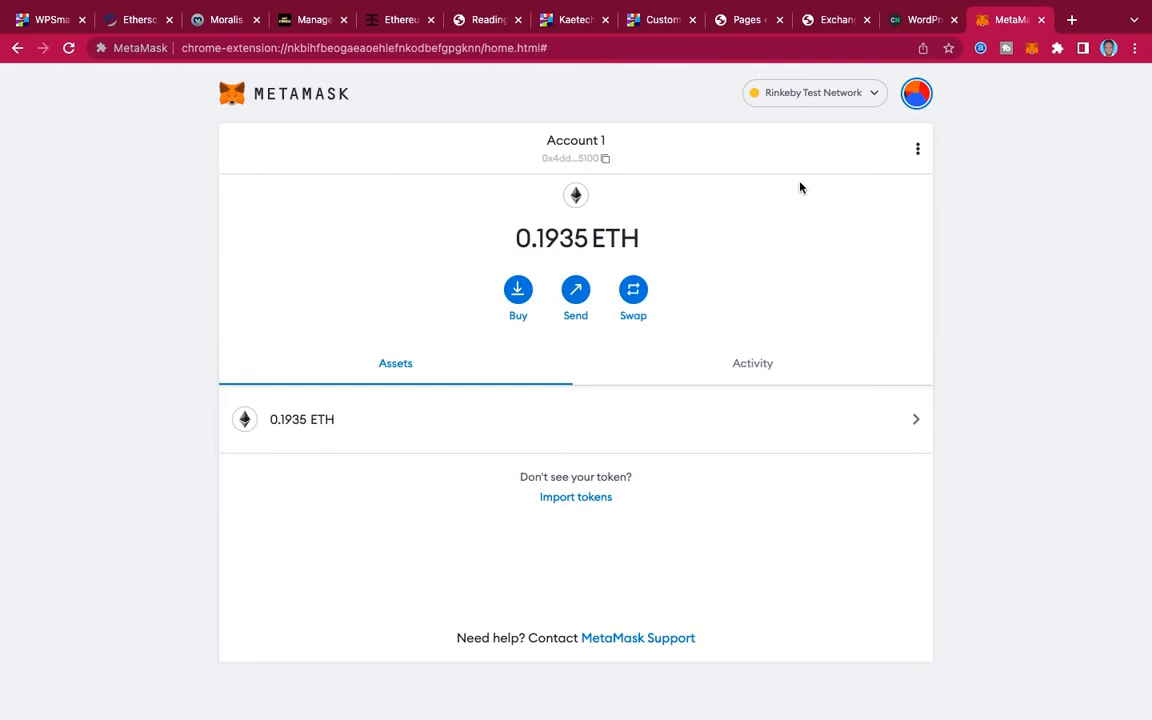
# Choose Add Network from MetaMask's Rinkeby Test Network dropdown
pyautogui.click(878, 97)
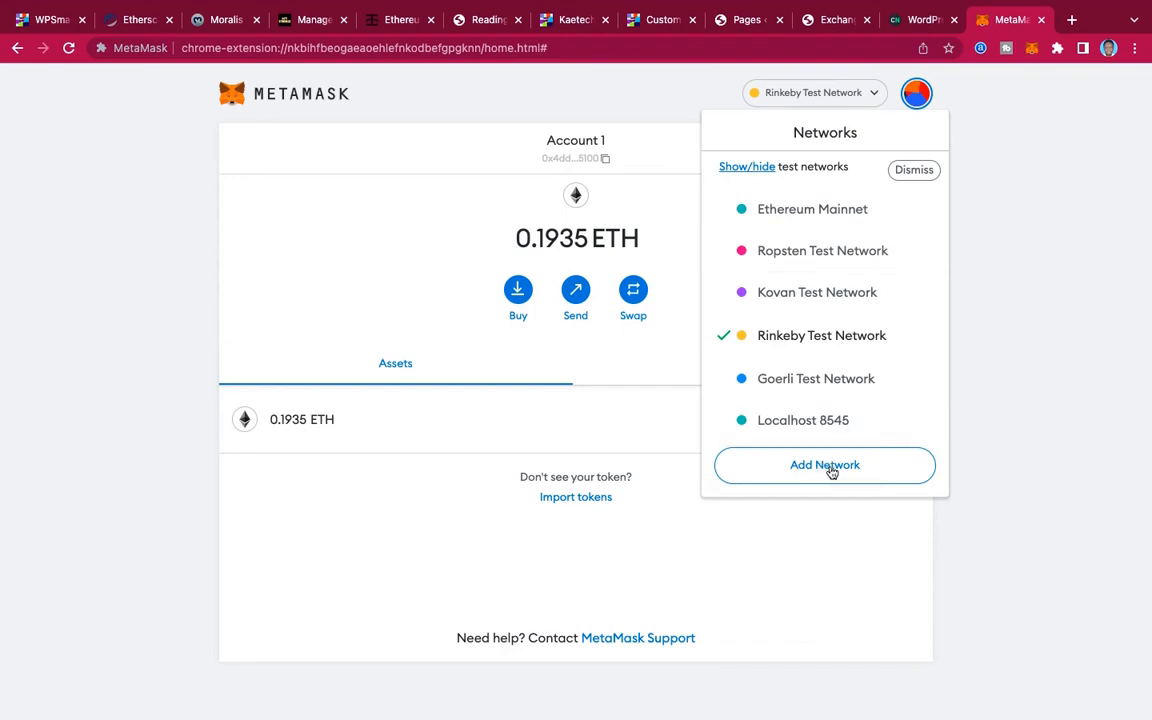
pyautogui.click(981, 117)
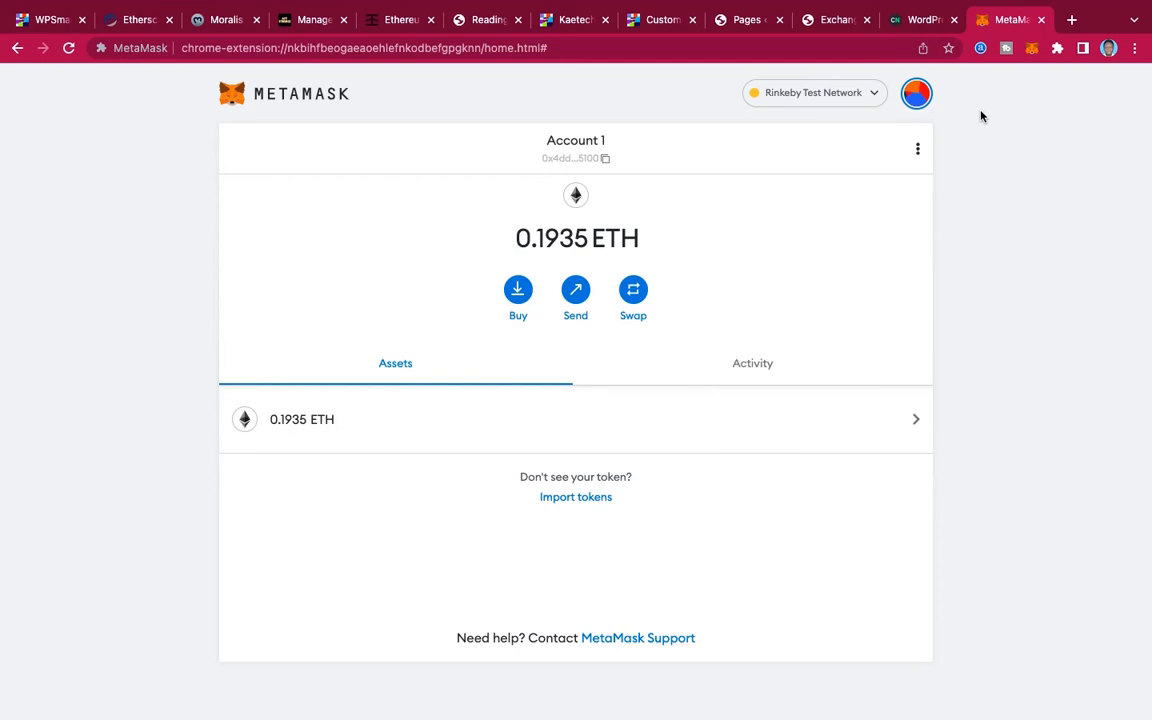
pyautogui.click(874, 101)
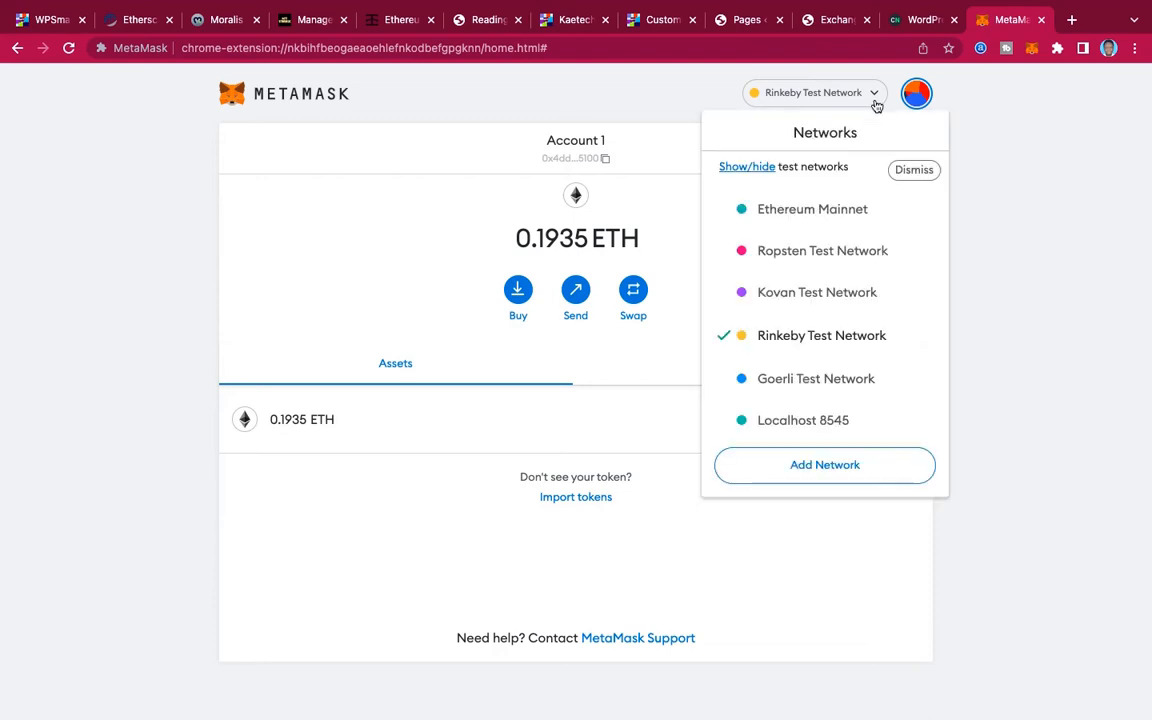
pyautogui.click(805, 470)
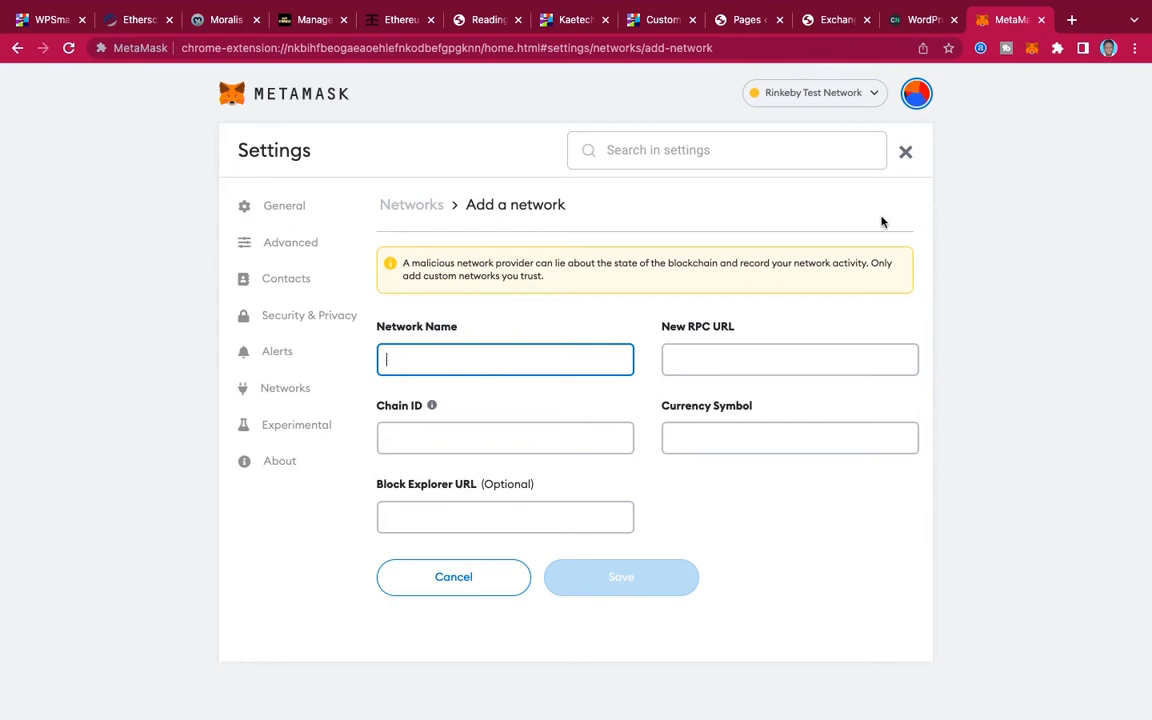
# Start a new collection via NFT Collections > Add New Collection and check the Rinkeby admin-bar item
pyautogui.click(50, 20)
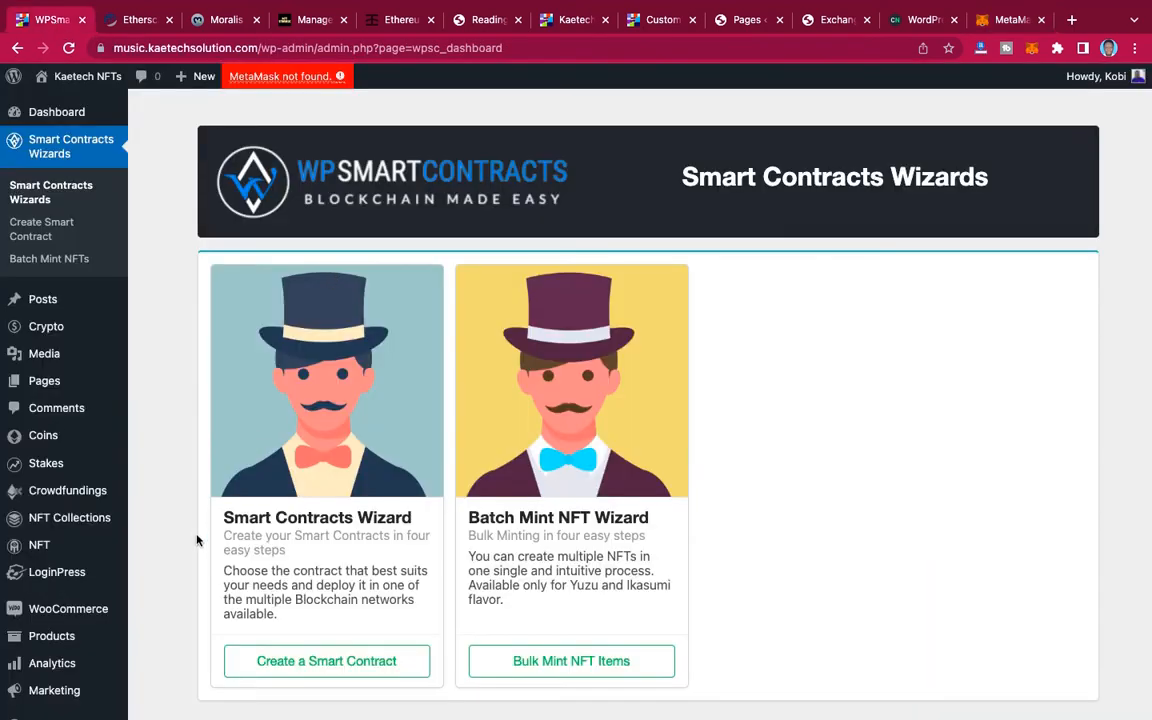
pyautogui.scroll(-3, 197, 540)
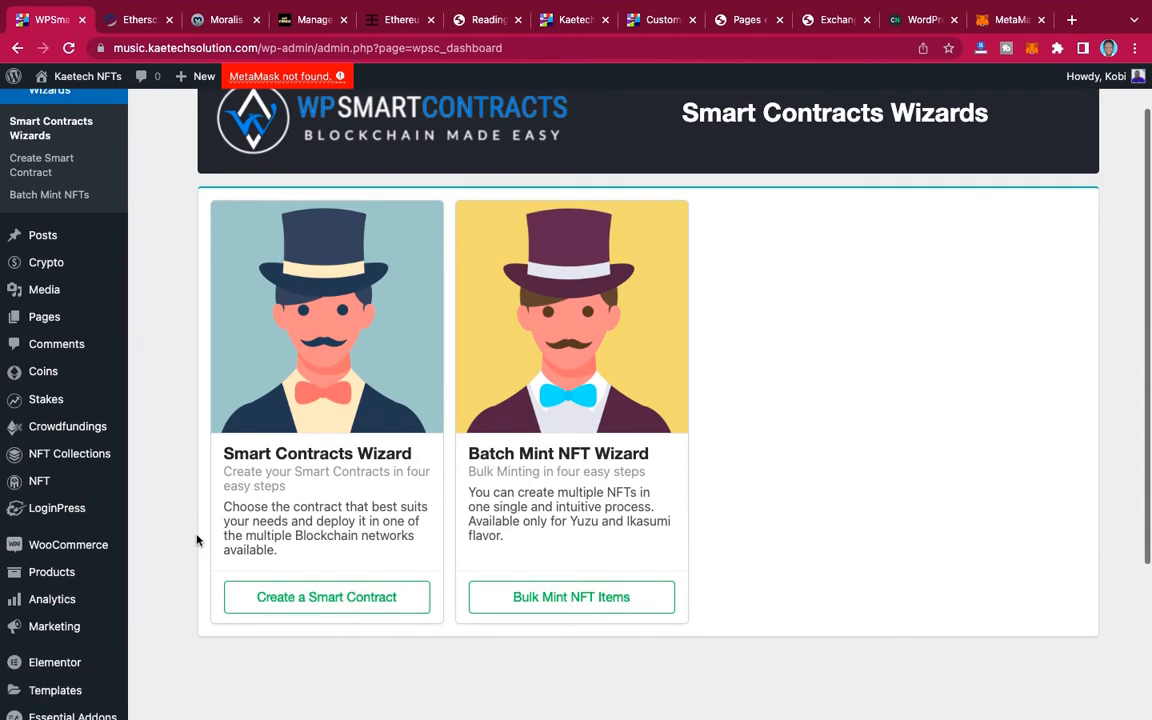
pyautogui.scroll(1, 197, 540)
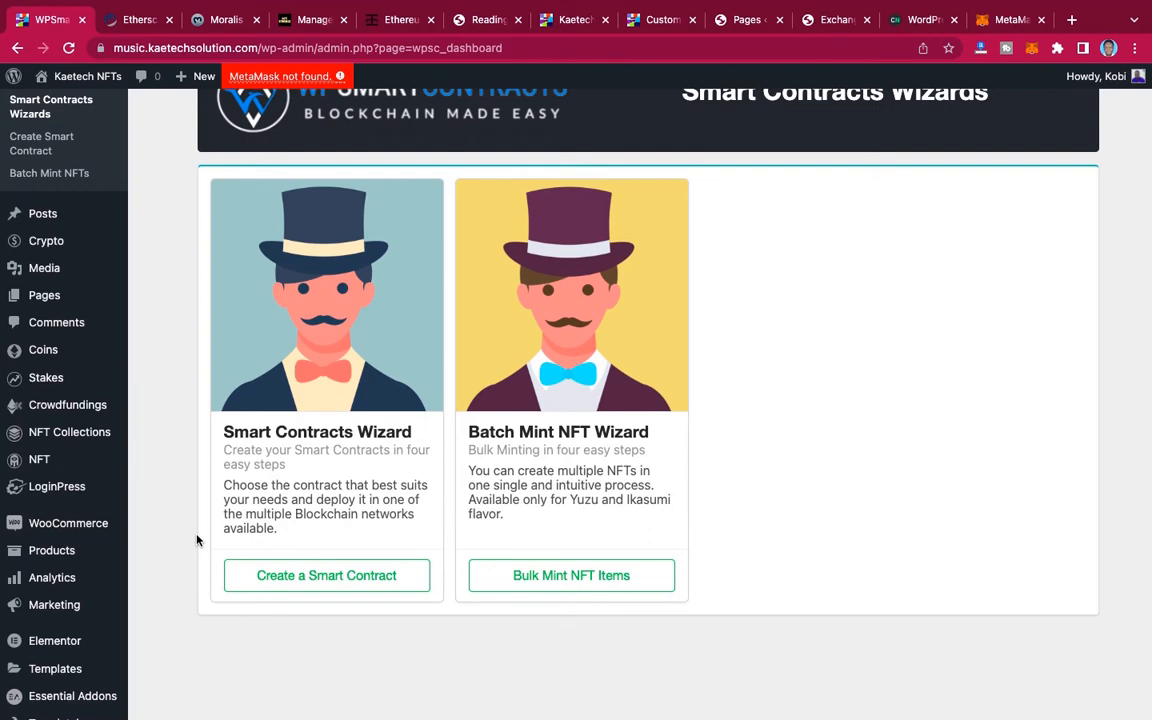
pyautogui.scroll(-1, 197, 540)
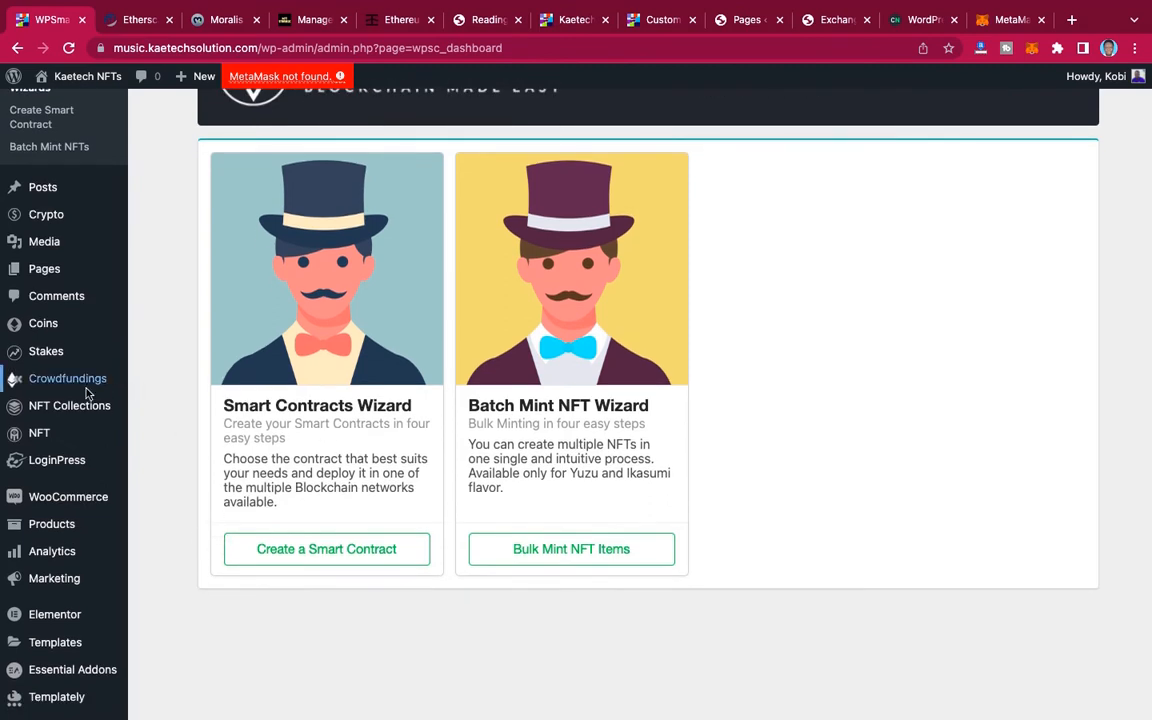
pyautogui.moveTo(68, 408)
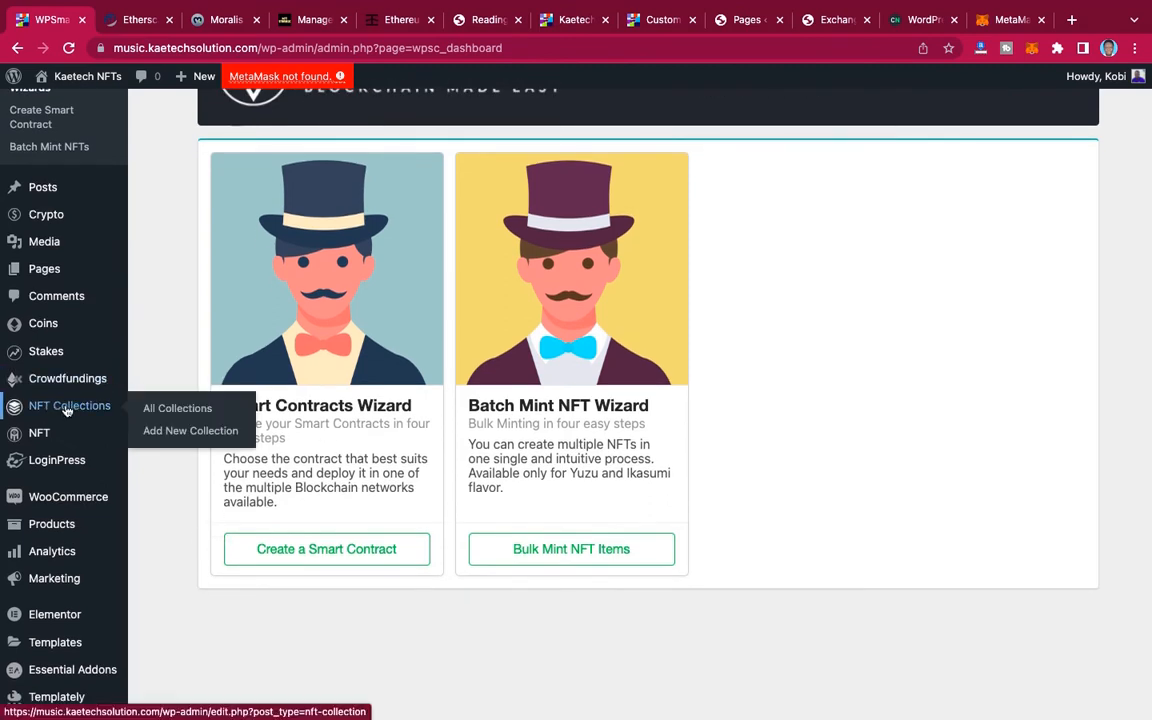
pyautogui.click(174, 432)
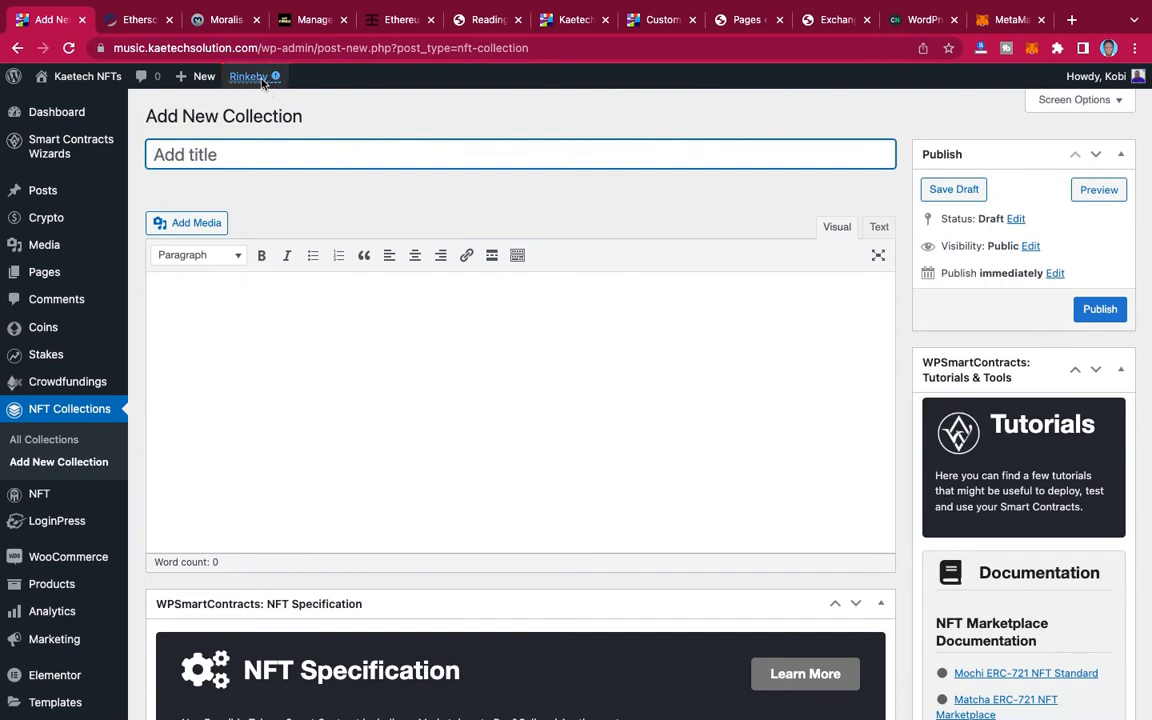
pyautogui.click(274, 79)
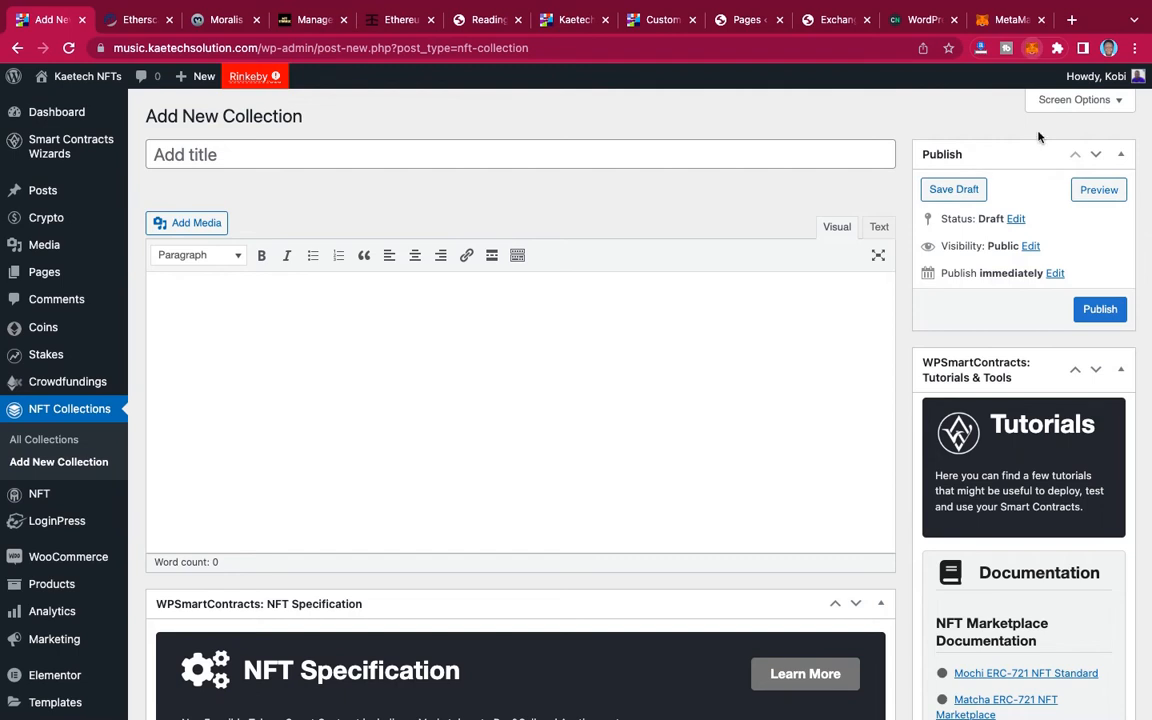
# Manually connect MetaMask Account 1 to music.kaetechsolution.com on Rinkeby through Connected sites
pyautogui.click(1032, 48)
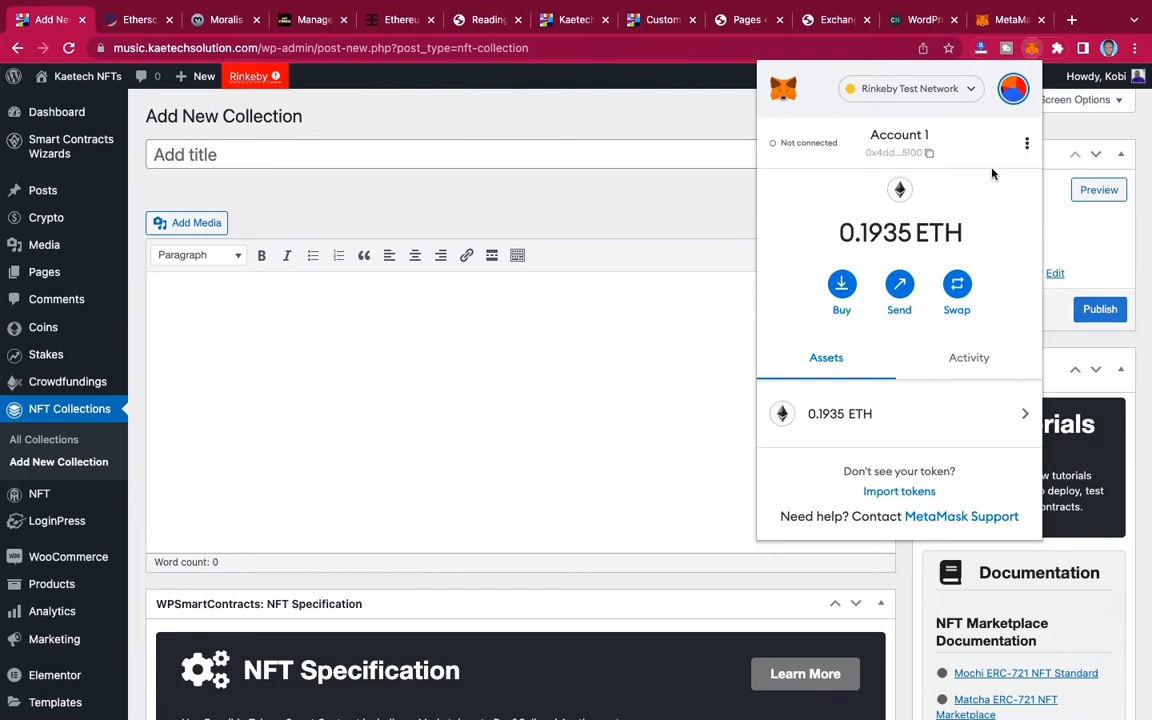
pyautogui.click(1026, 146)
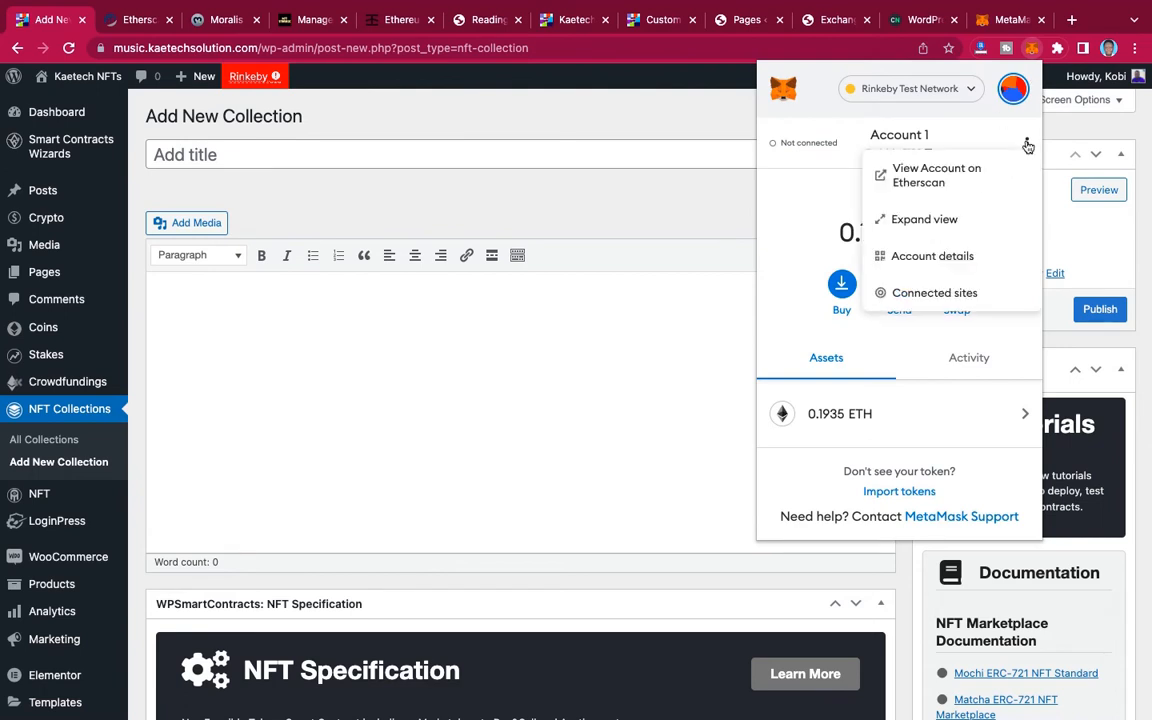
pyautogui.click(928, 294)
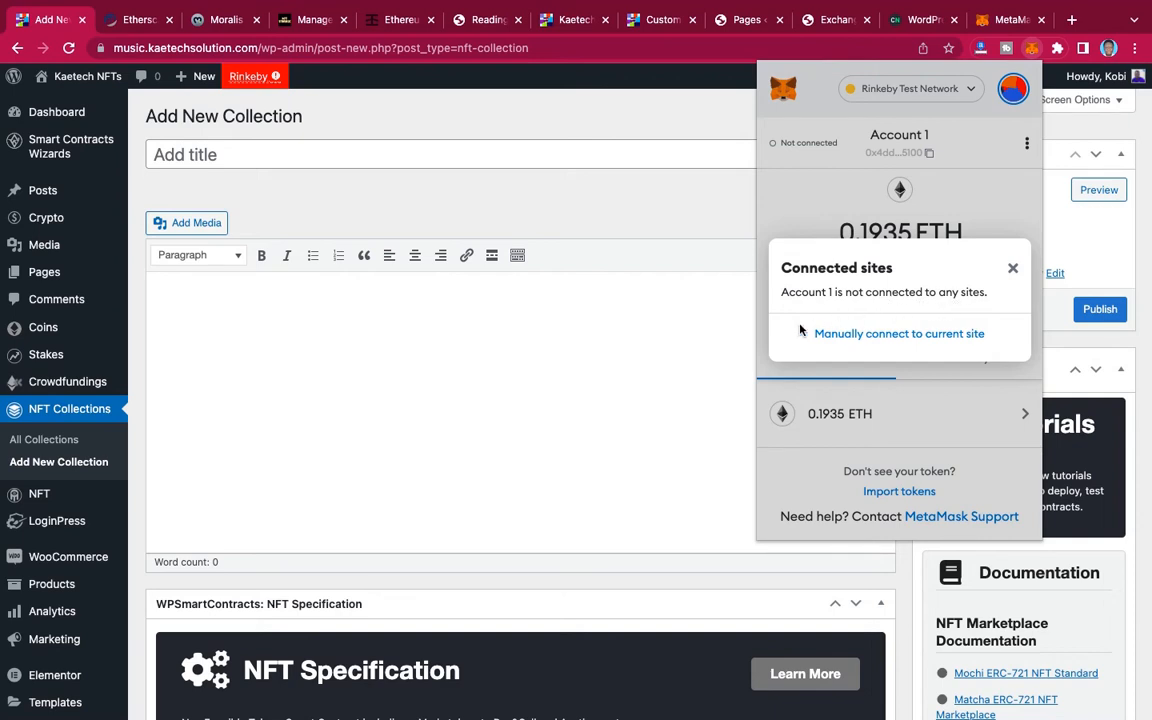
pyautogui.click(870, 337)
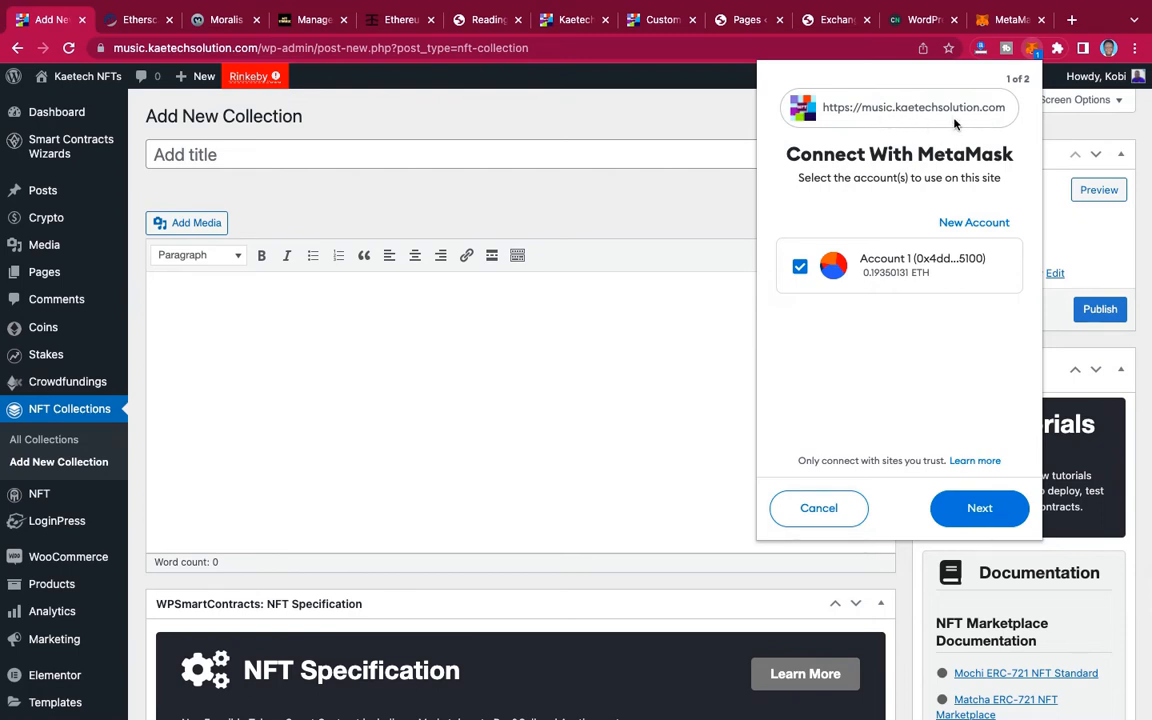
pyautogui.click(978, 511)
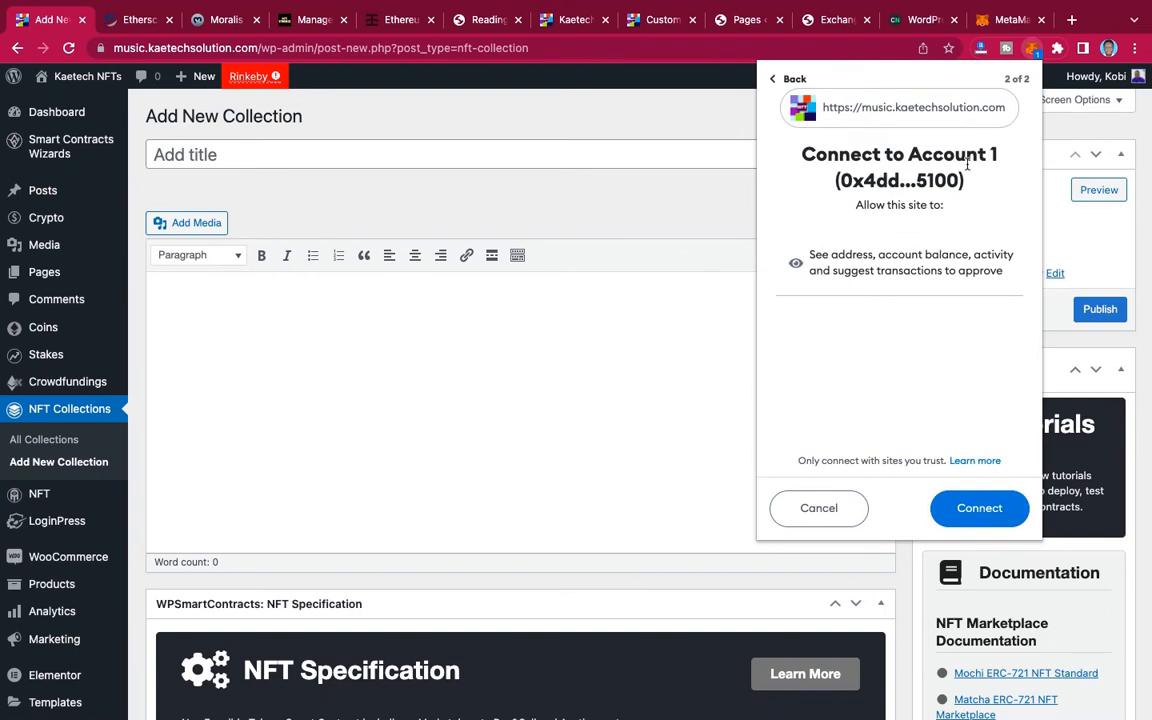
pyautogui.click(979, 509)
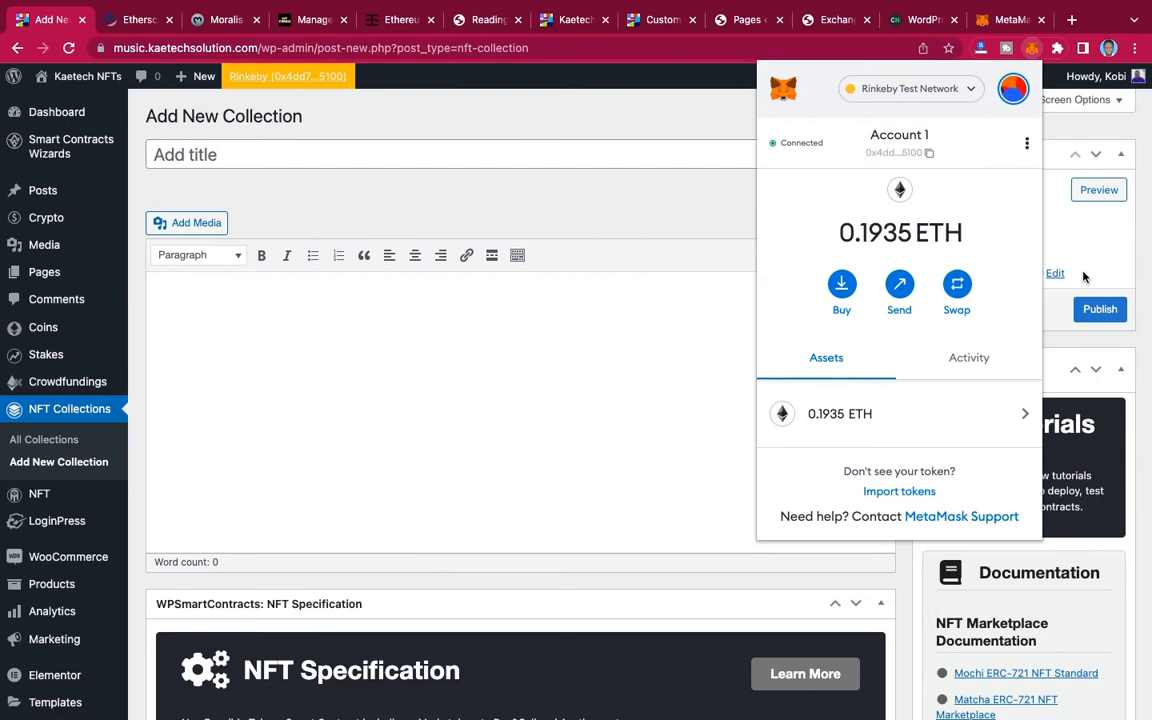
pyautogui.click(1033, 48)
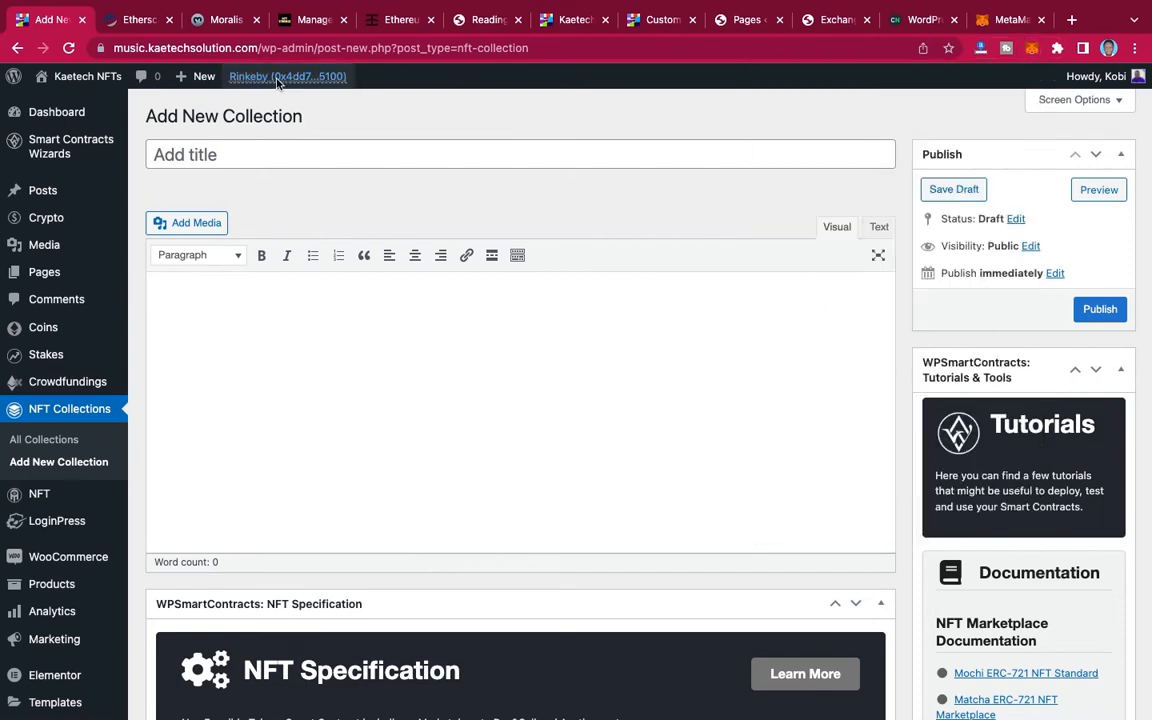
pyautogui.moveTo(300, 85)
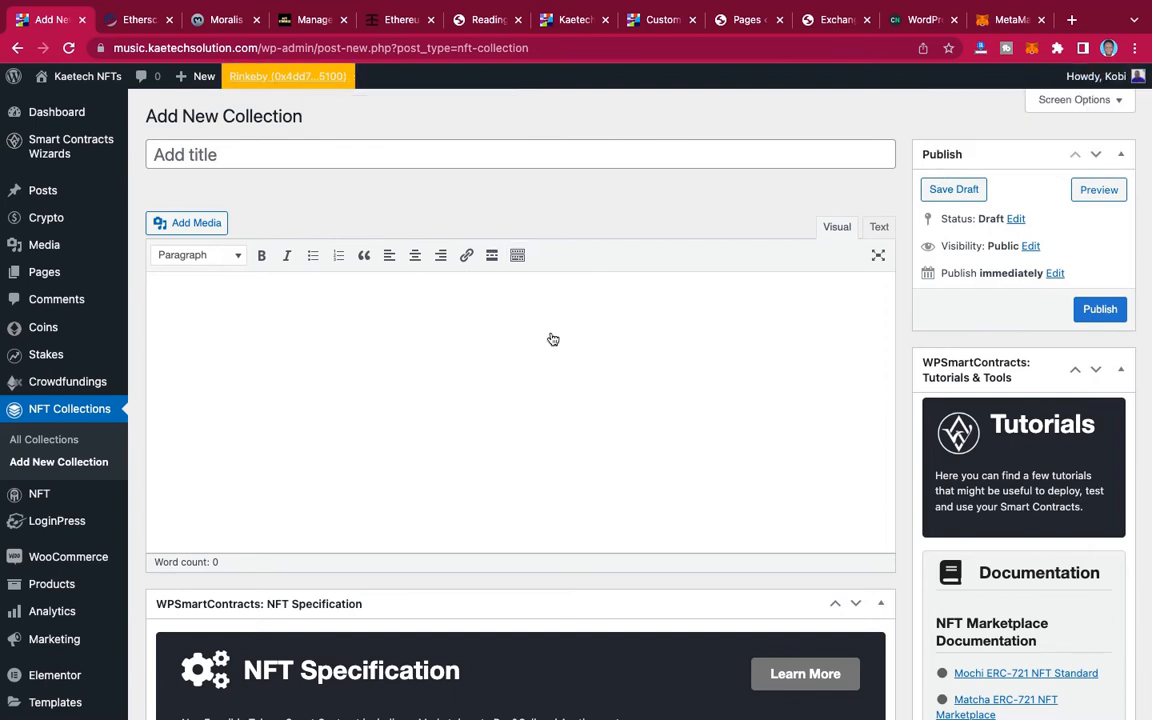
pyautogui.scroll(-10, 555, 416)
pyautogui.scroll(-8, 555, 422)
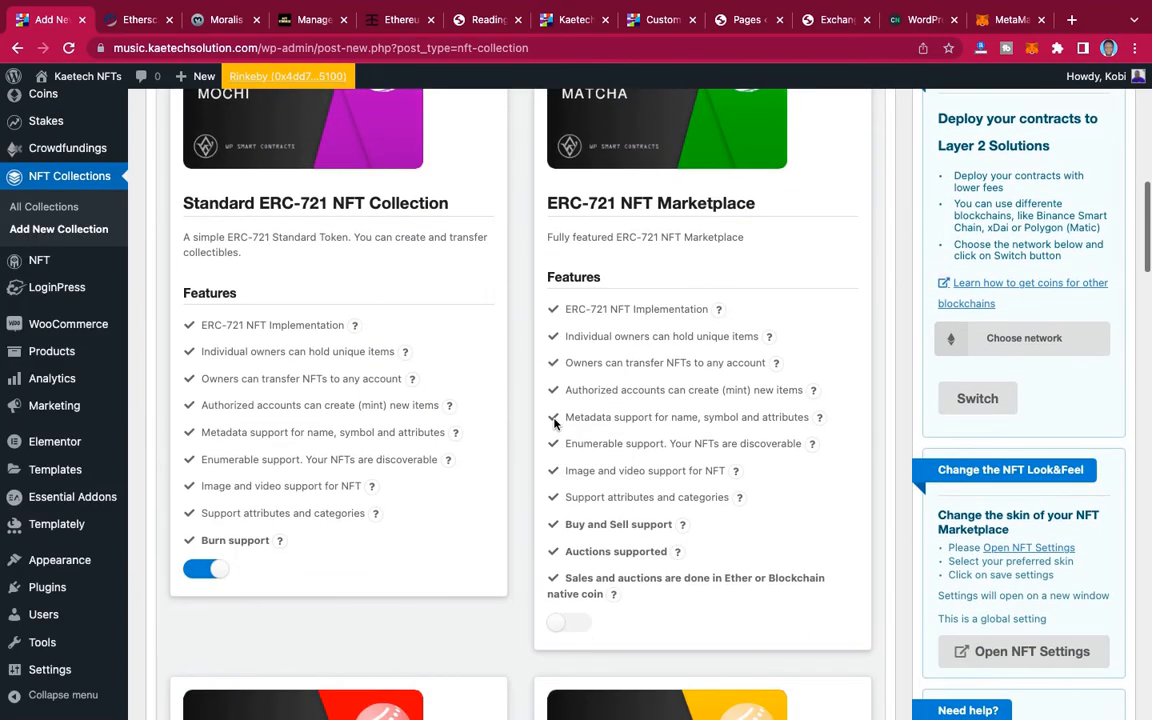
pyautogui.scroll(-10, 555, 422)
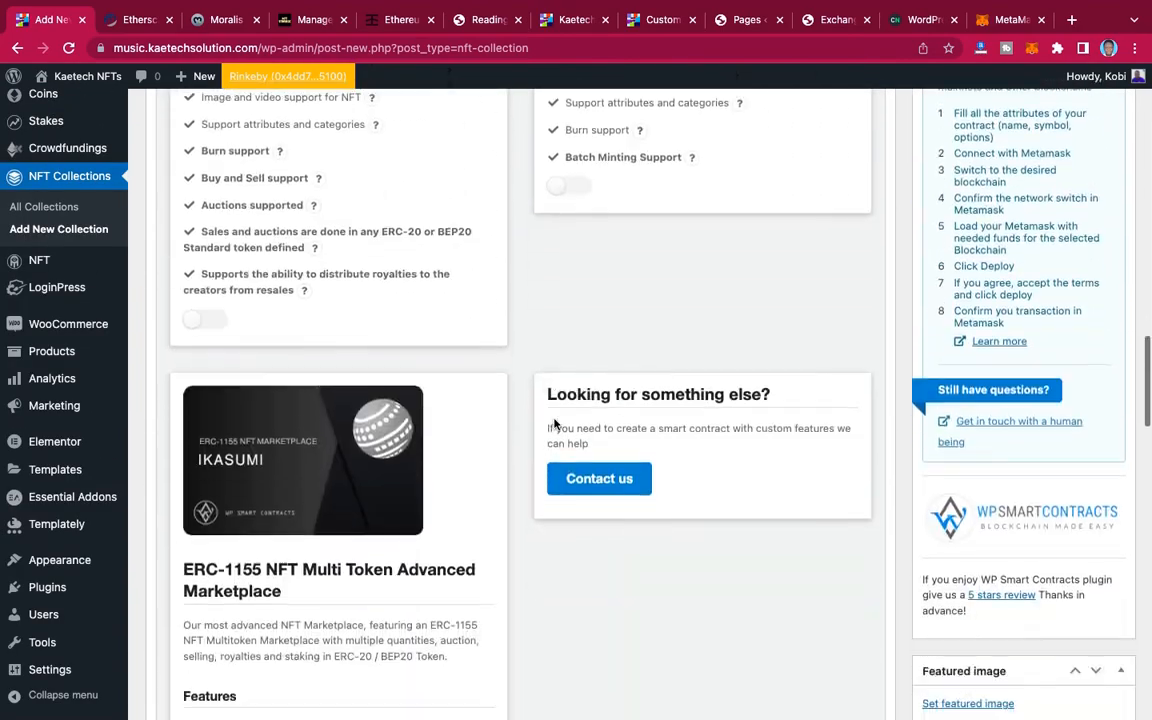
pyautogui.scroll(-10, 555, 424)
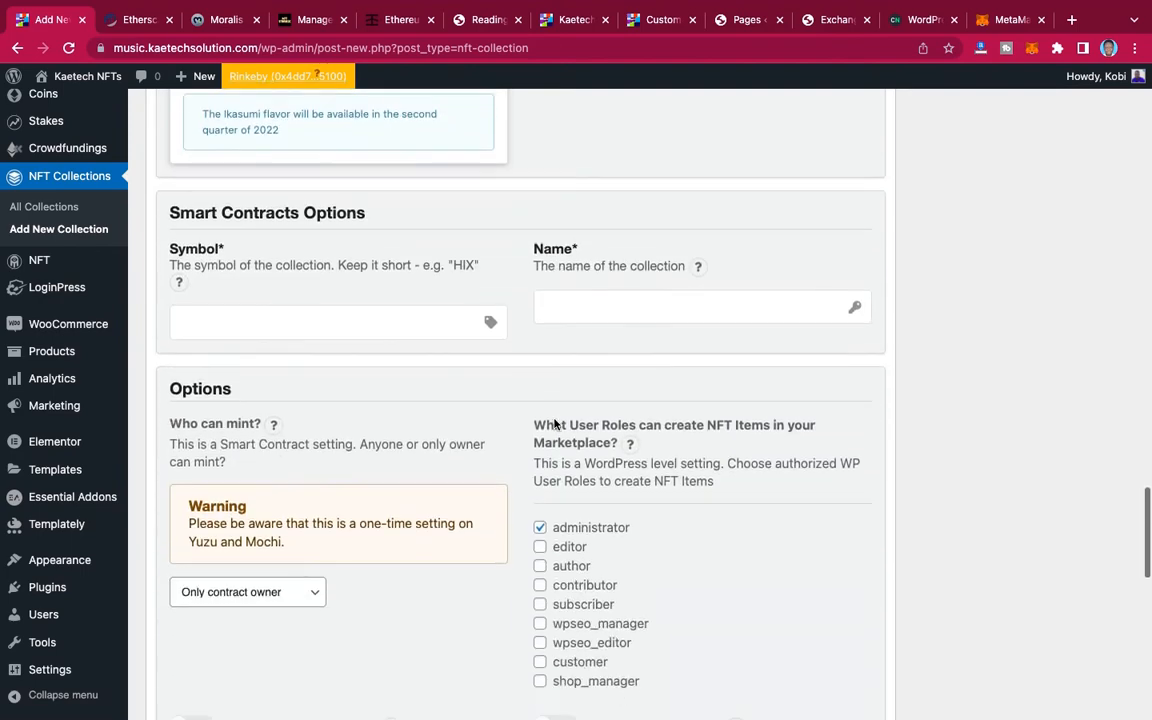
pyautogui.scroll(-5, 555, 424)
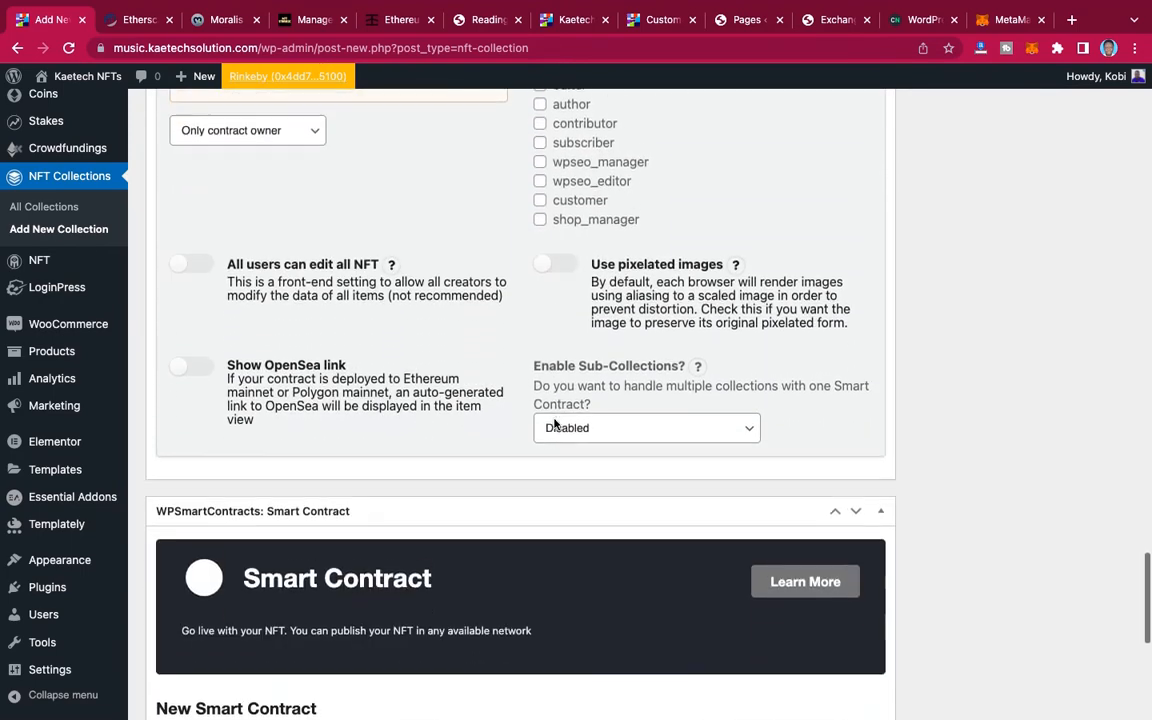
pyautogui.scroll(-5, 555, 424)
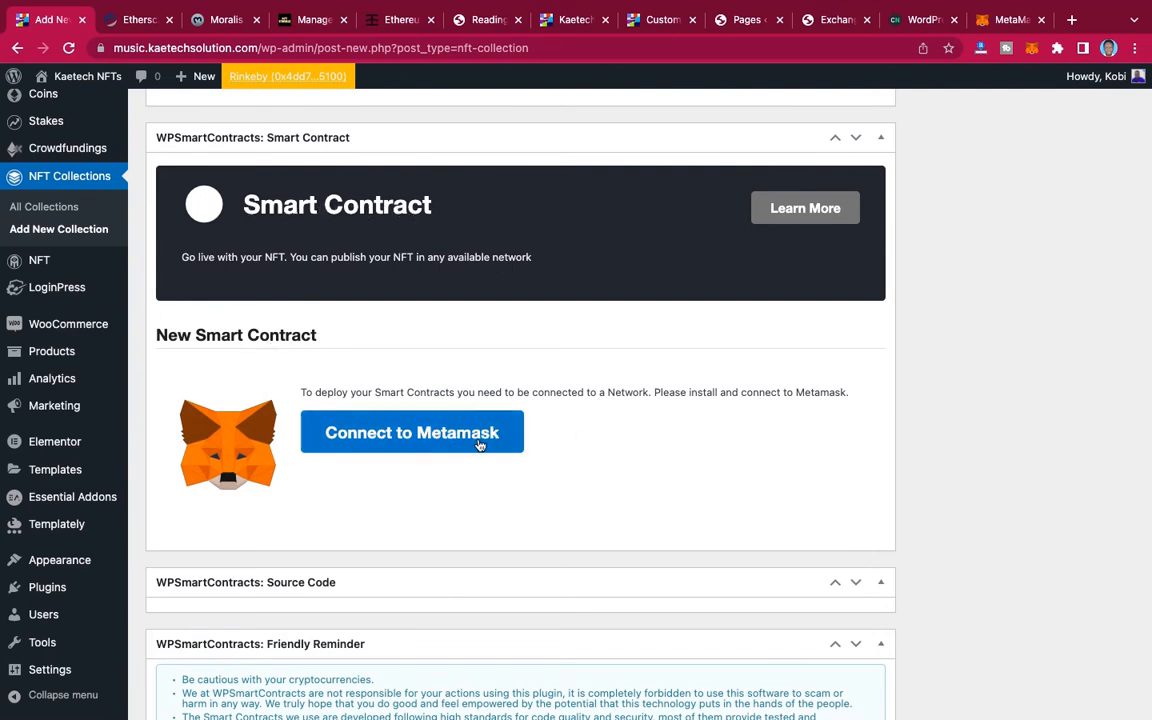
pyautogui.scroll(-3, 583, 443)
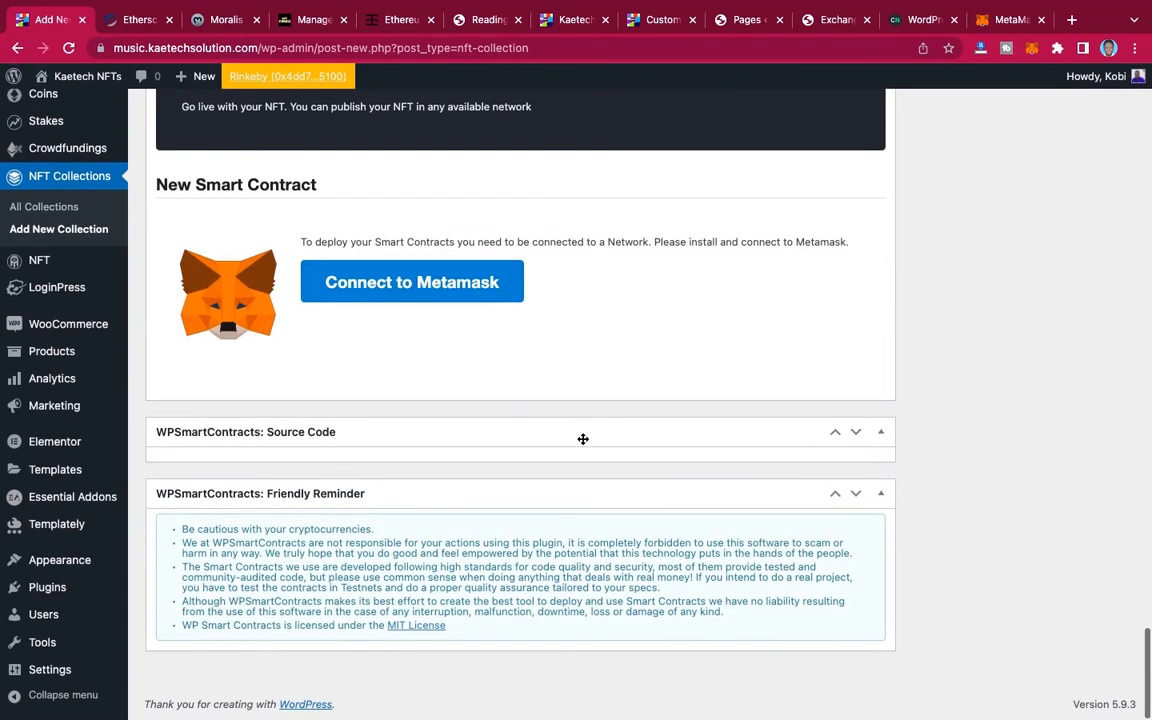
pyautogui.scroll(4, 583, 443)
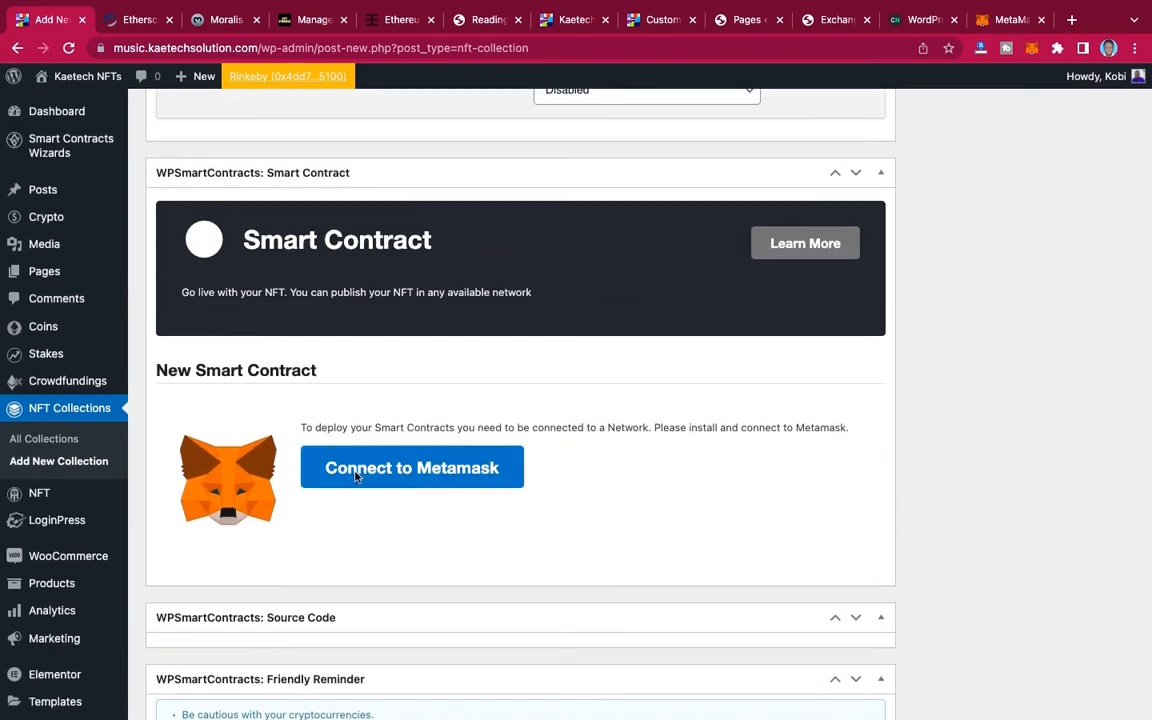
pyautogui.scroll(-5, 635, 491)
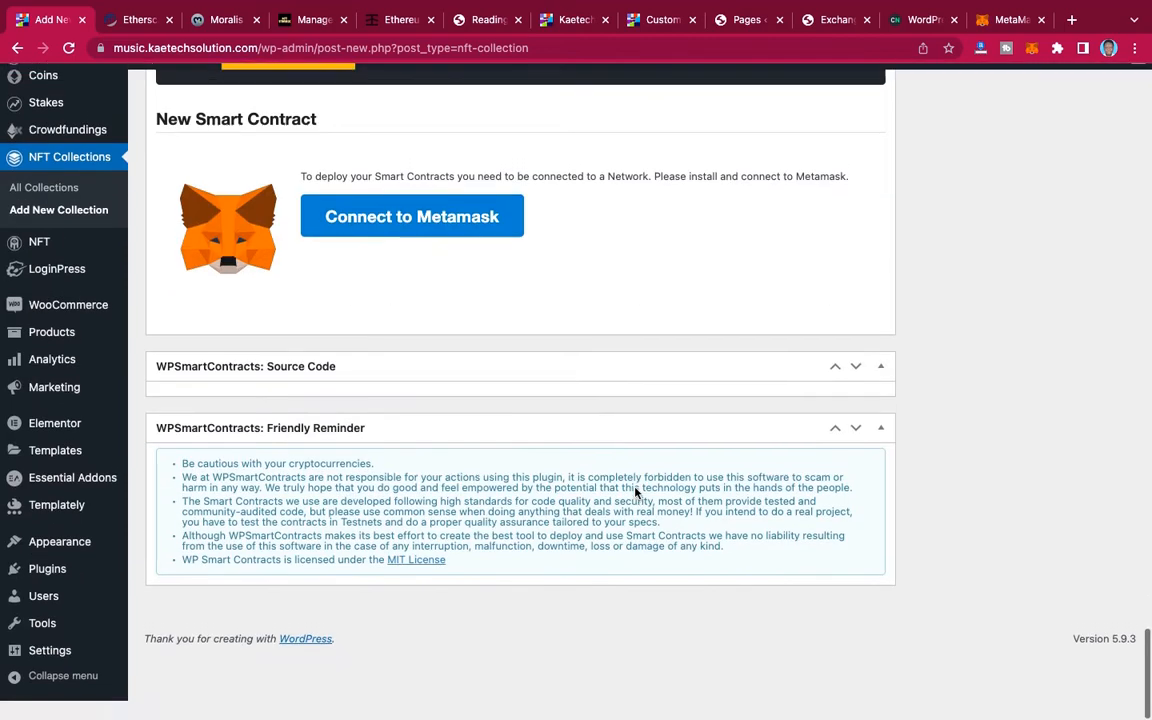
pyautogui.scroll(15, 635, 491)
pyautogui.scroll(10, 635, 491)
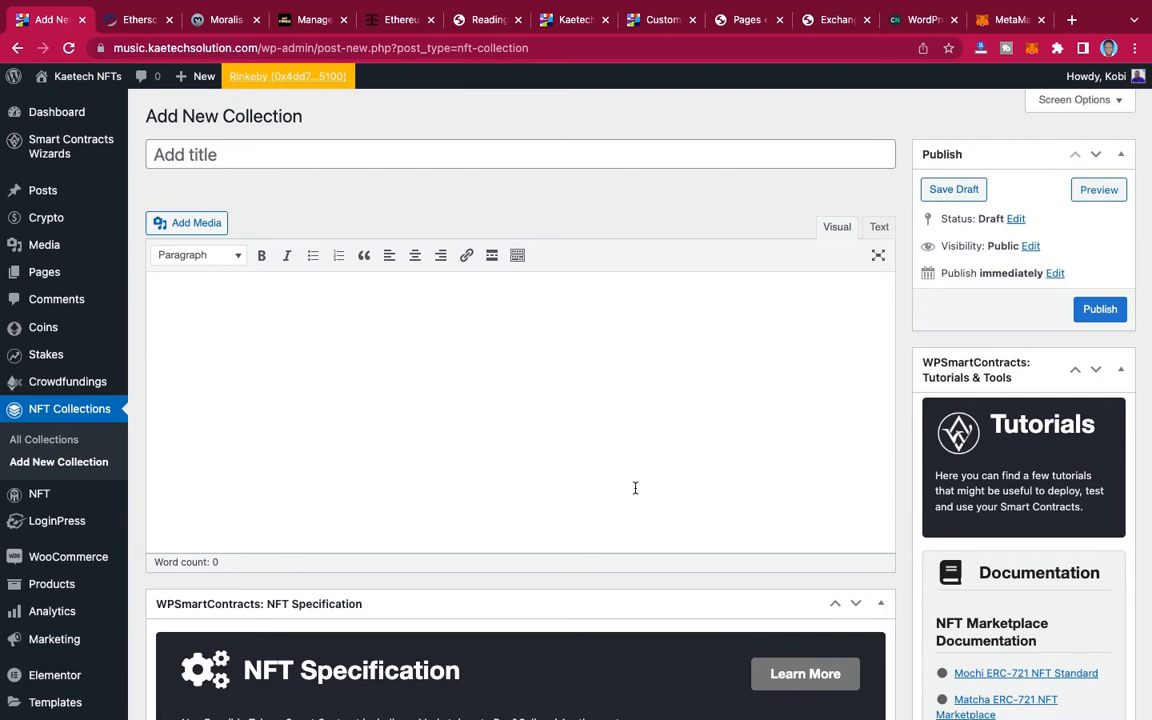
pyautogui.scroll(-20, 635, 488)
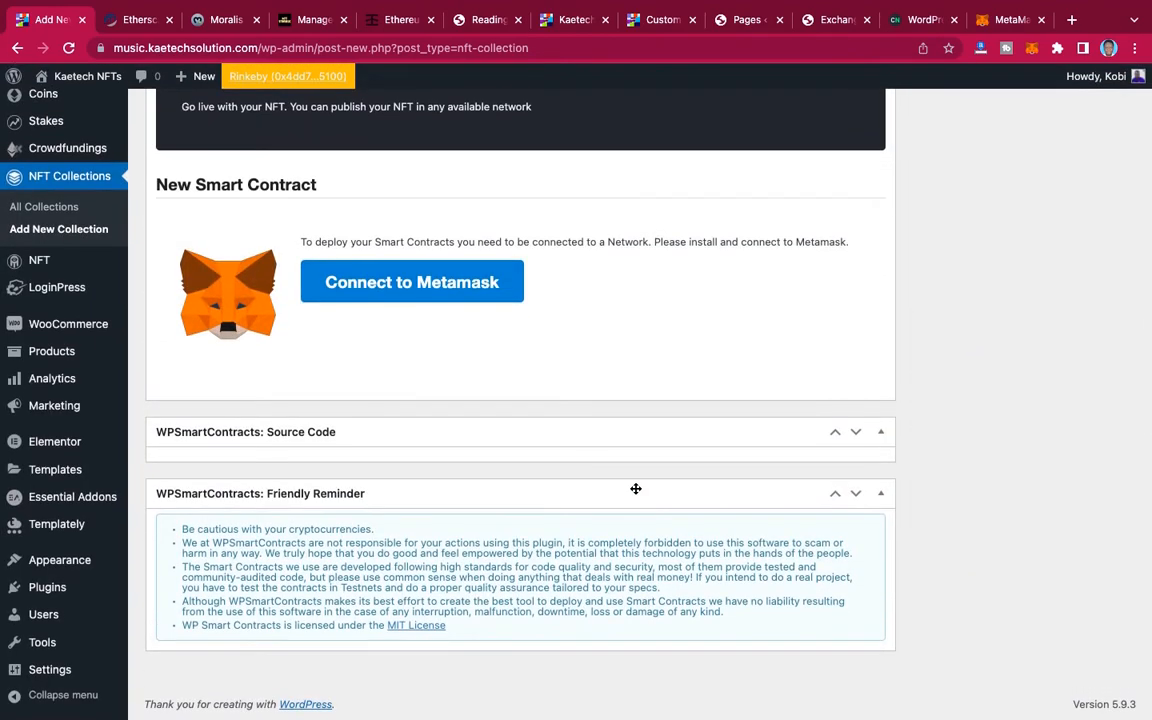
pyautogui.scroll(20, 635, 488)
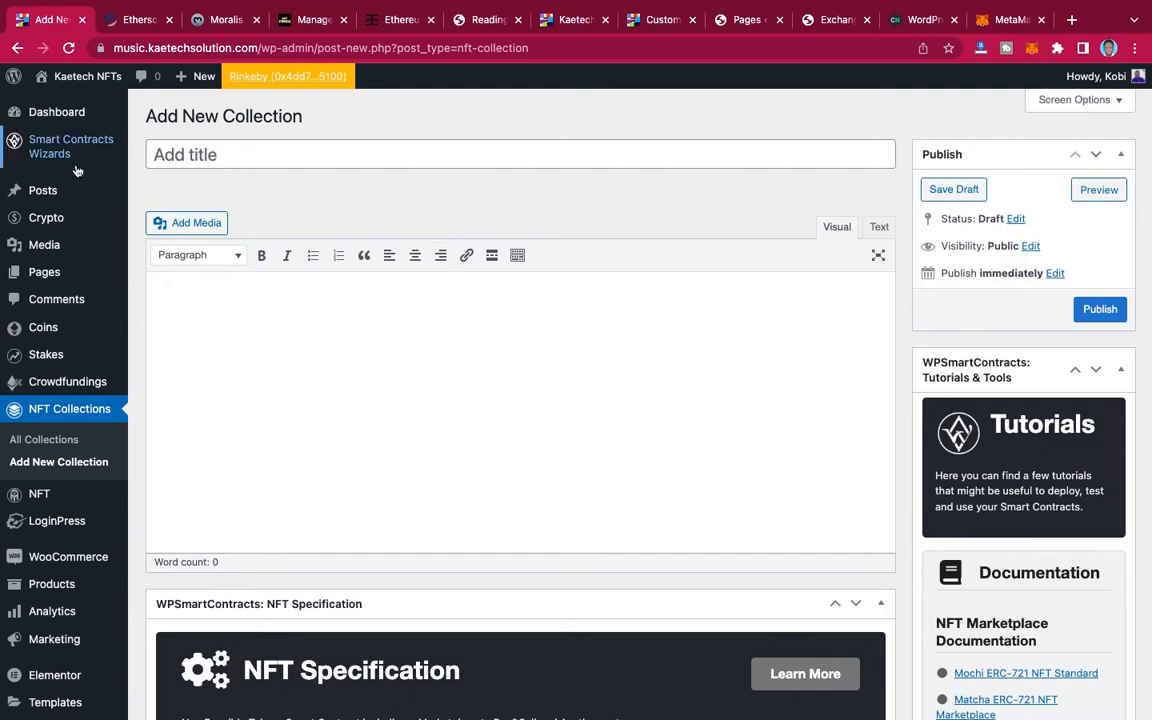
pyautogui.moveTo(40, 140)
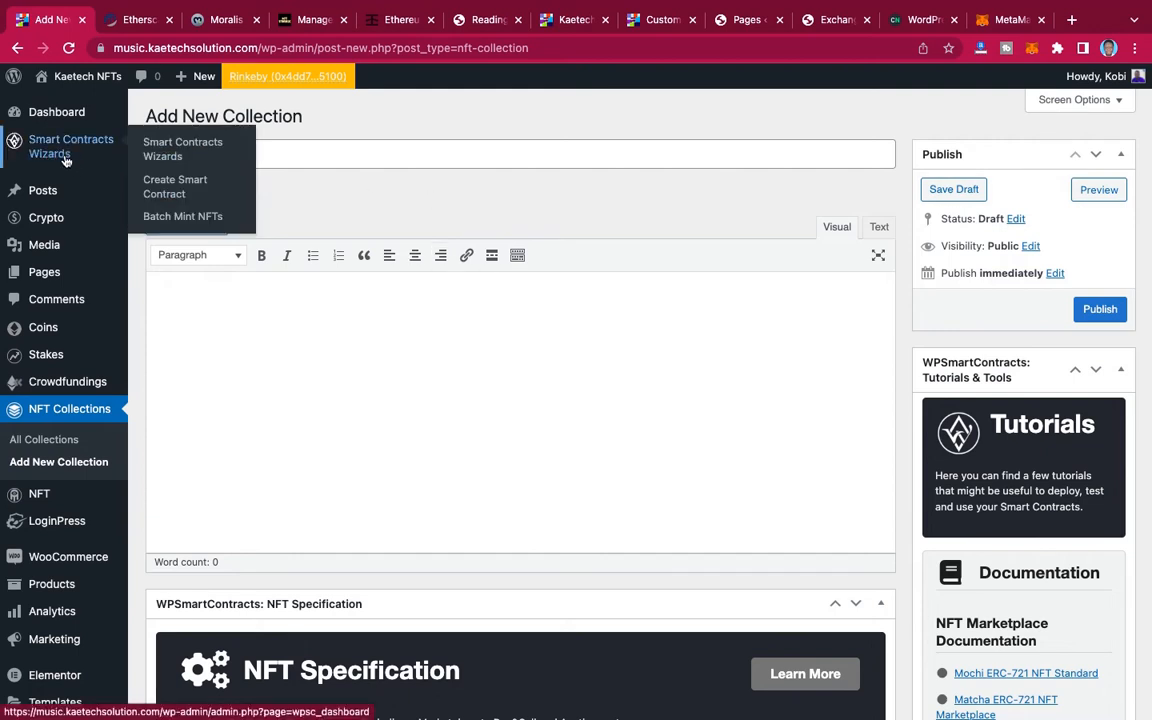
pyautogui.click(170, 152)
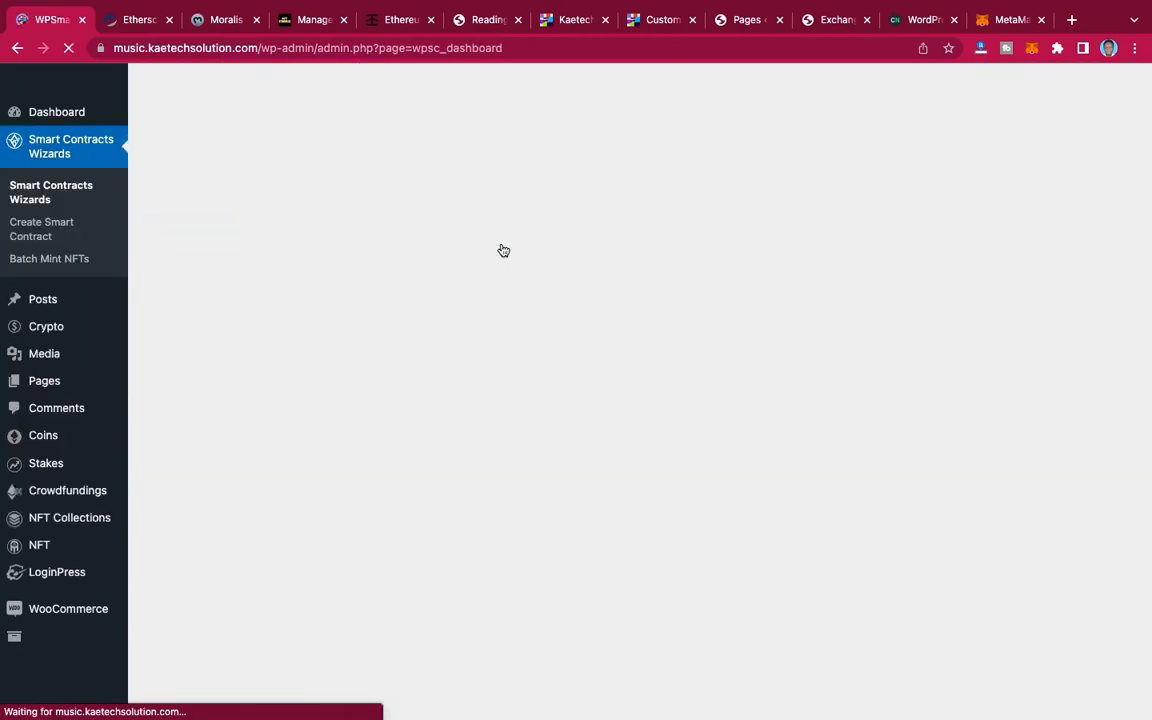
pyautogui.scroll(-3, 354, 338)
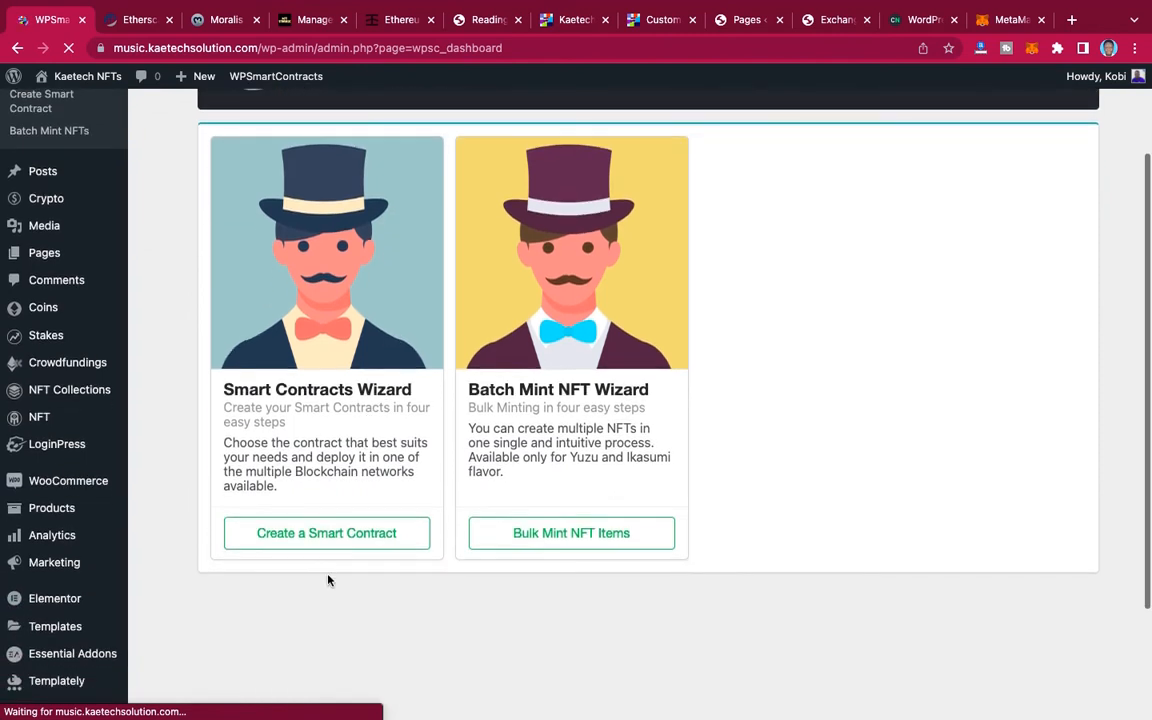
pyautogui.click(330, 533)
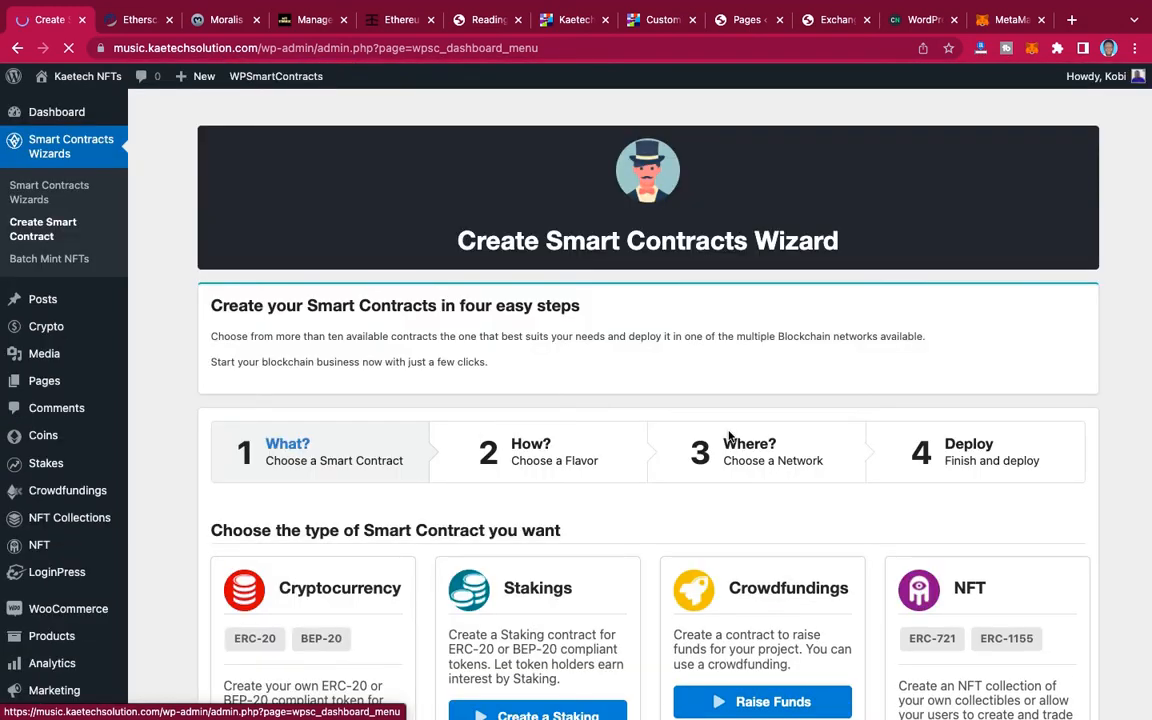
pyautogui.scroll(-3, 655, 386)
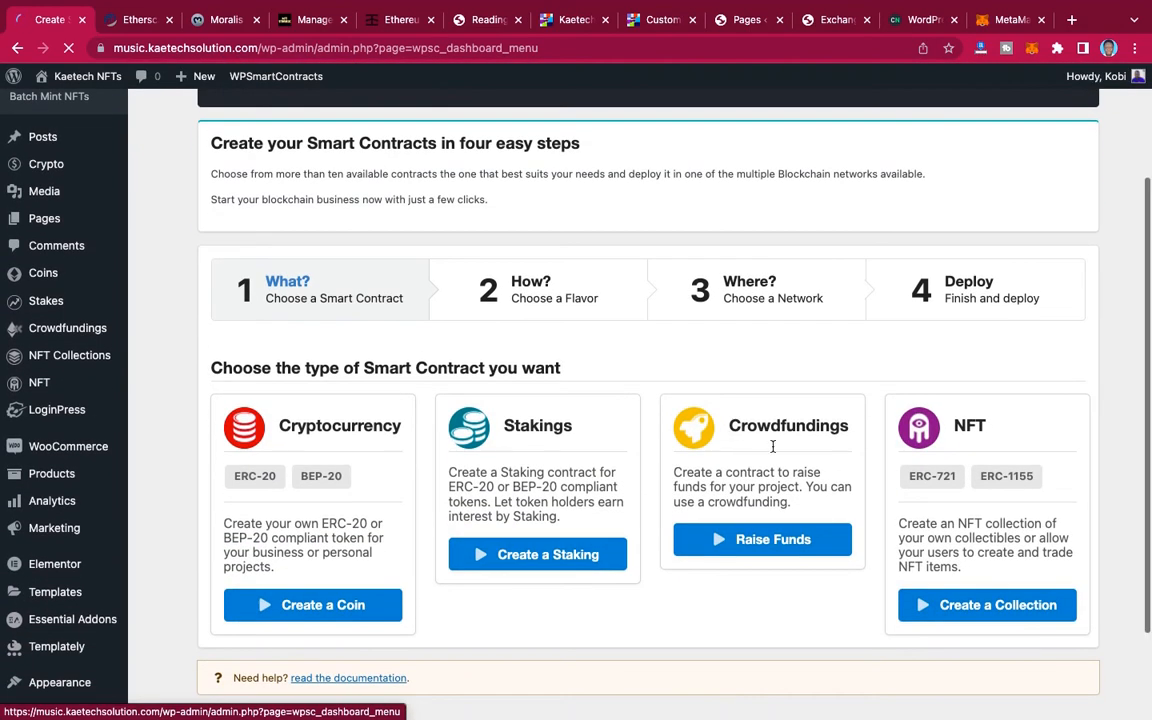
pyautogui.scroll(-3, 771, 453)
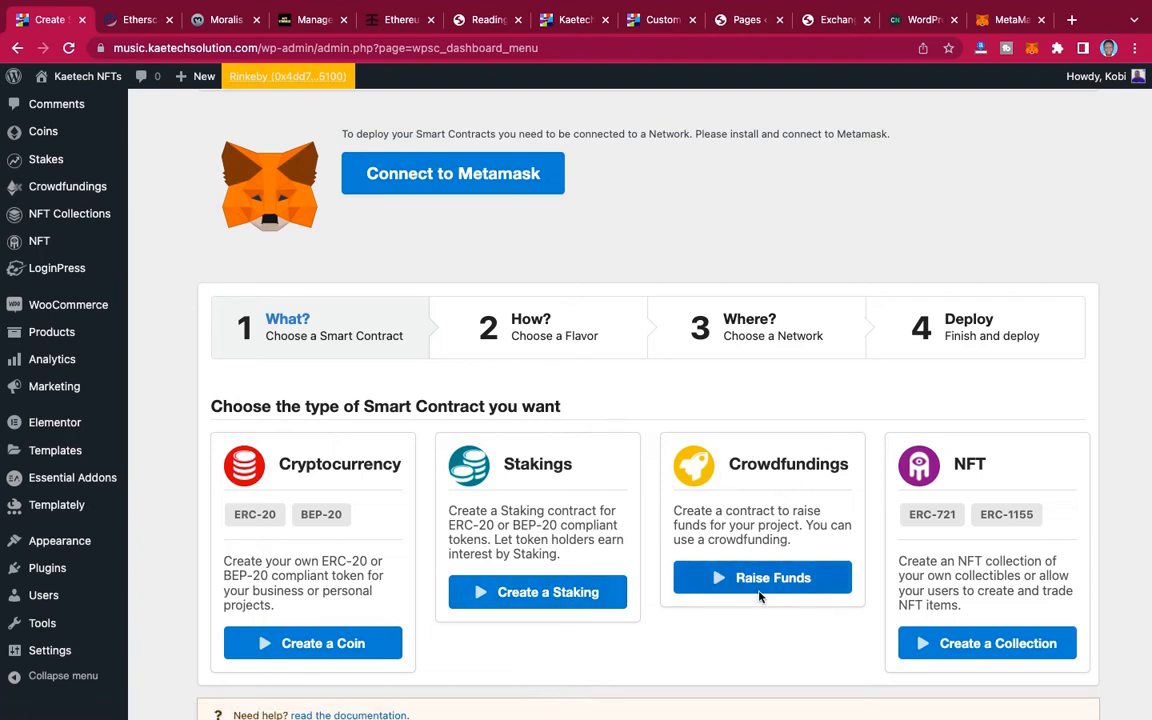
pyautogui.scroll(-1, 779, 594)
pyautogui.scroll(-1, 779, 594)
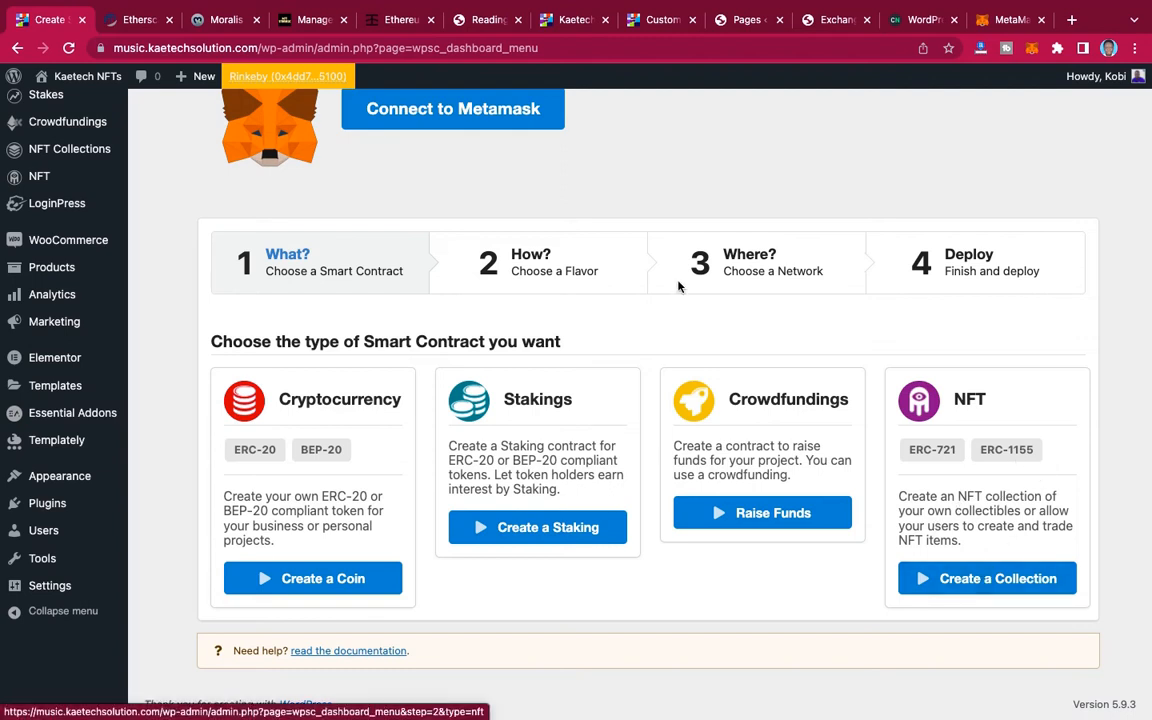
pyautogui.scroll(3, 679, 285)
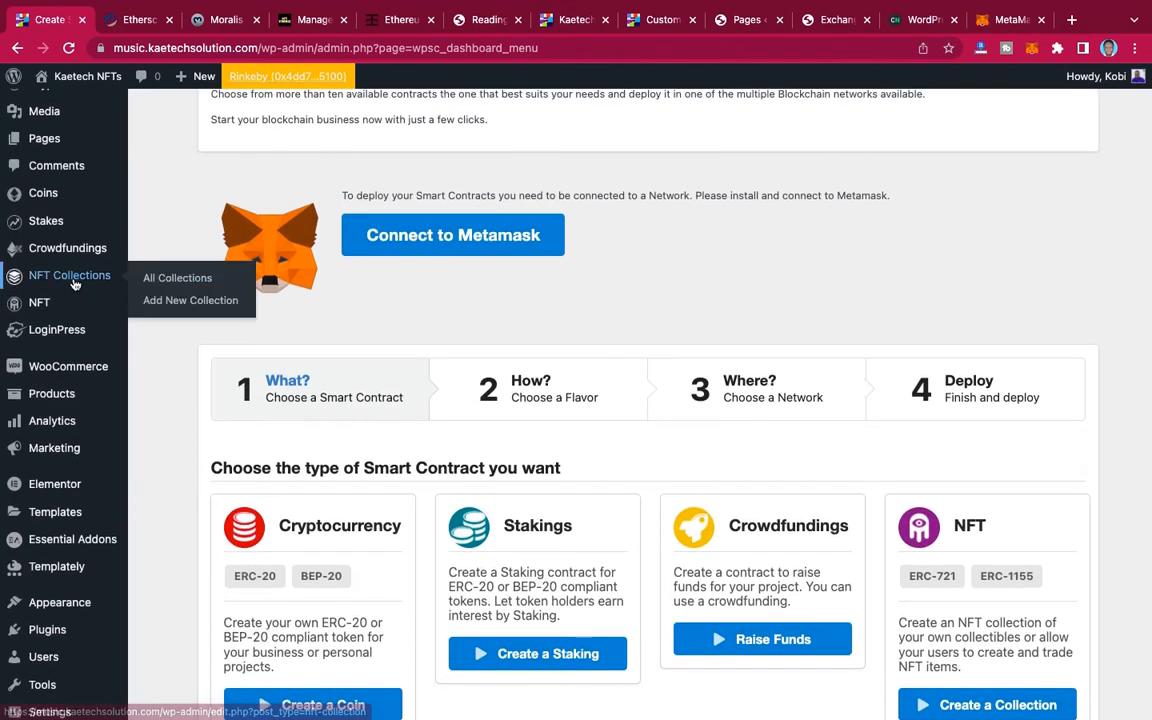
pyautogui.scroll(-3, 838, 406)
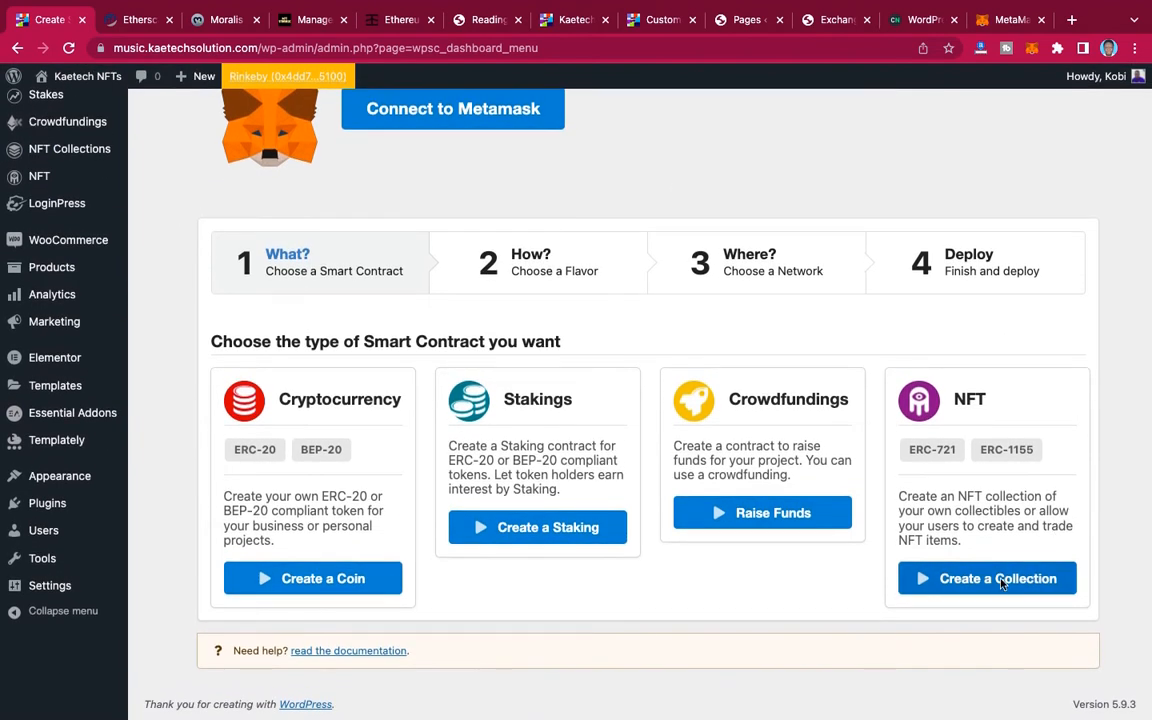
# Start creating an NFT Collection contract in the smart contract wizard
pyautogui.click(1000, 584)
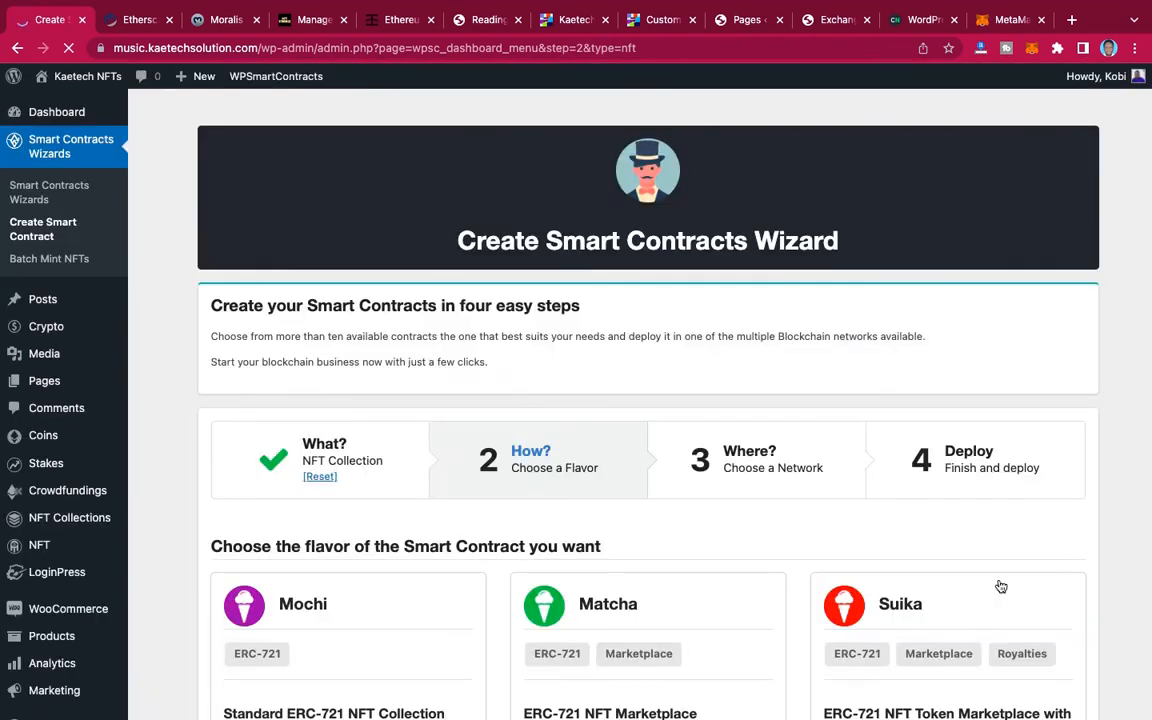
pyautogui.scroll(-3, 779, 463)
pyautogui.scroll(1, 781, 462)
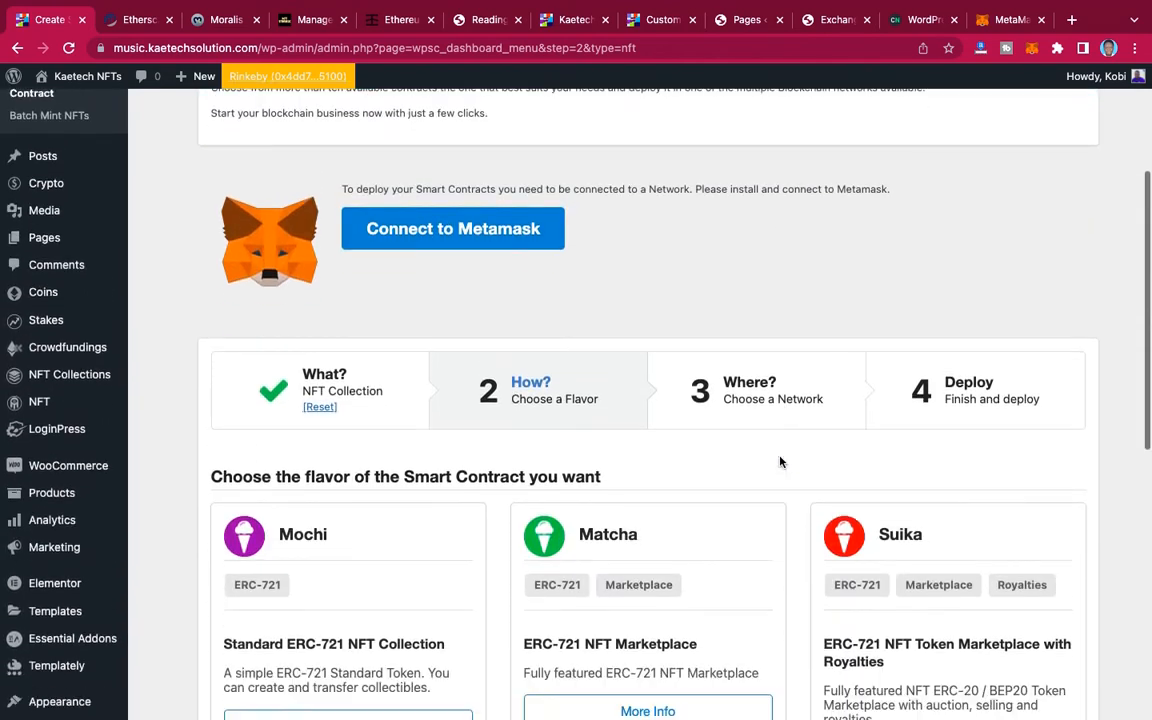
pyautogui.scroll(1, 779, 455)
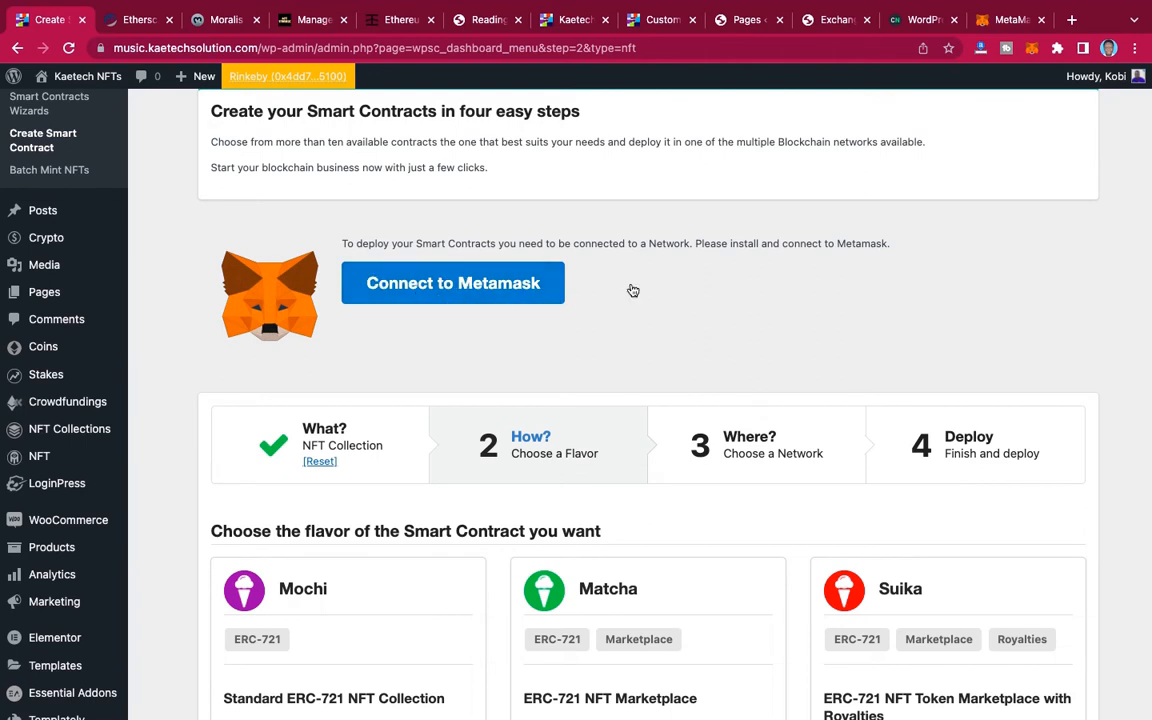
# Connect the wizard to MetaMask and review the Mochi, Matcha, Suika, Yuzu and Ikasumi flavors
pyautogui.click(470, 283)
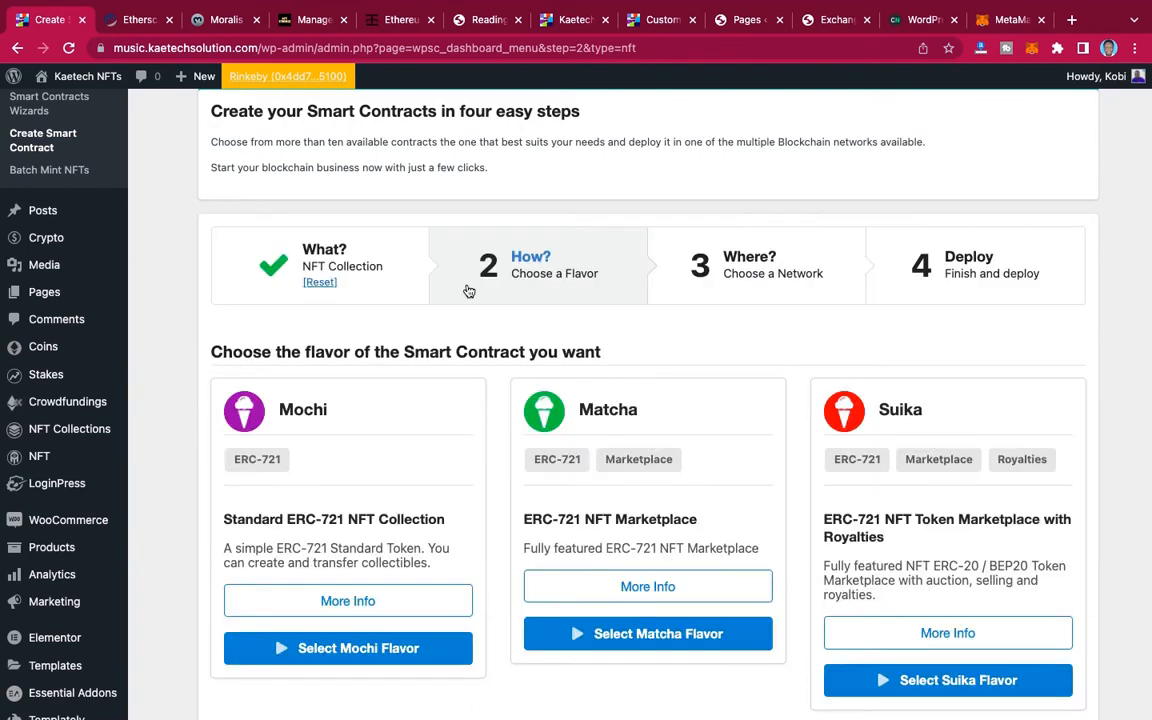
pyautogui.scroll(2, 641, 333)
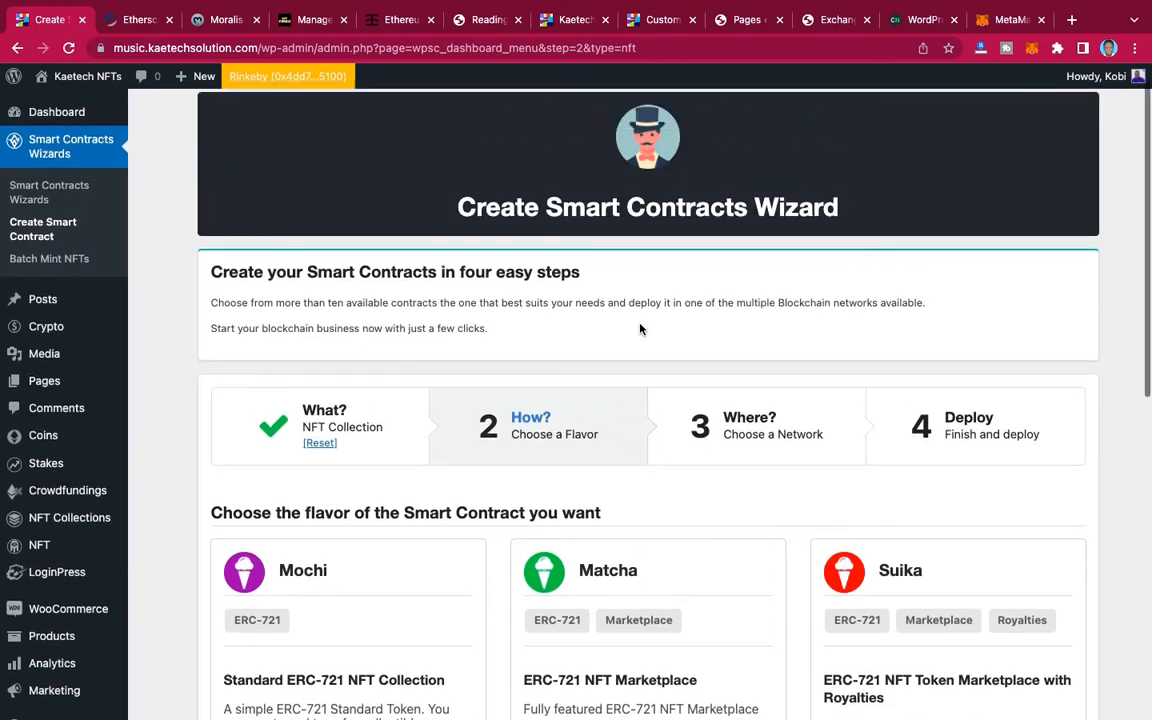
pyautogui.scroll(-7, 641, 330)
pyautogui.scroll(8, 640, 329)
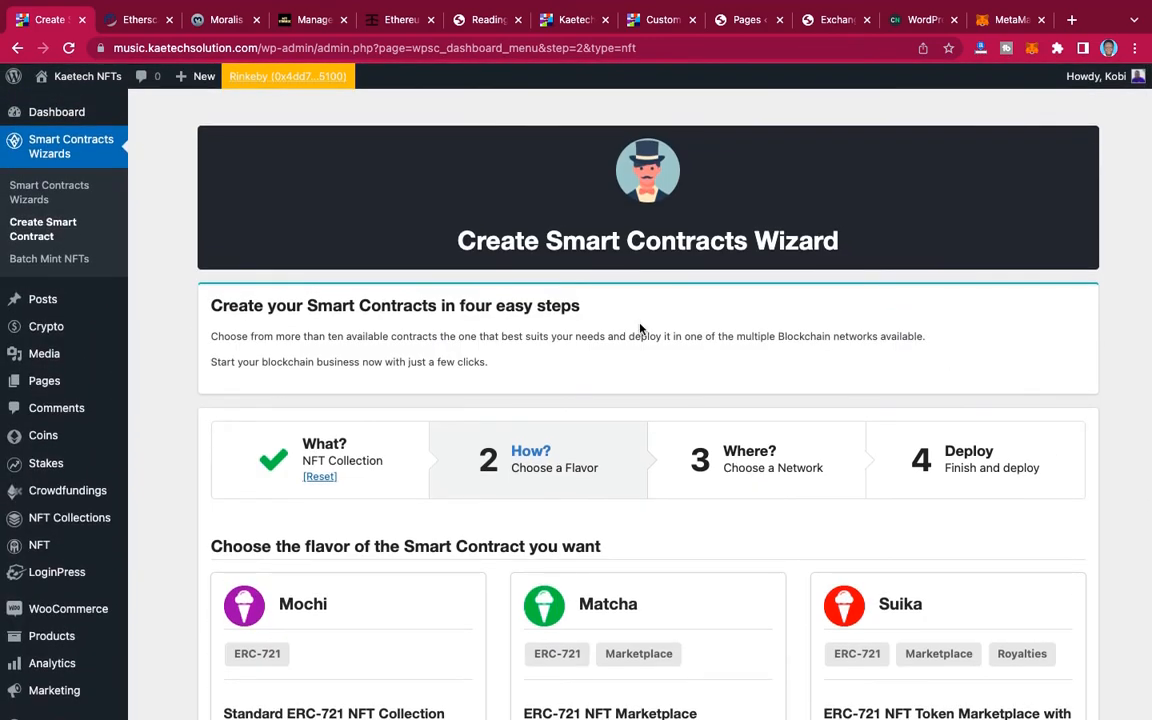
pyautogui.scroll(-4, 708, 365)
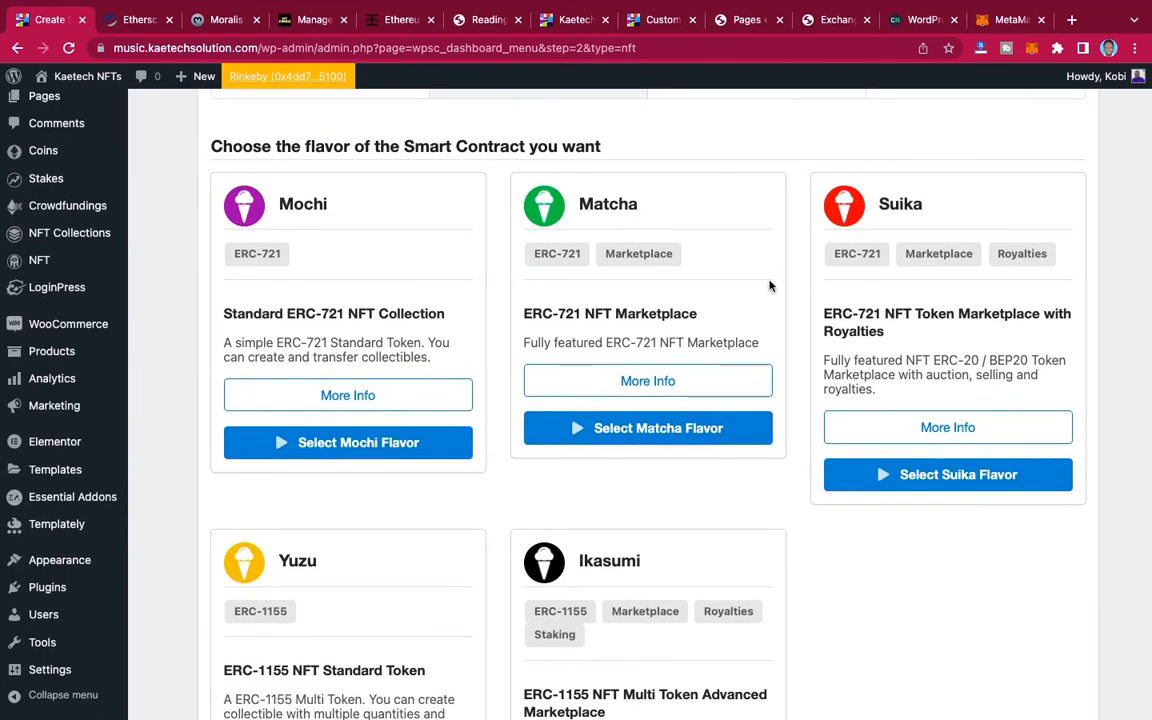
pyautogui.scroll(-3, 771, 528)
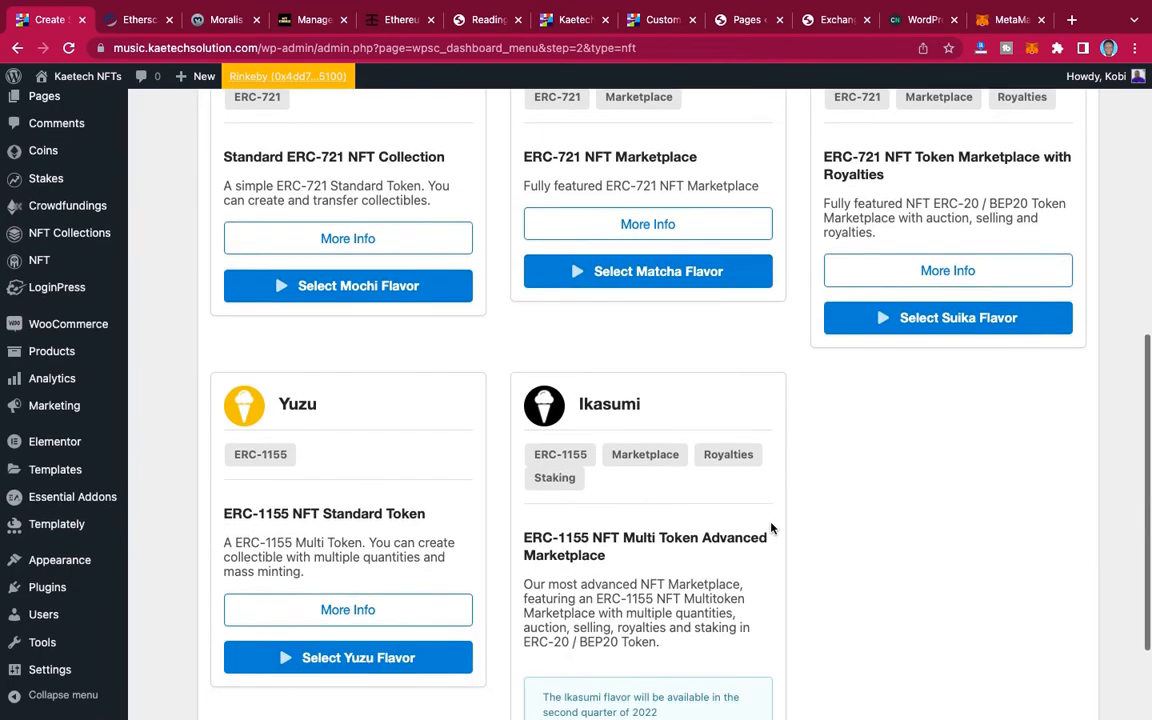
pyautogui.scroll(4, 771, 528)
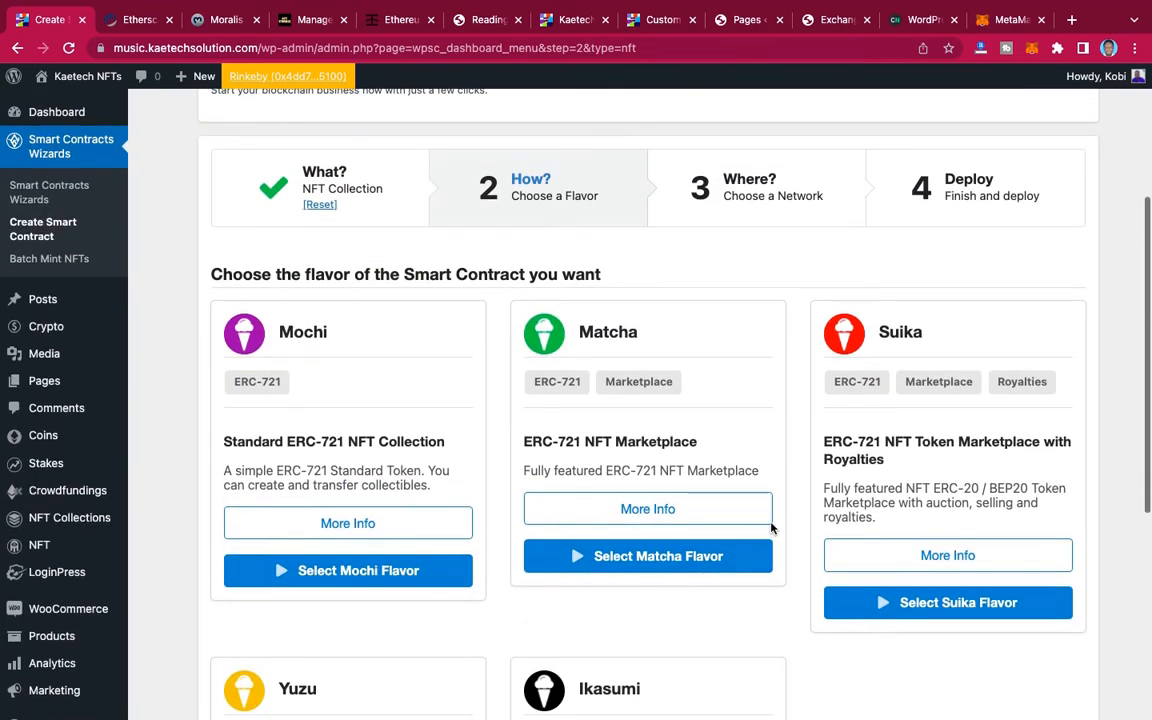
pyautogui.scroll(-2, 771, 528)
pyautogui.scroll(2, 771, 528)
pyautogui.scroll(1, 771, 528)
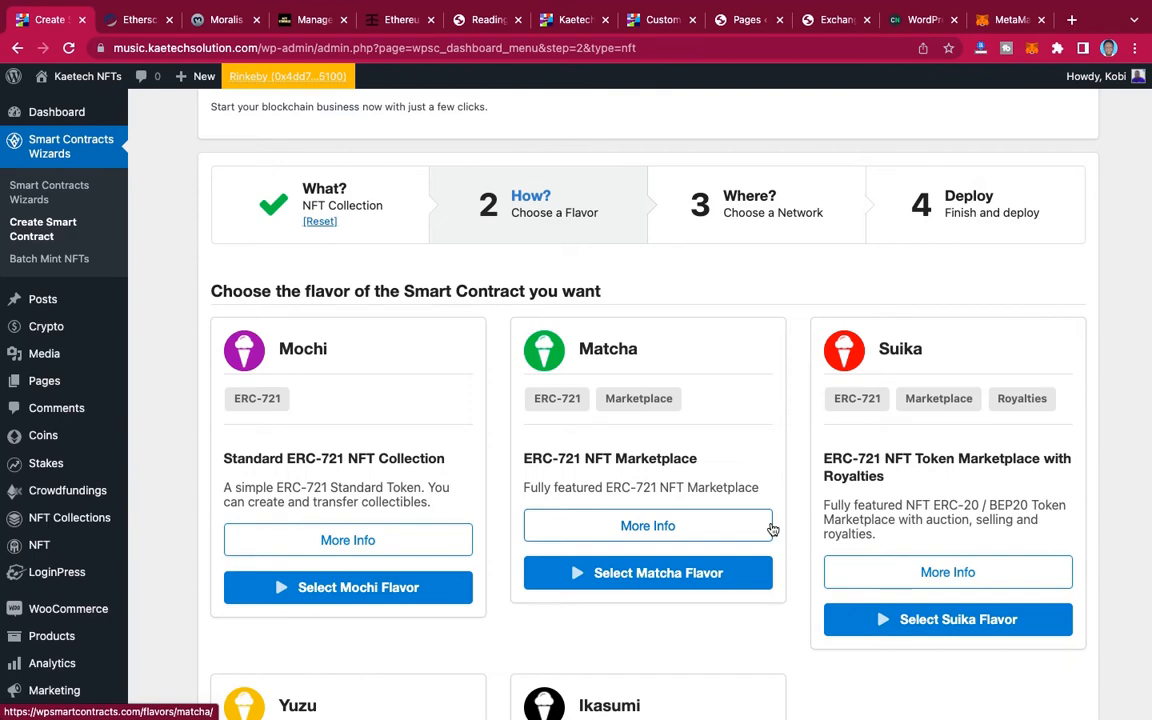
pyautogui.scroll(-3, 815, 481)
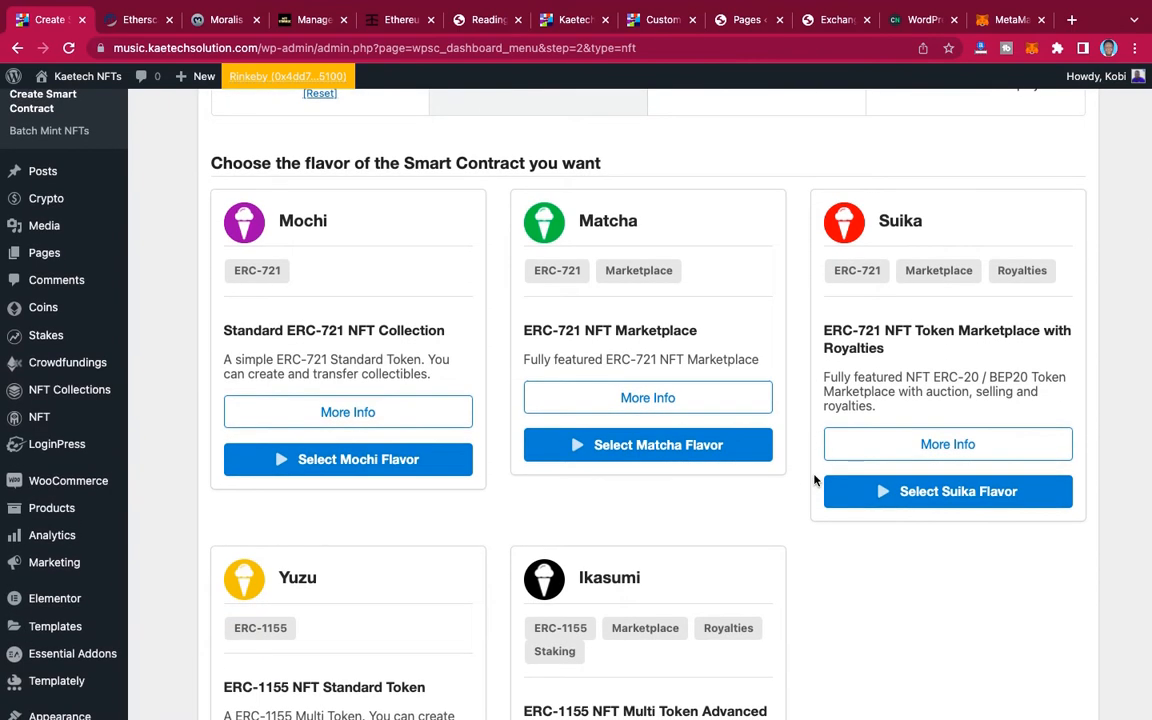
pyautogui.scroll(-5, 815, 481)
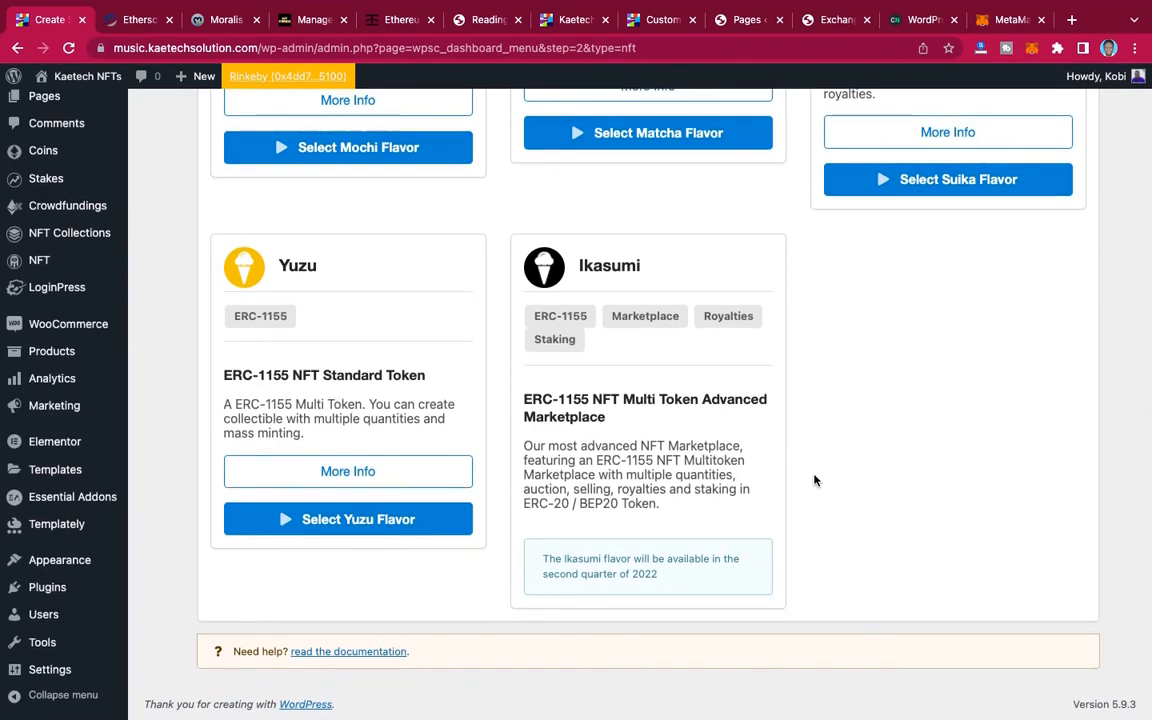
pyautogui.scroll(6, 815, 481)
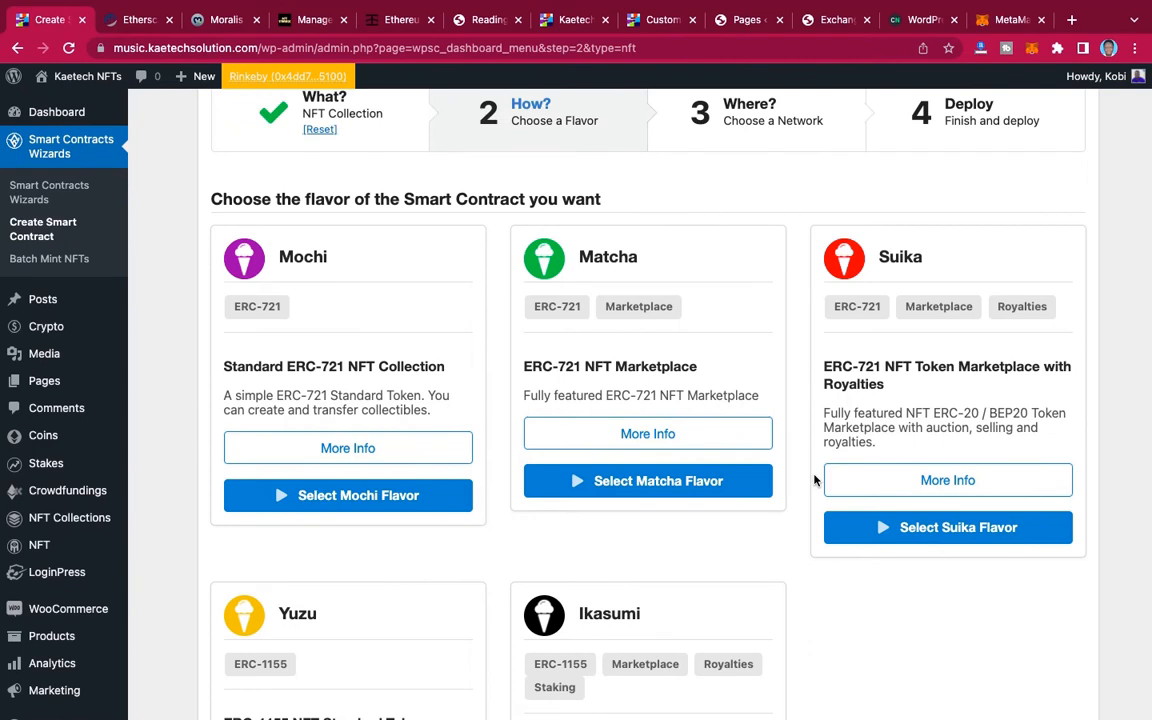
pyautogui.scroll(1, 815, 481)
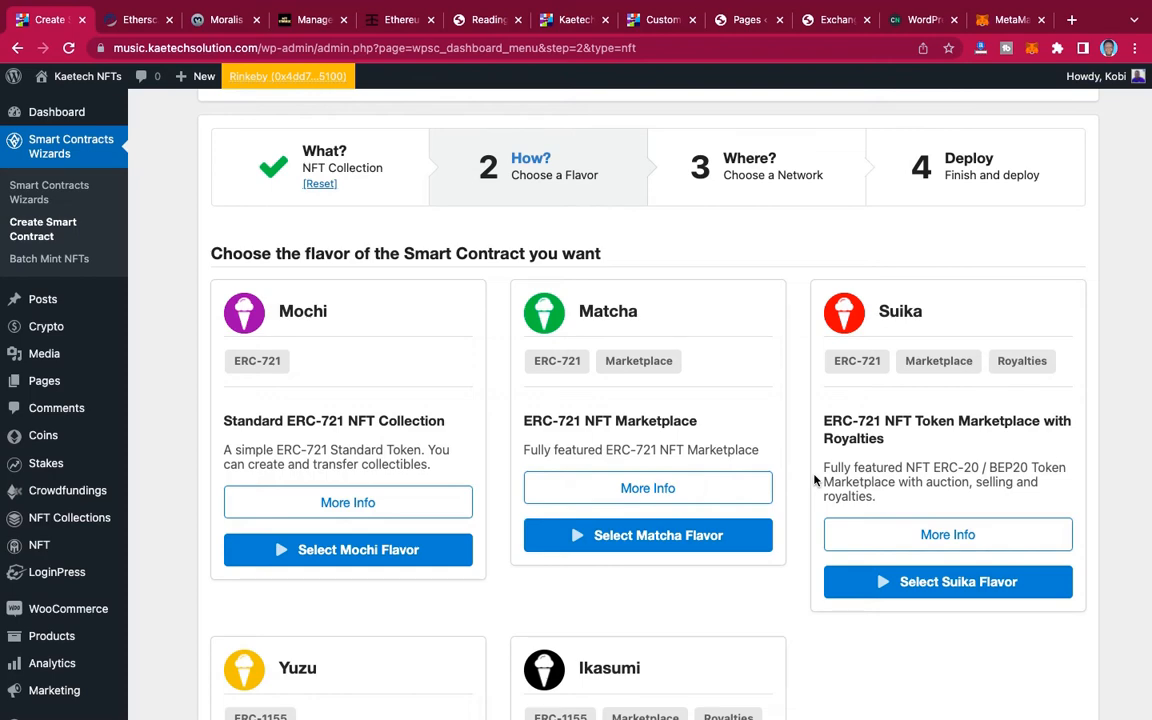
pyautogui.scroll(-7, 815, 481)
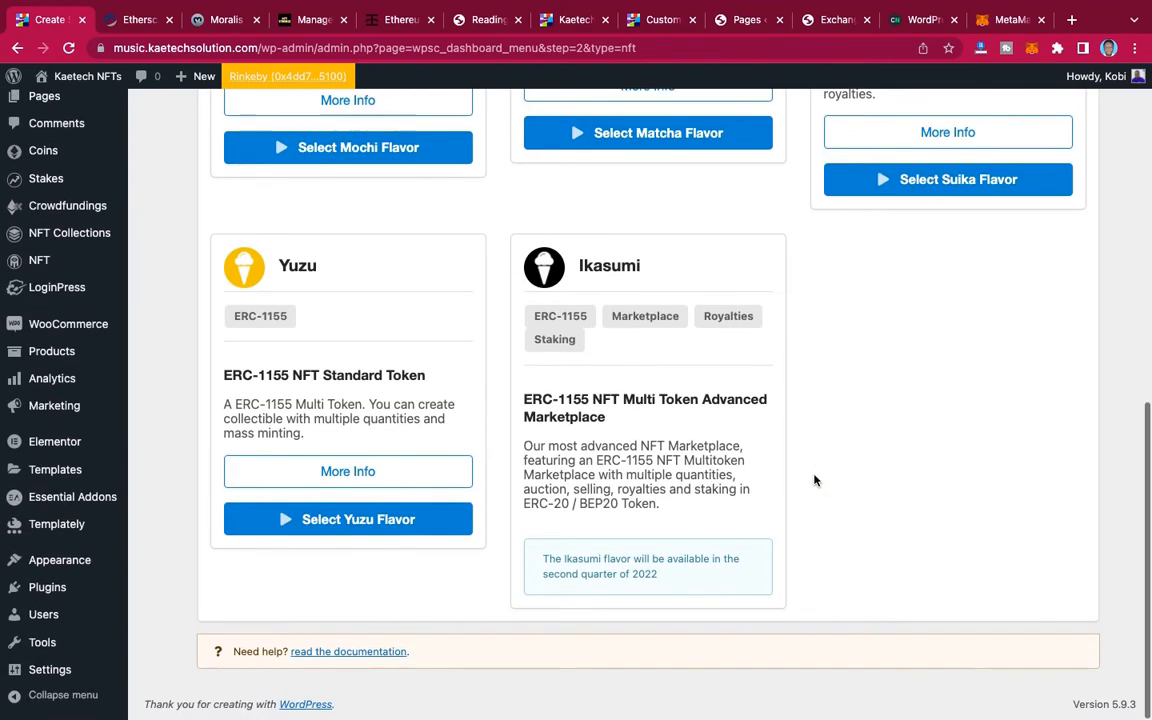
pyautogui.scroll(3, 815, 481)
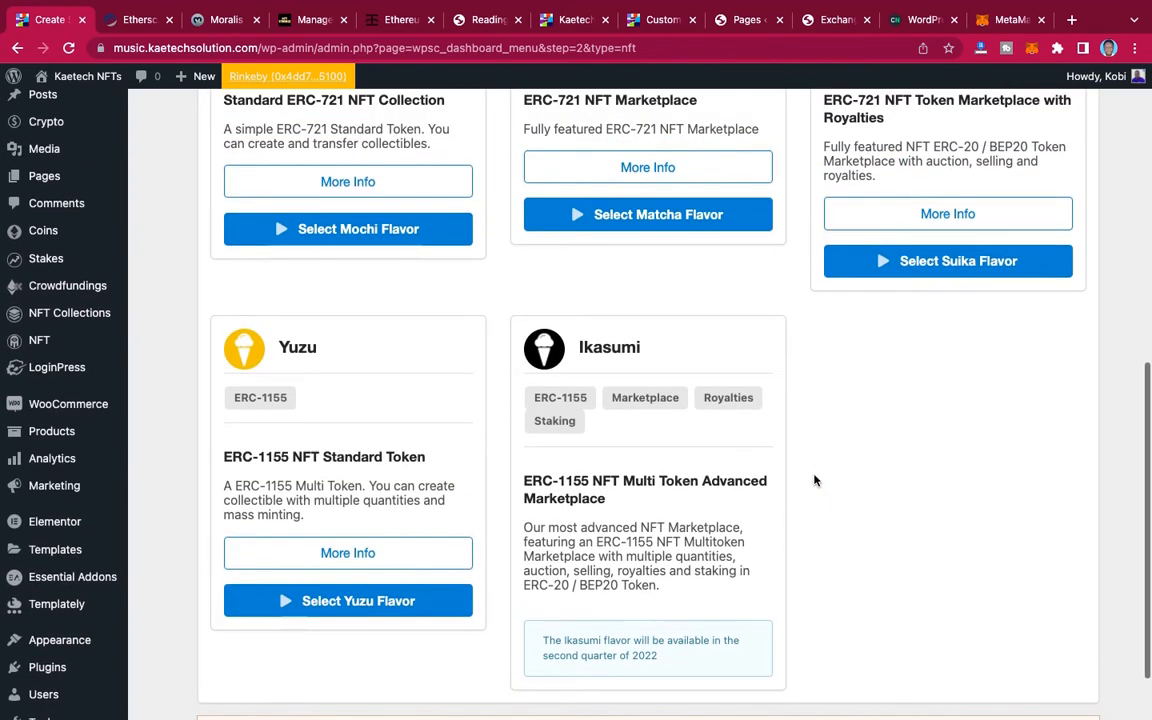
pyautogui.scroll(1, 815, 481)
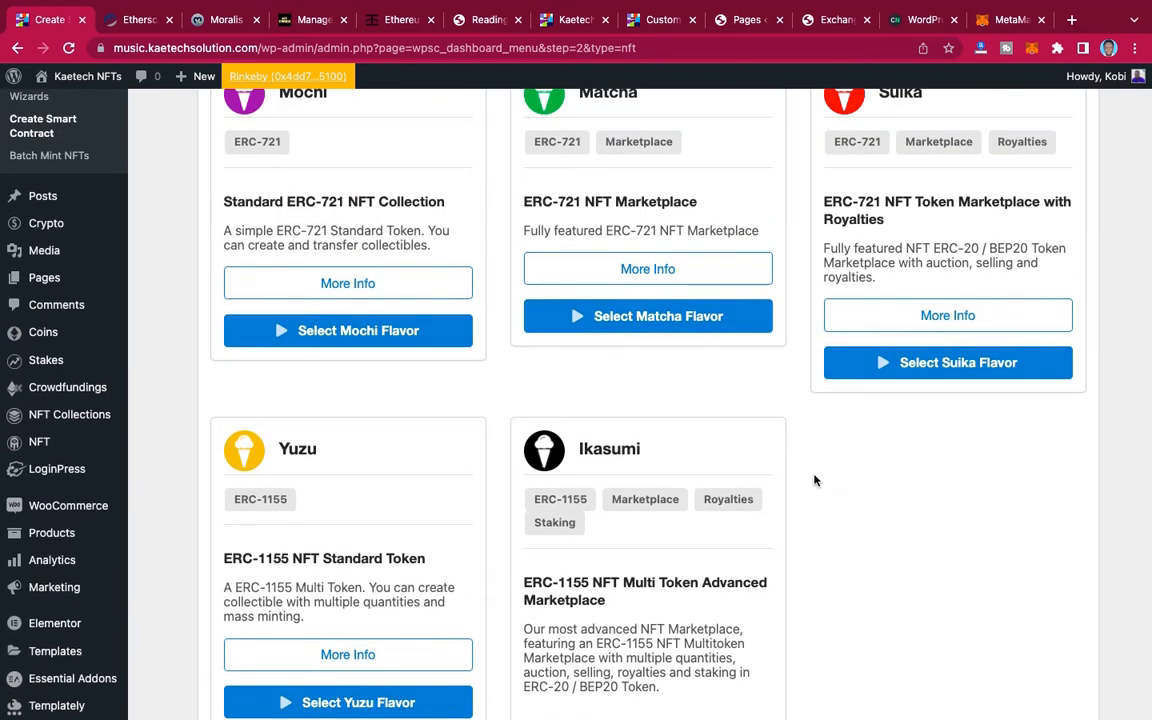
pyautogui.scroll(3, 815, 481)
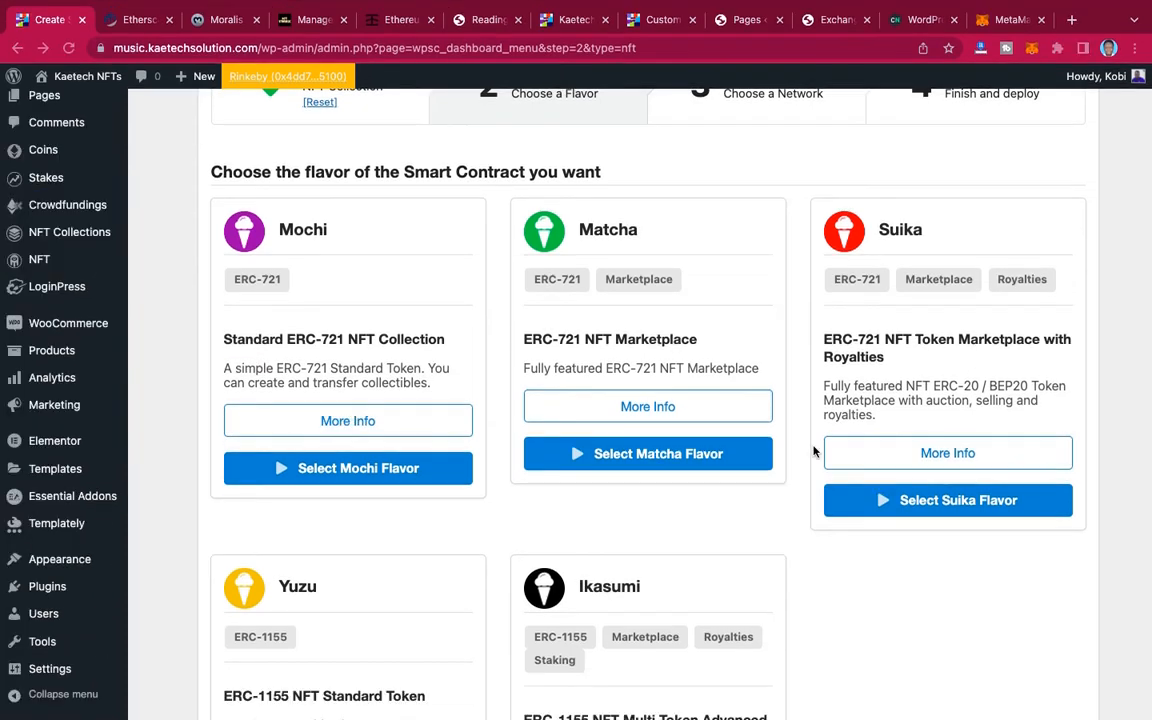
pyautogui.scroll(-3, 813, 452)
pyautogui.scroll(2, 813, 452)
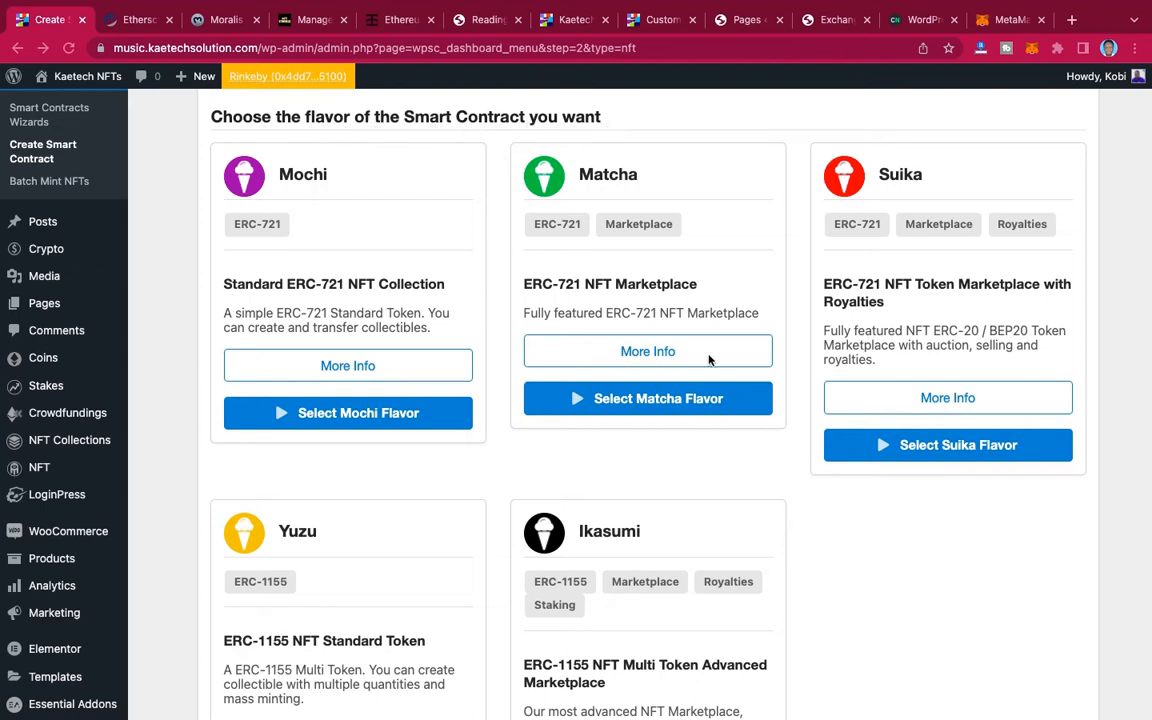
pyautogui.scroll(-1, 806, 377)
pyautogui.scroll(-2, 806, 377)
pyautogui.scroll(2, 806, 377)
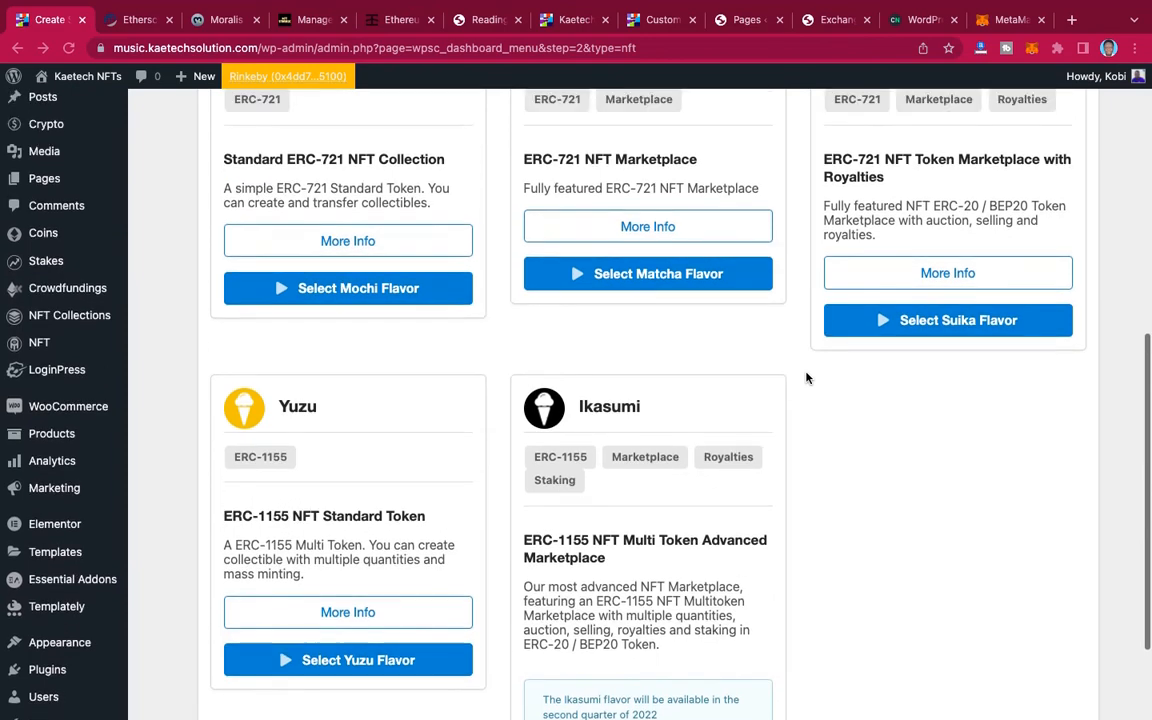
pyautogui.scroll(1, 806, 377)
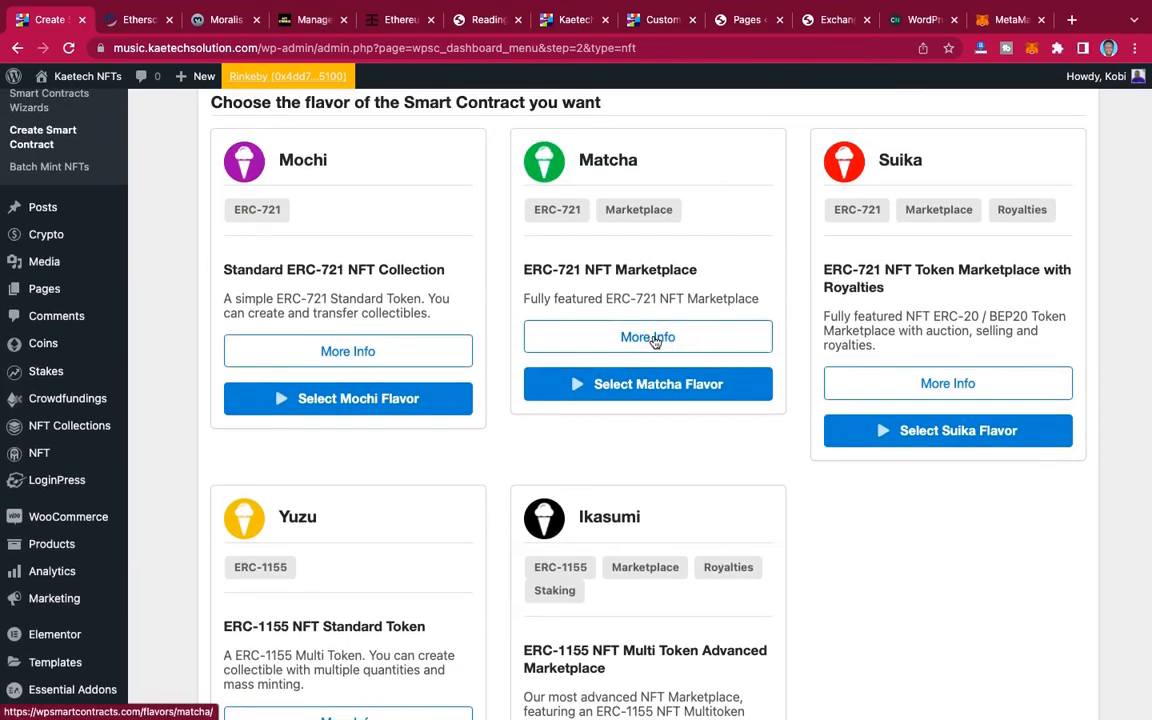
pyautogui.scroll(-2, 362, 492)
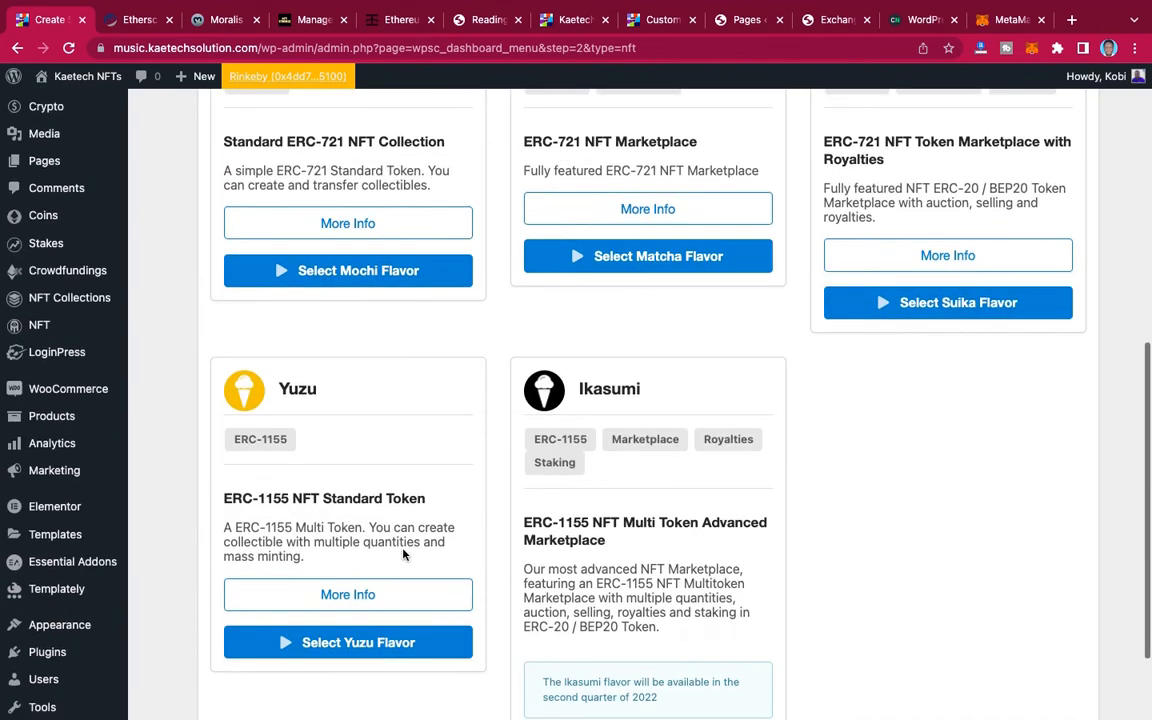
pyautogui.scroll(4, 519, 462)
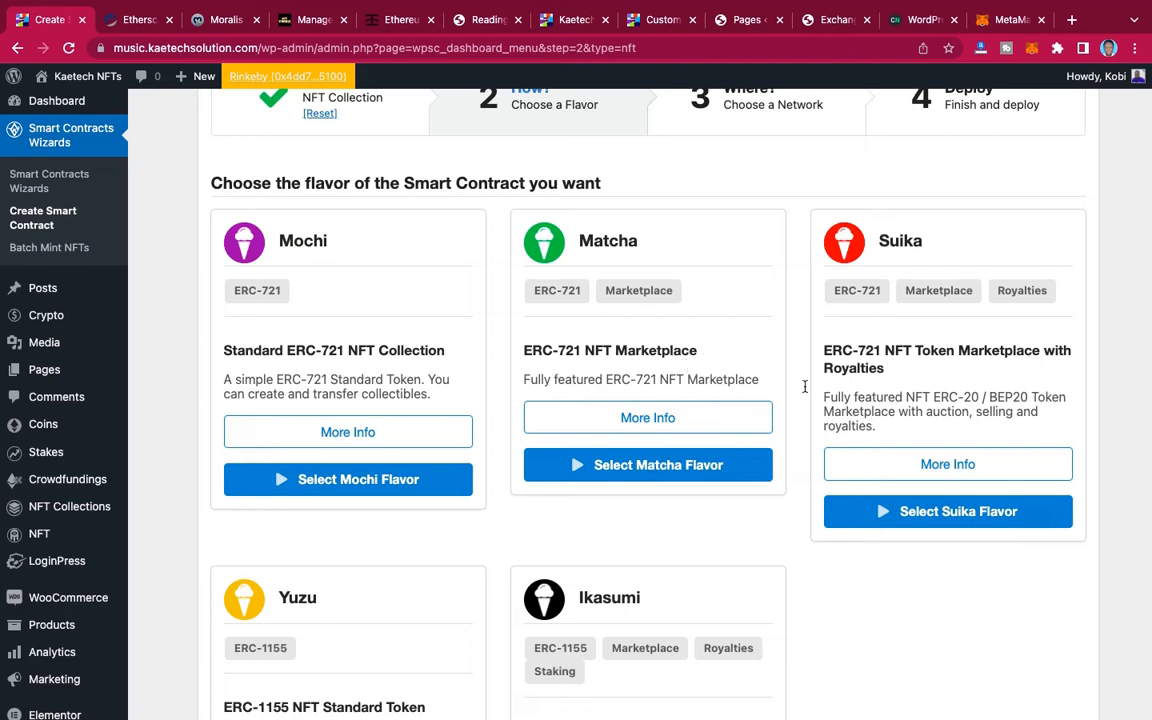
pyautogui.scroll(-3, 560, 345)
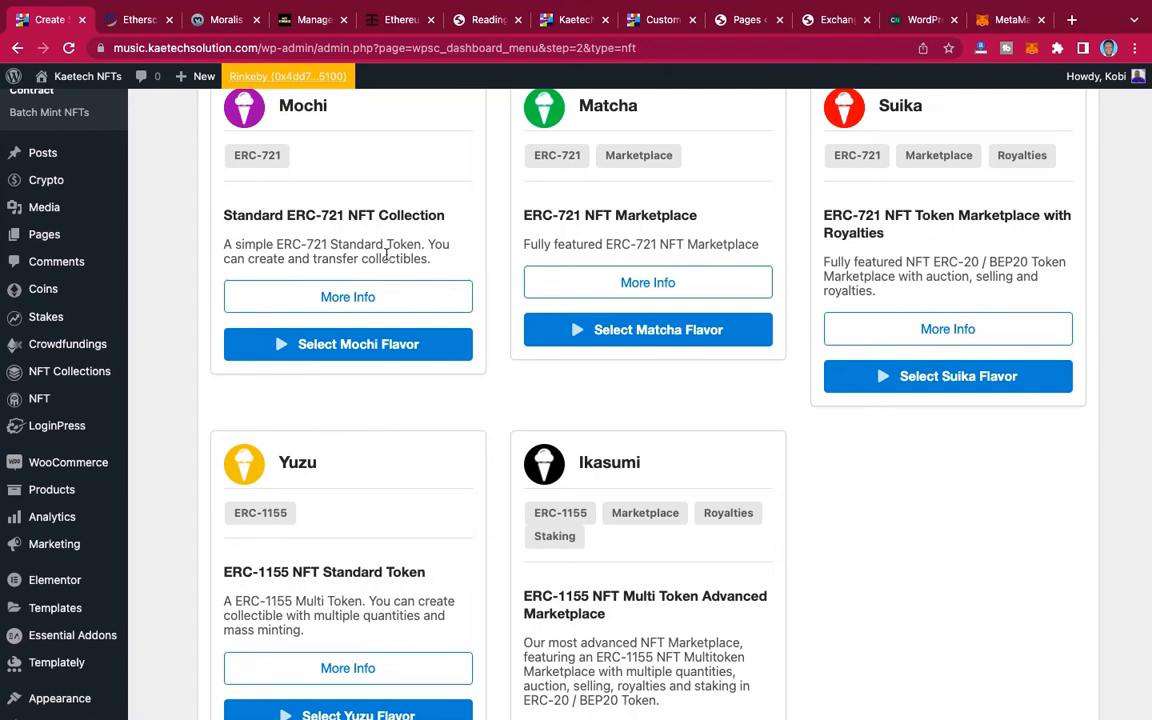
pyautogui.scroll(-1, 358, 534)
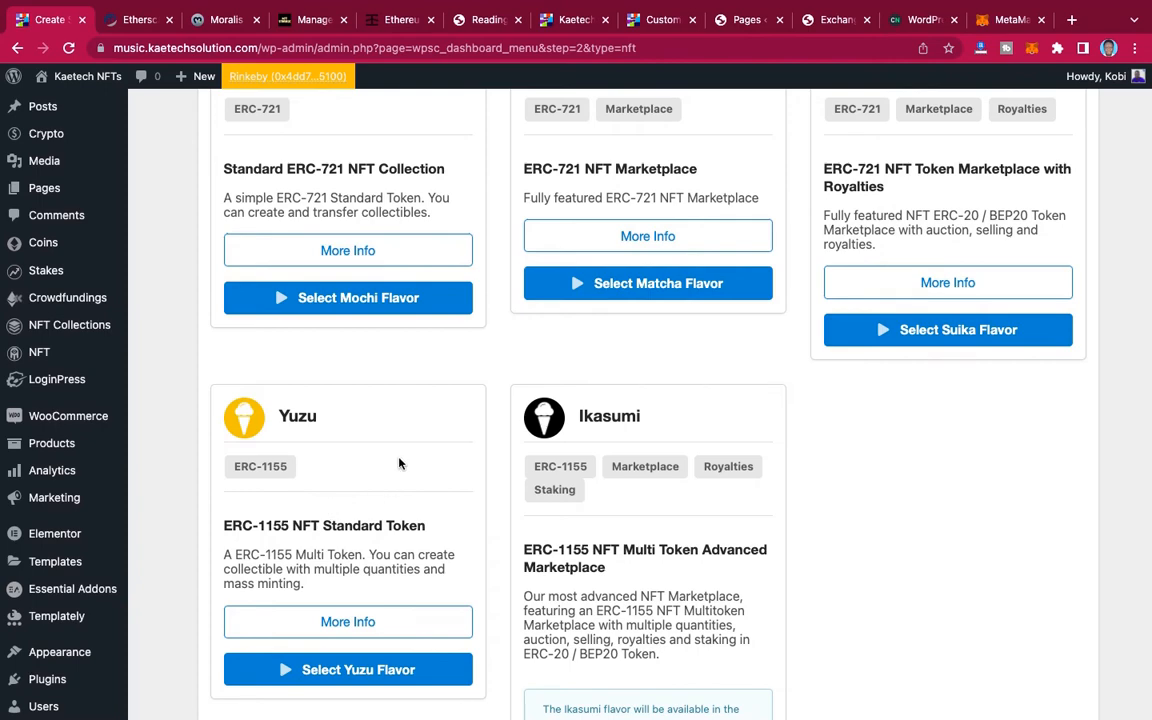
pyautogui.scroll(5, 398, 463)
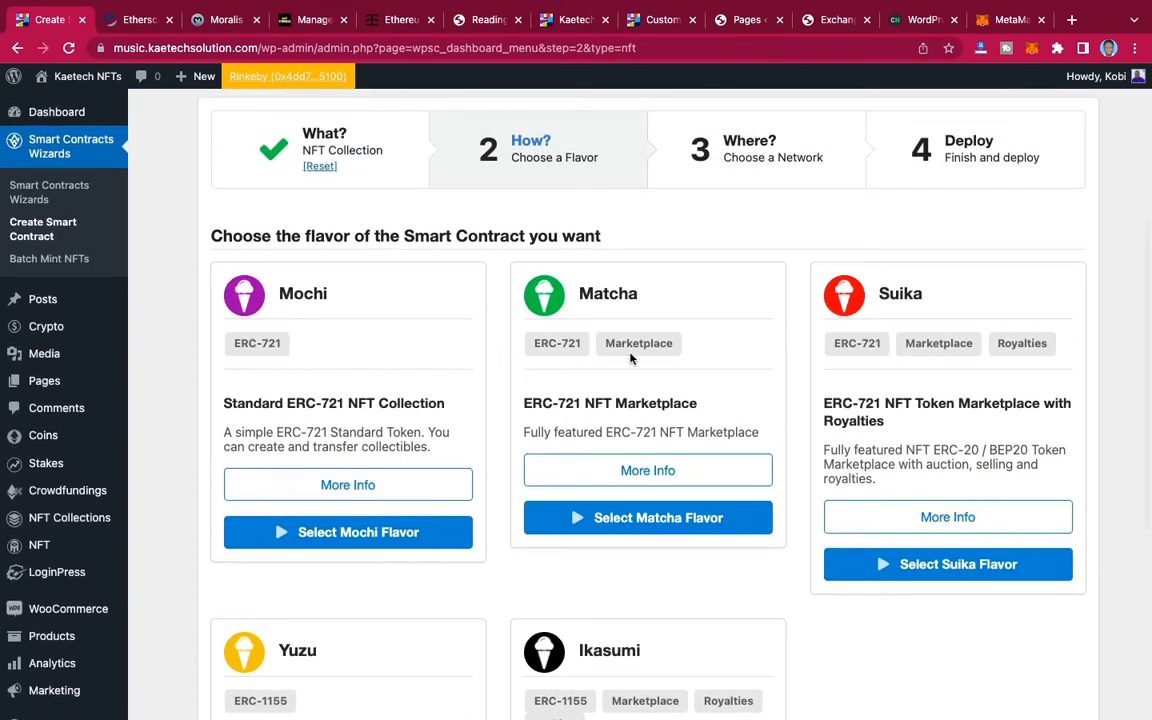
pyautogui.scroll(-1, 632, 410)
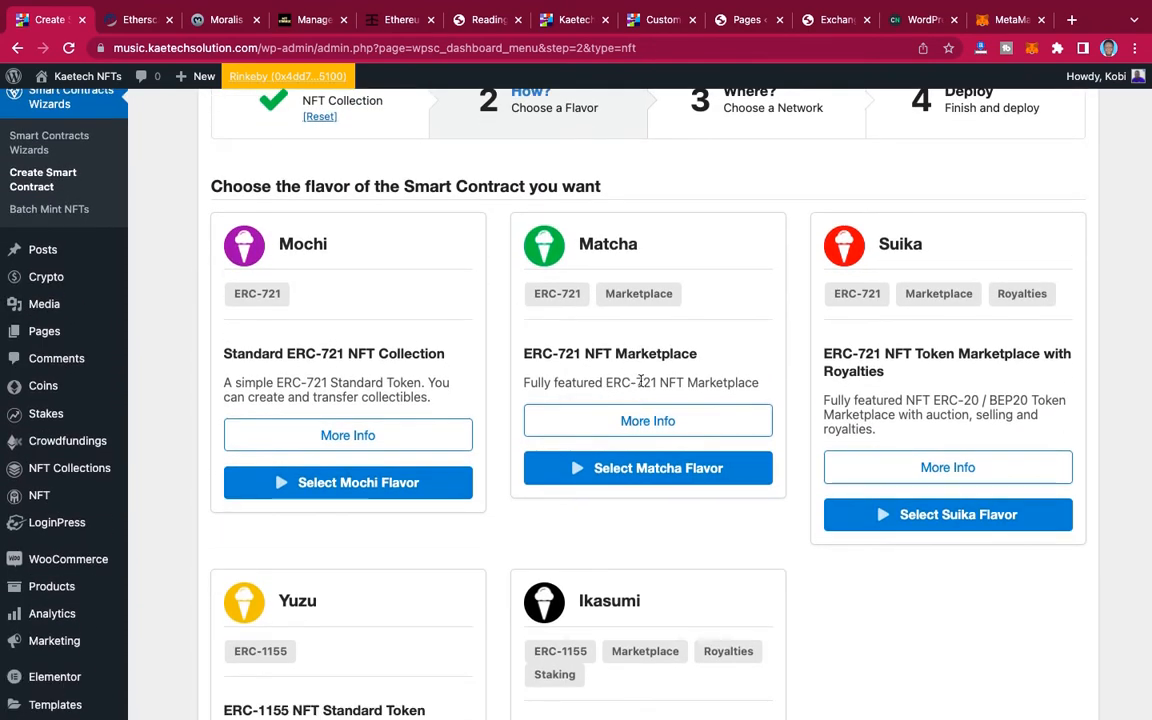
pyautogui.click(718, 466)
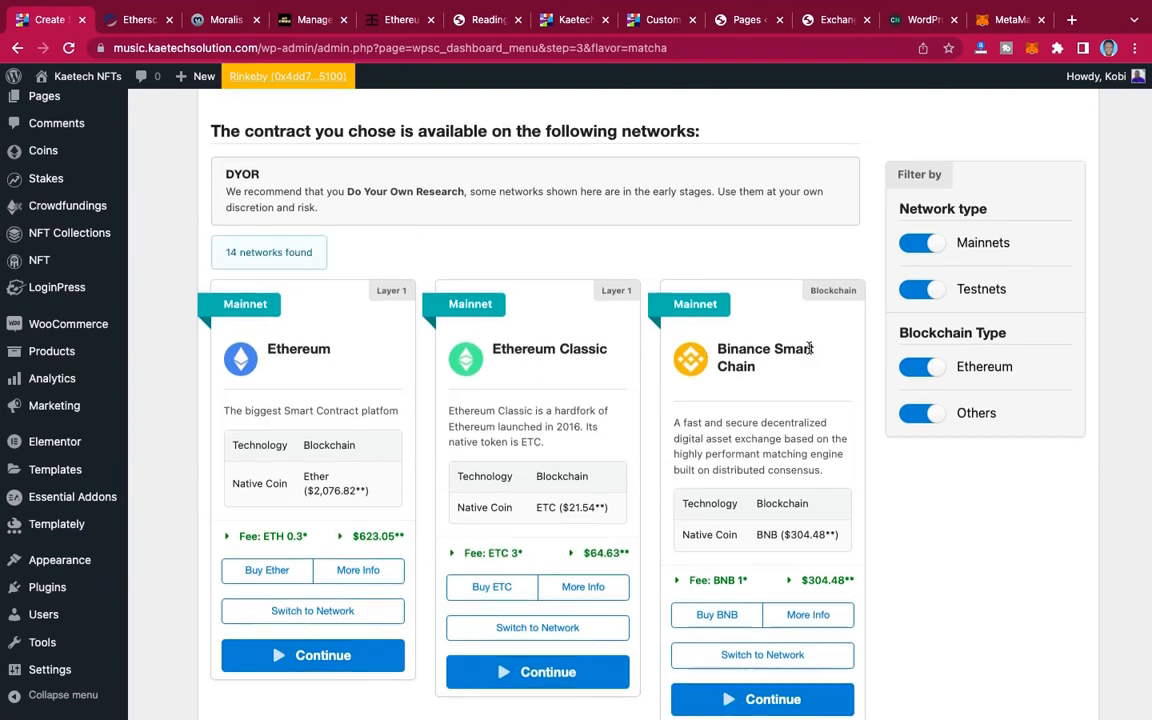
pyautogui.scroll(1, 812, 348)
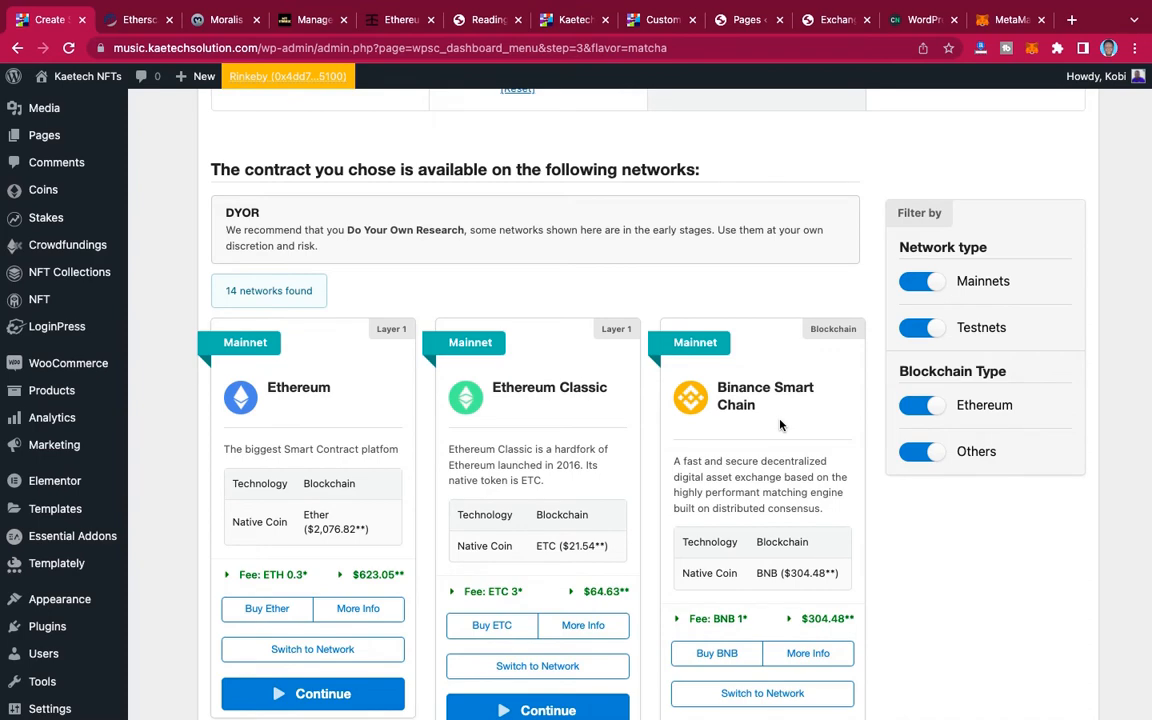
pyautogui.scroll(-1, 781, 425)
pyautogui.scroll(-10, 780, 422)
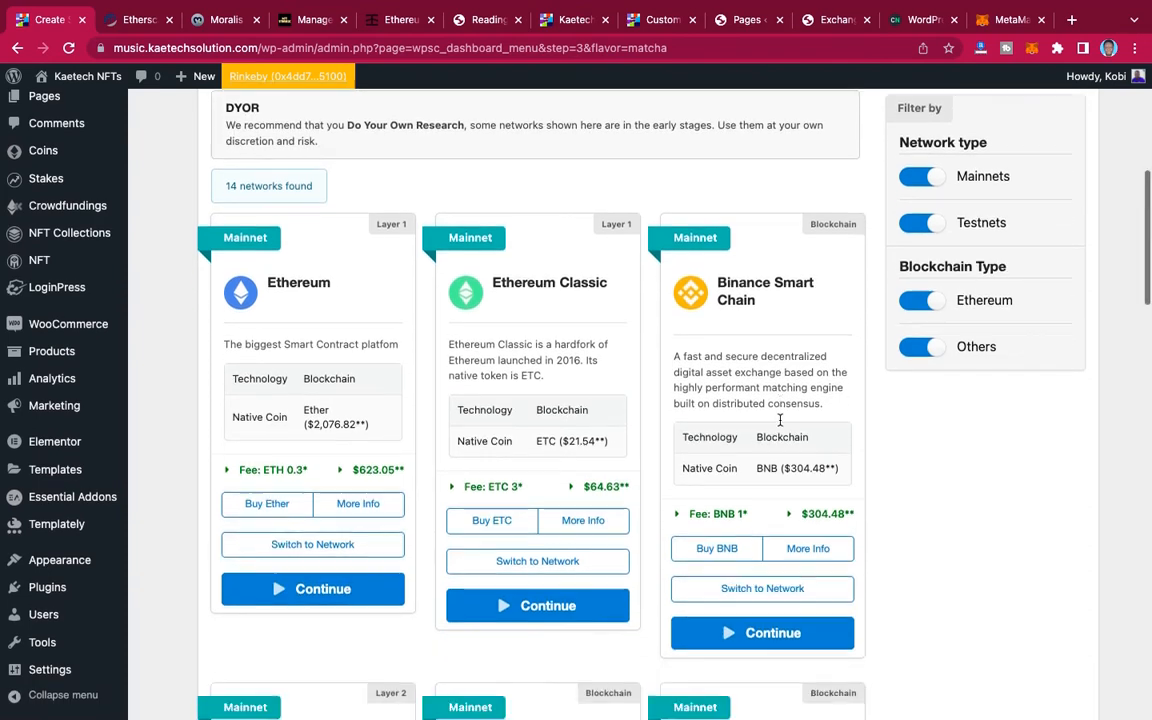
pyautogui.scroll(-13, 781, 425)
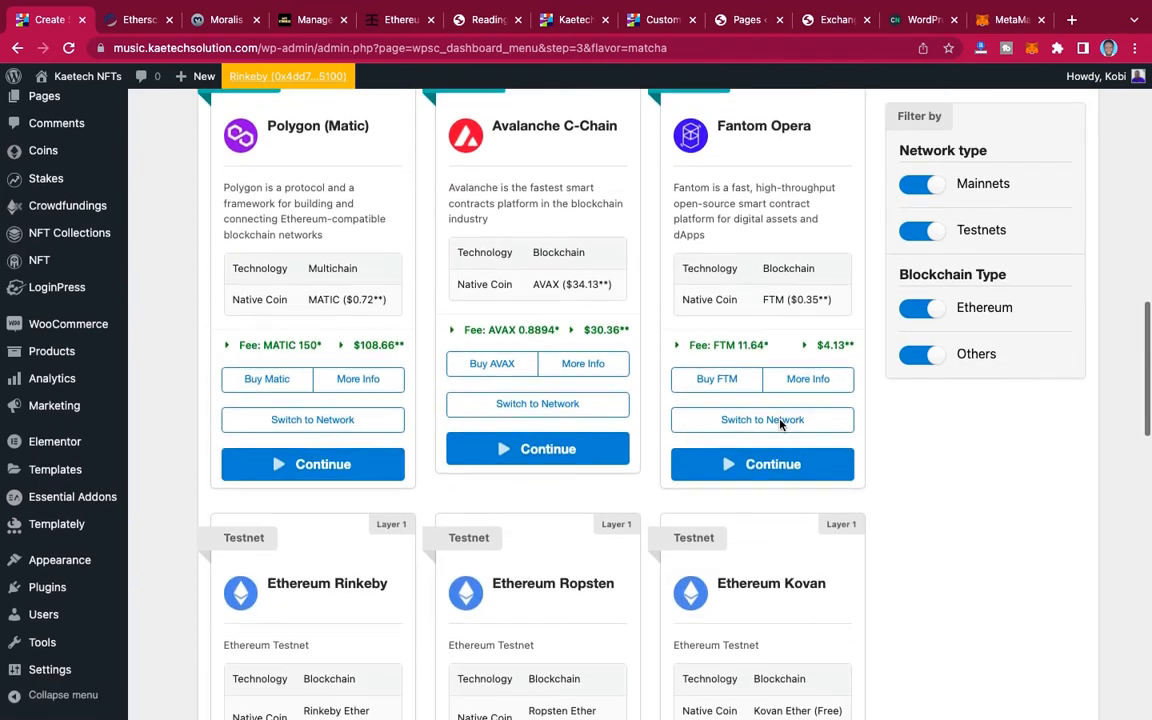
pyautogui.scroll(-11, 781, 425)
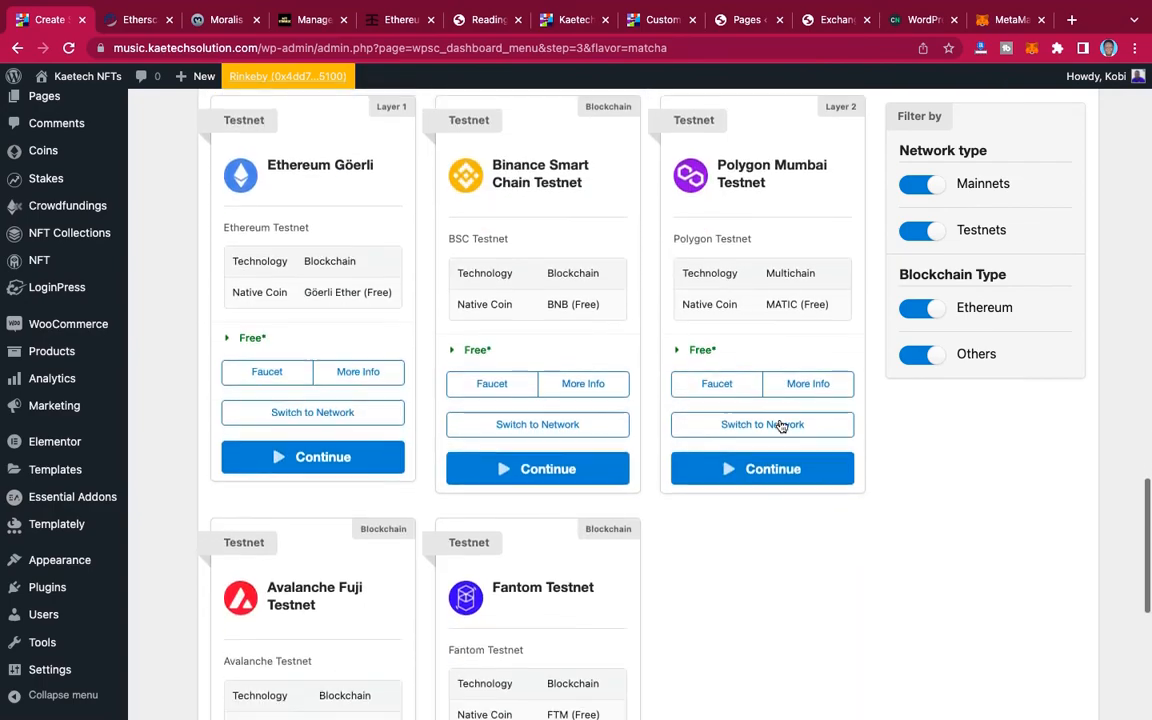
pyautogui.scroll(20, 780, 425)
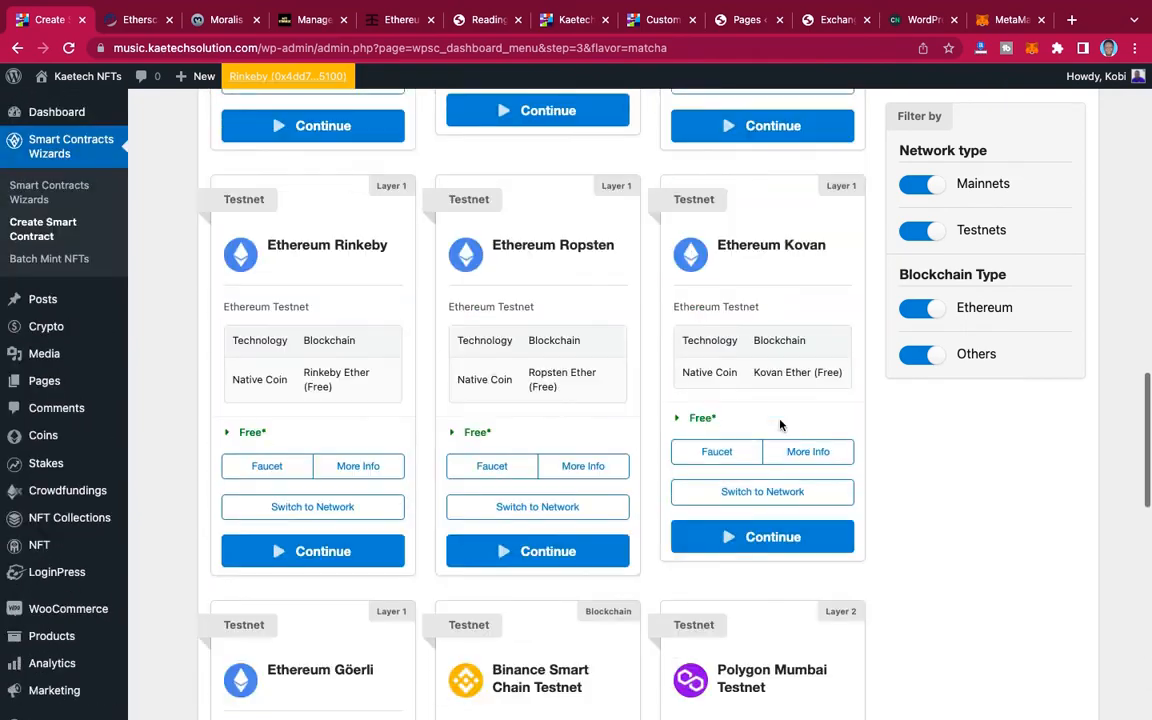
pyautogui.scroll(8, 780, 422)
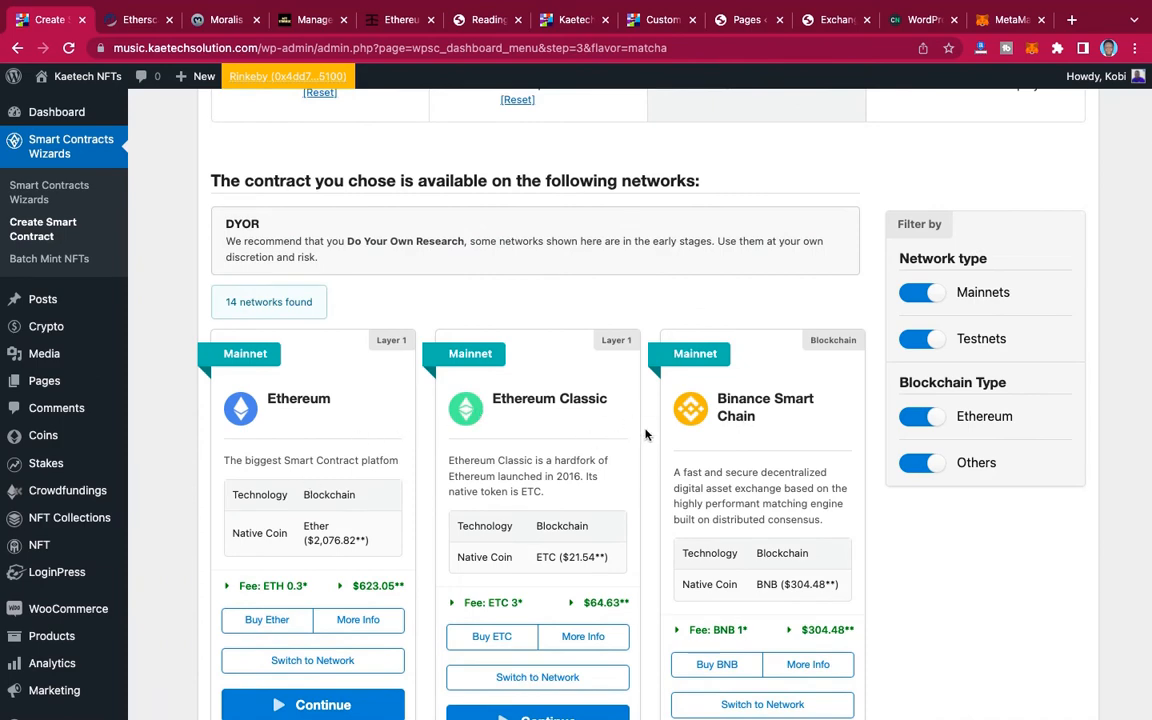
pyautogui.scroll(-3, 765, 450)
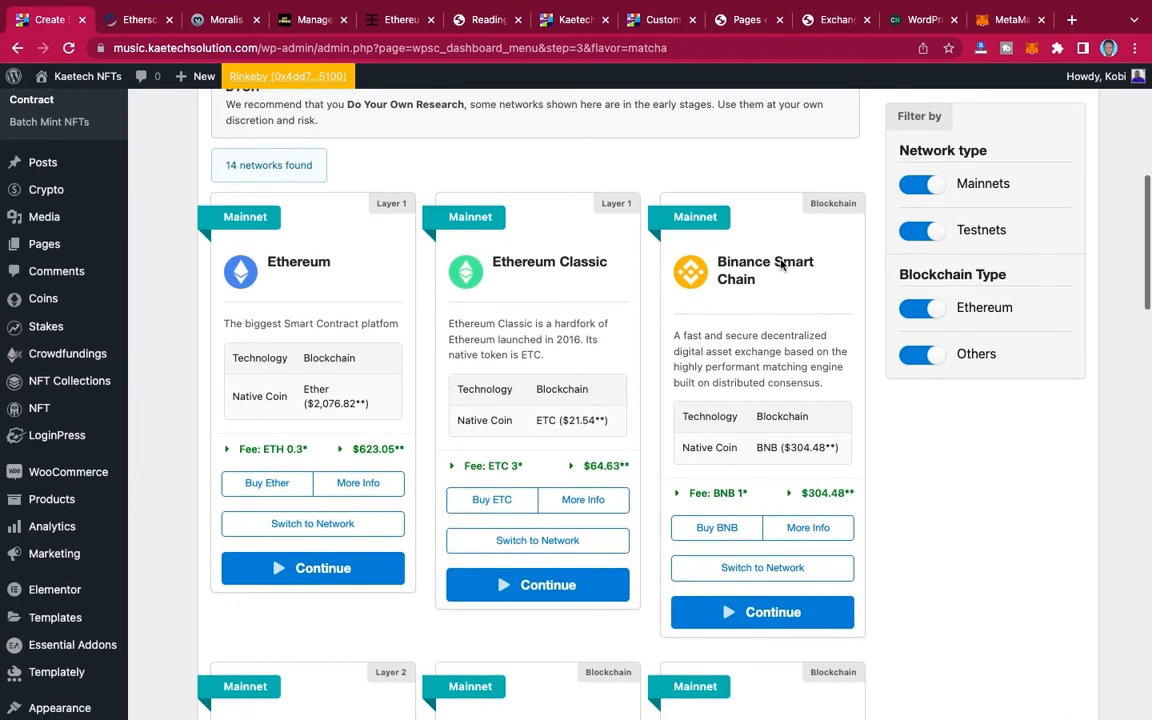
pyautogui.scroll(-5, 730, 378)
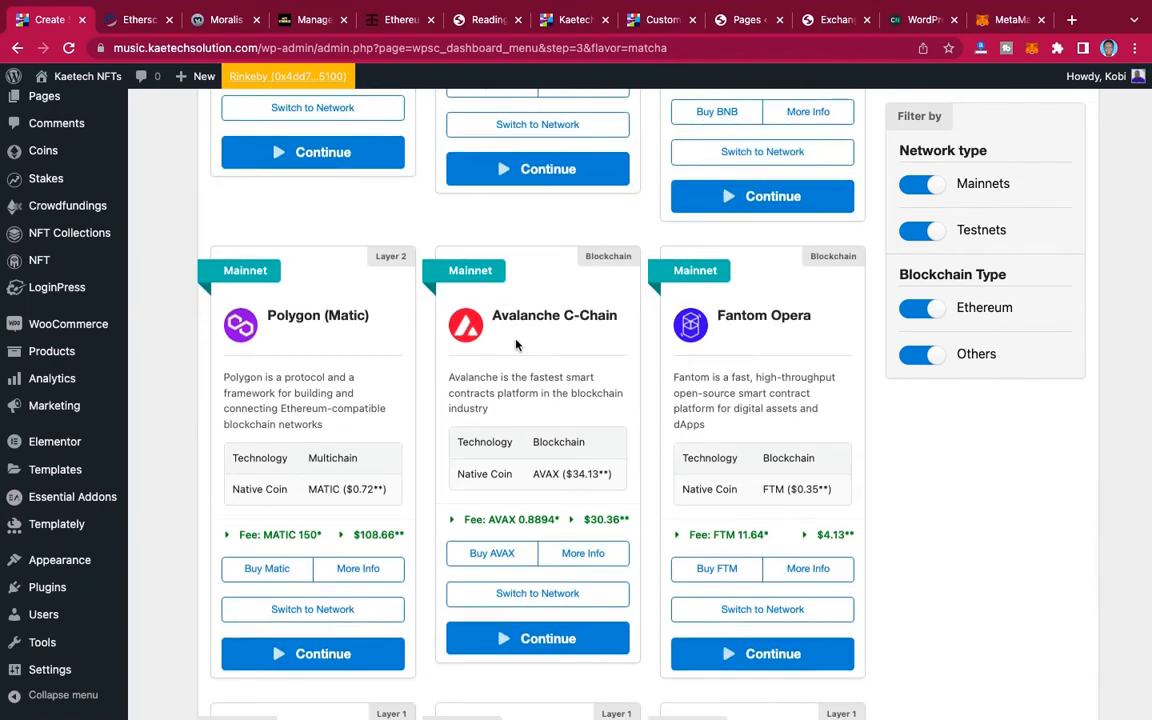
pyautogui.scroll(-4, 585, 380)
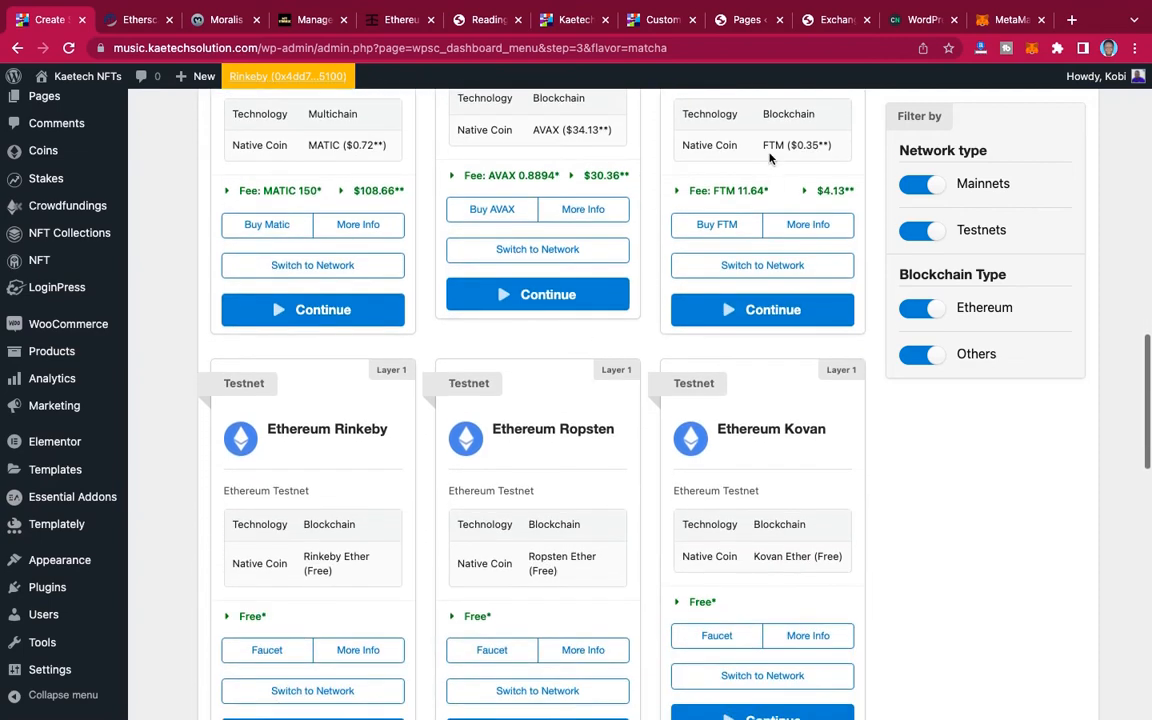
pyautogui.scroll(3, 700, 250)
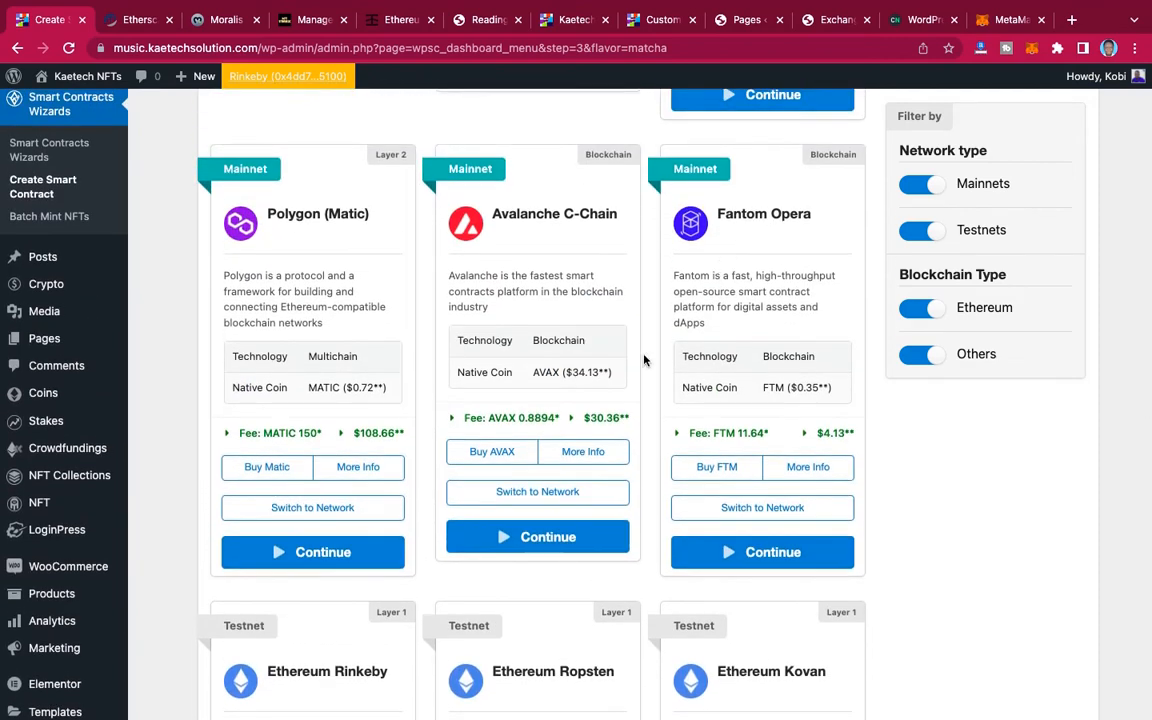
pyautogui.scroll(-3, 579, 318)
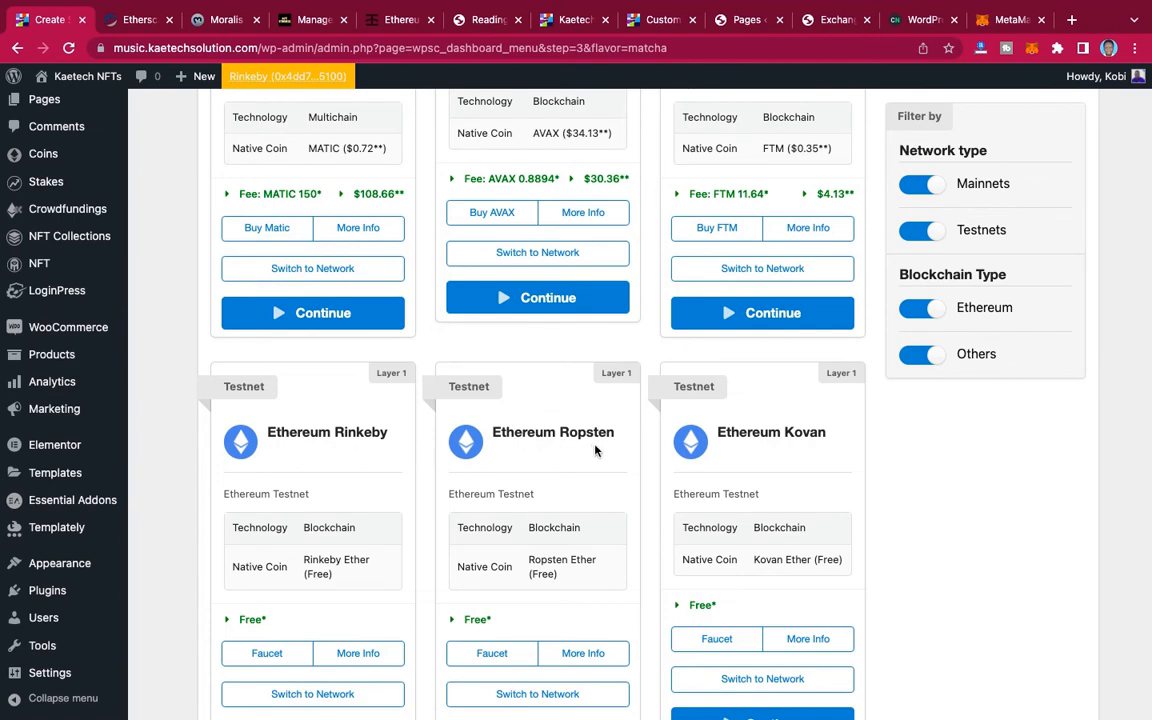
pyautogui.scroll(-5, 660, 450)
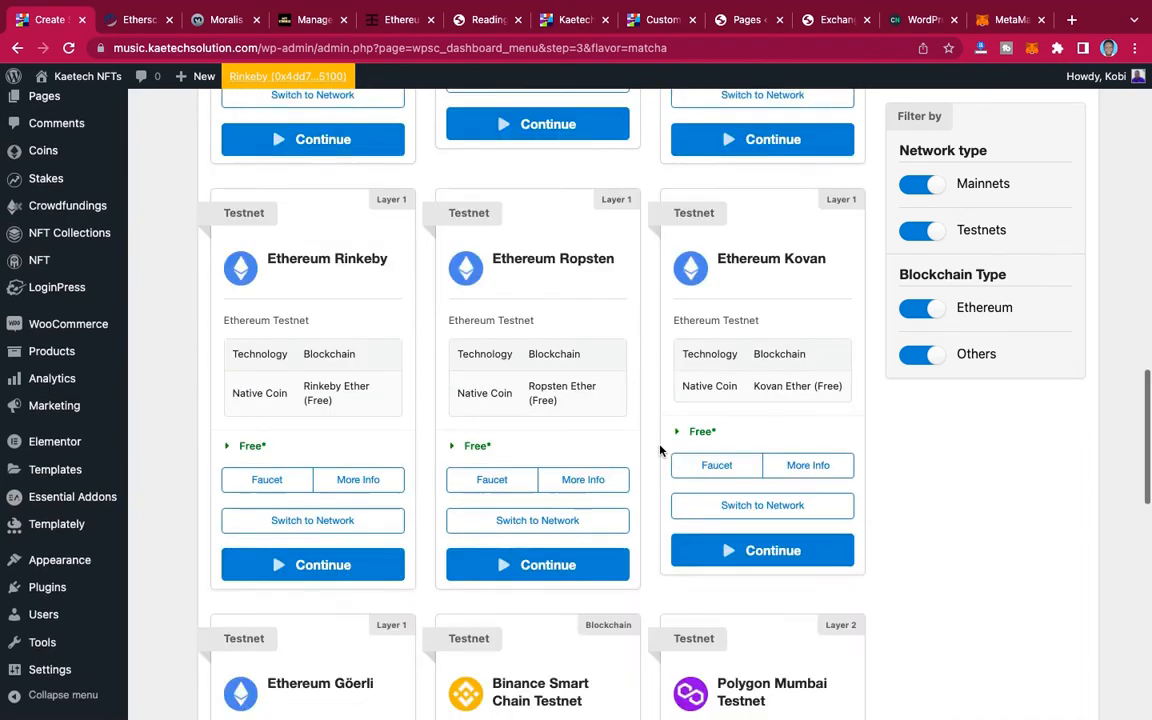
pyautogui.scroll(2, 660, 451)
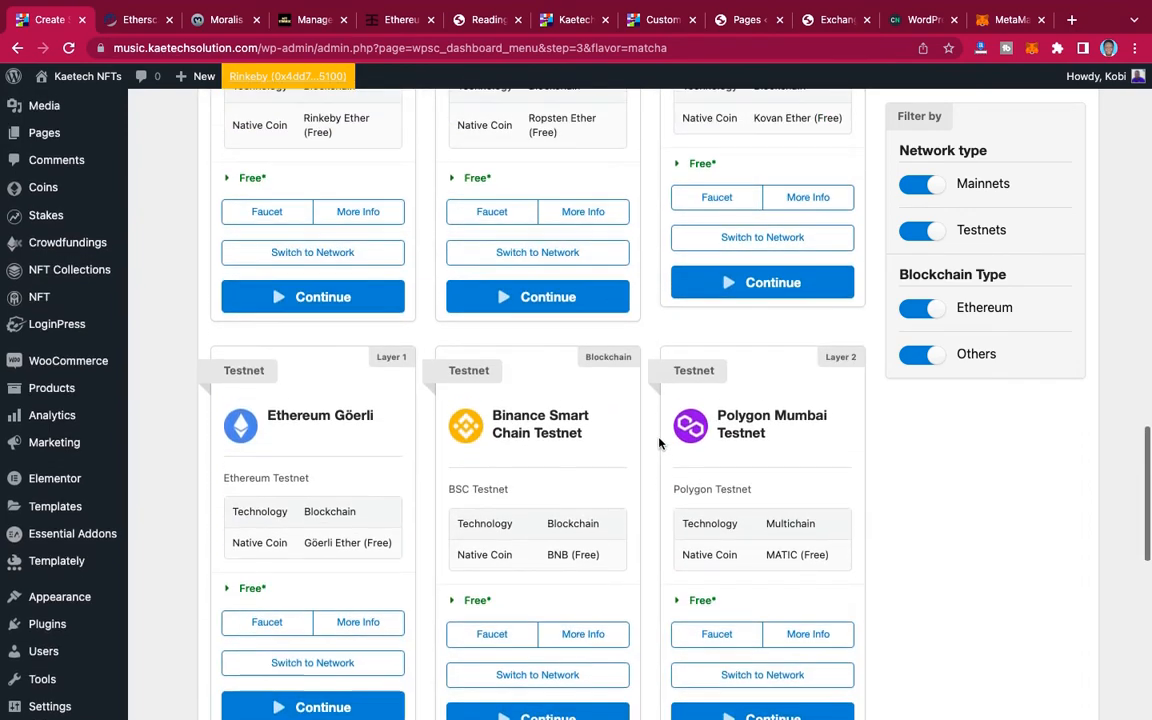
pyautogui.scroll(-7, 659, 443)
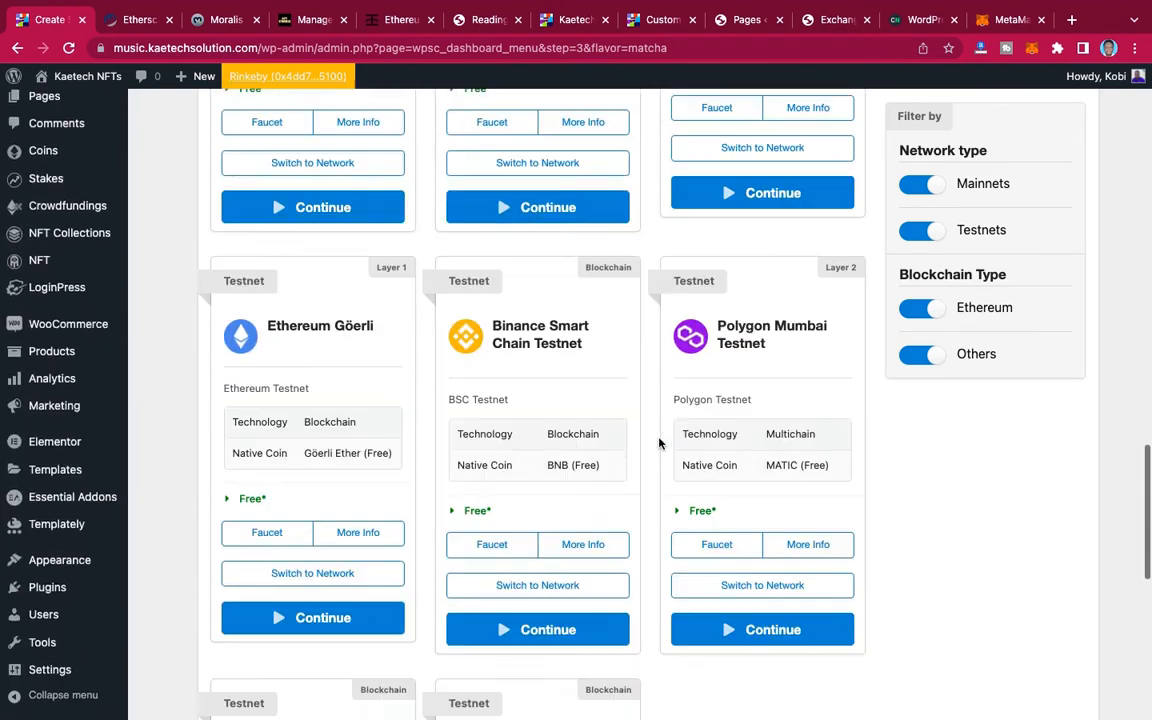
pyautogui.scroll(10, 659, 443)
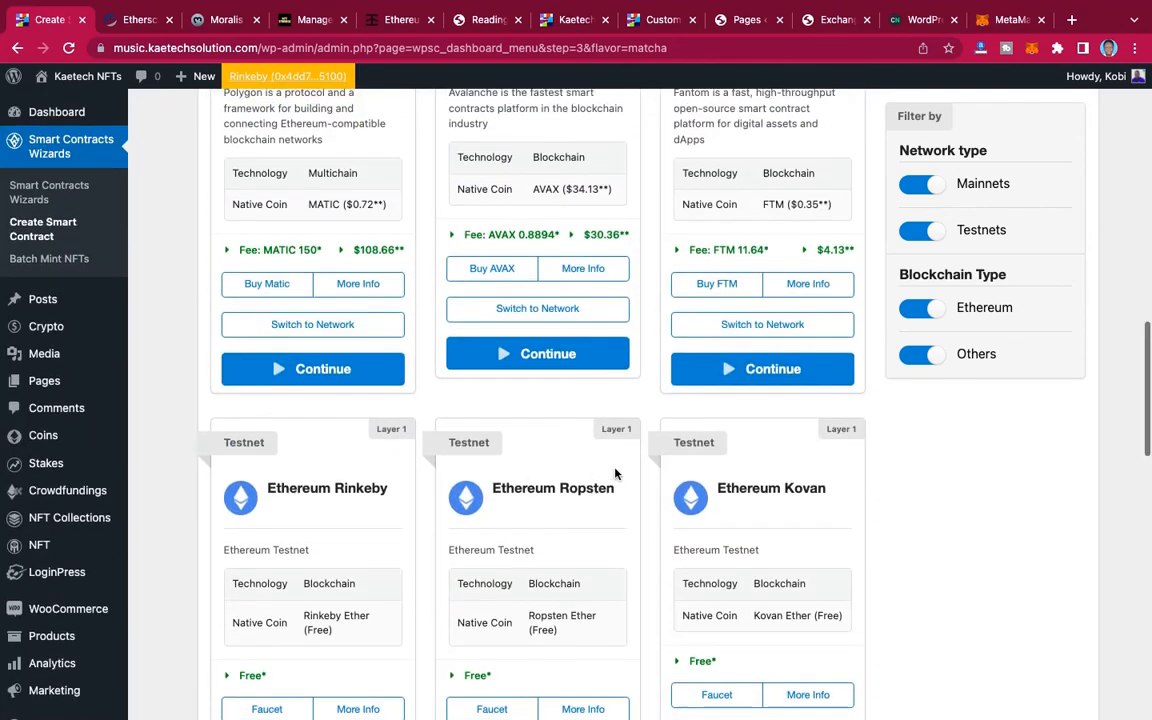
pyautogui.scroll(5, 612, 440)
pyautogui.scroll(5, 686, 400)
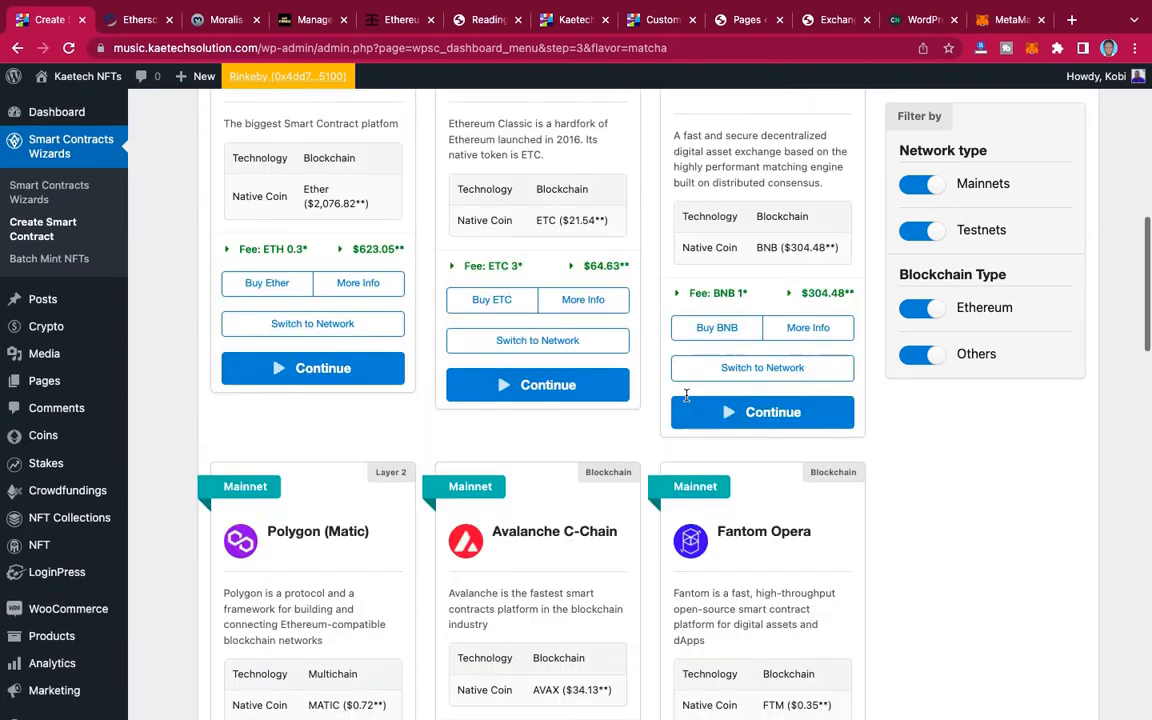
pyautogui.scroll(-2, 686, 400)
pyautogui.scroll(-9, 686, 400)
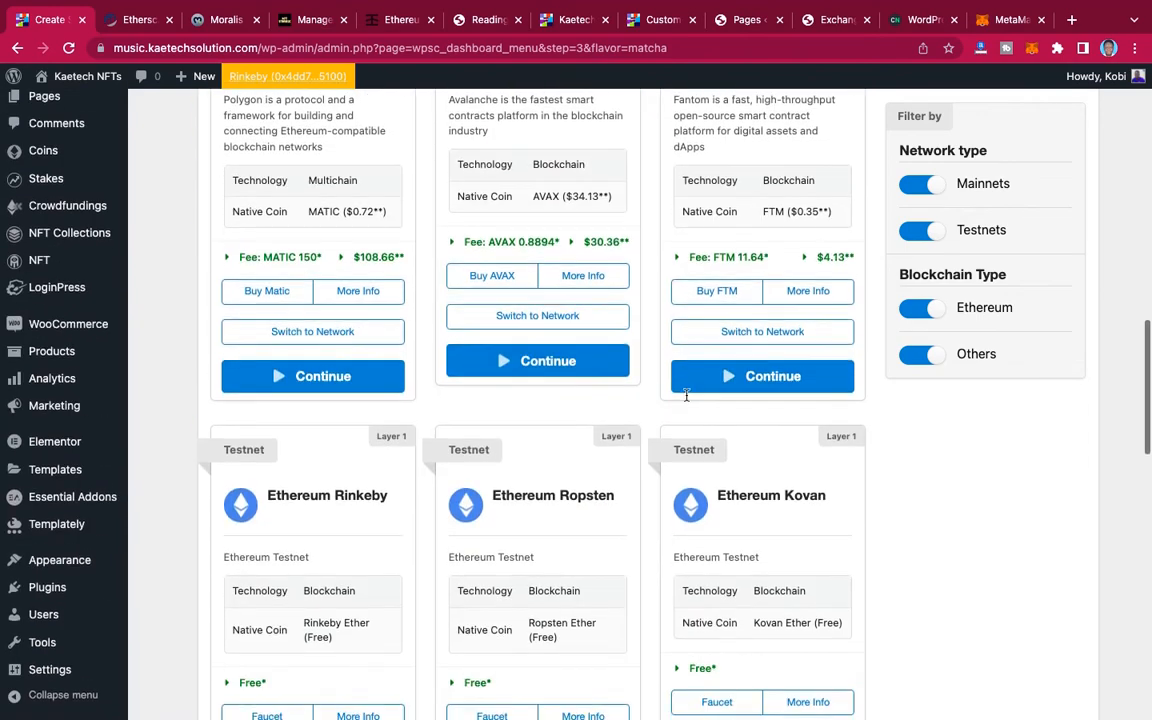
pyautogui.scroll(14, 686, 400)
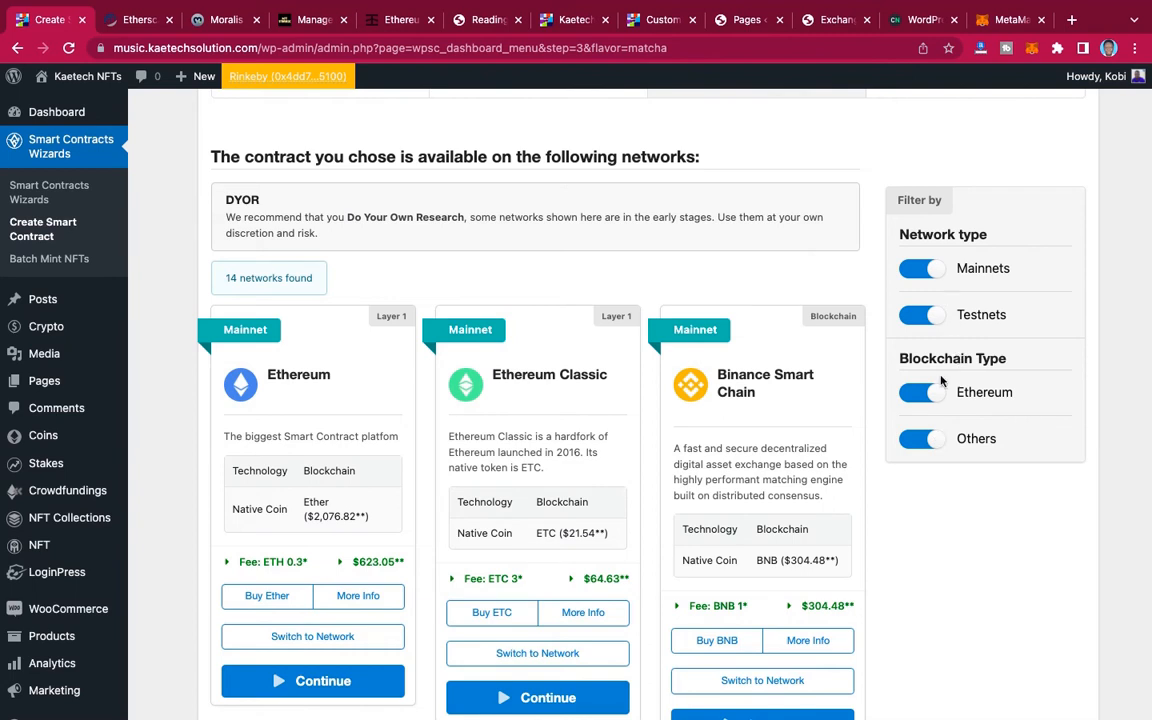
# Switch off Mainnets so only the 8 testnets, like Rinkeby, Ropsten and Kovan, appear
pyautogui.click(920, 270)
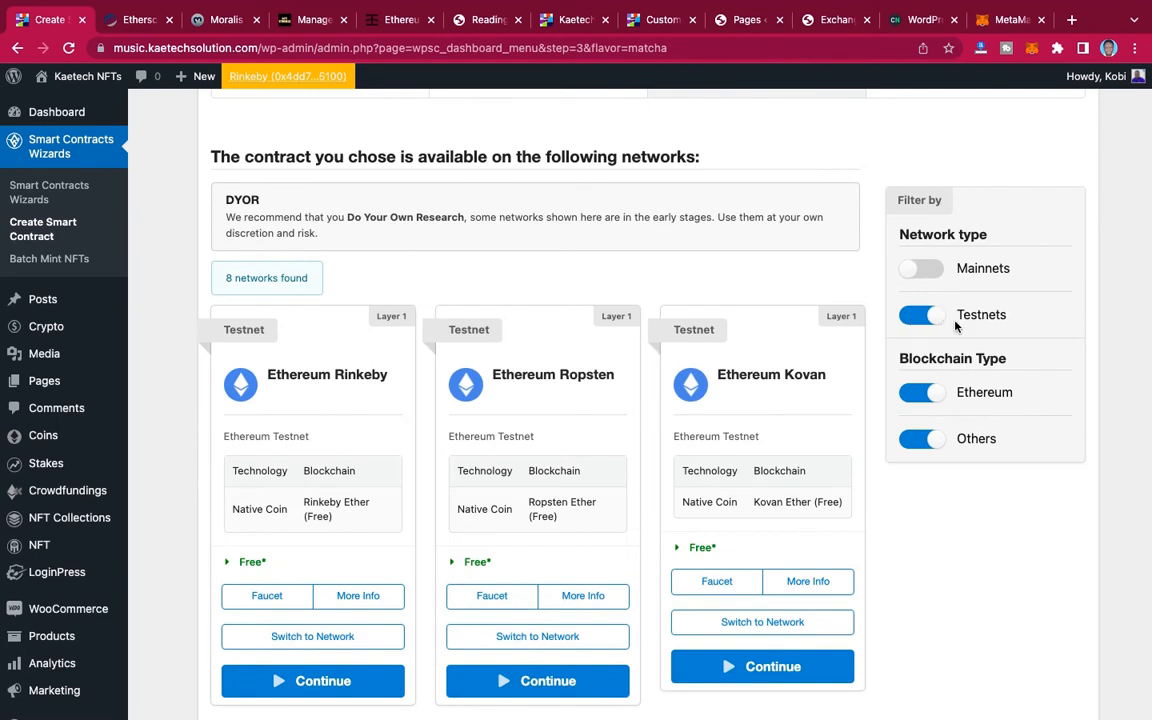
pyautogui.scroll(-3, 700, 400)
pyautogui.scroll(1, 634, 421)
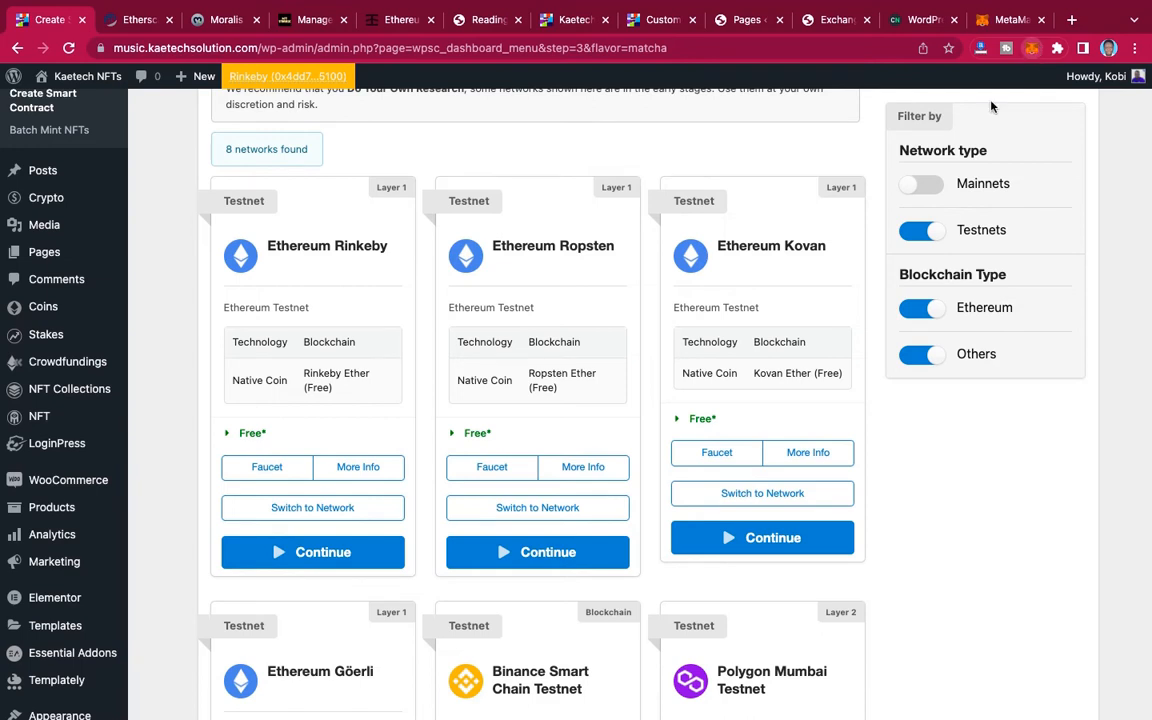
pyautogui.click(1031, 55)
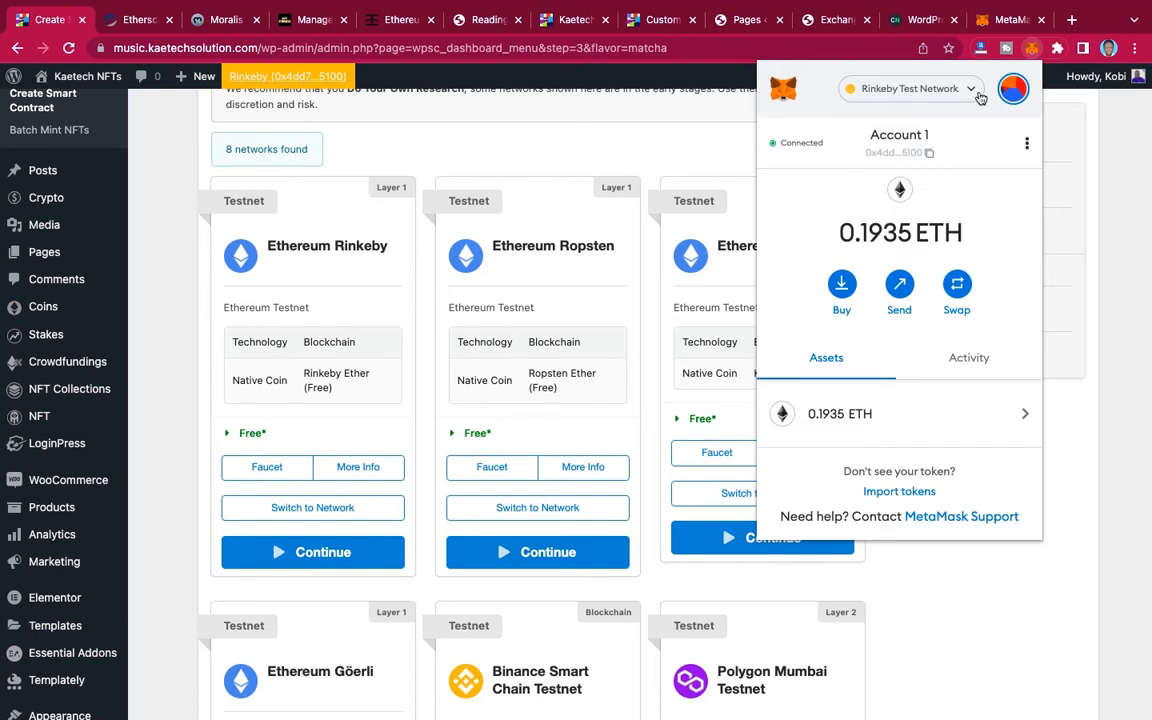
pyautogui.click(1033, 51)
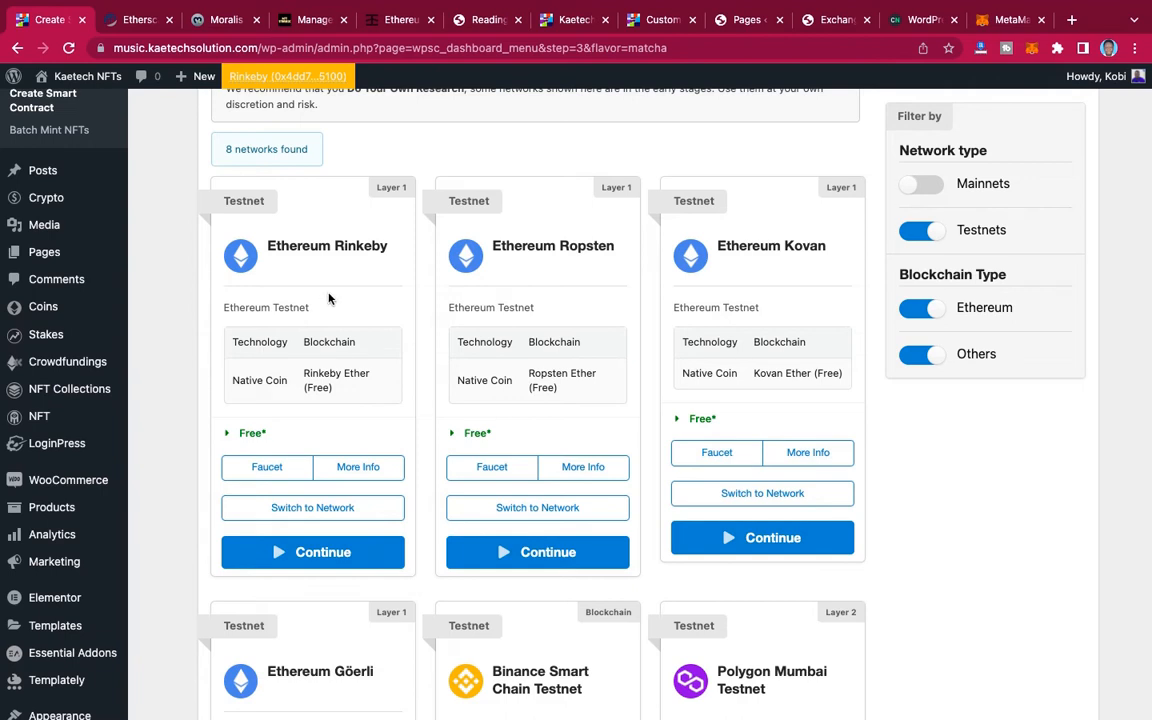
pyautogui.scroll(-1, 328, 300)
pyautogui.scroll(-2, 326, 330)
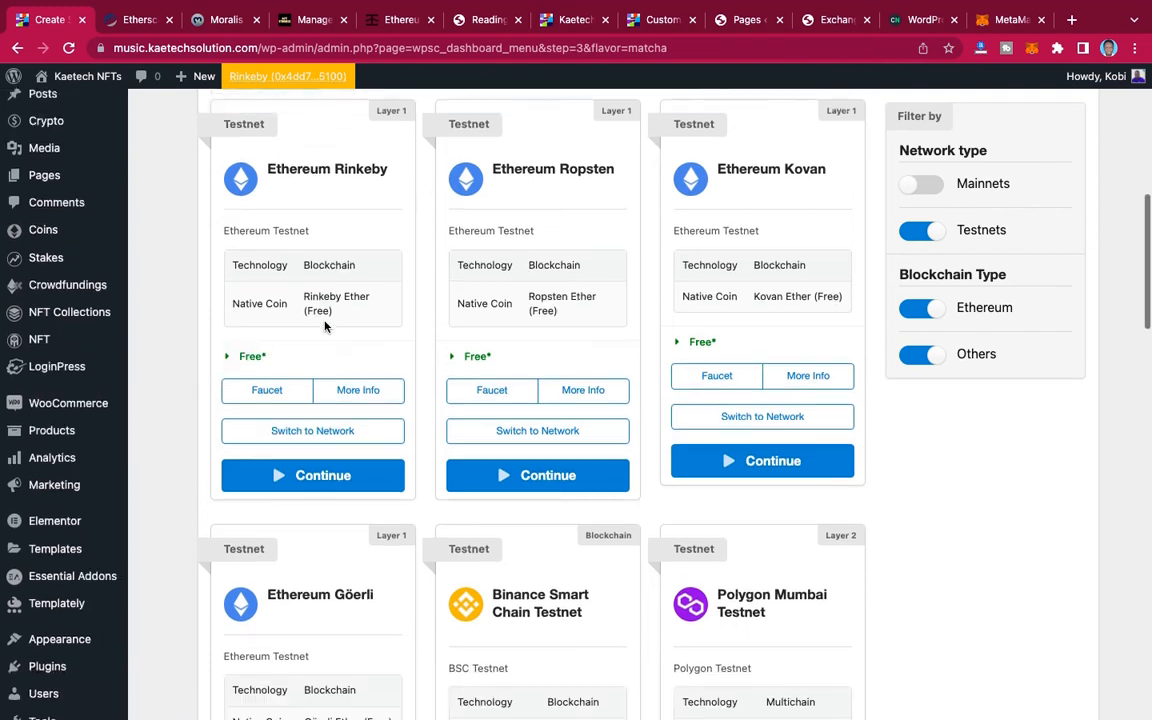
pyautogui.scroll(-1, 325, 325)
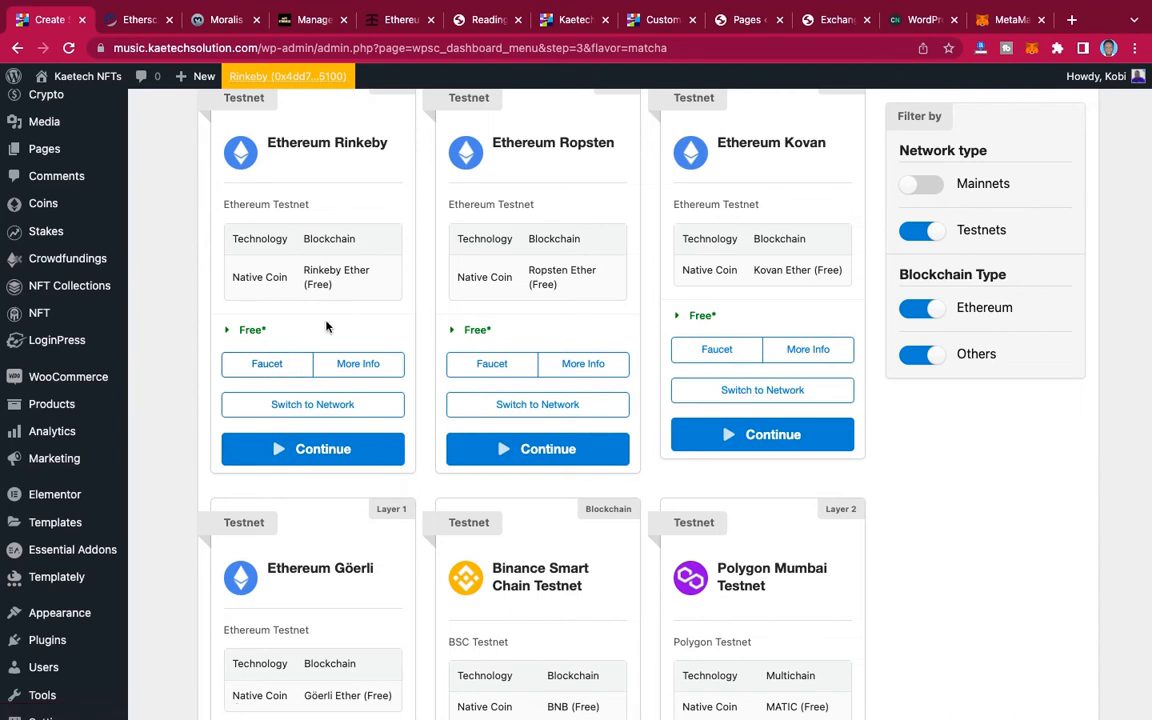
pyautogui.click(353, 366)
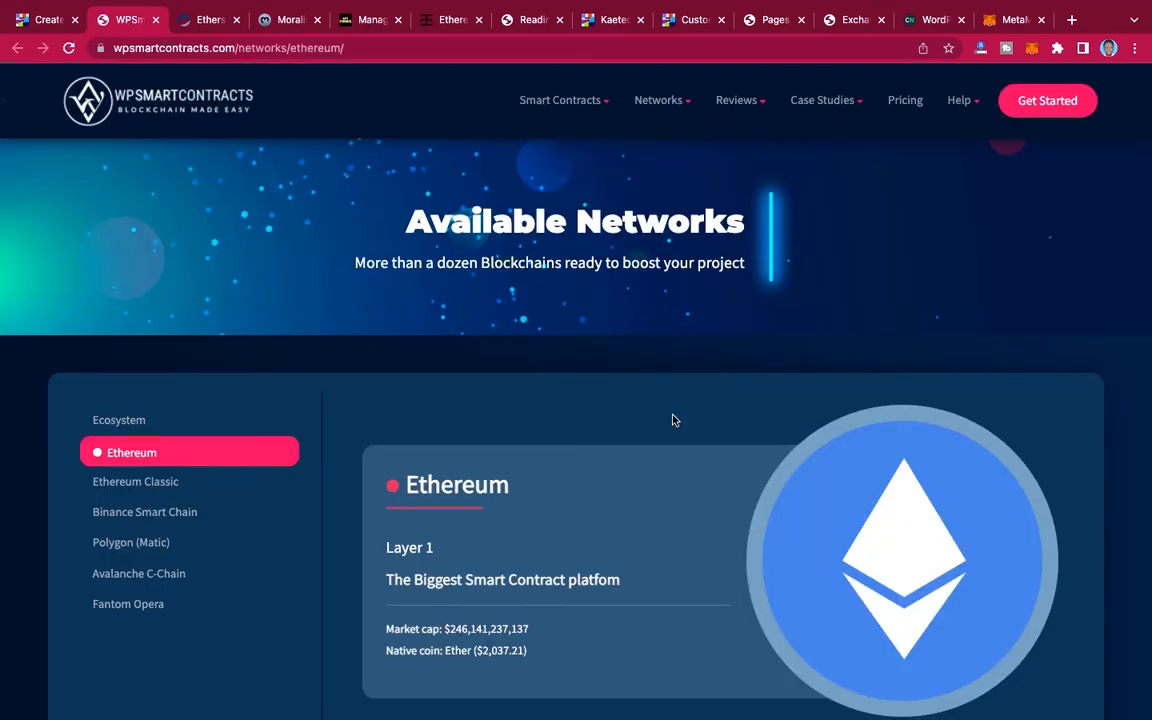
pyautogui.scroll(-3, 684, 509)
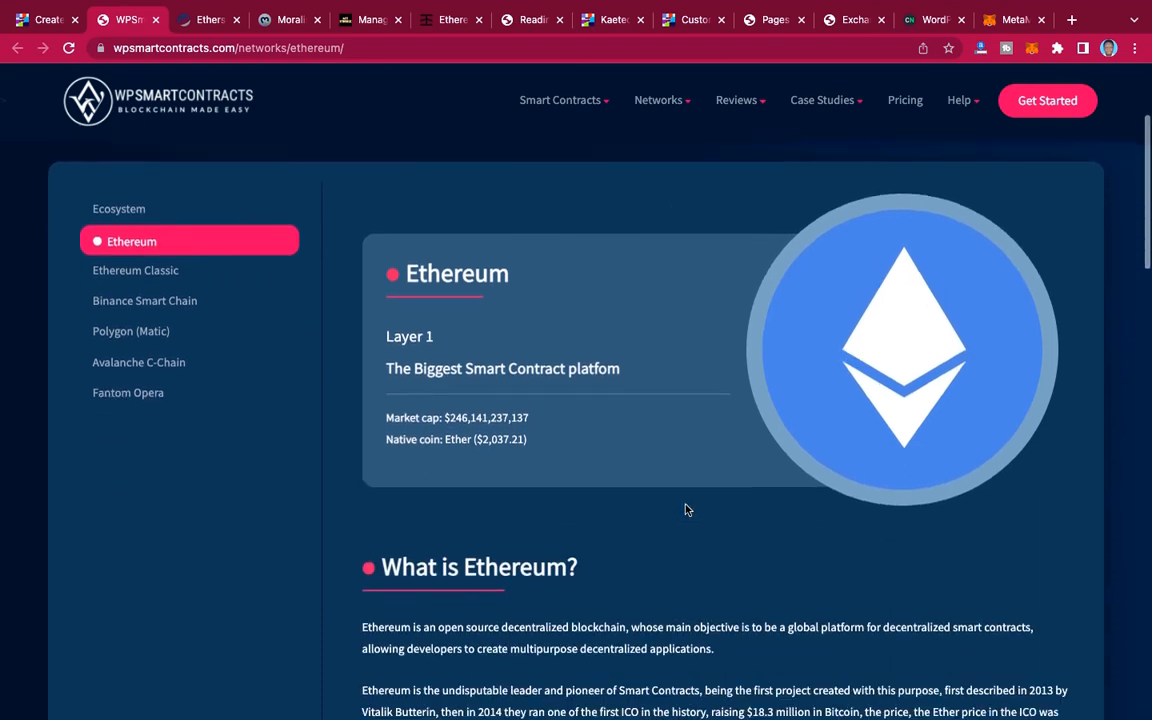
pyautogui.scroll(-6, 687, 509)
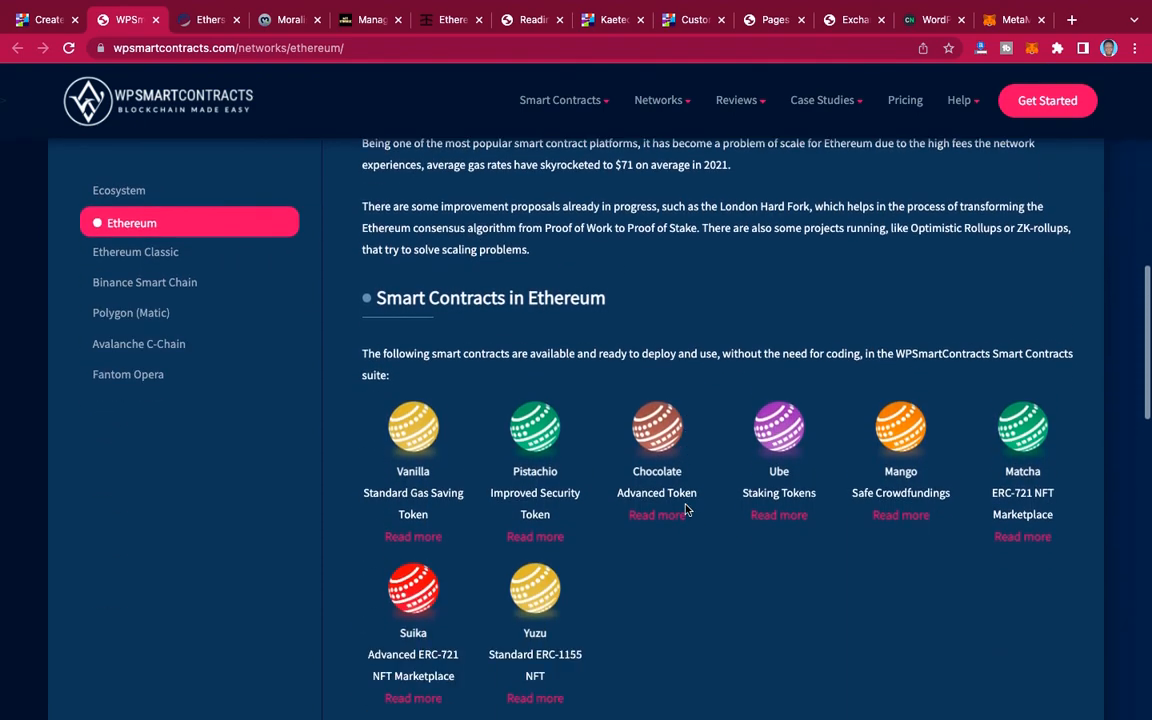
pyautogui.scroll(-4, 687, 510)
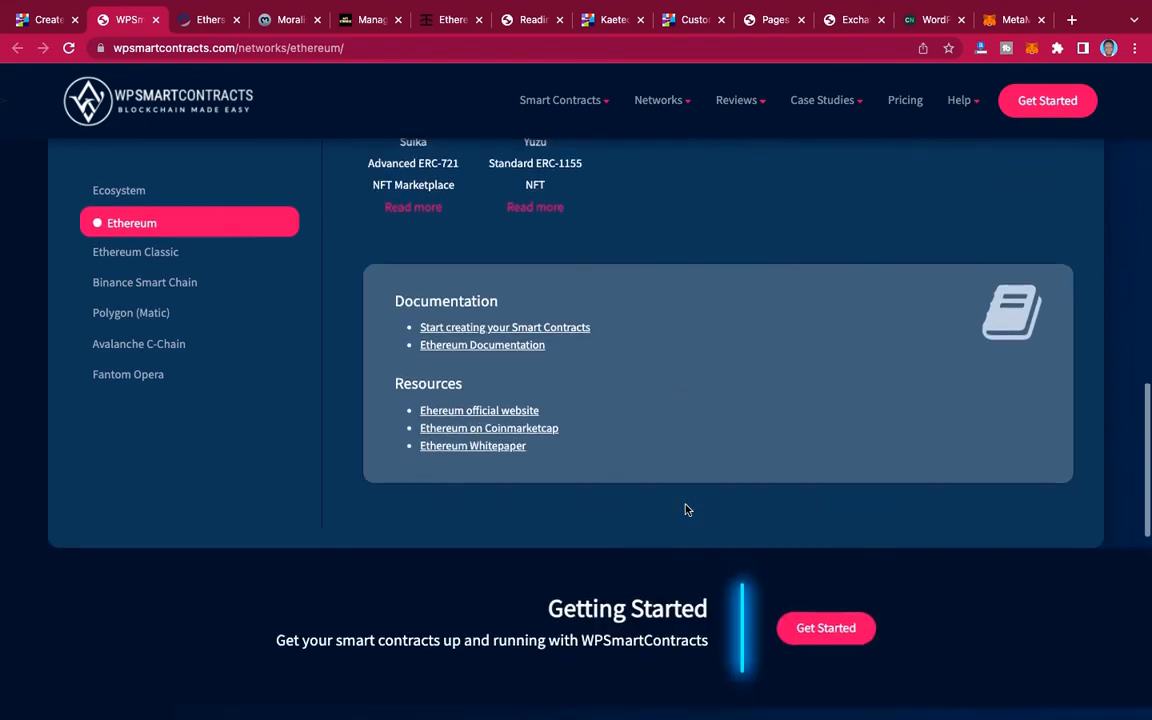
pyautogui.scroll(-1, 687, 510)
pyautogui.scroll(6, 687, 510)
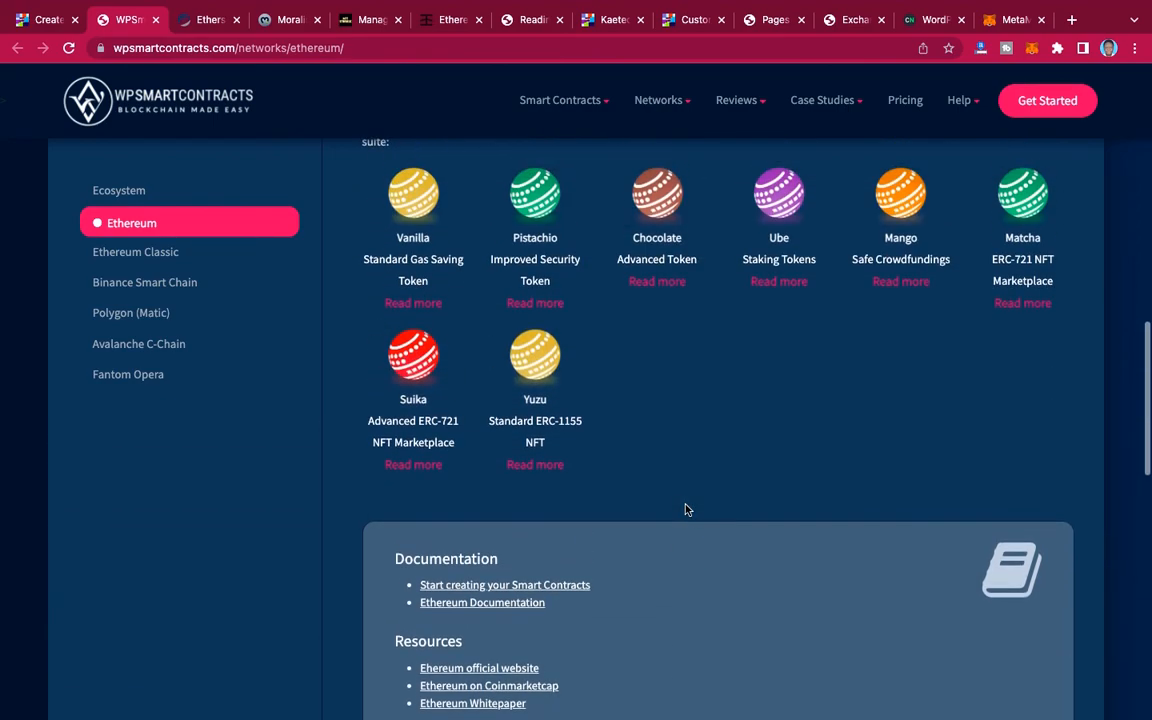
pyautogui.scroll(3, 686, 510)
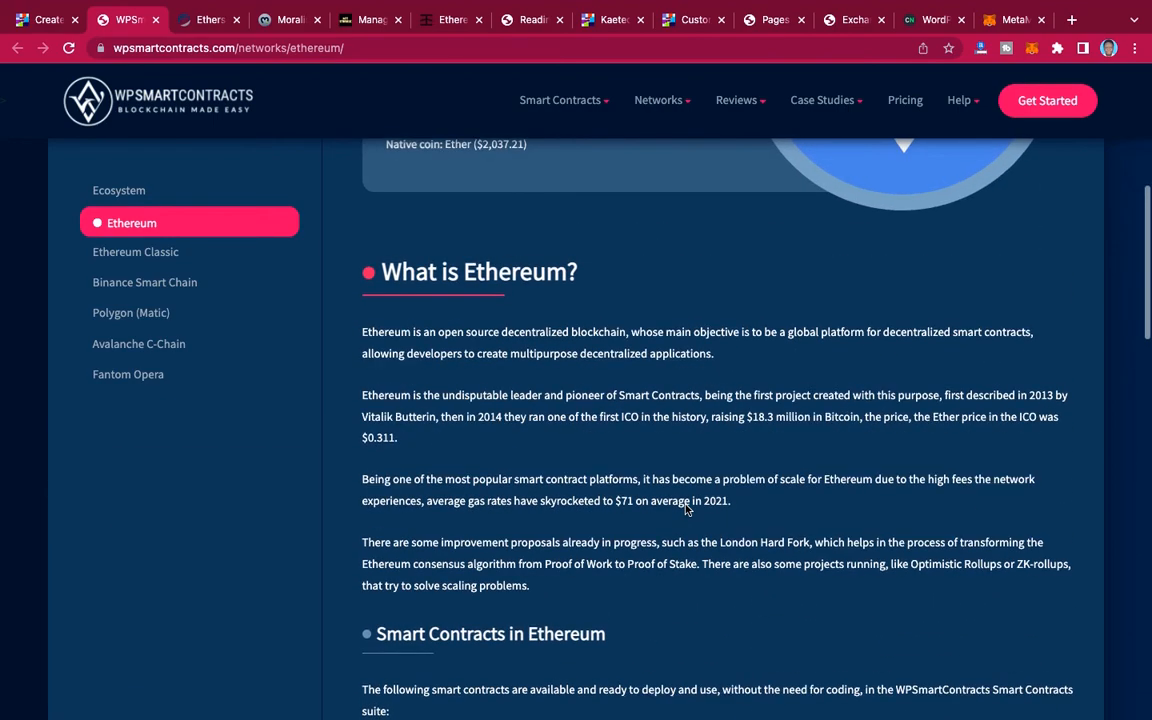
pyautogui.scroll(5, 686, 510)
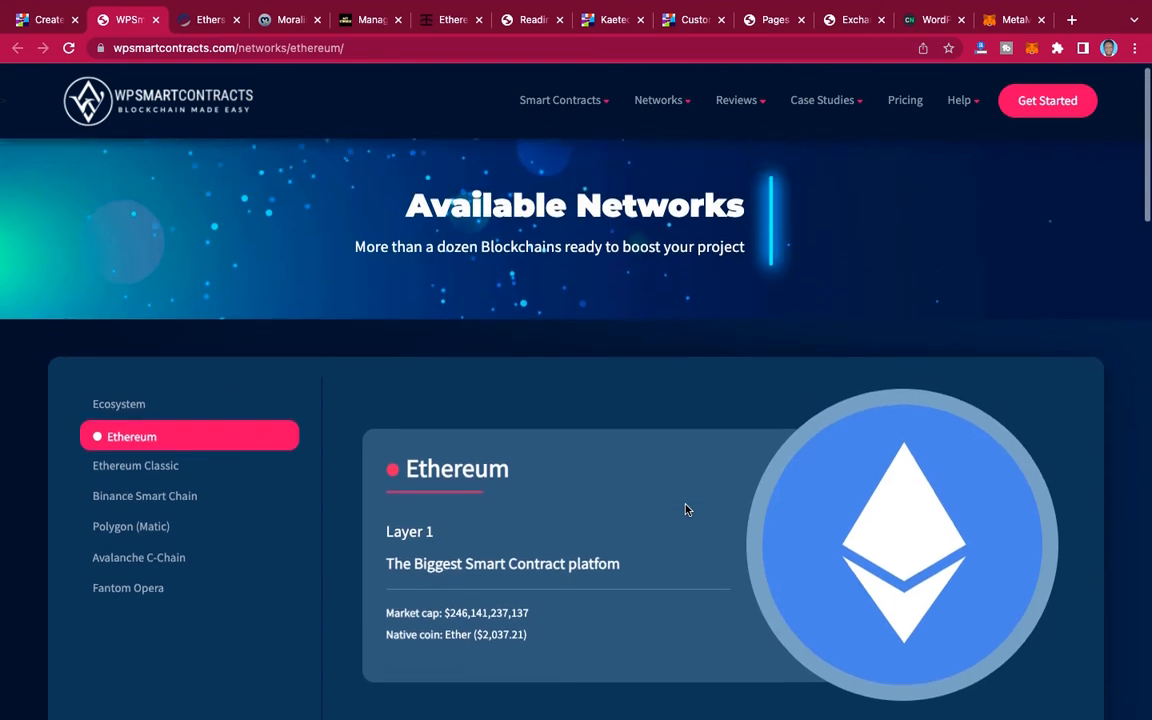
pyautogui.scroll(1, 686, 510)
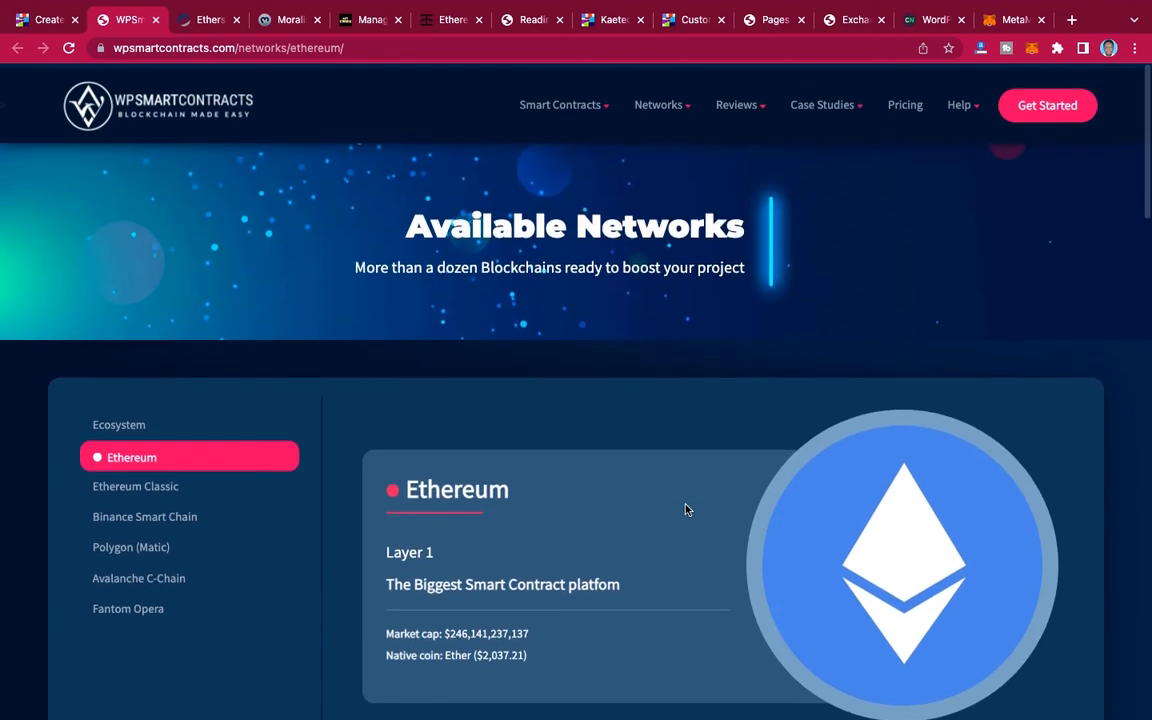
pyautogui.scroll(-1, 686, 510)
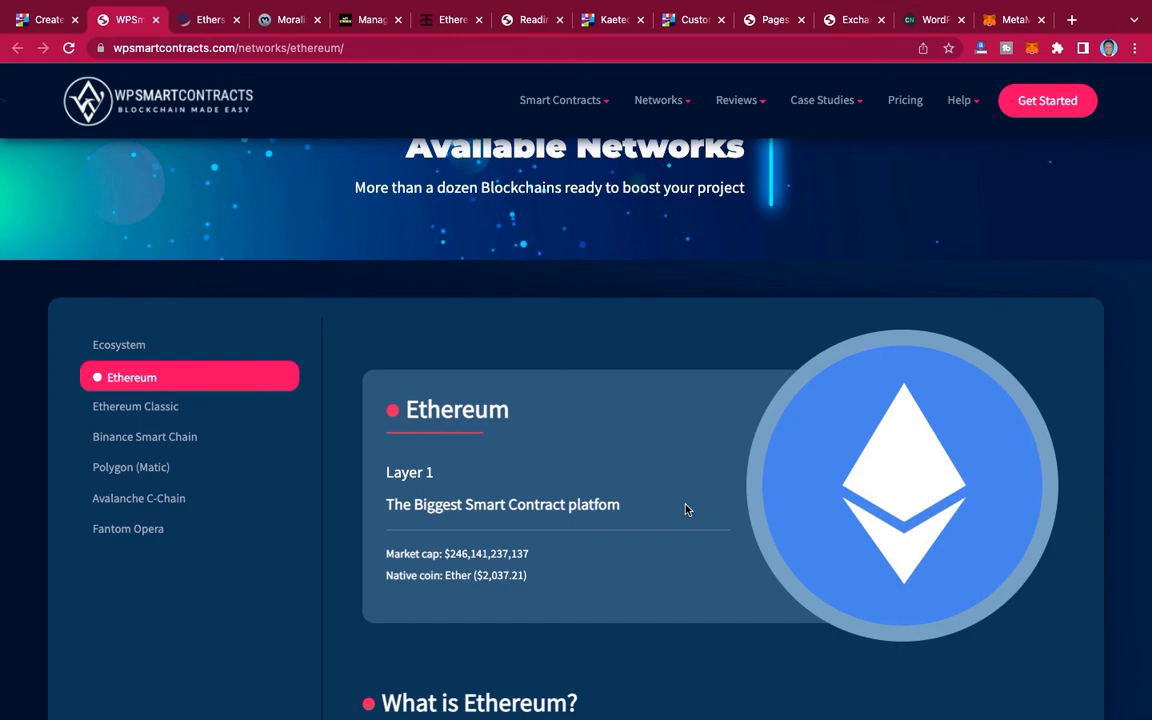
pyautogui.scroll(1, 686, 510)
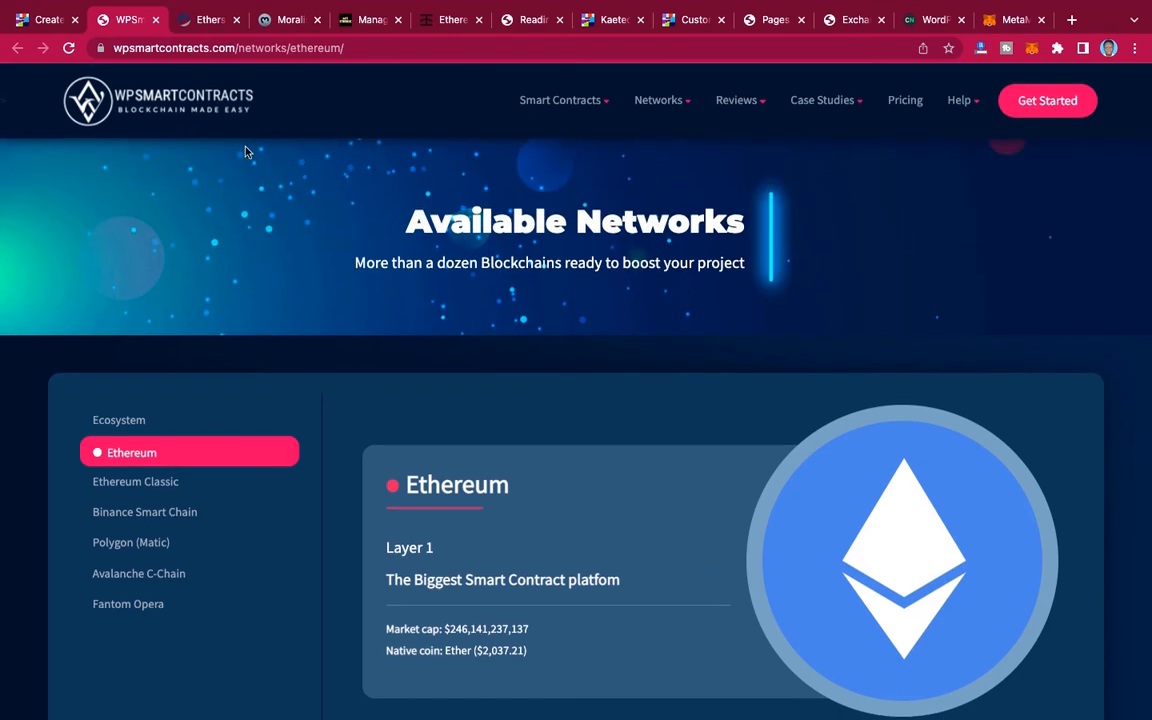
pyautogui.scroll(-10, 520, 385)
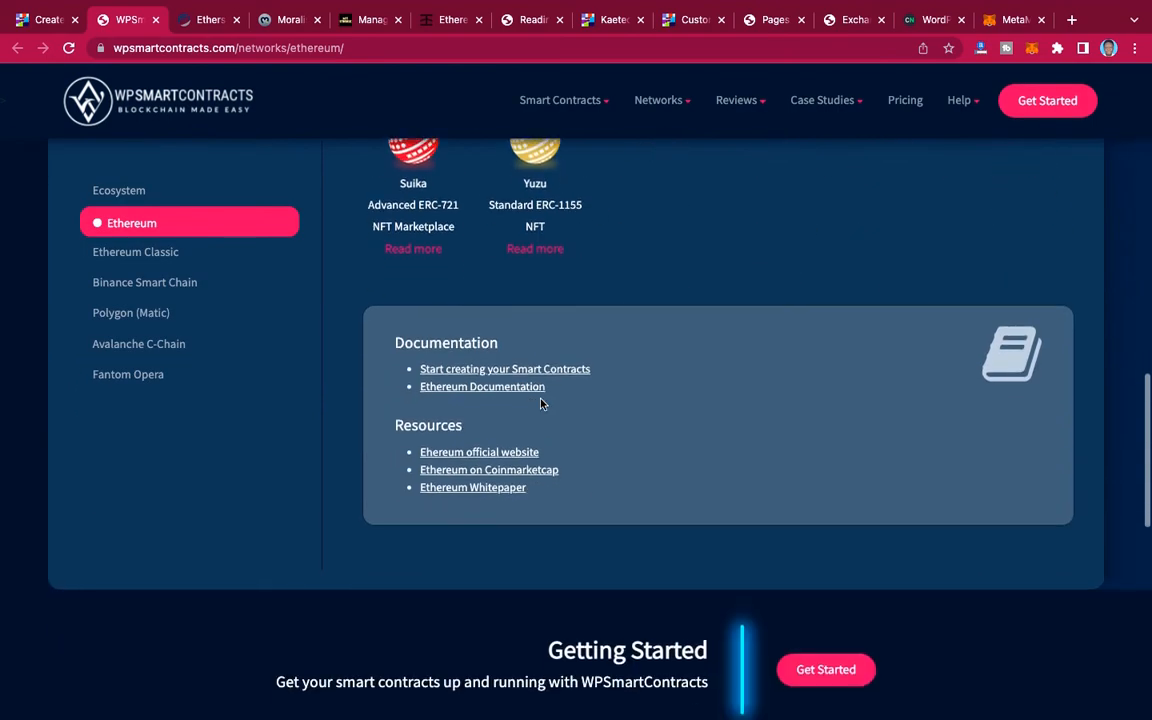
pyautogui.scroll(4, 540, 403)
pyautogui.scroll(10, 540, 403)
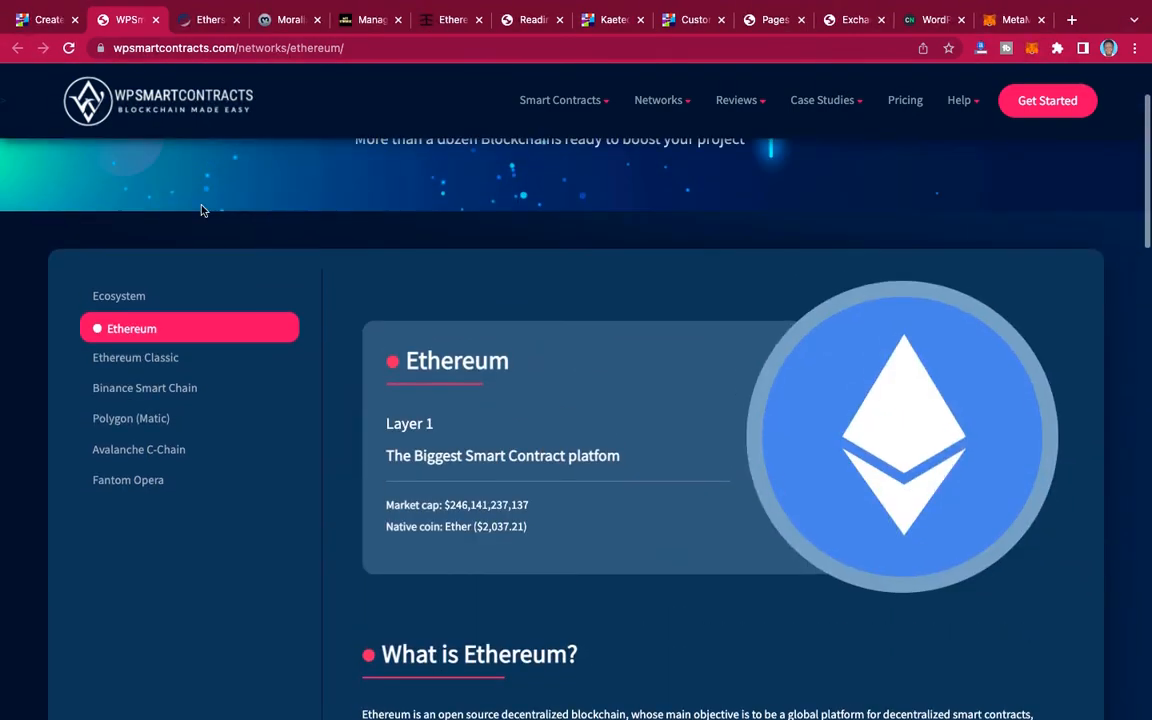
# Return to the WordPress wizard's Create tab and find the Ethereum Rinkeby card
pyautogui.click(38, 25)
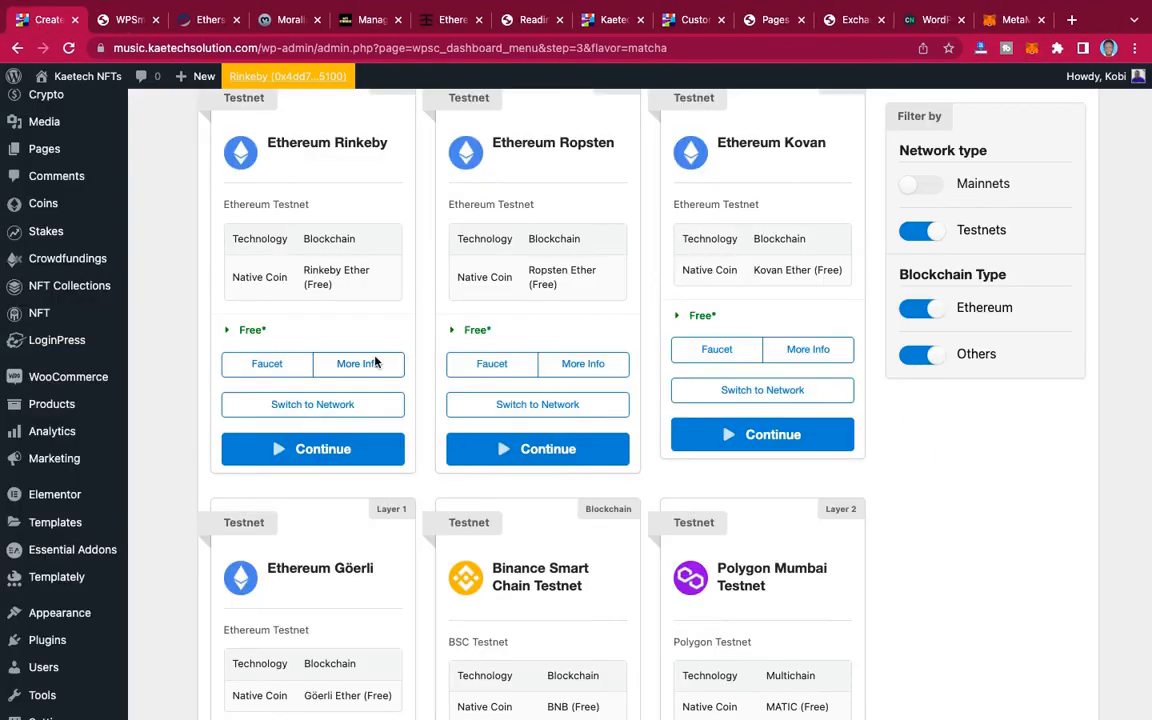
pyautogui.scroll(2, 311, 245)
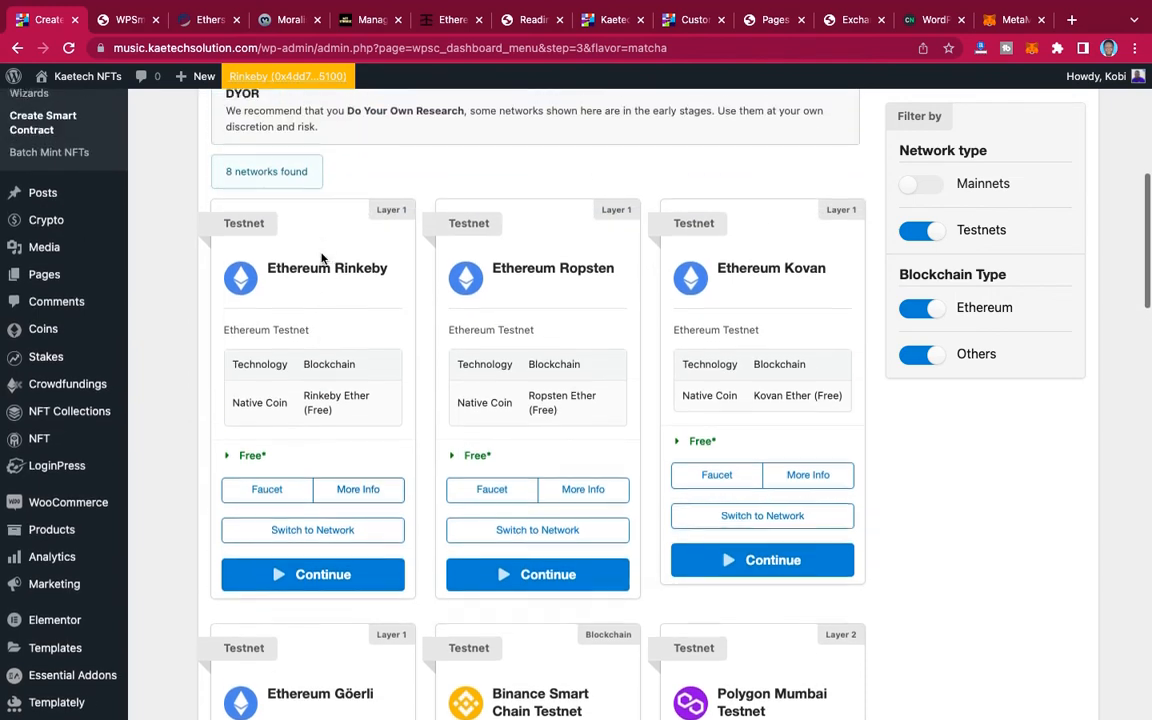
pyautogui.scroll(-1, 315, 258)
pyautogui.scroll(-2, 321, 258)
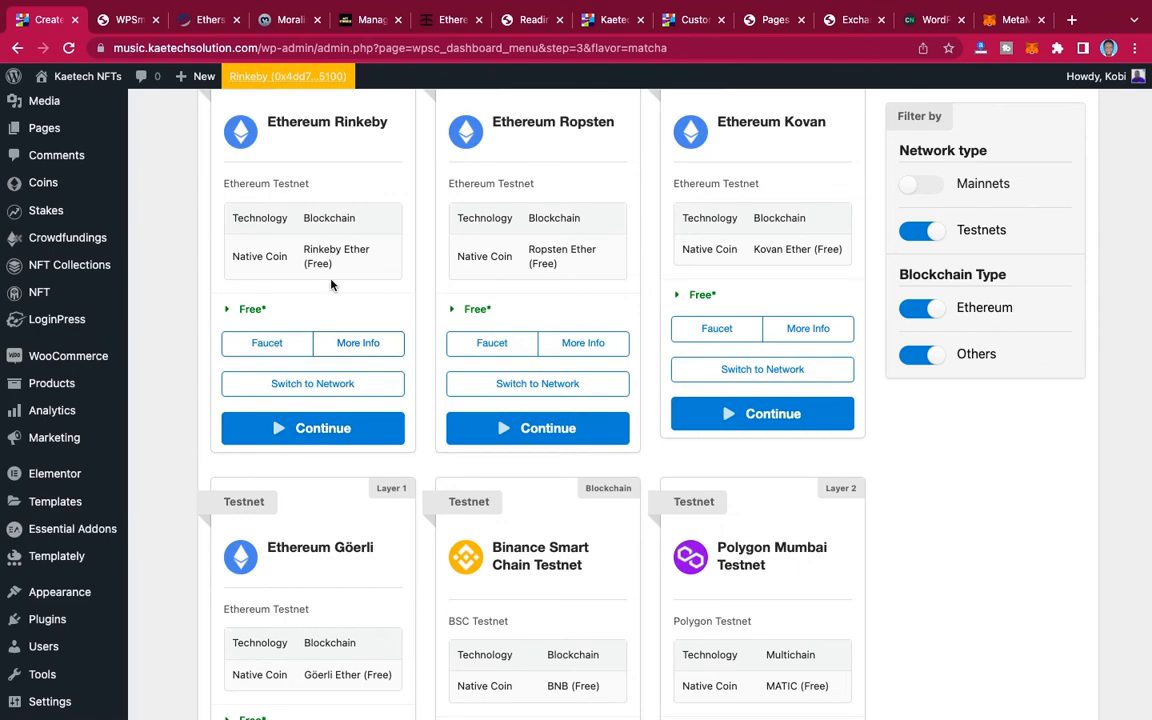
# Continue with Ethereum Rinkeby to open the Matcha Add New Collection editor
pyautogui.click(308, 430)
pyautogui.scroll(-5, 823, 378)
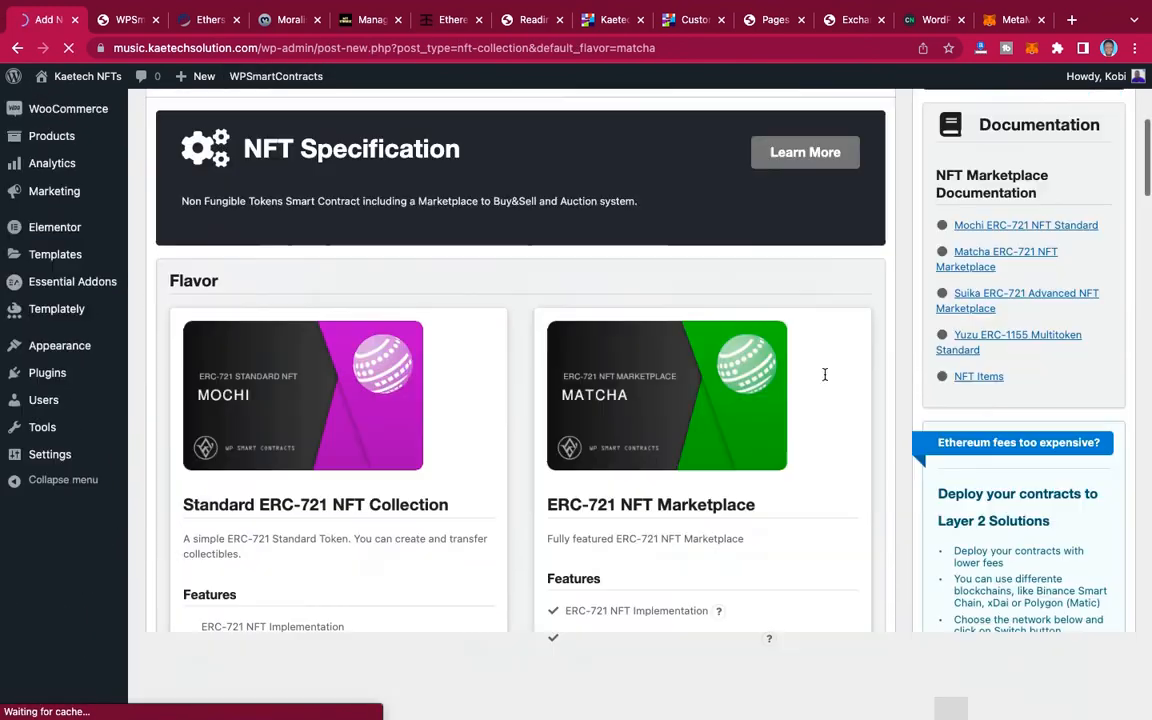
pyautogui.scroll(-4, 825, 375)
pyautogui.scroll(8, 825, 375)
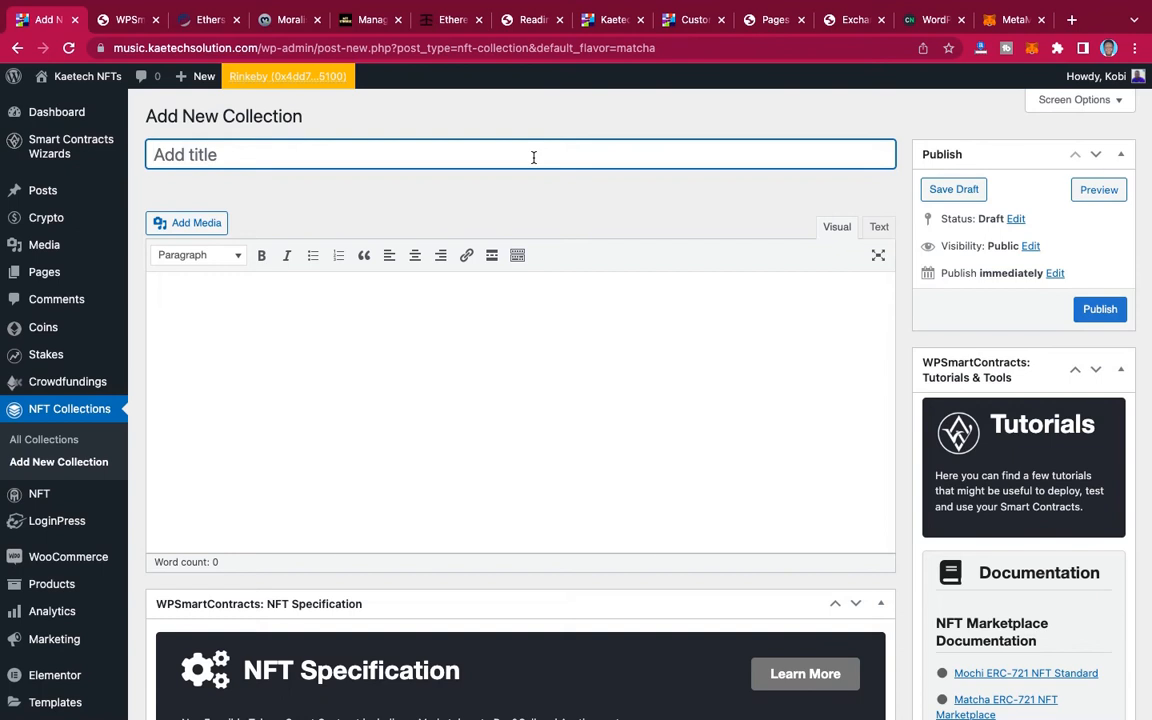
# Title the collection 'Kaetech NFT Collections', replacing 'My' in 'My NFT Collections'
pyautogui.write('My NF')
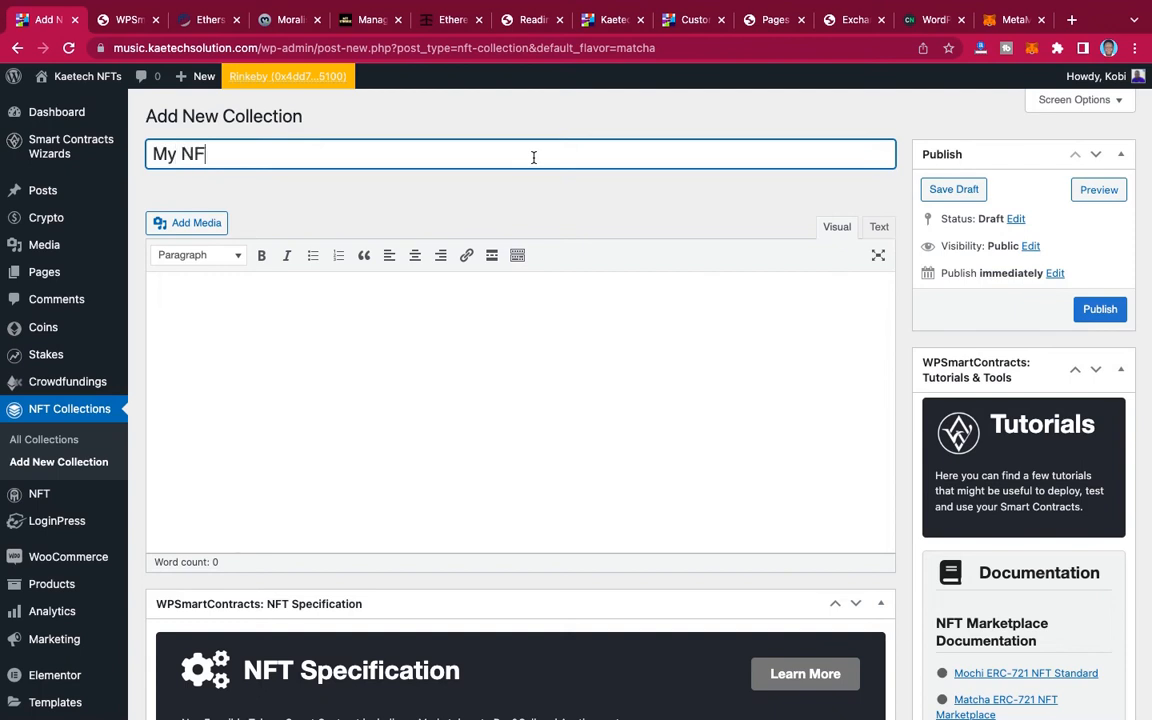
pyautogui.write('T Collections')
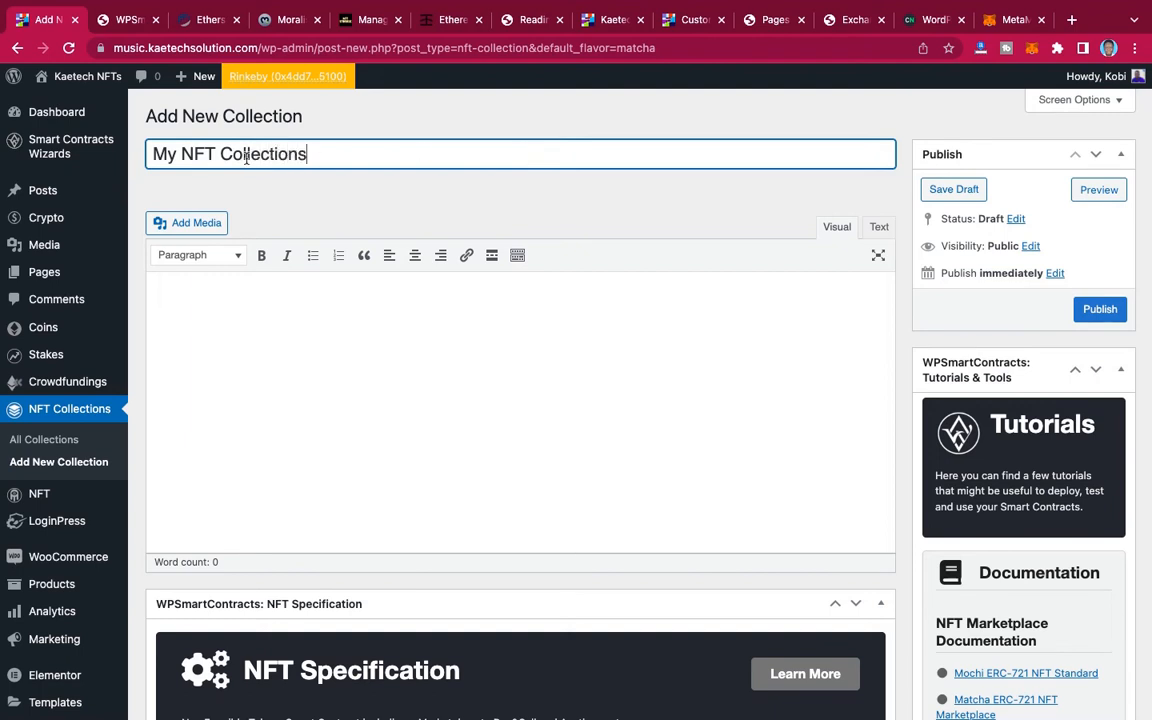
pyautogui.doubleClick(162, 154)
pyautogui.write('Ka')
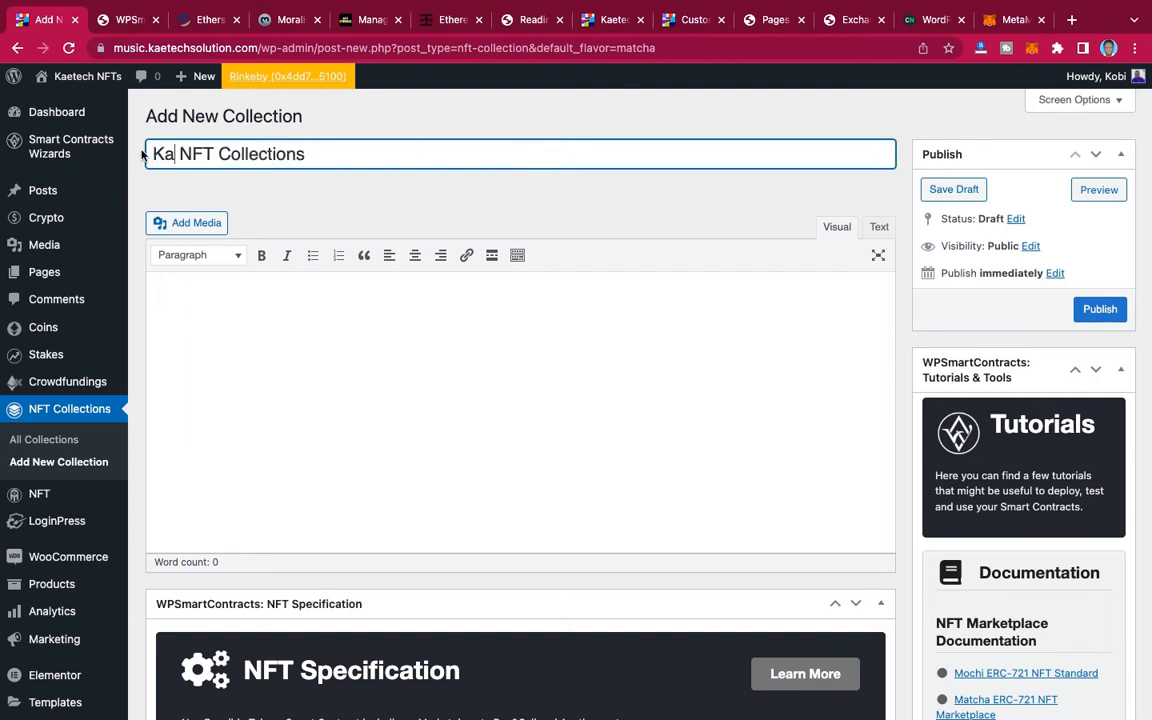
pyautogui.write('etech')
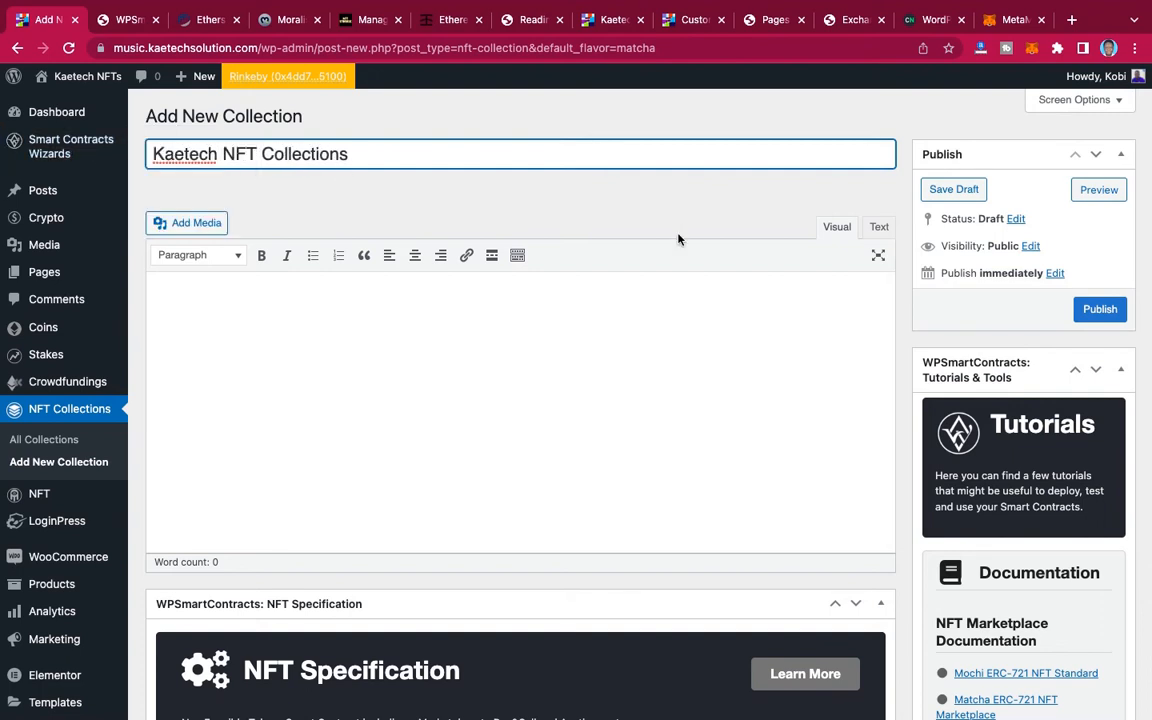
pyautogui.scroll(-2, 678, 239)
pyautogui.scroll(1, 679, 236)
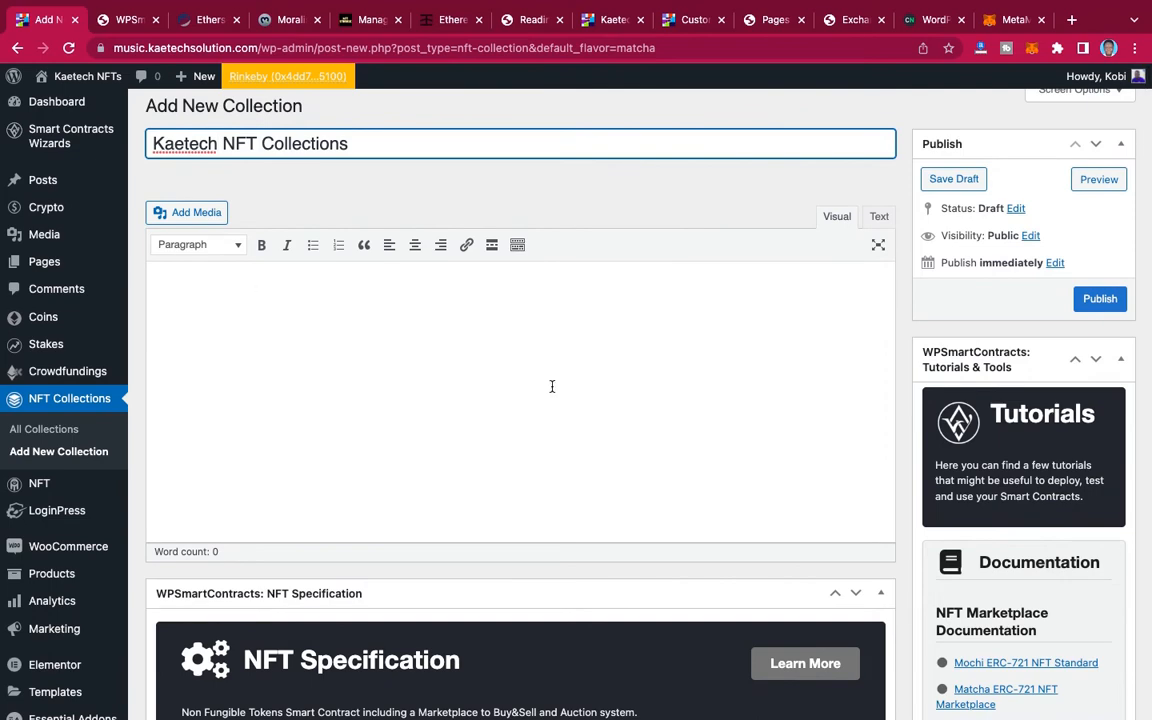
pyautogui.scroll(-5, 589, 455)
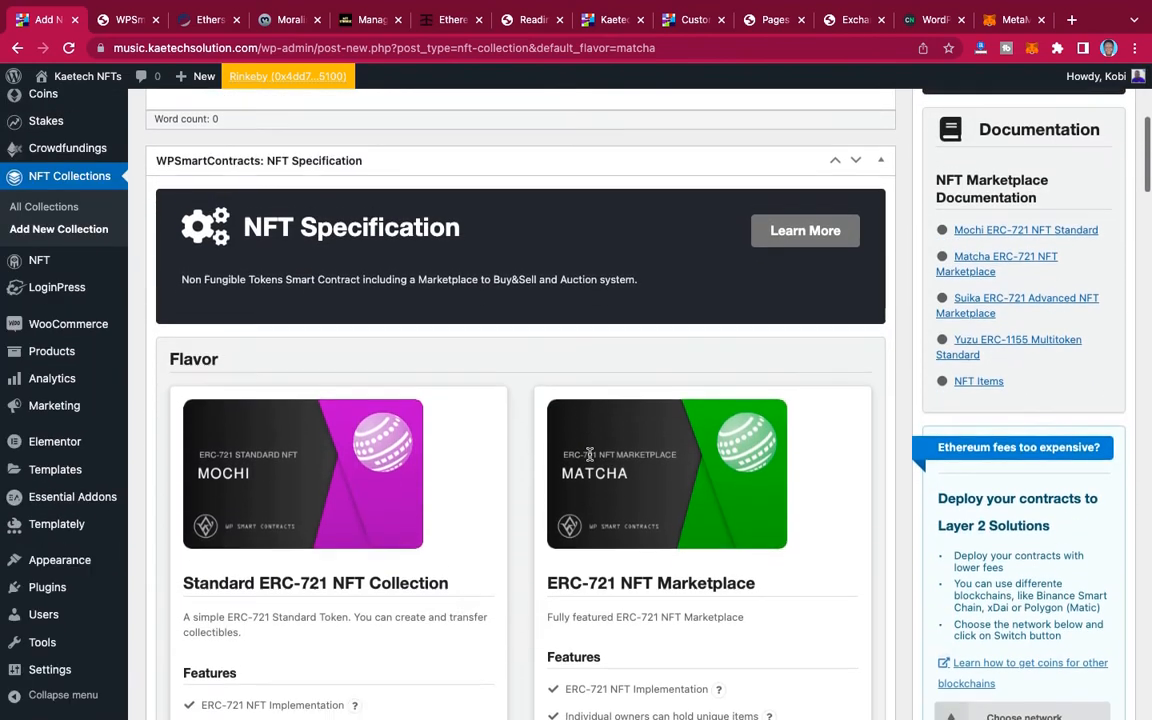
pyautogui.scroll(4, 589, 455)
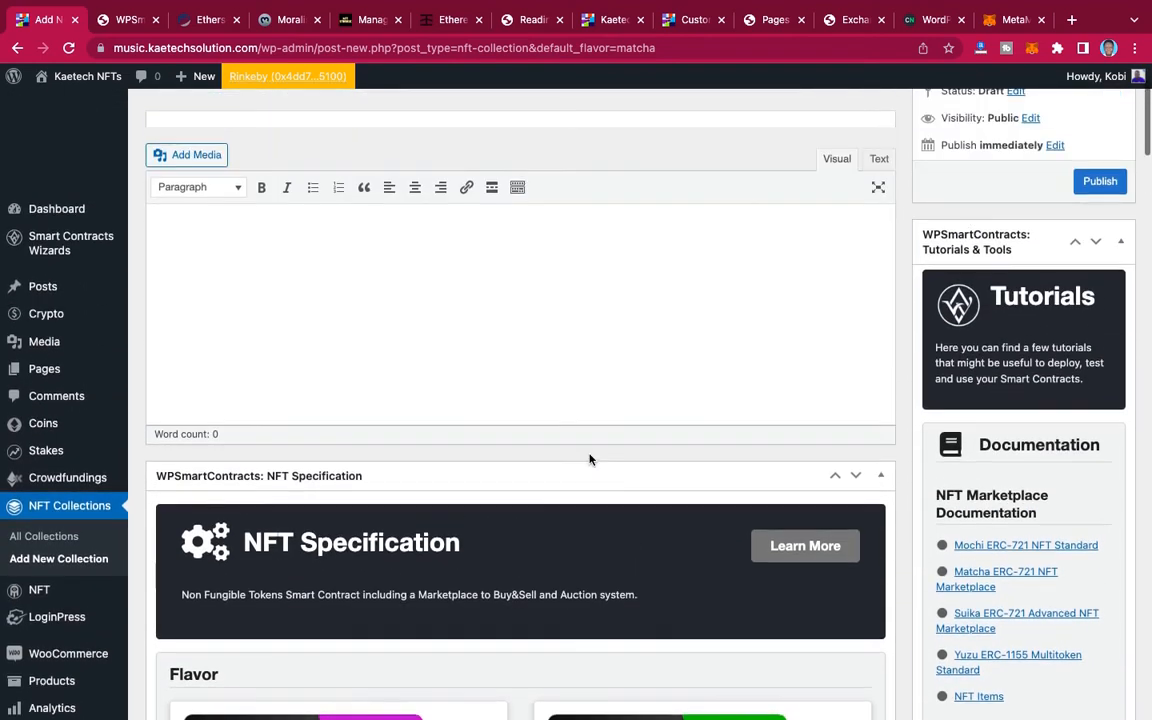
pyautogui.scroll(-5, 620, 330)
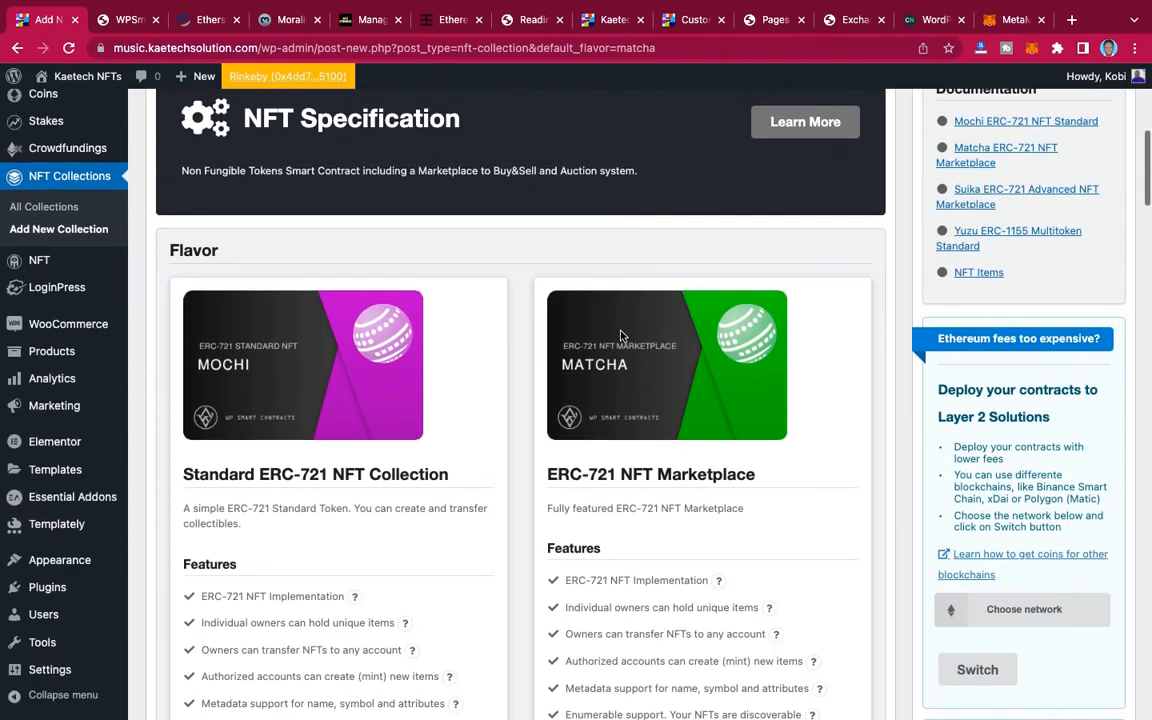
pyautogui.scroll(-3, 620, 335)
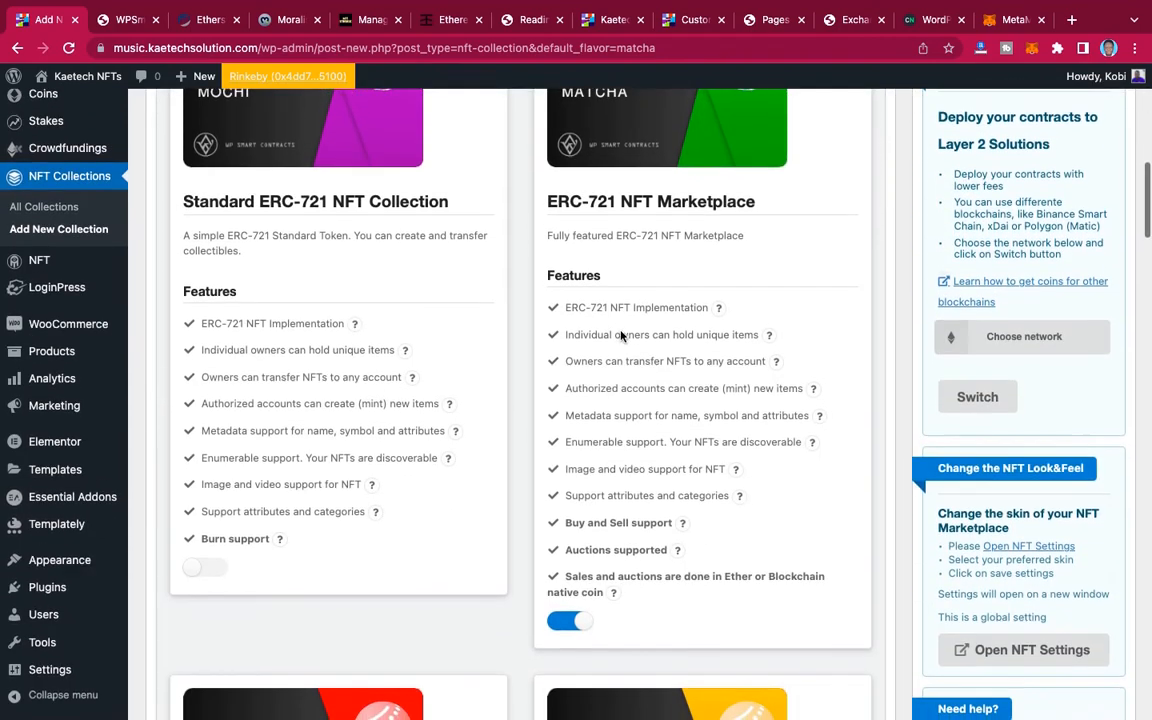
pyautogui.scroll(-3, 620, 336)
pyautogui.scroll(1, 620, 336)
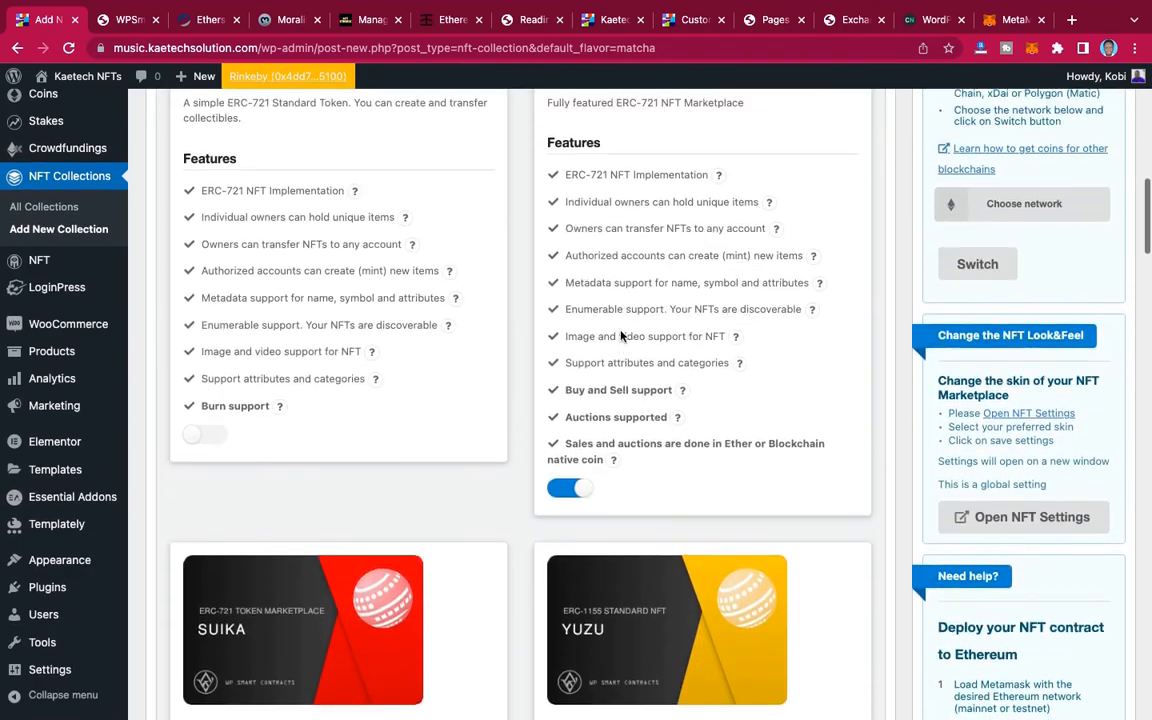
pyautogui.scroll(1, 665, 370)
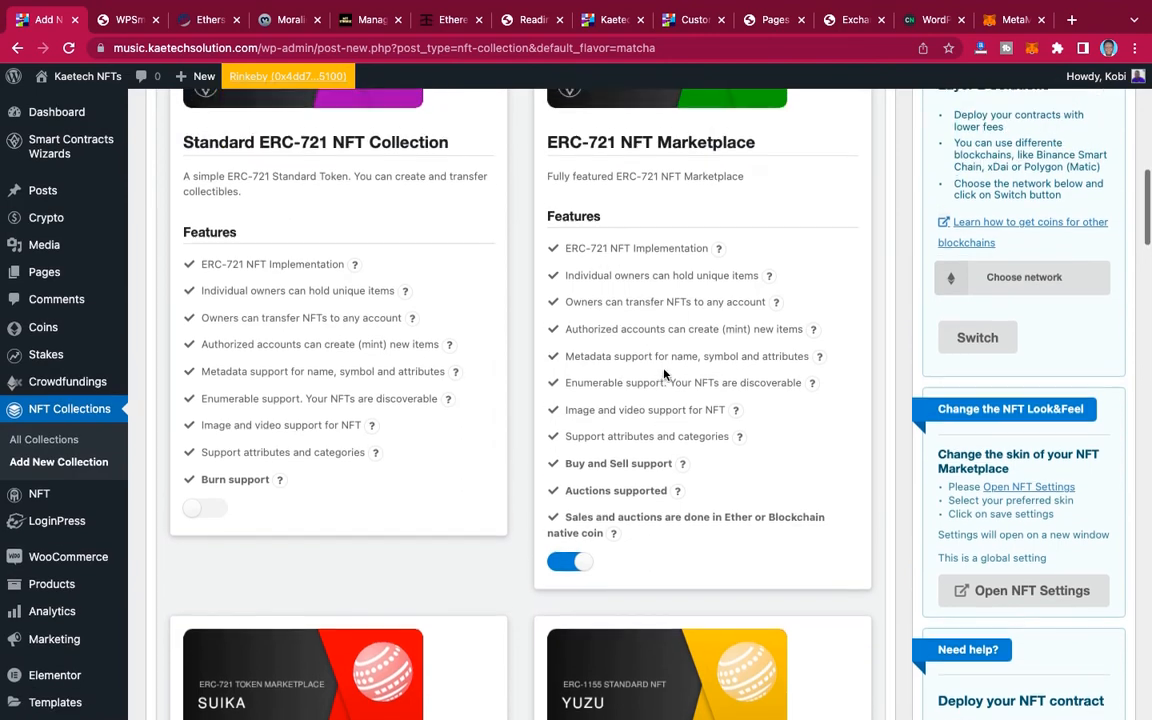
pyautogui.scroll(1, 664, 374)
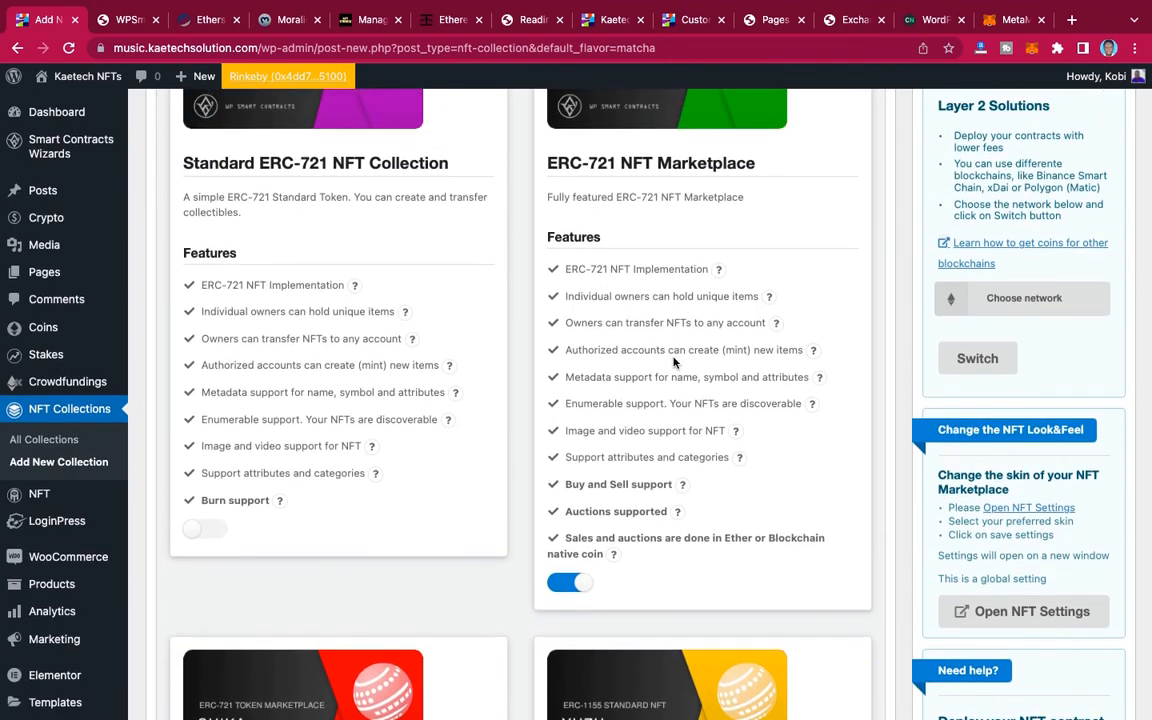
pyautogui.scroll(-6, 673, 362)
pyautogui.scroll(-10, 674, 363)
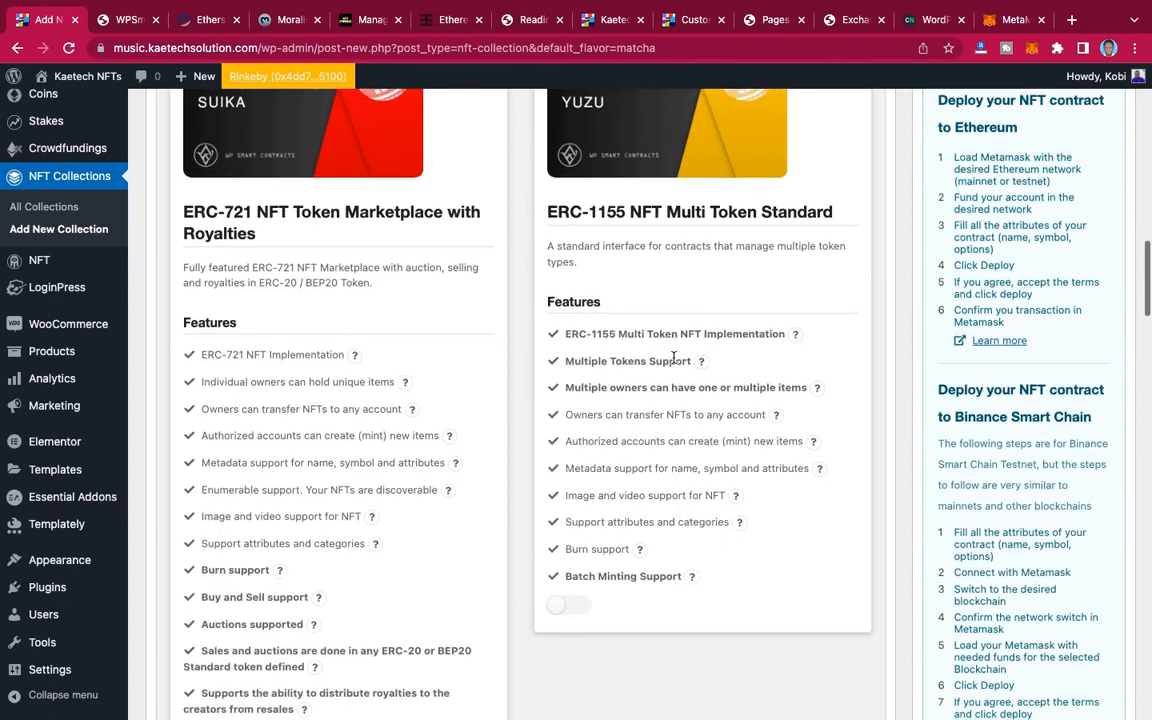
pyautogui.scroll(-2, 674, 363)
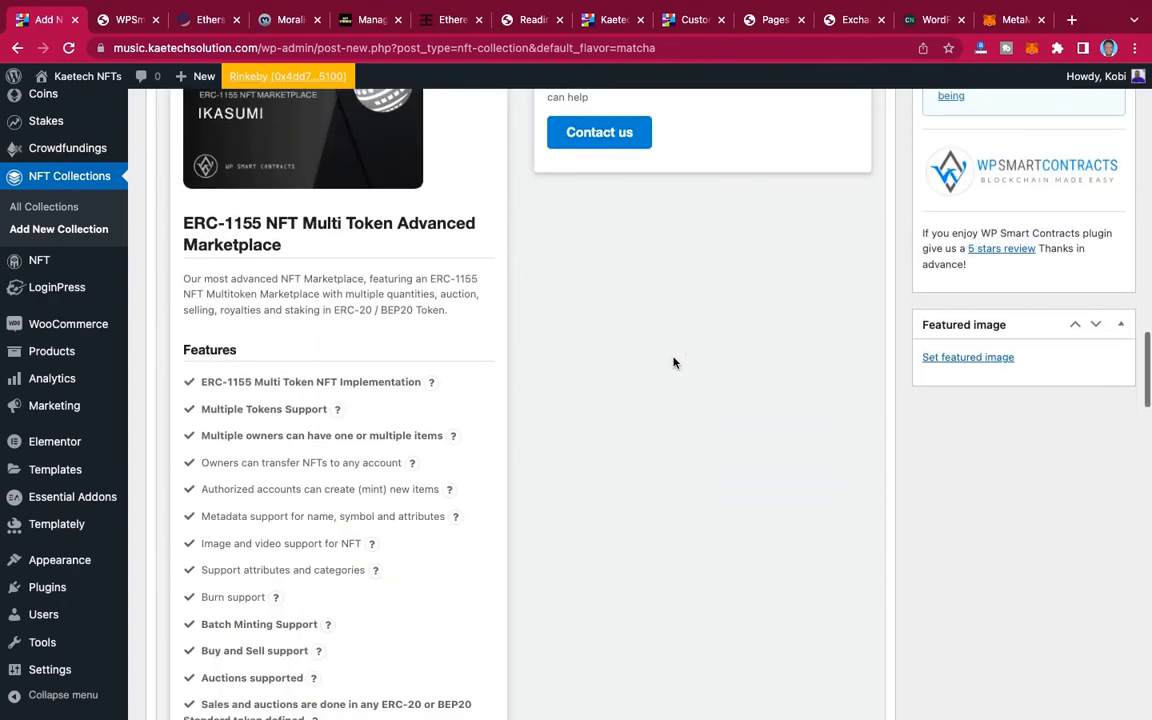
pyautogui.scroll(8, 674, 363)
pyautogui.scroll(9, 674, 363)
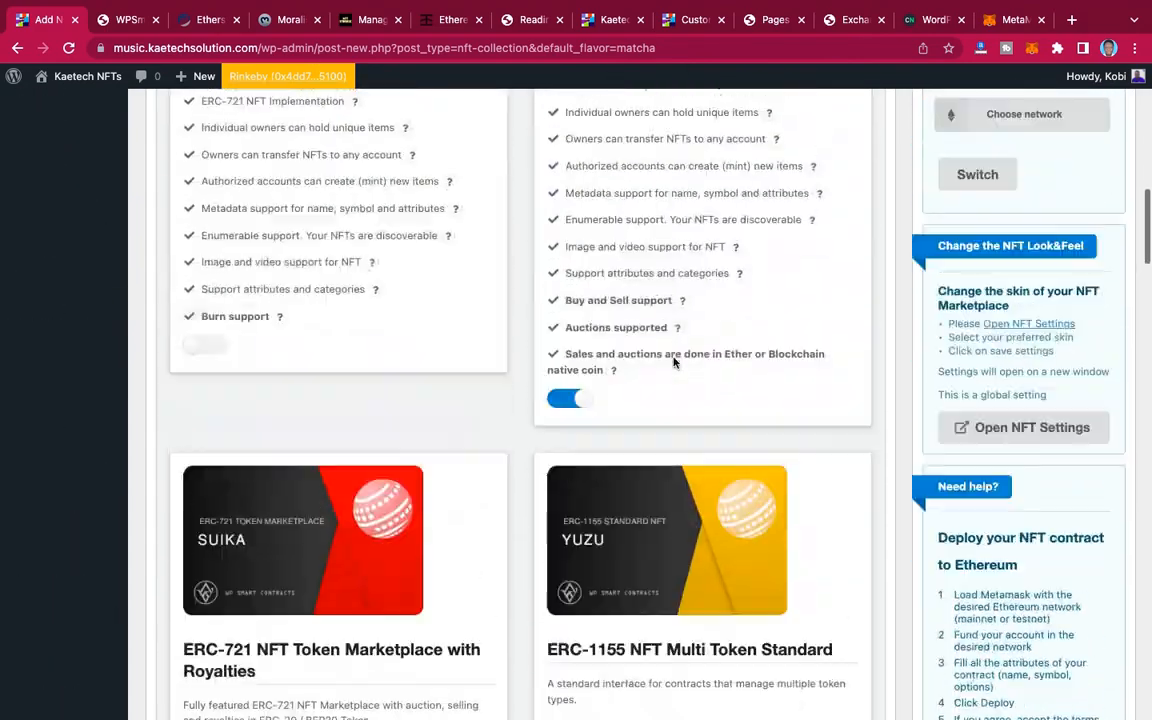
pyautogui.scroll(-5, 674, 363)
pyautogui.scroll(-10, 674, 363)
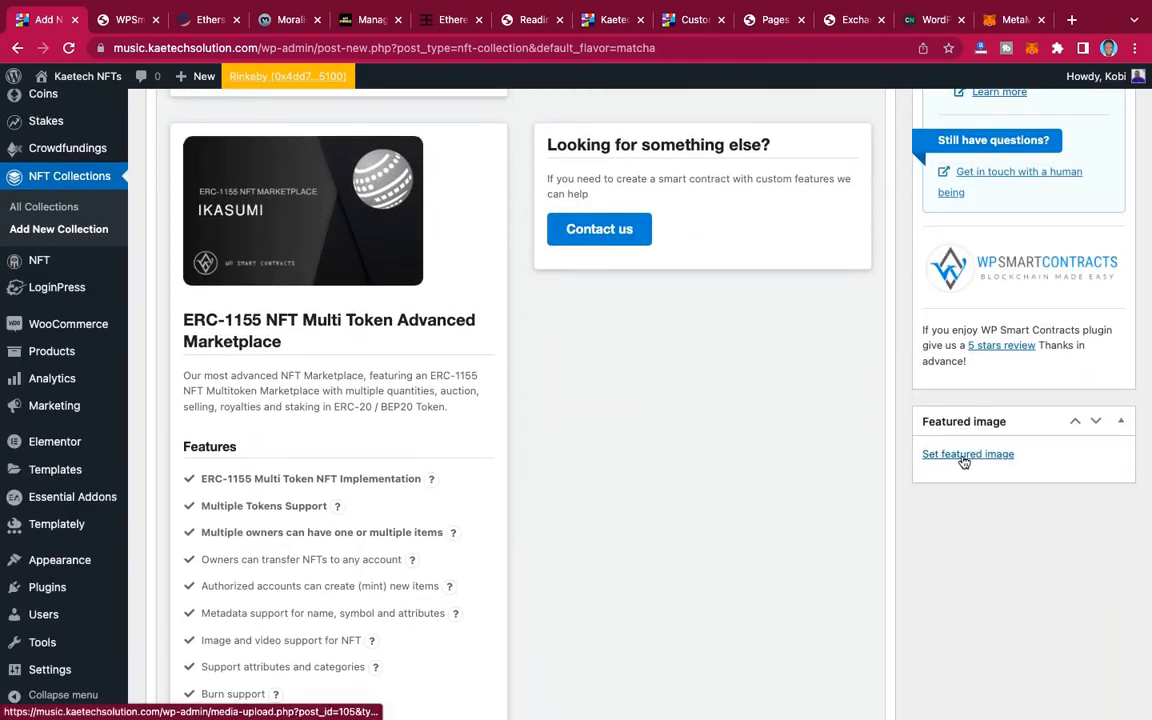
# Choose the NFT-LOGO image as the collection's featured image
pyautogui.click(947, 462)
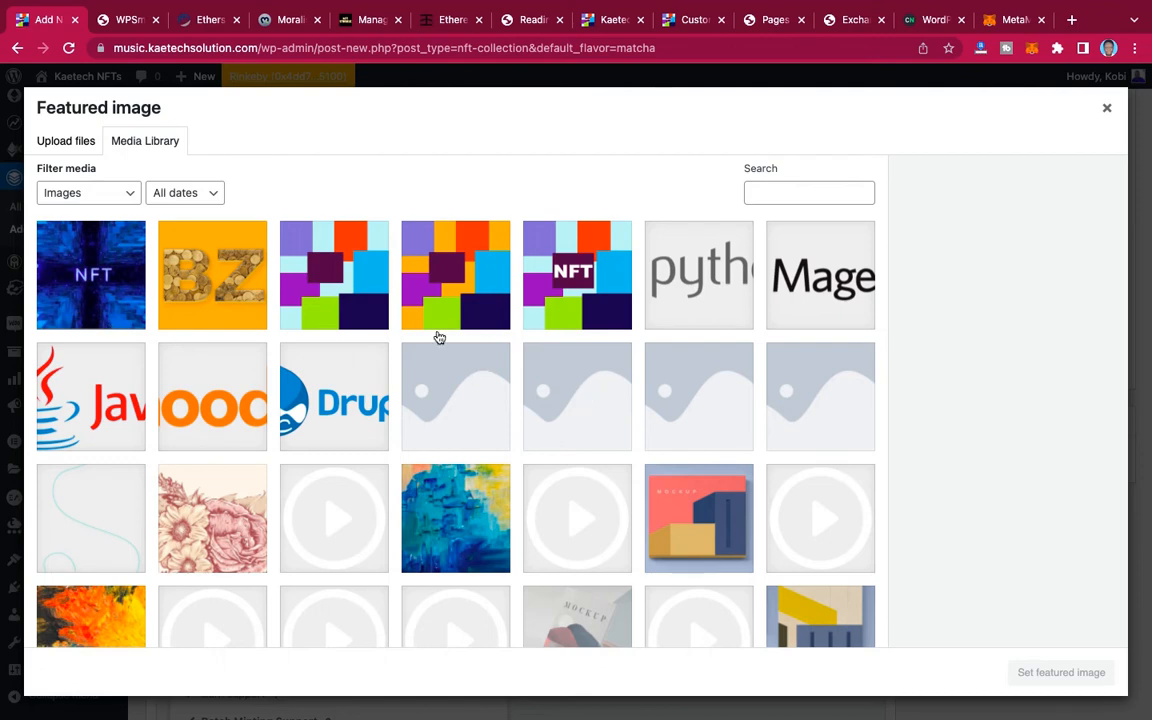
pyautogui.click(576, 283)
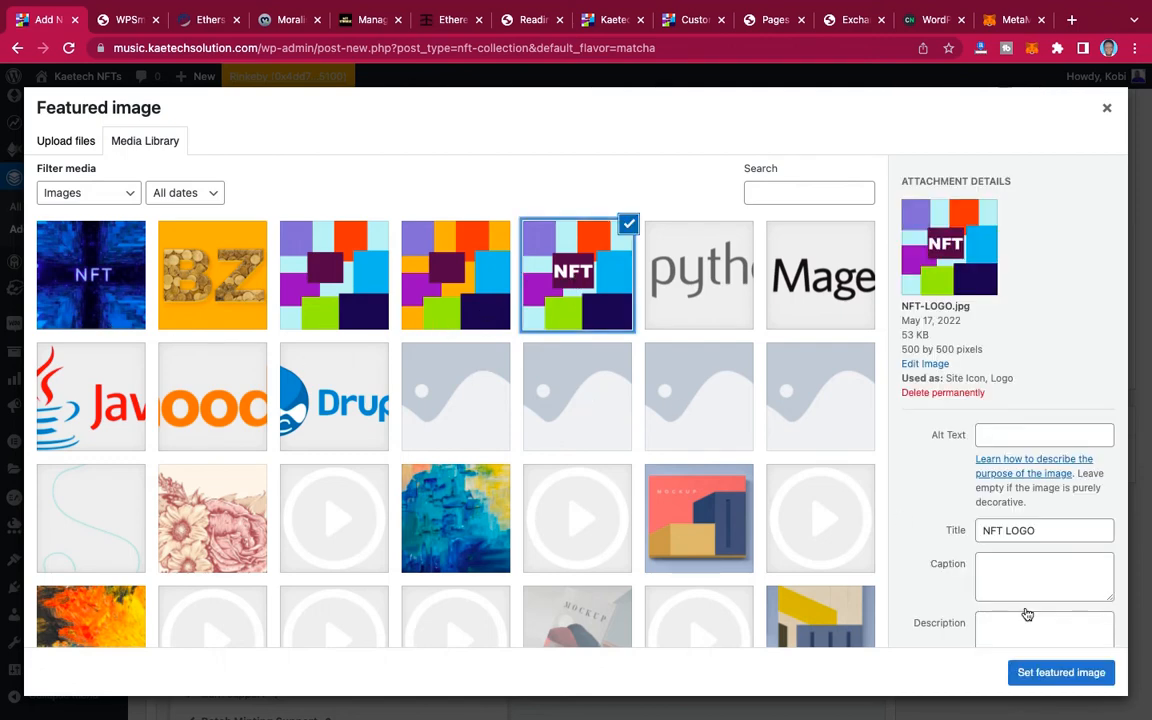
pyautogui.click(1046, 673)
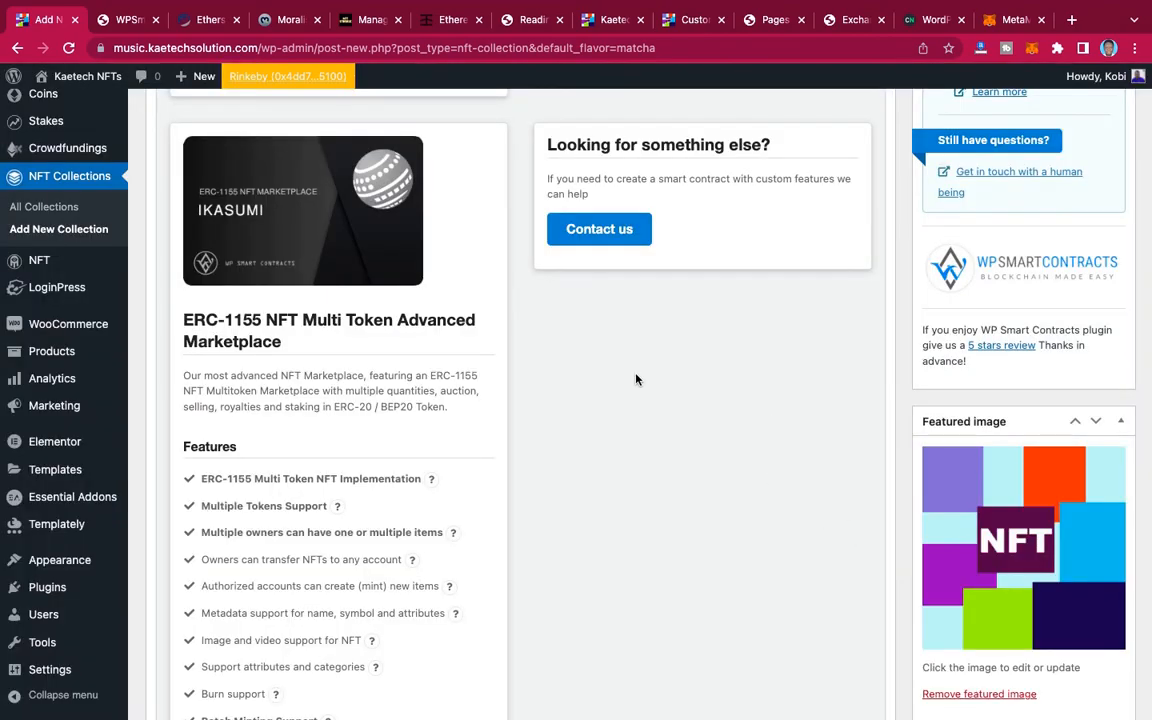
pyautogui.scroll(5, 636, 379)
pyautogui.scroll(-10, 636, 375)
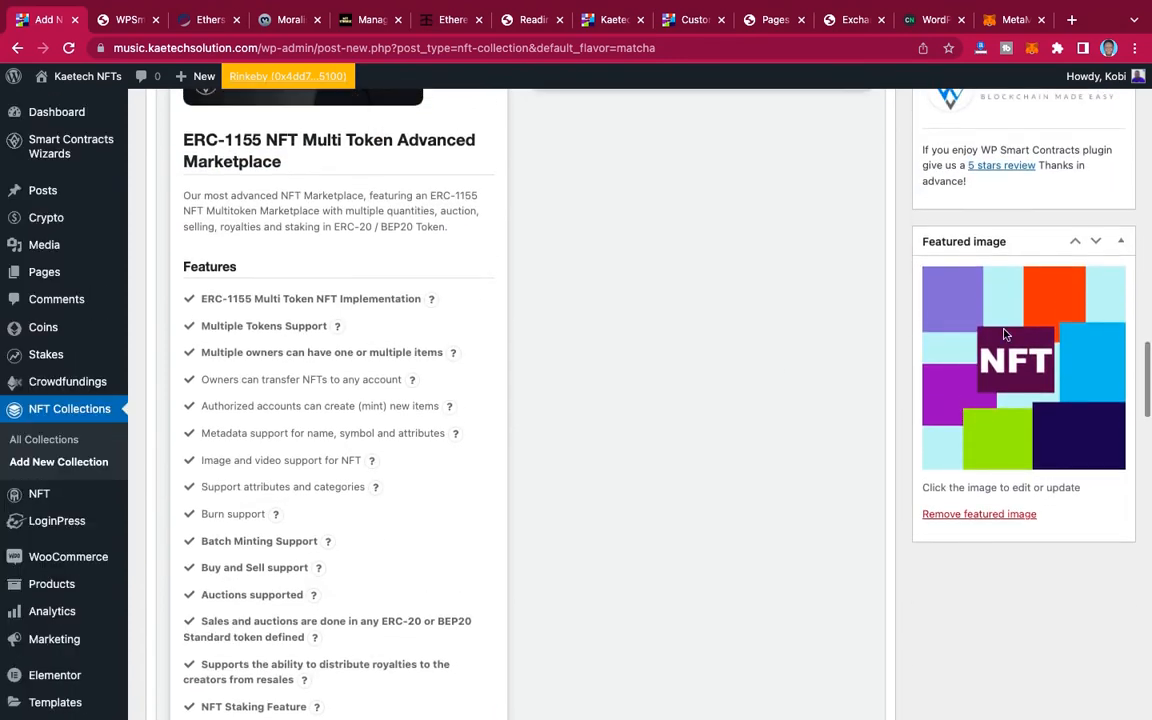
pyautogui.click(1006, 345)
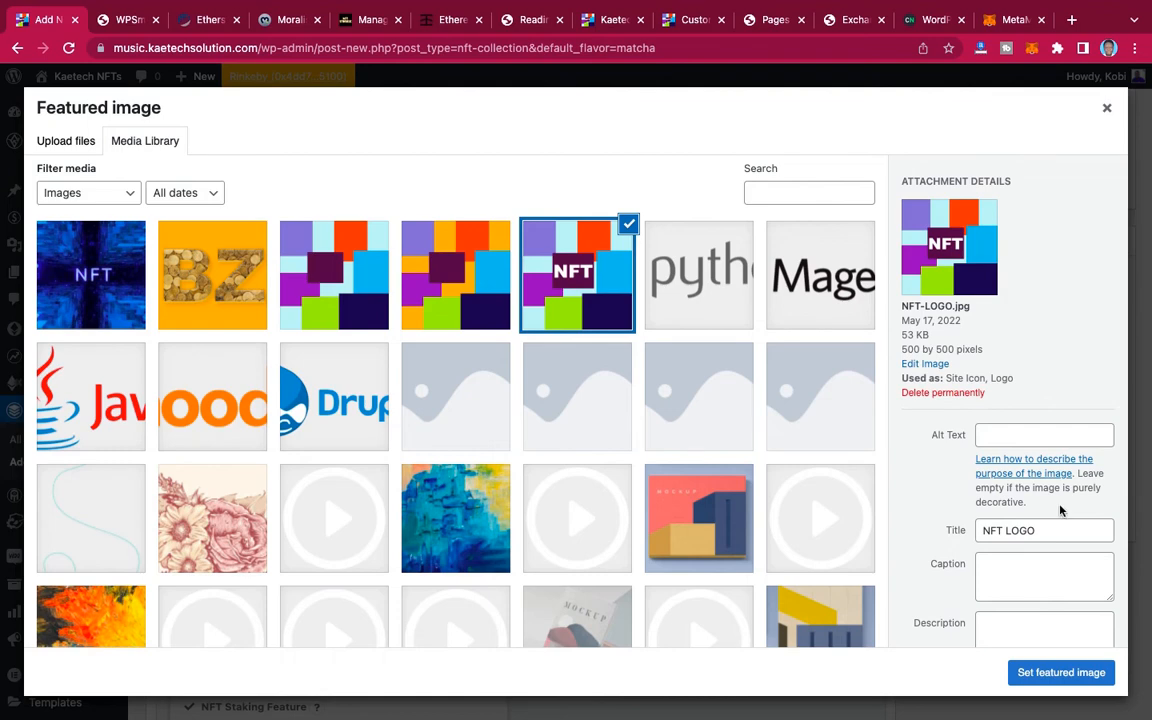
pyautogui.scroll(-3, 1060, 510)
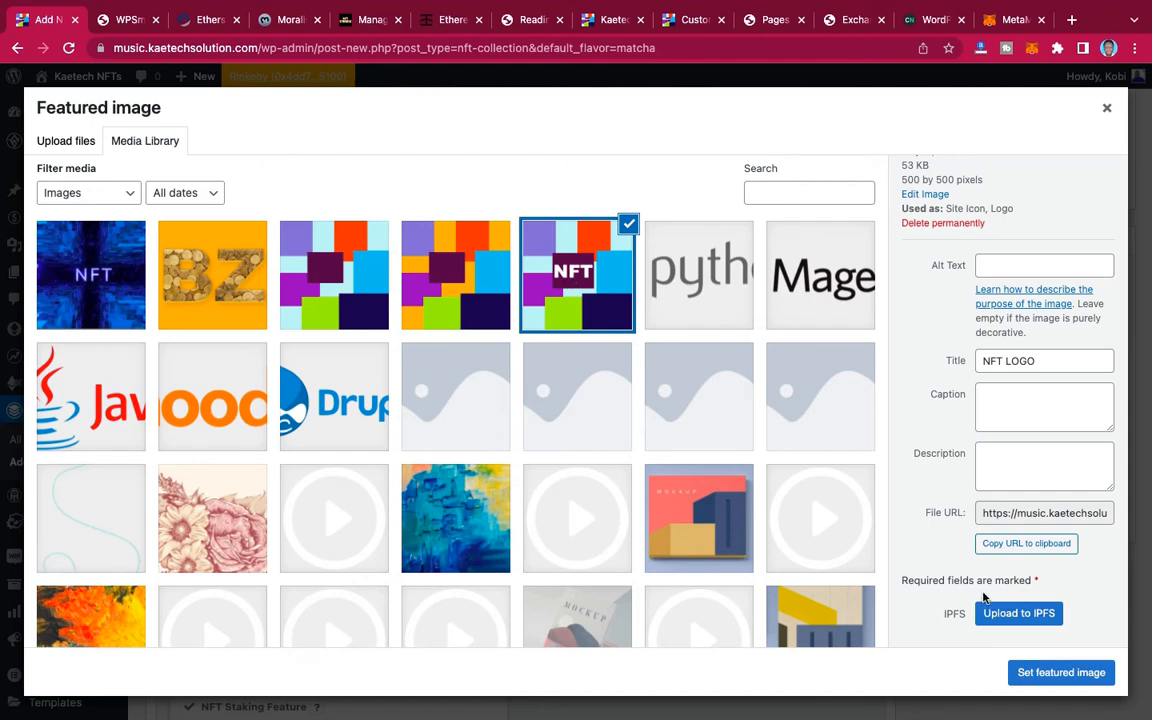
# Retitle the image 'Kaetech NFT Collections', upload it to IPFS, and set it as featured
pyautogui.click(984, 361)
pyautogui.write('Kaetech')
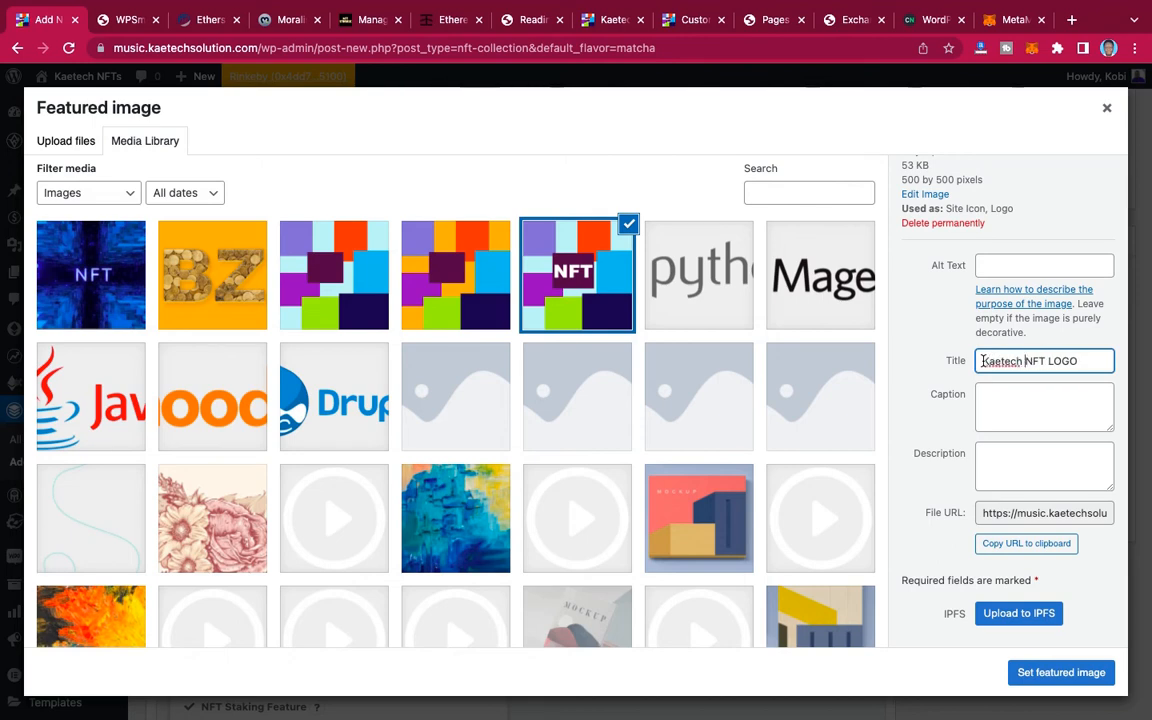
pyautogui.press('Right')
pyautogui.press('Right')
pyautogui.press('Right')
pyautogui.press('Right')
pyautogui.press('BackSpace')
pyautogui.press('BackSpace')
pyautogui.write('Collect')
pyautogui.click(1003, 616)
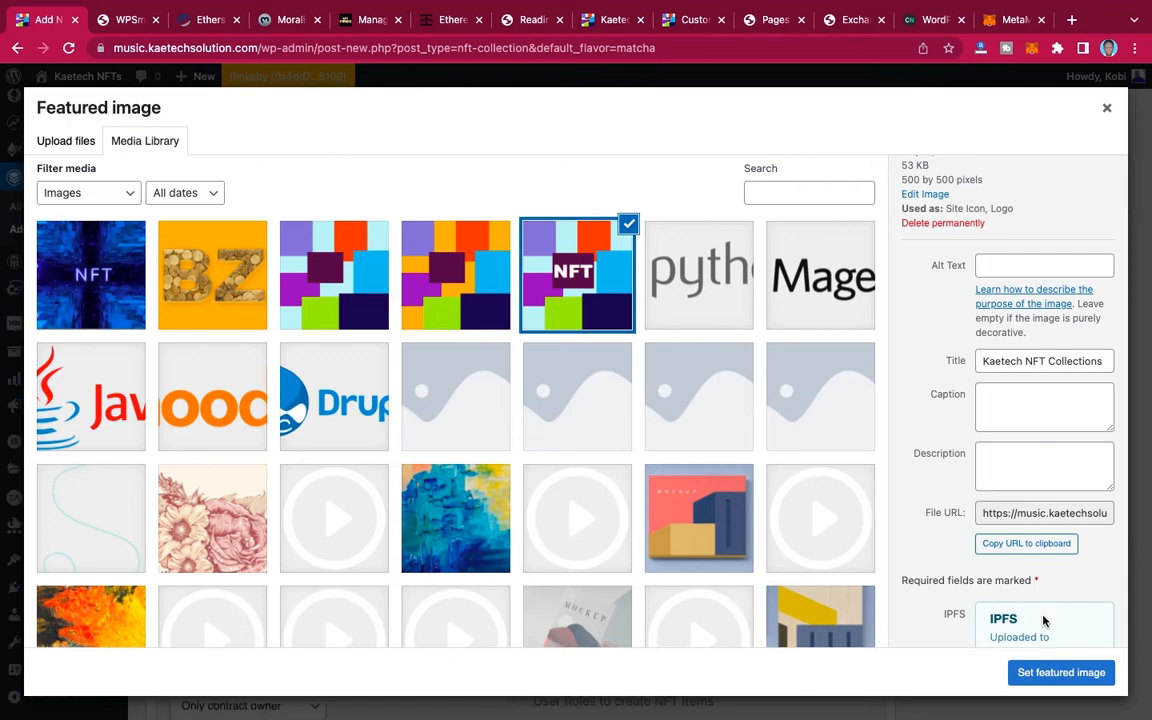
pyautogui.scroll(-1, 1043, 620)
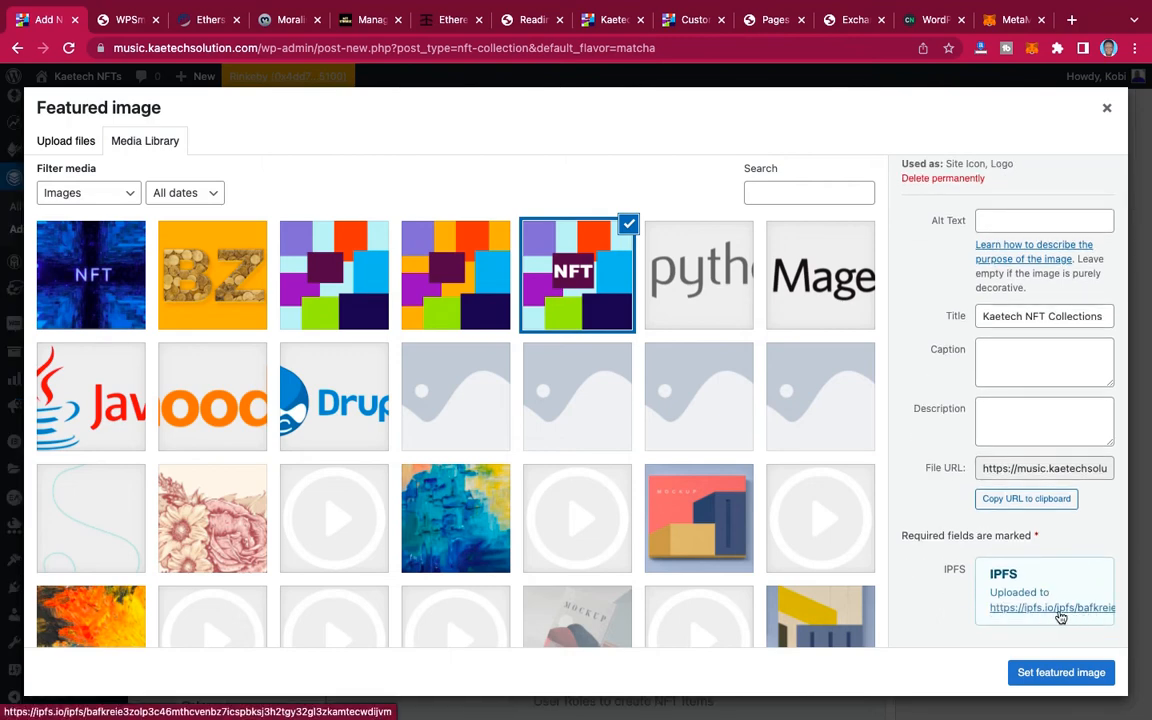
pyautogui.click(1049, 675)
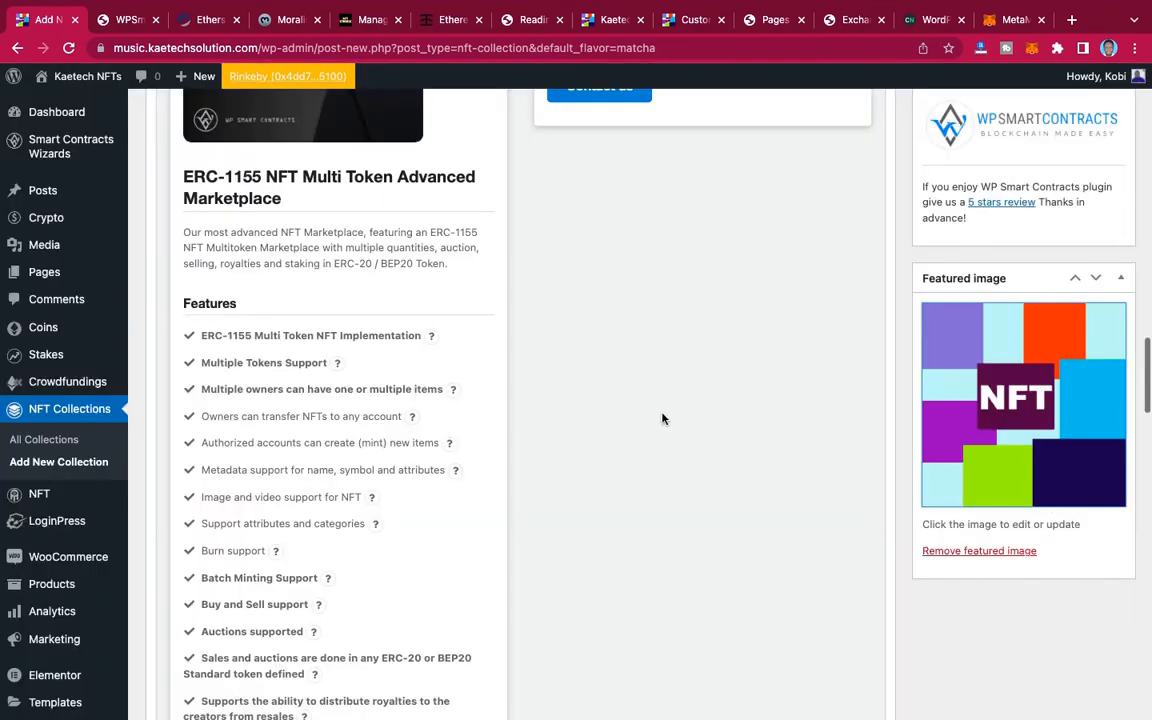
# Enter symbol KNC, name Kaetech NFT Collections, and a 10% sales commission
pyautogui.scroll(2, 662, 418)
pyautogui.scroll(-10, 662, 418)
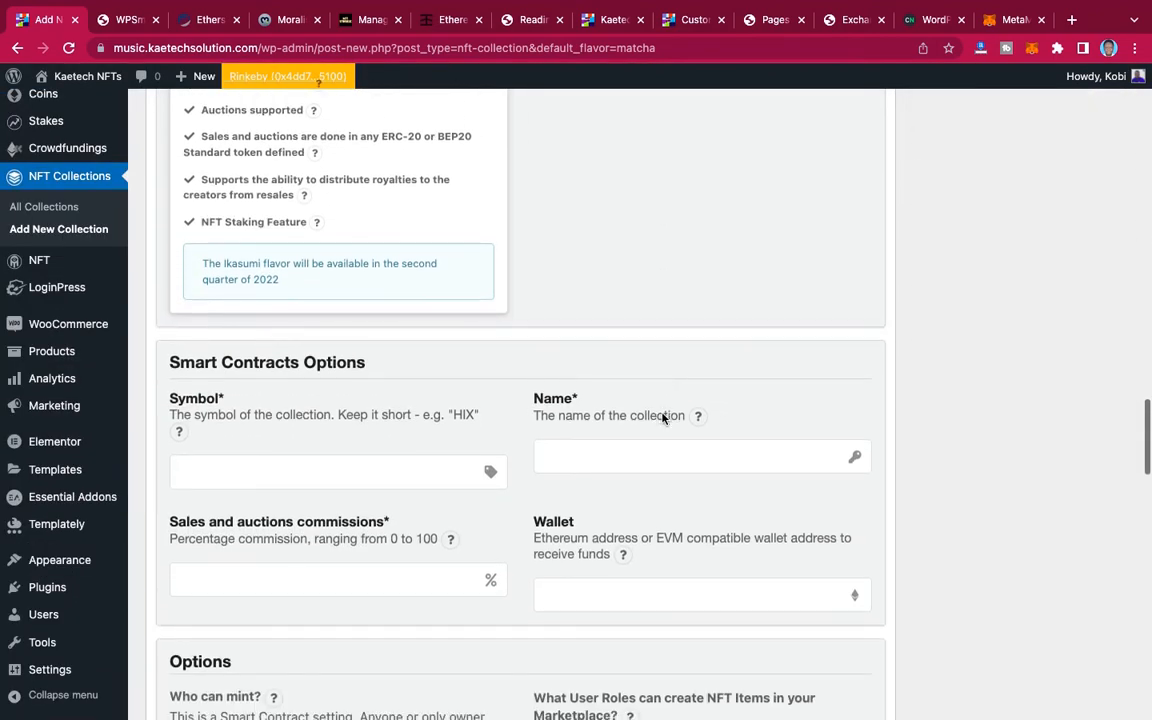
pyautogui.scroll(-3, 662, 418)
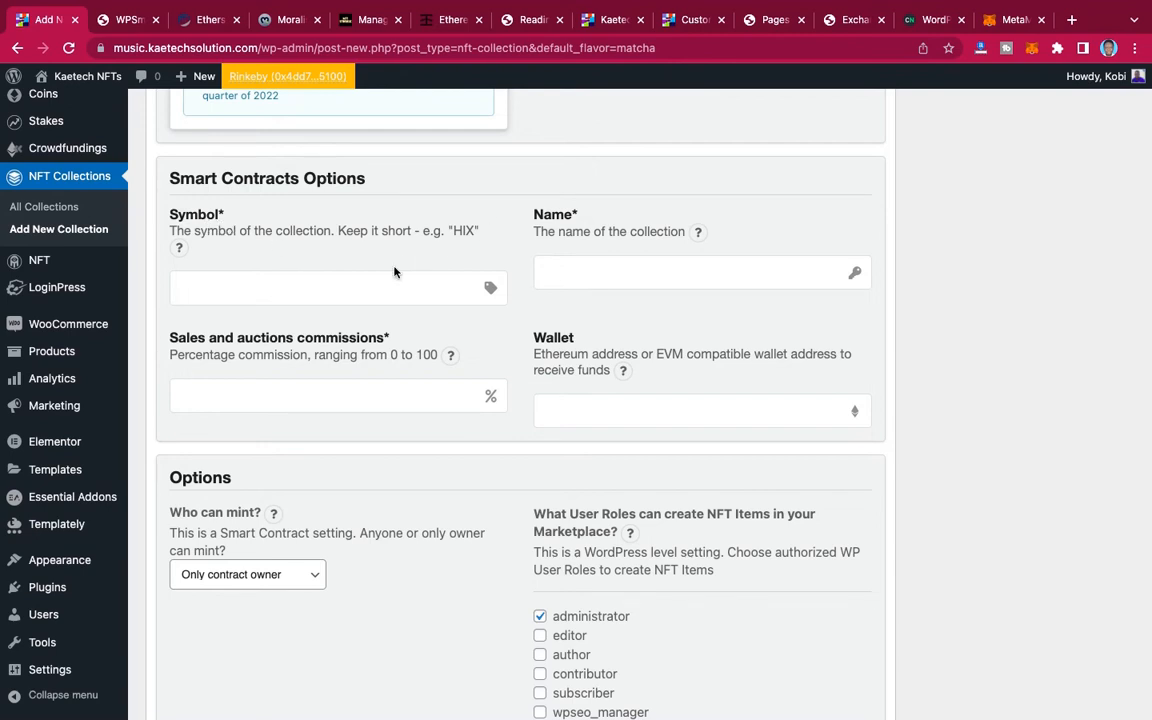
pyautogui.click(330, 291)
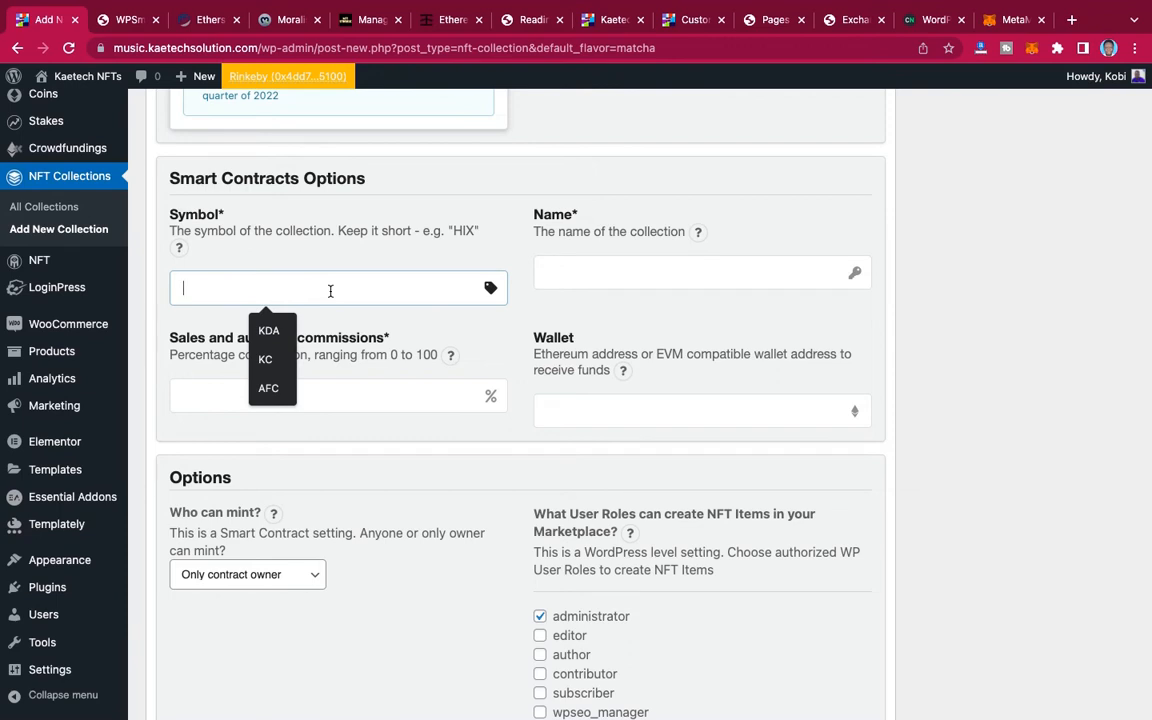
pyautogui.write('K')
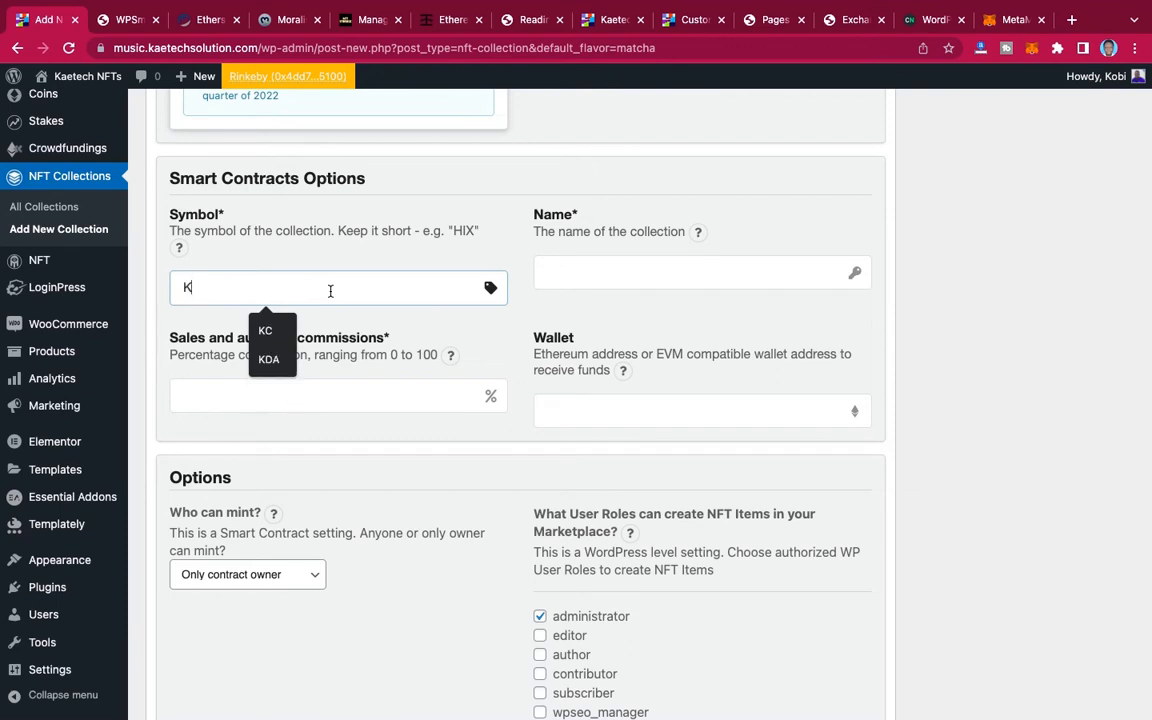
pyautogui.write('NC')
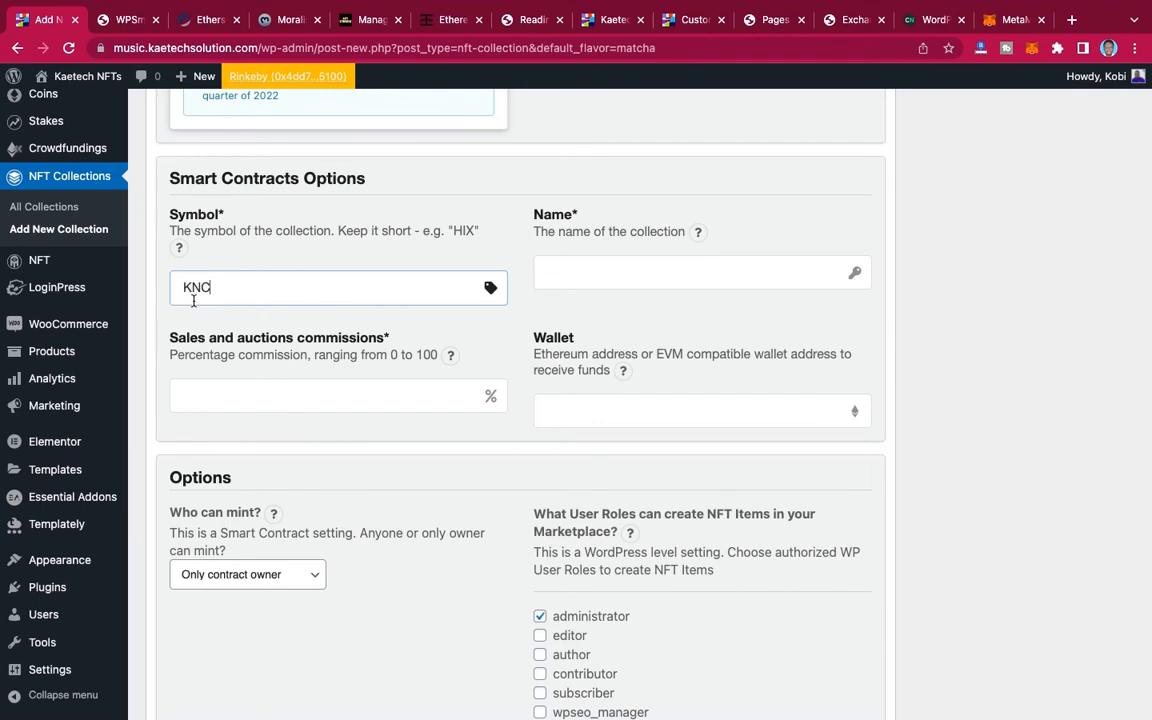
pyautogui.click(590, 274)
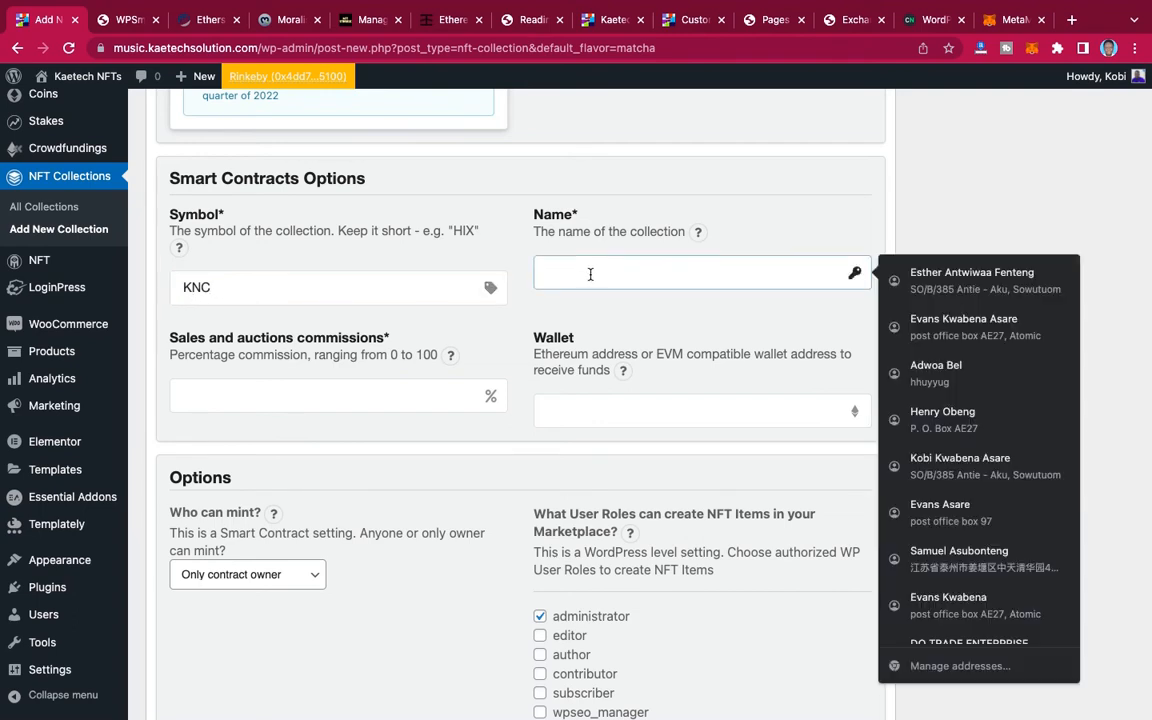
pyautogui.write('Kaetec')
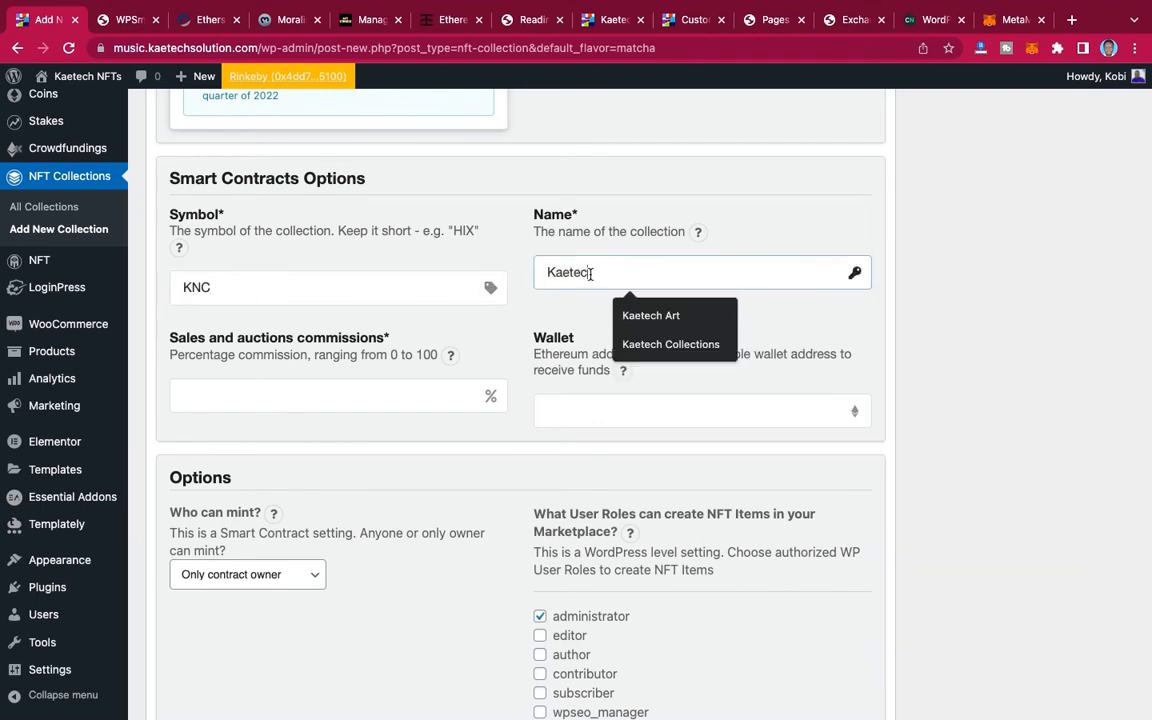
pyautogui.write('h NFT')
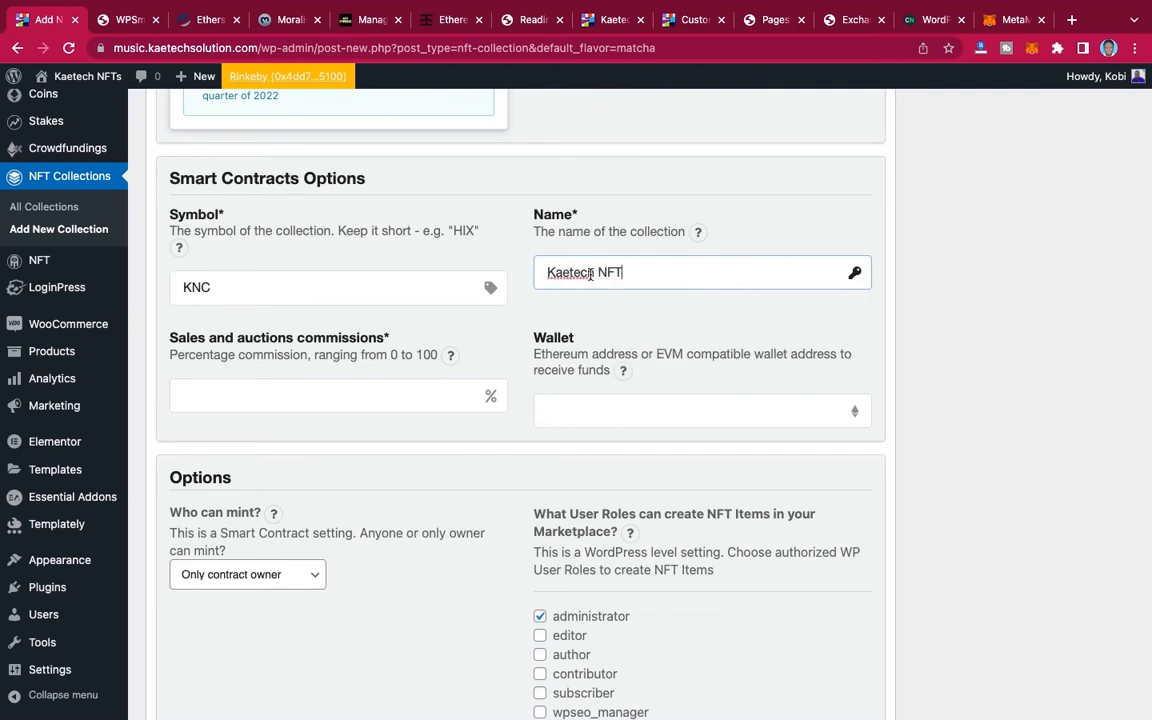
pyautogui.write(' Collections')
pyautogui.click(216, 396)
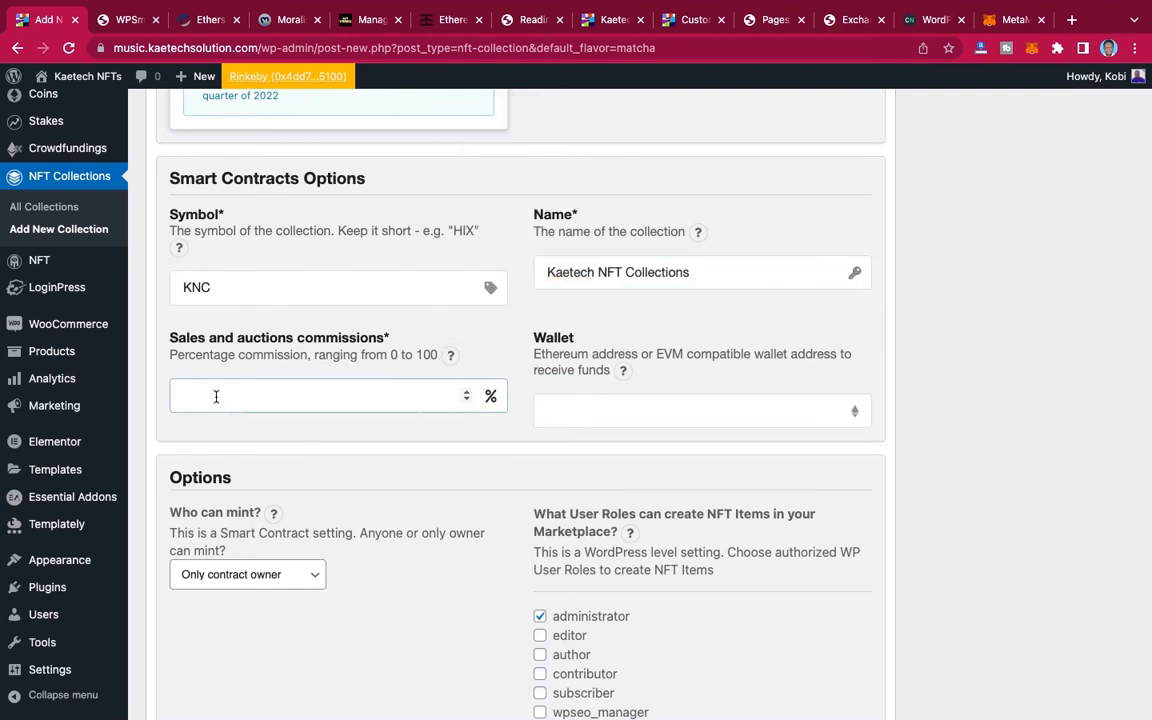
pyautogui.write('10')
pyautogui.moveTo(452, 358)
pyautogui.moveTo(622, 374)
# Copy Account 1's address from MetaMask and paste it into the Wallet field
pyautogui.click(1030, 49)
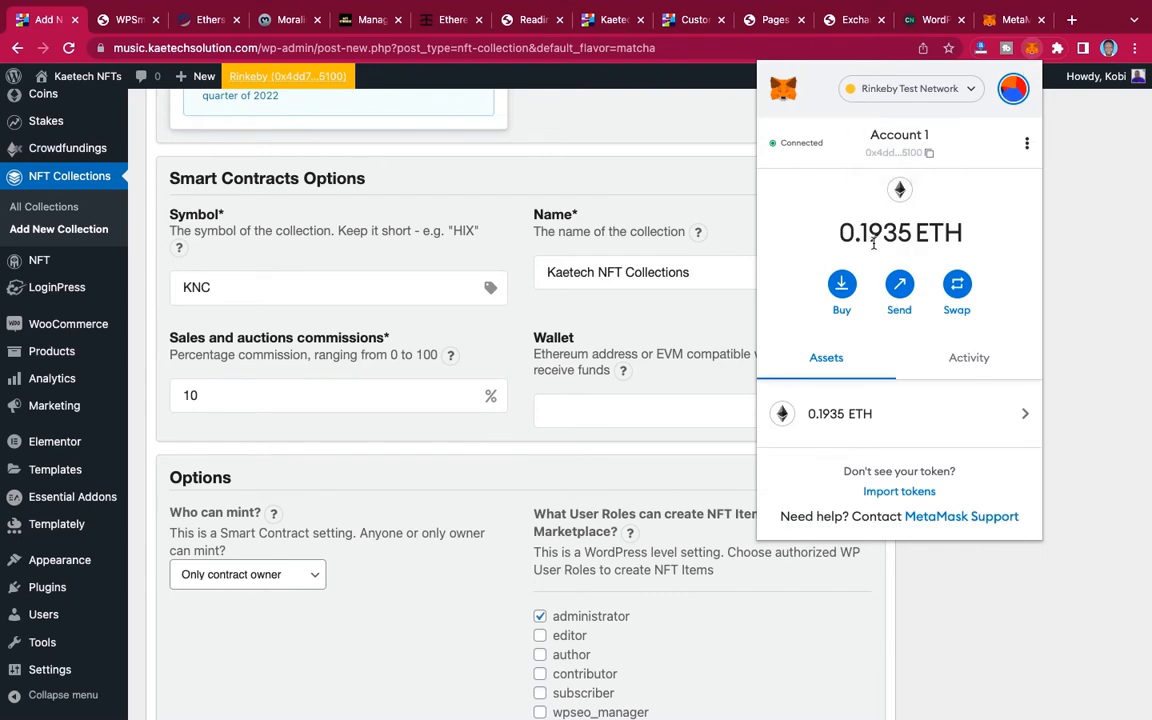
pyautogui.click(911, 150)
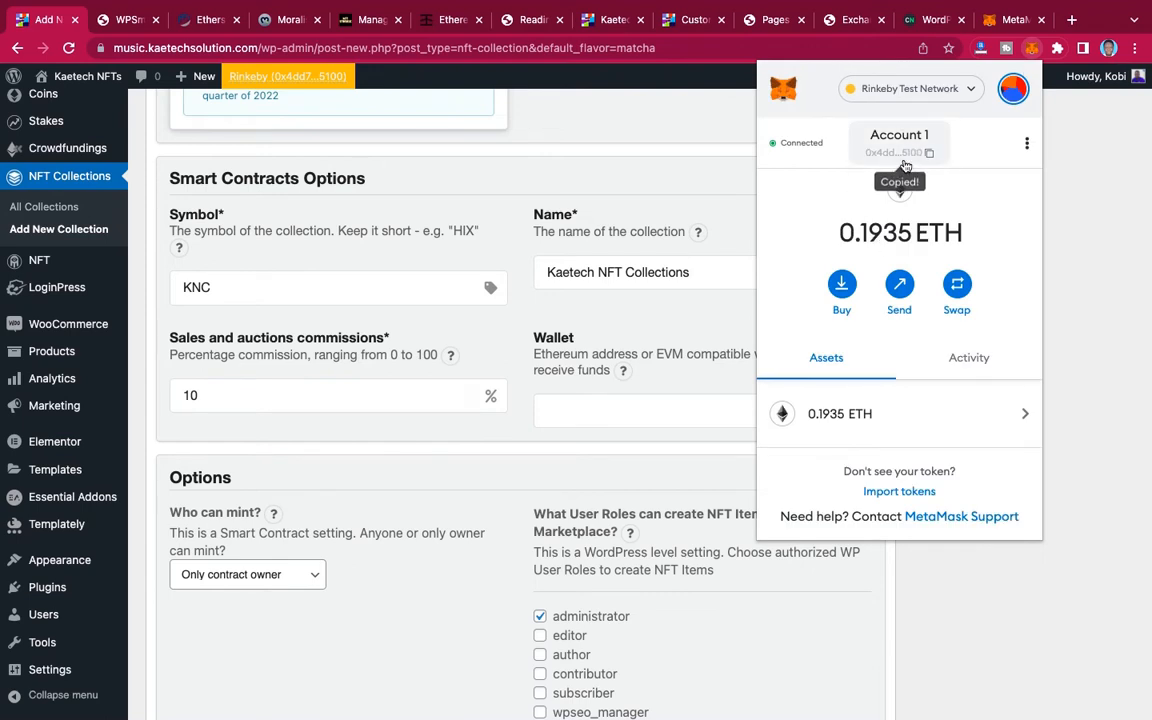
pyautogui.click(1032, 57)
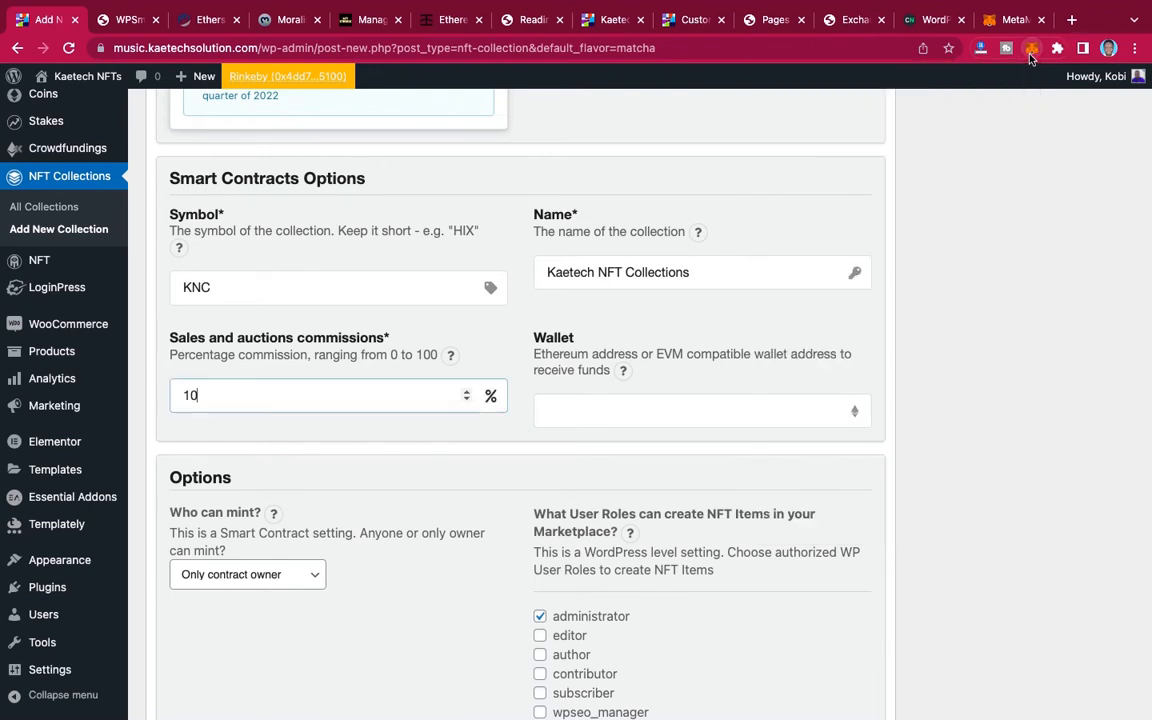
pyautogui.click(612, 410)
pyautogui.press('super+v')
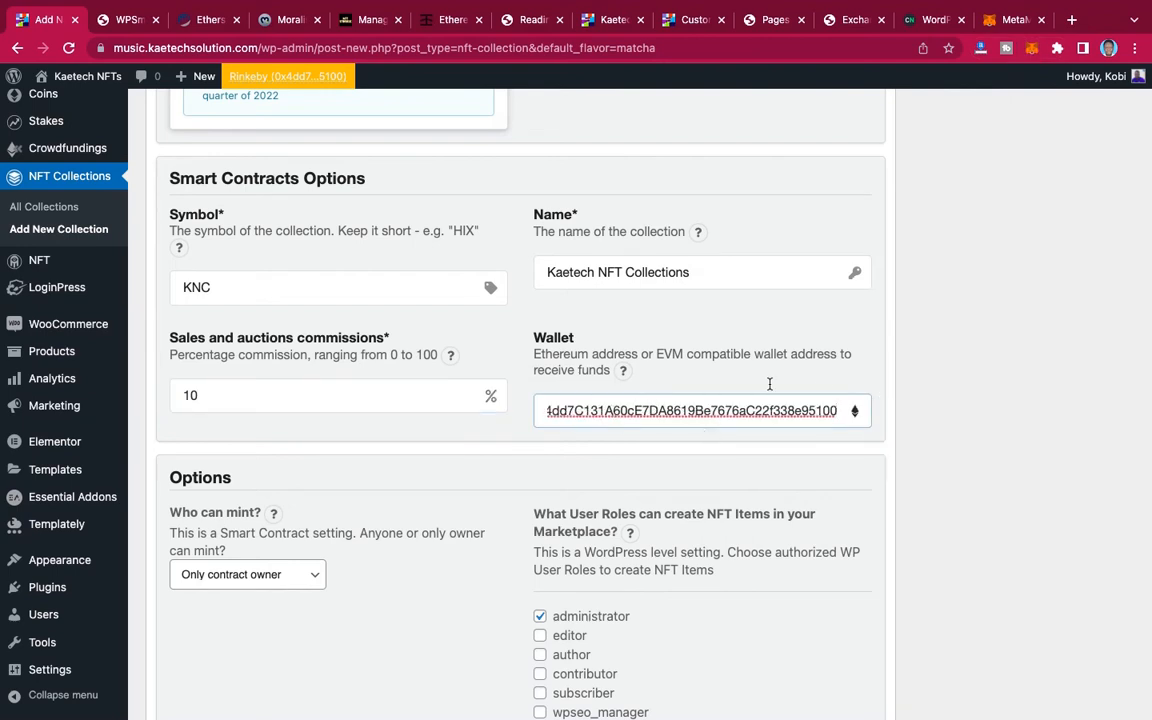
pyautogui.scroll(-3, 782, 440)
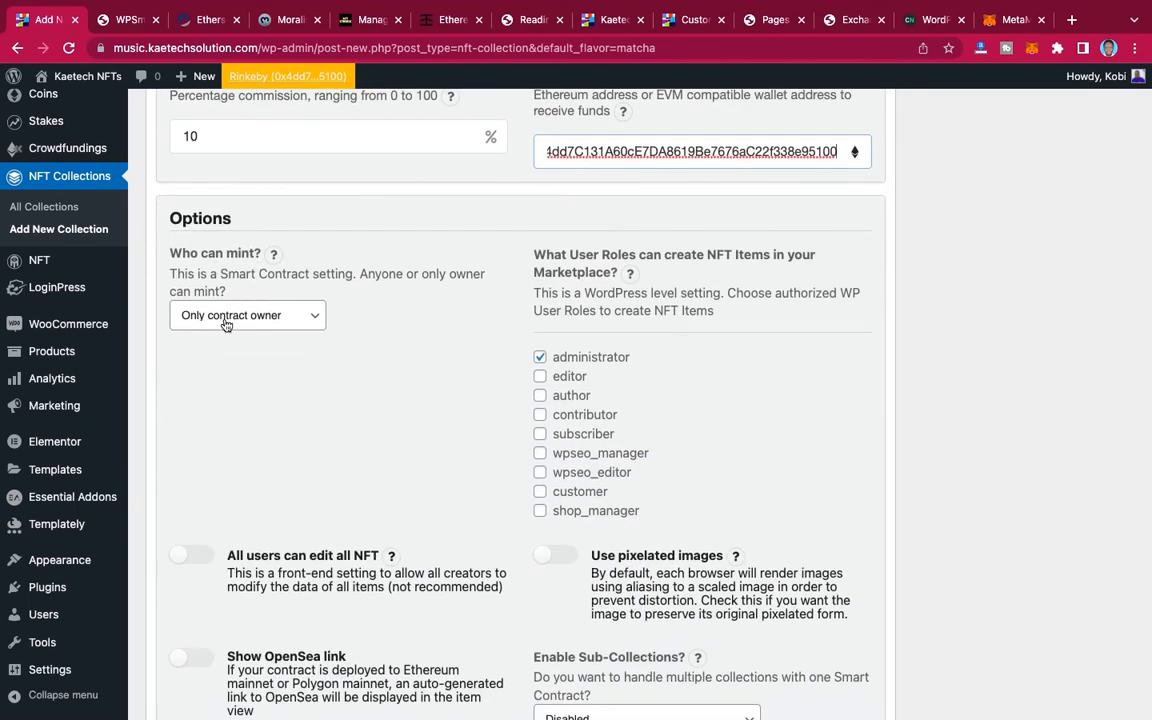
# Let Anyone mint and allow the subscriber and customer roles to create NFT items
pyautogui.click(283, 322)
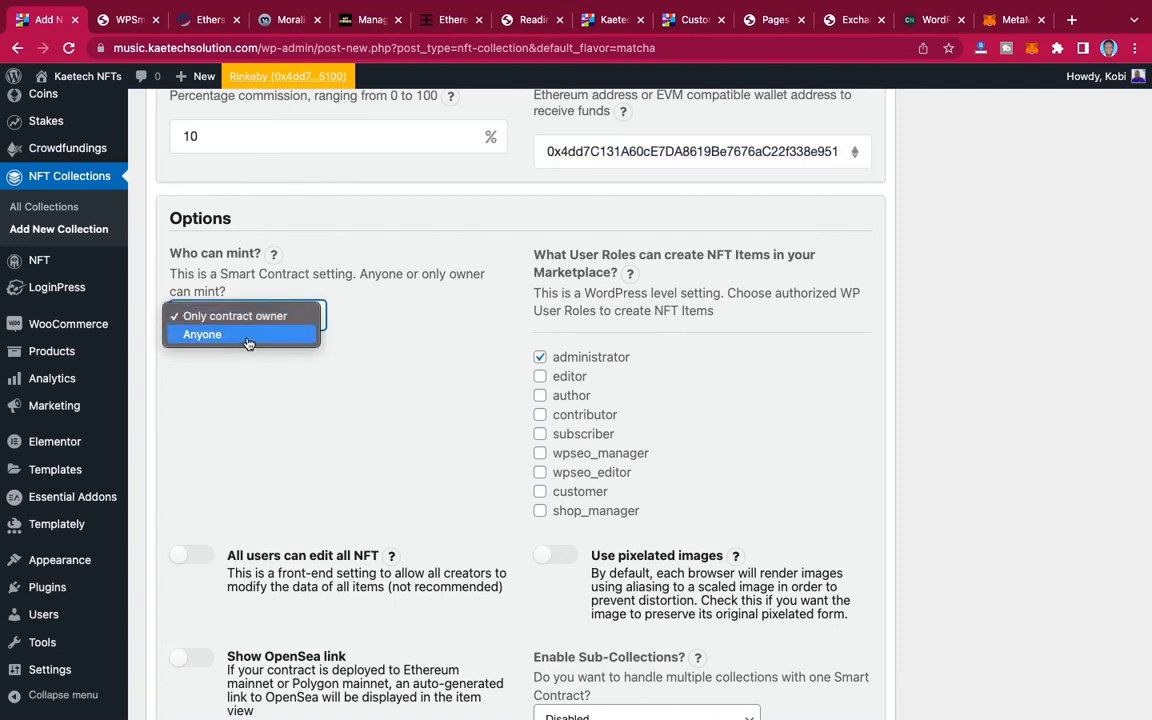
pyautogui.click(241, 344)
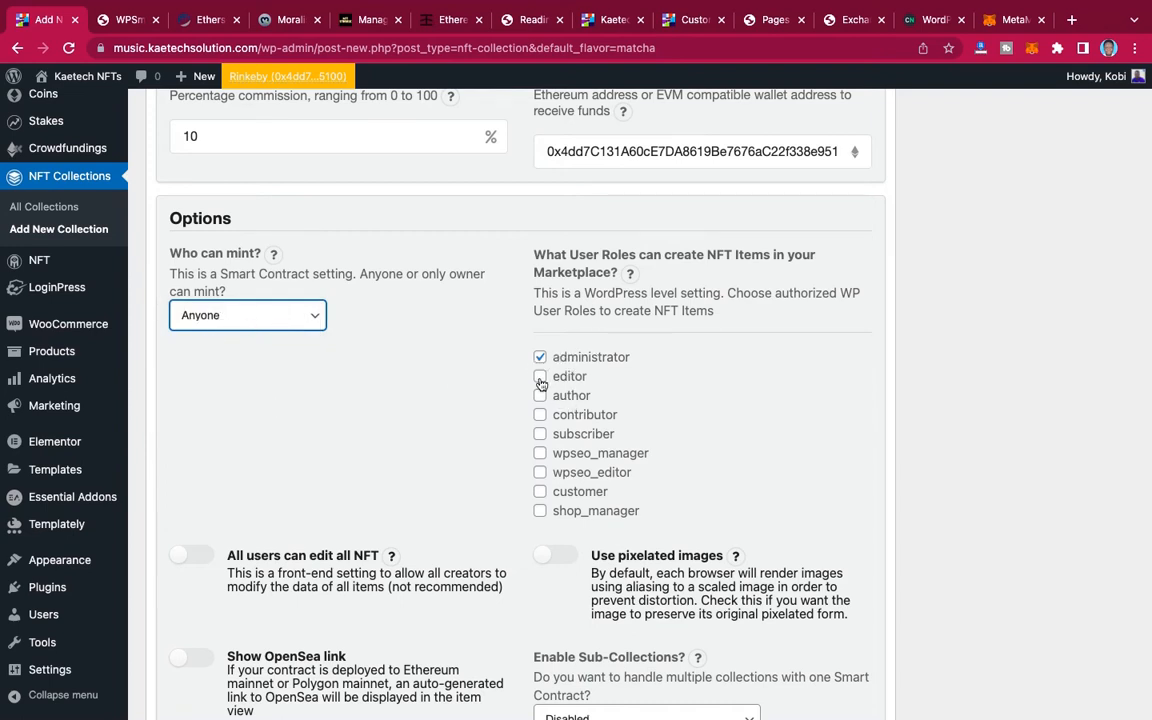
pyautogui.click(540, 434)
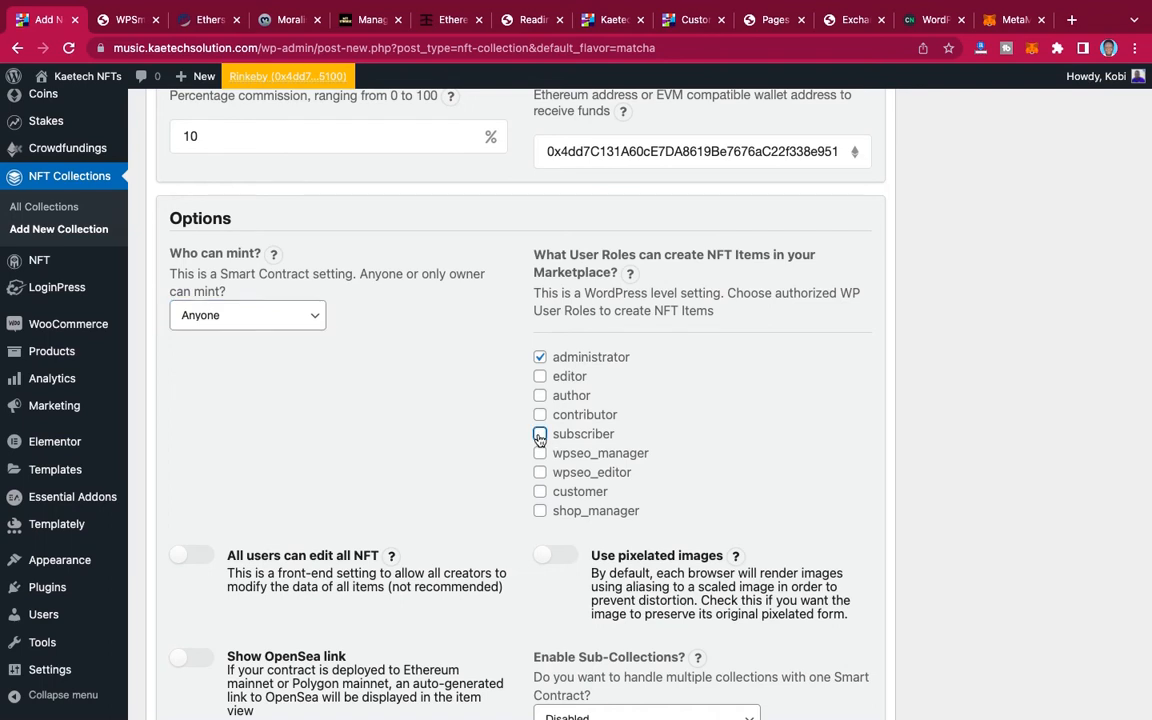
pyautogui.click(540, 491)
pyautogui.scroll(-4, 738, 489)
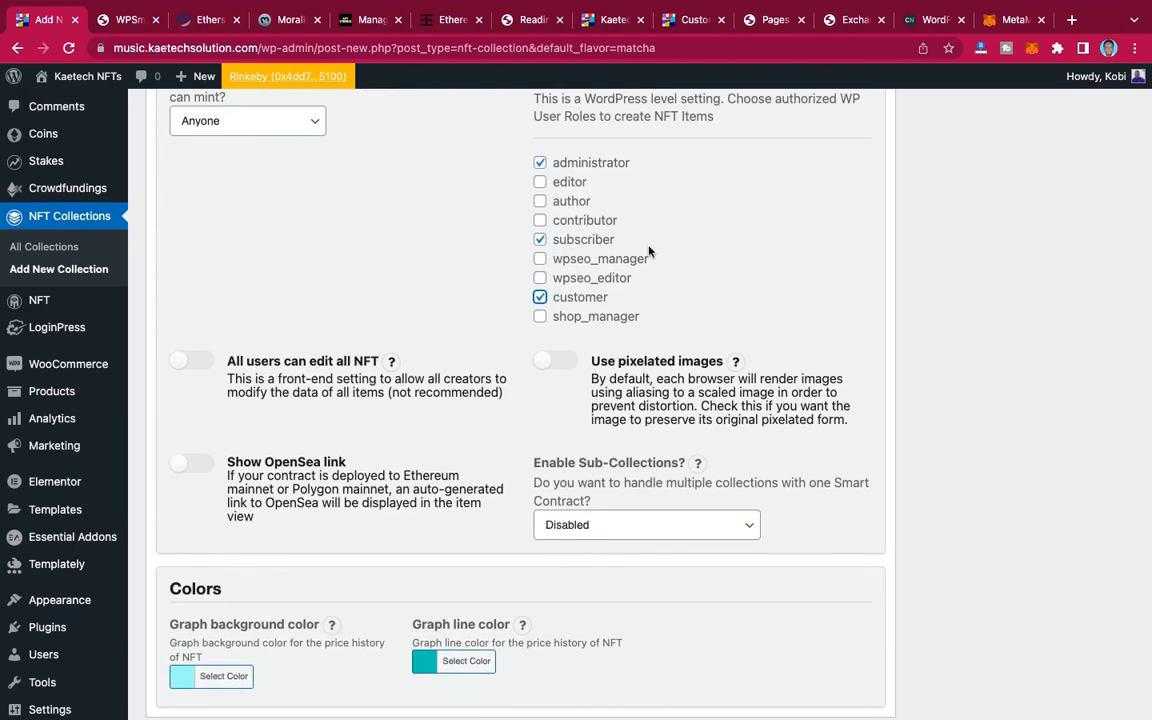
pyautogui.scroll(-2, 769, 314)
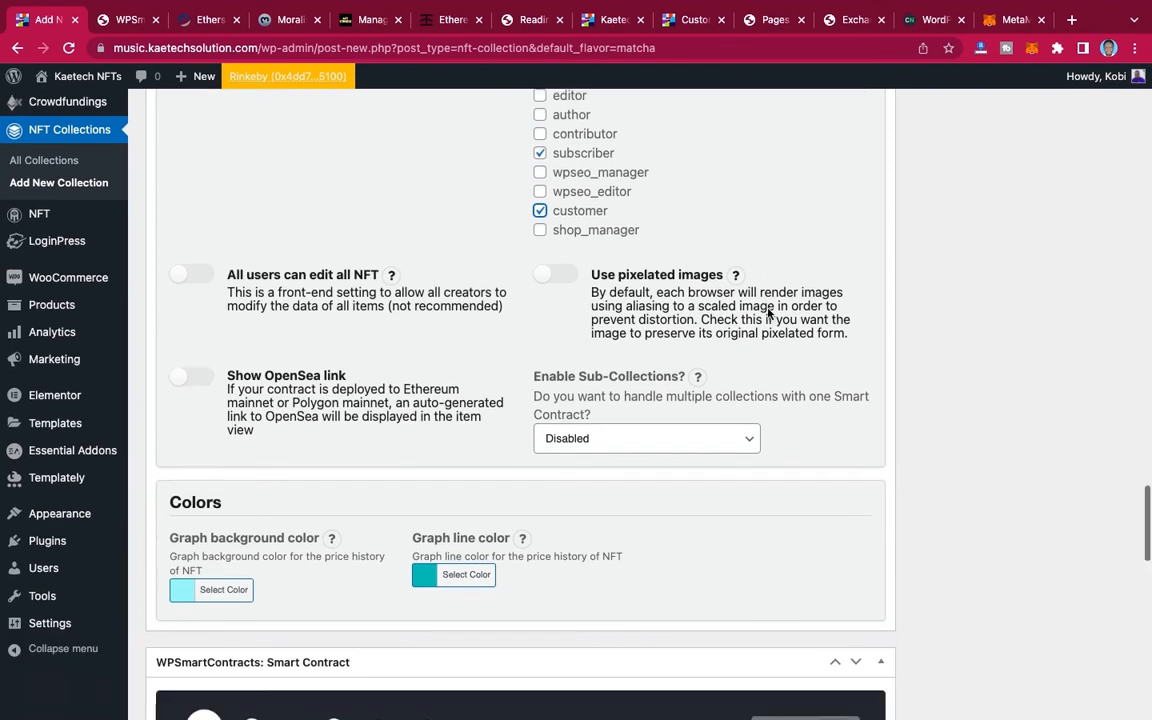
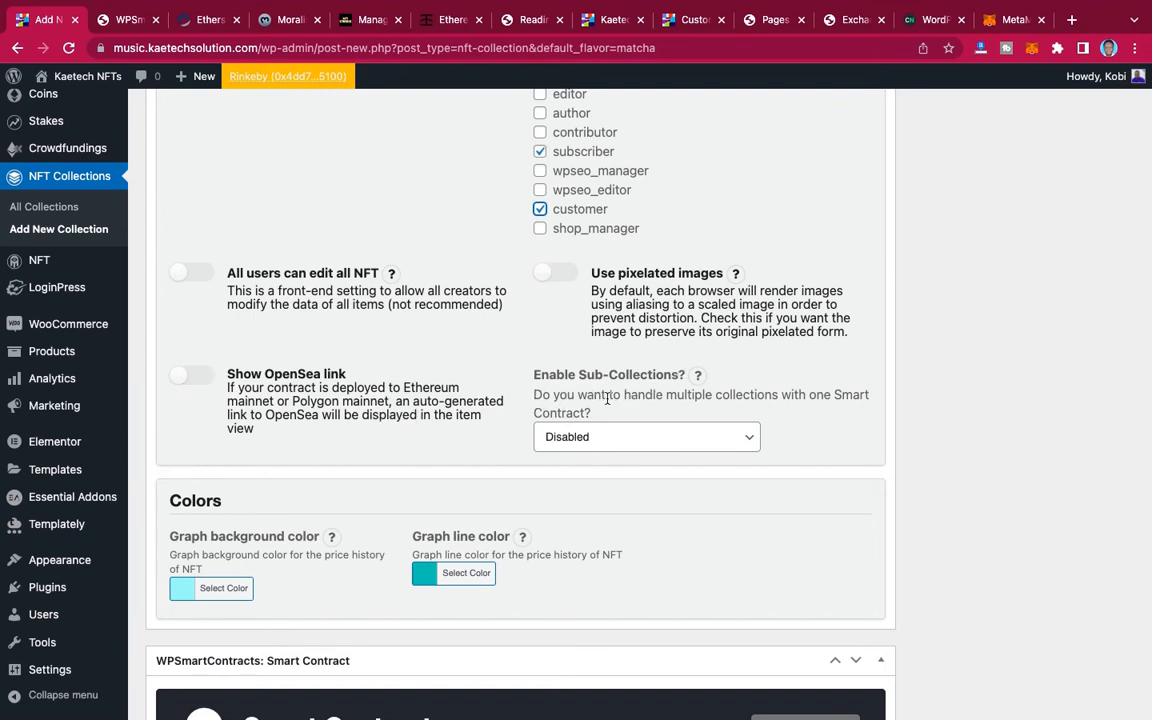
# Set Enable Sub-Collections to 'Enabled - show galleries as Tabs'
pyautogui.click(700, 438)
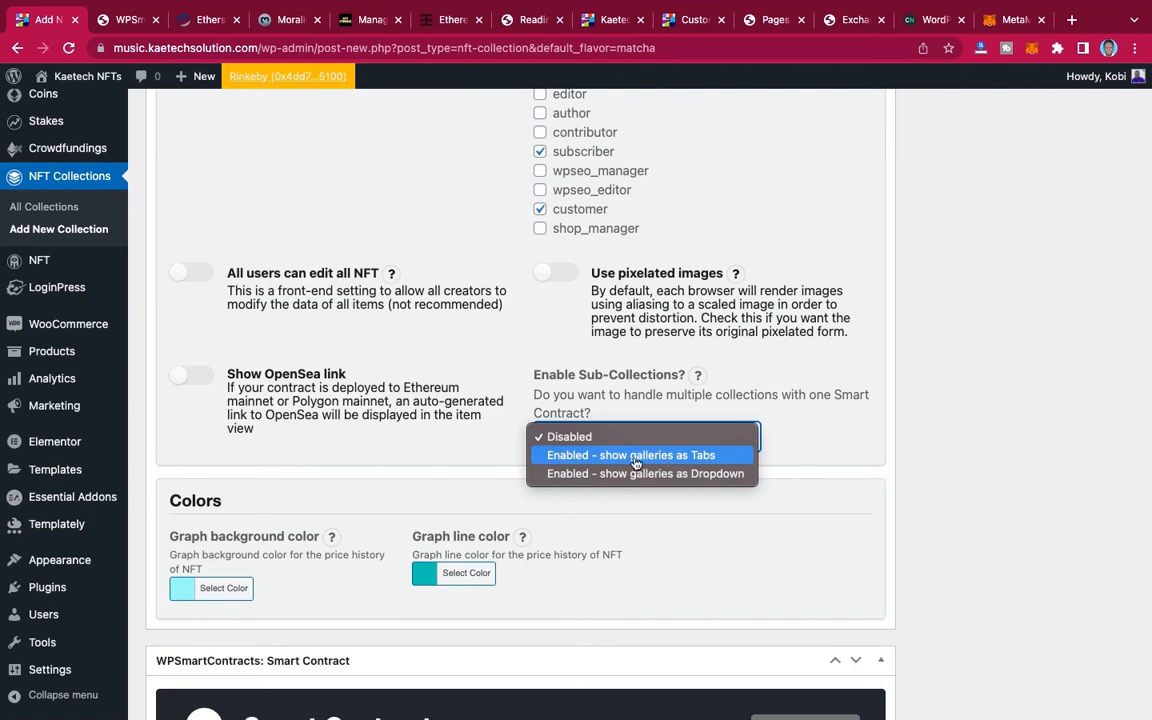
pyautogui.click(652, 458)
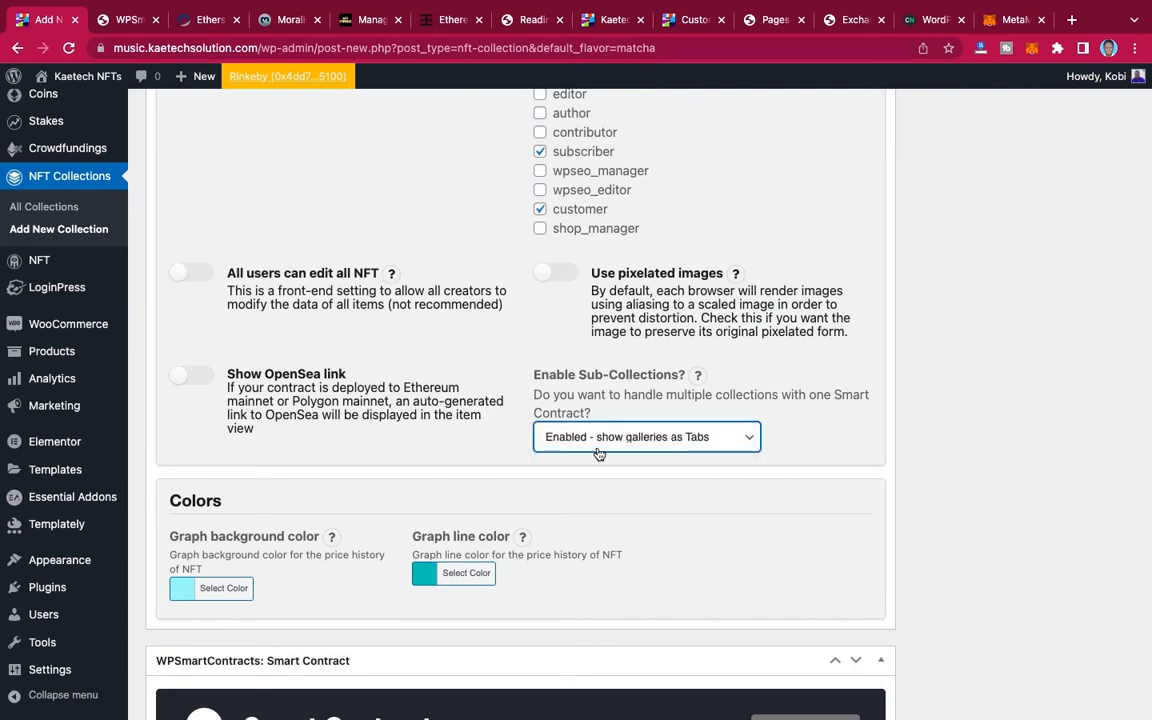
pyautogui.scroll(-5, 796, 435)
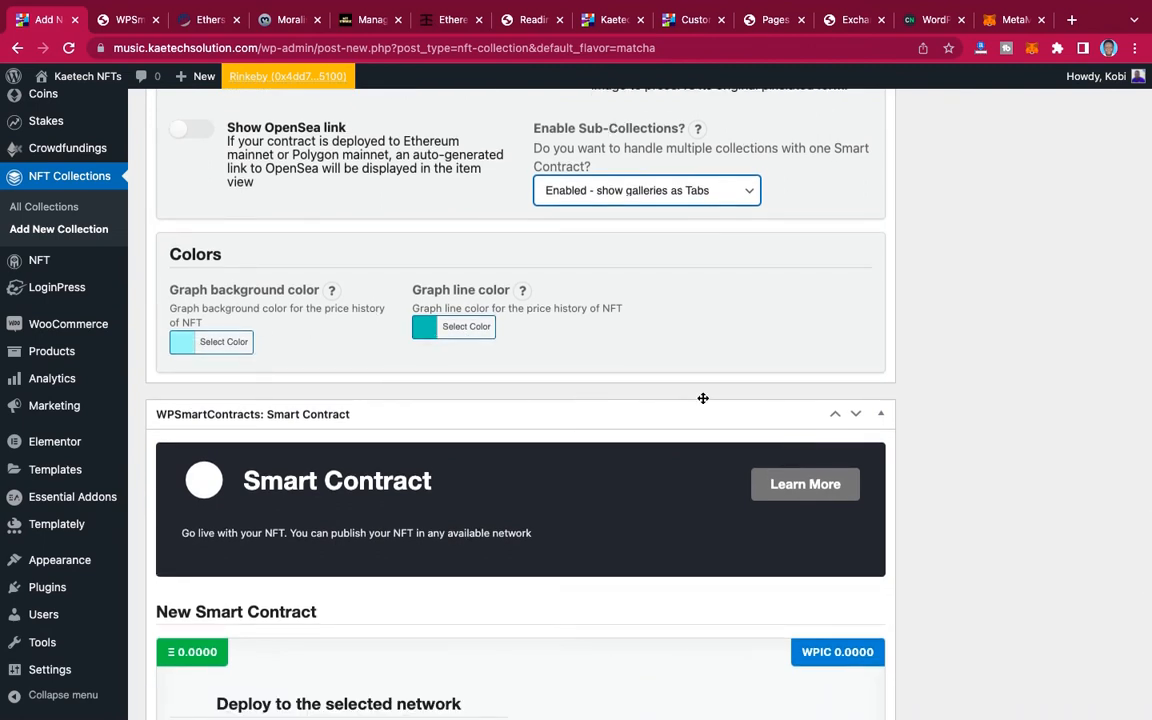
# Expand the New Smart Contract networks table to include testnets, with Ethereum Rinkeby selected
pyautogui.scroll(-3, 702, 401)
pyautogui.scroll(-2, 702, 401)
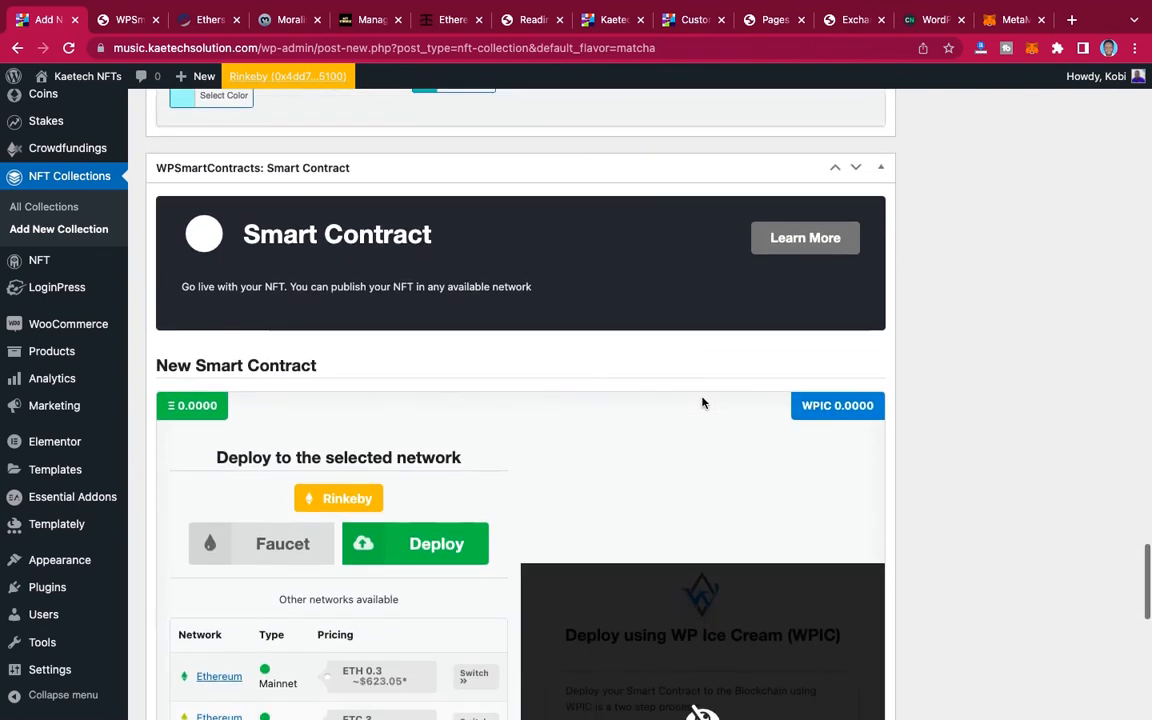
pyautogui.scroll(-1, 702, 401)
pyautogui.scroll(-1, 702, 401)
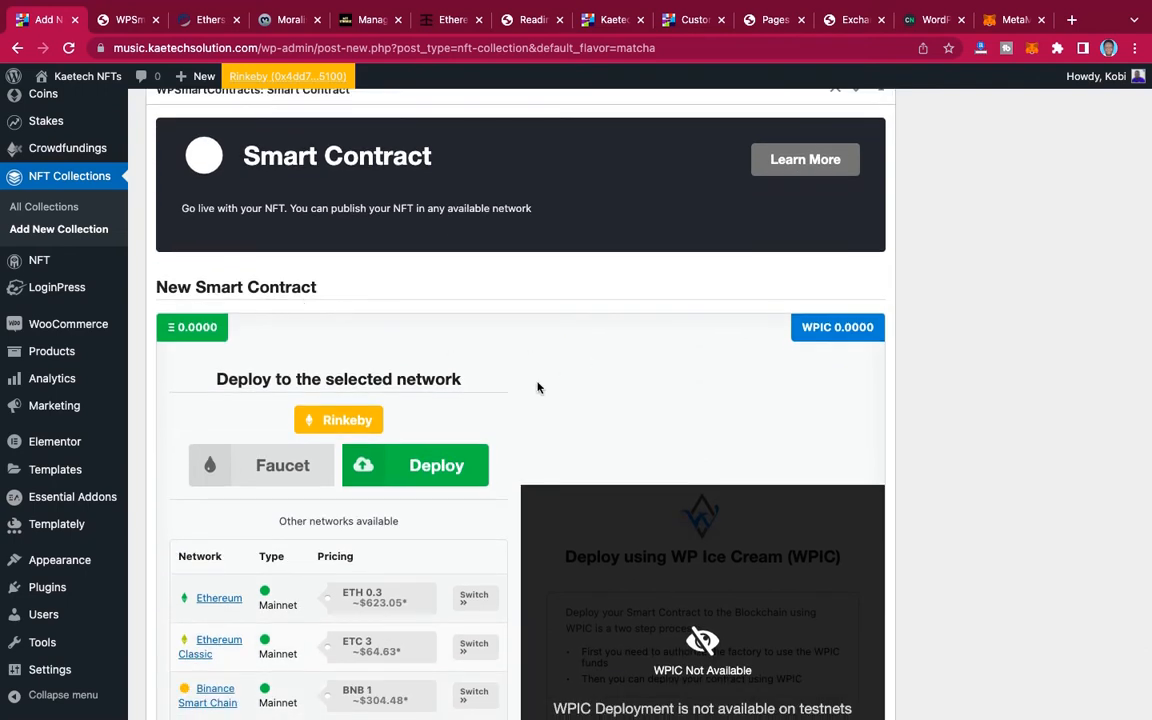
pyautogui.scroll(-3, 514, 403)
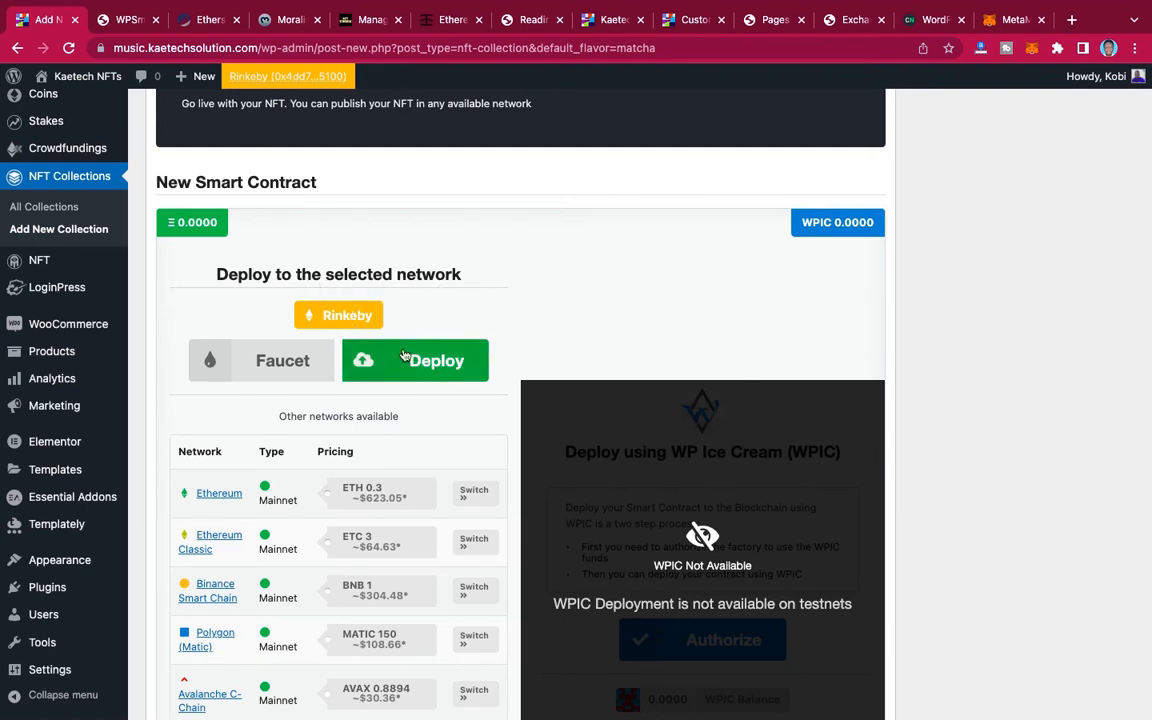
pyautogui.scroll(-1, 410, 363)
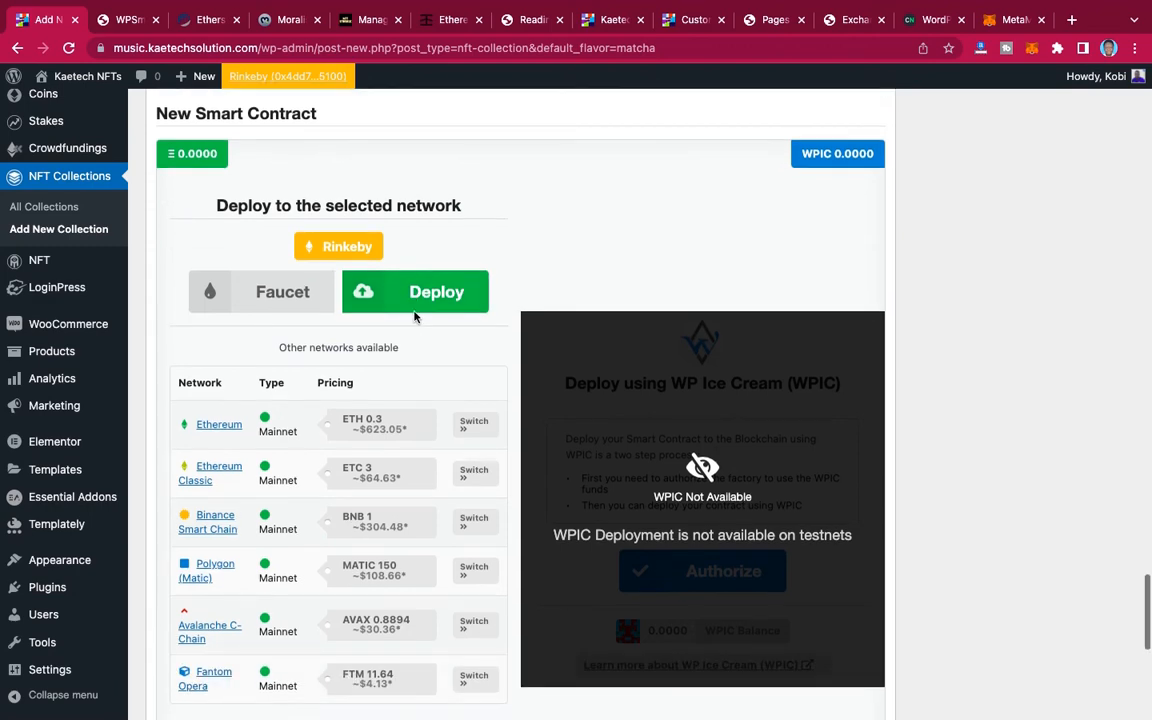
pyautogui.scroll(-5, 414, 304)
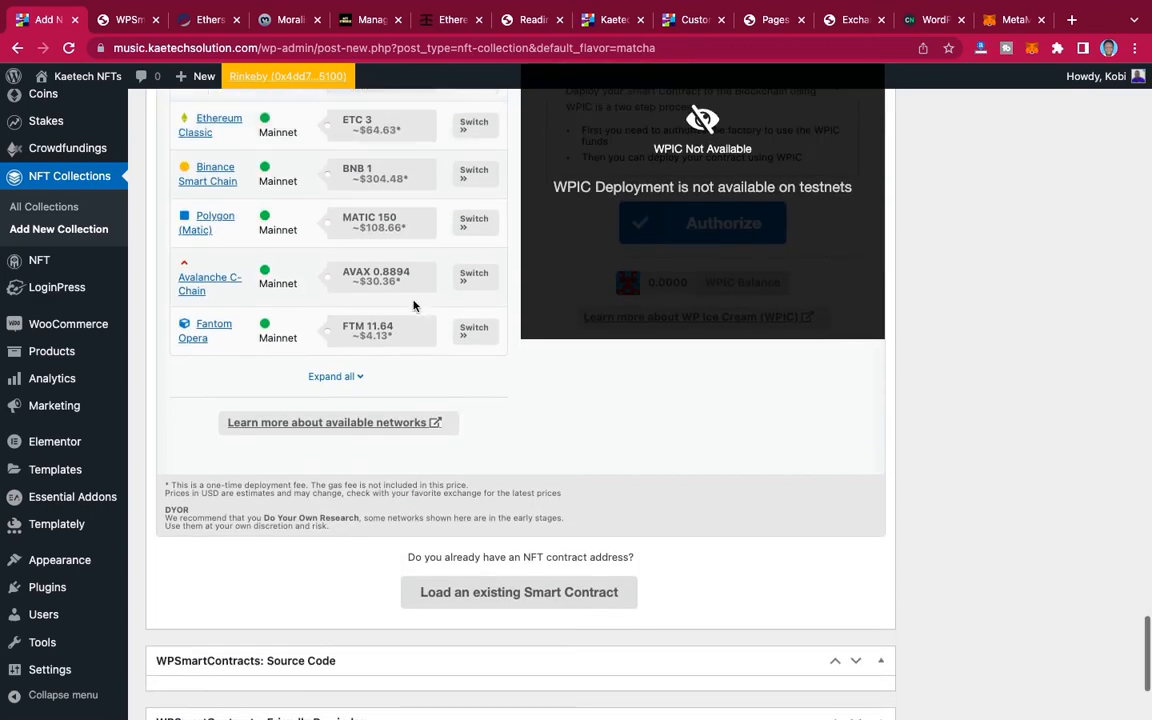
pyautogui.scroll(1, 414, 304)
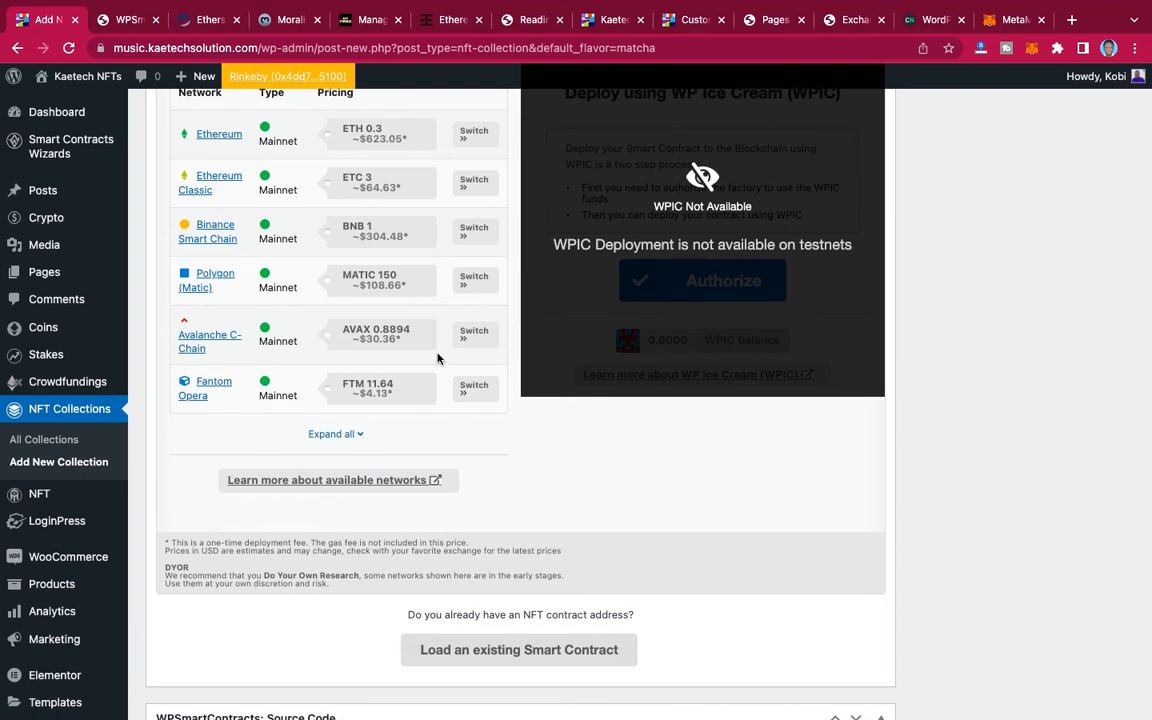
pyautogui.scroll(1, 427, 330)
pyautogui.scroll(1, 427, 330)
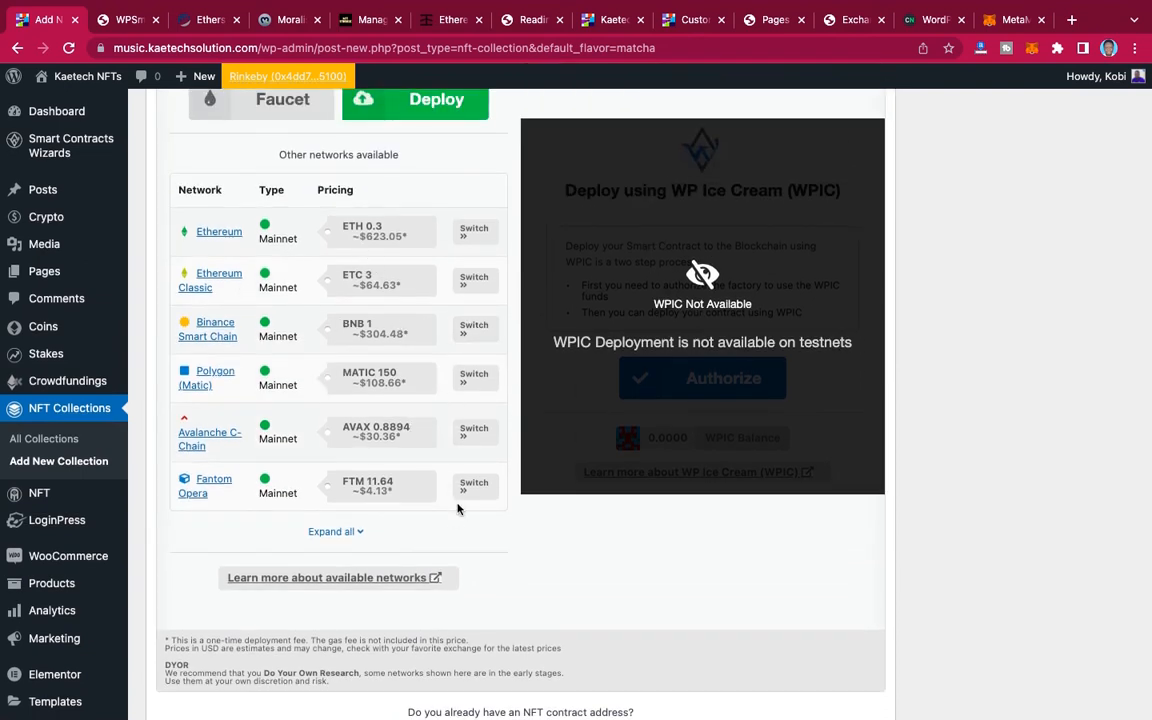
pyautogui.scroll(3, 458, 506)
pyautogui.scroll(-3, 459, 510)
pyautogui.scroll(-2, 459, 508)
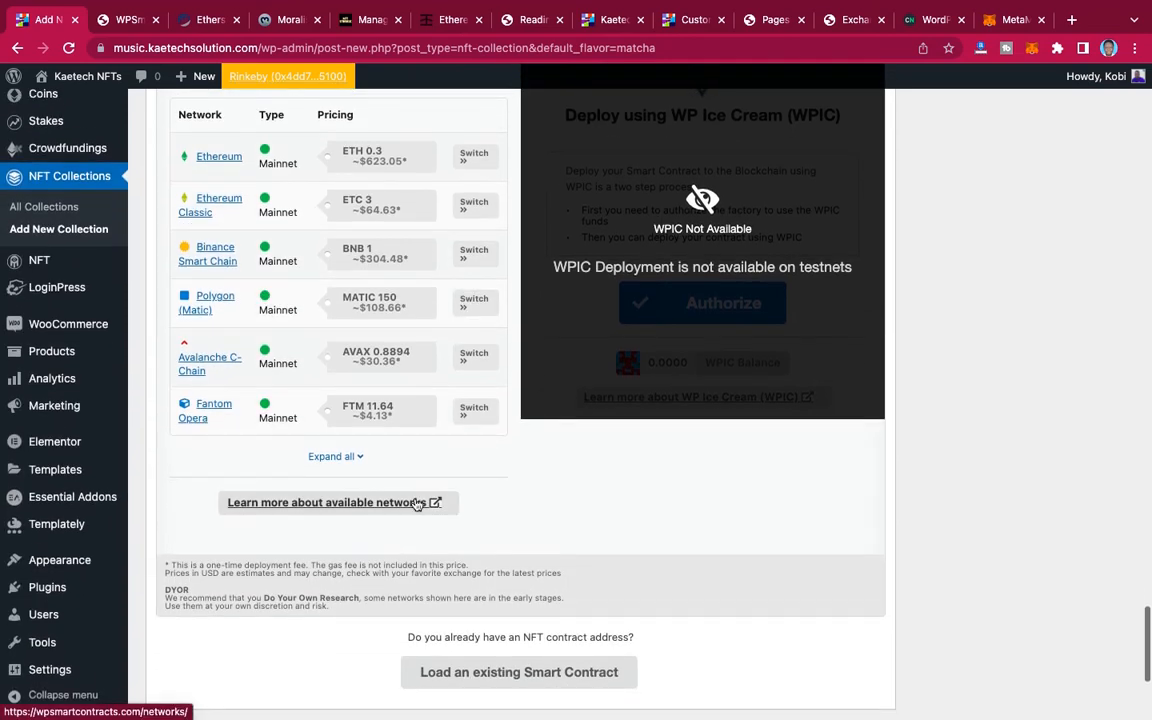
pyautogui.click(340, 457)
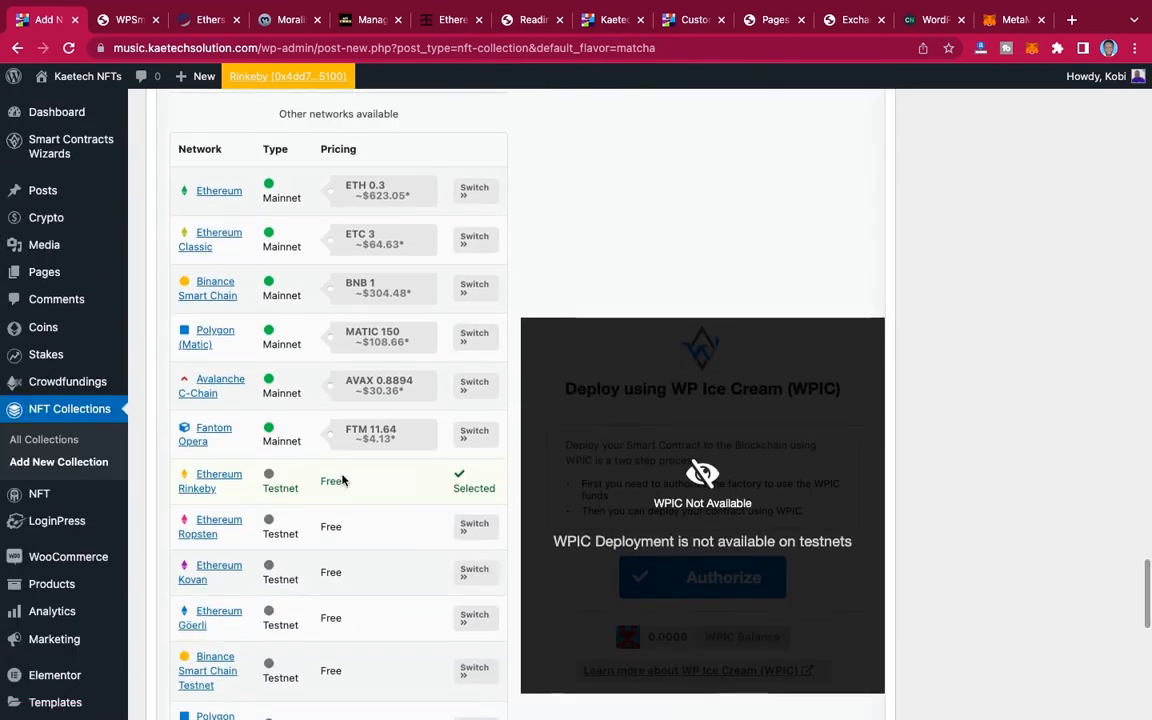
pyautogui.scroll(-6, 342, 481)
pyautogui.scroll(6, 340, 316)
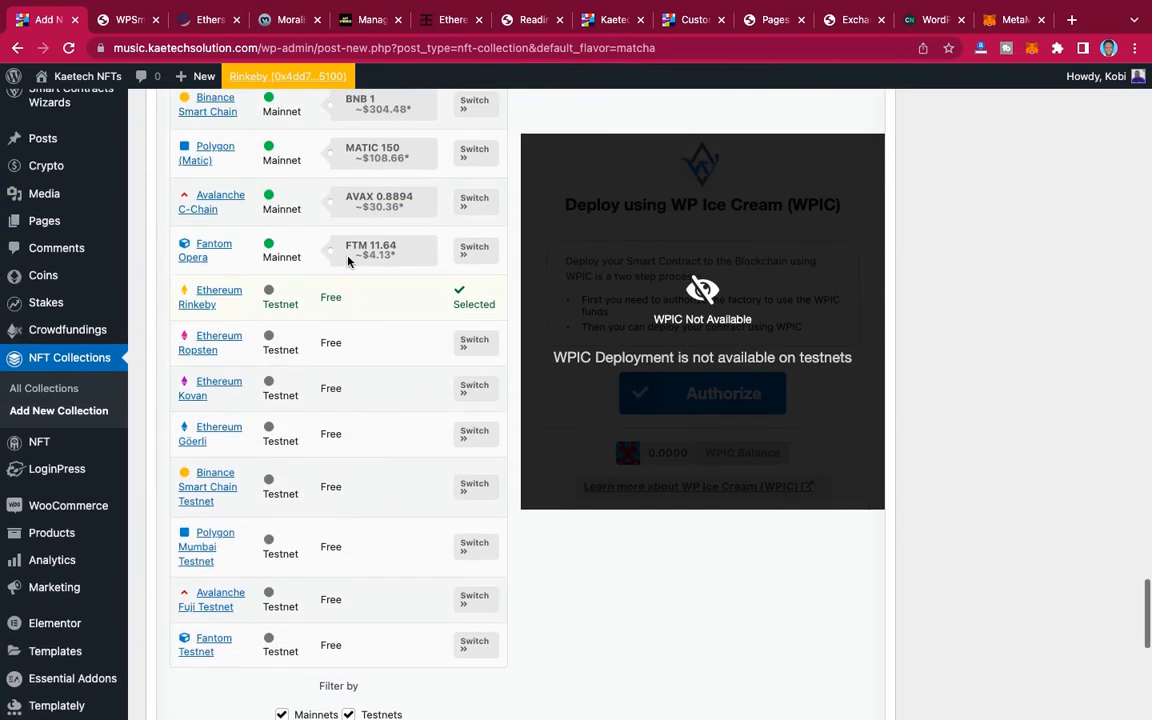
pyautogui.scroll(3, 348, 260)
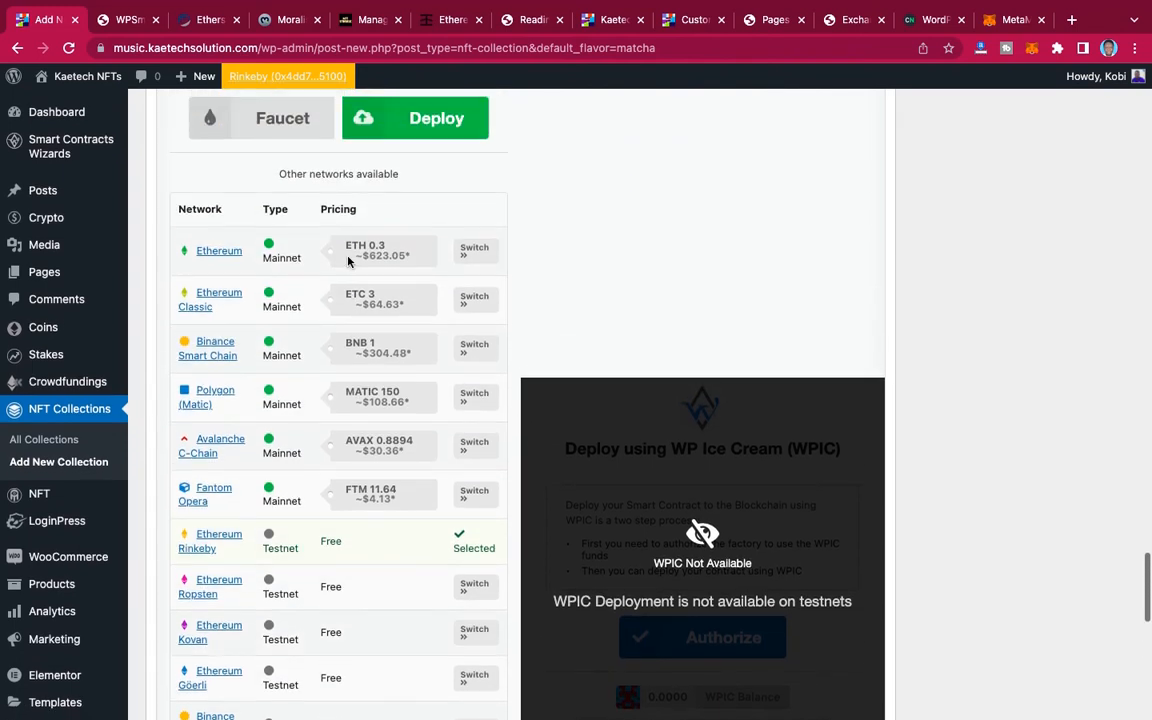
pyautogui.scroll(3, 348, 258)
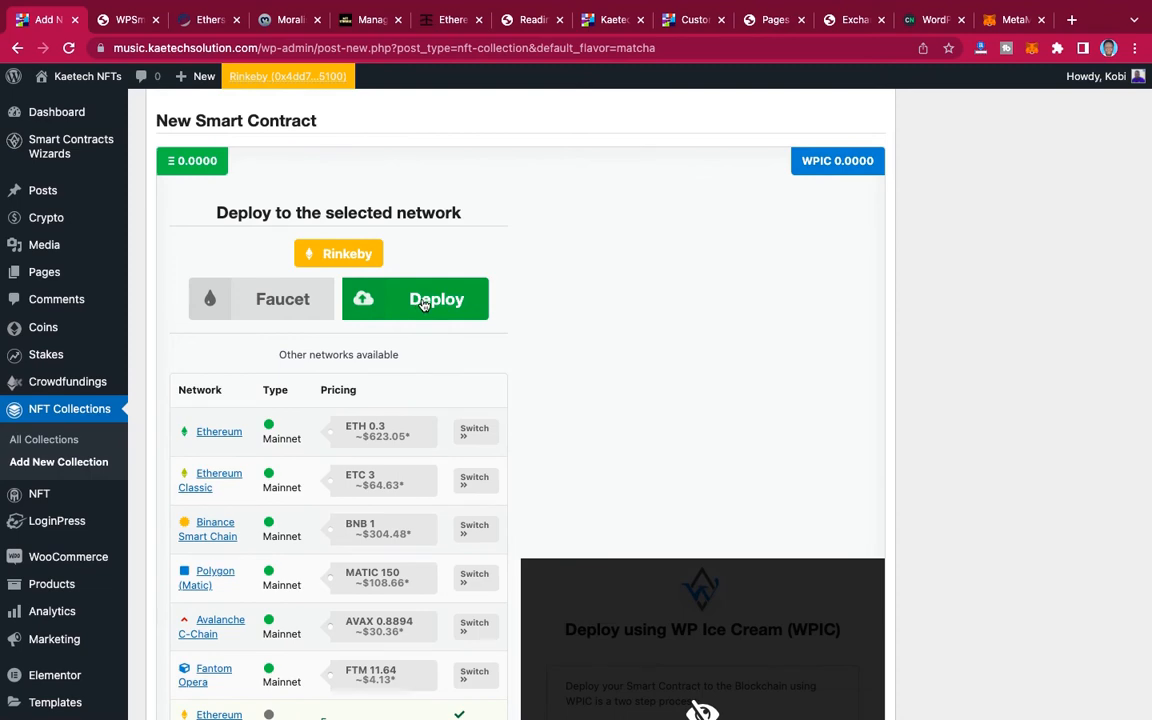
# Deploy to Rinkeby after accepting the terms of service and confirming legal age
pyautogui.click(422, 302)
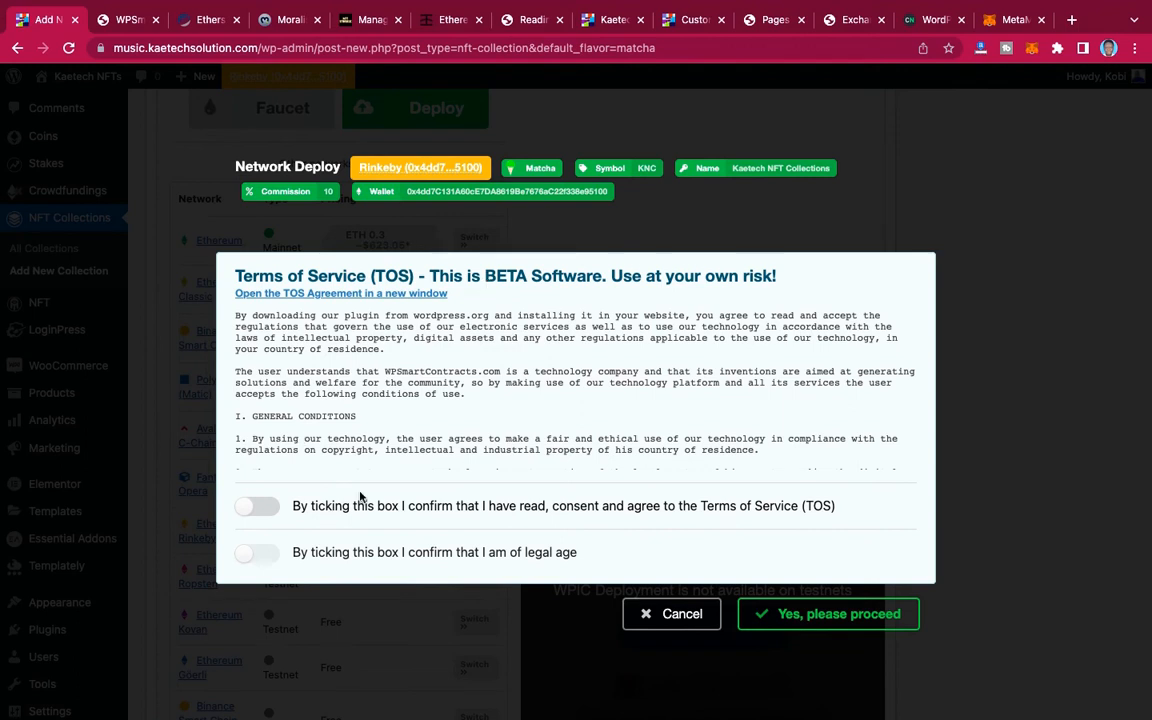
pyautogui.click(257, 506)
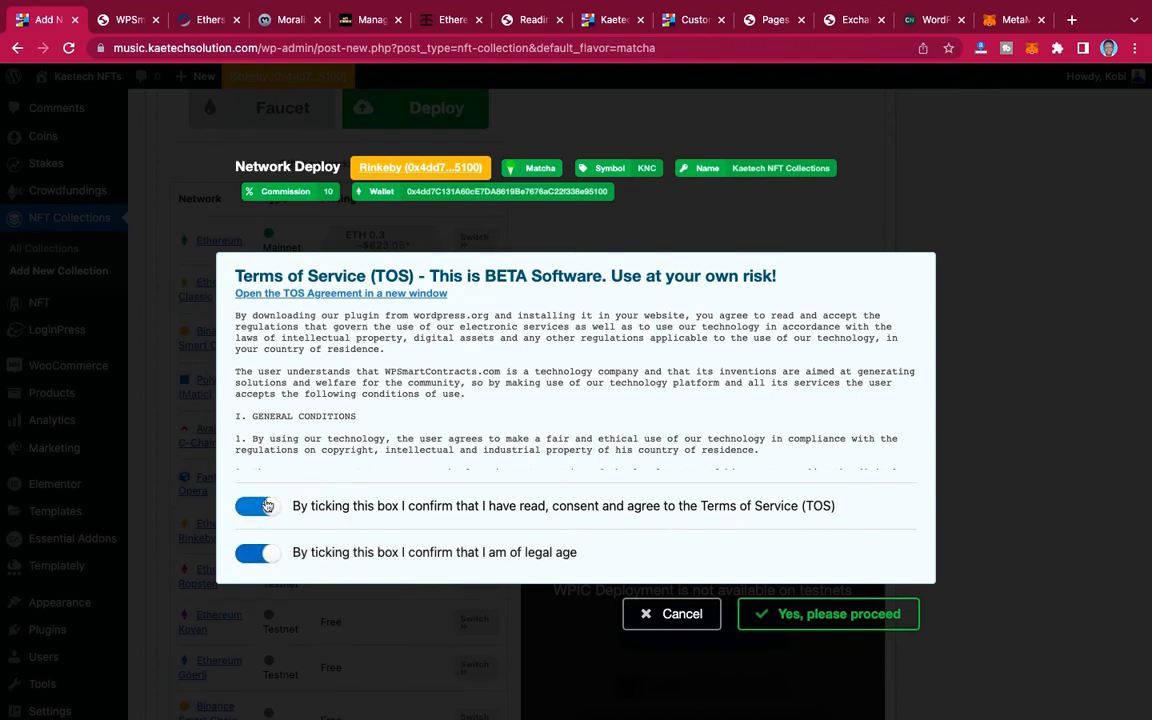
pyautogui.click(260, 554)
pyautogui.click(826, 614)
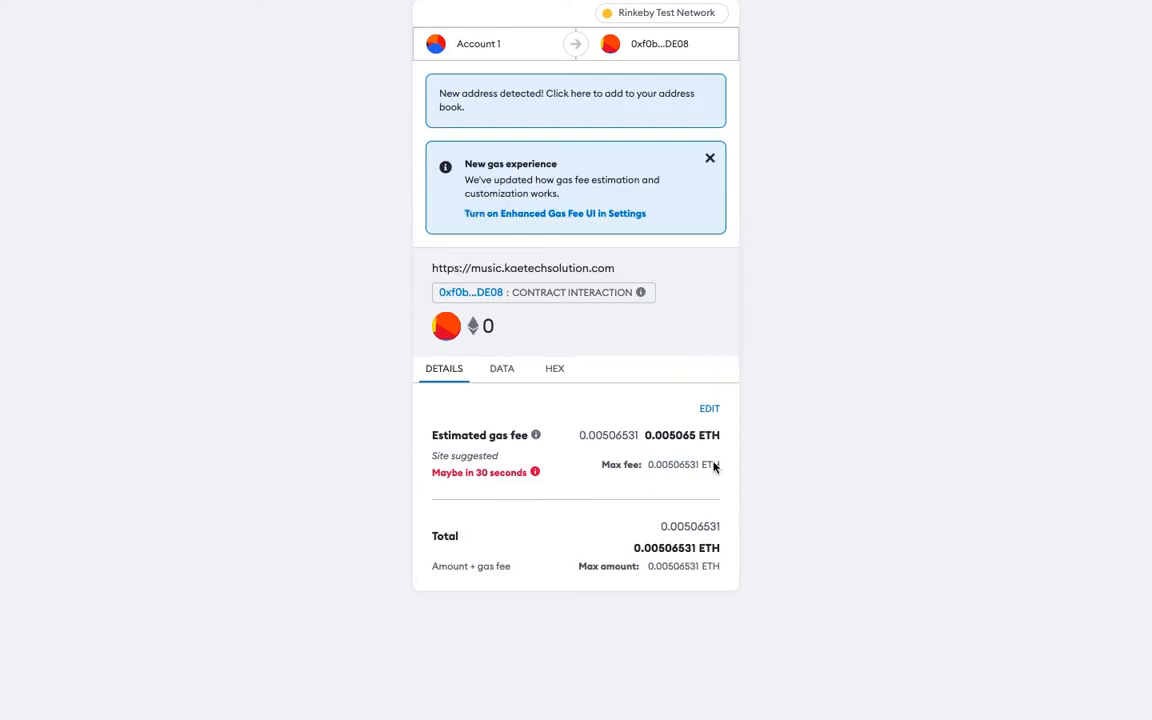
# Confirm the 0.00506531 ETH contract deployment transaction in MetaMask on Rinkeby
pyautogui.scroll(-2, 712, 379)
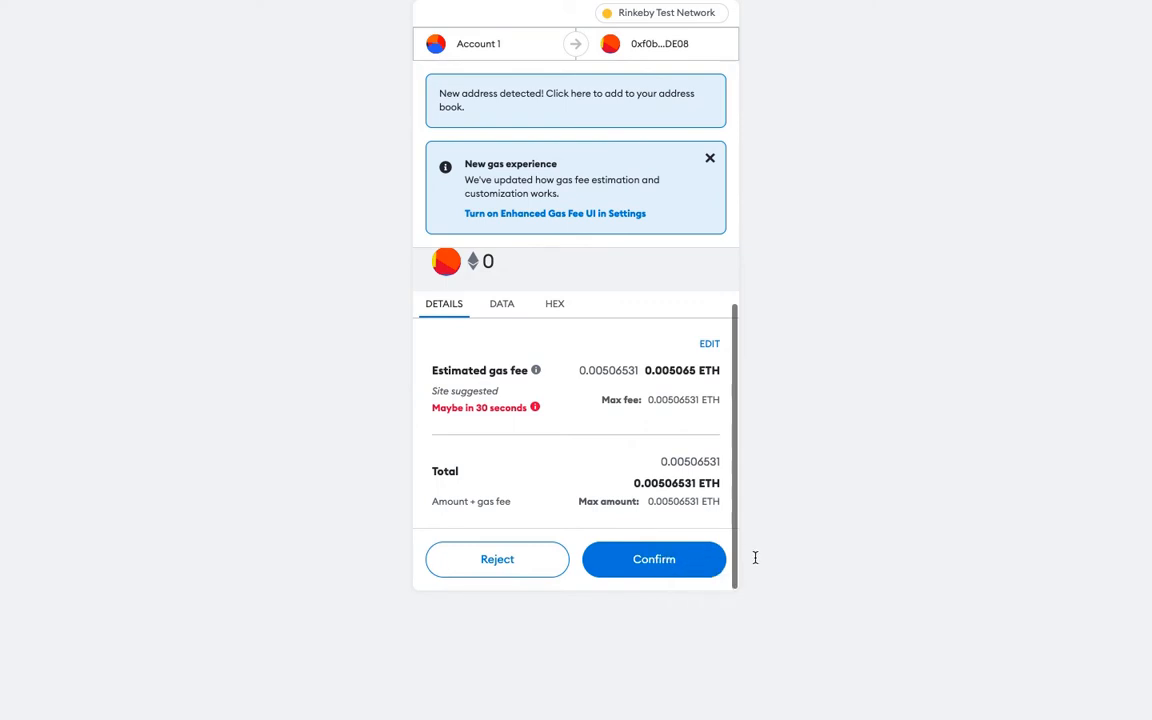
pyautogui.click(659, 566)
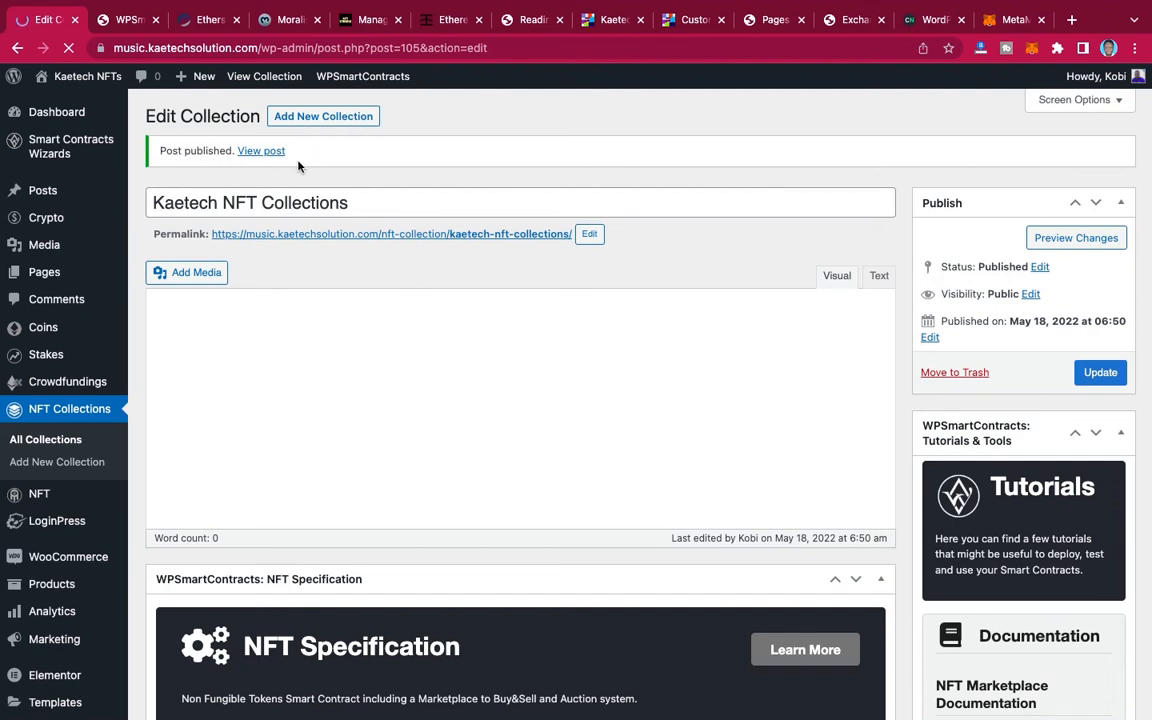
pyautogui.scroll(-10, 648, 295)
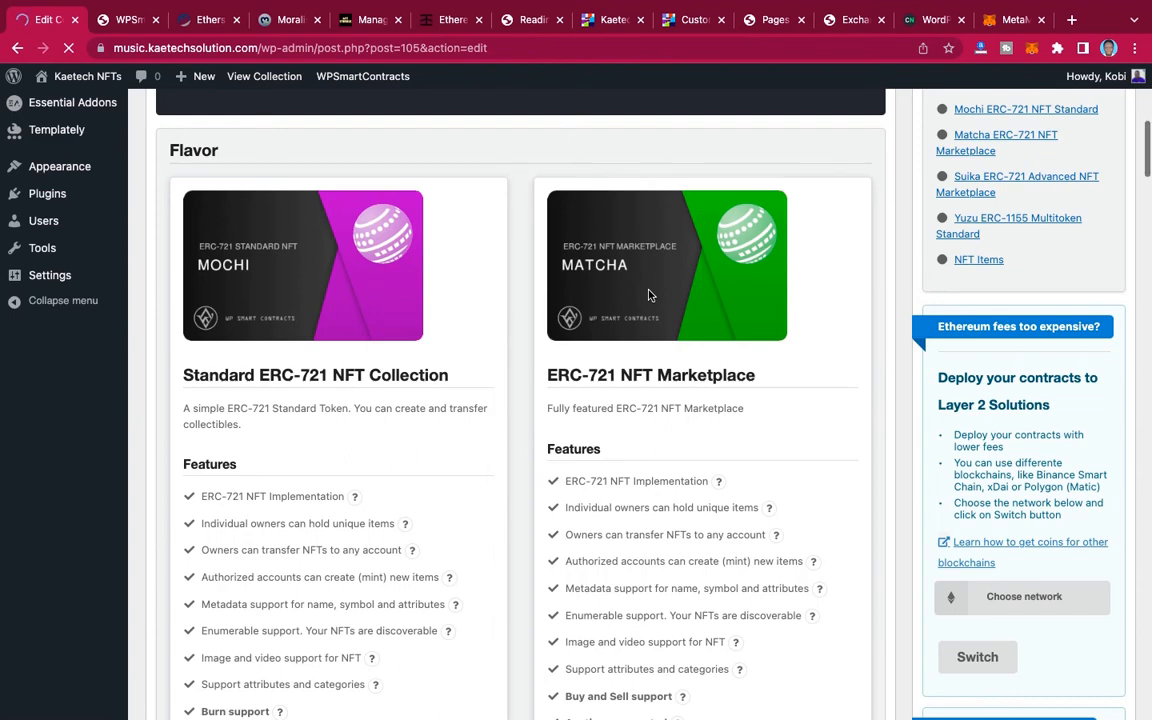
pyautogui.scroll(-8, 648, 295)
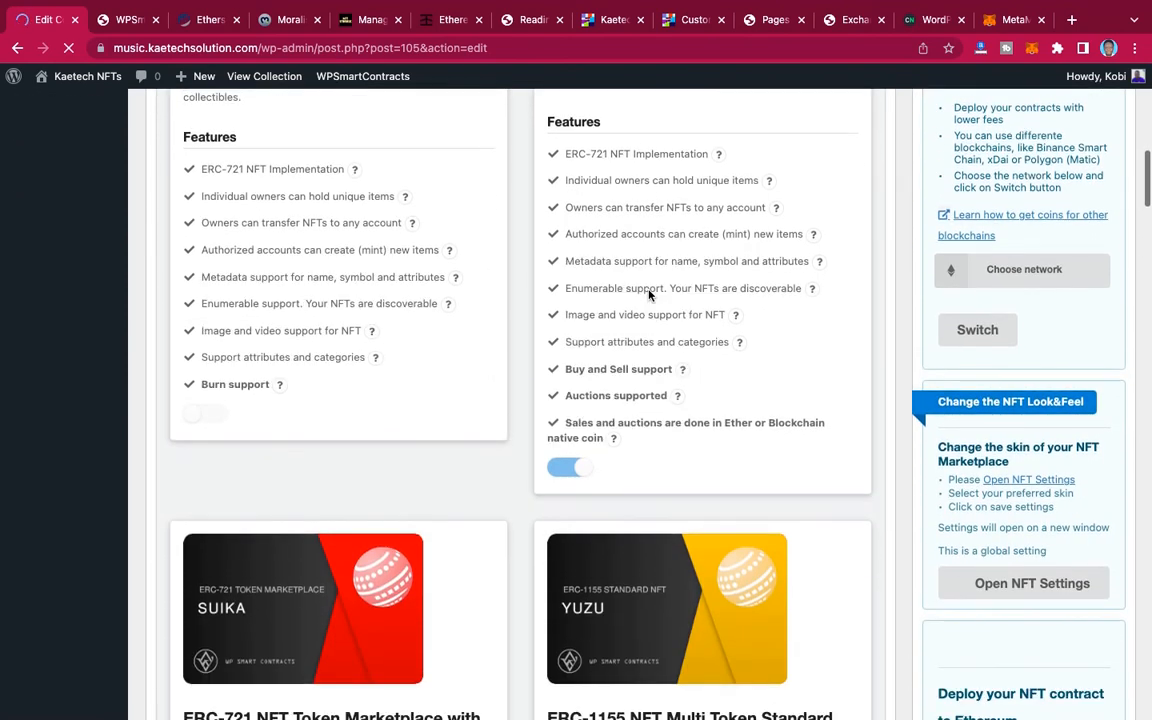
pyautogui.scroll(-8, 648, 295)
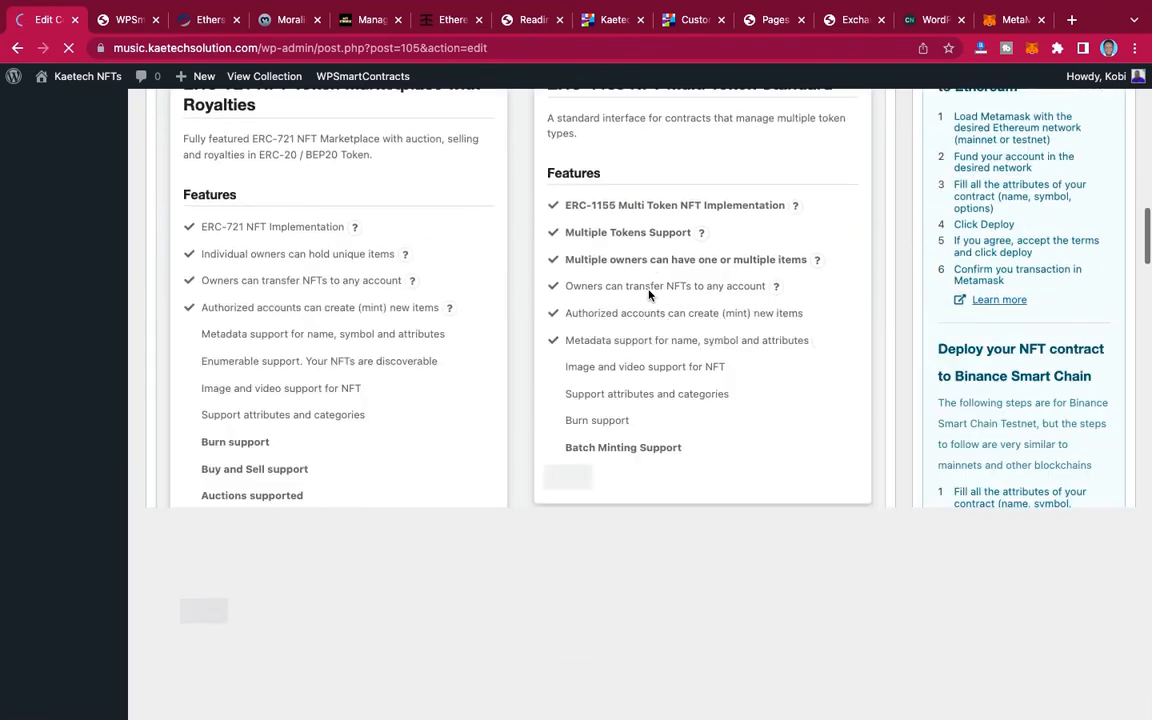
pyautogui.scroll(-4, 648, 295)
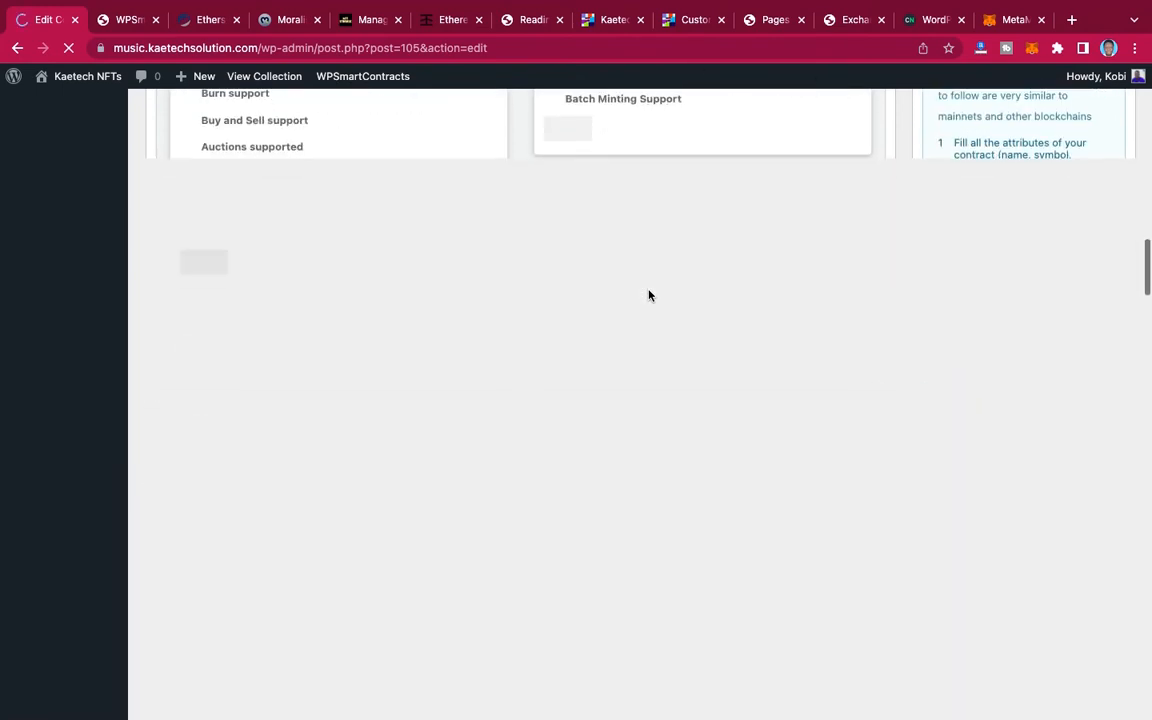
pyautogui.scroll(-6, 648, 295)
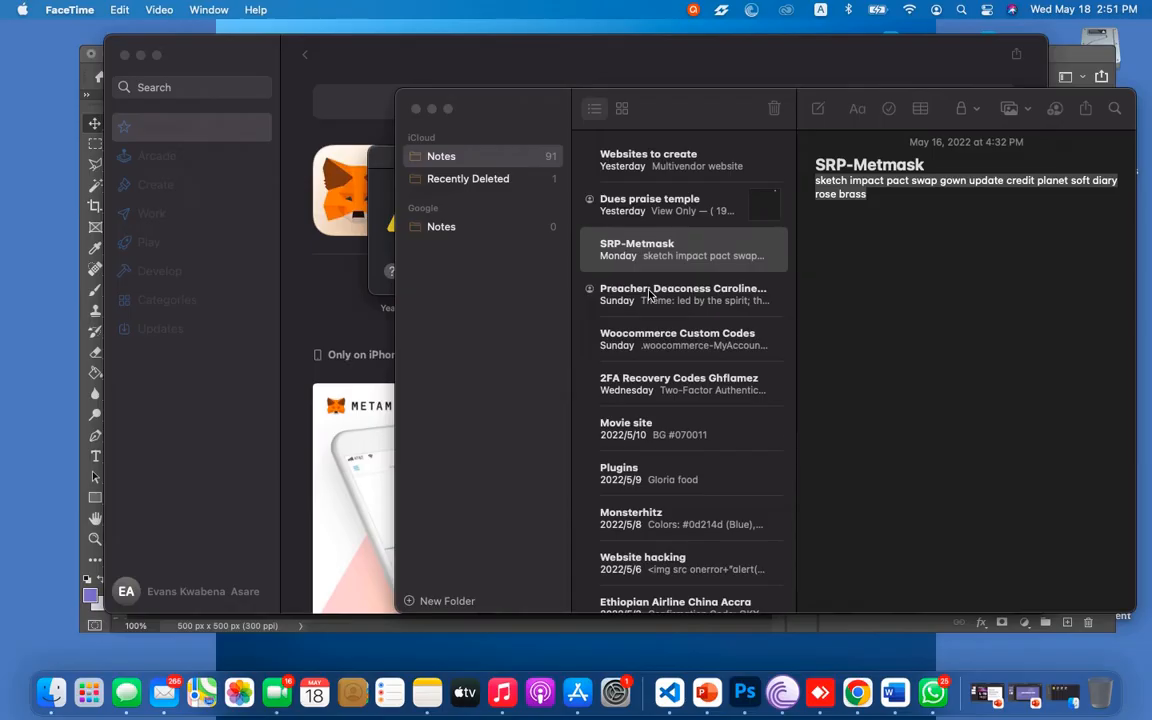
pyautogui.scroll(-1, 648, 293)
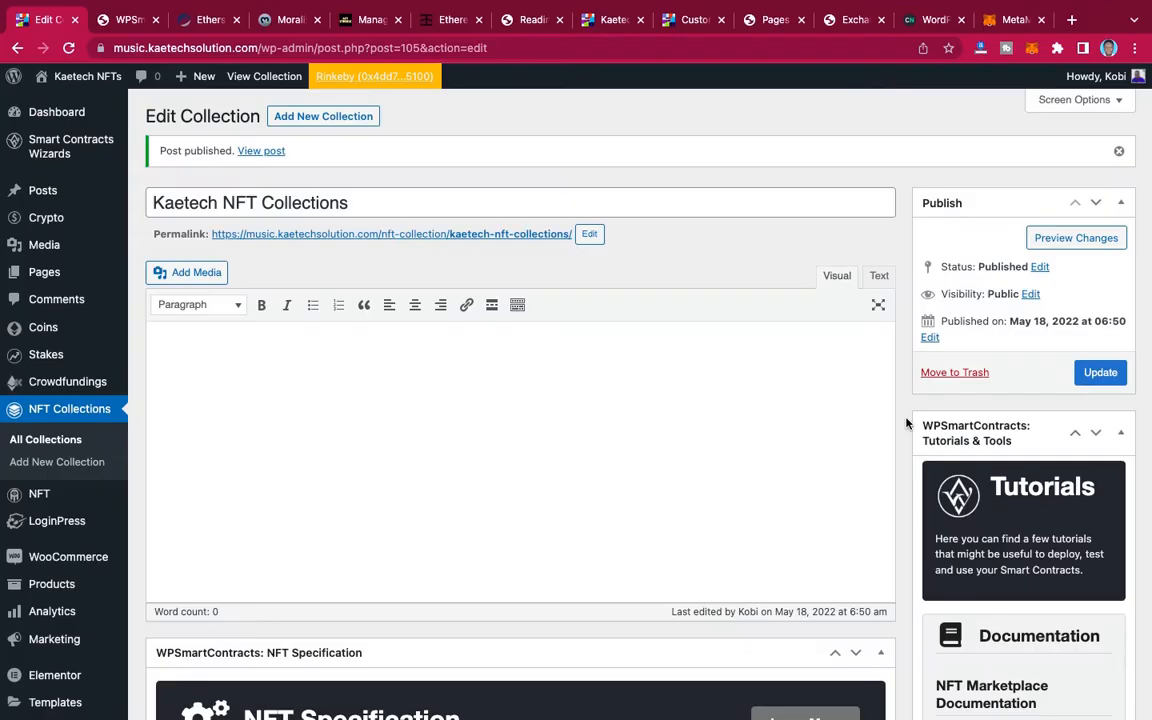
pyautogui.scroll(-15, 906, 423)
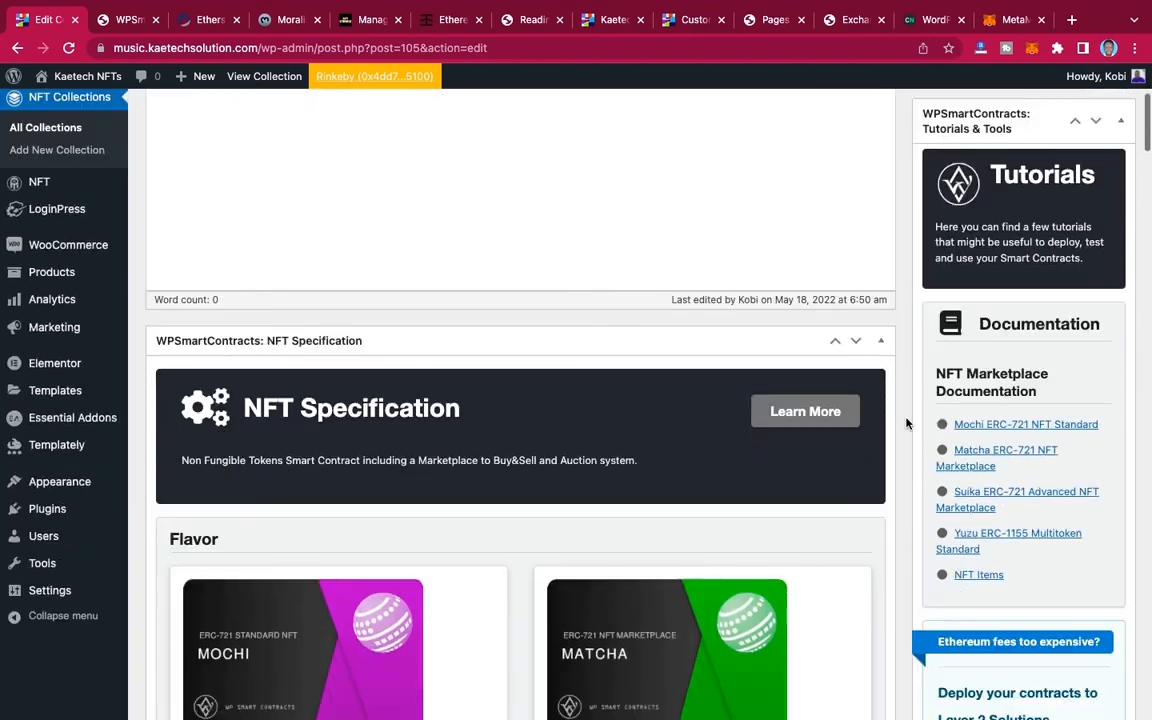
pyautogui.scroll(-15, 906, 423)
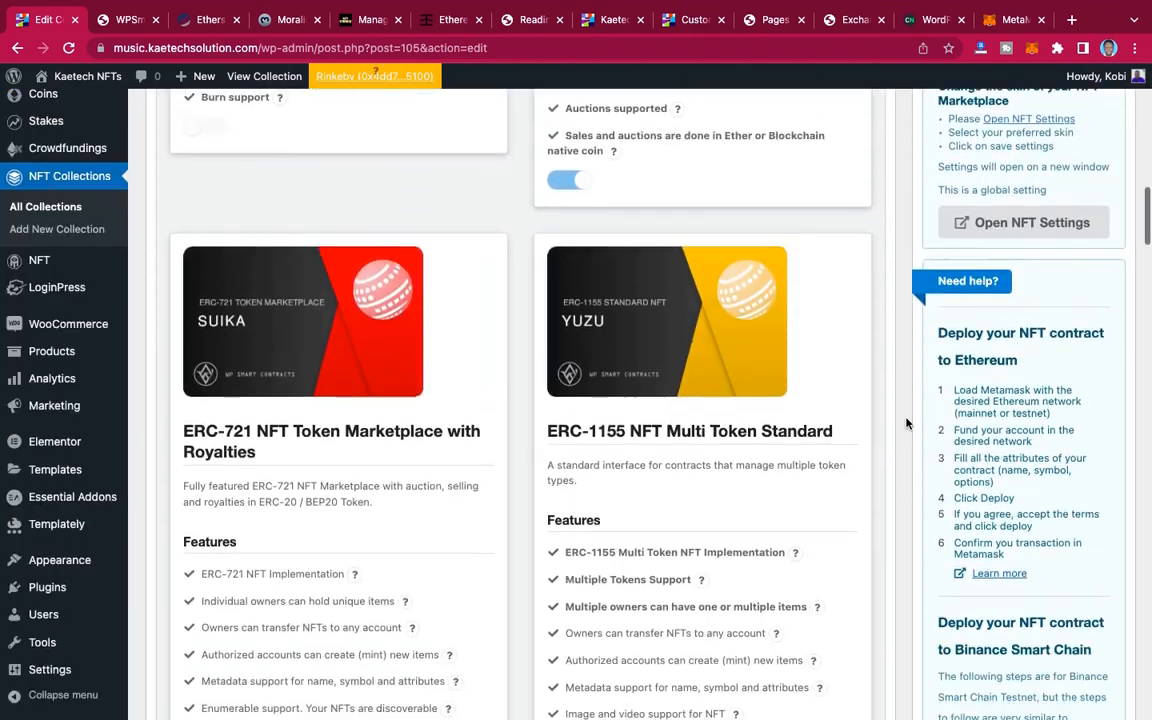
pyautogui.scroll(-15, 906, 423)
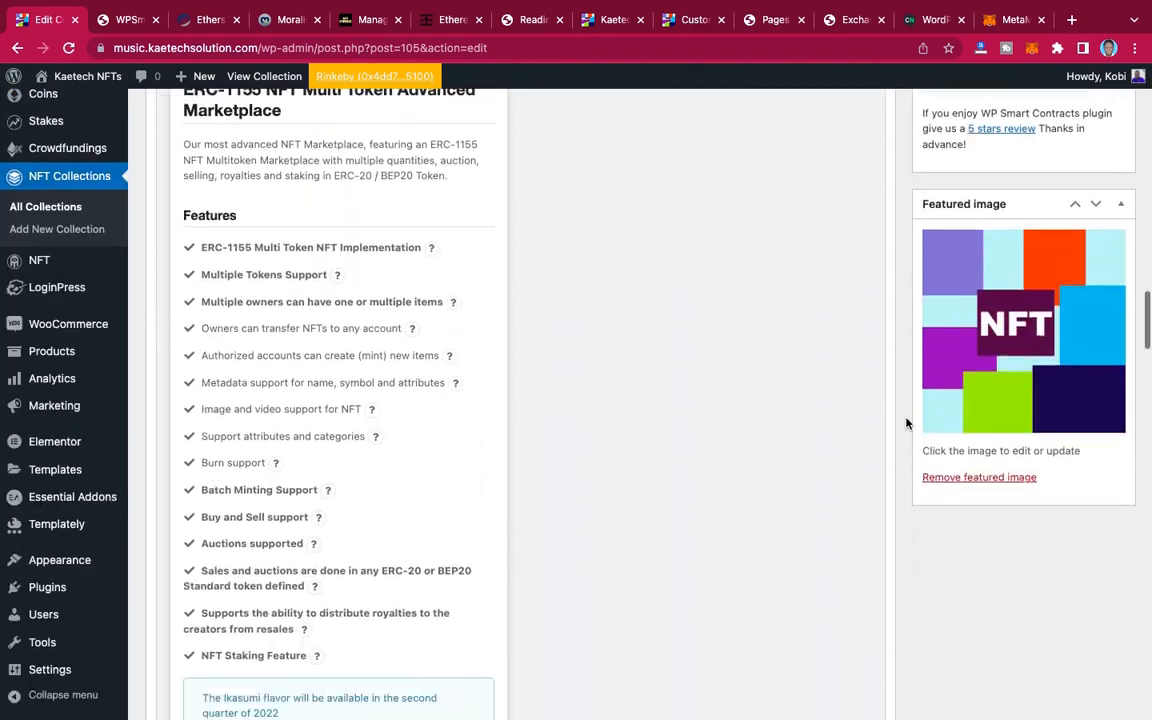
pyautogui.scroll(-15, 906, 423)
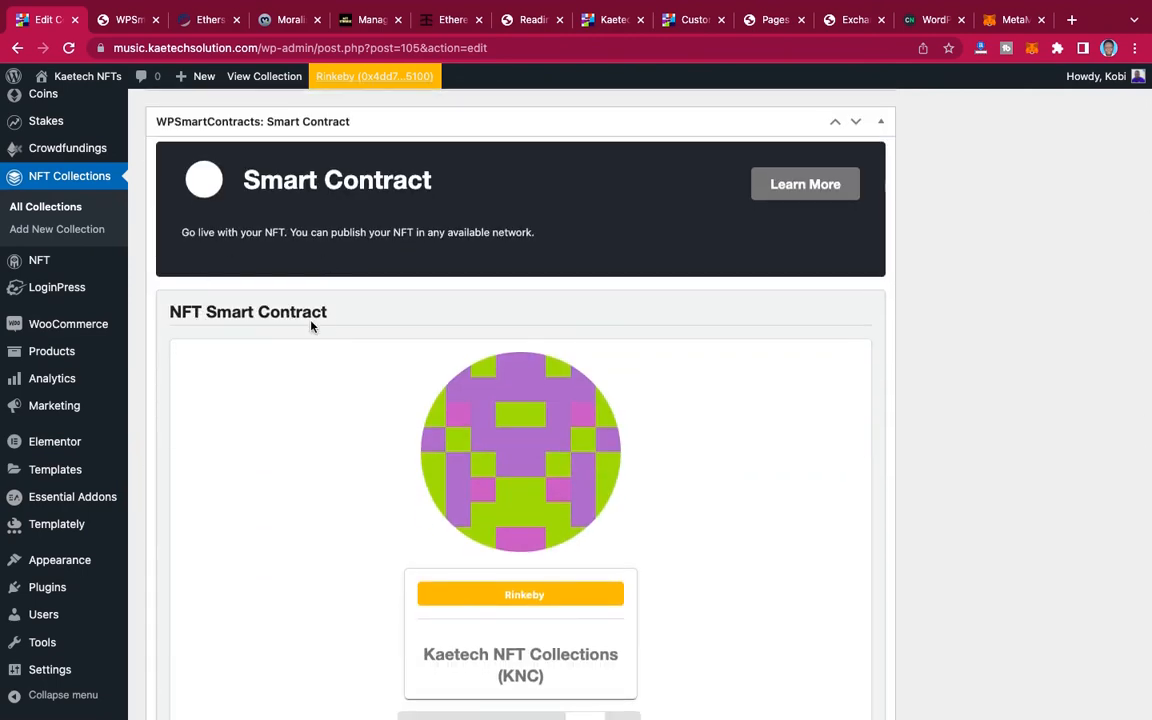
# Reveal the full contract address with its QR code and copy the address
pyautogui.scroll(-5, 846, 358)
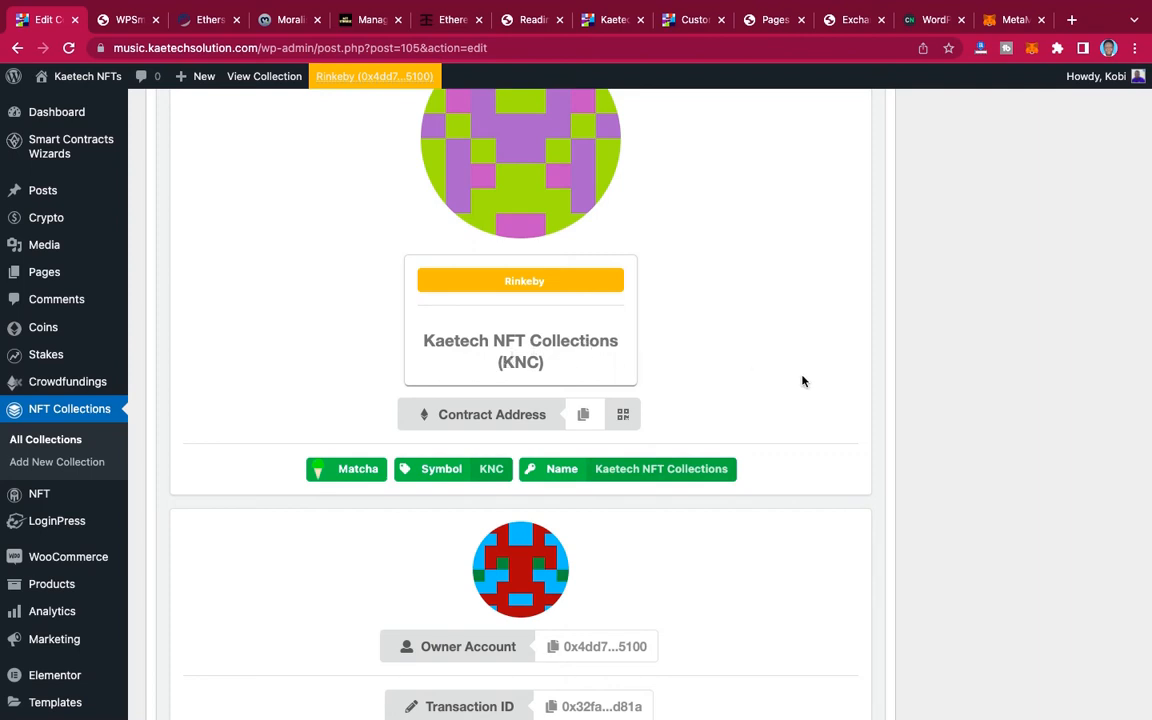
pyautogui.scroll(-3, 802, 381)
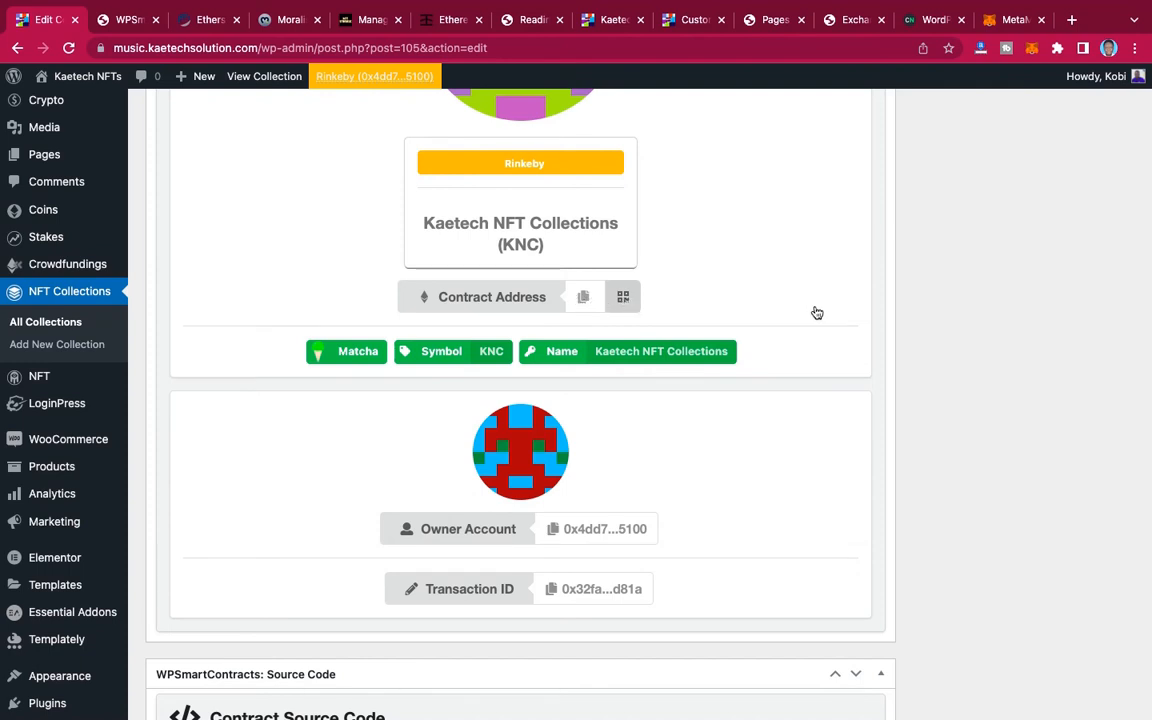
pyautogui.click(622, 298)
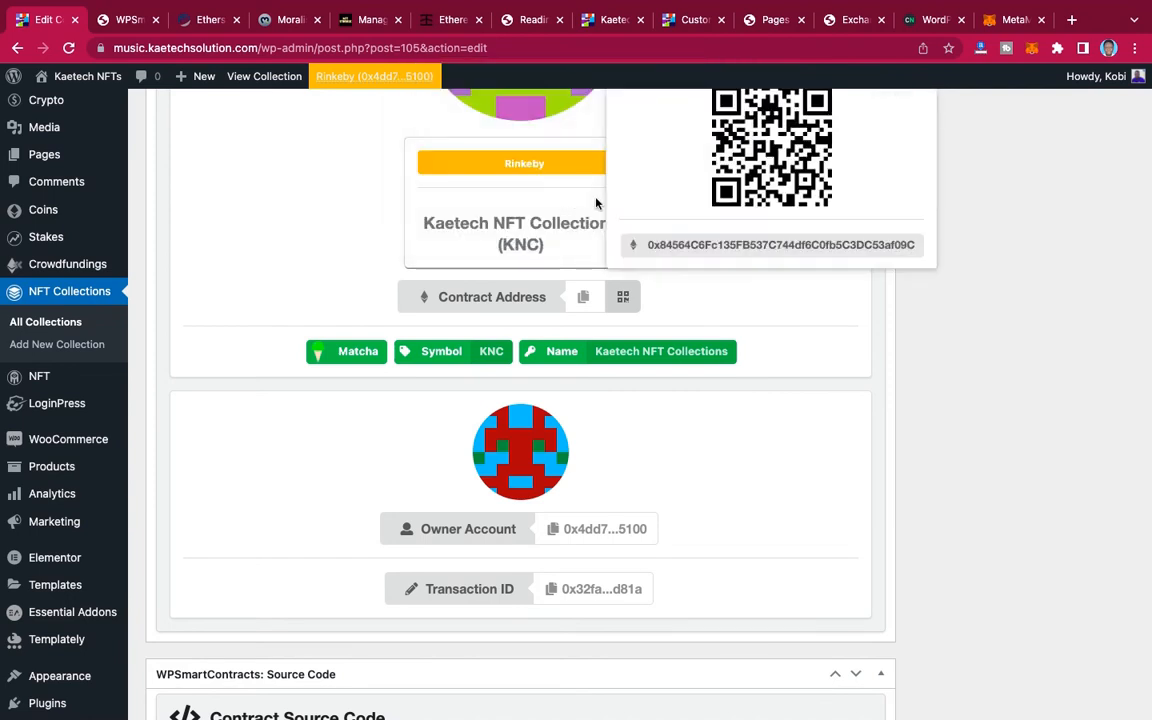
pyautogui.click(623, 297)
pyautogui.click(622, 300)
pyautogui.scroll(2, 622, 300)
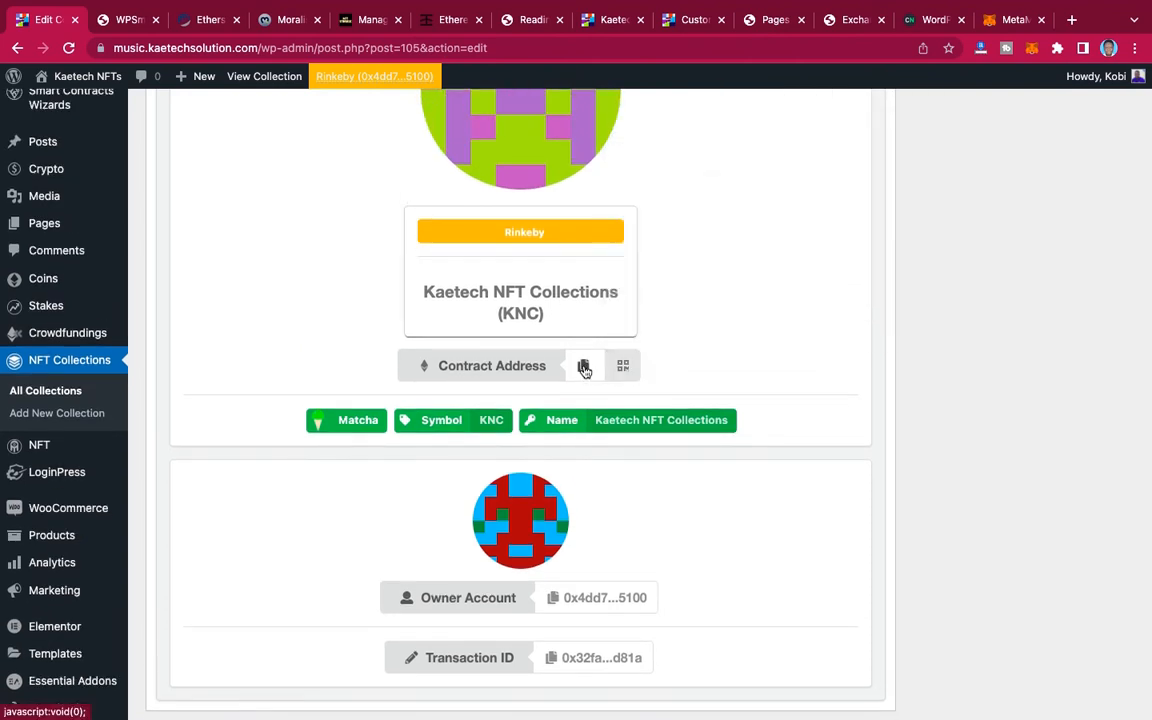
pyautogui.click(584, 367)
pyautogui.scroll(-3, 797, 366)
pyautogui.scroll(-1, 797, 366)
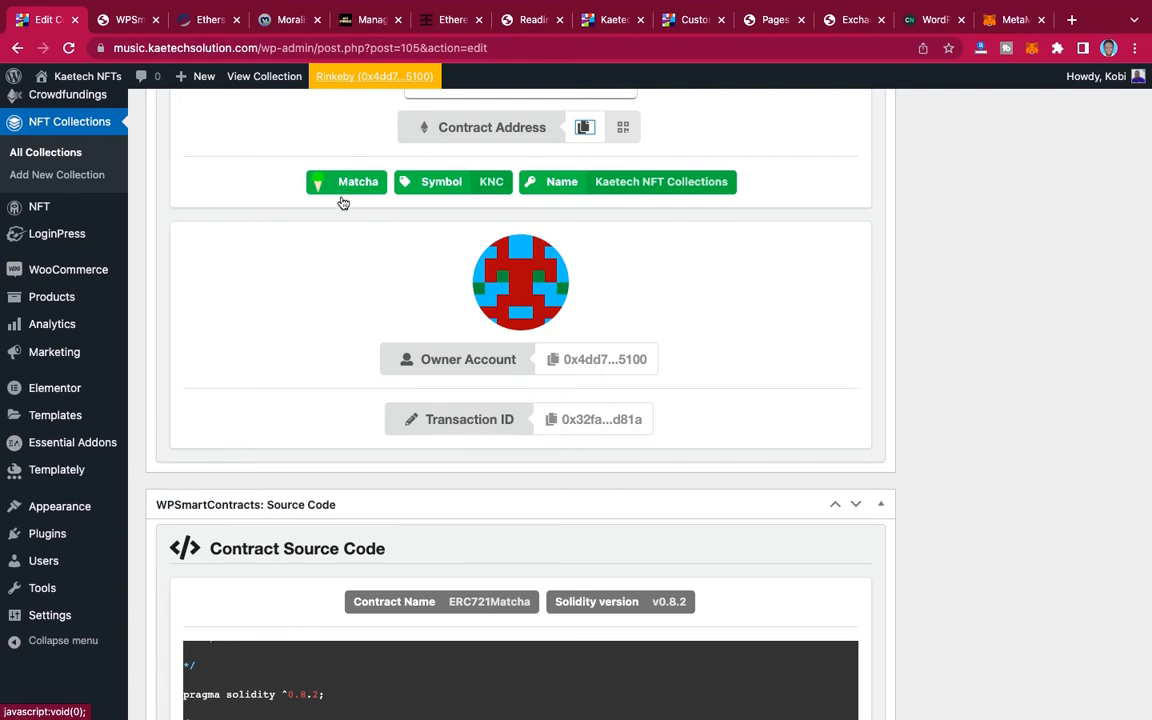
pyautogui.scroll(-1, 400, 288)
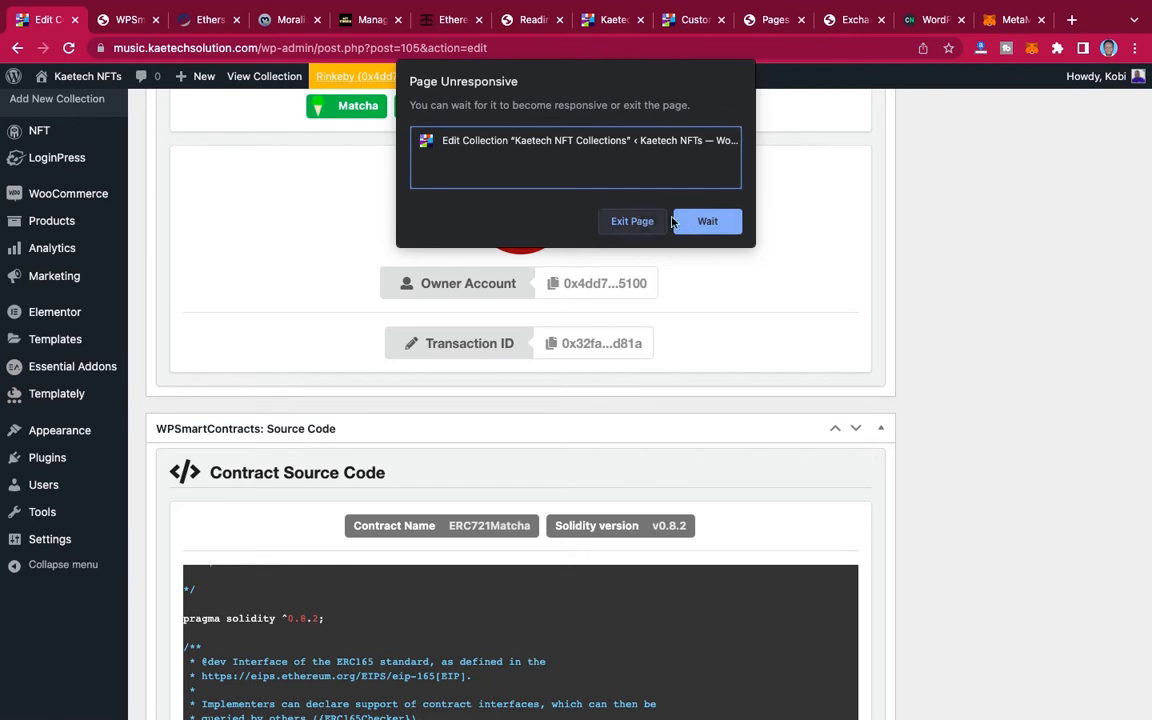
pyautogui.click(705, 222)
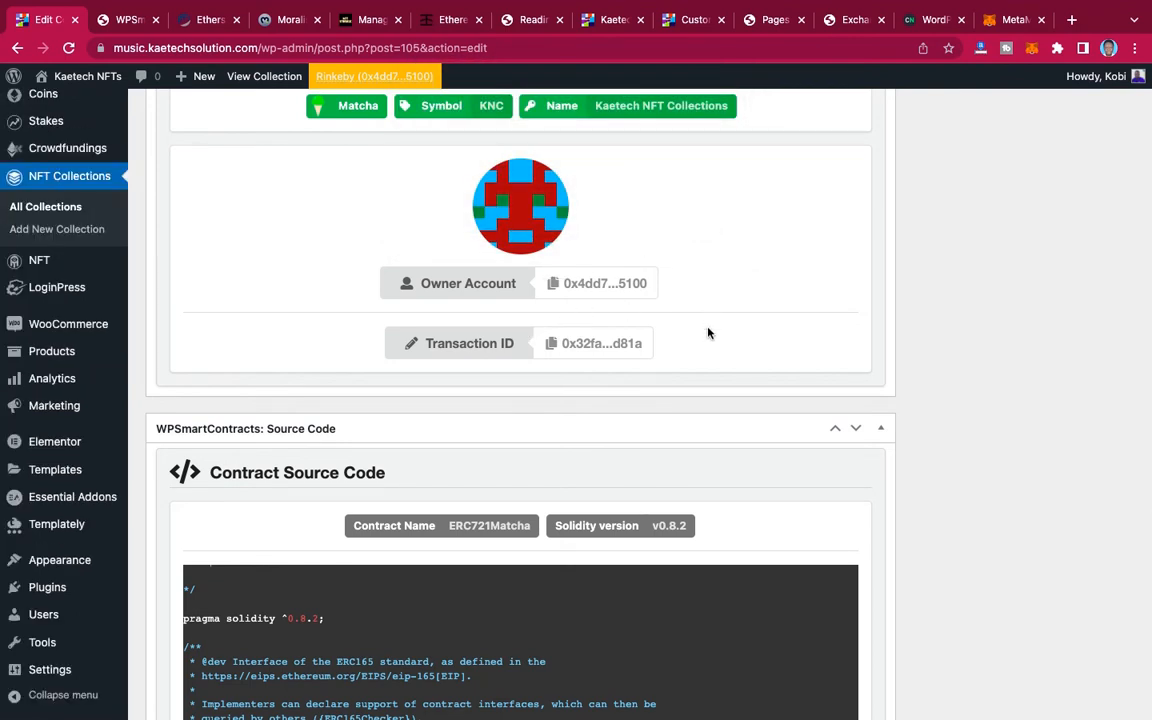
pyautogui.scroll(-2, 731, 306)
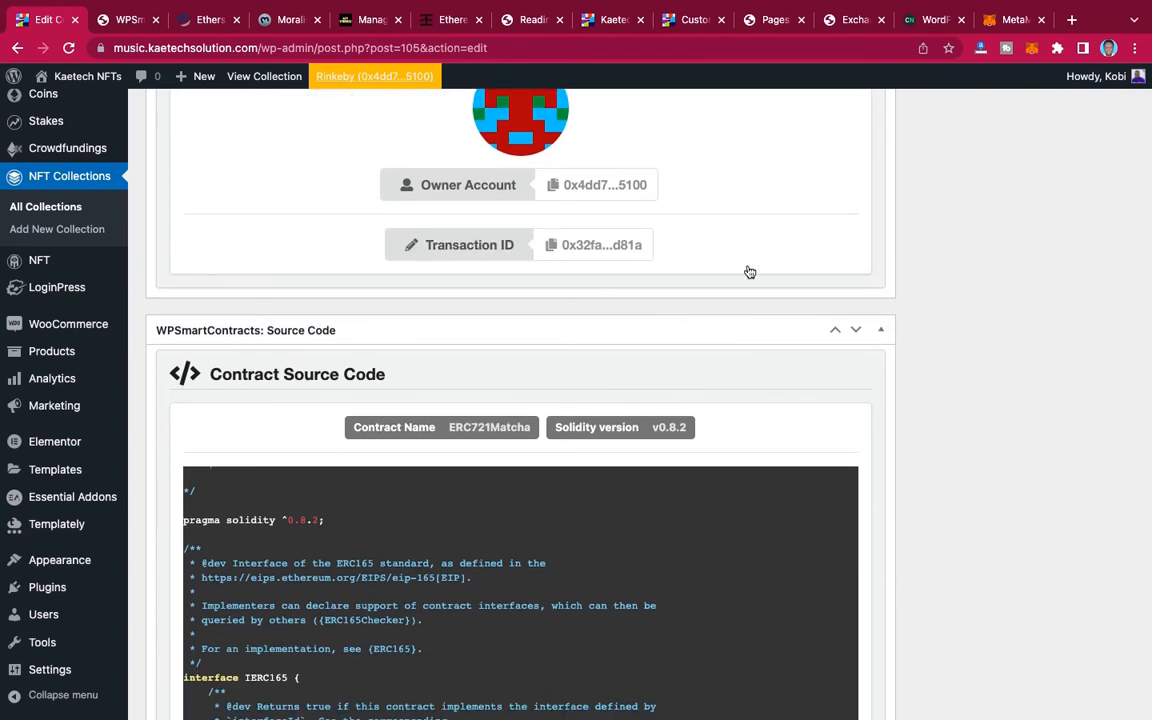
pyautogui.scroll(-5, 748, 270)
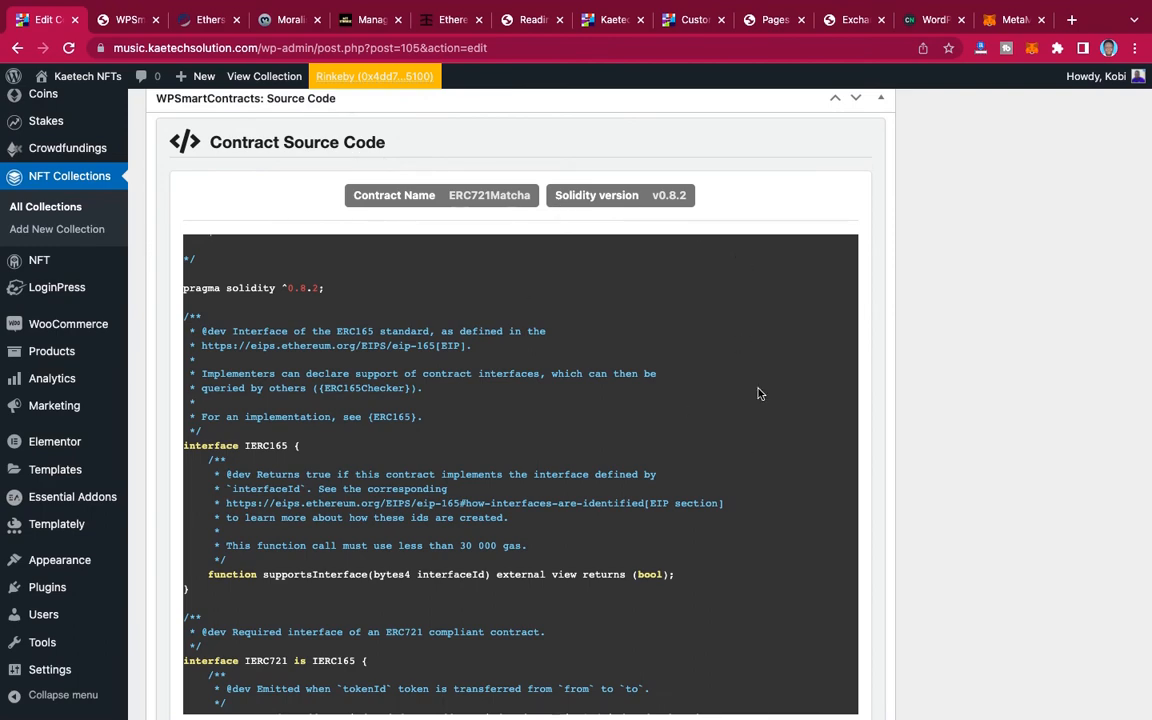
pyautogui.scroll(15, 762, 470)
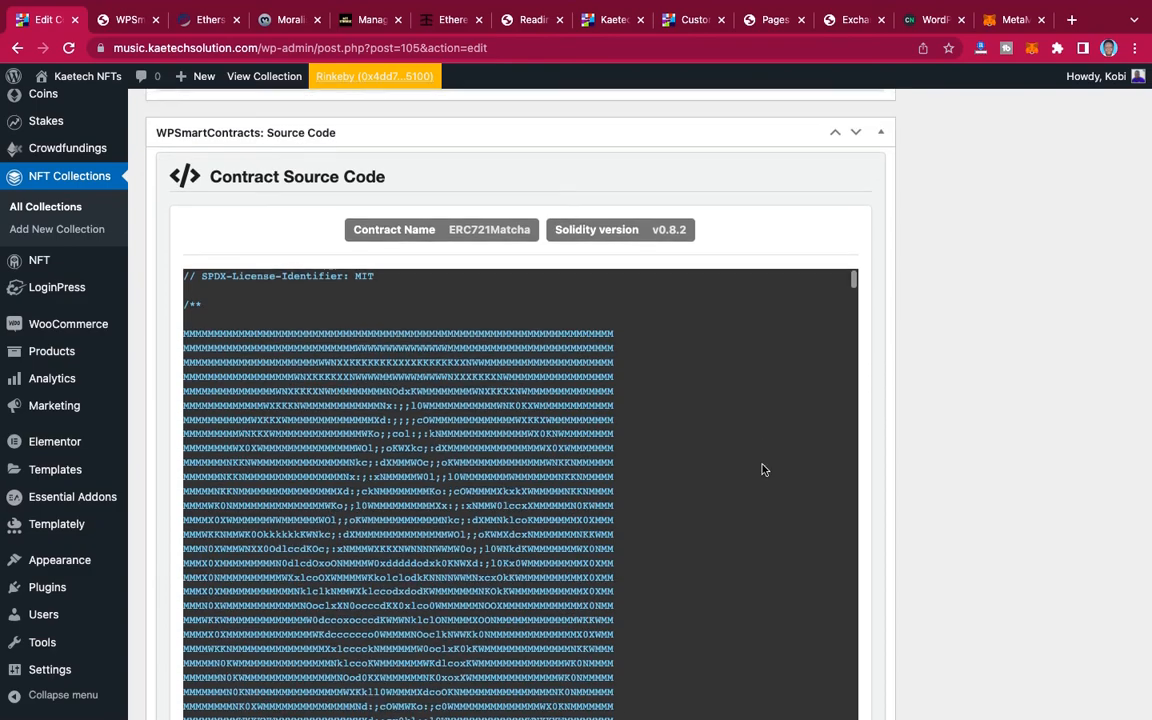
pyautogui.scroll(-20, 762, 470)
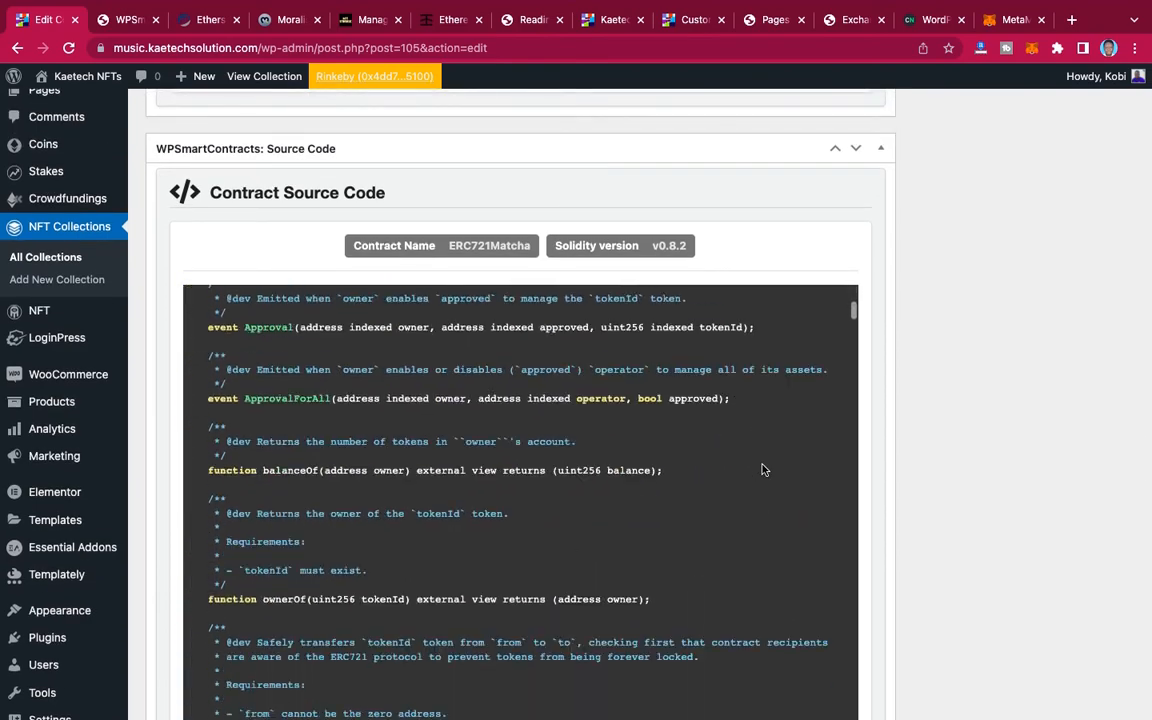
pyautogui.scroll(-20, 762, 470)
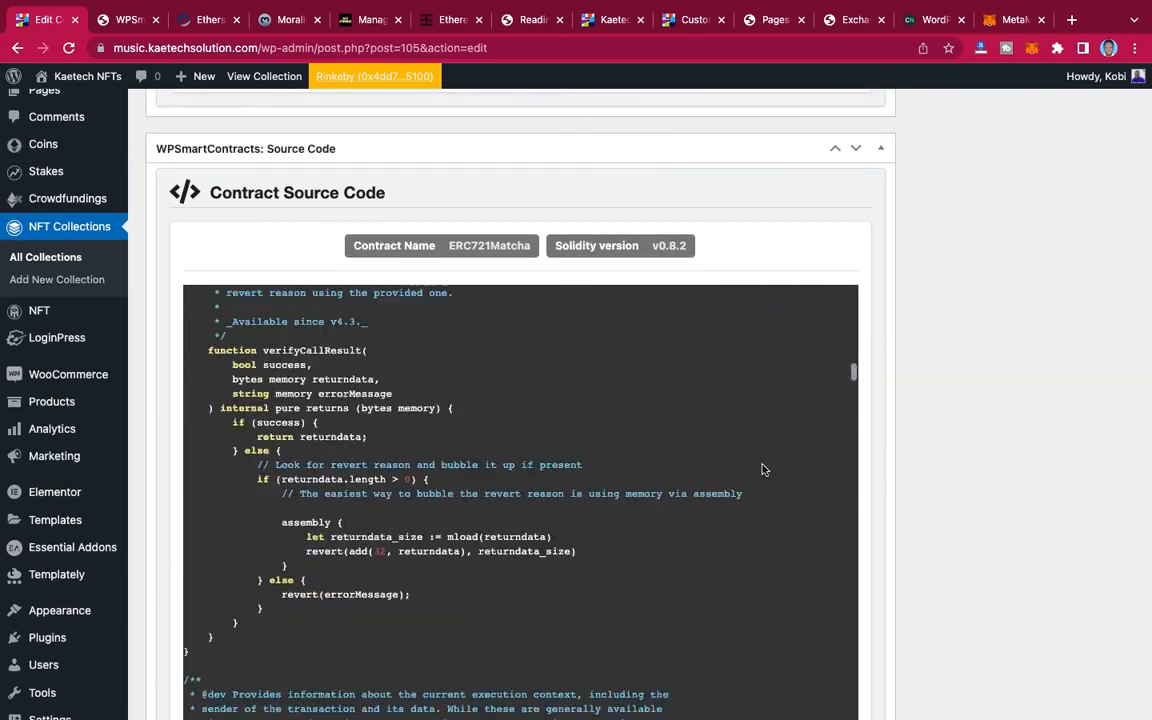
pyautogui.scroll(-15, 762, 470)
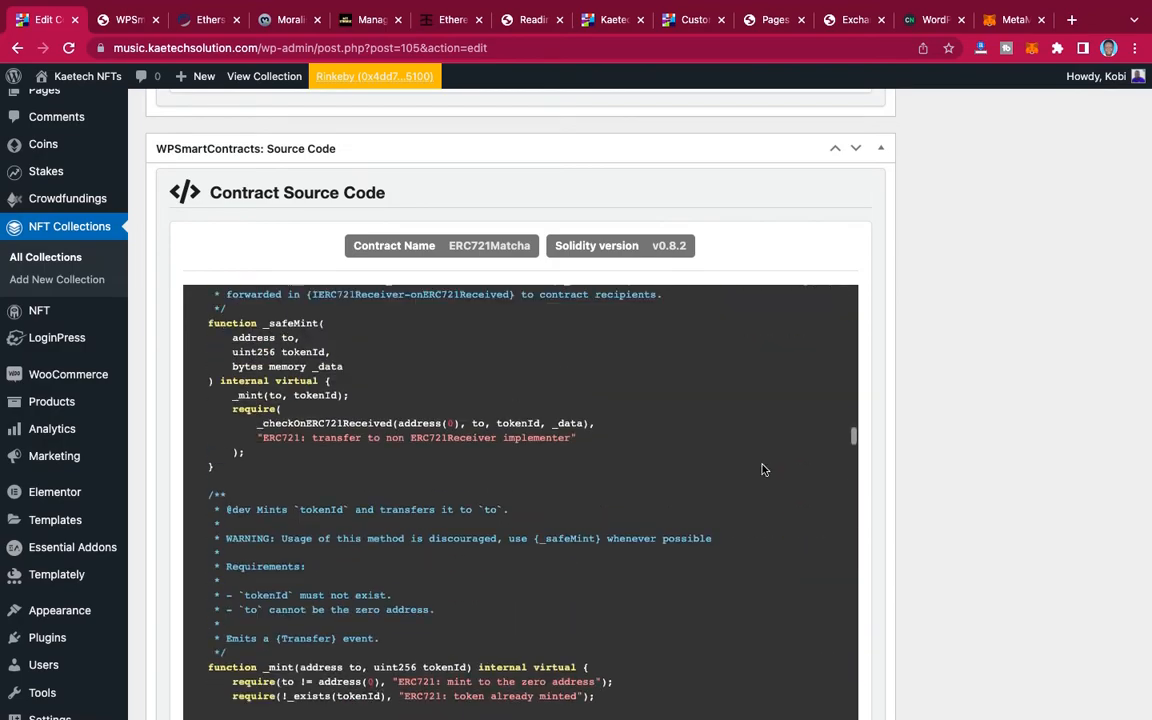
pyautogui.scroll(15, 762, 470)
pyautogui.scroll(20, 762, 470)
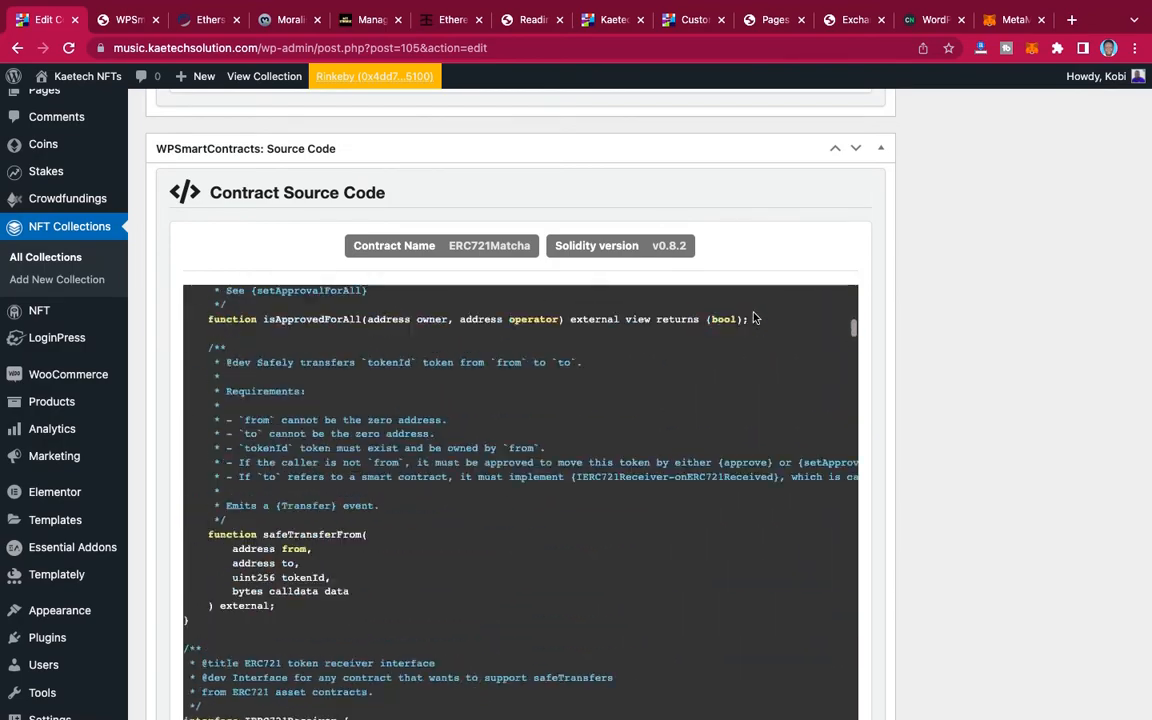
pyautogui.scroll(-10, 930, 487)
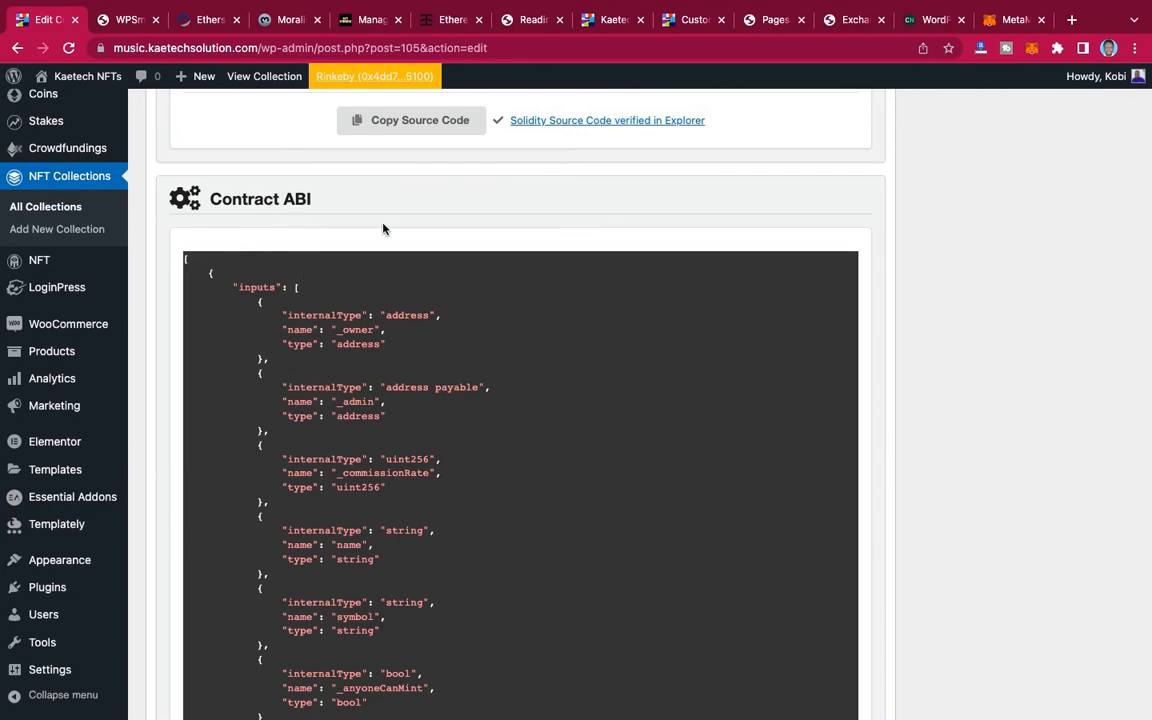
pyautogui.scroll(-10, 897, 449)
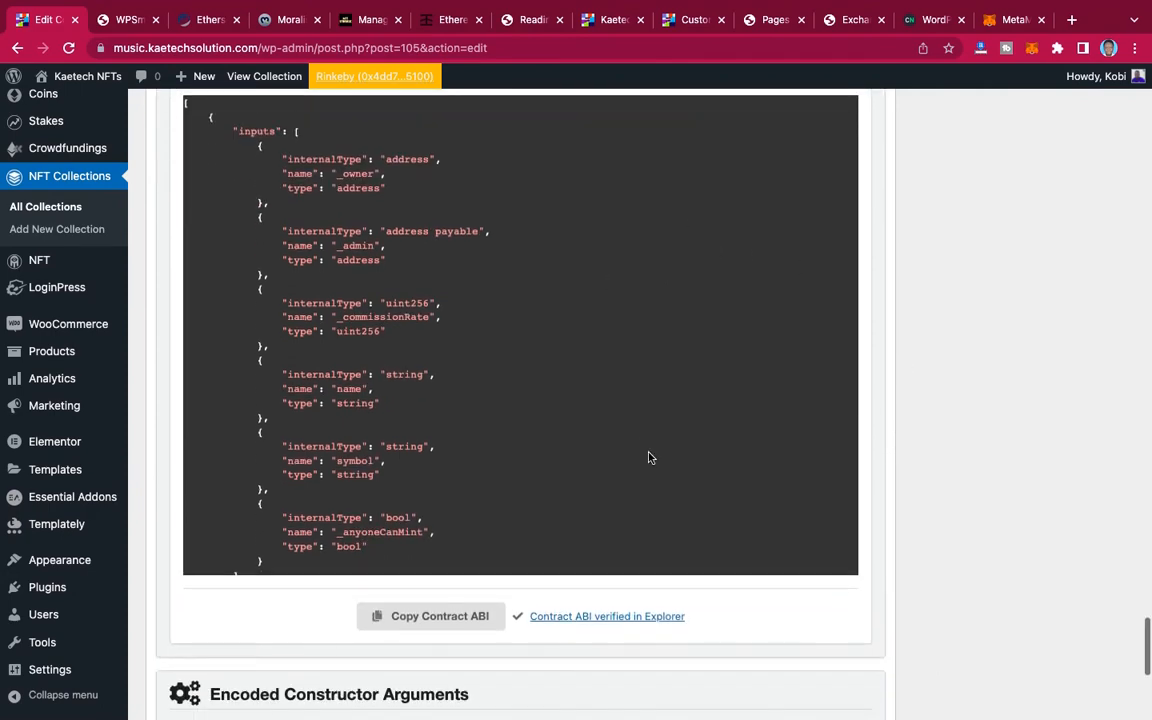
pyautogui.scroll(3, 630, 427)
pyautogui.scroll(10, 630, 430)
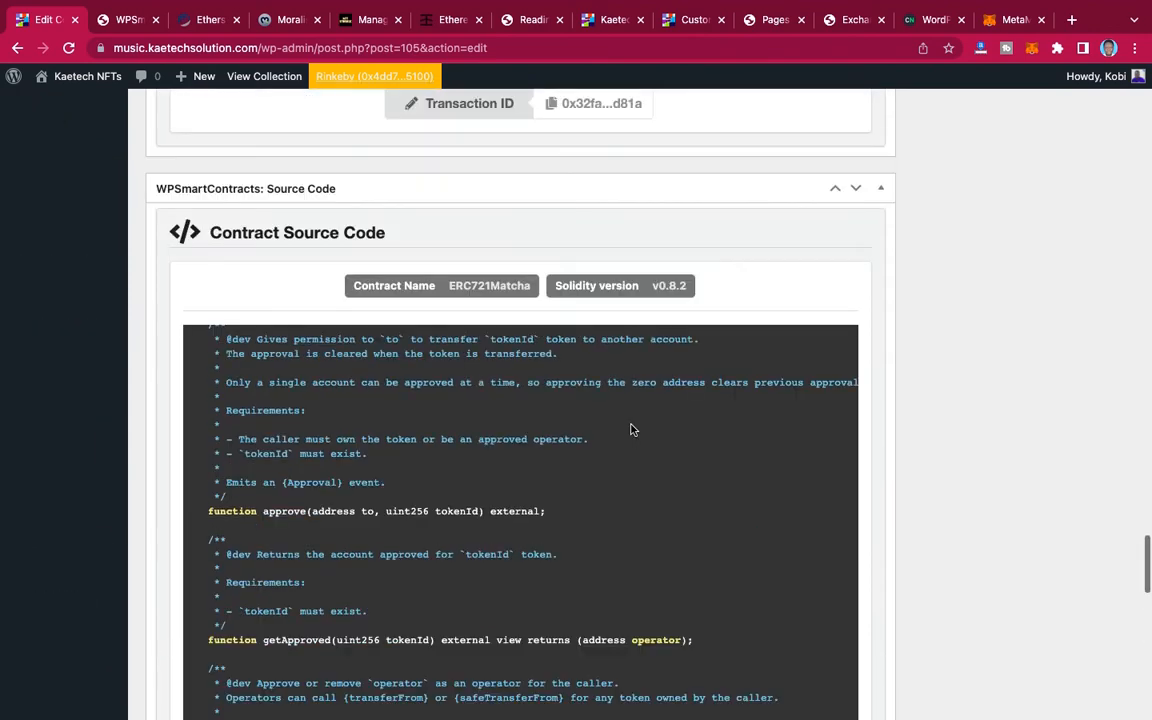
pyautogui.scroll(-15, 912, 626)
pyautogui.scroll(-5, 912, 626)
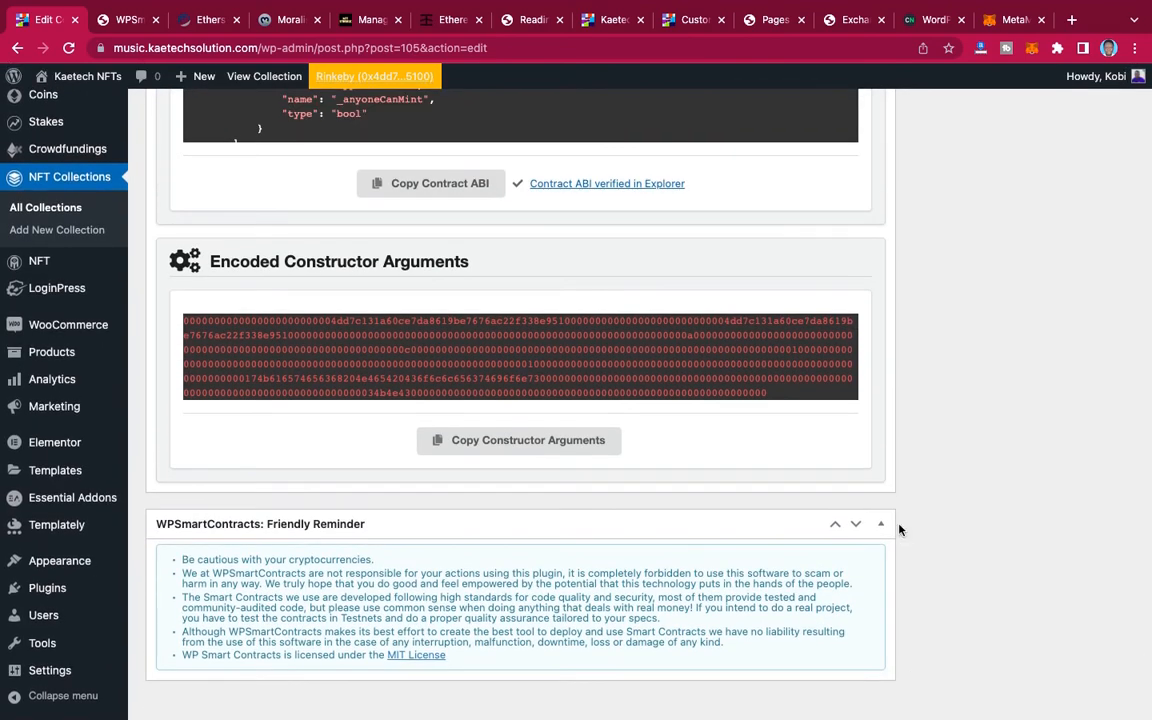
pyautogui.scroll(-1, 712, 373)
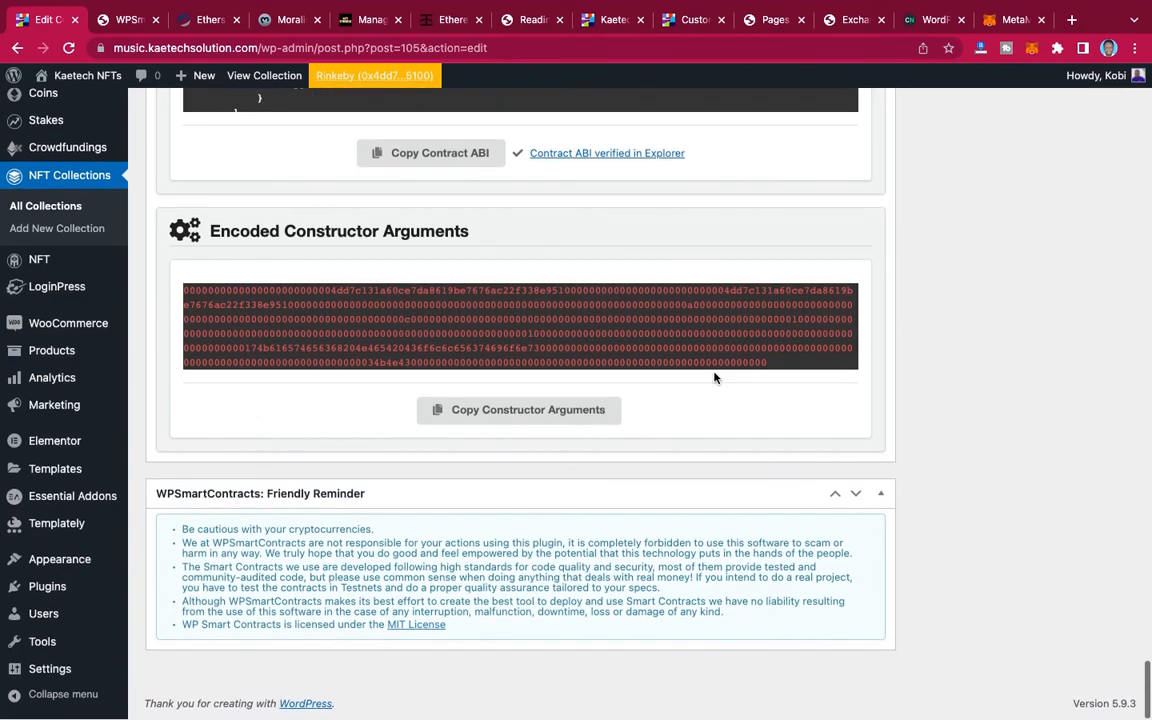
pyautogui.scroll(10, 884, 373)
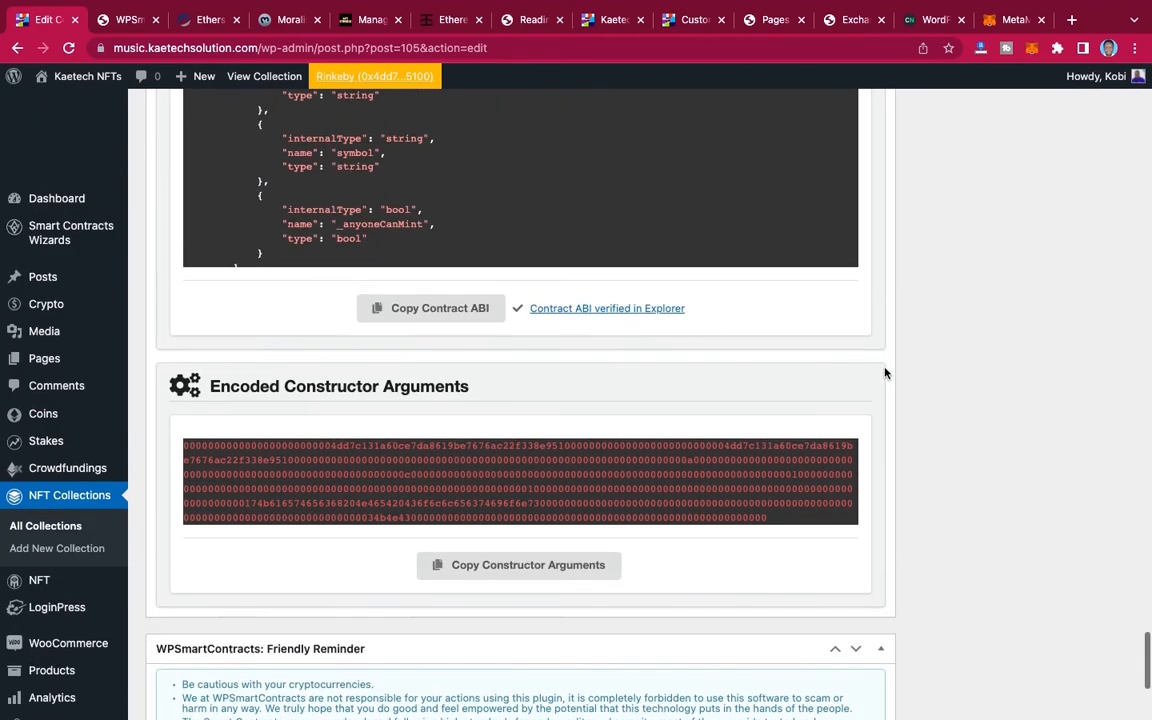
pyautogui.scroll(15, 884, 373)
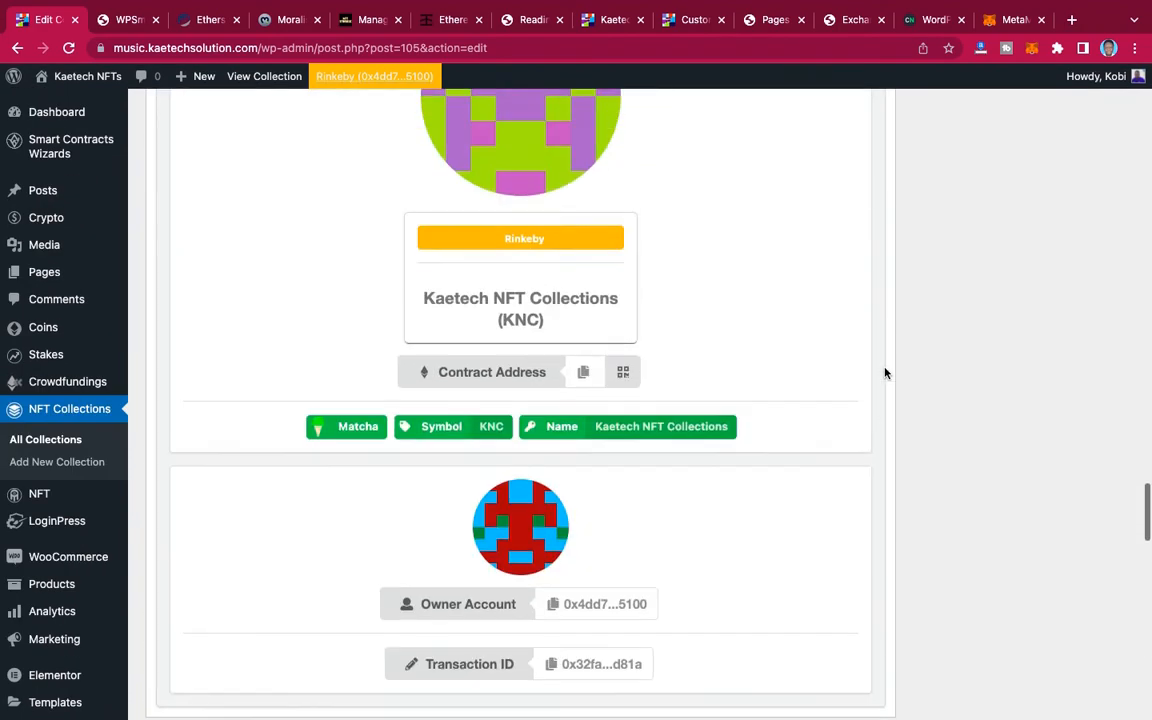
pyautogui.scroll(15, 884, 373)
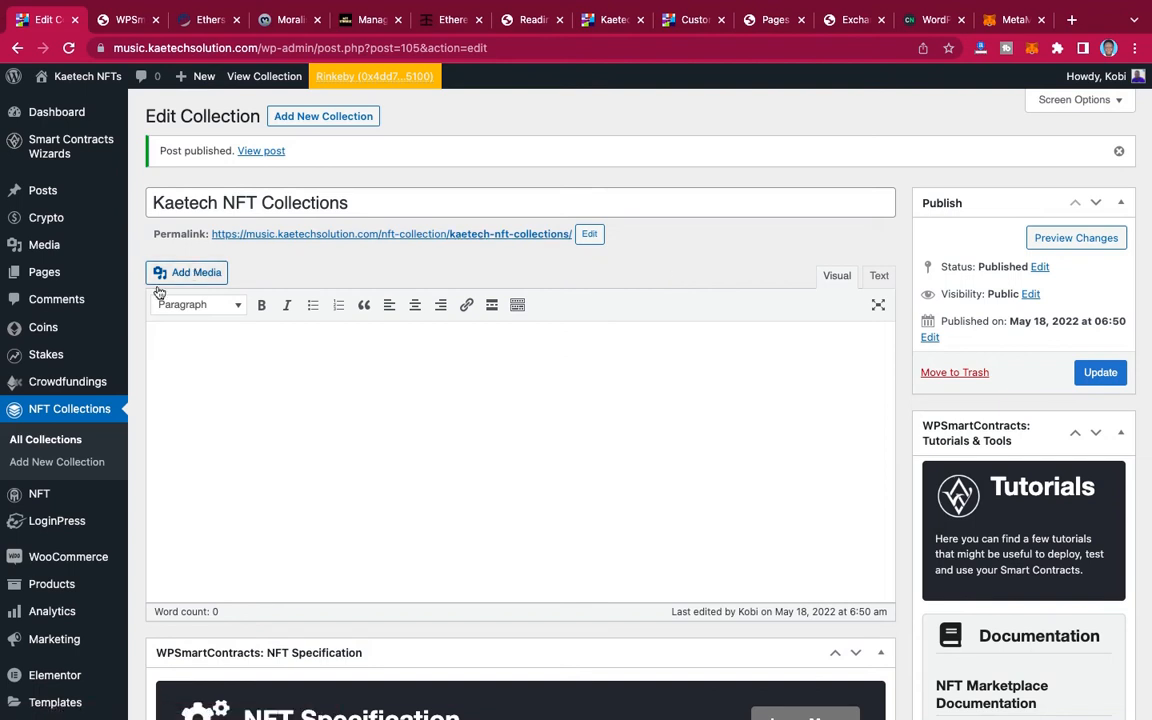
# Return to the page top and bring up the NFT submenu in the admin sidebar
pyautogui.scroll(-2, 113, 465)
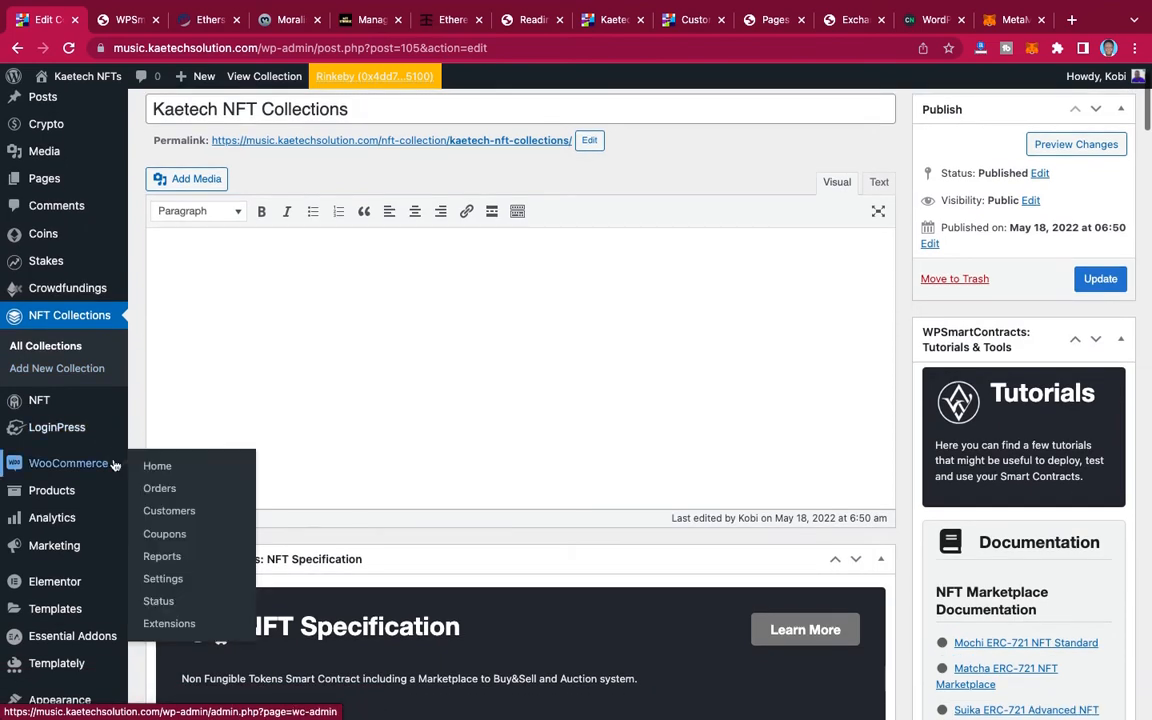
pyautogui.scroll(2, 140, 391)
pyautogui.scroll(1, 141, 391)
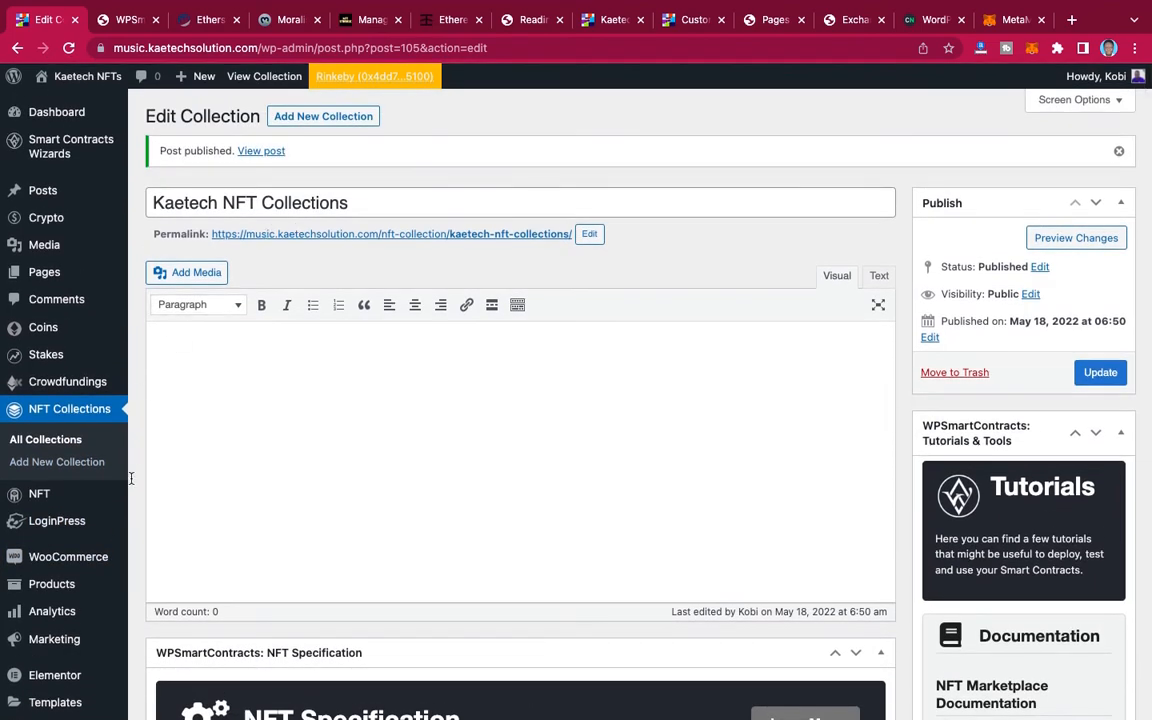
pyautogui.scroll(-1, 129, 513)
pyautogui.scroll(-2, 129, 513)
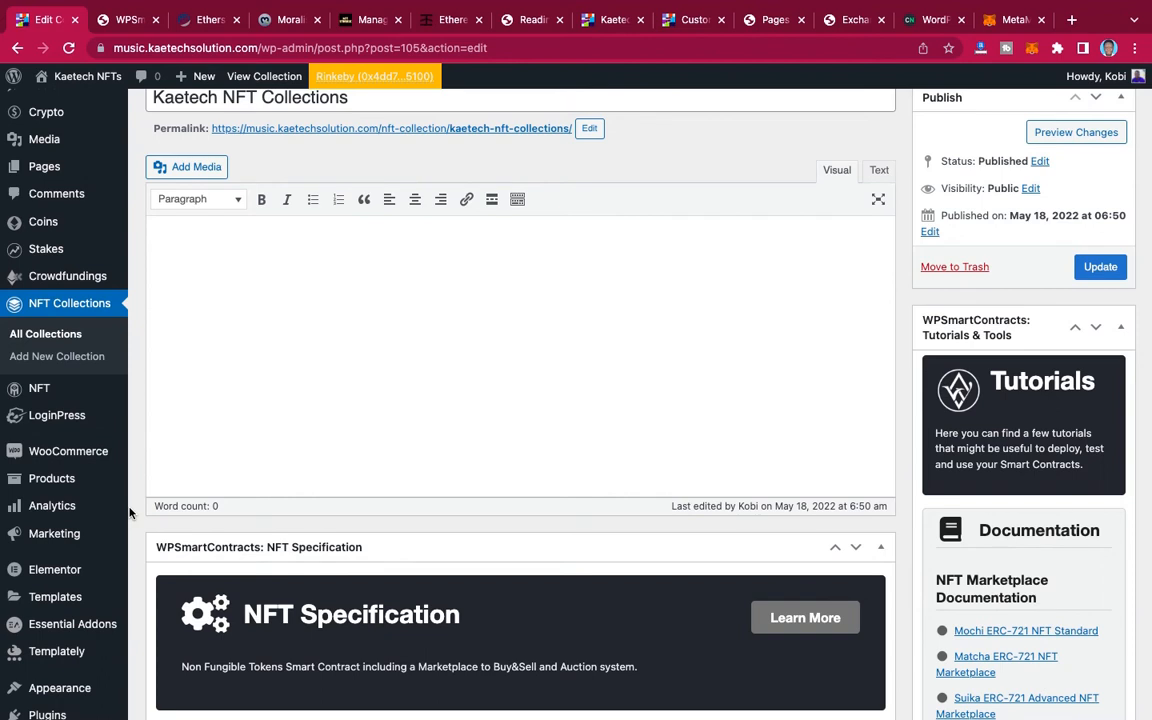
pyautogui.moveTo(15, 389)
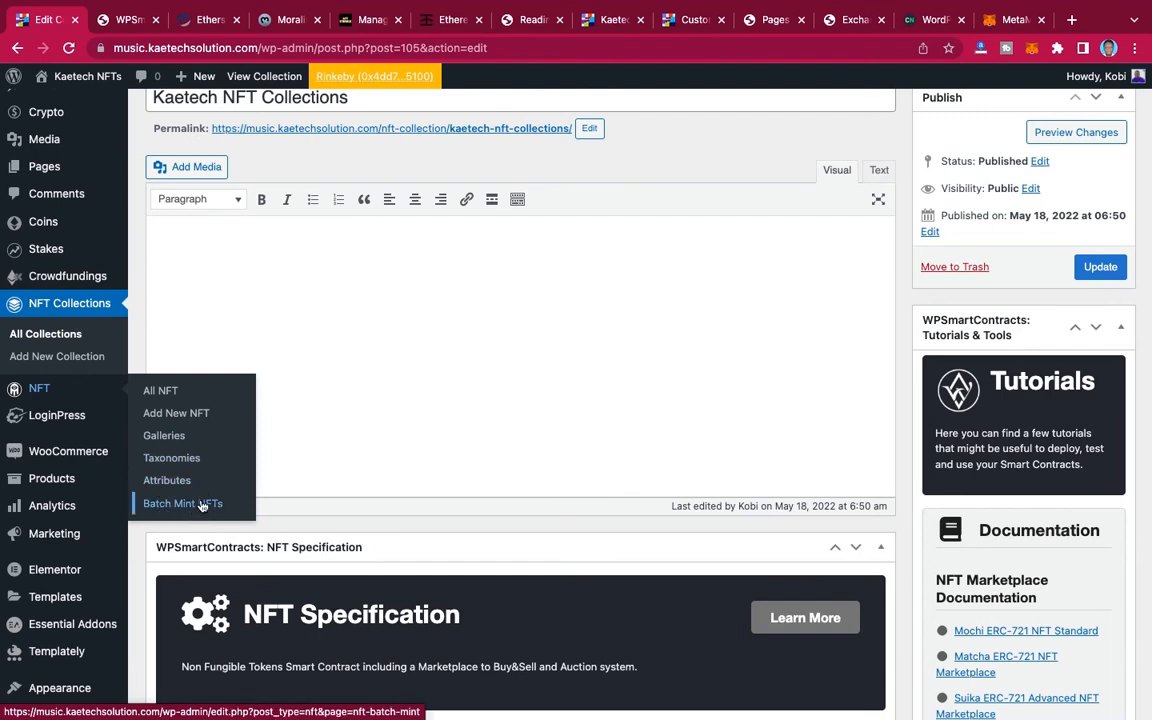
# Create three NFT galleries named Art, Sport and Collectibles
pyautogui.click(161, 437)
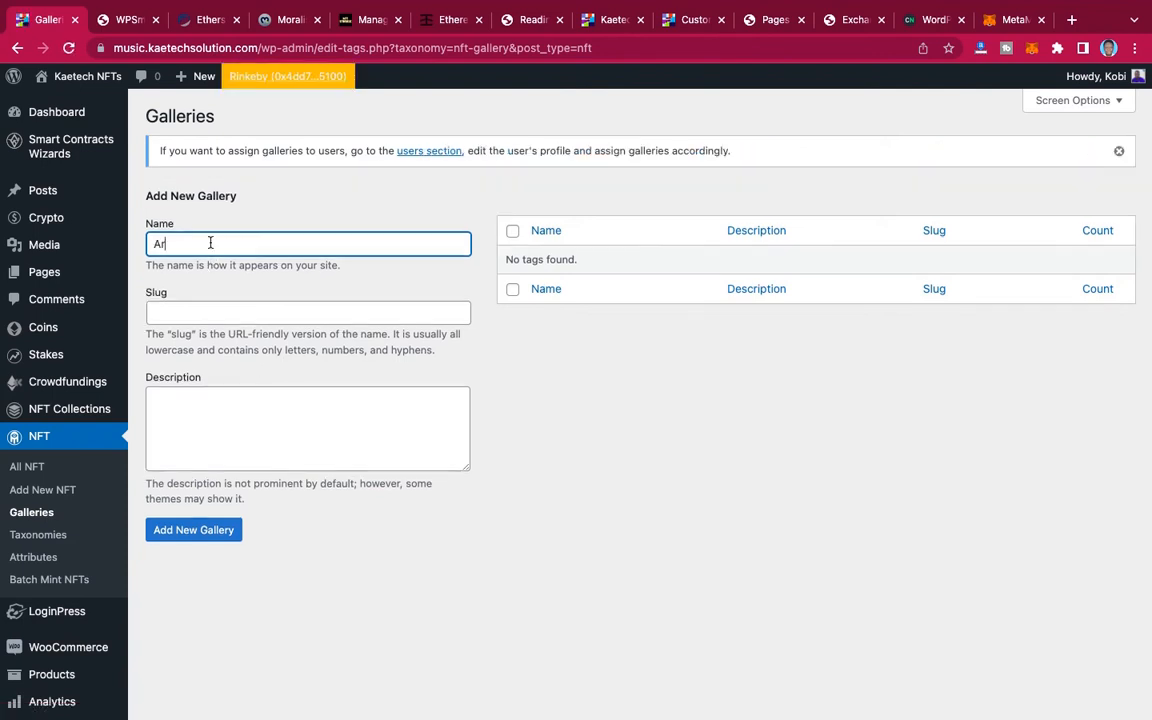
pyautogui.click(206, 530)
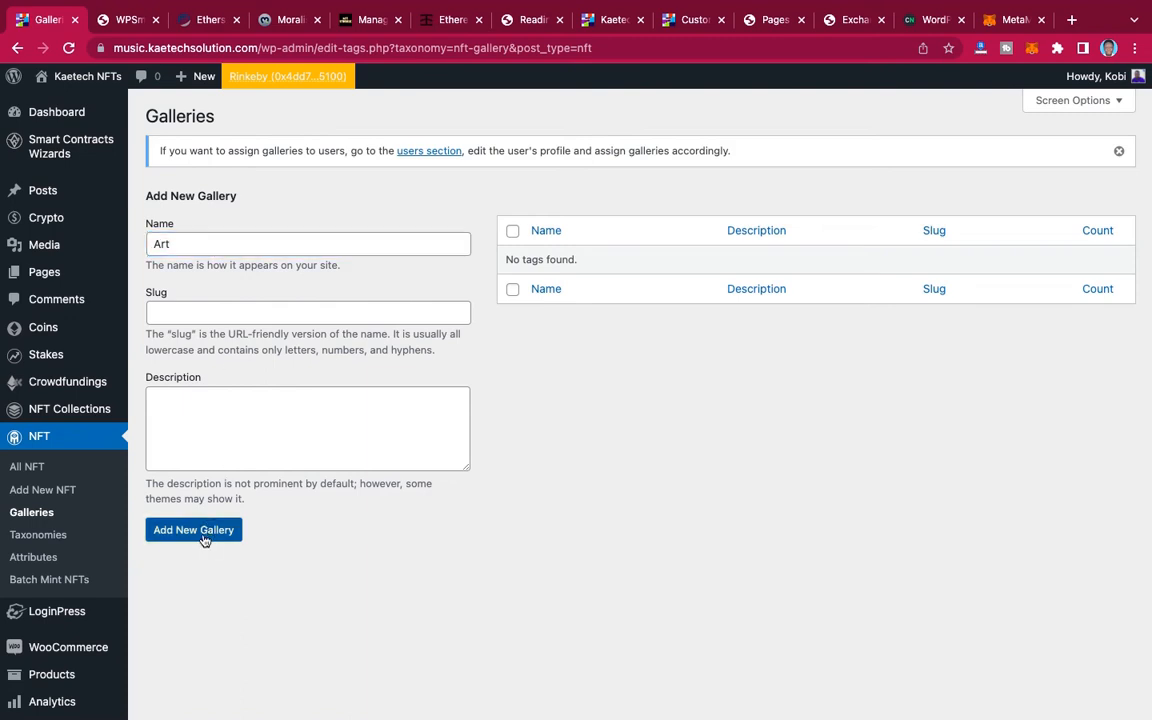
pyautogui.click(210, 292)
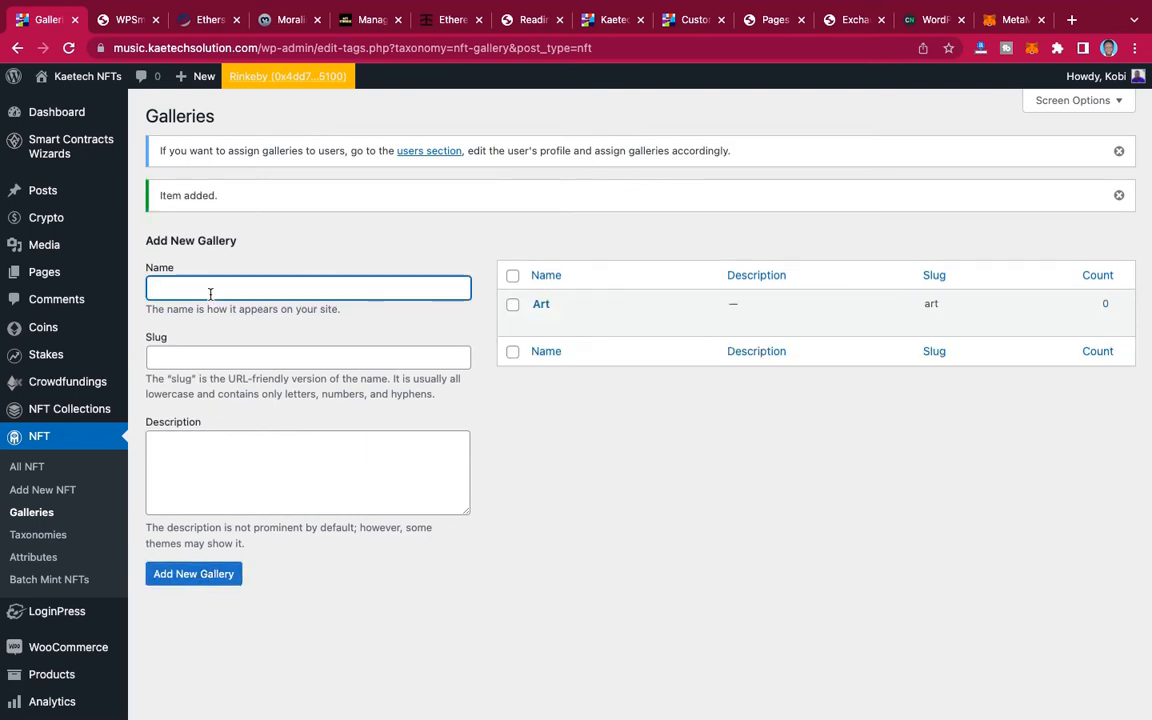
pyautogui.write('Sport')
pyautogui.click(196, 577)
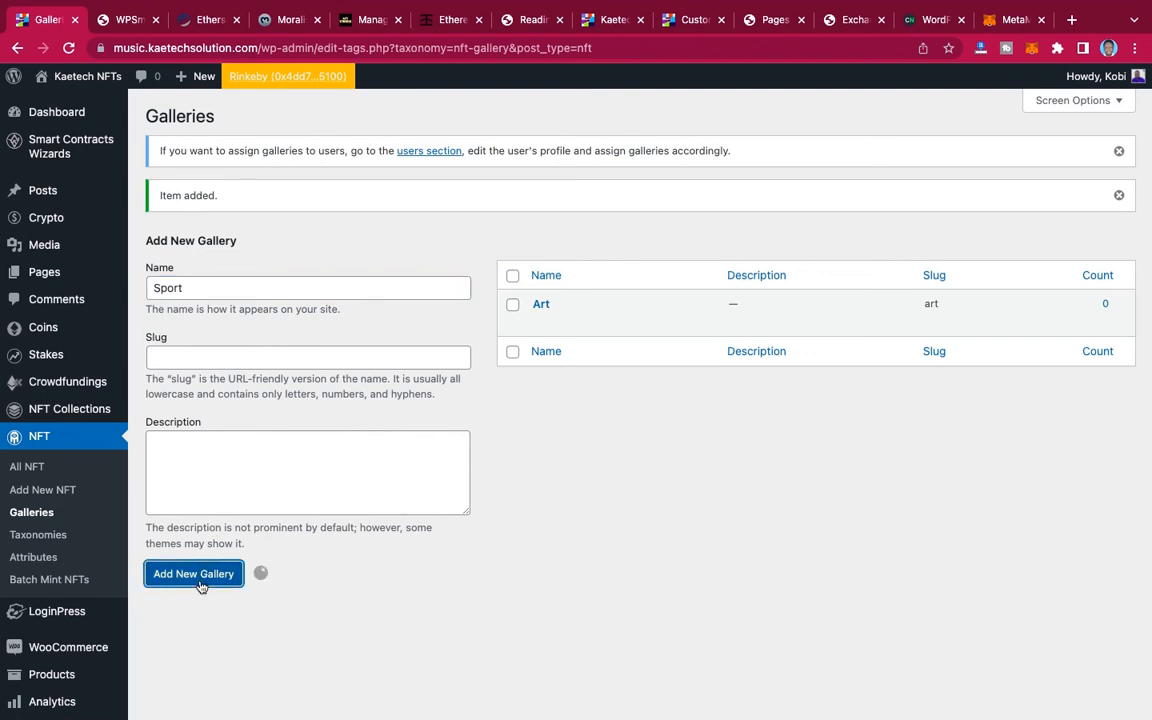
pyautogui.click(207, 291)
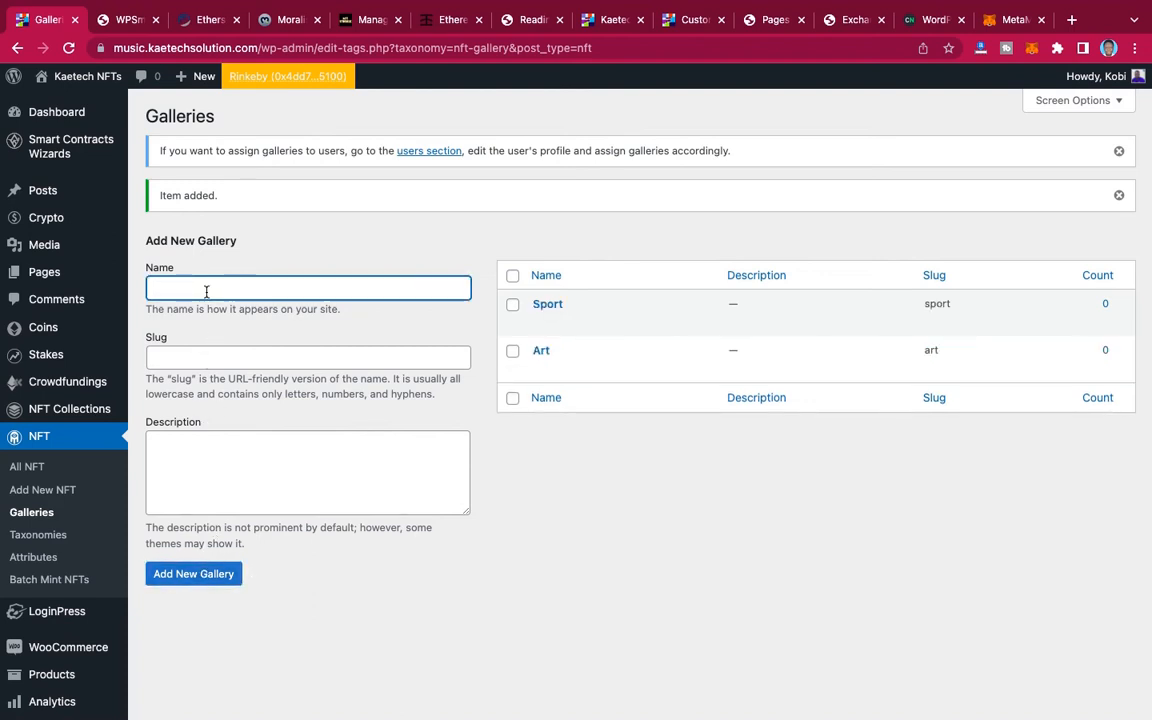
pyautogui.write('Collectibles')
pyautogui.click(172, 575)
pyautogui.click(224, 288)
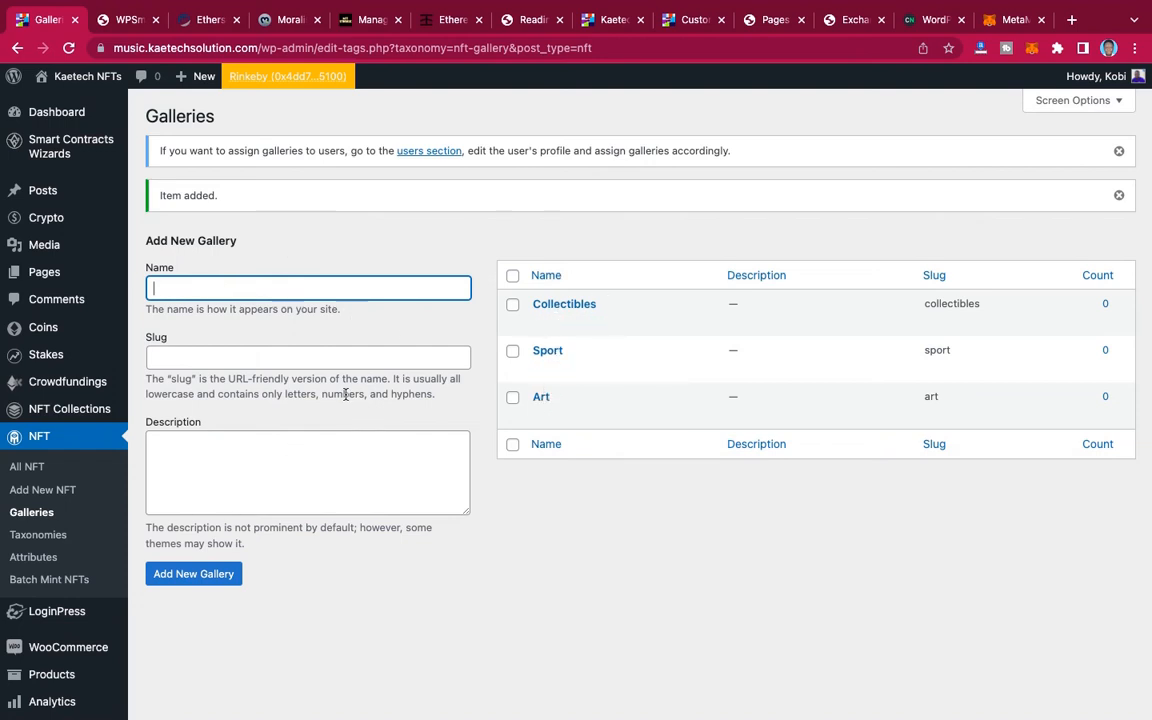
pyautogui.click(44, 490)
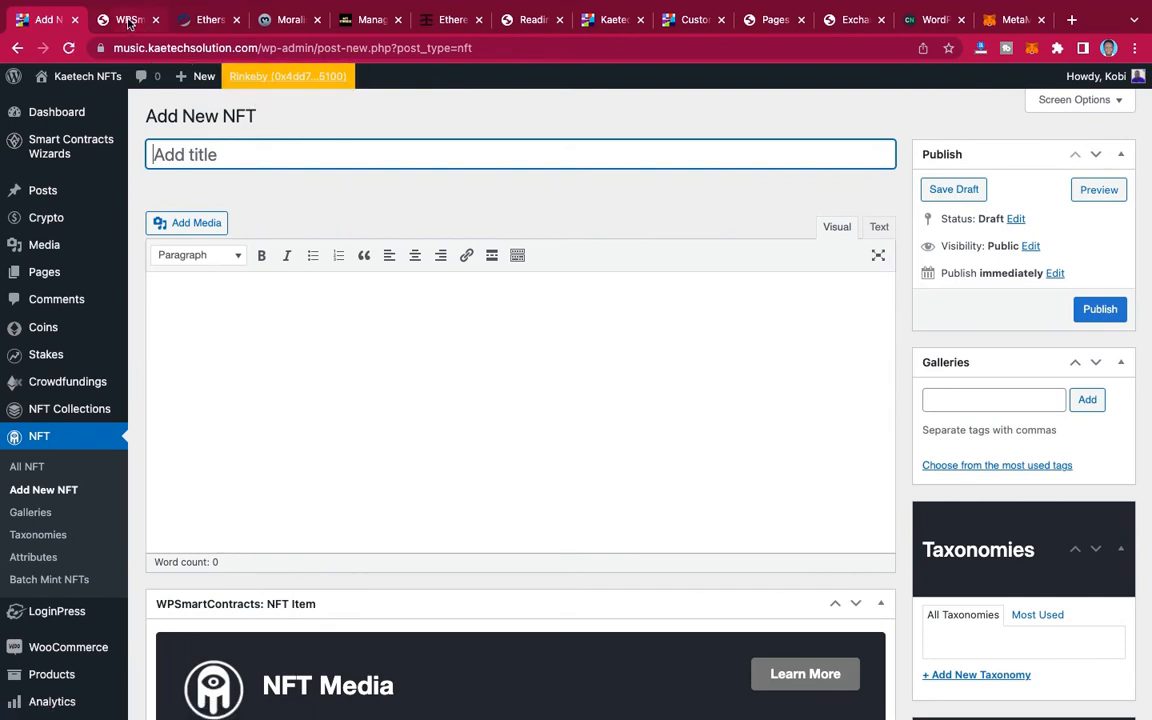
# Open the public Kaetech NFTs site in a new browser tab
pyautogui.moveTo(70, 84)
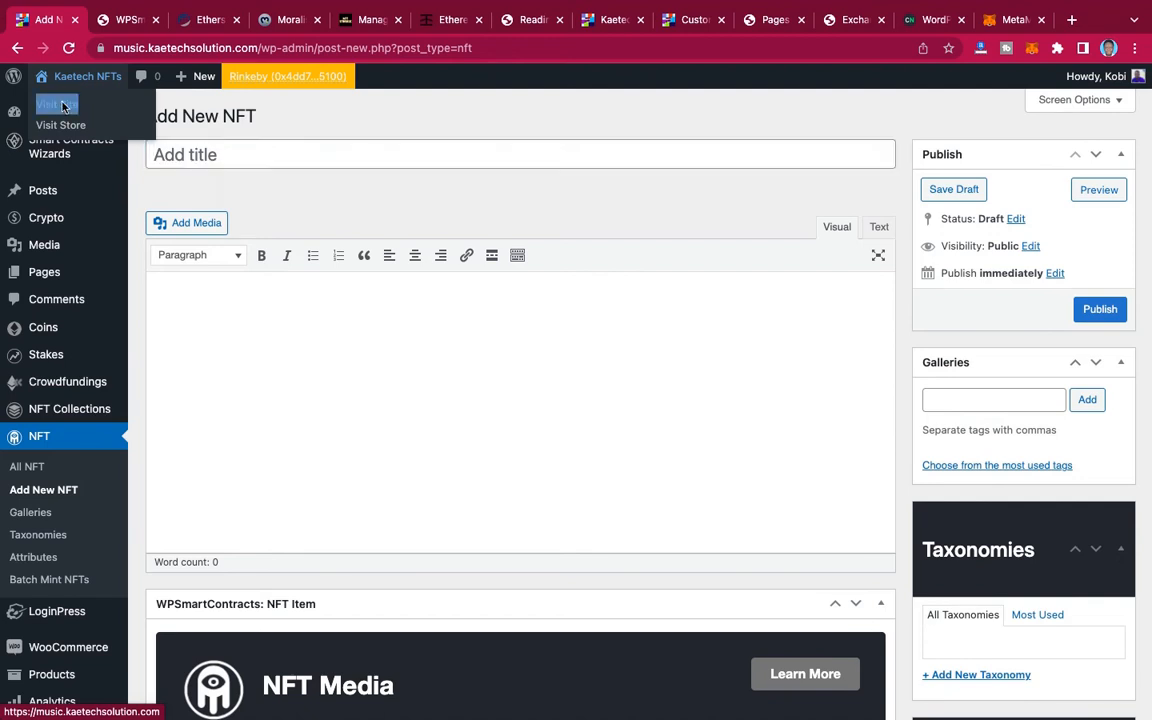
pyautogui.rightClick(62, 107)
pyautogui.click(95, 108)
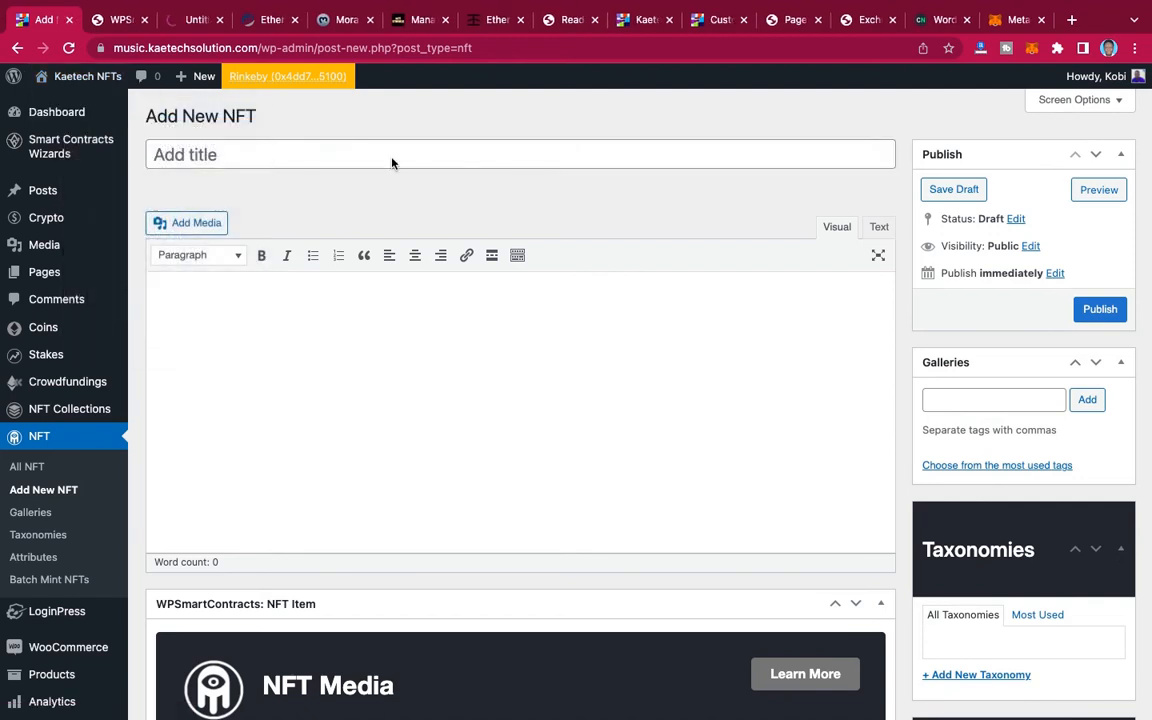
pyautogui.click(193, 21)
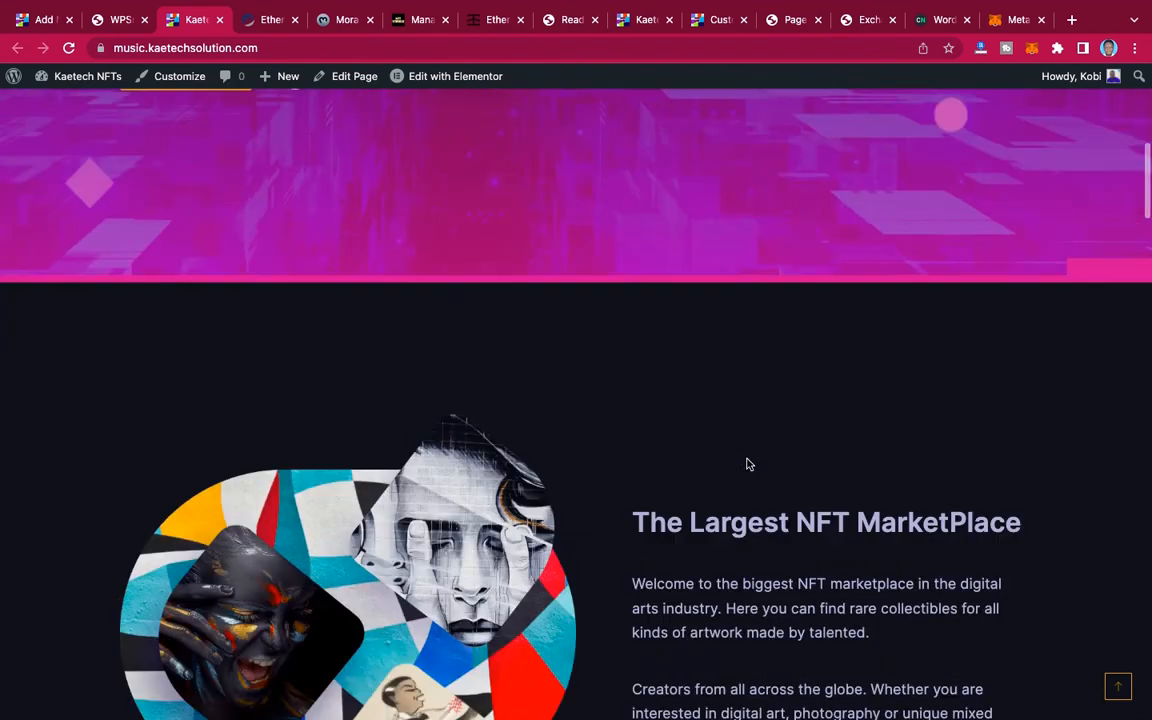
pyautogui.scroll(-10, 746, 464)
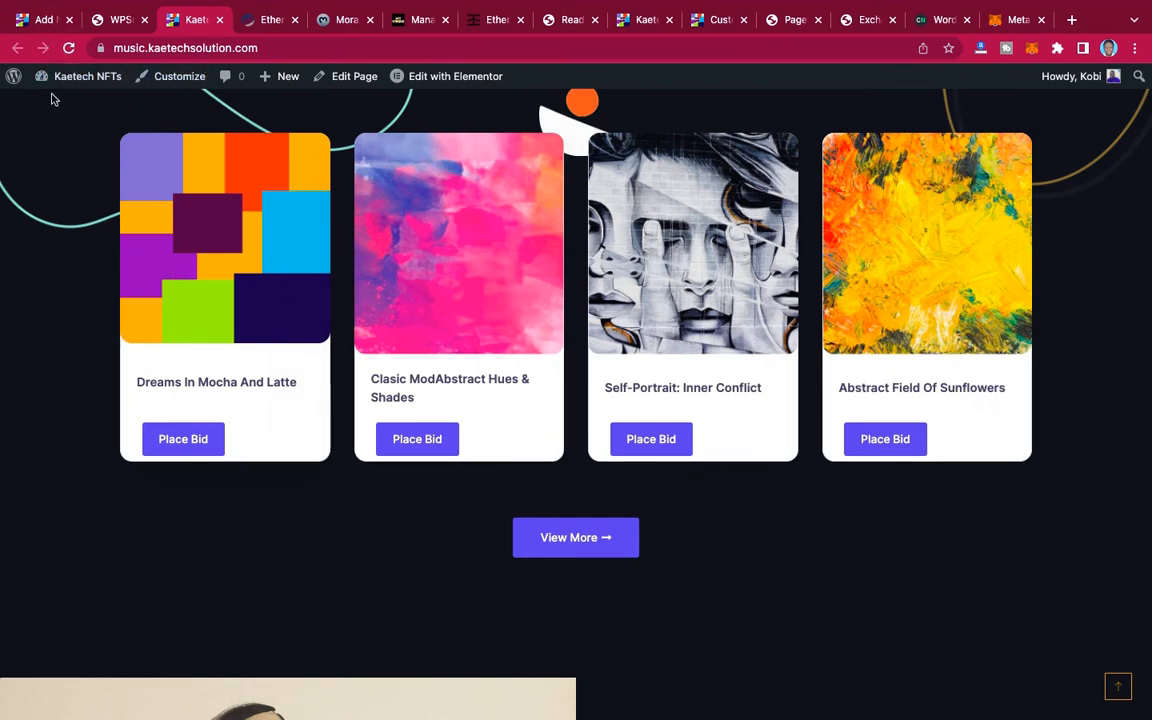
pyautogui.click(40, 19)
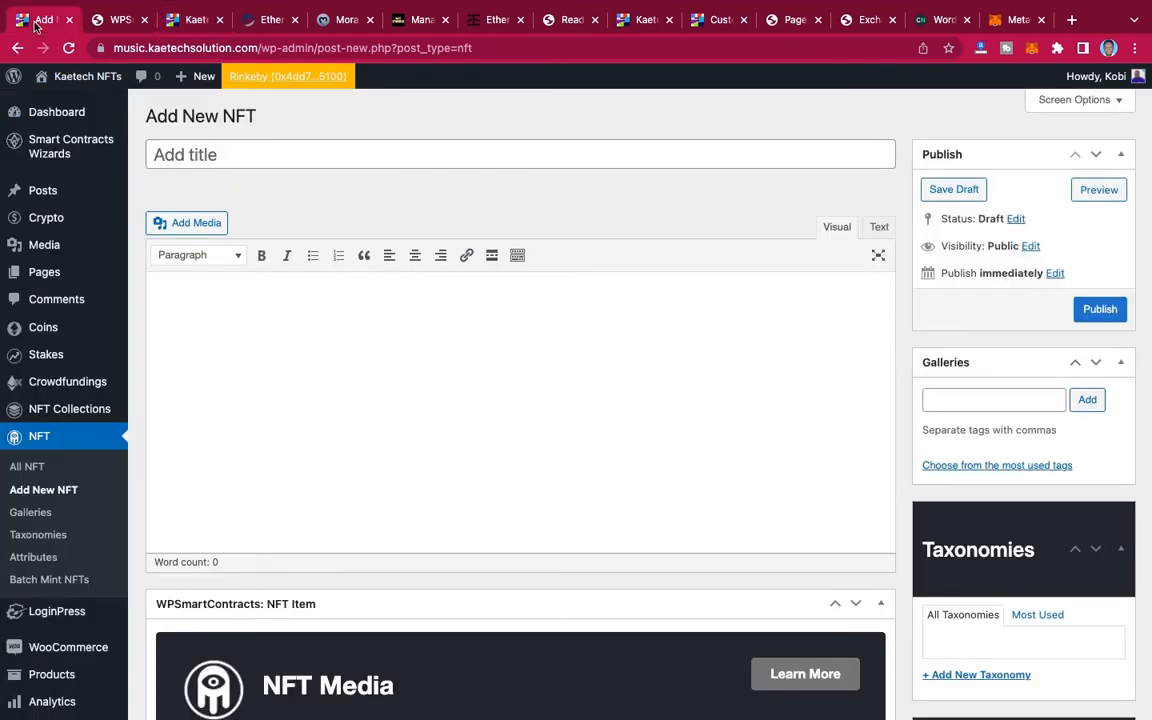
# Choose Image as the NFT media type in the NFT Media section
pyautogui.click(204, 155)
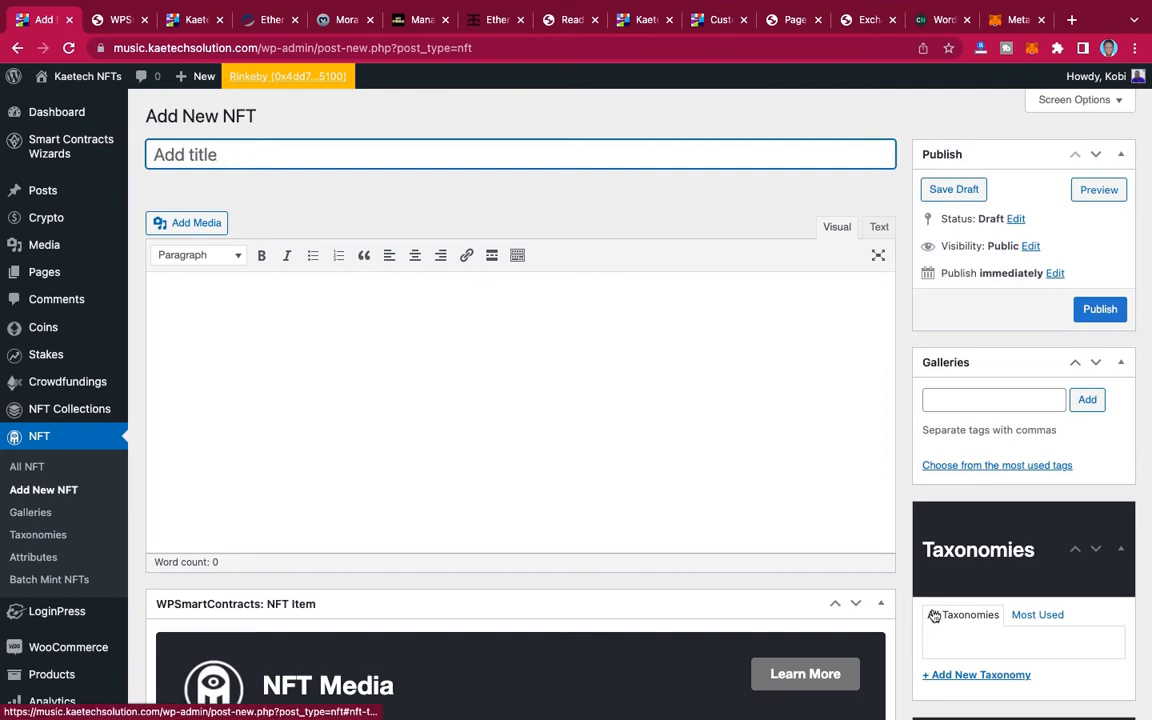
pyautogui.scroll(-10, 933, 612)
pyautogui.scroll(-10, 933, 612)
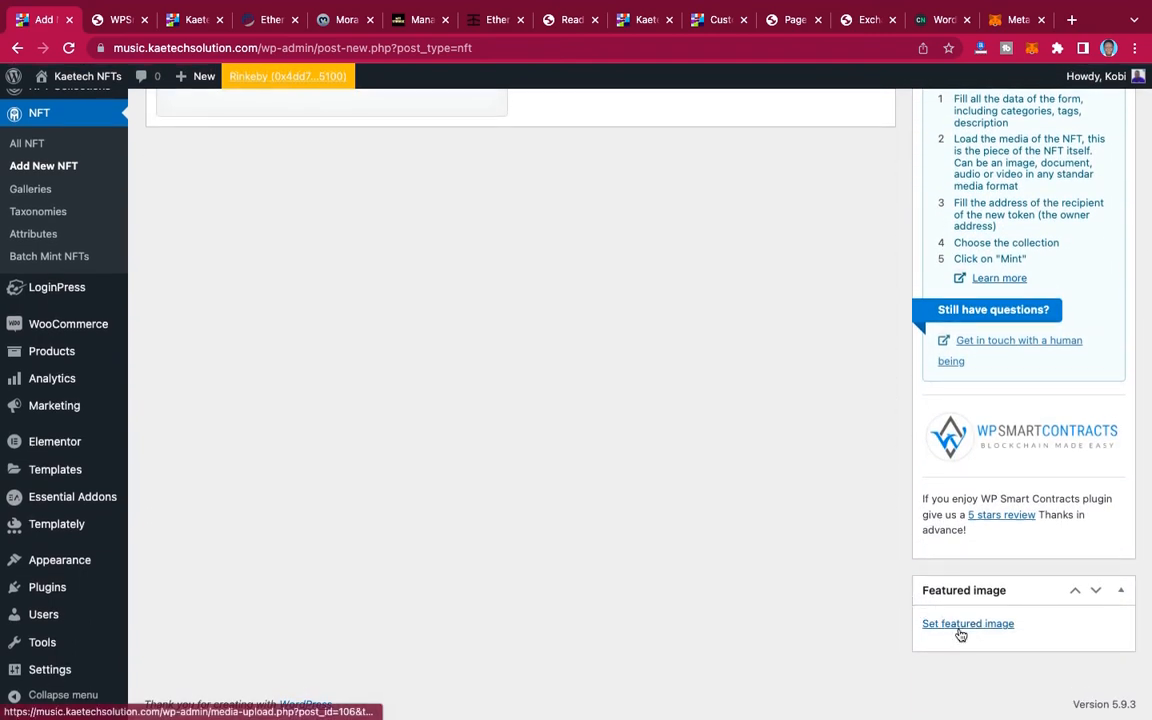
pyautogui.scroll(10, 829, 500)
pyautogui.scroll(-2, 829, 498)
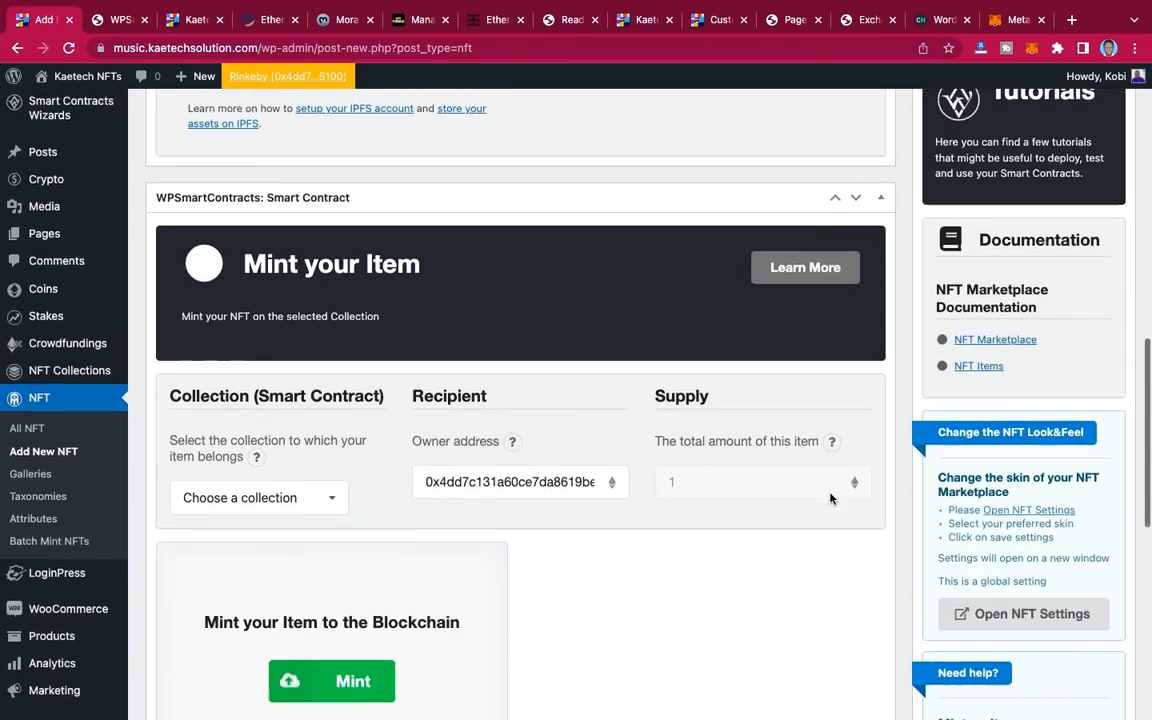
pyautogui.scroll(5, 829, 498)
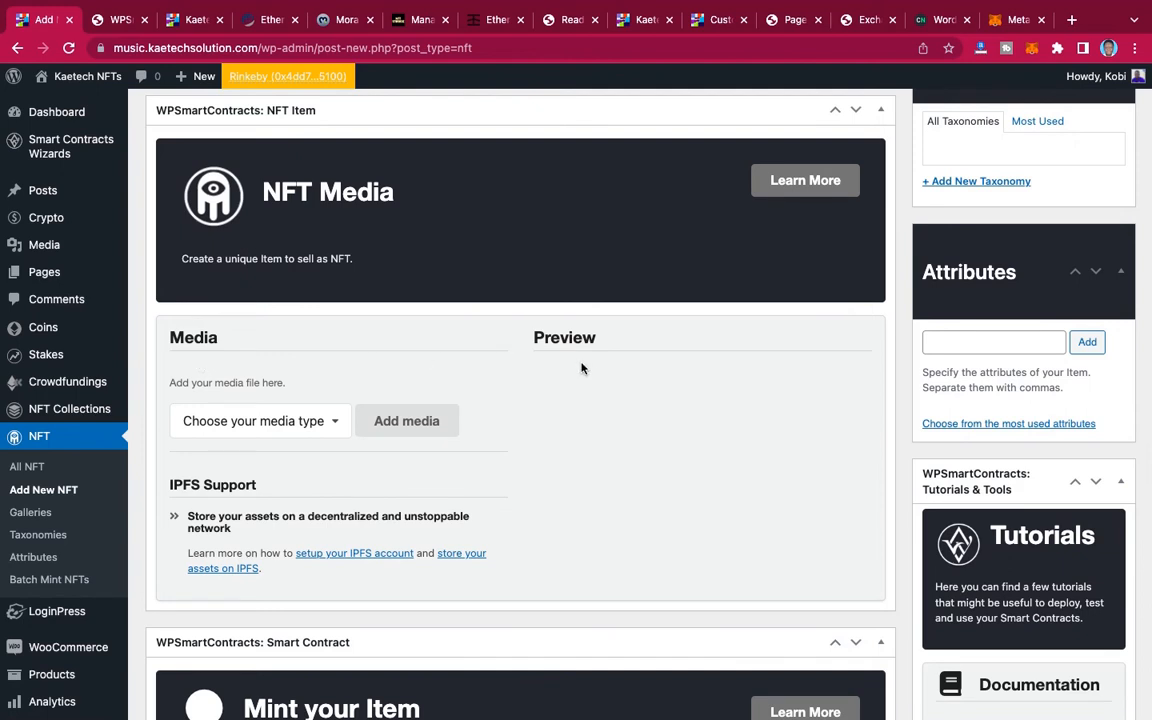
pyautogui.click(276, 421)
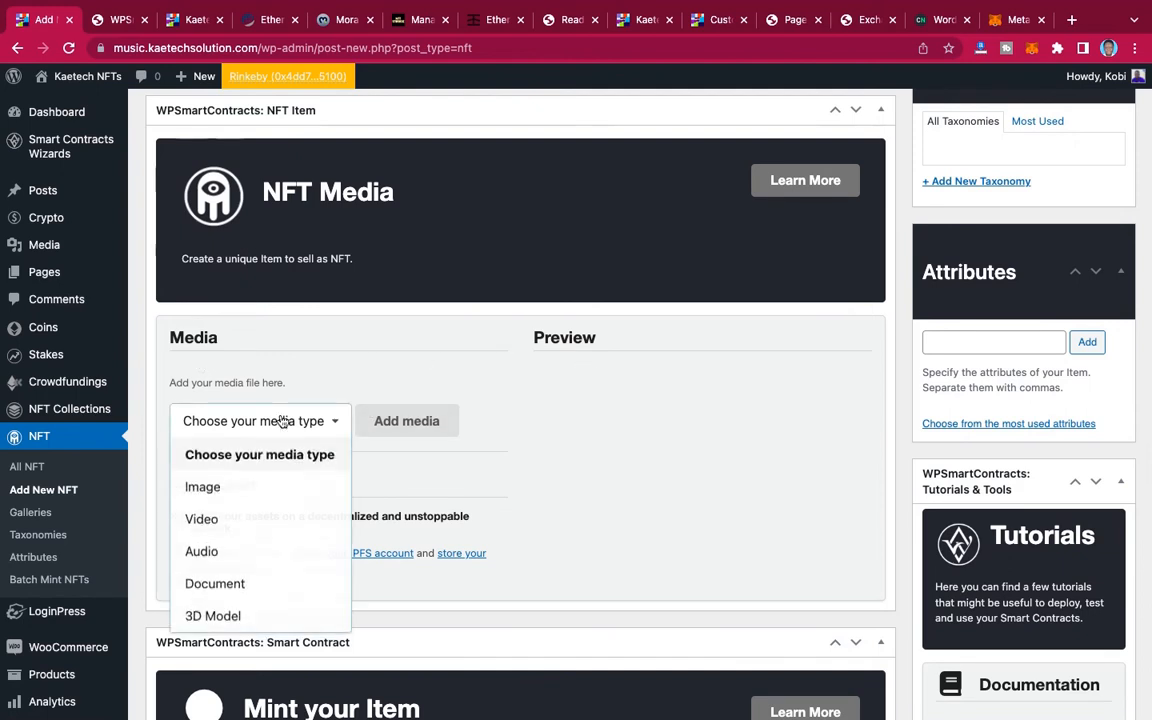
pyautogui.click(203, 489)
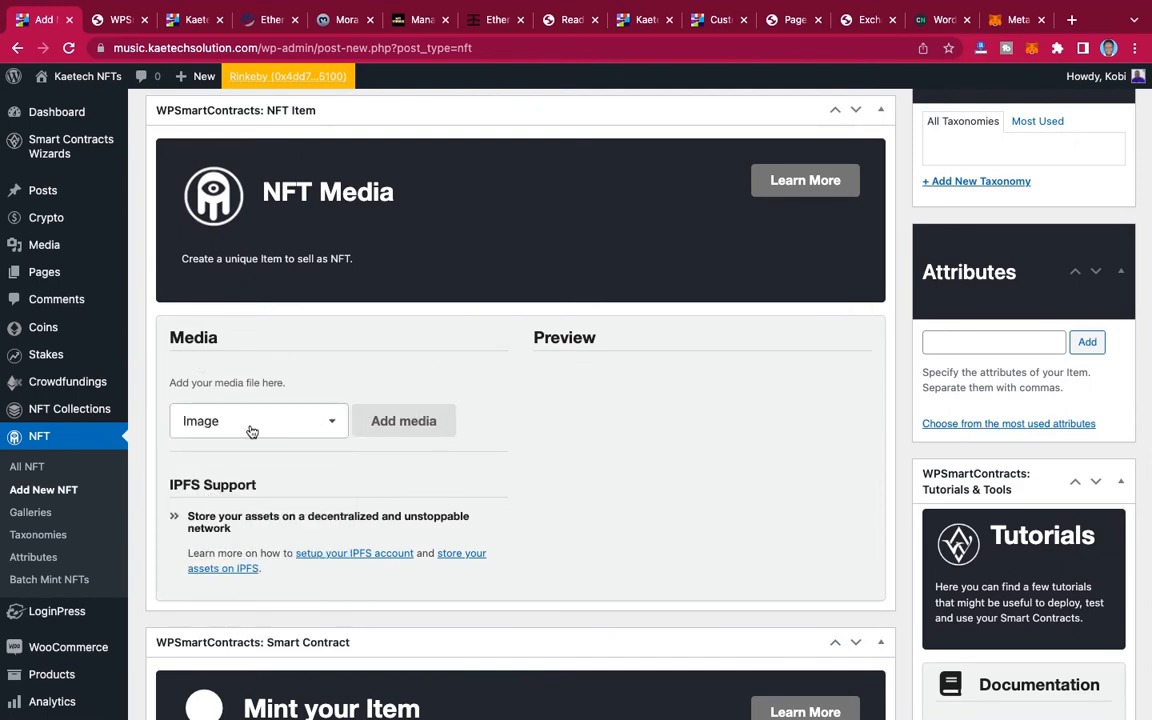
# Select Kaetech-Collections.jpg from the media library and retitle it Kaetech
pyautogui.click(404, 424)
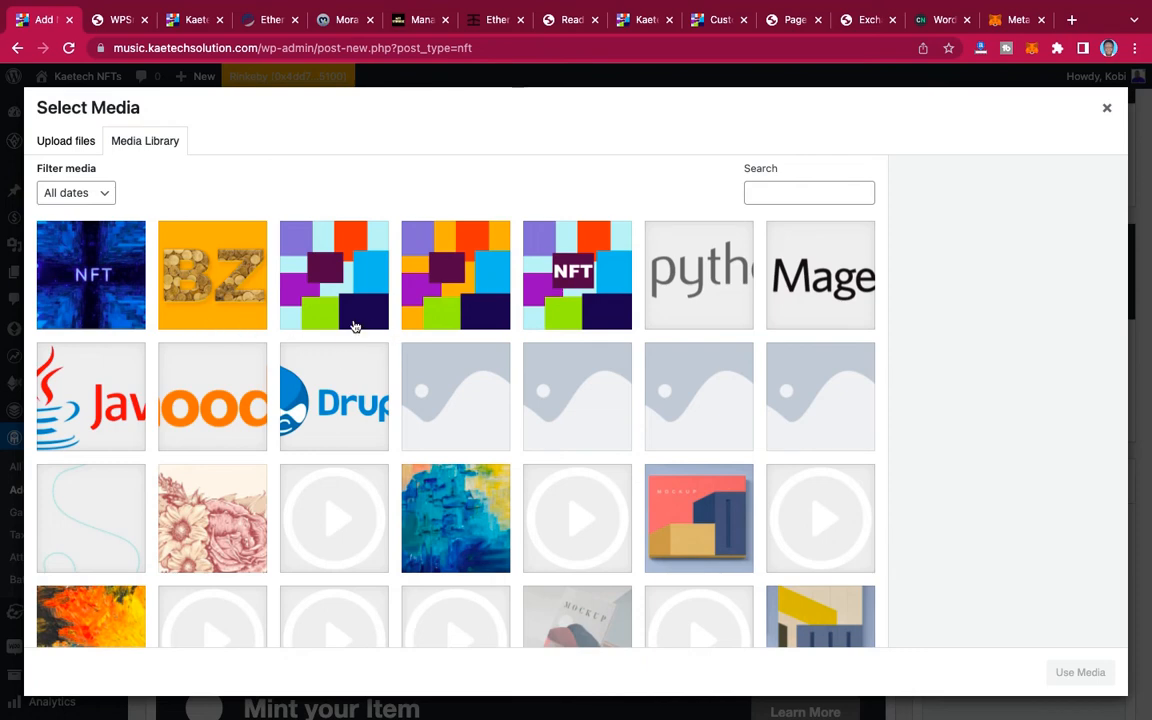
pyautogui.click(414, 247)
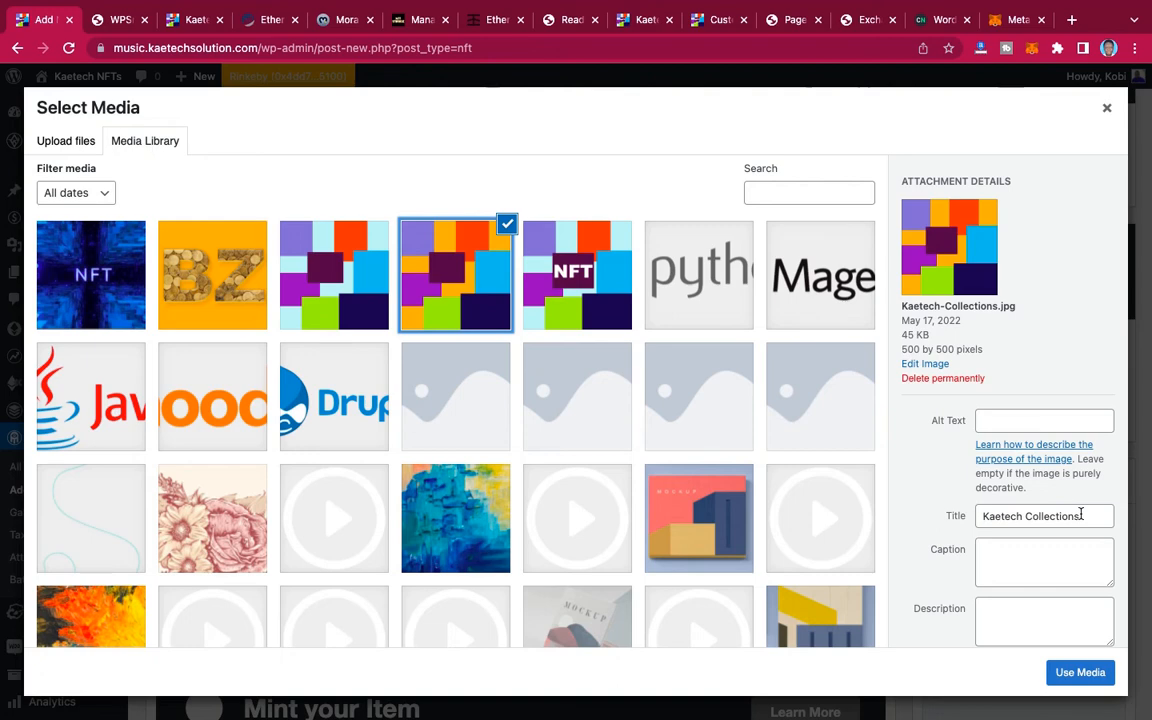
pyautogui.click(576, 302)
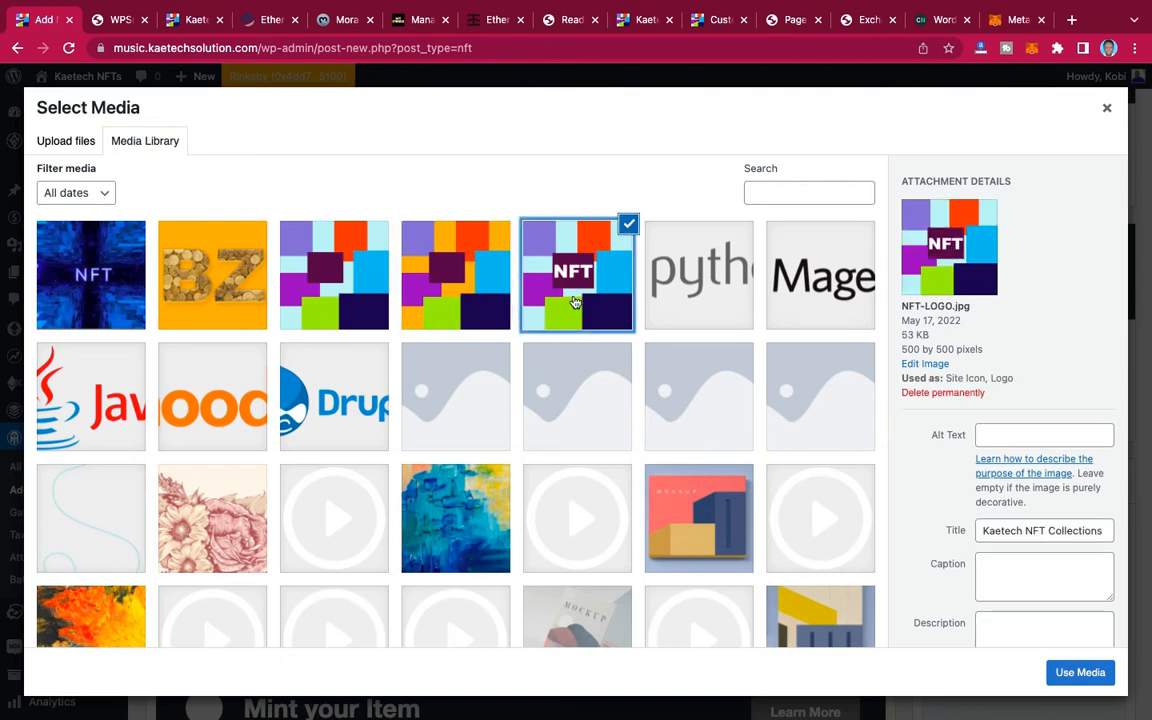
pyautogui.click(423, 262)
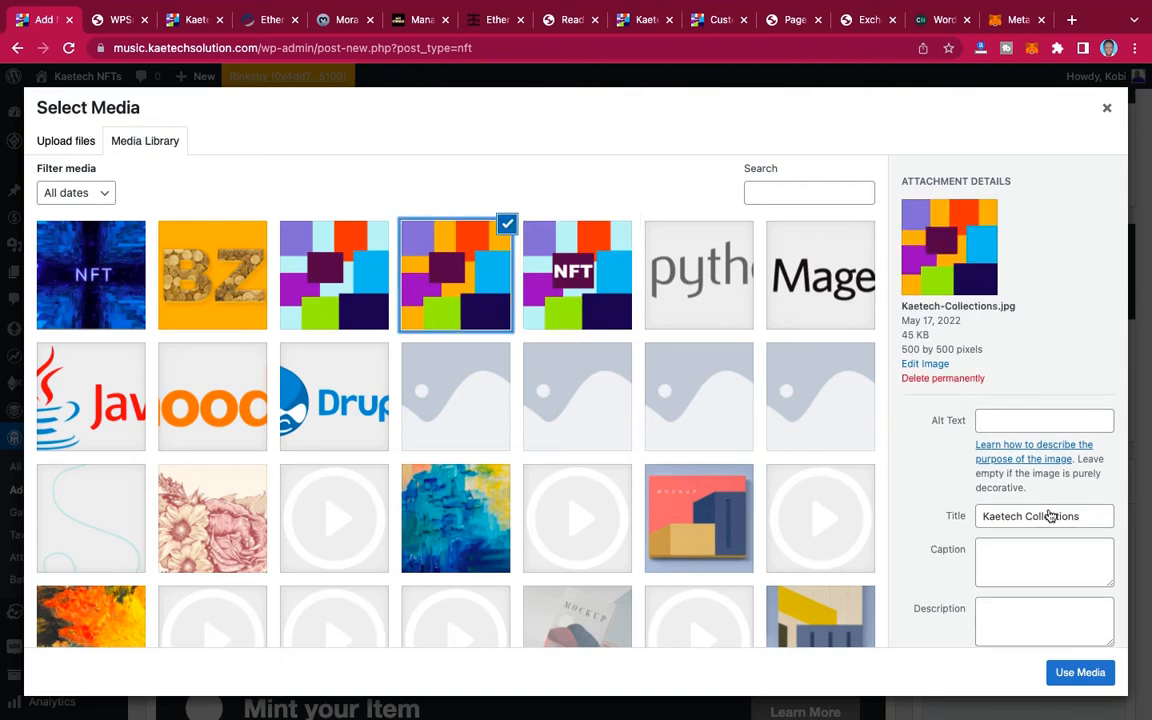
pyautogui.moveTo(1080, 516); pyautogui.dragTo(1026, 516)
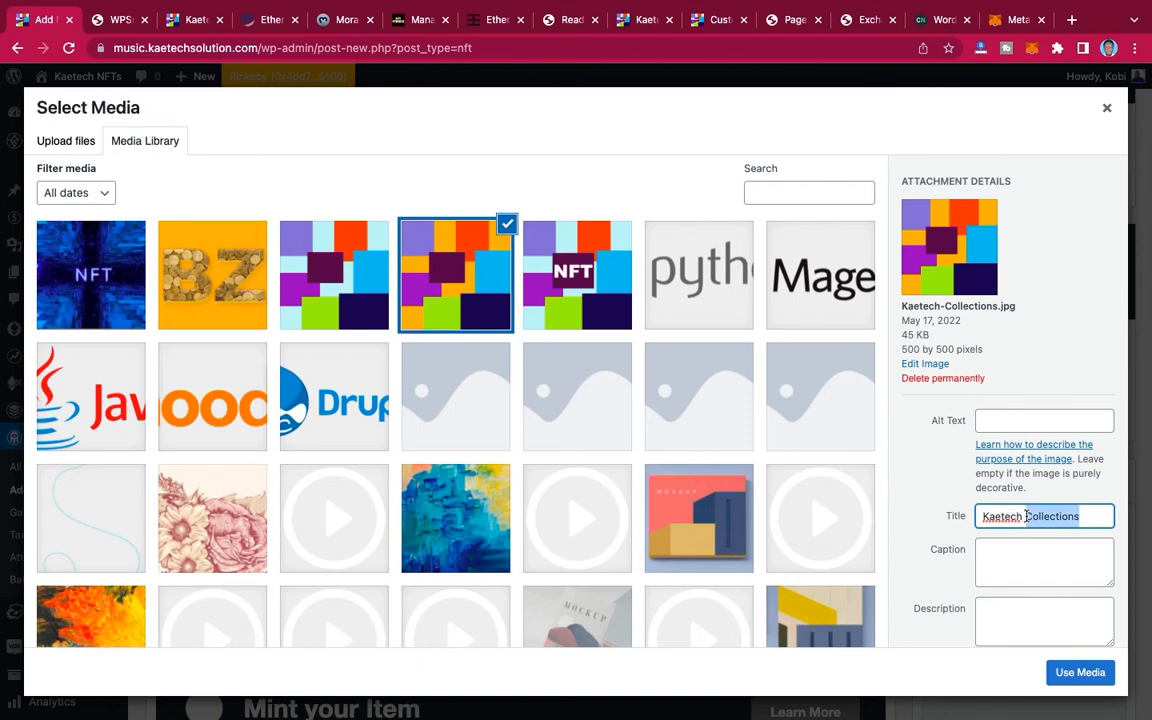
pyautogui.press('BackSpace')
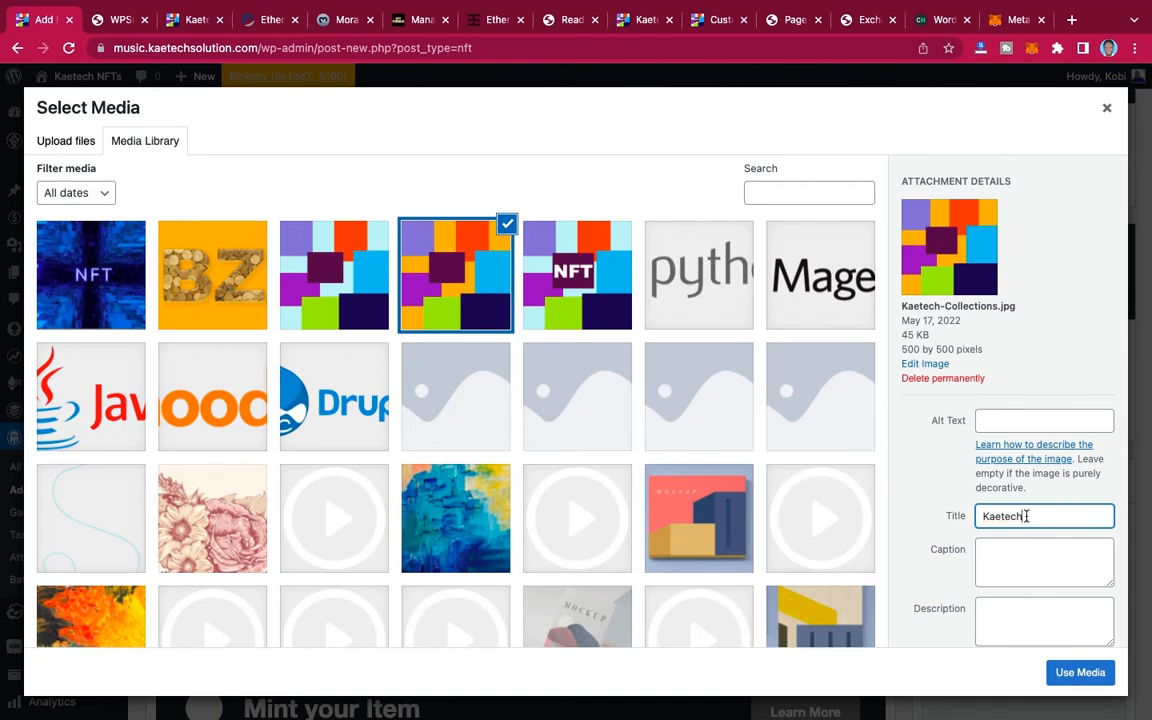
# Upload the image to IPFS and use it as the NFT media
pyautogui.scroll(-1, 1030, 513)
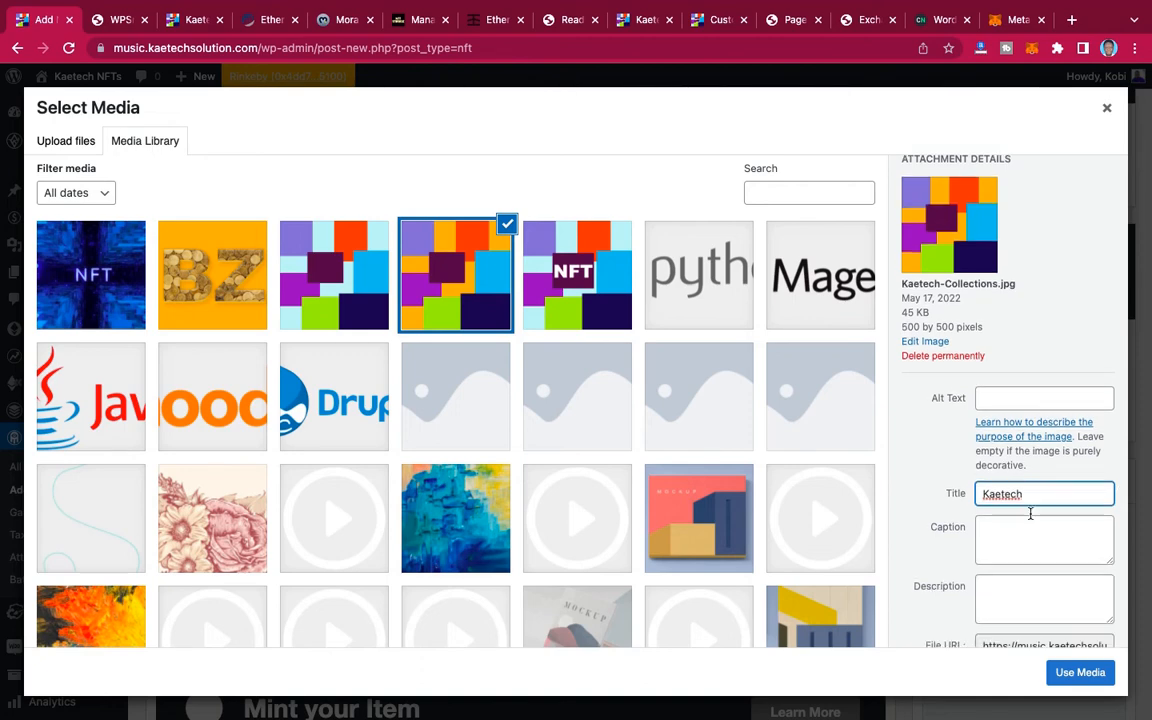
pyautogui.scroll(-3, 1030, 513)
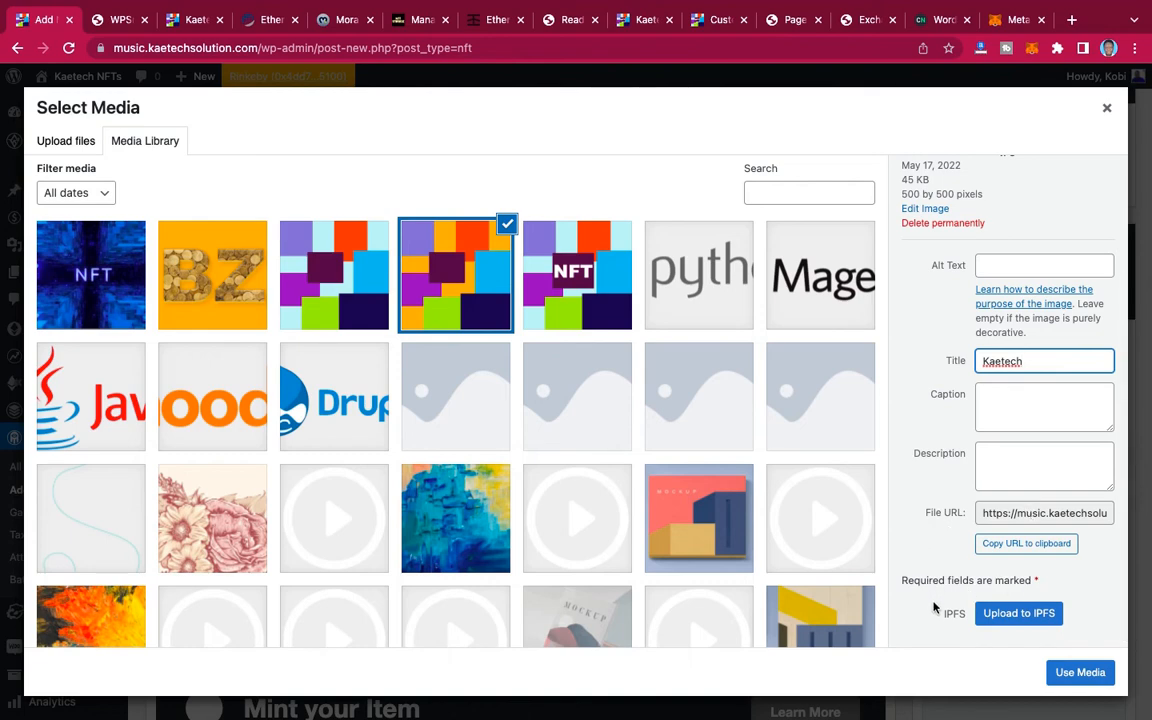
pyautogui.click(1023, 619)
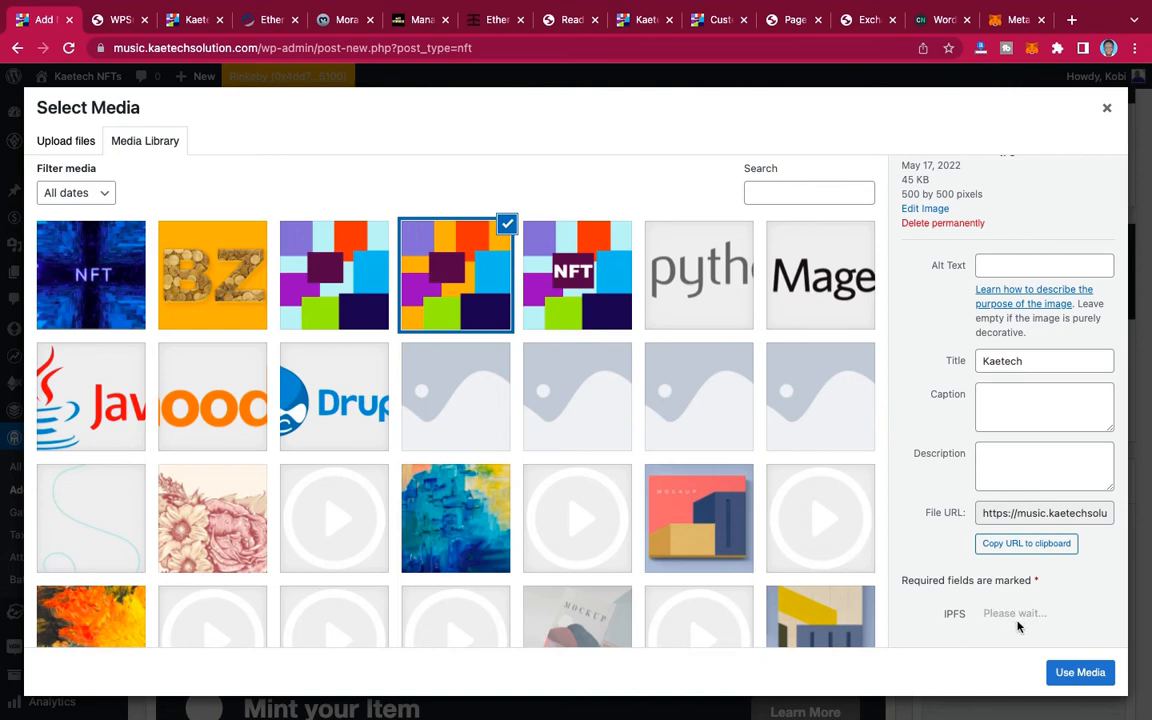
pyautogui.click(1080, 673)
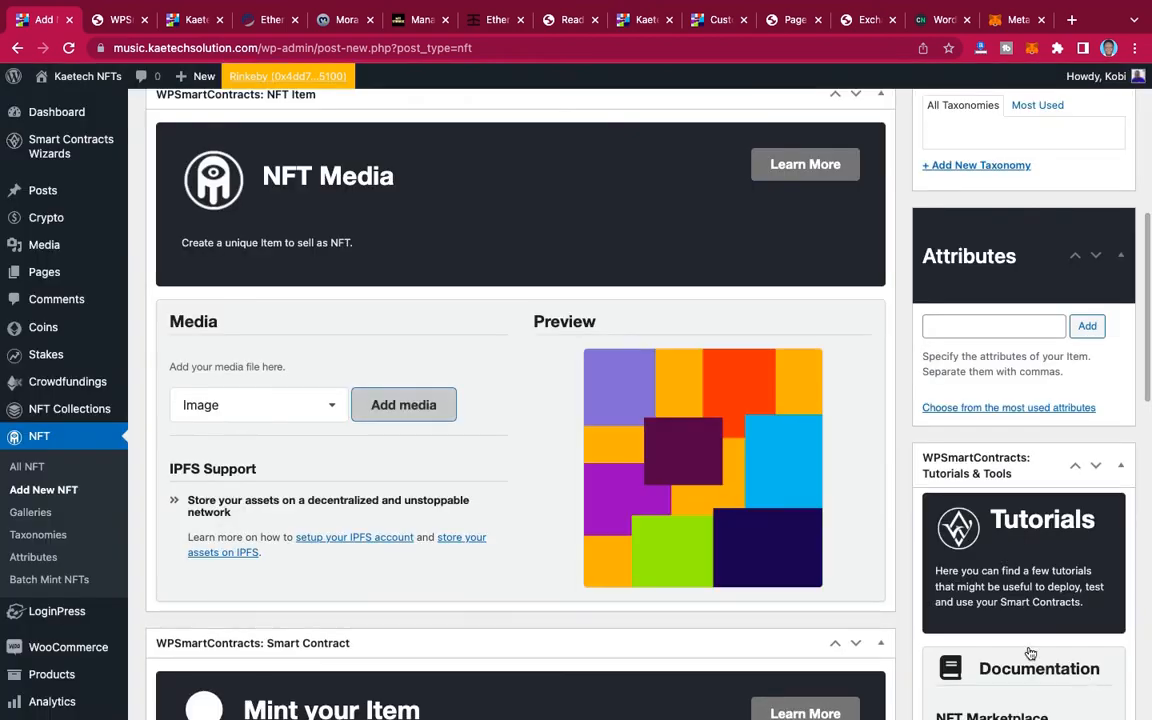
pyautogui.scroll(10, 675, 468)
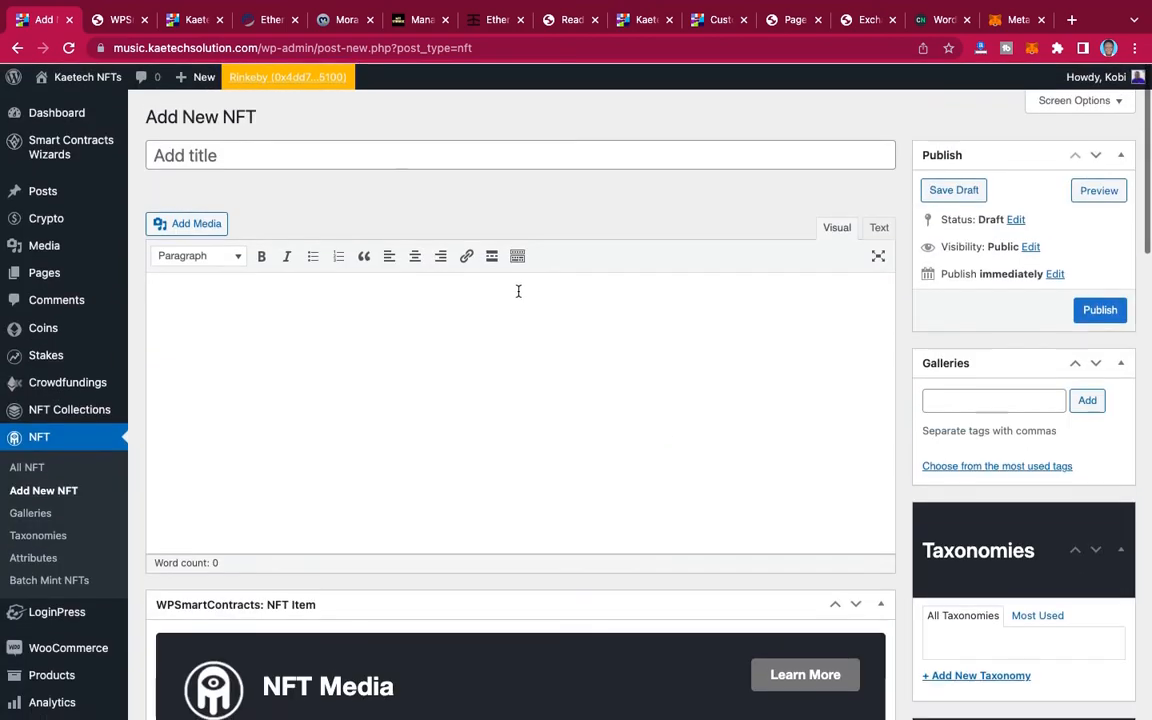
pyautogui.click(398, 152)
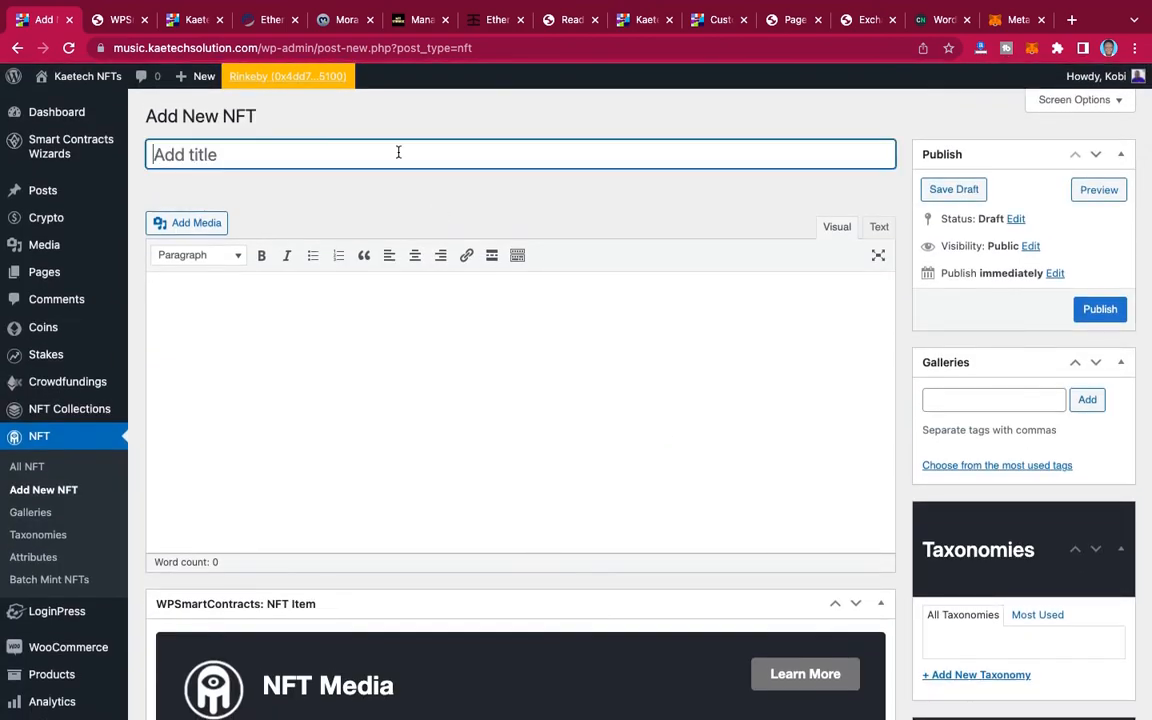
pyautogui.write('C')
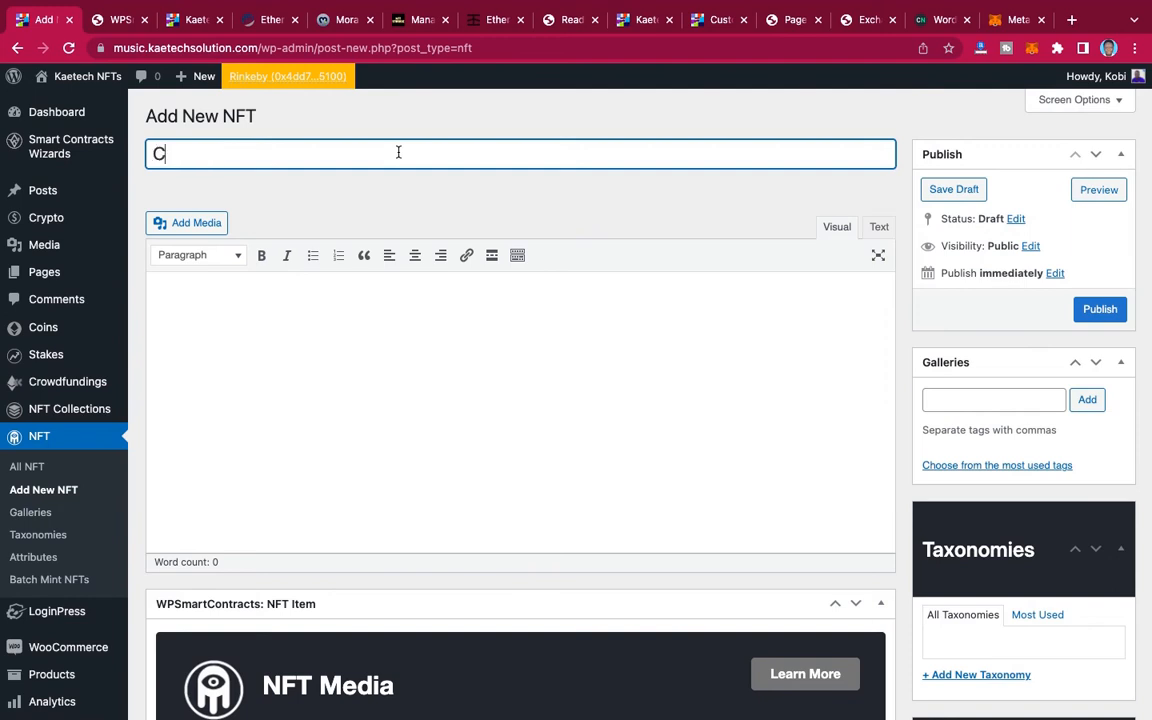
pyautogui.write('ool Ar')
pyautogui.write('Kaetech')
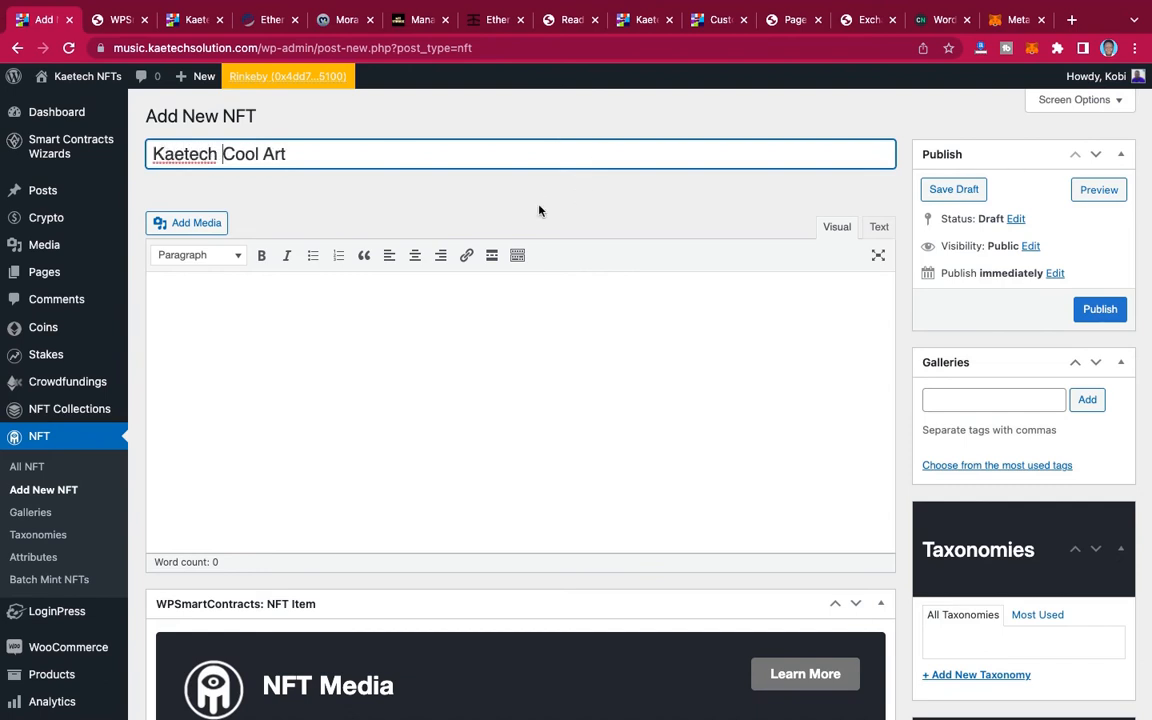
pyautogui.scroll(-1, 540, 208)
pyautogui.scroll(-5, 610, 268)
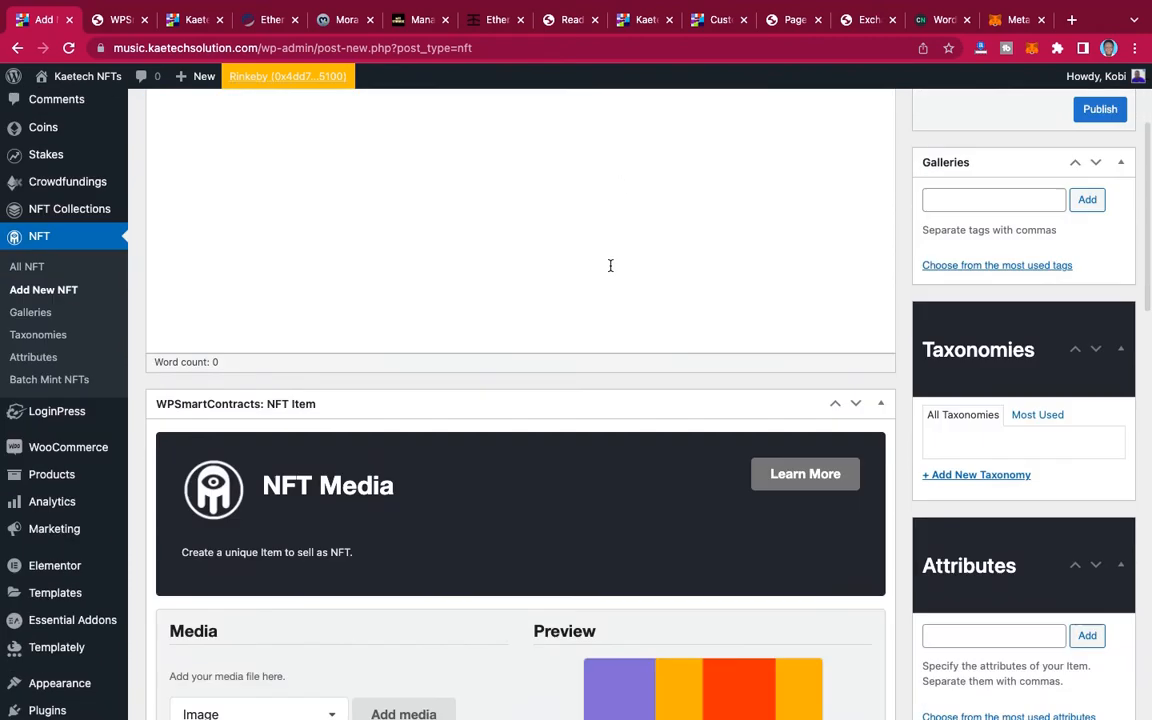
pyautogui.scroll(3, 610, 266)
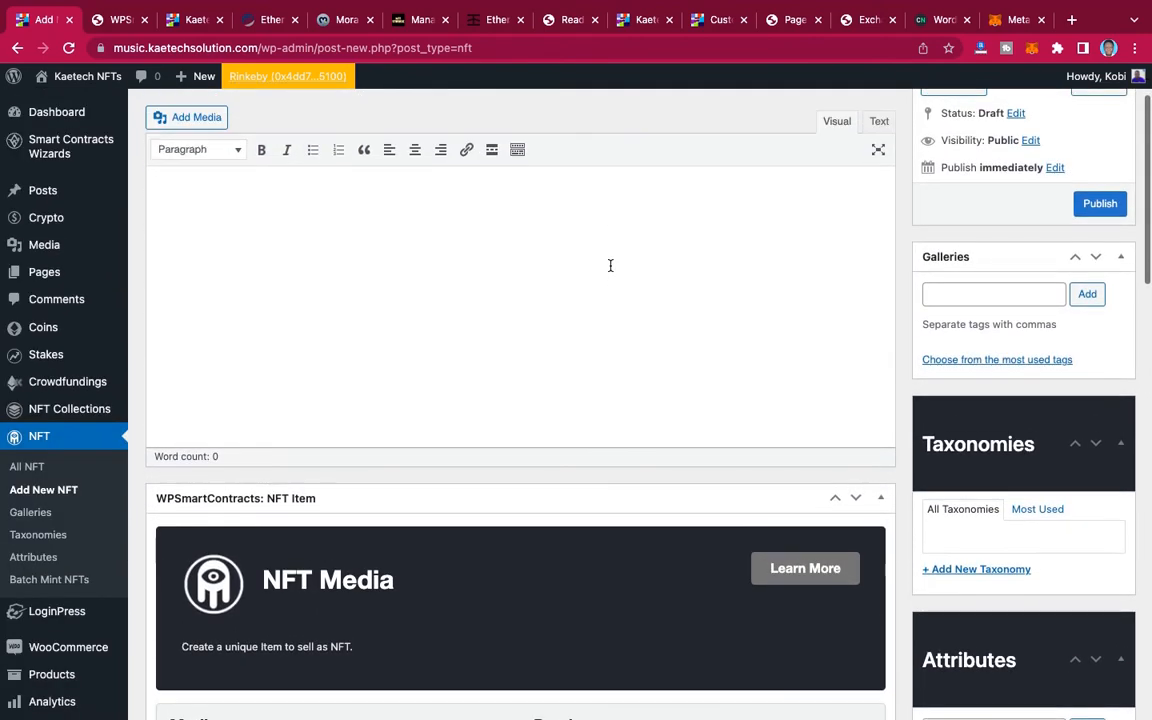
pyautogui.click(935, 295)
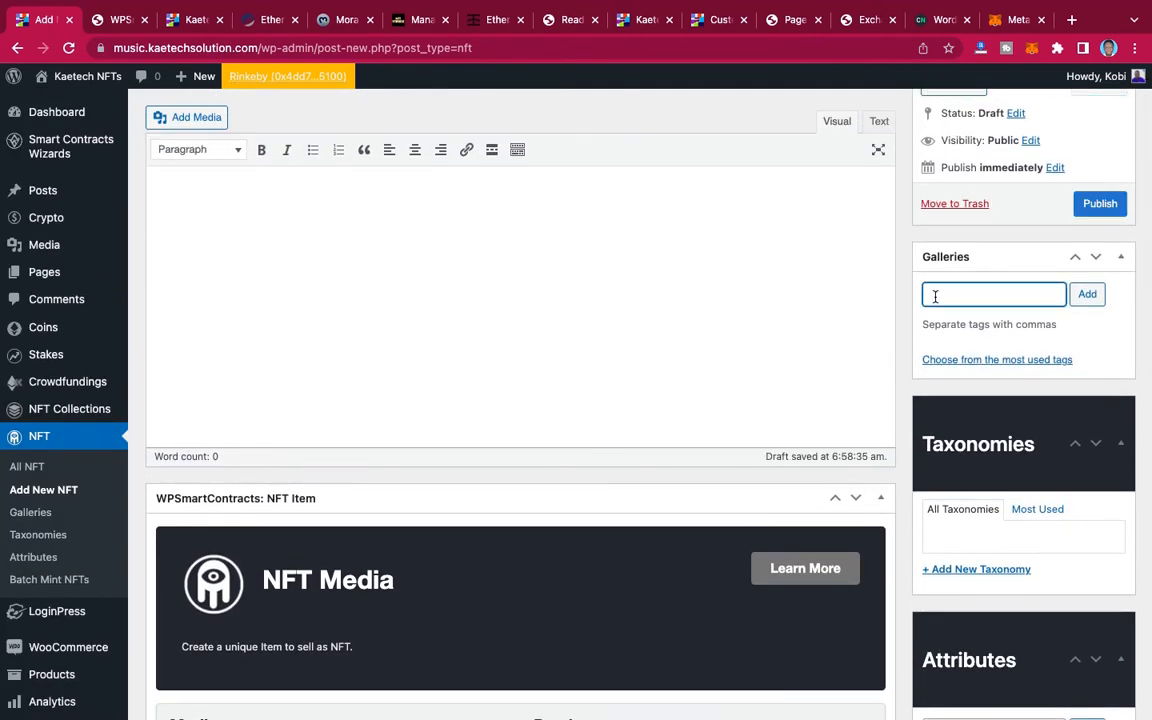
pyautogui.write('art')
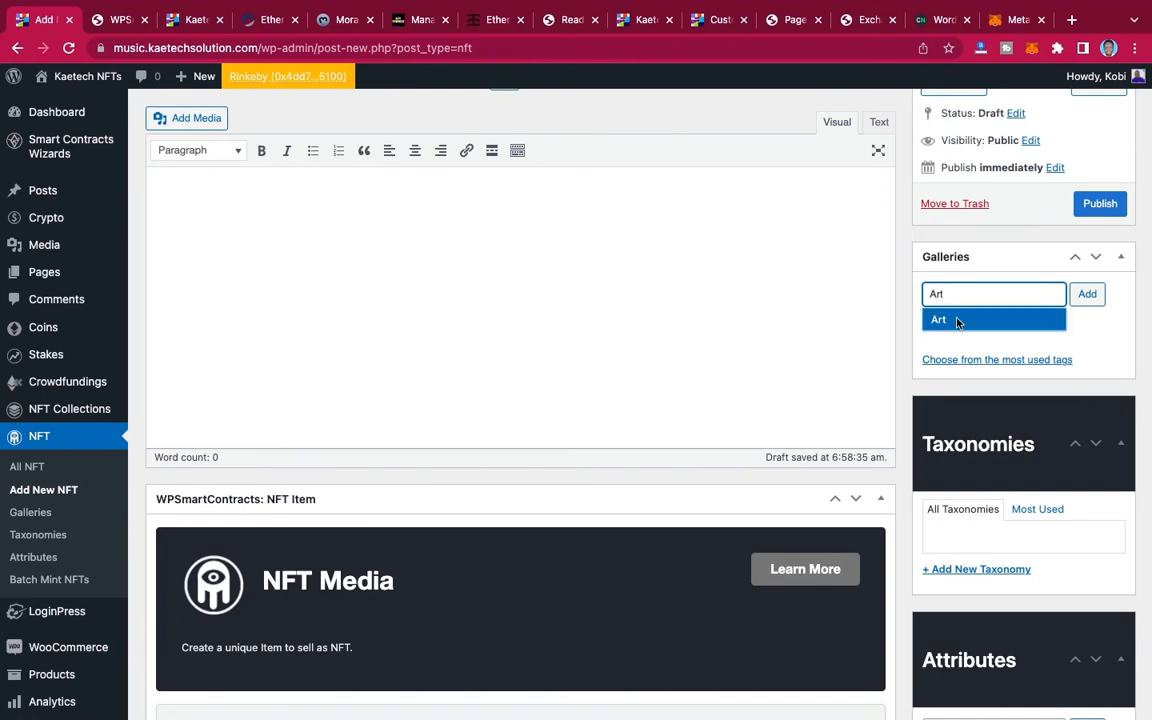
pyautogui.click(958, 317)
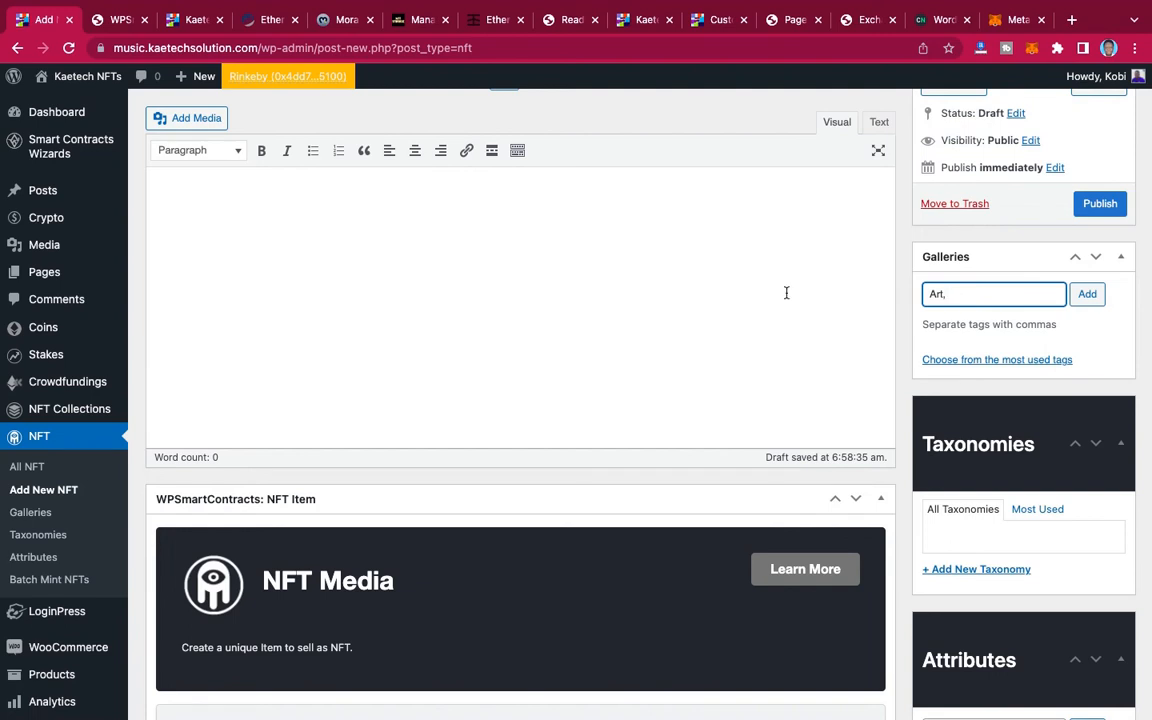
pyautogui.scroll(3, 674, 267)
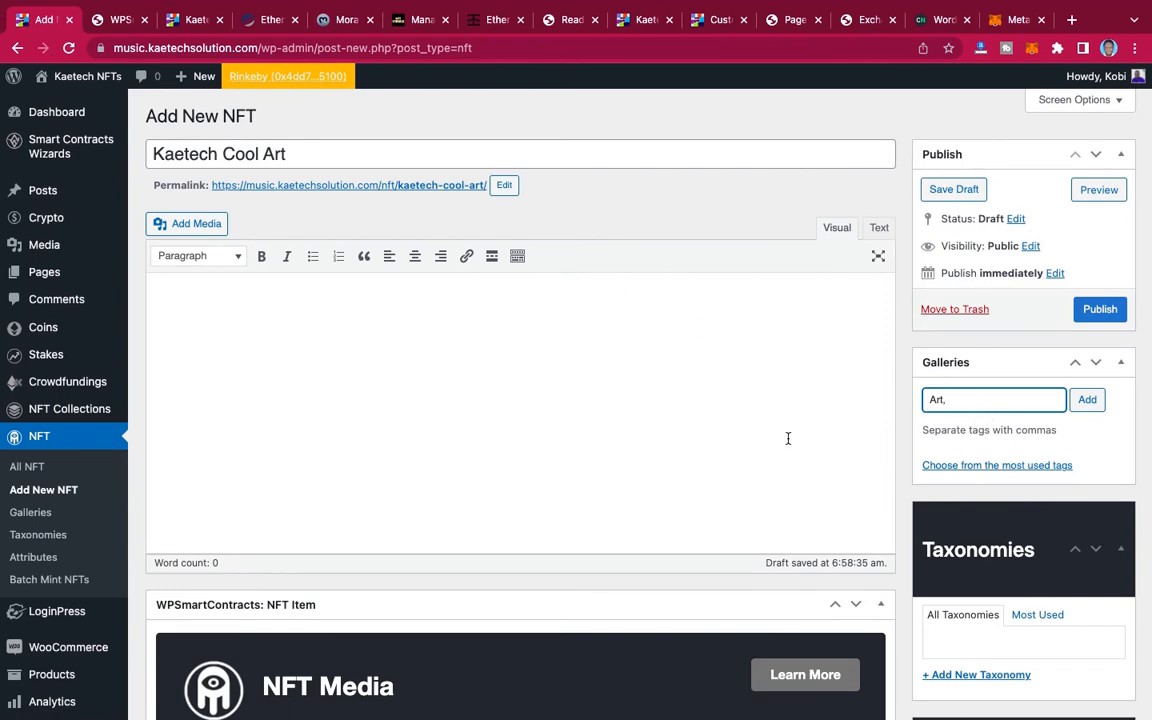
pyautogui.scroll(-10, 693, 460)
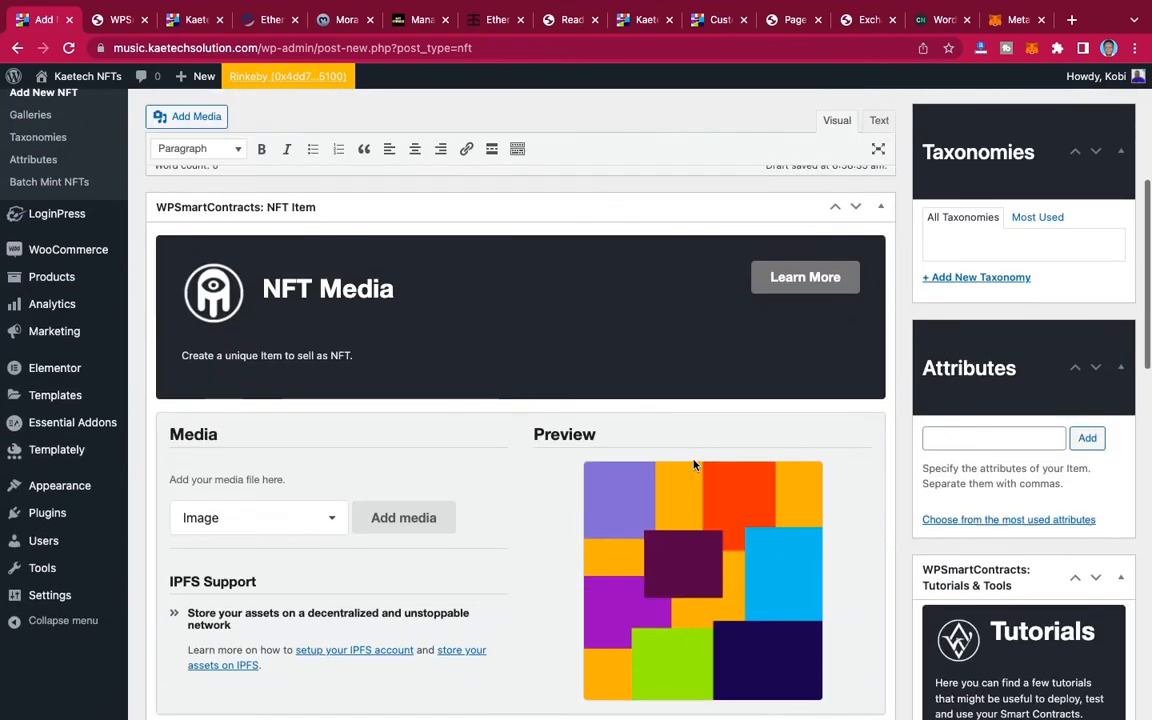
pyautogui.scroll(4, 693, 463)
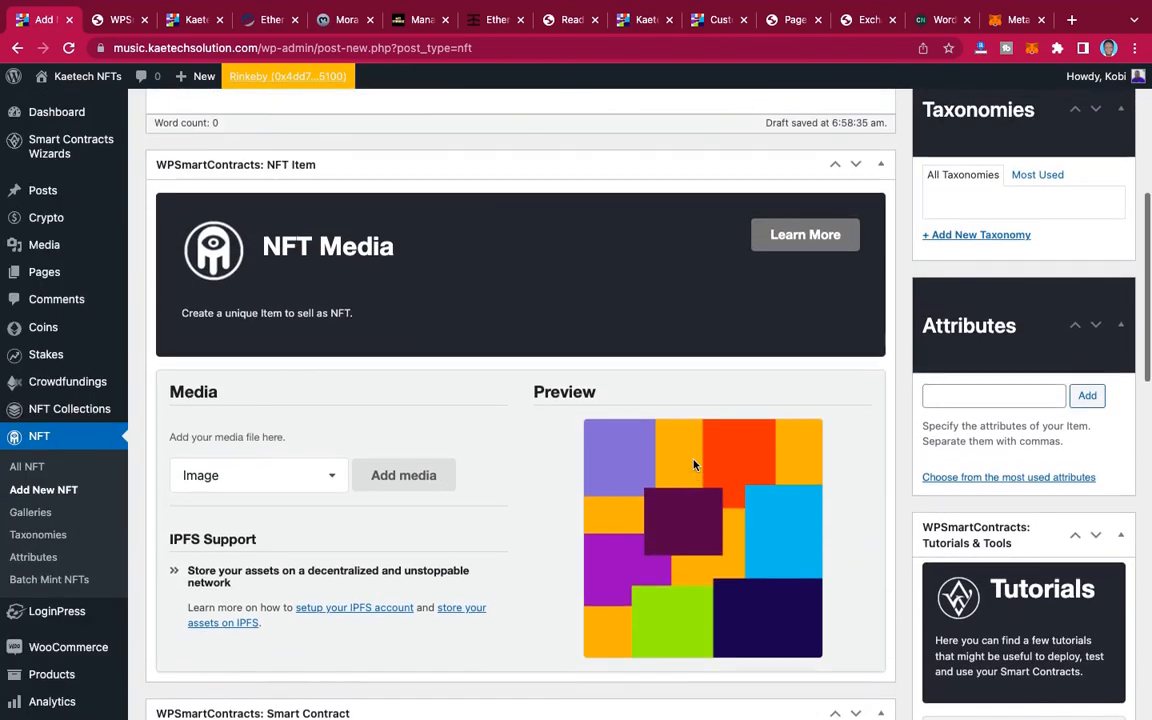
pyautogui.scroll(-1, 693, 463)
pyautogui.scroll(-4, 695, 463)
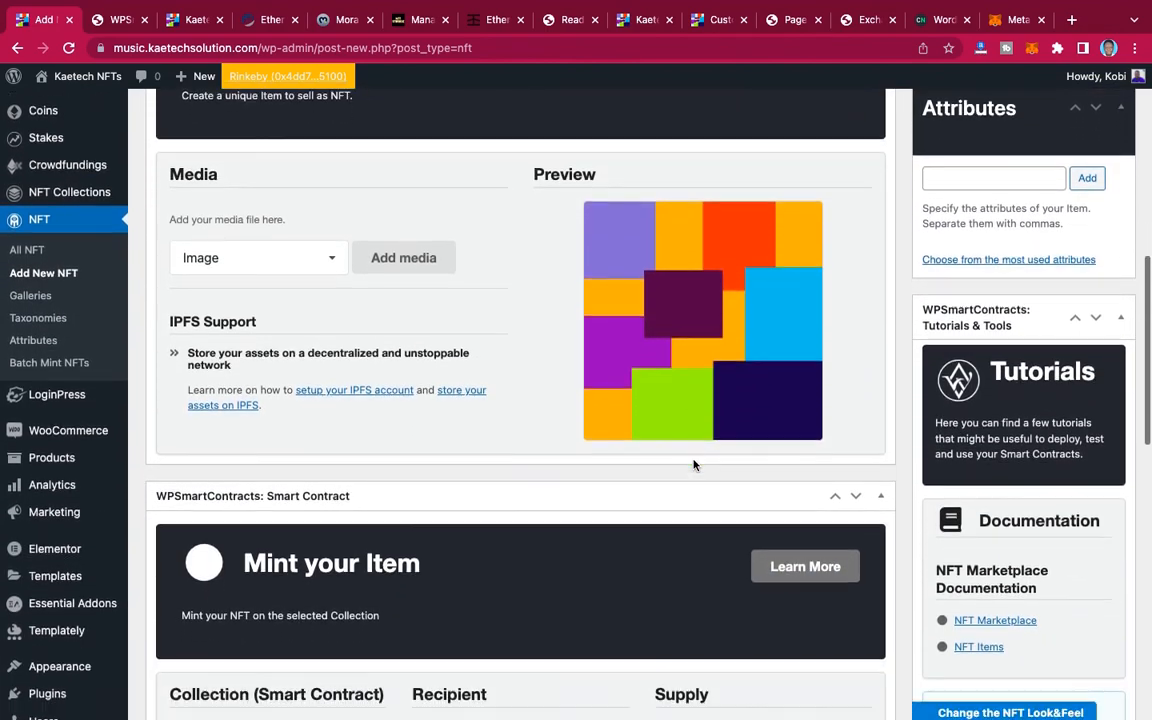
pyautogui.scroll(-4, 695, 464)
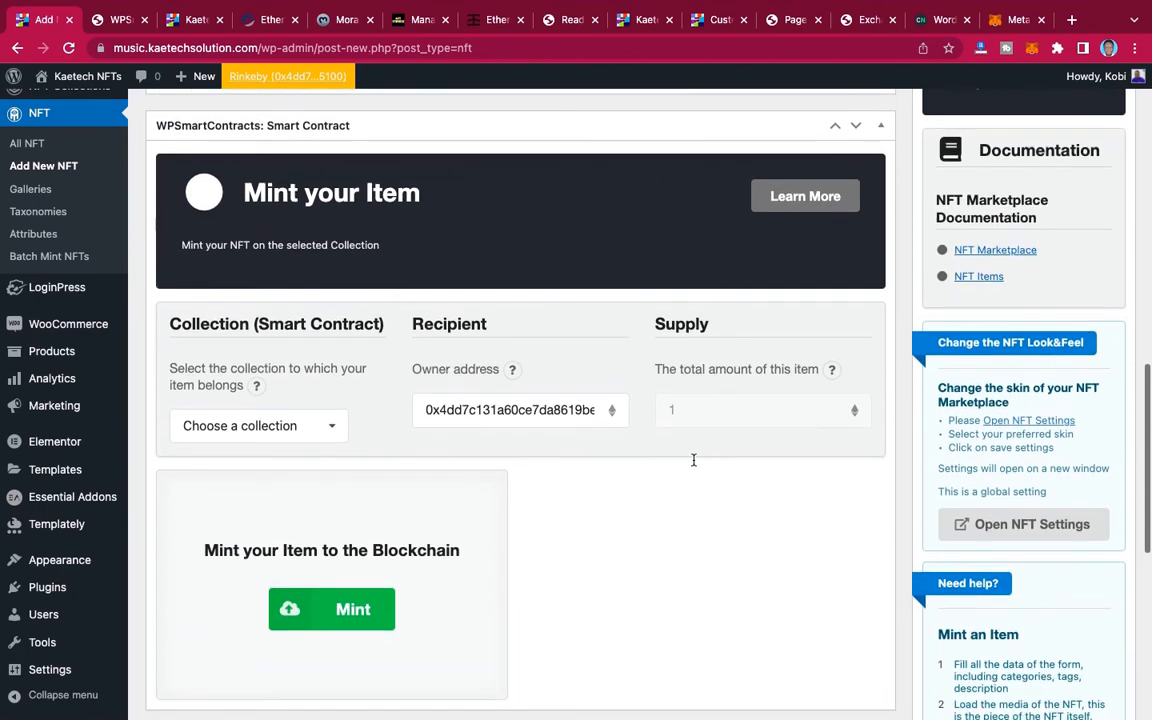
pyautogui.scroll(-5, 973, 615)
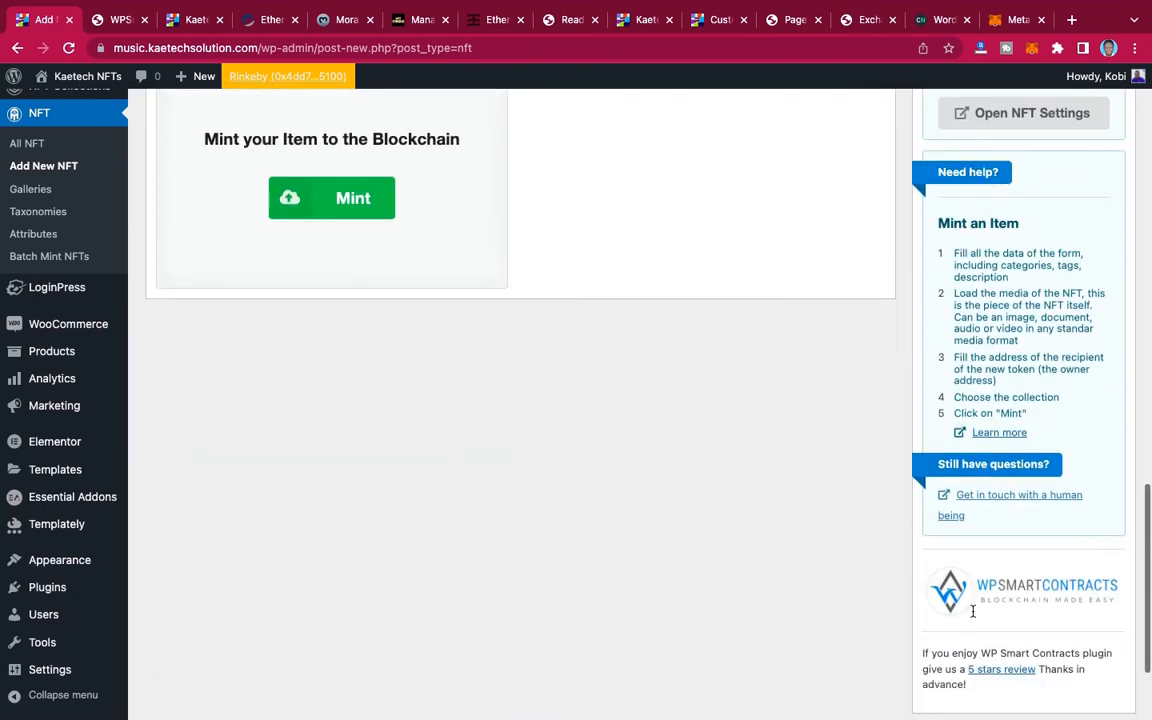
pyautogui.scroll(-1, 1010, 625)
pyautogui.scroll(-1, 1001, 637)
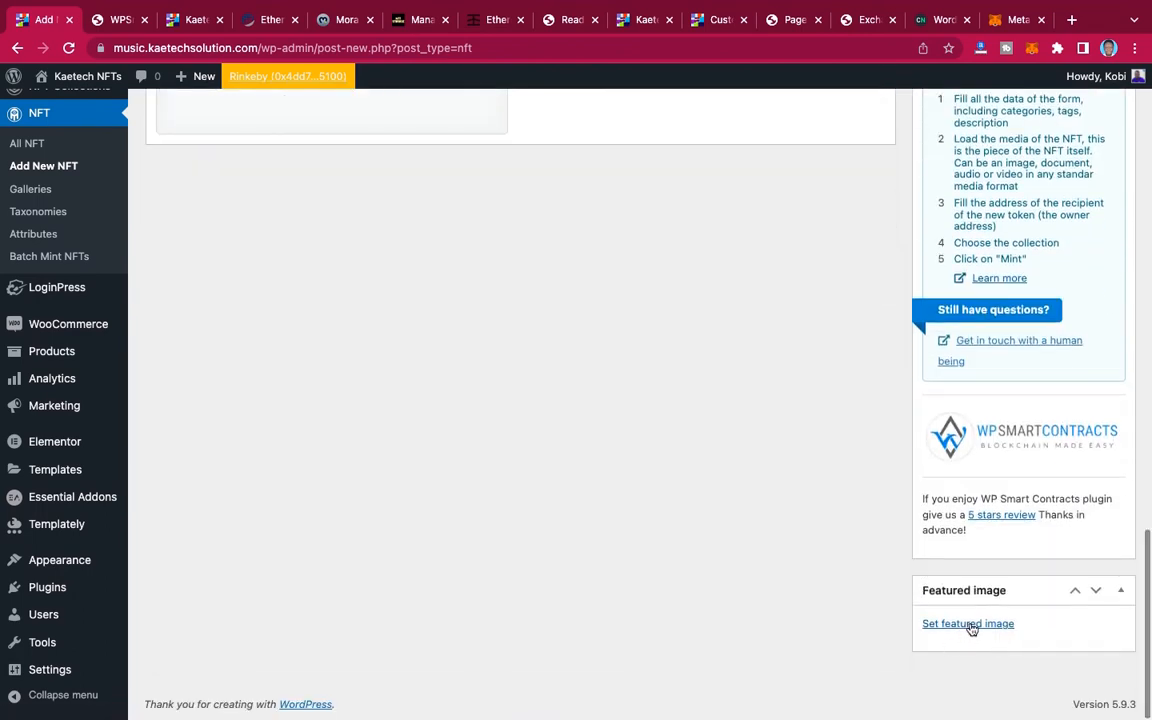
# Set the colourful block artwork as the NFT's featured image
pyautogui.click(969, 625)
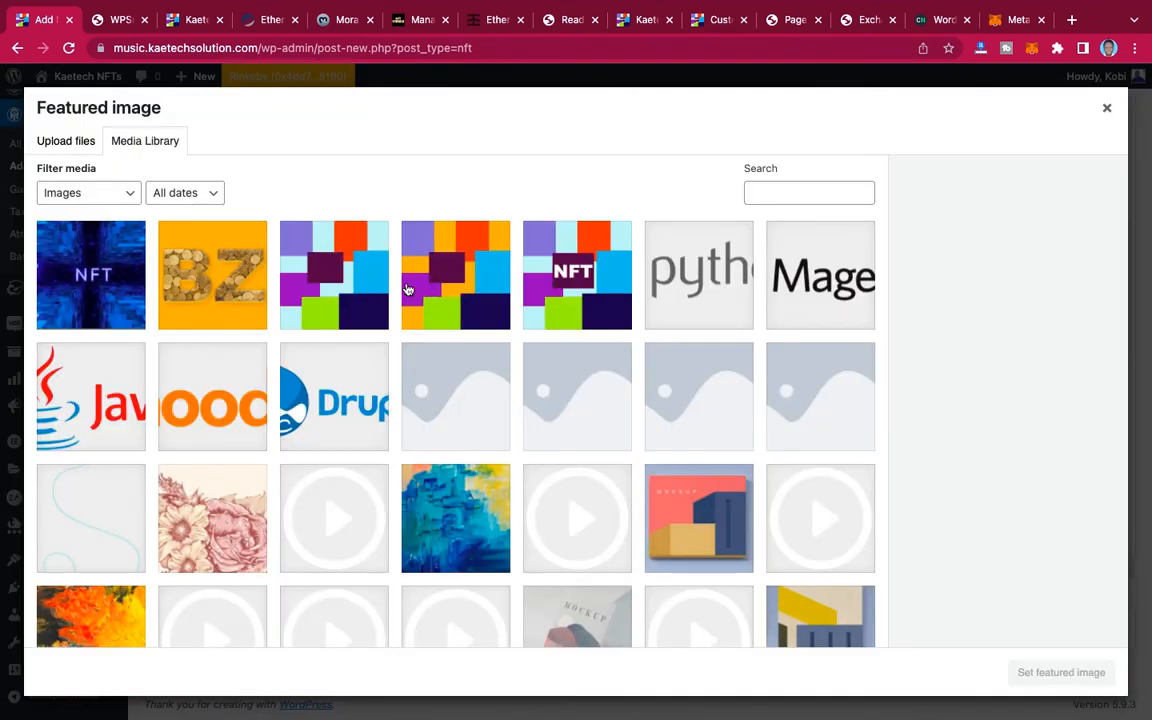
pyautogui.click(411, 254)
pyautogui.scroll(-3, 998, 512)
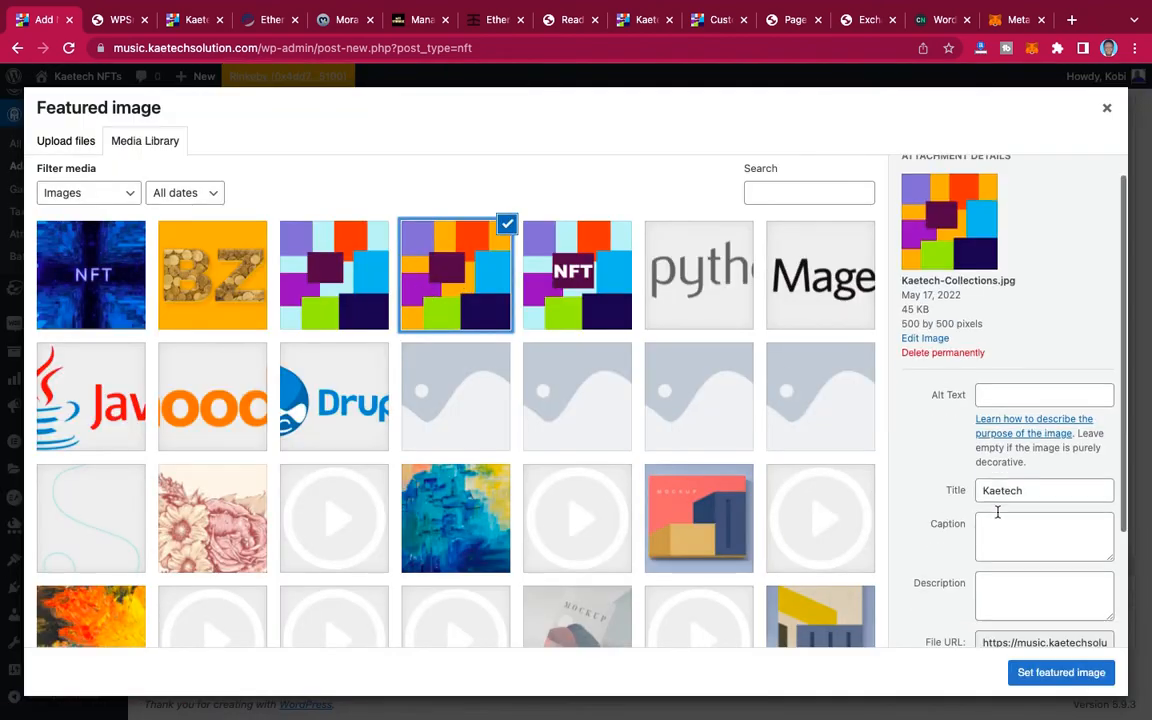
pyautogui.click(1043, 673)
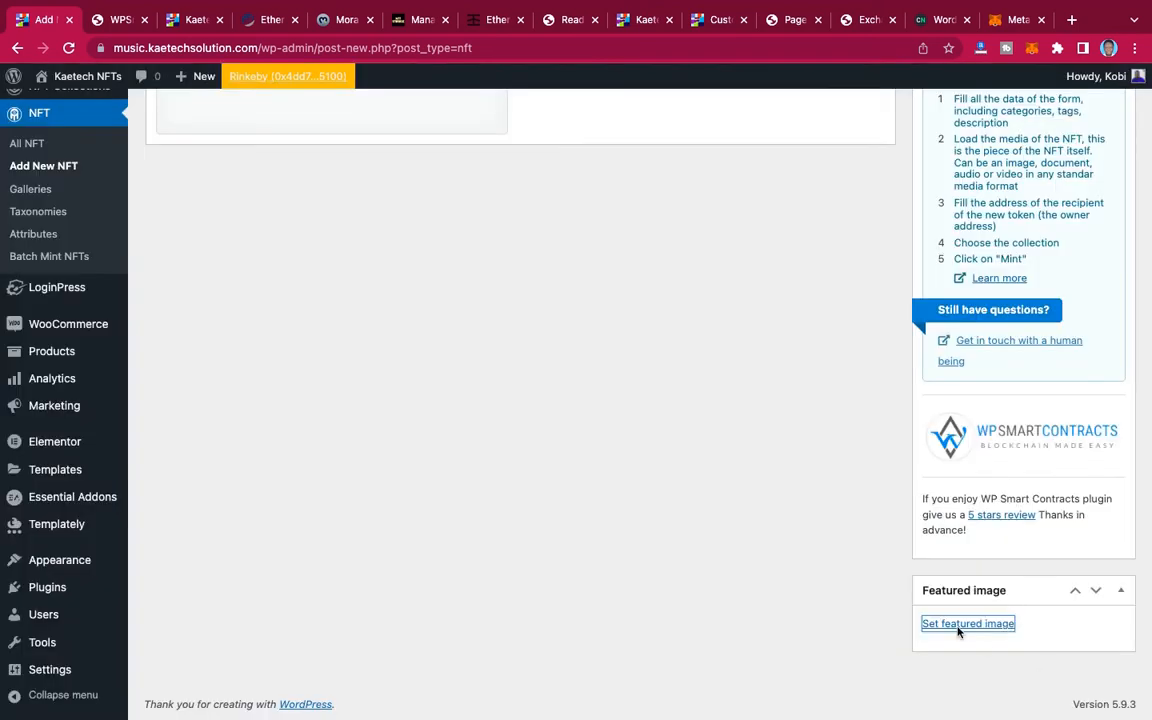
# Assign the NFT to the Kaetech NFT Collections collection
pyautogui.scroll(6, 712, 355)
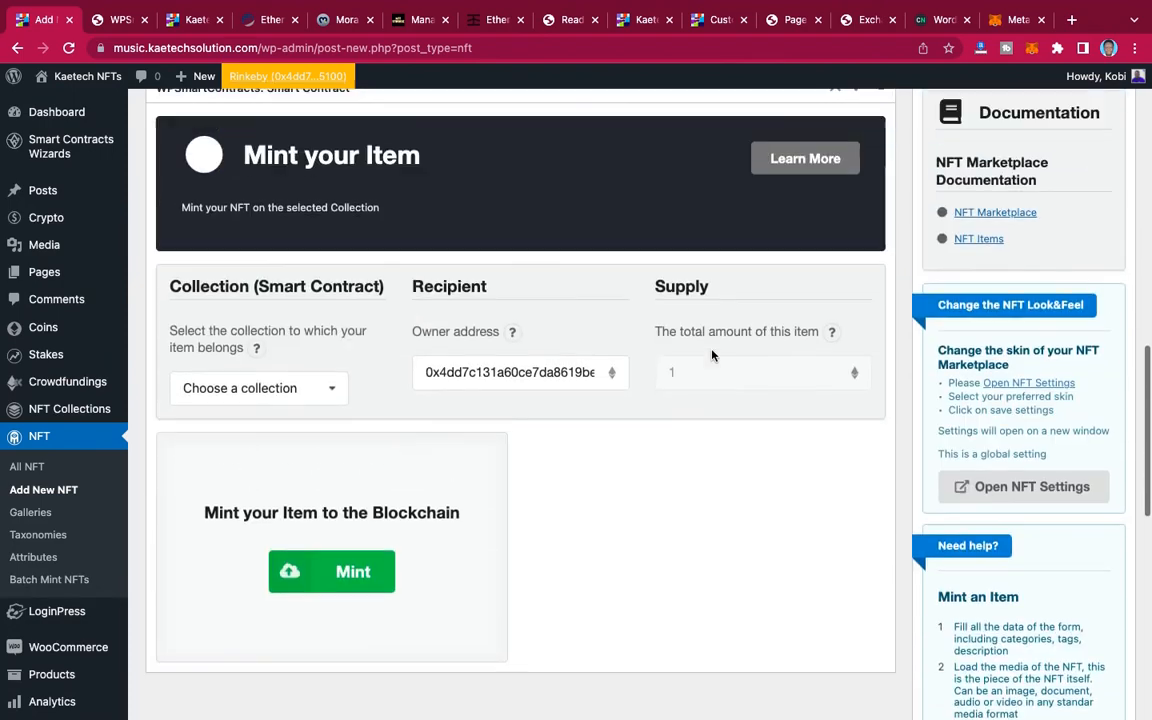
pyautogui.scroll(2, 712, 355)
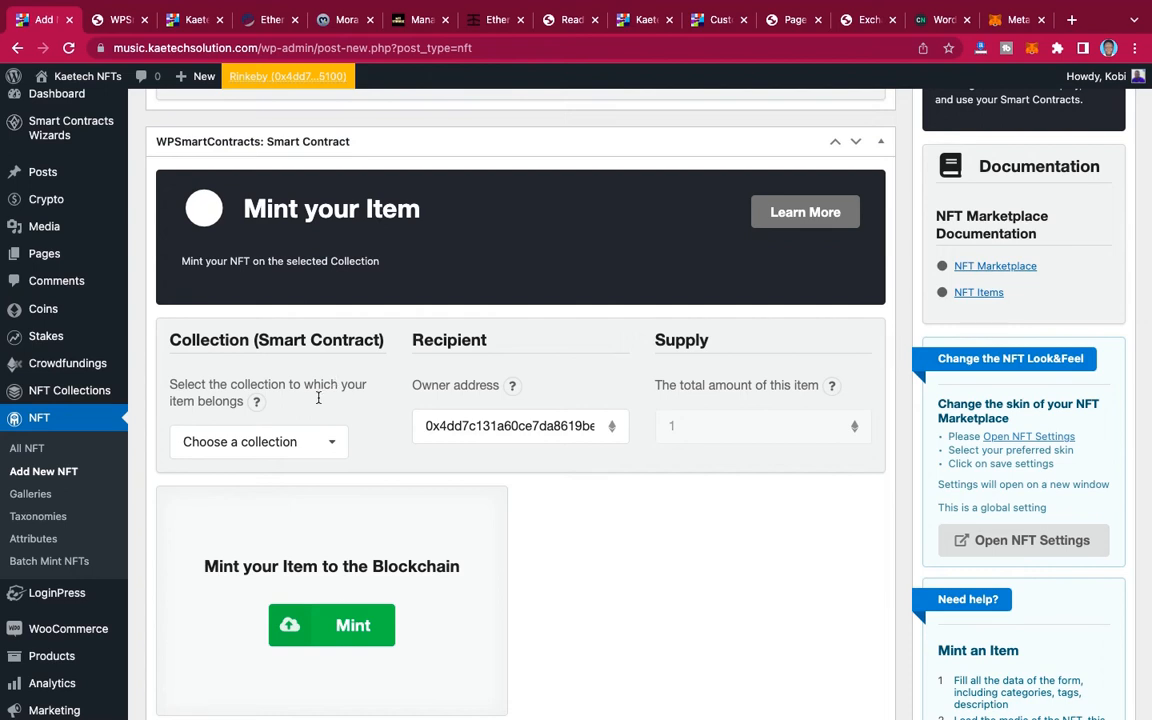
pyautogui.click(255, 444)
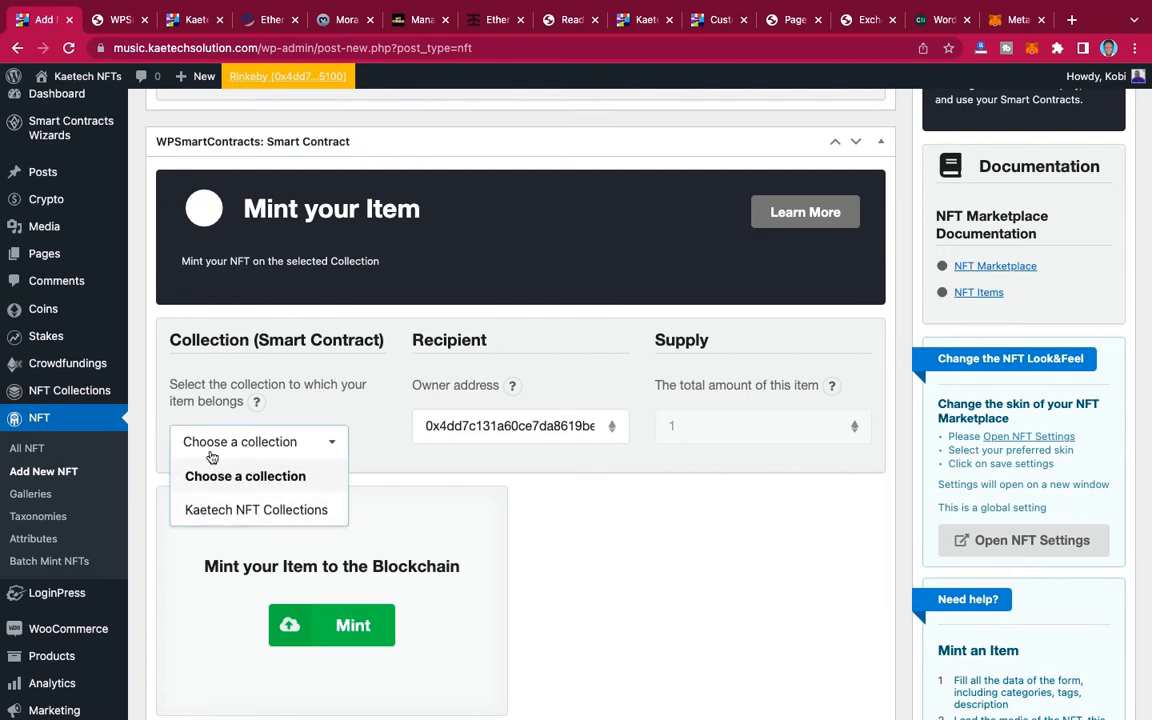
pyautogui.click(262, 512)
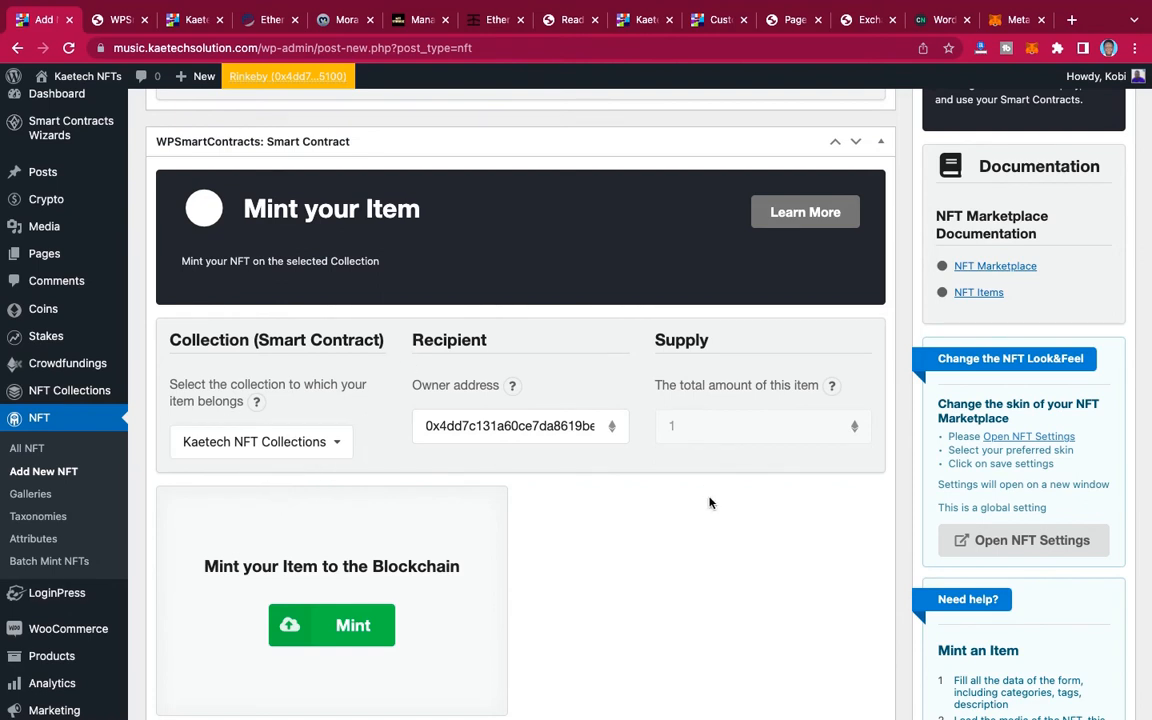
pyautogui.scroll(-1, 710, 501)
pyautogui.scroll(5, 710, 573)
pyautogui.scroll(4, 710, 502)
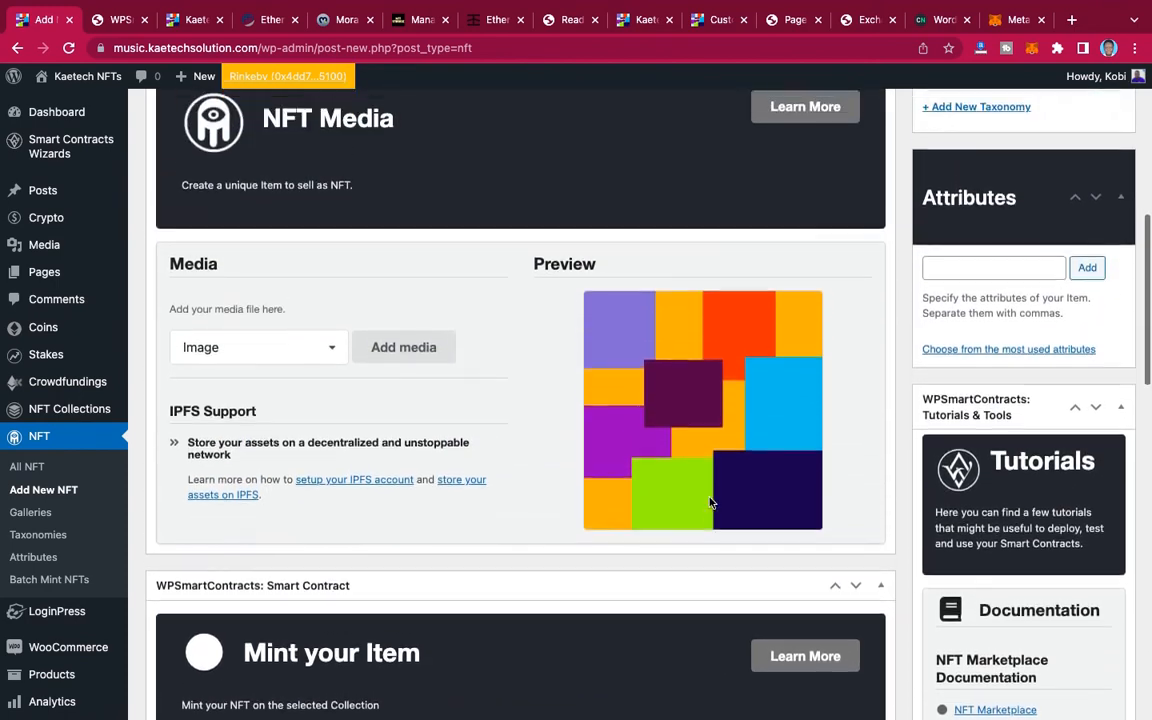
pyautogui.scroll(2, 710, 501)
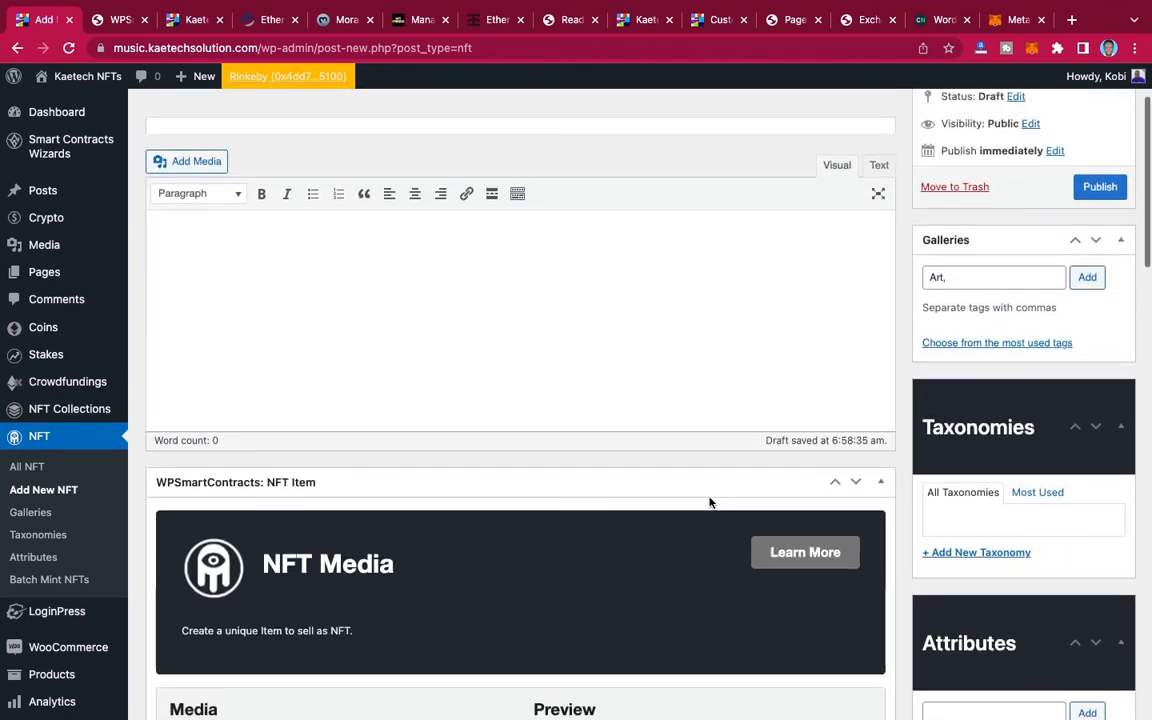
pyautogui.scroll(-6, 710, 501)
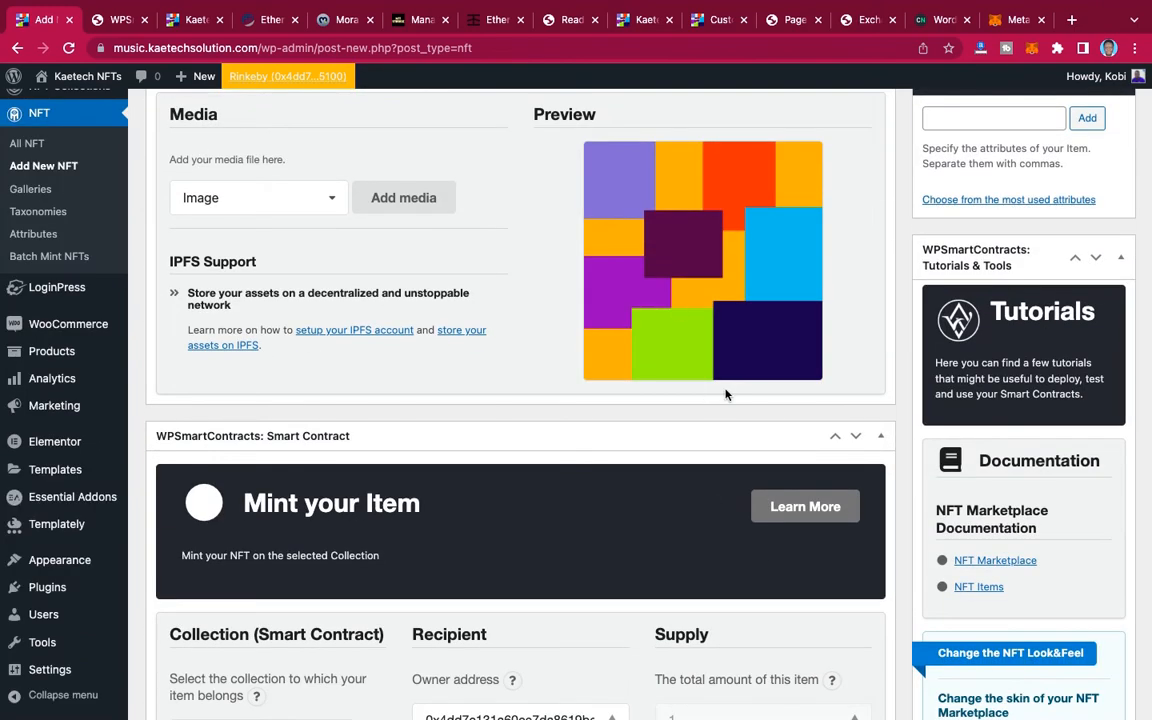
pyautogui.scroll(-5, 694, 442)
pyautogui.scroll(3, 697, 452)
pyautogui.scroll(5, 697, 452)
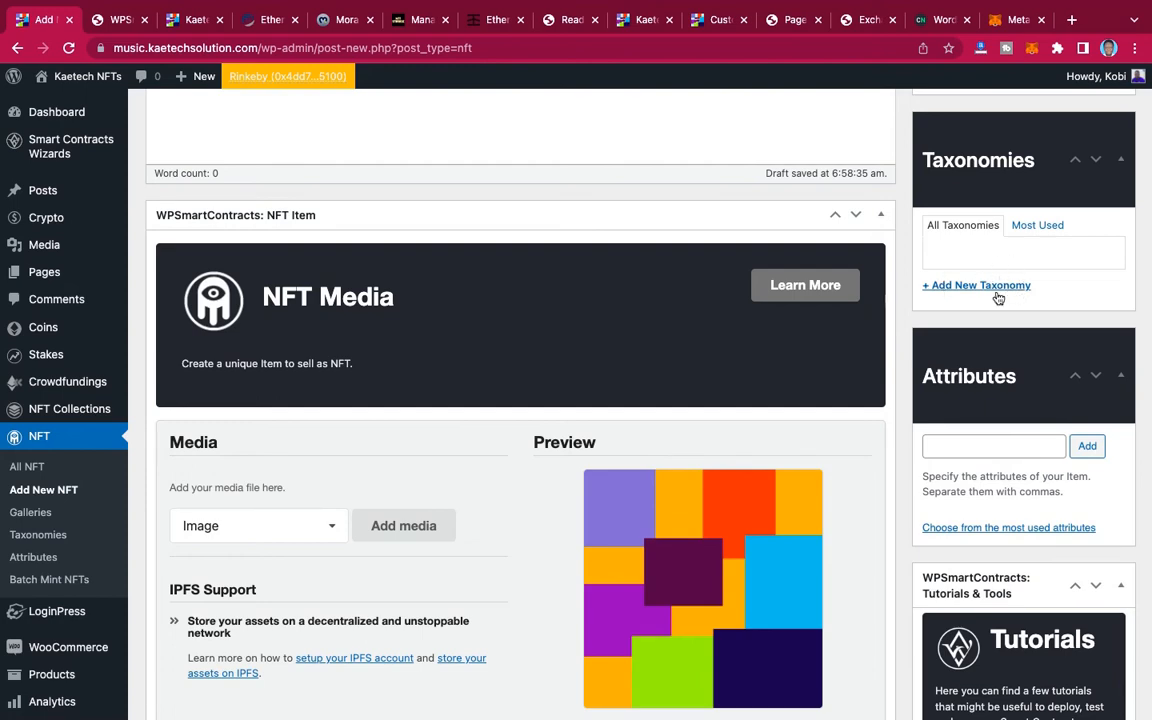
pyautogui.scroll(-5, 990, 325)
pyautogui.scroll(-10, 988, 323)
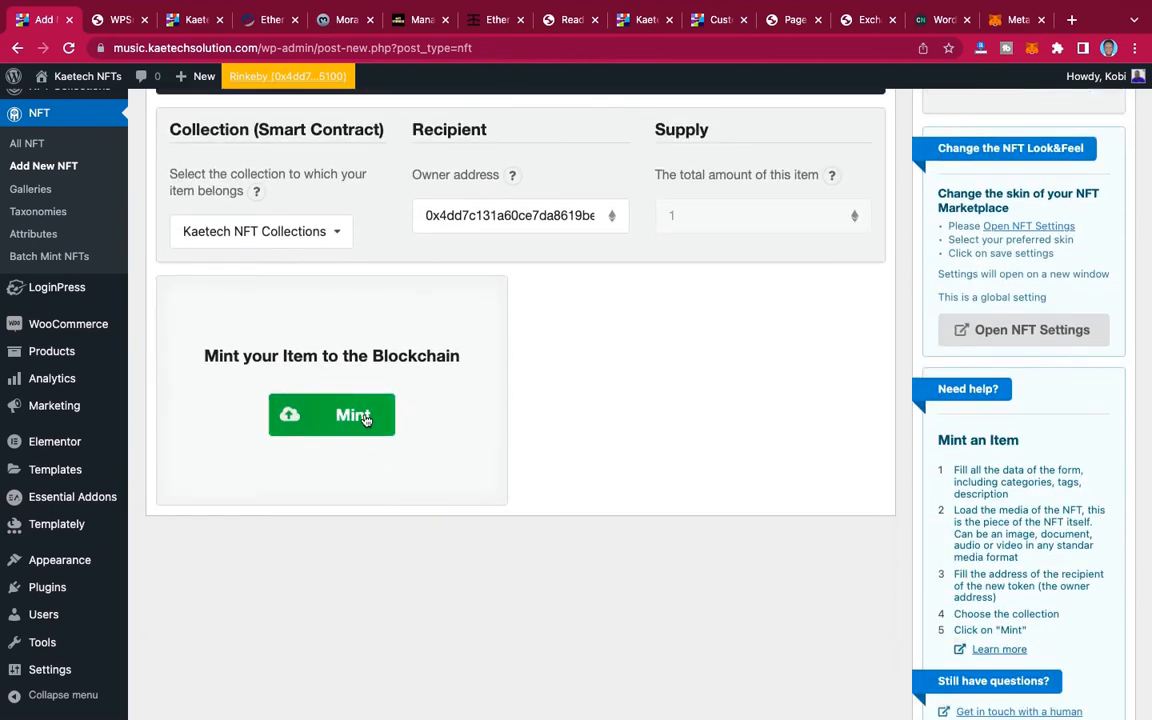
# Mint the NFT, accepting 'Yes, please proceed' in the Network Mint confirmation
pyautogui.click(366, 418)
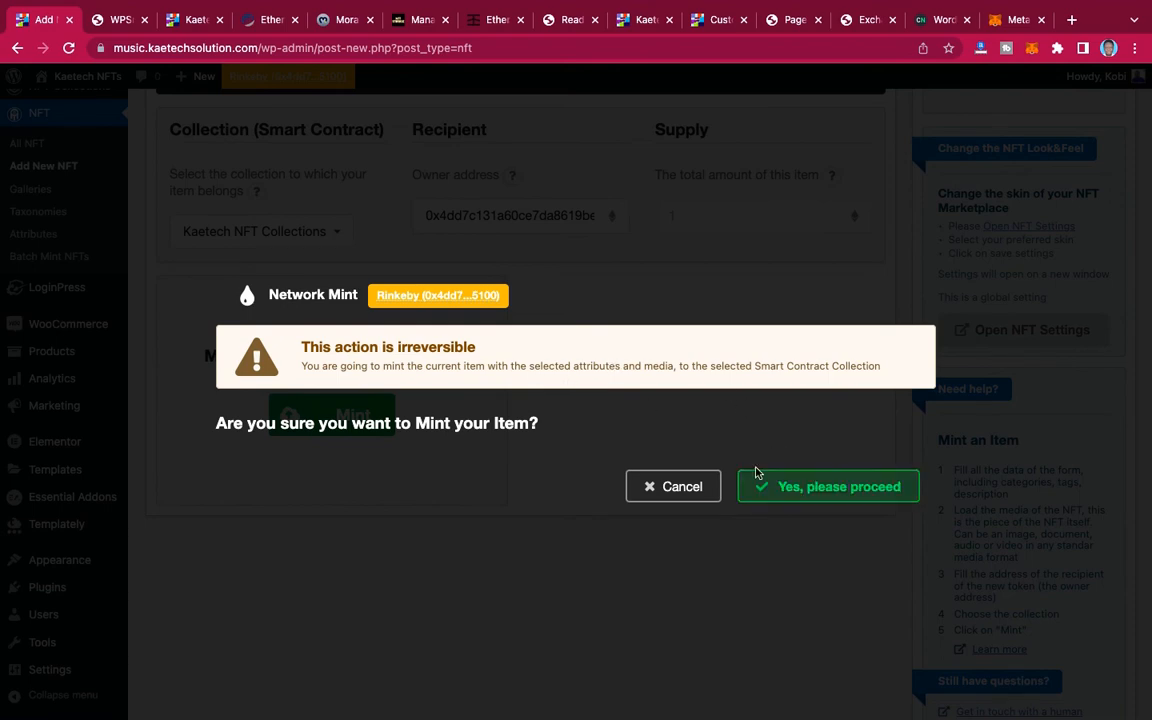
pyautogui.click(792, 486)
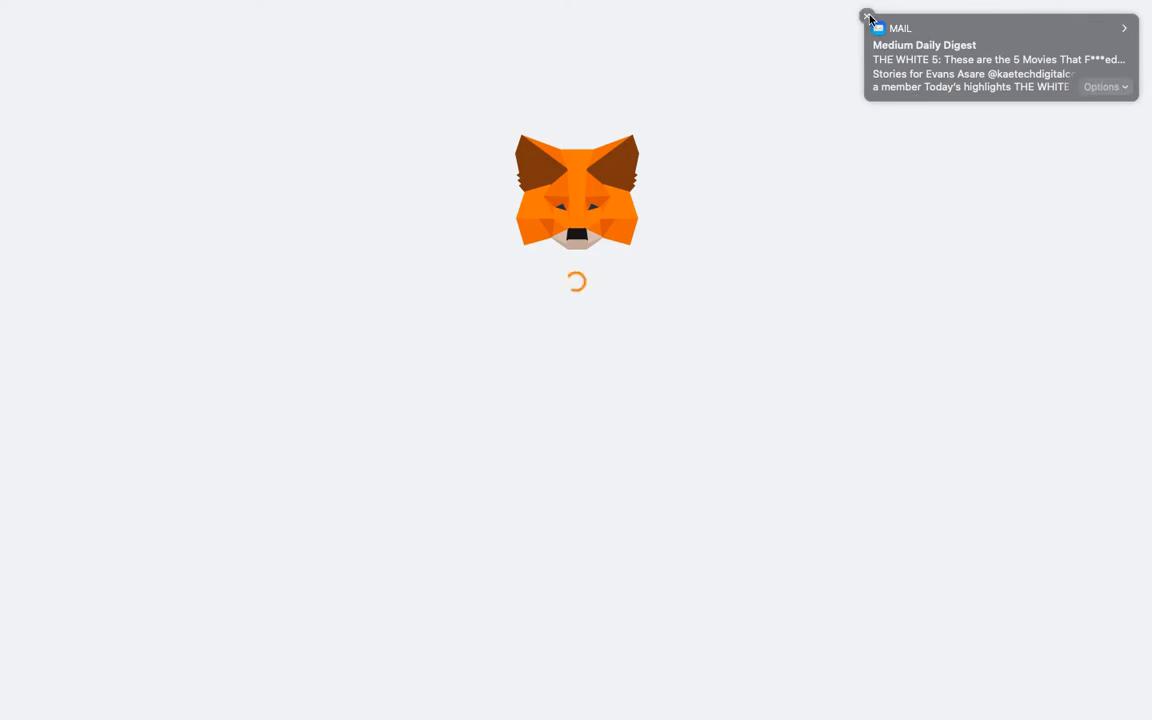
# Approve the 0.00028119 ETH Rinkeby minting transaction in MetaMask
pyautogui.click(869, 19)
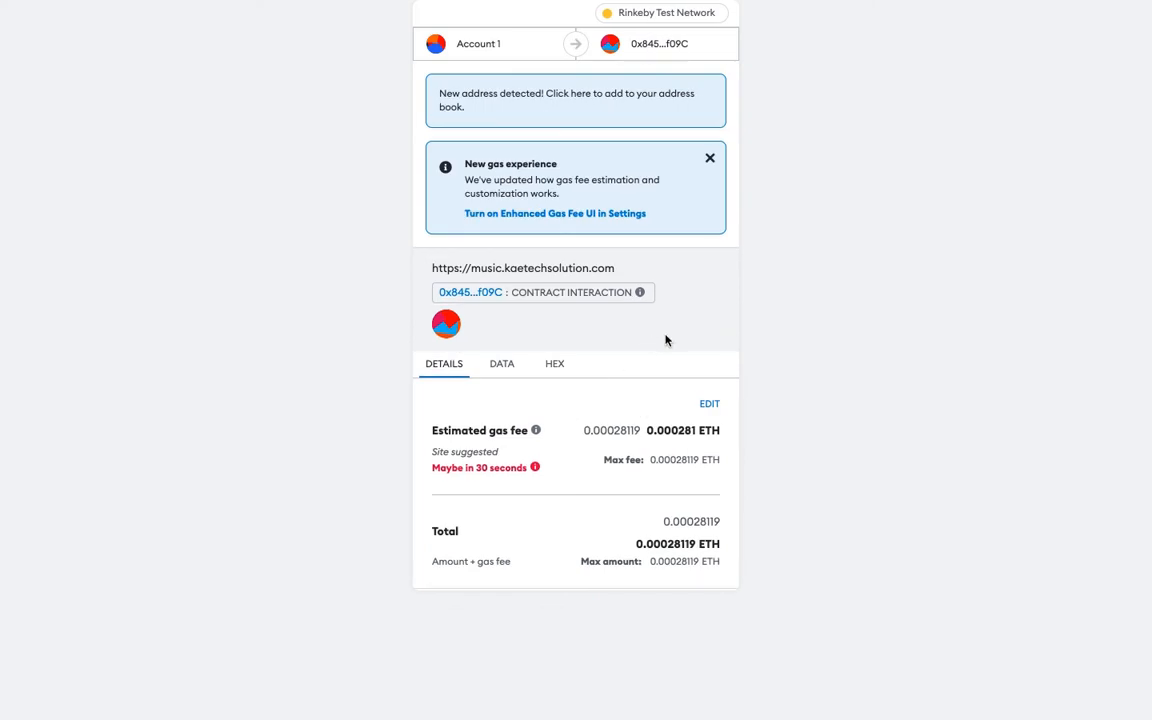
pyautogui.scroll(-2, 666, 341)
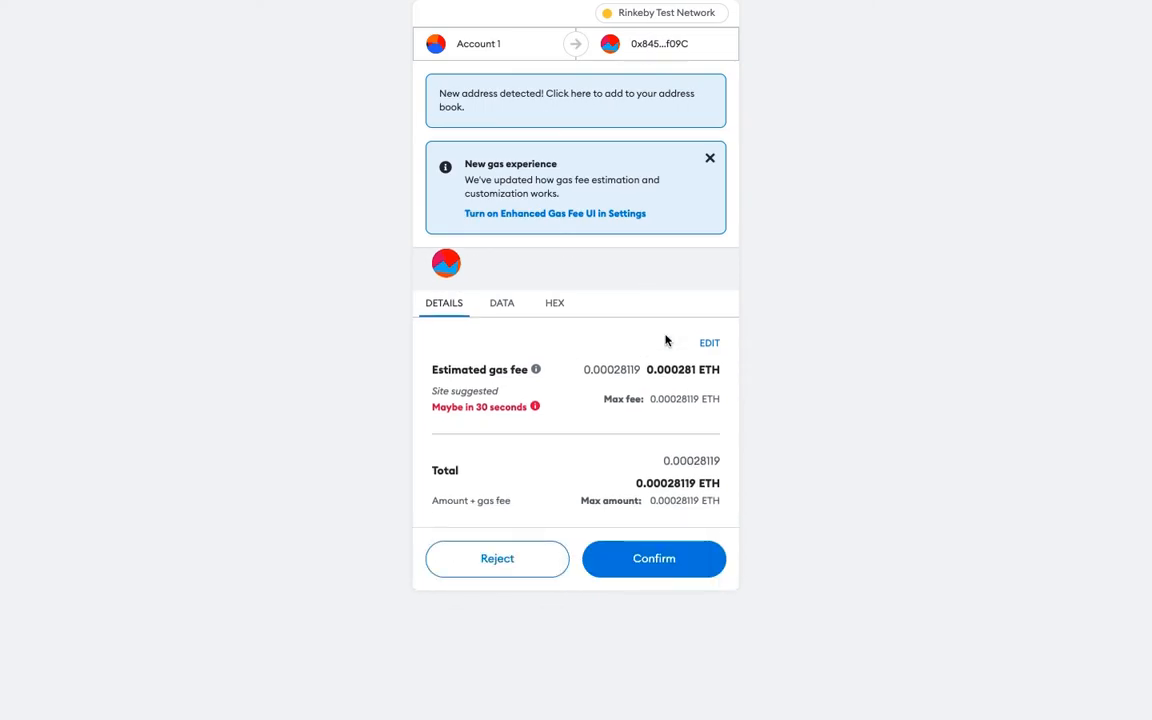
pyautogui.scroll(2, 666, 341)
pyautogui.scroll(-2, 666, 341)
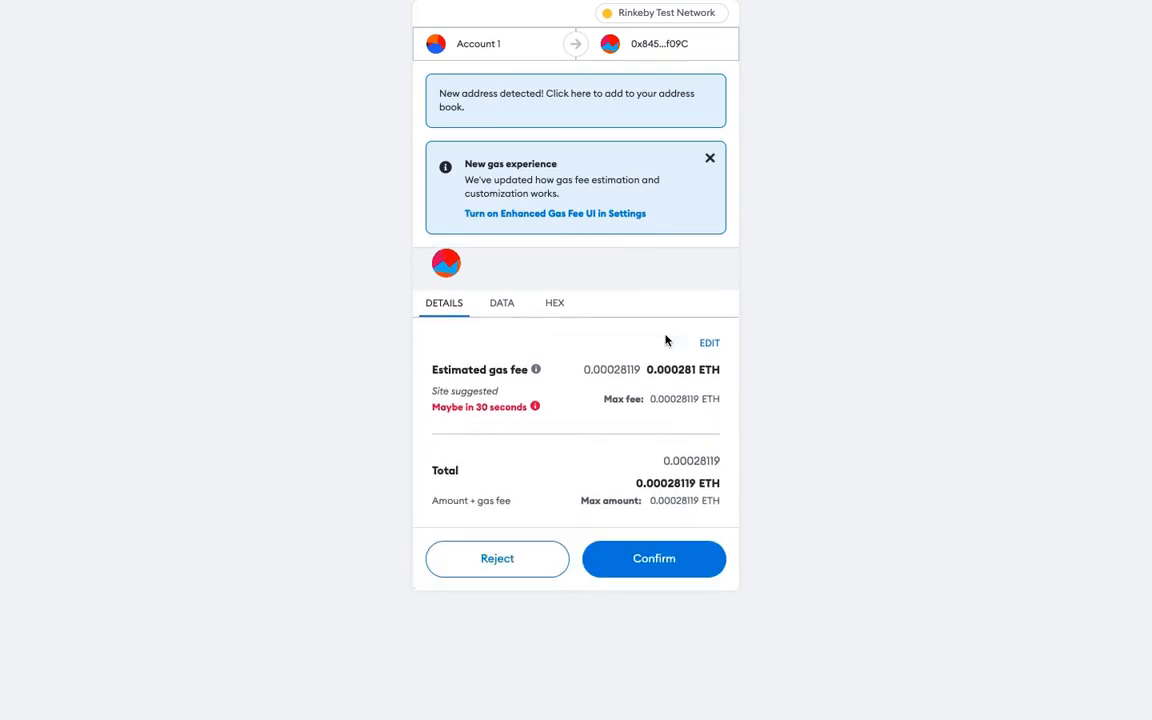
pyautogui.click(682, 571)
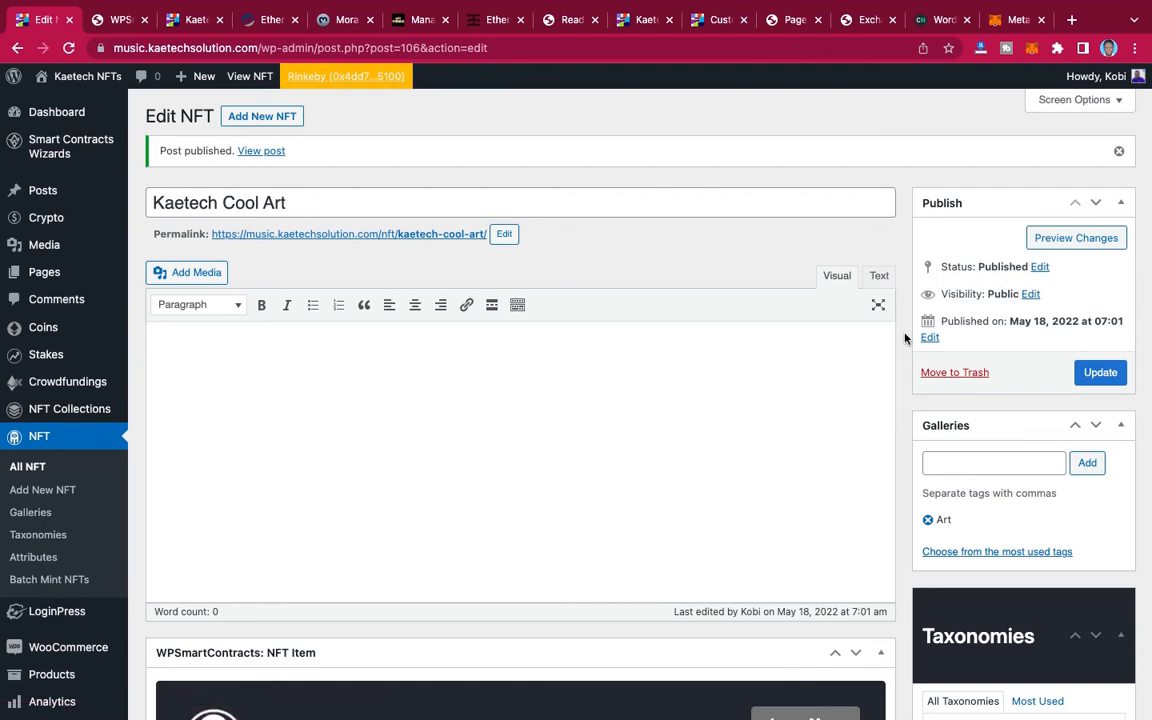
# Open the published Kaetech Cool Art post's View post link in a new browser tab
pyautogui.scroll(-10, 904, 338)
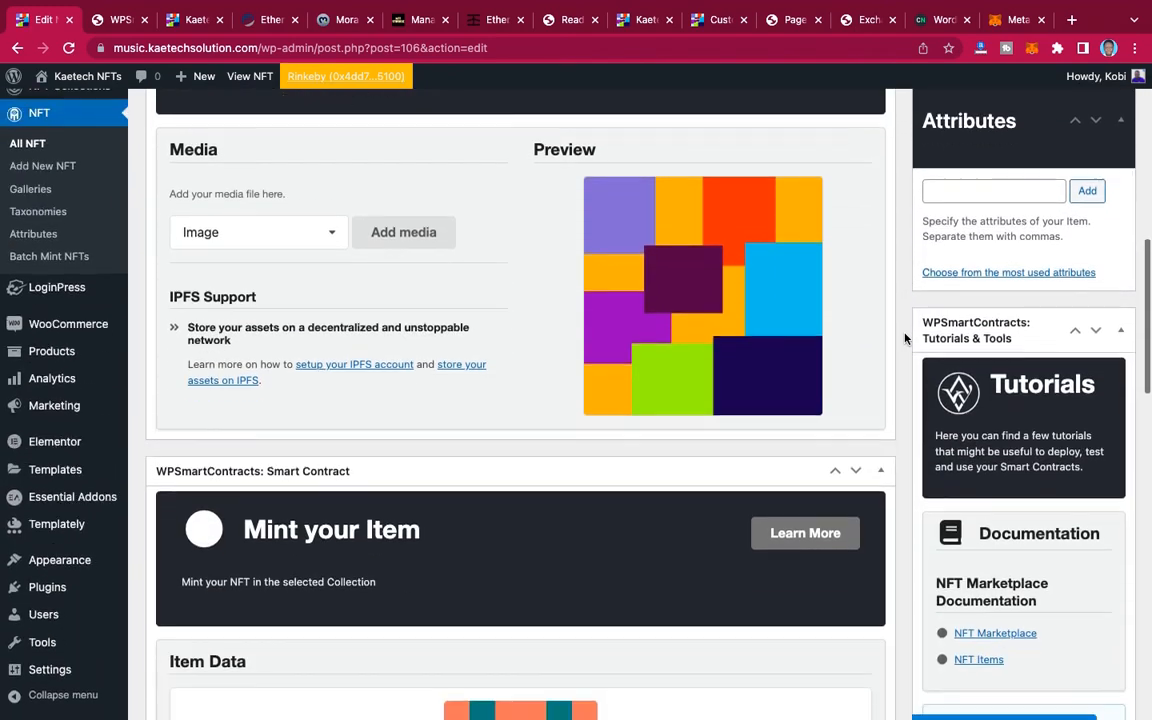
pyautogui.scroll(-5, 904, 338)
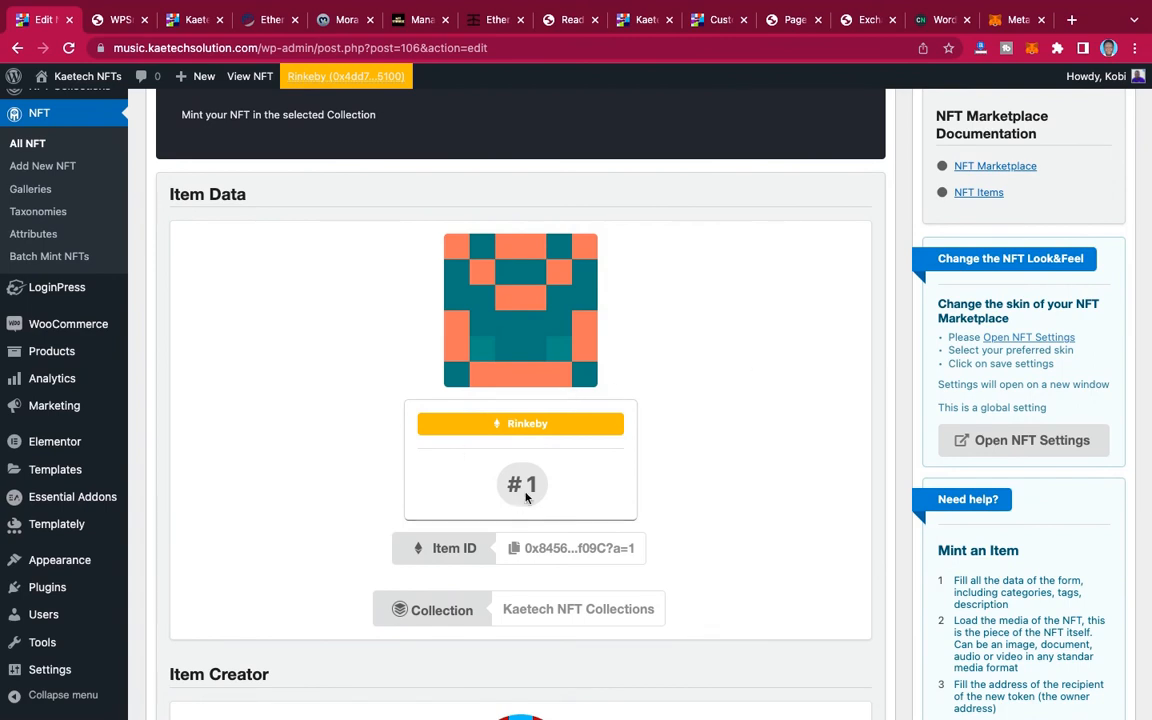
pyautogui.scroll(-4, 861, 504)
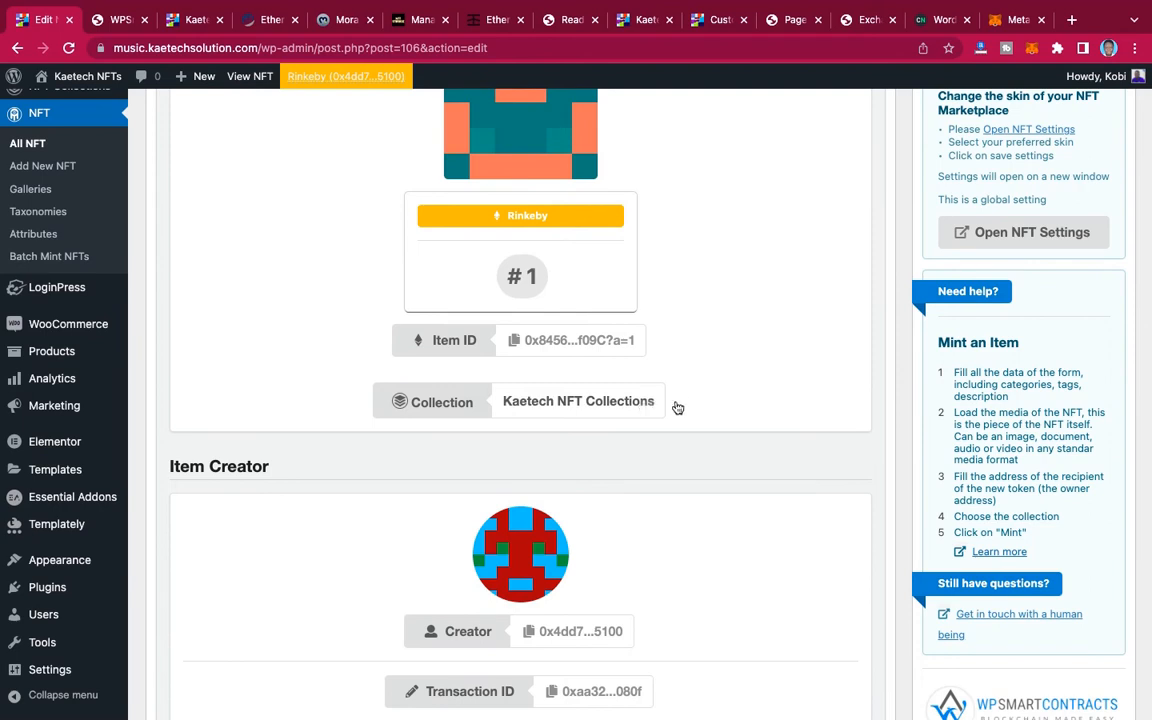
pyautogui.scroll(-5, 805, 424)
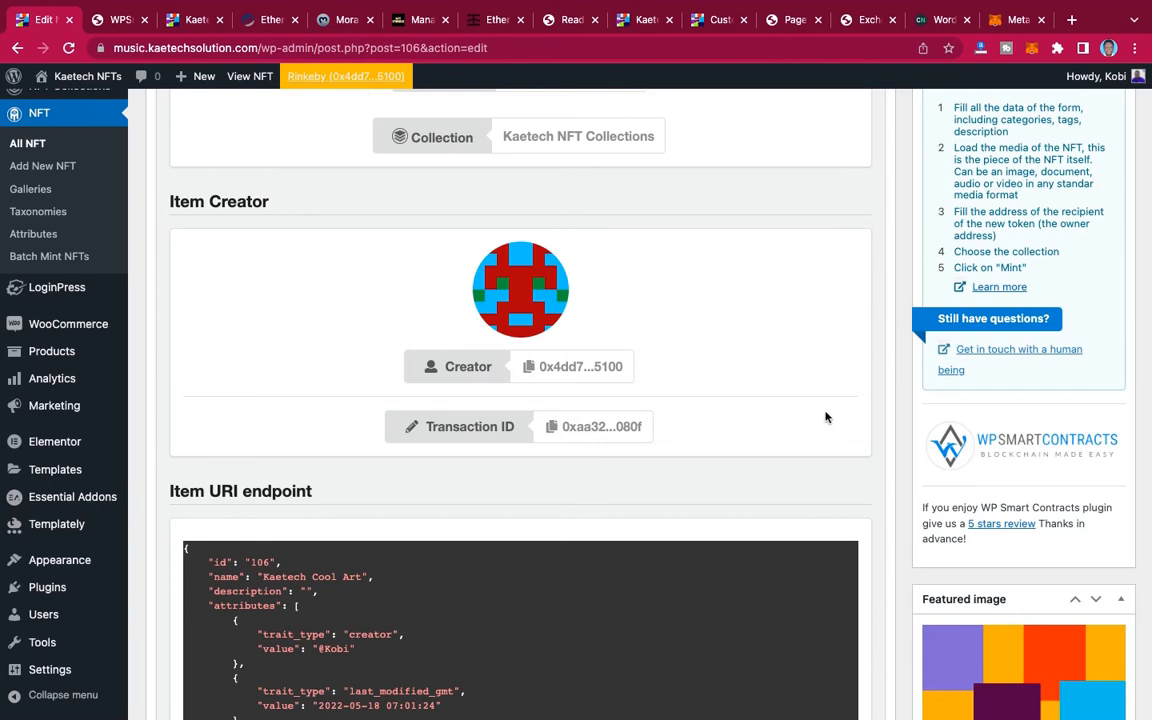
pyautogui.scroll(-5, 875, 454)
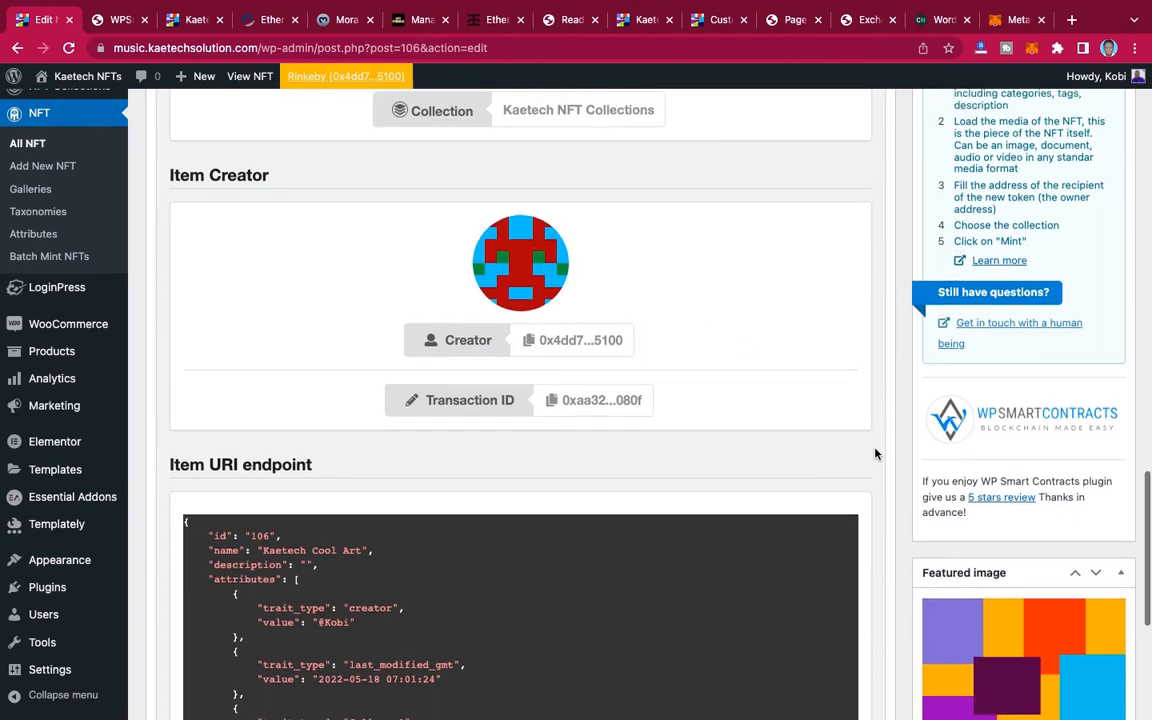
pyautogui.scroll(-2, 875, 454)
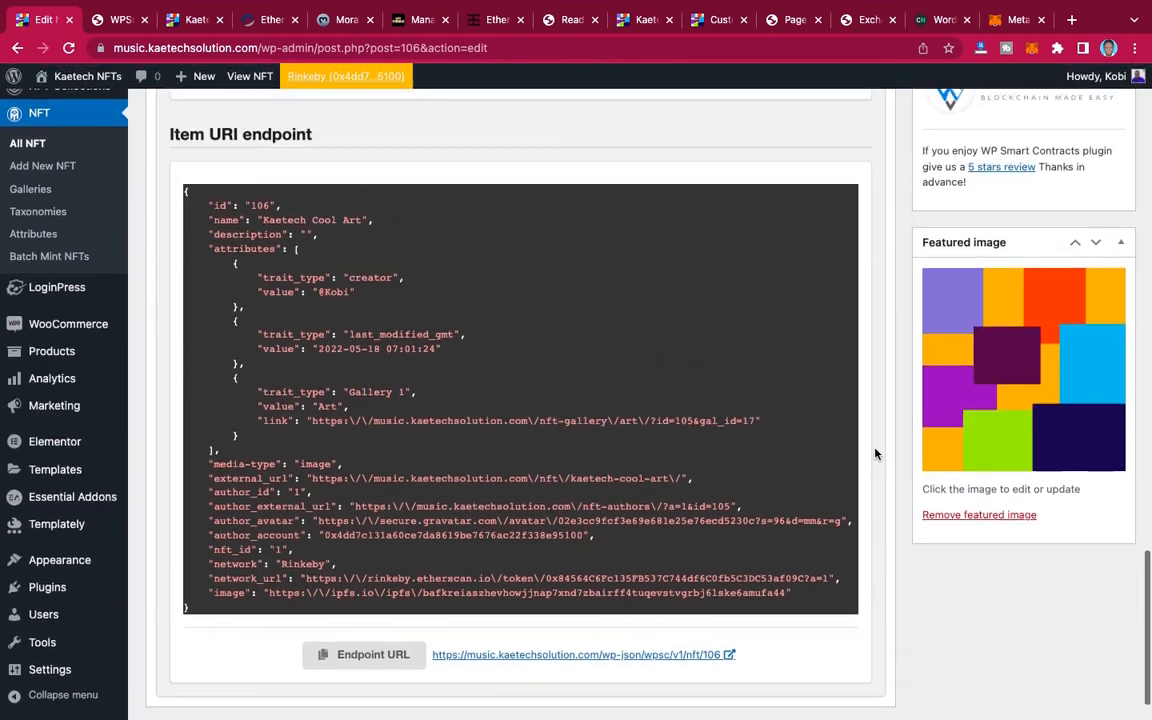
pyautogui.scroll(1, 875, 454)
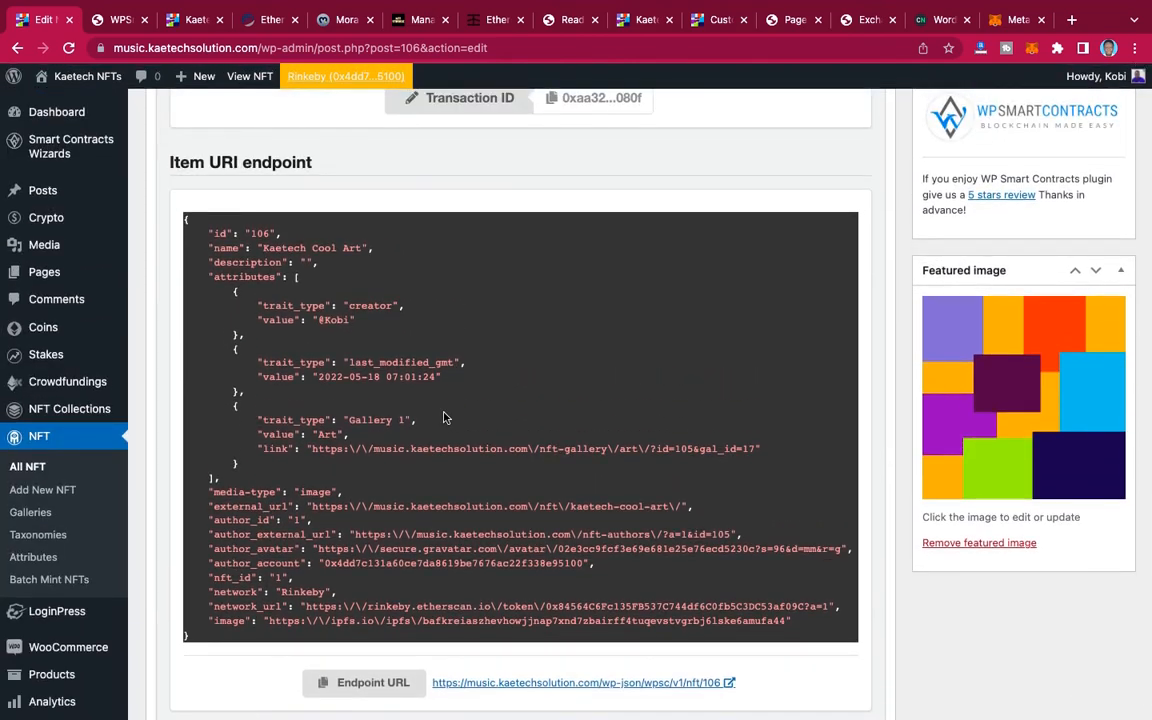
pyautogui.scroll(-4, 445, 418)
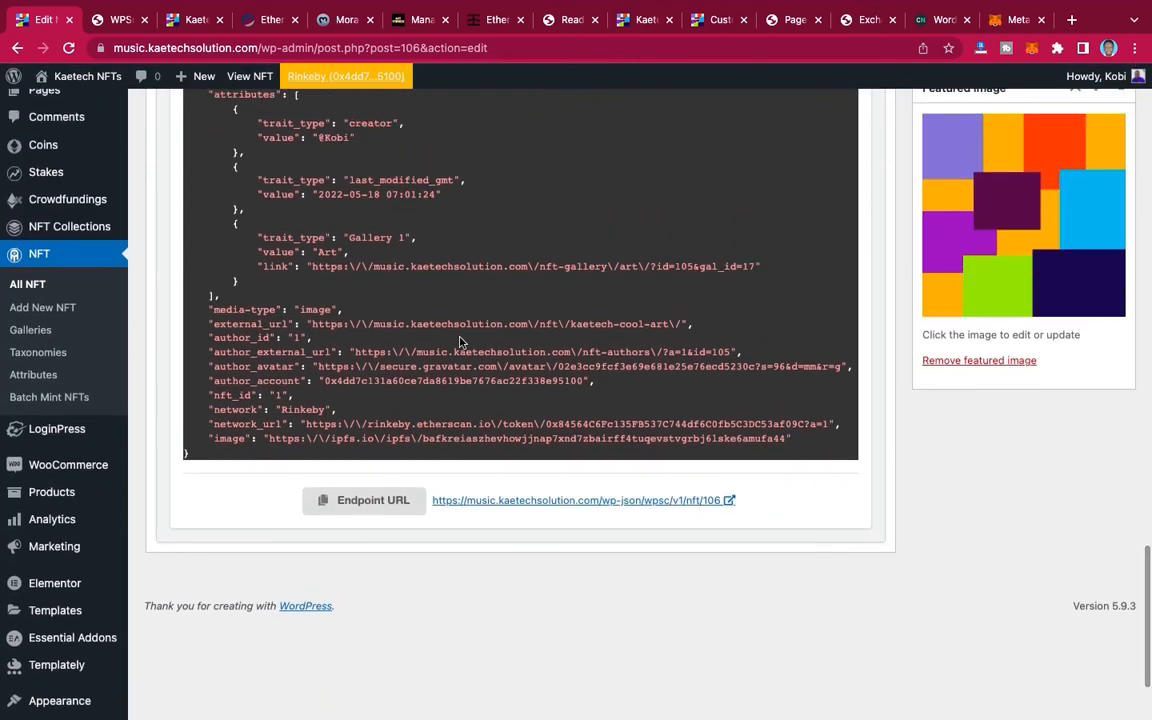
pyautogui.scroll(1, 460, 342)
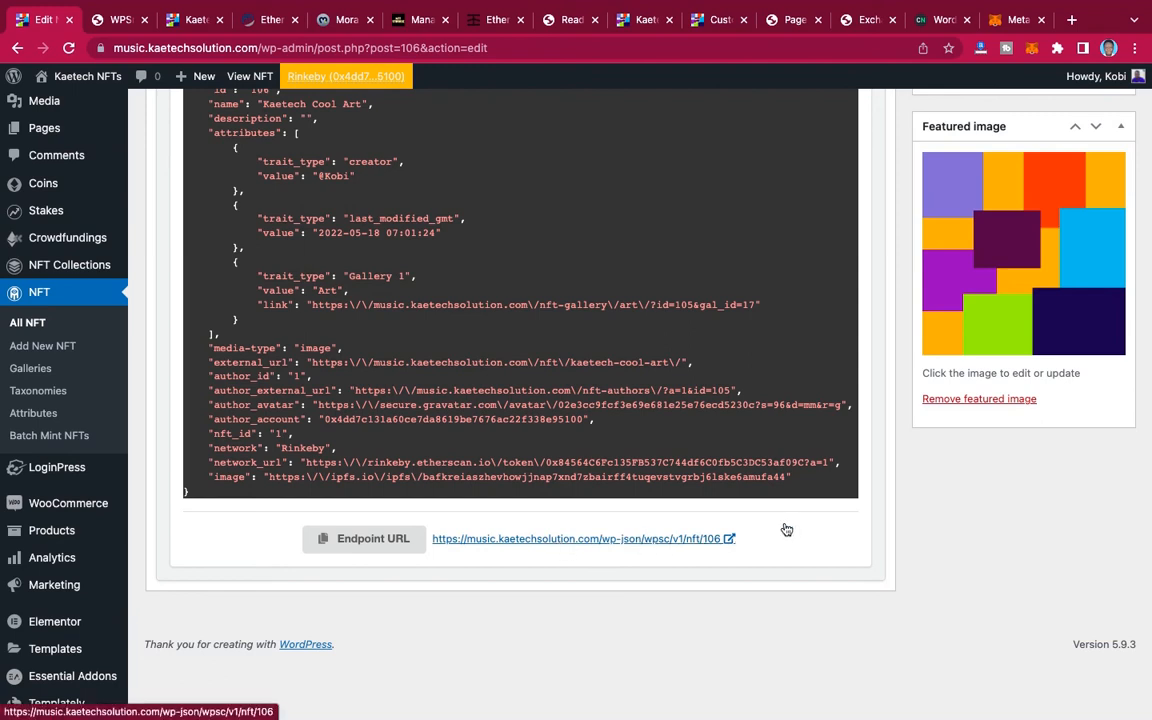
pyautogui.scroll(15, 880, 463)
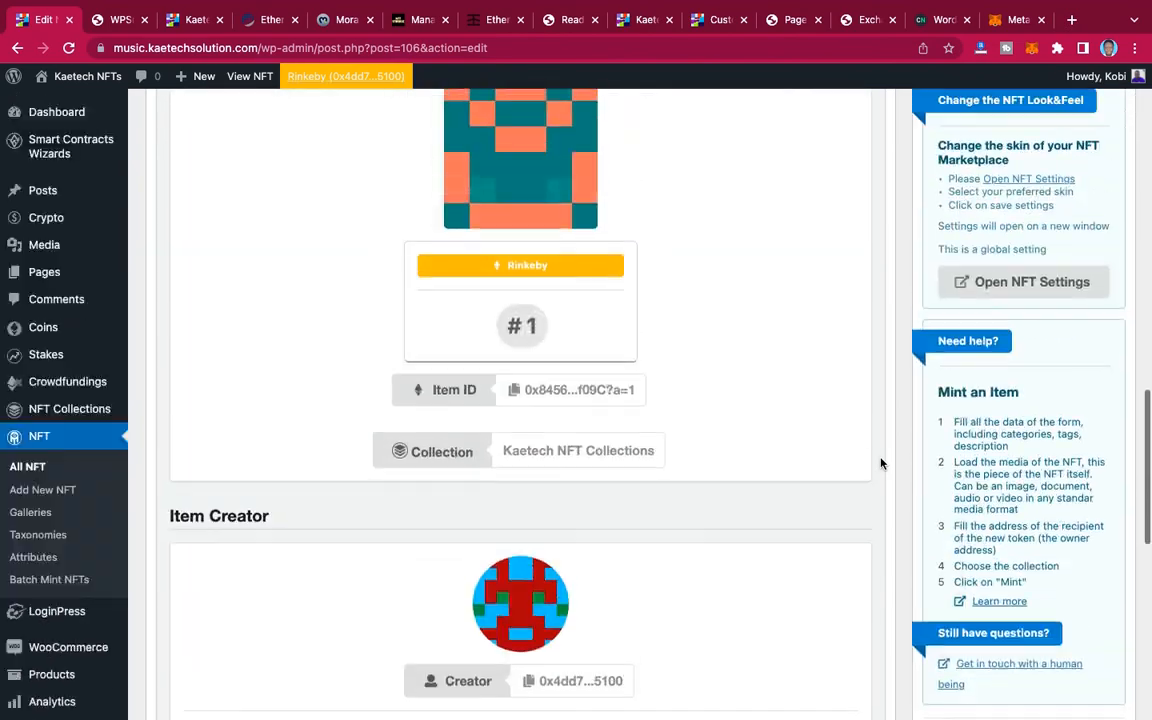
pyautogui.scroll(-15, 880, 463)
pyautogui.scroll(20, 880, 463)
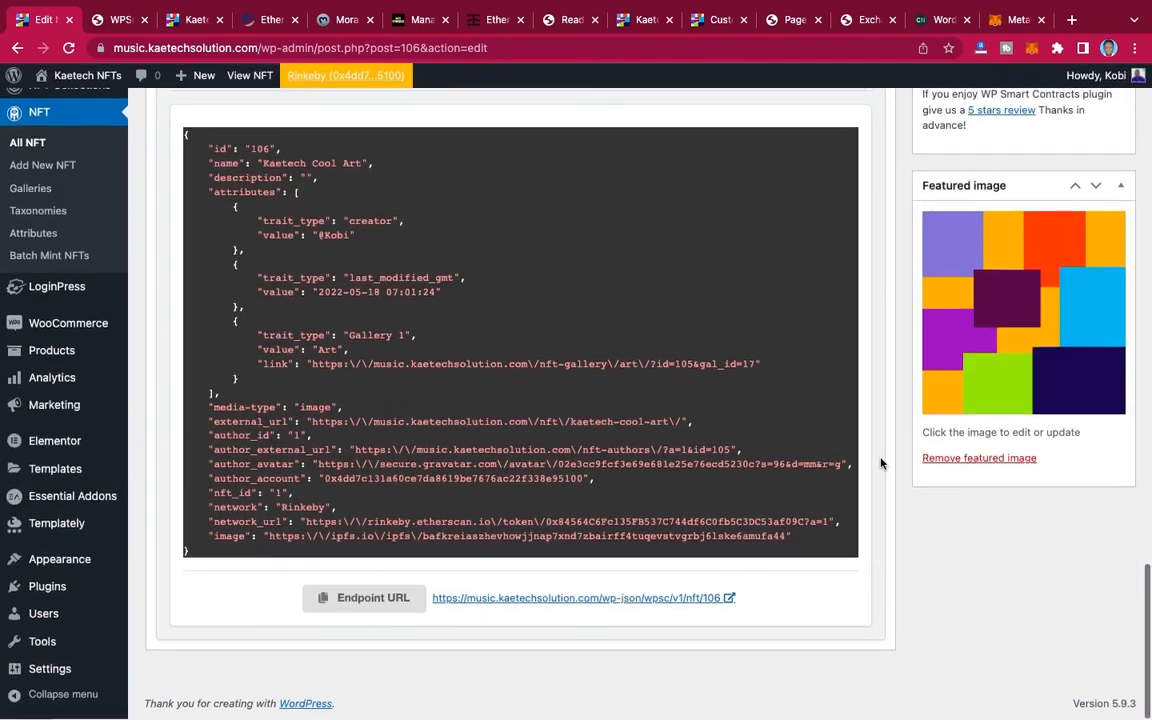
pyautogui.scroll(-3, 881, 459)
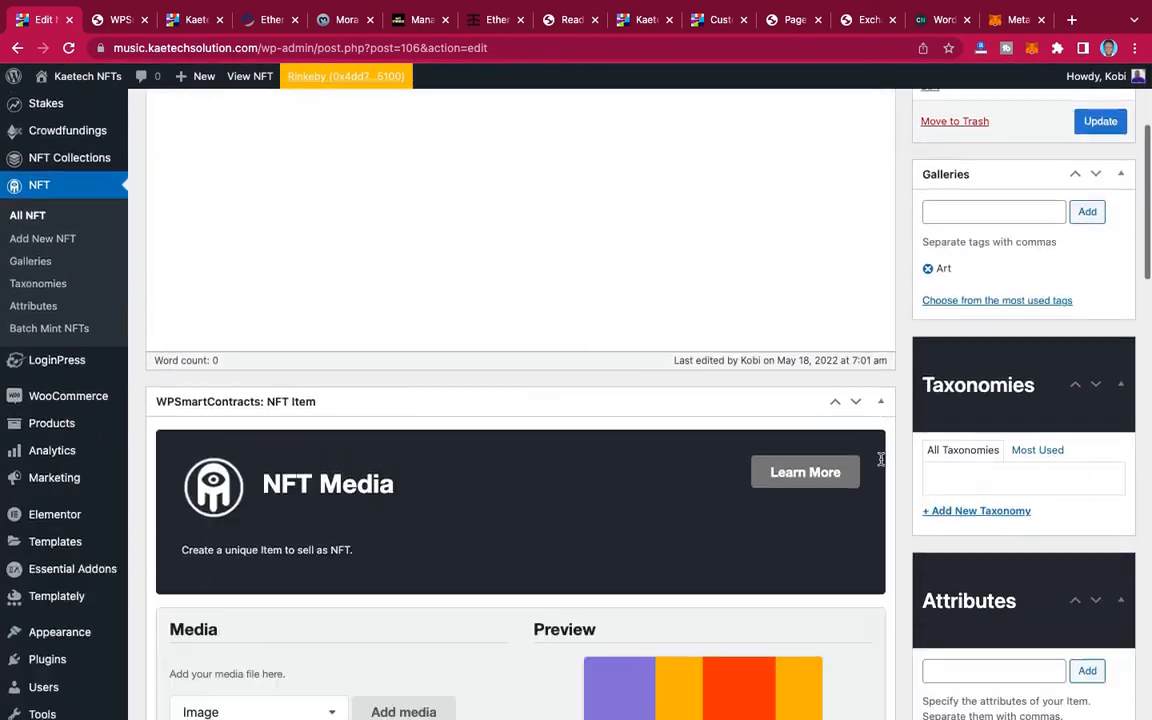
pyautogui.scroll(3, 881, 459)
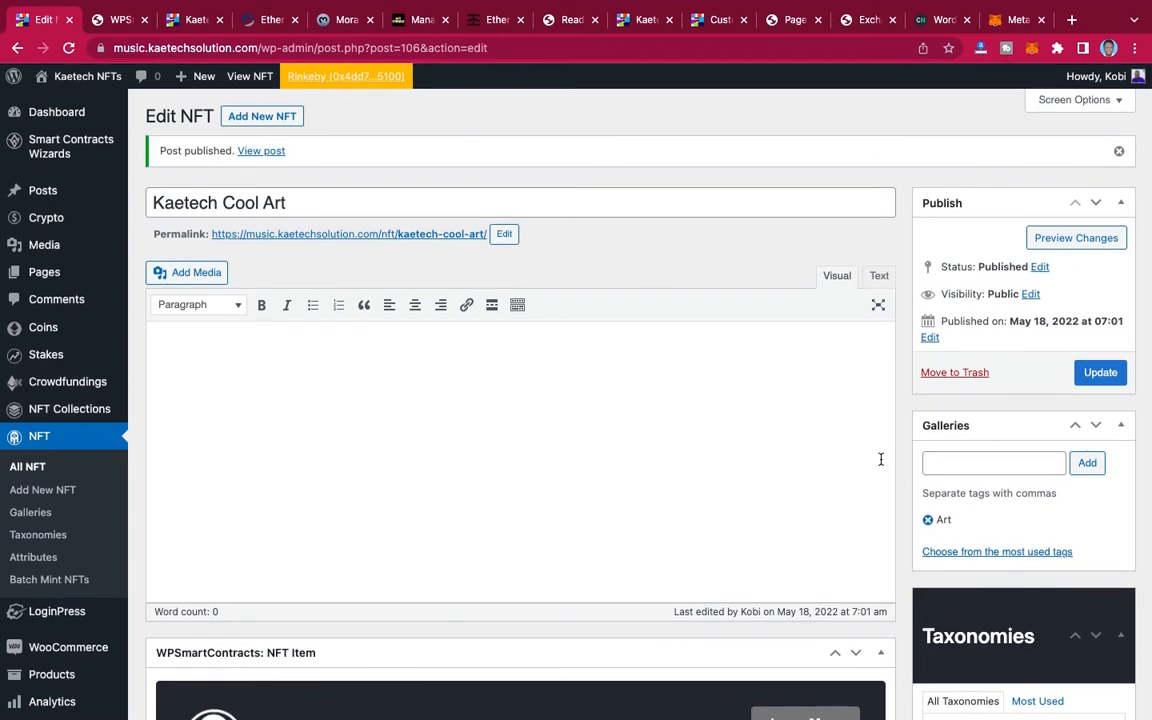
pyautogui.rightClick(265, 153)
pyautogui.click(305, 157)
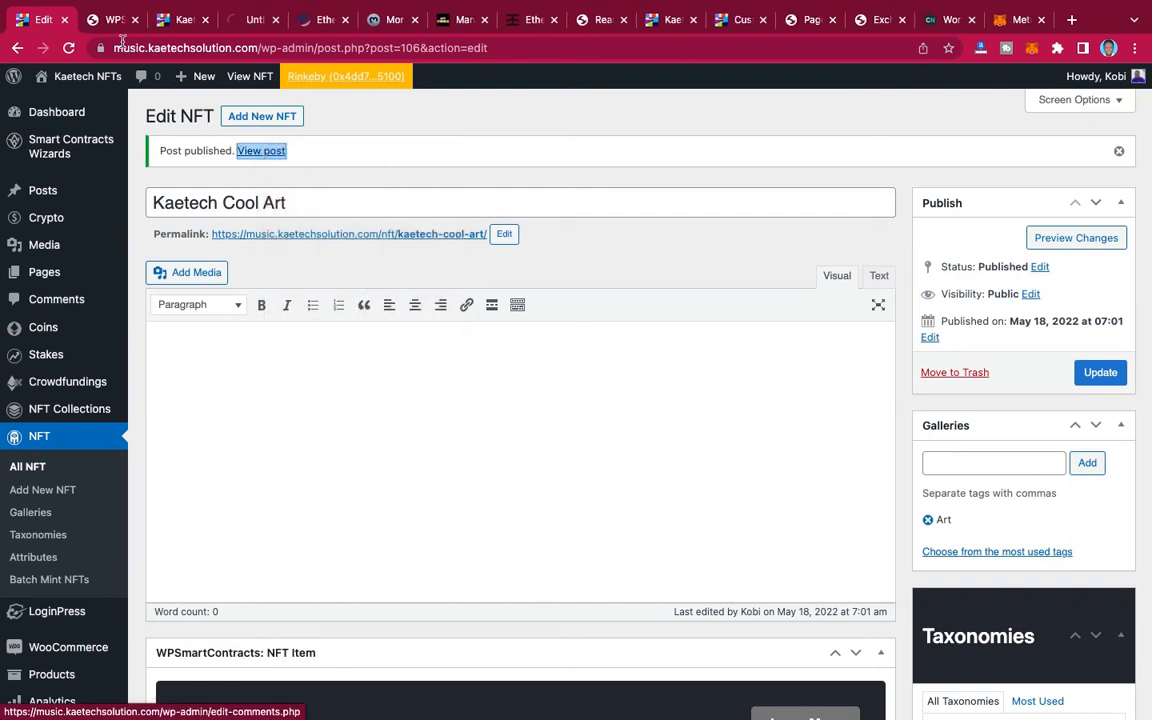
# Review the public Kaetech Cool Art page showing ownership, Token ID#1 and History
pyautogui.click(251, 21)
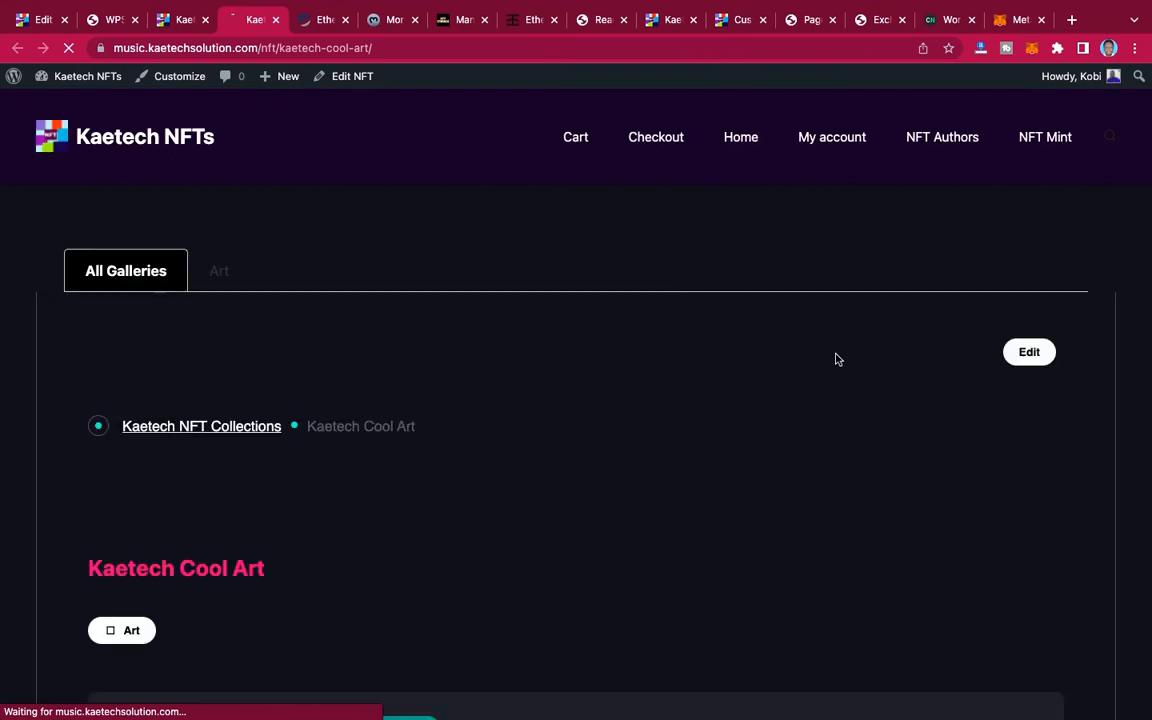
pyautogui.scroll(-5, 815, 413)
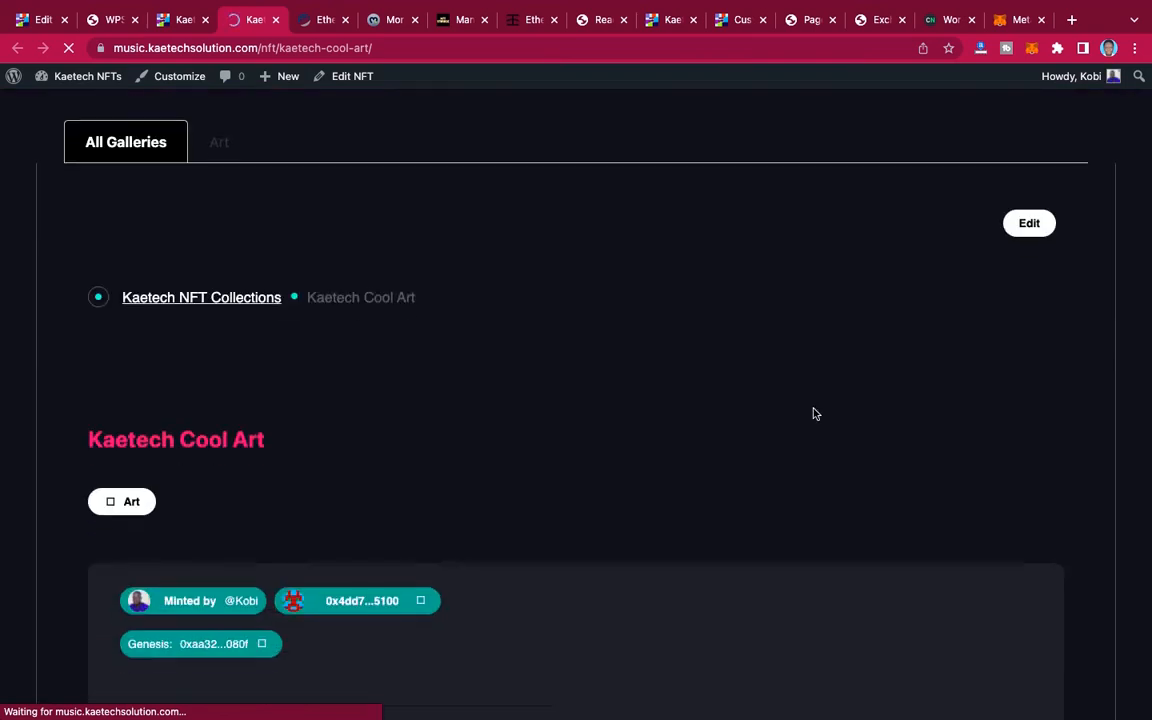
pyautogui.scroll(-1, 815, 413)
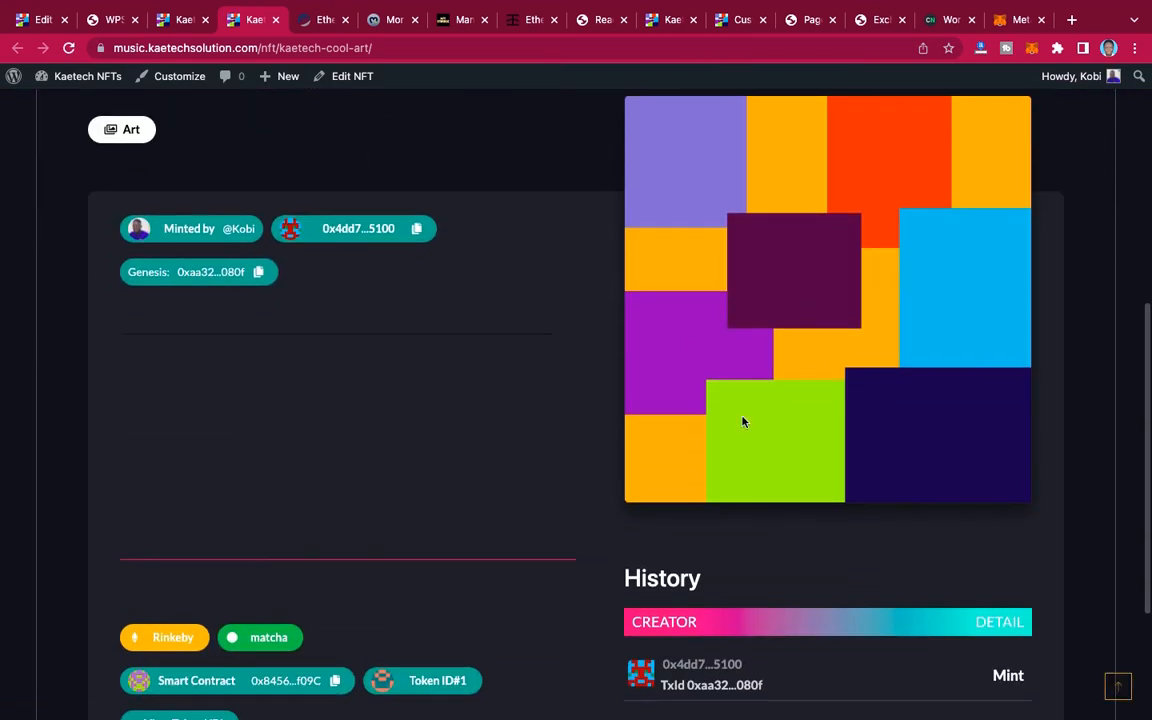
pyautogui.scroll(4, 826, 433)
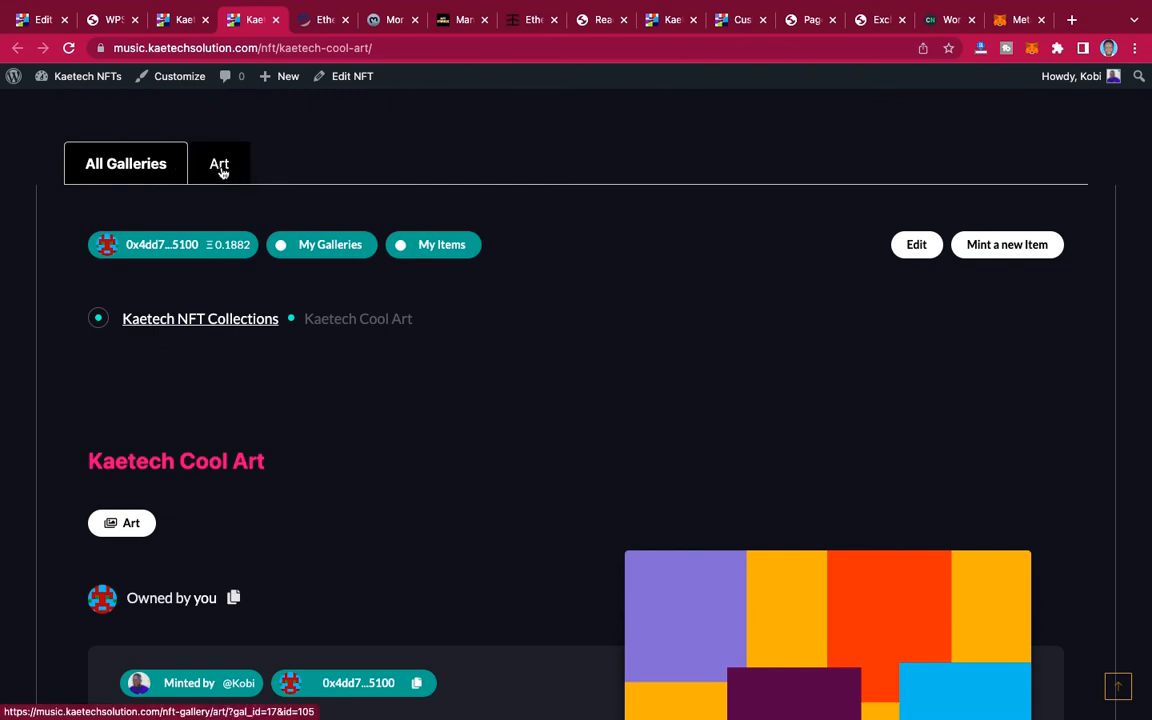
pyautogui.scroll(-5, 622, 402)
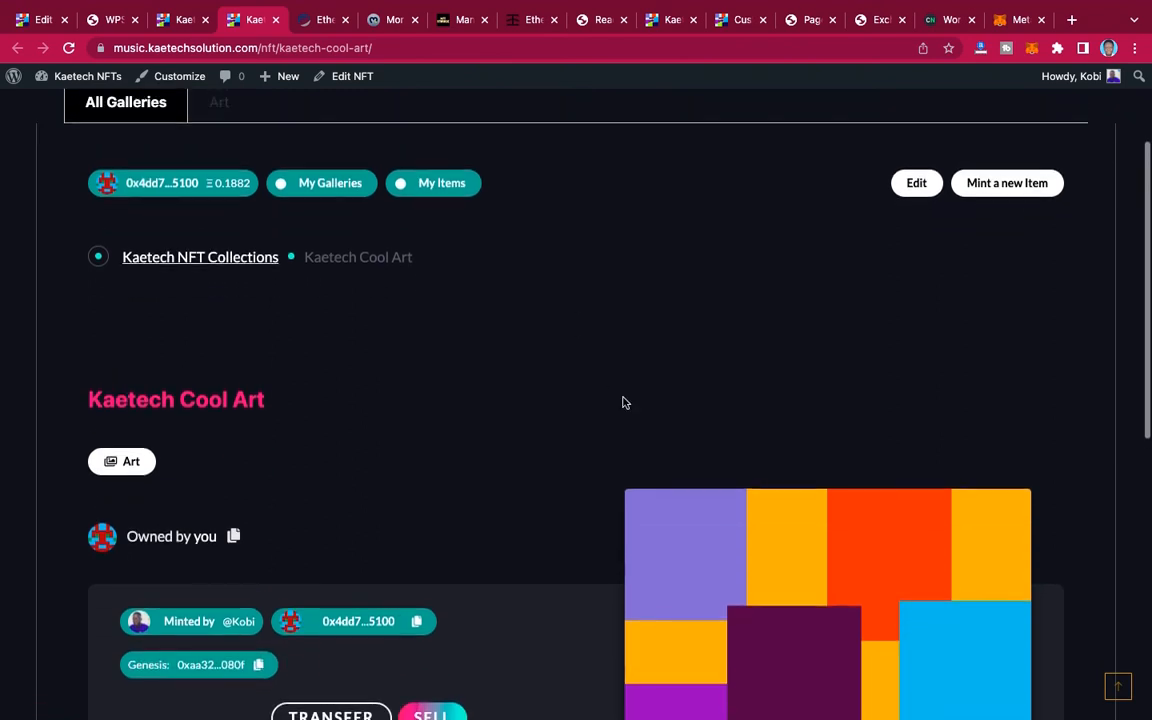
pyautogui.scroll(-1, 622, 402)
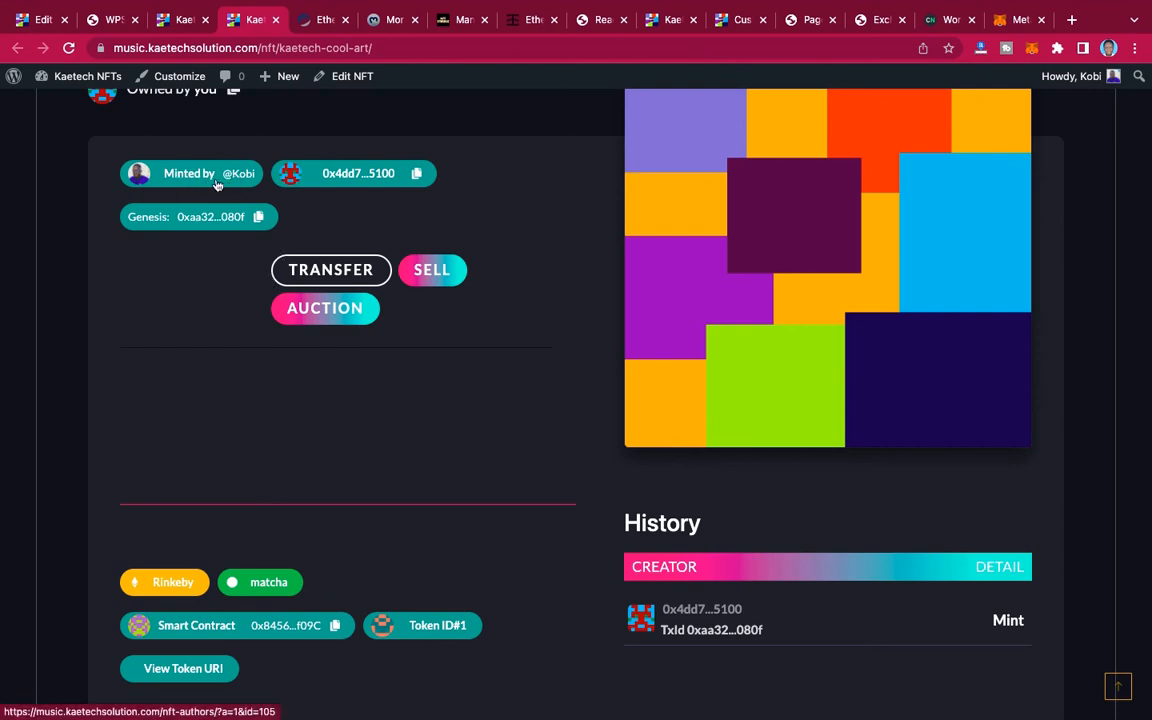
pyautogui.scroll(3, 505, 297)
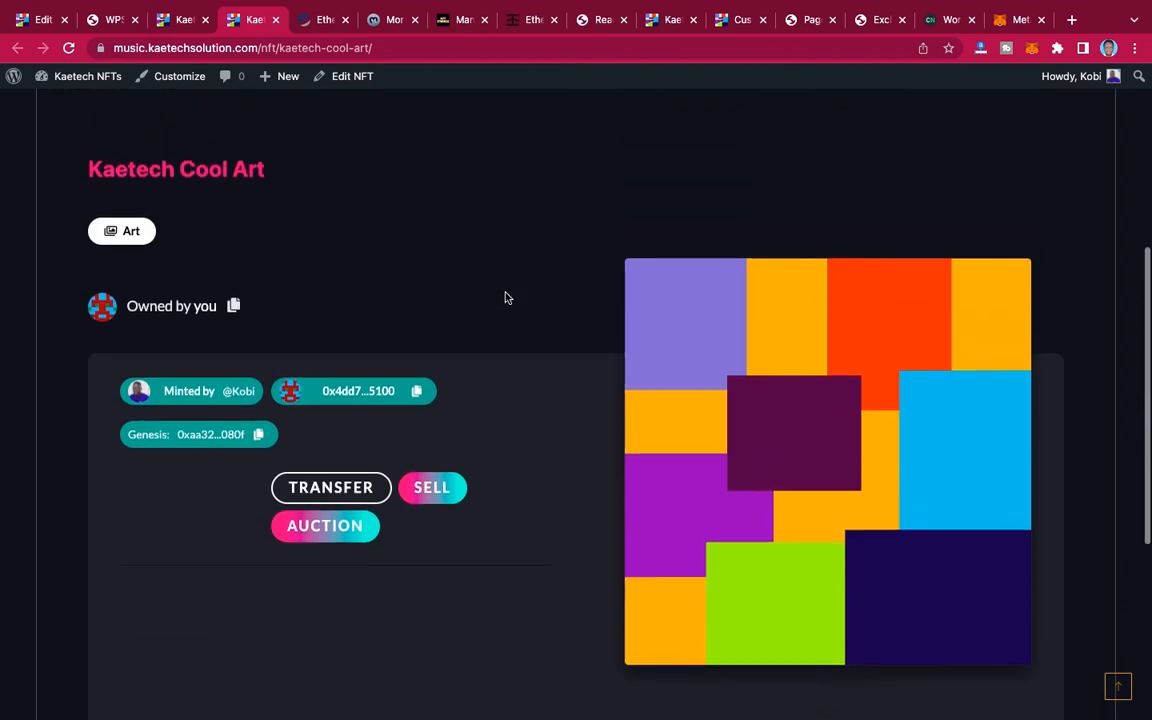
pyautogui.scroll(-2, 506, 297)
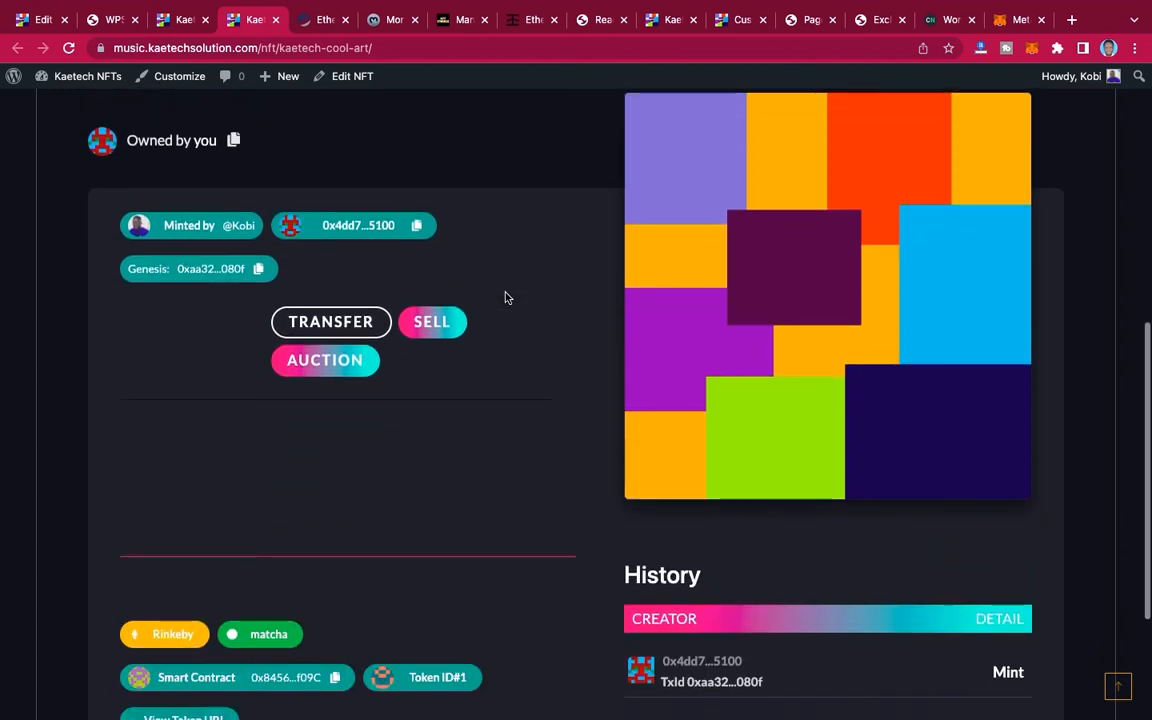
pyautogui.scroll(-3, 643, 378)
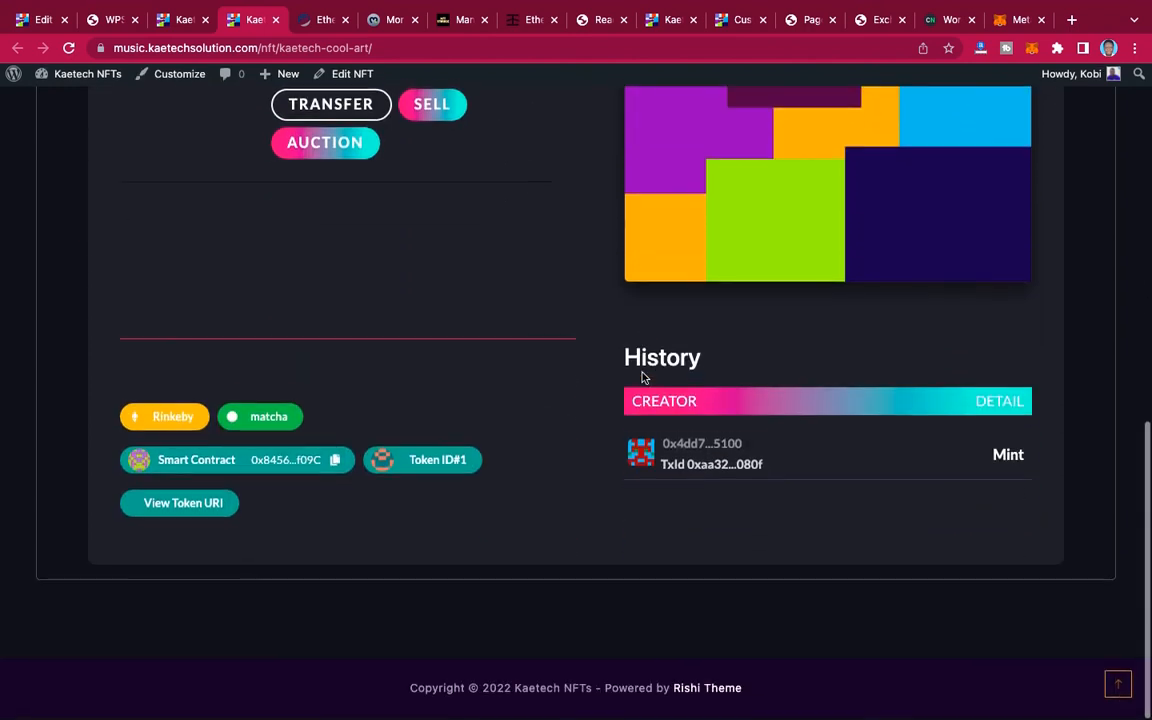
pyautogui.scroll(4, 643, 378)
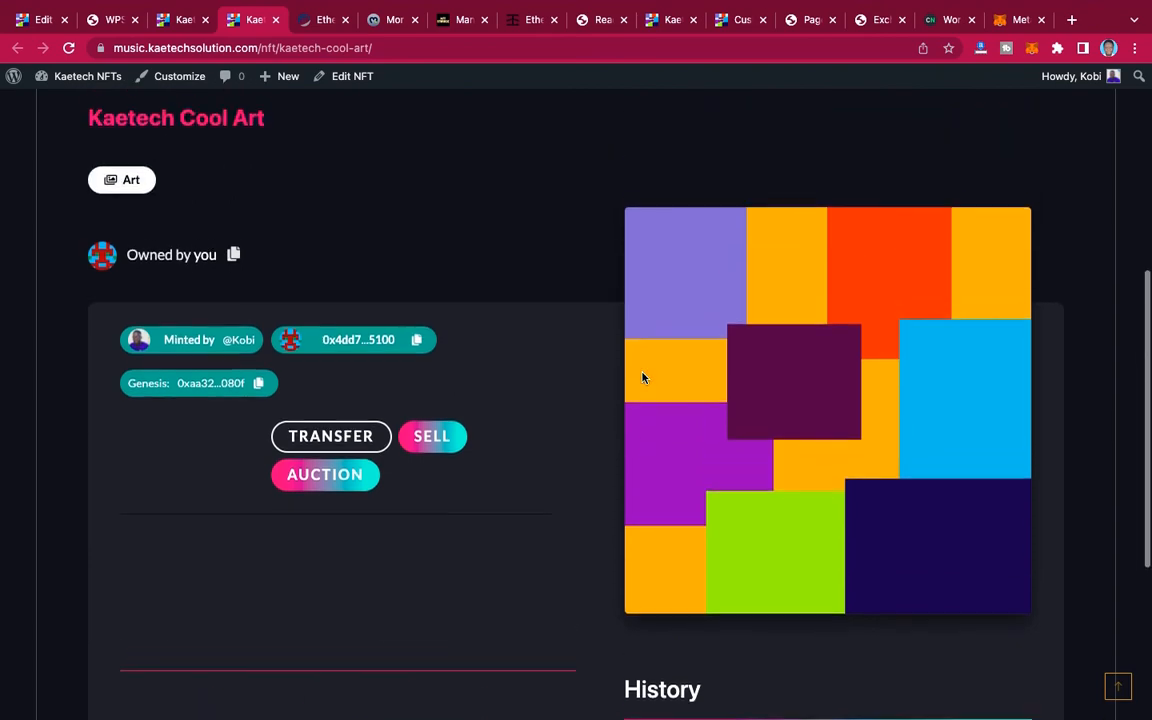
pyautogui.scroll(2, 643, 378)
pyautogui.scroll(-4, 643, 377)
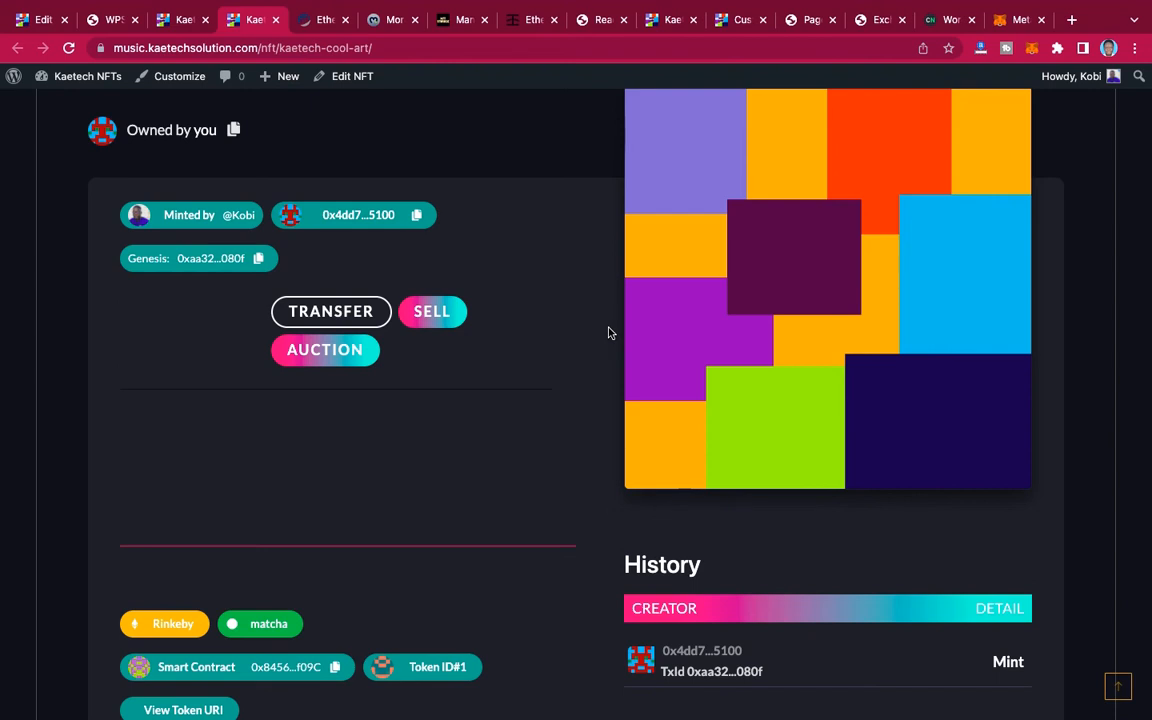
pyautogui.scroll(-5, 609, 332)
pyautogui.scroll(3, 609, 332)
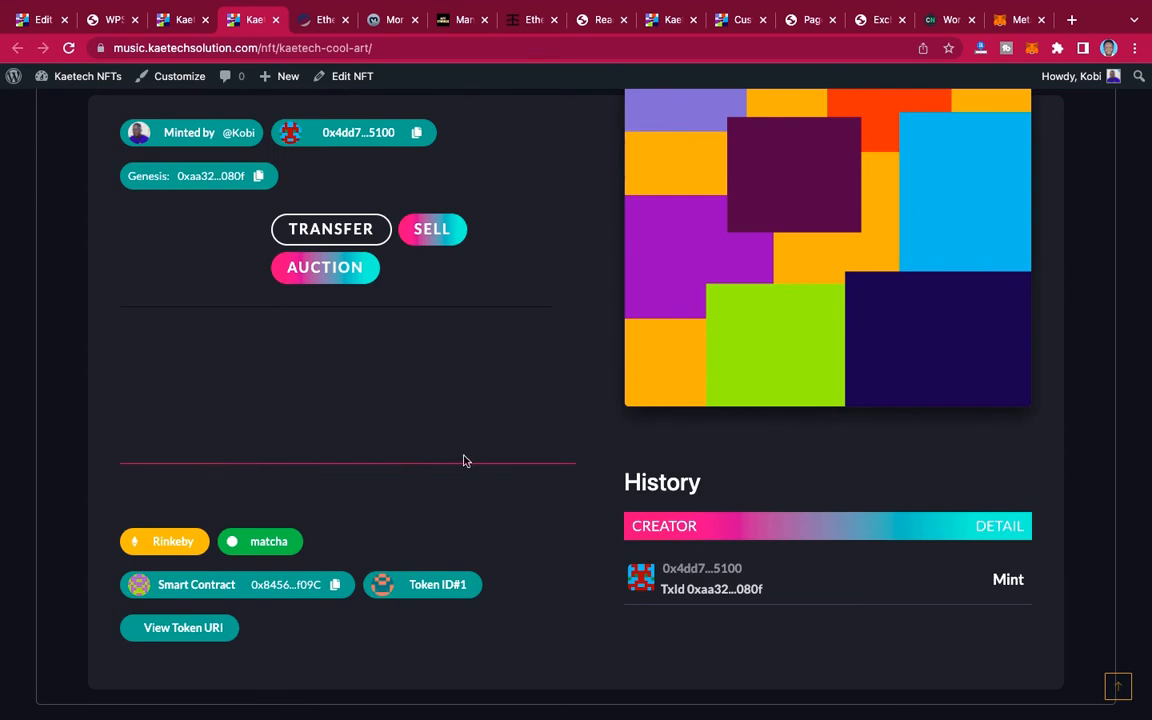
pyautogui.scroll(2, 540, 321)
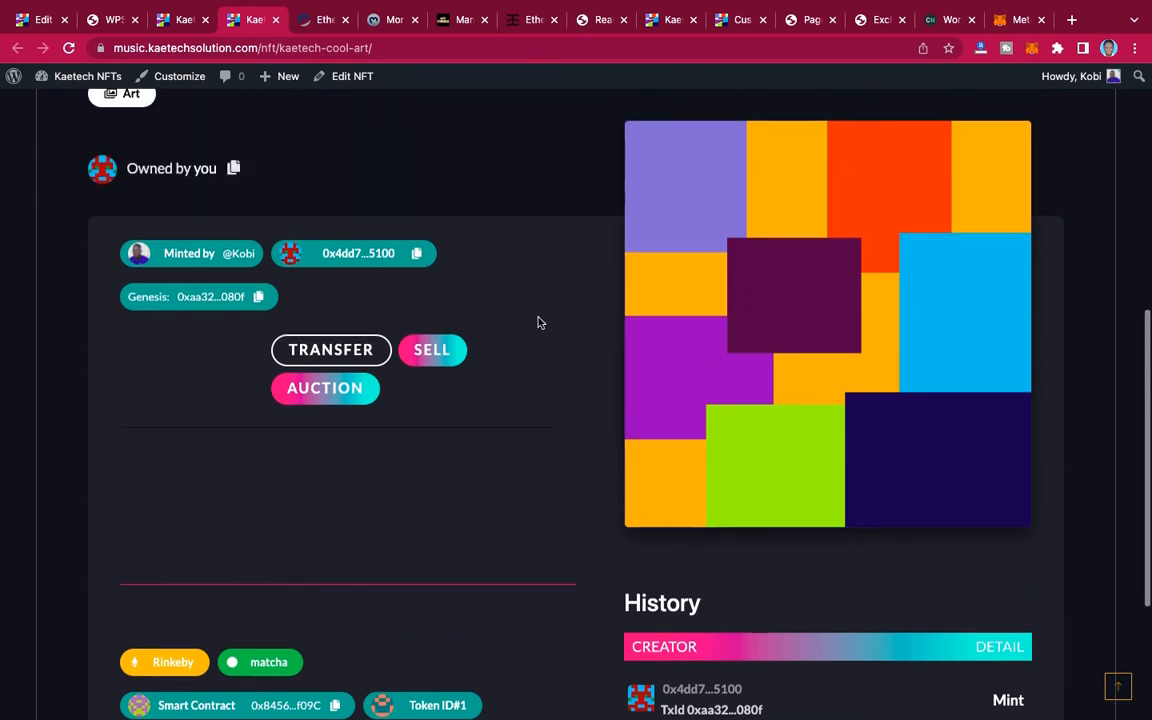
# Put the Kaetech Cool Art NFT up for sale at a price of 0.003
pyautogui.click(434, 351)
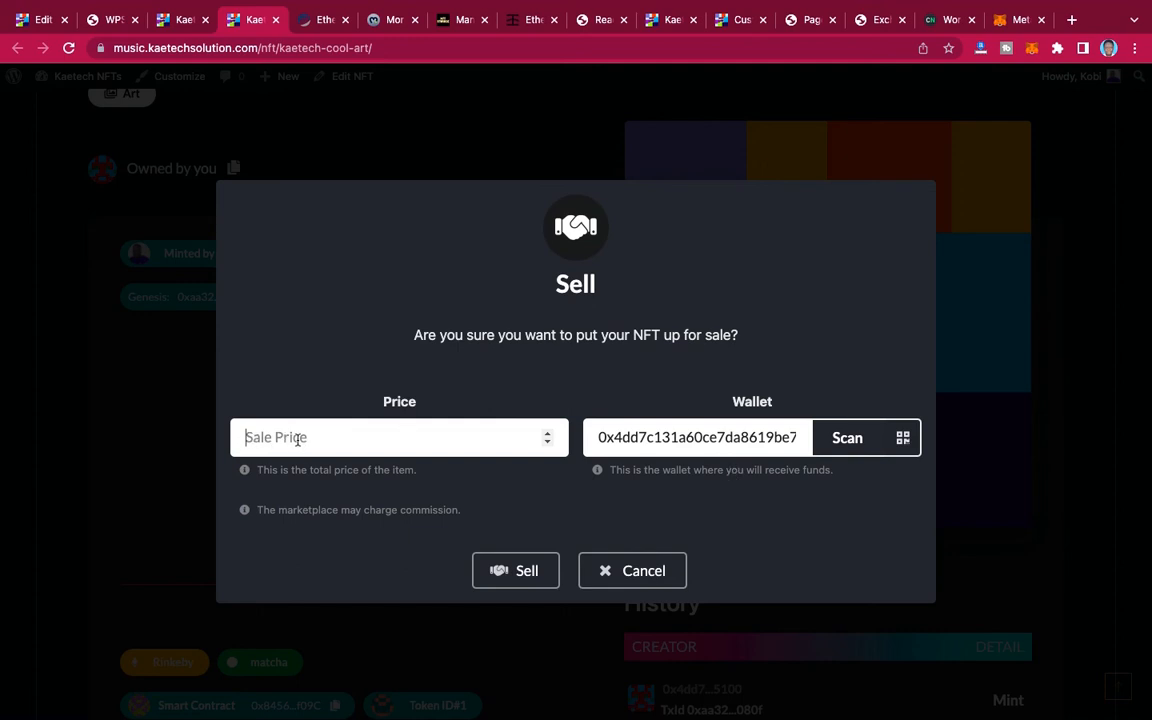
pyautogui.write('0.05')
pyautogui.press('BackSpace')
pyautogui.write('03')
pyautogui.click(511, 576)
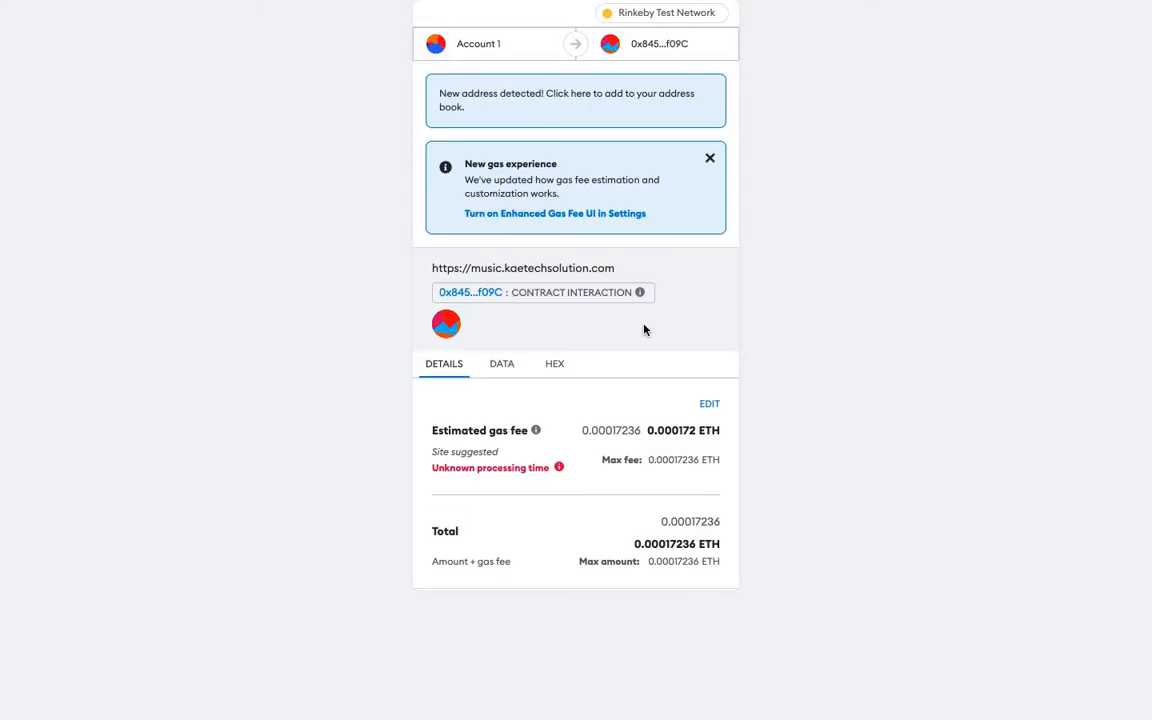
# Confirm the 0.00017236 ETH sale contract interaction in MetaMask
pyautogui.scroll(-2, 644, 330)
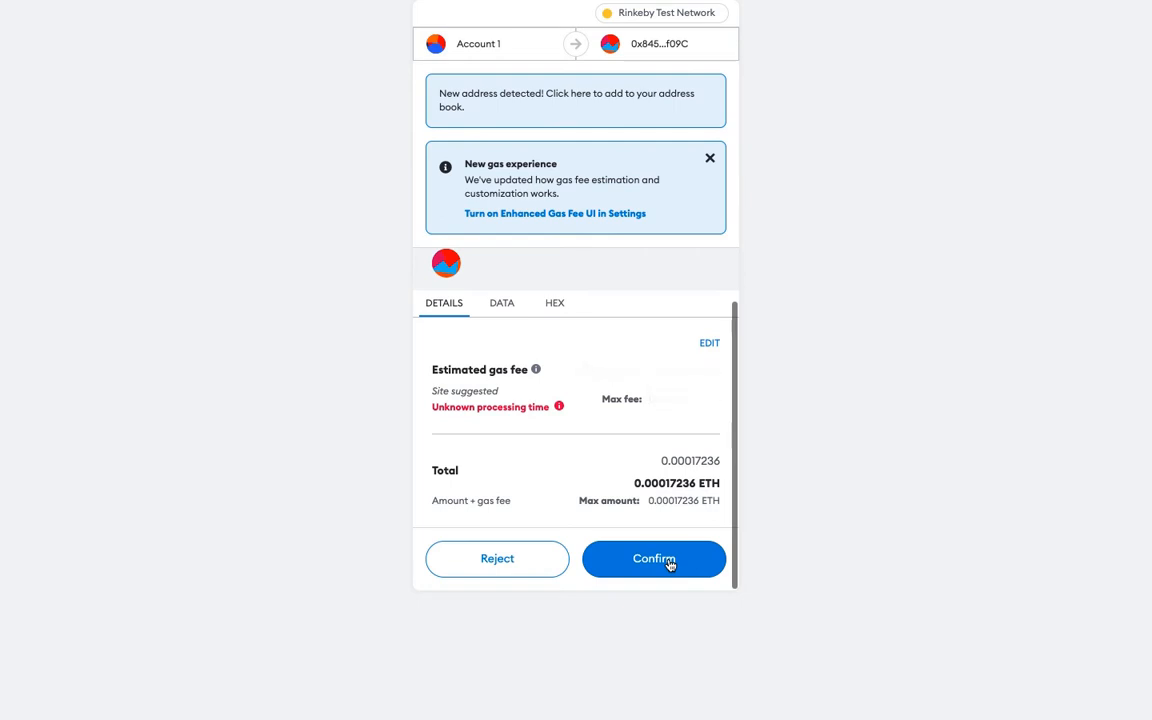
pyautogui.click(670, 565)
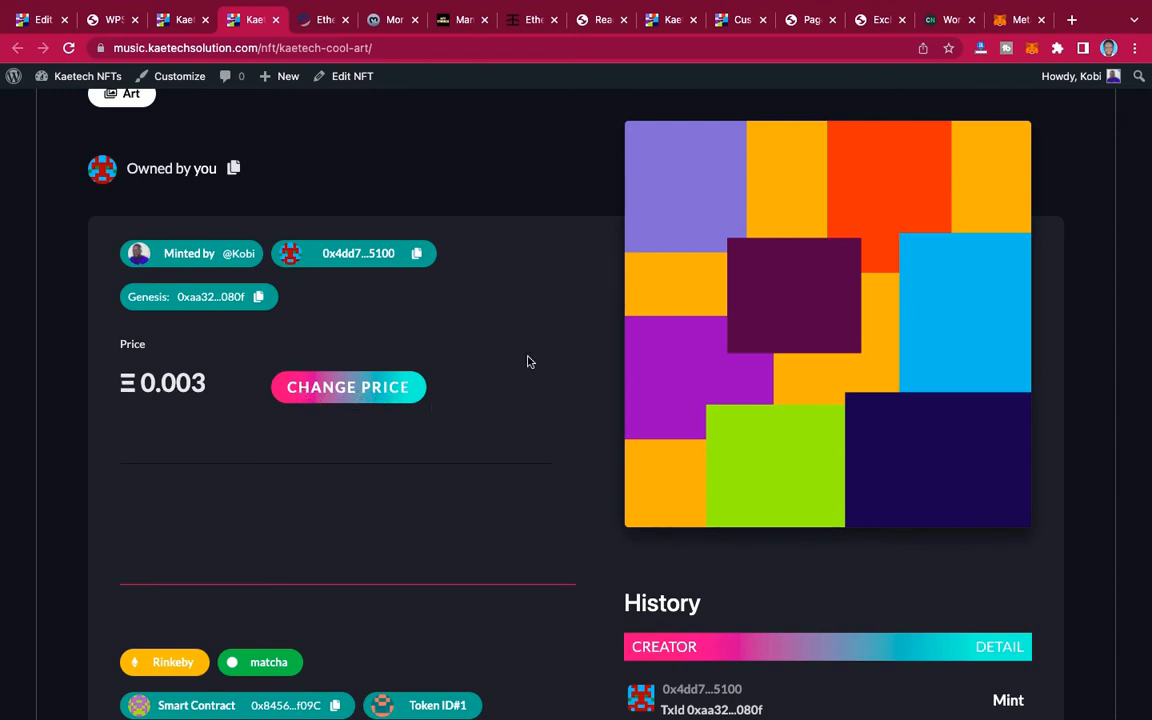
pyautogui.scroll(5, 530, 362)
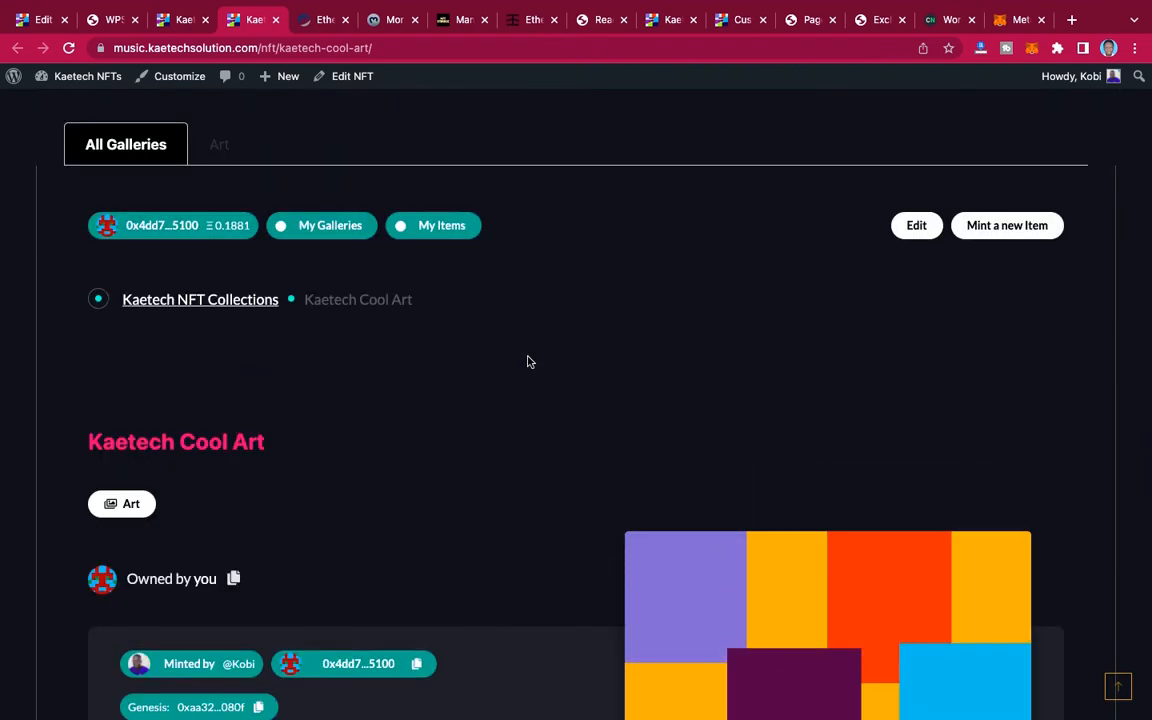
pyautogui.scroll(-8, 530, 362)
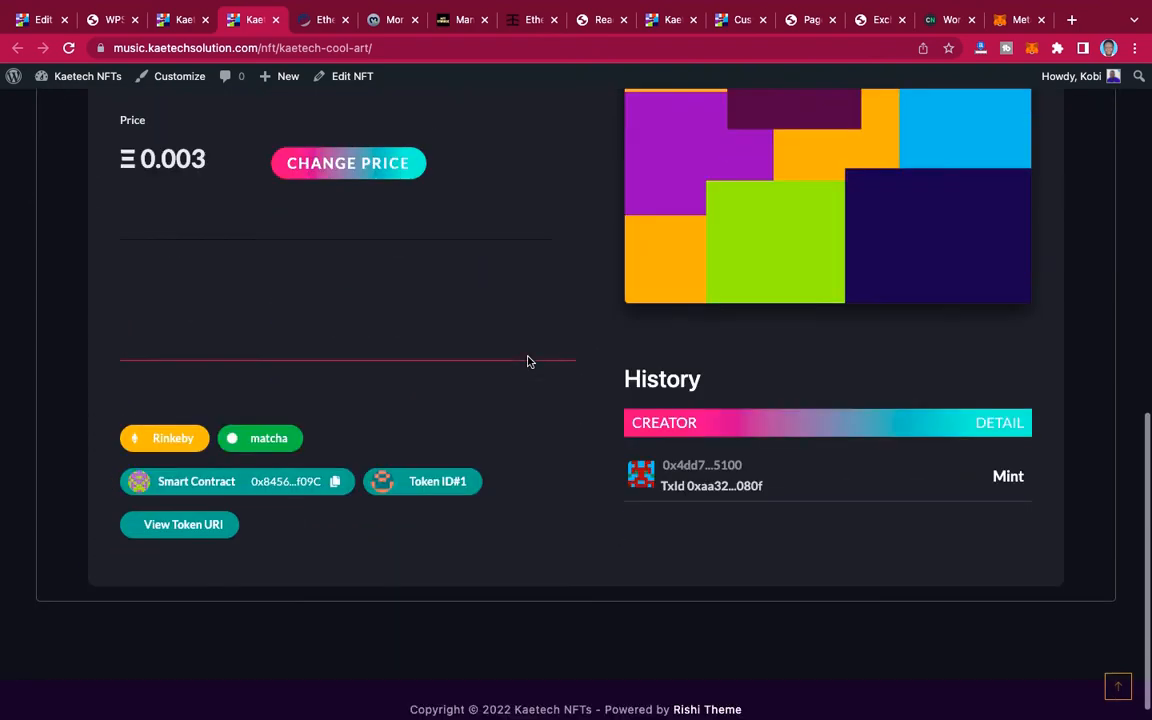
pyautogui.scroll(6, 530, 362)
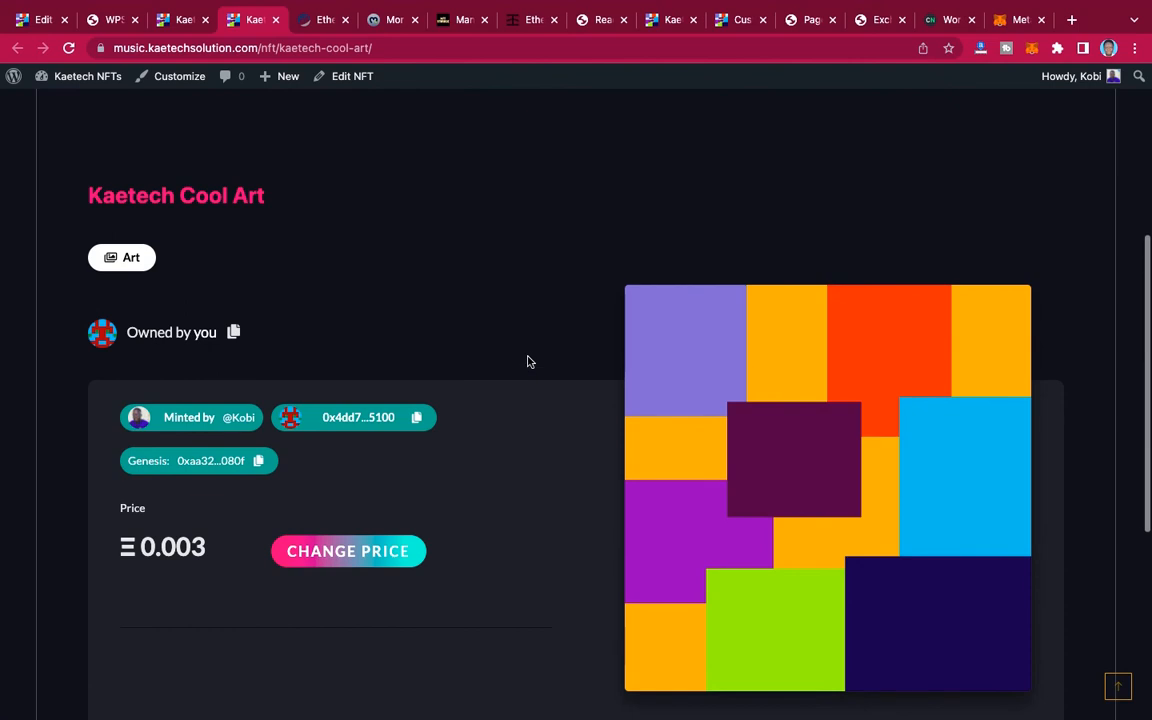
pyautogui.scroll(2, 530, 362)
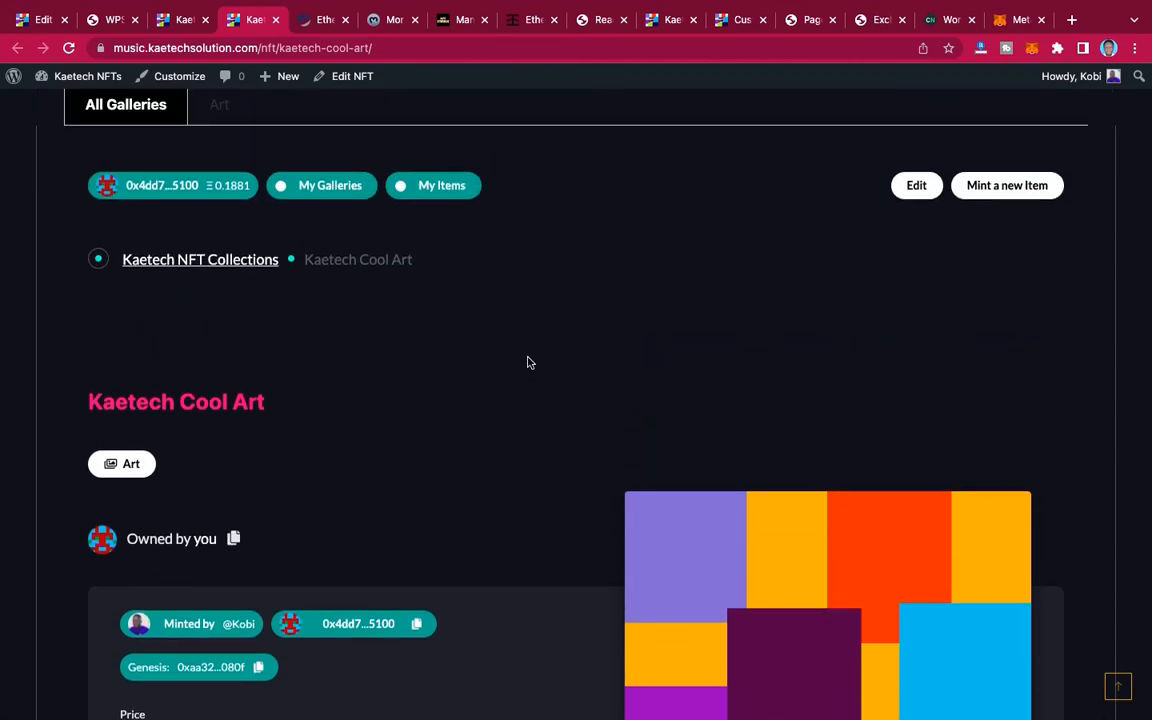
pyautogui.scroll(-5, 530, 362)
pyautogui.scroll(7, 530, 362)
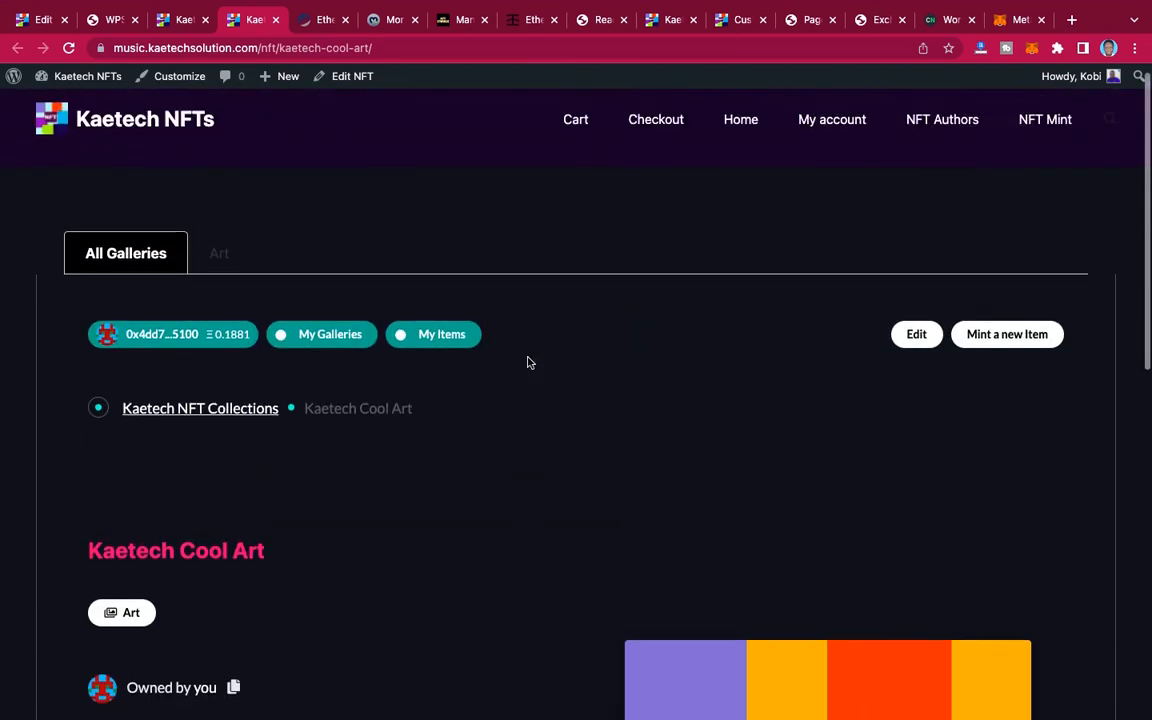
pyautogui.scroll(-4, 530, 362)
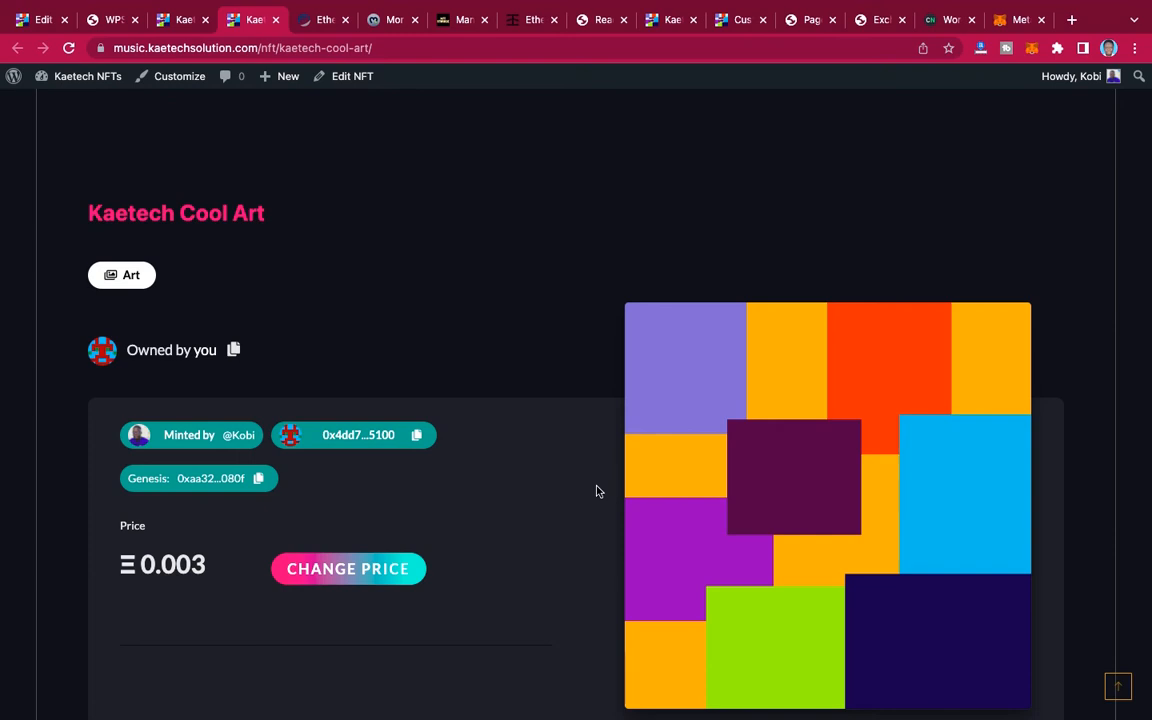
pyautogui.moveTo(823, 8)
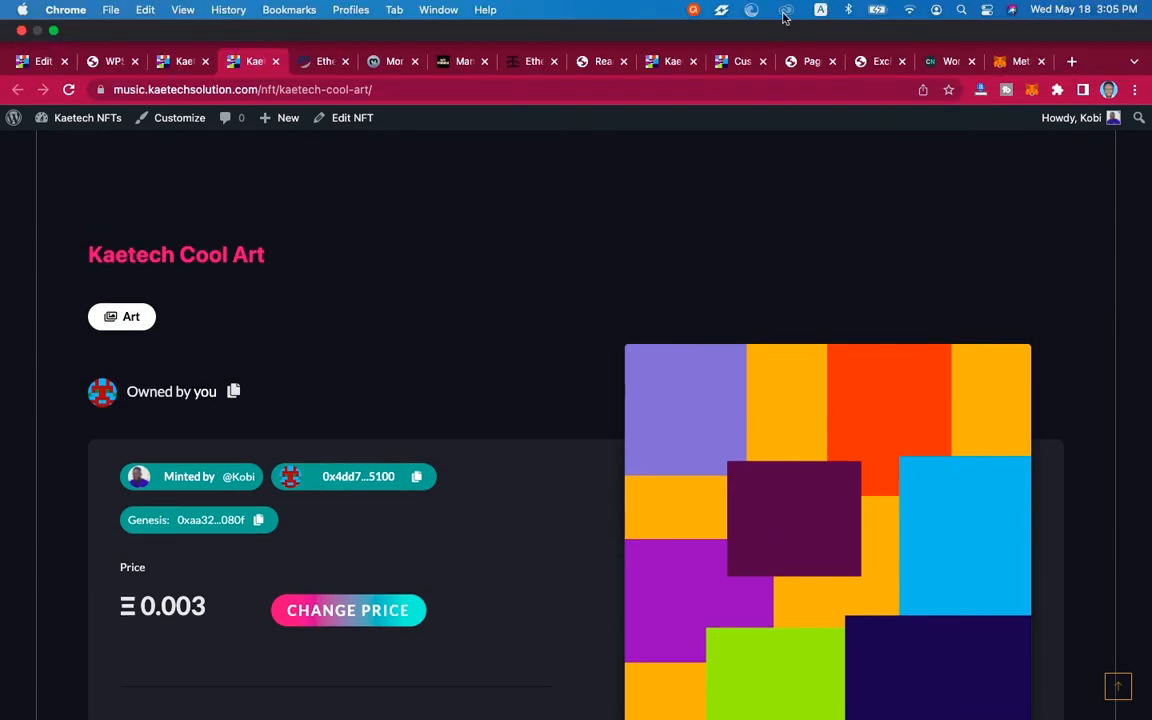
# Exit full screen and launch Safari from the first Launchpad page
pyautogui.click(52, 32)
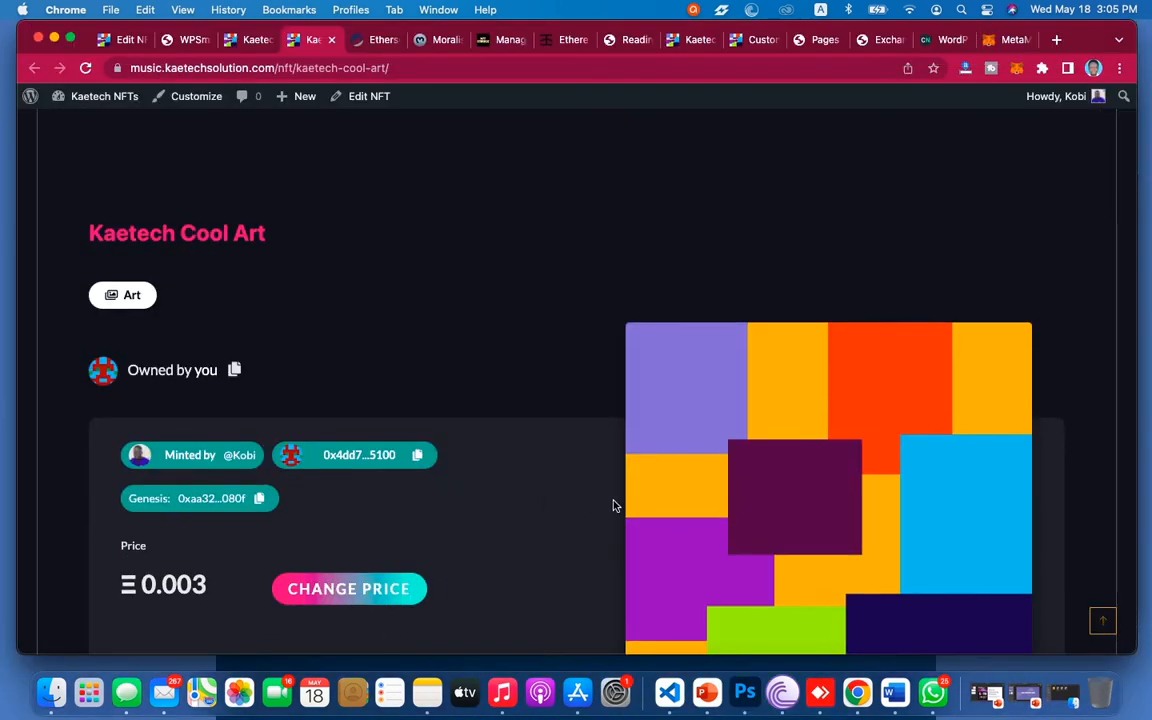
pyautogui.click(87, 698)
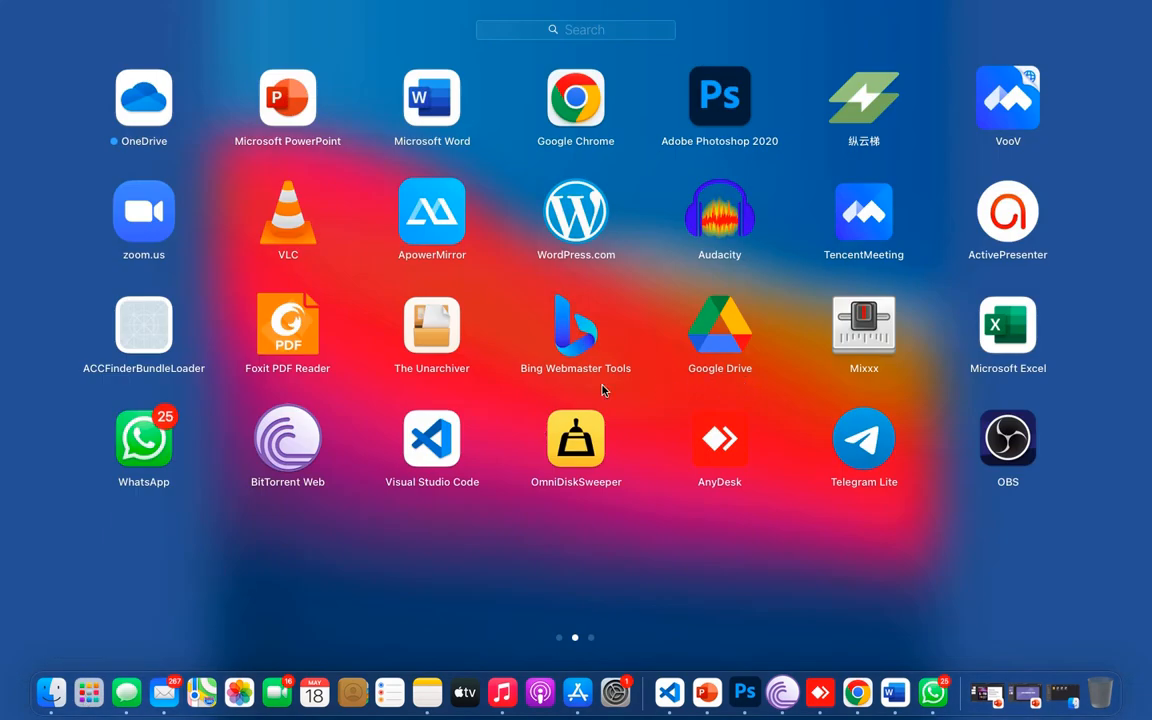
pyautogui.hscroll(5, 603, 390)
pyautogui.hscroll(-5, 603, 390)
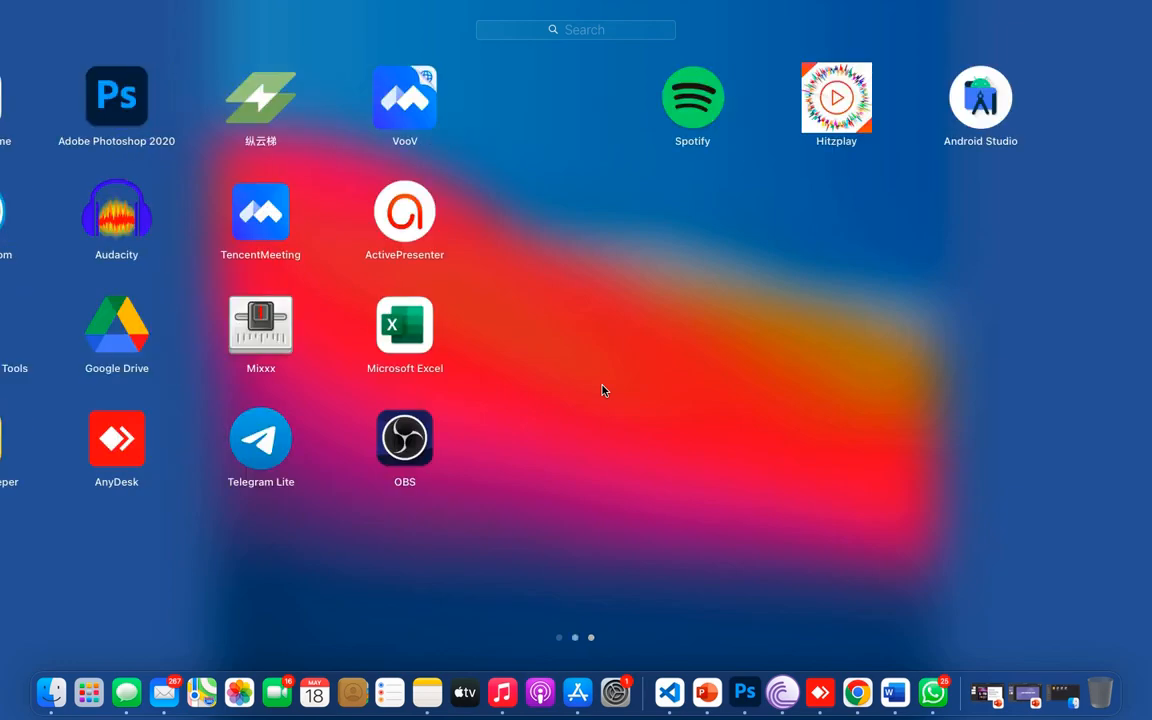
pyautogui.hscroll(-5, 603, 390)
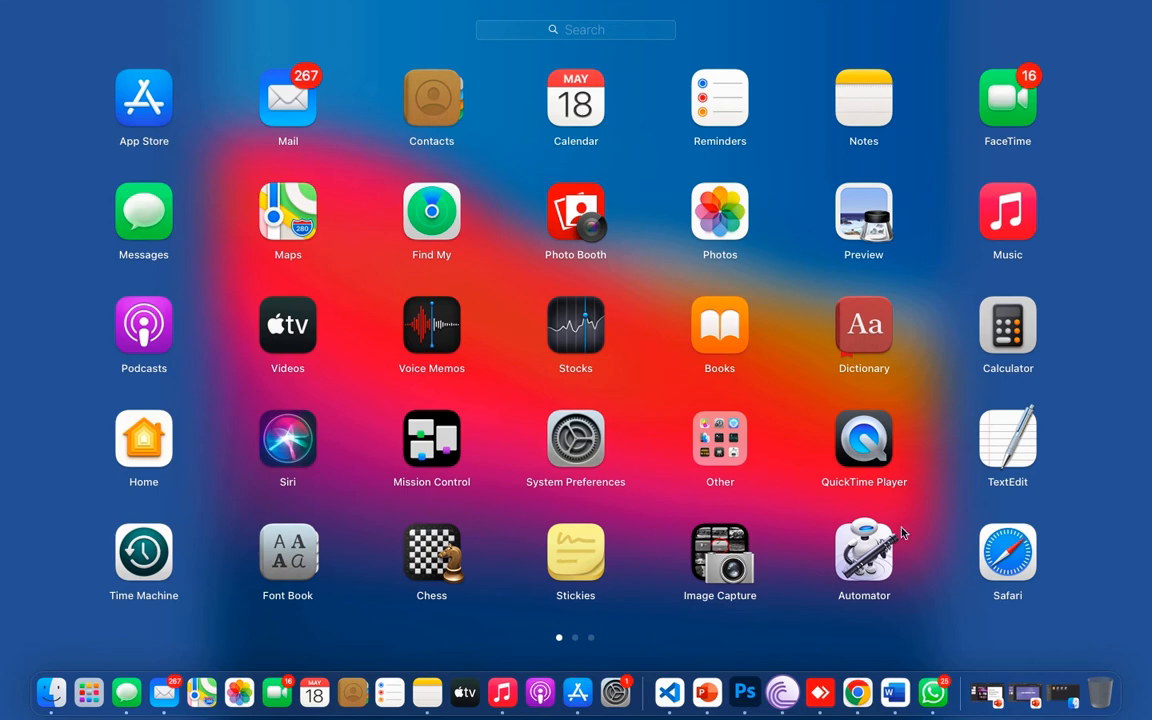
pyautogui.click(1013, 548)
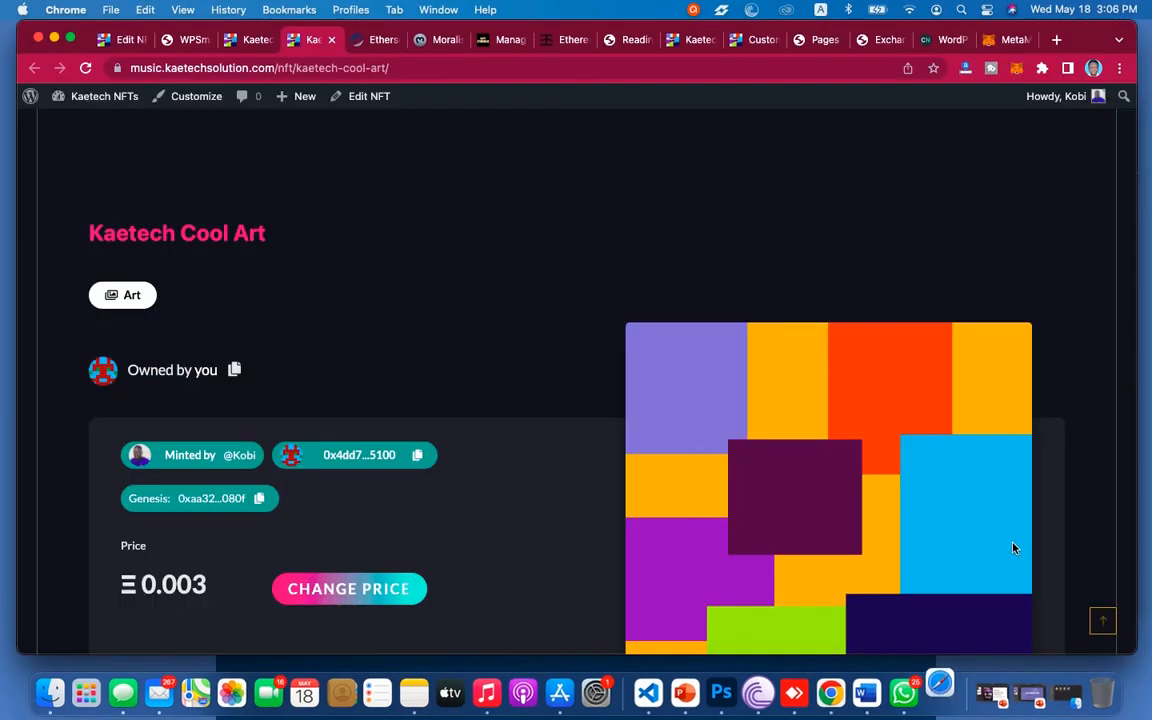
# Load the Kaetech Cool Art page's URL from Chrome in a new Safari window
pyautogui.click(404, 68)
pyautogui.press('super+a')
pyautogui.press('super+c')
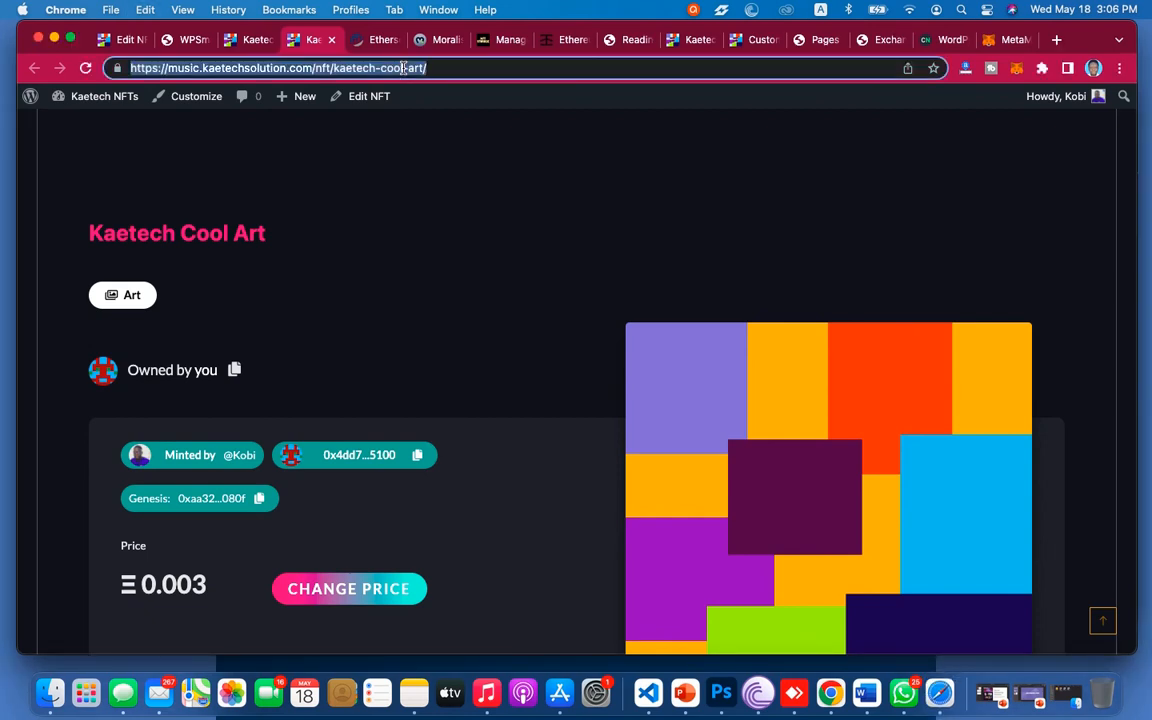
pyautogui.click(938, 693)
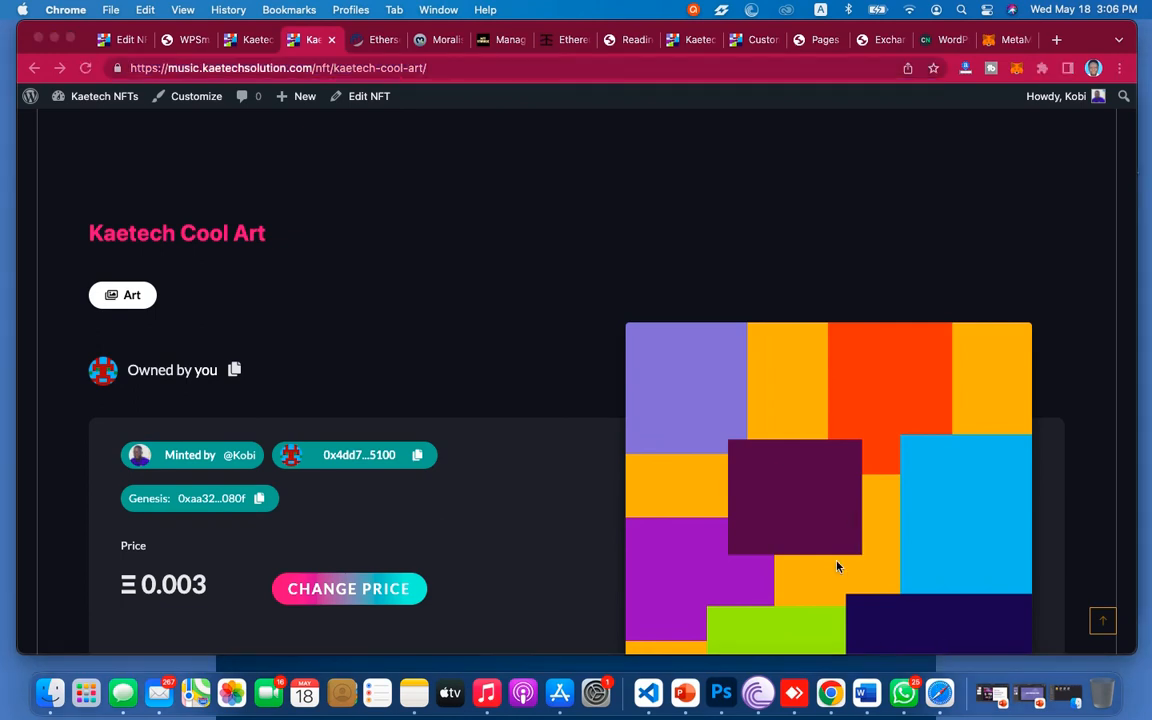
pyautogui.click(946, 702)
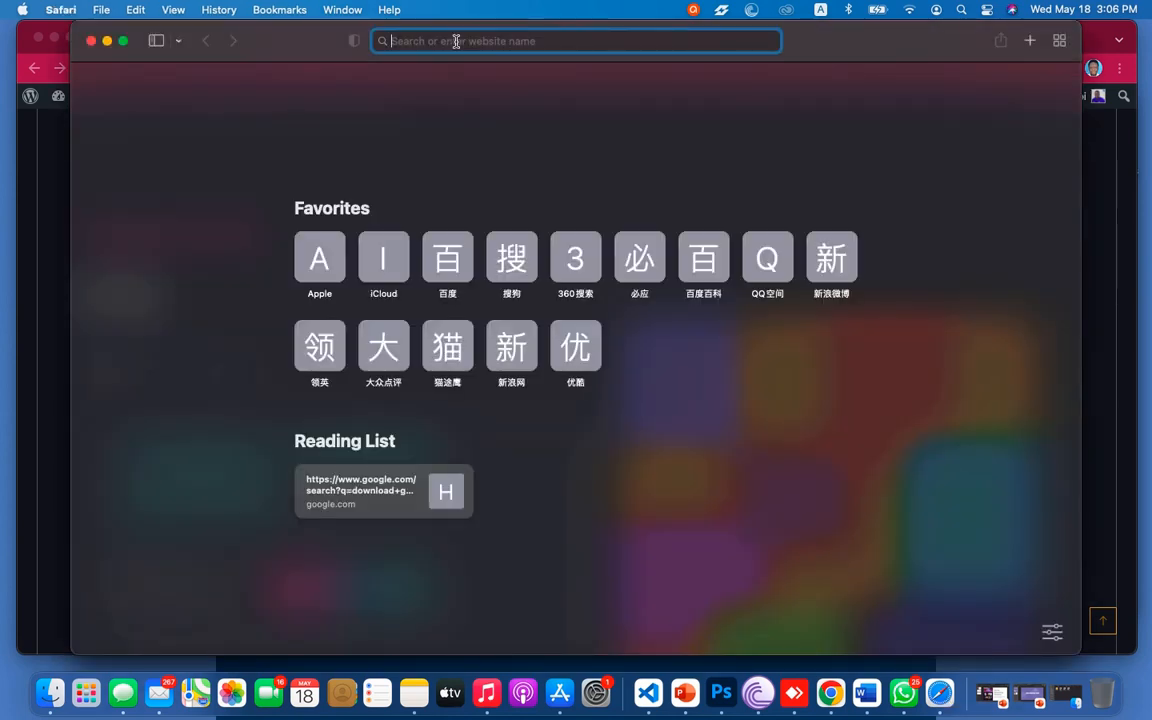
pyautogui.press('super+v')
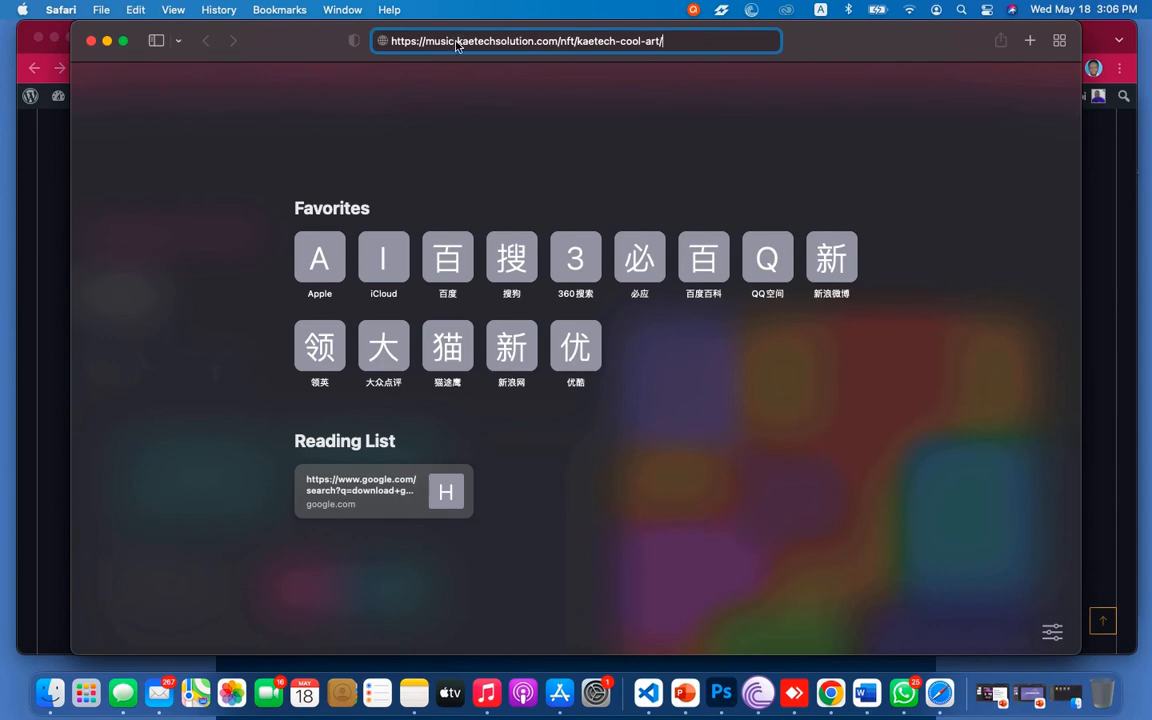
pyautogui.press('Return')
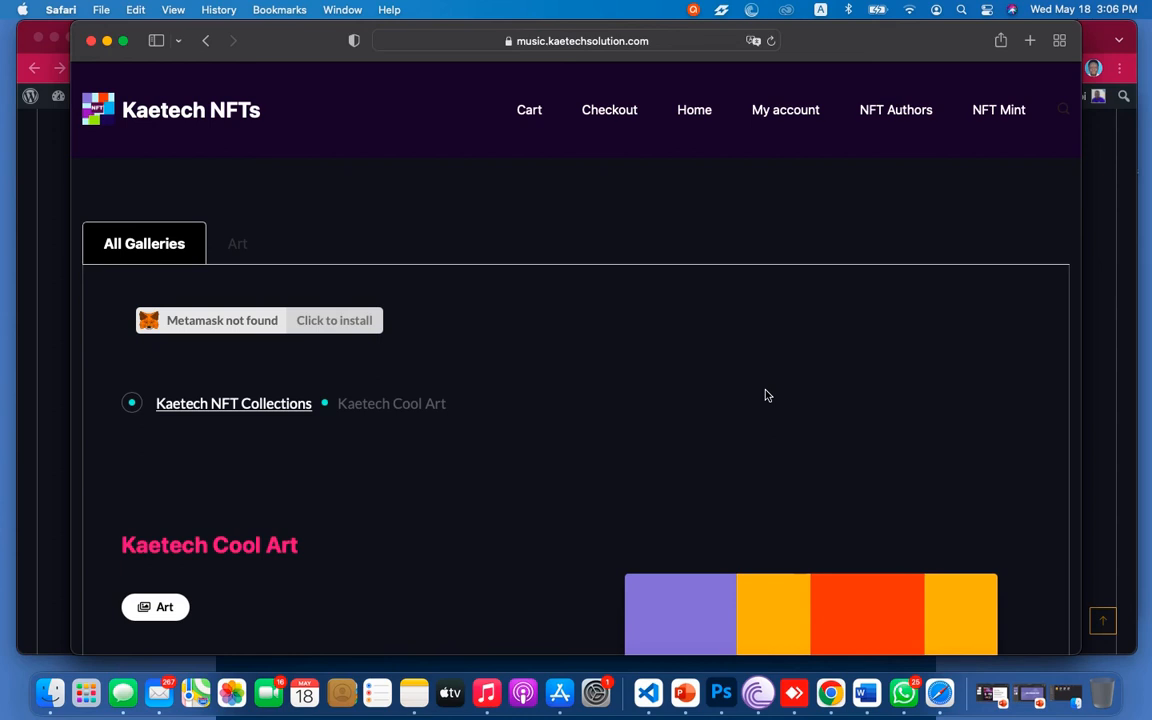
# Scroll the visitor view showing the Ξ 0.003 price and 'Metamask not found' notice
pyautogui.scroll(-5, 766, 396)
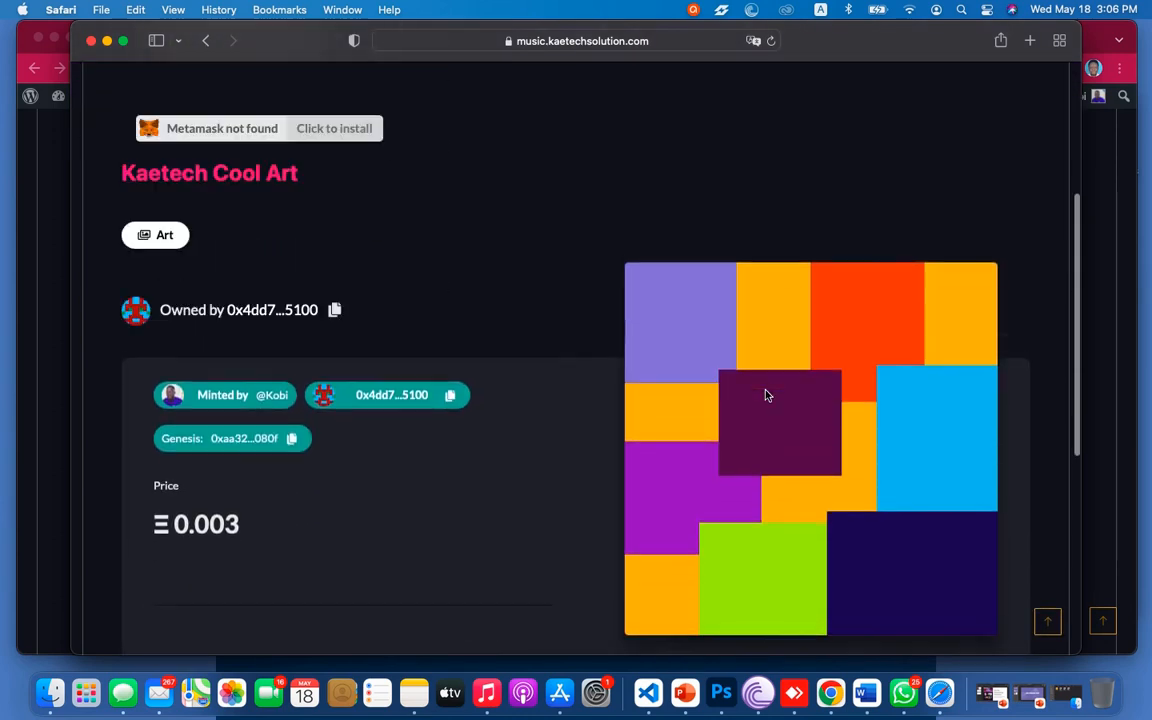
pyautogui.scroll(4, 766, 396)
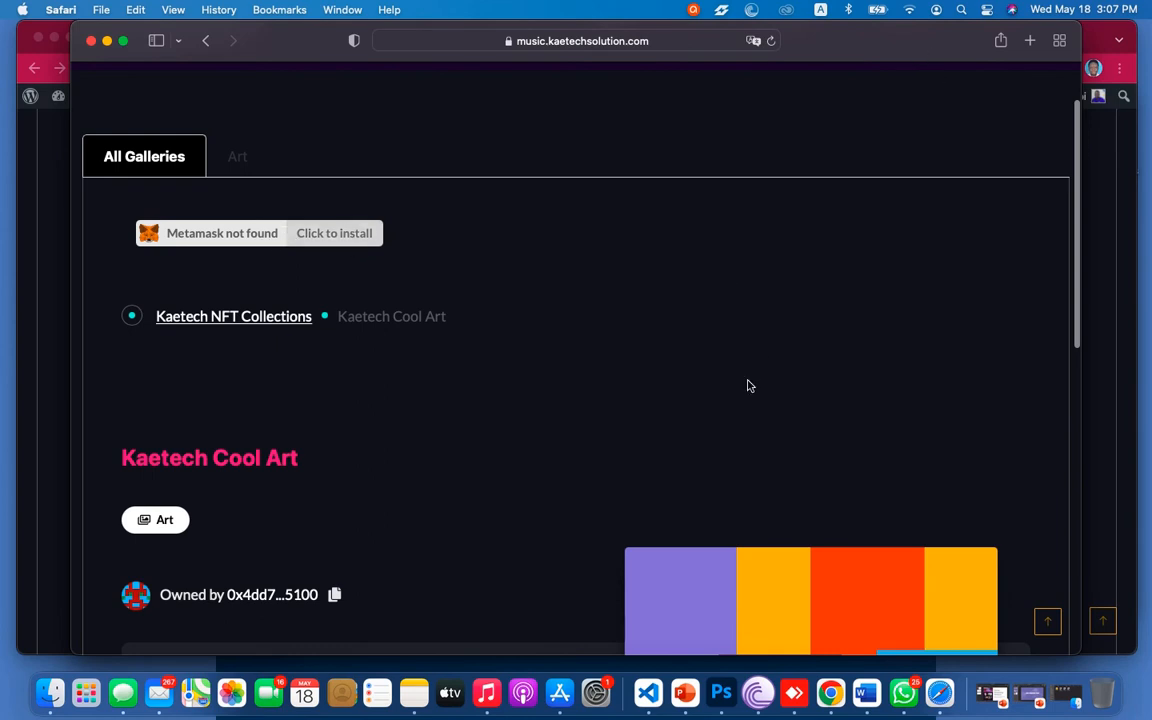
pyautogui.scroll(-5, 749, 386)
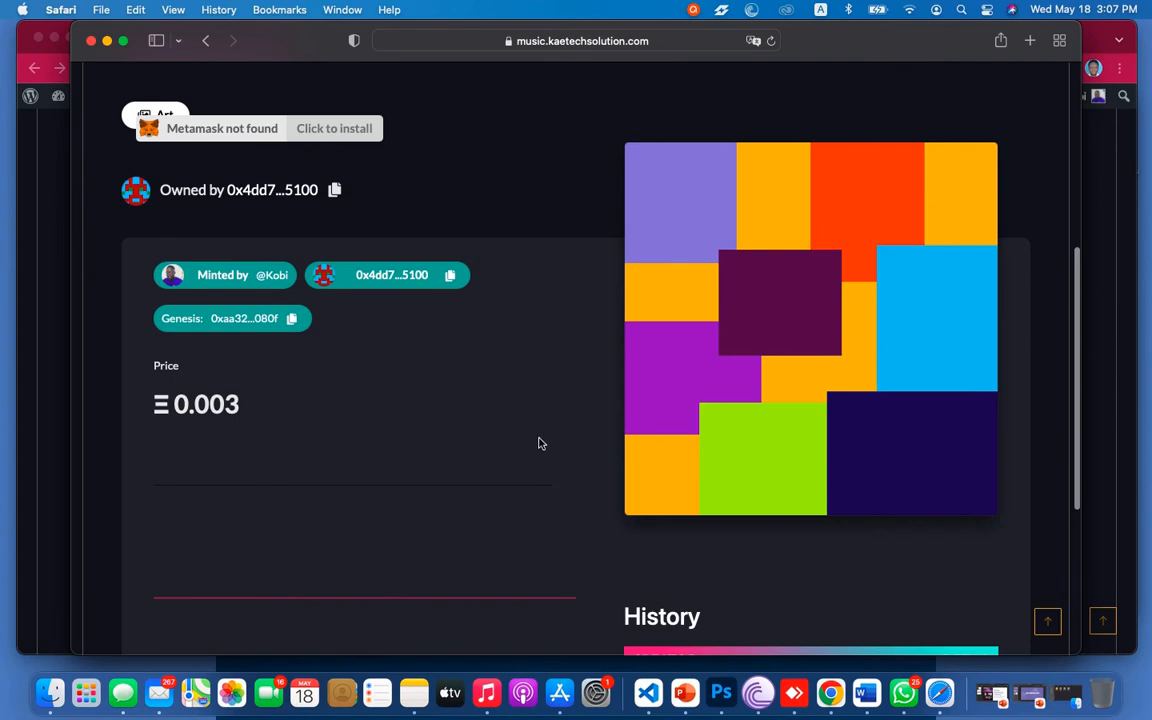
pyautogui.scroll(-5, 538, 443)
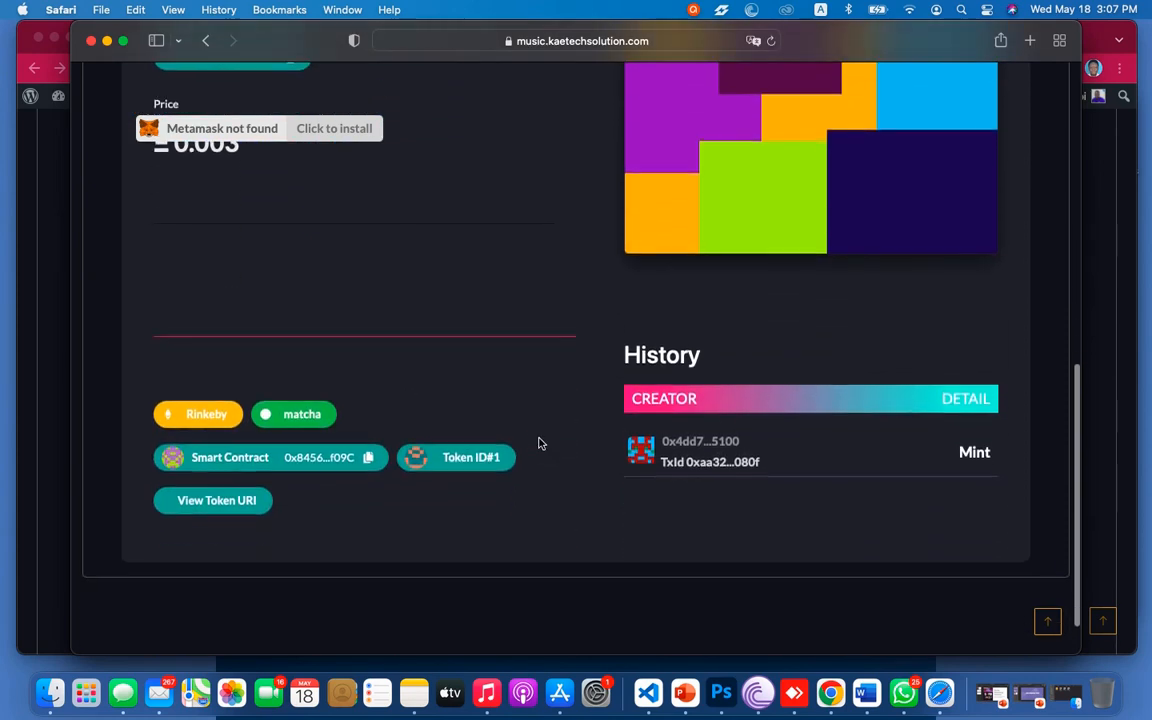
pyautogui.scroll(8, 538, 443)
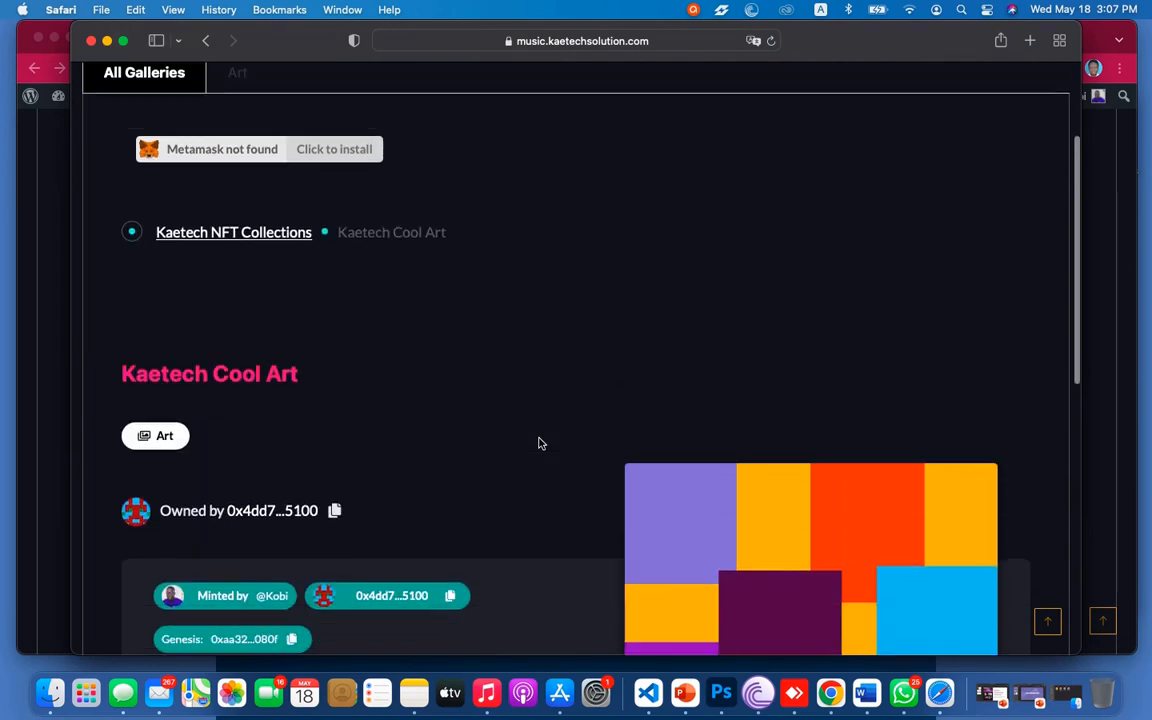
pyautogui.scroll(-6, 538, 443)
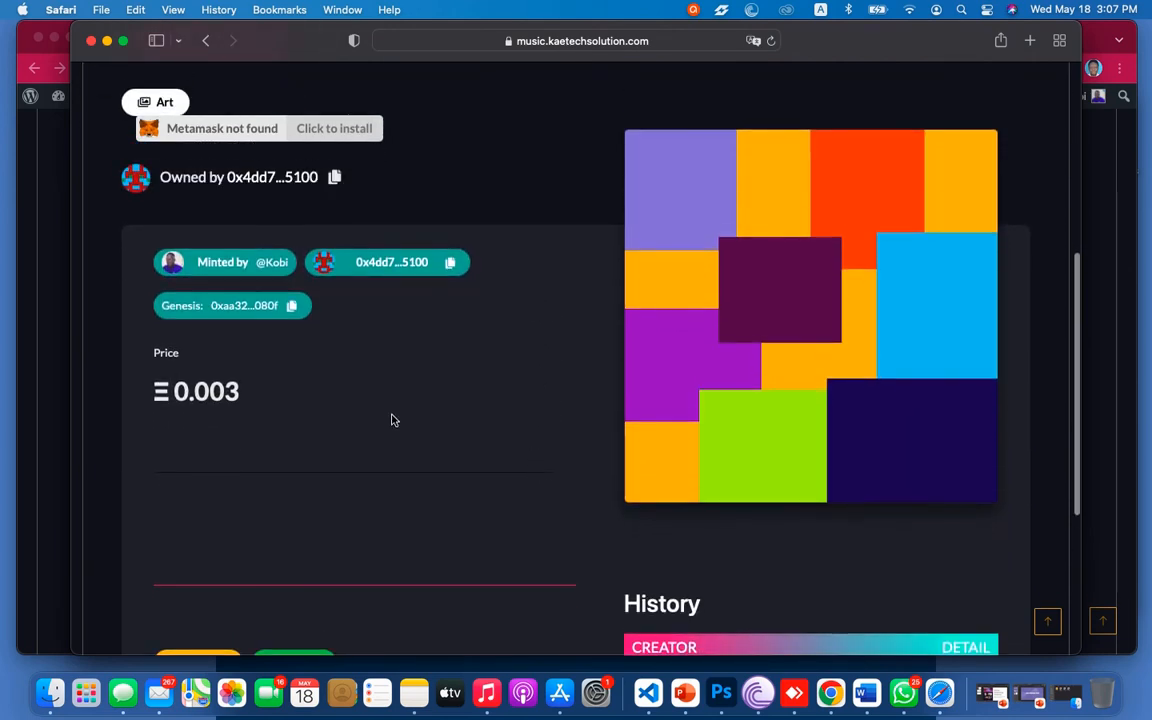
pyautogui.scroll(8, 551, 462)
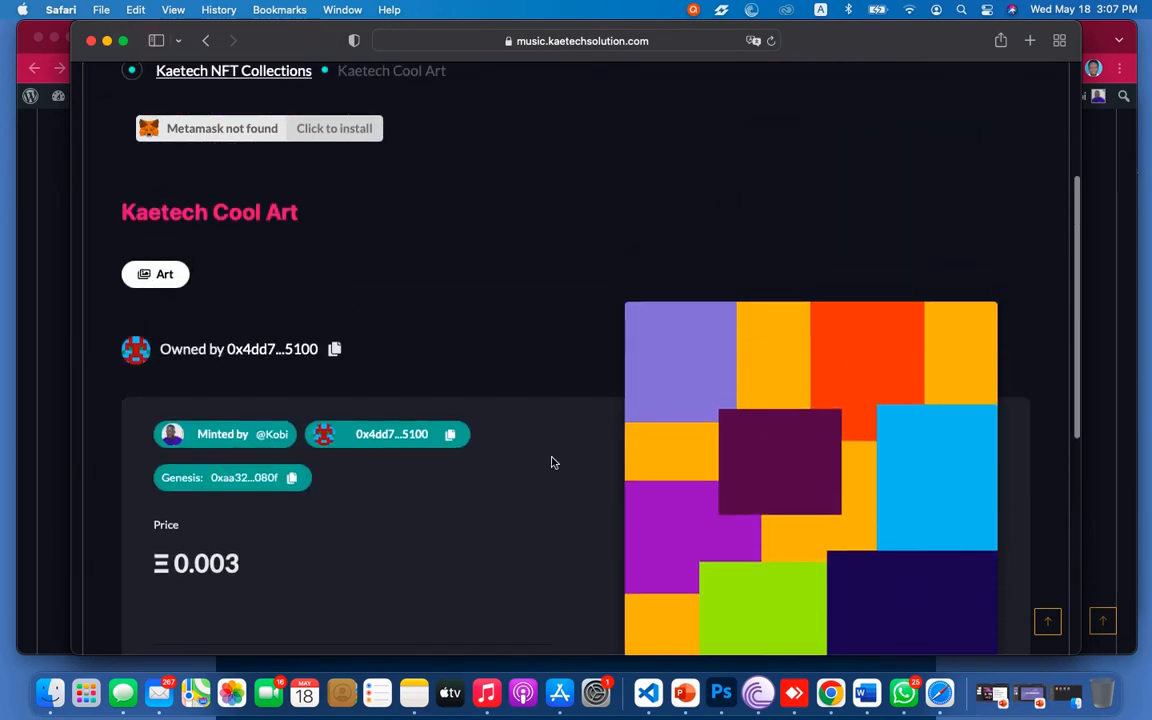
pyautogui.scroll(2, 551, 462)
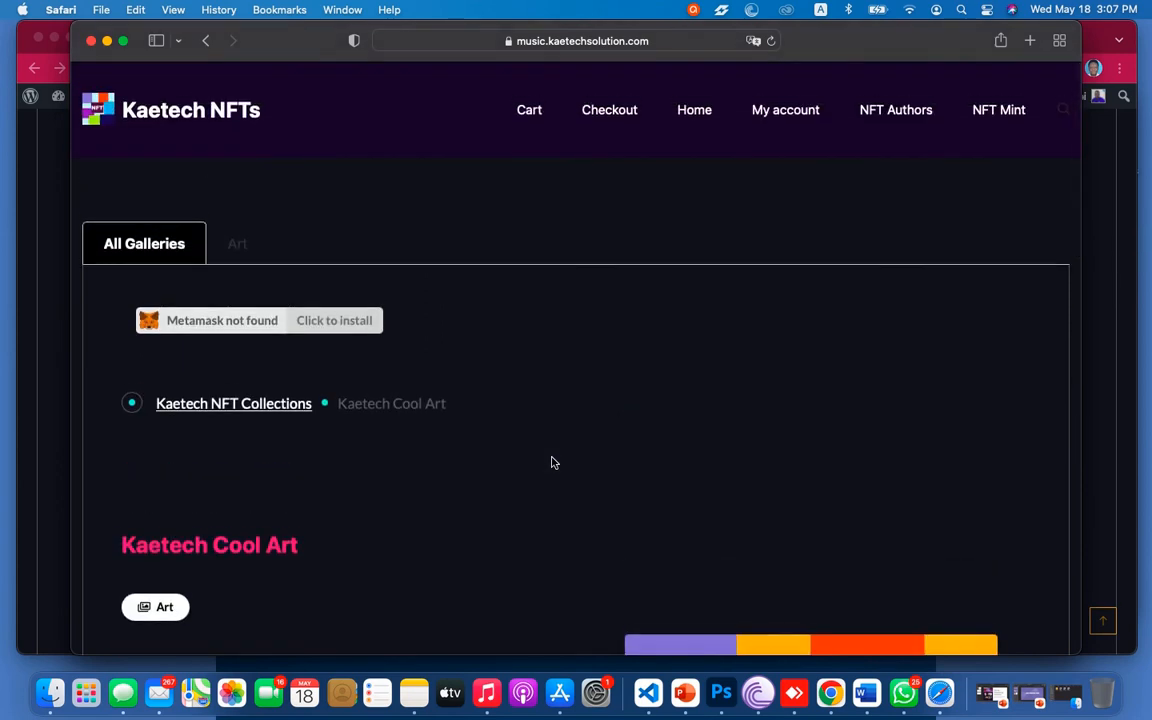
pyautogui.scroll(-4, 551, 462)
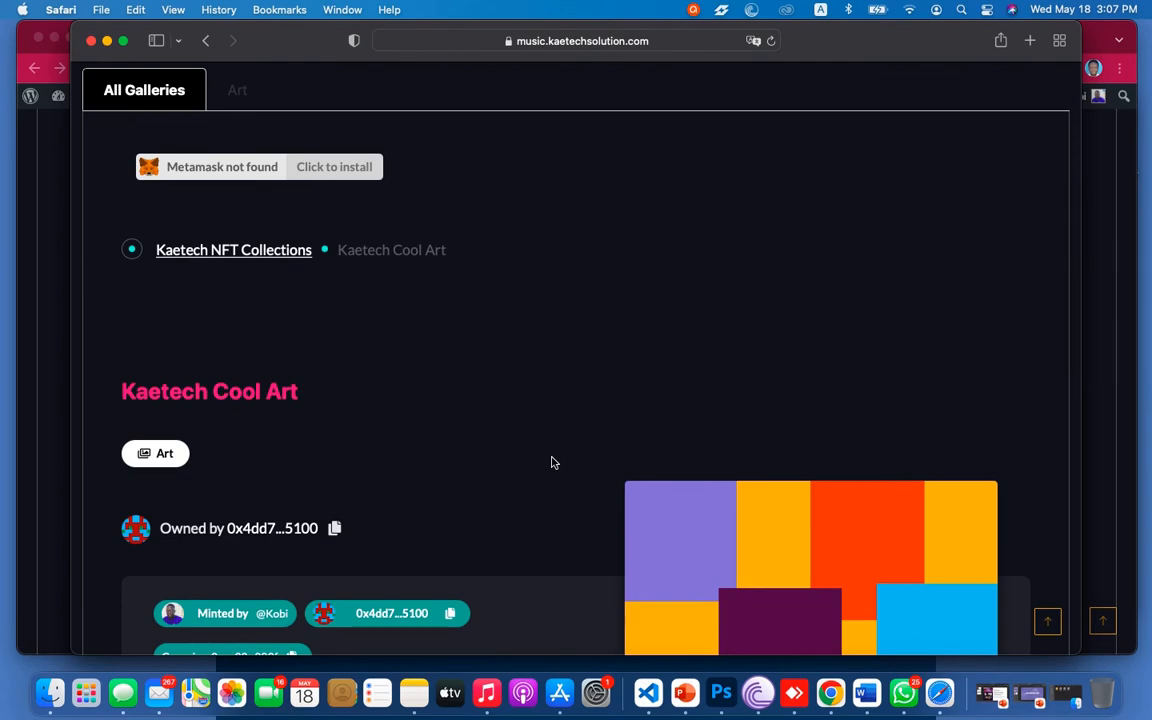
pyautogui.scroll(-10, 551, 462)
pyautogui.scroll(3, 551, 462)
pyautogui.scroll(12, 551, 462)
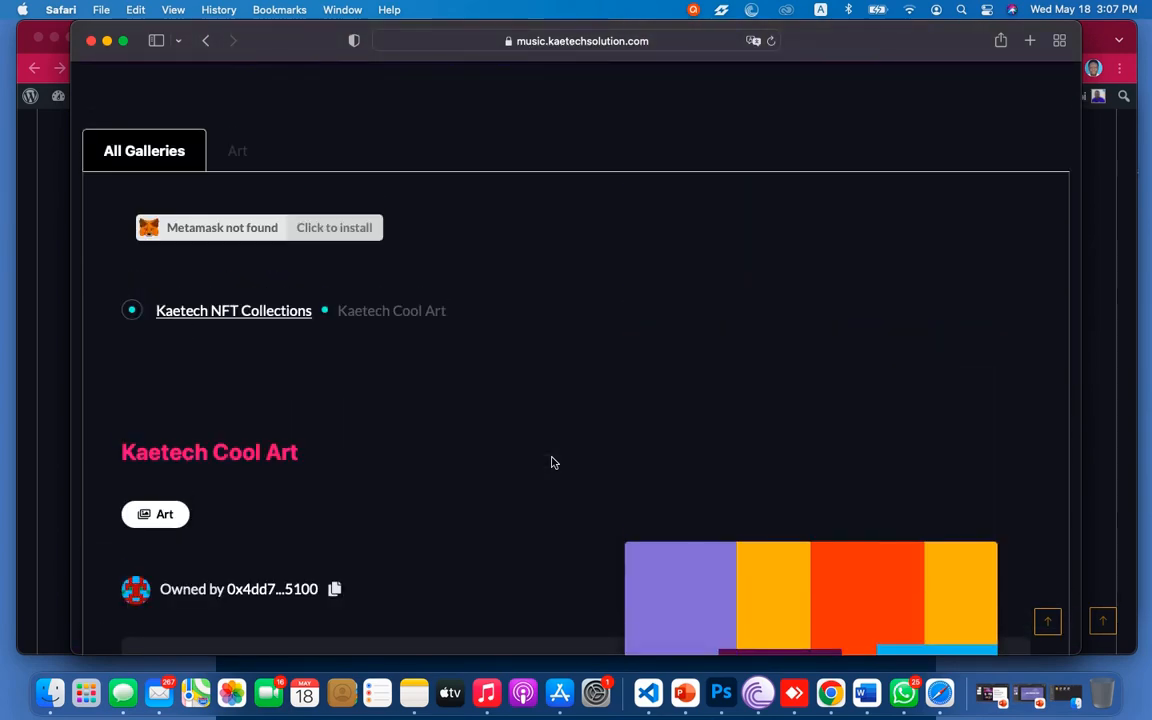
pyautogui.scroll(-5, 551, 462)
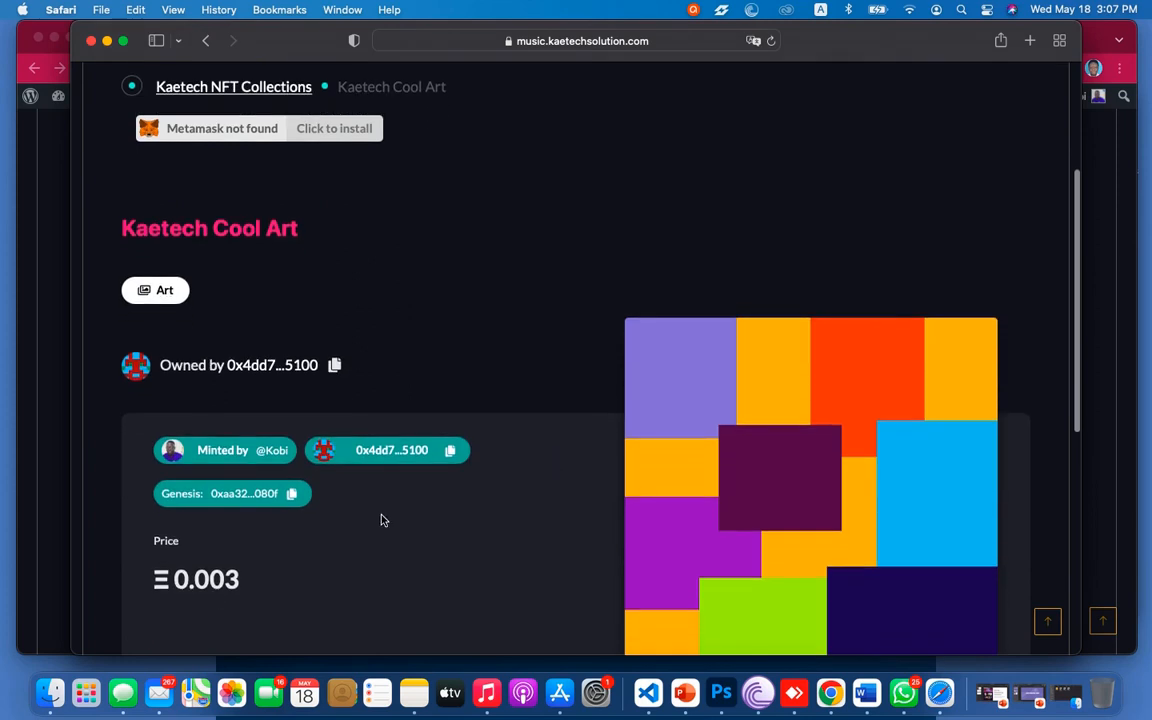
pyautogui.scroll(-2, 537, 535)
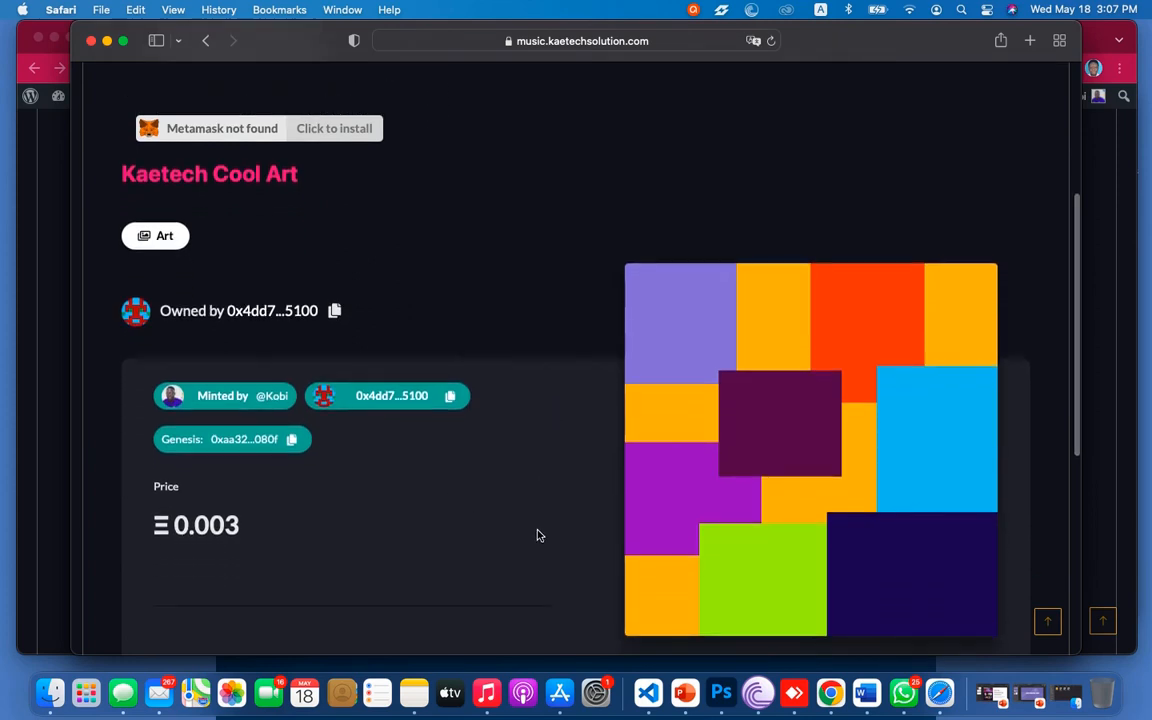
pyautogui.scroll(-1, 541, 484)
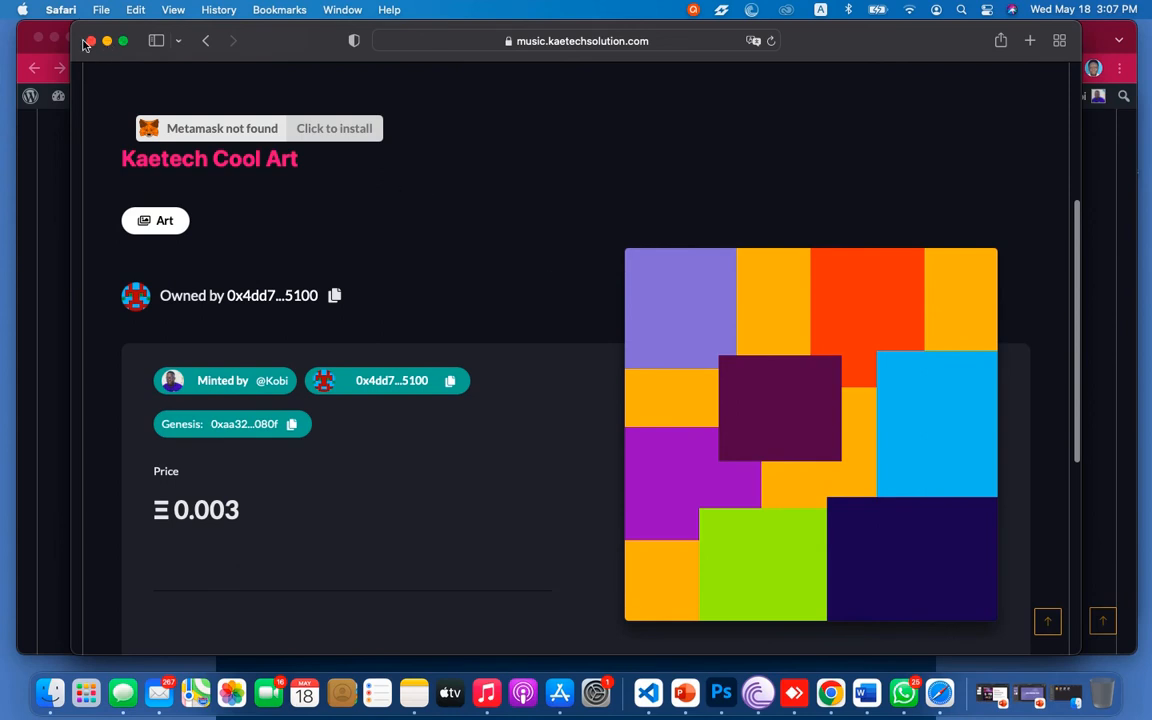
# Close Safari and review the wallet-connected Kaetech Cool Art page in Chrome again
pyautogui.click(90, 41)
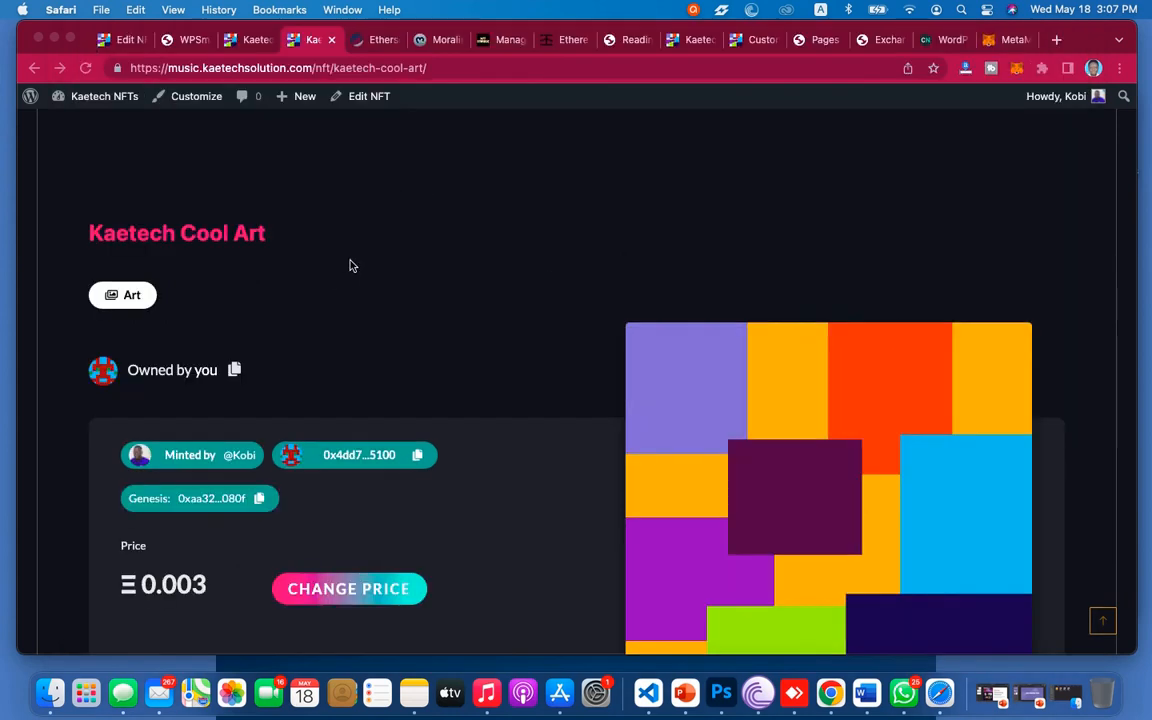
pyautogui.scroll(-5, 530, 429)
pyautogui.scroll(7, 530, 431)
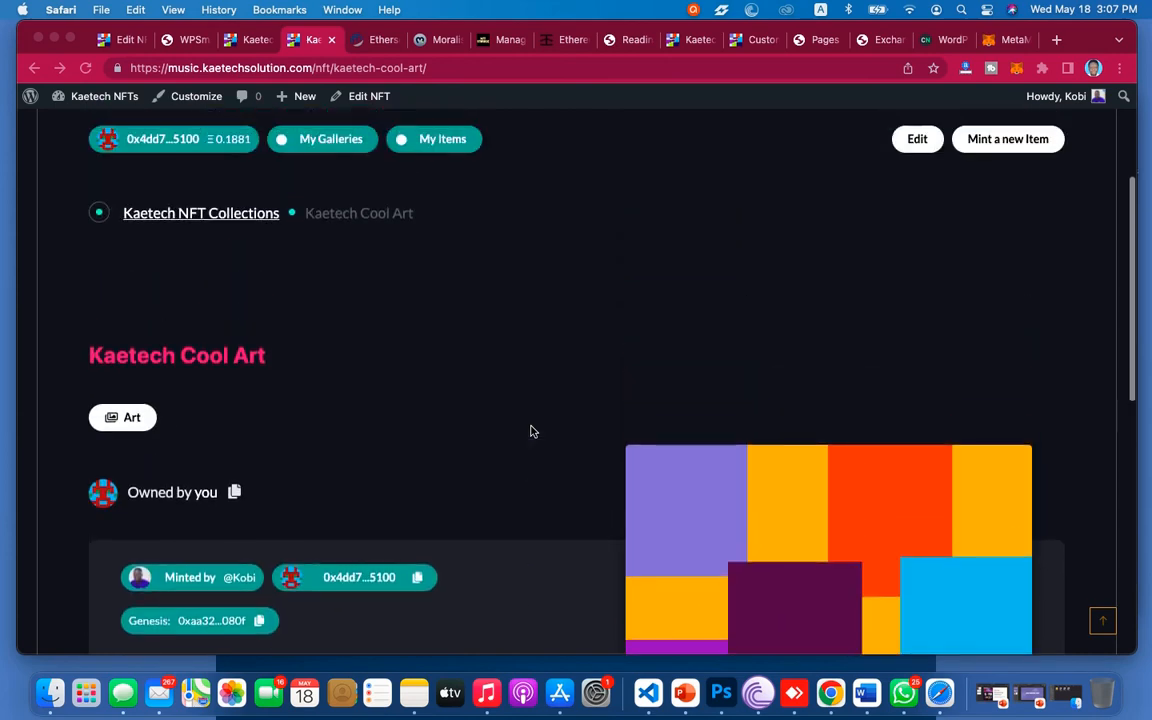
pyautogui.scroll(3, 530, 431)
pyautogui.scroll(-2, 530, 431)
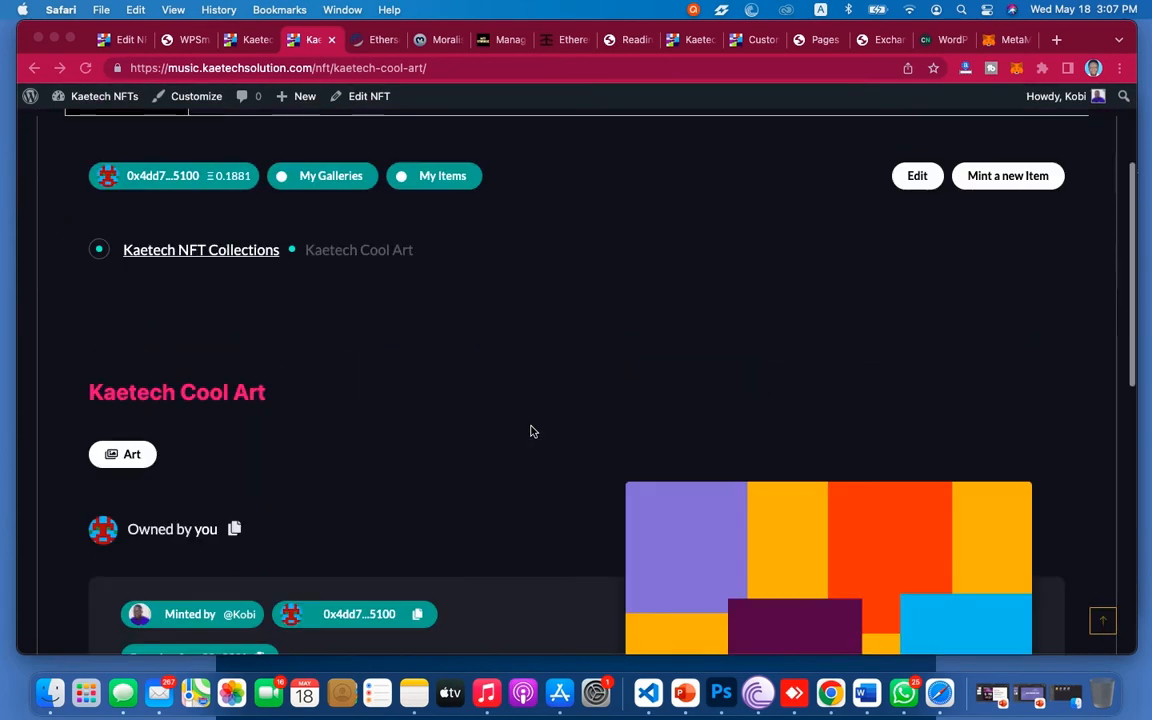
pyautogui.scroll(-10, 532, 431)
pyautogui.scroll(6, 532, 431)
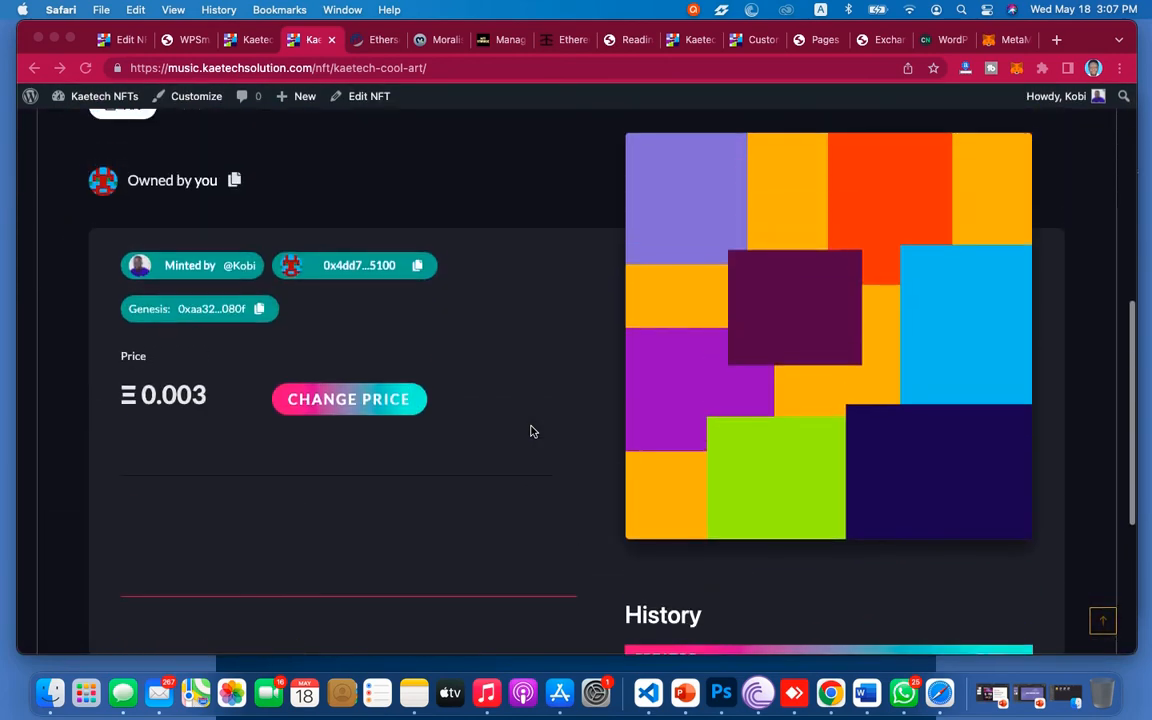
pyautogui.scroll(2, 532, 431)
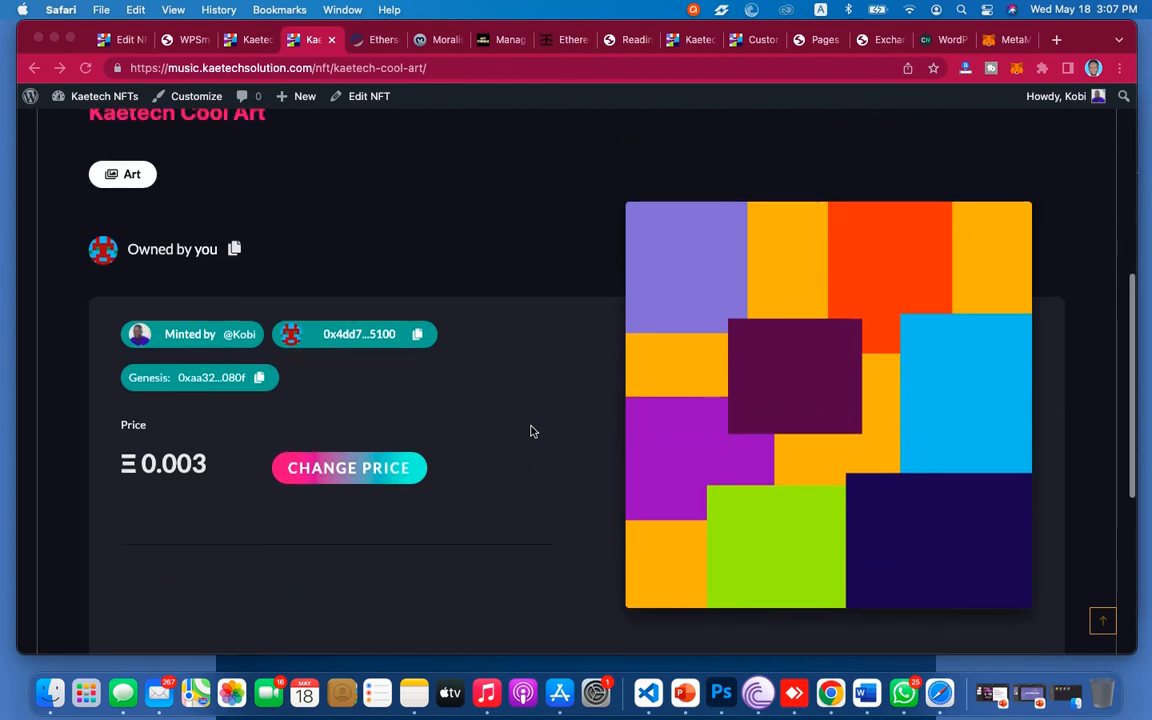
pyautogui.scroll(5, 532, 431)
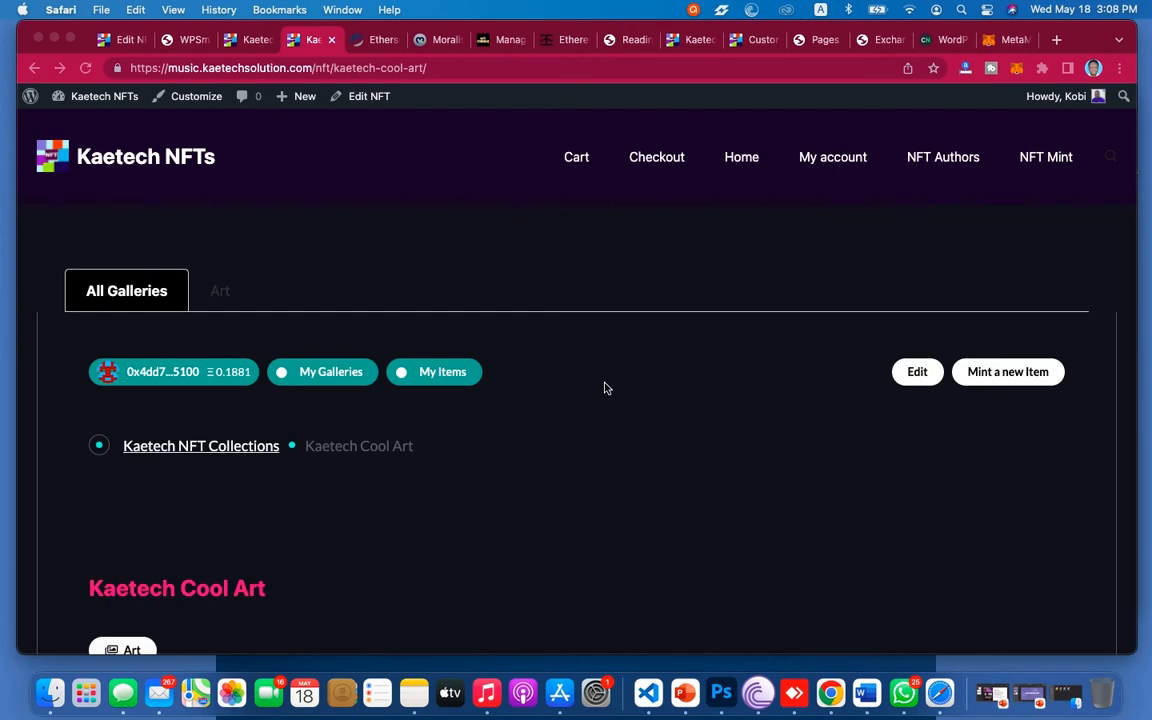
pyautogui.scroll(-10, 604, 388)
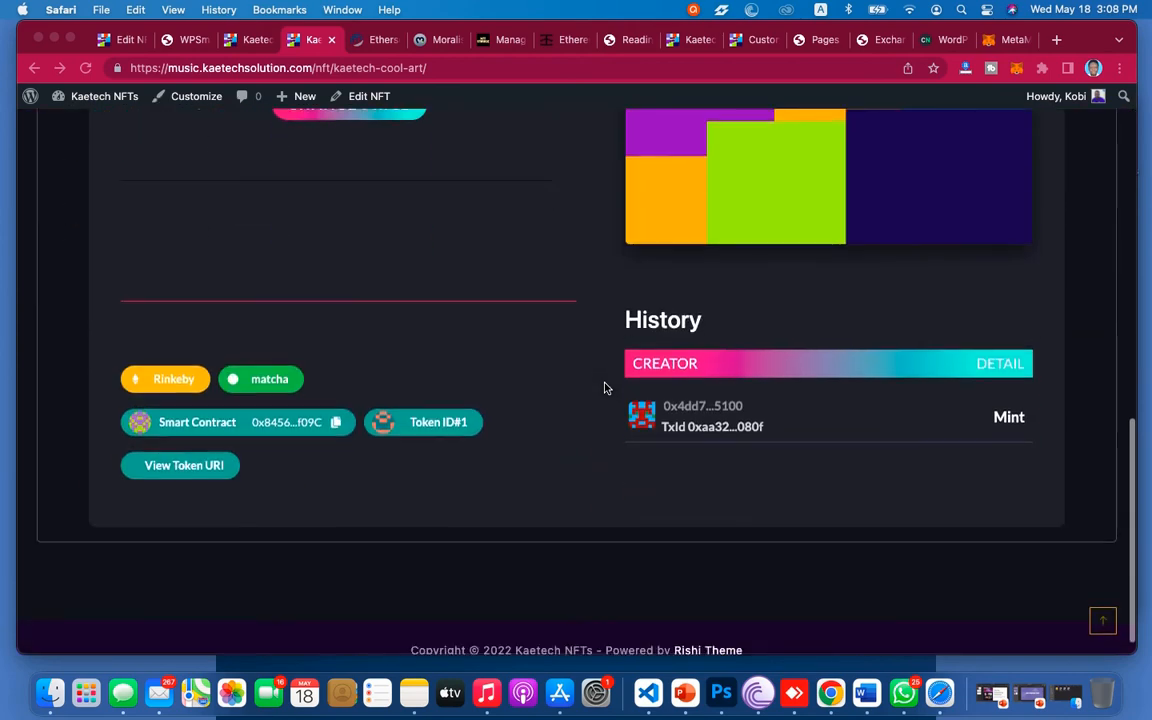
pyautogui.scroll(15, 604, 388)
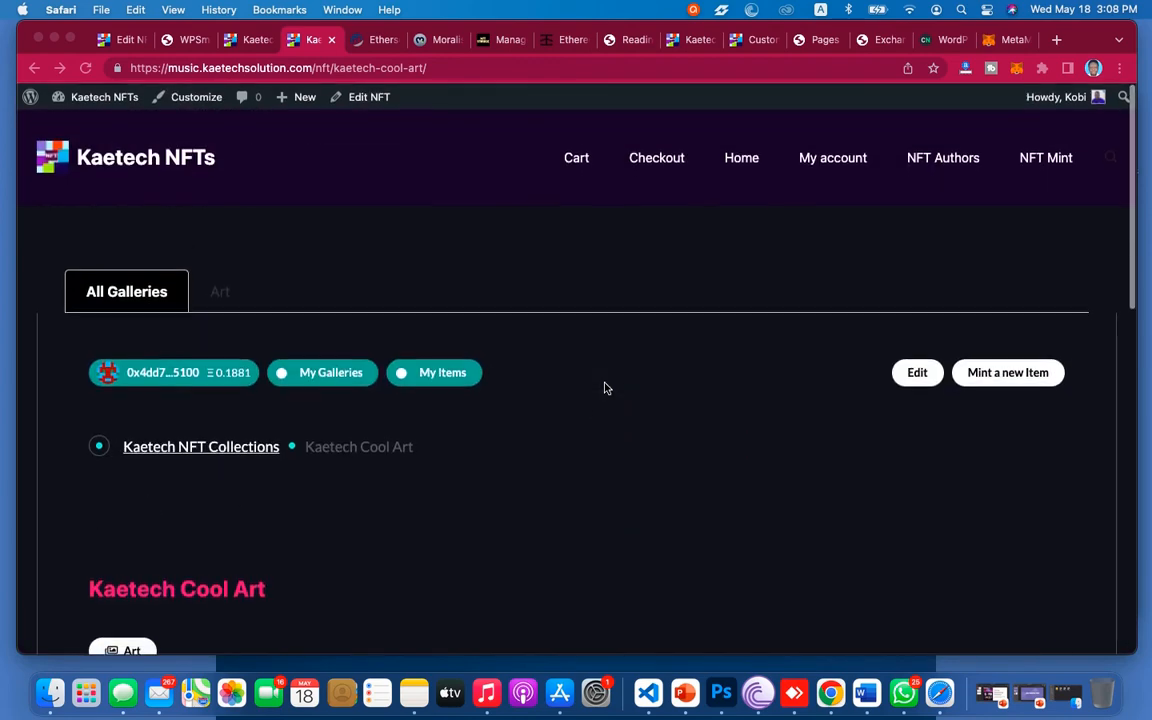
pyautogui.scroll(-2, 442, 288)
pyautogui.scroll(2, 509, 267)
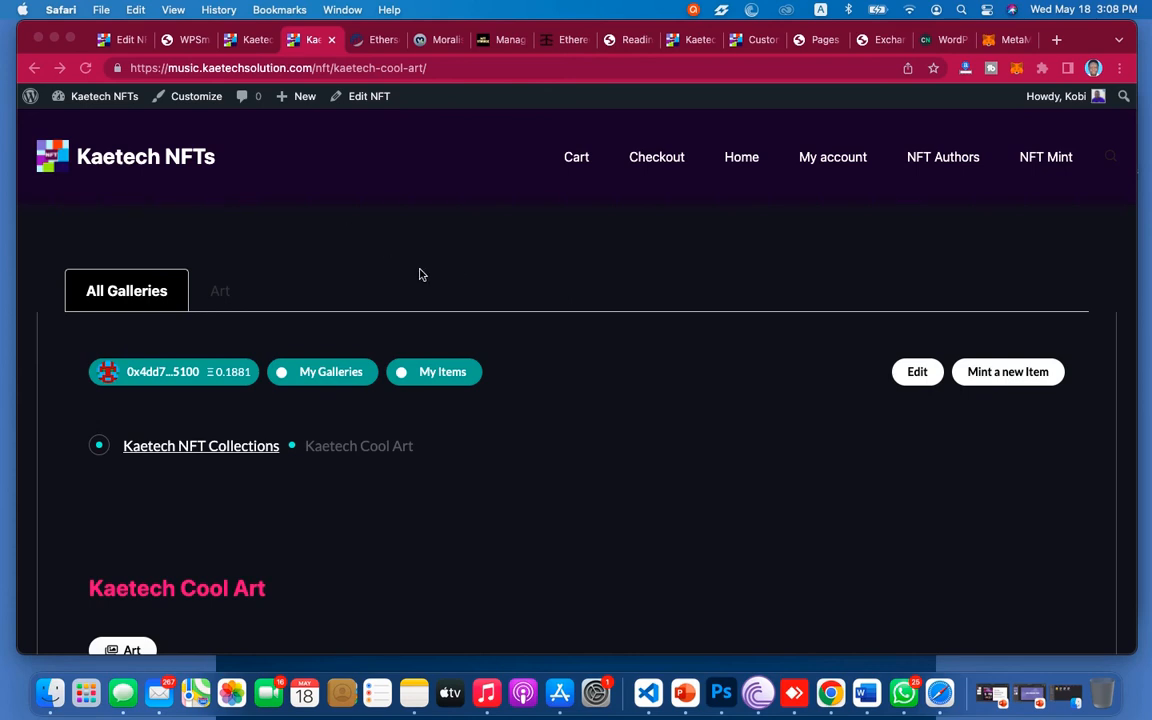
# Leave the Kaetech Cool Art NFT editor for Appearance > Menus, showing the default Menu 1
pyautogui.click(110, 36)
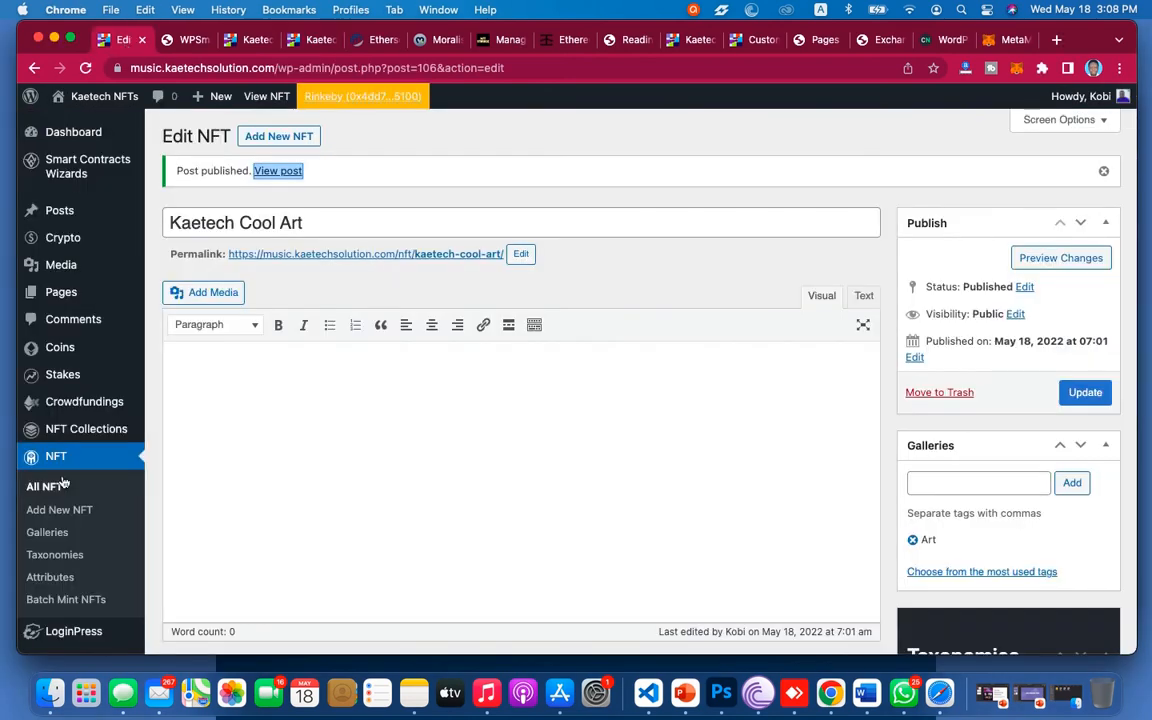
pyautogui.click(302, 376)
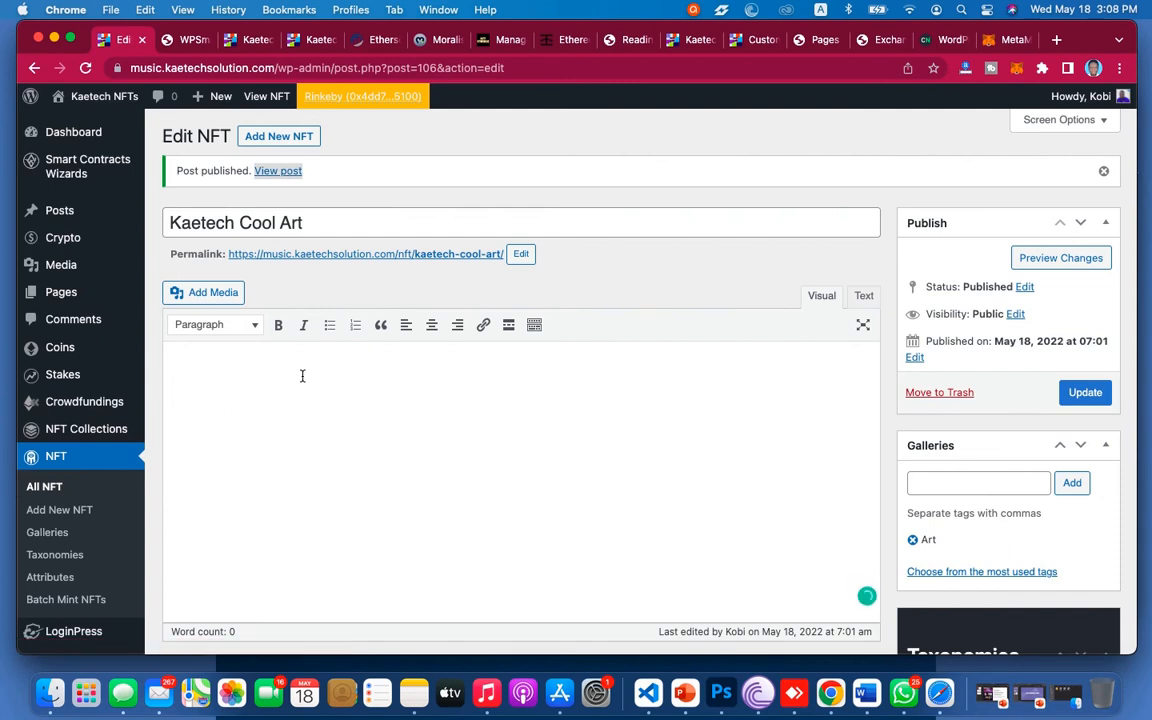
pyautogui.scroll(-5, 90, 495)
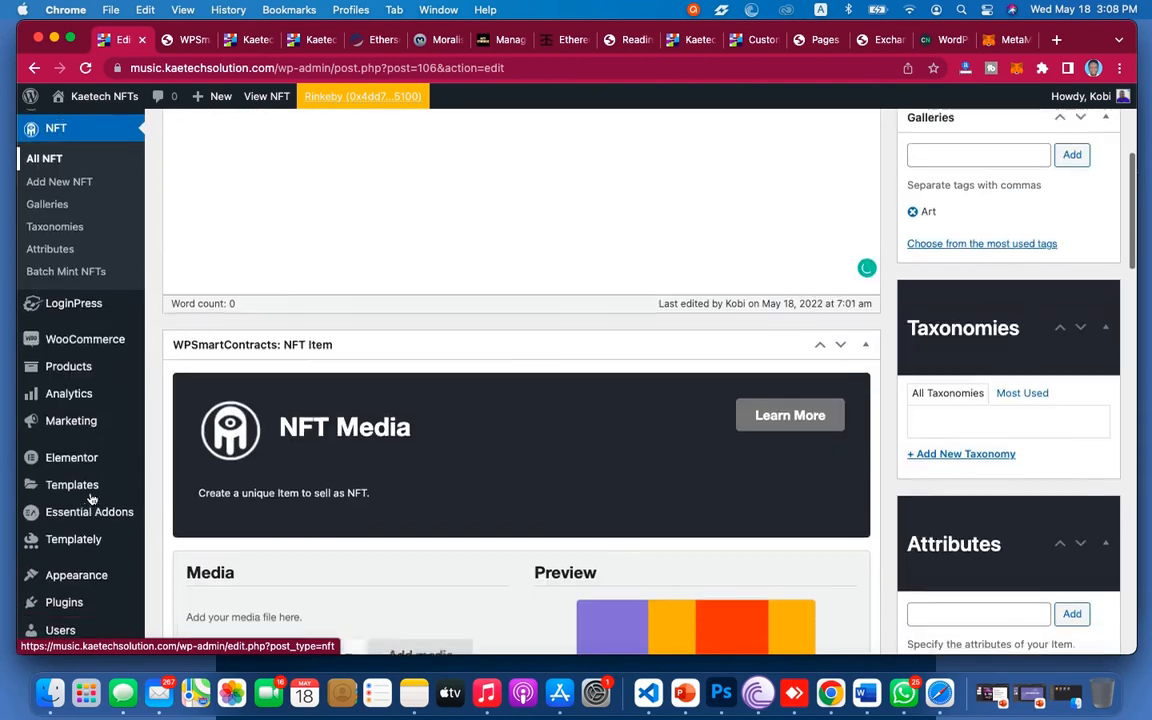
pyautogui.scroll(-4, 90, 497)
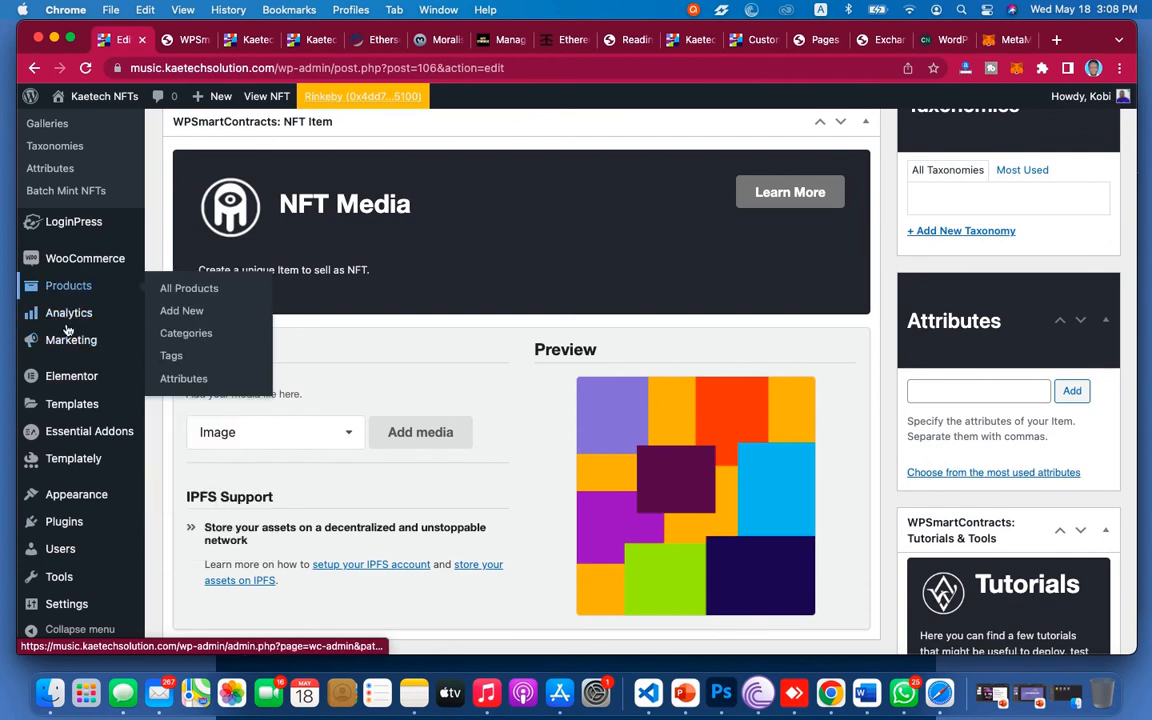
pyautogui.moveTo(63, 502)
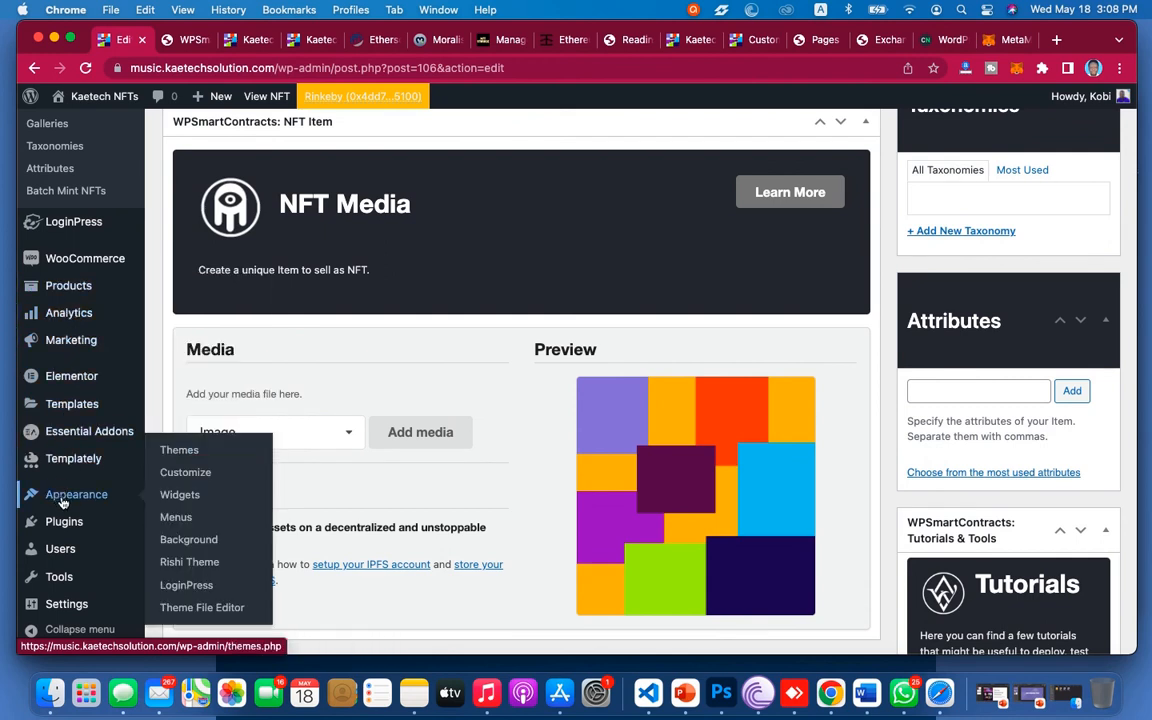
pyautogui.click(178, 518)
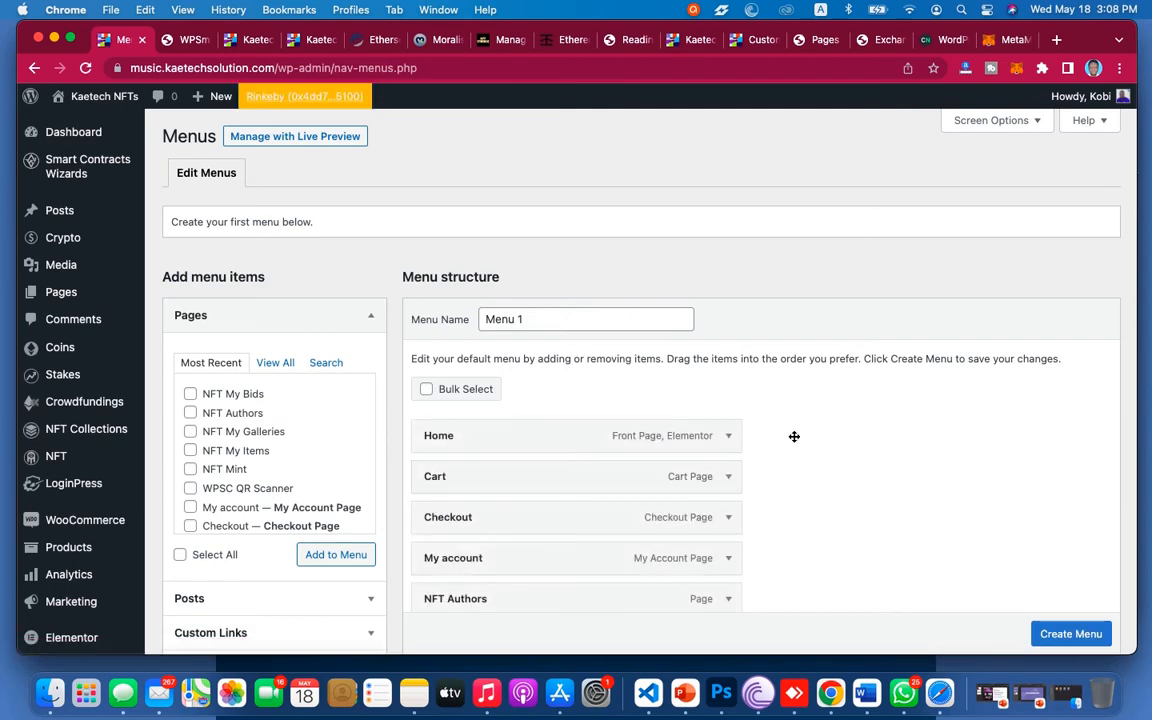
# Rename Menu 1 to 'Main Menu'
pyautogui.scroll(-5, 782, 481)
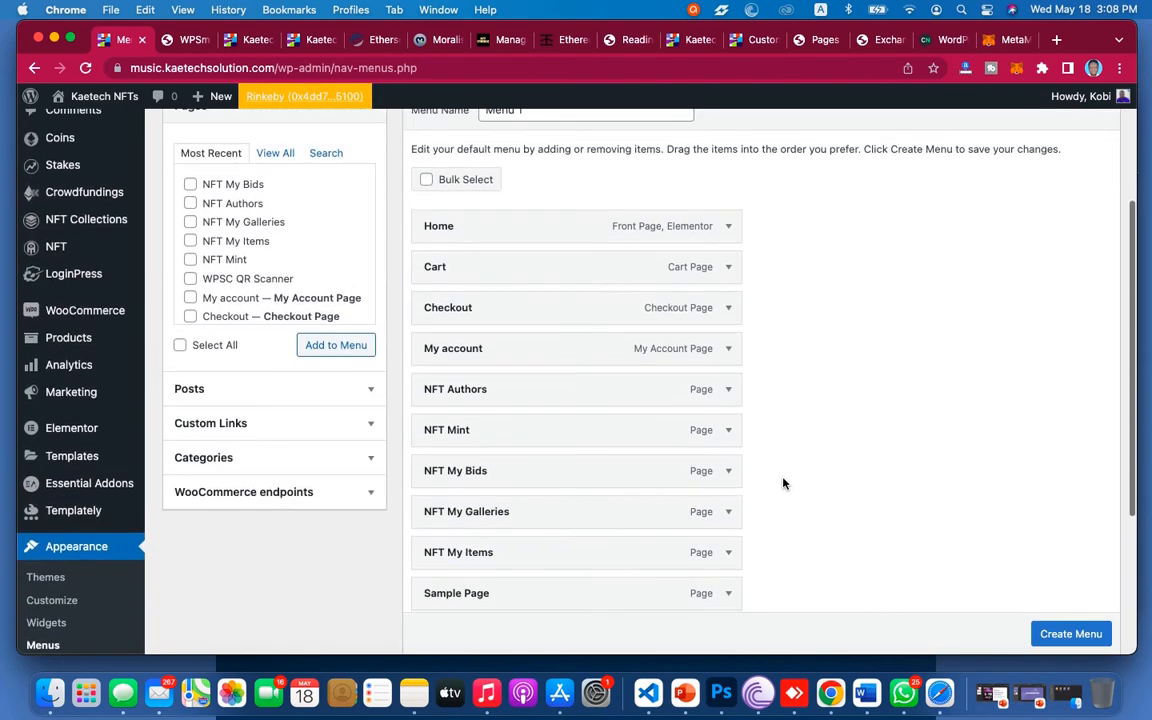
pyautogui.scroll(3, 783, 483)
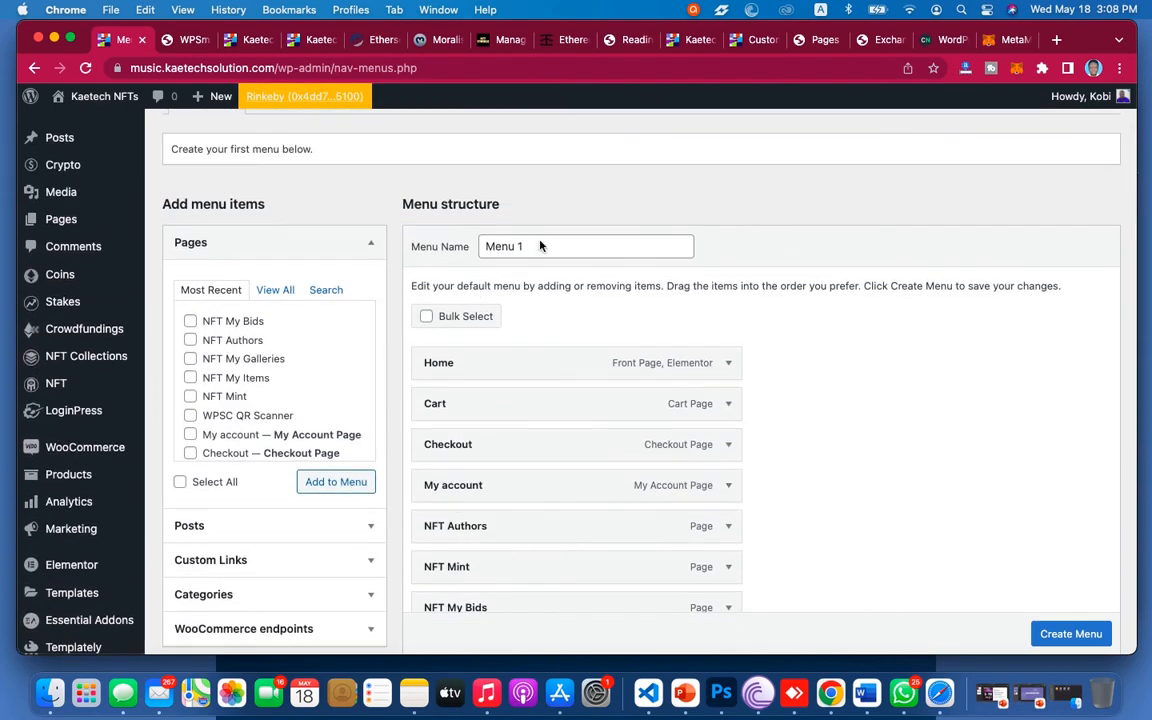
pyautogui.moveTo(540, 246); pyautogui.dragTo(436, 234)
pyautogui.write('Mai')
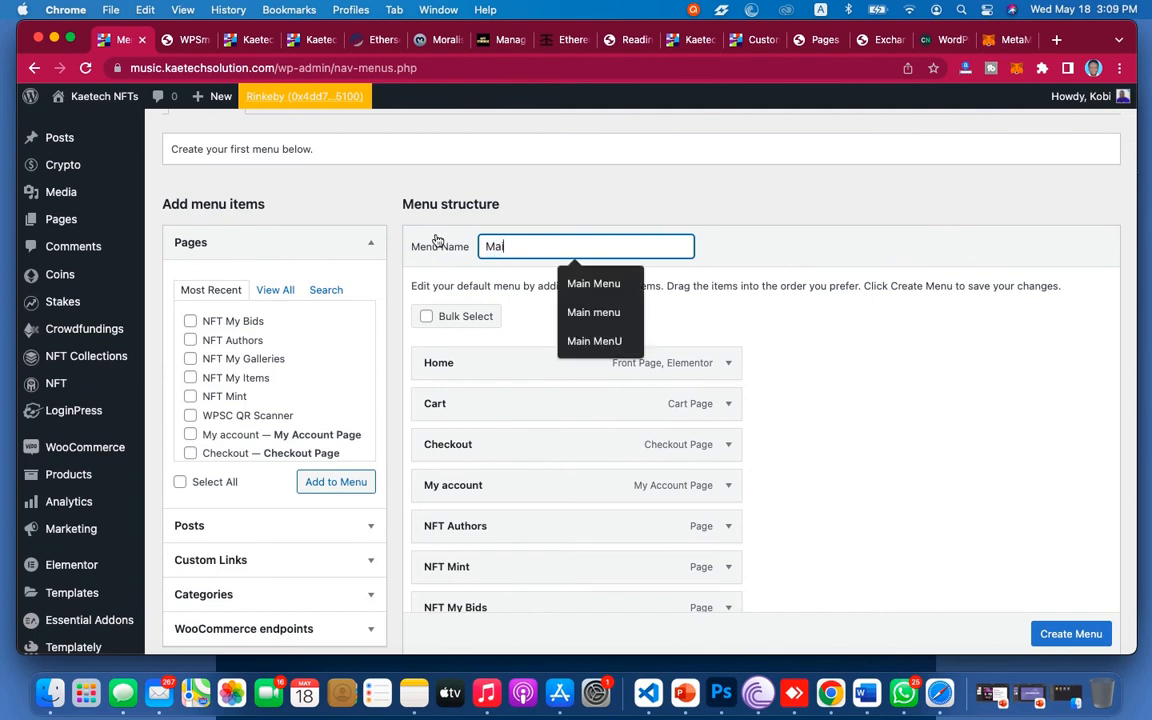
pyautogui.write('n Menu')
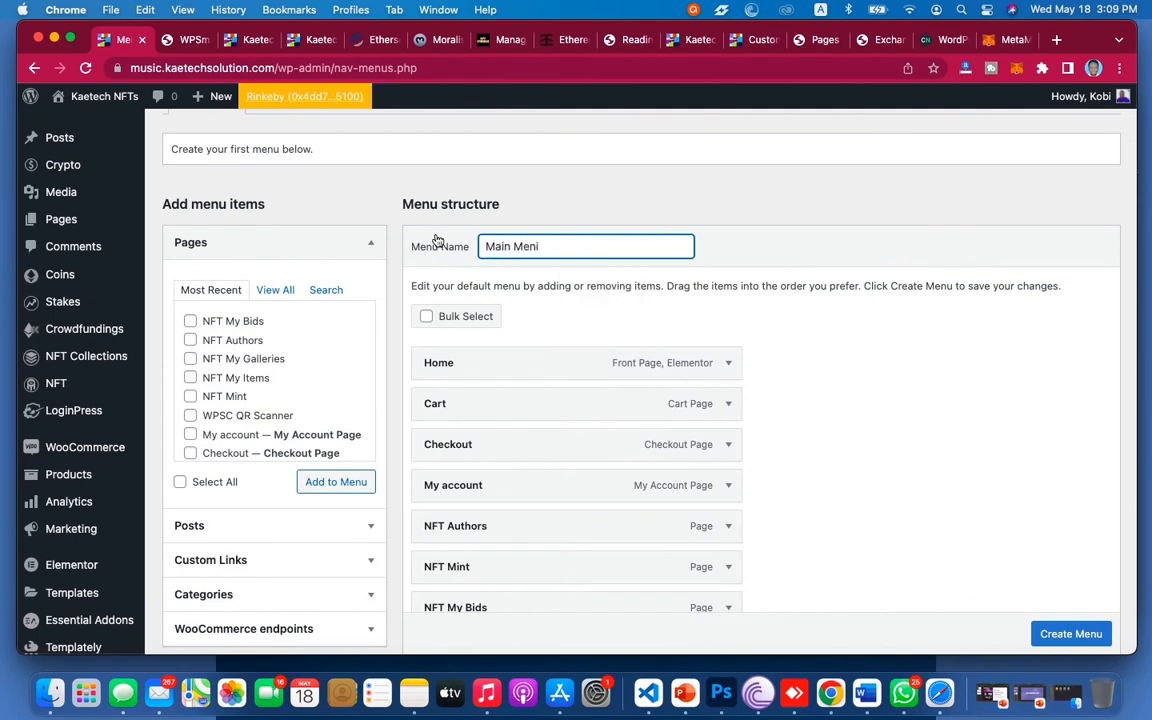
pyautogui.write('u')
pyautogui.click(737, 298)
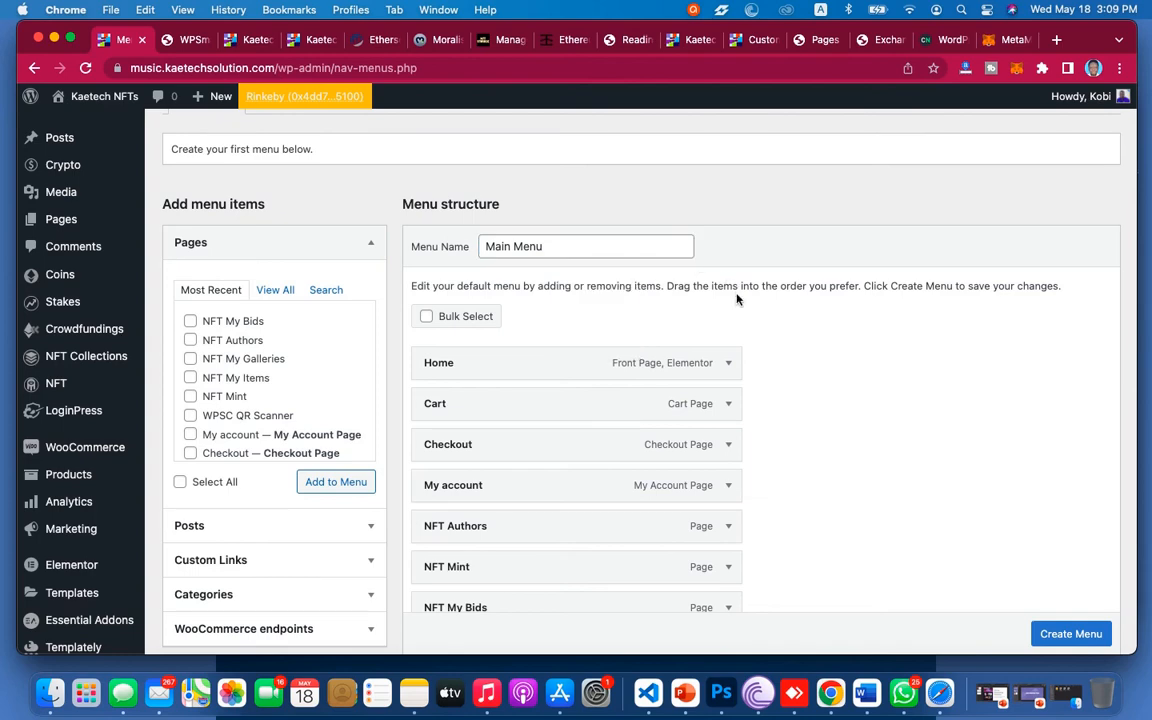
# Remove the Cart and Checkout items from the menu
pyautogui.scroll(-3, 558, 307)
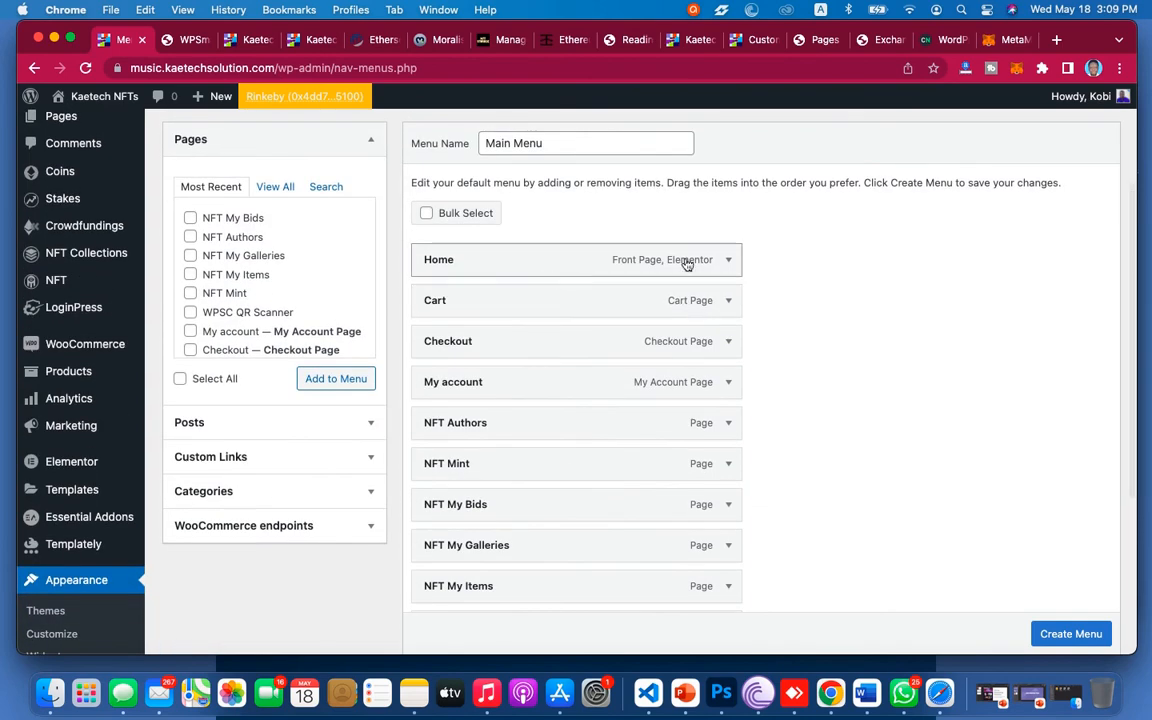
pyautogui.click(728, 300)
pyautogui.click(438, 448)
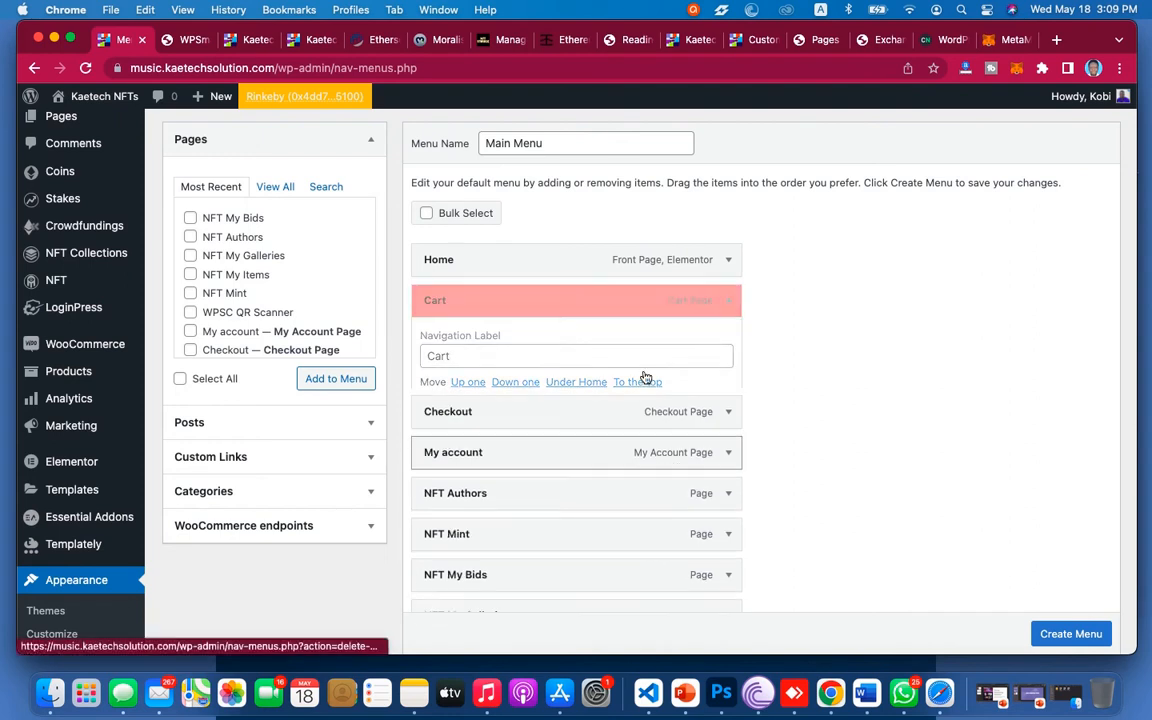
pyautogui.click(730, 306)
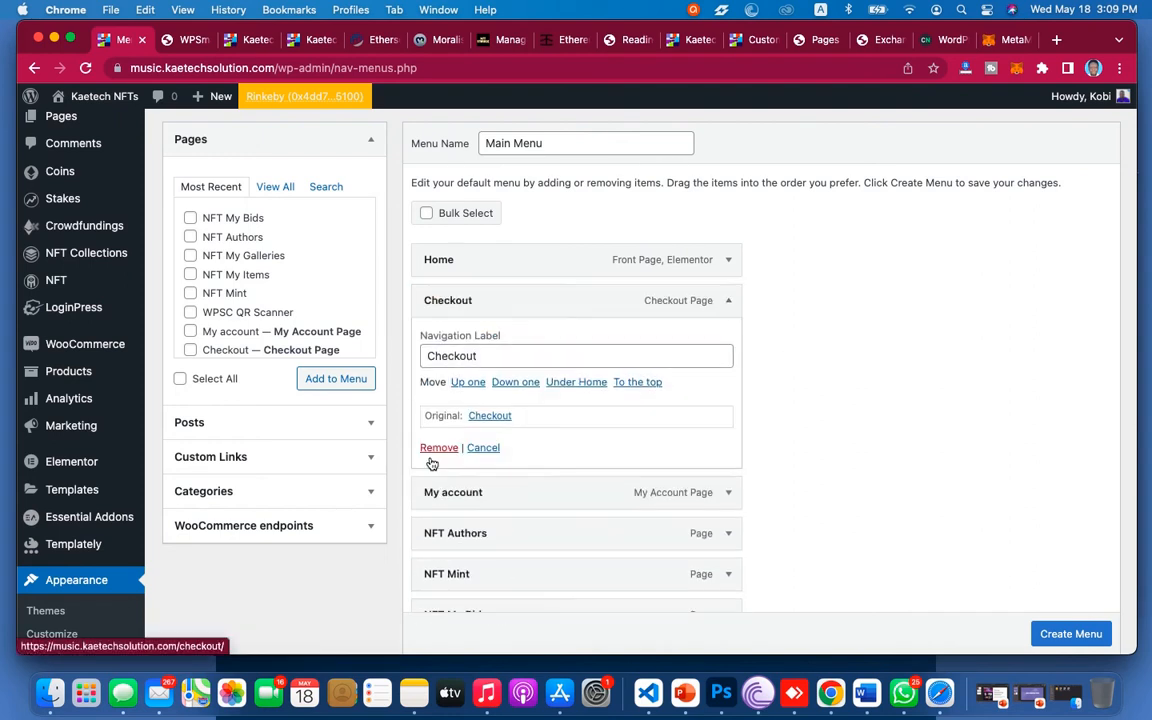
pyautogui.click(438, 447)
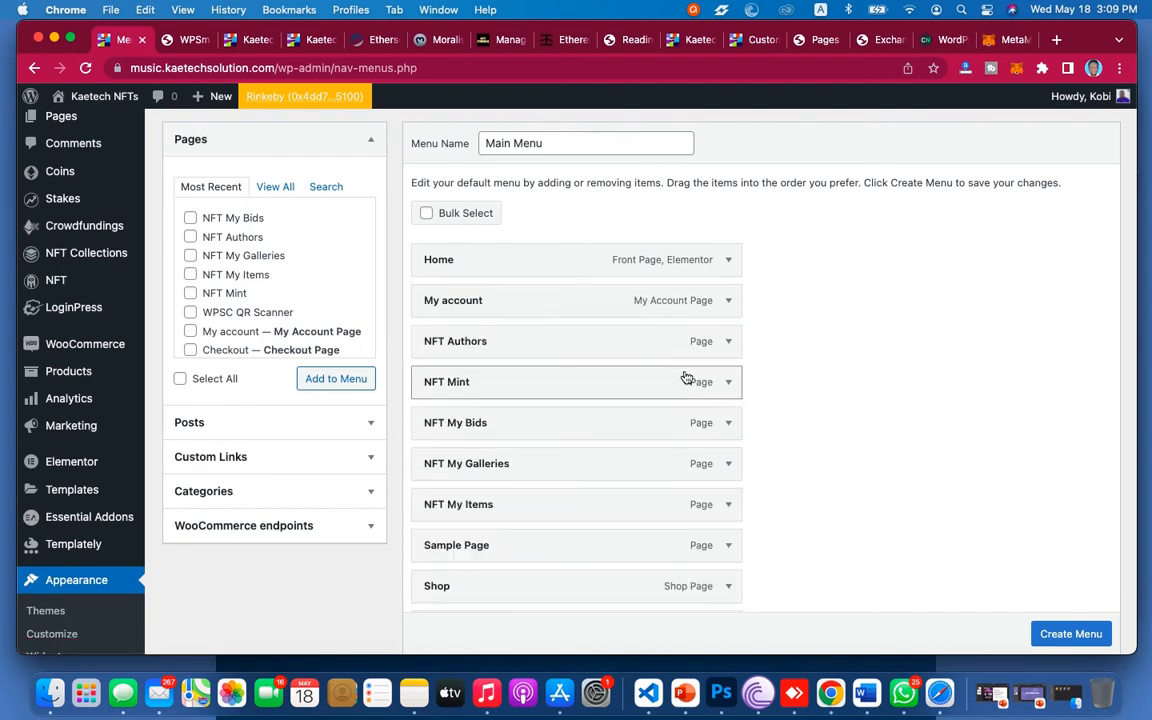
# Relabel the My account menu item as 'Account'
pyautogui.click(728, 302)
pyautogui.moveTo(494, 358); pyautogui.dragTo(421, 356)
pyautogui.write('Account')
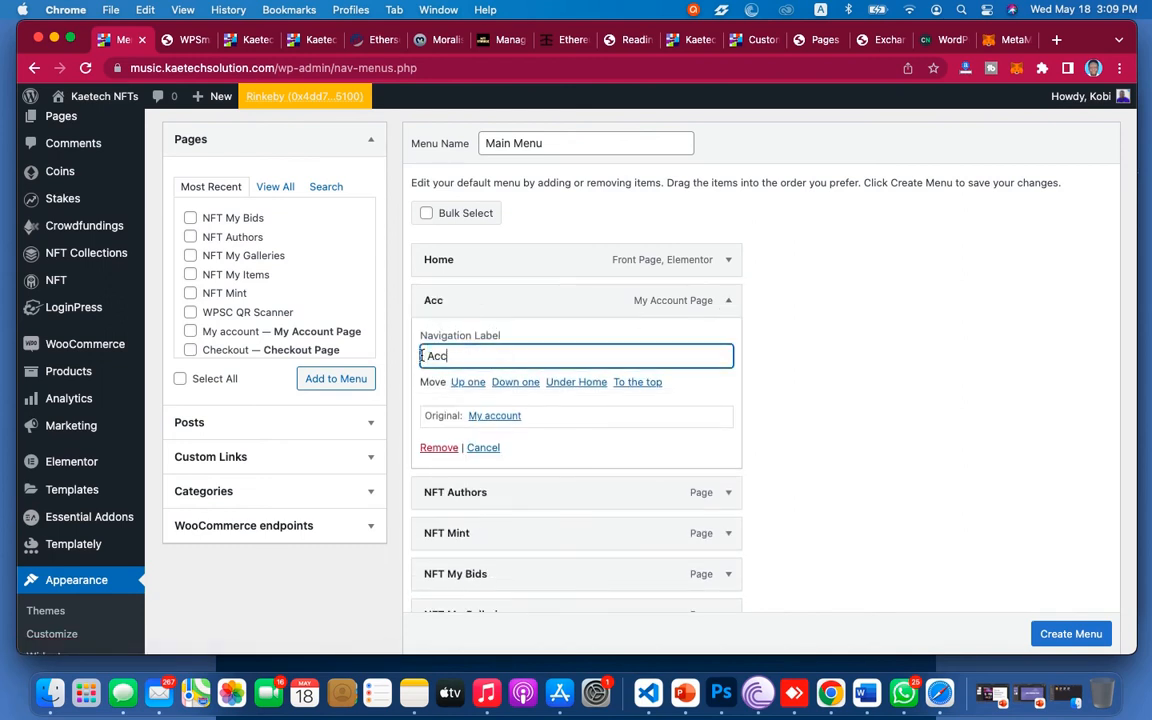
pyautogui.click(728, 301)
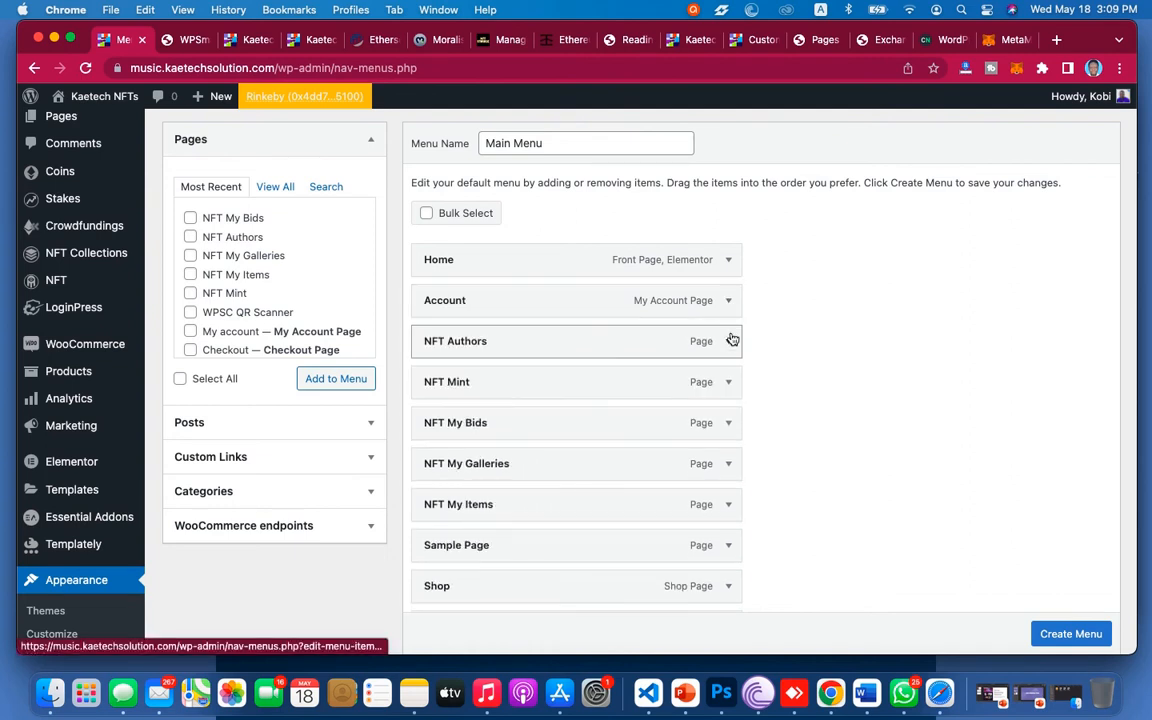
# Remove the NFT Authors, NFT Mint and NFT My Bids items
pyautogui.click(732, 340)
pyautogui.click(437, 483)
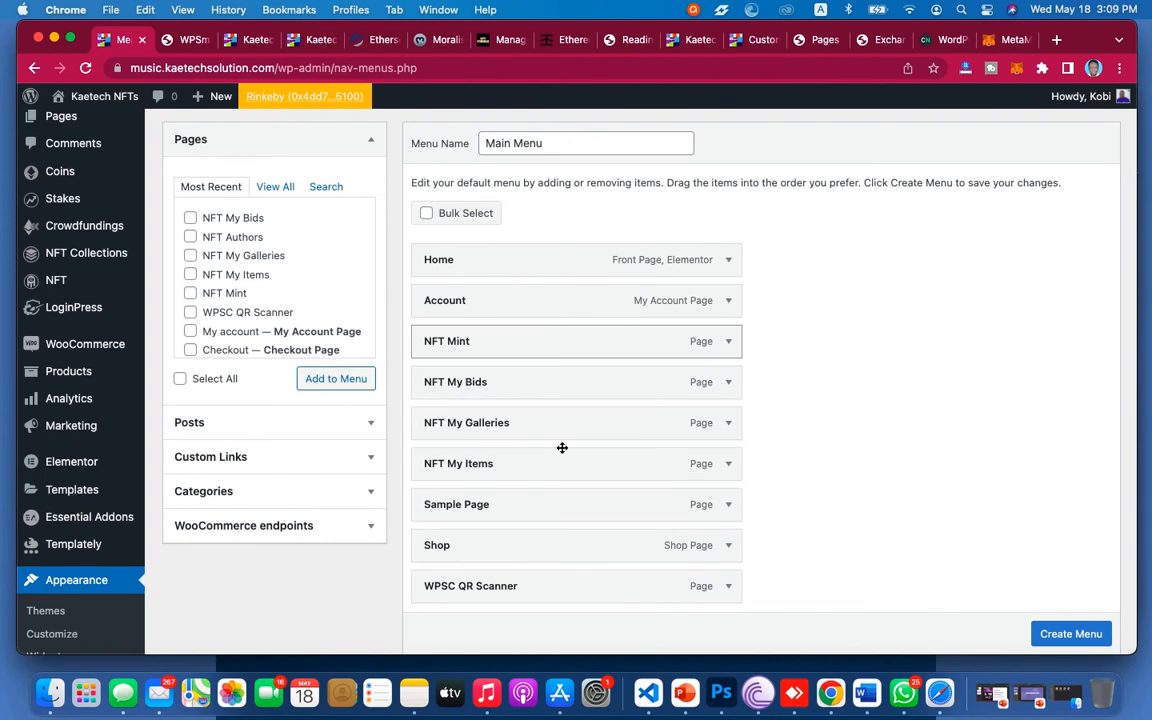
pyautogui.click(728, 341)
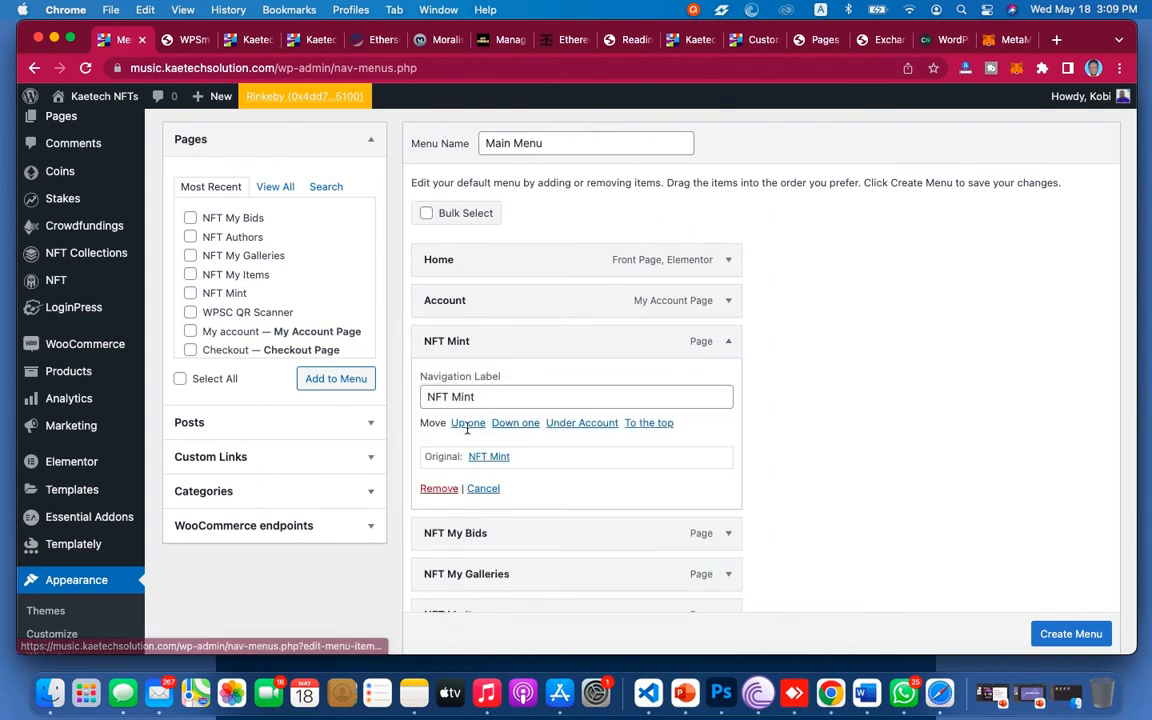
pyautogui.click(439, 489)
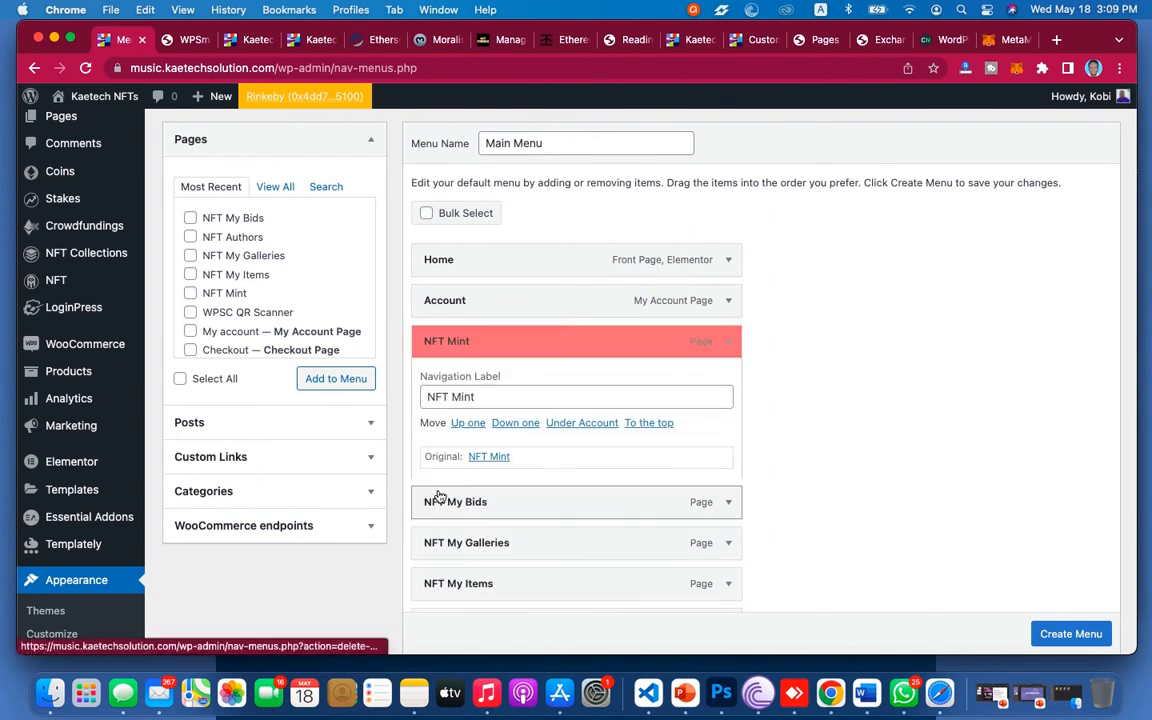
pyautogui.click(727, 342)
pyautogui.click(434, 557)
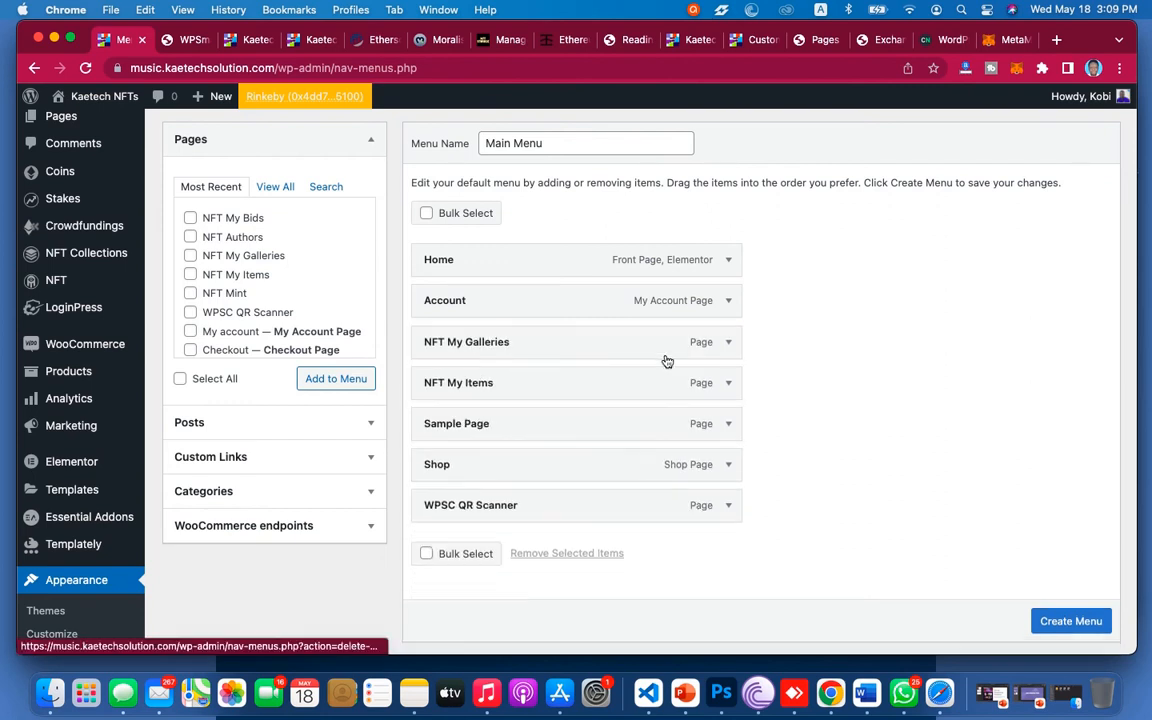
# Remove NFT My Galleries, NFT My Items, Sample Page and WPSC QR Scanner
pyautogui.click(728, 341)
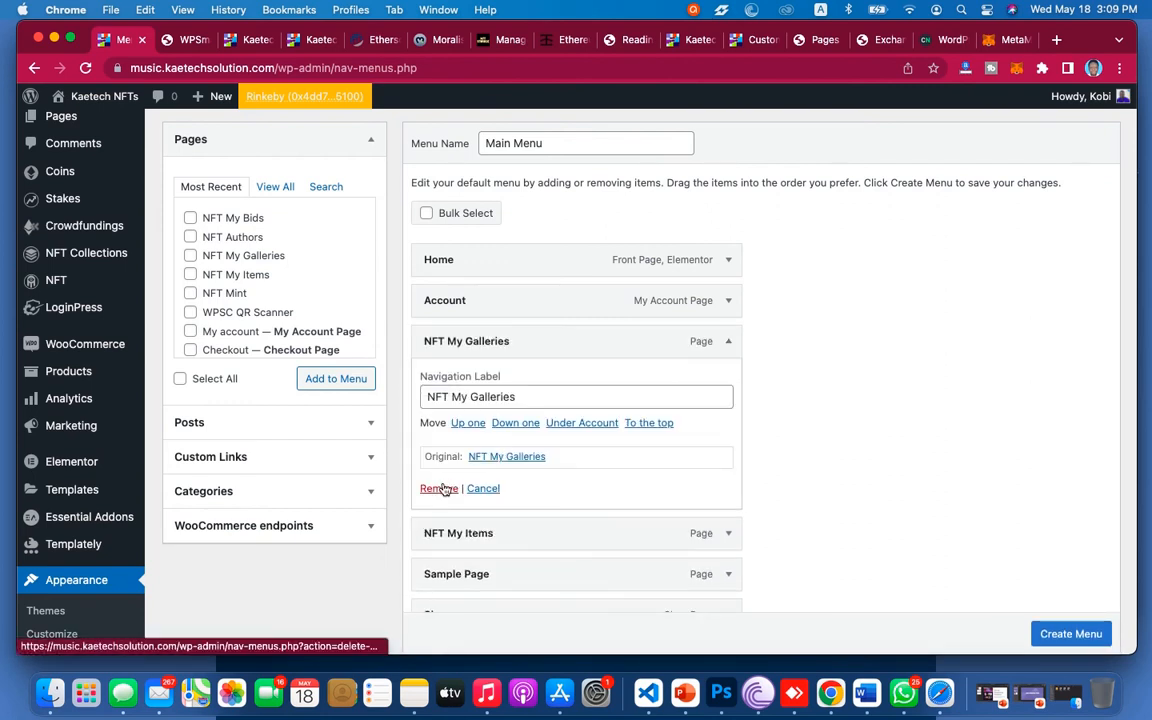
pyautogui.click(439, 489)
pyautogui.click(728, 341)
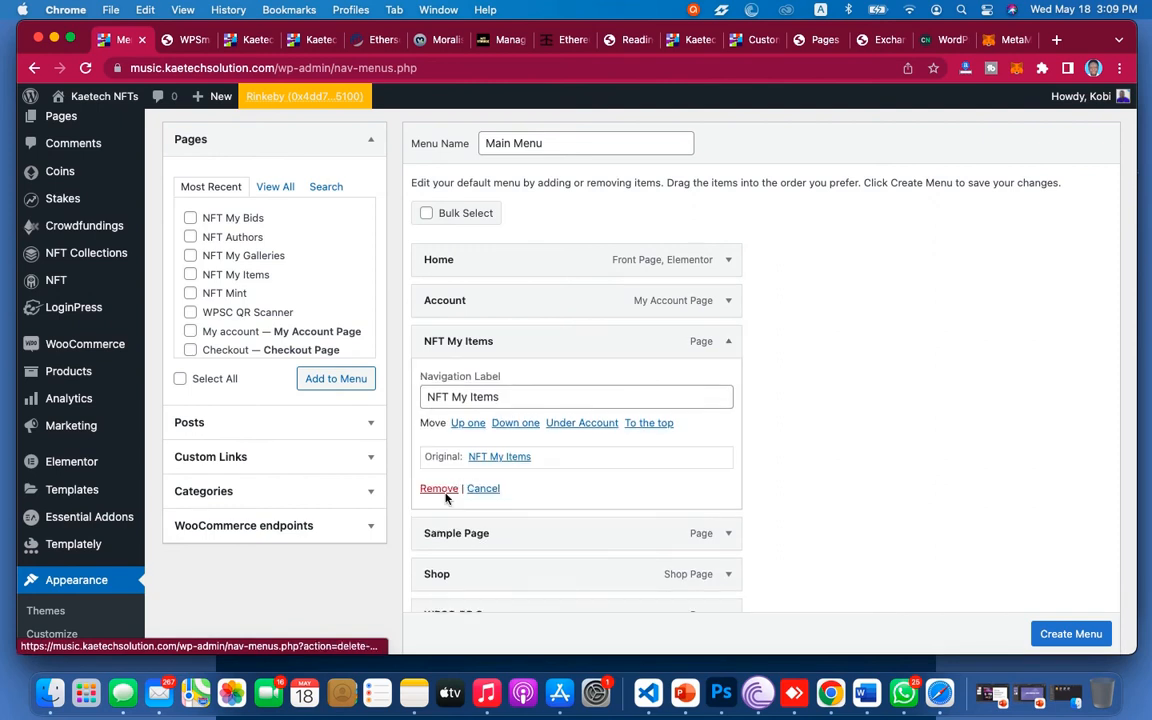
pyautogui.click(439, 489)
pyautogui.click(728, 341)
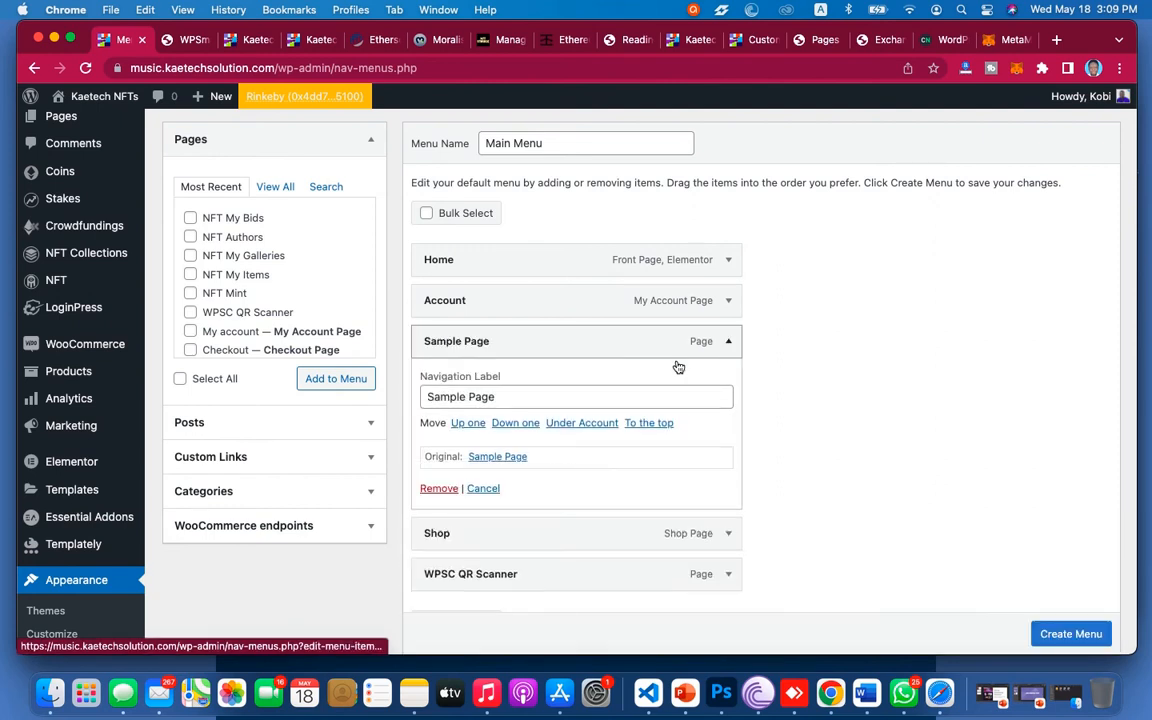
pyautogui.click(442, 489)
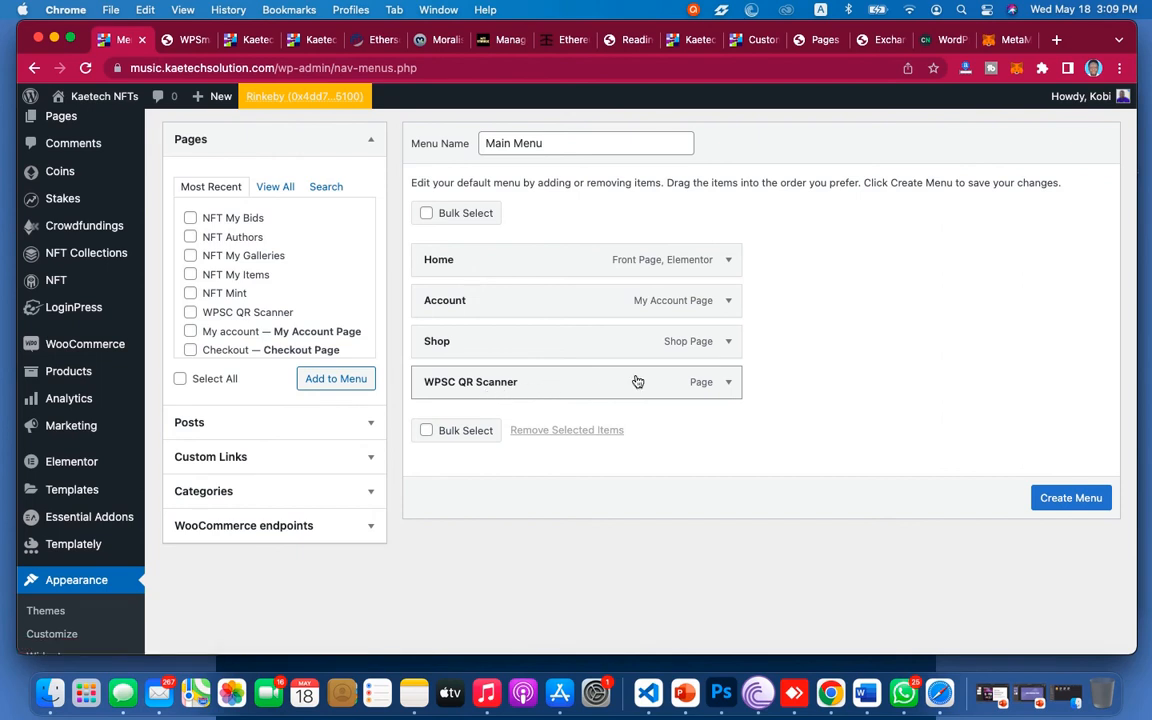
pyautogui.click(729, 383)
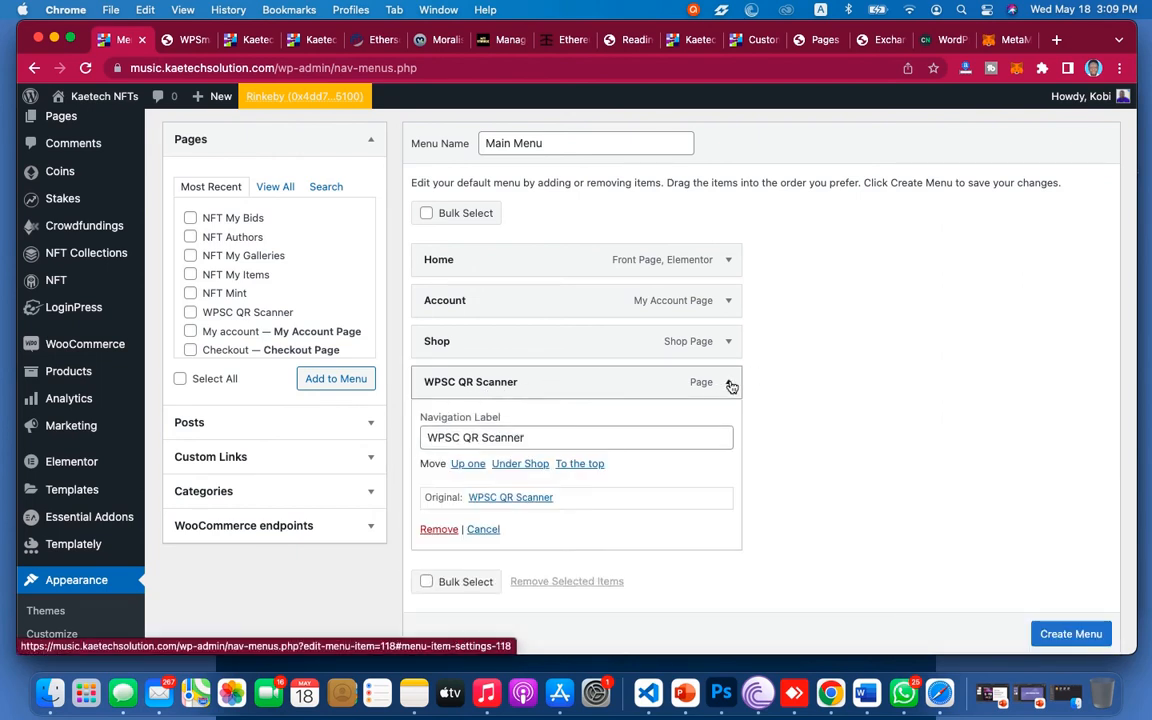
pyautogui.click(439, 530)
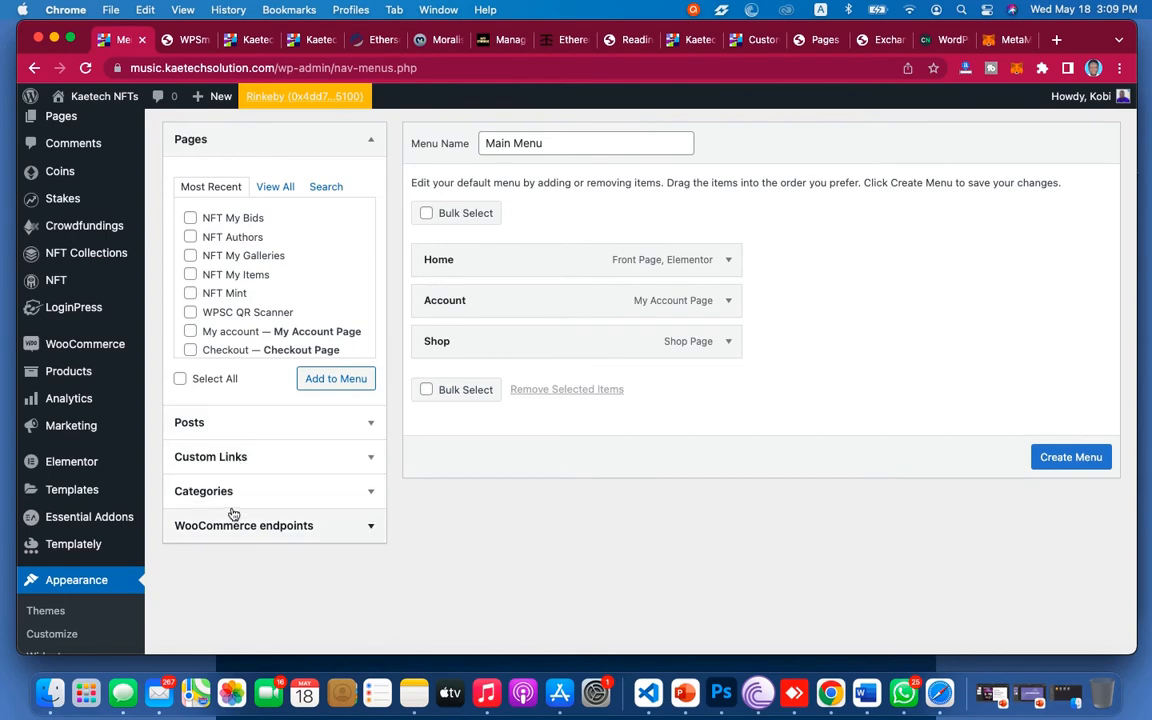
# Enable NFT Collections in Screen Options and add Kaetech NFT Collections to Main Menu
pyautogui.scroll(4, 635, 244)
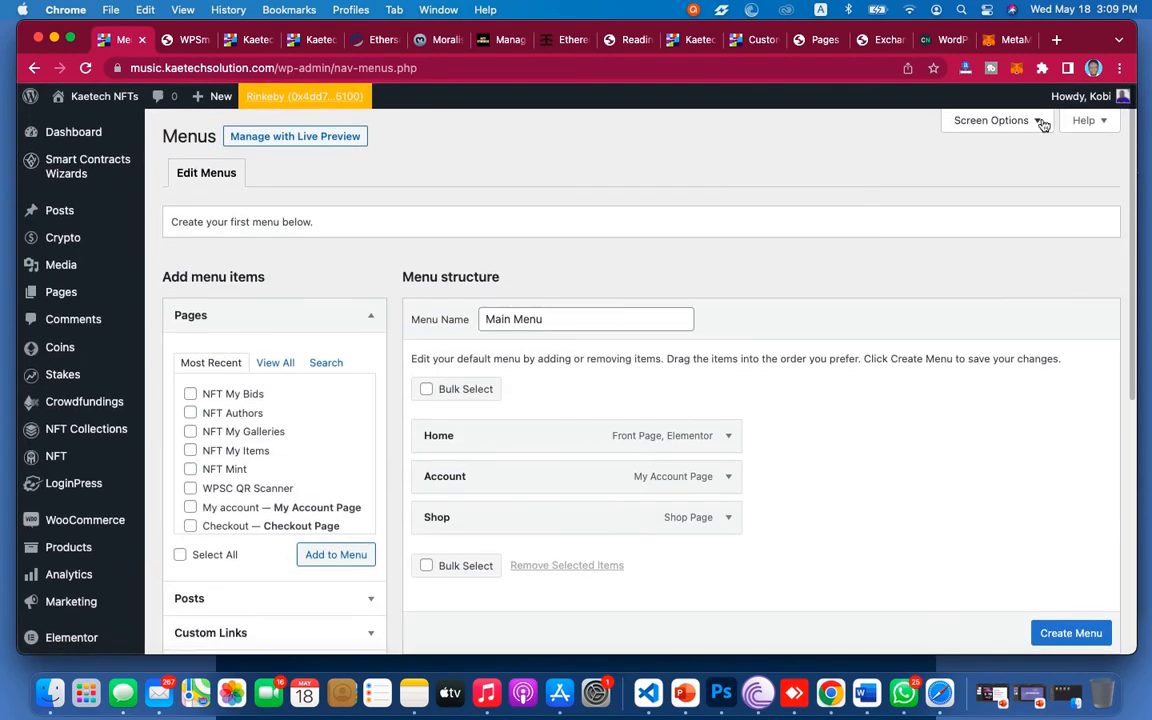
pyautogui.click(1041, 124)
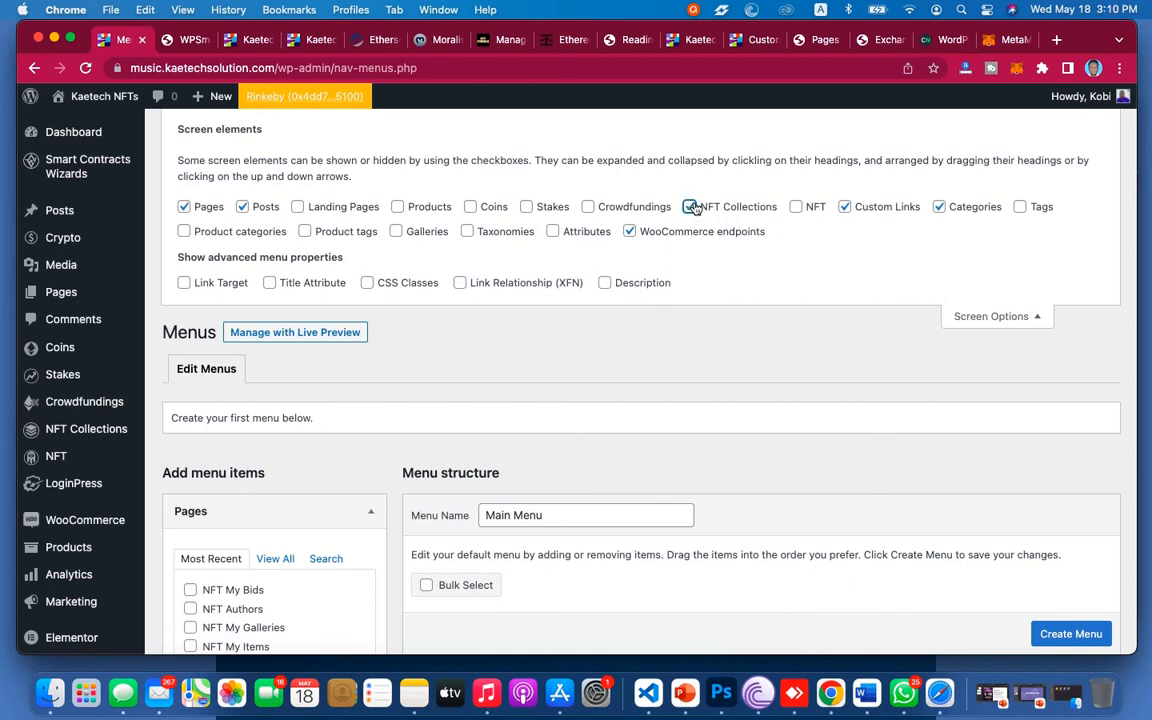
pyautogui.click(990, 316)
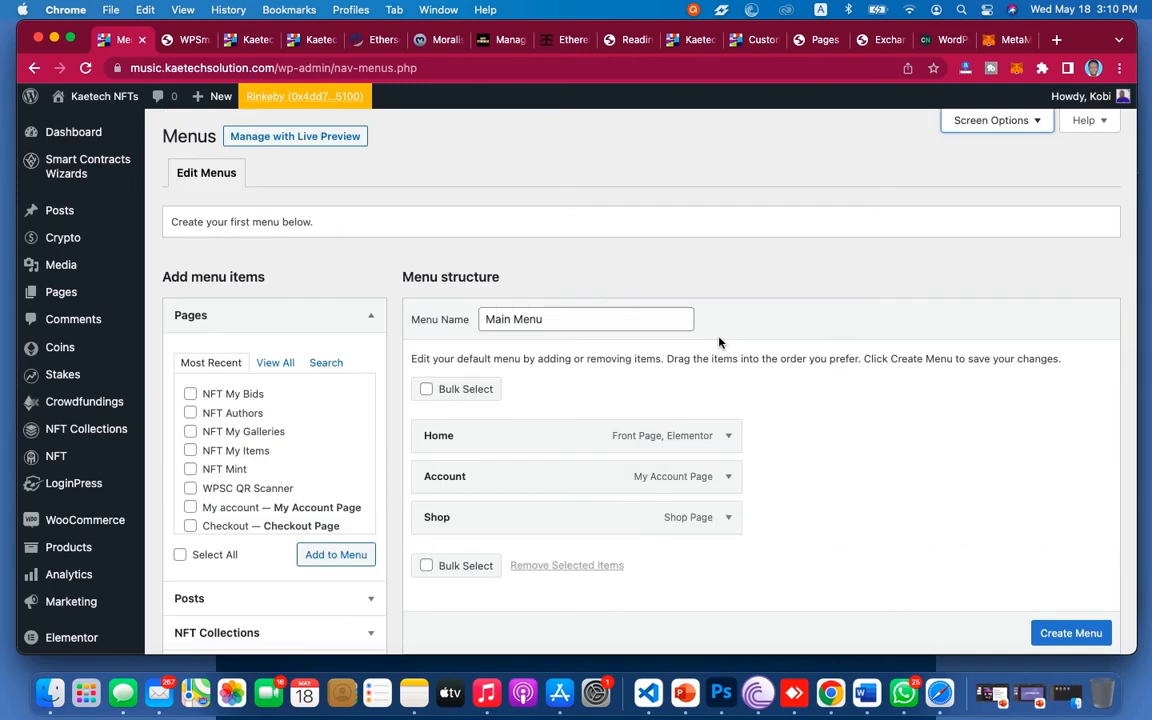
pyautogui.scroll(-6, 718, 342)
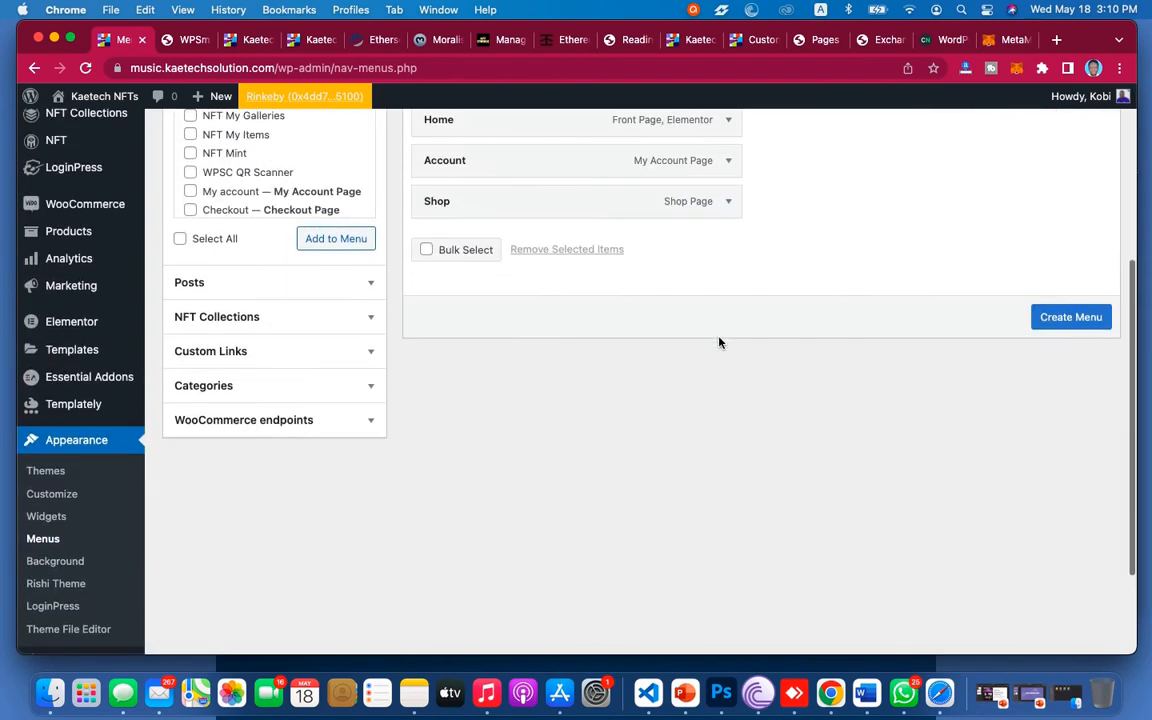
pyautogui.click(372, 317)
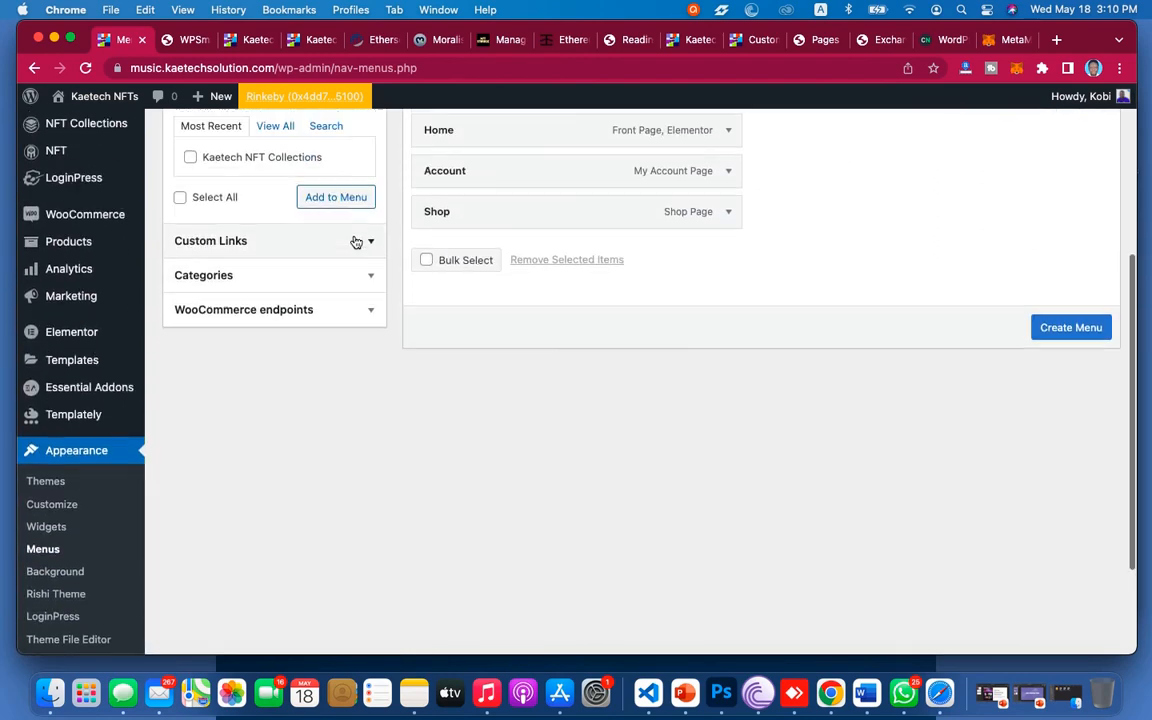
pyautogui.scroll(2, 355, 239)
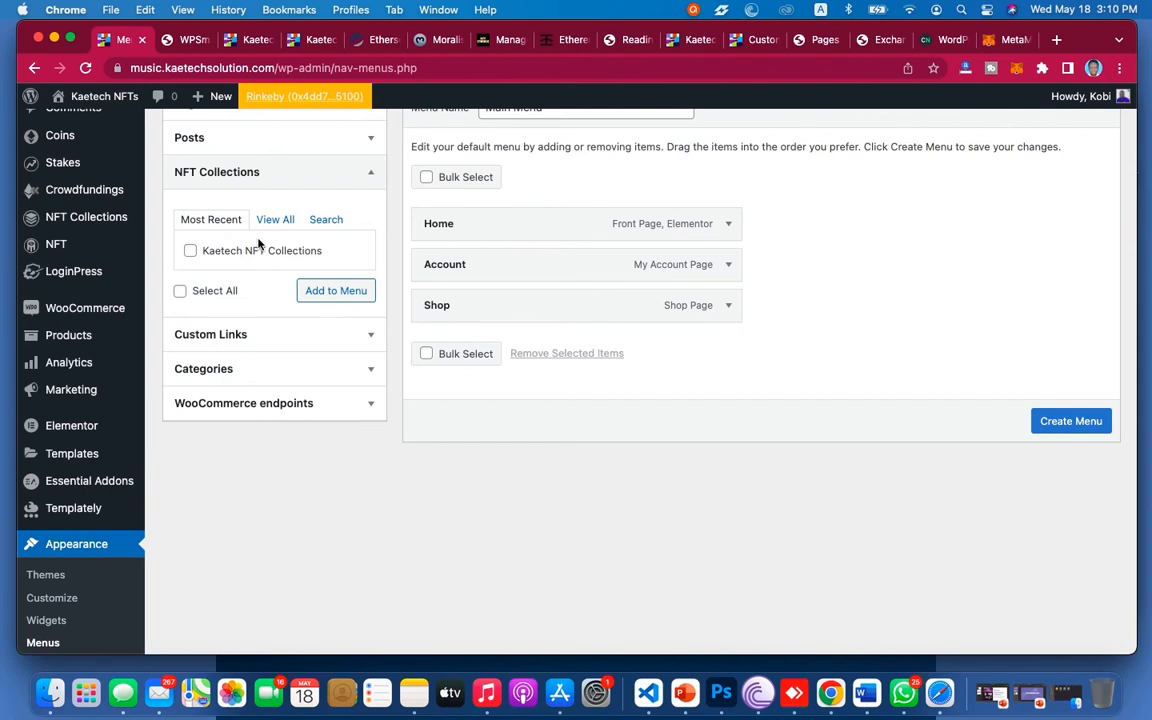
pyautogui.click(190, 251)
pyautogui.click(278, 221)
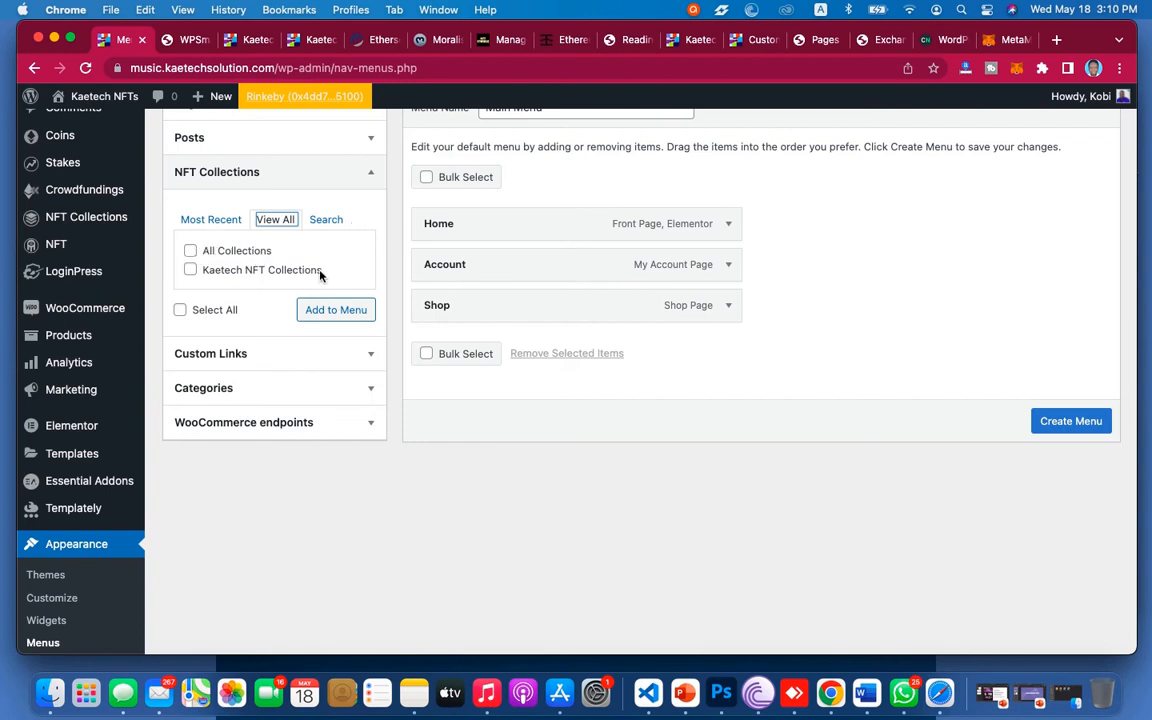
pyautogui.click(191, 271)
pyautogui.click(336, 311)
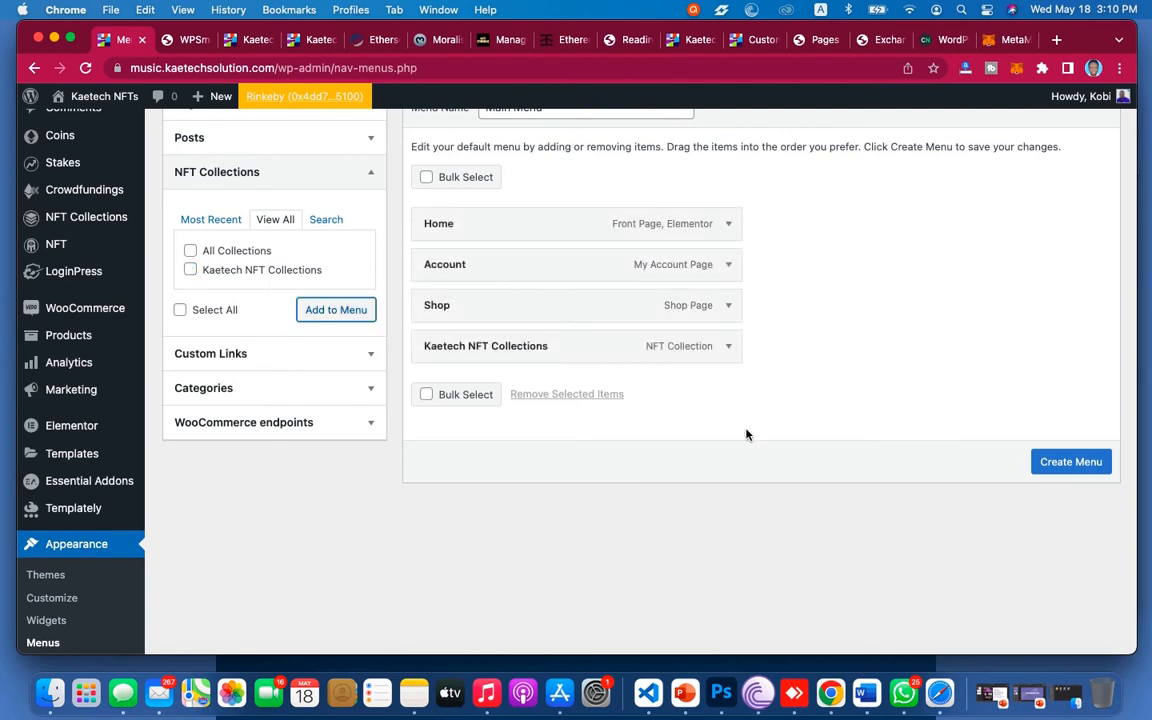
# Relabel the new item 'Collections' and move it directly below Home
pyautogui.click(731, 346)
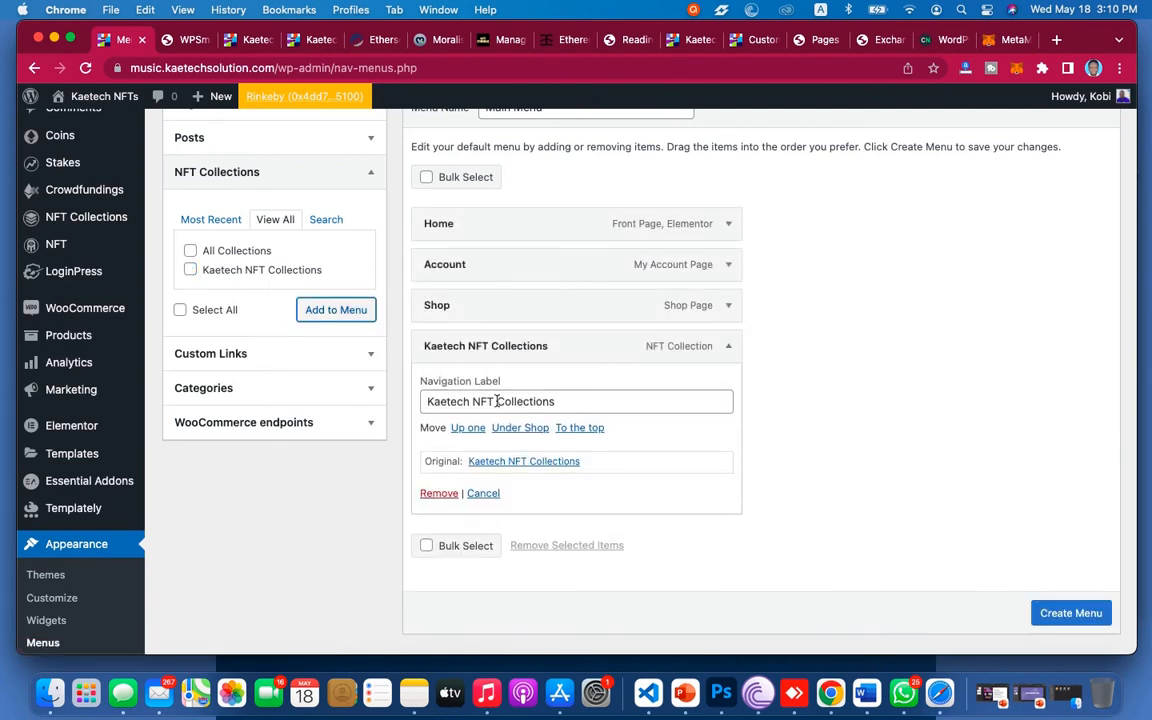
pyautogui.moveTo(496, 401); pyautogui.dragTo(421, 400)
pyautogui.press('BackSpace')
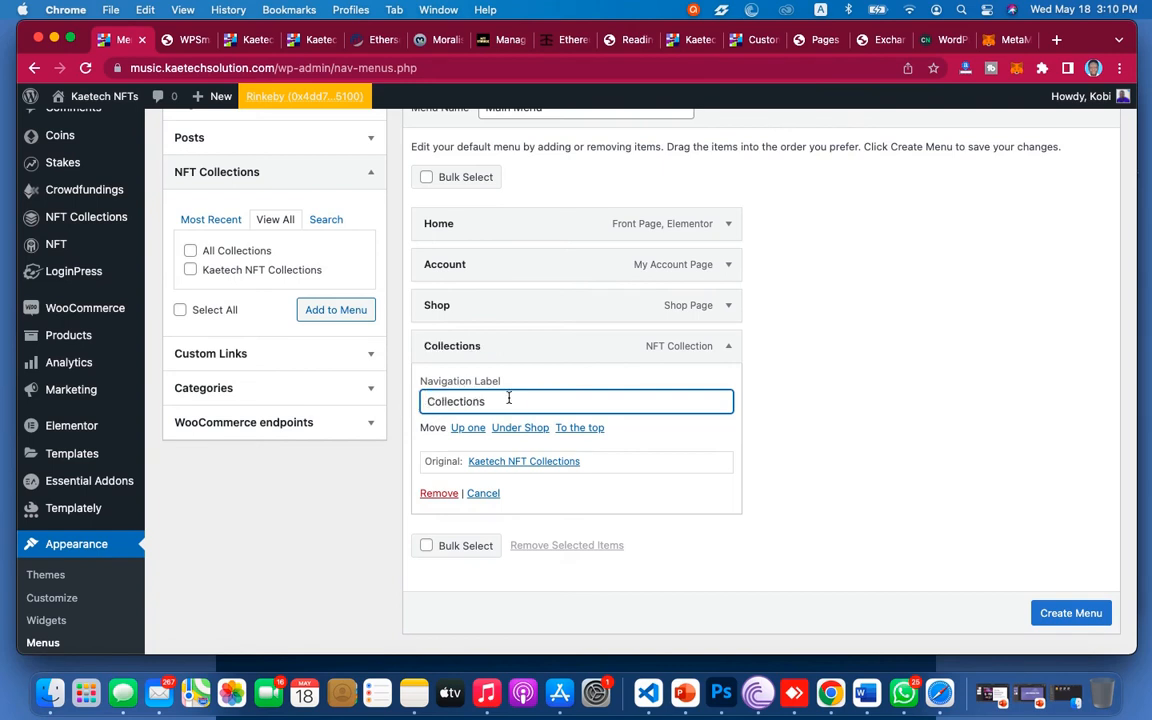
pyautogui.click(732, 349)
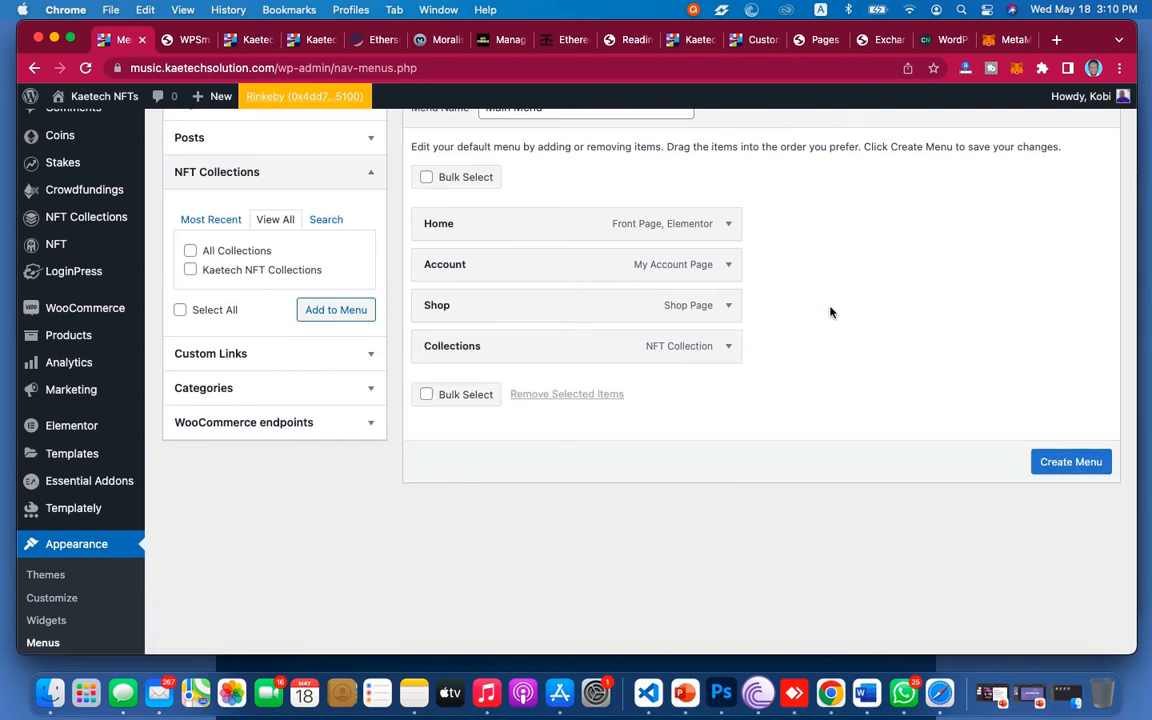
pyautogui.moveTo(574, 356)
pyautogui.mouseDown()
pyautogui.moveTo(578, 260)
pyautogui.moveTo(558, 353)
pyautogui.mouseUp()
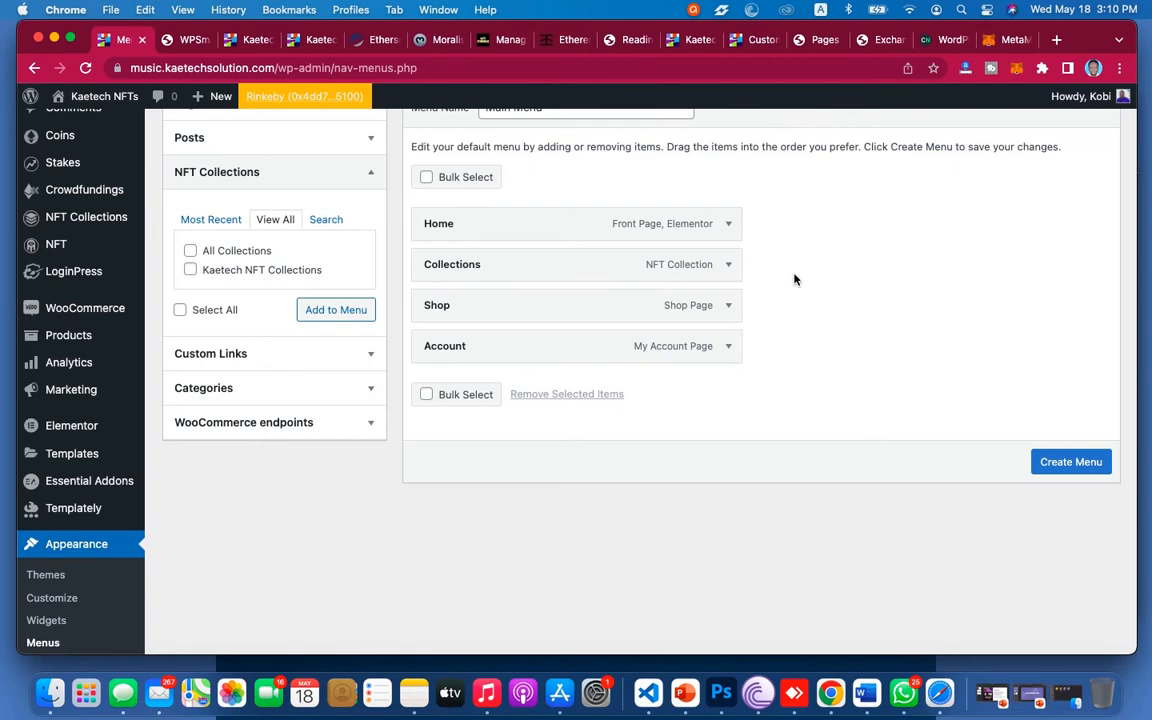
pyautogui.scroll(5, 795, 278)
pyautogui.scroll(-1, 800, 270)
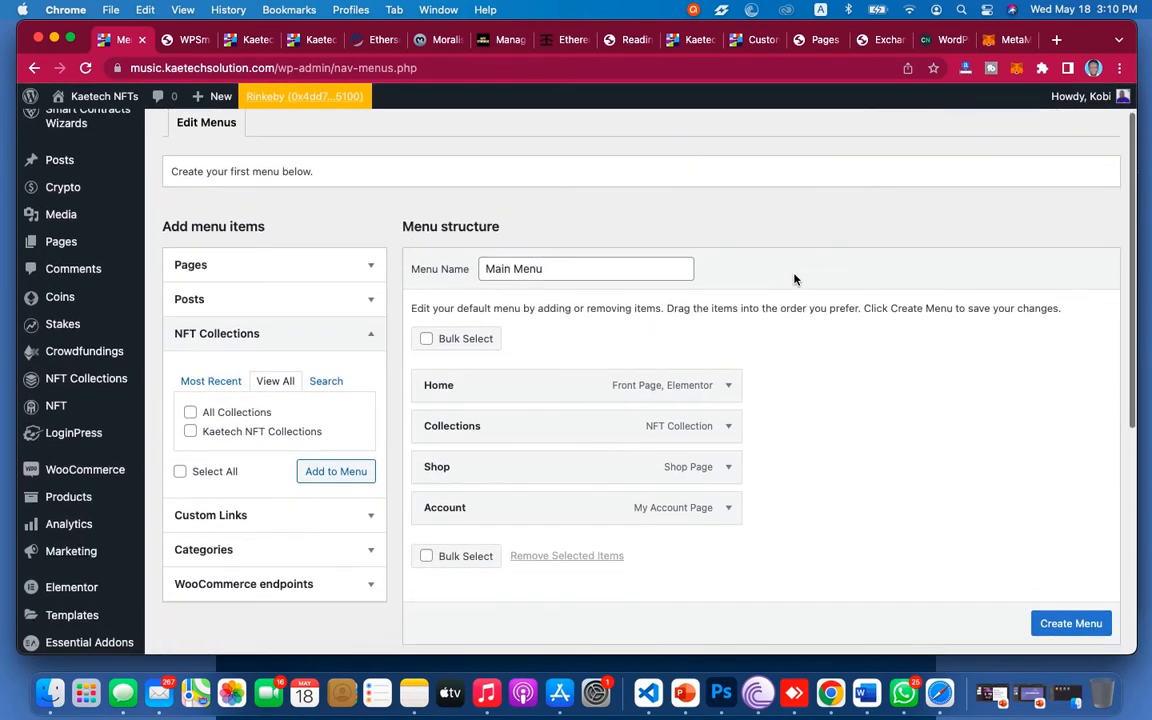
pyautogui.scroll(1, 835, 250)
# Enable Galleries in Screen Options and add the Art, Collectibles and Sport galleries to the menu
pyautogui.click(1015, 124)
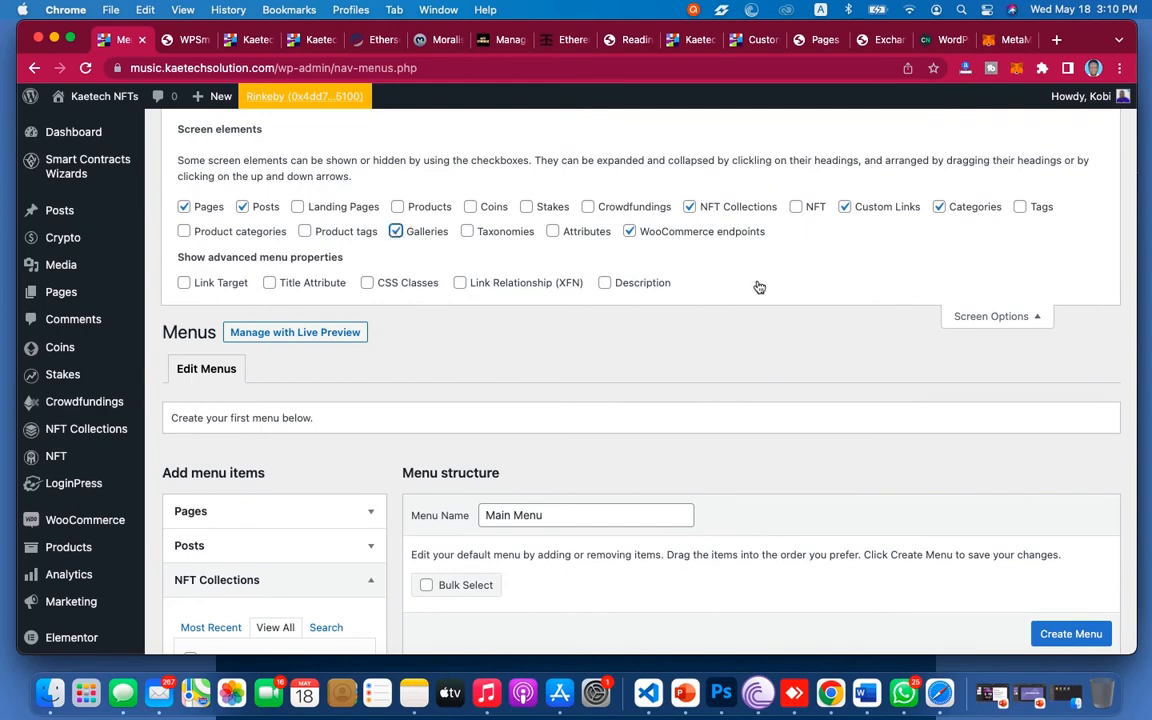
pyautogui.click(990, 316)
pyautogui.scroll(-5, 866, 365)
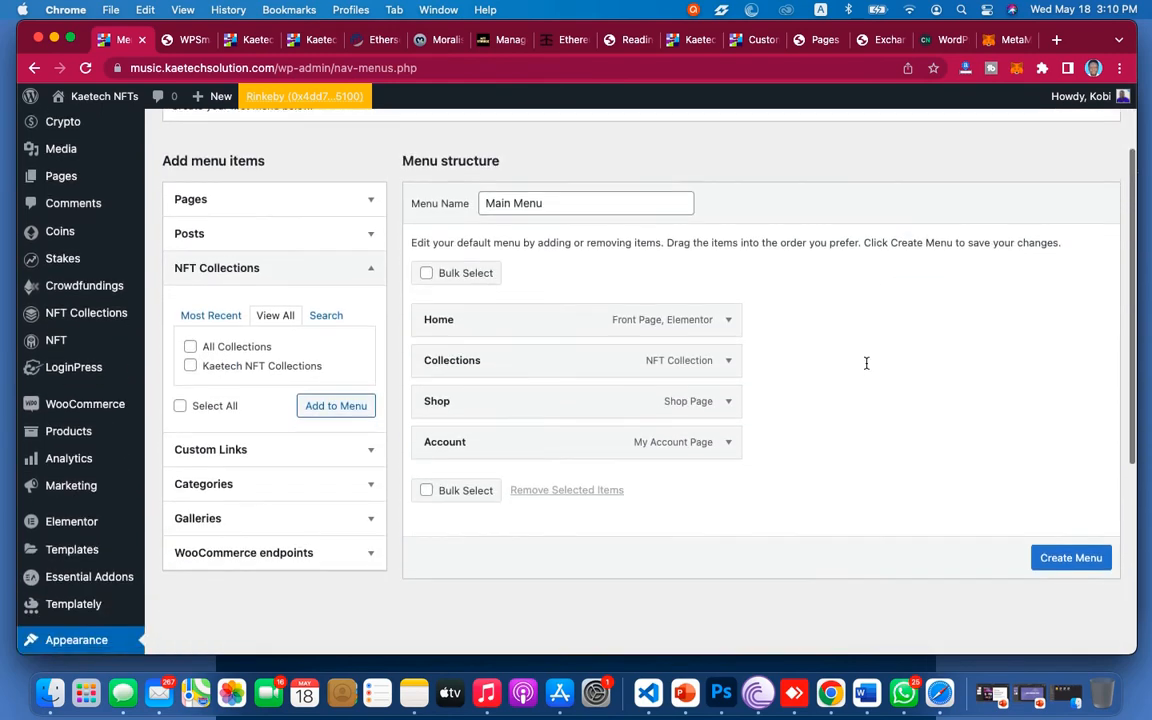
pyautogui.moveTo(545, 309); pyautogui.dragTo(545, 399)
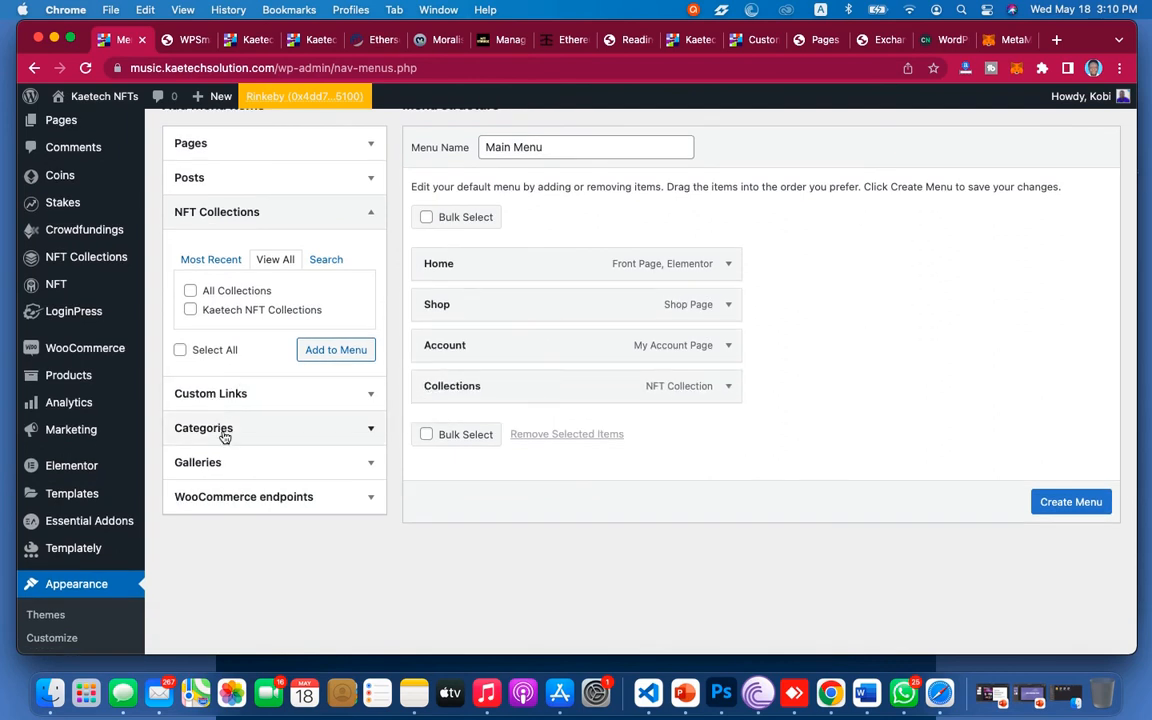
pyautogui.click(261, 463)
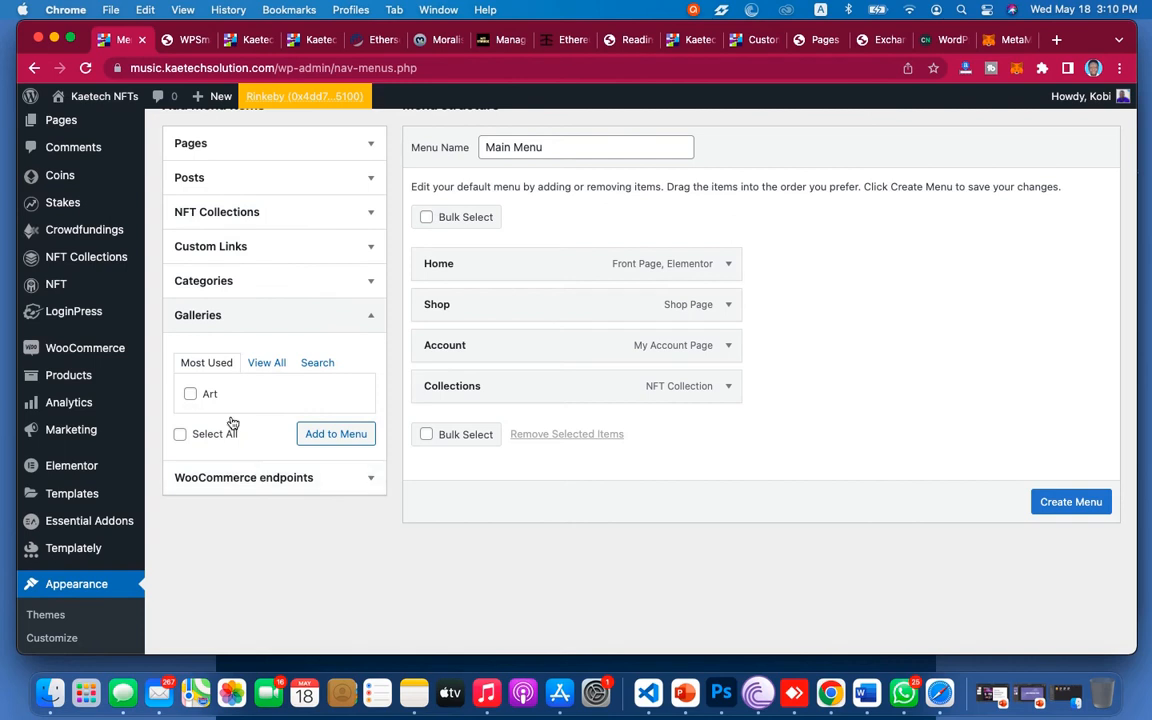
pyautogui.click(265, 363)
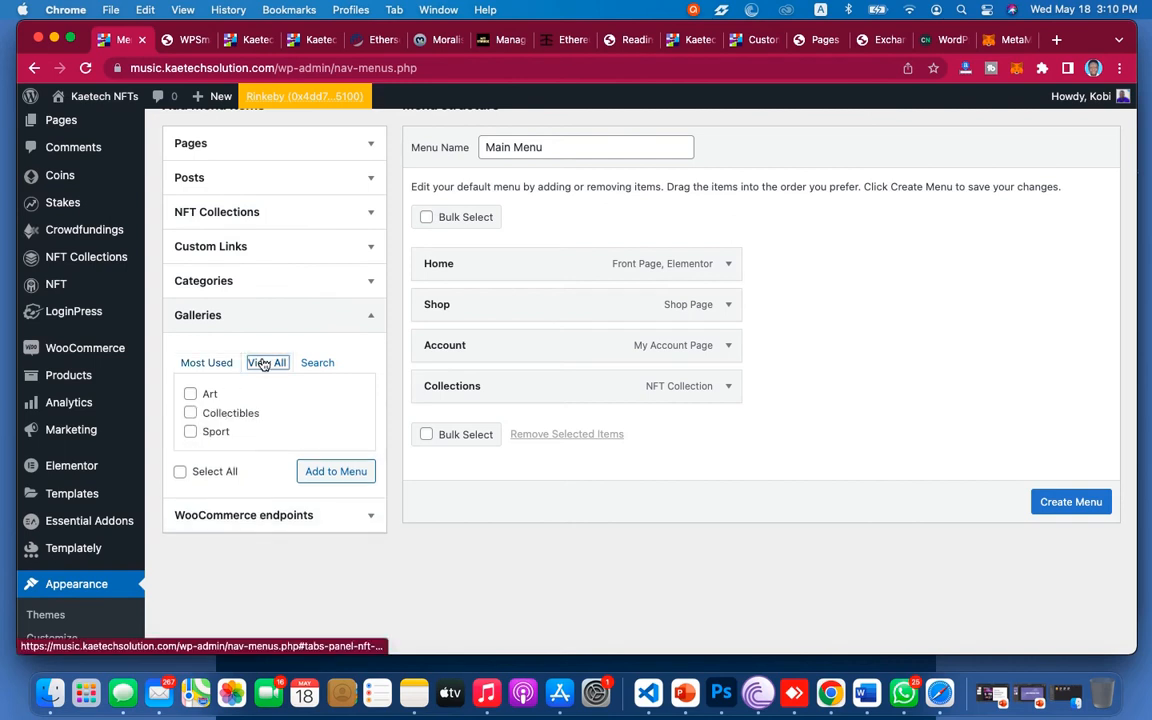
pyautogui.click(190, 396)
pyautogui.click(190, 413)
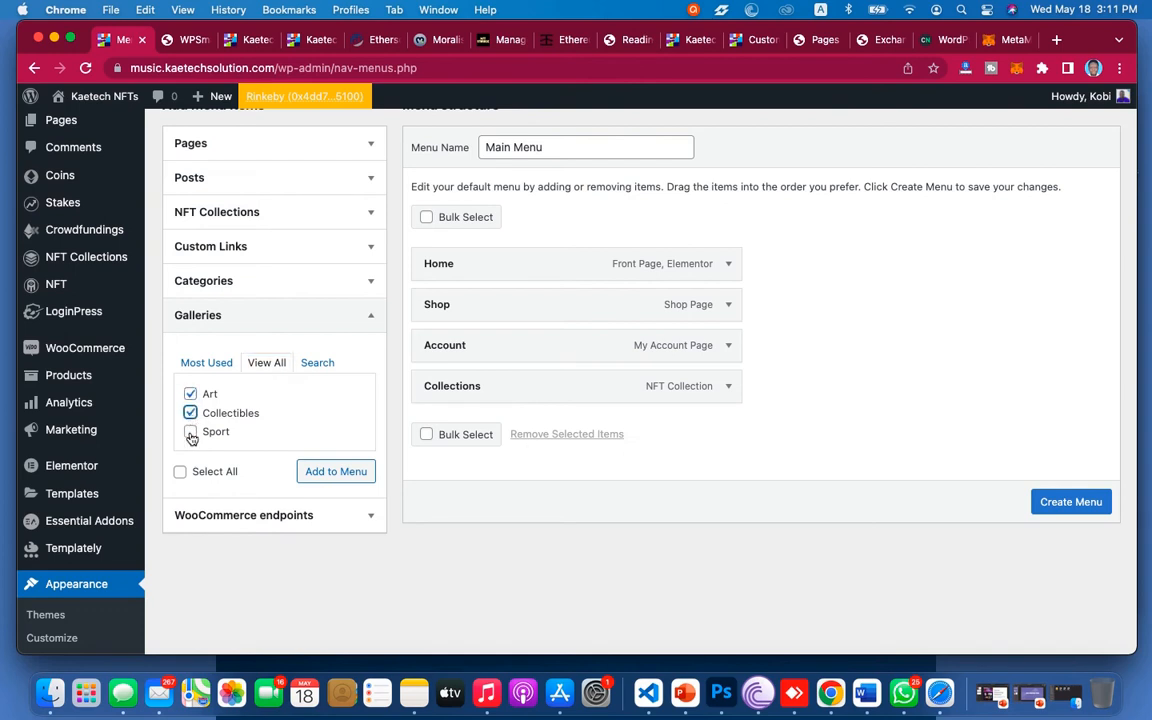
pyautogui.click(190, 432)
pyautogui.click(338, 473)
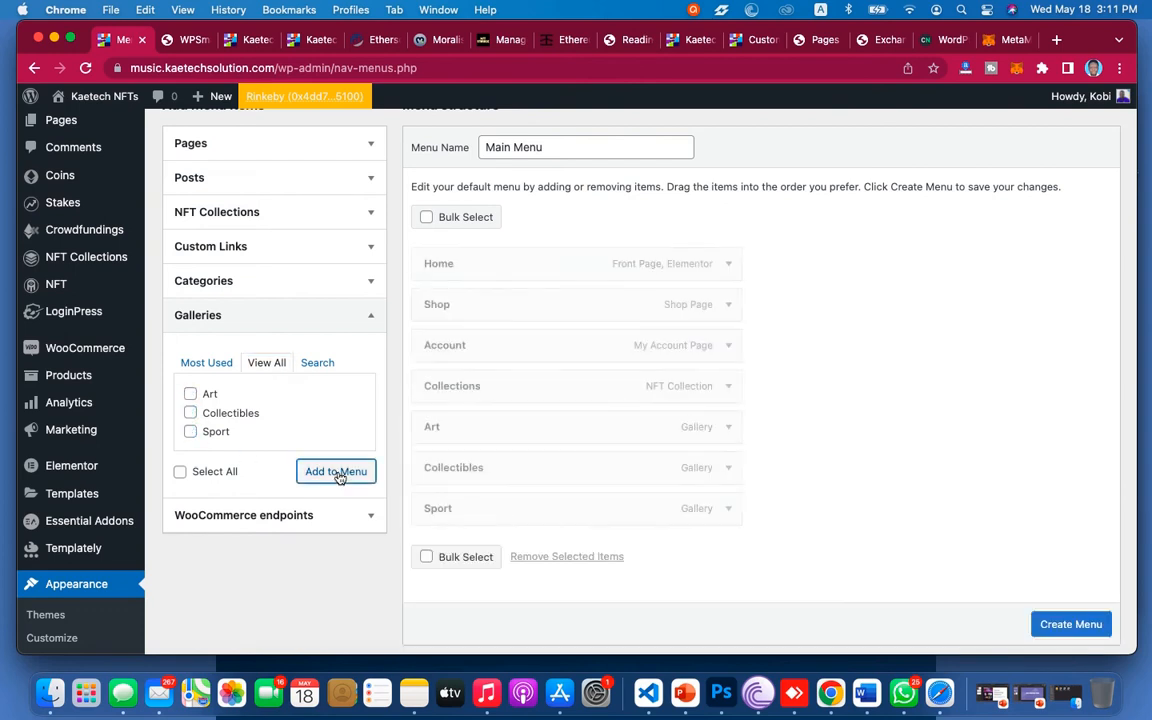
# Nest Art, Collectibles and Sport under Collections, then move Collections above Shop
pyautogui.moveTo(483, 429); pyautogui.dragTo(510, 468)
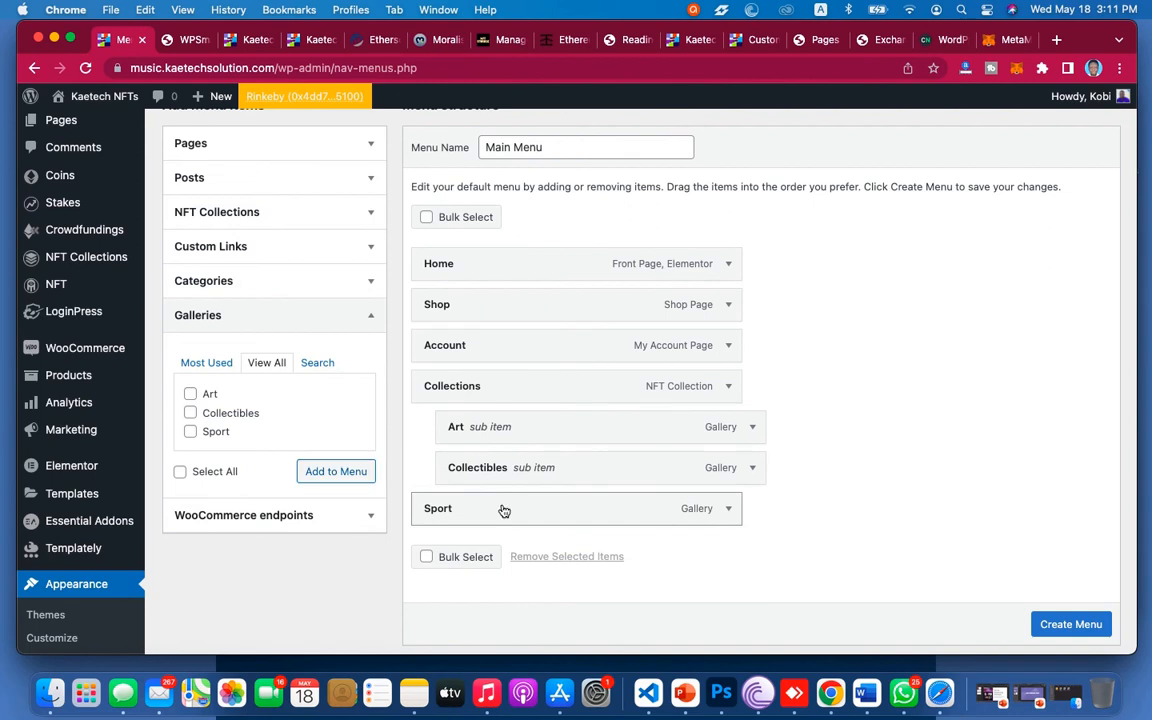
pyautogui.rightClick(501, 508)
pyautogui.click(462, 508)
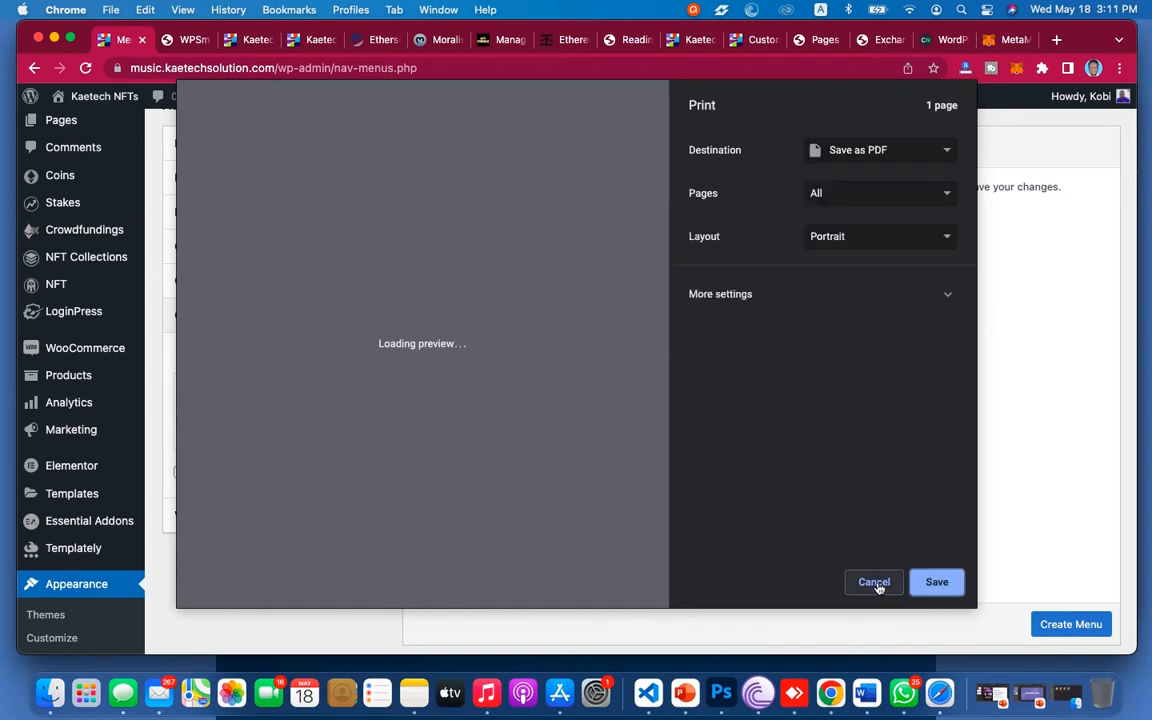
pyautogui.click(874, 583)
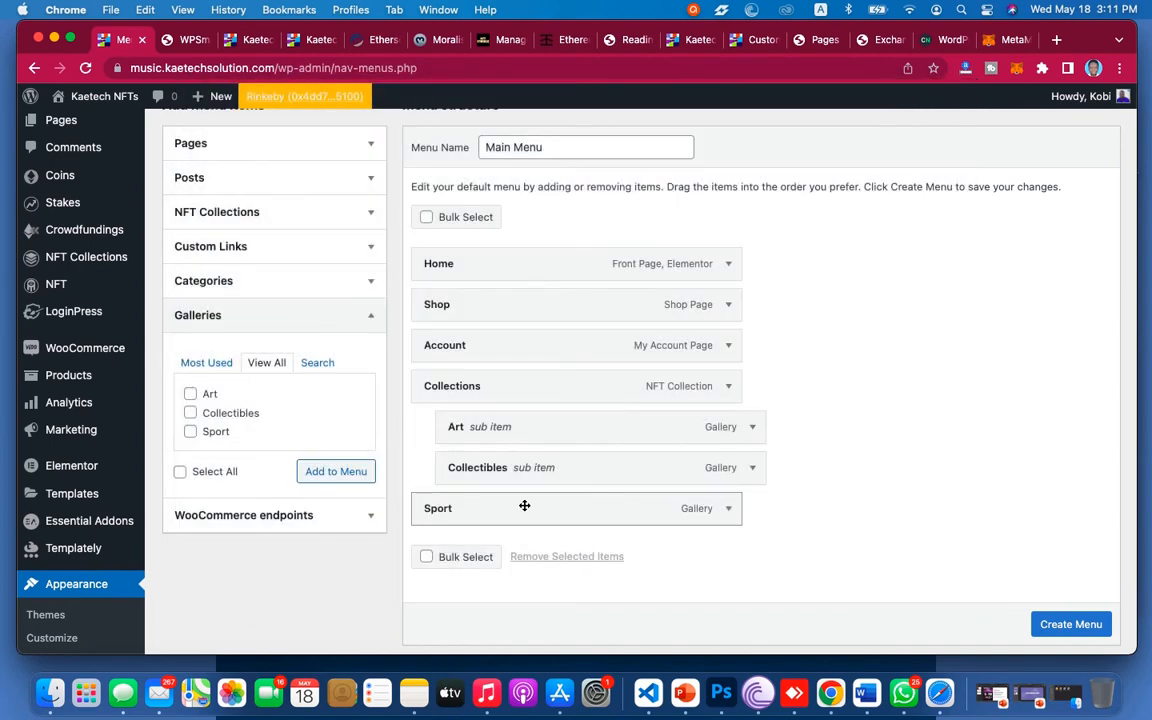
pyautogui.moveTo(531, 506); pyautogui.dragTo(554, 508)
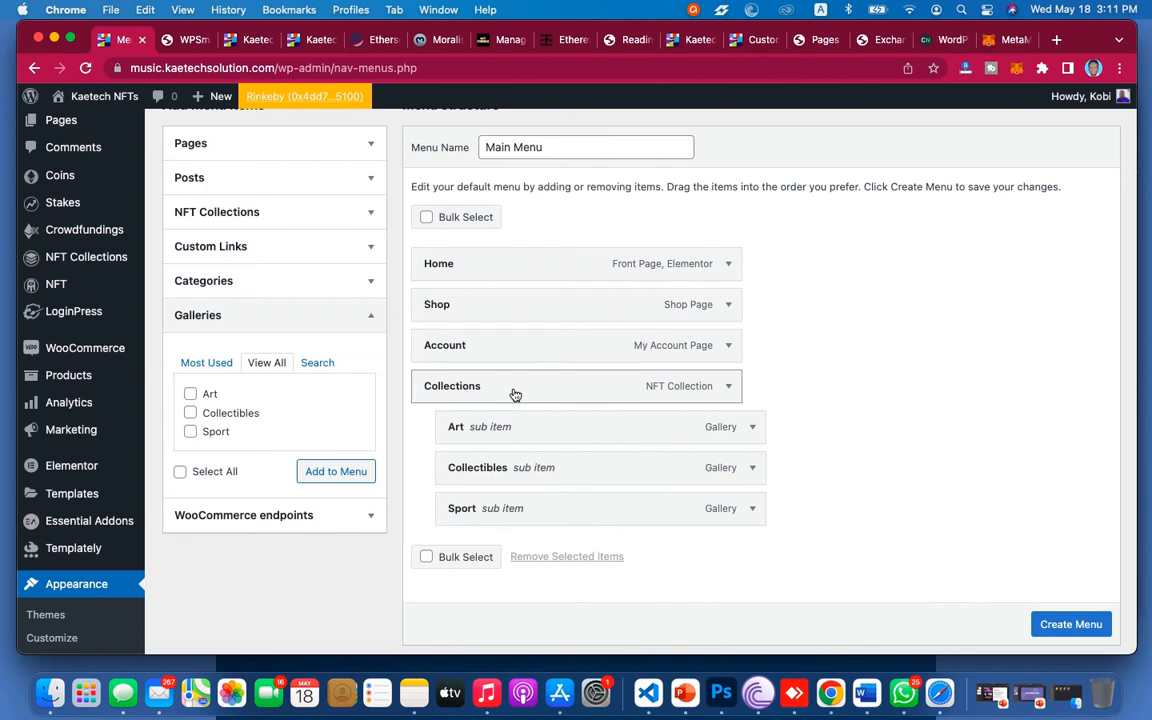
pyautogui.moveTo(515, 395); pyautogui.dragTo(514, 321)
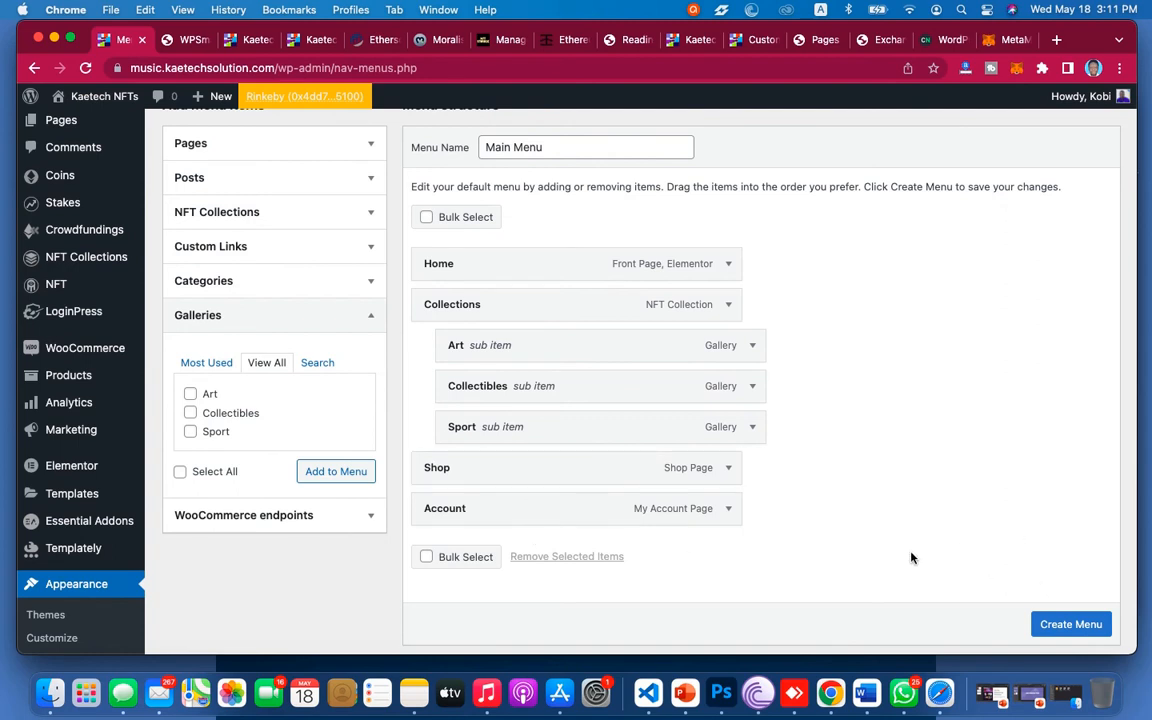
# Add the Logout account link to the end of the menu and create Main Menu
pyautogui.click(372, 516)
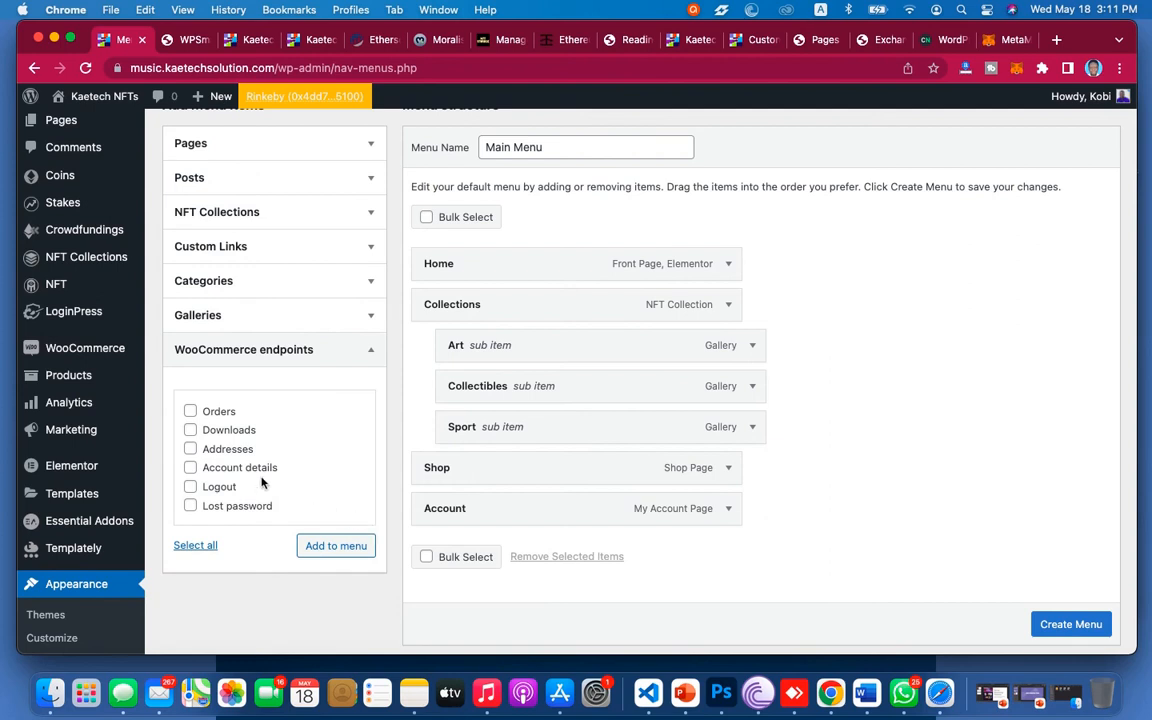
pyautogui.click(190, 487)
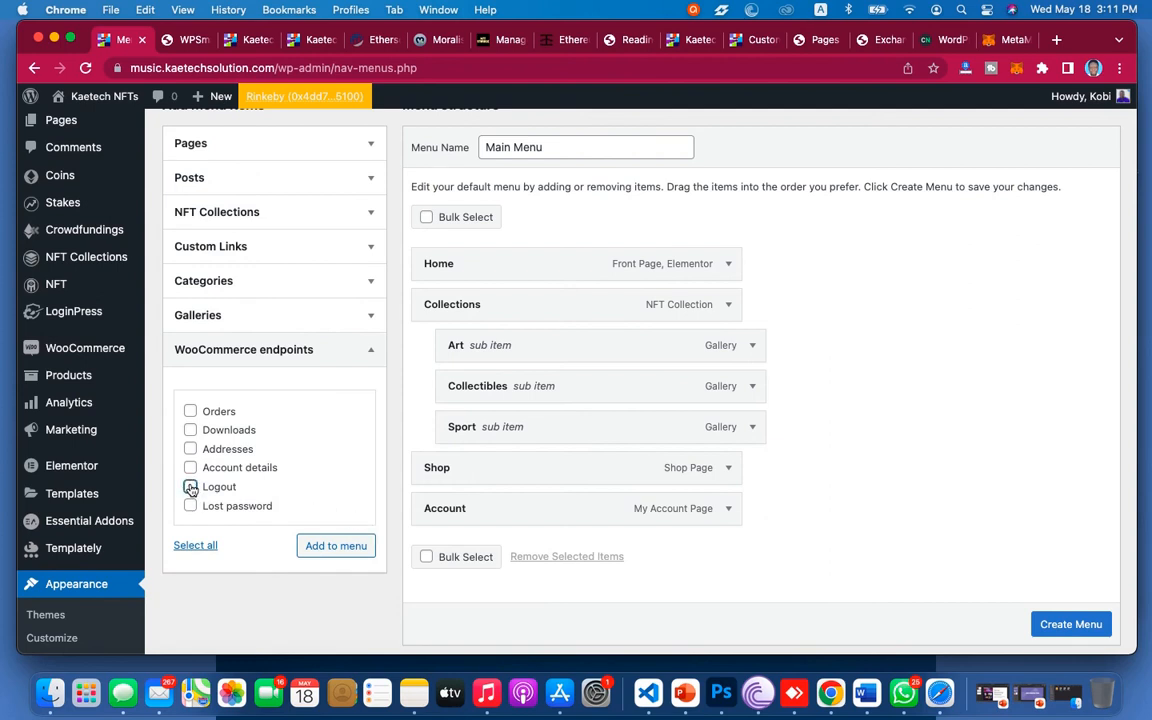
pyautogui.click(322, 547)
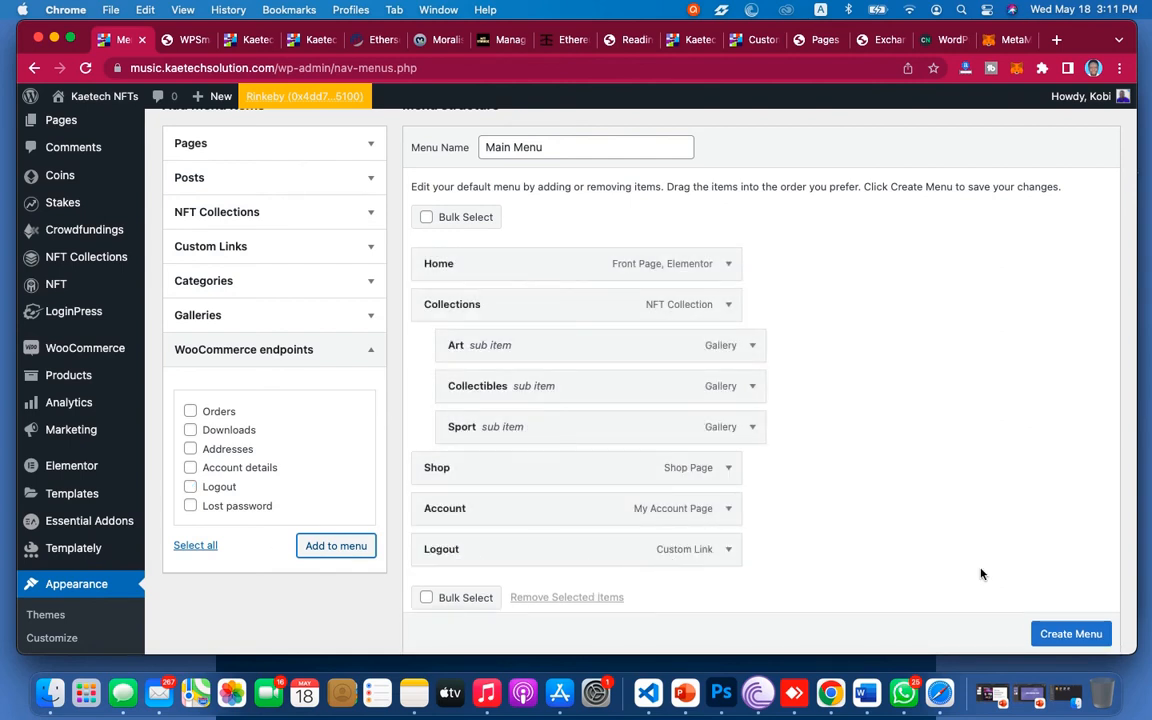
pyautogui.scroll(-1, 1088, 637)
pyautogui.click(1078, 618)
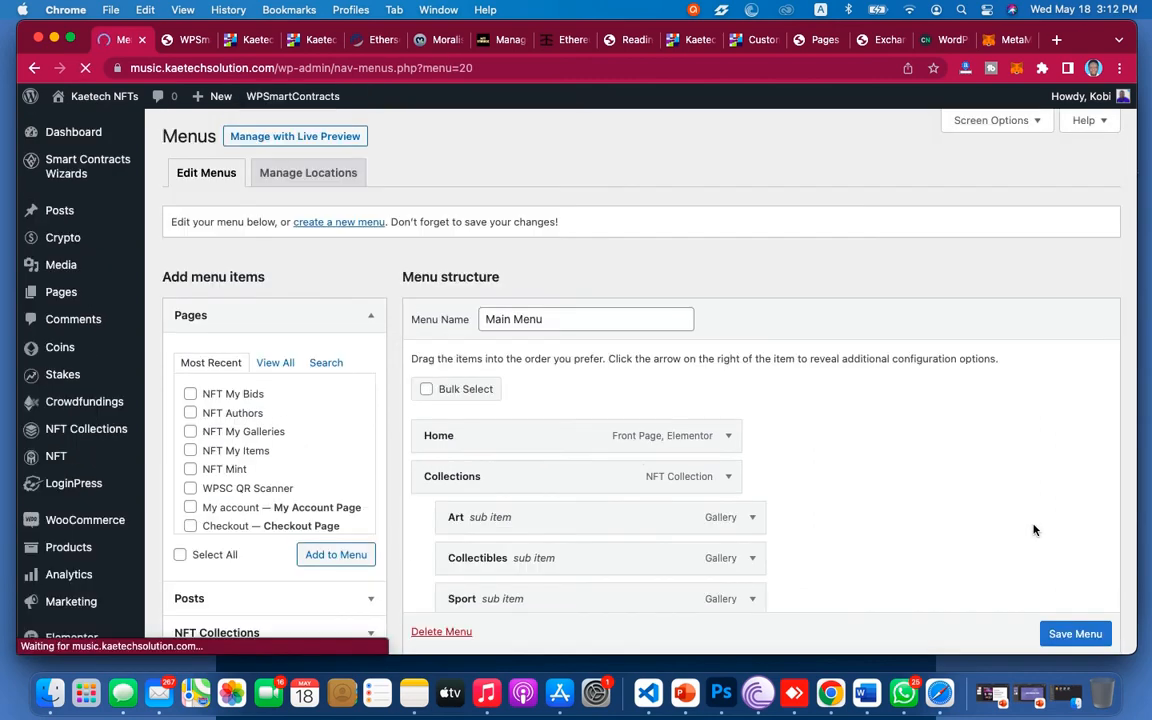
# Assign Main Menu to the Primary display location and save it
pyautogui.scroll(-8, 1034, 530)
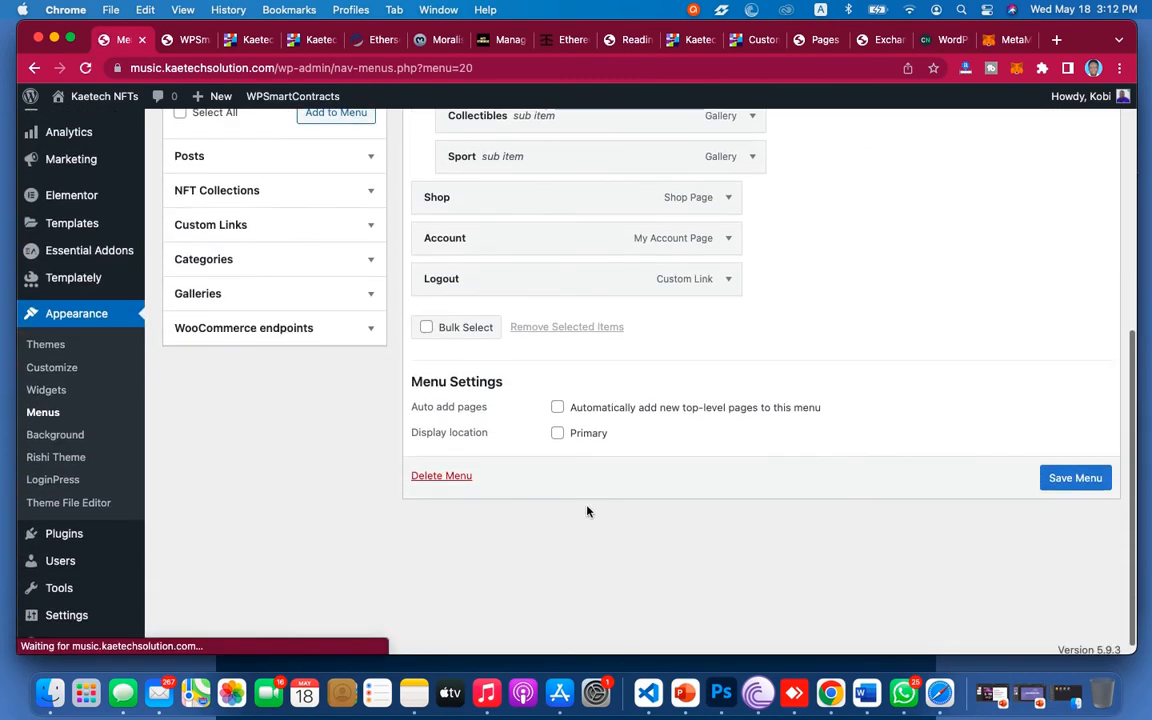
pyautogui.click(558, 434)
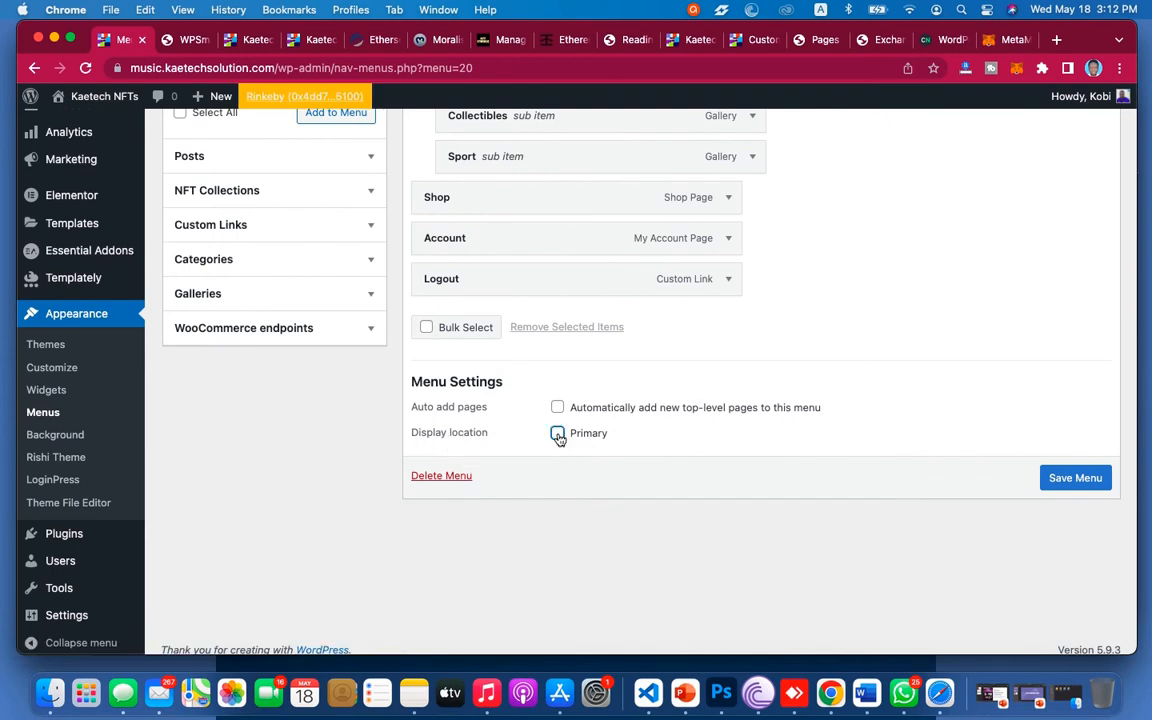
pyautogui.click(1073, 479)
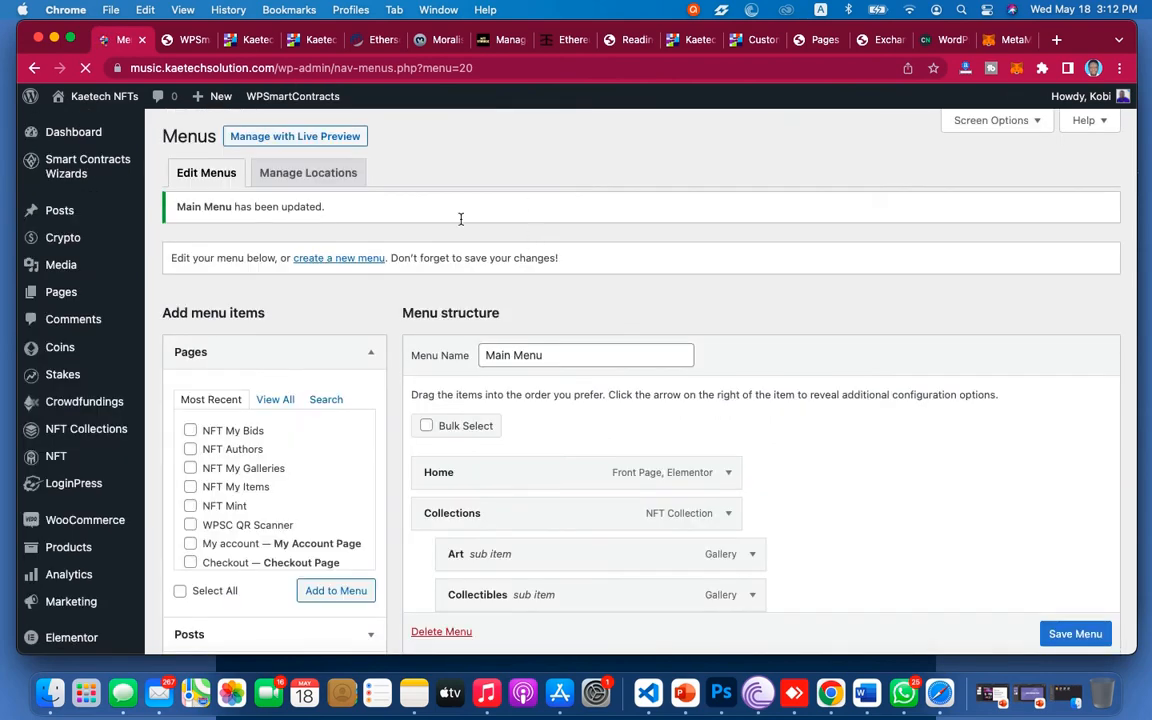
# Open the Customizer from the admin bar on the Kaetech Cool Art NFT page
pyautogui.click(302, 42)
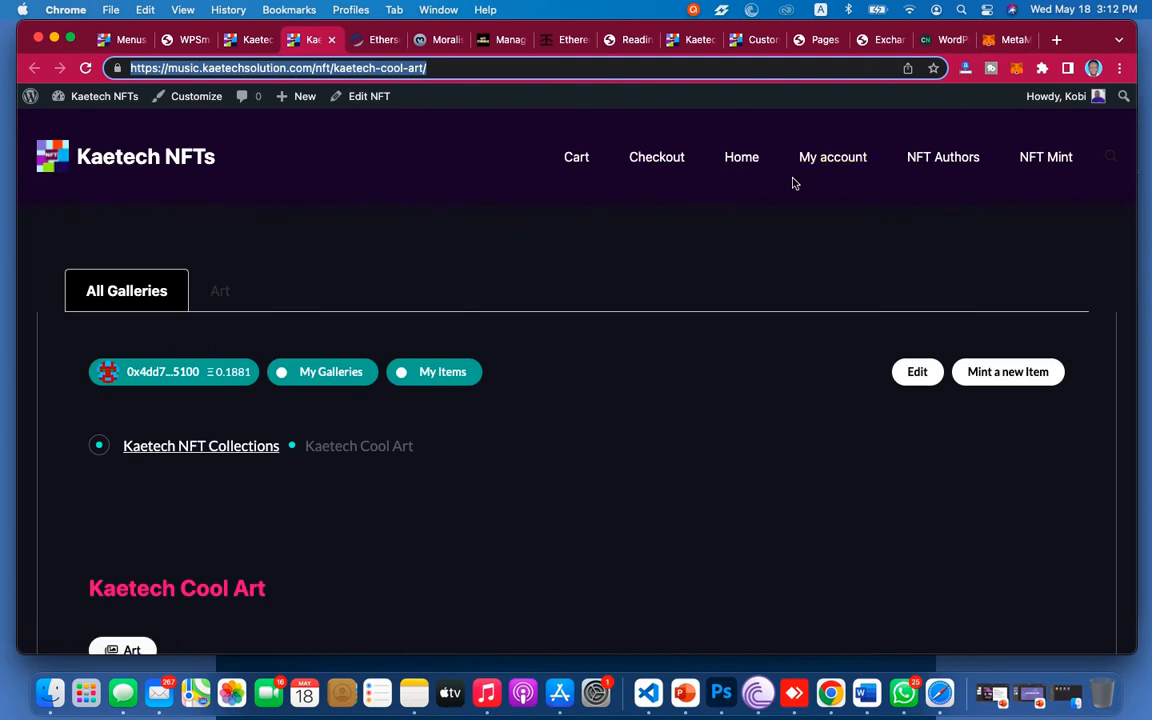
pyautogui.click(196, 96)
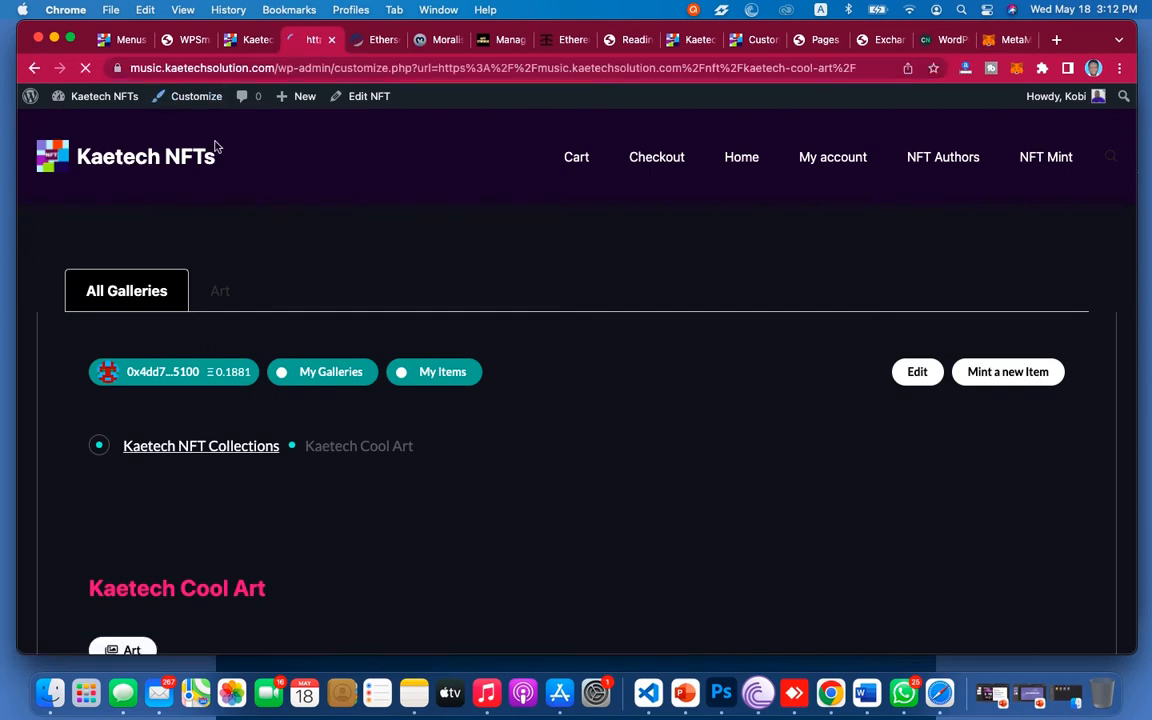
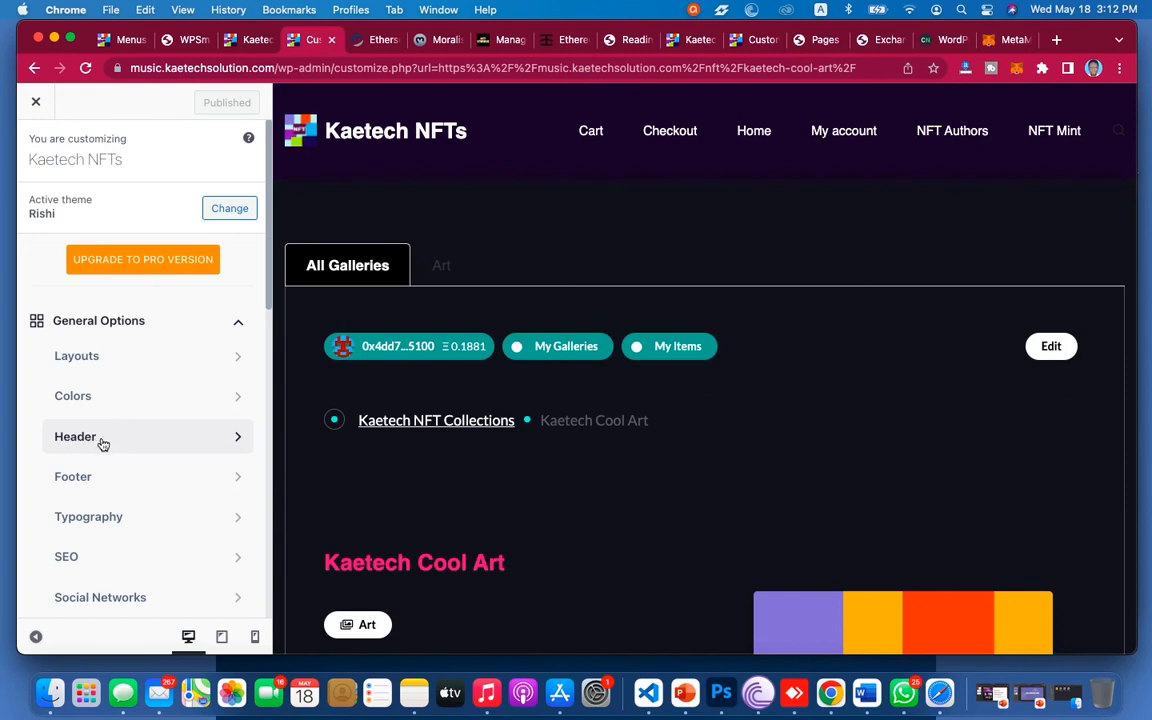
# Set the header's Menu 1 to display the Main Menu
pyautogui.click(101, 443)
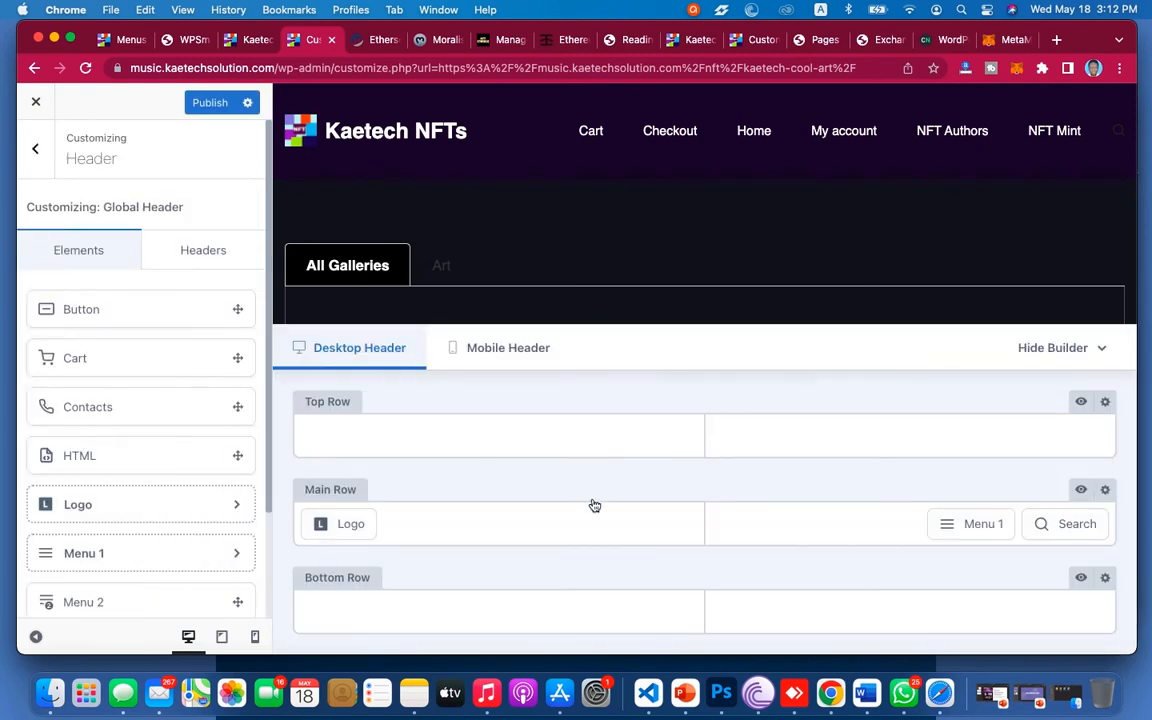
pyautogui.moveTo(969, 522)
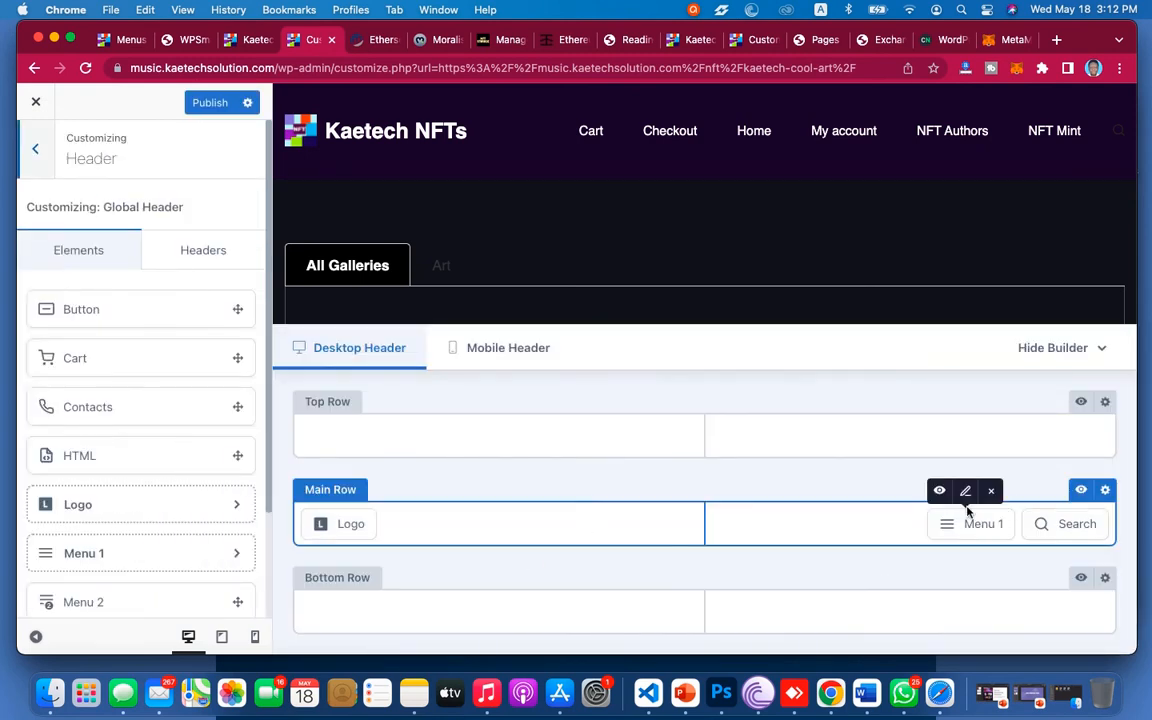
pyautogui.click(967, 494)
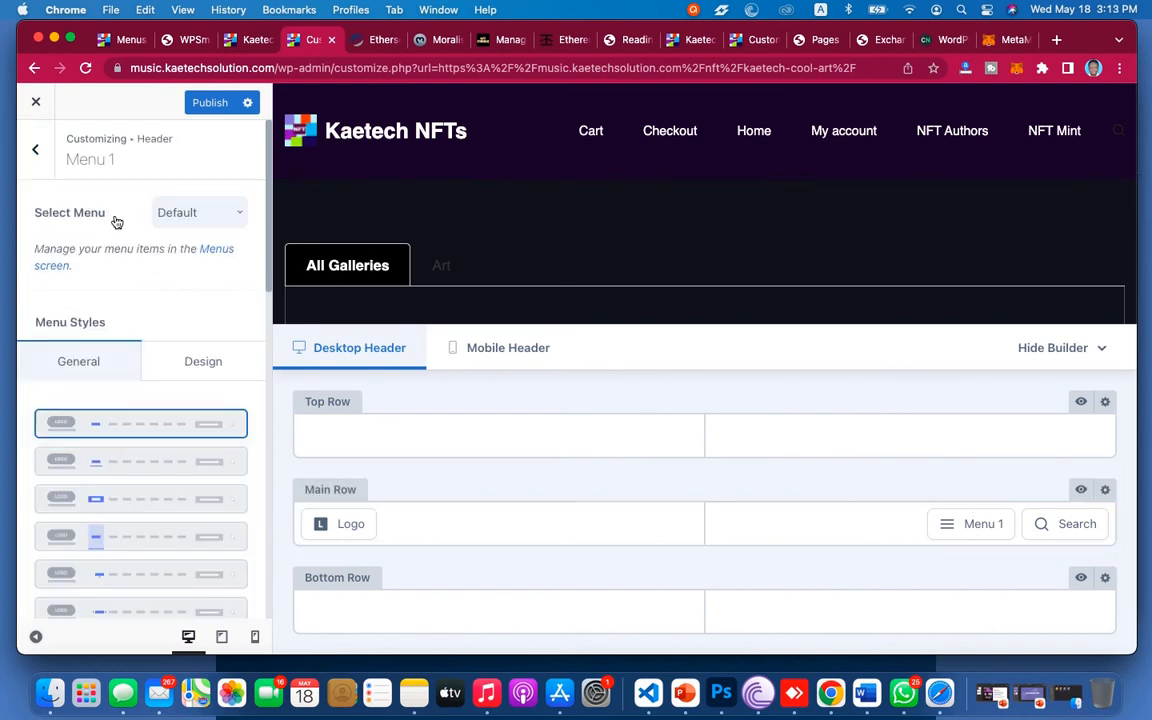
pyautogui.click(199, 215)
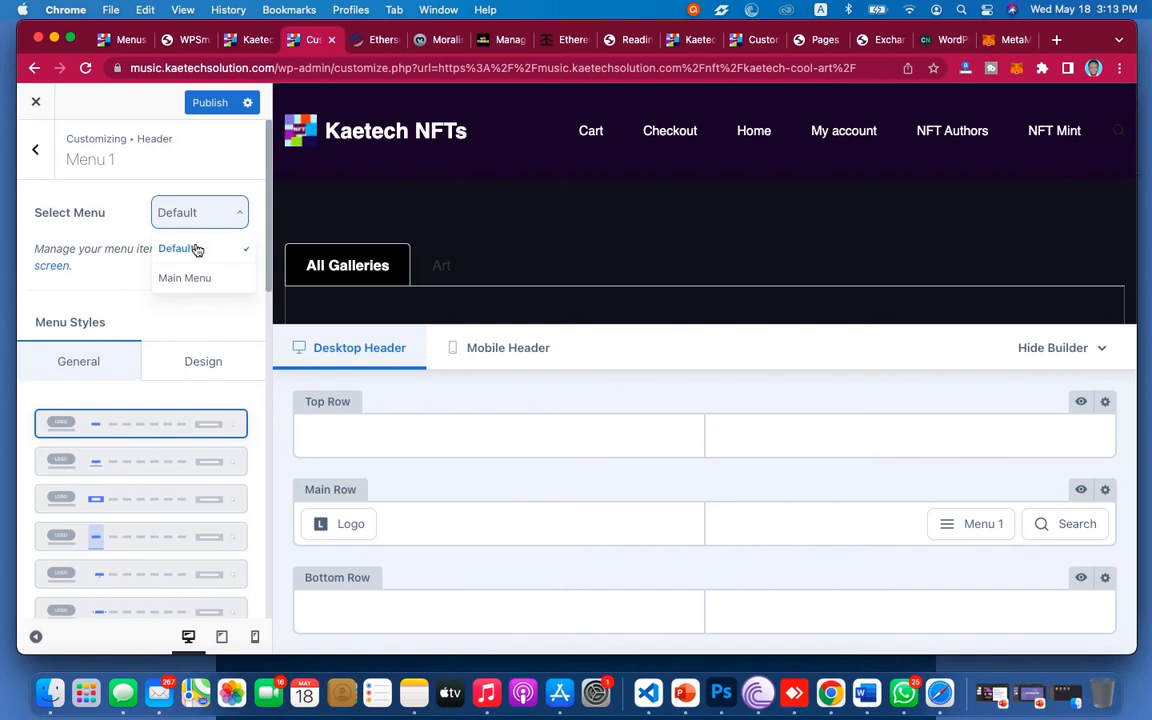
pyautogui.click(186, 277)
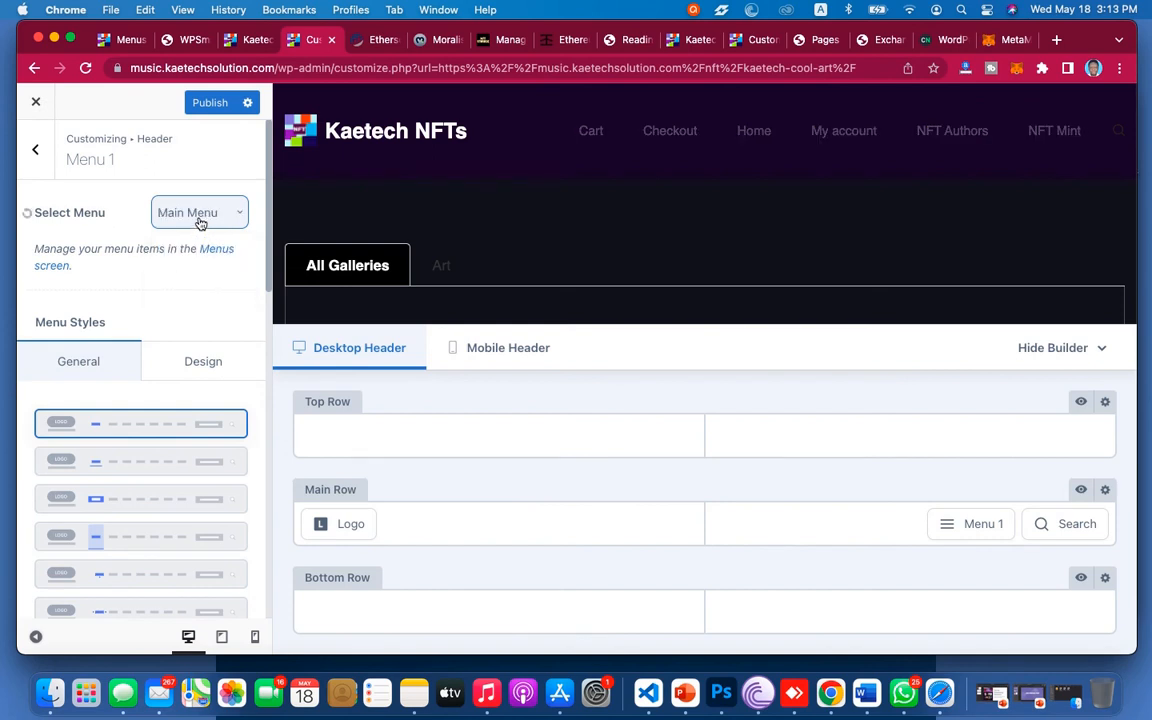
# Give dropdown items a 75% opaque dark purple background, rgba(16, 3, 46, 0.75), and publish
pyautogui.moveTo(838, 129)
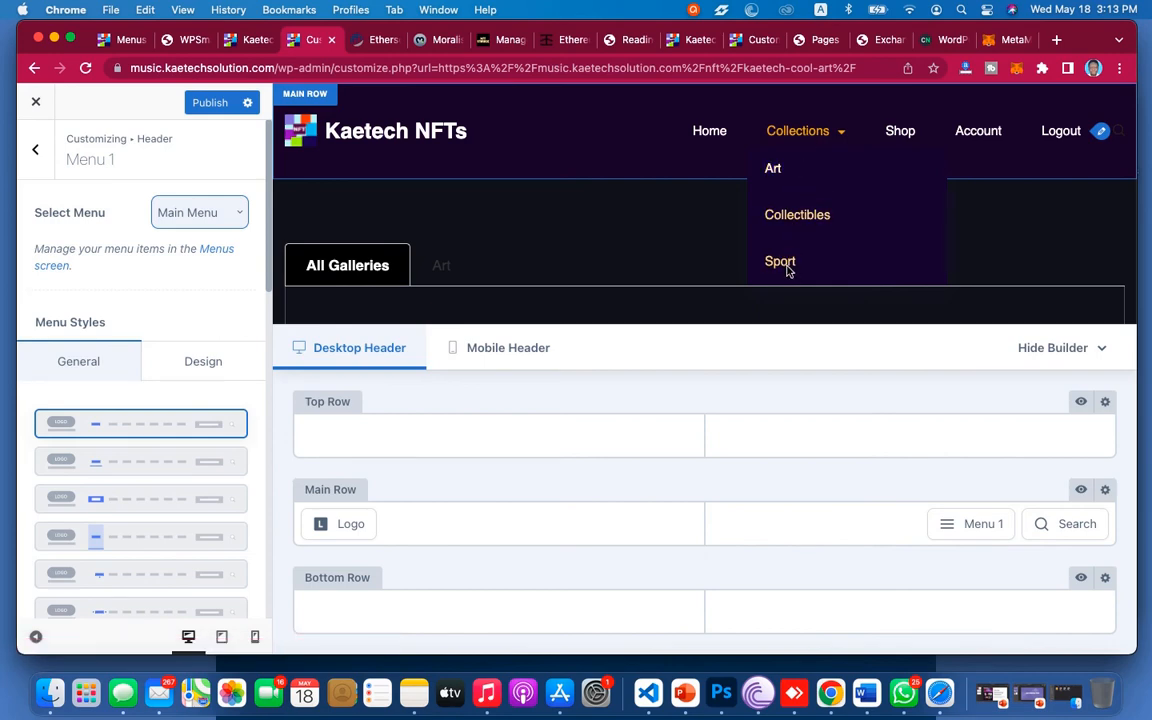
pyautogui.scroll(-10, 168, 402)
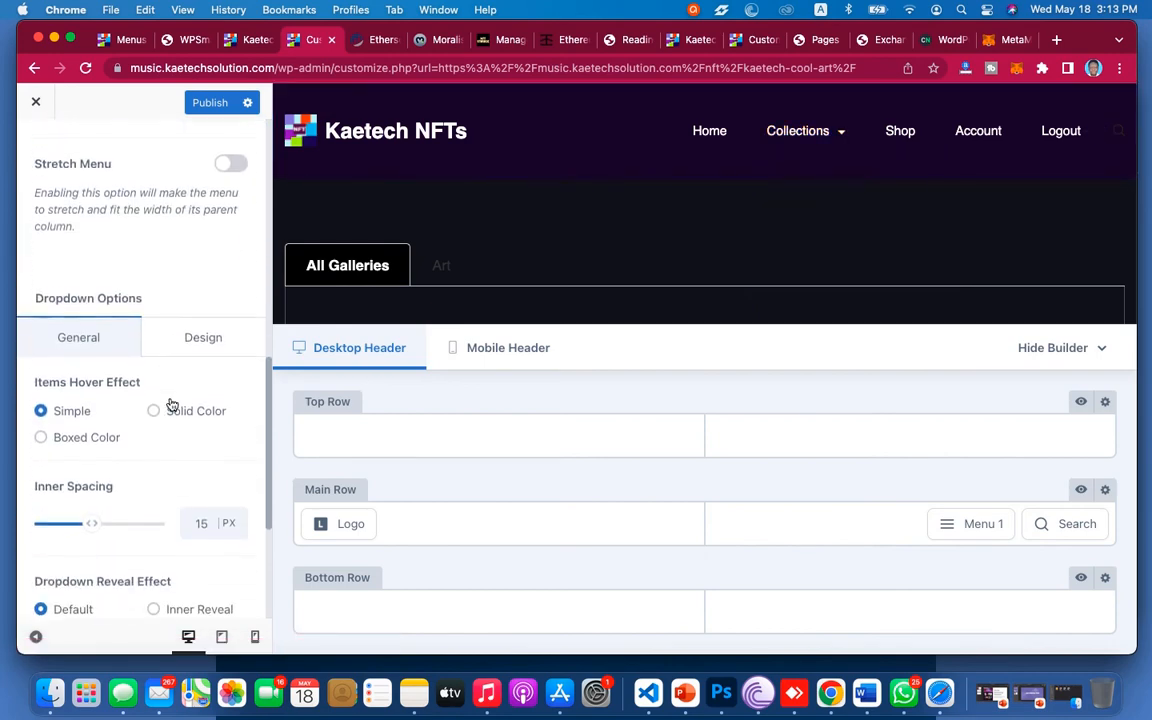
pyautogui.click(203, 336)
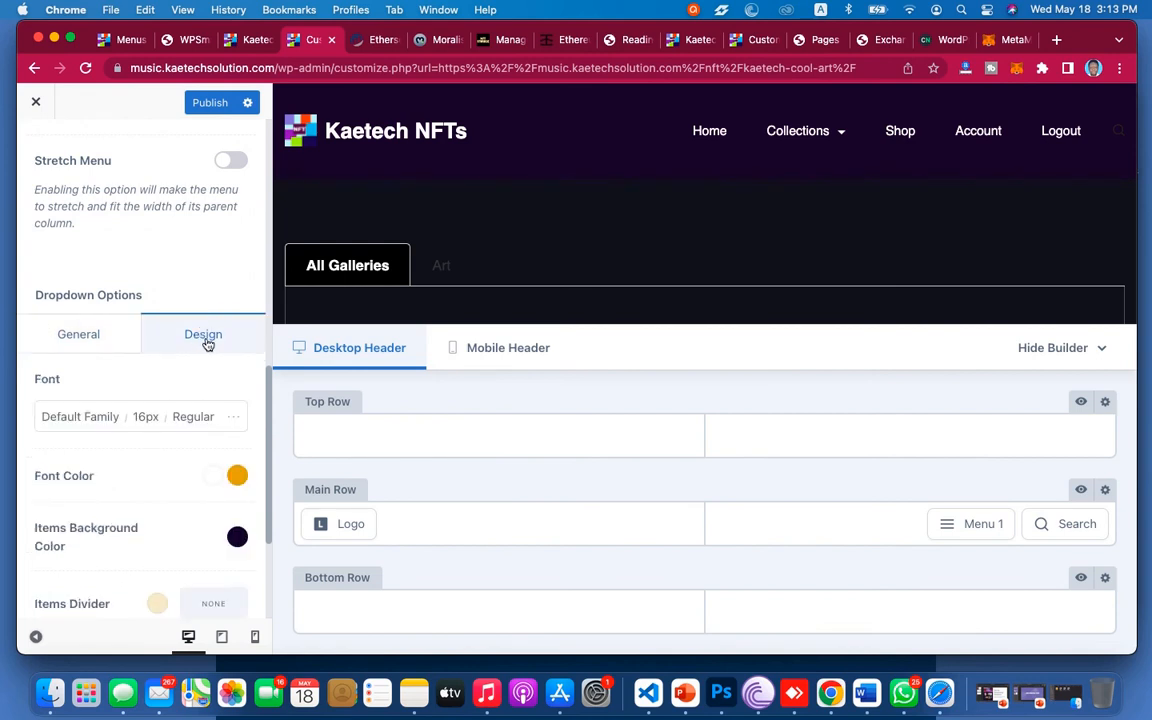
pyautogui.scroll(-5, 205, 345)
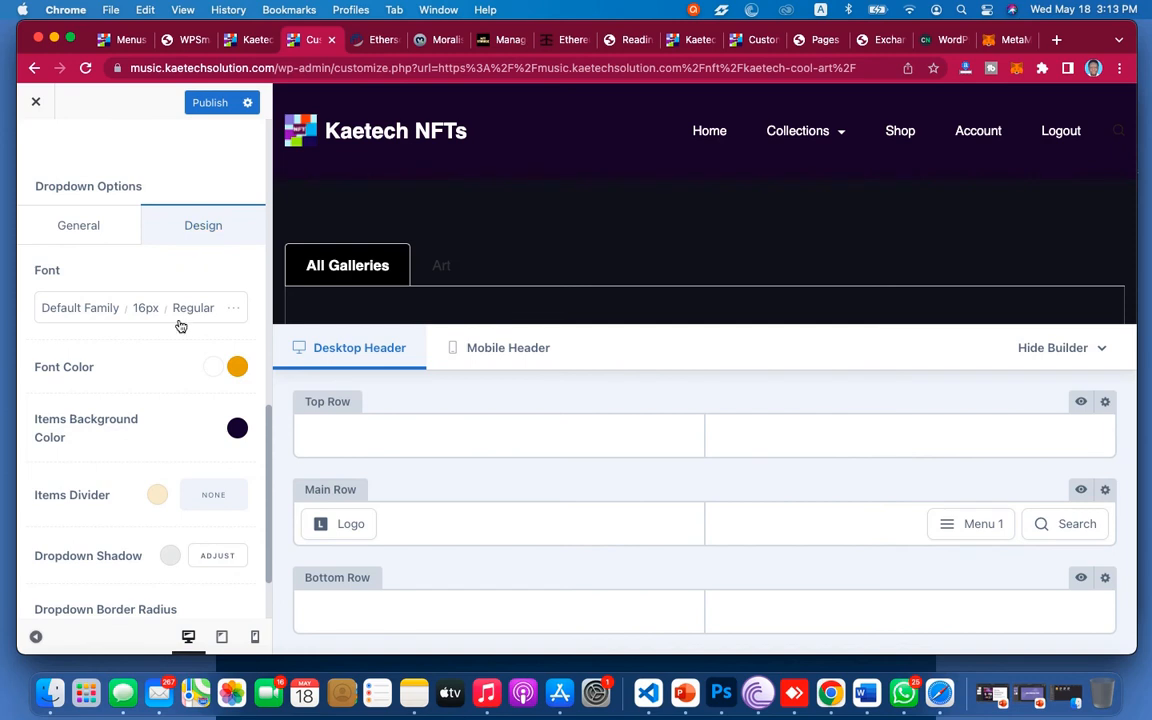
pyautogui.scroll(-3, 125, 425)
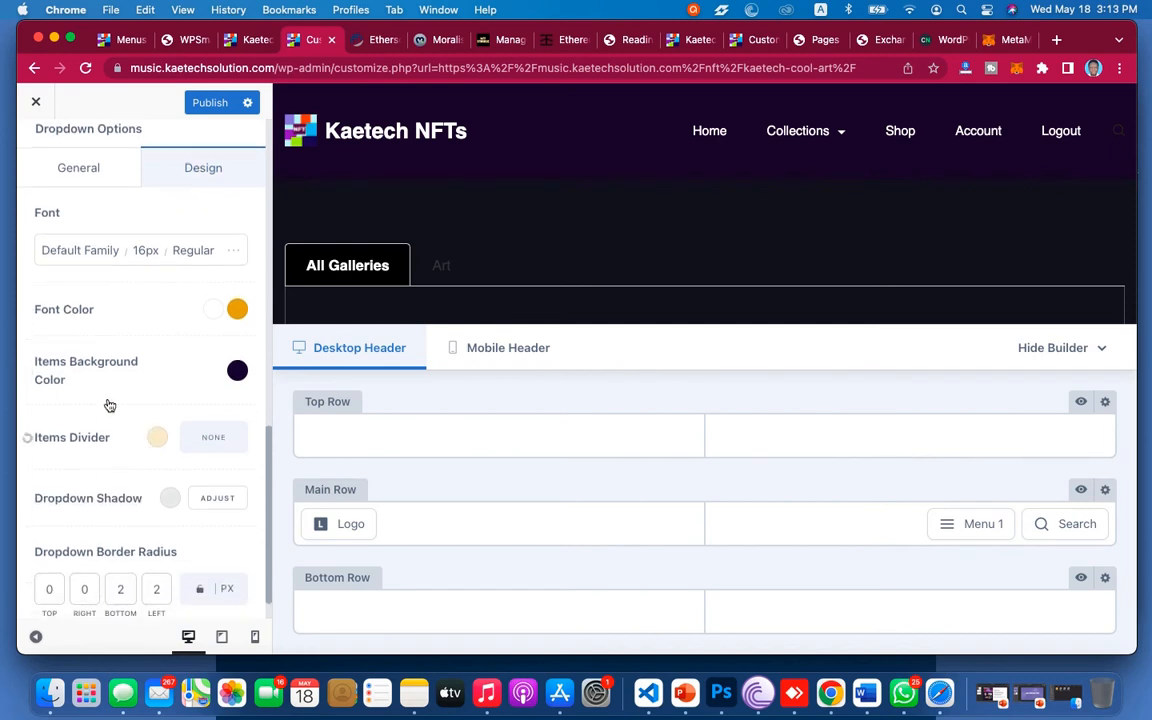
pyautogui.click(238, 371)
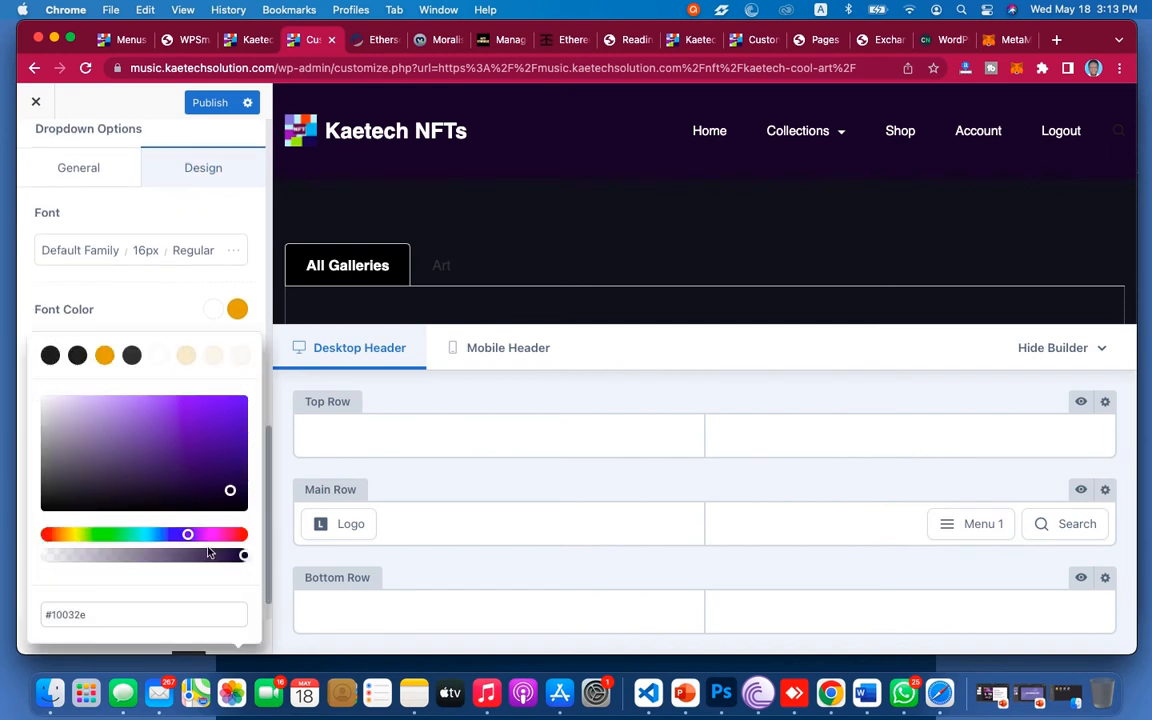
pyautogui.moveTo(243, 557); pyautogui.dragTo(195, 558)
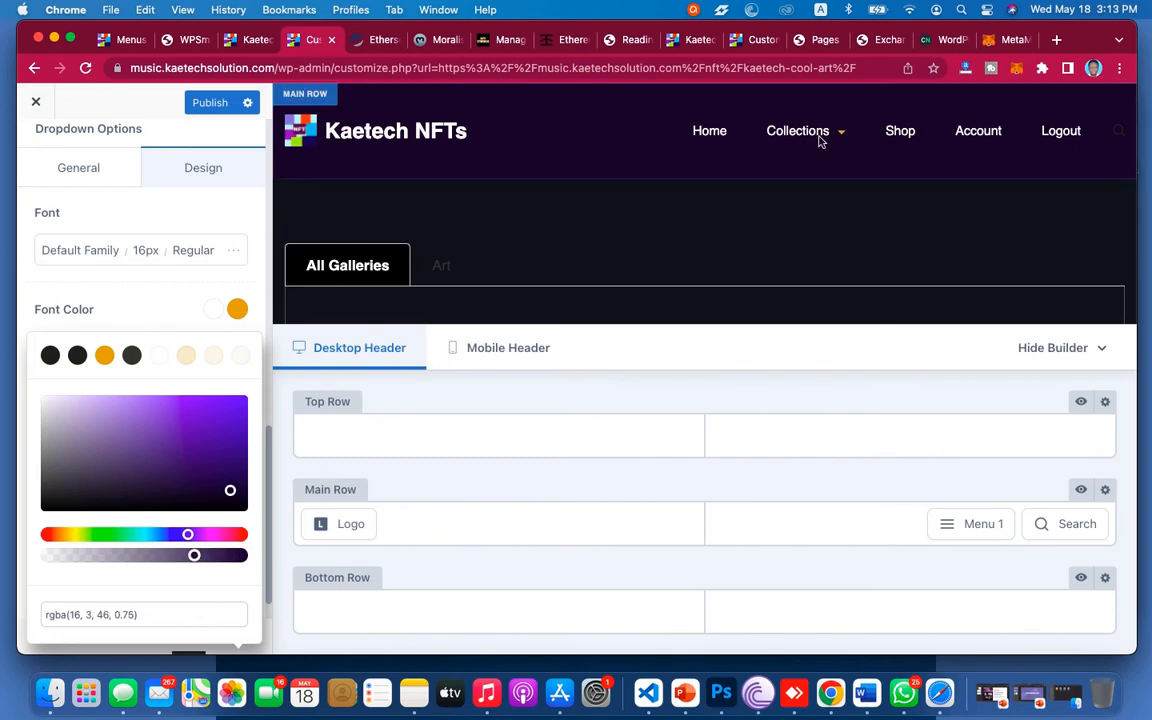
pyautogui.moveTo(800, 133)
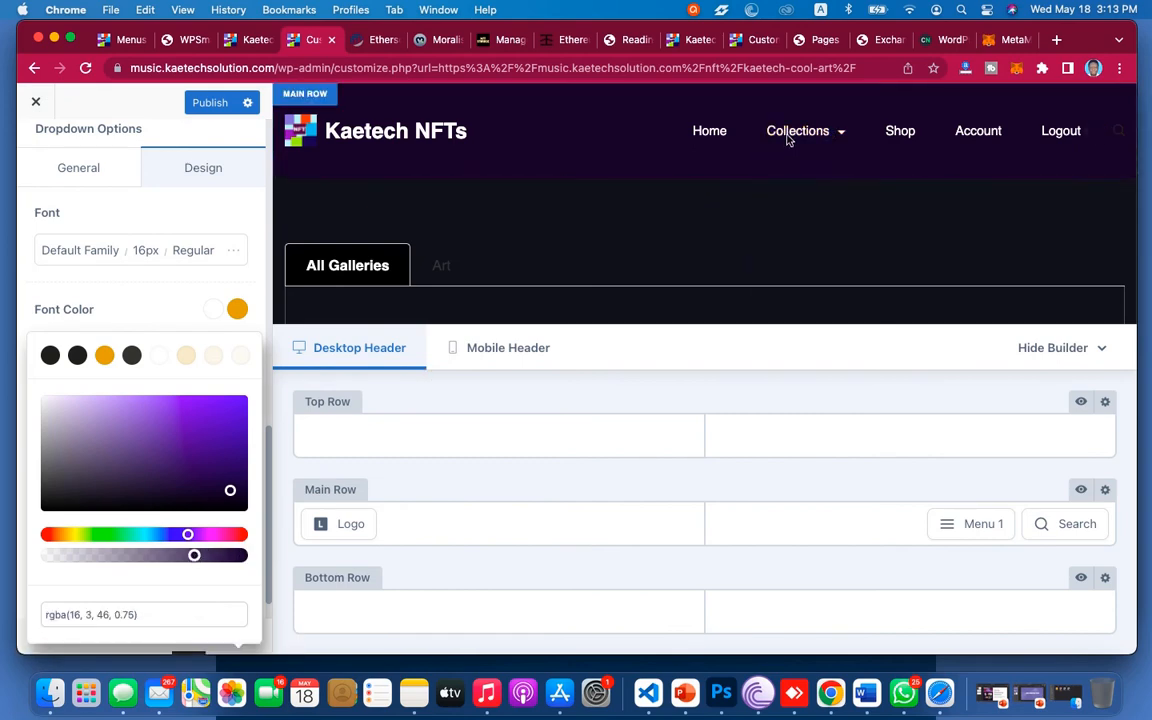
pyautogui.click(173, 305)
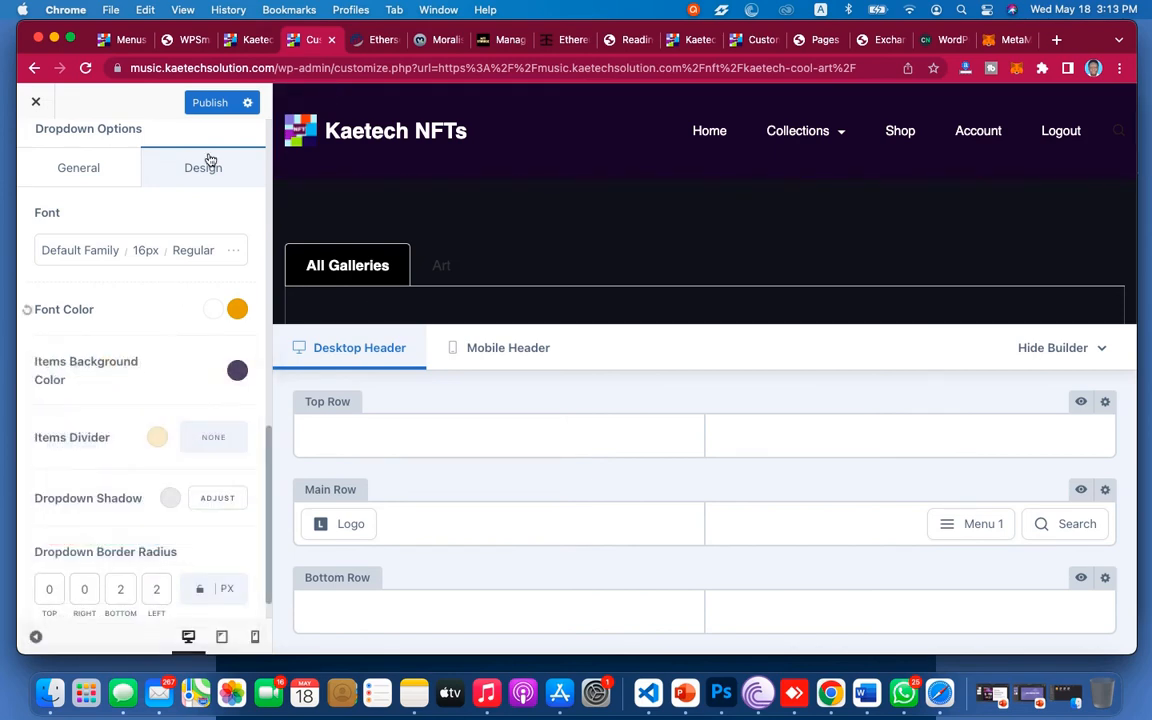
pyautogui.click(211, 104)
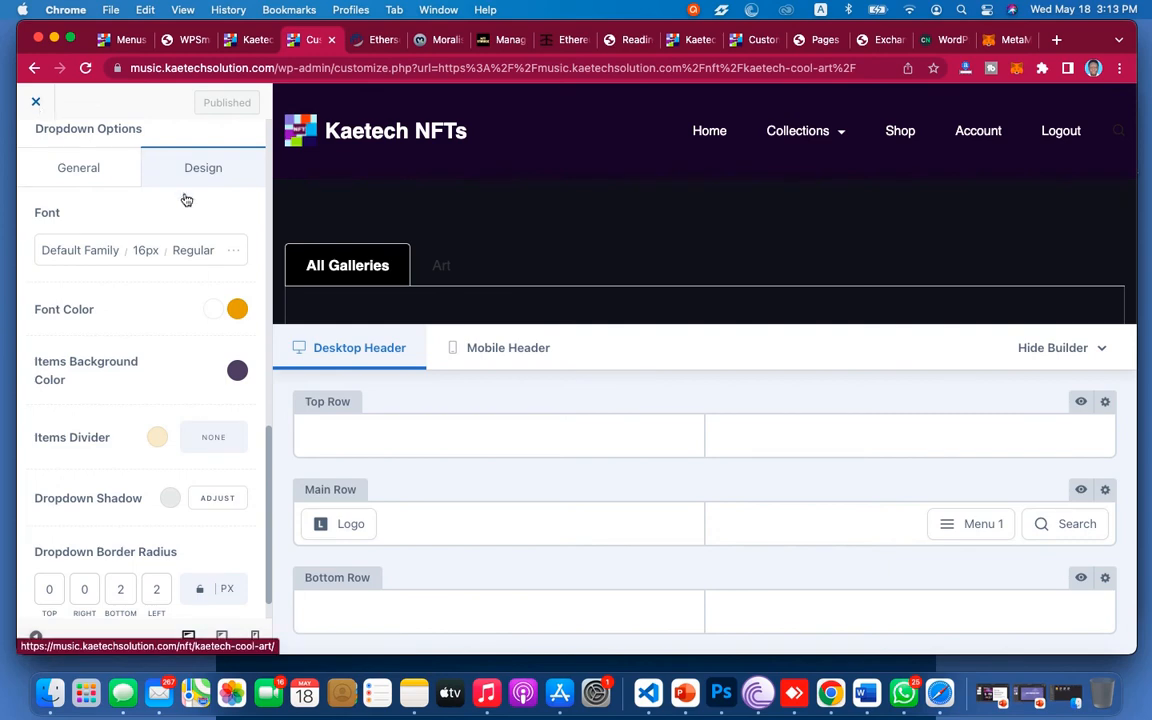
pyautogui.click(67, 169)
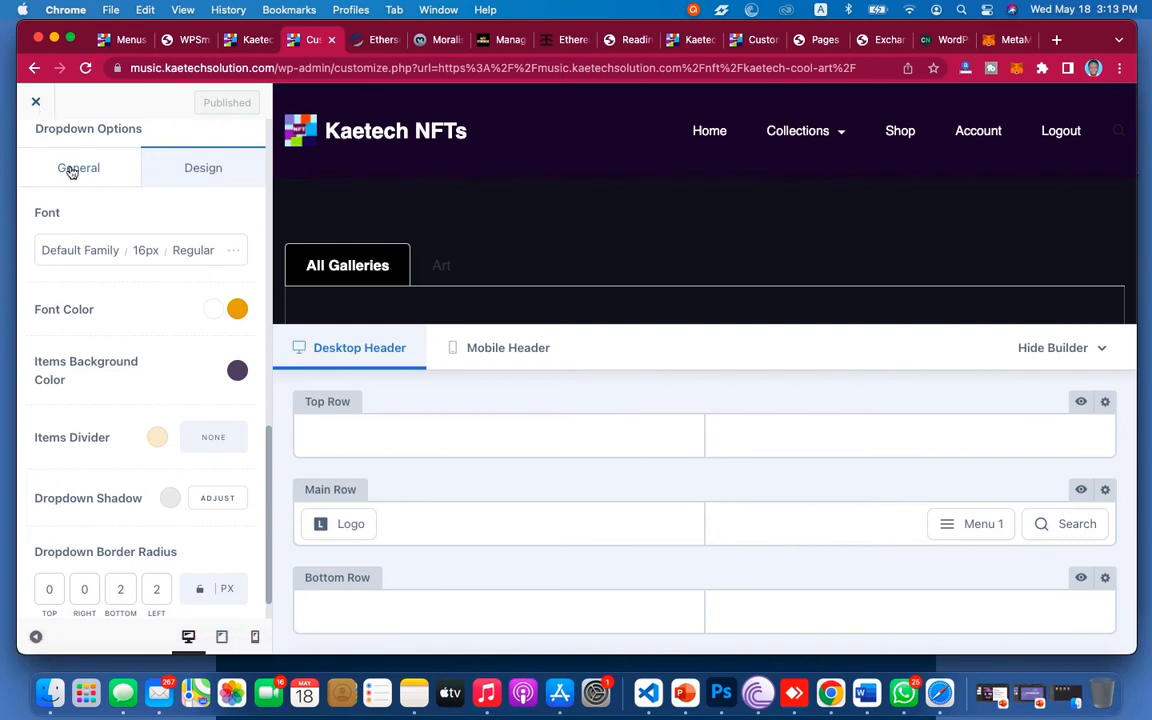
# Close the Customizer and return to the live site
pyautogui.click(37, 103)
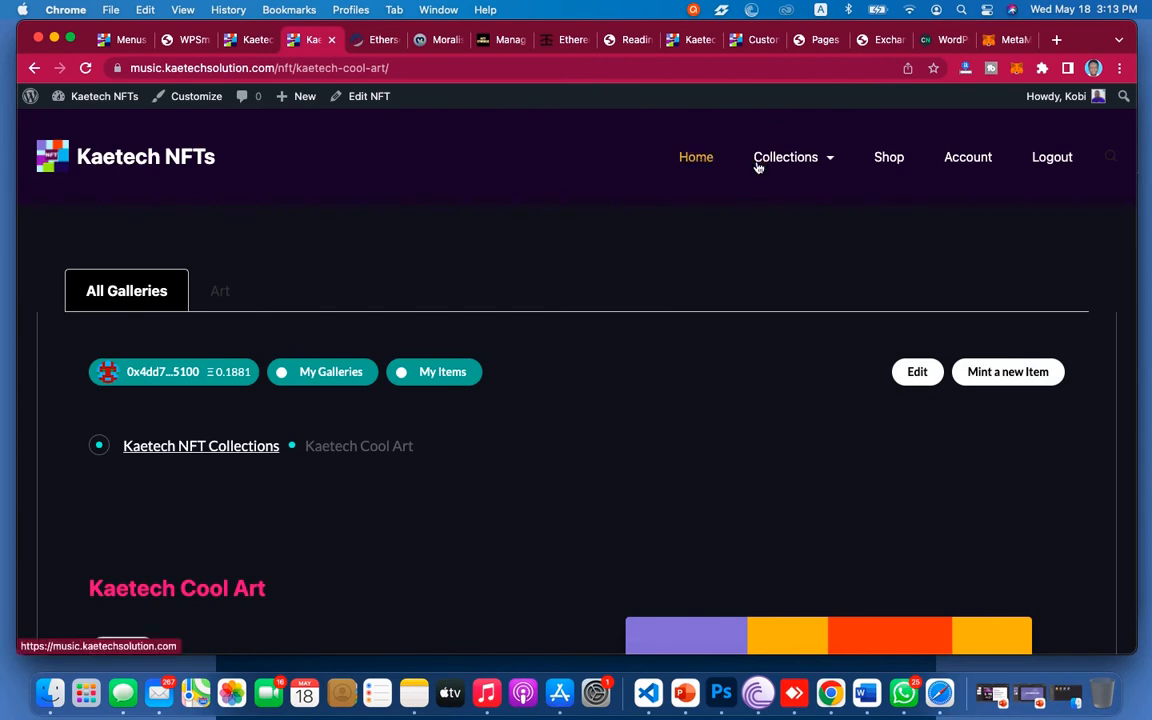
pyautogui.moveTo(785, 168)
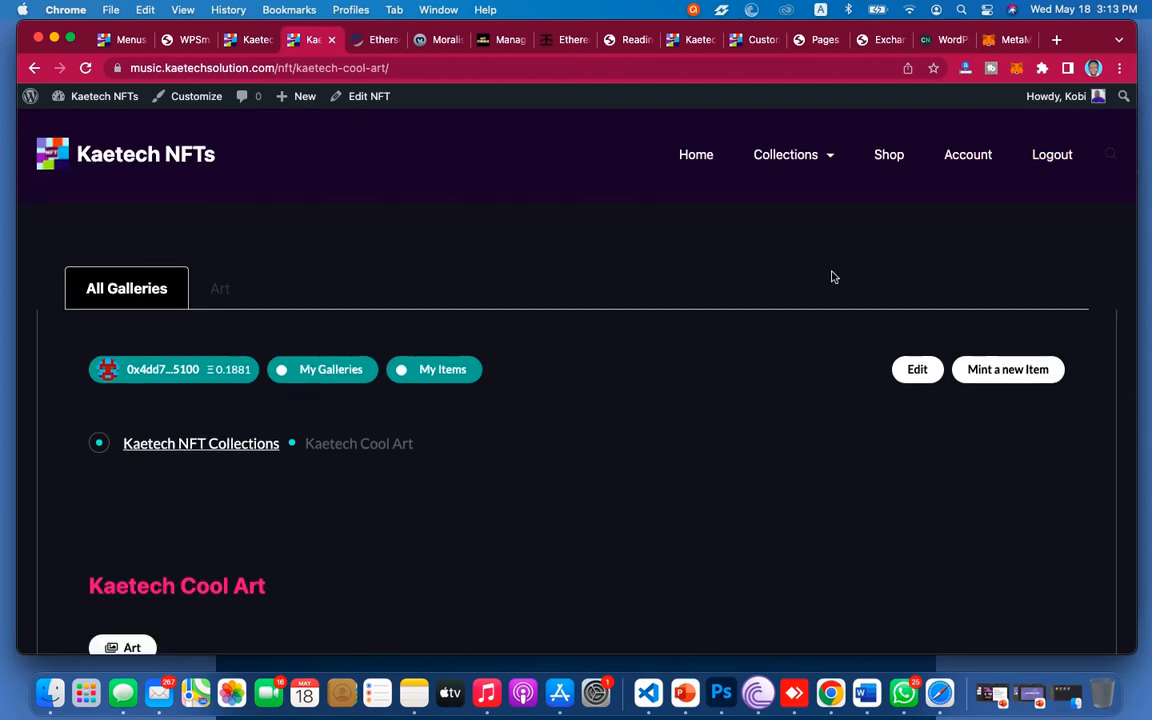
pyautogui.scroll(-5, 830, 275)
pyautogui.scroll(5, 830, 275)
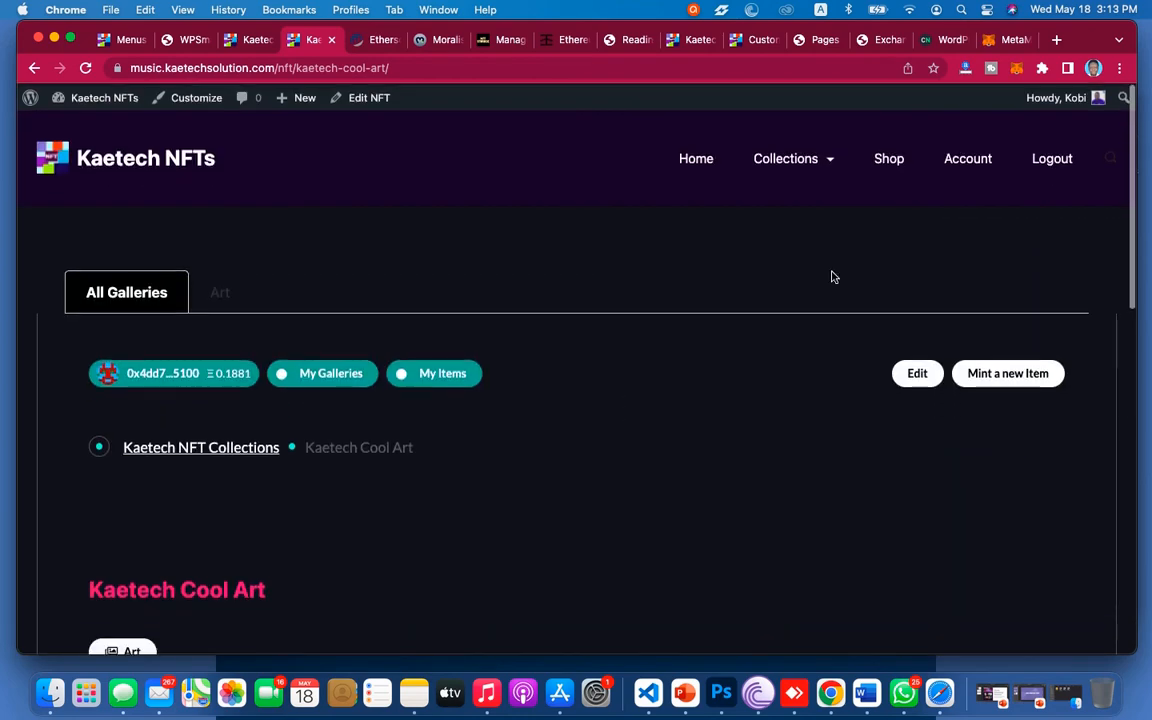
# Browse the Kaetech NFTs home page, then open it in Elementor
pyautogui.click(702, 159)
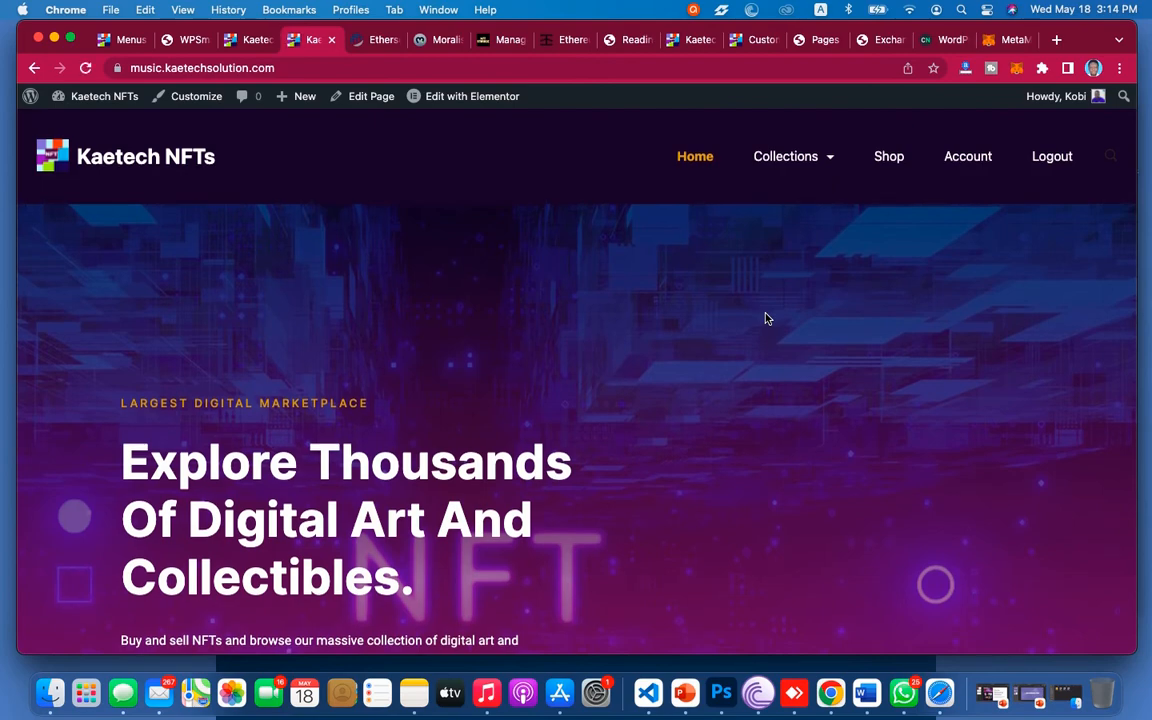
pyautogui.scroll(-15, 765, 318)
pyautogui.scroll(-10, 765, 318)
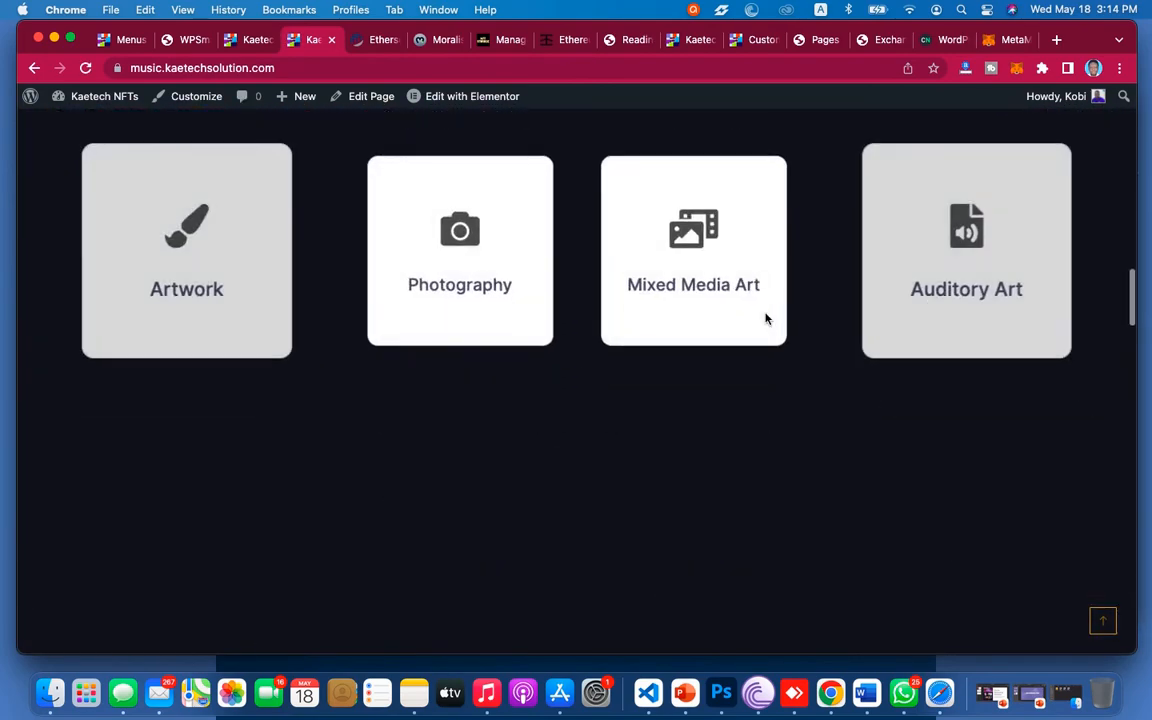
pyautogui.scroll(-1, 766, 314)
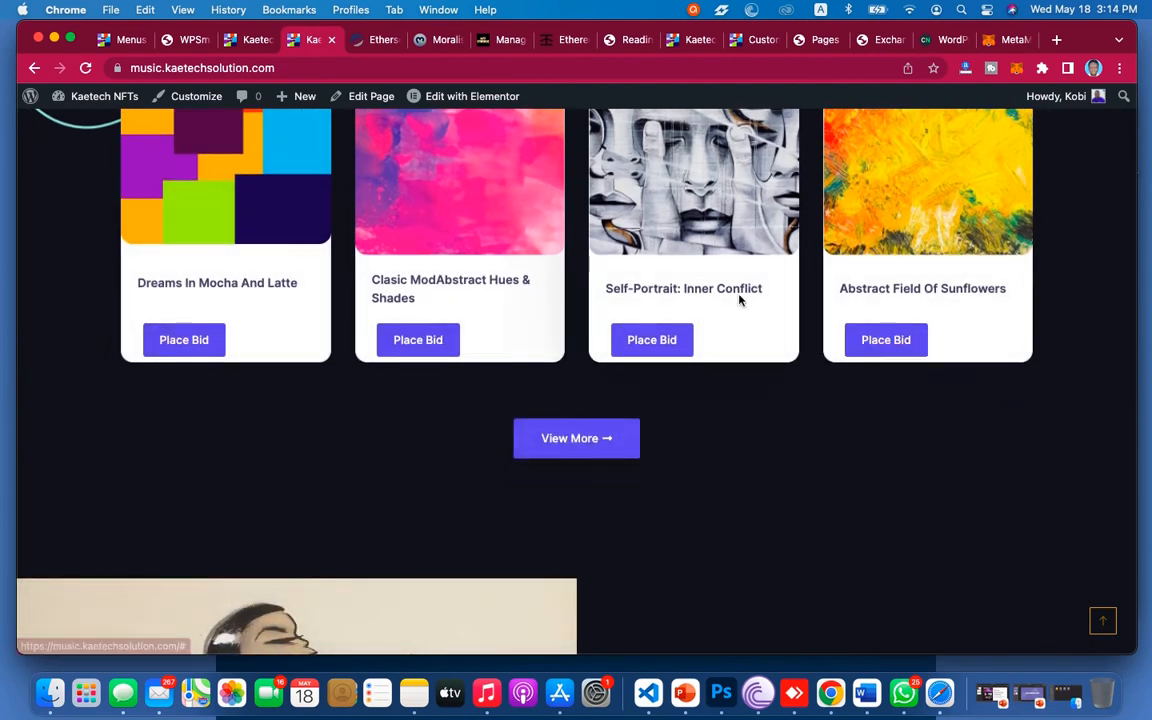
pyautogui.scroll(3, 740, 300)
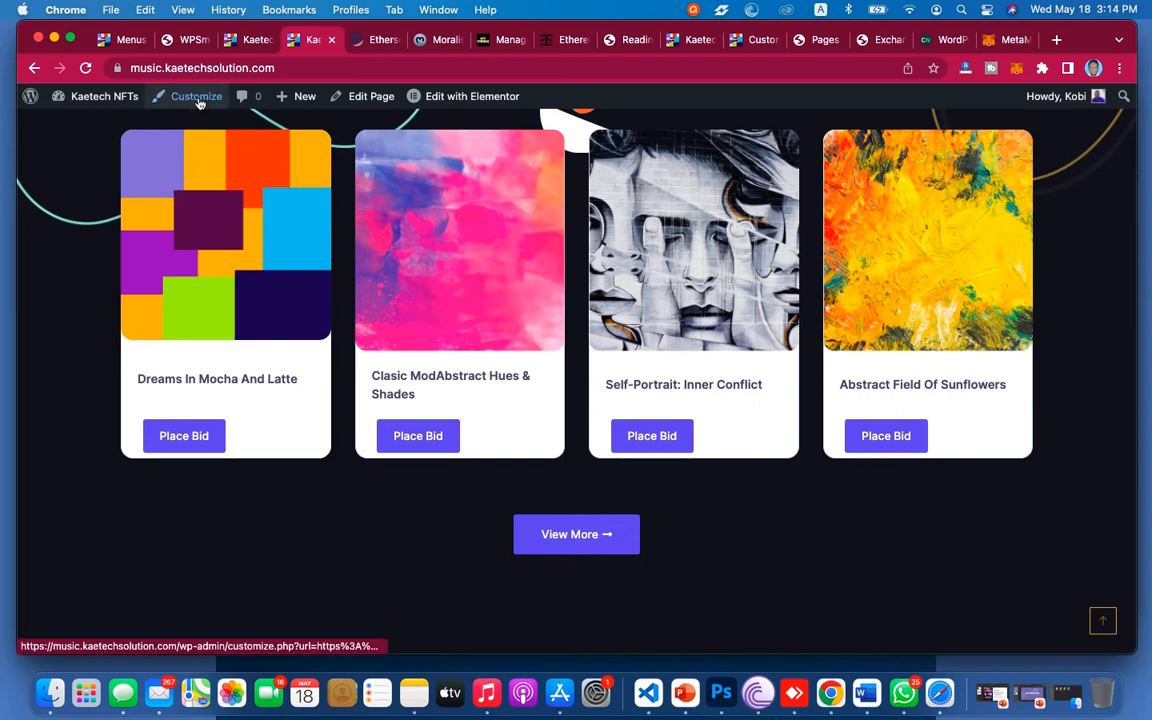
pyautogui.click(459, 97)
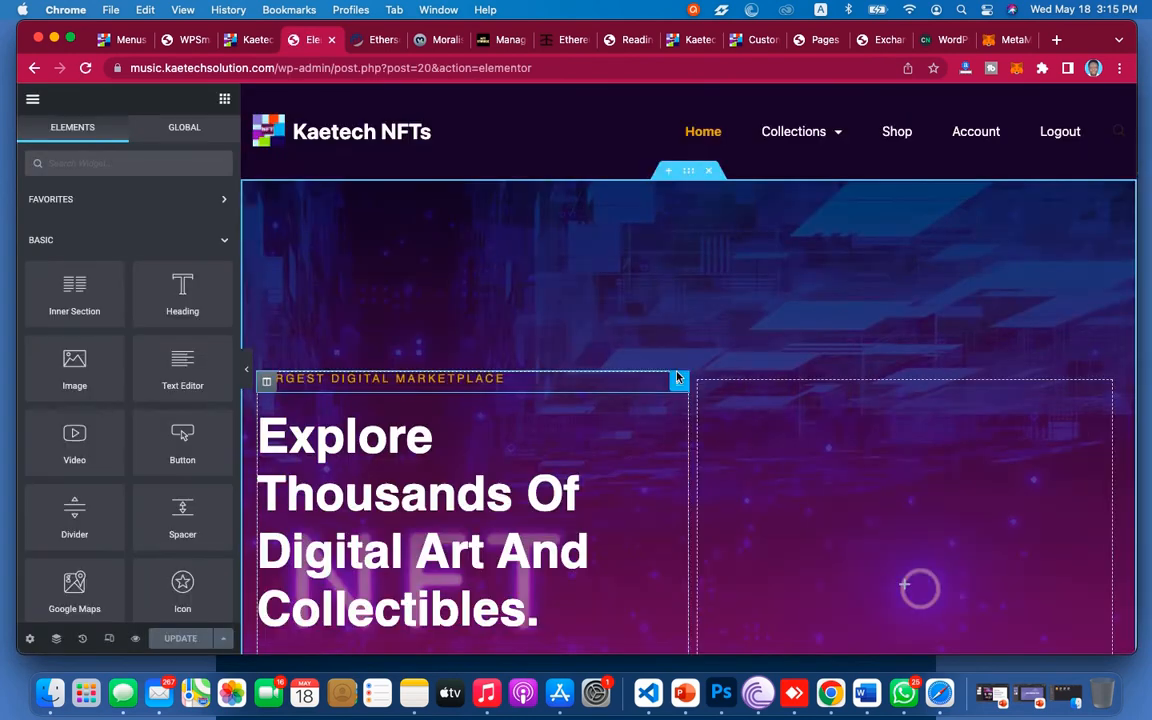
# Select the first NFT card's Place Bid button for editing
pyautogui.scroll(-15, 676, 377)
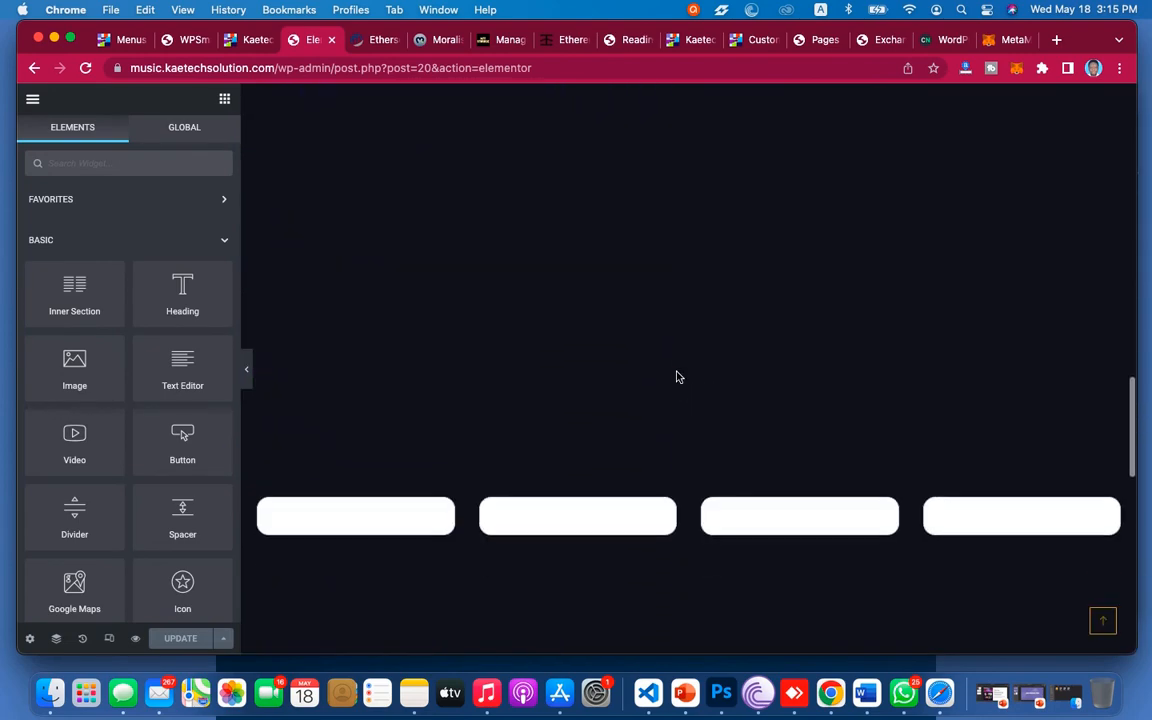
pyautogui.scroll(1, 676, 377)
pyautogui.scroll(2, 677, 377)
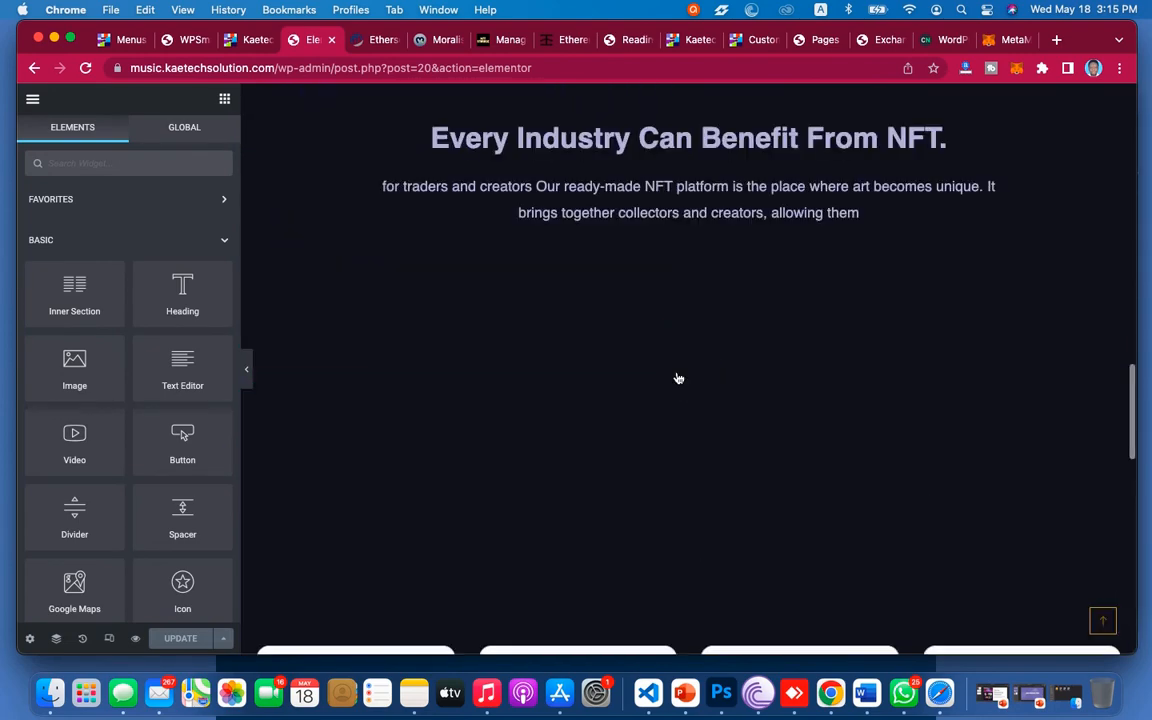
pyautogui.scroll(-5, 677, 378)
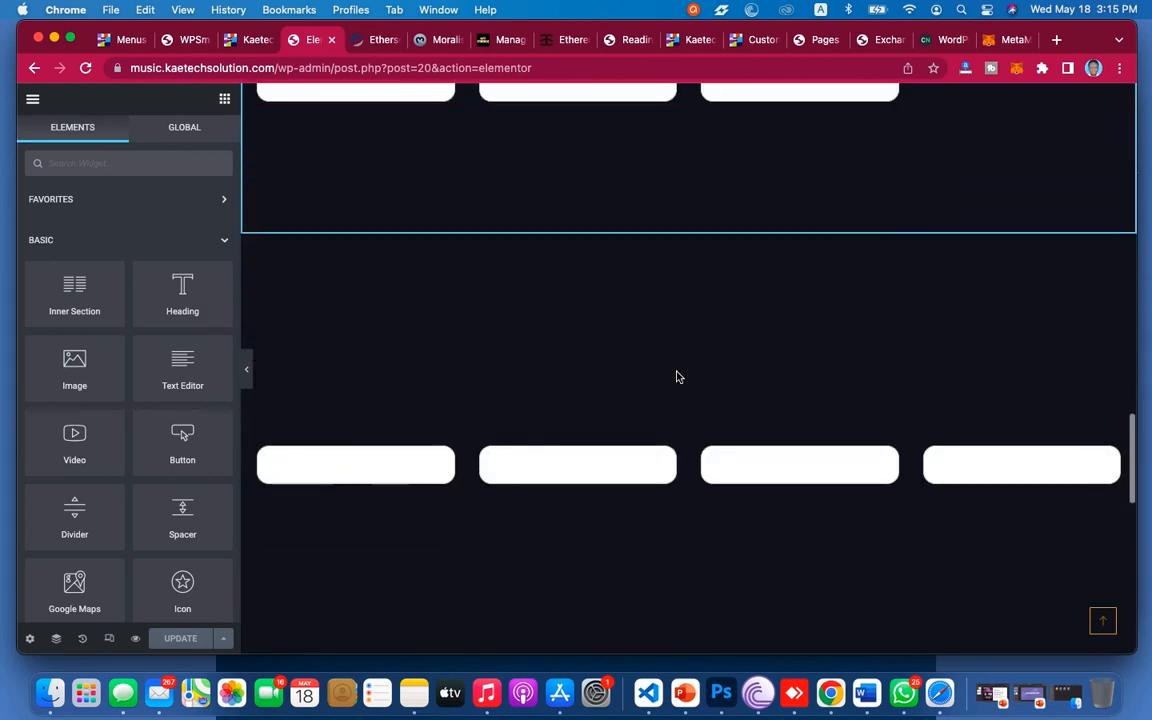
pyautogui.scroll(-1, 676, 377)
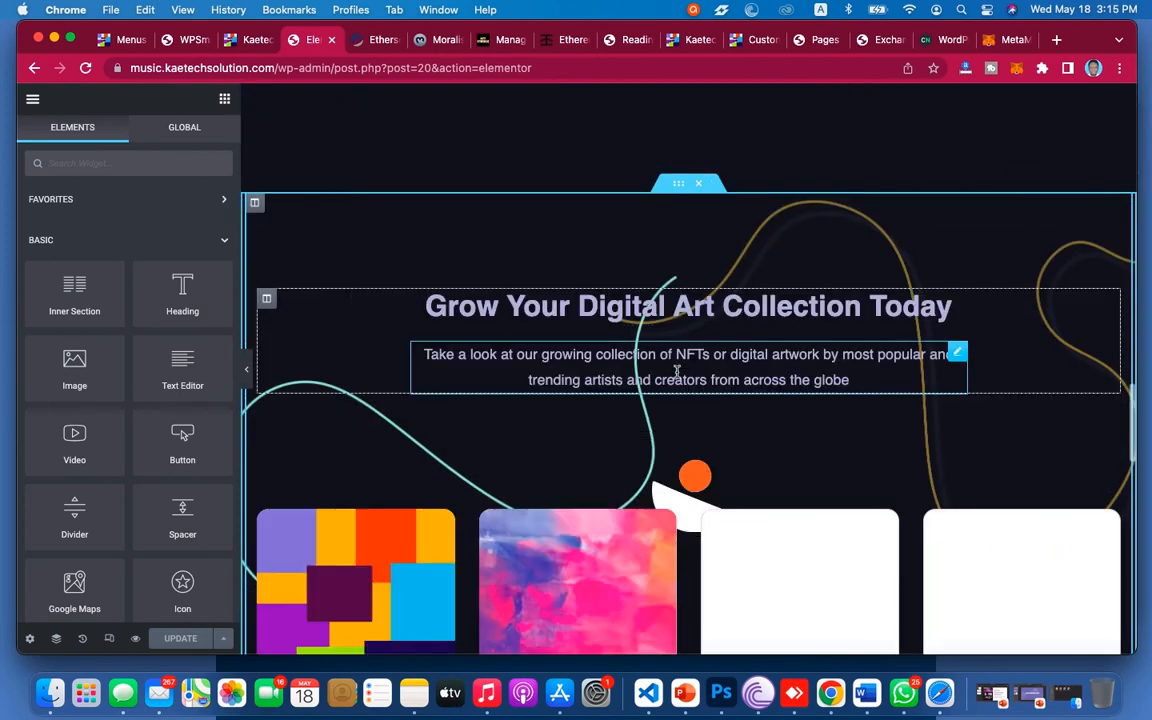
pyautogui.scroll(-4, 677, 372)
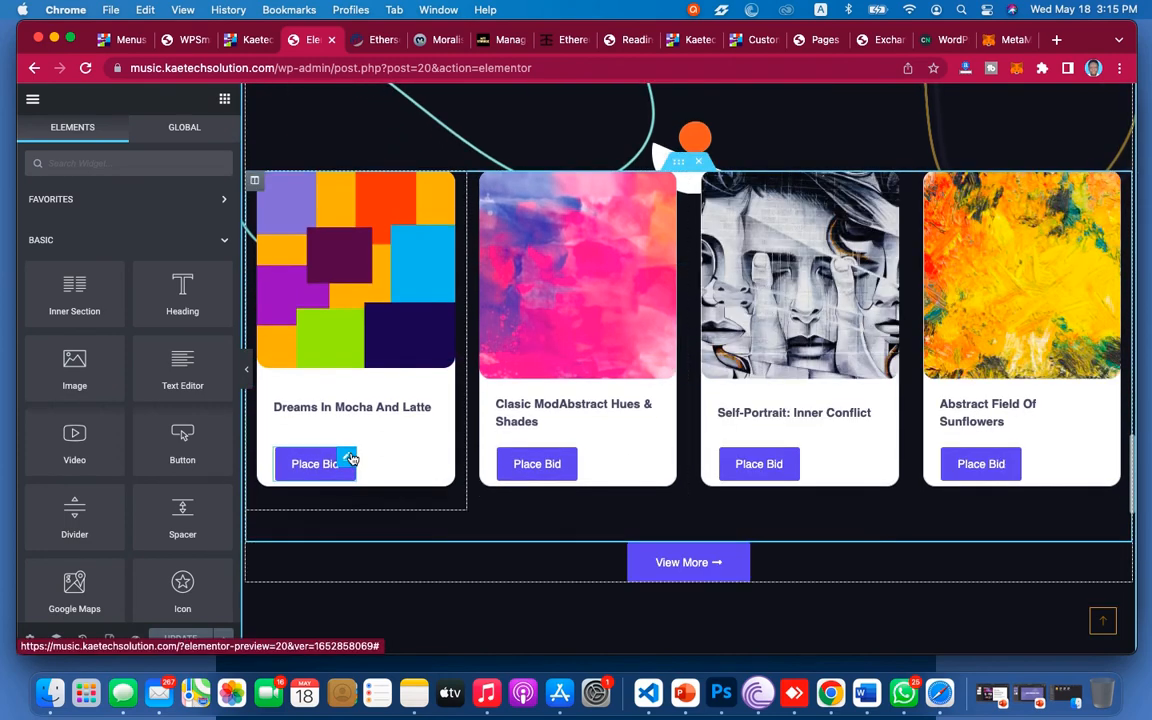
pyautogui.click(350, 458)
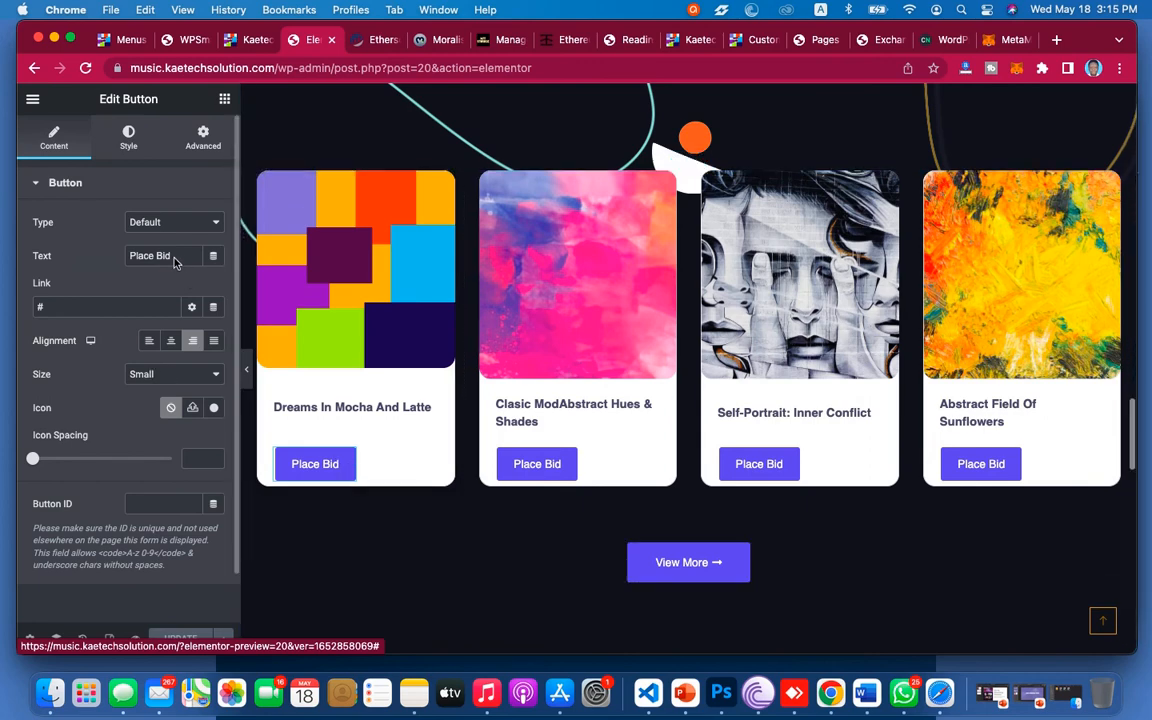
# Change the button's label from Place Bid to "Buy Now"
pyautogui.moveTo(173, 257); pyautogui.dragTo(114, 256)
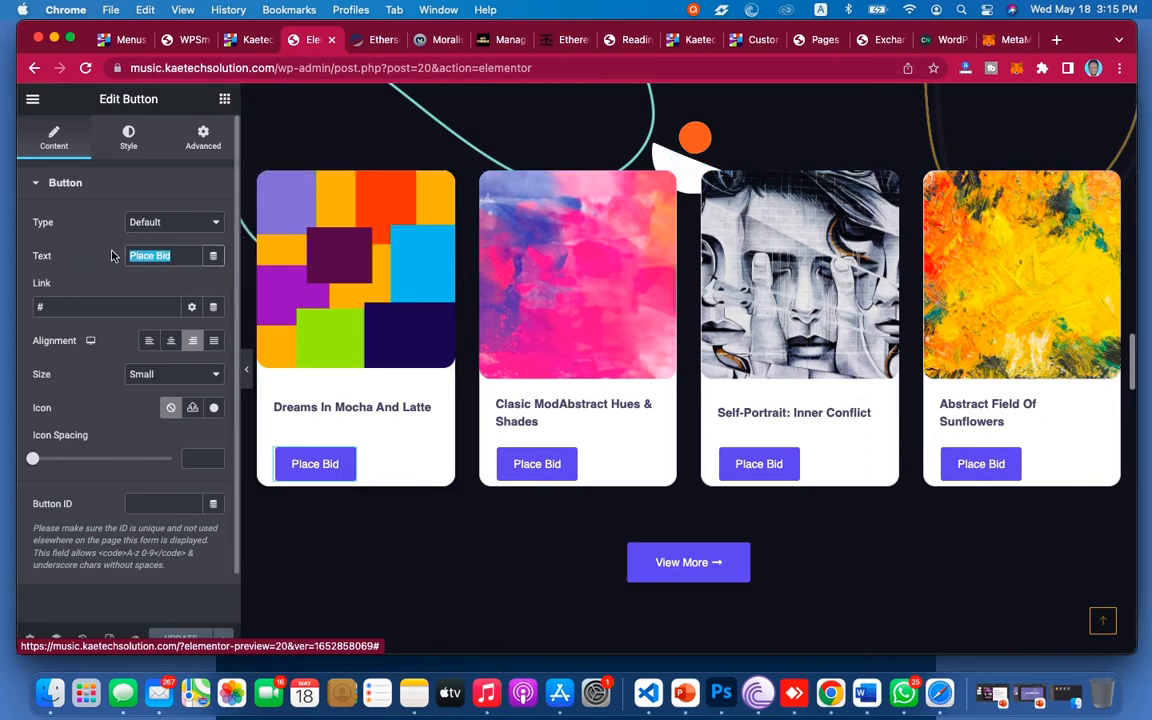
pyautogui.write('Buy Now')
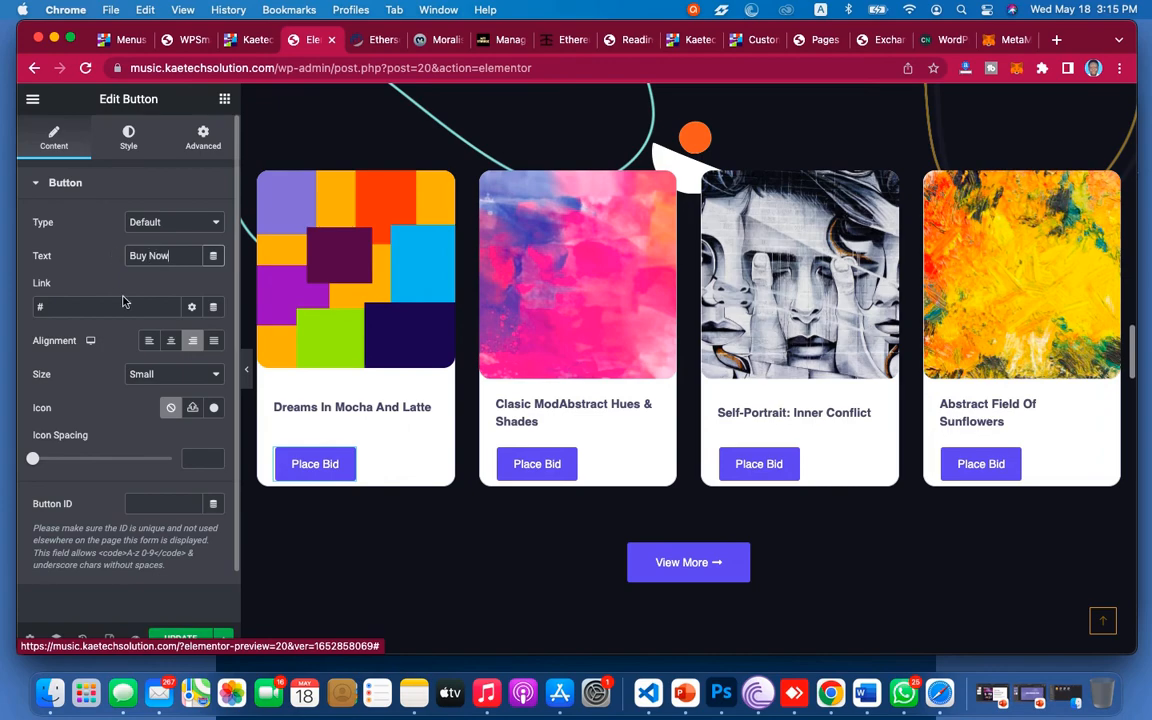
pyautogui.scroll(20, 447, 452)
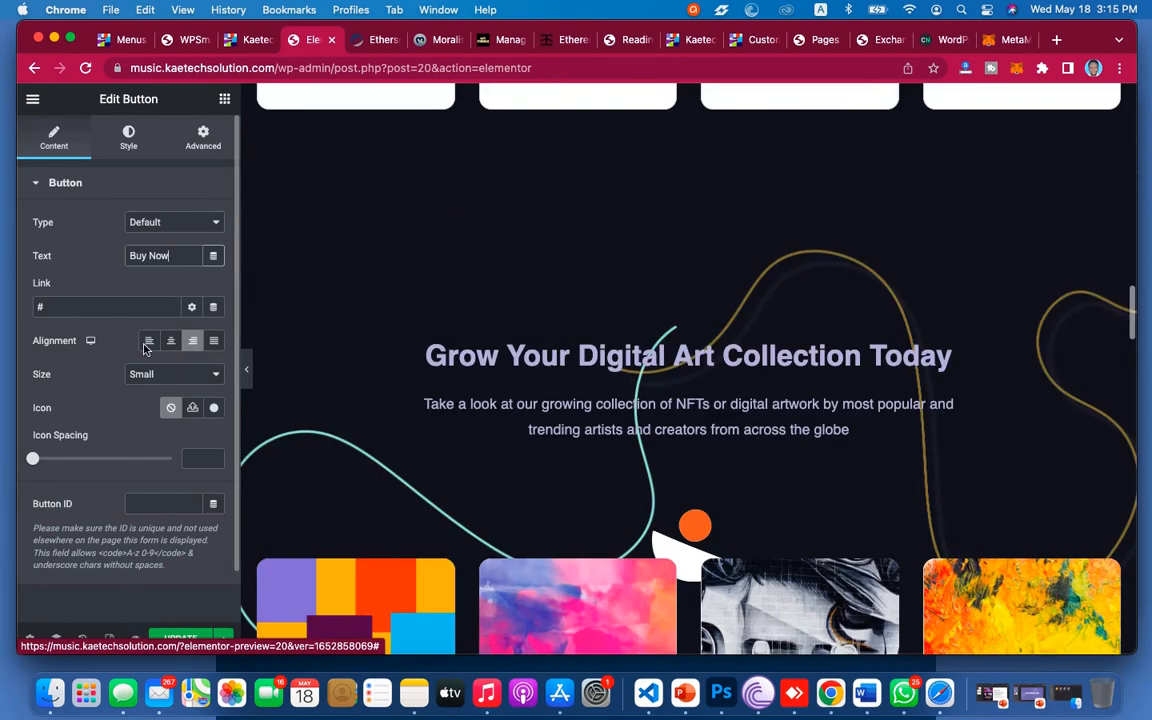
pyautogui.scroll(-7, 469, 465)
pyautogui.scroll(-15, 469, 465)
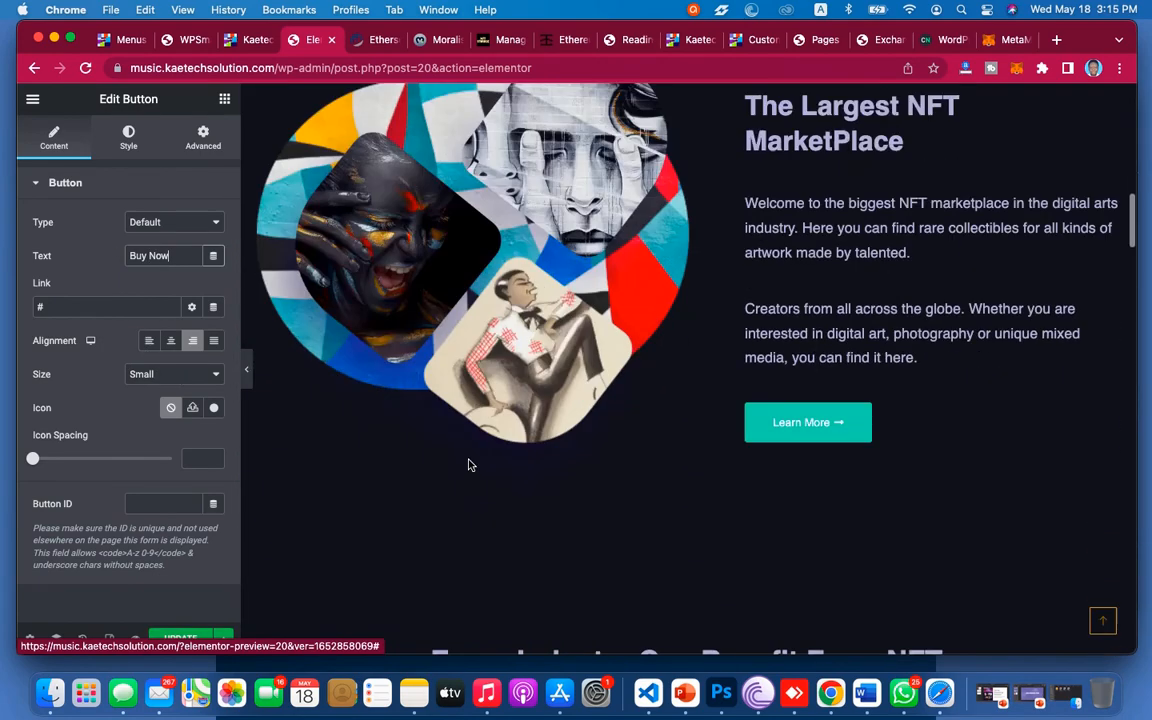
pyautogui.scroll(-4, 469, 465)
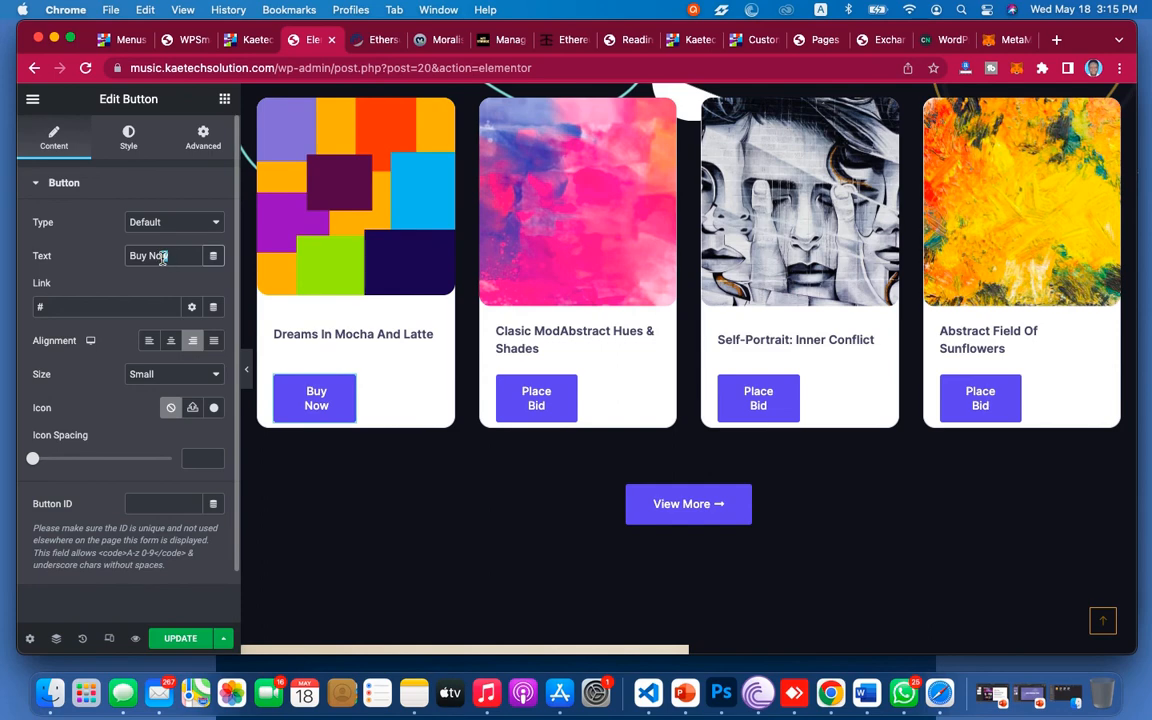
pyautogui.moveTo(163, 258); pyautogui.dragTo(150, 256)
pyautogui.press('BackSpace')
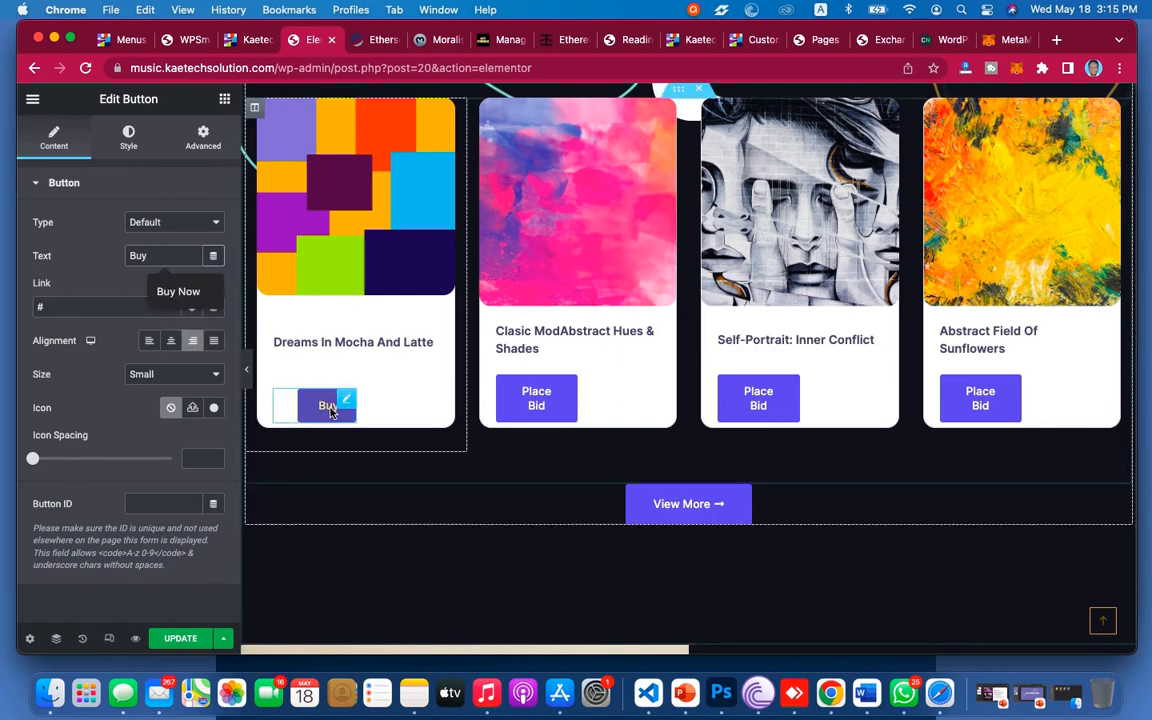
pyautogui.click(98, 281)
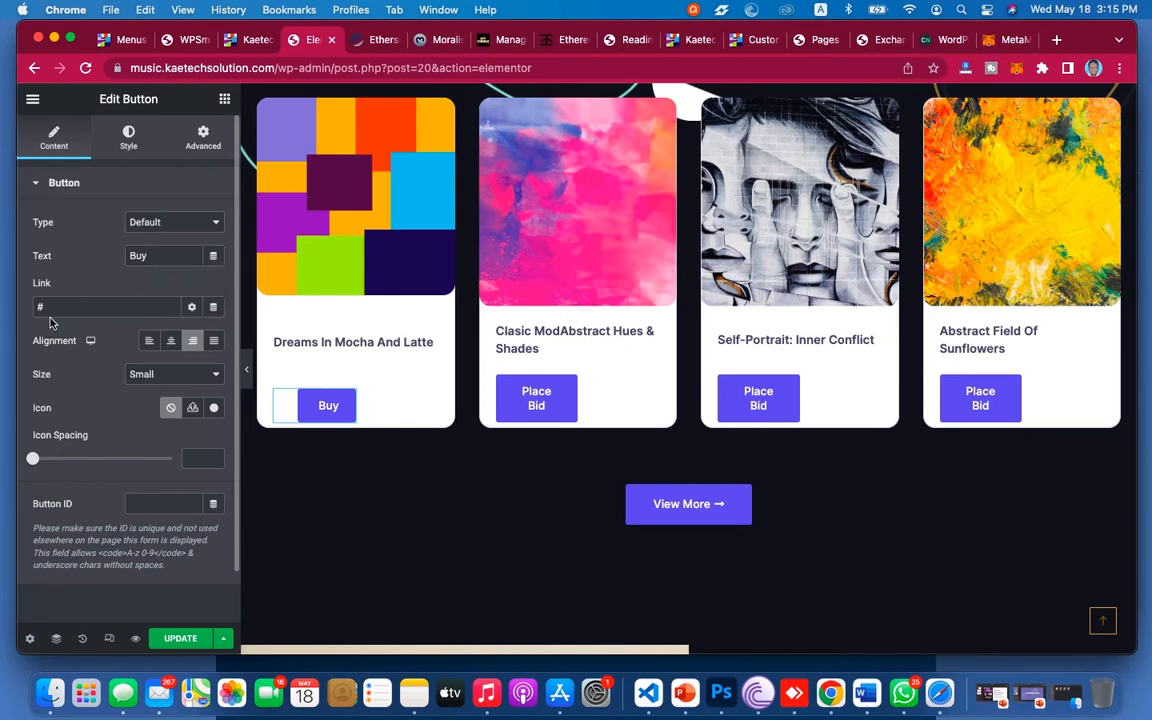
pyautogui.click(160, 256)
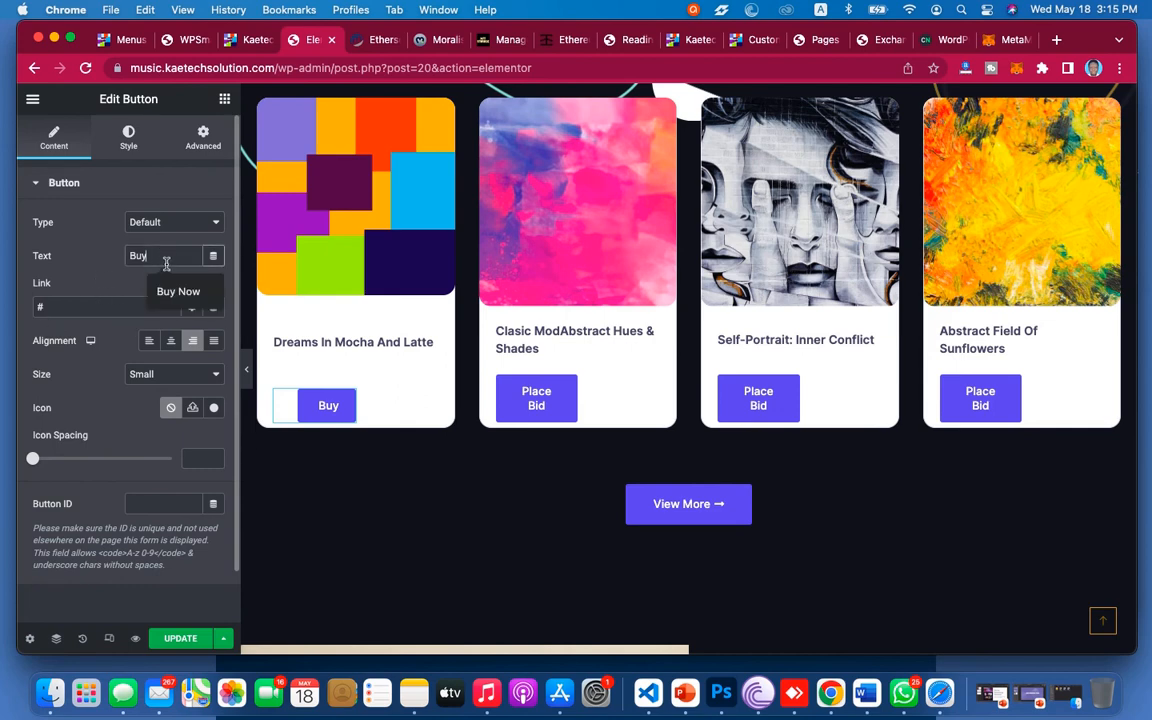
pyautogui.click(172, 290)
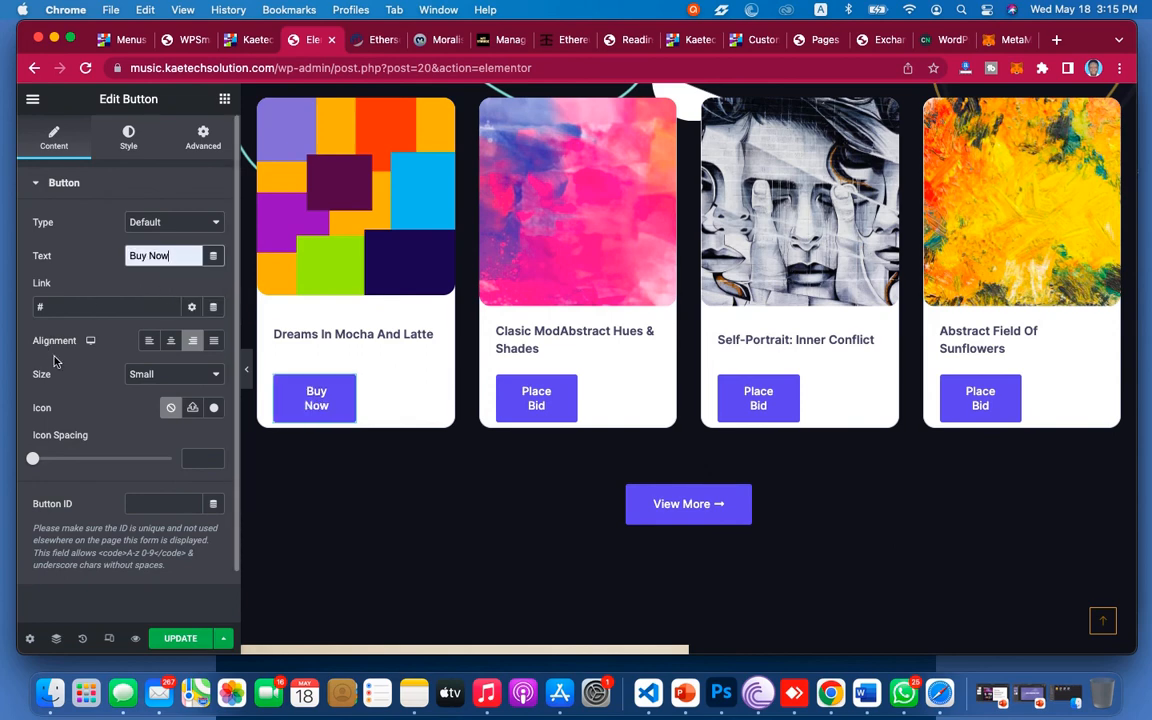
# Link the button to the Kaetech Cool Art NFT page URL and save the page
pyautogui.click(60, 310)
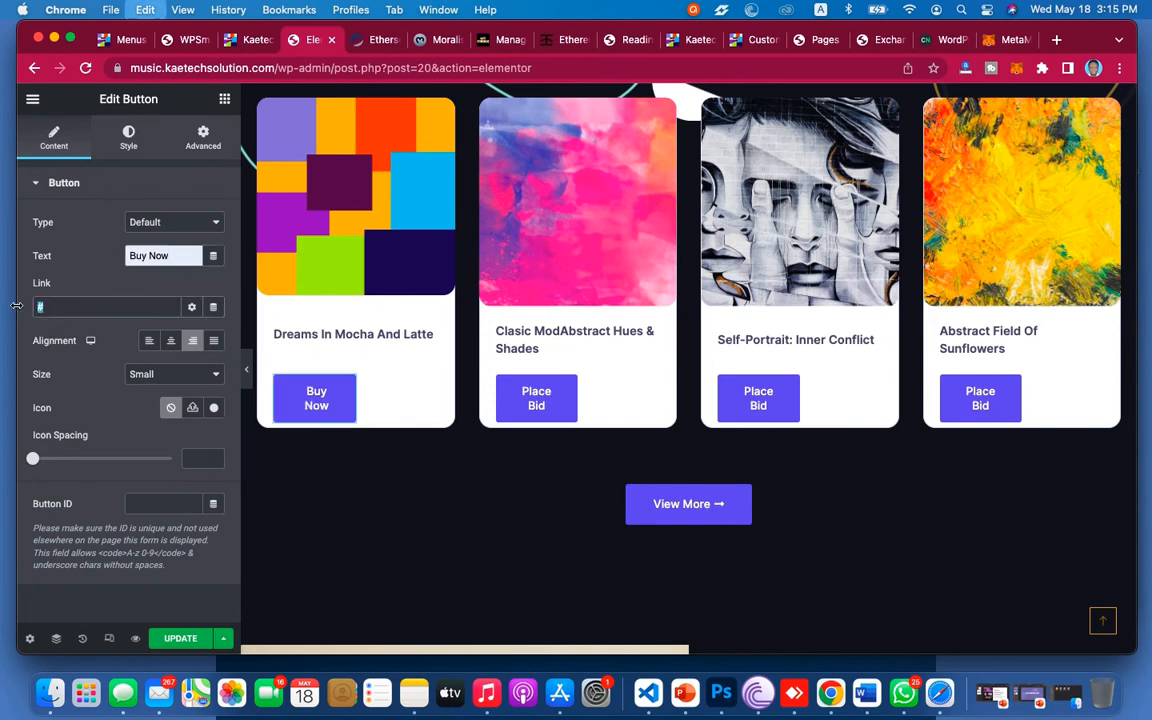
pyautogui.hotkey('ctrl', 'a')
pyautogui.hotkey('ctrl', 'v')
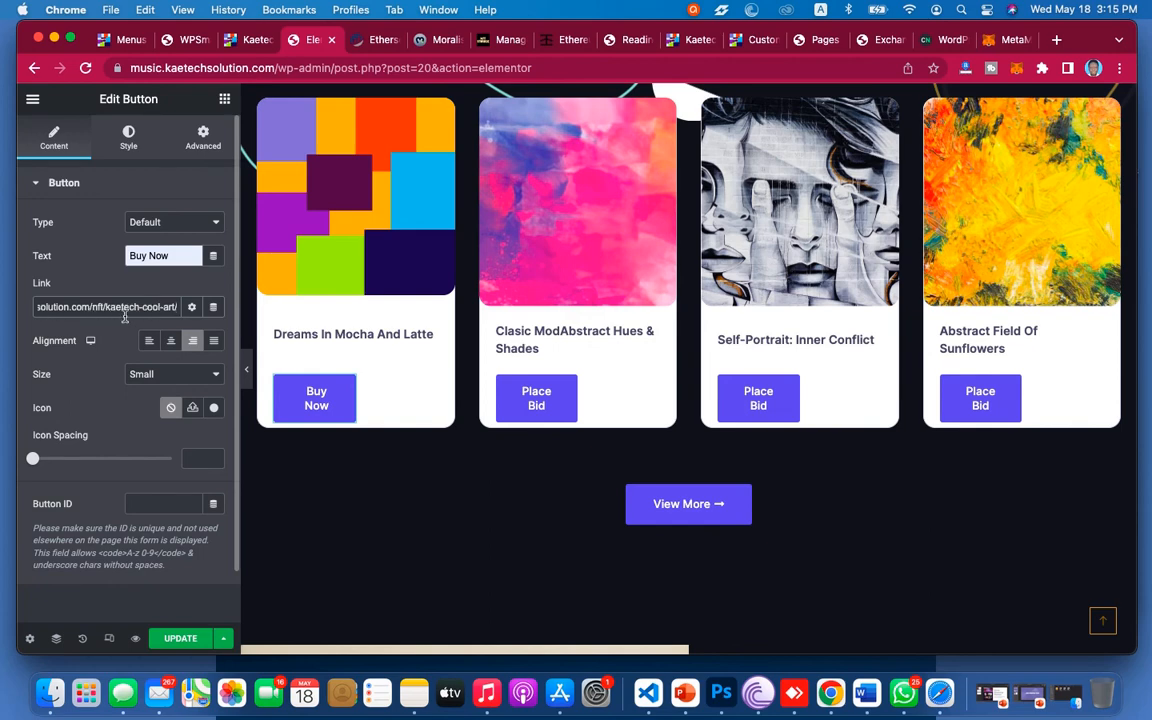
pyautogui.click(174, 638)
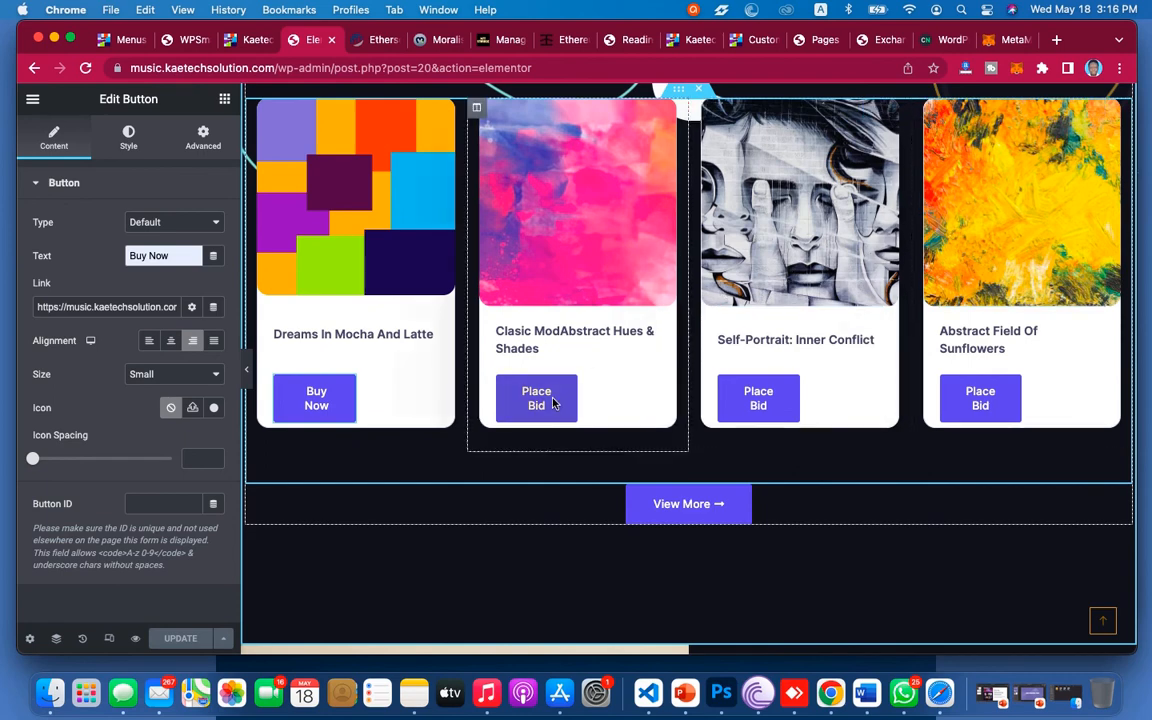
pyautogui.click(249, 40)
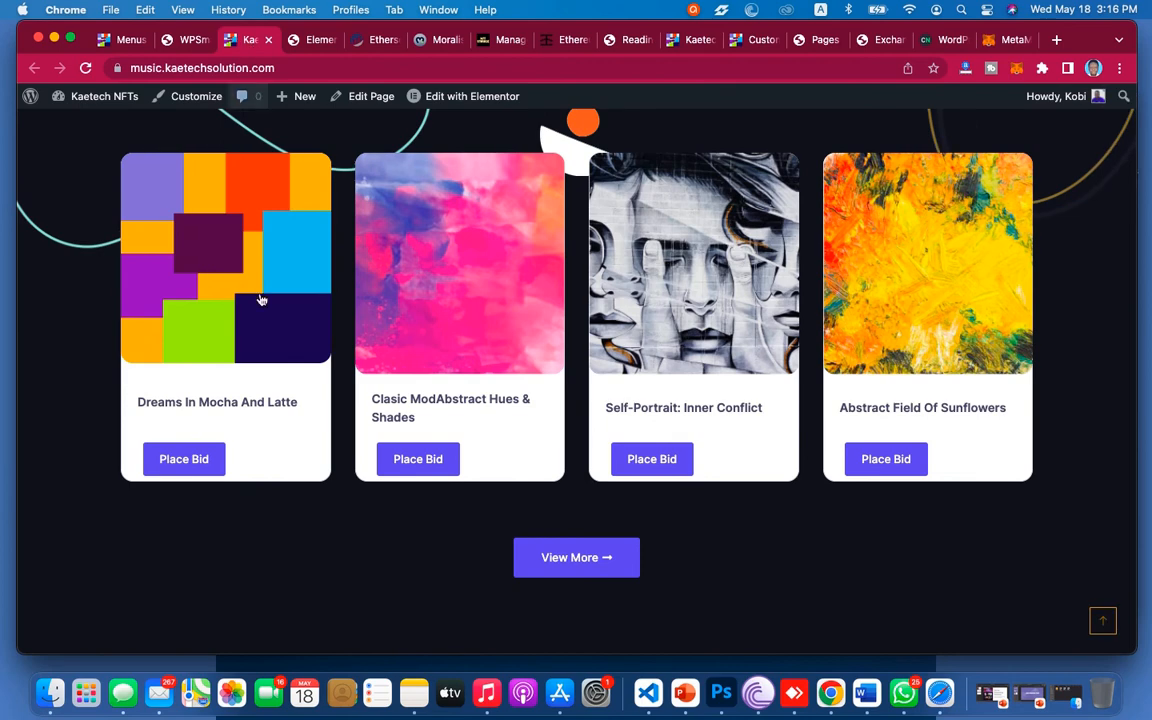
# Reload the live site and follow the first card's Buy Now button to the Kaetech Cool Art NFT page
pyautogui.click(86, 68)
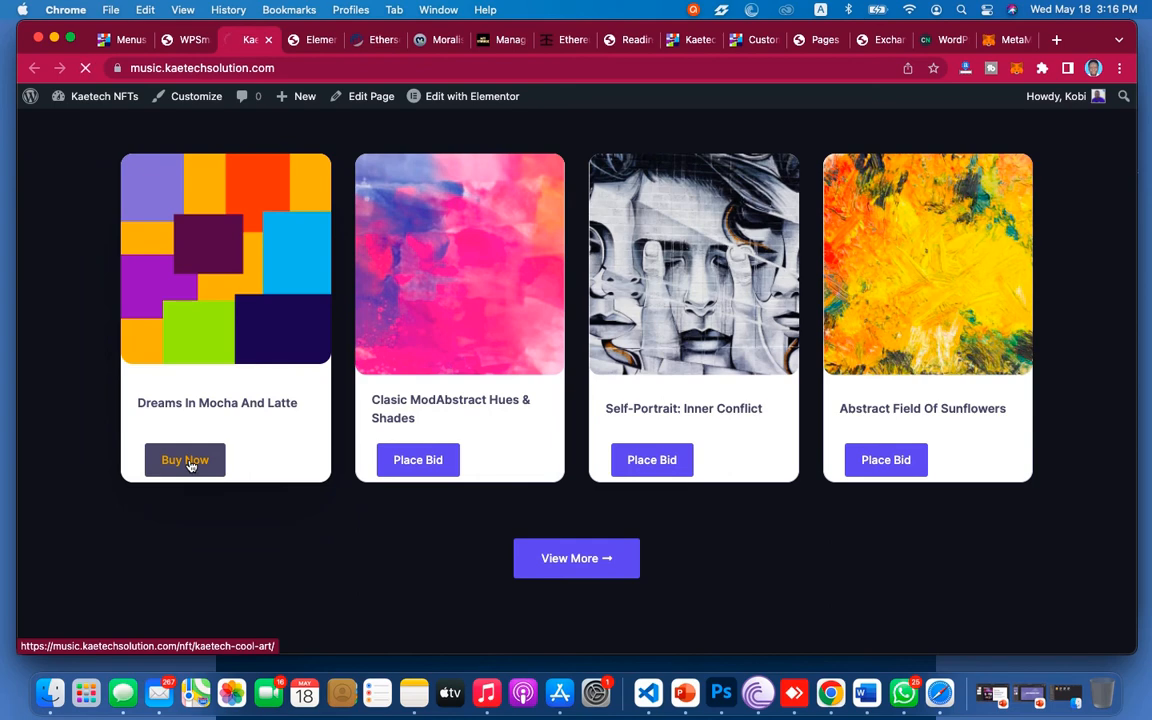
pyautogui.click(186, 461)
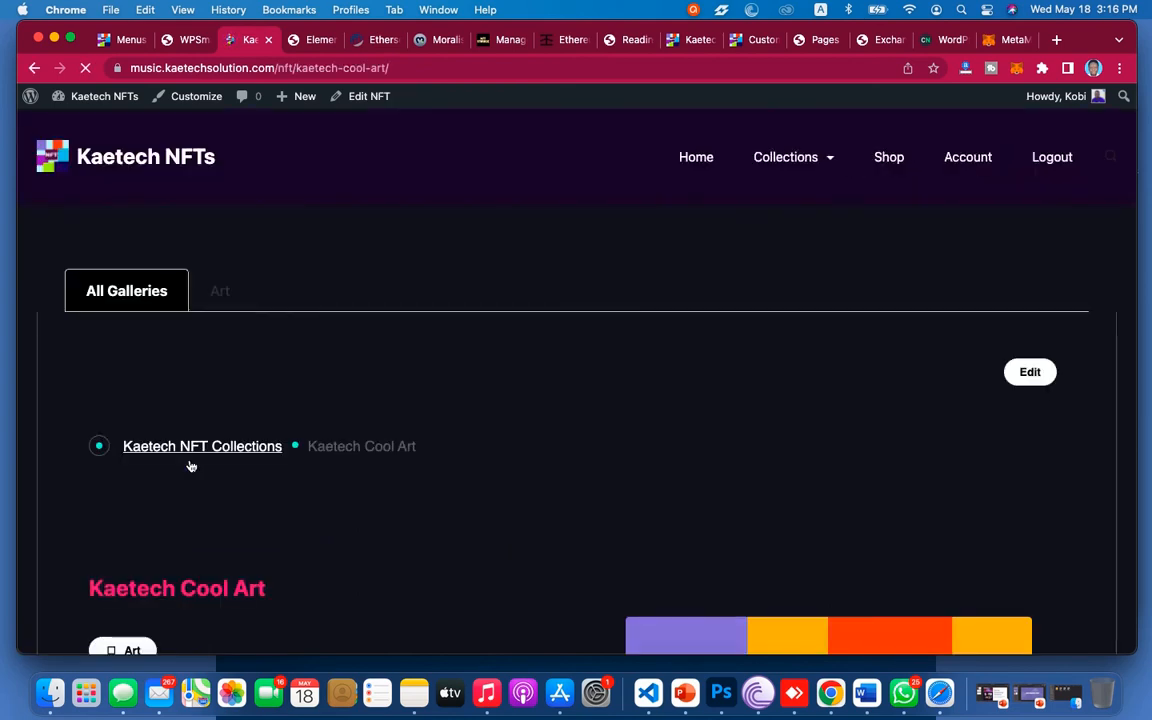
pyautogui.scroll(-5, 615, 437)
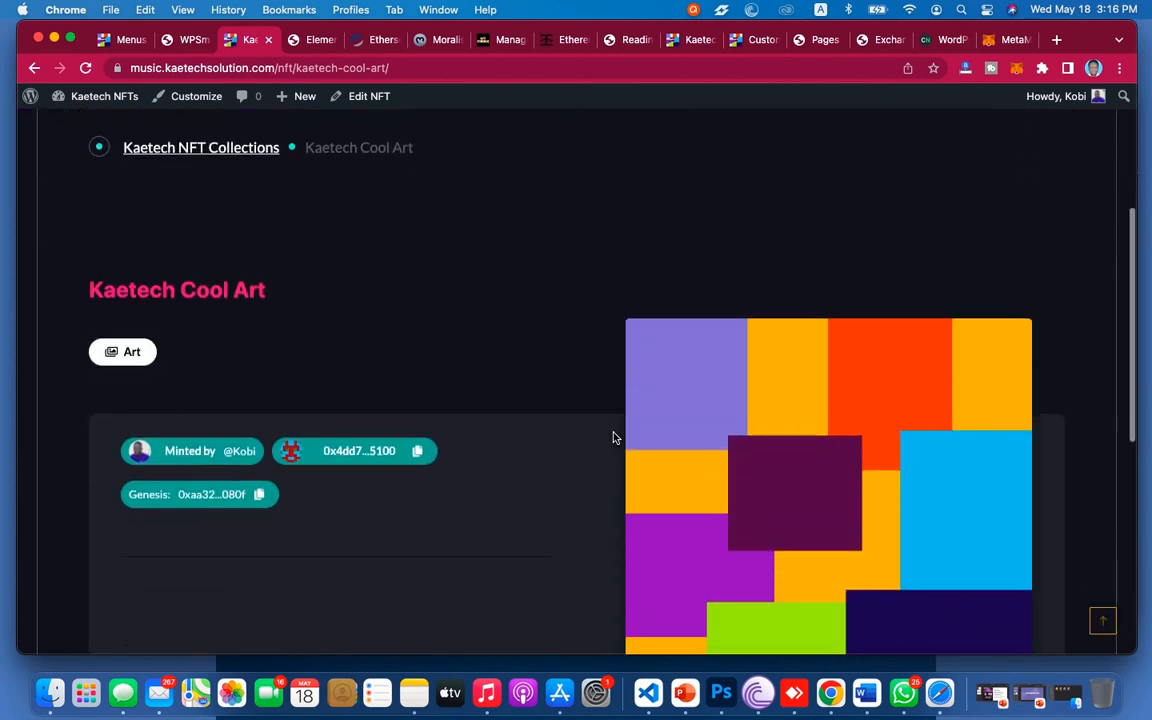
pyautogui.scroll(-5, 615, 437)
pyautogui.scroll(2, 615, 437)
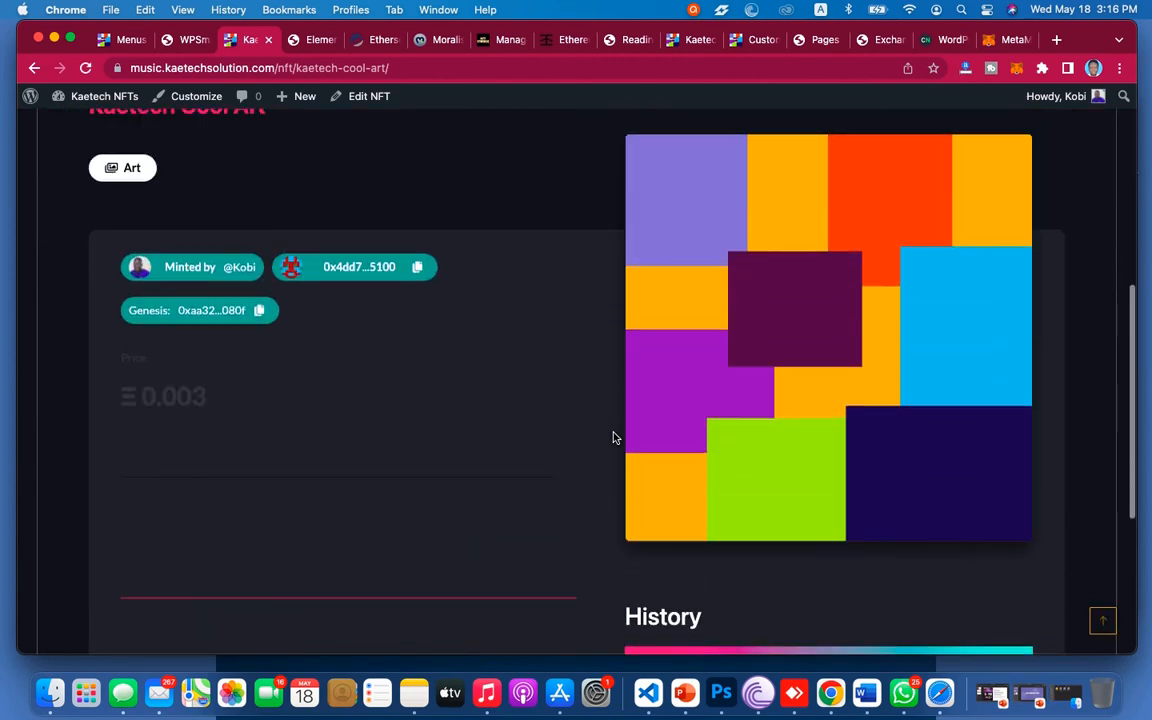
# Review the NFT's 0.003 price and owner details, then open Mint a new Item
pyautogui.scroll(6, 615, 437)
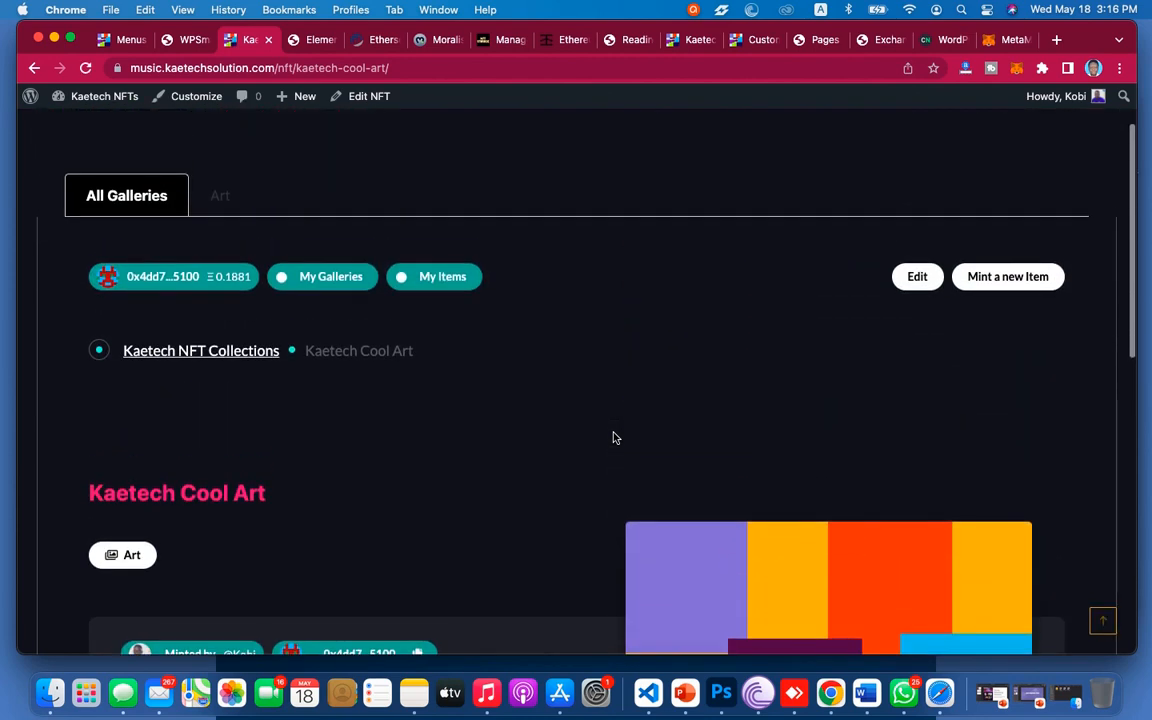
pyautogui.scroll(-6, 615, 437)
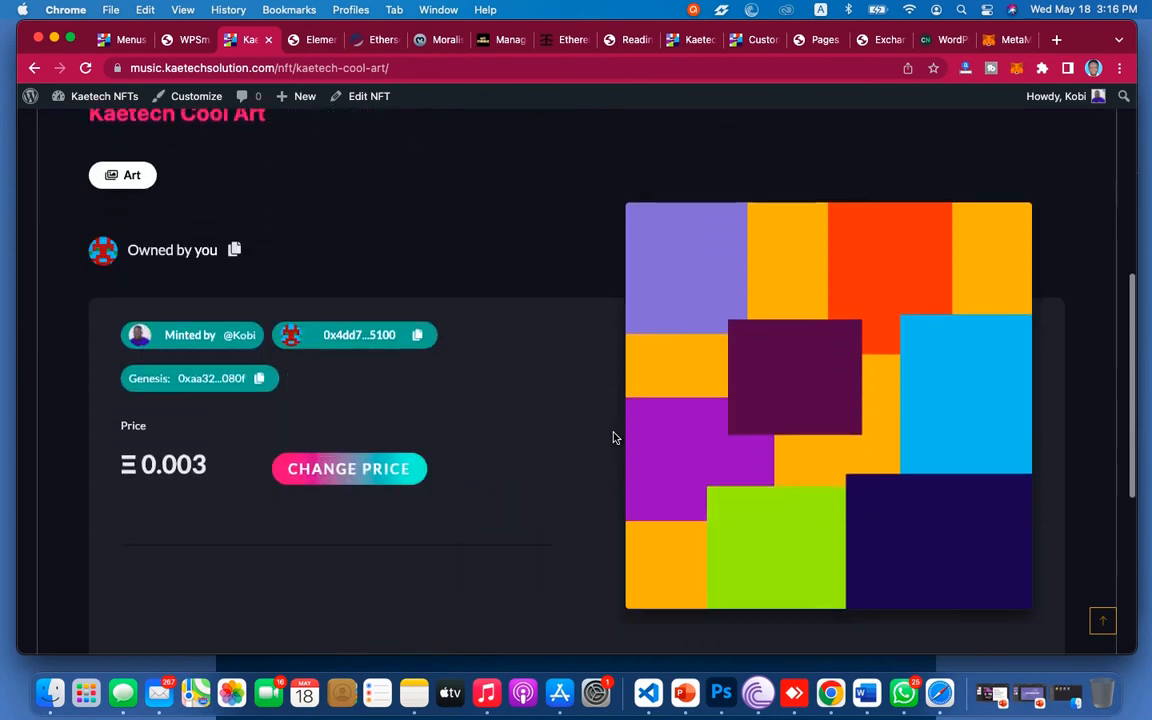
pyautogui.scroll(-1, 614, 437)
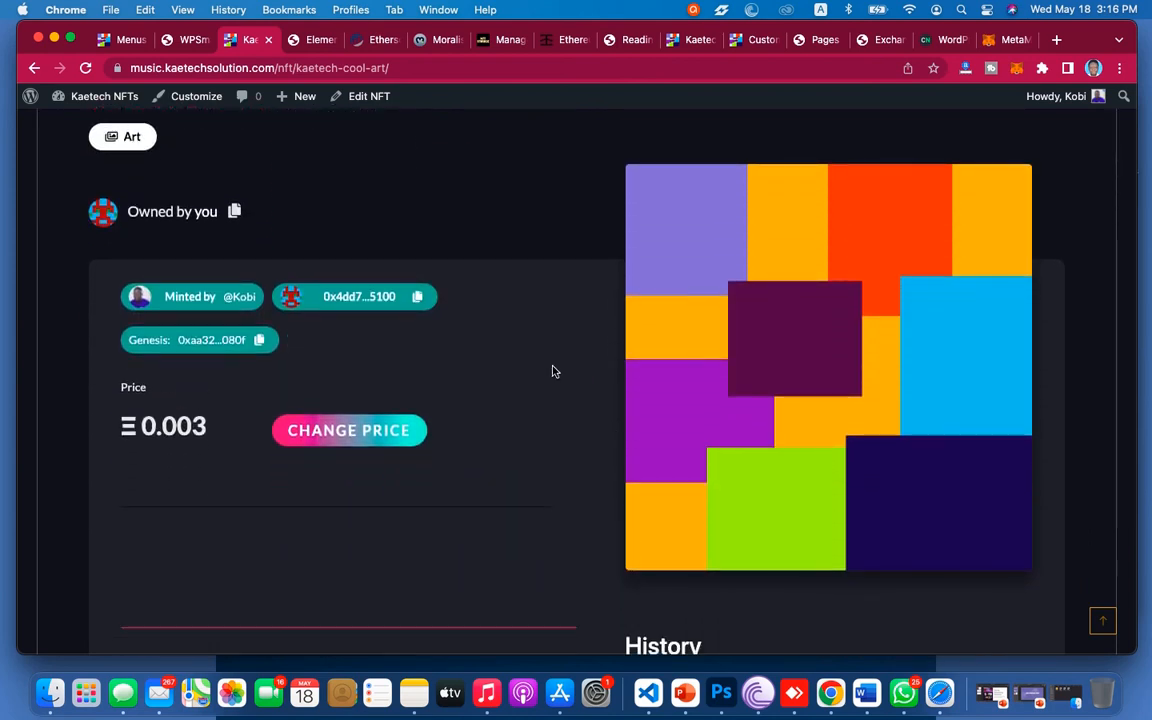
pyautogui.scroll(6, 507, 352)
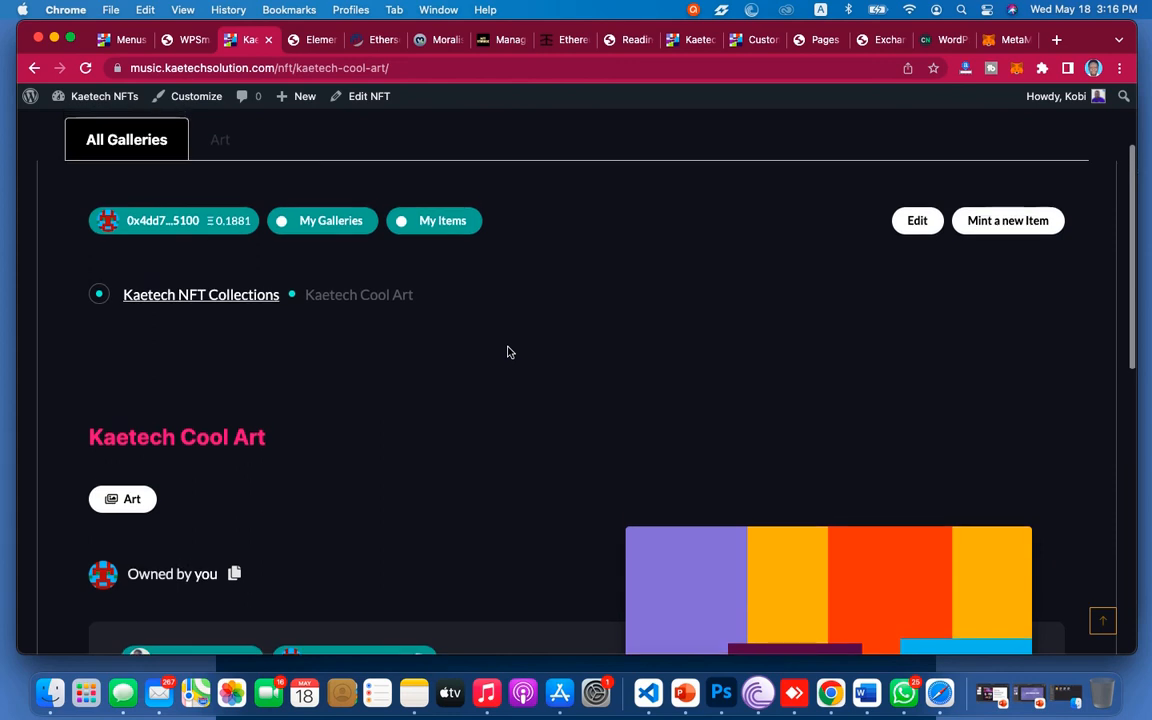
pyautogui.scroll(-5, 513, 413)
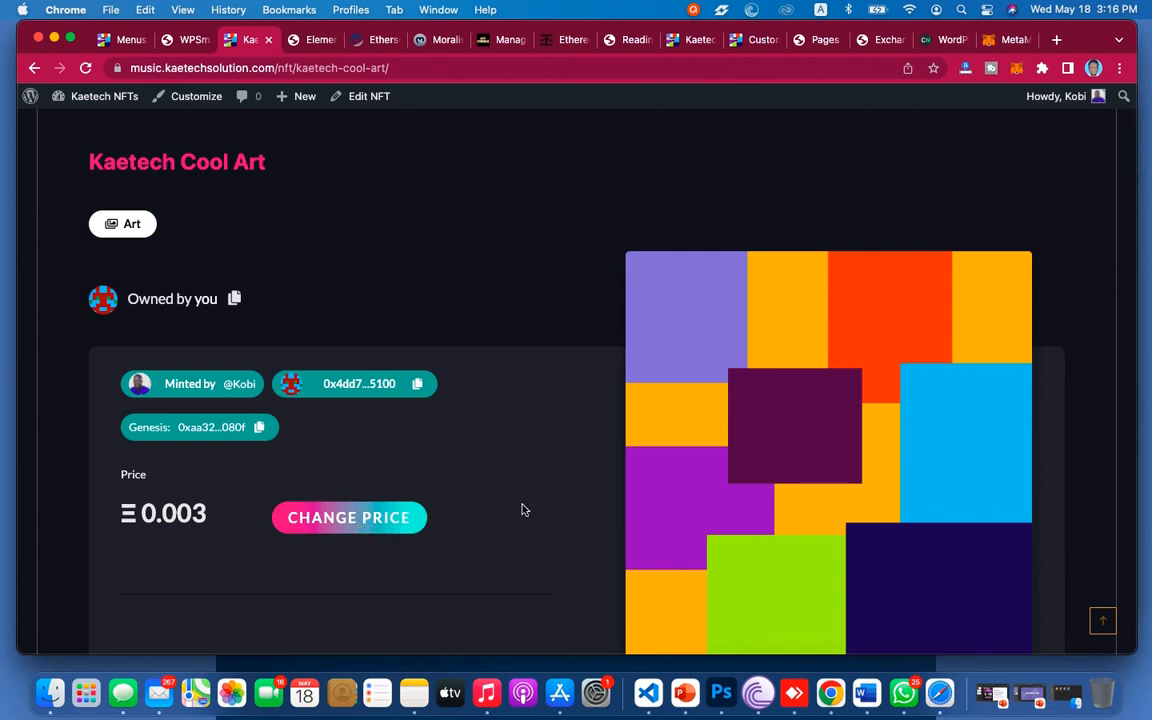
pyautogui.scroll(-3, 568, 337)
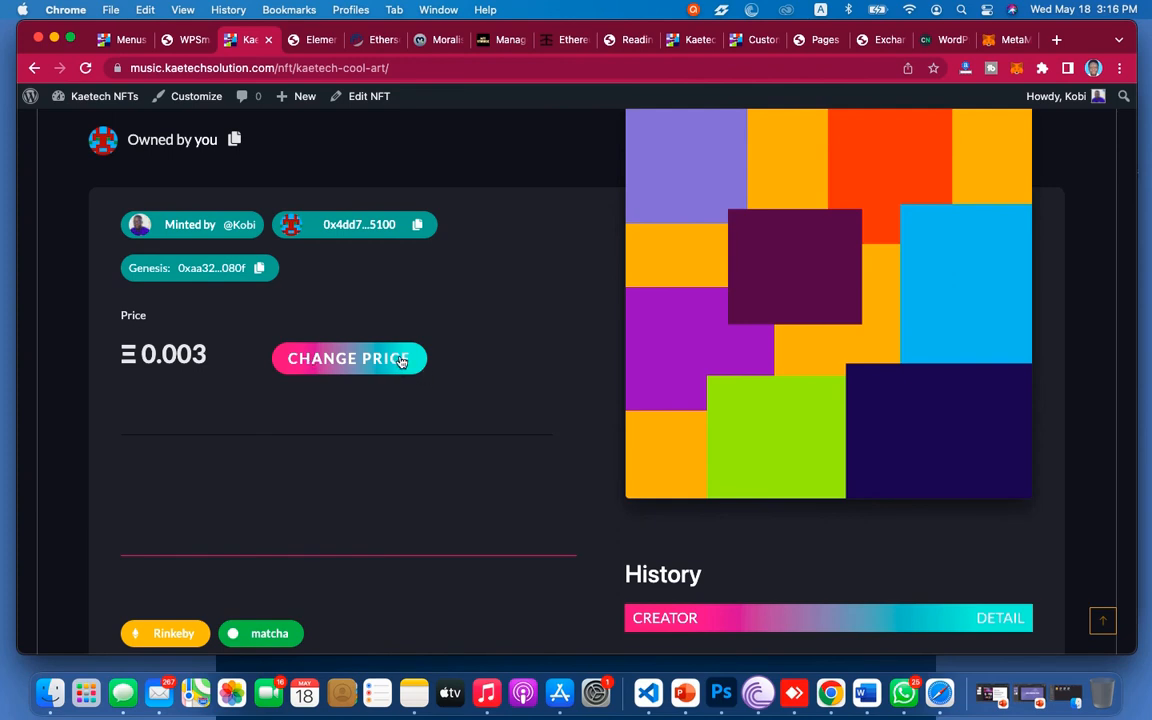
pyautogui.scroll(10, 485, 342)
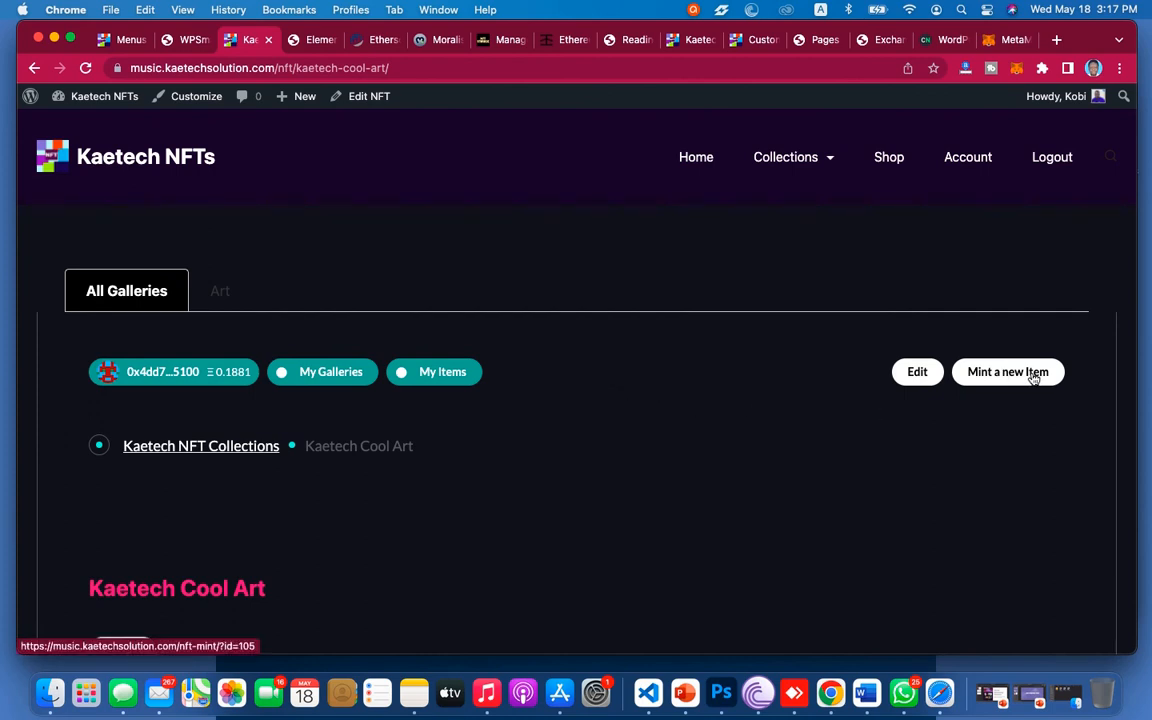
pyautogui.scroll(-3, 861, 408)
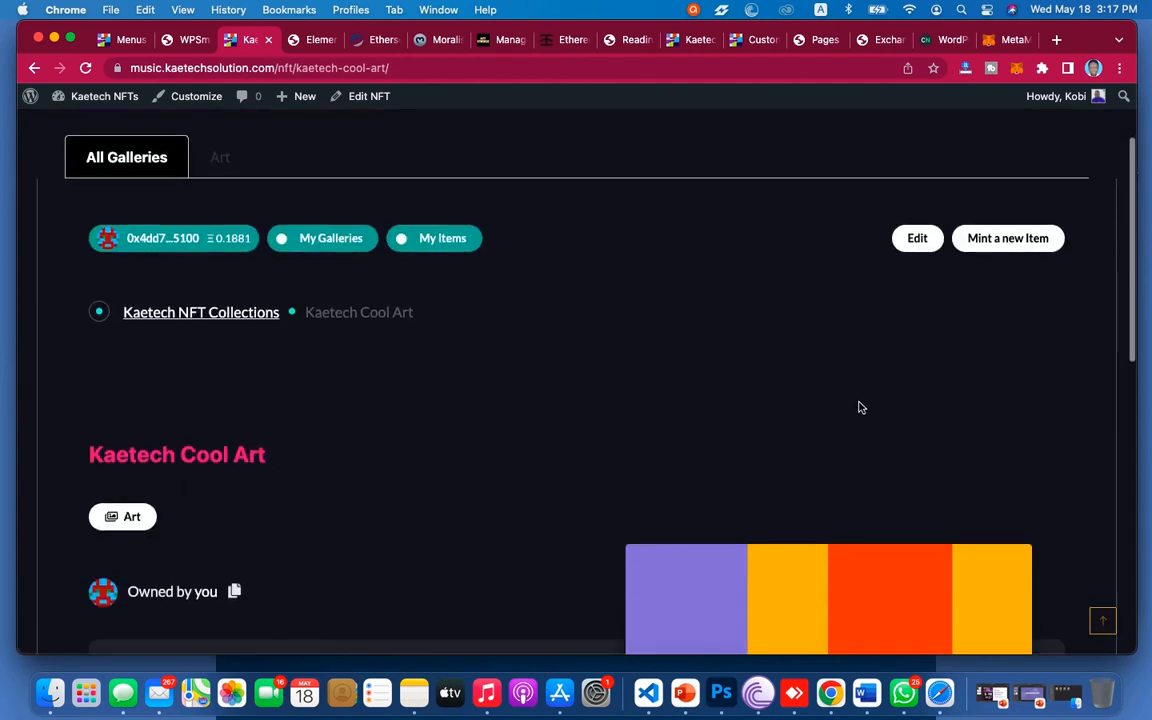
pyautogui.click(1018, 243)
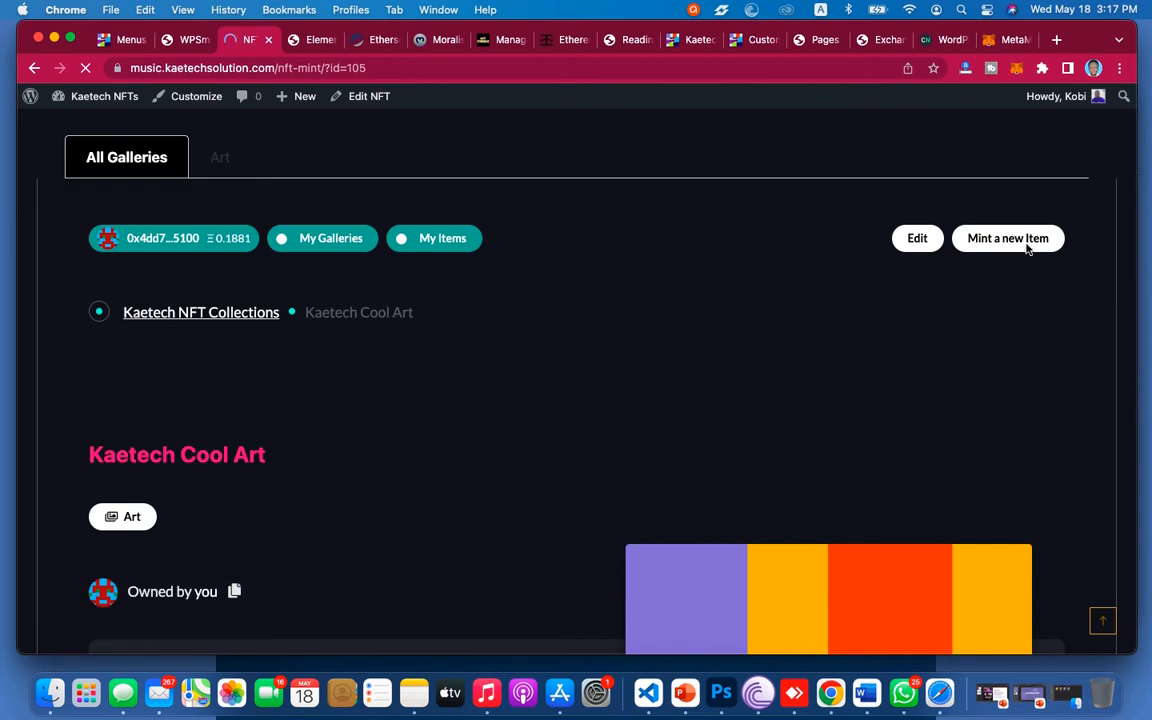
# Scroll the mint form and inspect the Media type options without changing them
pyautogui.scroll(-5, 823, 314)
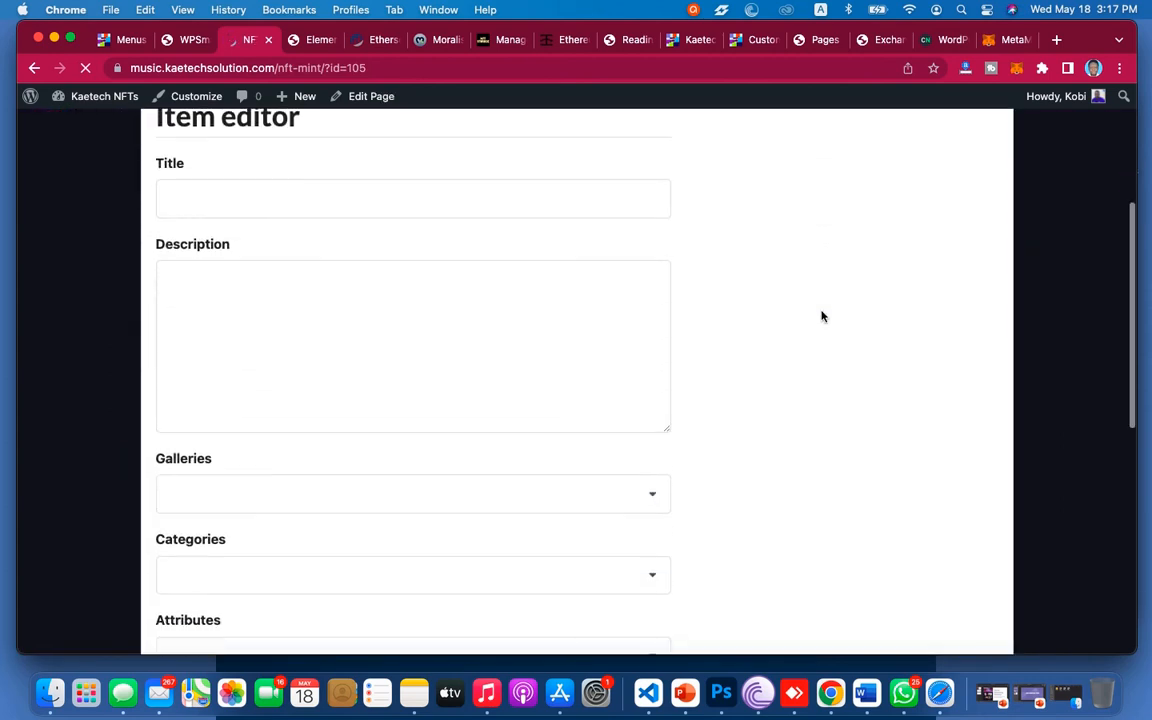
pyautogui.scroll(-10, 823, 316)
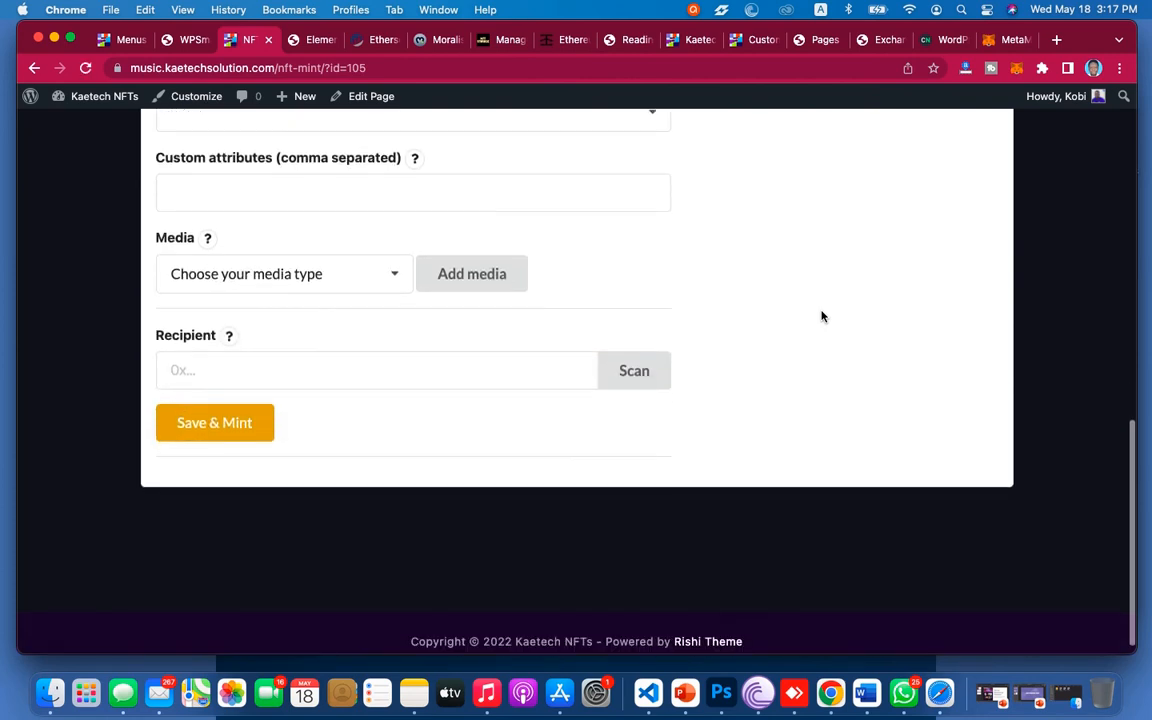
pyautogui.scroll(8, 822, 316)
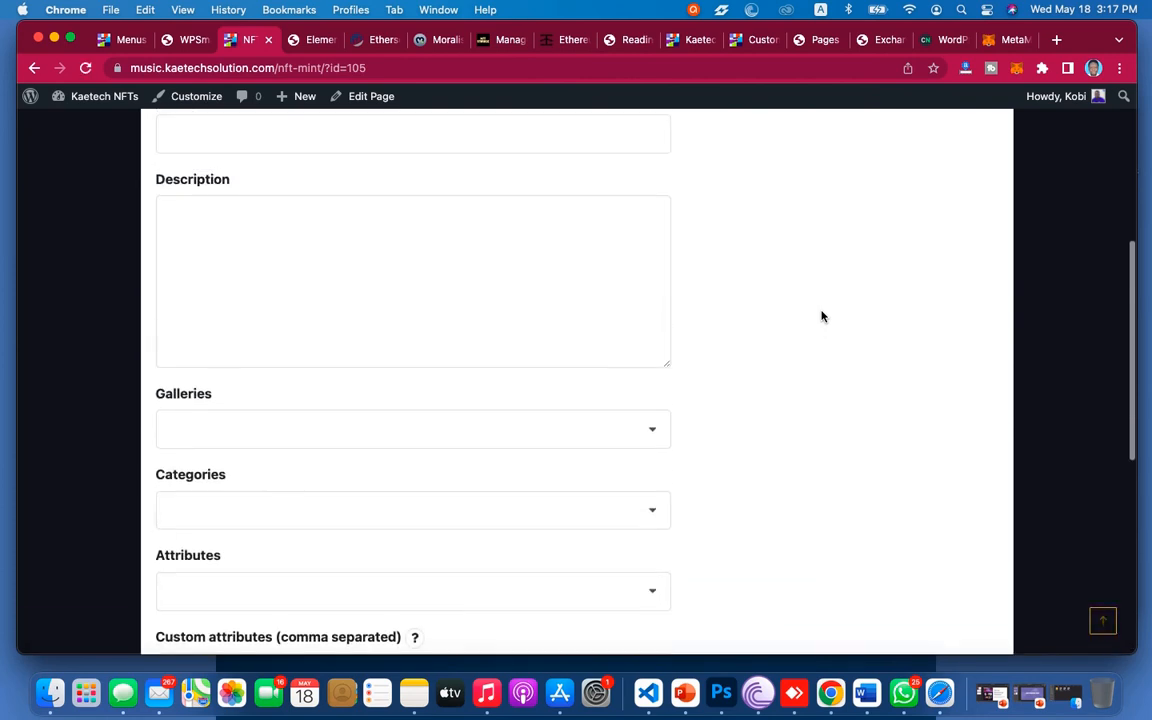
pyautogui.scroll(3, 822, 316)
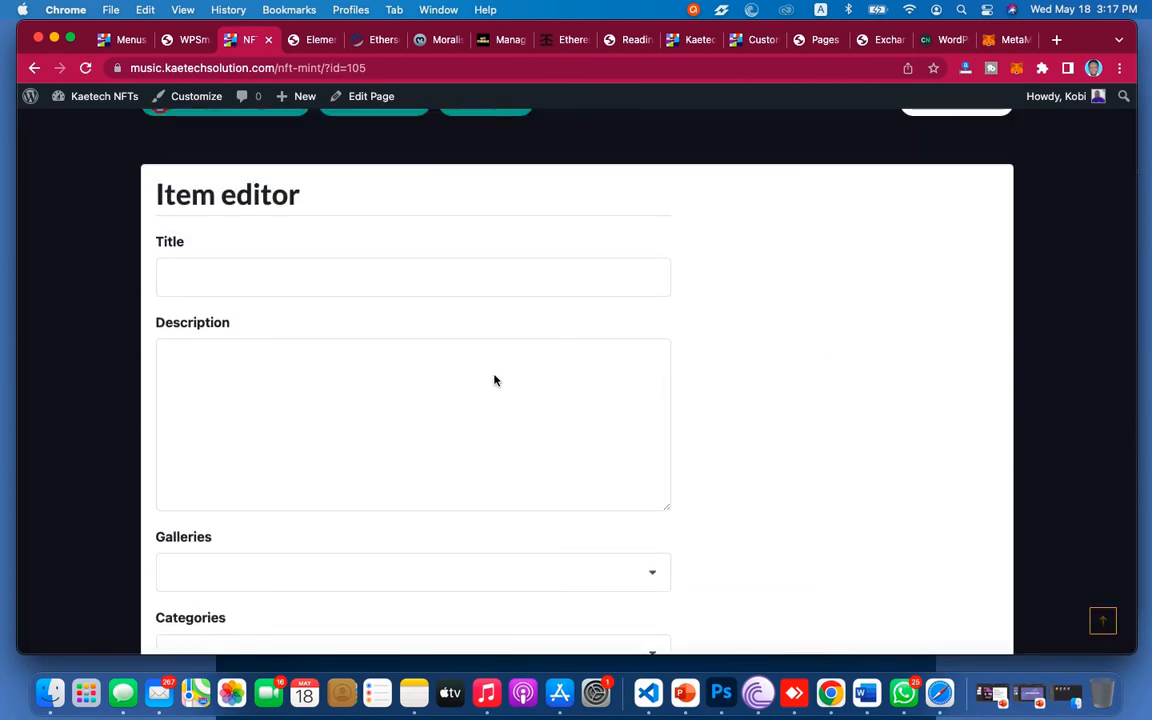
pyautogui.scroll(-3, 463, 427)
pyautogui.scroll(-1, 481, 437)
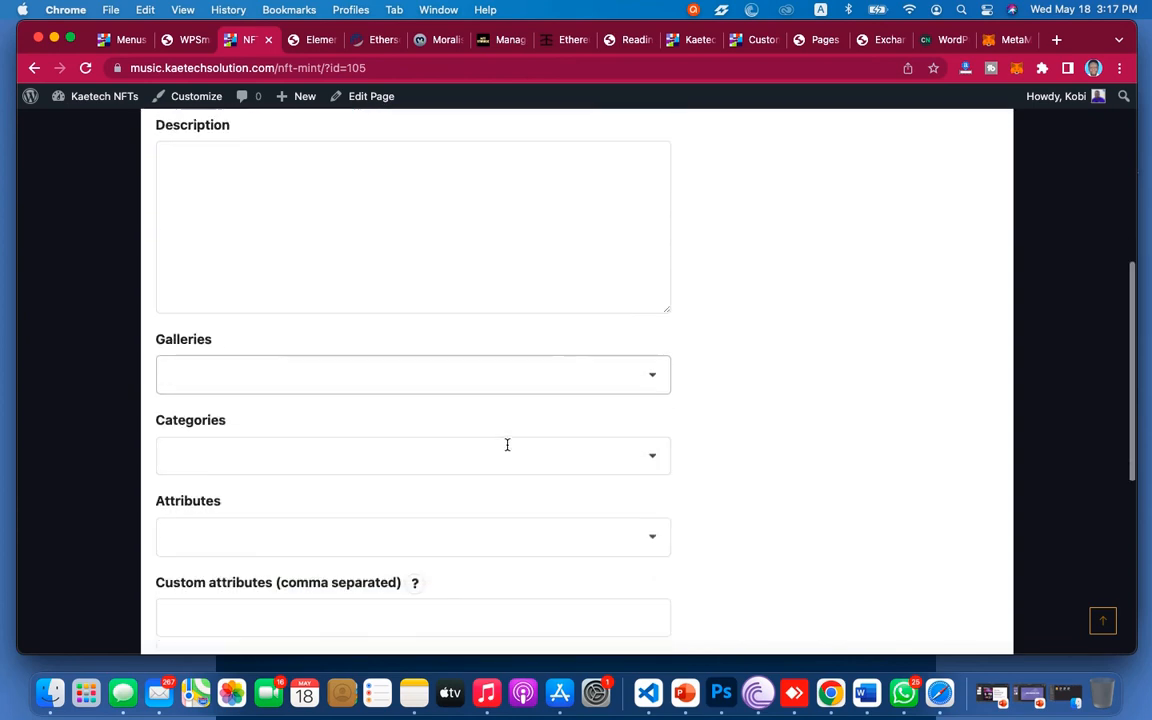
pyautogui.scroll(-2, 507, 445)
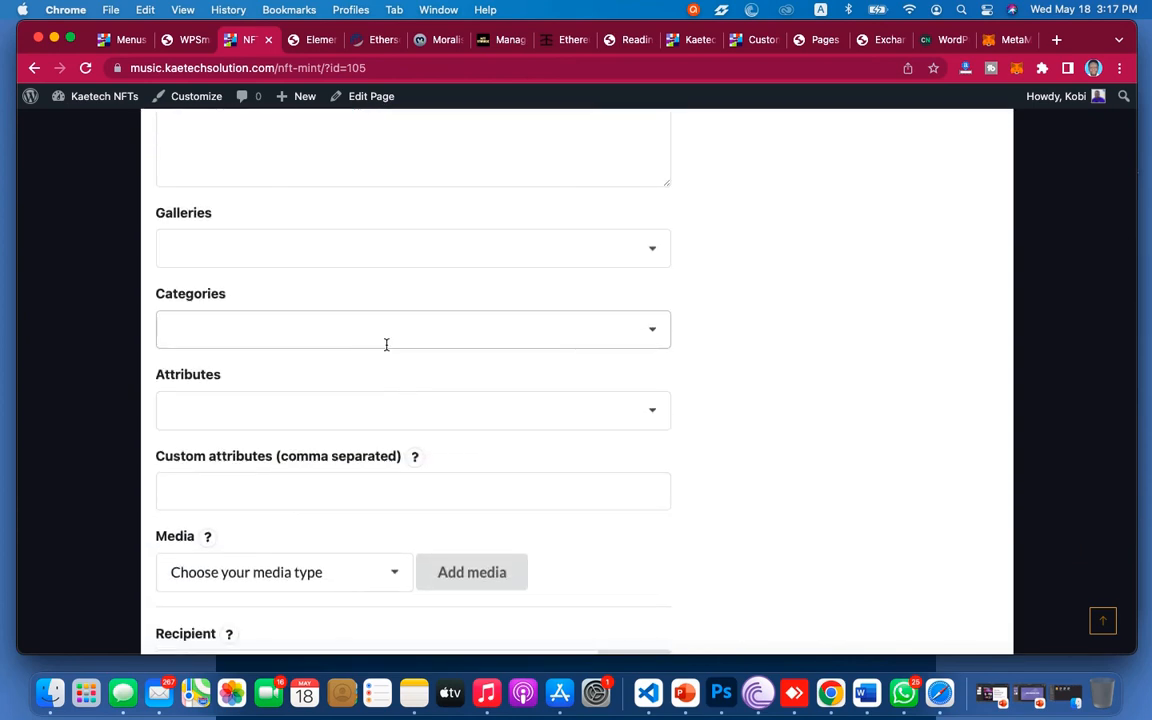
pyautogui.scroll(-2, 440, 357)
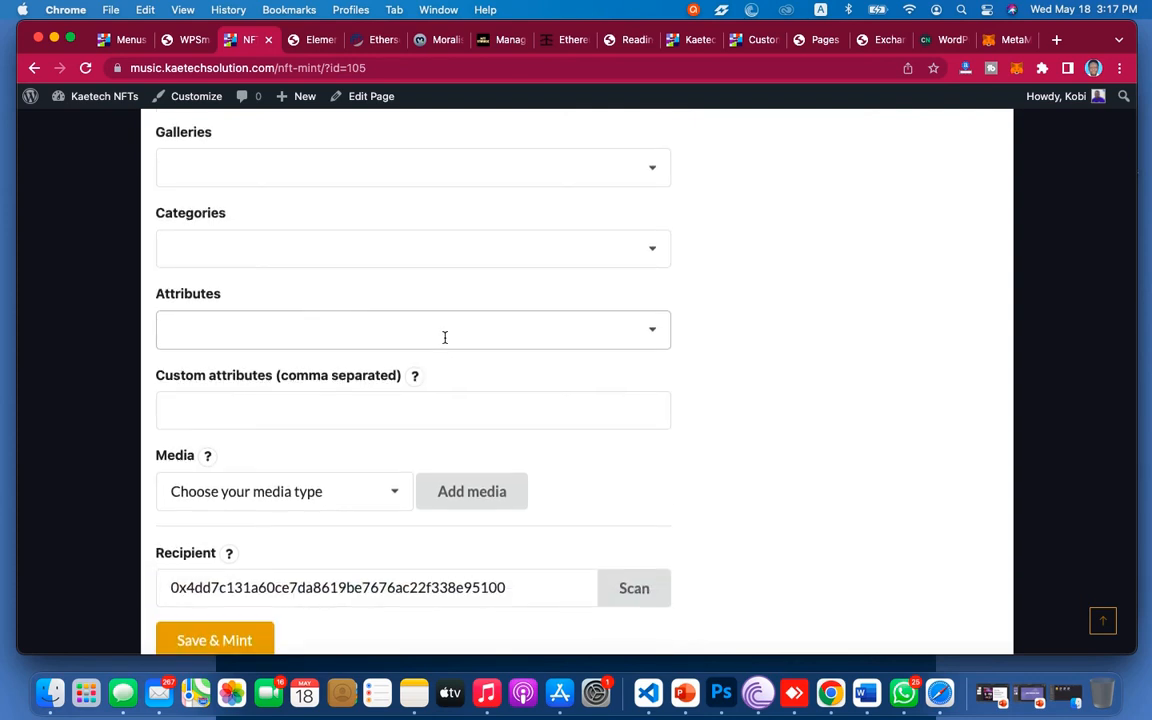
pyautogui.scroll(-2, 445, 337)
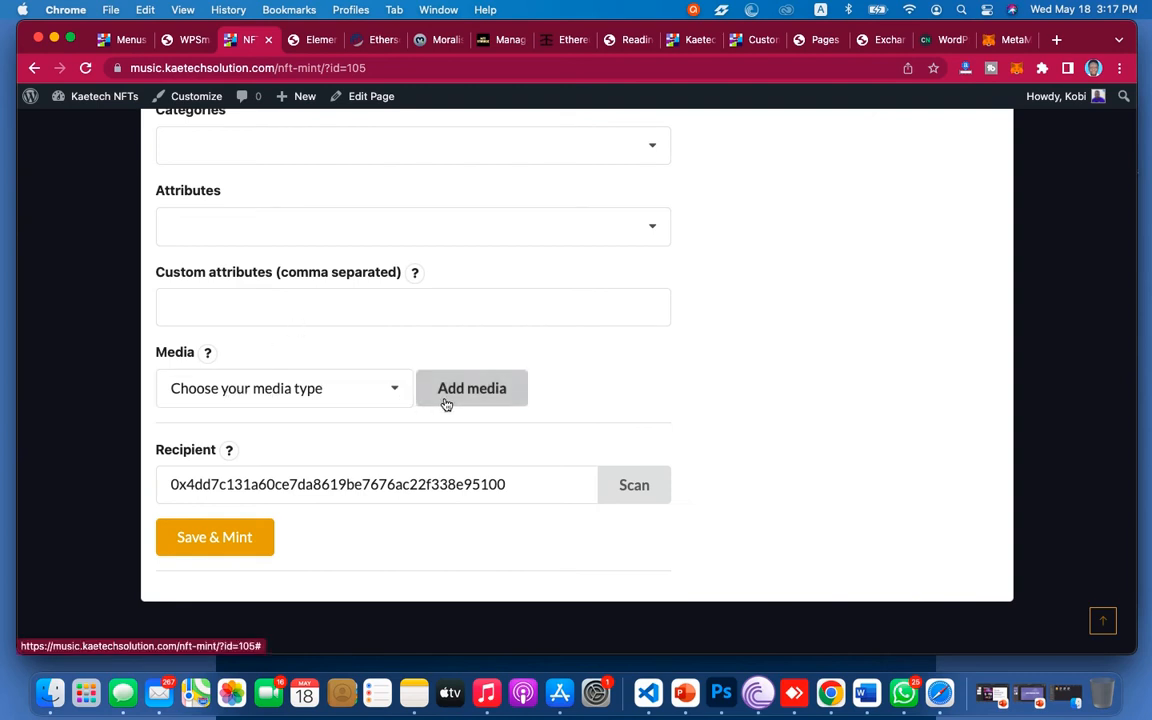
pyautogui.click(377, 389)
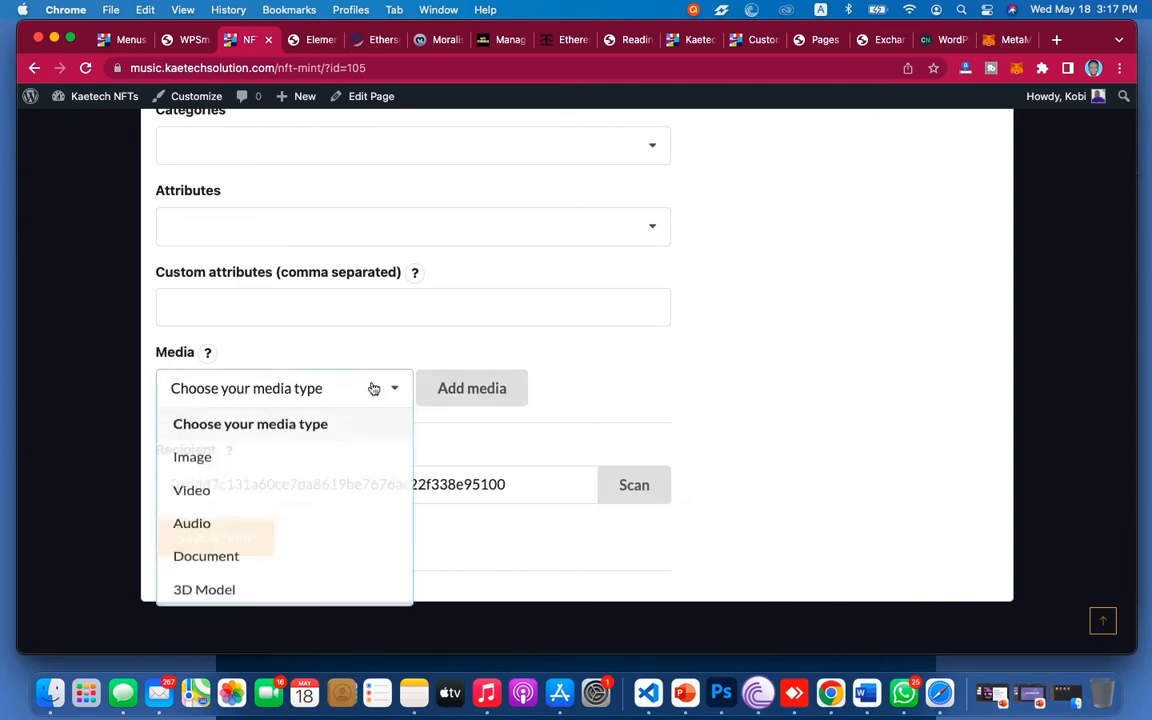
pyautogui.click(297, 384)
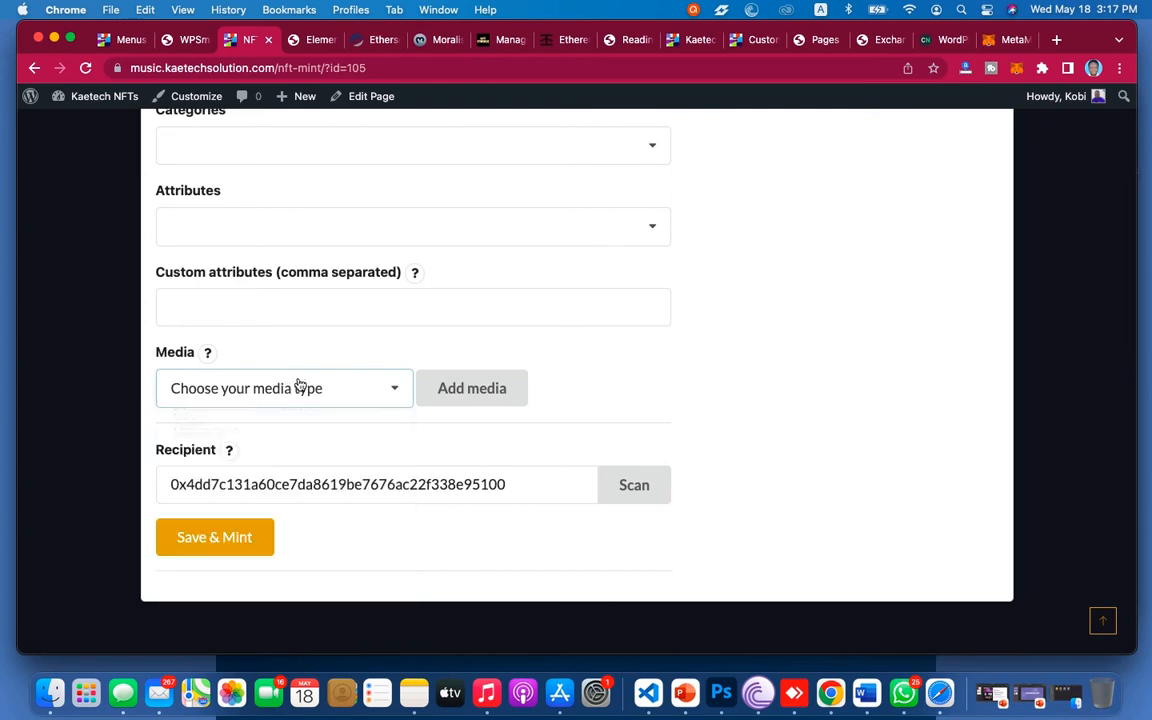
# Submit the item with Save & Mint, then return to the site's home page
pyautogui.scroll(-1, 347, 415)
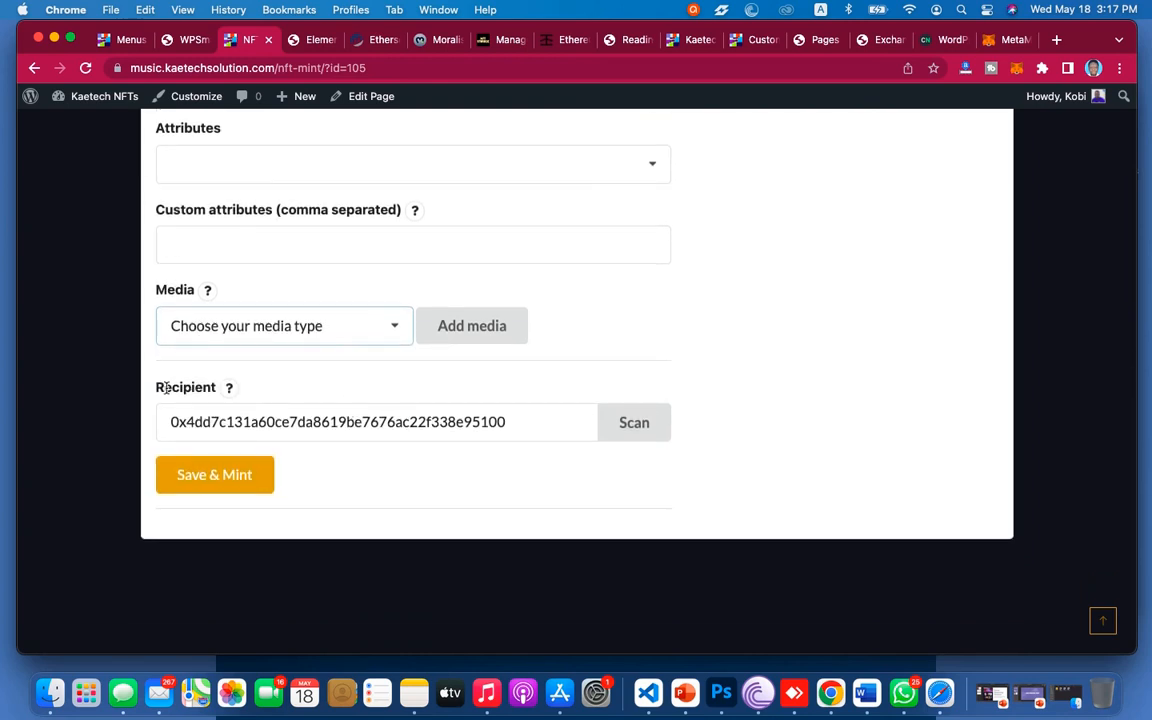
pyautogui.moveTo(228, 389)
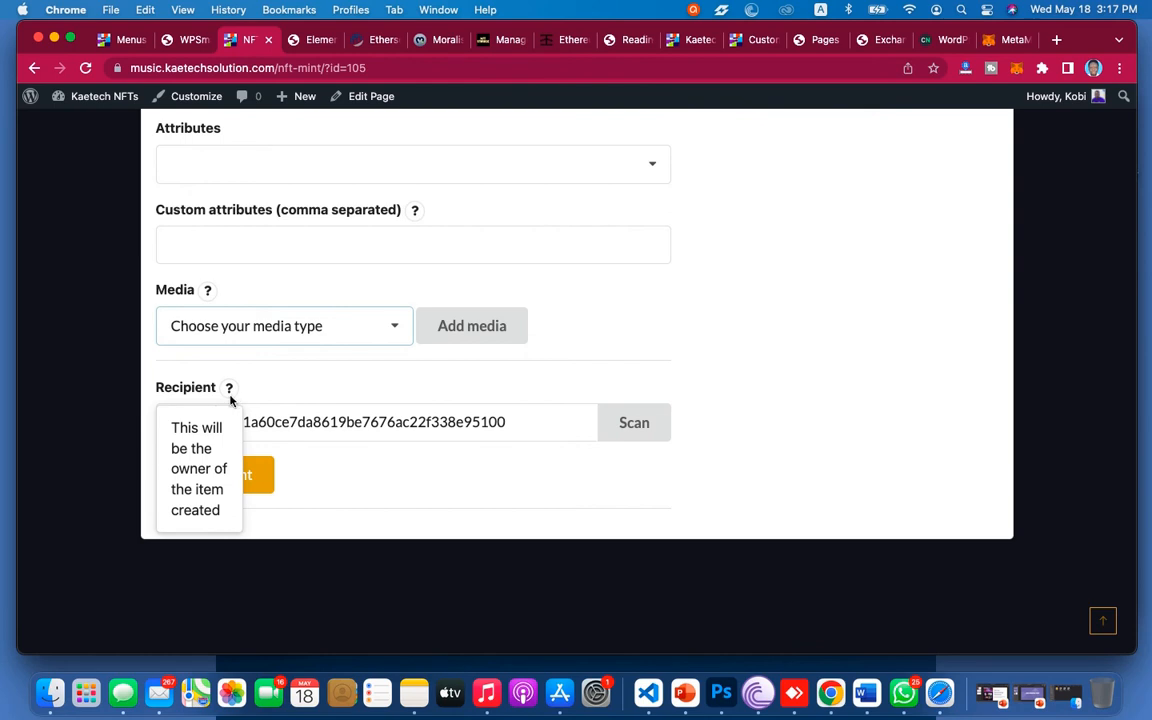
pyautogui.click(510, 422)
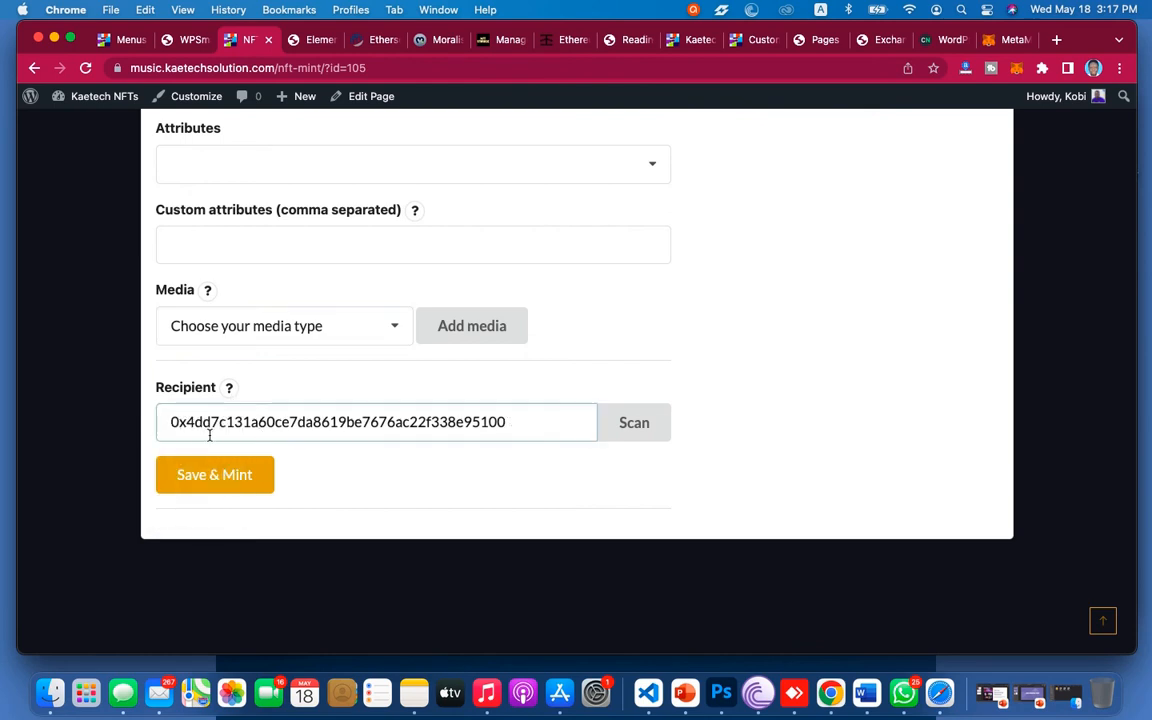
pyautogui.click(235, 488)
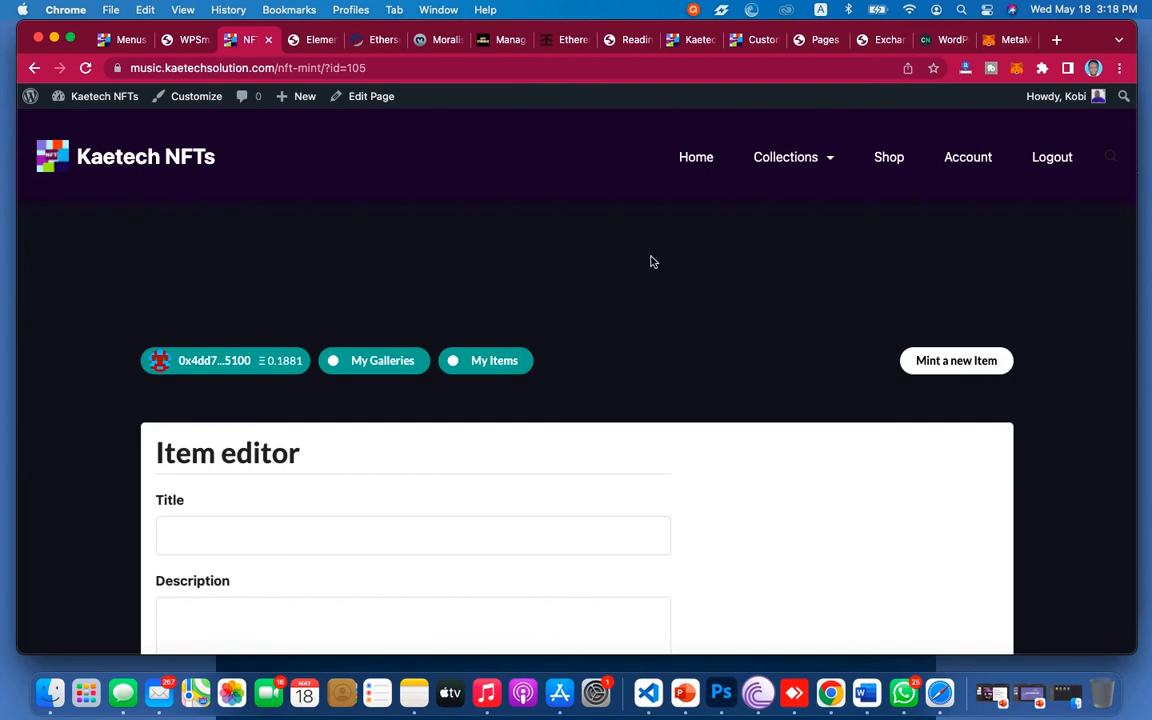
pyautogui.click(702, 170)
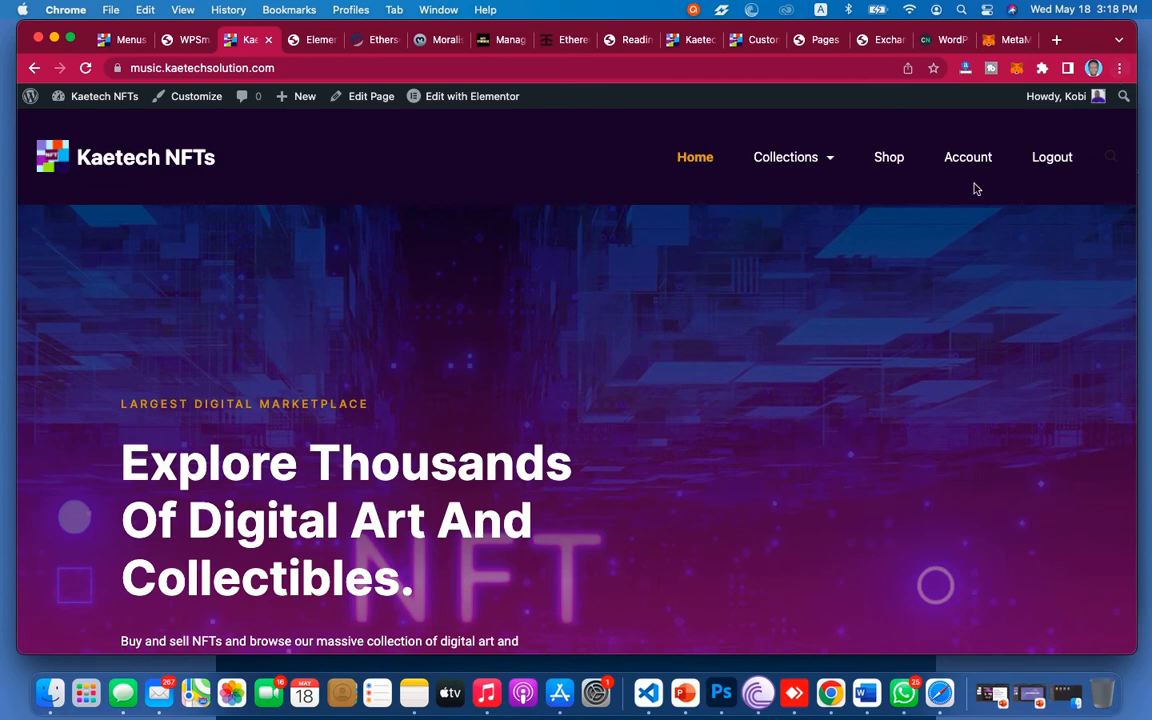
# Load music.kaetechsolution.com/ in Safari
pyautogui.click(940, 693)
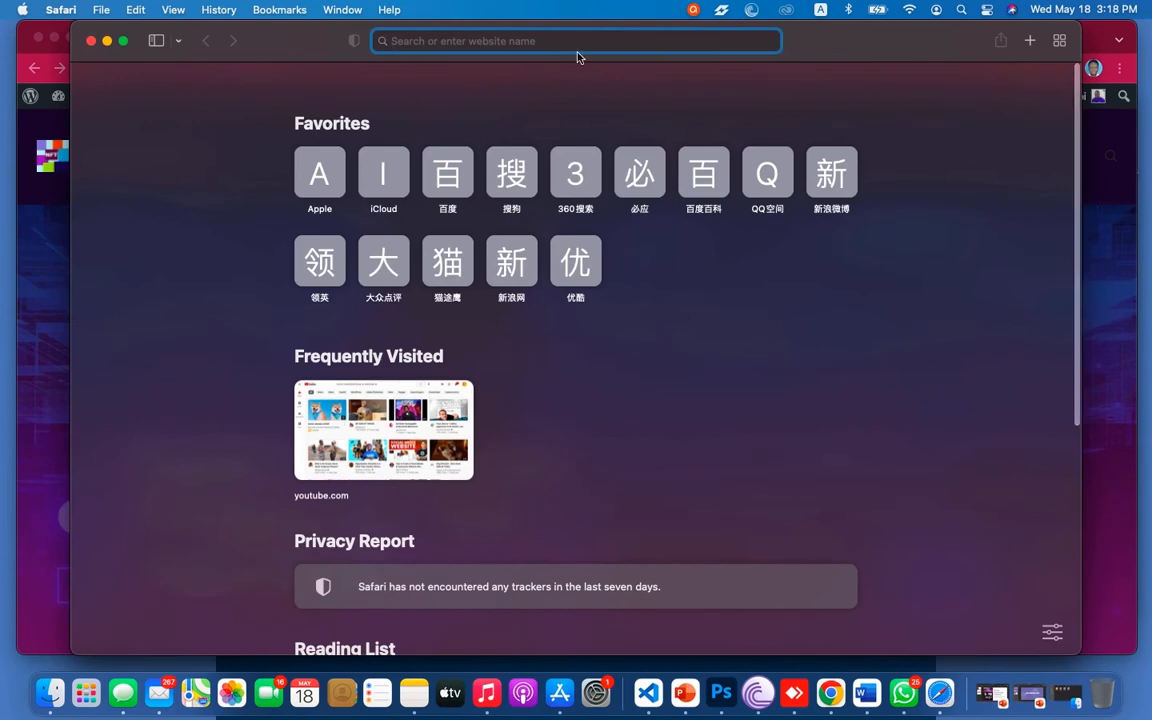
pyautogui.write('n')
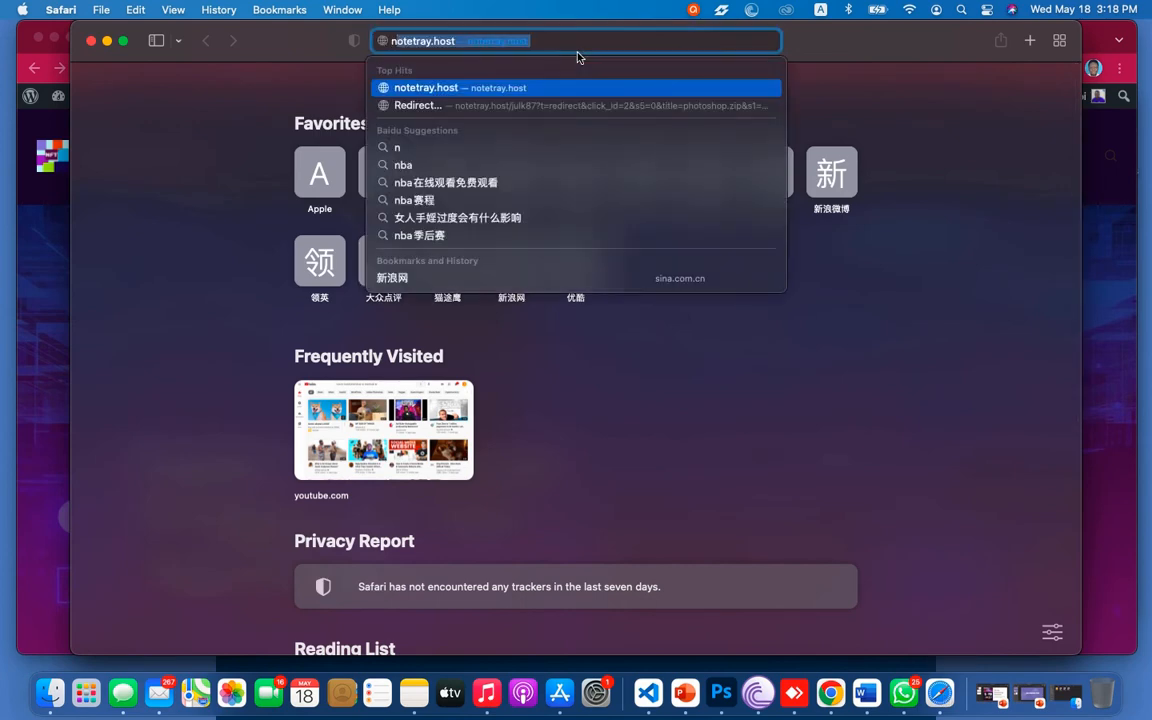
pyautogui.write('ft')
pyautogui.press('BackSpace')
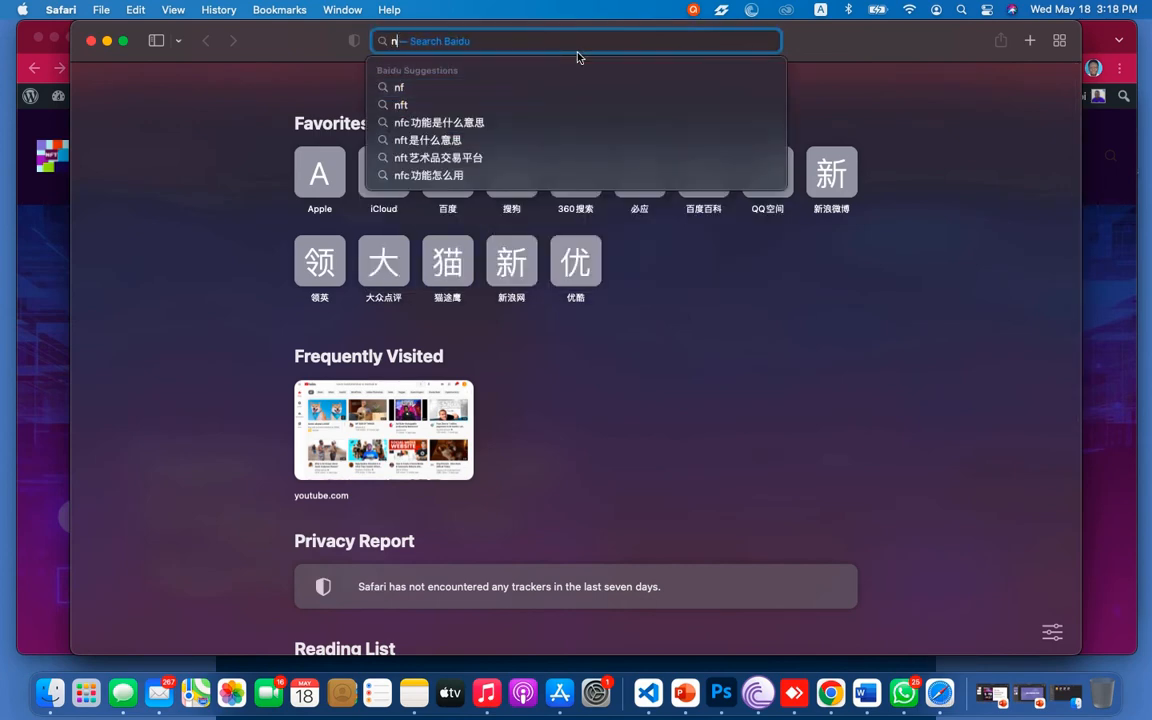
pyautogui.press('BackSpace')
pyautogui.write('music.kaetechsolution.com')
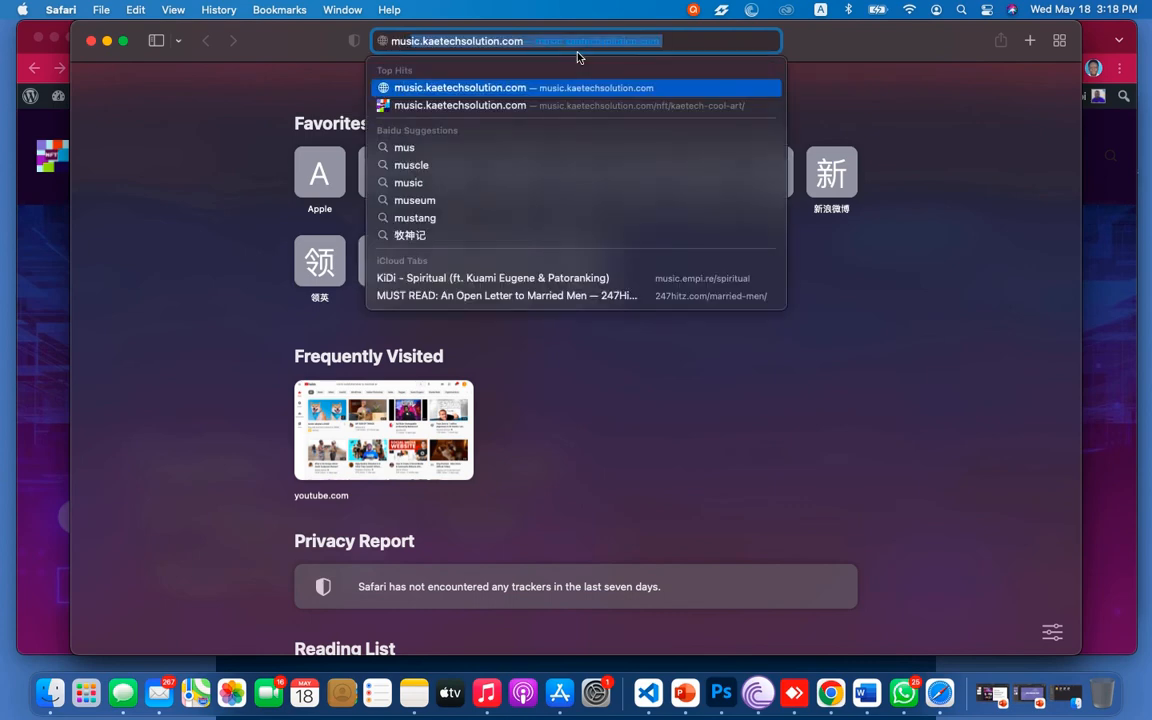
pyautogui.press('Right')
pyautogui.write('/')
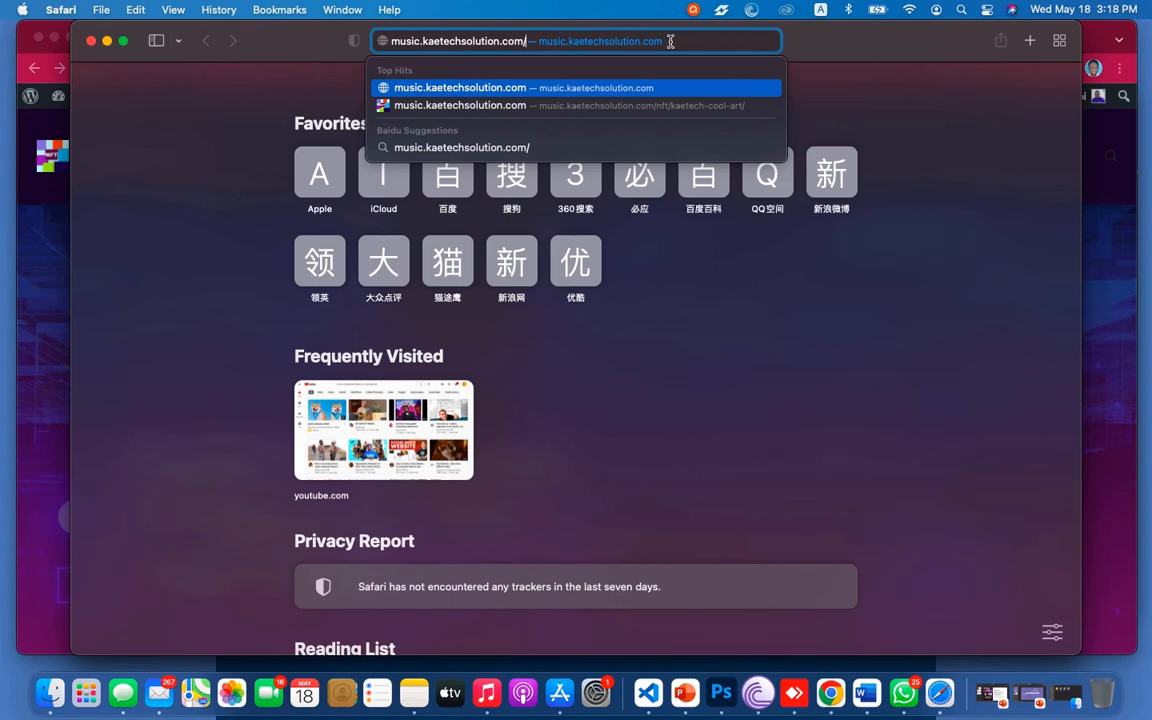
pyautogui.press('Return')
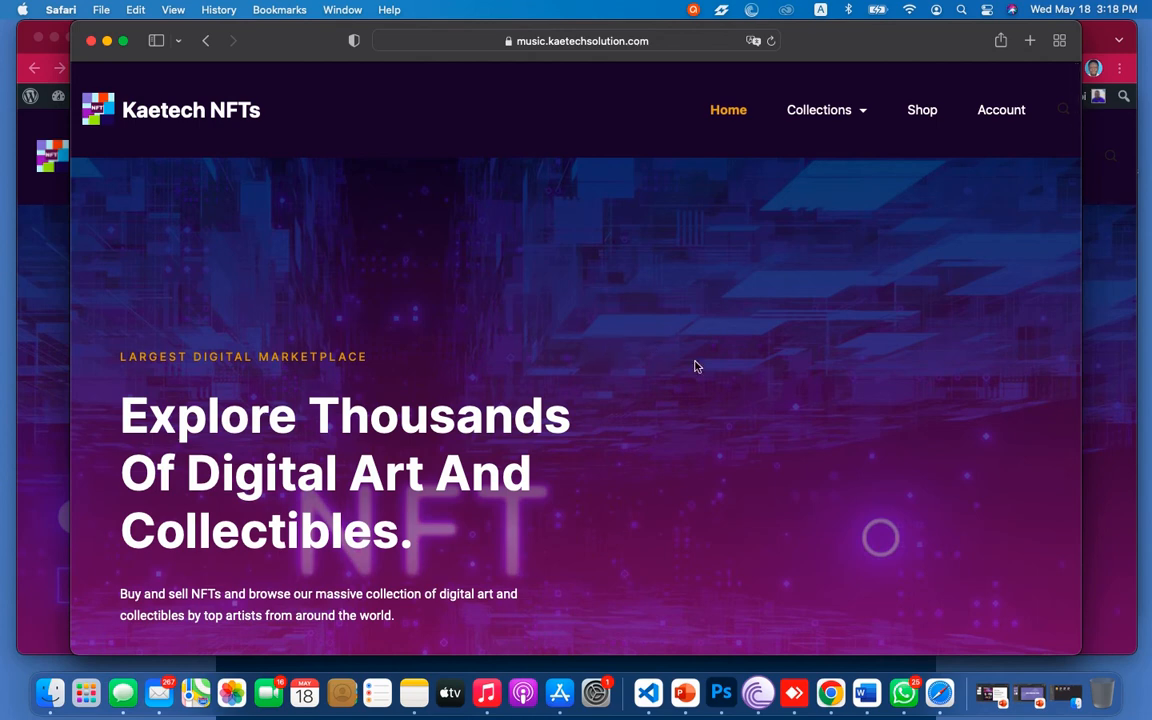
# View the site's Account login page as a visitor, then bring Chrome back in front
pyautogui.click(1011, 116)
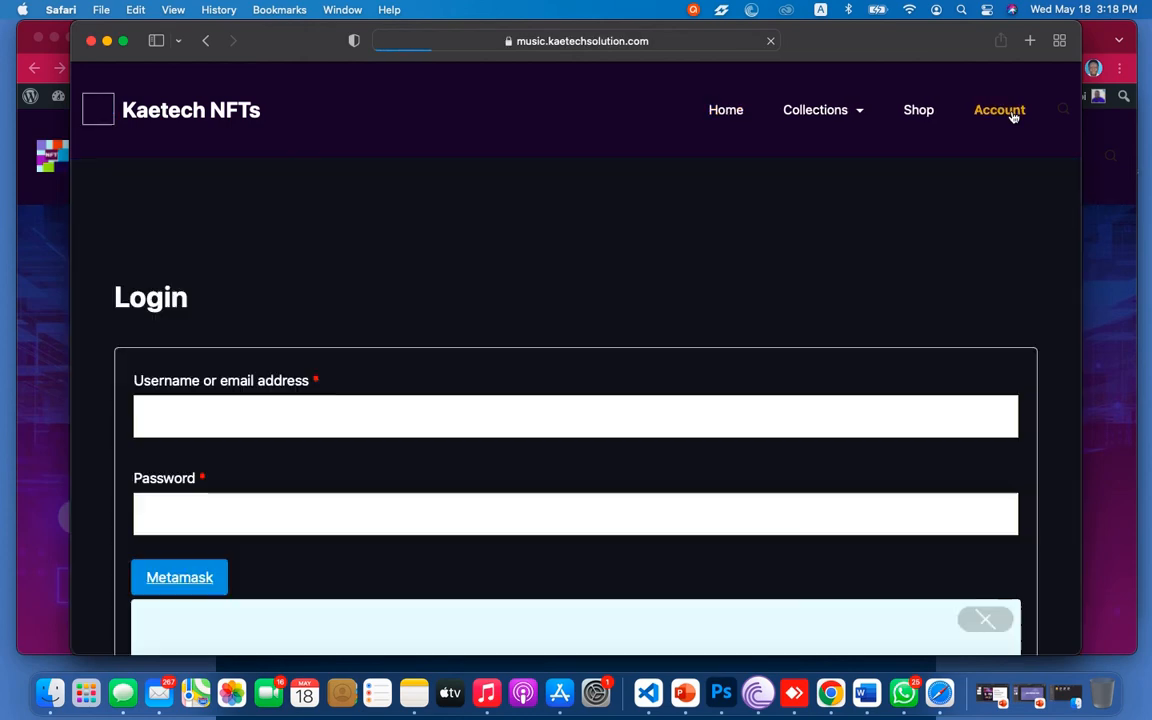
pyautogui.scroll(-5, 695, 308)
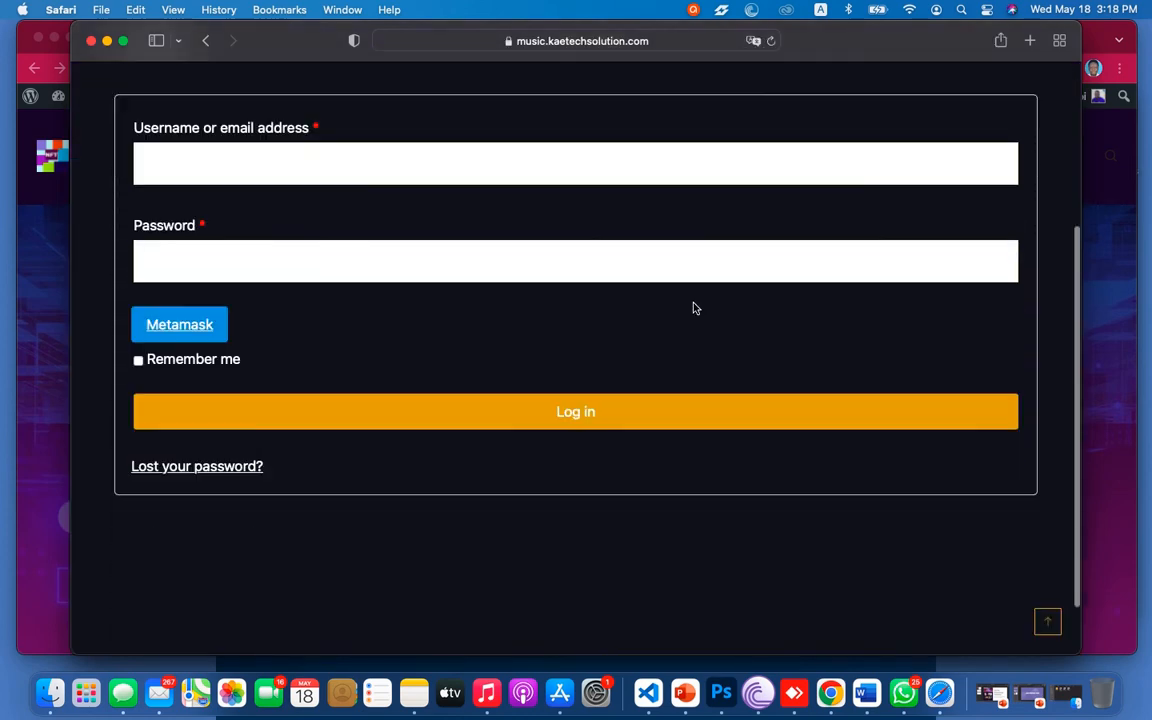
pyautogui.scroll(3, 695, 308)
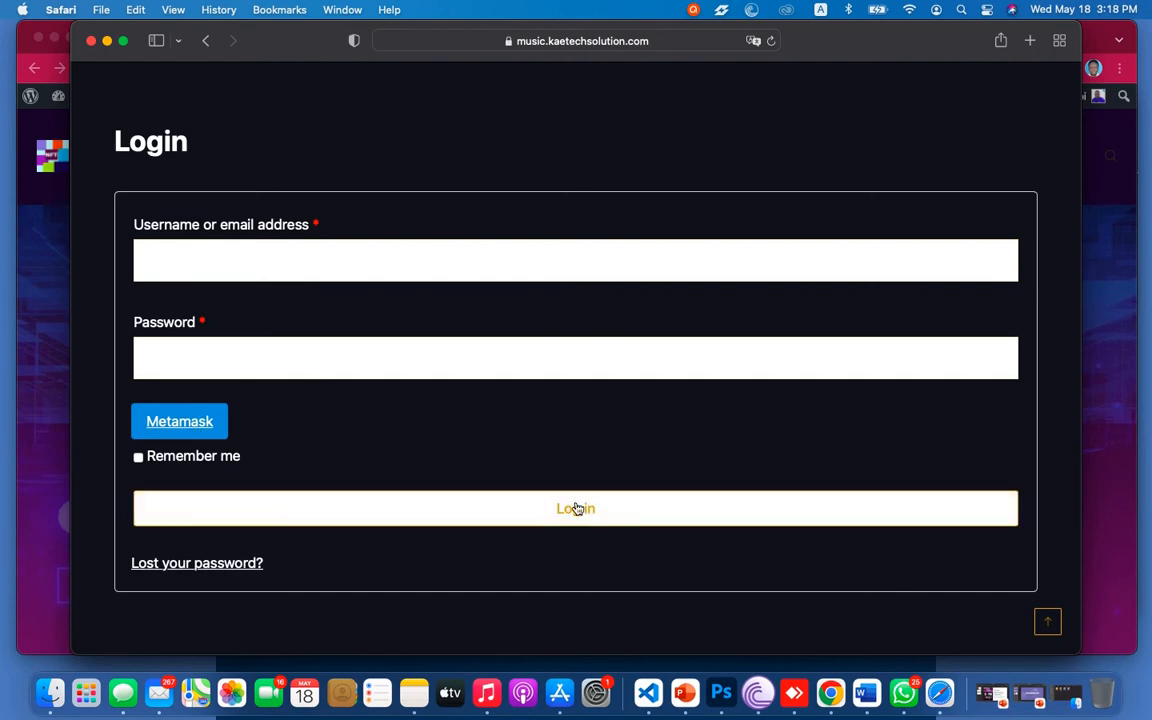
pyautogui.scroll(3, 566, 388)
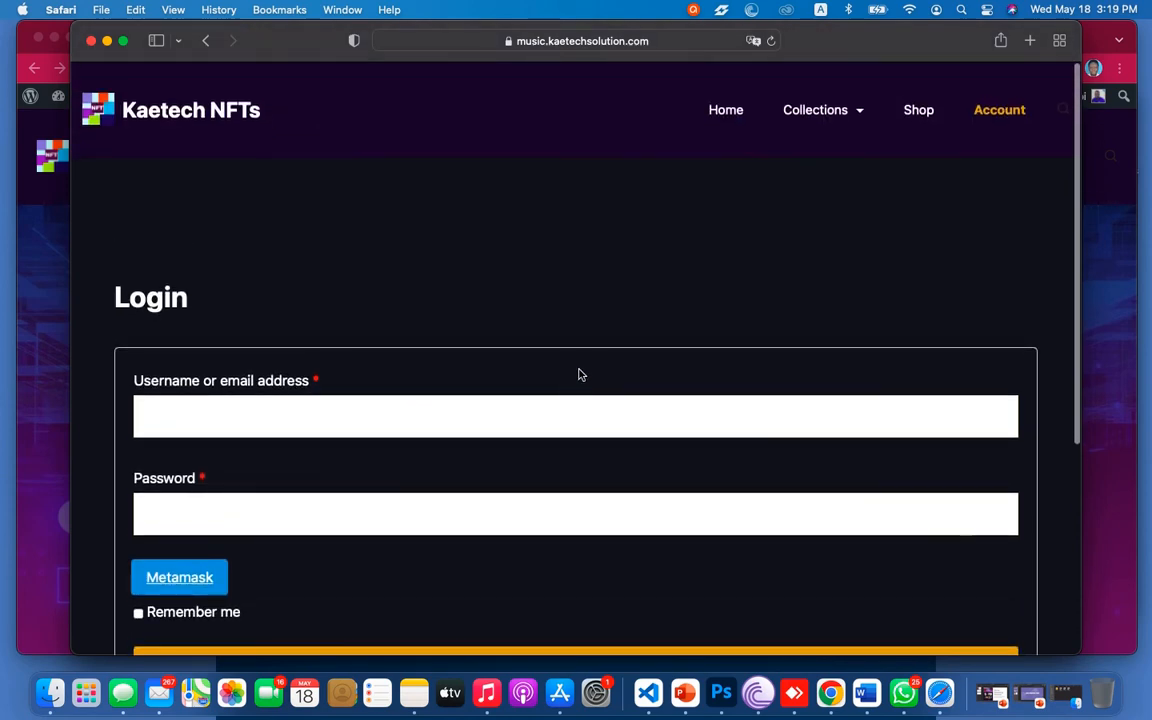
pyautogui.click(1105, 226)
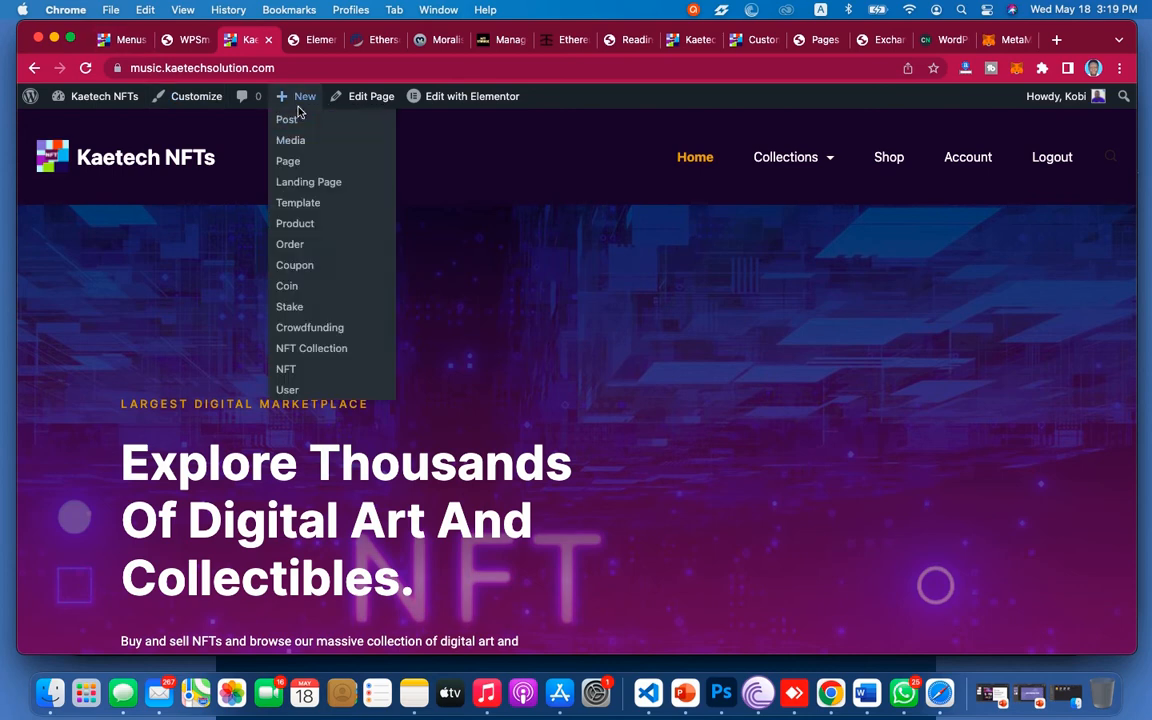
# Go back to the menu editor, then list all 14 pages under Pages > All Pages
pyautogui.click(115, 40)
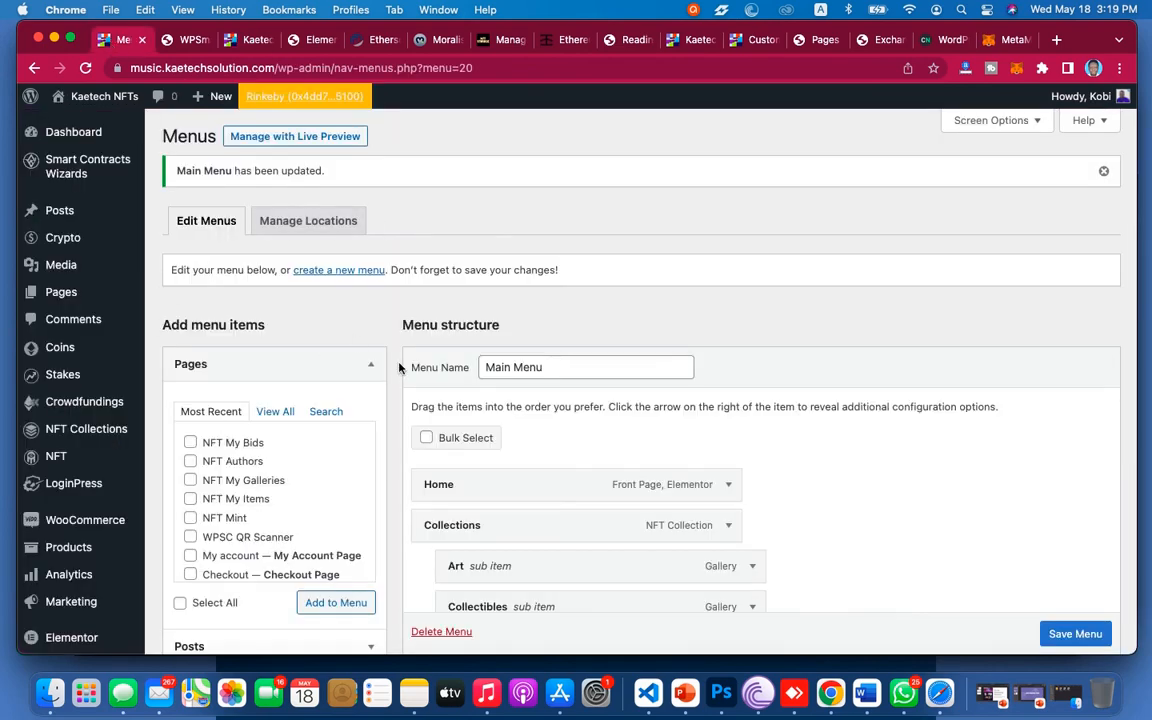
pyautogui.scroll(-5, 296, 359)
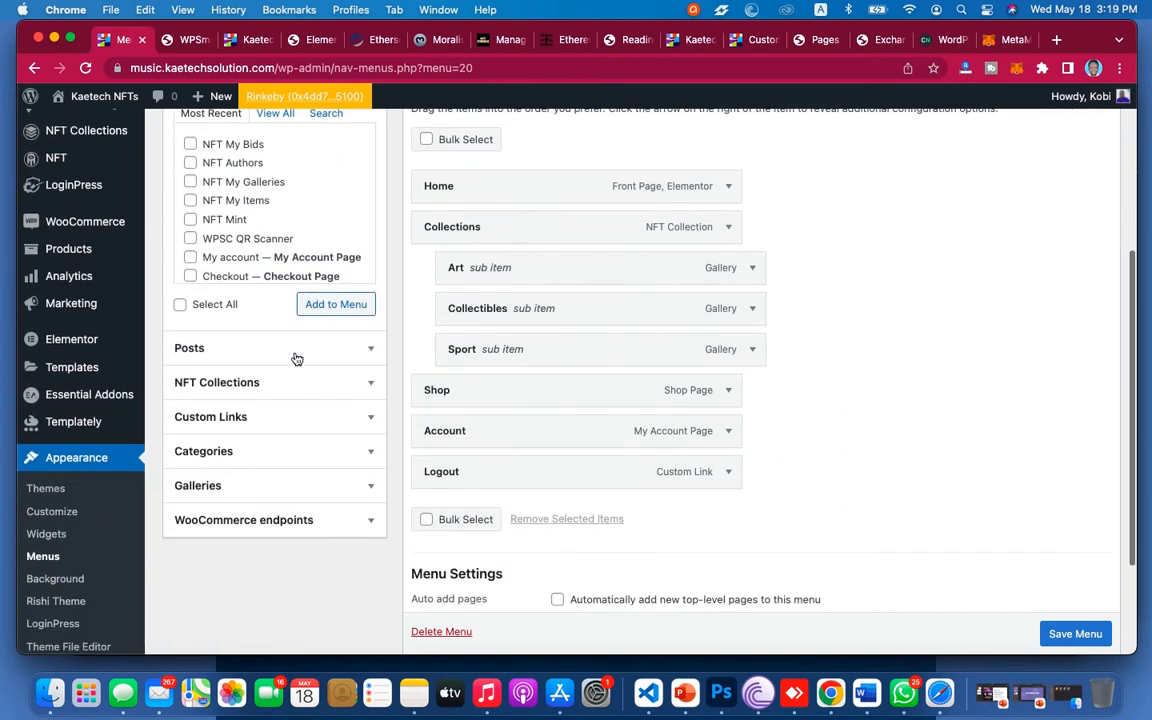
pyautogui.scroll(-2, 296, 359)
pyautogui.scroll(4, 296, 359)
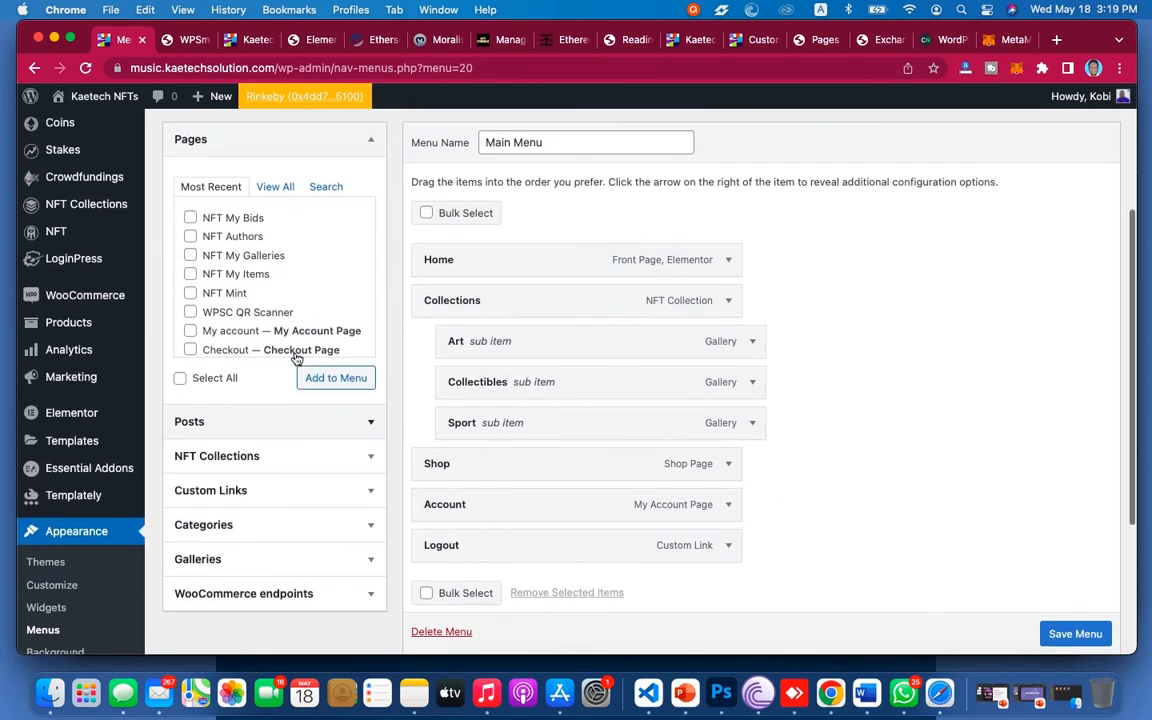
pyautogui.scroll(4, 296, 359)
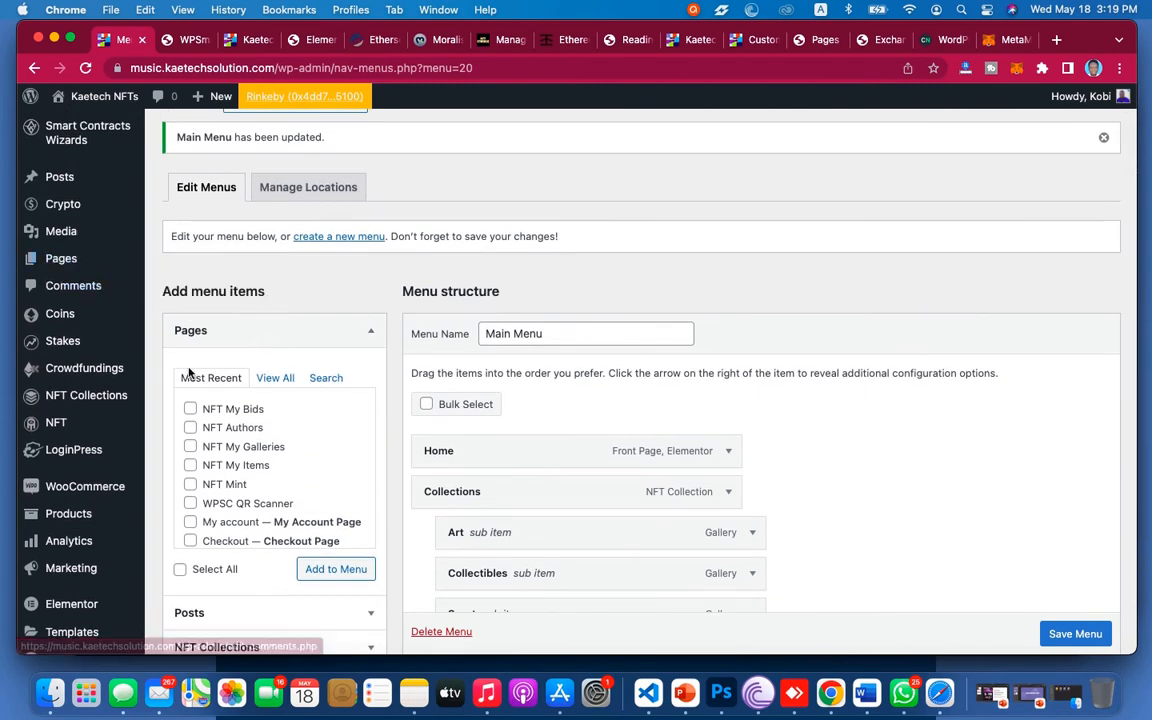
pyautogui.moveTo(58, 258)
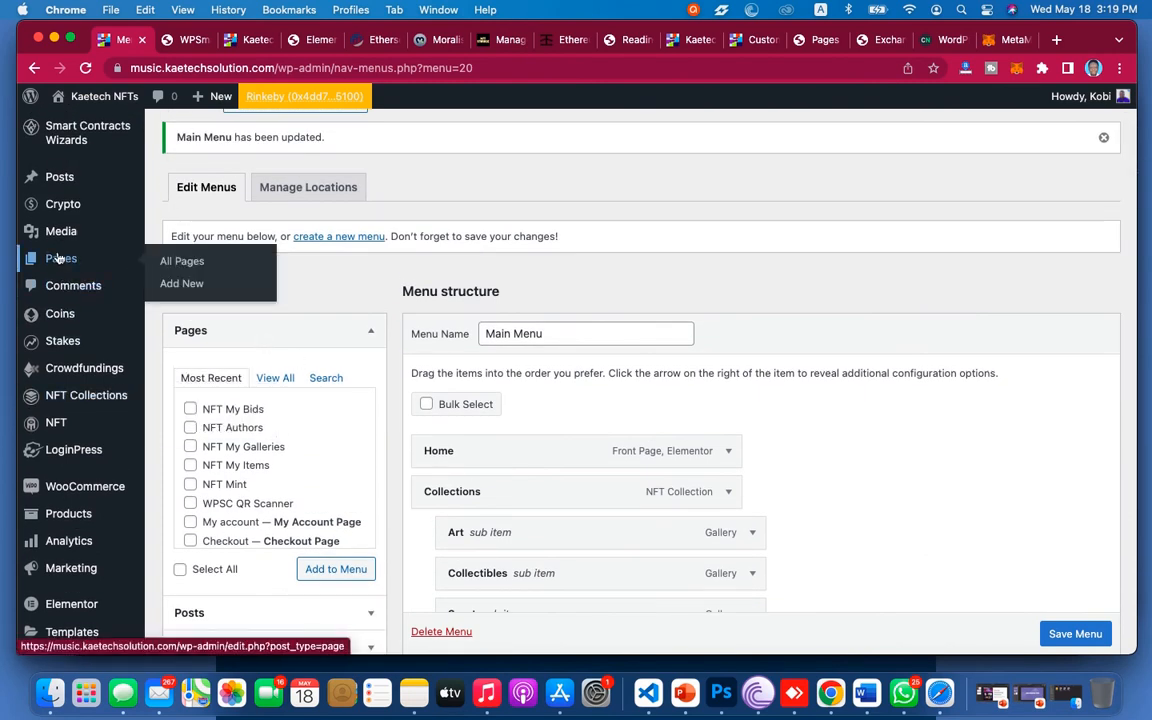
pyautogui.click(164, 262)
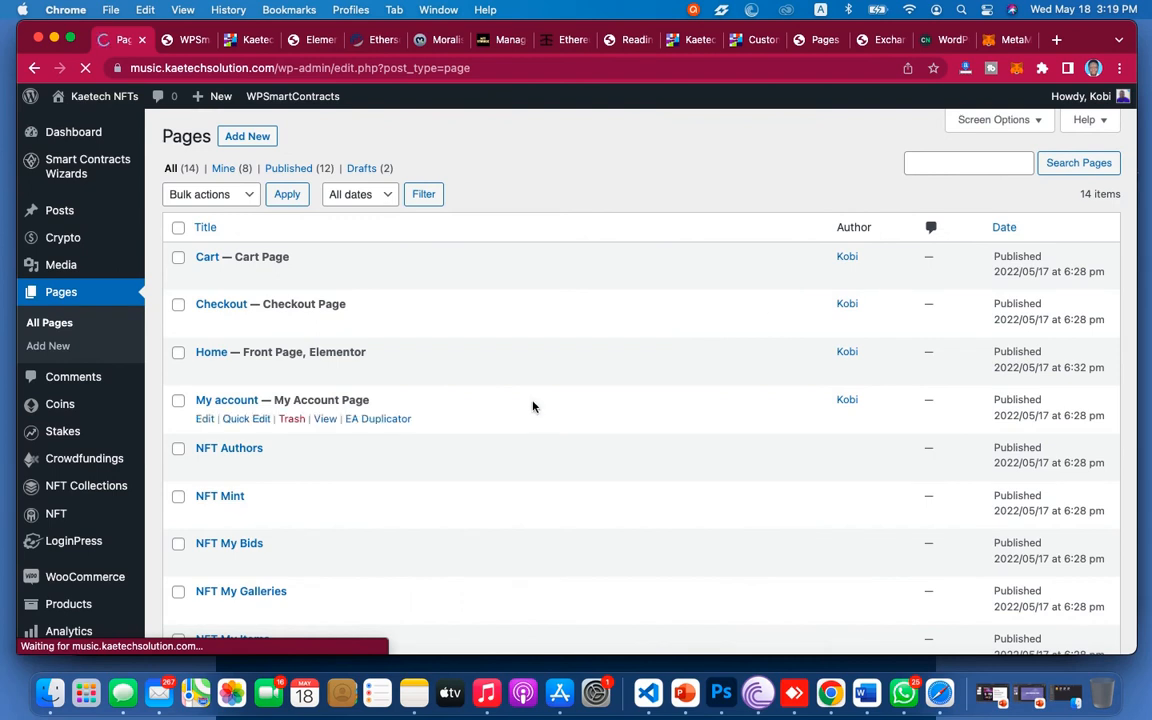
pyautogui.scroll(-3, 533, 406)
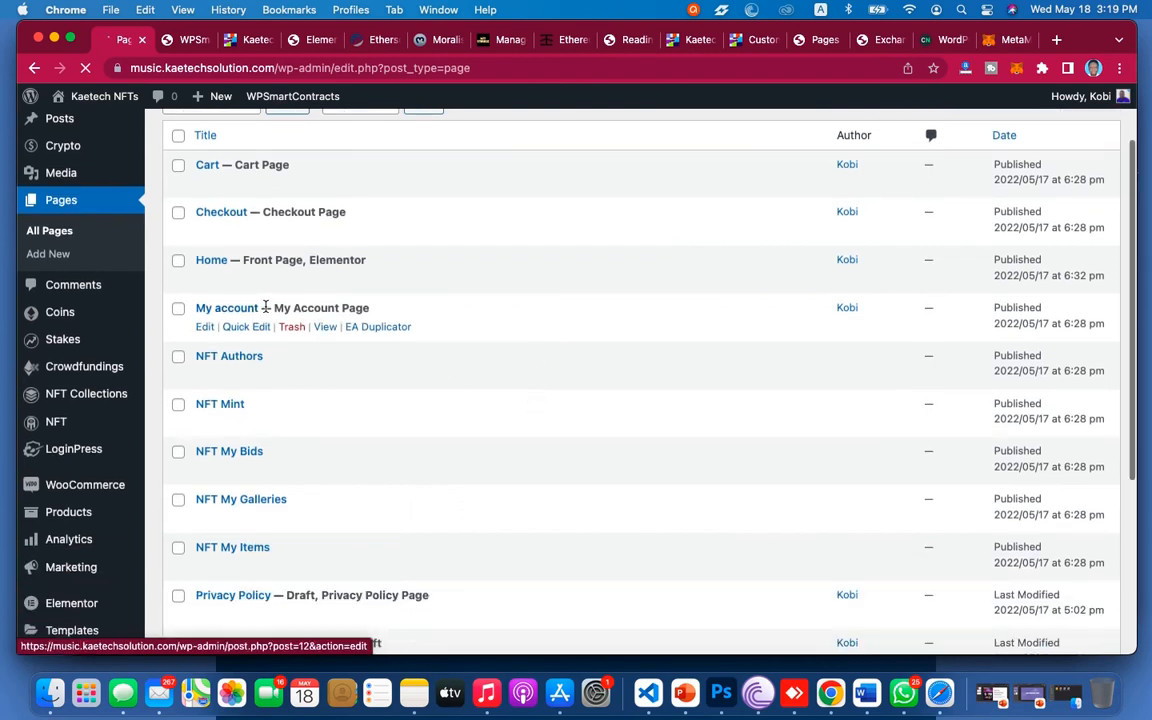
# Open the My account page in the editor and inspect its [woocommerce_my_account] shortcode
pyautogui.click(227, 311)
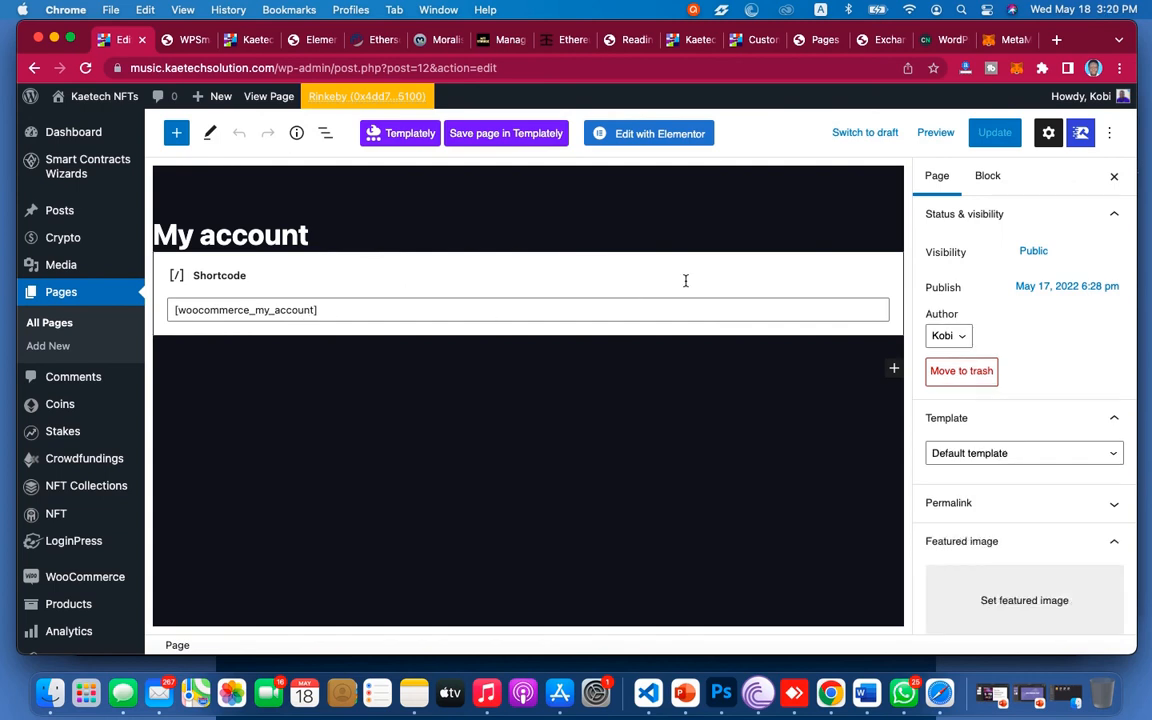
pyautogui.click(323, 310)
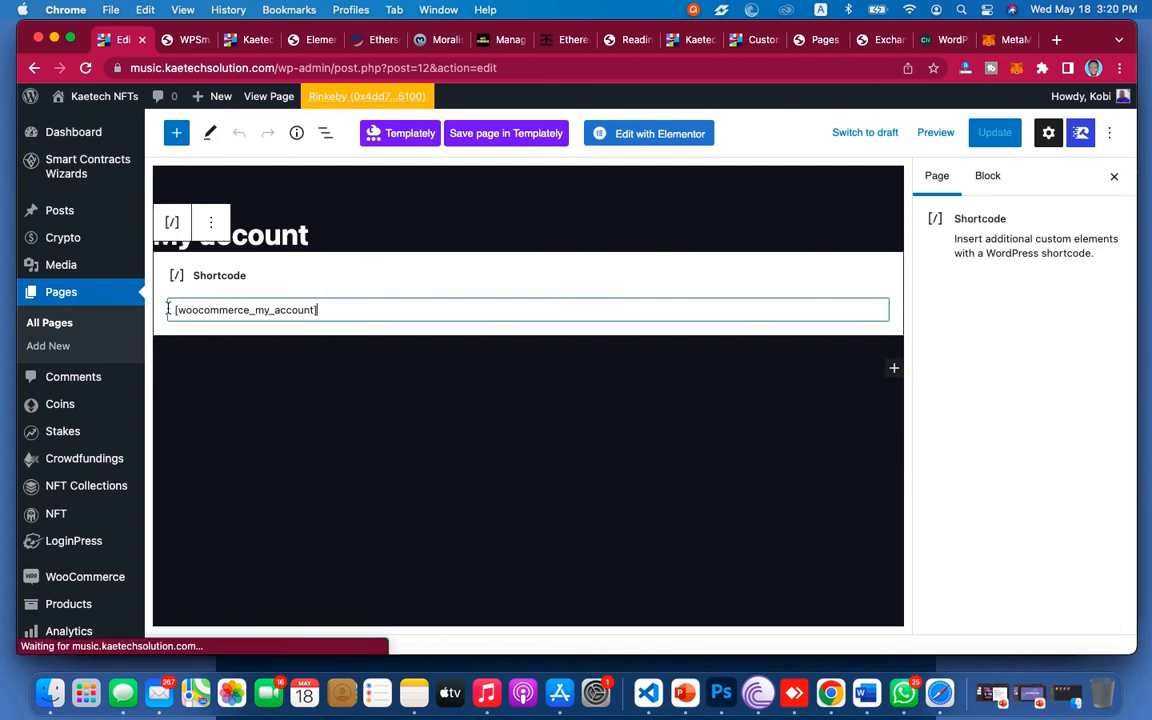
pyautogui.tripleClick(260, 313)
pyautogui.press('super+c')
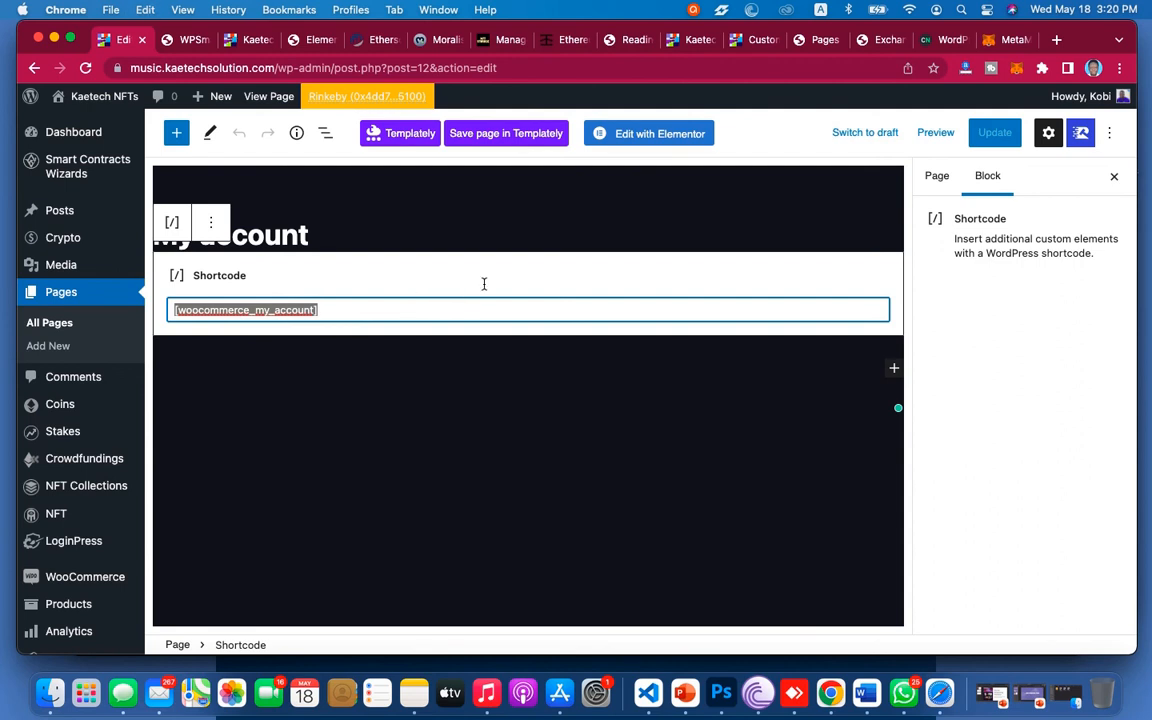
pyautogui.click(424, 286)
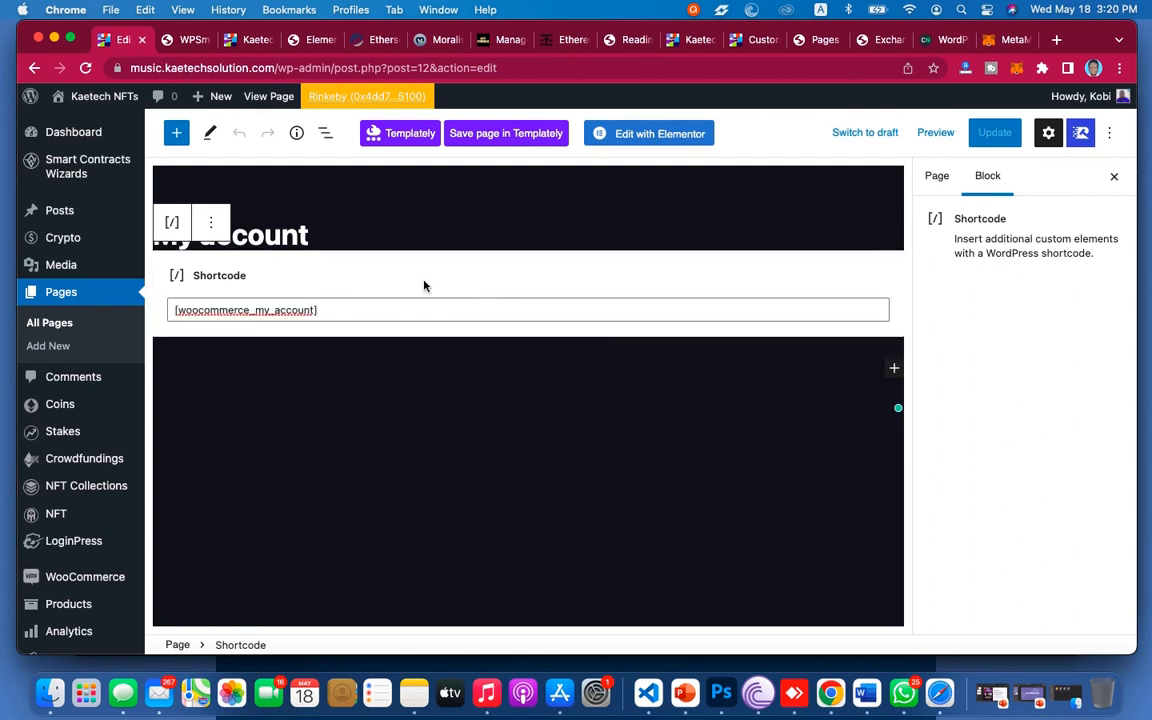
# Insert a Cover block below the shortcode, found by searching 'im'
pyautogui.click(894, 369)
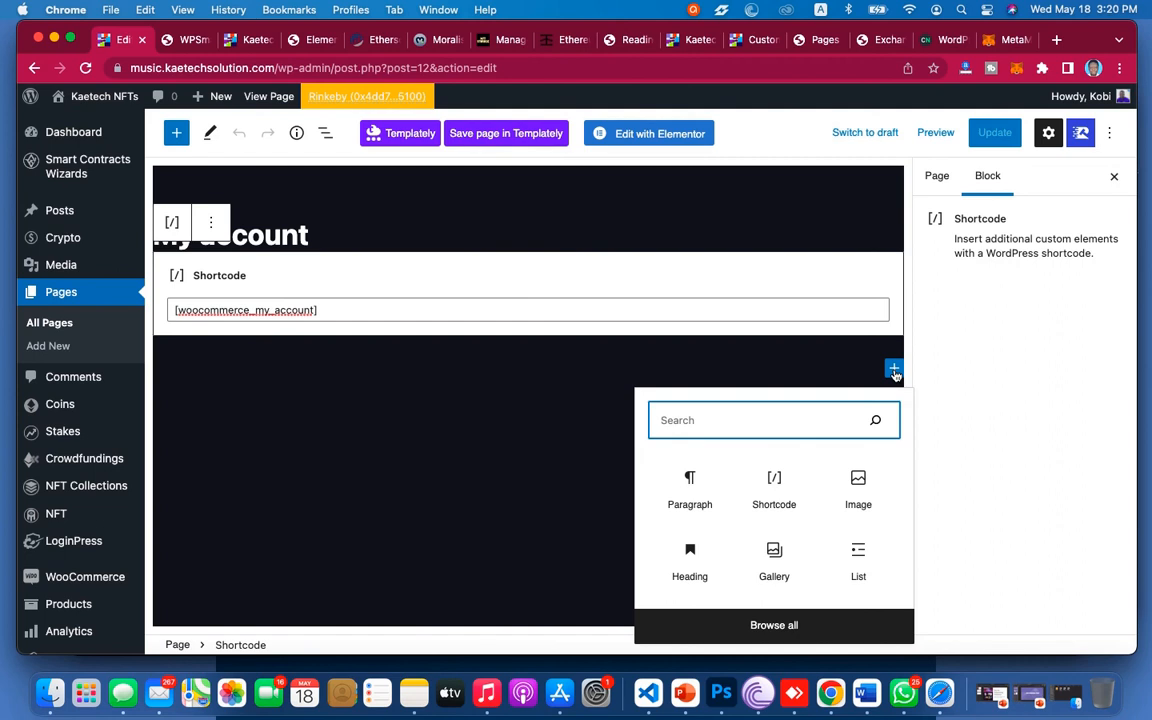
pyautogui.click(611, 270)
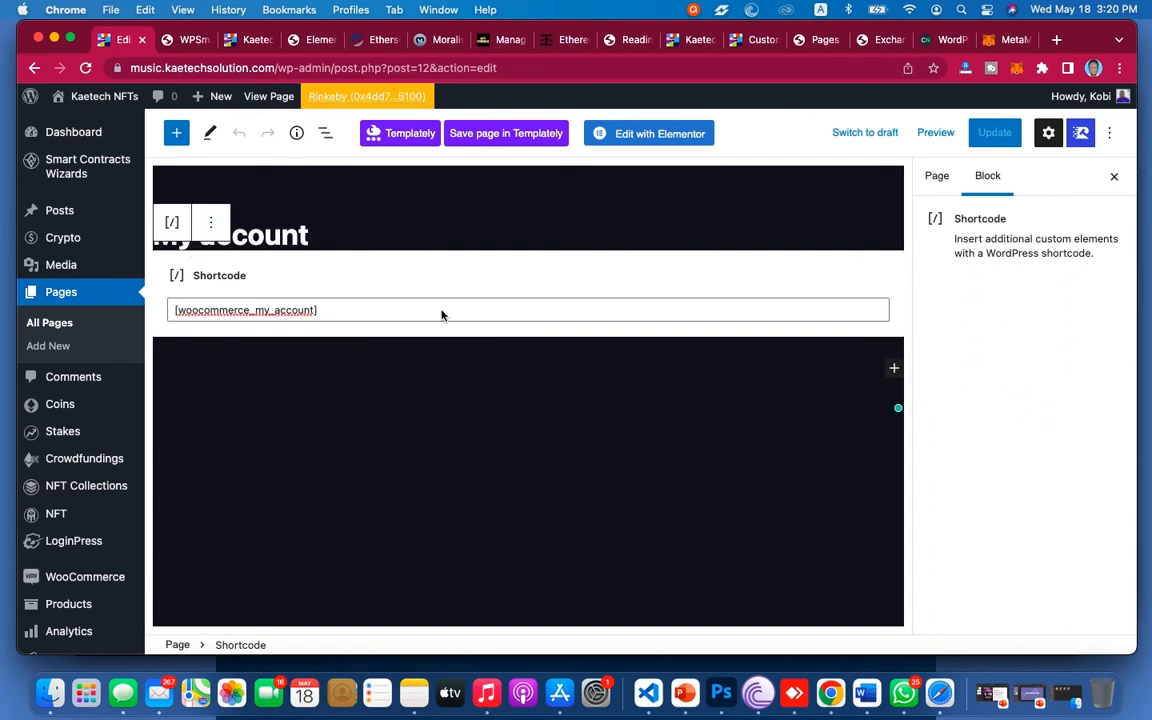
pyautogui.click(894, 368)
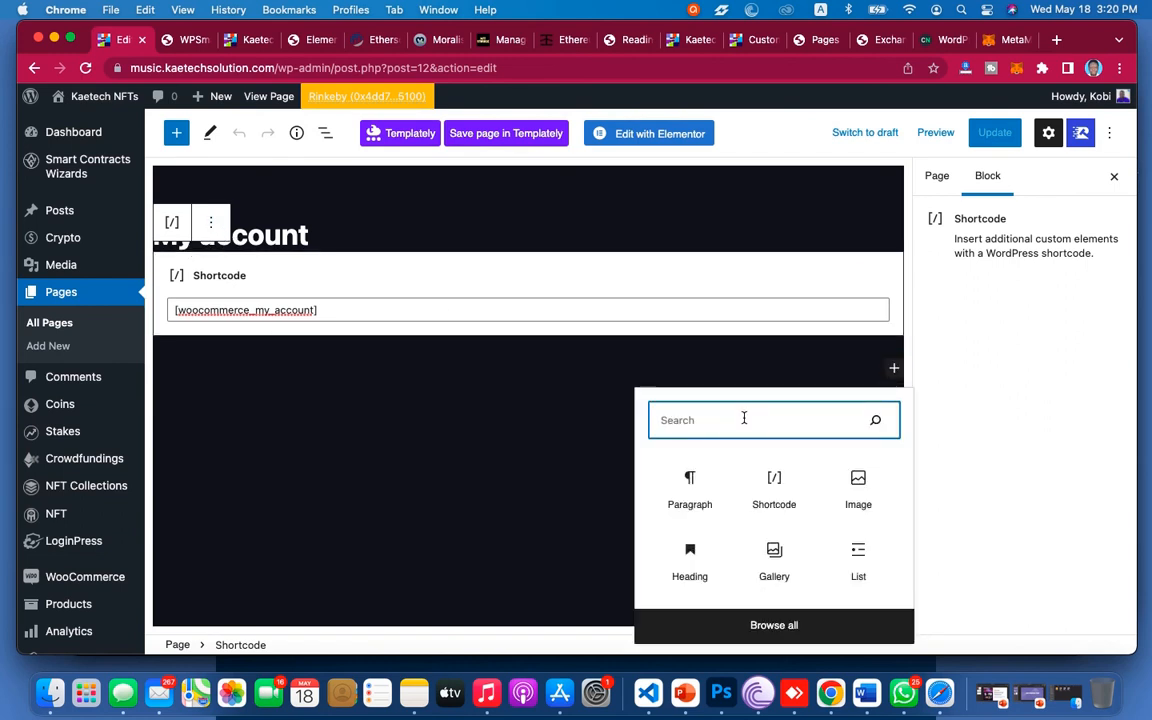
pyautogui.write('im')
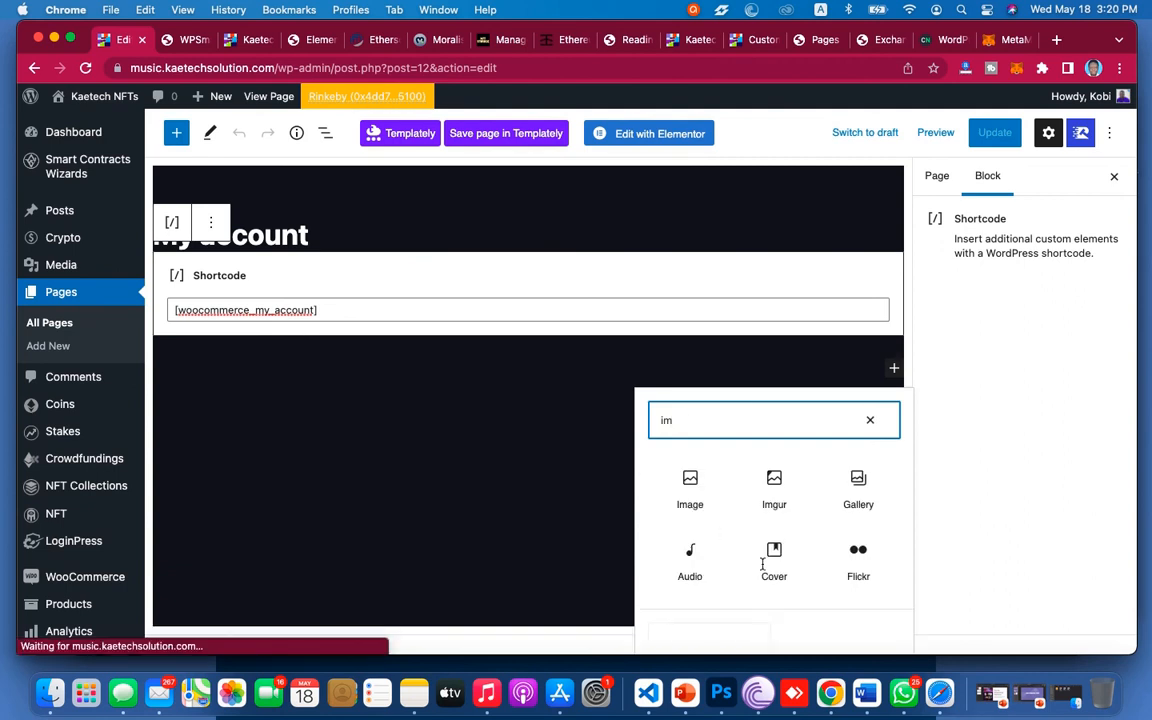
pyautogui.click(775, 556)
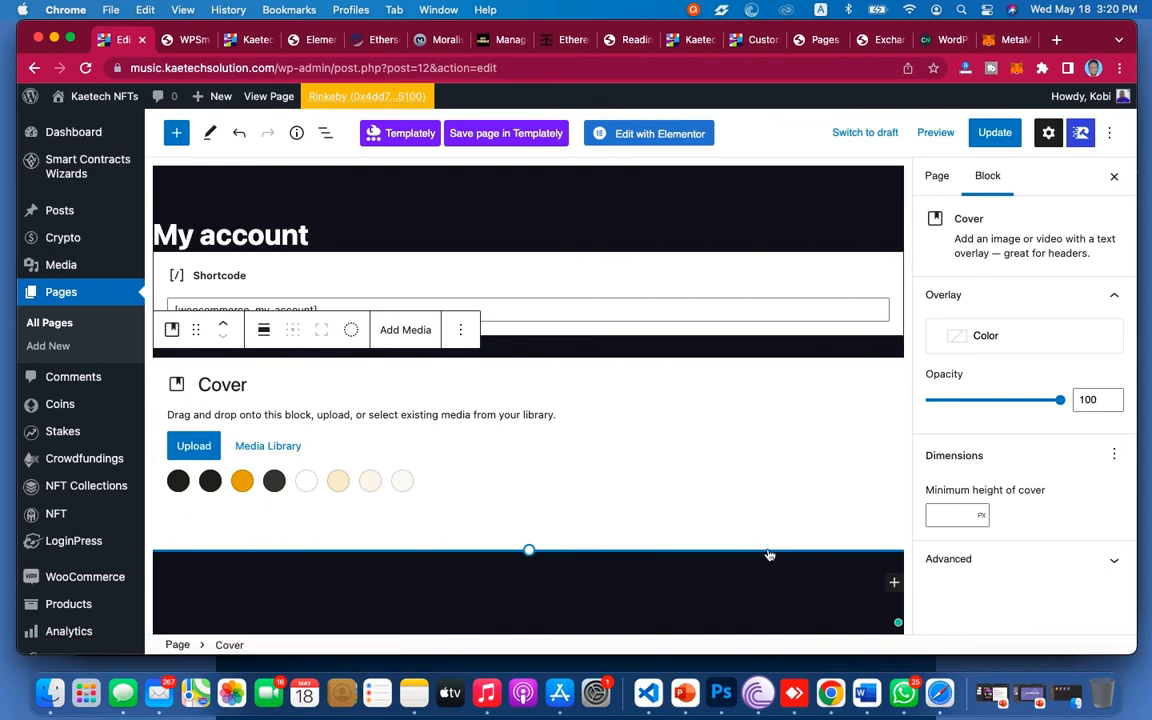
# Use slider-image.jpg from the Media Library as the cover background and paste [woocommerce_my_account] inside
pyautogui.click(281, 447)
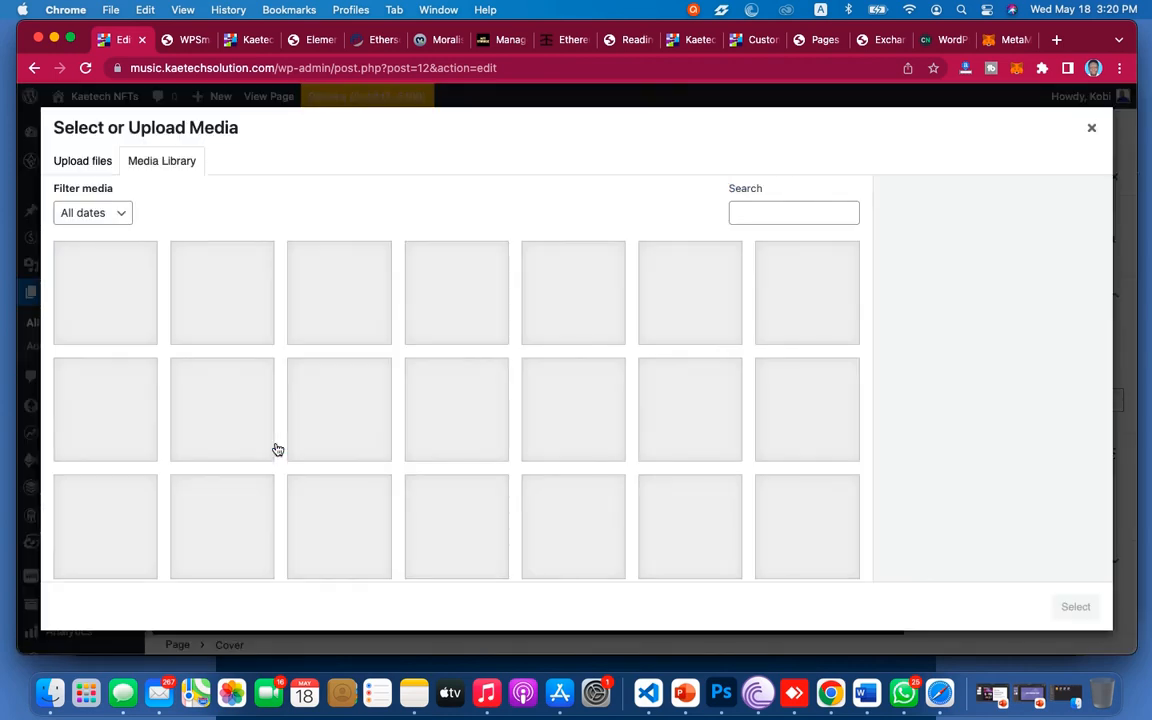
pyautogui.scroll(-15, 485, 421)
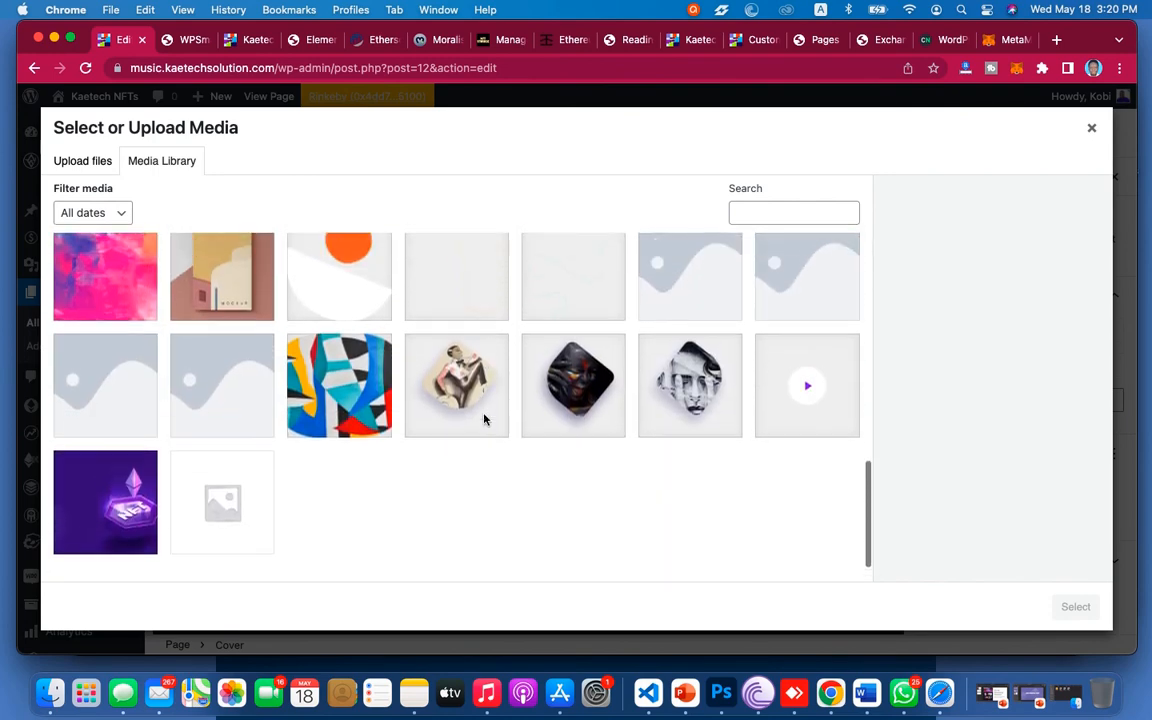
pyautogui.click(100, 470)
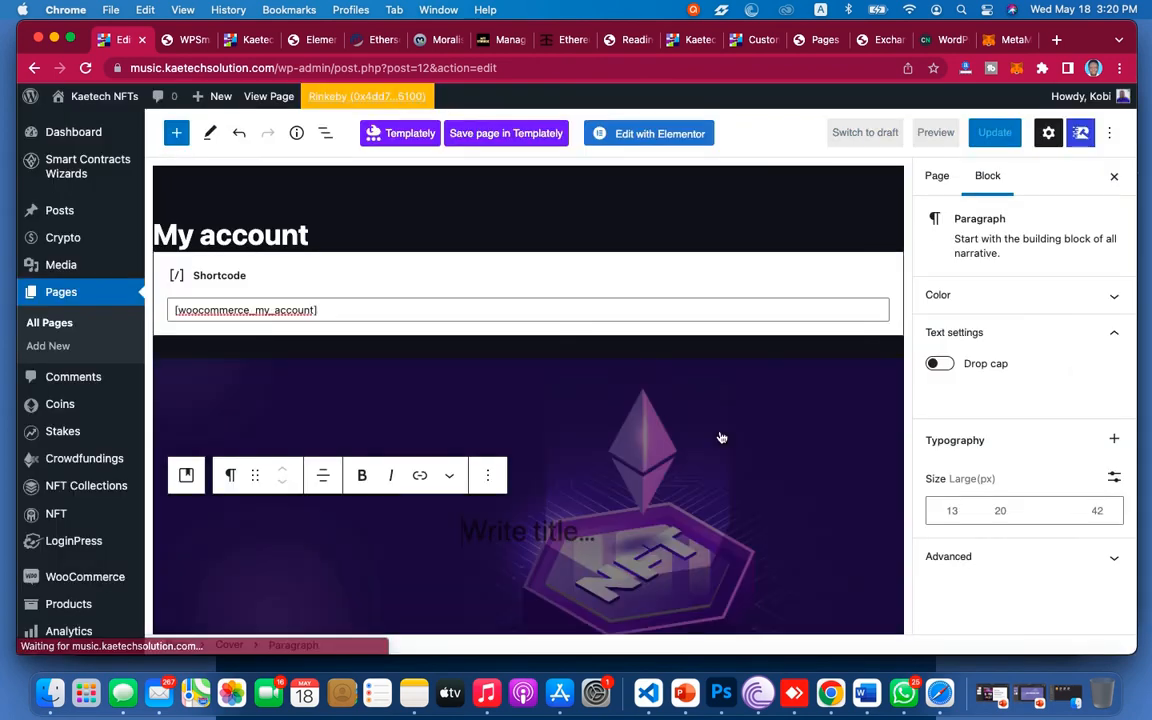
pyautogui.scroll(-2, 568, 509)
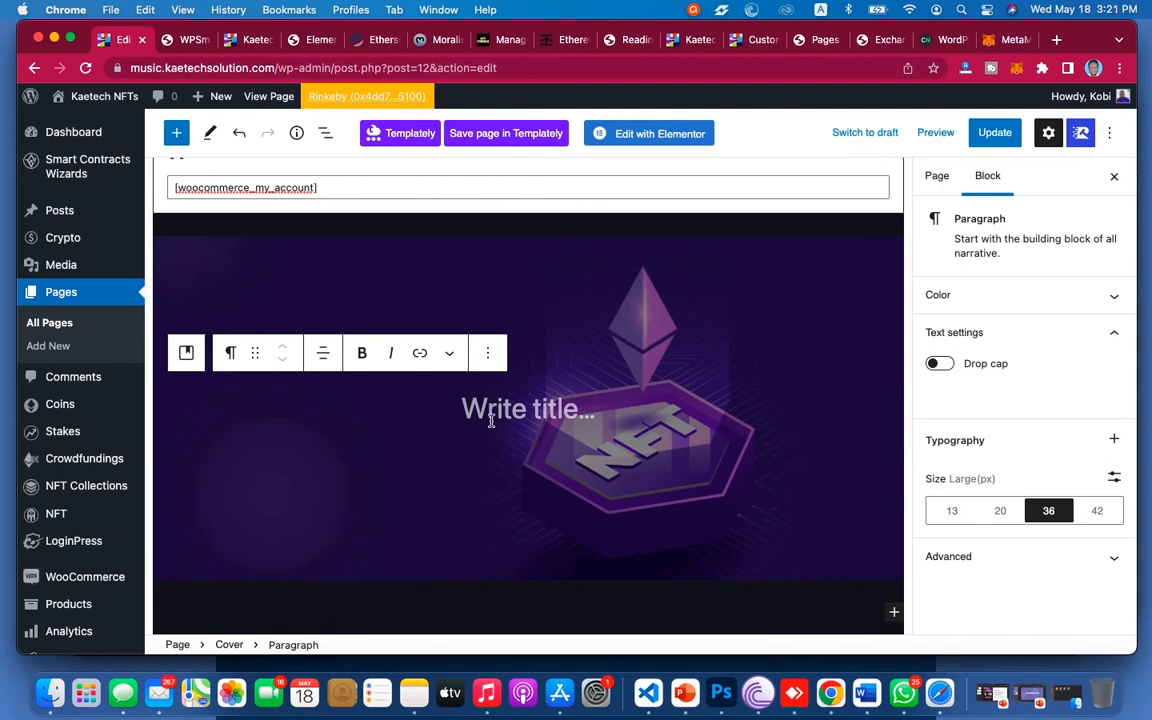
pyautogui.press('super+v')
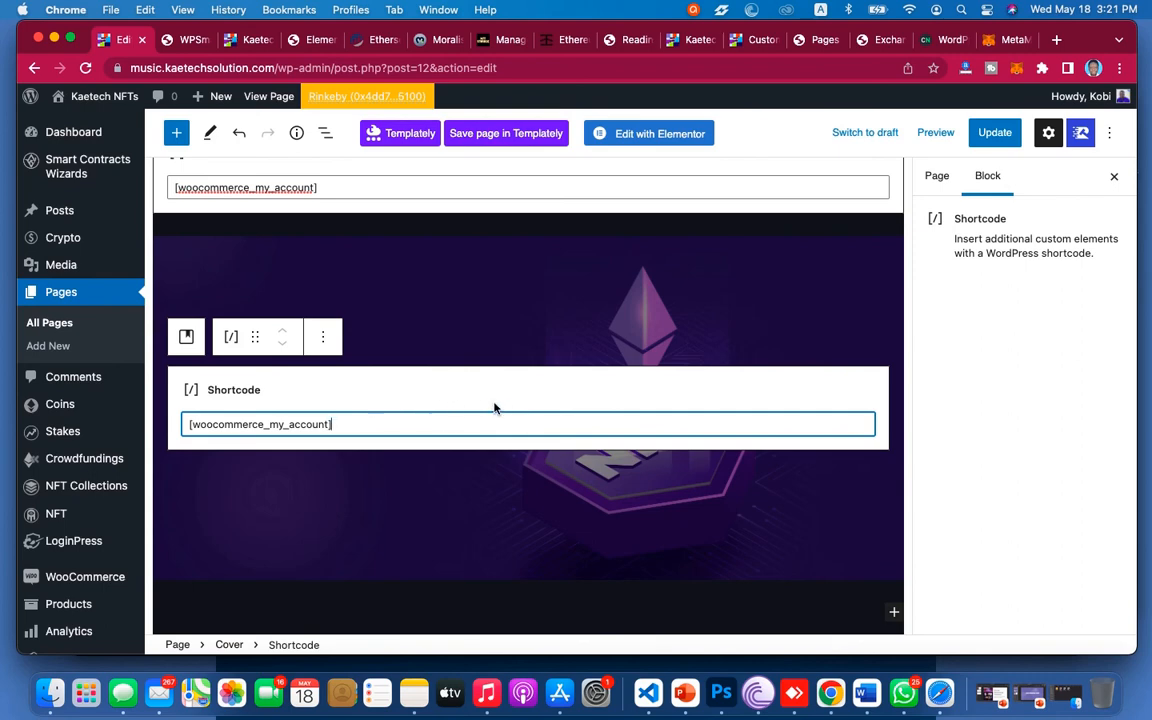
# Stretch the NFT Cover block to full width
pyautogui.click(476, 285)
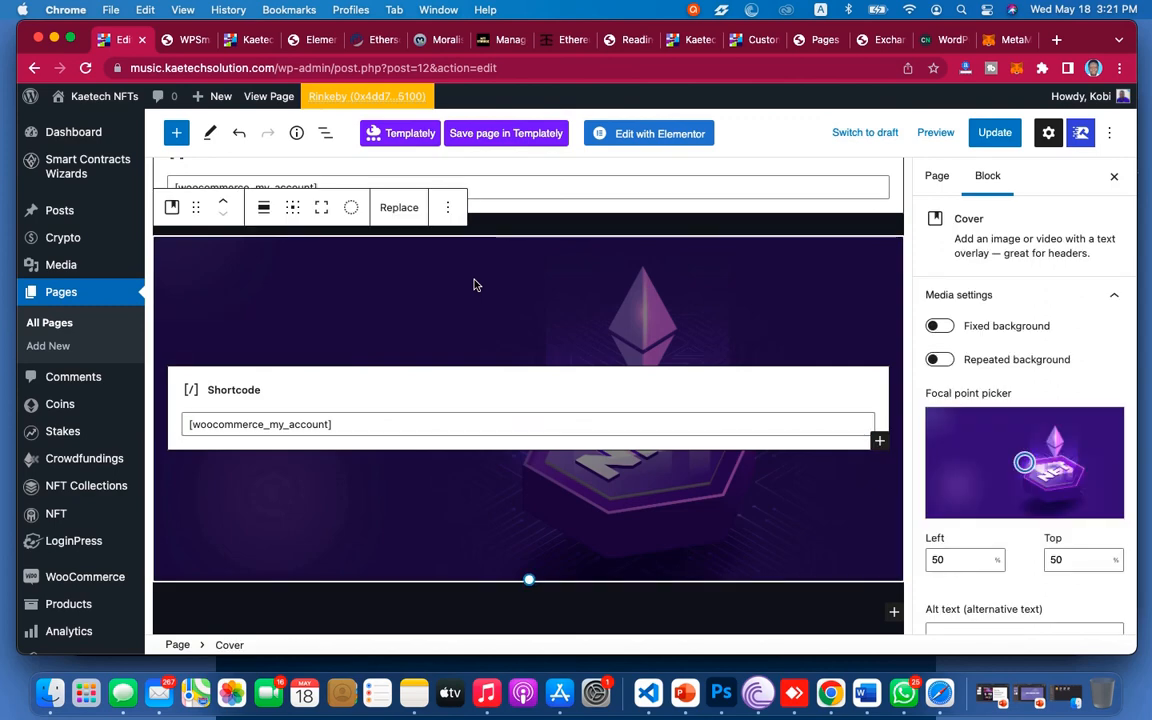
pyautogui.click(264, 208)
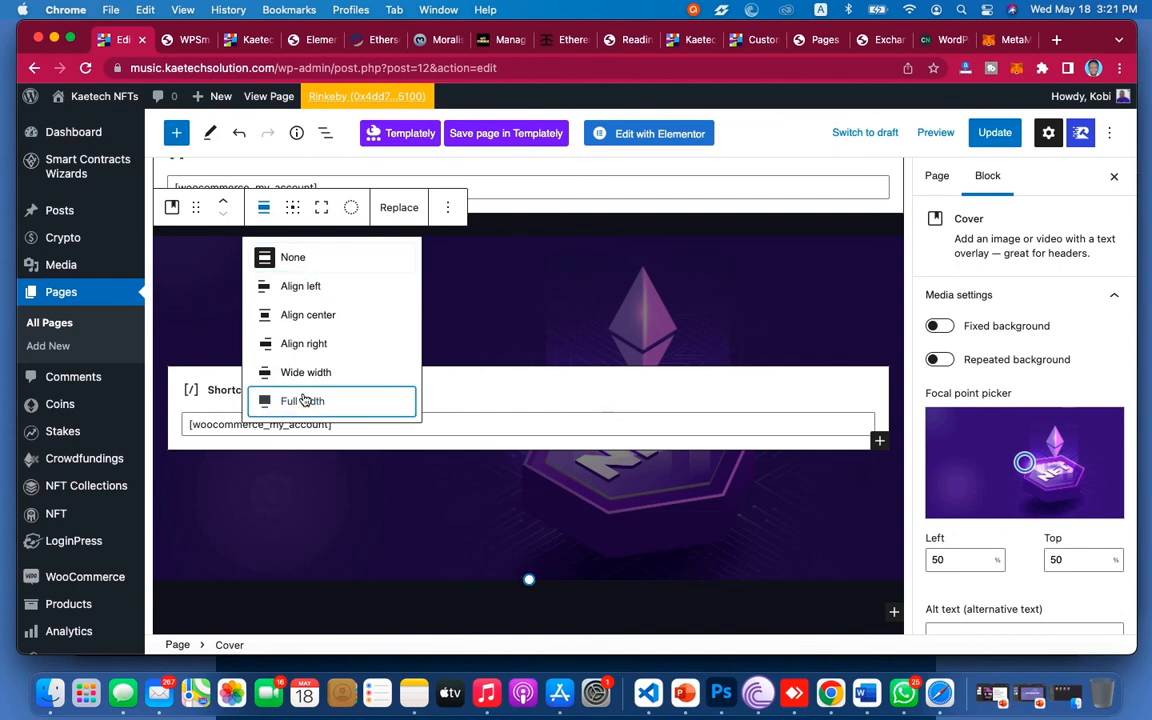
pyautogui.click(304, 400)
pyautogui.scroll(3, 449, 305)
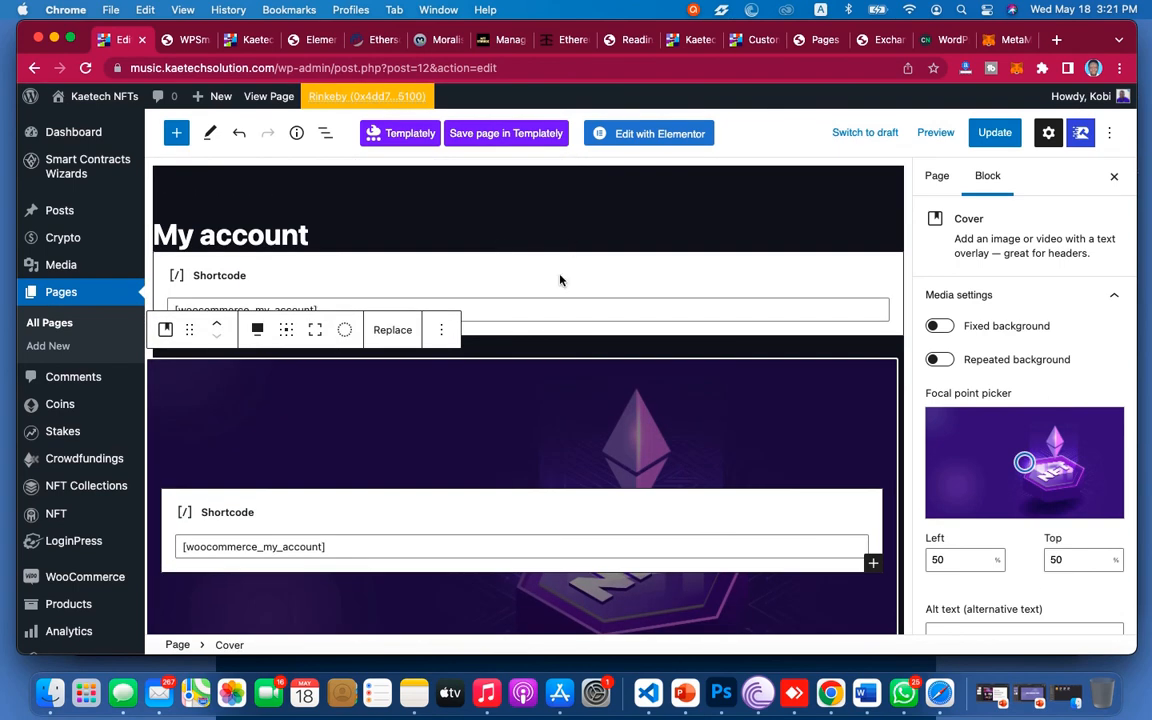
# Delete the original standalone shortcode block above the cover and update the My account page
pyautogui.click(560, 279)
pyautogui.click(264, 222)
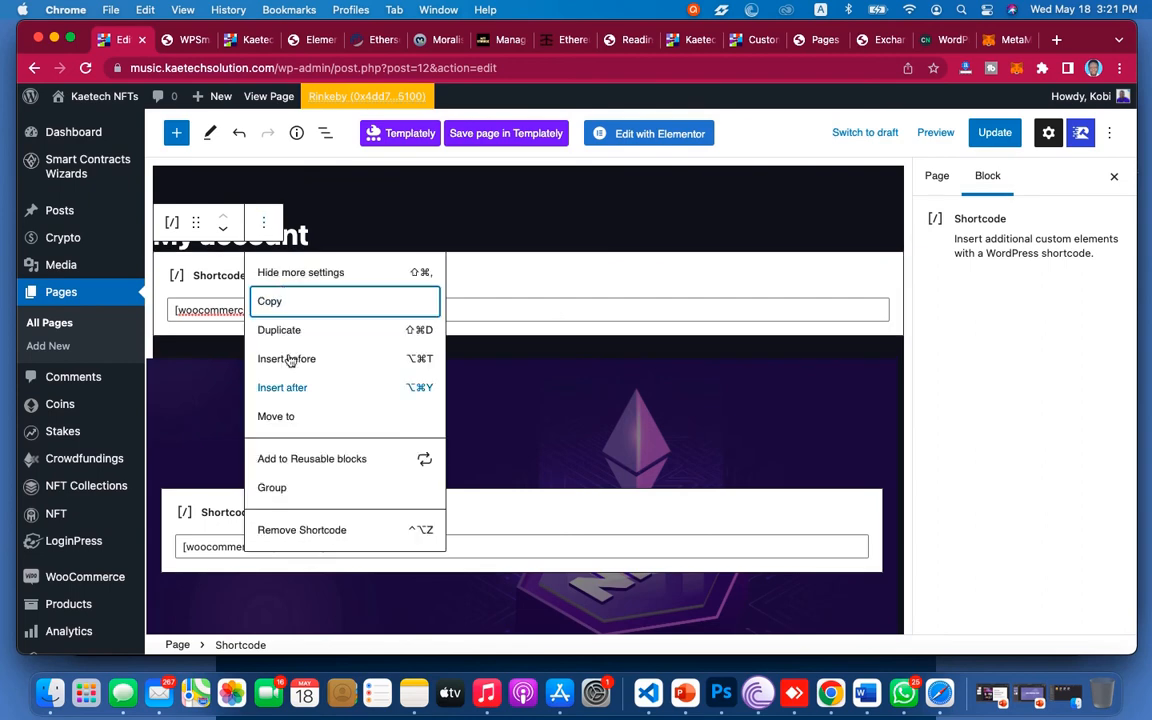
pyautogui.click(305, 531)
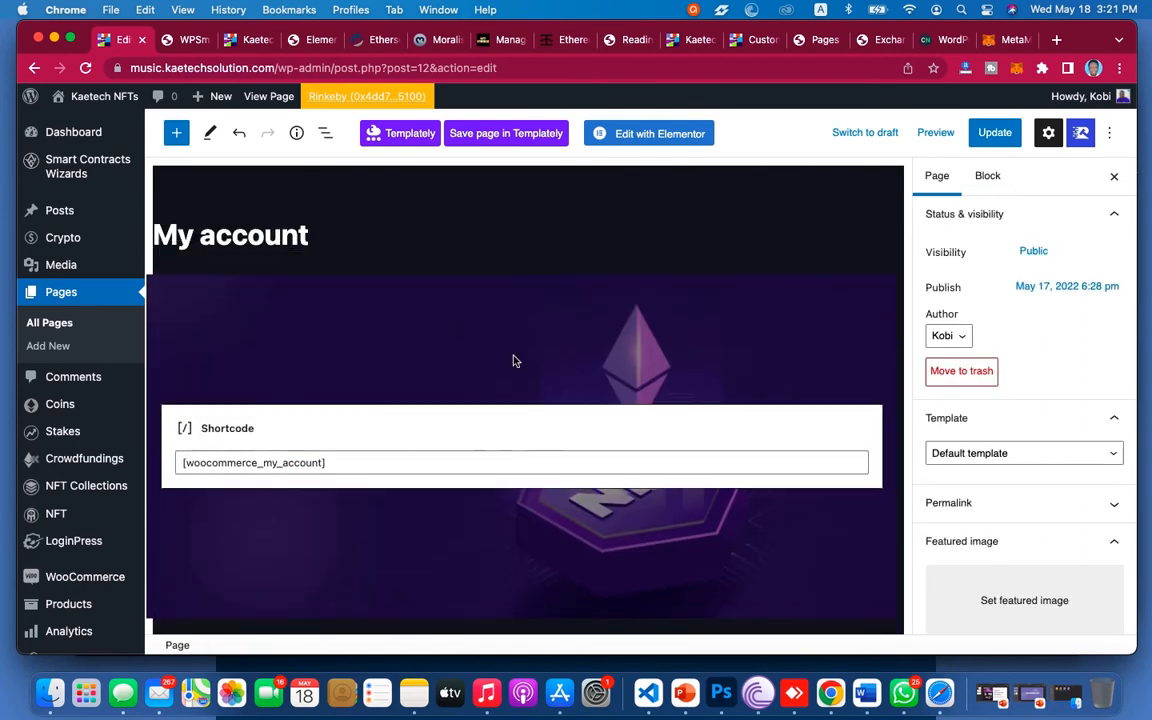
pyautogui.scroll(-5, 694, 369)
pyautogui.scroll(3, 693, 368)
pyautogui.scroll(3, 693, 368)
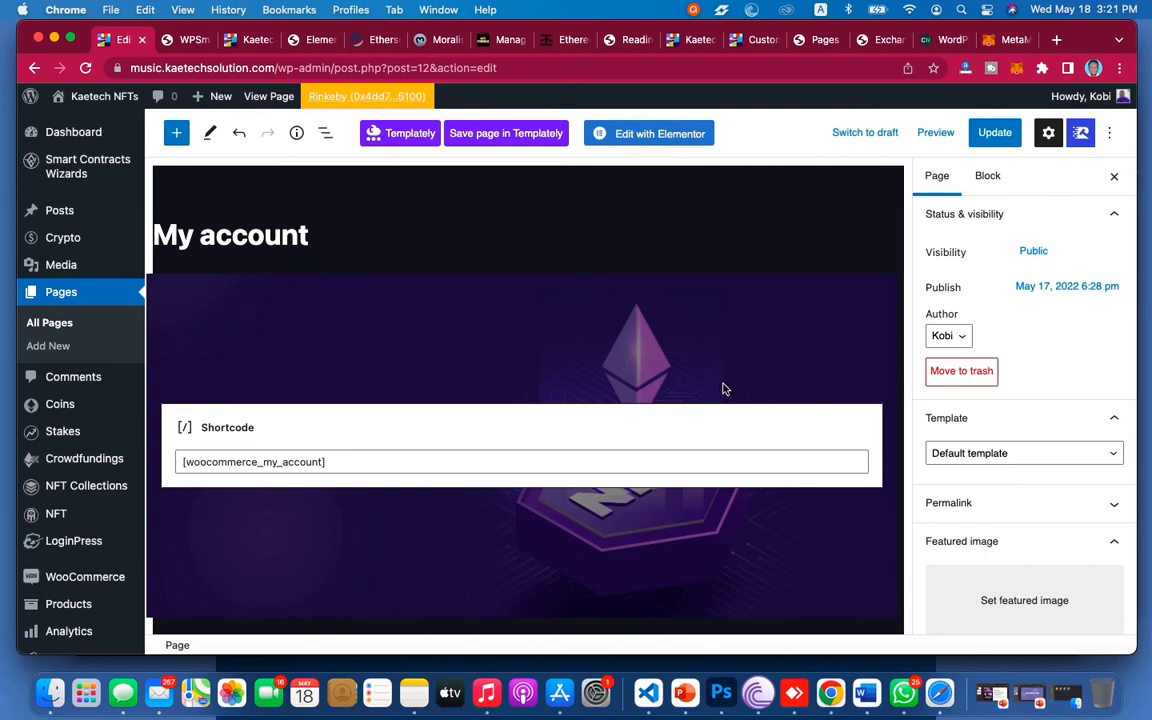
pyautogui.click(995, 134)
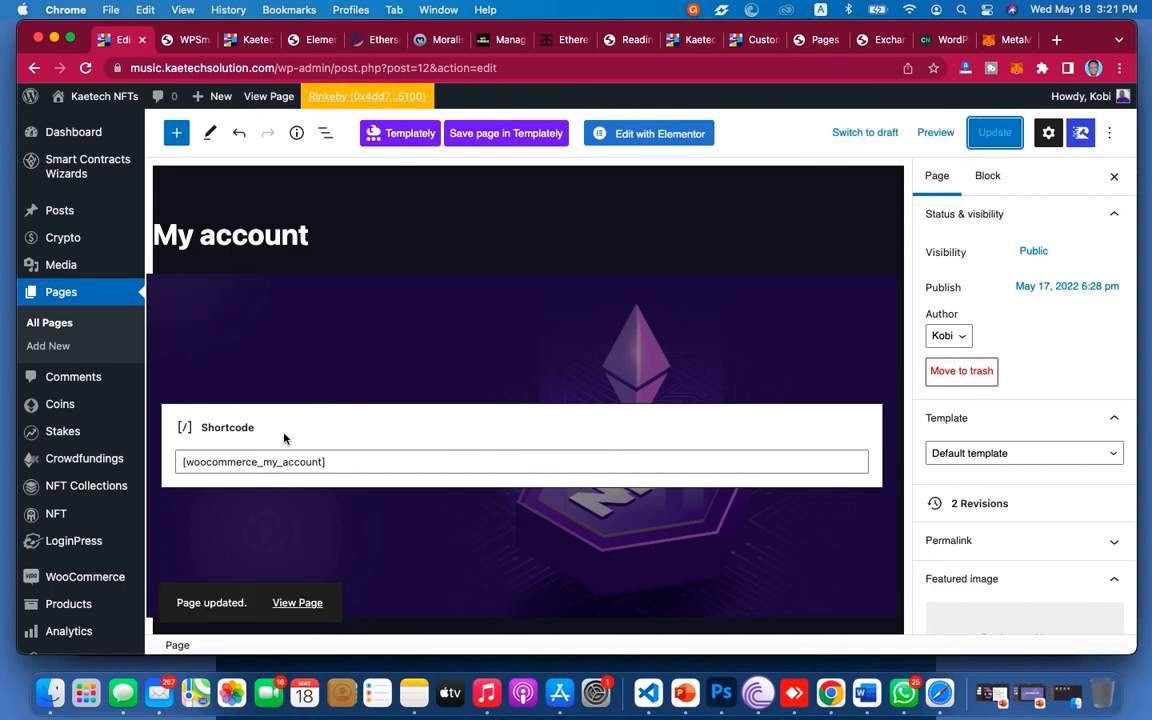
# Reload the my-account page in Safari to check the purple NFT background behind the login form
pyautogui.click(940, 692)
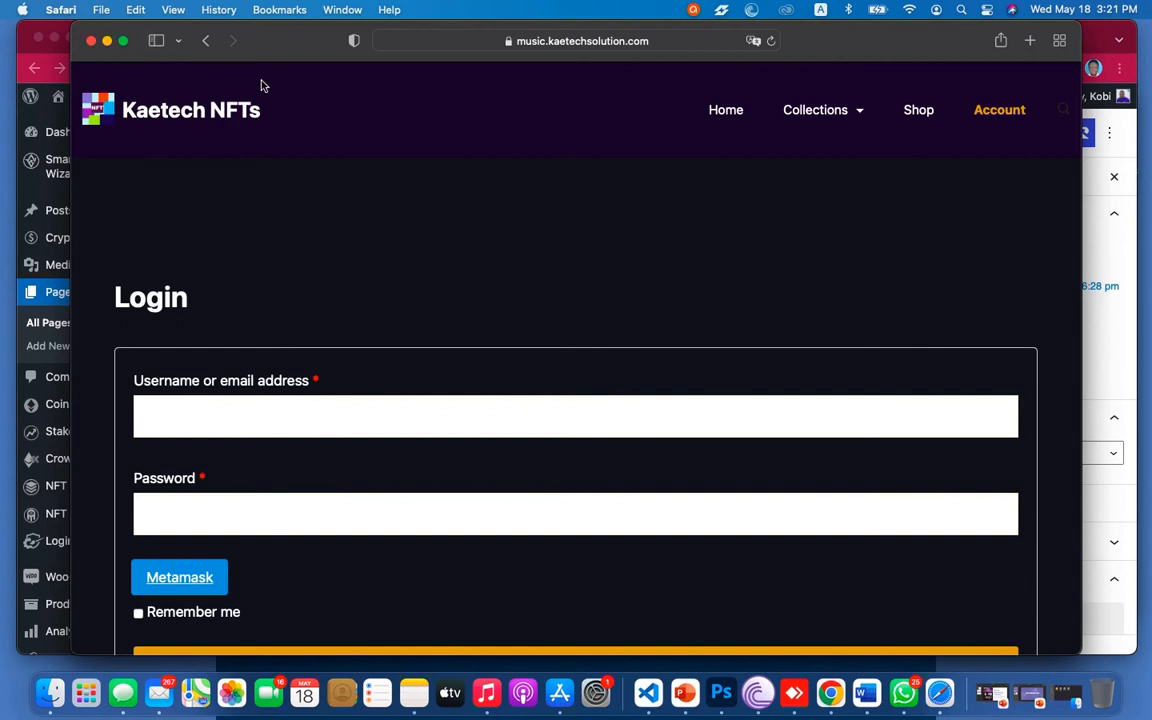
pyautogui.click(672, 40)
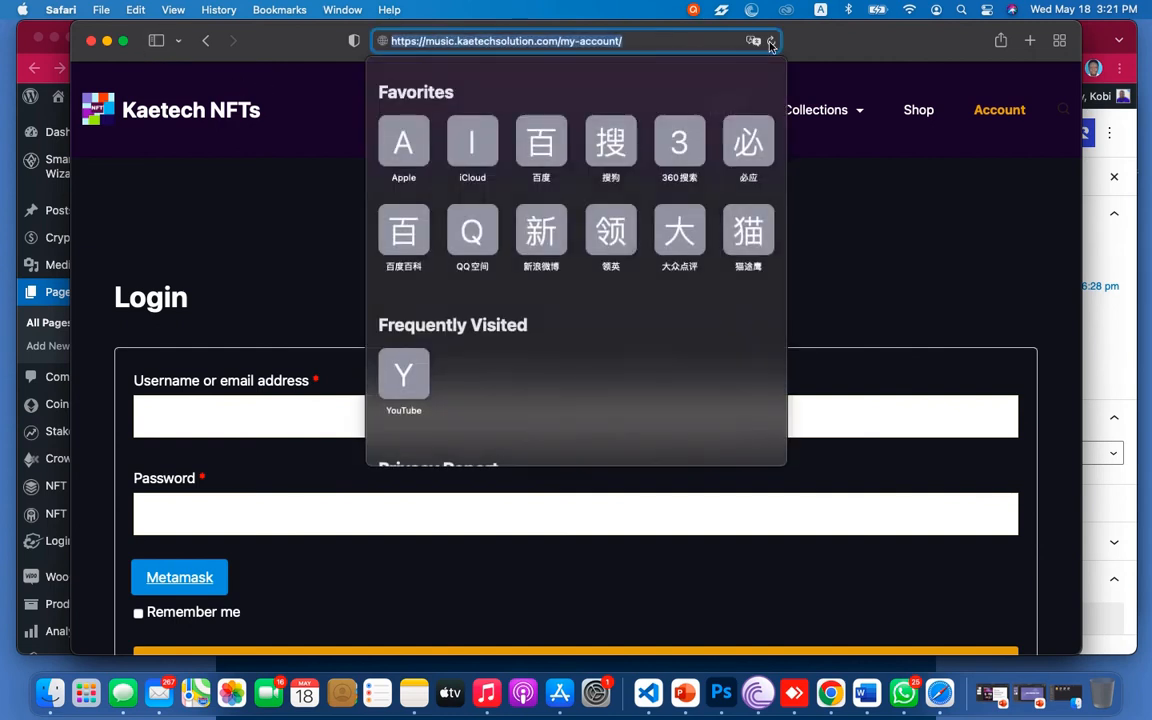
pyautogui.press('Return')
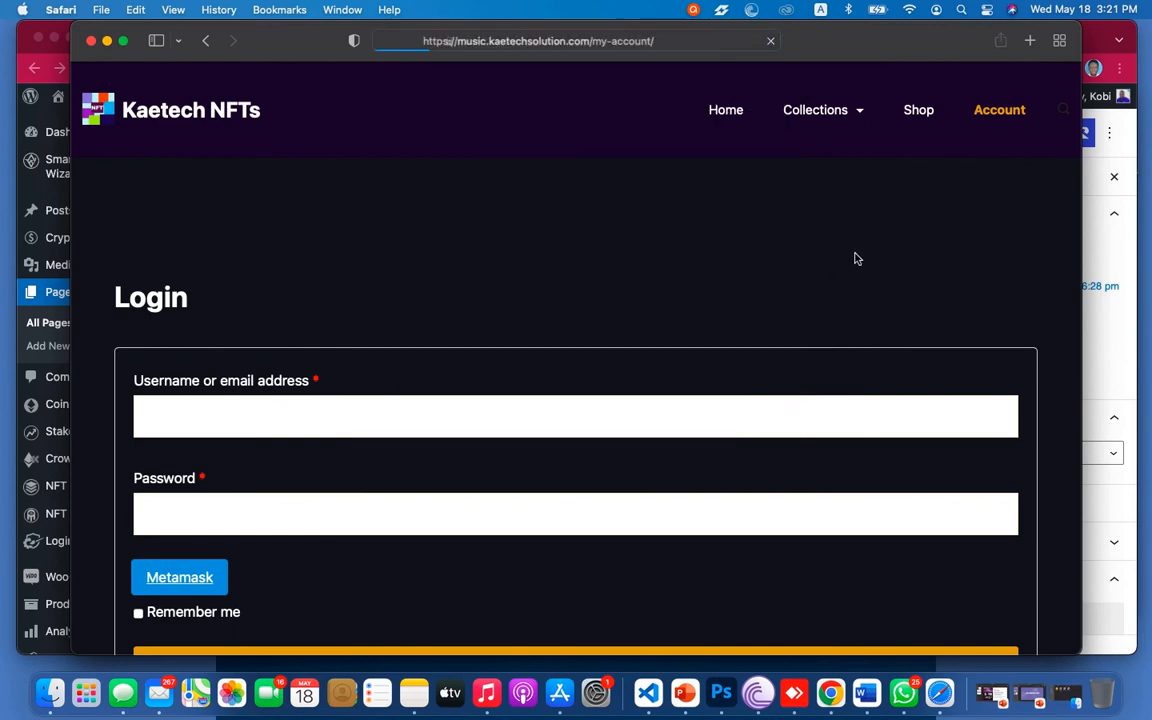
pyautogui.scroll(-5, 855, 259)
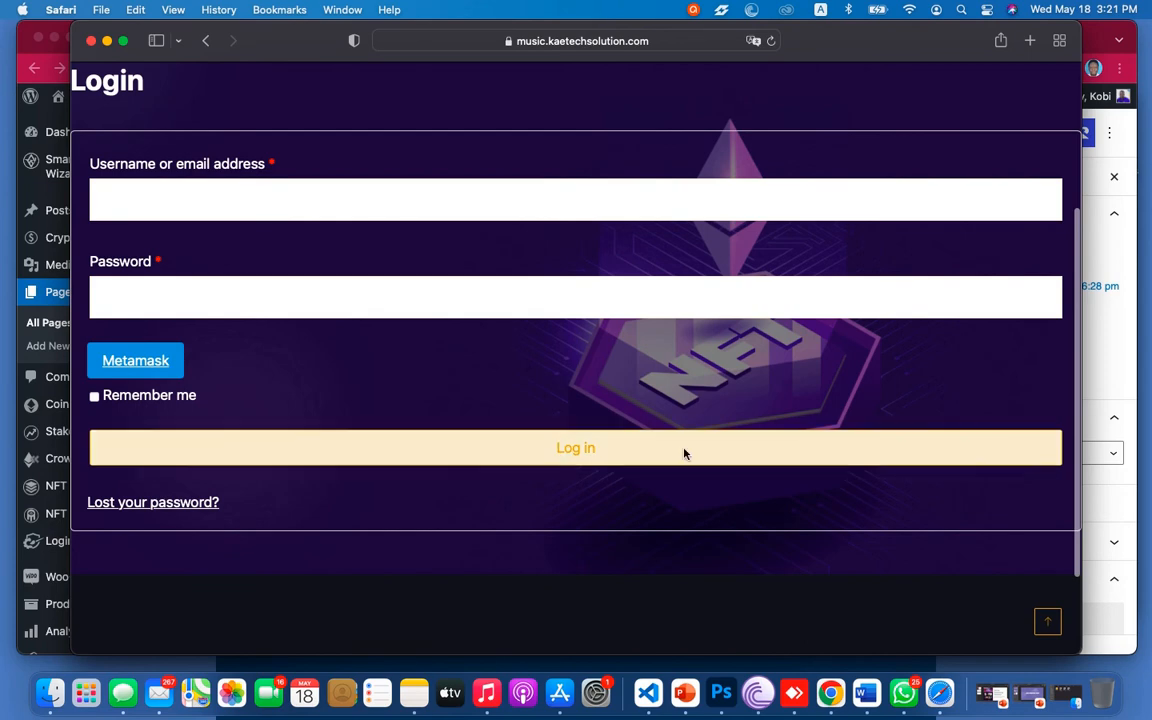
pyautogui.scroll(3, 679, 249)
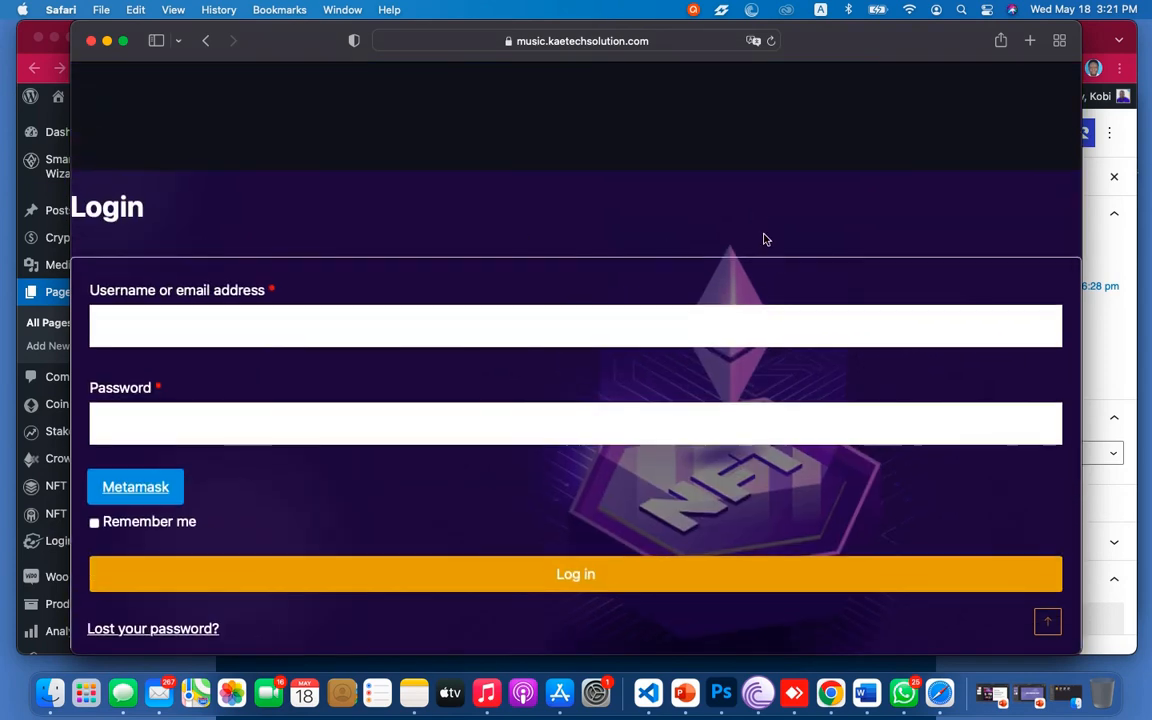
pyautogui.scroll(3, 763, 239)
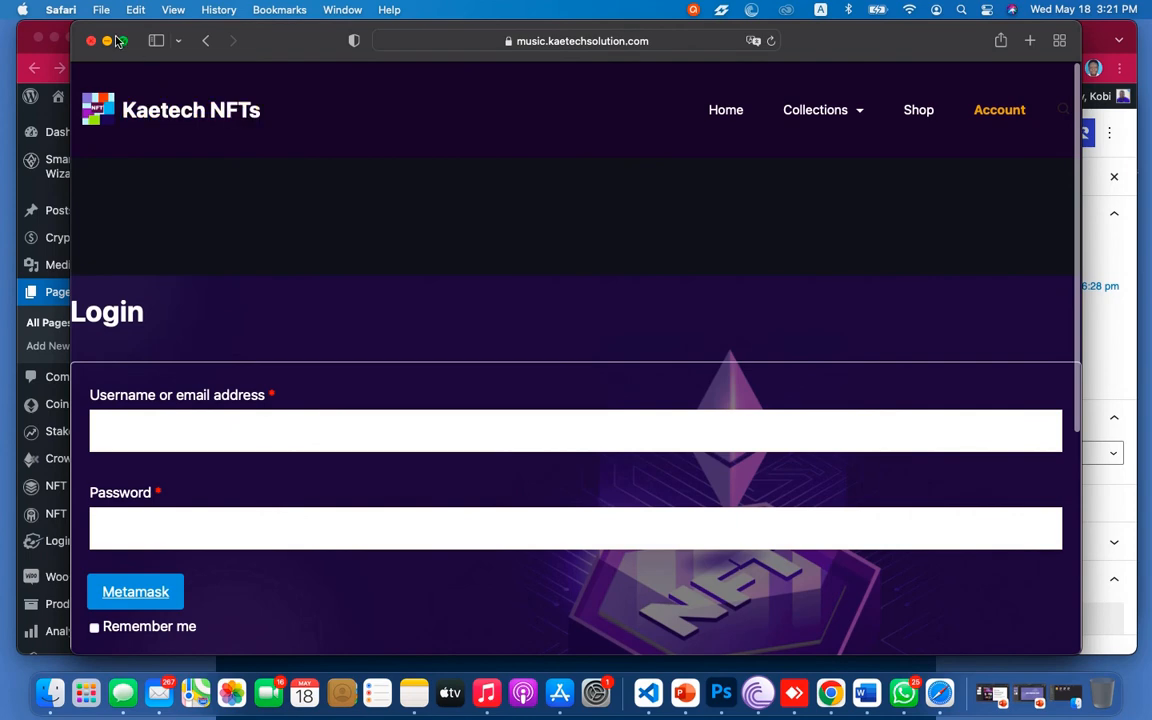
# Return to the WordPress admin in Chrome and open WooCommerce Settings on the General tab
pyautogui.click(21, 50)
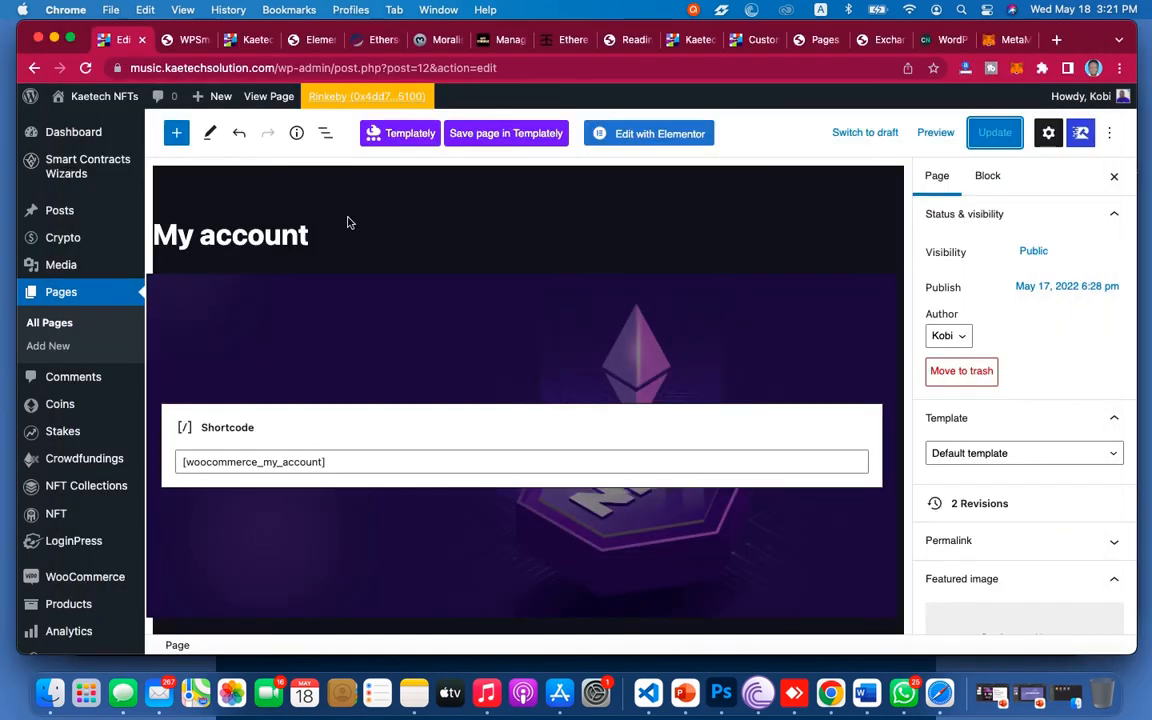
pyautogui.scroll(-2, 85, 438)
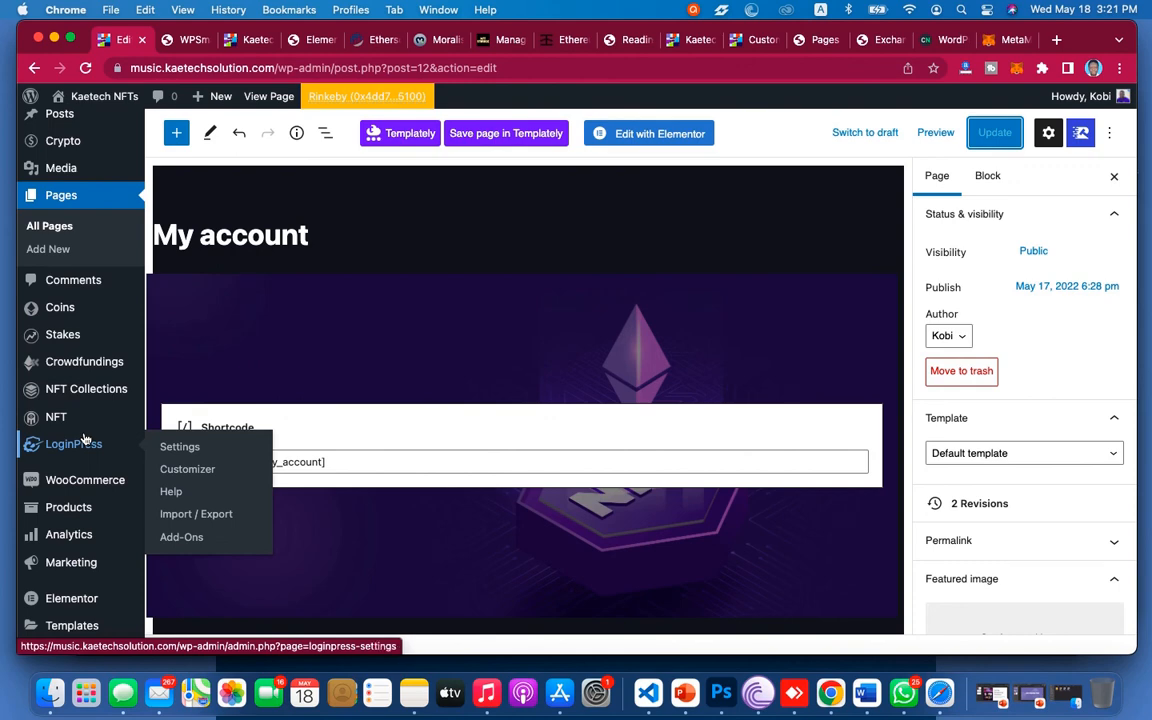
pyautogui.scroll(-2, 85, 440)
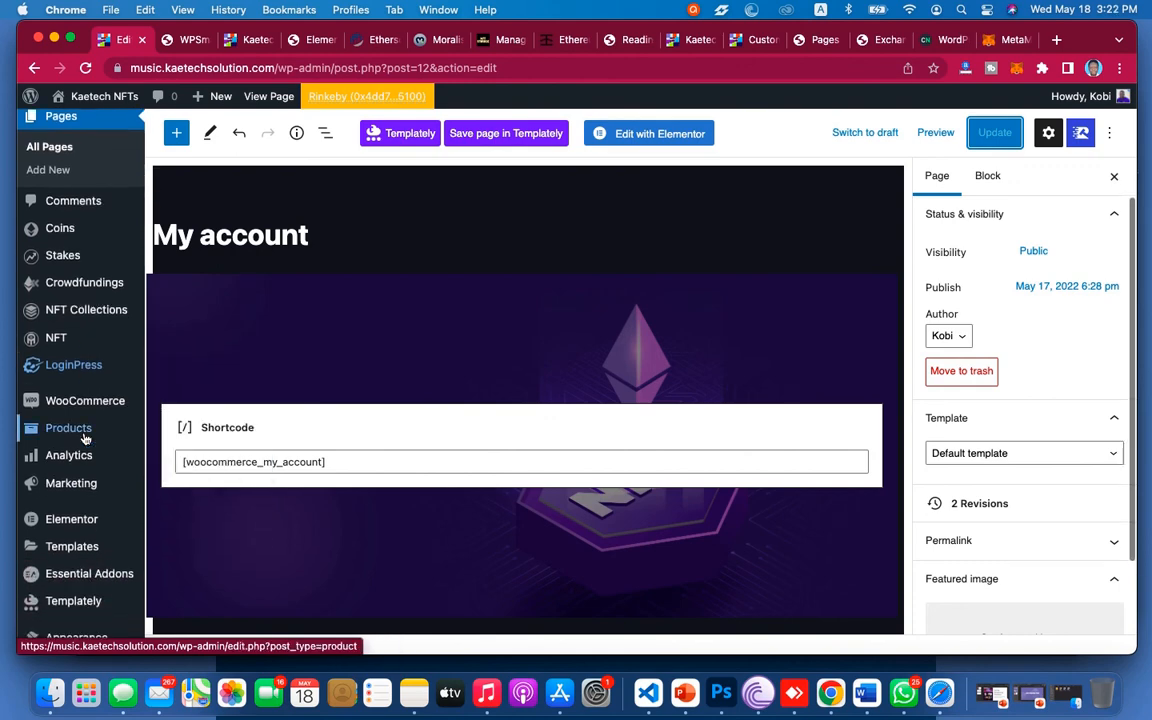
pyautogui.moveTo(85, 395)
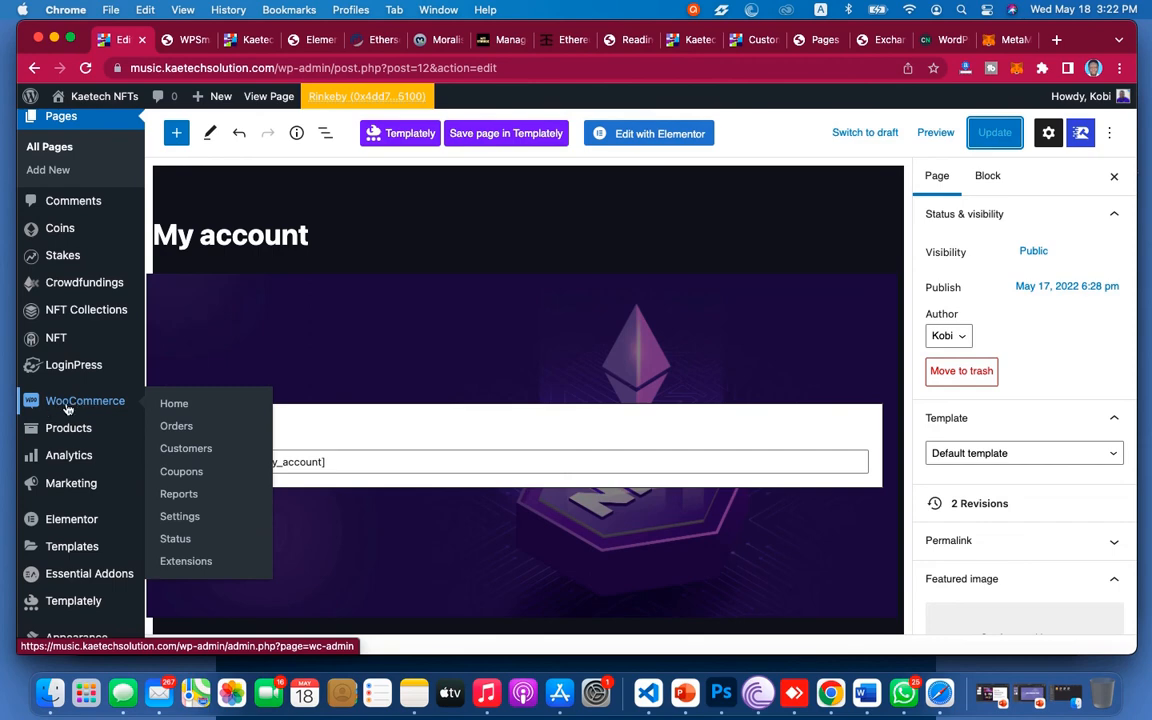
pyautogui.click(178, 519)
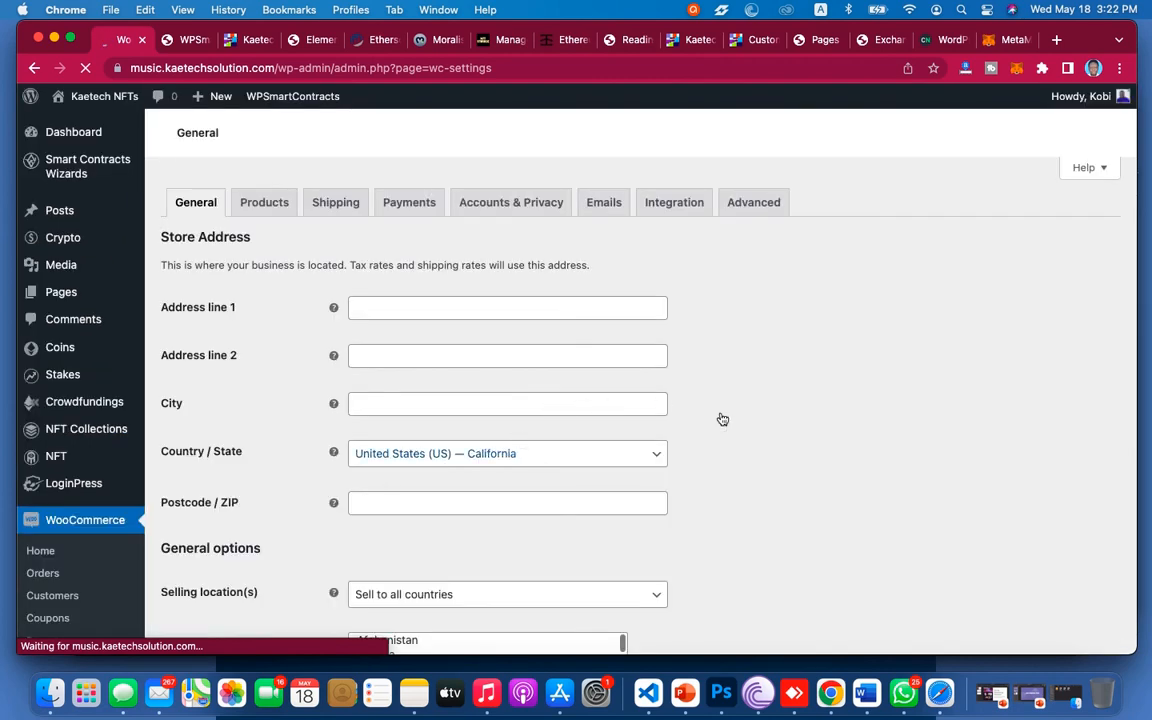
# Switch to the Accounts & Privacy settings tab
pyautogui.click(527, 205)
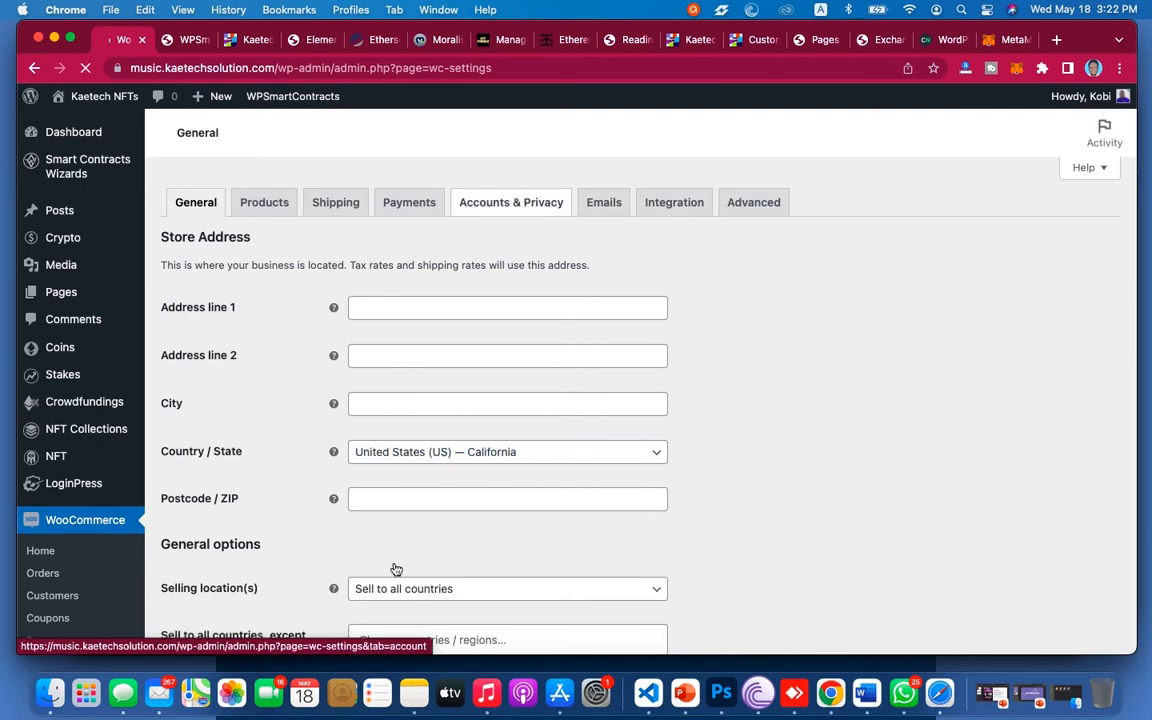
pyautogui.scroll(-10, 395, 585)
pyautogui.scroll(10, 395, 583)
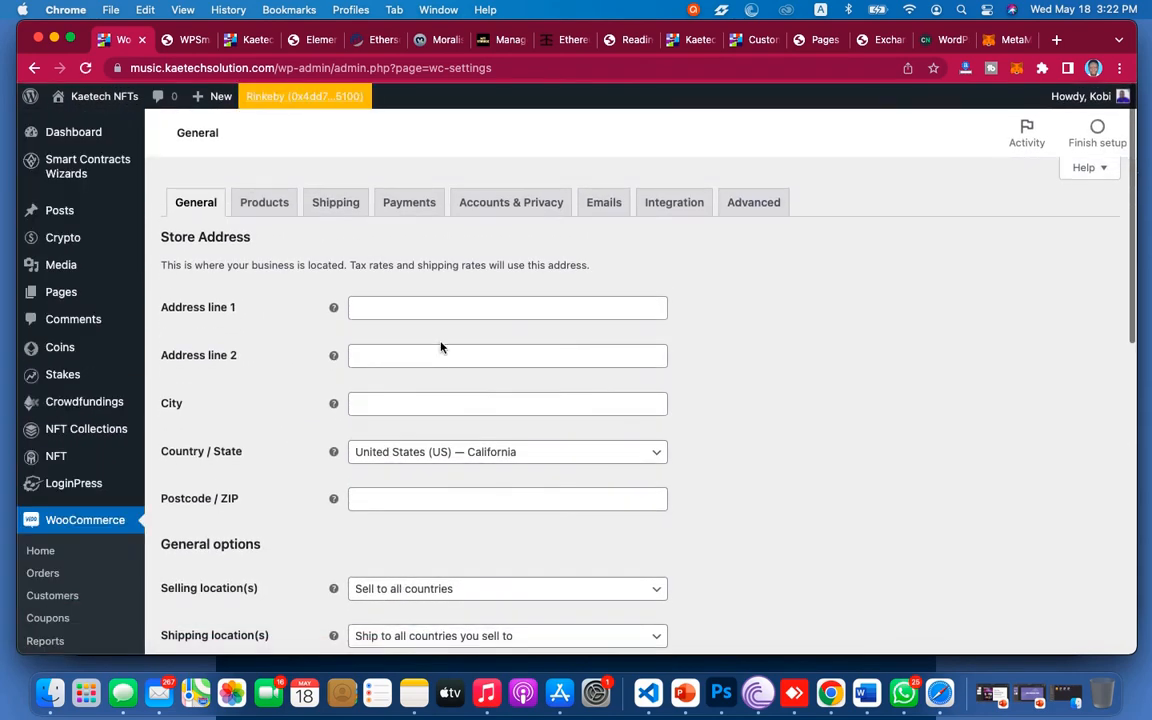
pyautogui.click(498, 206)
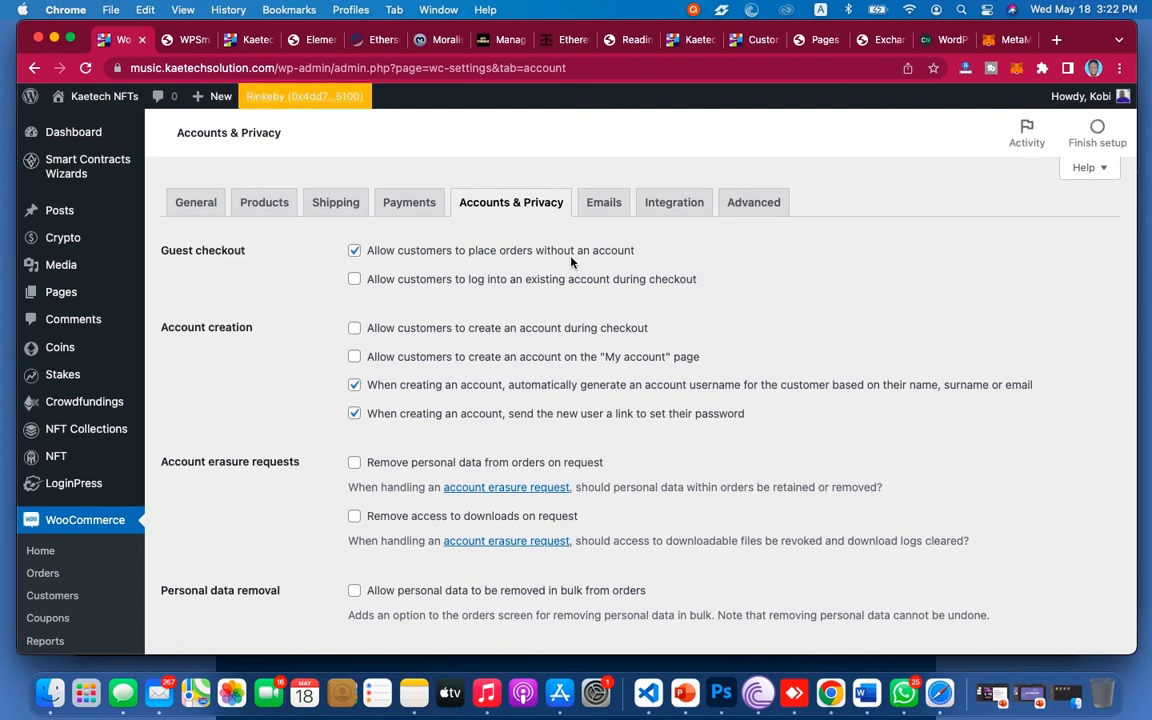
# Allow checkout login and account creation at checkout and on My account, disable auto-generated usernames and password links, and save
pyautogui.click(355, 280)
pyautogui.click(356, 331)
pyautogui.click(355, 358)
pyautogui.click(354, 384)
pyautogui.click(356, 414)
pyautogui.scroll(-5, 407, 429)
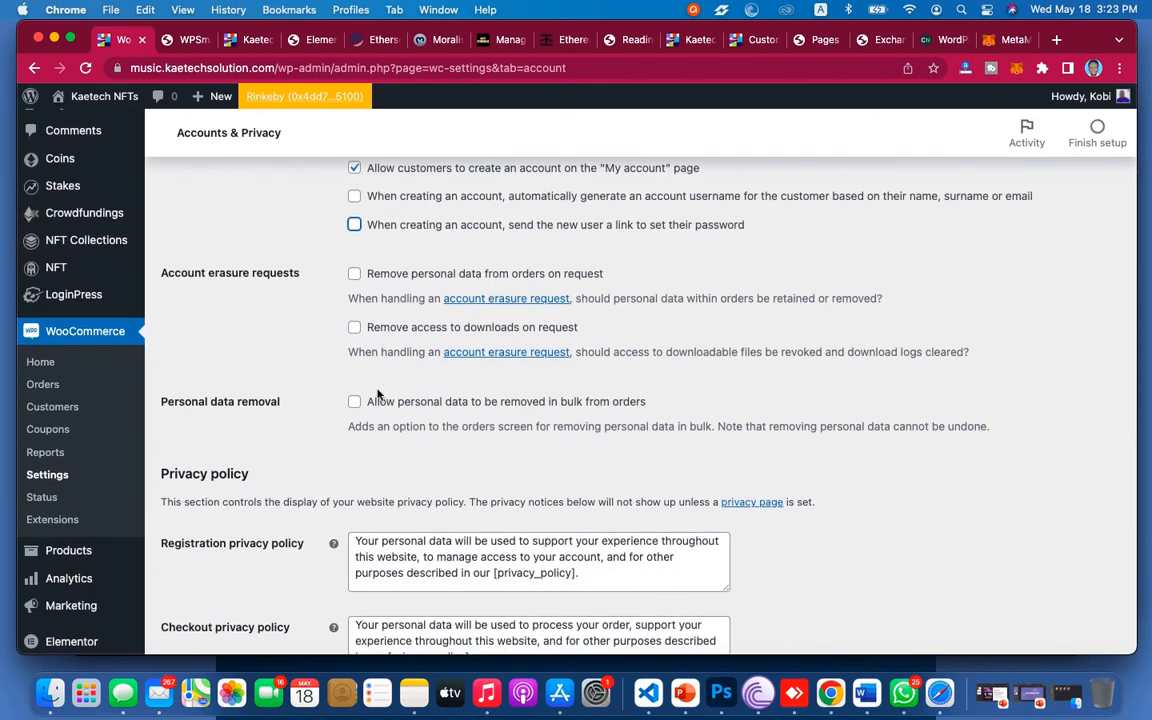
pyautogui.scroll(-12, 377, 395)
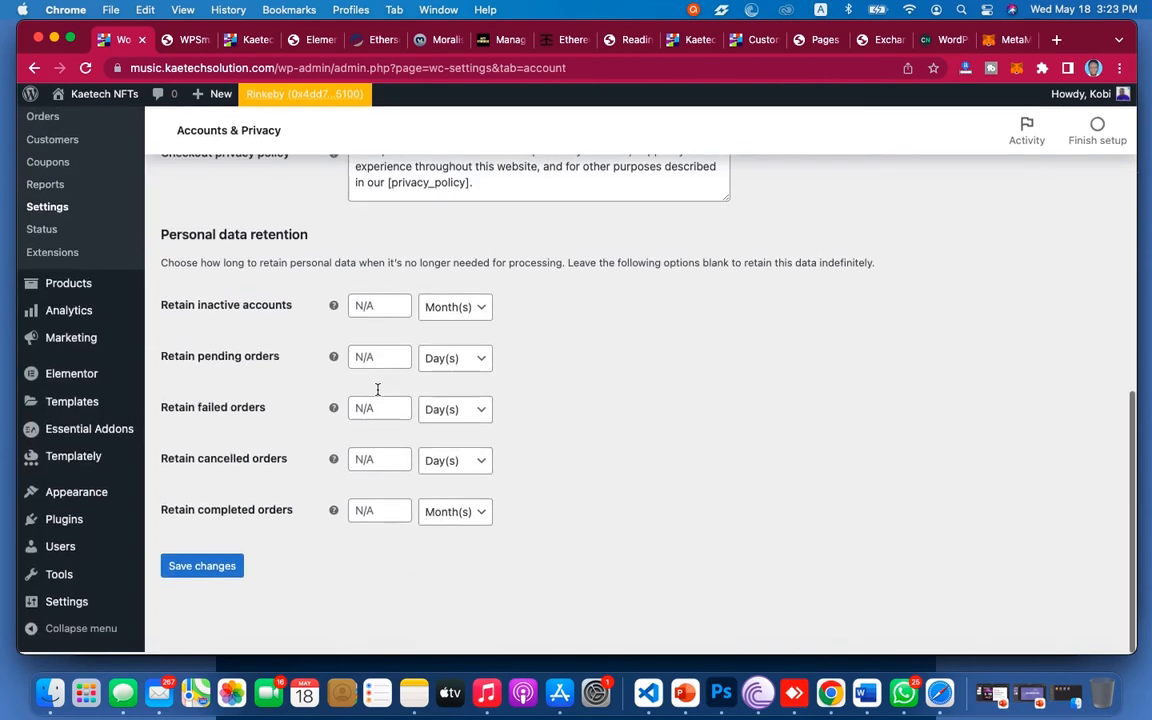
pyautogui.click(221, 569)
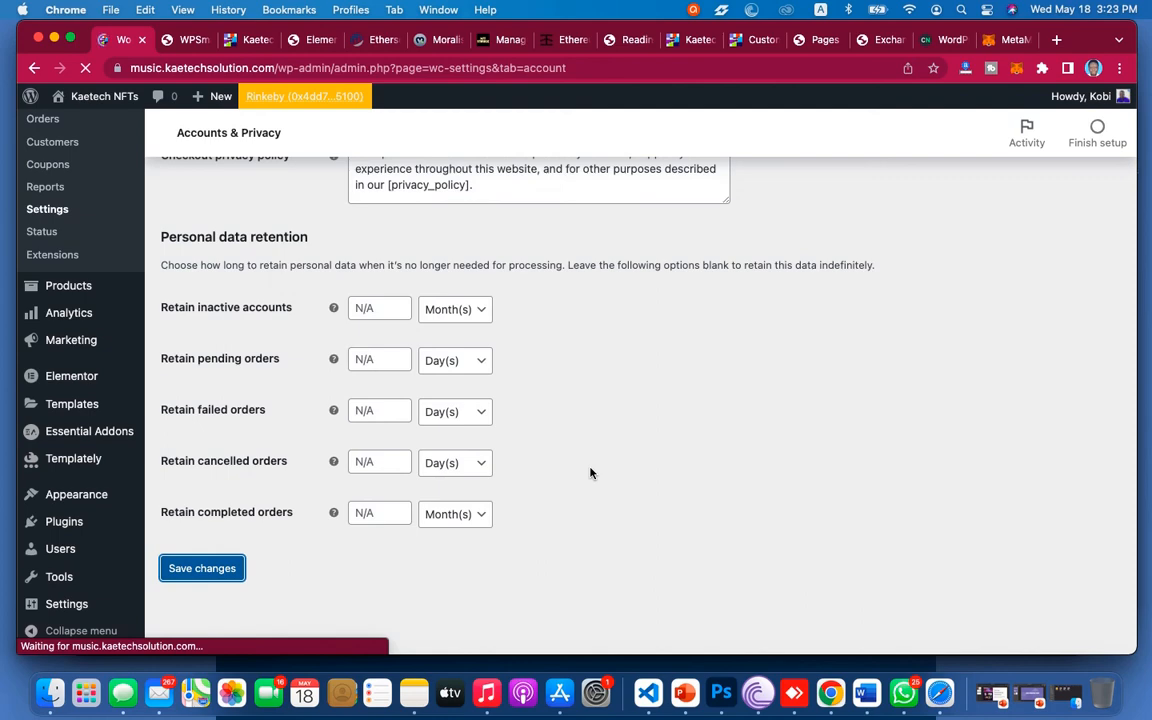
# Reload the storefront account page in Safari, widen the window to view the Register form, then return to Chrome
pyautogui.click(938, 708)
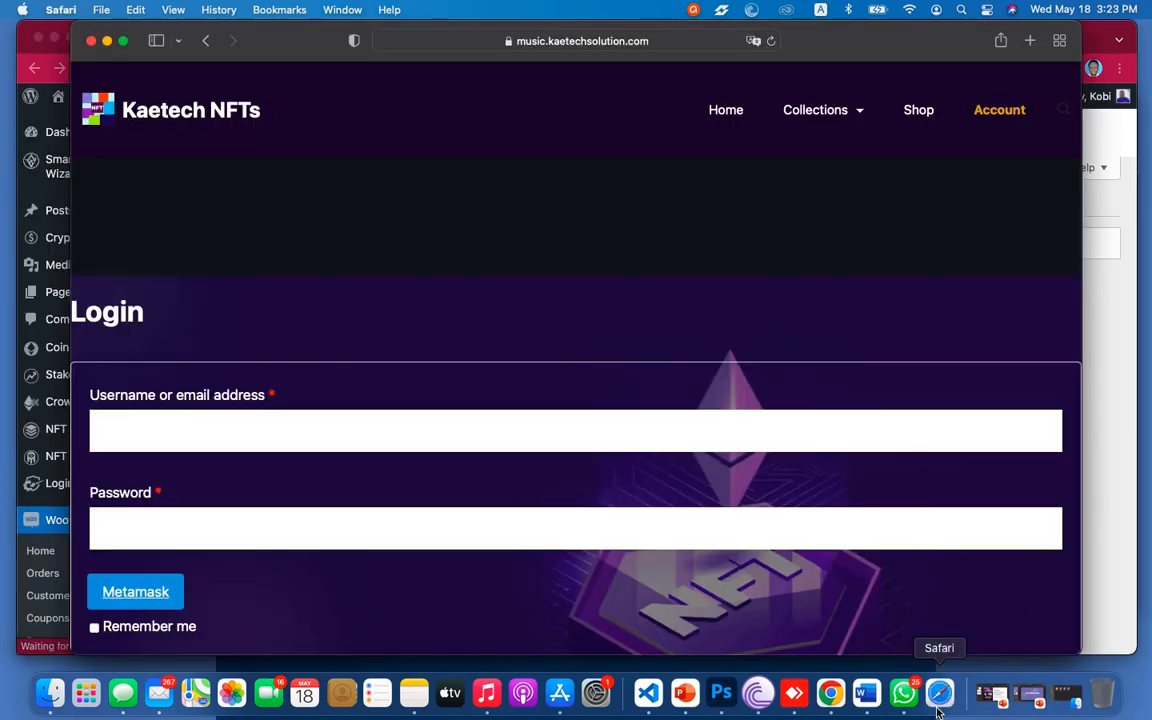
pyautogui.click(768, 41)
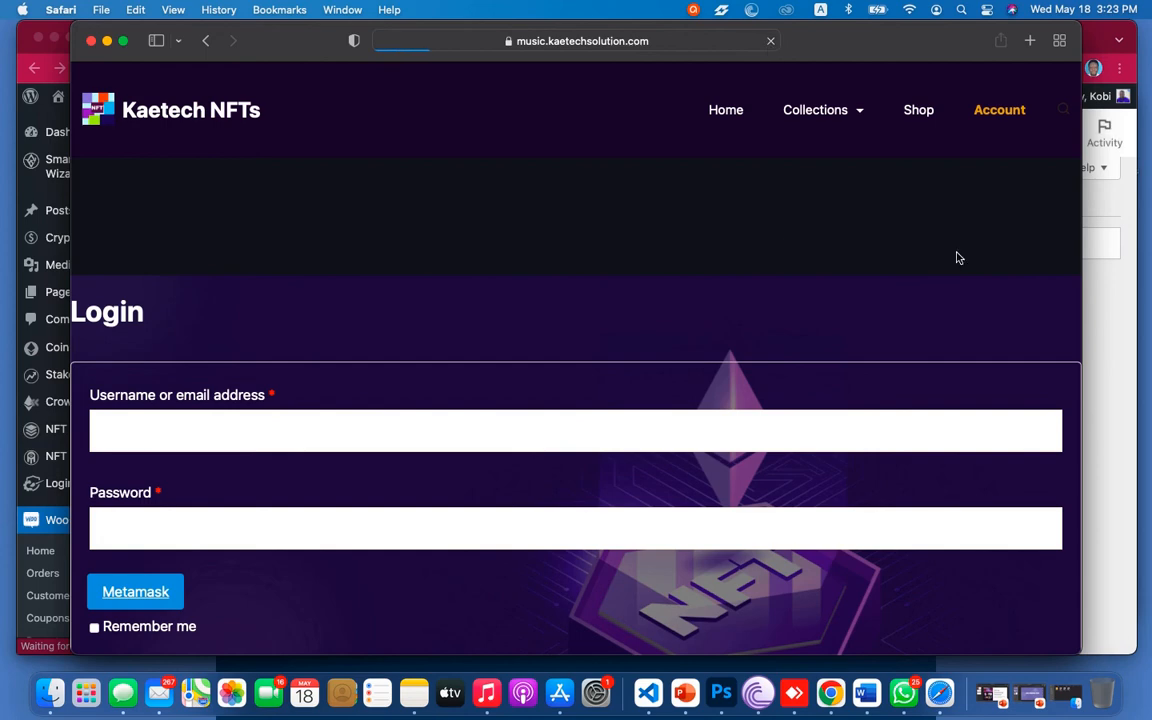
pyautogui.scroll(-2, 800, 300)
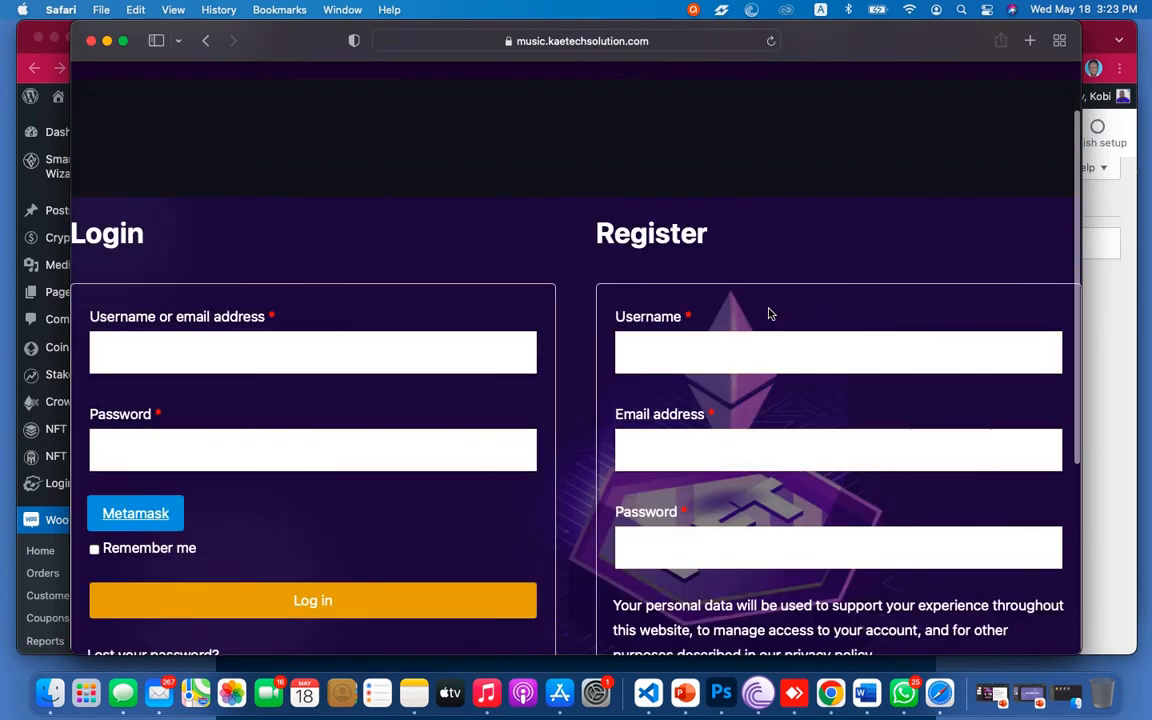
pyautogui.scroll(-3, 769, 314)
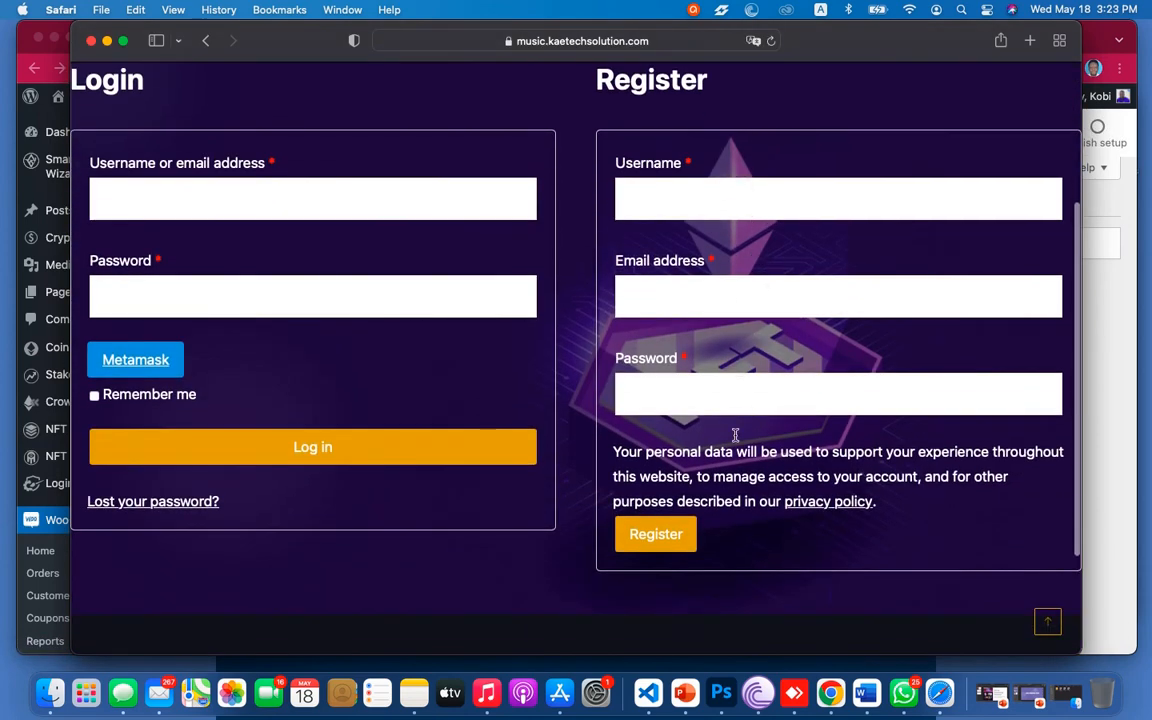
pyautogui.scroll(2, 699, 373)
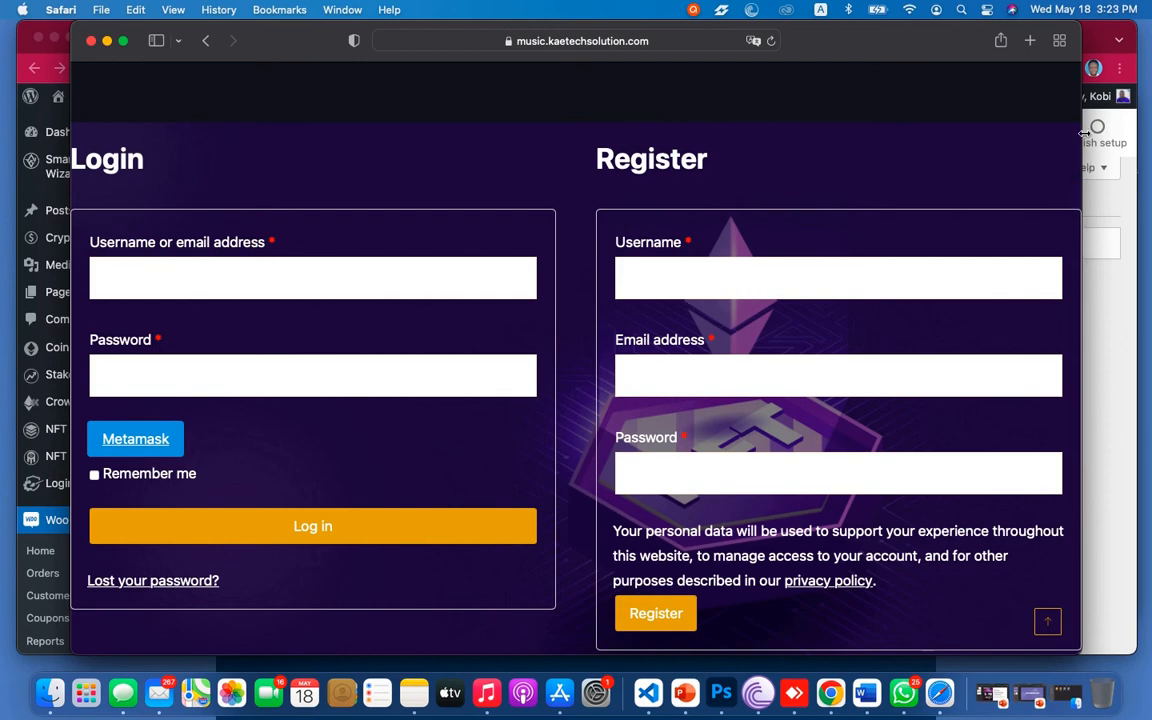
pyautogui.moveTo(1081, 121); pyautogui.dragTo(1140, 121)
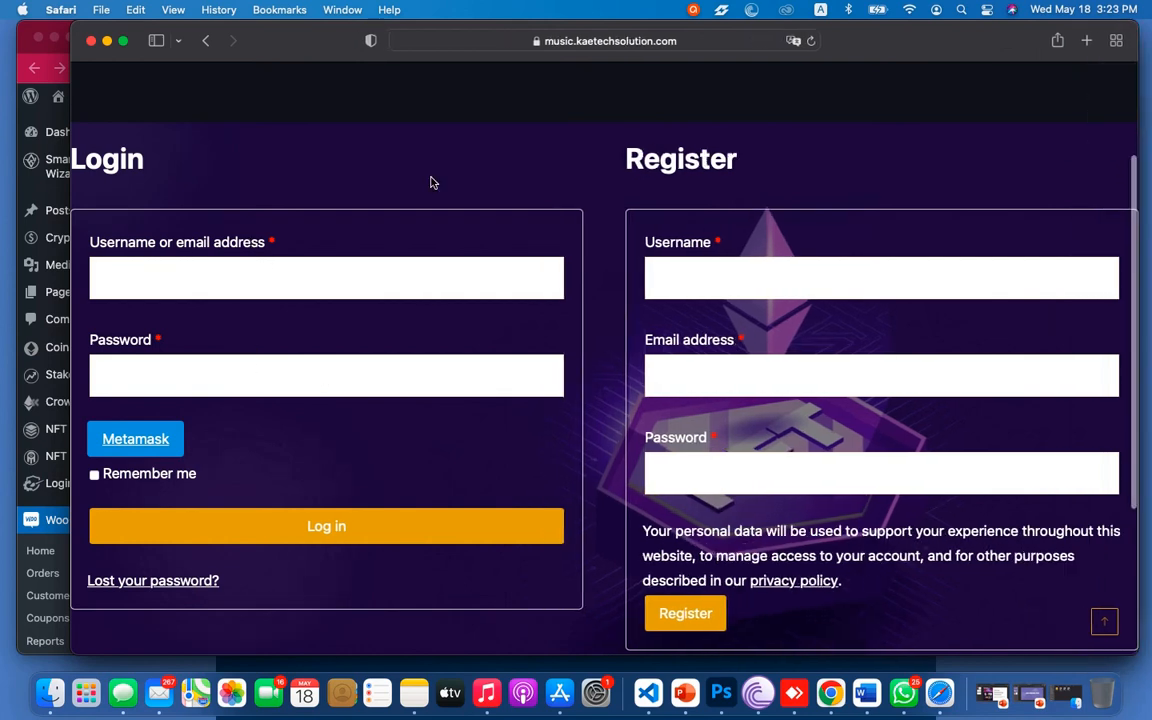
pyautogui.moveTo(72, 186); pyautogui.dragTo(28, 183)
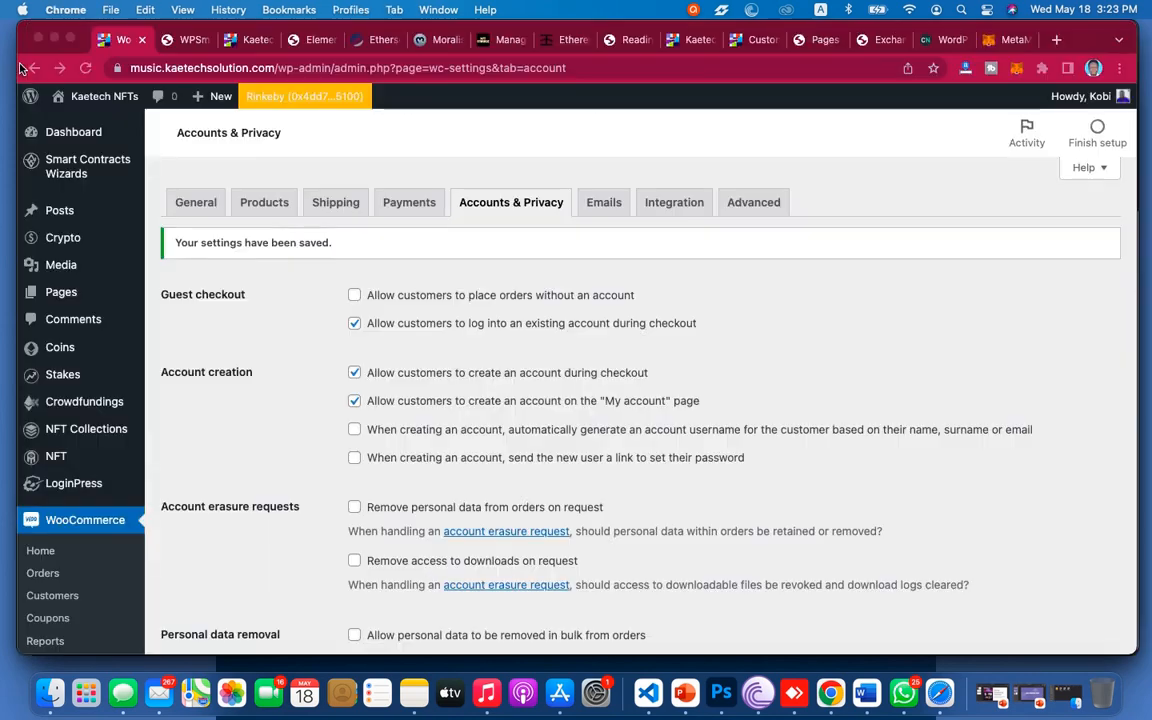
pyautogui.click(19, 62)
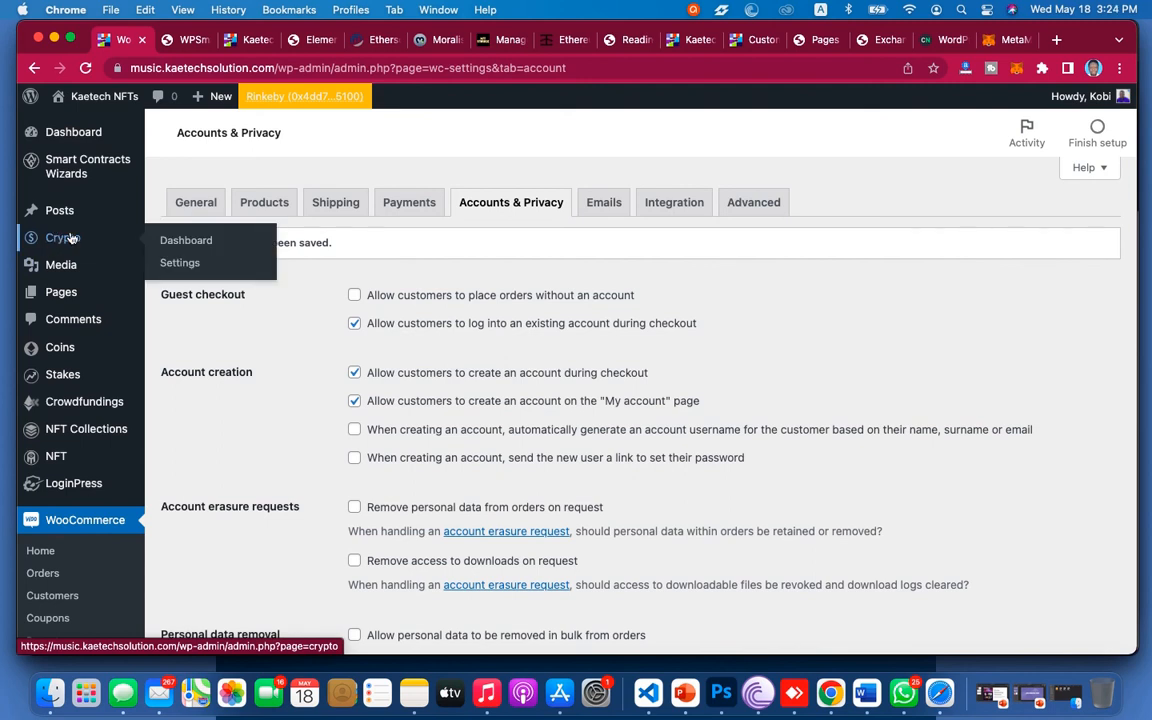
# Set the Crypto plugin login provider to moralis.io API - Metamask & WalletConnect and save
pyautogui.click(180, 265)
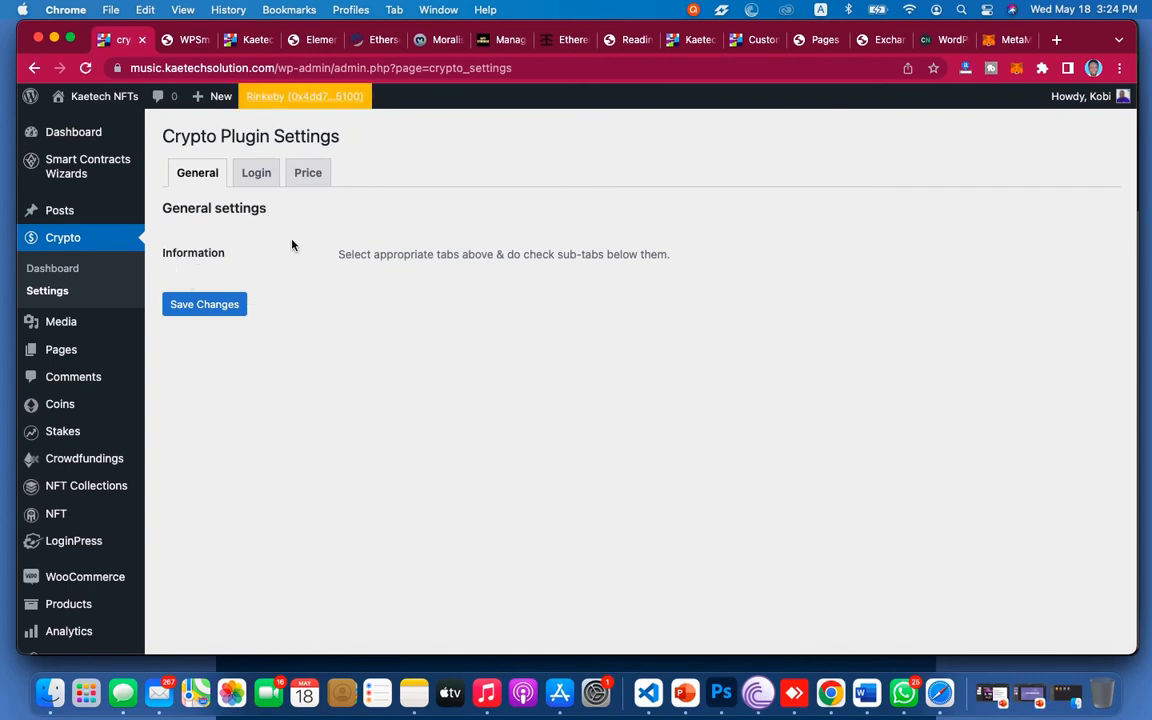
pyautogui.click(940, 693)
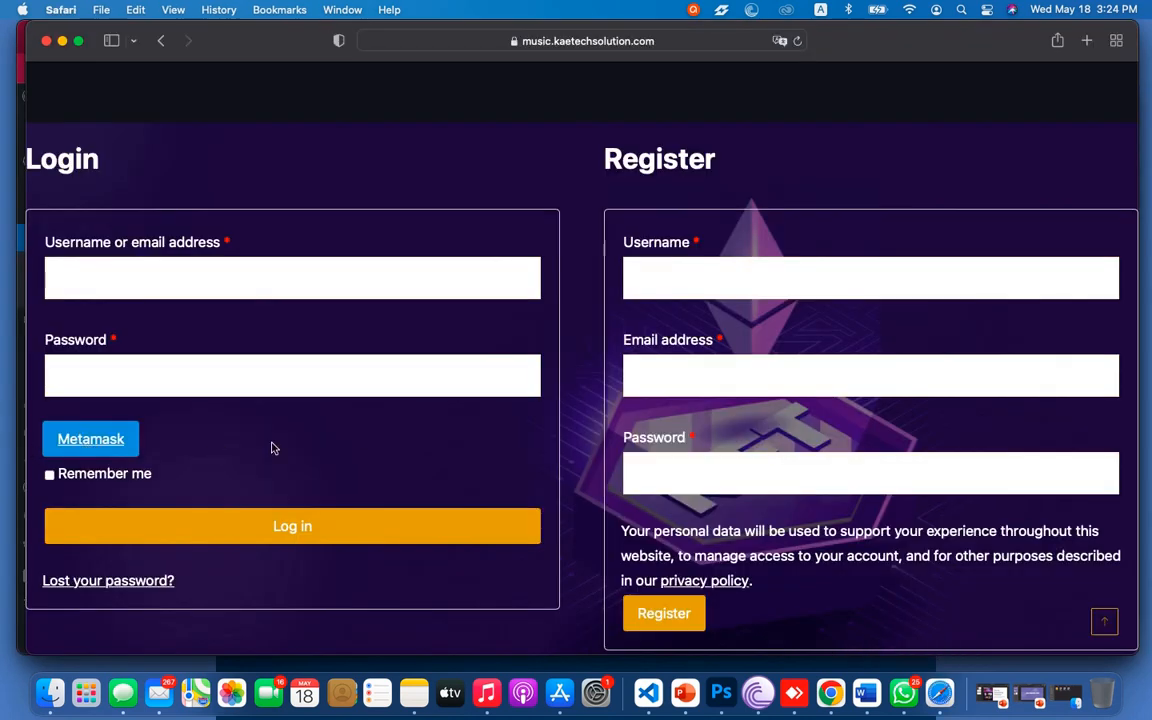
pyautogui.click(830, 693)
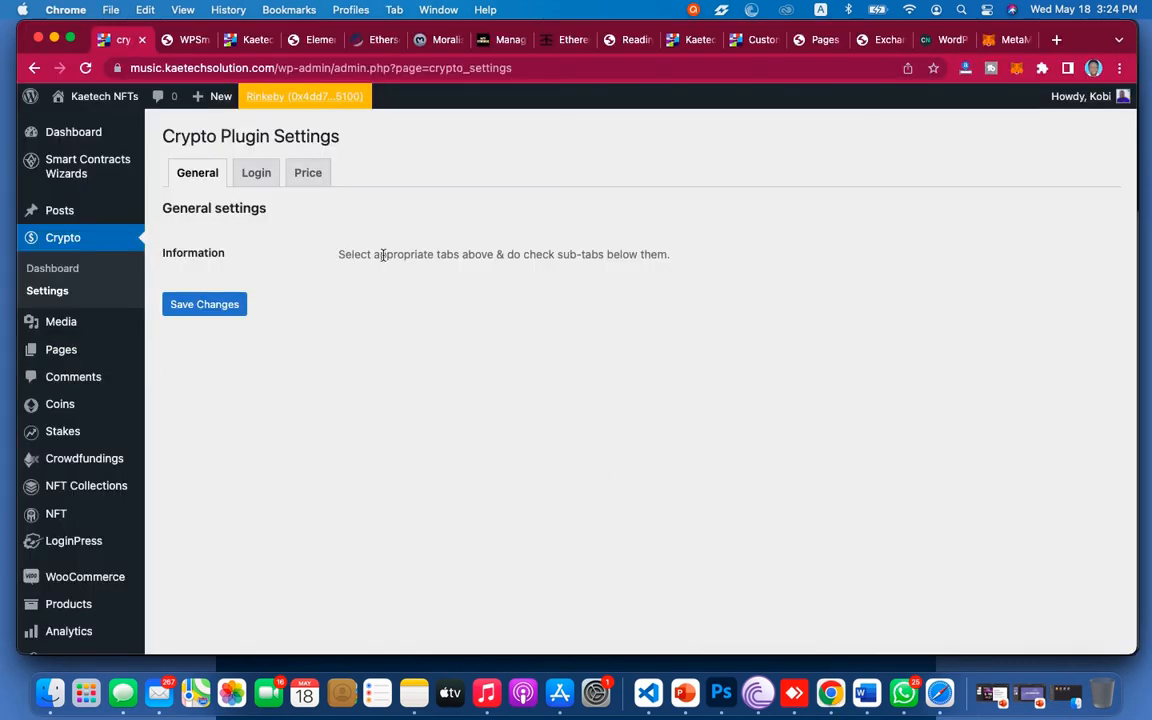
pyautogui.click(255, 175)
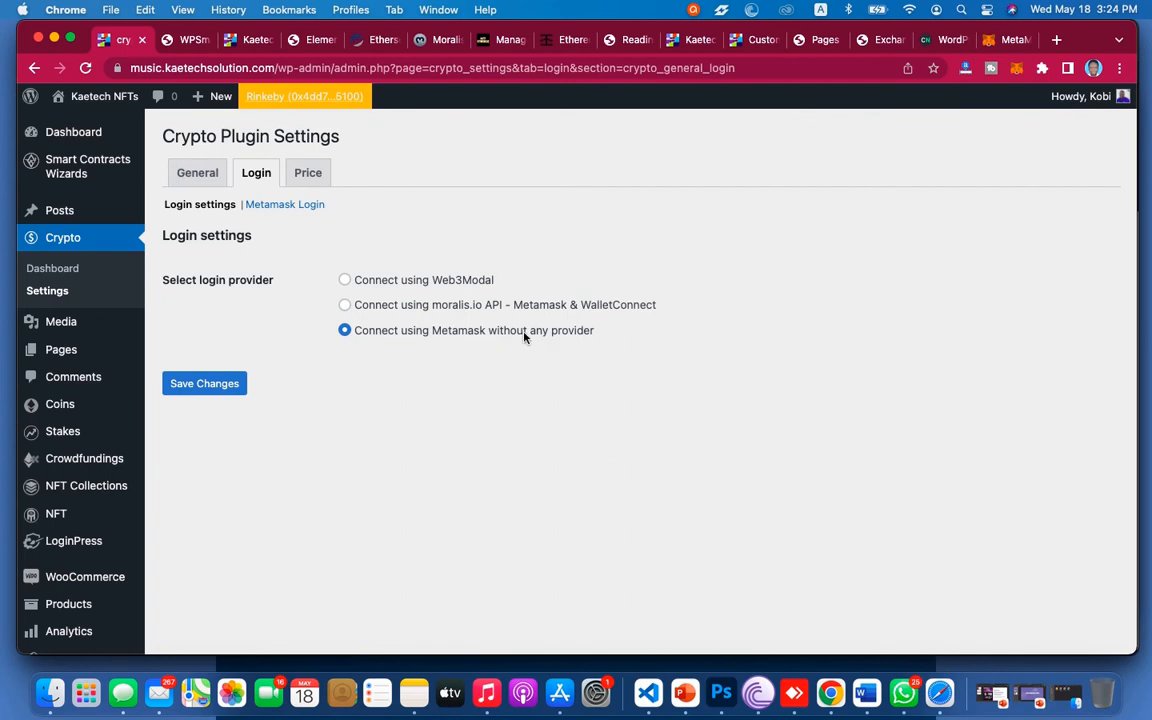
pyautogui.click(345, 306)
pyautogui.click(225, 383)
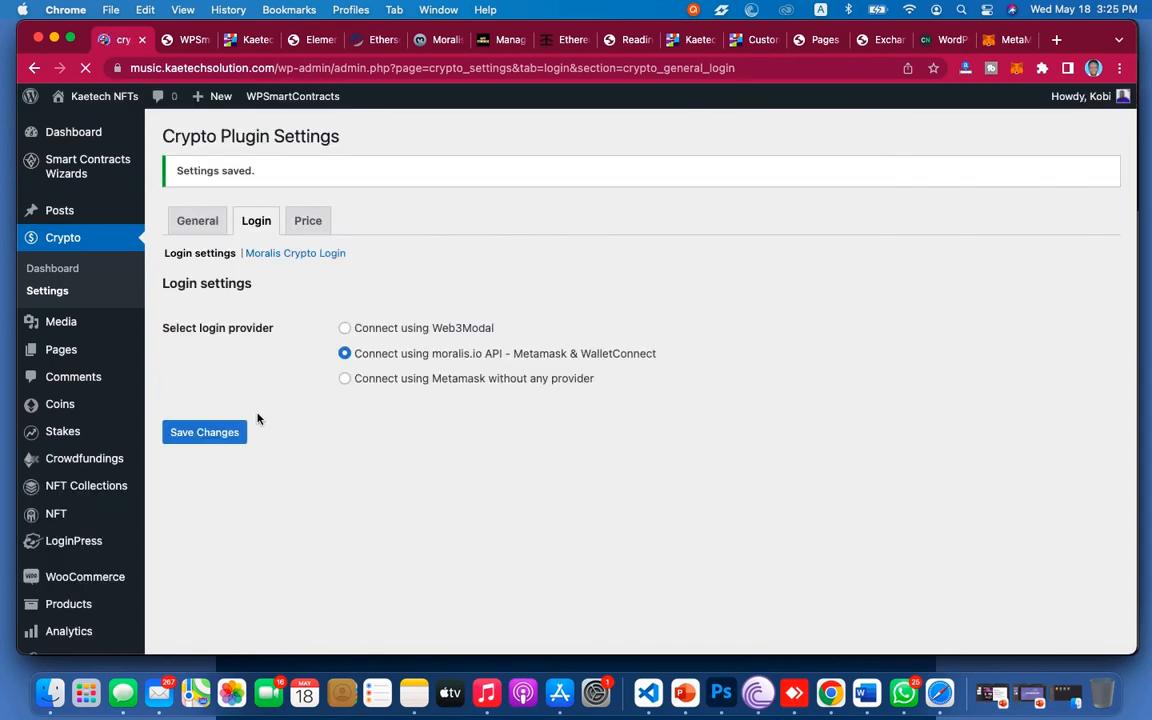
# Review the Moralis Crypto Login fields, then switch to the Moralis Web3 API dashboard tab
pyautogui.click(297, 256)
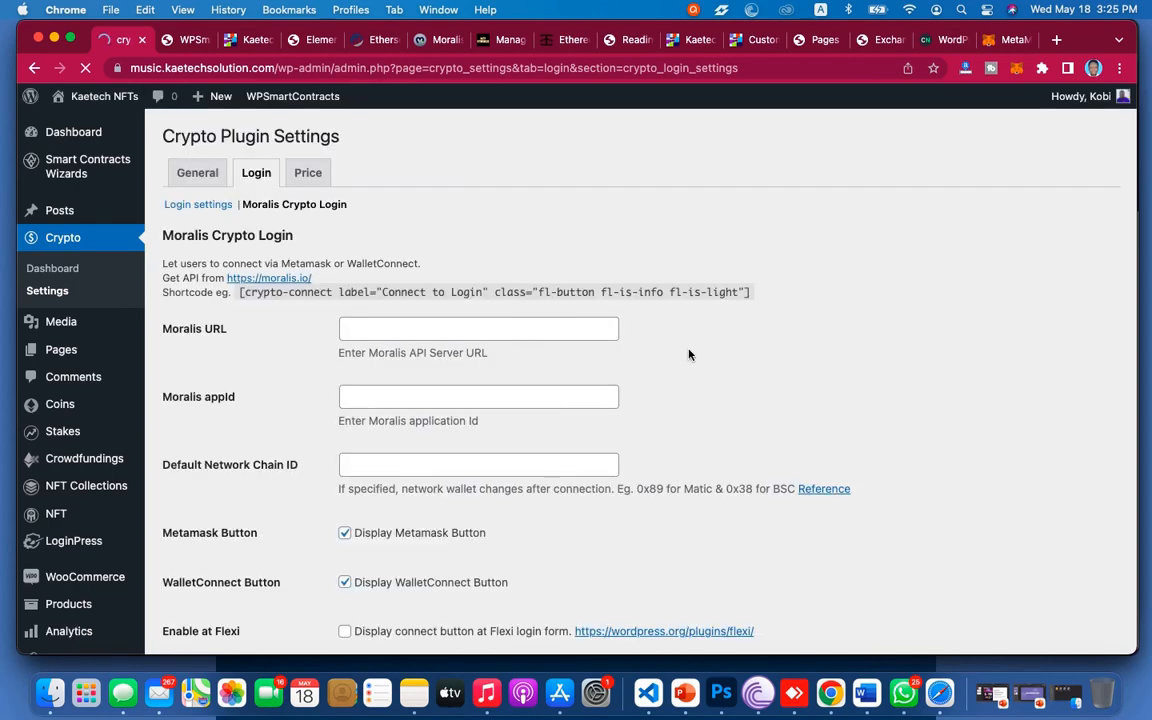
pyautogui.scroll(-3, 688, 354)
pyautogui.scroll(2, 688, 354)
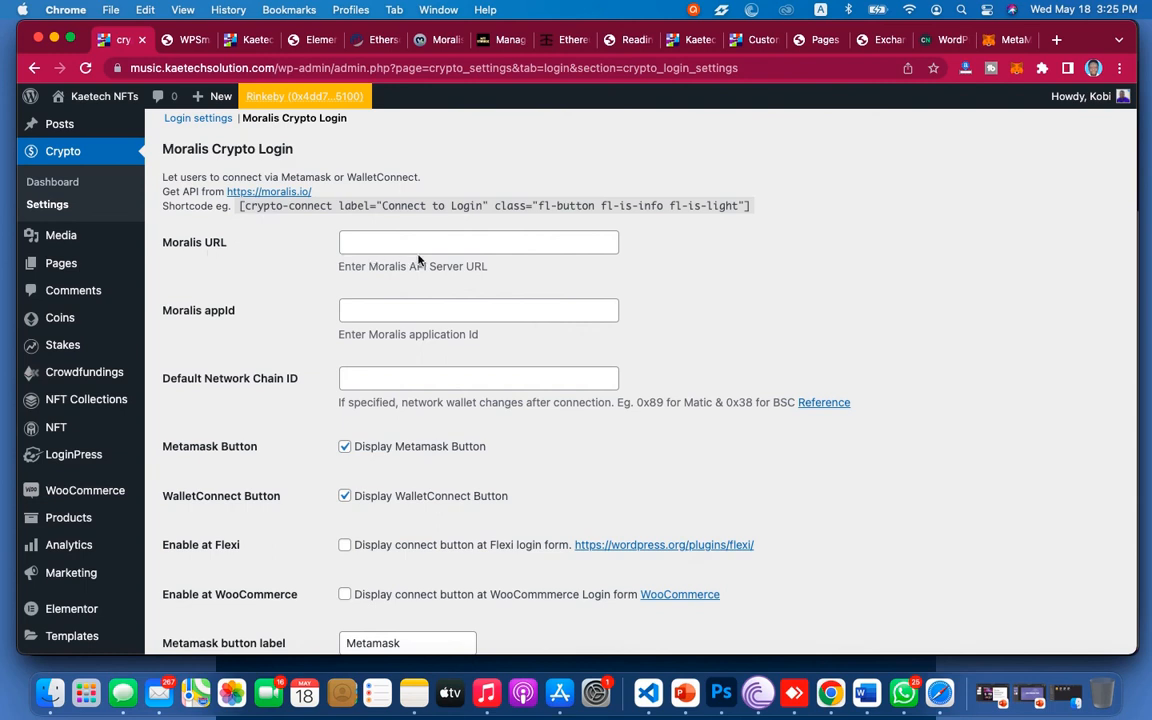
pyautogui.scroll(1, 418, 260)
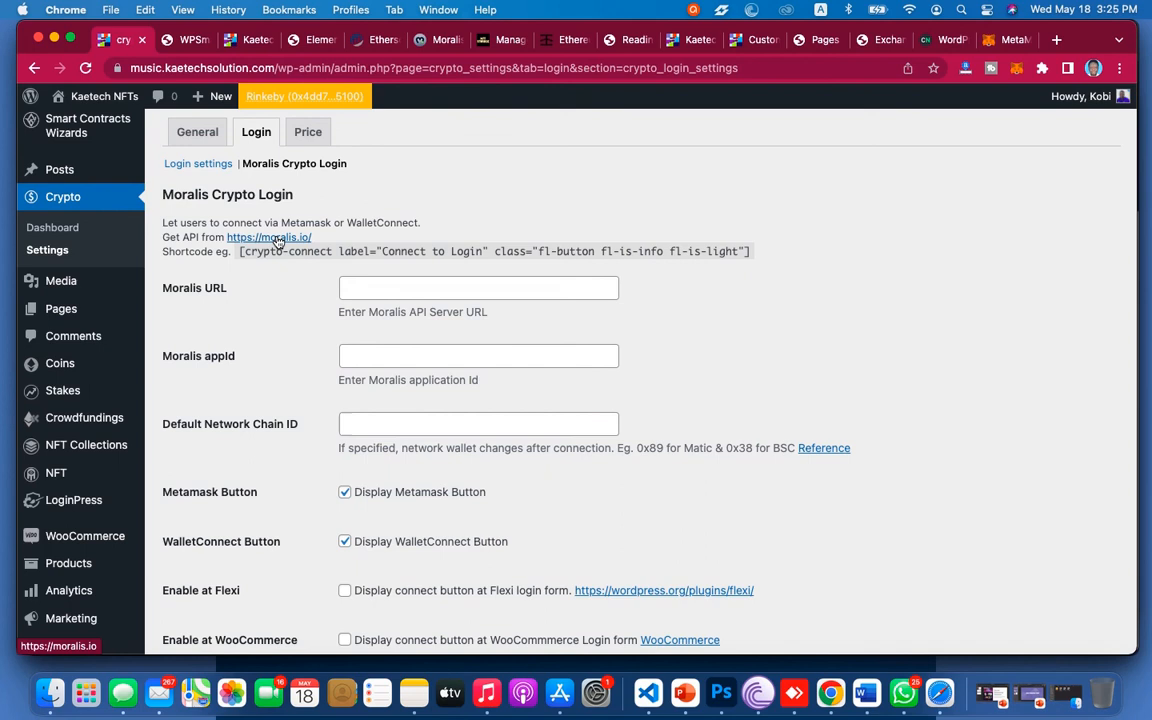
pyautogui.click(432, 41)
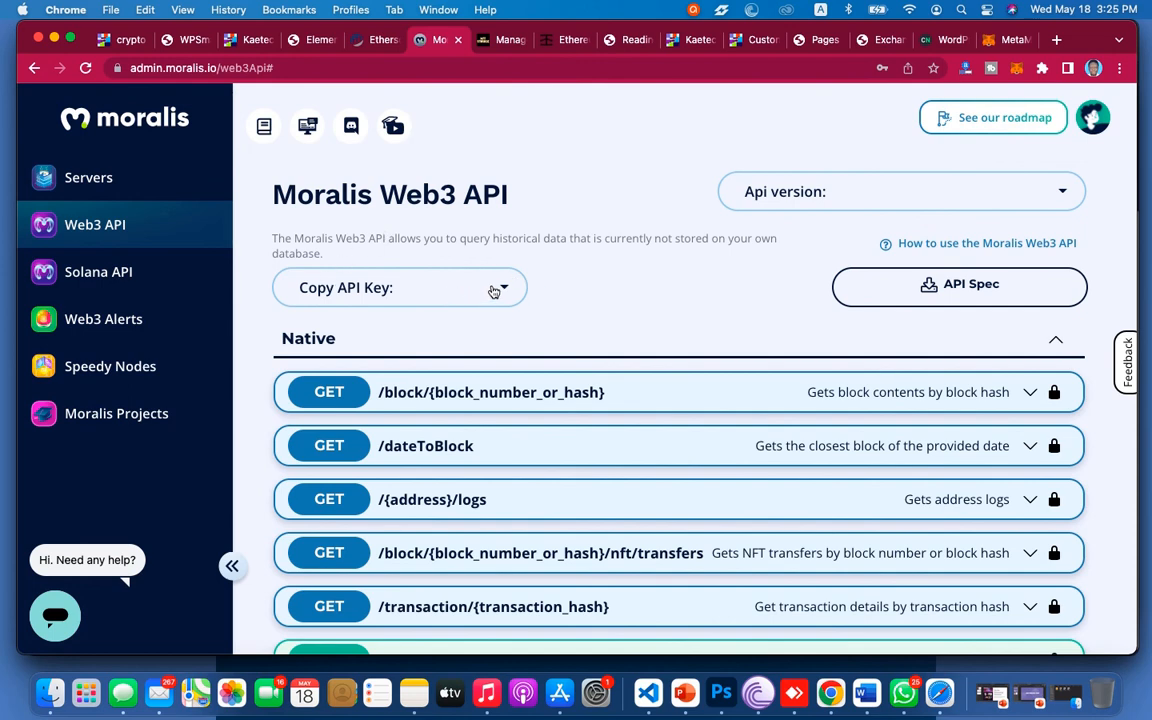
# Copy the Default Moralis API key into WordPress's Moralis URL field, then go to Moralis Servers
pyautogui.click(494, 291)
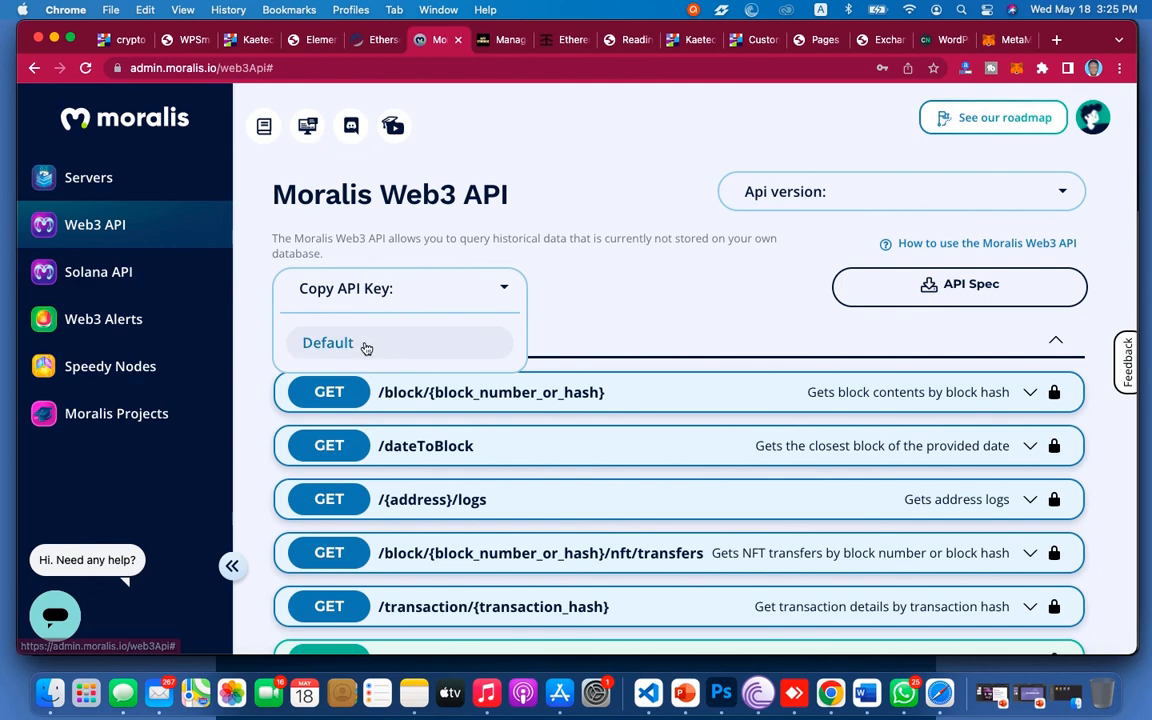
pyautogui.click(366, 344)
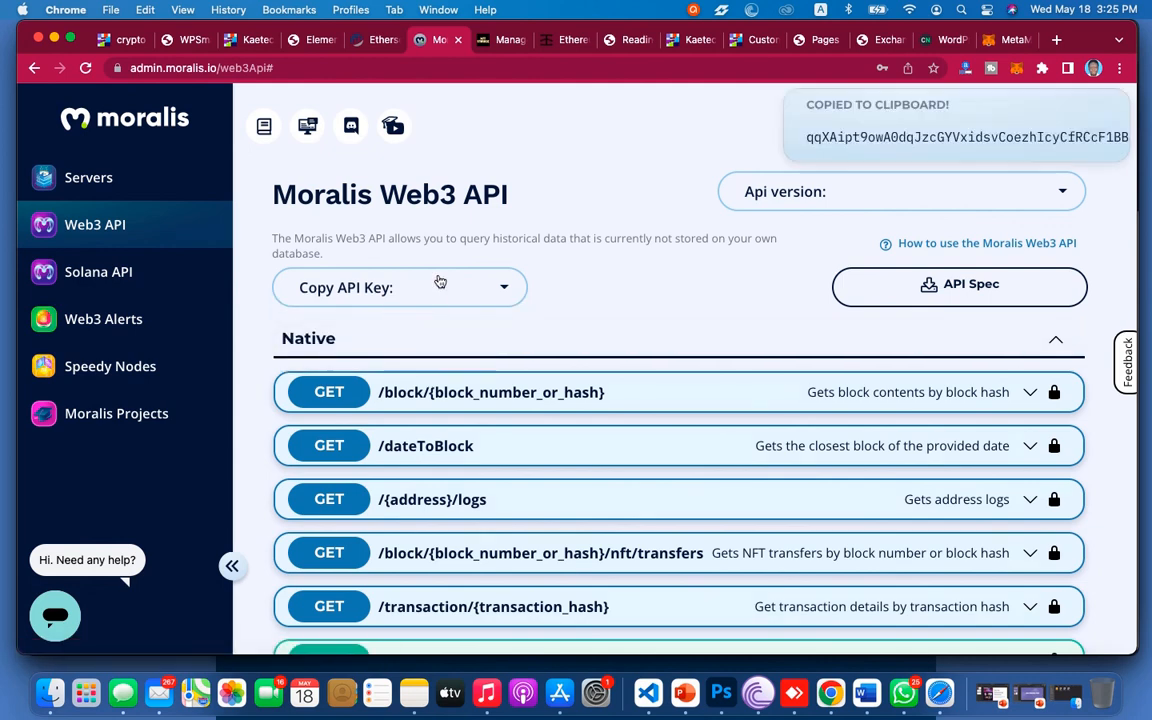
pyautogui.click(124, 41)
pyautogui.click(384, 285)
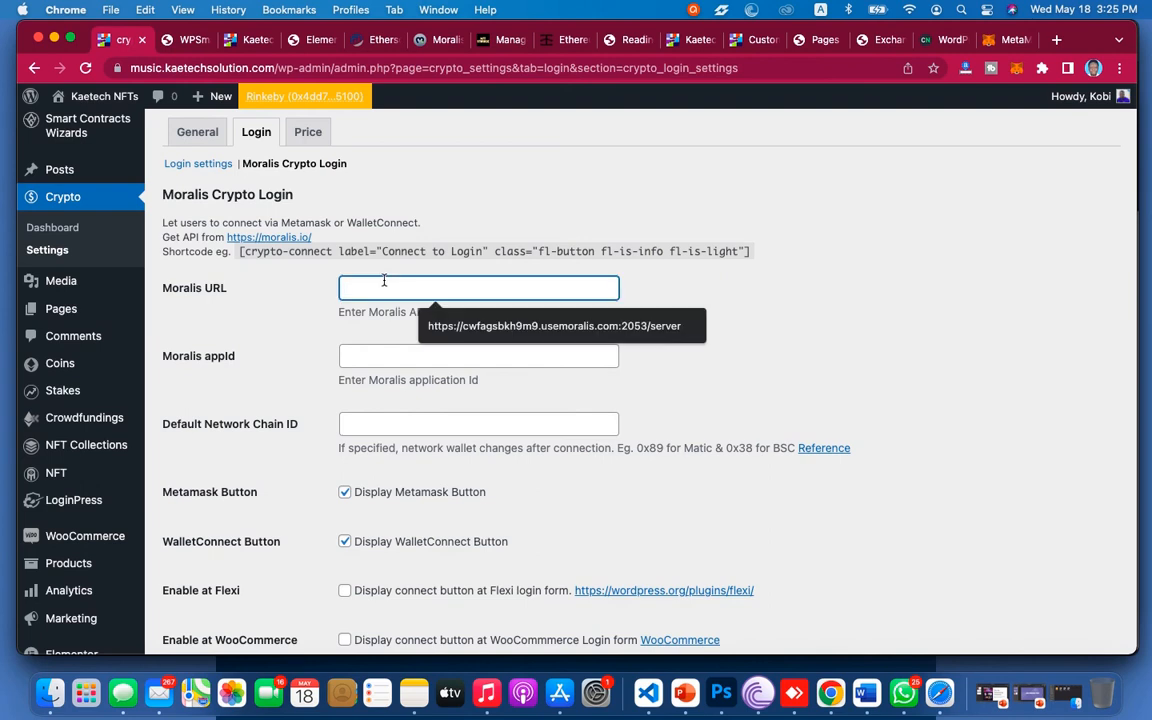
pyautogui.press('super+v')
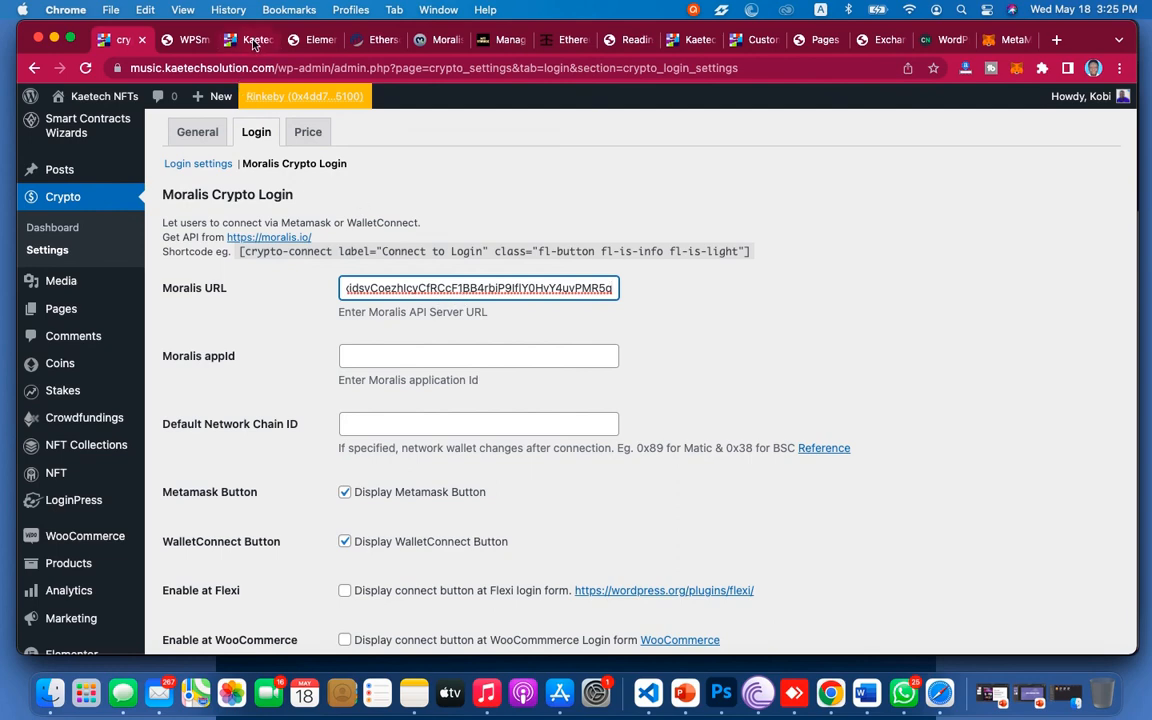
pyautogui.click(435, 42)
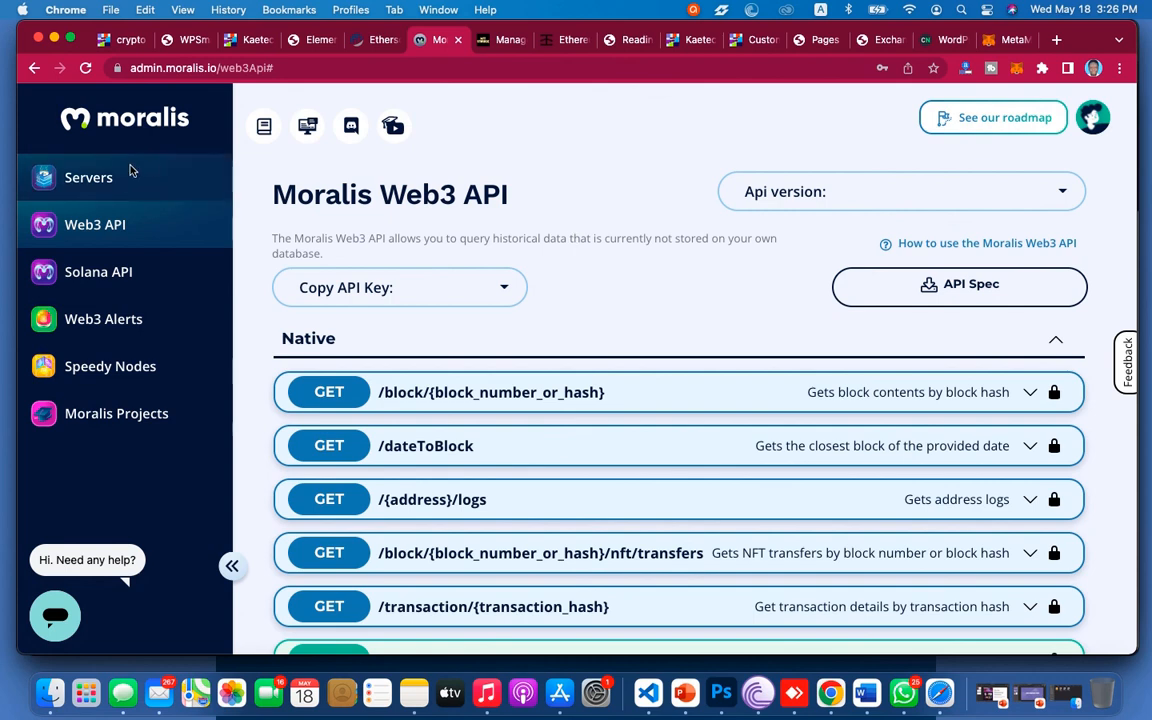
pyautogui.click(80, 180)
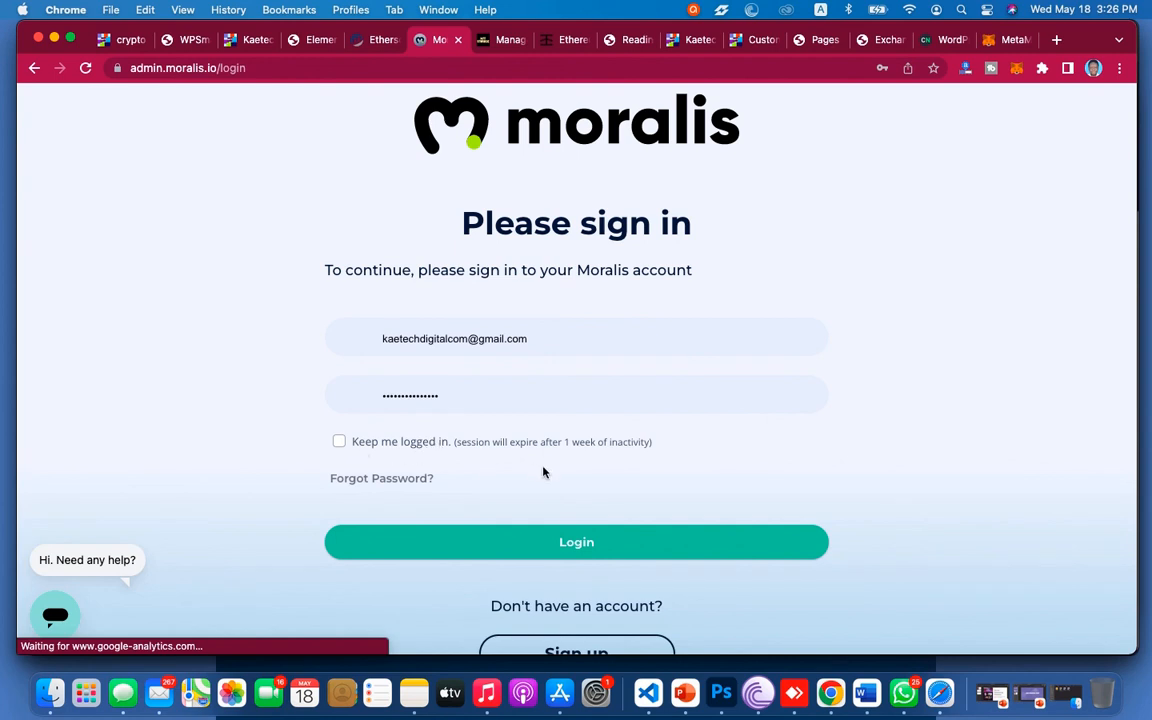
# Sign in to Moralis, passing the reCAPTCHA check, to reach the Servers list
pyautogui.click(550, 542)
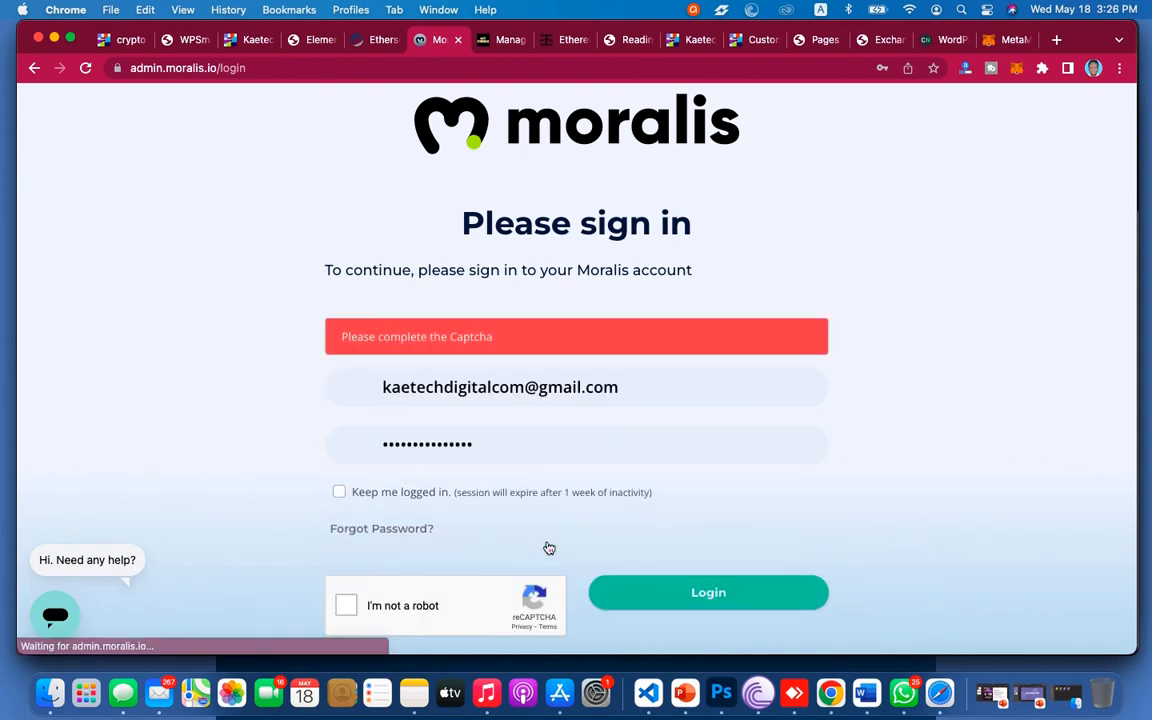
pyautogui.click(346, 605)
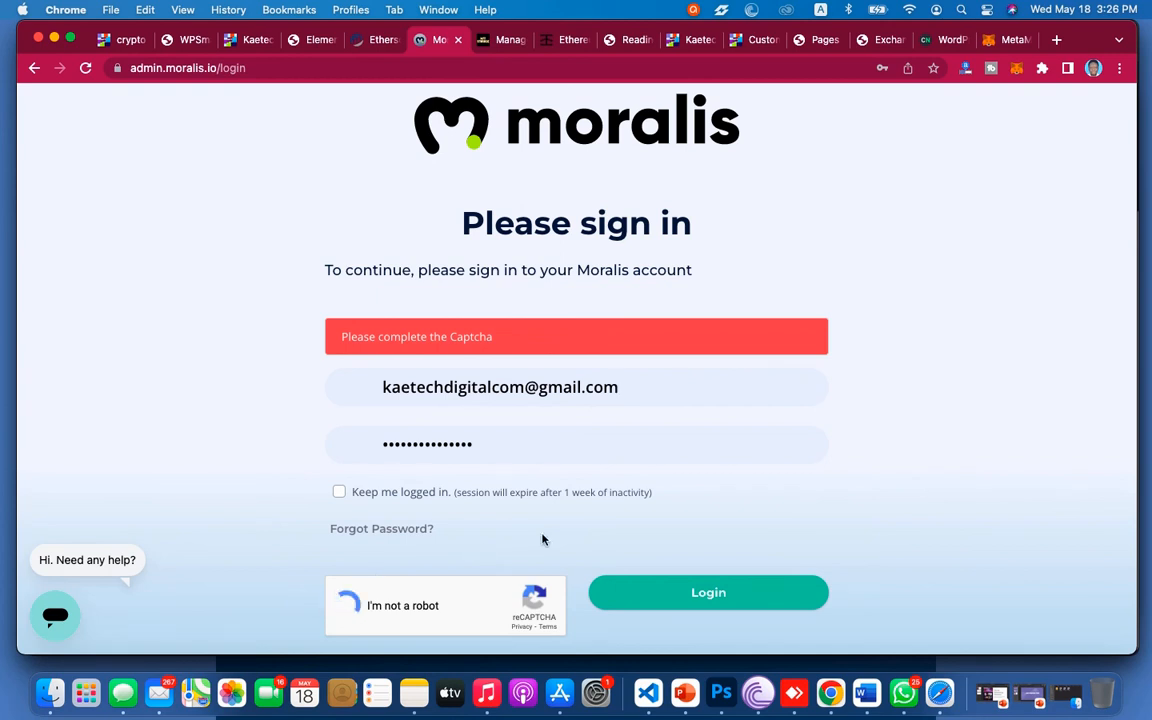
pyautogui.click(704, 594)
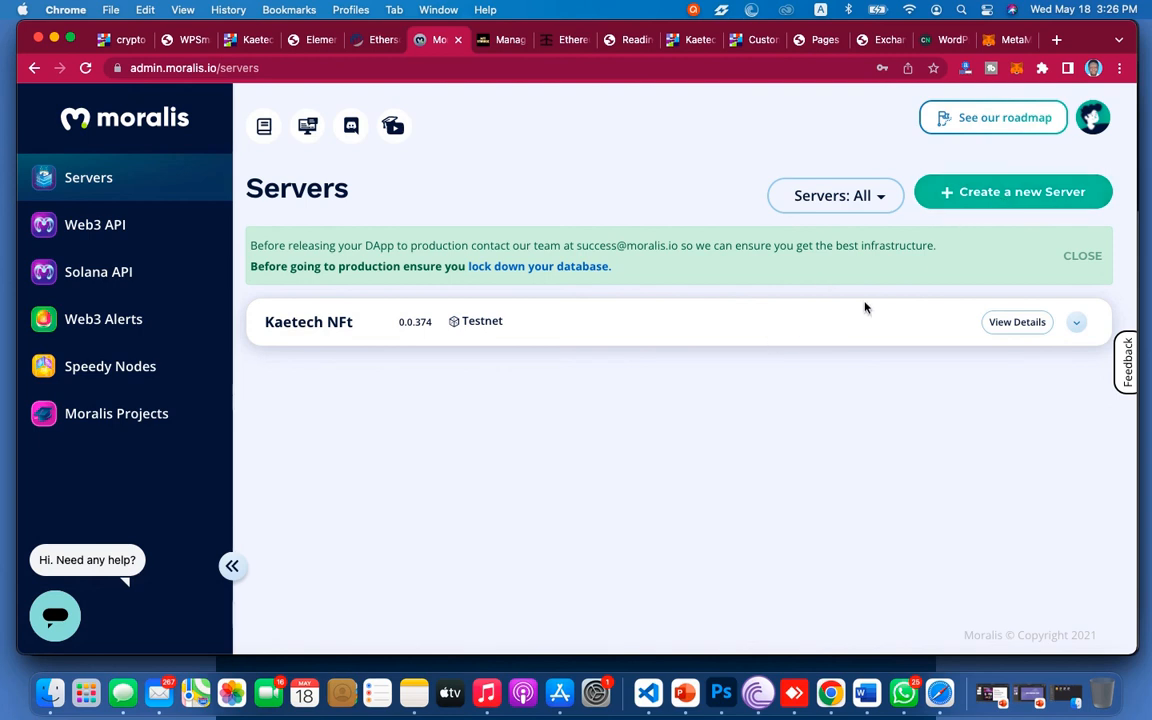
# Start a new testnet server and name it KD NFT
pyautogui.click(1004, 194)
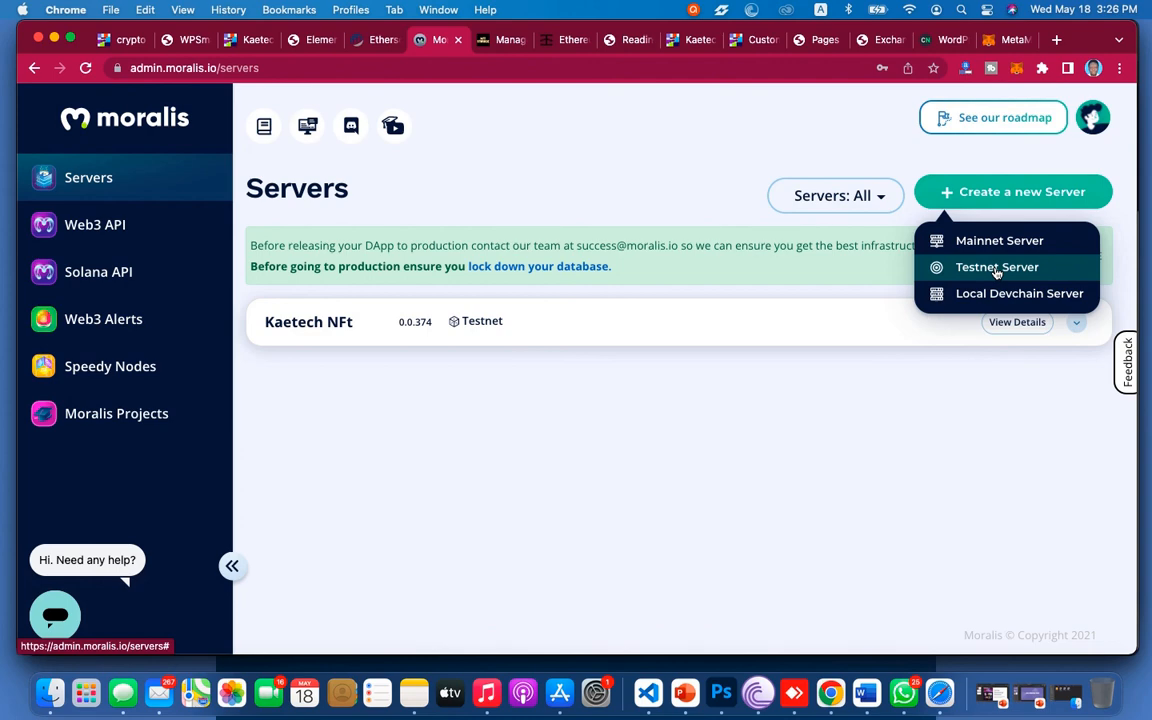
pyautogui.click(997, 270)
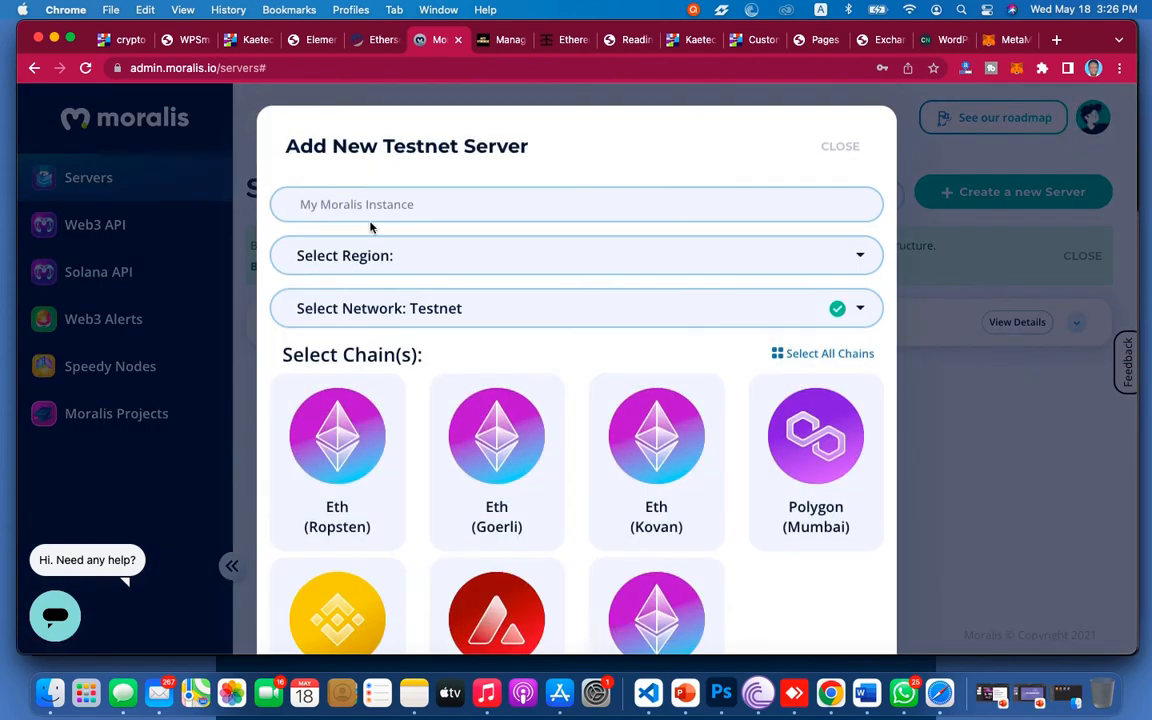
pyautogui.click(369, 203)
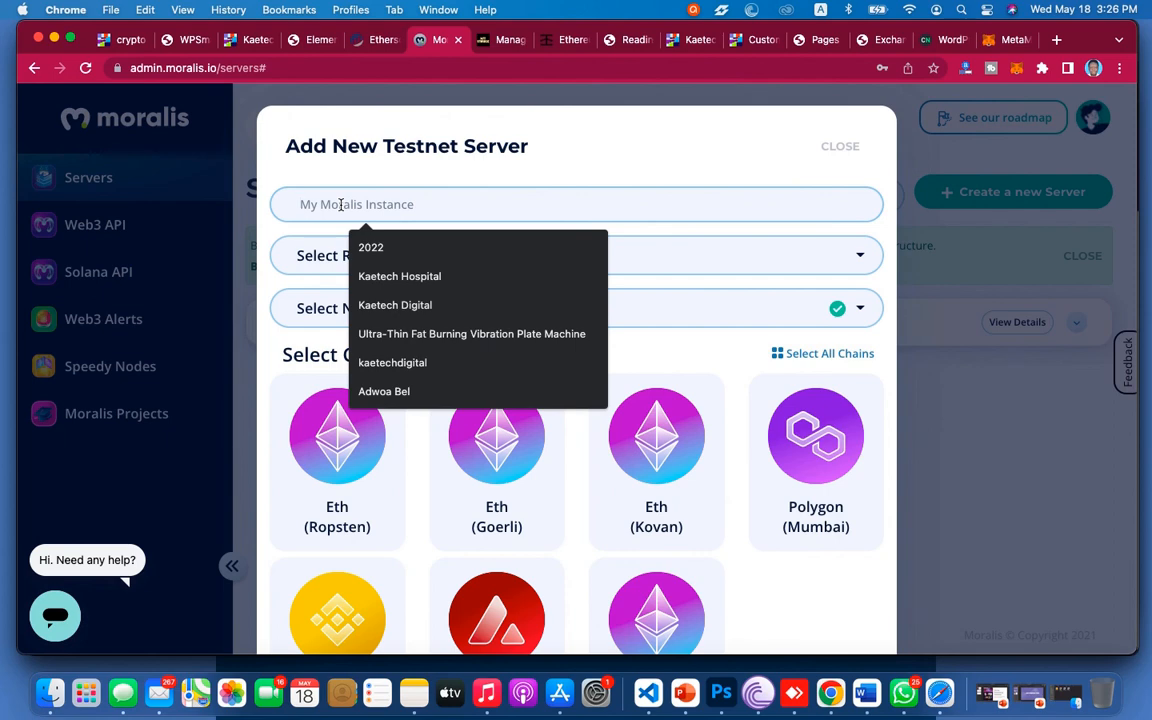
pyautogui.write('Ka')
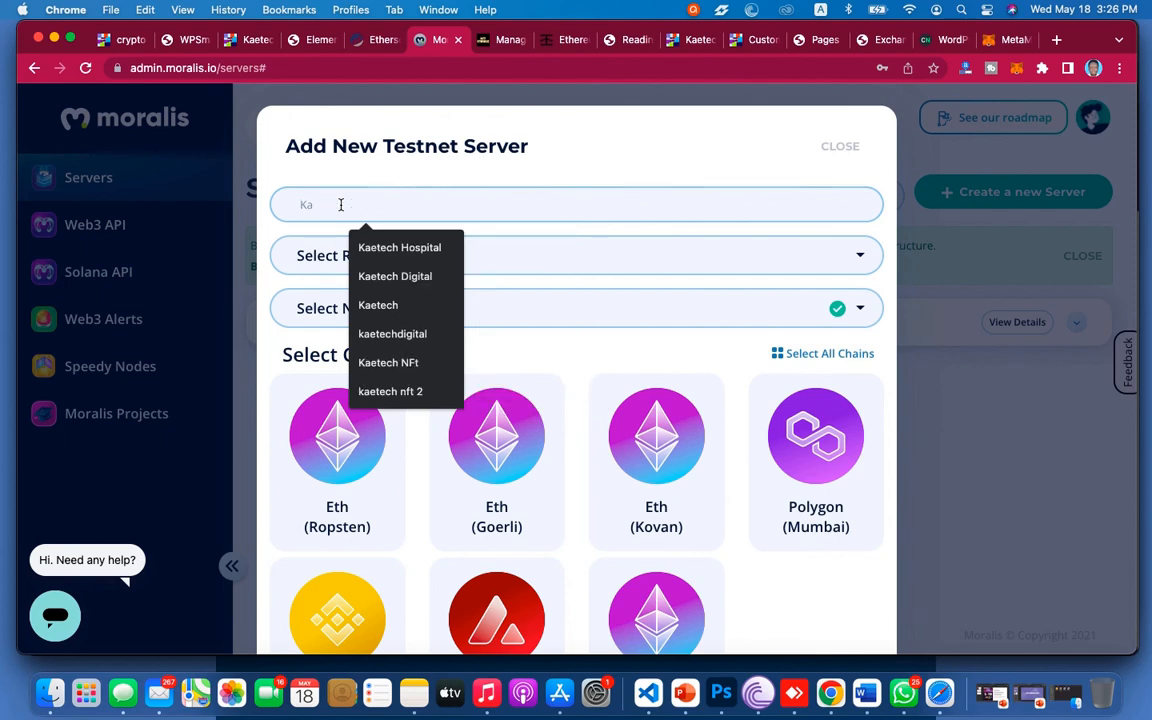
pyautogui.press('BackSpace')
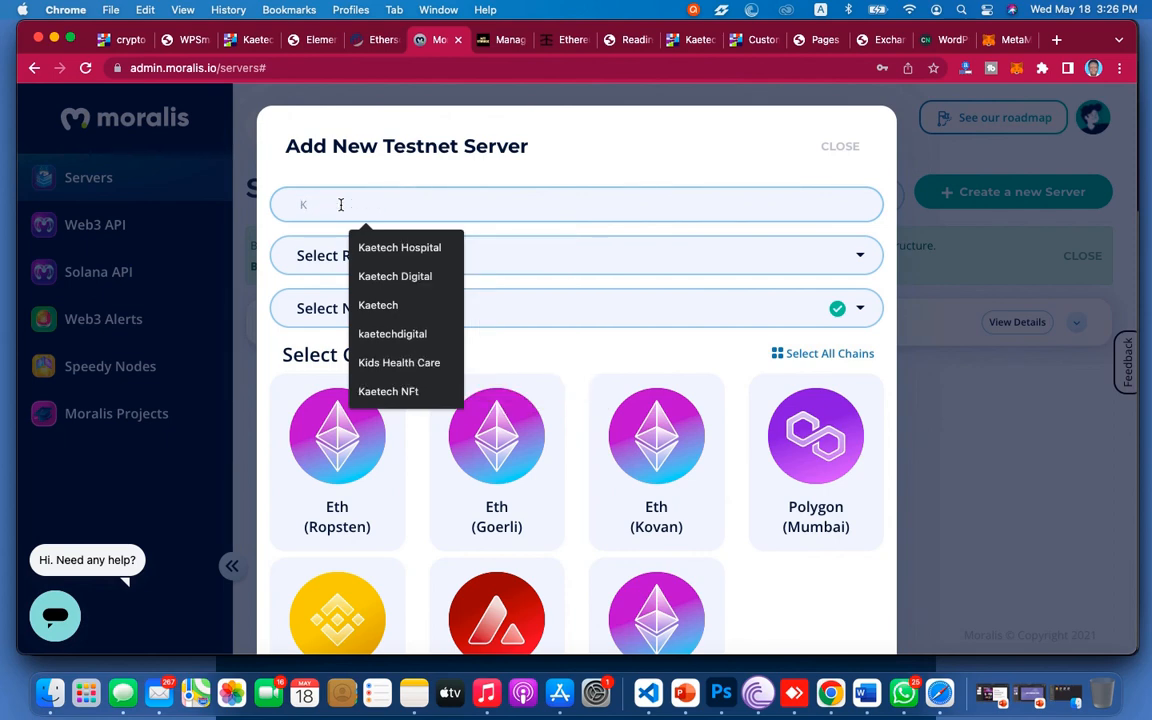
pyautogui.write('D NFT')
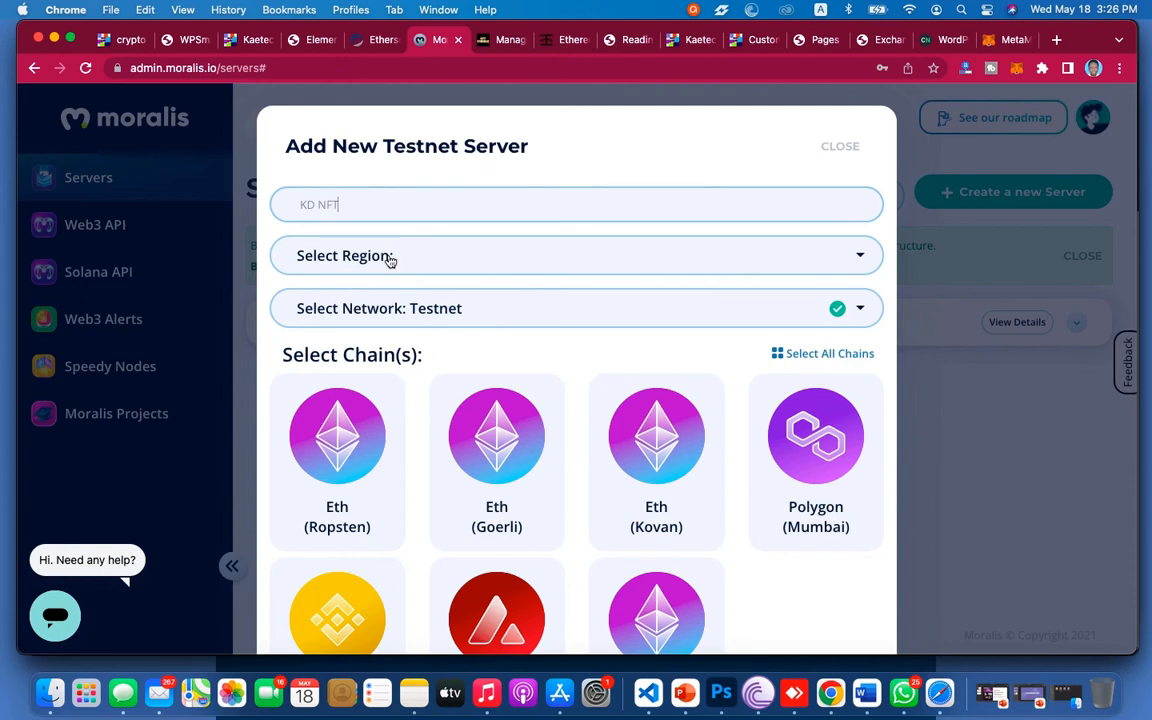
# Set the server region to New York and chain to Eth (Rinkeby), then add the instance
pyautogui.click(510, 259)
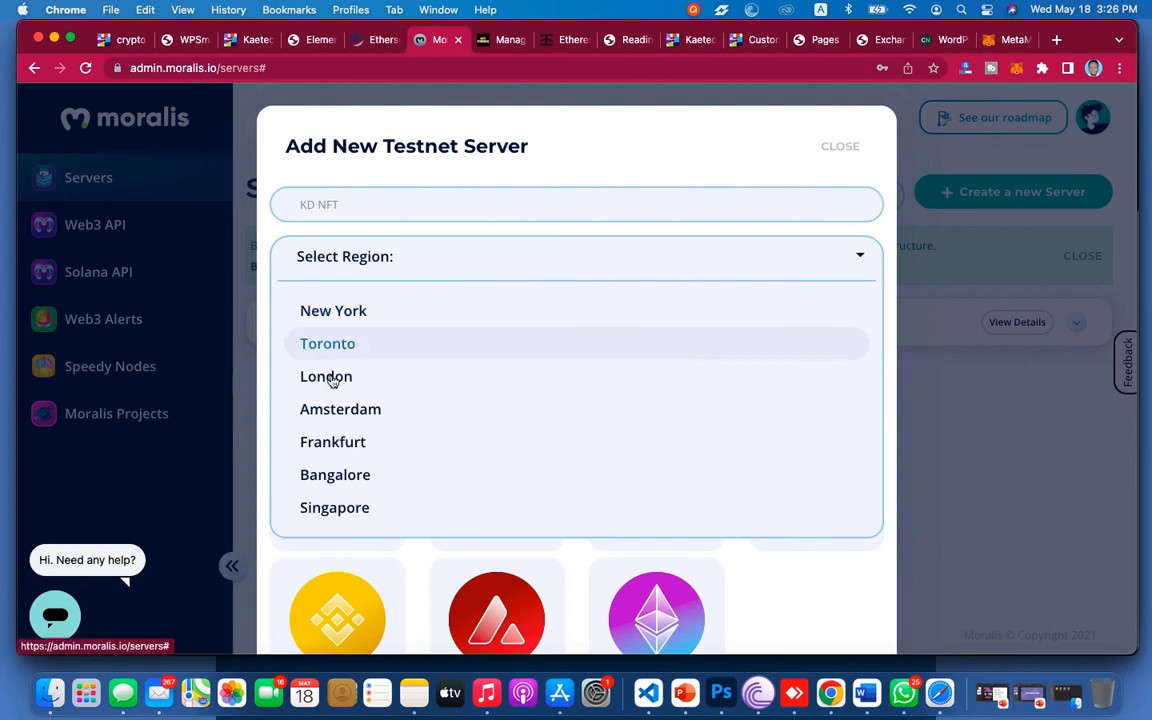
pyautogui.click(386, 314)
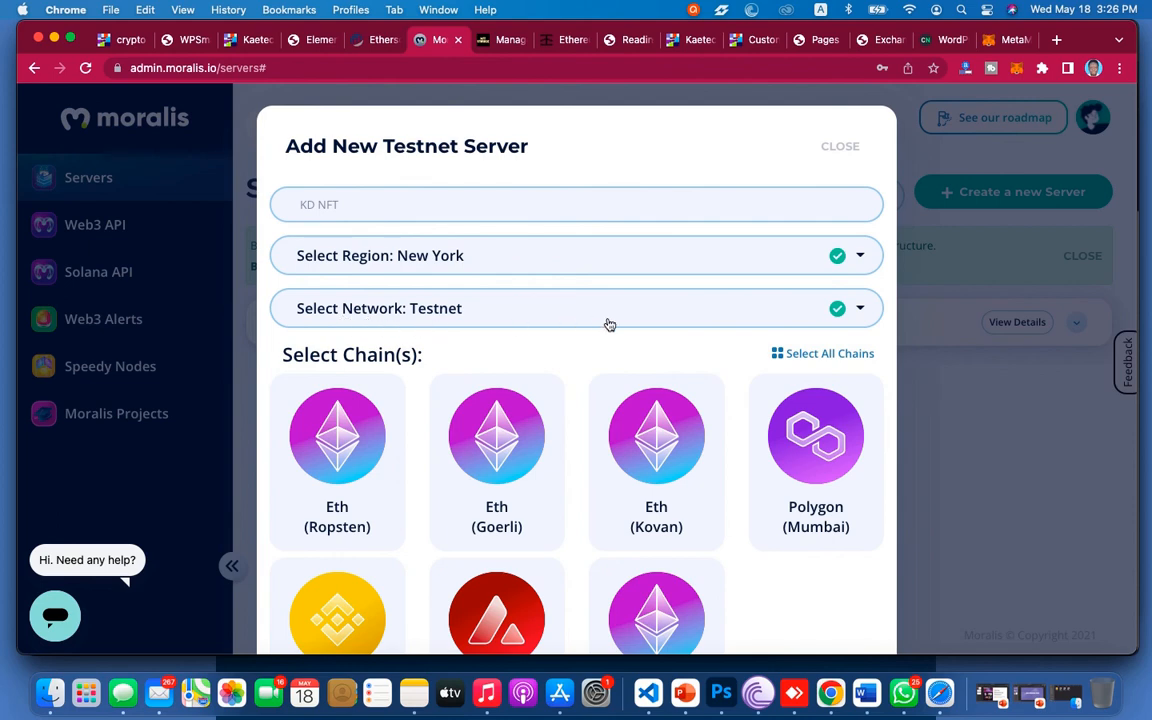
pyautogui.scroll(-5, 609, 325)
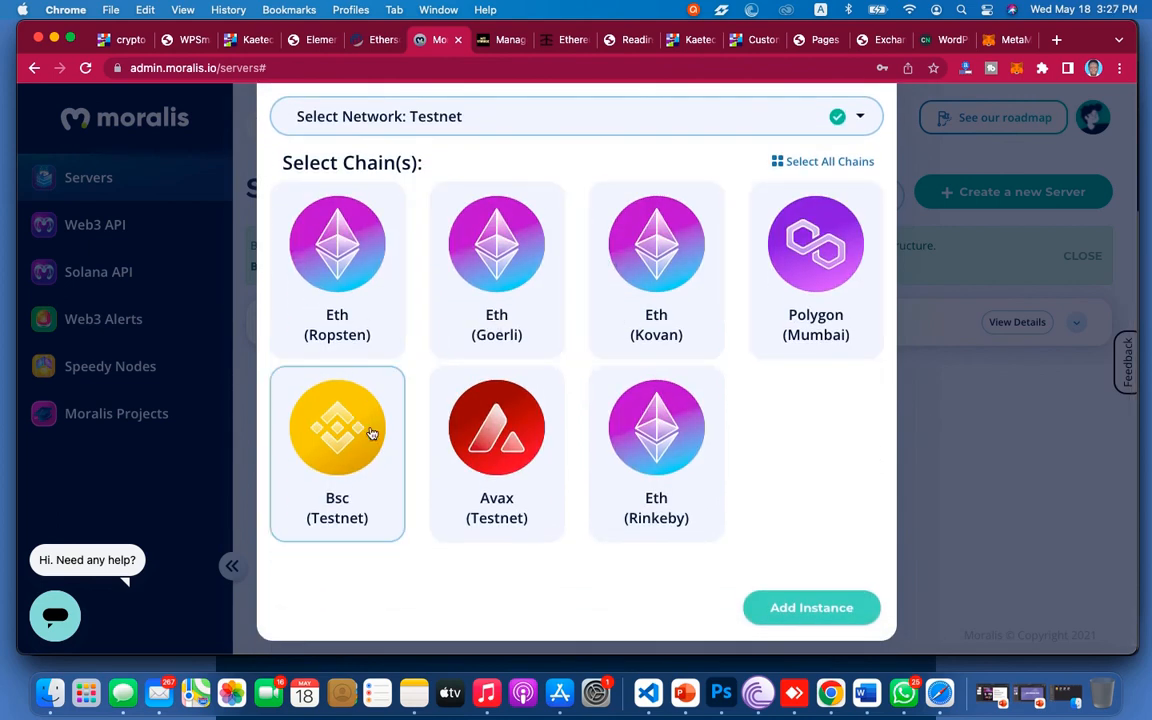
pyautogui.click(666, 474)
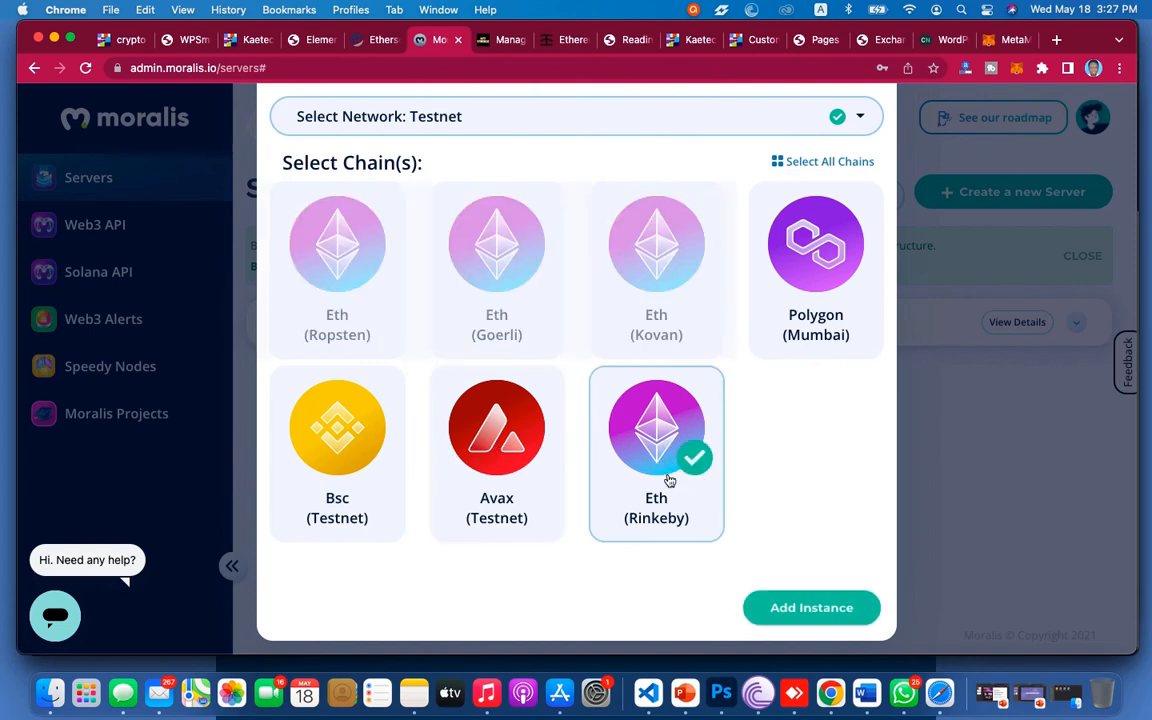
pyautogui.click(784, 607)
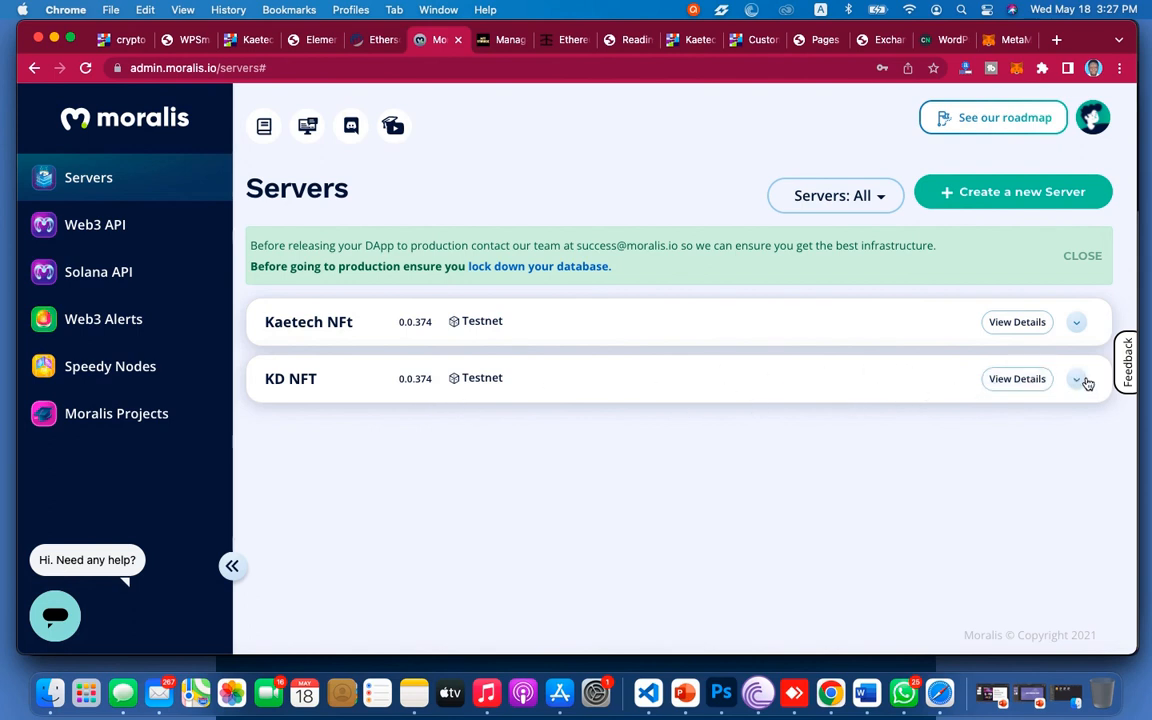
# Copy the KD NFT Server URL and paste it into WordPress's Moralis URL field
pyautogui.click(1013, 380)
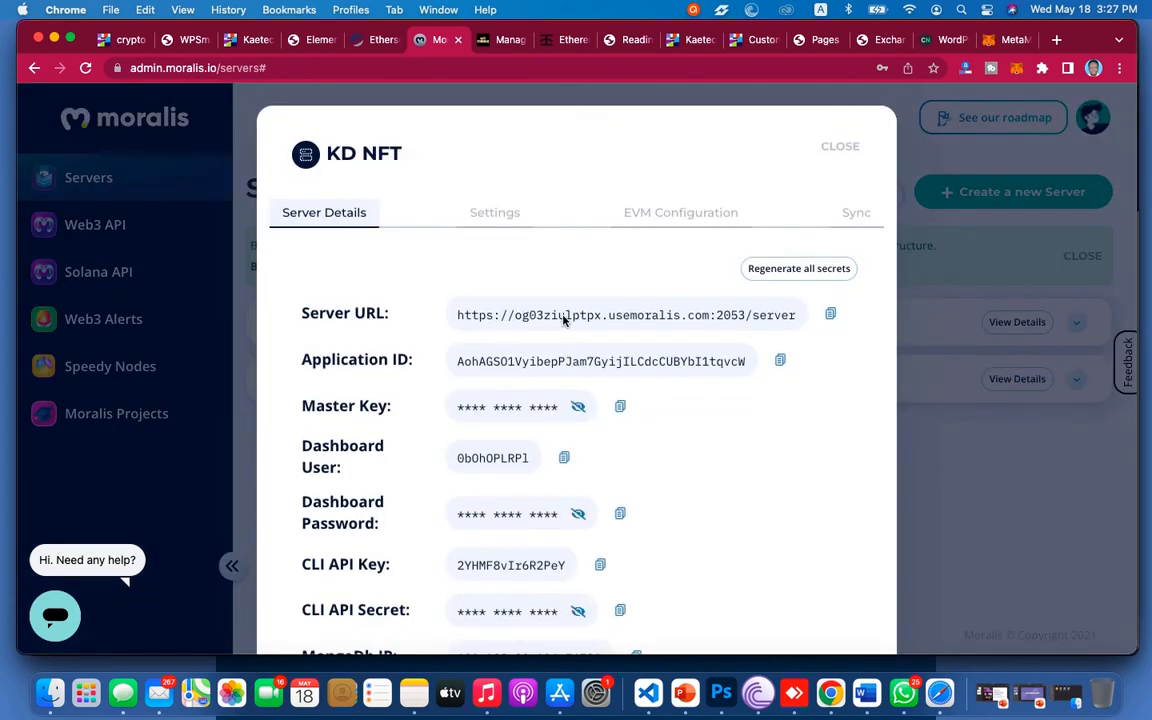
pyautogui.click(831, 316)
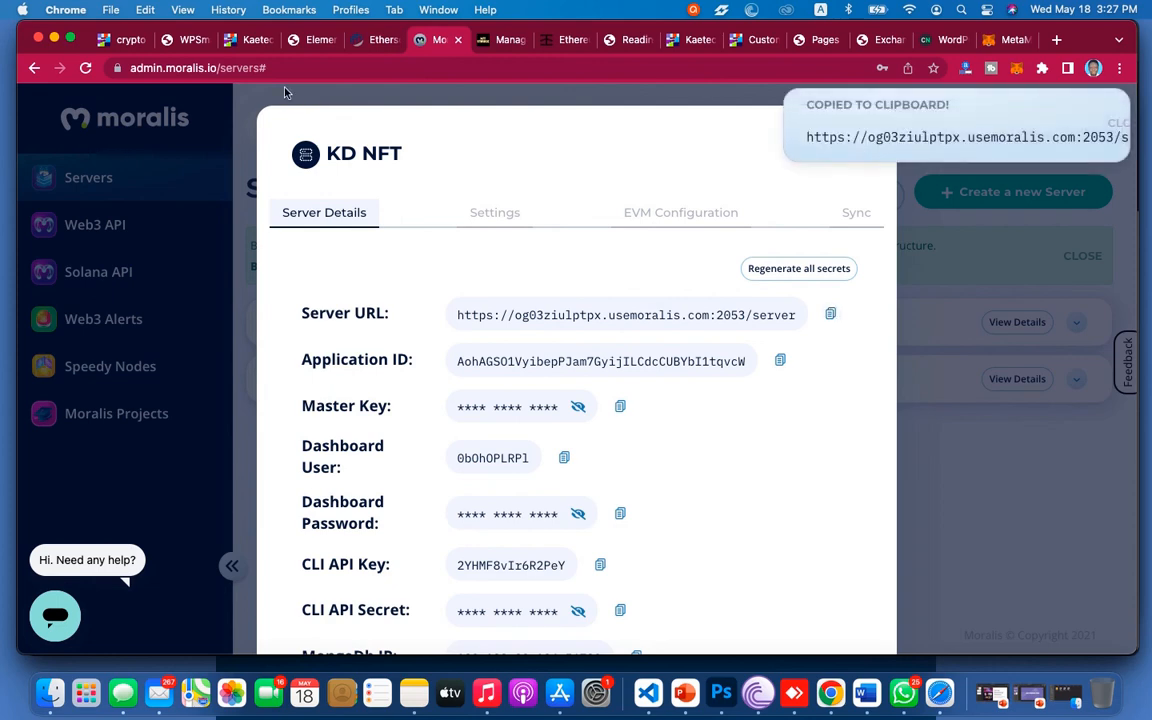
pyautogui.click(120, 42)
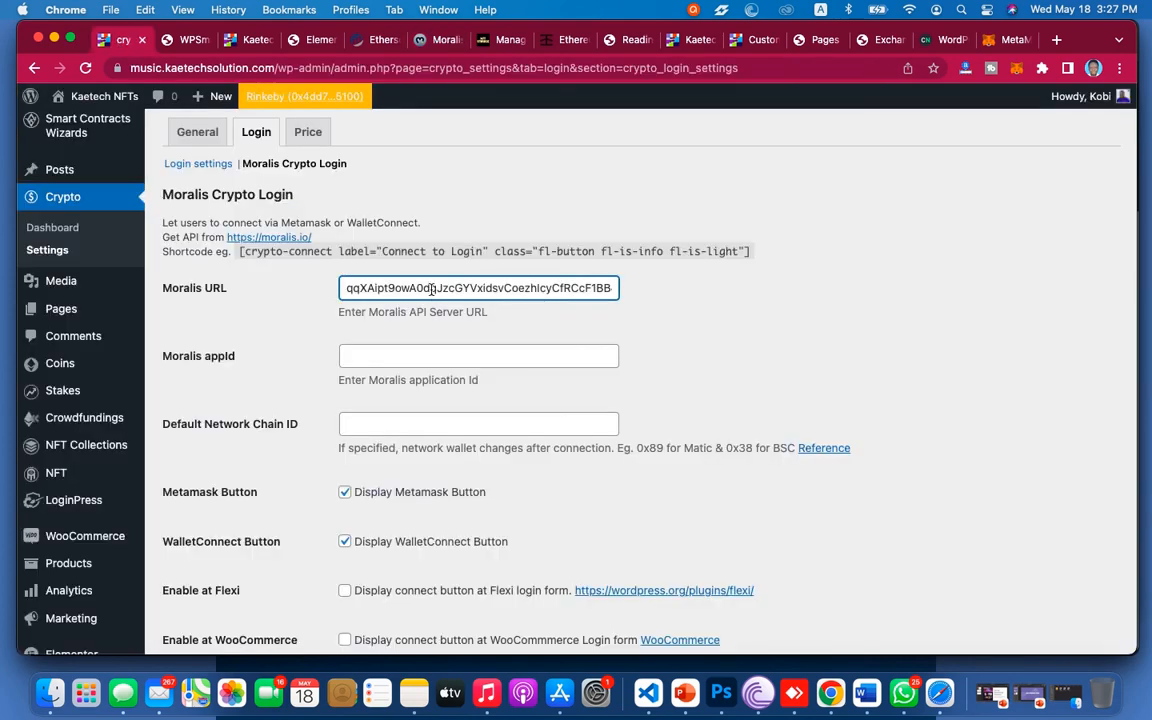
pyautogui.press('super+a')
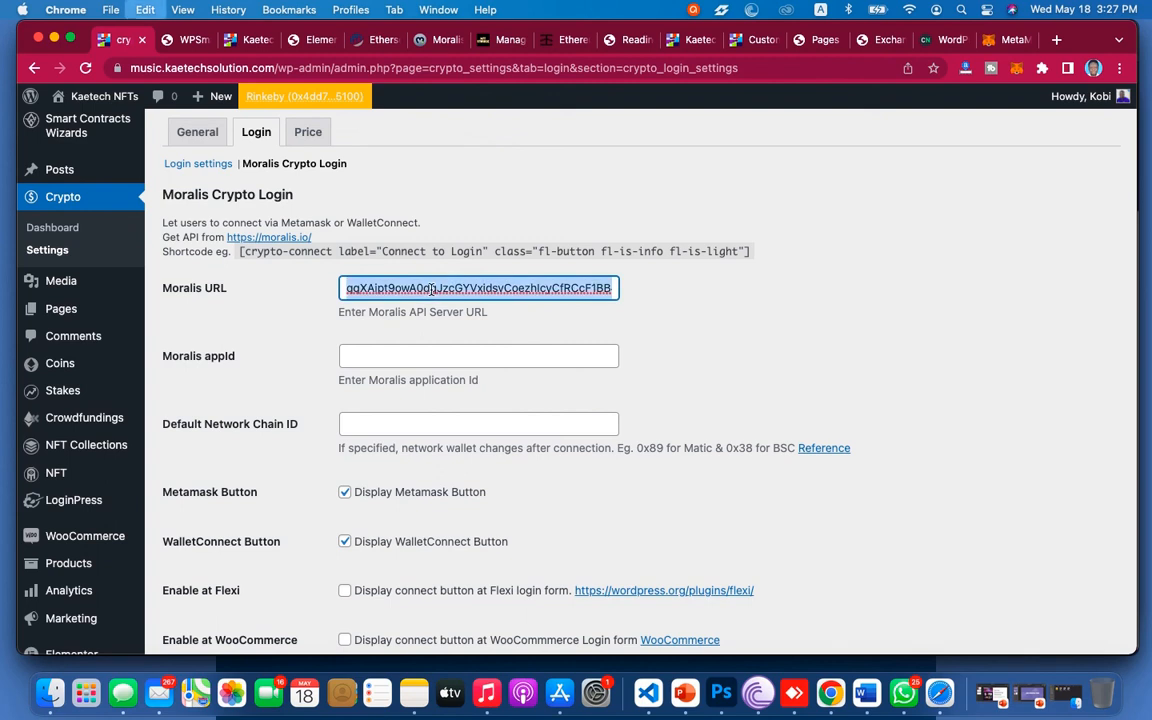
pyautogui.press('super+v')
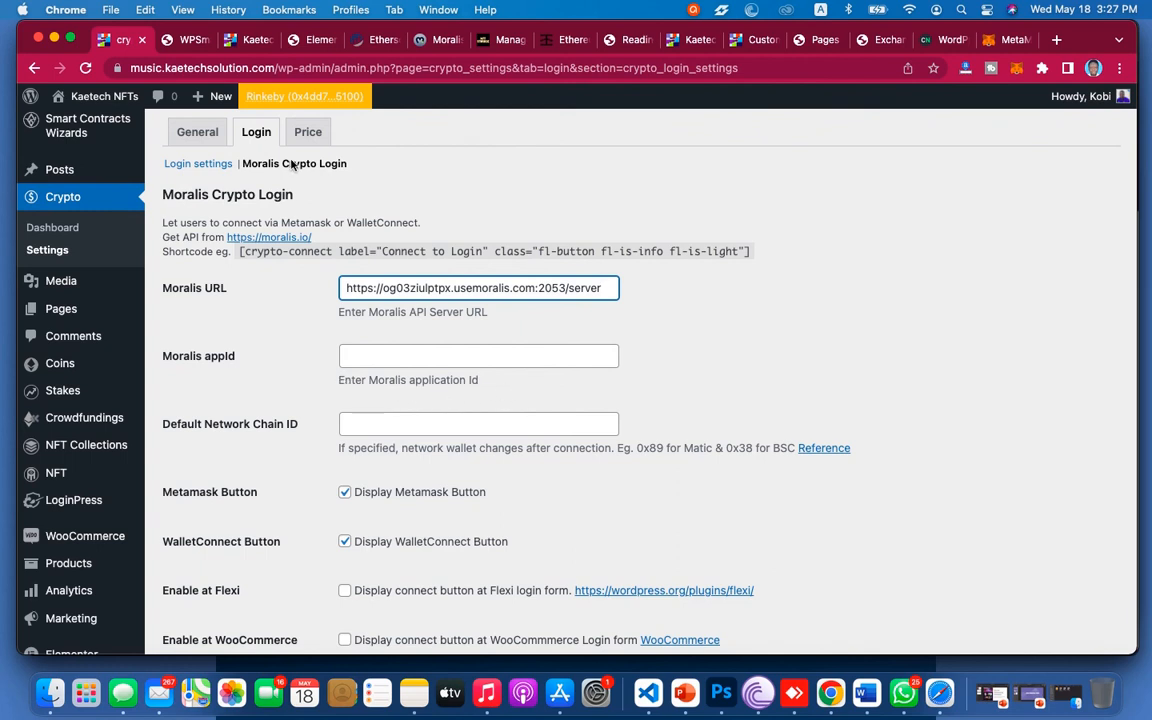
# Copy the KD NFT Application ID into the empty Moralis appId field
pyautogui.click(435, 41)
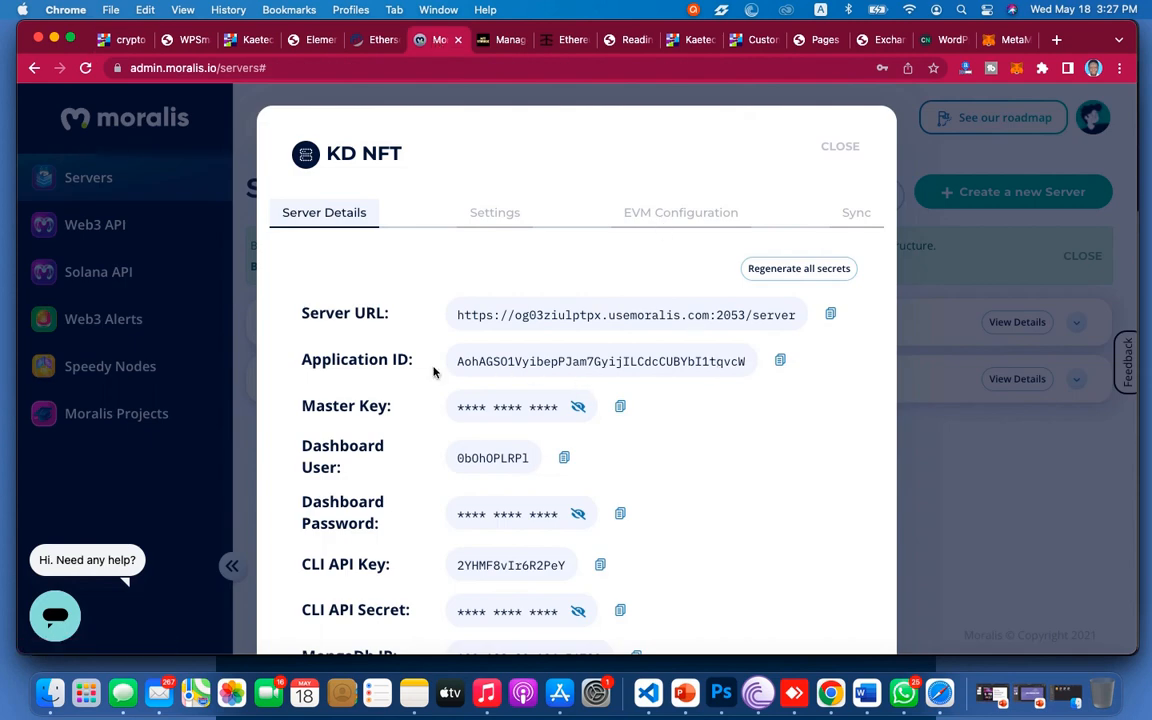
pyautogui.click(780, 360)
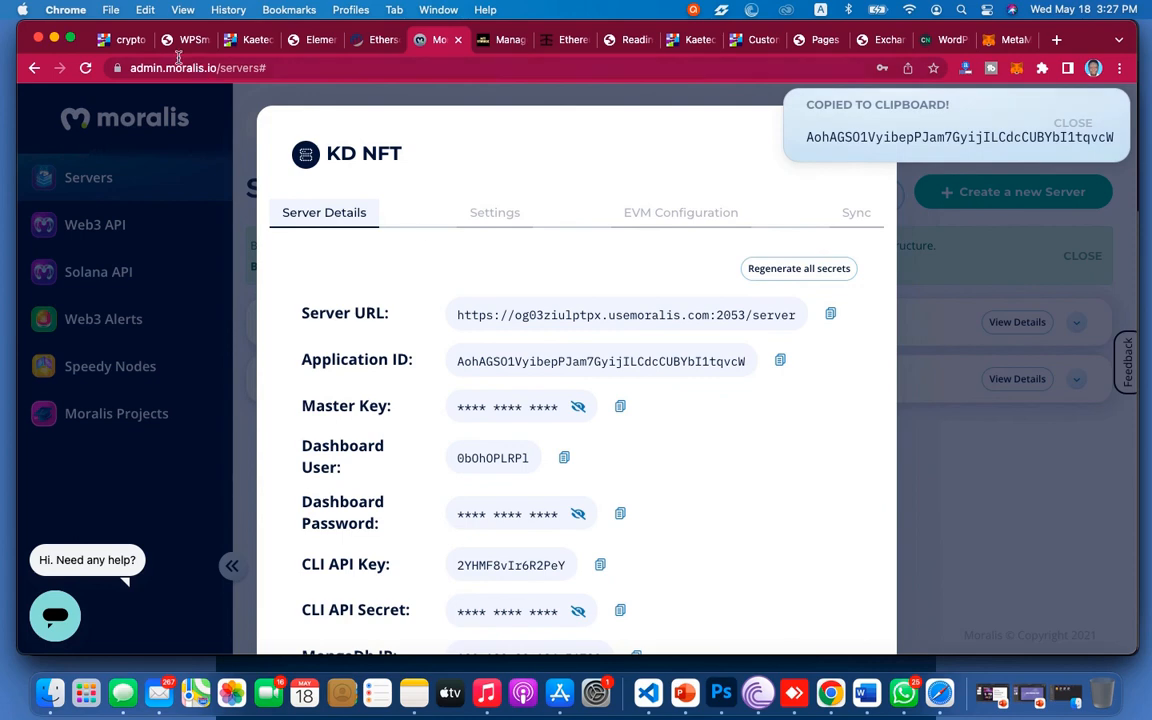
pyautogui.click(110, 38)
pyautogui.click(356, 355)
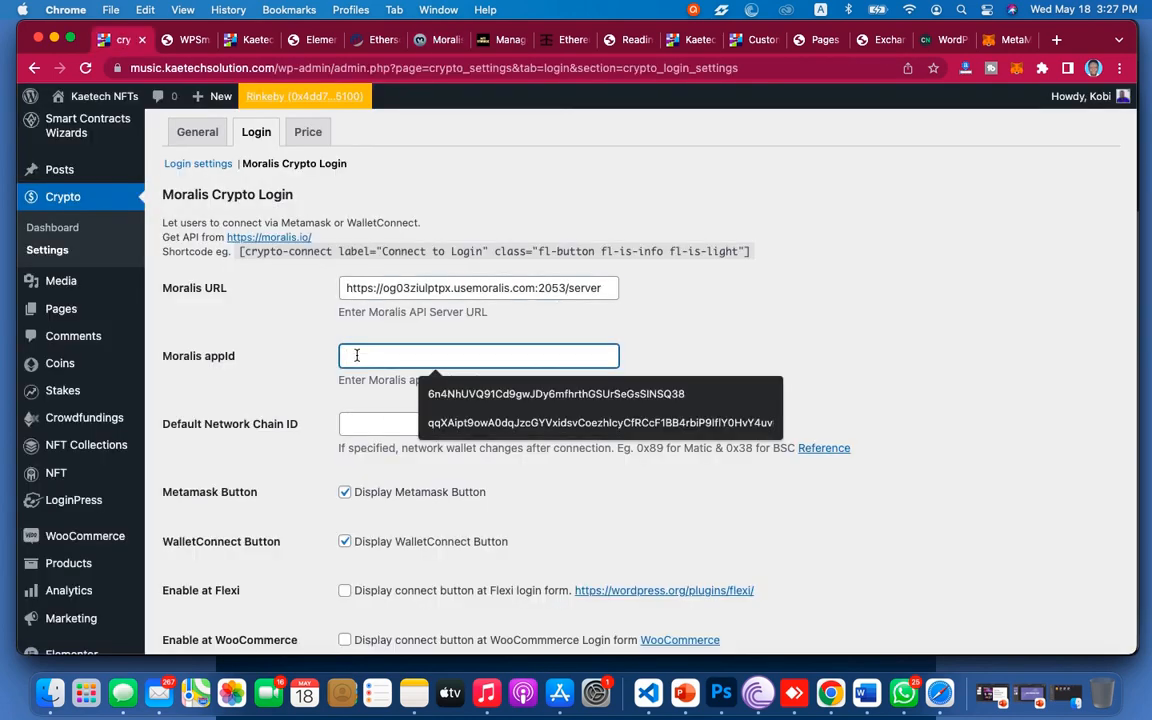
pyautogui.press('super+v')
pyautogui.scroll(-3, 641, 375)
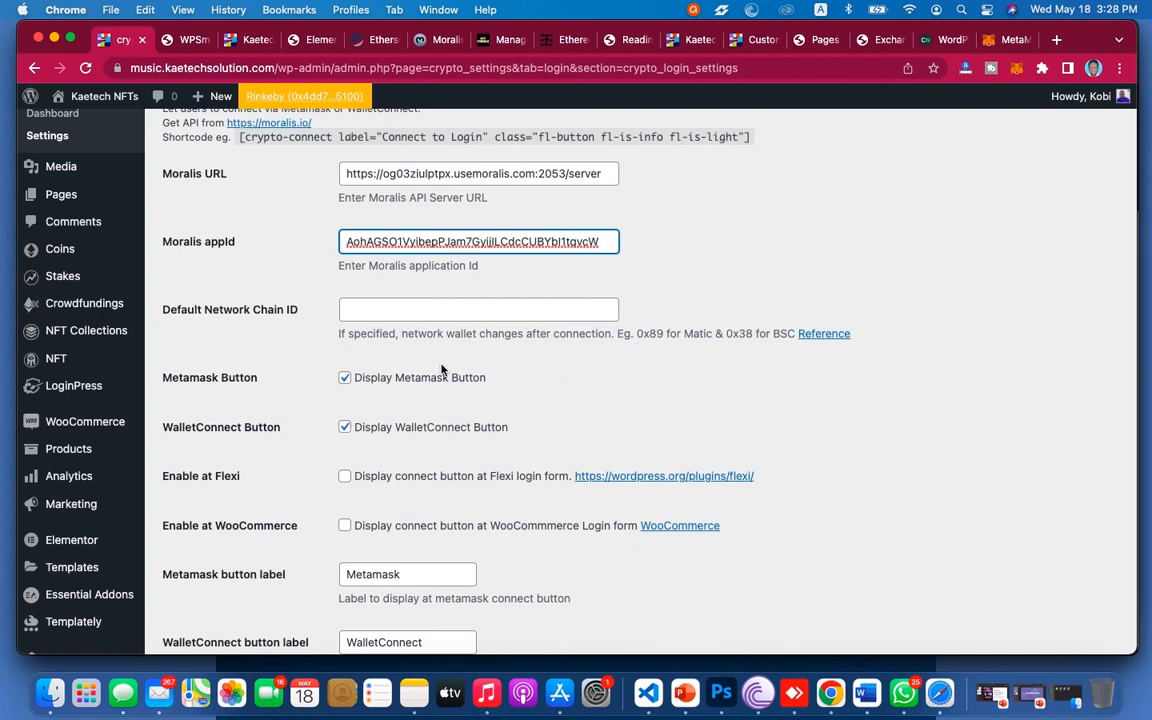
pyautogui.scroll(-3, 569, 387)
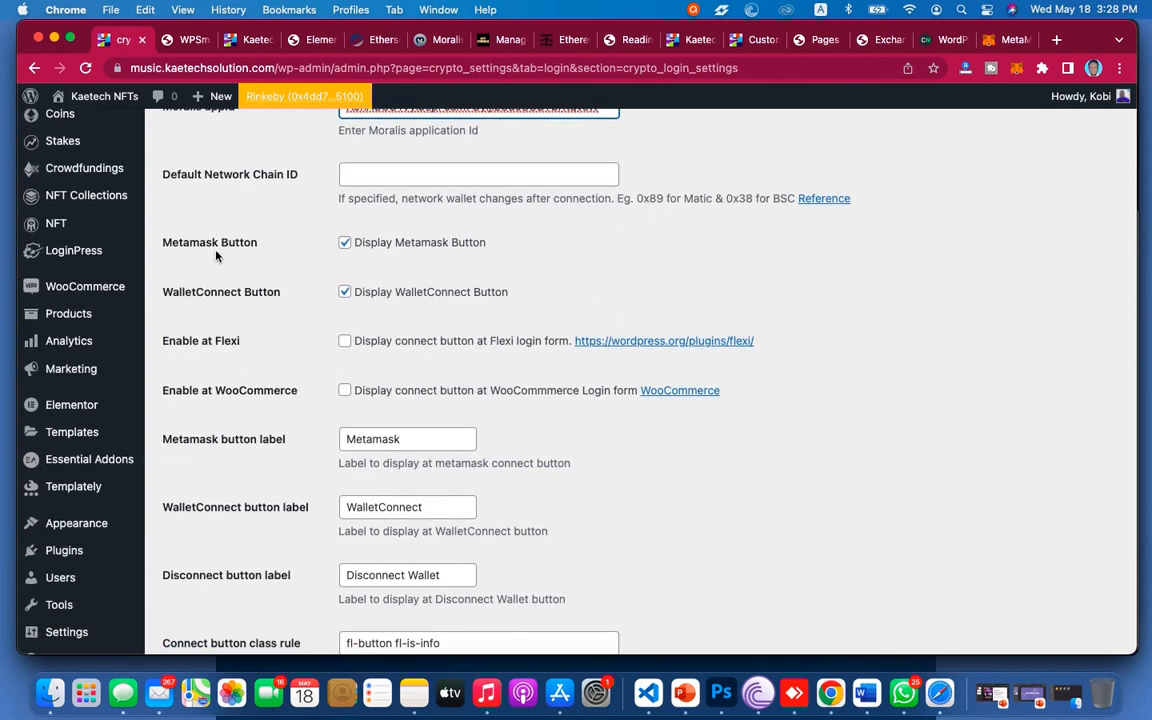
pyautogui.click(435, 38)
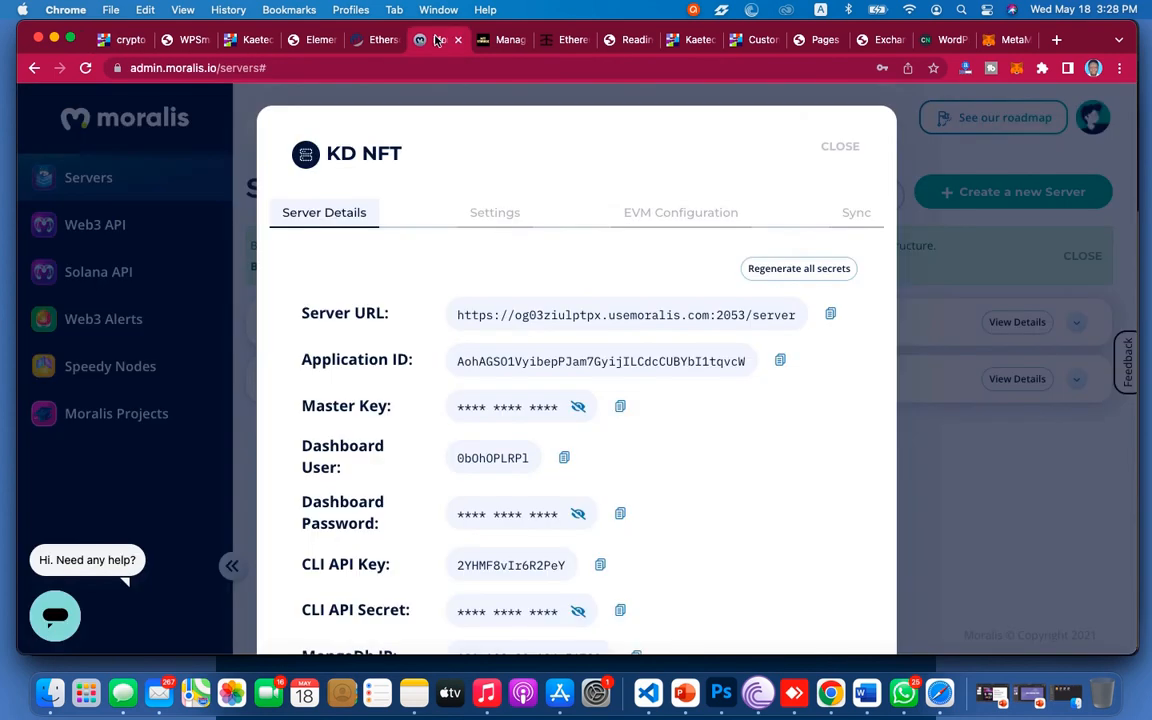
pyautogui.scroll(-2, 767, 478)
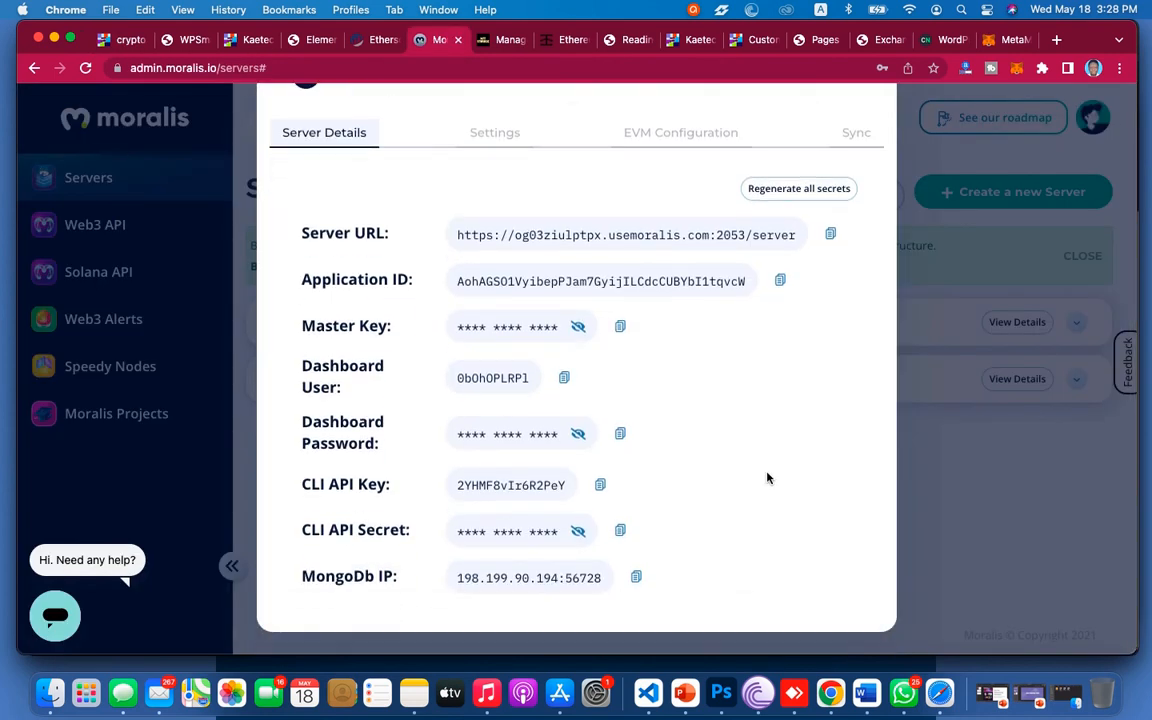
pyautogui.scroll(2, 767, 478)
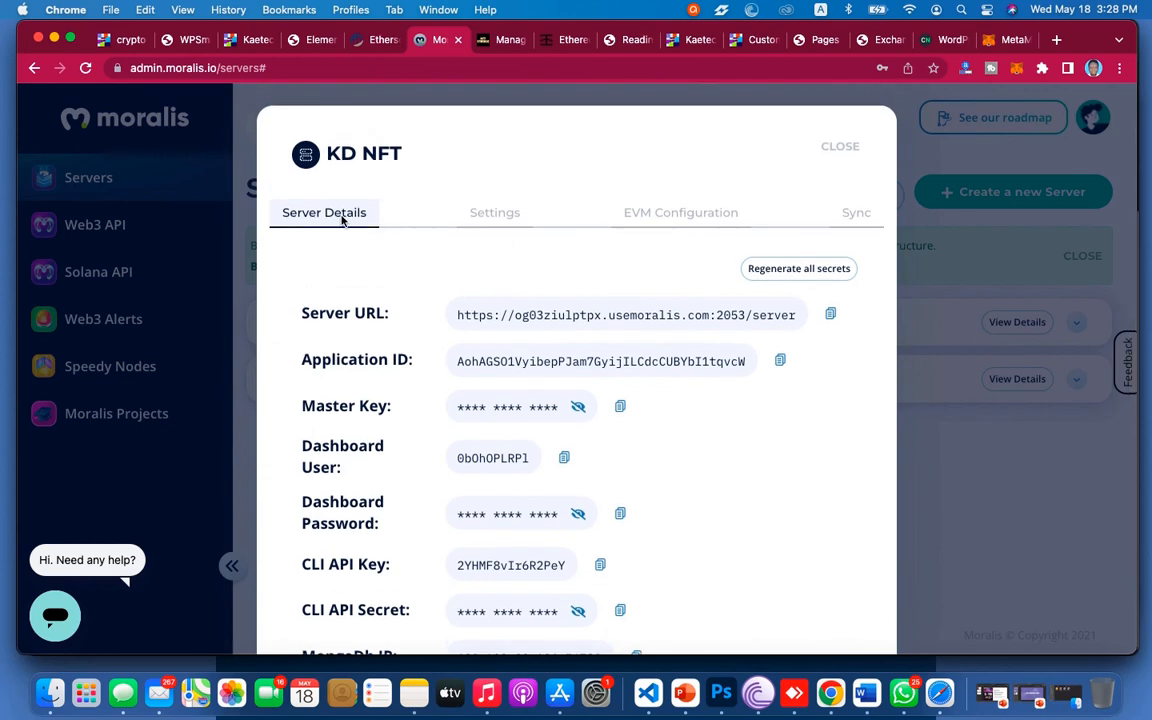
pyautogui.click(497, 219)
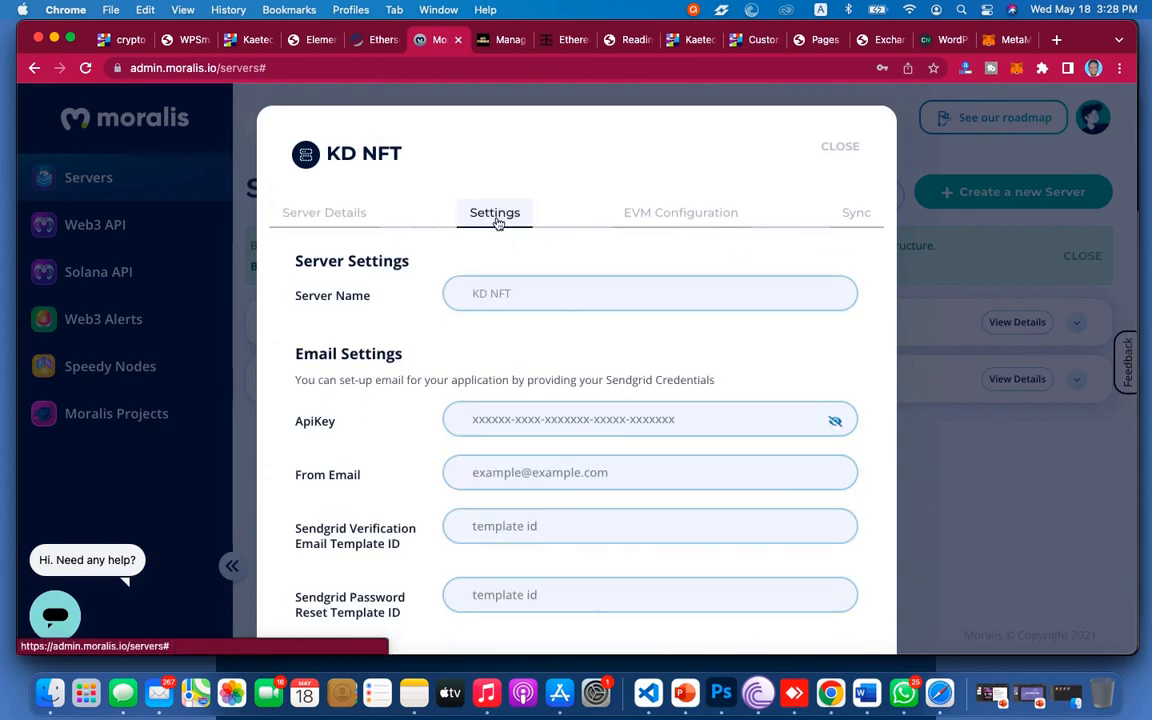
pyautogui.click(667, 219)
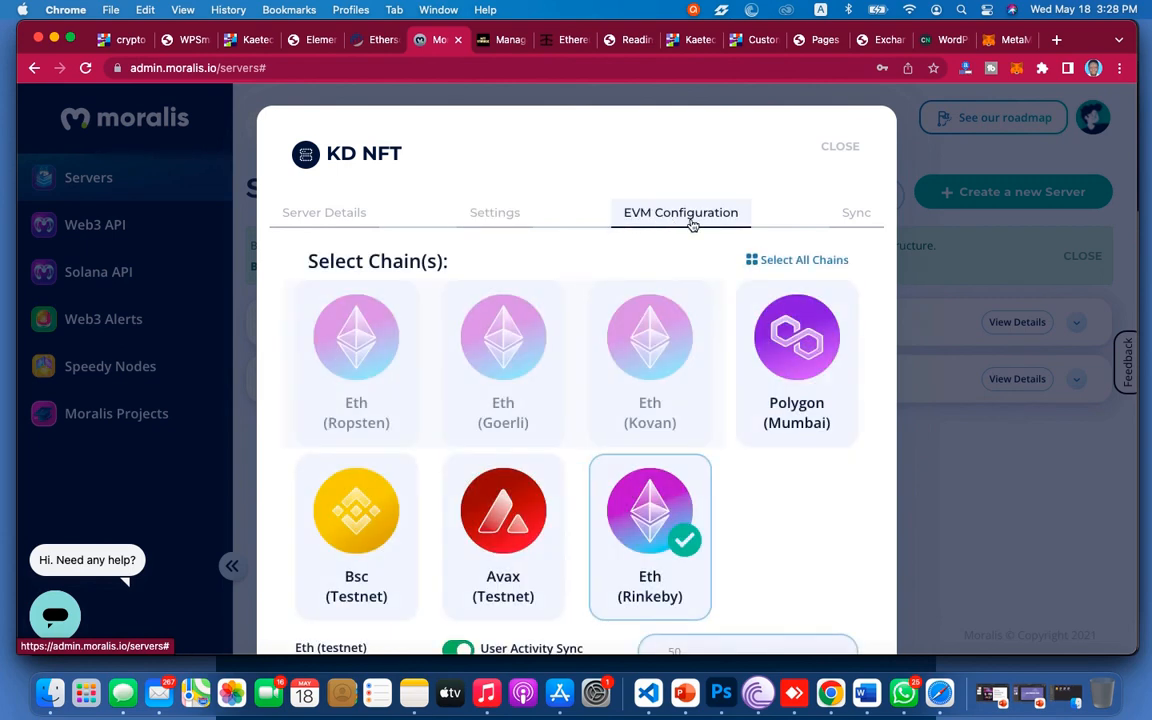
pyautogui.click(326, 212)
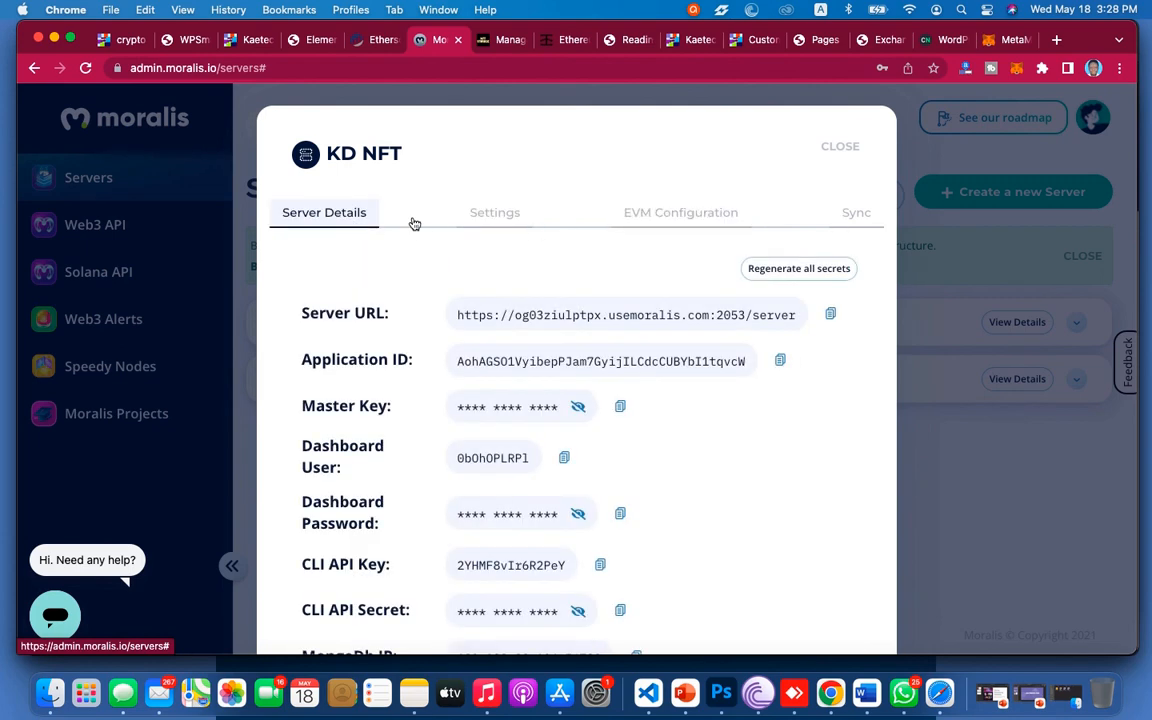
pyautogui.click(840, 147)
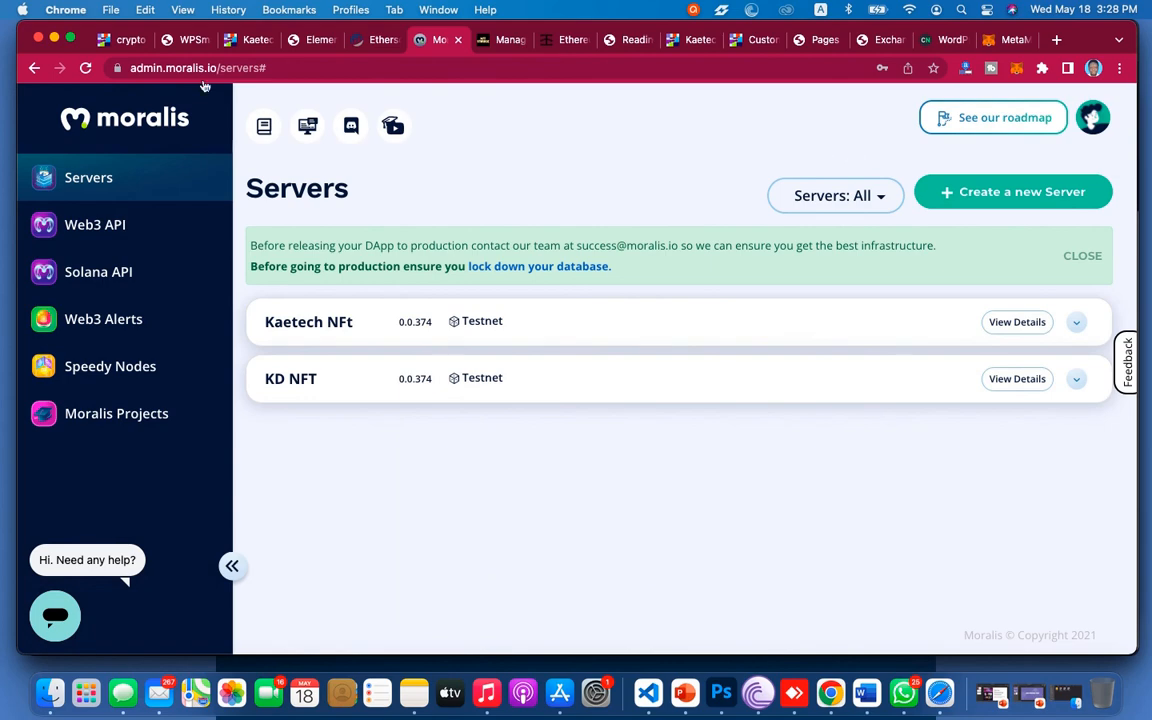
pyautogui.click(123, 41)
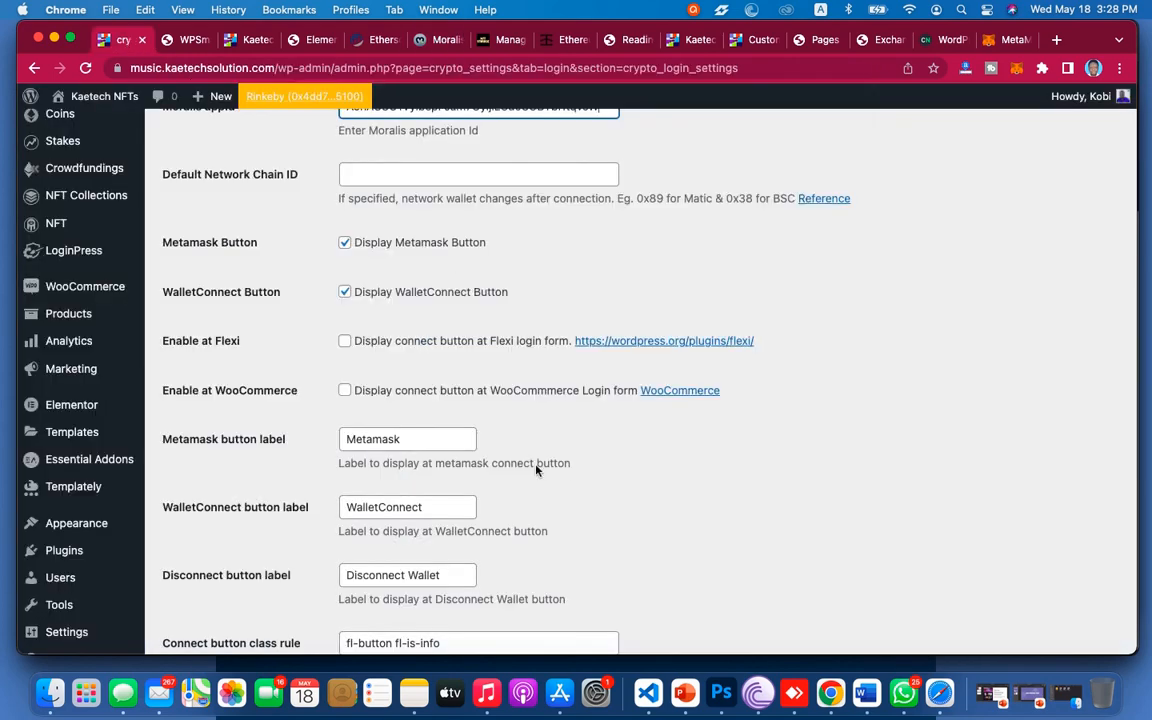
# Enable the connect button on the WooCommerce login form
pyautogui.scroll(-2, 536, 468)
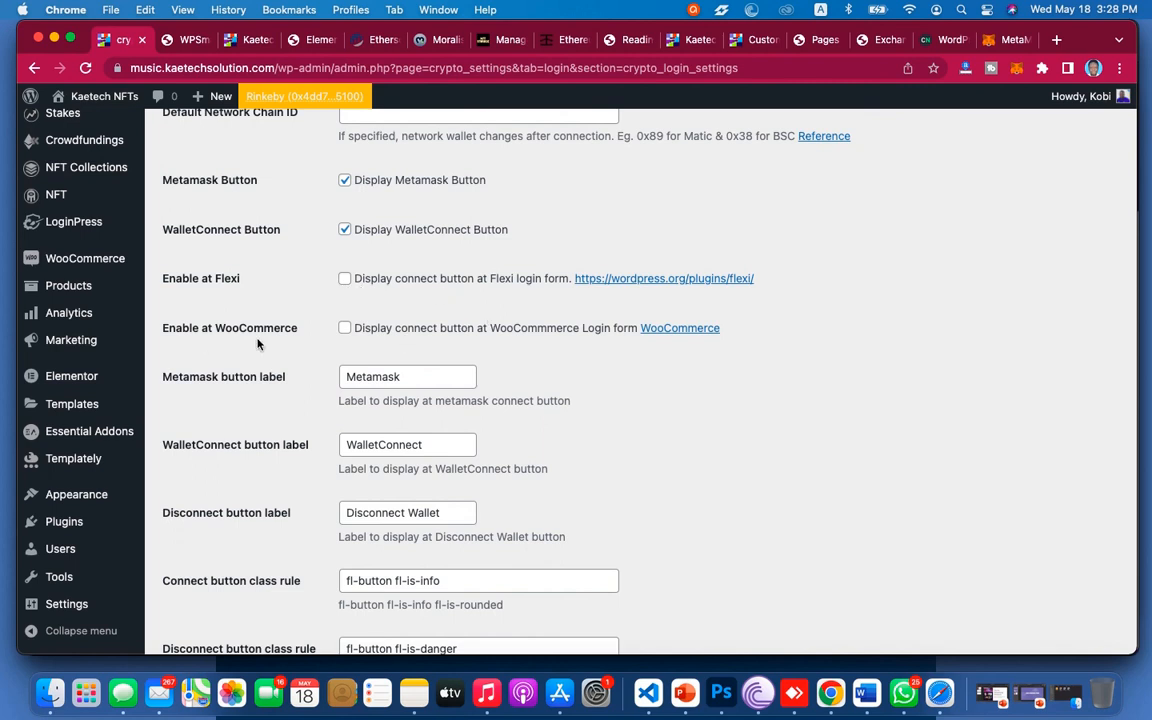
pyautogui.click(344, 328)
pyautogui.scroll(-2, 540, 430)
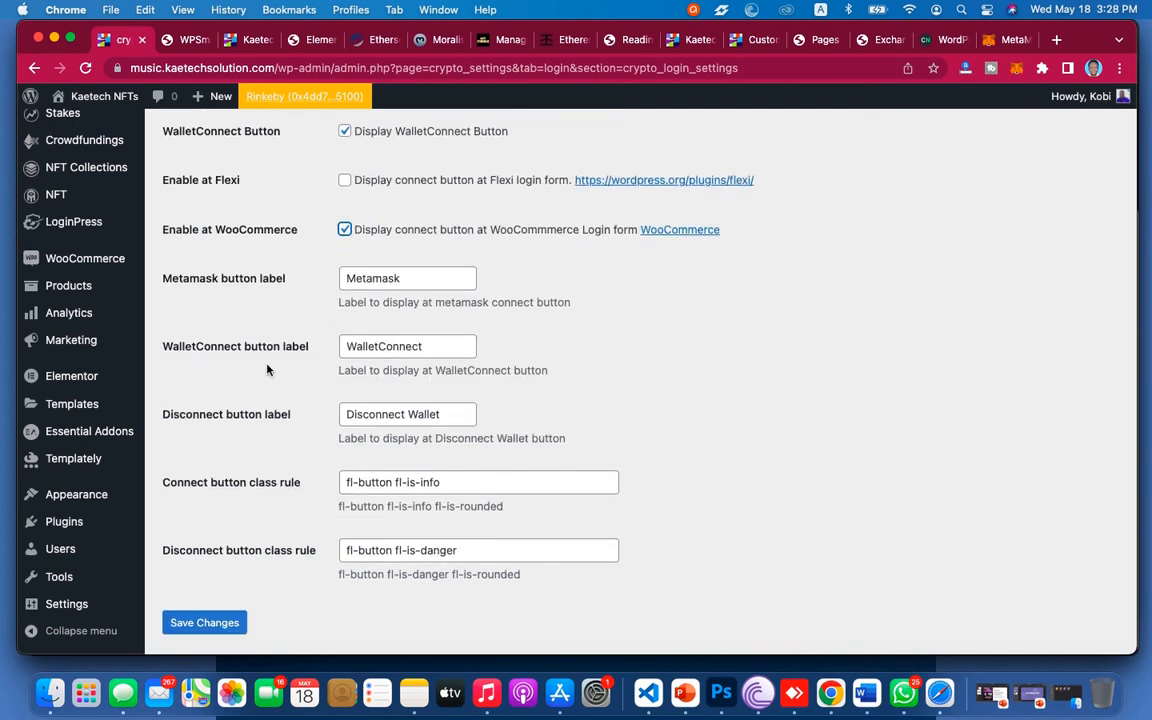
pyautogui.scroll(-2, 282, 459)
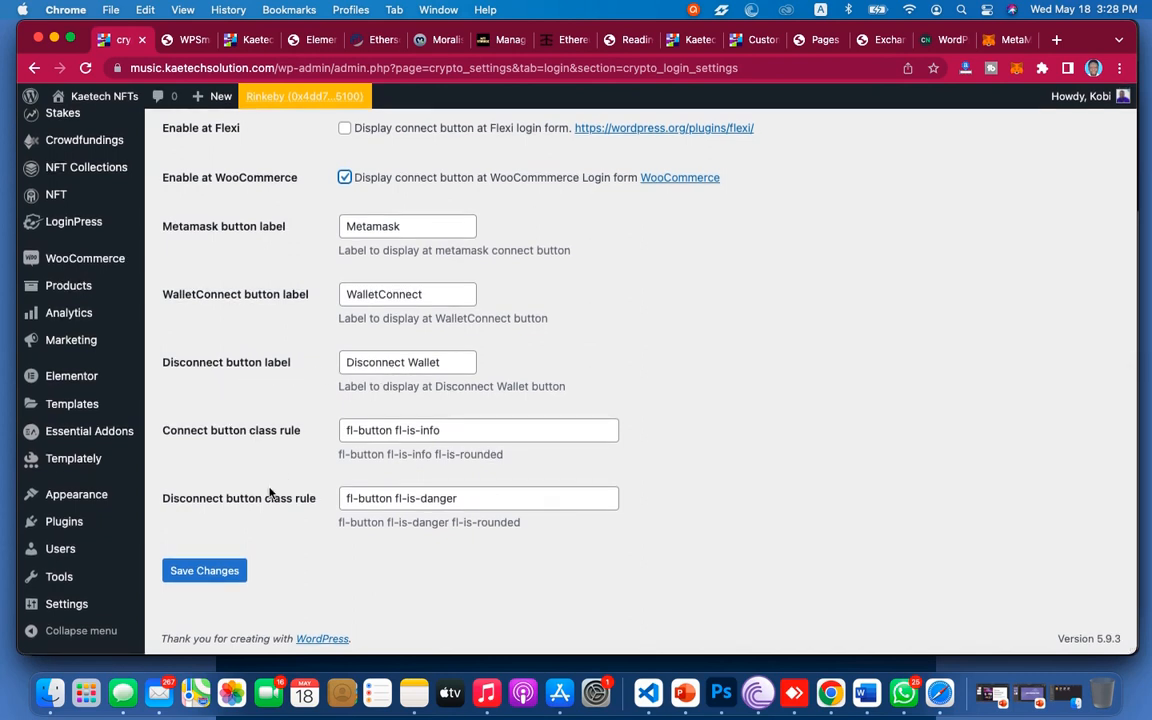
# Save the Moralis crypto login settings and scroll through to check them
pyautogui.click(207, 572)
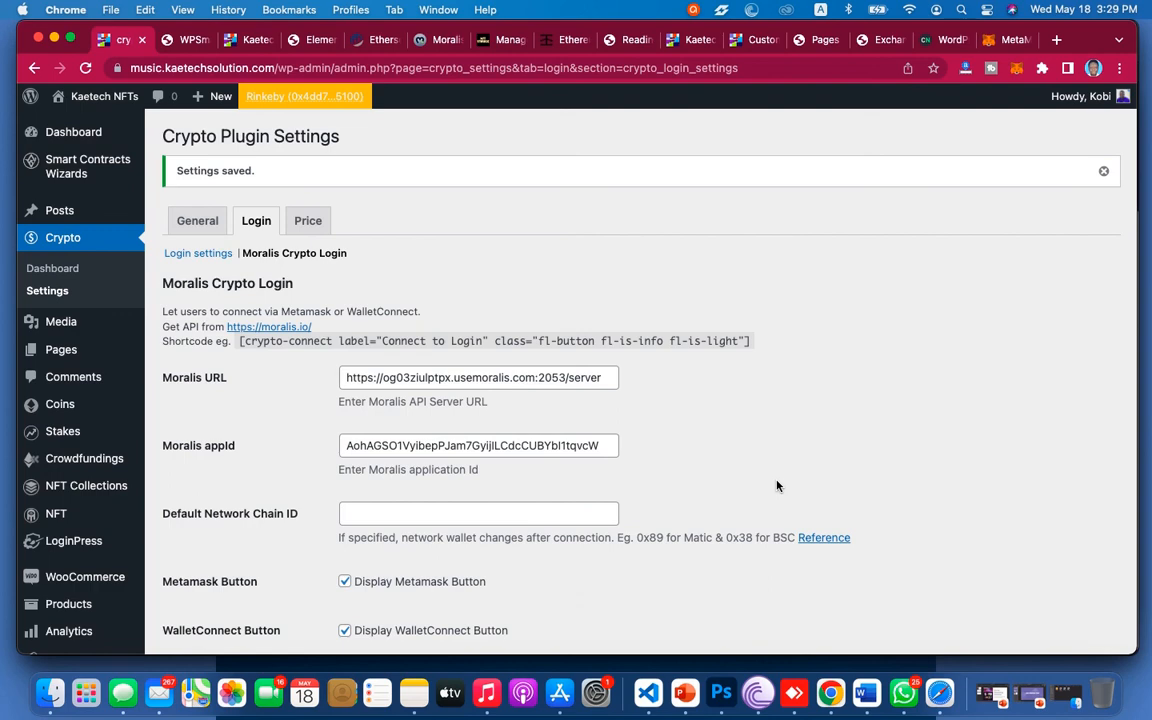
pyautogui.scroll(-7, 777, 486)
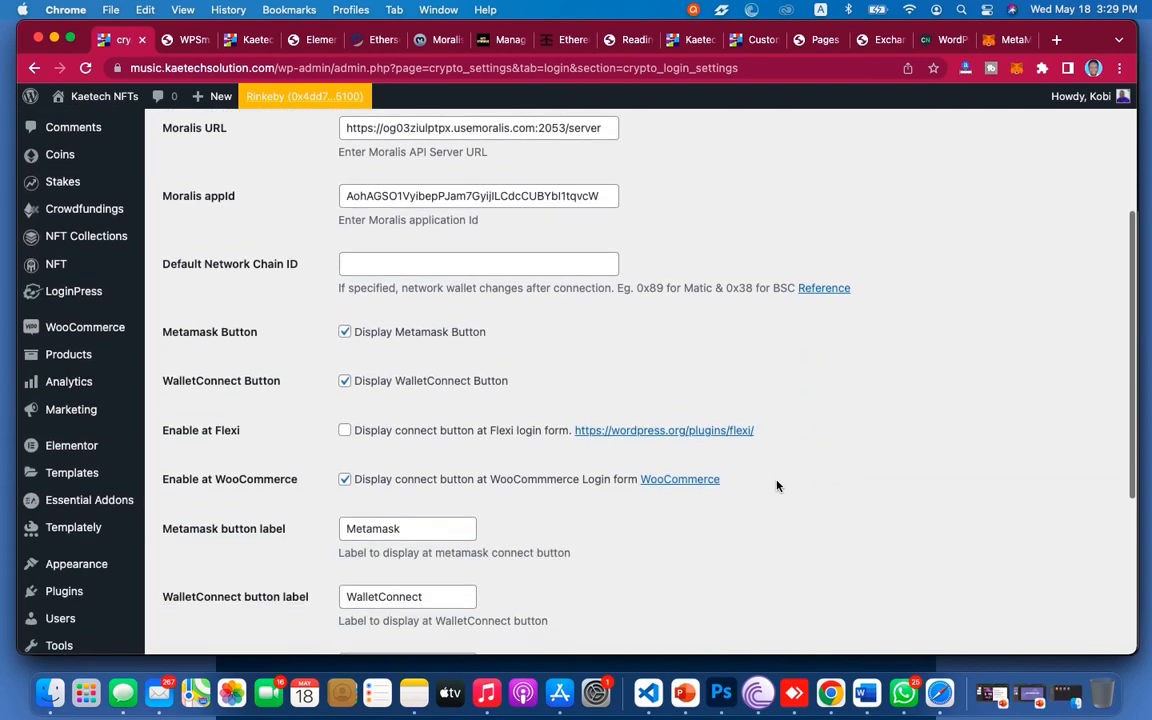
pyautogui.scroll(7, 777, 486)
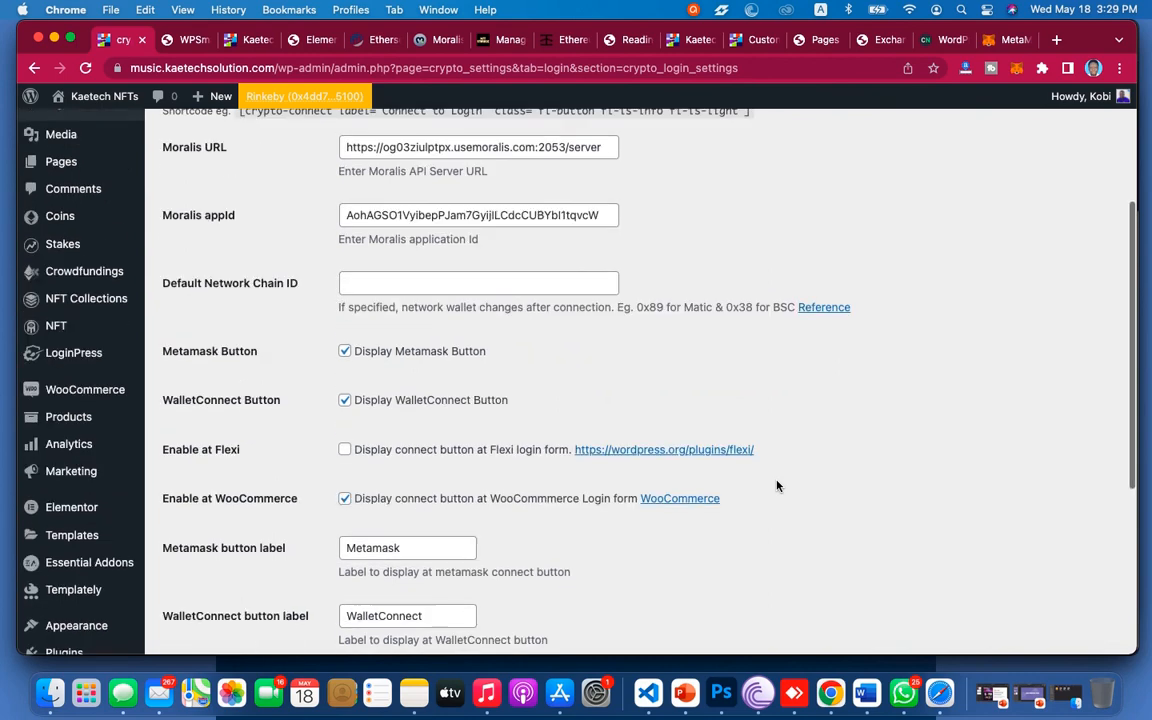
pyautogui.click(935, 692)
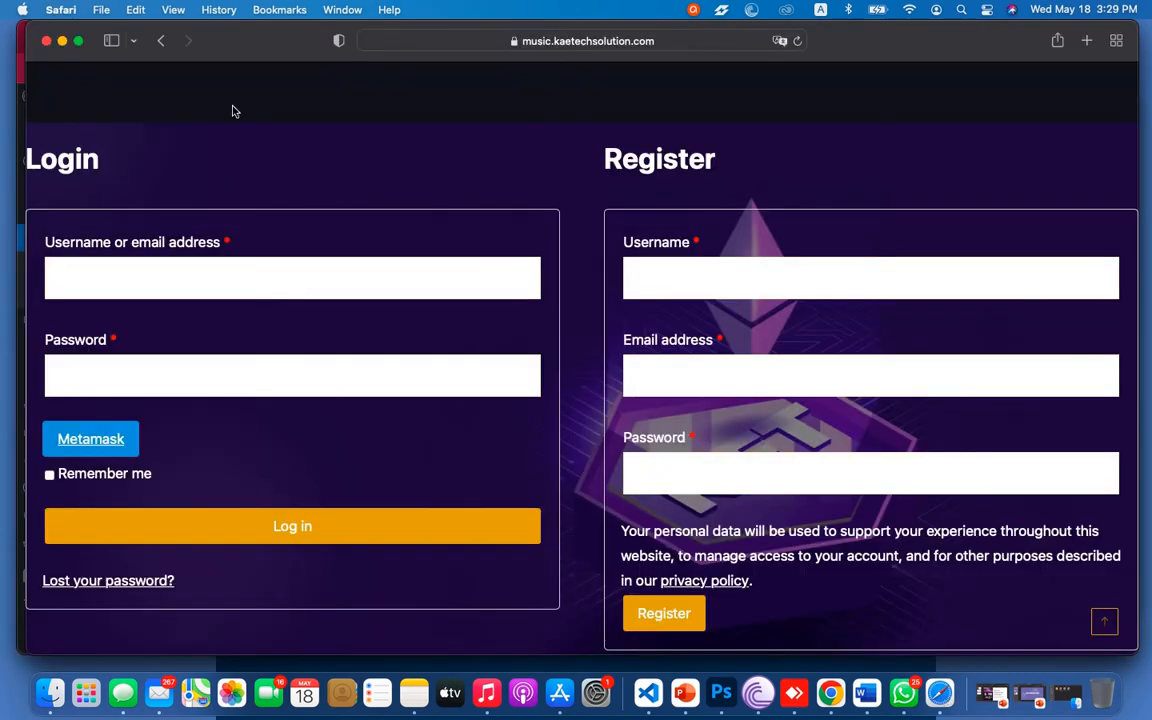
# Reload the storefront login page and test WalletConnect, closing its QR code and disconnecting
pyautogui.click(799, 42)
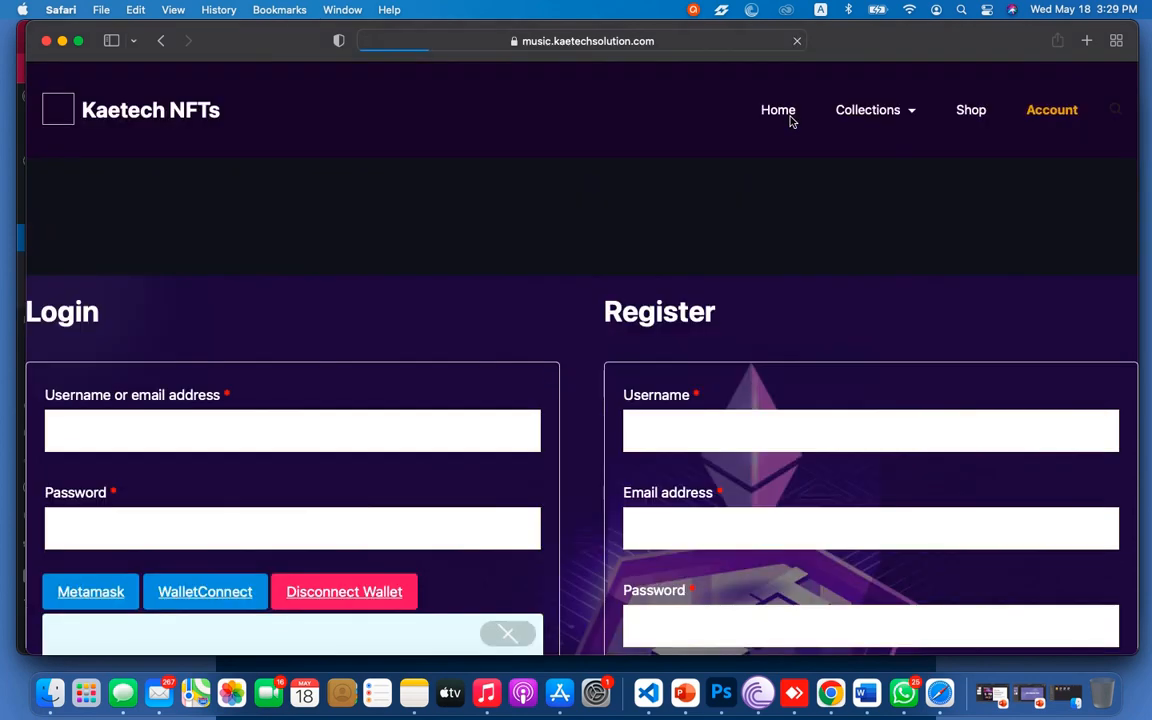
pyautogui.scroll(-5, 790, 121)
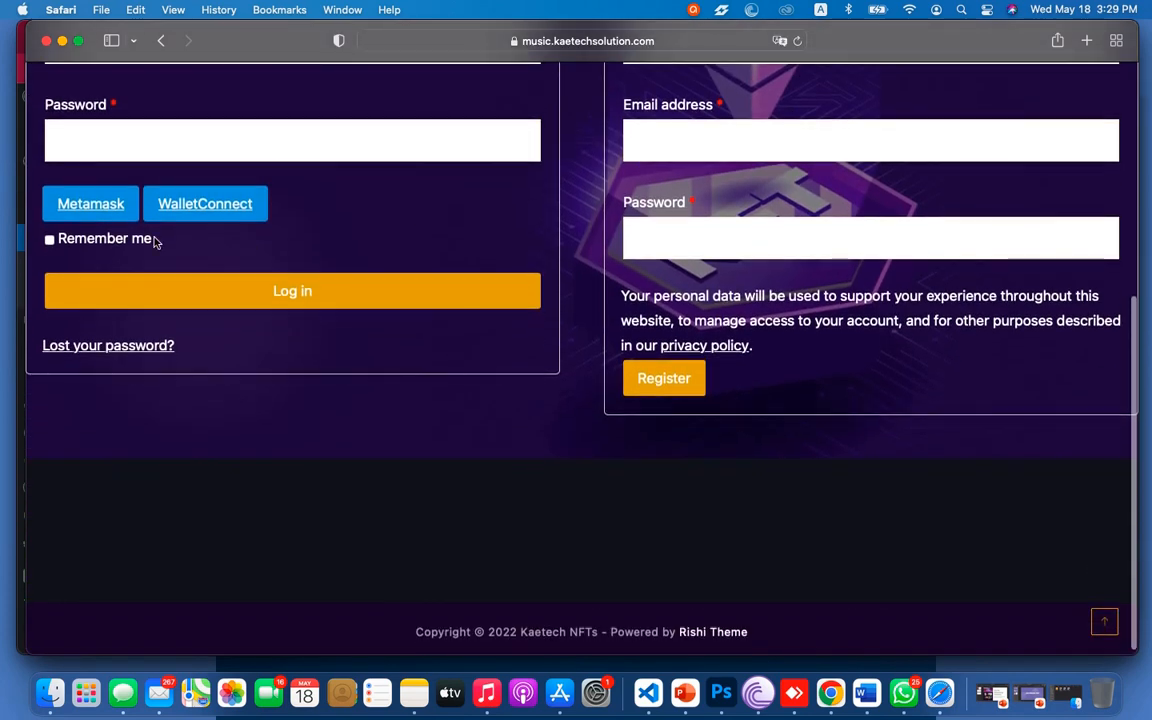
pyautogui.click(213, 205)
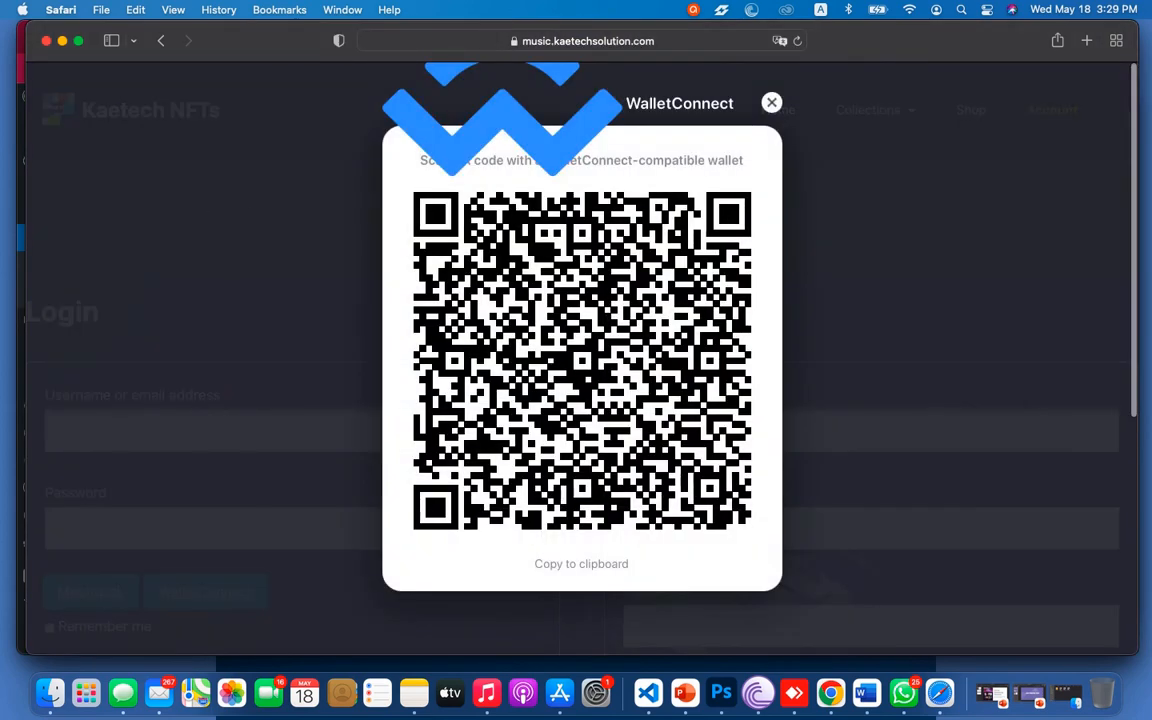
pyautogui.click(771, 103)
pyautogui.scroll(-4, 520, 322)
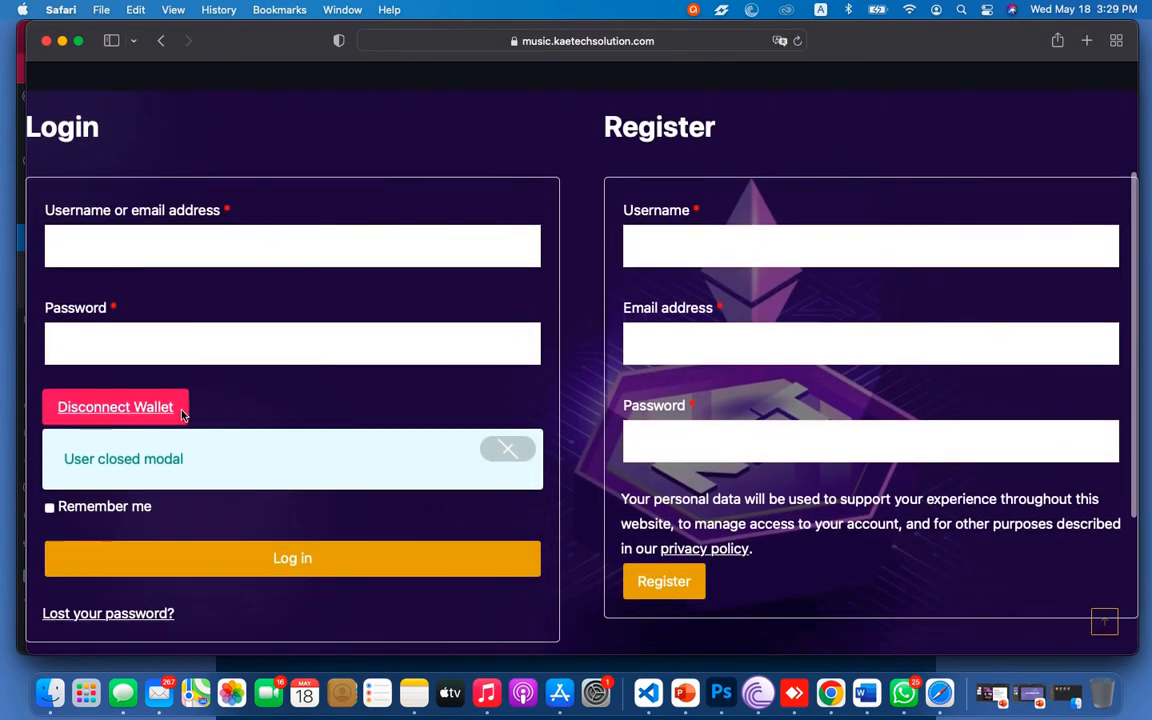
pyautogui.click(163, 413)
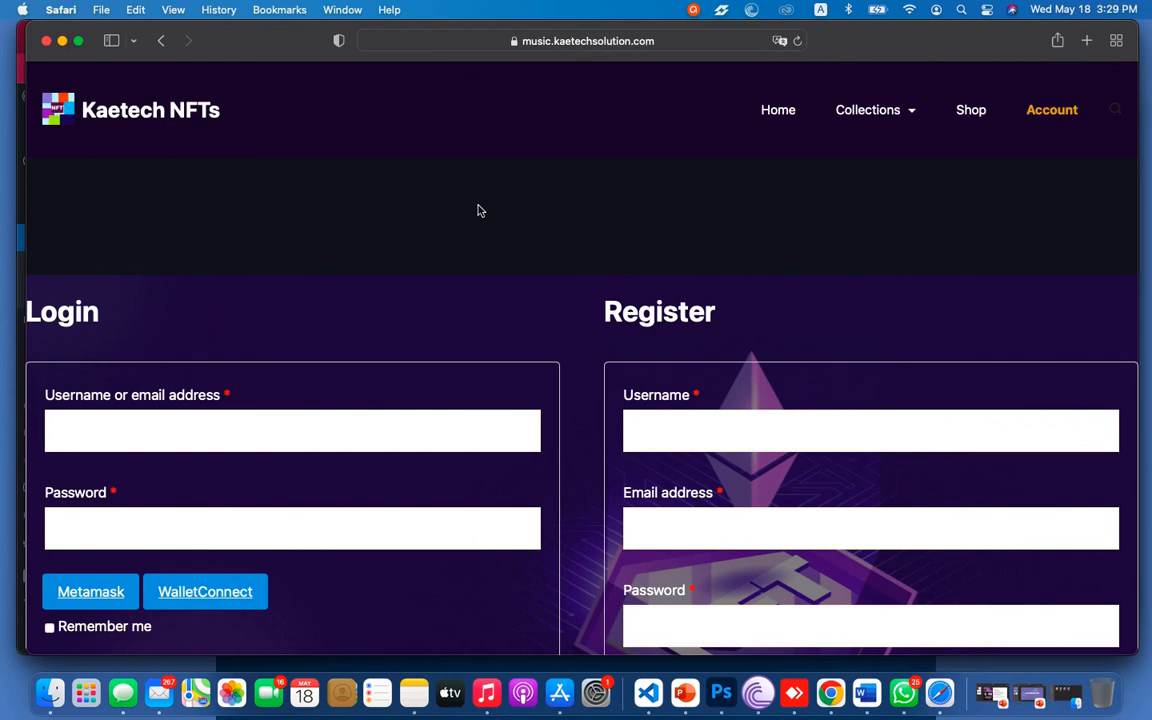
# Test the Metamask connect button and dismiss the non-ethereum browser notice
pyautogui.scroll(-3, 478, 211)
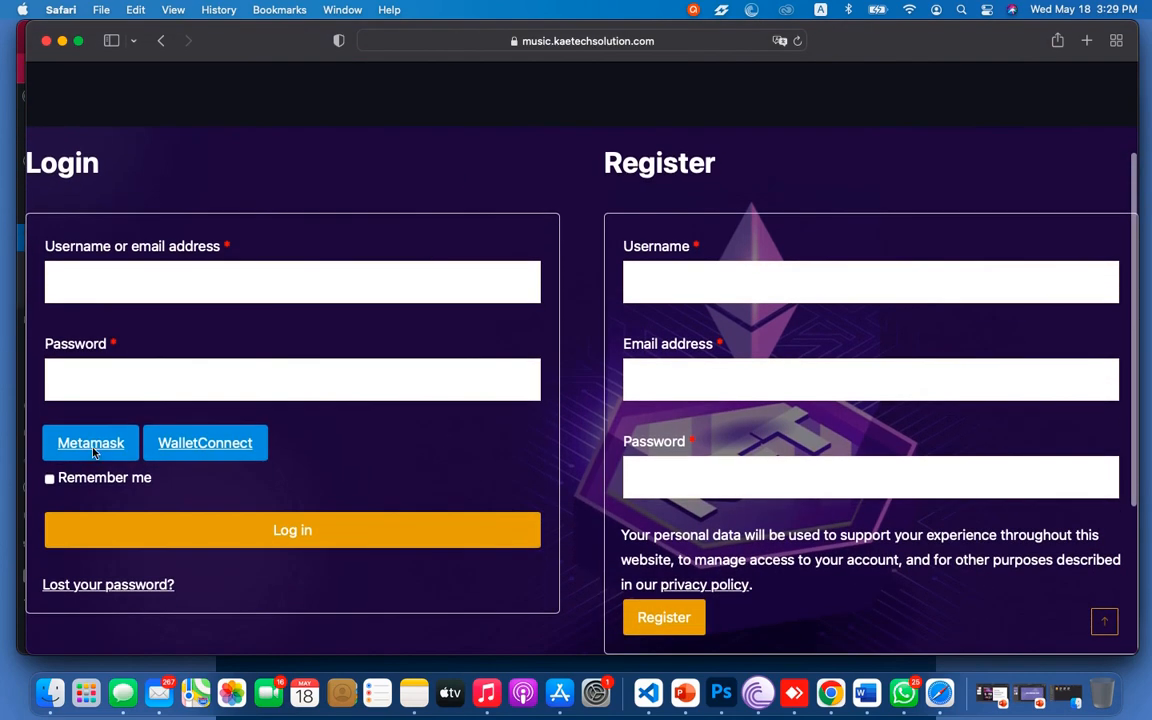
pyautogui.click(92, 447)
pyautogui.scroll(-2, 257, 486)
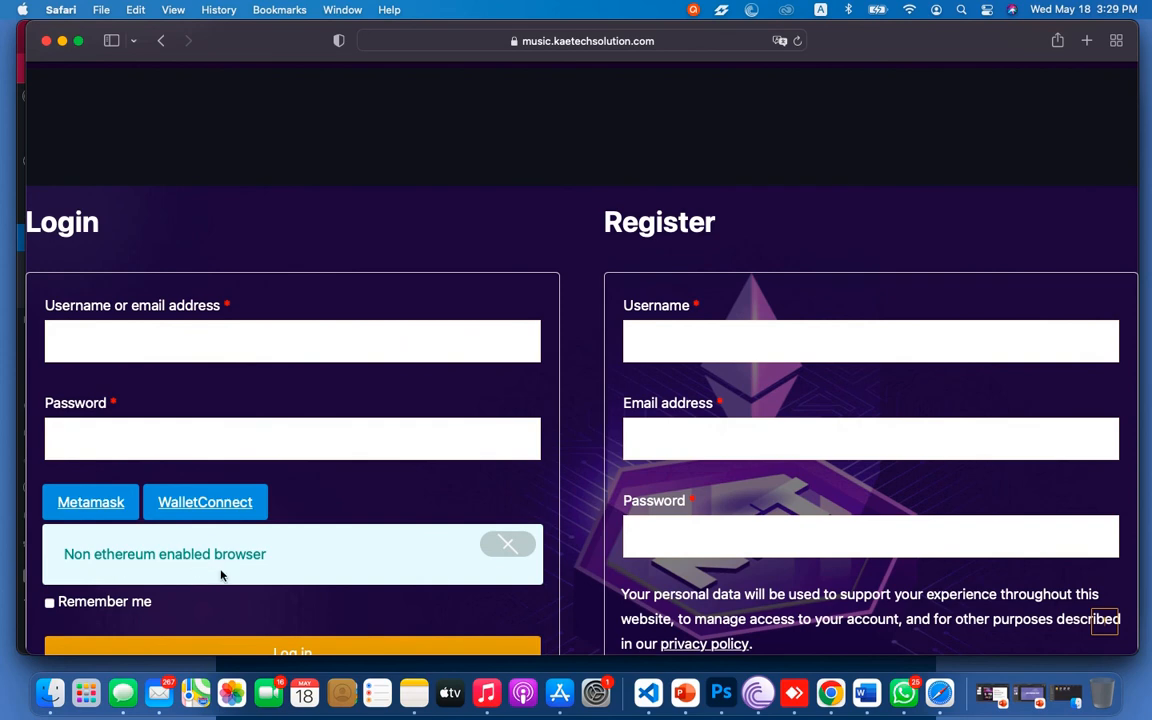
pyautogui.click(510, 543)
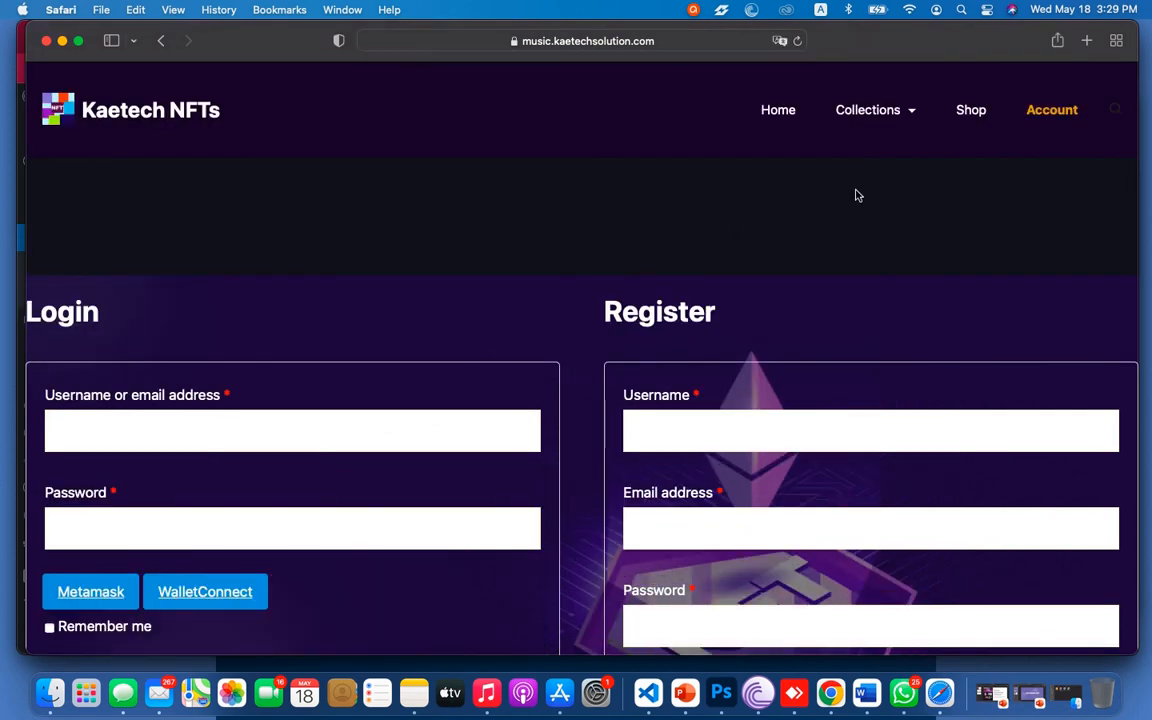
pyautogui.click(20, 170)
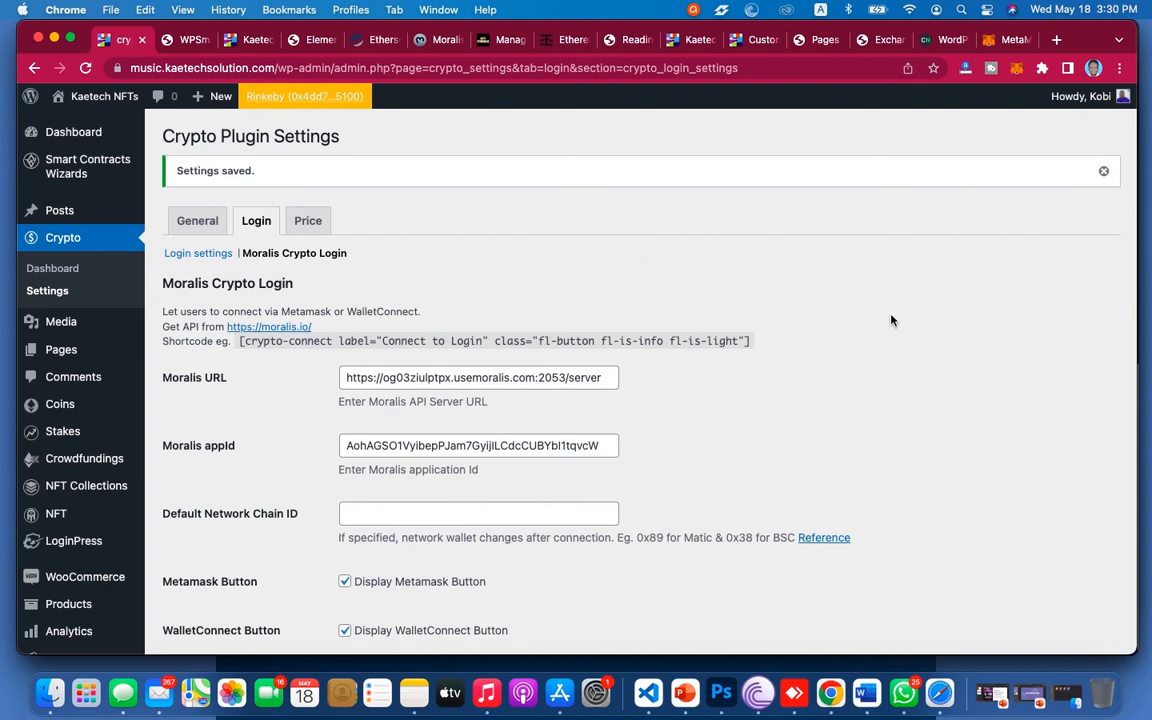
pyautogui.scroll(-10, 892, 320)
pyautogui.scroll(10, 892, 320)
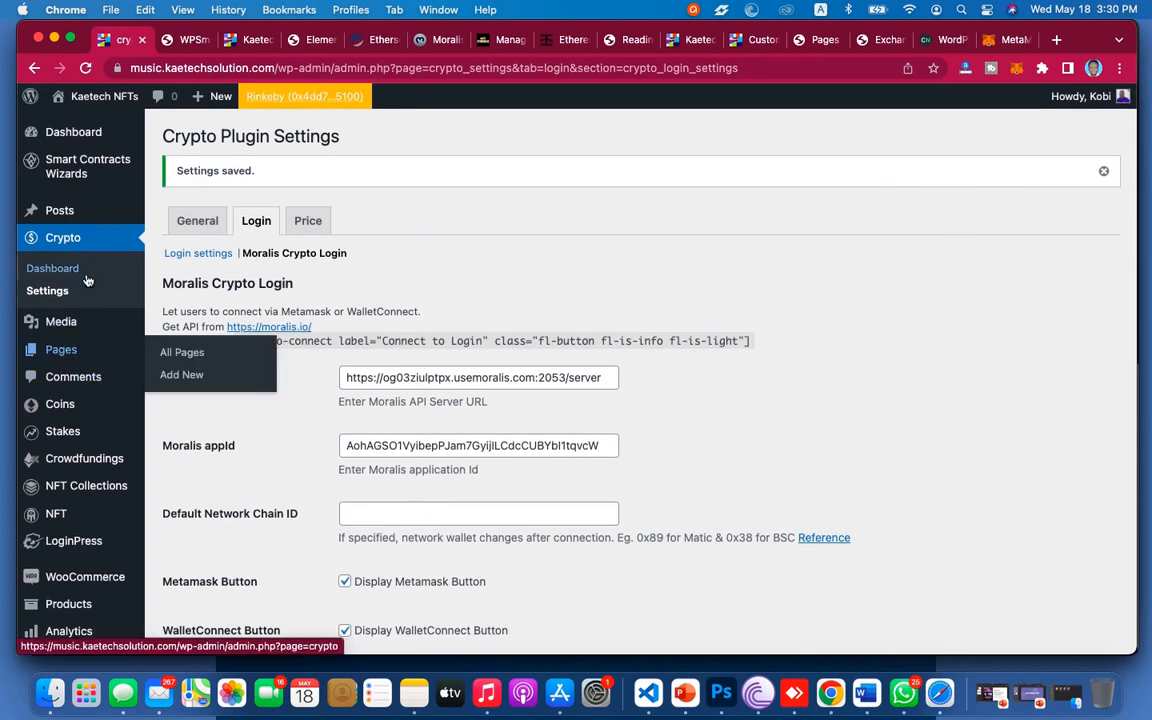
pyautogui.scroll(-5, 87, 280)
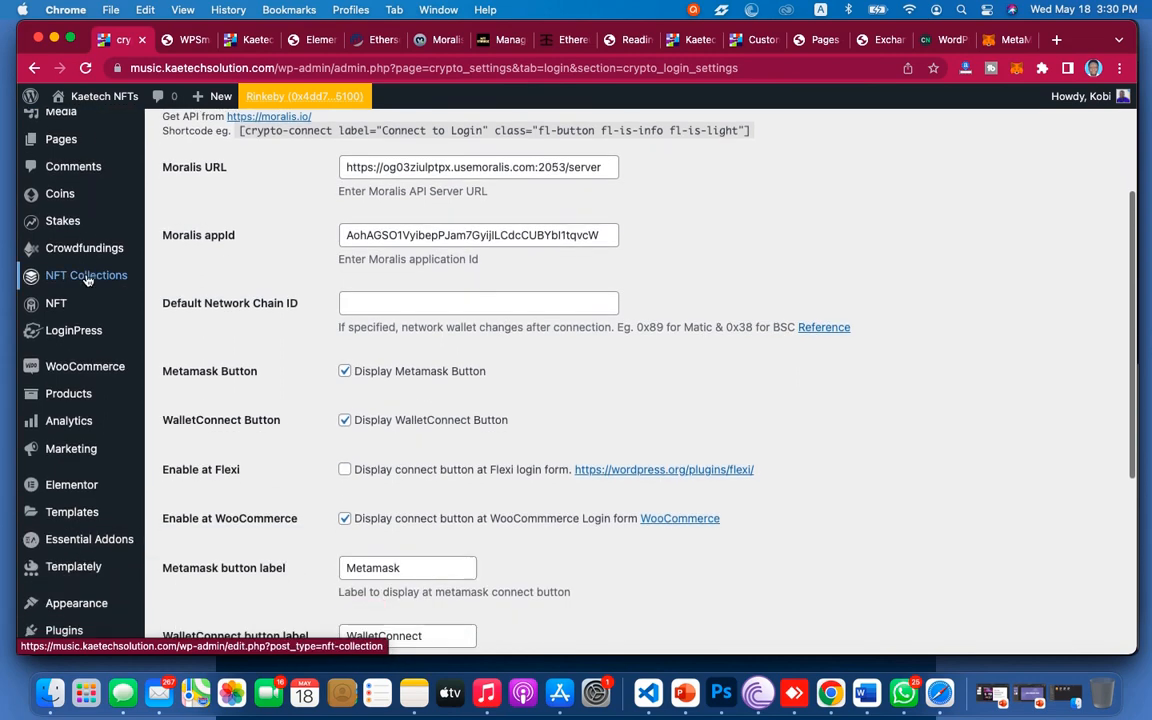
pyautogui.scroll(-3, 87, 280)
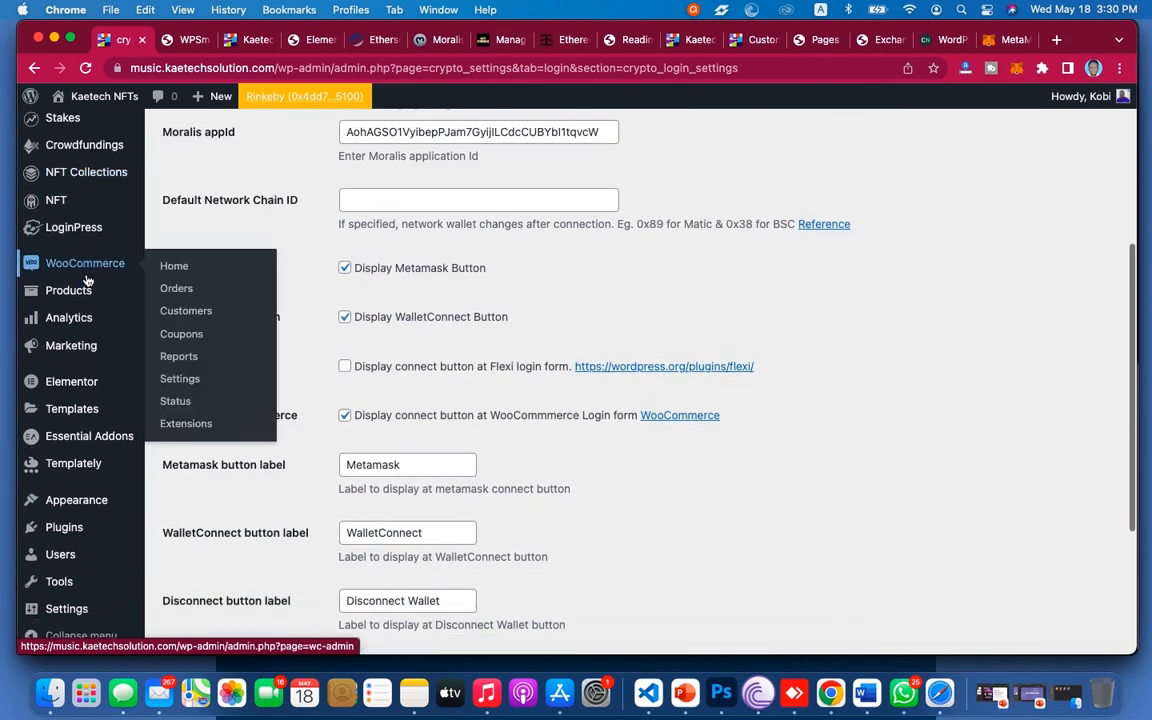
pyautogui.scroll(-2, 87, 280)
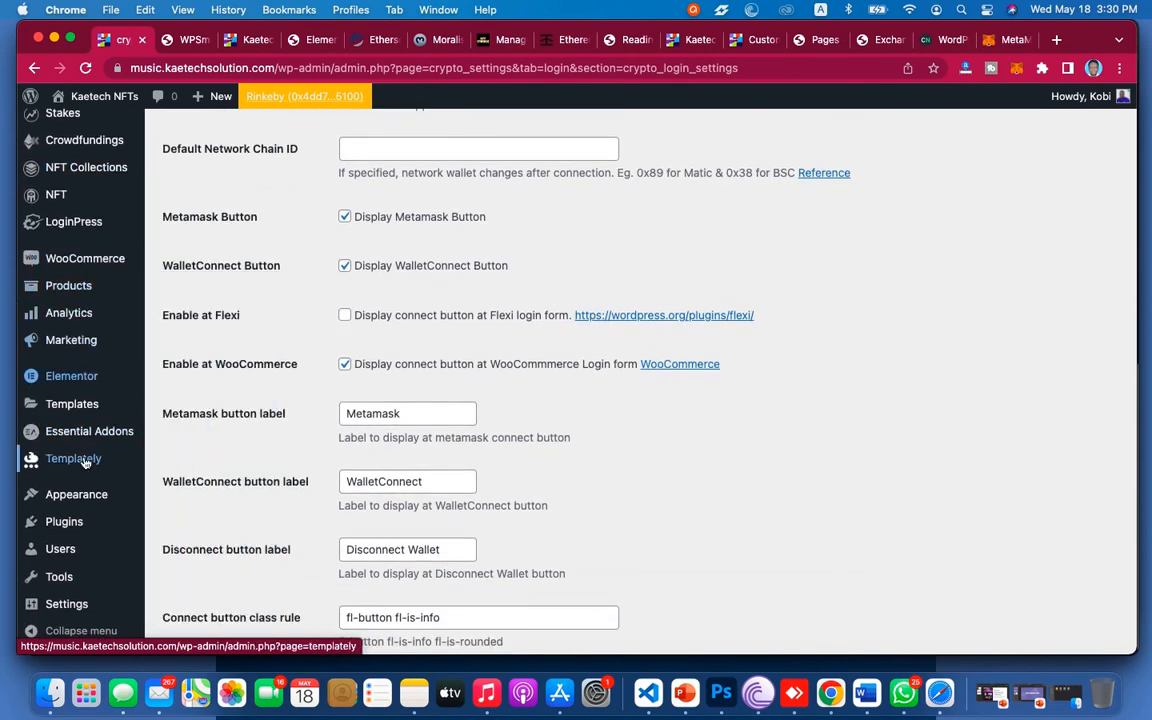
pyautogui.moveTo(71, 528)
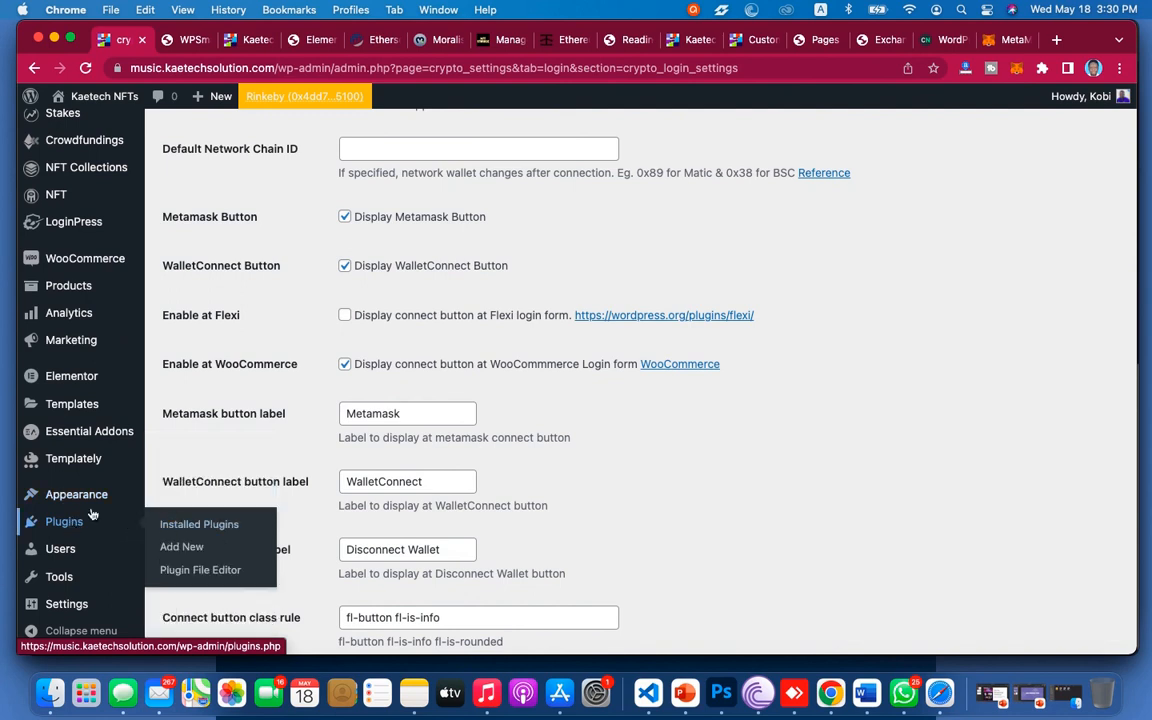
pyautogui.moveTo(80, 503)
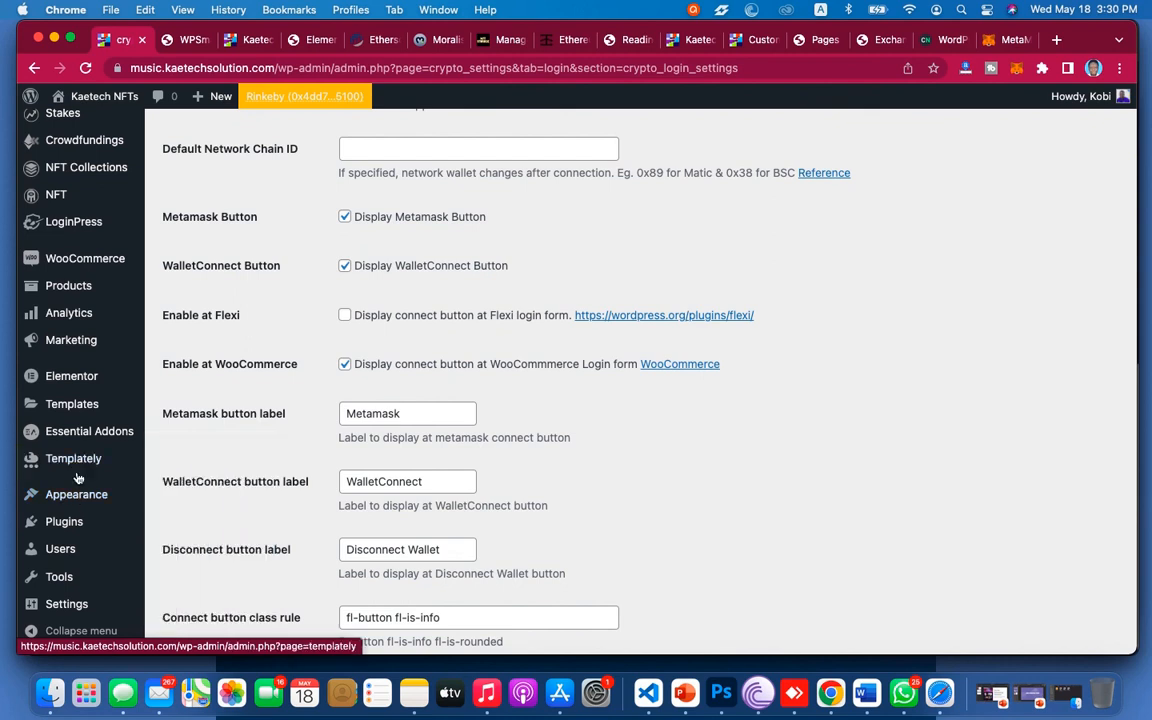
pyautogui.scroll(-2, 70, 512)
pyautogui.moveTo(66, 603)
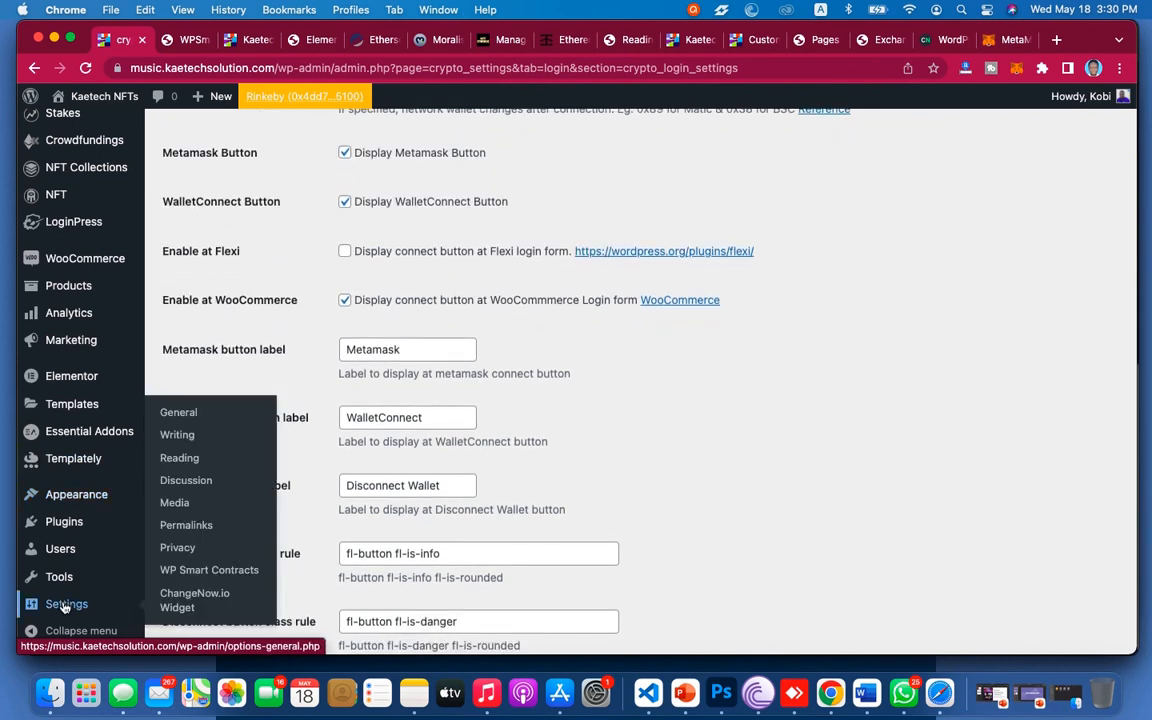
# Open the ChangeNow.io Widget settings, which show an empty Partner's API Key, then view ChangeNOW's plugin page
pyautogui.click(195, 600)
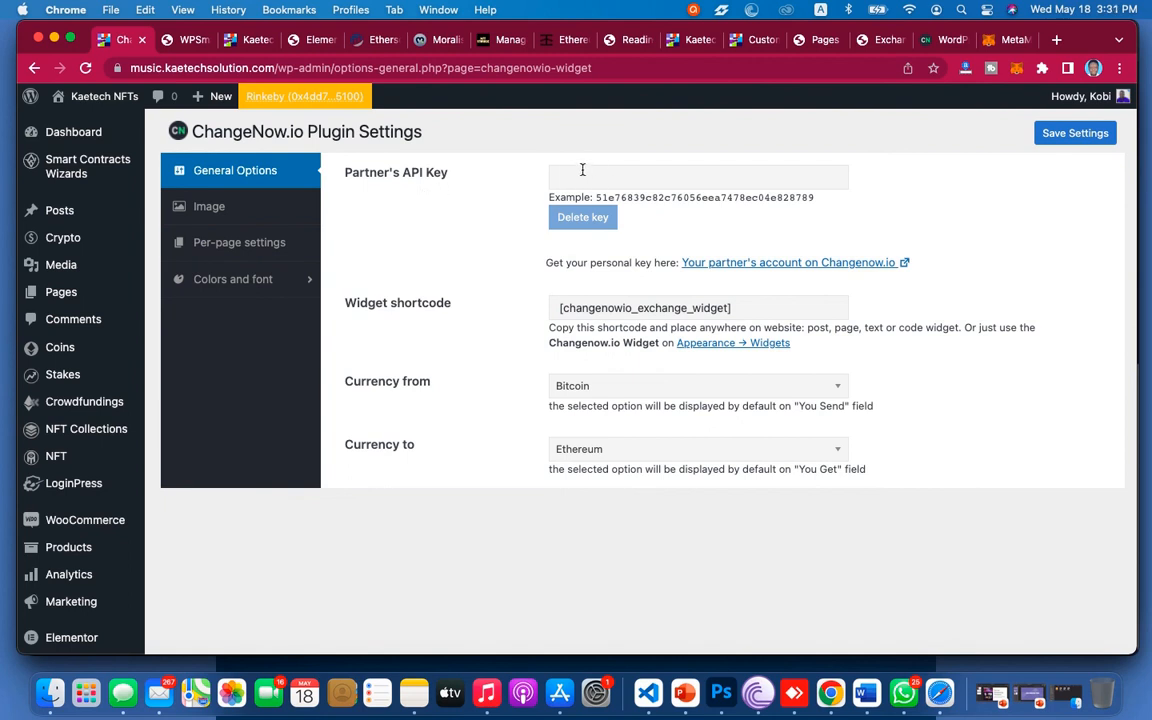
pyautogui.click(940, 40)
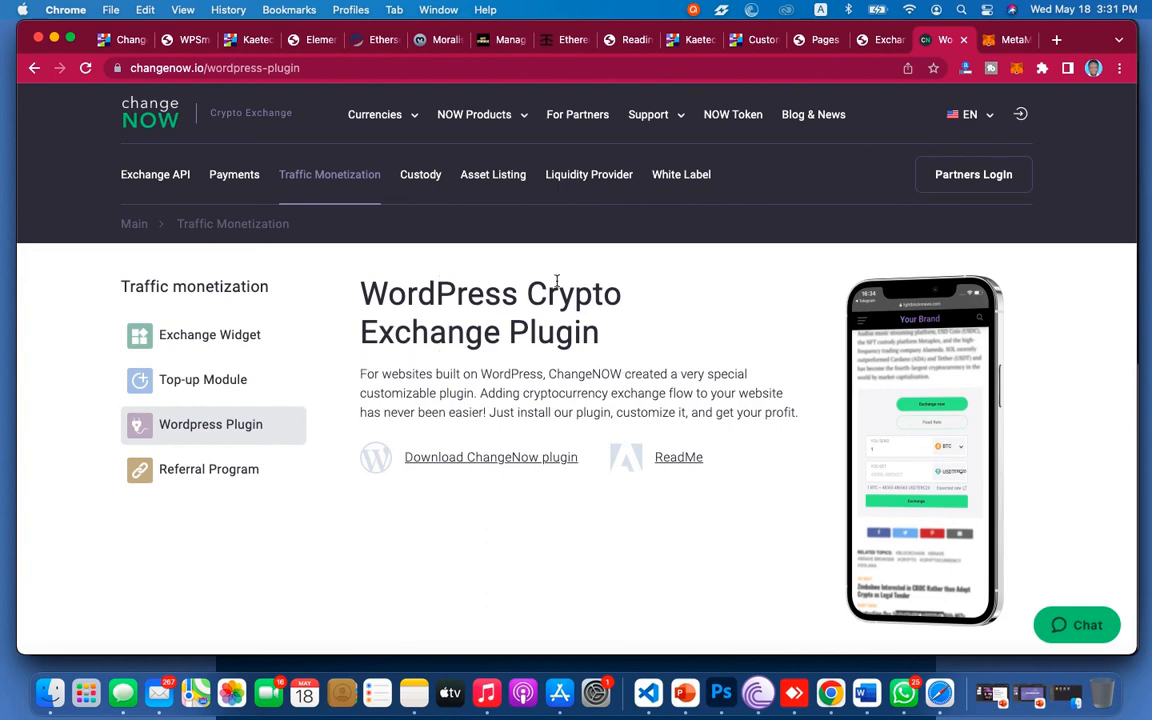
# Replace /wordpress-plugin in the ChangeNOW address with /a to reach the affiliate page
pyautogui.scroll(-2, 557, 280)
pyautogui.scroll(2, 557, 280)
pyautogui.scroll(-10, 557, 280)
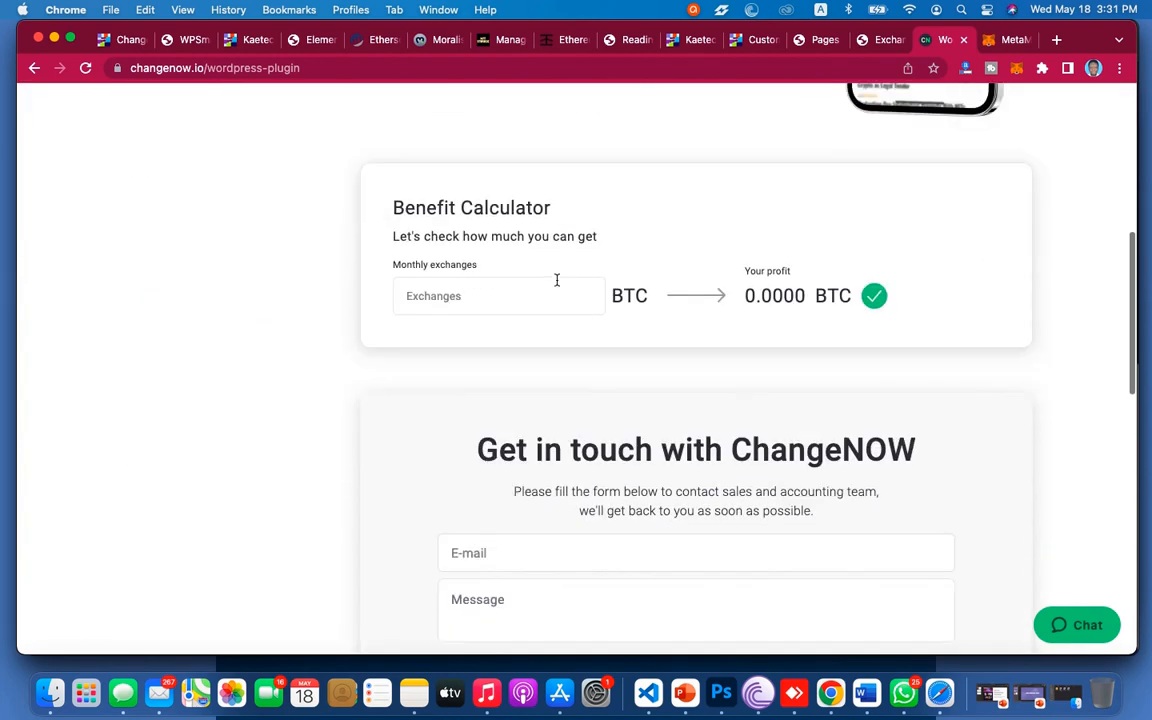
pyautogui.scroll(-1, 557, 280)
pyautogui.scroll(10, 555, 280)
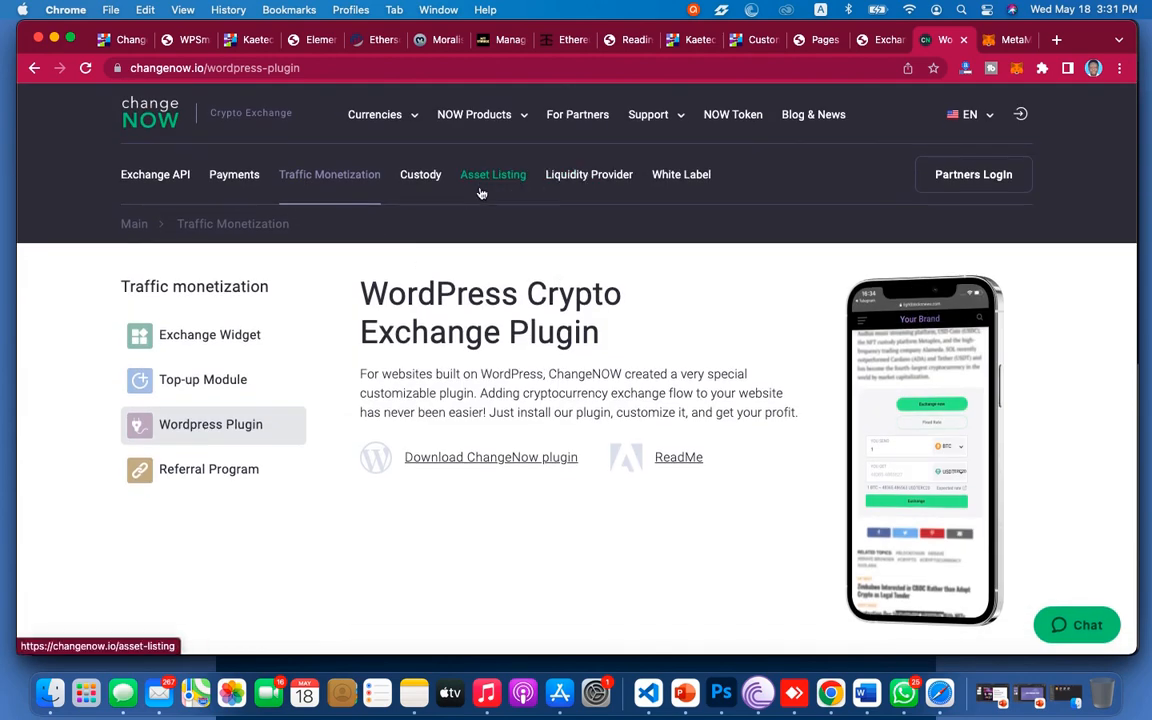
pyautogui.click(318, 68)
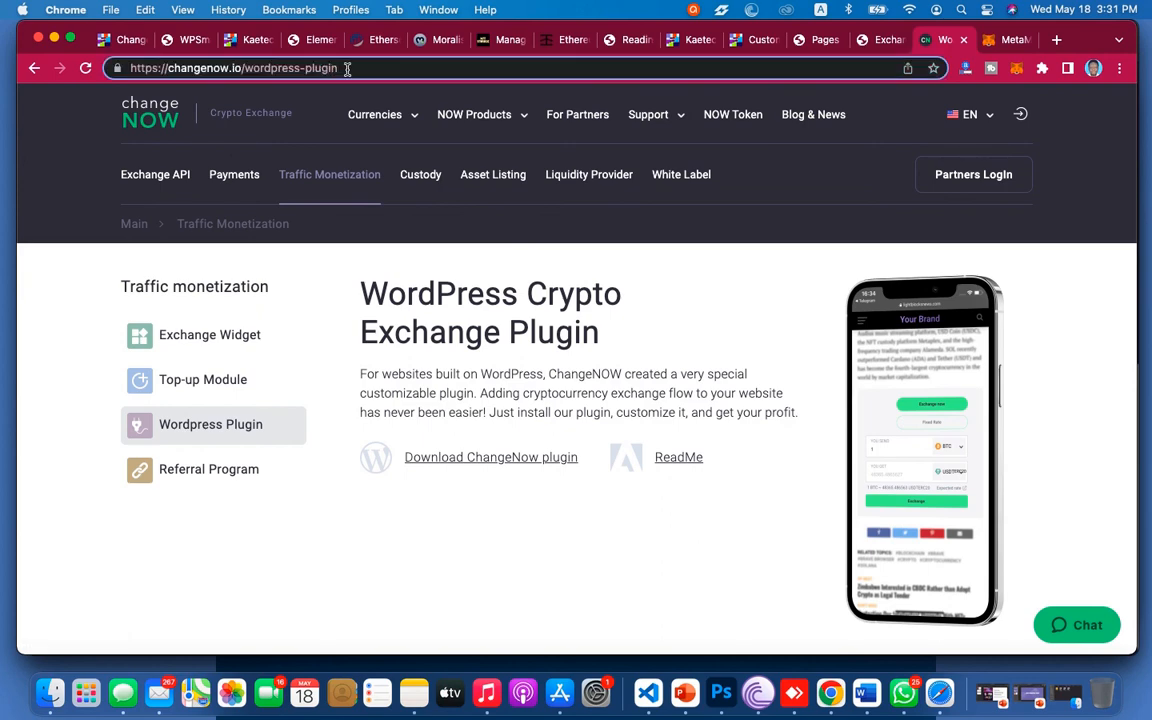
pyautogui.moveTo(337, 68); pyautogui.dragTo(246, 65)
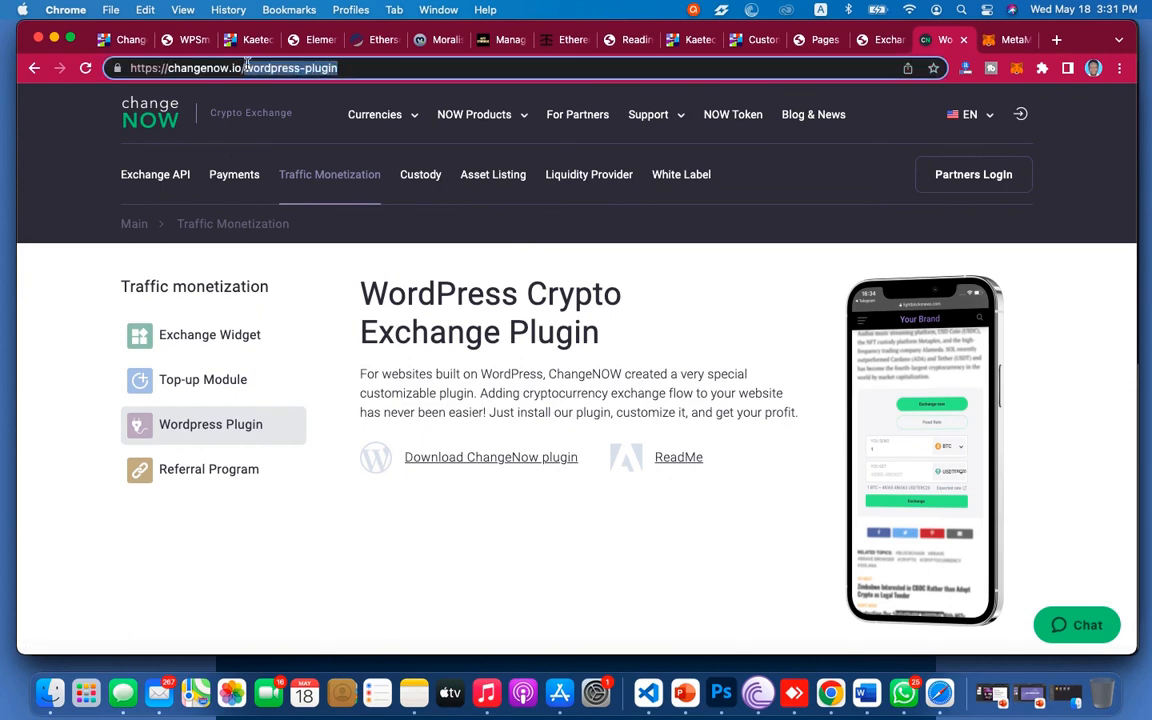
pyautogui.press('BackSpace')
pyautogui.write('a')
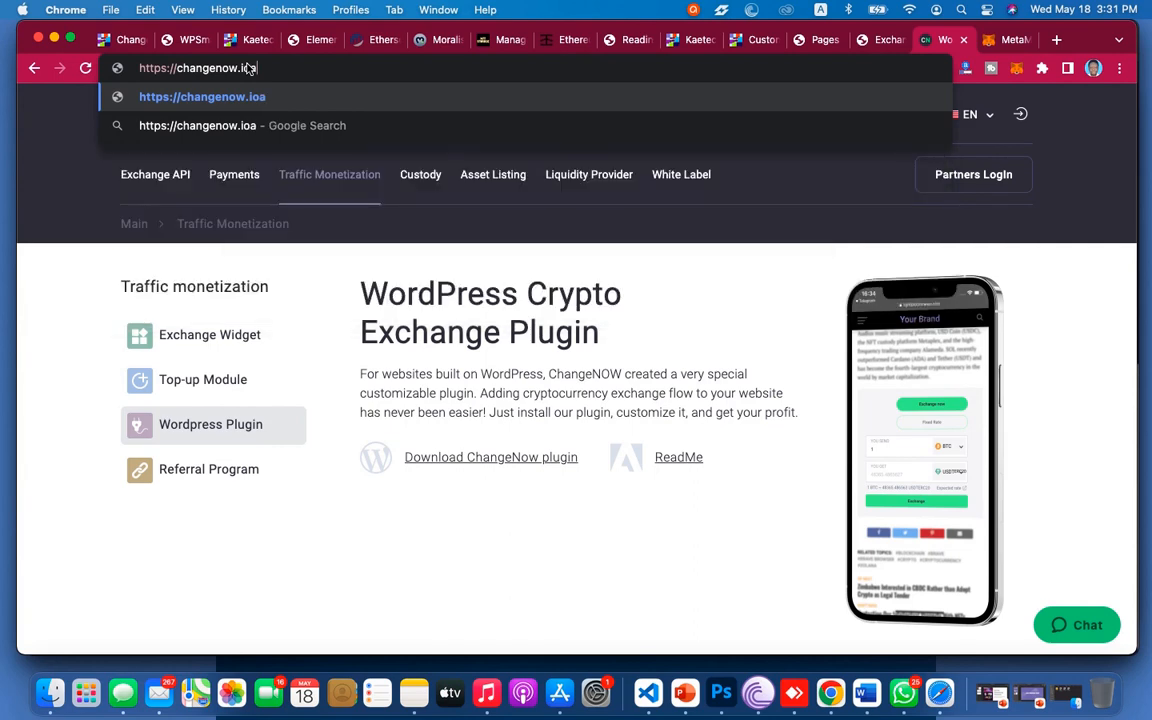
pyautogui.press('BackSpace')
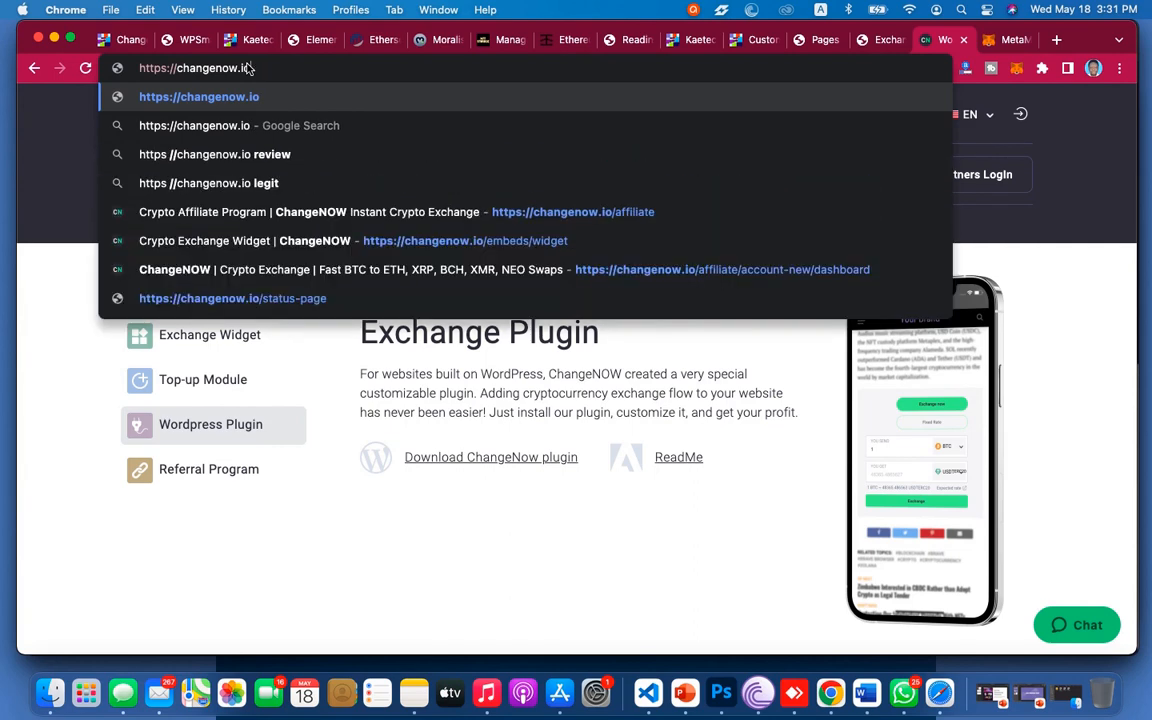
pyautogui.write('/a')
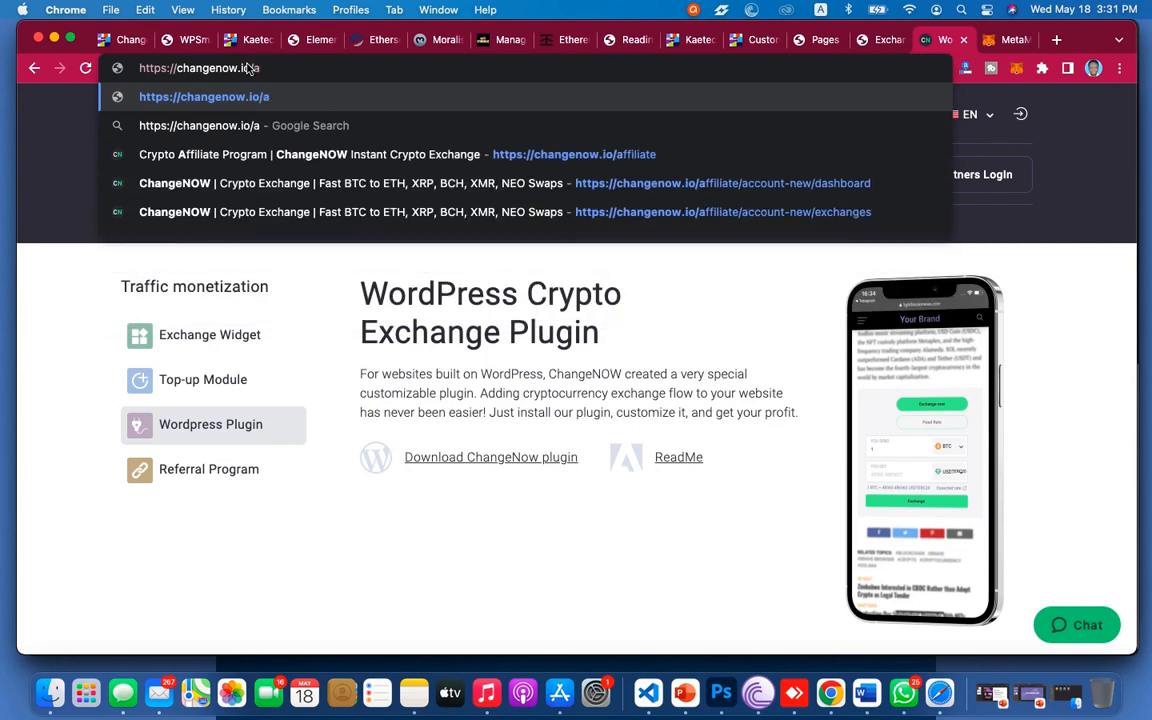
# Open the ChangeNOW Crypto Affiliate Program page and sign in to the partner account
pyautogui.click(265, 158)
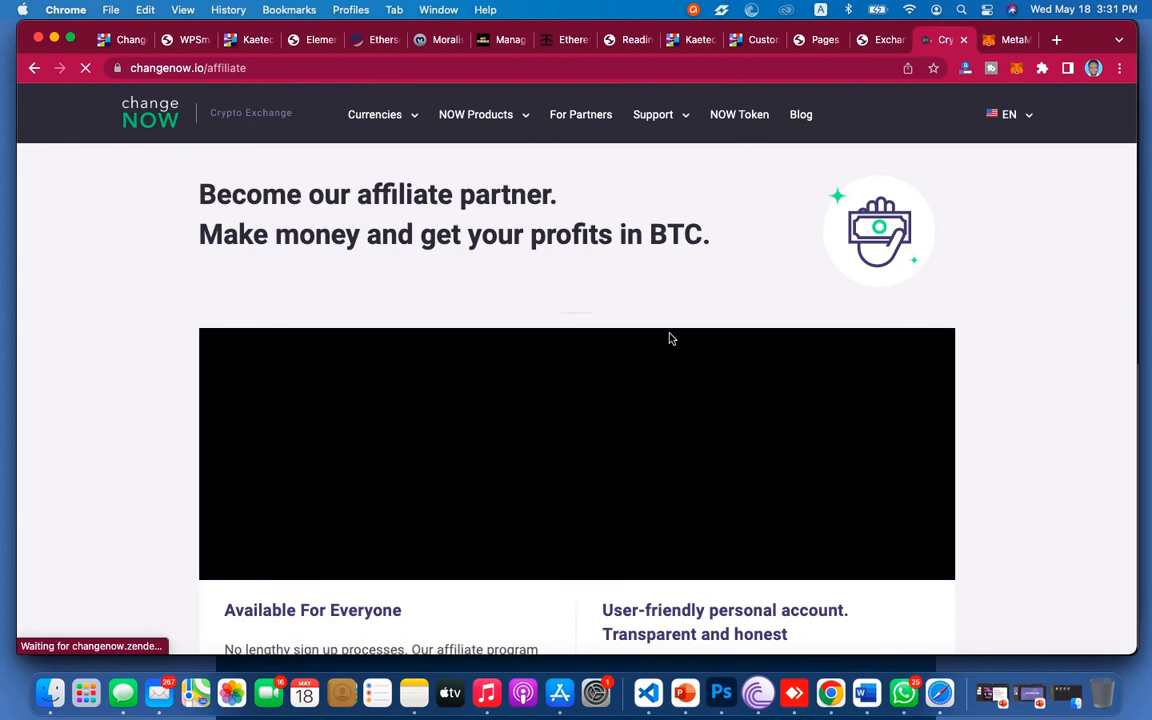
pyautogui.scroll(-6, 670, 338)
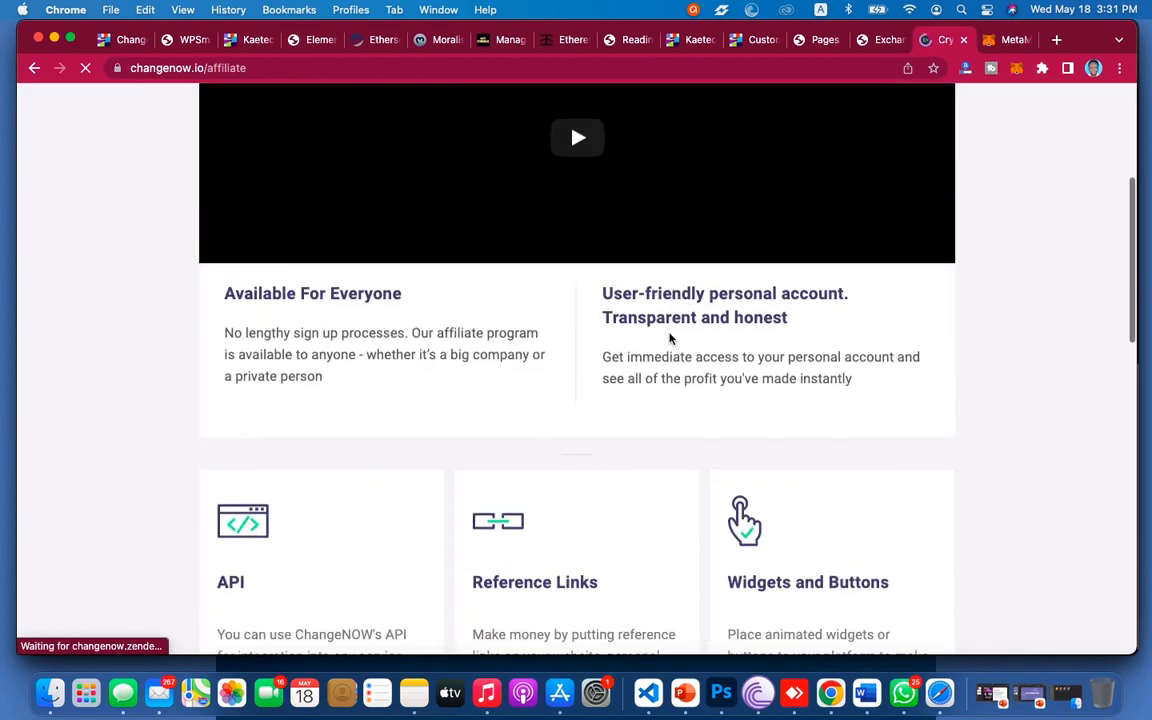
pyautogui.scroll(-2, 670, 338)
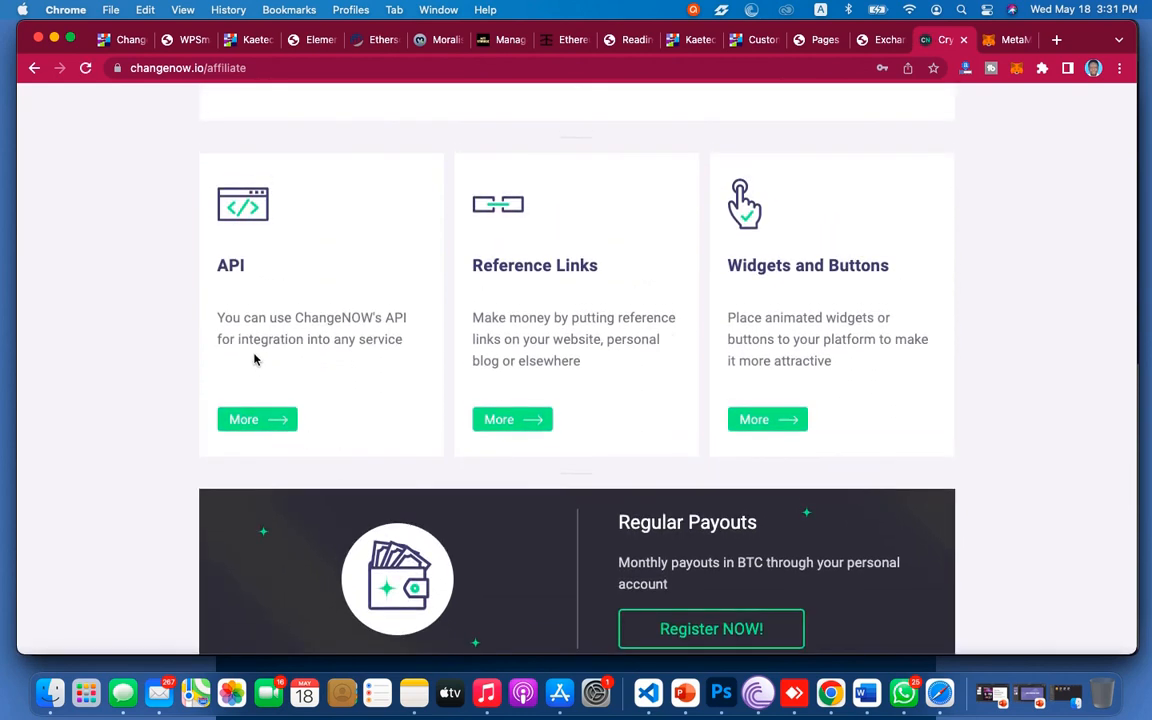
pyautogui.scroll(2, 633, 311)
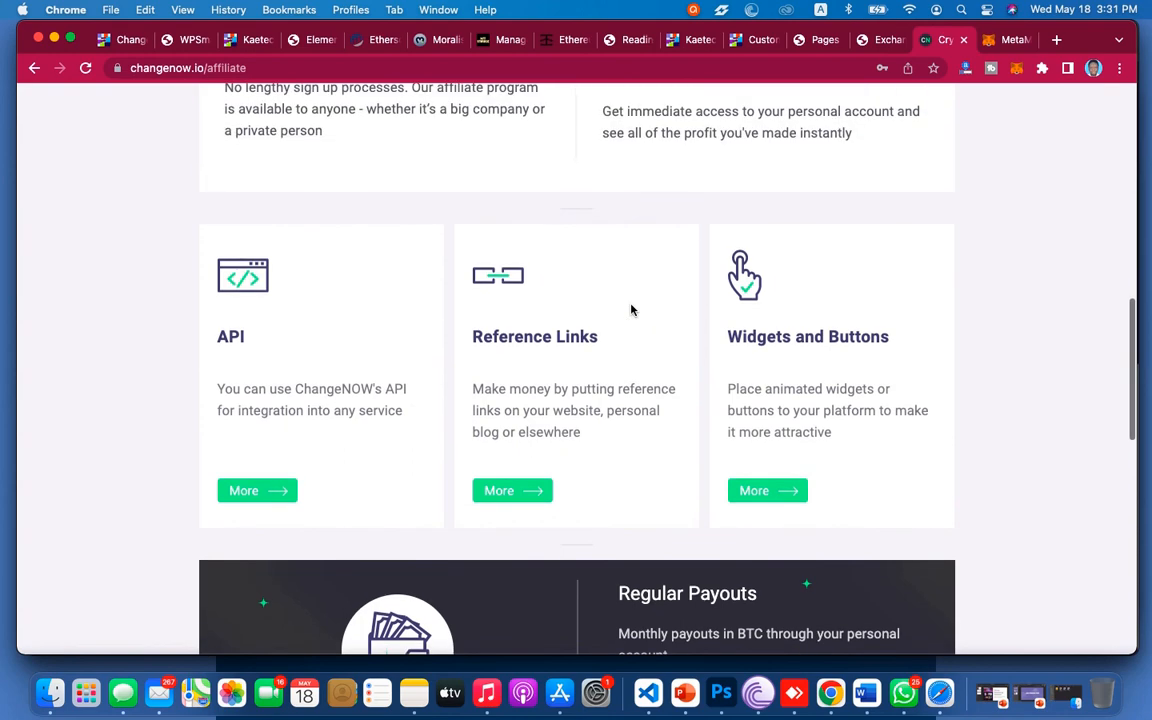
pyautogui.scroll(10, 631, 310)
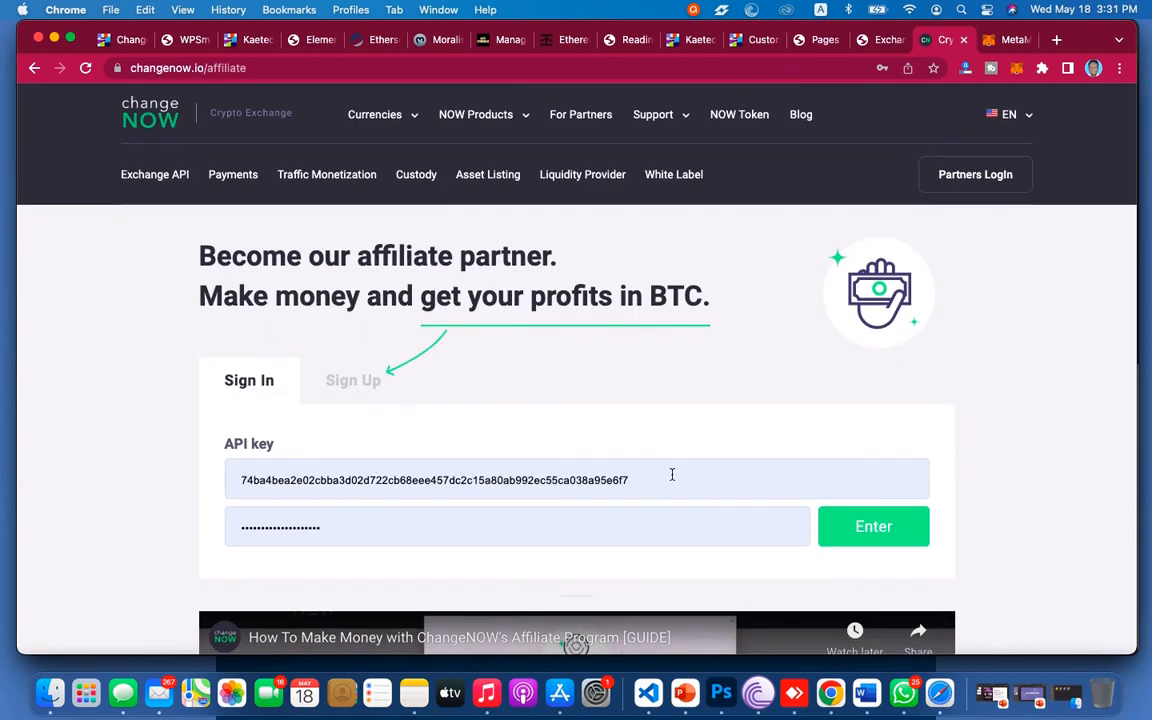
pyautogui.click(860, 527)
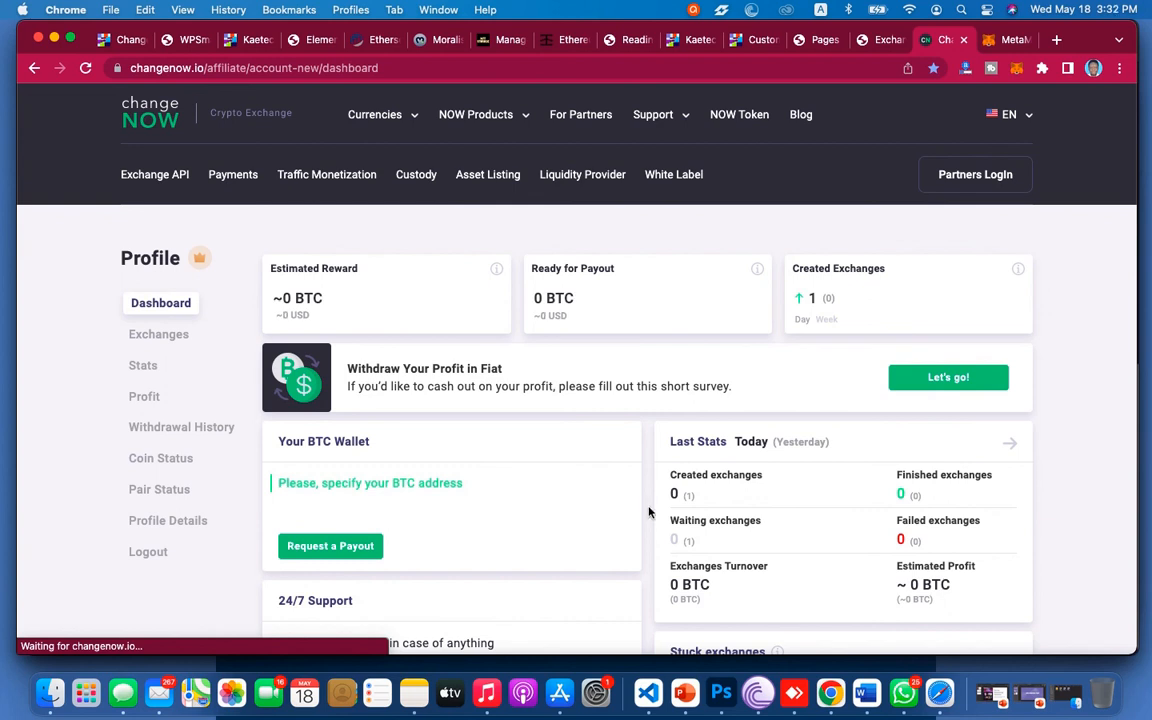
pyautogui.scroll(-5, 603, 414)
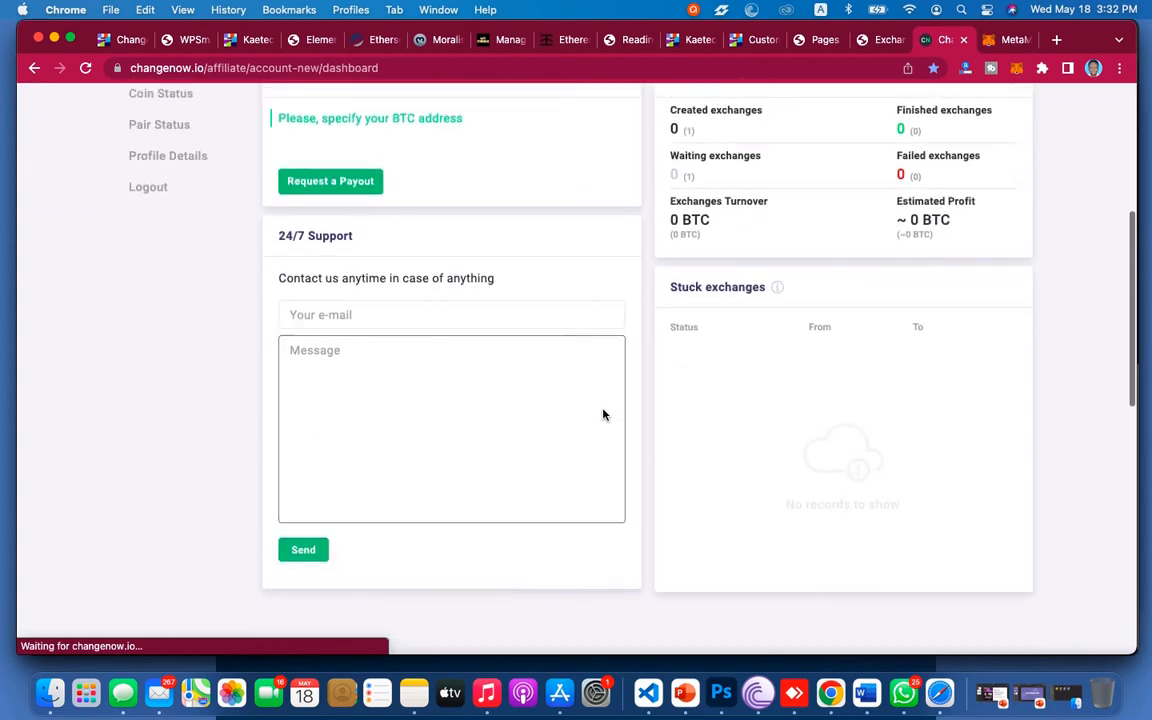
pyautogui.scroll(2, 603, 409)
pyautogui.scroll(3, 603, 409)
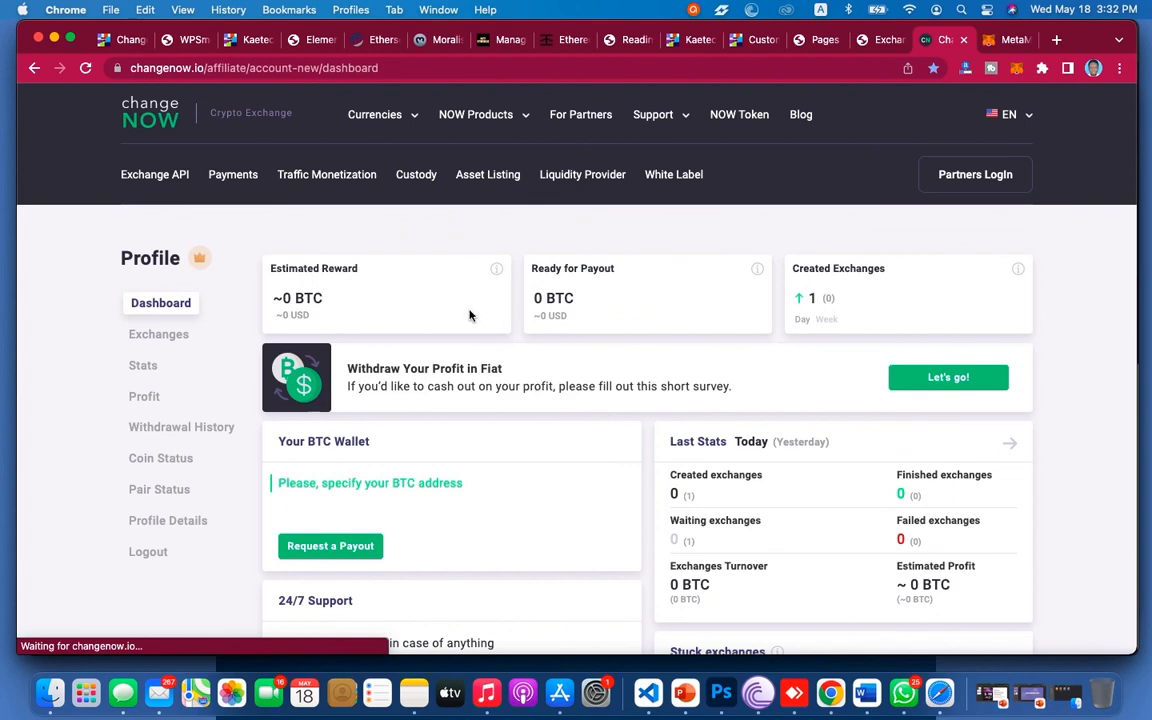
pyautogui.click(122, 41)
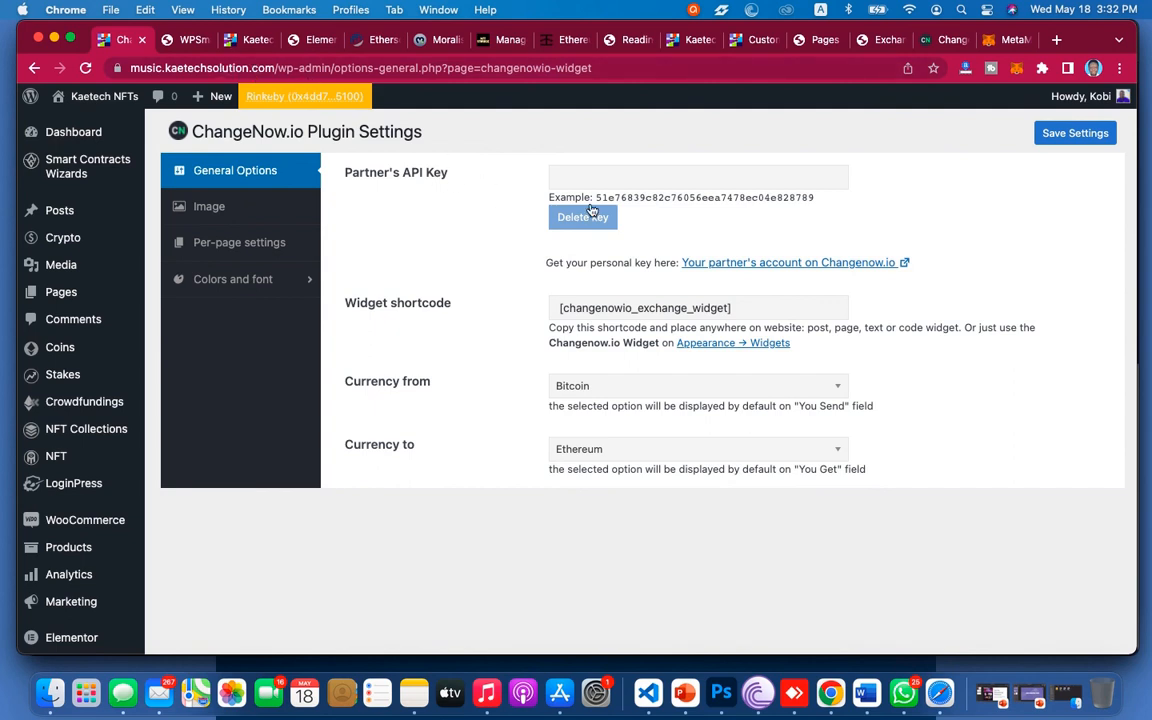
pyautogui.click(945, 40)
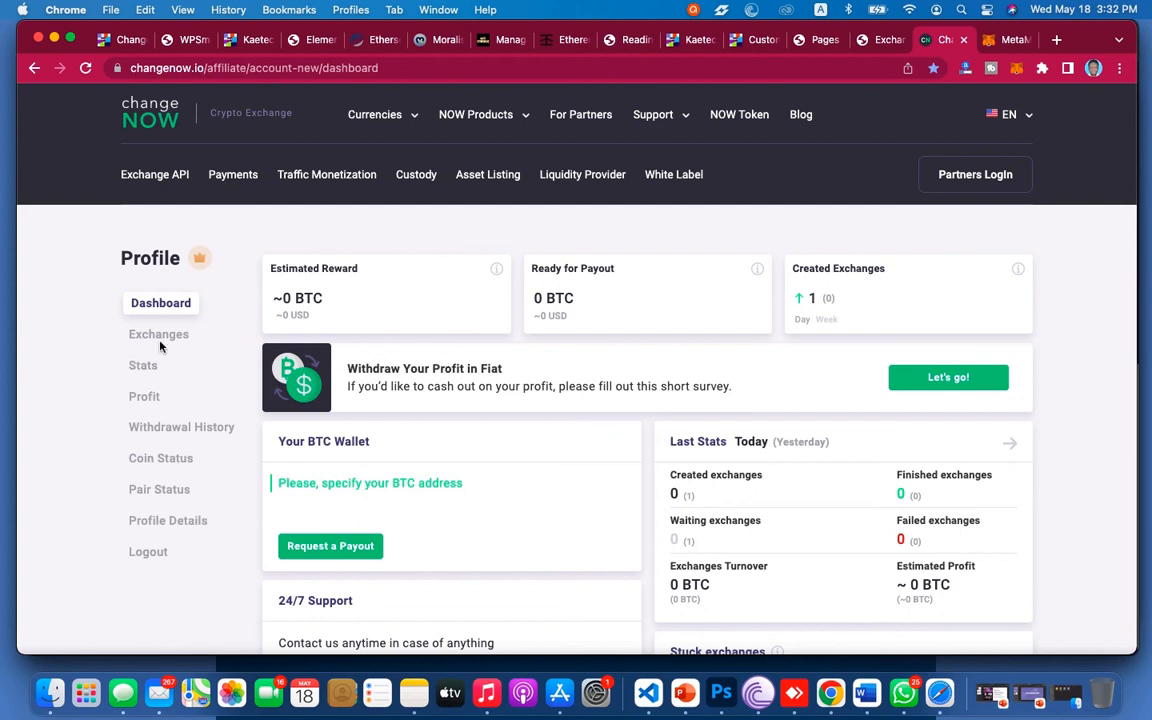
# Open Profile Details and try revealing the API key, which rejects the pasted password
pyautogui.click(166, 523)
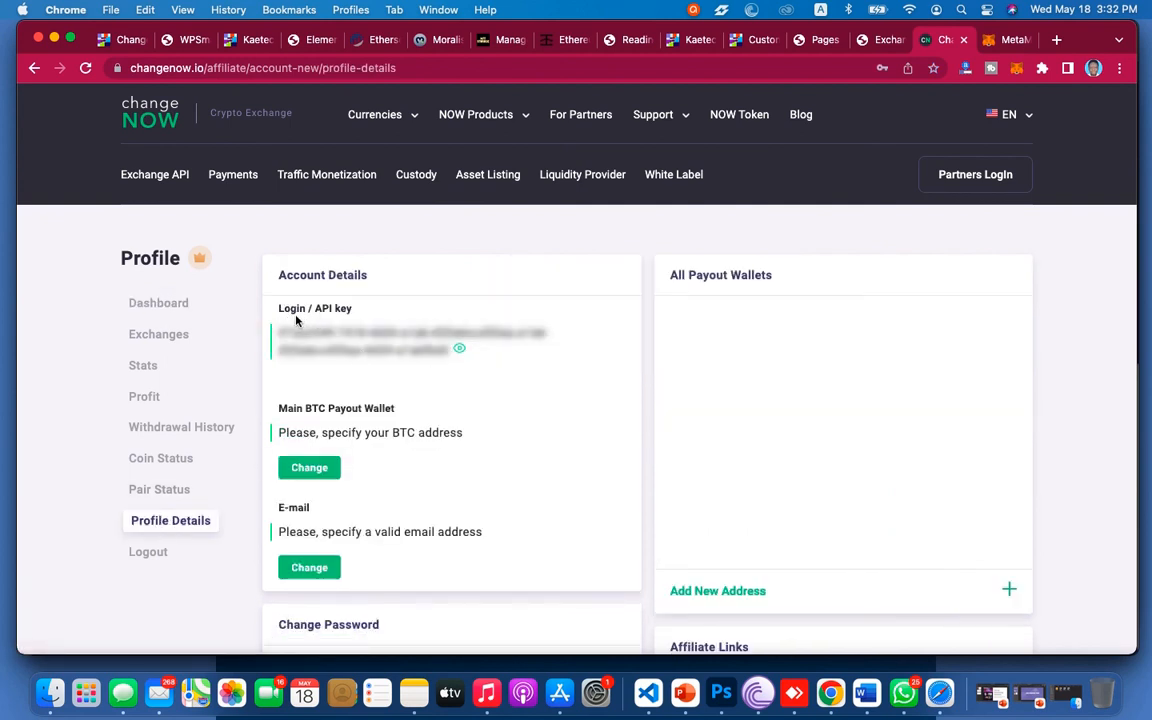
pyautogui.click(458, 349)
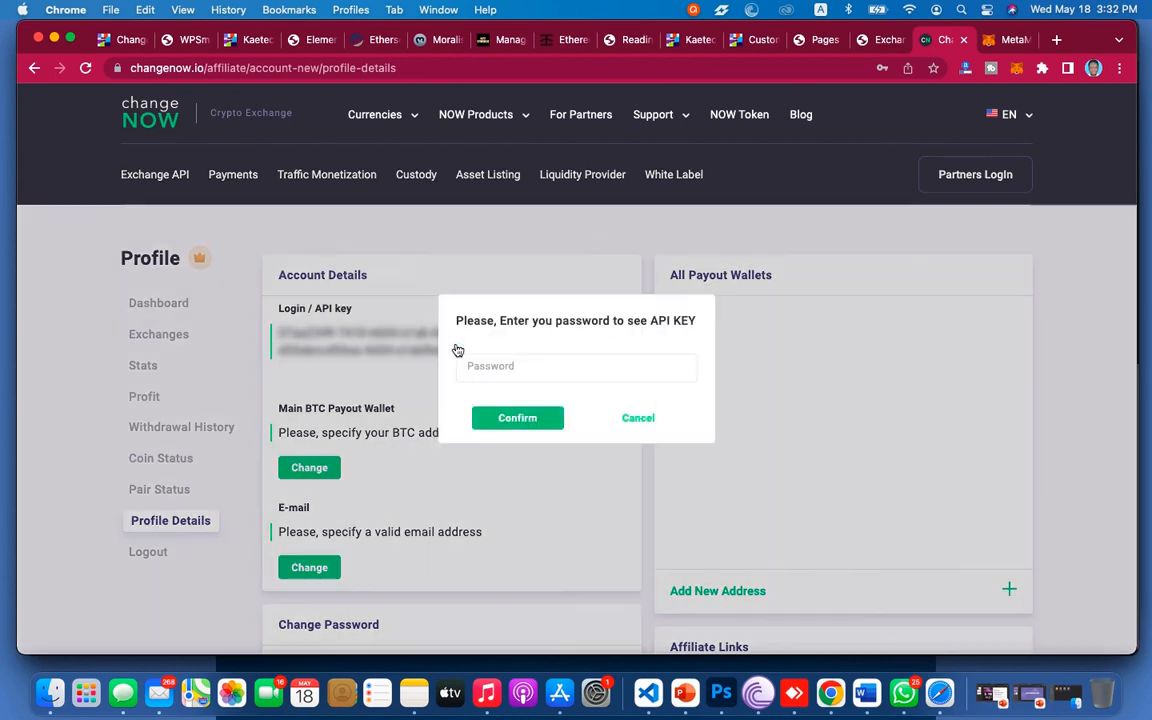
pyautogui.press('super+v')
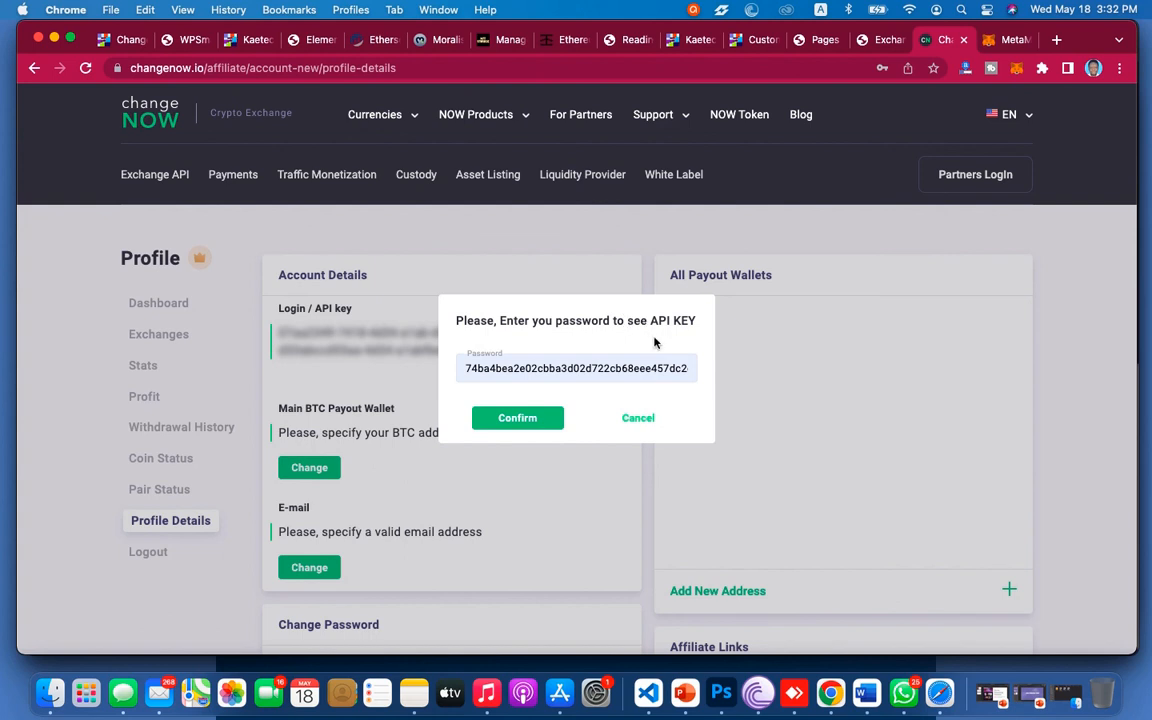
pyautogui.click(525, 419)
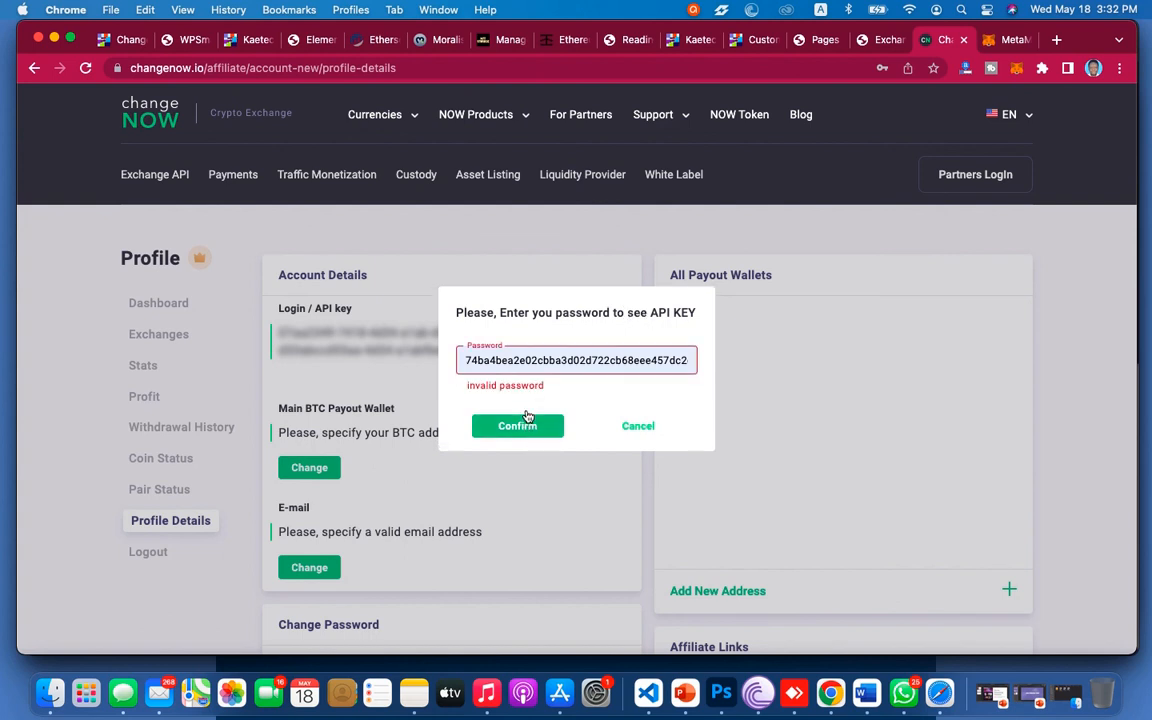
pyautogui.click(527, 426)
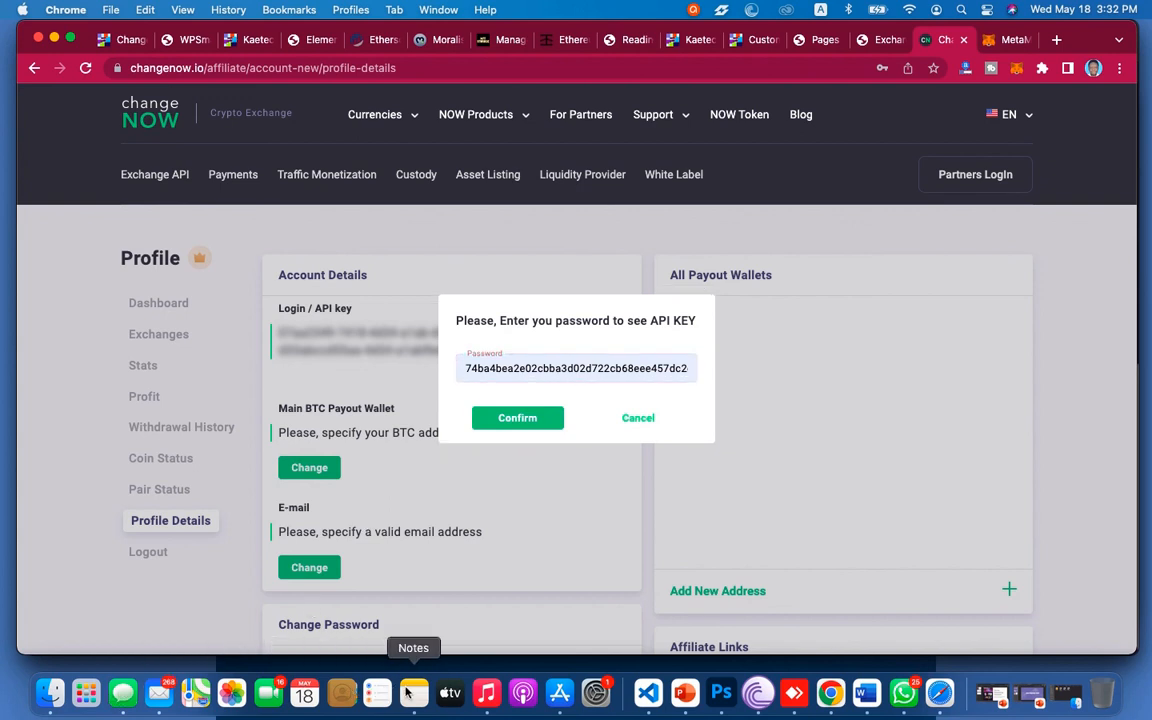
pyautogui.click(407, 692)
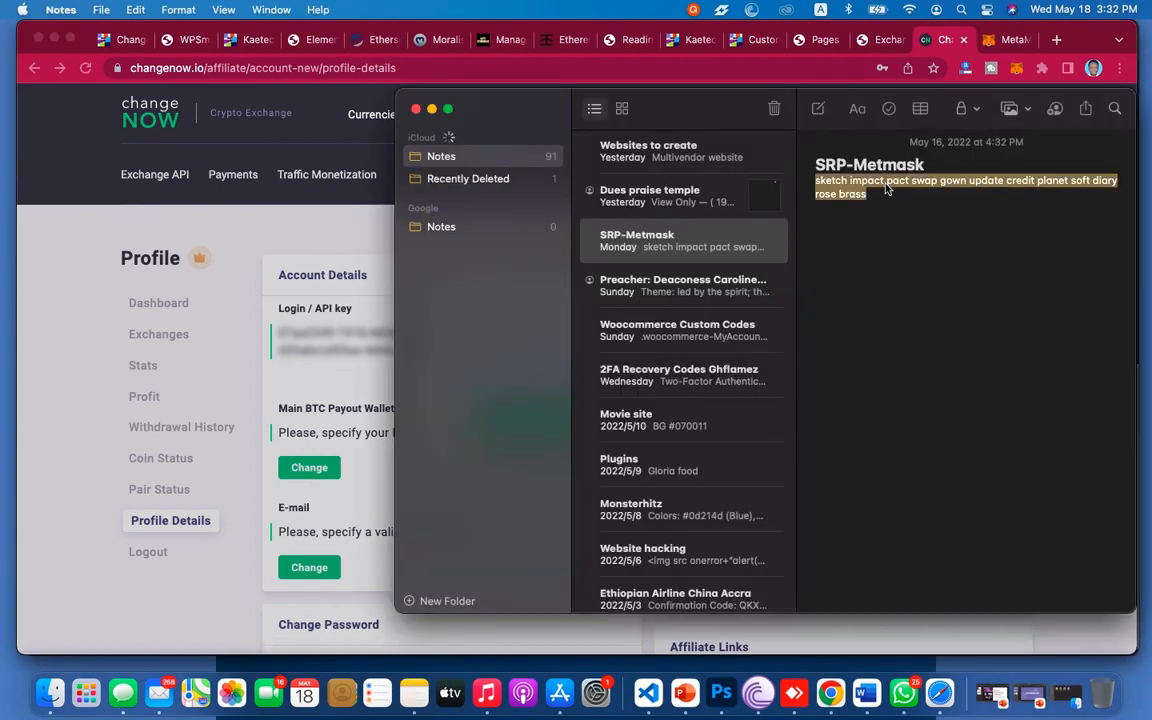
# Copy the stored account password from the ChangeNow API note, leaving the note unchanged
pyautogui.scroll(-3, 681, 437)
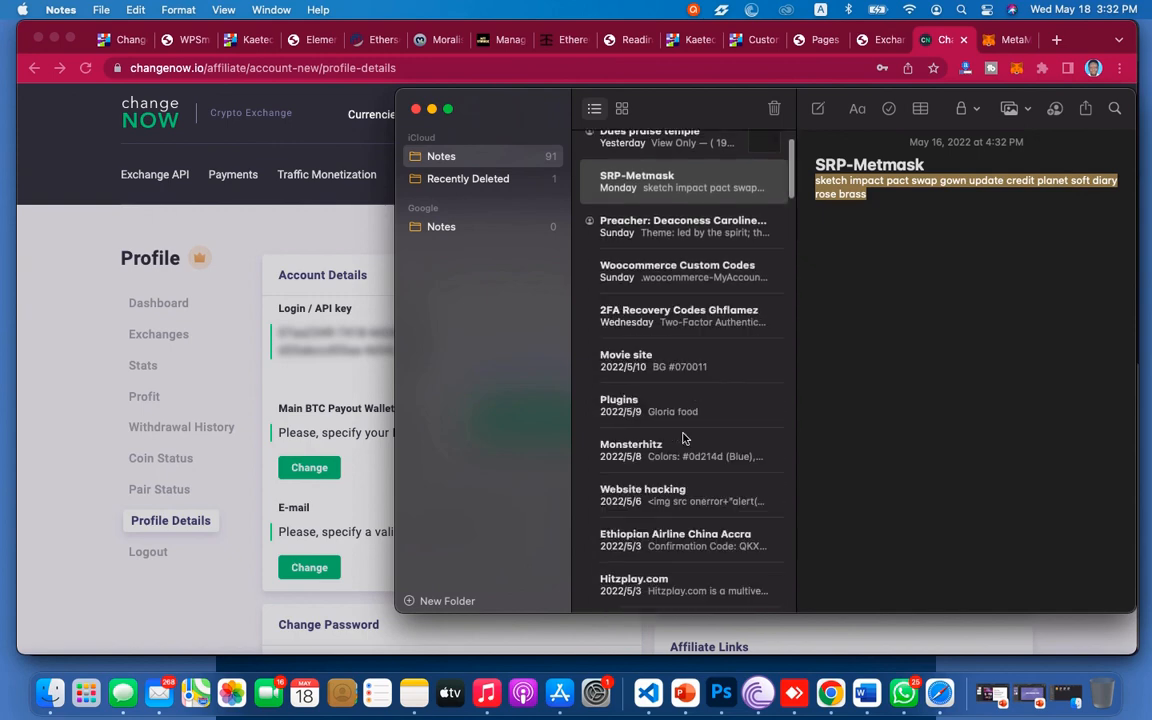
pyautogui.scroll(-4, 683, 437)
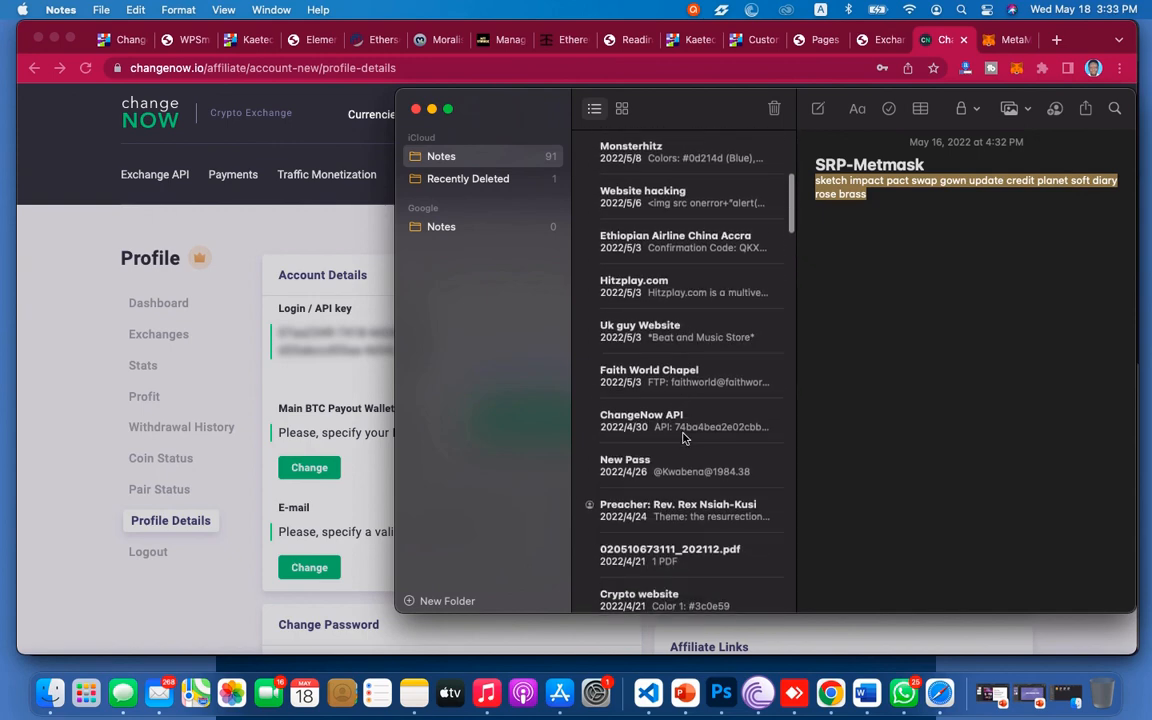
pyautogui.click(684, 422)
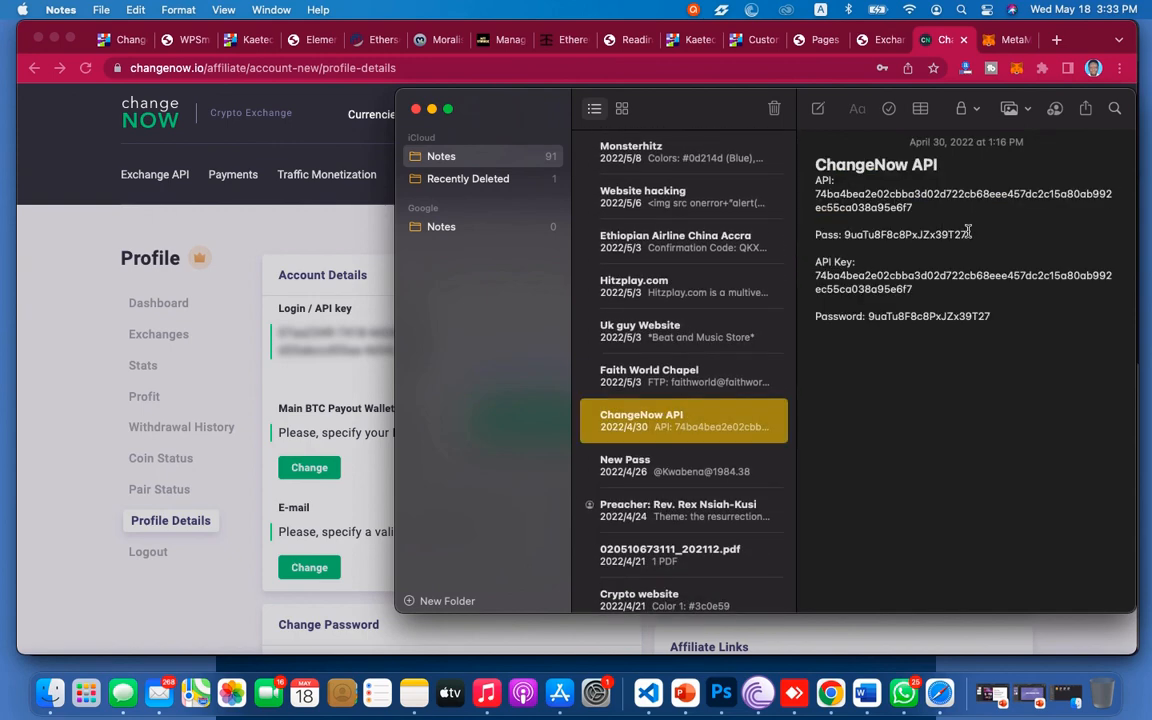
pyautogui.click(971, 234)
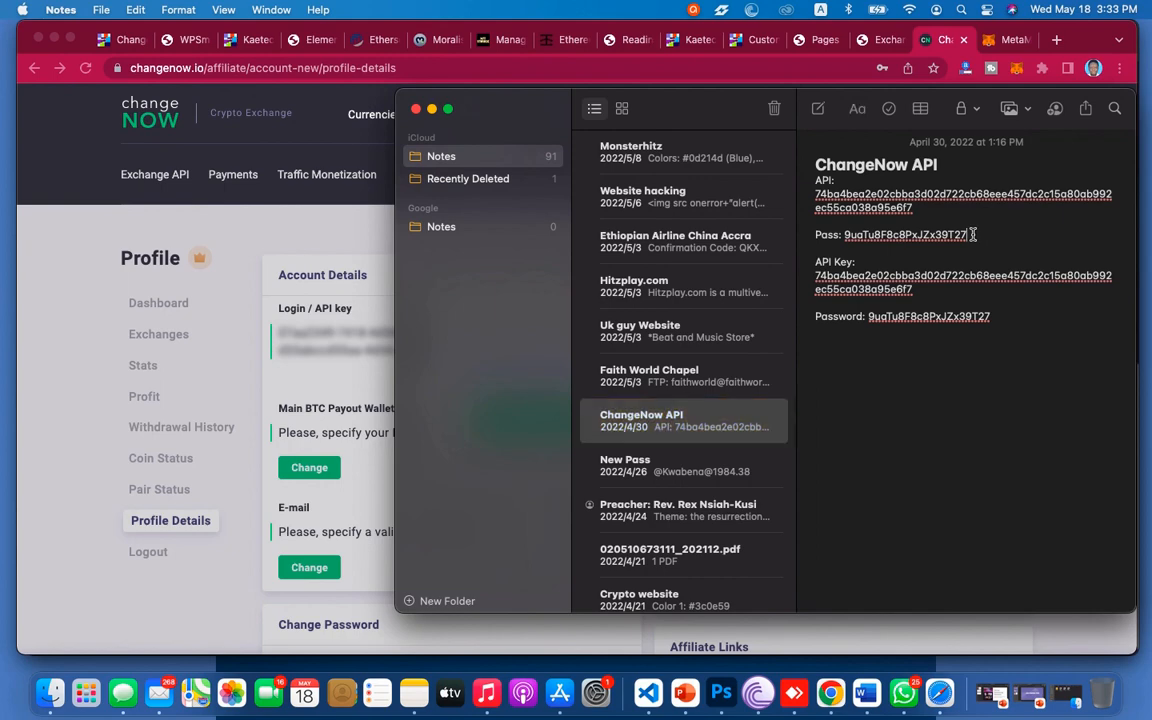
pyautogui.moveTo(971, 234); pyautogui.dragTo(847, 237)
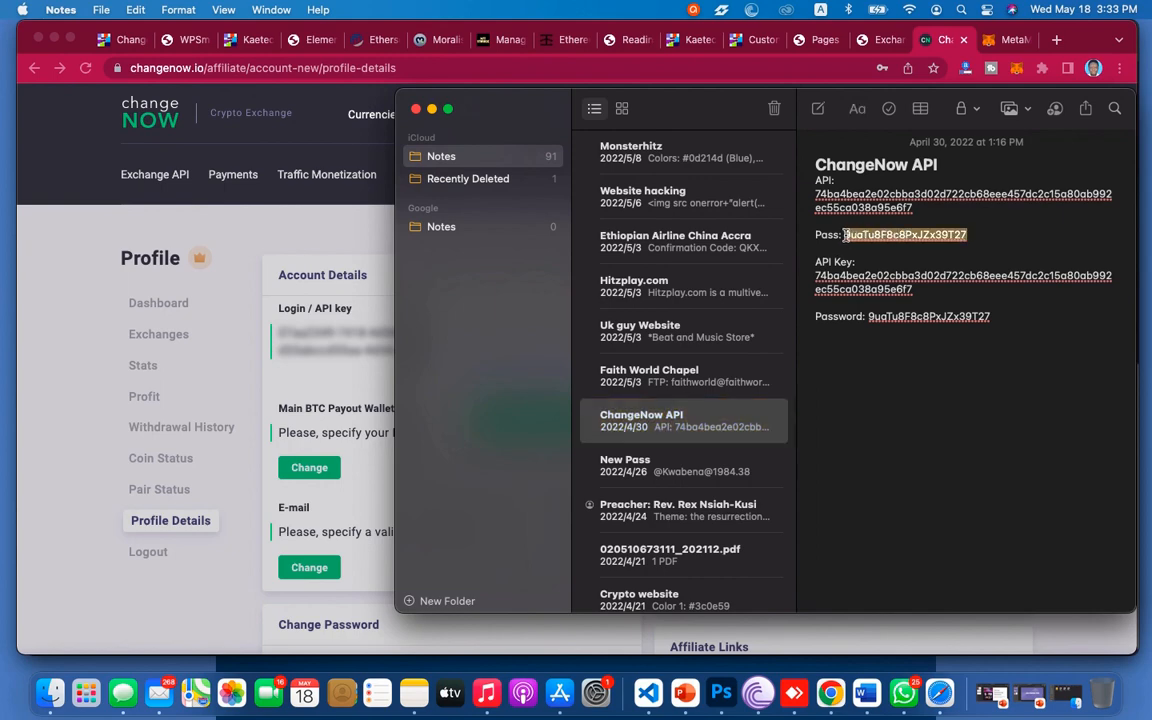
pyautogui.press('BackSpace')
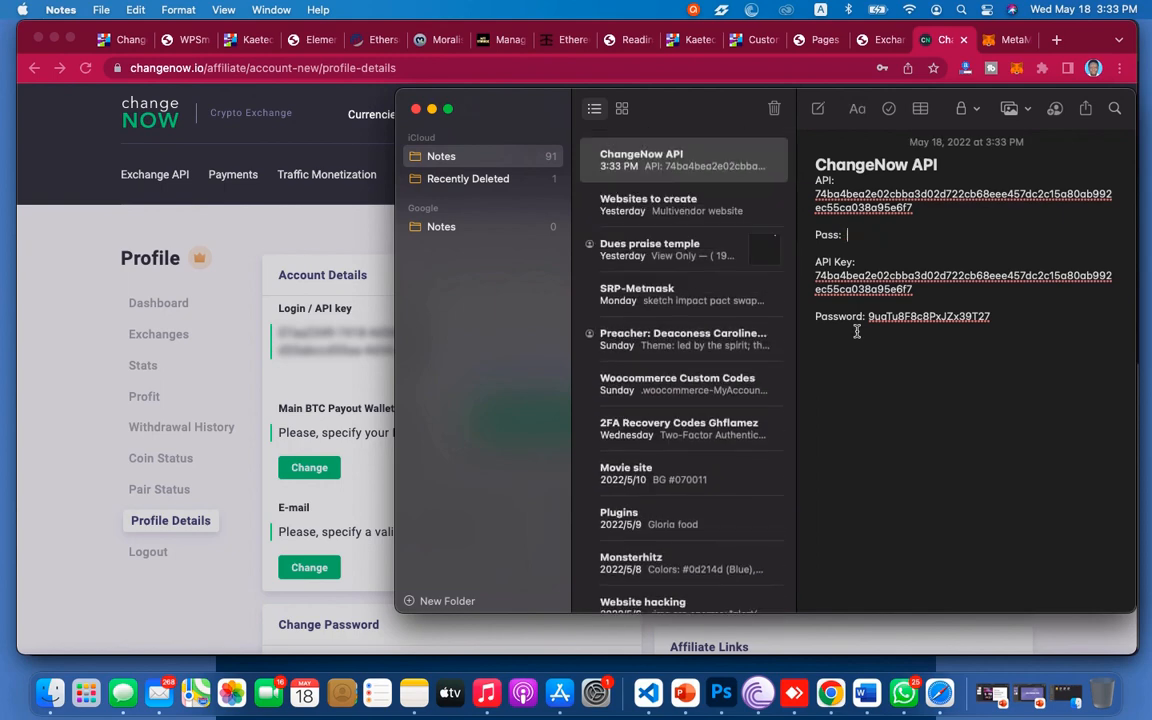
pyautogui.press('super+z')
pyautogui.press('super+c')
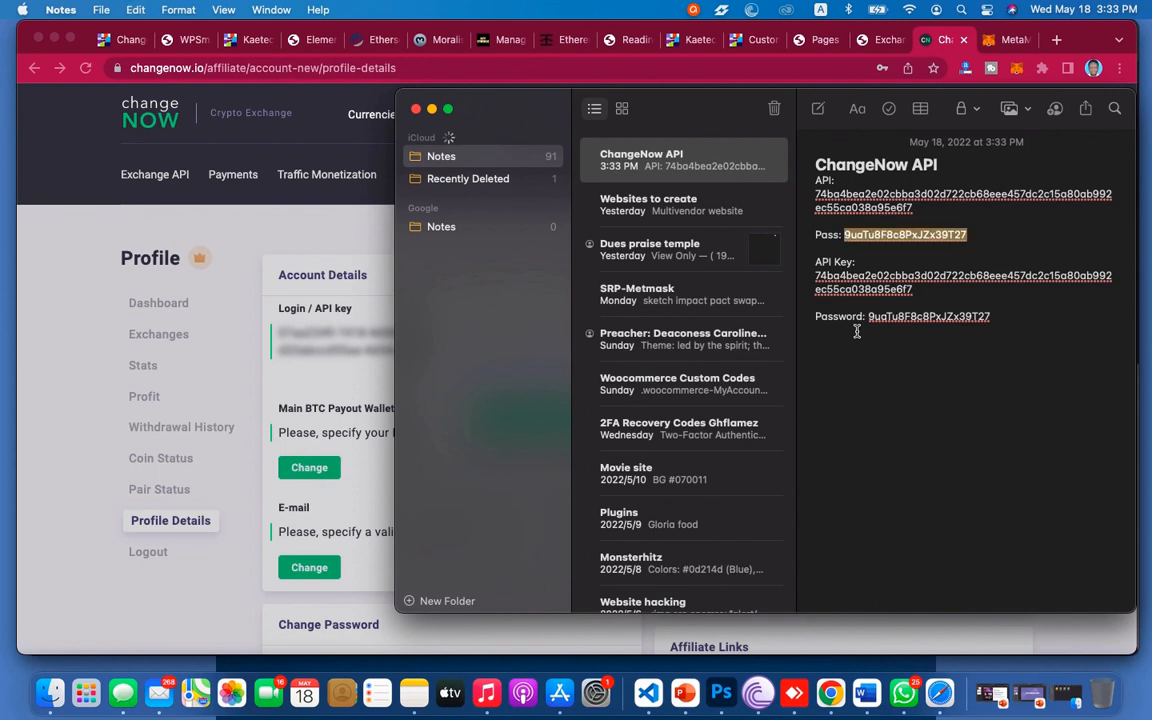
pyautogui.click(892, 364)
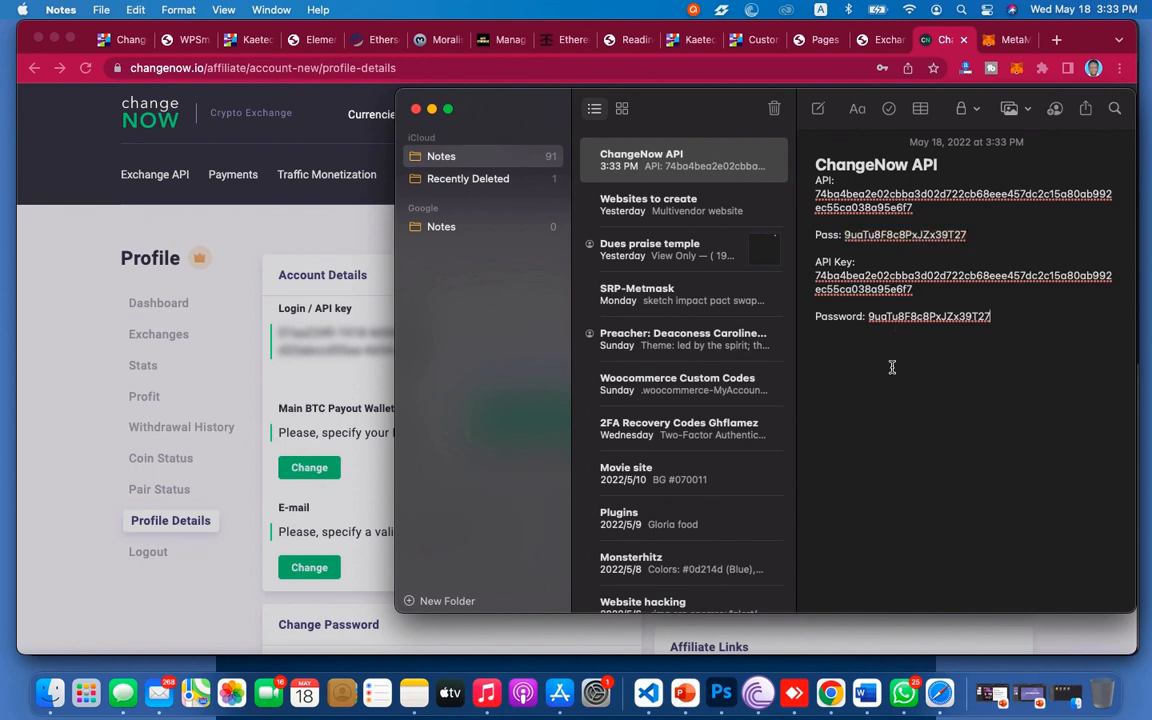
pyautogui.click(297, 355)
# Confirm with the account password to reveal the partner API key, then select it
pyautogui.doubleClick(545, 369)
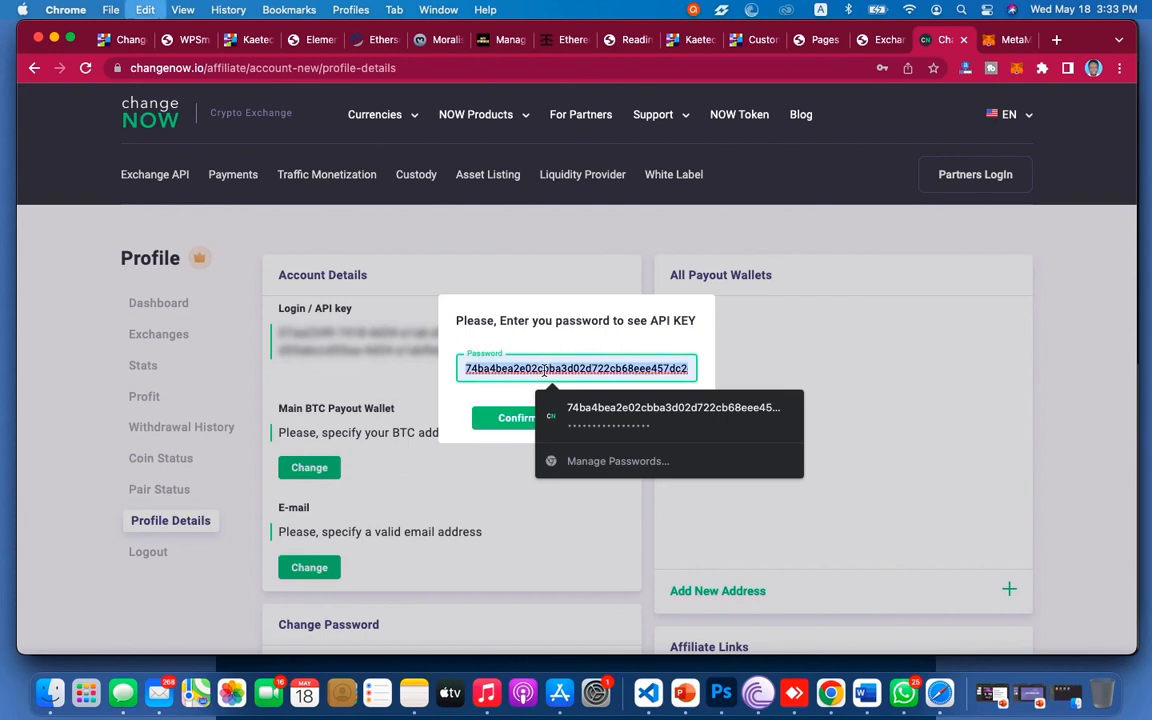
pyautogui.press('super+v')
pyautogui.click(539, 416)
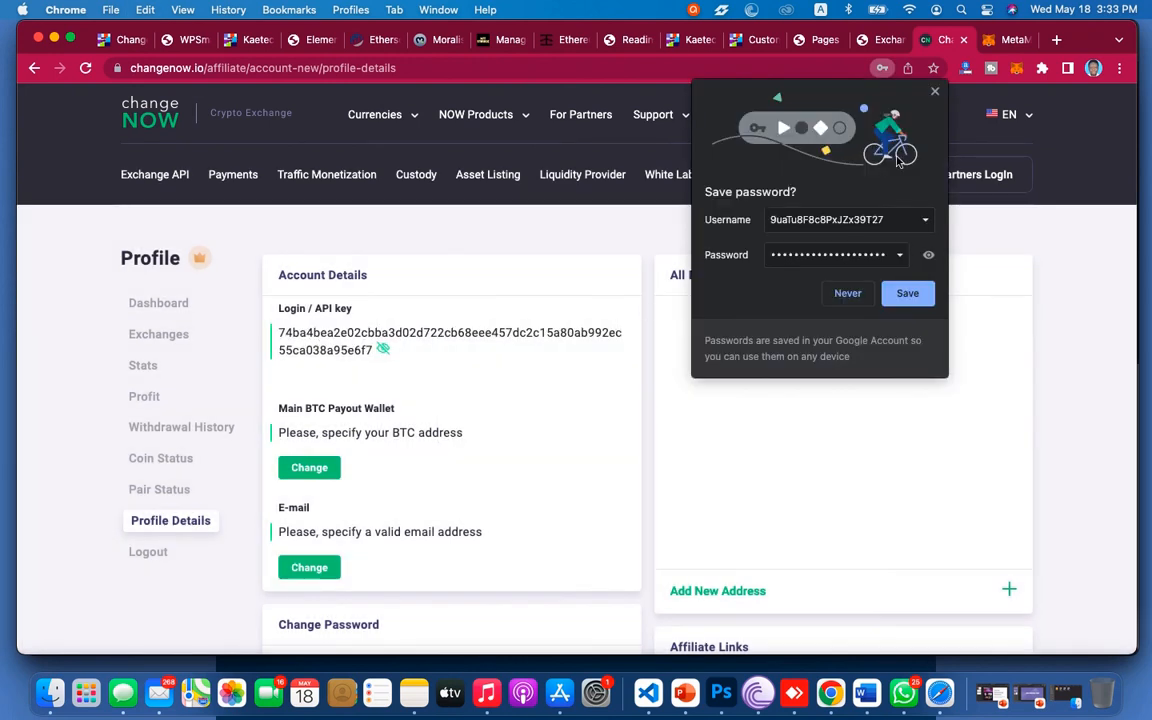
pyautogui.click(935, 95)
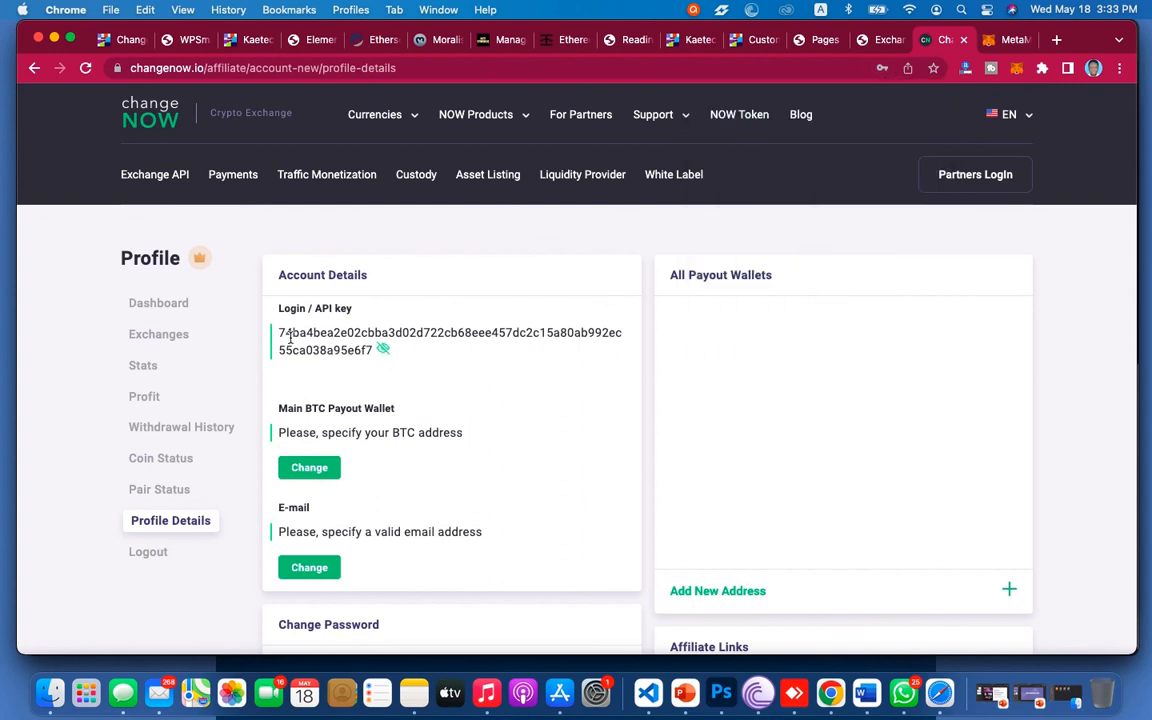
pyautogui.moveTo(277, 332); pyautogui.dragTo(375, 350)
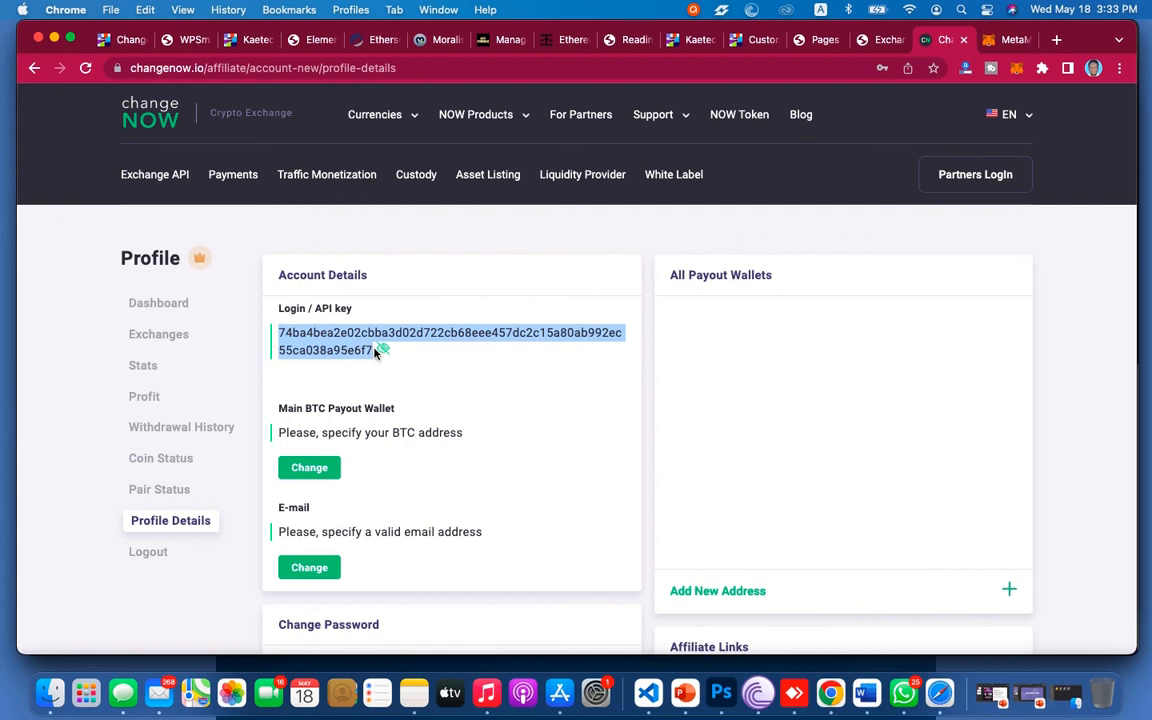
# Paste the partner API key into the ChangeNow.io Partner's API Key field and save the settings
pyautogui.click(118, 40)
pyautogui.click(643, 175)
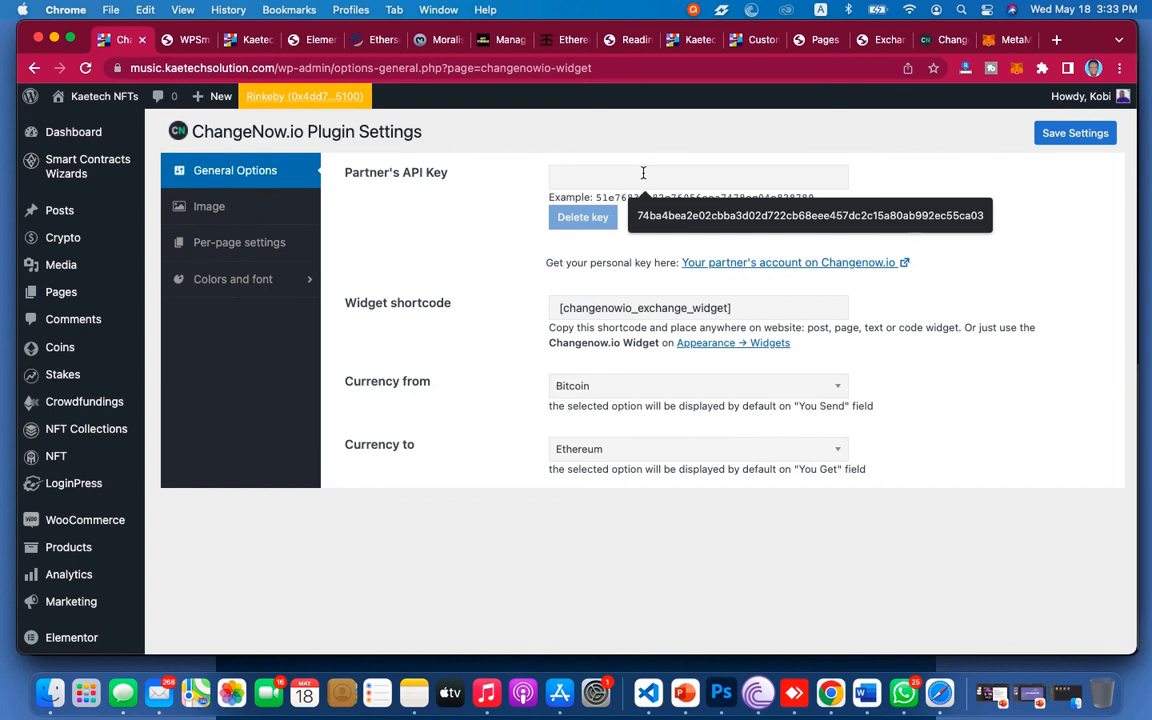
pyautogui.press('super+v')
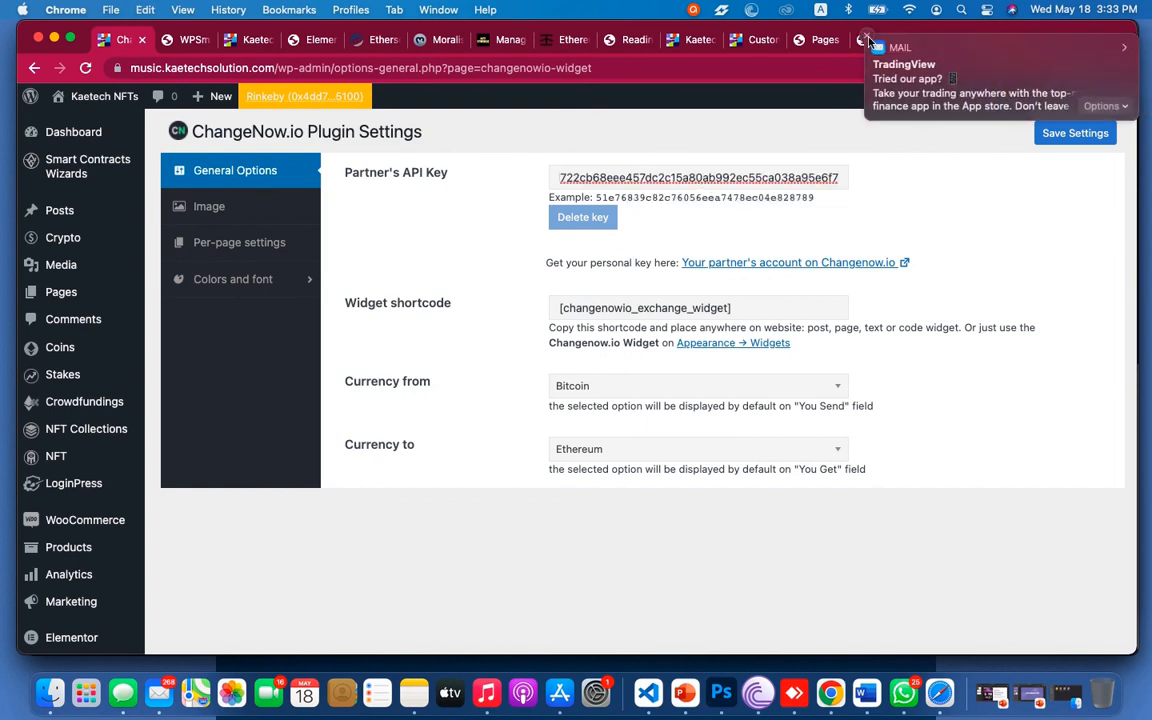
pyautogui.click(868, 42)
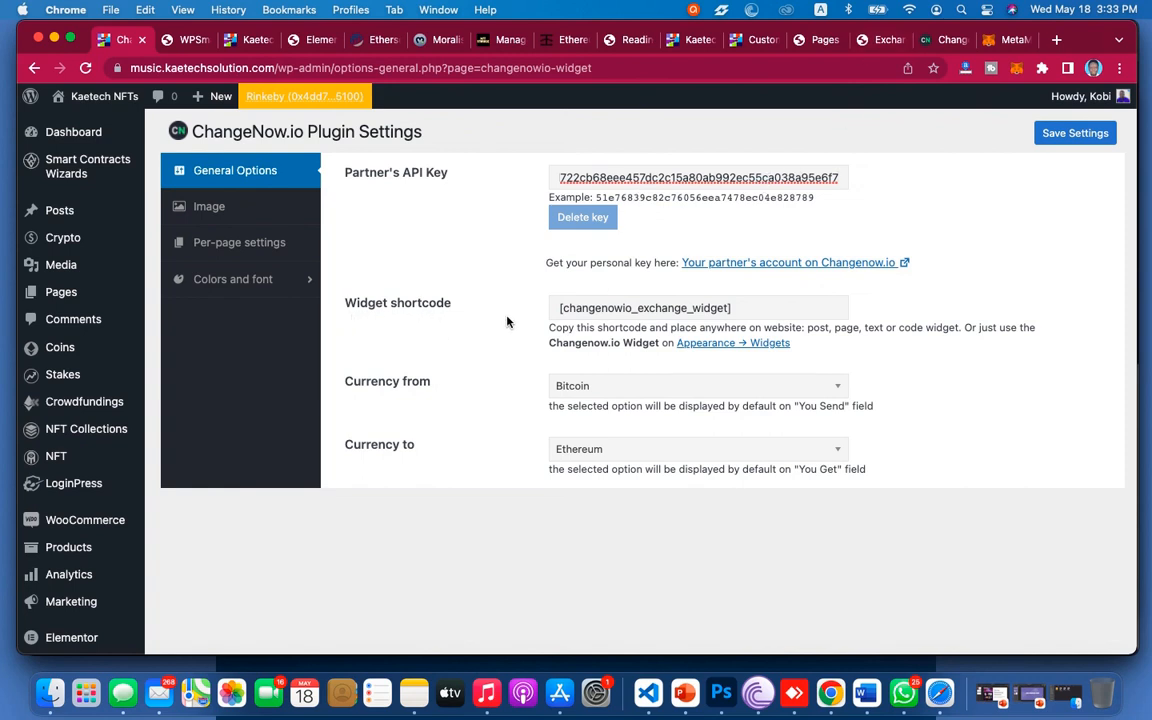
pyautogui.click(740, 307)
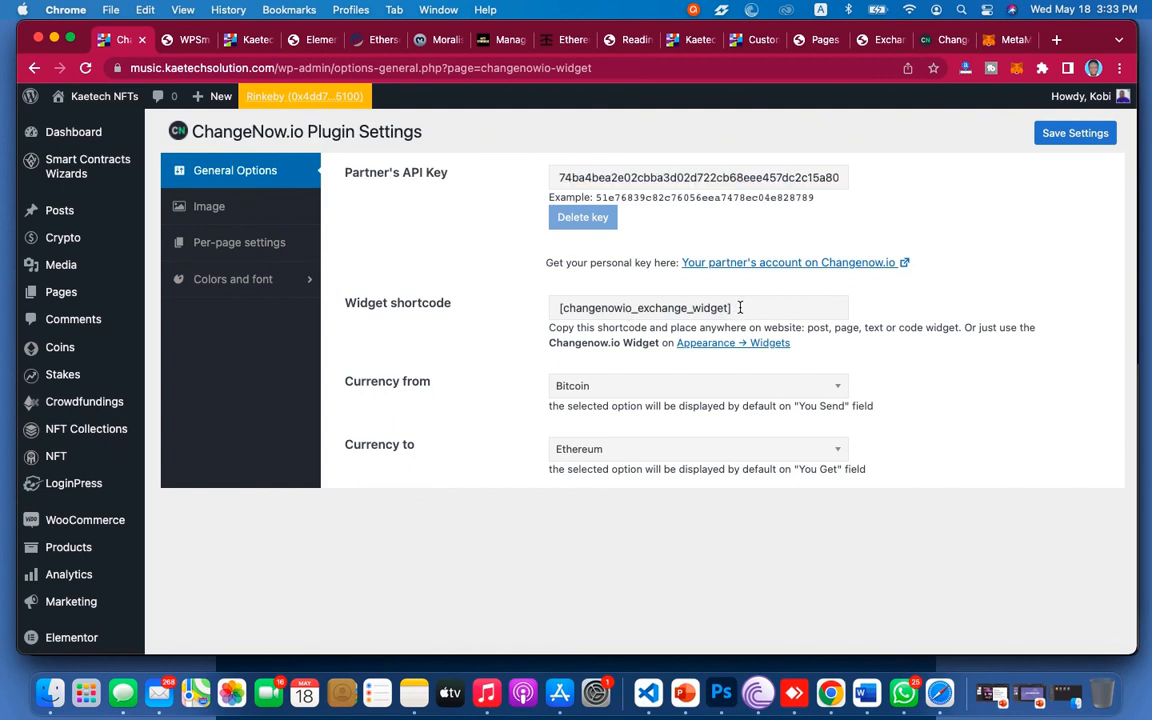
pyautogui.moveTo(736, 310); pyautogui.dragTo(554, 308)
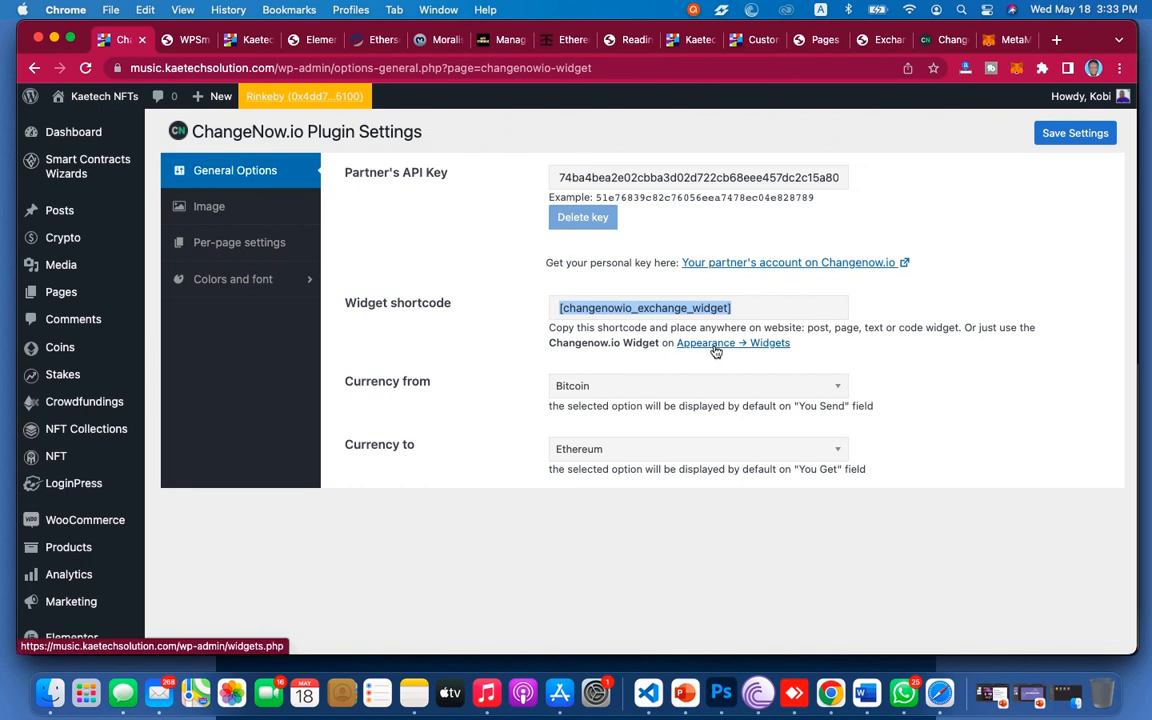
pyautogui.click(1058, 133)
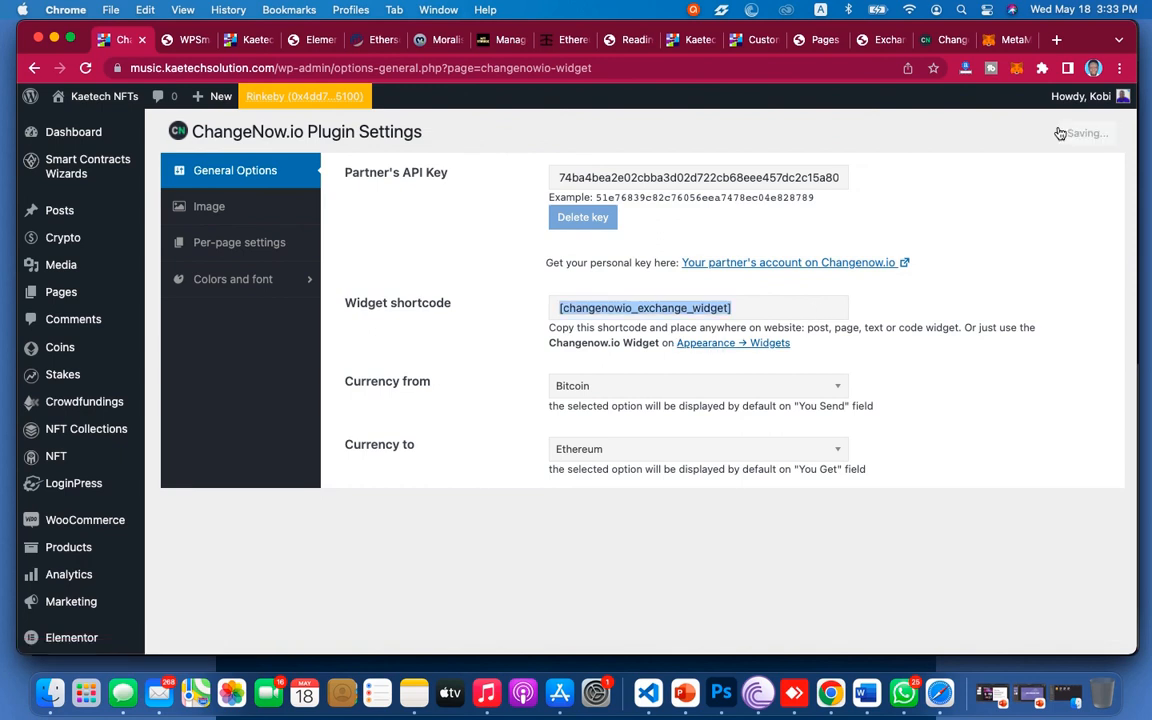
# Select the [changenowio_exchange_widget] shortcode in the ChangeNow.io plugin settings
pyautogui.click(733, 344)
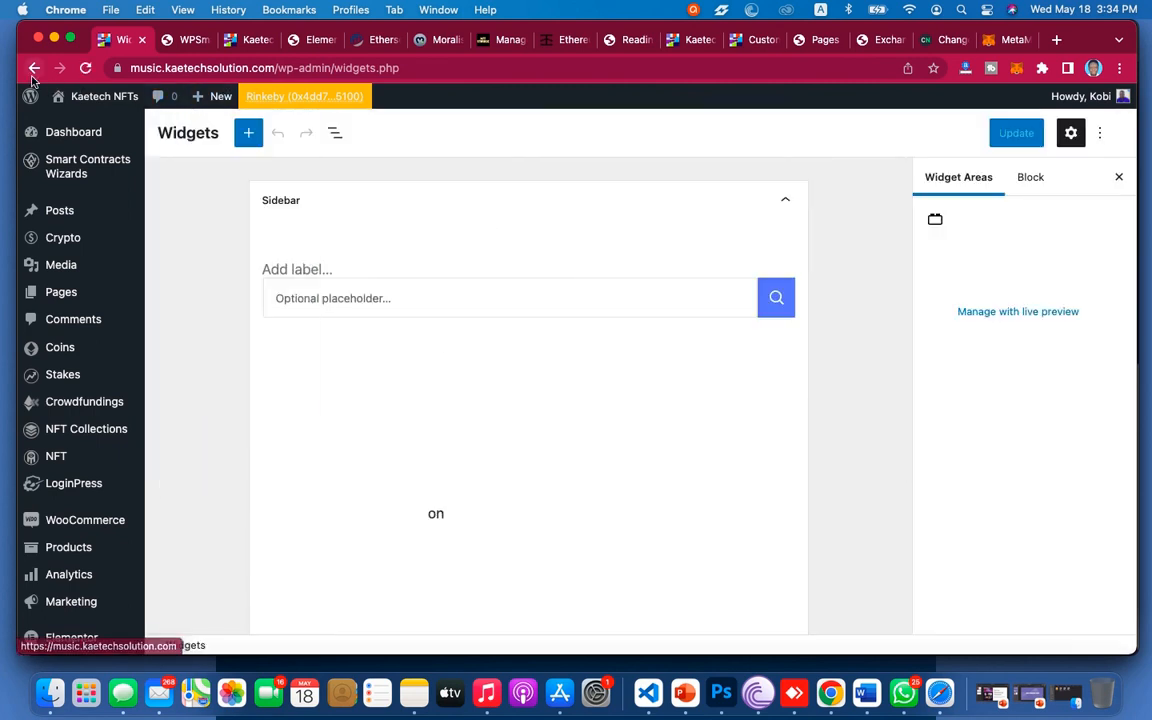
pyautogui.click(34, 68)
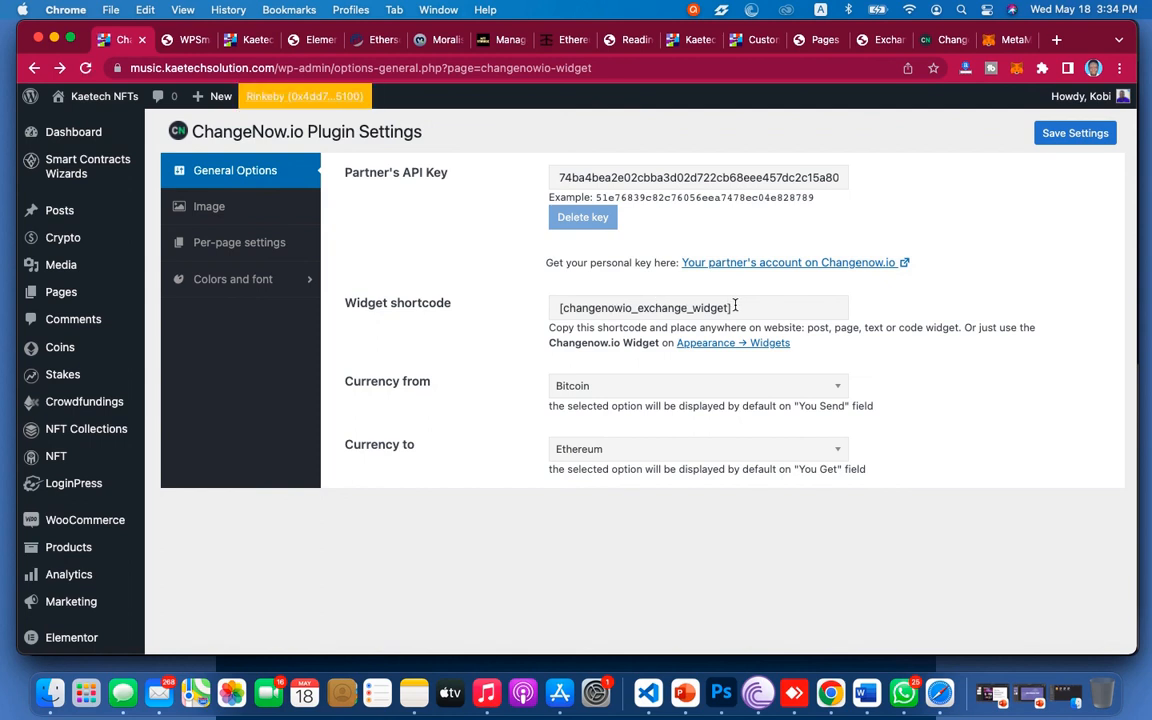
pyautogui.moveTo(735, 306); pyautogui.dragTo(527, 310)
pyautogui.press('super+c')
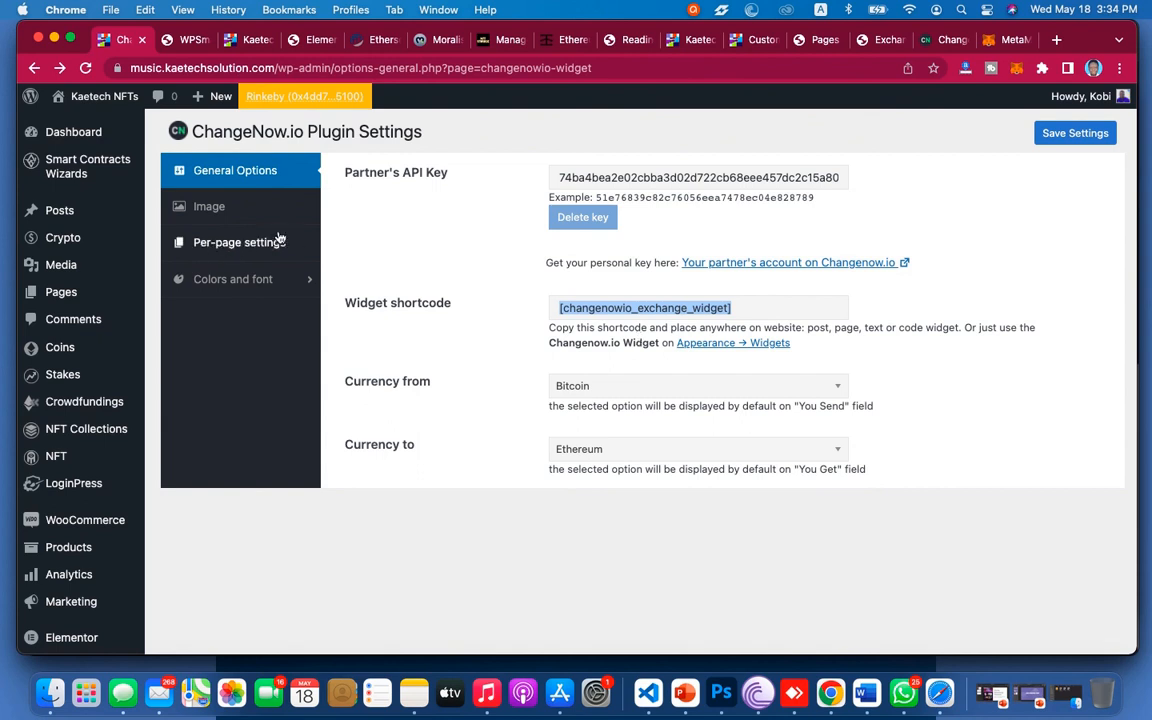
# Swap the ChangeNow.io widget logo for the custom NFT-LOGO image, save, then review per-page and color settings
pyautogui.click(212, 208)
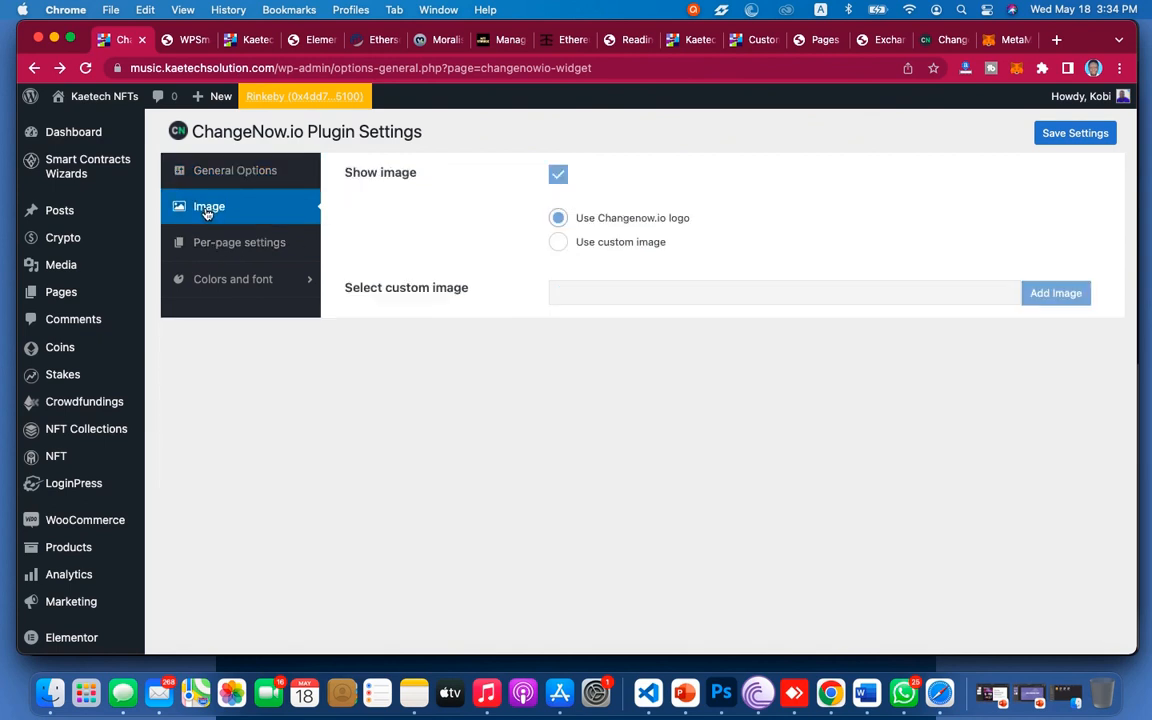
pyautogui.click(559, 243)
pyautogui.click(1063, 296)
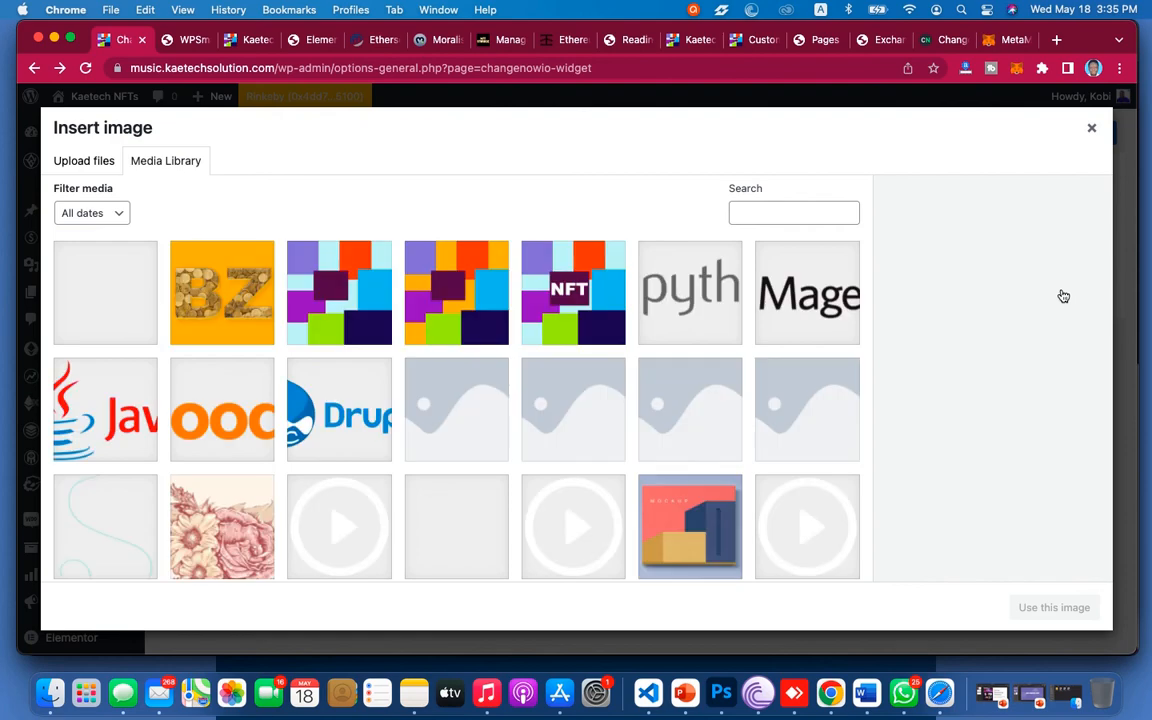
pyautogui.click(545, 280)
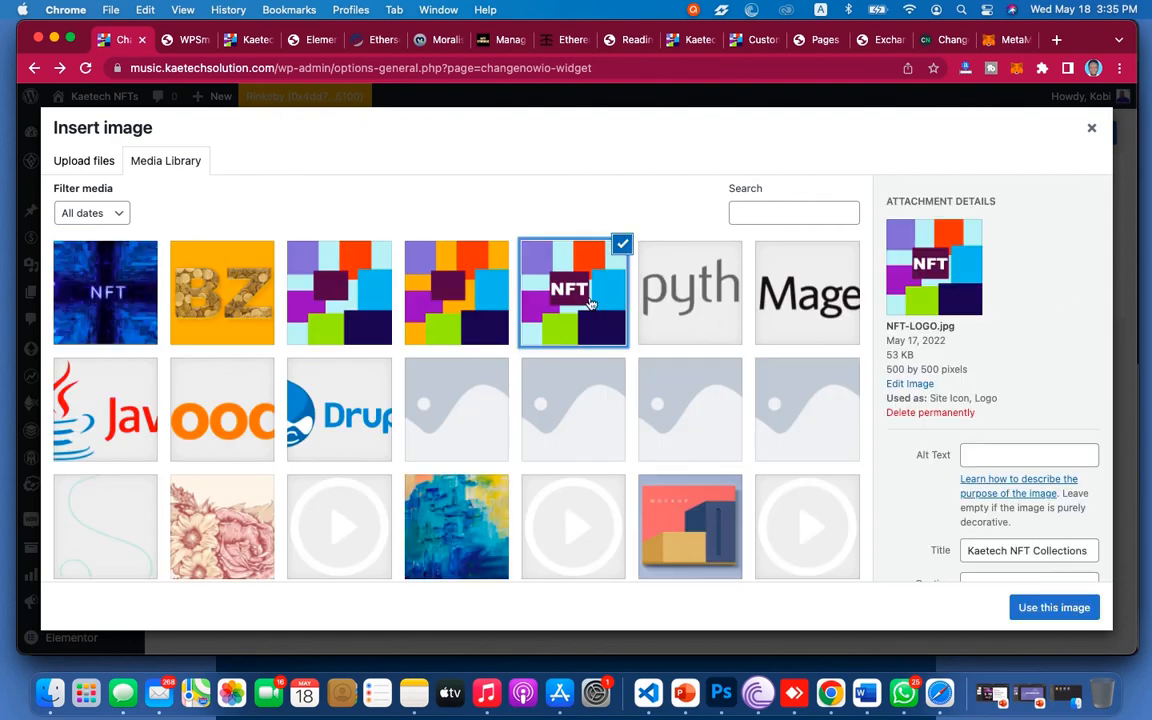
pyautogui.click(1054, 607)
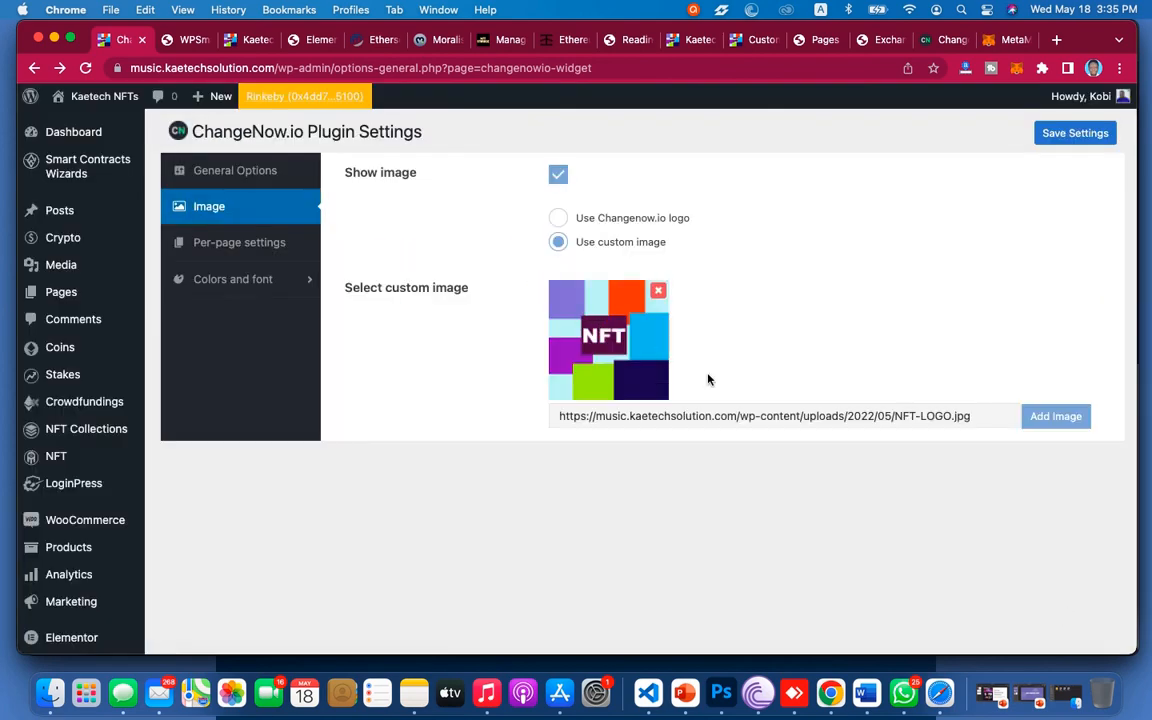
pyautogui.click(1078, 140)
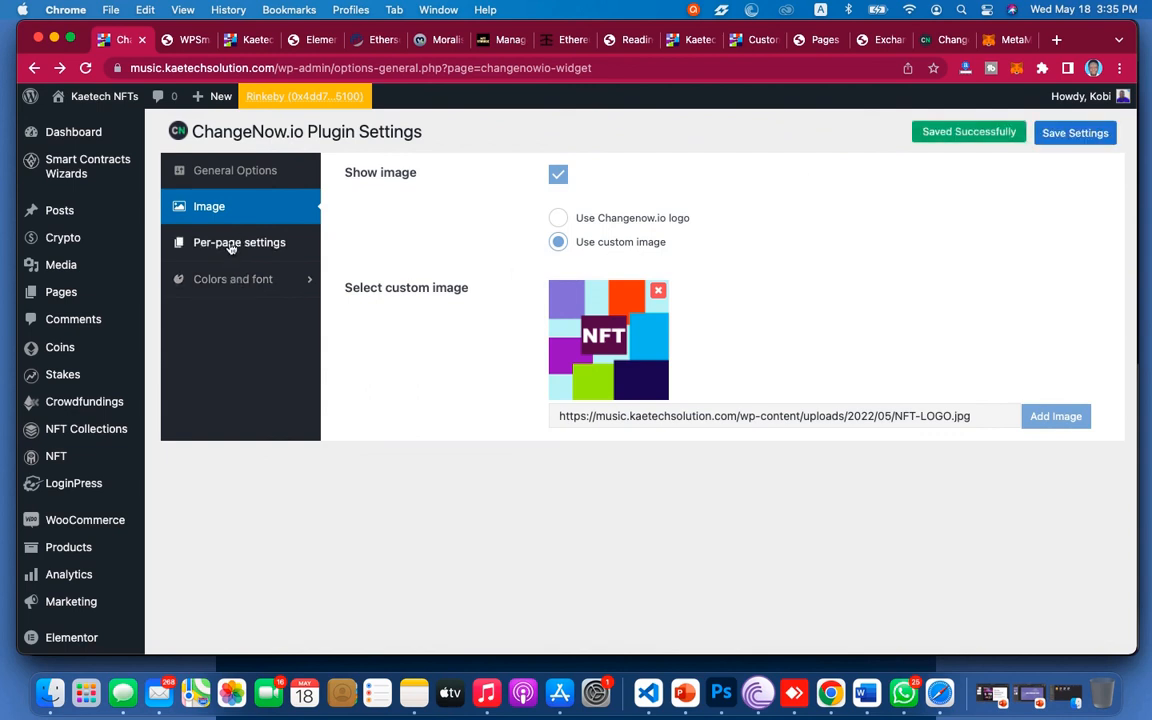
pyautogui.click(230, 243)
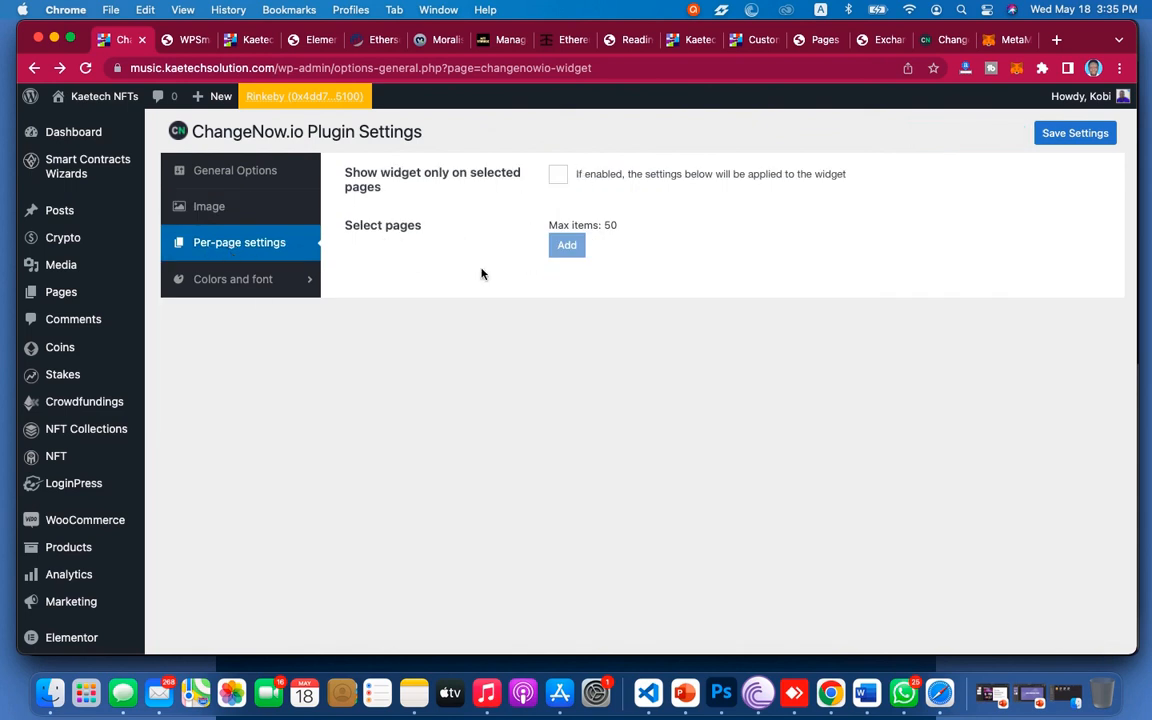
pyautogui.click(258, 285)
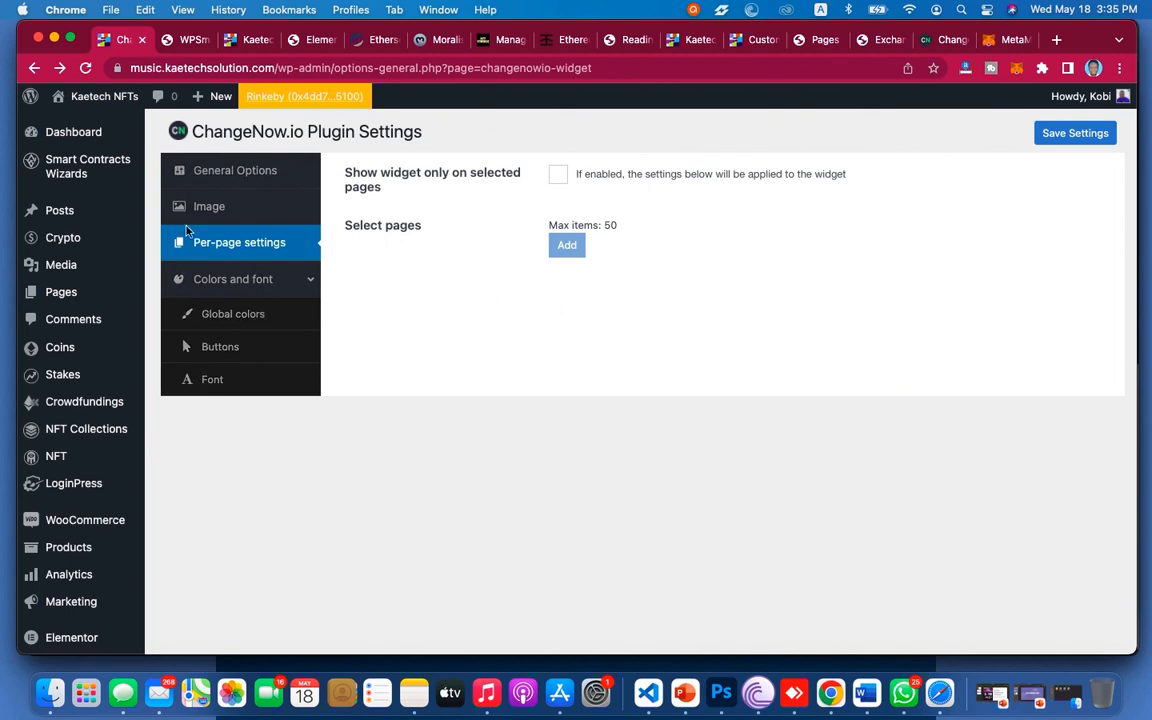
# Create a new page titled 'Exchange' with a Shortcode block holding [changenowio_exchange_widget]
pyautogui.moveTo(111, 292)
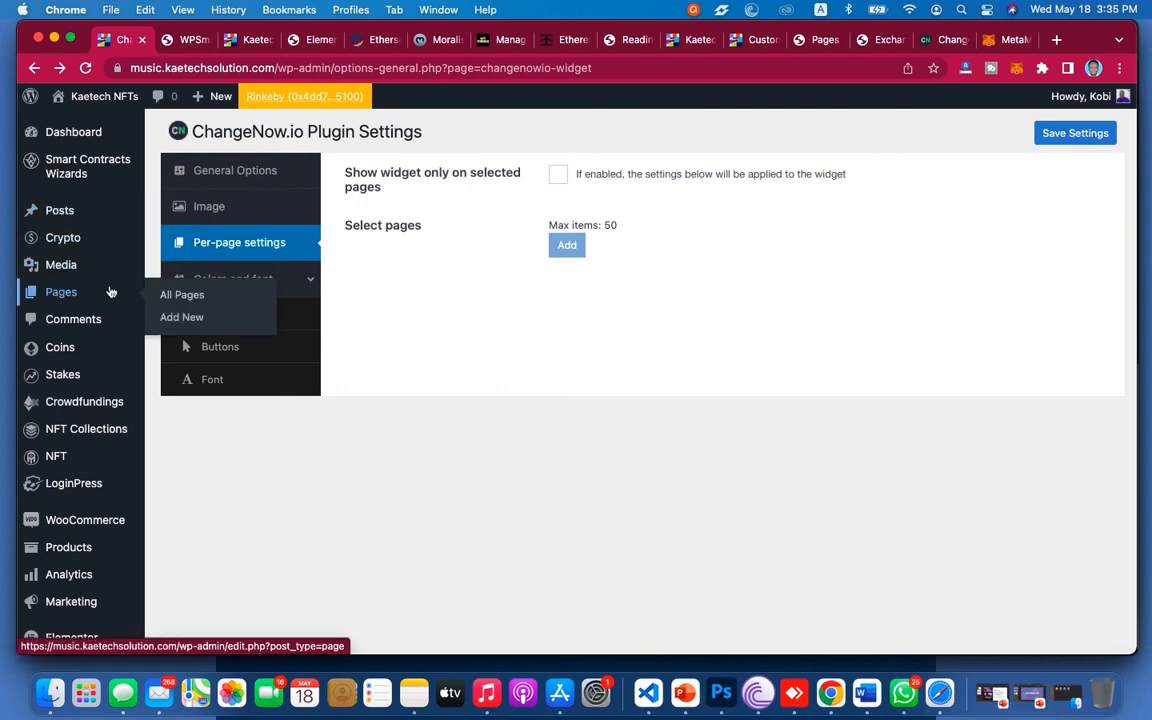
pyautogui.click(172, 318)
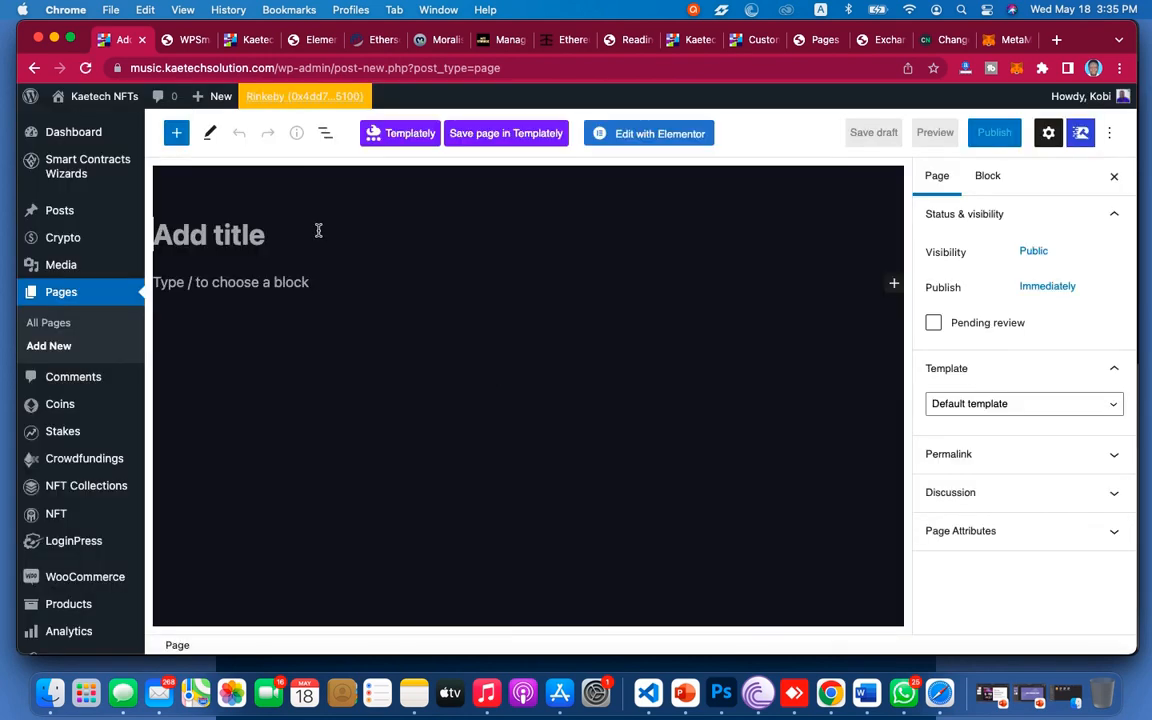
pyautogui.write('Exchange')
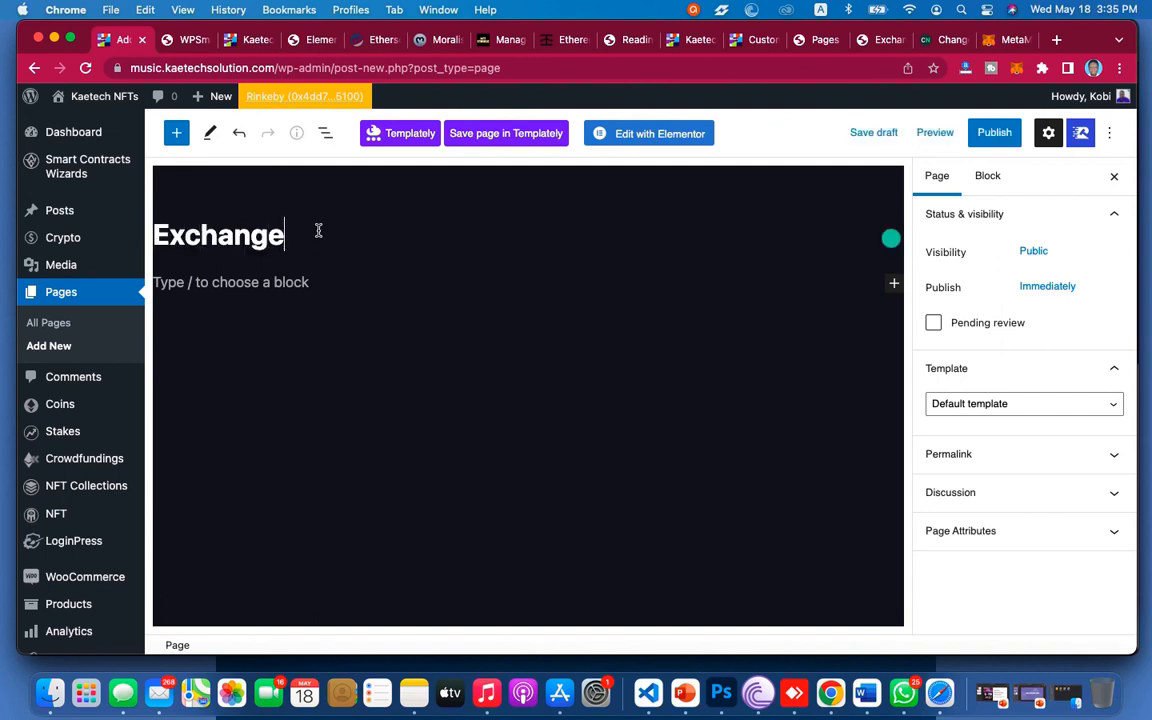
pyautogui.click(893, 287)
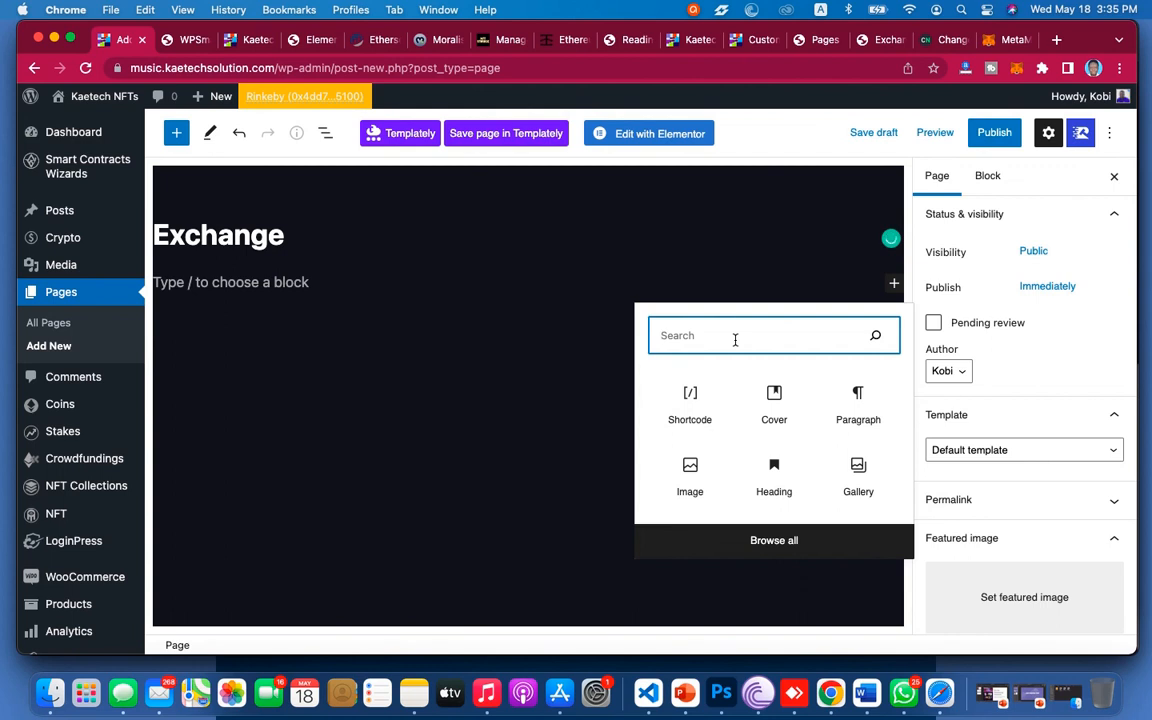
pyautogui.click(680, 428)
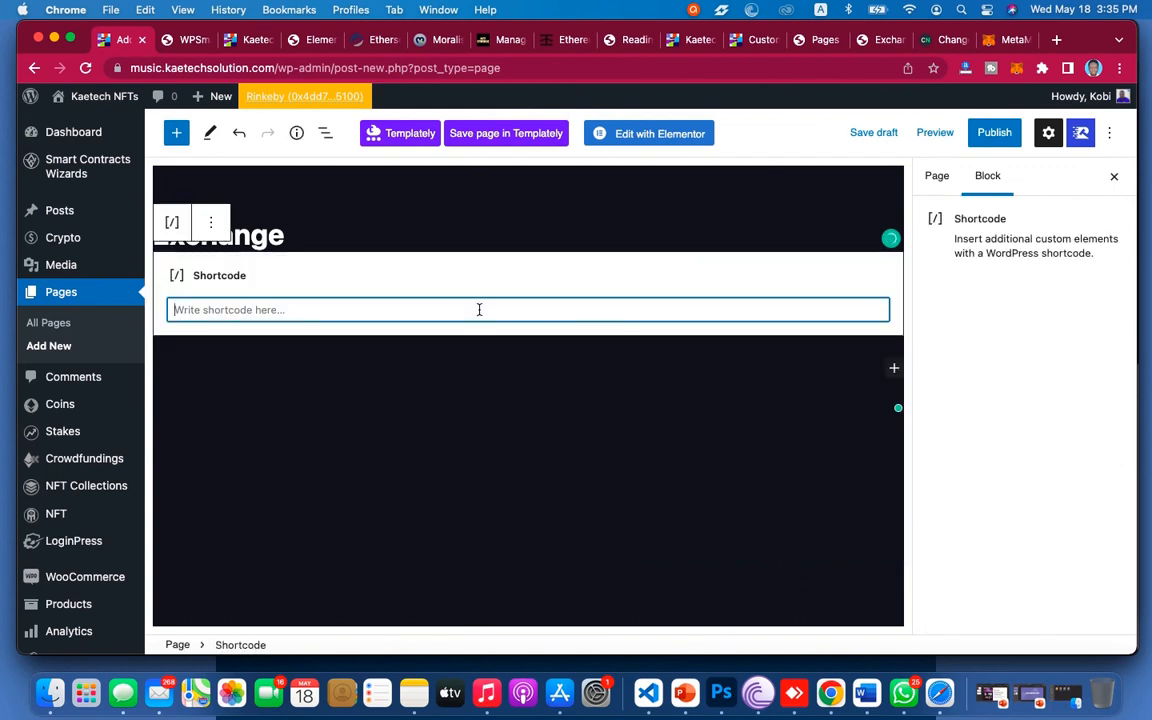
pyautogui.press('super+v')
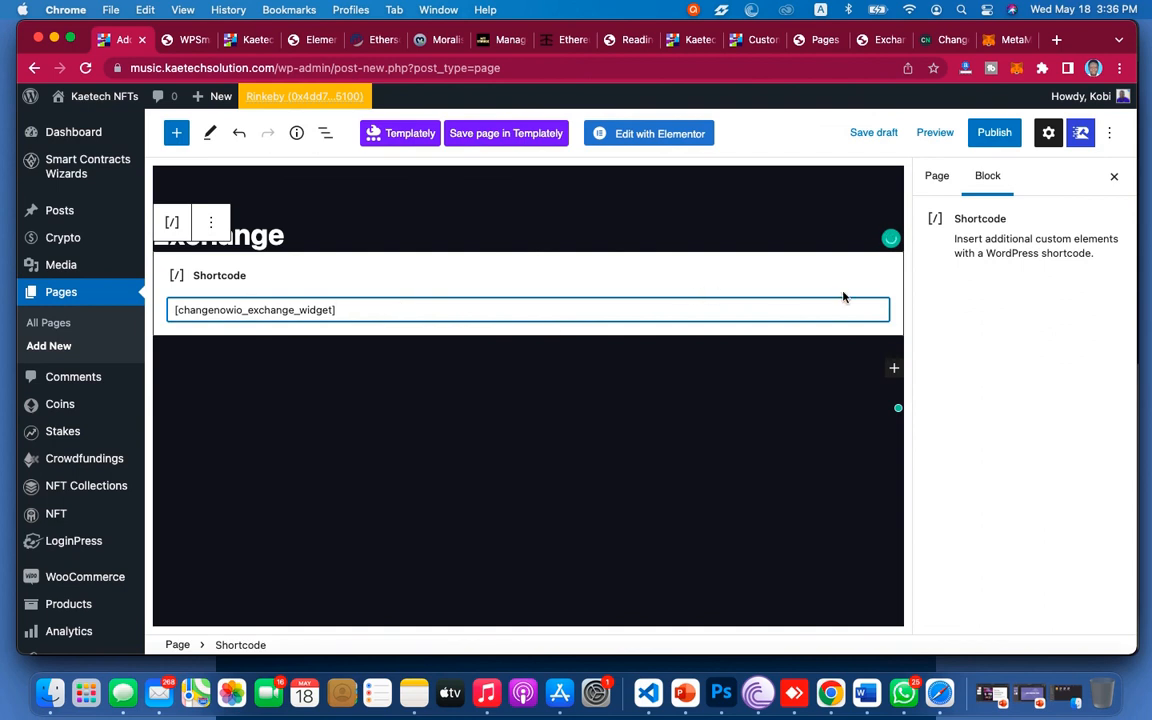
# Publish the Exchange page
pyautogui.click(995, 132)
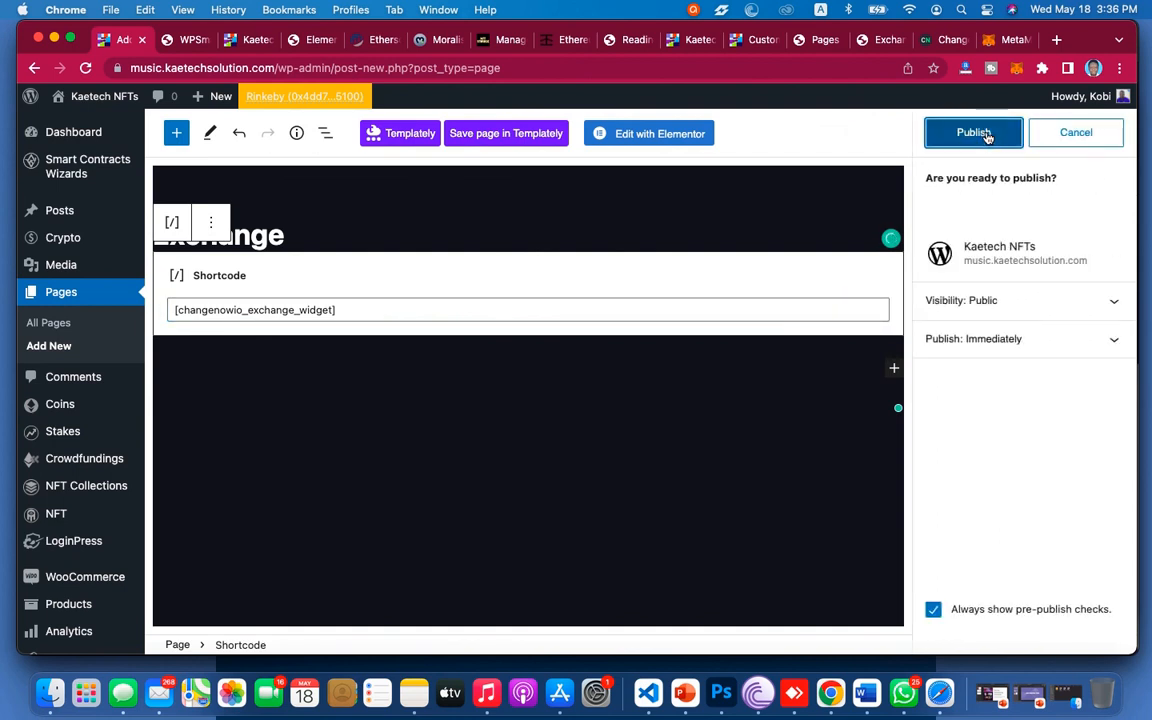
pyautogui.click(985, 135)
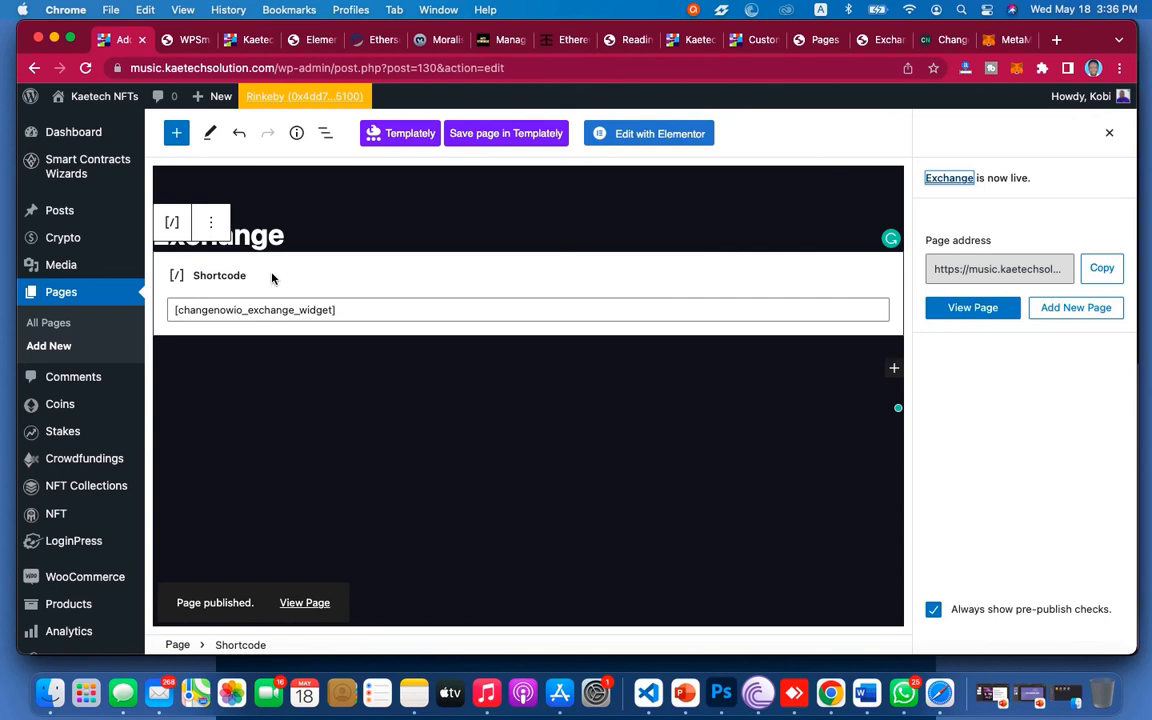
pyautogui.scroll(-5, 72, 507)
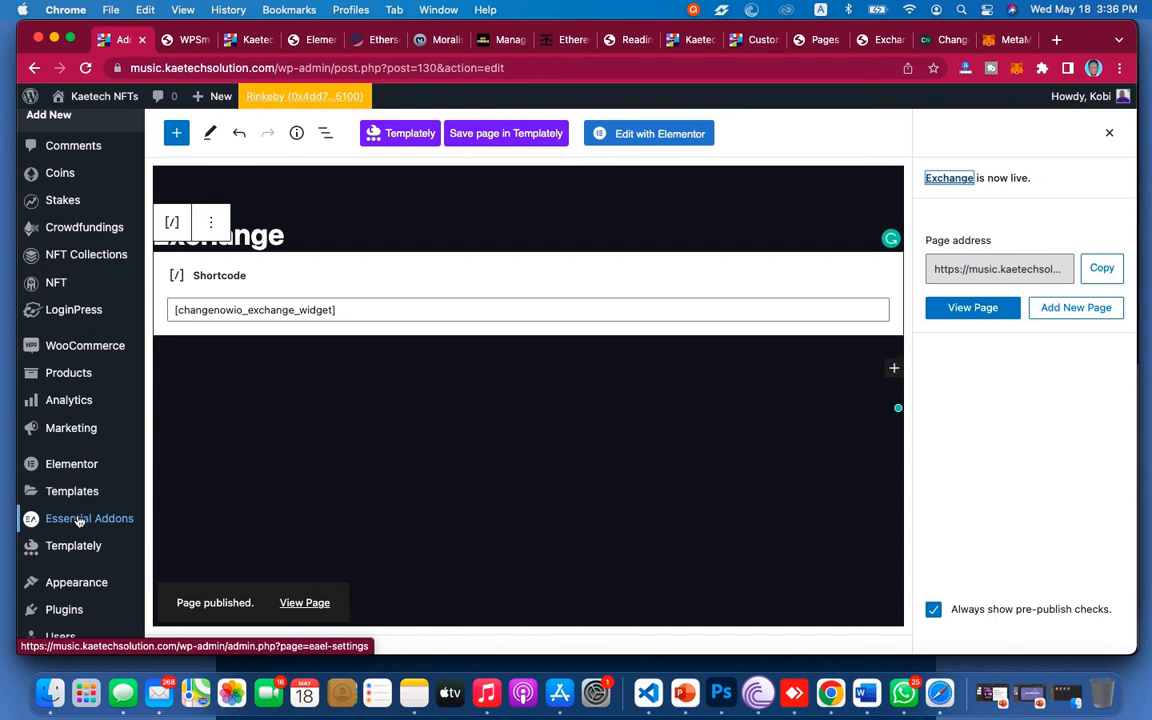
# Add the Exchange page to the Main Menu
pyautogui.moveTo(73, 584)
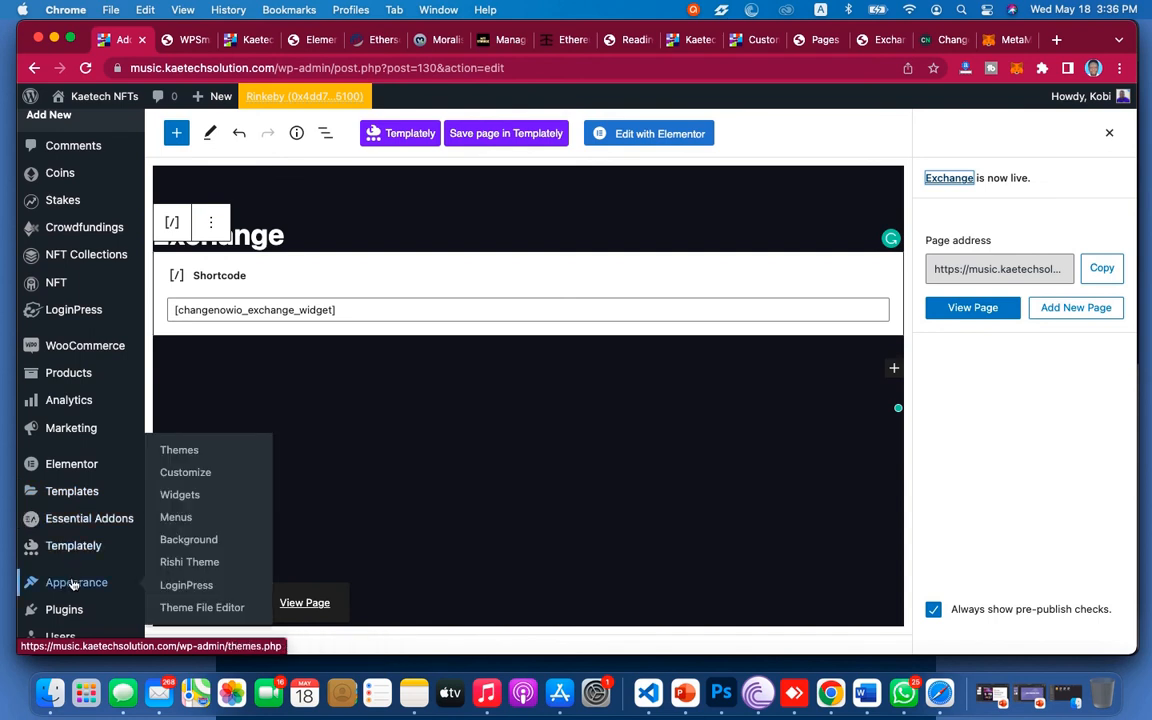
pyautogui.click(175, 517)
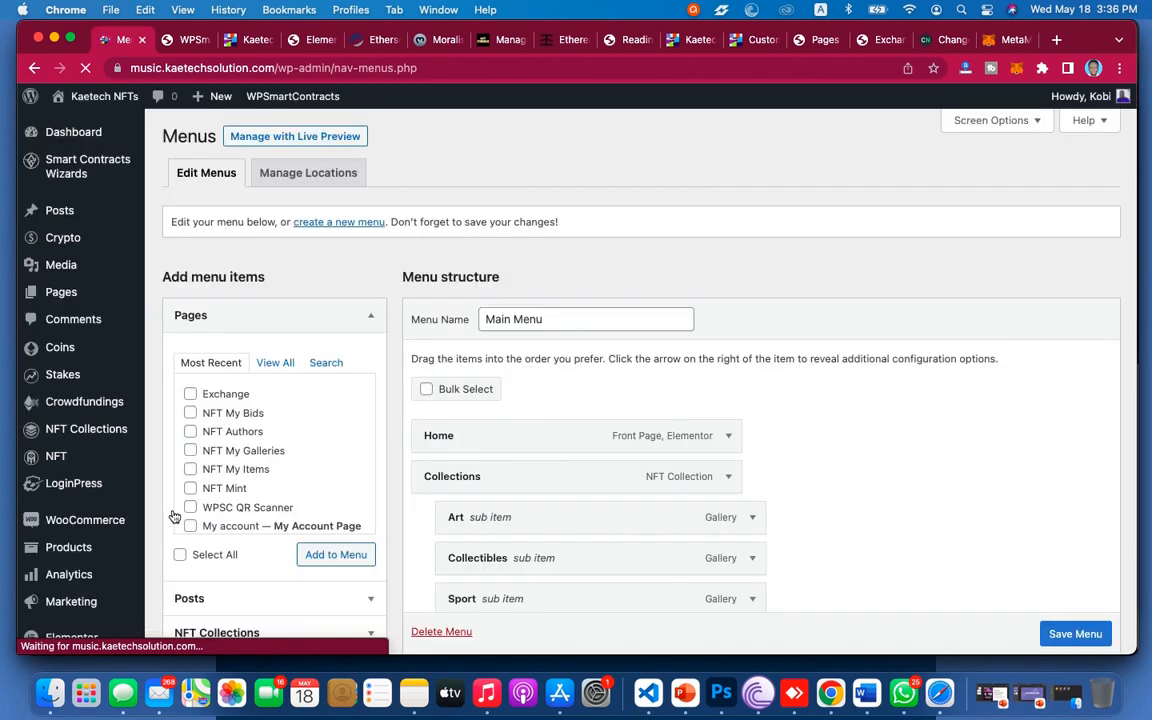
pyautogui.scroll(-4, 429, 392)
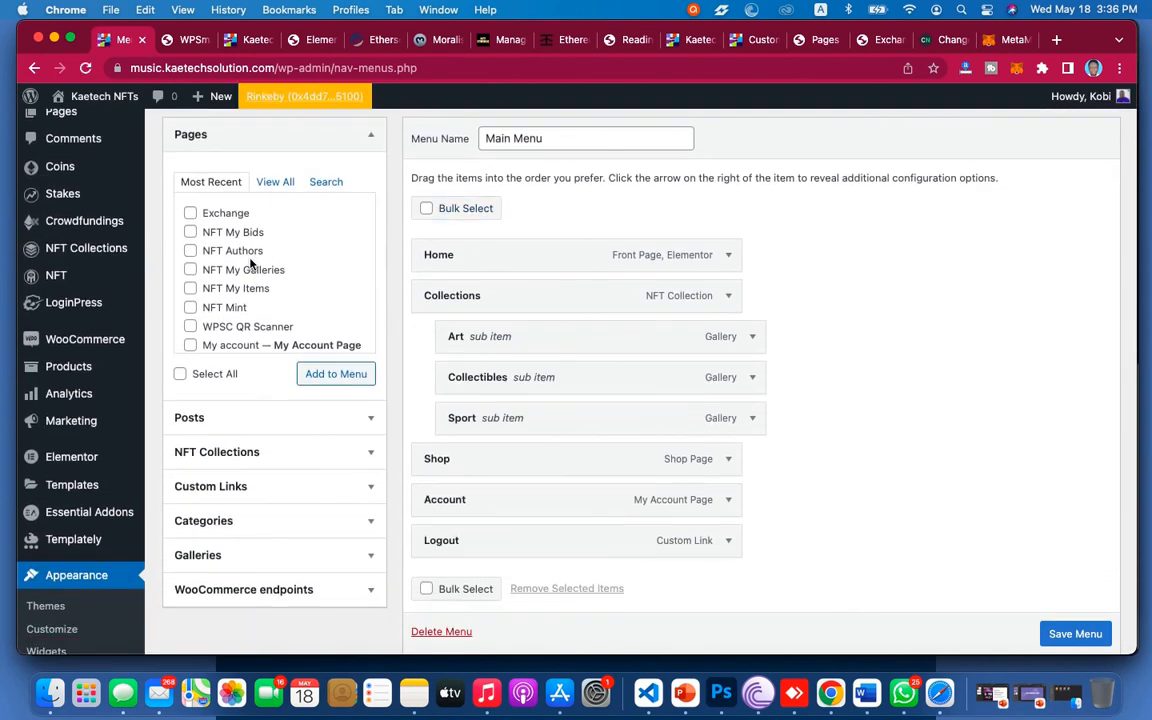
pyautogui.click(204, 216)
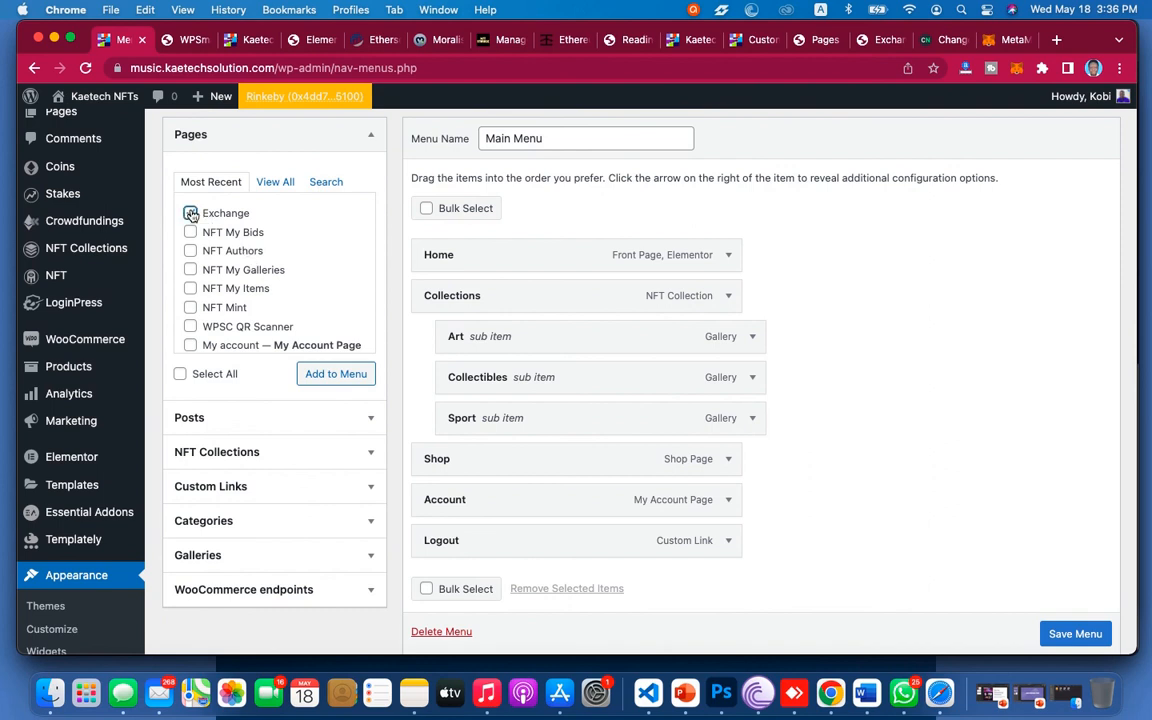
pyautogui.click(320, 373)
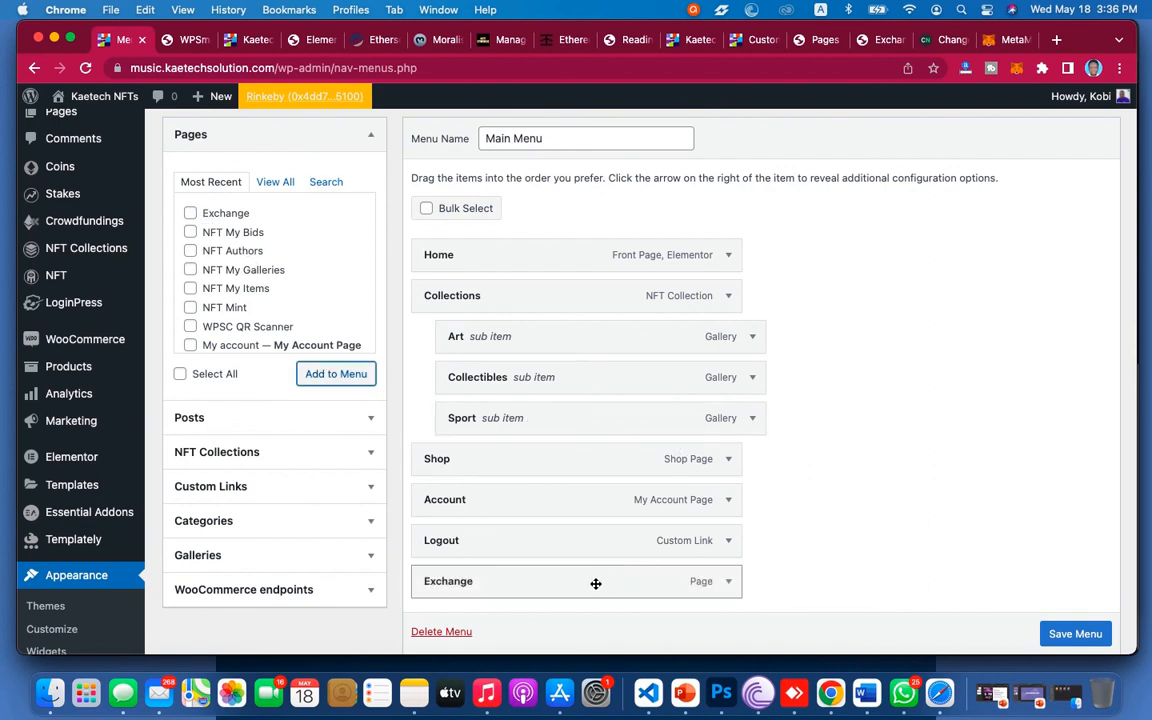
# Move Exchange right after Collections, save the menu, and reload the site home page
pyautogui.moveTo(595, 583); pyautogui.dragTo(589, 463)
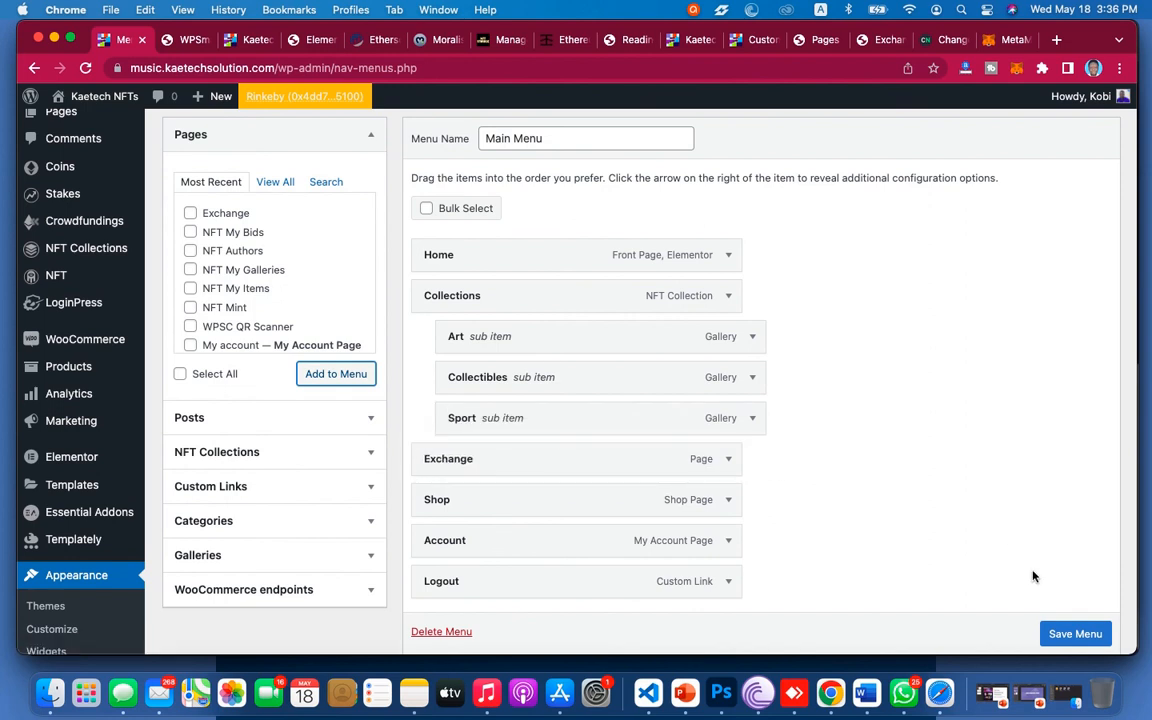
pyautogui.click(1070, 634)
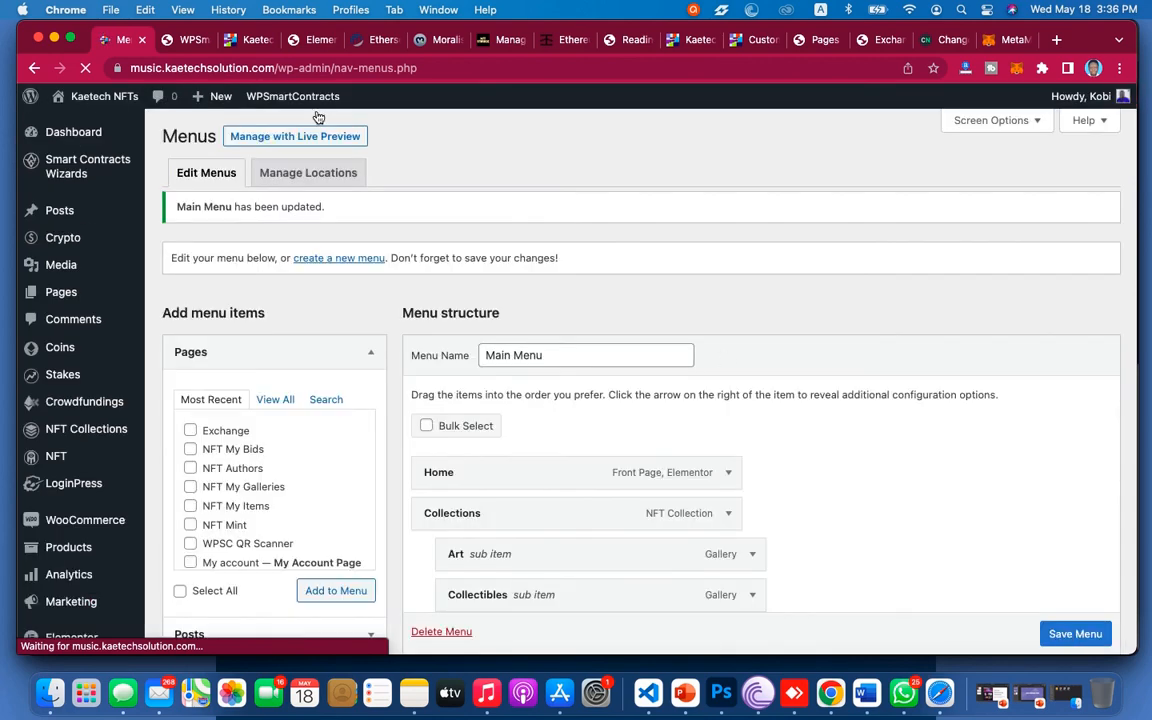
pyautogui.click(249, 41)
pyautogui.click(86, 69)
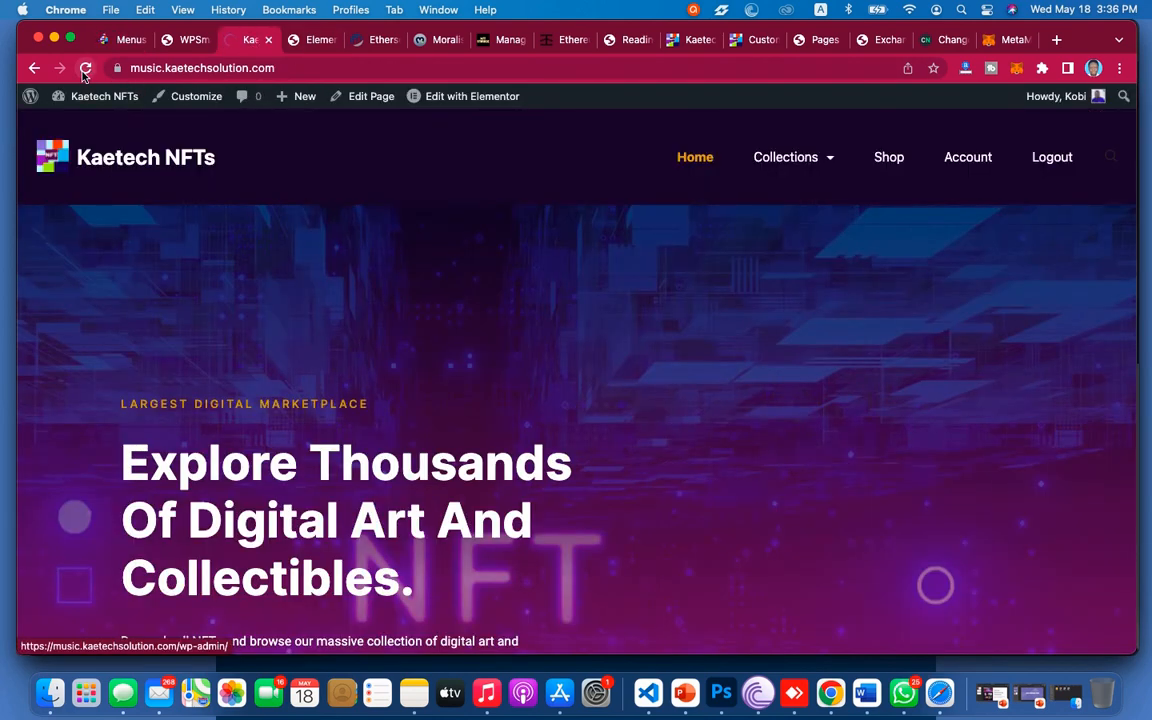
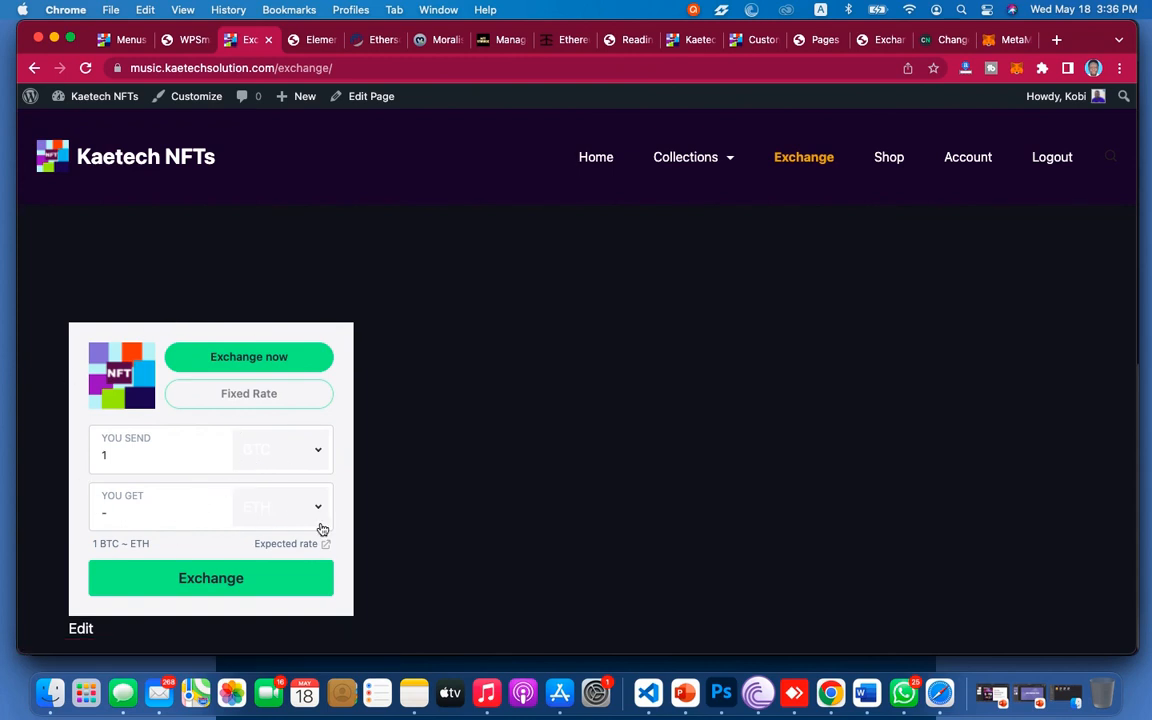
# Browse the widget's currency list to send, then close it, keeping BTC
pyautogui.scroll(-2, 345, 452)
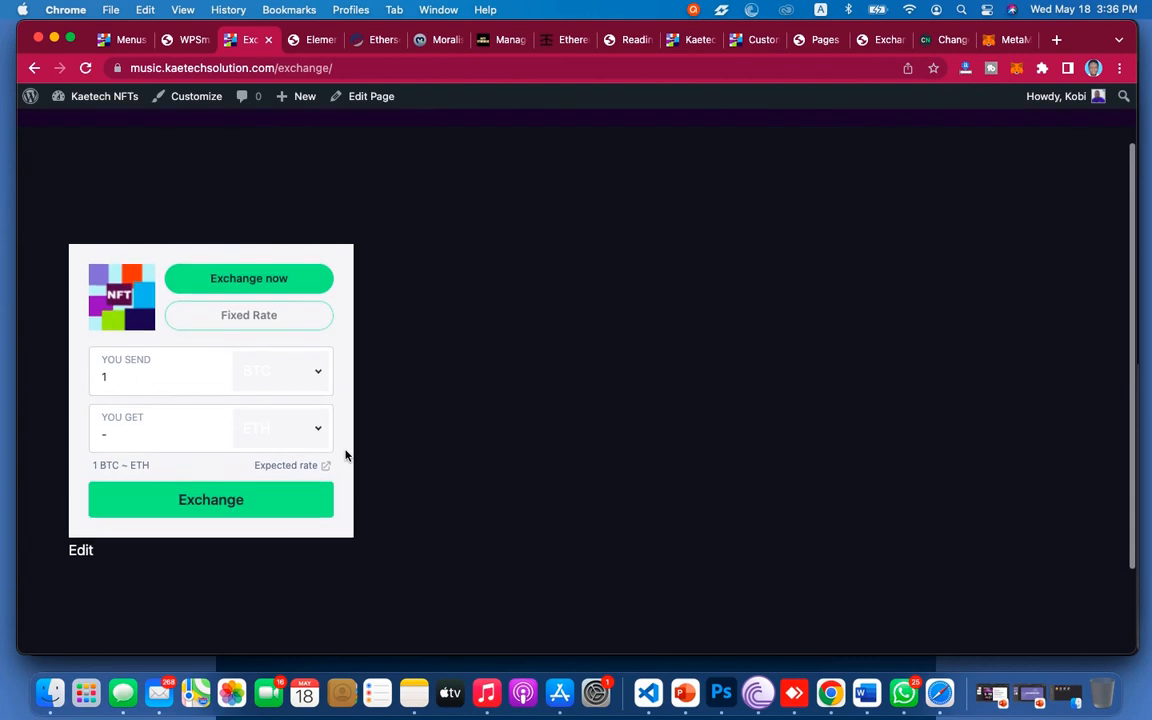
pyautogui.click(289, 374)
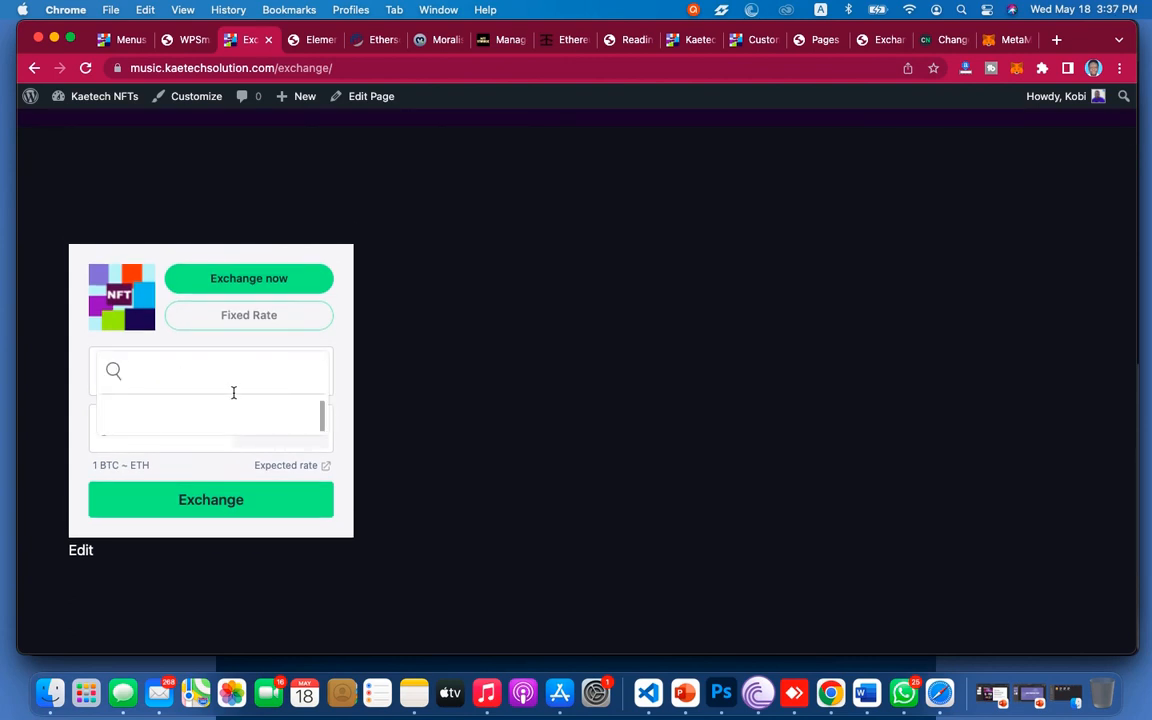
pyautogui.scroll(-2, 176, 418)
pyautogui.scroll(2, 172, 416)
pyautogui.click(91, 369)
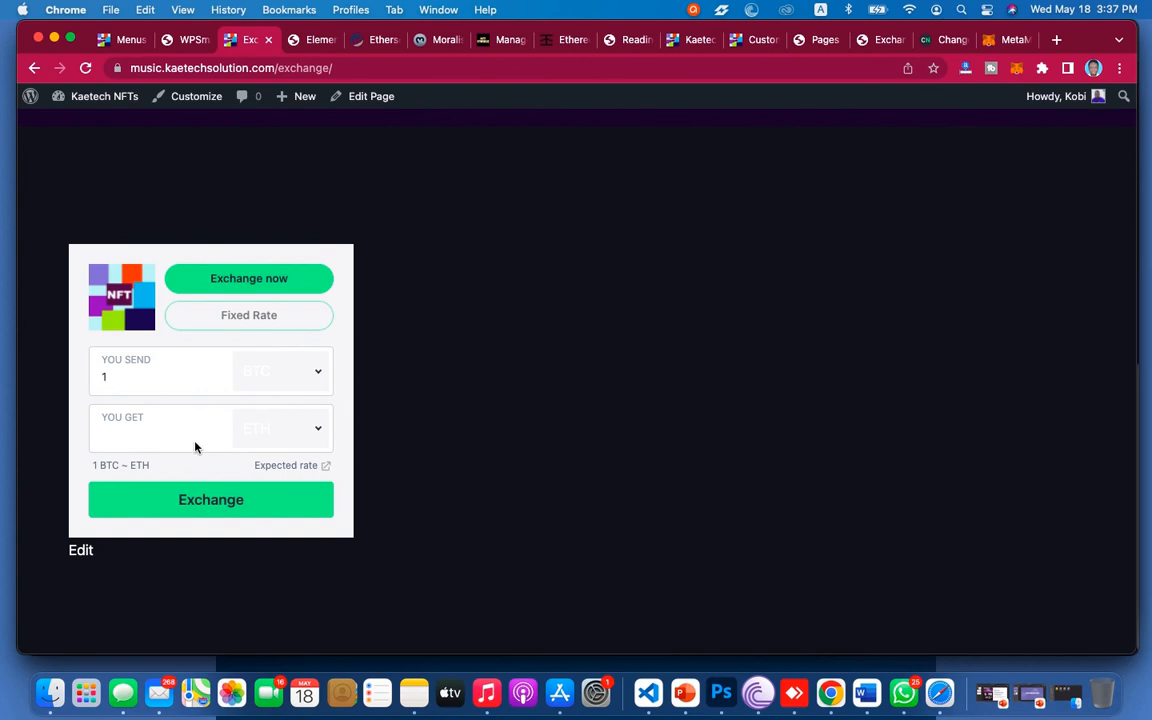
# Change the send amount from 1 to 0.005 BTC (≈0.071557 ETH) and start the exchange
pyautogui.scroll(-1, 226, 457)
pyautogui.scroll(1, 226, 457)
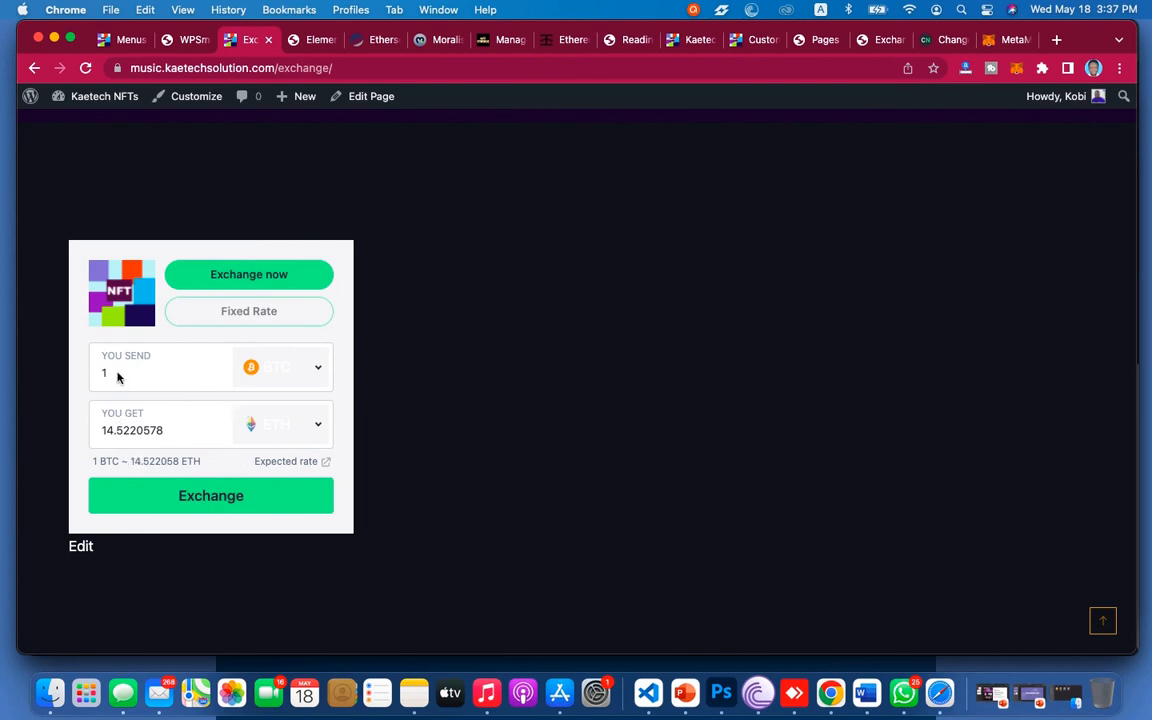
pyautogui.moveTo(113, 373); pyautogui.dragTo(92, 370)
pyautogui.write('0.00')
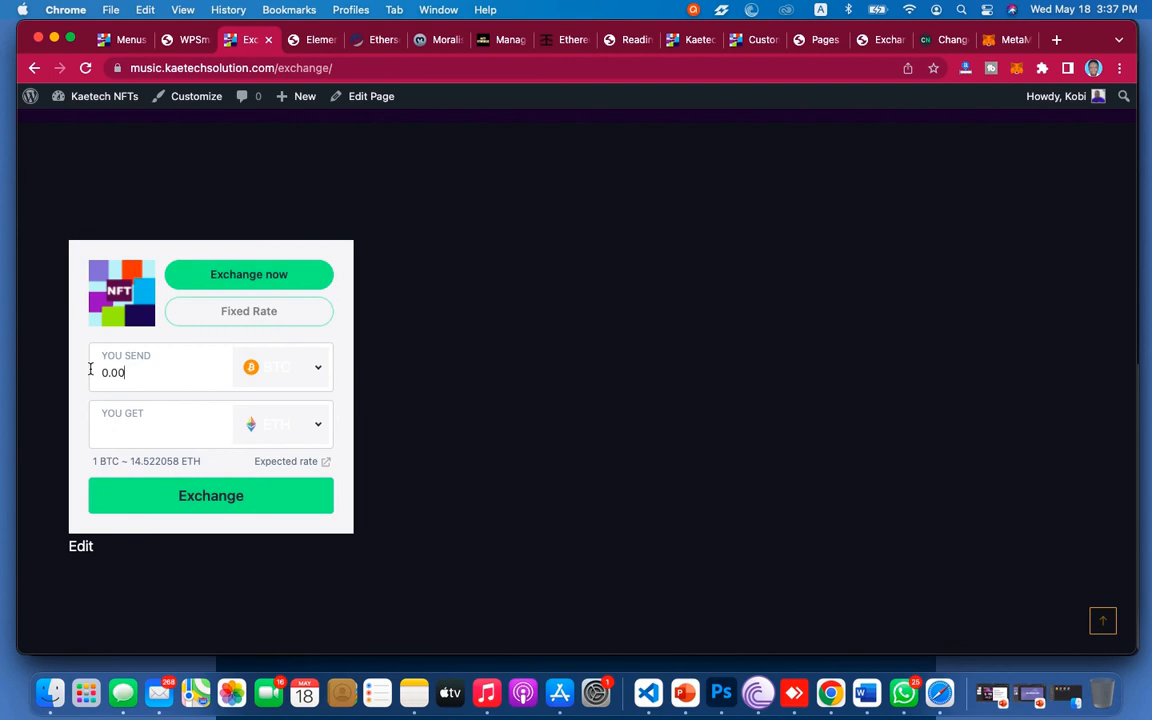
pyautogui.write('5')
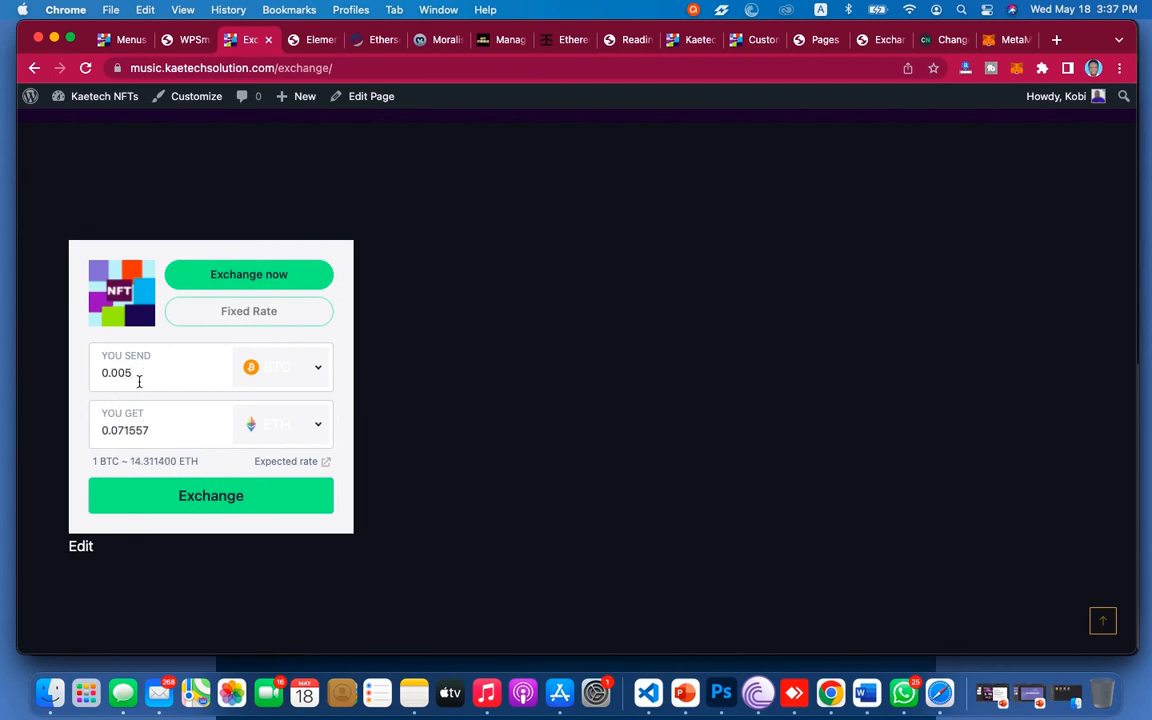
pyautogui.click(199, 501)
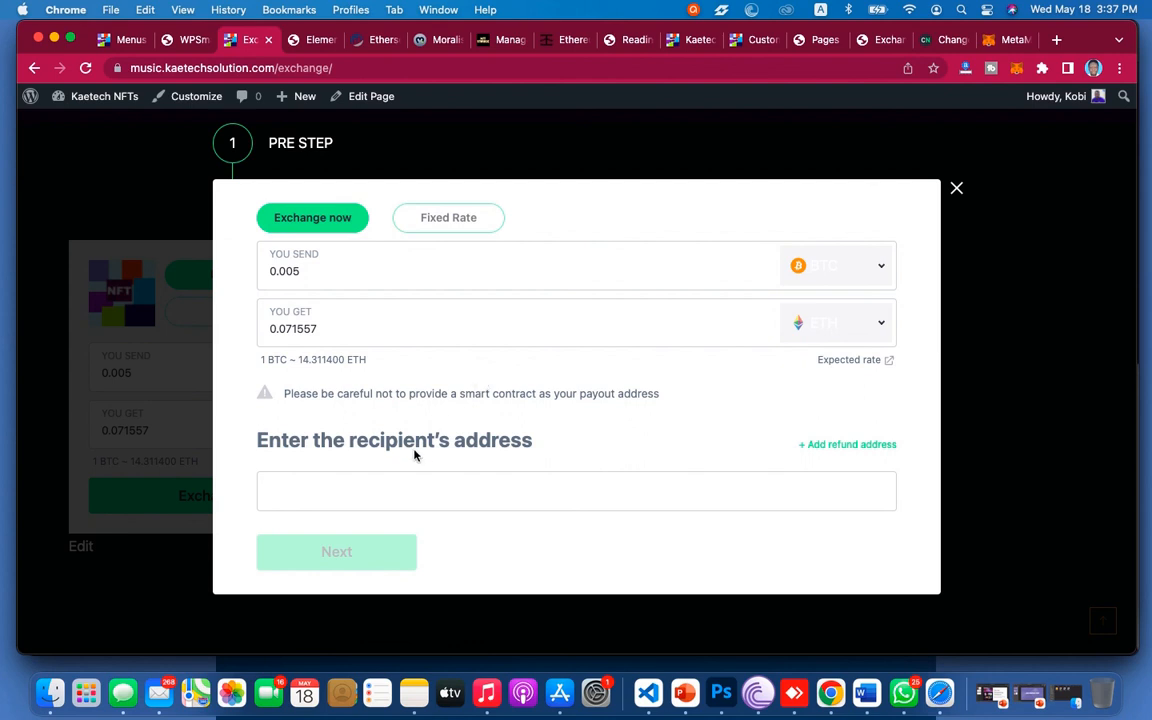
# Use the copied MetaMask account address as the recipient and continue to the Confirm step
pyautogui.click(352, 497)
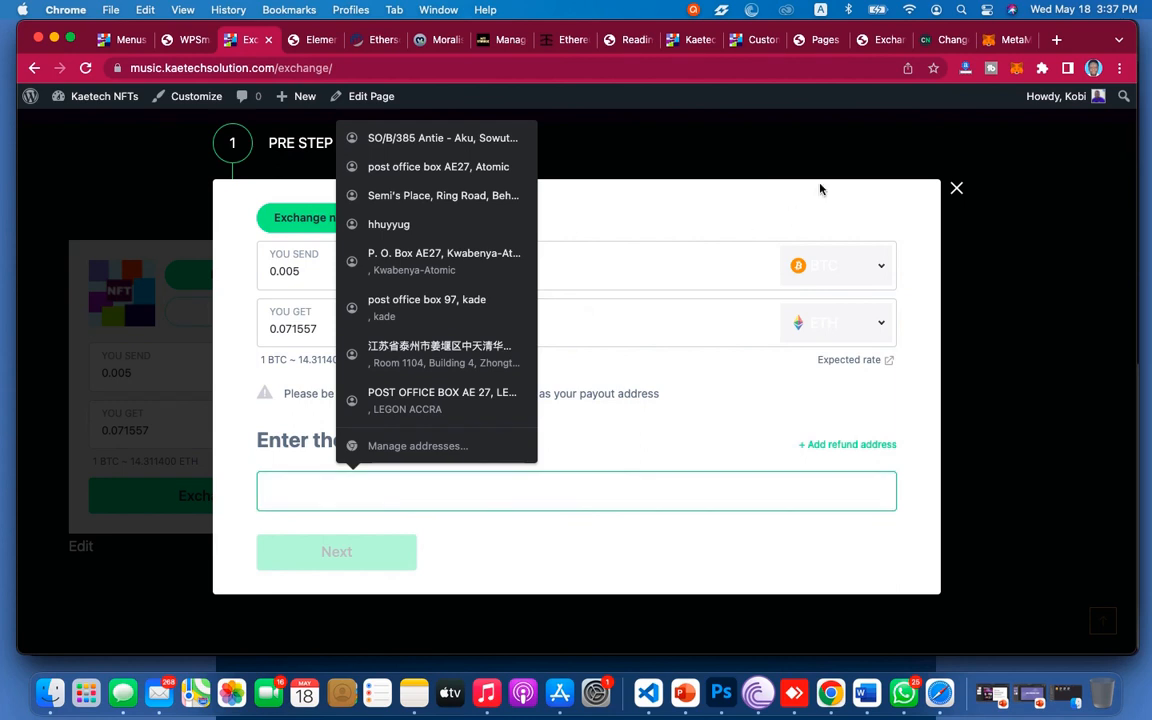
pyautogui.click(1020, 70)
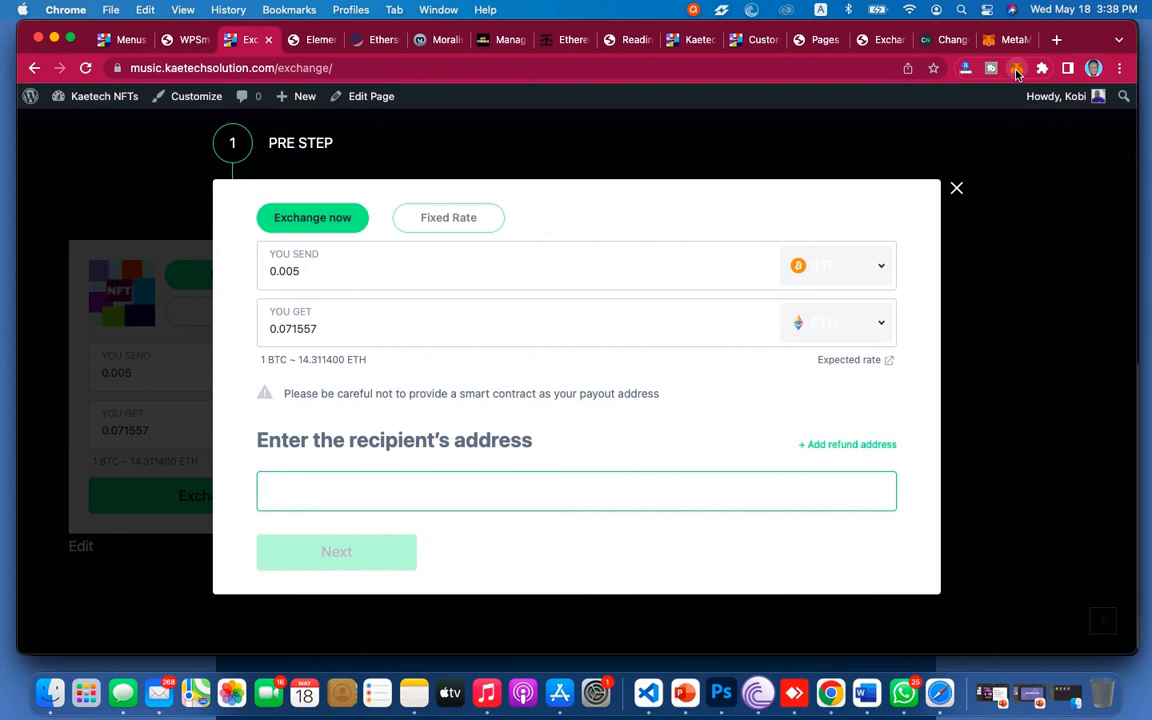
pyautogui.click(1016, 69)
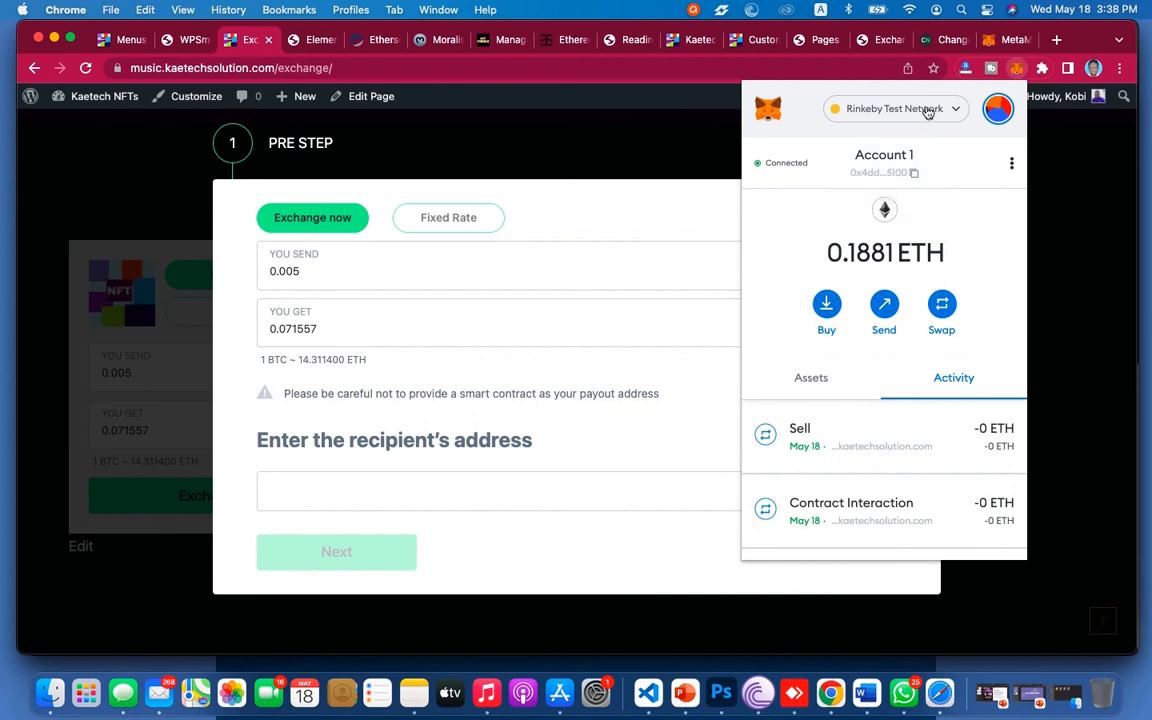
pyautogui.click(872, 172)
pyautogui.click(503, 426)
pyautogui.click(553, 491)
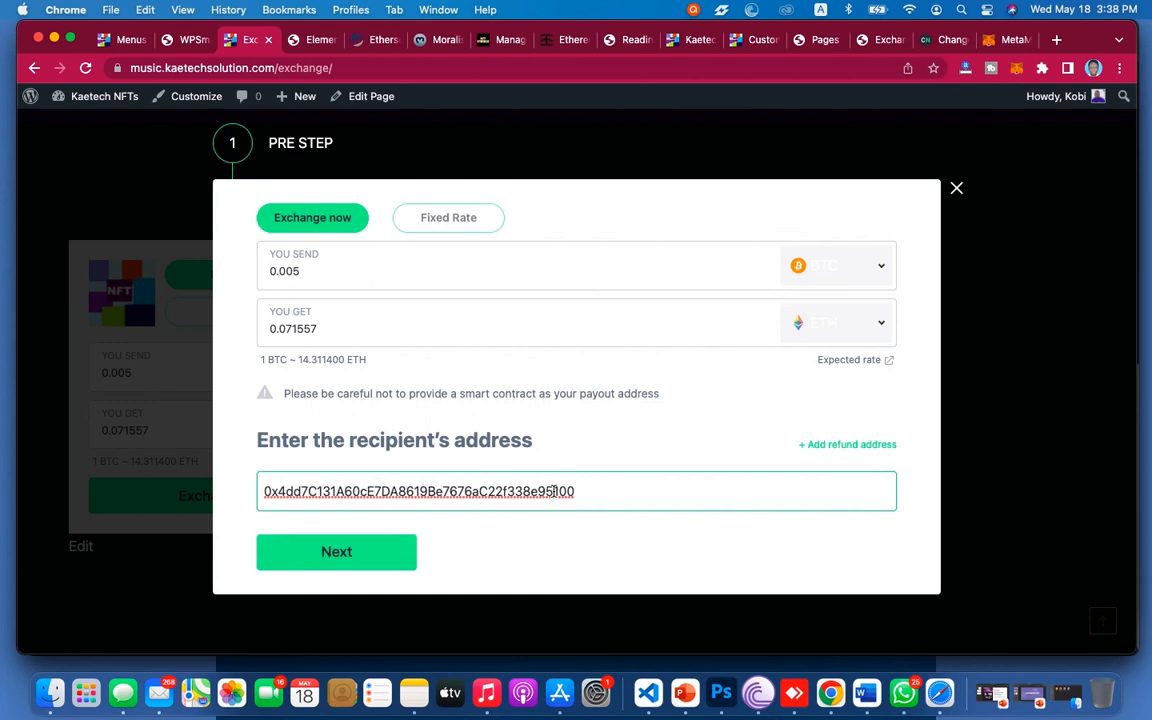
pyautogui.click(366, 556)
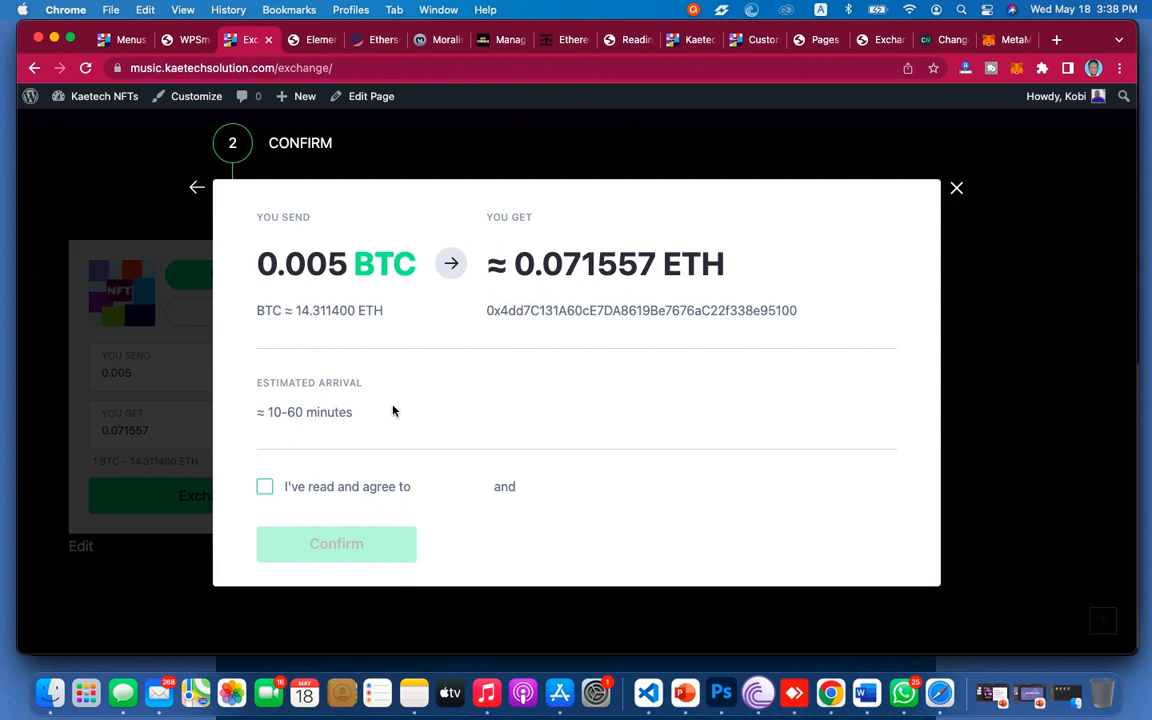
# Accept the terms and confirm to reach awaiting payment, then close the exchange dialog
pyautogui.click(264, 486)
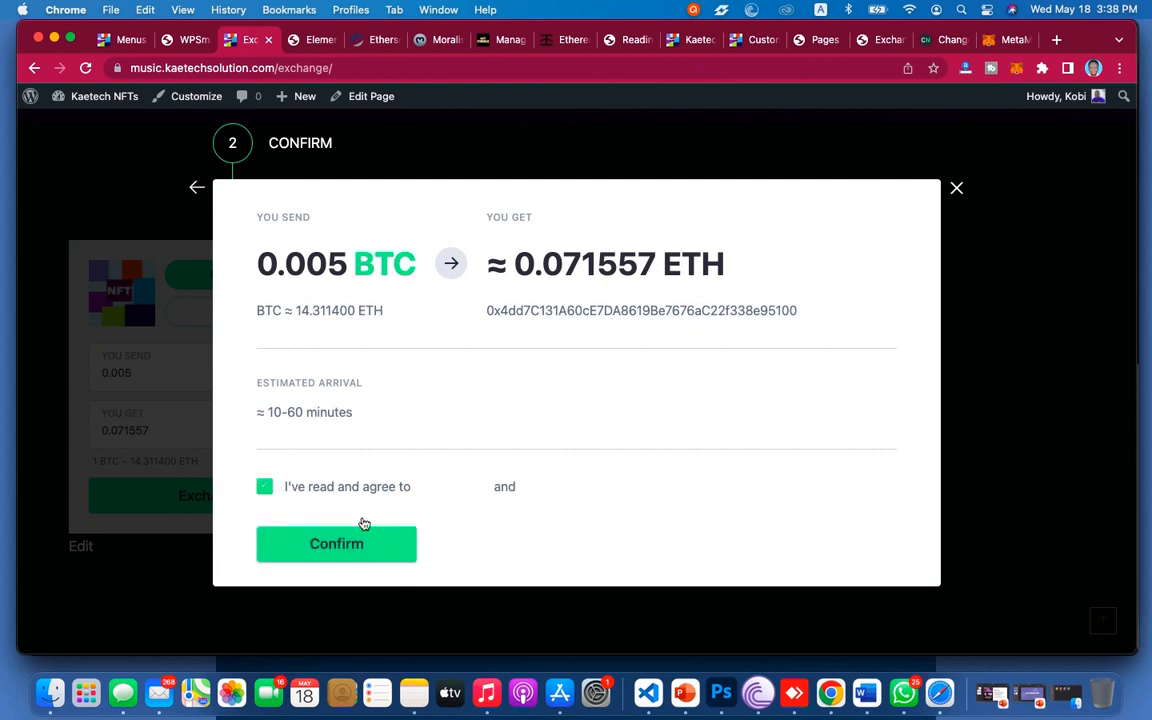
pyautogui.click(341, 545)
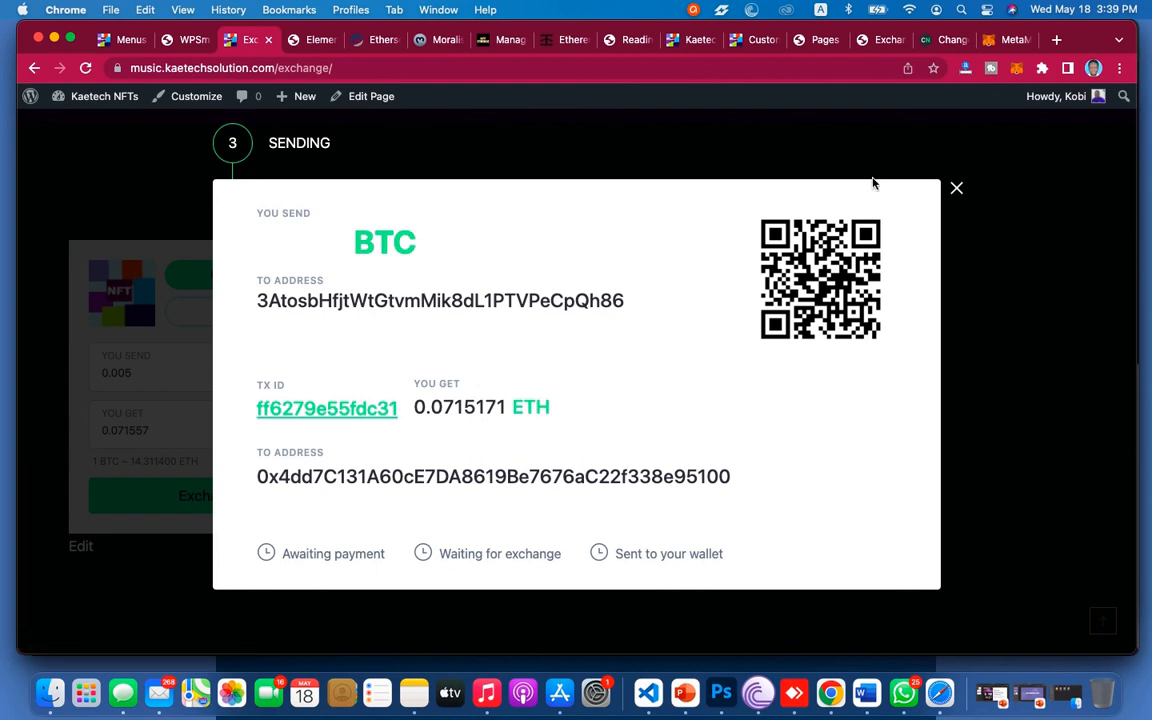
pyautogui.click(957, 190)
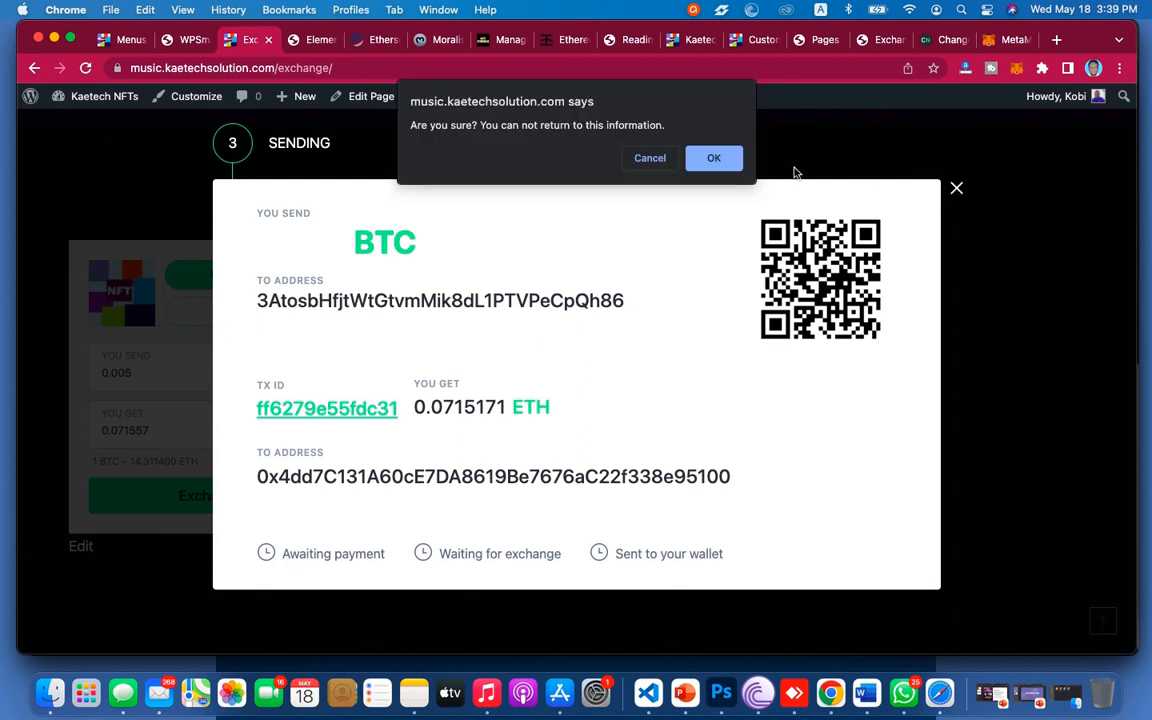
pyautogui.click(712, 155)
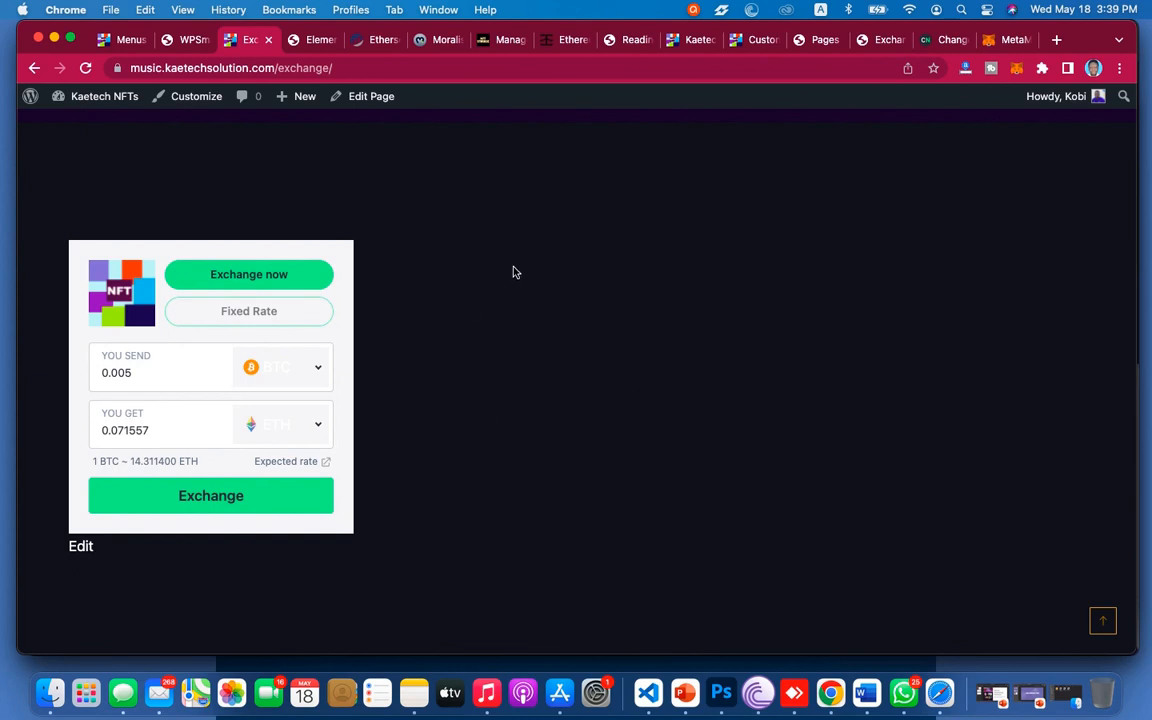
# Open the Kaetech NFTs Home page and scroll from the hero banner to the footer
pyautogui.scroll(2, 930, 435)
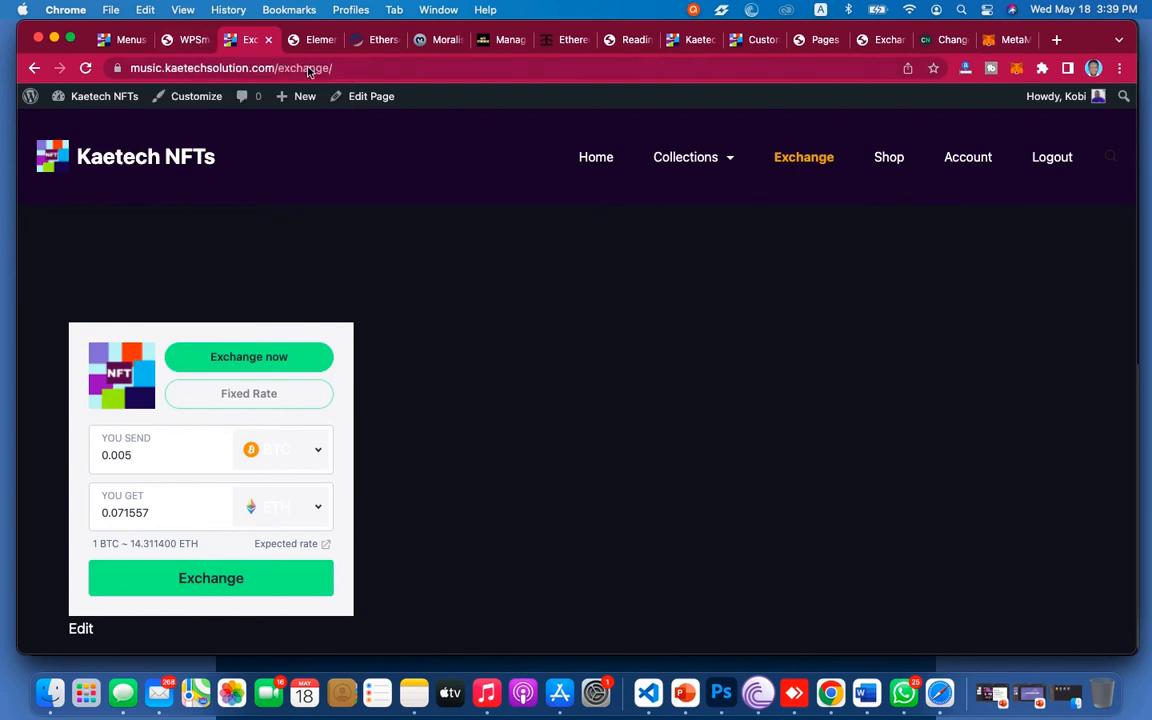
pyautogui.click(598, 157)
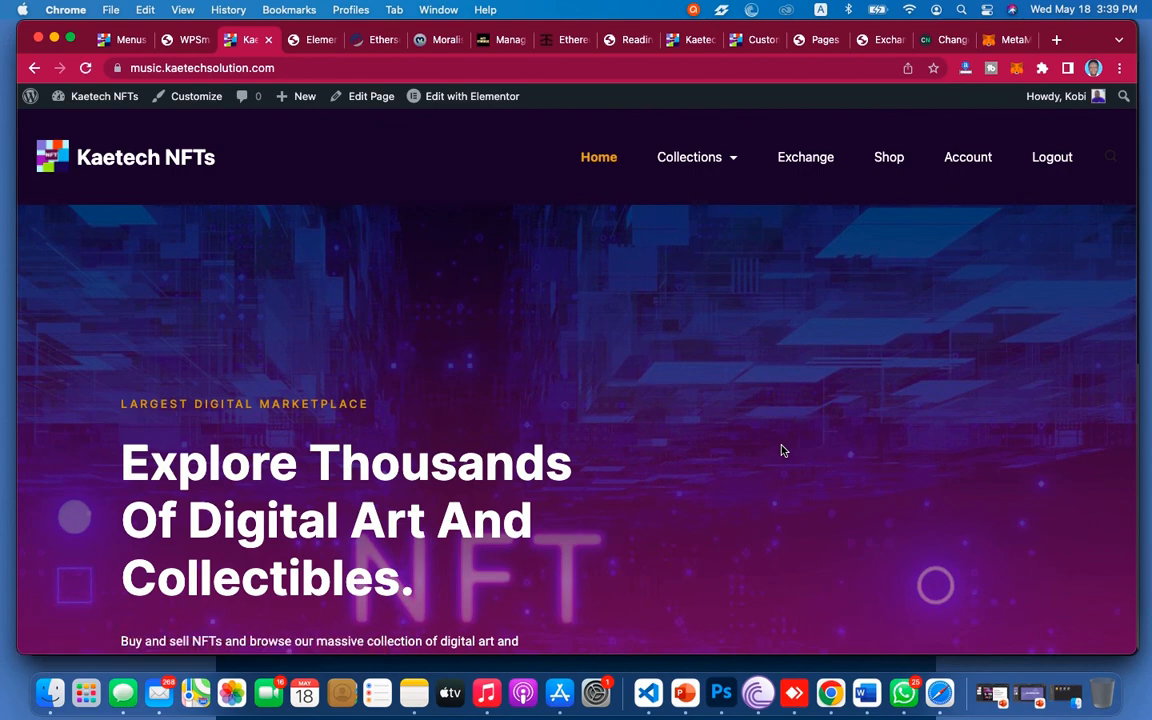
pyautogui.scroll(-10, 783, 451)
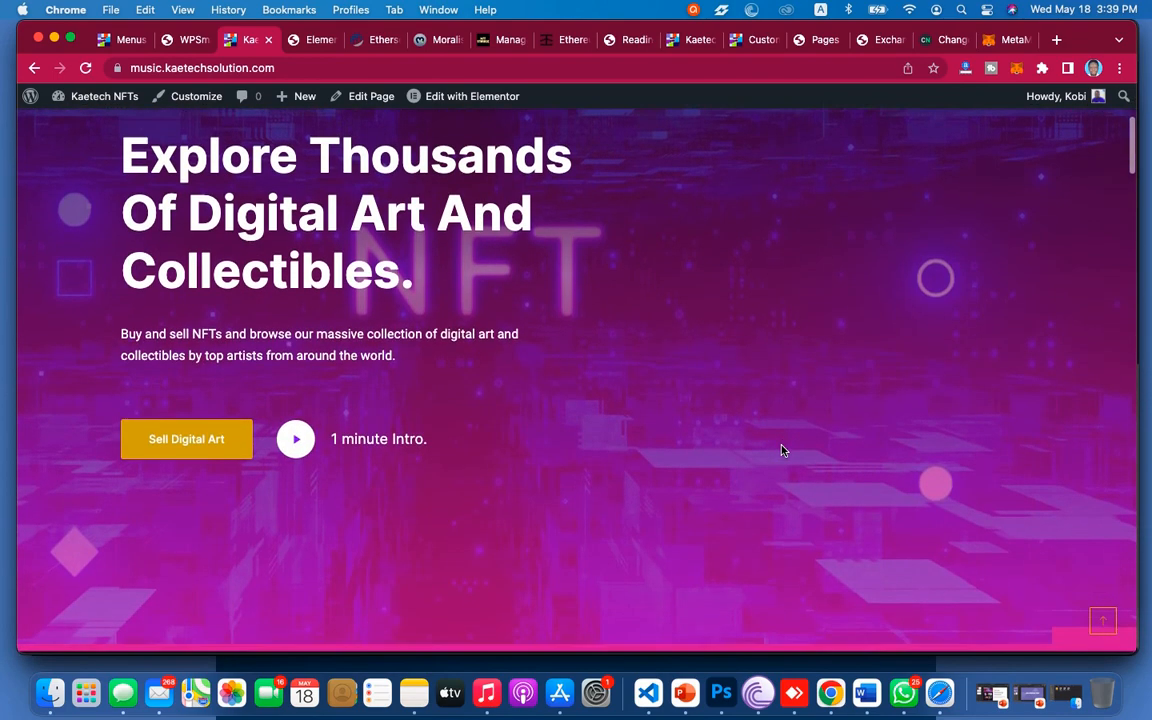
pyautogui.scroll(-3, 783, 451)
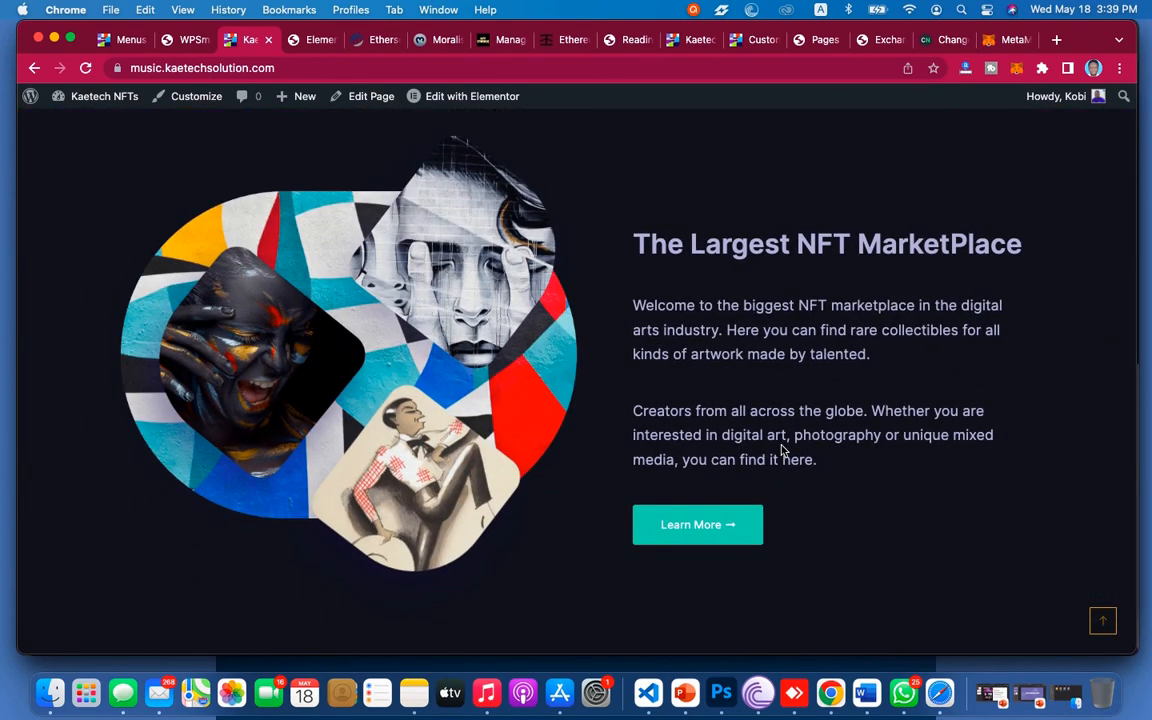
pyautogui.scroll(-1, 783, 451)
pyautogui.scroll(-3, 783, 451)
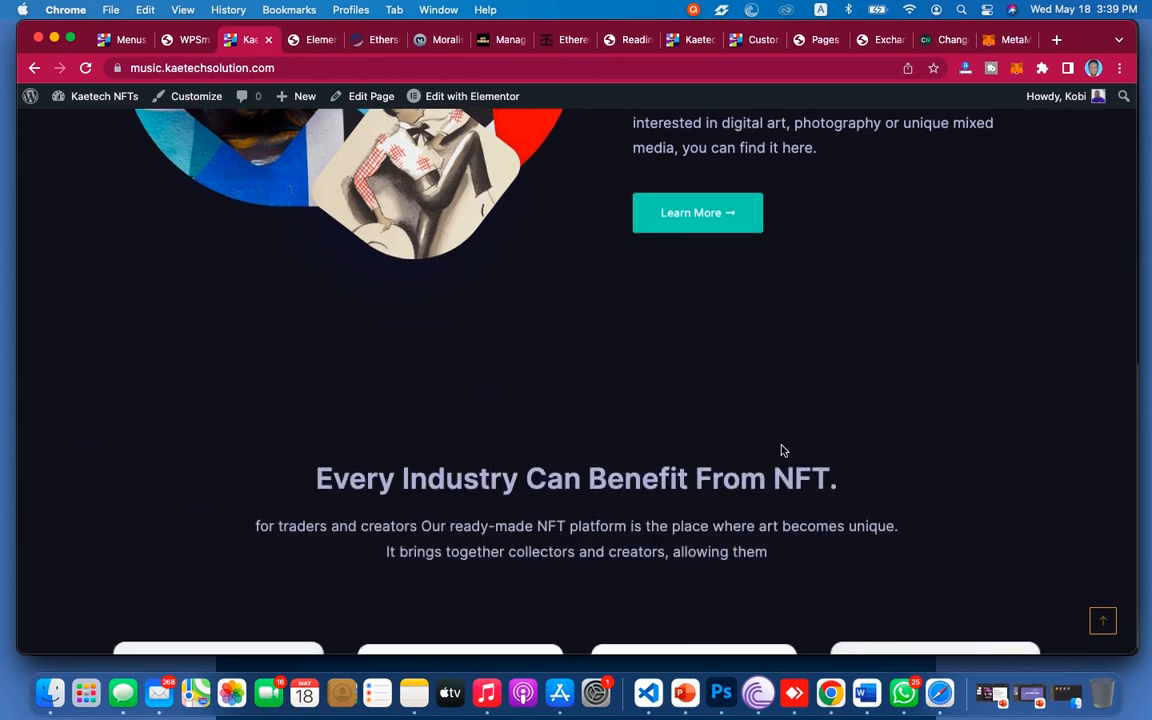
pyautogui.scroll(-6, 783, 451)
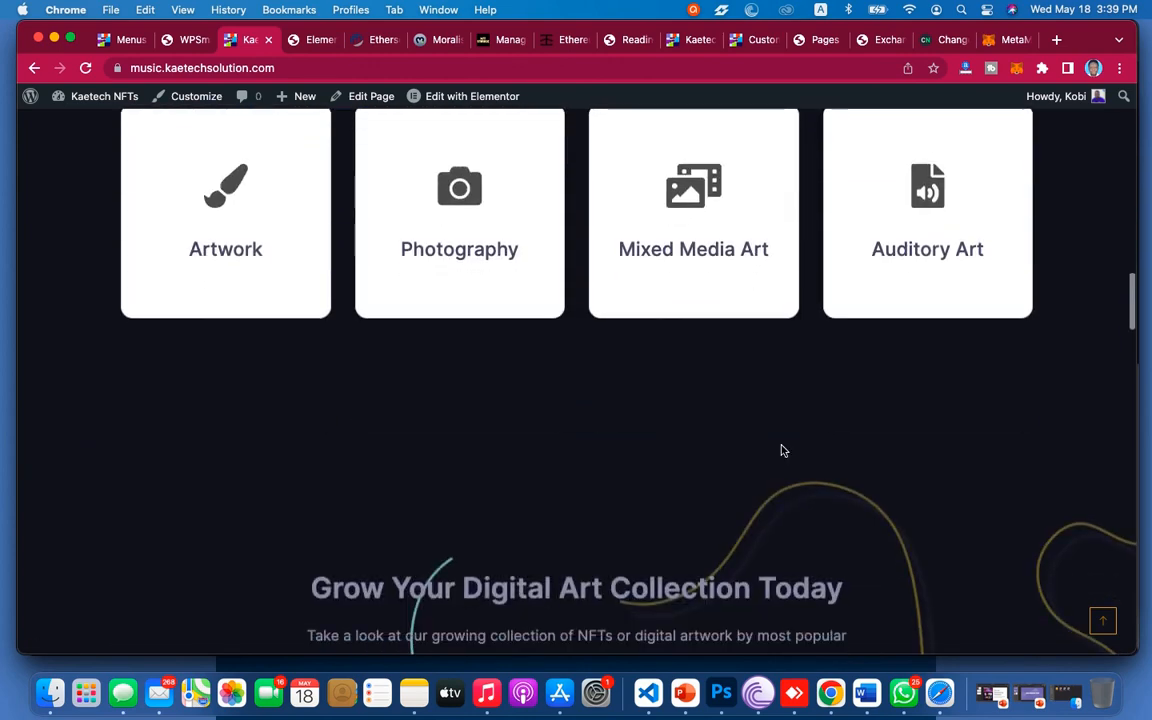
pyautogui.scroll(-4, 783, 451)
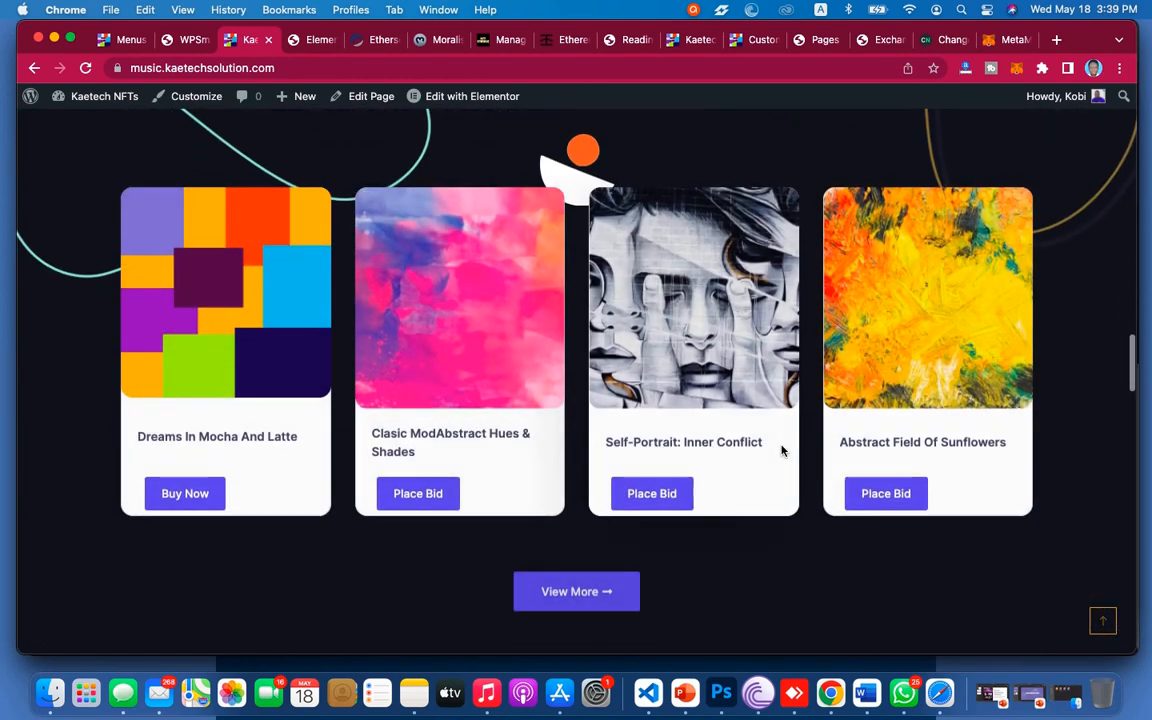
pyautogui.scroll(-4, 783, 451)
pyautogui.scroll(-4, 783, 451)
pyautogui.scroll(-5, 783, 451)
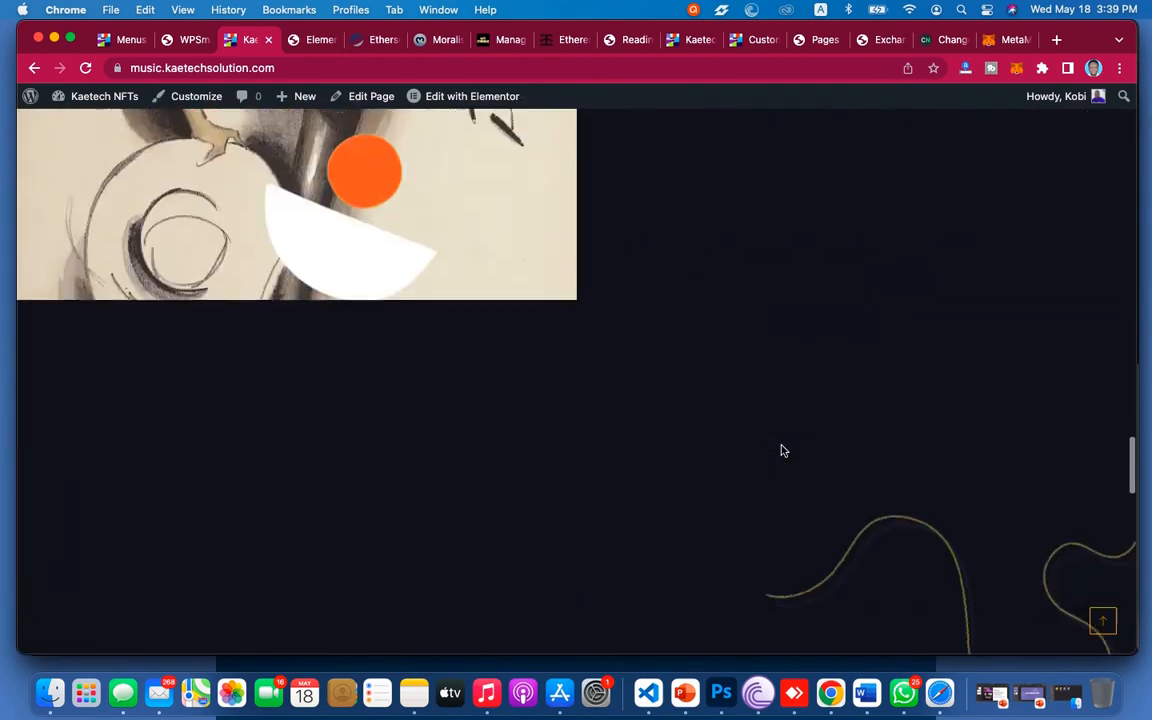
pyautogui.scroll(-8, 783, 451)
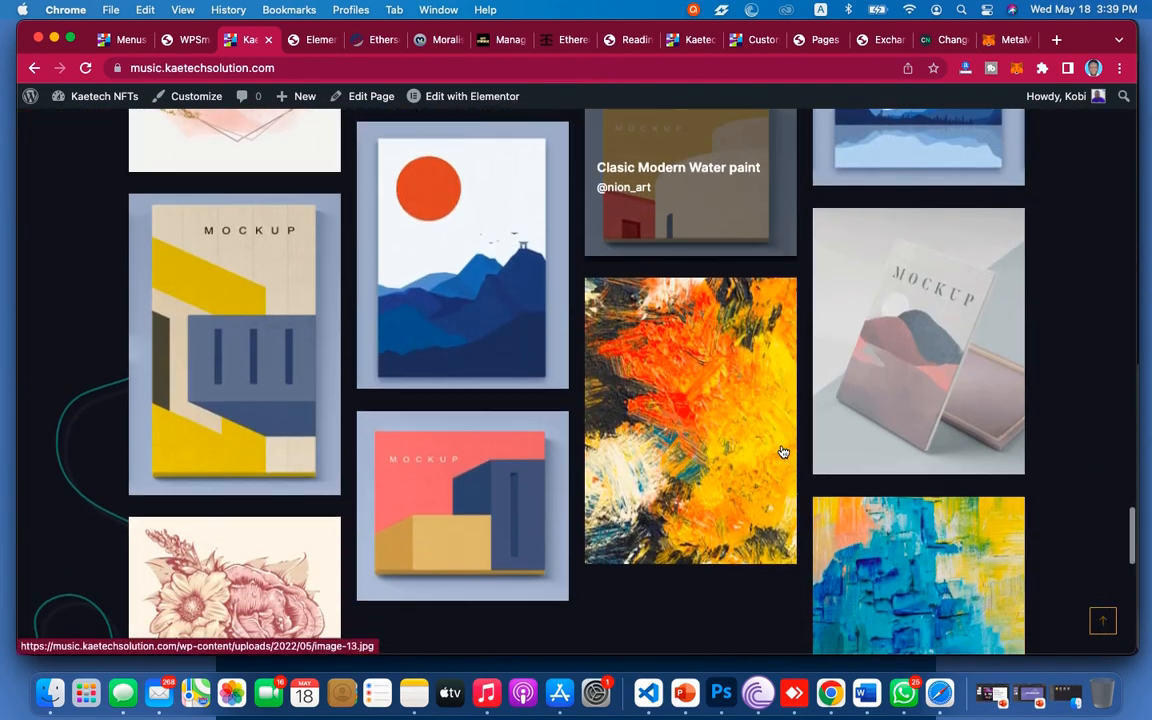
pyautogui.scroll(-3, 783, 451)
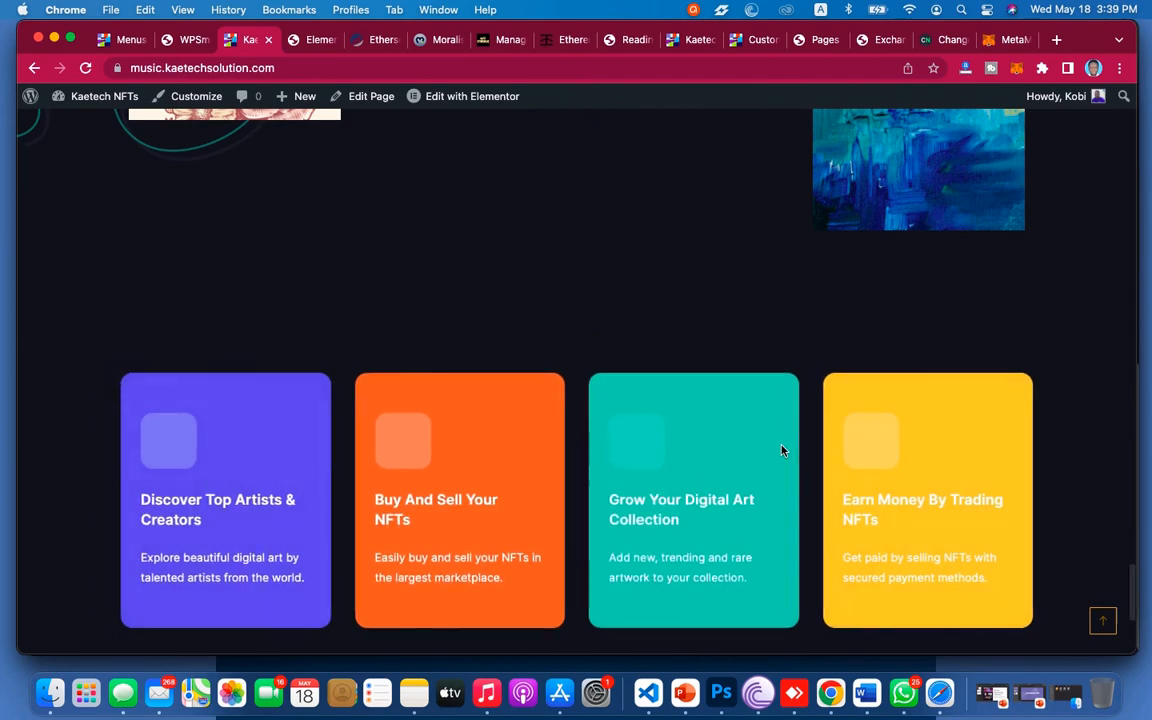
pyautogui.scroll(-3, 783, 451)
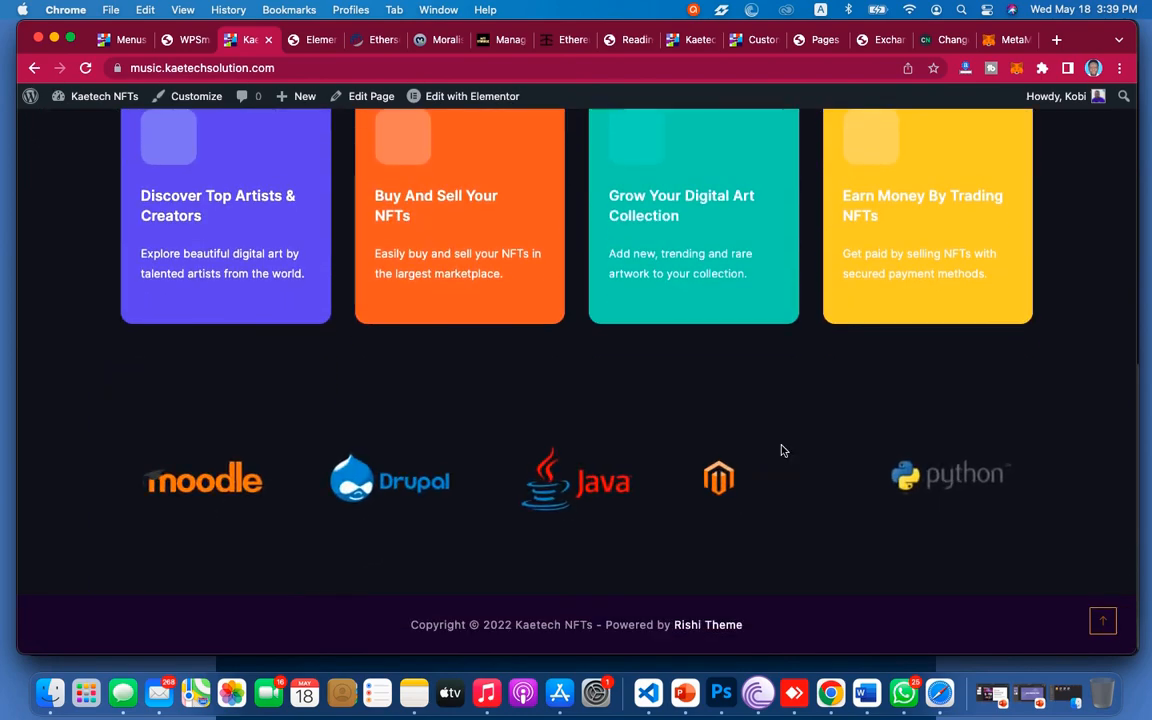
pyautogui.scroll(10, 783, 451)
pyautogui.scroll(15, 783, 451)
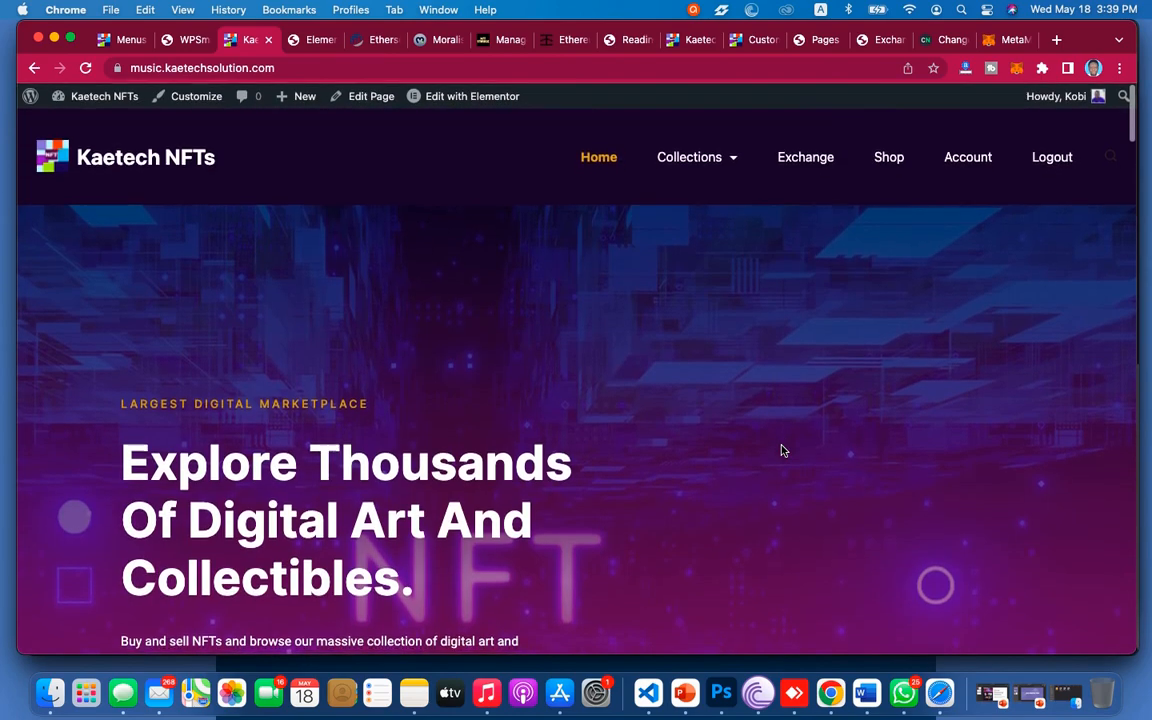